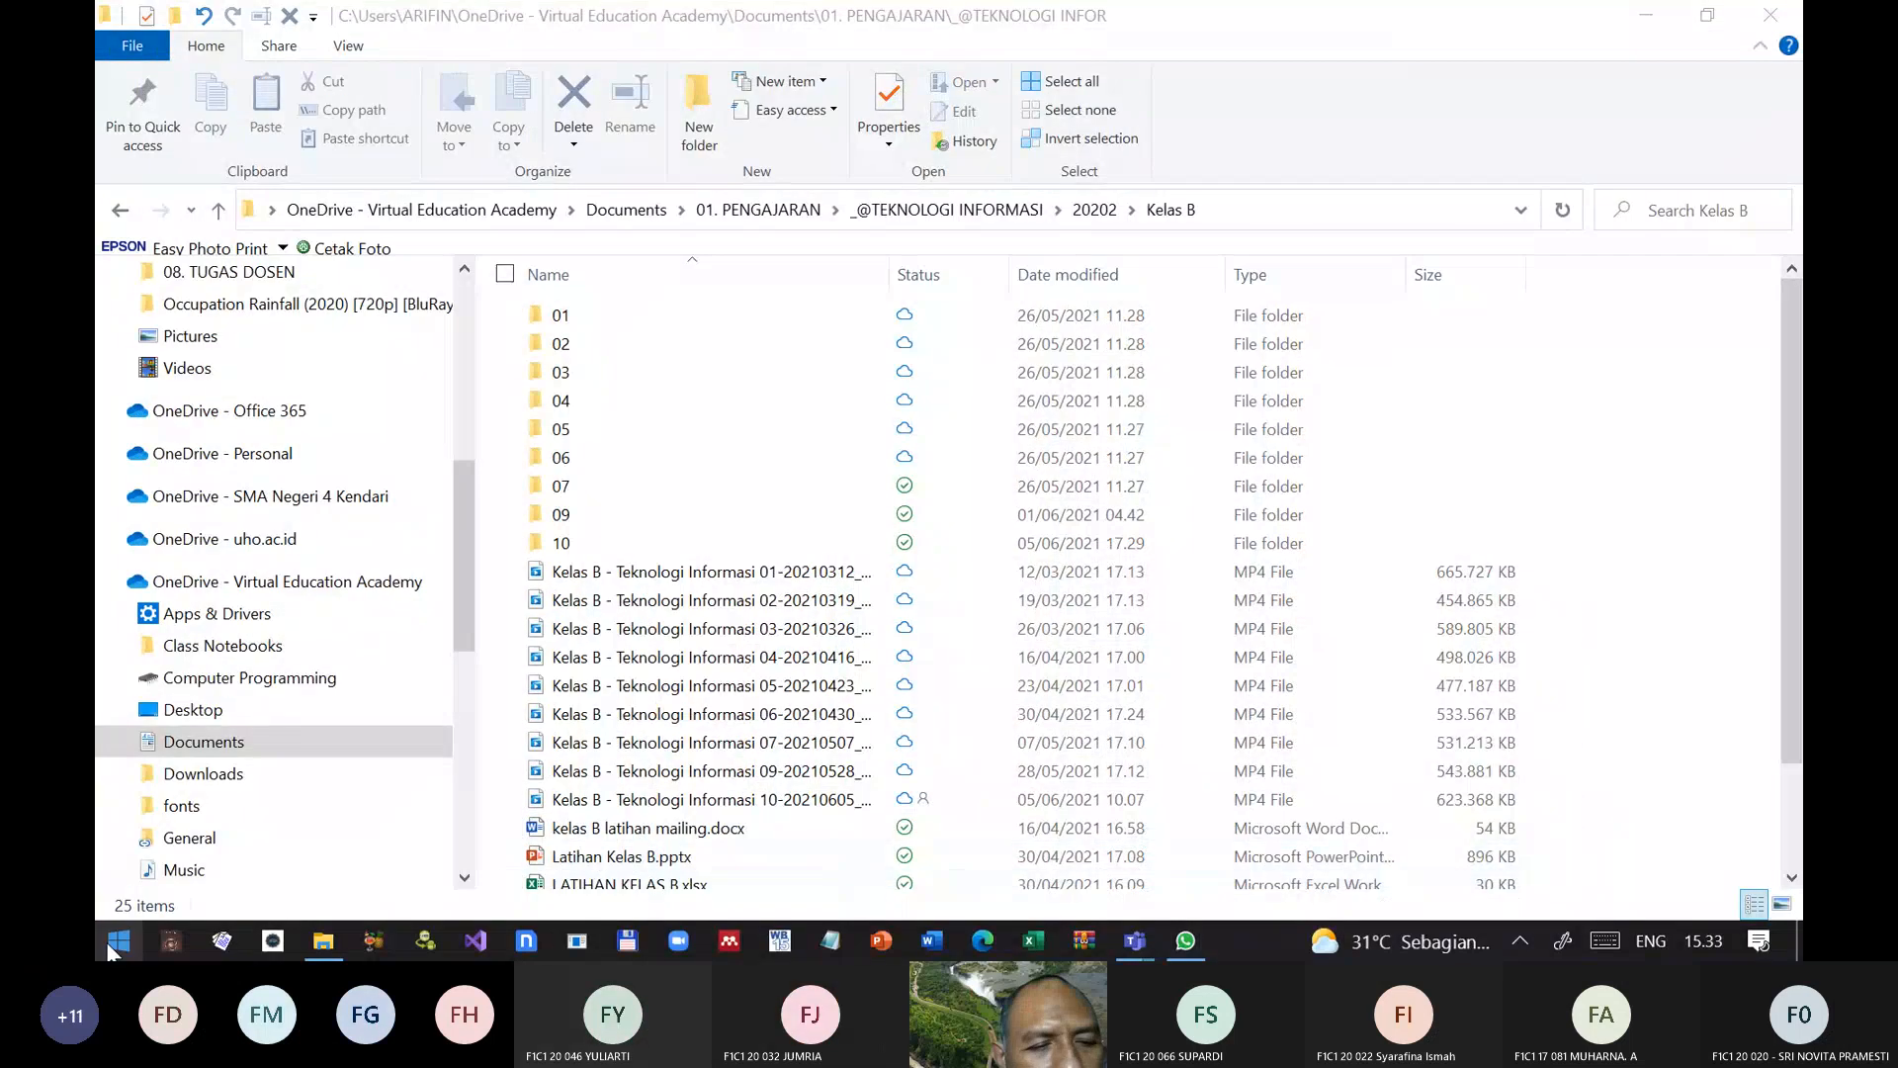
# Step: Open the Access database Materi Latihan Membuat Database Kelas B from the Kelas B folder
pyautogui.click(112, 942)
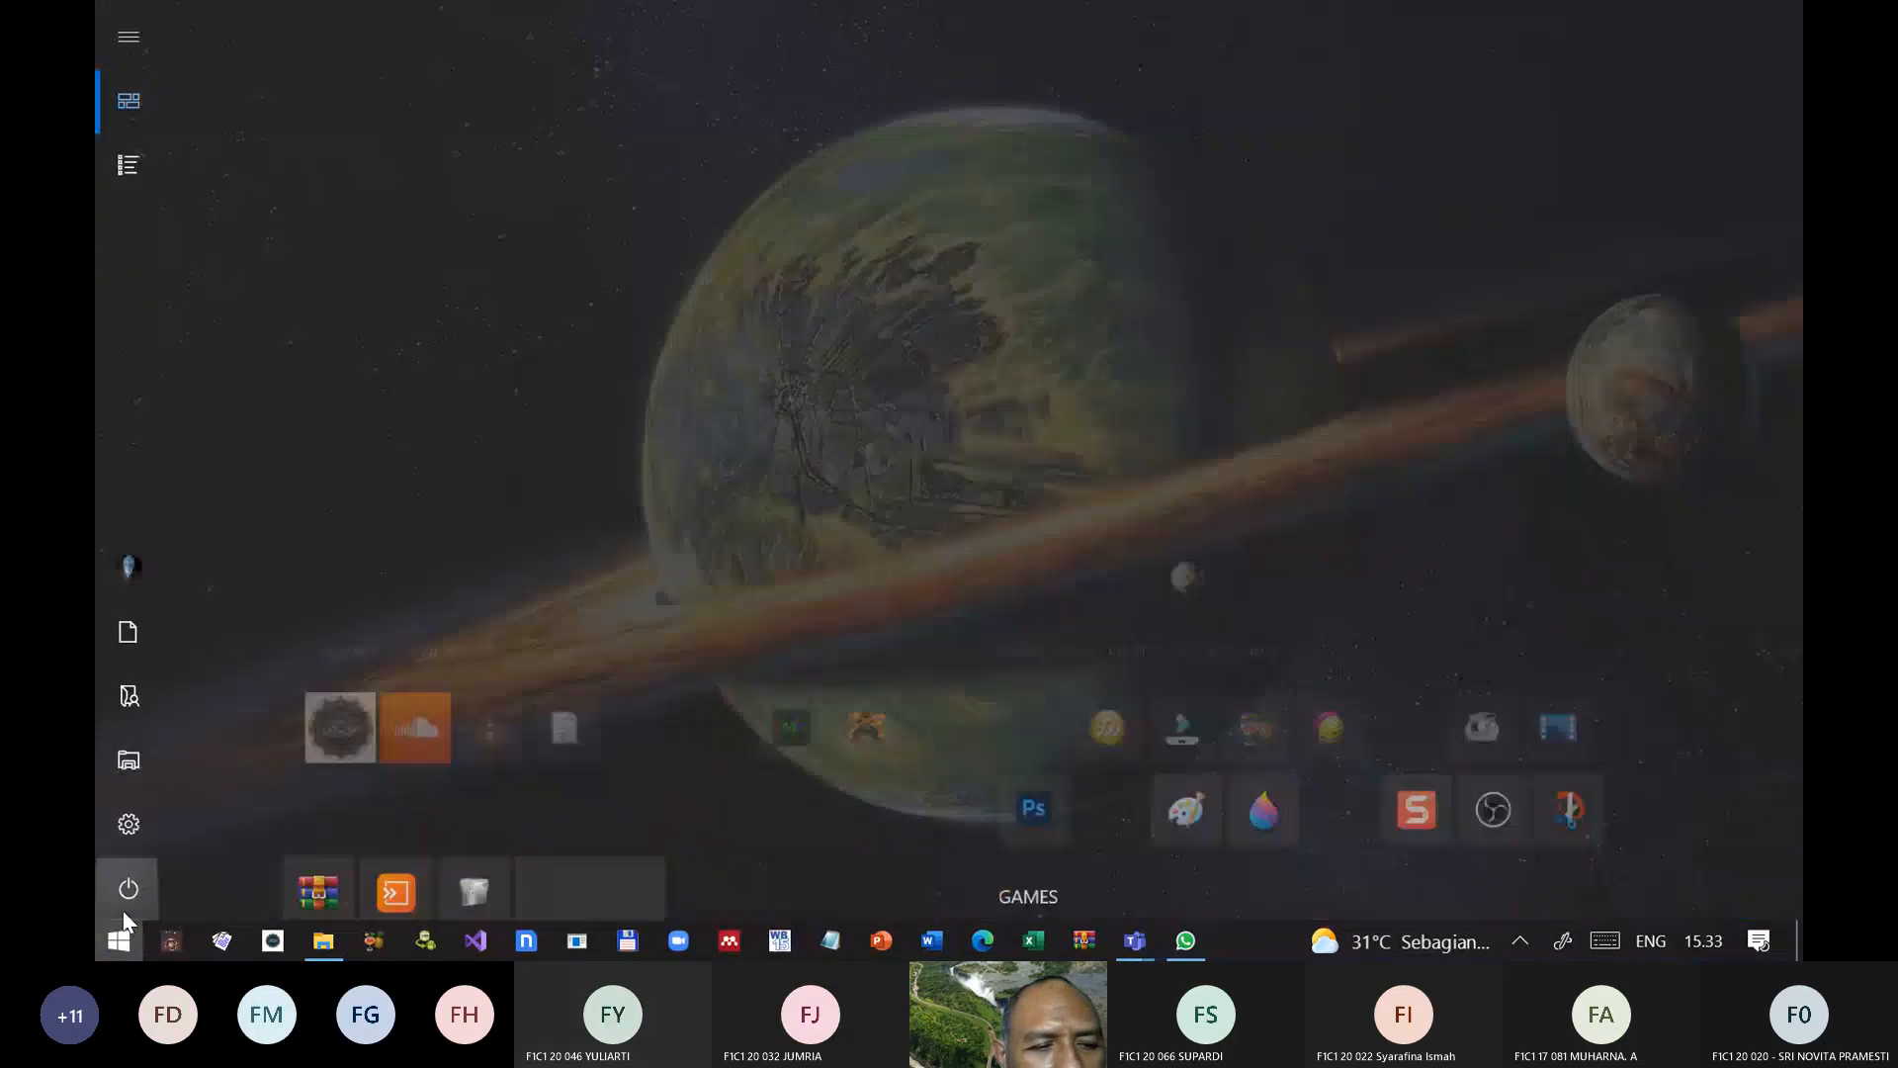
pyautogui.click(120, 944)
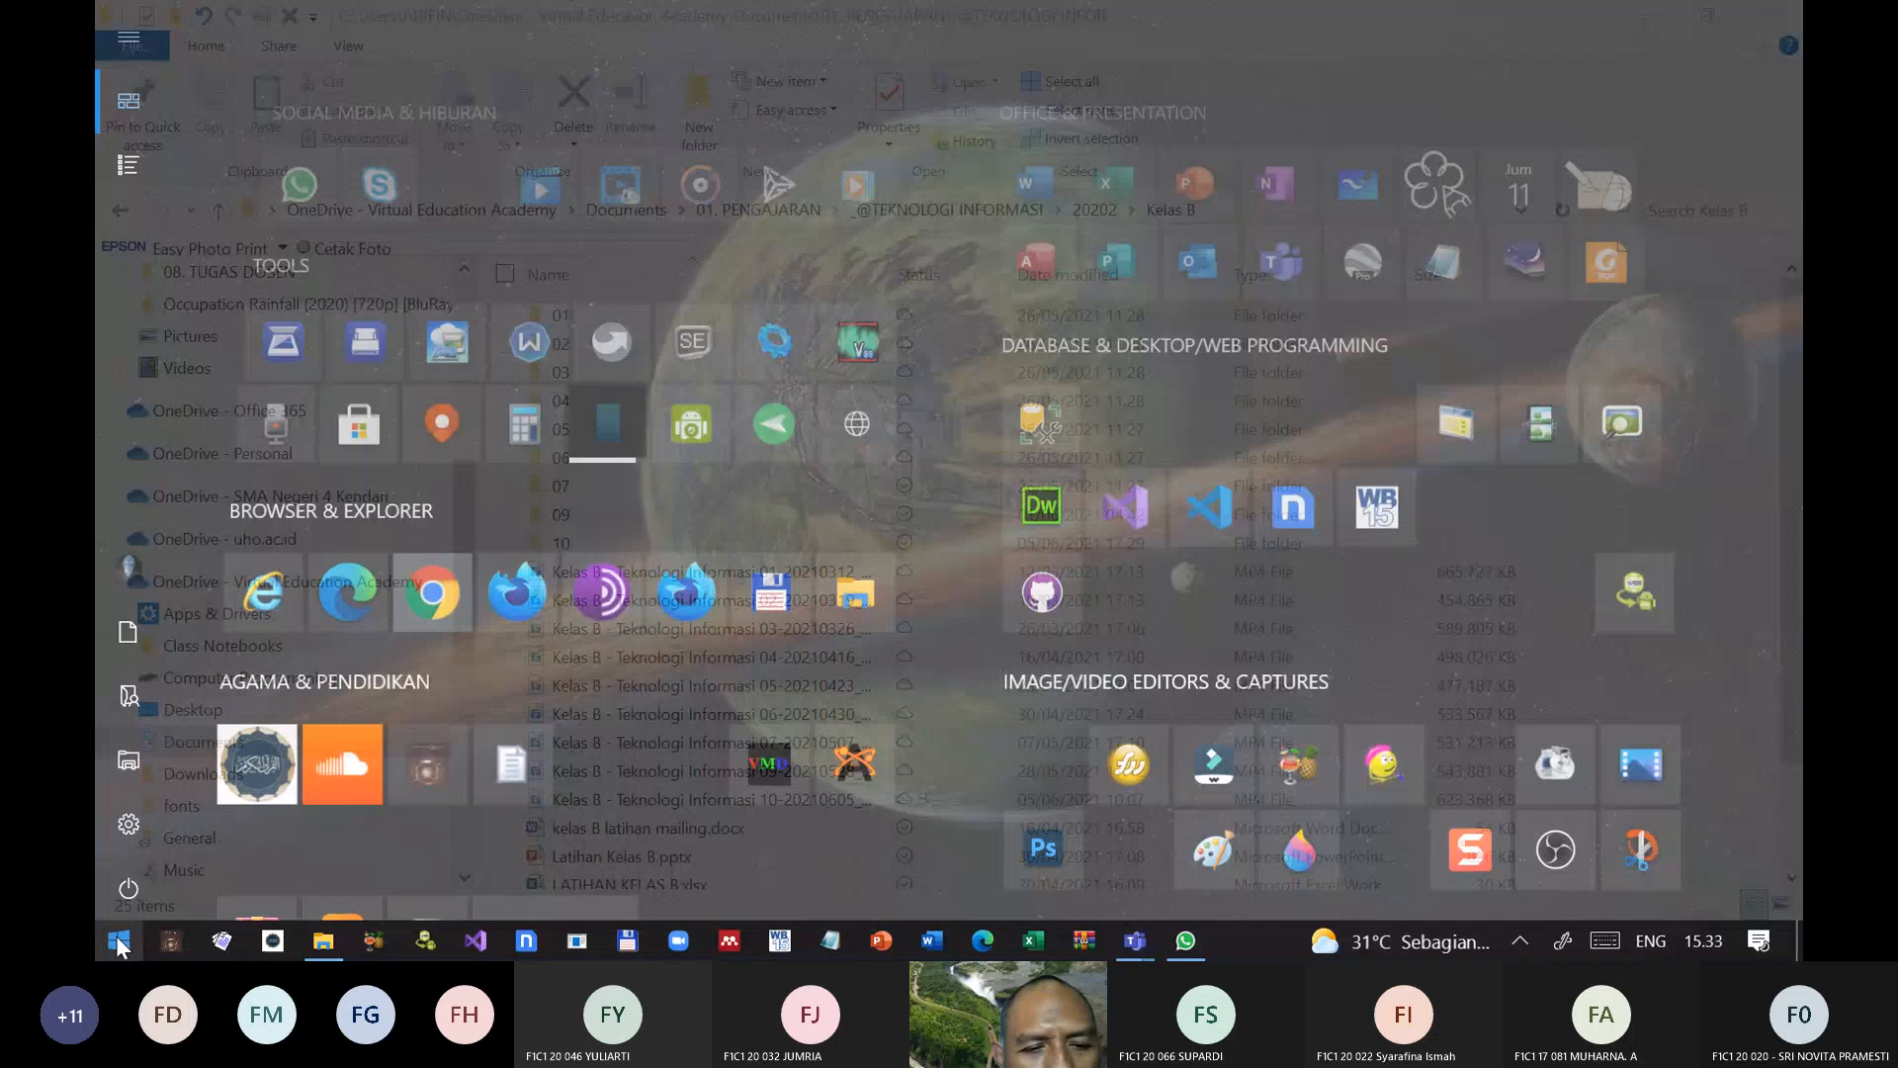
pyautogui.scroll(-2, 638, 781)
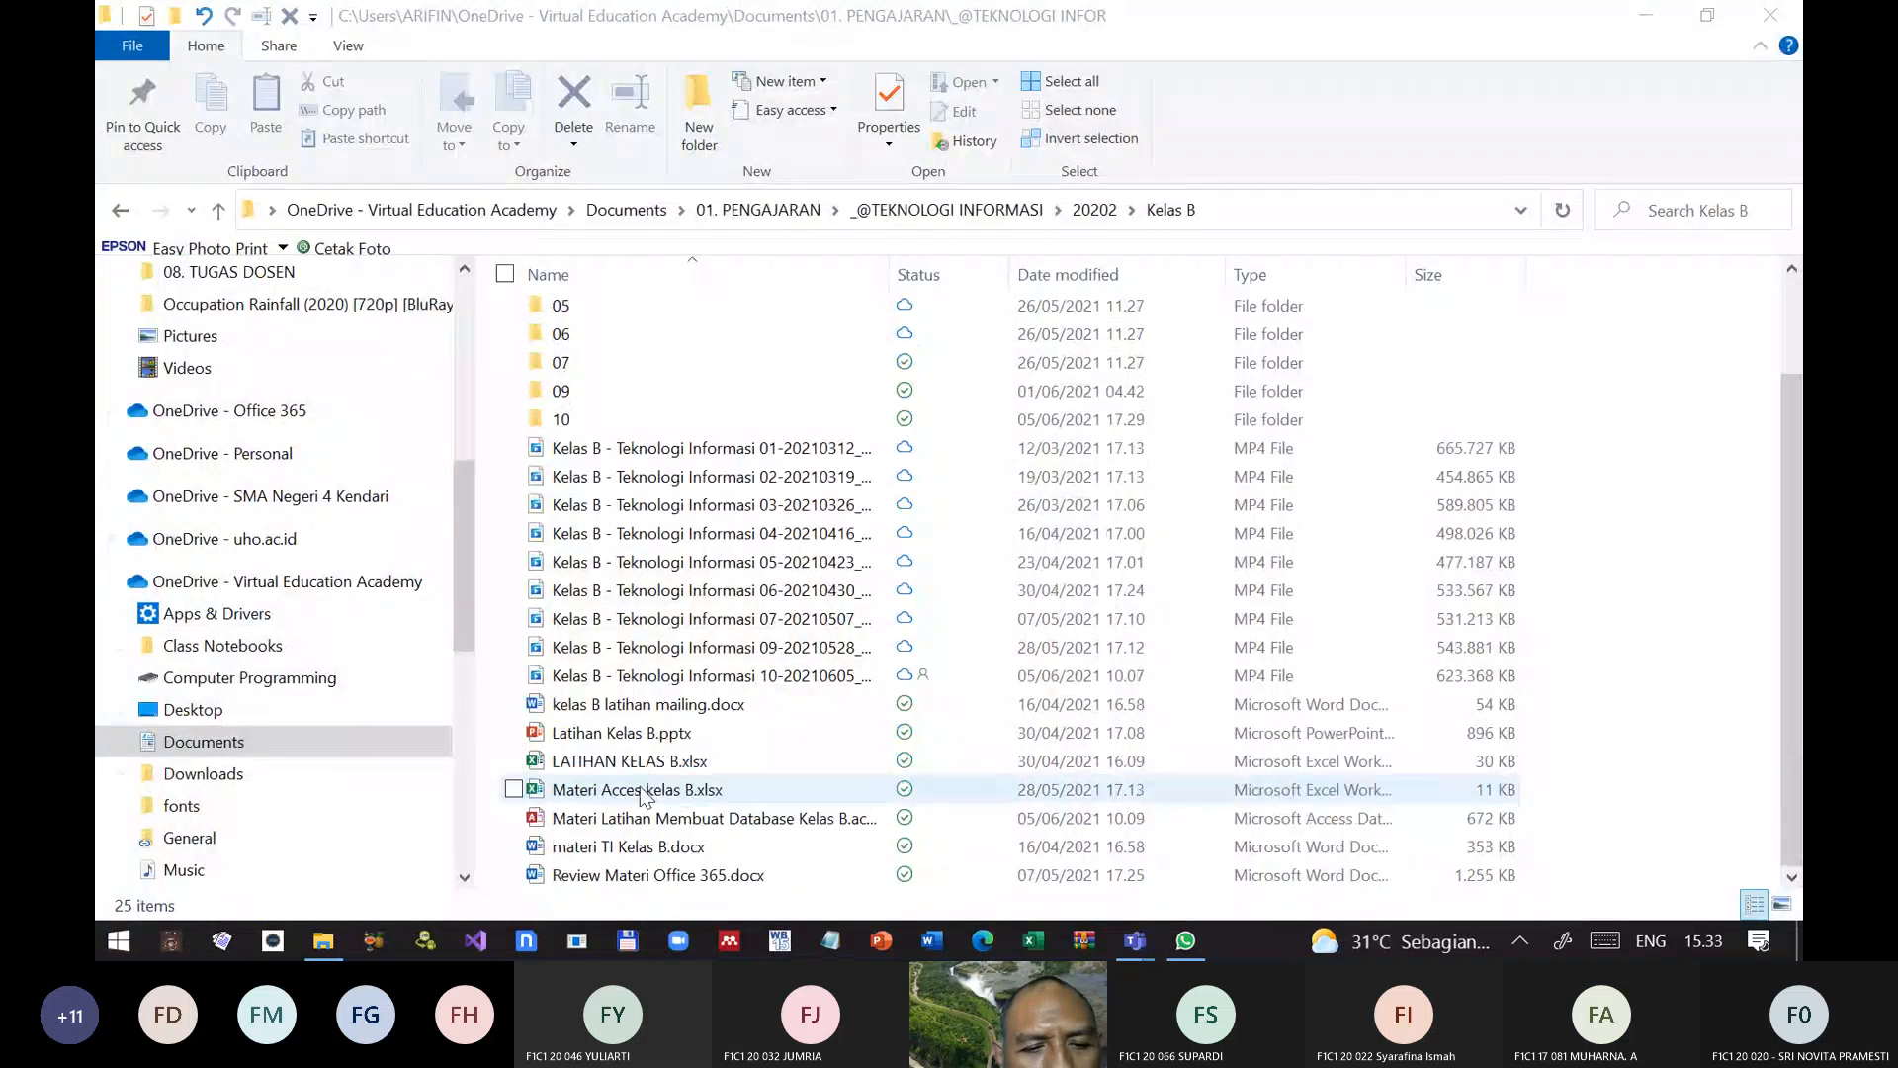
pyautogui.click(532, 827)
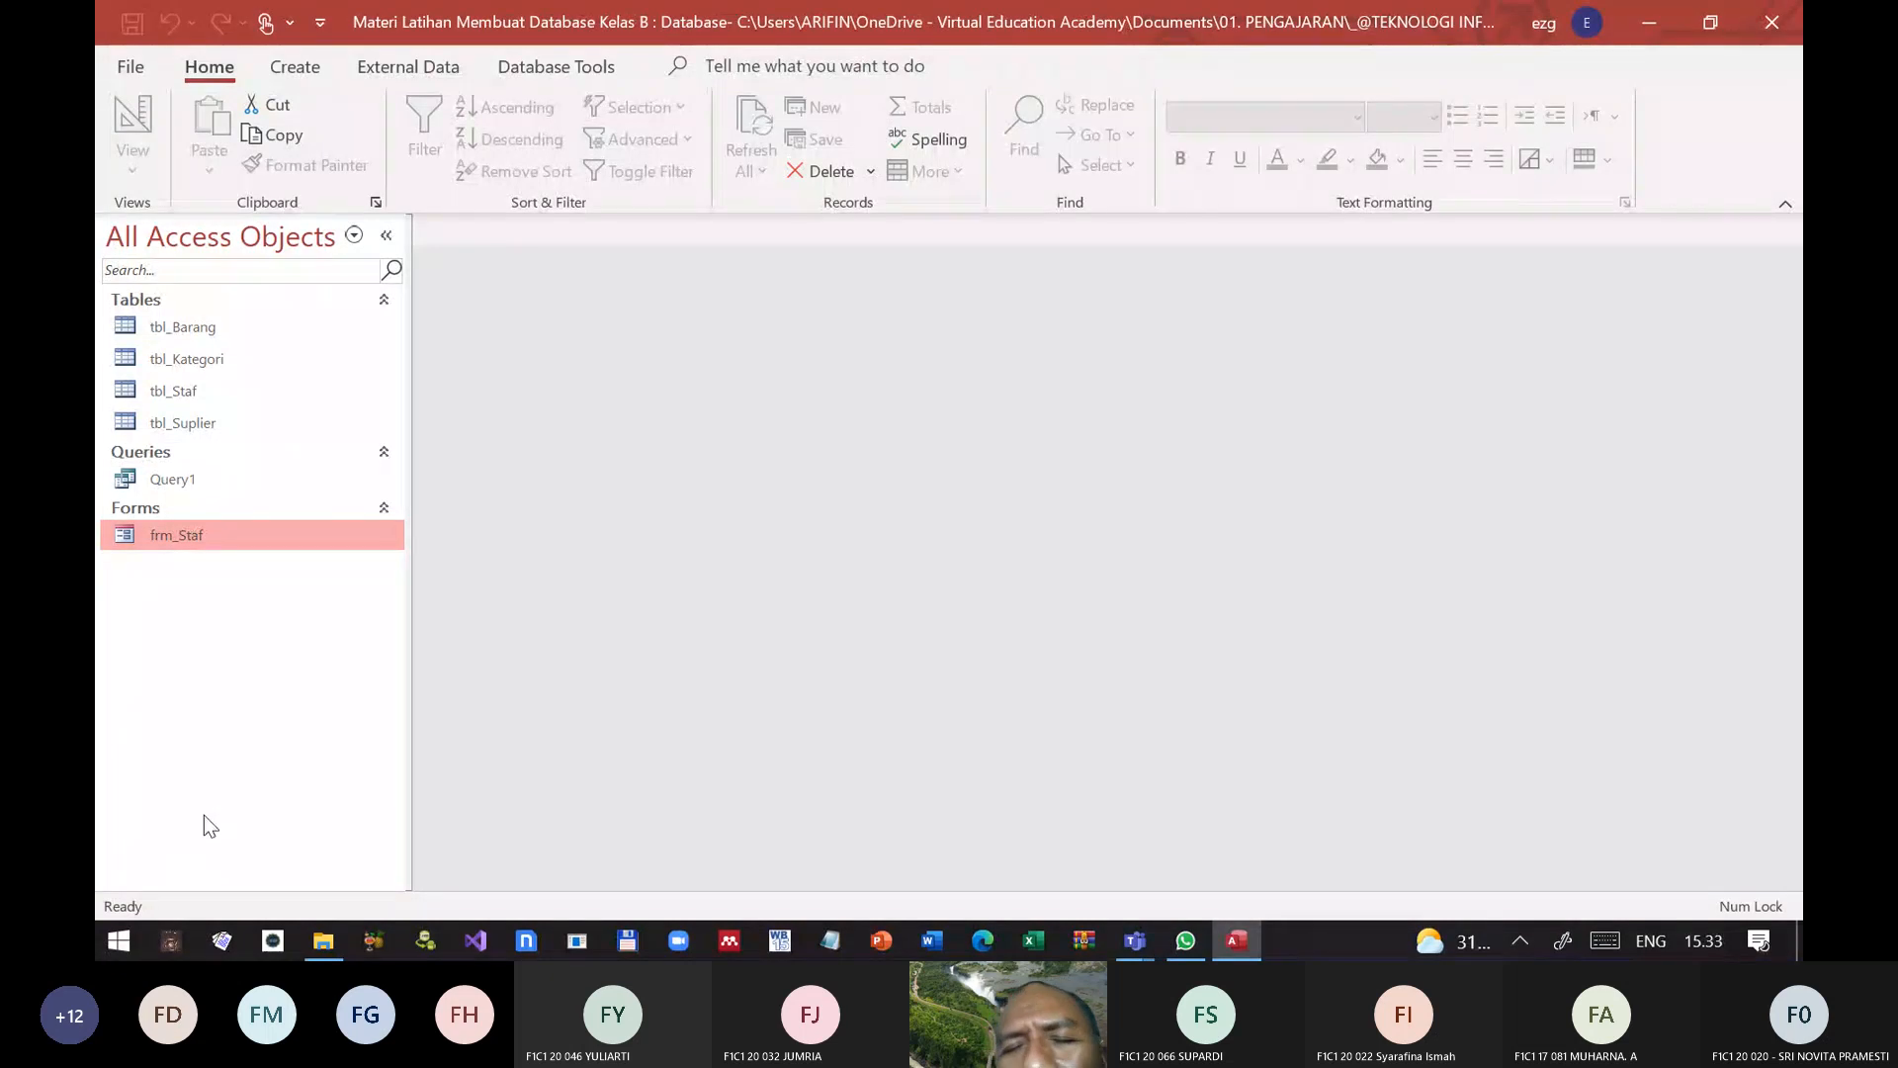
# Step: Switch to WhatsApp and close its window
pyautogui.hotkey('alt', 'Tab')
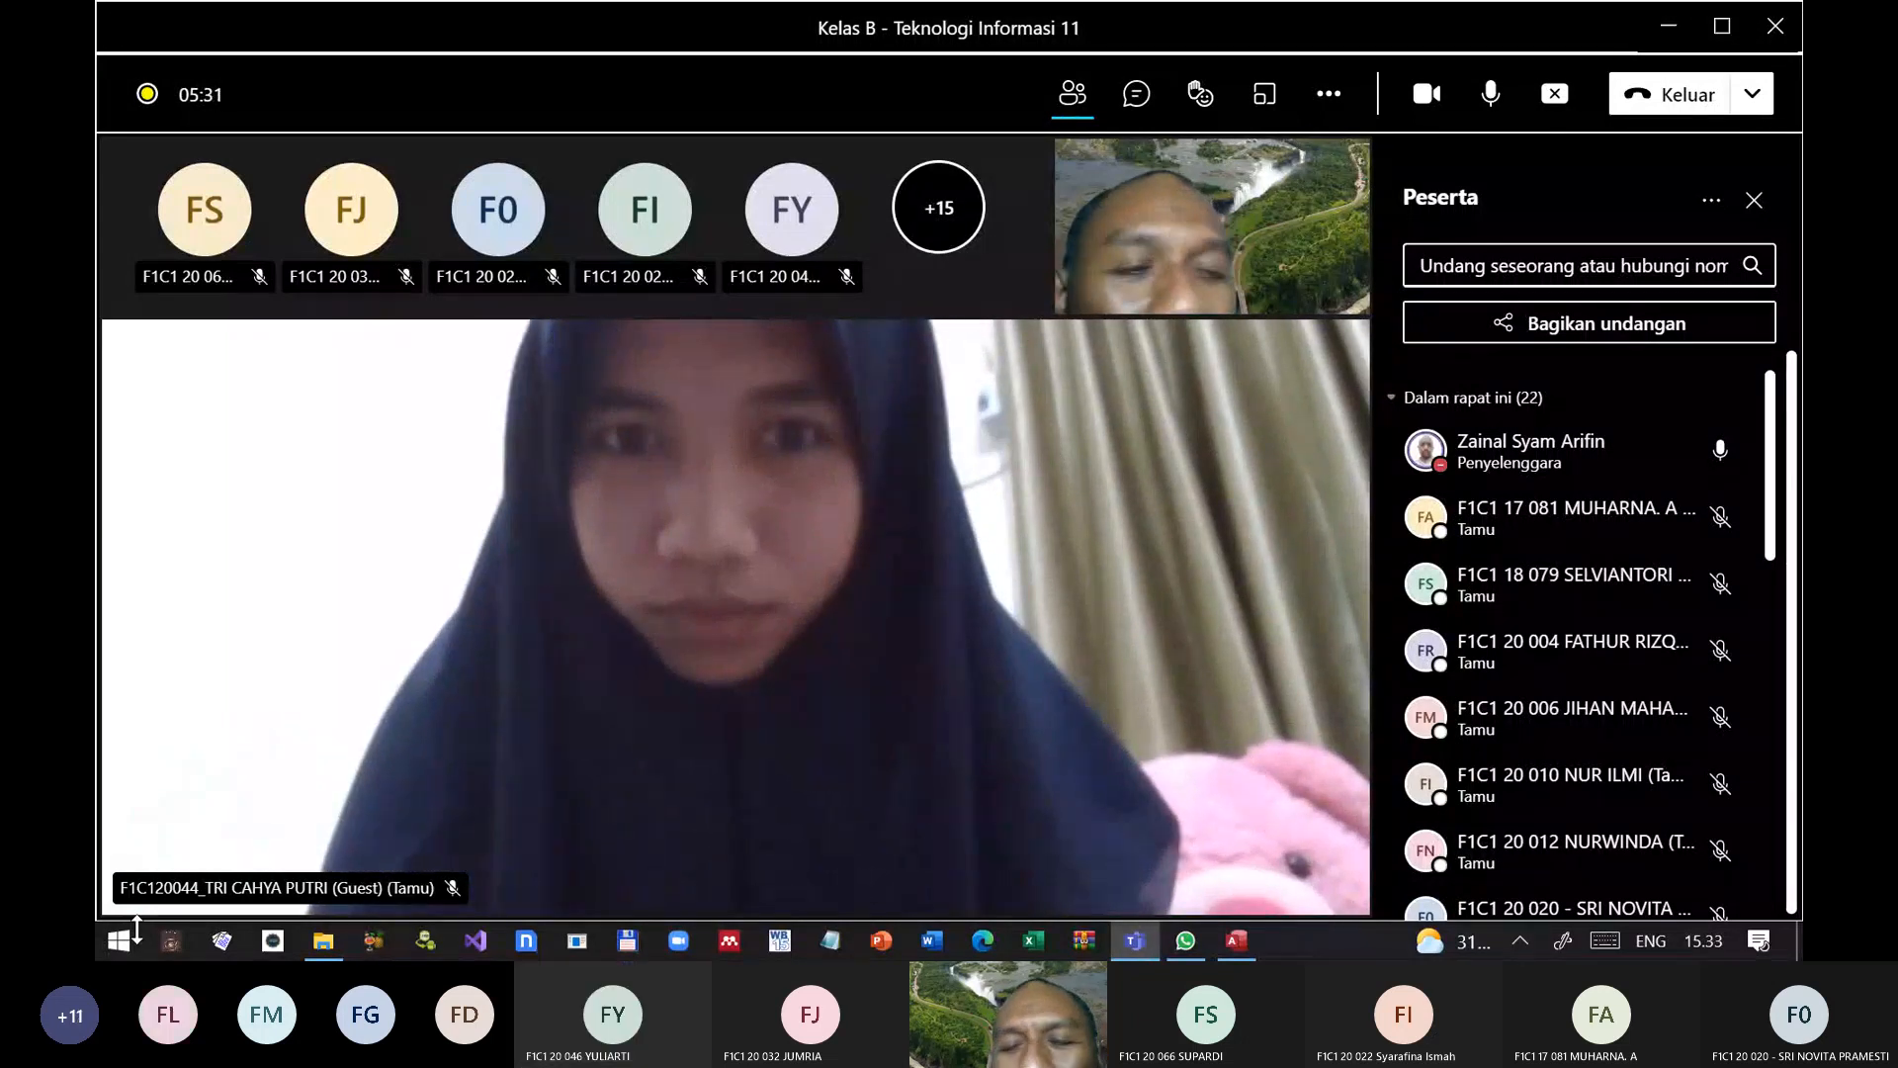
pyautogui.hotkey('alt', 'Tab')
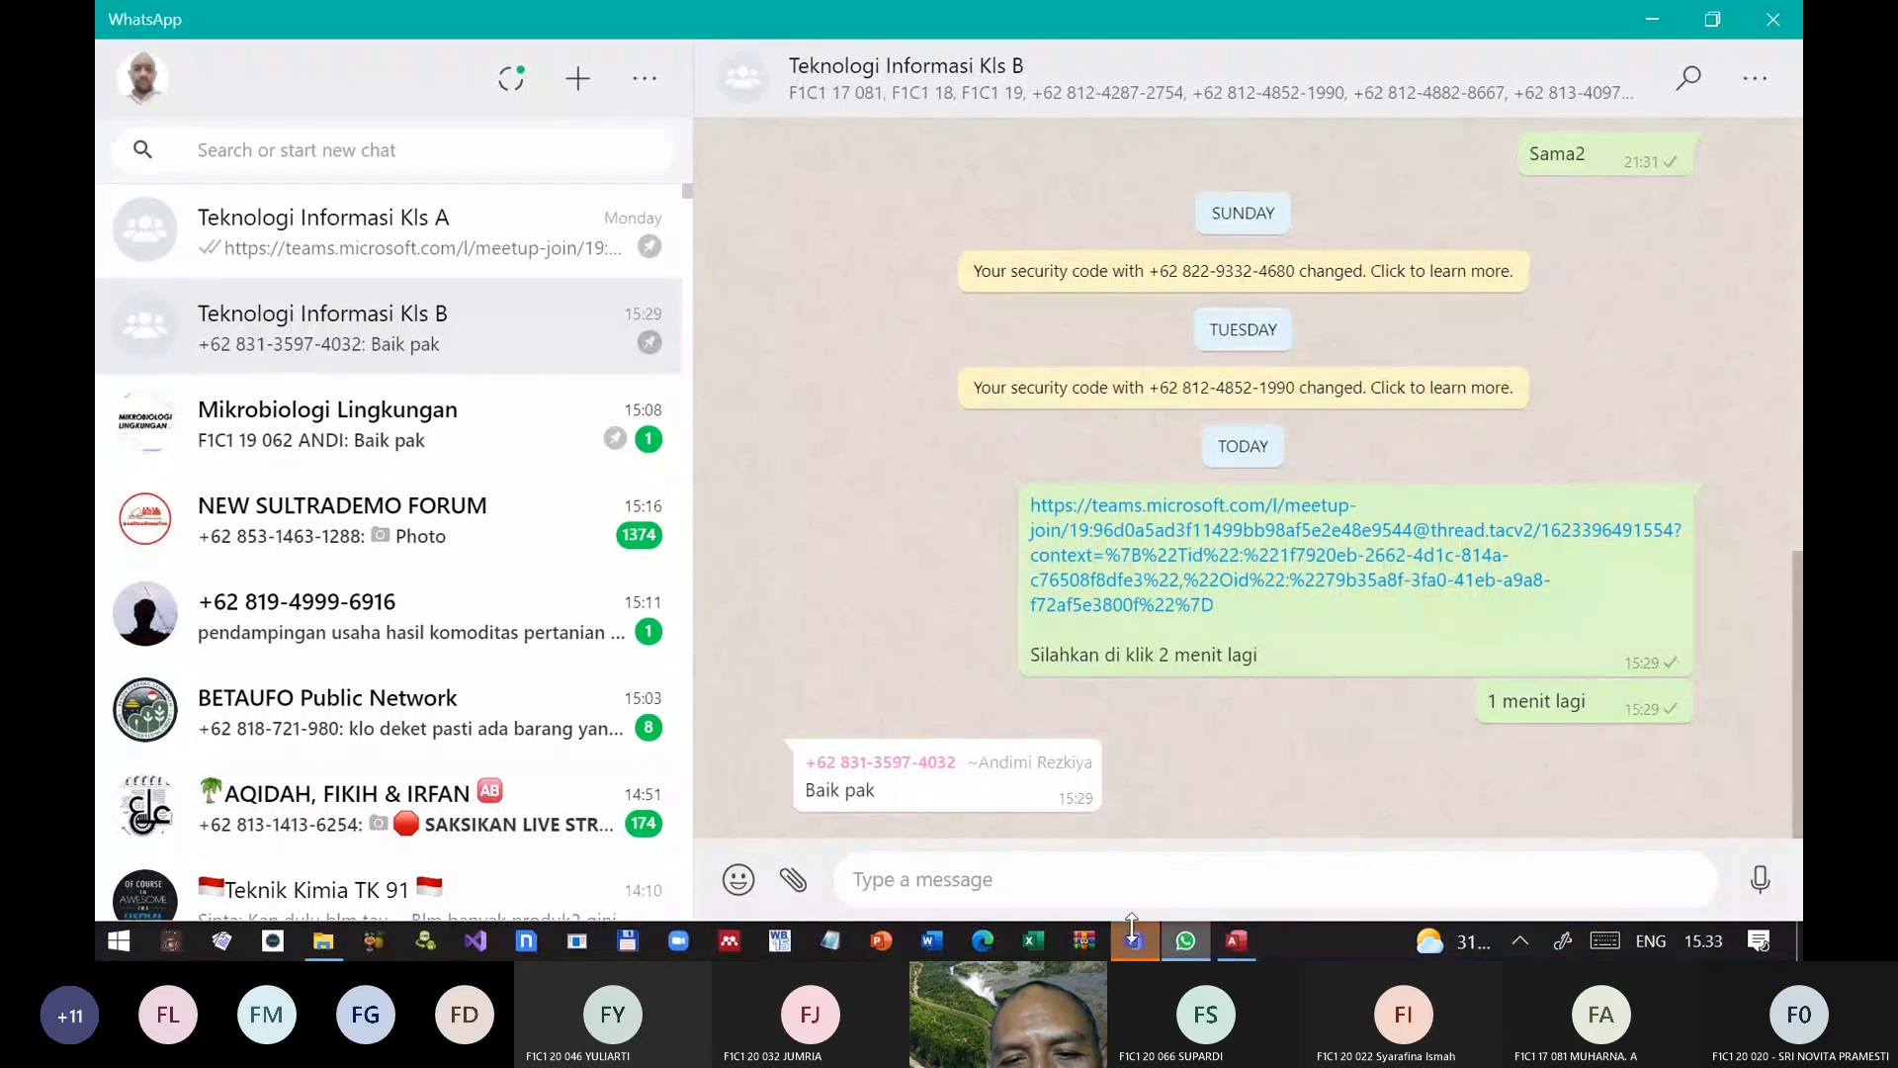
pyautogui.click(1134, 939)
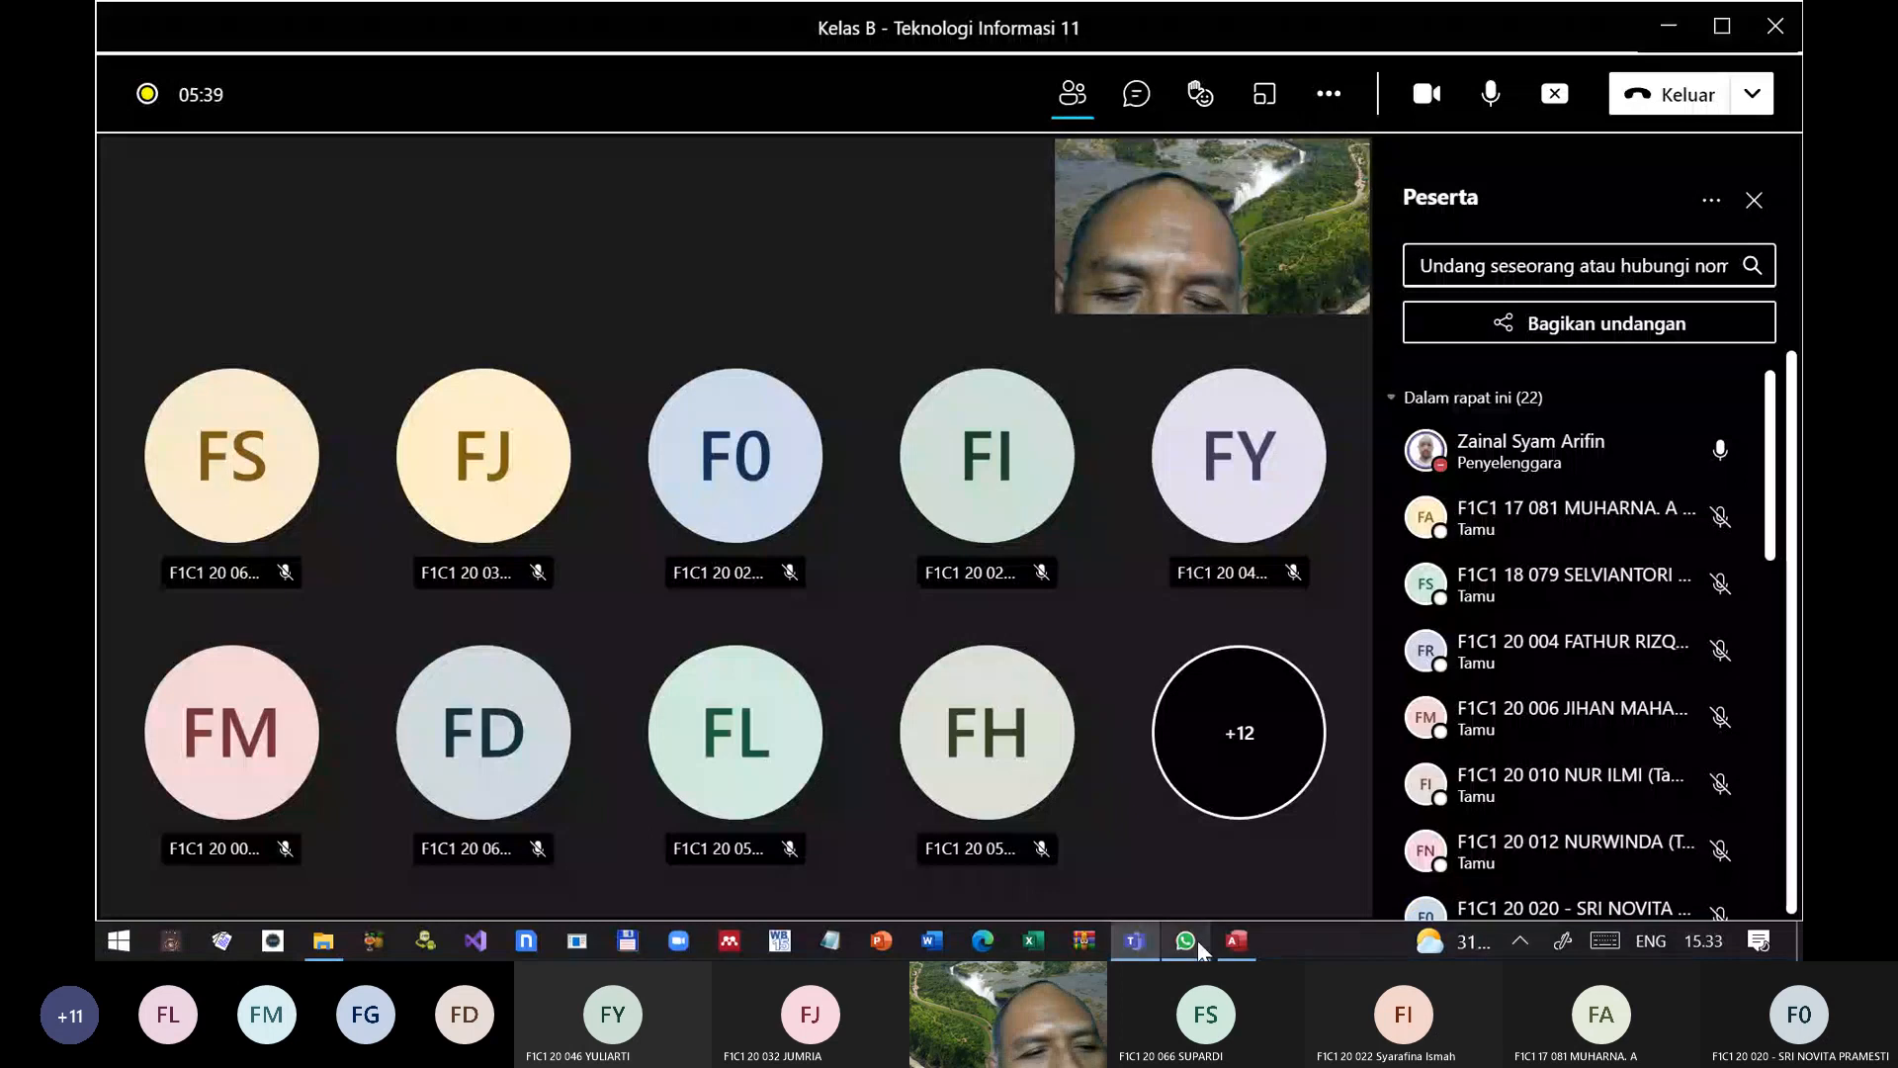
pyautogui.moveTo(1191, 943)
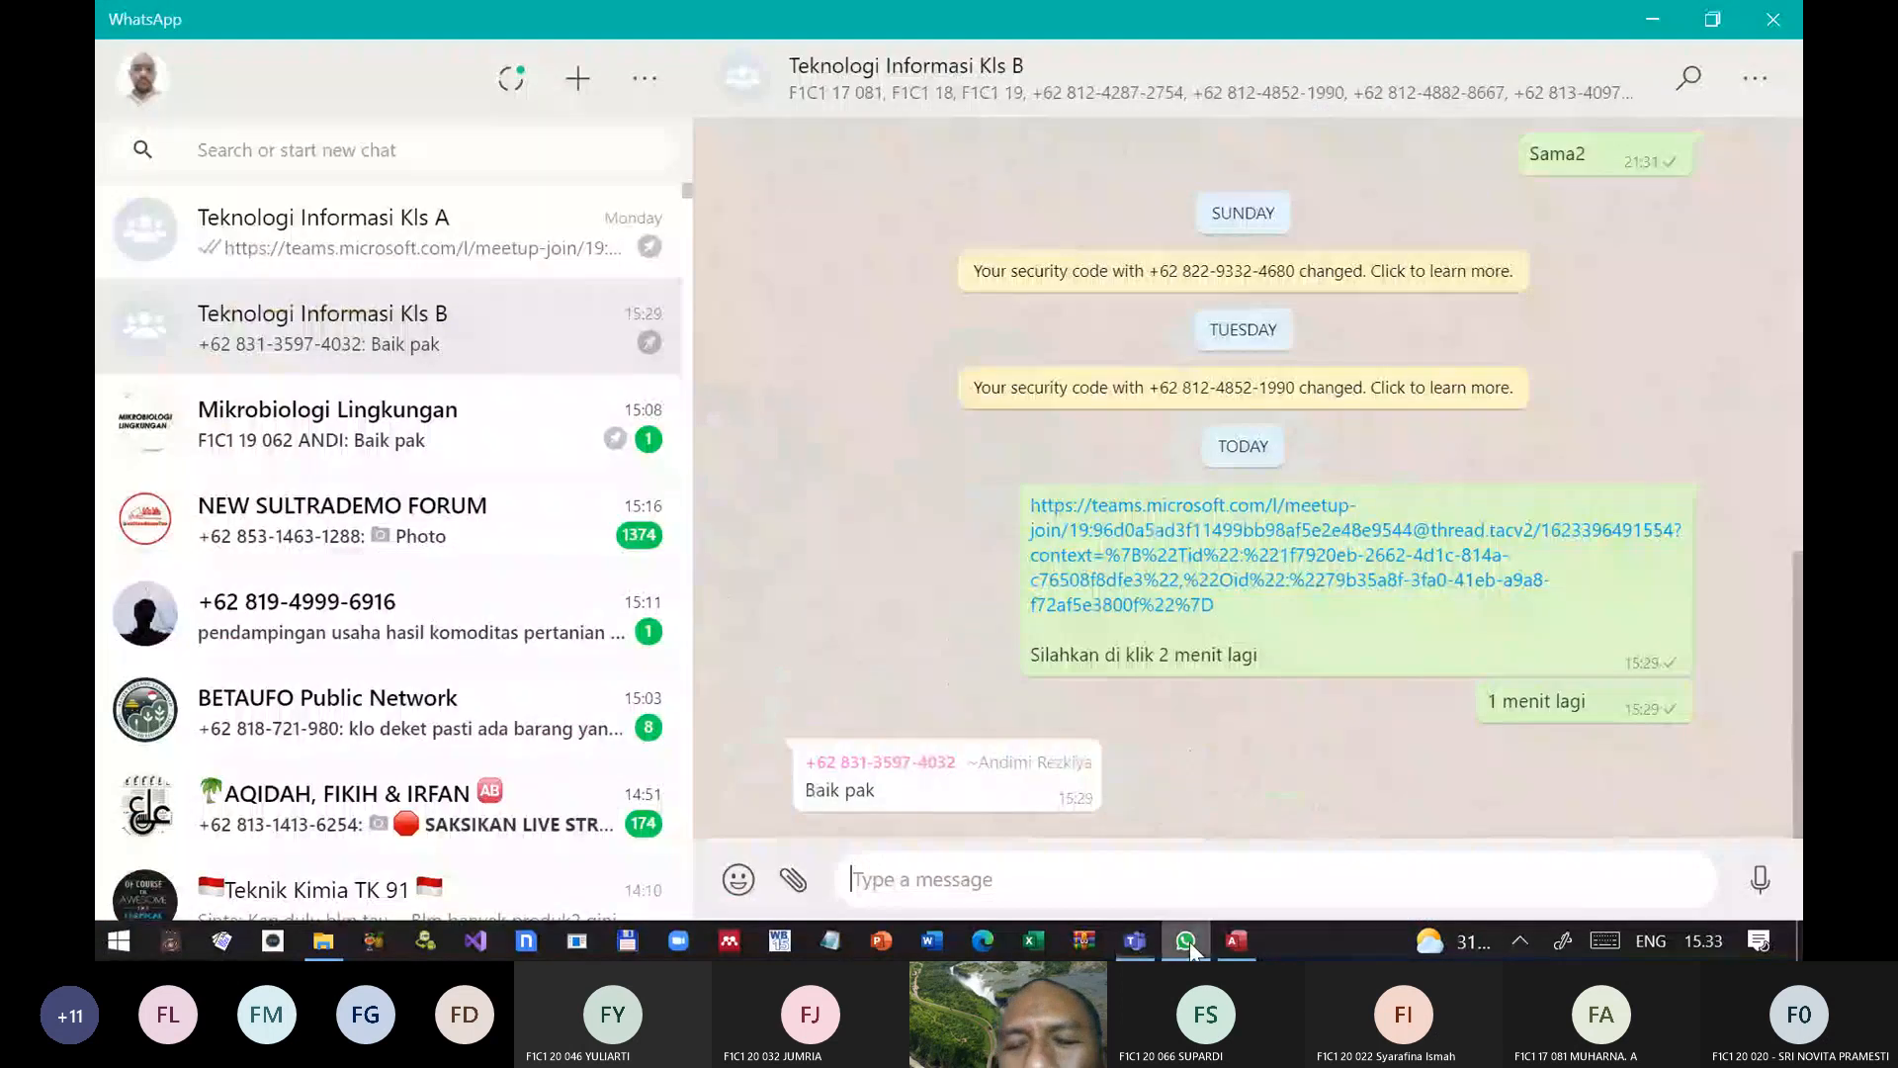
pyautogui.click(1773, 19)
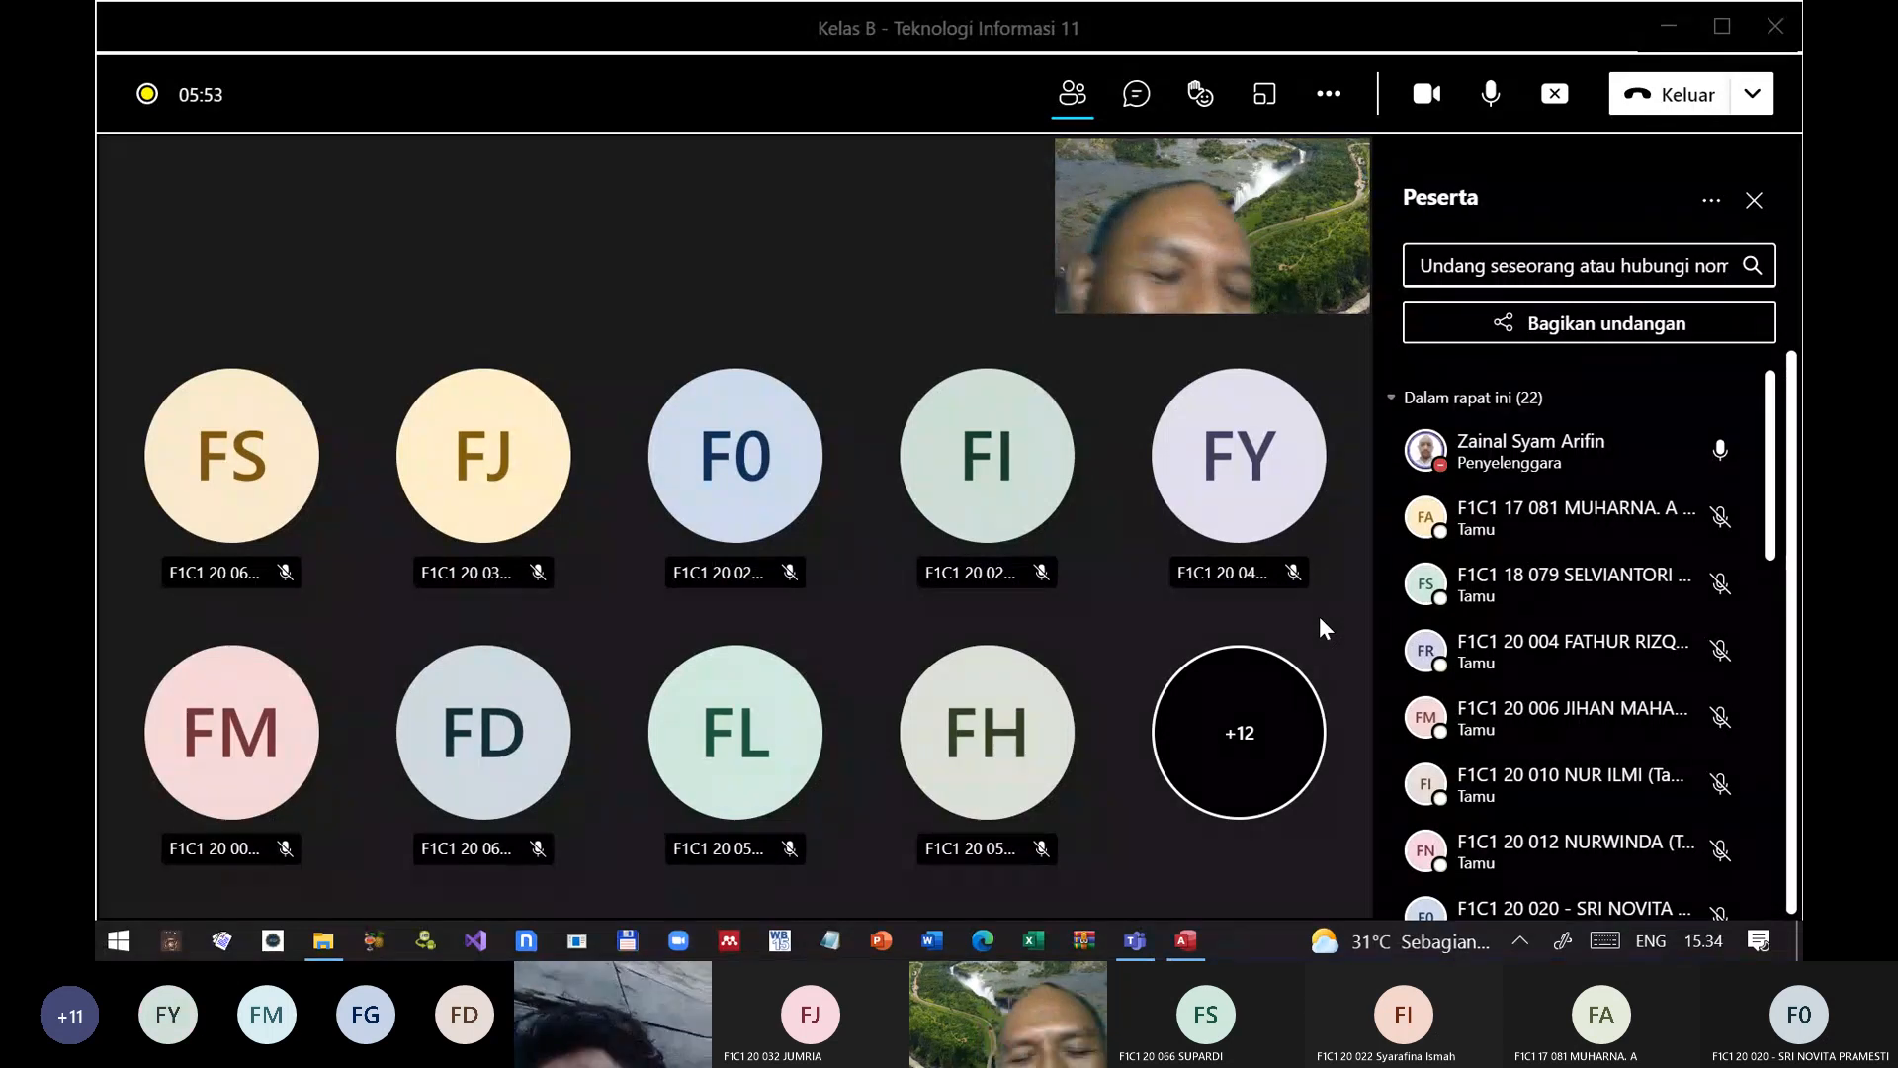
# Step: Turn off the camera in the Teams meeting Kelas B - Teknologi Informasi 11 and return to the Access database
pyautogui.hotkey('alt', 'Tab')
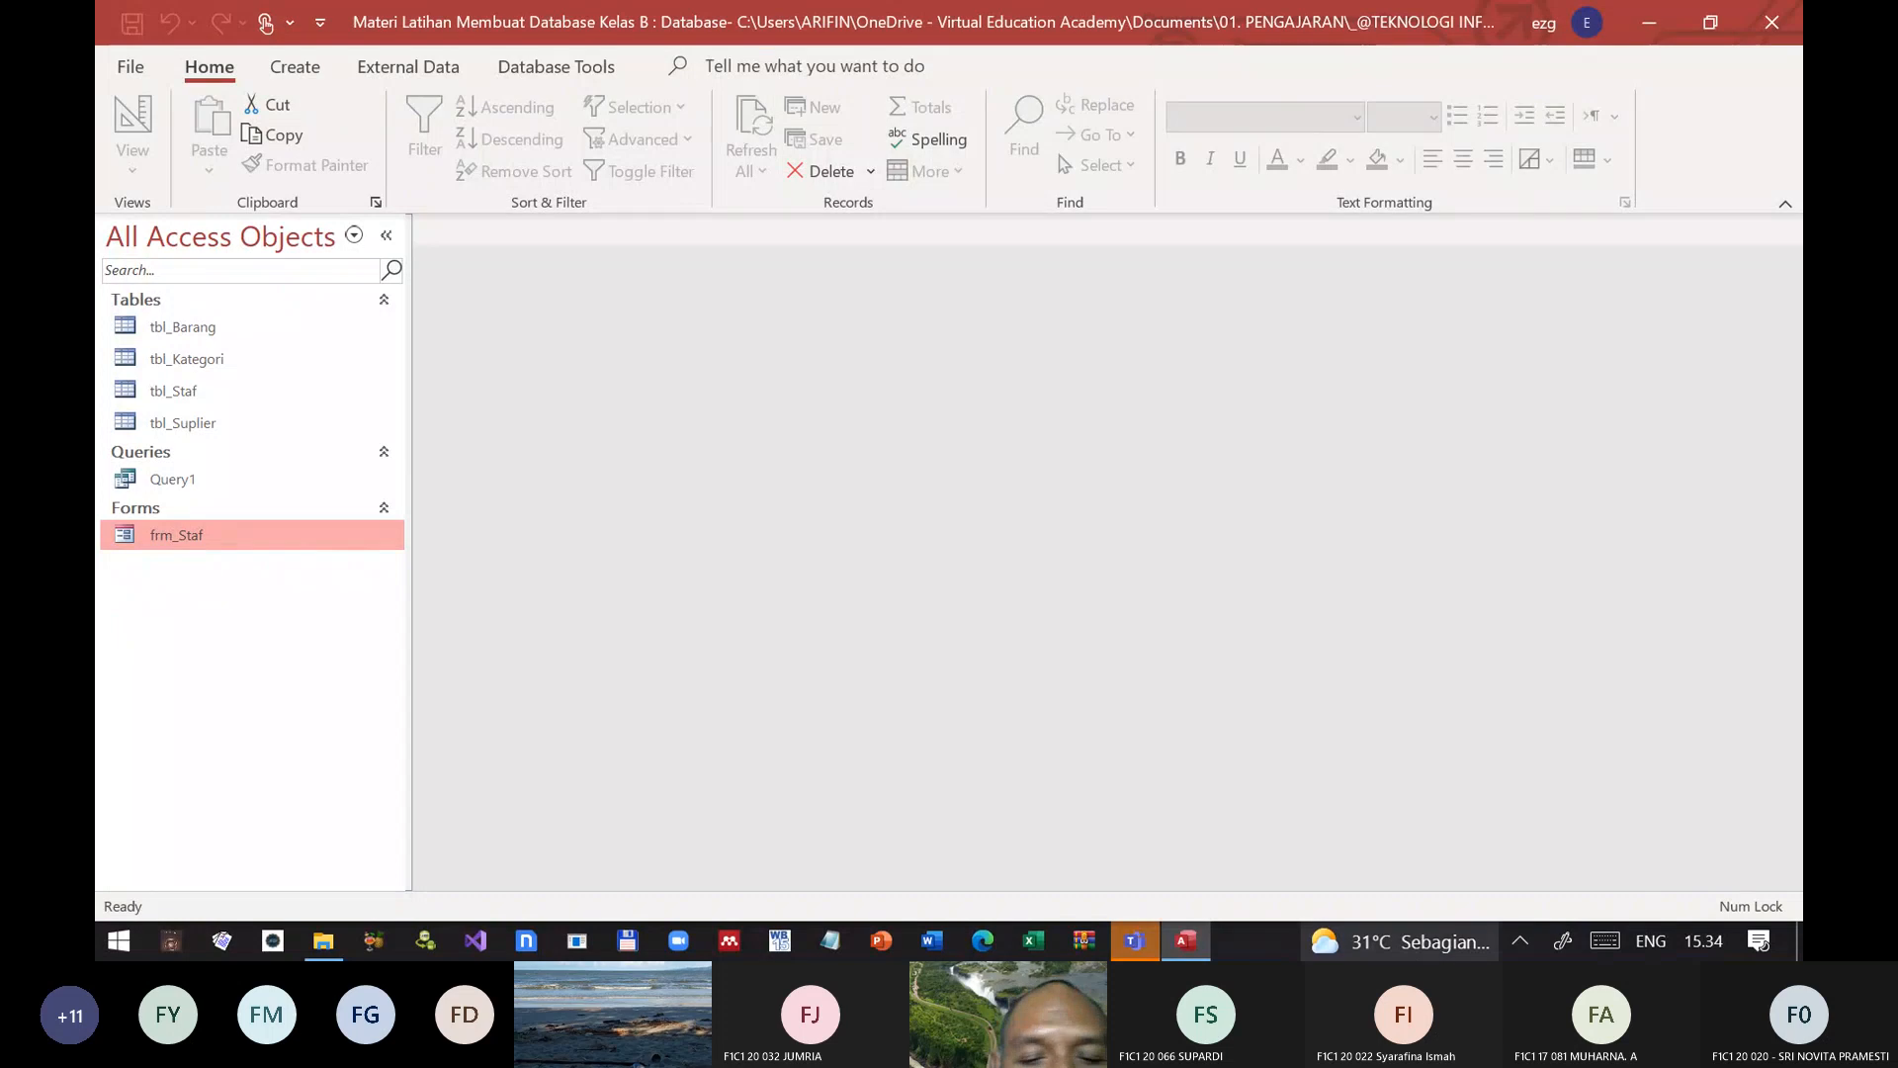
pyautogui.click(1143, 950)
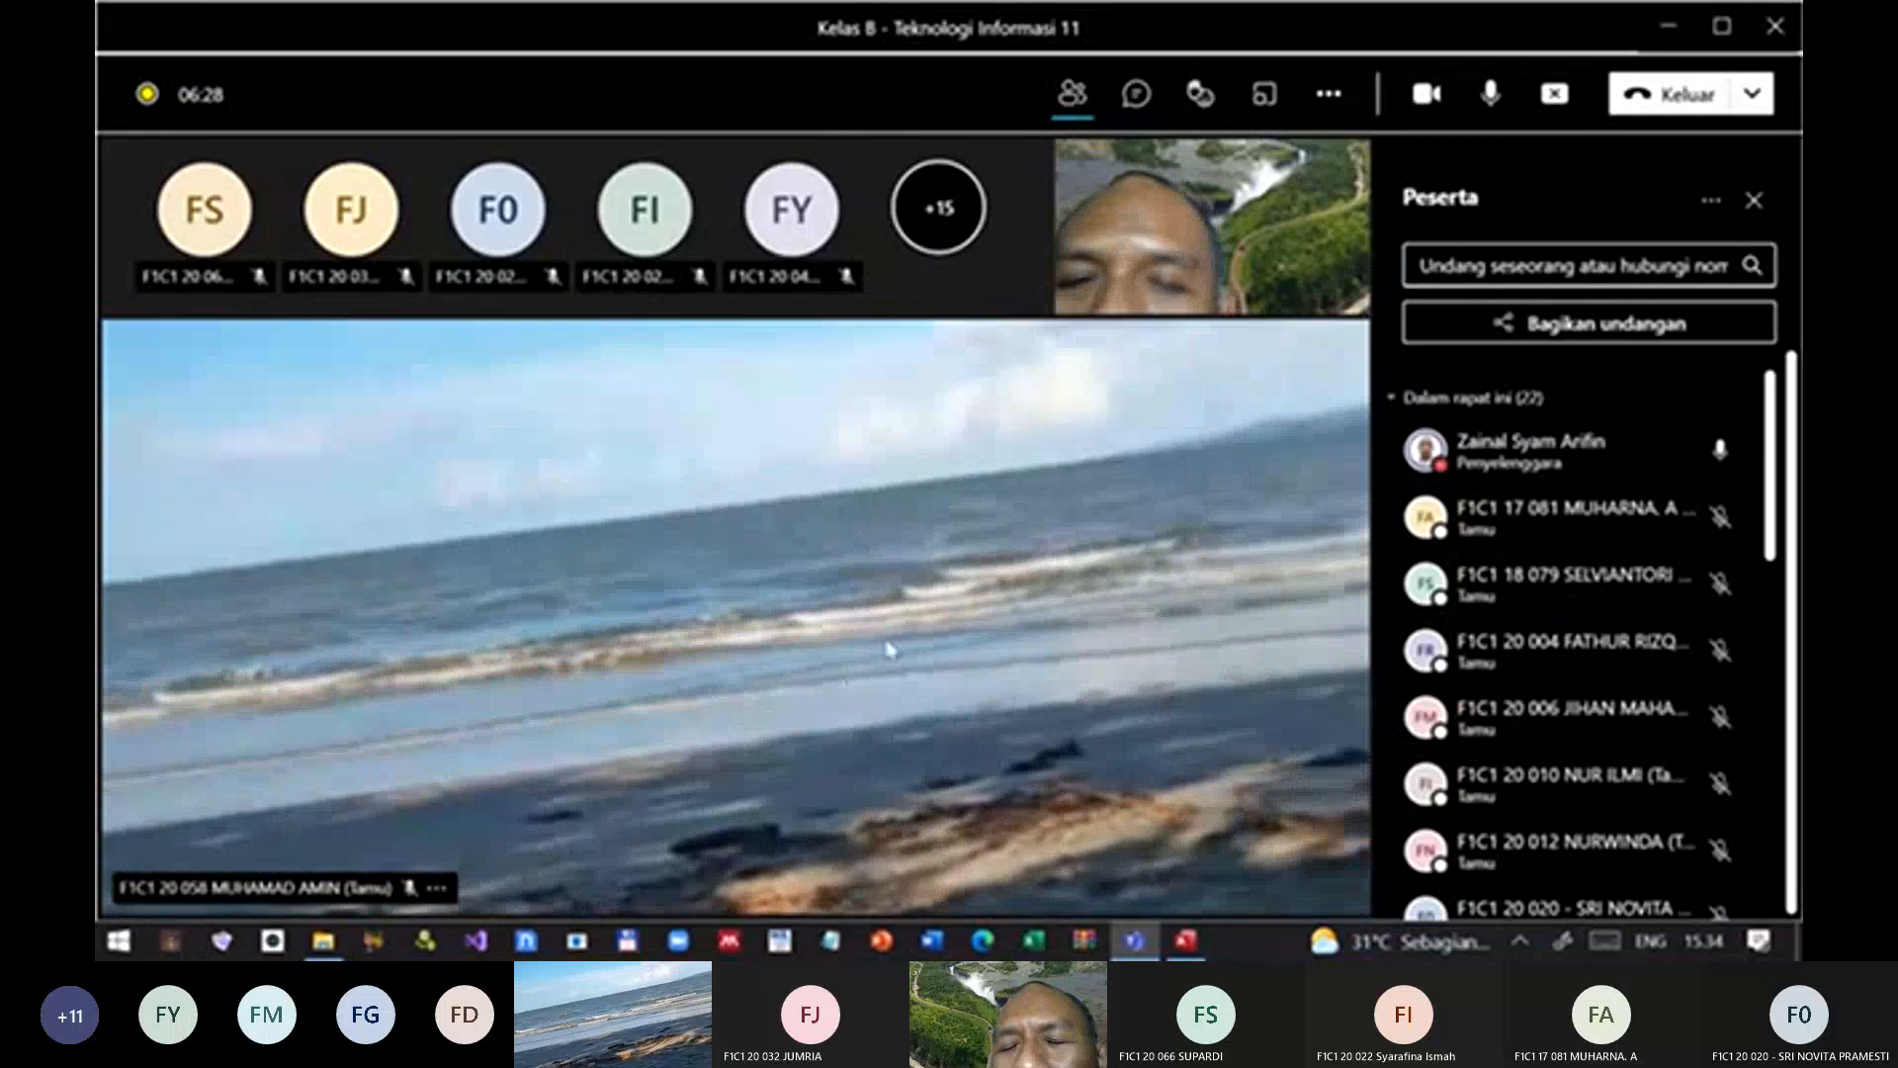
pyautogui.click(1429, 107)
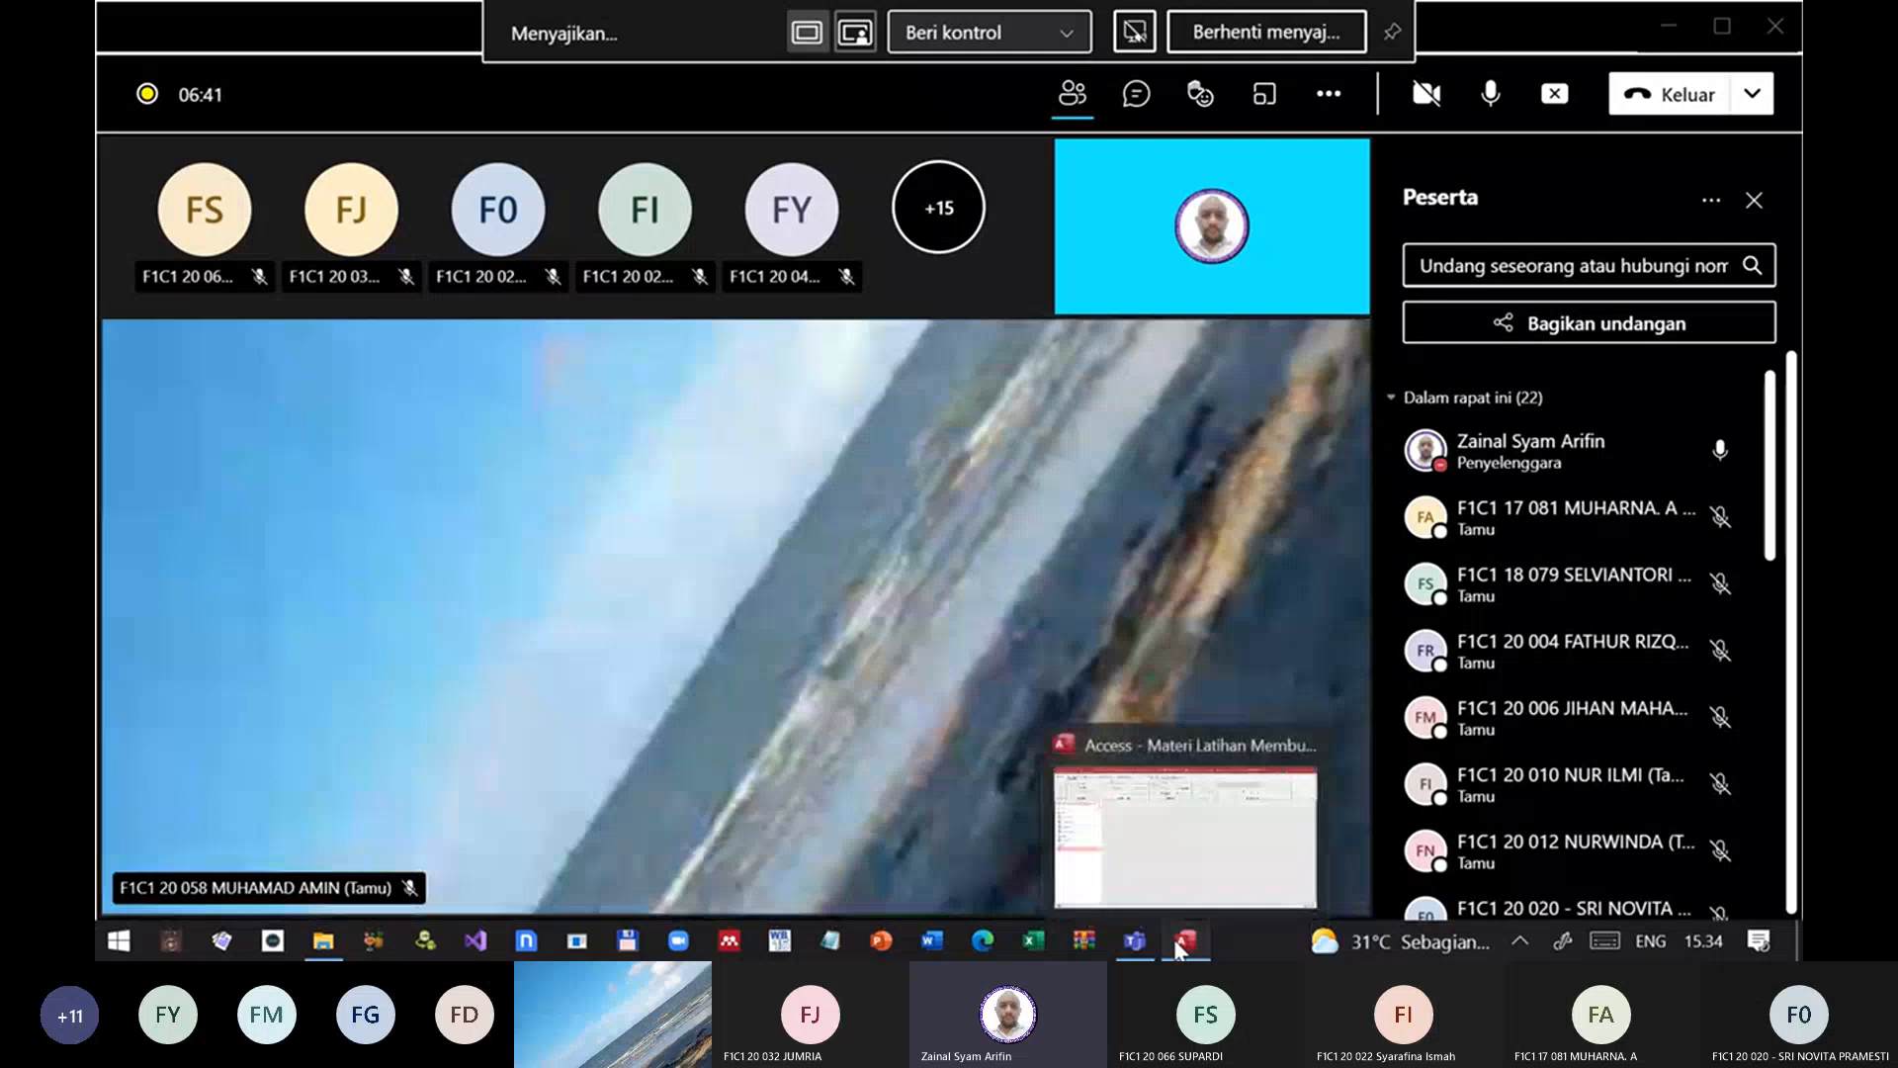
pyautogui.click(1180, 945)
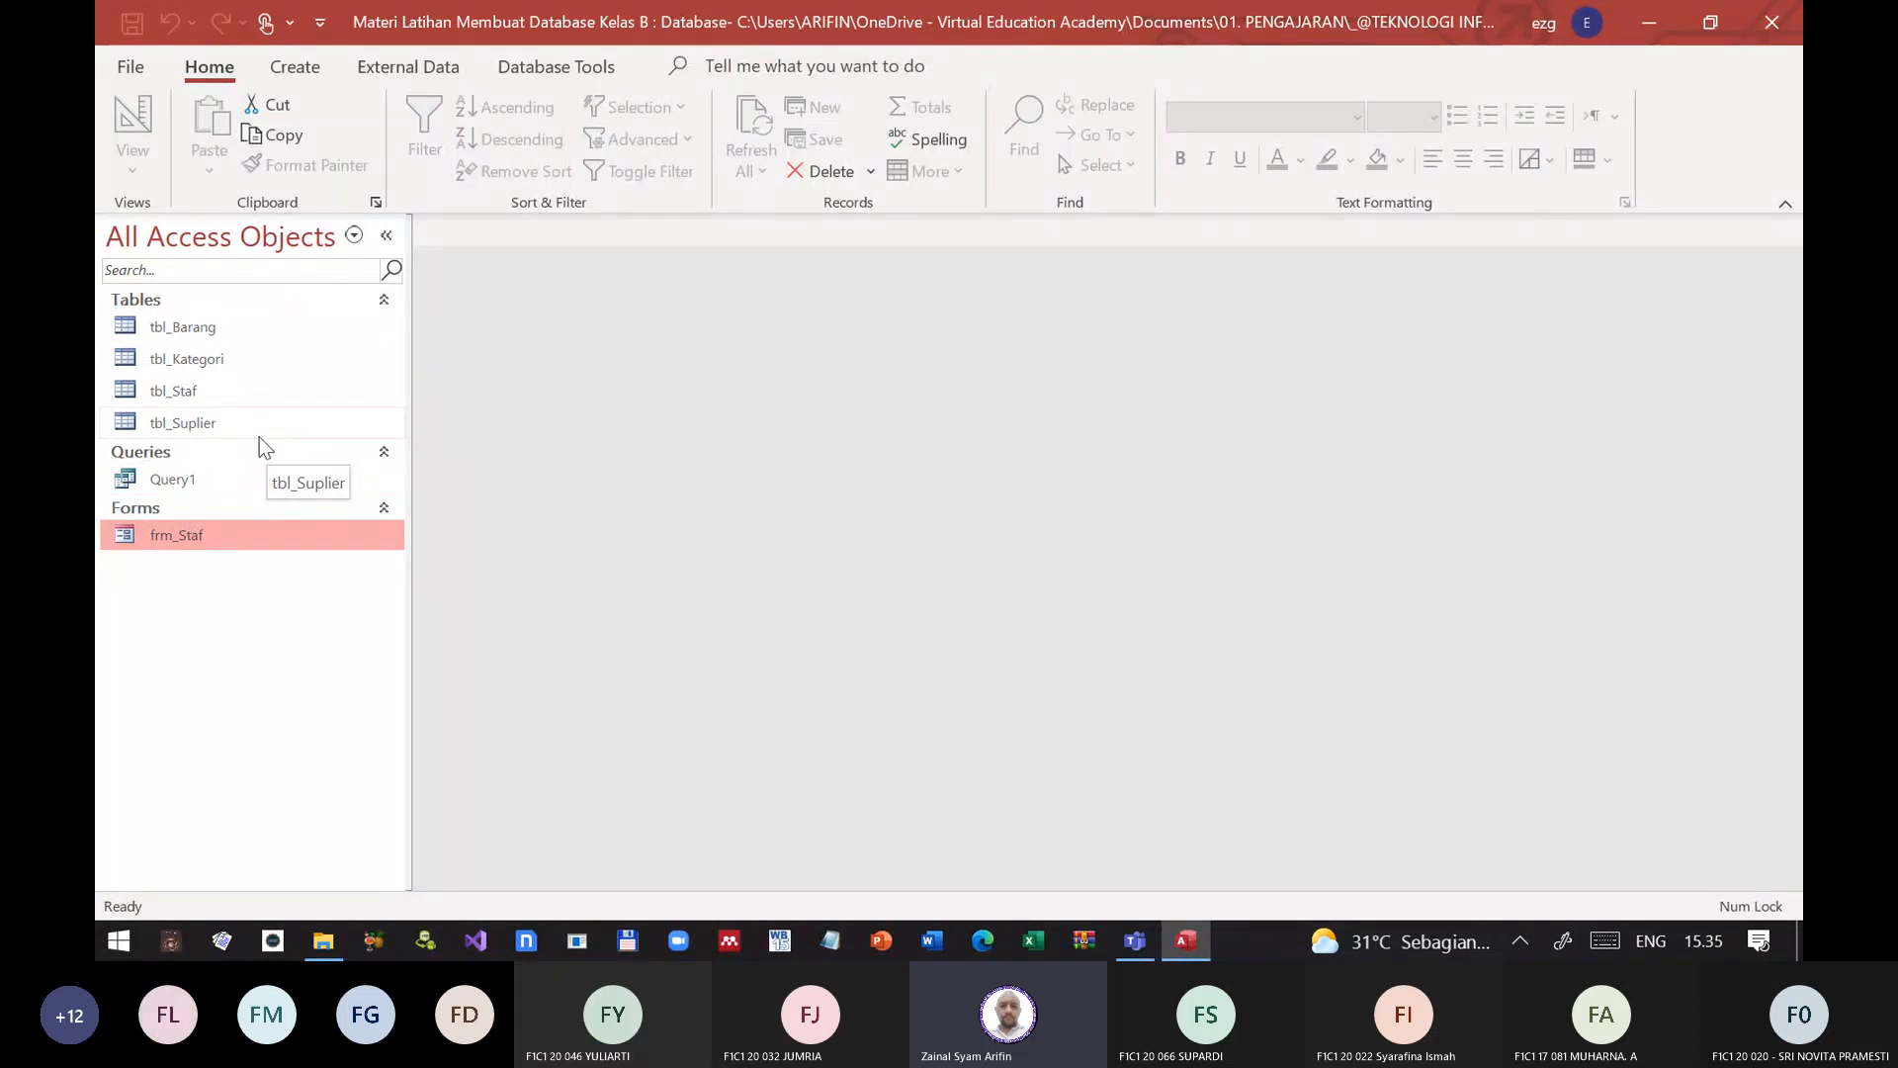
pyautogui.hotkey('alt', 'Tab')
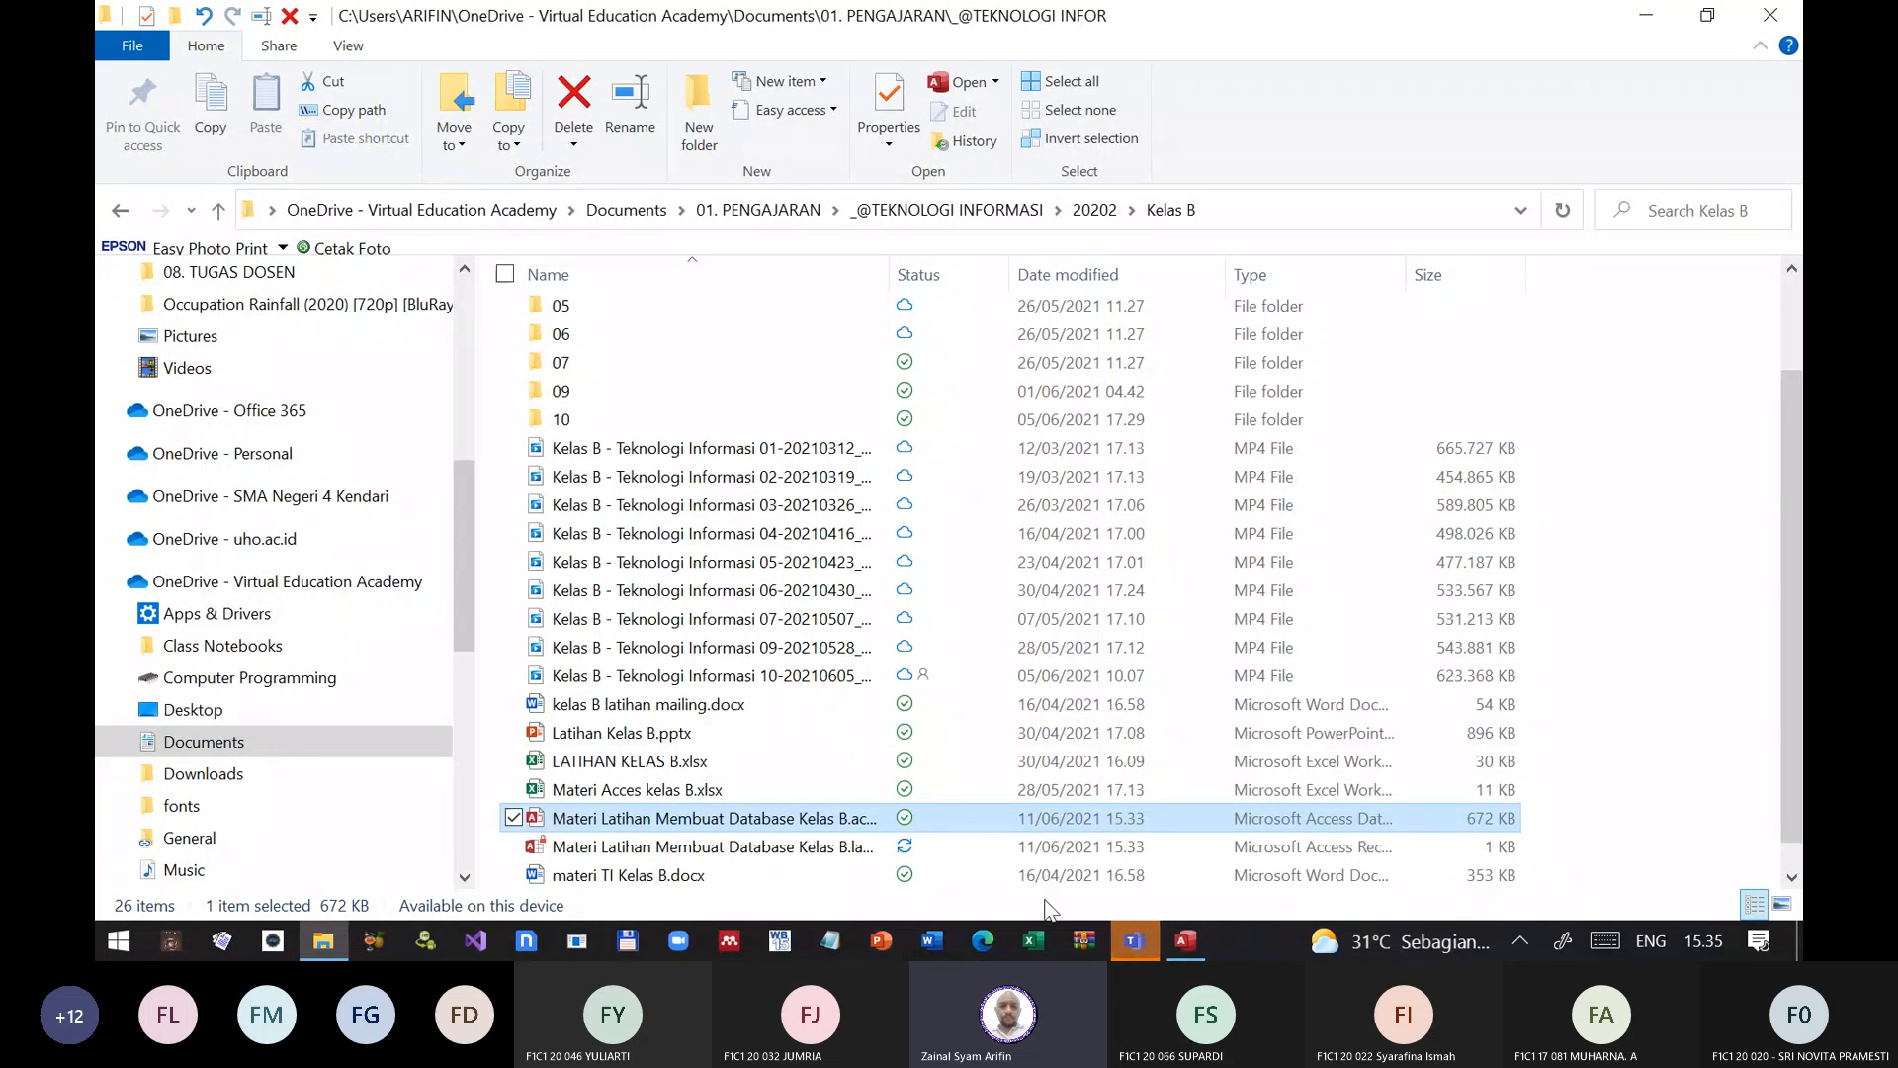
pyautogui.click(1135, 943)
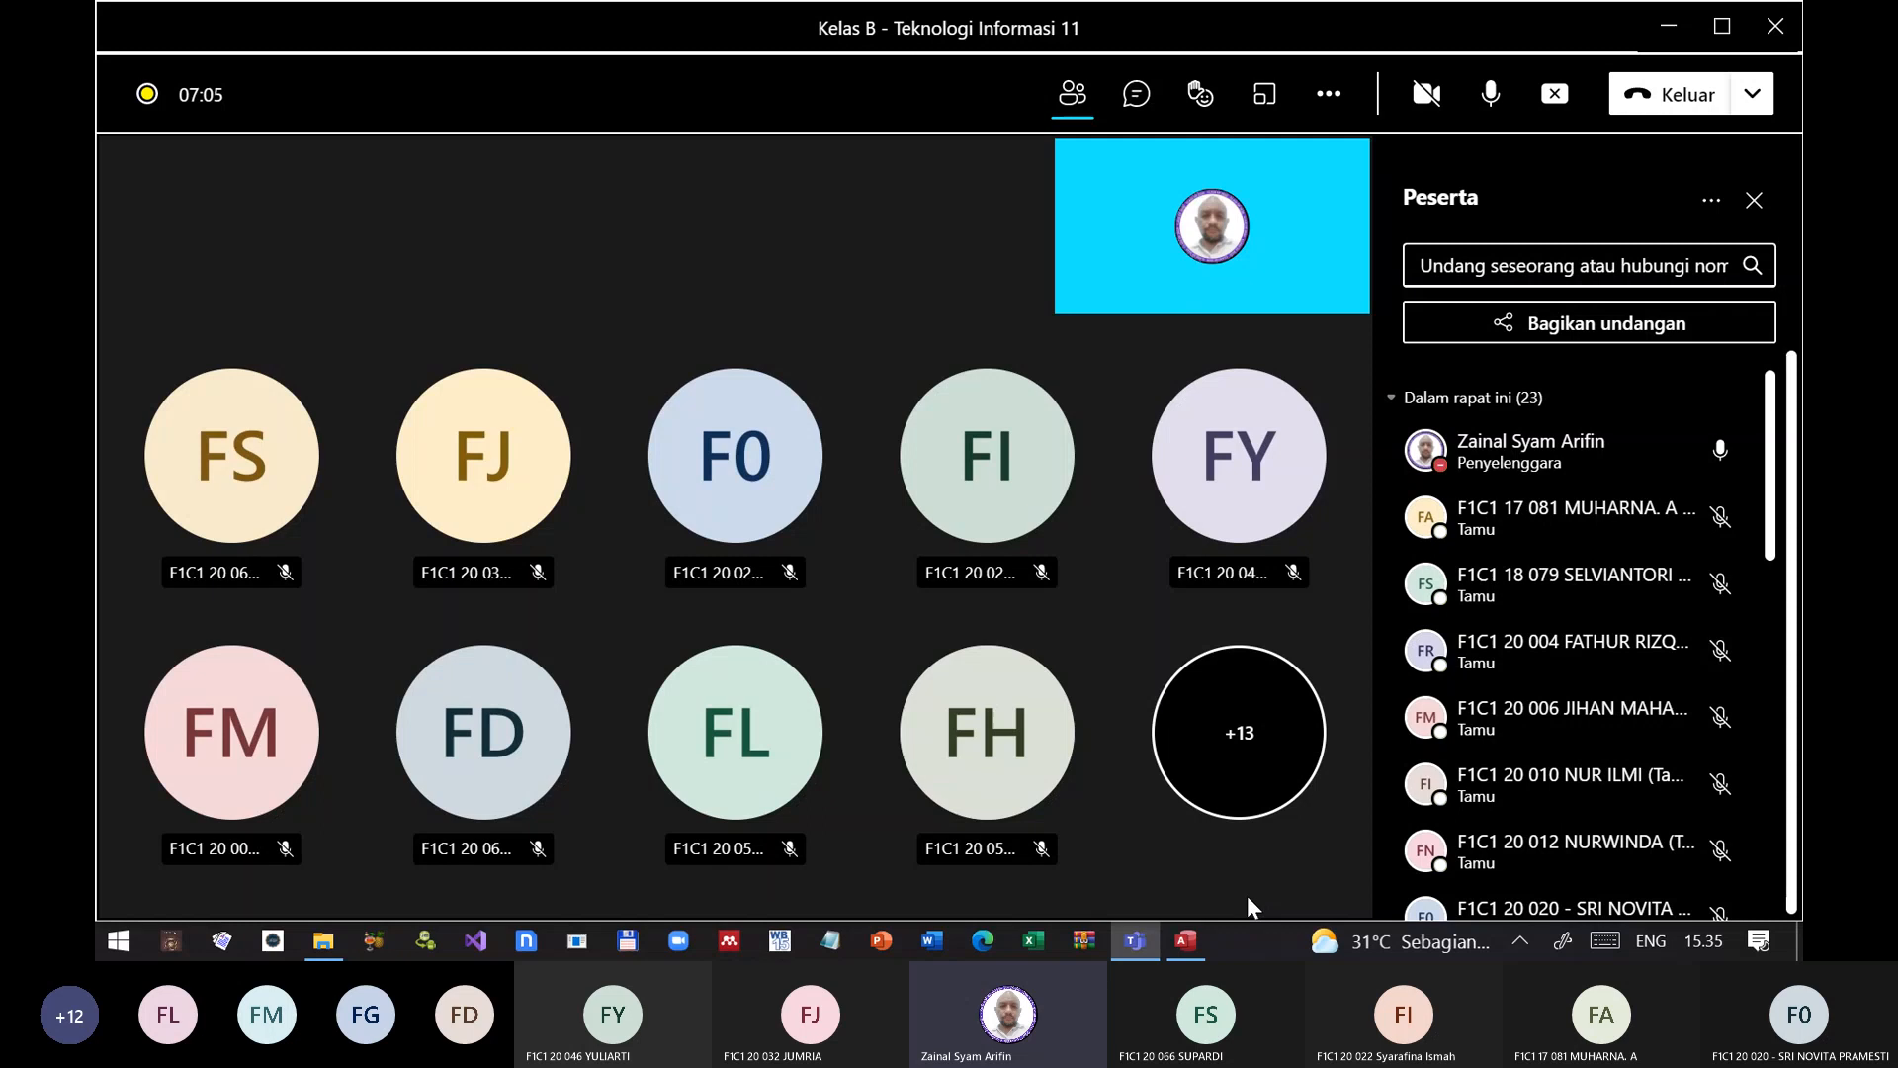
pyautogui.moveTo(1135, 934)
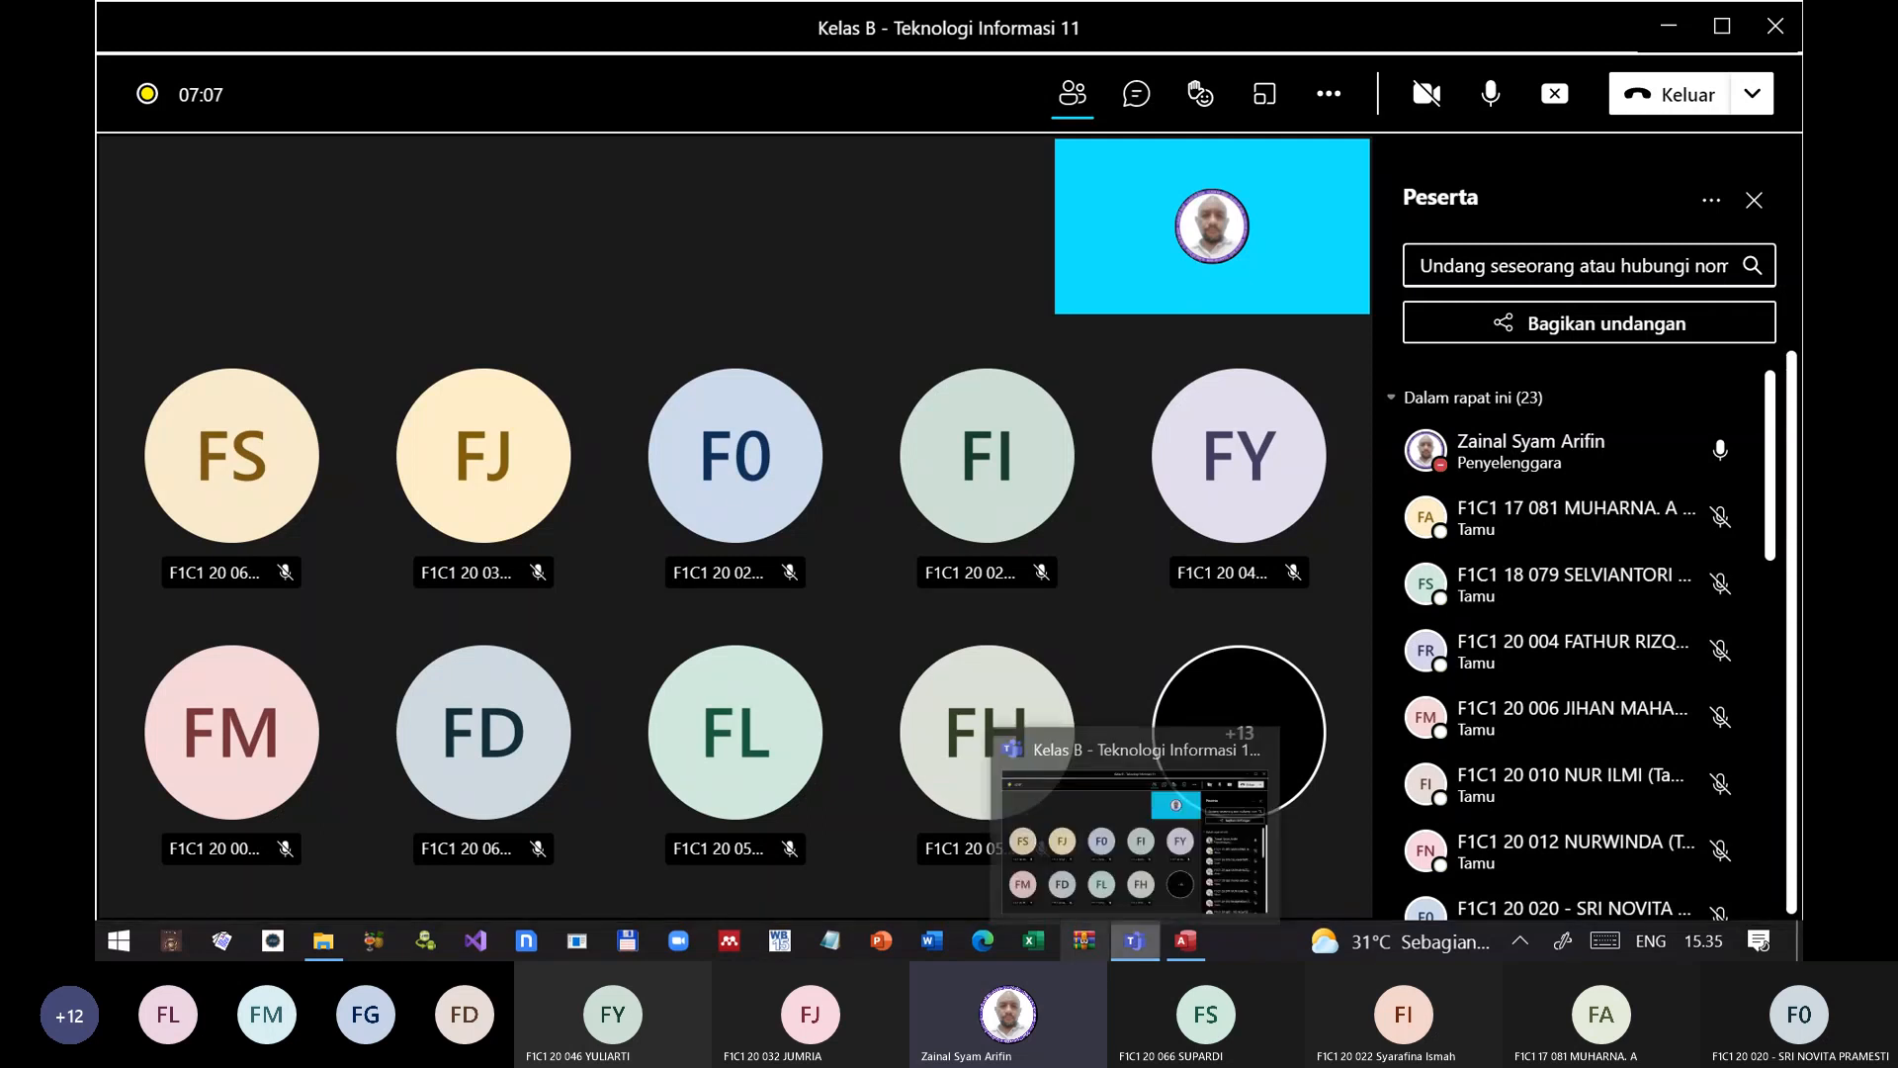
pyautogui.click(1194, 943)
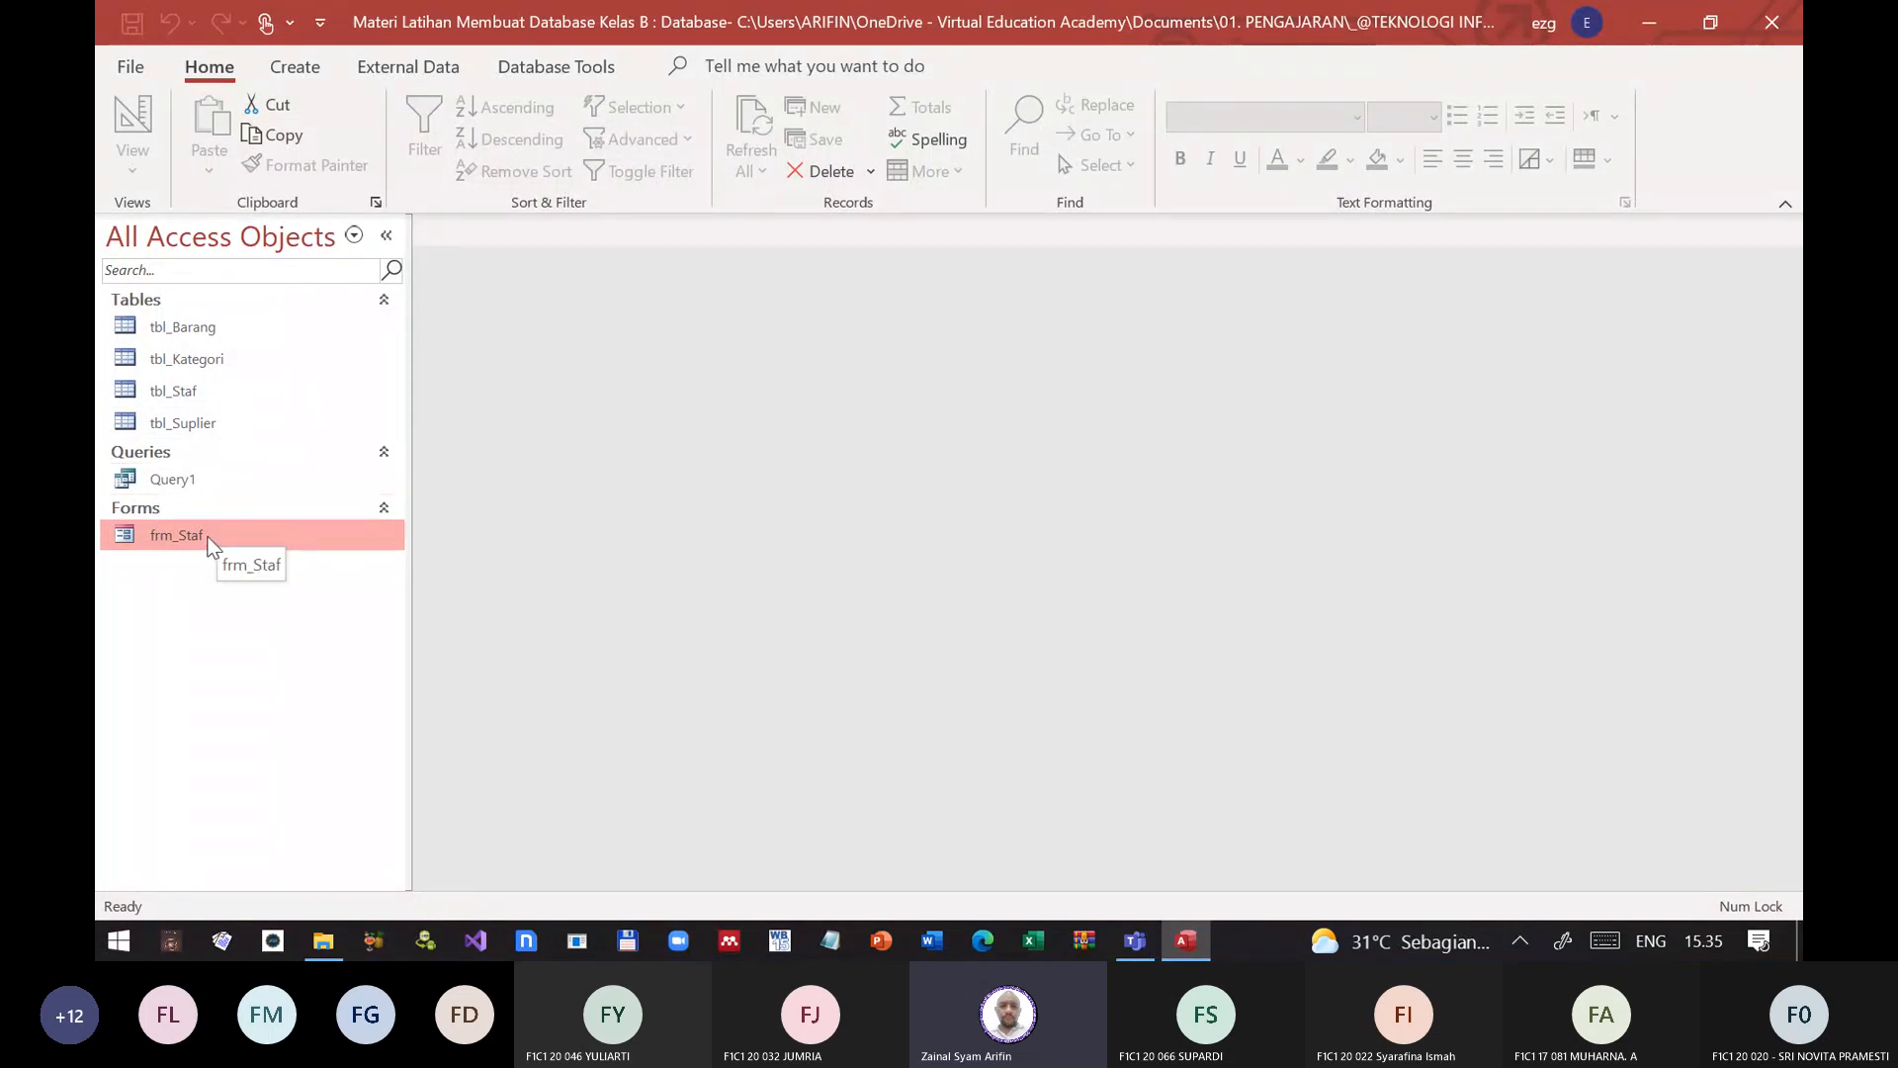
# Step: Examine the frm_Staf form in Design View and in Form View, closing it after each look
pyautogui.rightClick(226, 542)
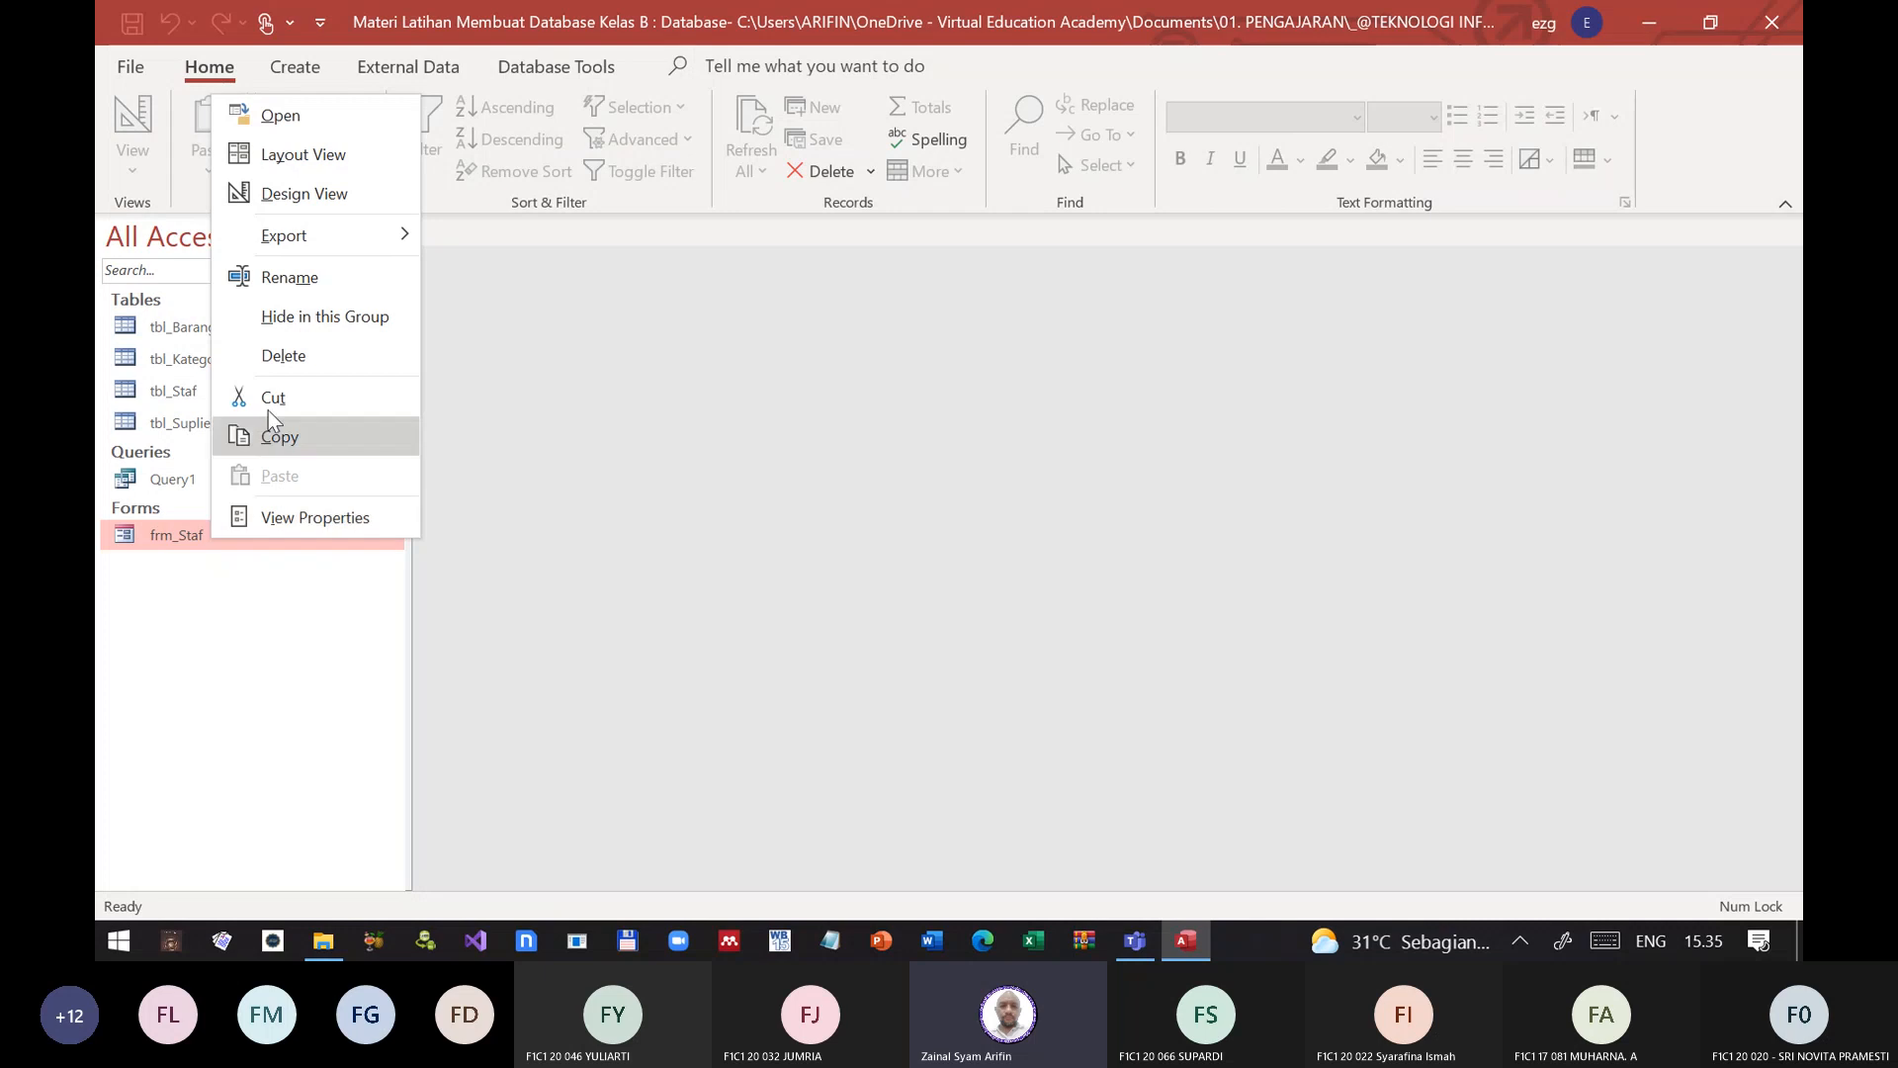
pyautogui.click(326, 195)
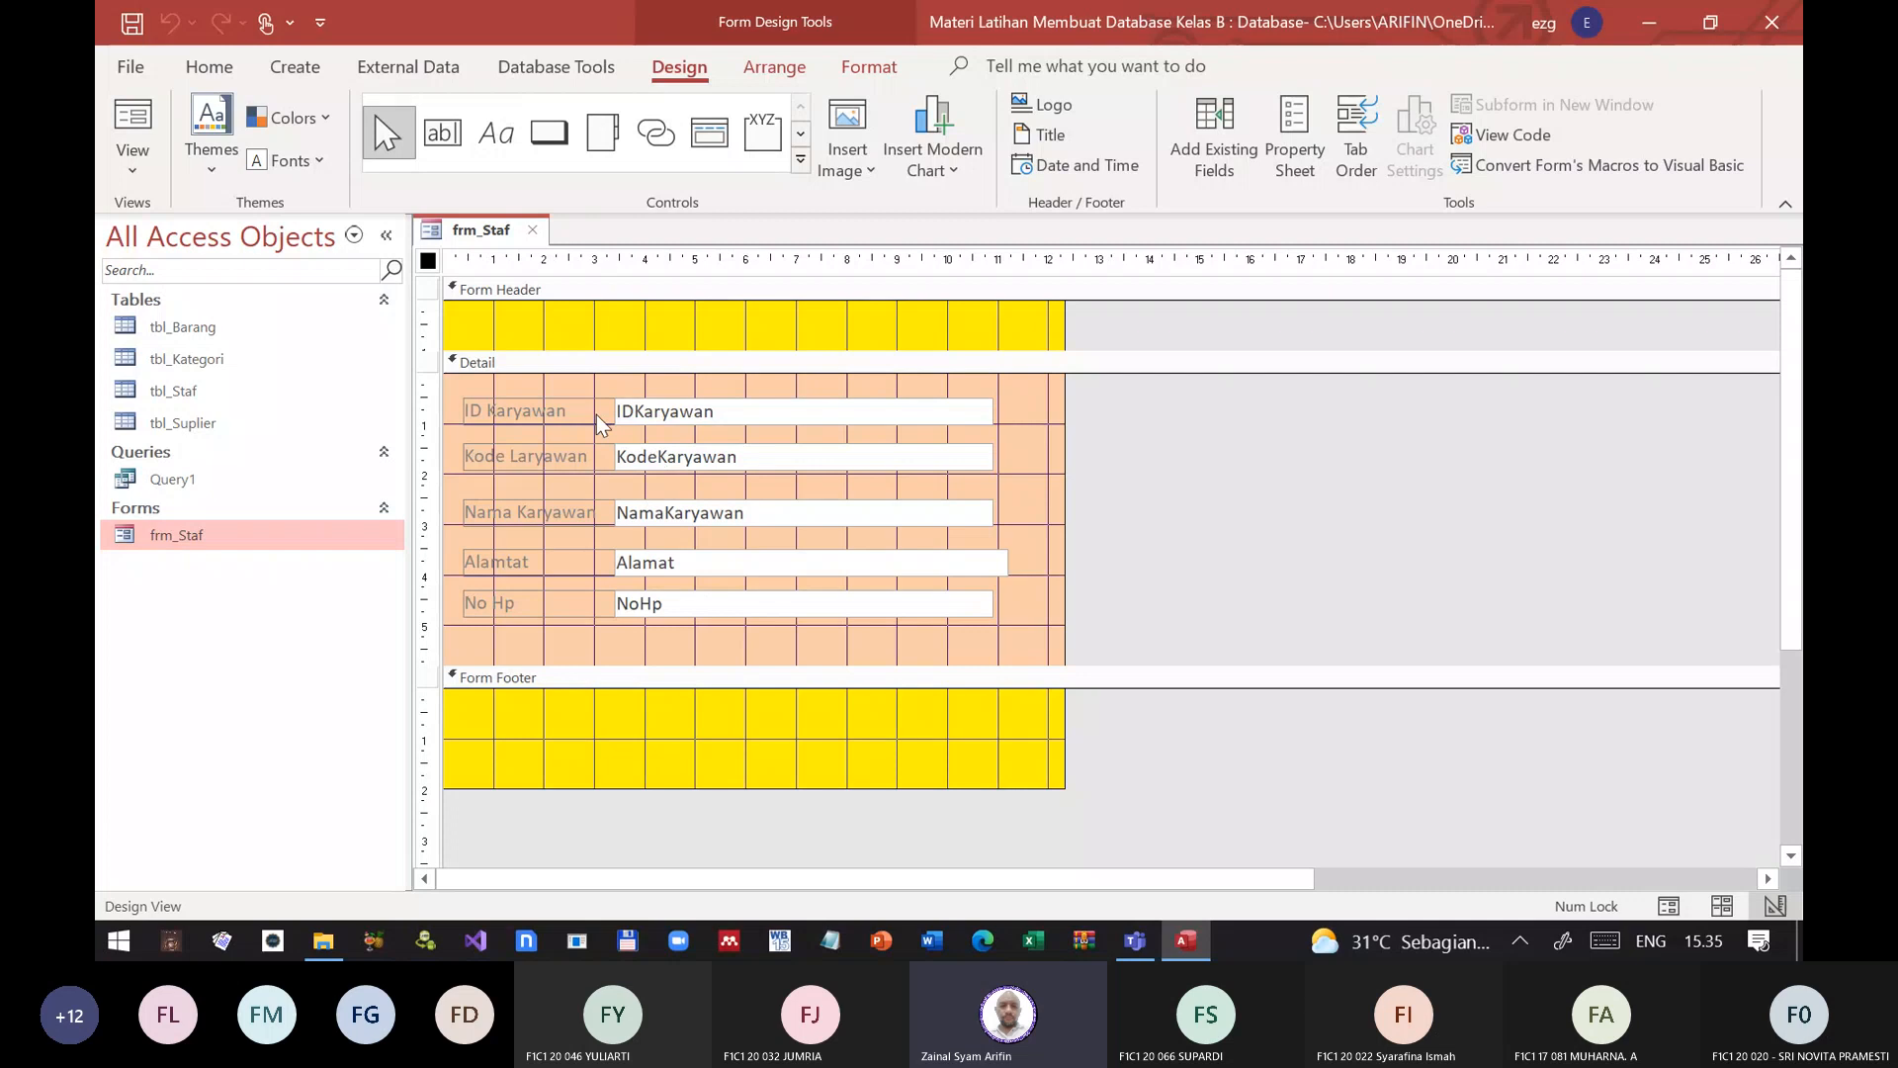
pyautogui.click(535, 230)
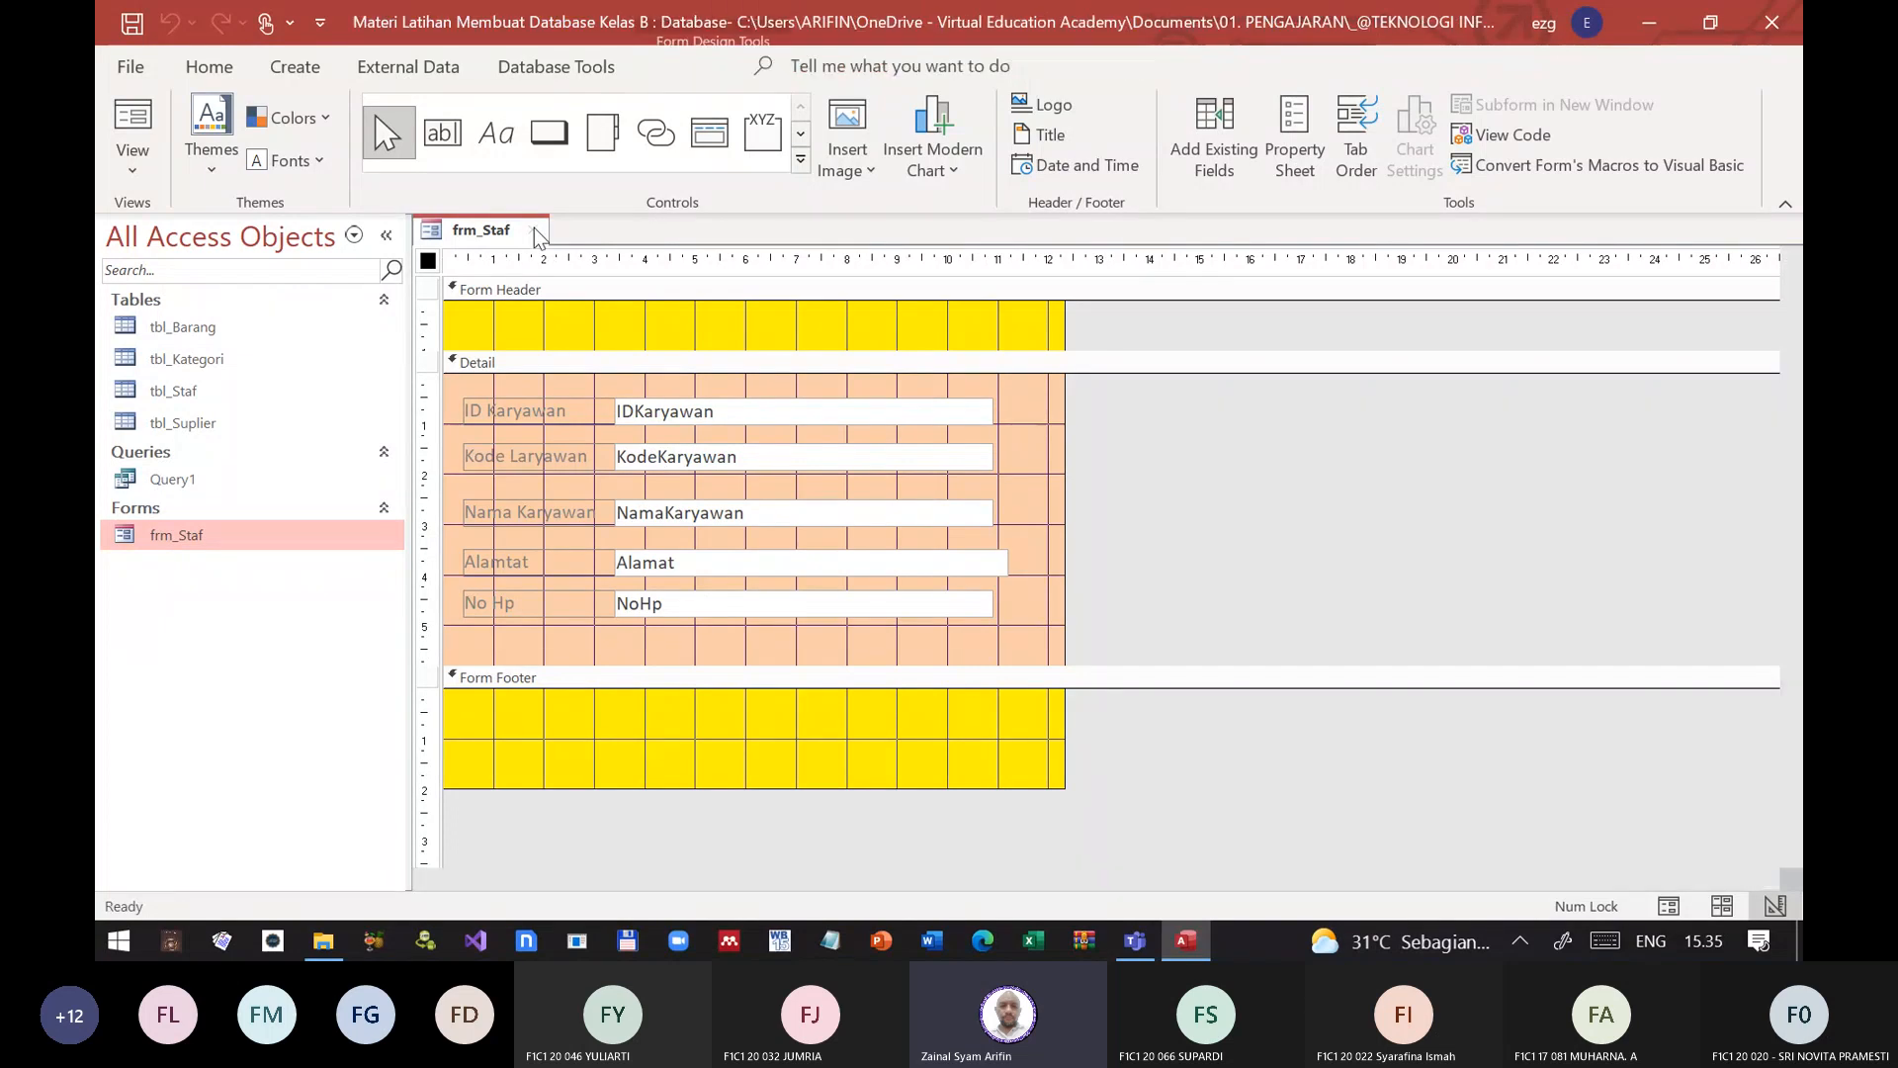
pyautogui.rightClick(174, 540)
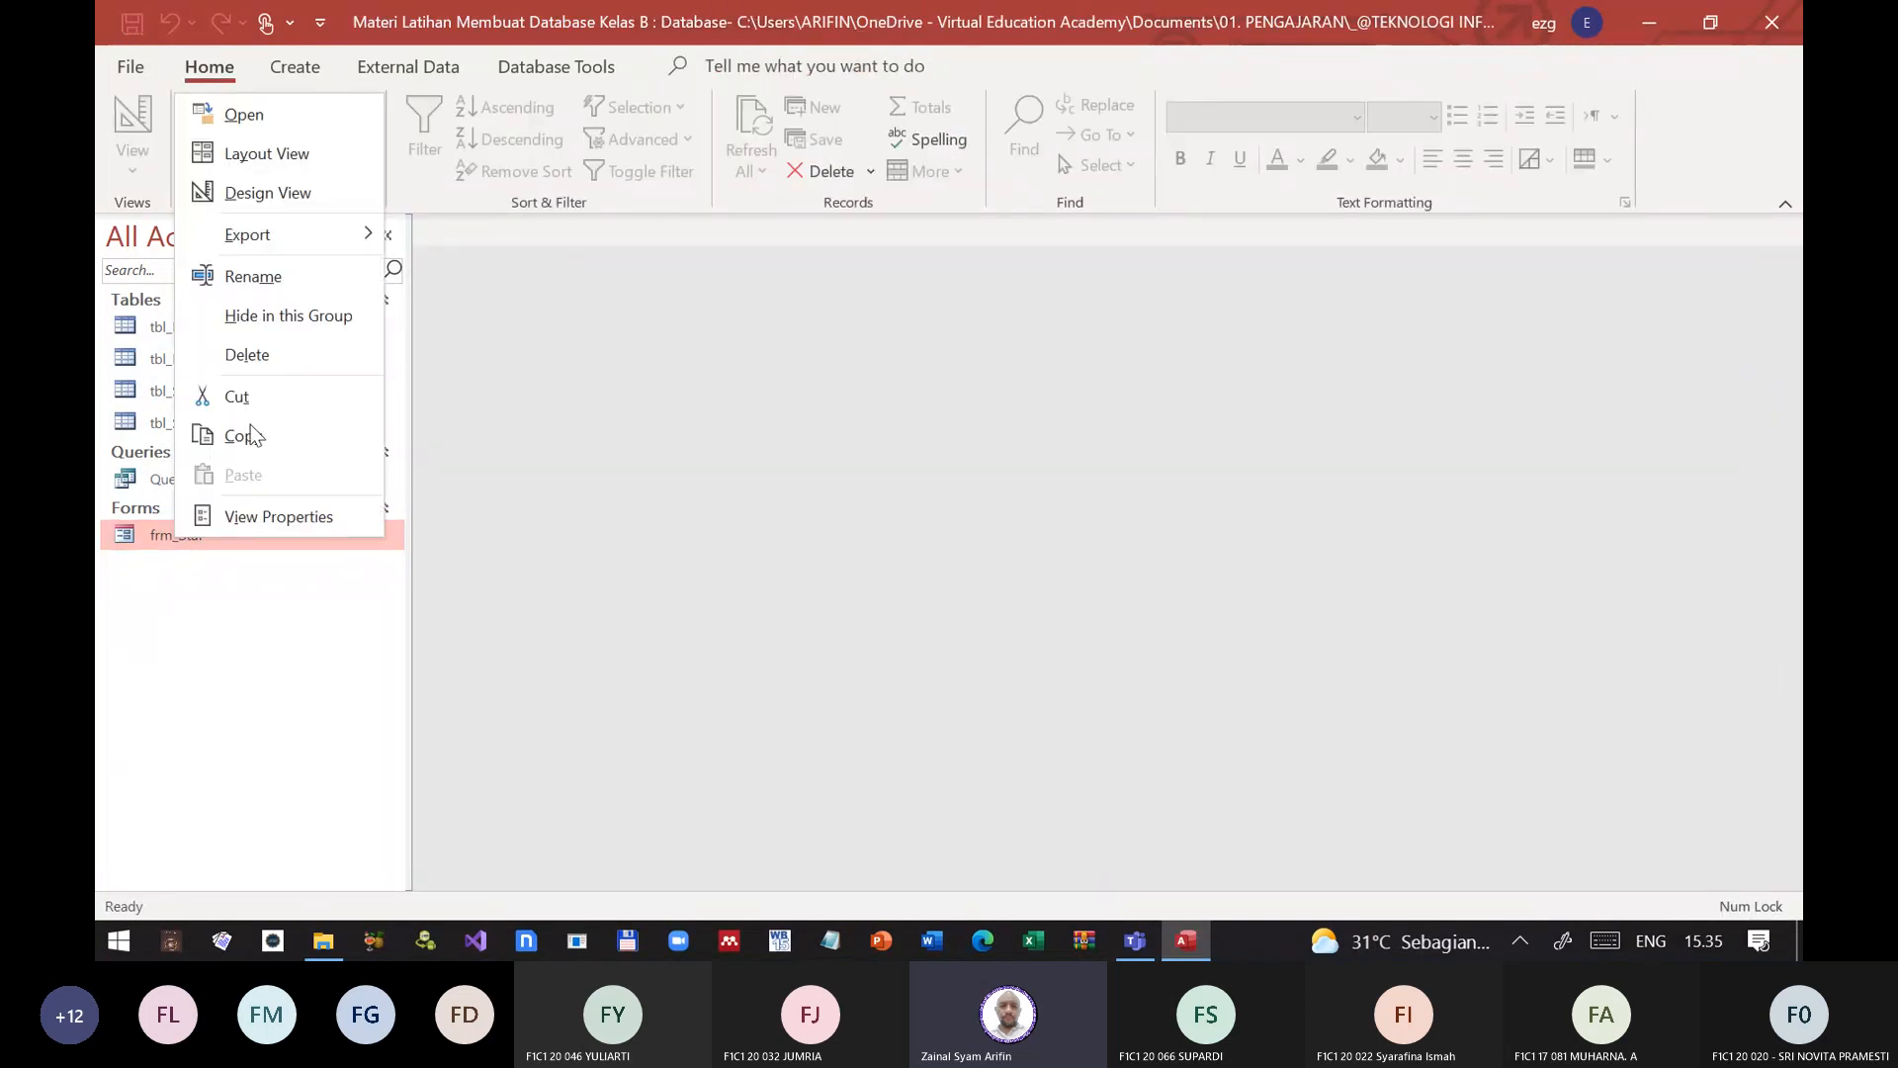
pyautogui.click(307, 115)
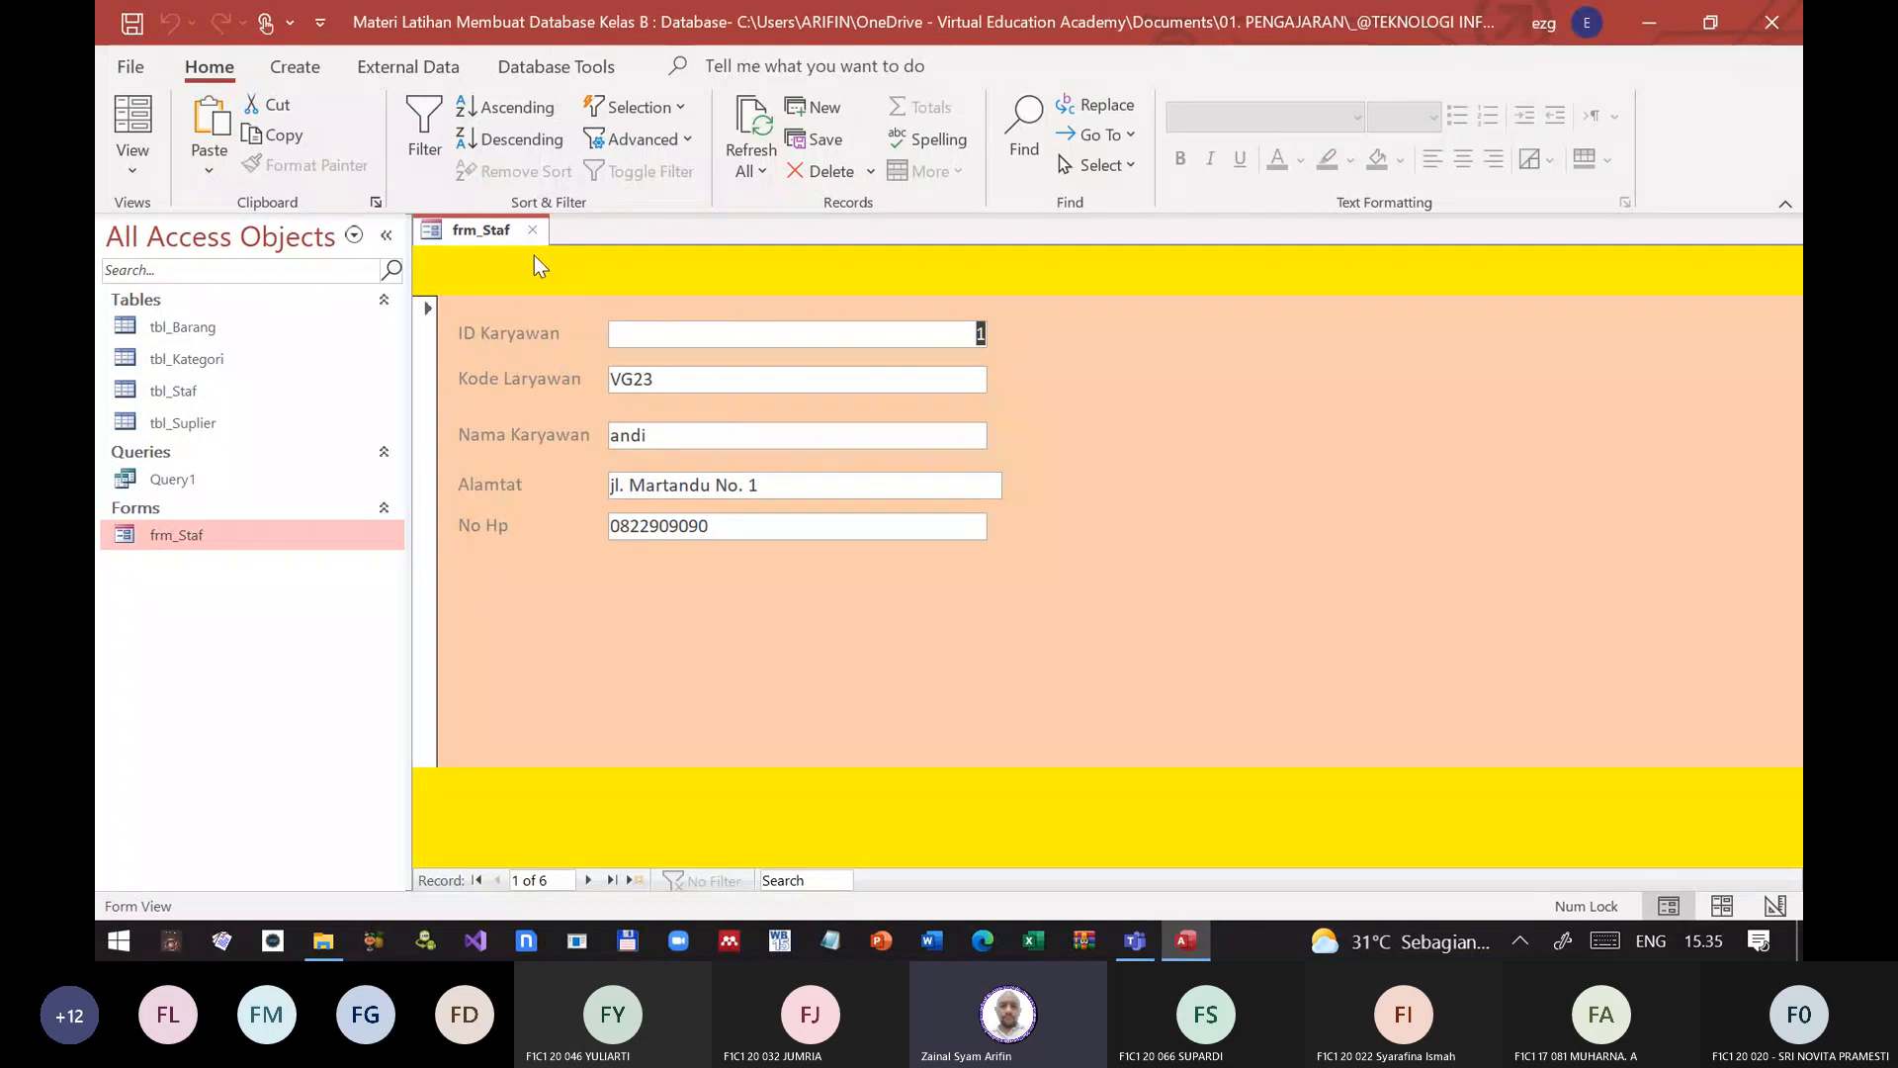
pyautogui.click(535, 231)
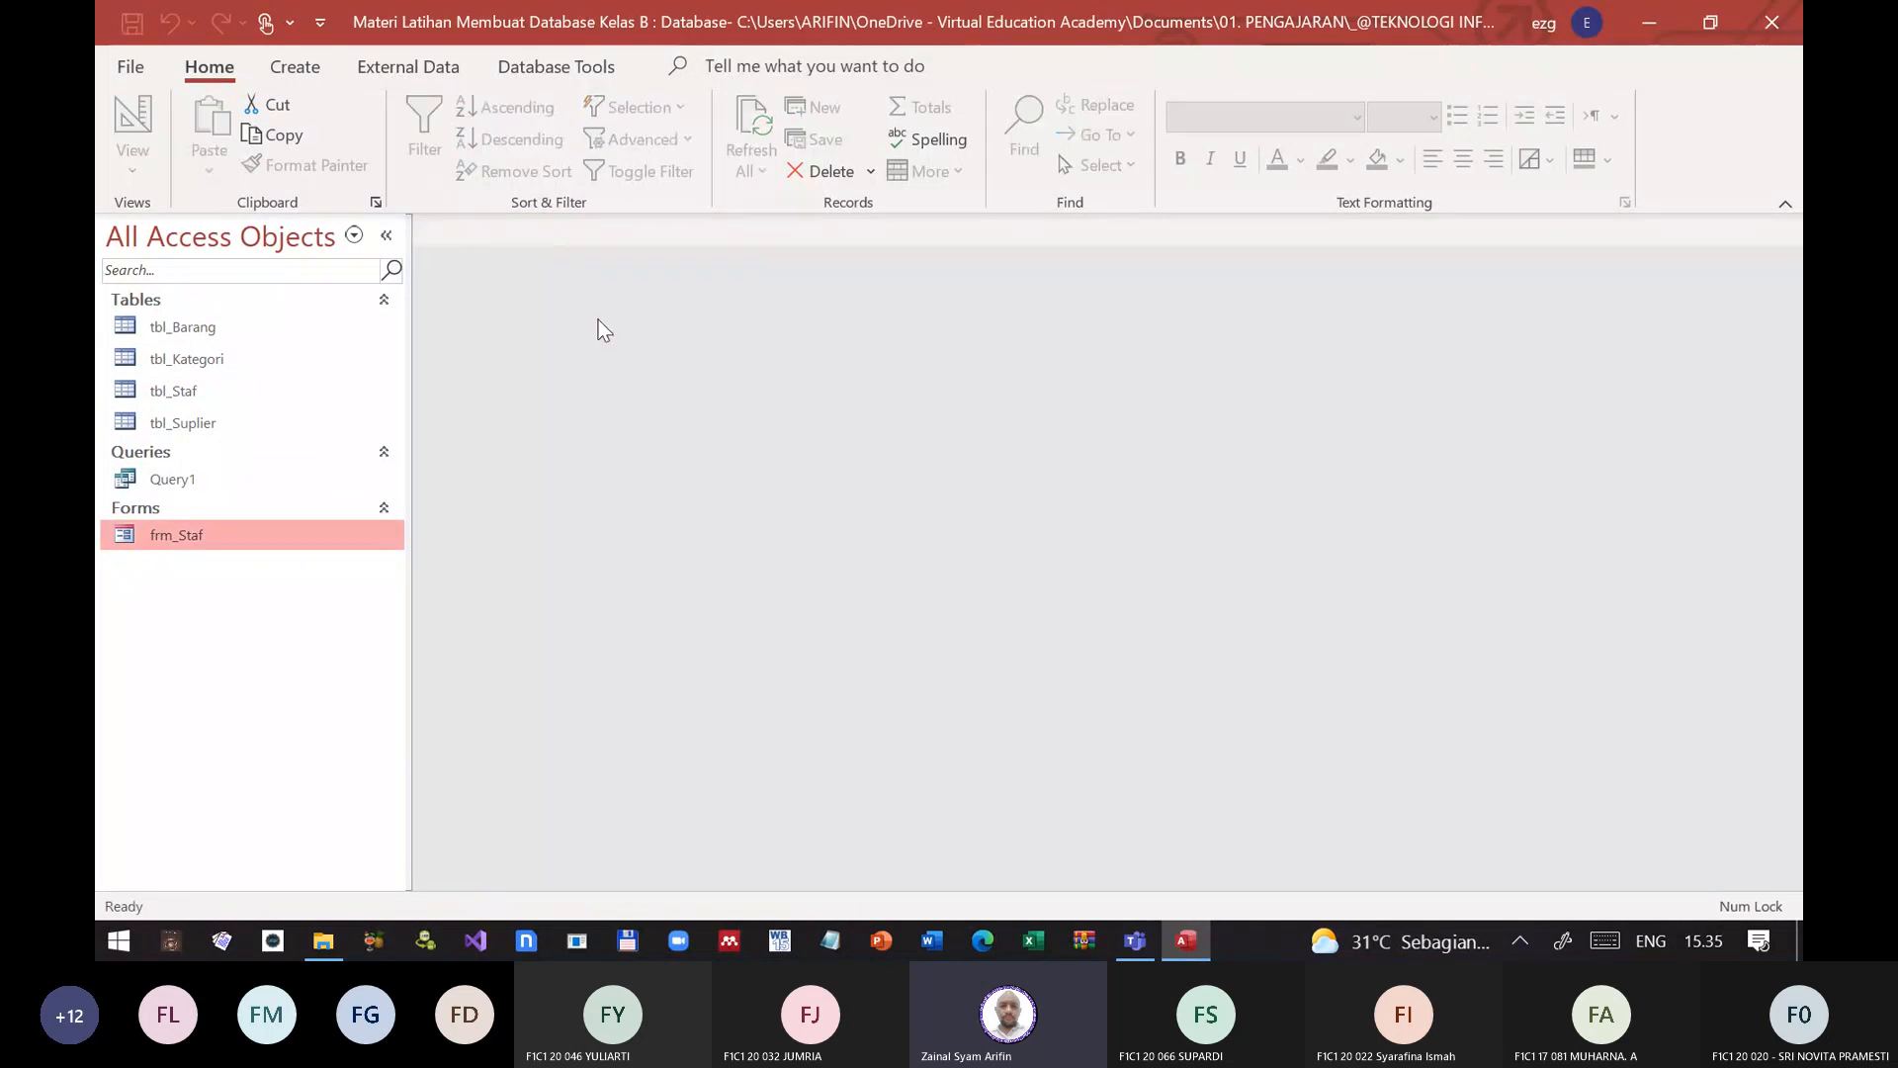
# Step: Set the current database's document window option to Overlapping Windows and apply the change
pyautogui.click(131, 61)
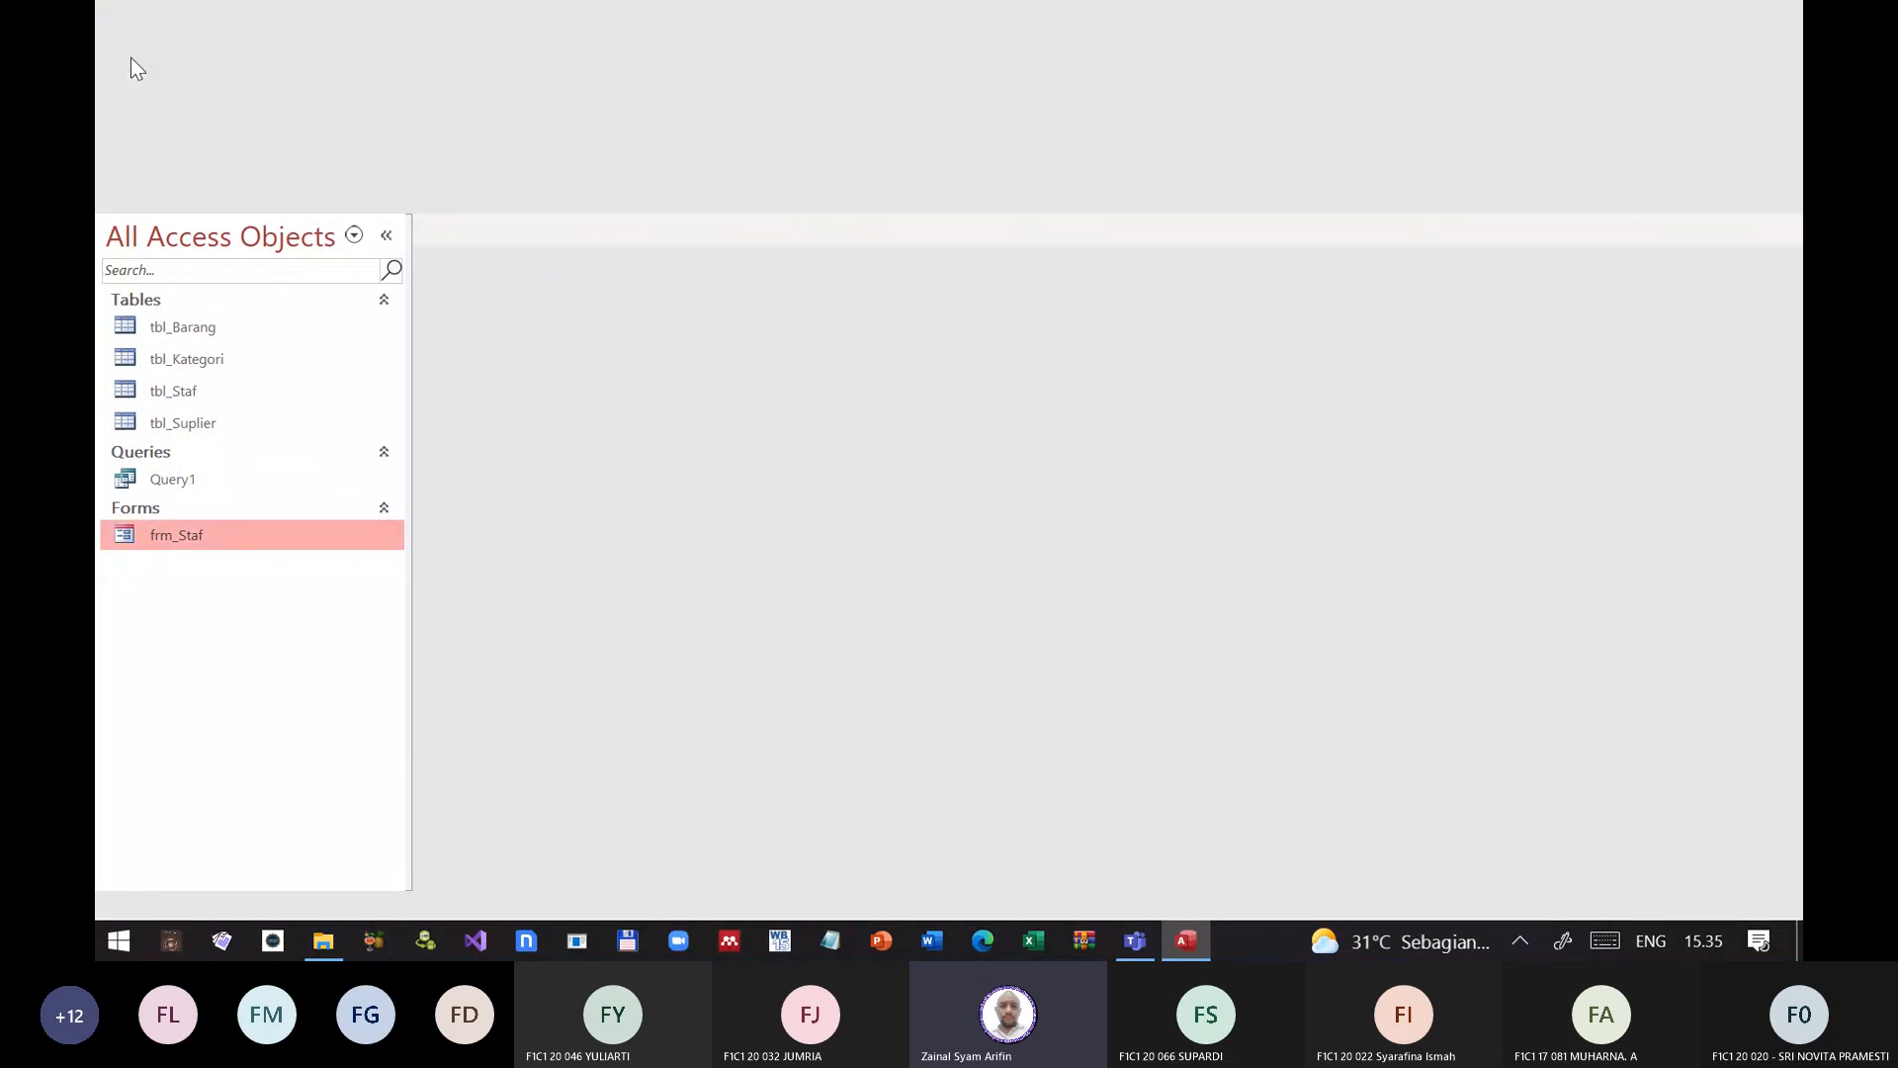
pyautogui.click(184, 863)
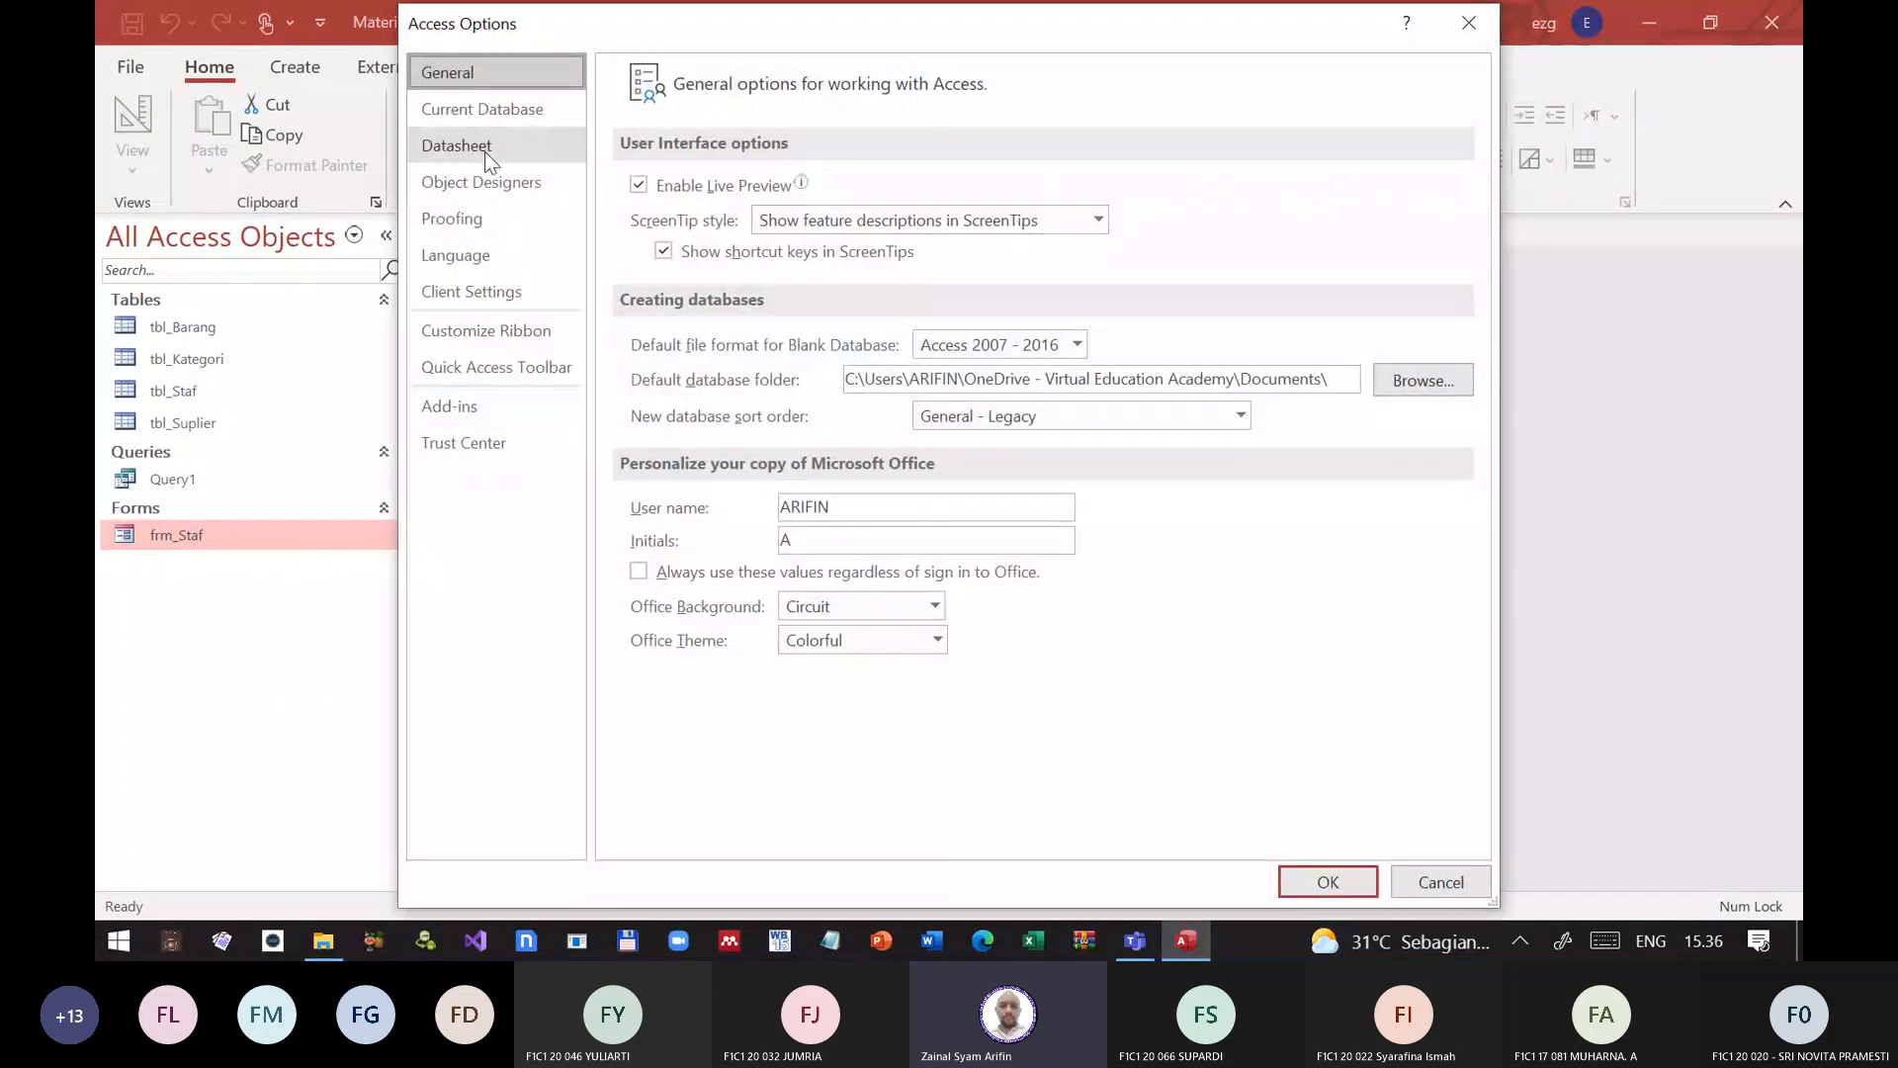
pyautogui.click(481, 113)
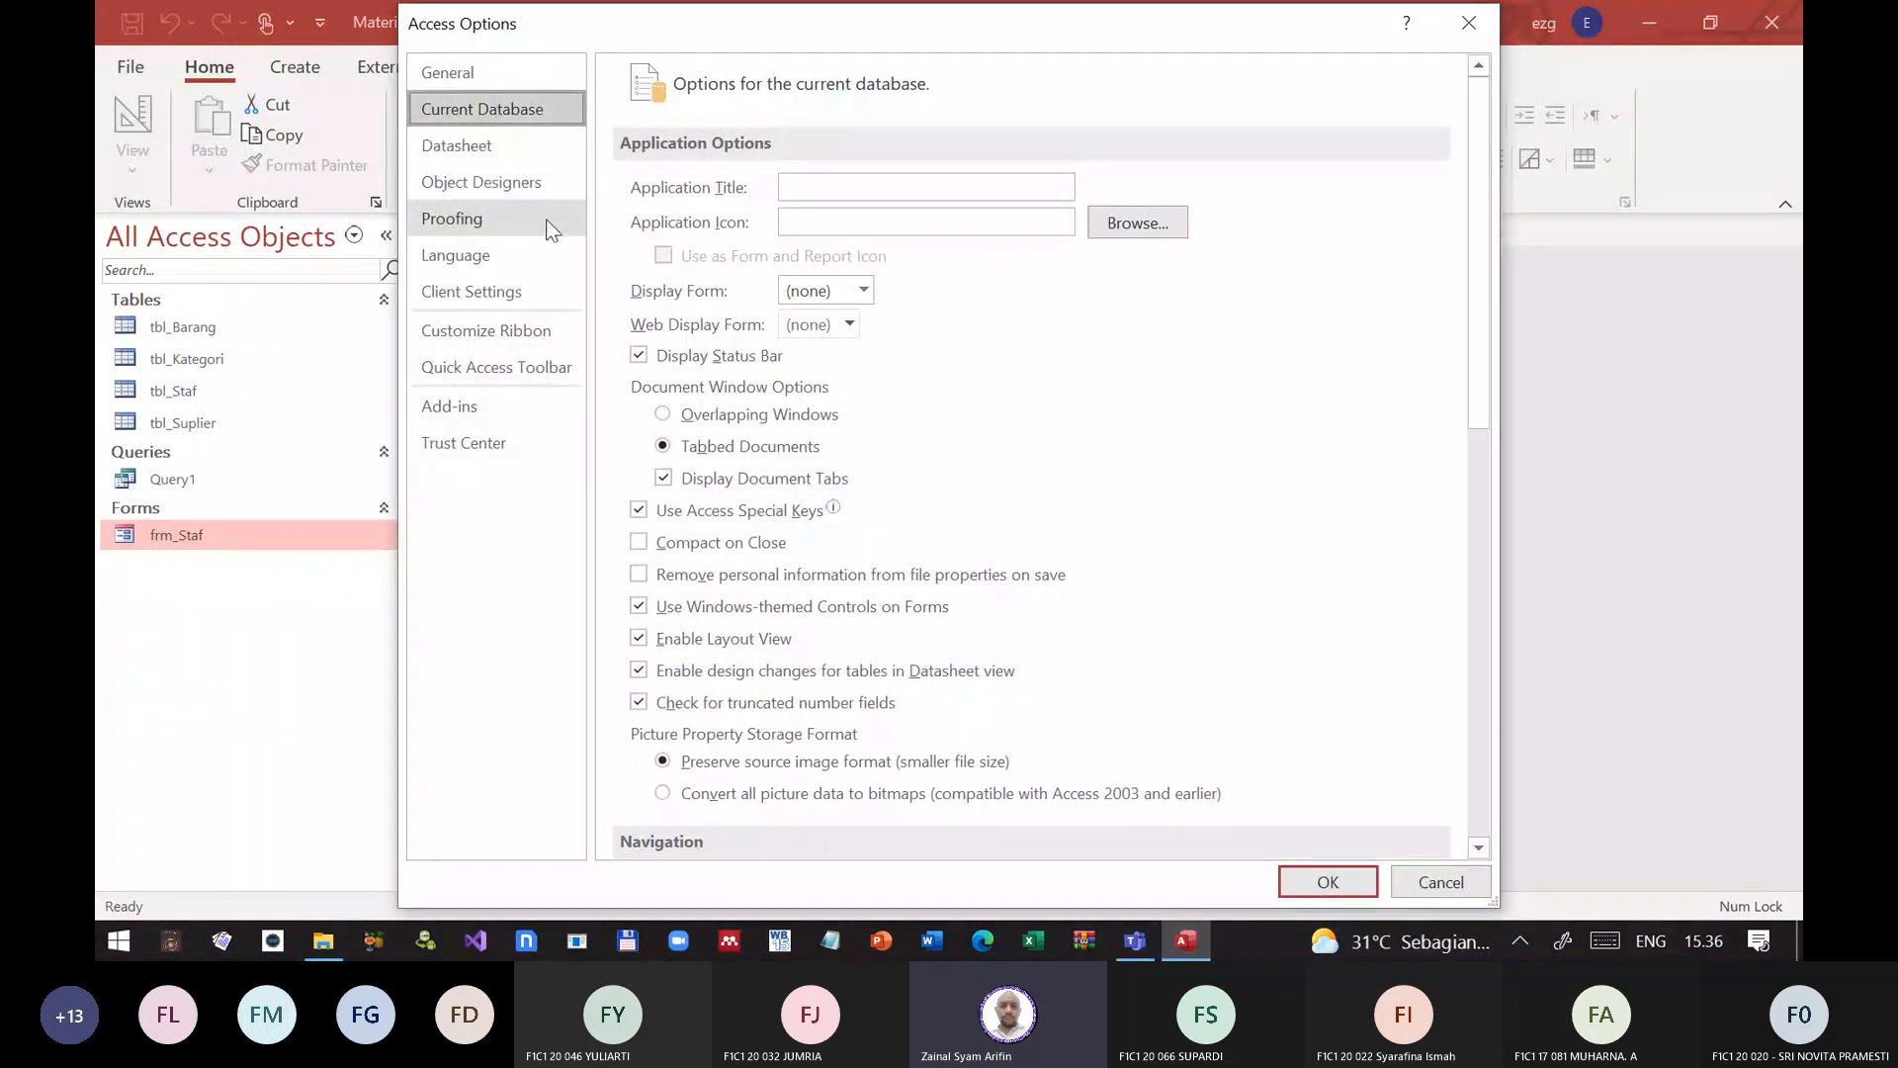
pyautogui.click(665, 416)
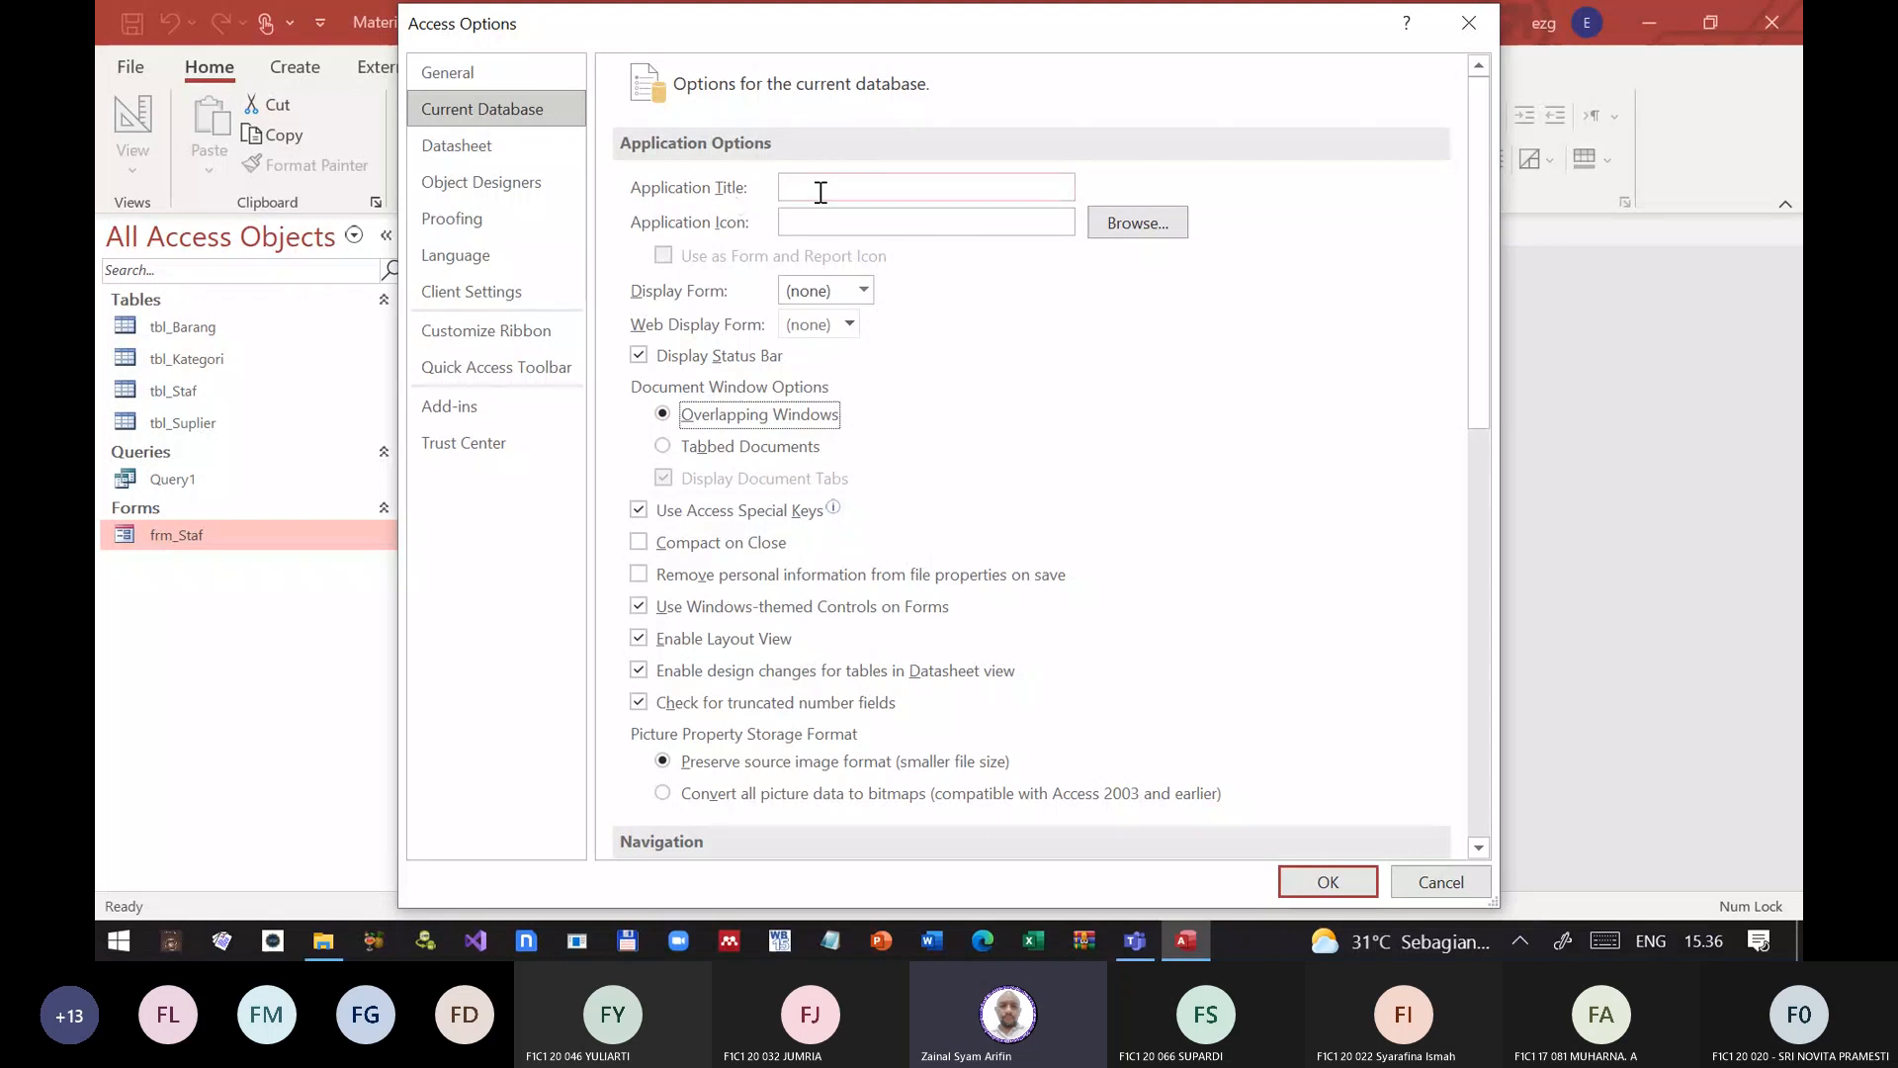
pyautogui.moveTo(880, 32)
pyautogui.mouseDown()
pyautogui.moveTo(893, 82)
pyautogui.moveTo(1181, 331)
pyautogui.moveTo(893, 145)
pyautogui.moveTo(847, 35)
pyautogui.mouseUp()
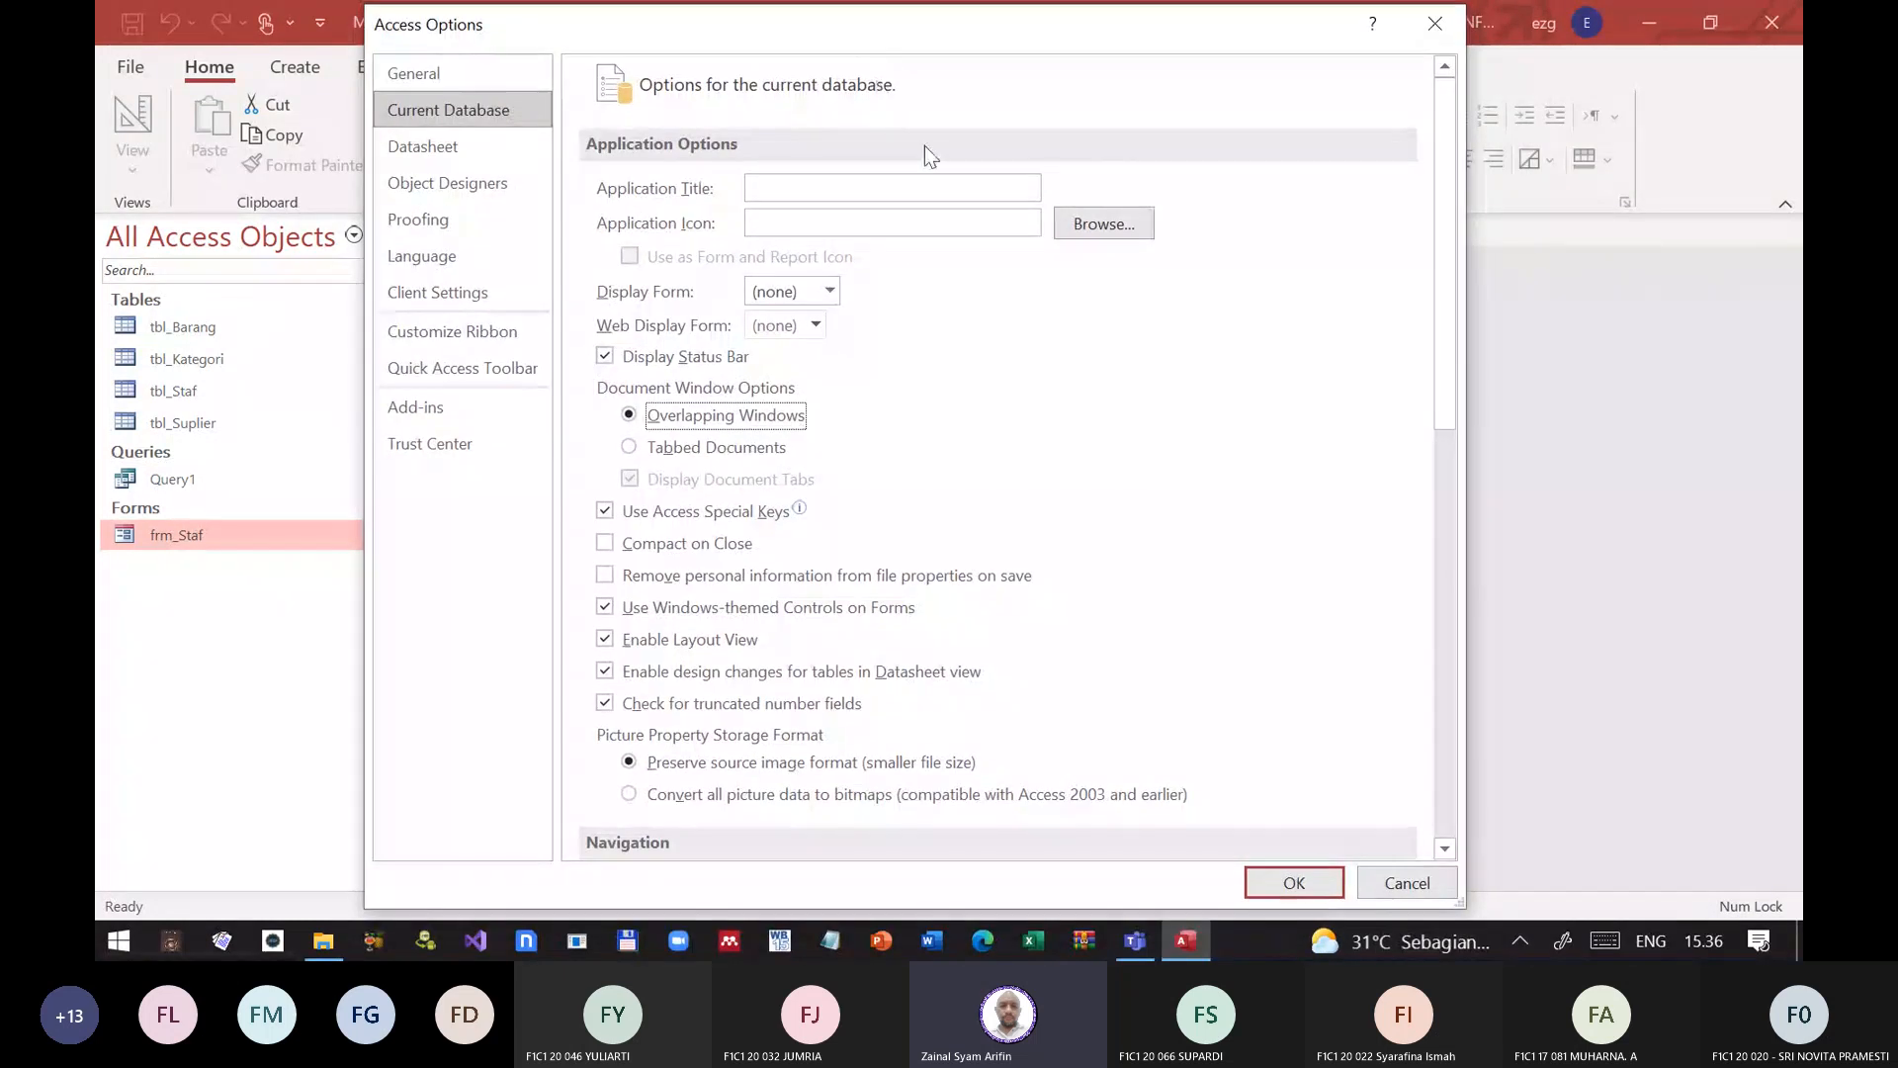
pyautogui.click(1298, 876)
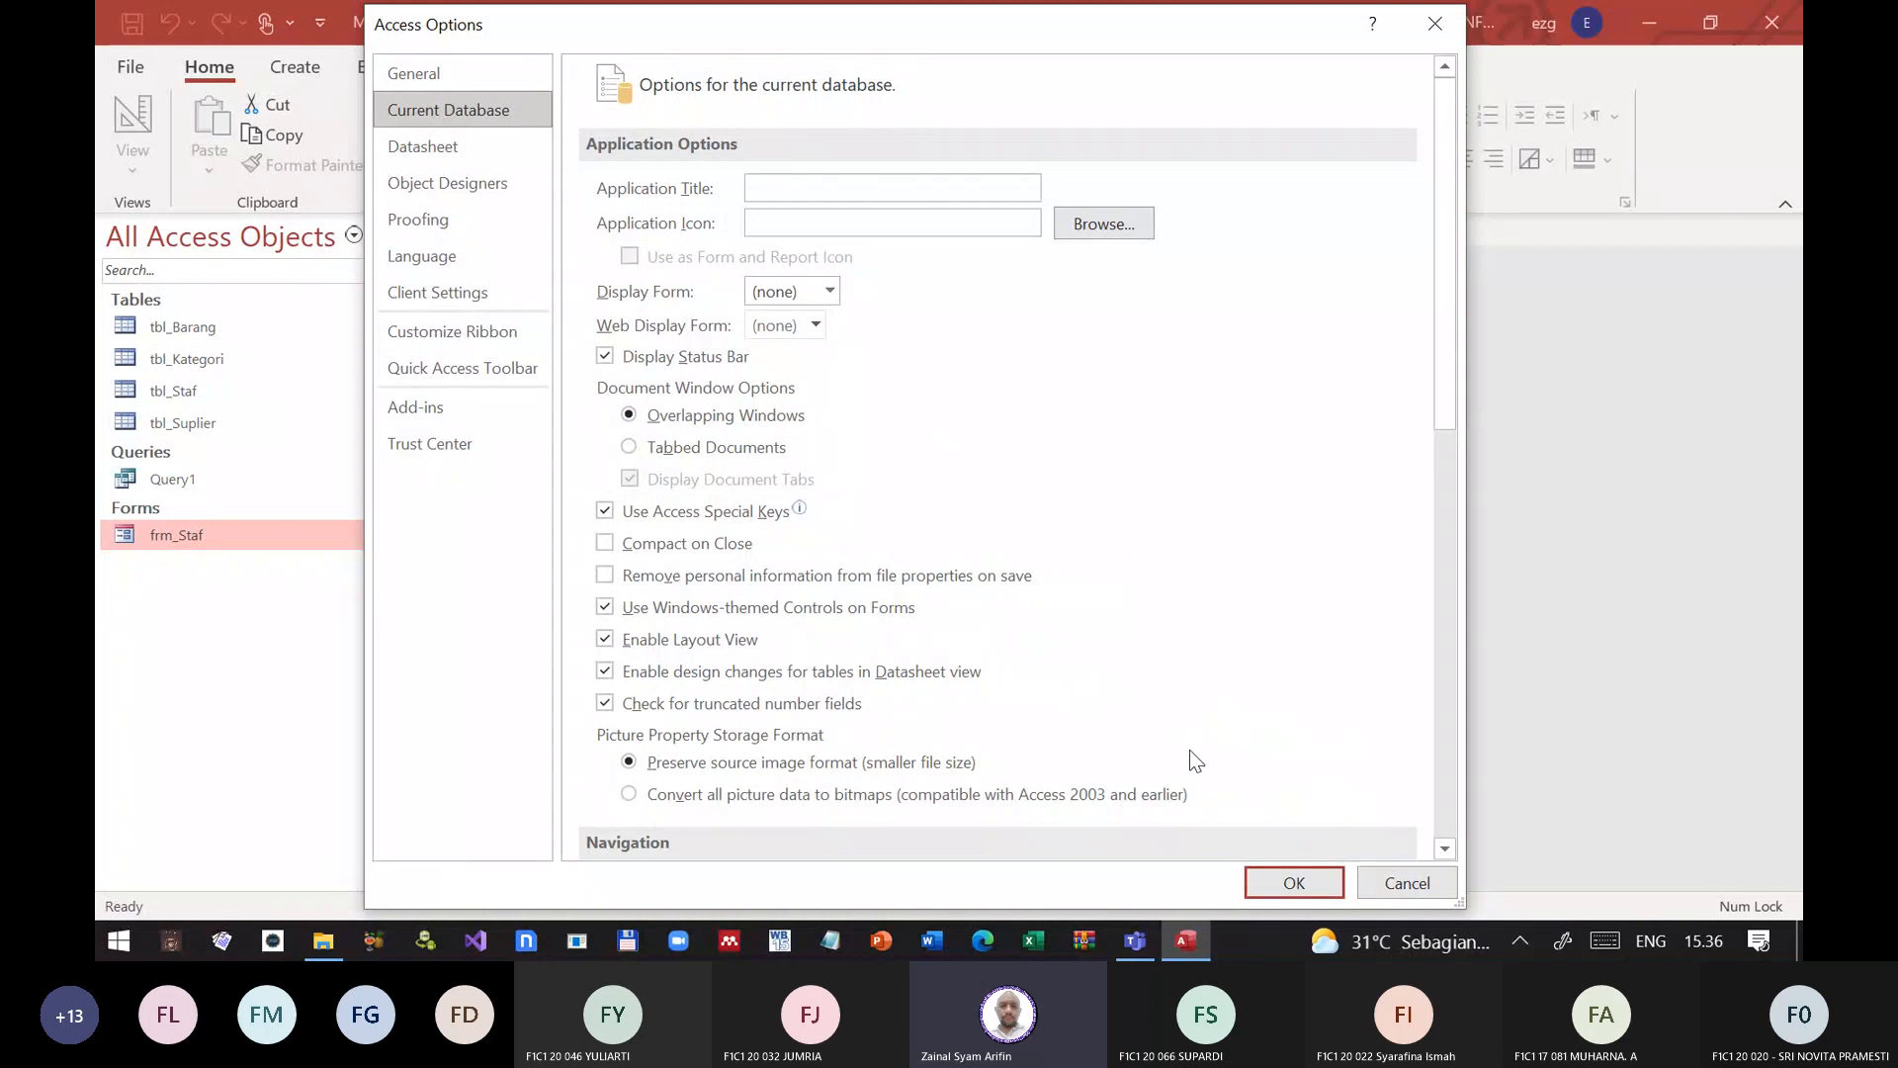
pyautogui.click(1295, 883)
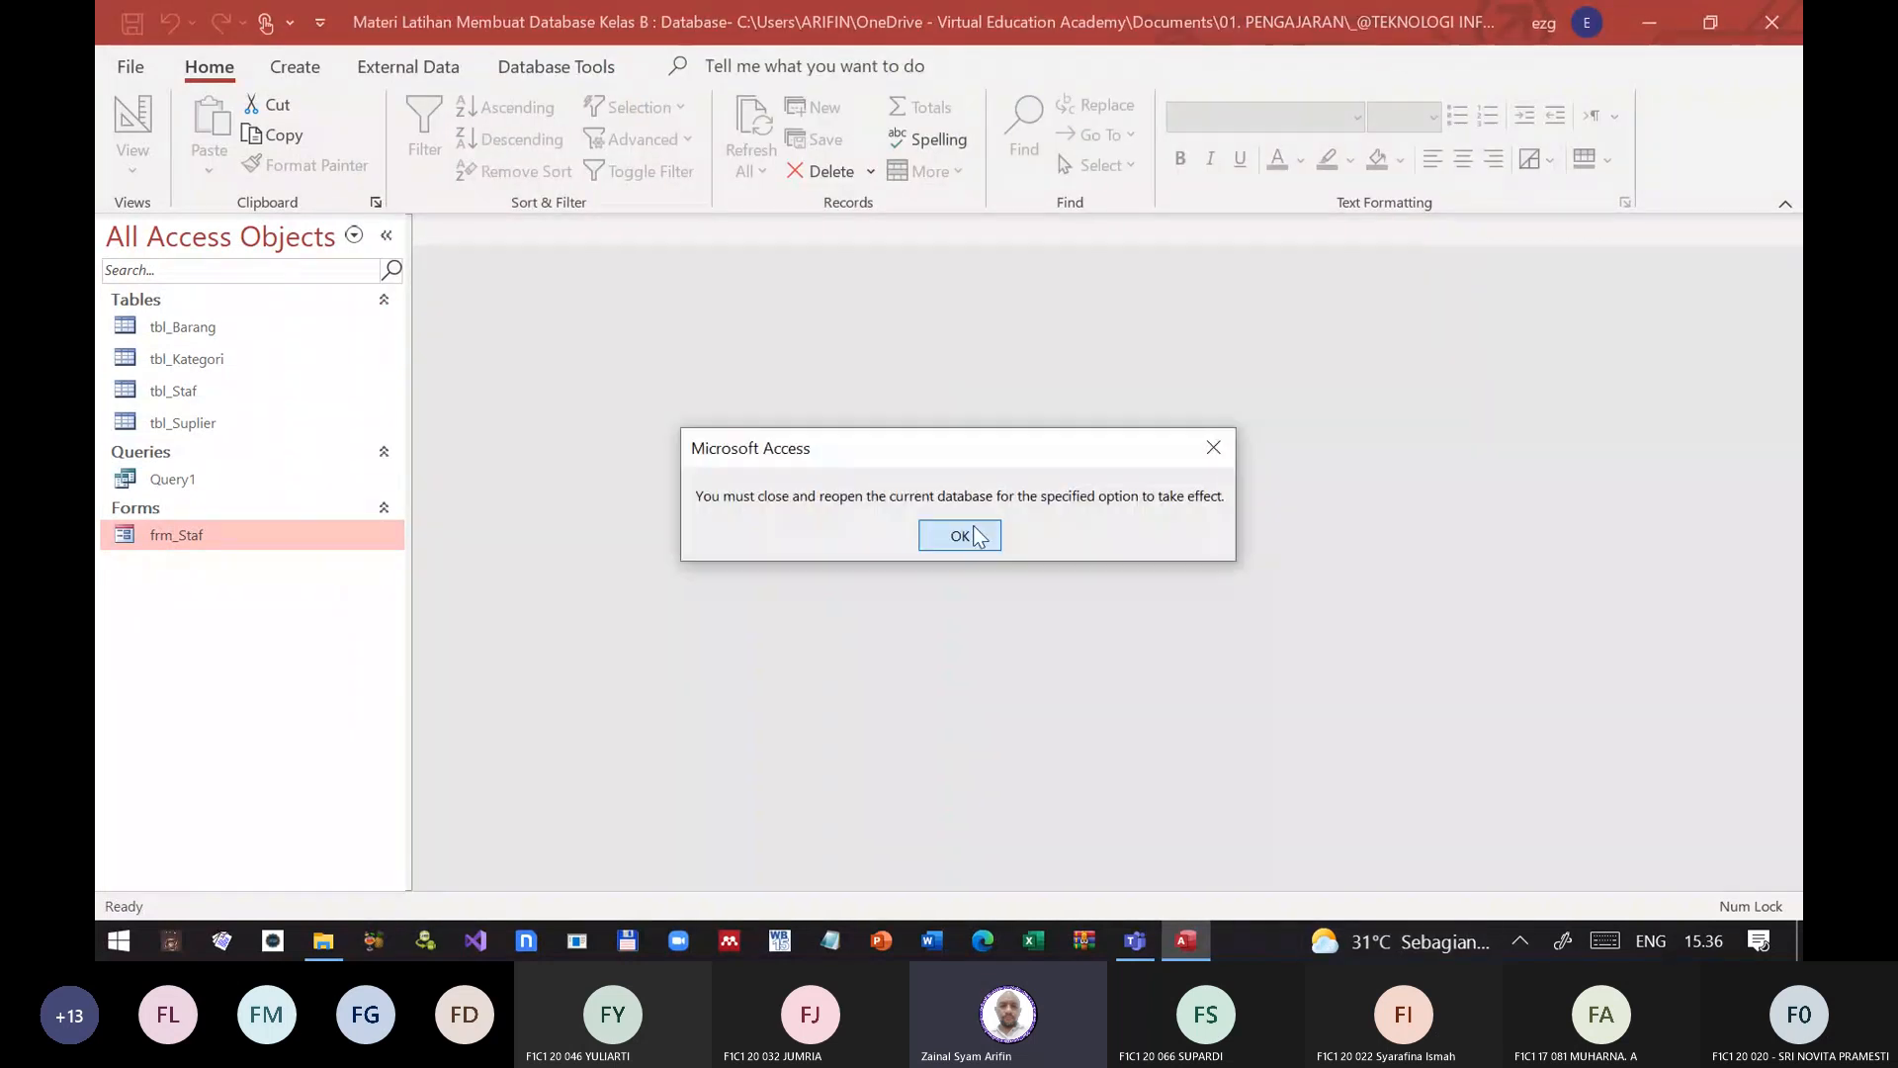
pyautogui.click(977, 536)
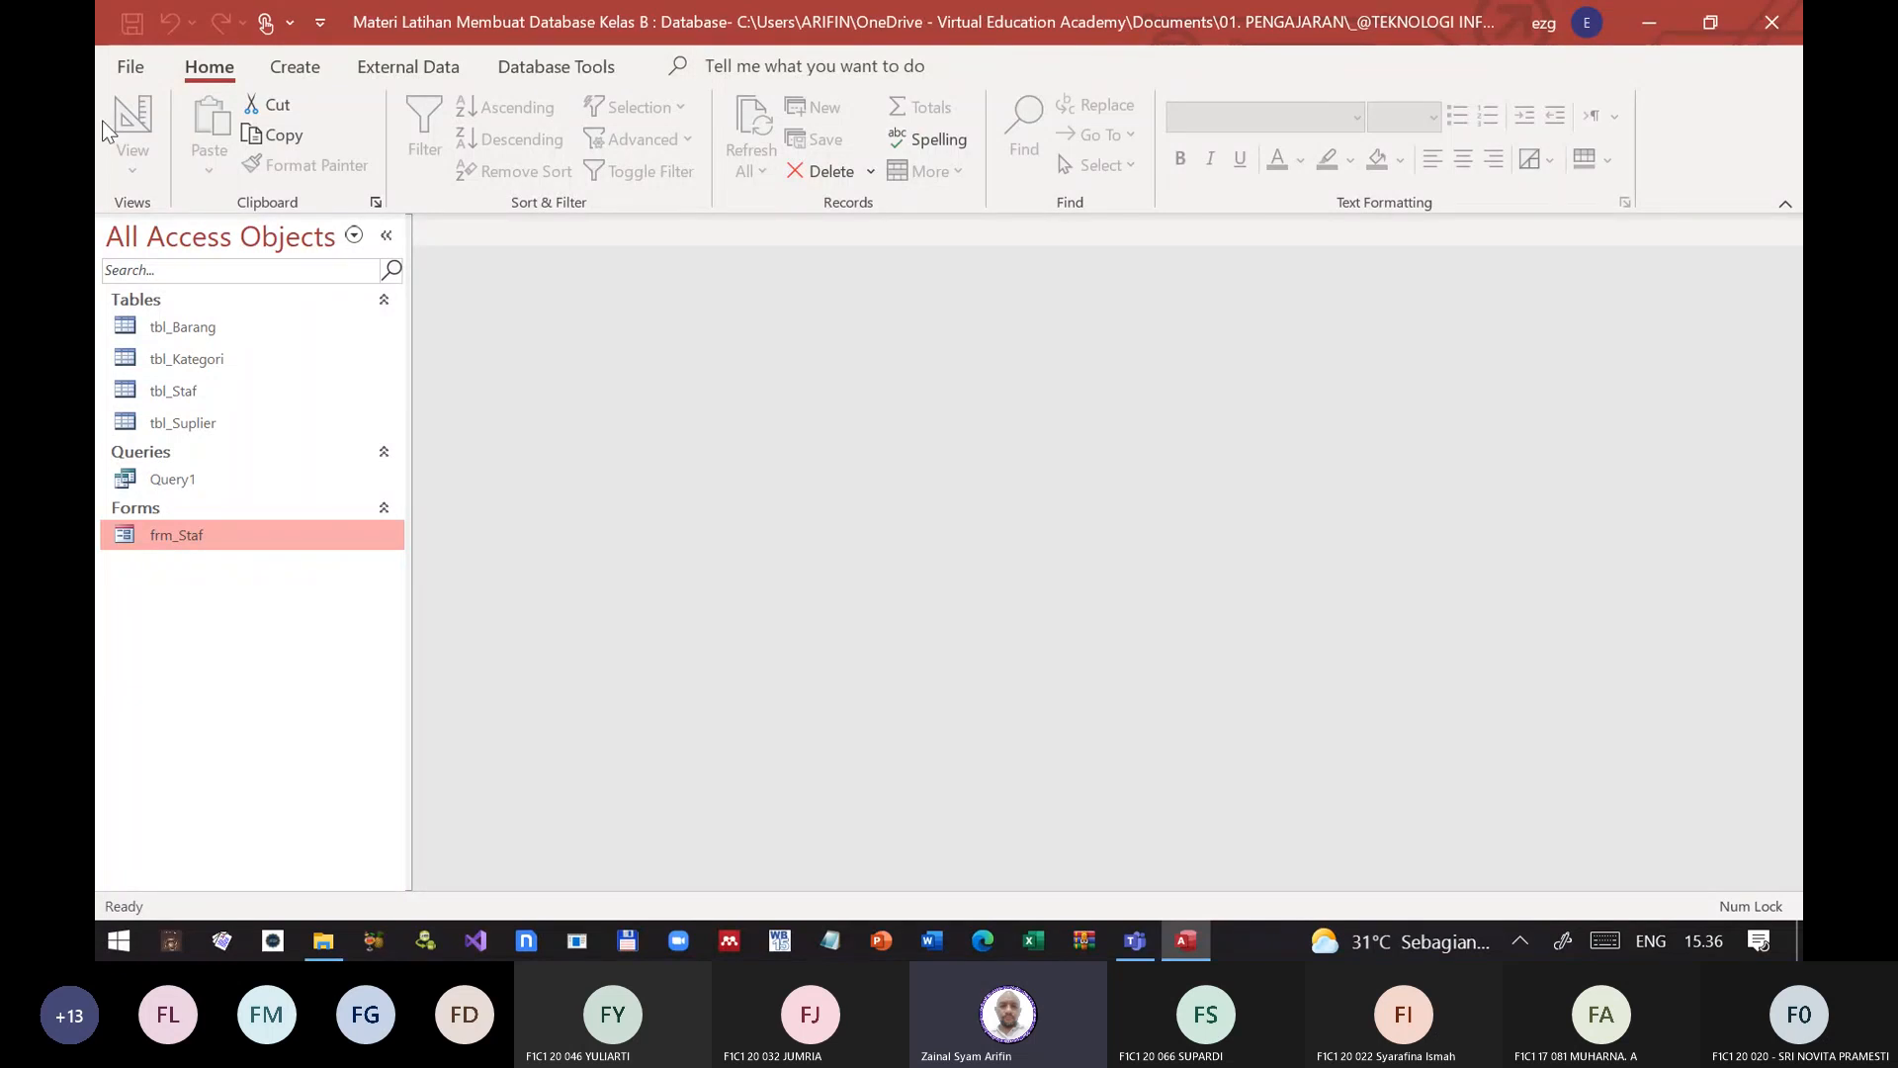
# Step: Enter APLIKASI POS as the application title in the current database options
pyautogui.click(130, 66)
pyautogui.click(122, 79)
pyautogui.click(119, 64)
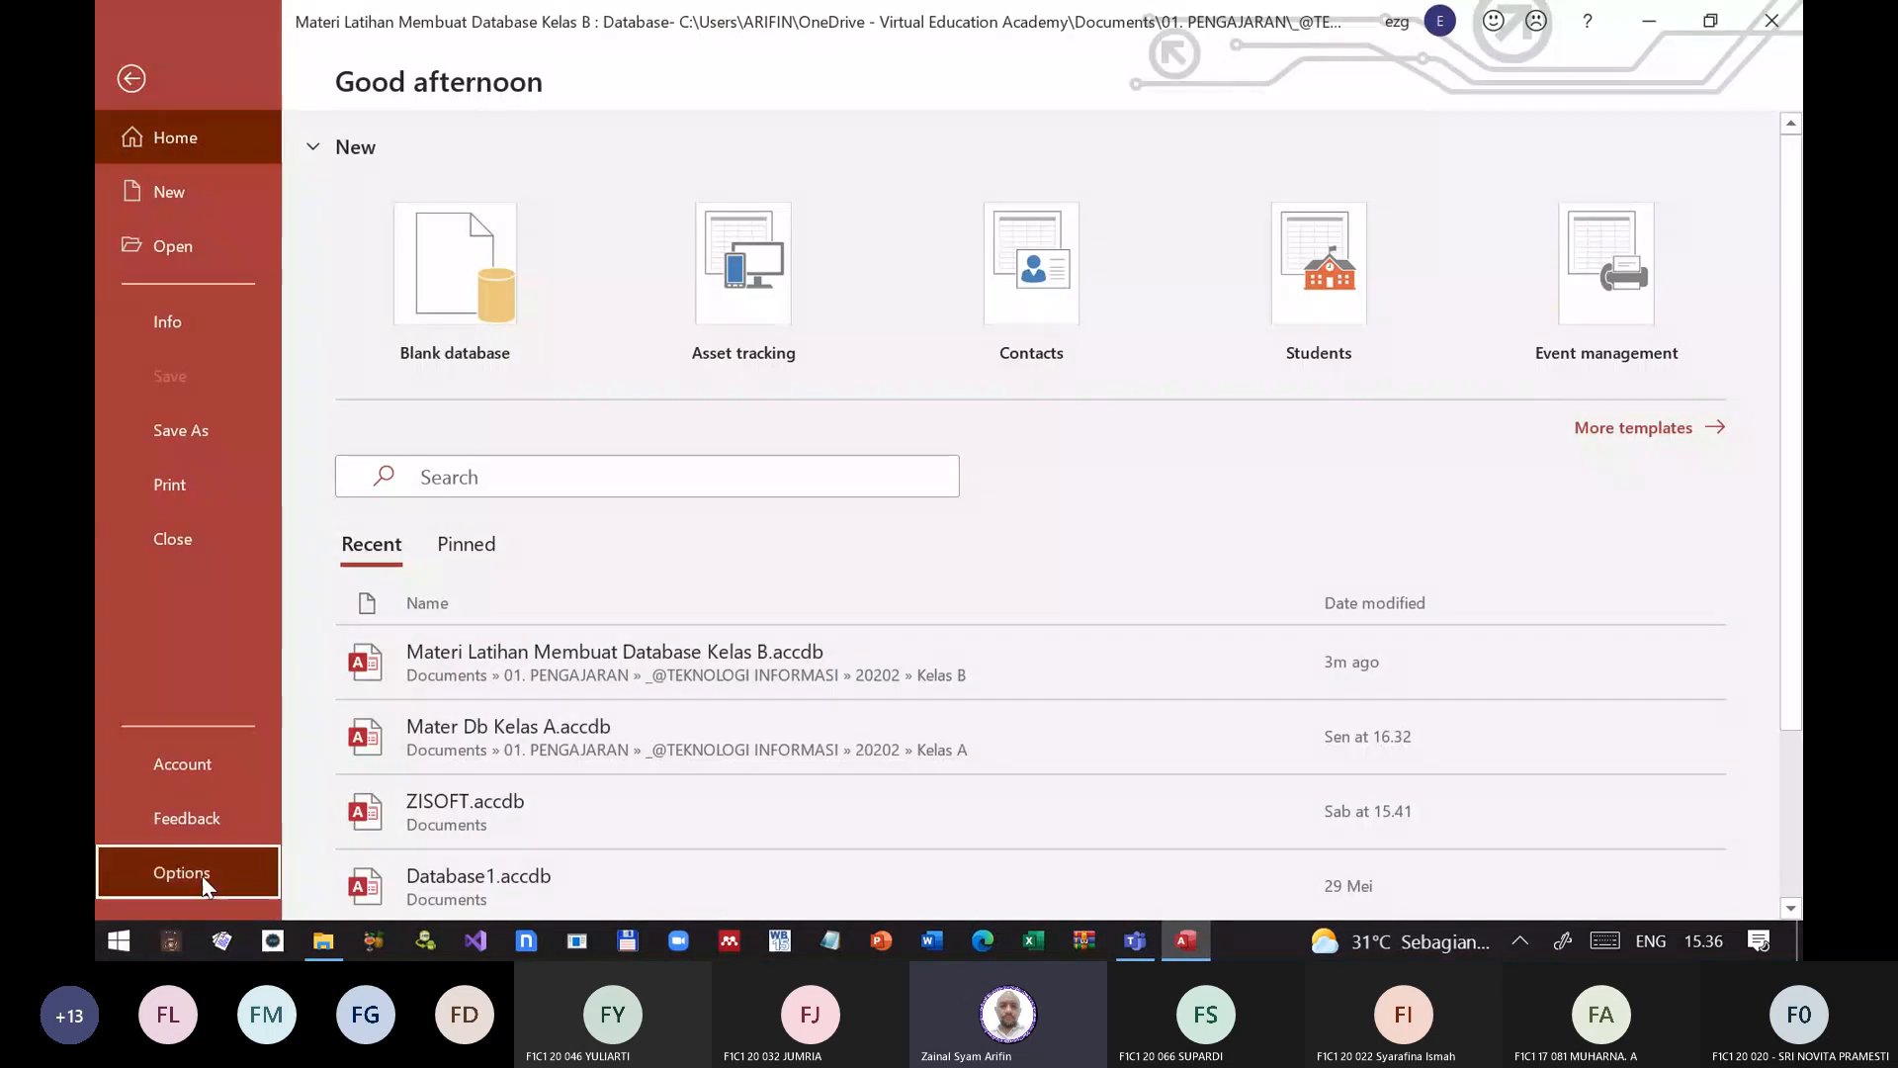
pyautogui.click(202, 875)
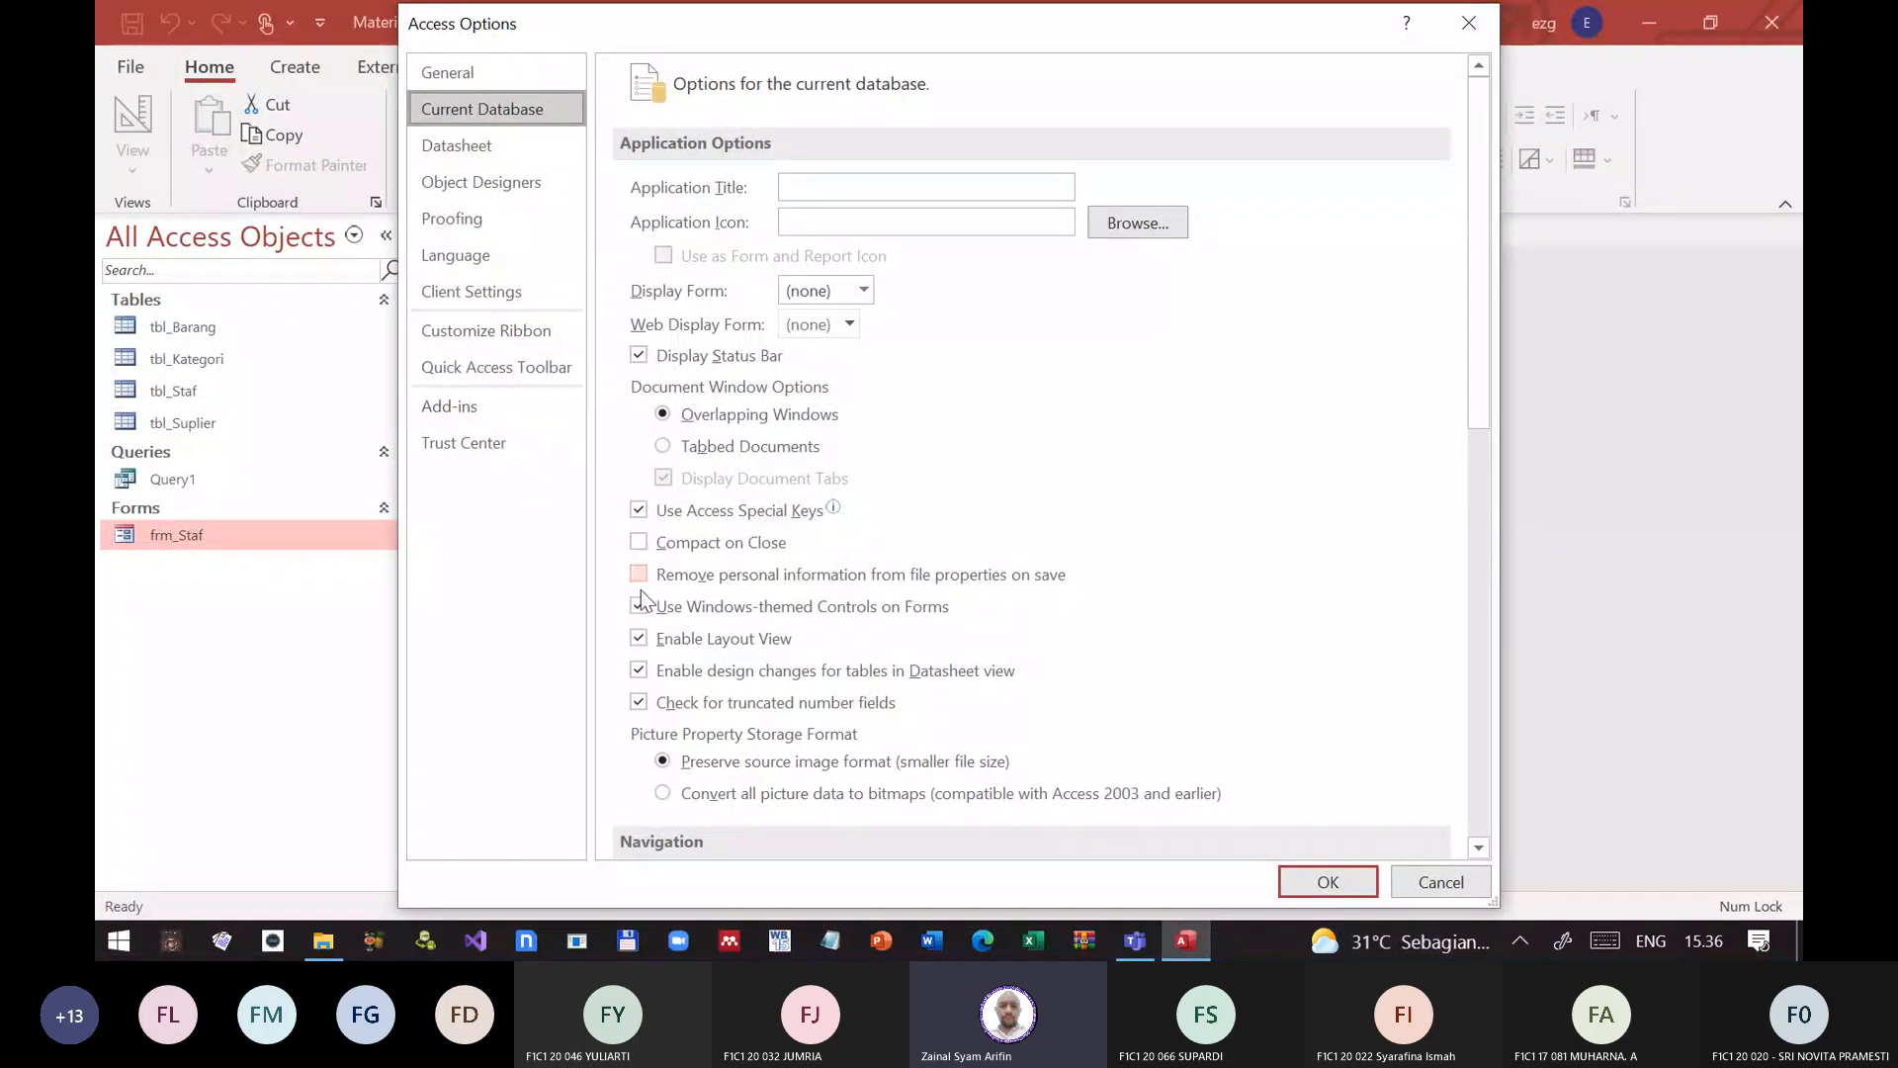
pyautogui.click(828, 187)
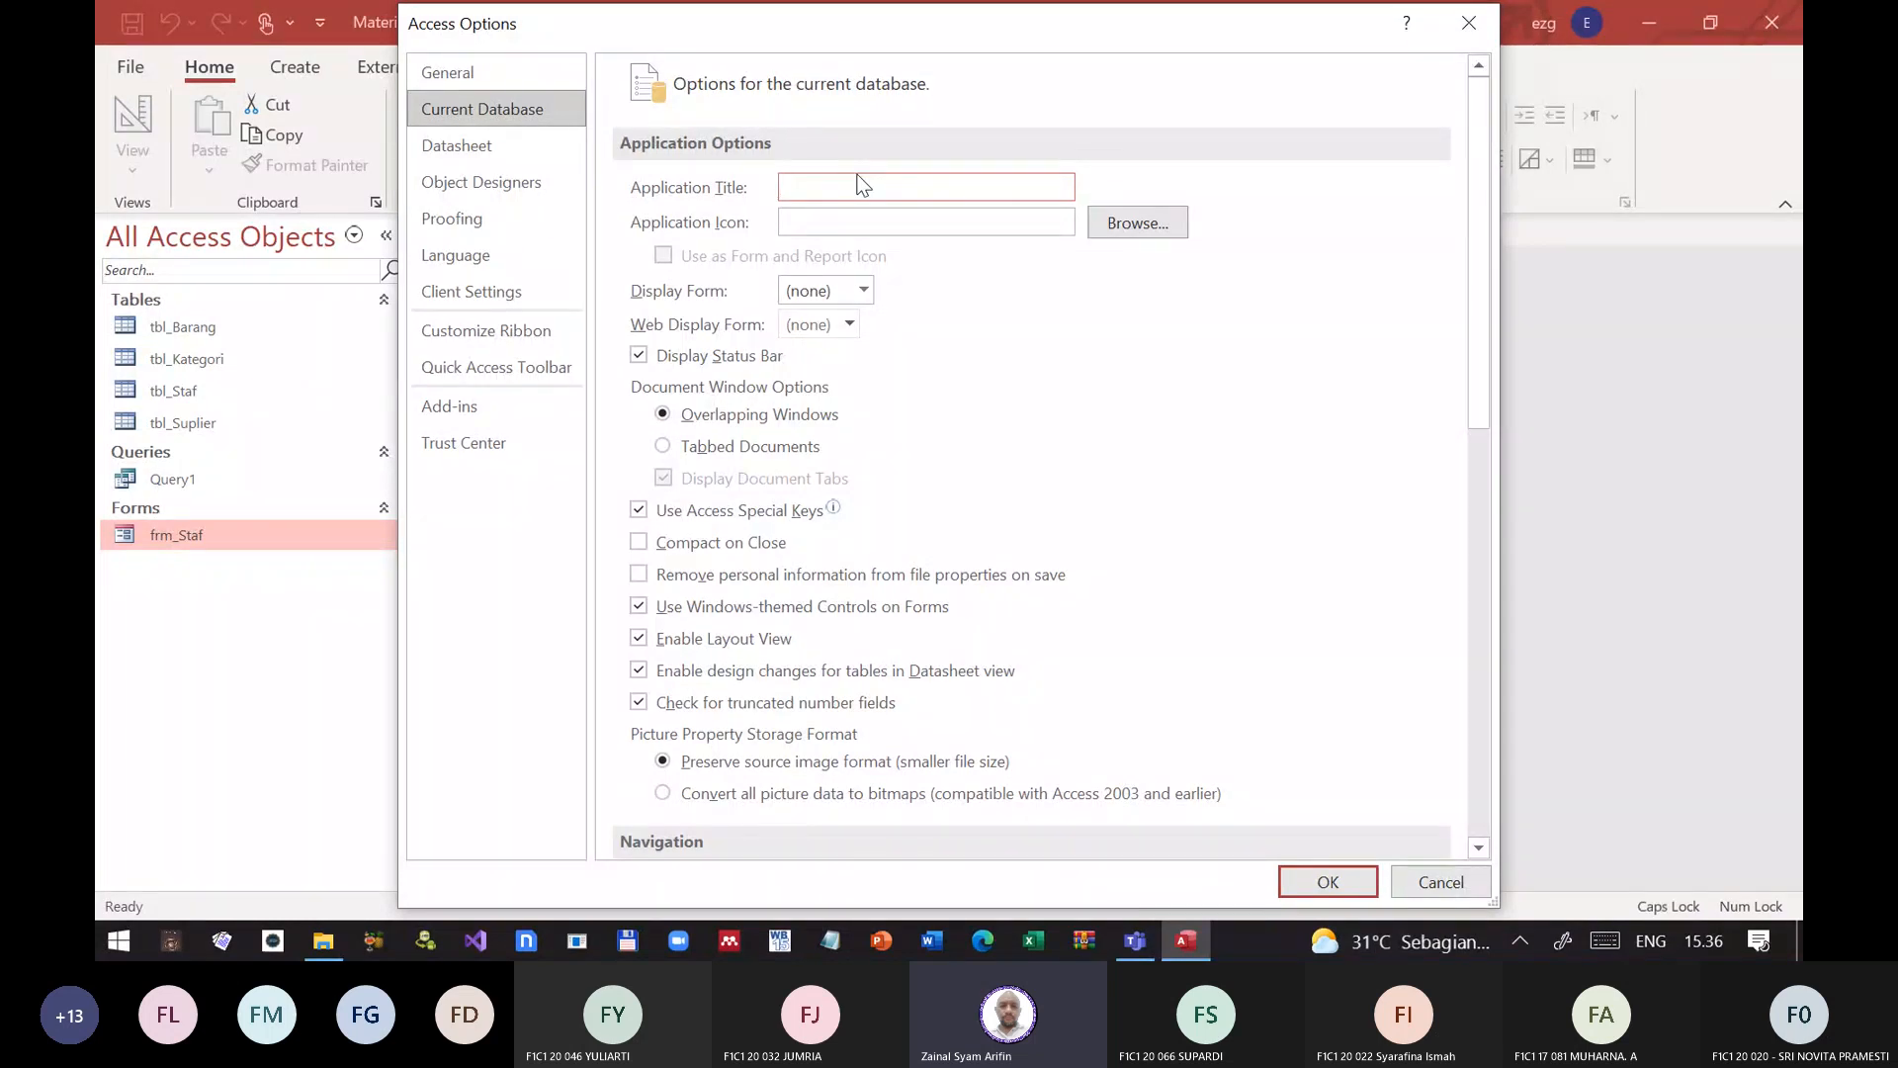
pyautogui.write('APLIKASI POS')
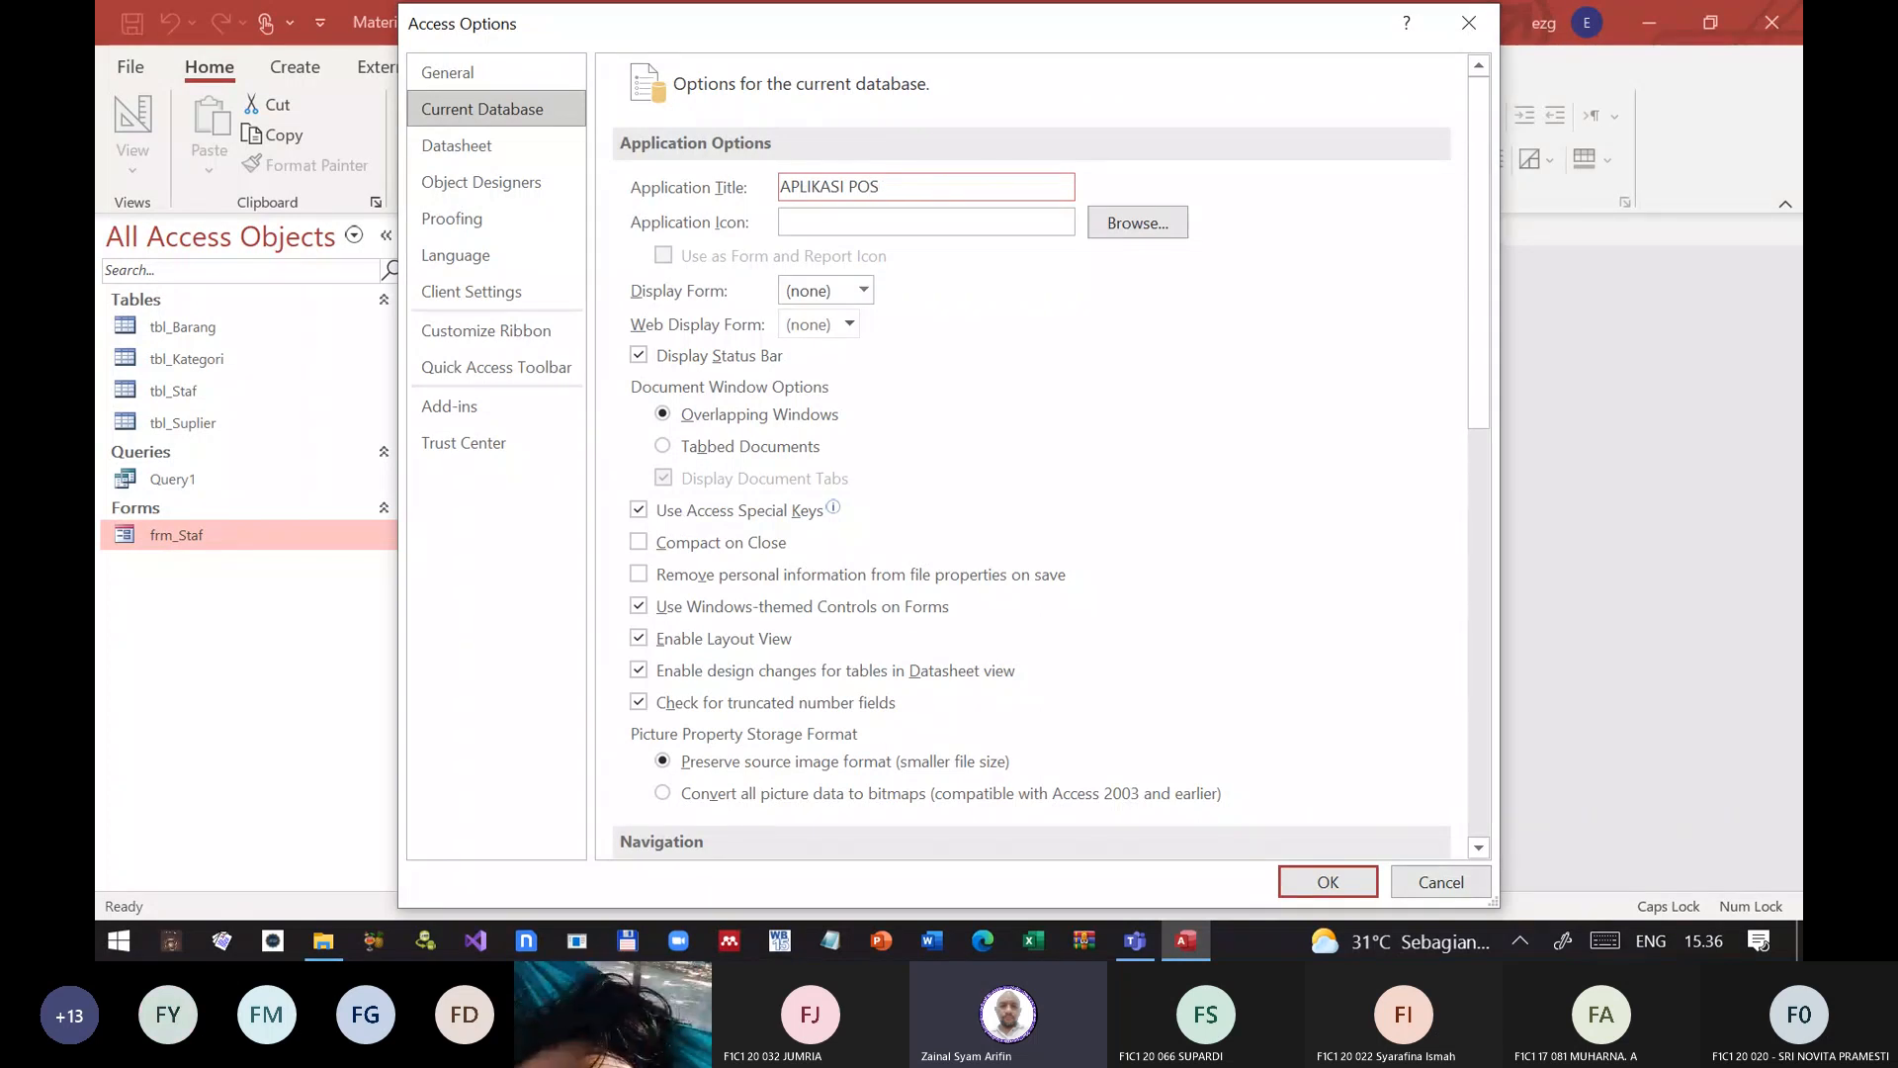
pyautogui.press('Return')
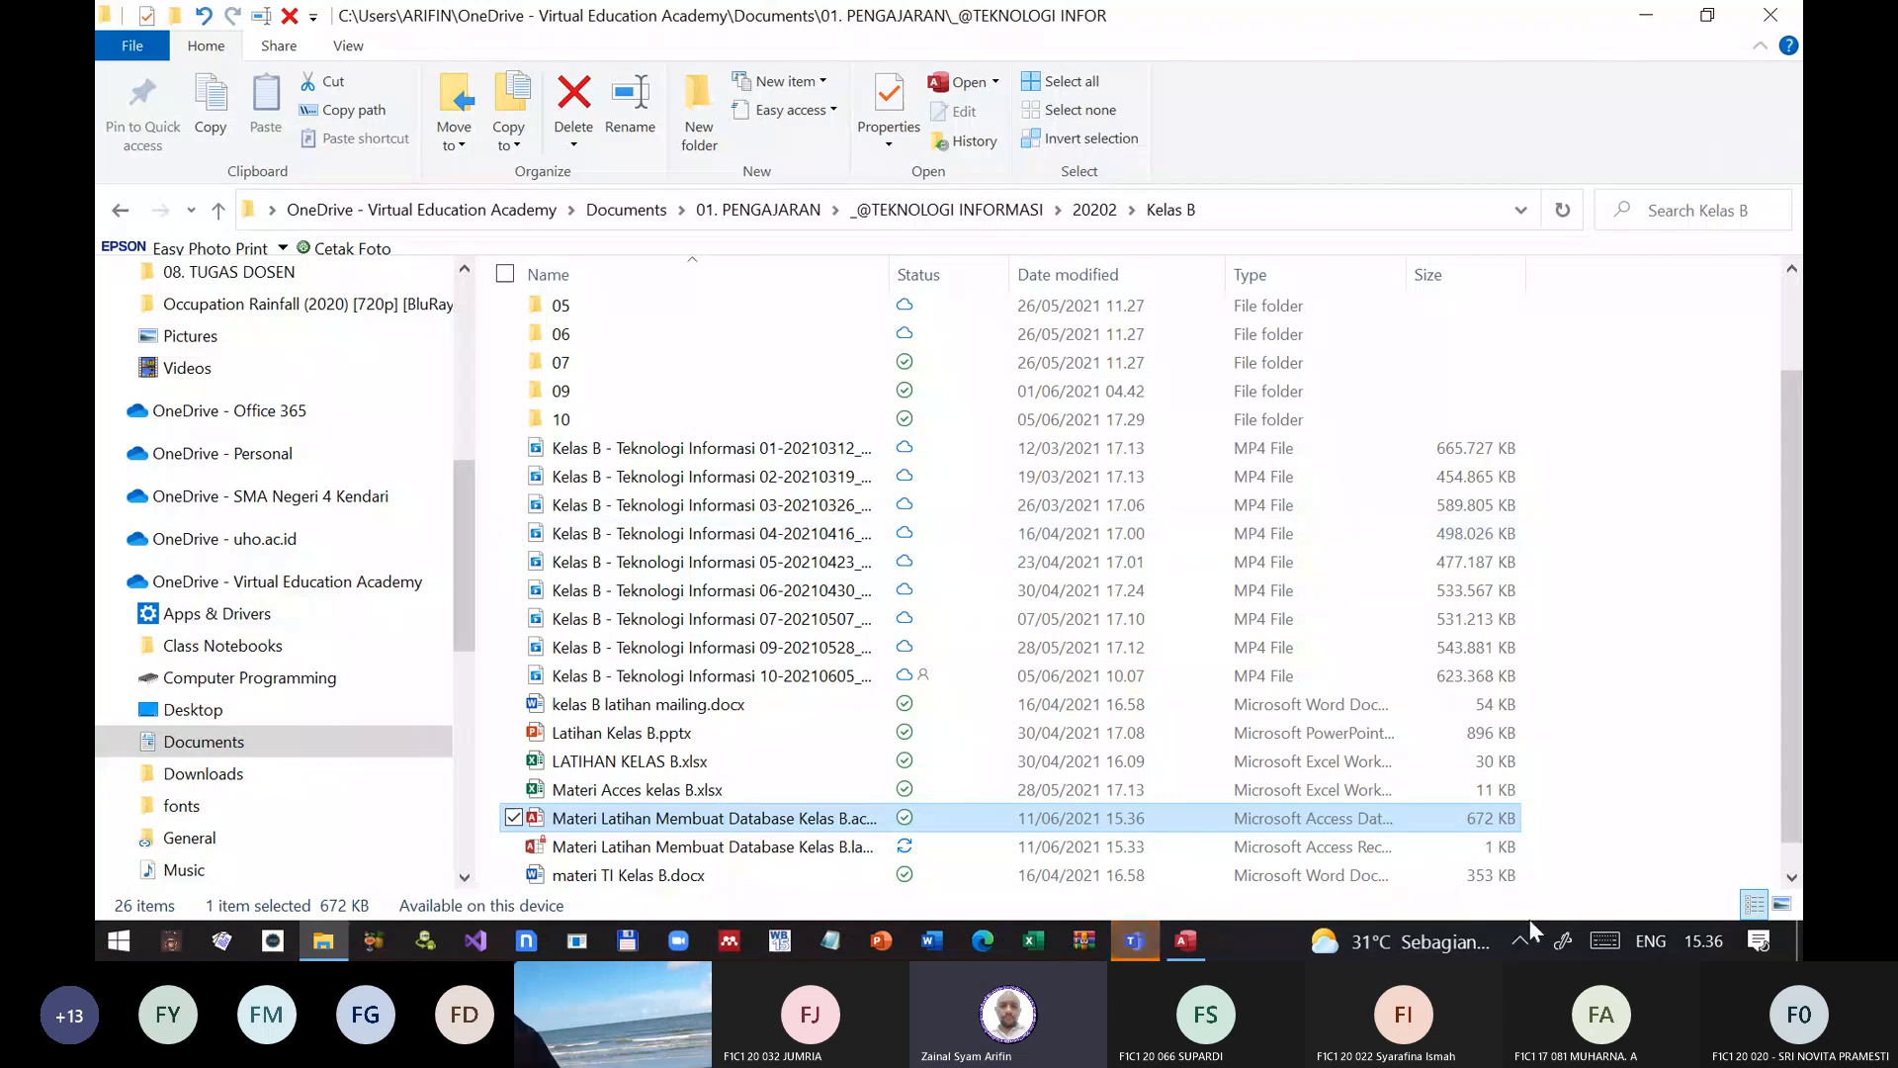
pyautogui.click(1189, 940)
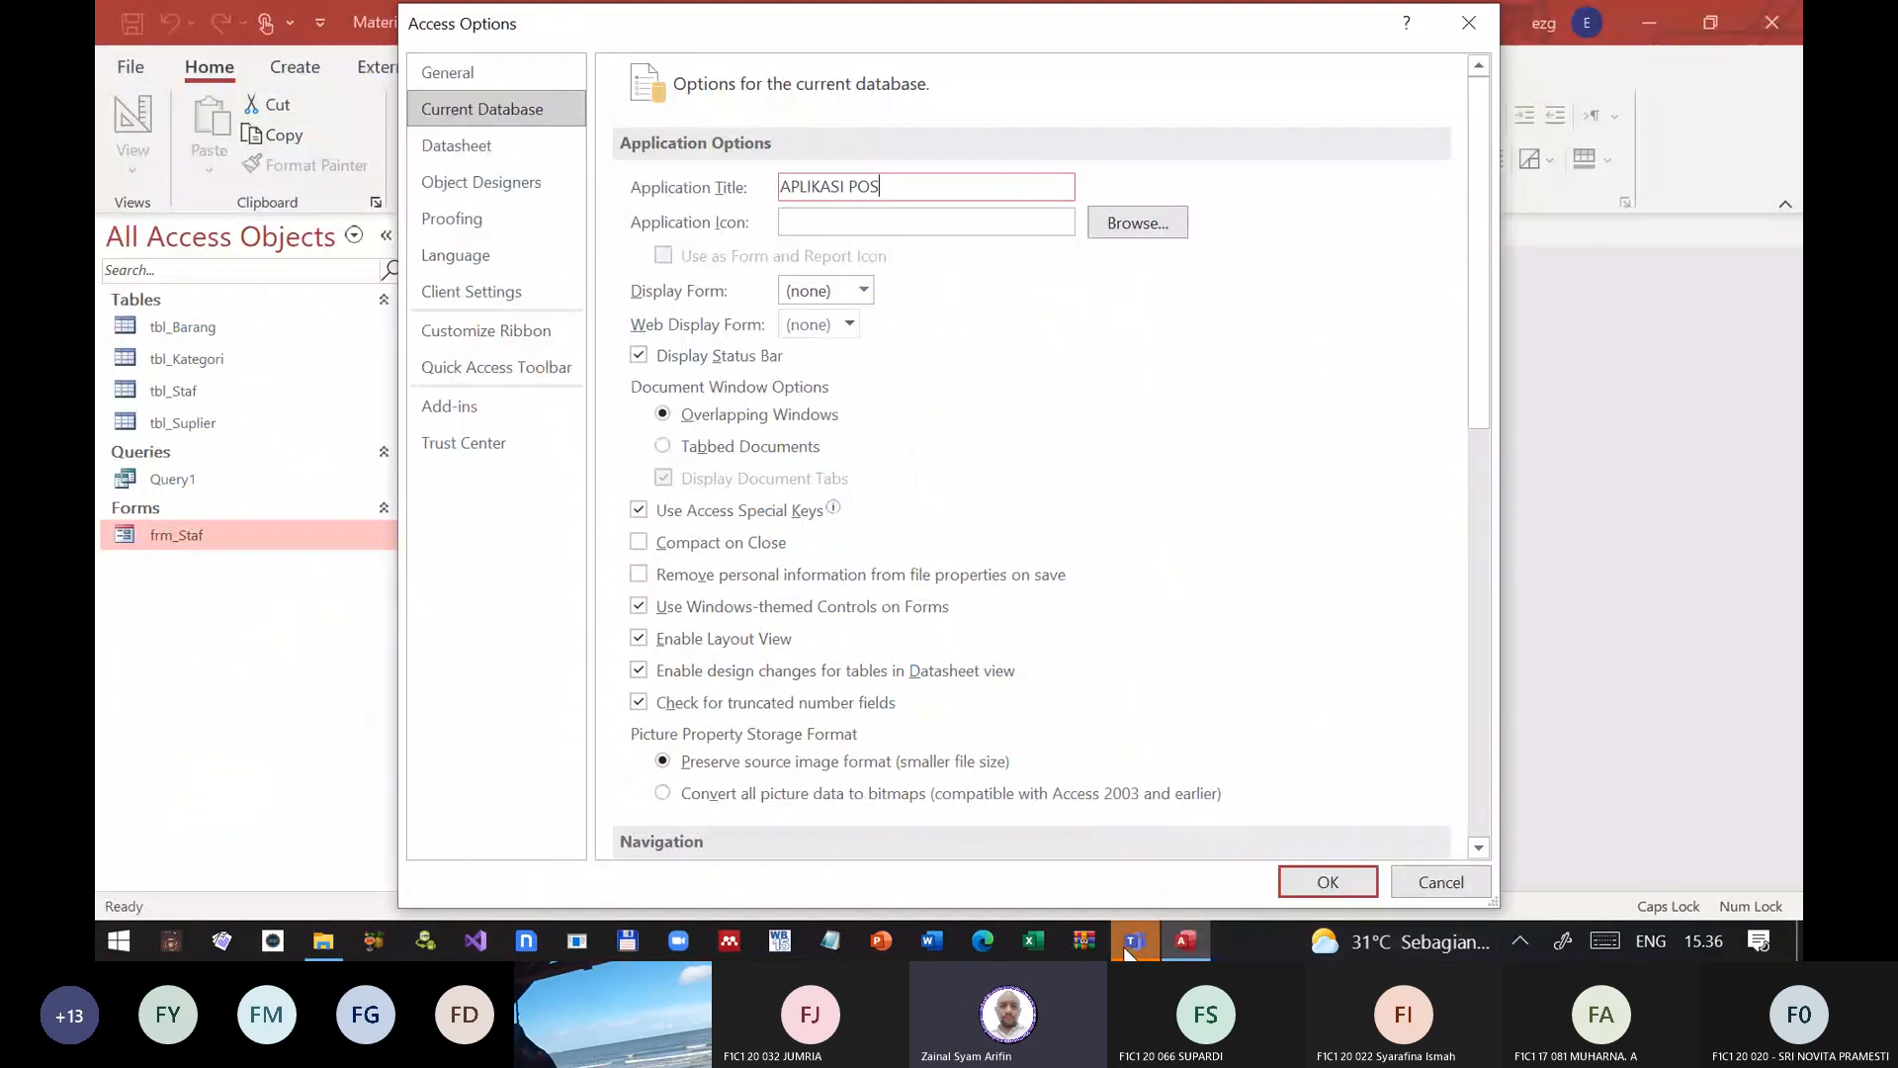
pyautogui.click(1133, 943)
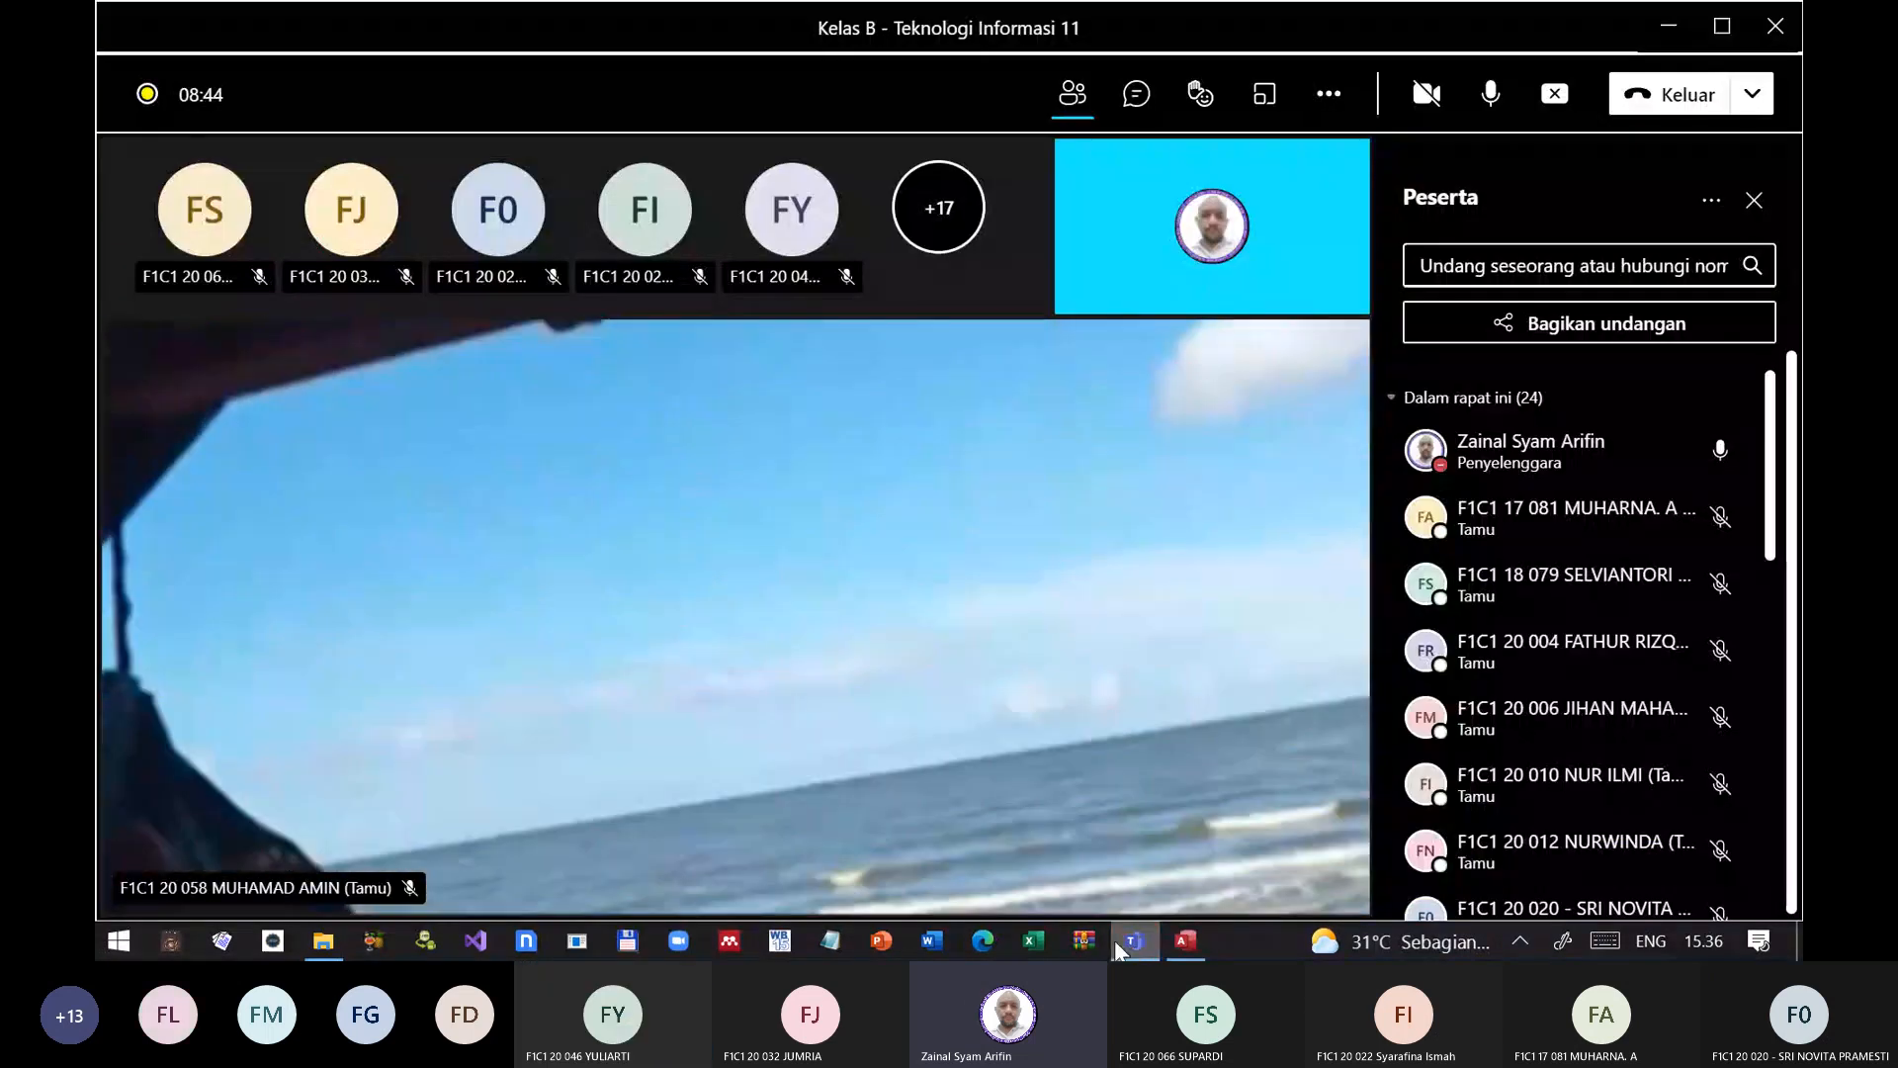
pyautogui.hotkey('alt', 'Tab')
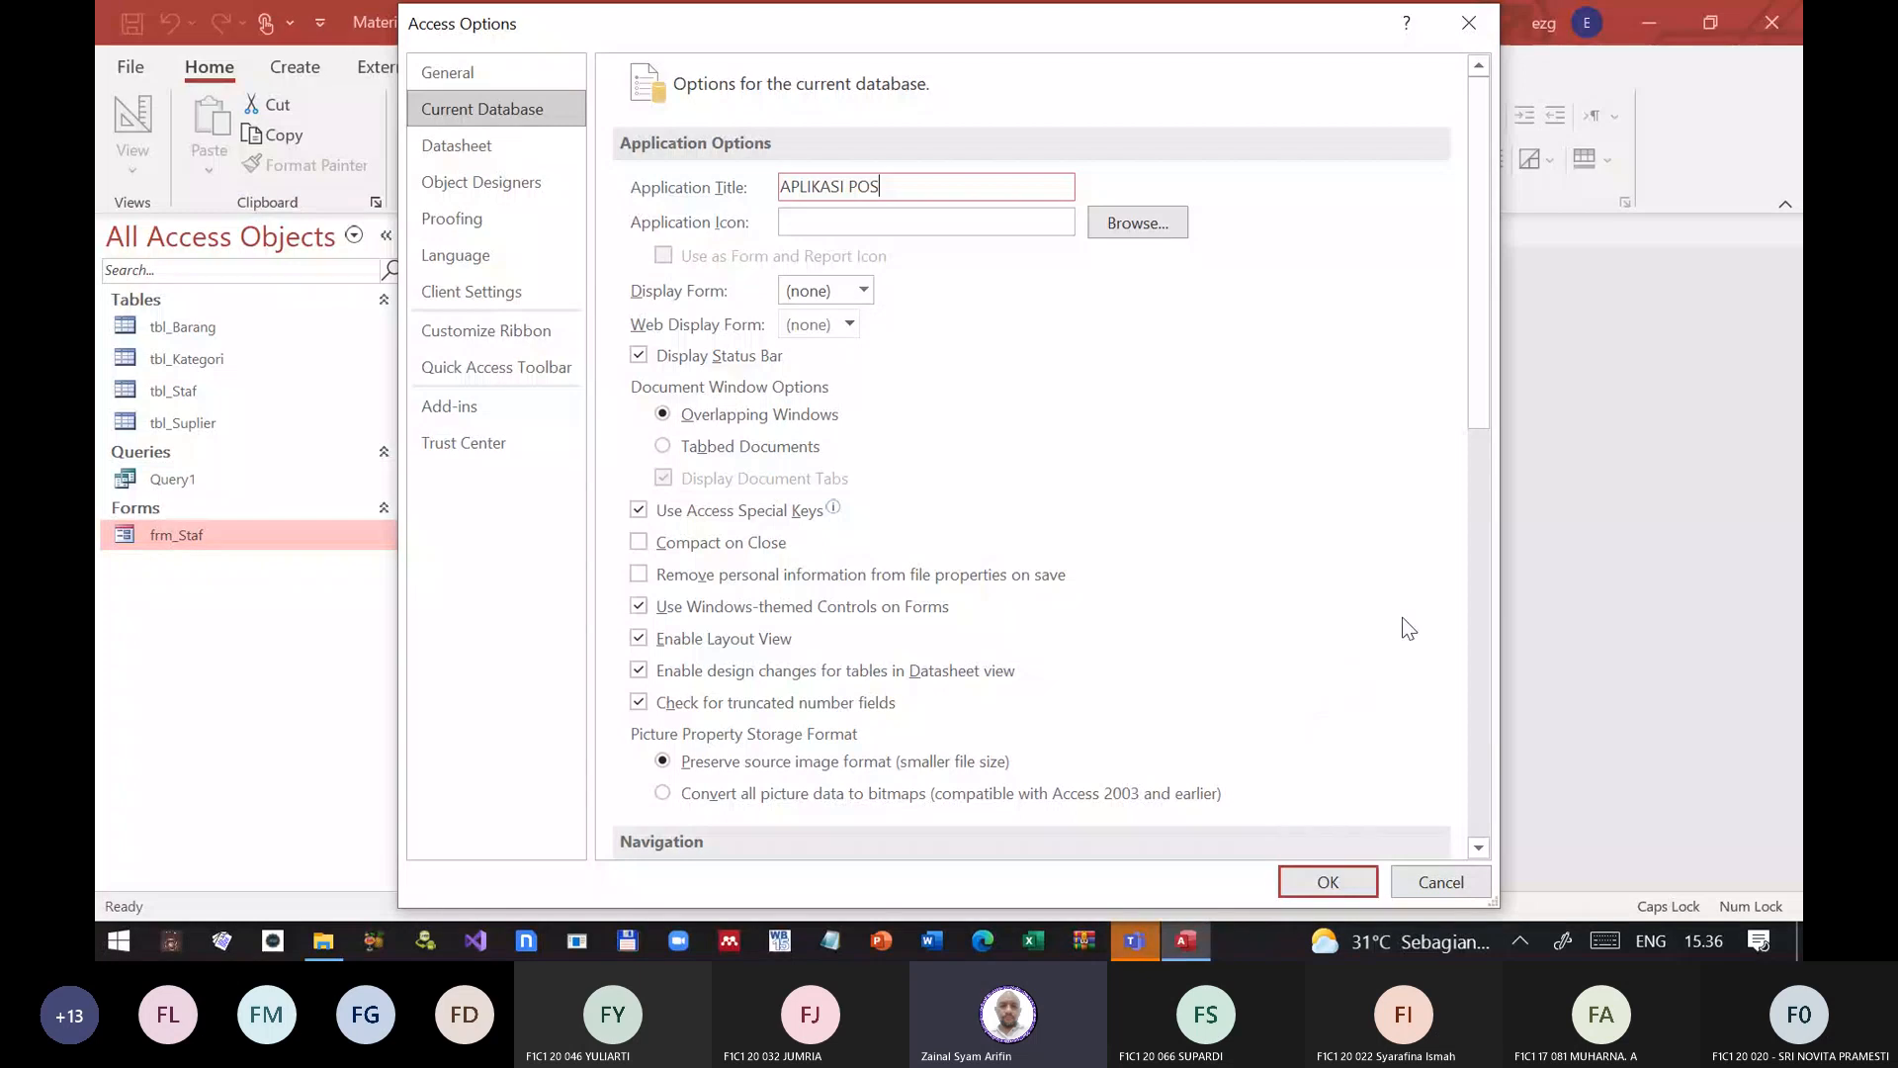
# Step: Switch to the Teams meeting and look through the full list of participants in the meeting
pyautogui.click(1133, 942)
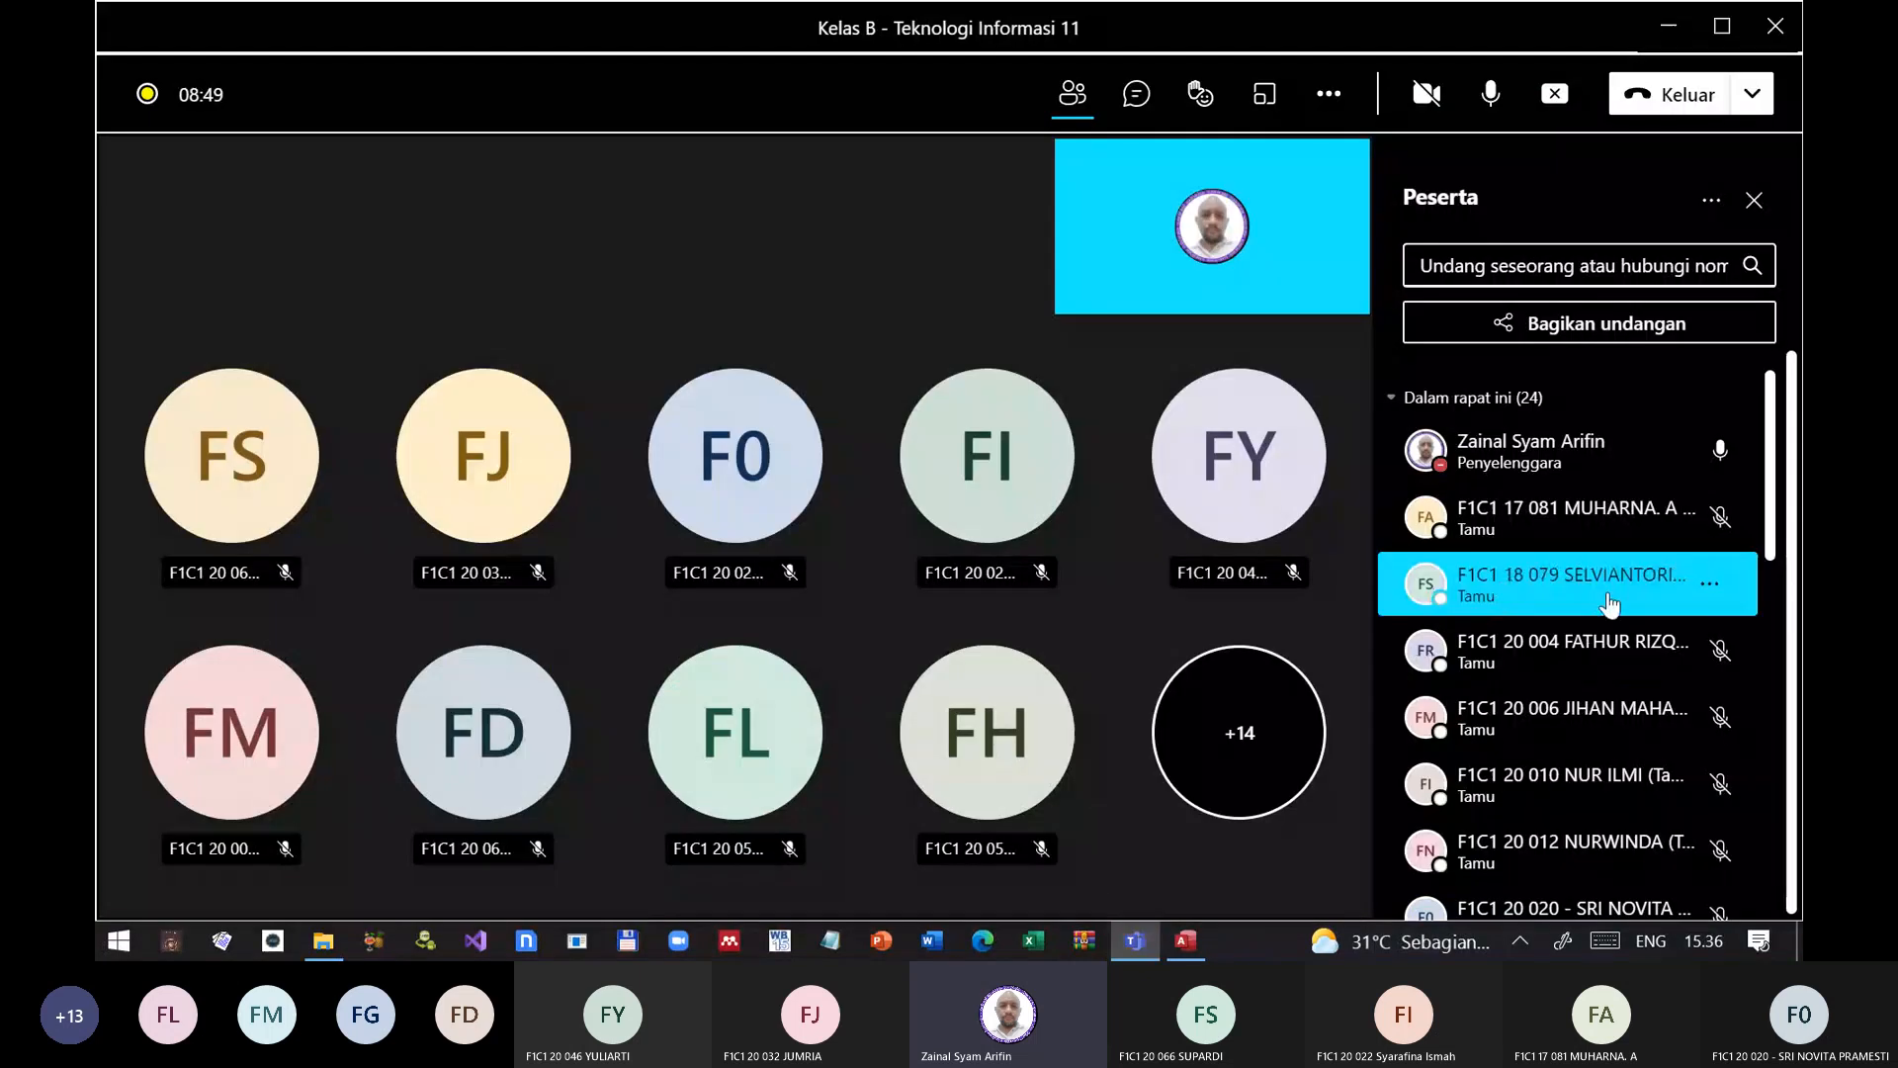
pyautogui.scroll(-3, 1627, 593)
pyautogui.scroll(-5, 1626, 601)
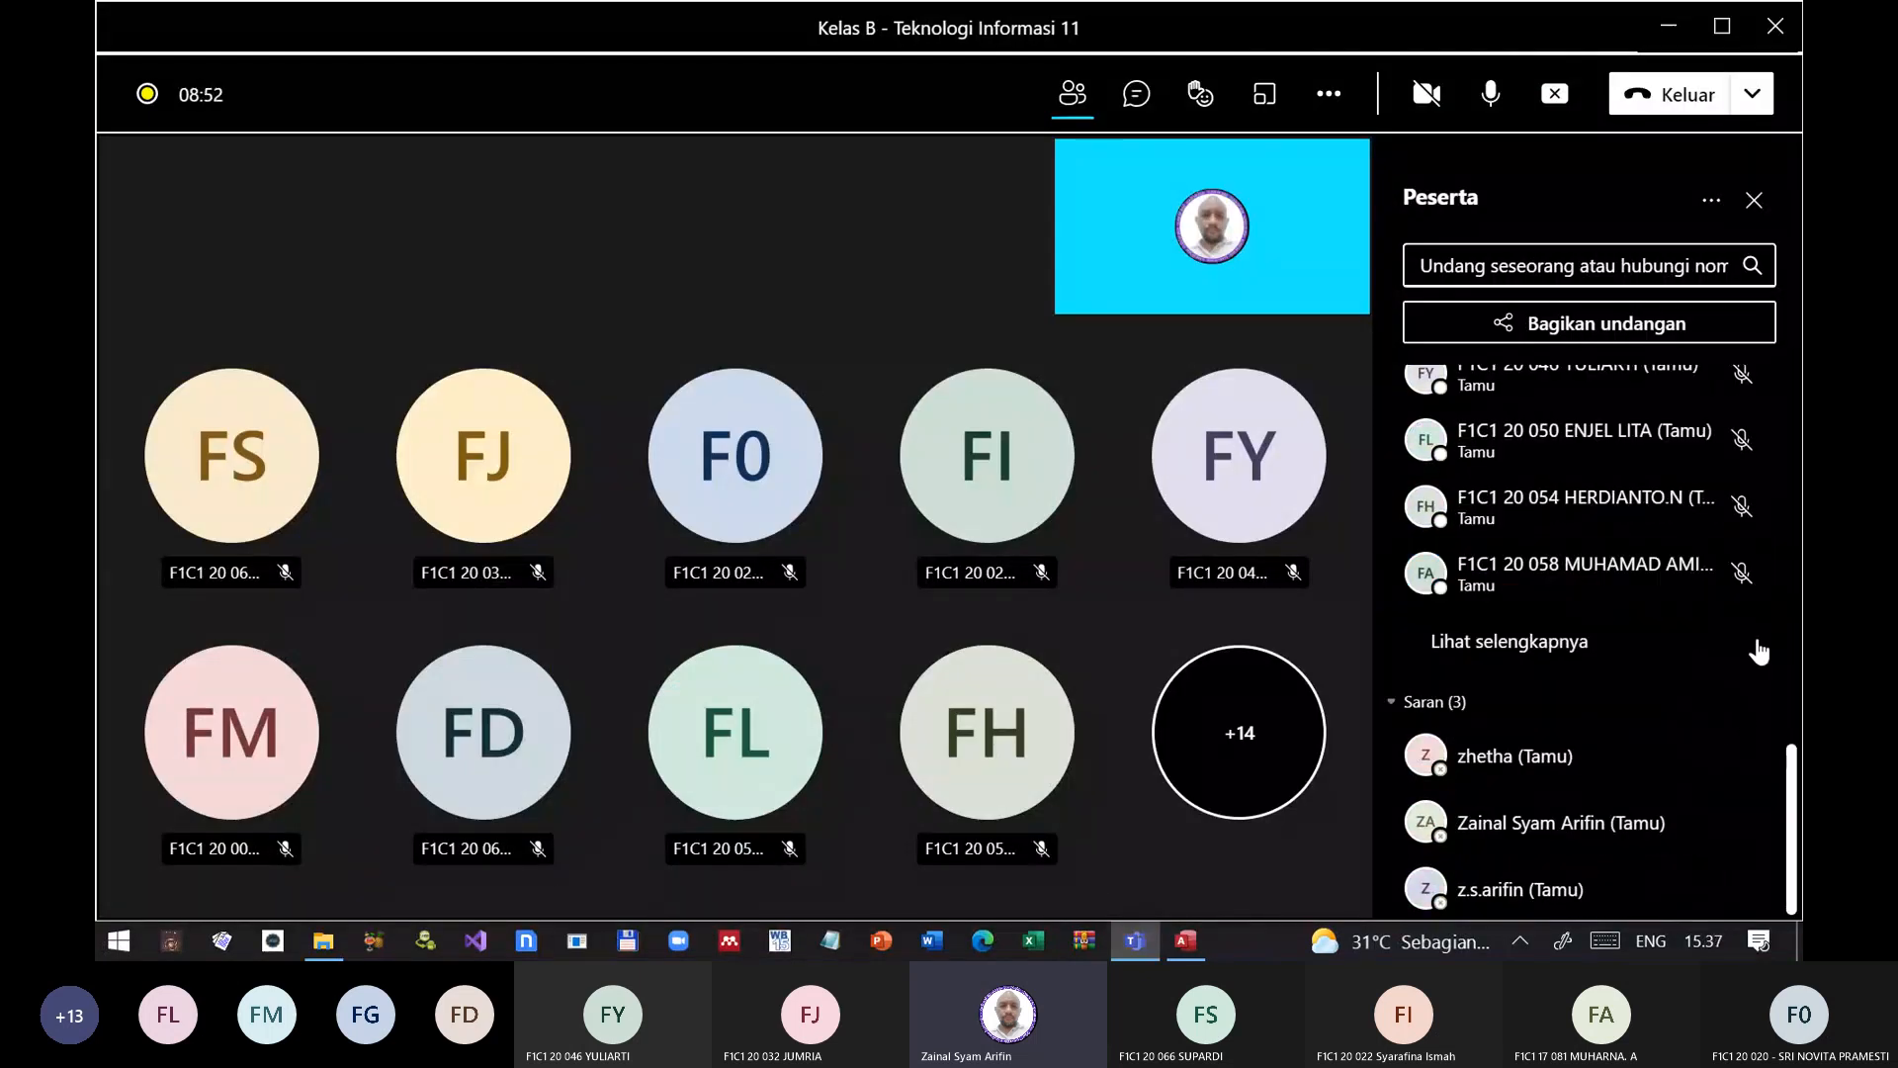
pyautogui.click(1519, 651)
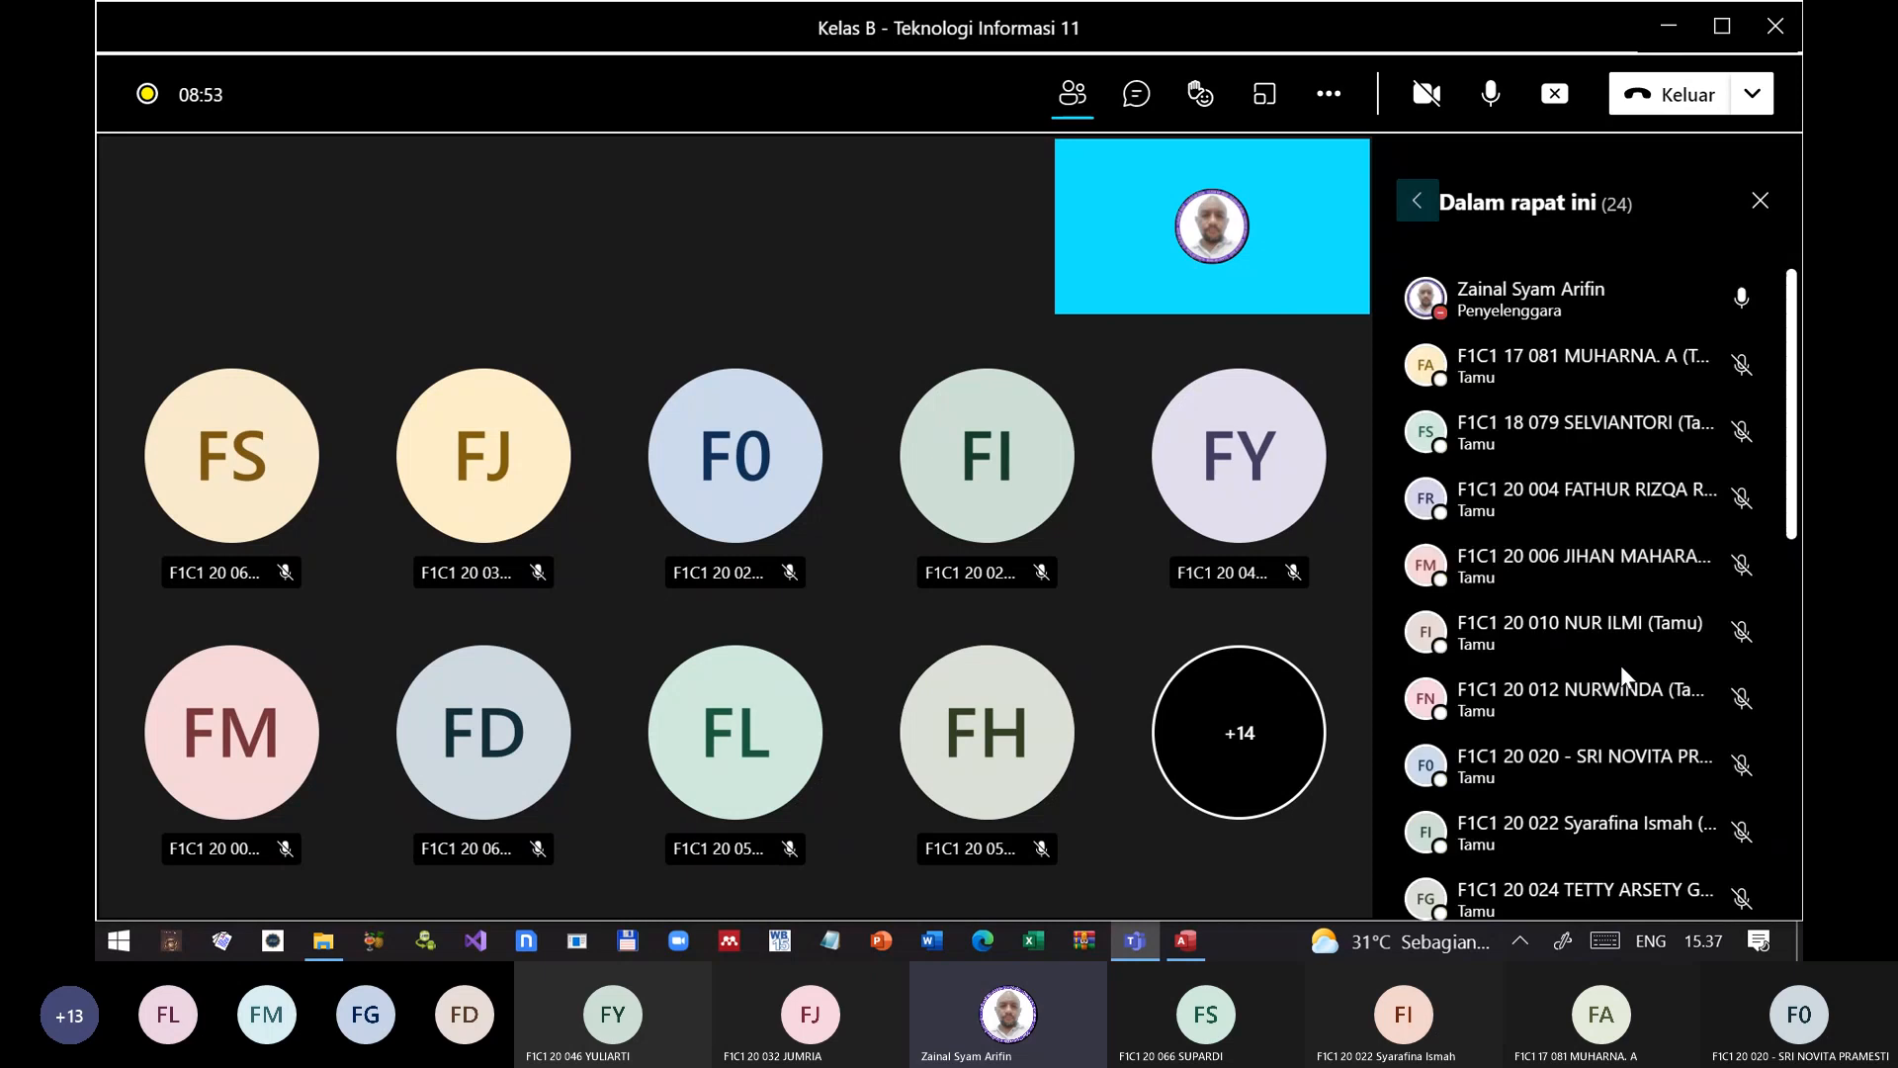
pyautogui.scroll(-8, 1627, 675)
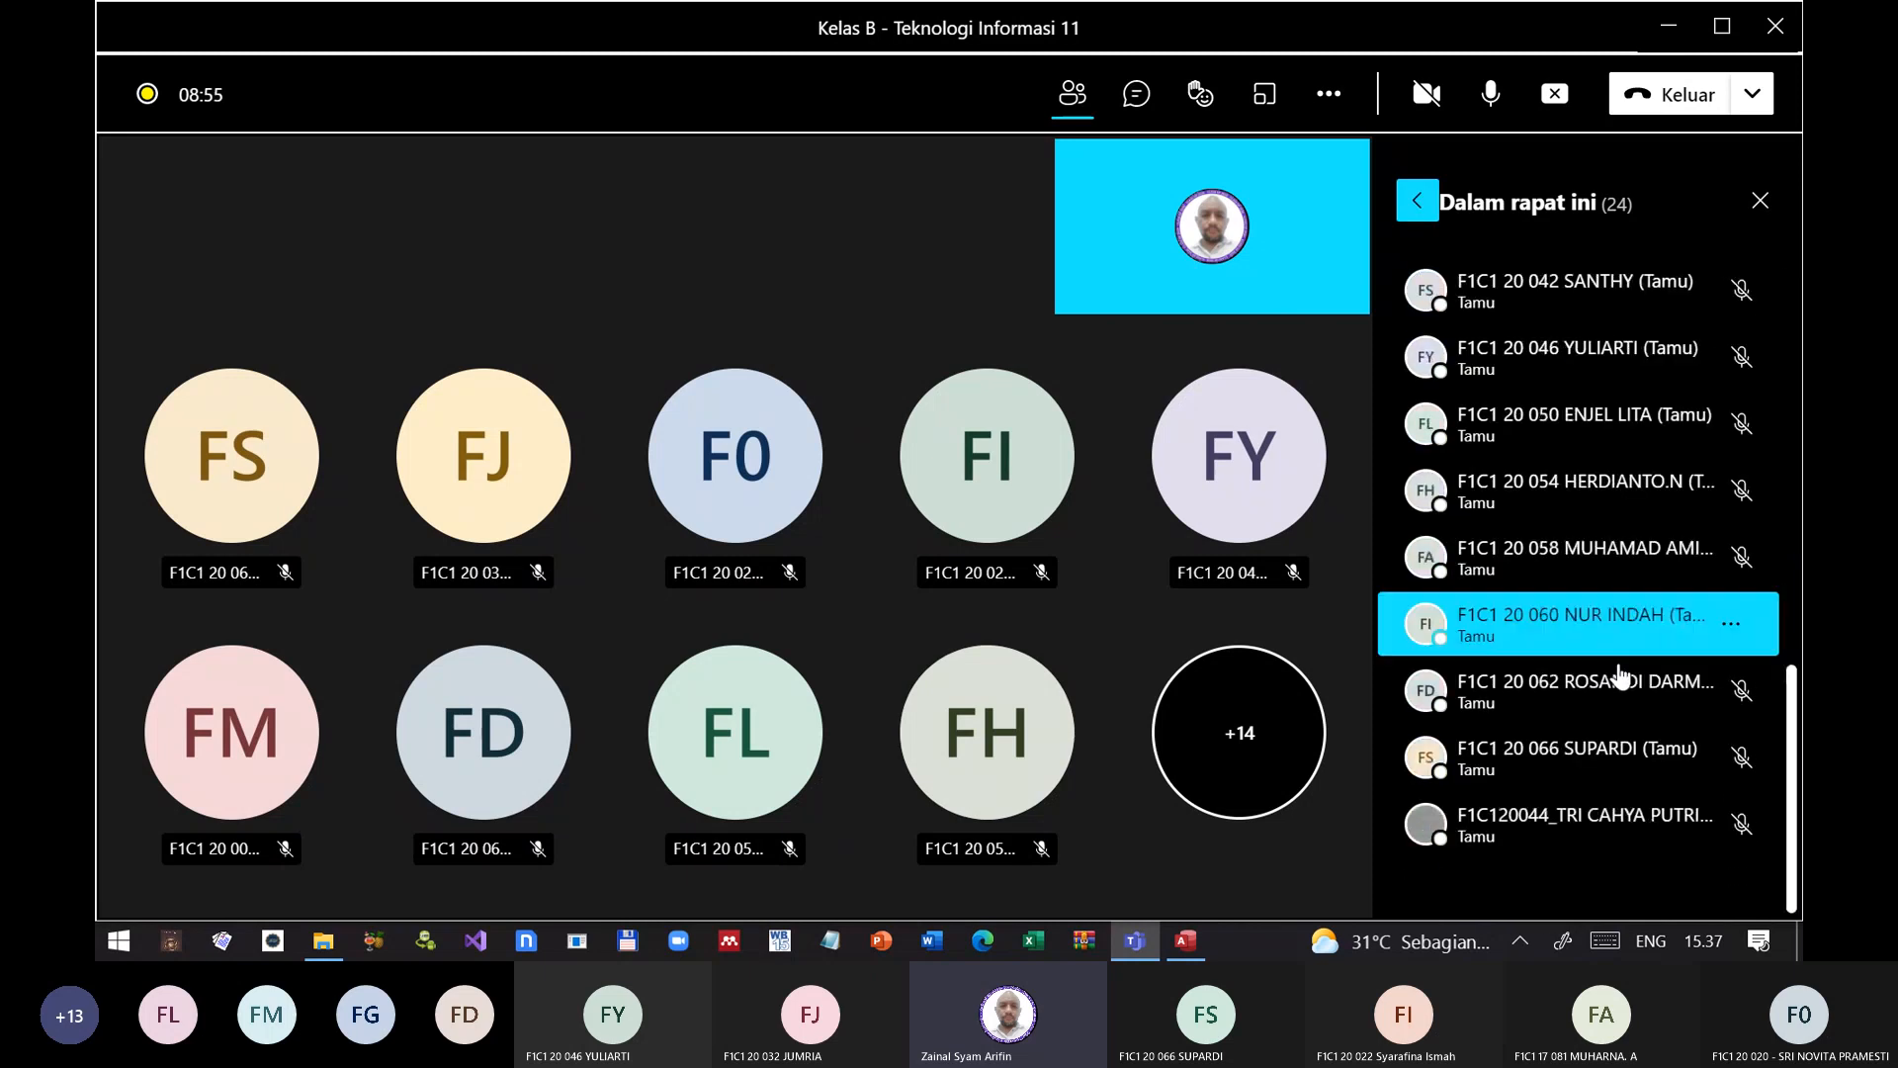
pyautogui.scroll(8, 1639, 640)
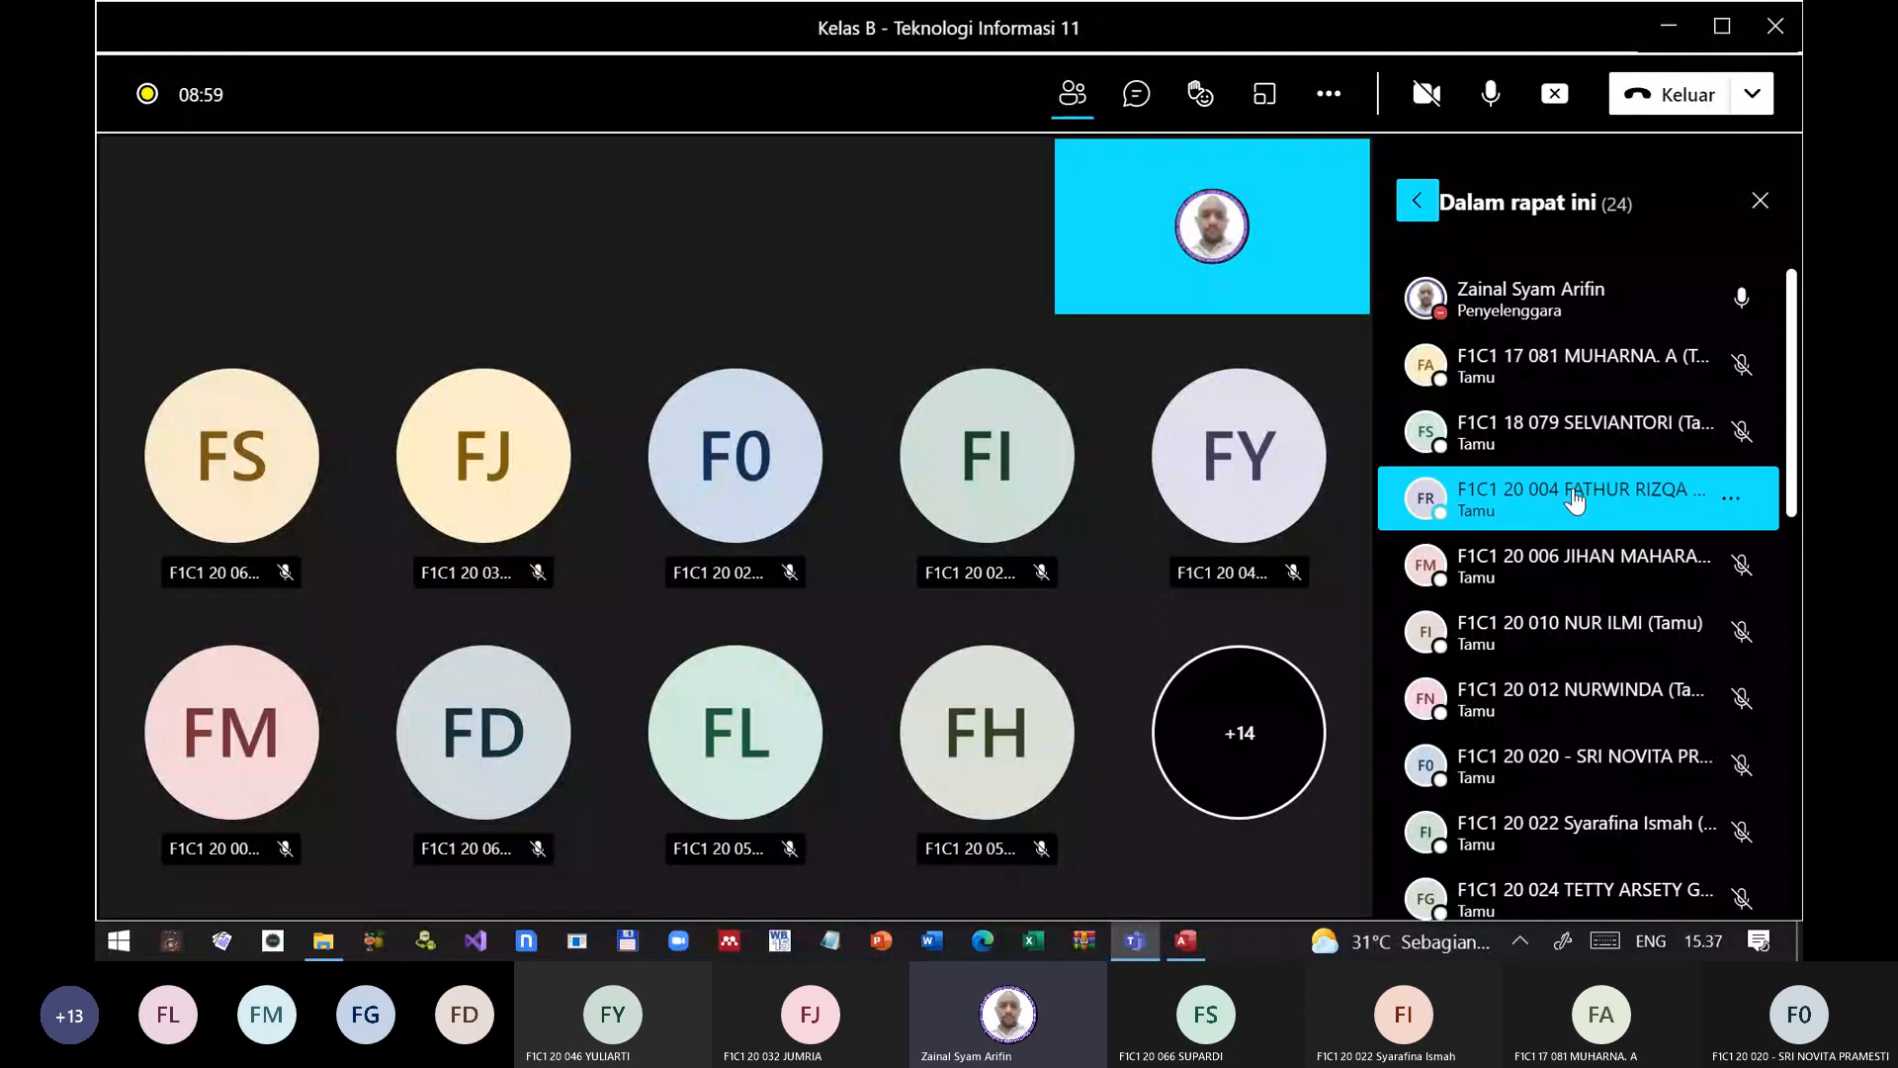
pyautogui.scroll(-5, 1582, 496)
pyautogui.scroll(-3, 1596, 489)
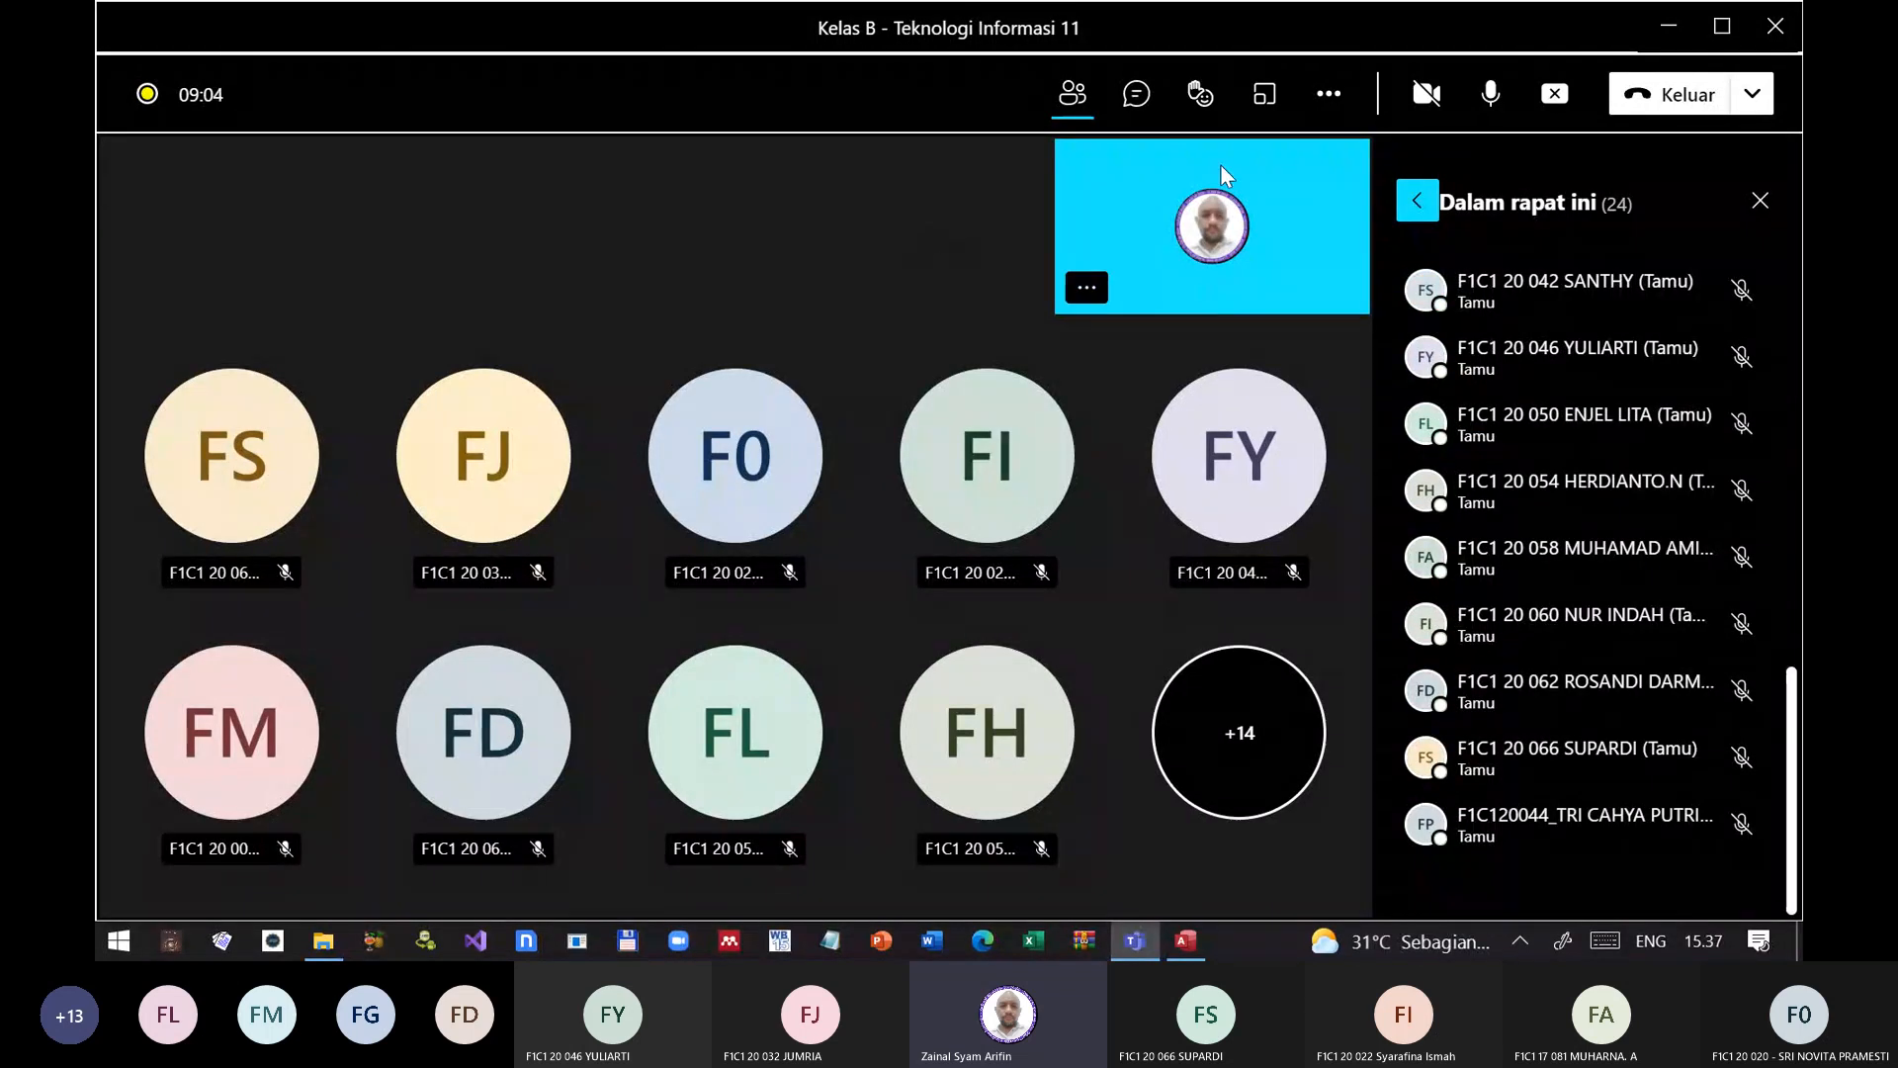
# Step: Switch back to Access and extend the application title to APLIKASI POS SYSTEM
pyautogui.click(1172, 940)
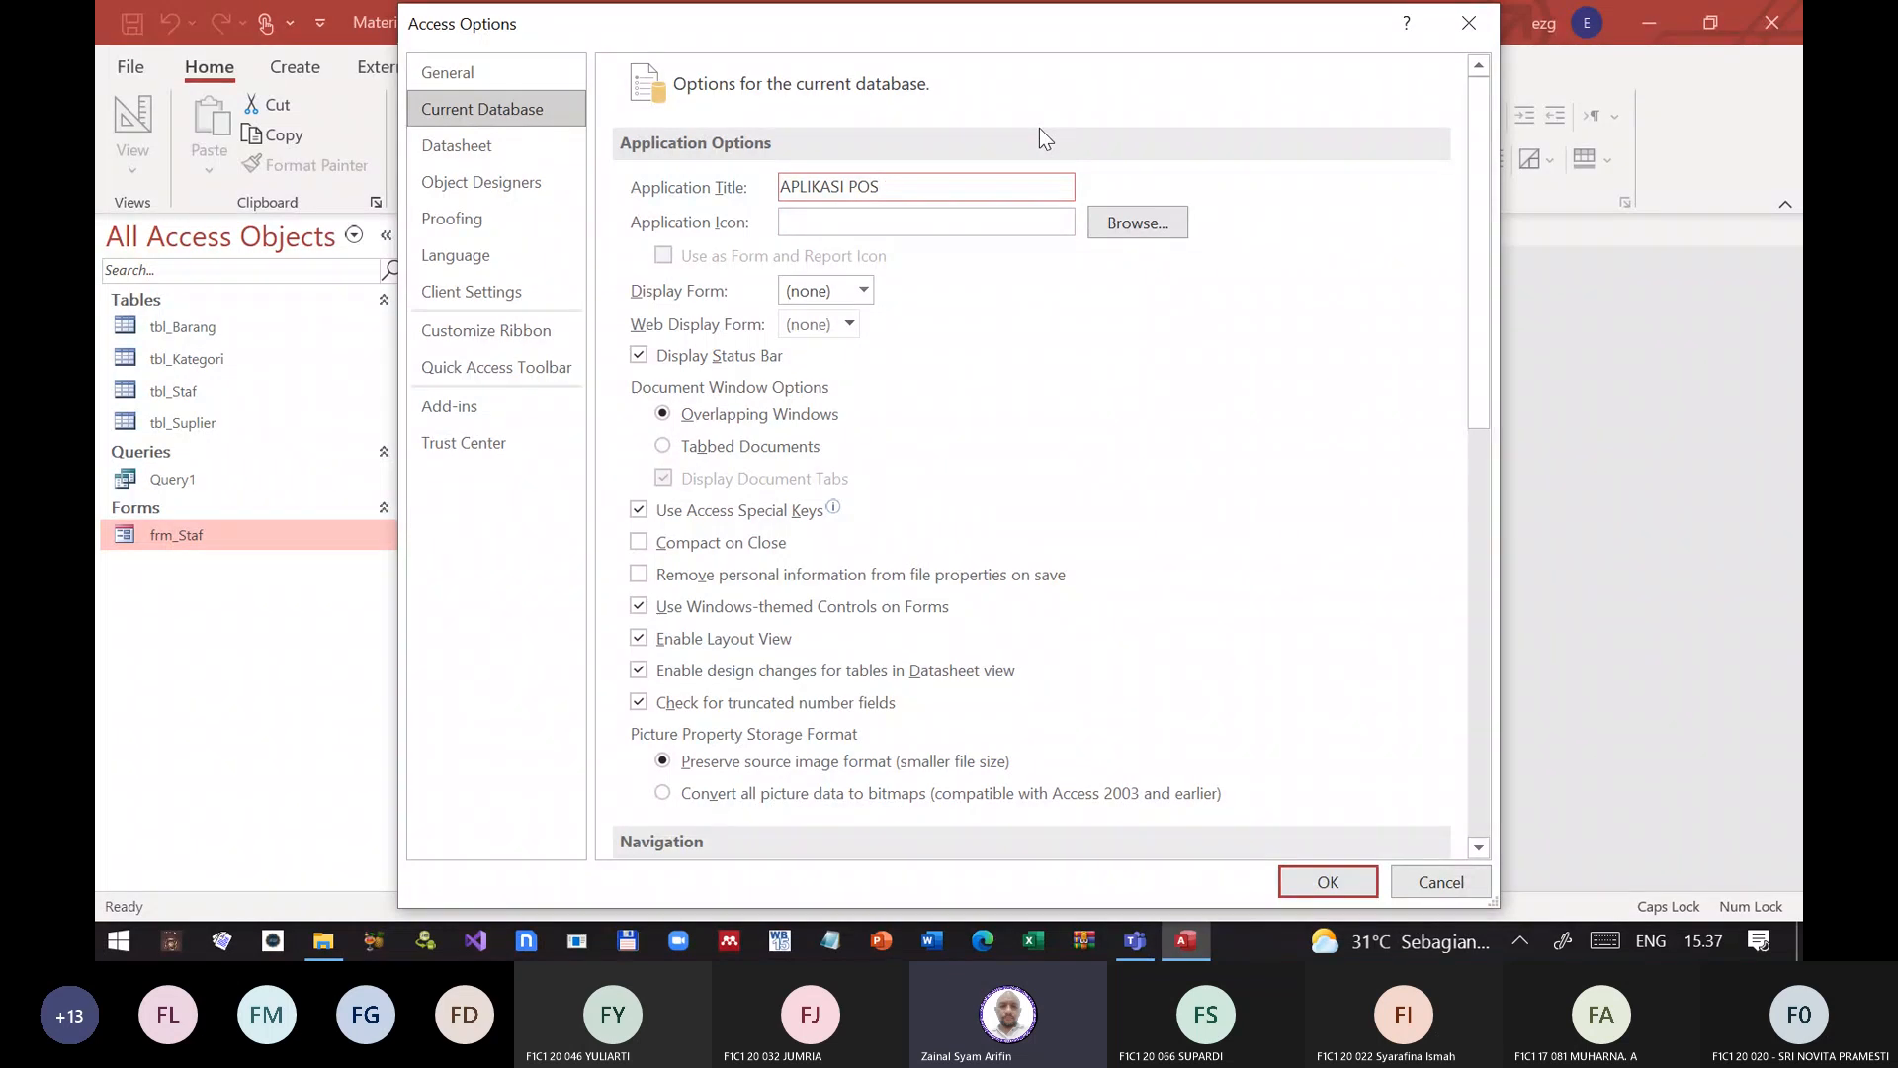
pyautogui.write('SYSTEM')
pyautogui.click(870, 219)
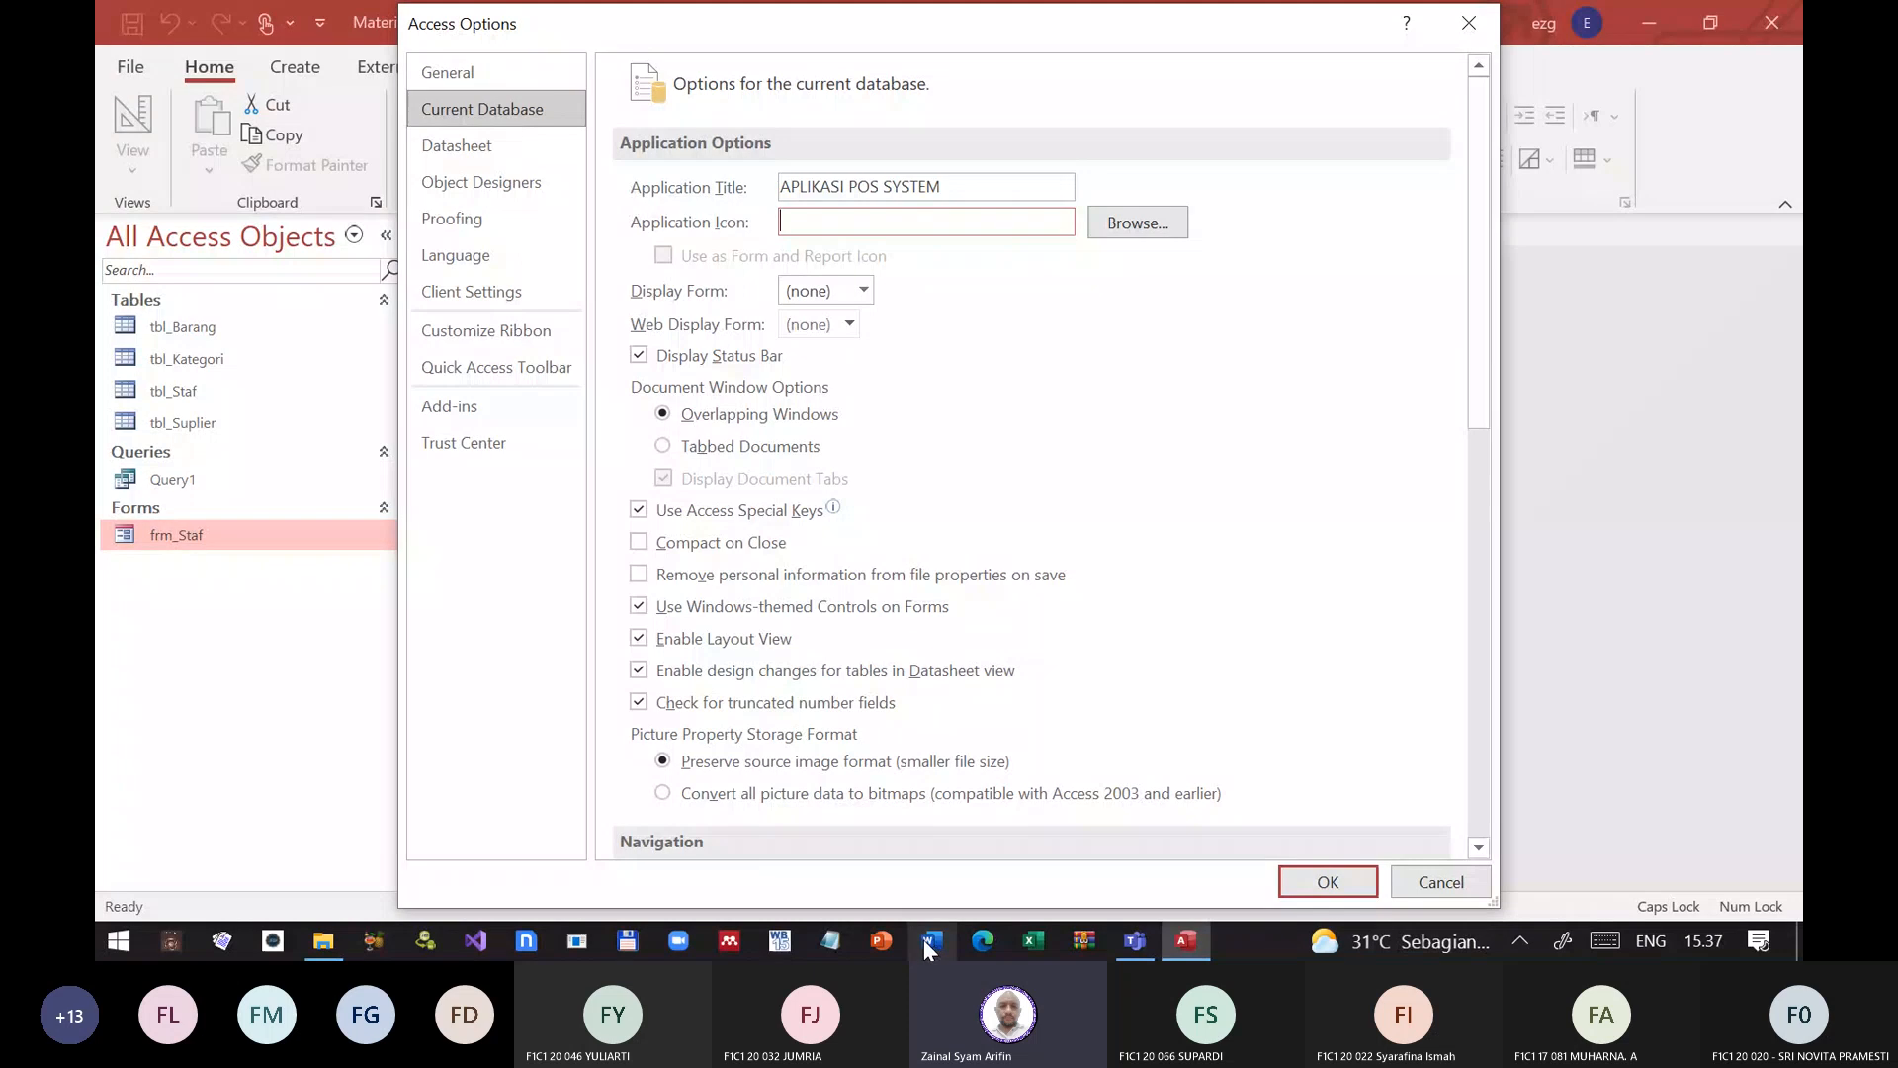
# Step: Set H2O.ico from the .ico folder in Pictures as the application icon
pyautogui.moveTo(1190, 946)
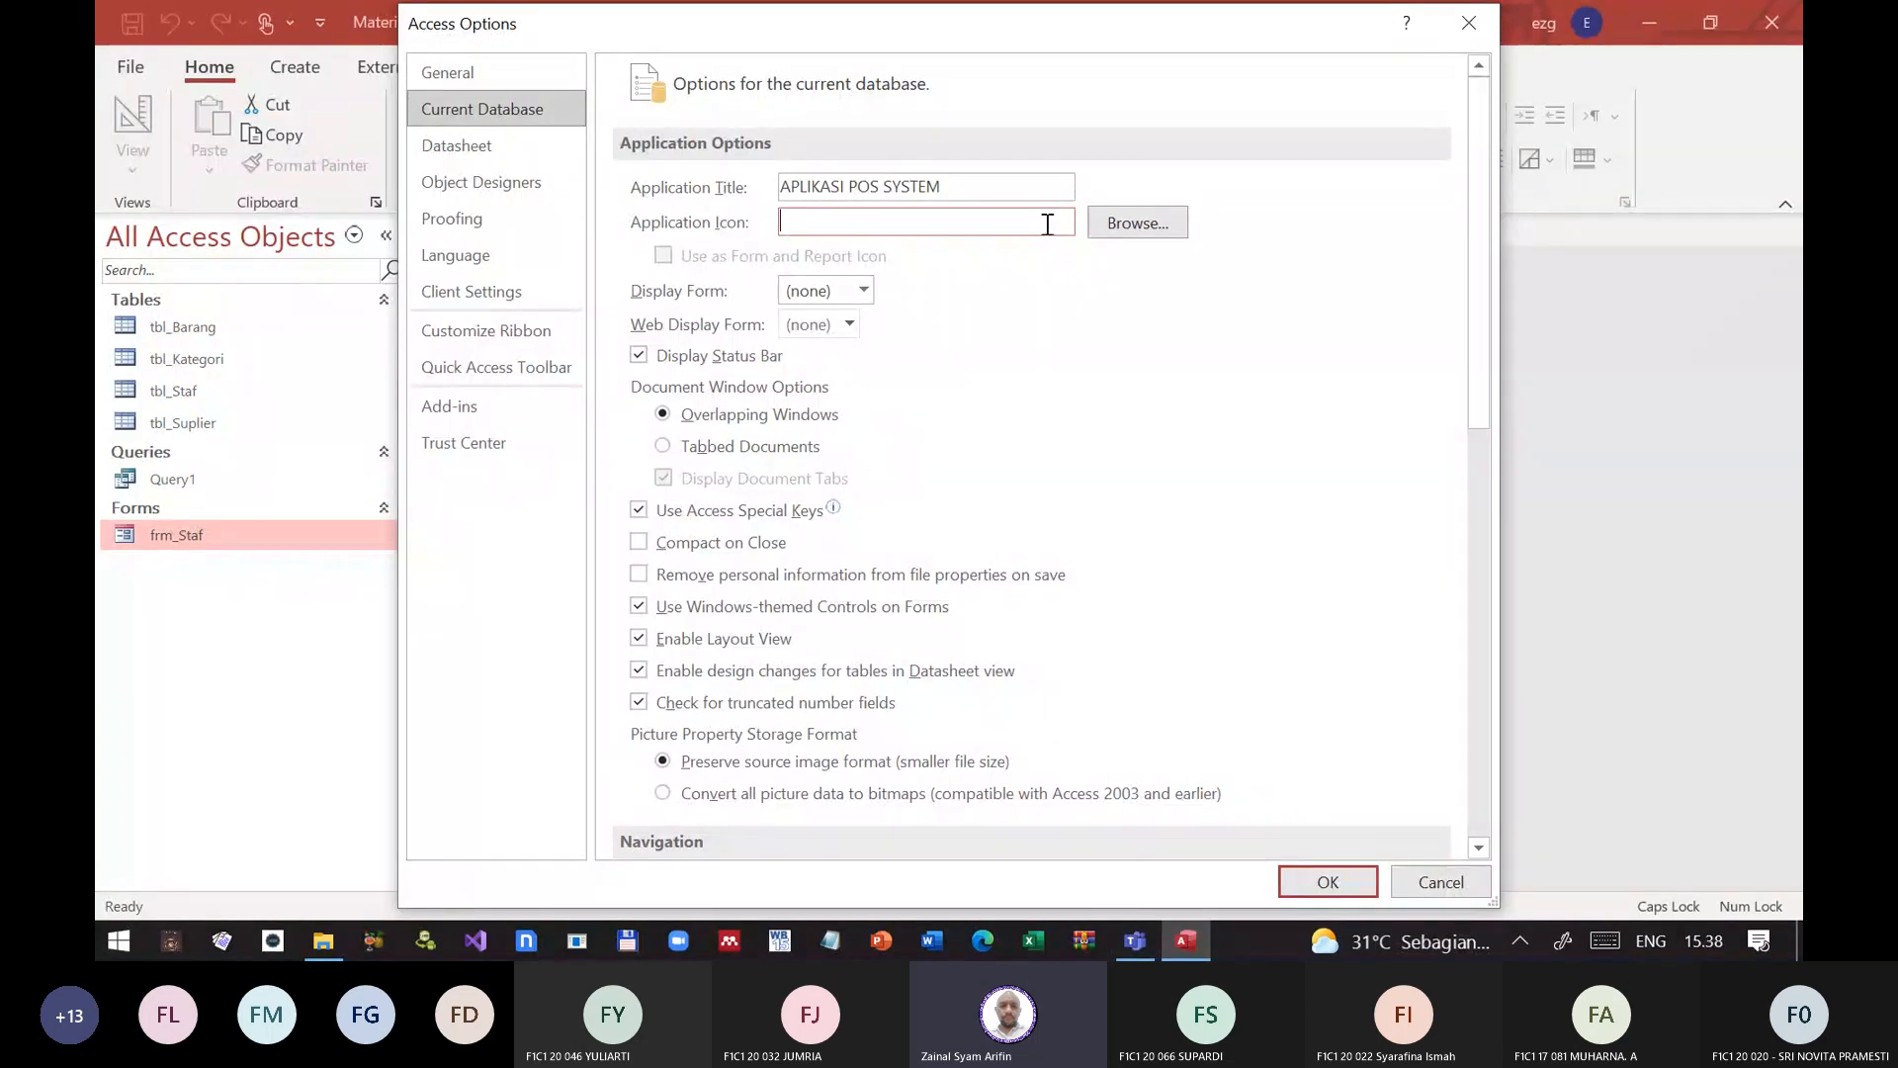
pyautogui.click(1122, 223)
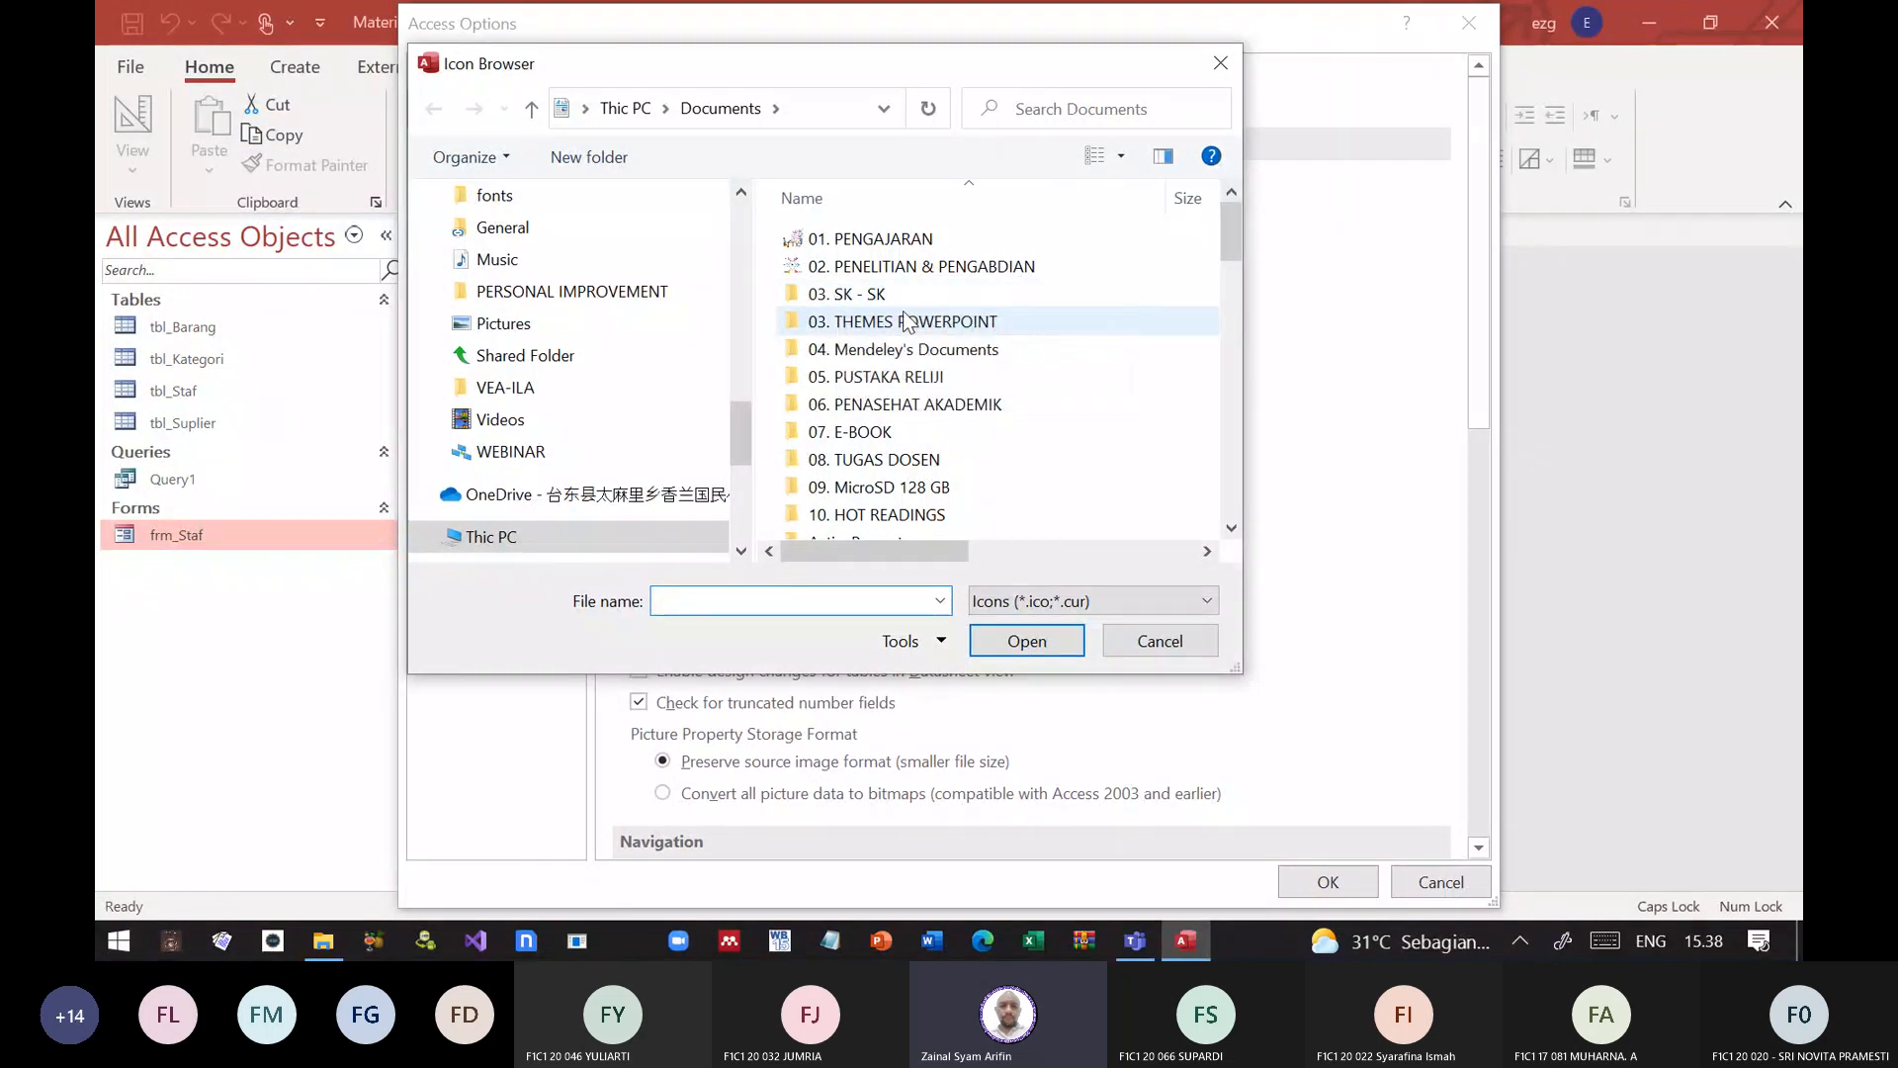
pyautogui.click(560, 319)
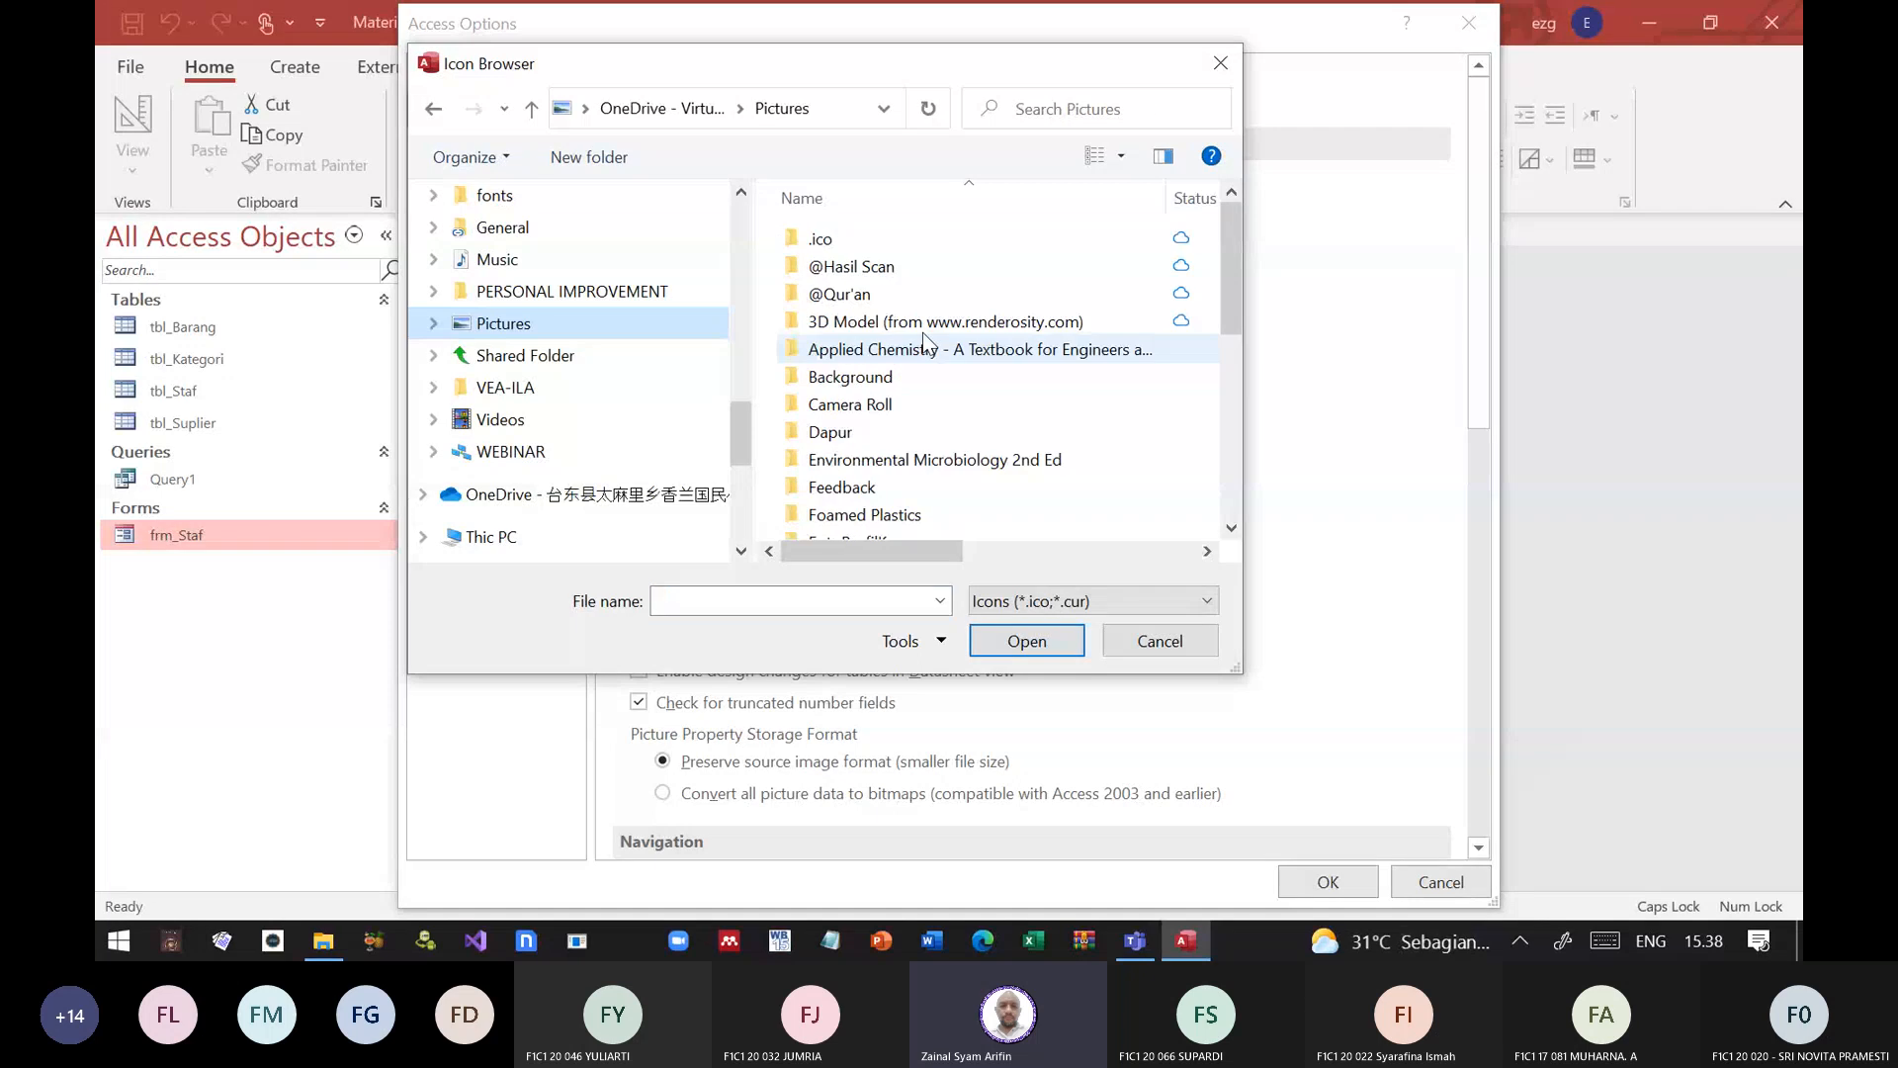
pyautogui.doubleClick(848, 243)
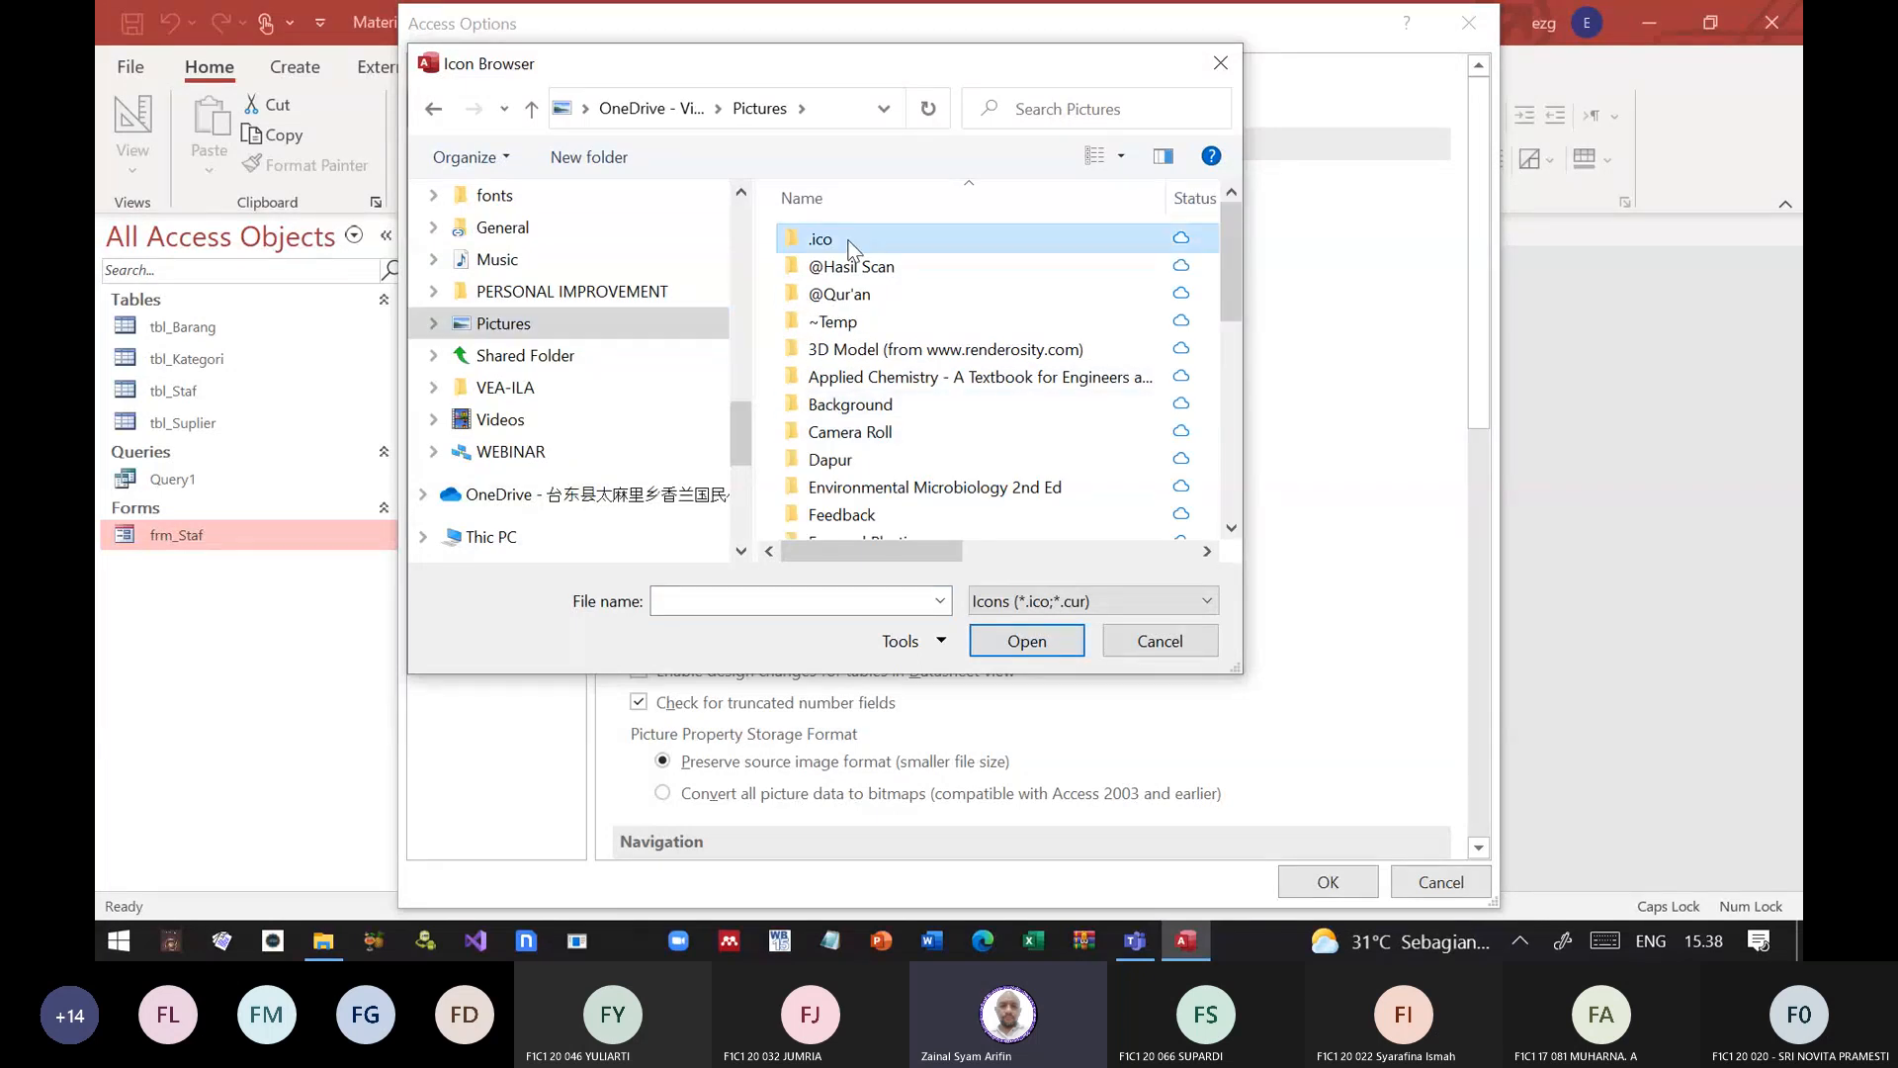
pyautogui.scroll(-2, 955, 334)
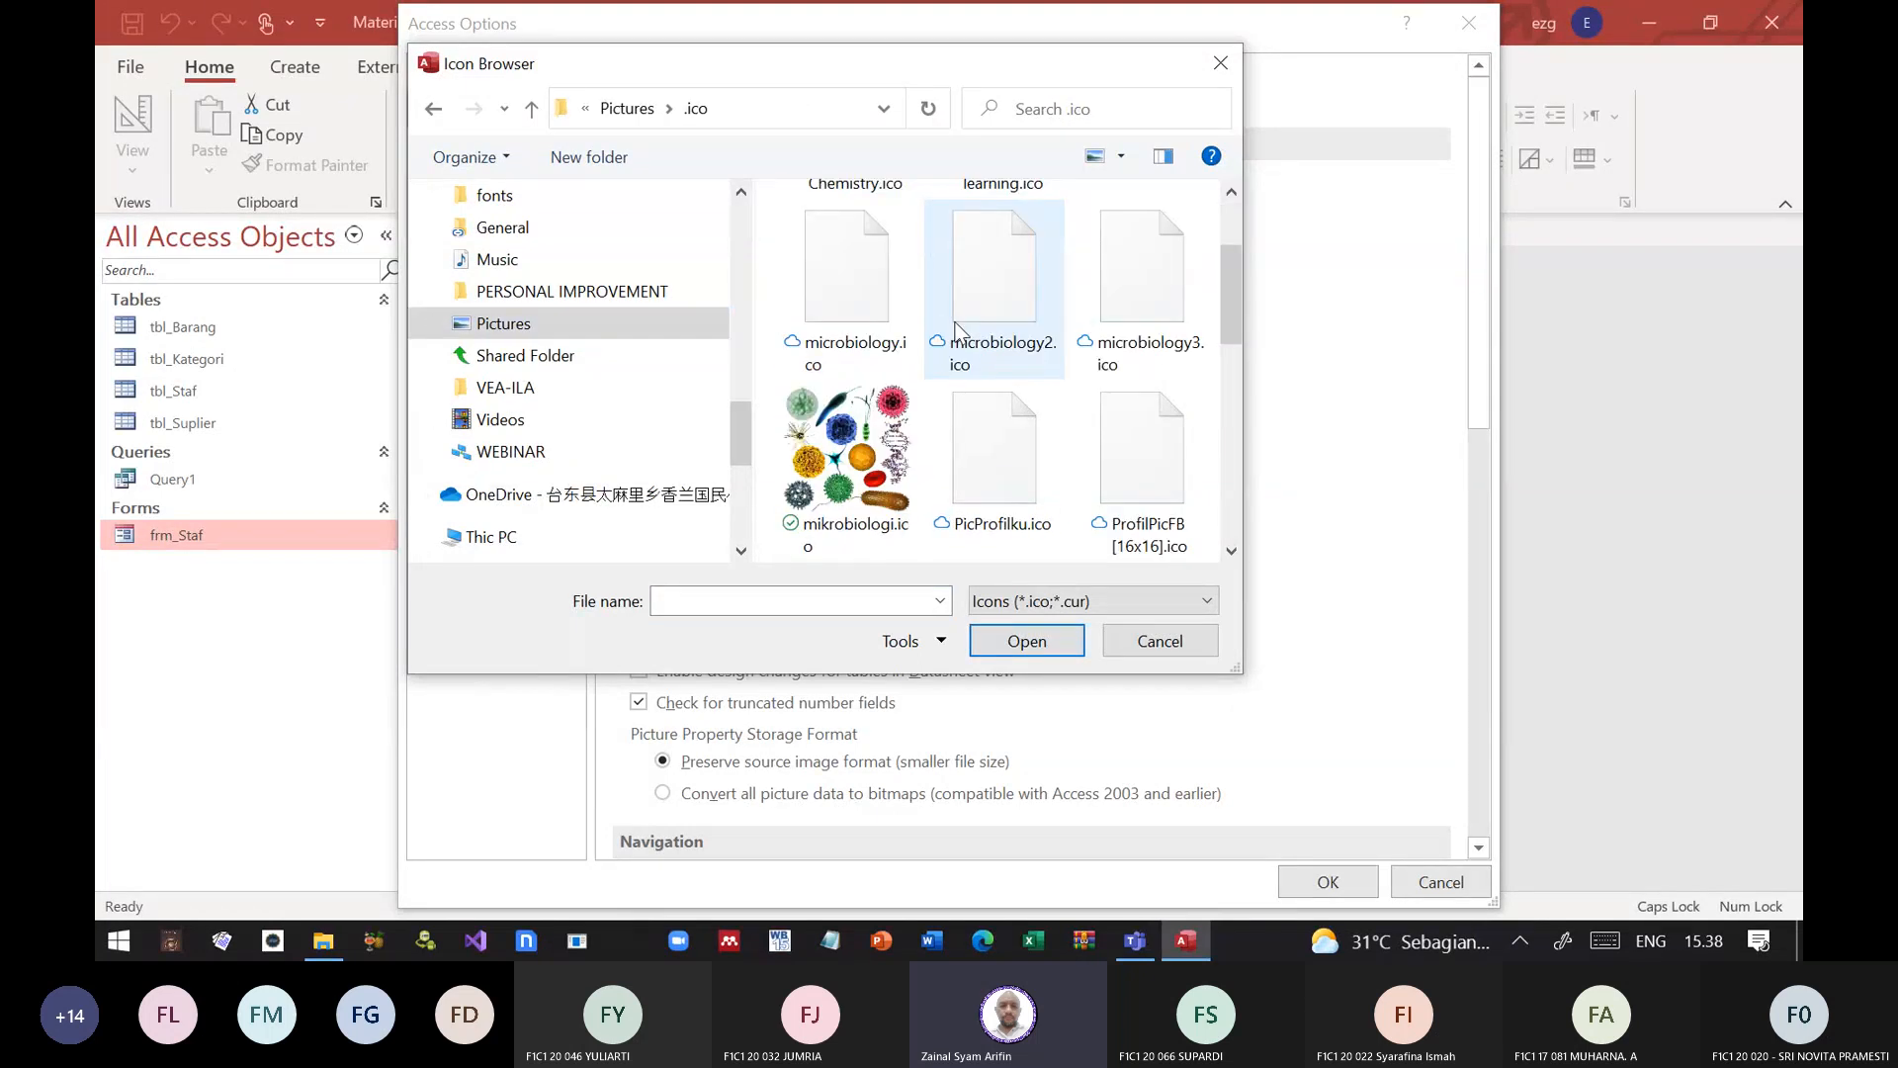
pyautogui.scroll(-3, 955, 332)
pyautogui.scroll(2, 1001, 356)
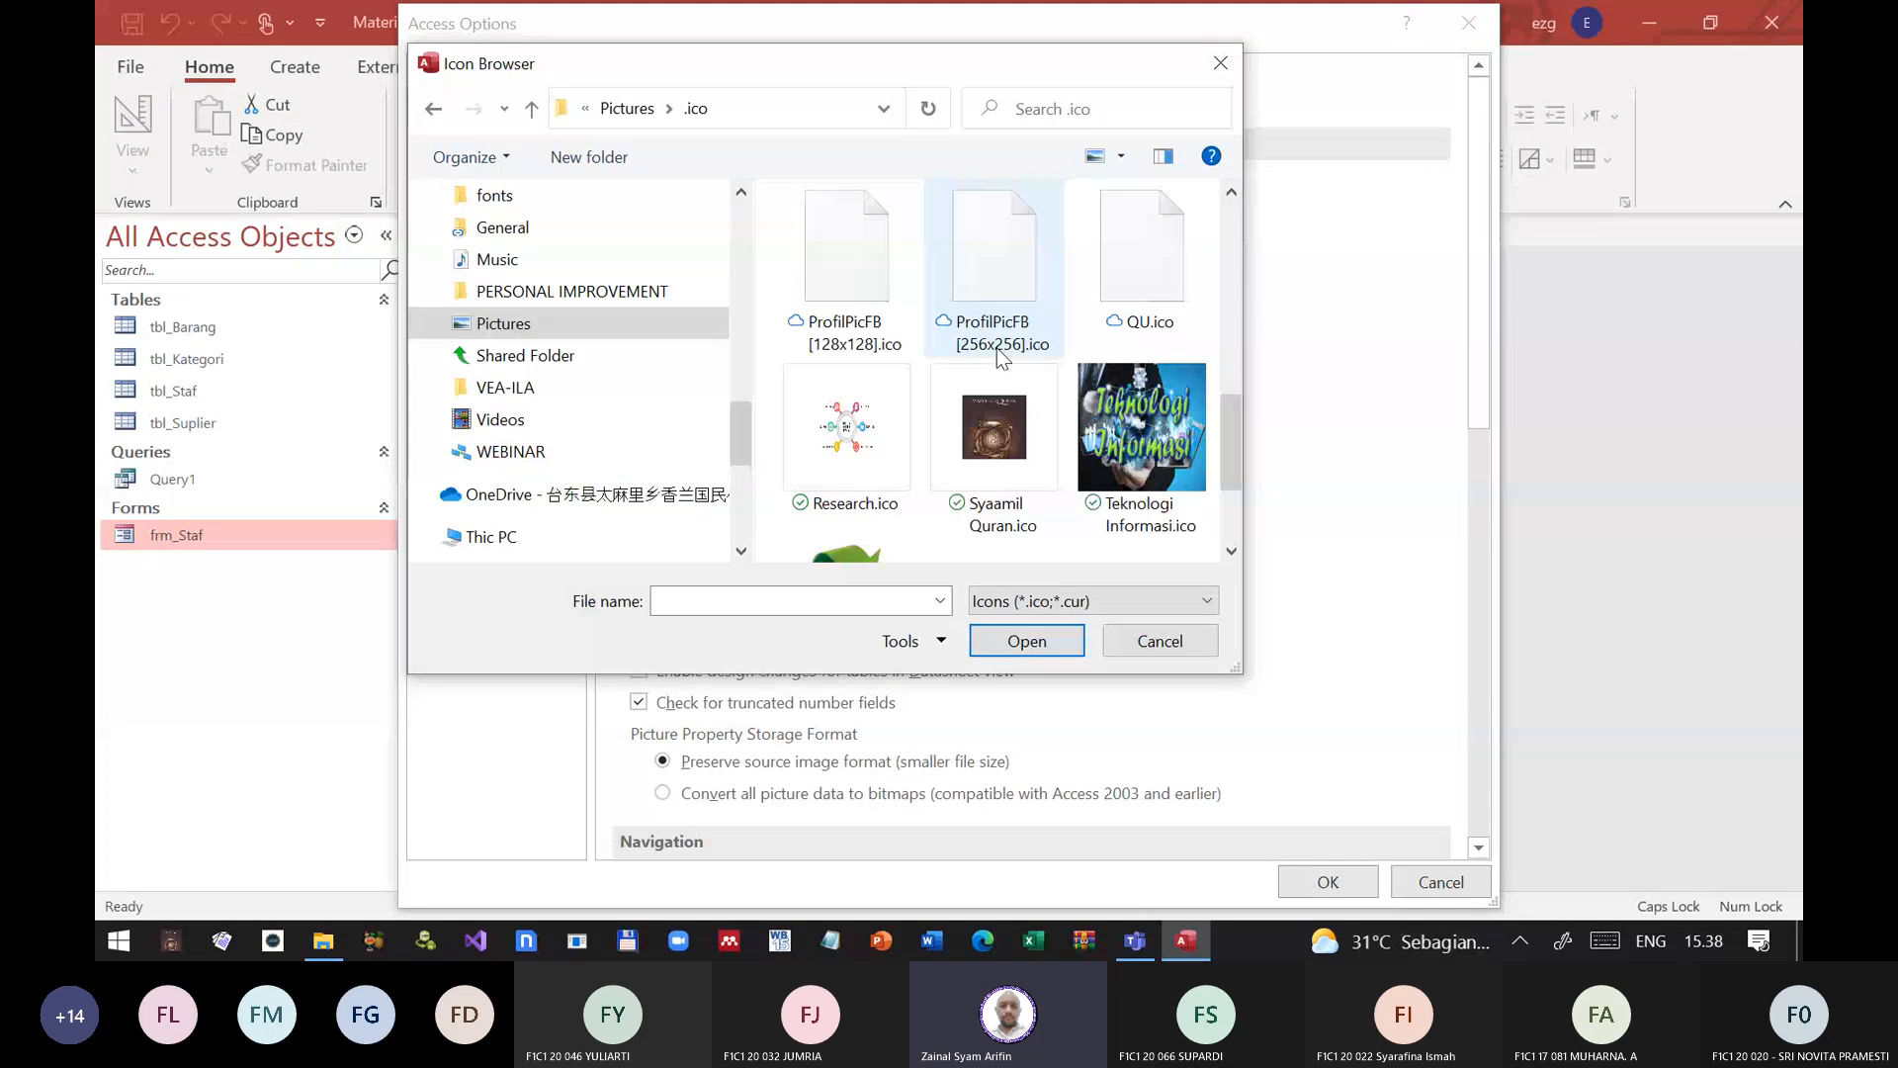
pyautogui.scroll(3, 1000, 356)
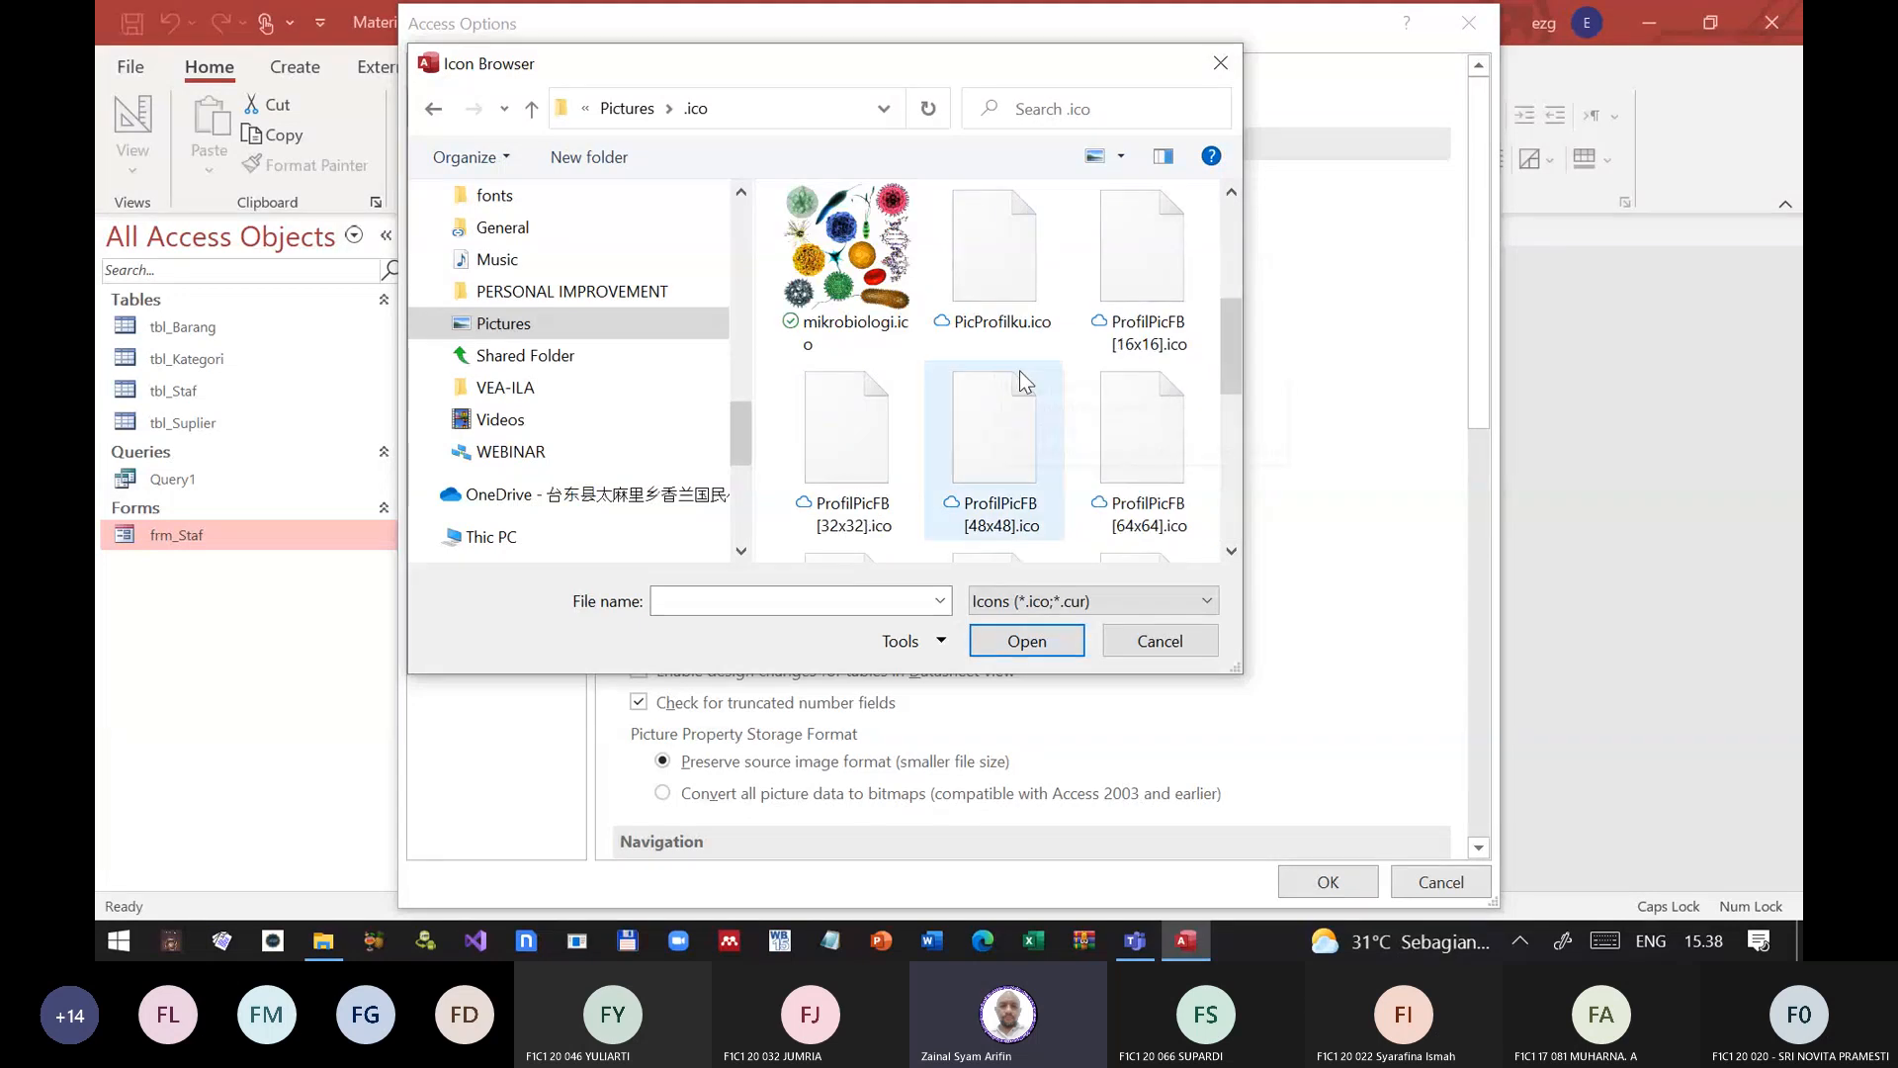
pyautogui.scroll(-3, 1077, 439)
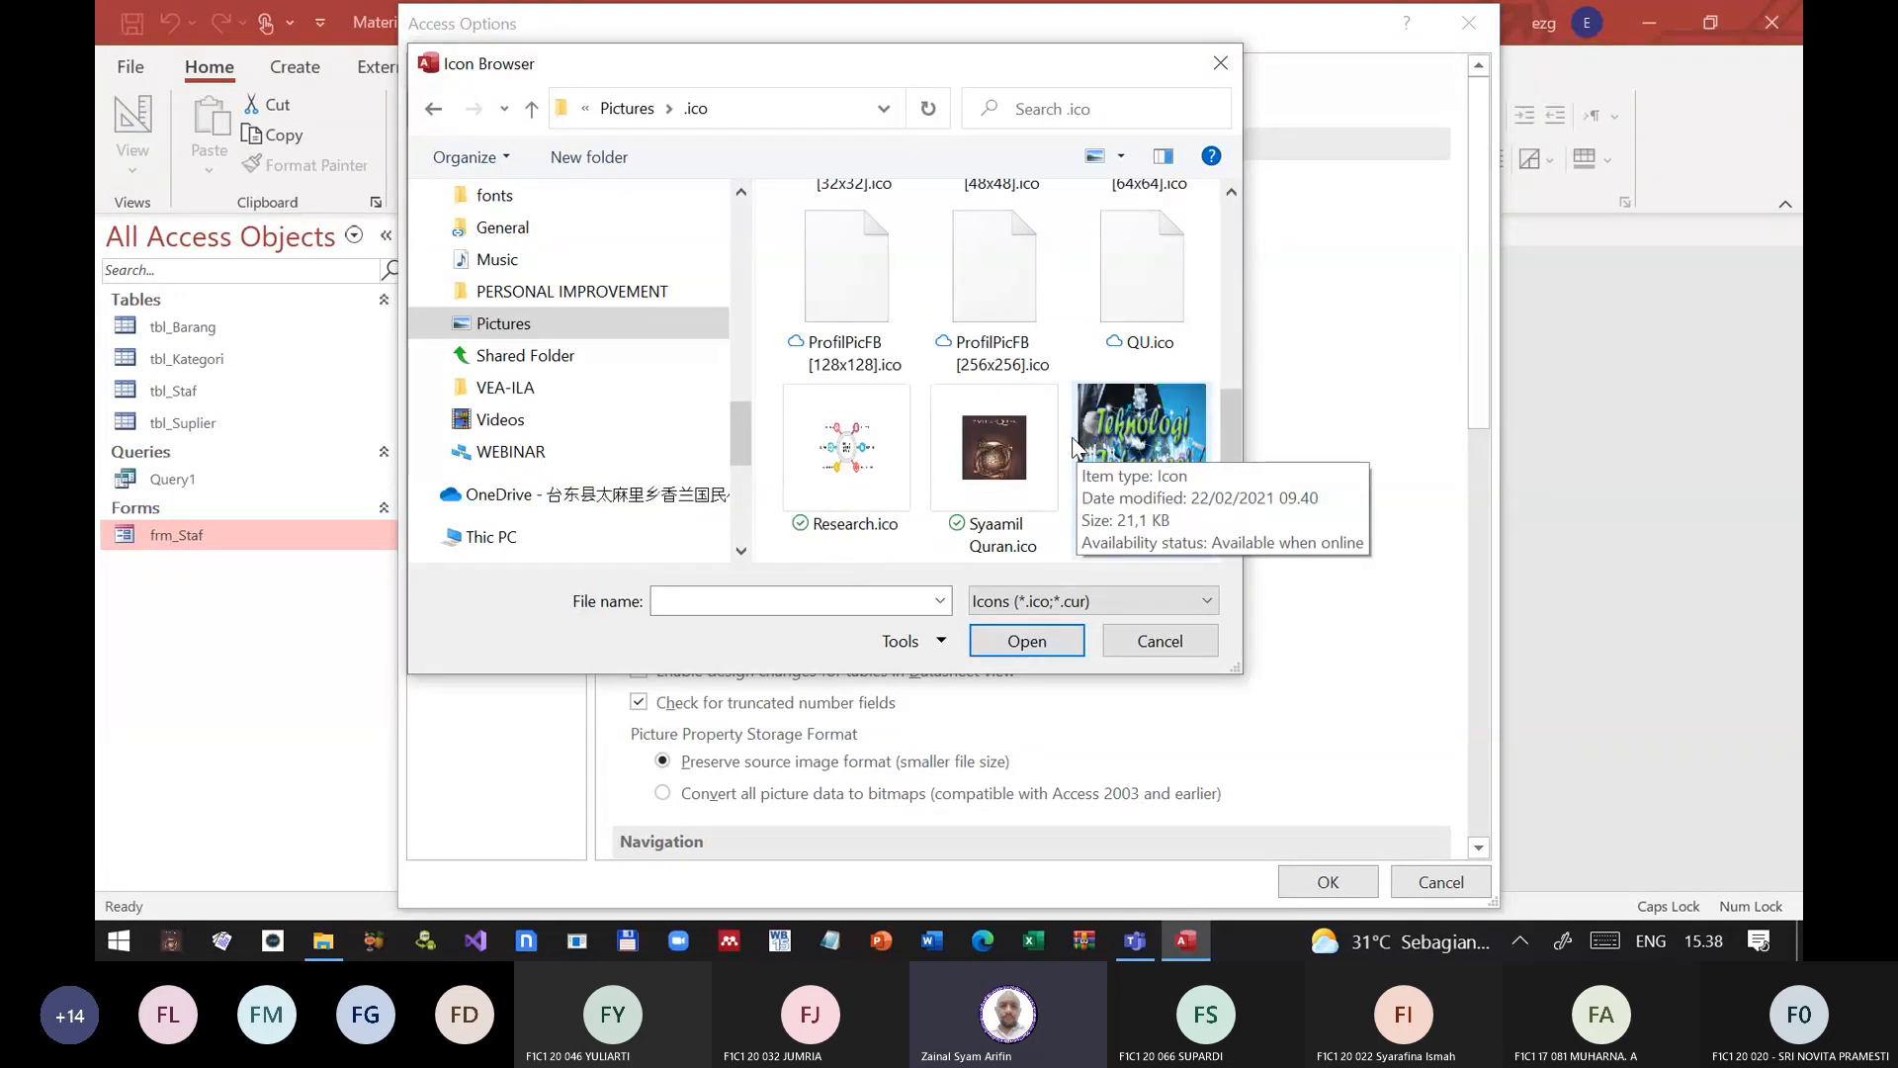
pyautogui.scroll(6, 1074, 440)
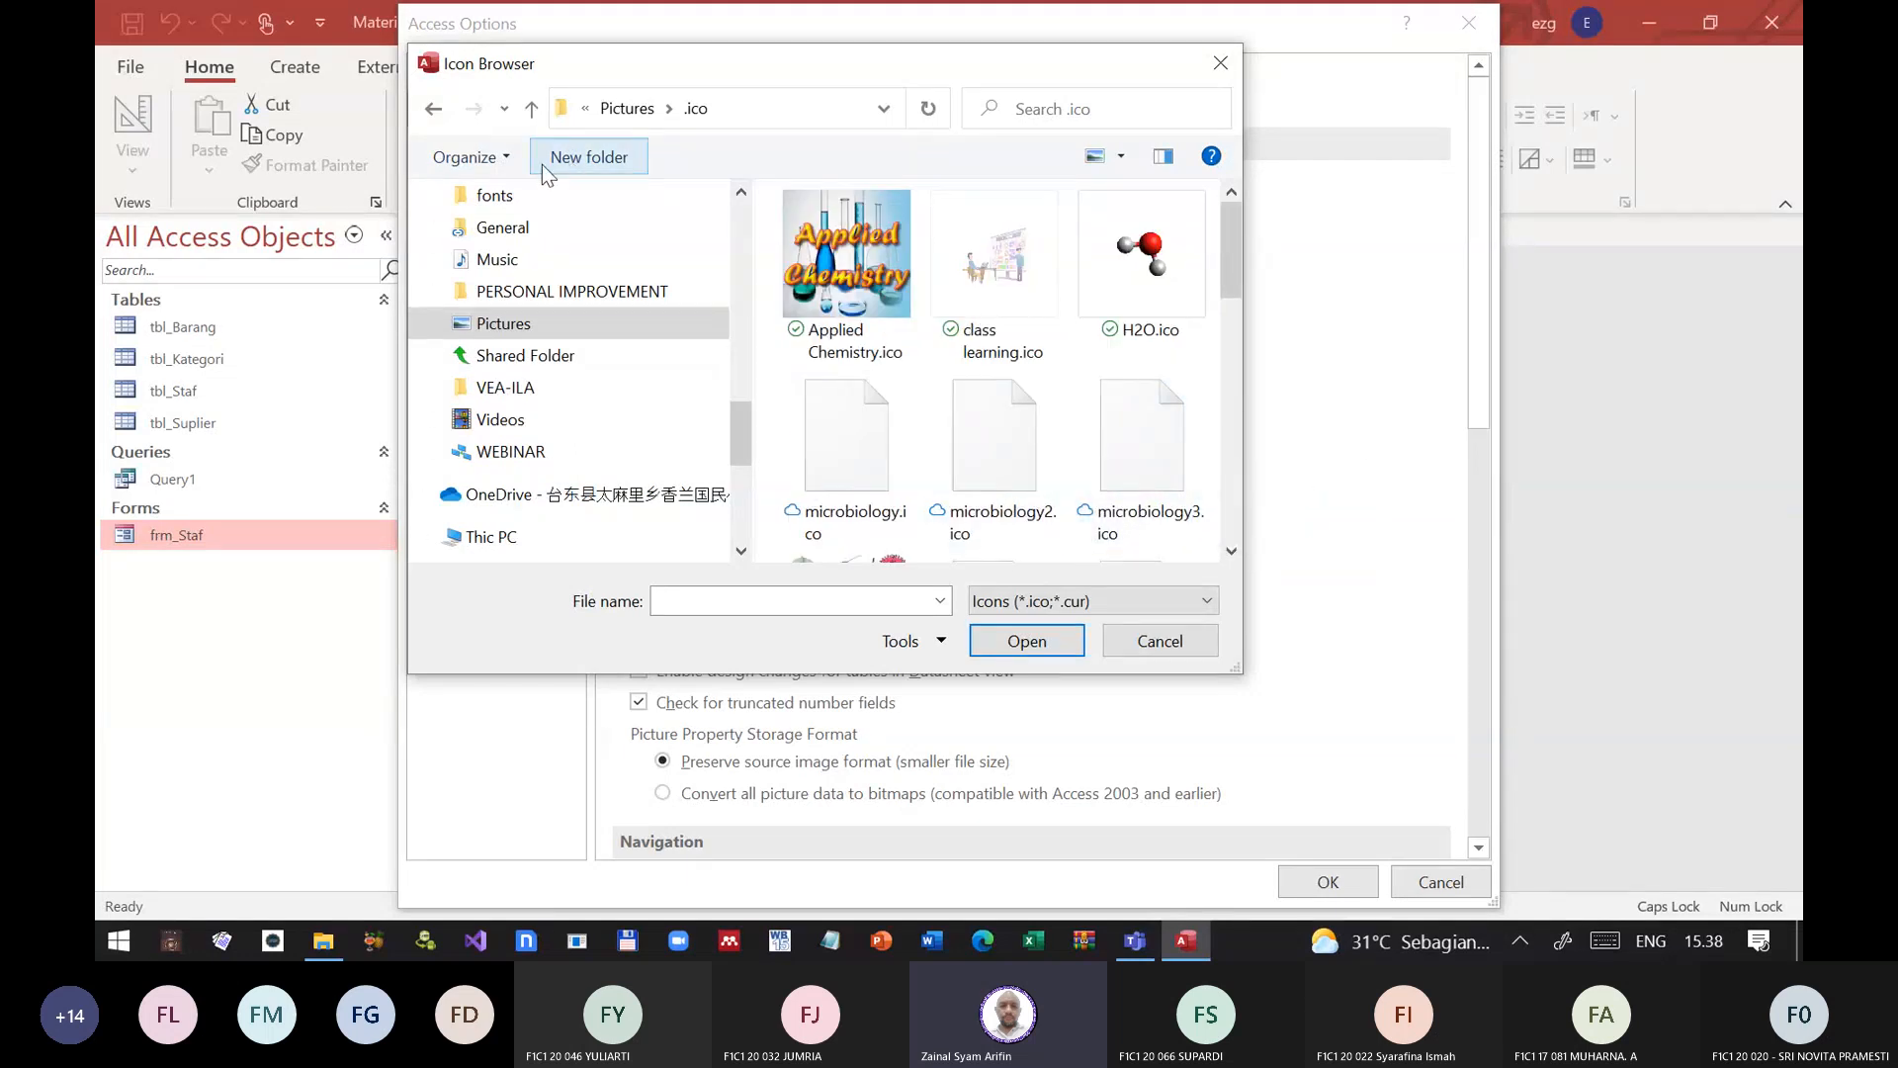
pyautogui.click(1141, 282)
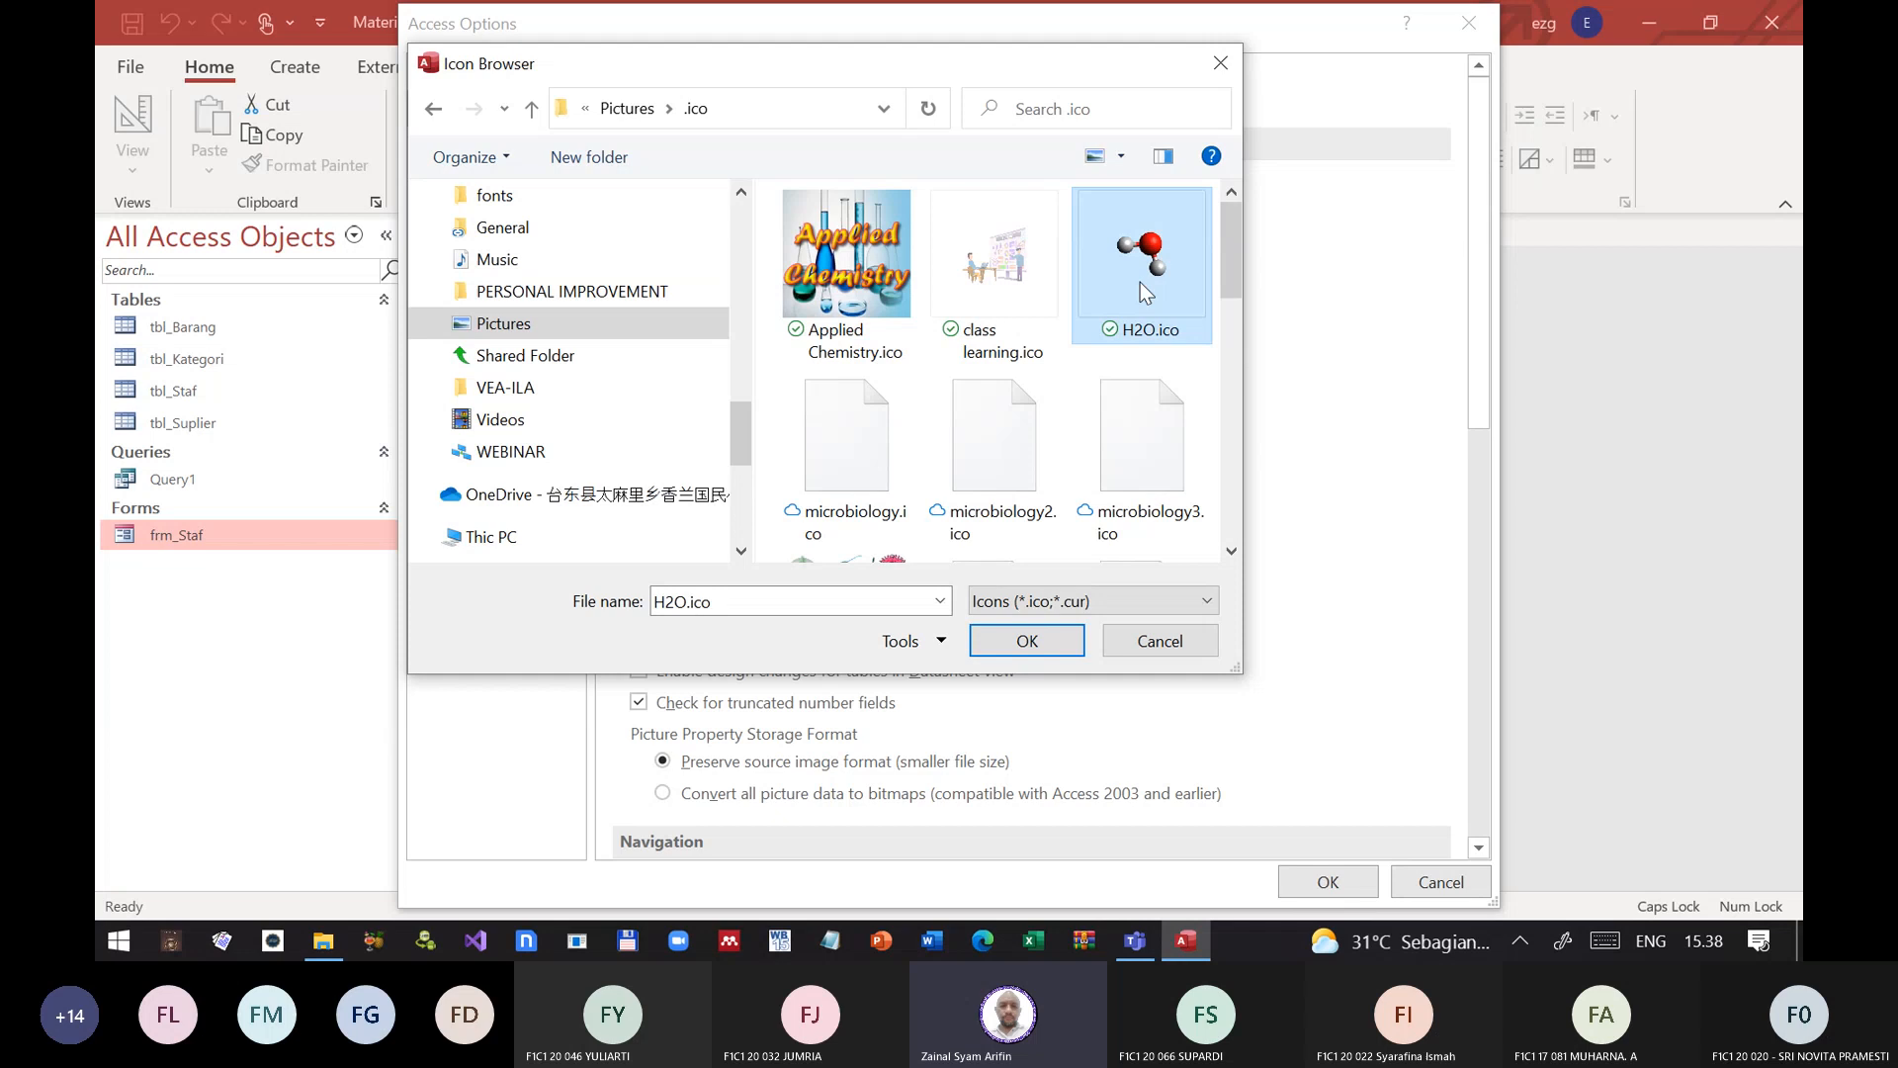
pyautogui.click(1005, 645)
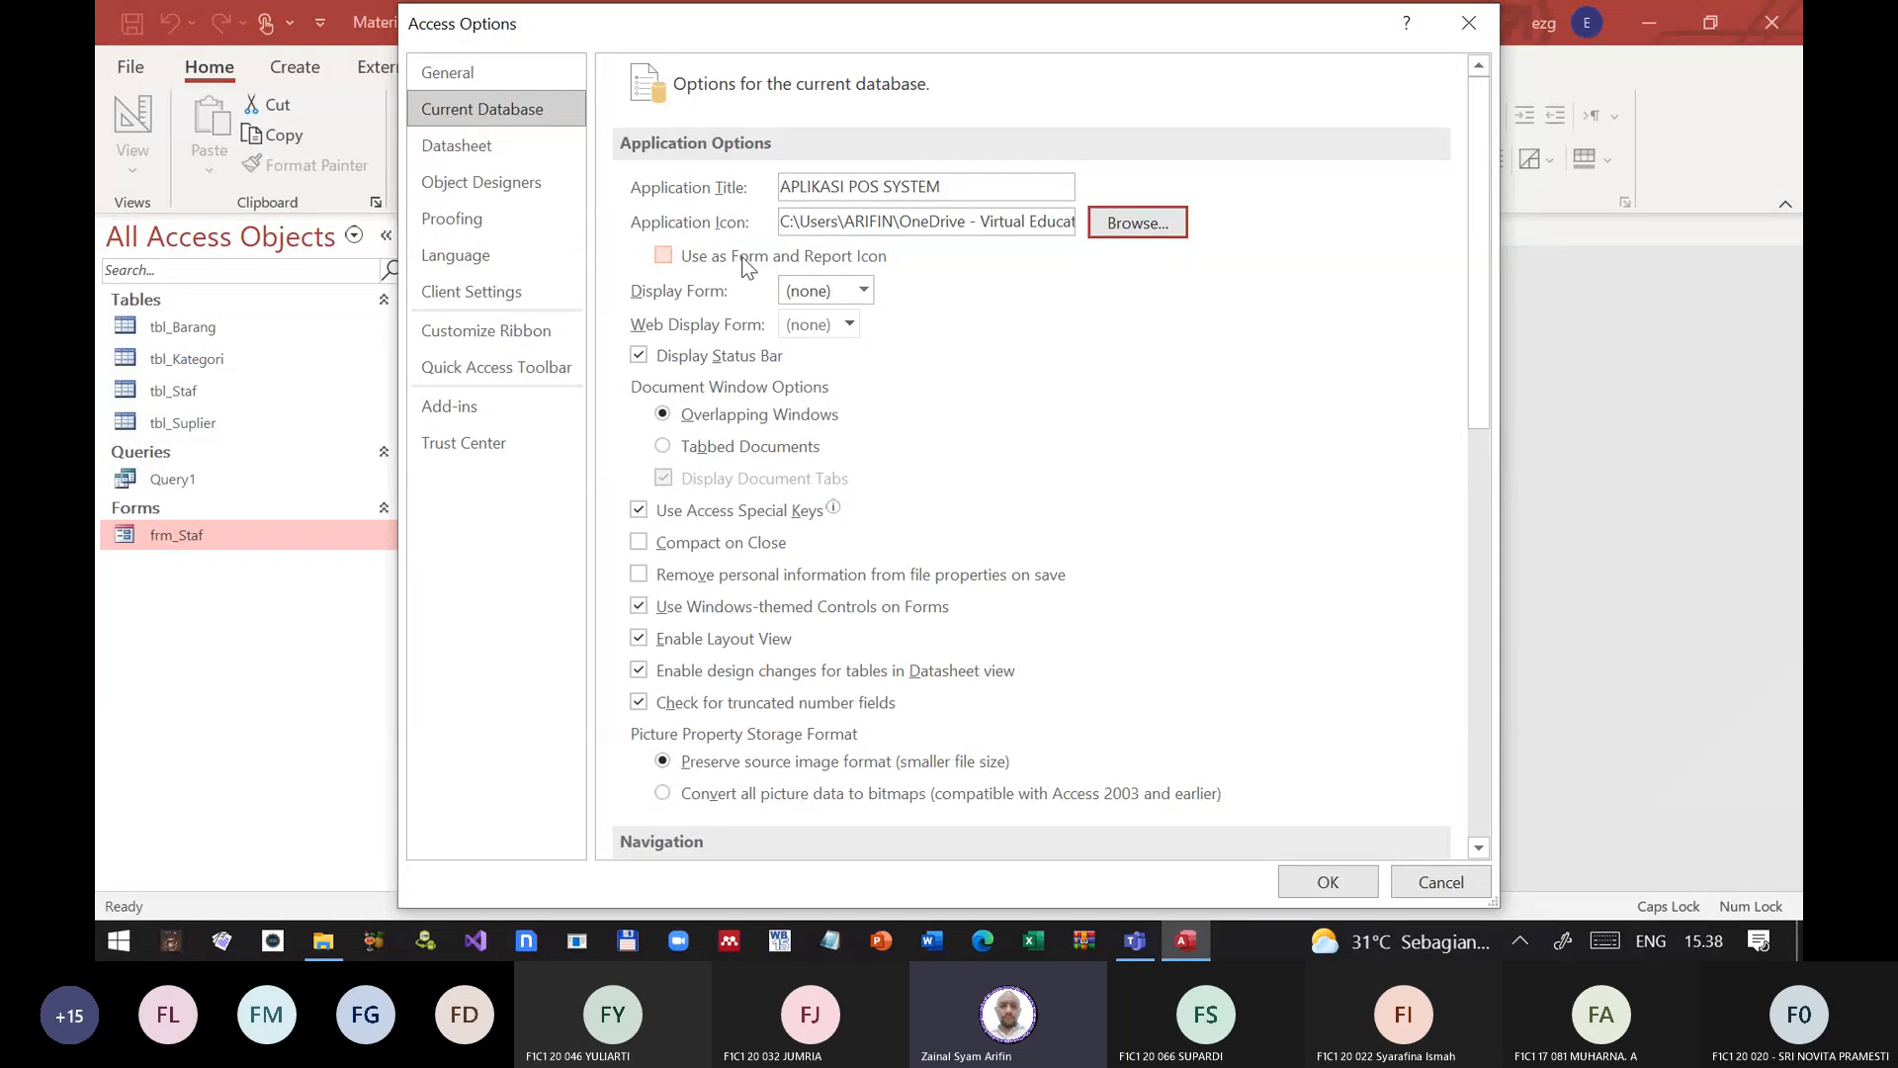
# Step: Enable the application icon for forms and reports as well, and apply the current database options
pyautogui.click(665, 257)
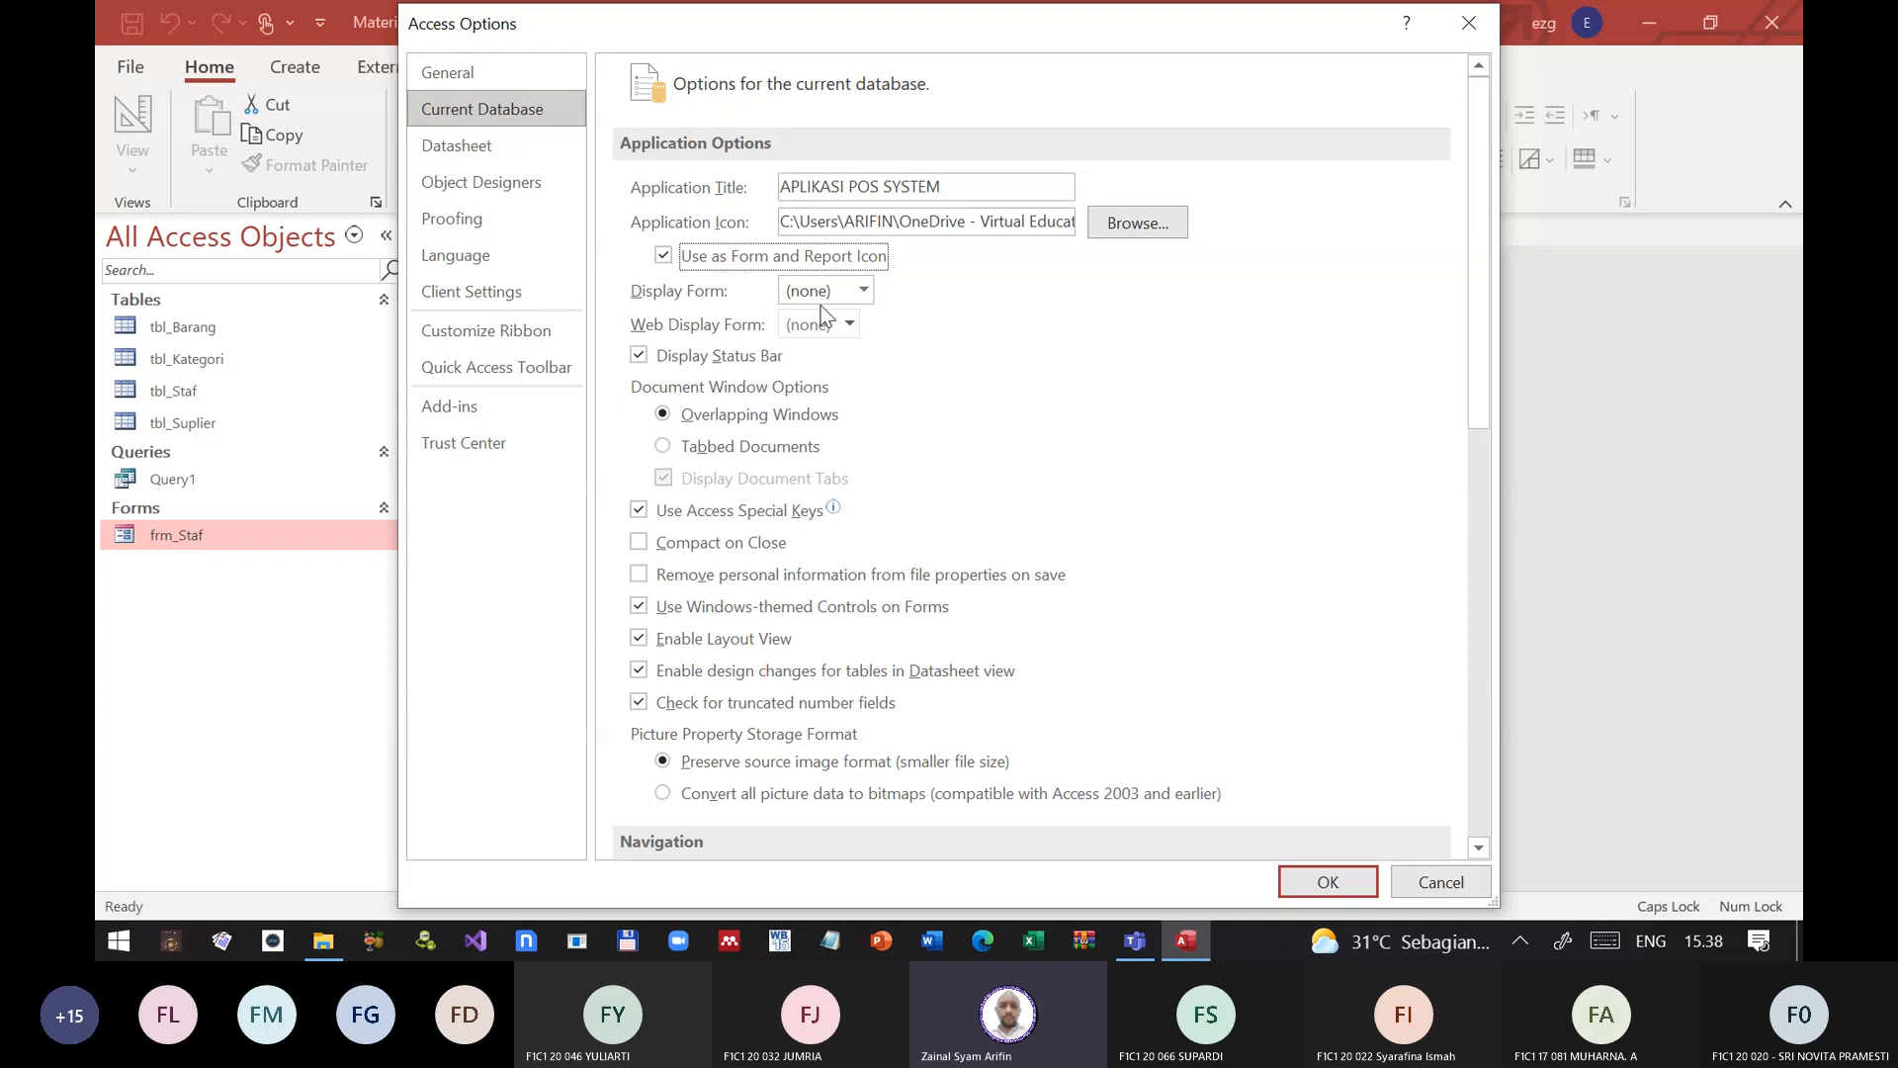
pyautogui.click(860, 292)
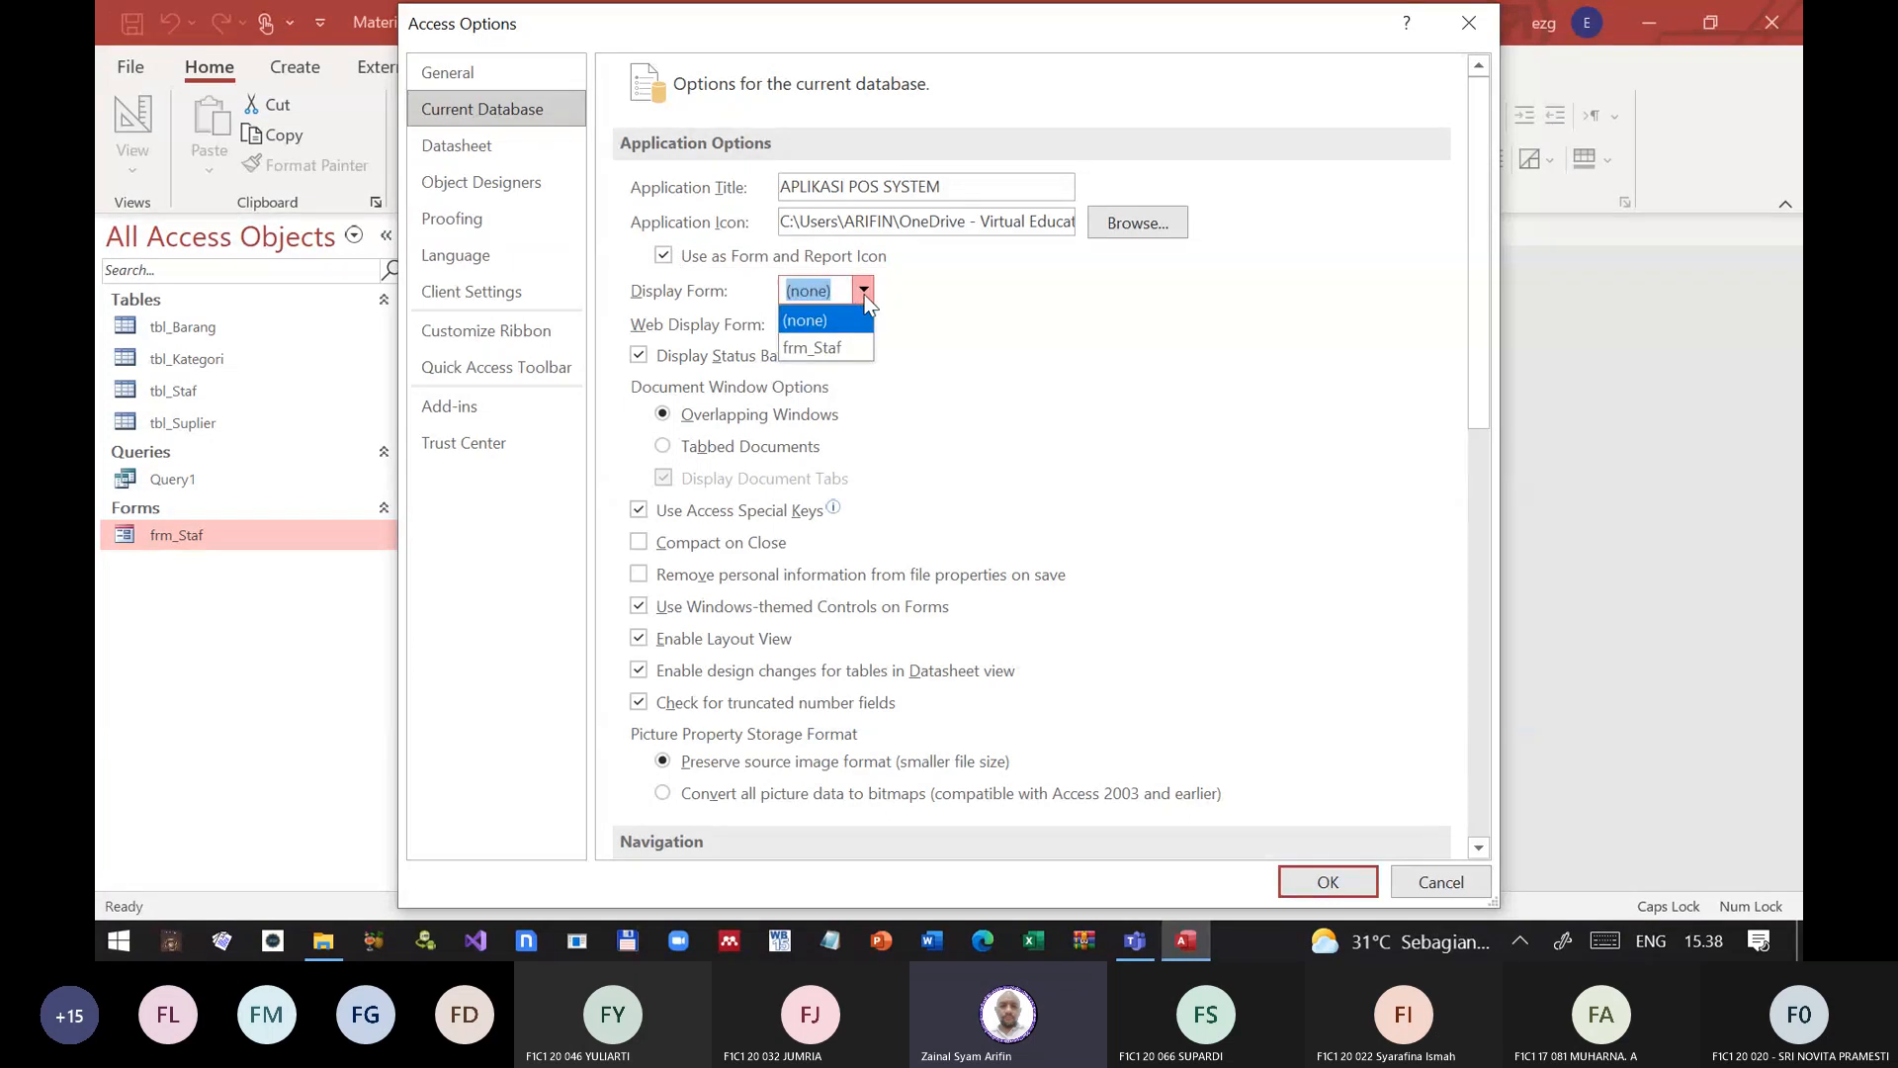
pyautogui.click(866, 294)
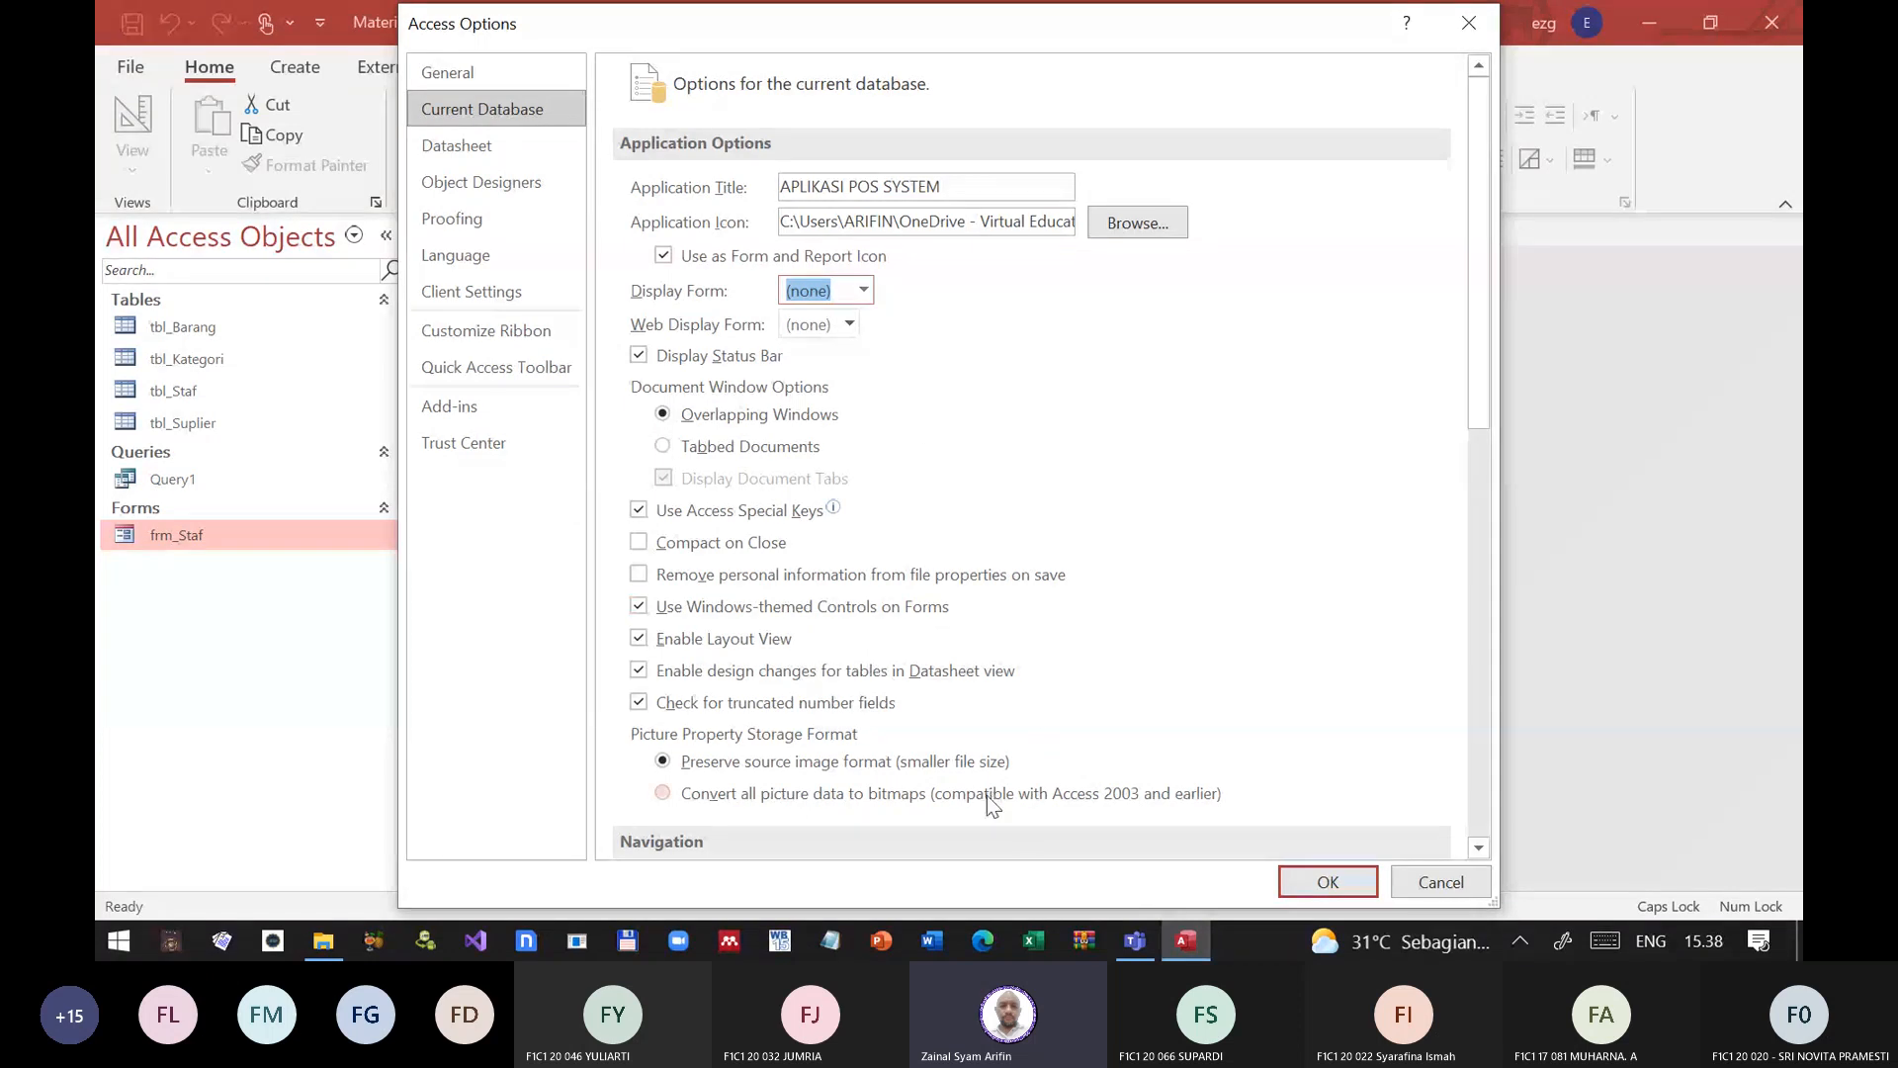
pyautogui.scroll(-5, 1127, 643)
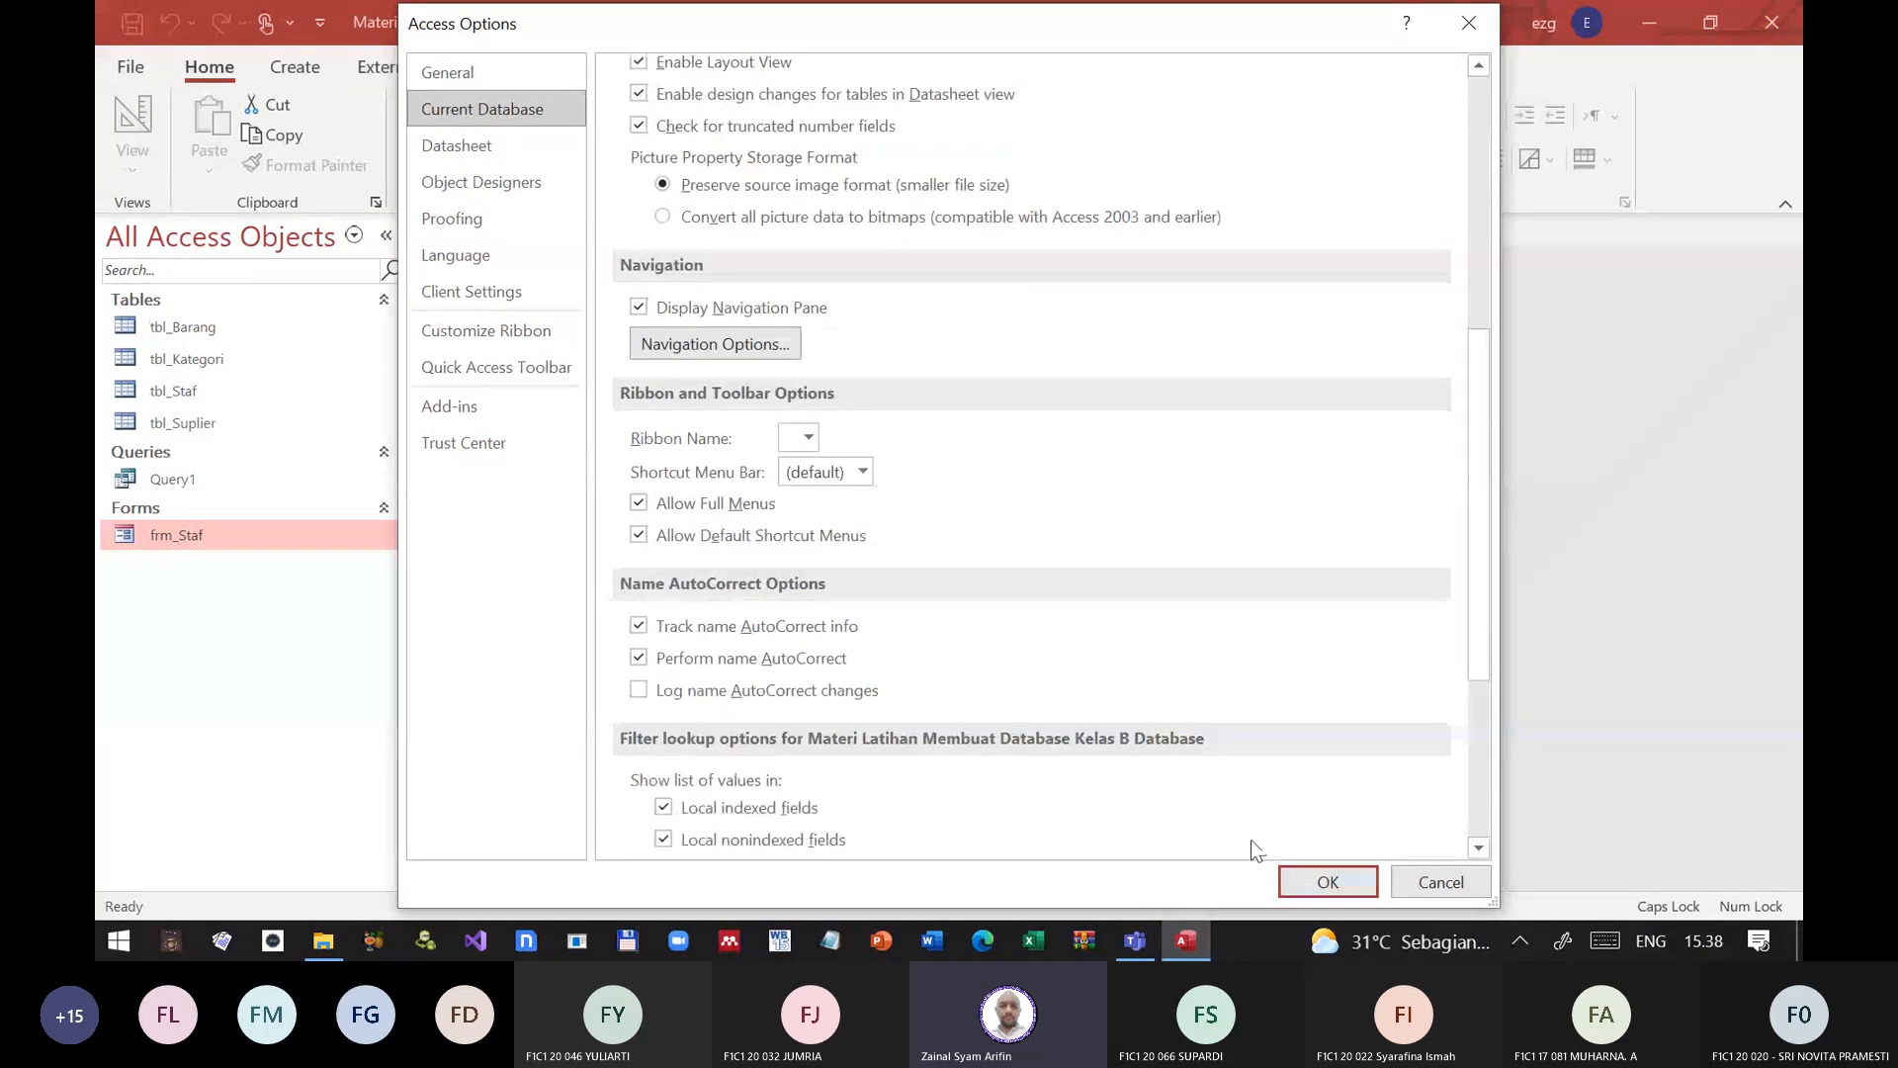
pyautogui.click(1325, 883)
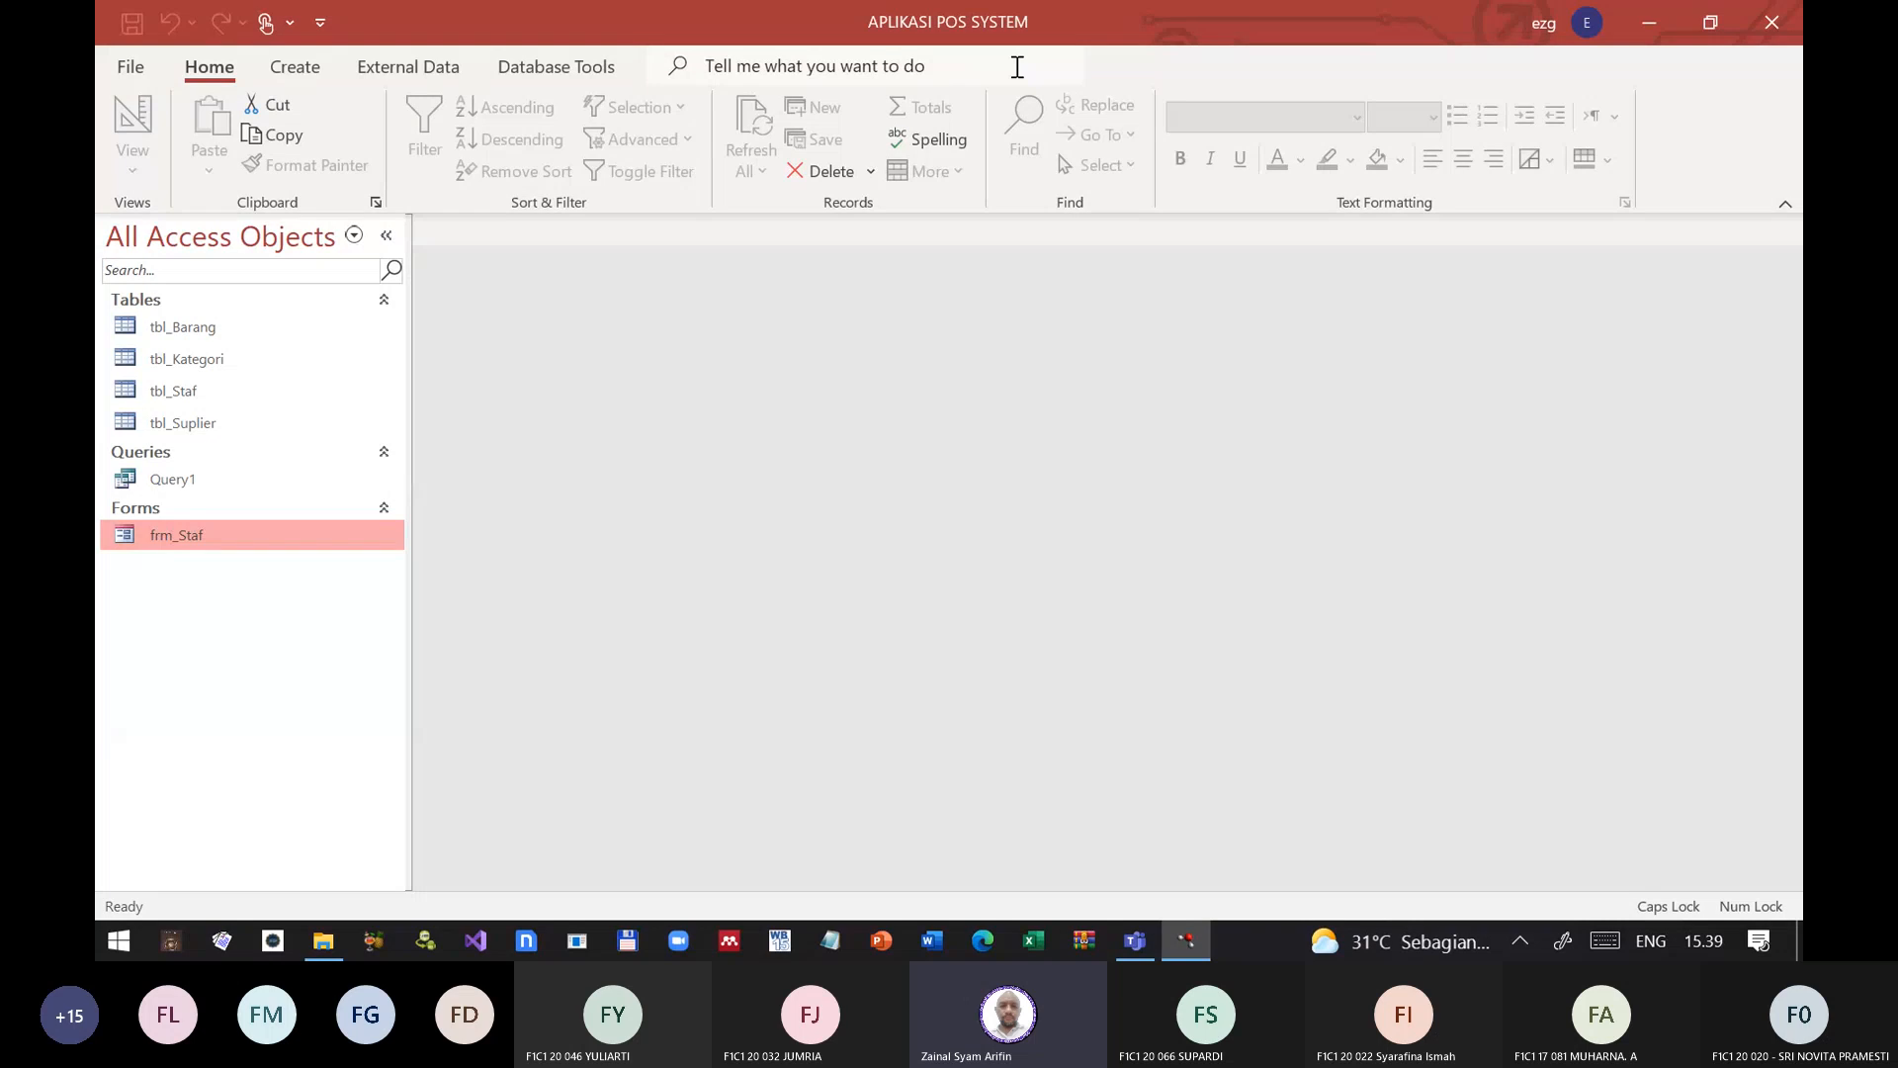
pyautogui.click(1522, 942)
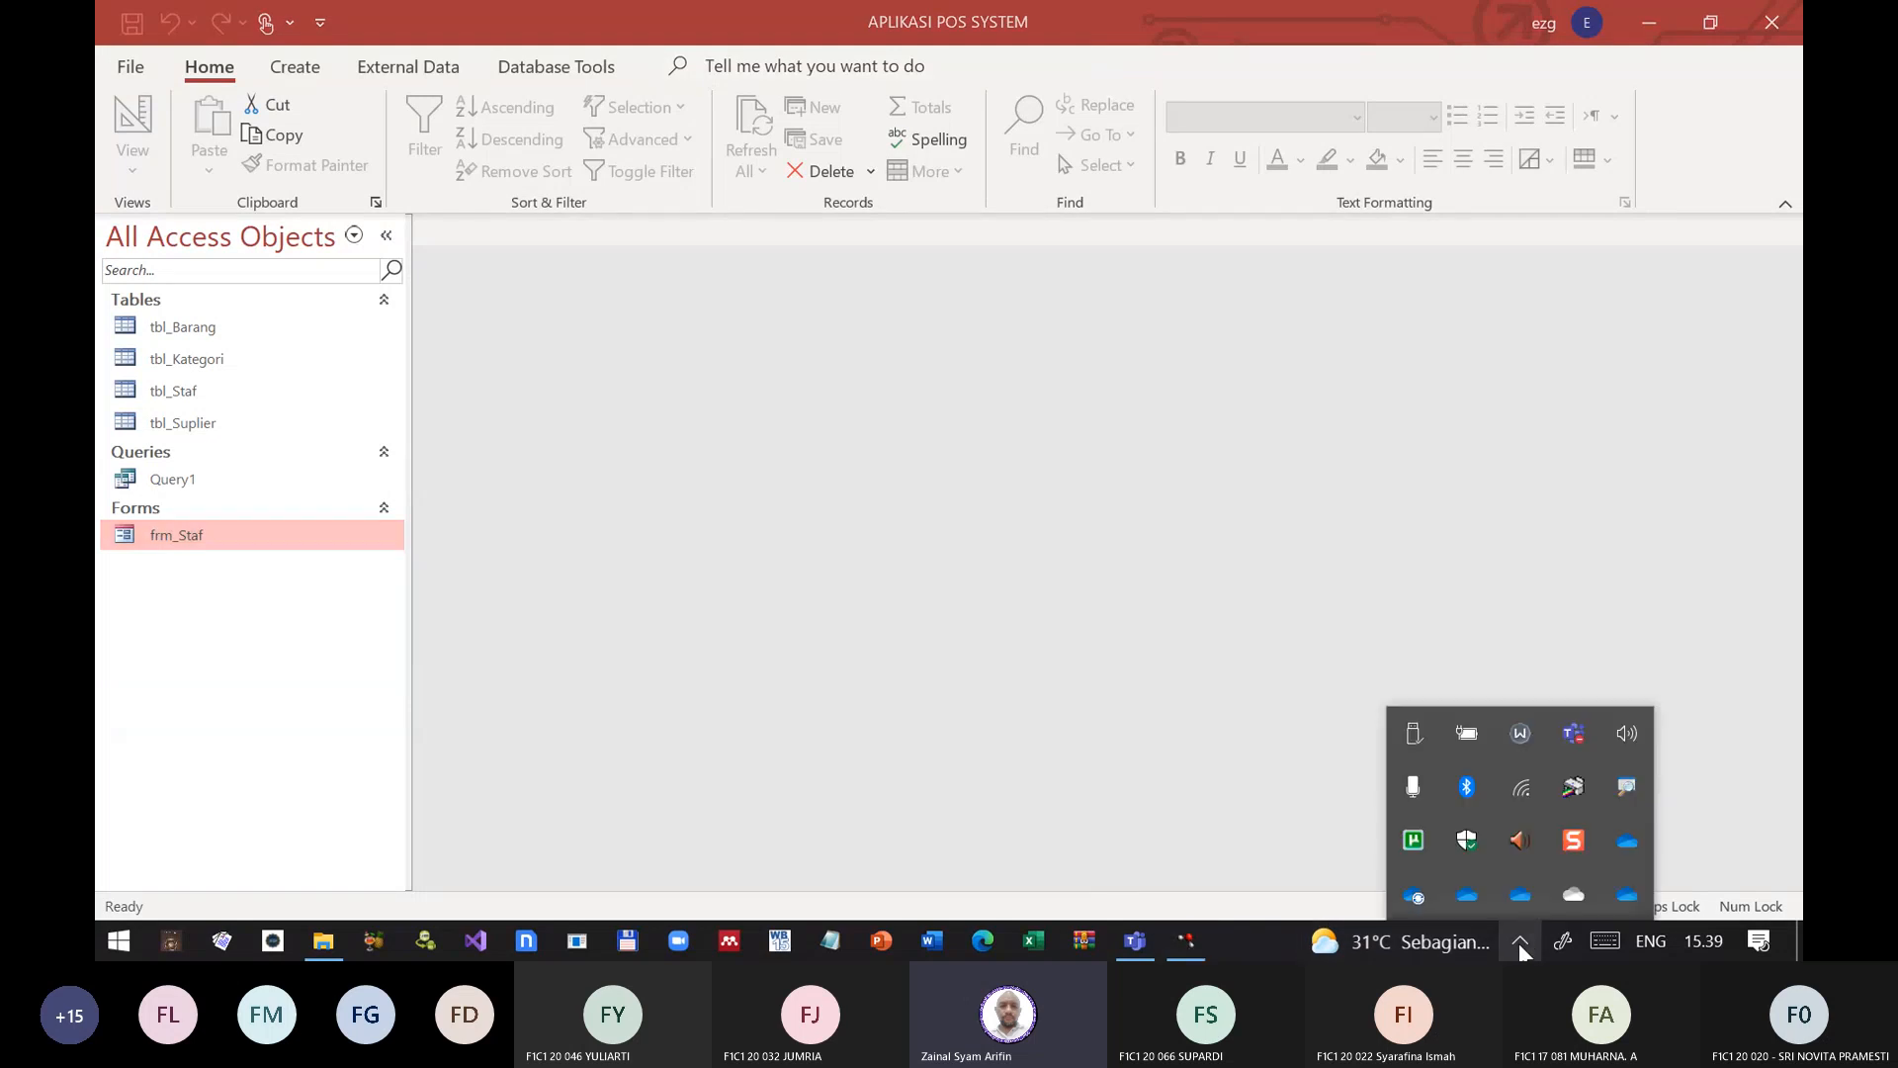
pyautogui.click(849, 277)
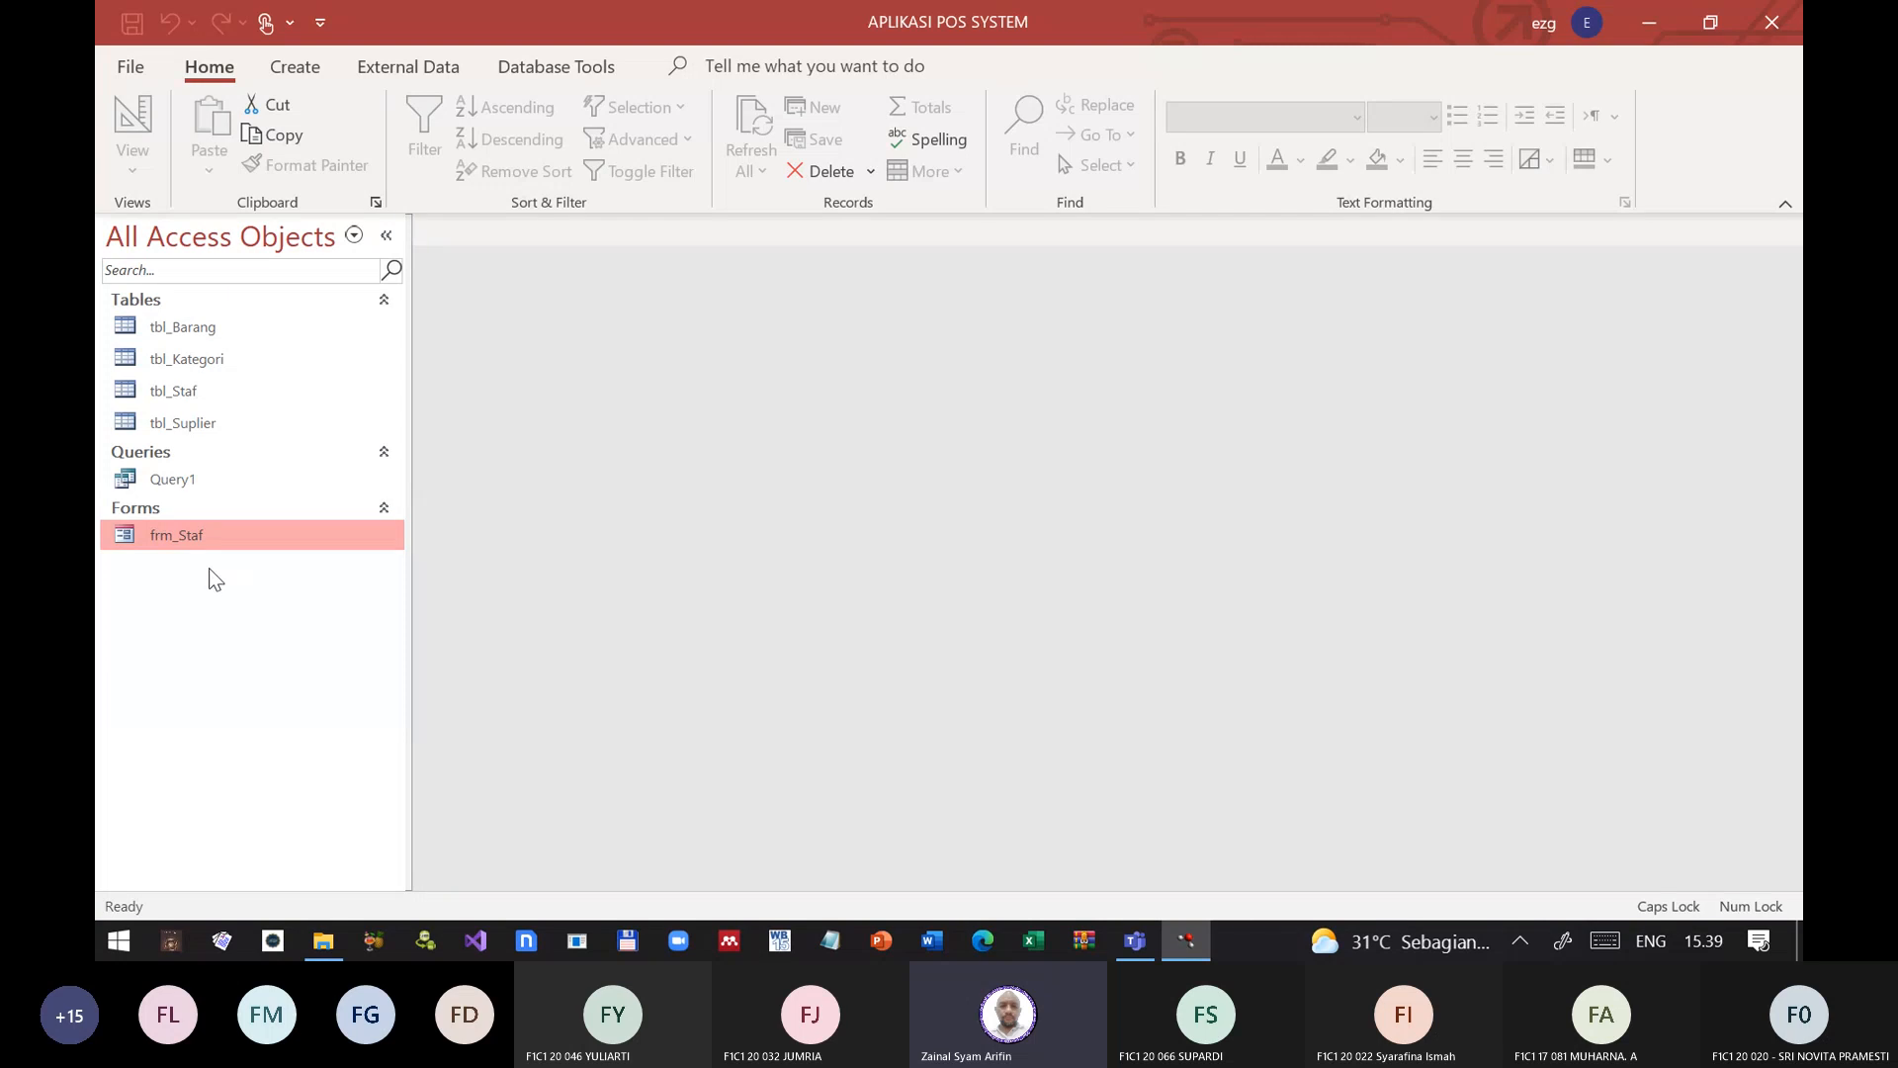
pyautogui.click(129, 65)
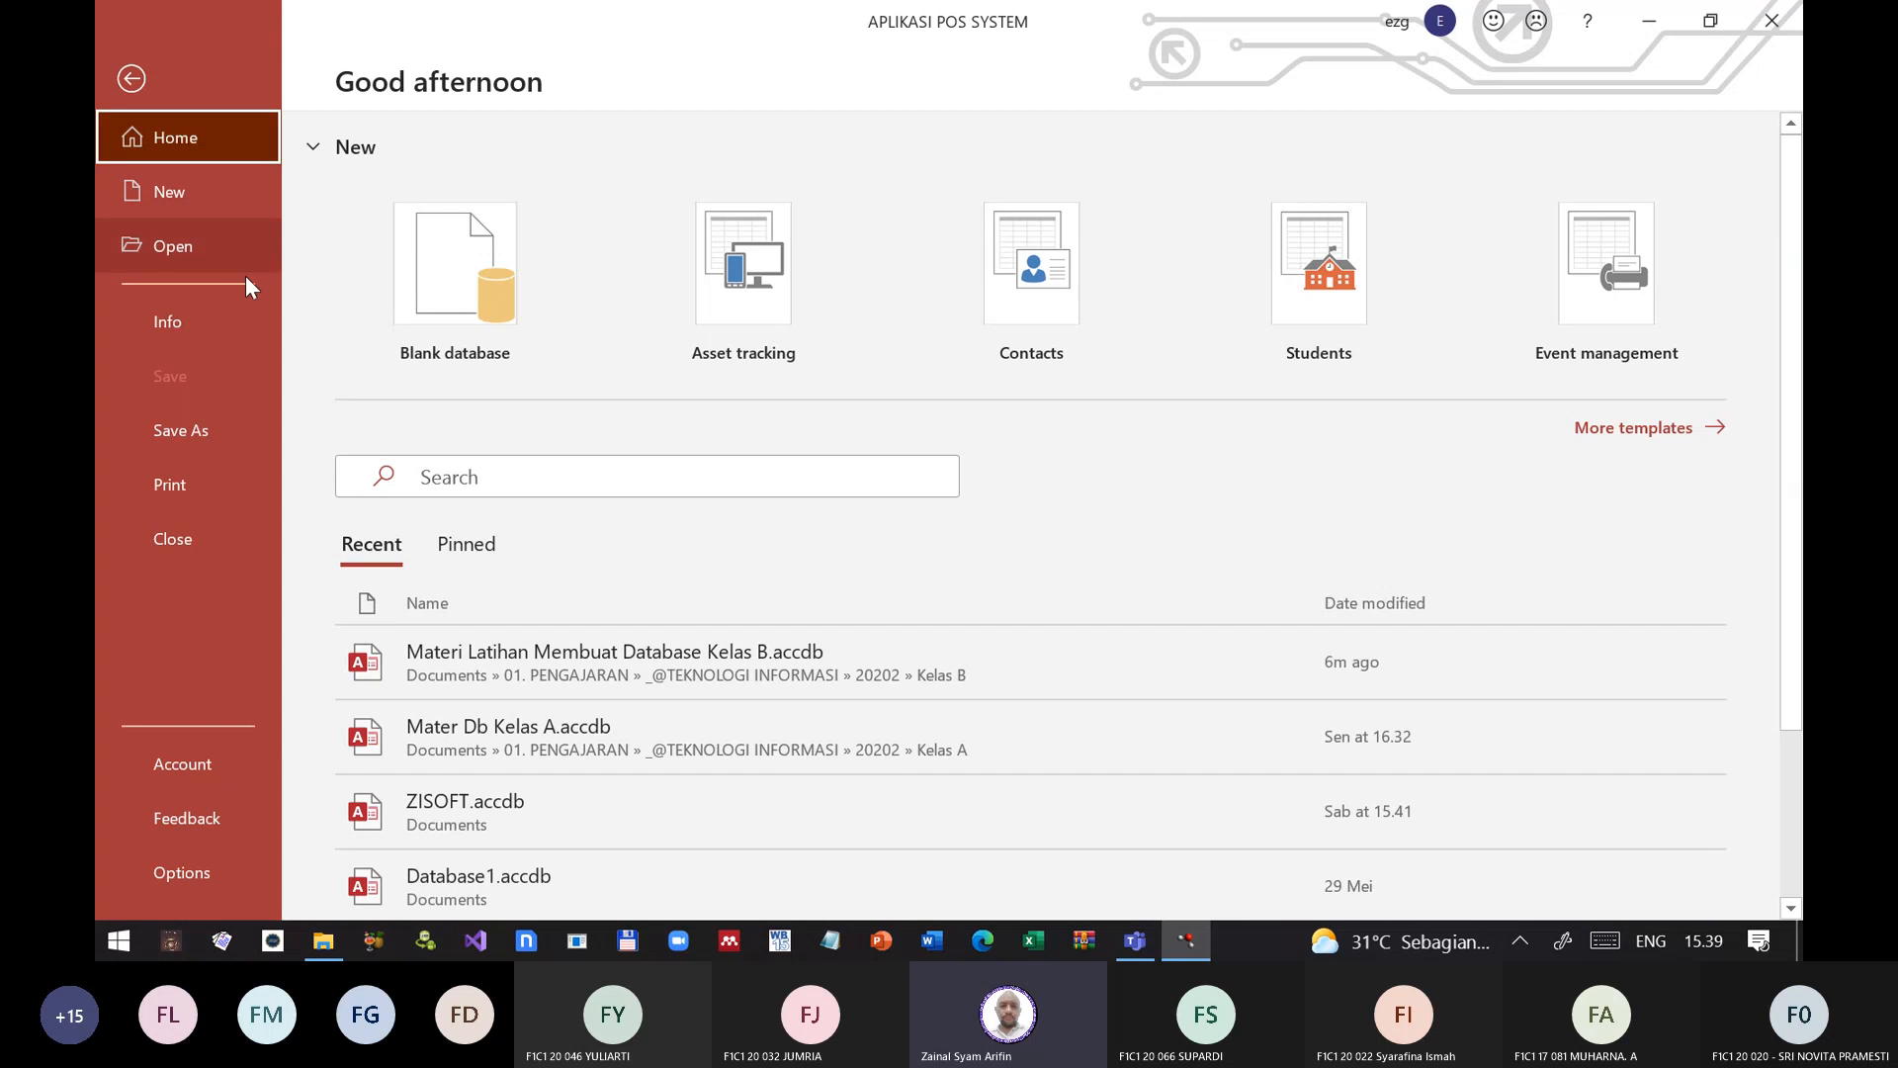
pyautogui.click(170, 870)
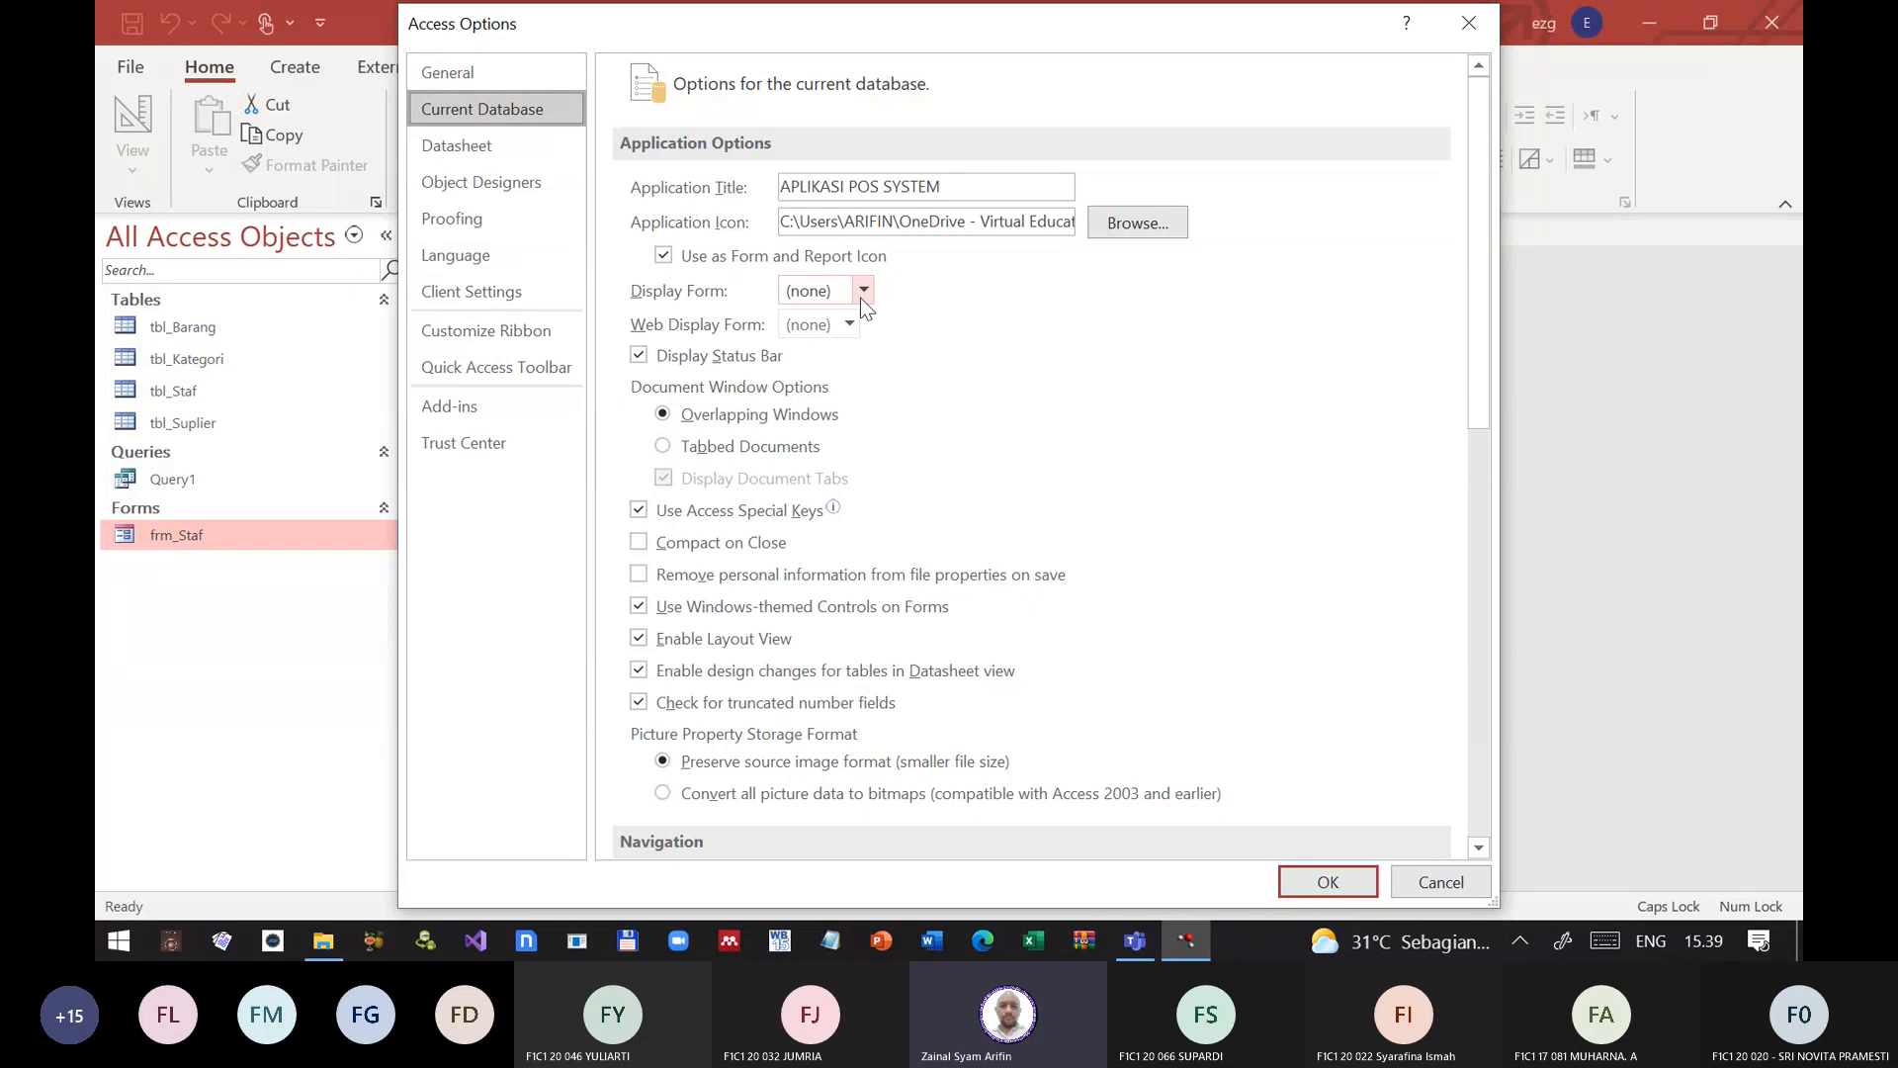
pyautogui.click(1438, 874)
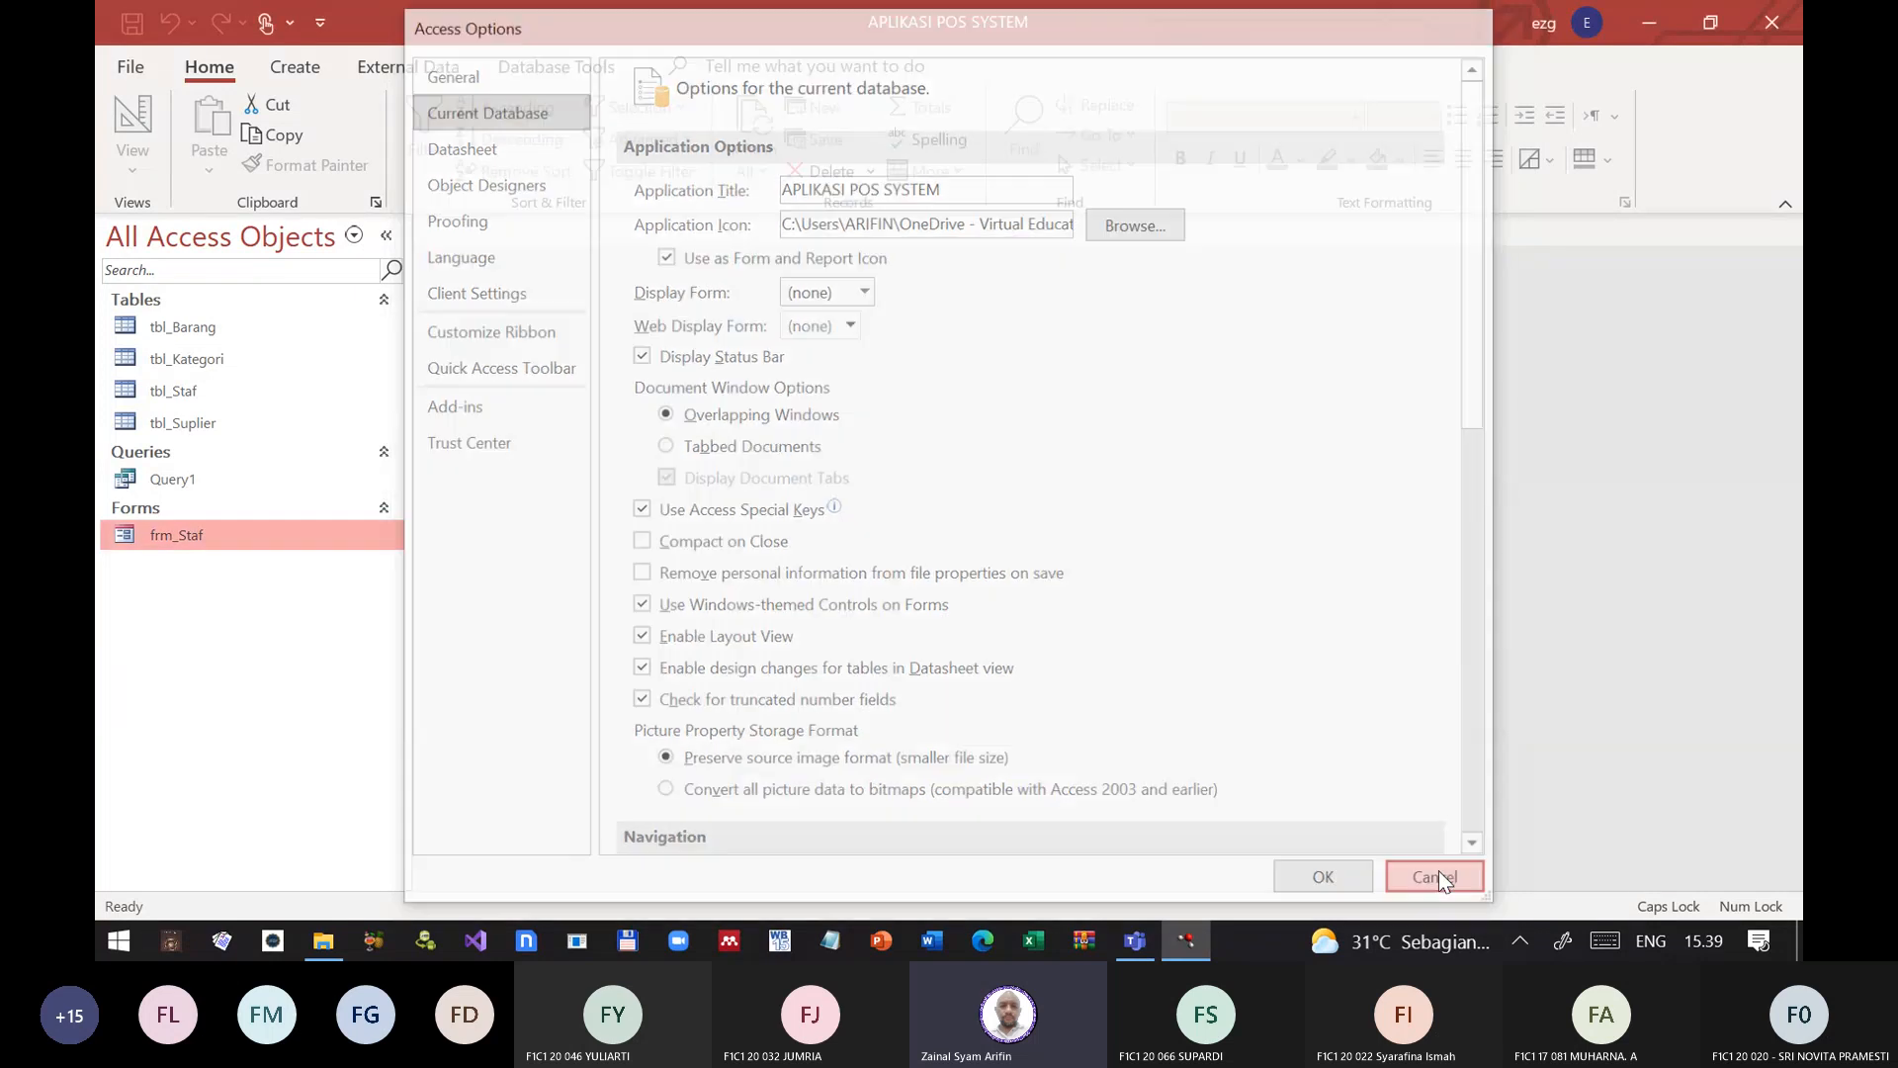
# Step: Create a new form with the Form tool, based on the selected frm_Staf form
pyautogui.click(304, 67)
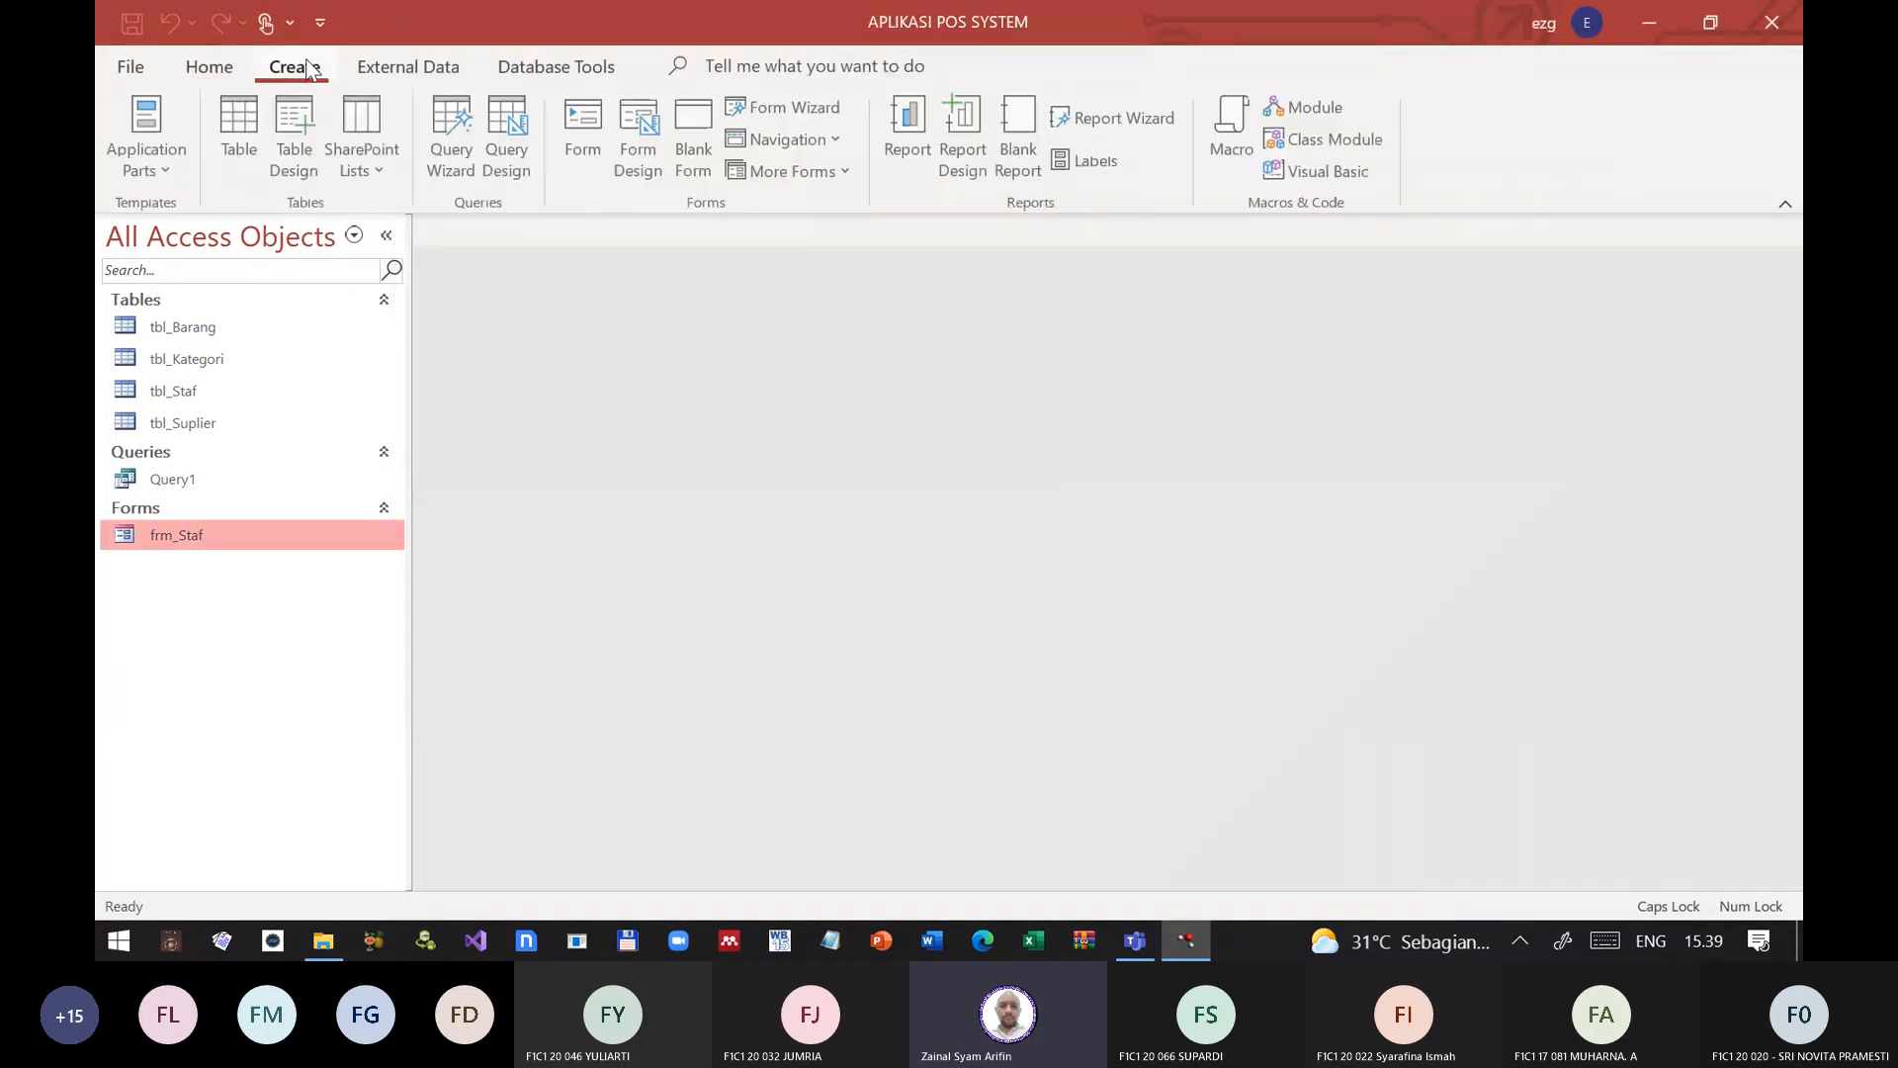
pyautogui.click(585, 139)
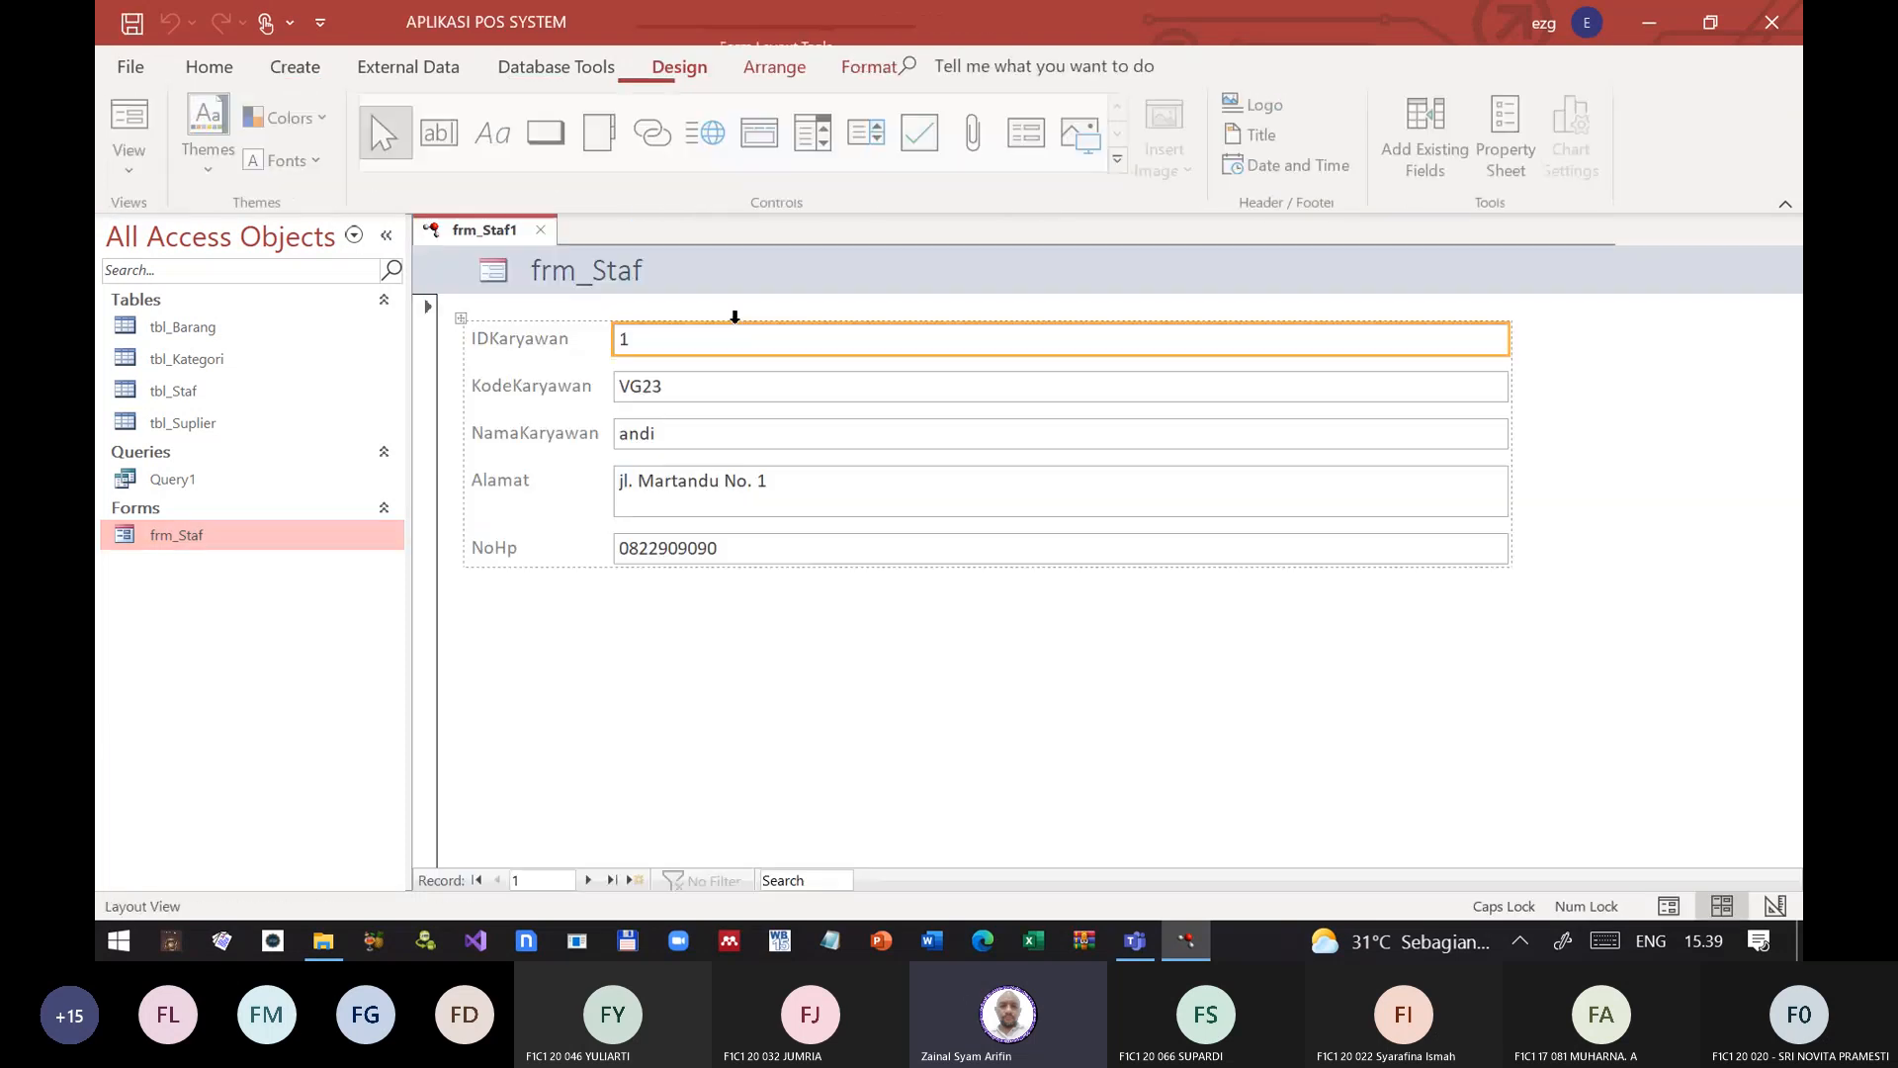
# Step: Close the new frm_Staf1 form without saving it
pyautogui.click(541, 229)
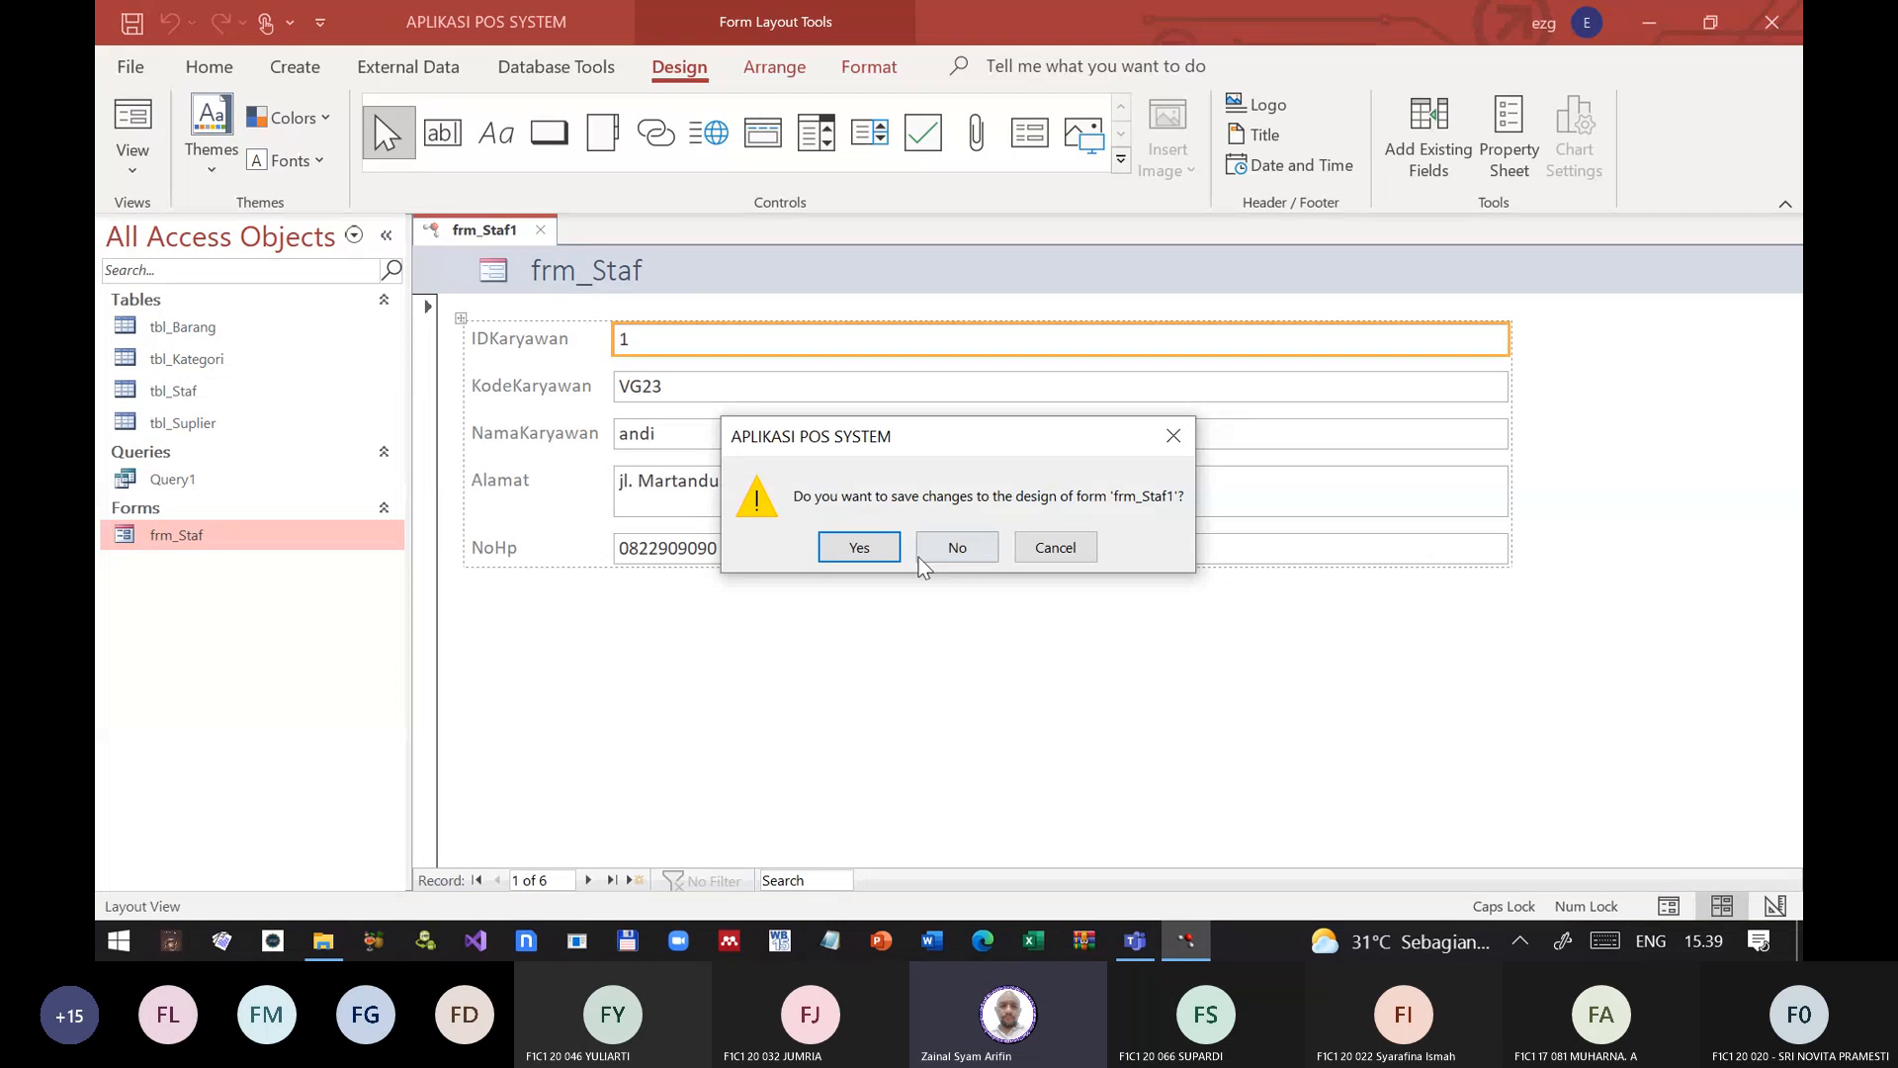
pyautogui.click(859, 549)
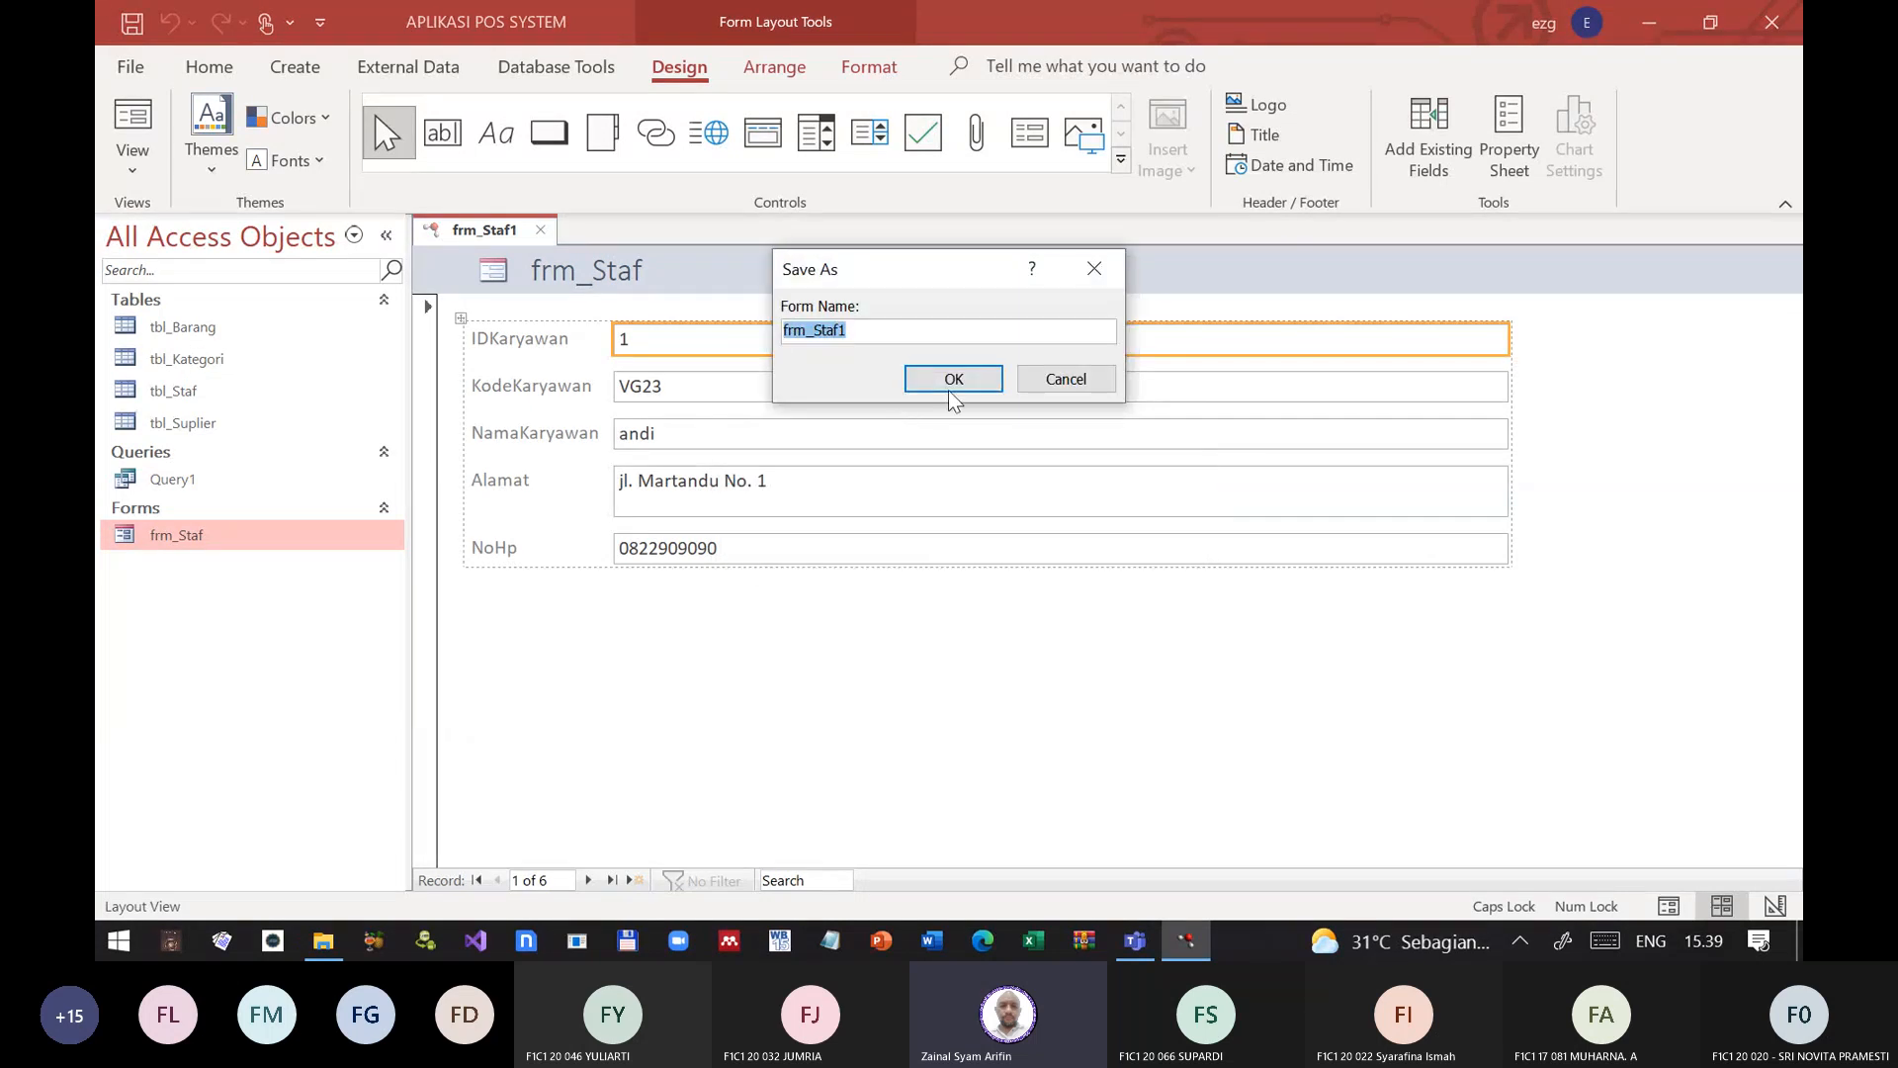
pyautogui.click(1064, 379)
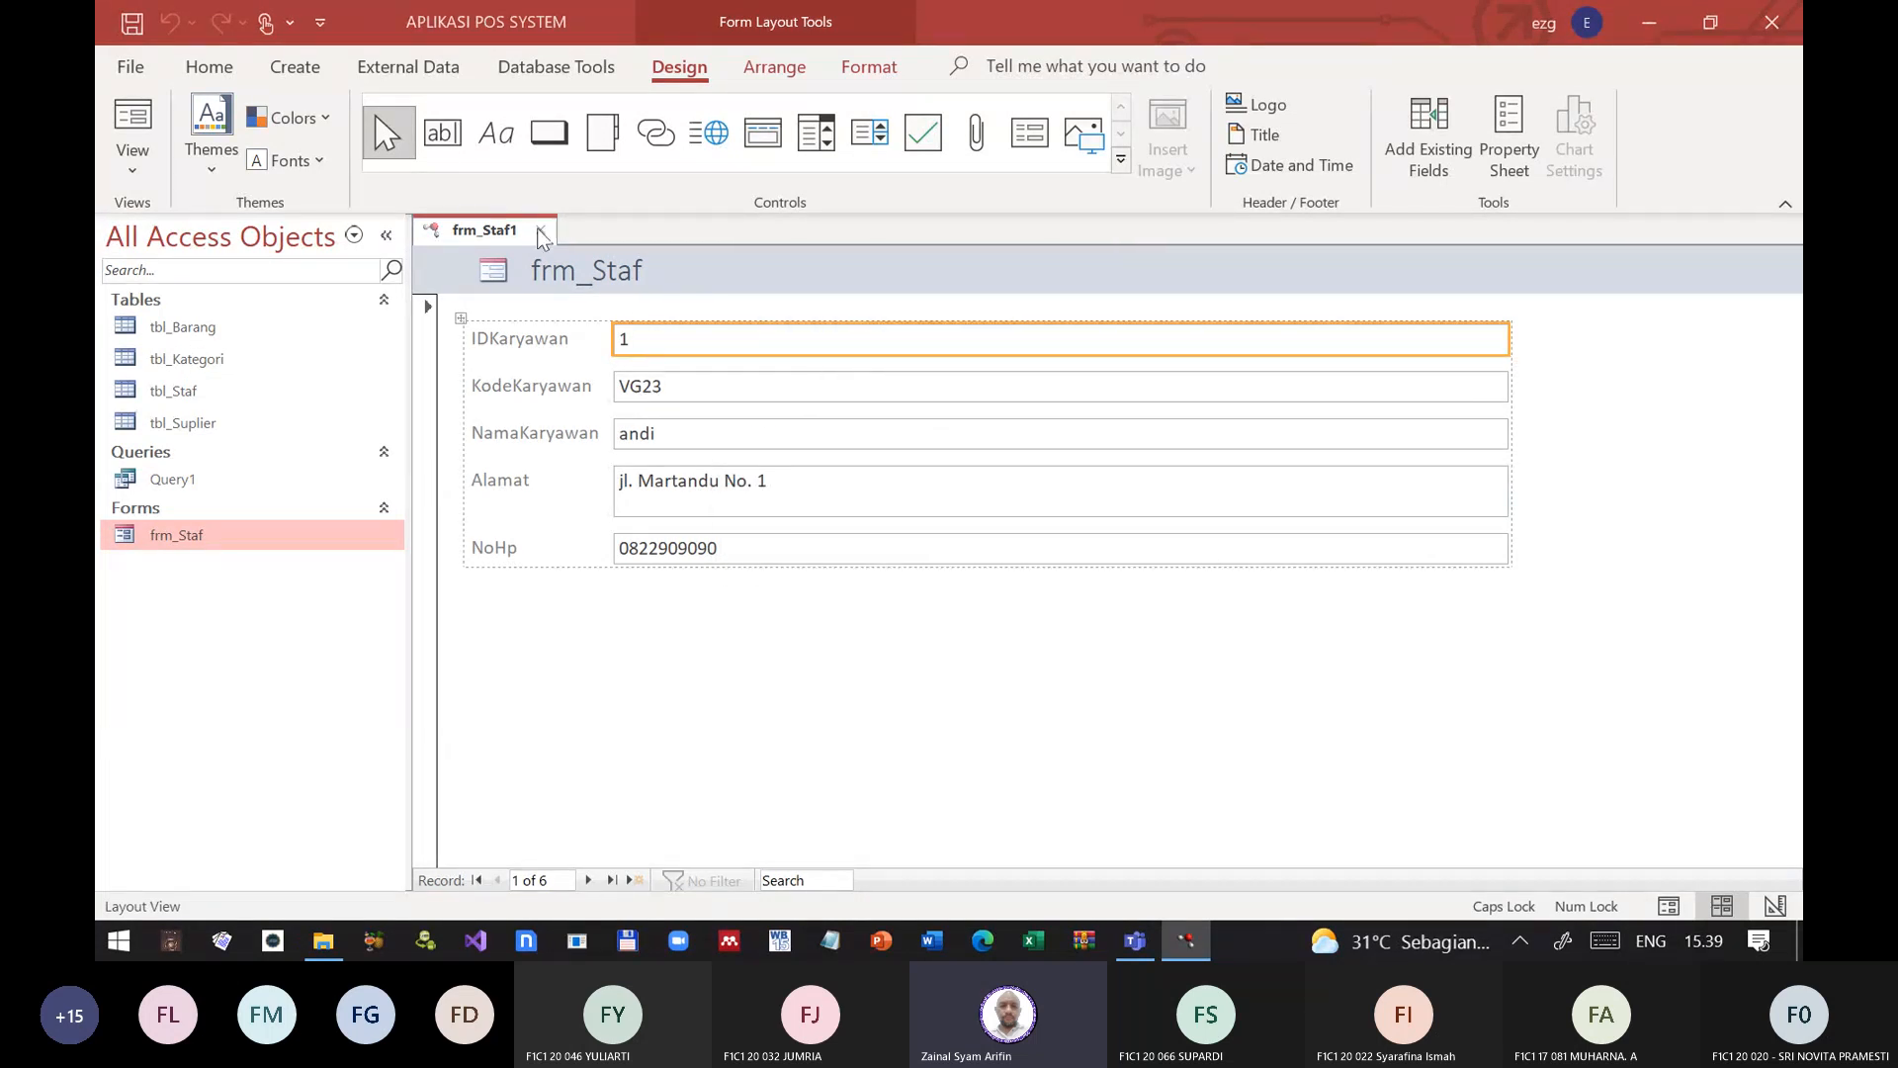
pyautogui.click(541, 230)
pyautogui.click(984, 547)
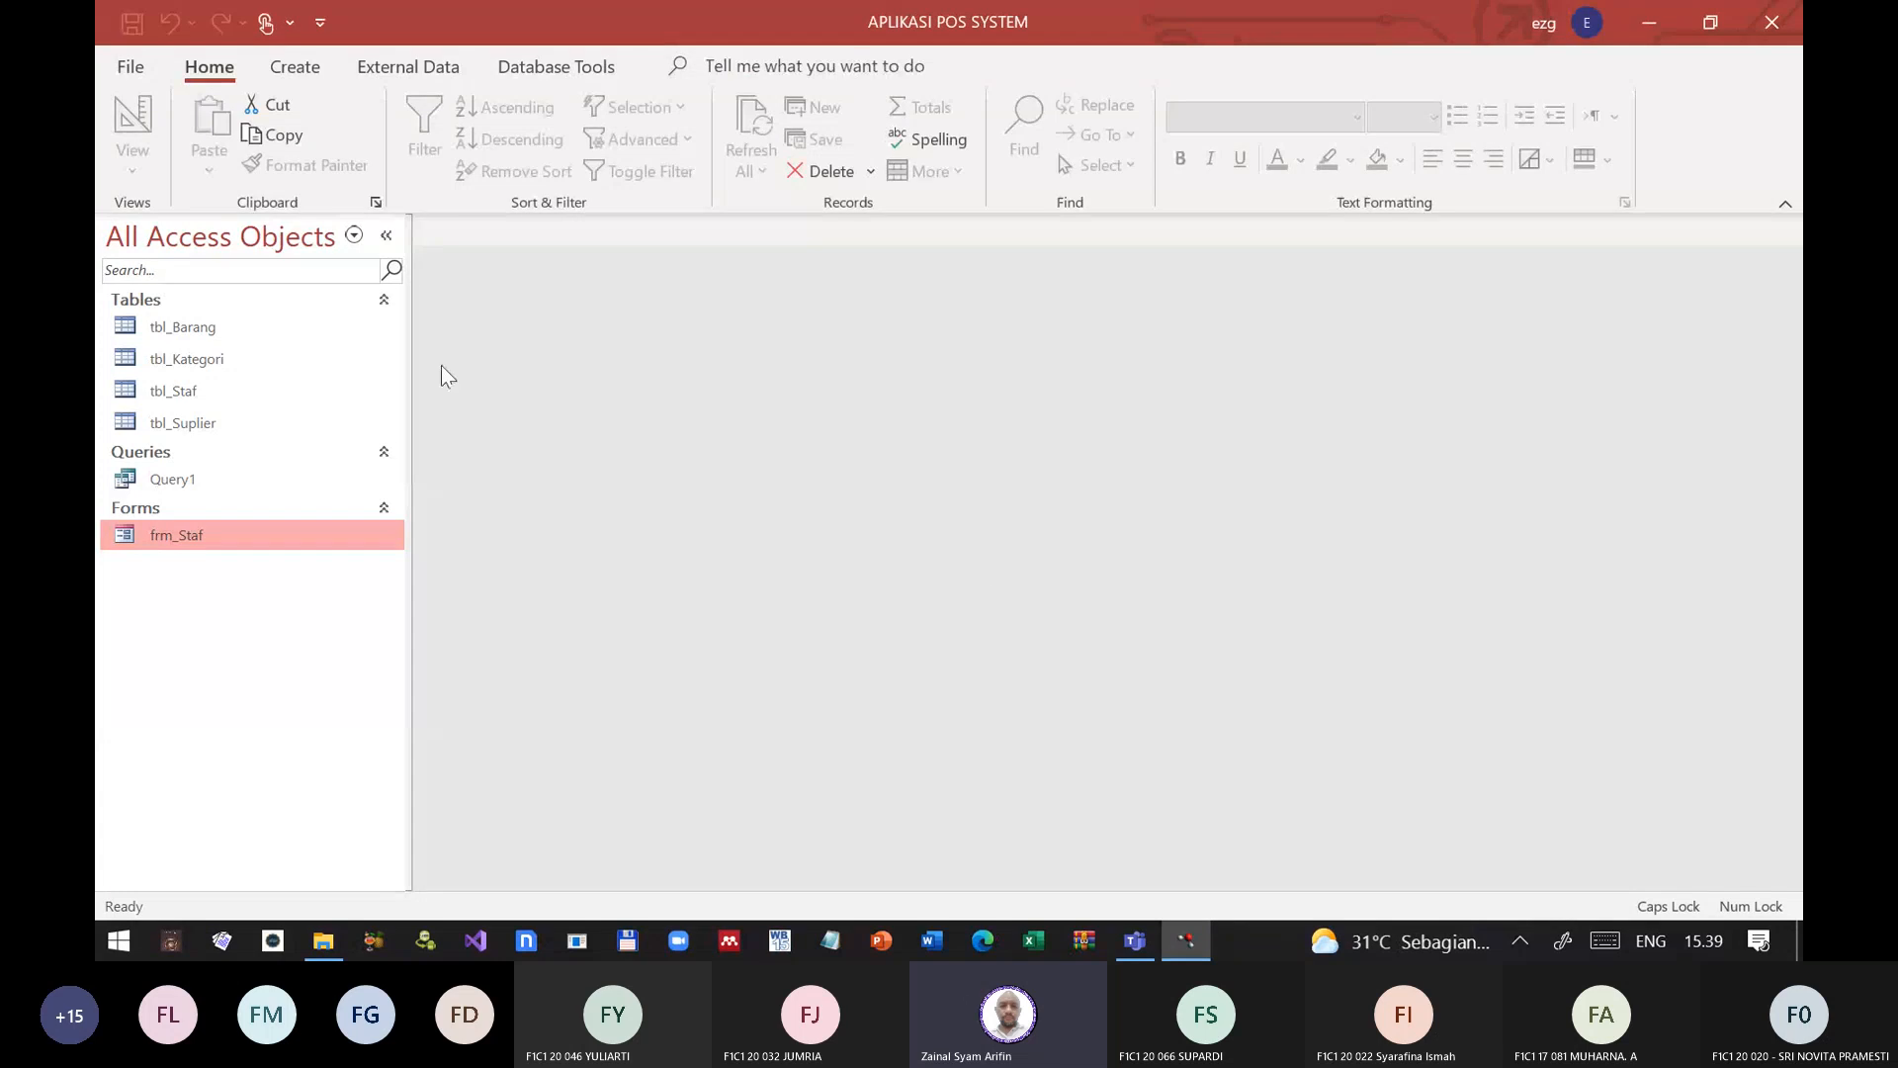
# Step: Create a blank form, close its field list and switch the form to Design View
pyautogui.click(295, 67)
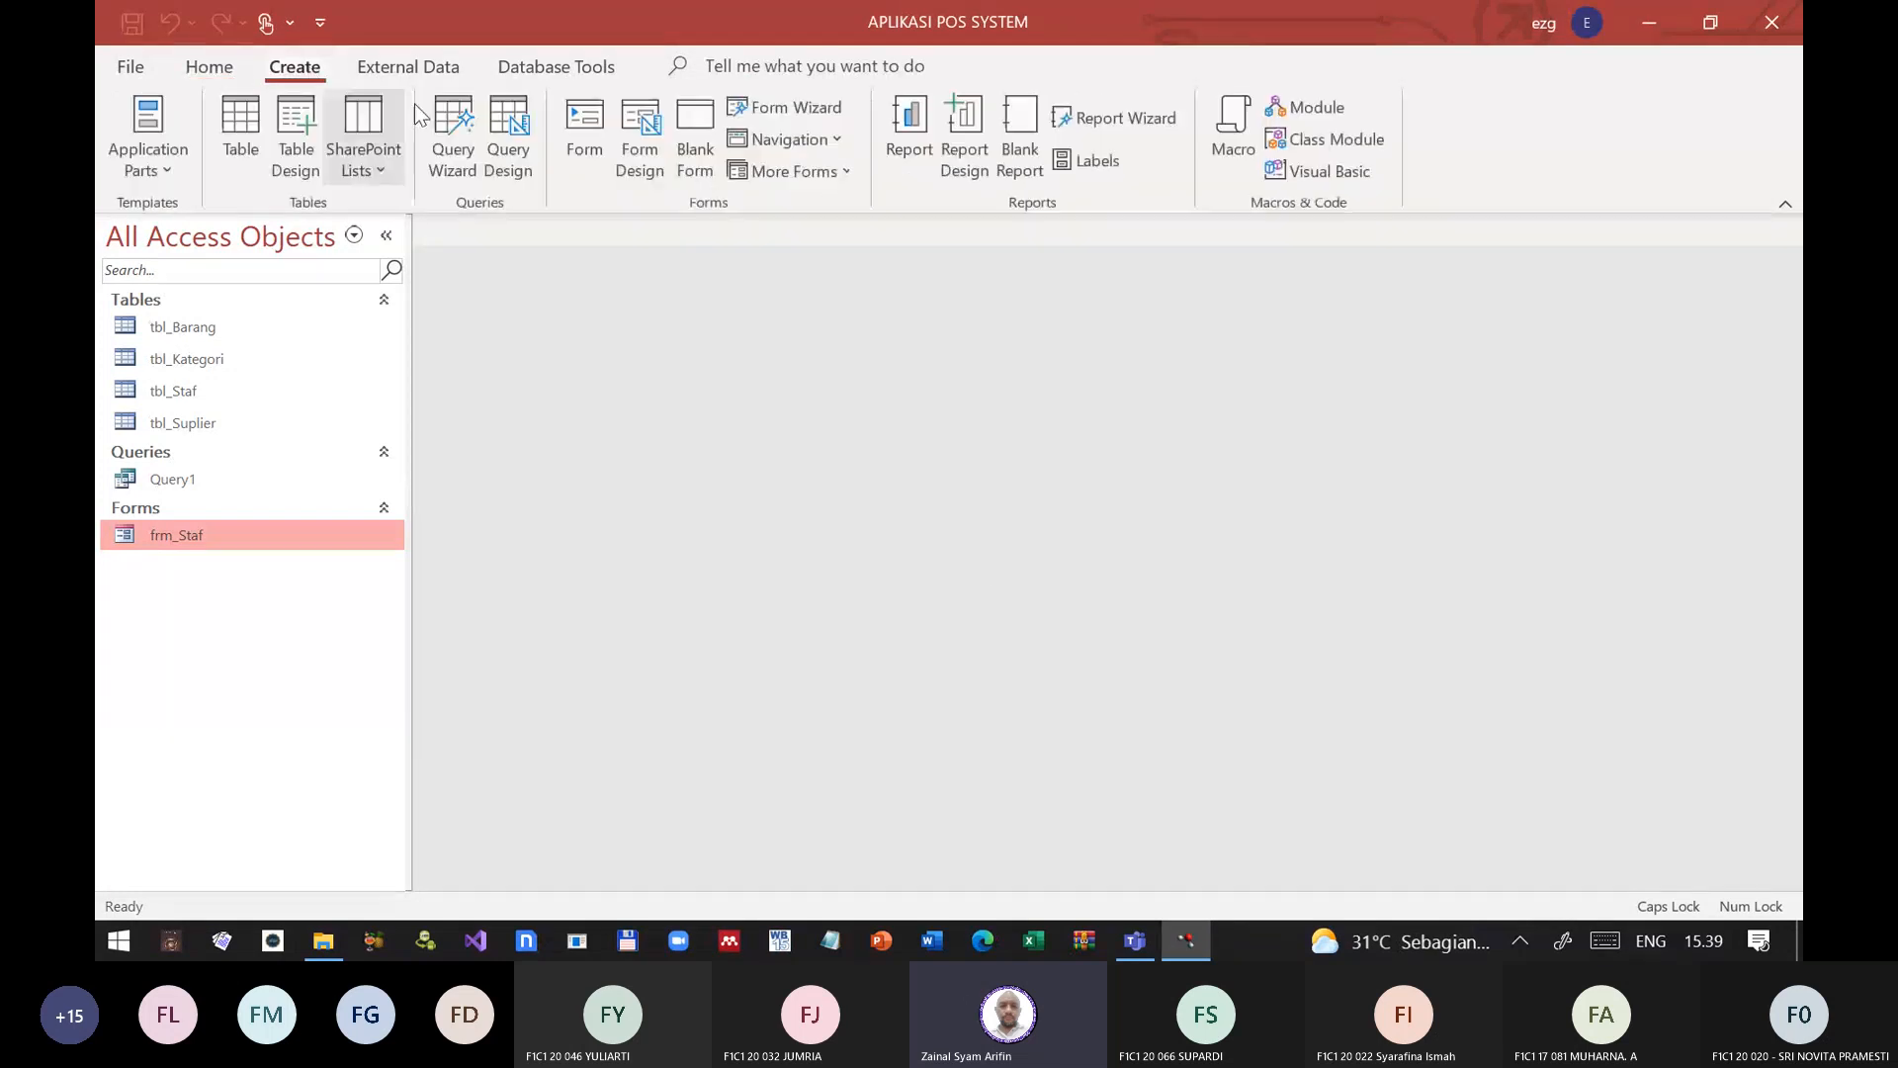
pyautogui.click(699, 120)
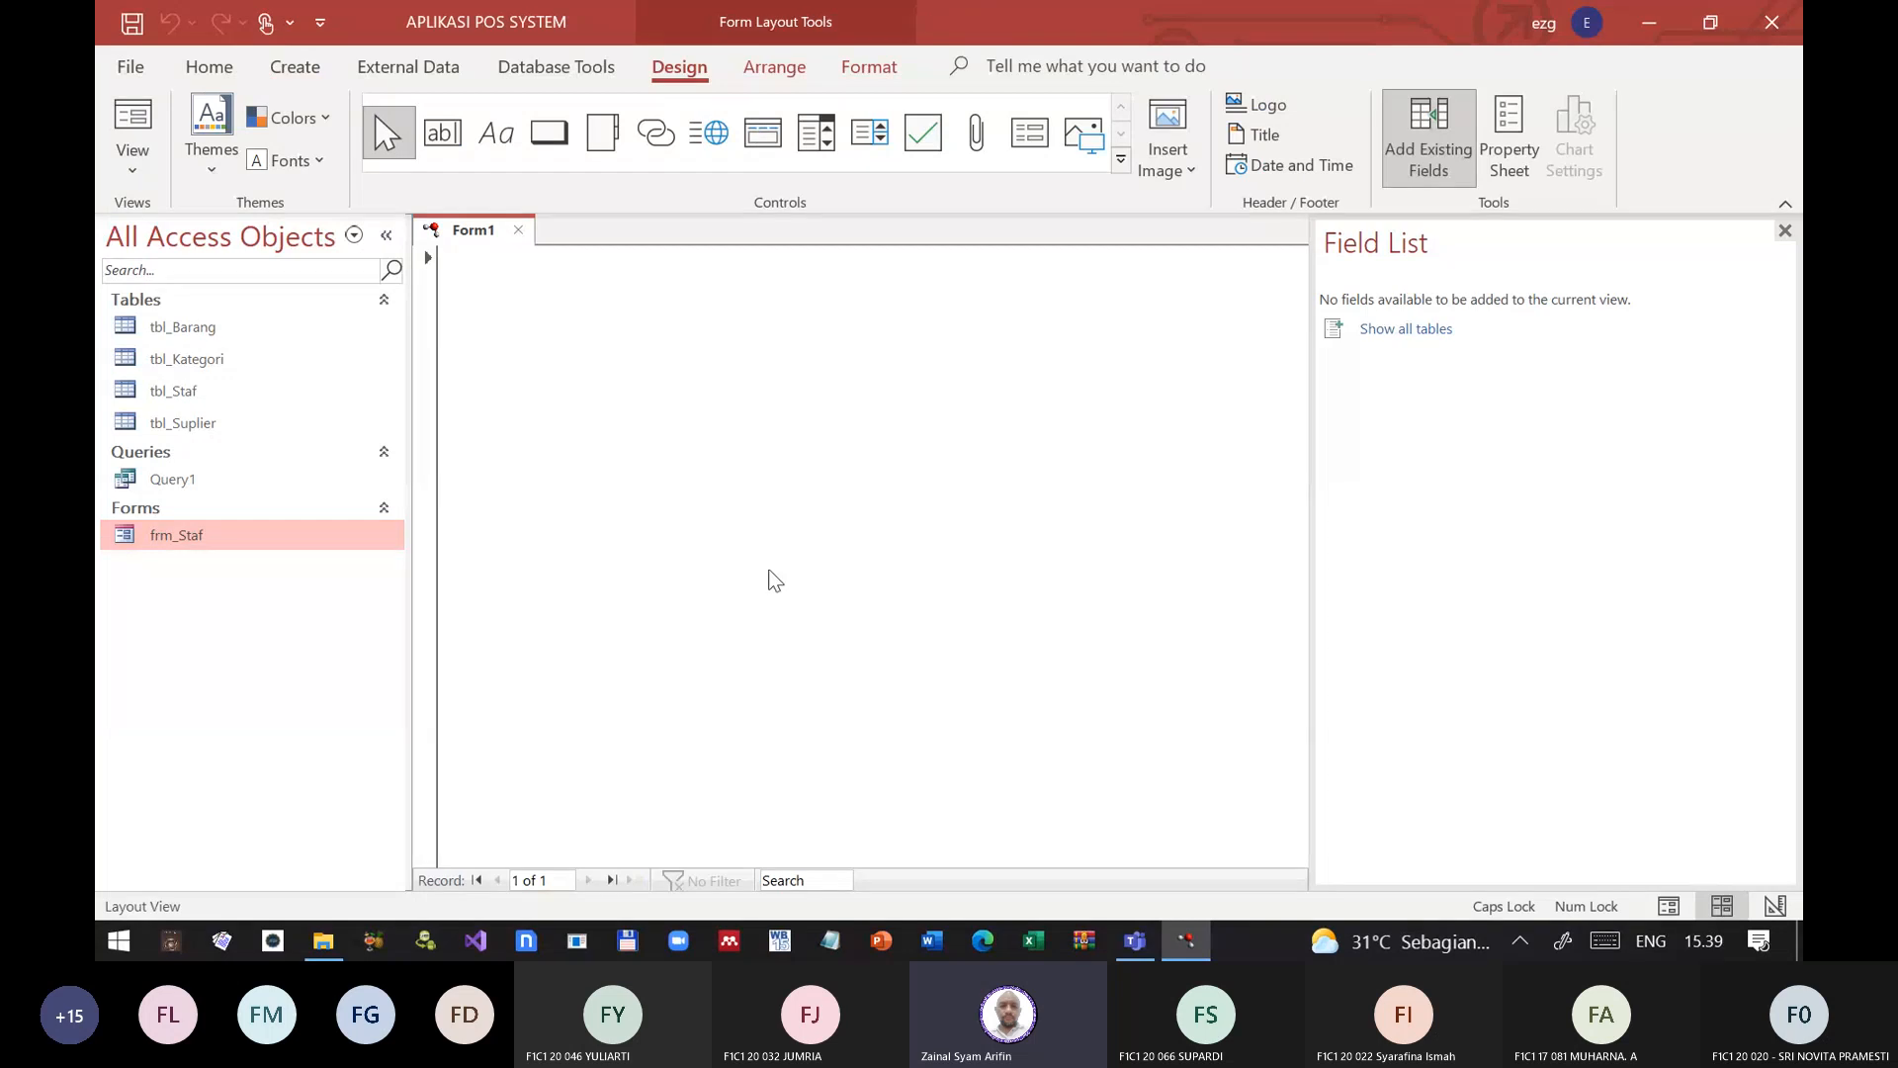
pyautogui.click(1783, 233)
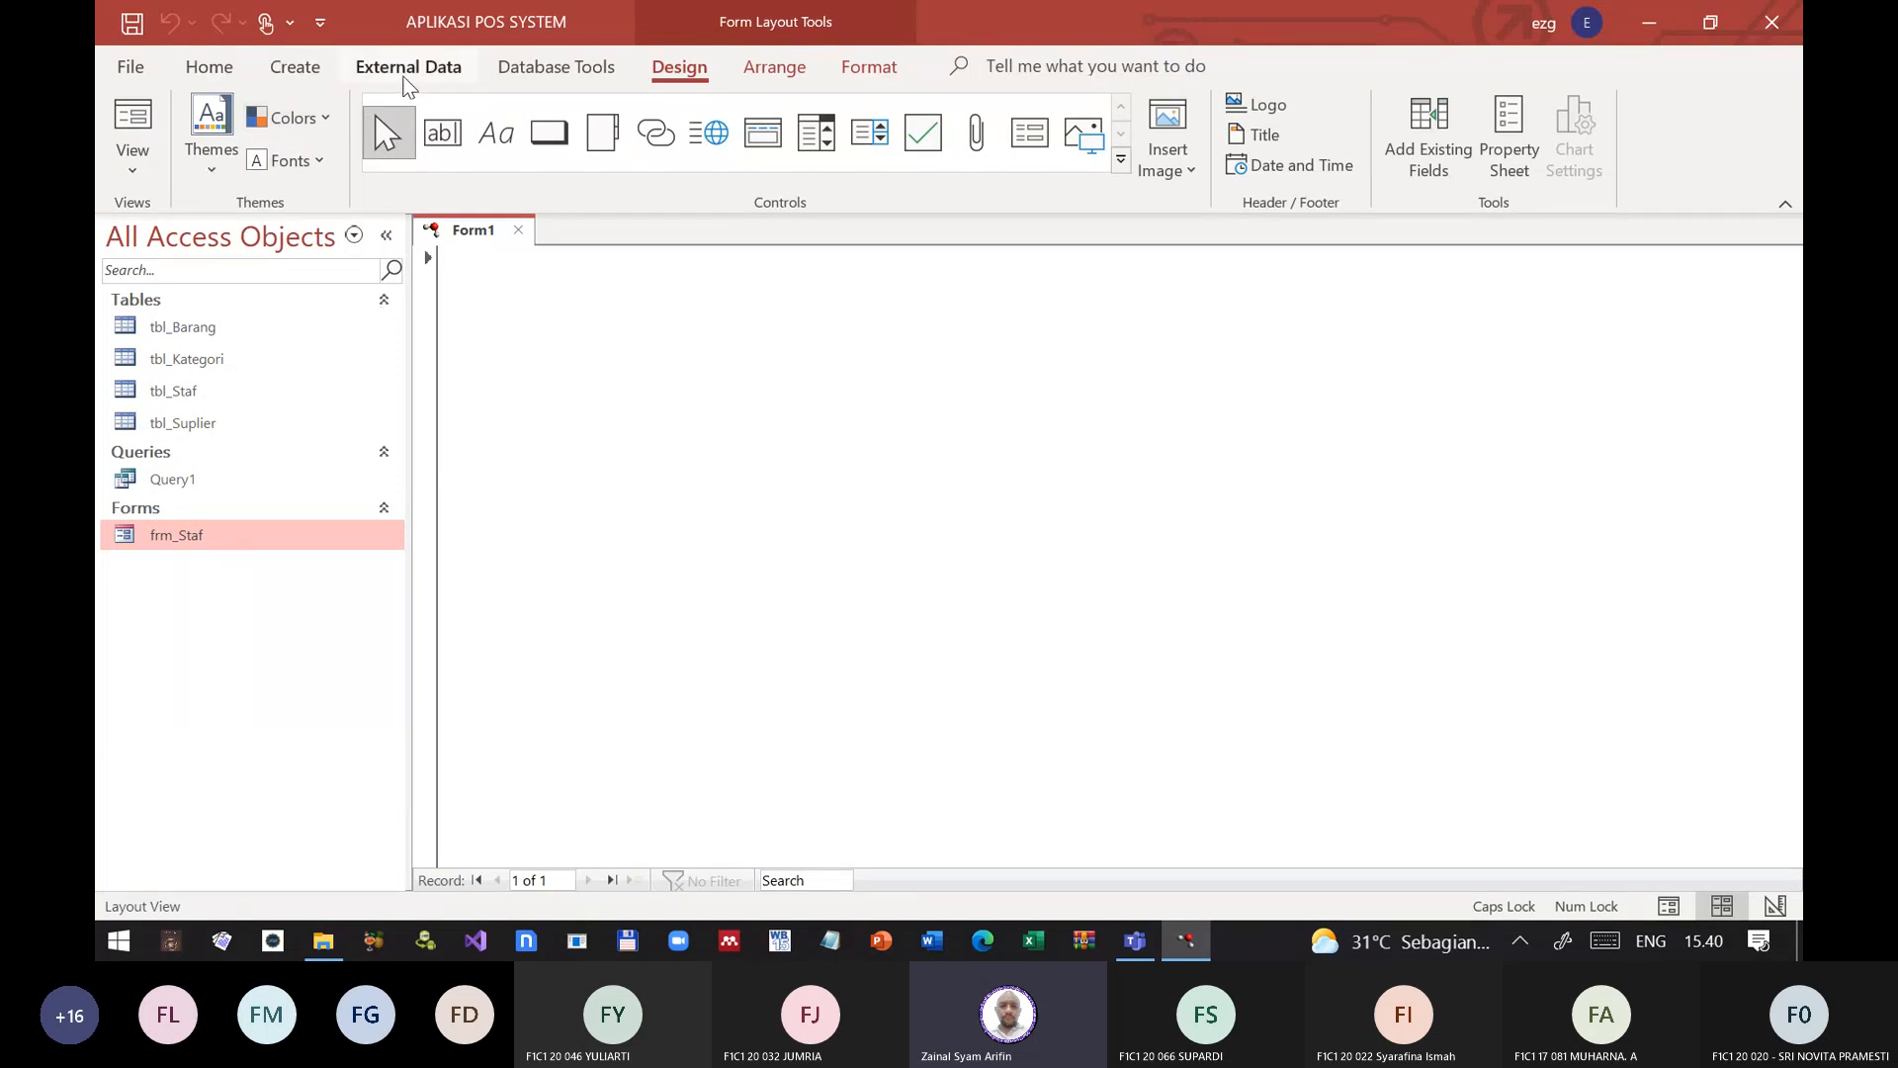
pyautogui.click(212, 67)
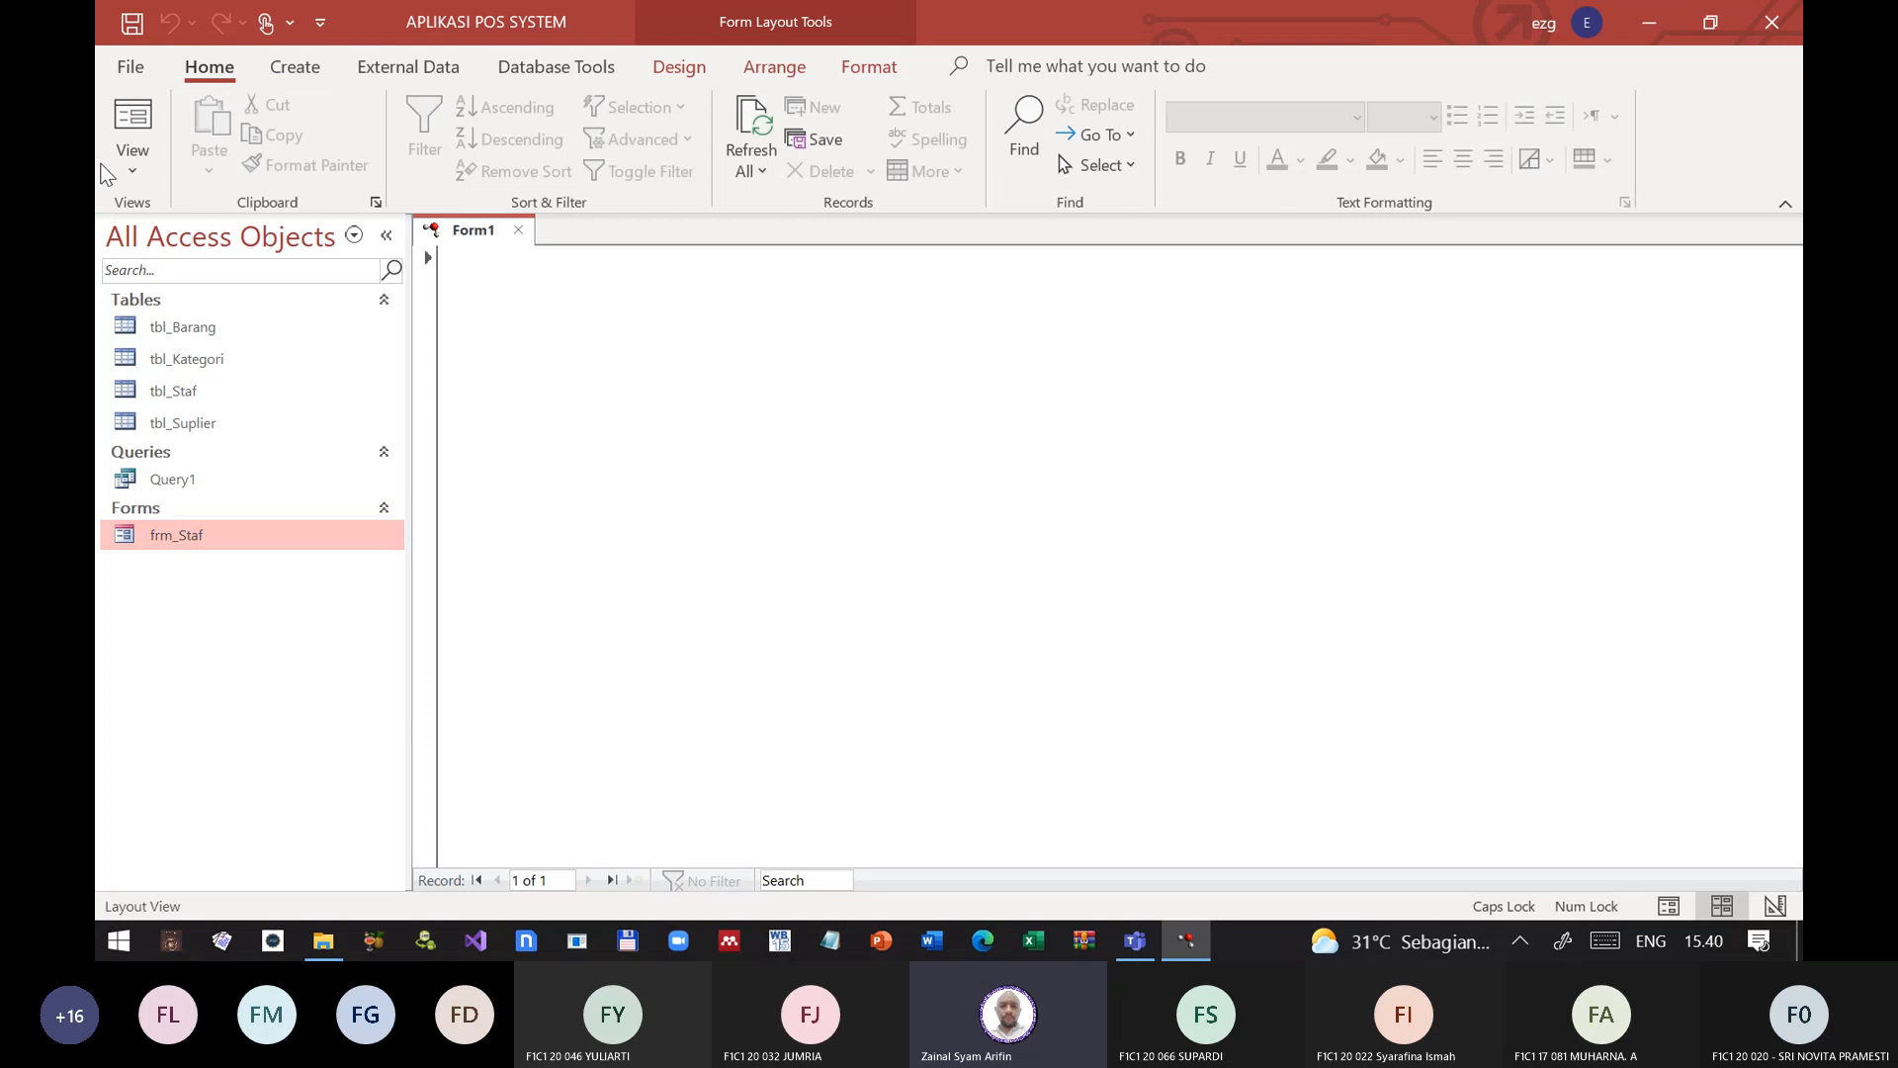
pyautogui.click(133, 156)
pyautogui.click(188, 357)
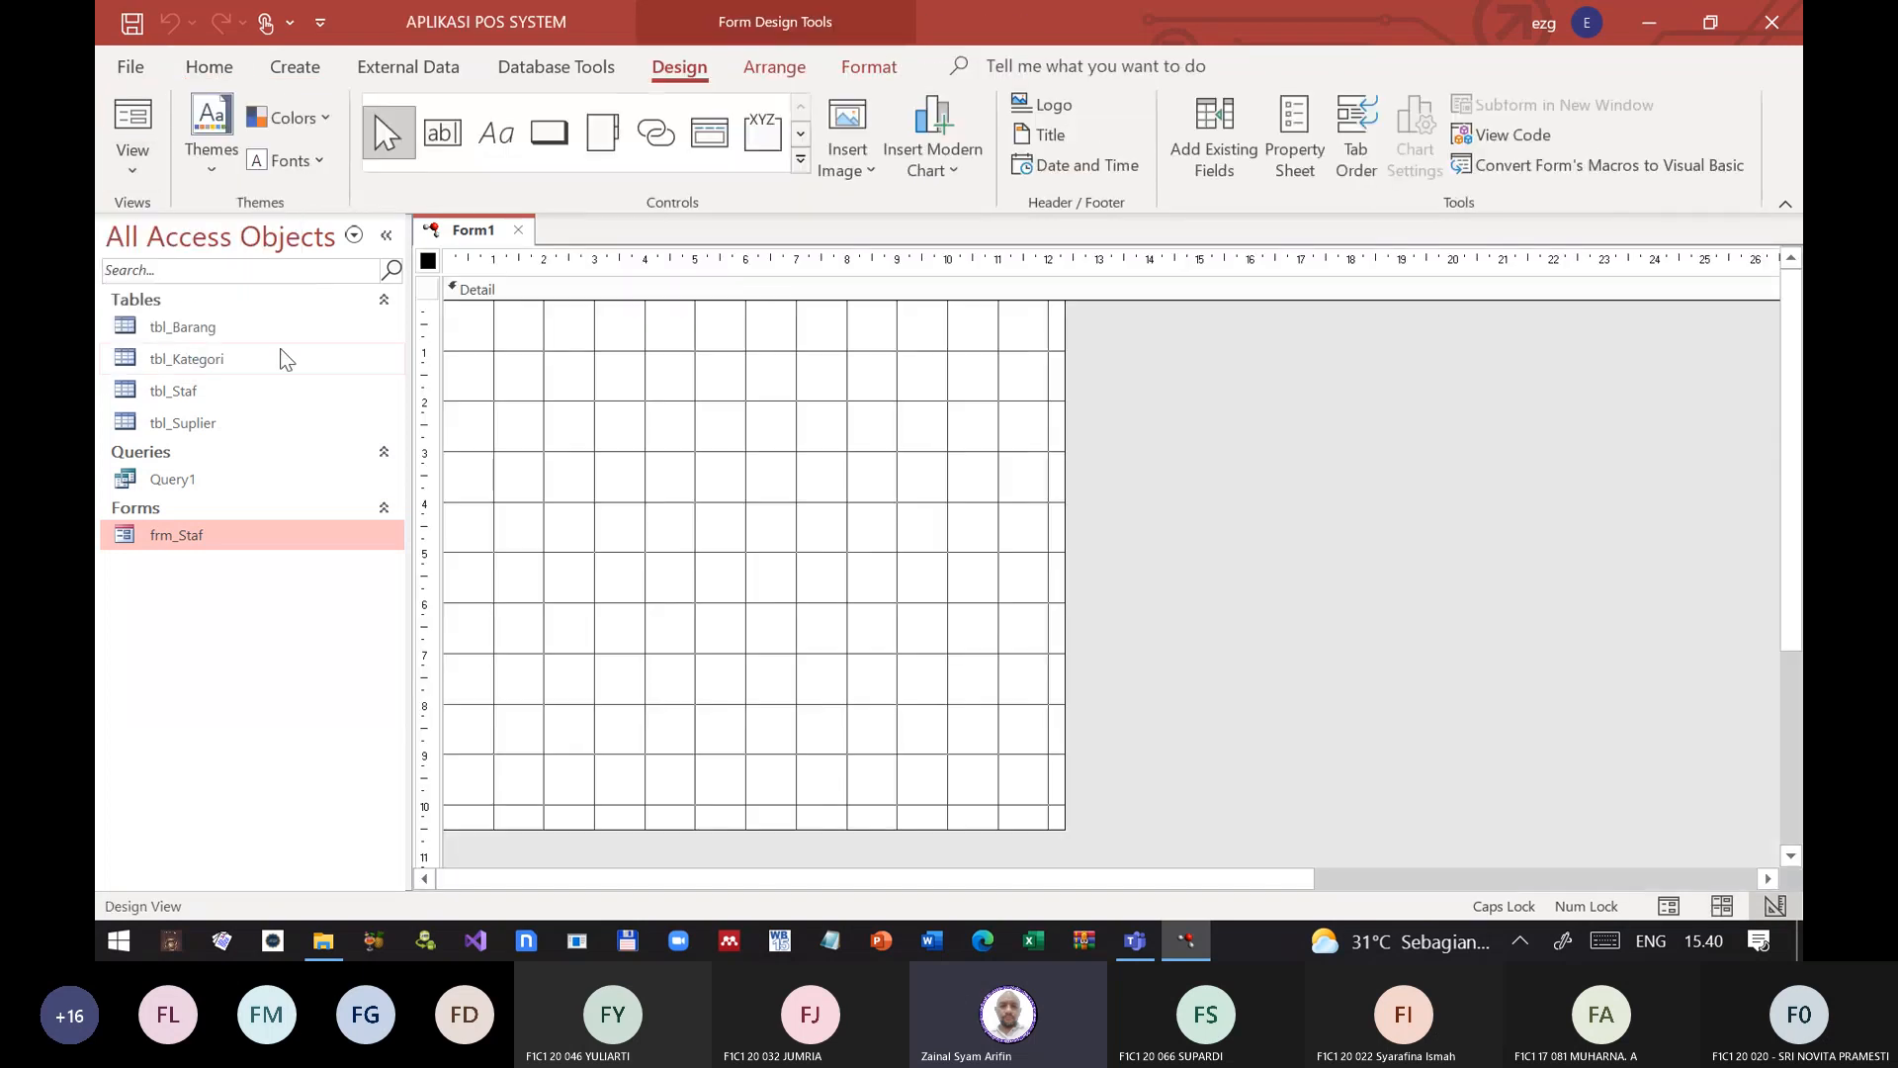
pyautogui.click(497, 138)
pyautogui.moveTo(479, 341); pyautogui.dragTo(991, 478)
pyautogui.click(953, 505)
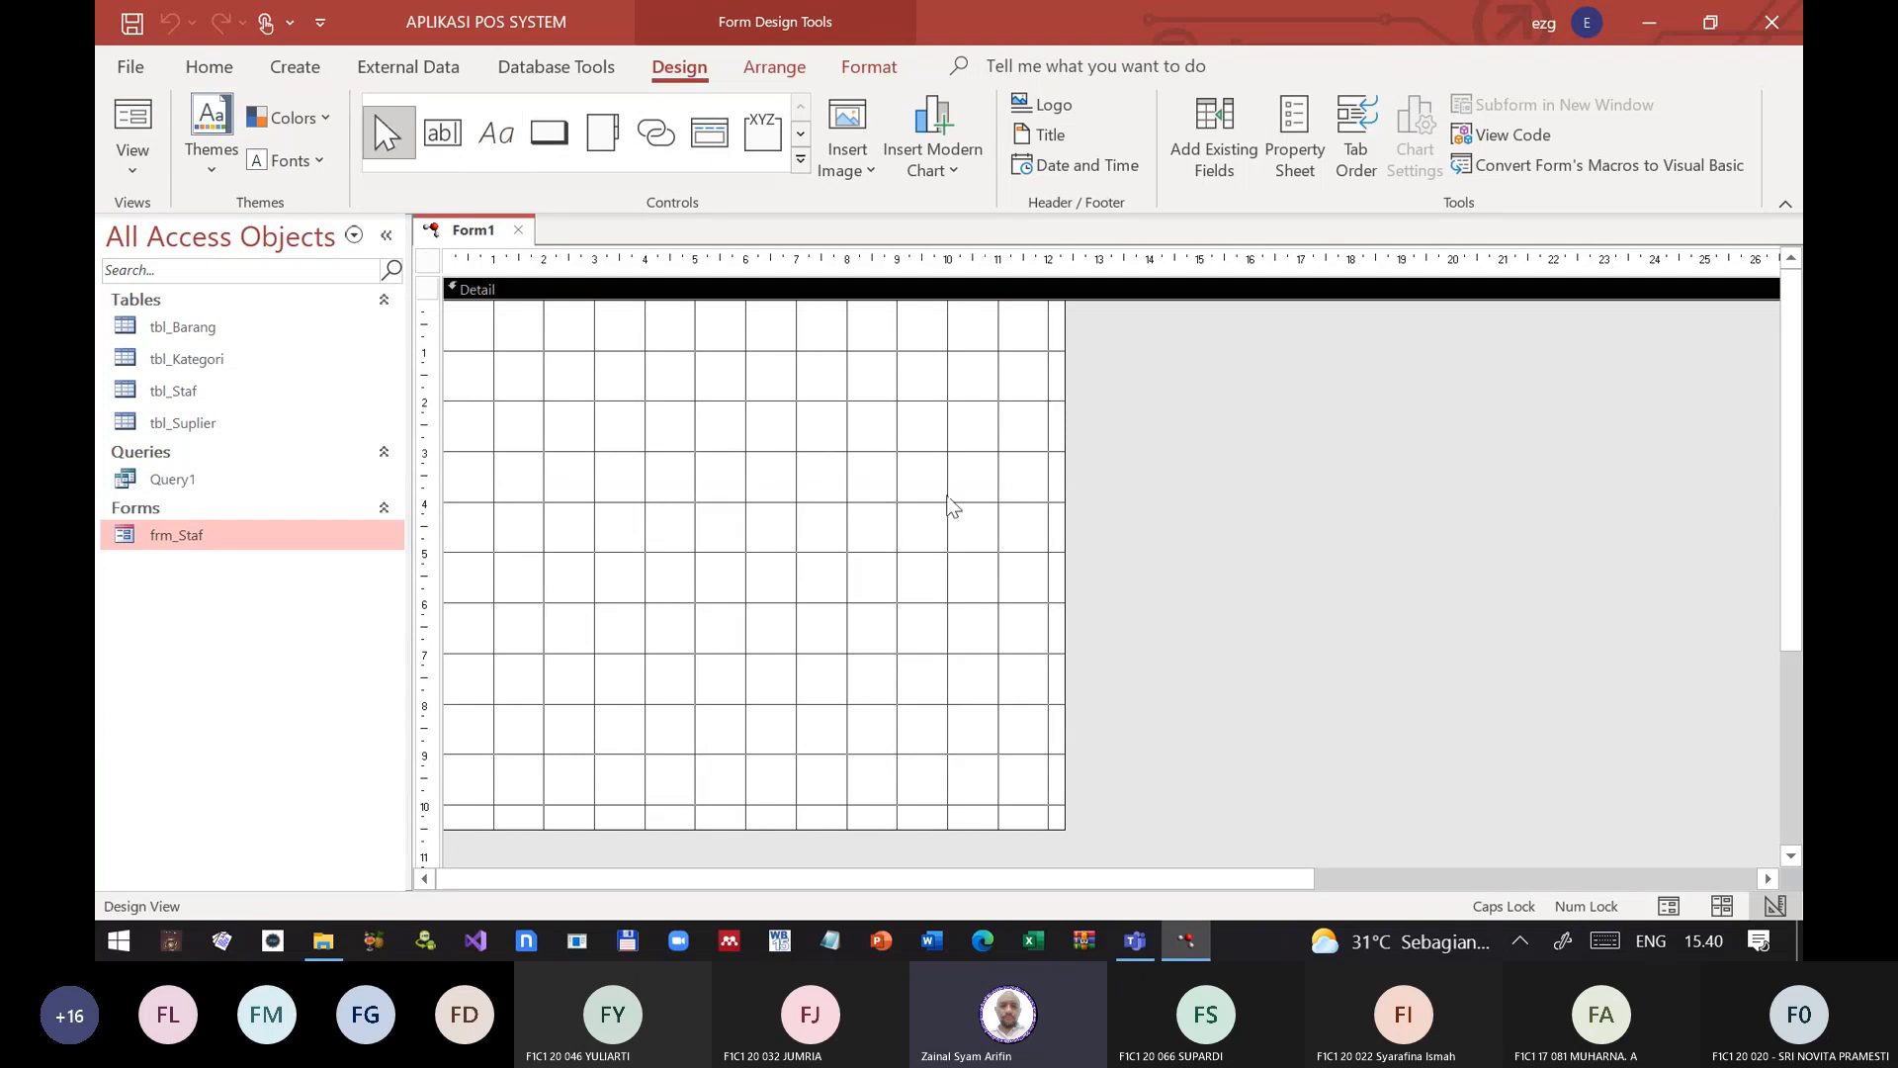
# Step: Draw a label about 9.7 by 3.6 cm in the upper part of the Detail section and enter the text Aplikasi POS Ver
pyautogui.click(507, 143)
pyautogui.moveTo(480, 341); pyautogui.dragTo(968, 521)
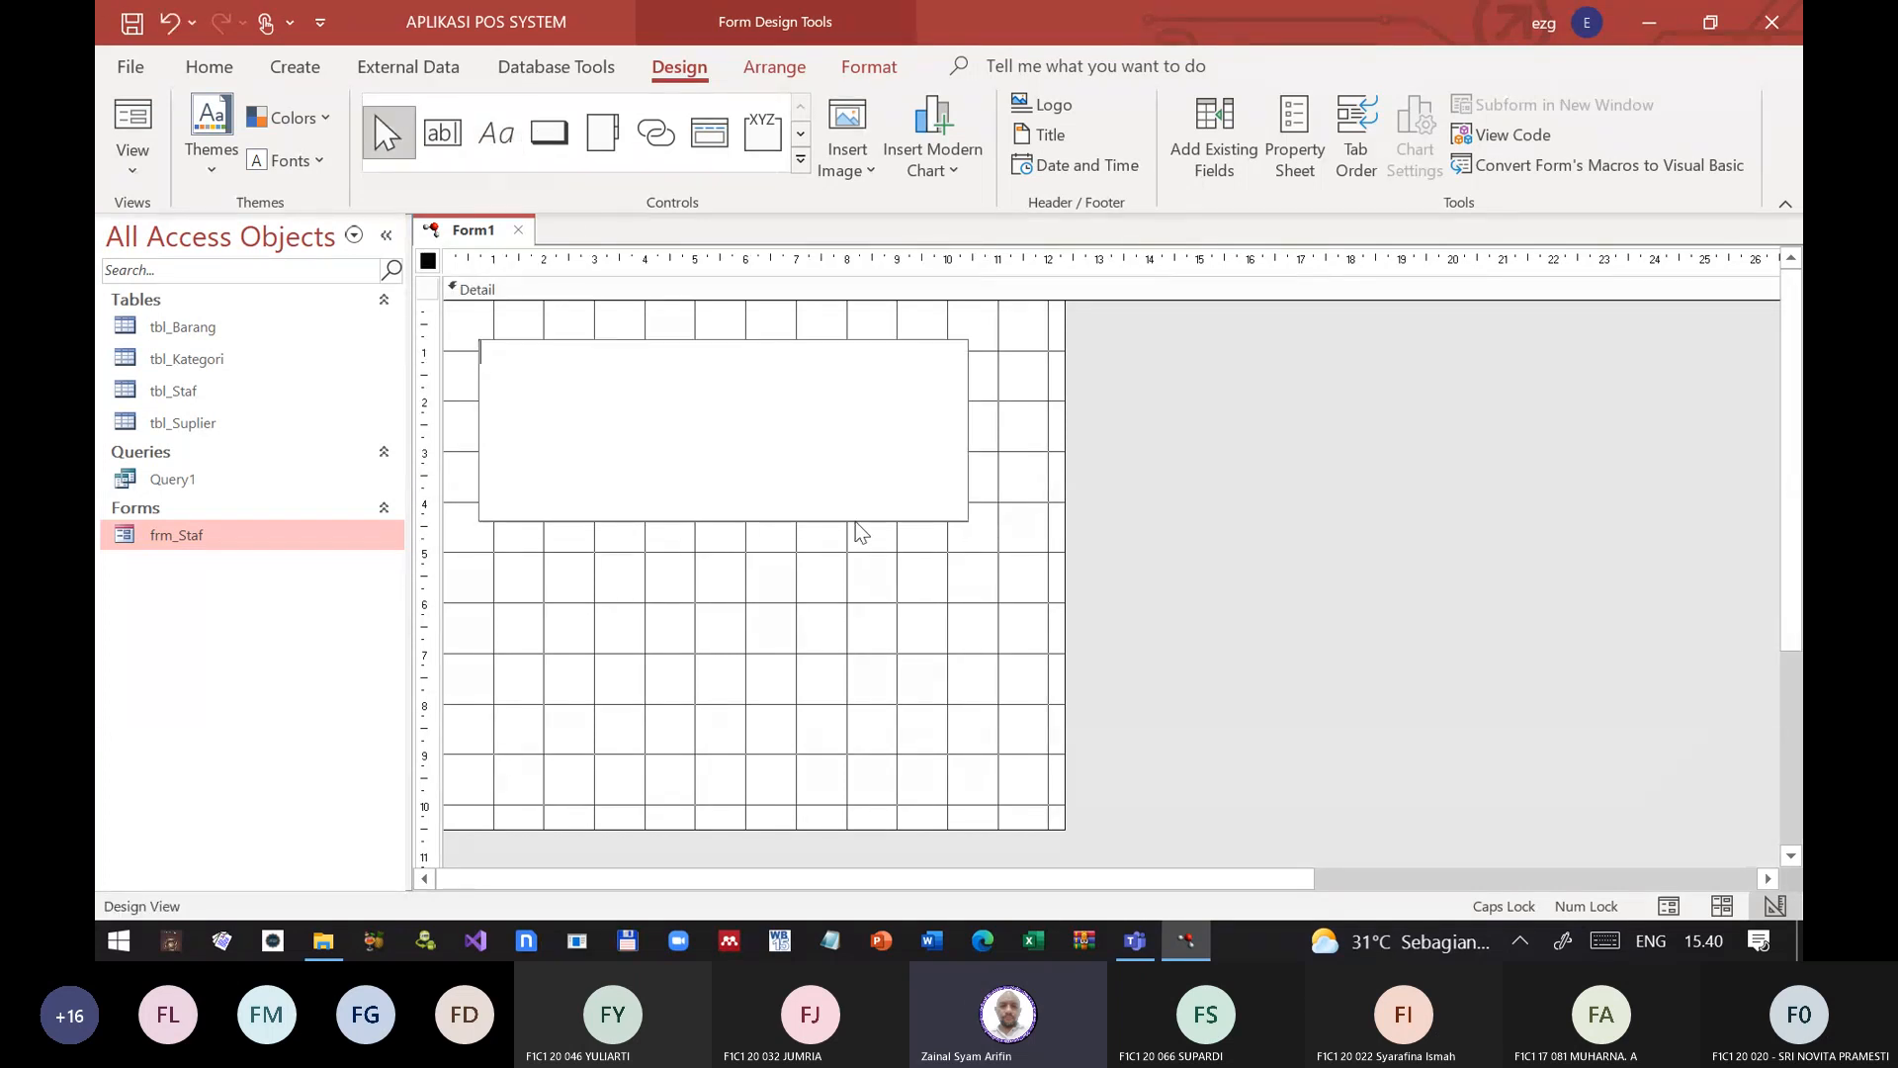
pyautogui.write('aPLI')
pyautogui.press('BackSpace')
pyautogui.press('BackSpace')
pyautogui.press('BackSpace')
pyautogui.press('BackSpace')
pyautogui.press('capslock')
pyautogui.write('Aplikasi POS')
# Step: Complete the label text as Aplikasi POS Ver 1.0 and close the Help pane
pyautogui.press('F1')
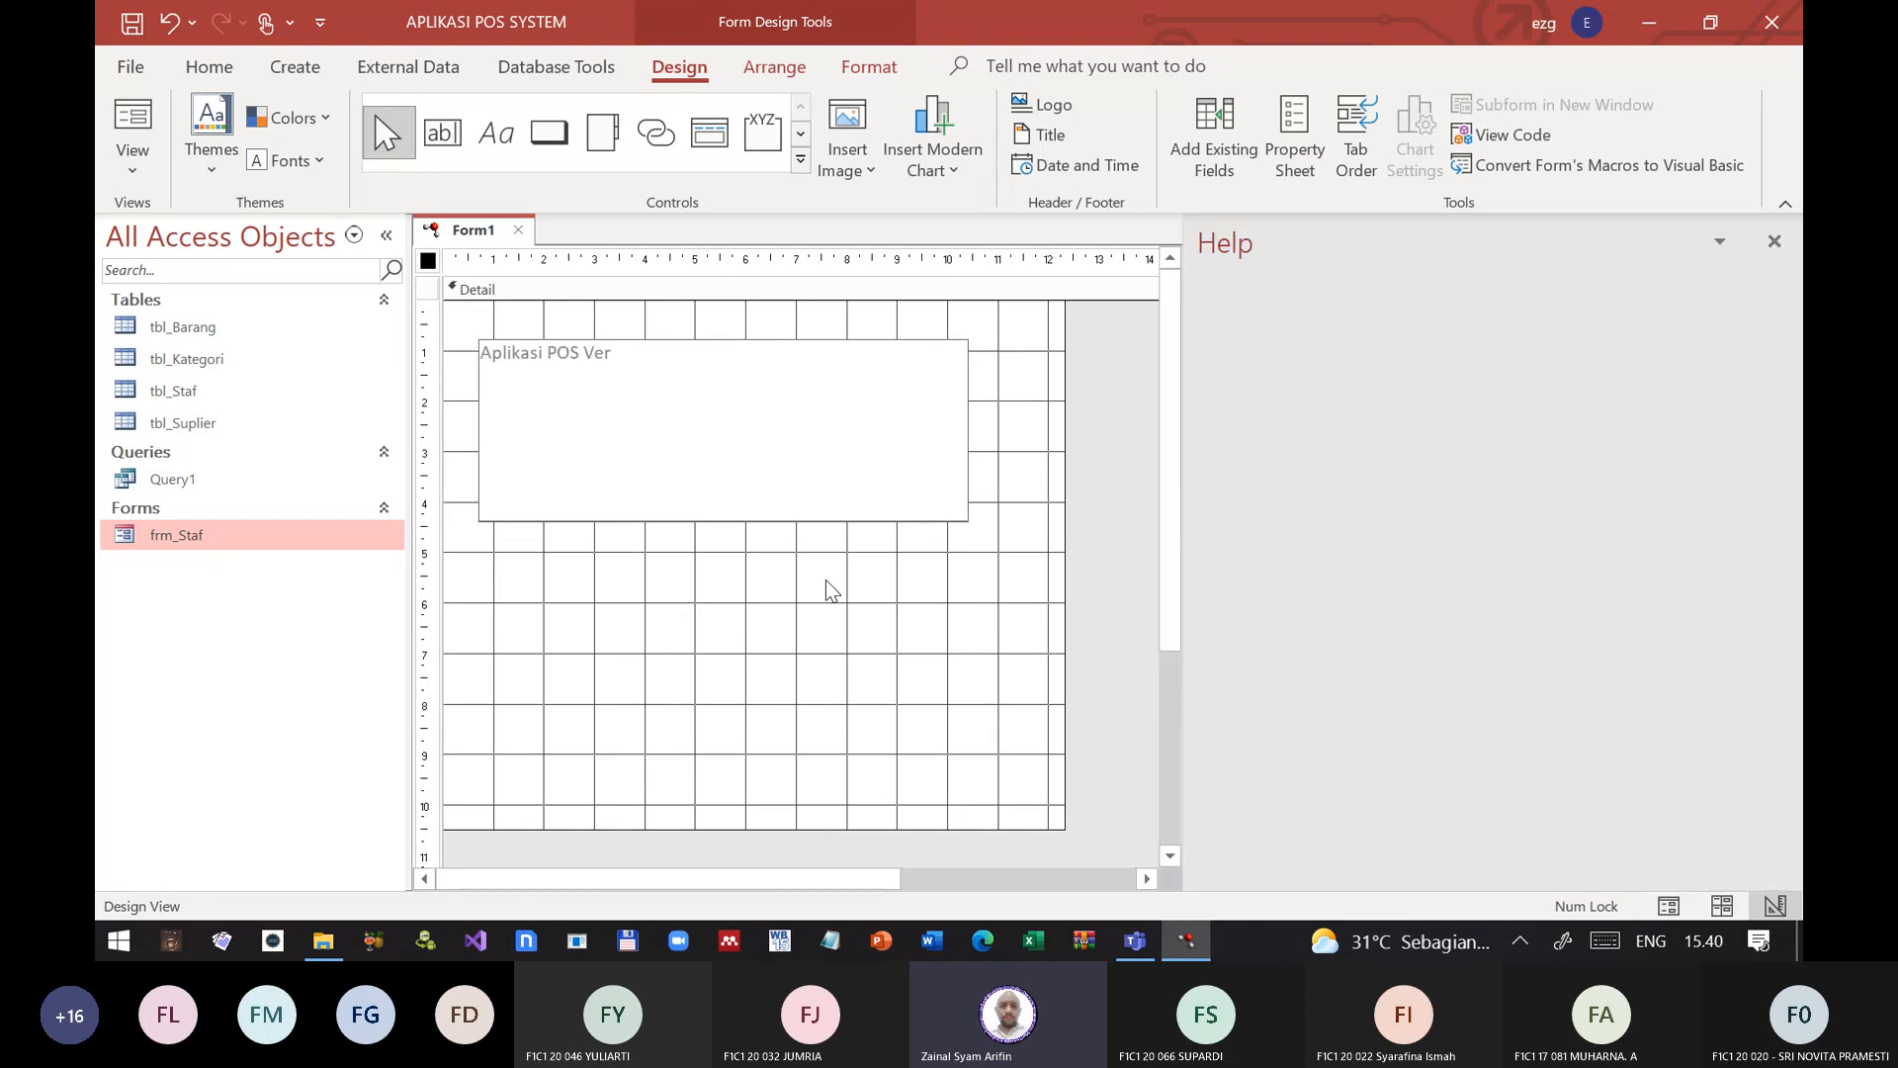
pyautogui.click(1134, 944)
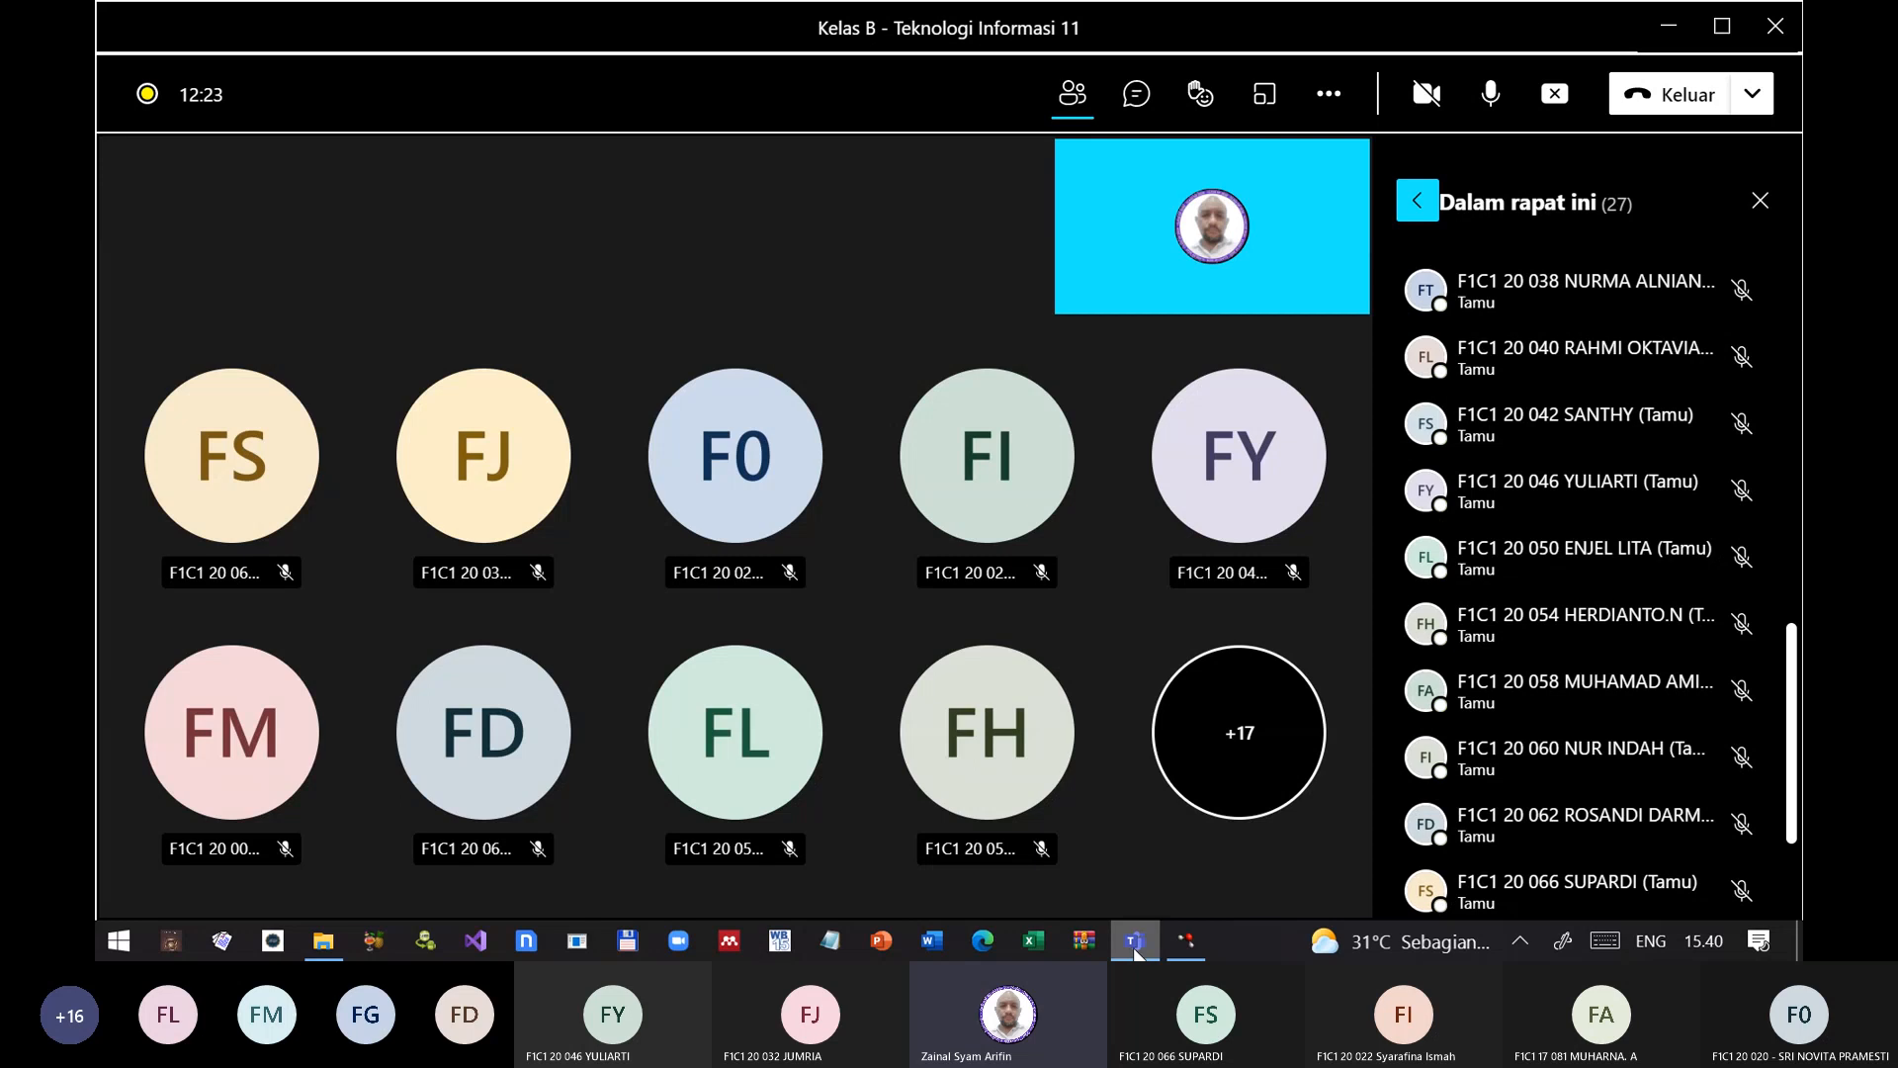
pyautogui.click(1192, 941)
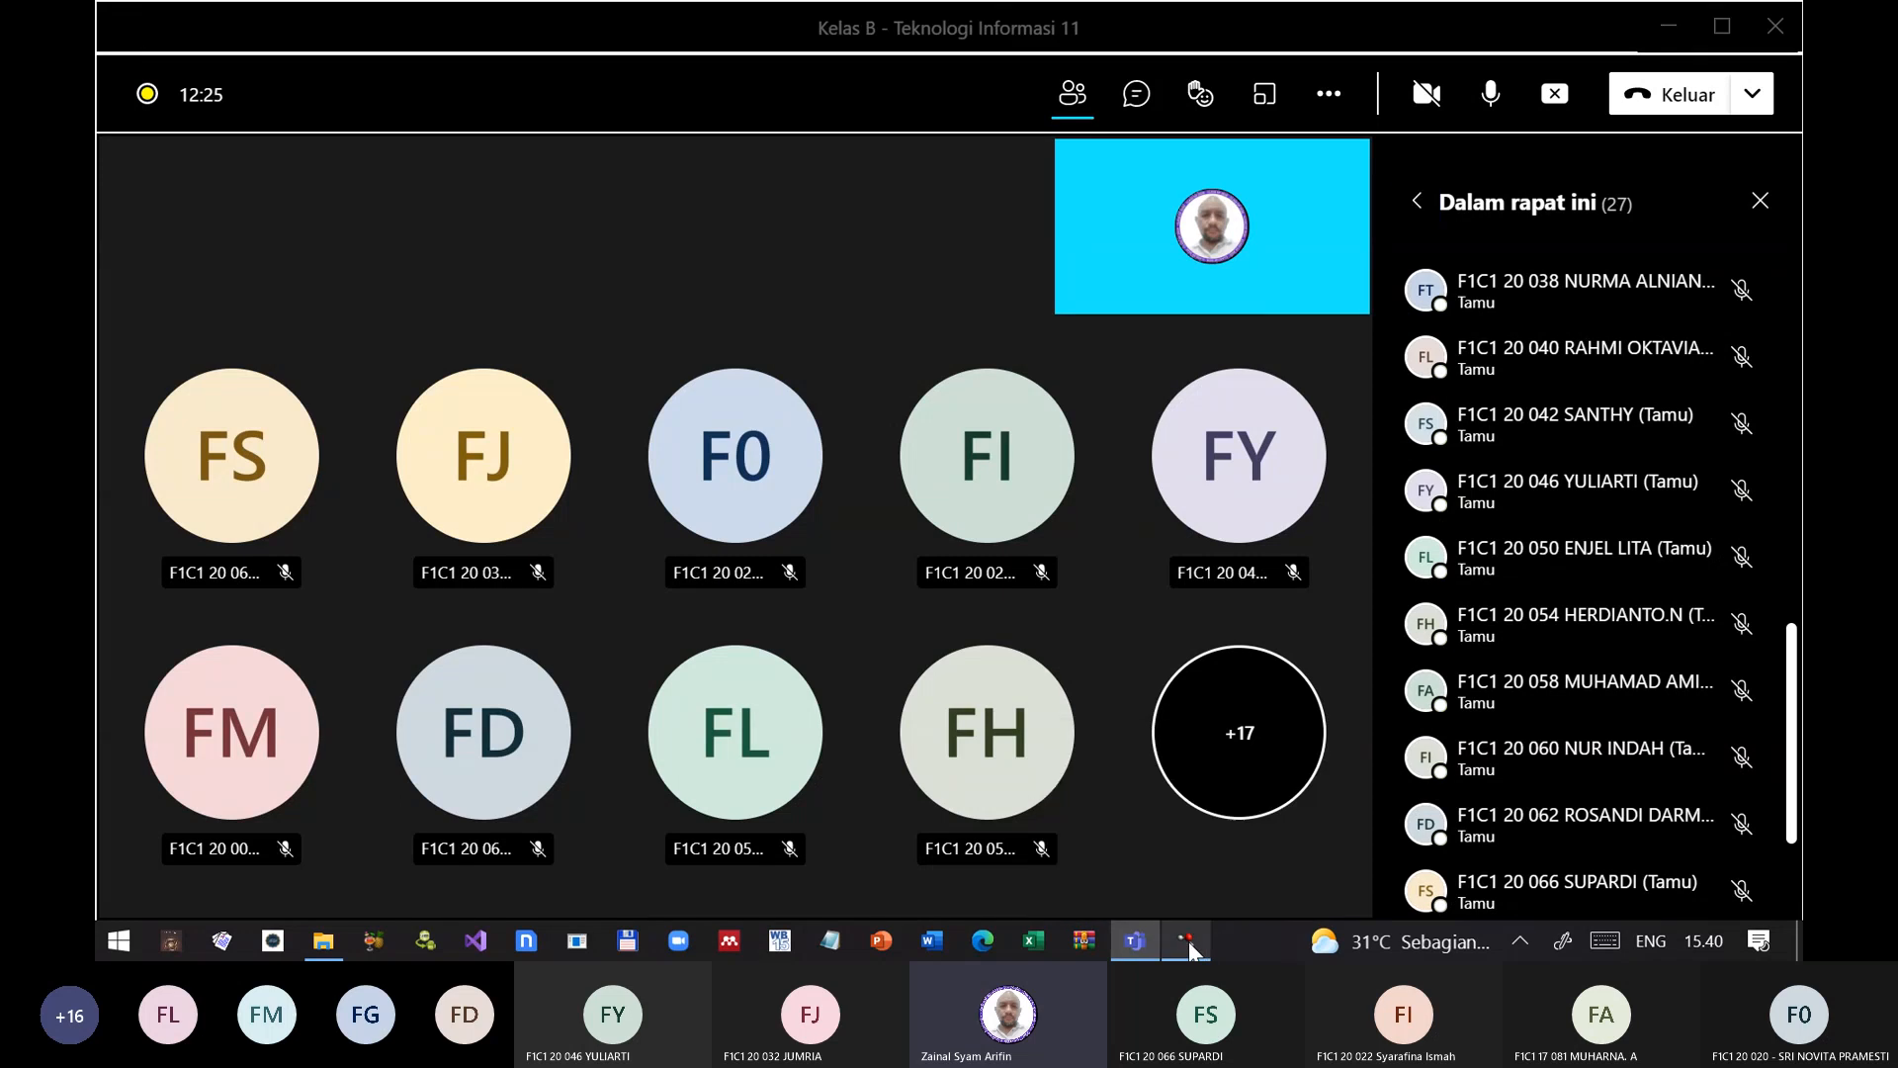
pyautogui.click(663, 353)
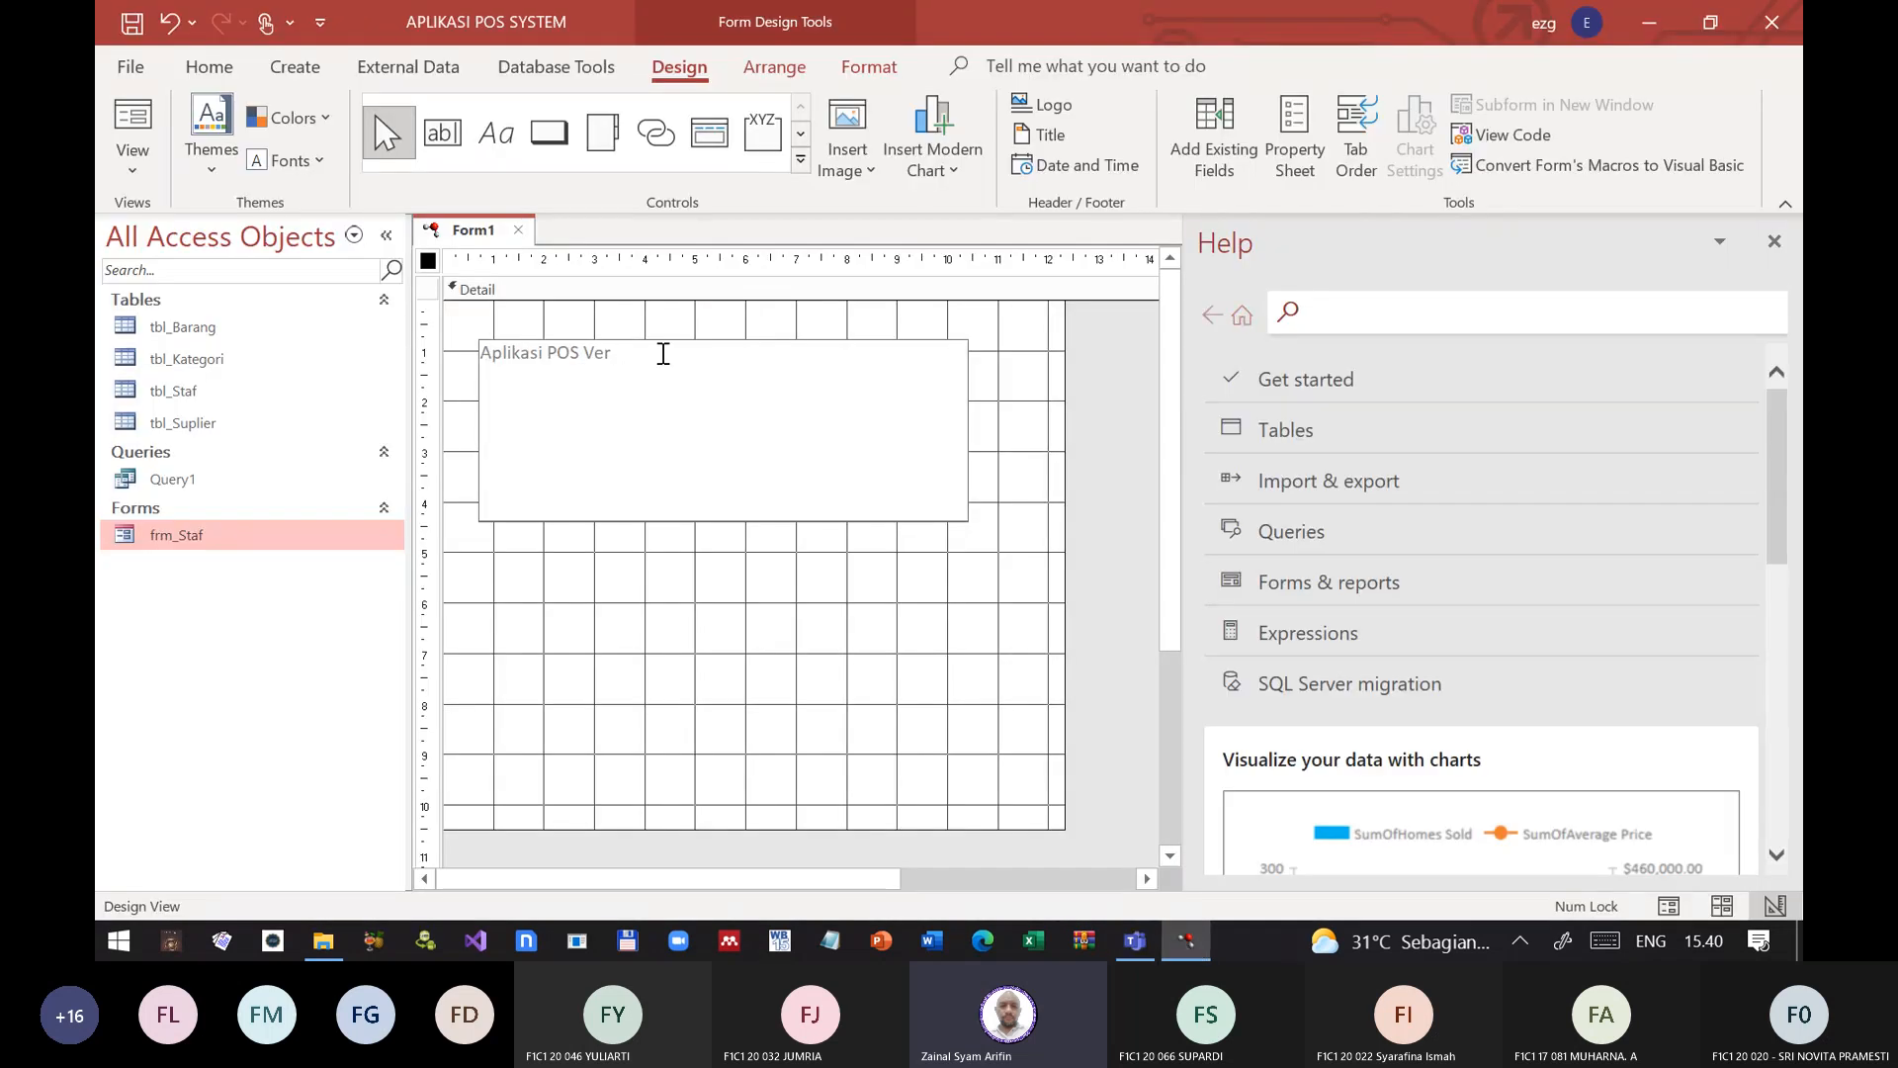
pyautogui.write('1.0')
pyautogui.press('Return')
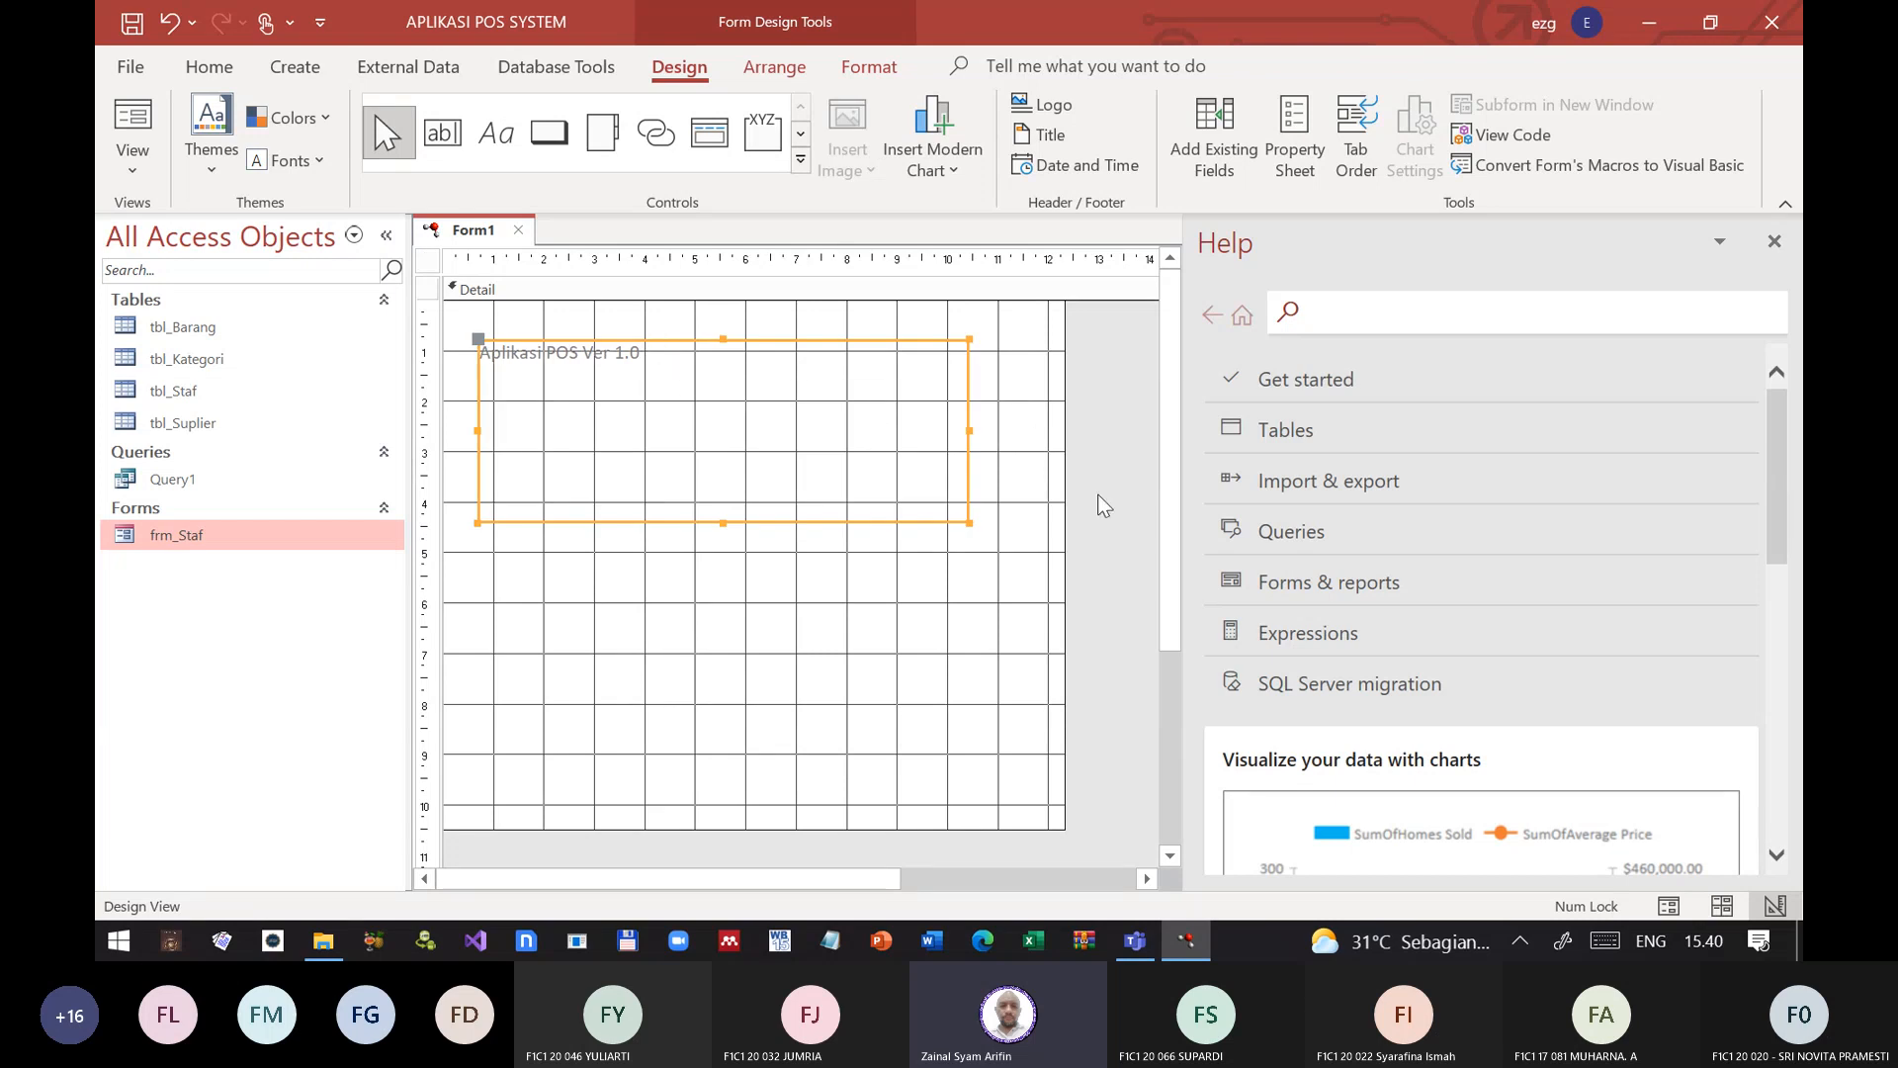
pyautogui.click(1774, 244)
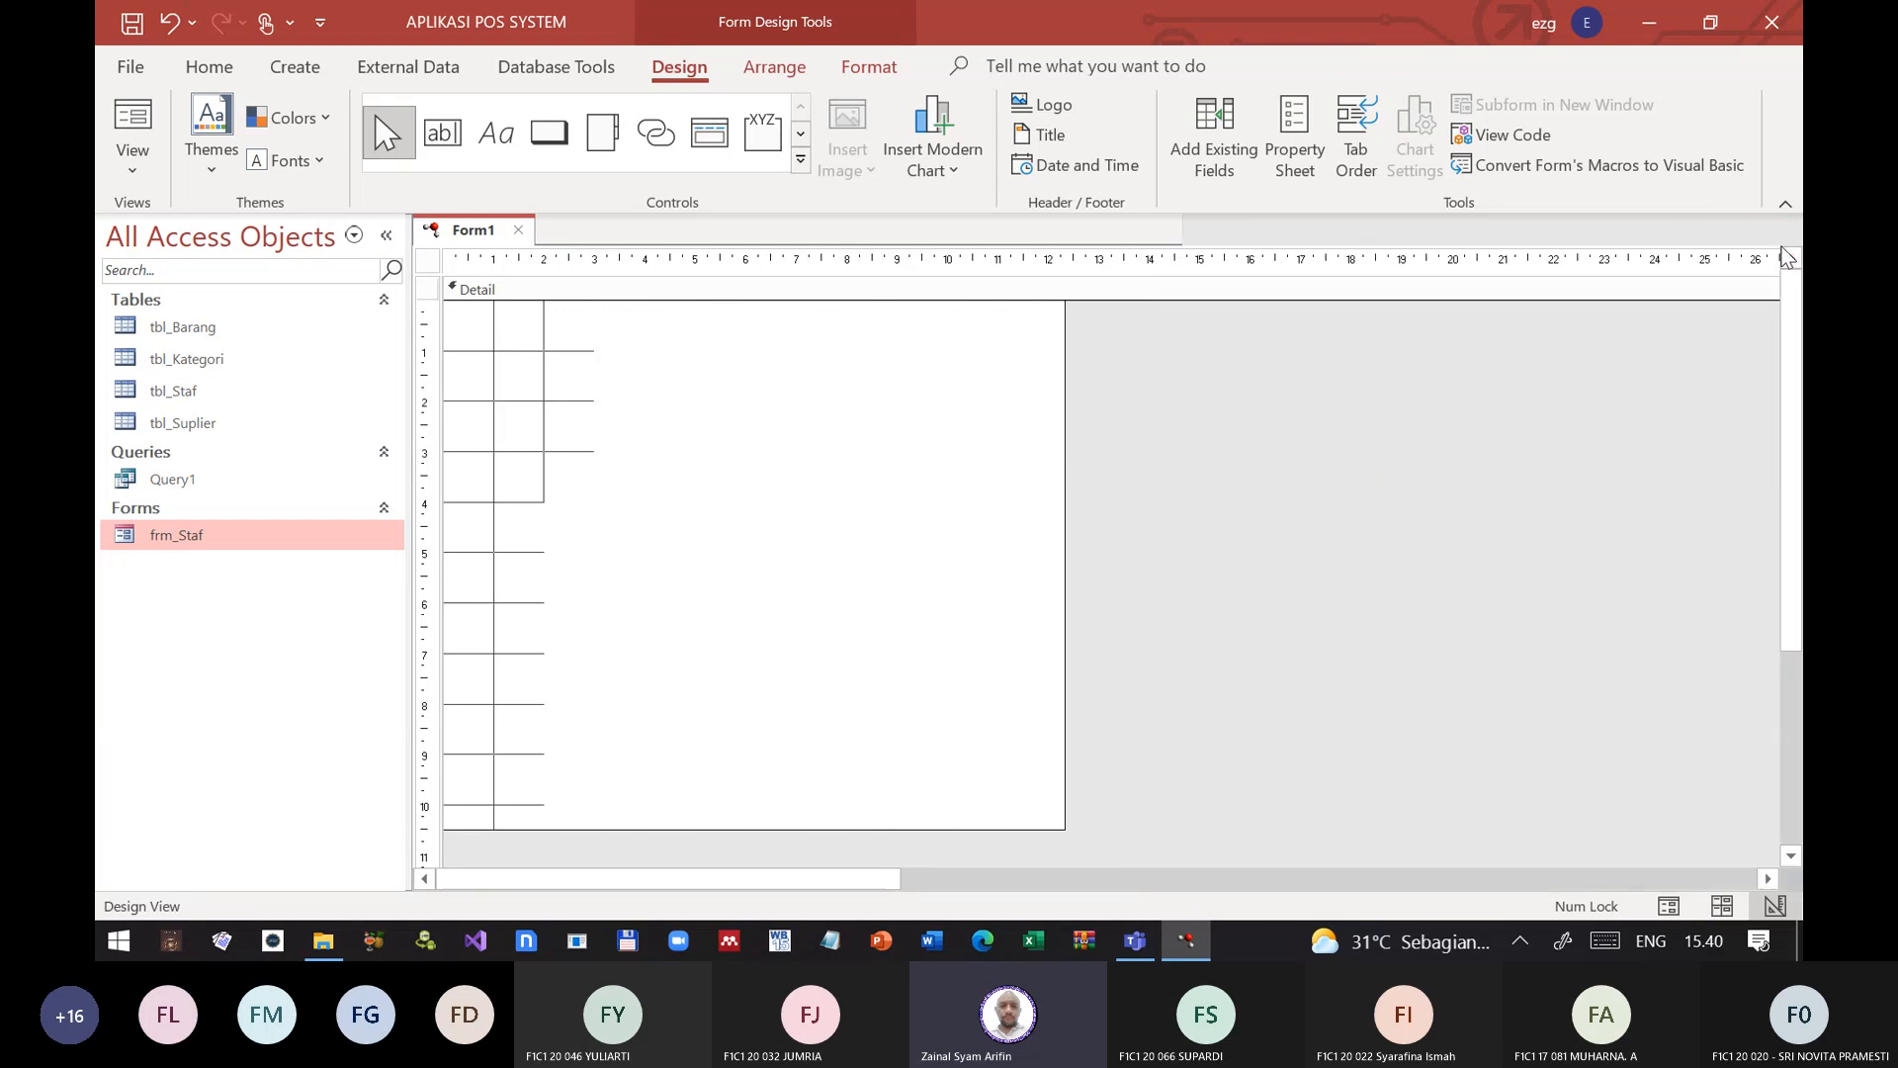
# Step: Resize the form's Detail section to about 17.8 by 7.5 cm and fill its background with standard red #ED1C24
pyautogui.moveTo(1059, 822); pyautogui.dragTo(1286, 662)
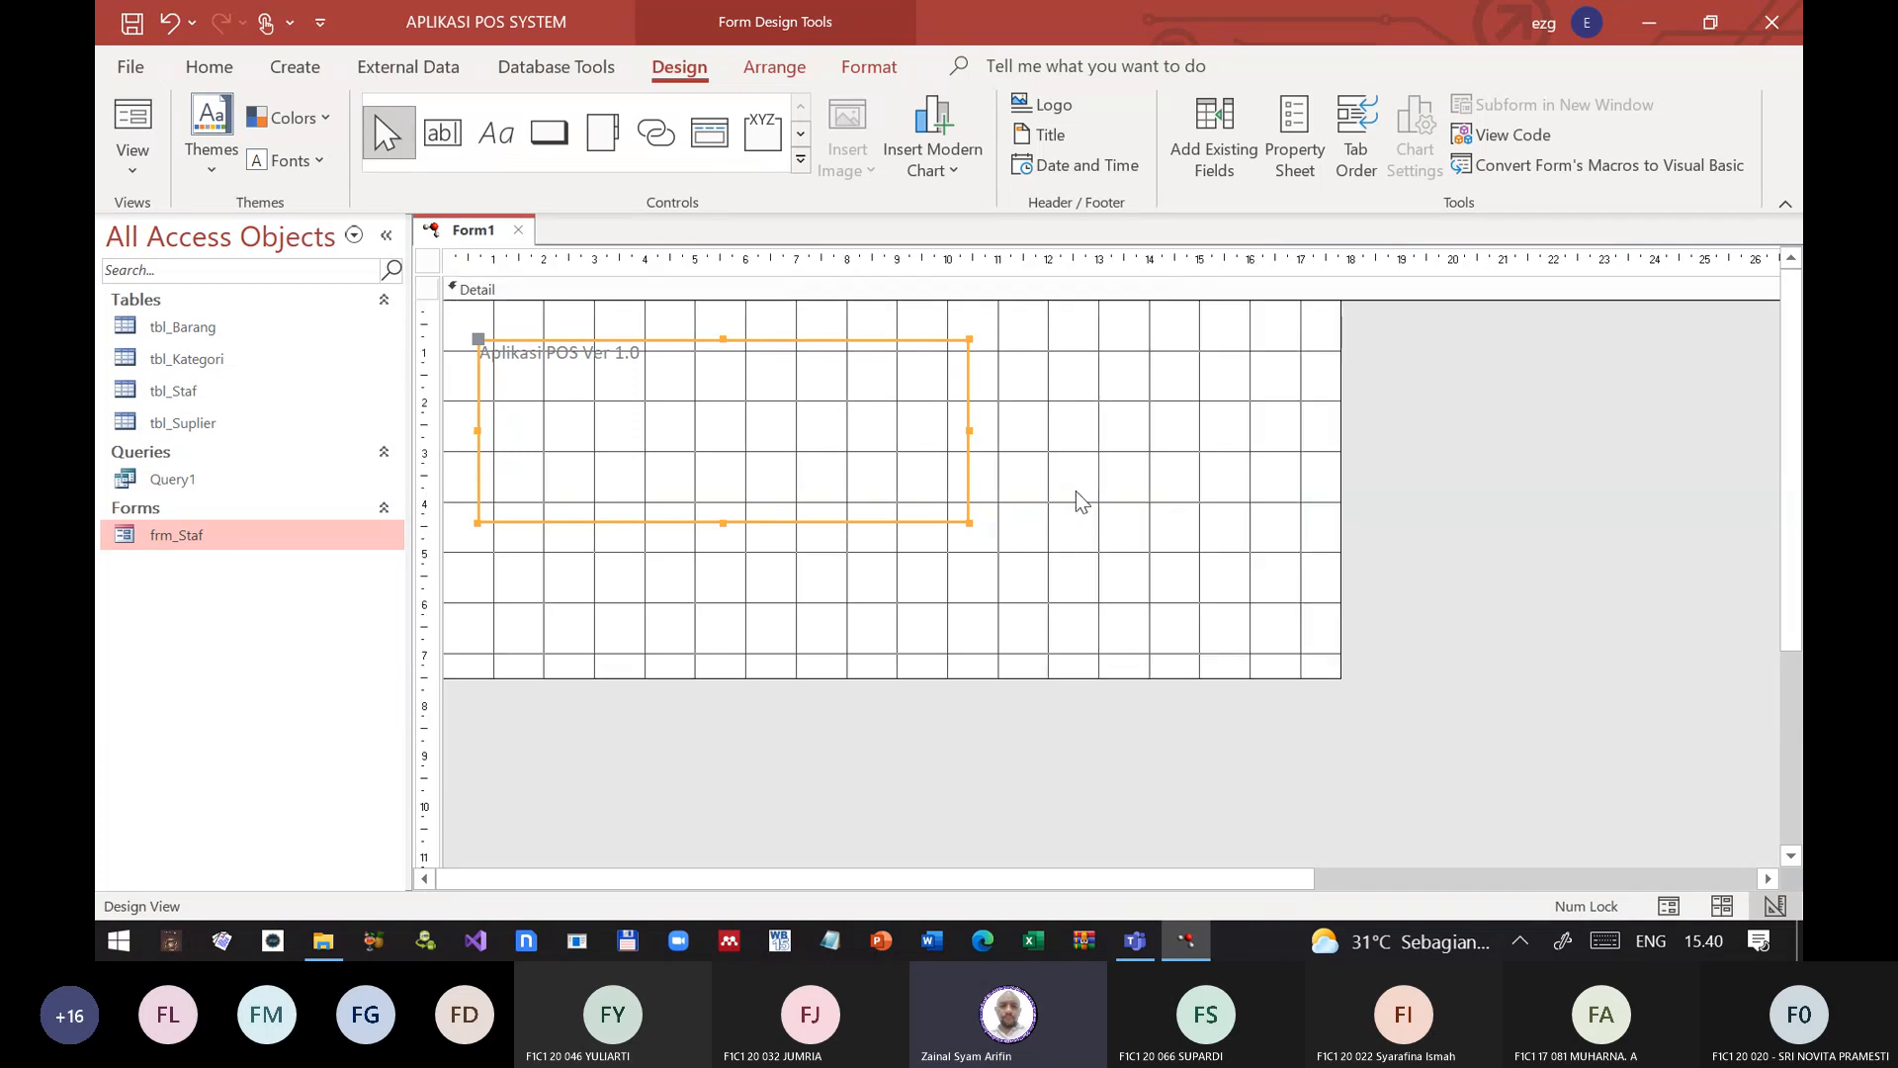
pyautogui.click(1093, 415)
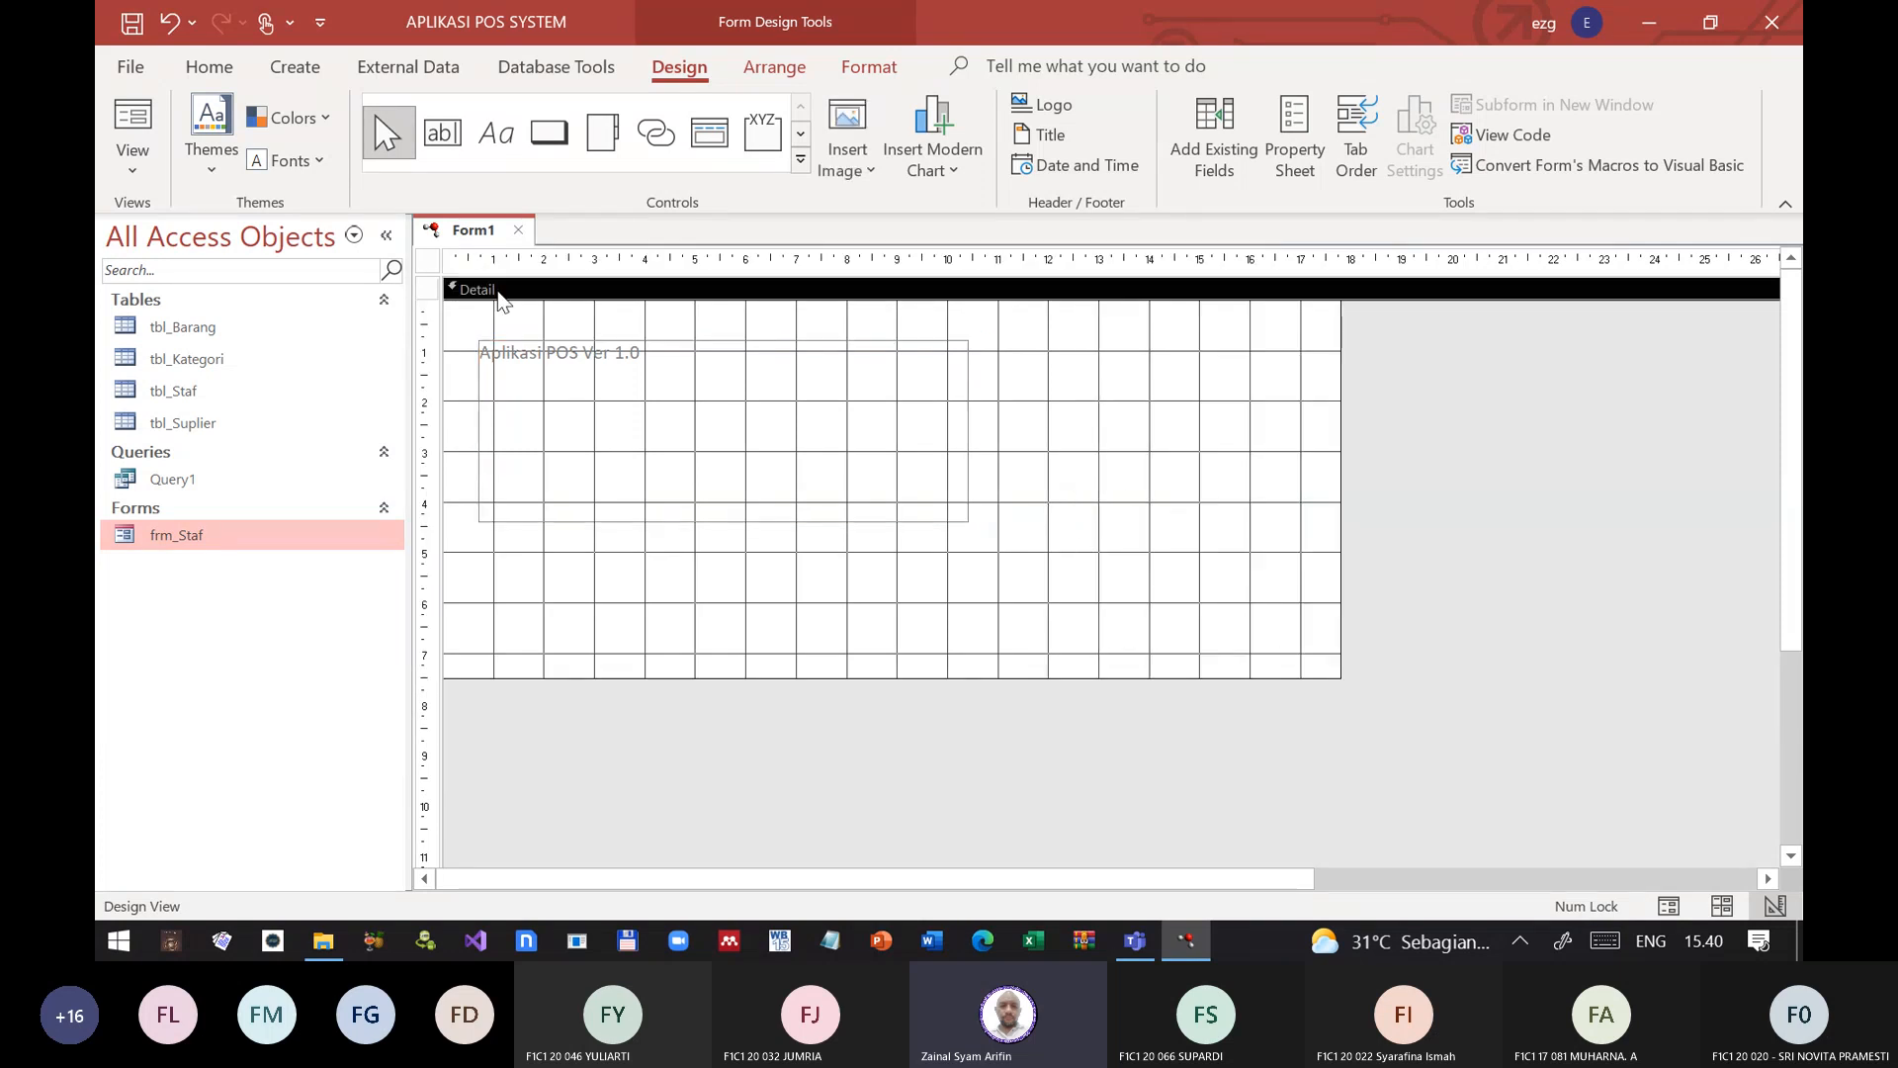
pyautogui.click(206, 67)
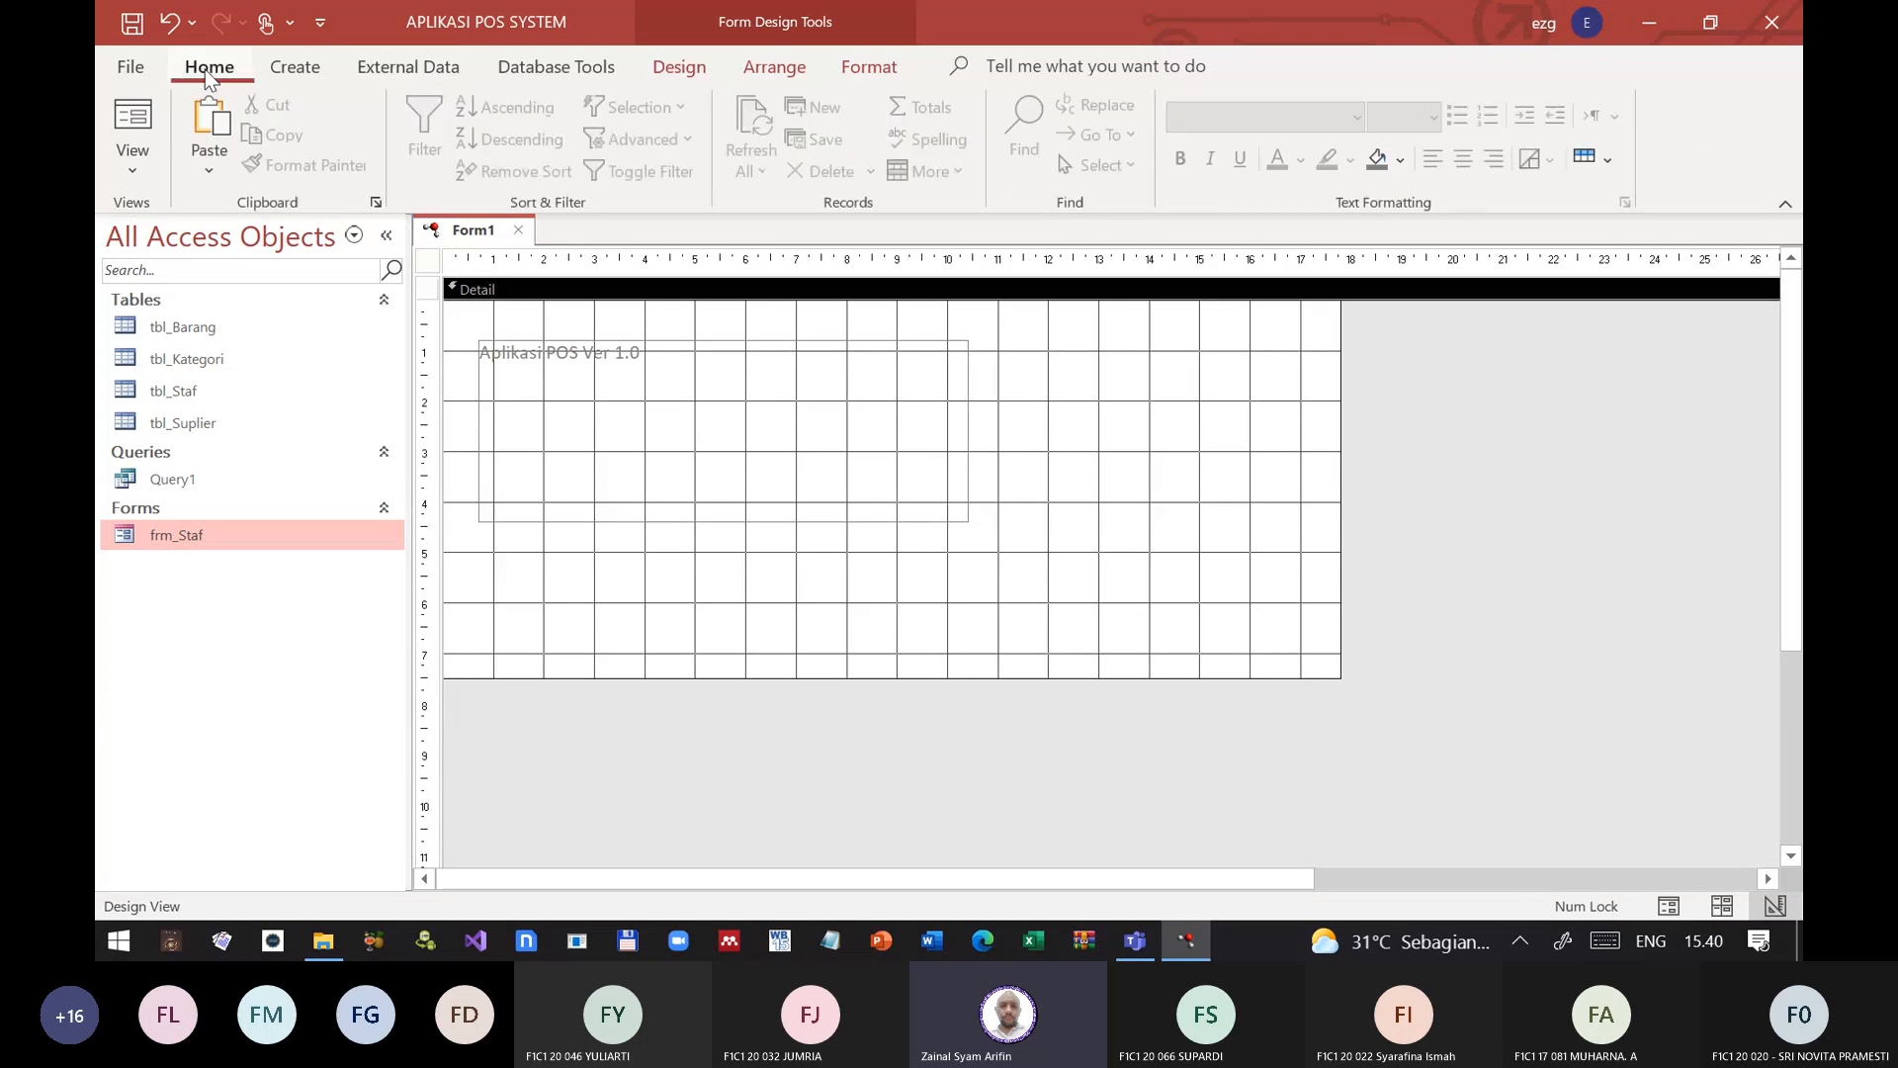
pyautogui.click(1400, 160)
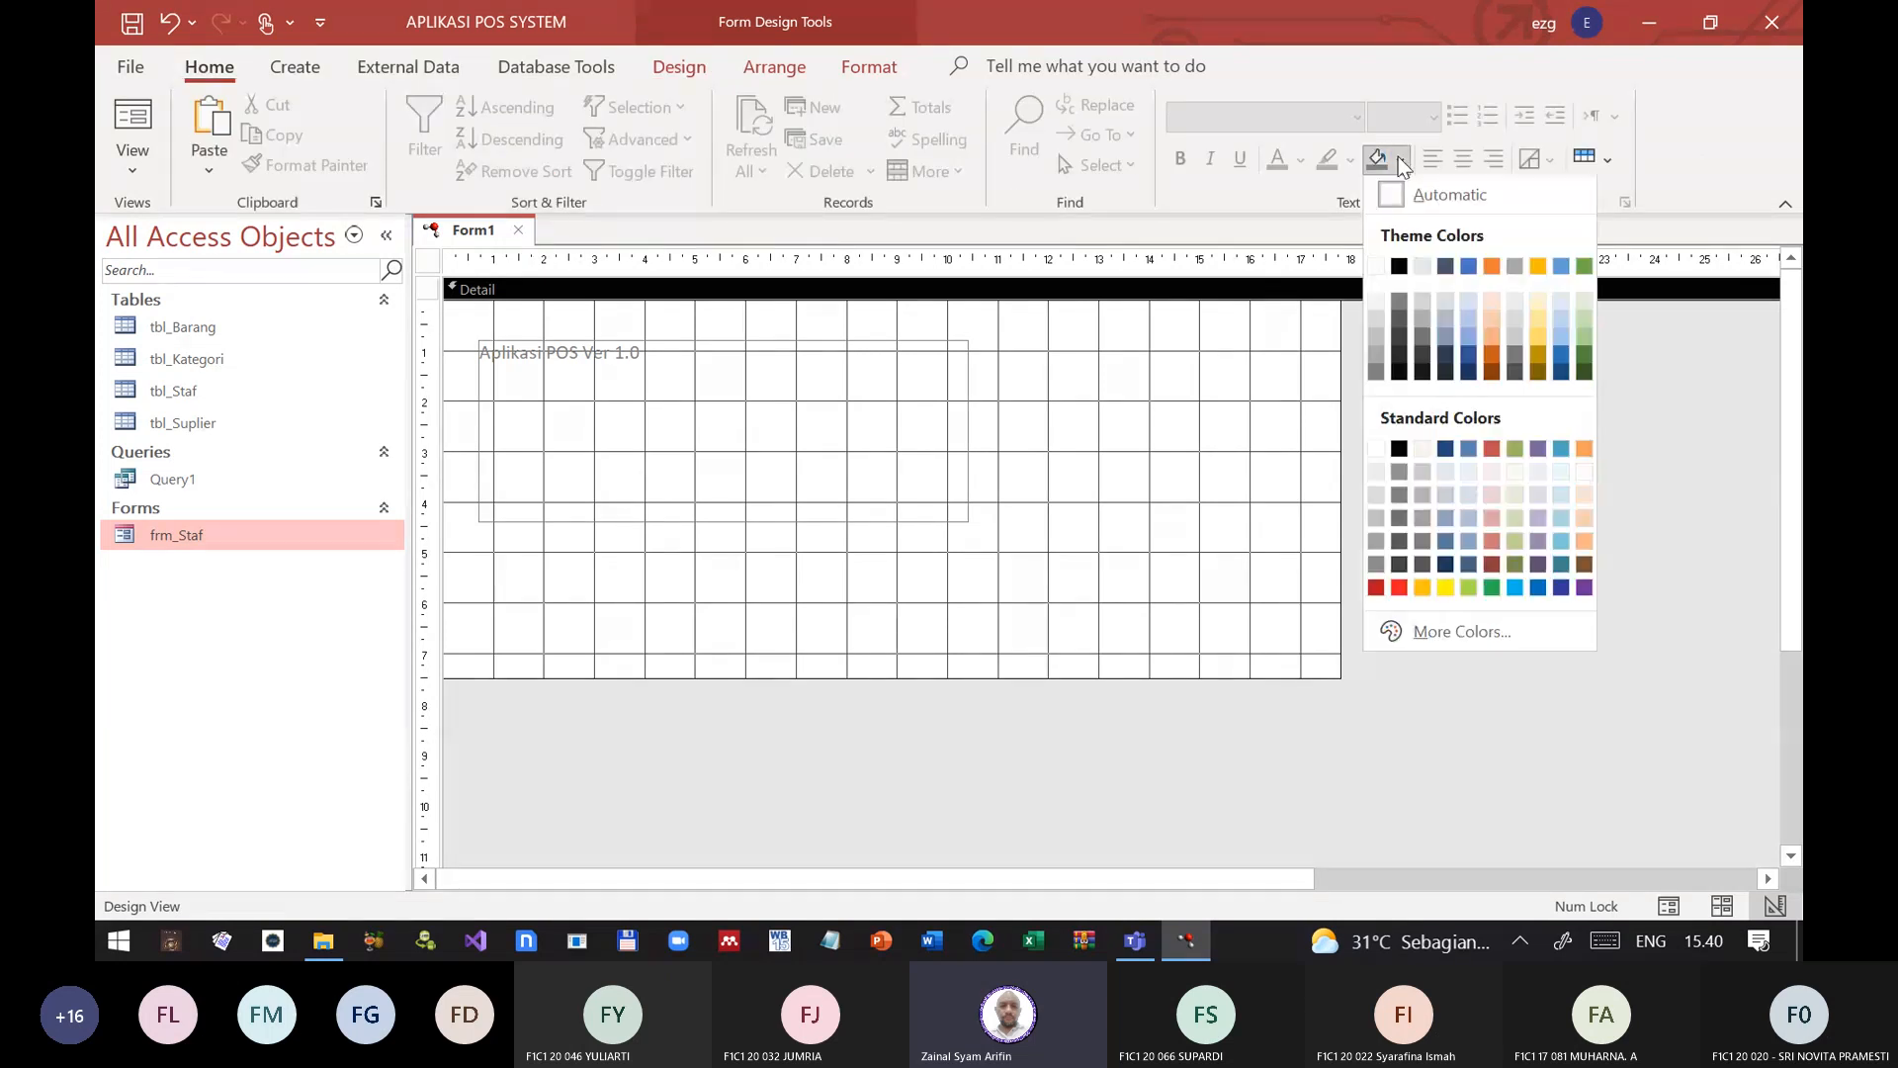
pyautogui.click(1398, 589)
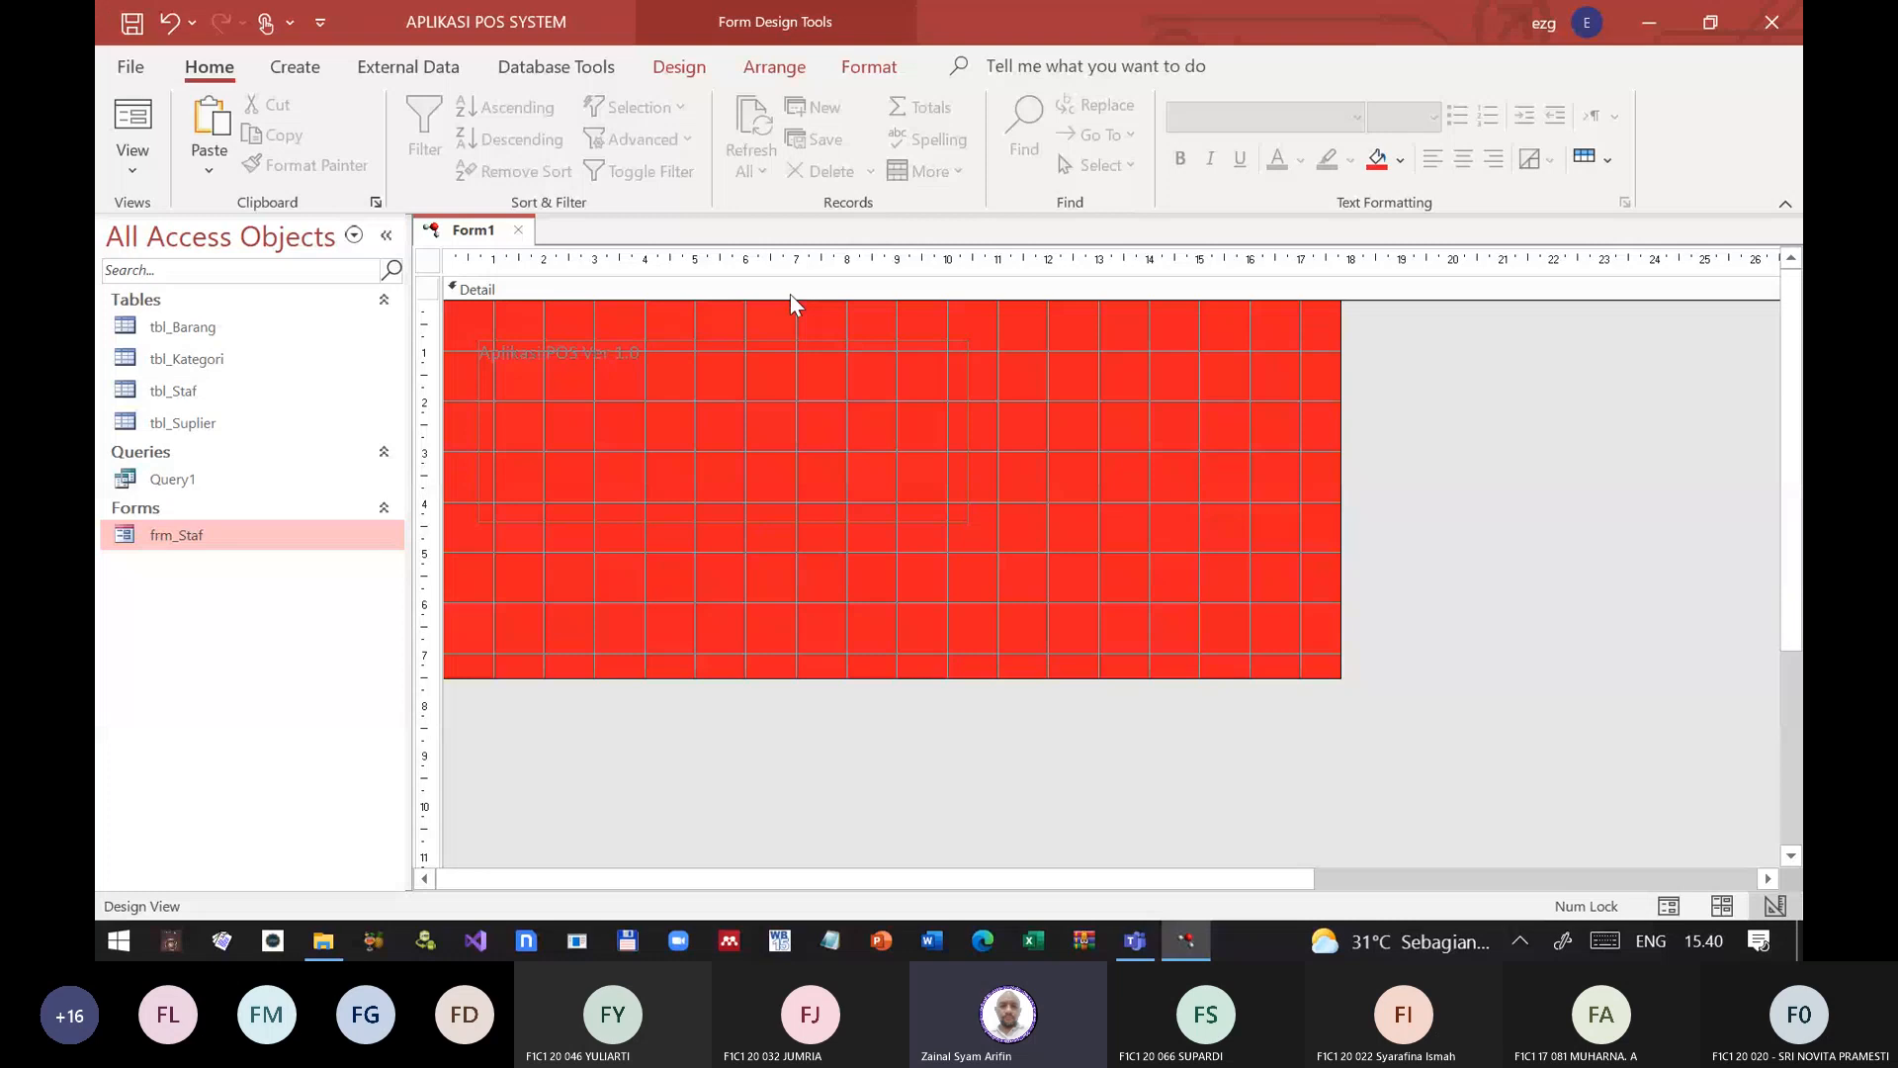
# Step: Set the Detail section's Back Color property to the custom dark red #660217 and close the Property Sheet
pyautogui.rightClick(791, 294)
pyautogui.click(714, 640)
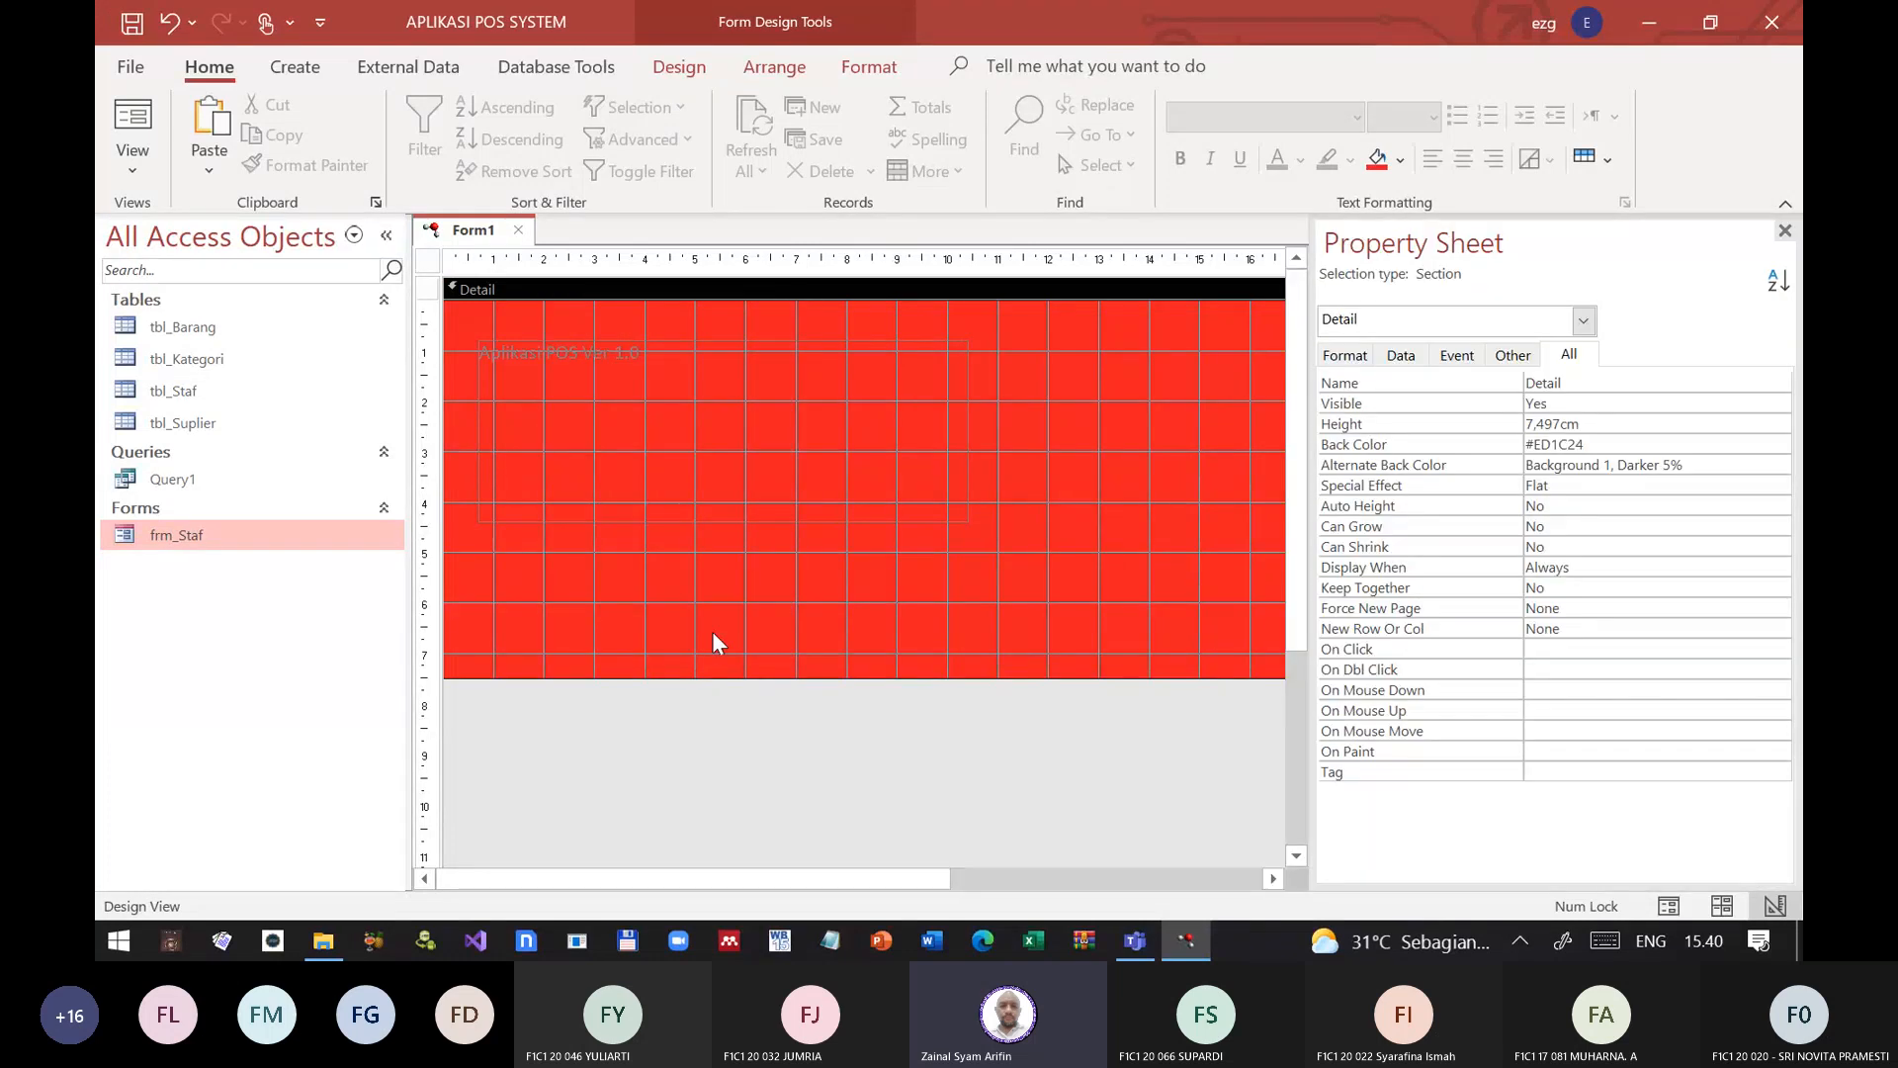
pyautogui.click(1400, 447)
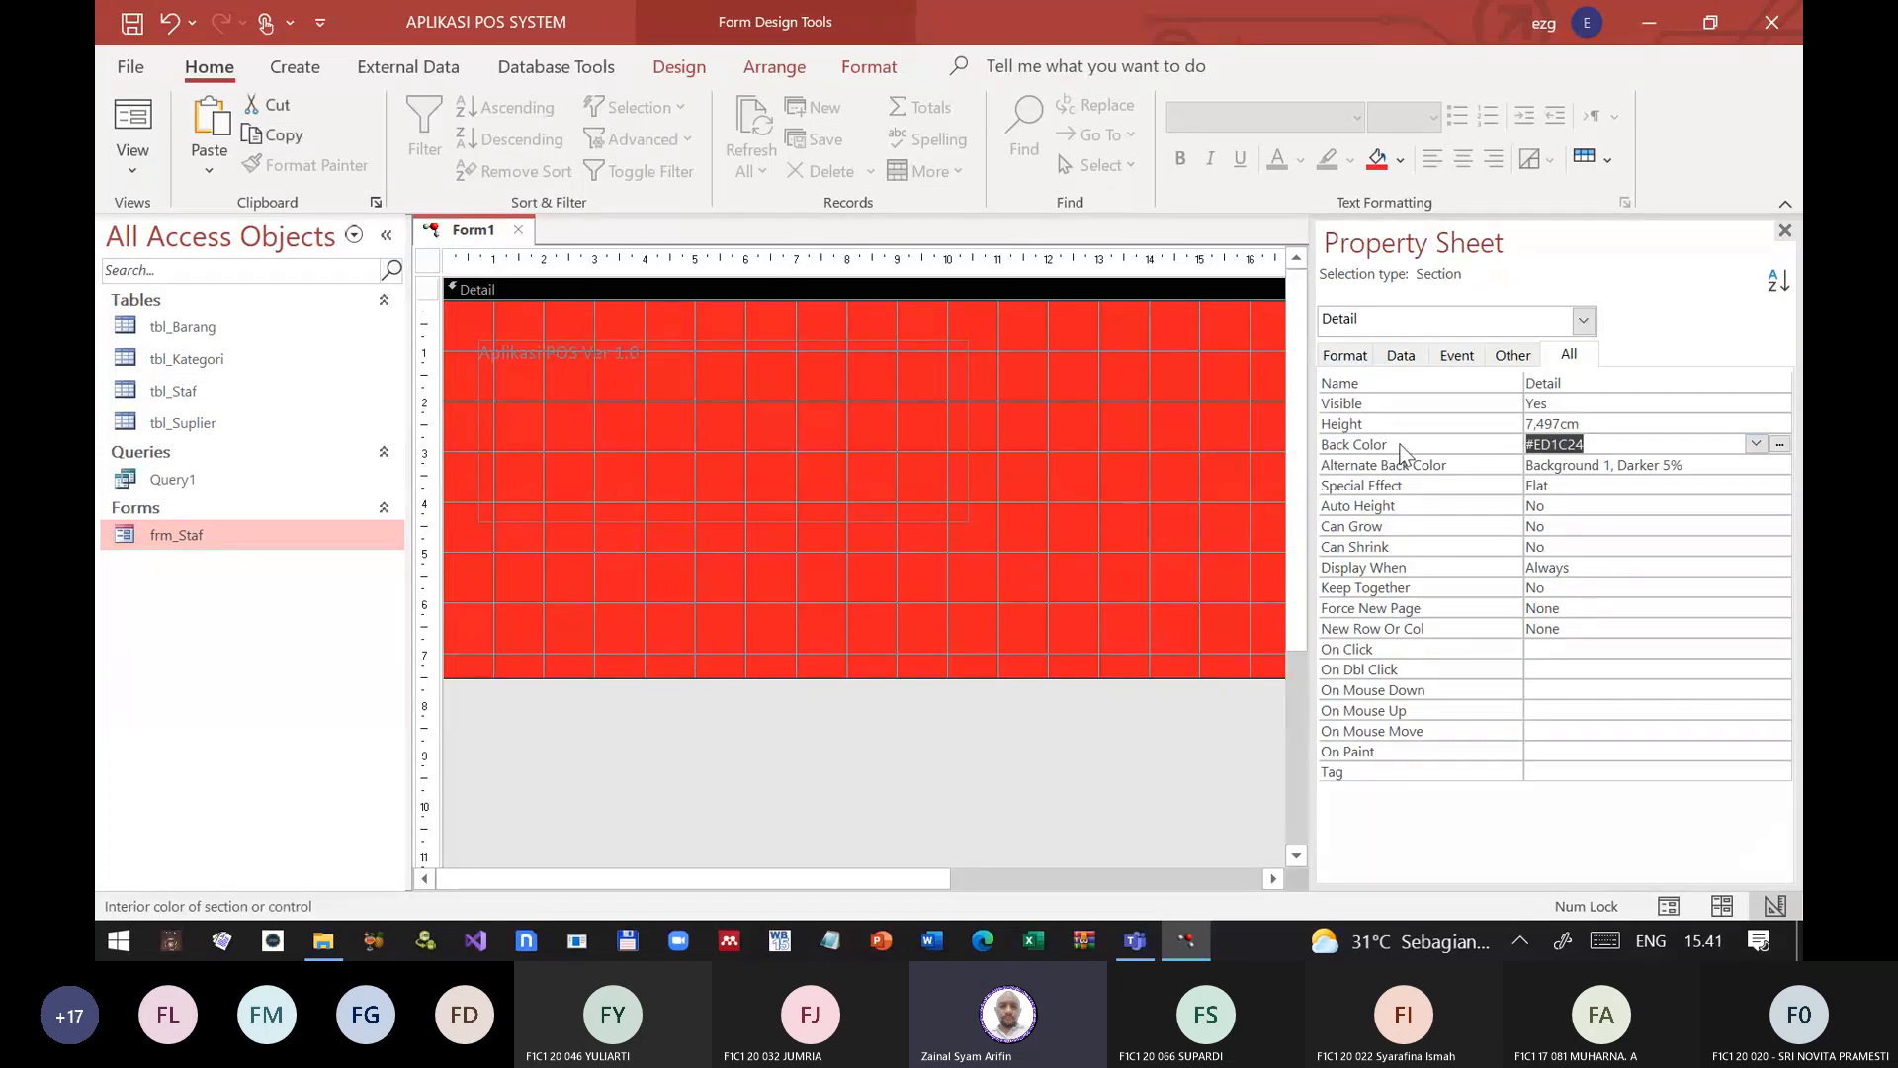
pyautogui.click(1756, 444)
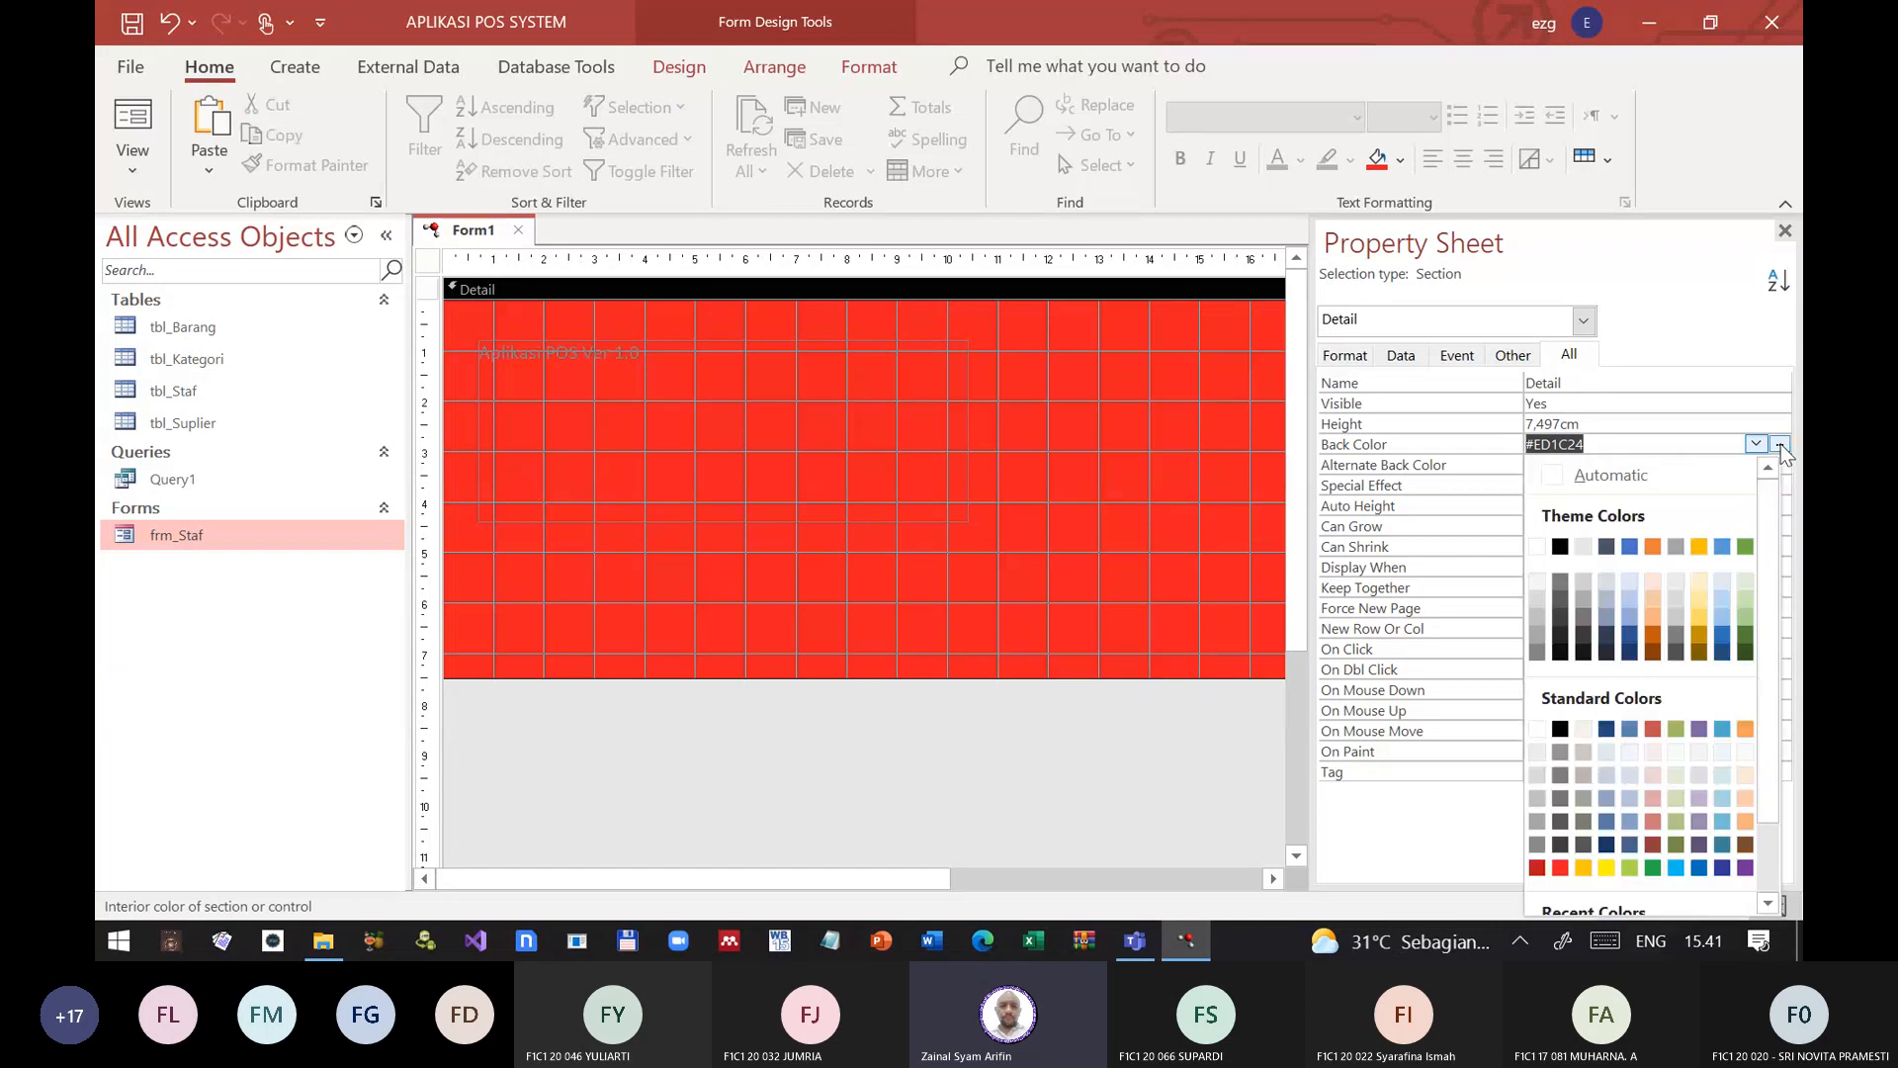
pyautogui.scroll(-2, 1669, 821)
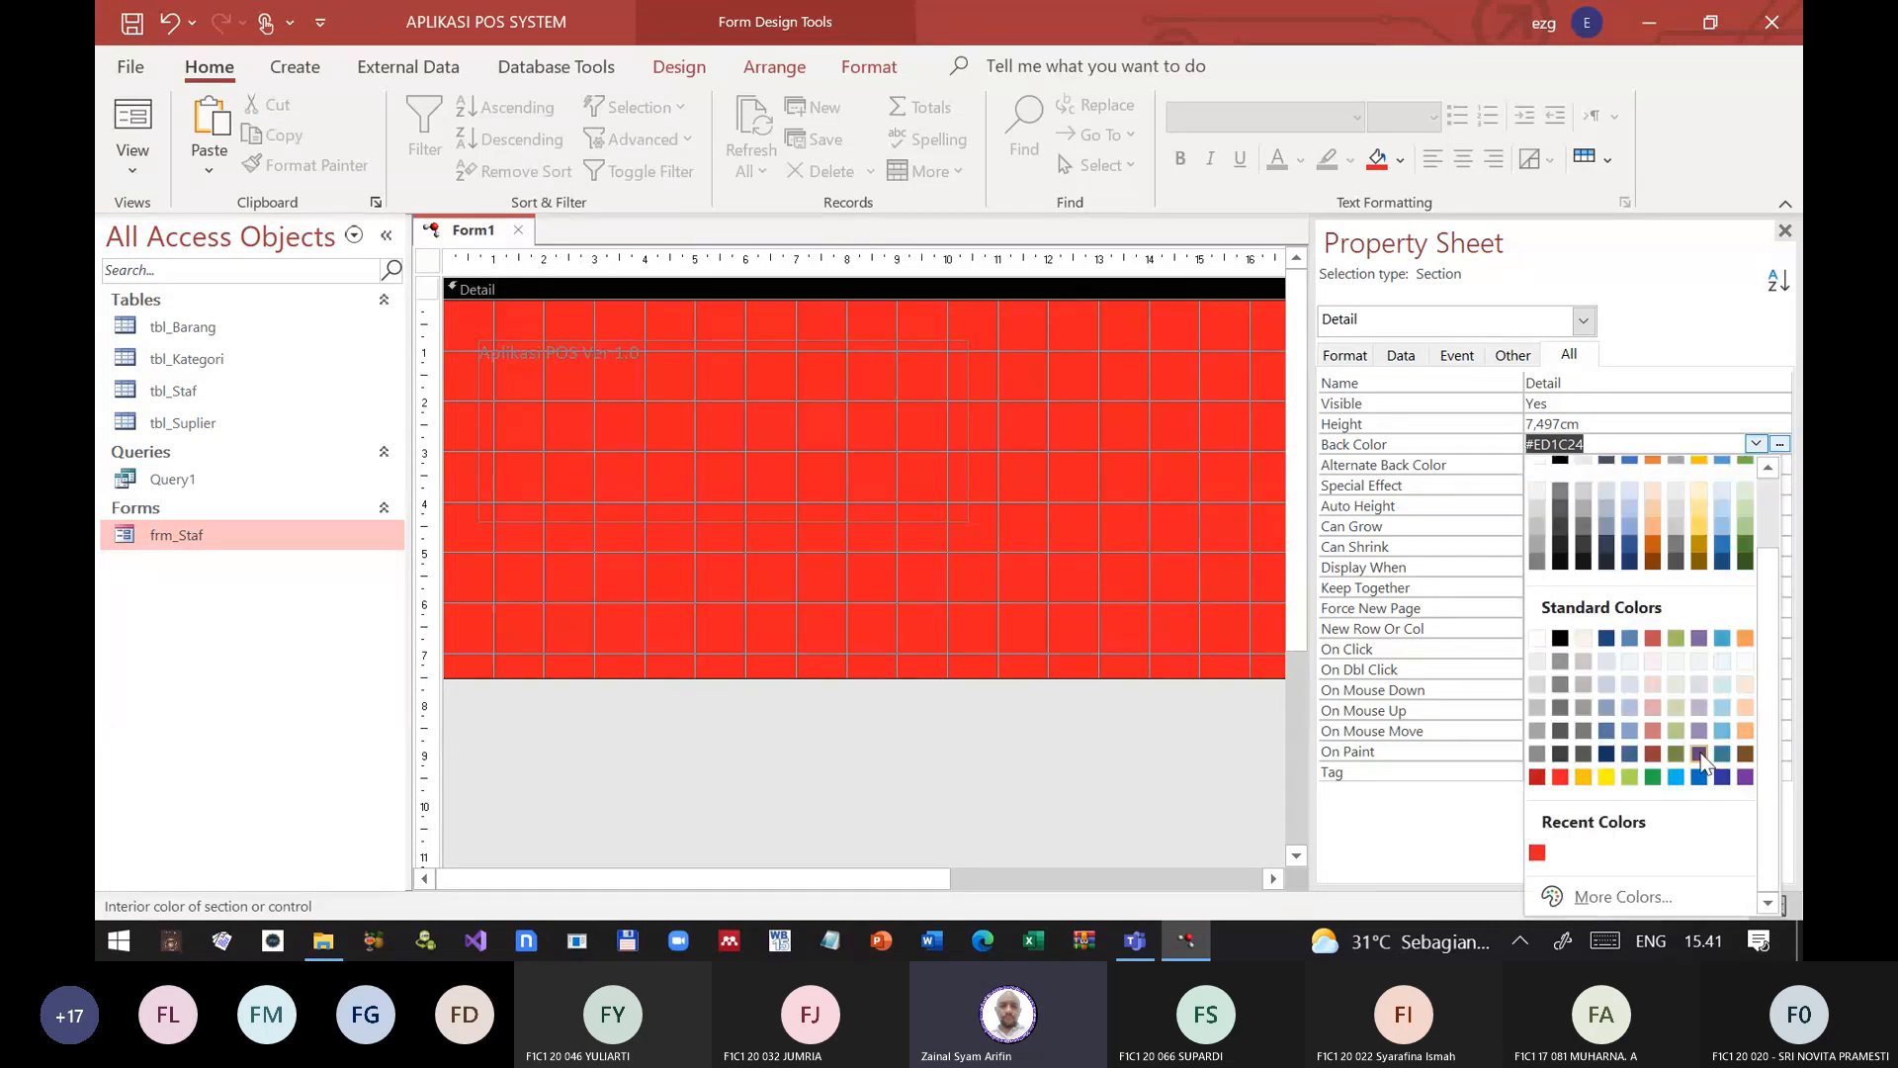
pyautogui.click(1611, 896)
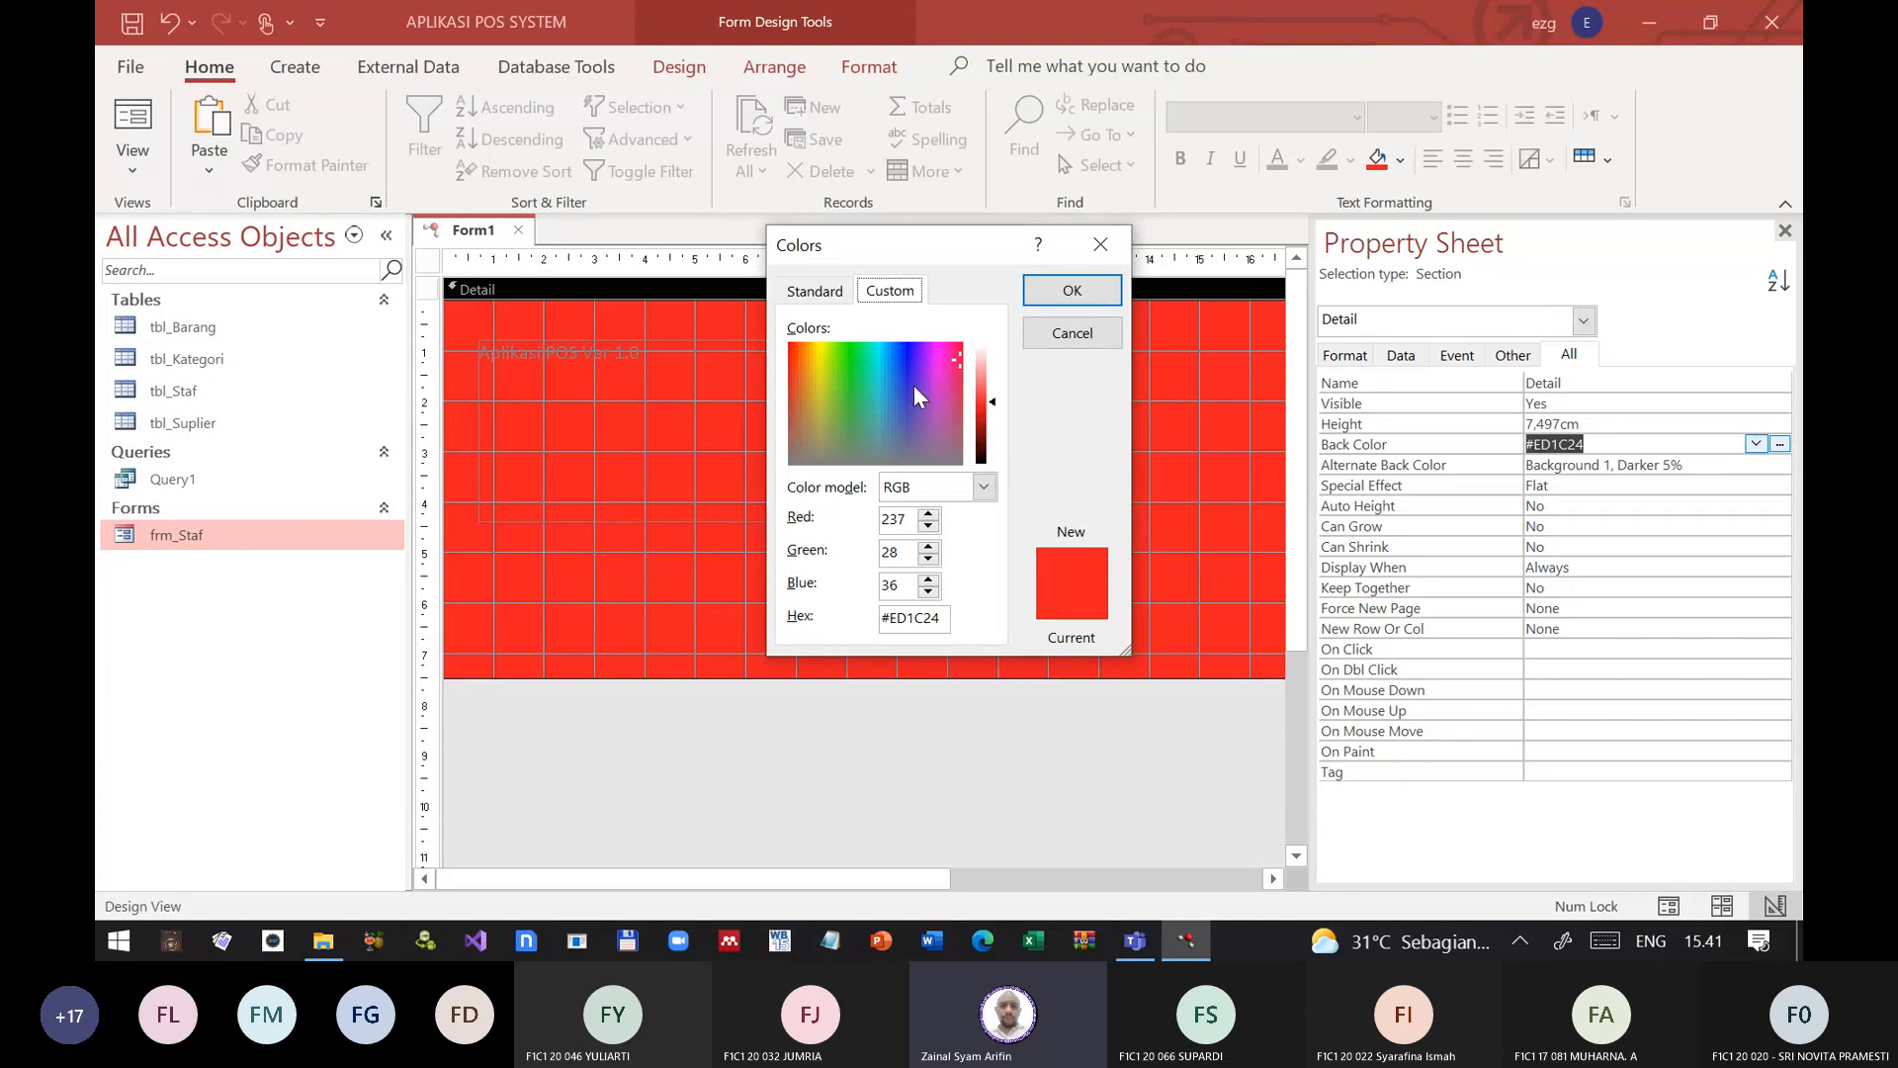
pyautogui.moveTo(914, 386); pyautogui.dragTo(956, 348)
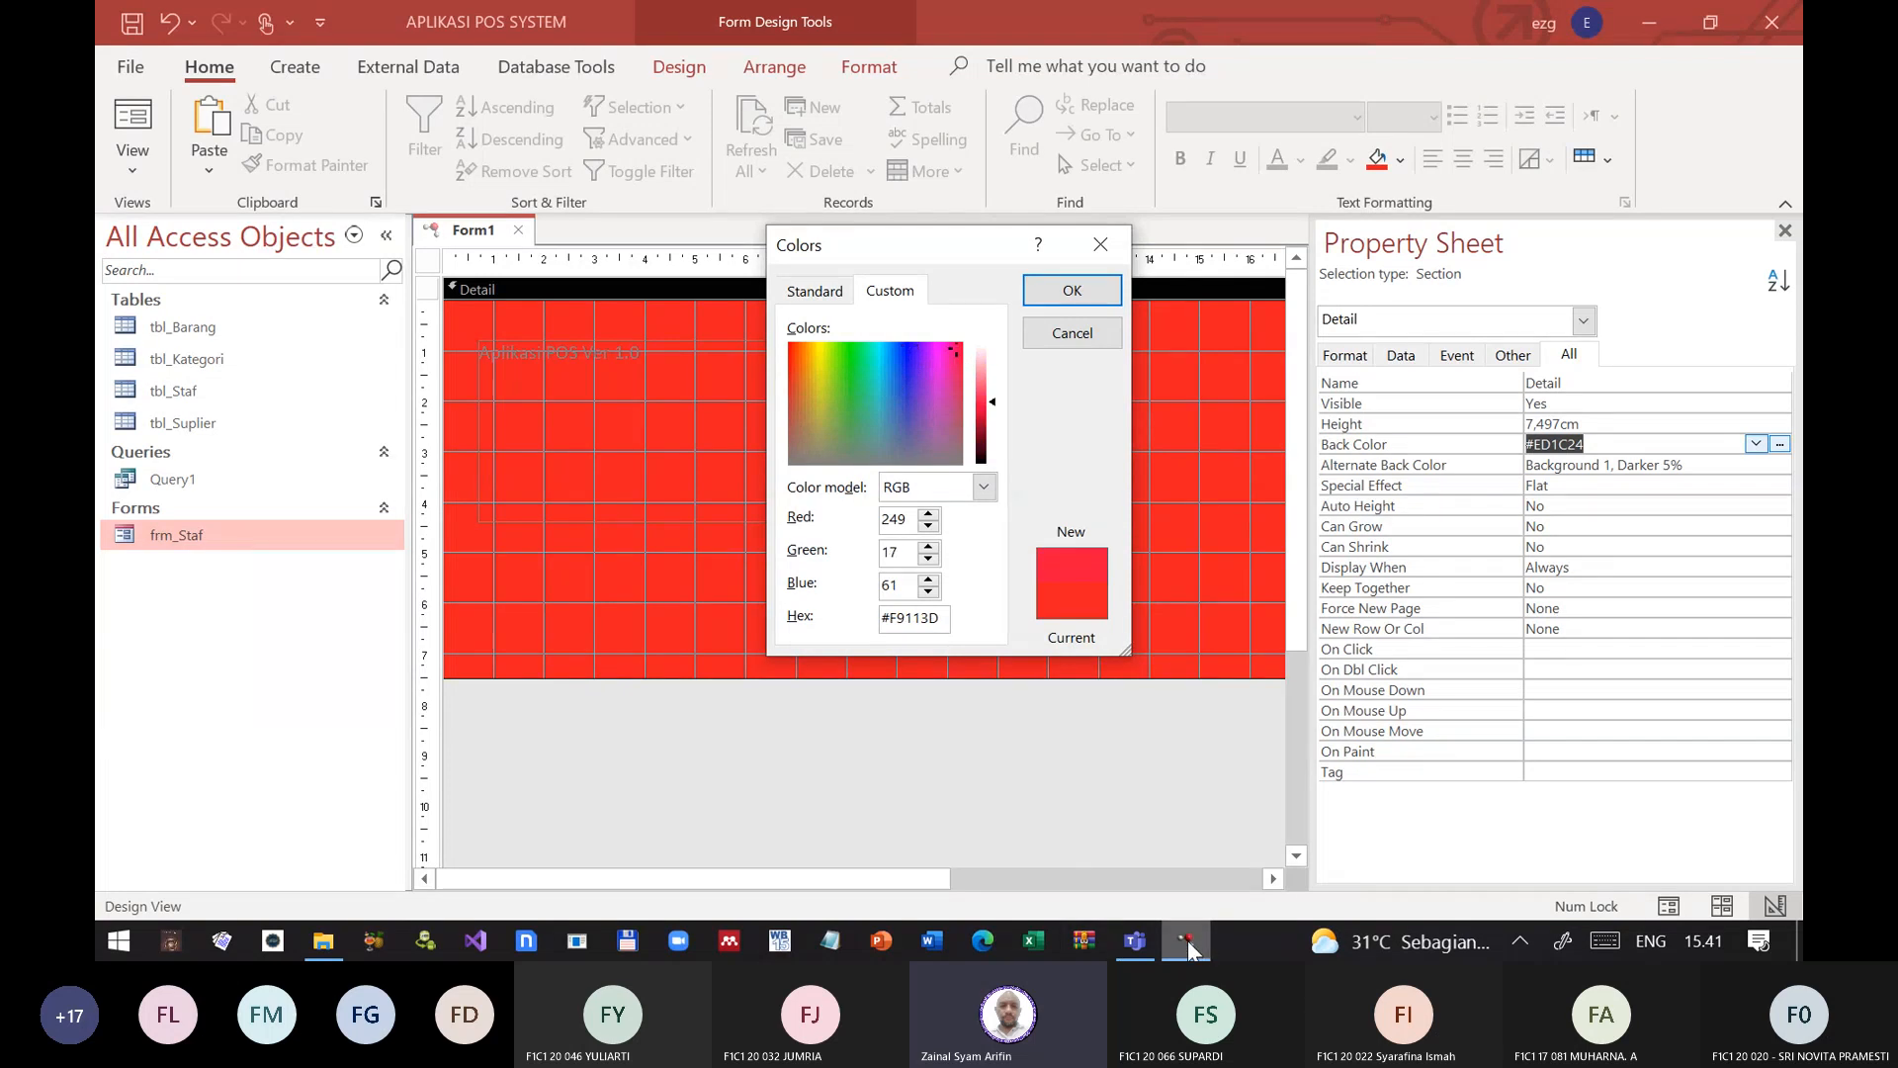
pyautogui.click(952, 349)
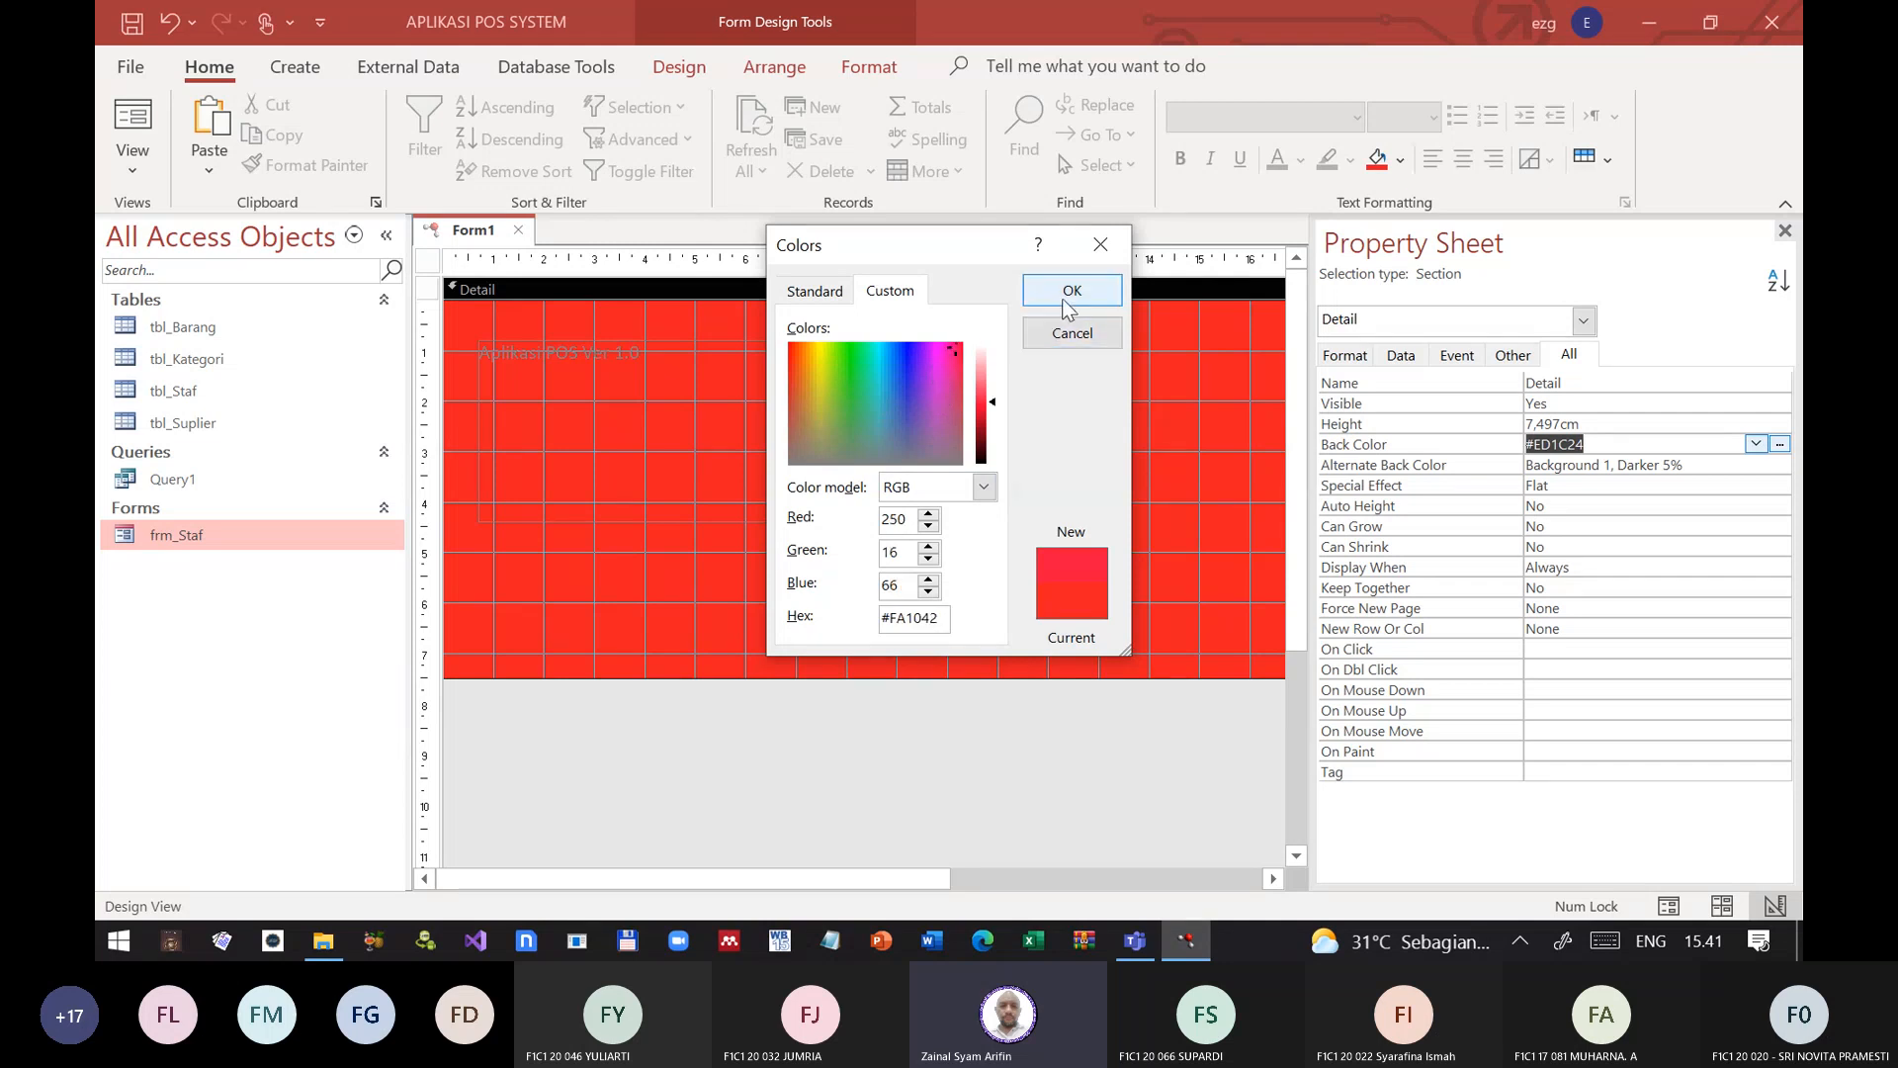
pyautogui.moveTo(999, 400); pyautogui.dragTo(996, 440)
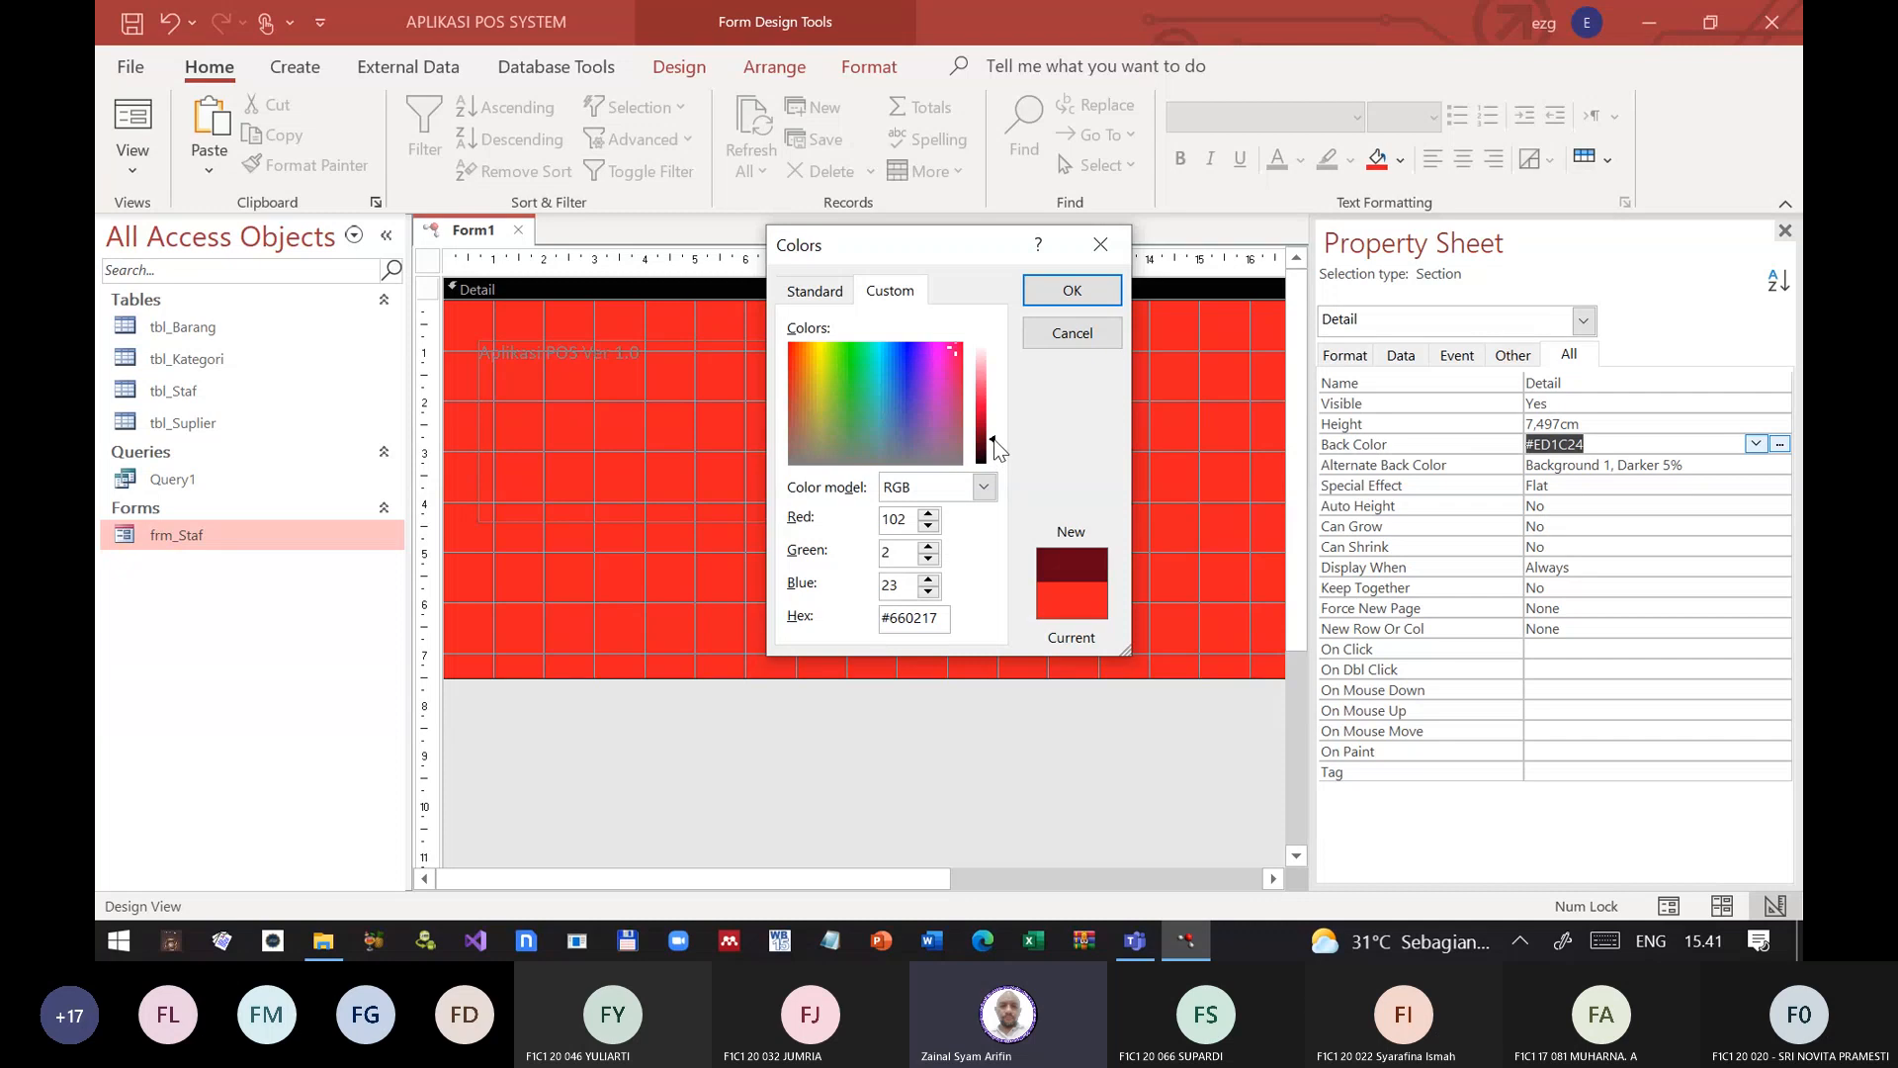
pyautogui.click(1078, 290)
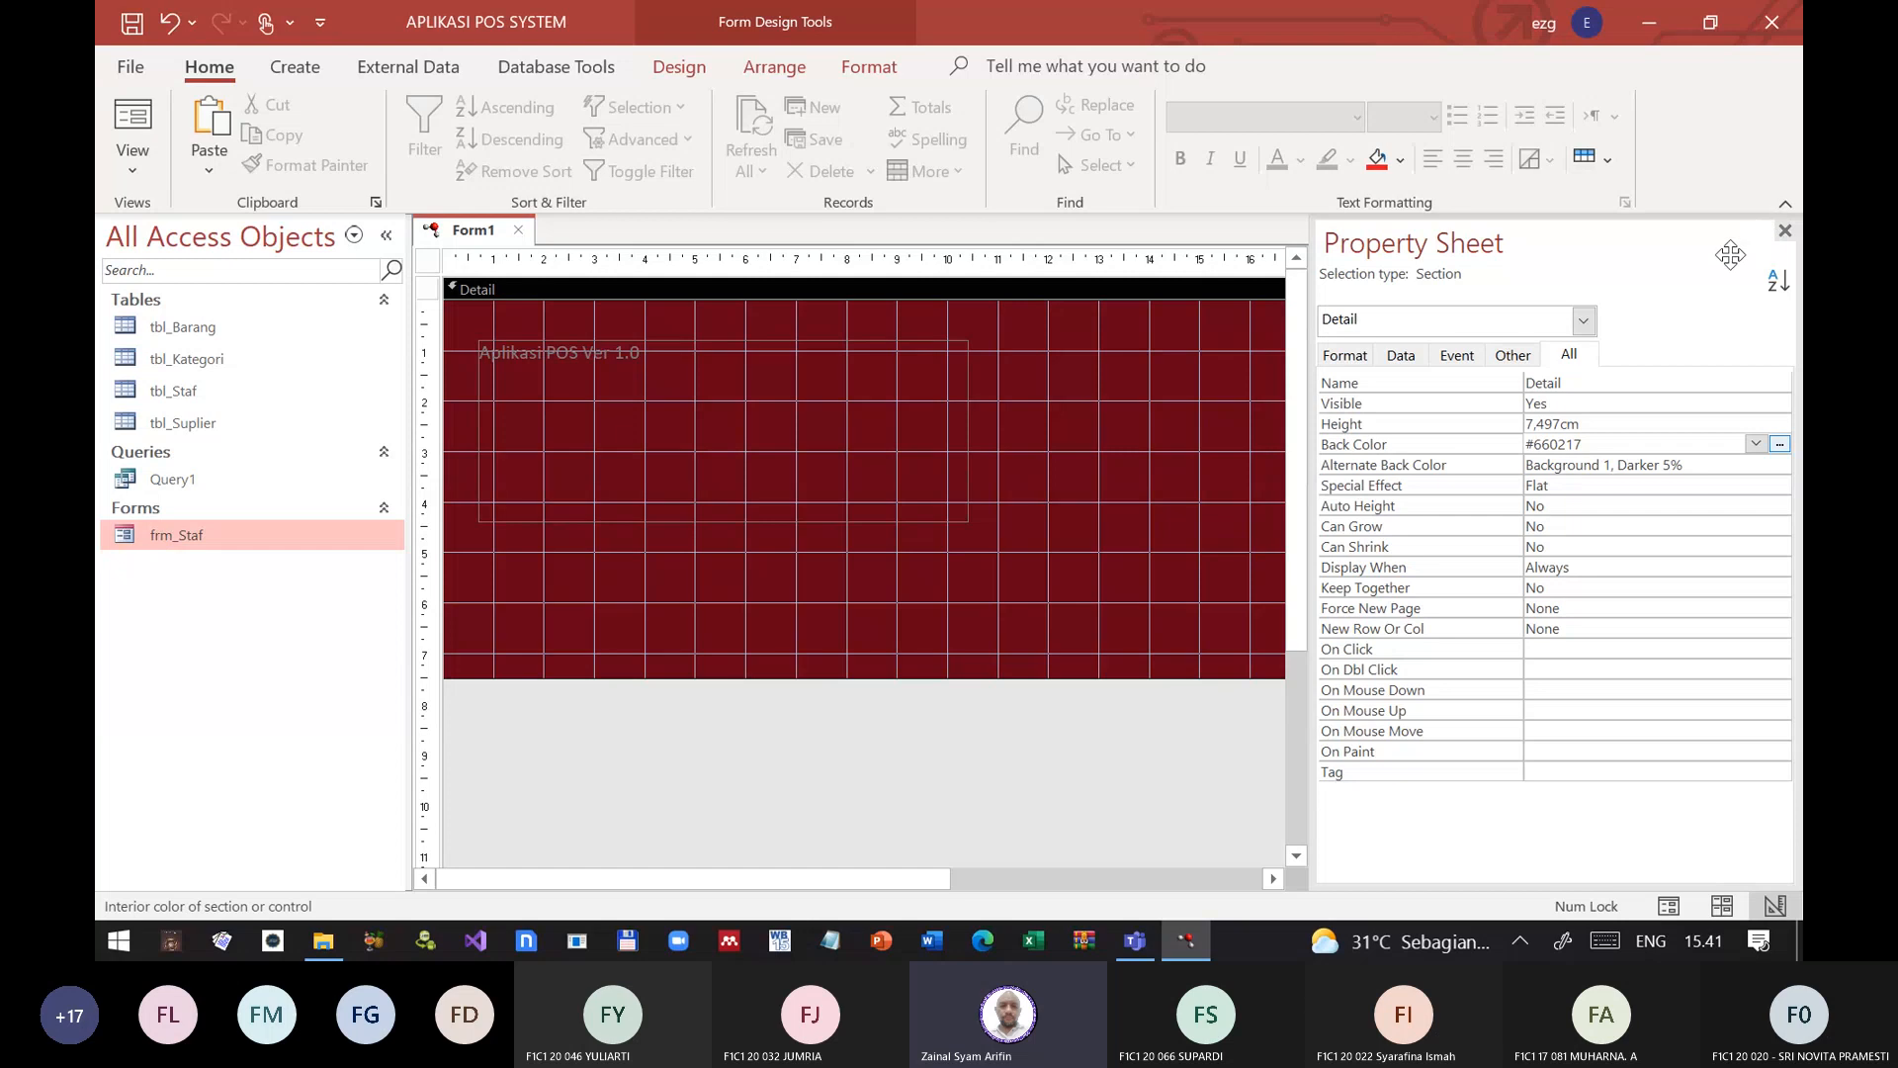
pyautogui.click(1786, 230)
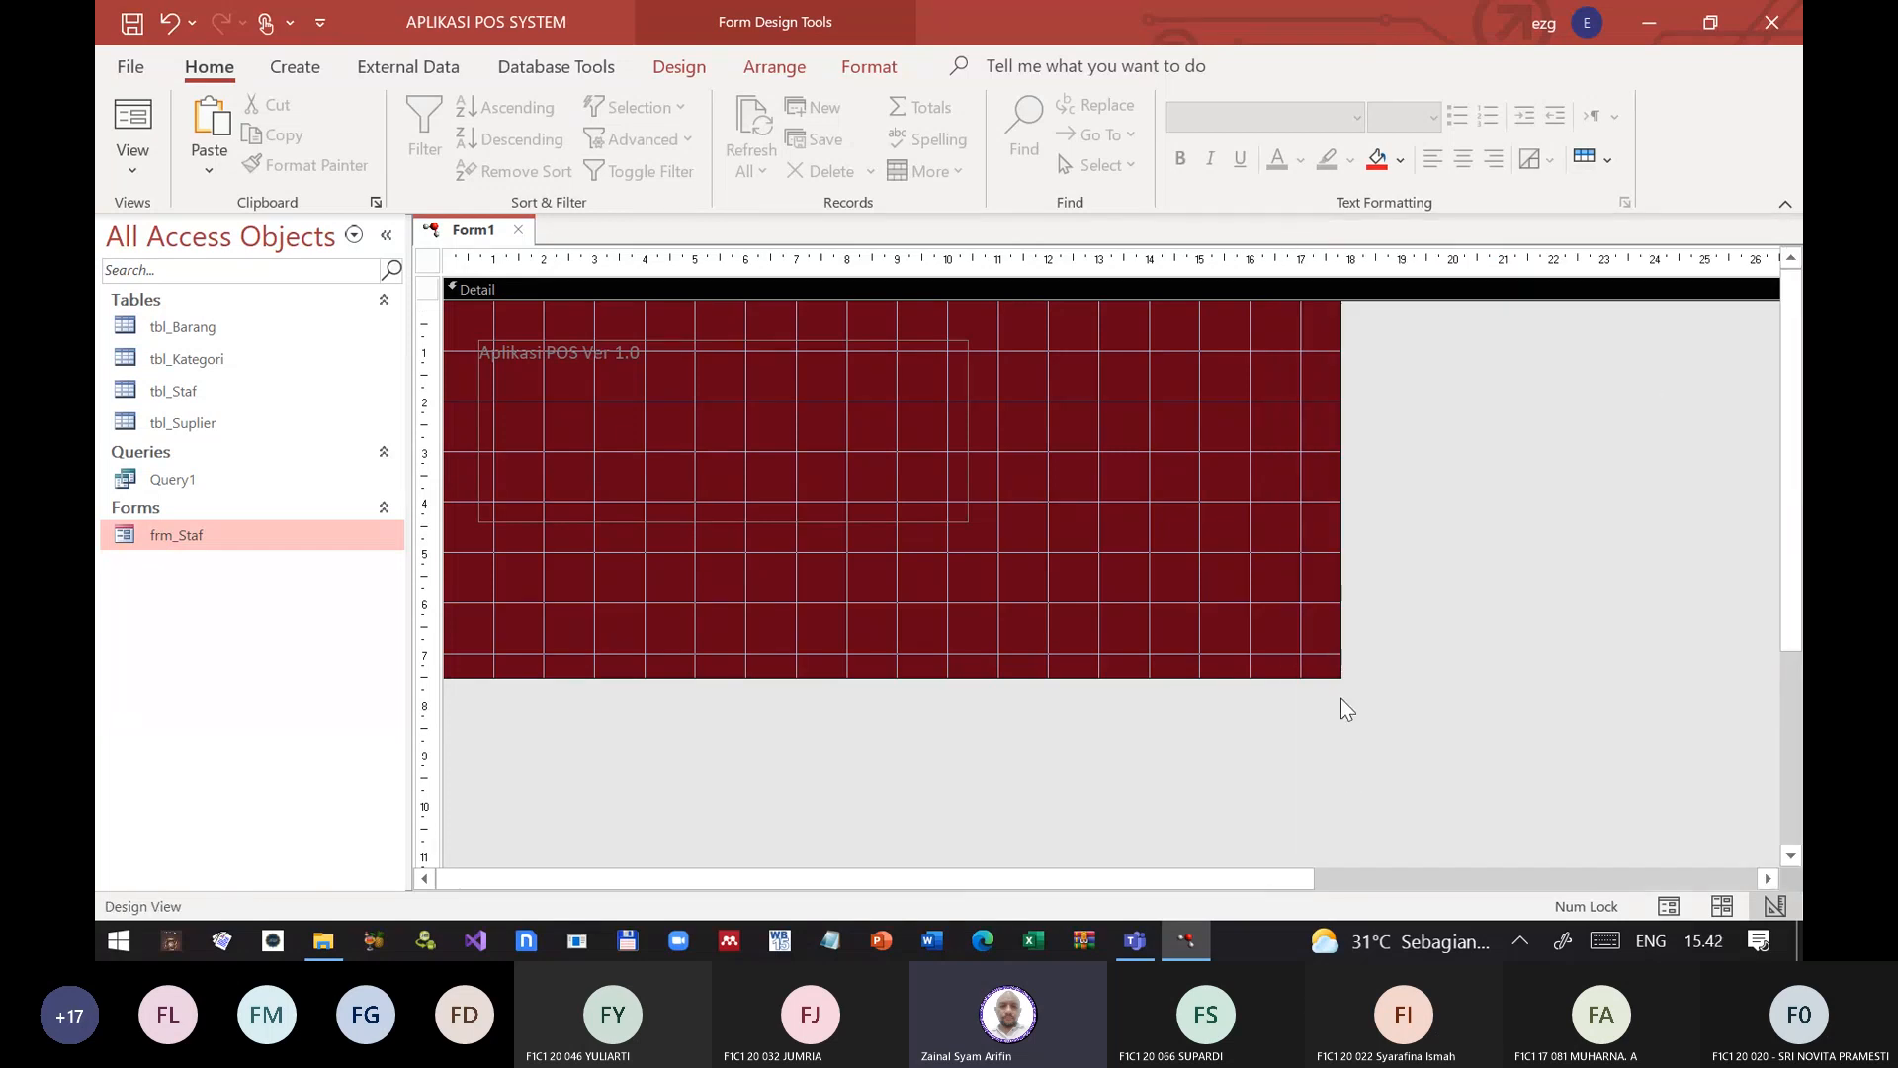
# Step: Shrink the form's Detail section to about 16.8 by 6 cm and resize the label to about 15 by 3 cm, inset 1 cm
pyautogui.moveTo(1339, 676); pyautogui.dragTo(1292, 605)
pyautogui.moveTo(774, 448)
pyautogui.mouseDown()
pyautogui.moveTo(738, 382)
pyautogui.moveTo(762, 422)
pyautogui.mouseUp()
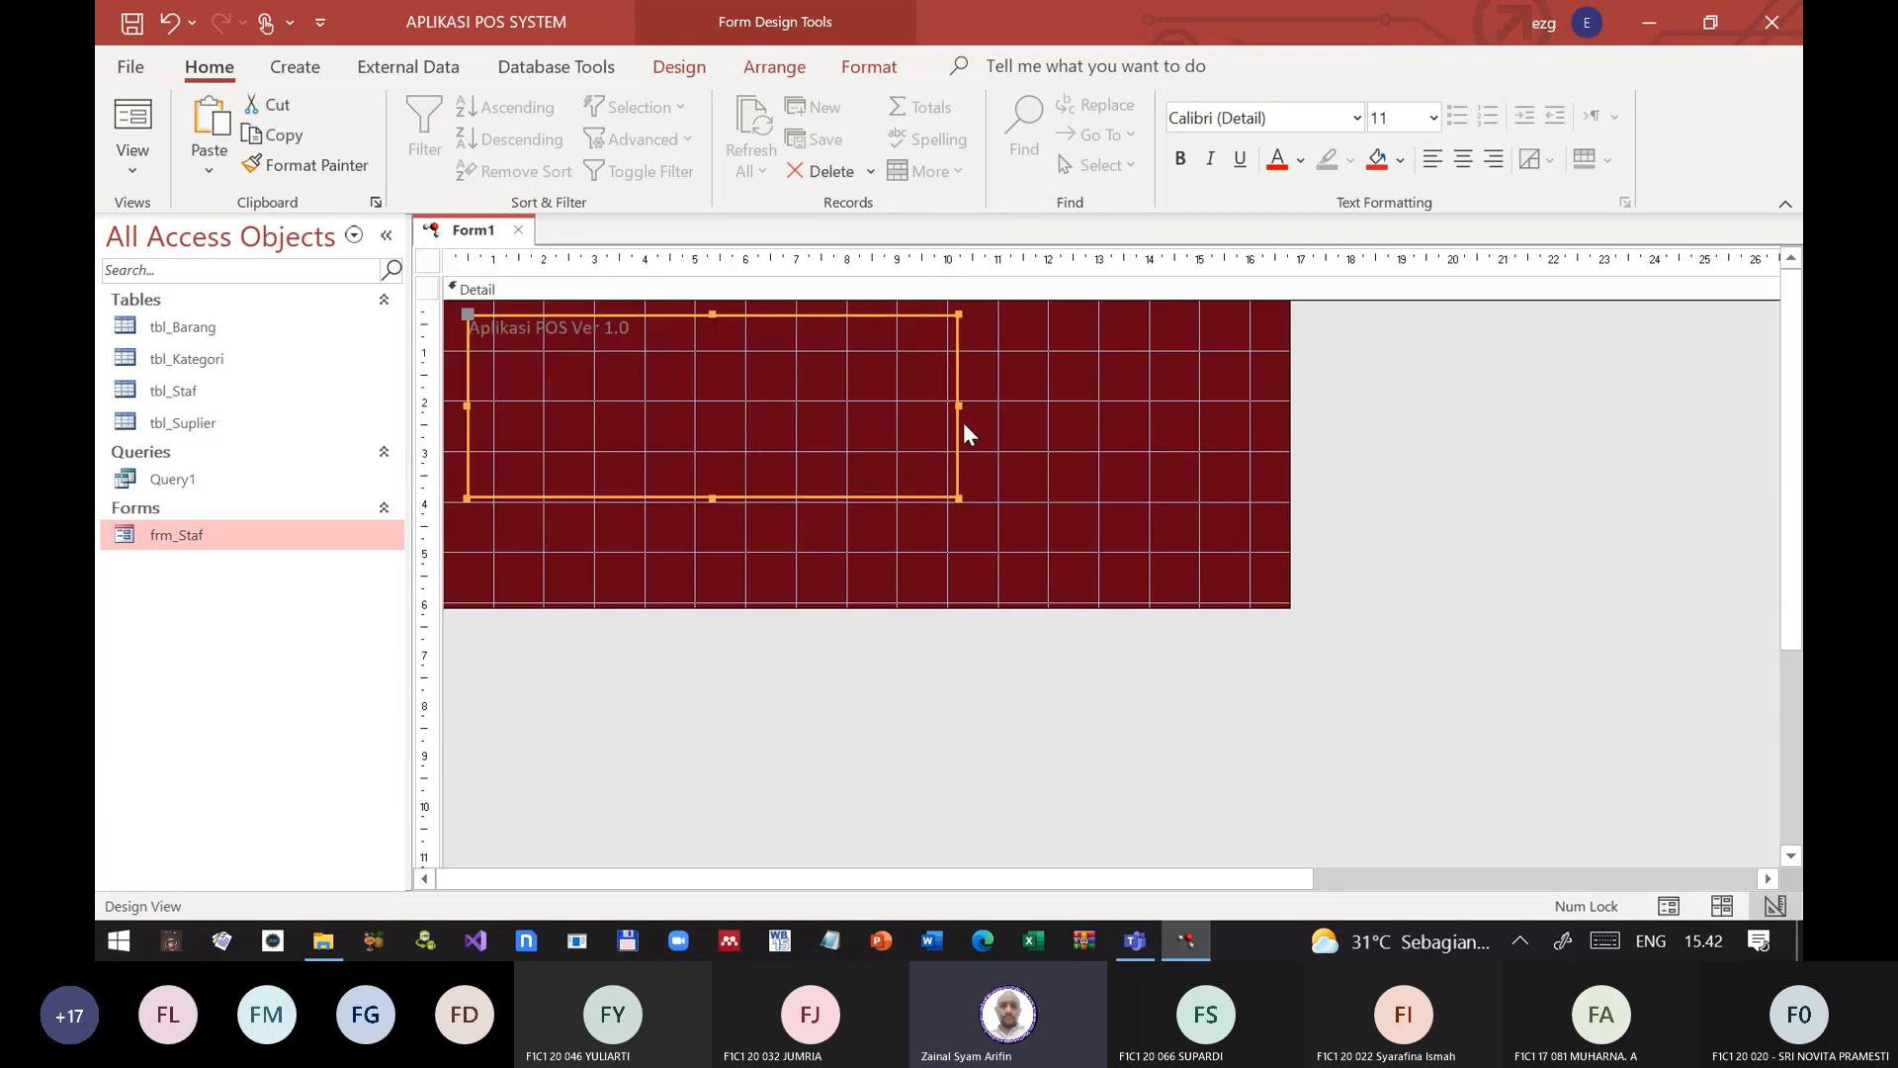
pyautogui.moveTo(959, 405); pyautogui.dragTo(1252, 415)
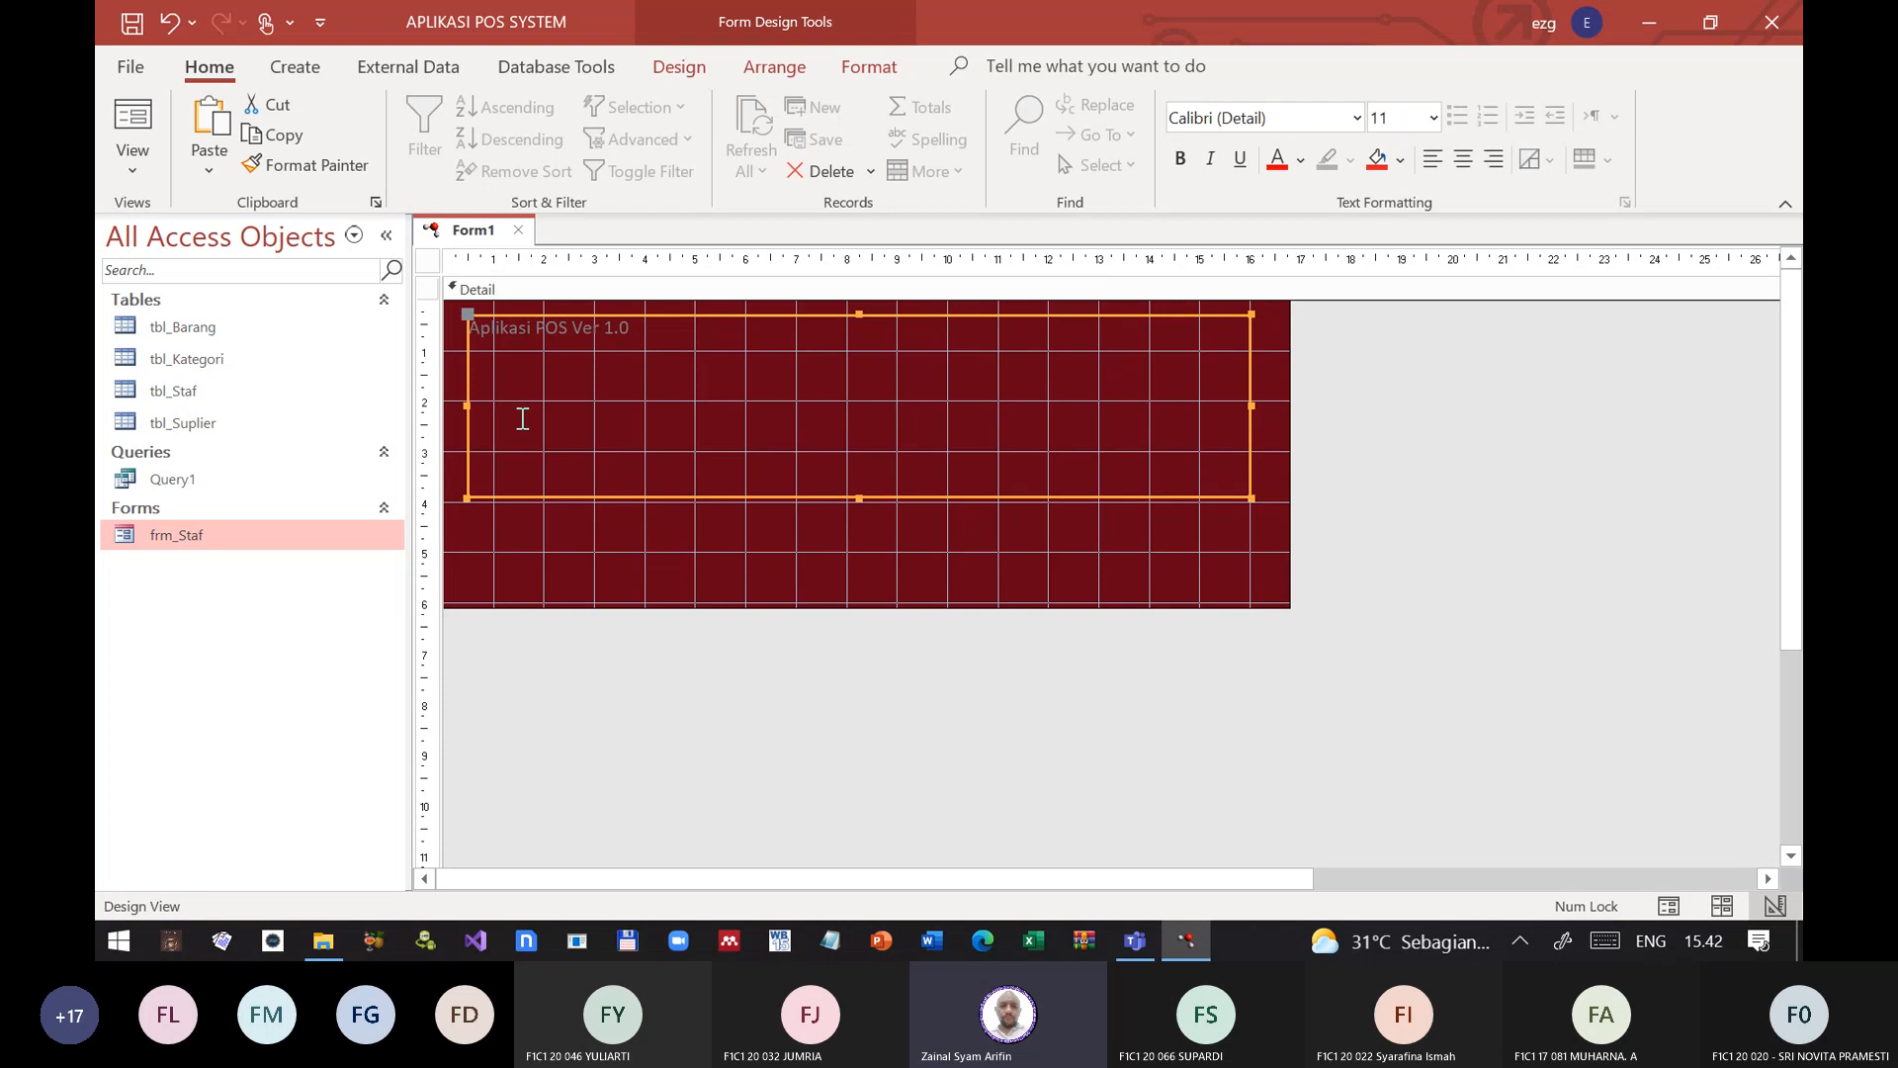
pyautogui.click(477, 406)
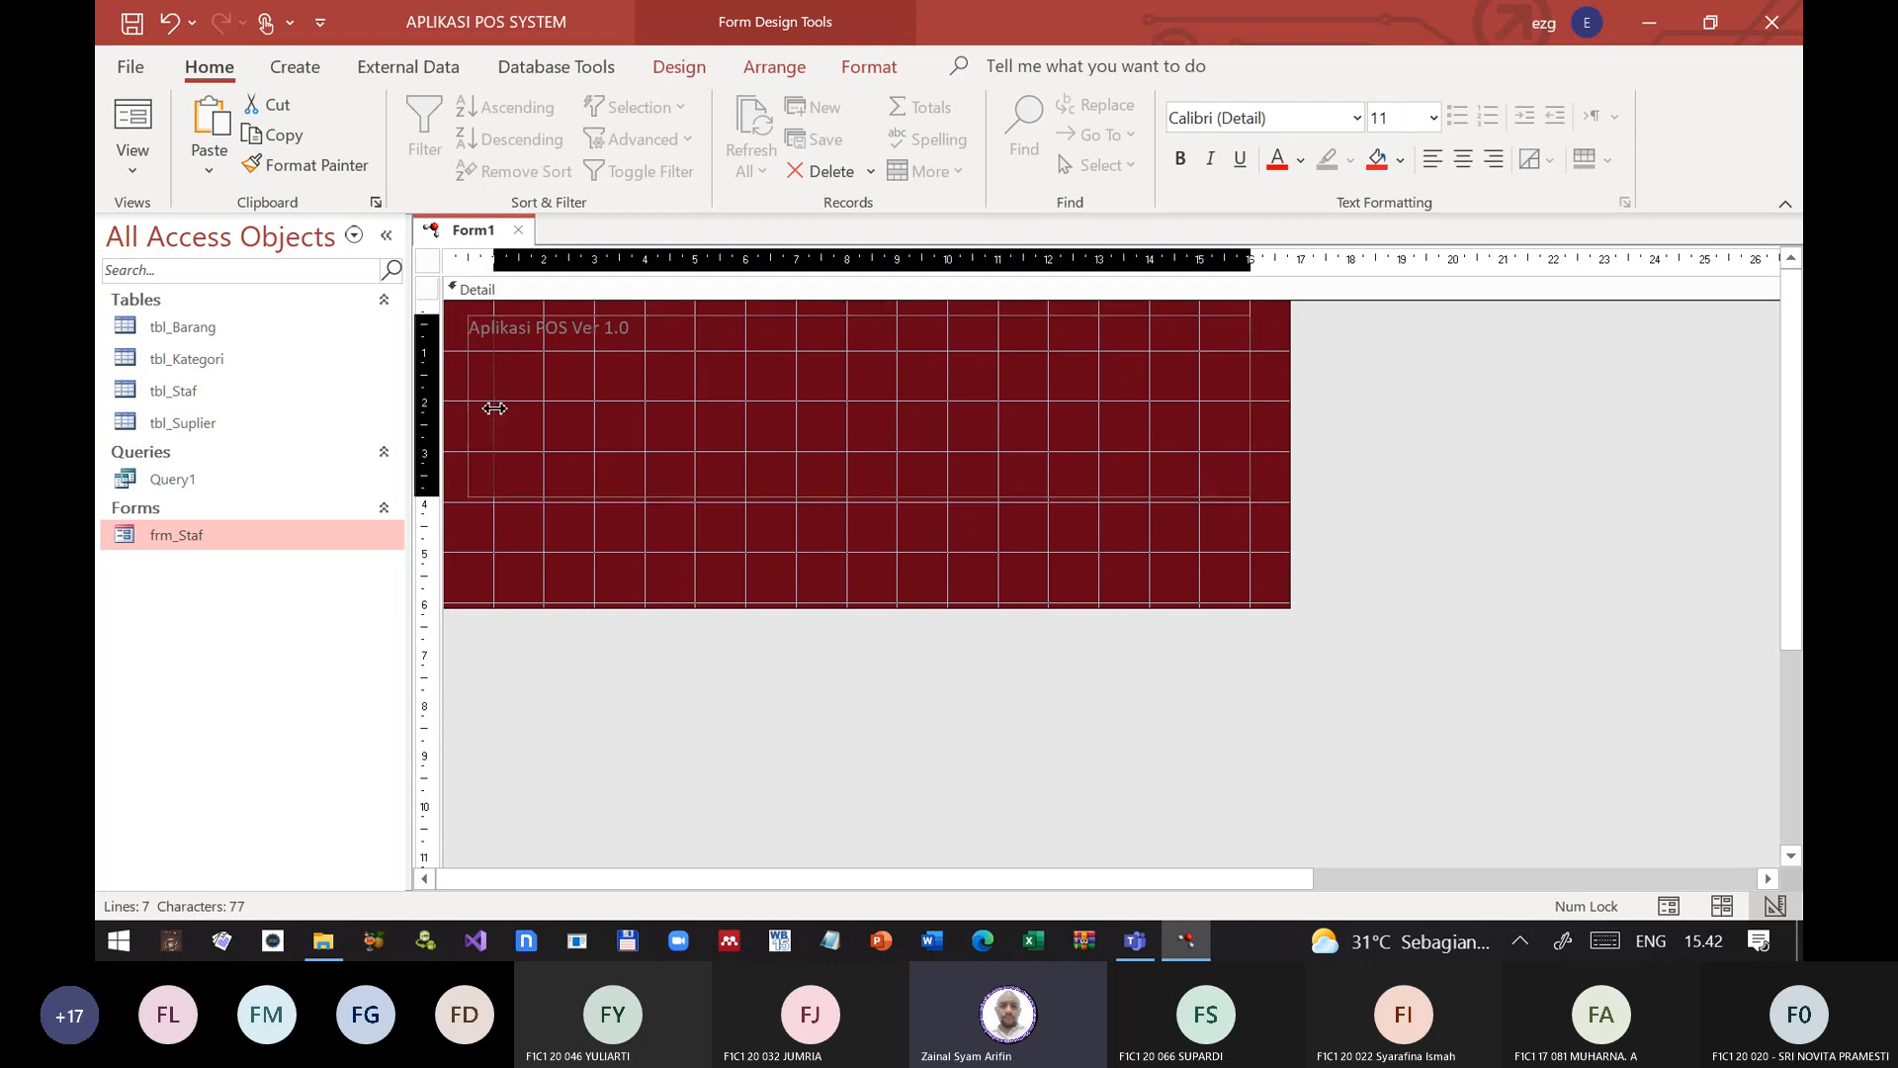
pyautogui.click(494, 408)
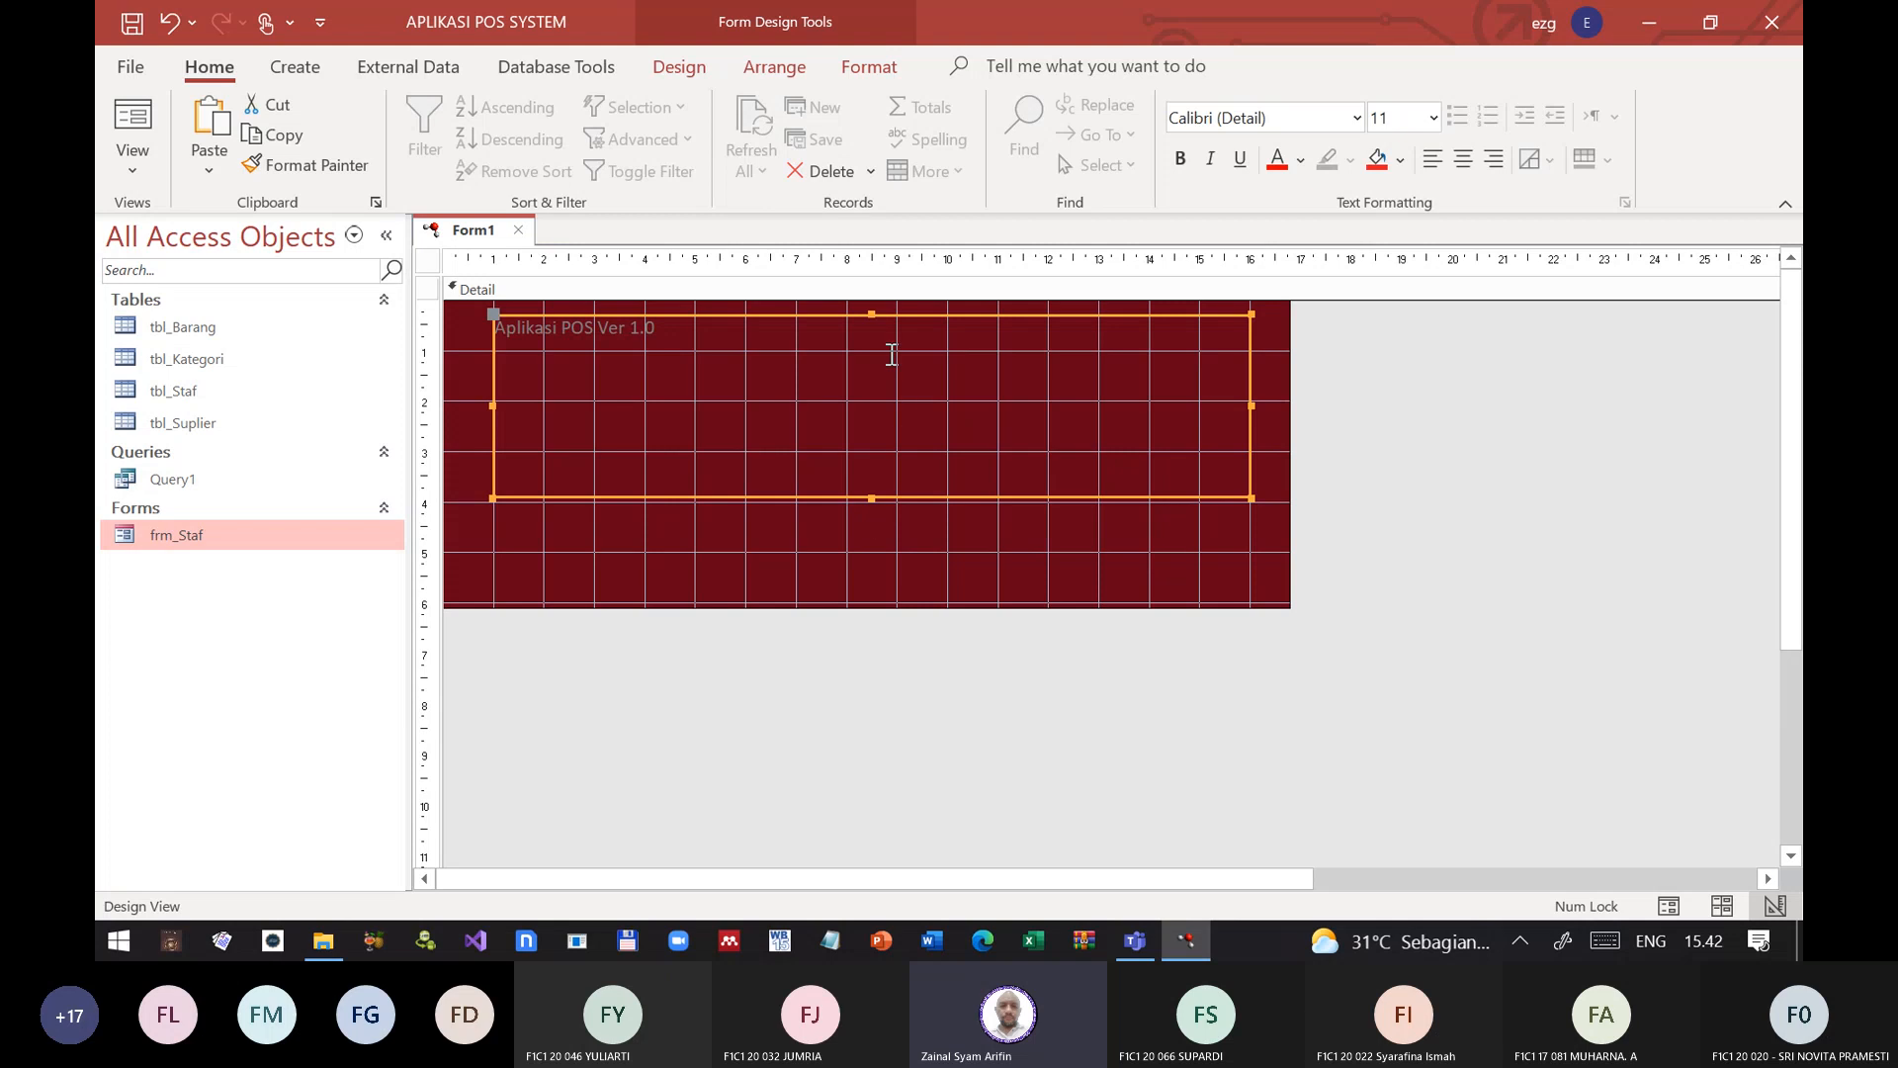
pyautogui.moveTo(871, 315); pyautogui.dragTo(865, 352)
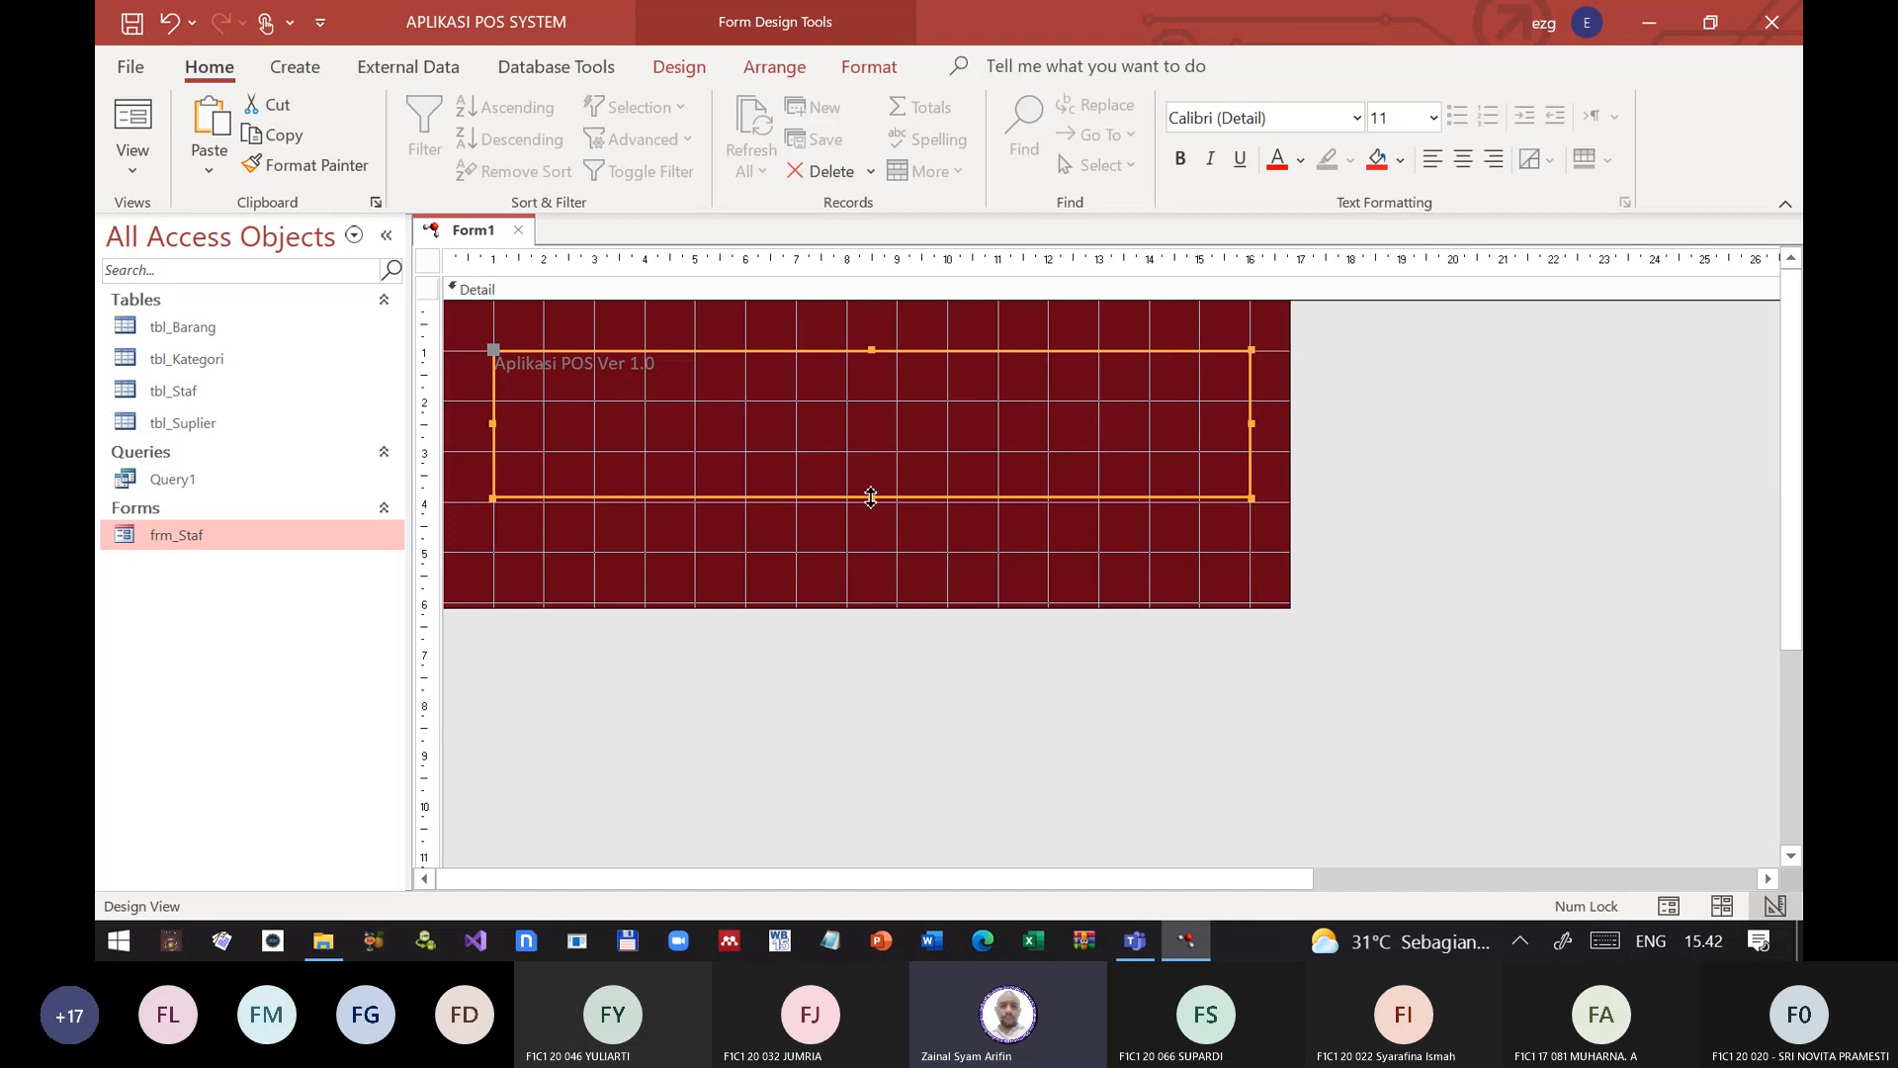
pyautogui.moveTo(871, 499); pyautogui.dragTo(872, 501)
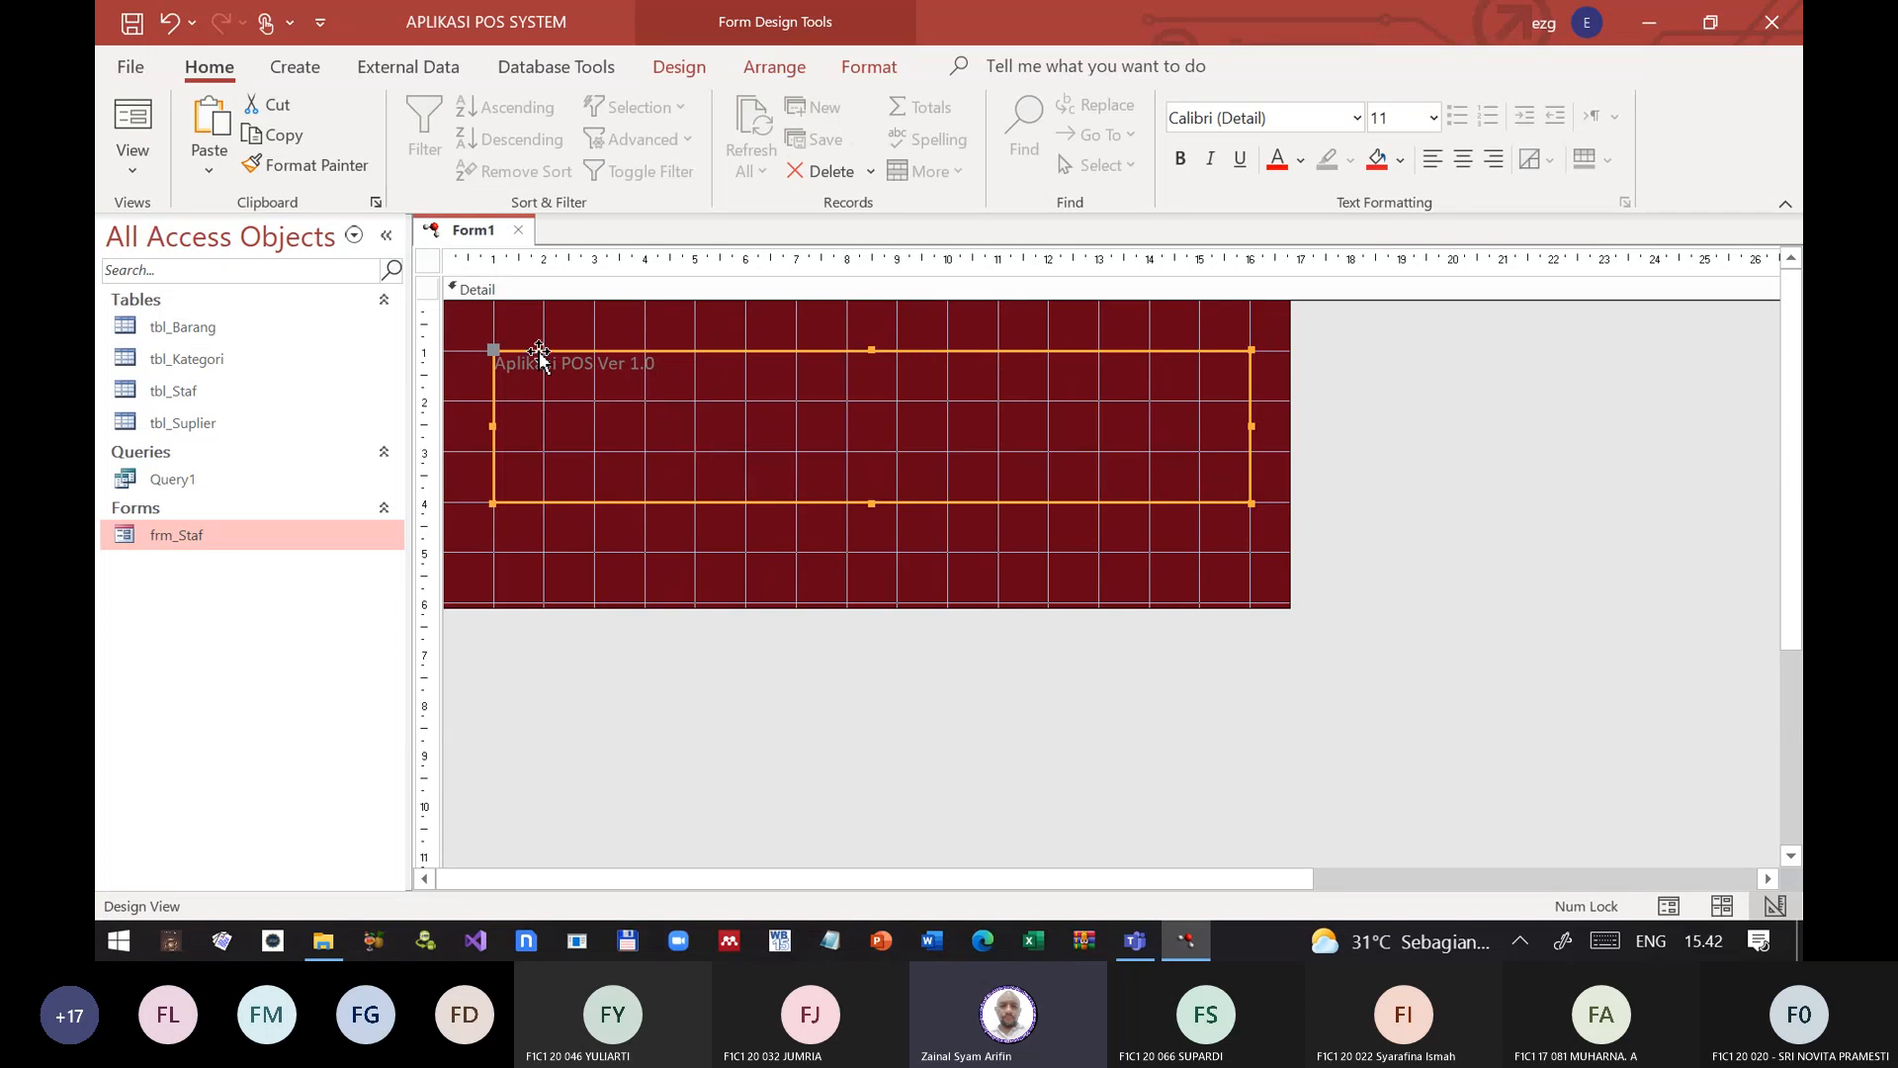
# Step: Format the label text in the Chicken Soup font at size 28, standard yellow and centred
pyautogui.click(1356, 117)
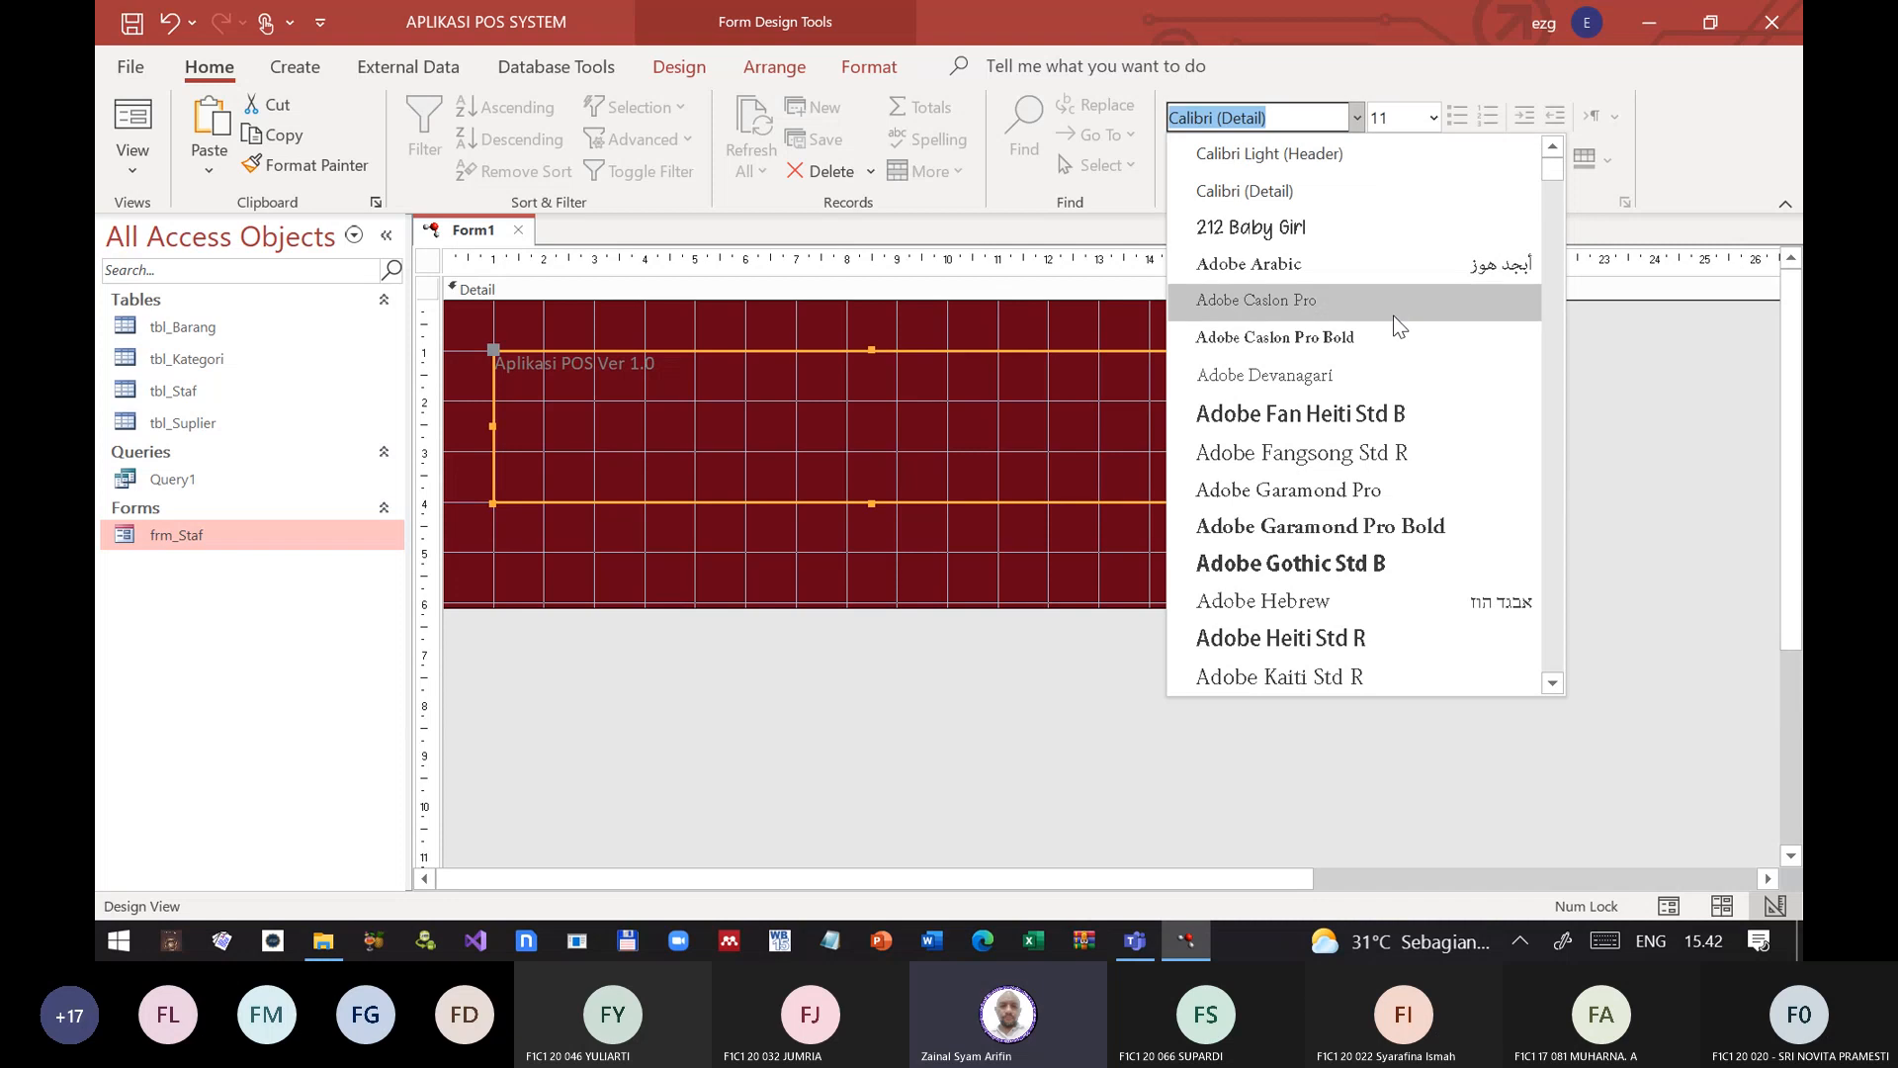
pyautogui.scroll(-20, 1369, 437)
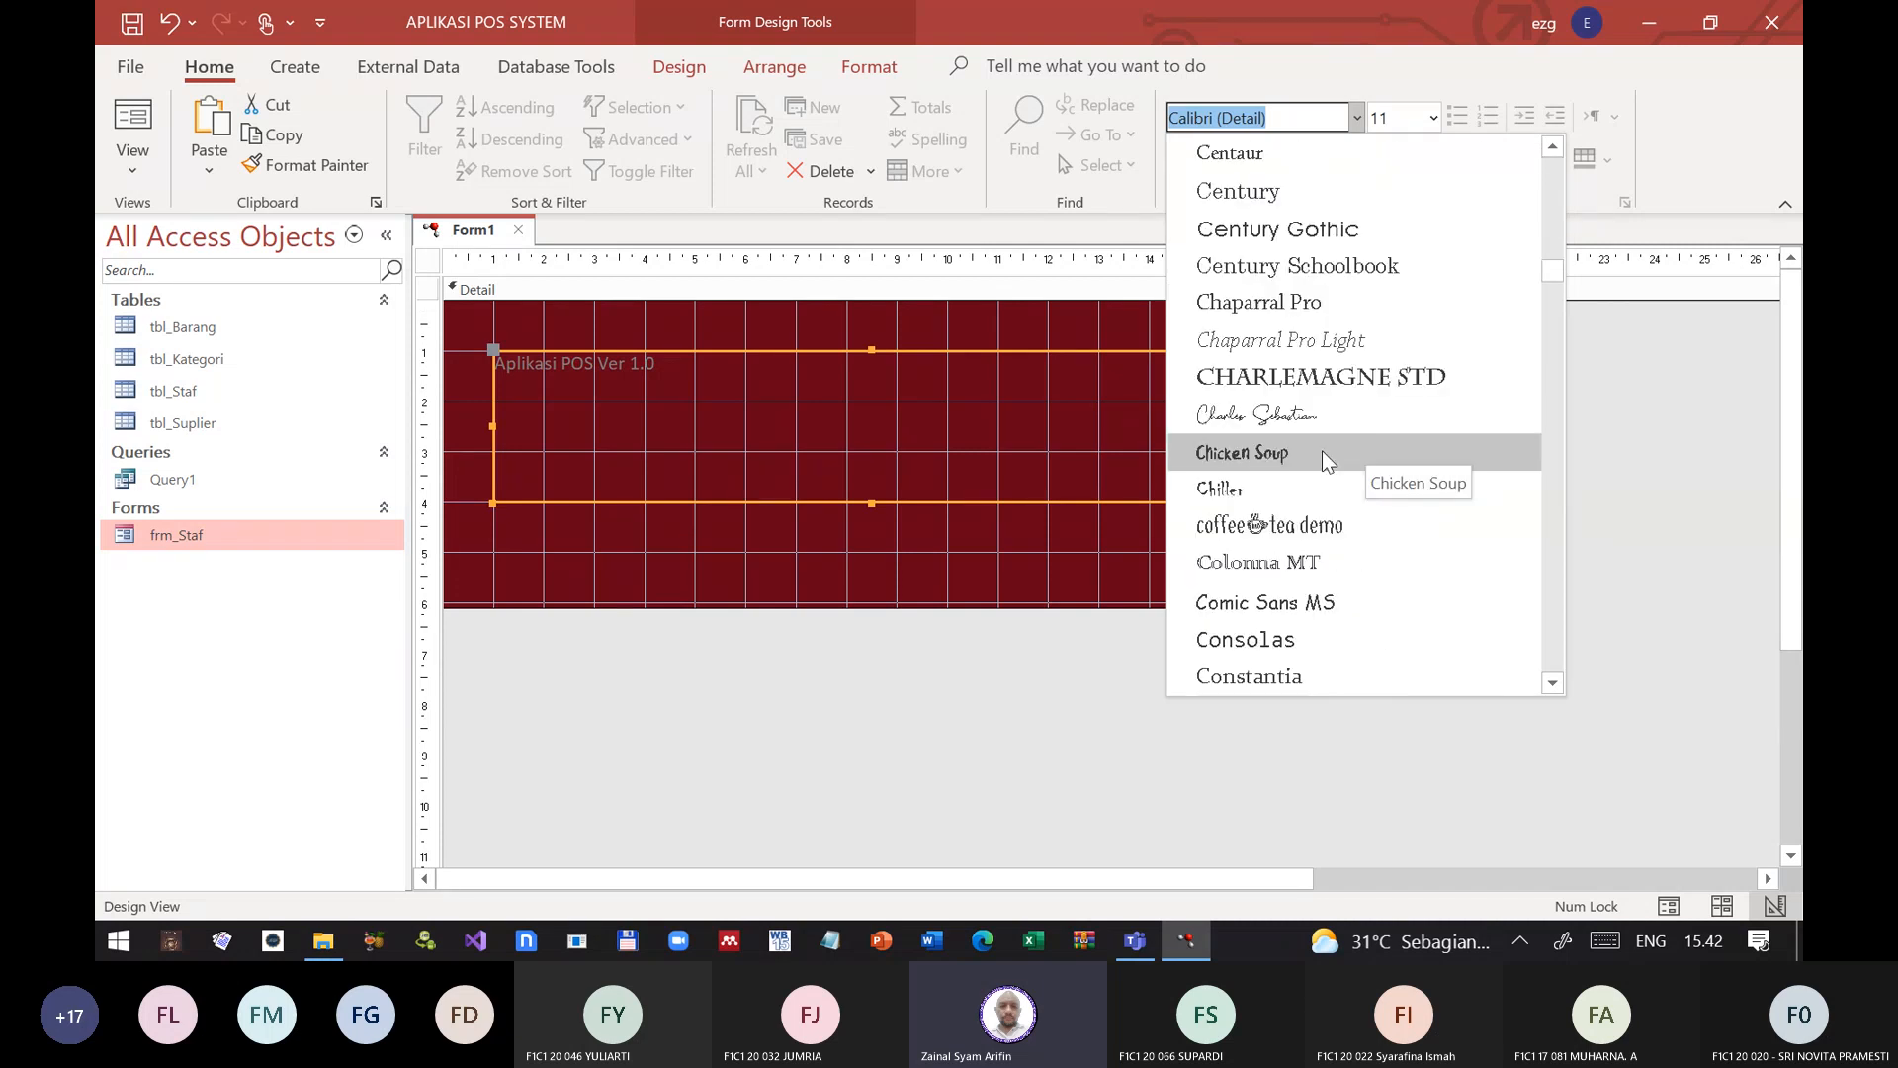
pyautogui.click(1321, 451)
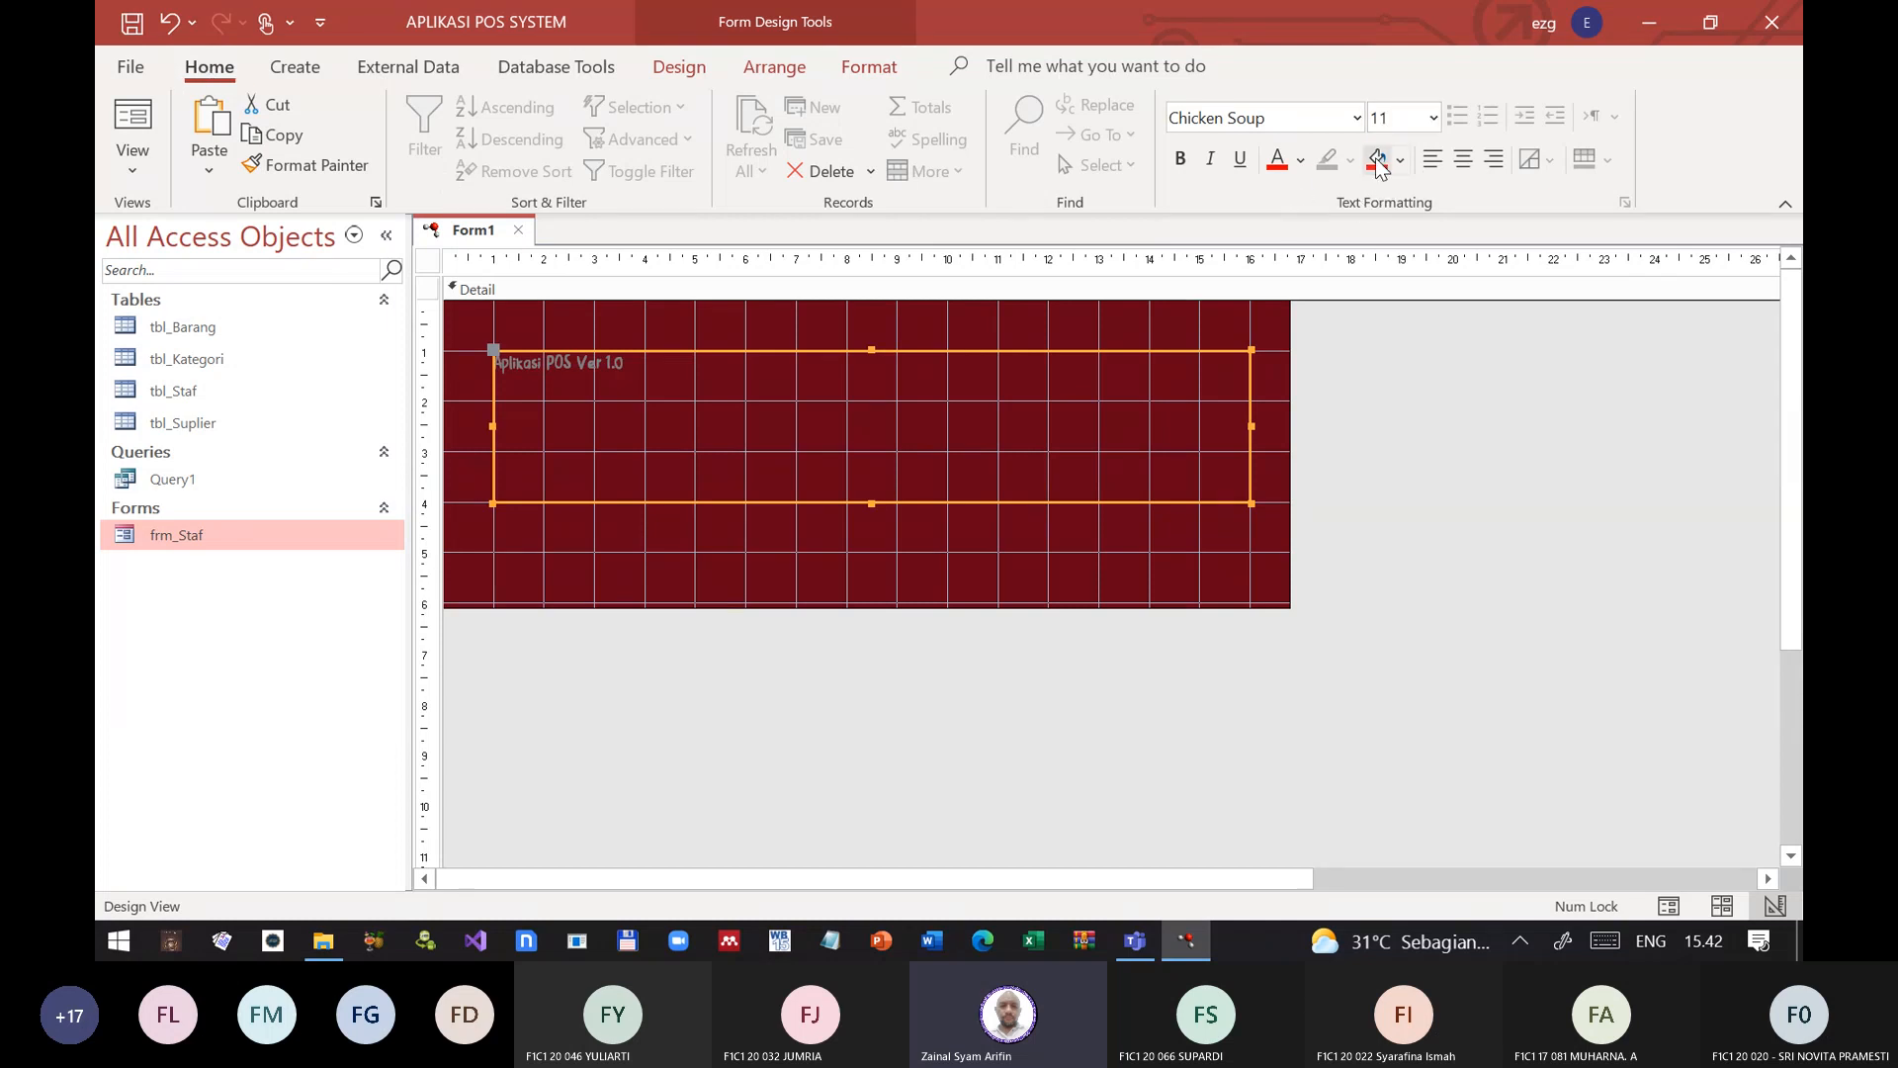
pyautogui.click(1301, 166)
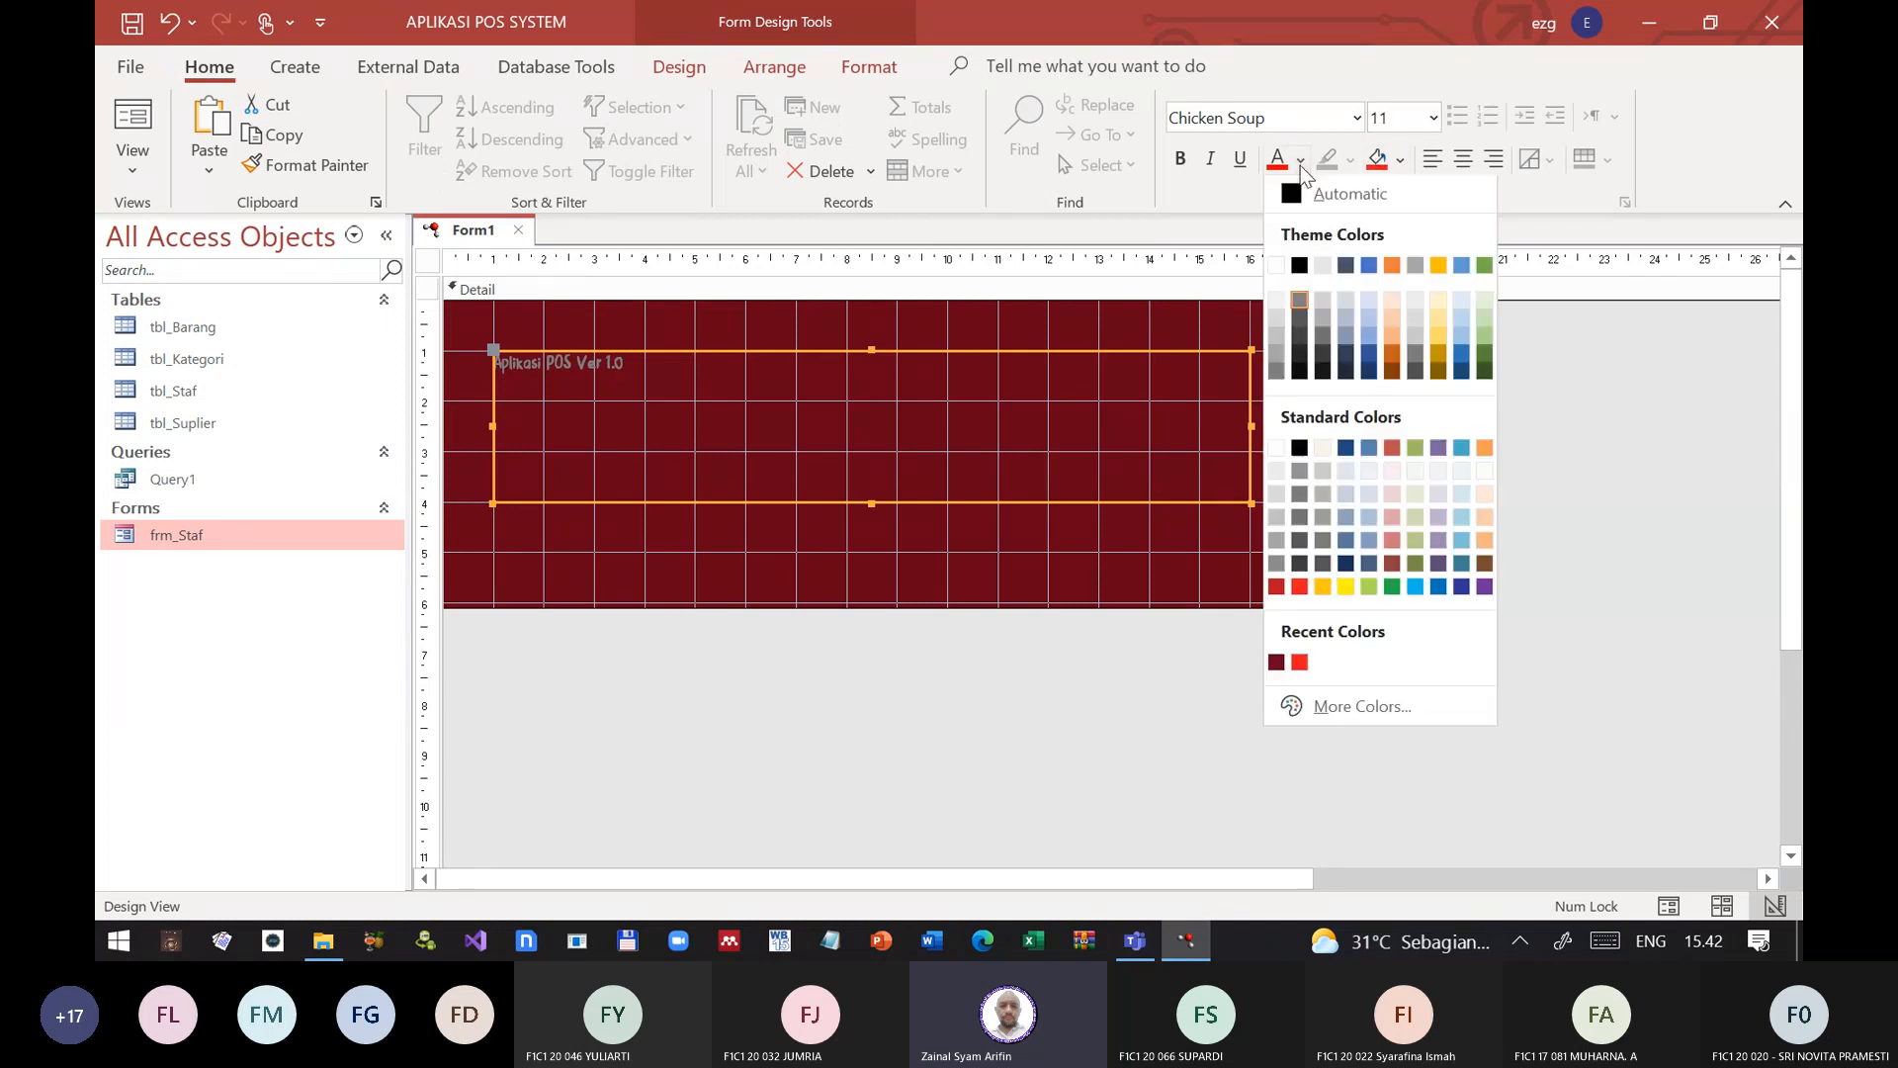
pyautogui.click(1347, 589)
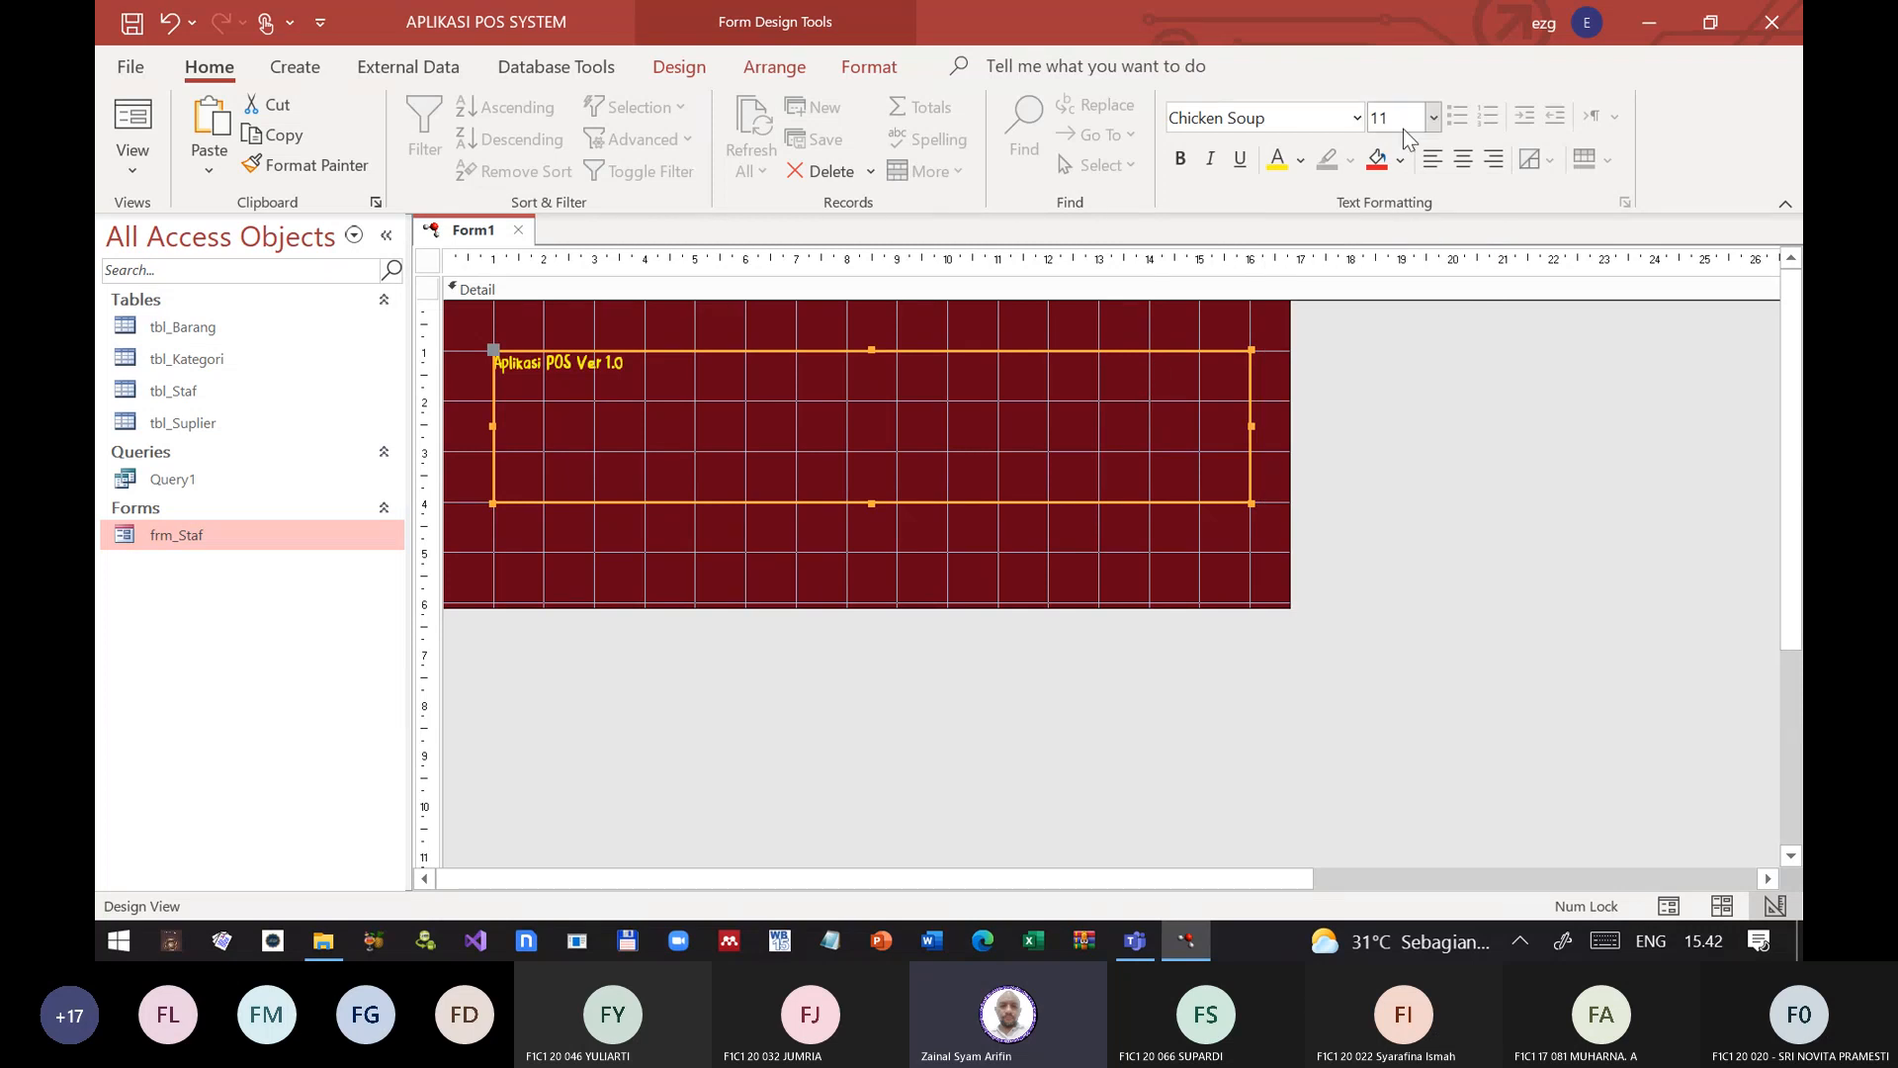
pyautogui.click(1432, 118)
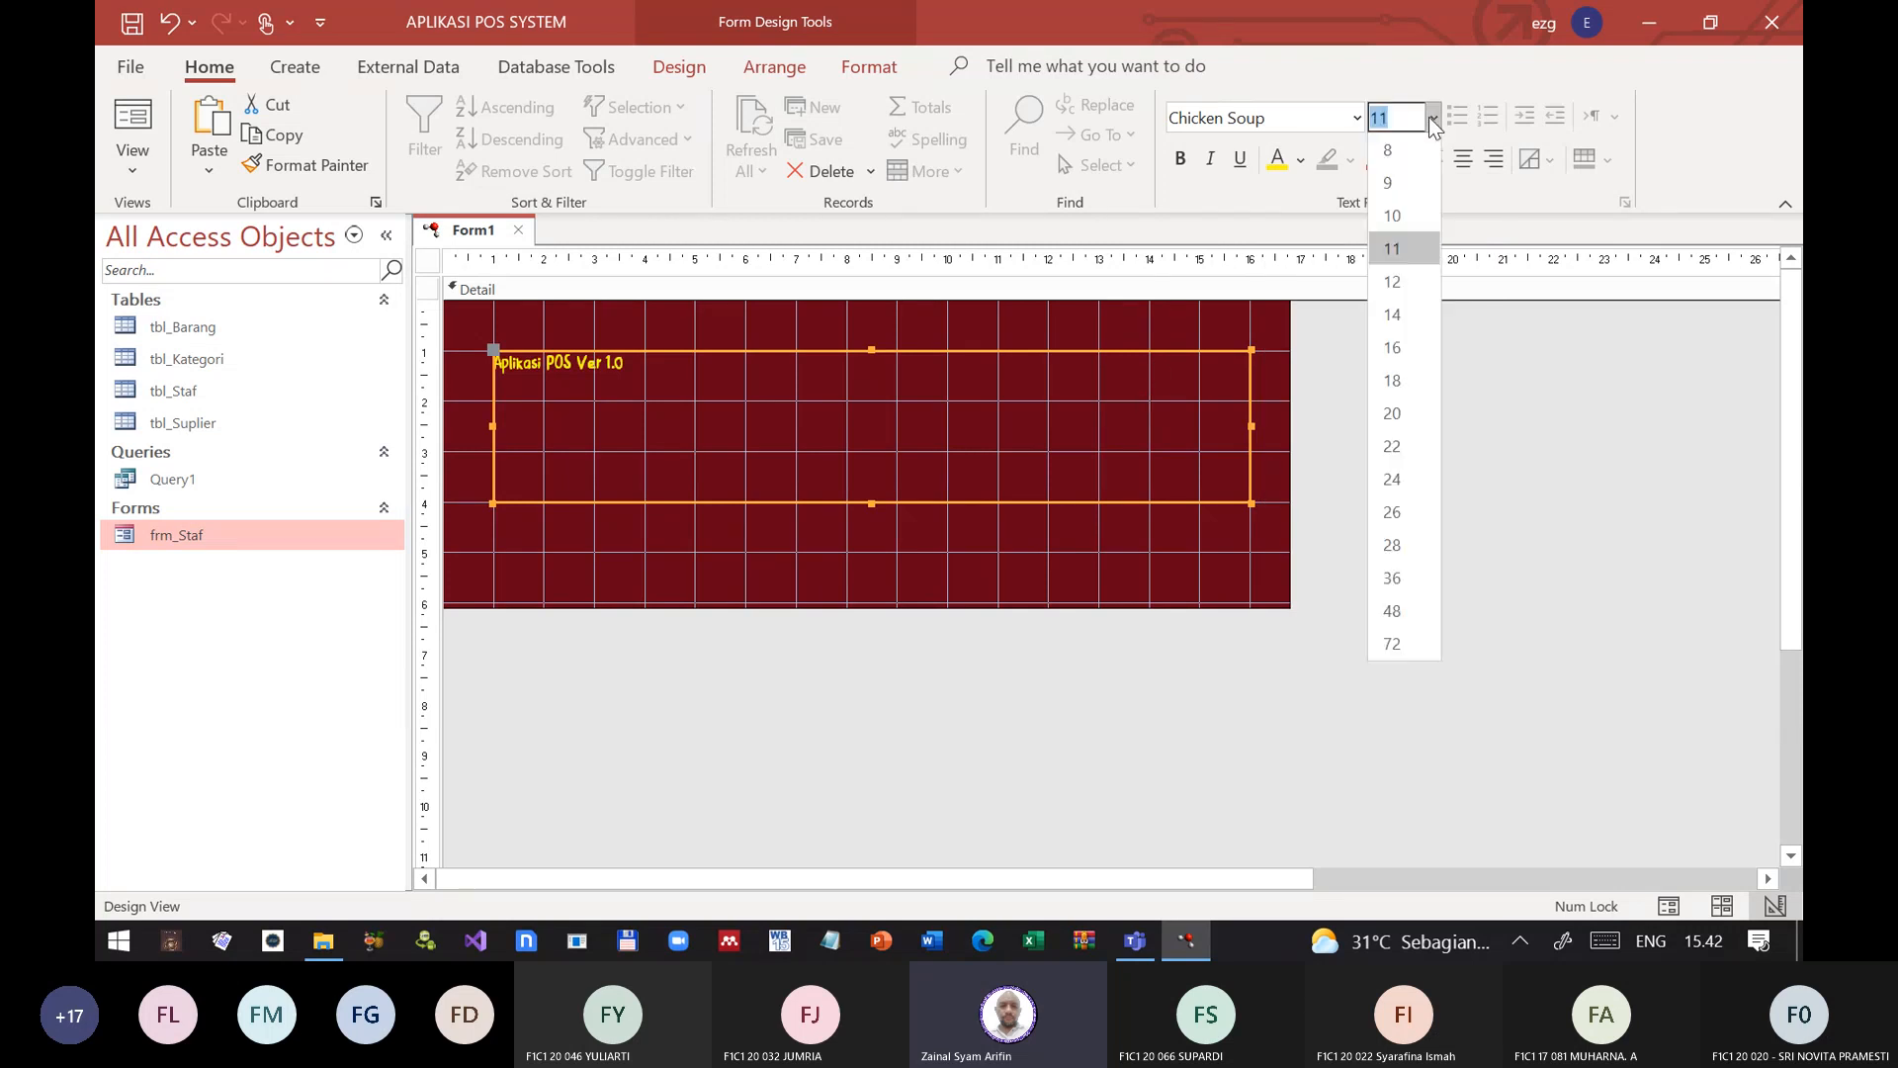
pyautogui.click(1392, 546)
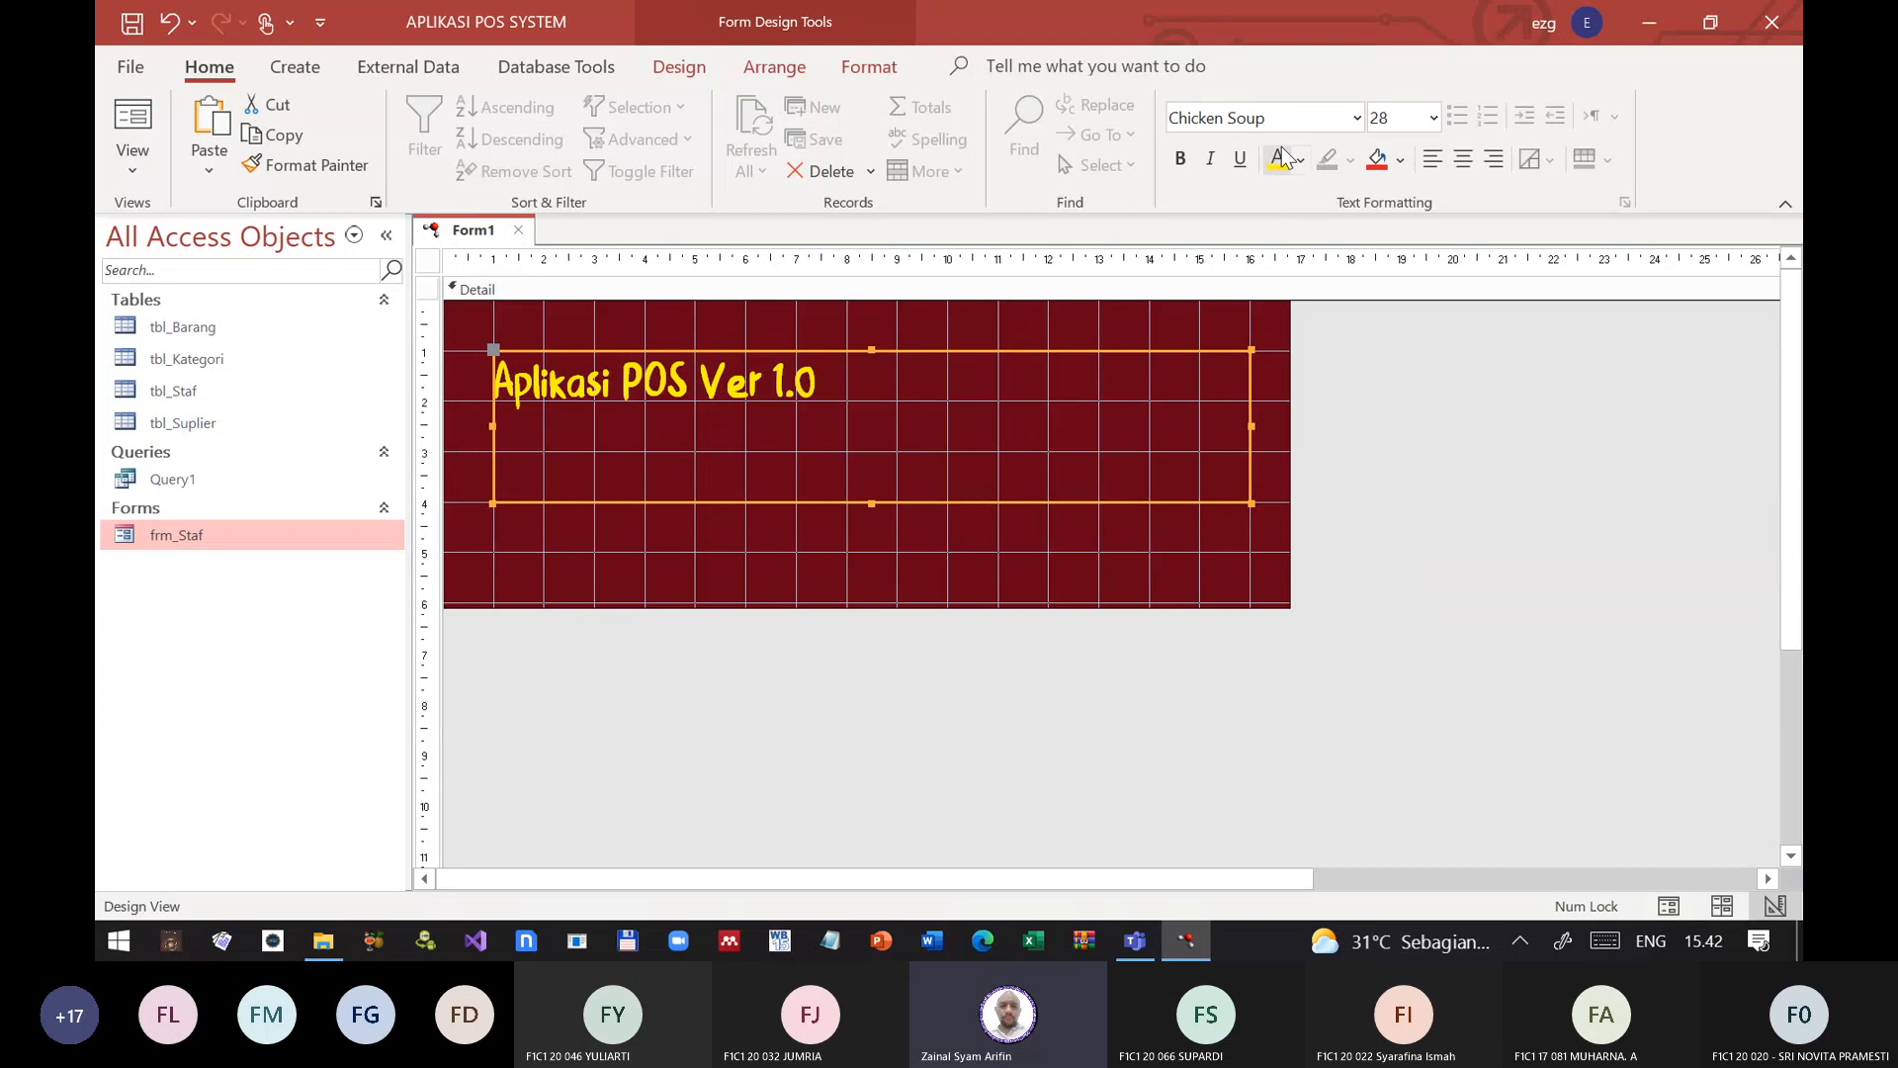
pyautogui.click(1464, 161)
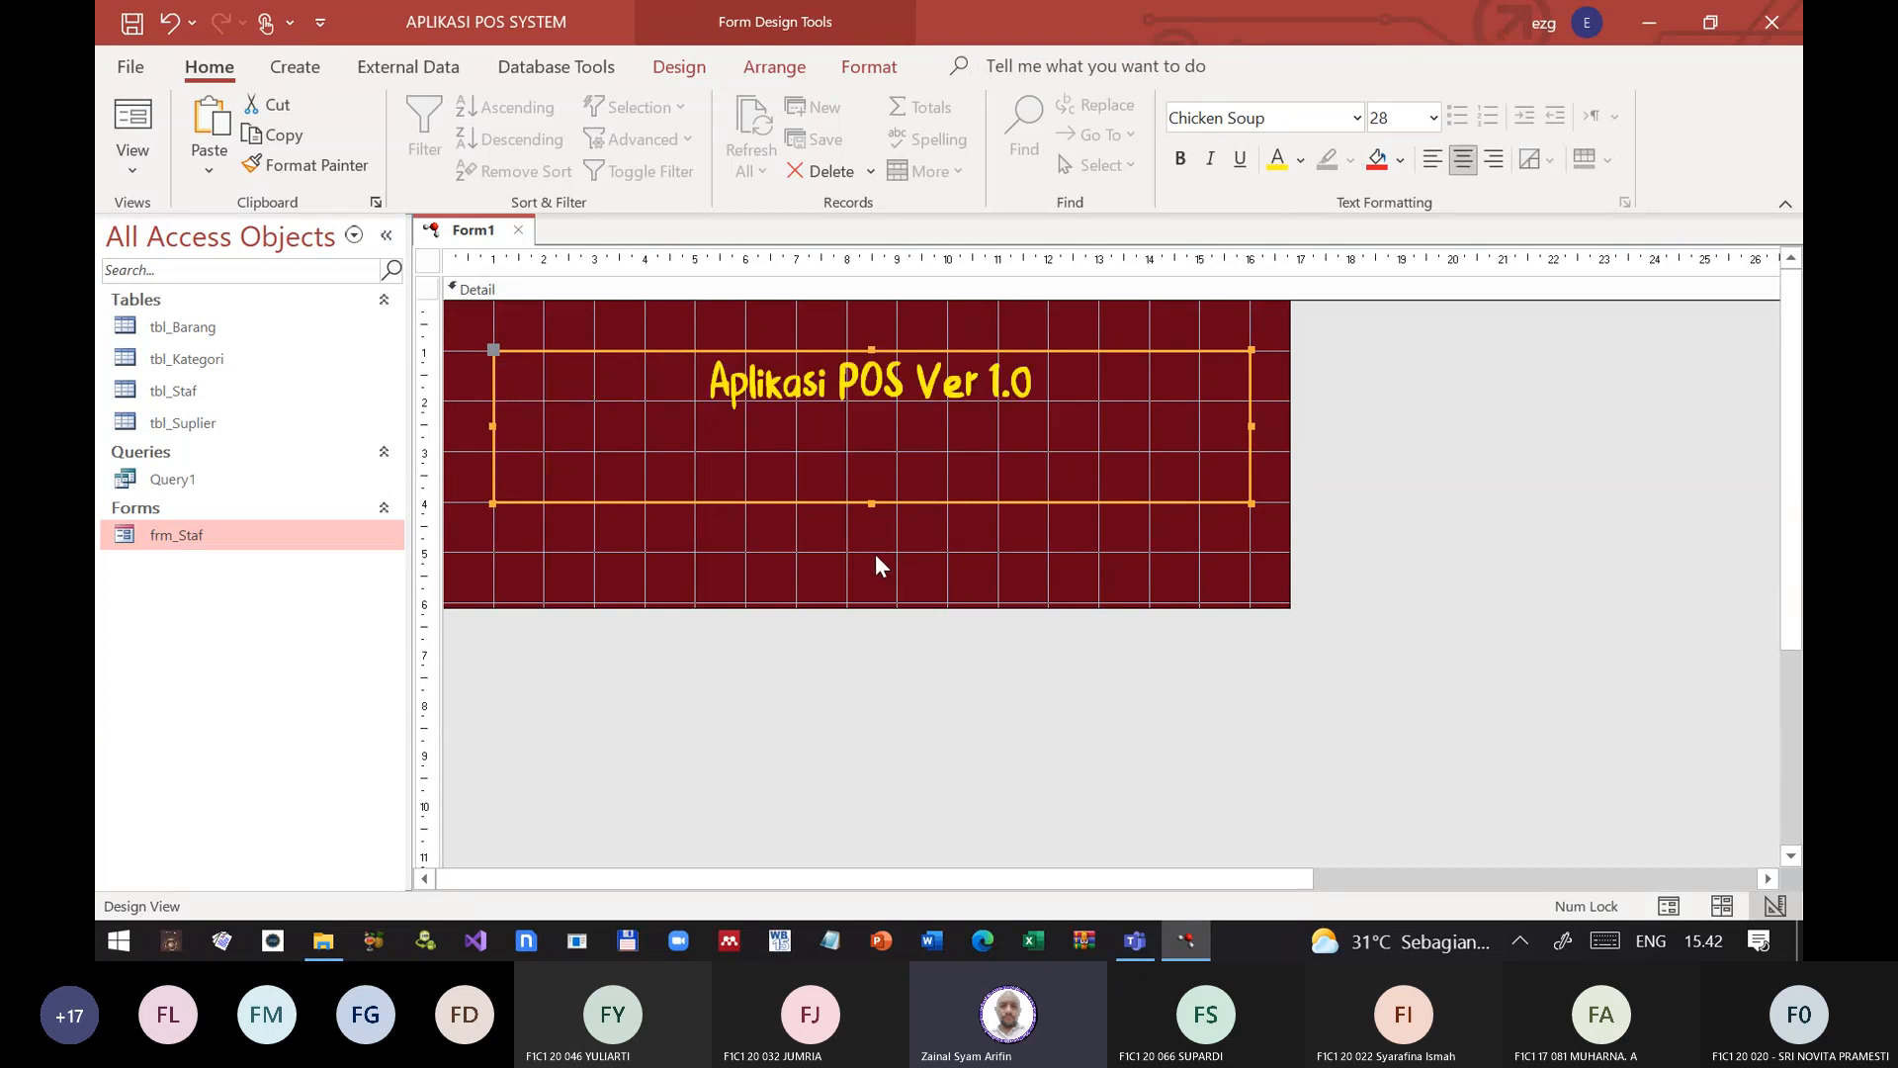
# Step: Break the label text before Ver 1.0 so it starts a second line, and make the whole label bold
pyautogui.click(918, 382)
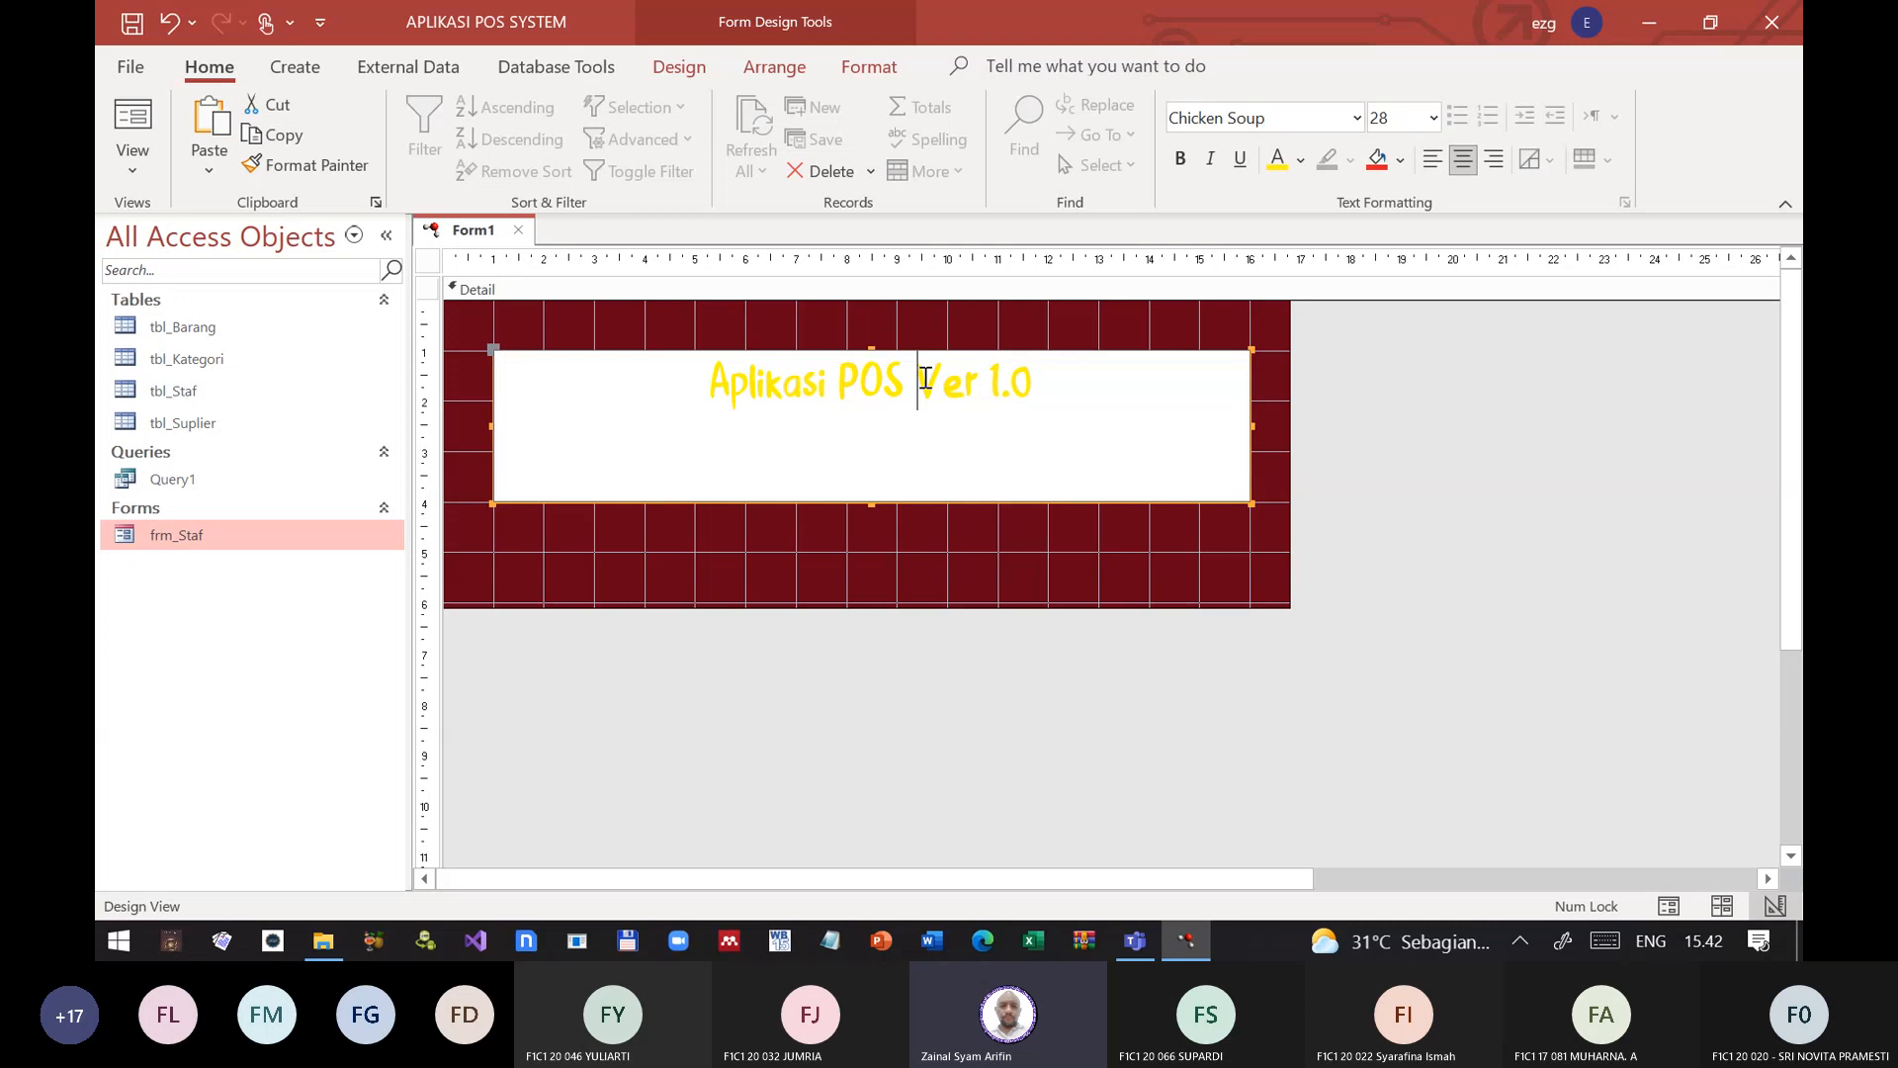
pyautogui.press('BackSpace')
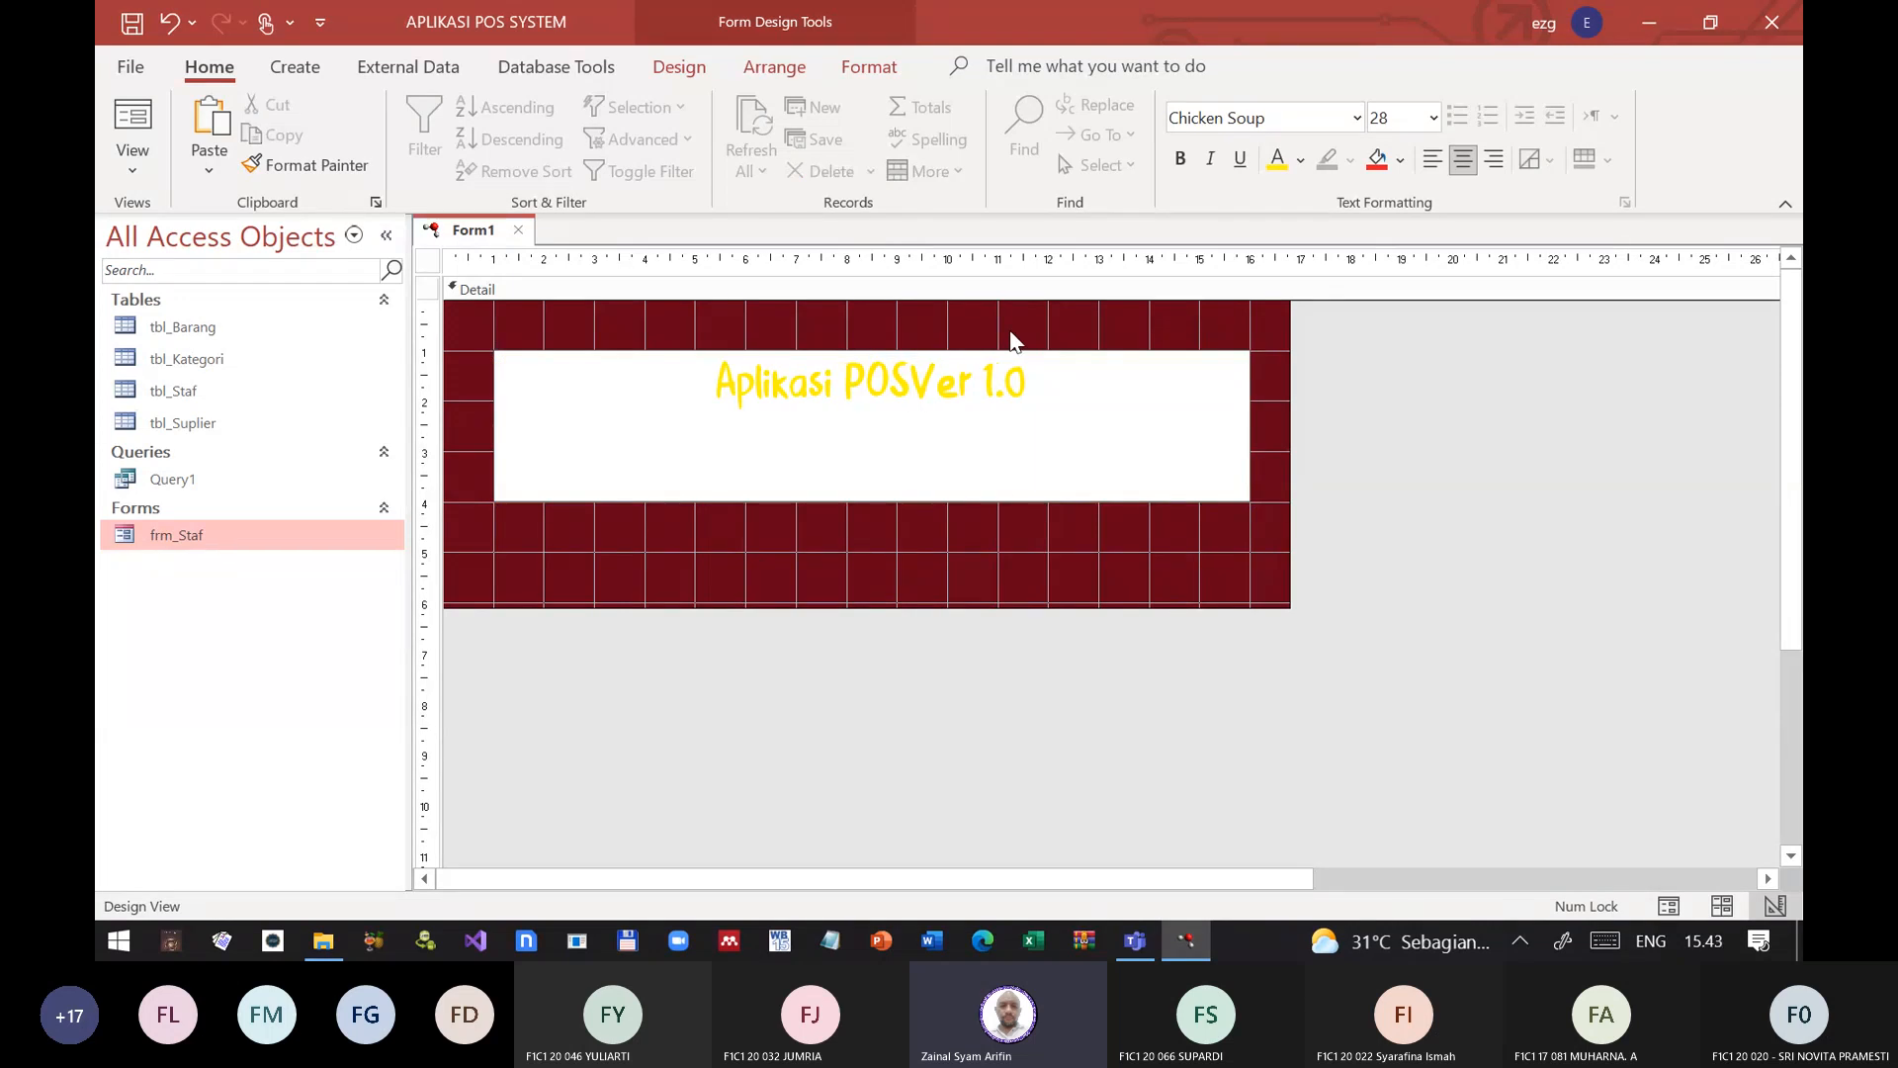
pyautogui.press('Return')
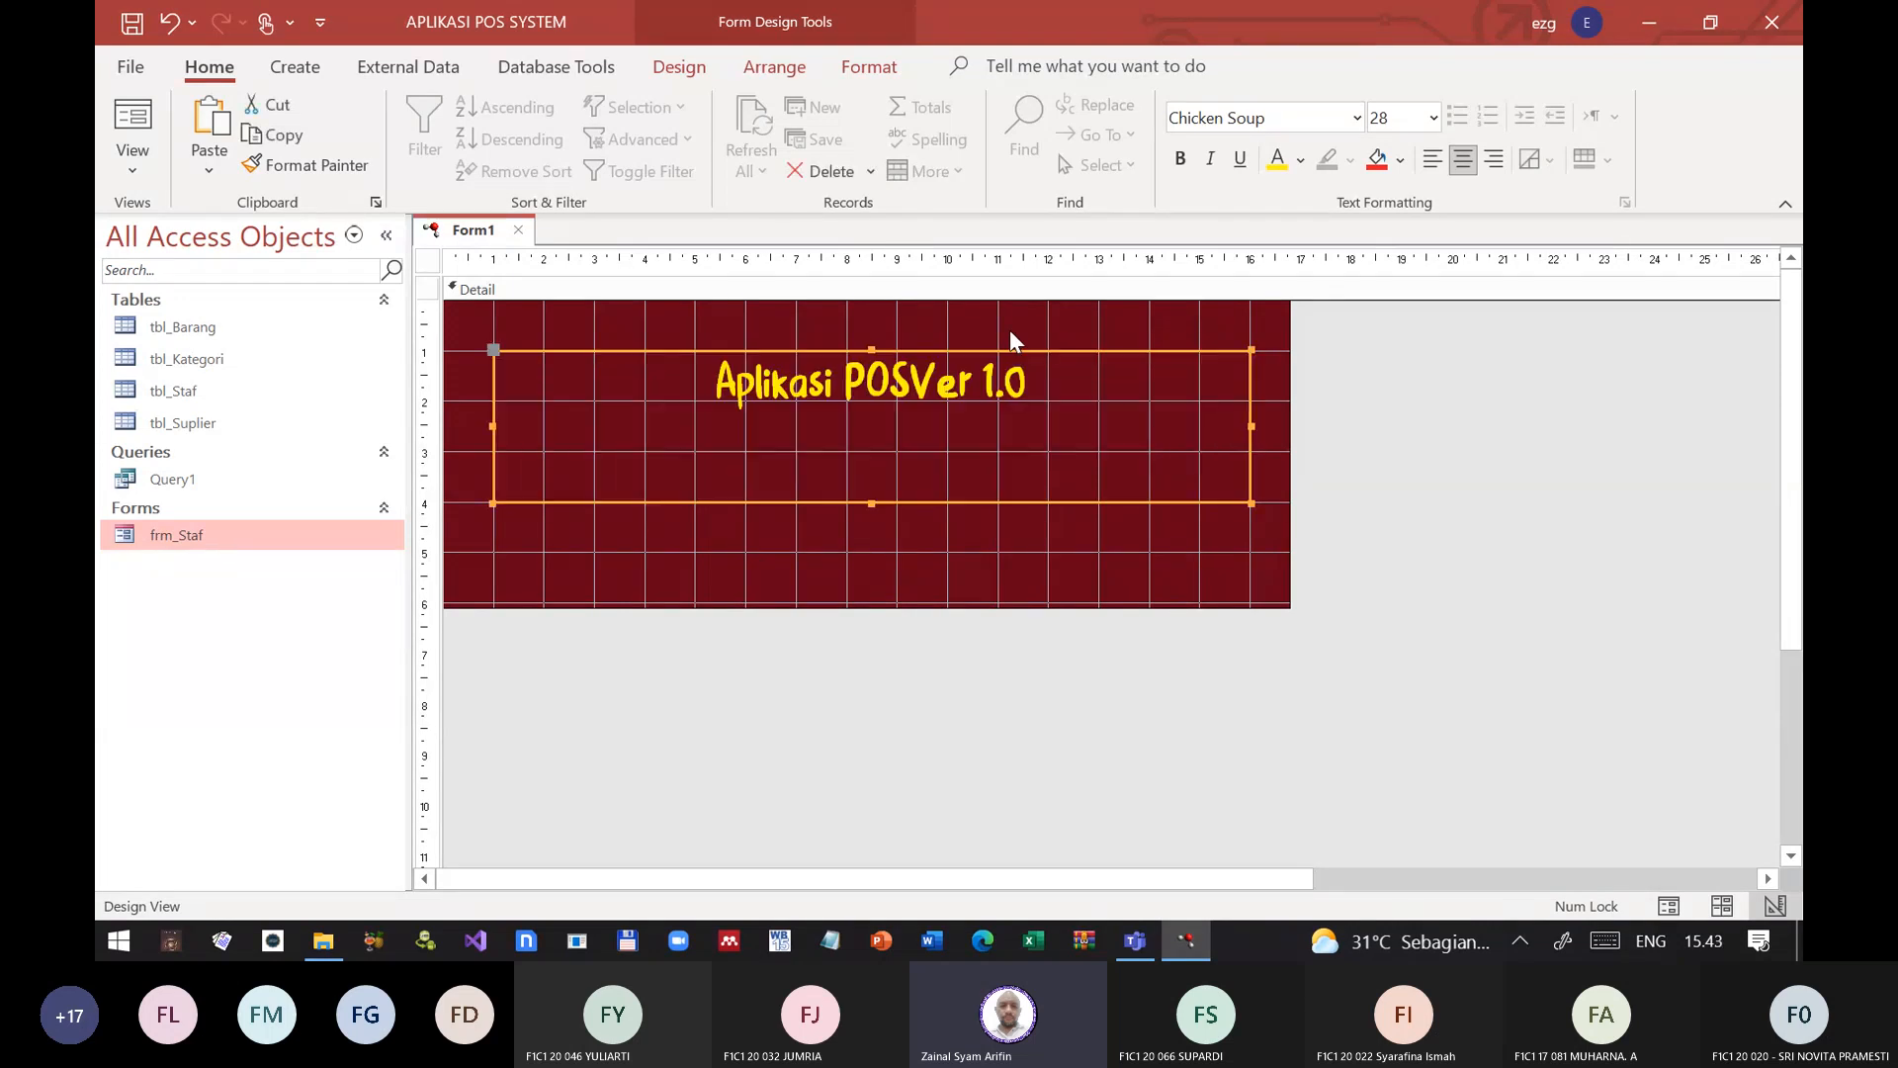
pyautogui.click(912, 384)
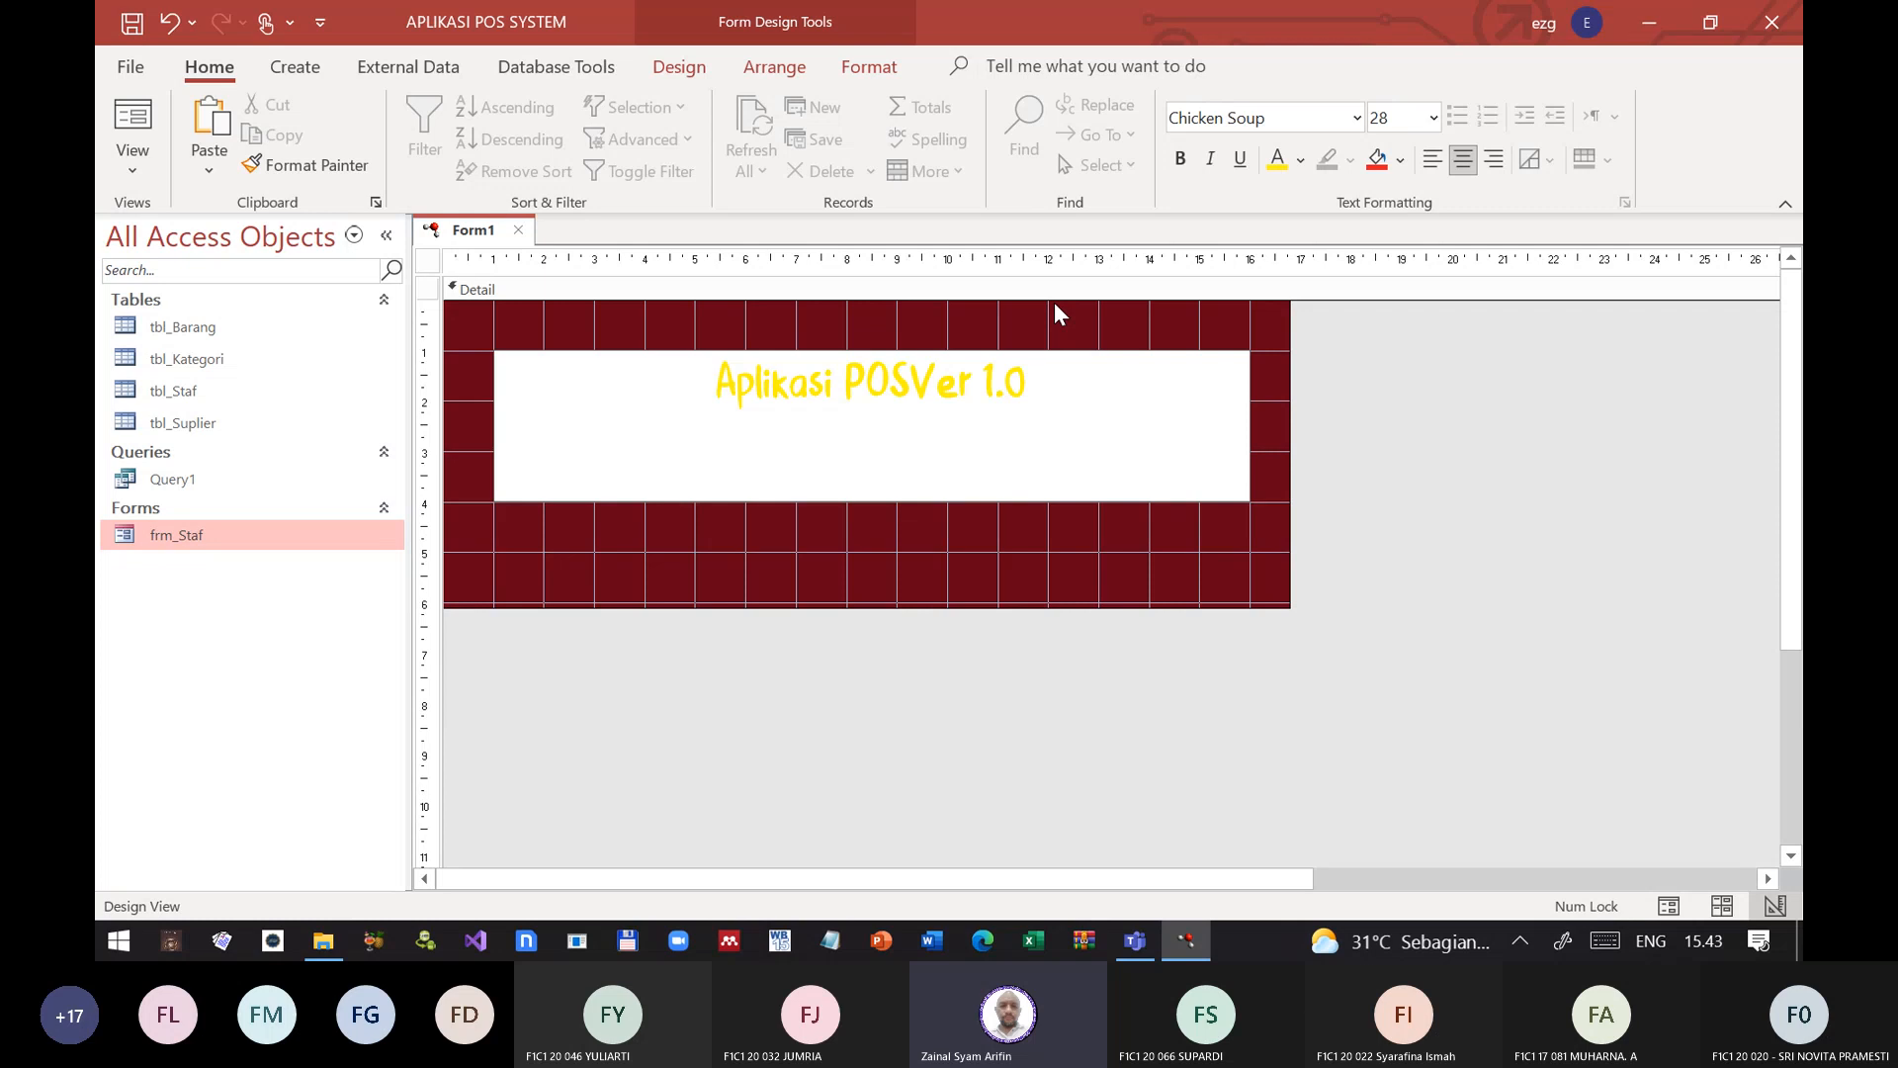
pyautogui.hotkey('ctrl', 'Return')
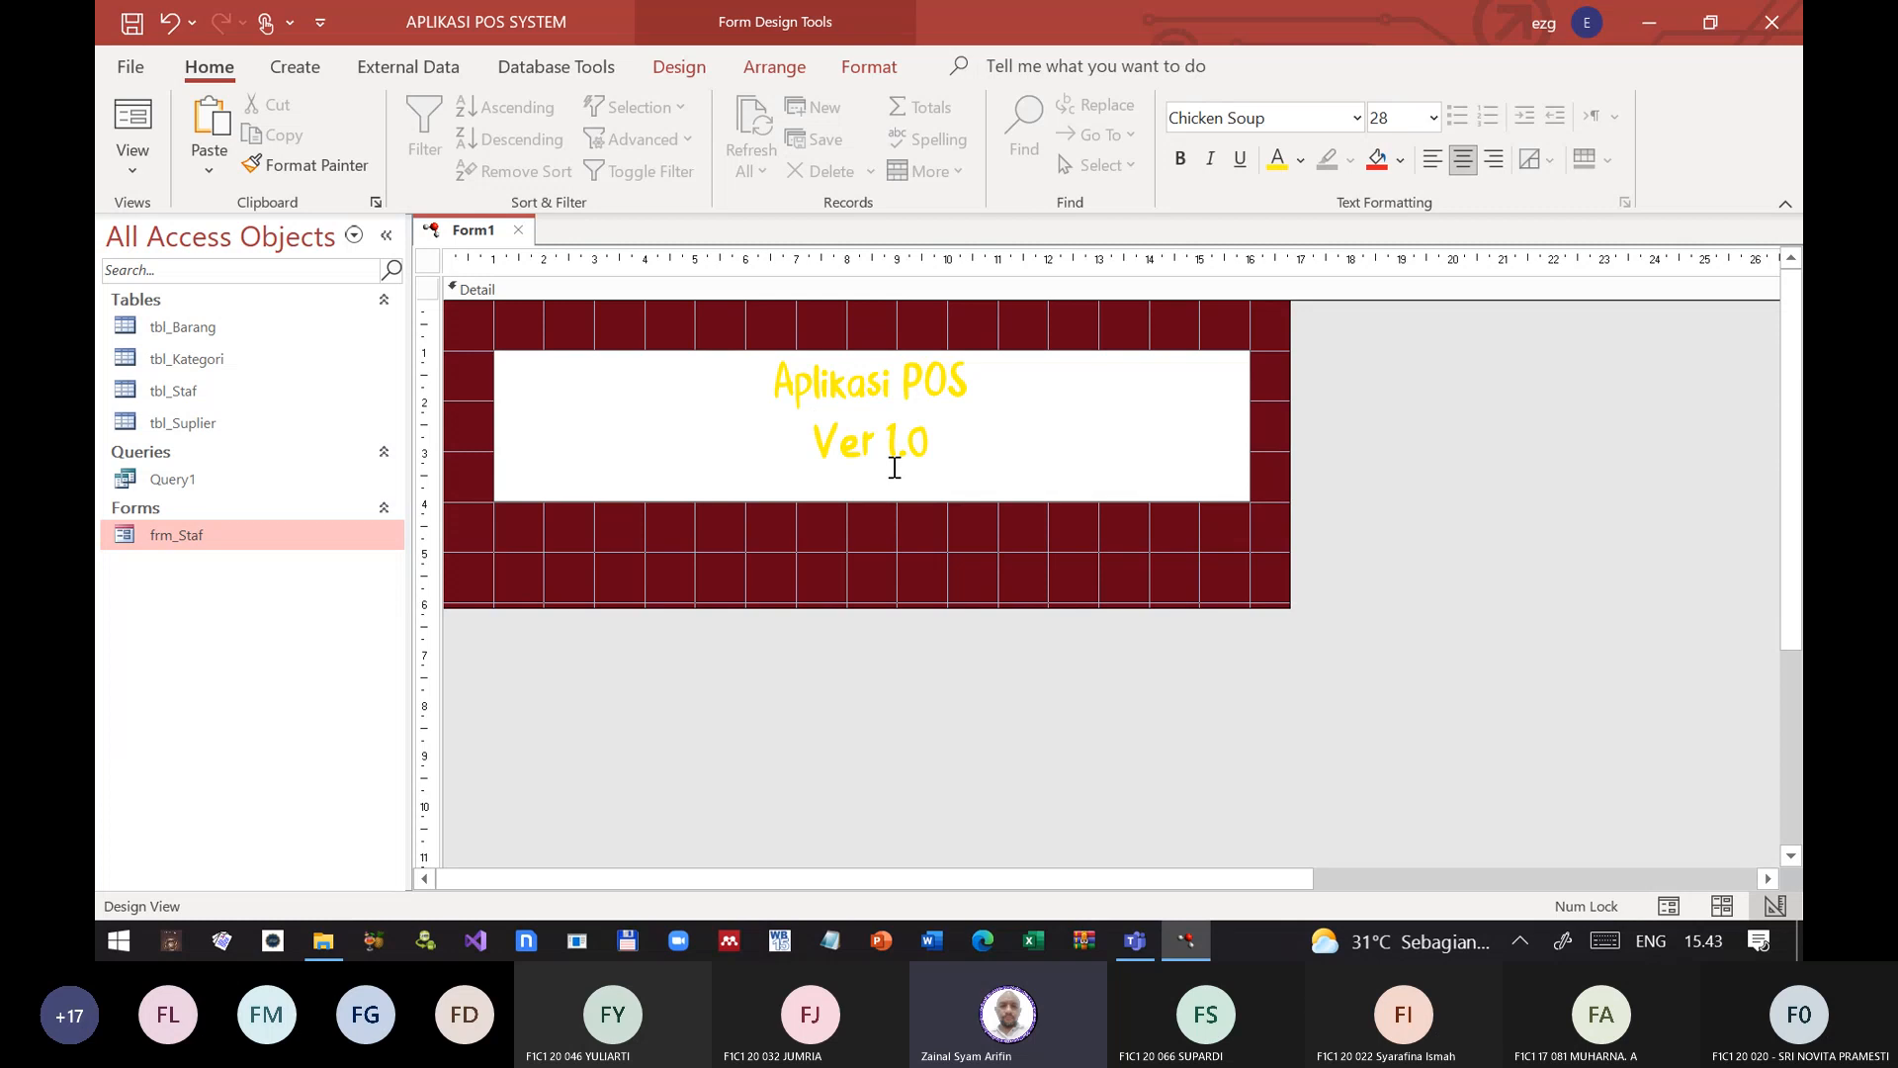
pyautogui.press('Escape')
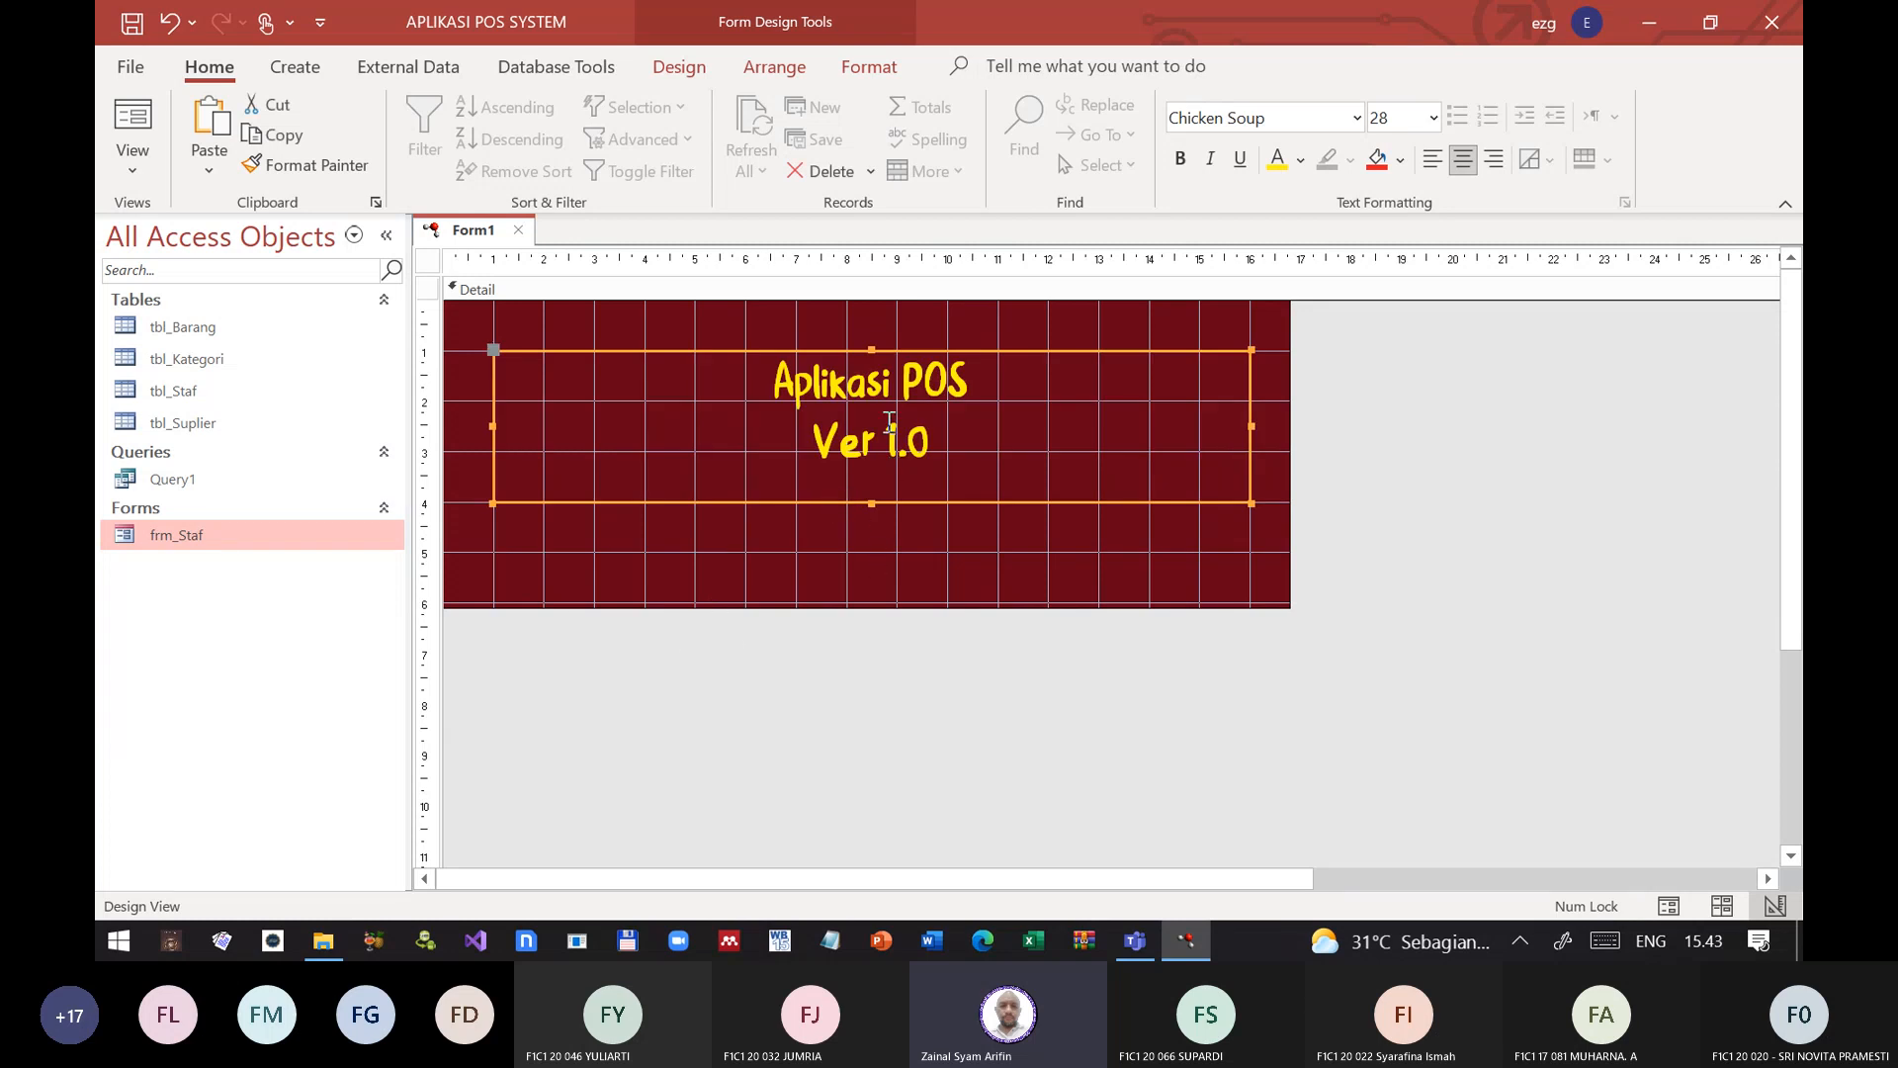
pyautogui.click(1180, 159)
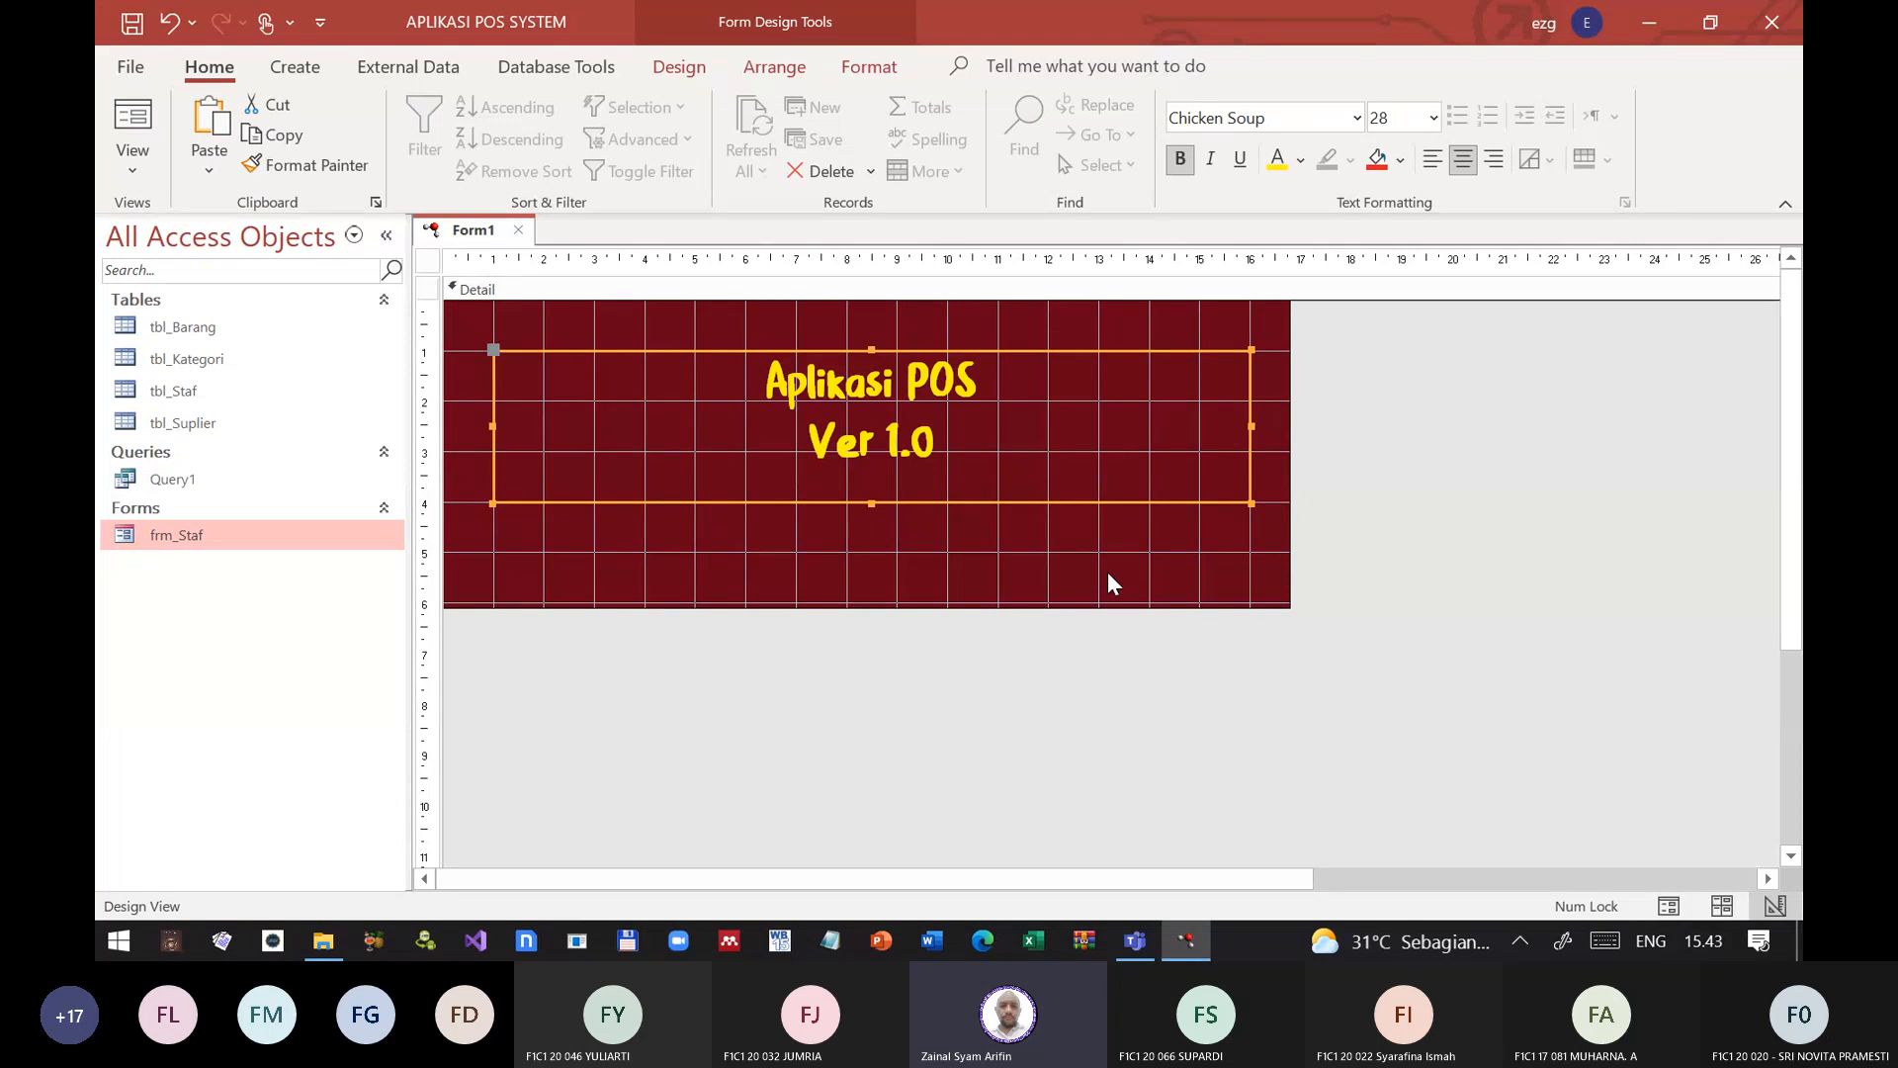
pyautogui.click(890, 530)
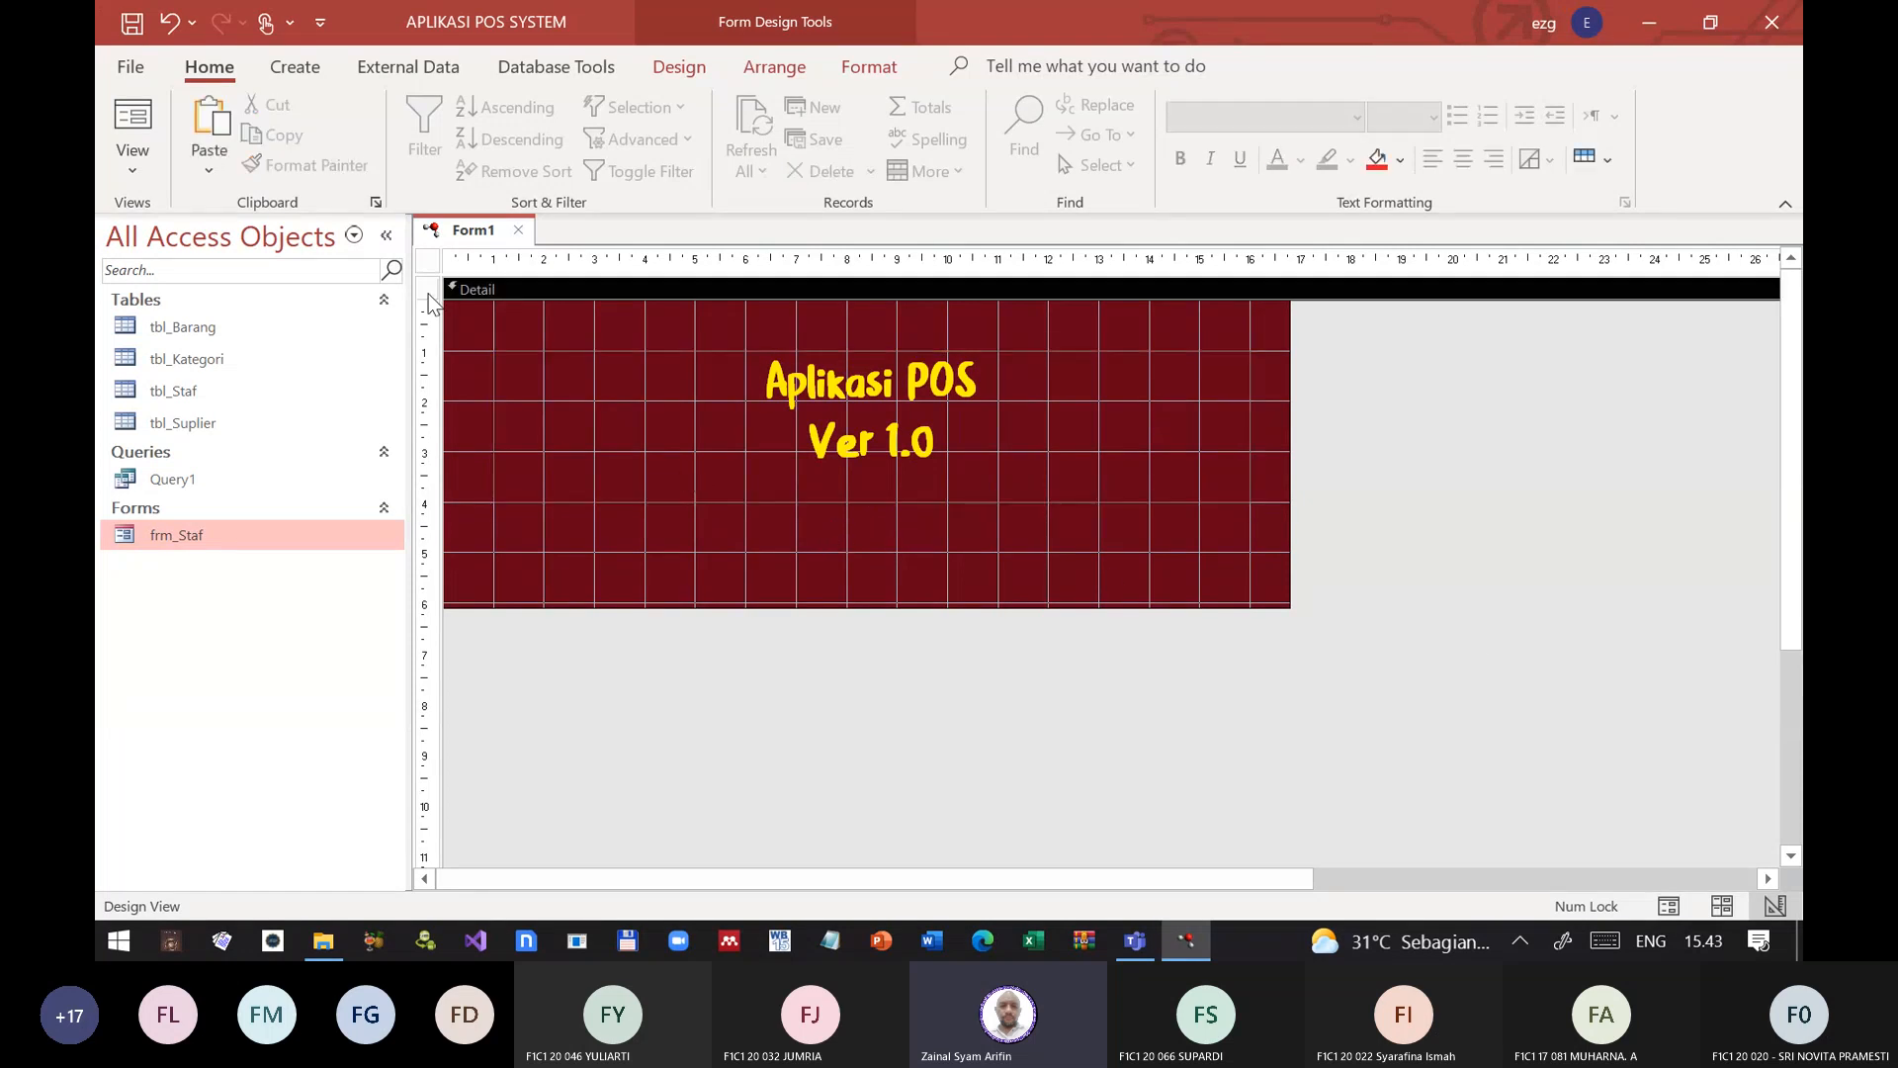
# Step: Set the form's Modal property to Yes and its Border Style to None
pyautogui.doubleClick(428, 261)
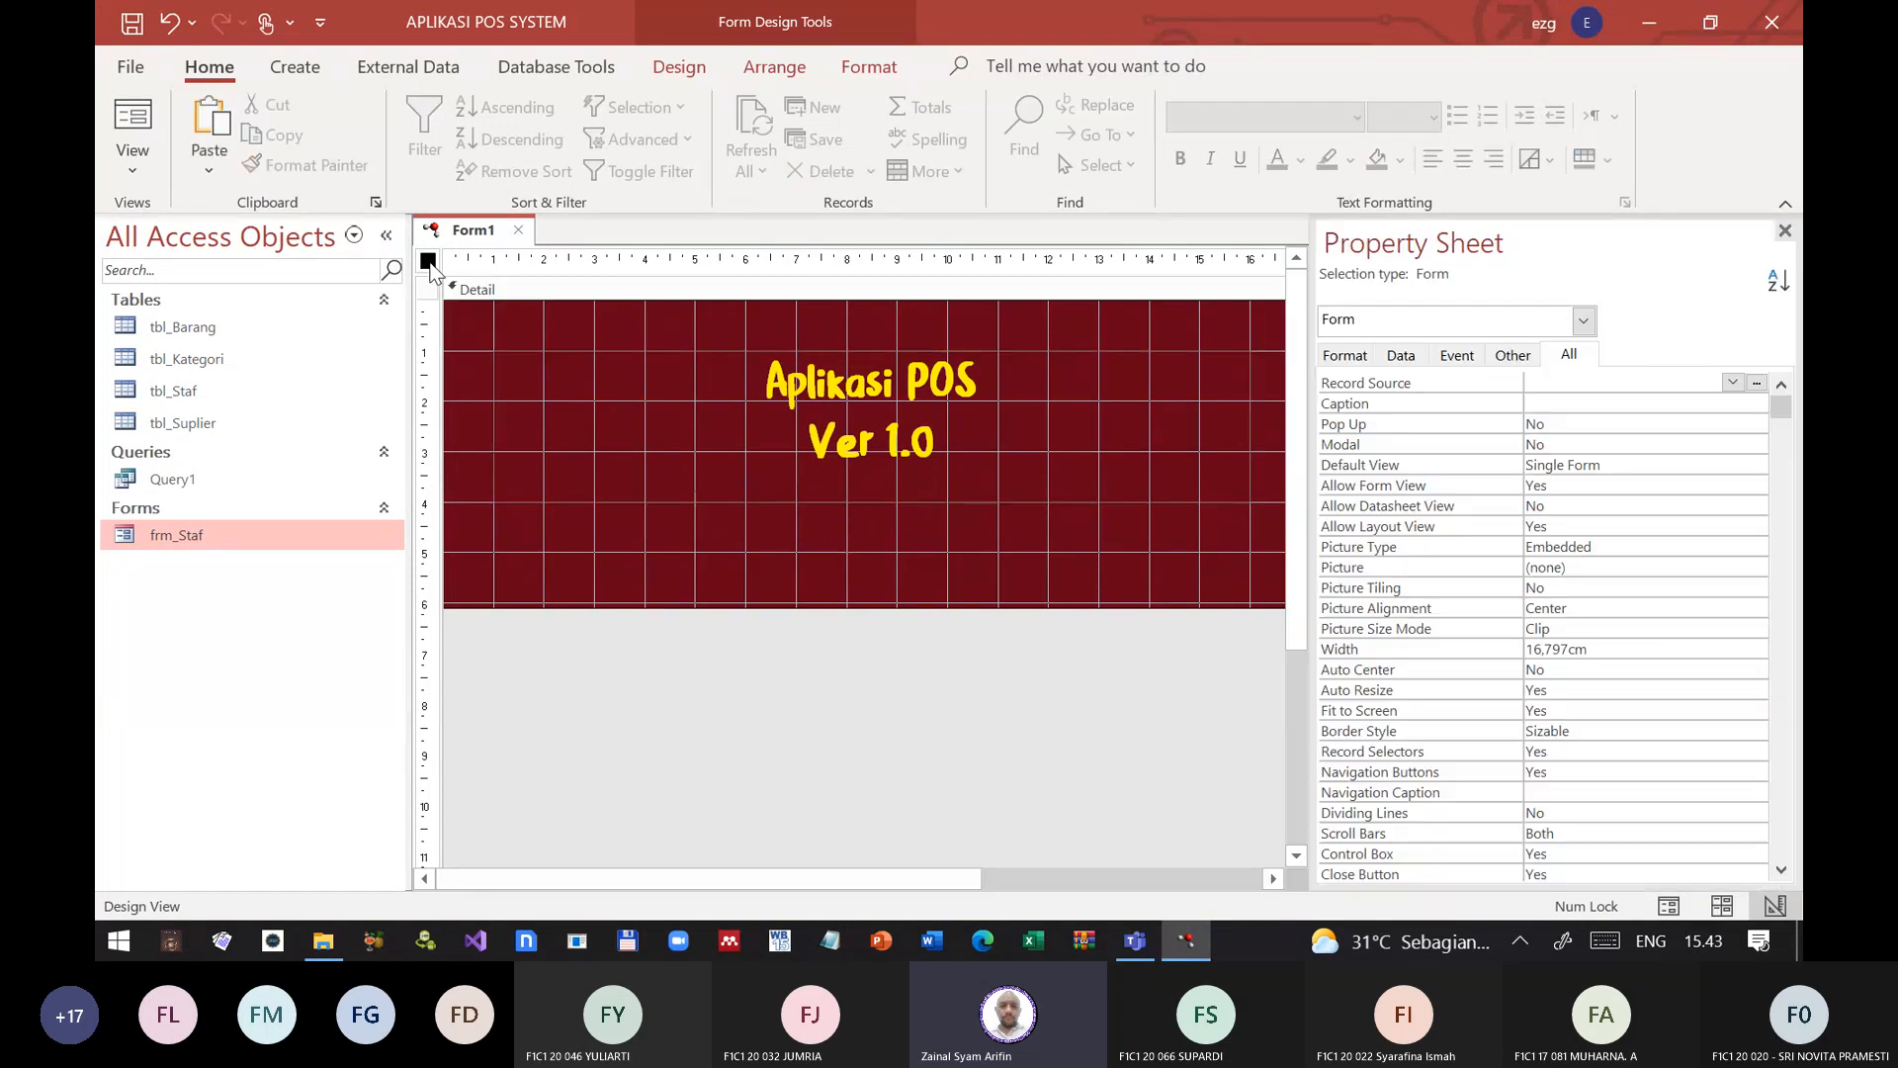
pyautogui.doubleClick(1433, 445)
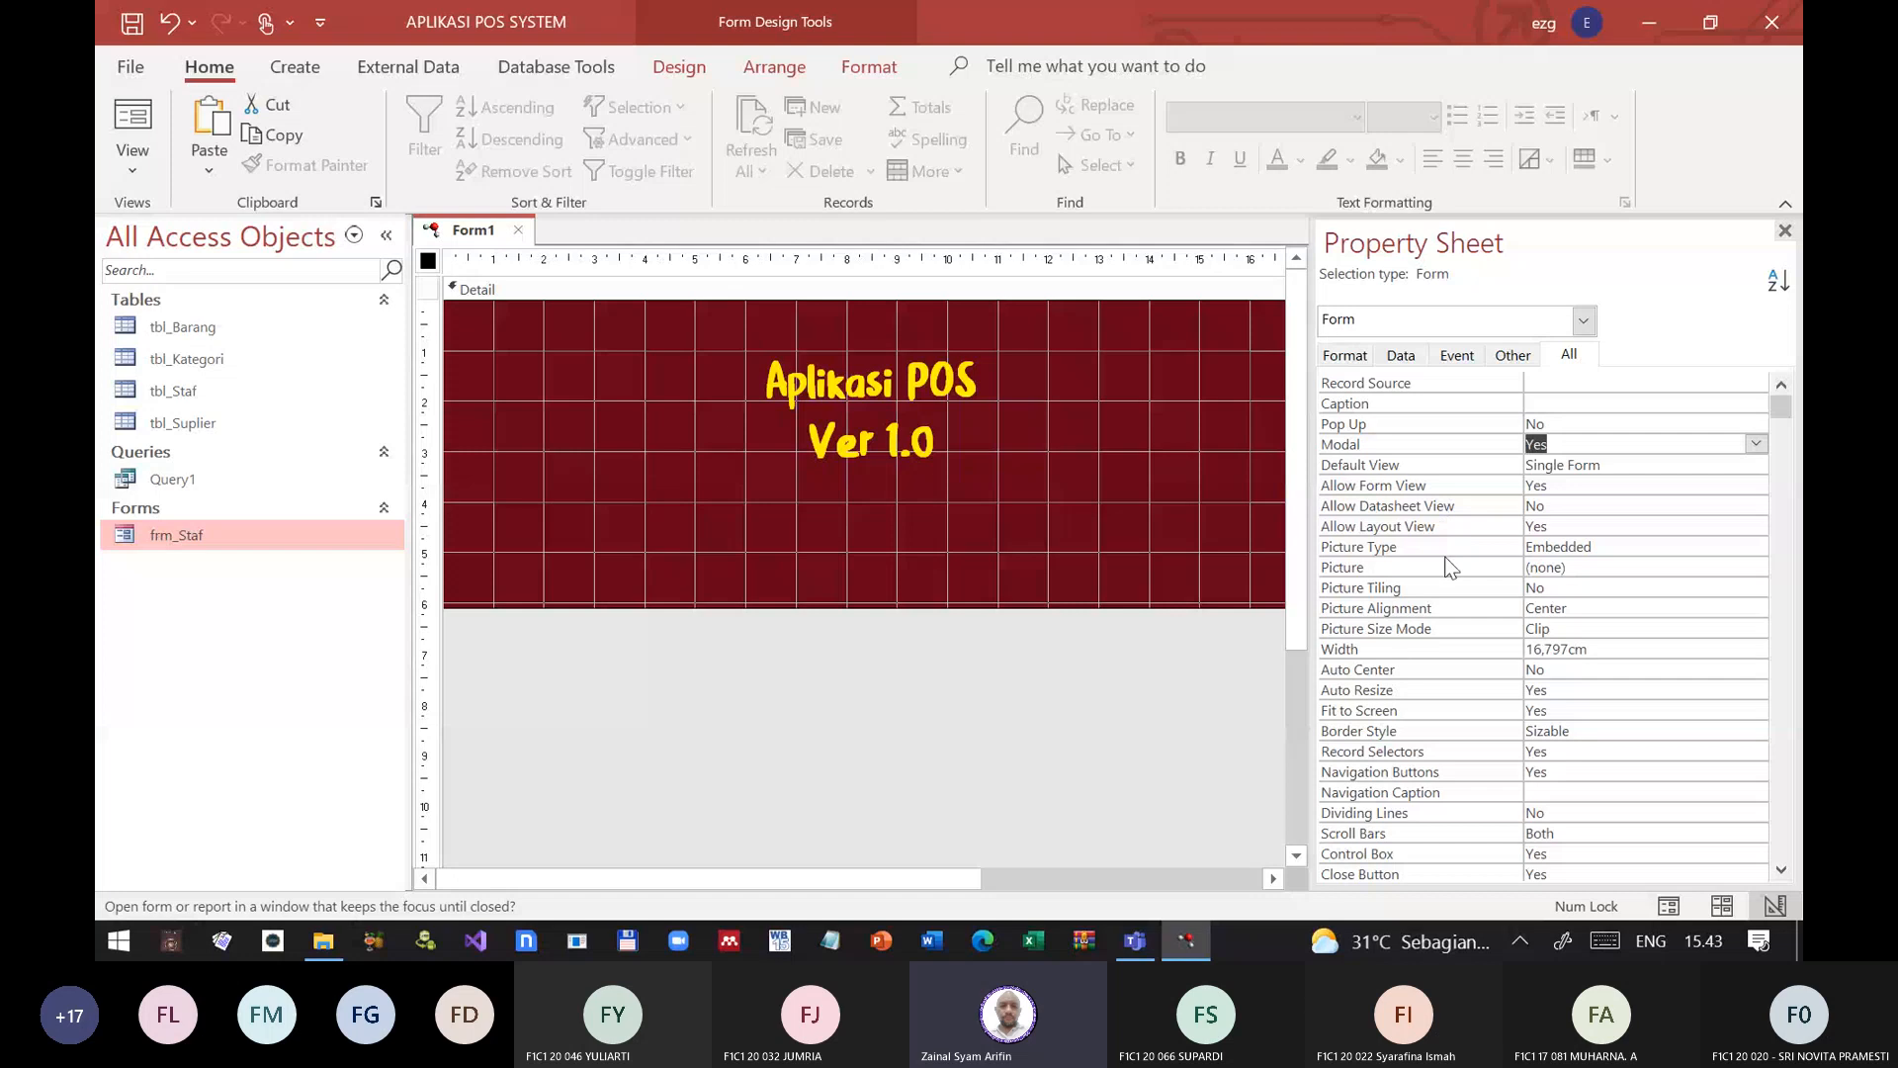
pyautogui.scroll(-1, 1448, 575)
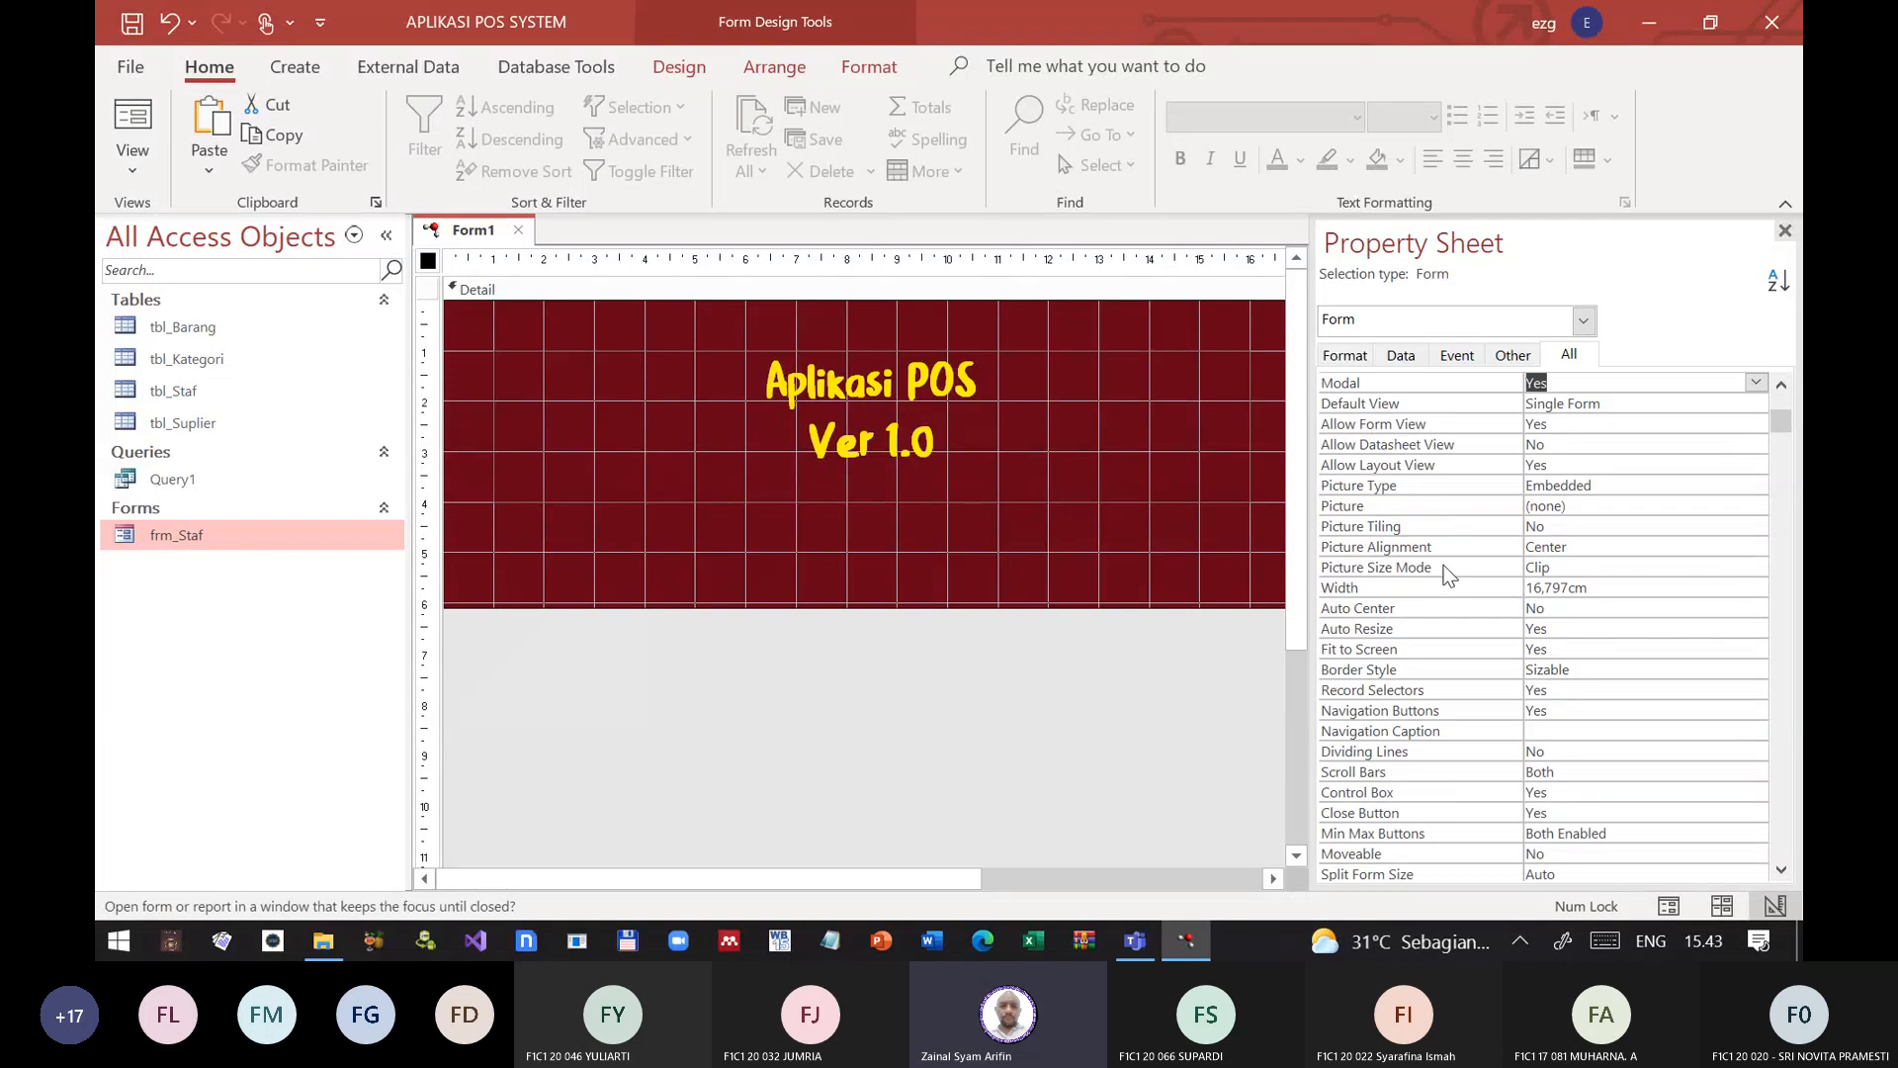
pyautogui.click(1433, 670)
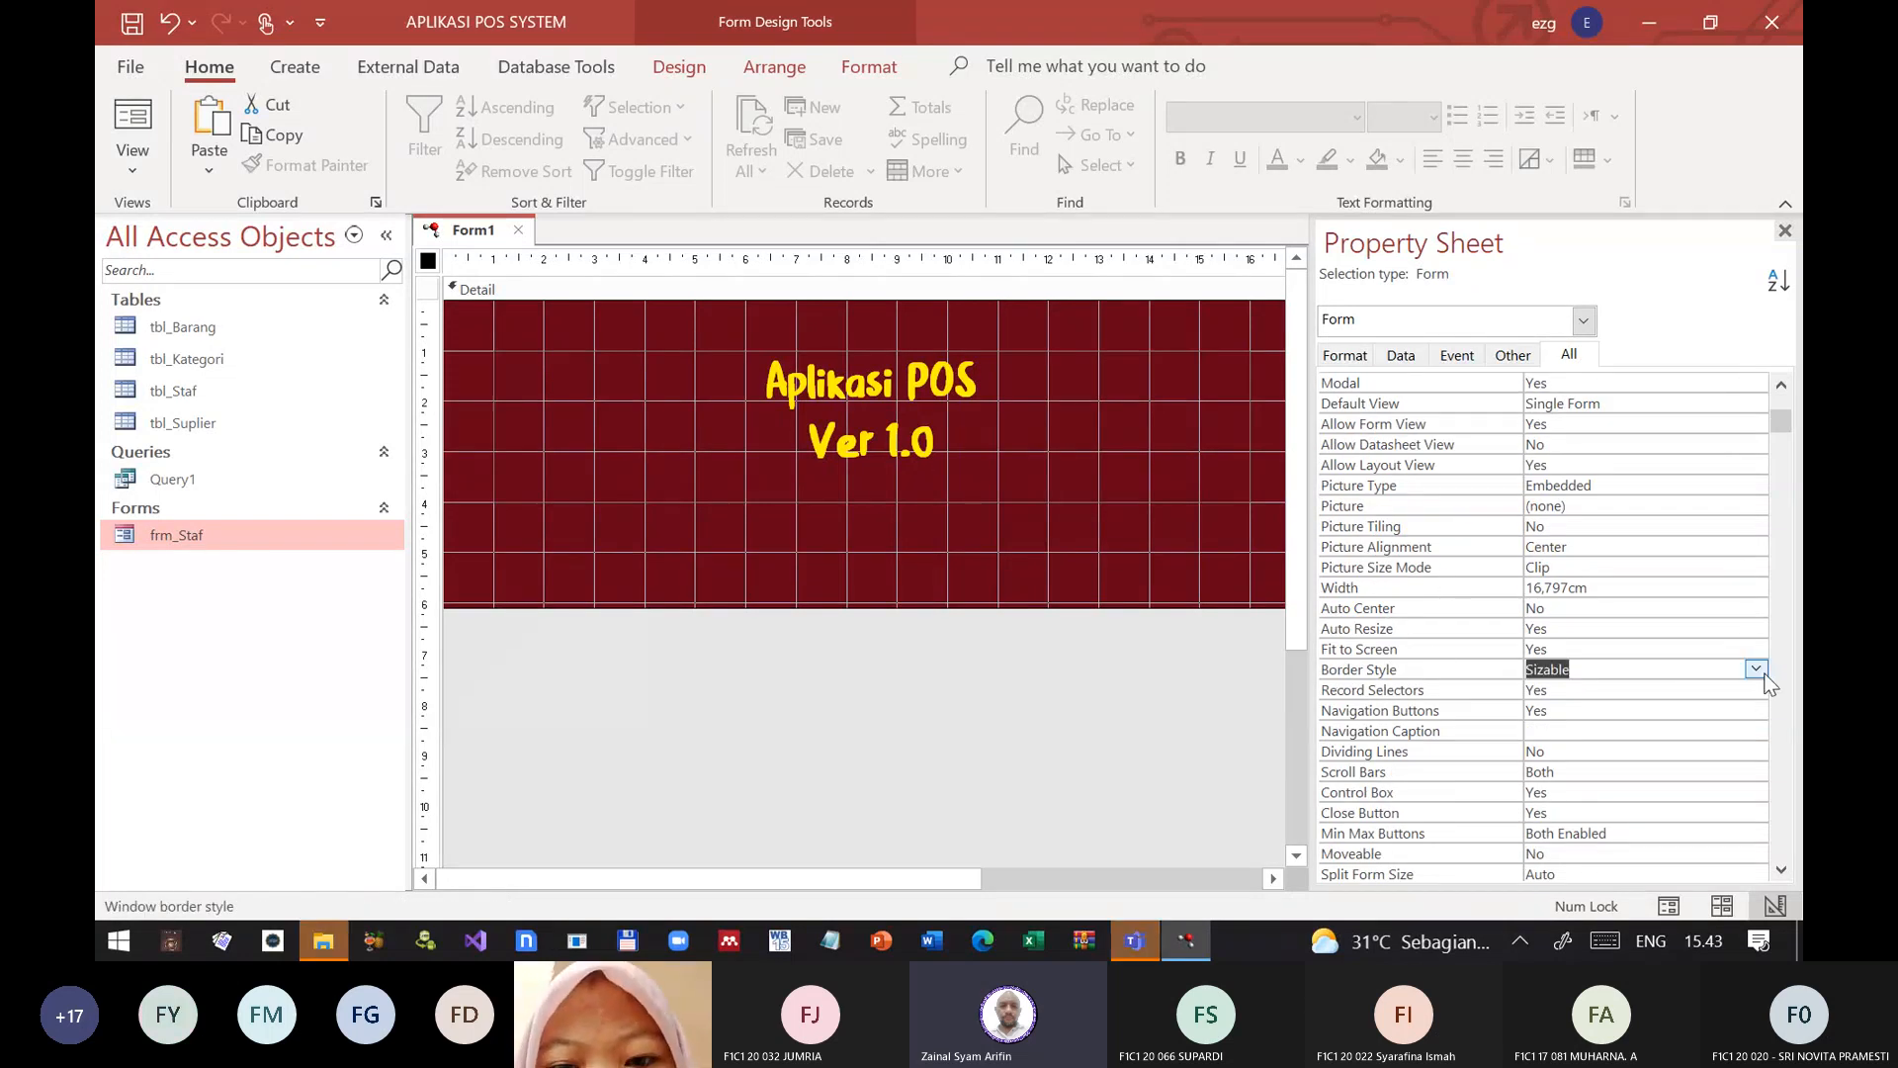
pyautogui.click(1757, 670)
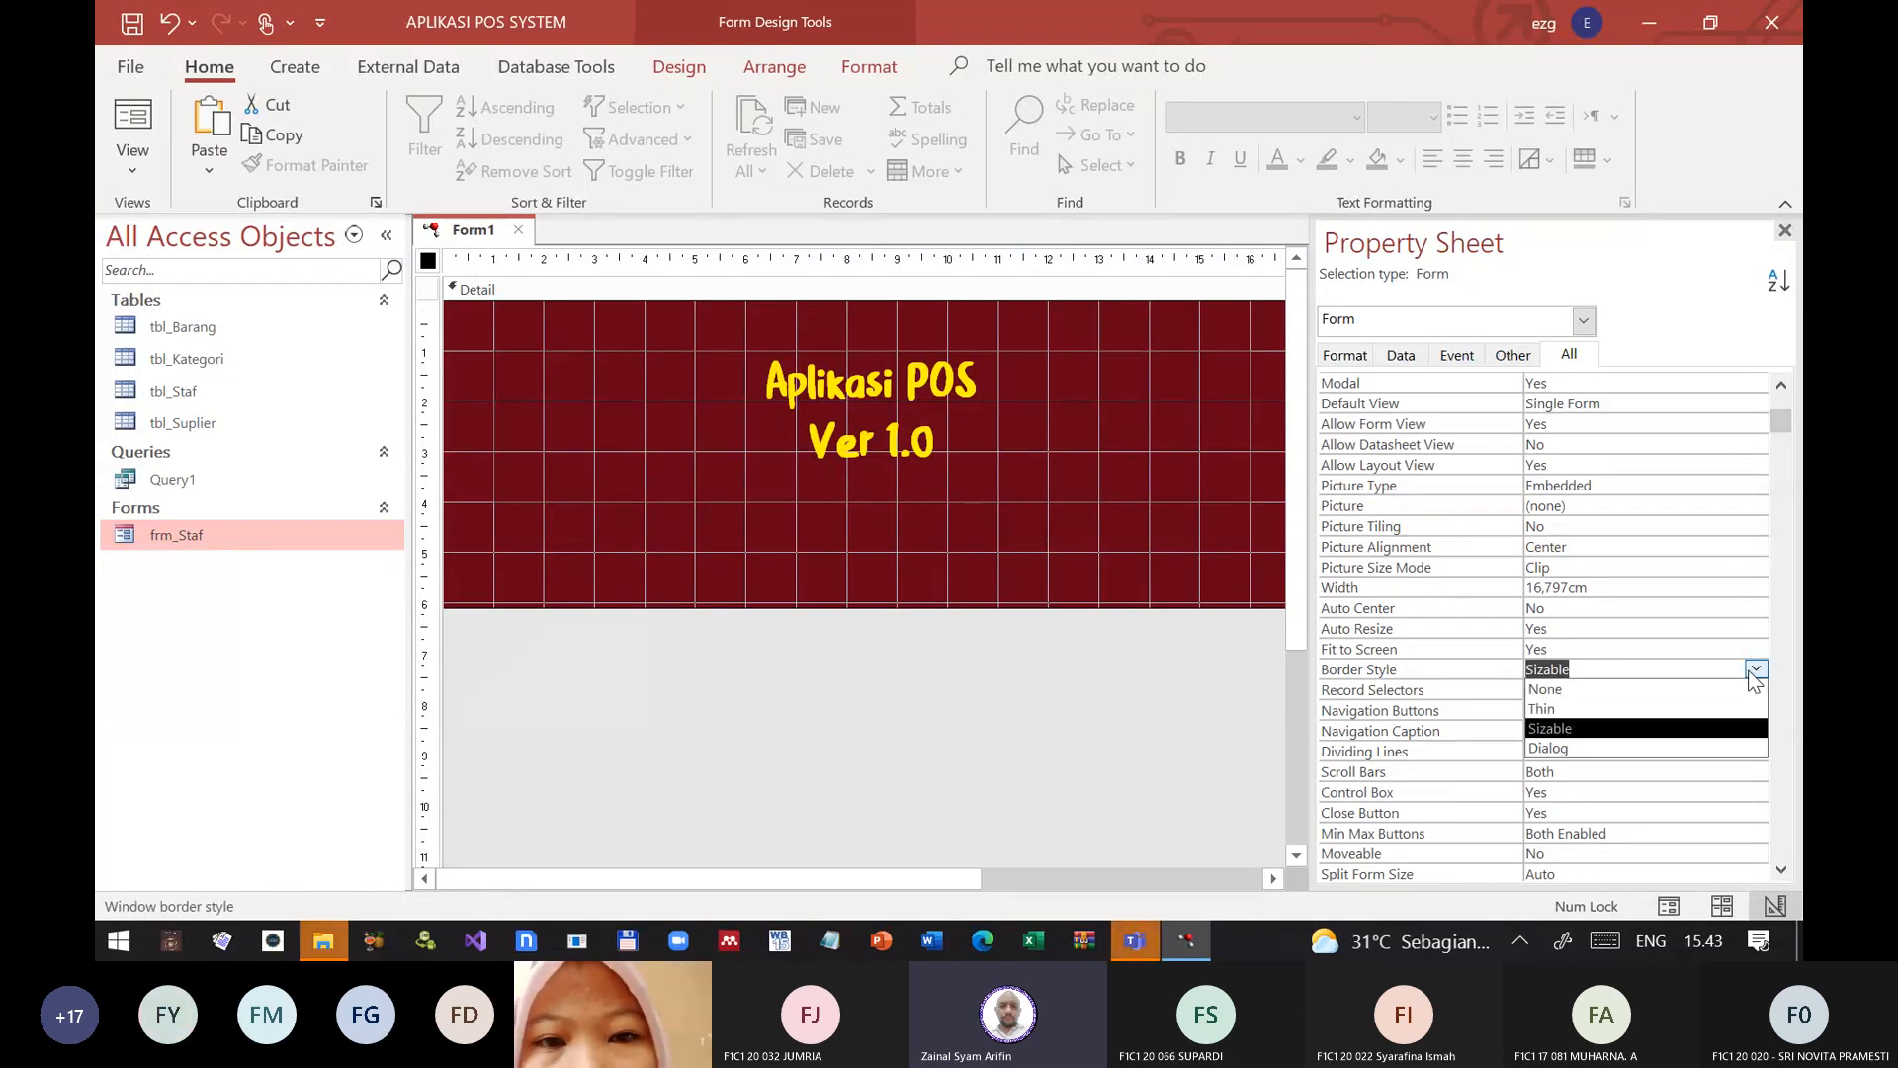
pyautogui.click(1567, 692)
# Step: Set the form's Record Selectors, Navigation Buttons and Control Box properties to No, and Scroll Bars to Neither
pyautogui.click(1461, 692)
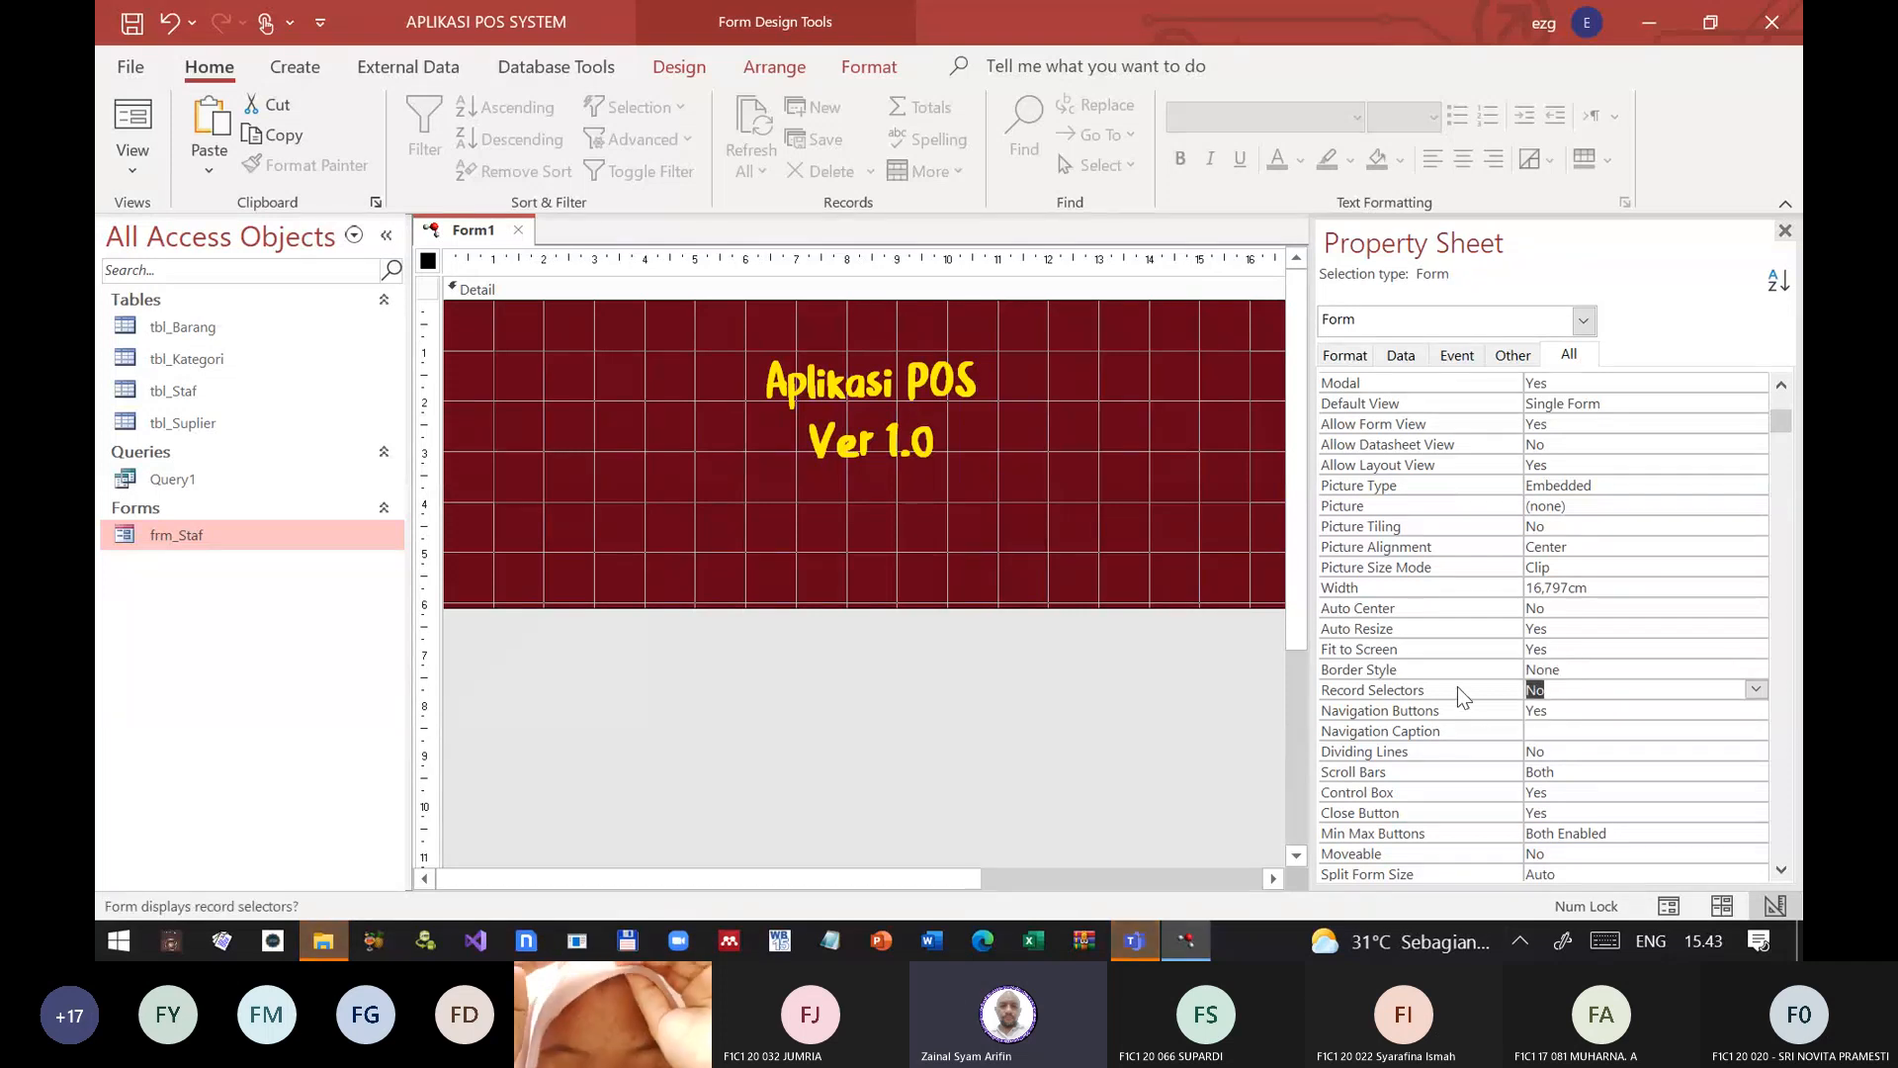
pyautogui.doubleClick(1450, 712)
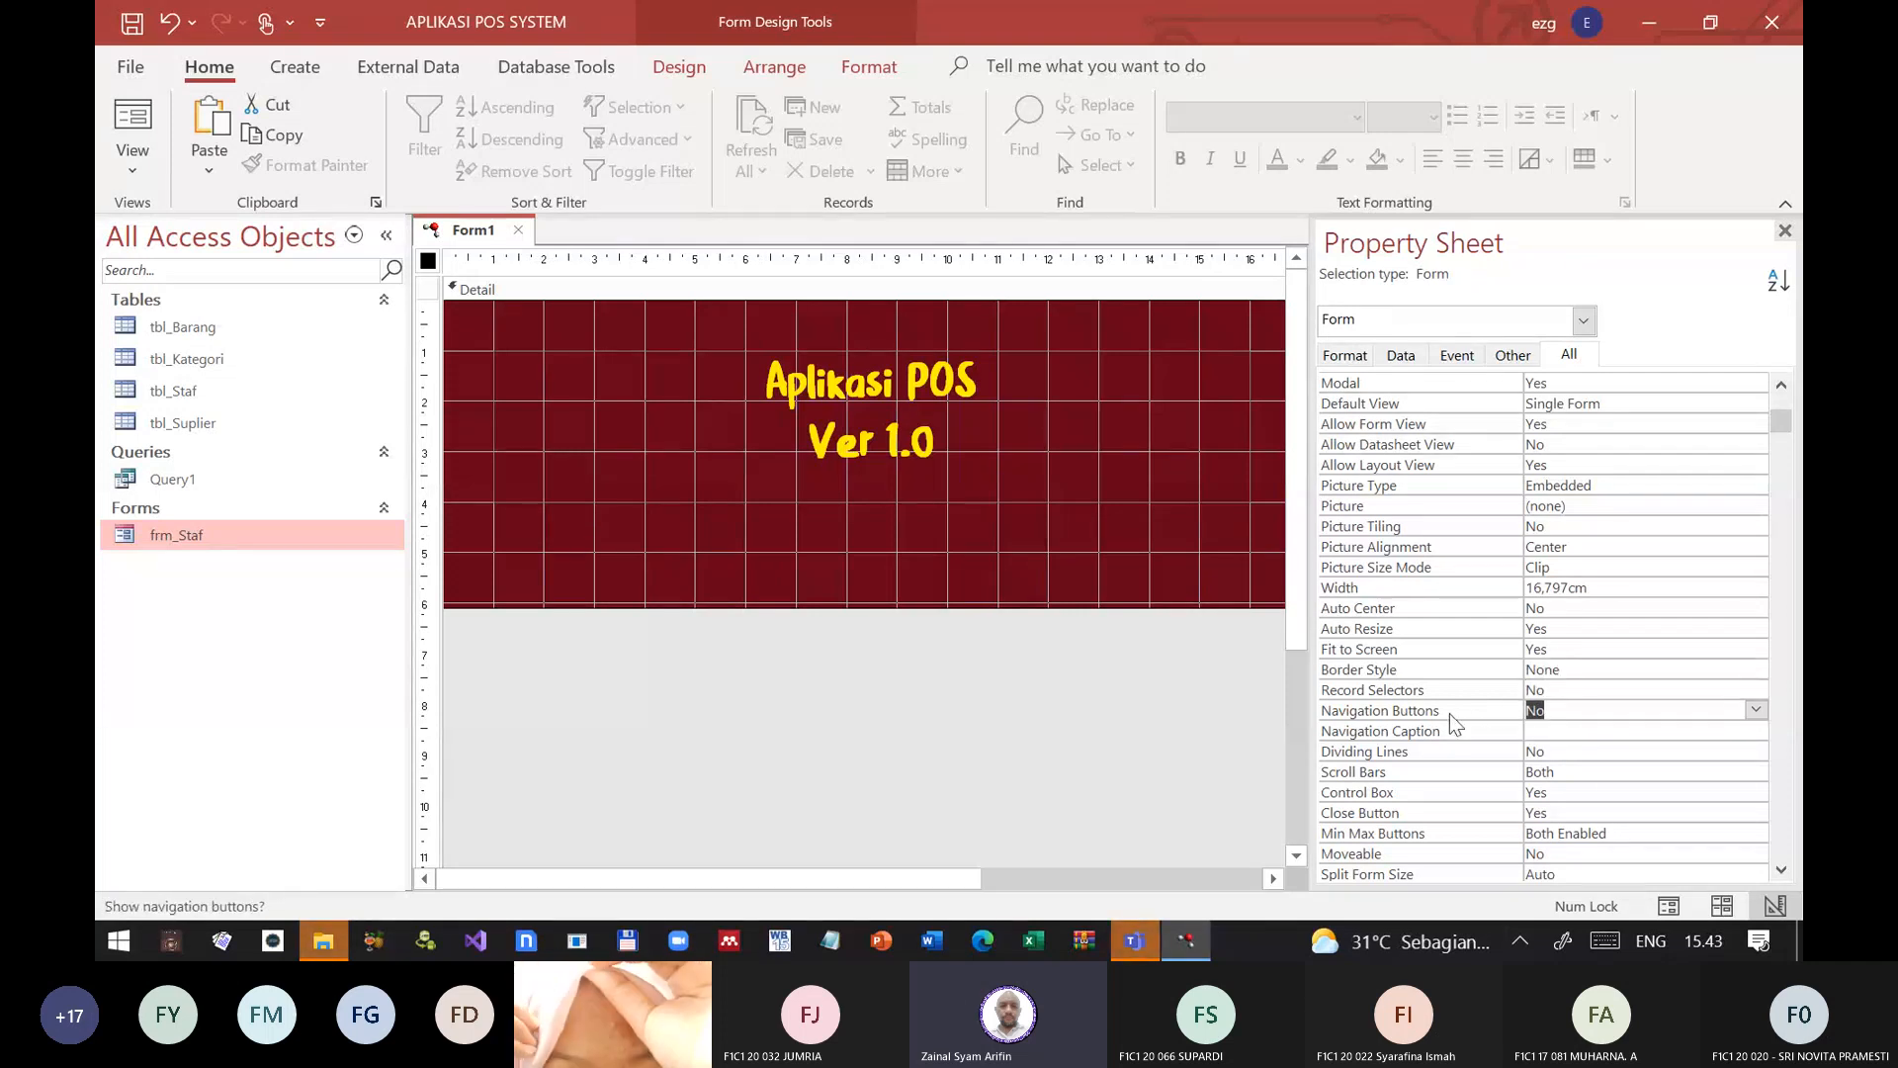
pyautogui.doubleClick(1454, 775)
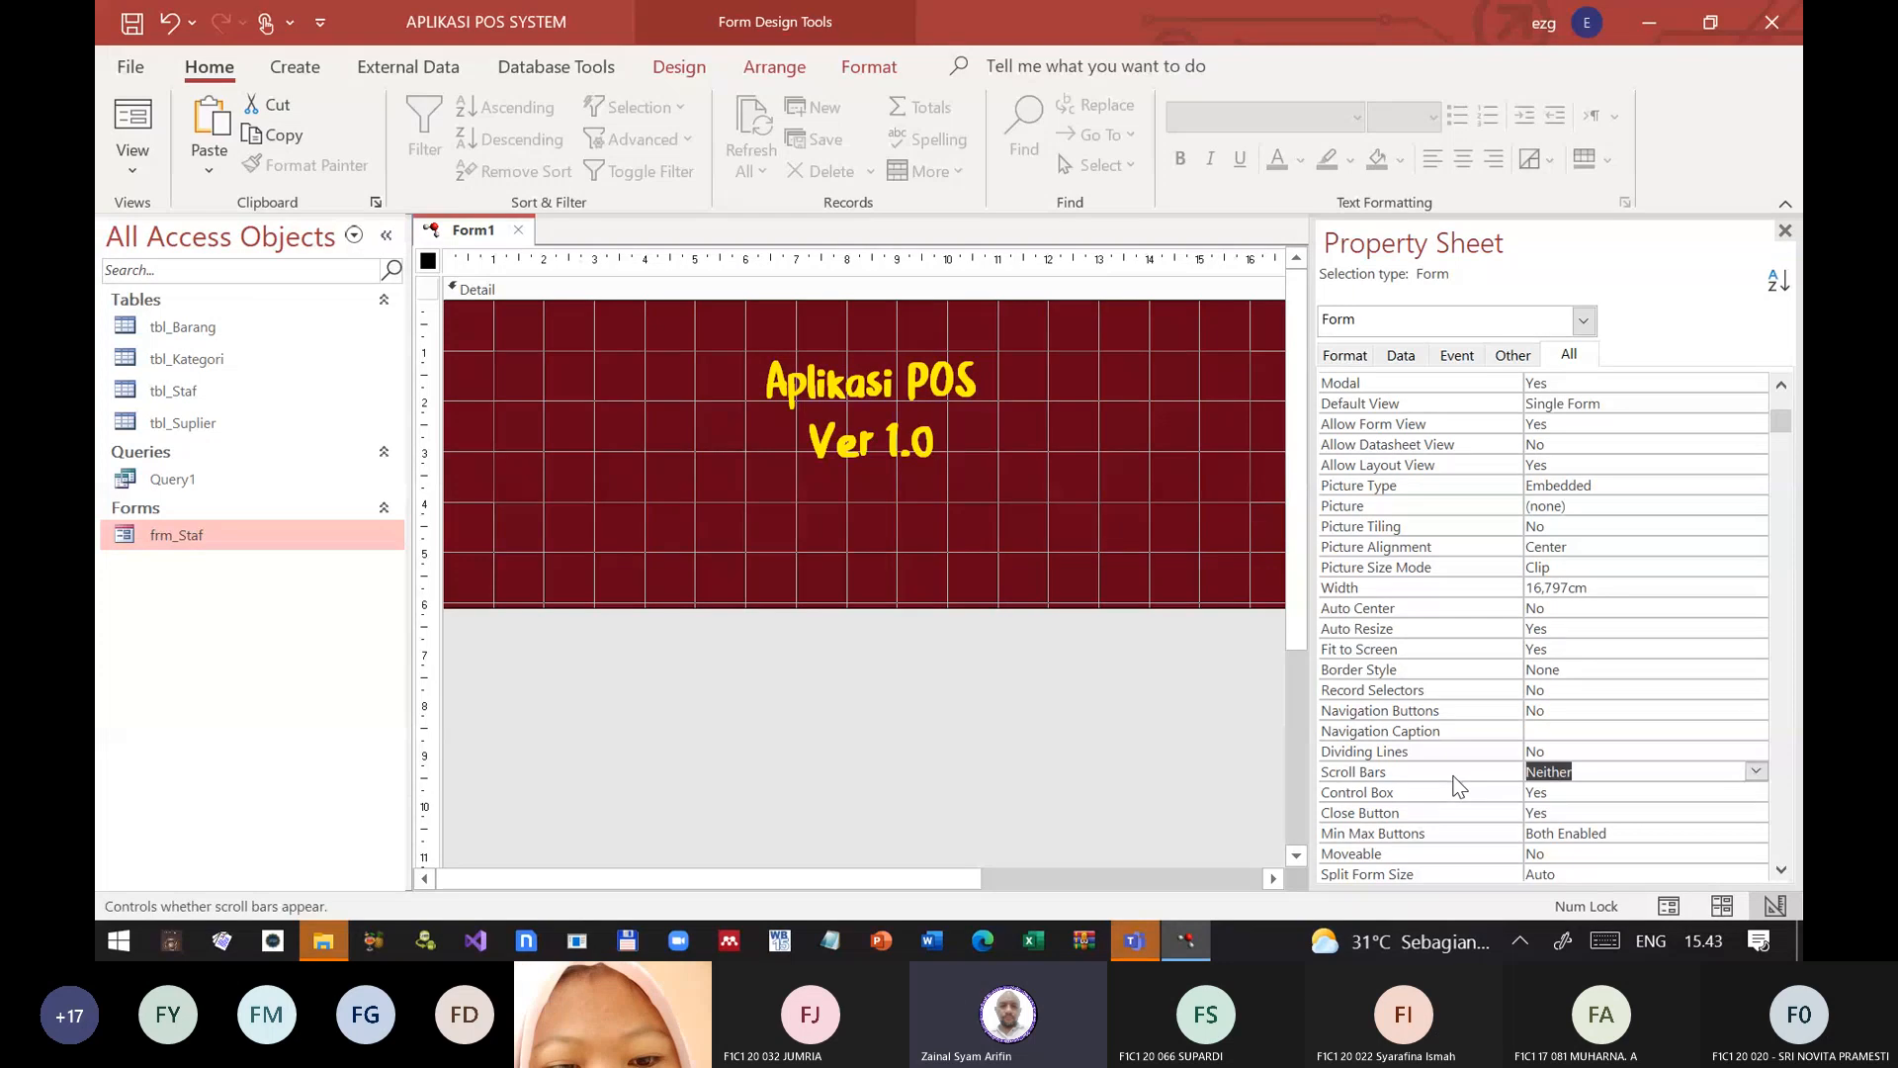
pyautogui.scroll(-5, 1454, 786)
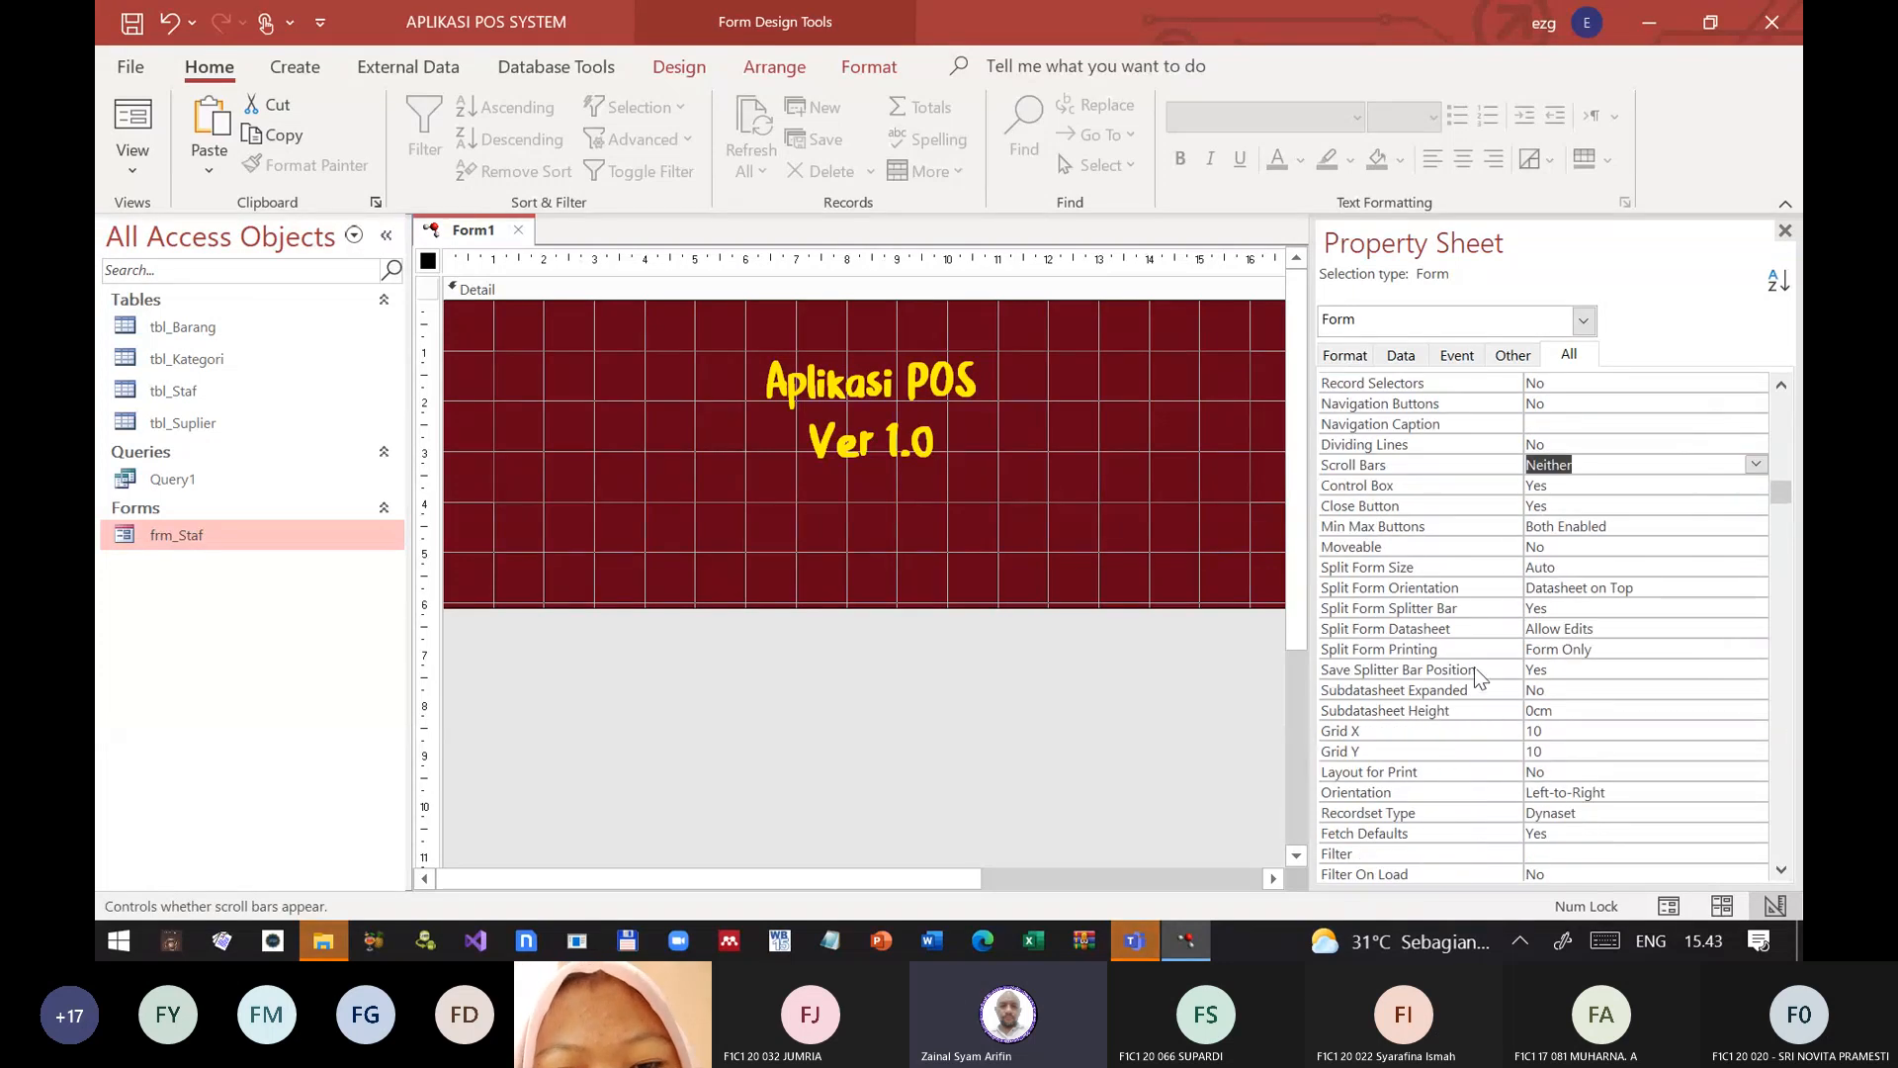
pyautogui.doubleClick(1434, 481)
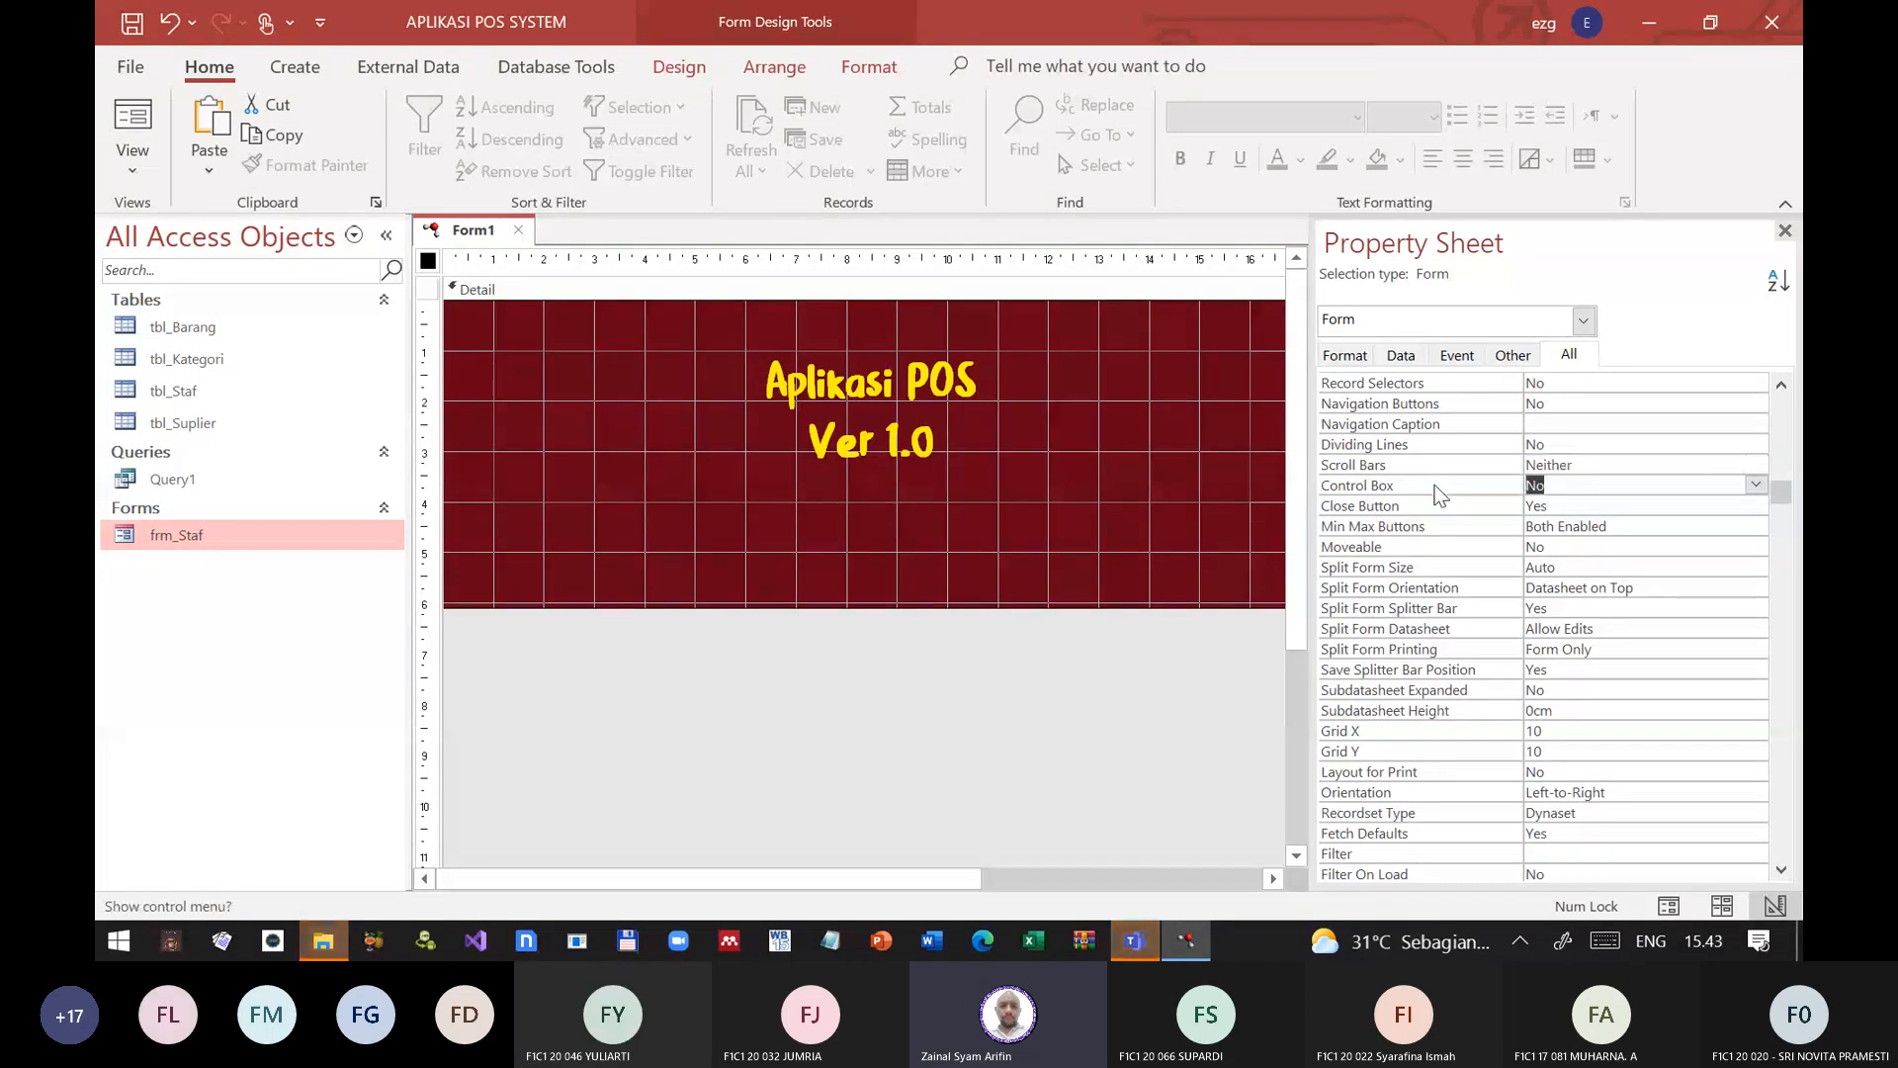
pyautogui.hotkey('alt', 'Tab')
pyautogui.hotkey('alt', 'Tab')
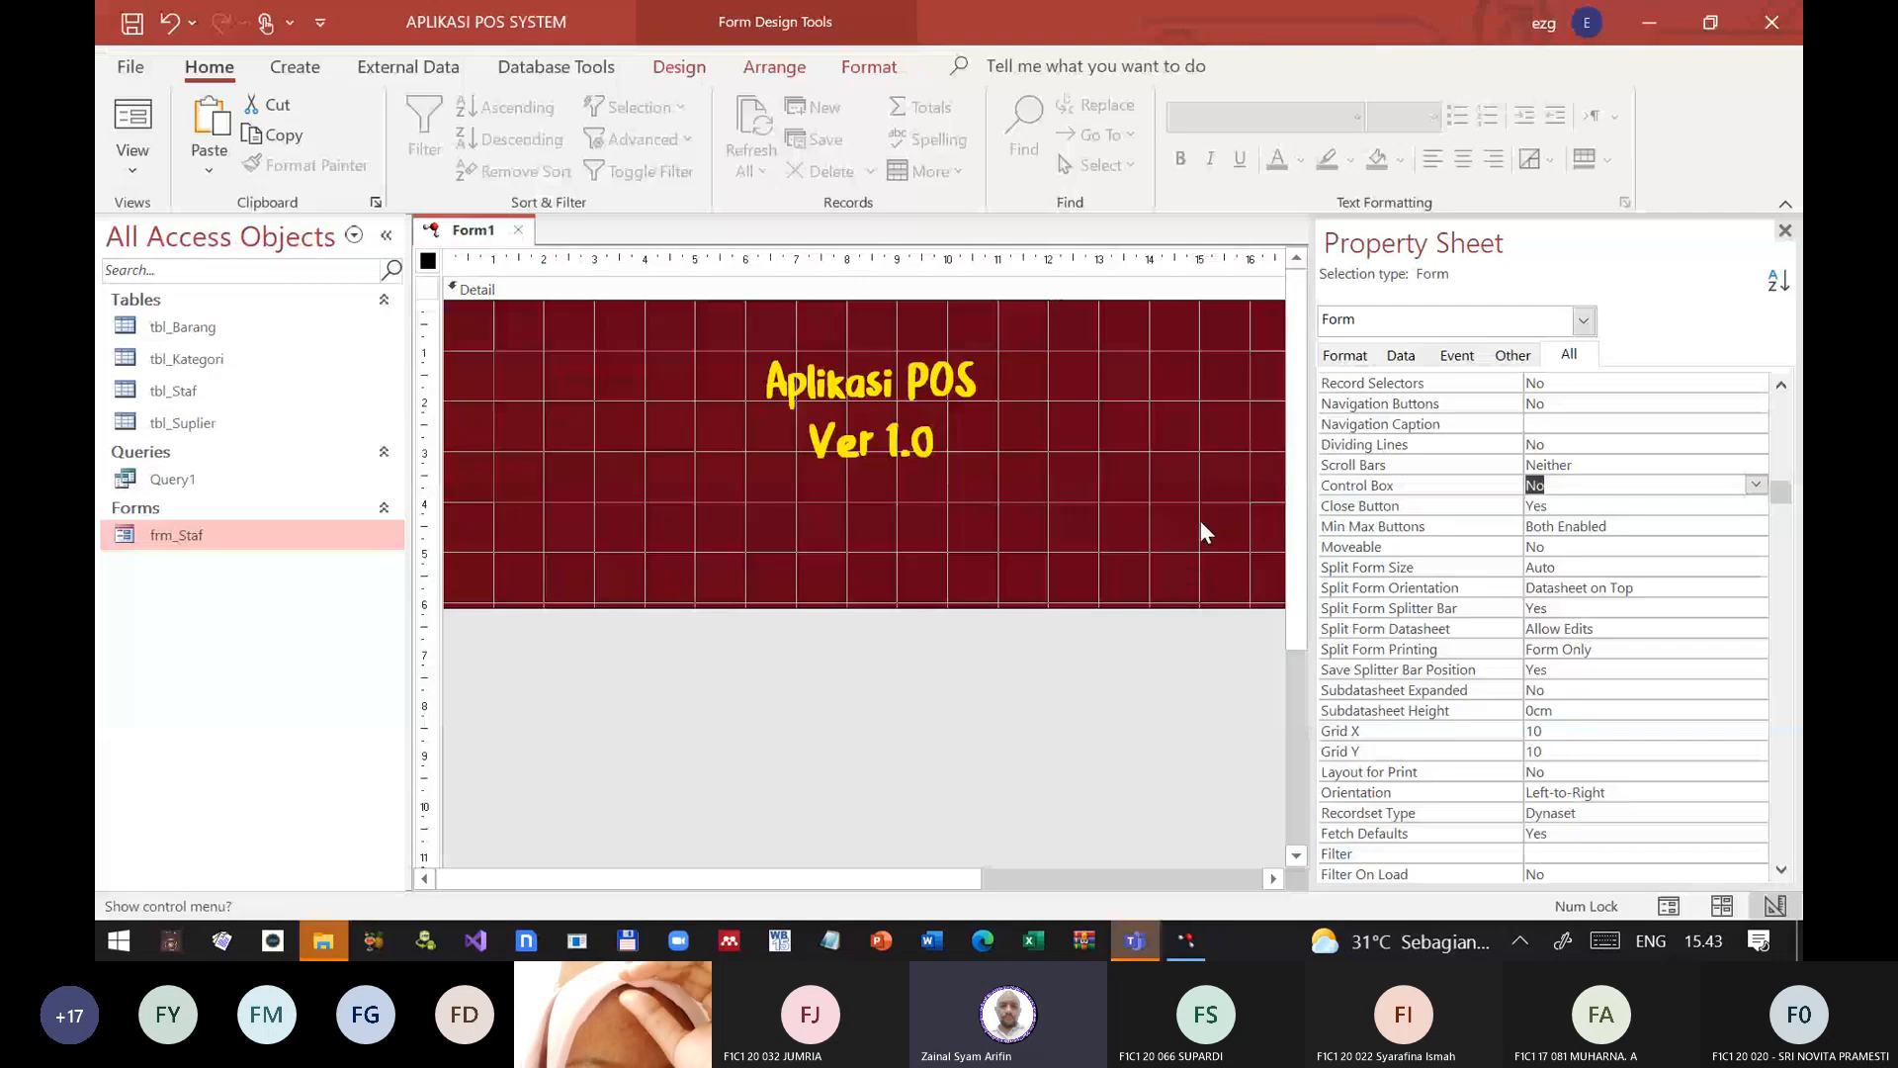
pyautogui.click(1135, 940)
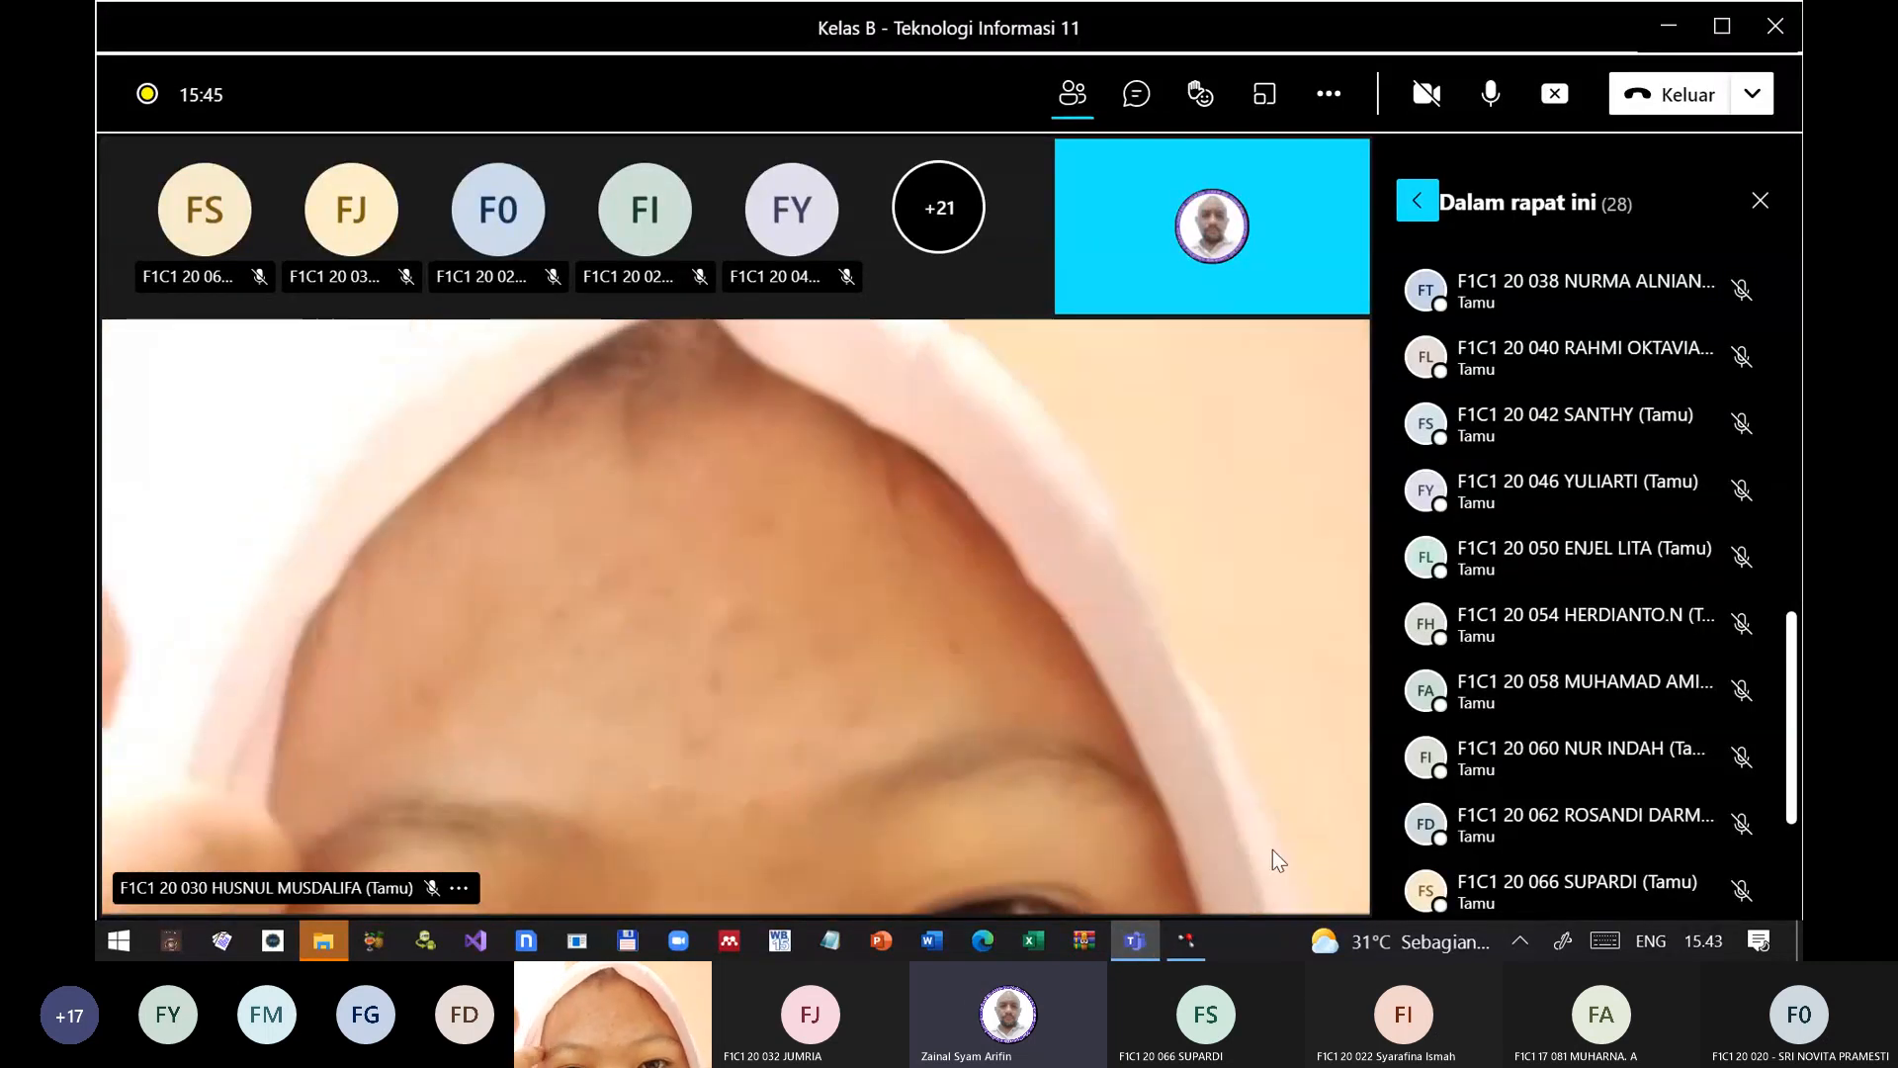
pyautogui.click(1185, 940)
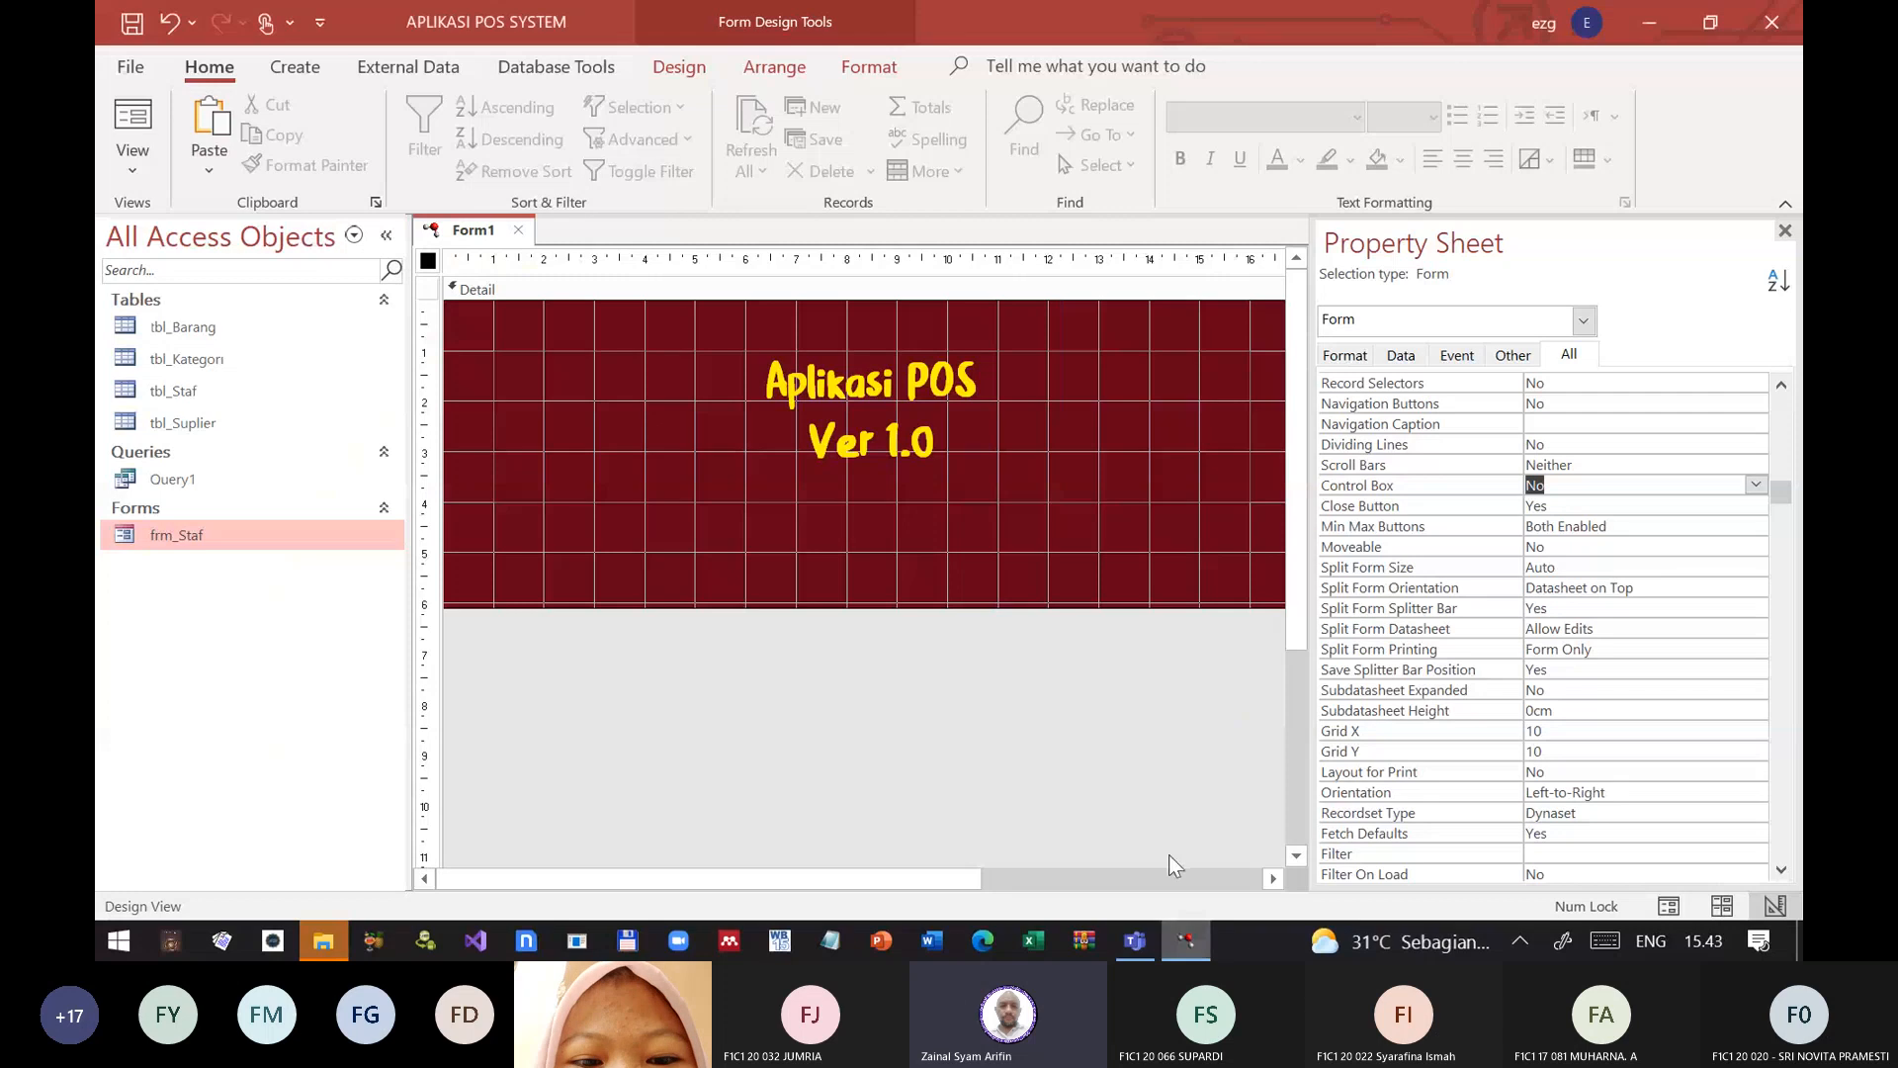
# Step: Set the form's Close Button property to No
pyautogui.doubleClick(1475, 506)
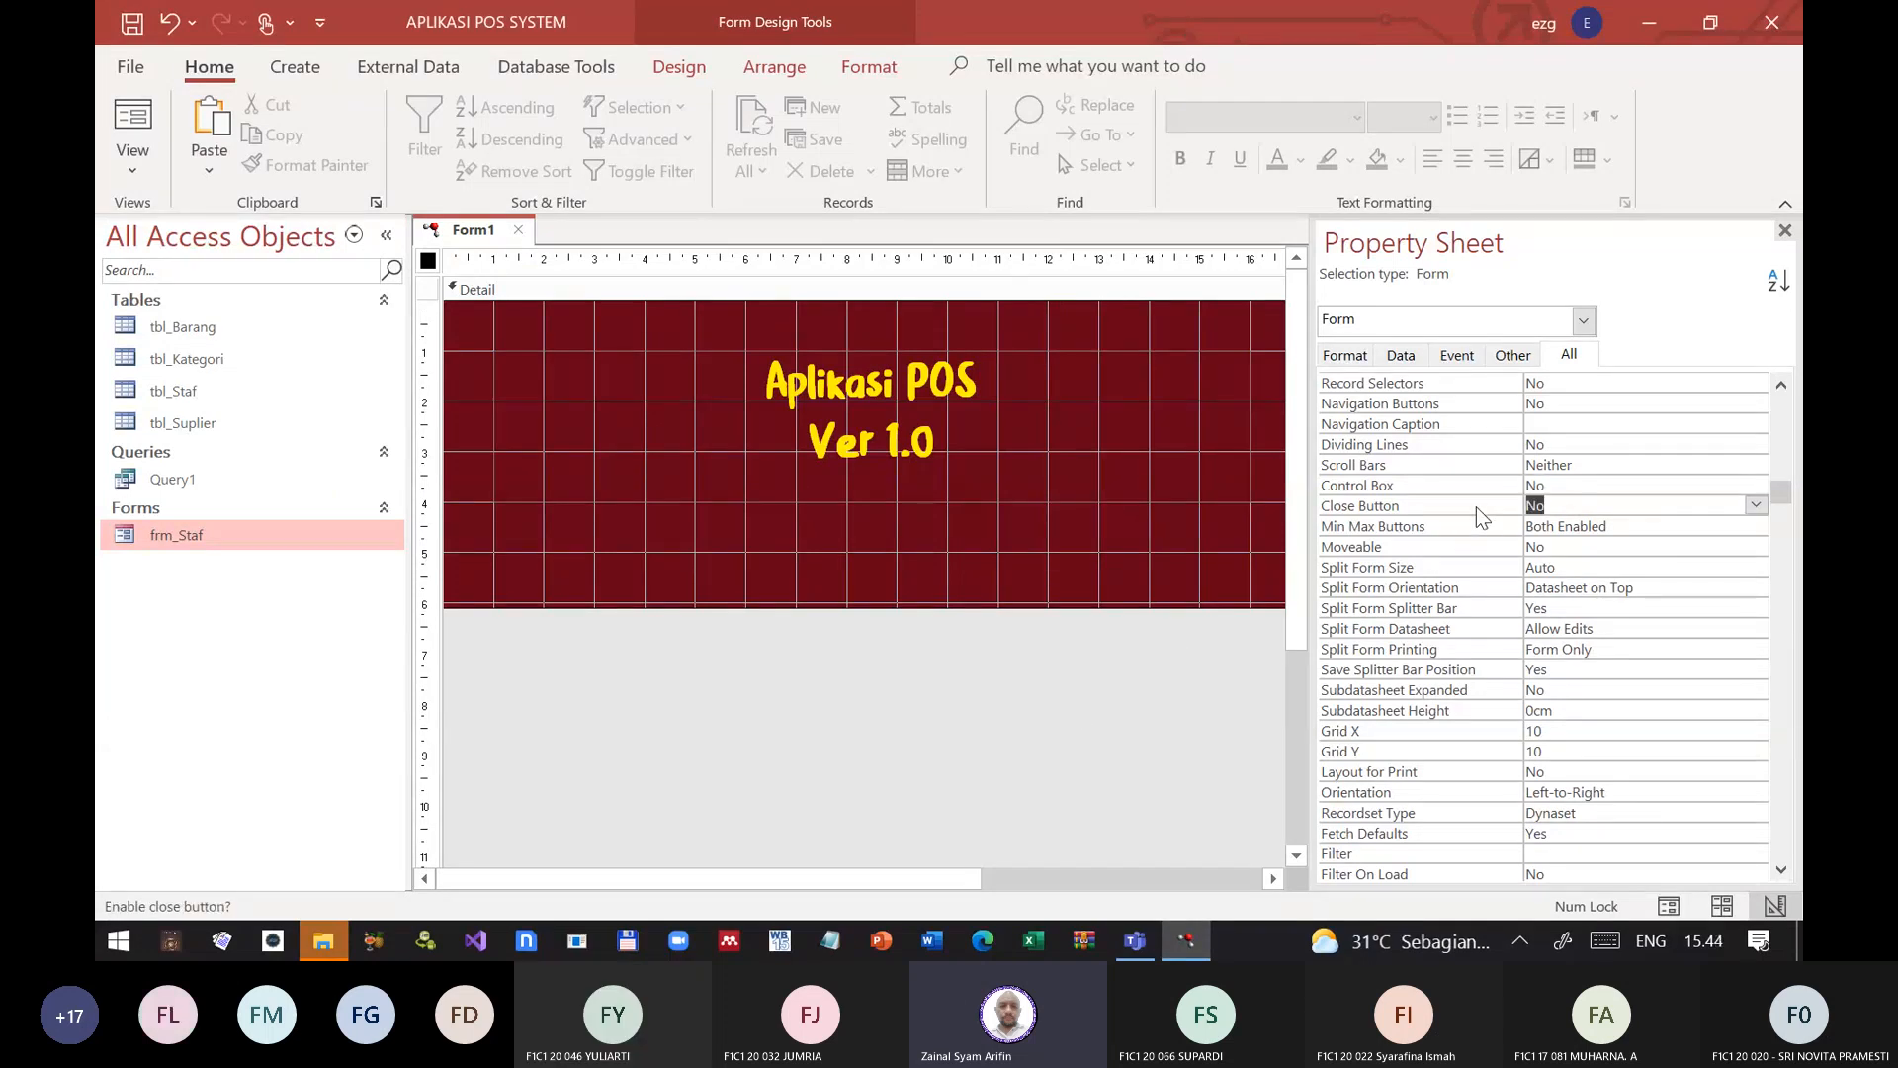
pyautogui.hotkey('alt', 'Tab')
pyautogui.click(1150, 948)
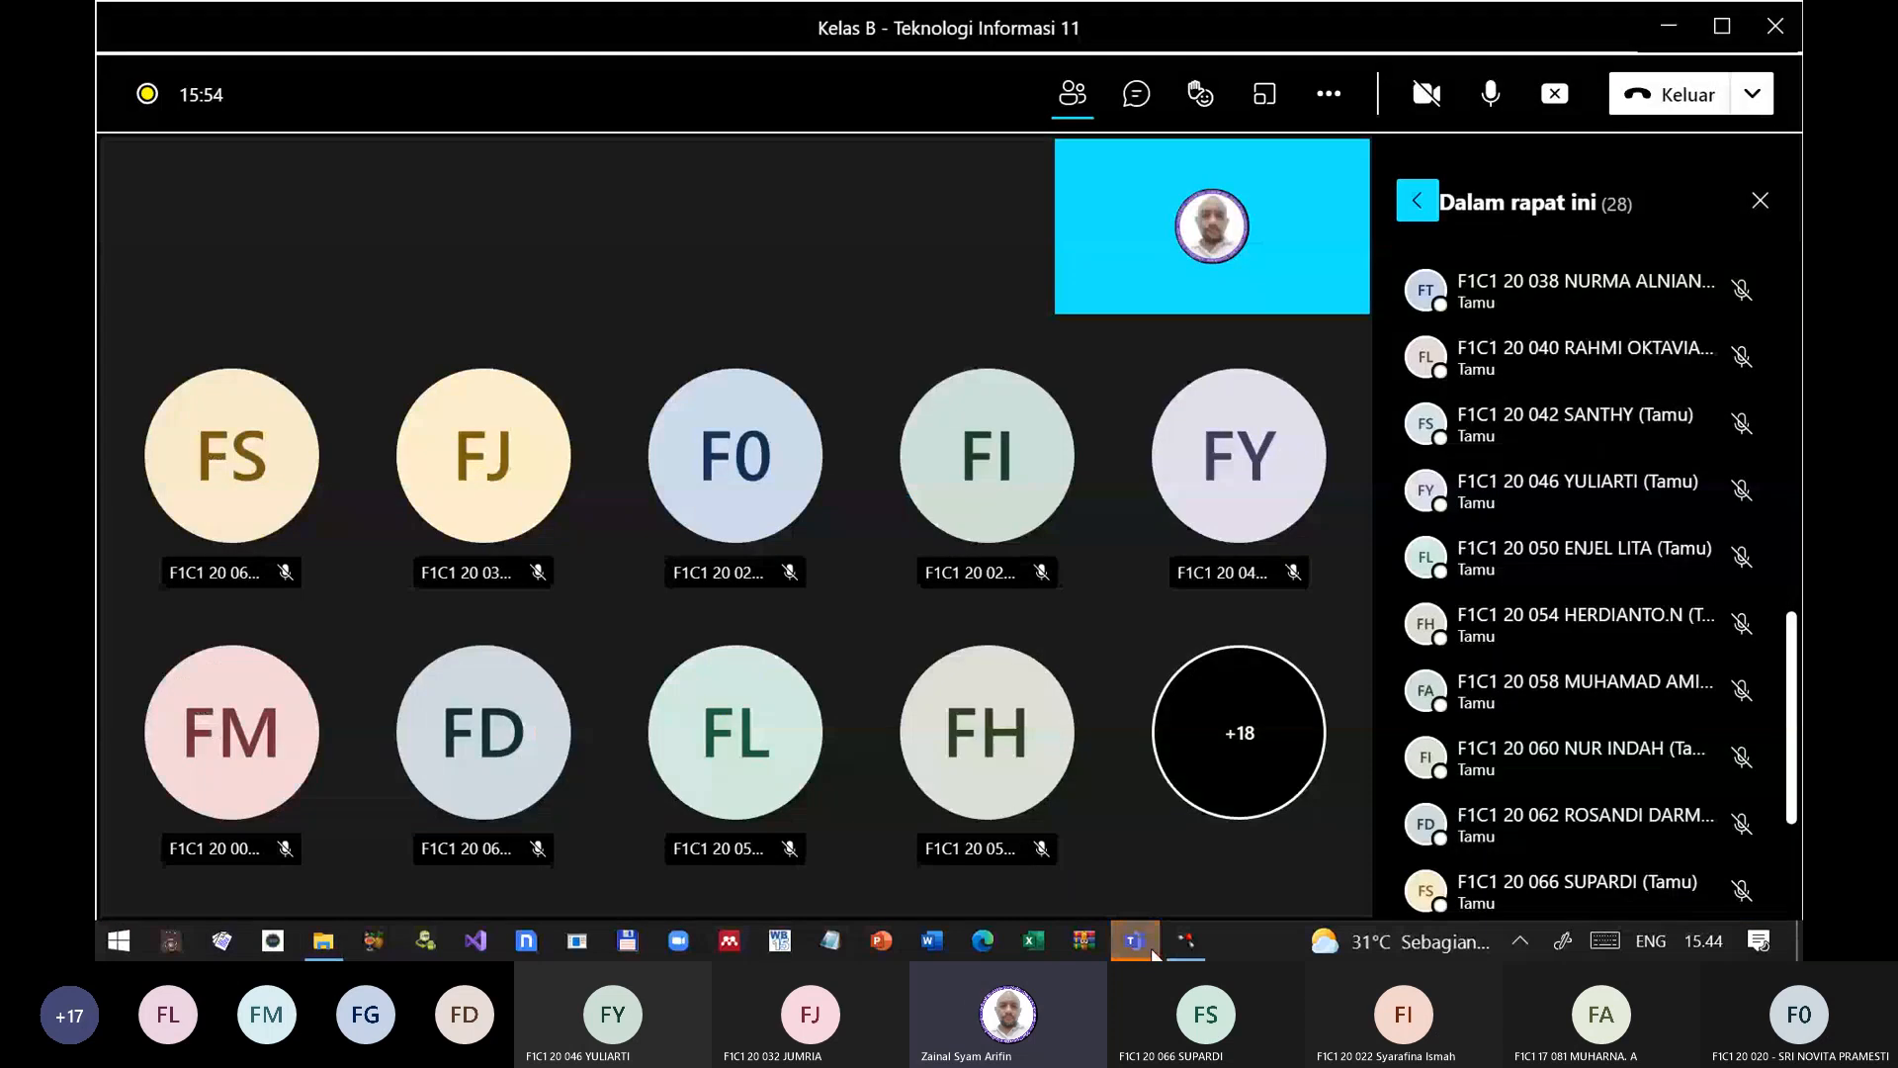
pyautogui.moveTo(1202, 955)
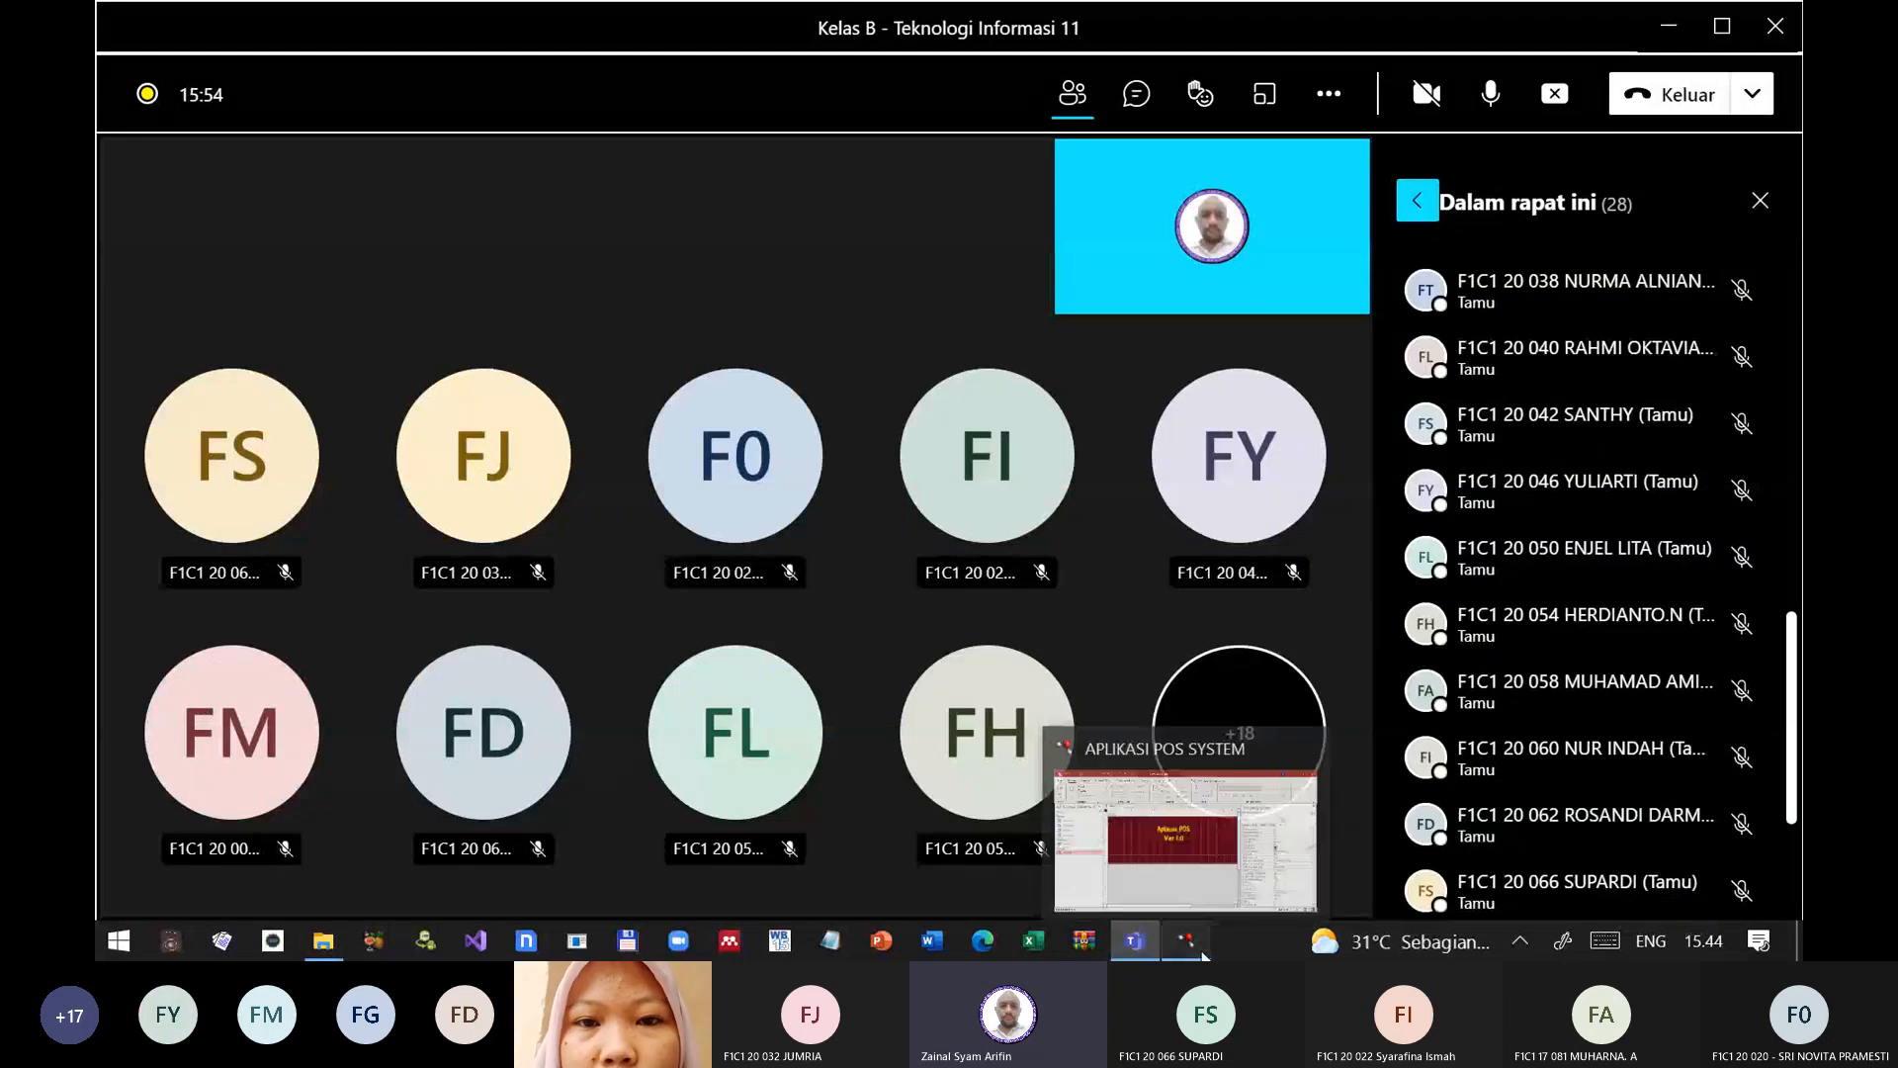
pyautogui.click(1134, 944)
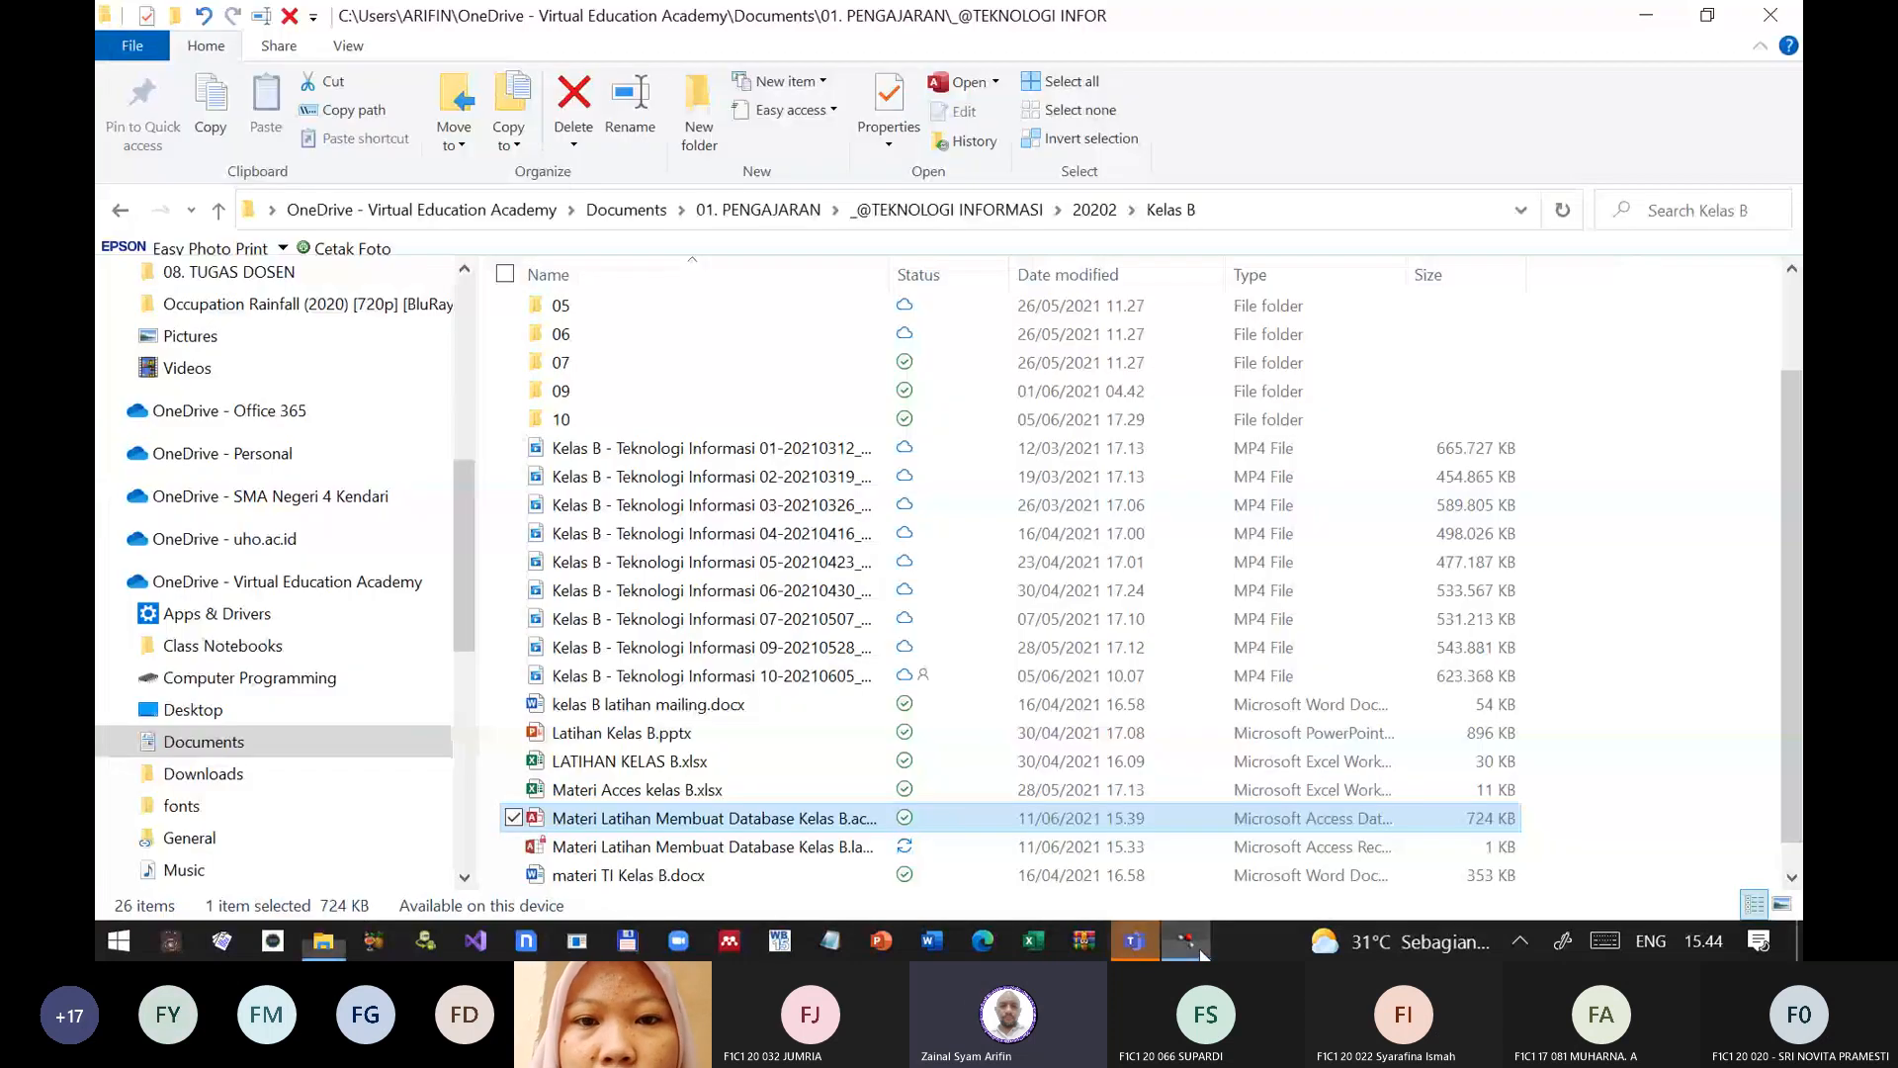
pyautogui.click(1134, 944)
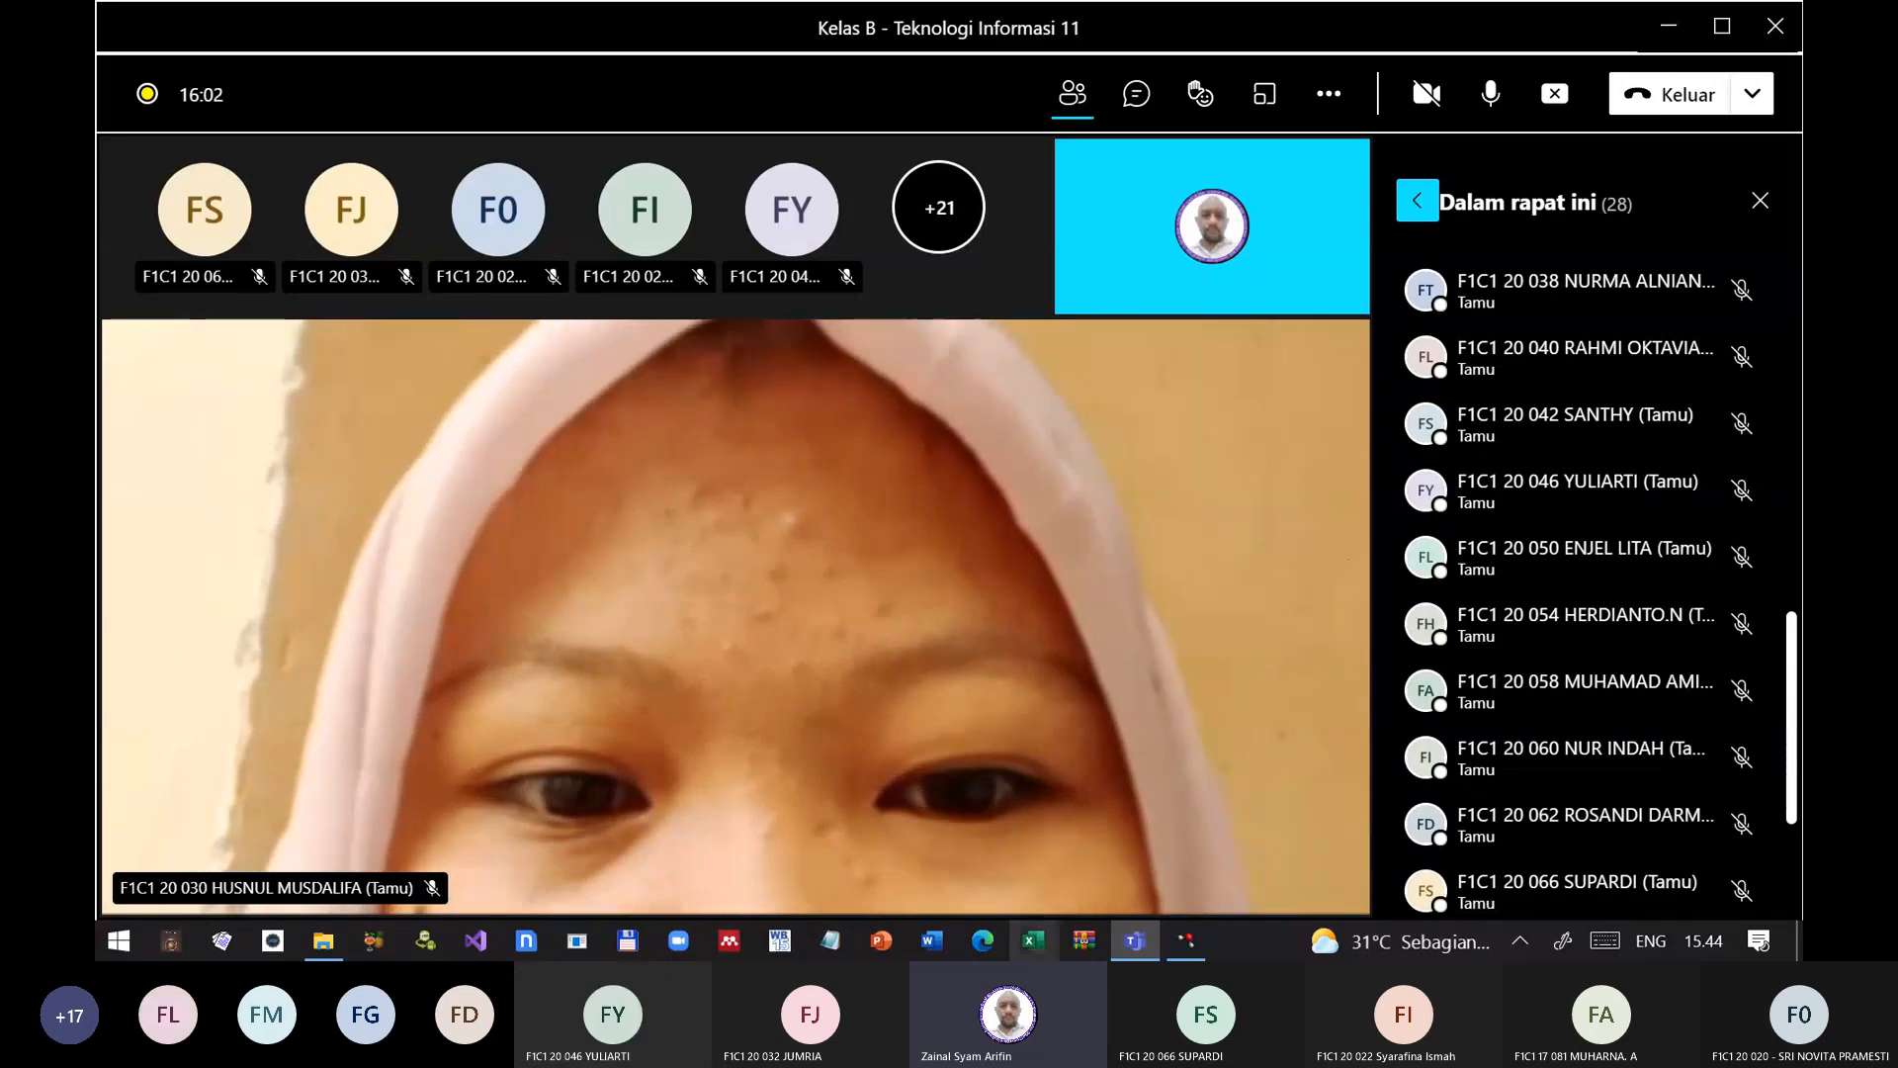
pyautogui.hotkey('alt', 'Tab')
pyautogui.hotkey('alt', 'Tab')
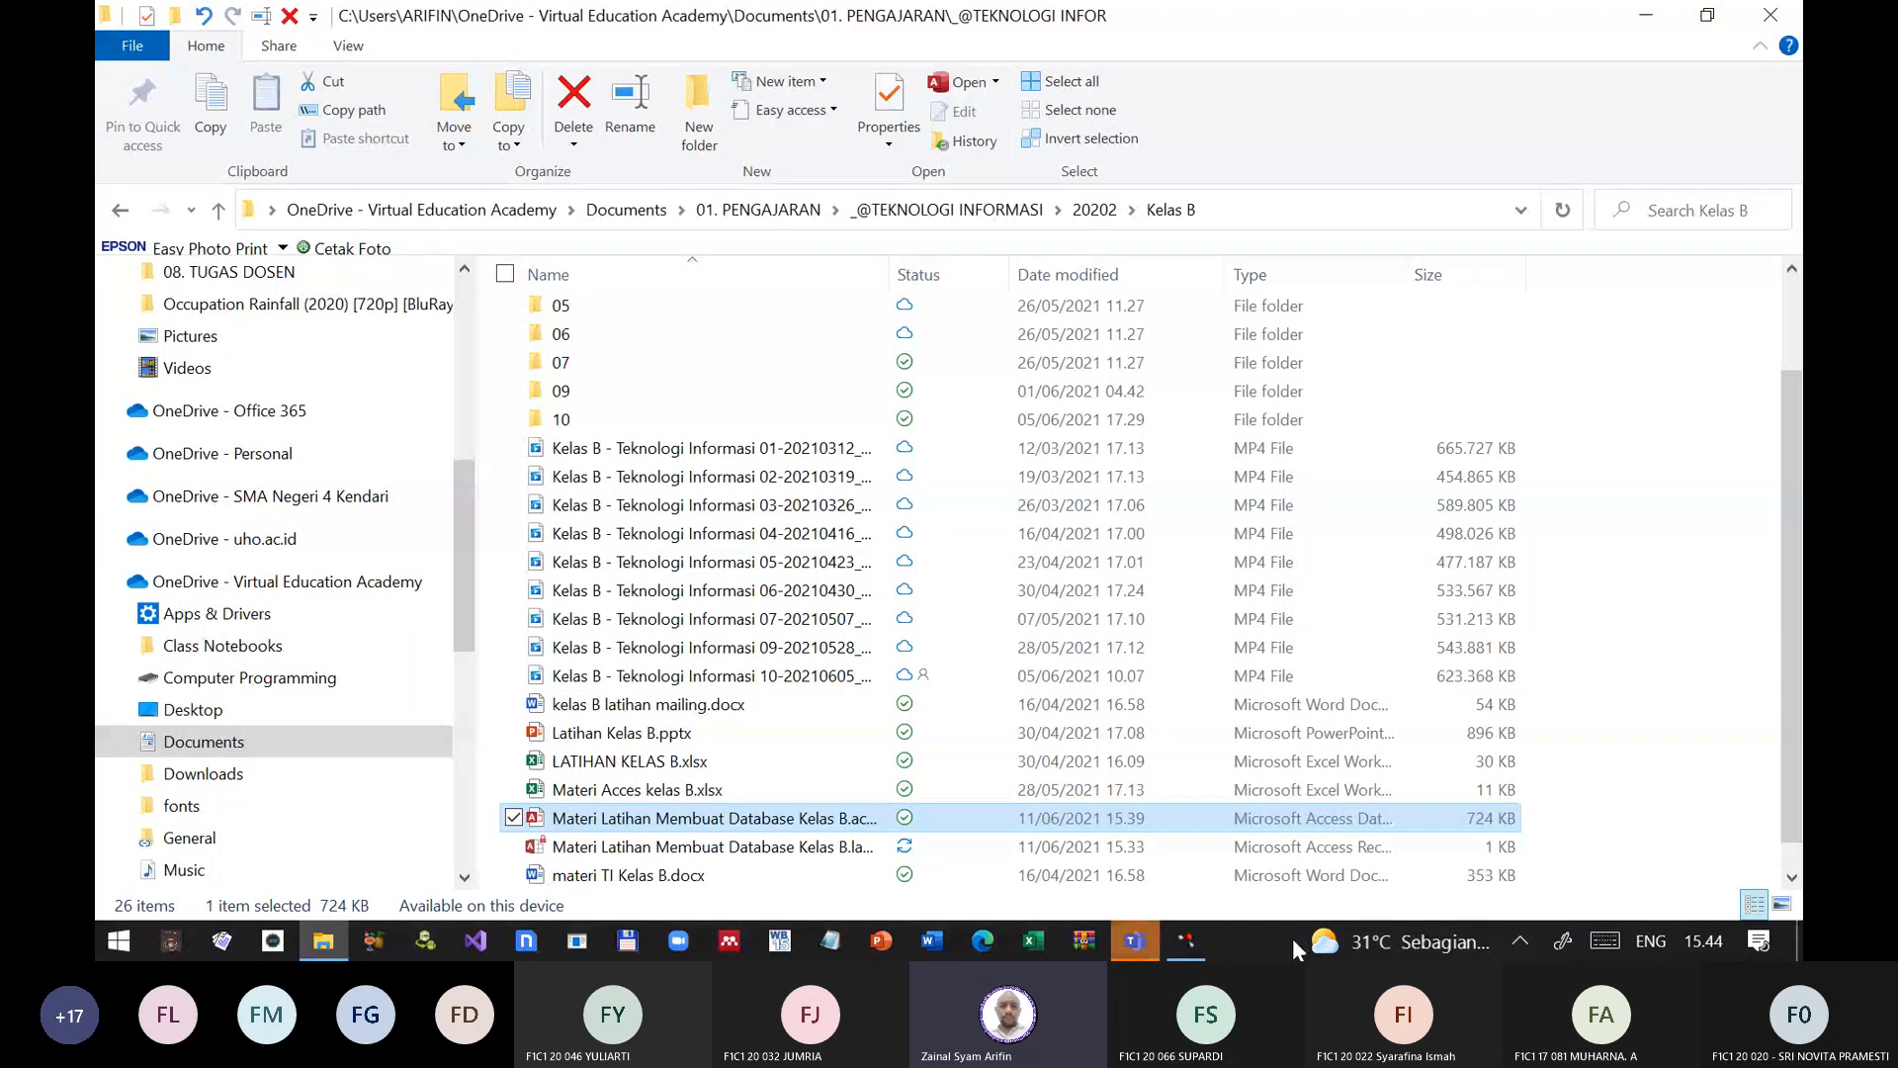
pyautogui.click(1139, 944)
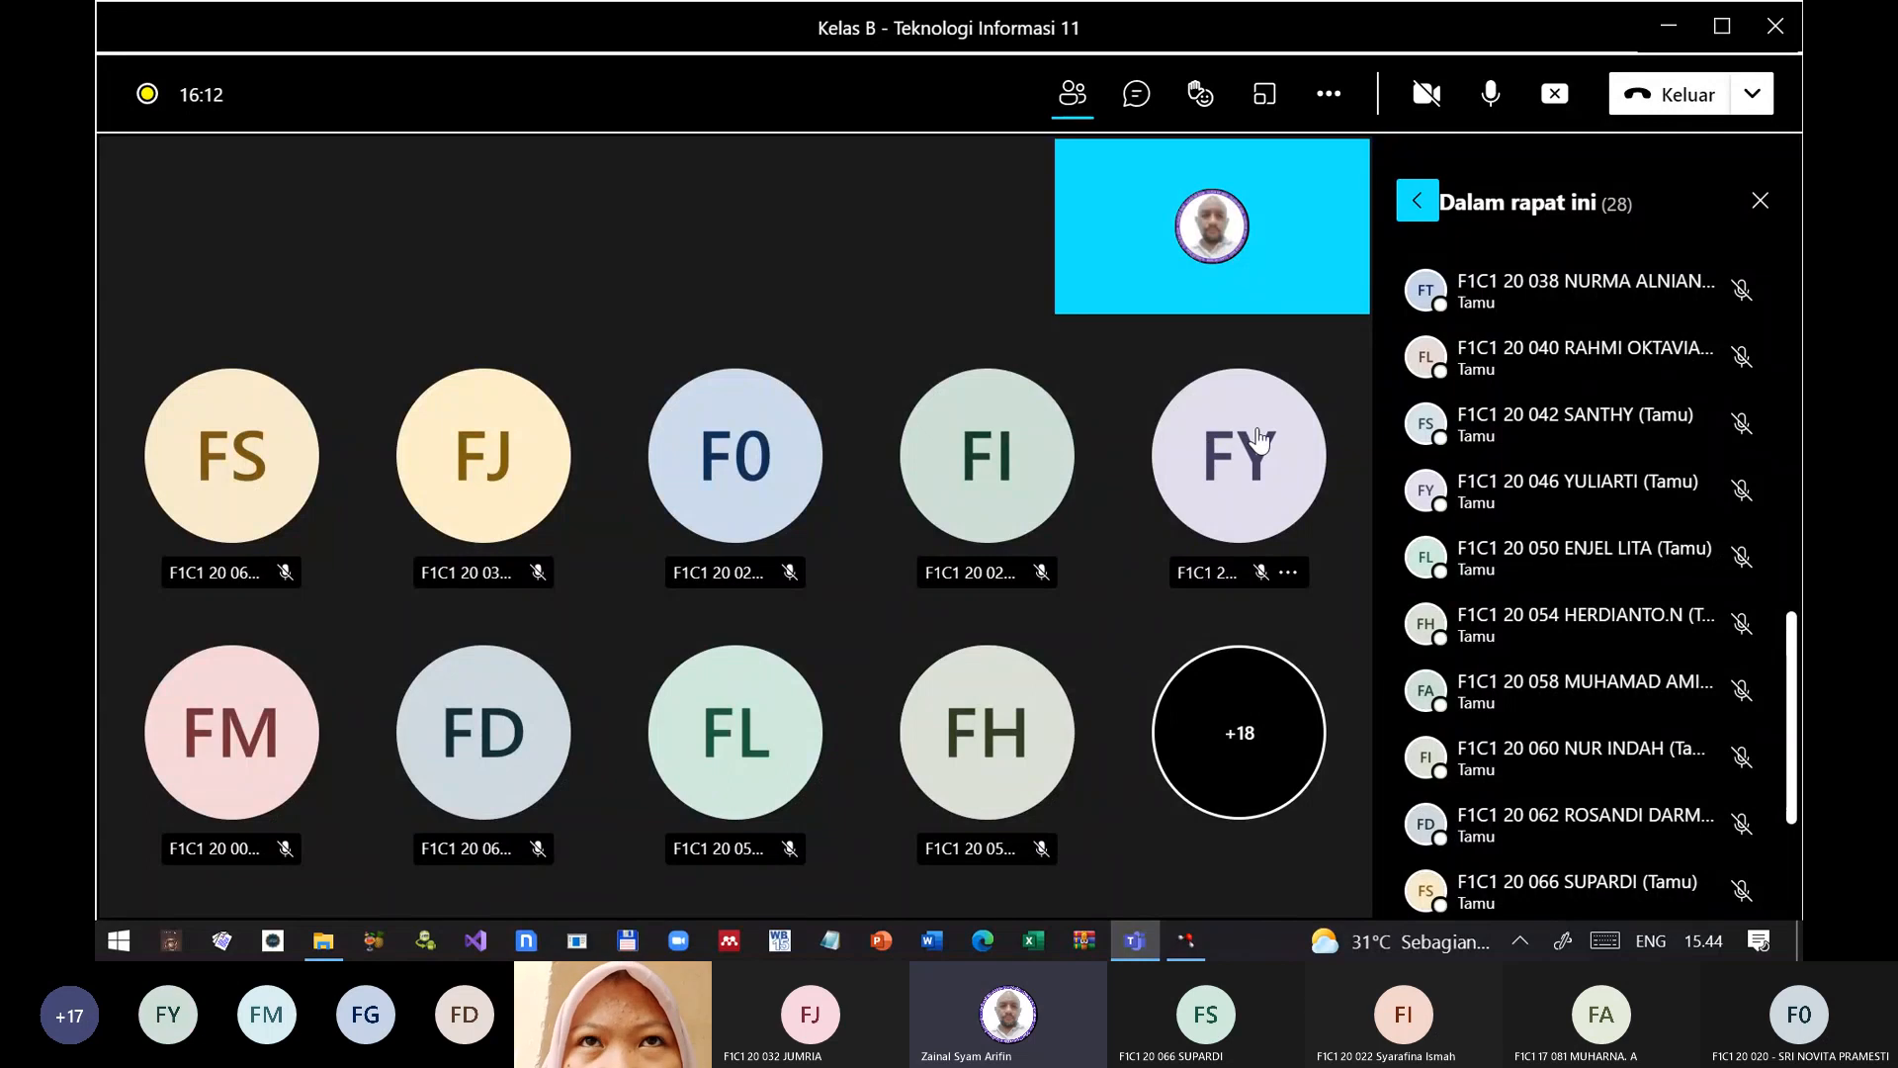
pyautogui.hotkey('alt', 'Tab')
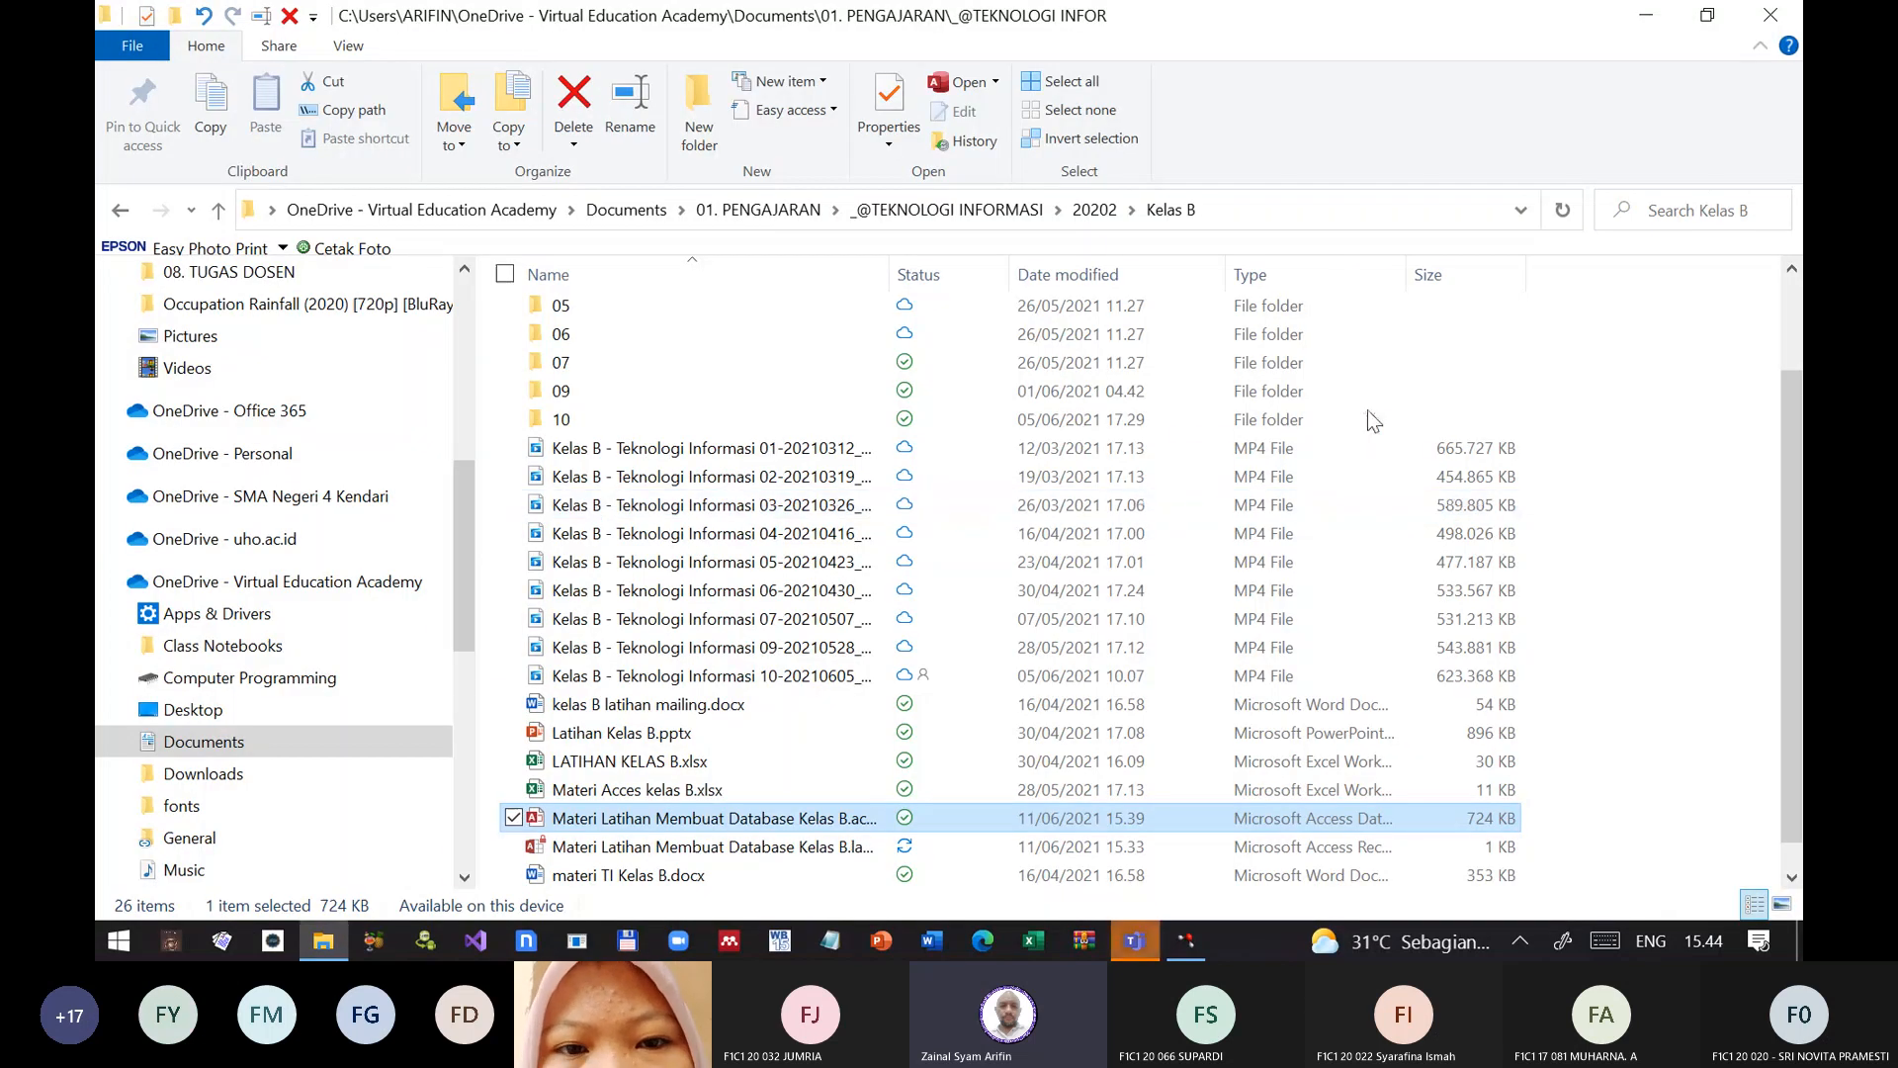
pyautogui.click(1137, 943)
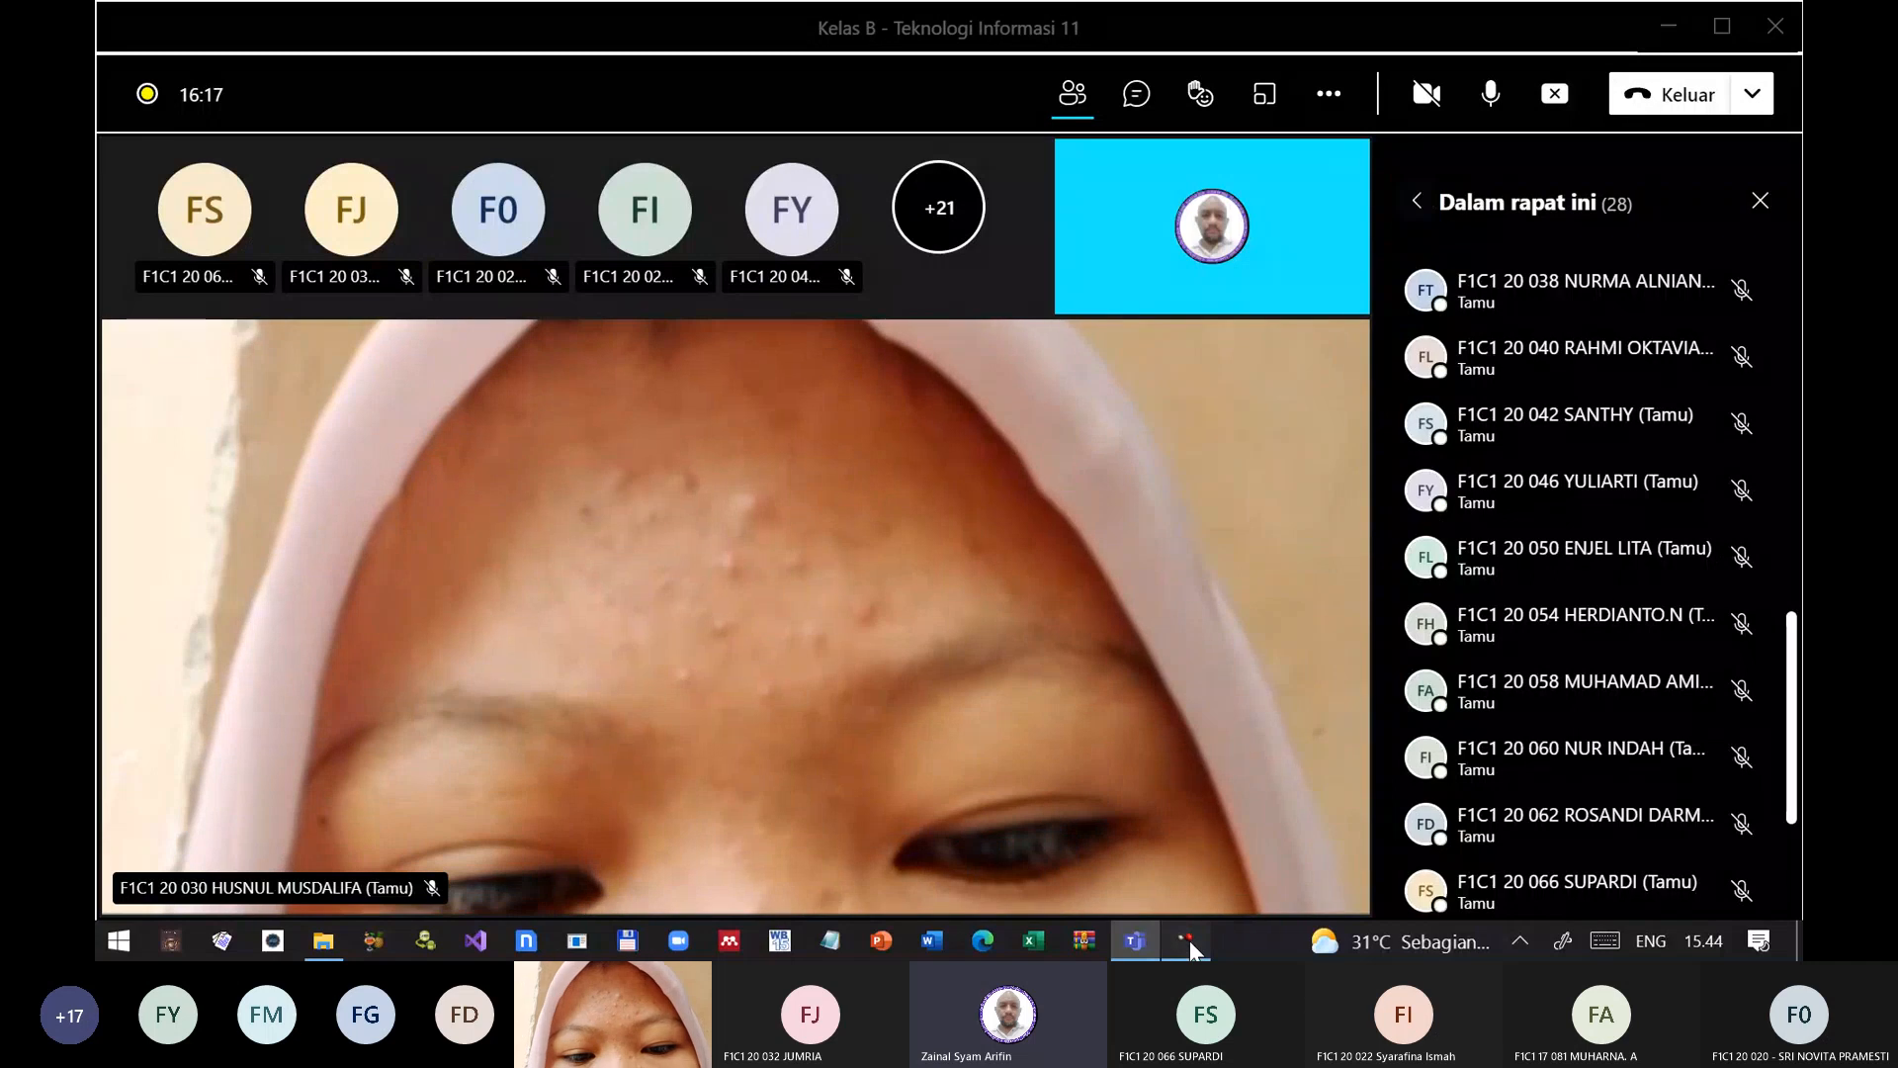
pyautogui.click(1190, 940)
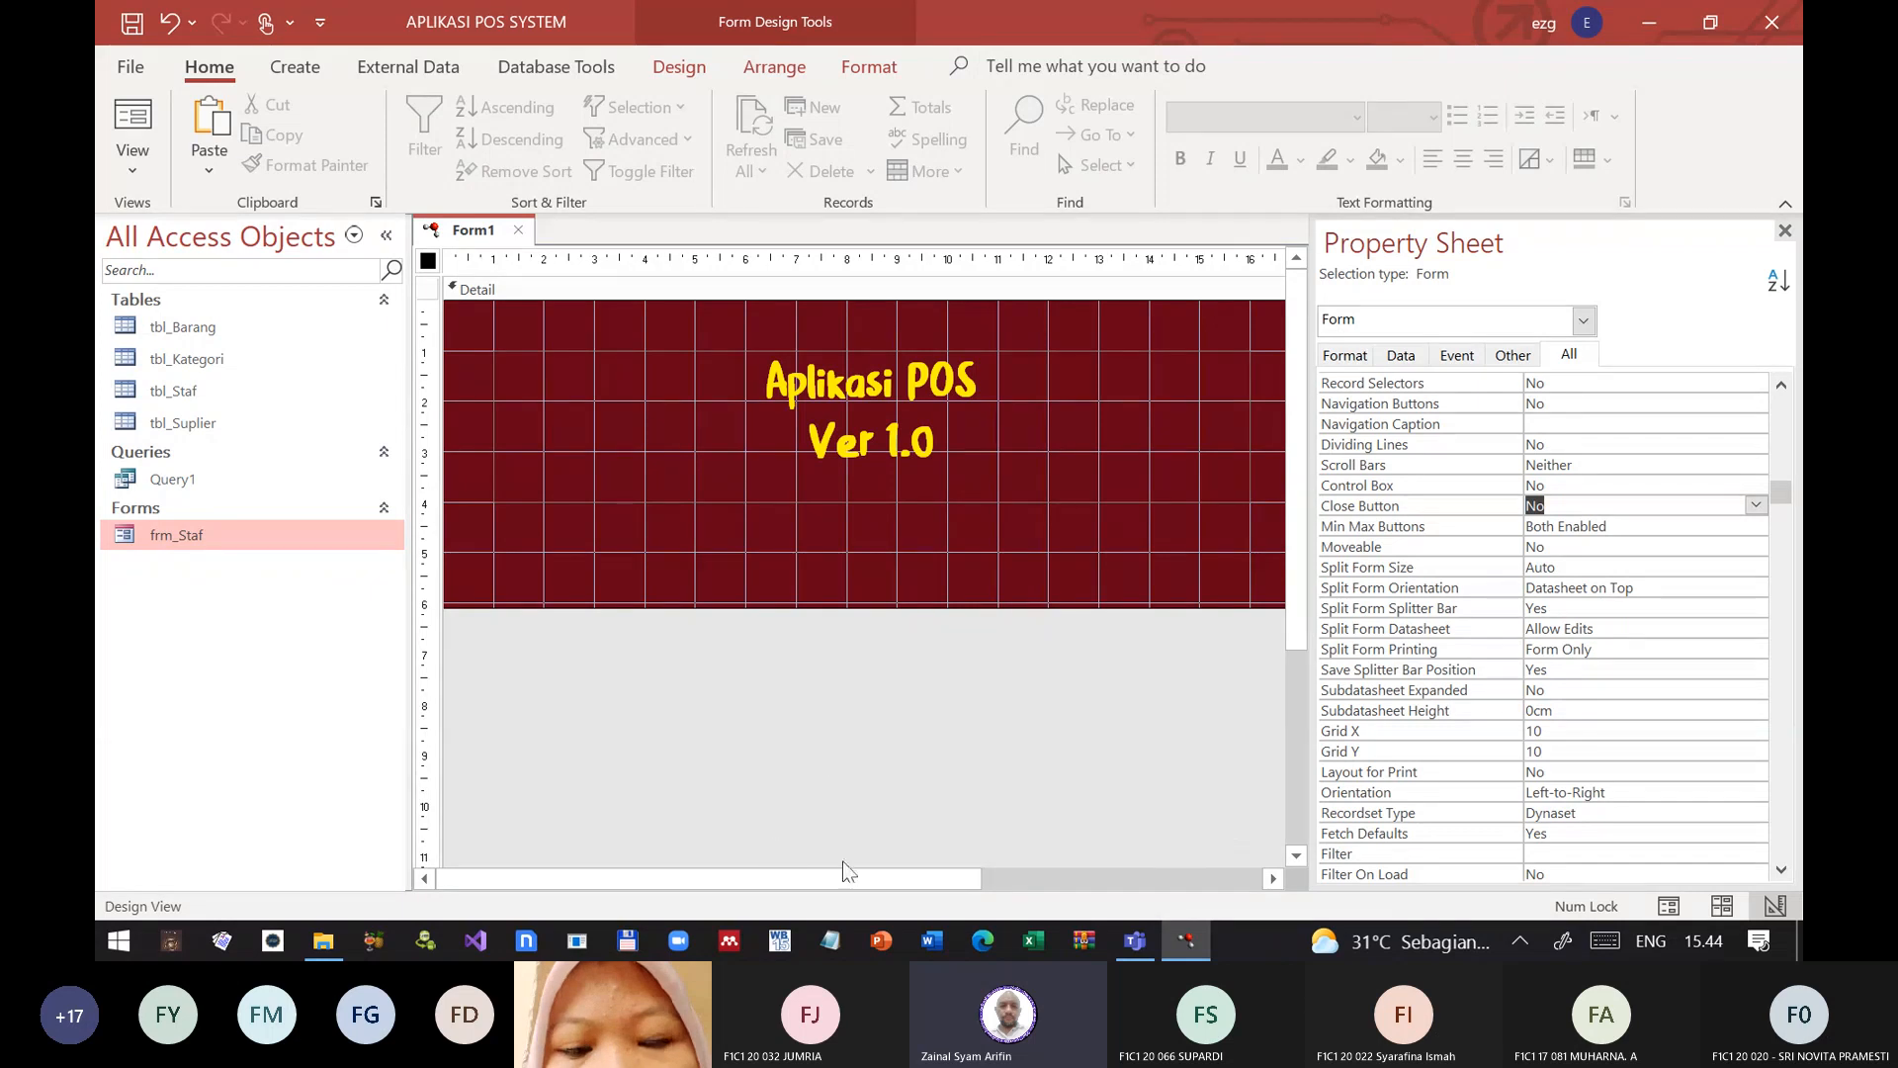
pyautogui.moveTo(1149, 953)
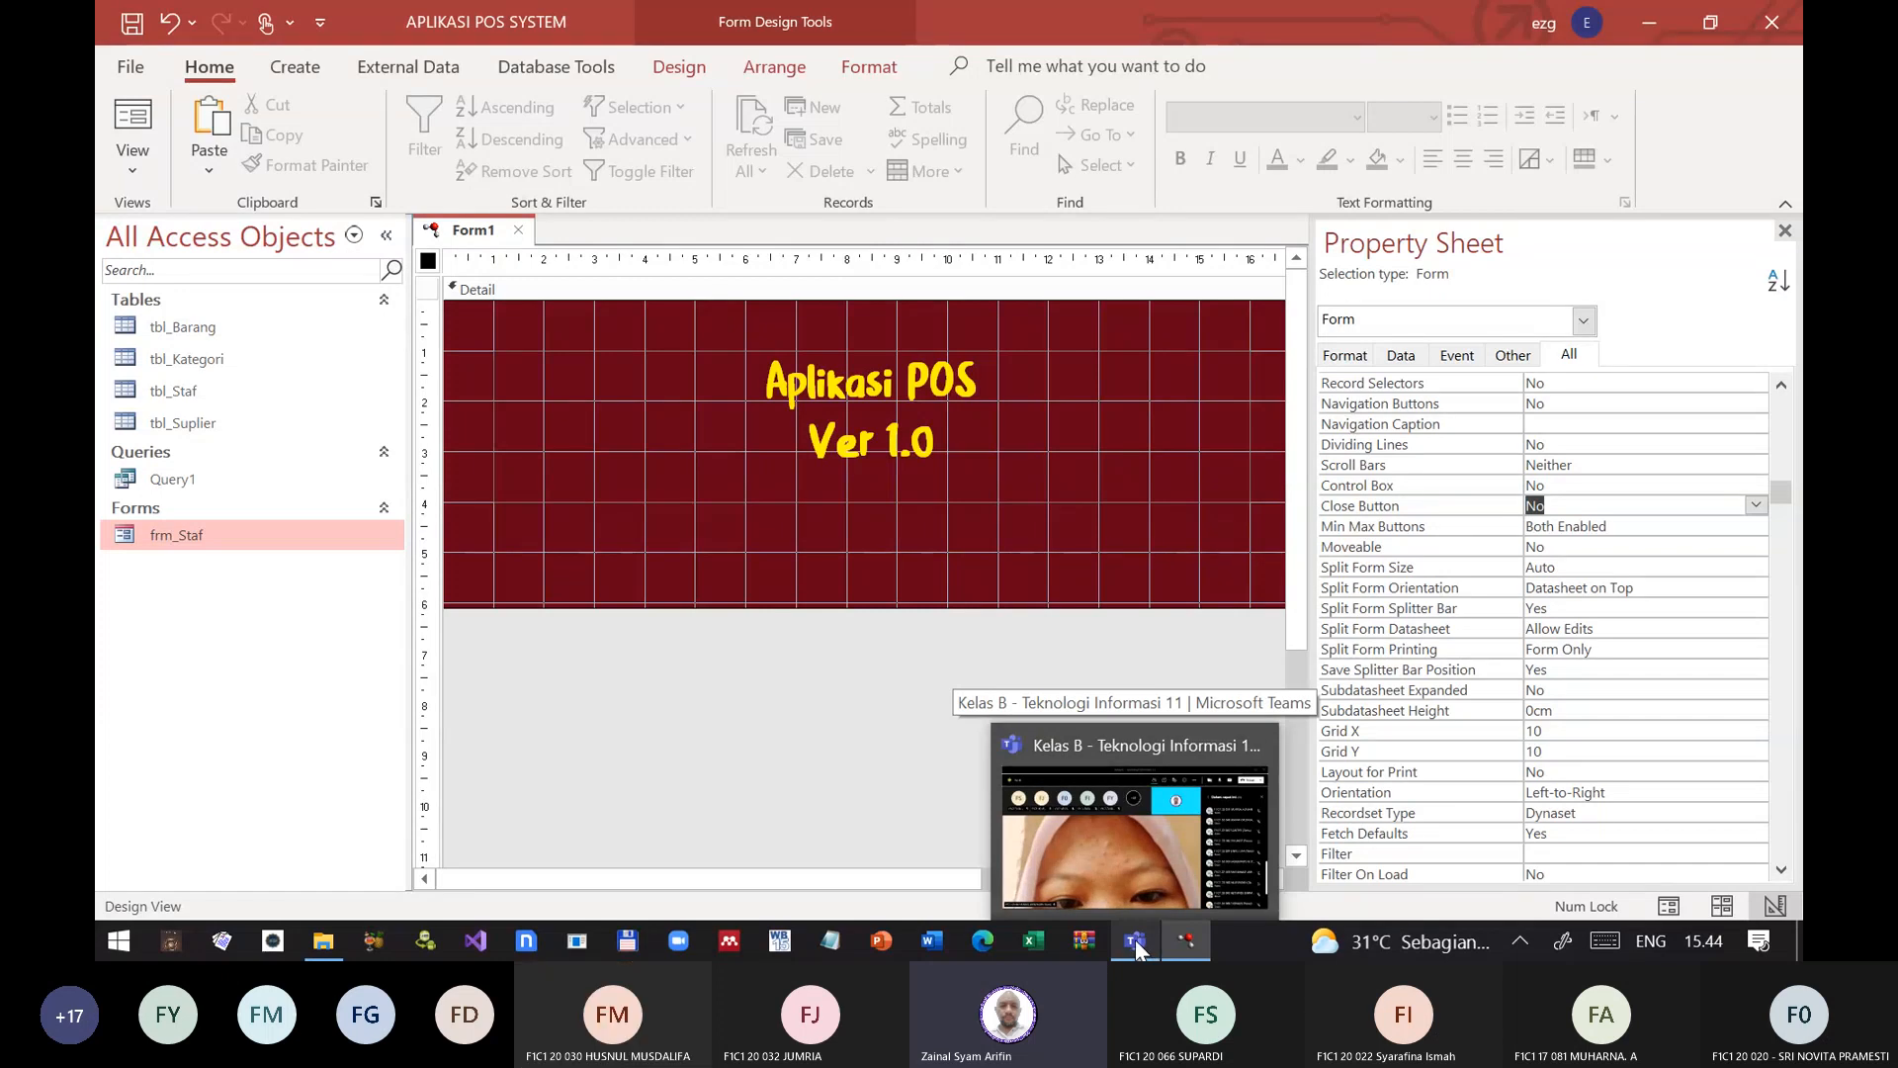
pyautogui.click(1135, 949)
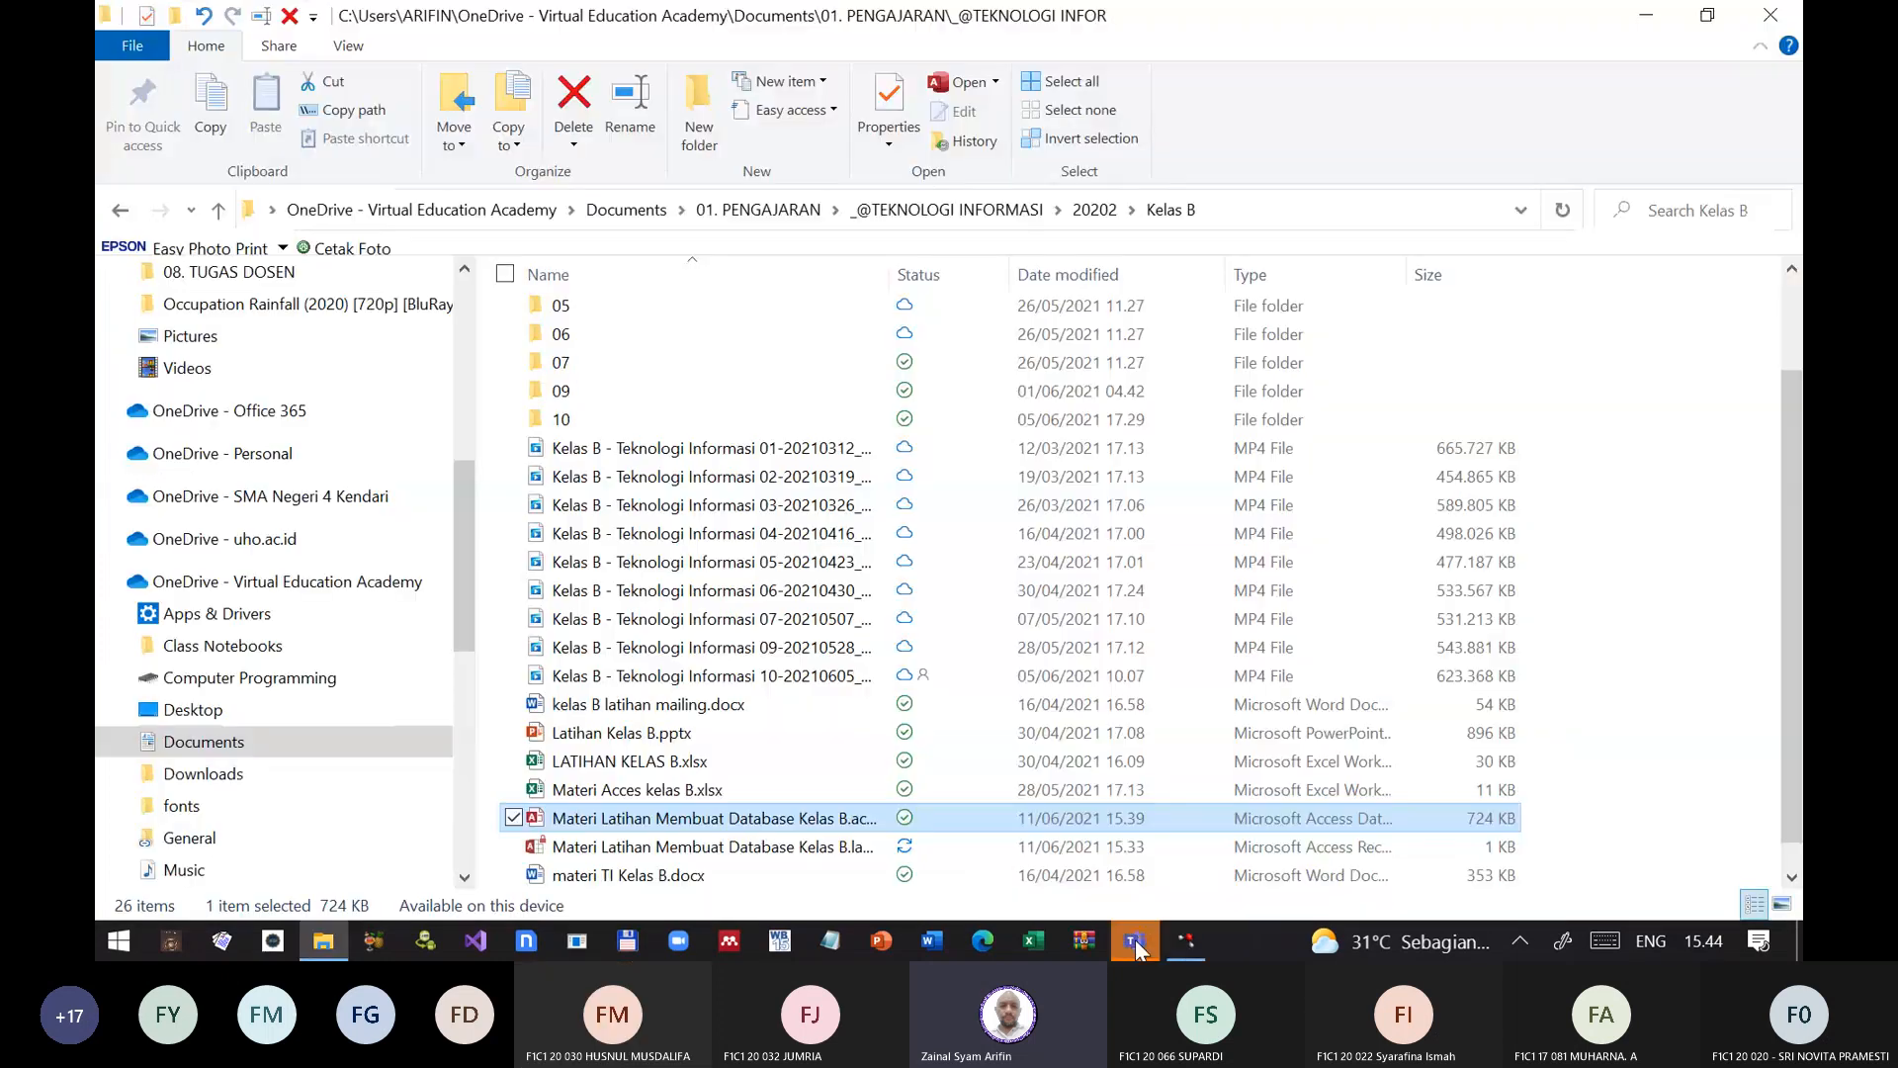
pyautogui.click(1186, 940)
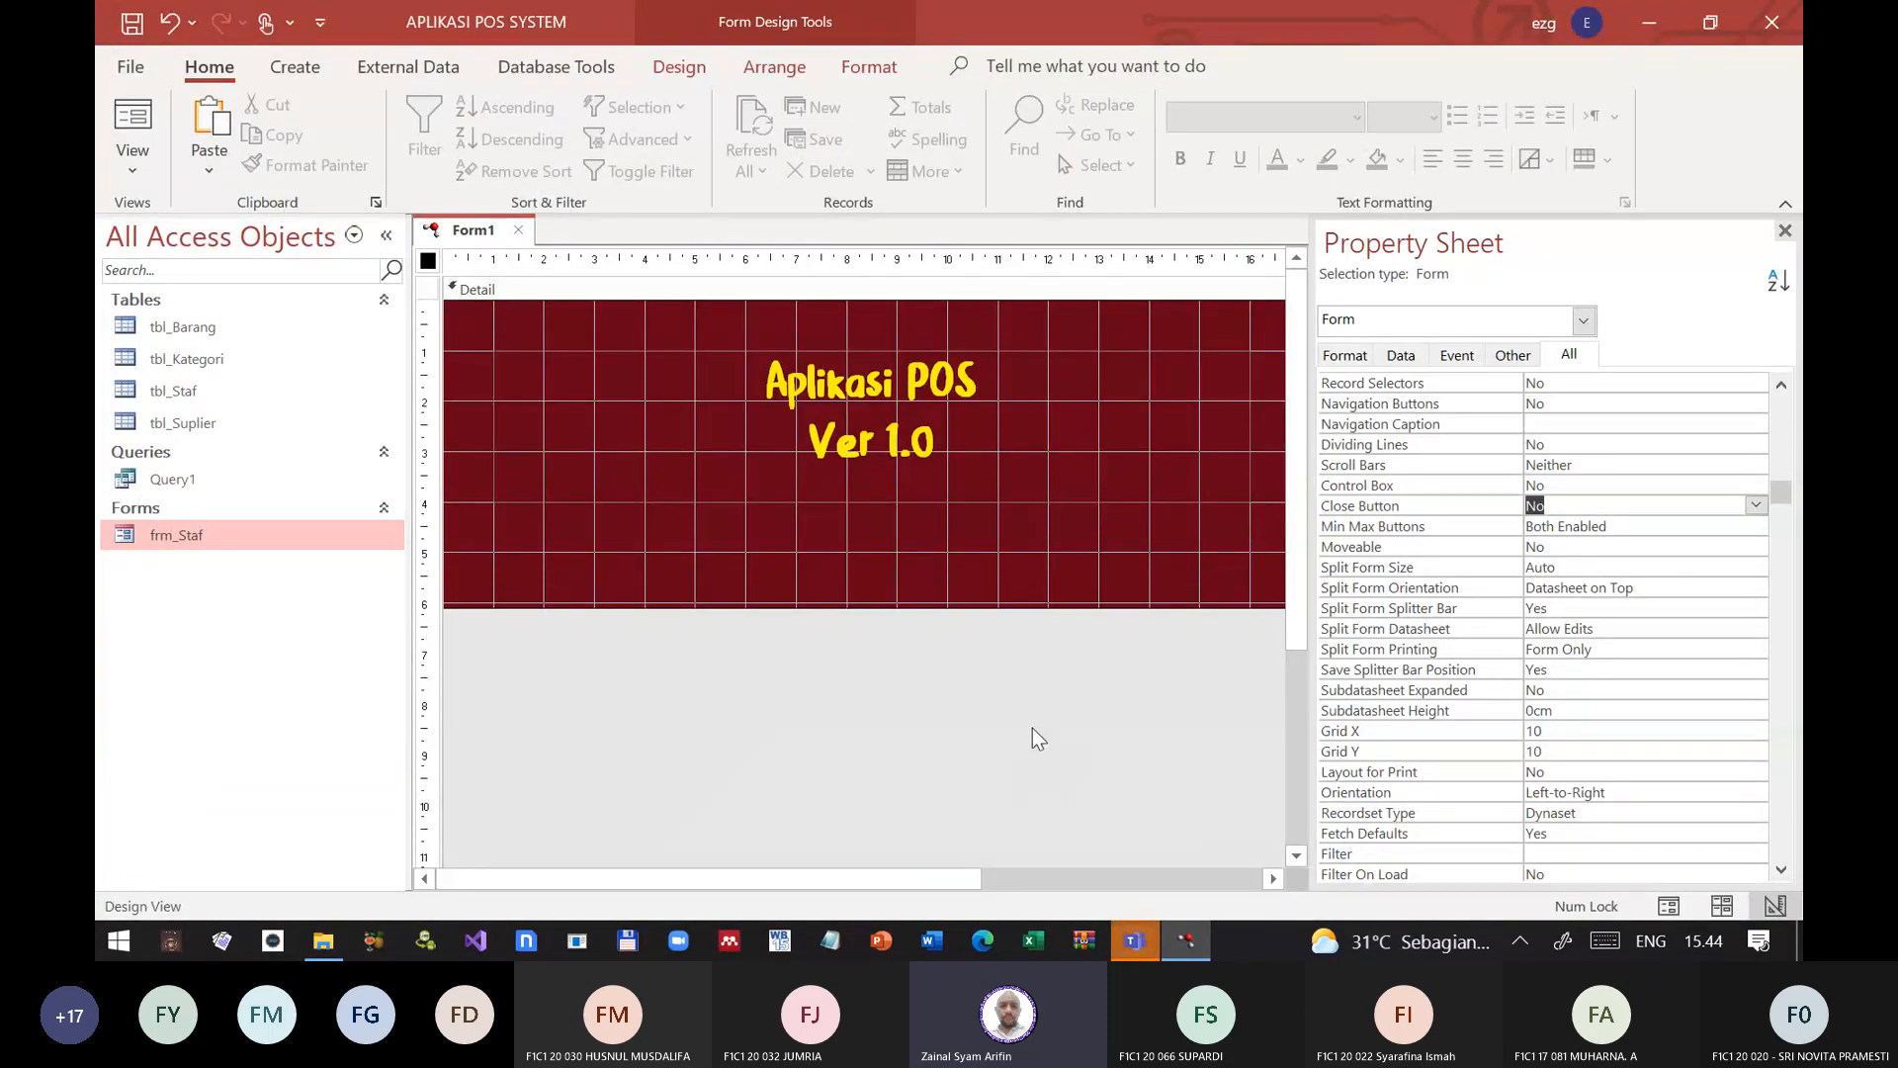
pyautogui.hotkey('alt', 'Tab')
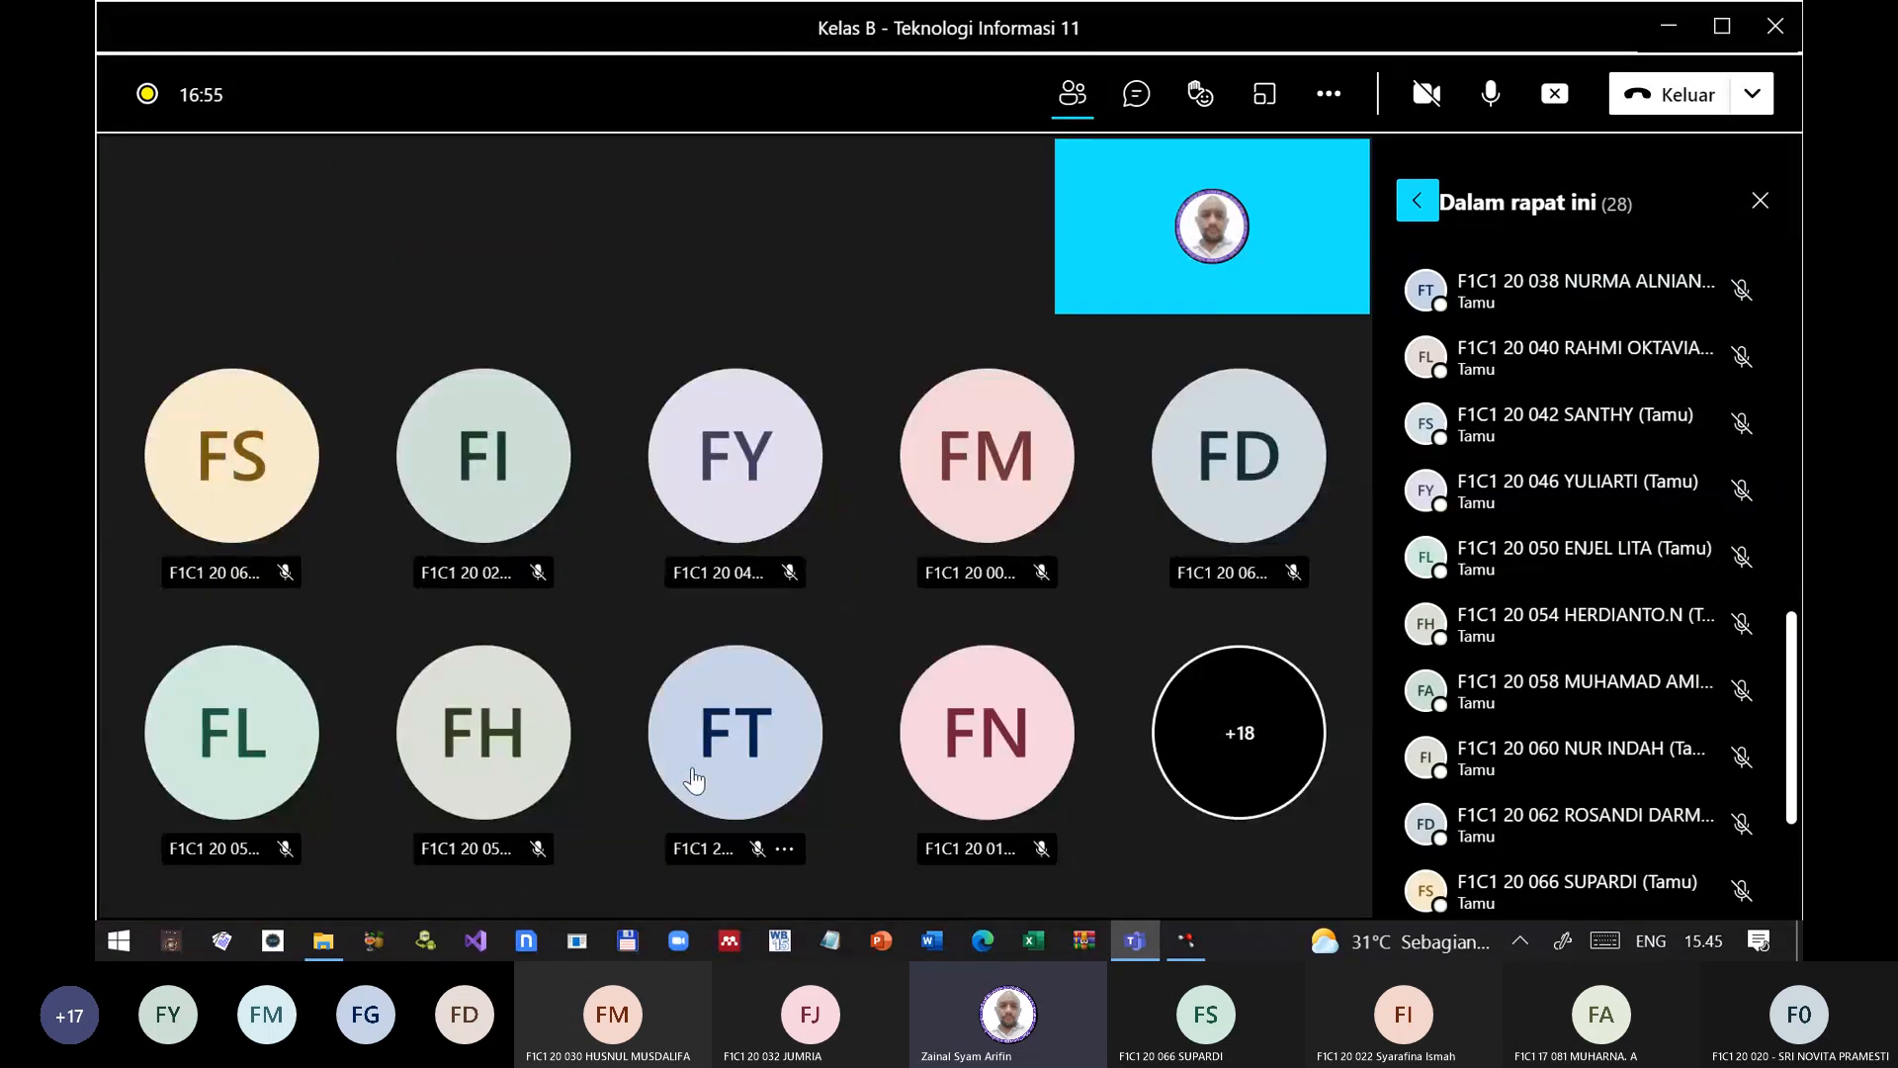
pyautogui.click(1191, 941)
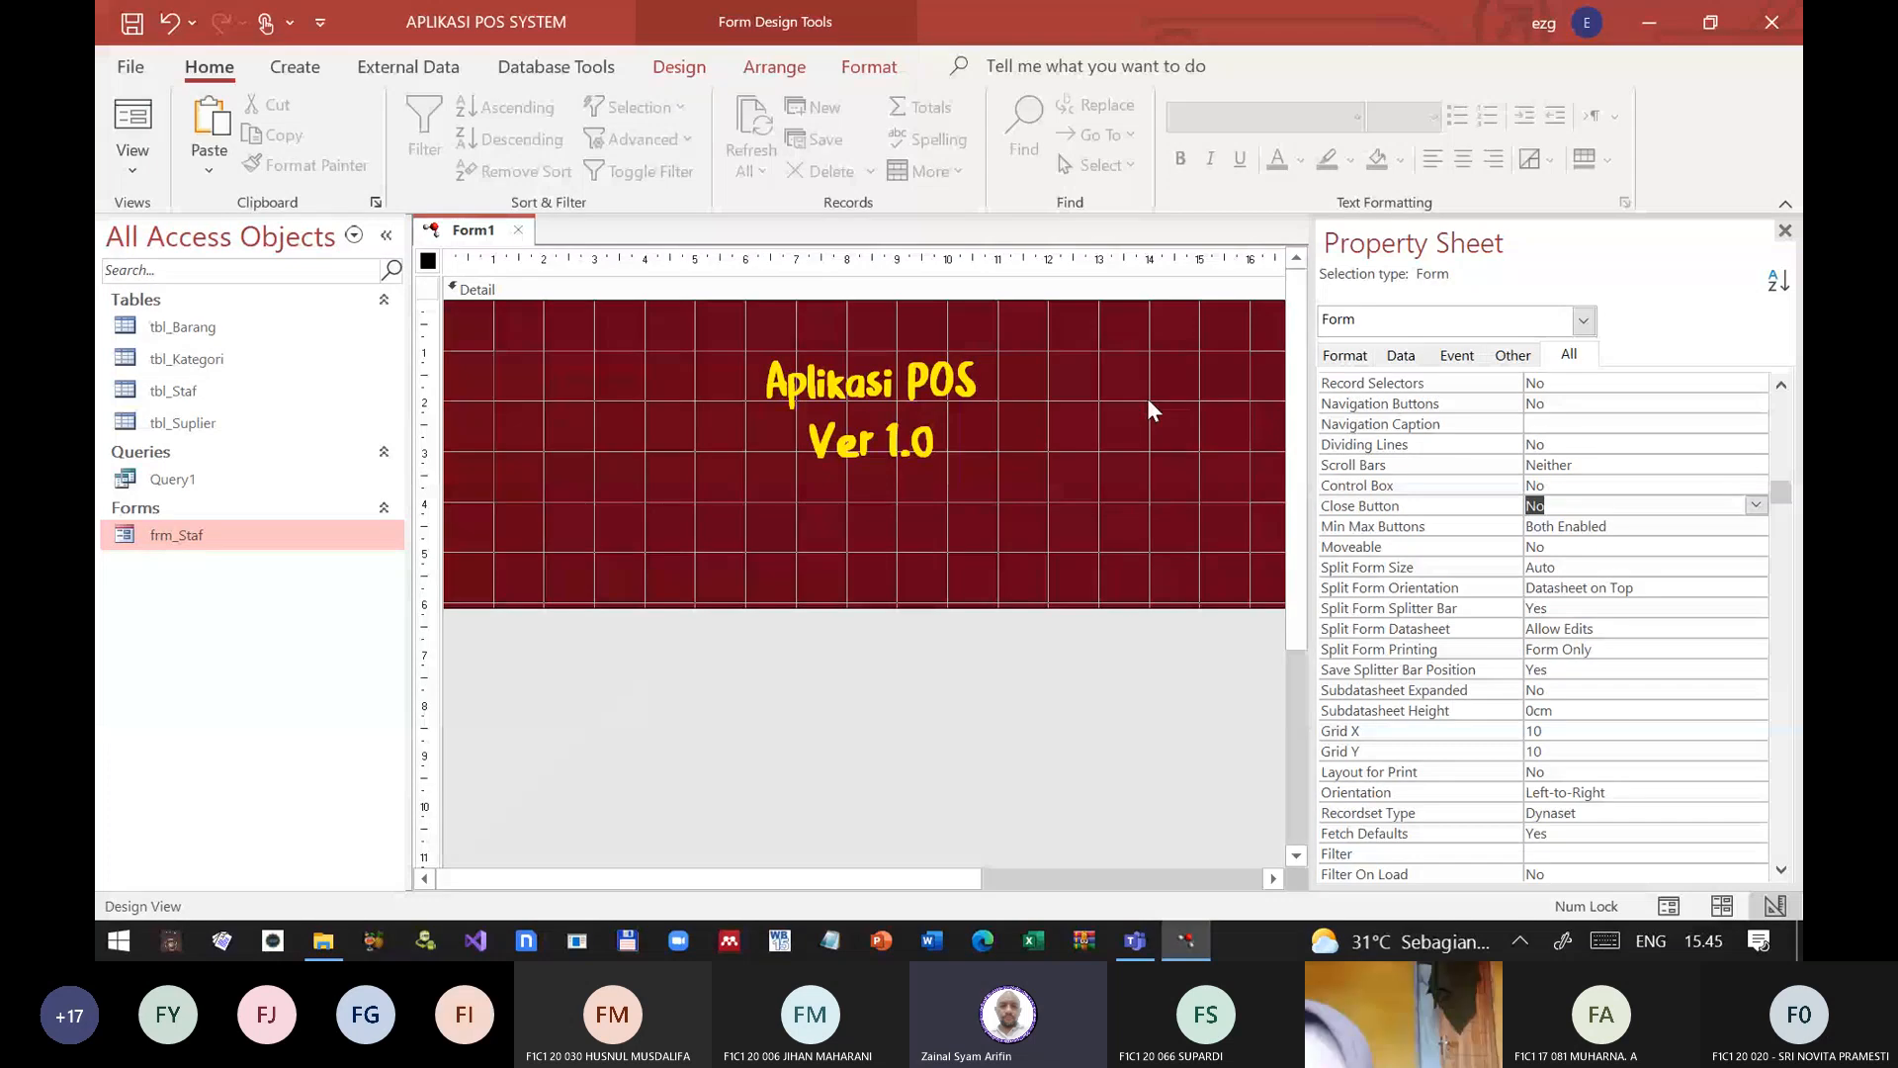
pyautogui.hotkey('alt', 'Tab')
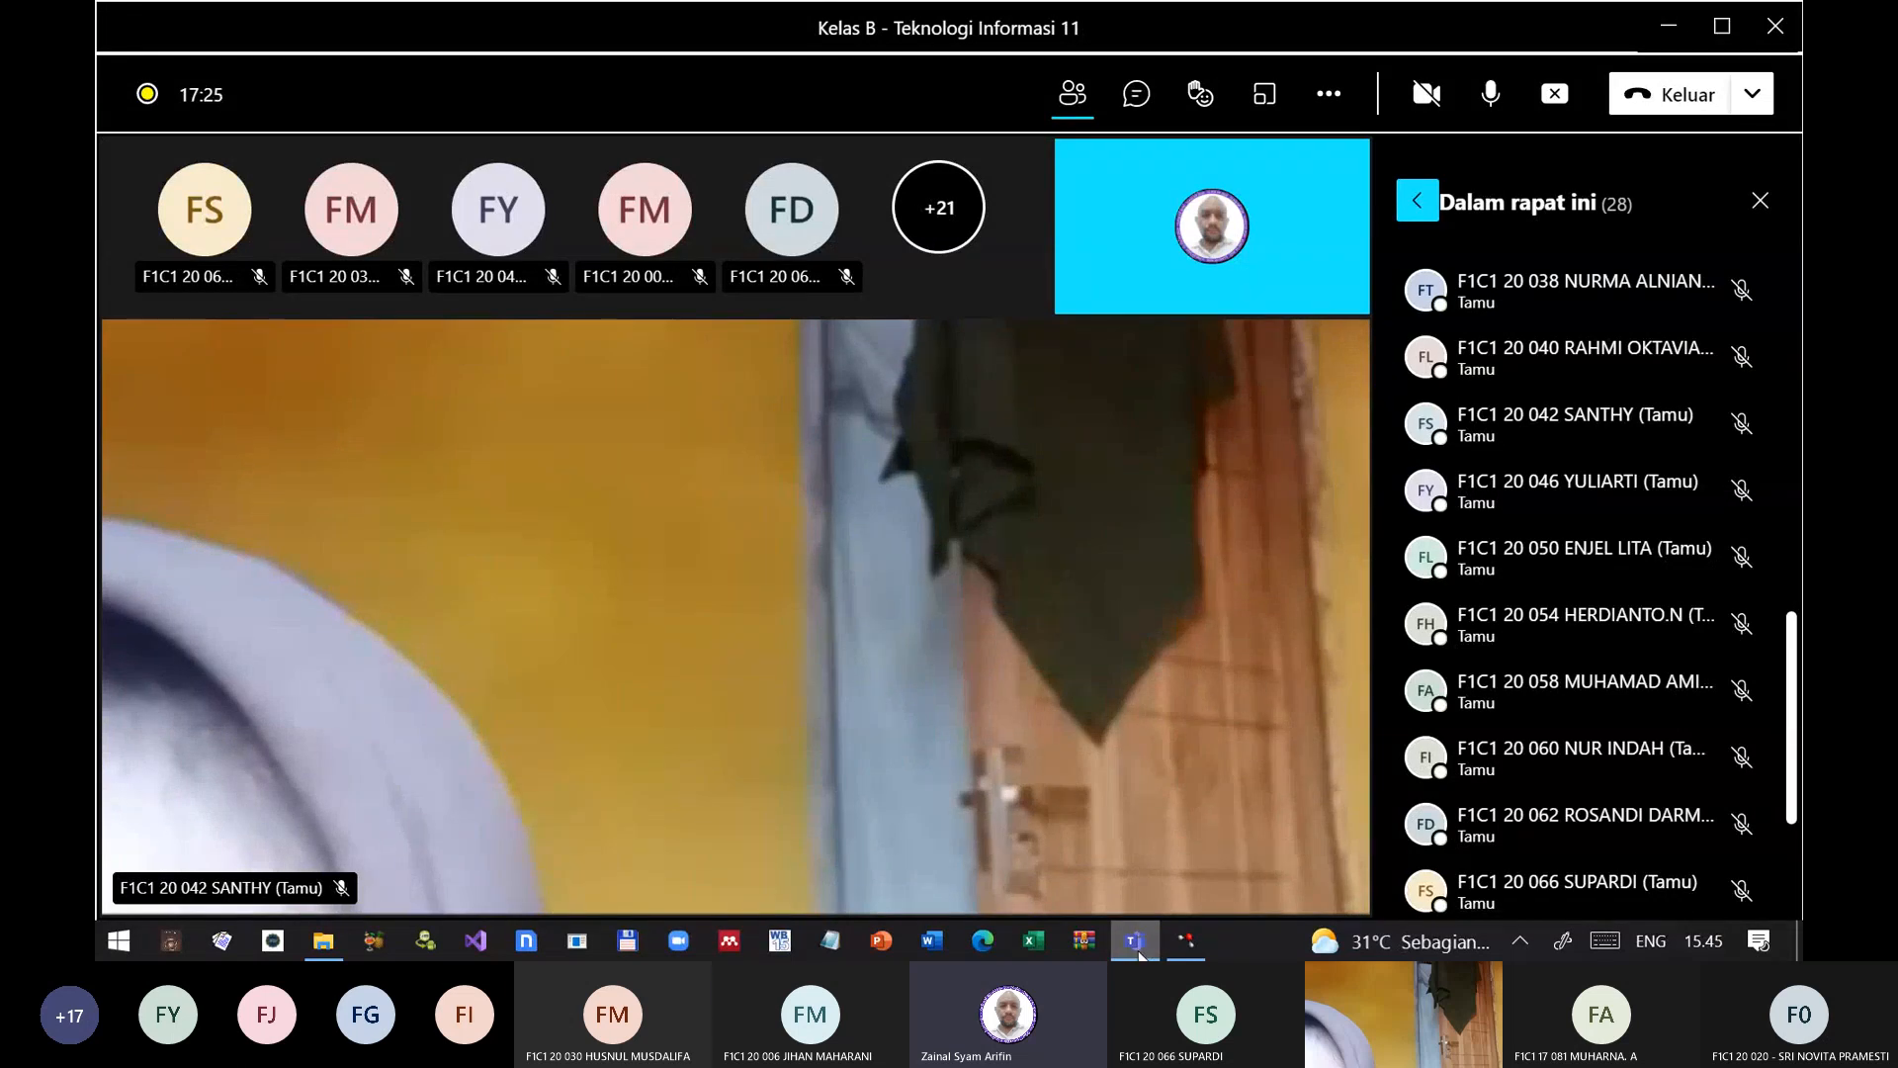
pyautogui.moveTo(1142, 947)
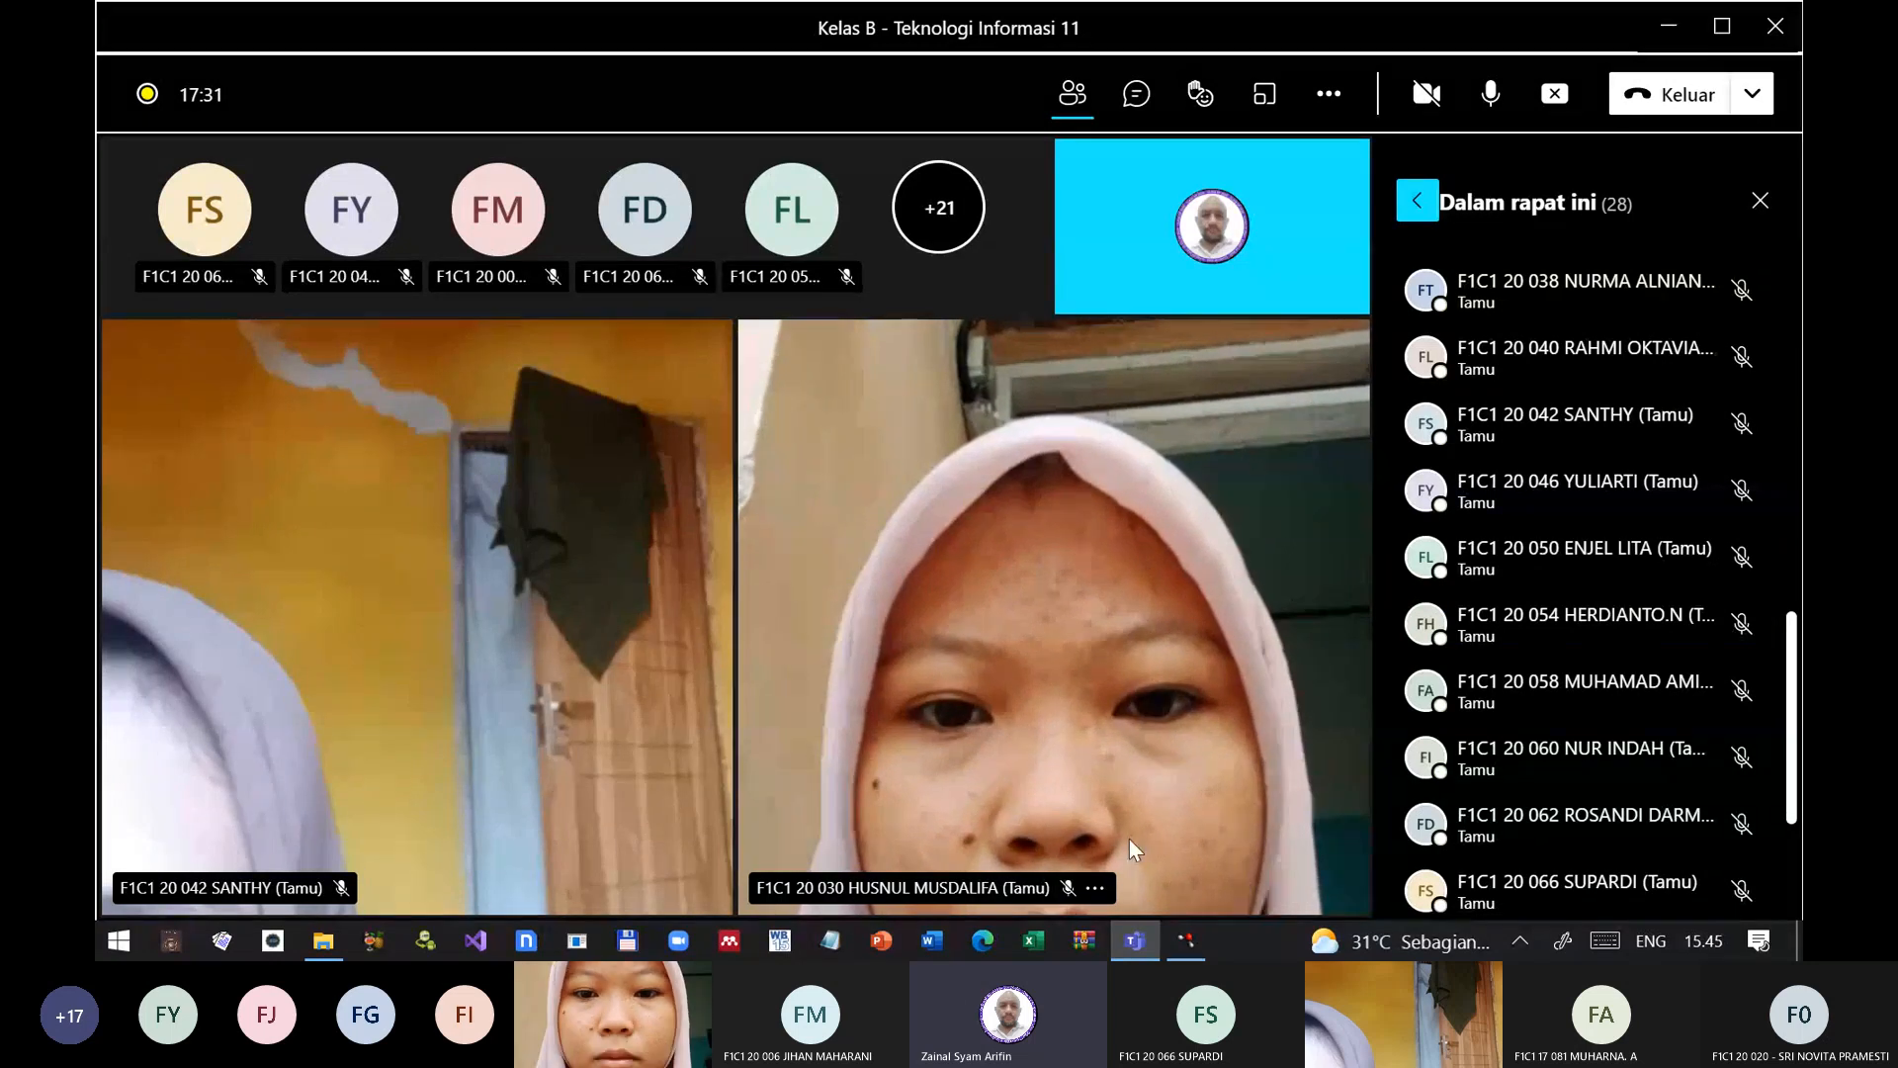
pyautogui.click(1184, 941)
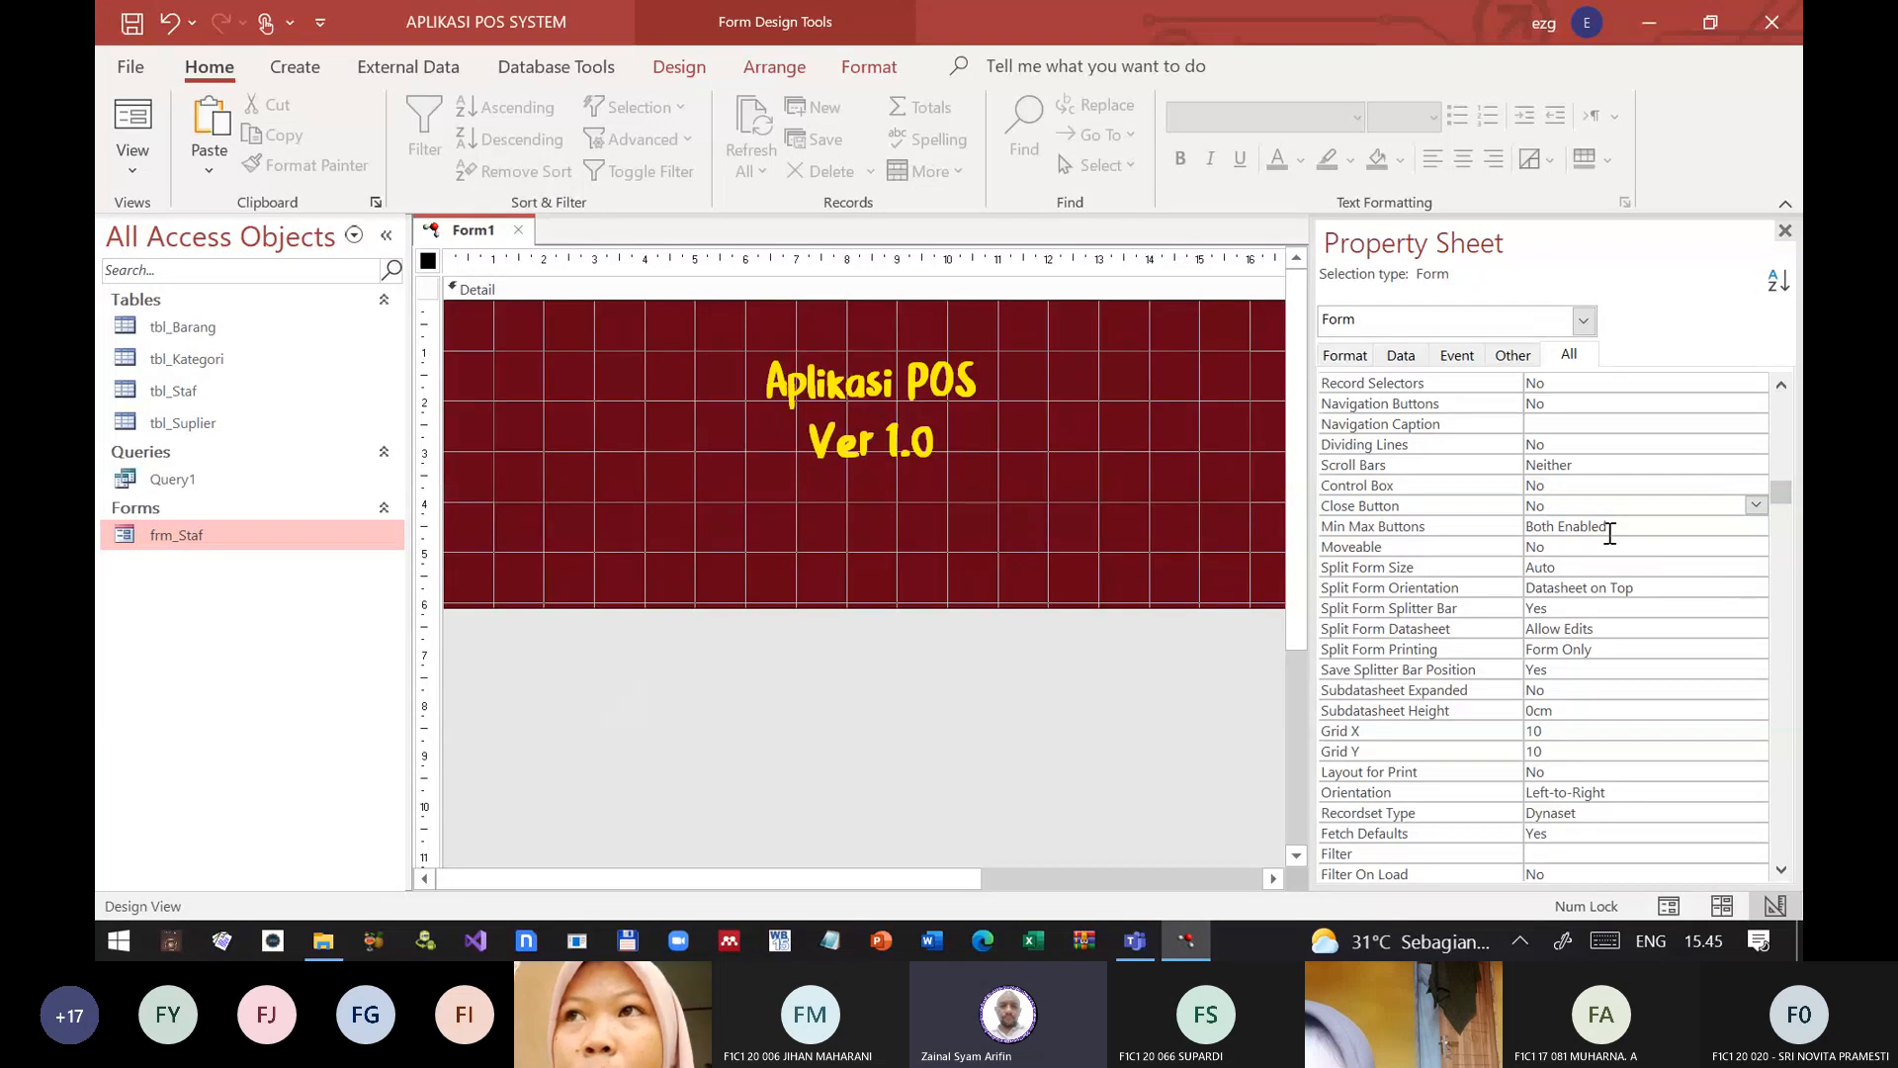
# Step: Set the form's Min Max Buttons property to None
pyautogui.click(1469, 507)
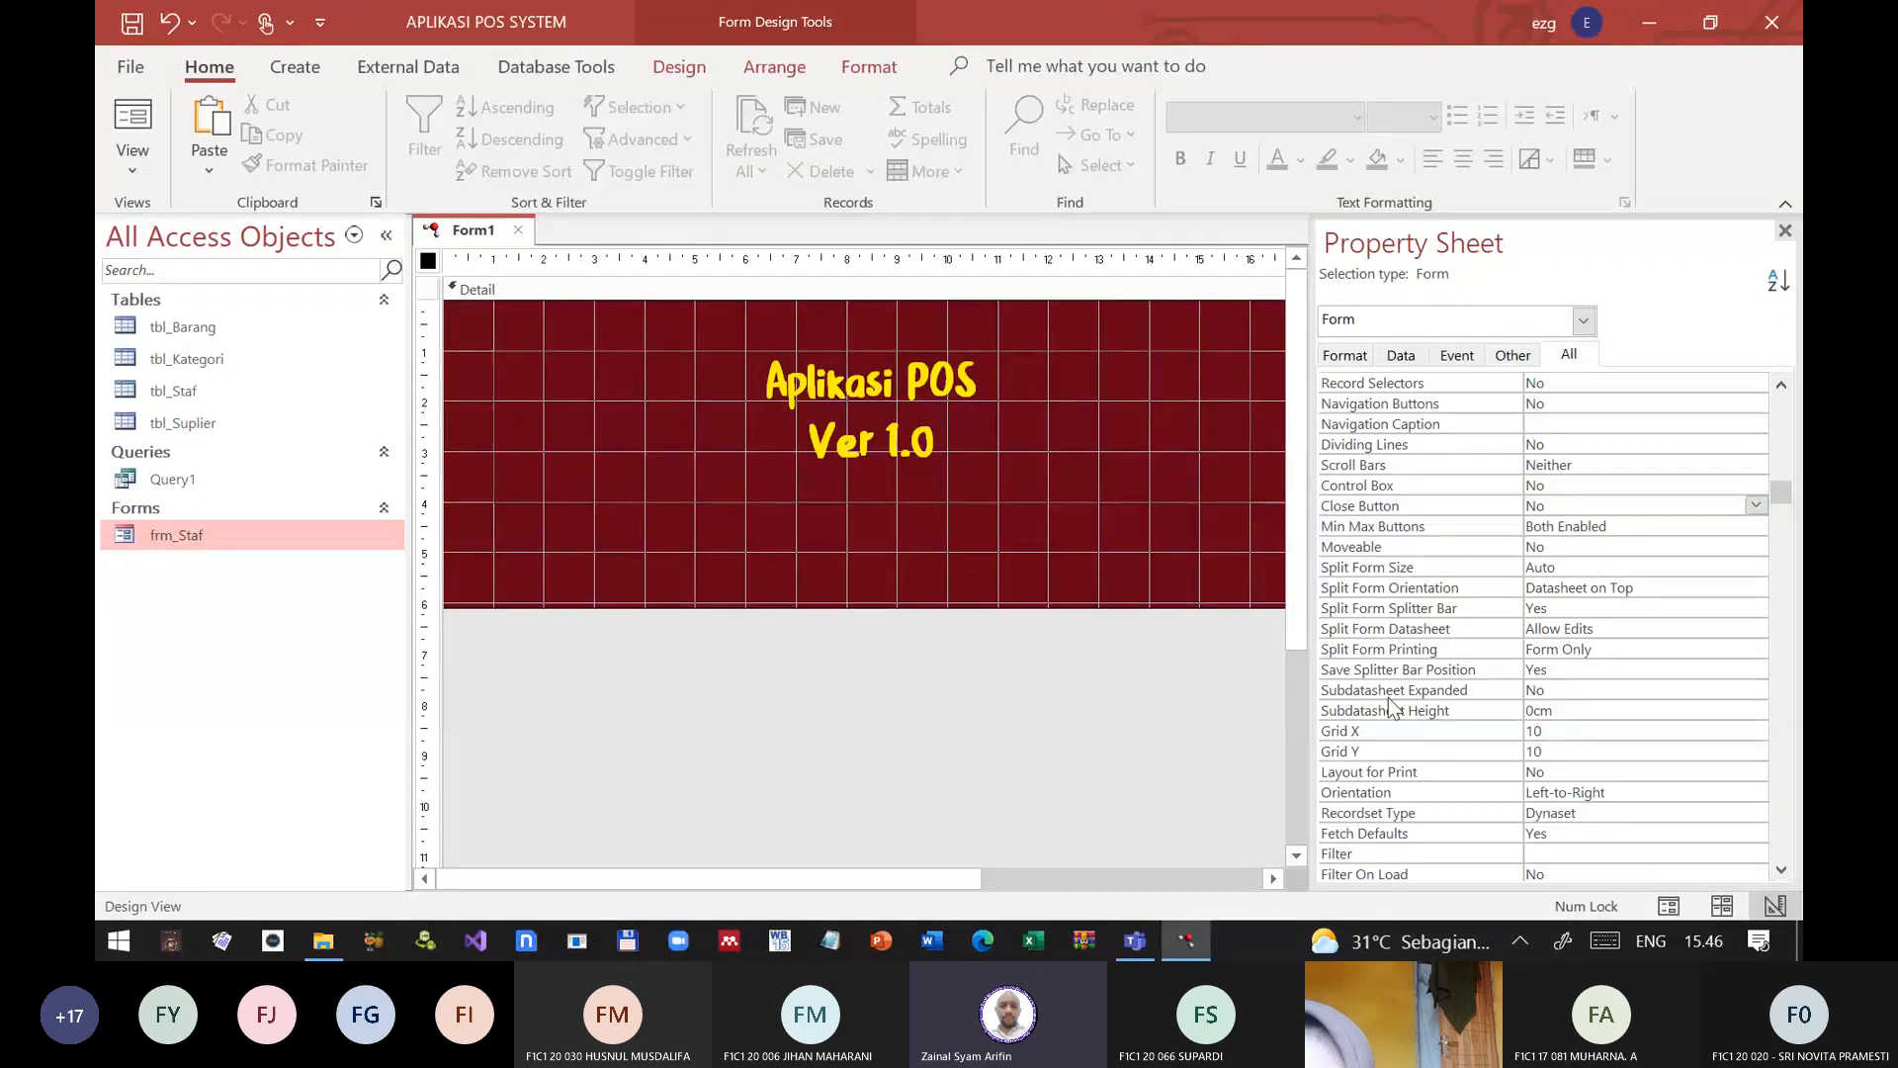
pyautogui.click(1430, 527)
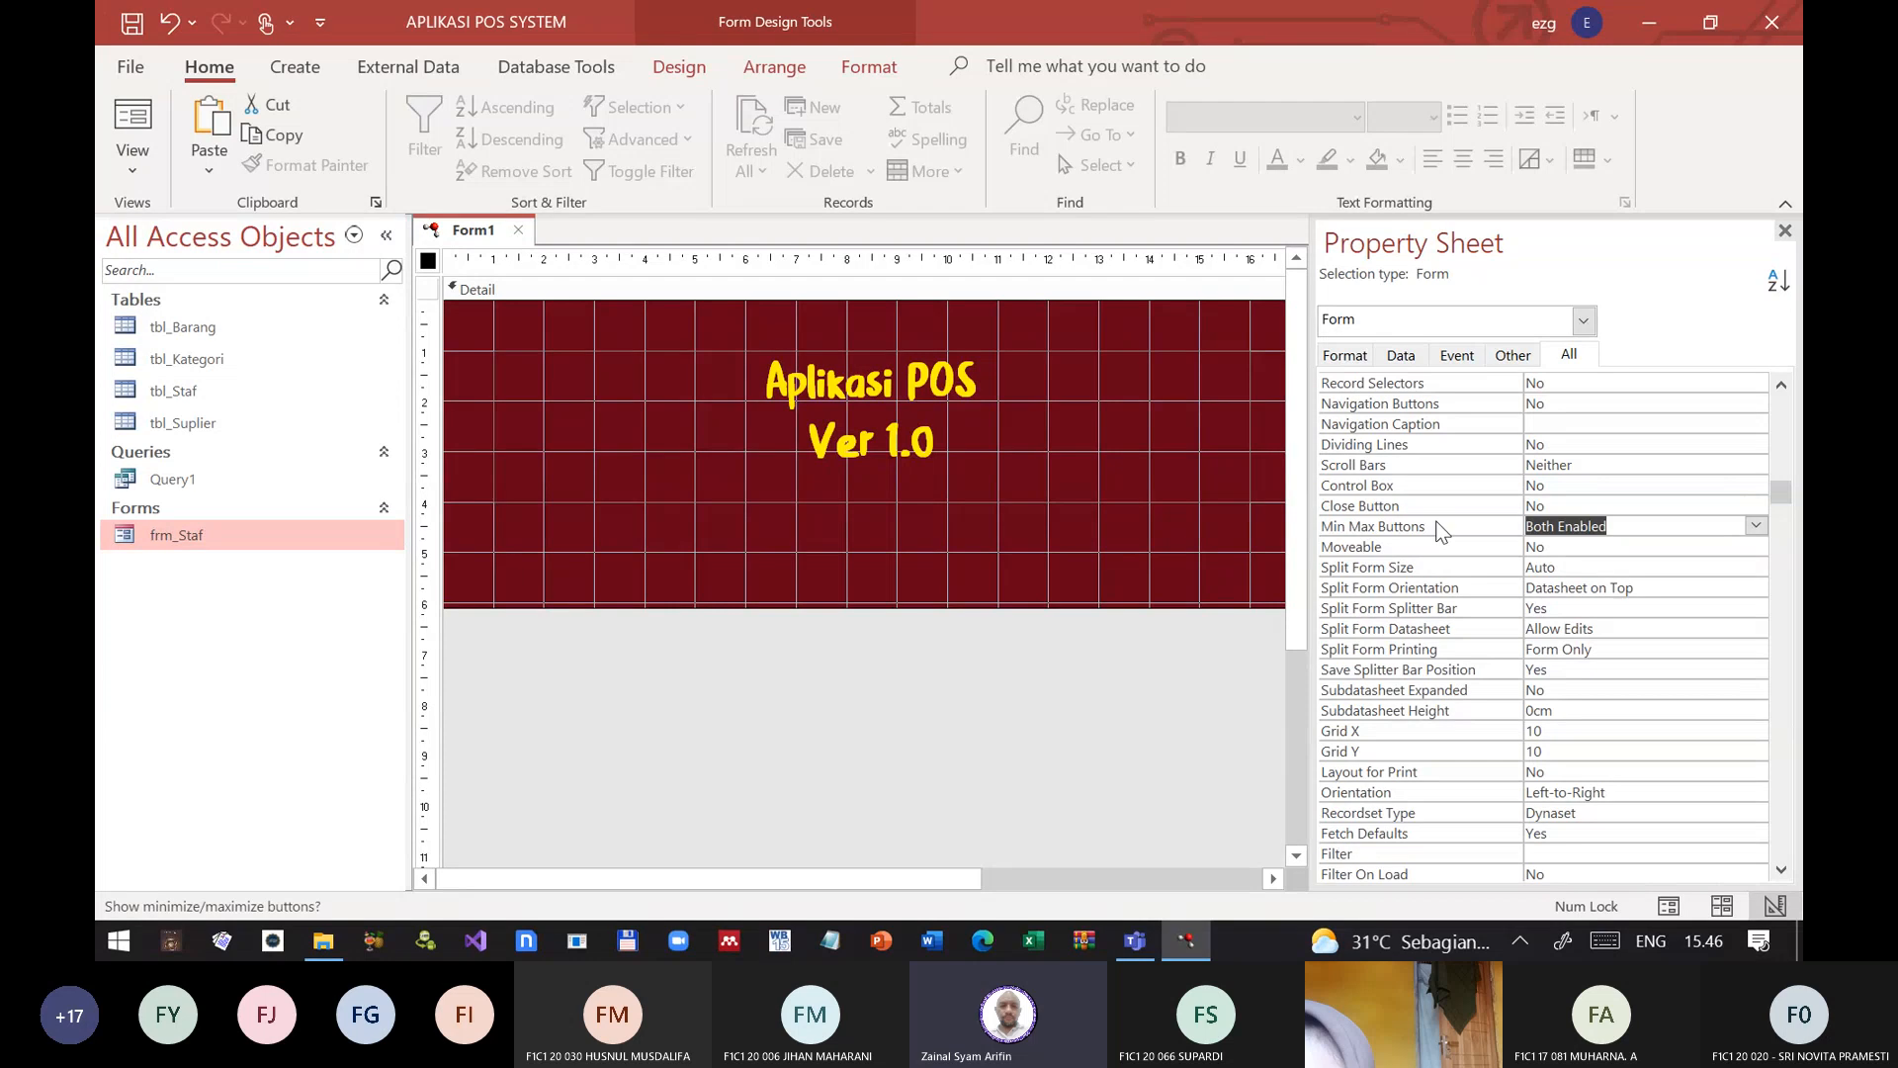
pyautogui.doubleClick(1437, 526)
# Step: Look through the remaining form properties and set Auto Center to Yes
pyautogui.scroll(-1, 1427, 680)
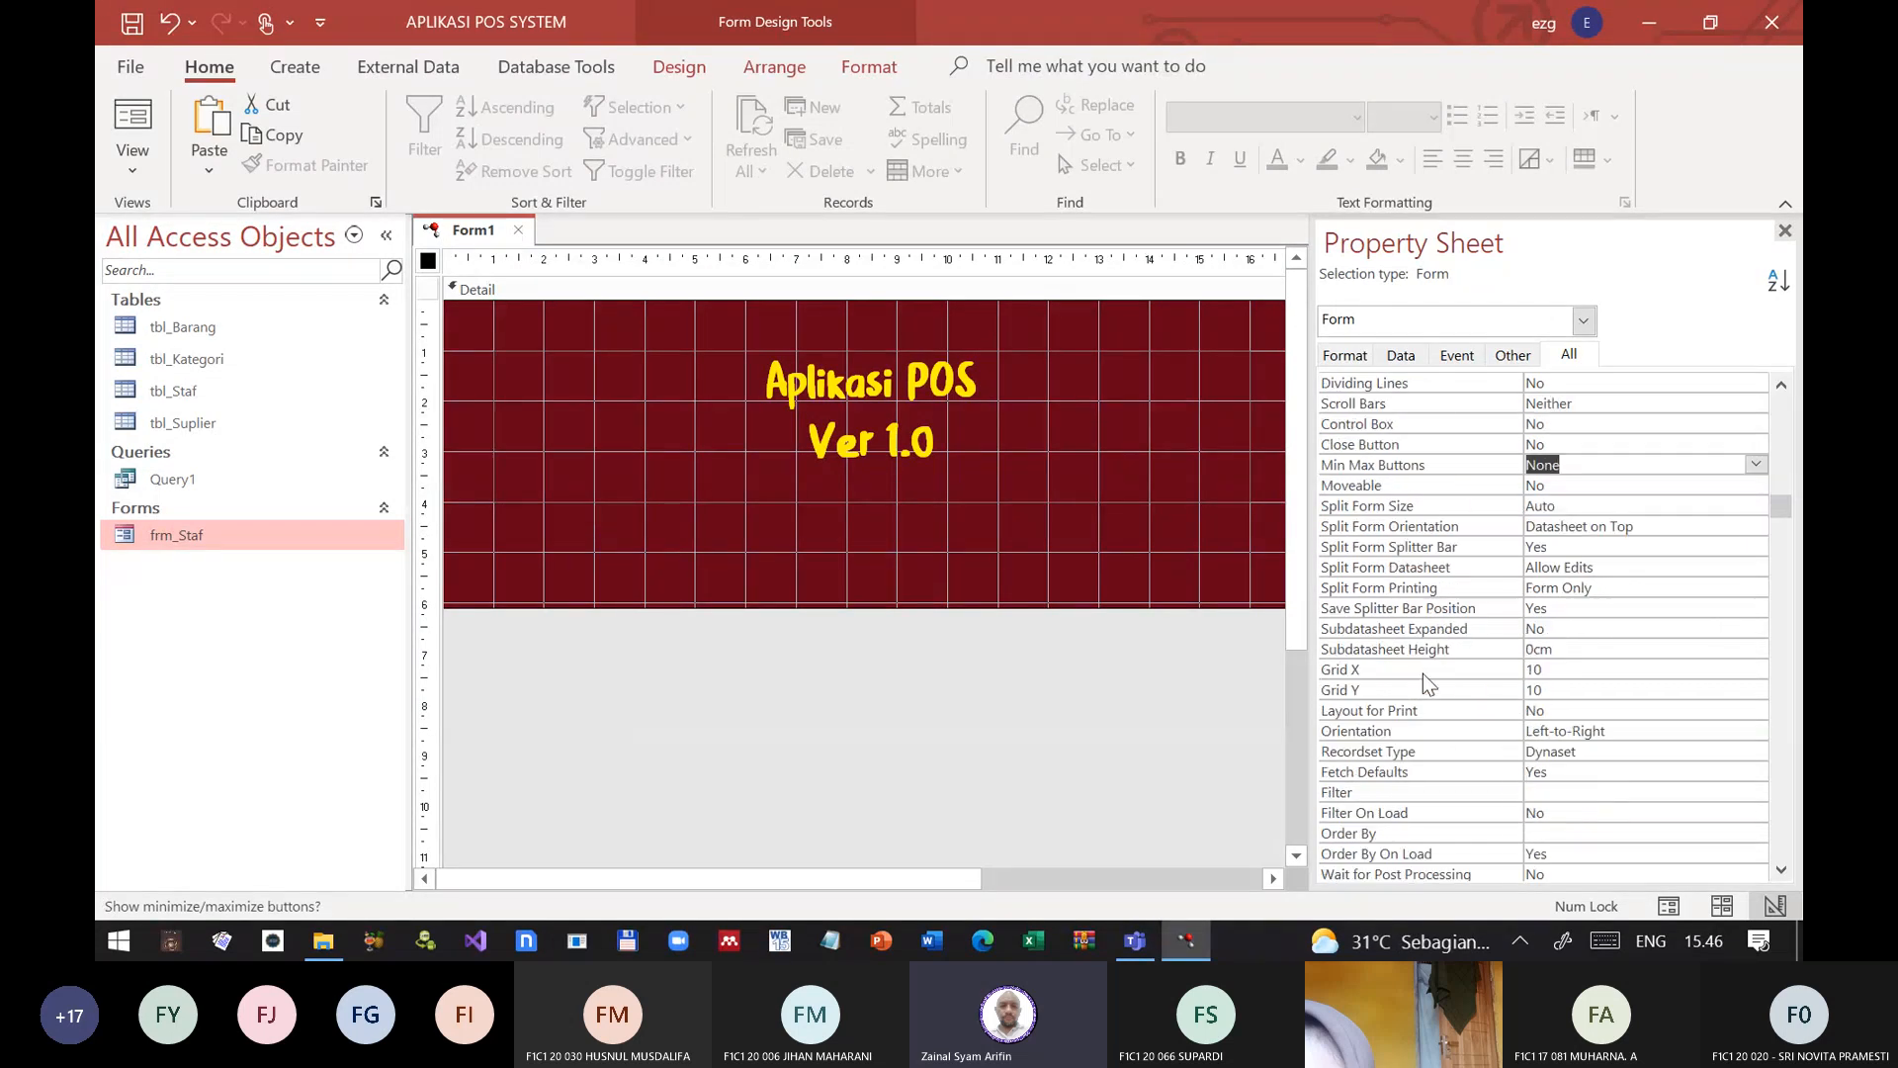
pyautogui.scroll(-1, 1425, 680)
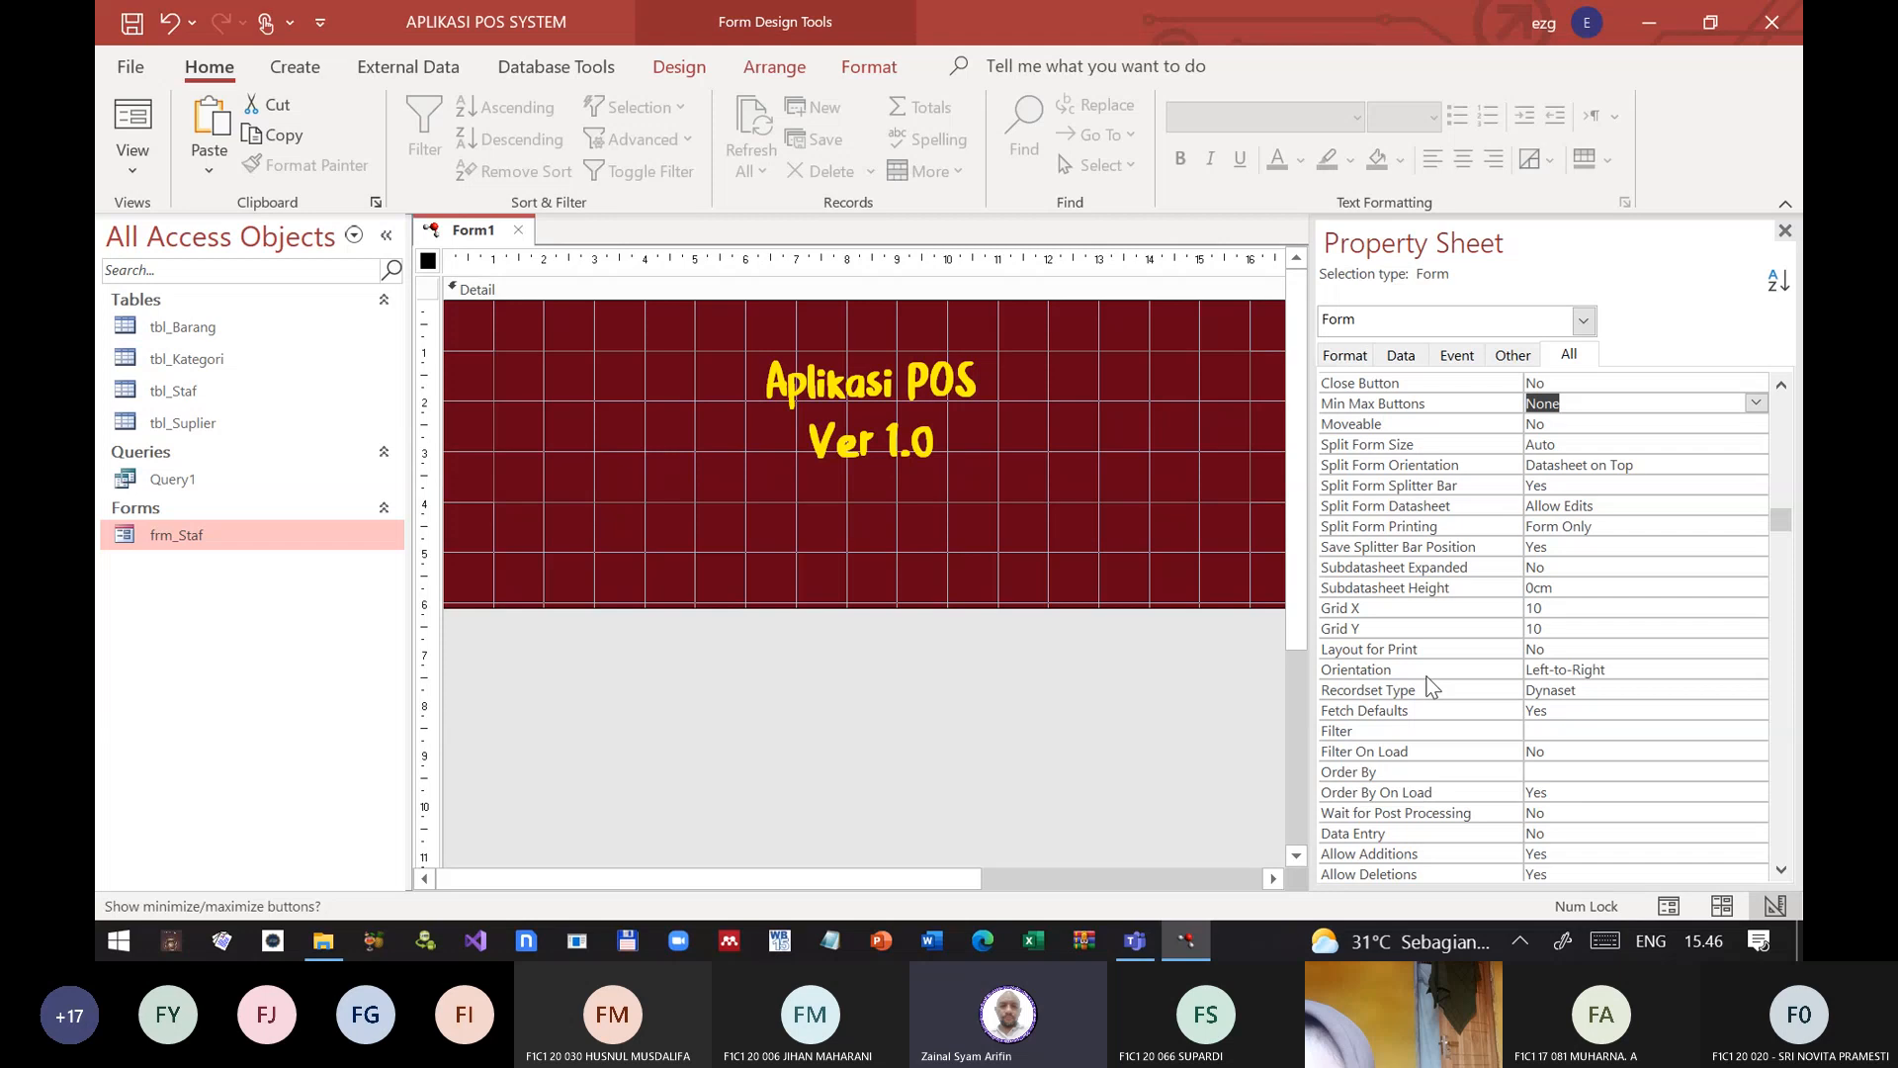
pyautogui.scroll(-1, 1431, 684)
pyautogui.scroll(-2, 1433, 684)
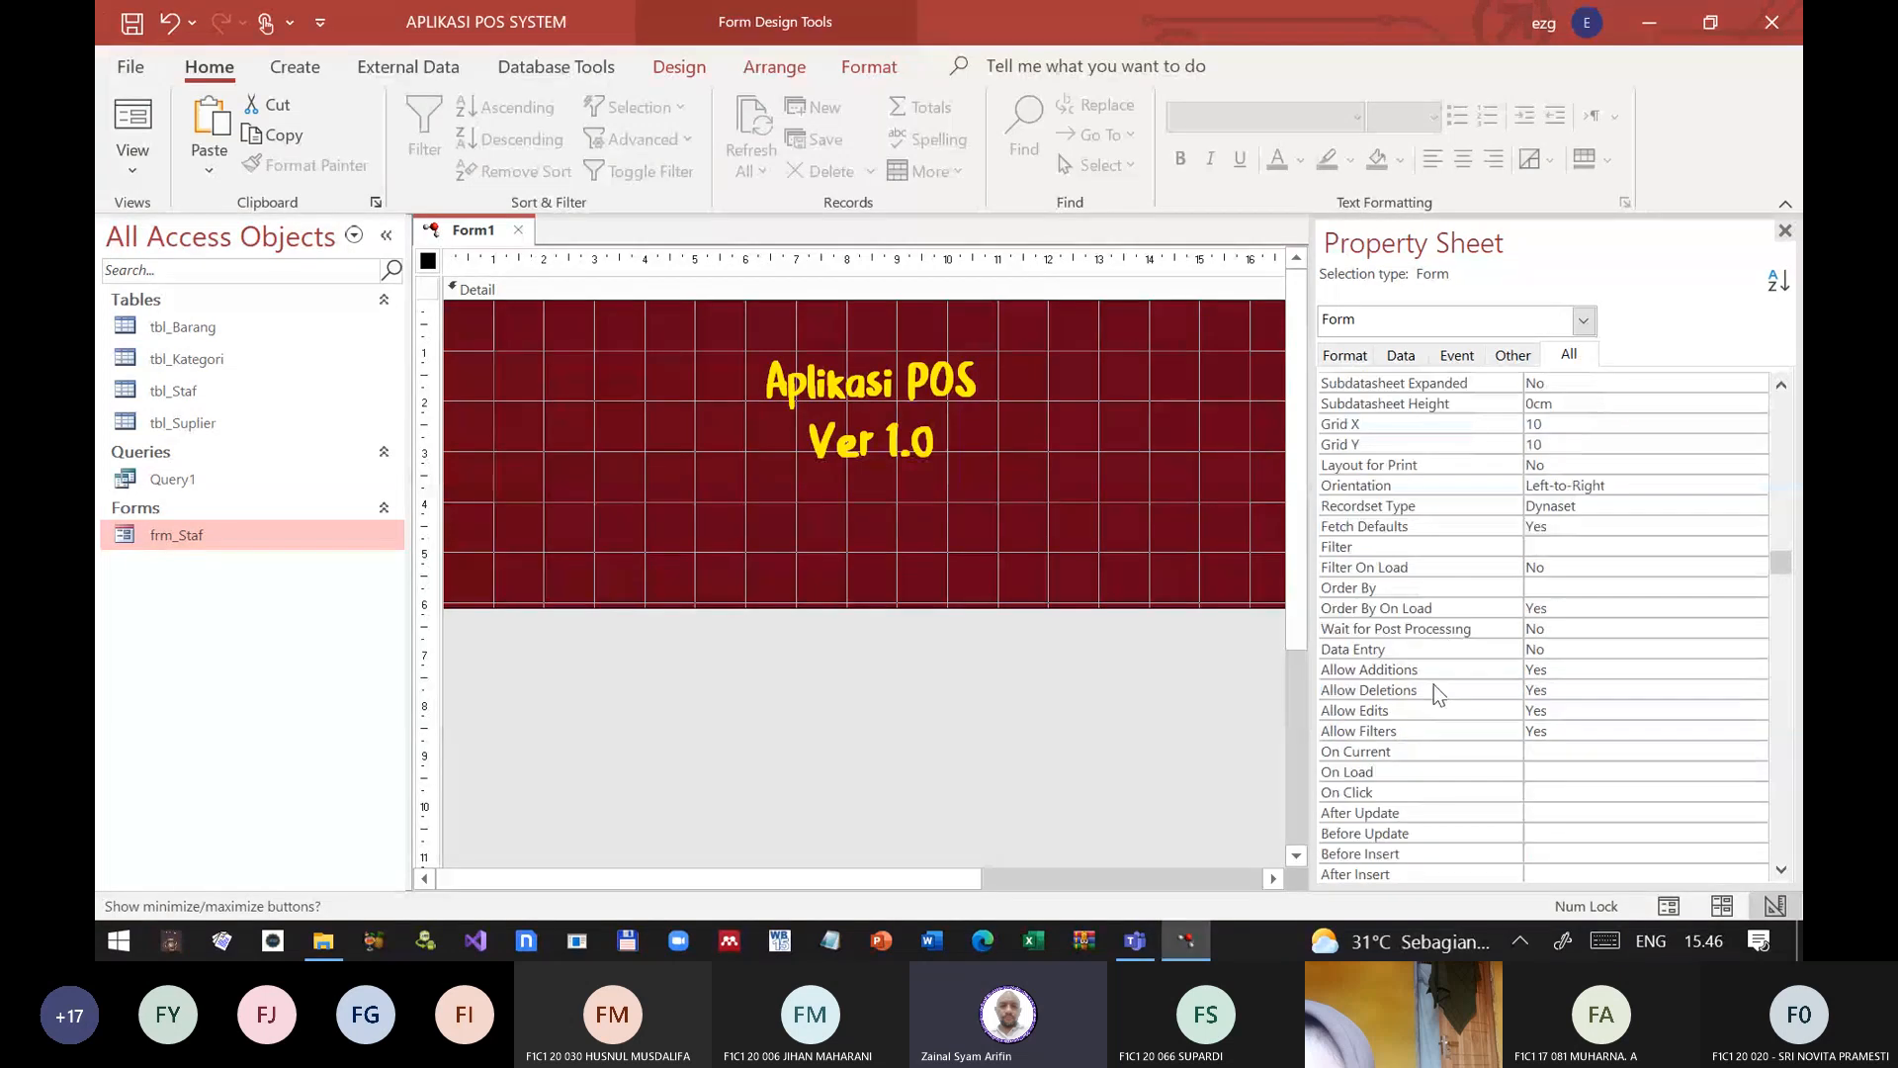
pyautogui.scroll(-12, 1433, 684)
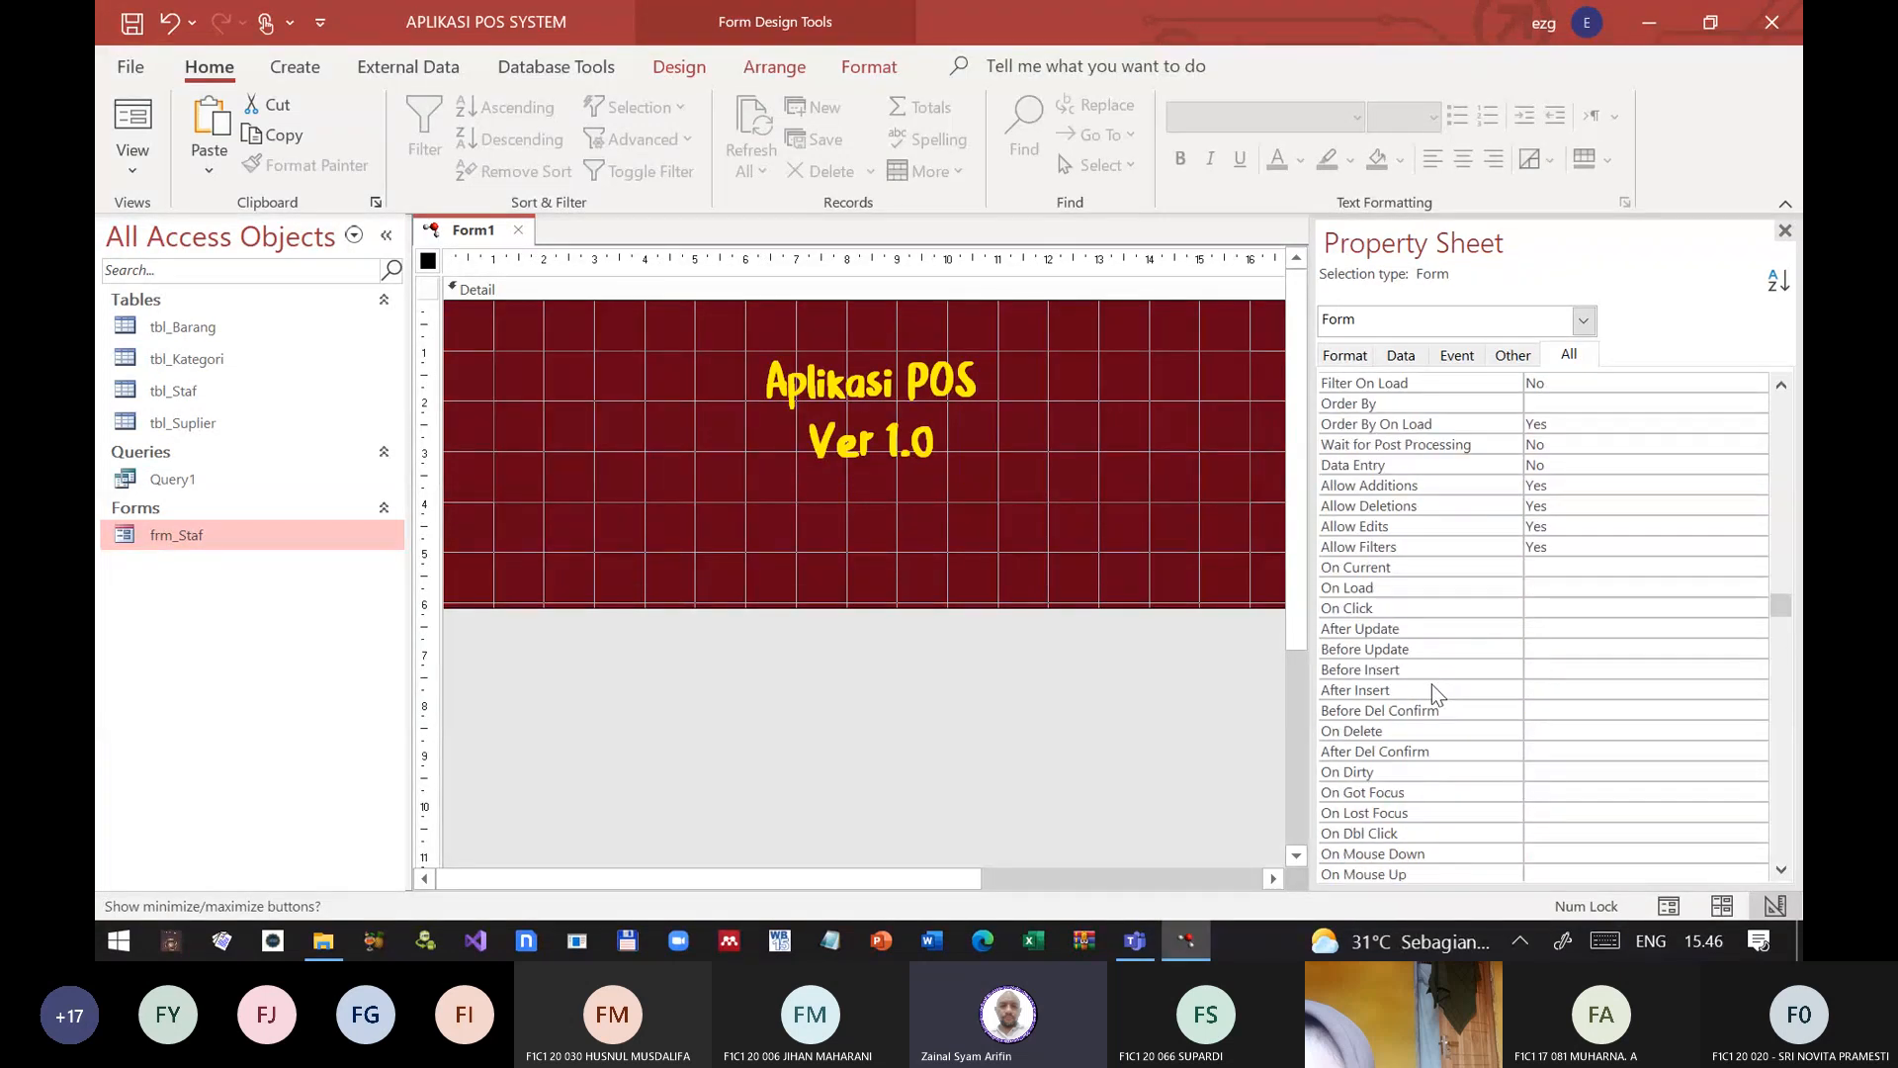
pyautogui.scroll(20, 1421, 696)
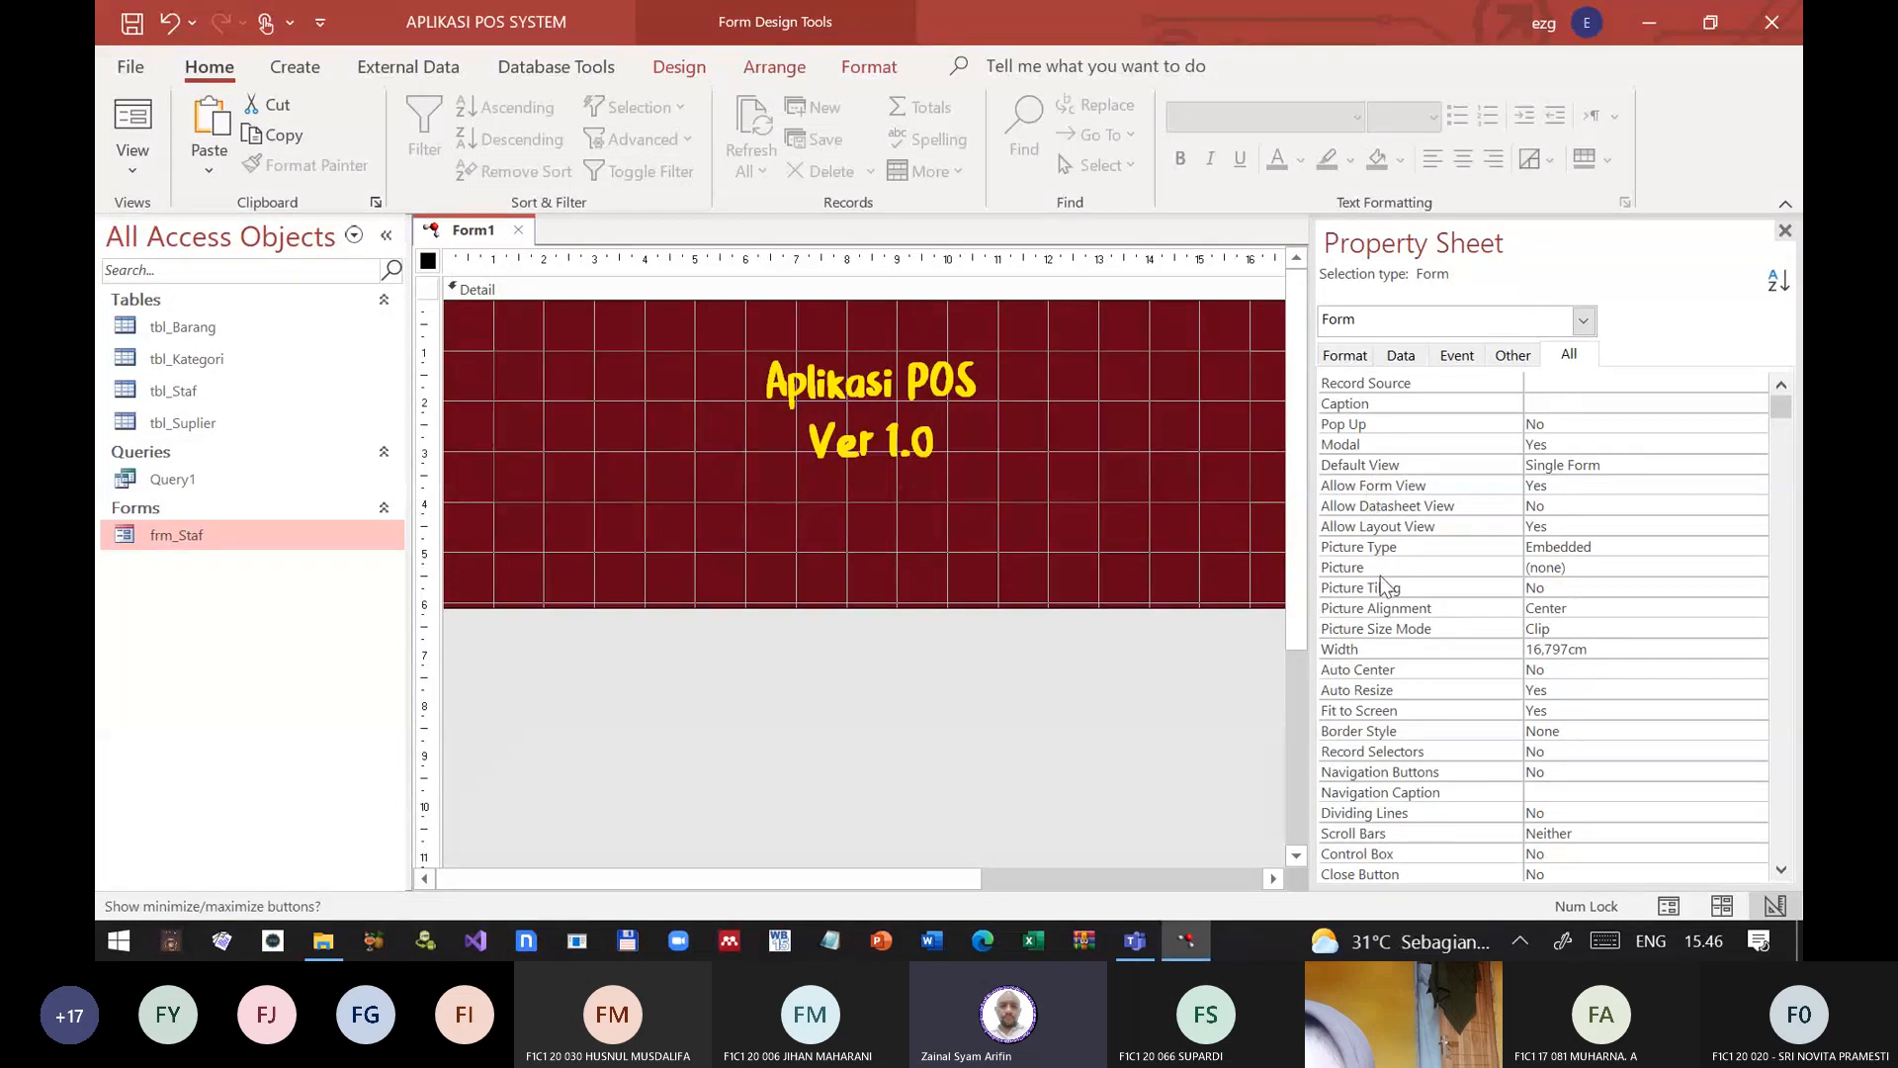
pyautogui.click(1424, 671)
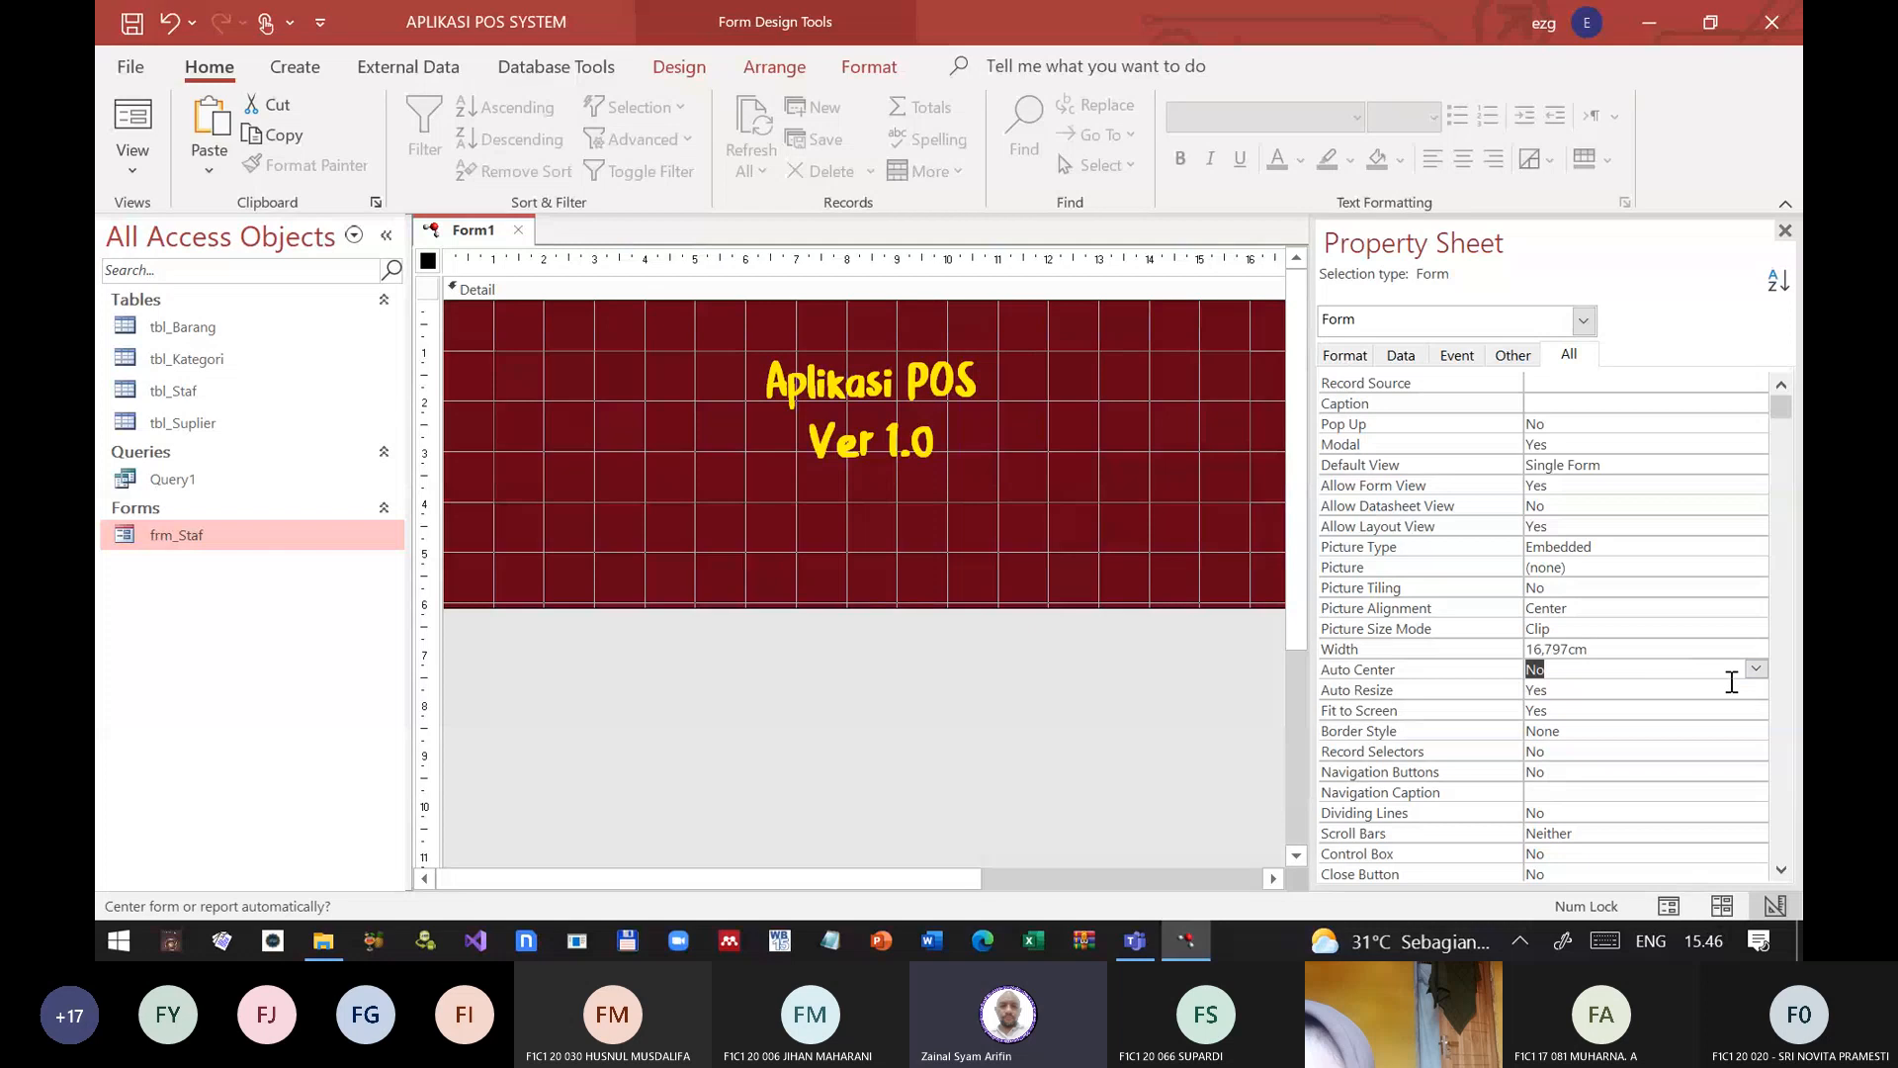
pyautogui.doubleClick(1476, 667)
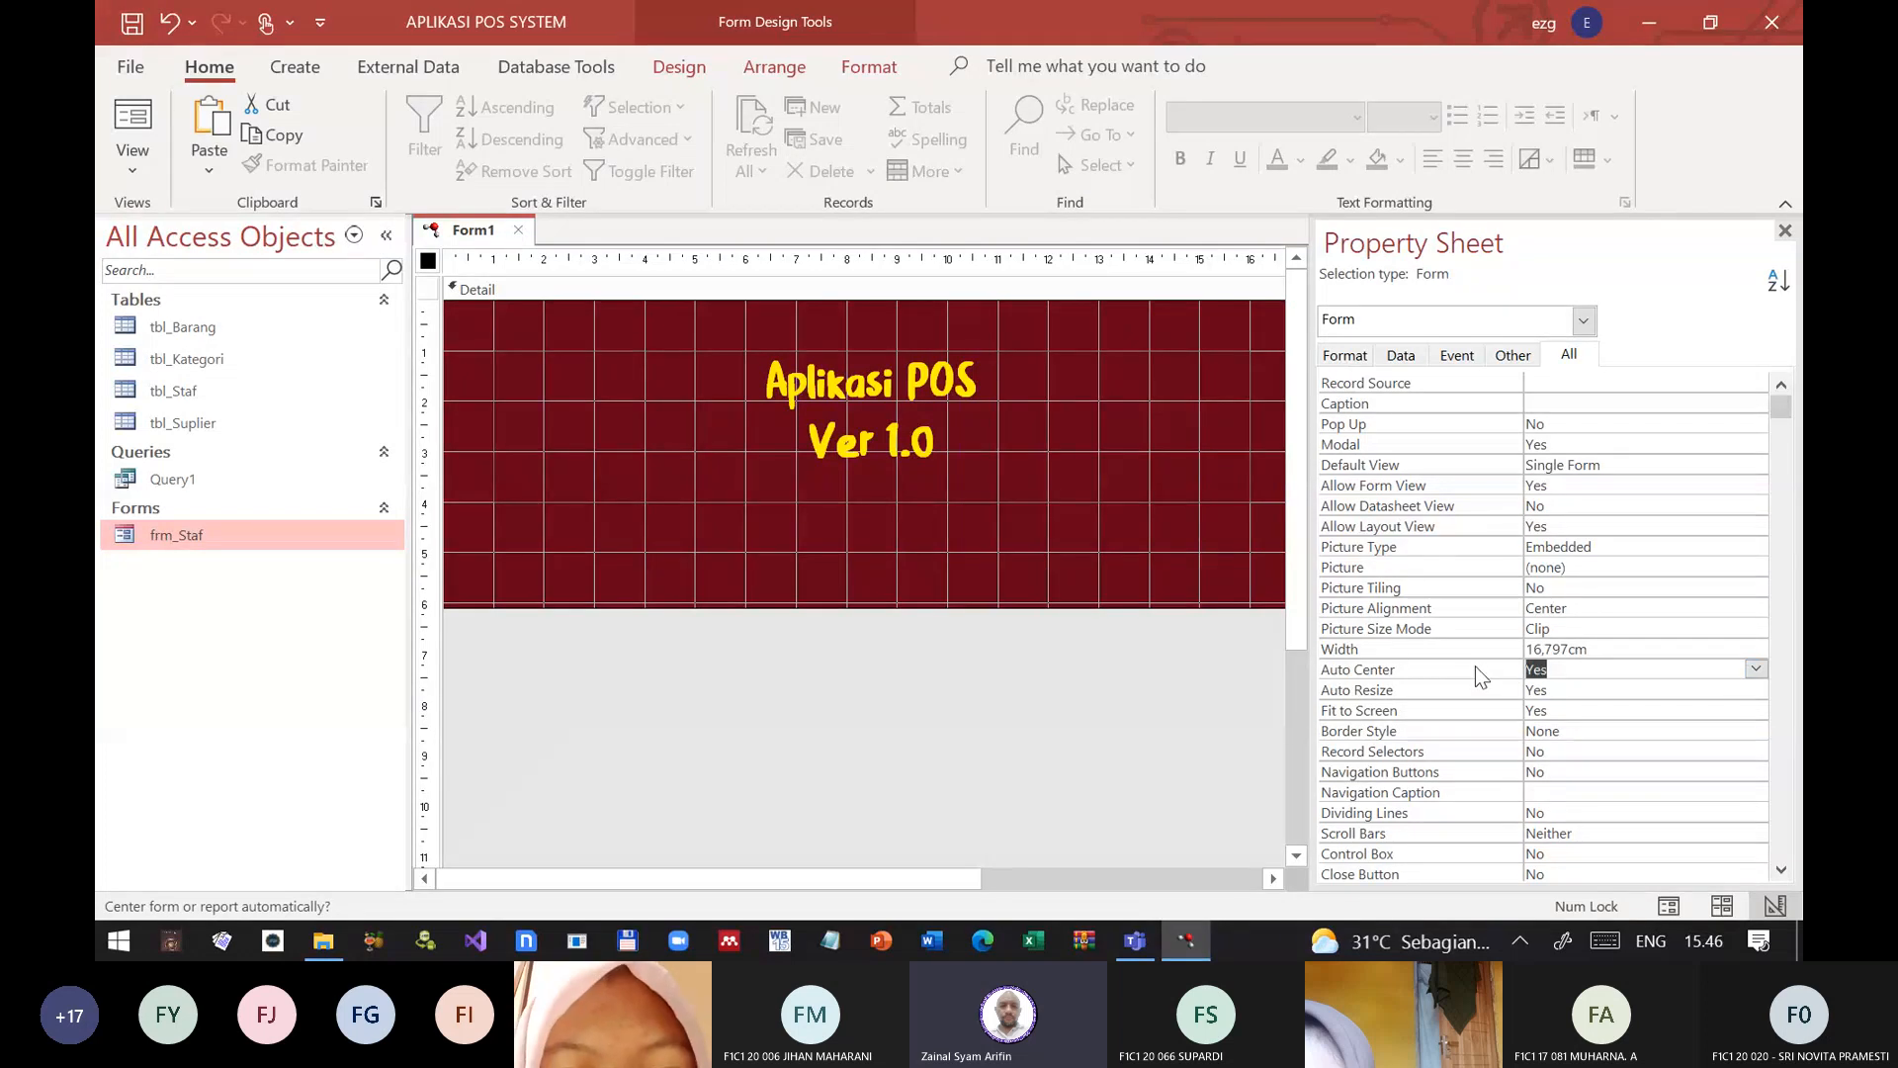
pyautogui.click(1413, 692)
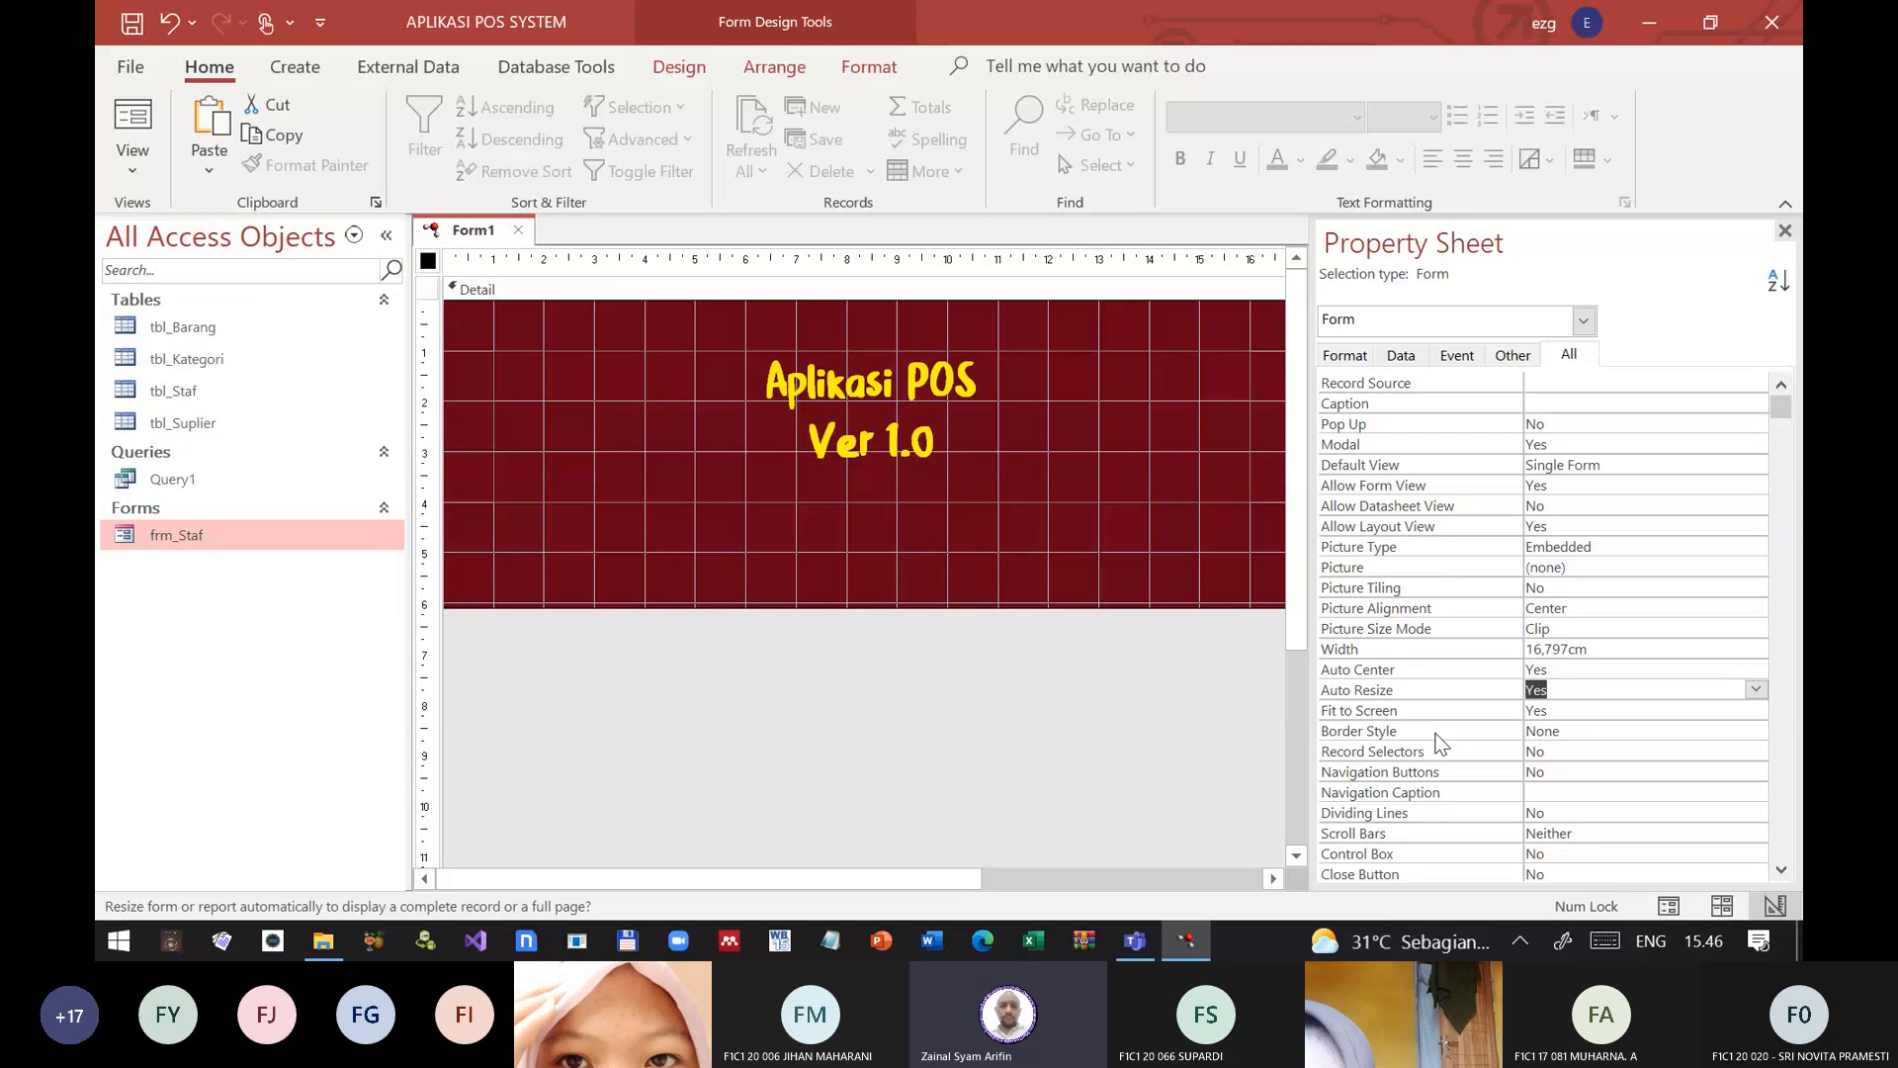
# Step: Save the form under the name frm_StartUp
pyautogui.scroll(-15, 1439, 744)
pyautogui.scroll(-9, 1431, 736)
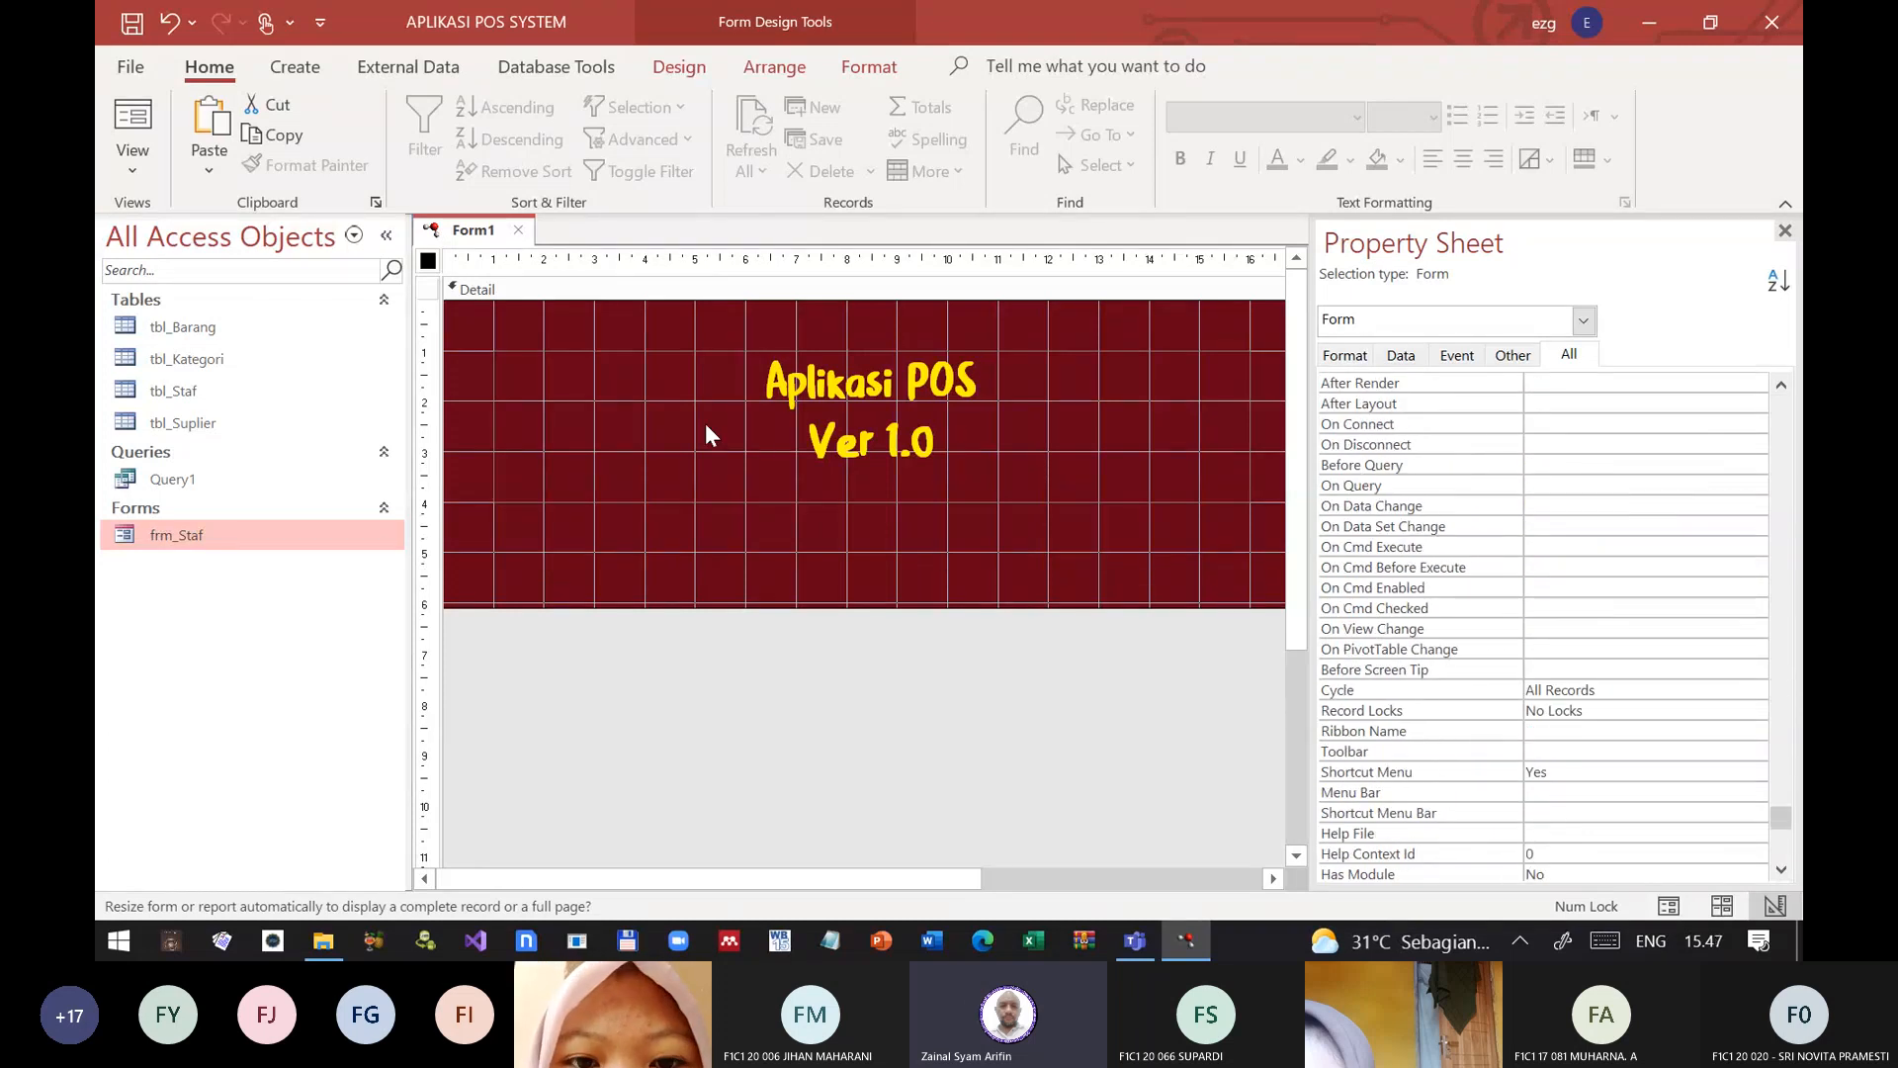
pyautogui.click(132, 21)
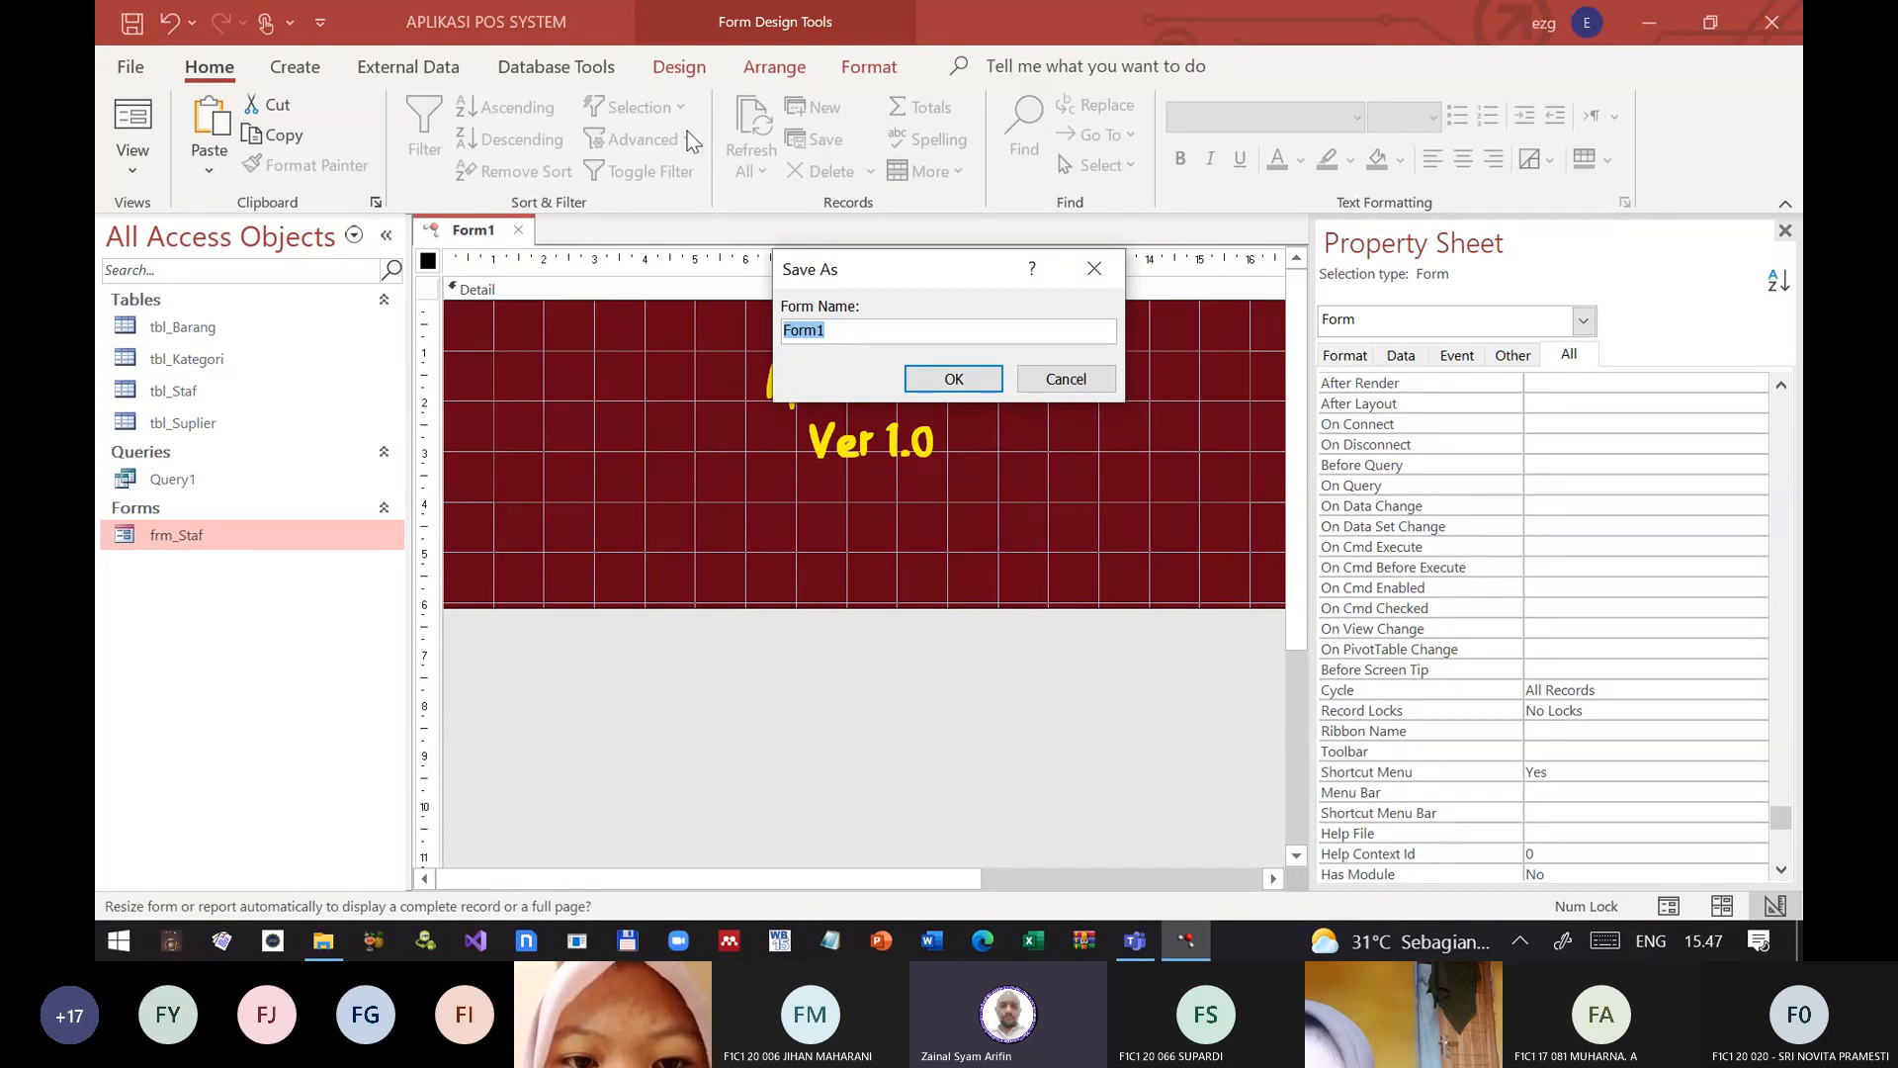
pyautogui.write('frm_StartUp')
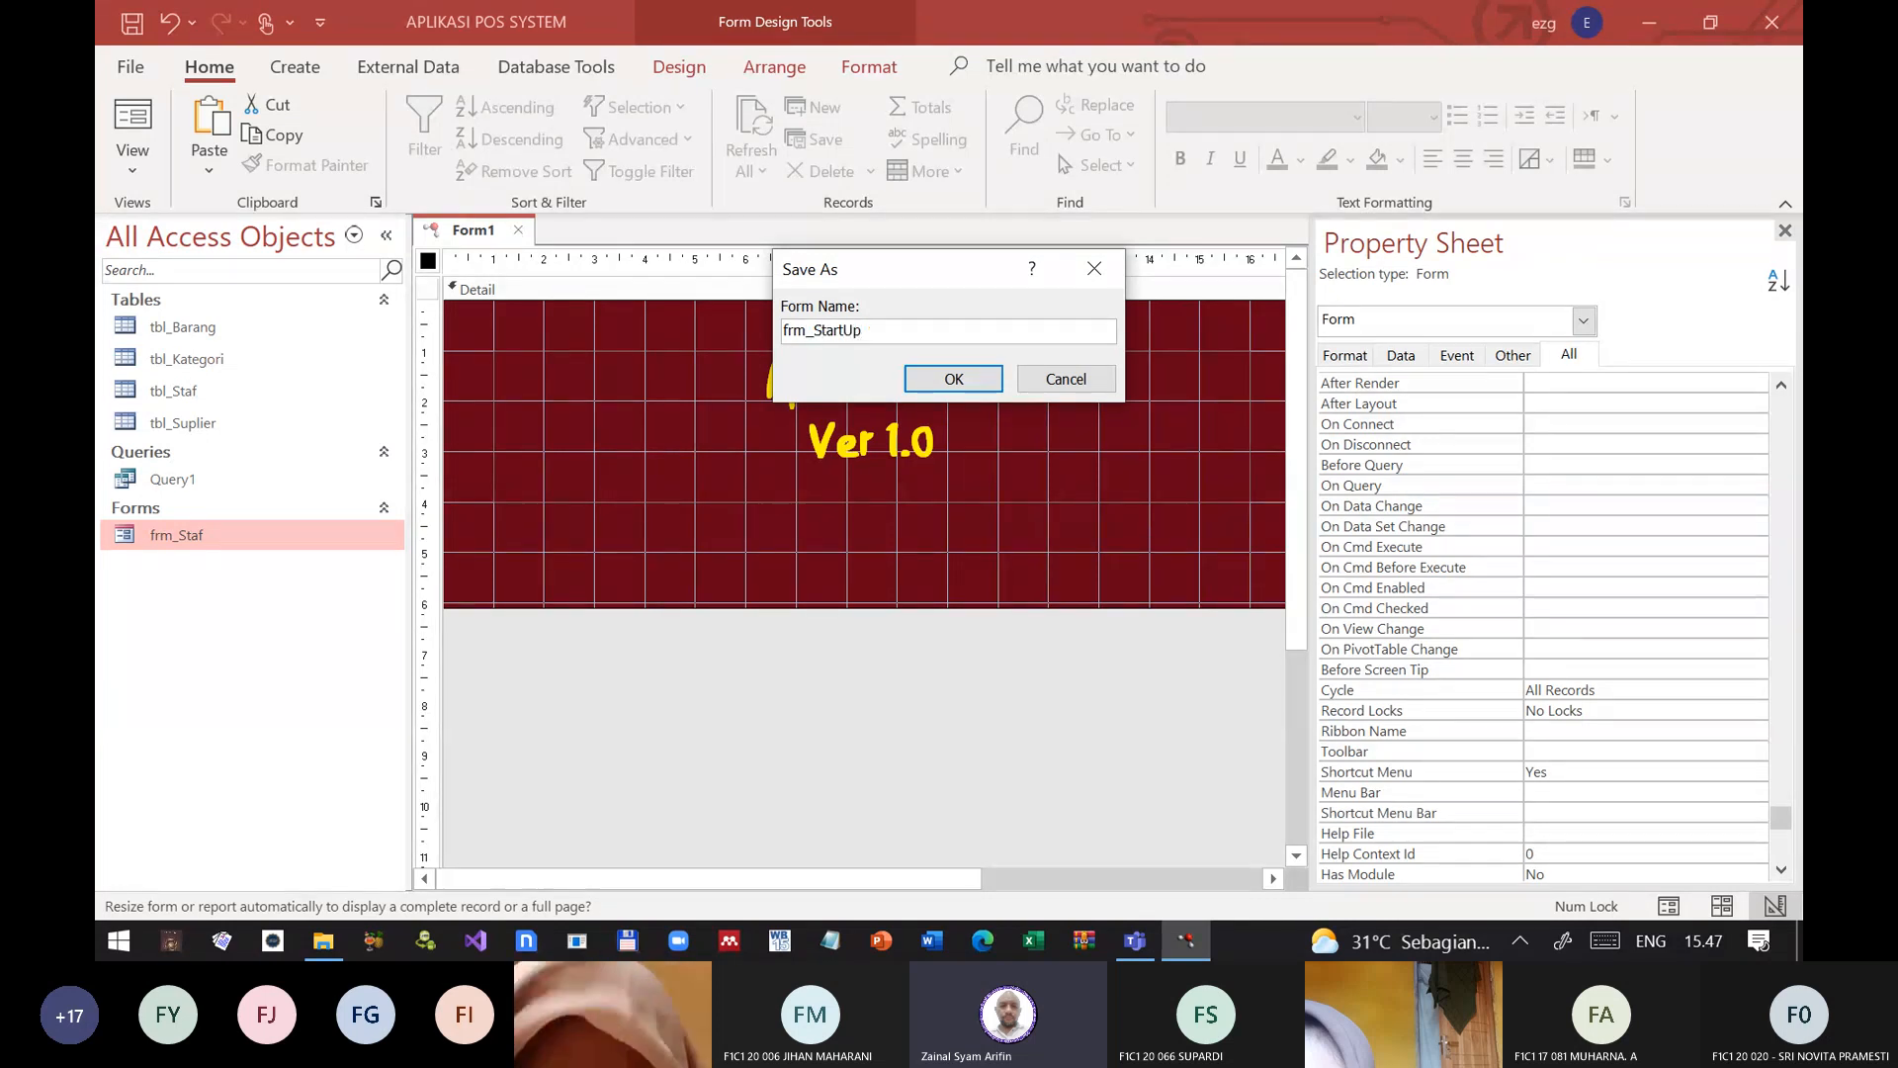
pyautogui.press('Return')
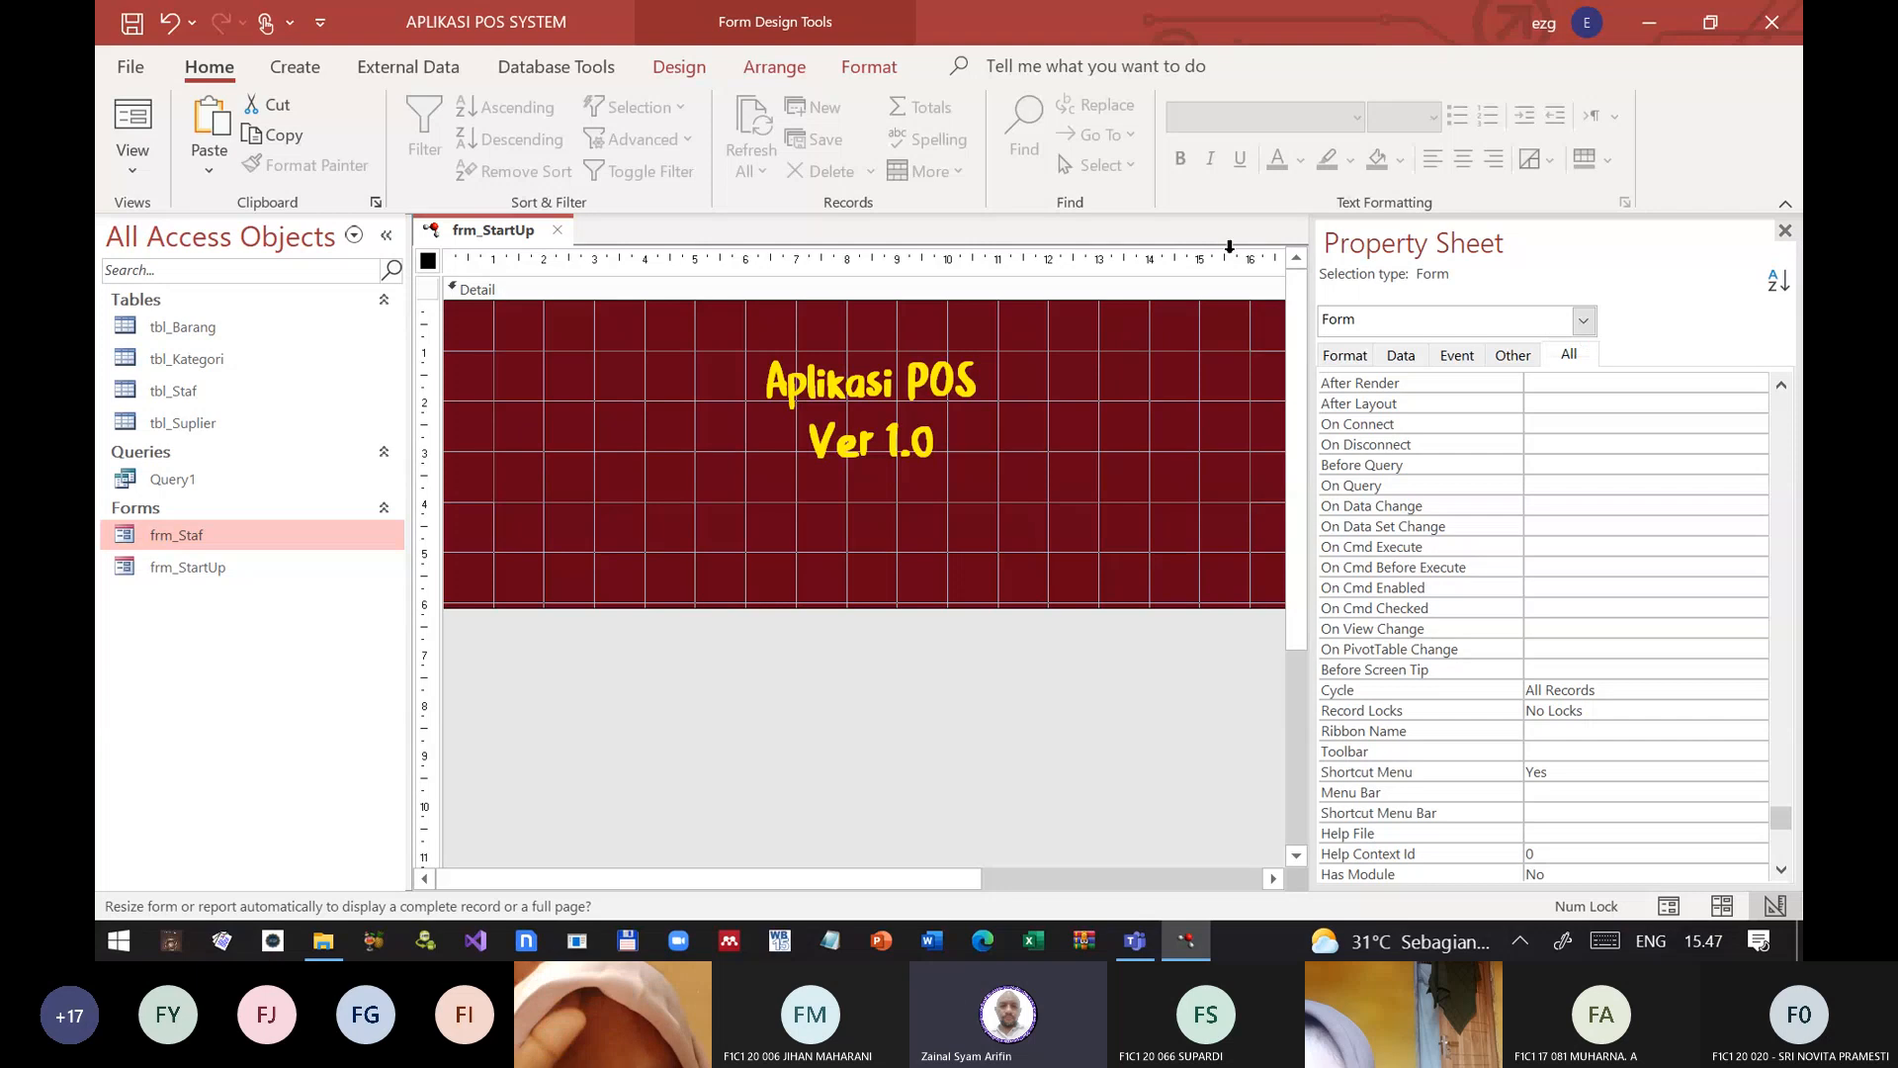
# Step: Close the property sheet and the form design, and reopen frm_StartUp in Form View
pyautogui.click(1784, 231)
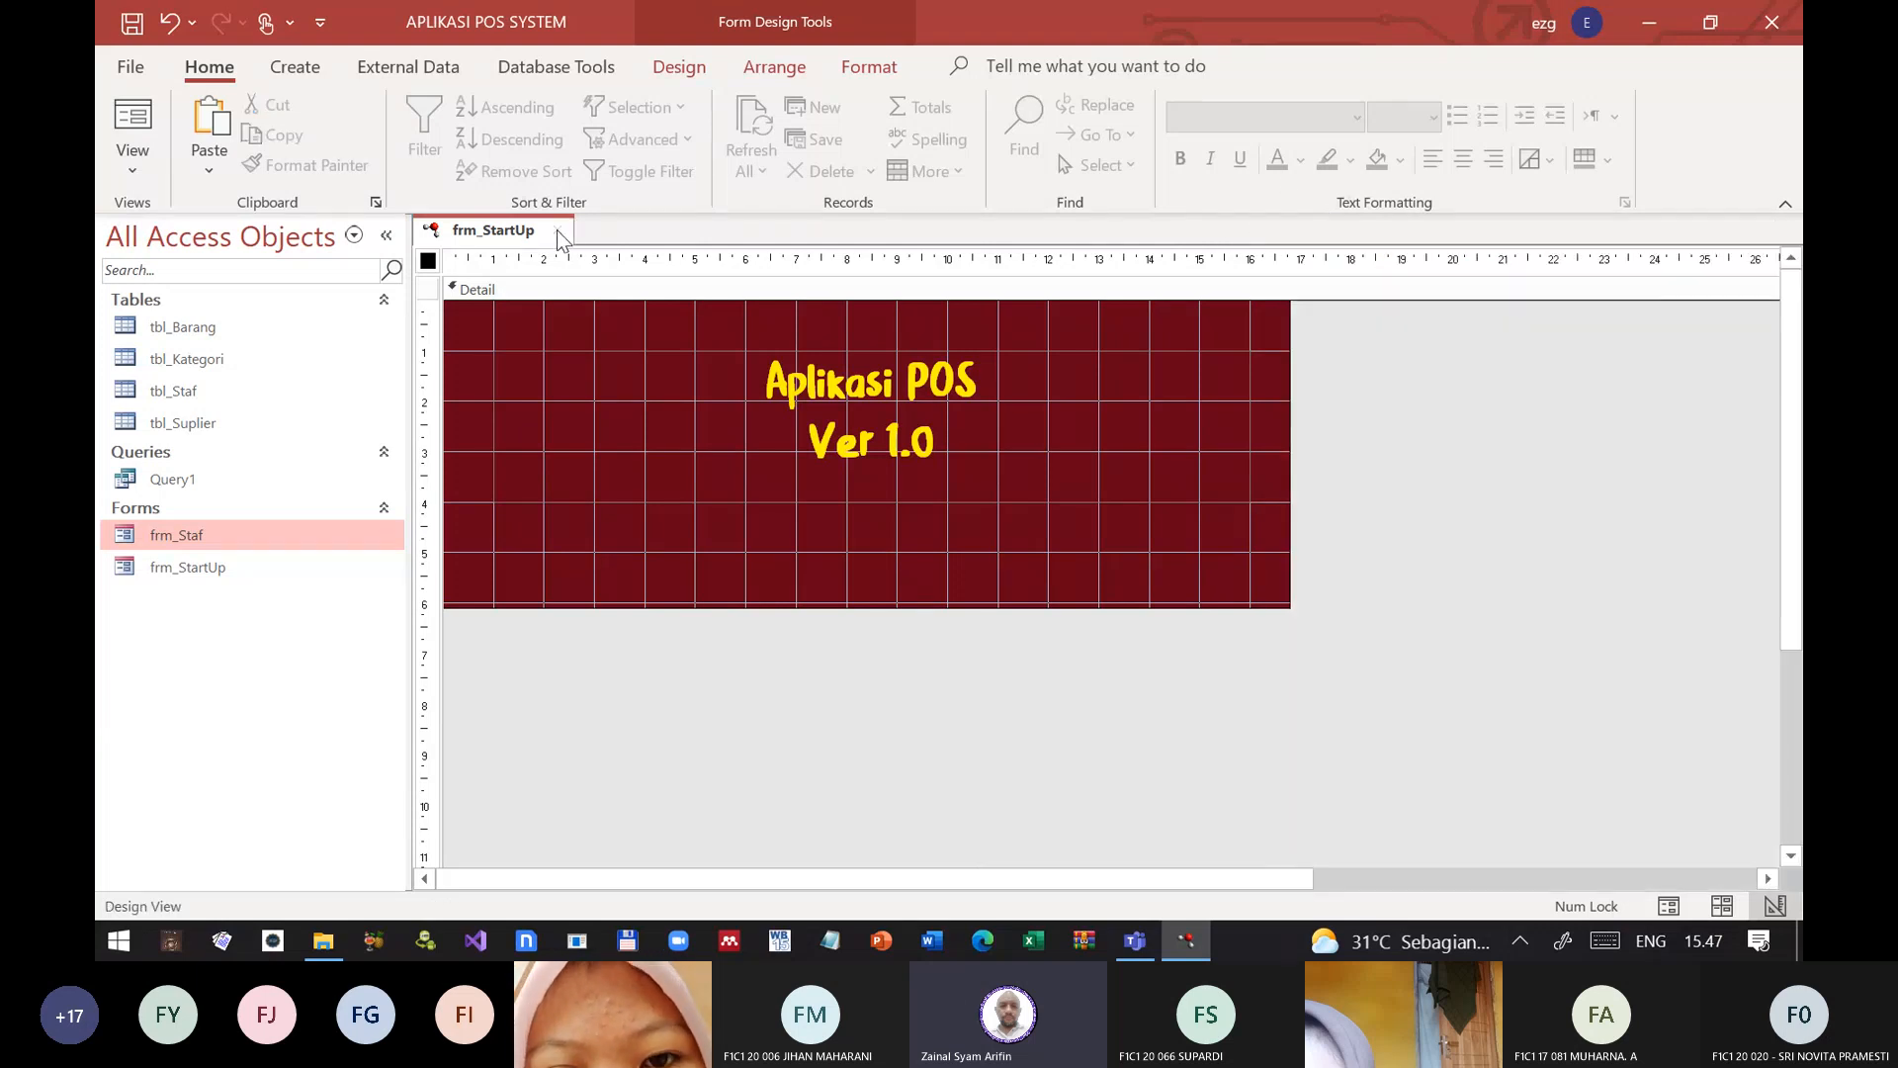
pyautogui.click(560, 235)
pyautogui.click(207, 570)
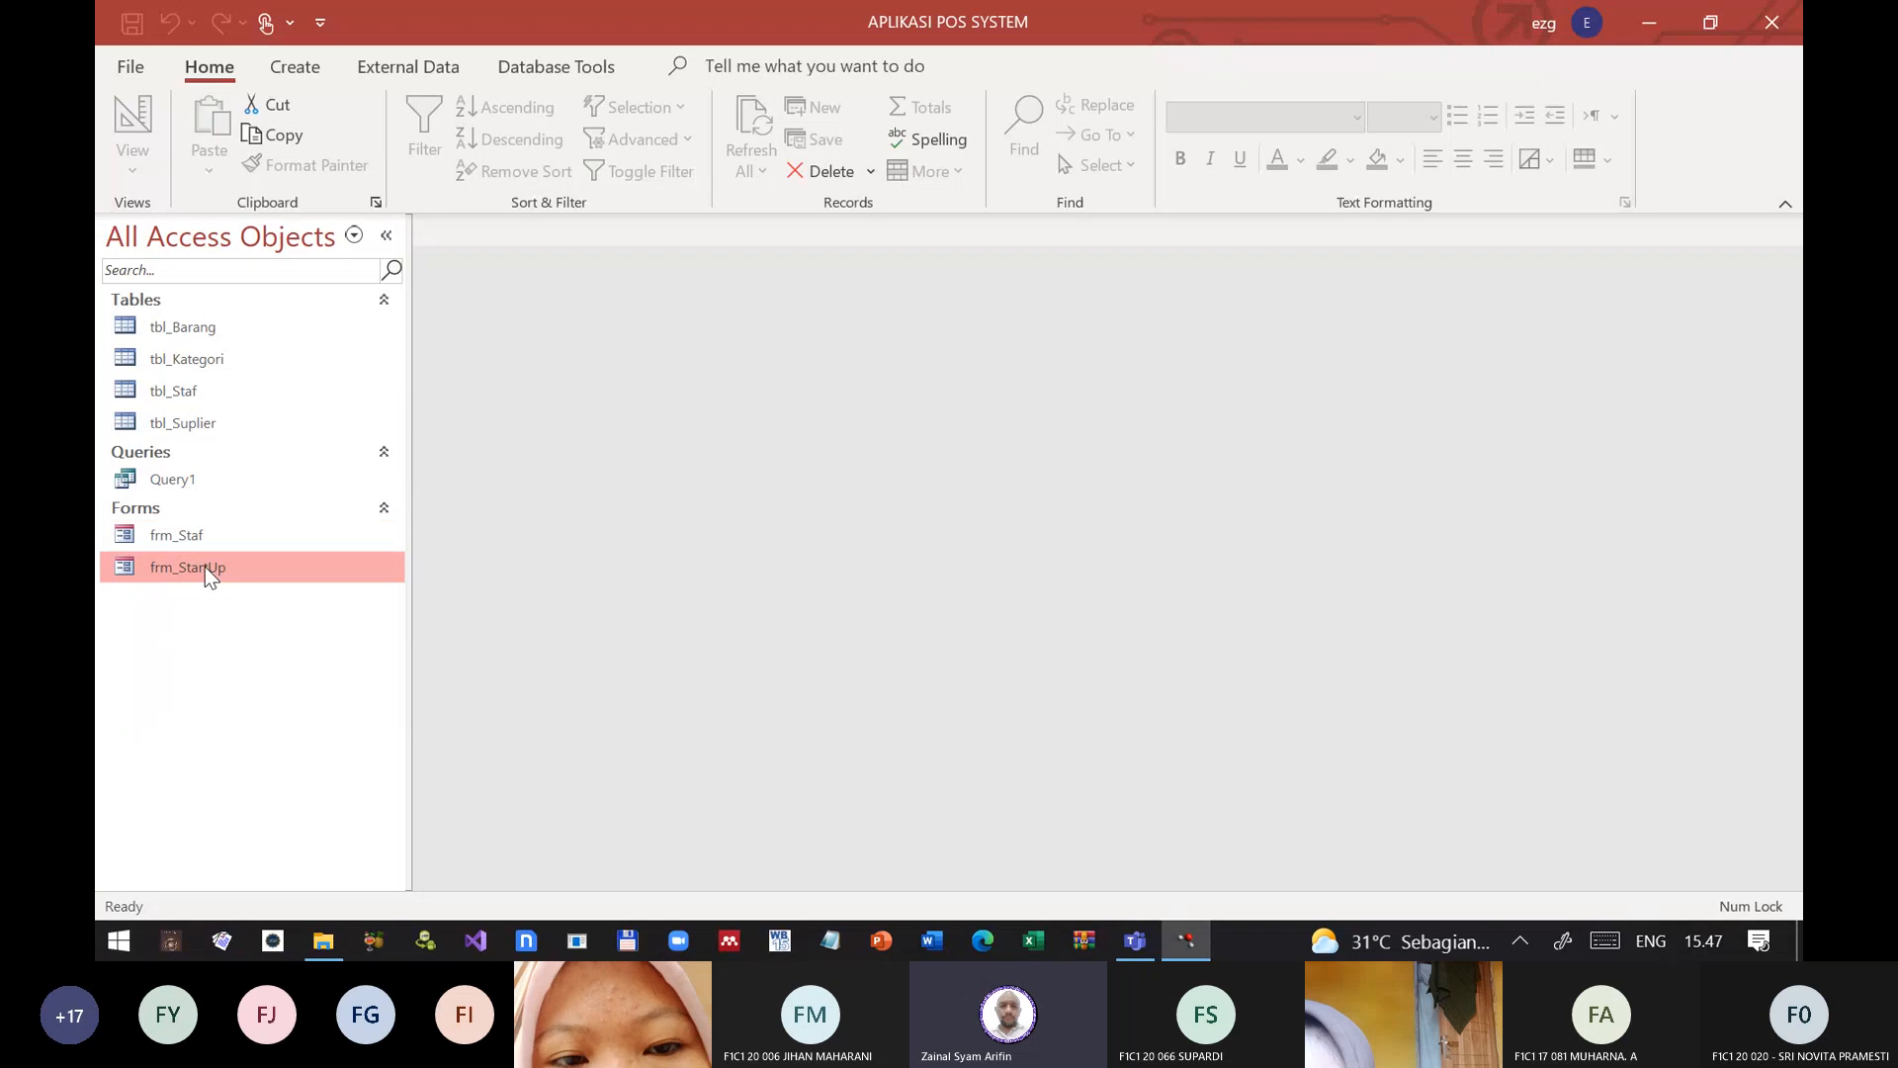
pyautogui.doubleClick(208, 570)
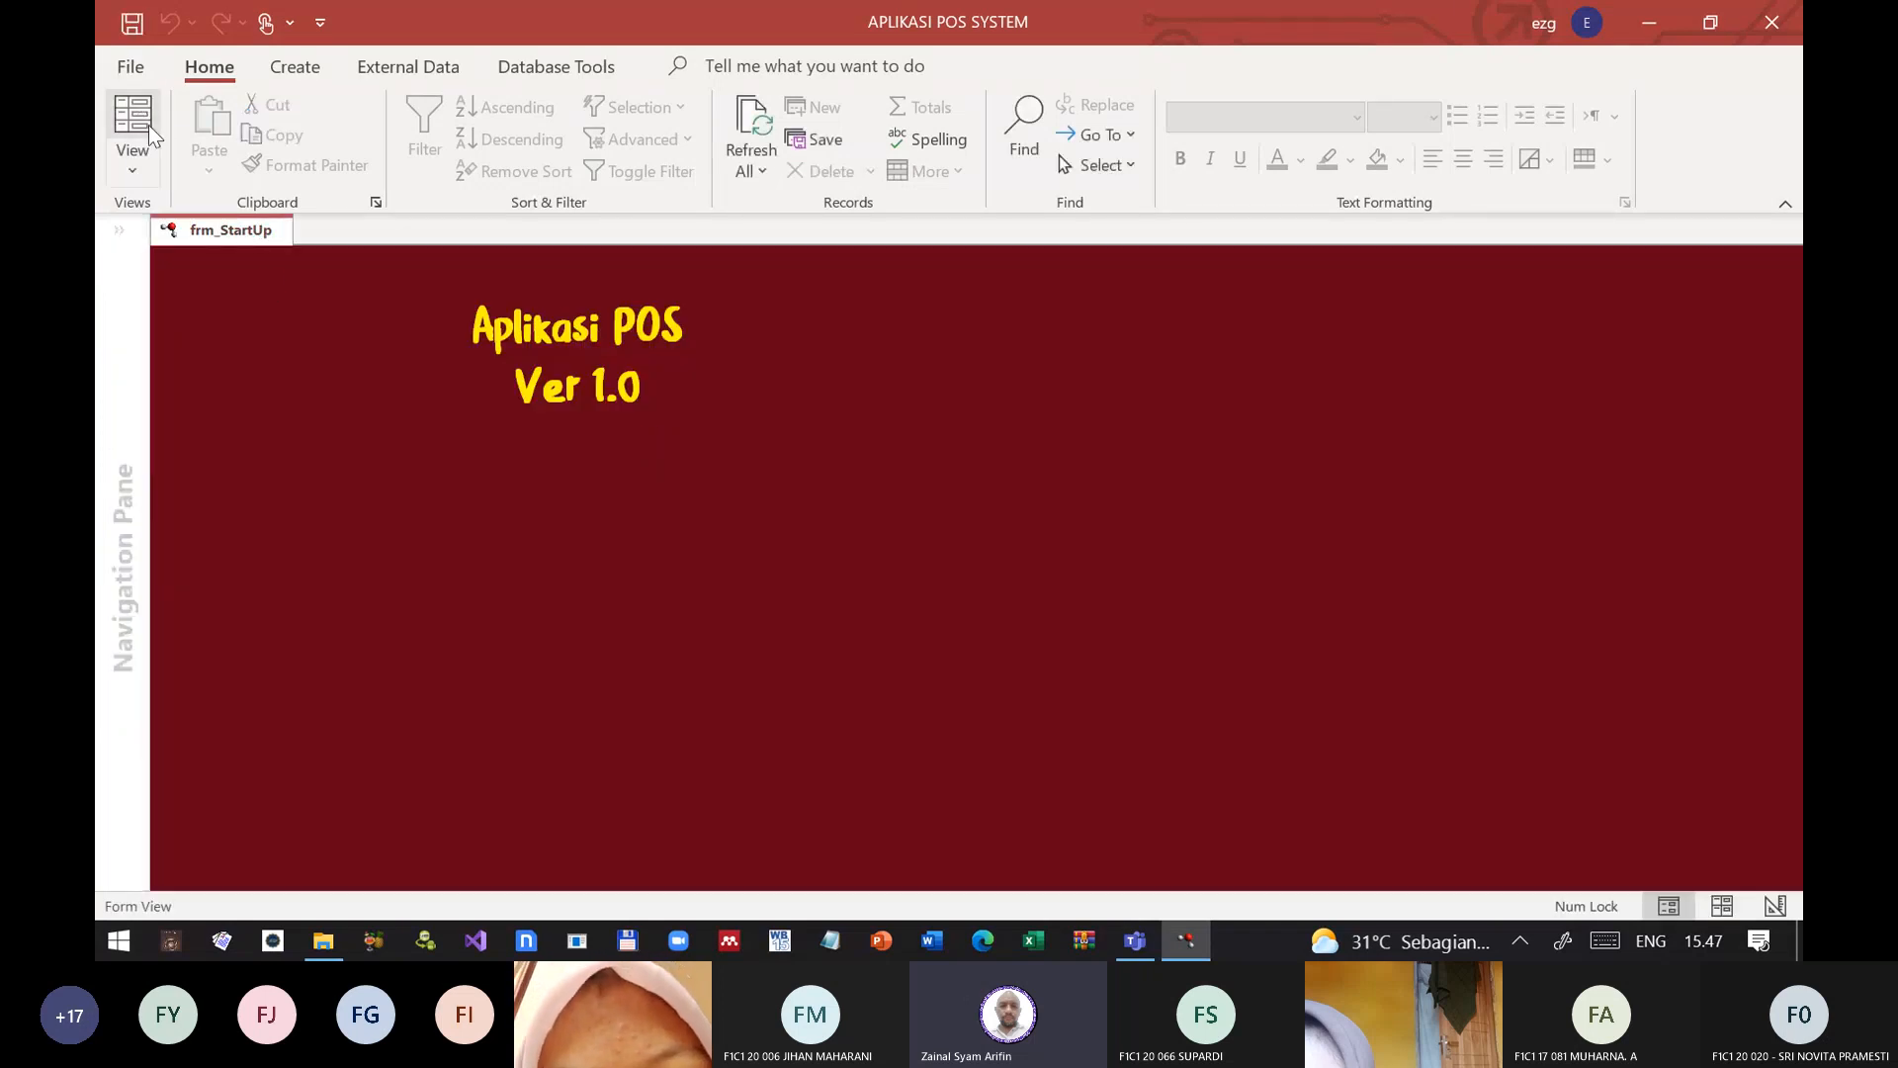
# Step: Switch frm_StartUp to Design View, compact and repair the database, and reopen frm_StartUp in Form View
pyautogui.click(129, 170)
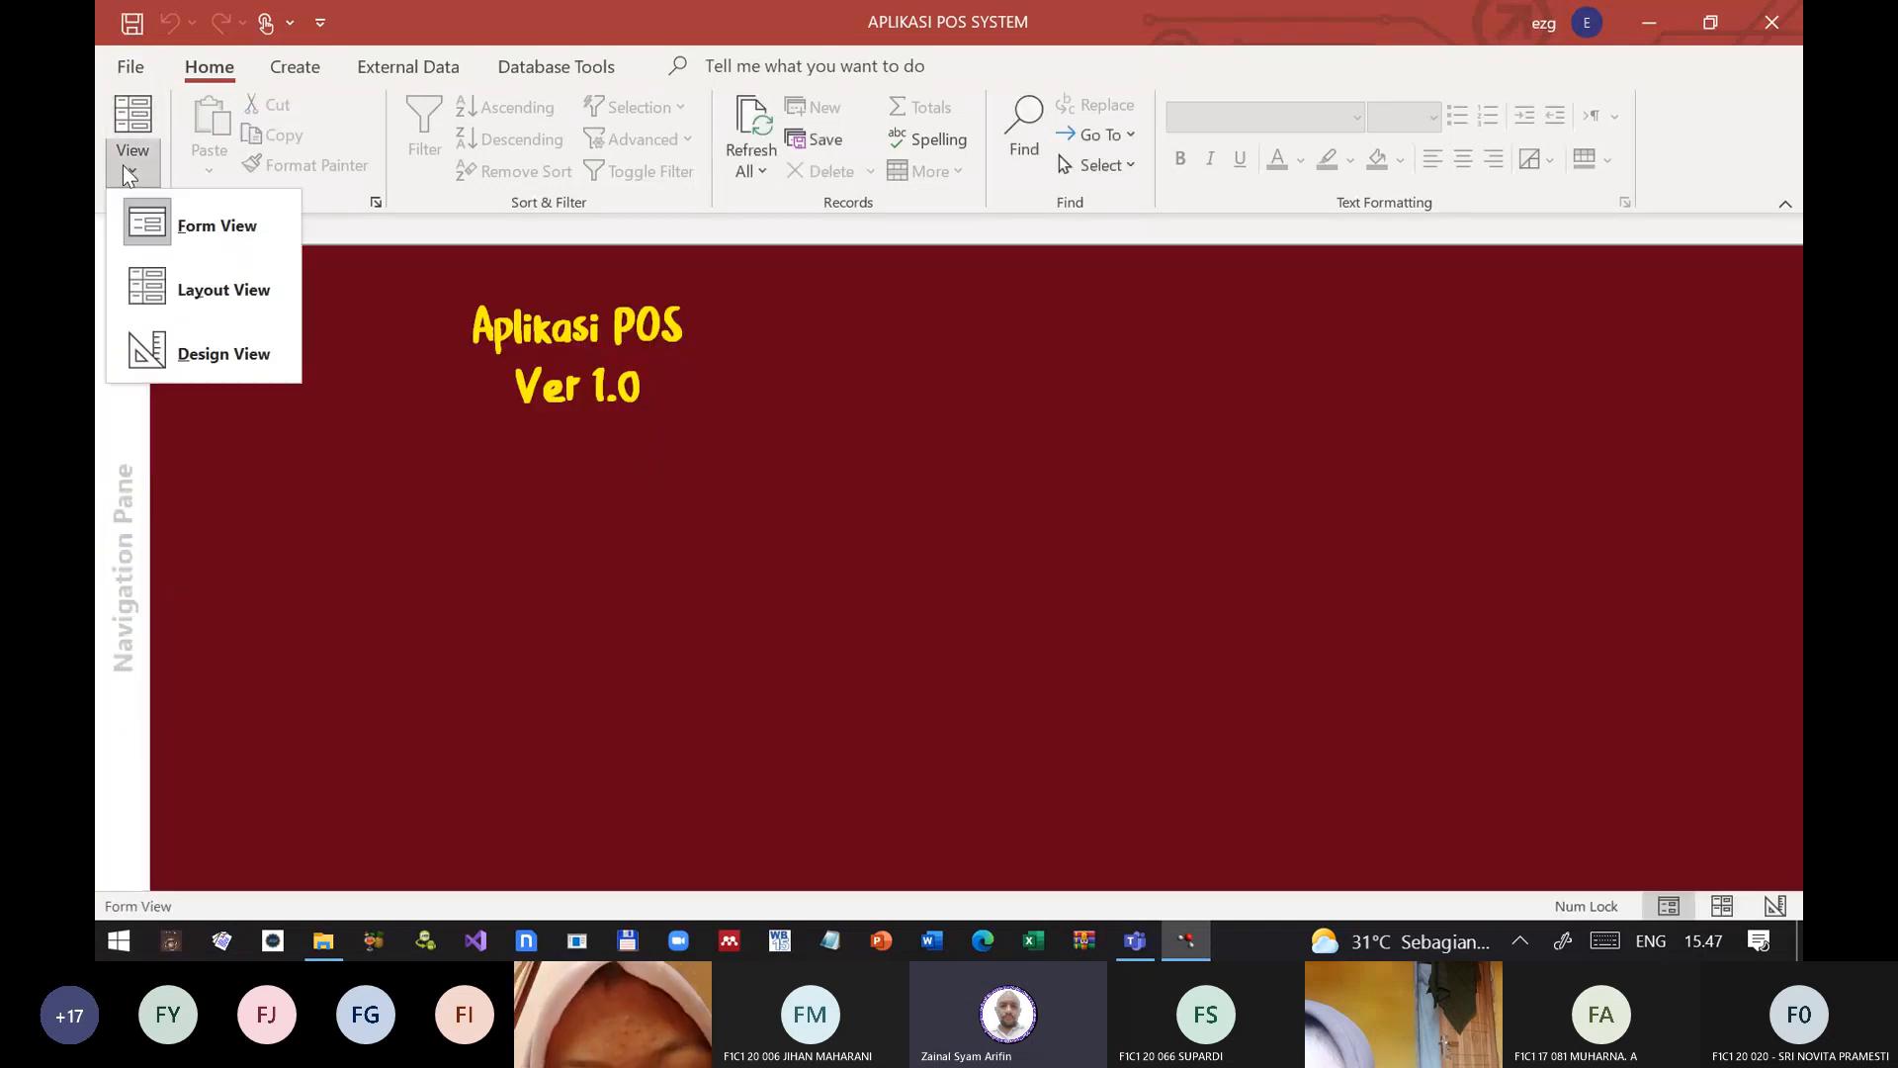
pyautogui.click(208, 353)
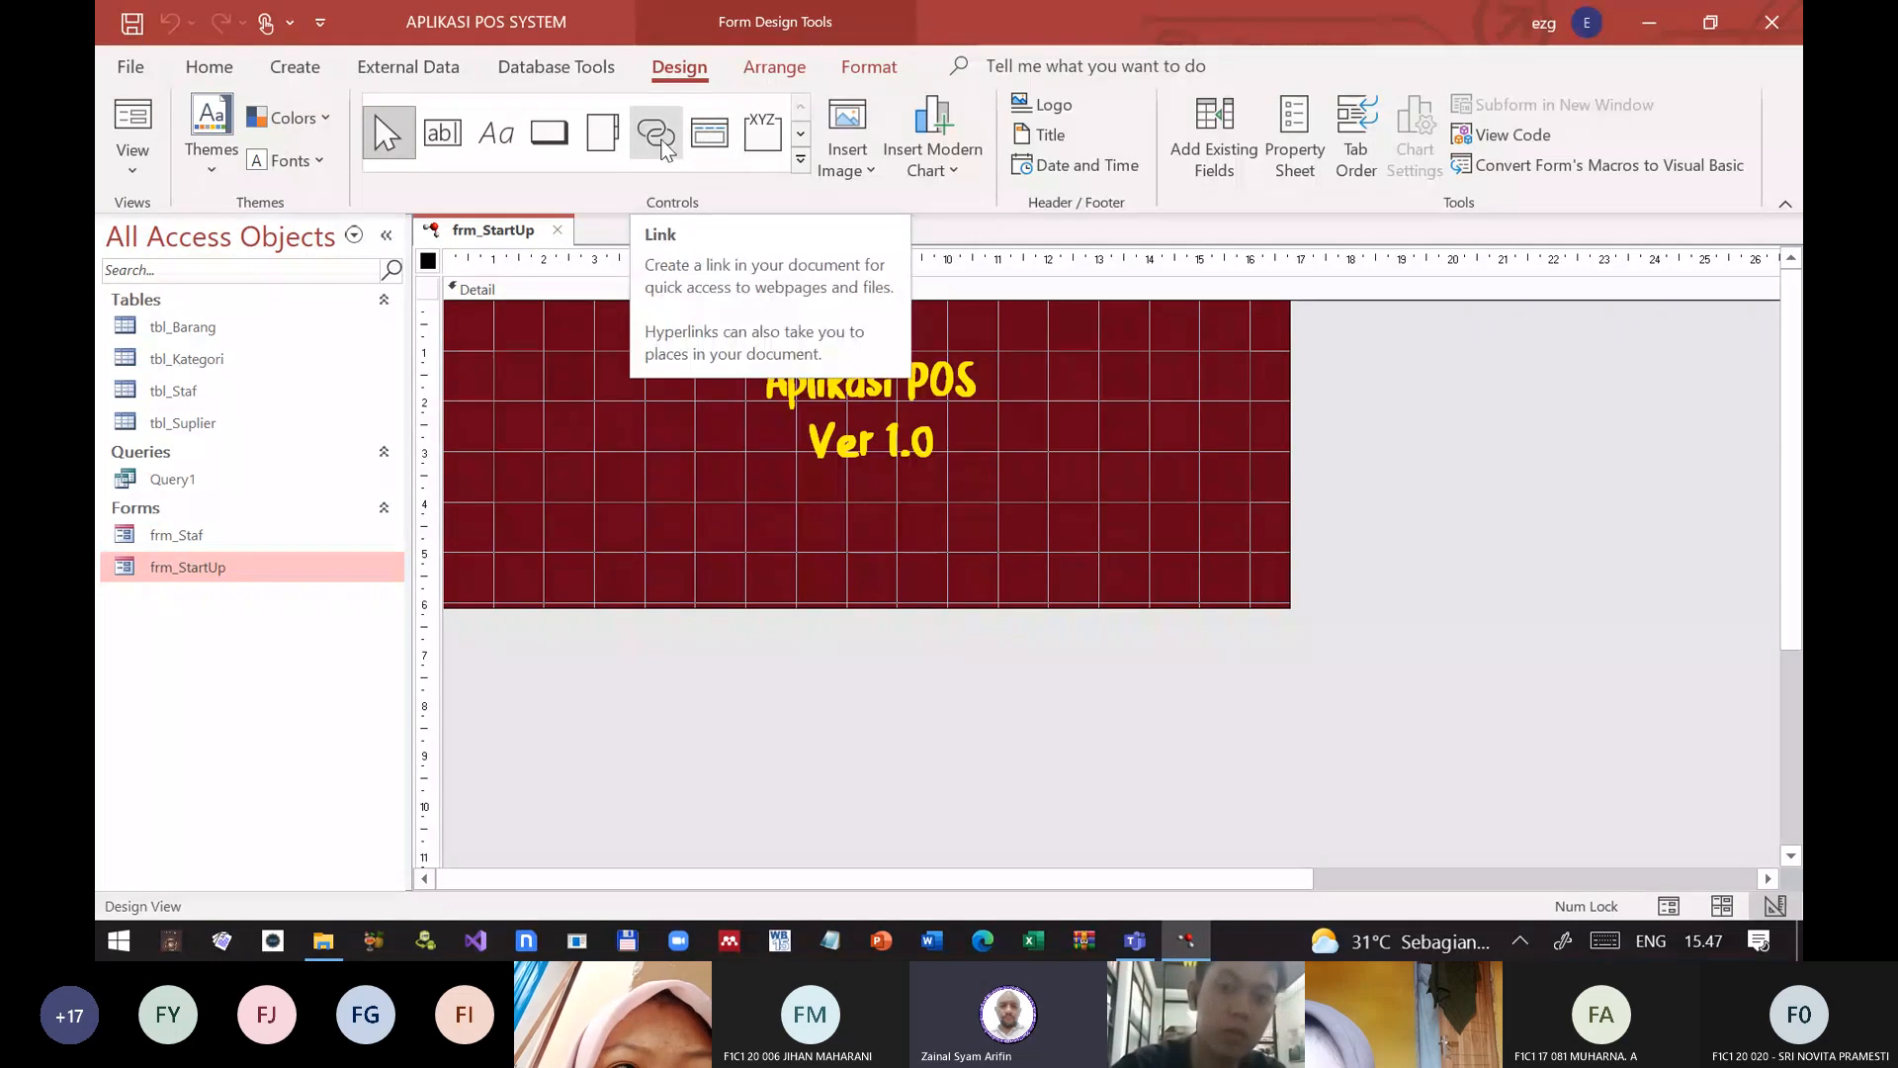
pyautogui.click(401, 69)
pyautogui.scroll(-1, 481, 100)
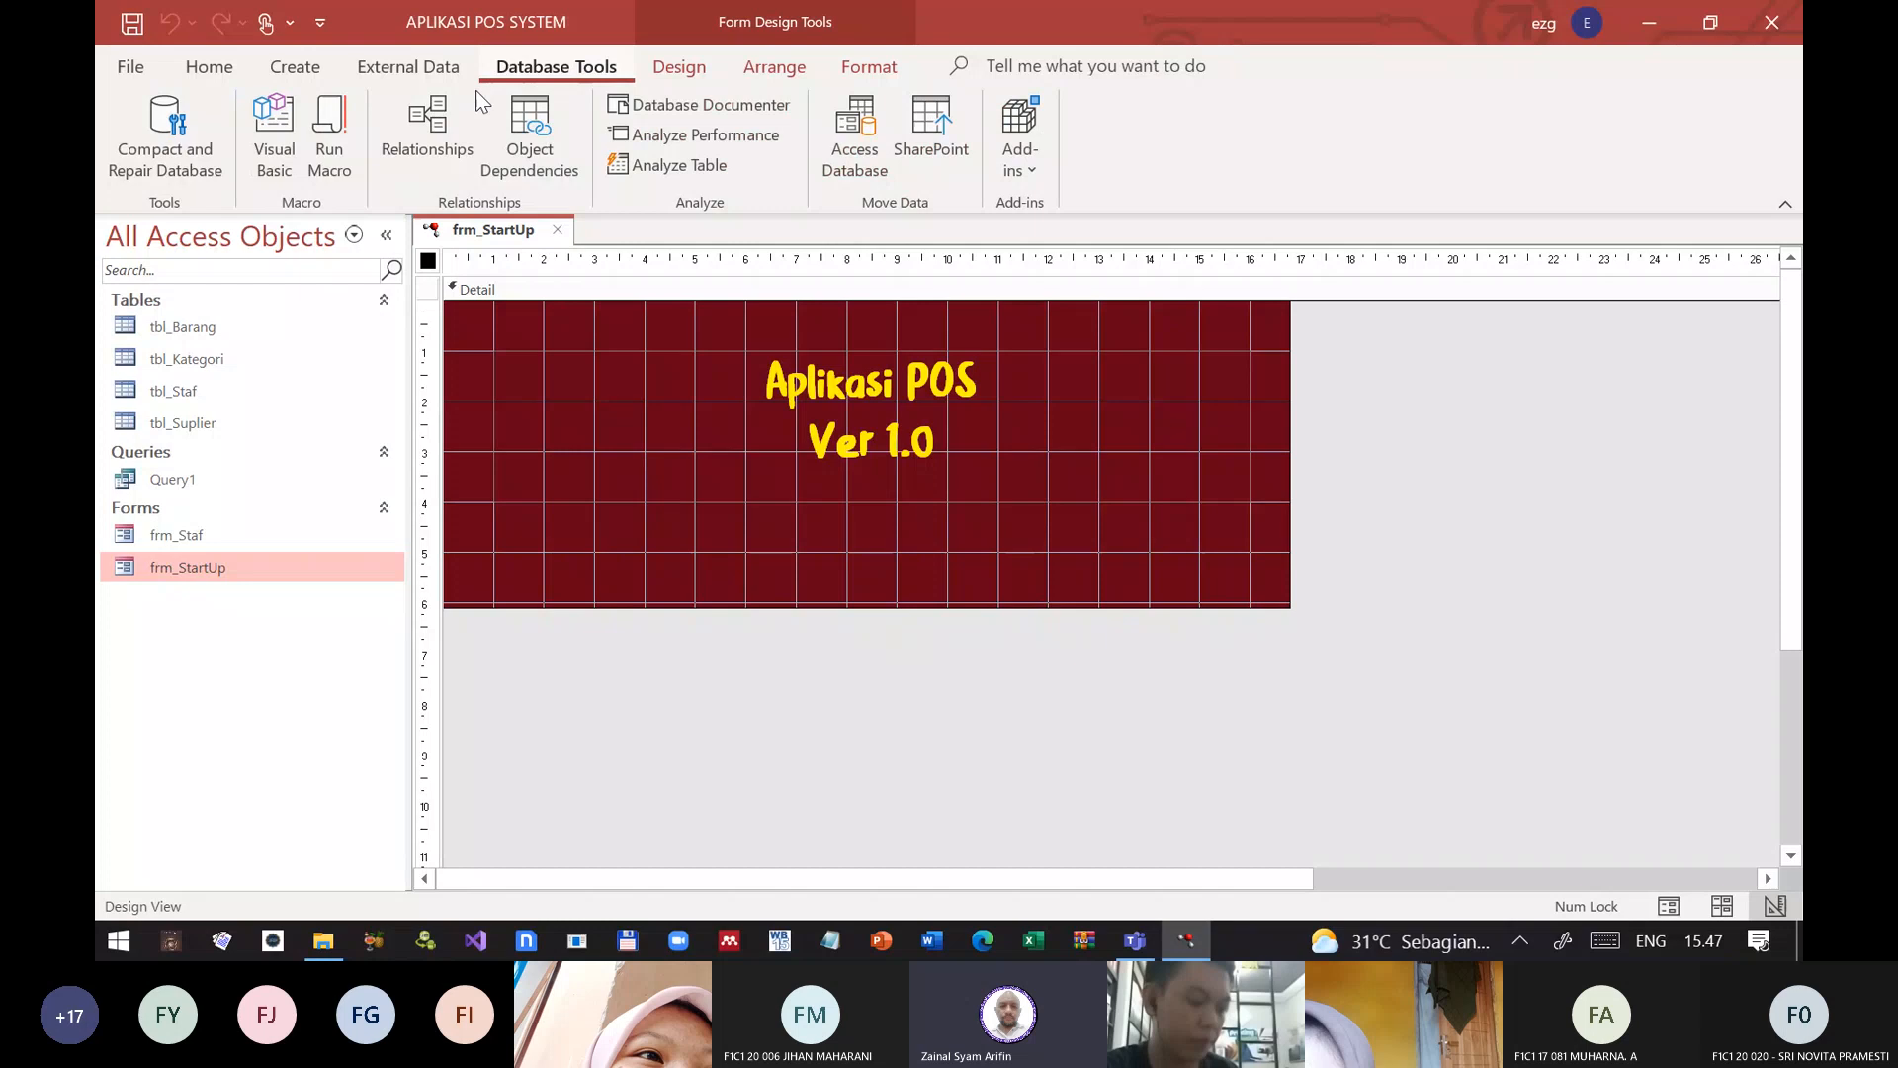
pyautogui.click(166, 134)
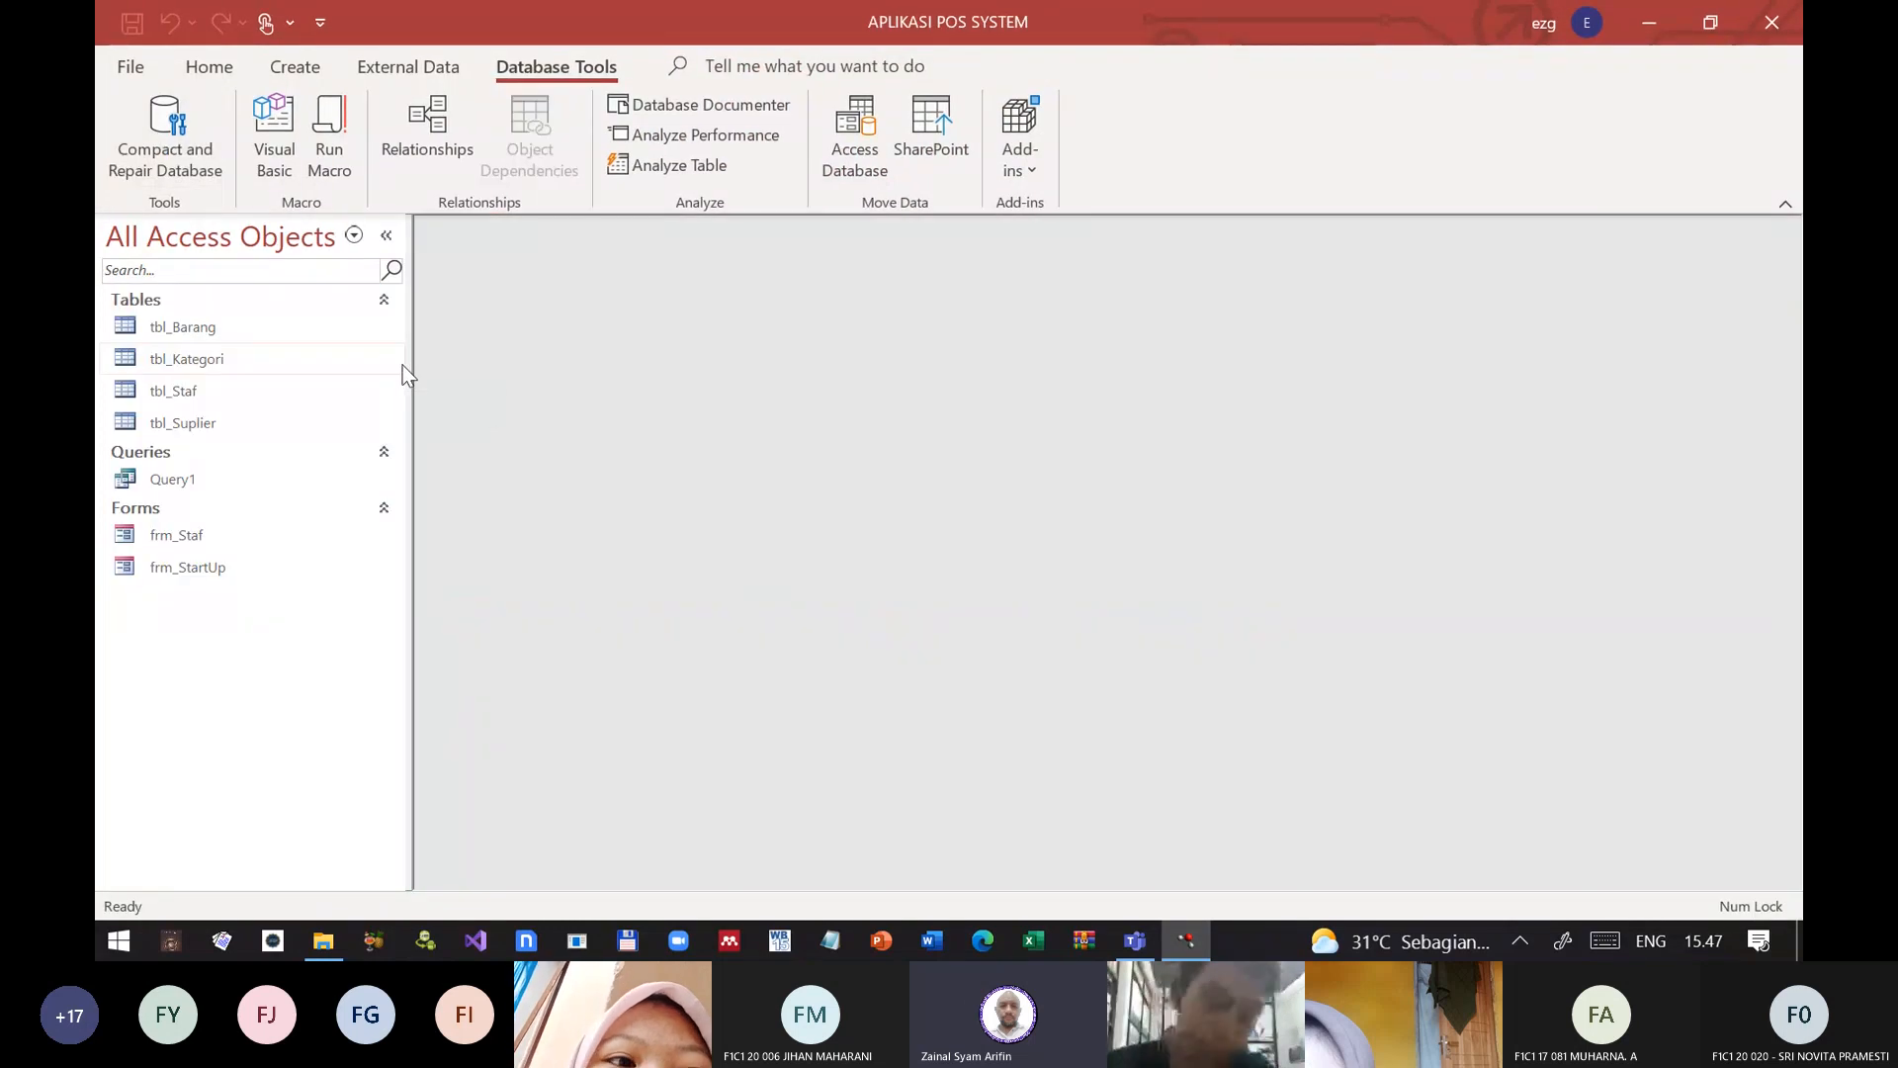
pyautogui.doubleClick(189, 568)
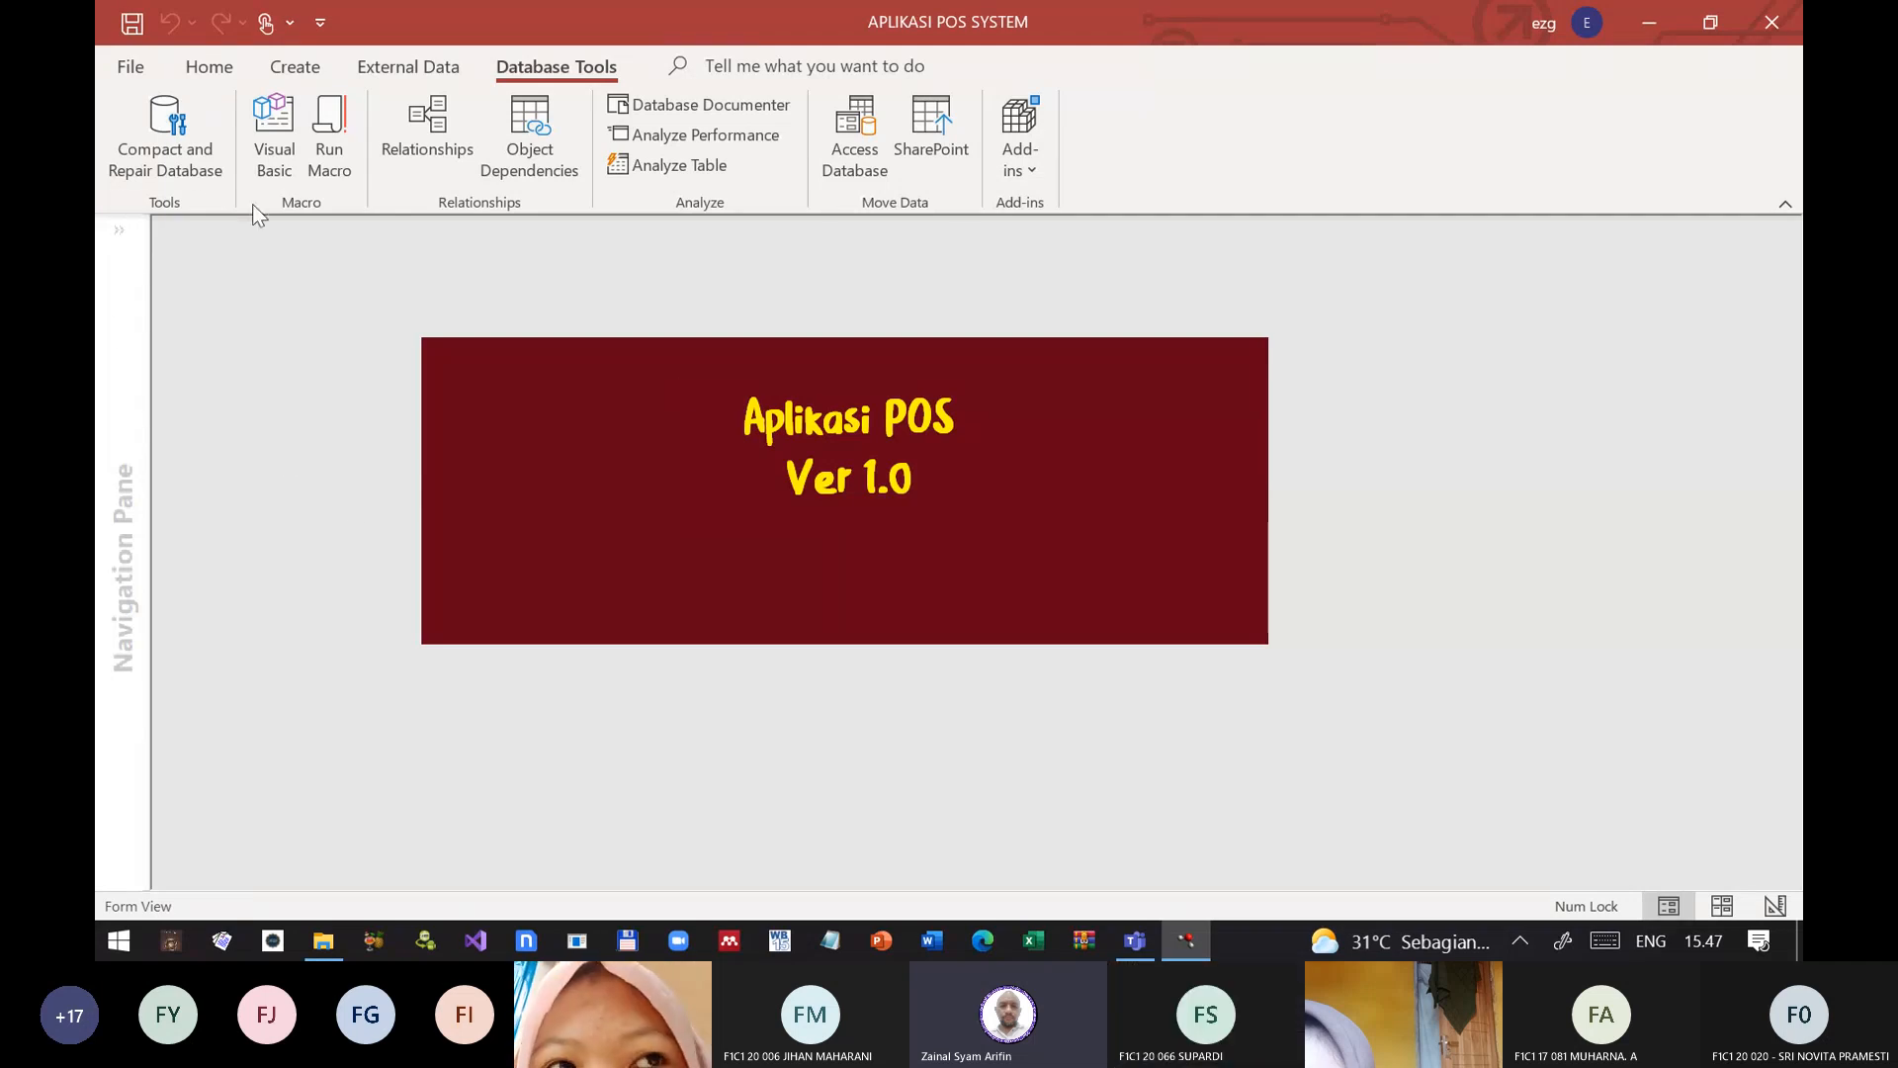
# Step: Check the Auto Center and Auto Resize properties of frm_StartUp in Design View, and close the form
pyautogui.click(122, 68)
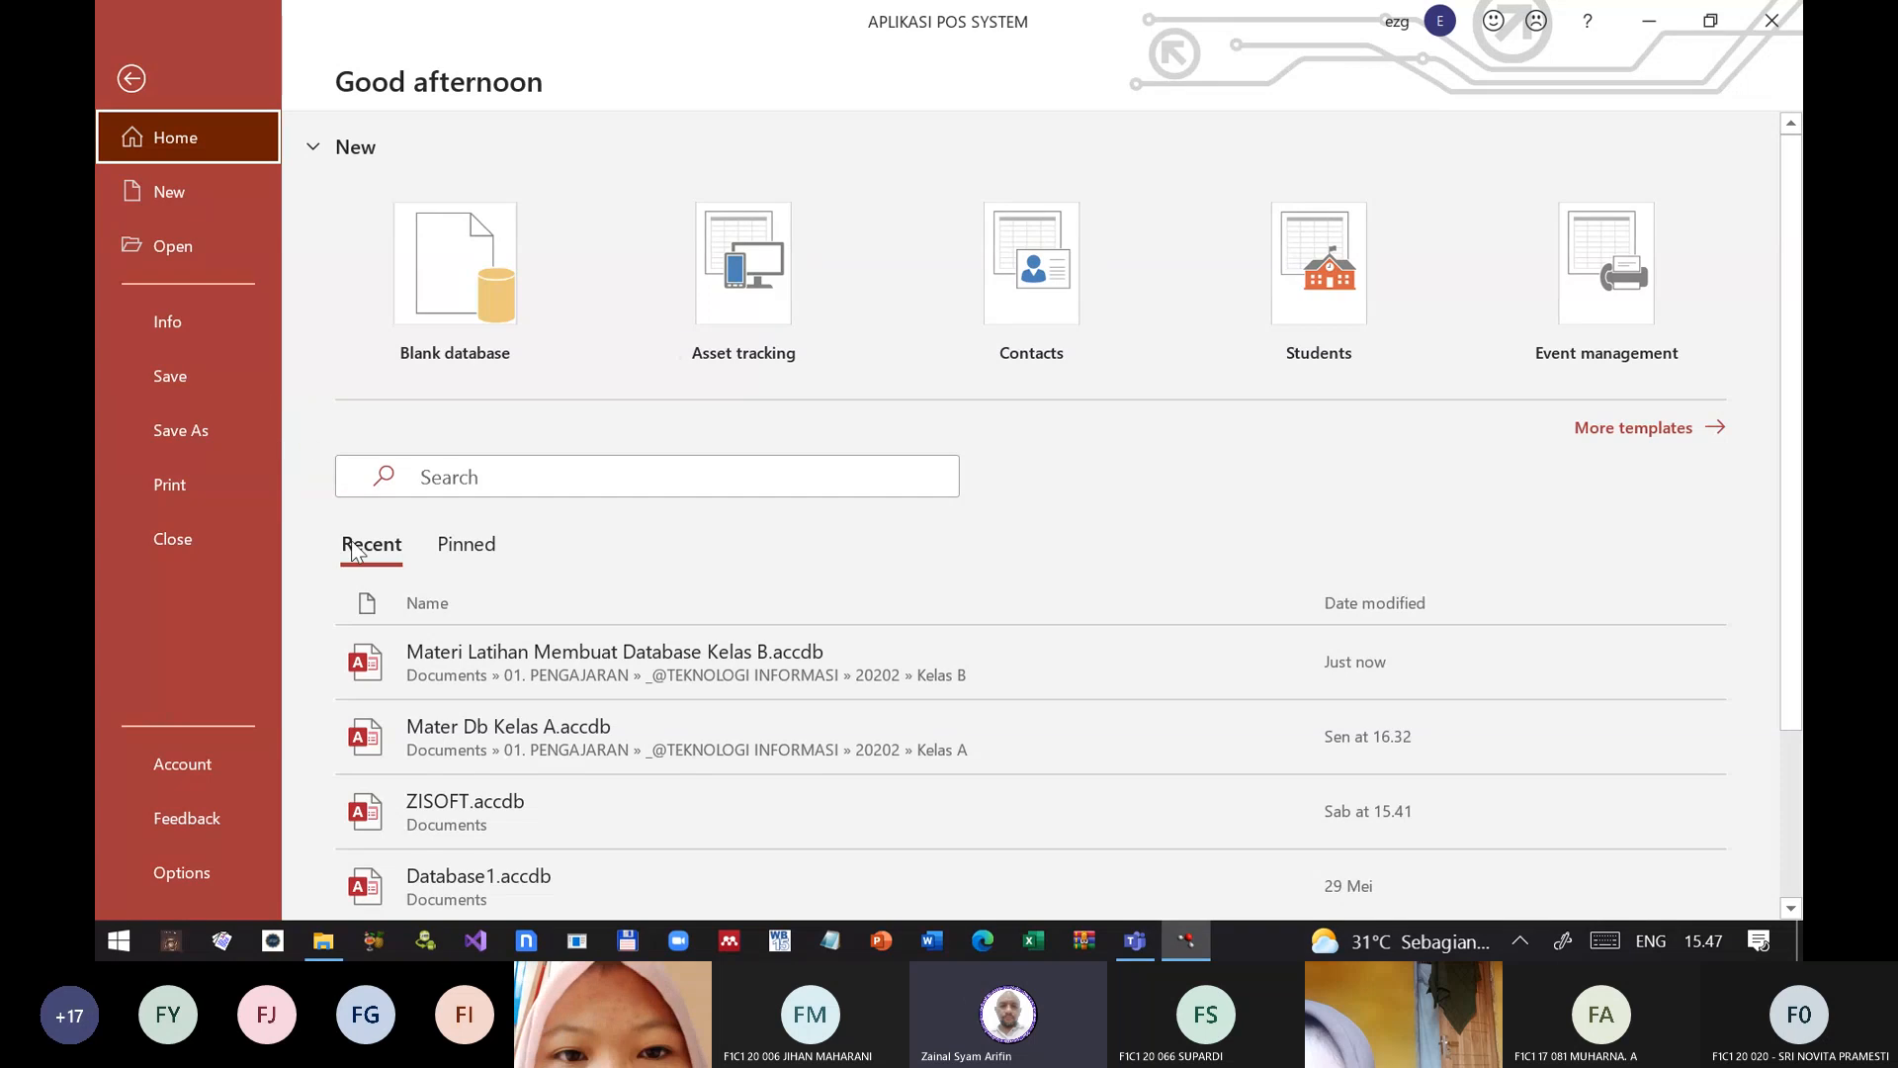
pyautogui.click(132, 78)
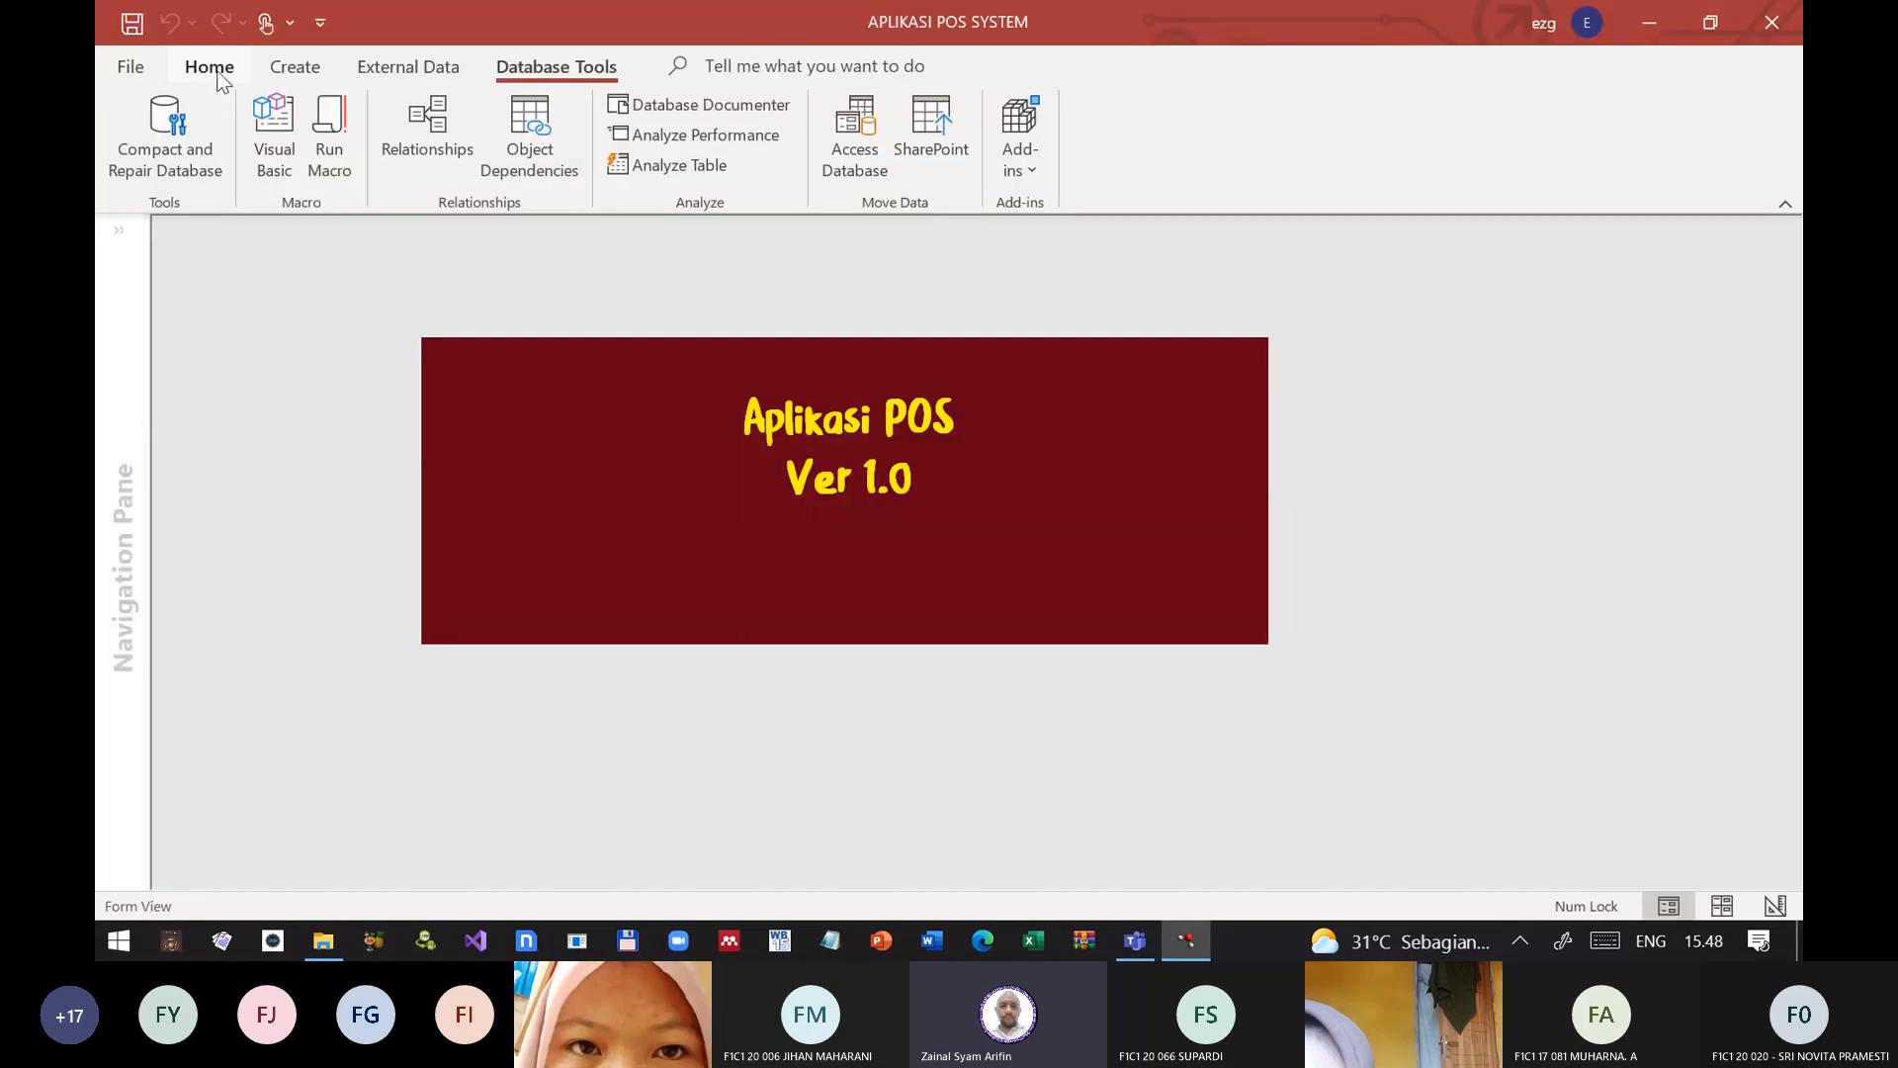
pyautogui.click(209, 70)
pyautogui.click(129, 161)
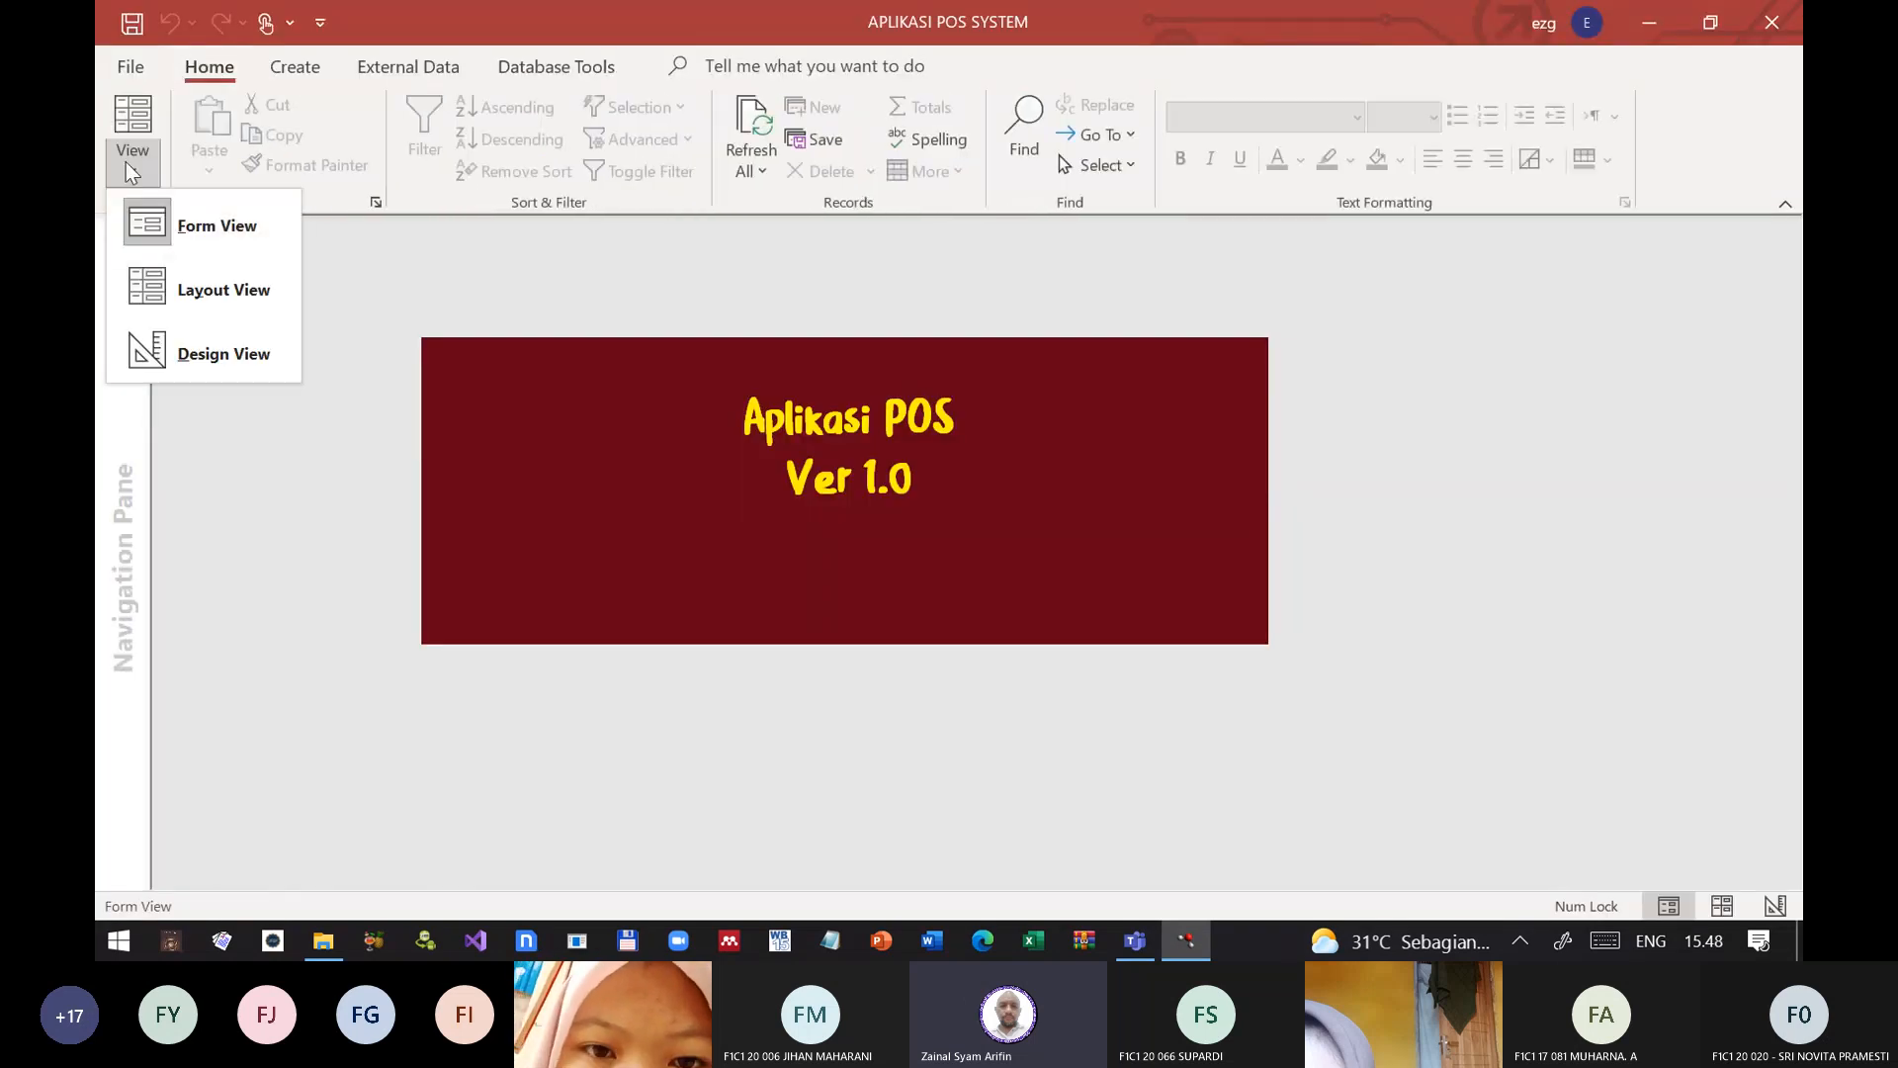
pyautogui.click(211, 356)
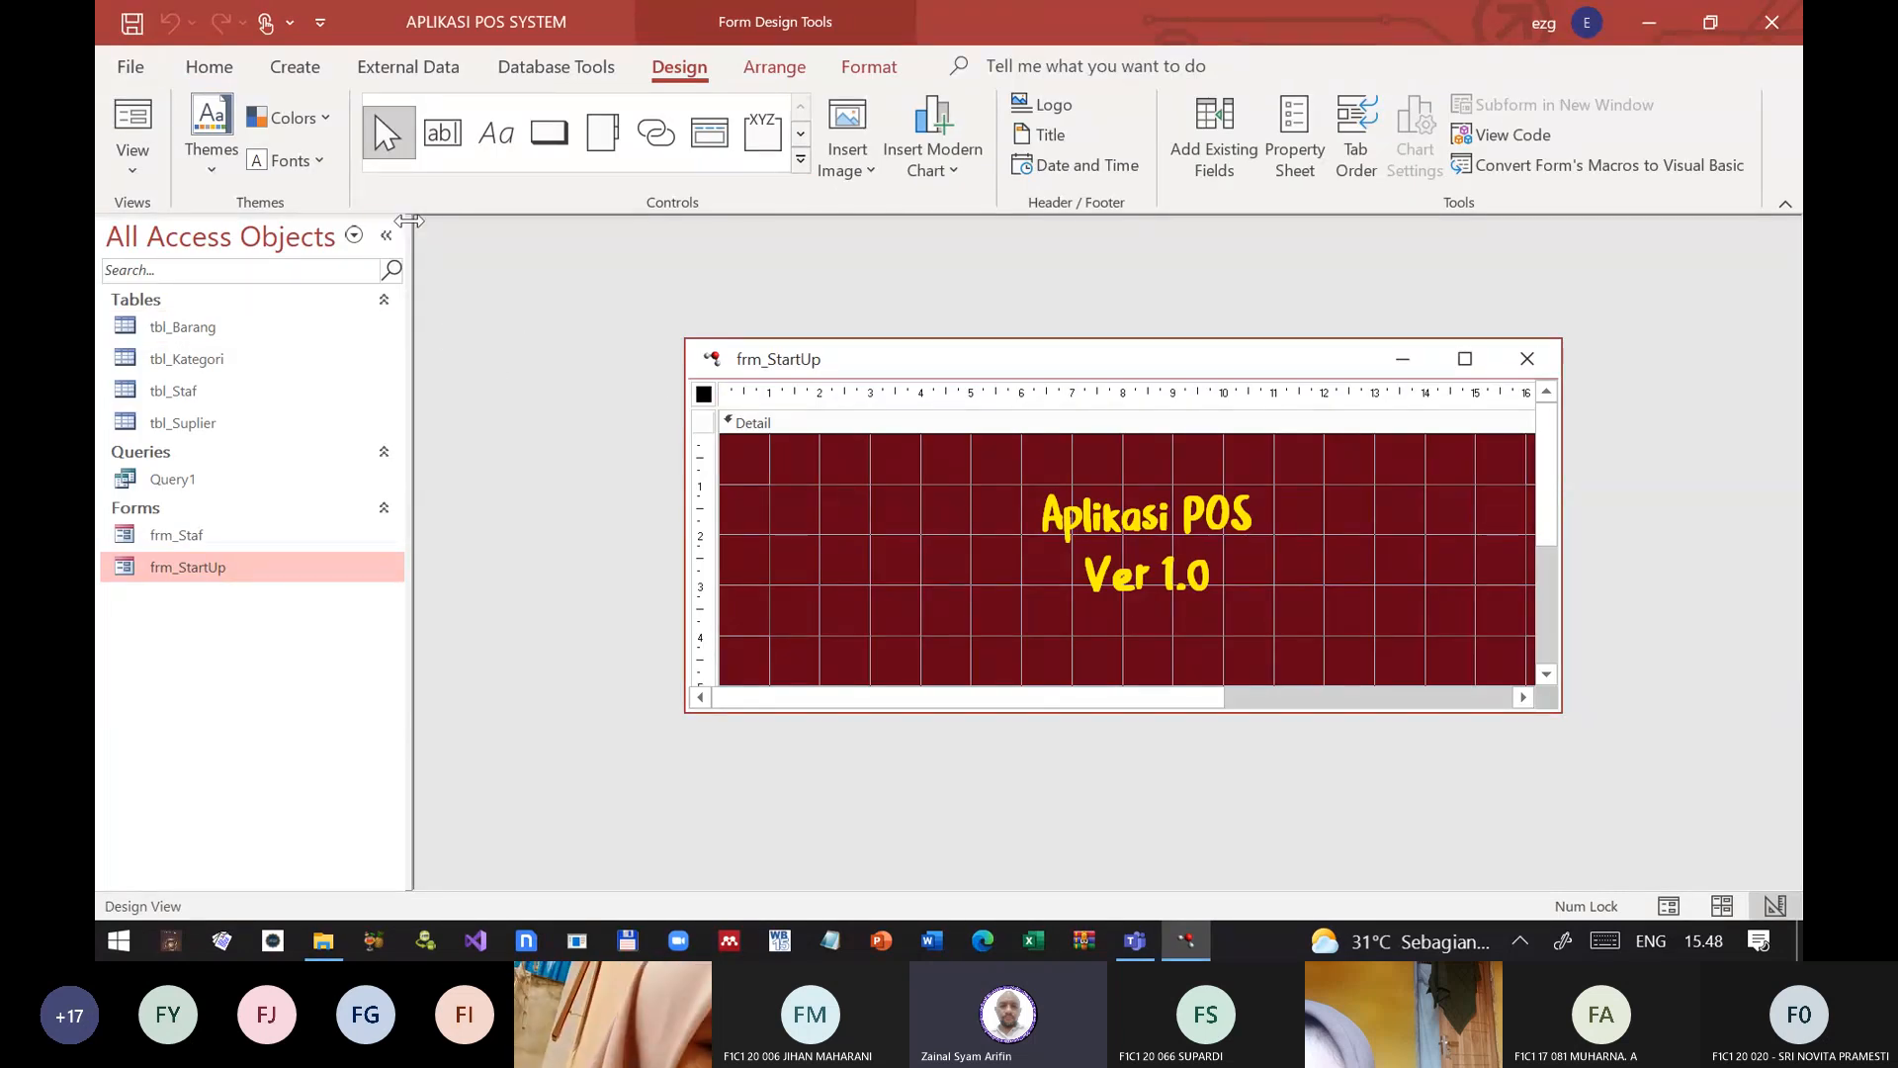
pyautogui.doubleClick(704, 394)
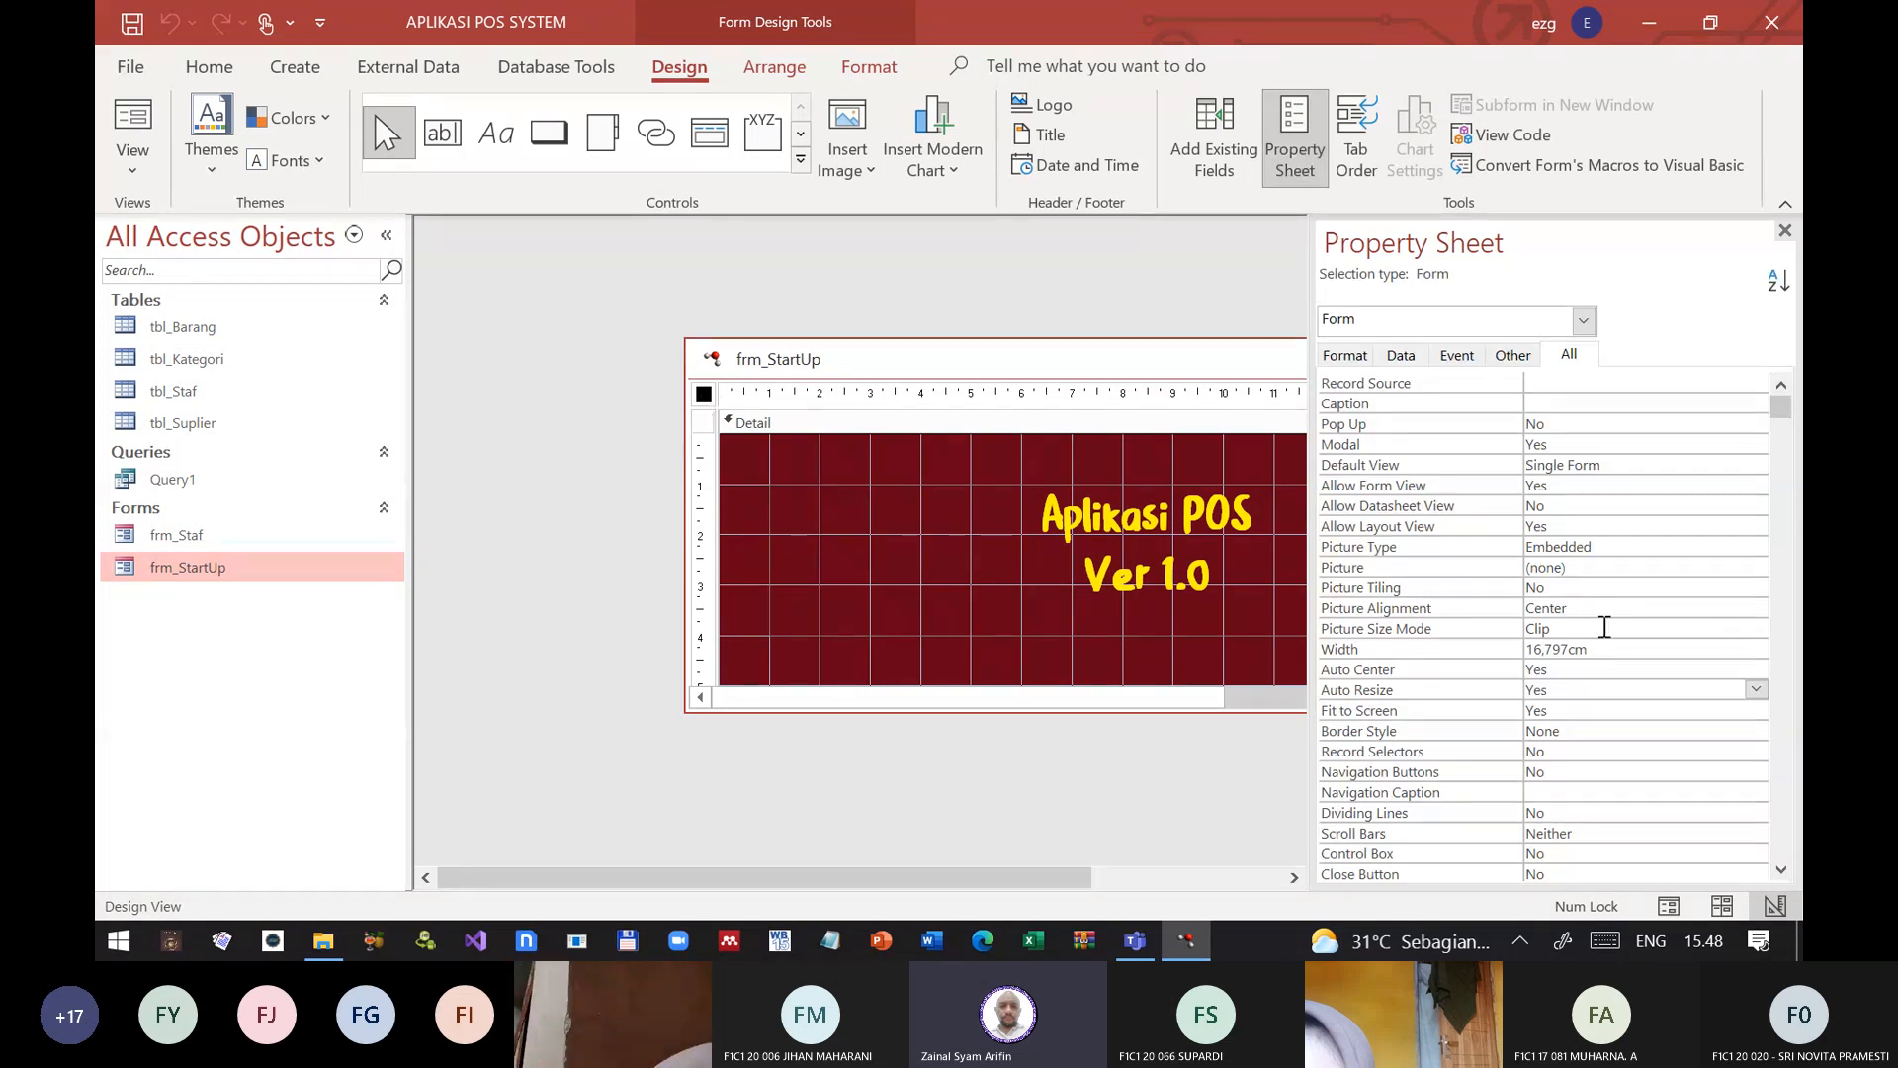
pyautogui.click(1461, 679)
pyautogui.click(1459, 691)
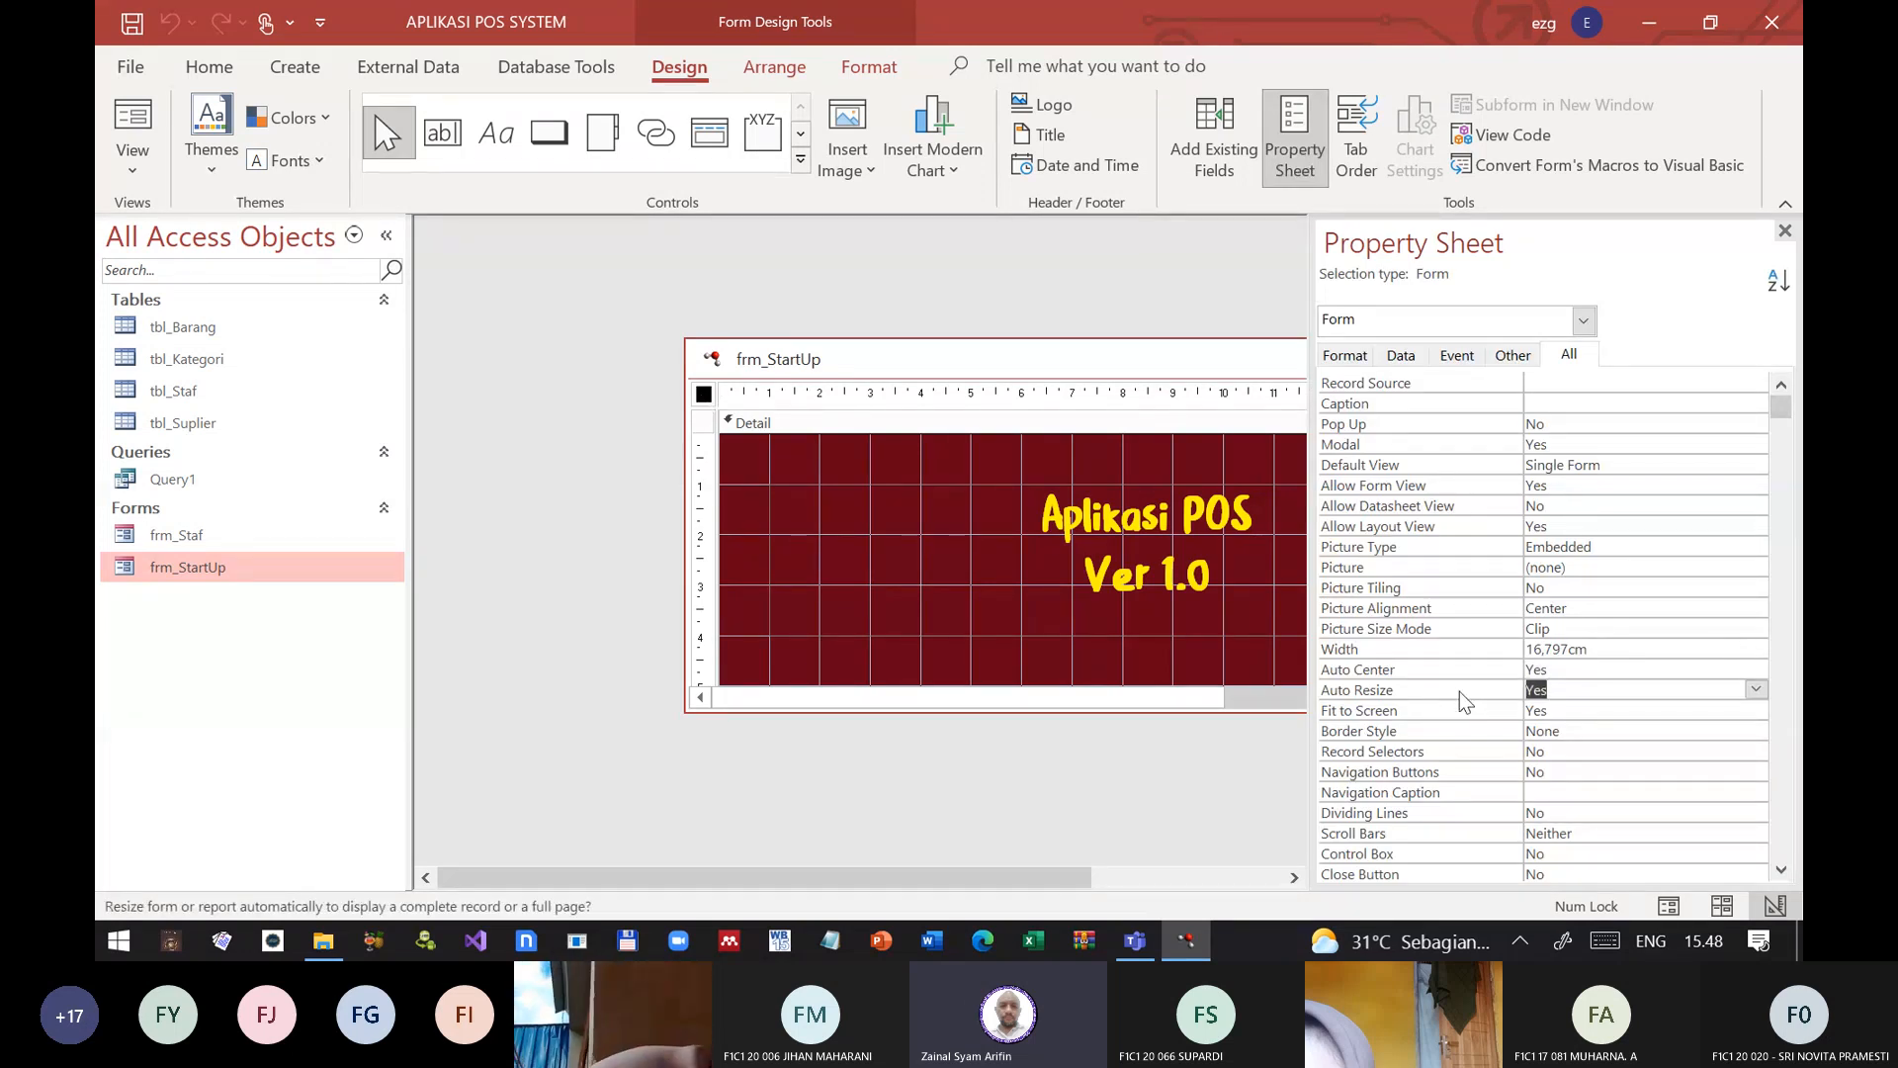
pyautogui.click(1785, 230)
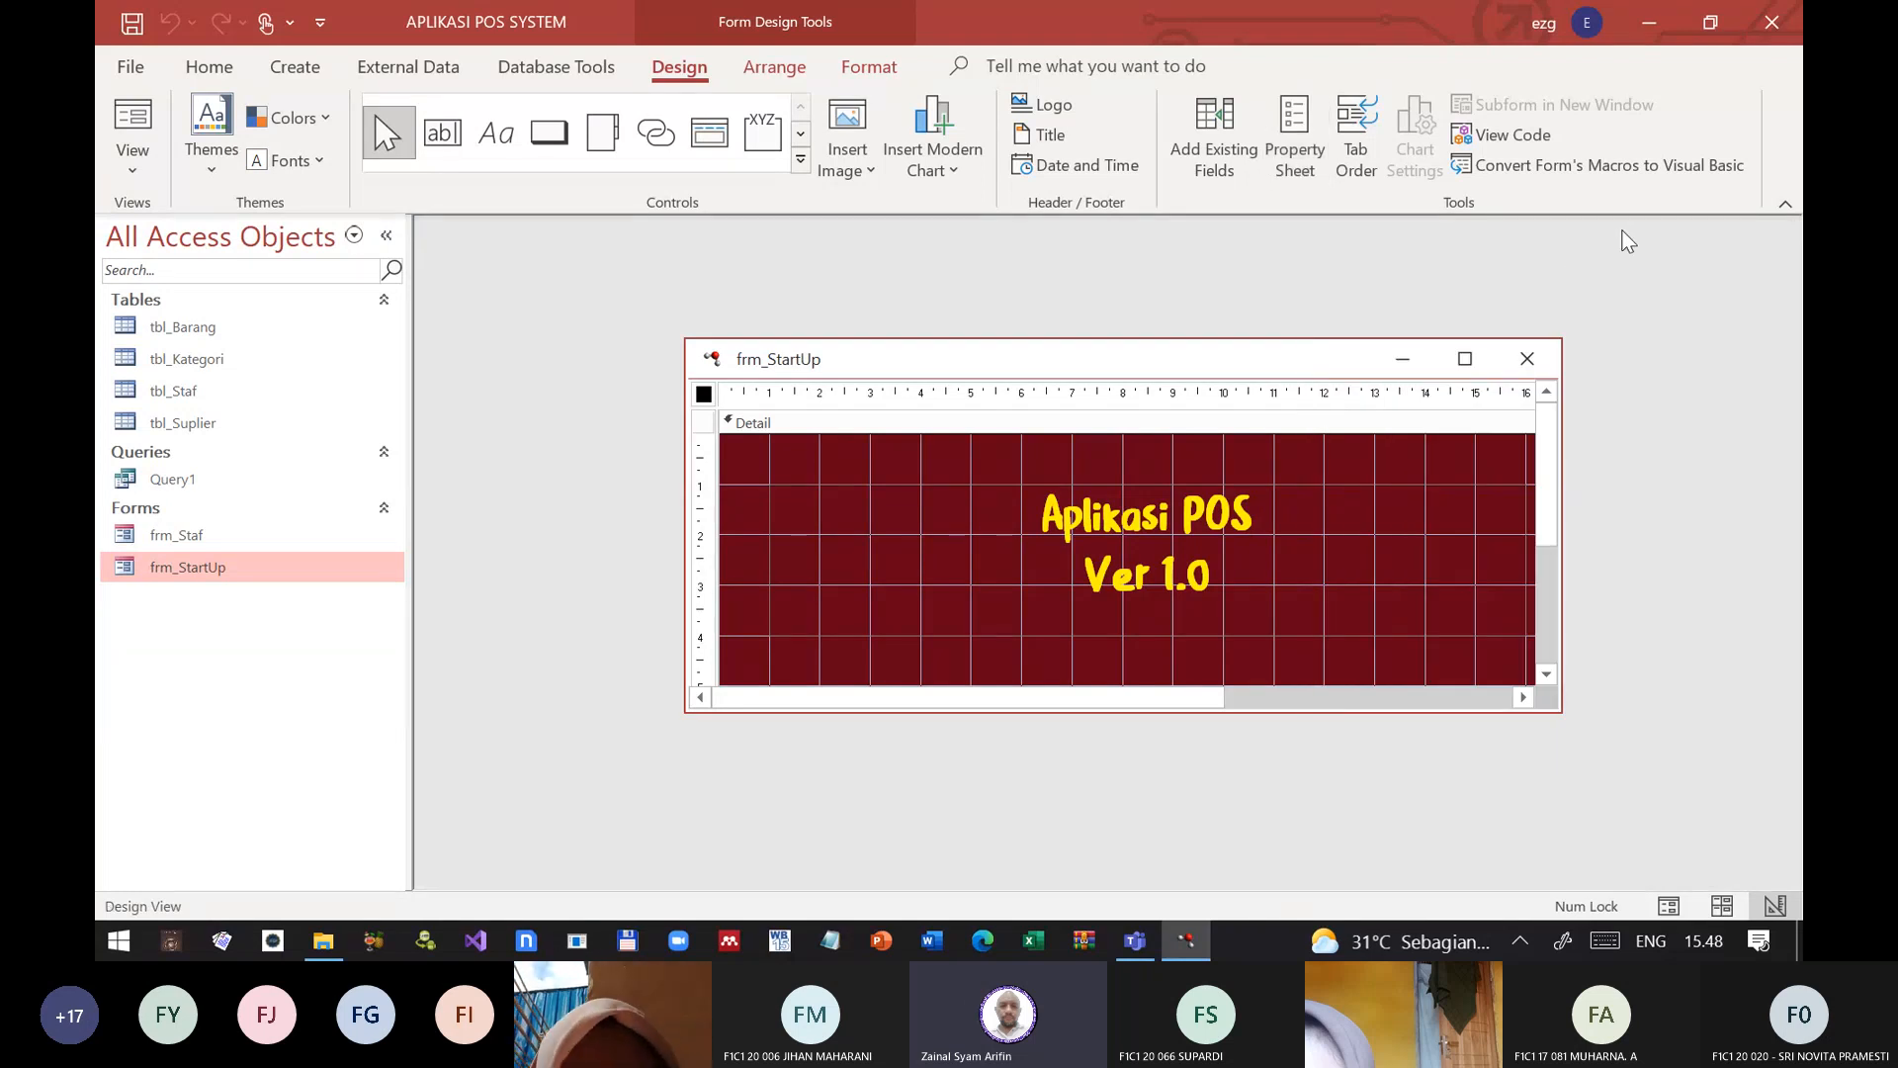
pyautogui.click(1527, 358)
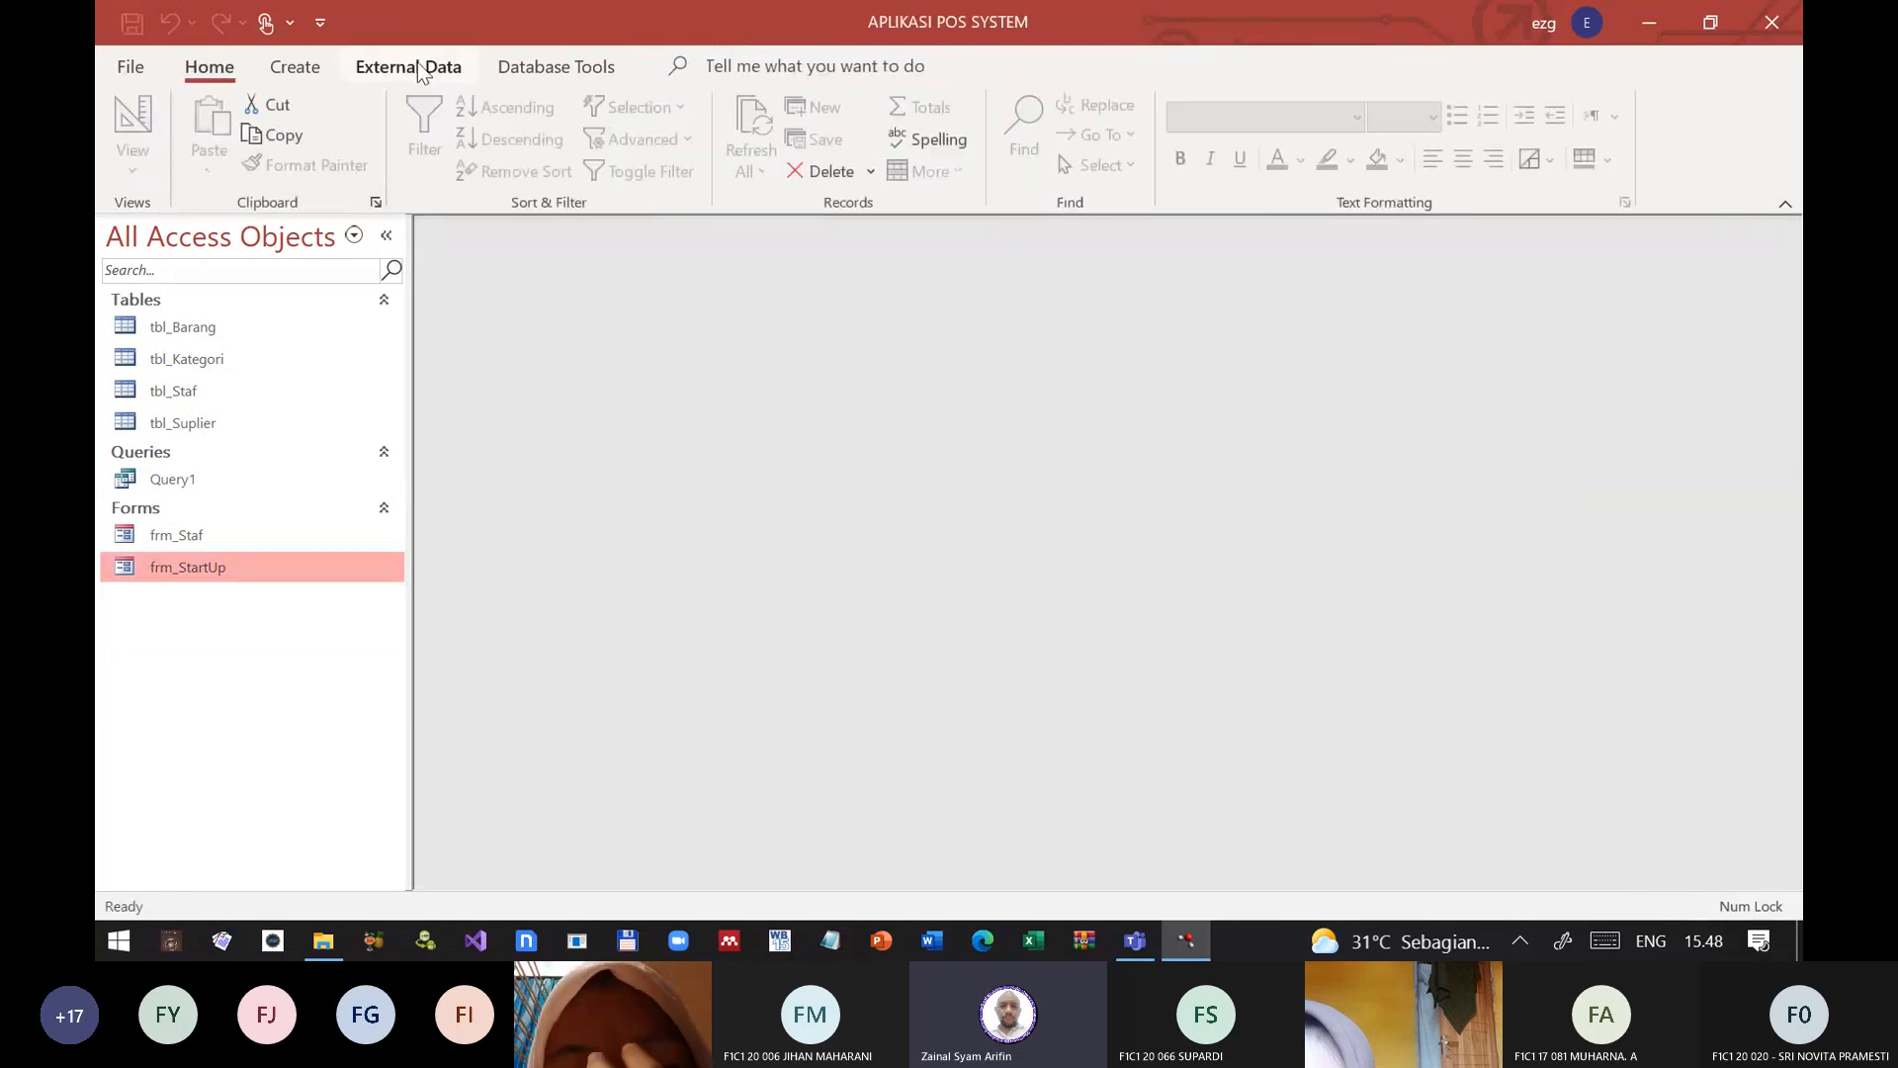
# Step: Set frm_StartUp as the Display Form in the current database options
pyautogui.click(128, 65)
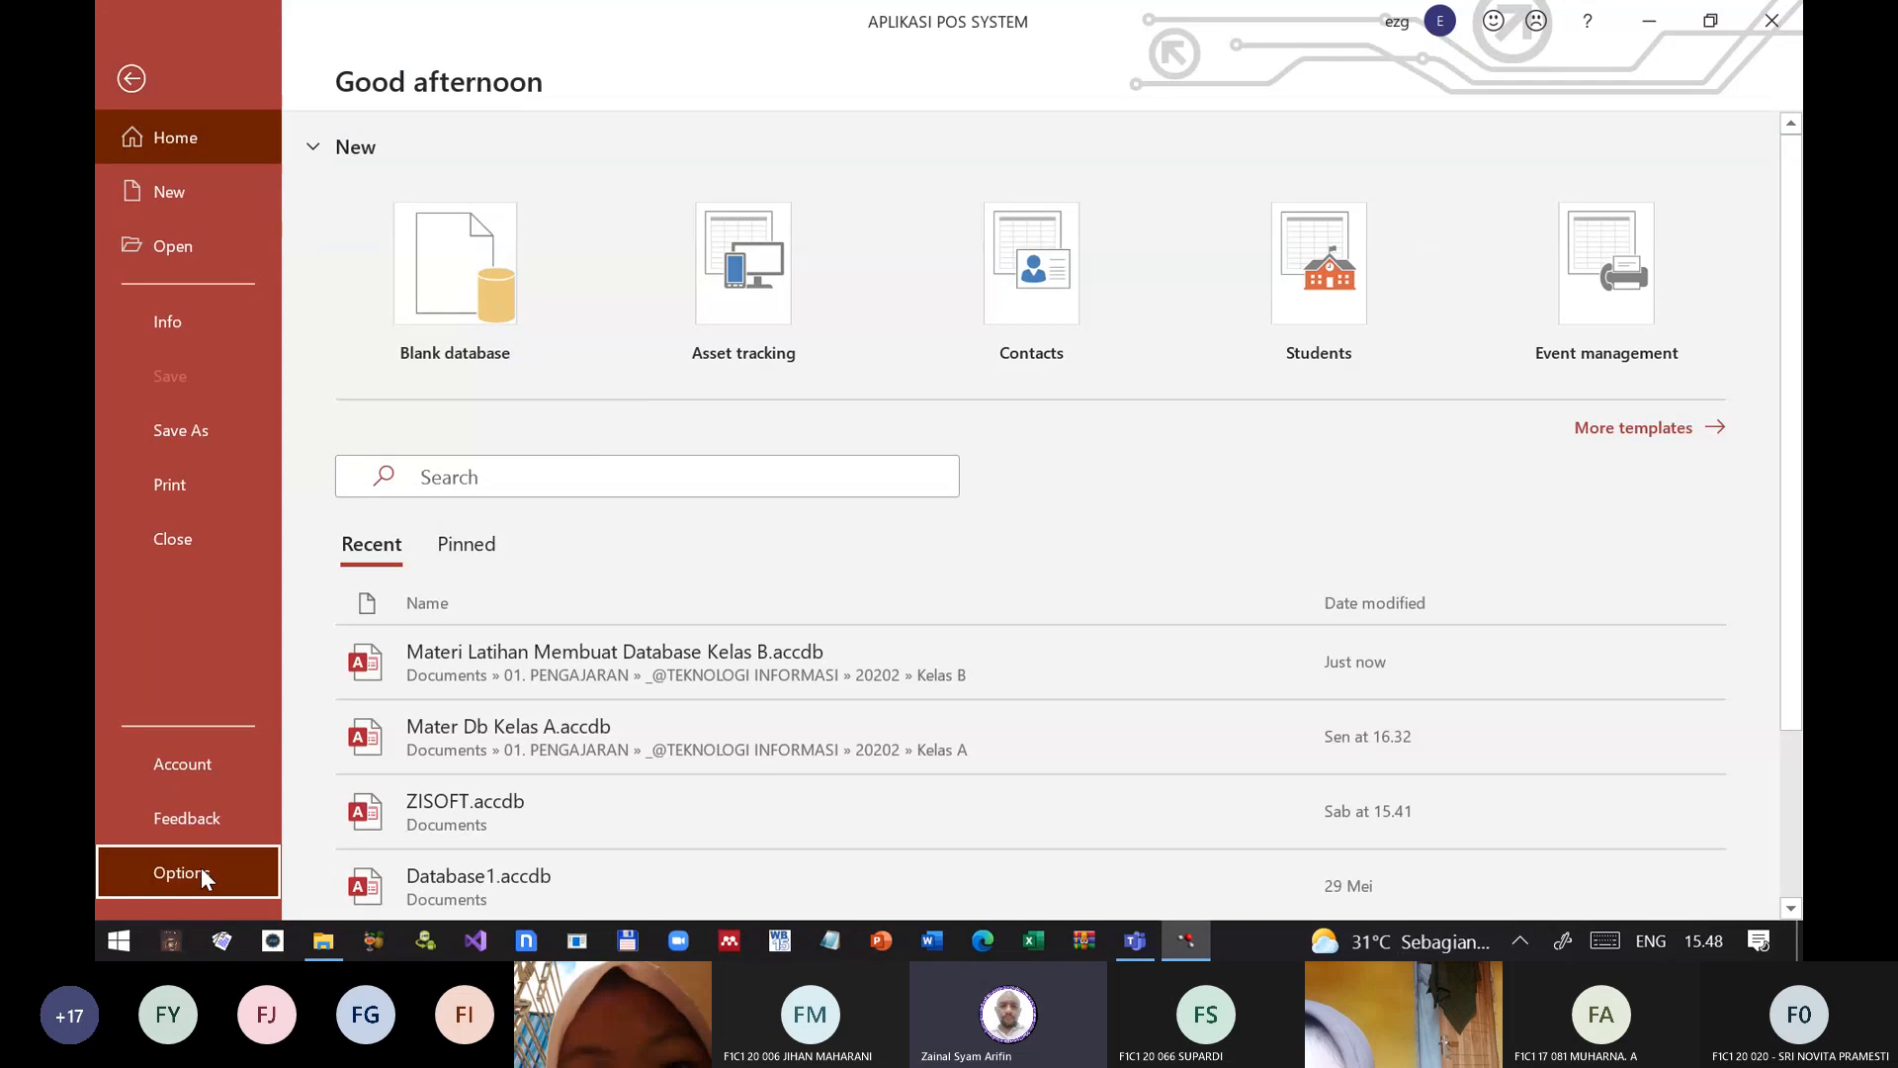
pyautogui.click(198, 874)
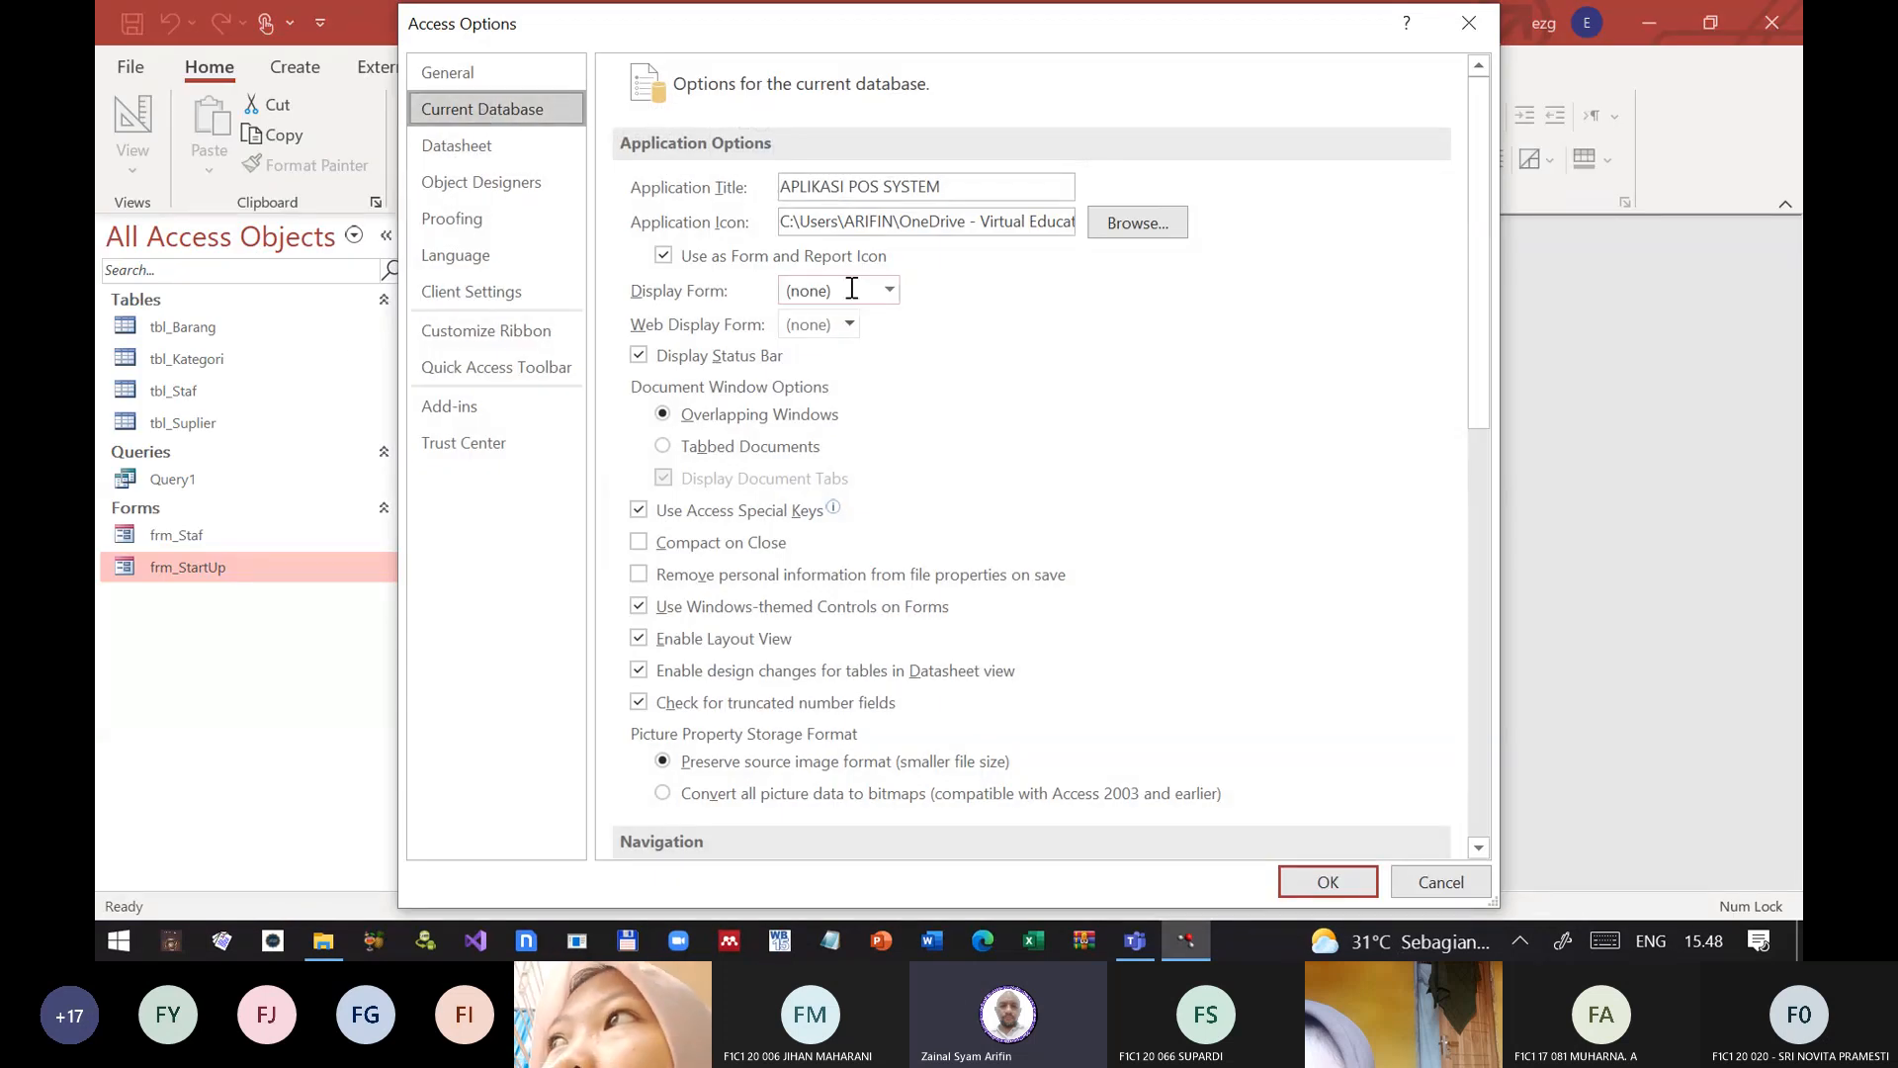
pyautogui.click(889, 291)
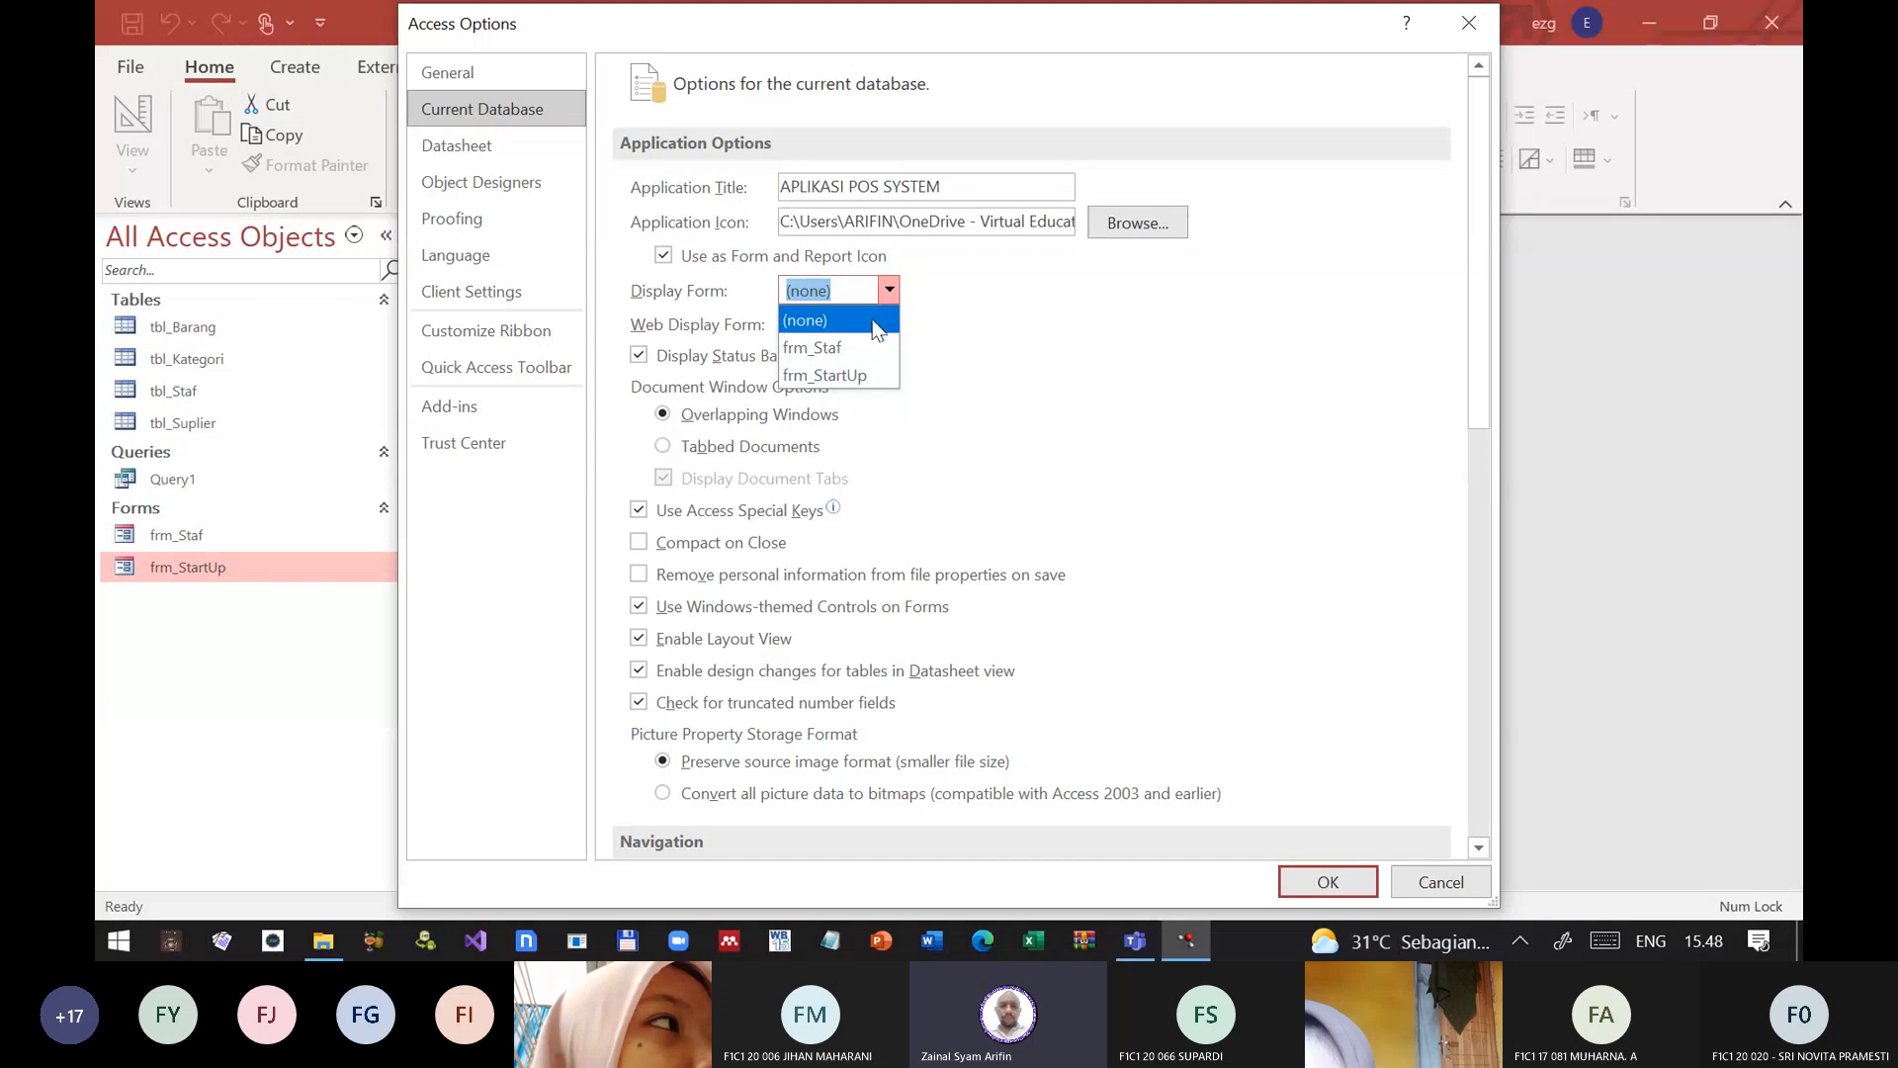
pyautogui.click(836, 376)
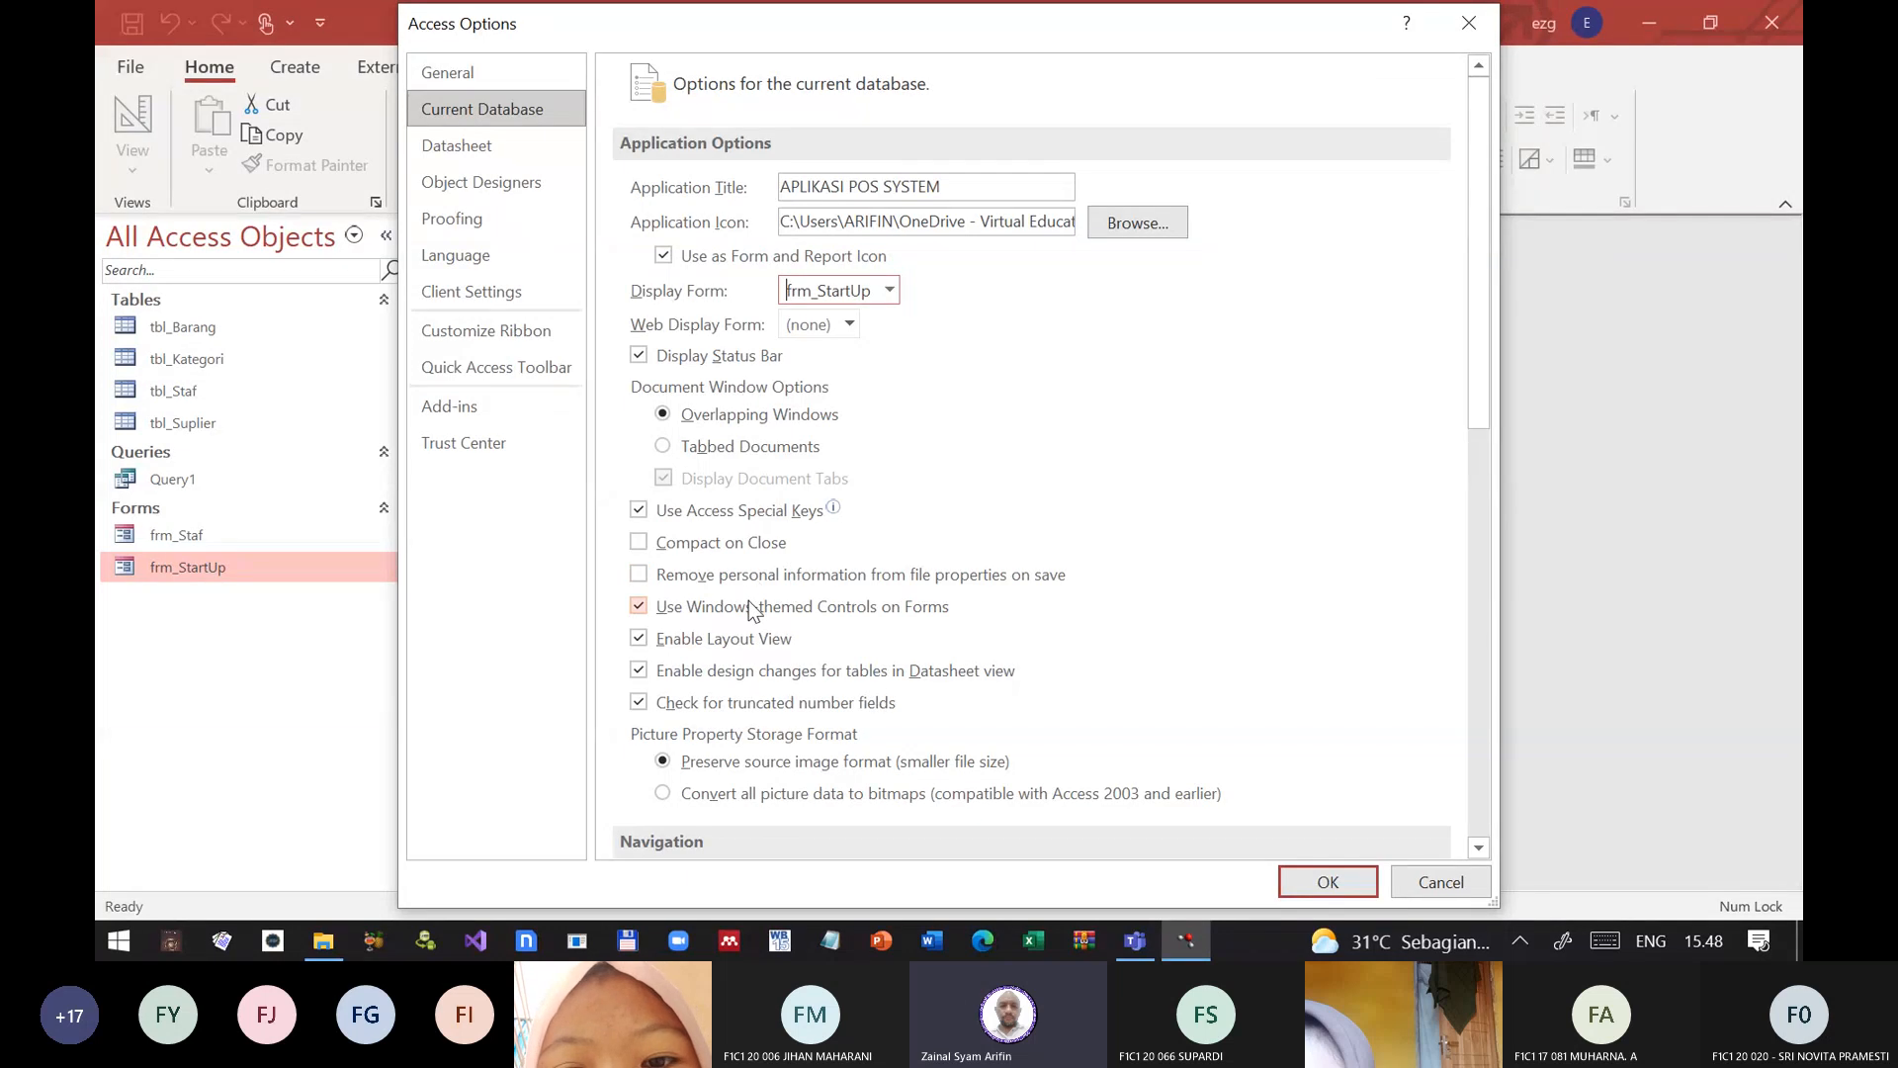
# Step: Turn off Display Navigation Pane, and review the navigation, ribbon name and shortcut menu bar options
pyautogui.scroll(-4, 762, 605)
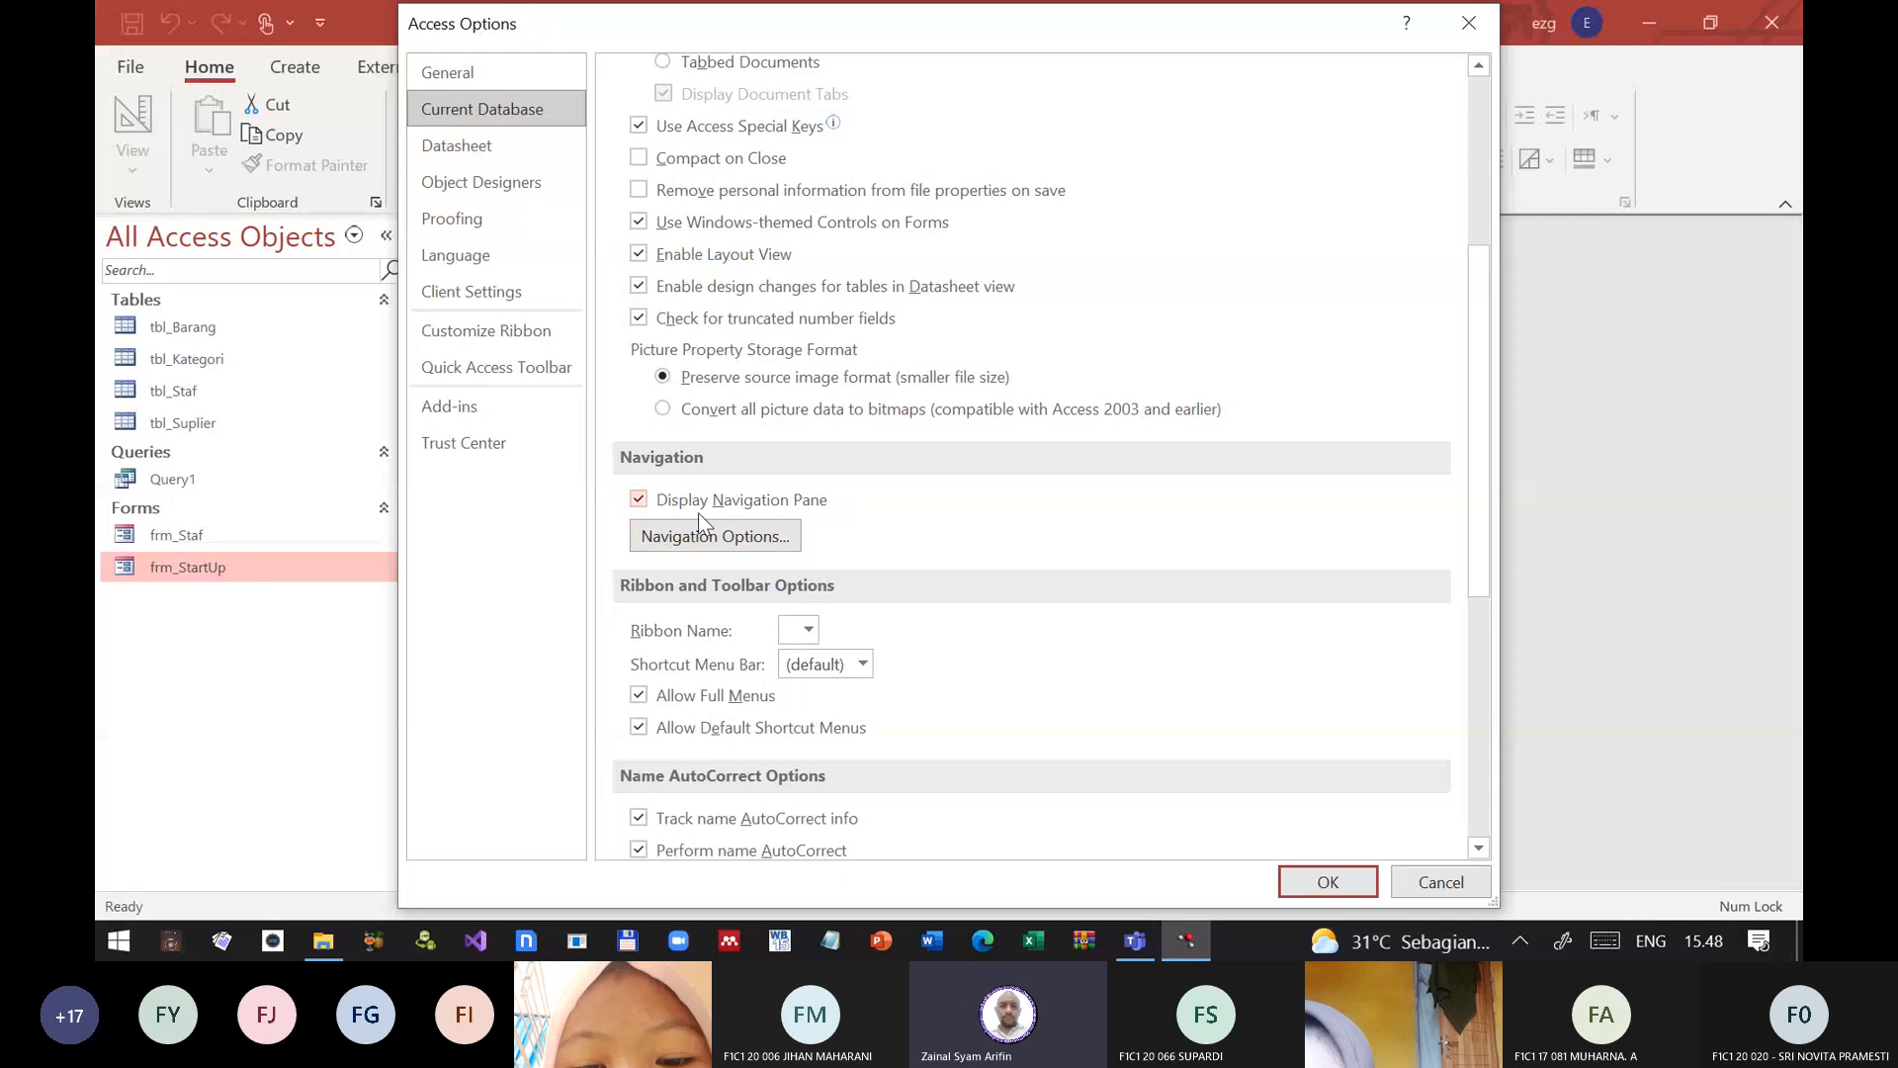
pyautogui.click(638, 501)
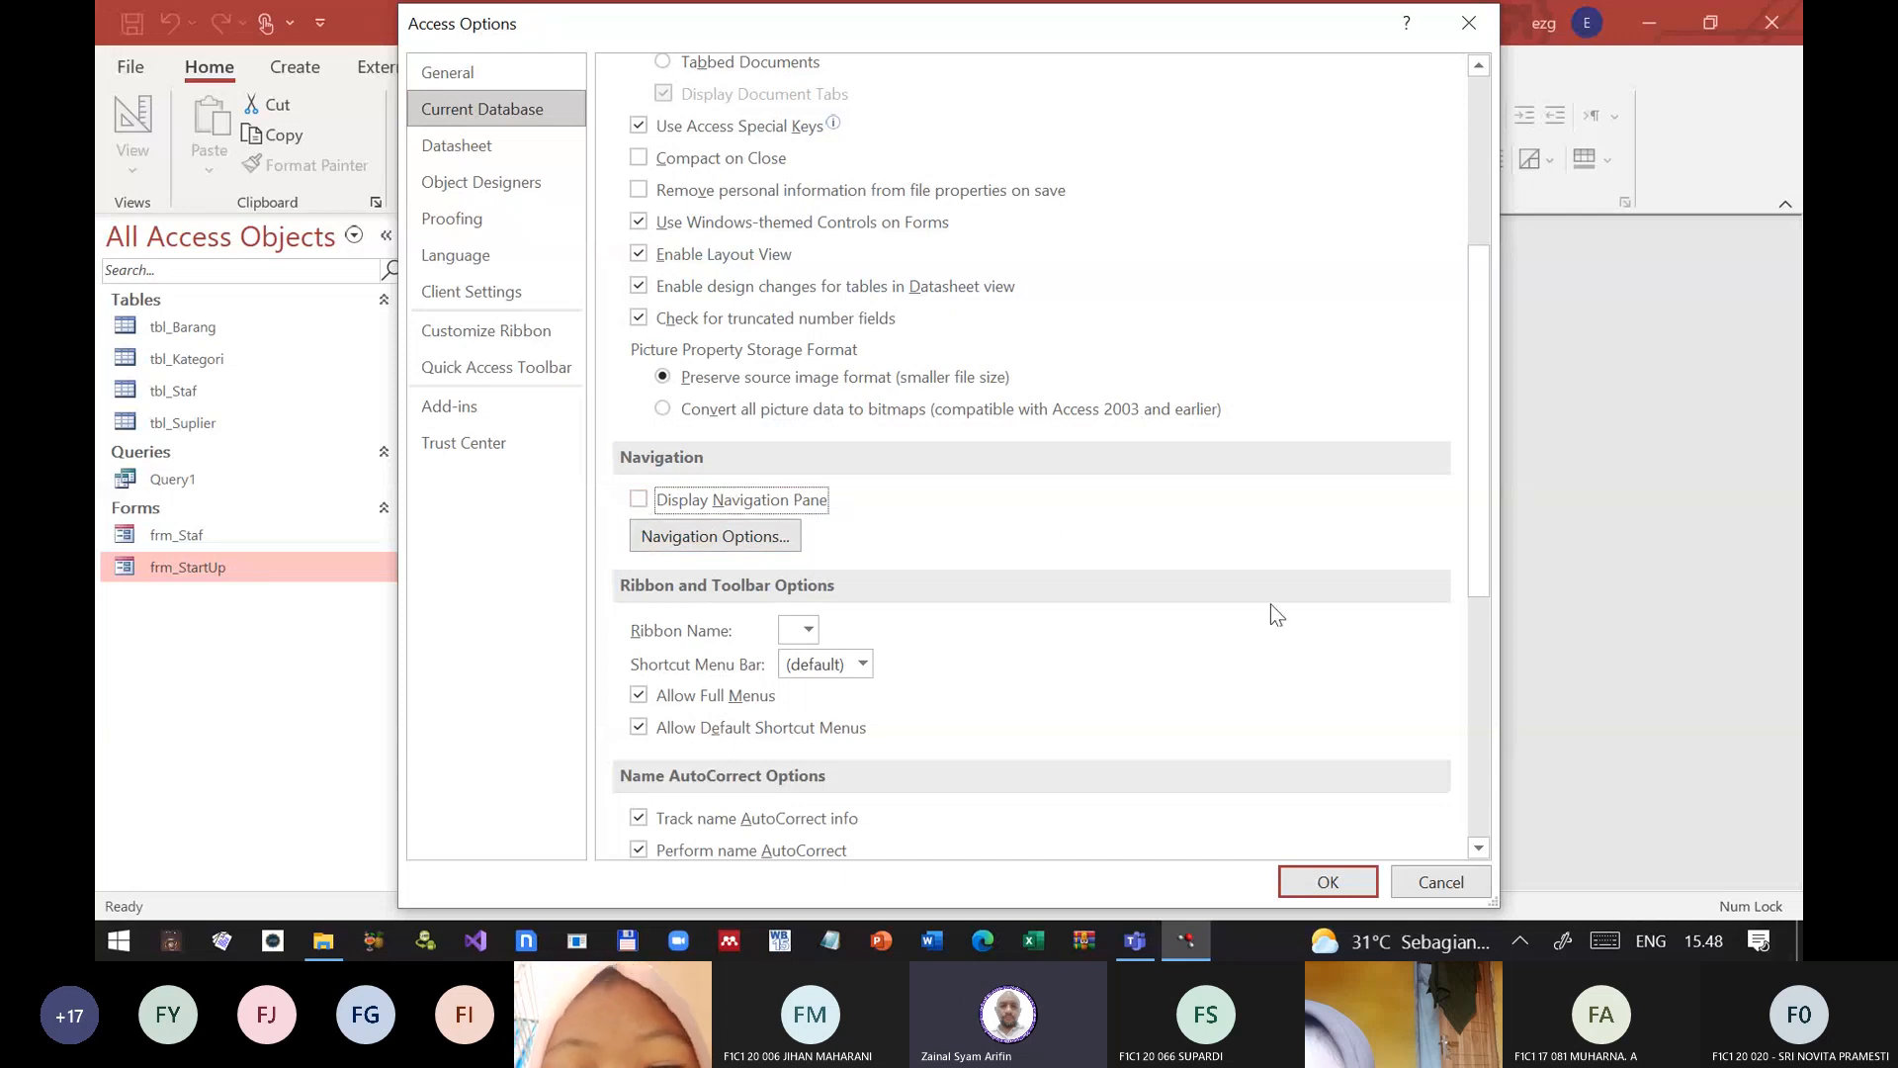
pyautogui.click(769, 544)
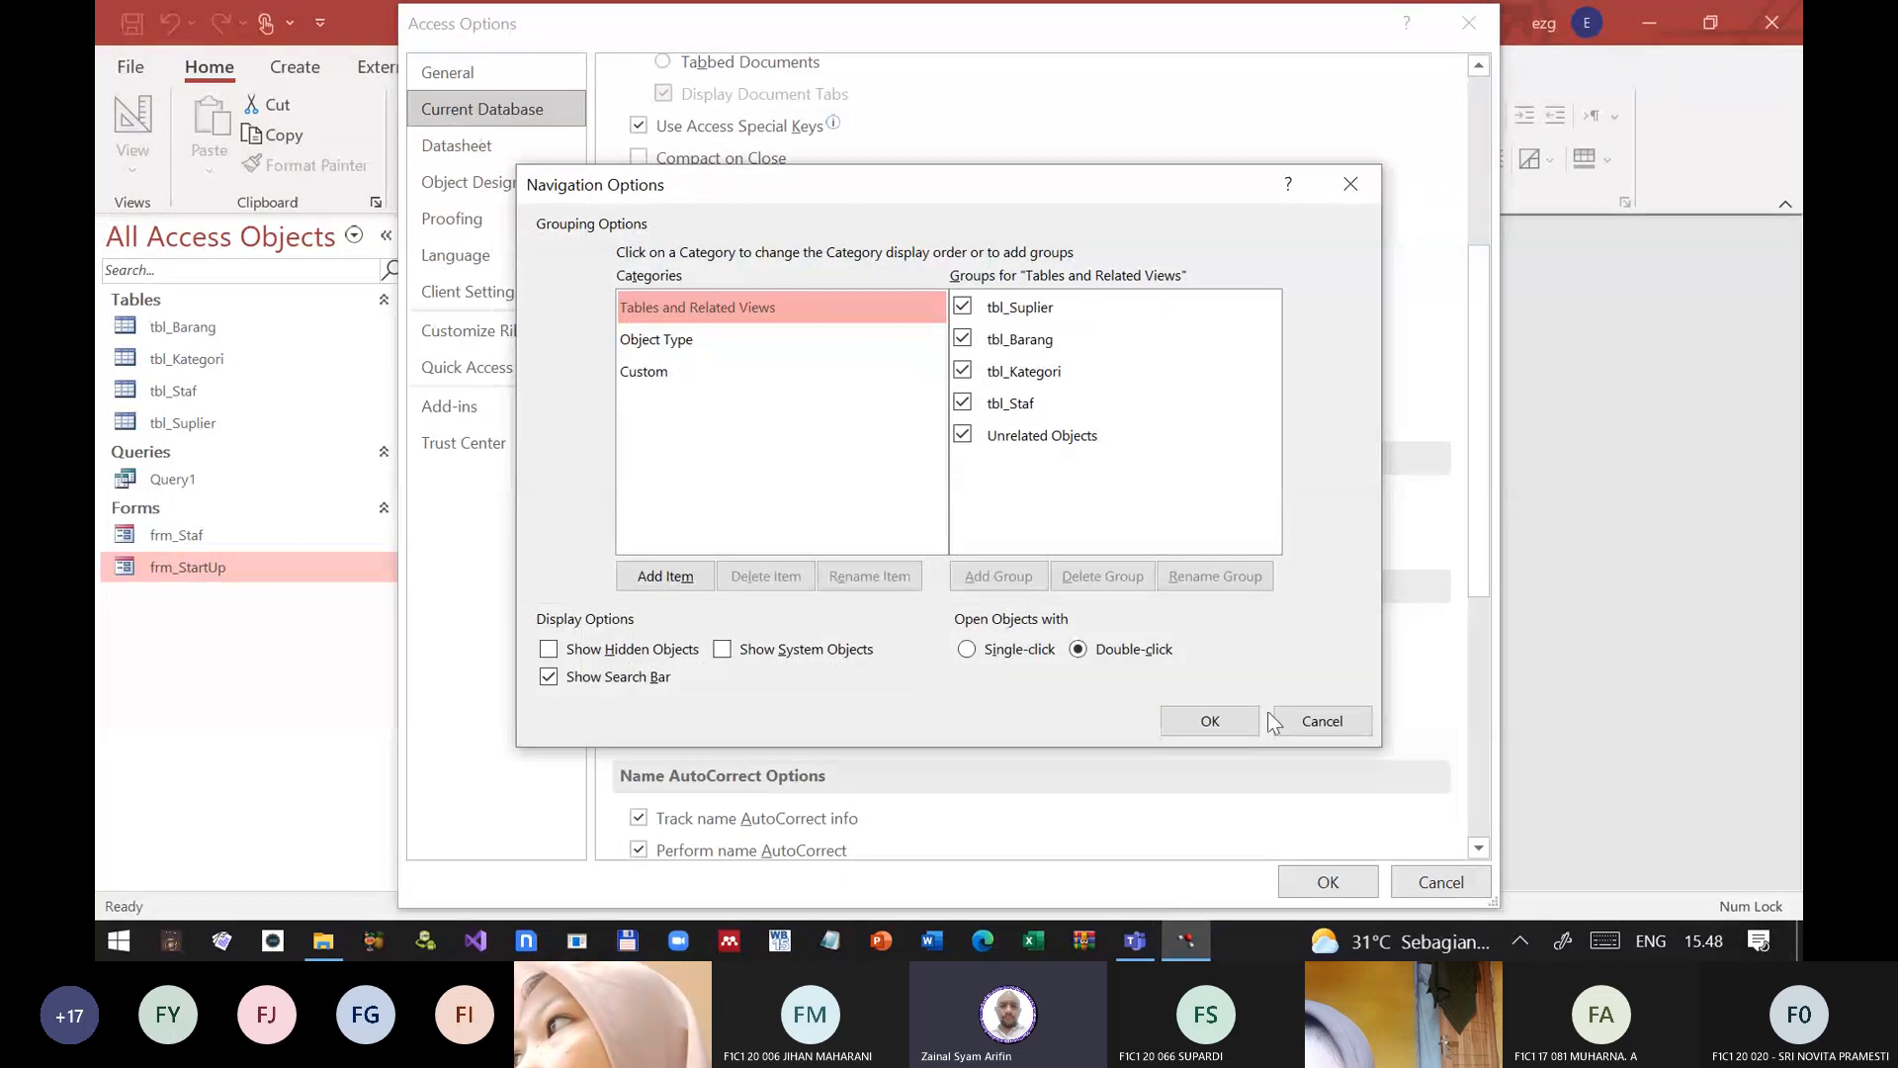
pyautogui.click(1324, 720)
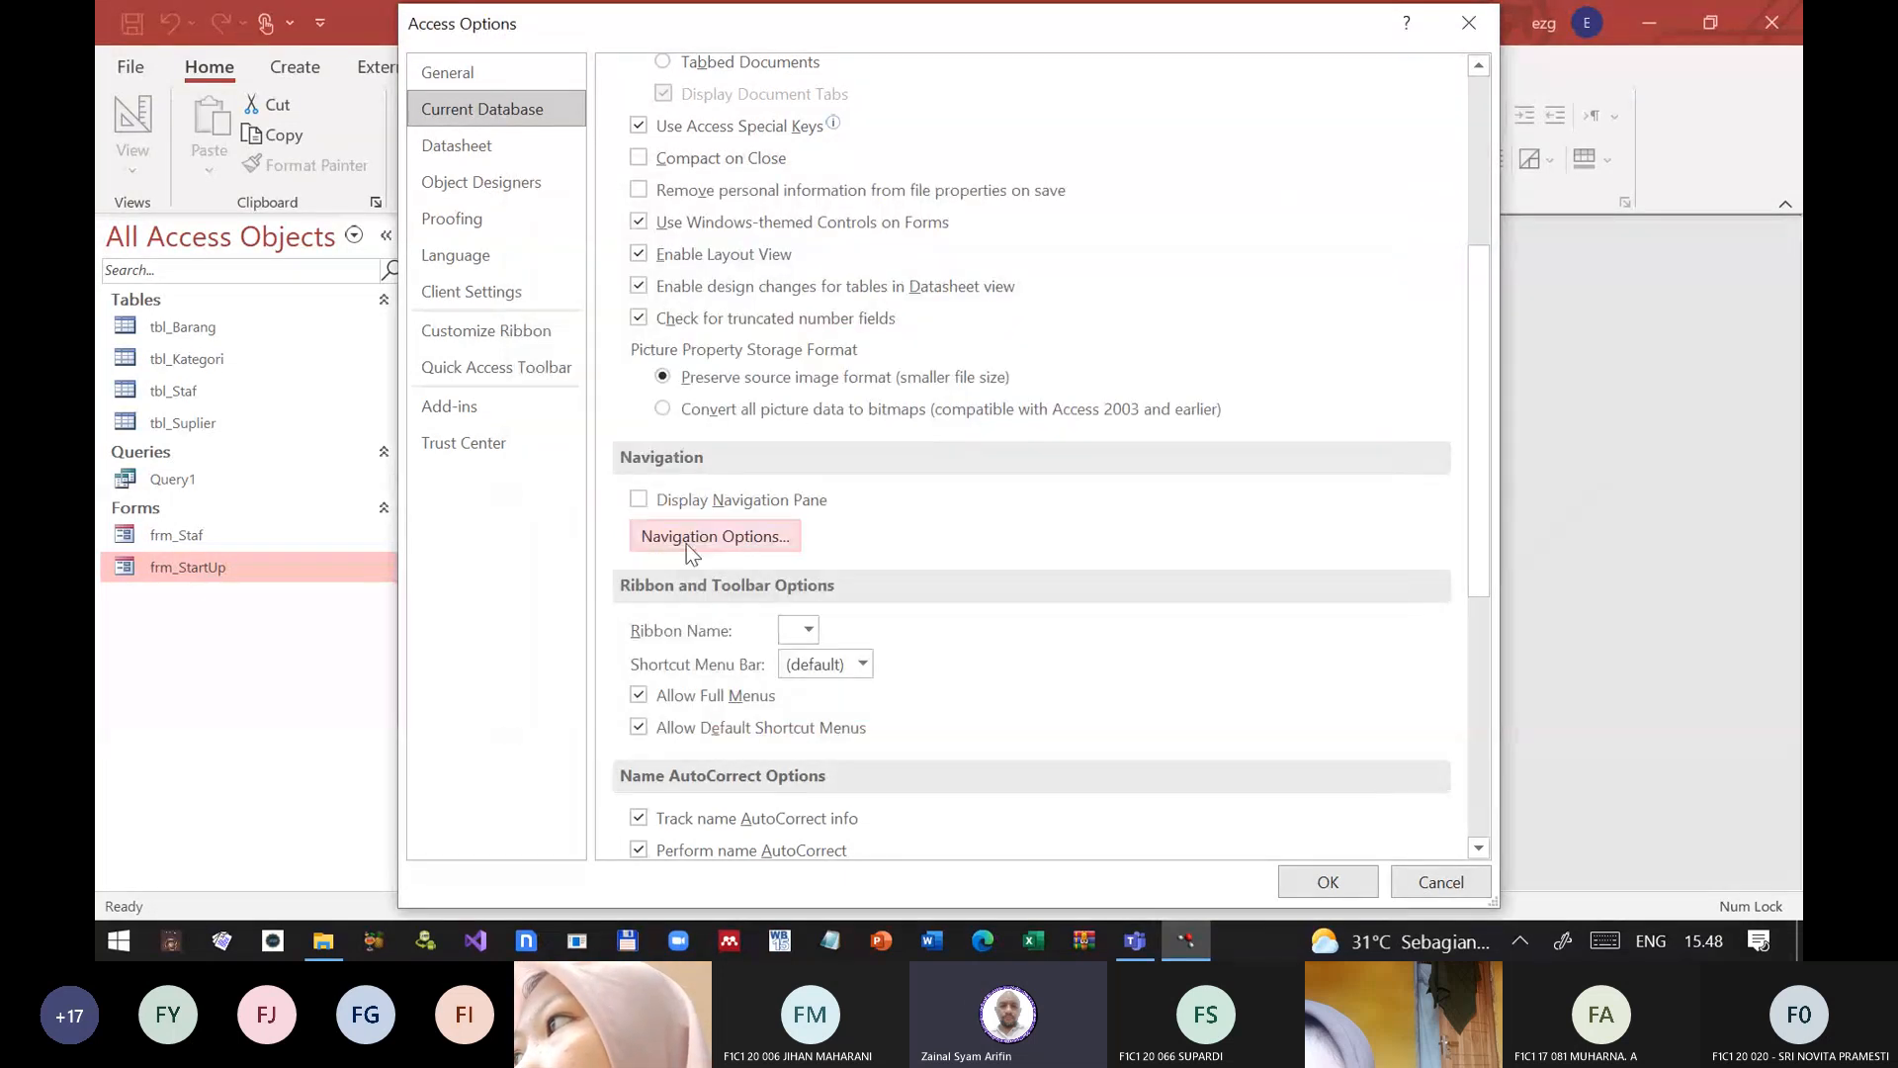
pyautogui.scroll(-4, 919, 592)
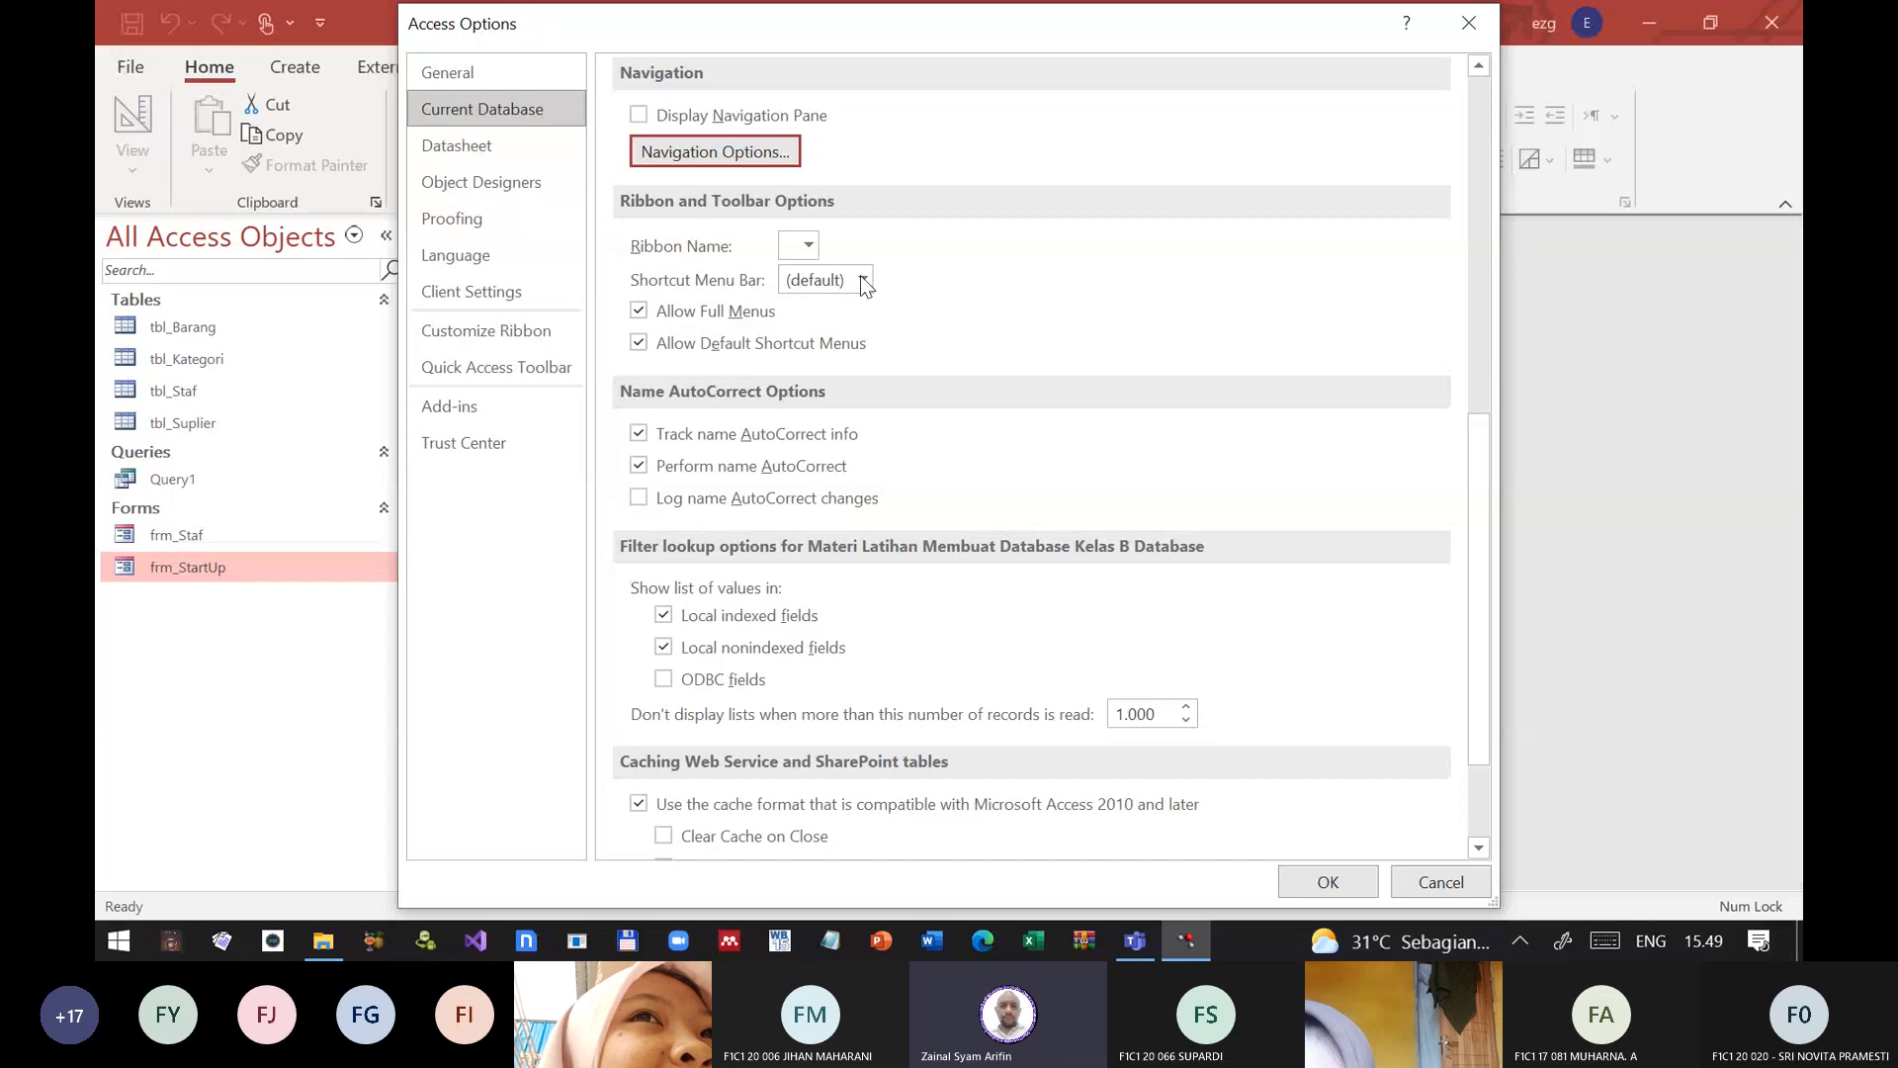
pyautogui.click(809, 244)
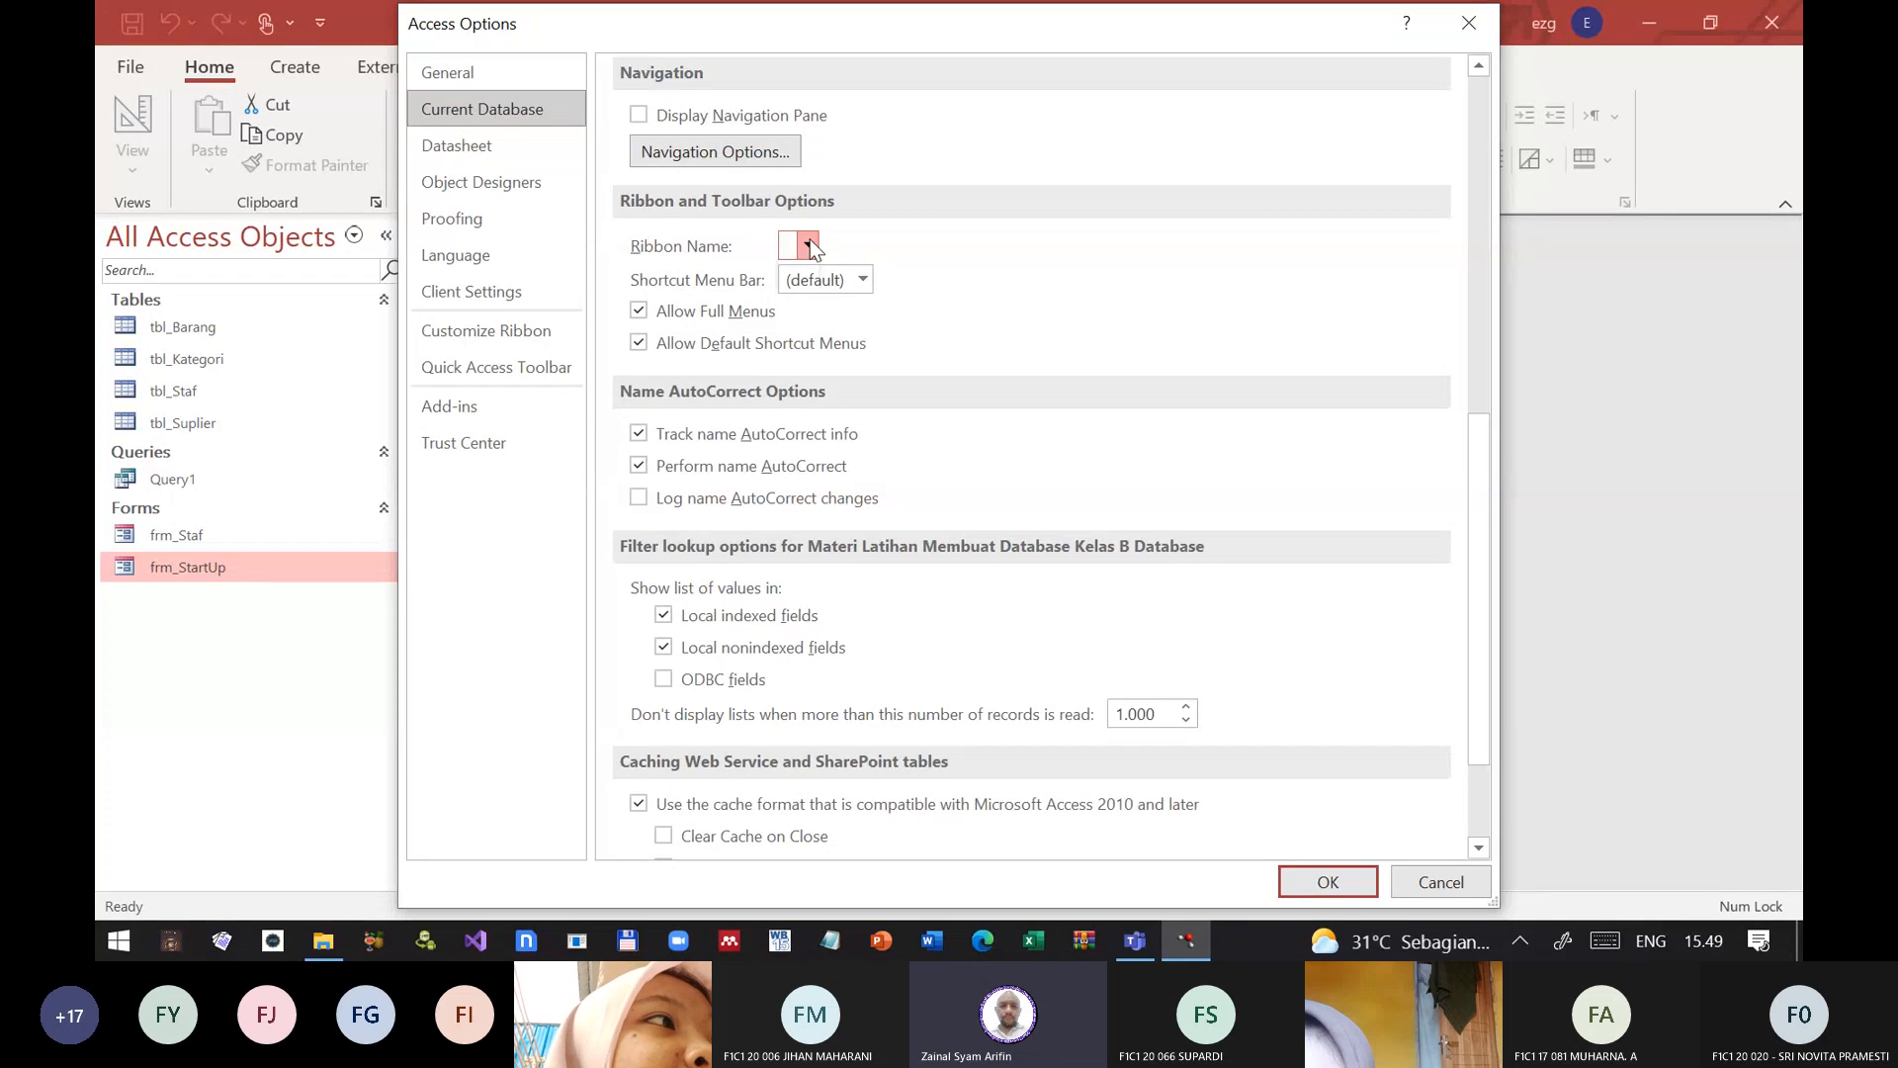
pyautogui.click(866, 280)
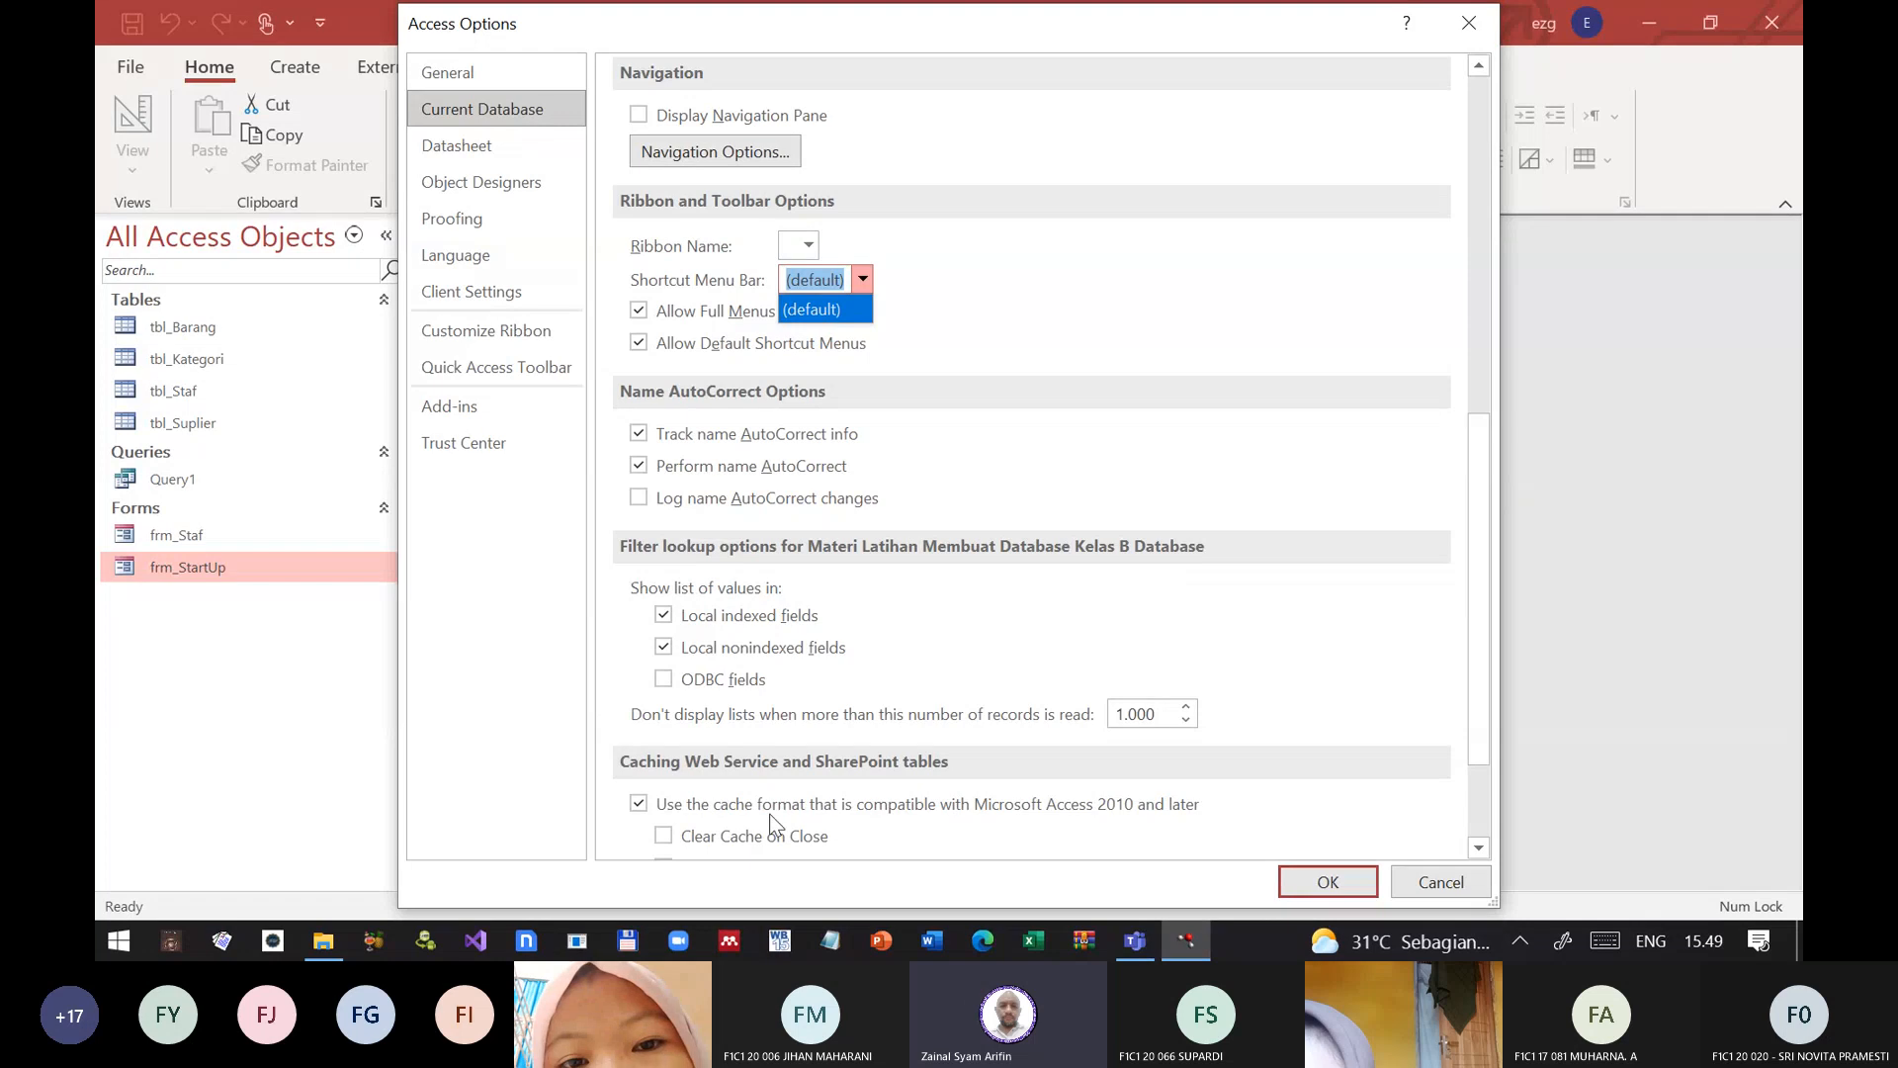
# Step: Apply the current database options, and compact and repair the database to reload it
pyautogui.click(1328, 882)
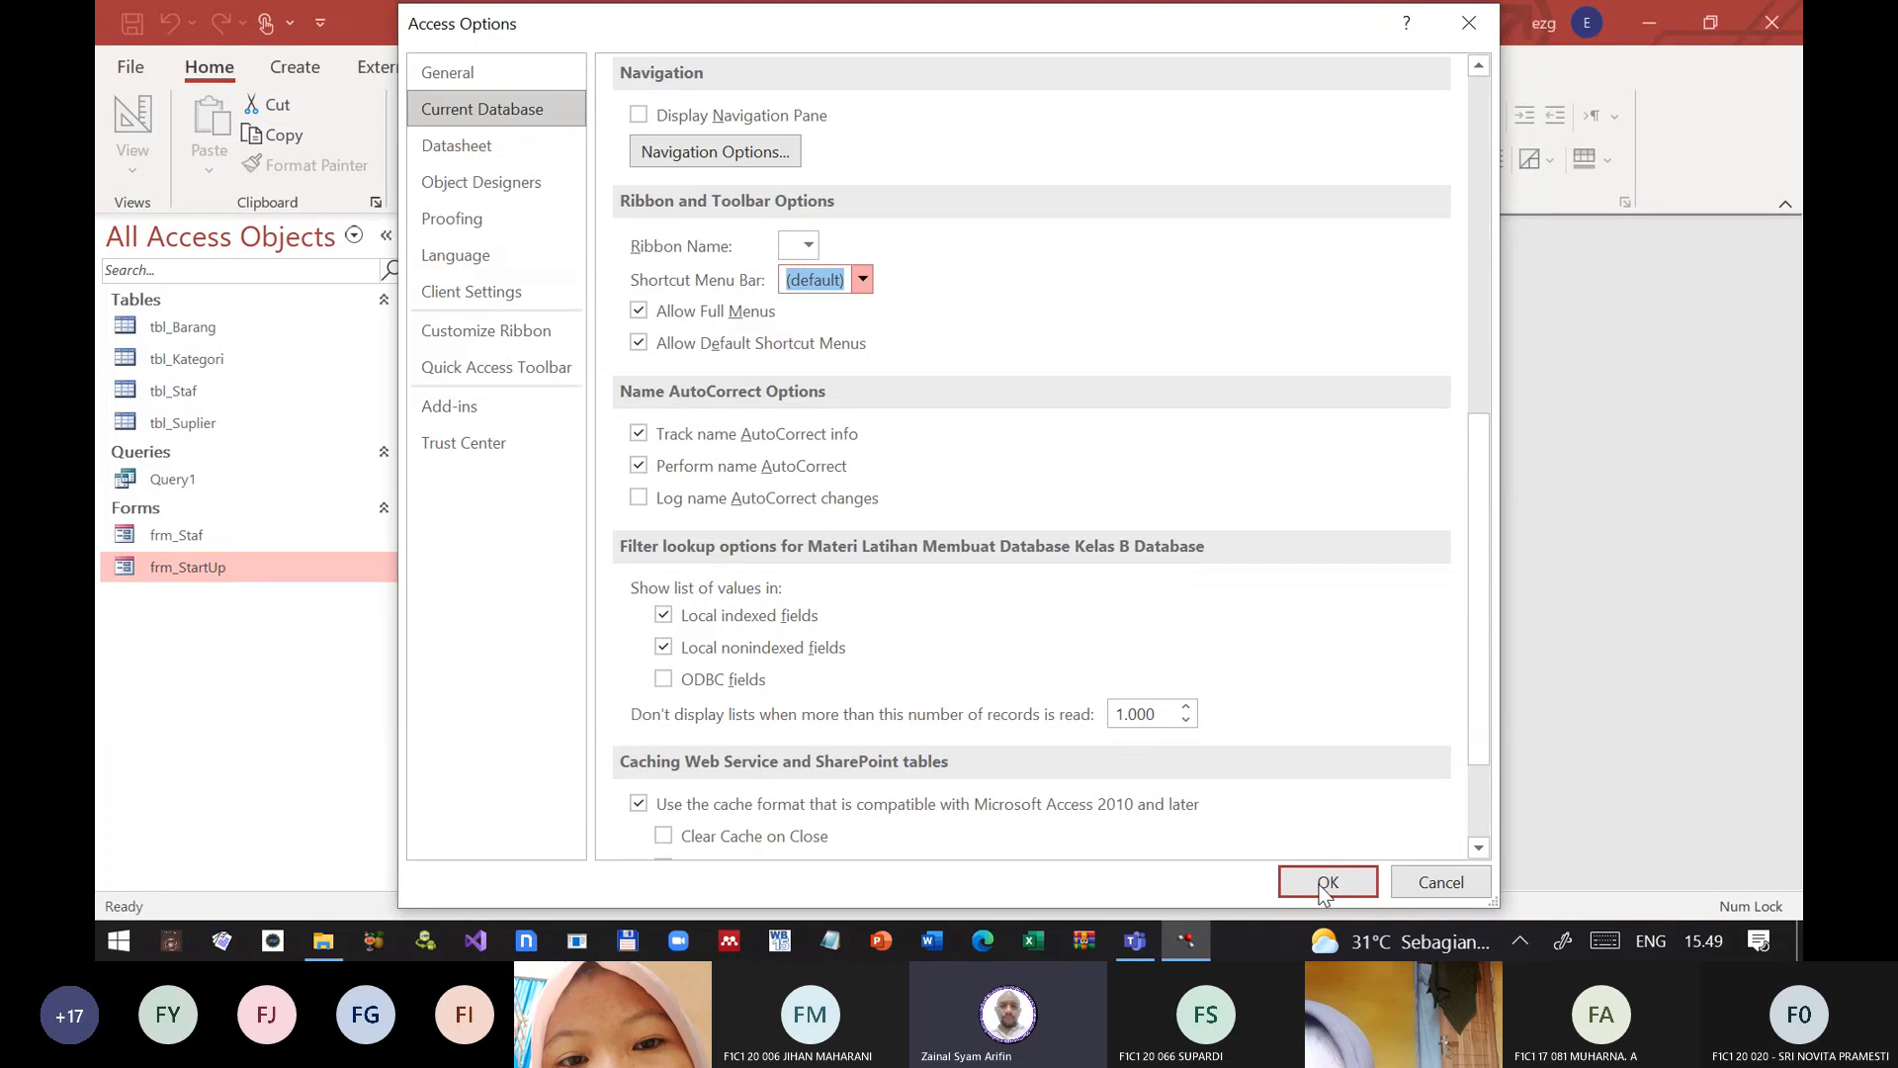
pyautogui.click(1328, 882)
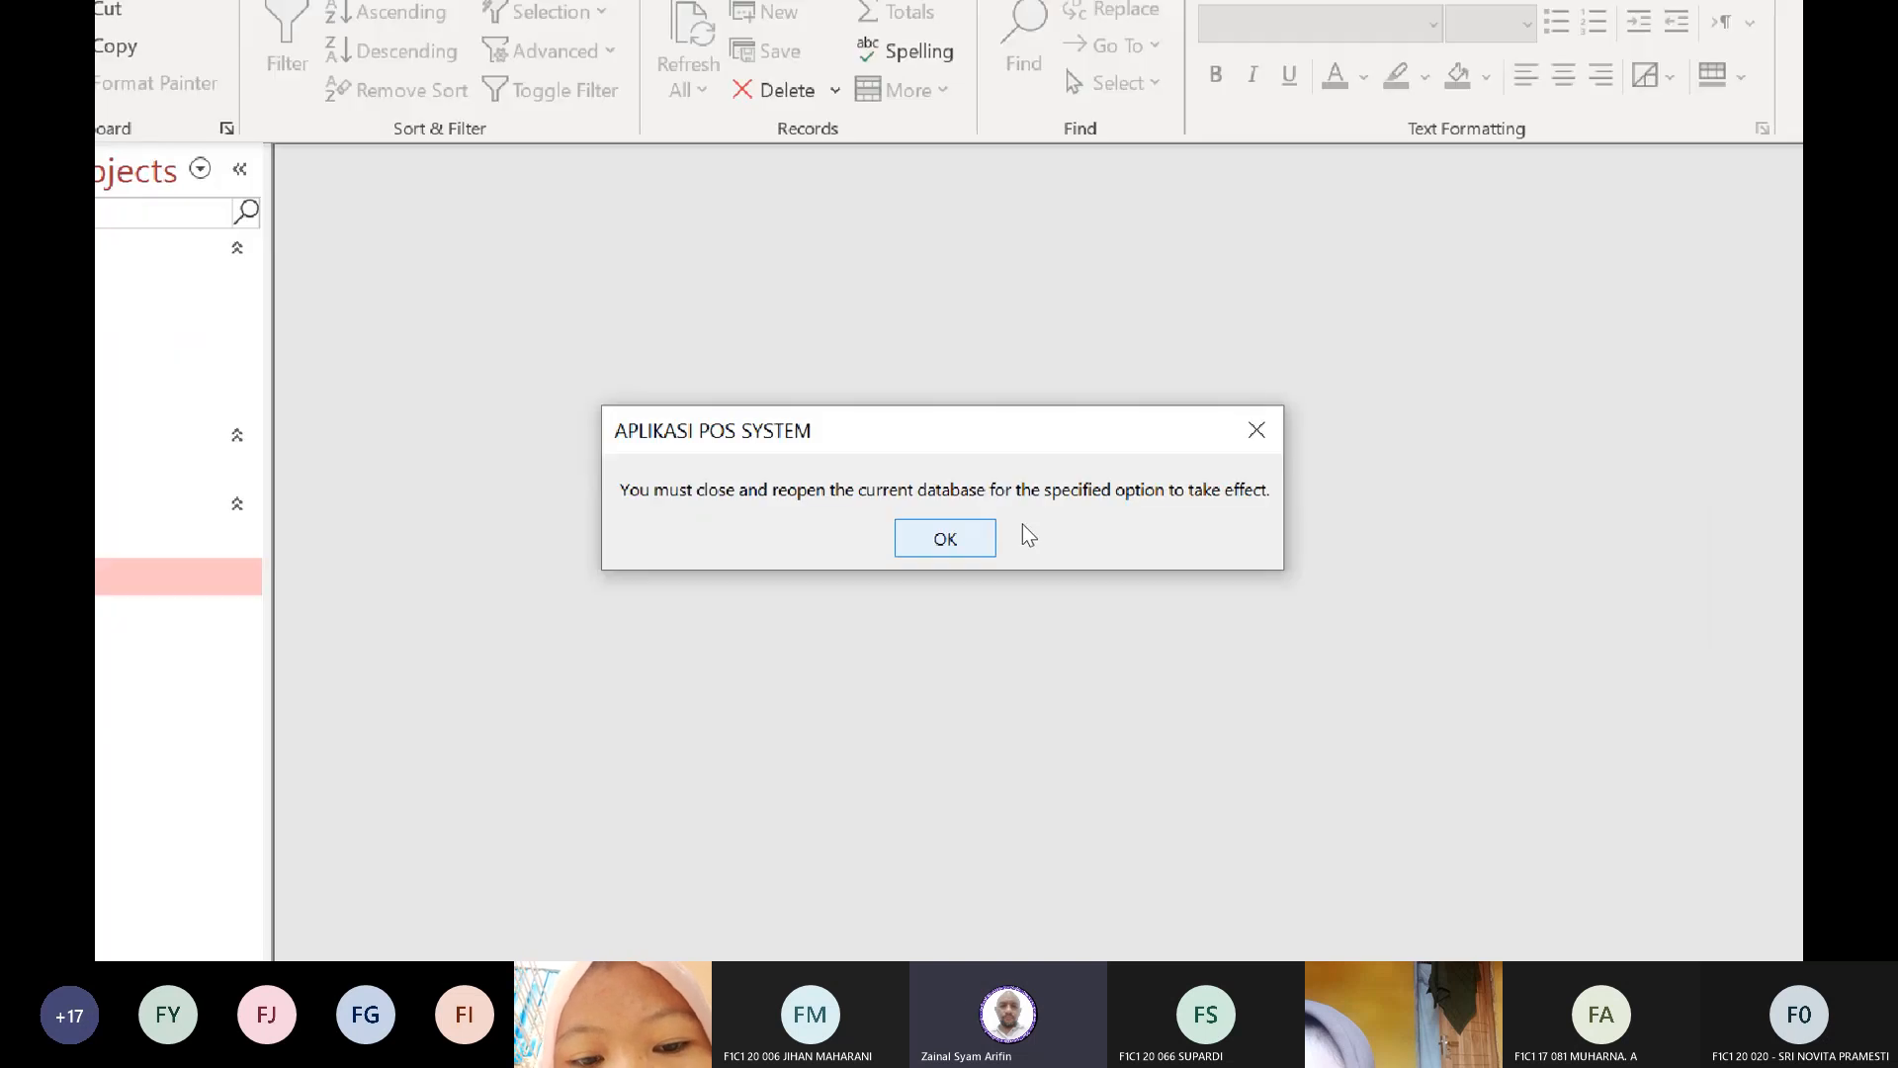
pyautogui.click(964, 537)
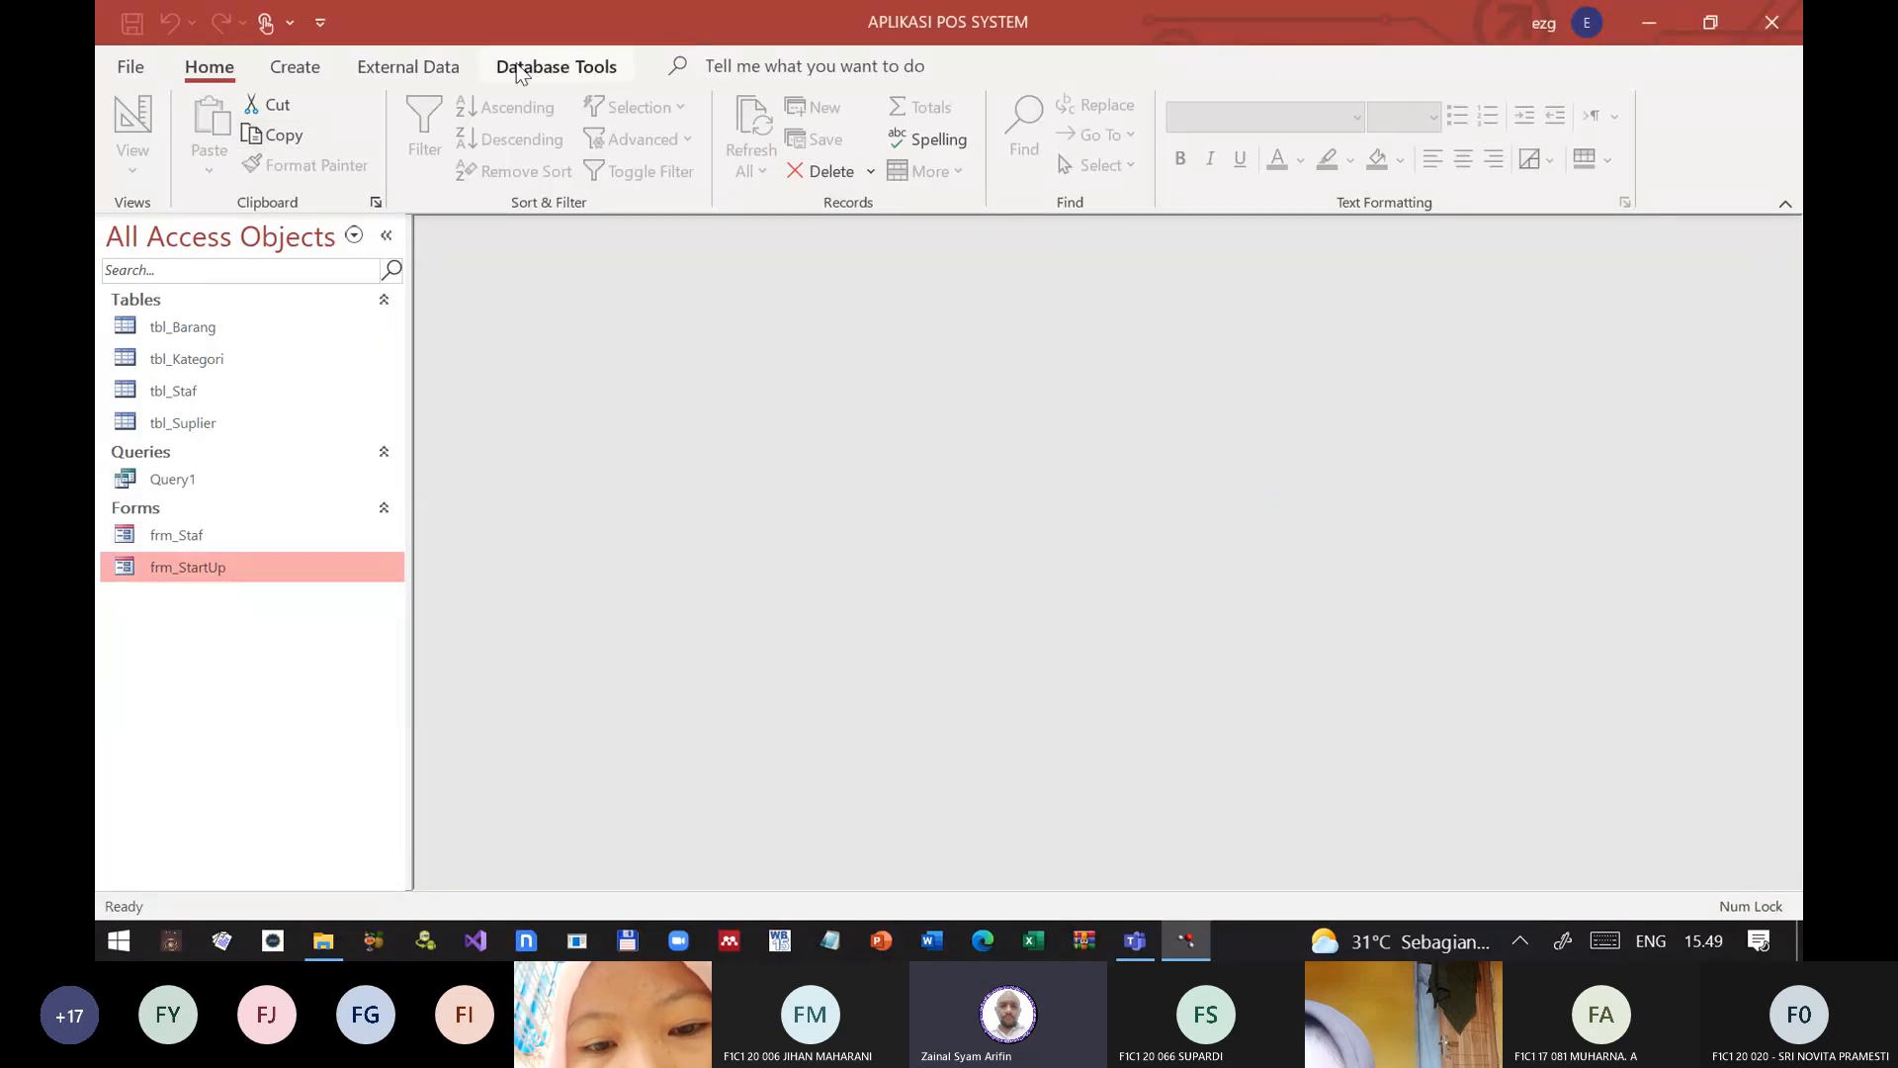
pyautogui.click(553, 68)
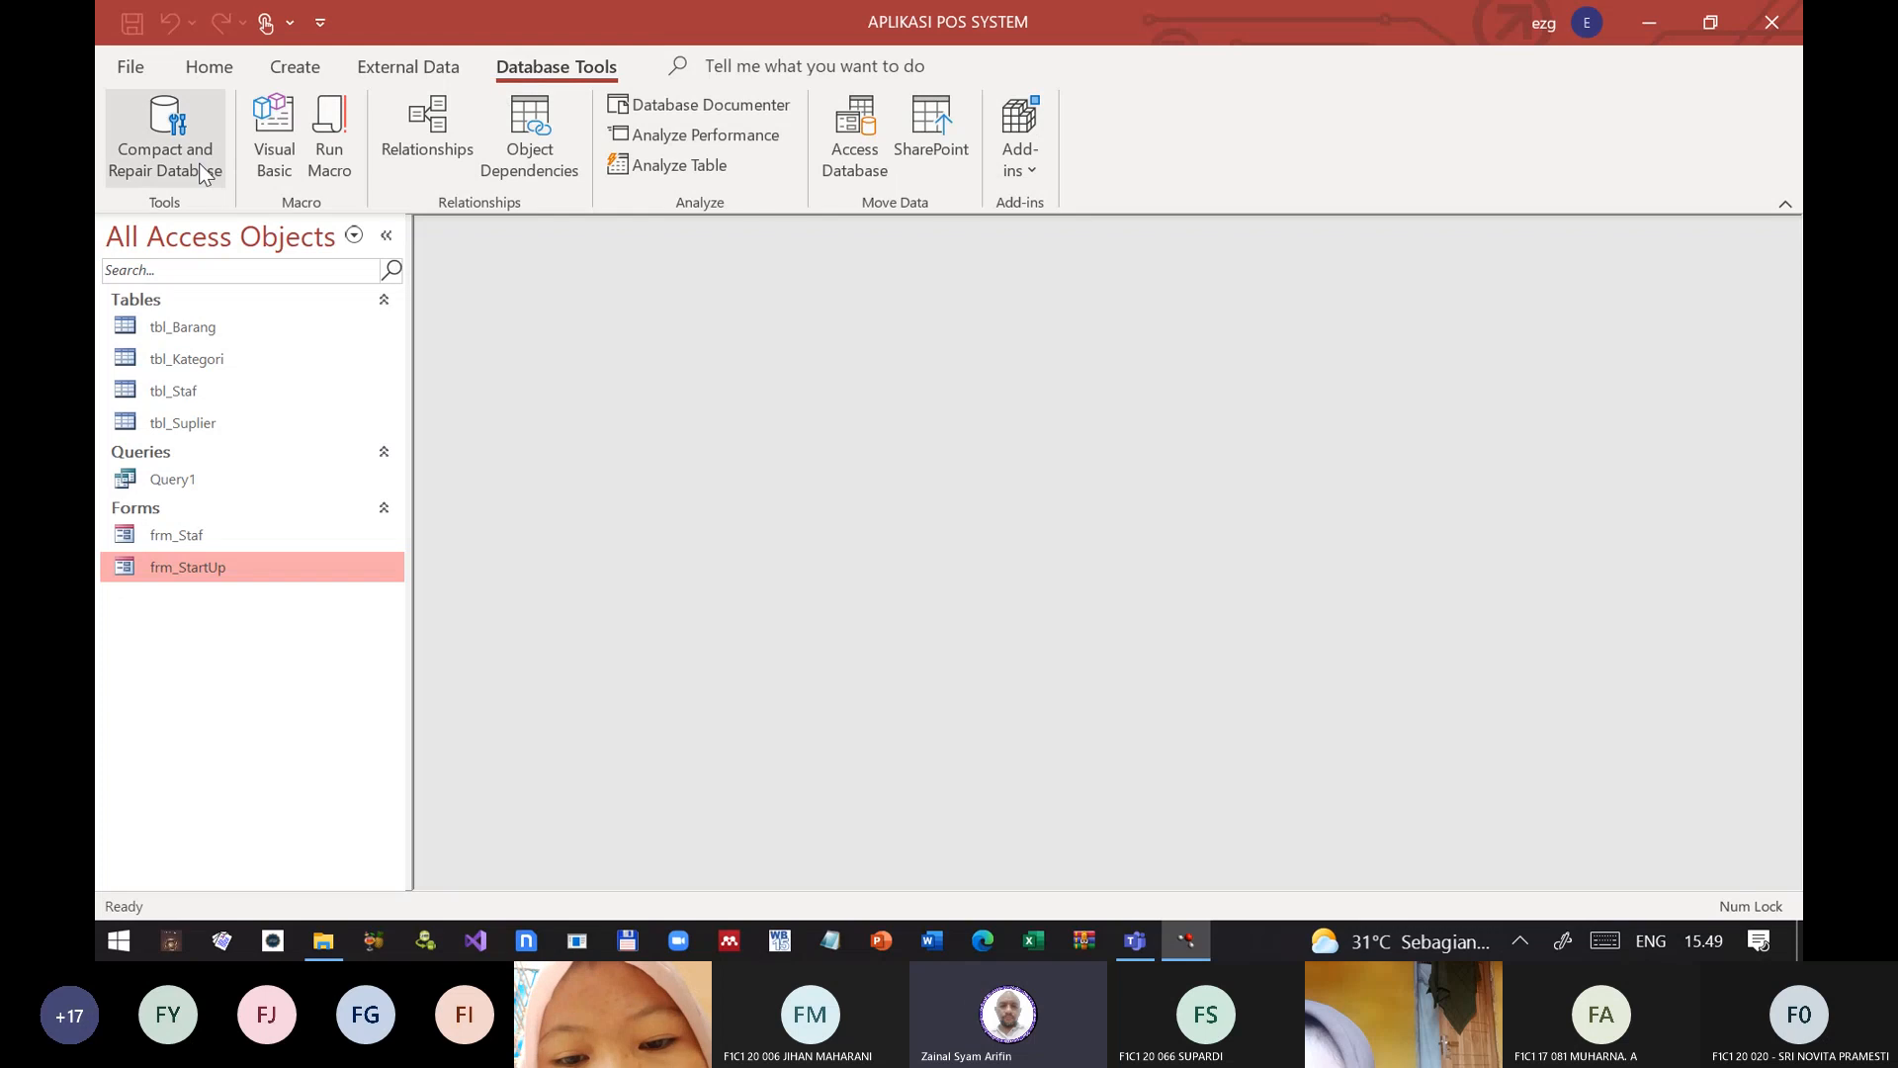
pyautogui.click(168, 170)
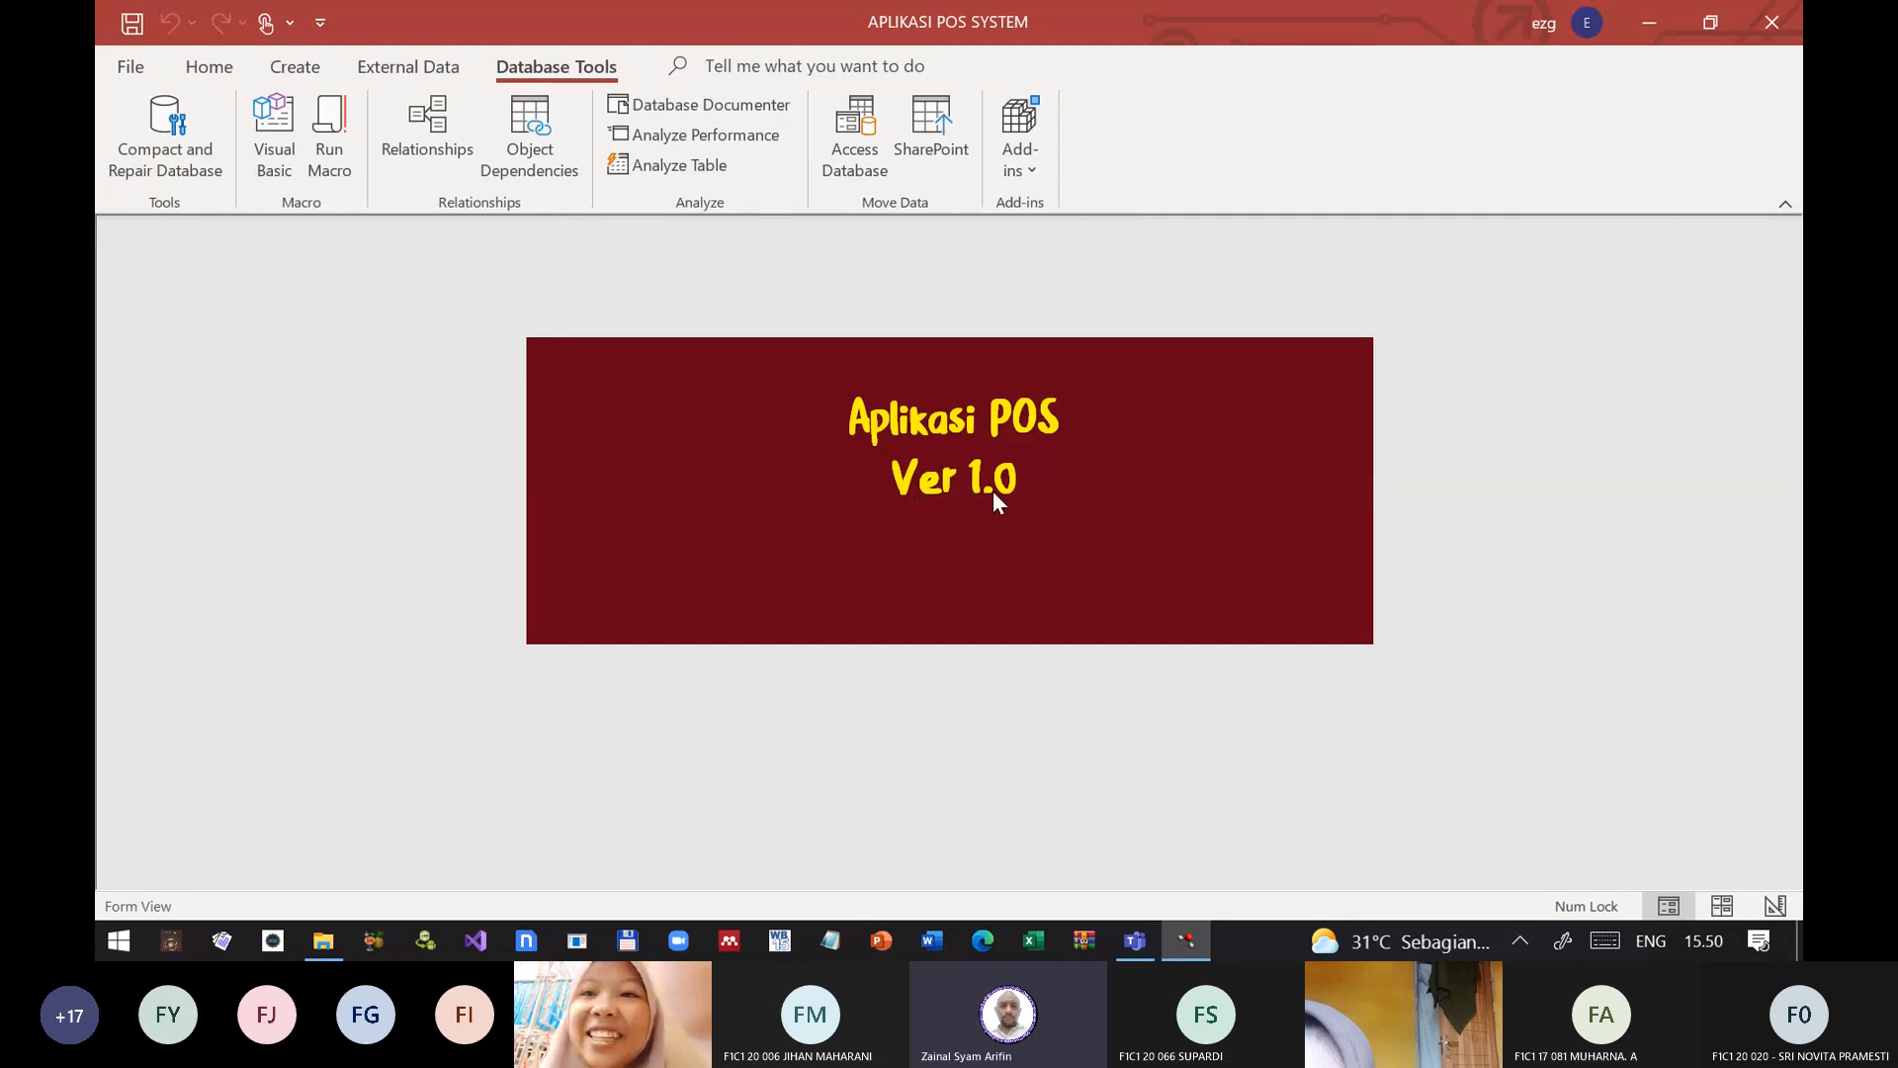
# Step: Switch the start-up form to Design View and close it
pyautogui.click(211, 74)
pyautogui.click(121, 169)
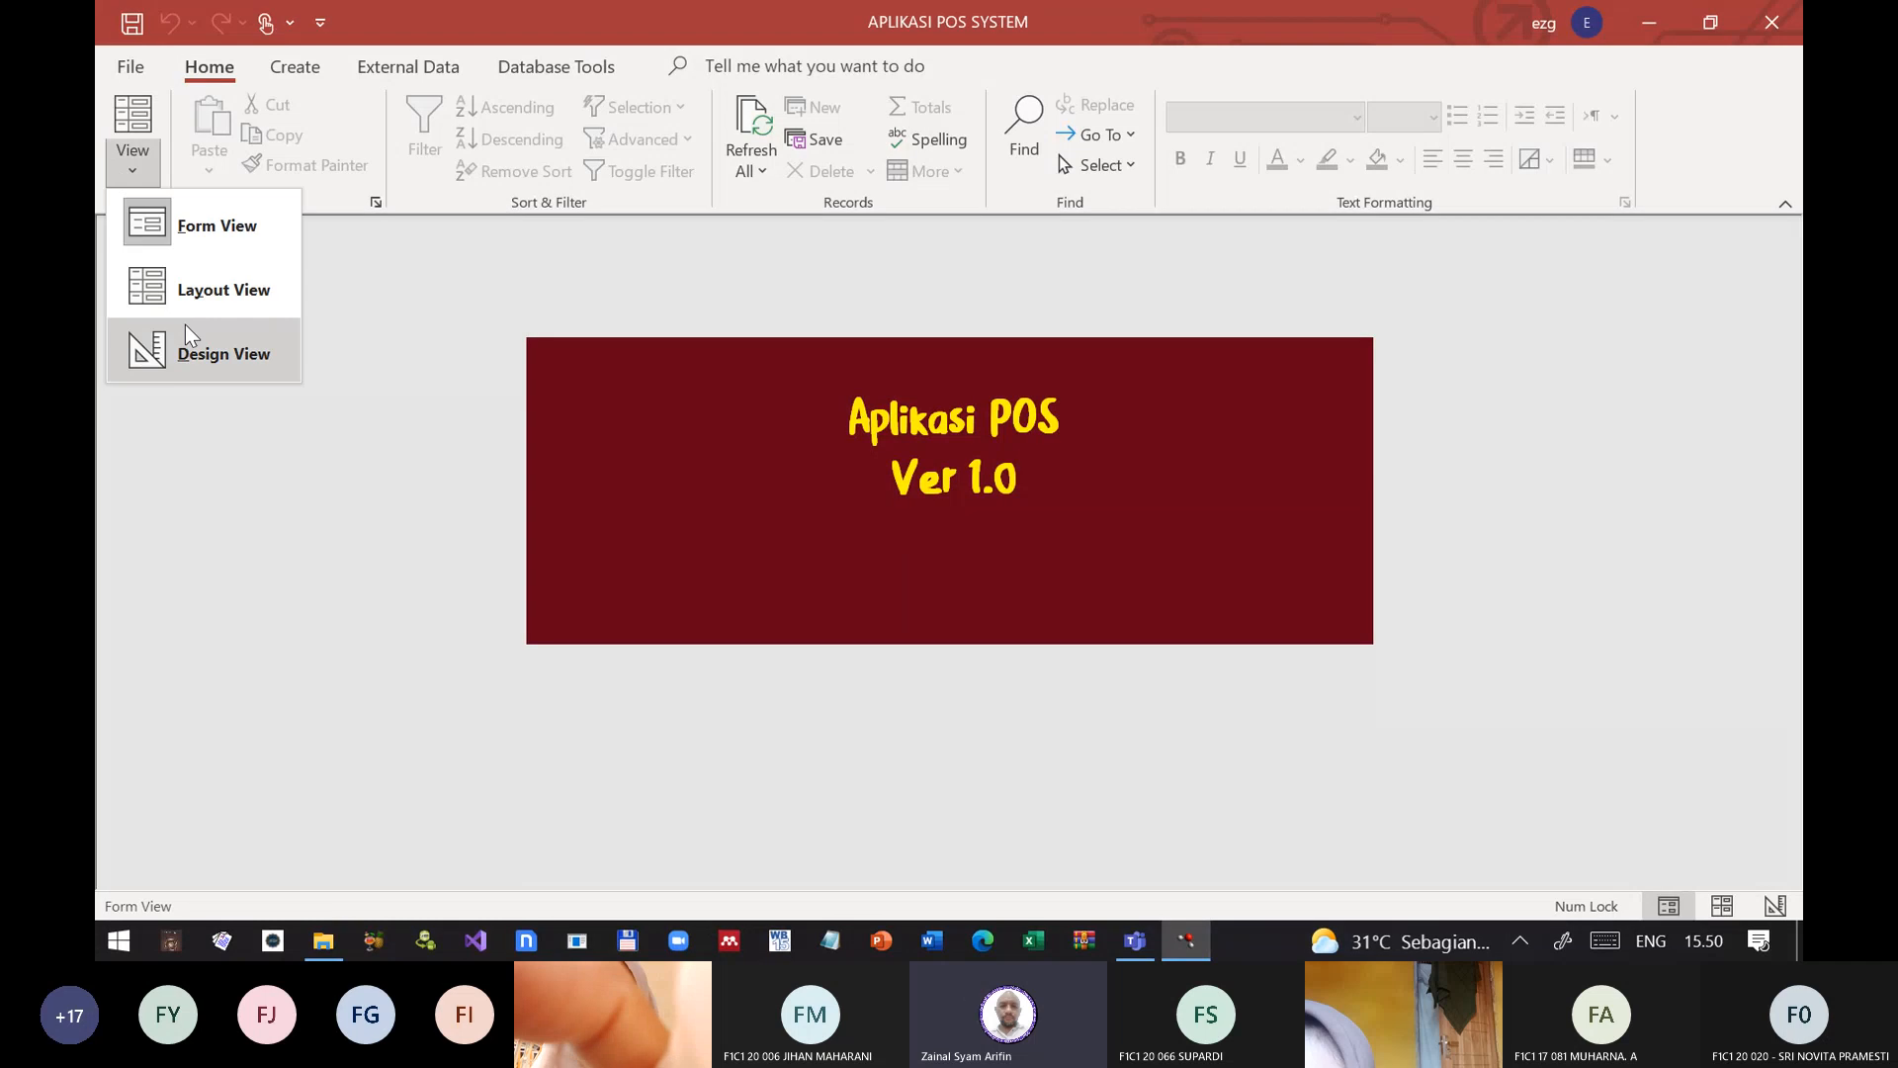
pyautogui.click(184, 340)
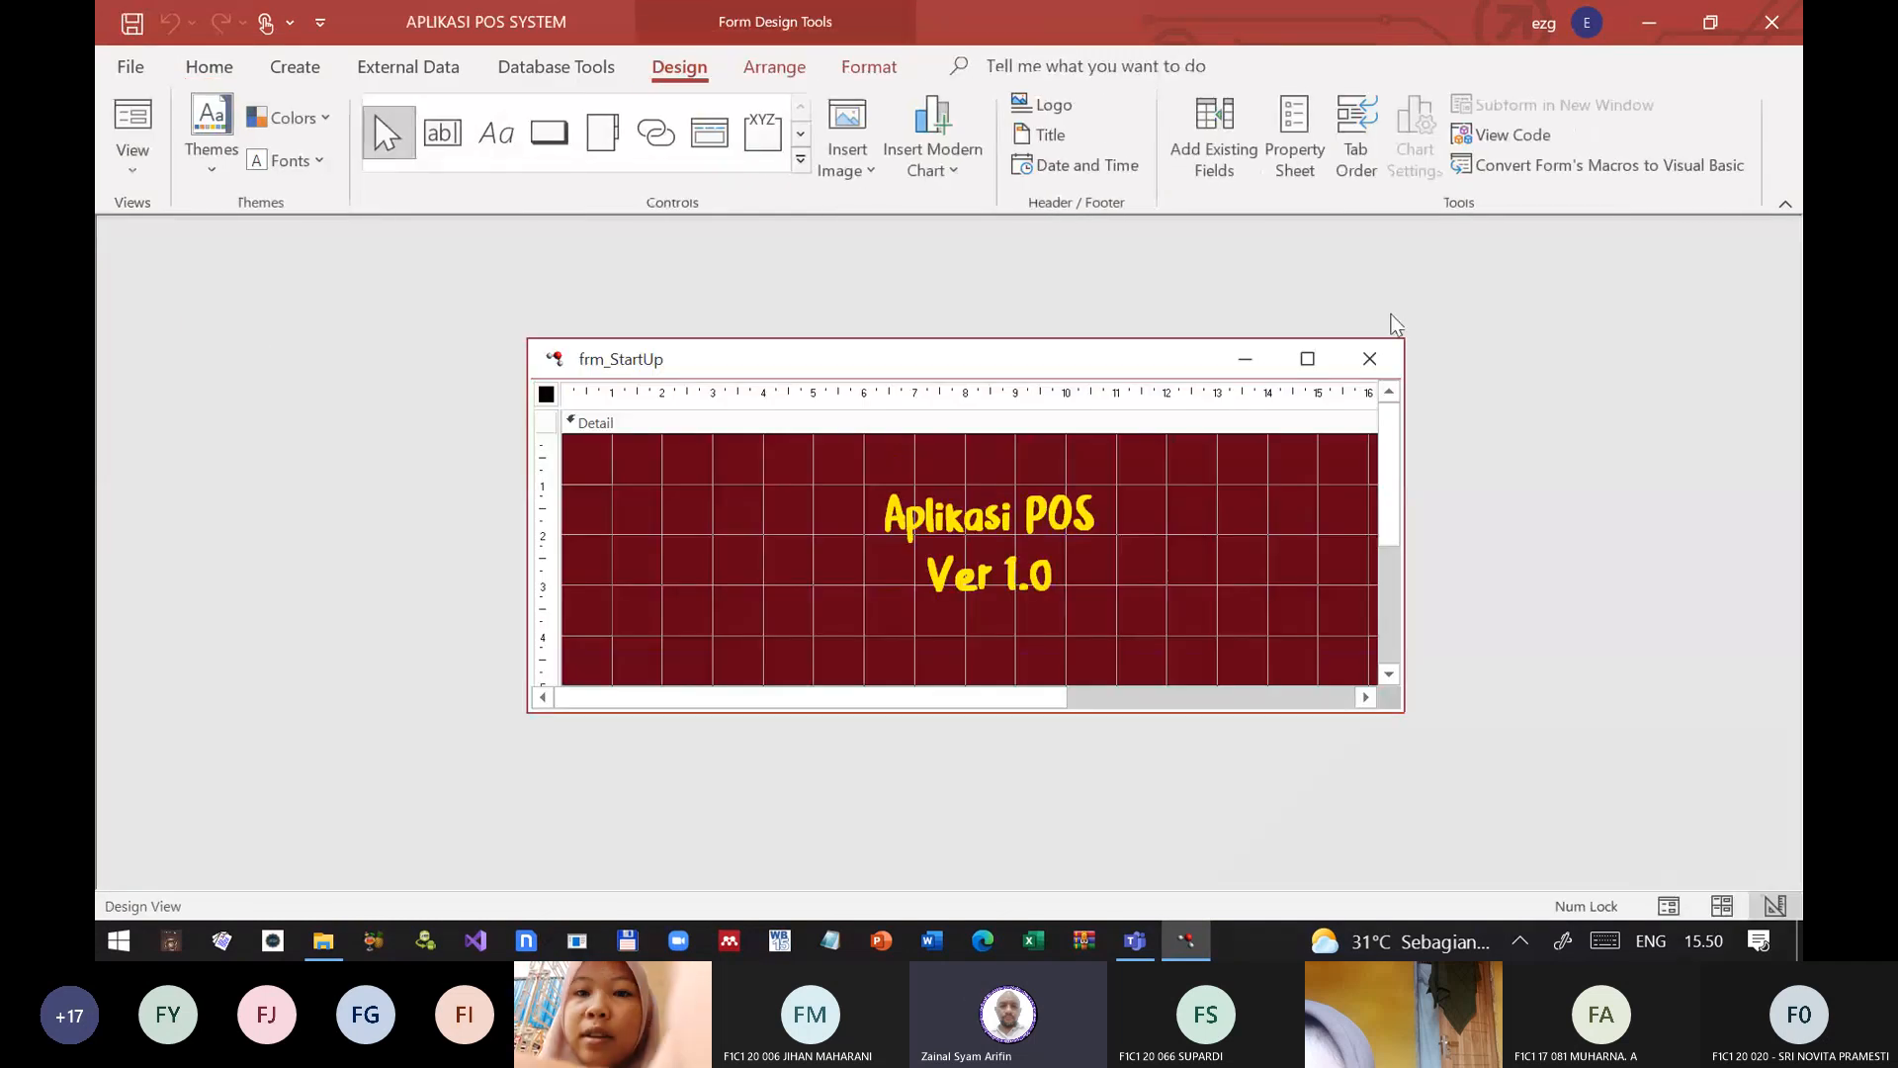
pyautogui.click(1369, 357)
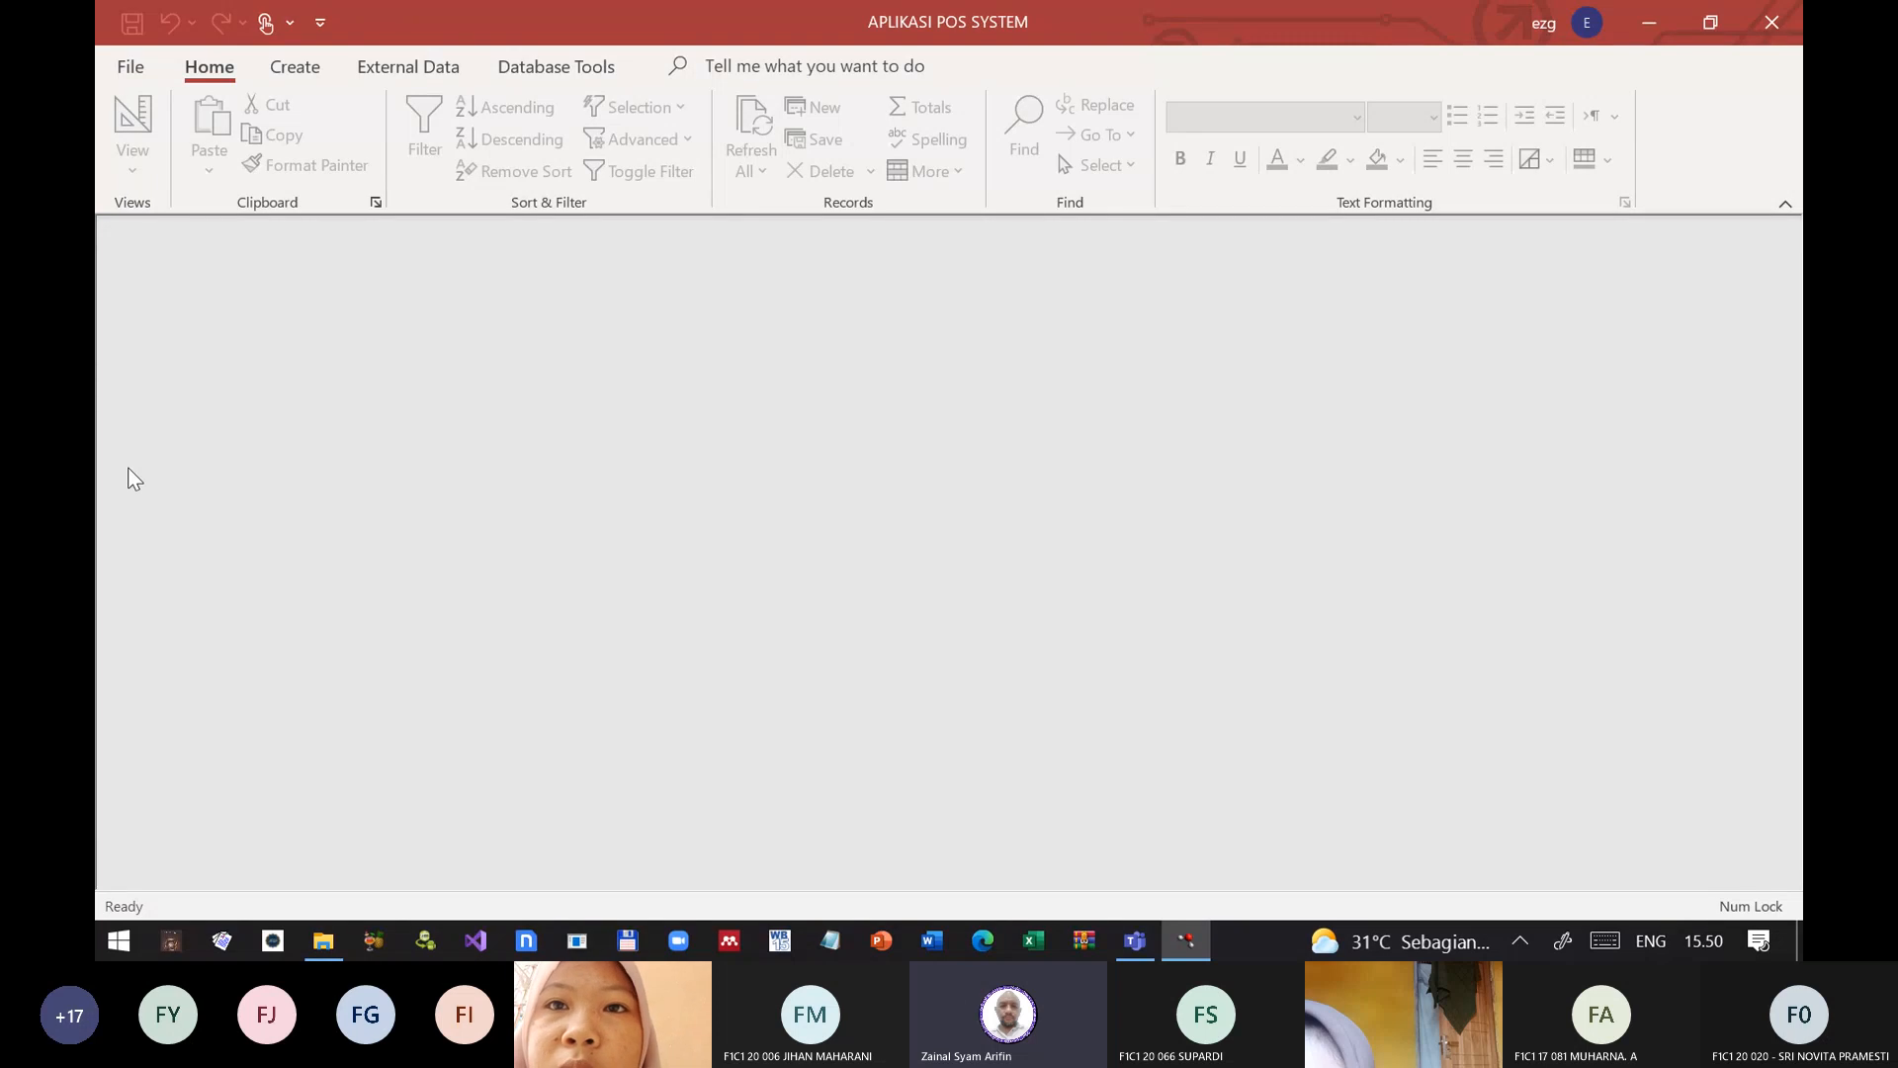
# Step: Show the navigation pane, then review the navigation and ribbon settings in the current database options and accept them
pyautogui.press('F11')
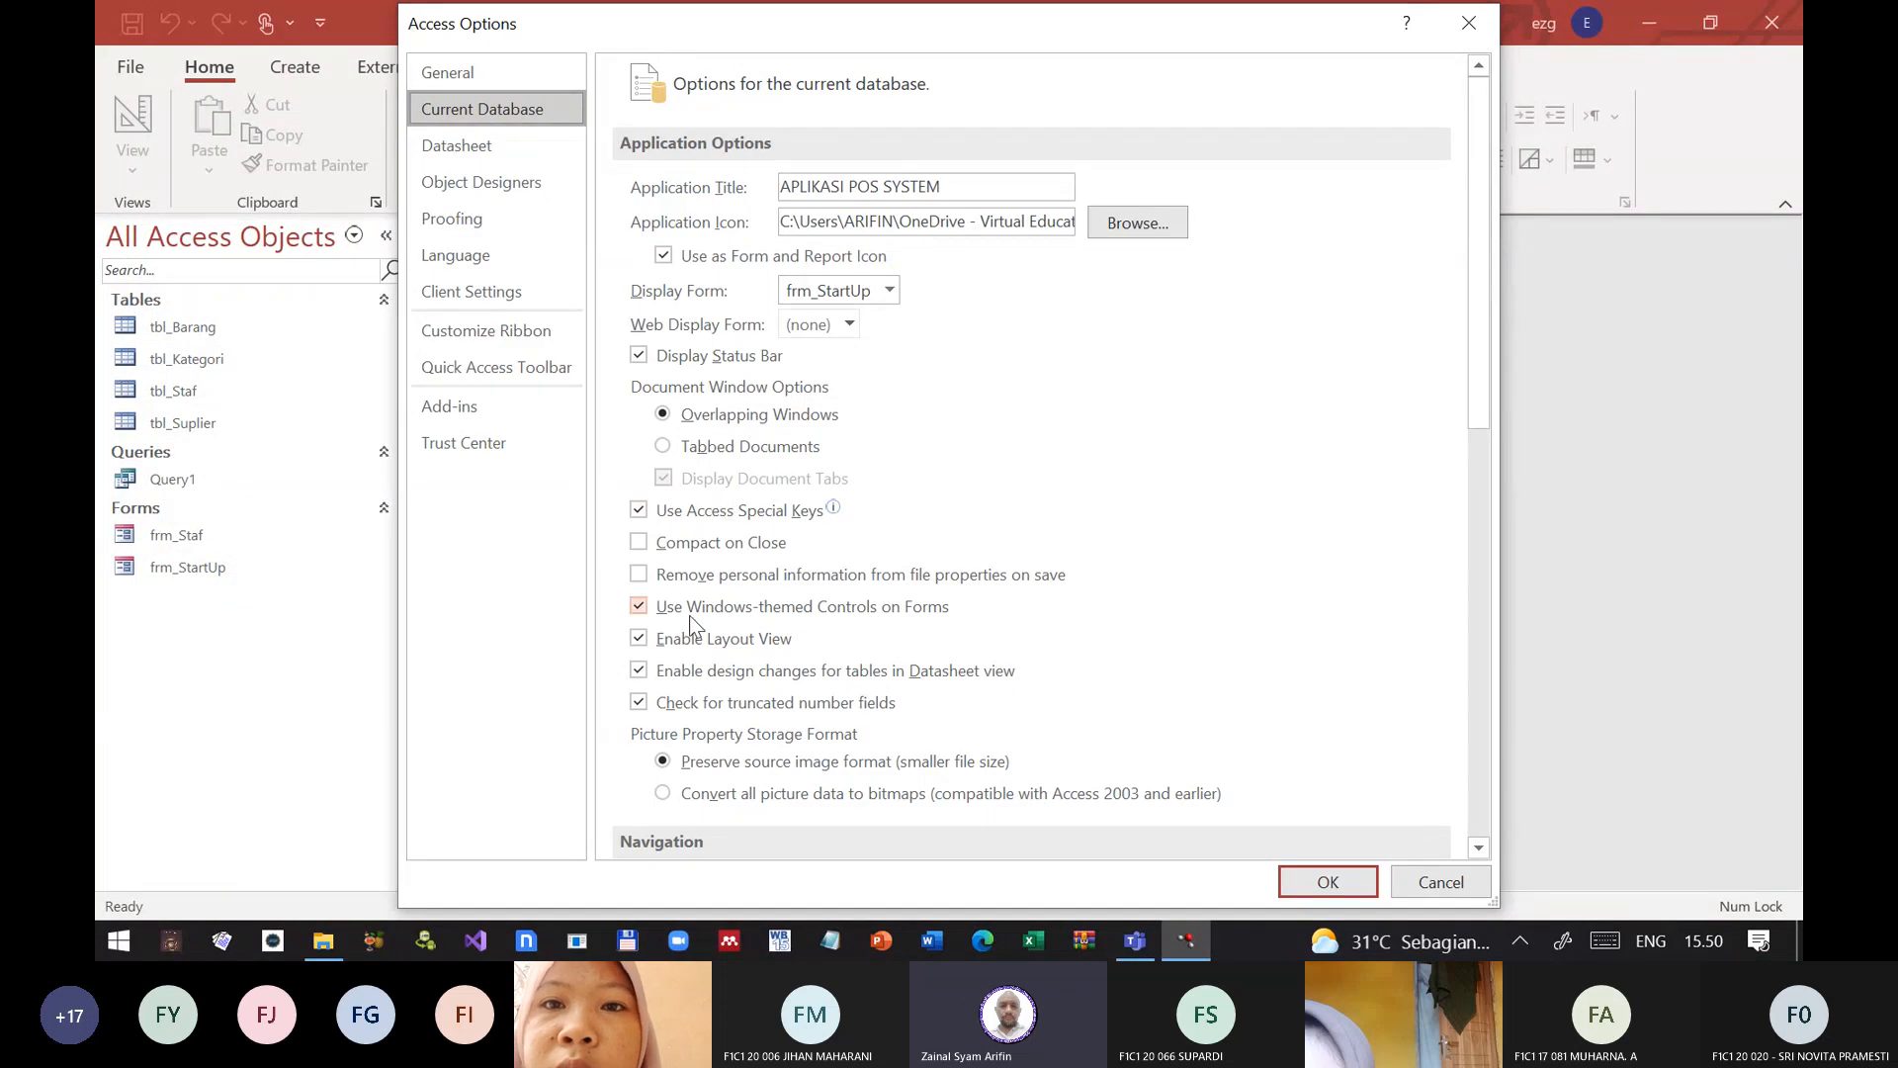
pyautogui.scroll(-5, 736, 625)
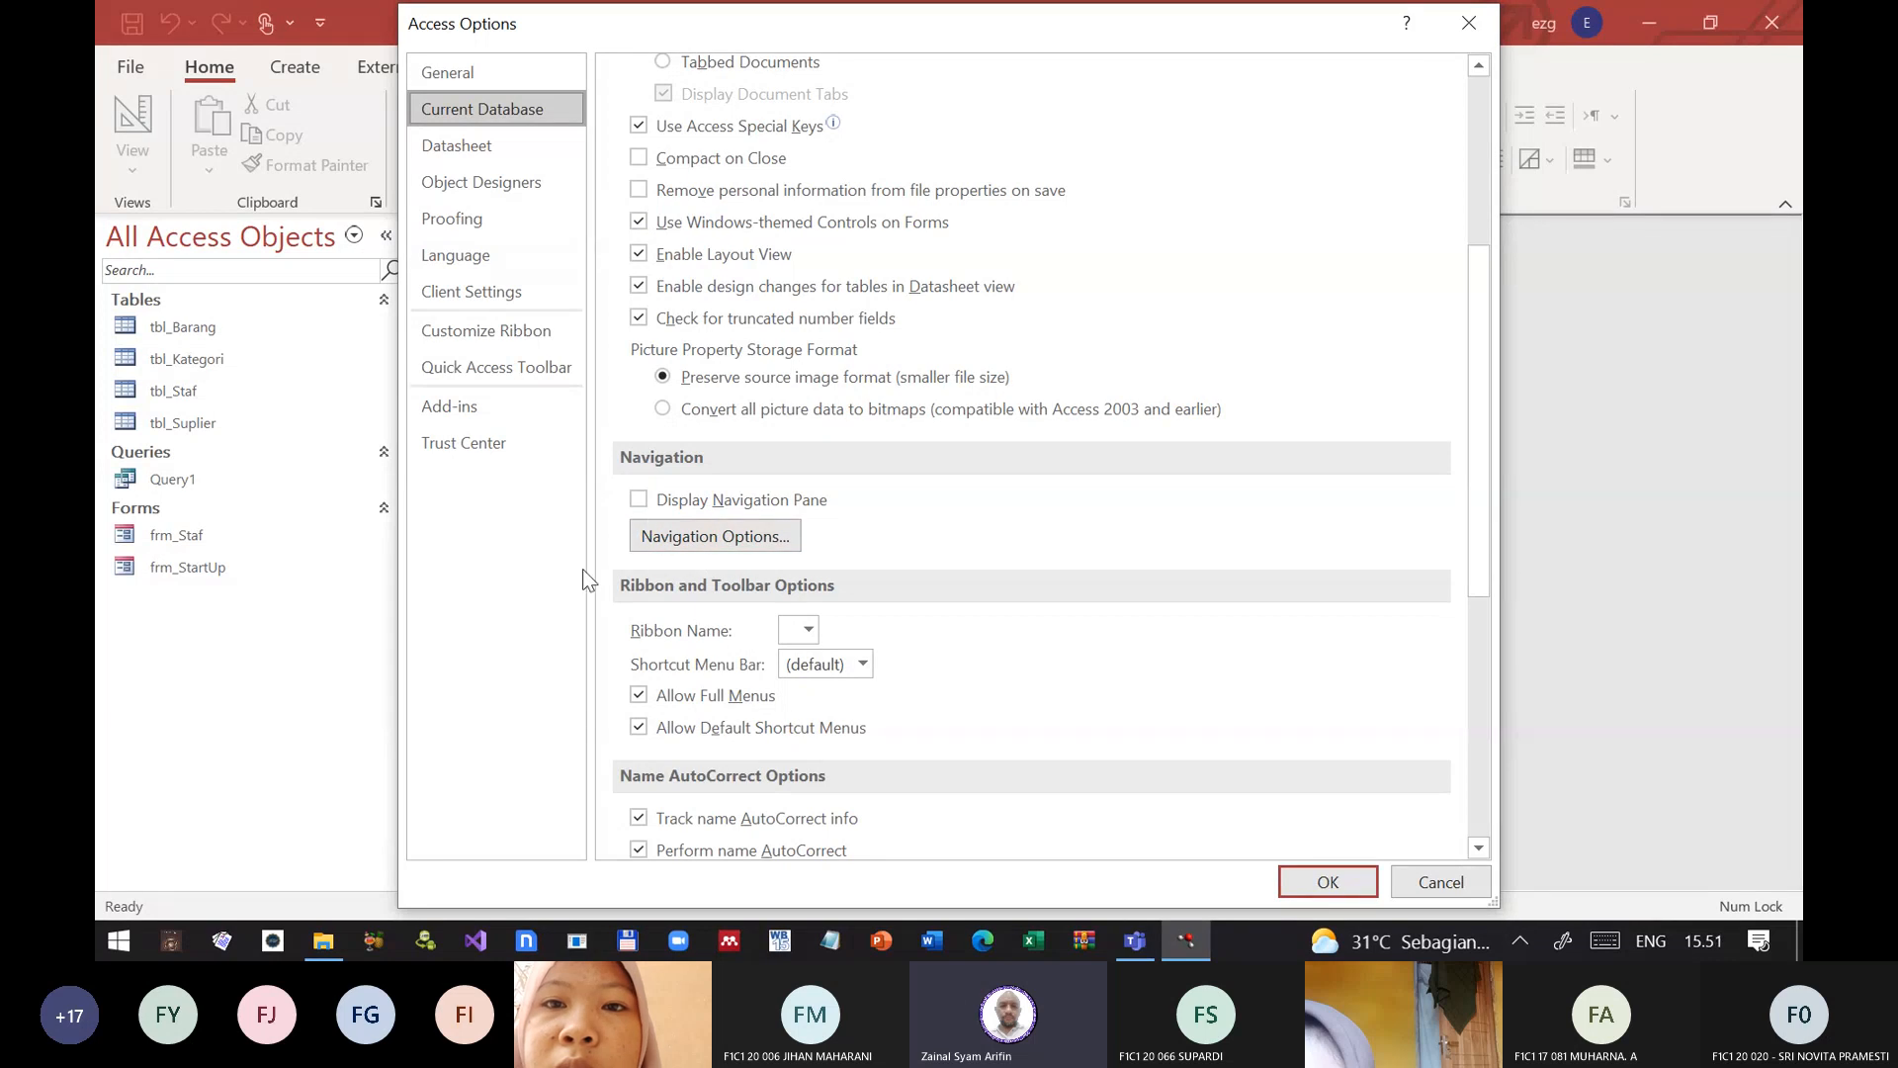
pyautogui.click(1348, 892)
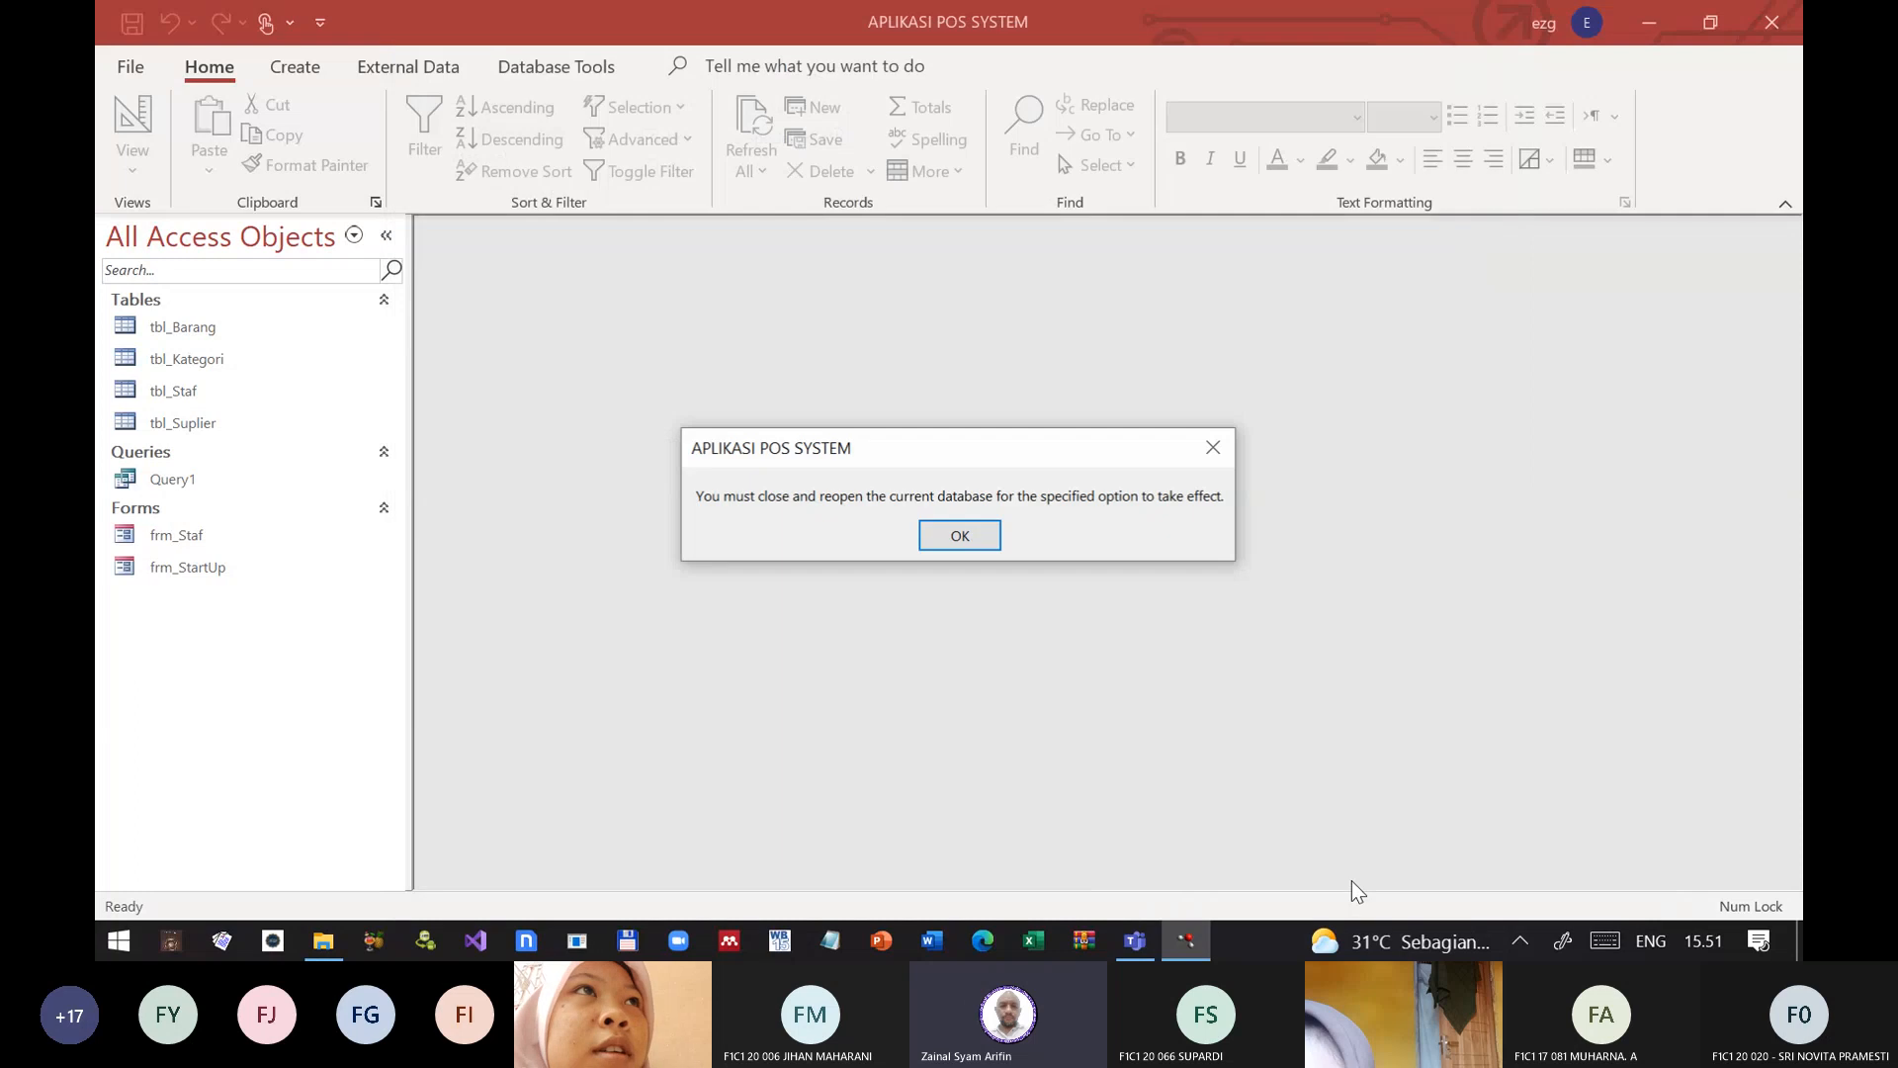
pyautogui.click(936, 540)
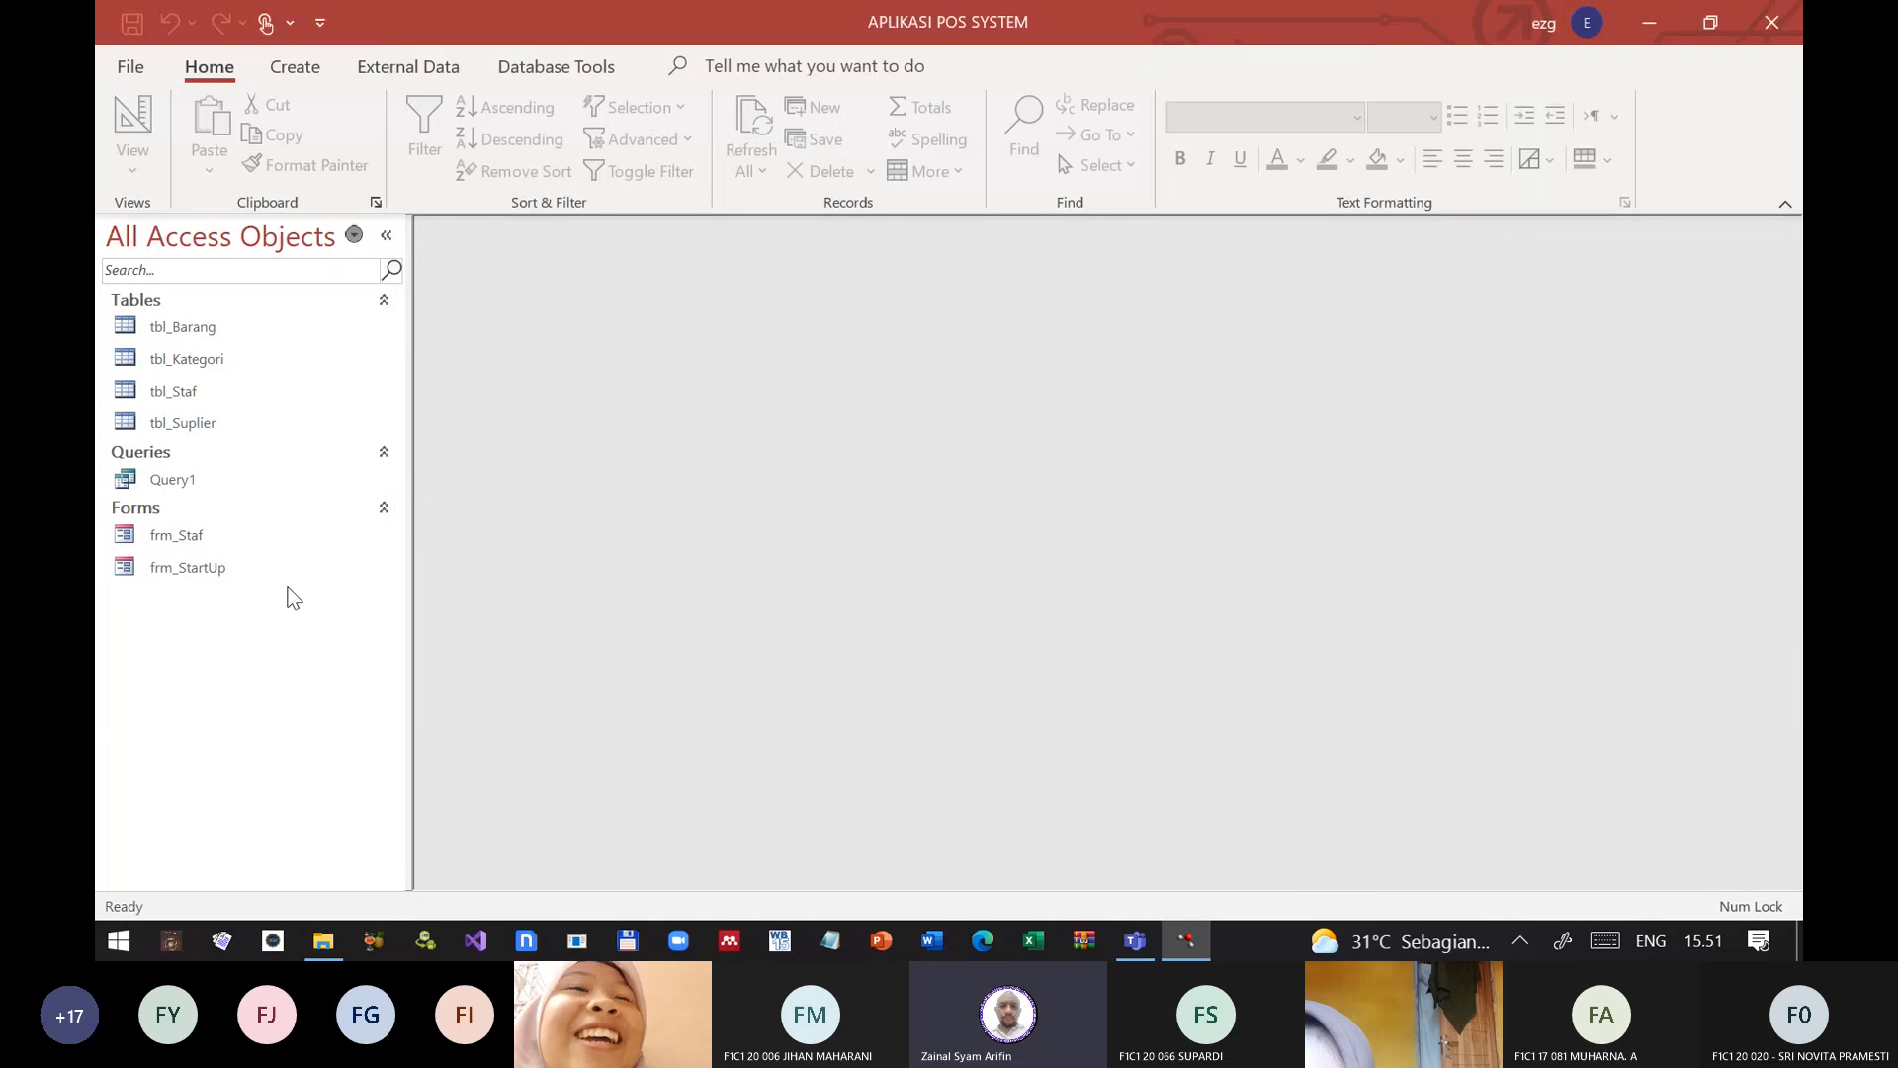
# Step: Open frm_Staf, switch it to Design View and reposition its window in the workspace
pyautogui.click(166, 538)
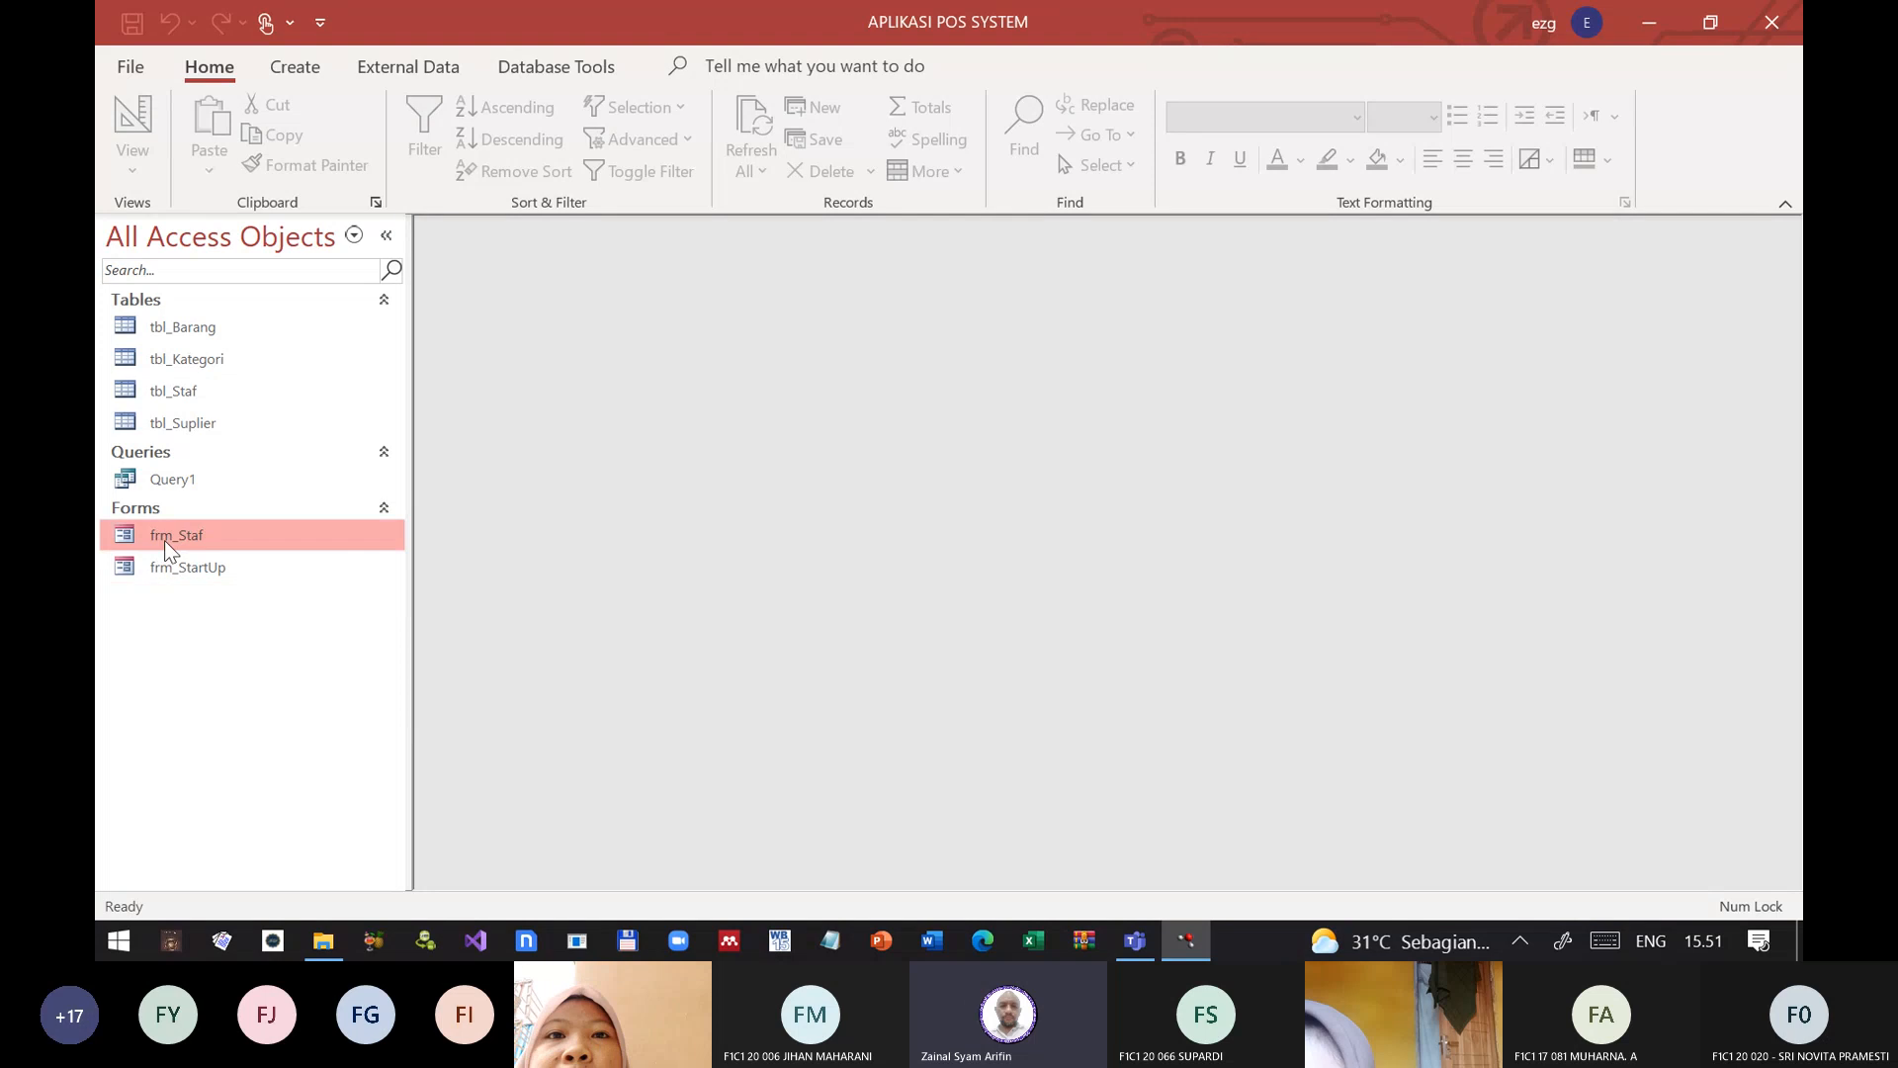
pyautogui.doubleClick(168, 536)
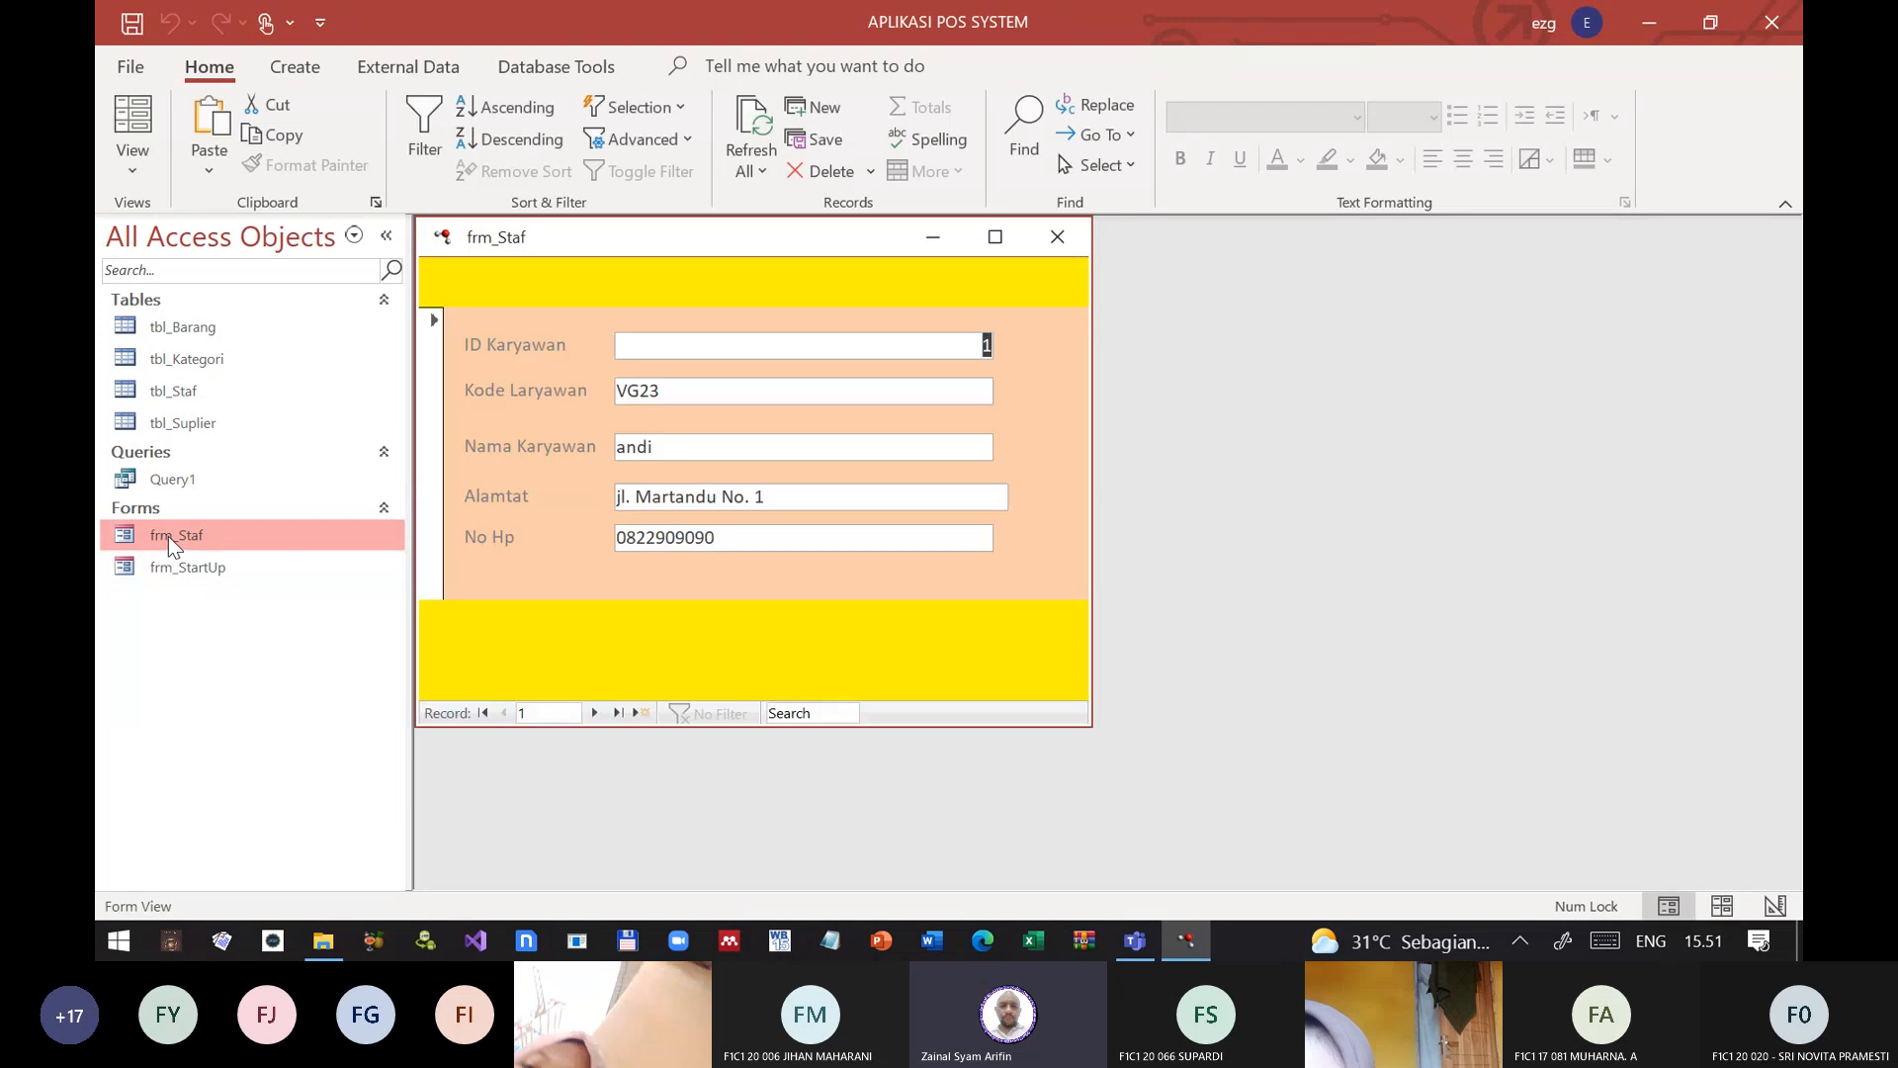
pyautogui.moveTo(793, 240); pyautogui.dragTo(1050, 289)
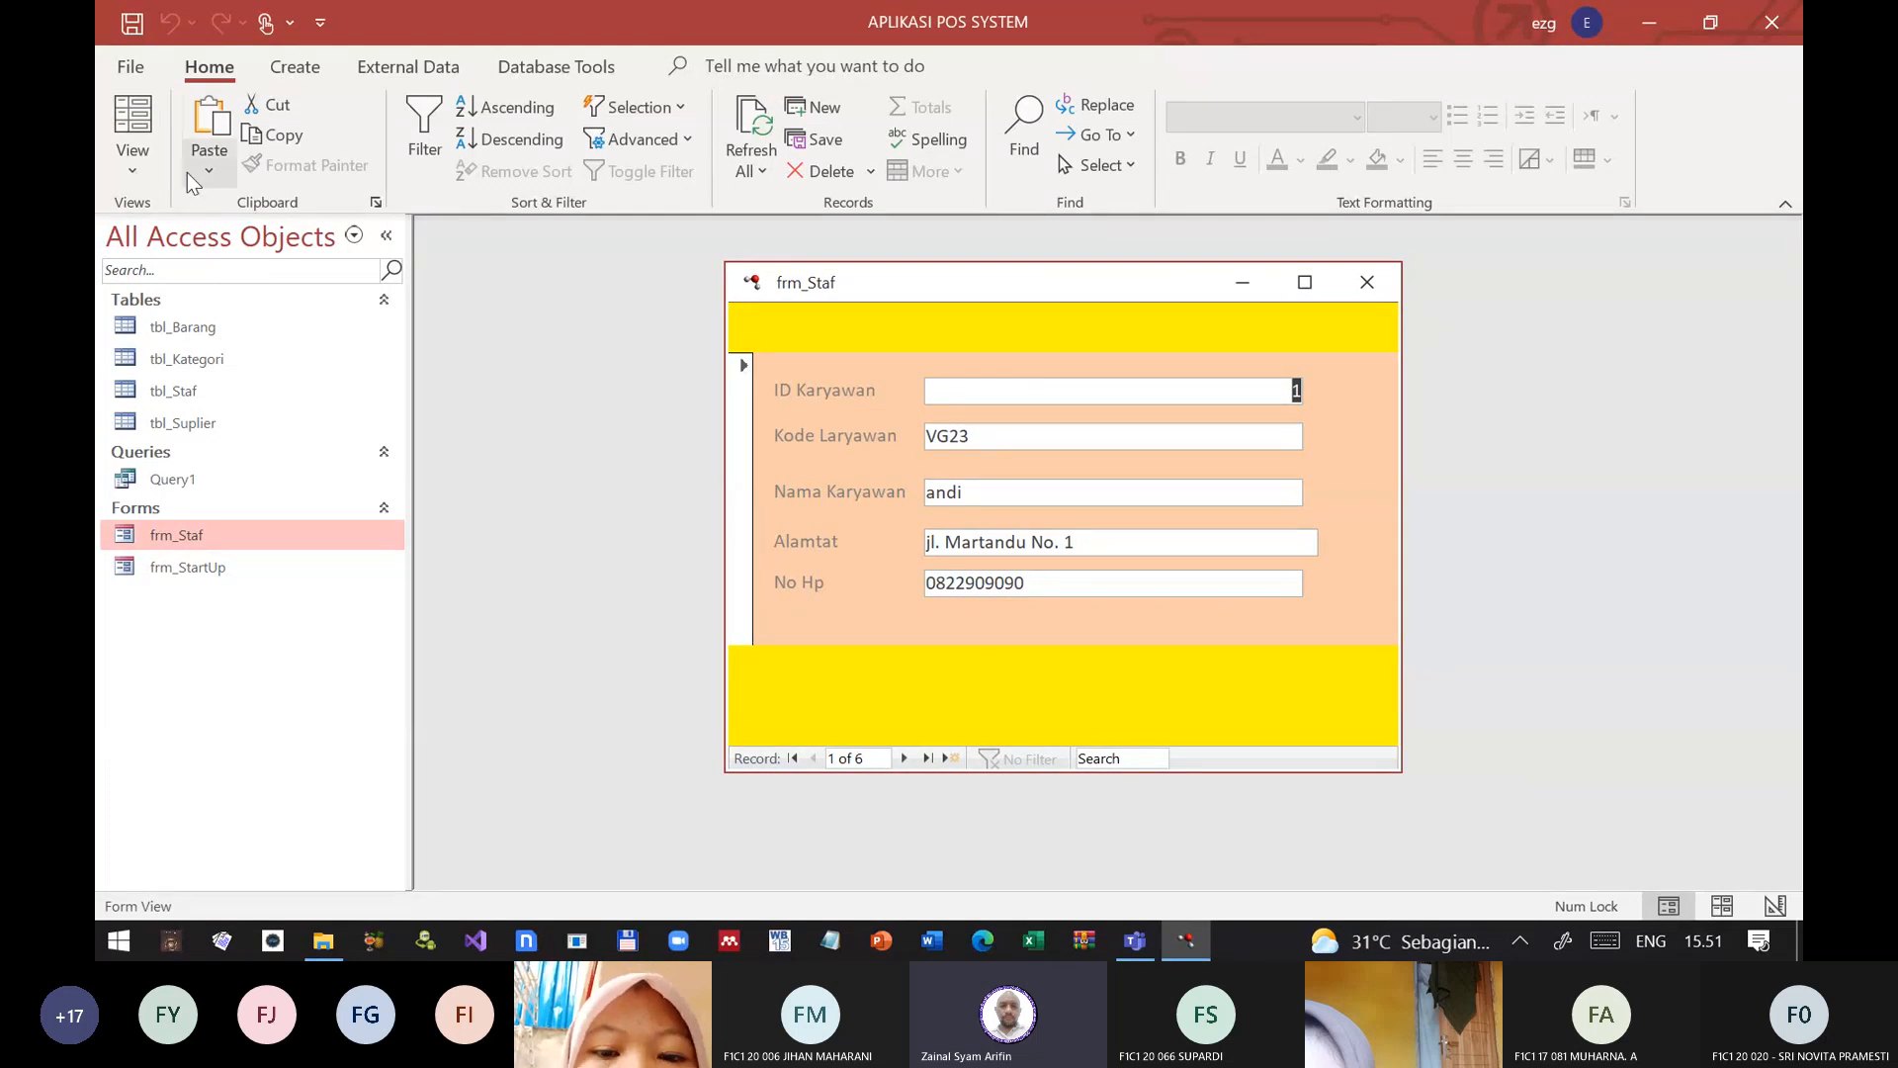
pyautogui.click(133, 166)
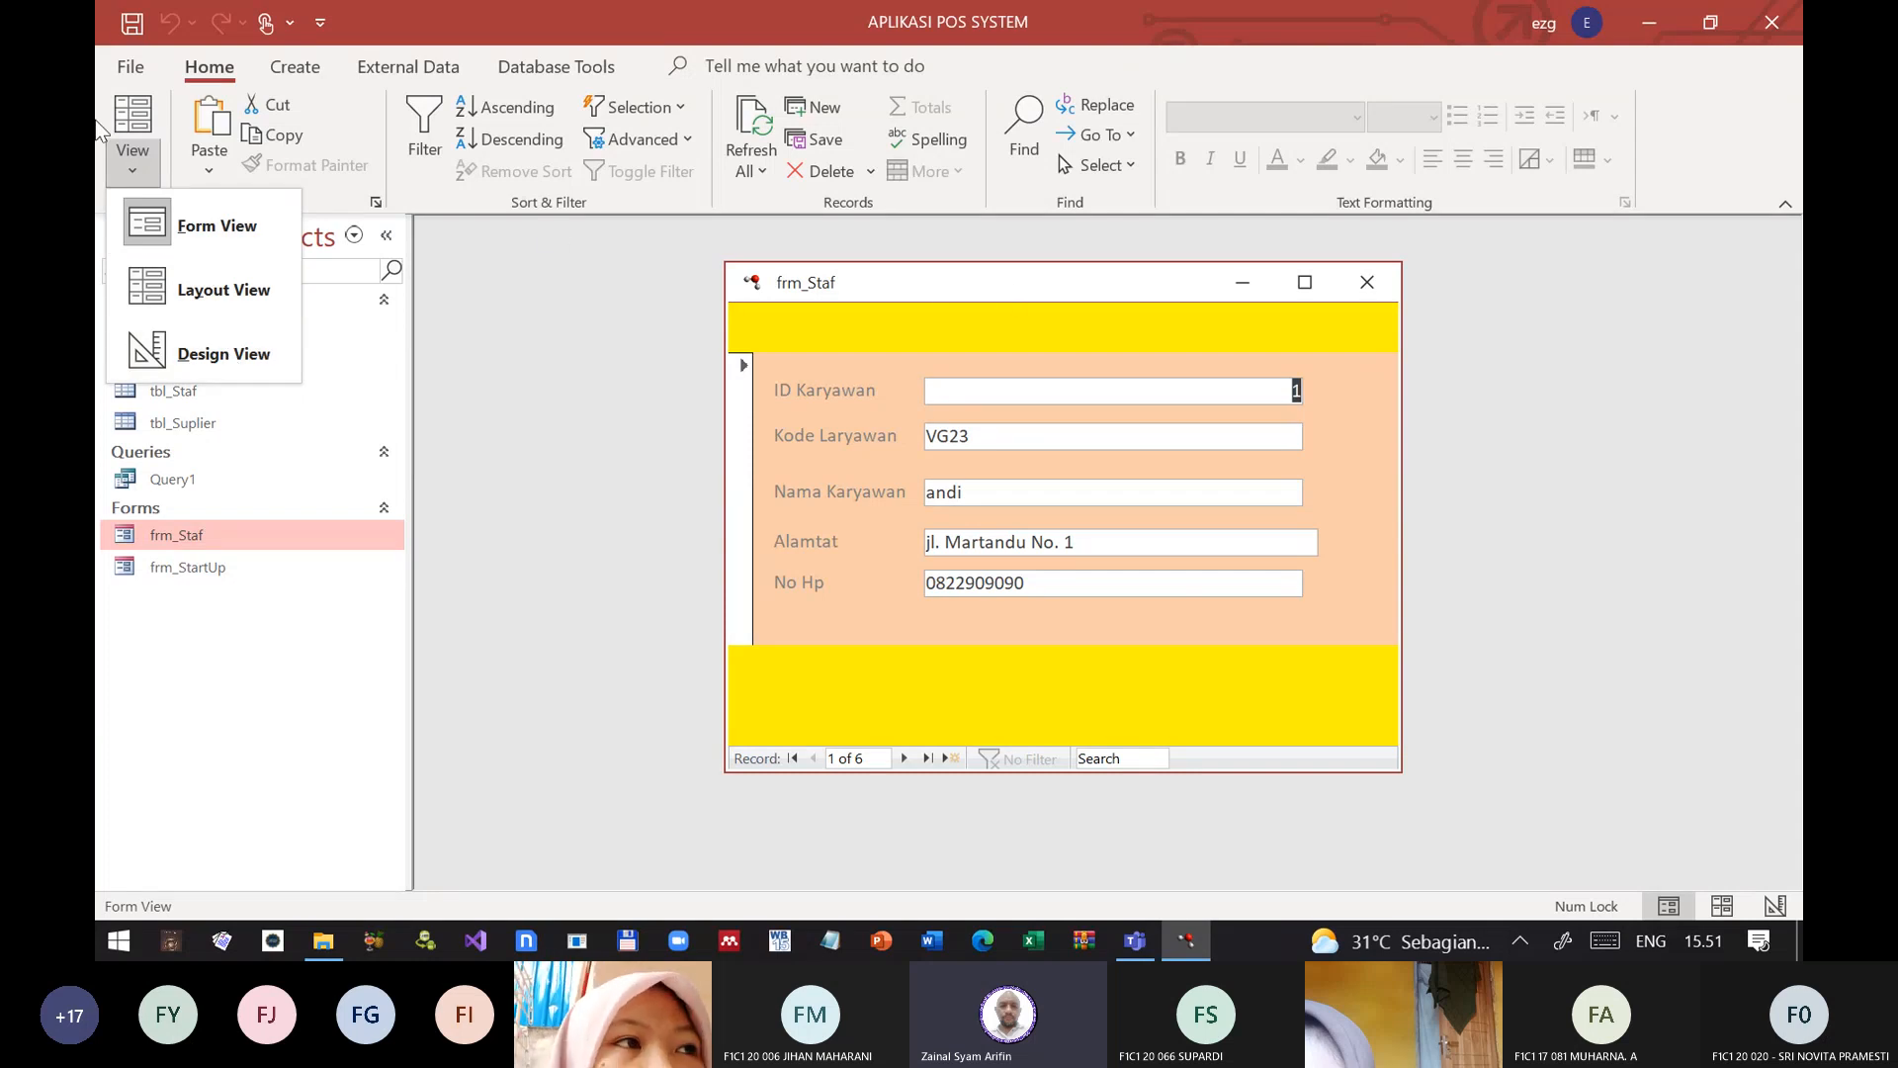
pyautogui.click(219, 348)
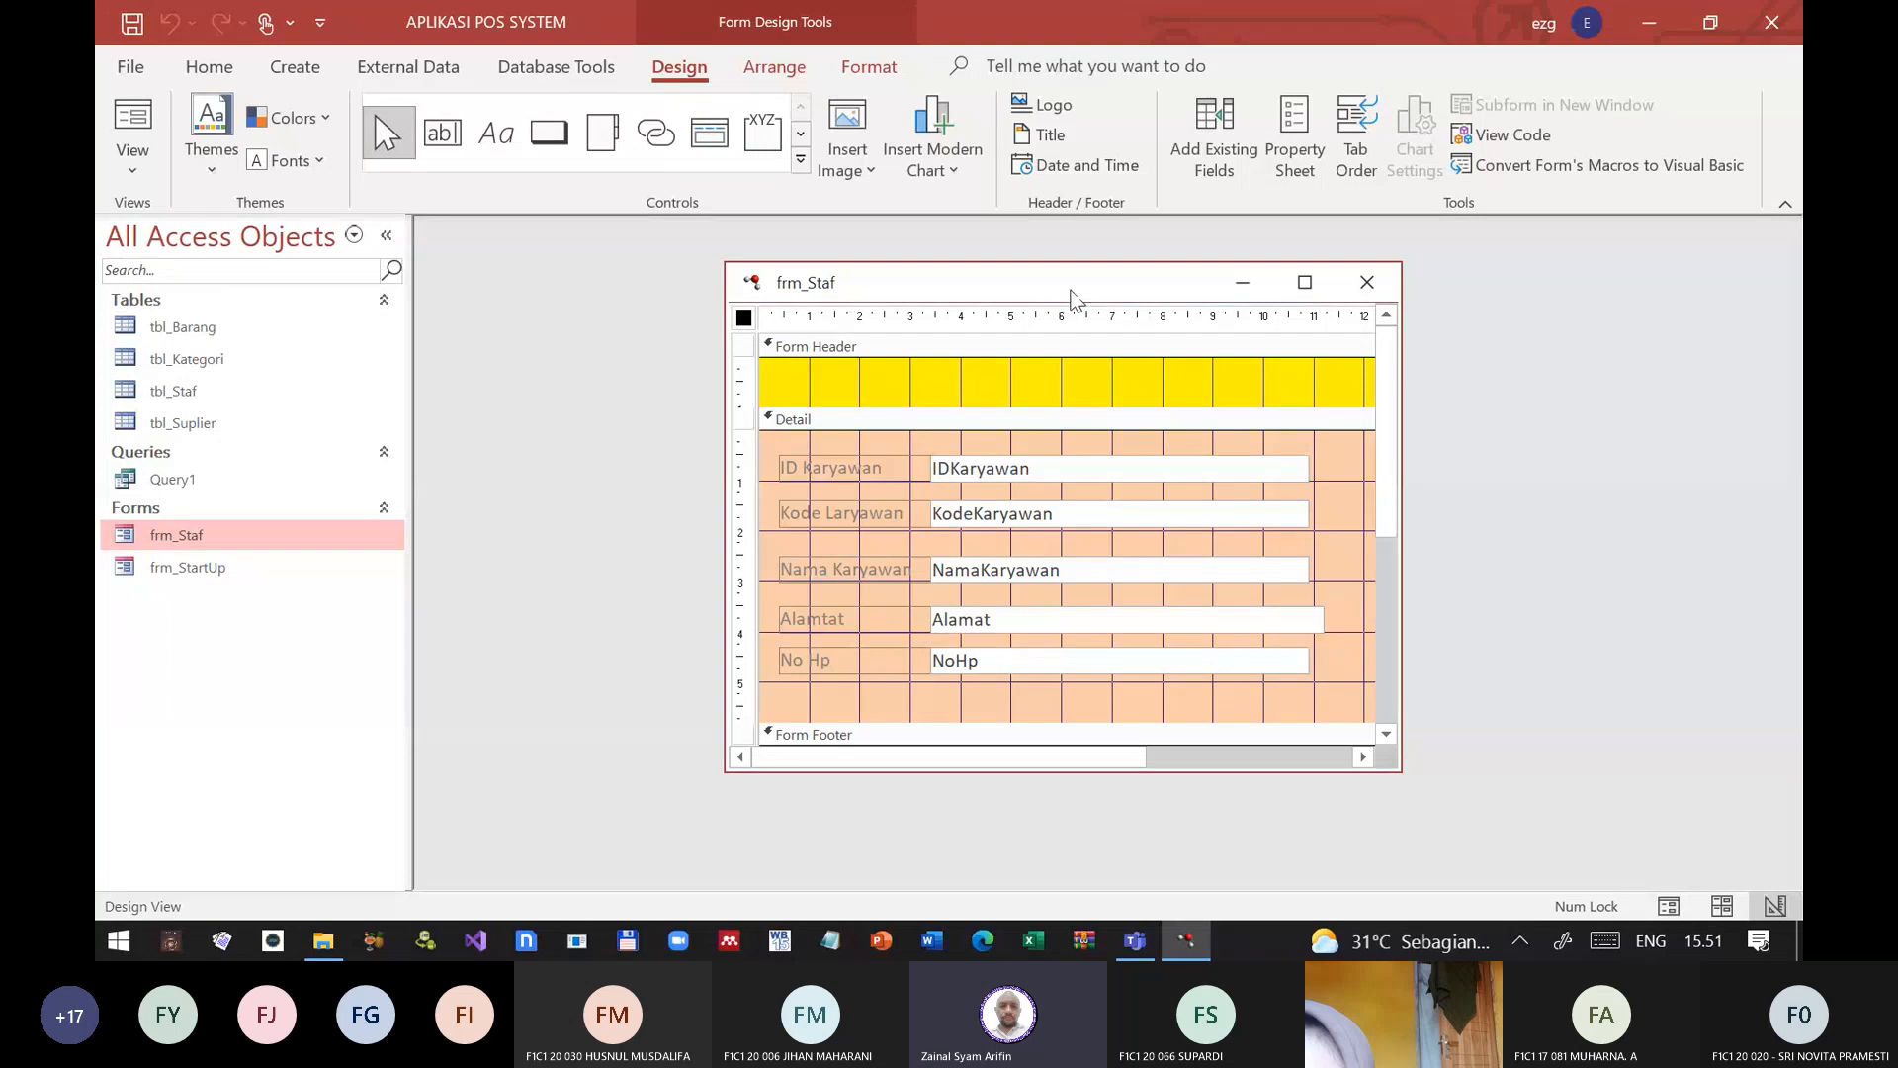
pyautogui.moveTo(1071, 296); pyautogui.dragTo(906, 310)
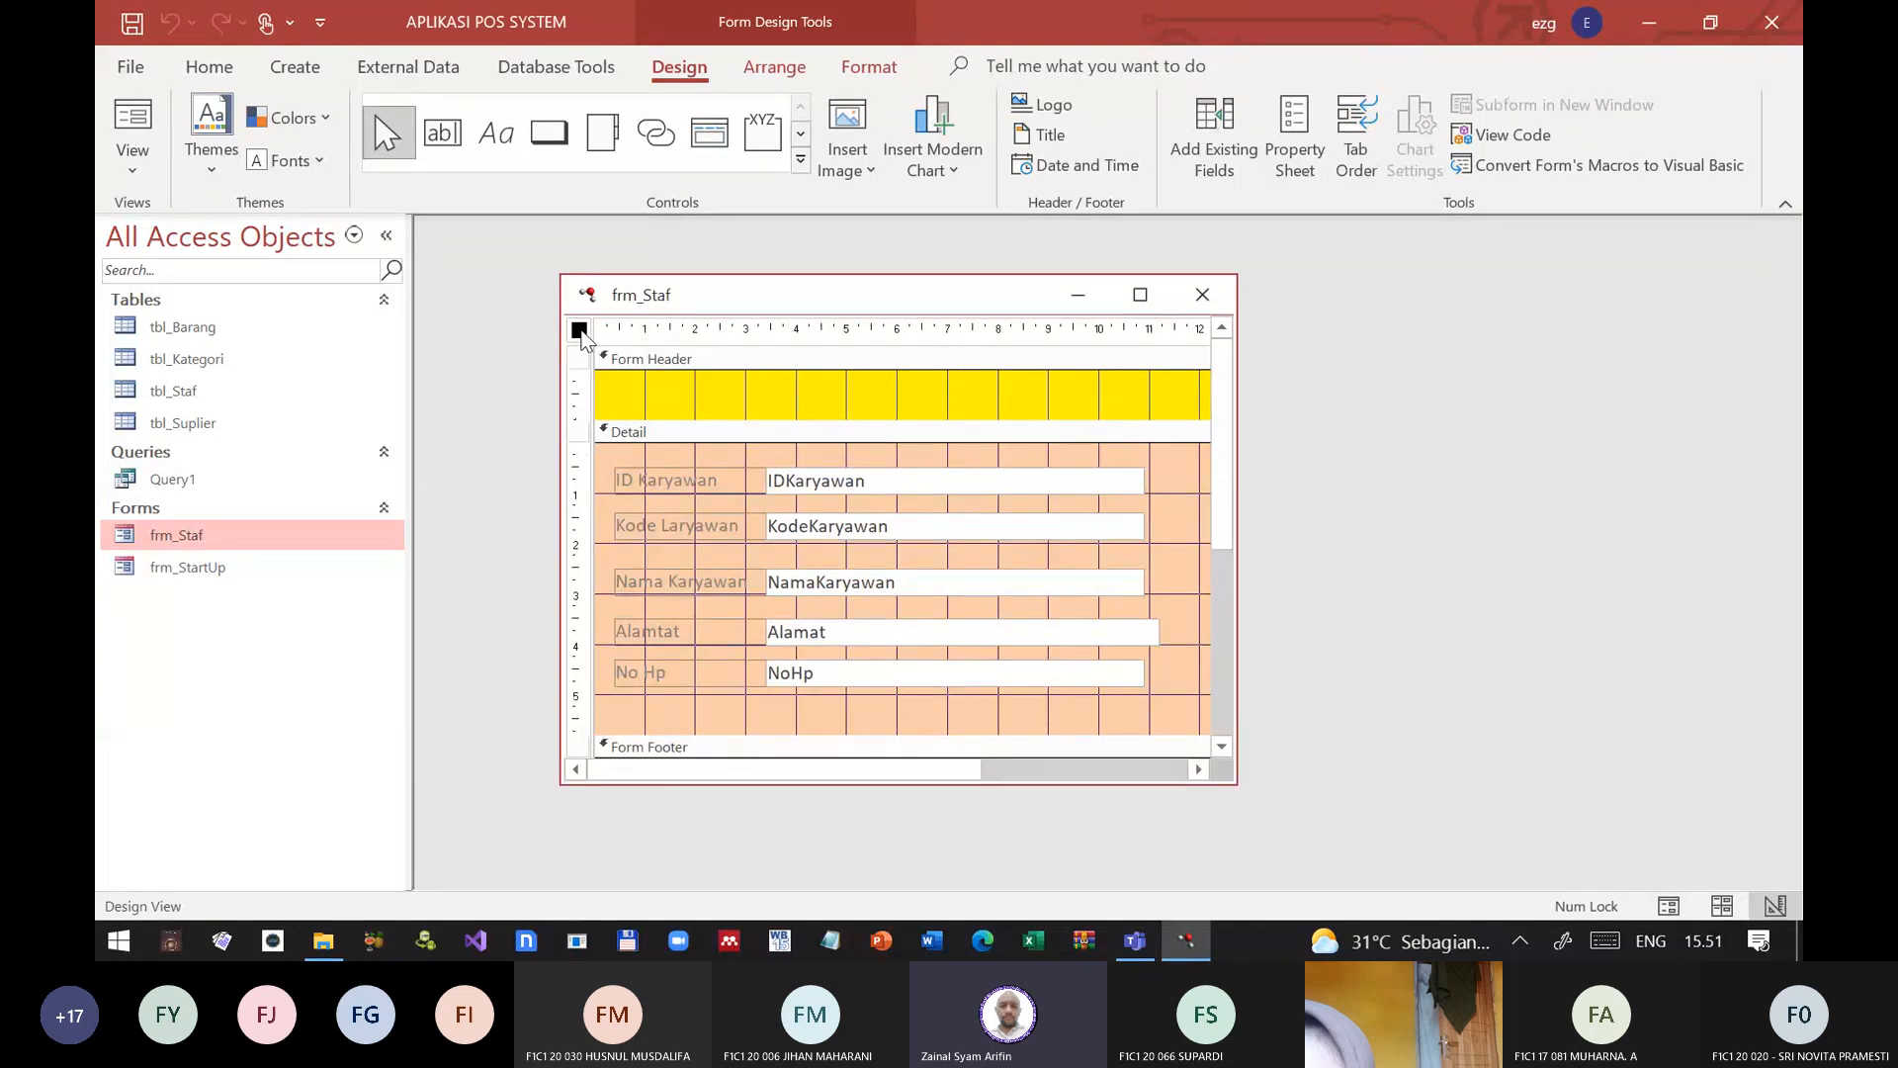
# Step: Examine the properties of the frm_Staf form, its Detail section and its Form Header section
pyautogui.doubleClick(579, 330)
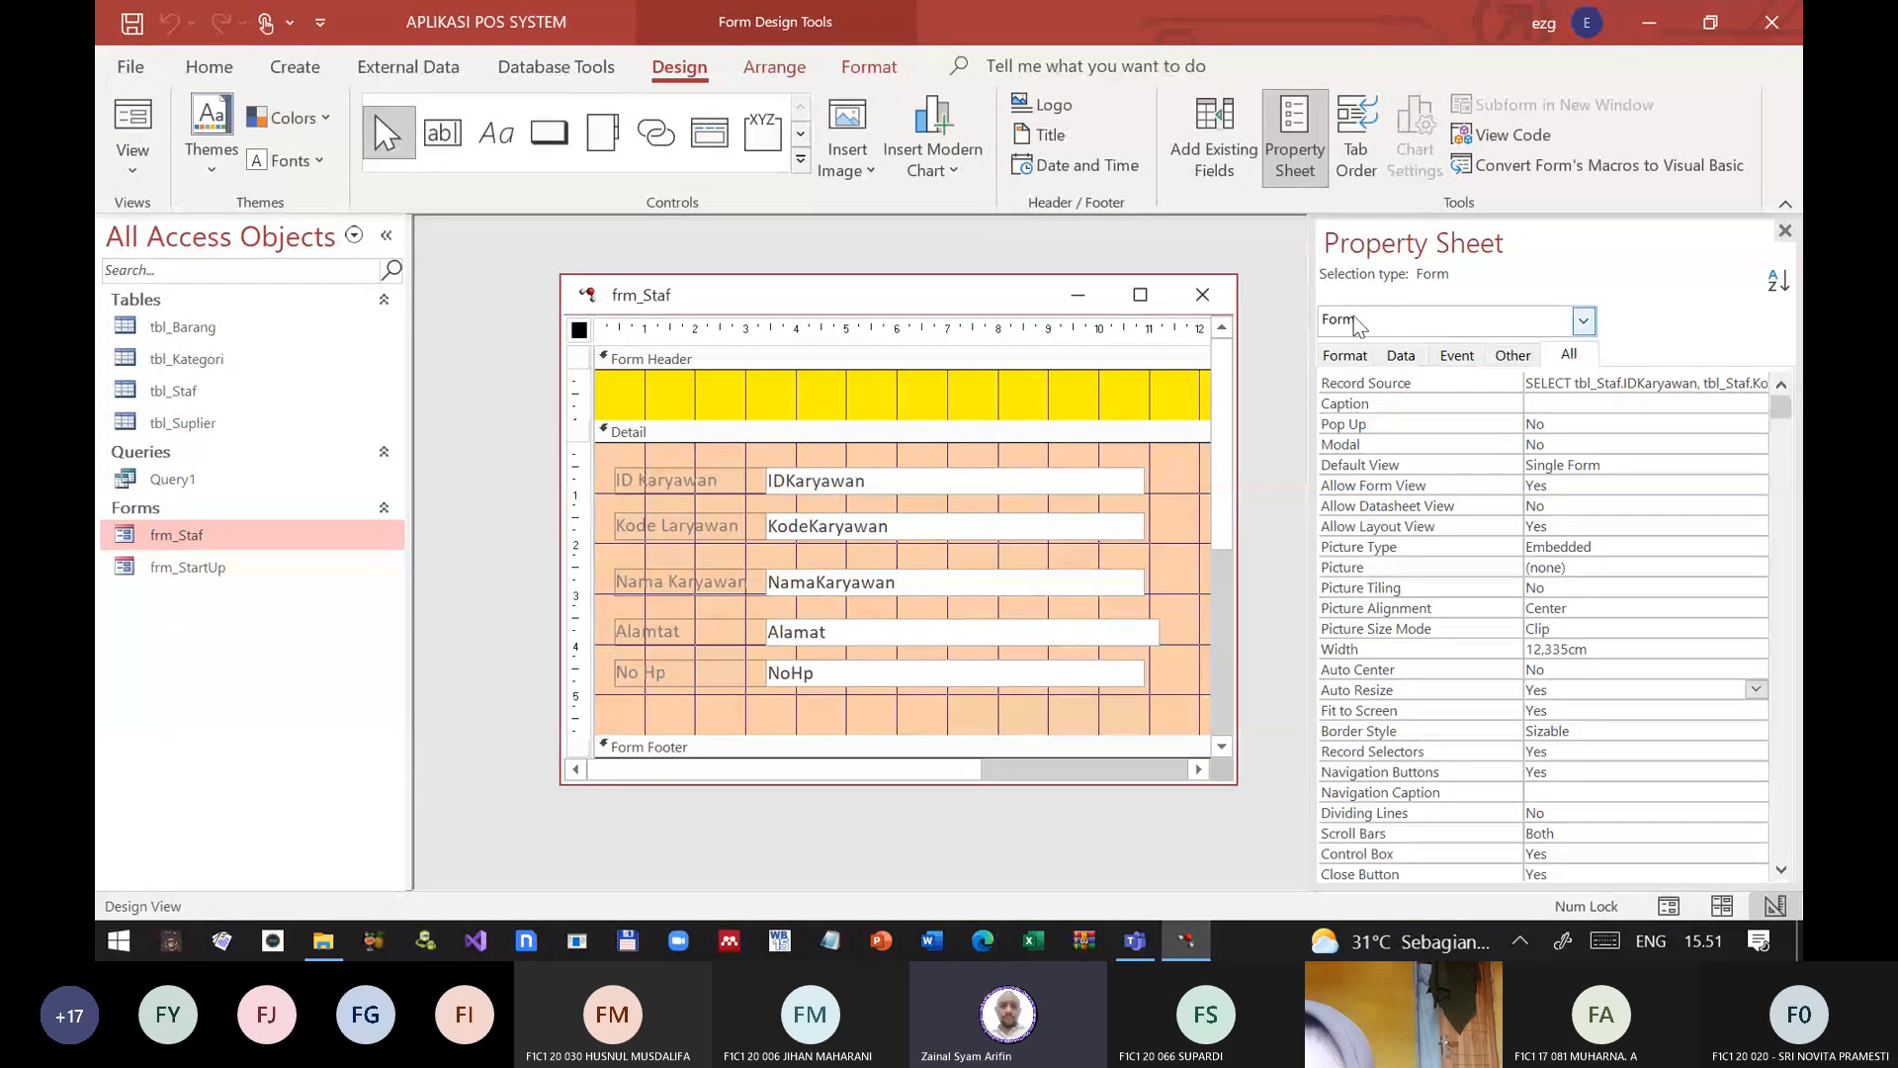
pyautogui.click(1584, 321)
pyautogui.click(1584, 321)
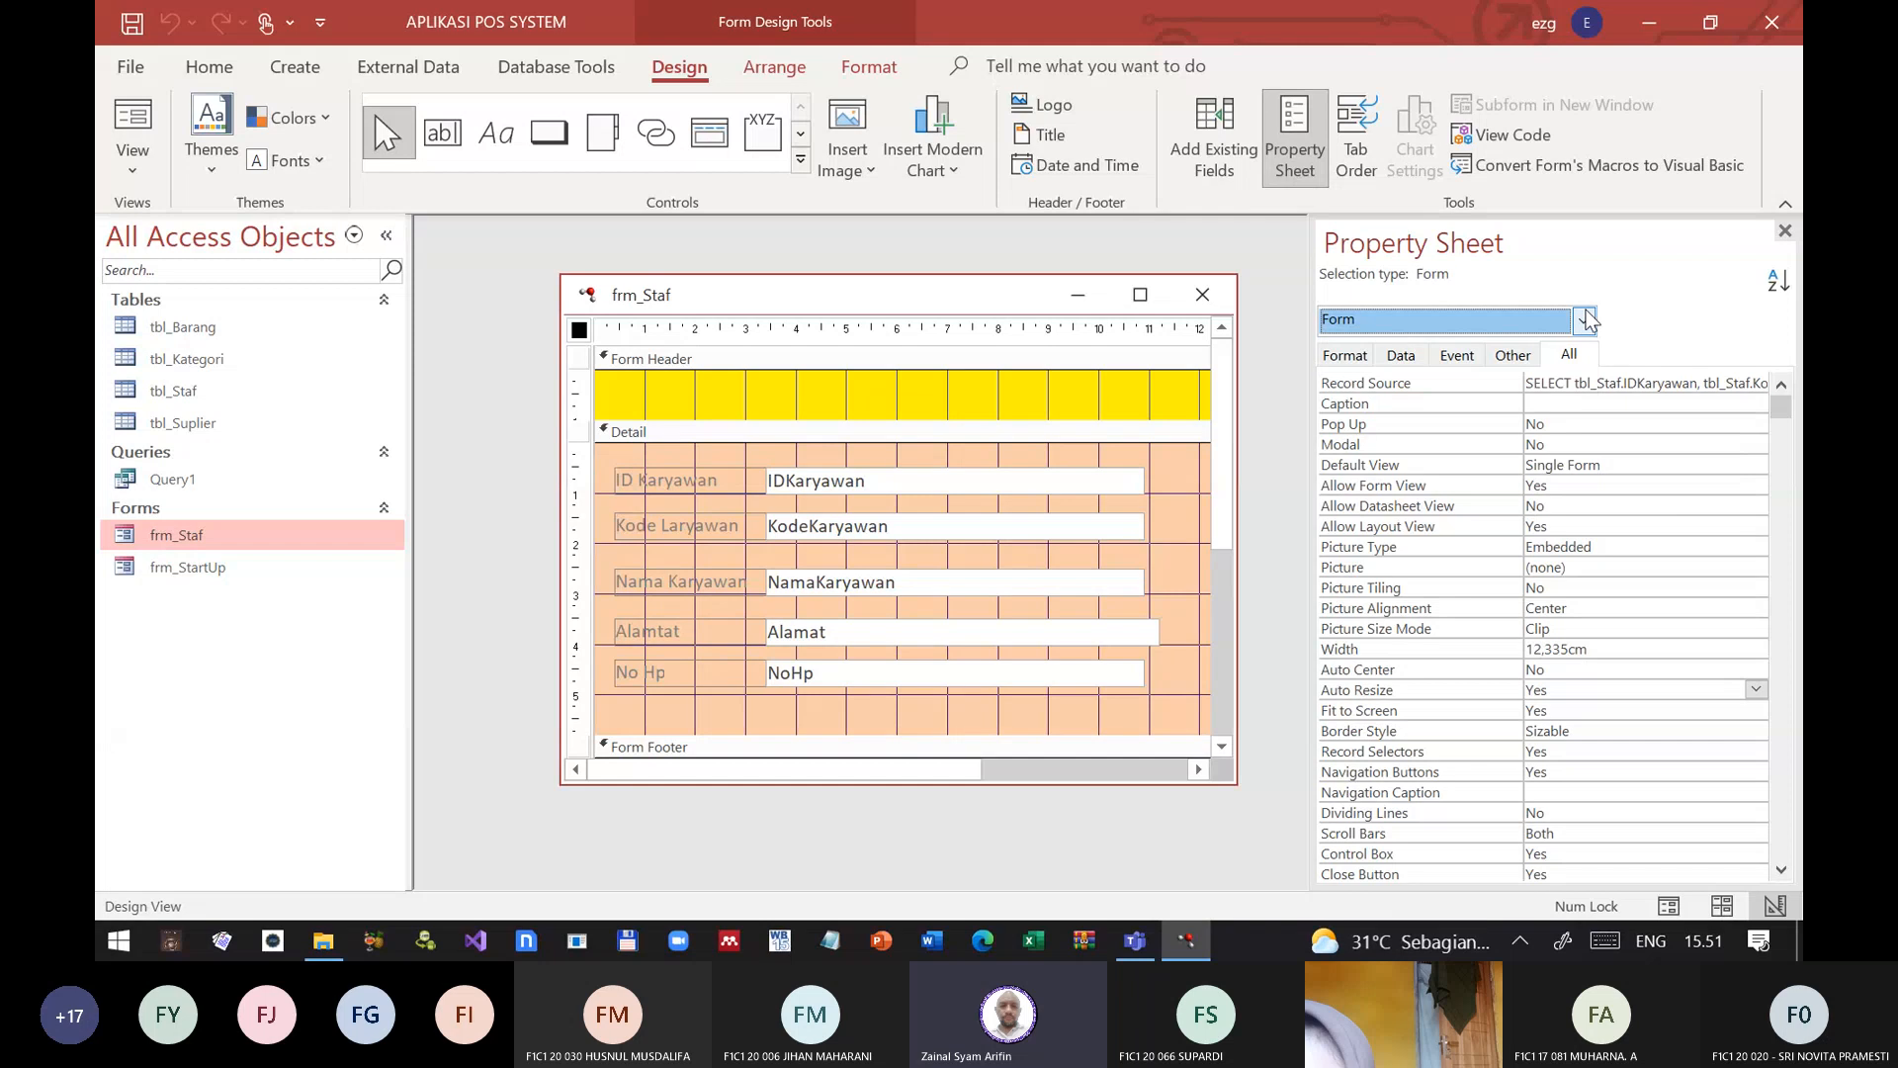
pyautogui.click(852, 432)
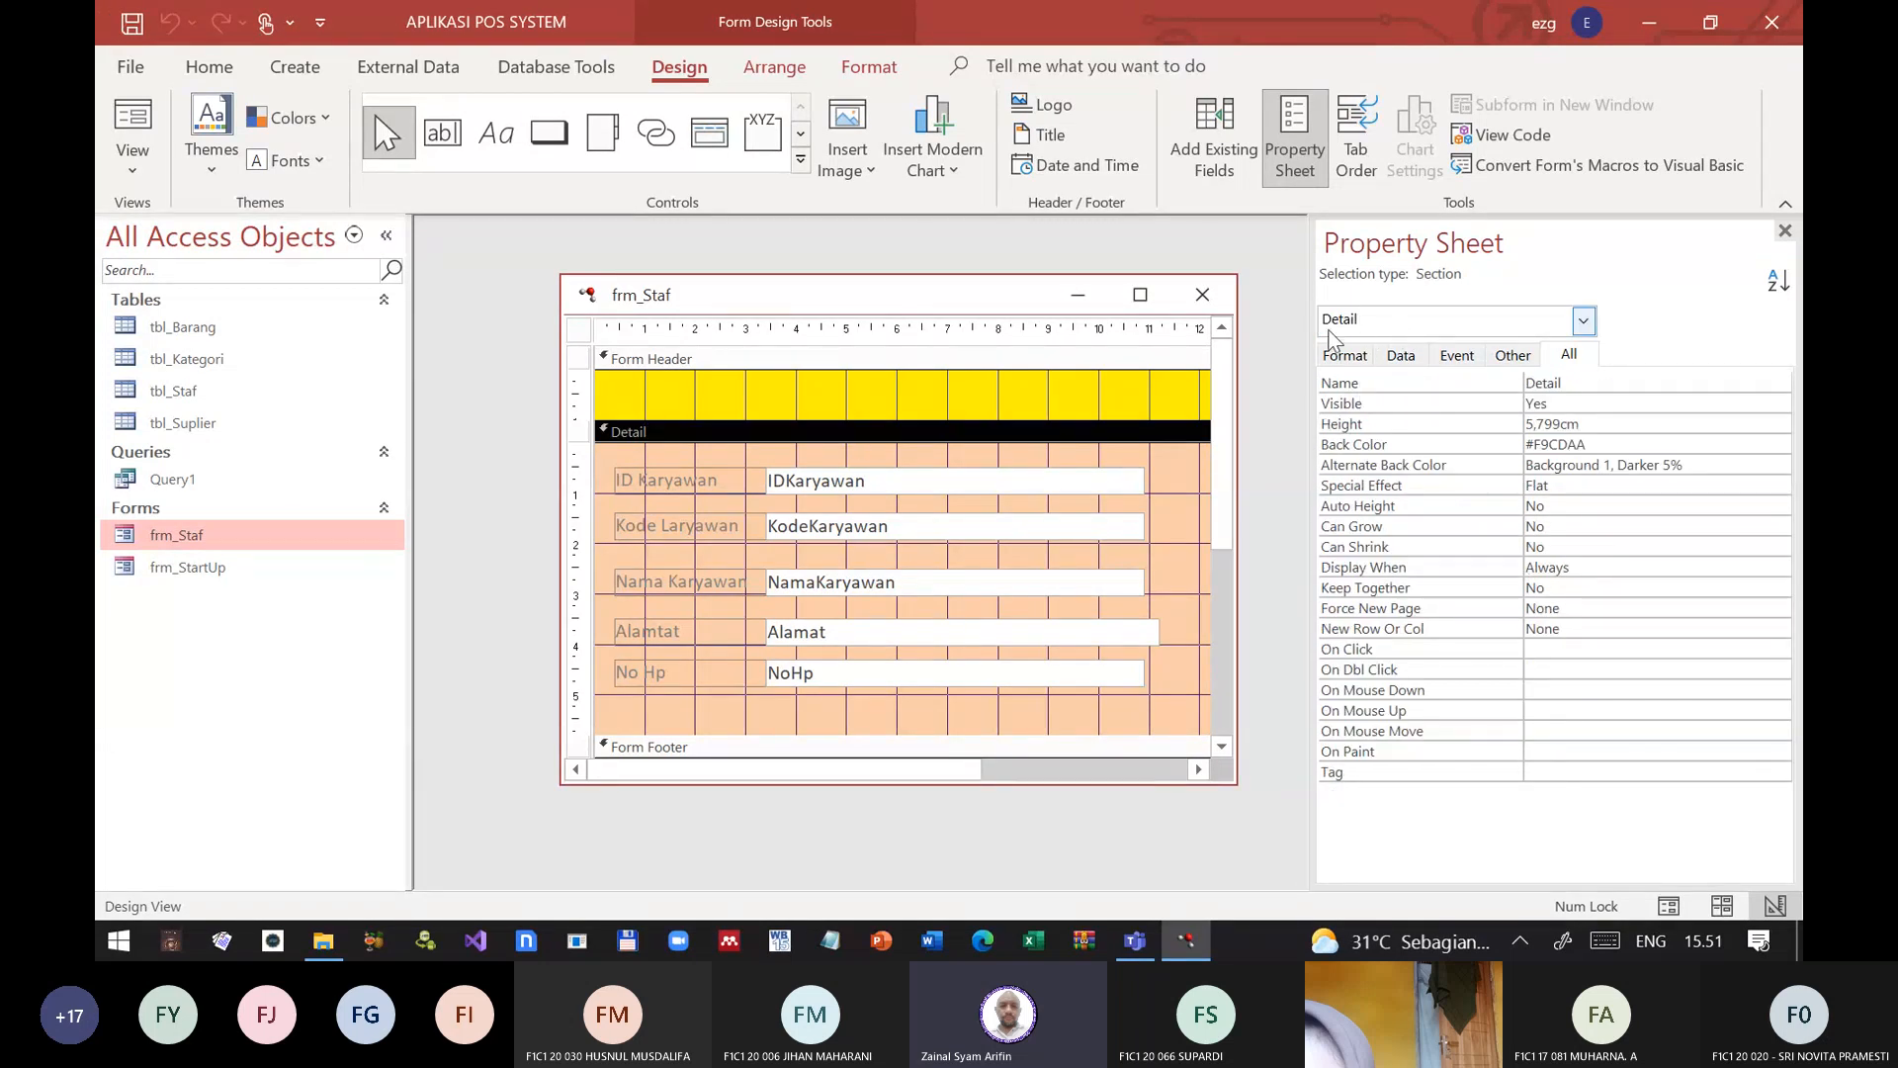
pyautogui.click(1784, 232)
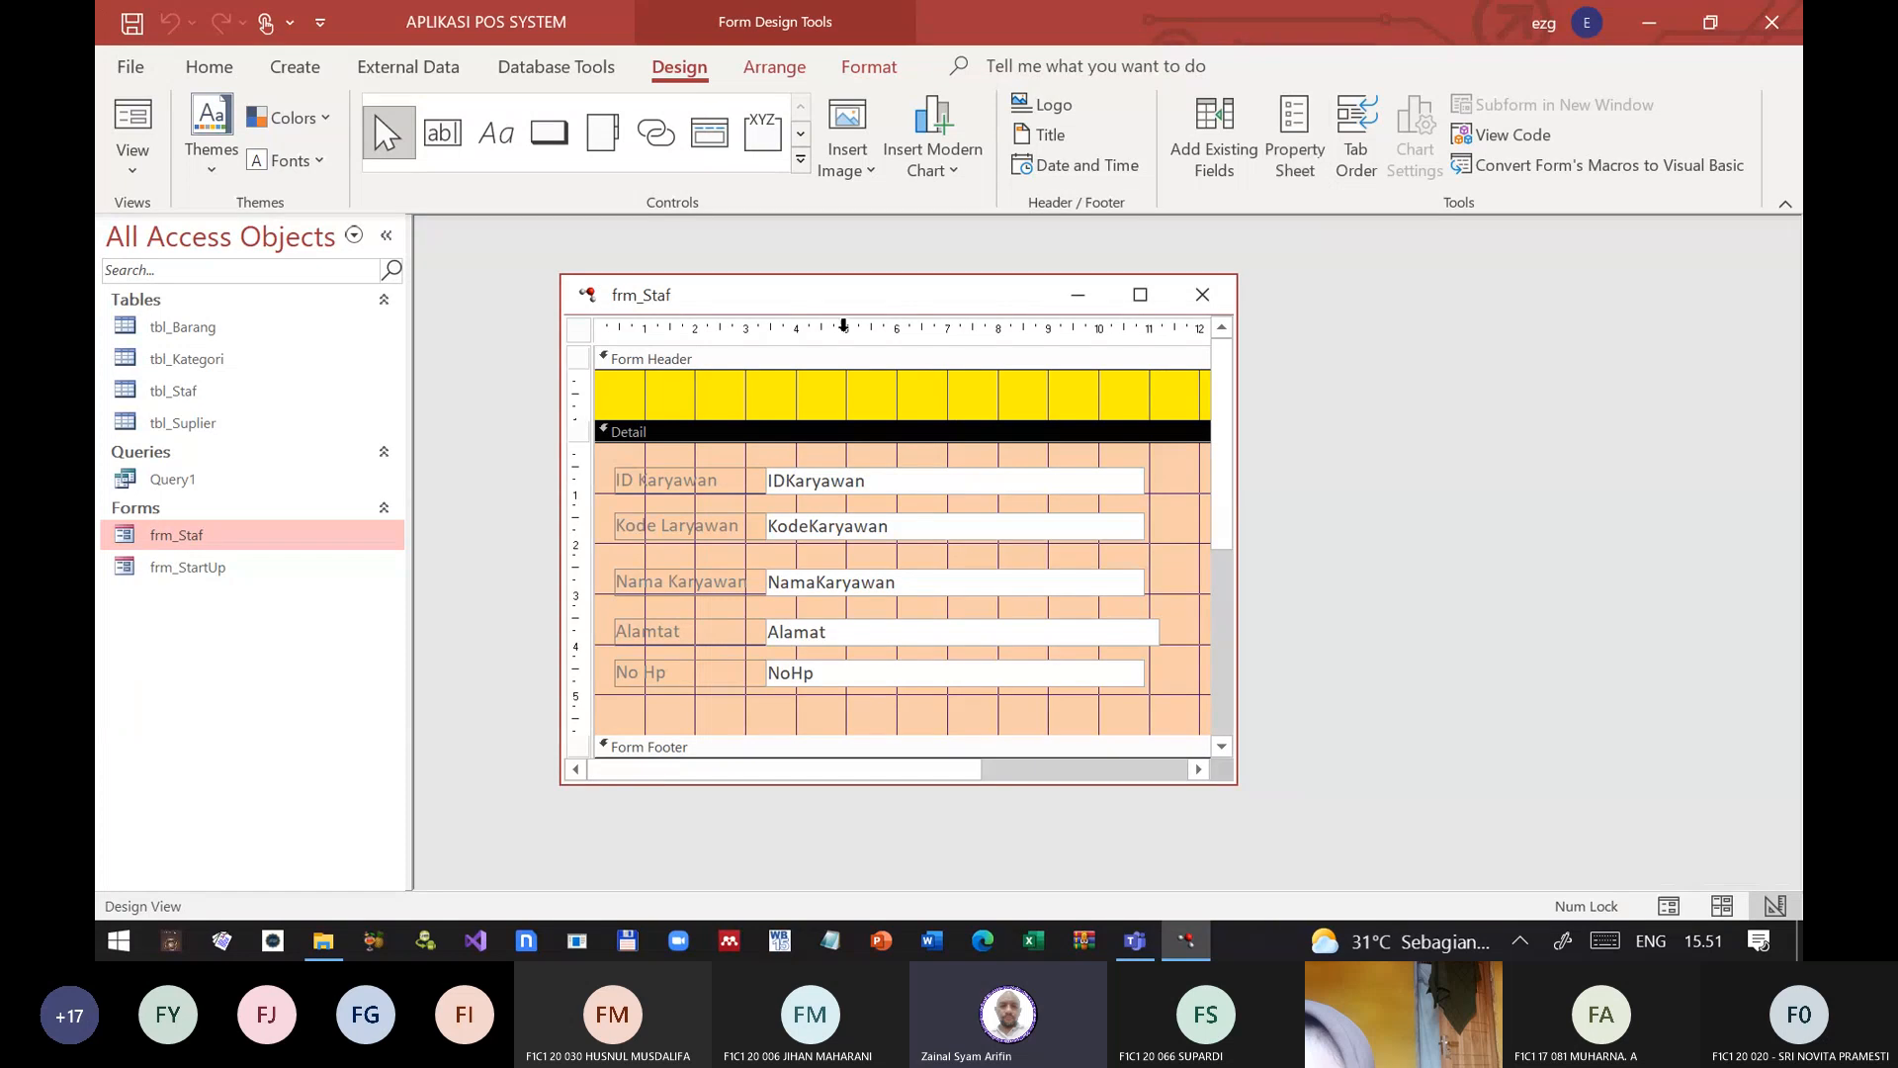
pyautogui.doubleClick(807, 434)
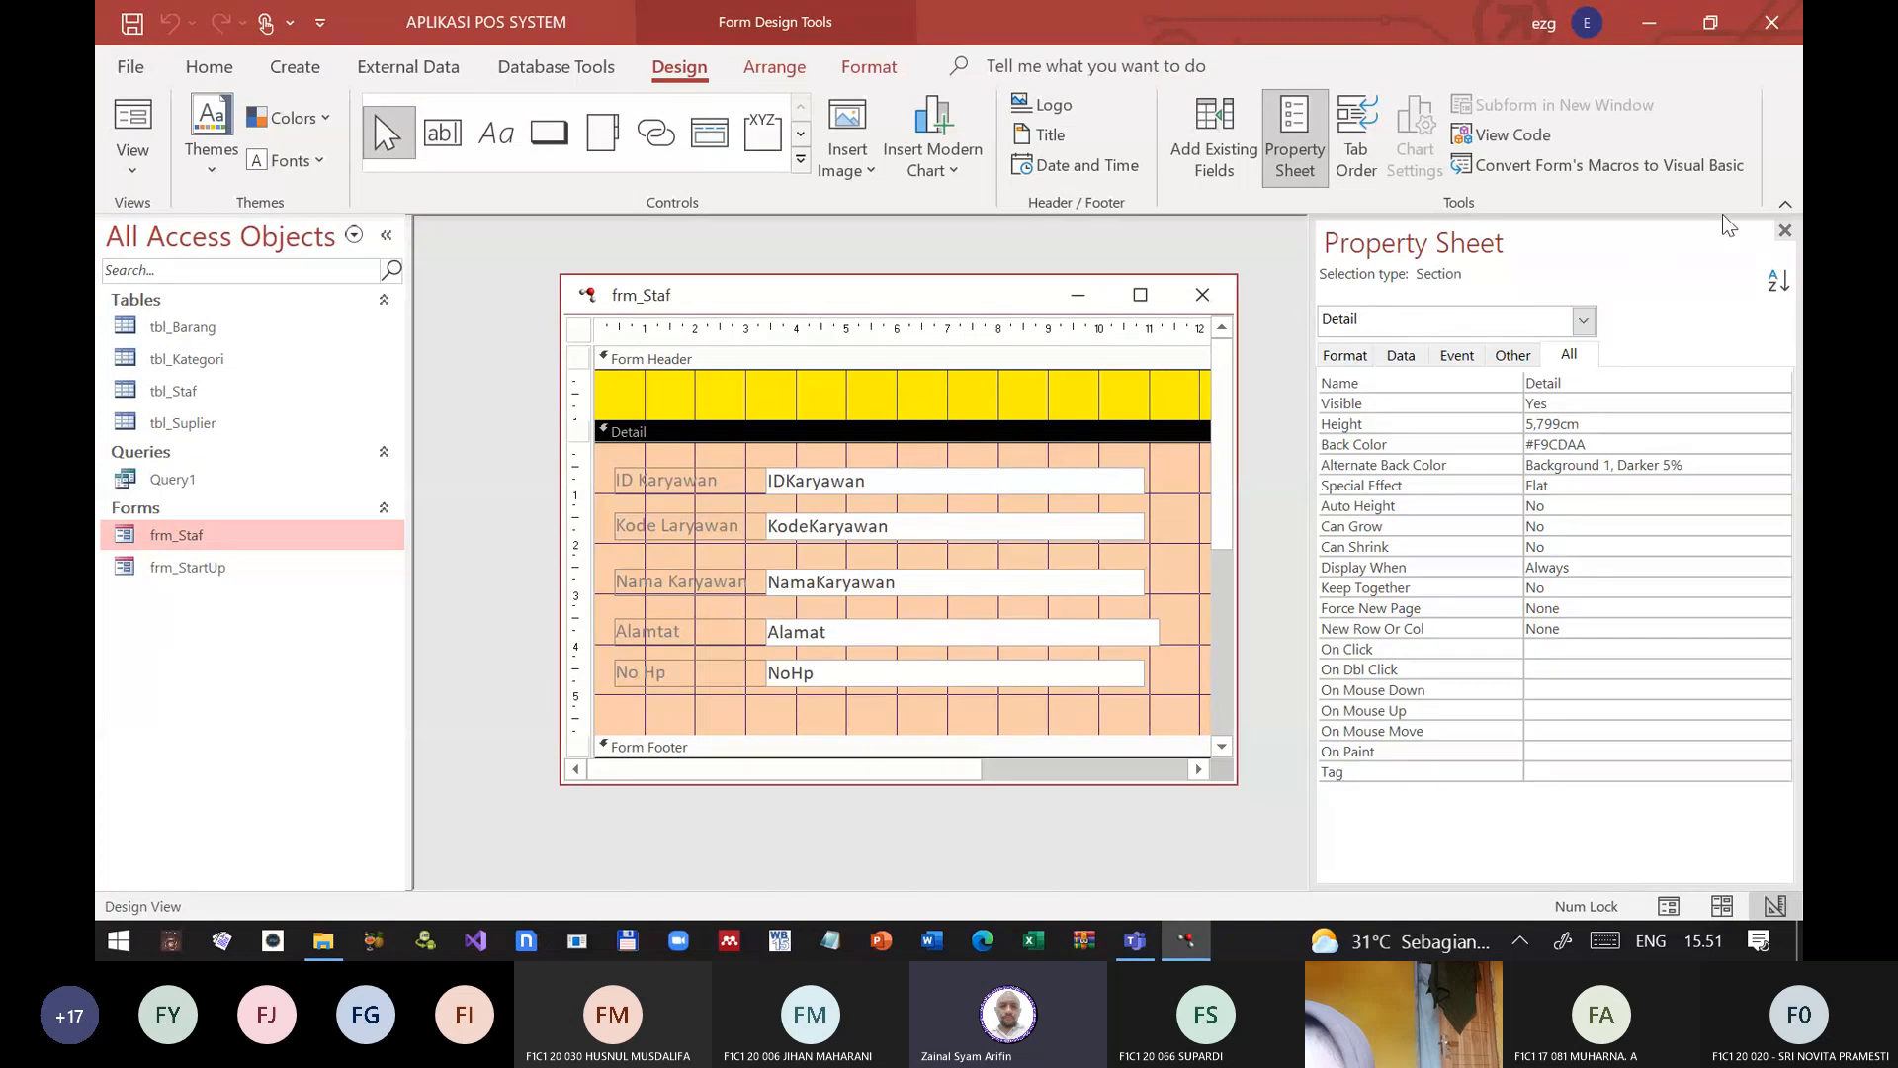
pyautogui.click(1785, 231)
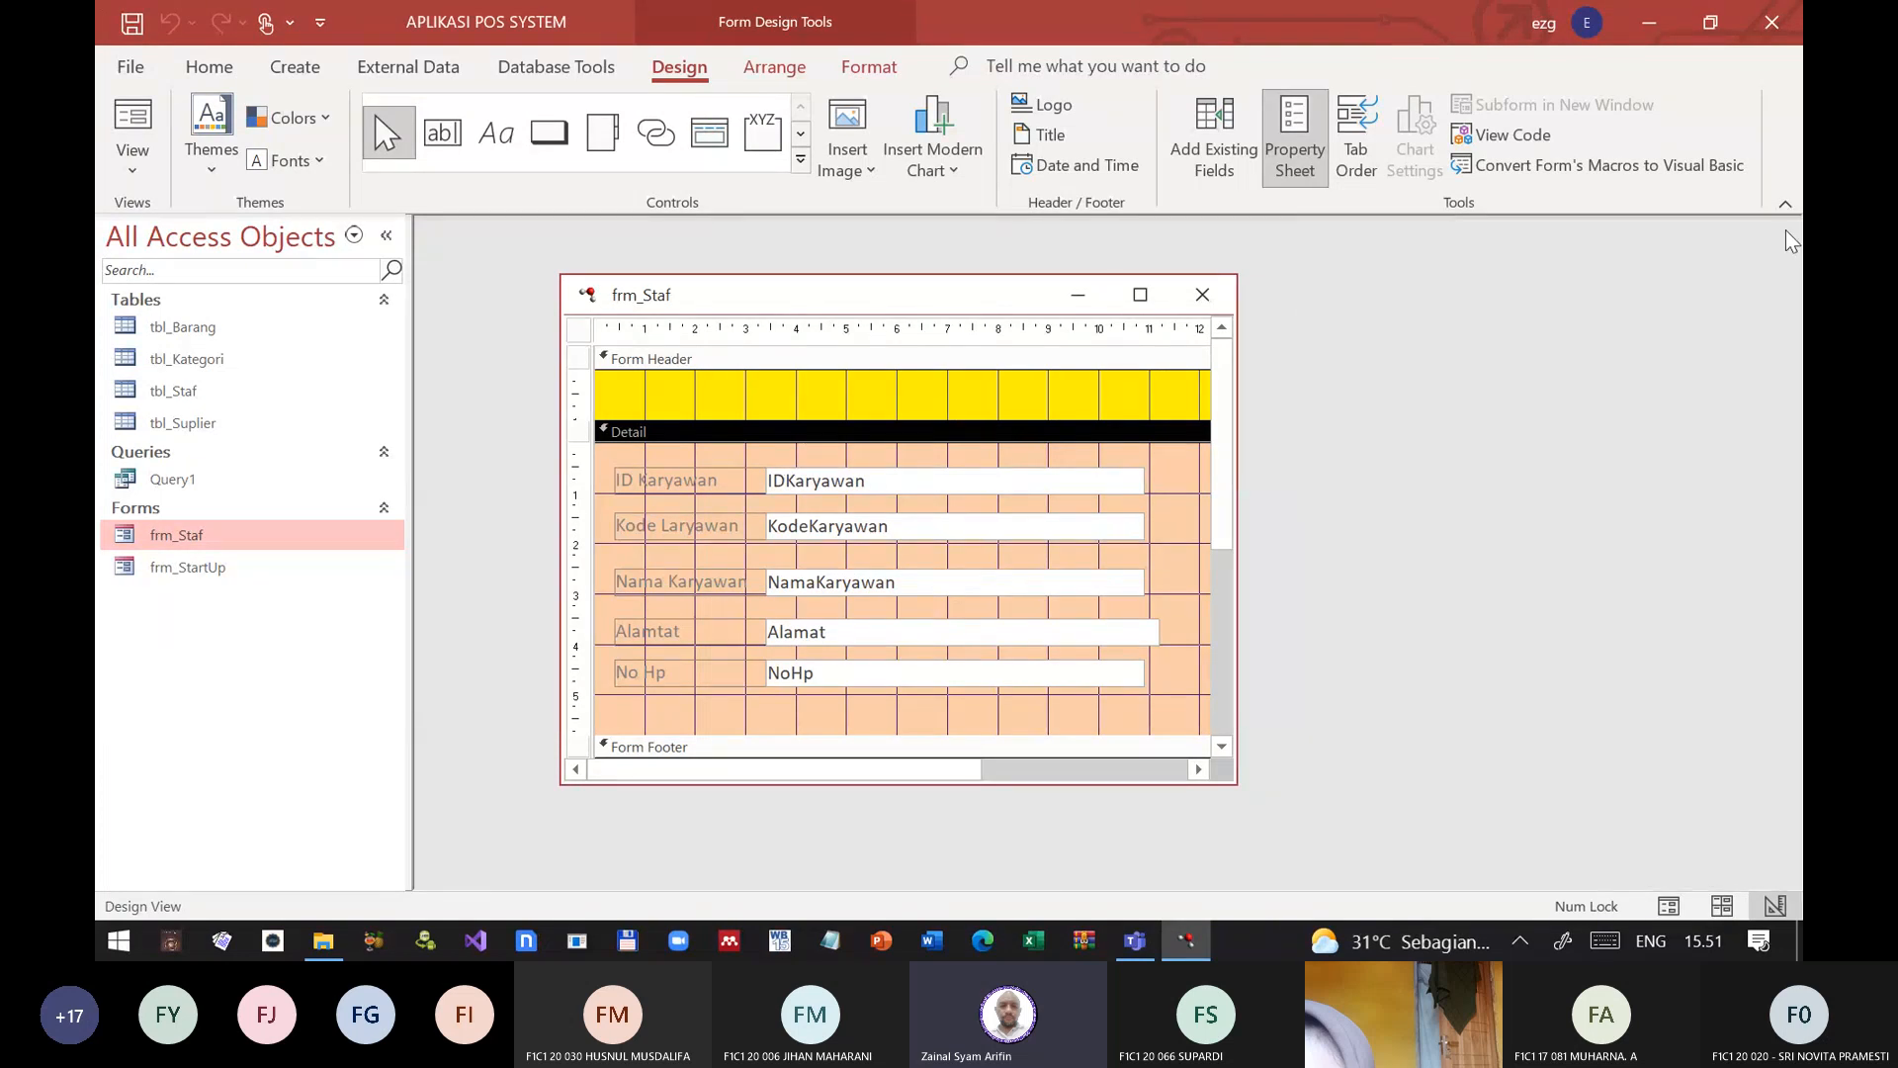
pyautogui.click(727, 356)
pyautogui.doubleClick(730, 360)
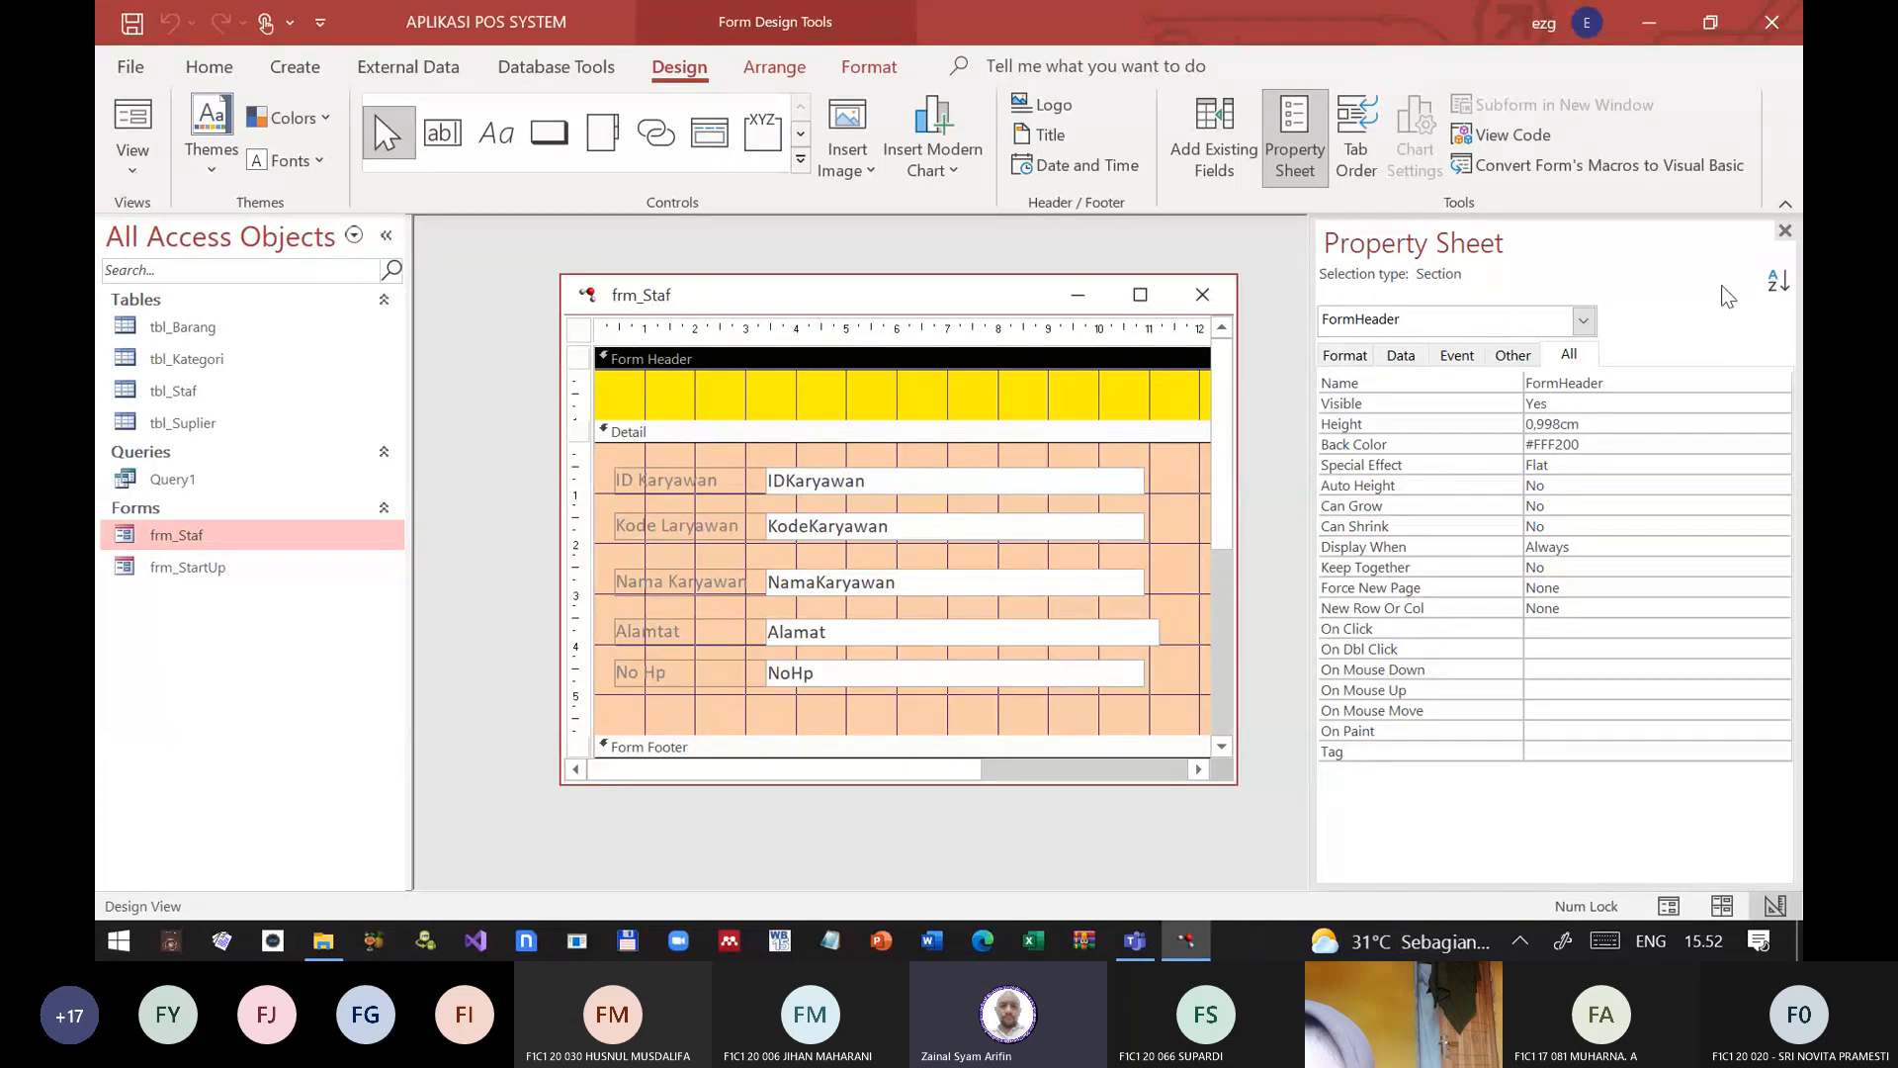
pyautogui.click(1784, 232)
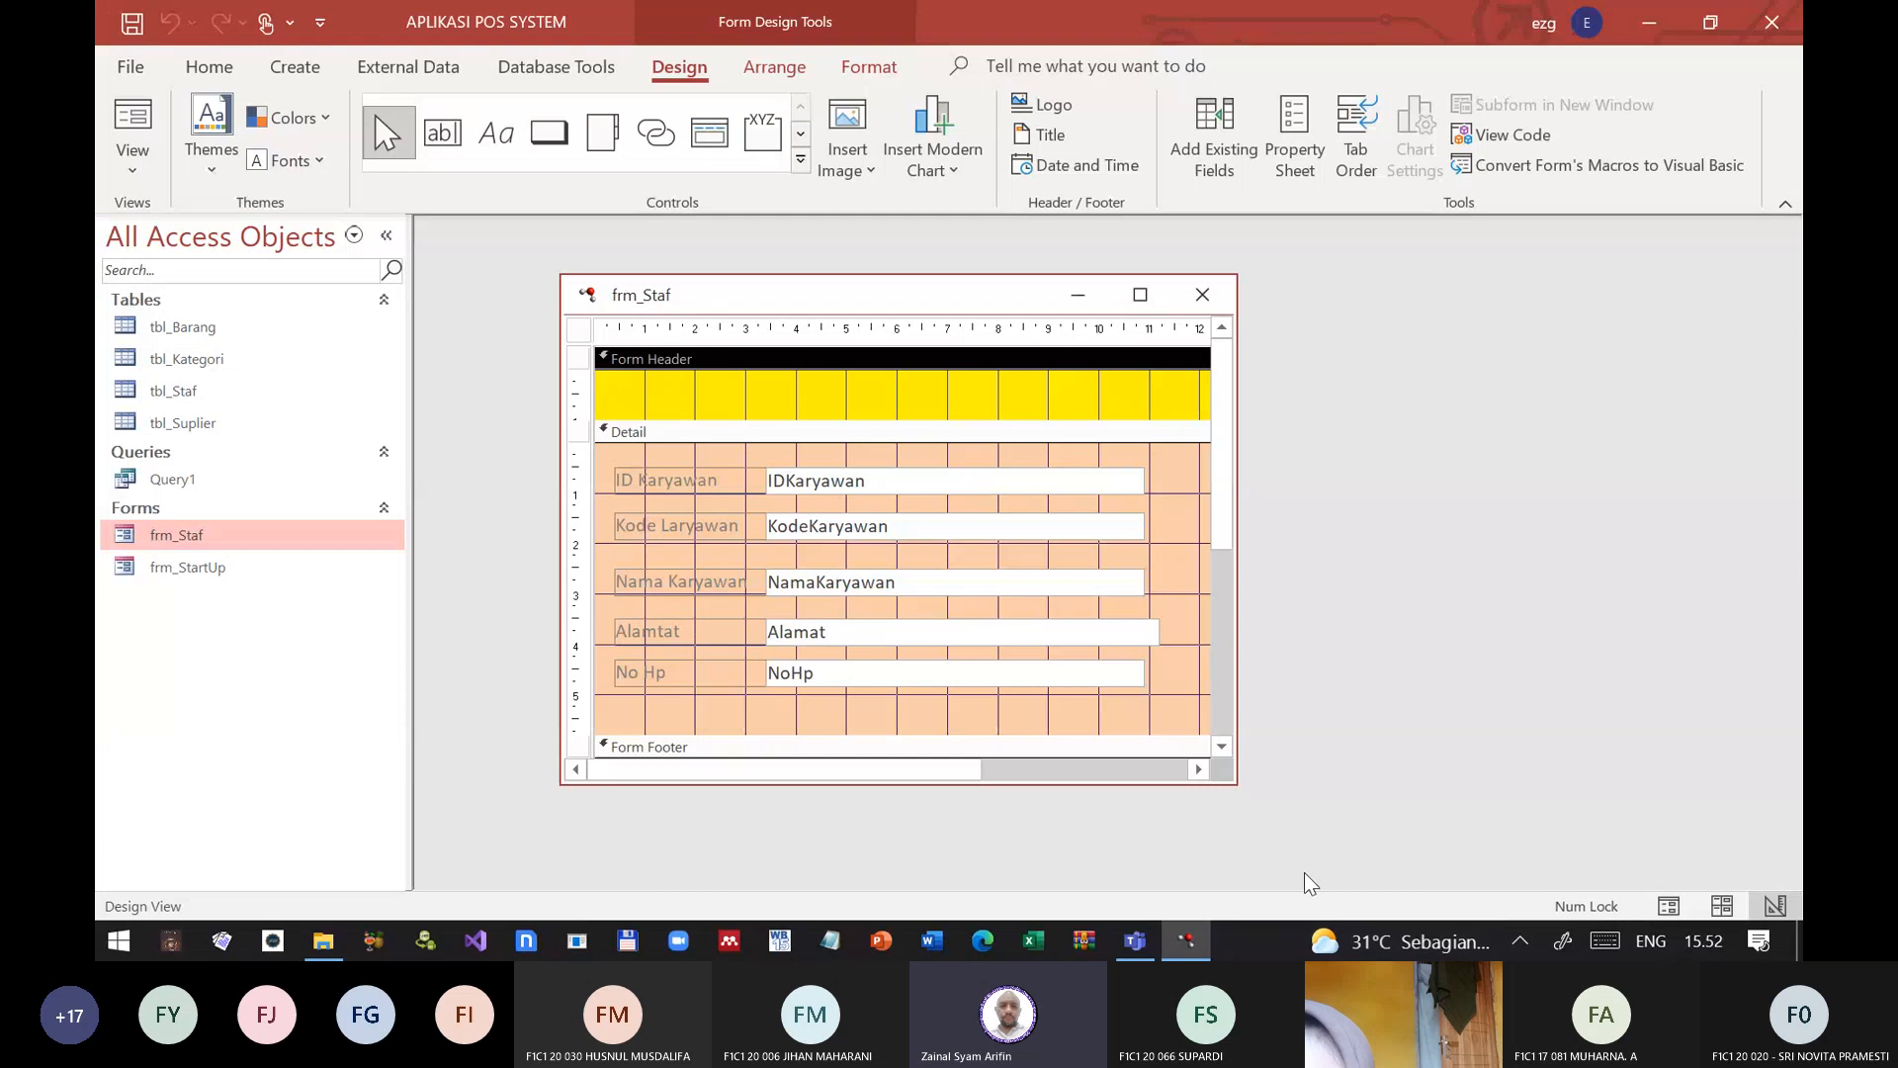
# Step: Enlarge and reposition the frm_Staf design window so its header, detail and footer sections fit
pyautogui.moveTo(1235, 783); pyautogui.dragTo(1389, 868)
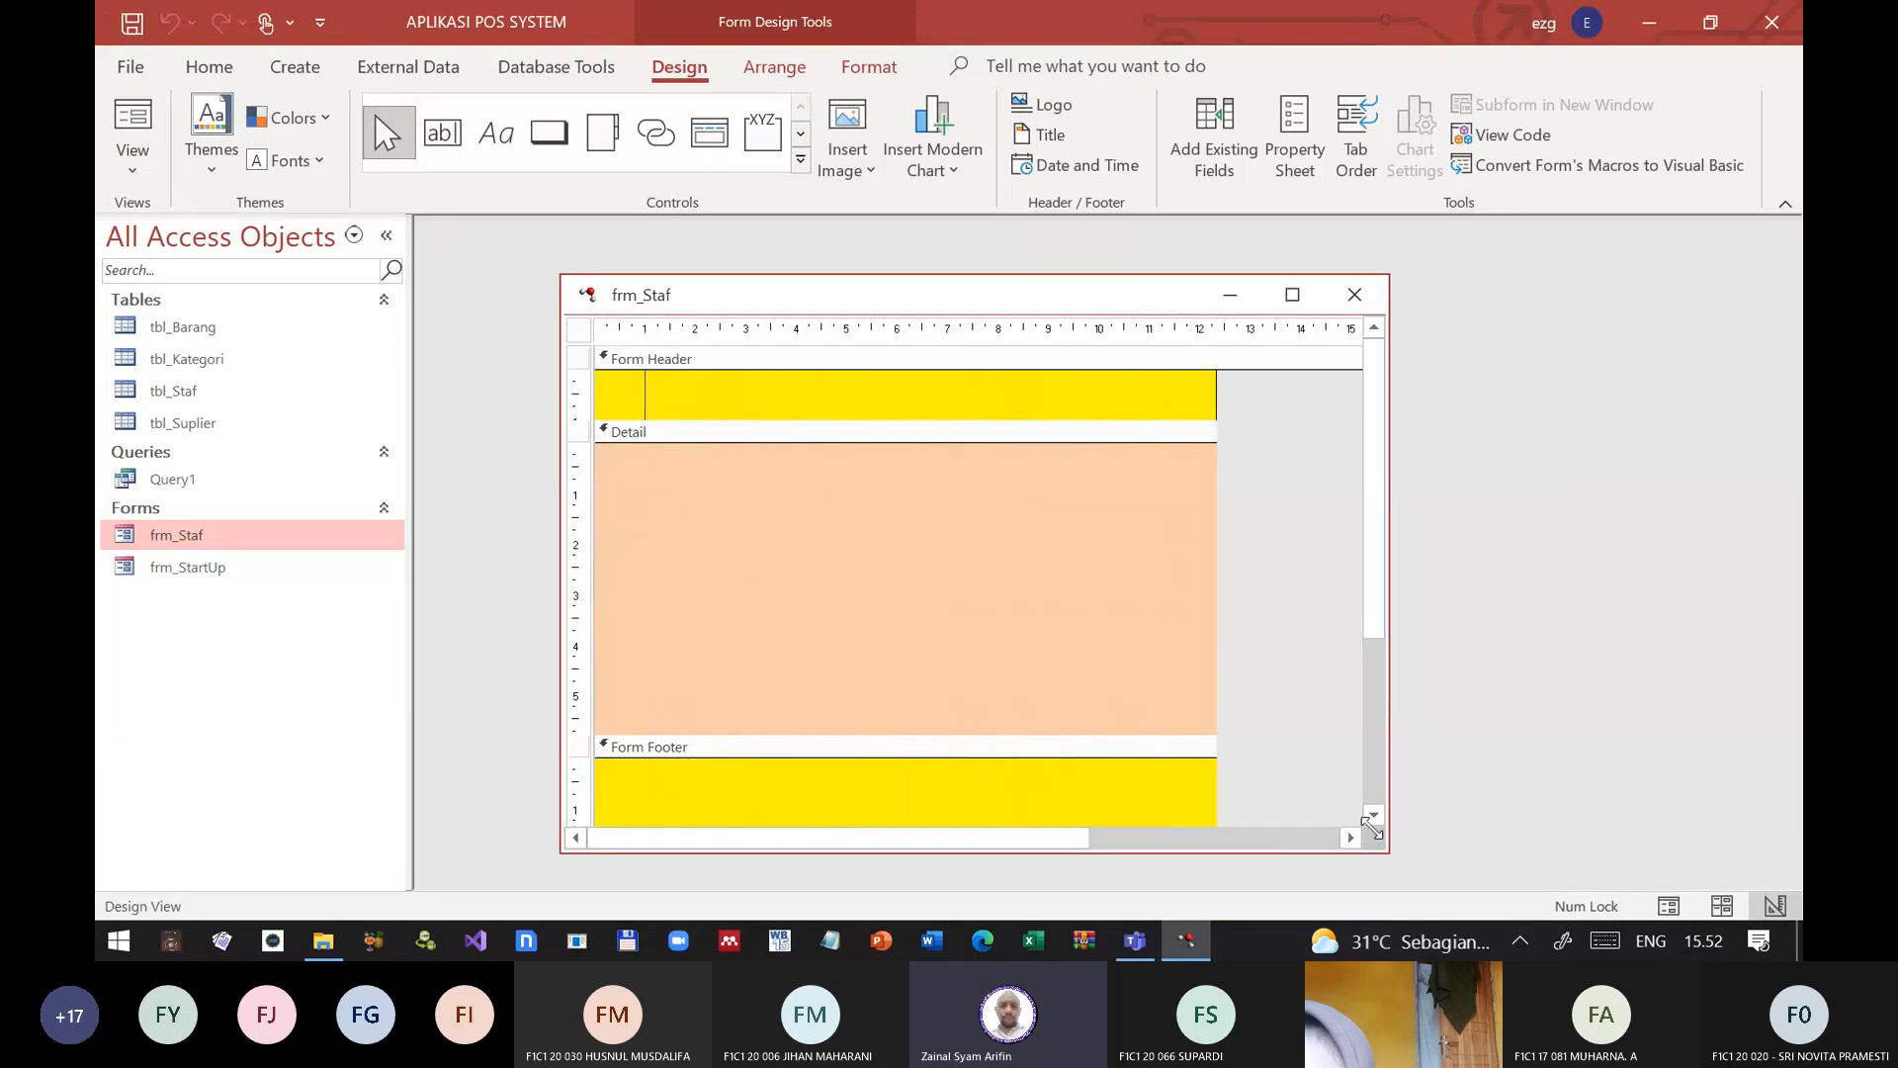
pyautogui.moveTo(1045, 297); pyautogui.dragTo(981, 269)
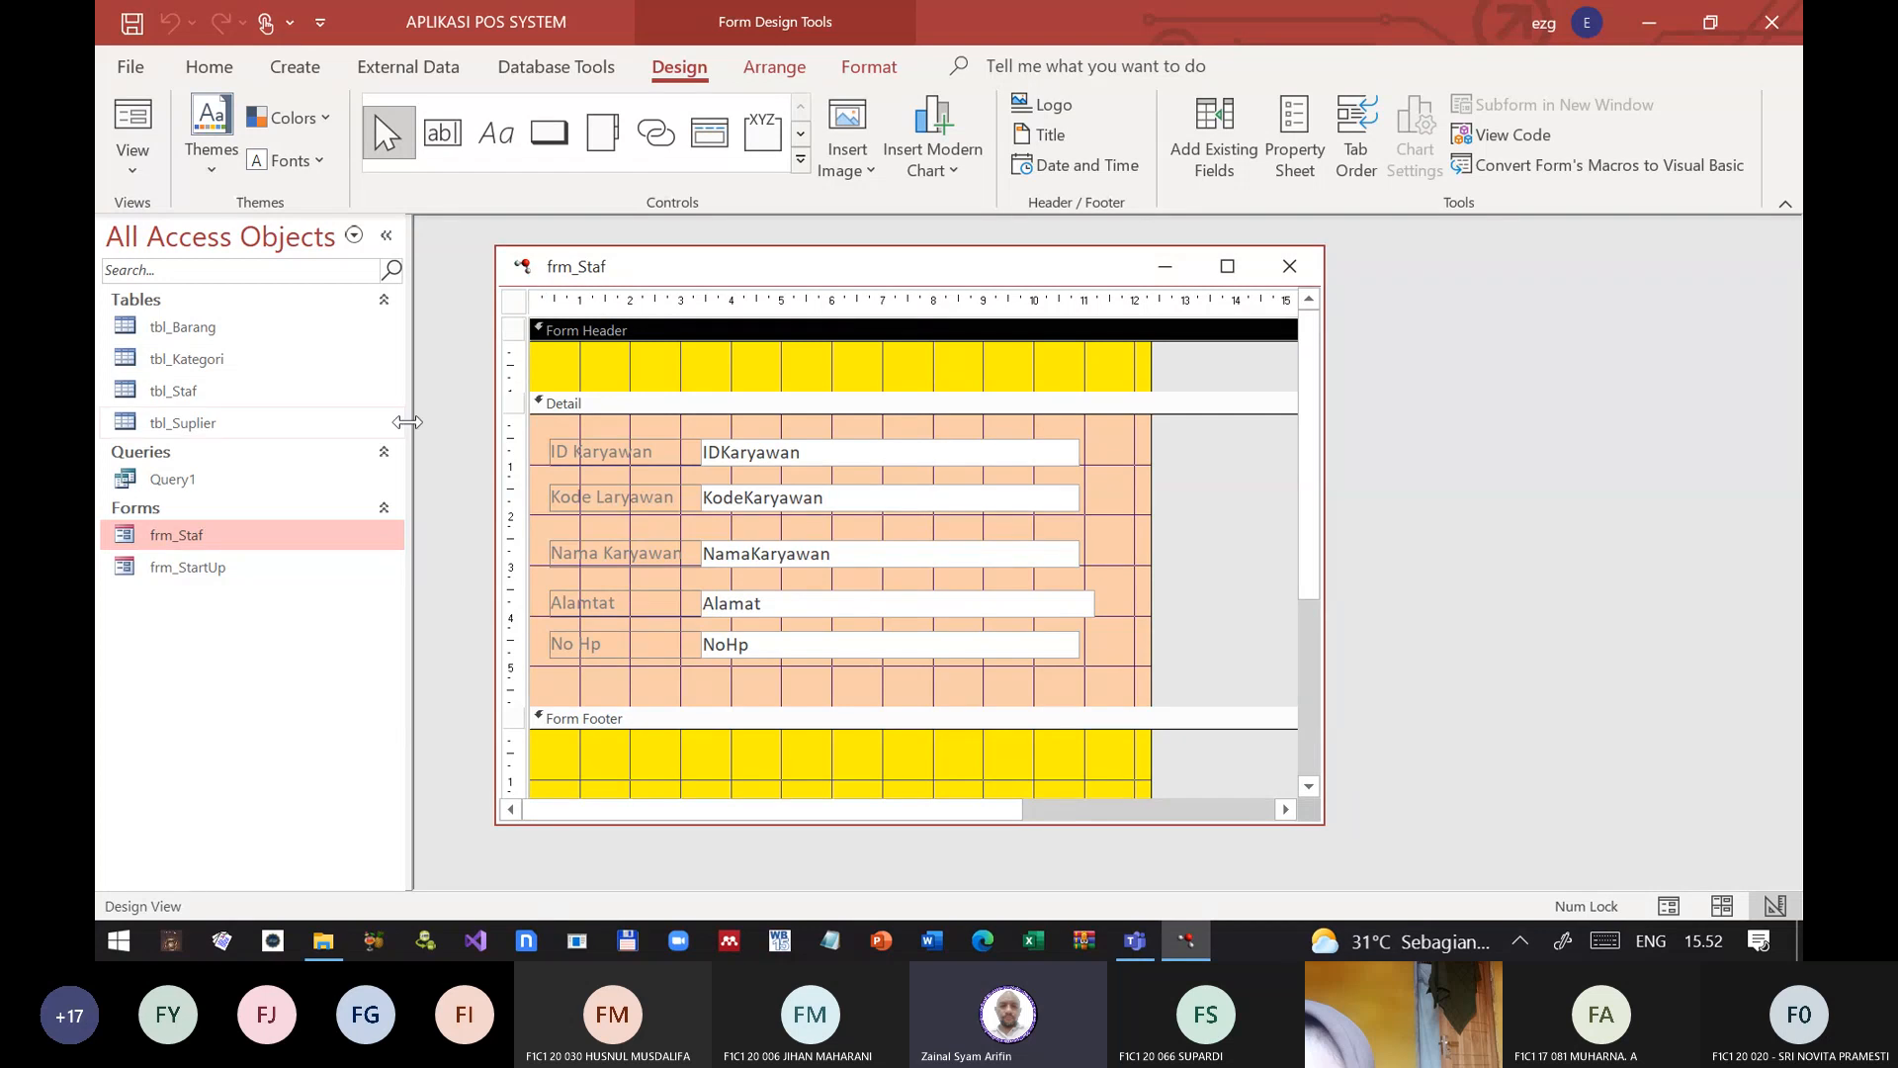
pyautogui.click(382, 508)
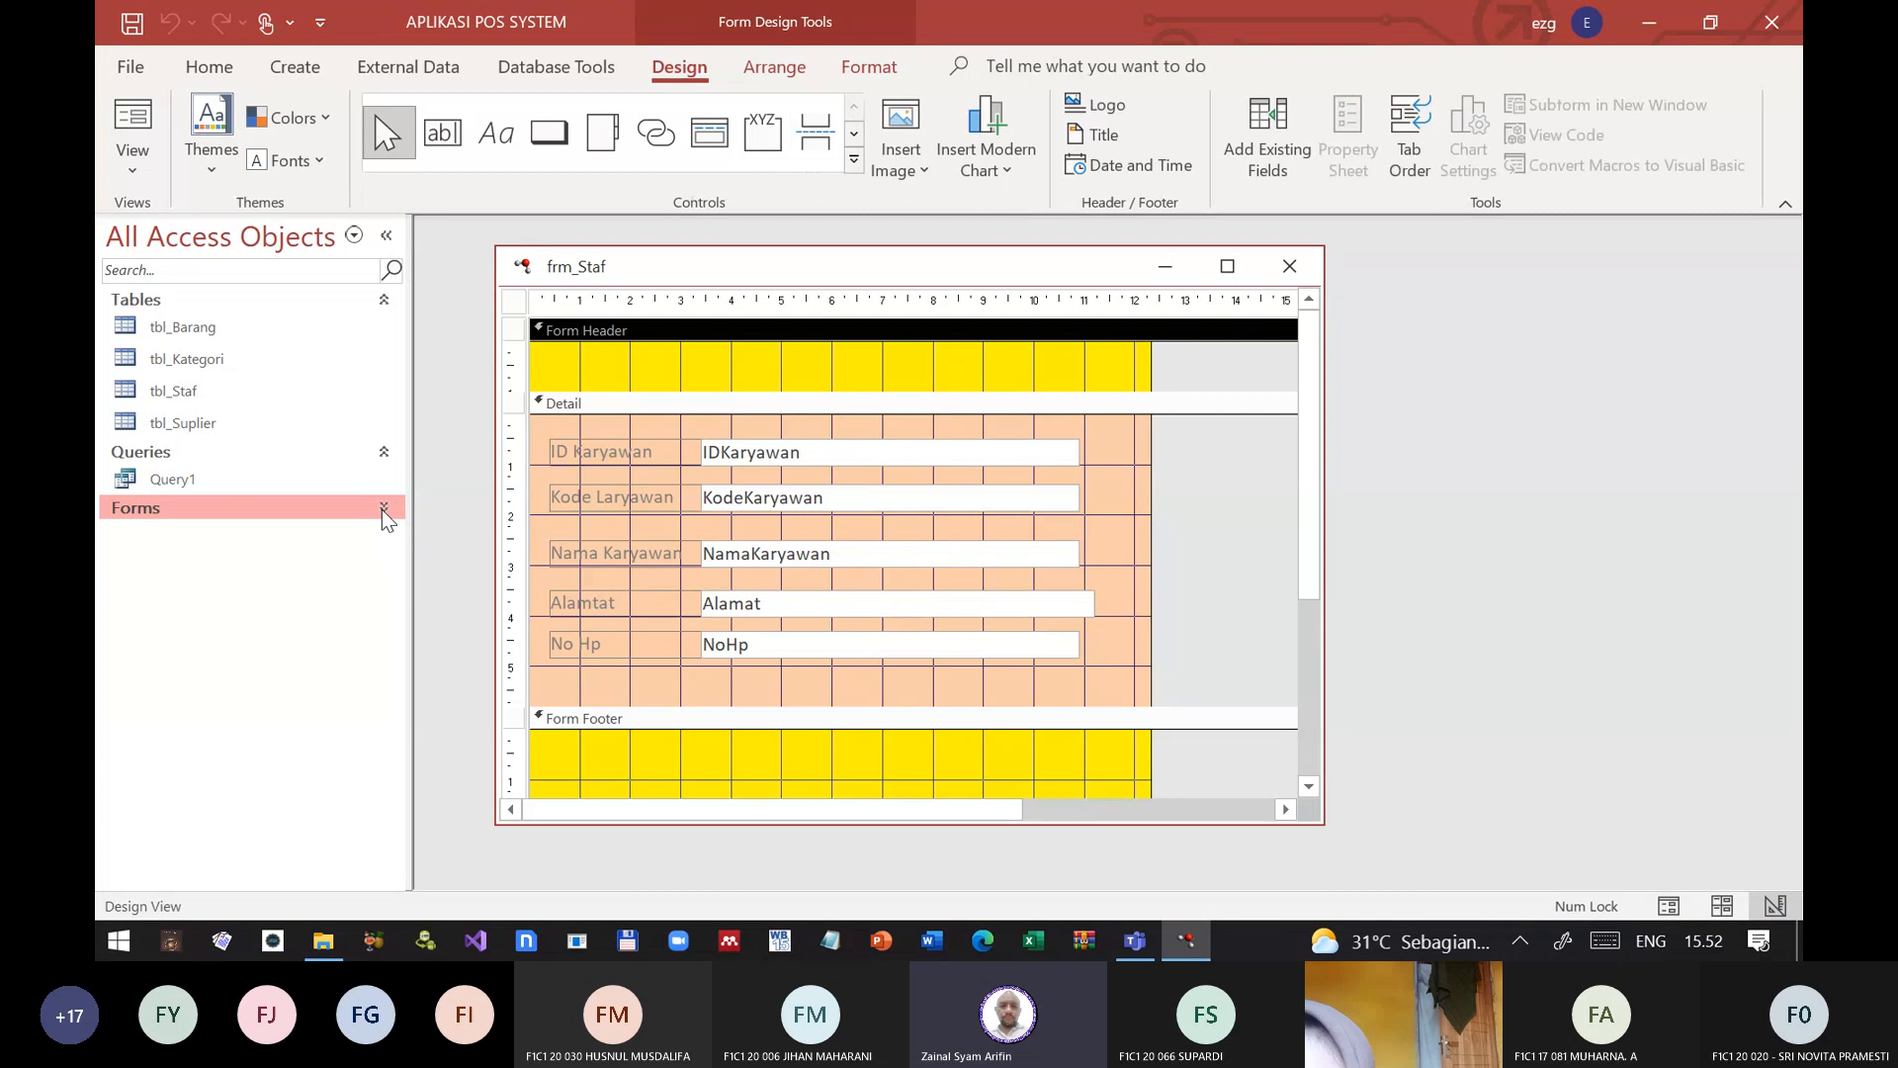
pyautogui.click(382, 508)
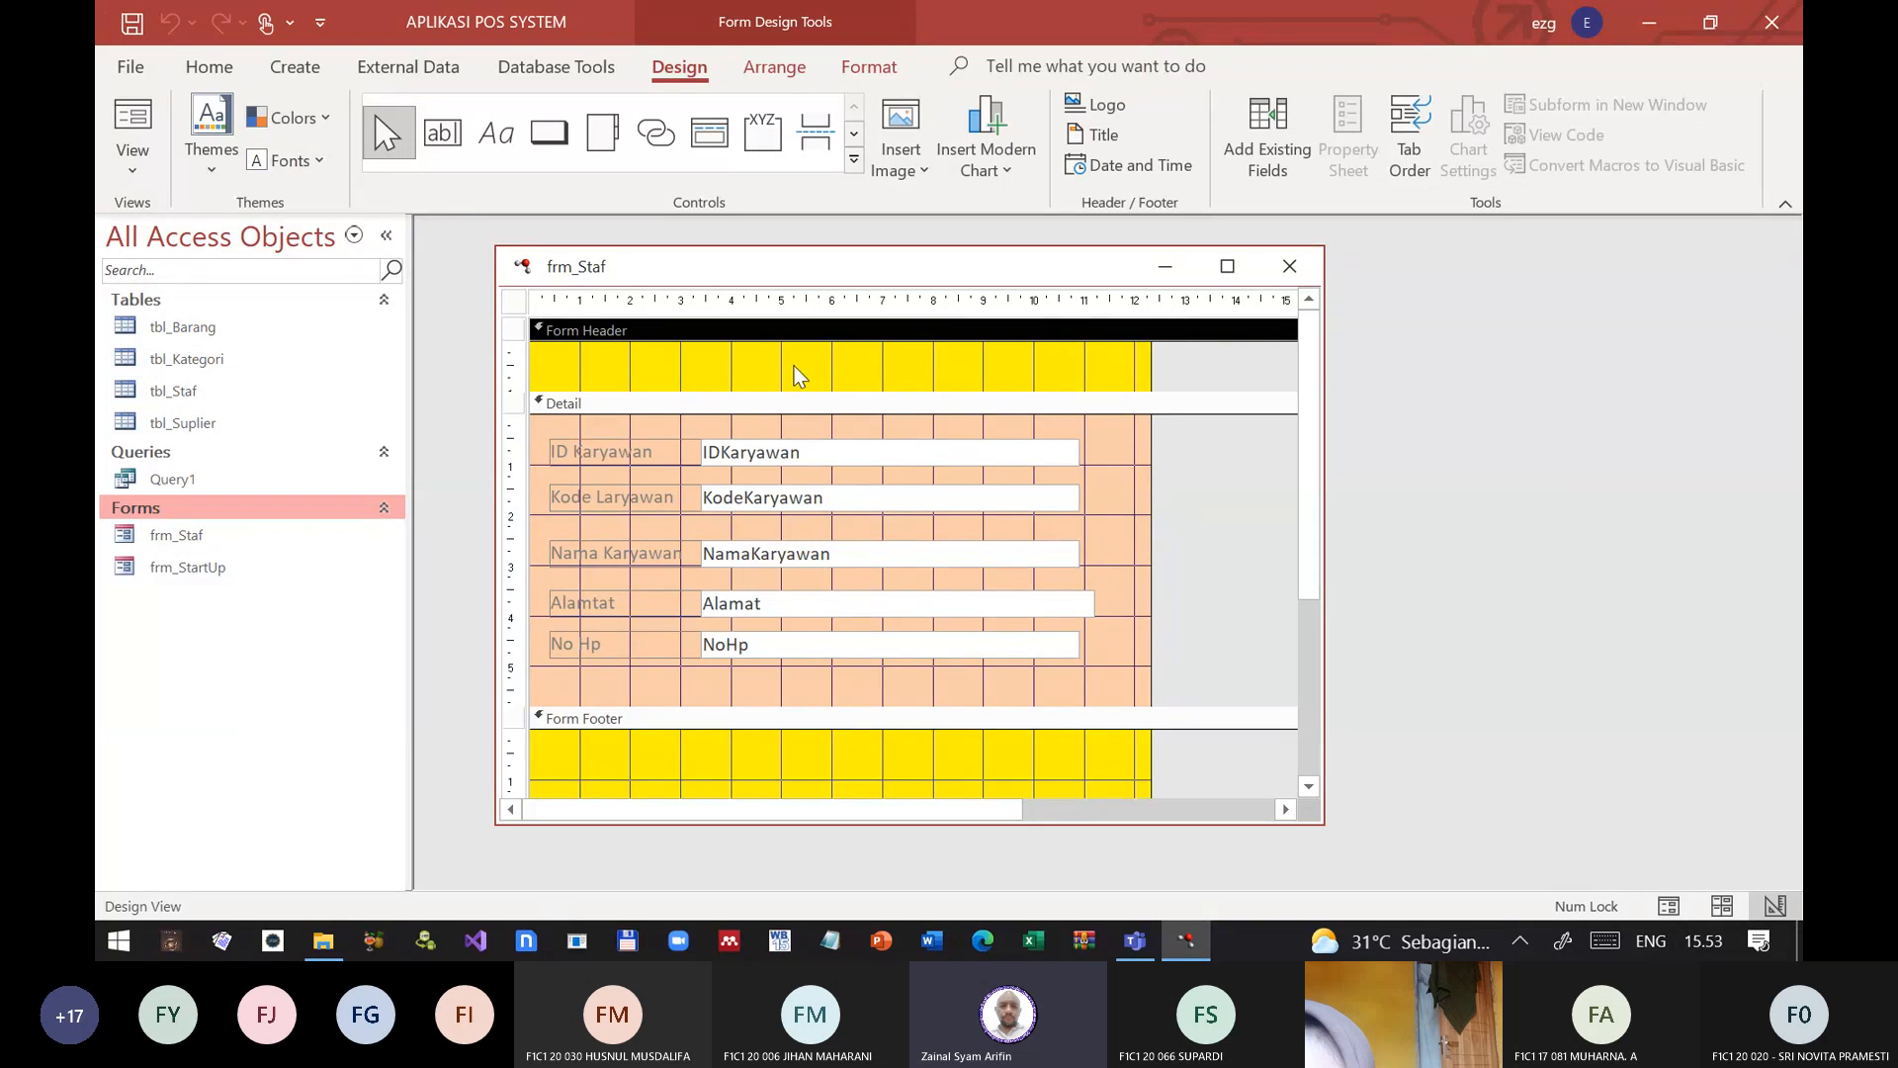
pyautogui.click(192, 394)
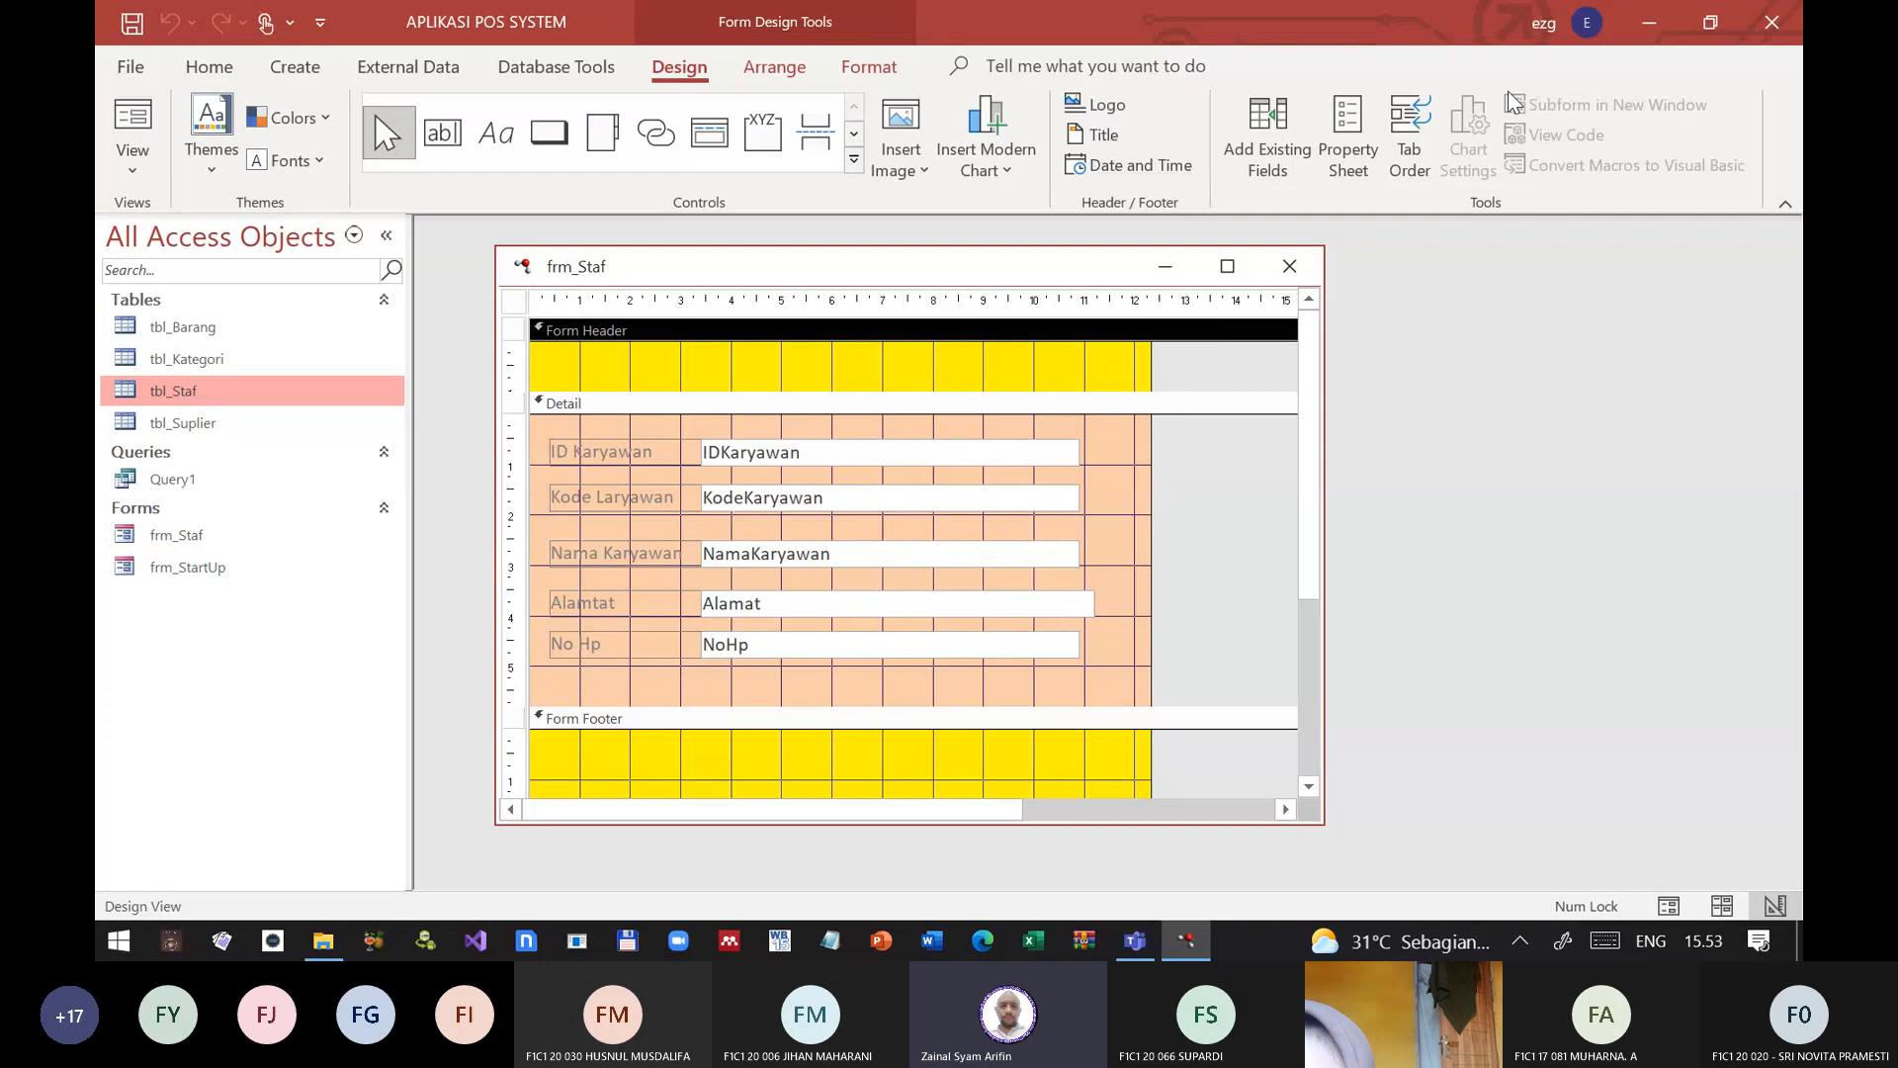
# Step: Close the POS database and open Mater Db Kelas A.accdb from the Kelas A folder, dismissing all custom UI errors
pyautogui.click(1777, 17)
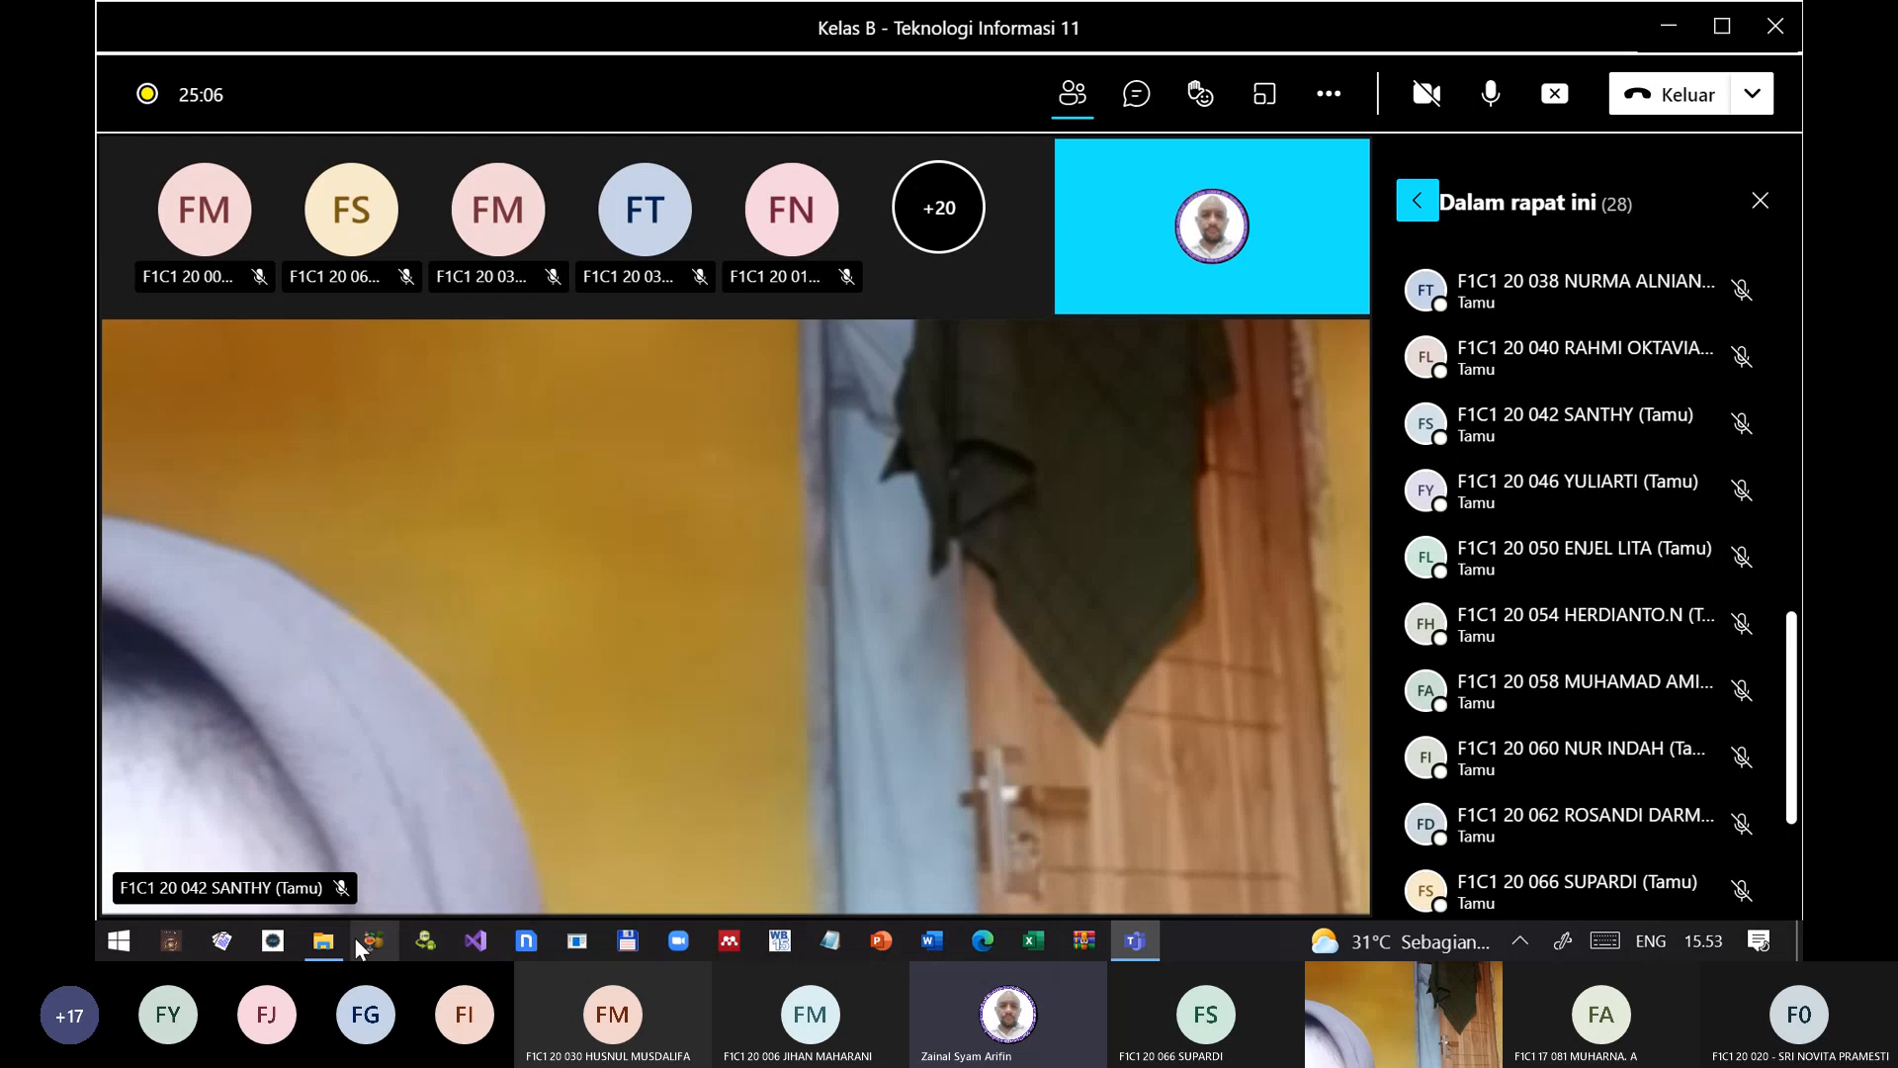
pyautogui.click(326, 941)
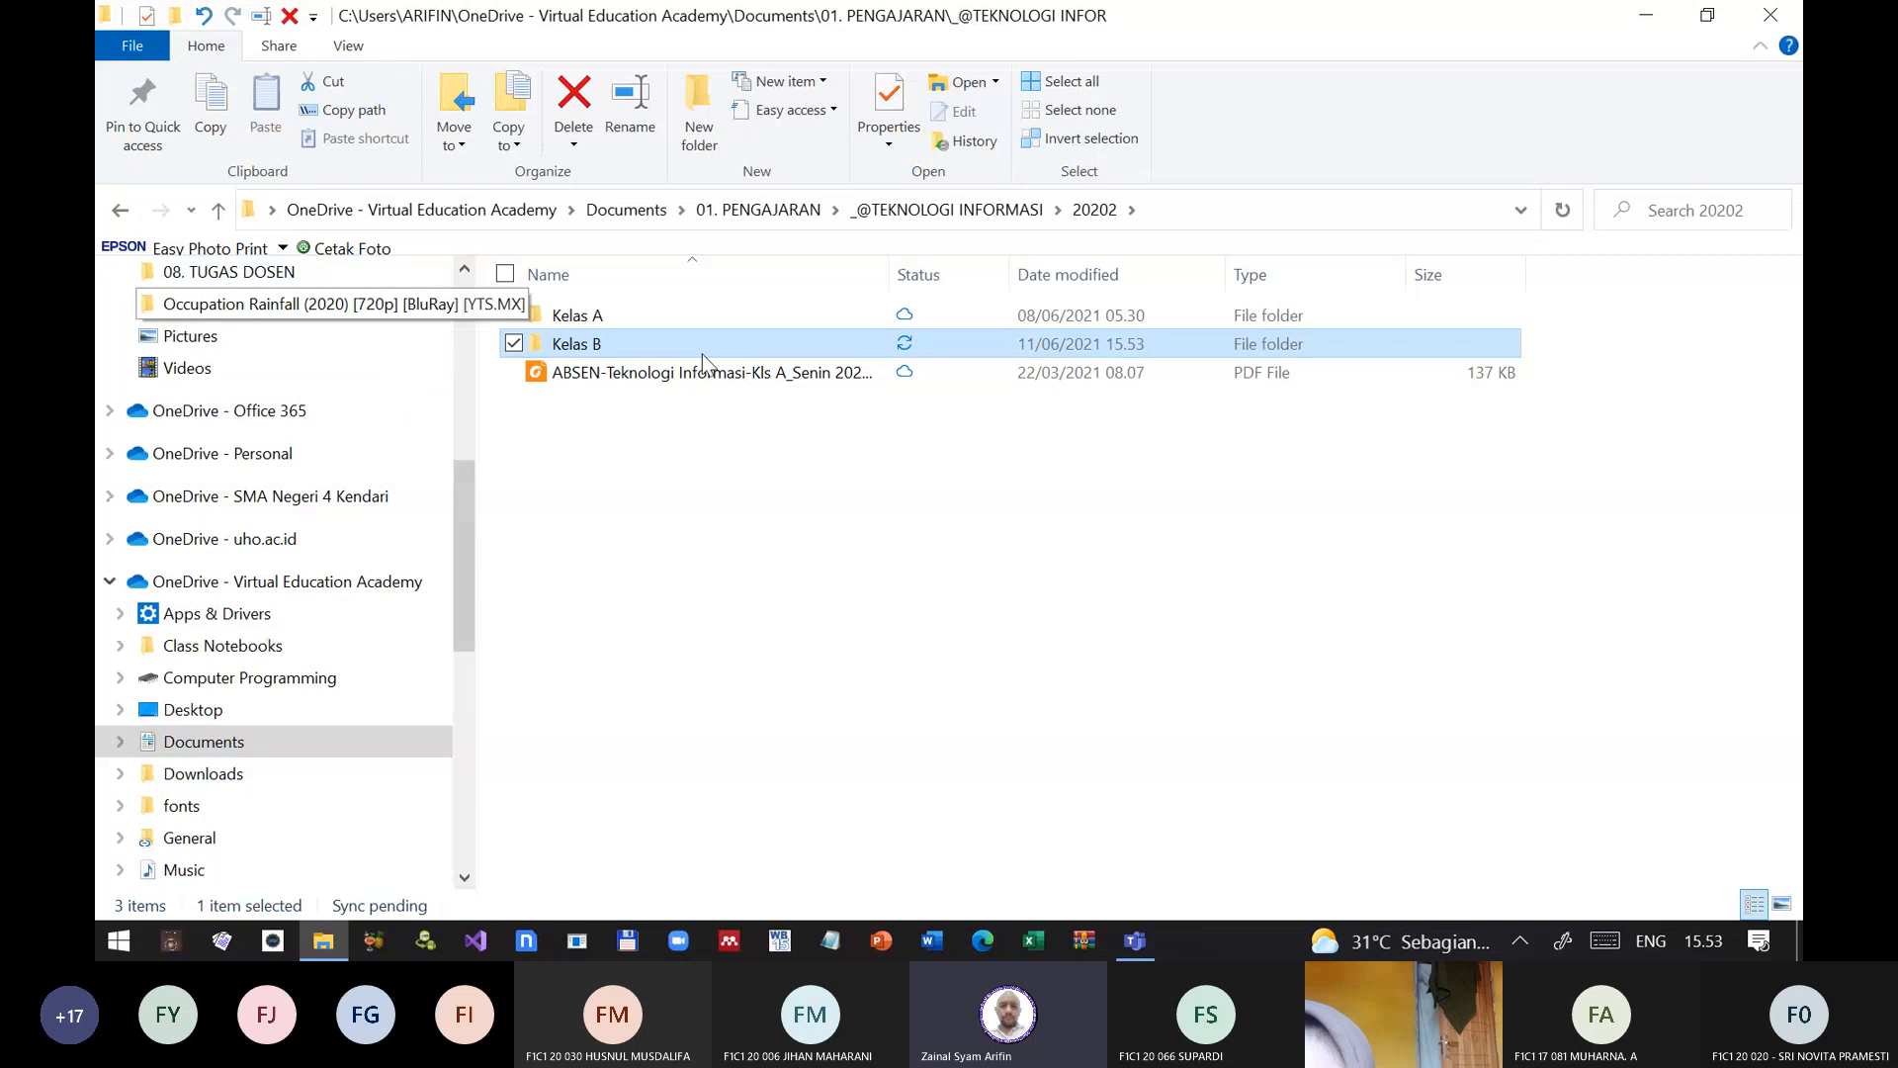
pyautogui.doubleClick(606, 319)
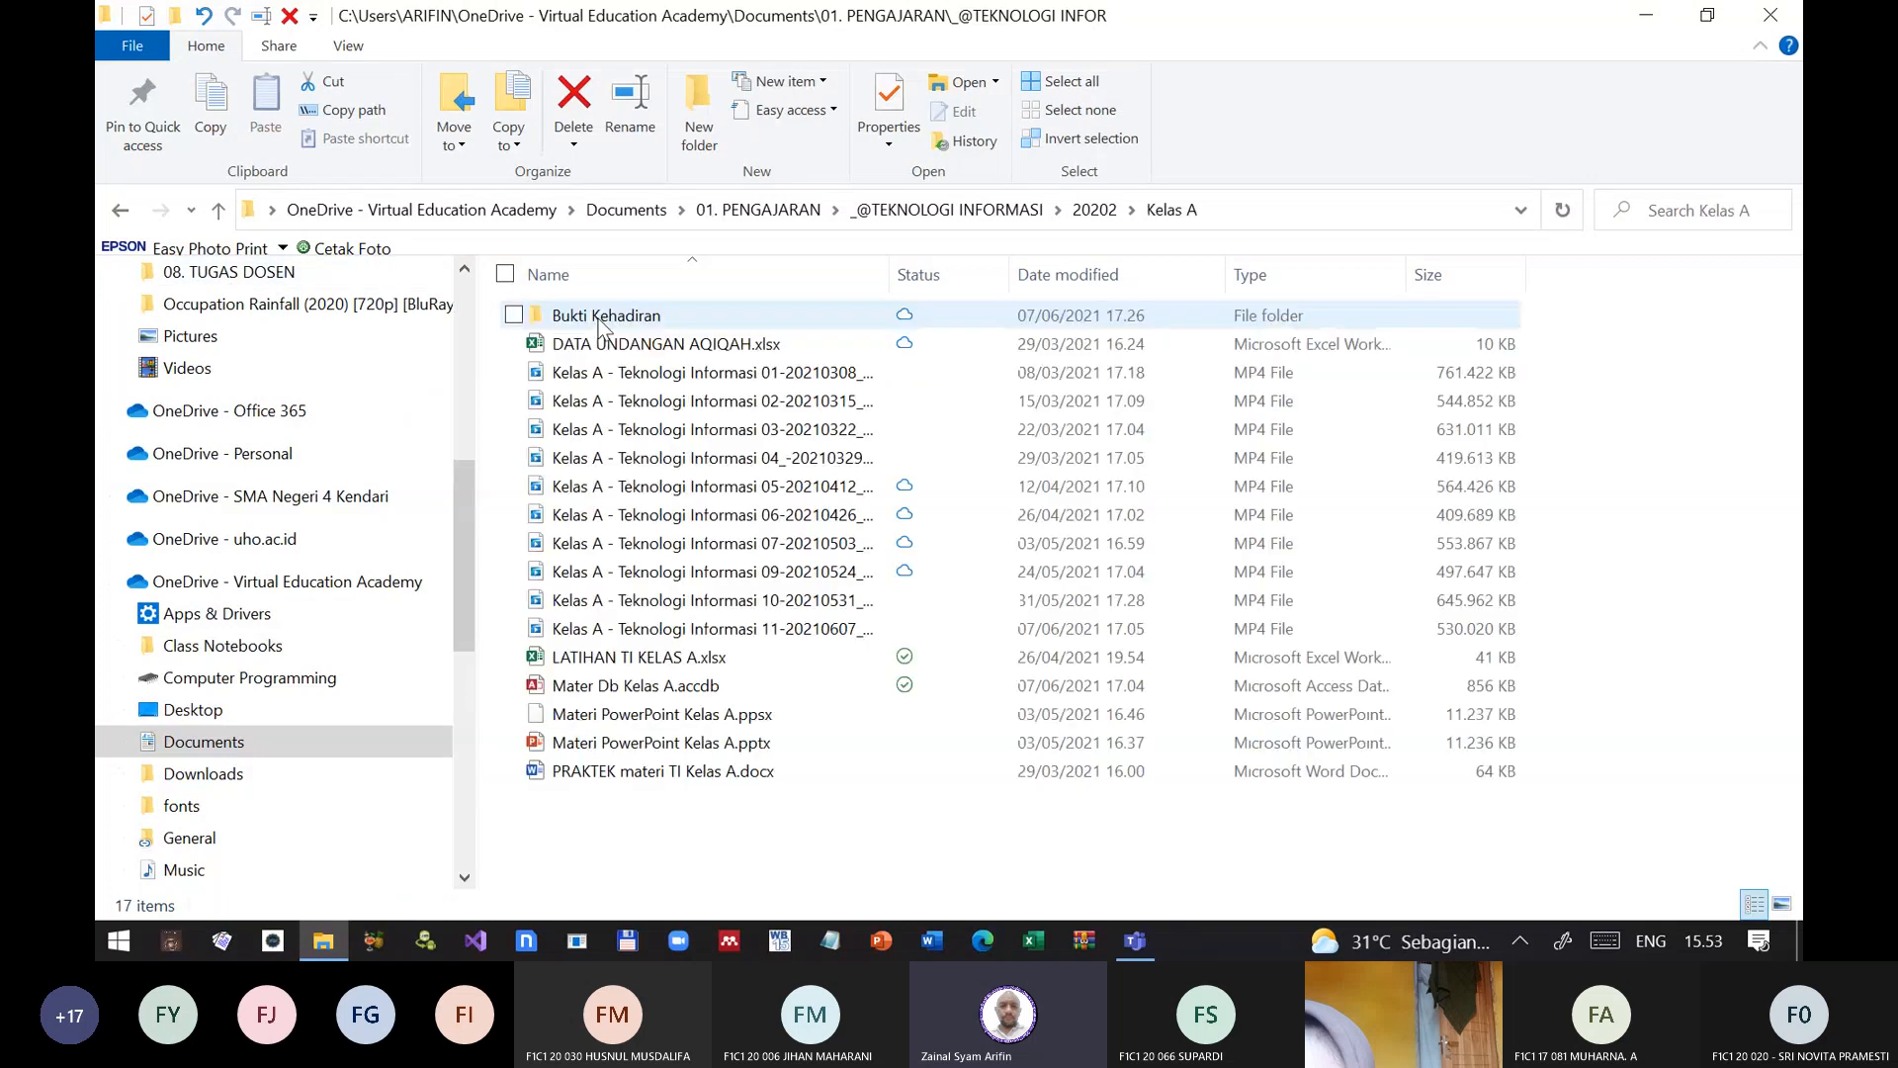
pyautogui.doubleClick(678, 690)
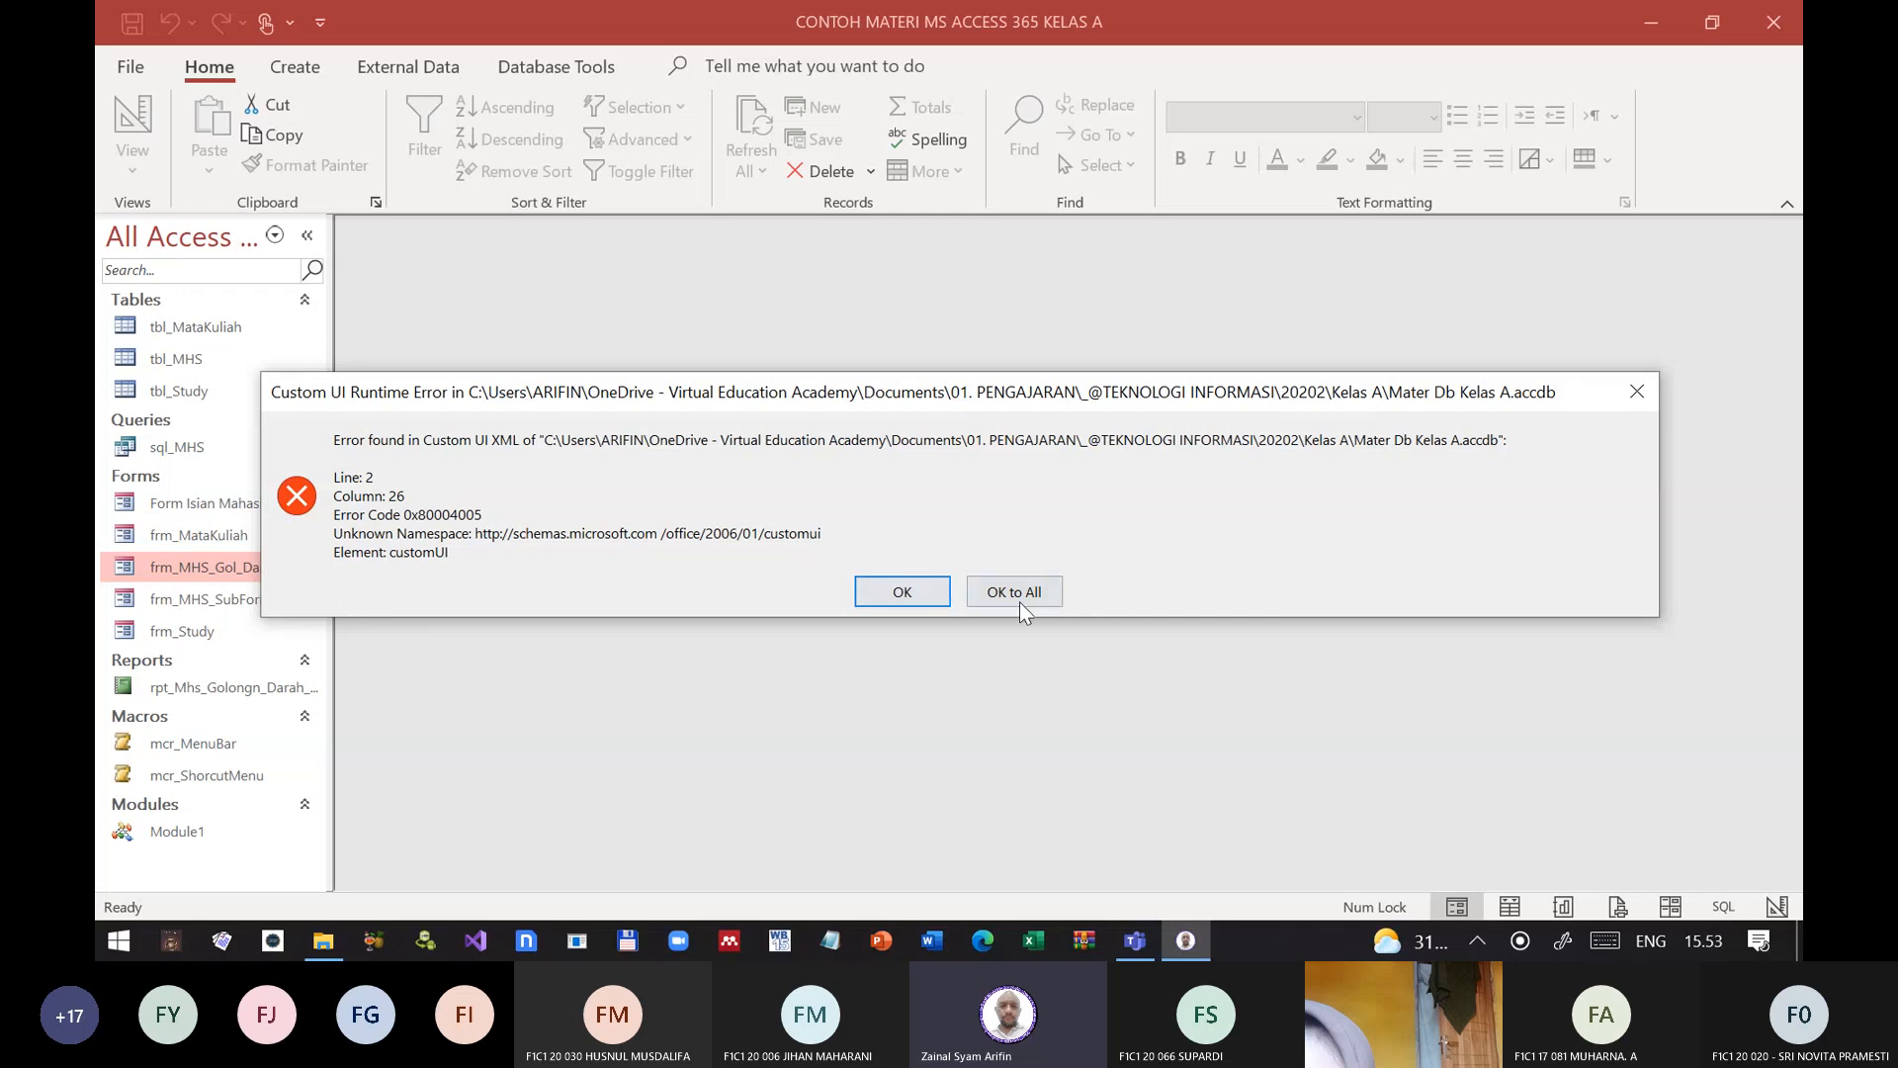
pyautogui.click(1046, 603)
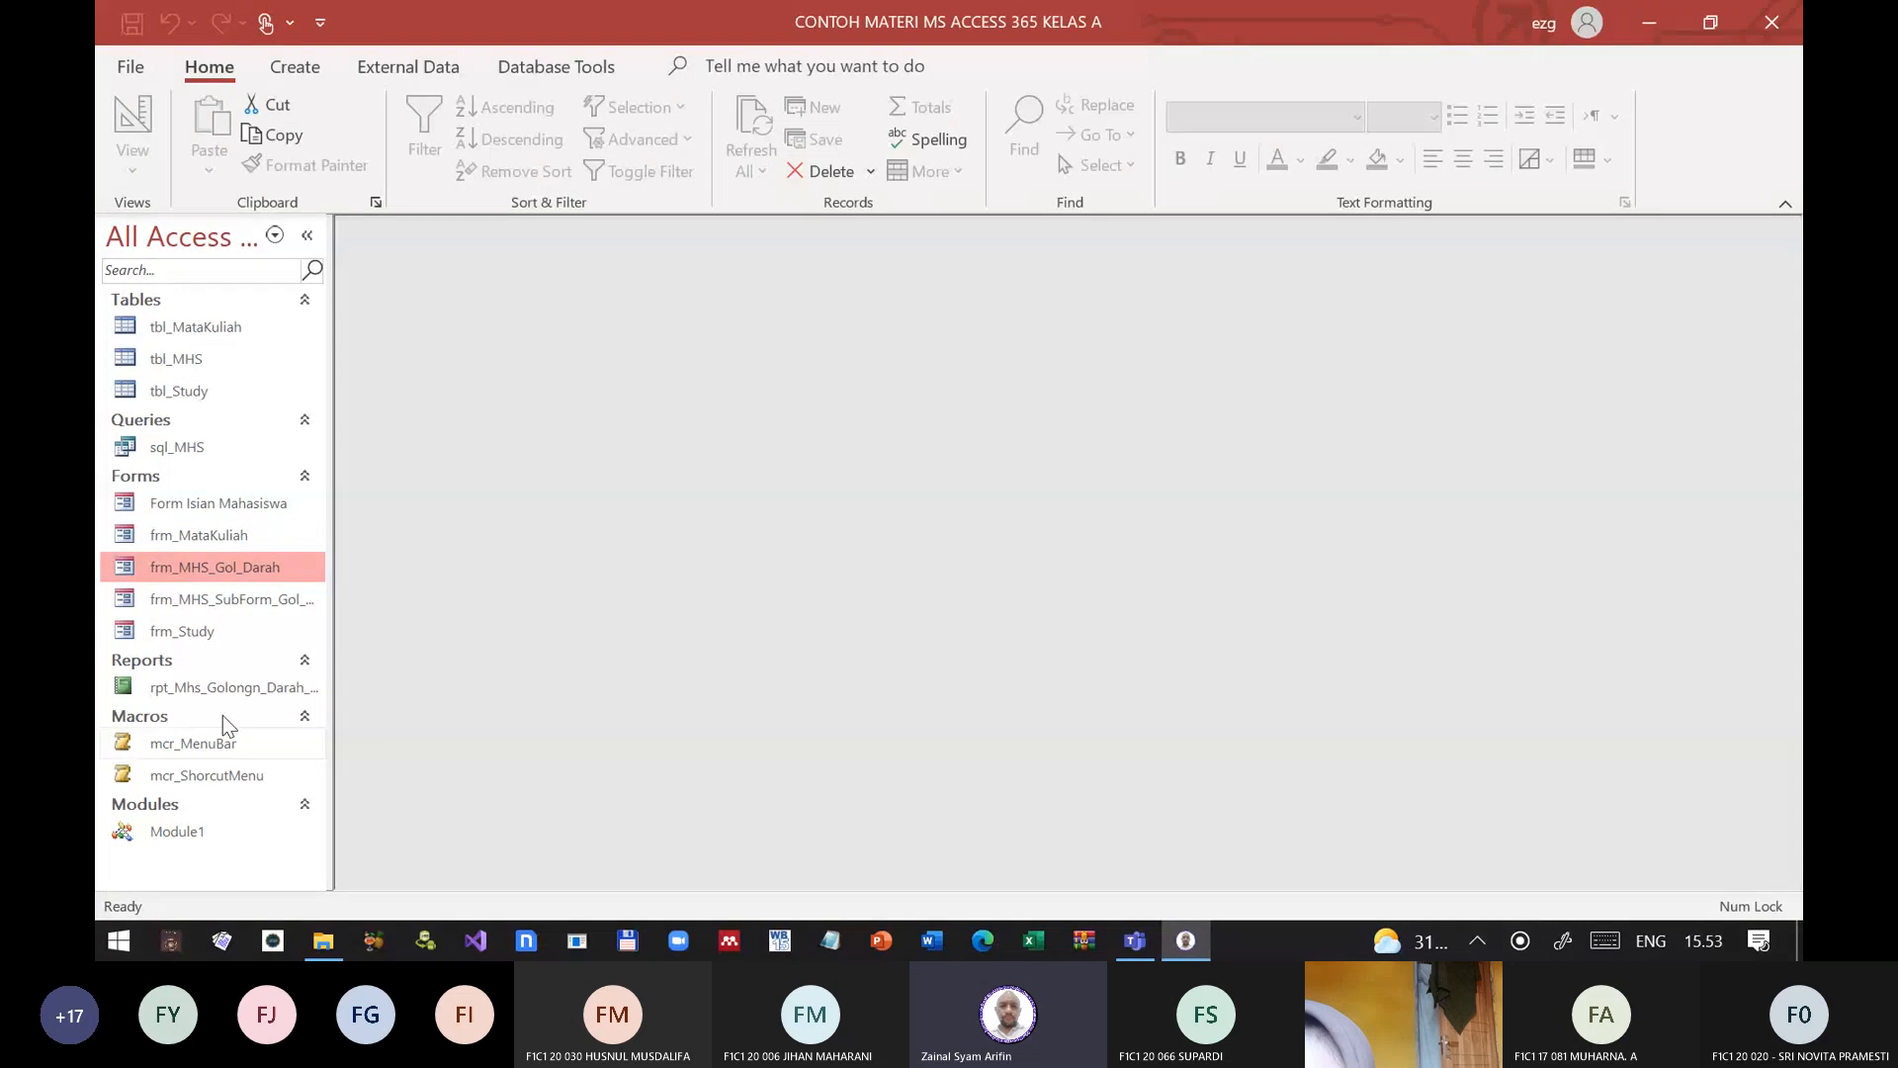
# Step: Look over the forms listed in the Kelas A database and close it
pyautogui.click(228, 504)
pyautogui.click(223, 536)
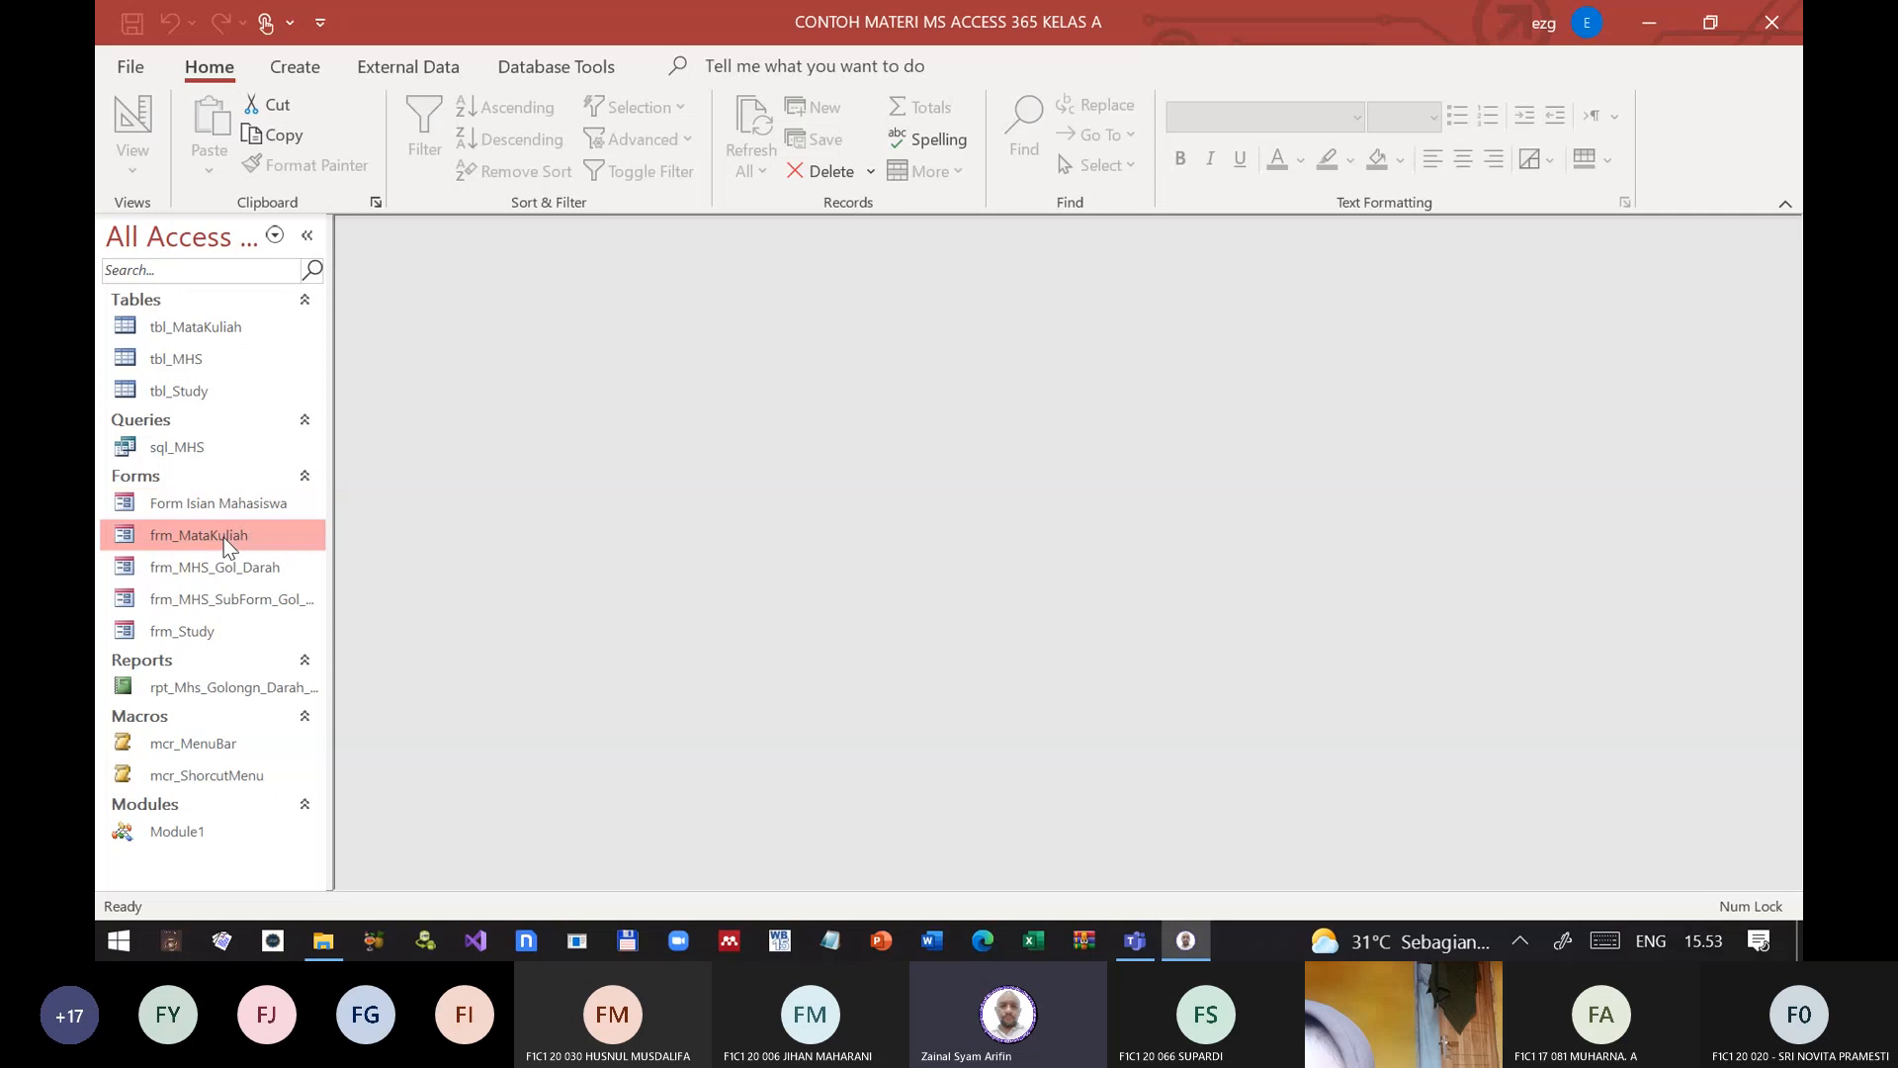
pyautogui.click(204, 623)
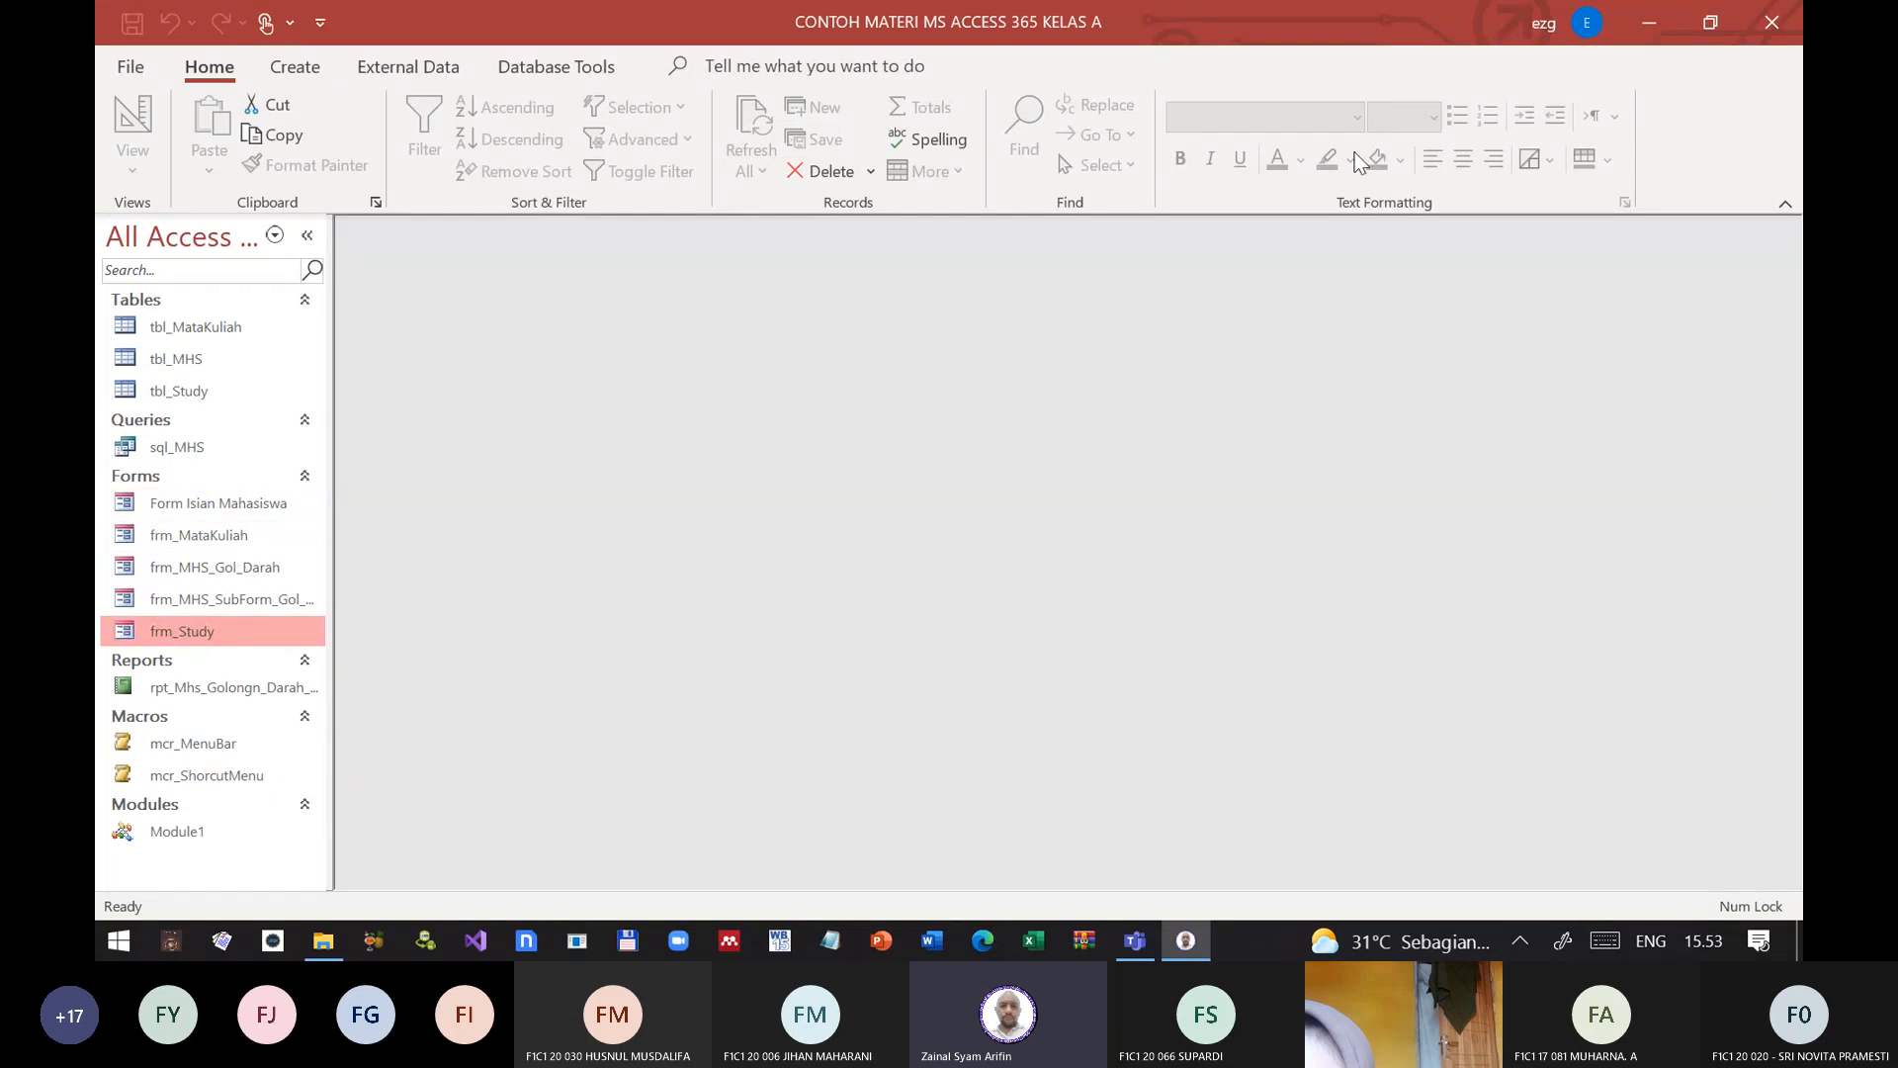
pyautogui.click(1771, 22)
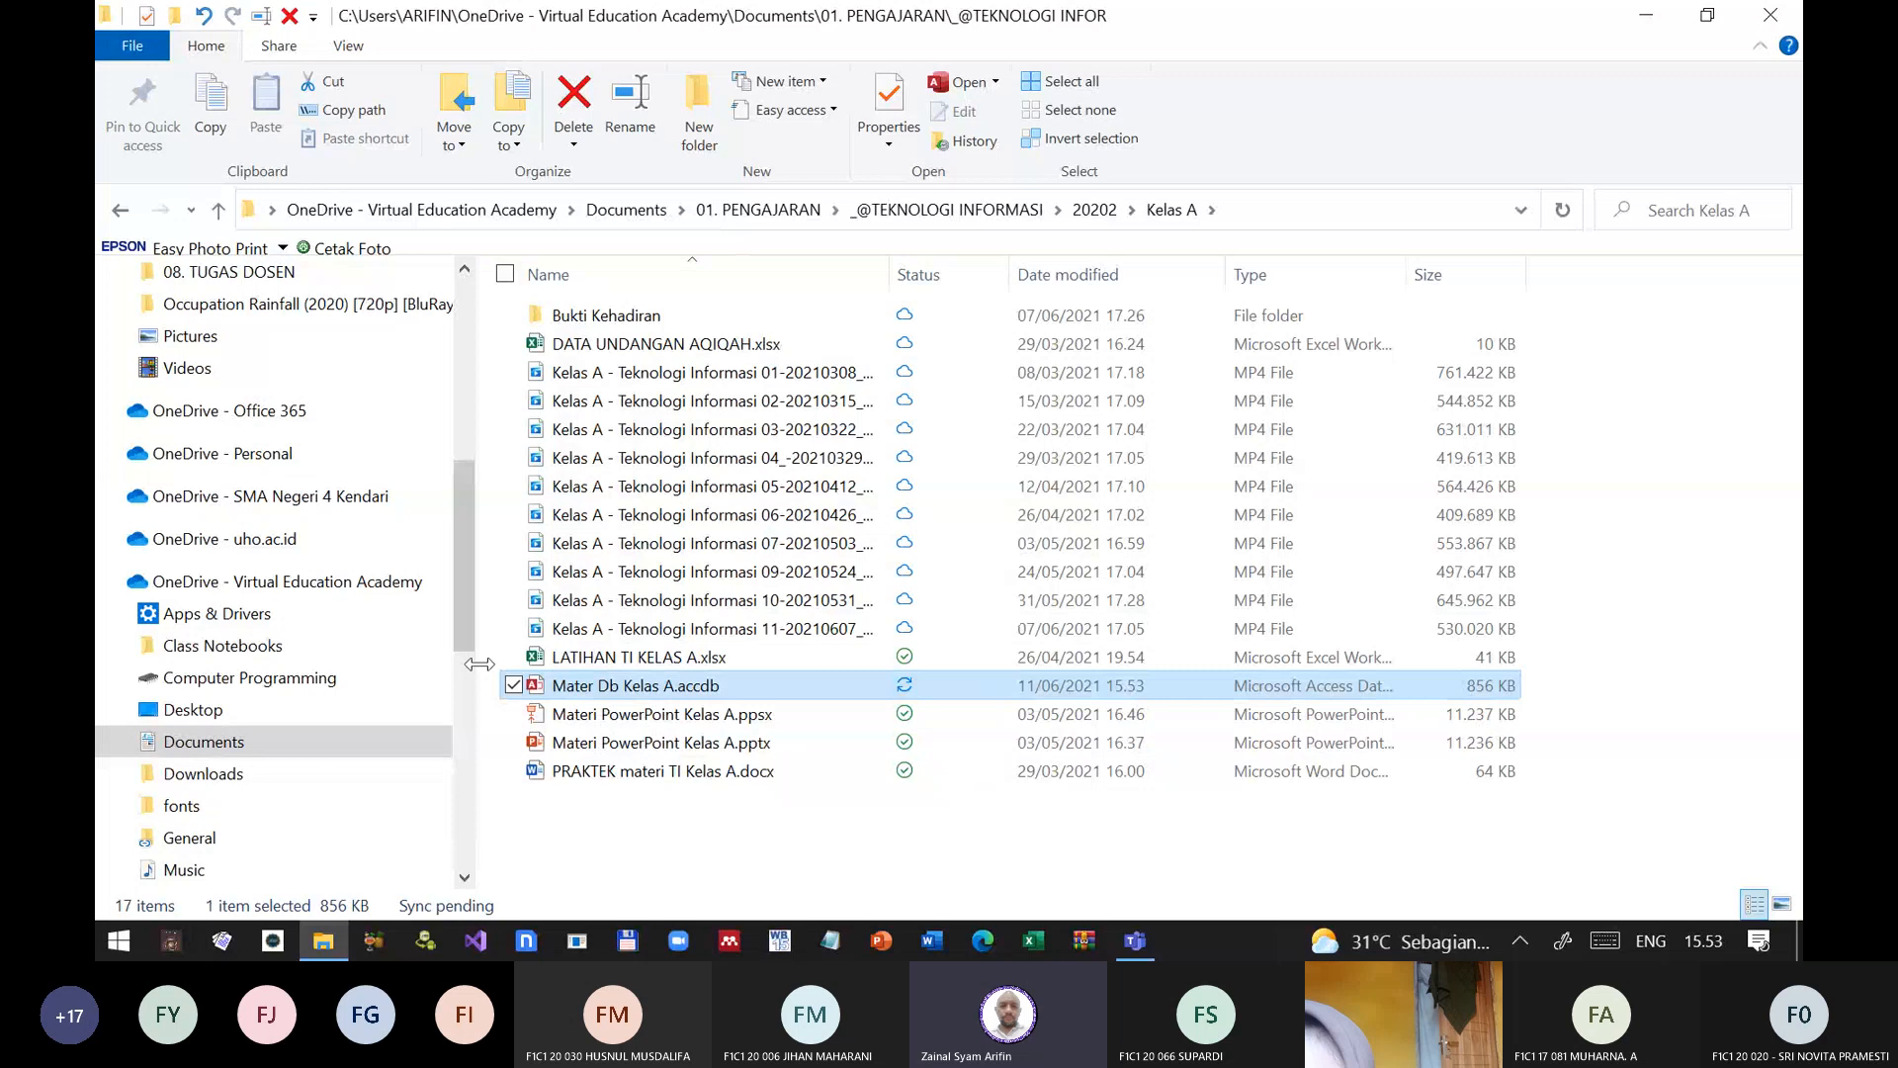
# Step: Go to the Kelas B folder and open the Materi Latihan Membuat Database Kelas B database
pyautogui.click(219, 211)
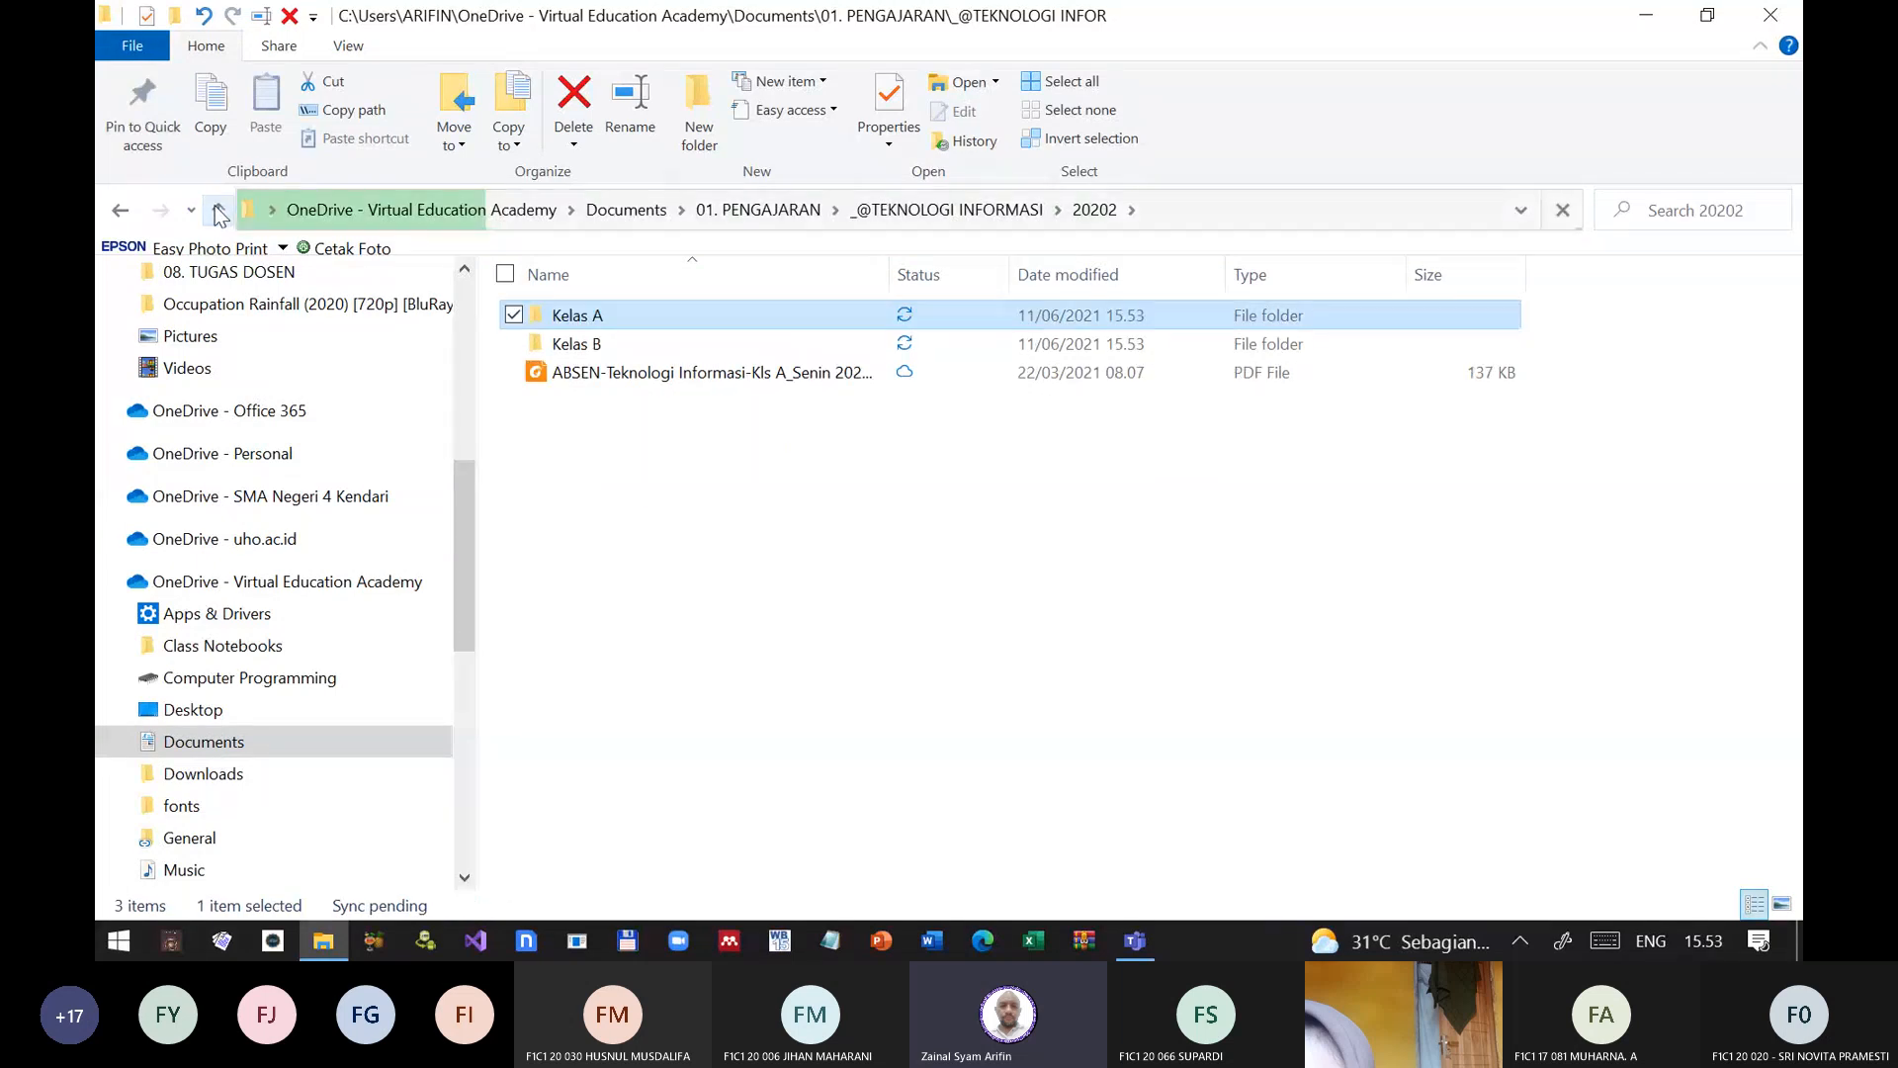
pyautogui.doubleClick(592, 345)
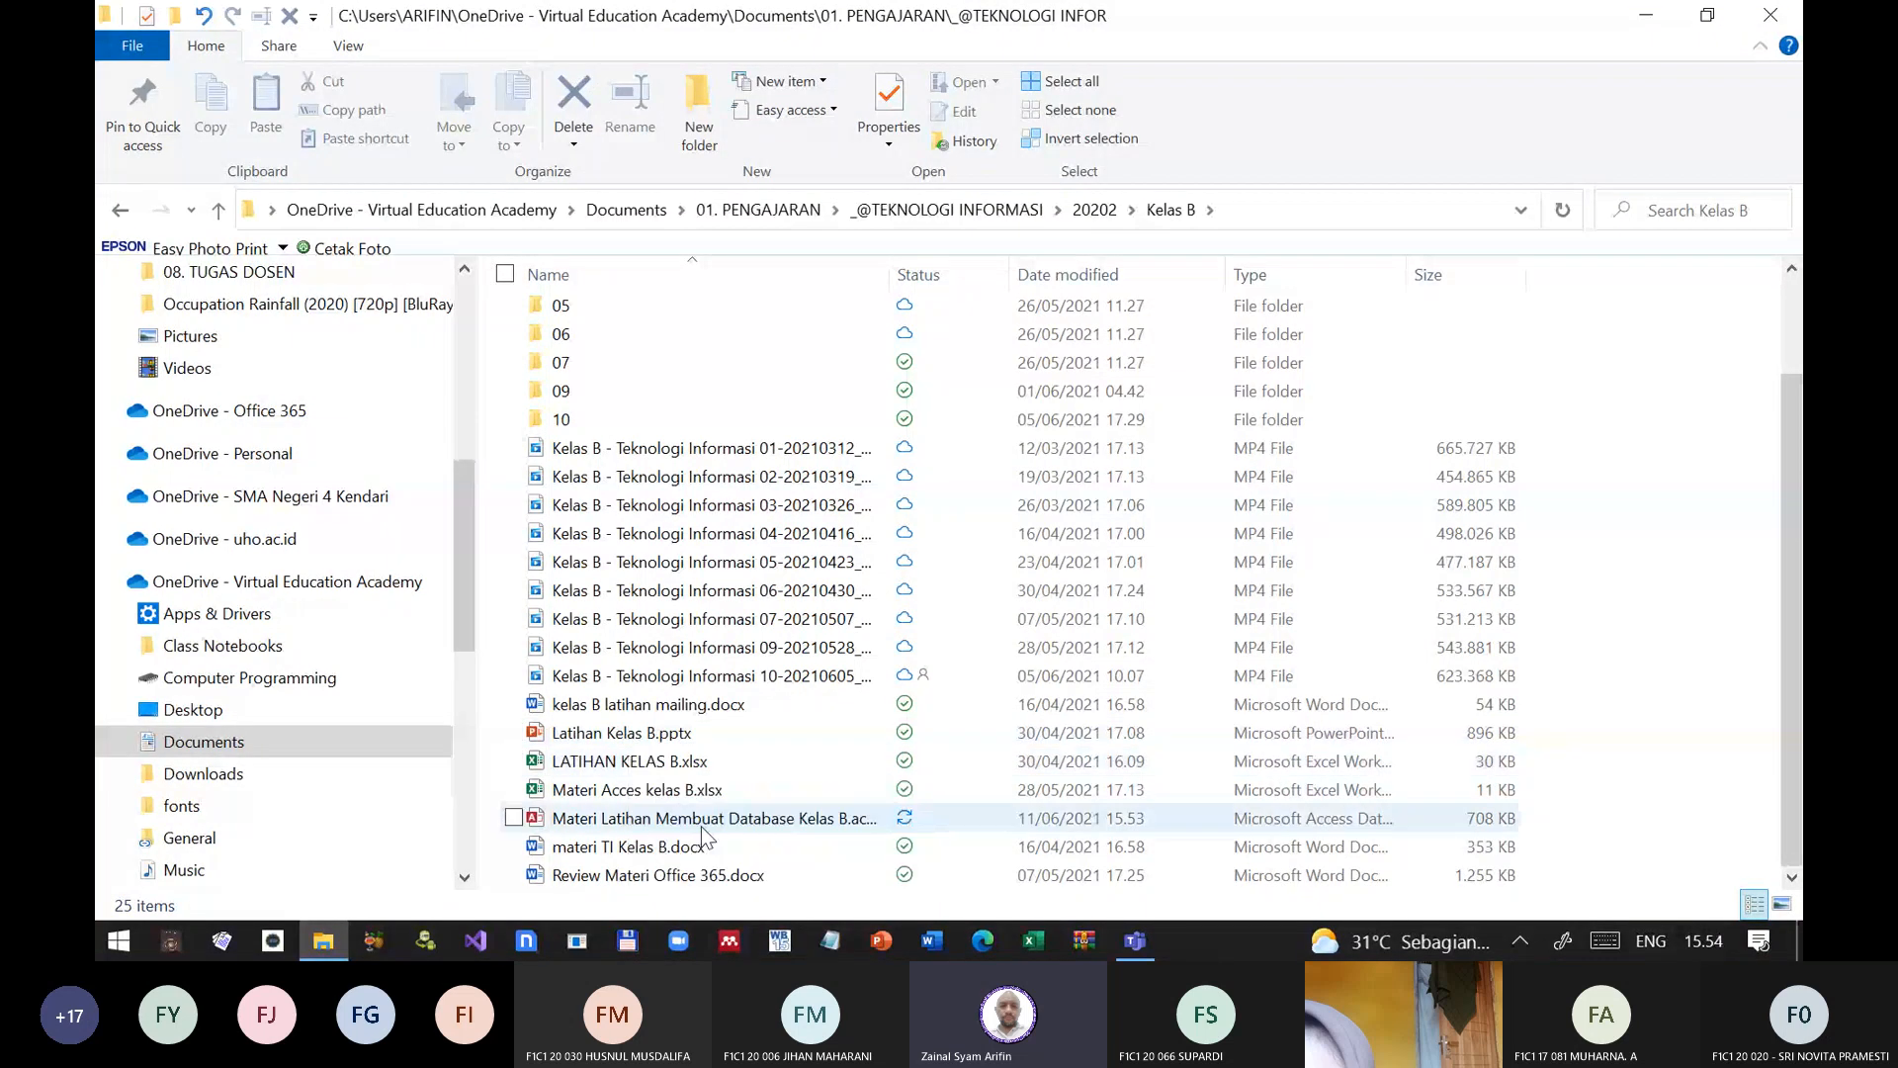
pyautogui.doubleClick(699, 821)
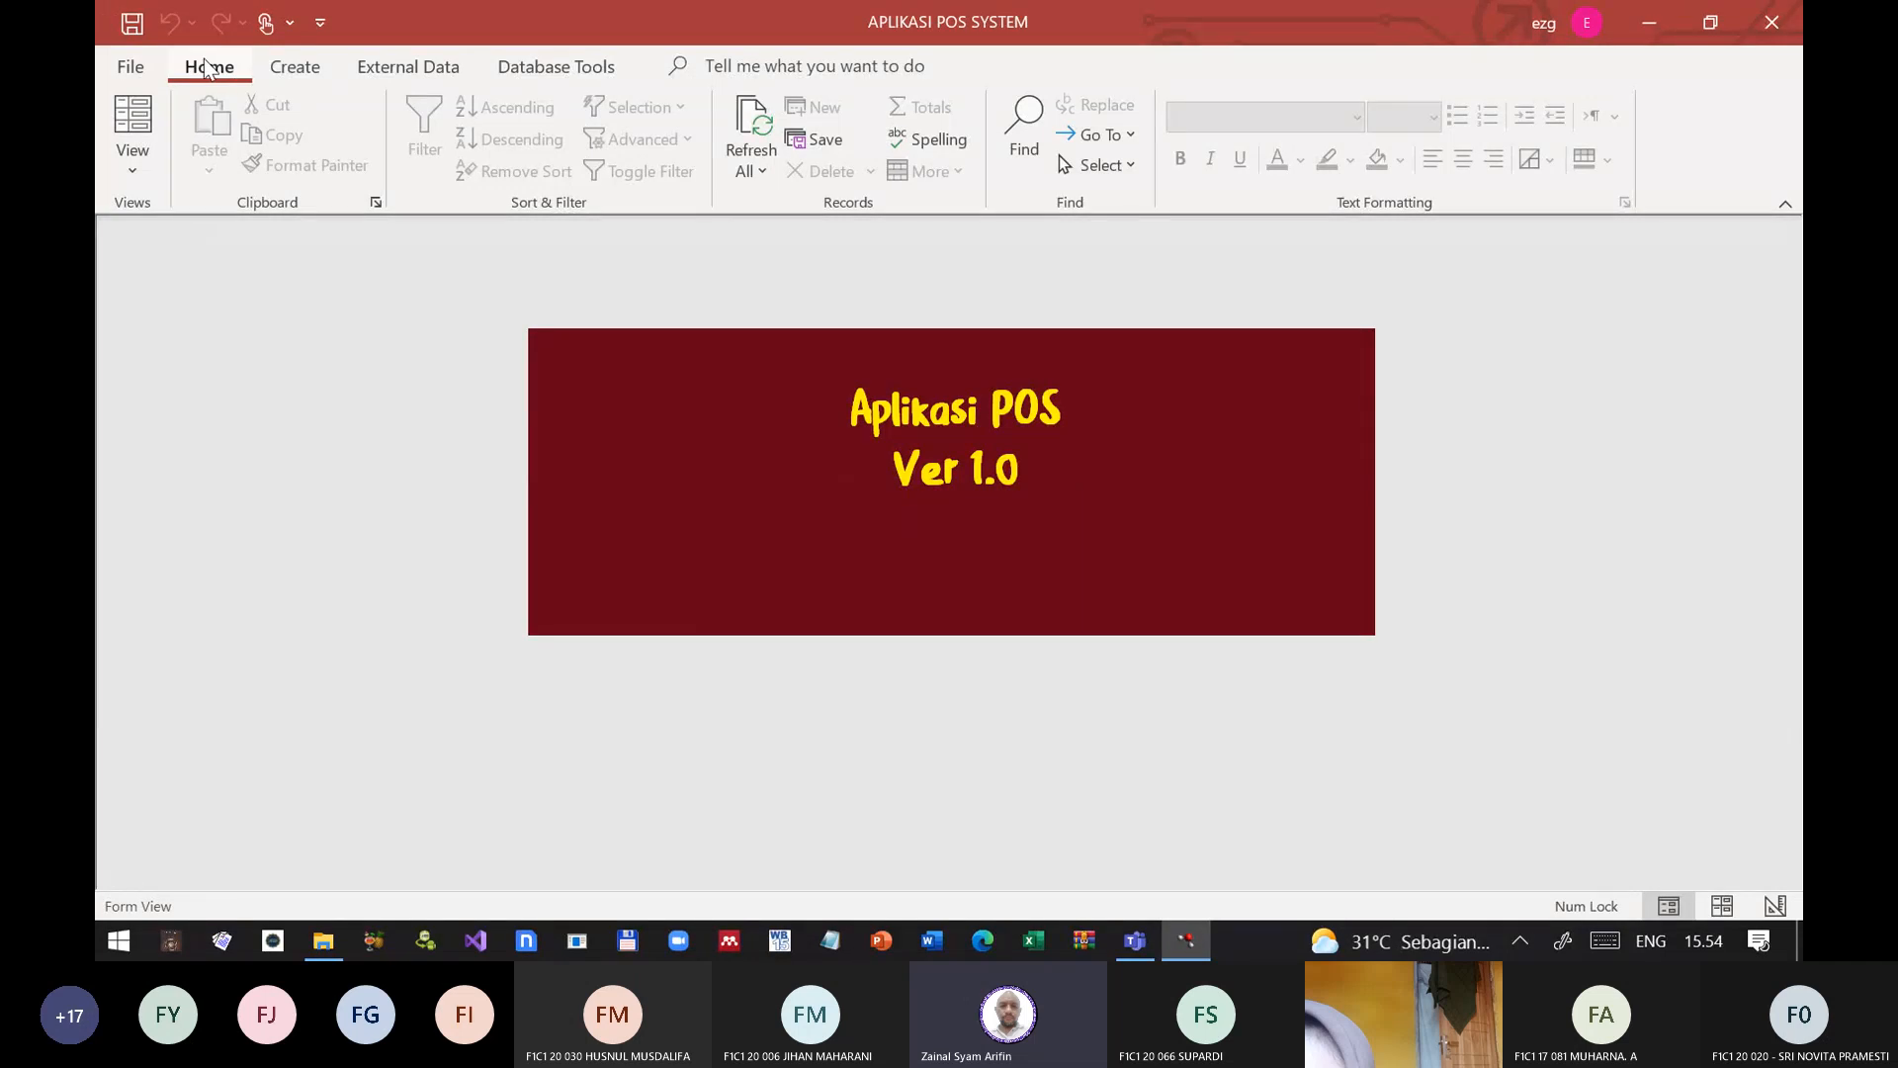
# Step: Check the start-up form in Design View, close it, and close the database
pyautogui.click(132, 170)
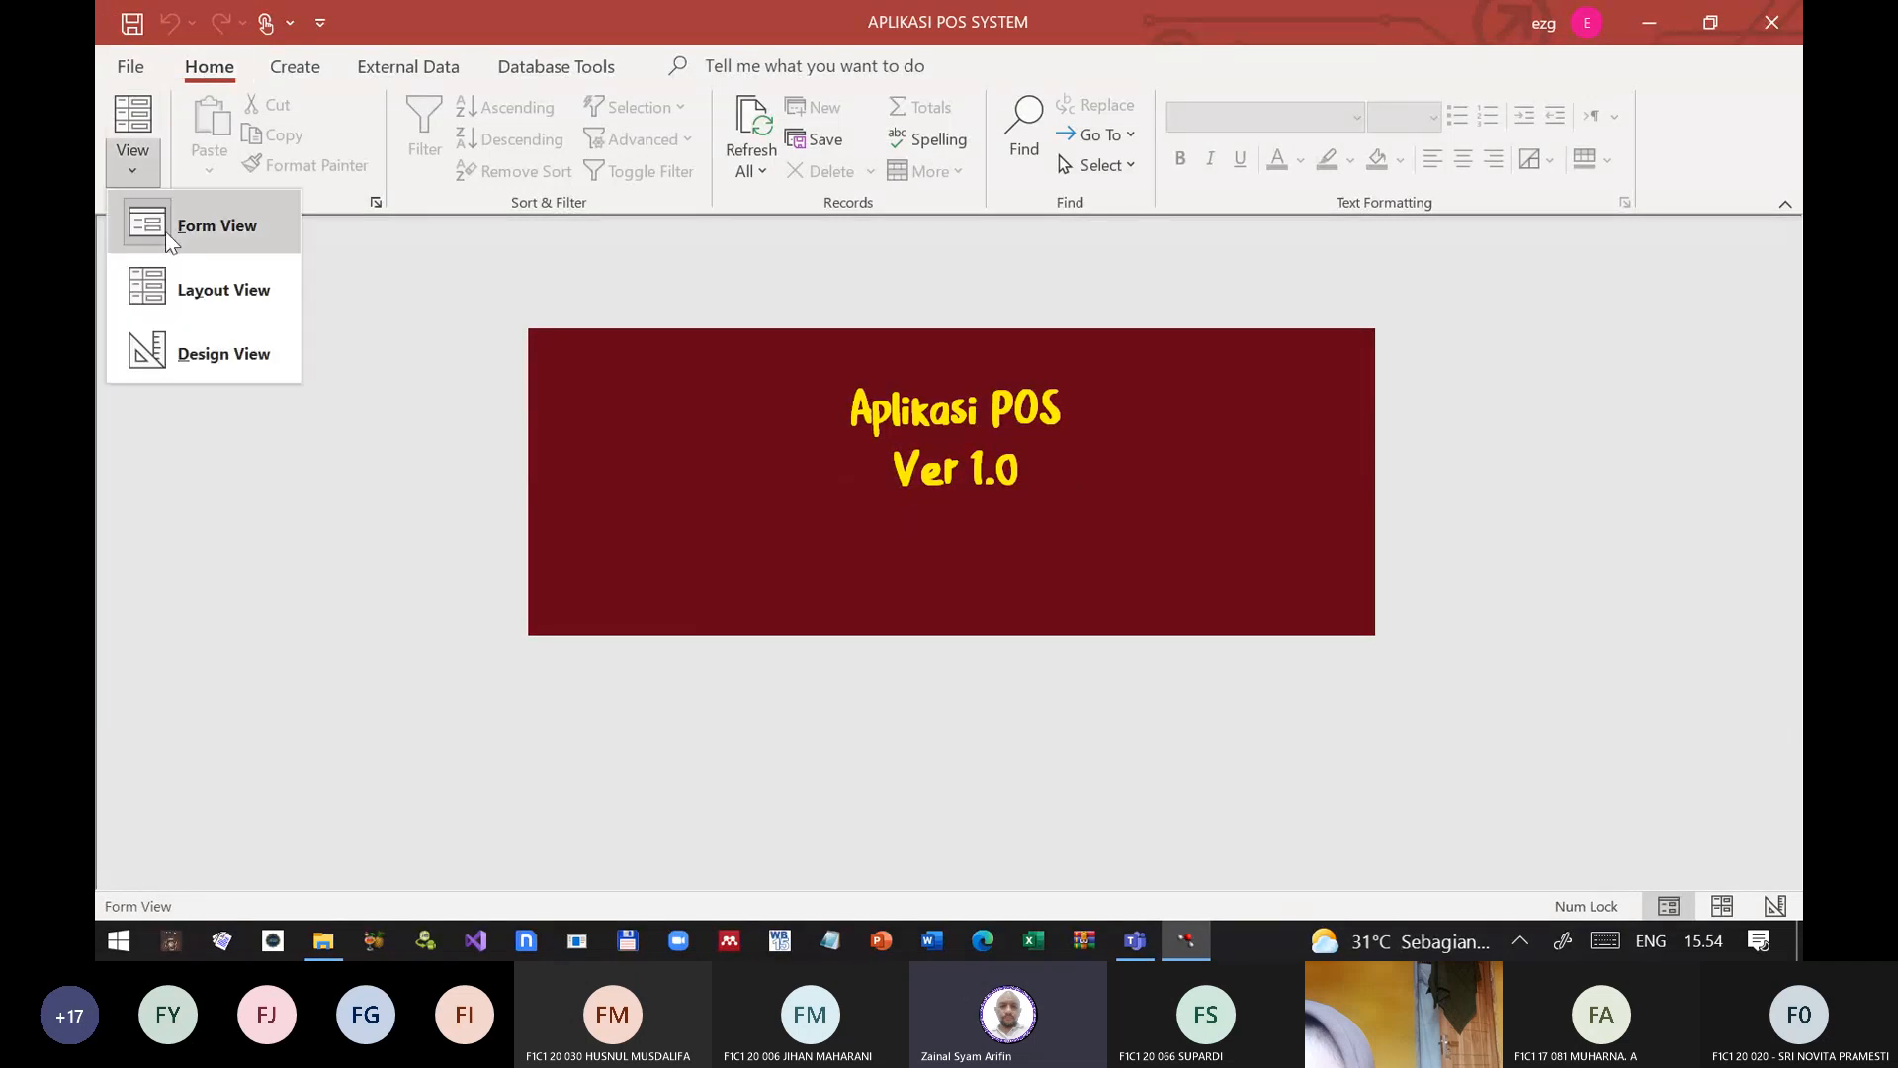
pyautogui.click(216, 342)
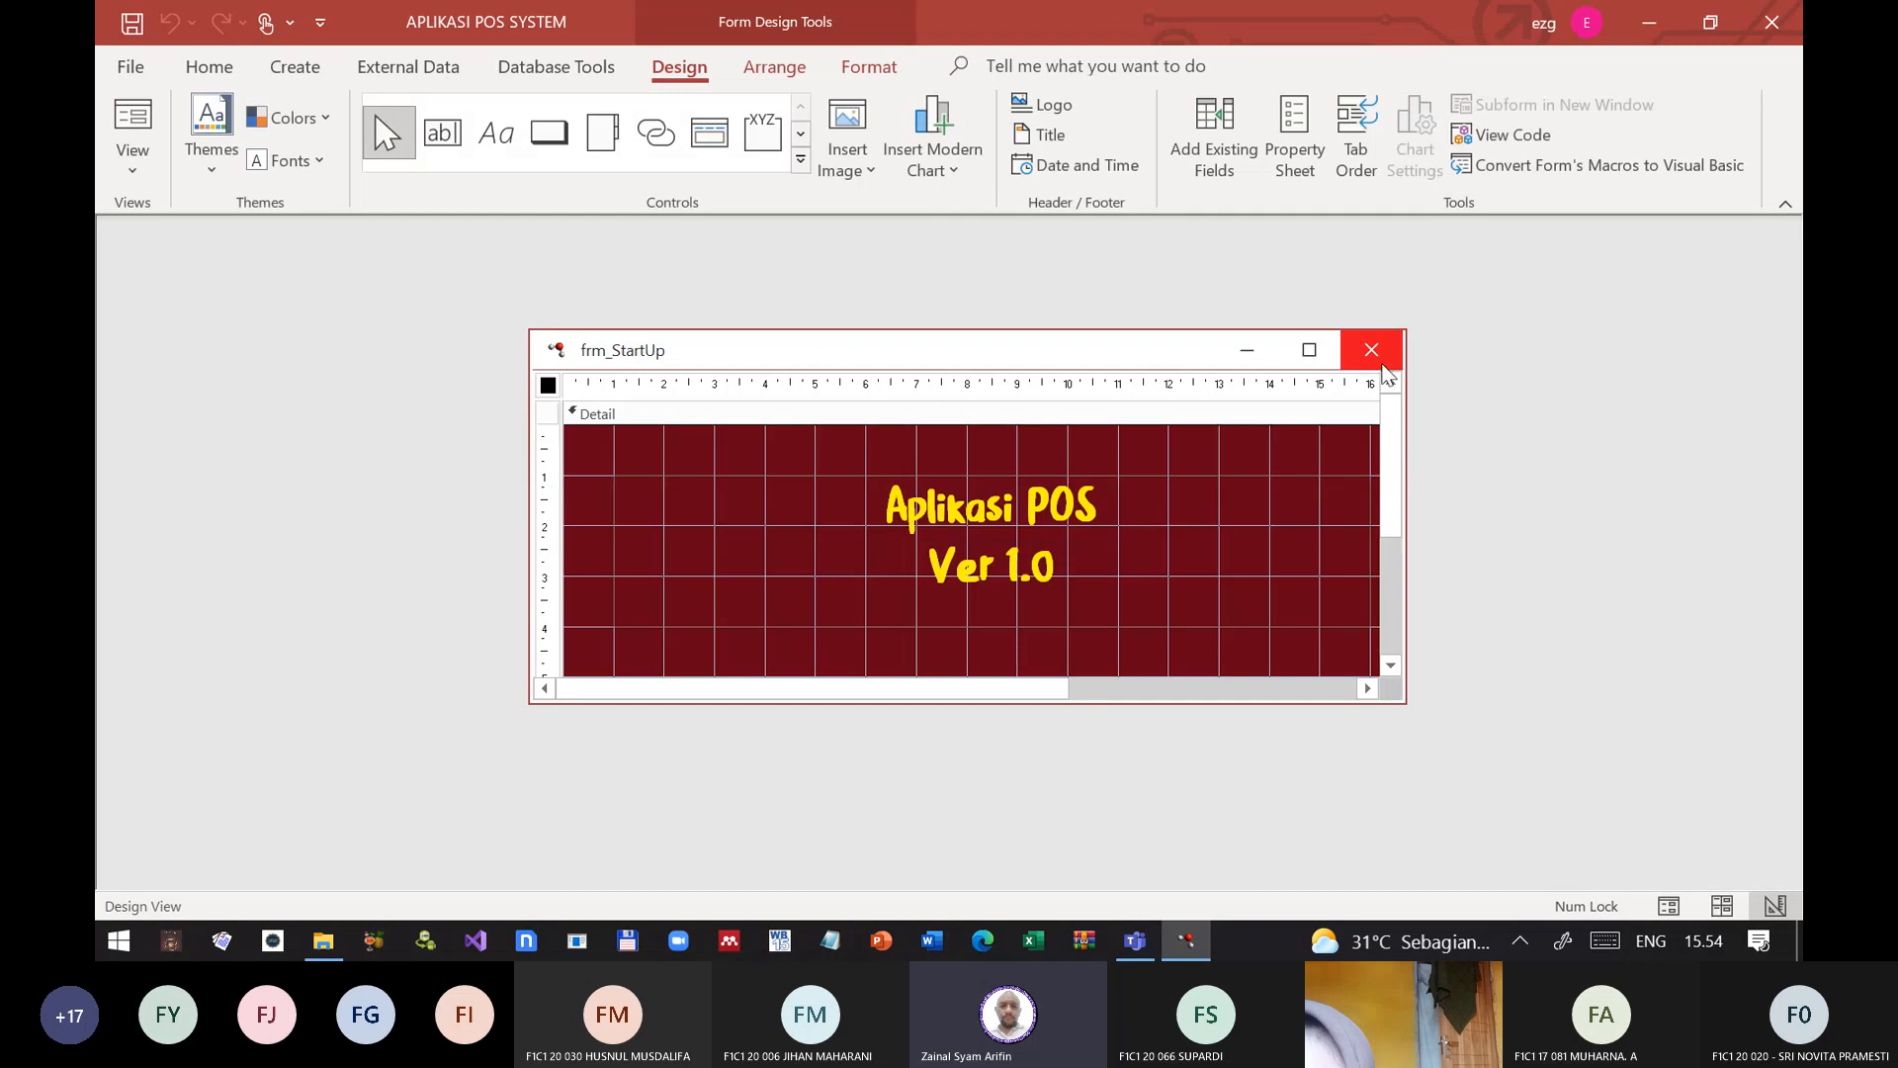
pyautogui.click(1377, 347)
pyautogui.click(1786, 22)
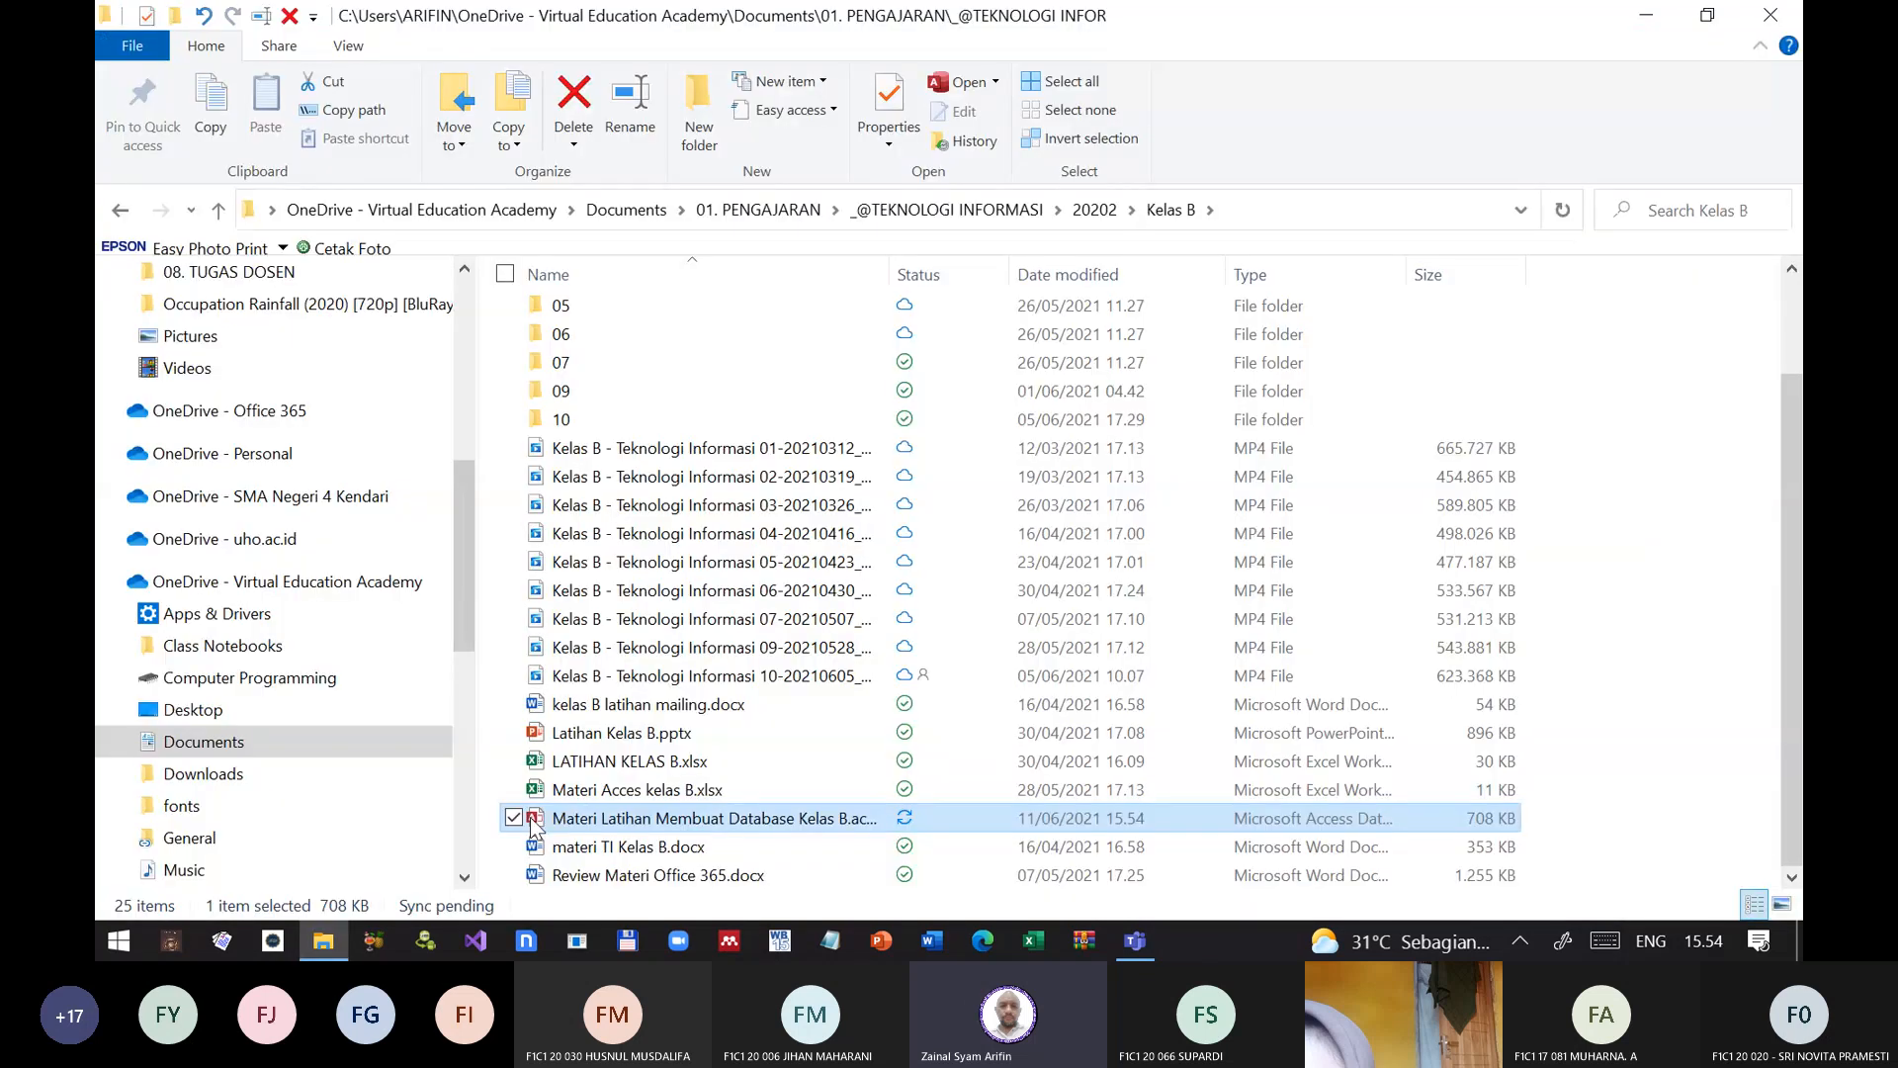
# Step: Reopen the POS database and check its start-up form in Design View
pyautogui.doubleClick(535, 826)
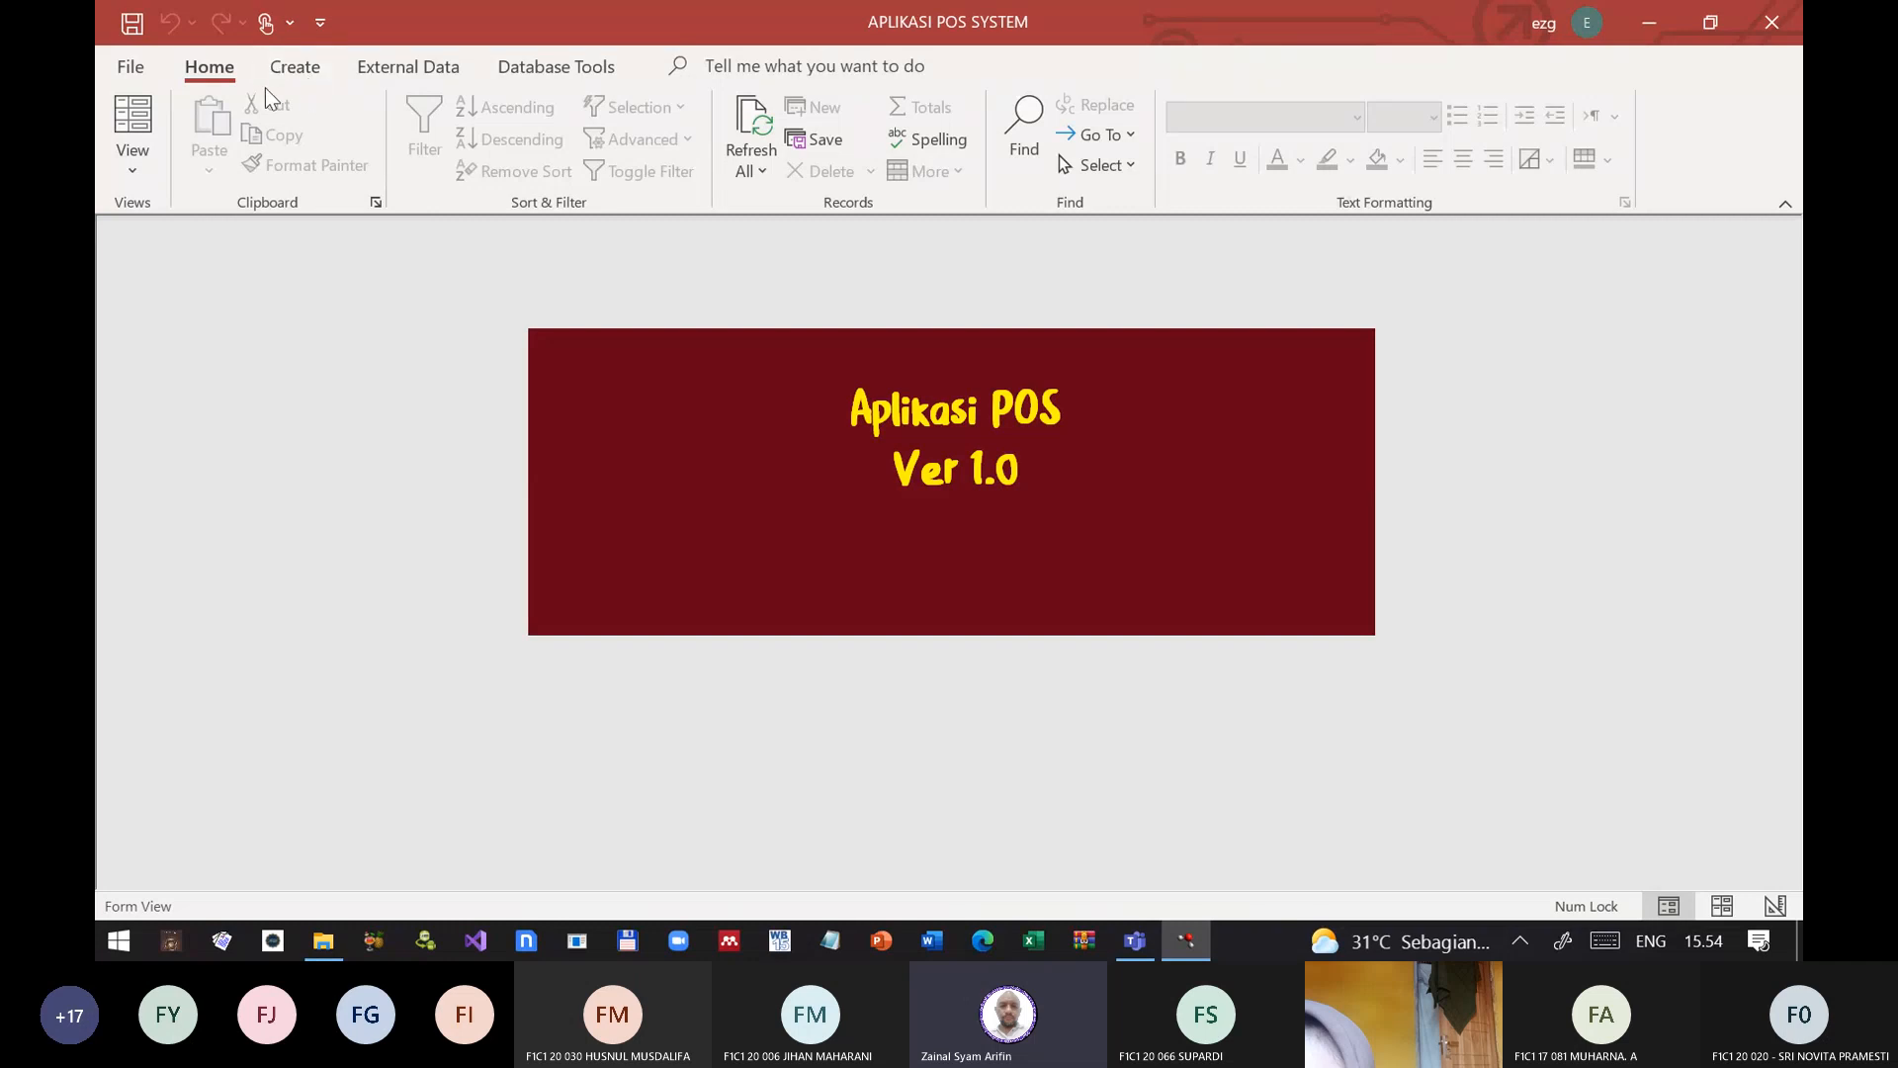
pyautogui.click(141, 162)
pyautogui.click(216, 361)
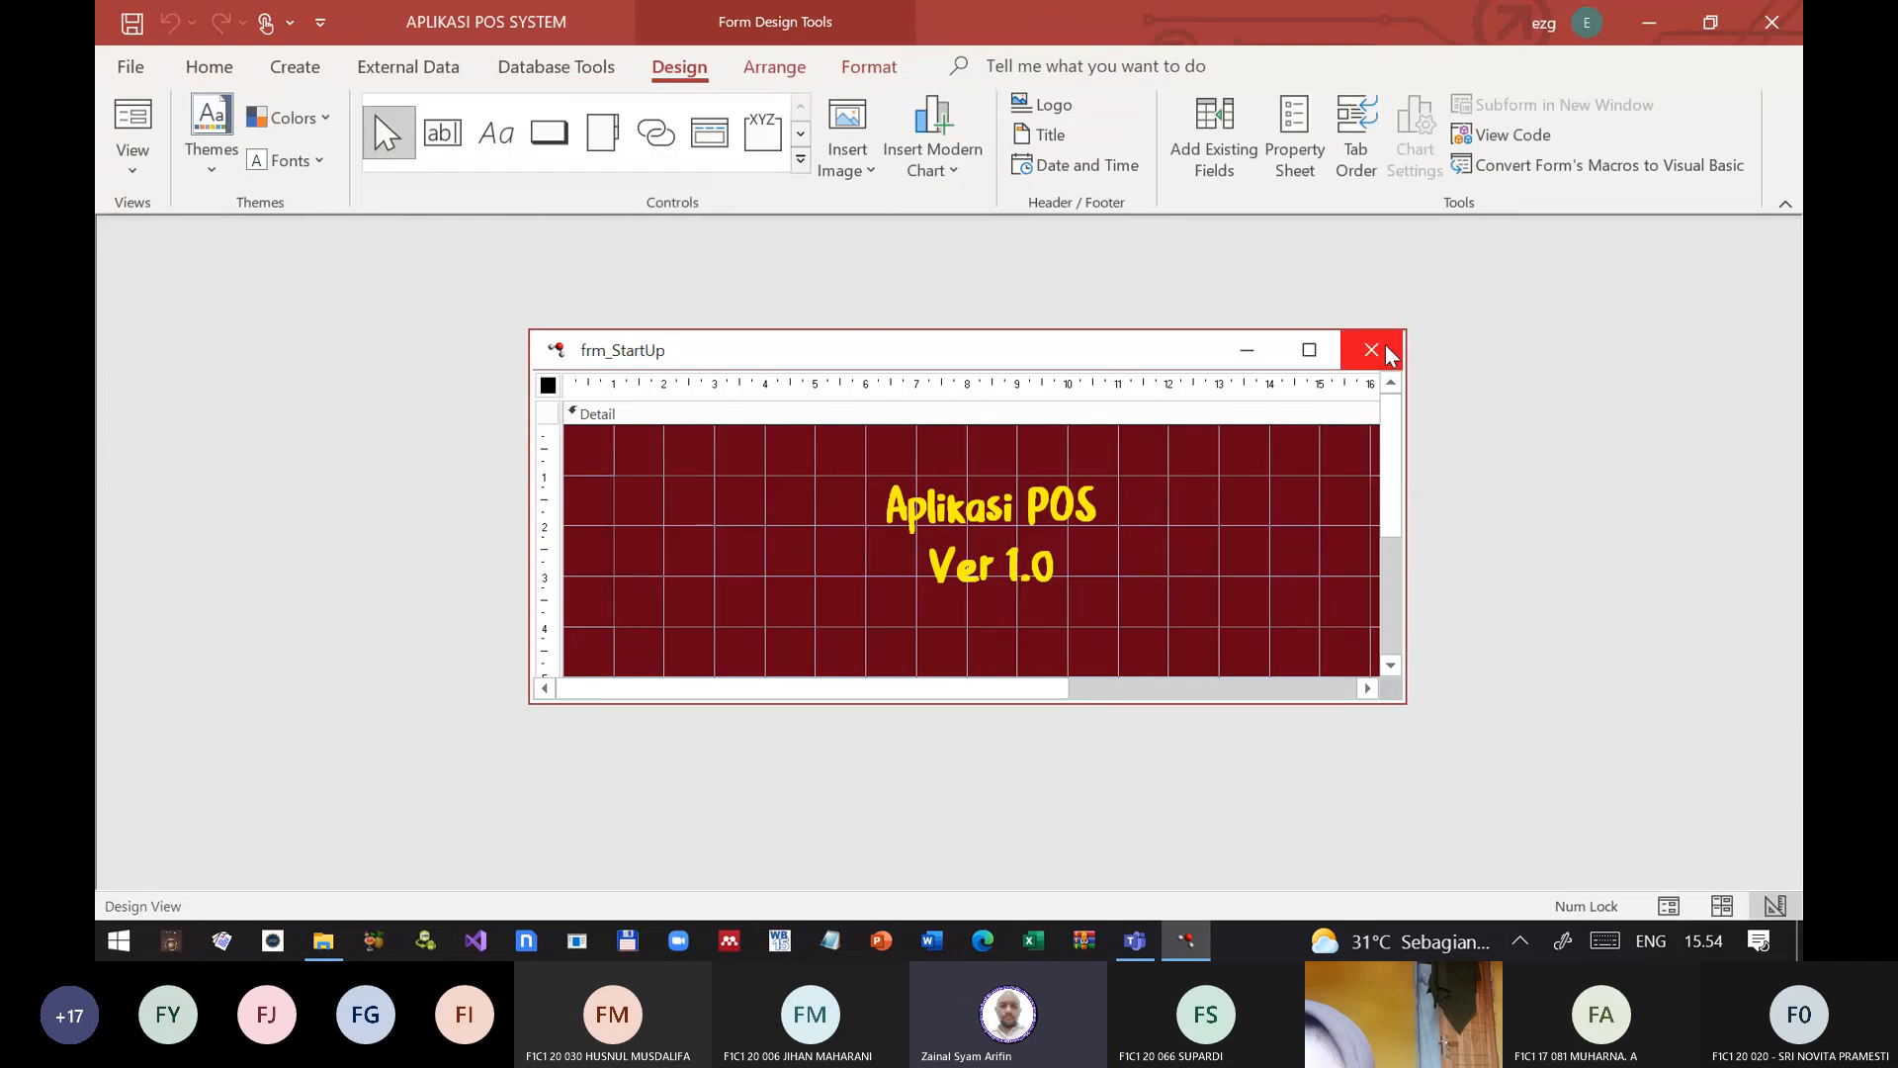
pyautogui.click(134, 119)
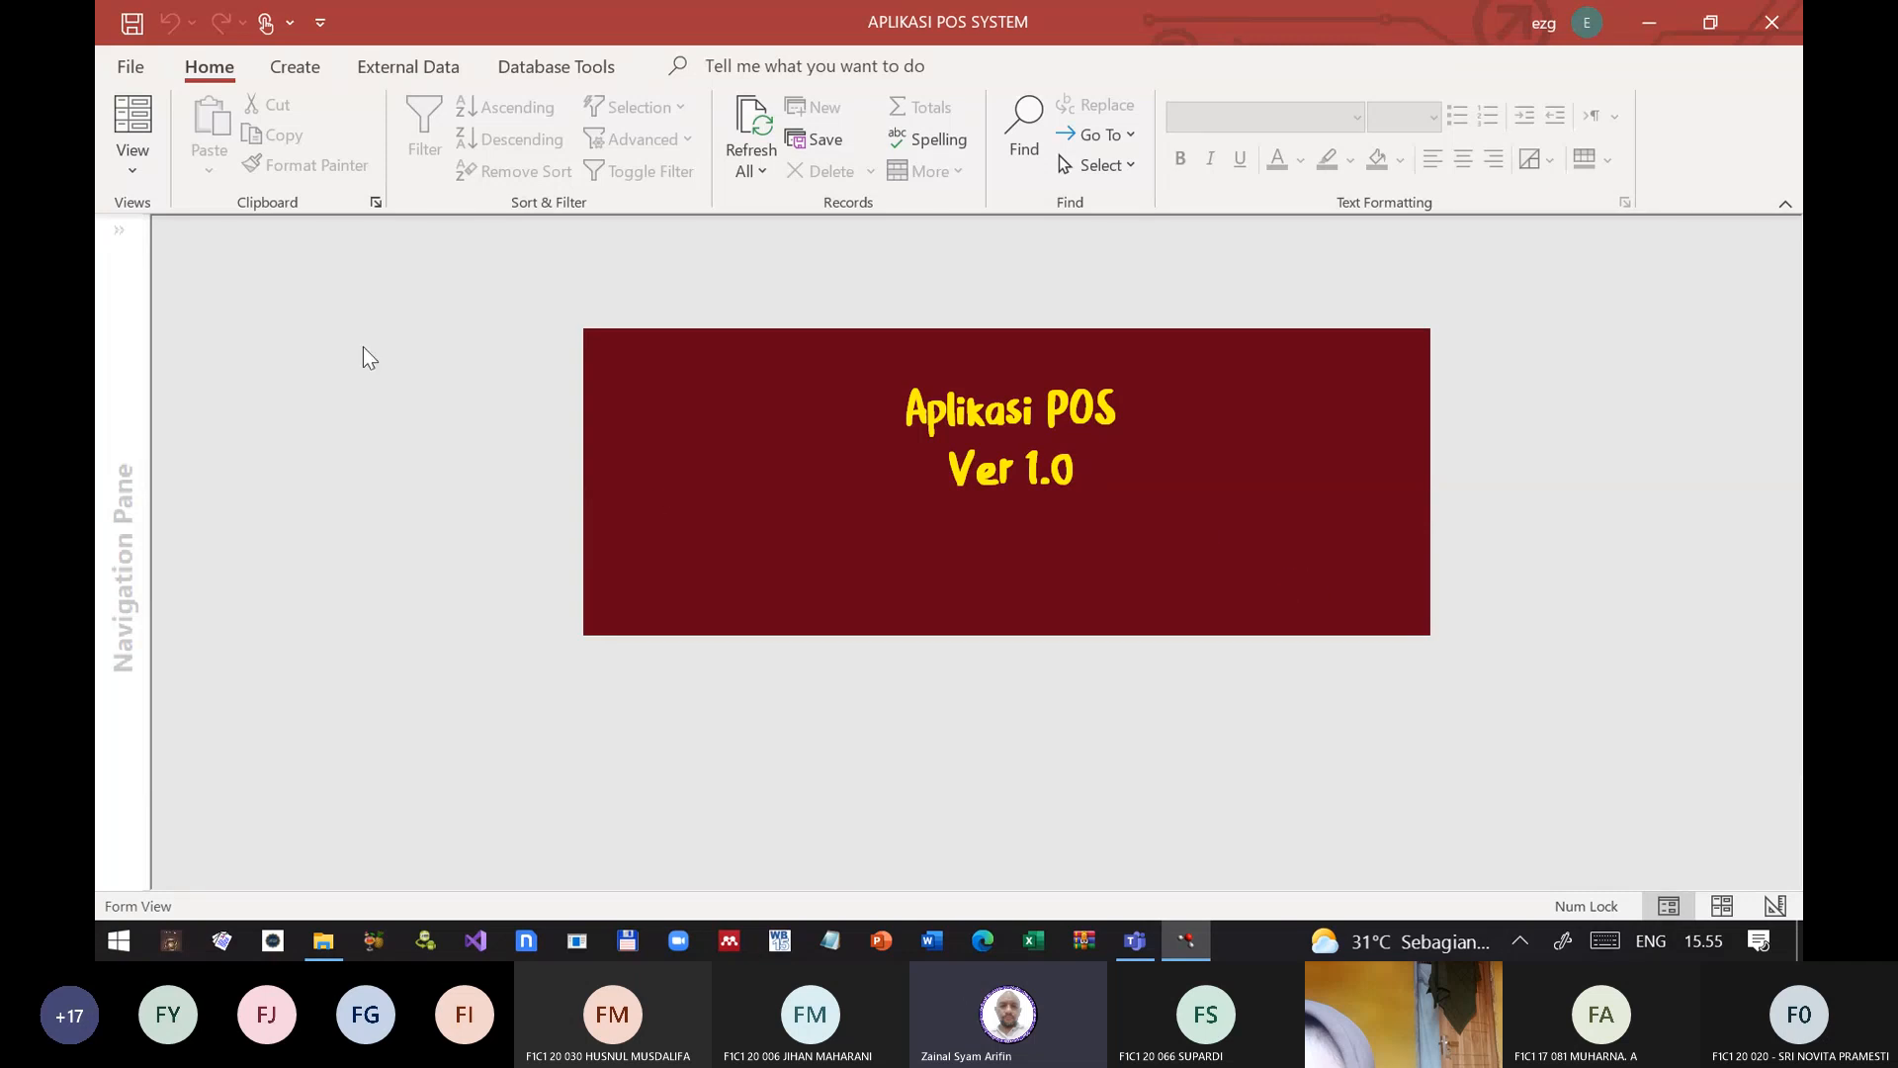
# Step: Switch the start-up form to Design View to bring up the database object list, and close the form
pyautogui.click(133, 168)
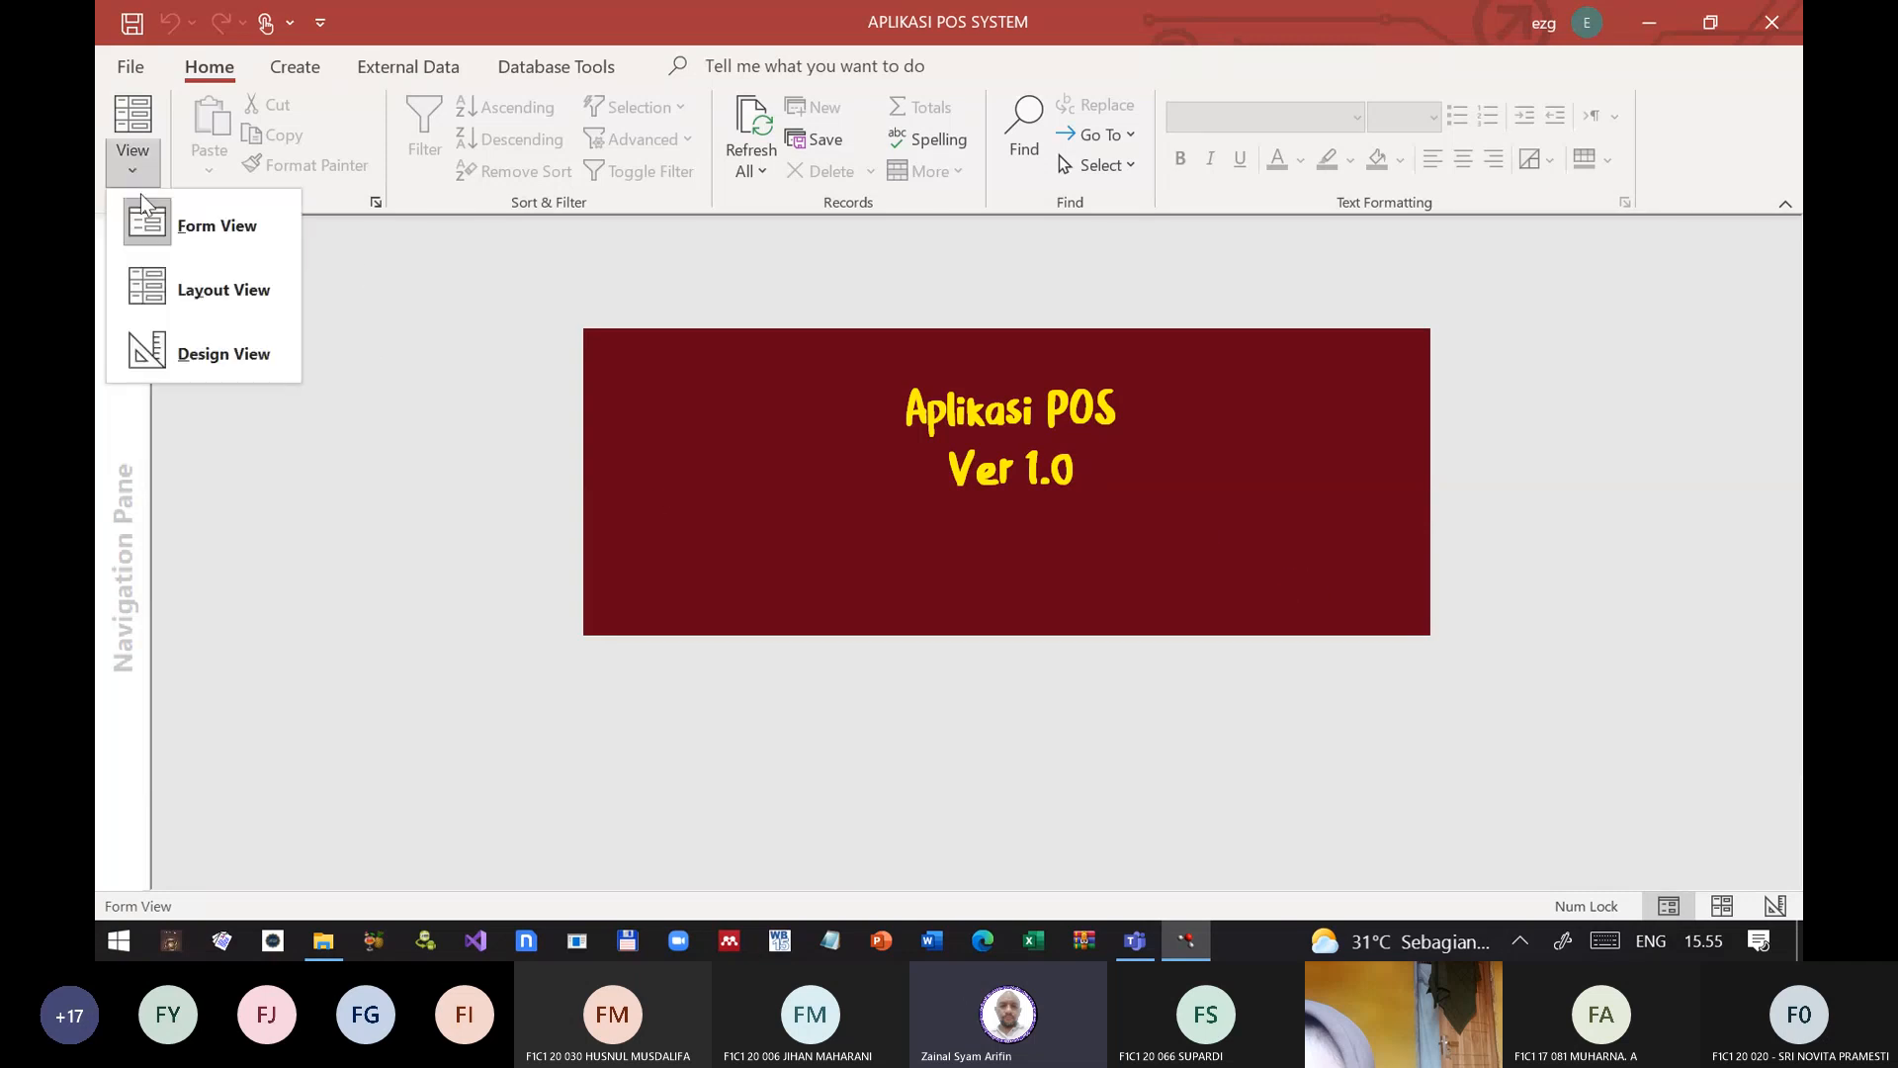
pyautogui.click(223, 346)
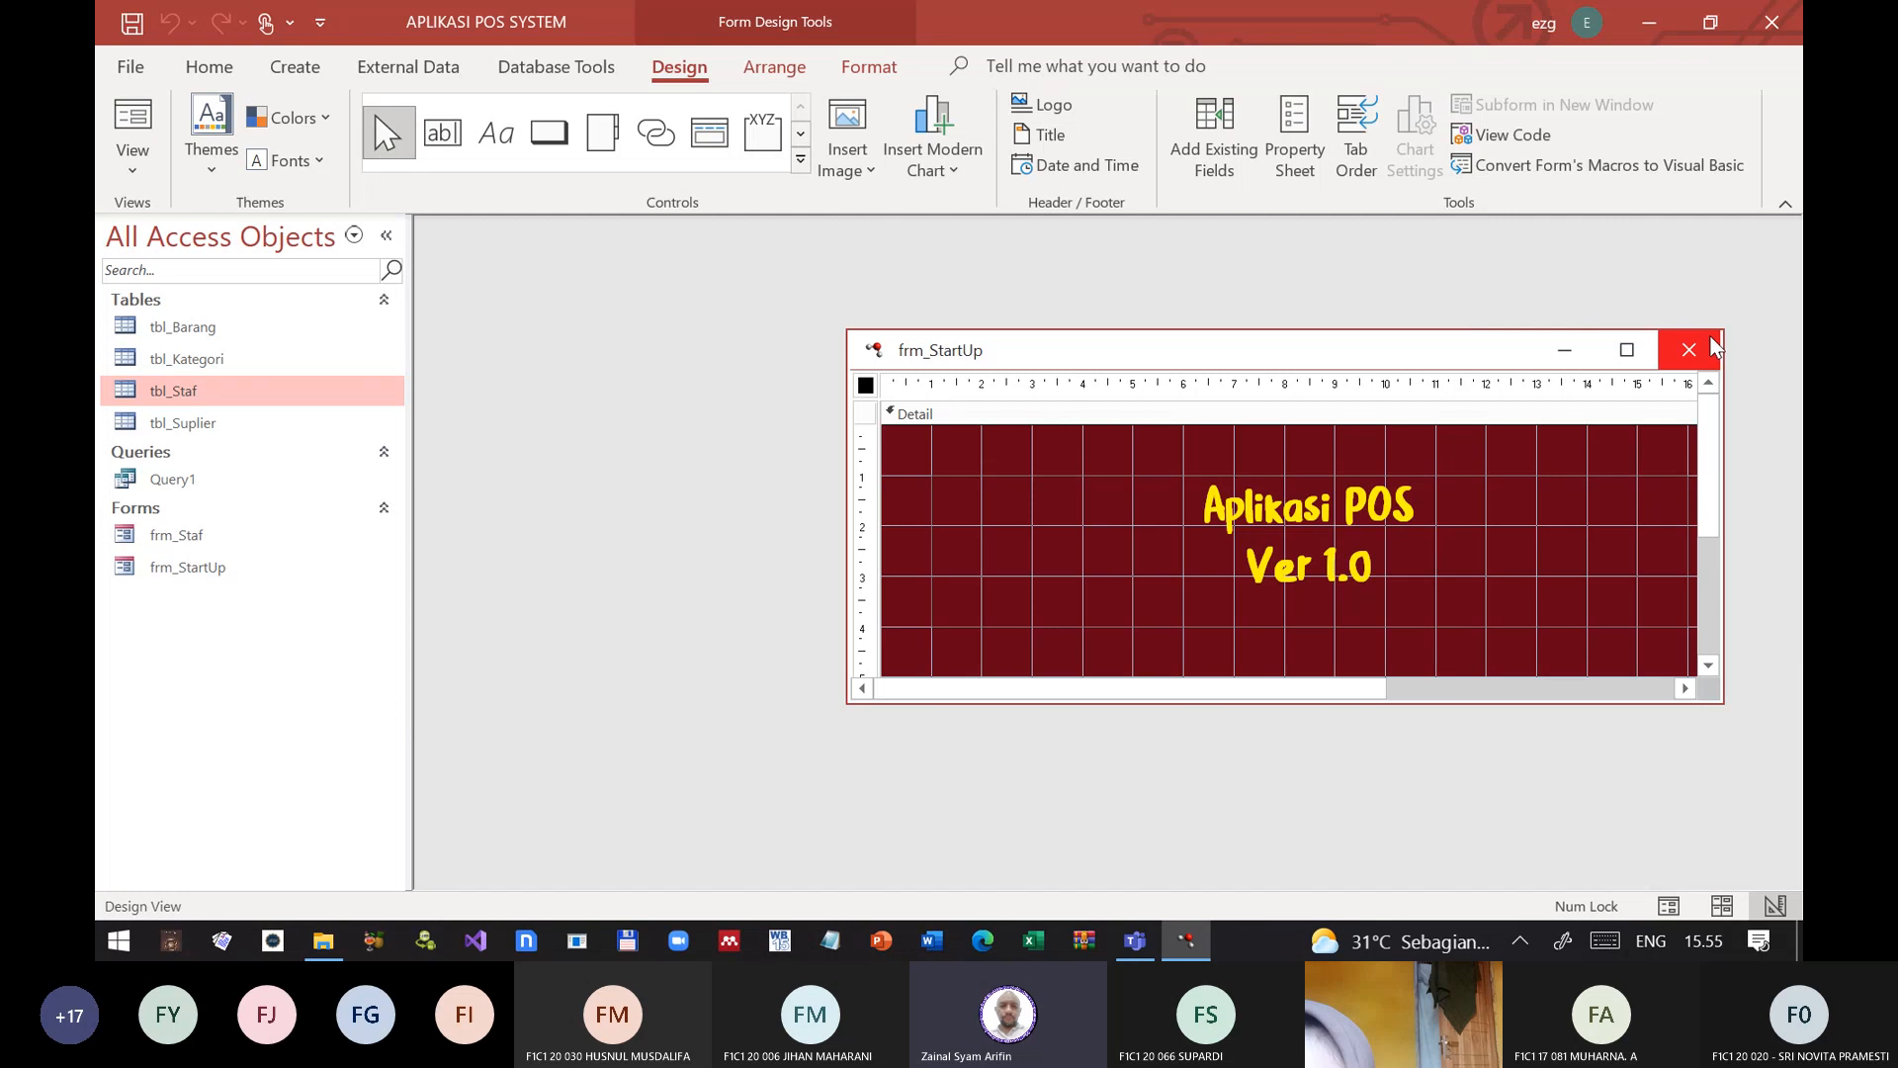
pyautogui.click(1689, 350)
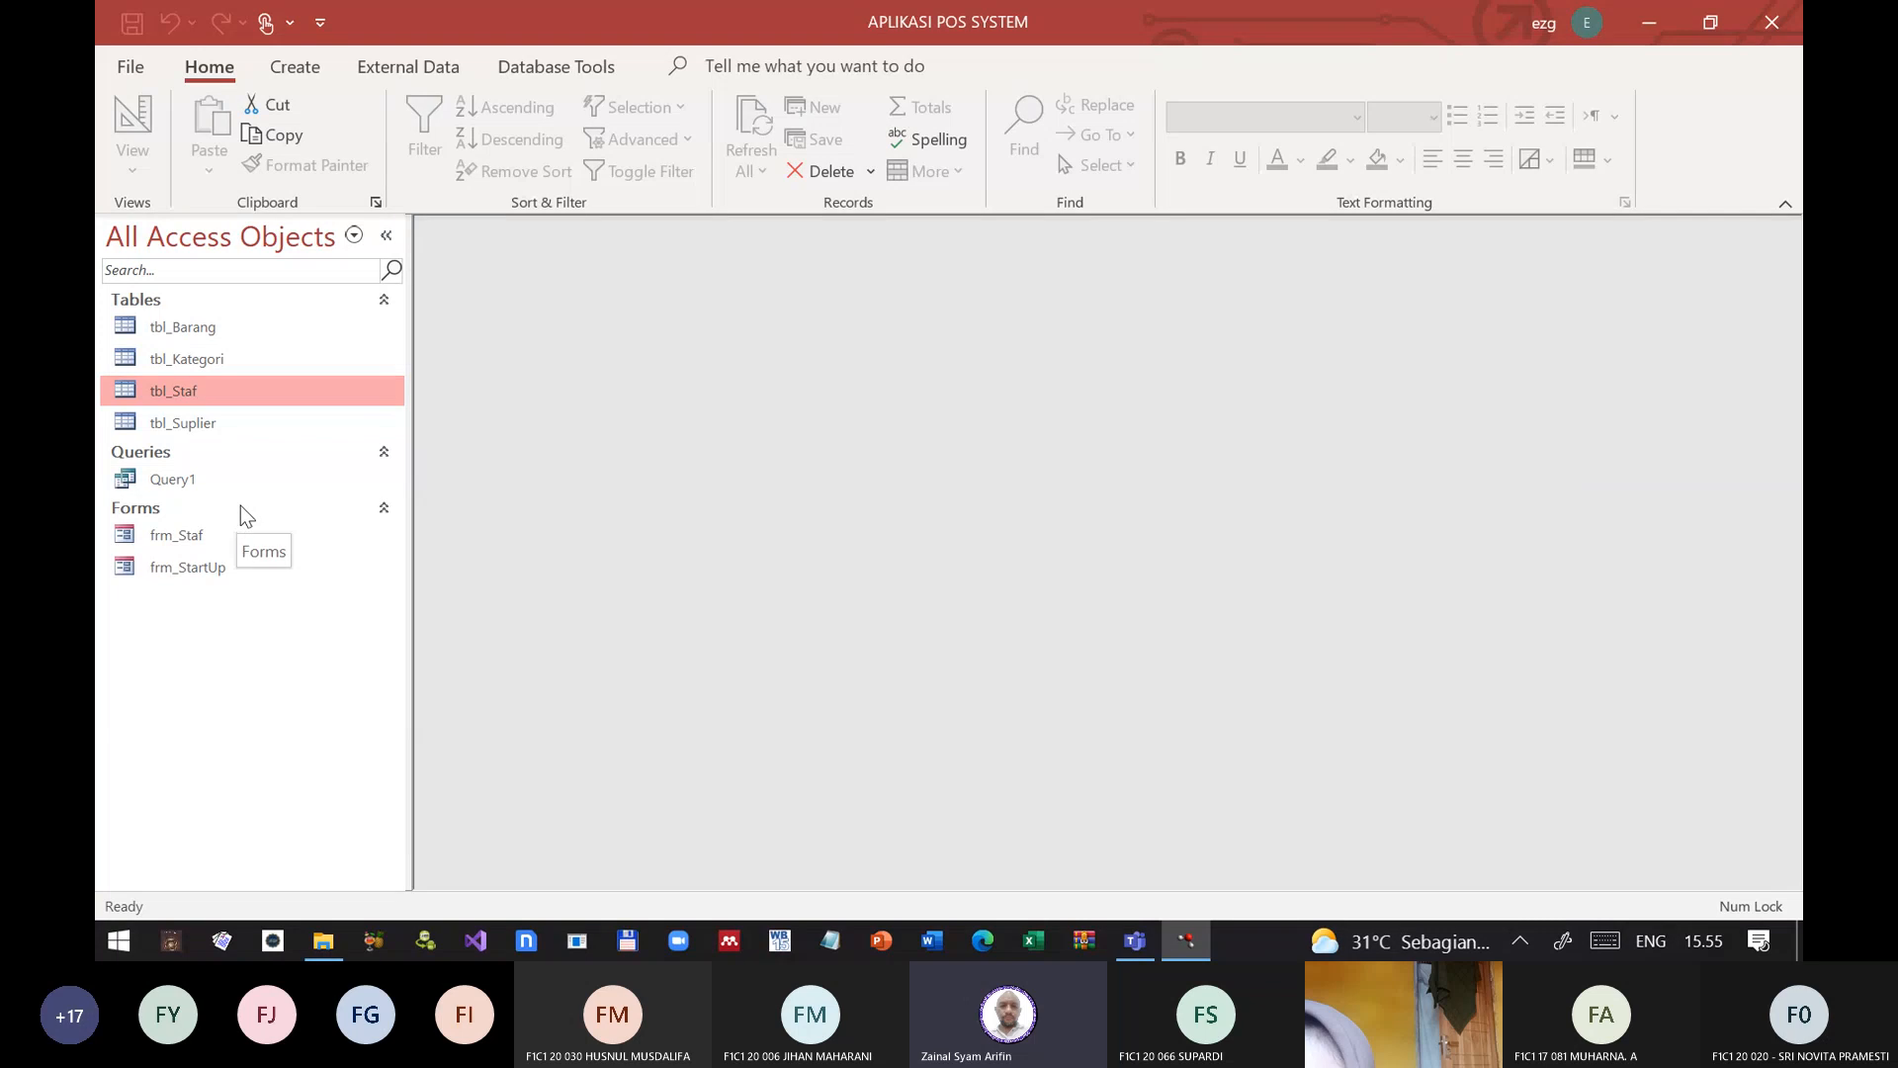
# Step: Open frm_StartUp from the object list, view it in Design View, and close it
pyautogui.doubleClick(201, 563)
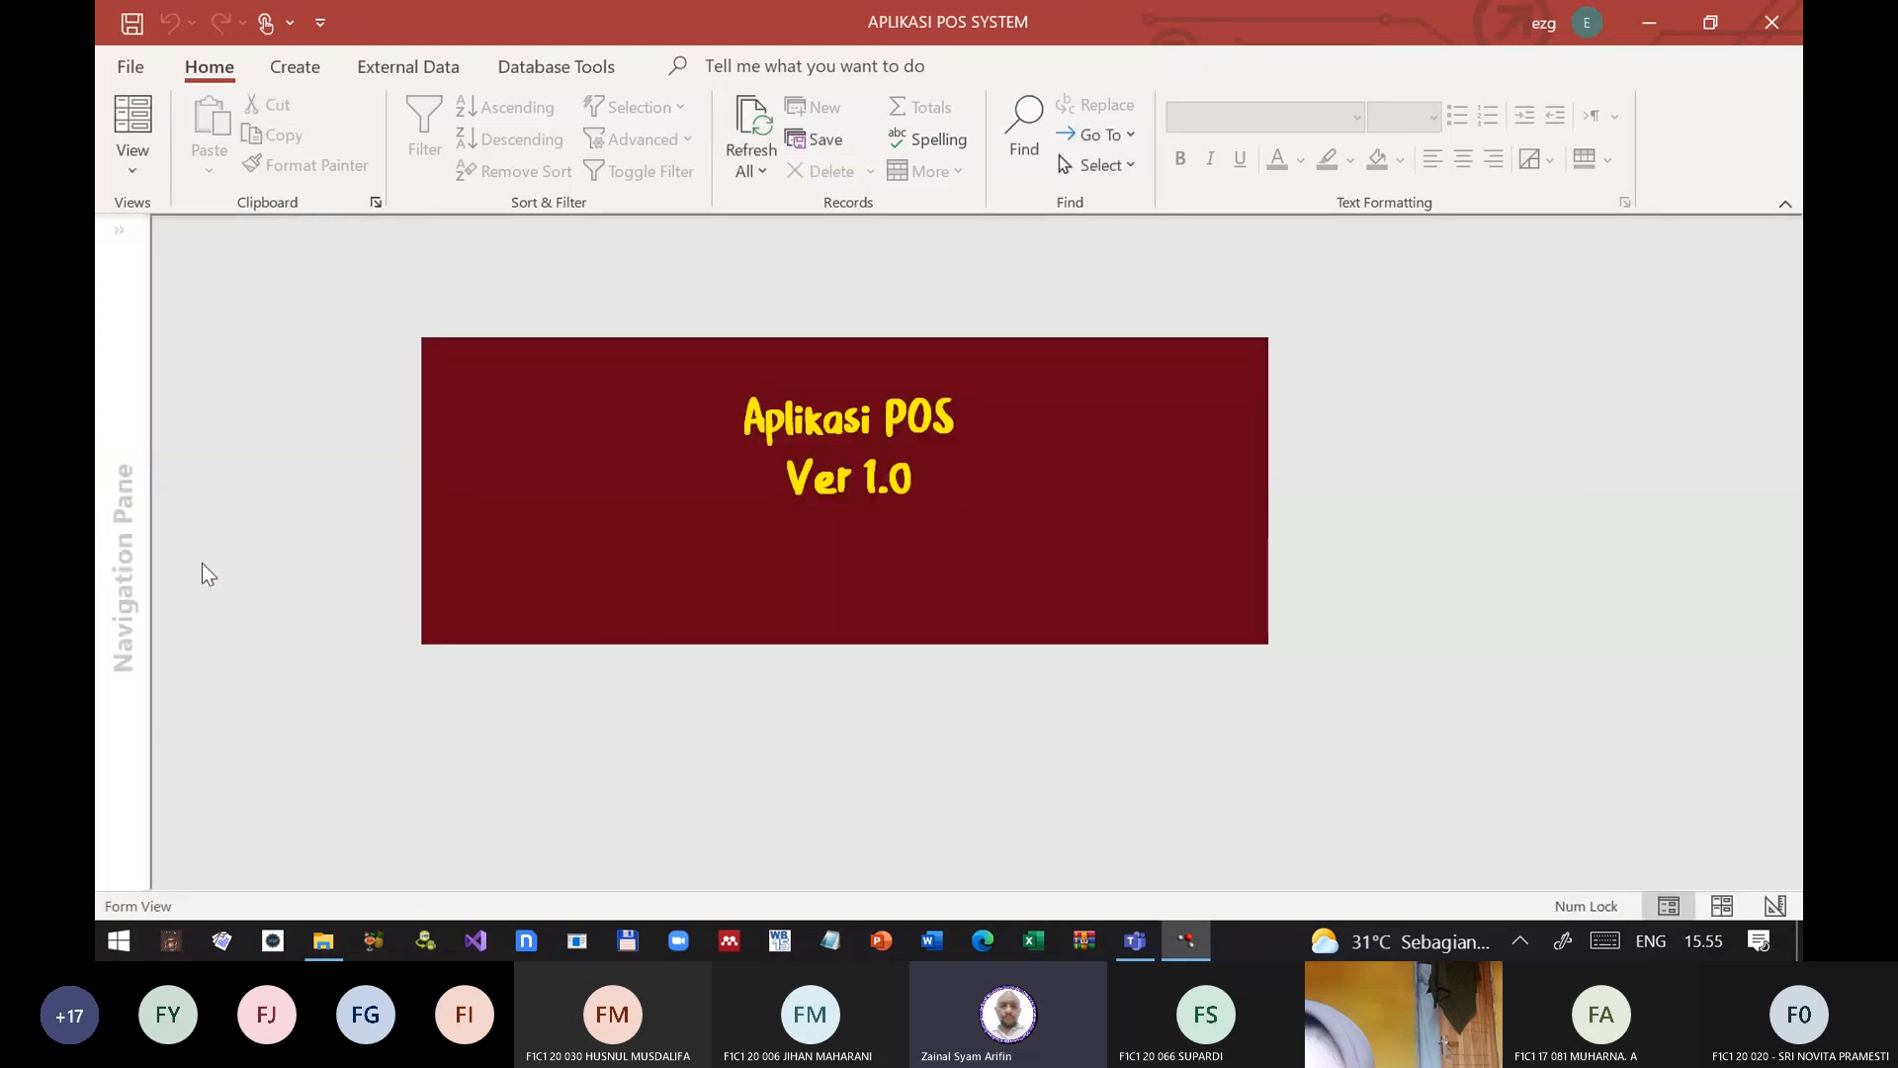
pyautogui.click(132, 160)
pyautogui.click(209, 356)
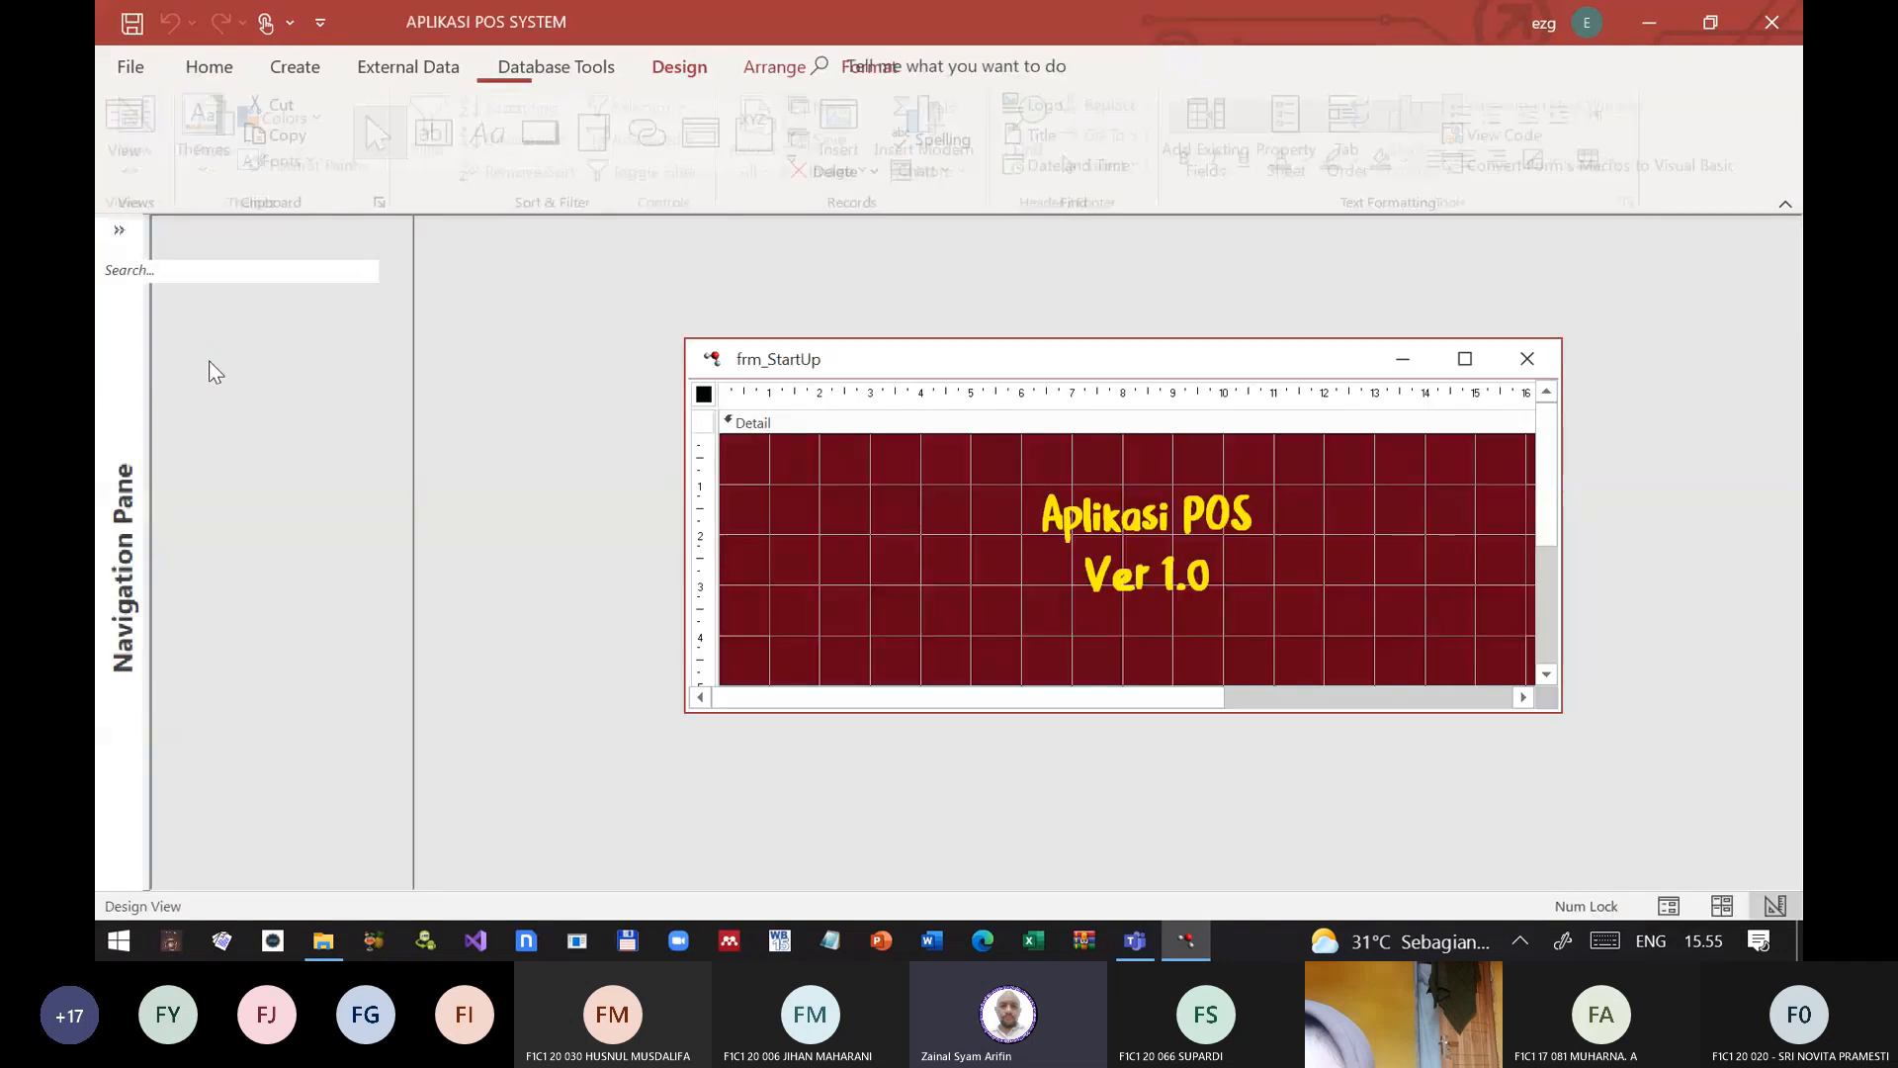
pyautogui.hotkey('ctrl', 'w')
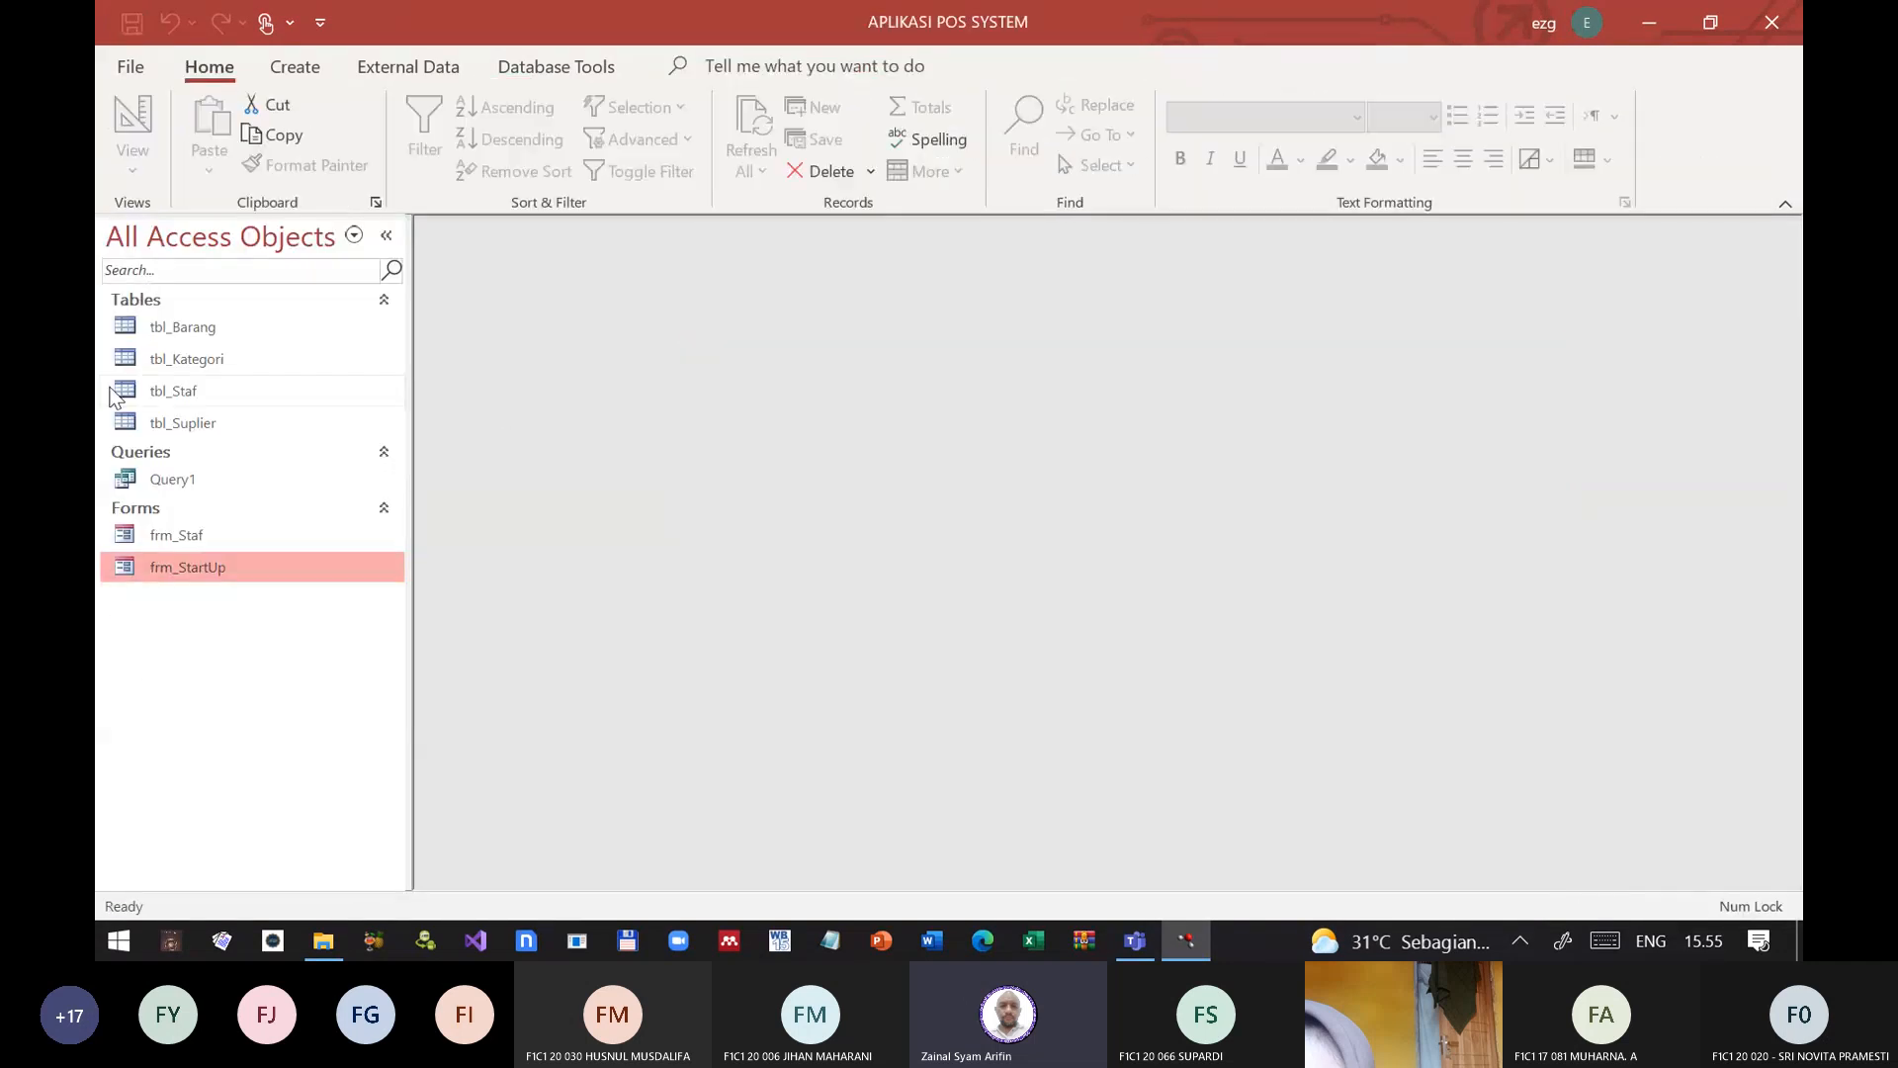
# Step: Open frm_Staf in Design View and enlarge its Form Header section to about 1.5 cm high
pyautogui.click(185, 538)
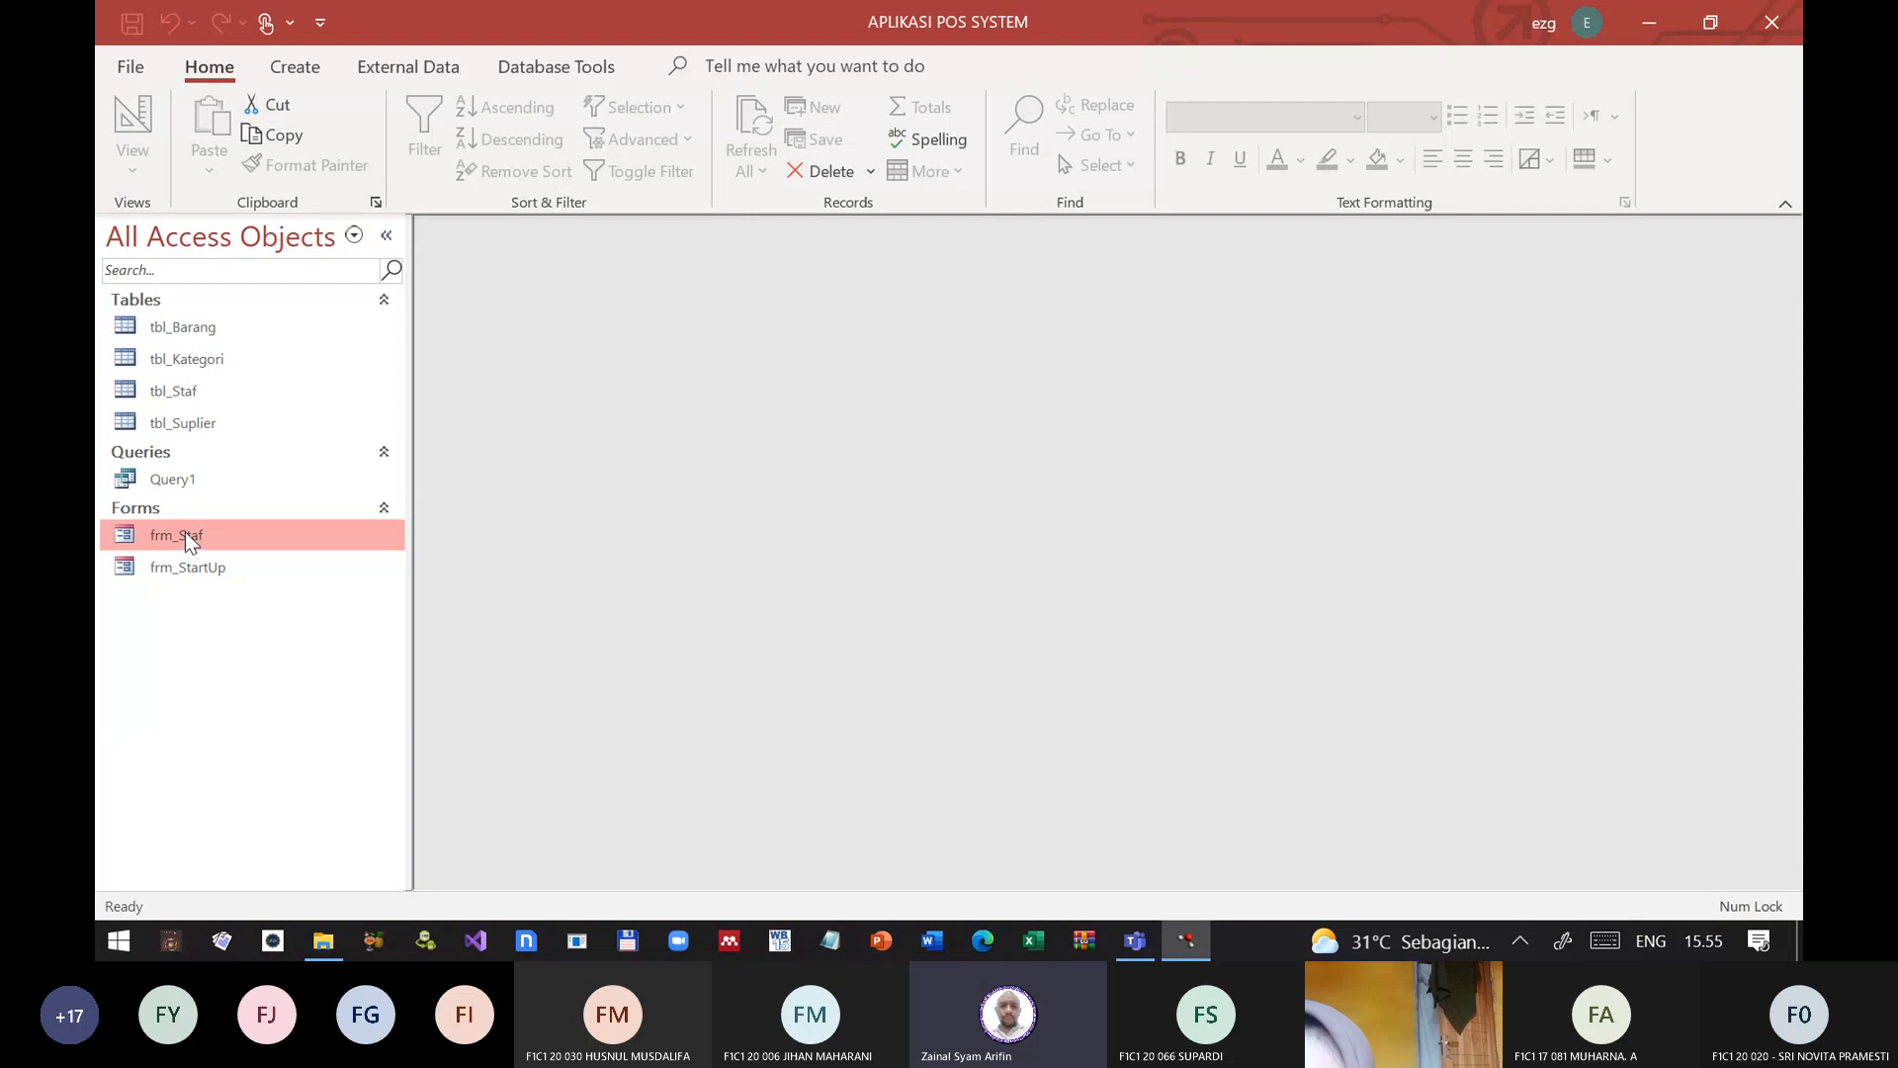
pyautogui.rightClick(185, 534)
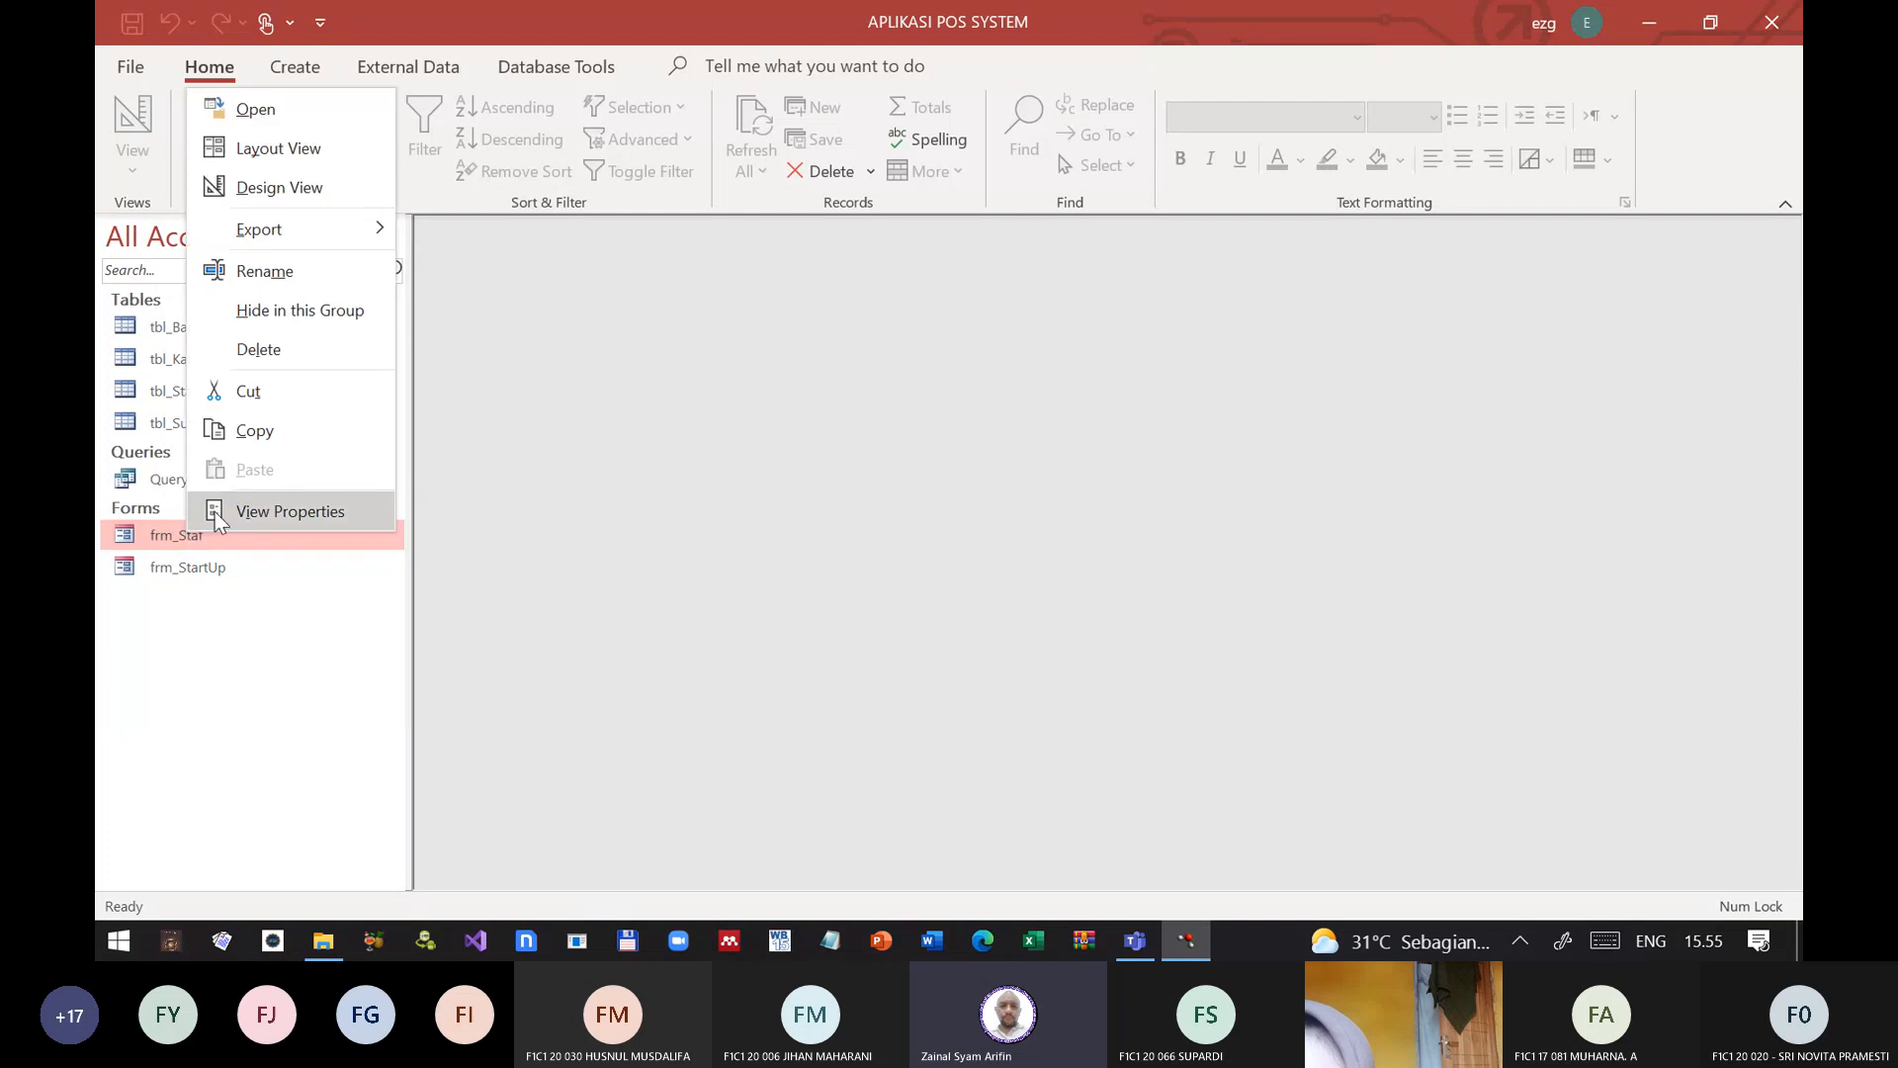
pyautogui.click(265, 189)
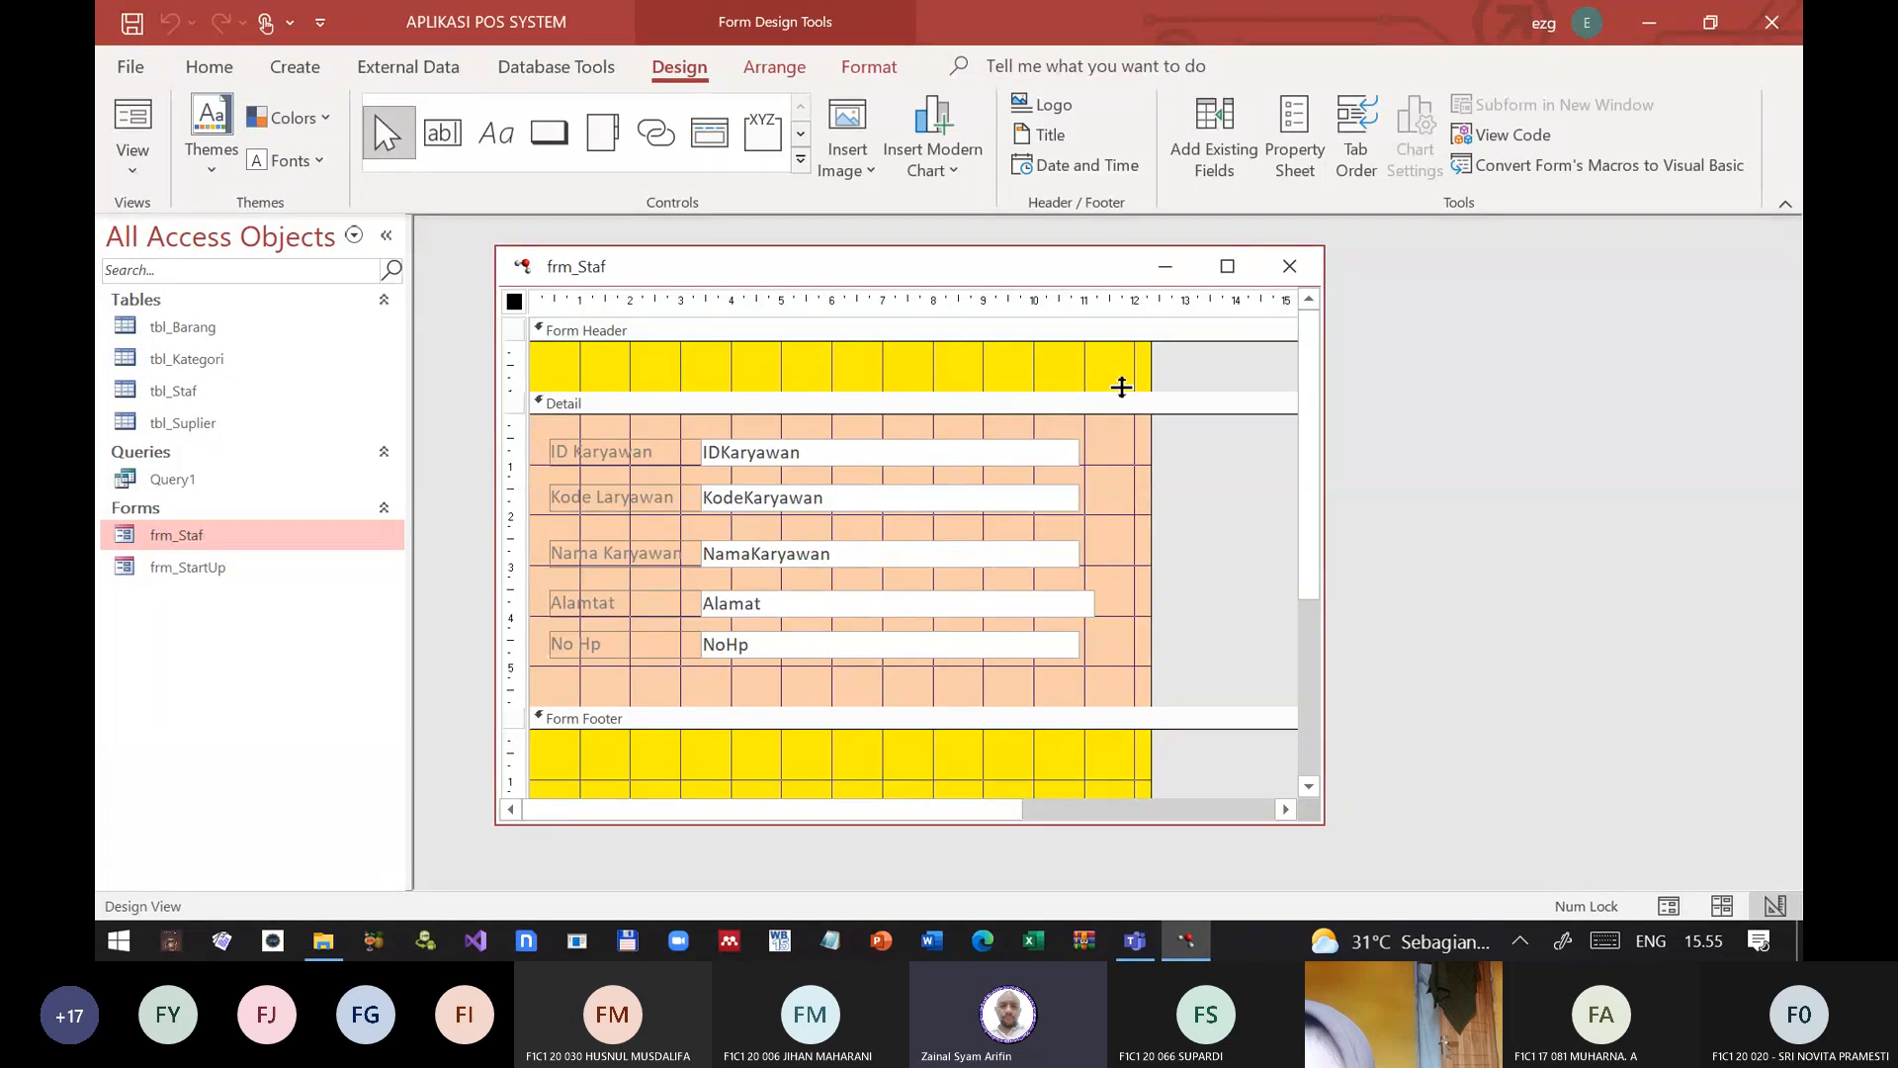
pyautogui.moveTo(1119, 387); pyautogui.dragTo(1134, 417)
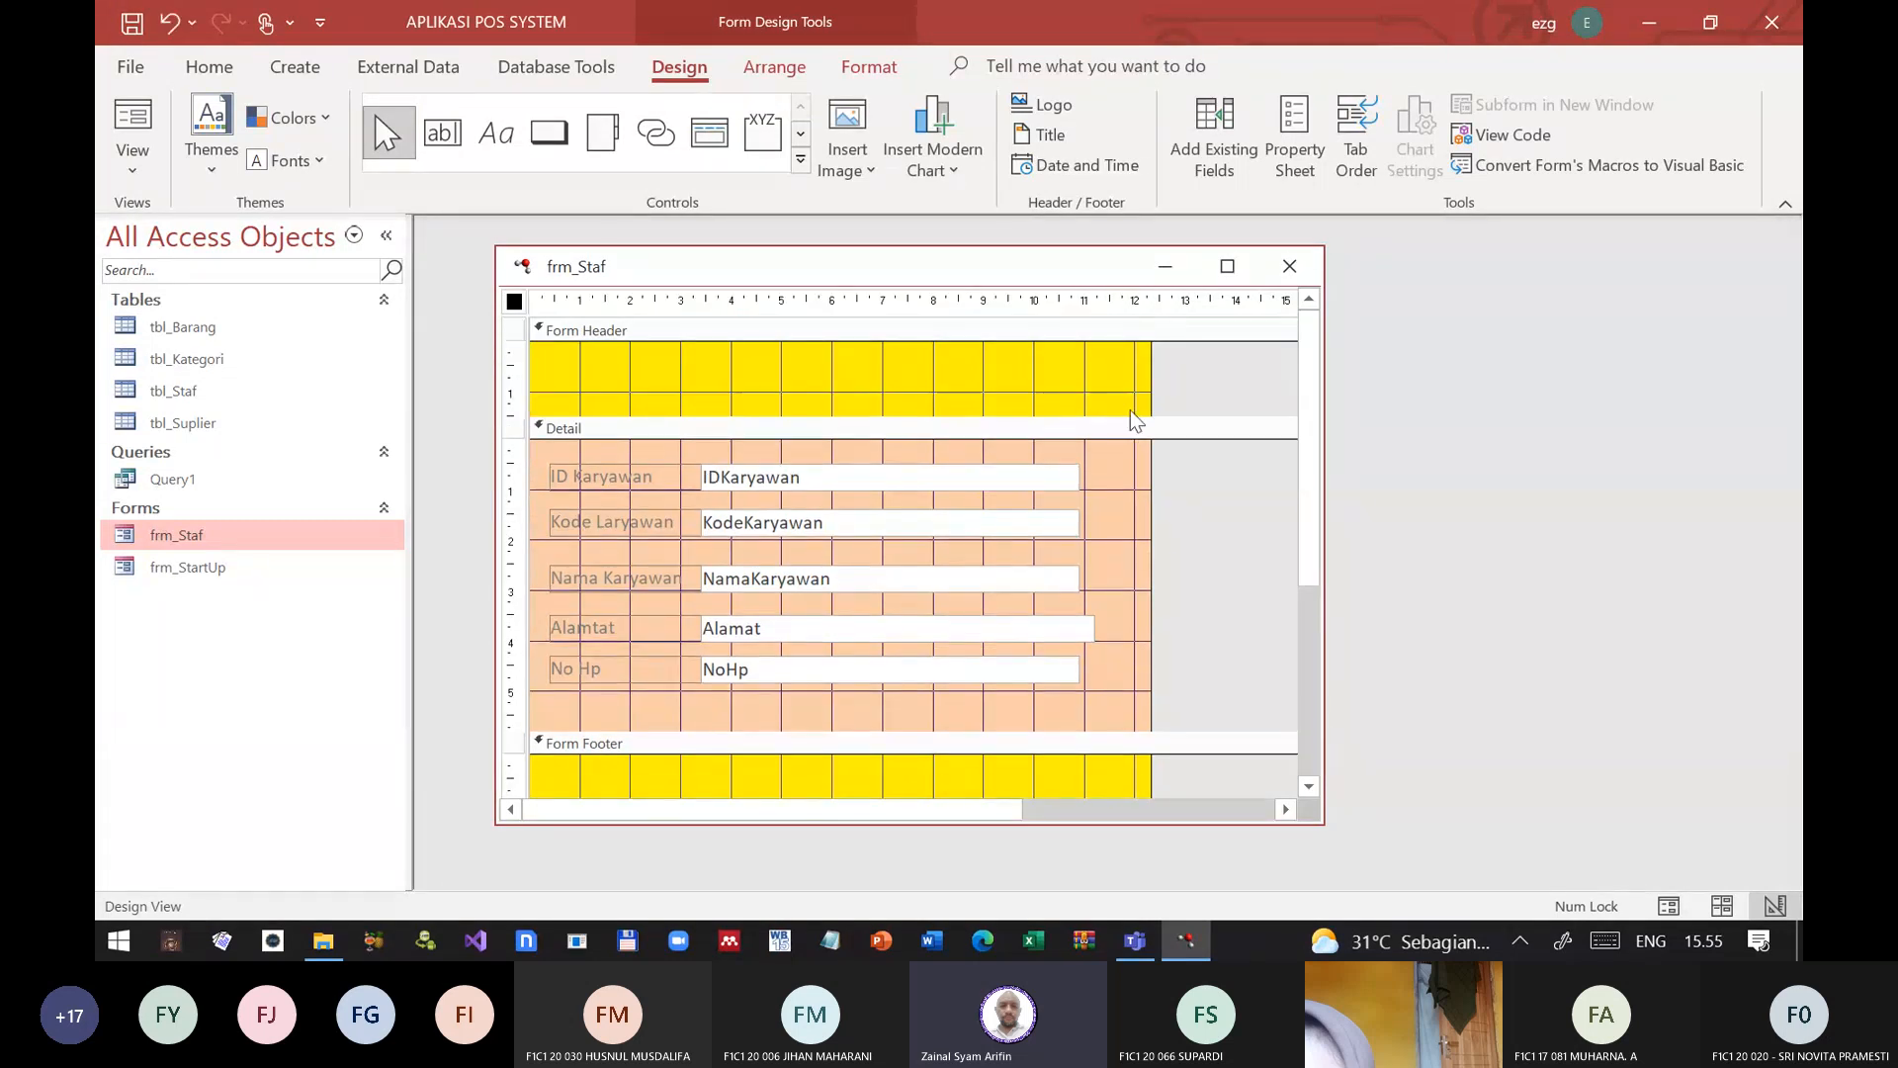
# Step: Set the caption of the frm_Staf form to DATA KARYAWAN in its form properties
pyautogui.doubleClick(514, 302)
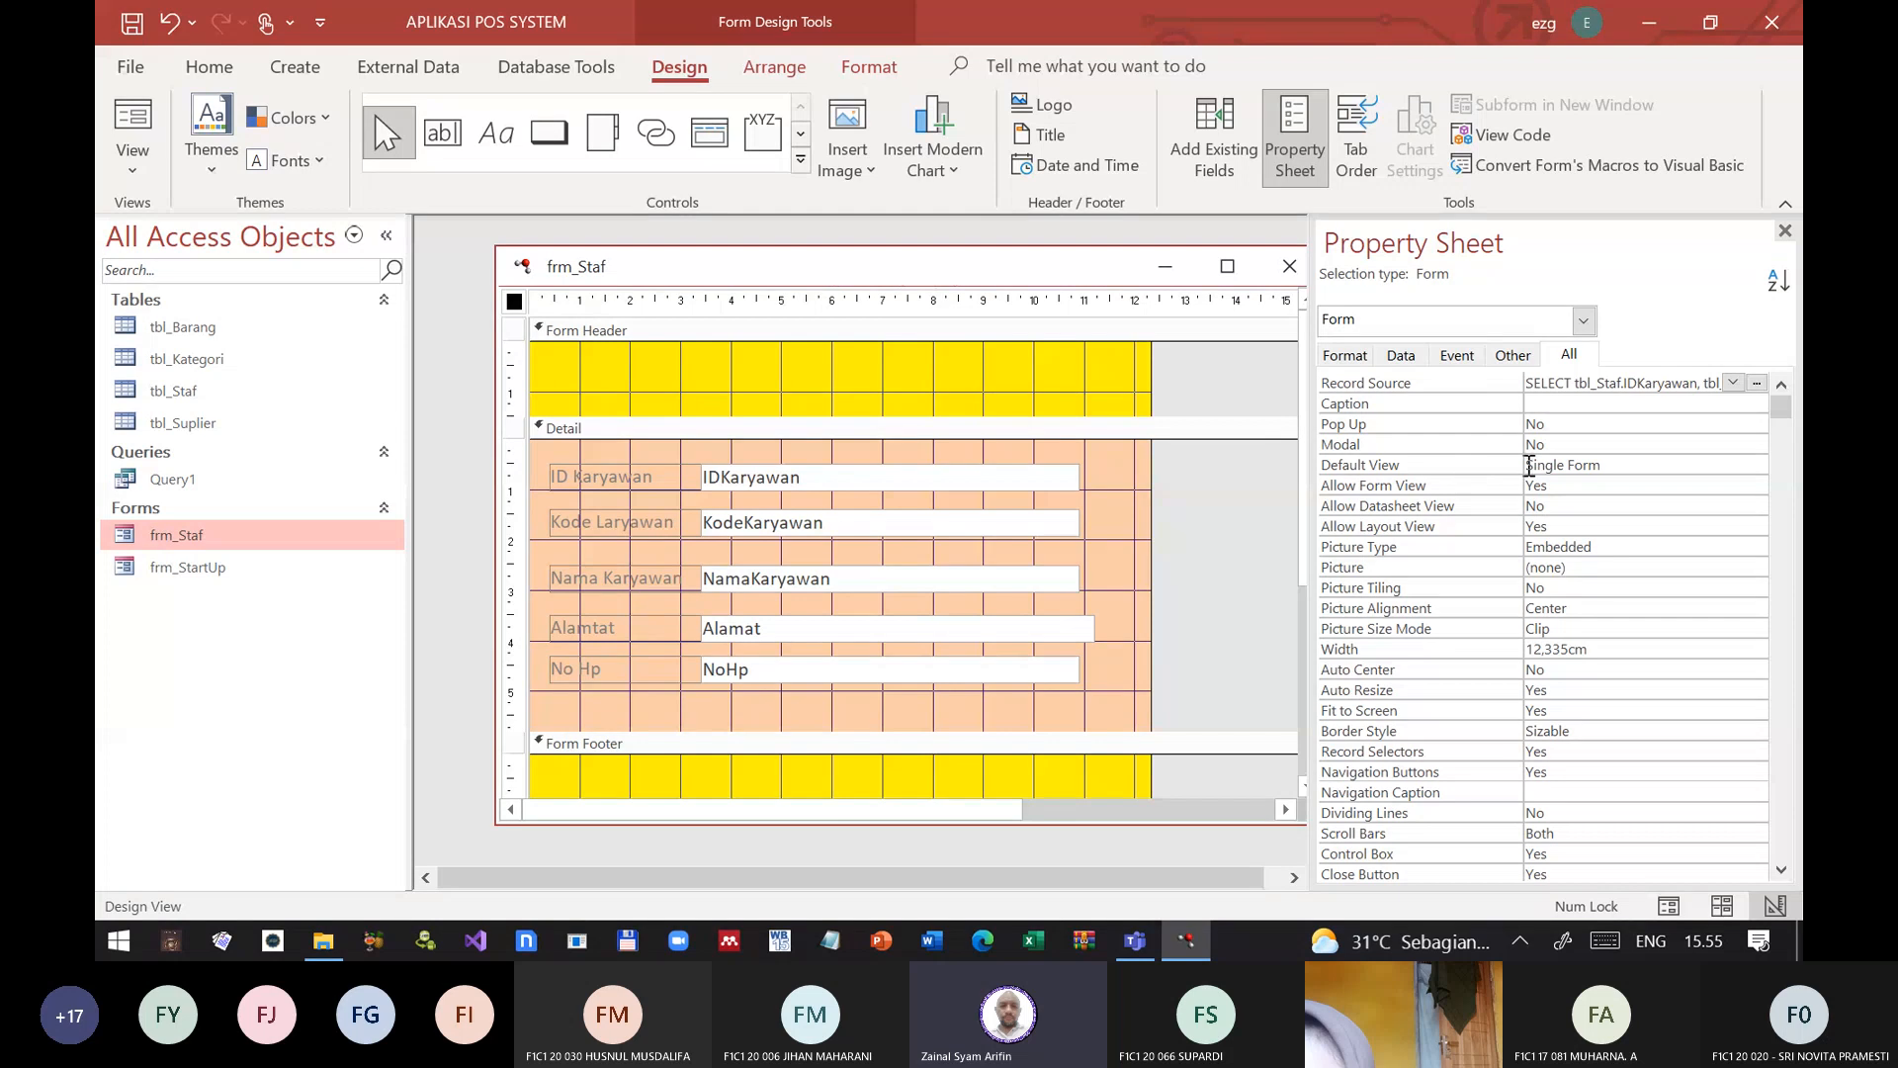
pyautogui.click(1562, 407)
pyautogui.press('capslock')
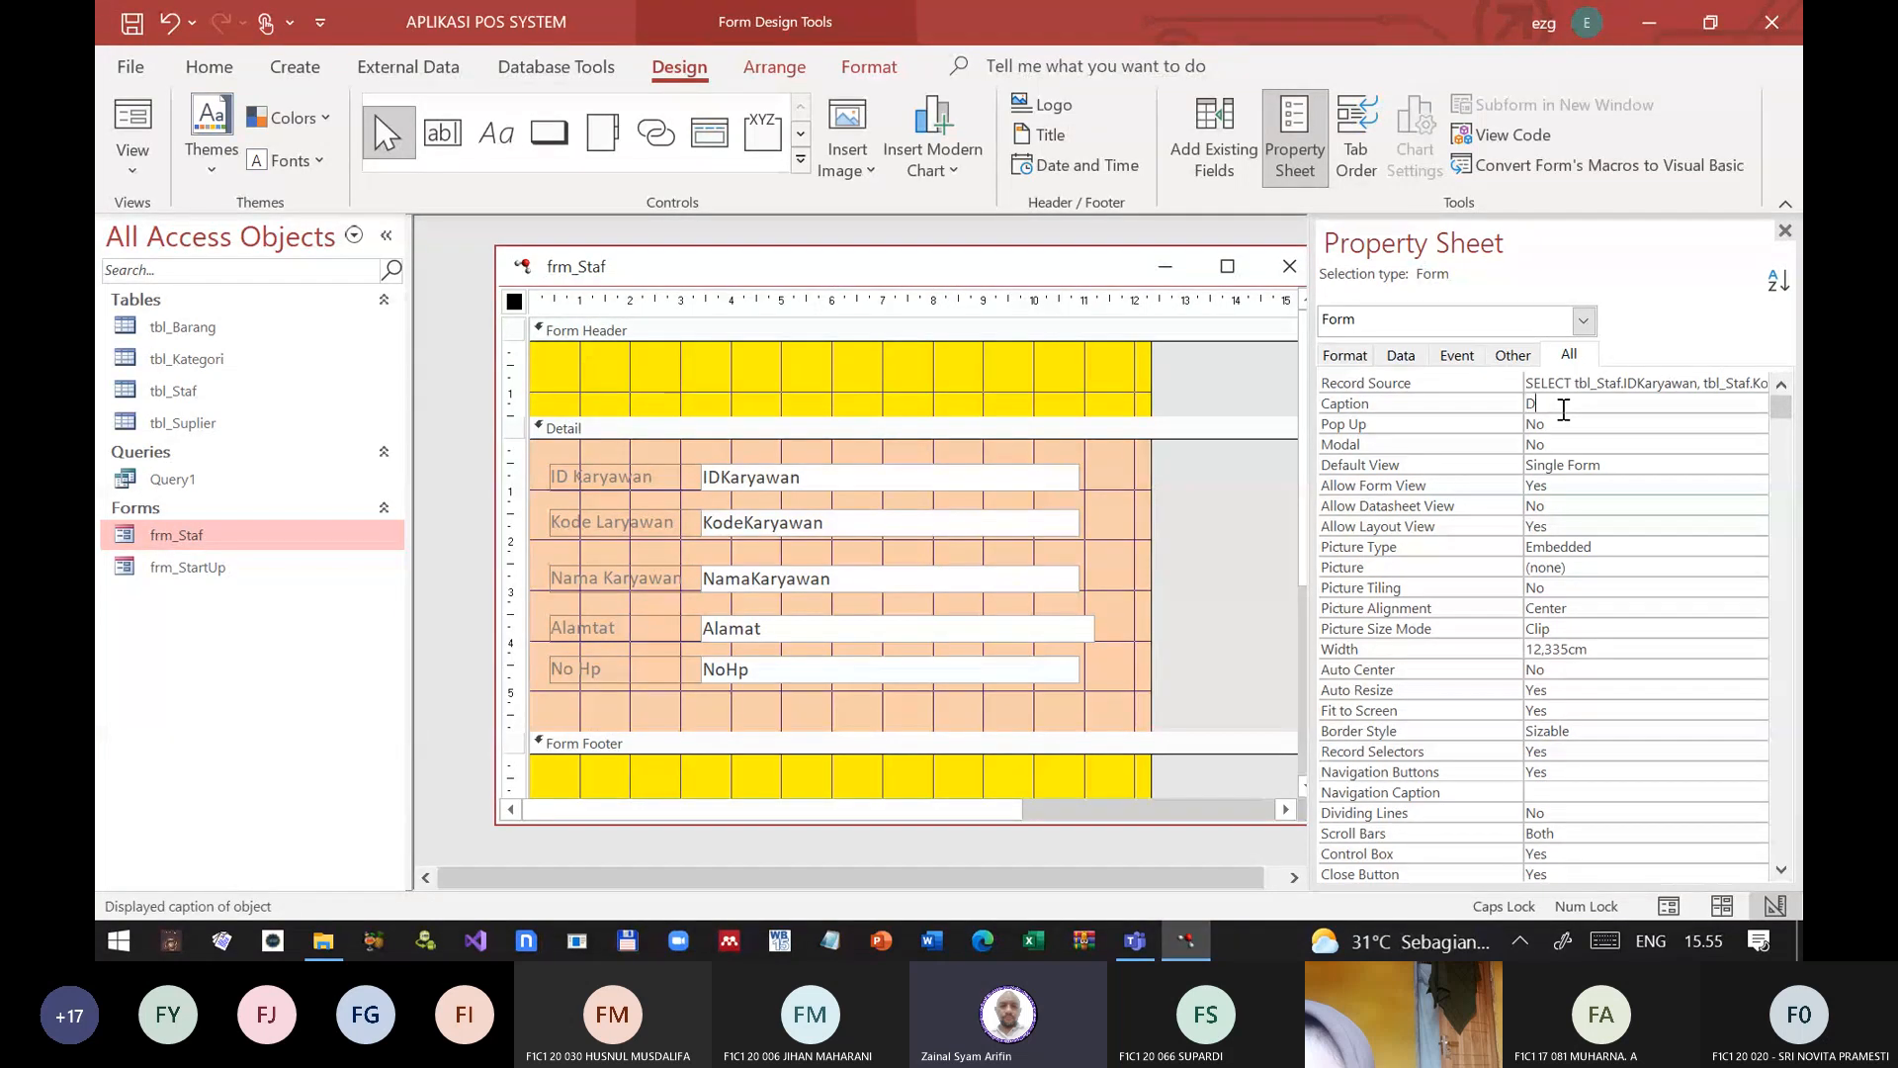
pyautogui.write('DATA KARYAWAN')
pyautogui.press('Return')
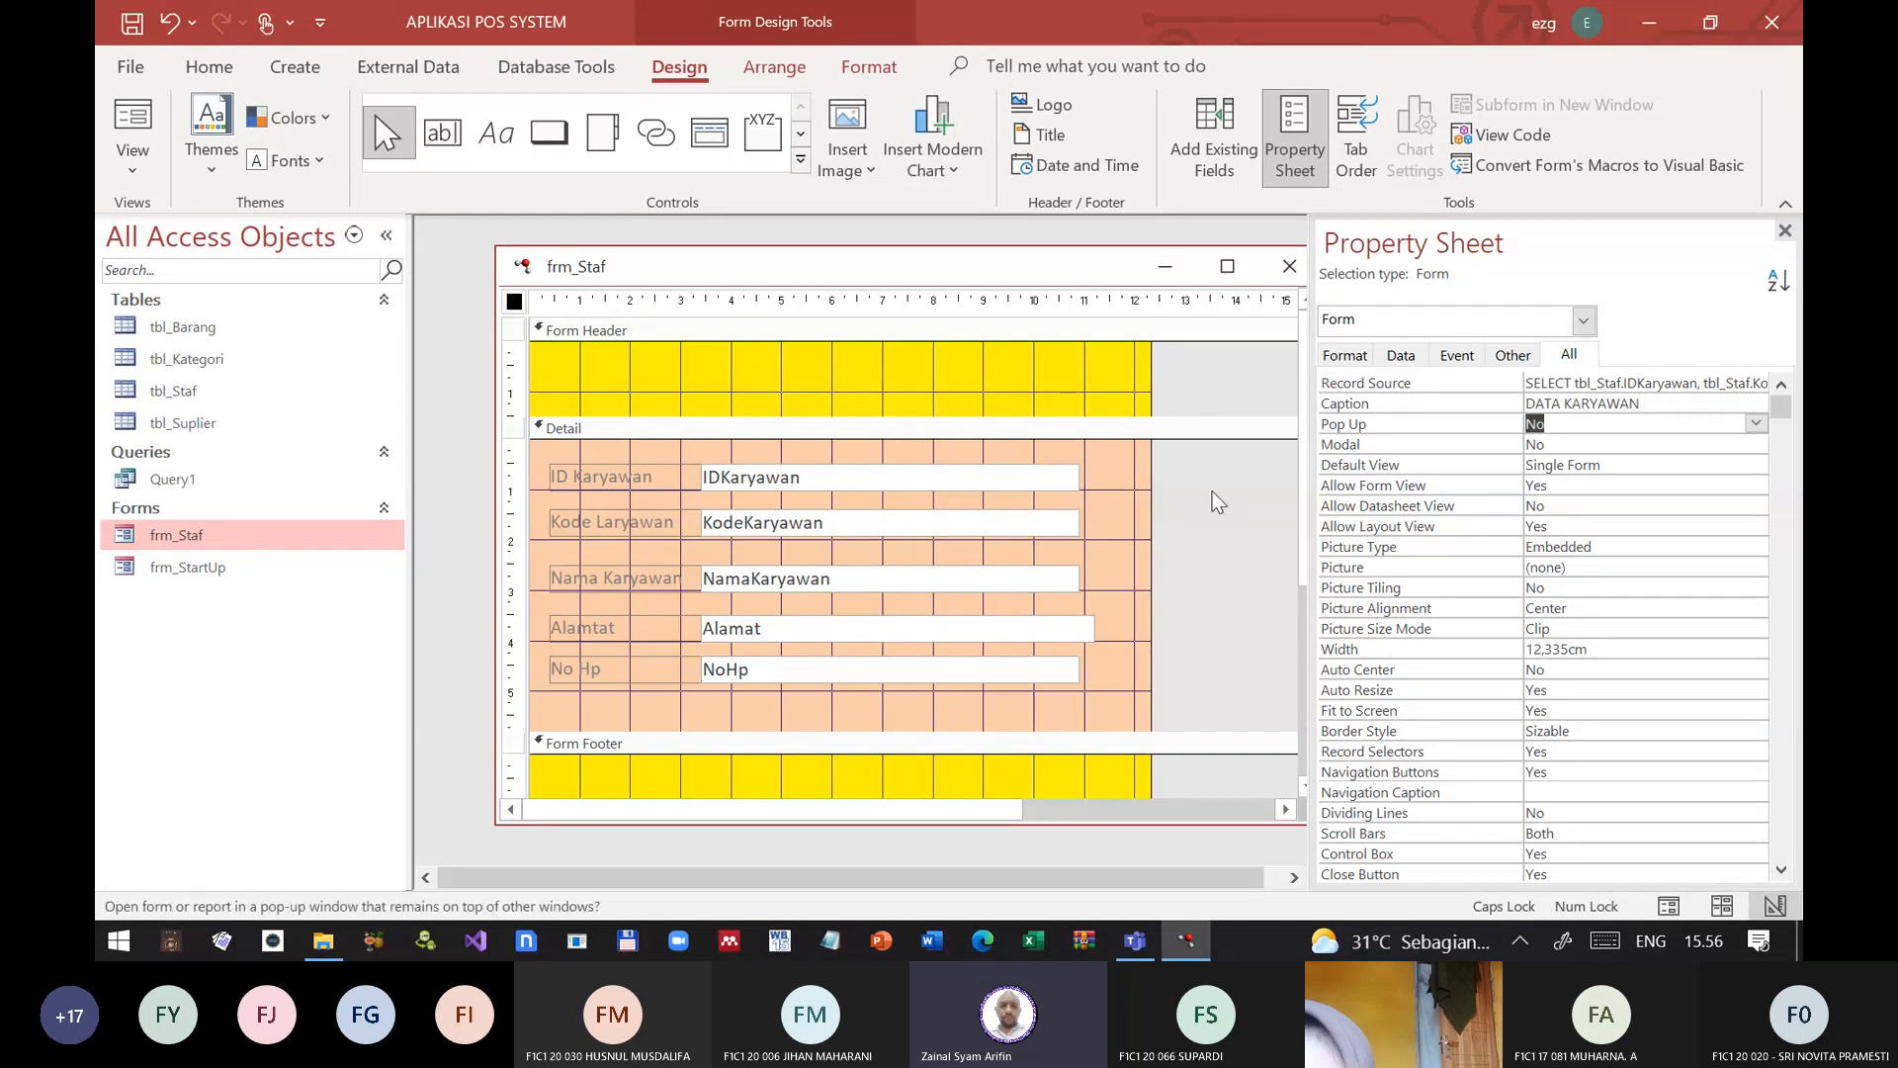
# Step: Preview frm_Staf with its new caption in Form View, and return it to Design View
pyautogui.click(133, 119)
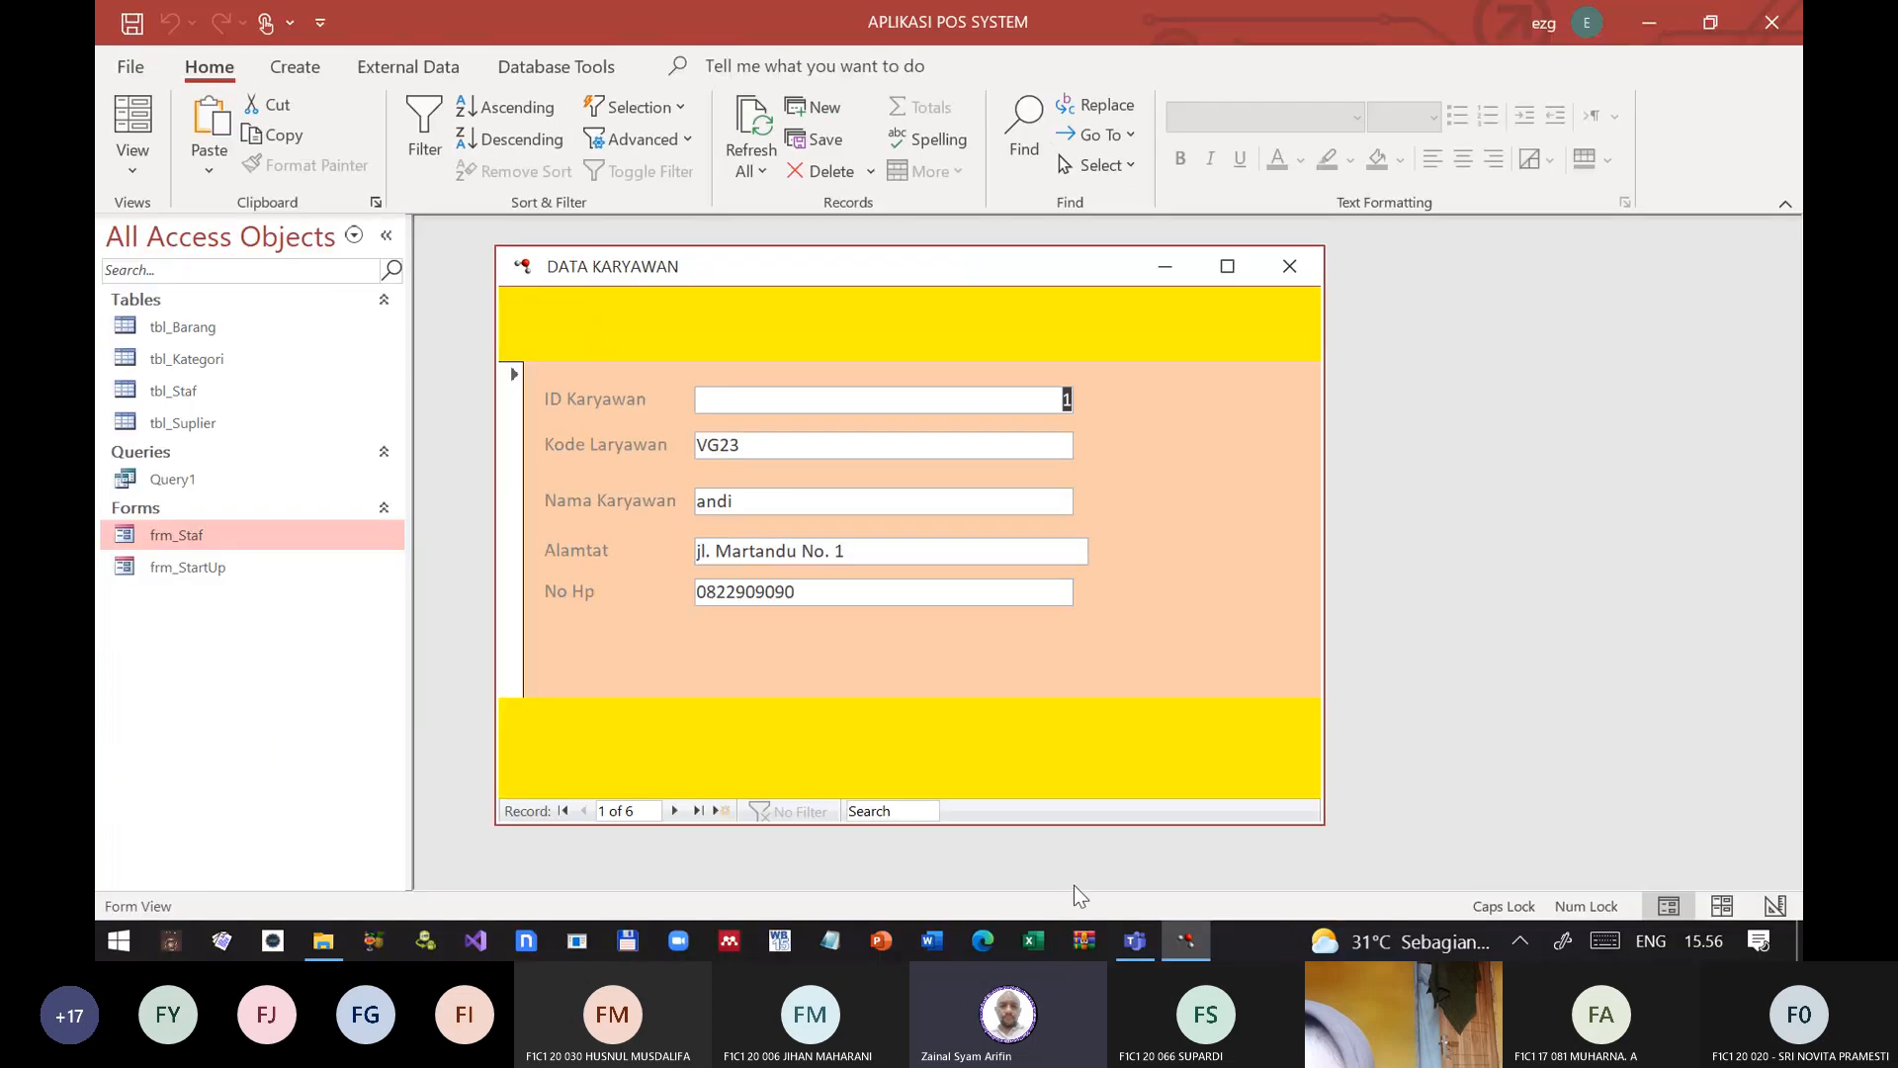
pyautogui.moveTo(1192, 947)
pyautogui.click(133, 166)
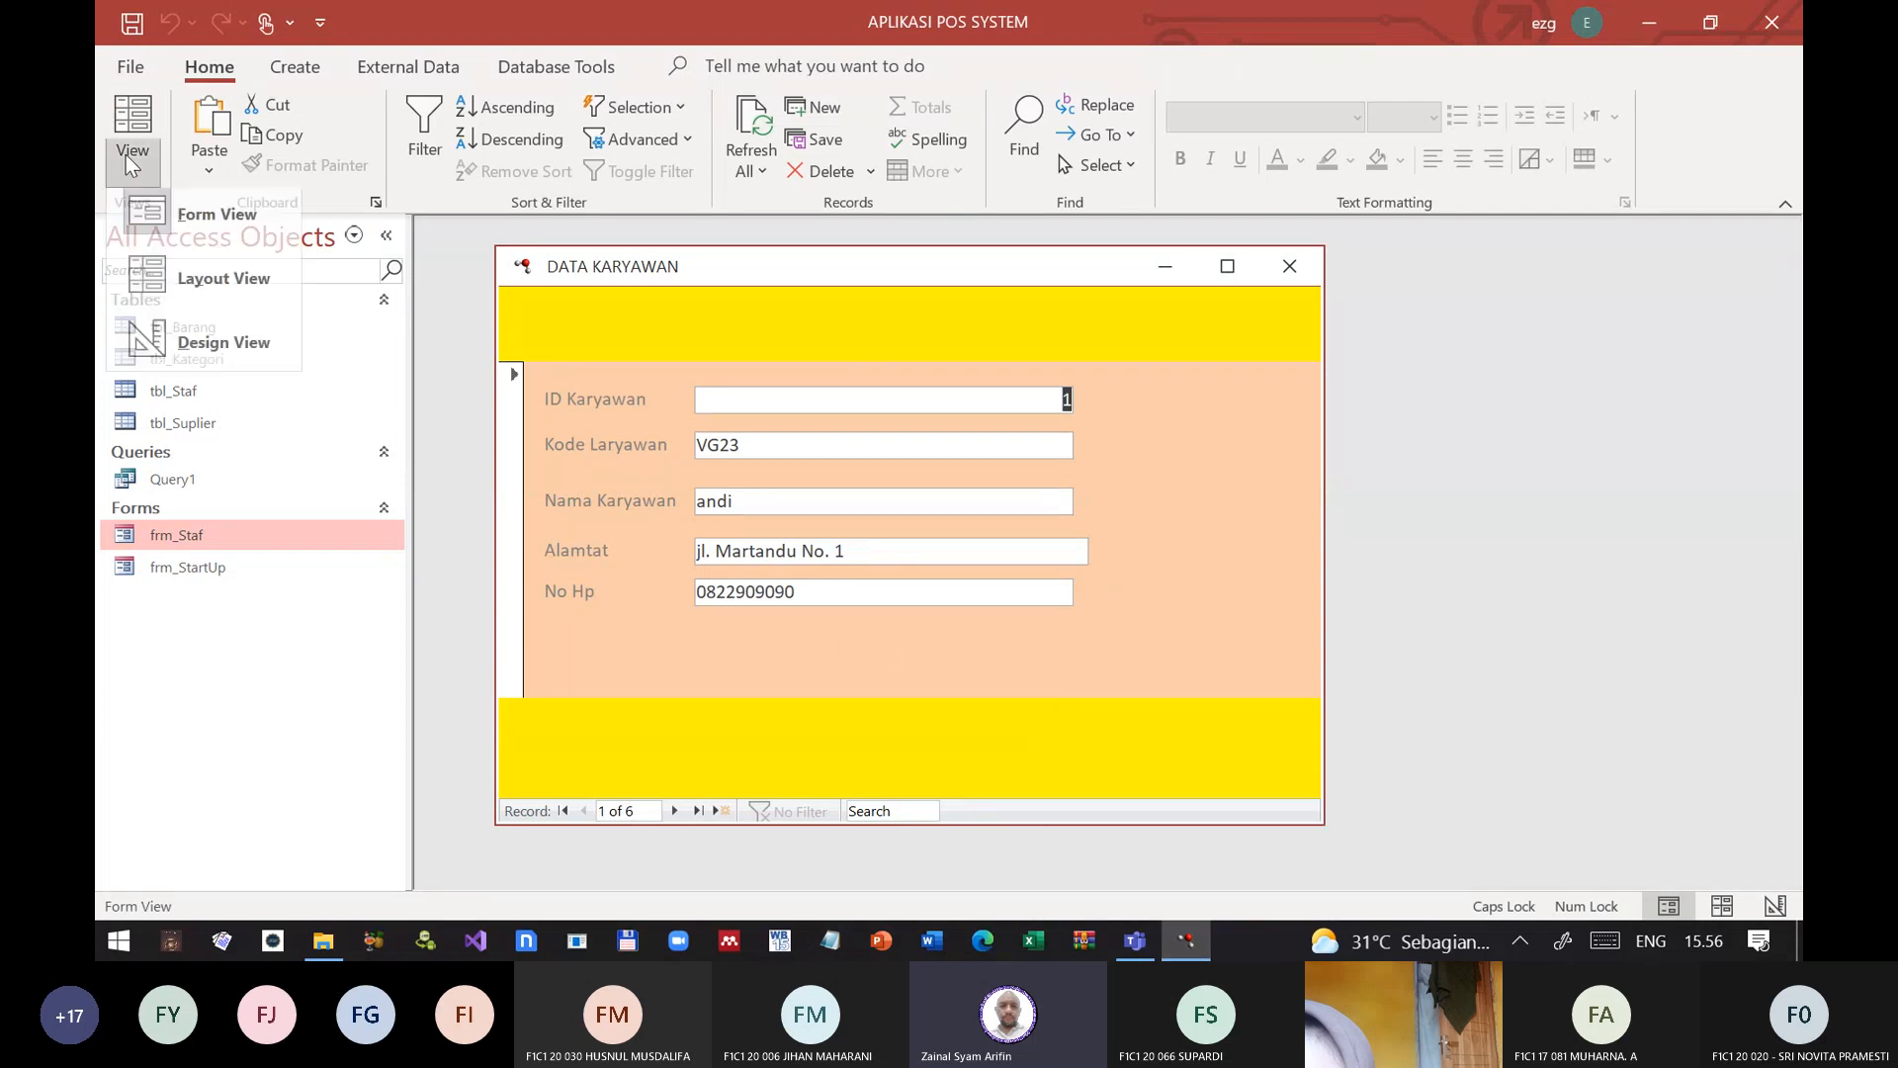
pyautogui.click(176, 346)
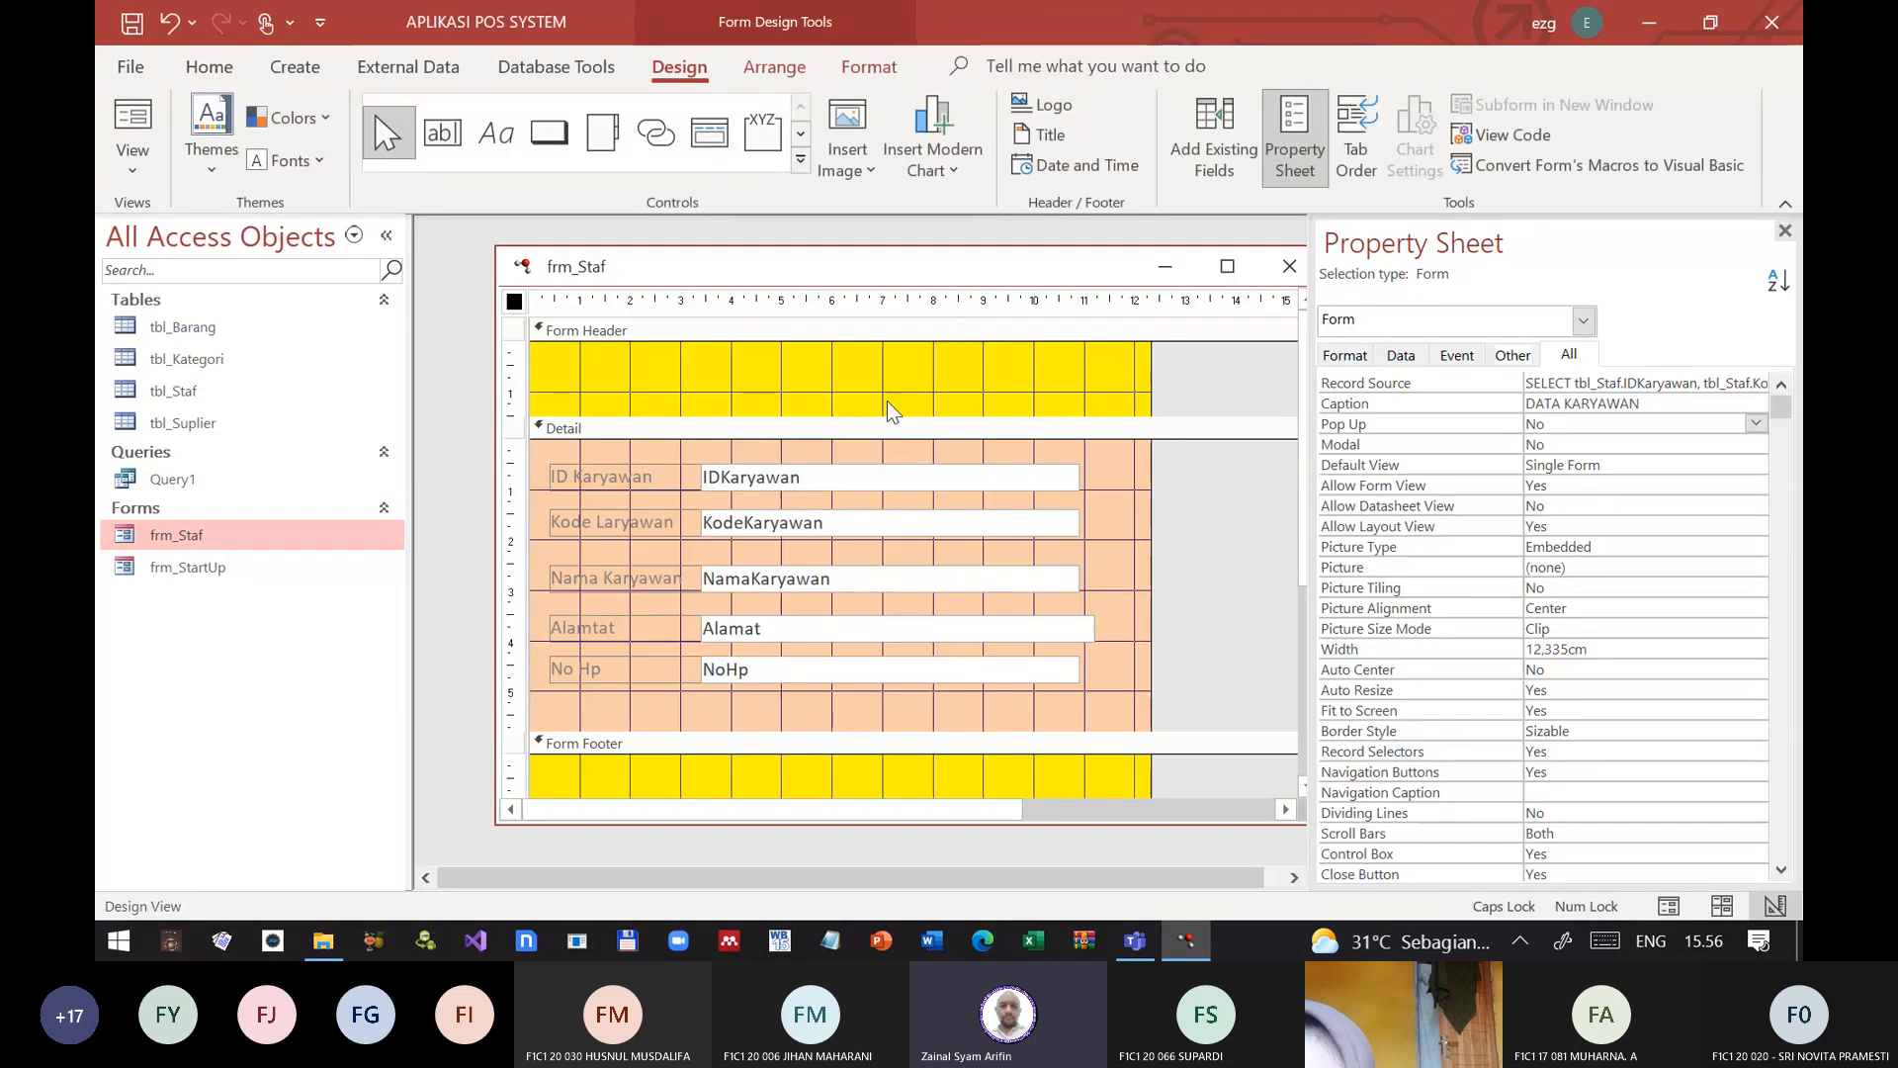
pyautogui.click(694, 388)
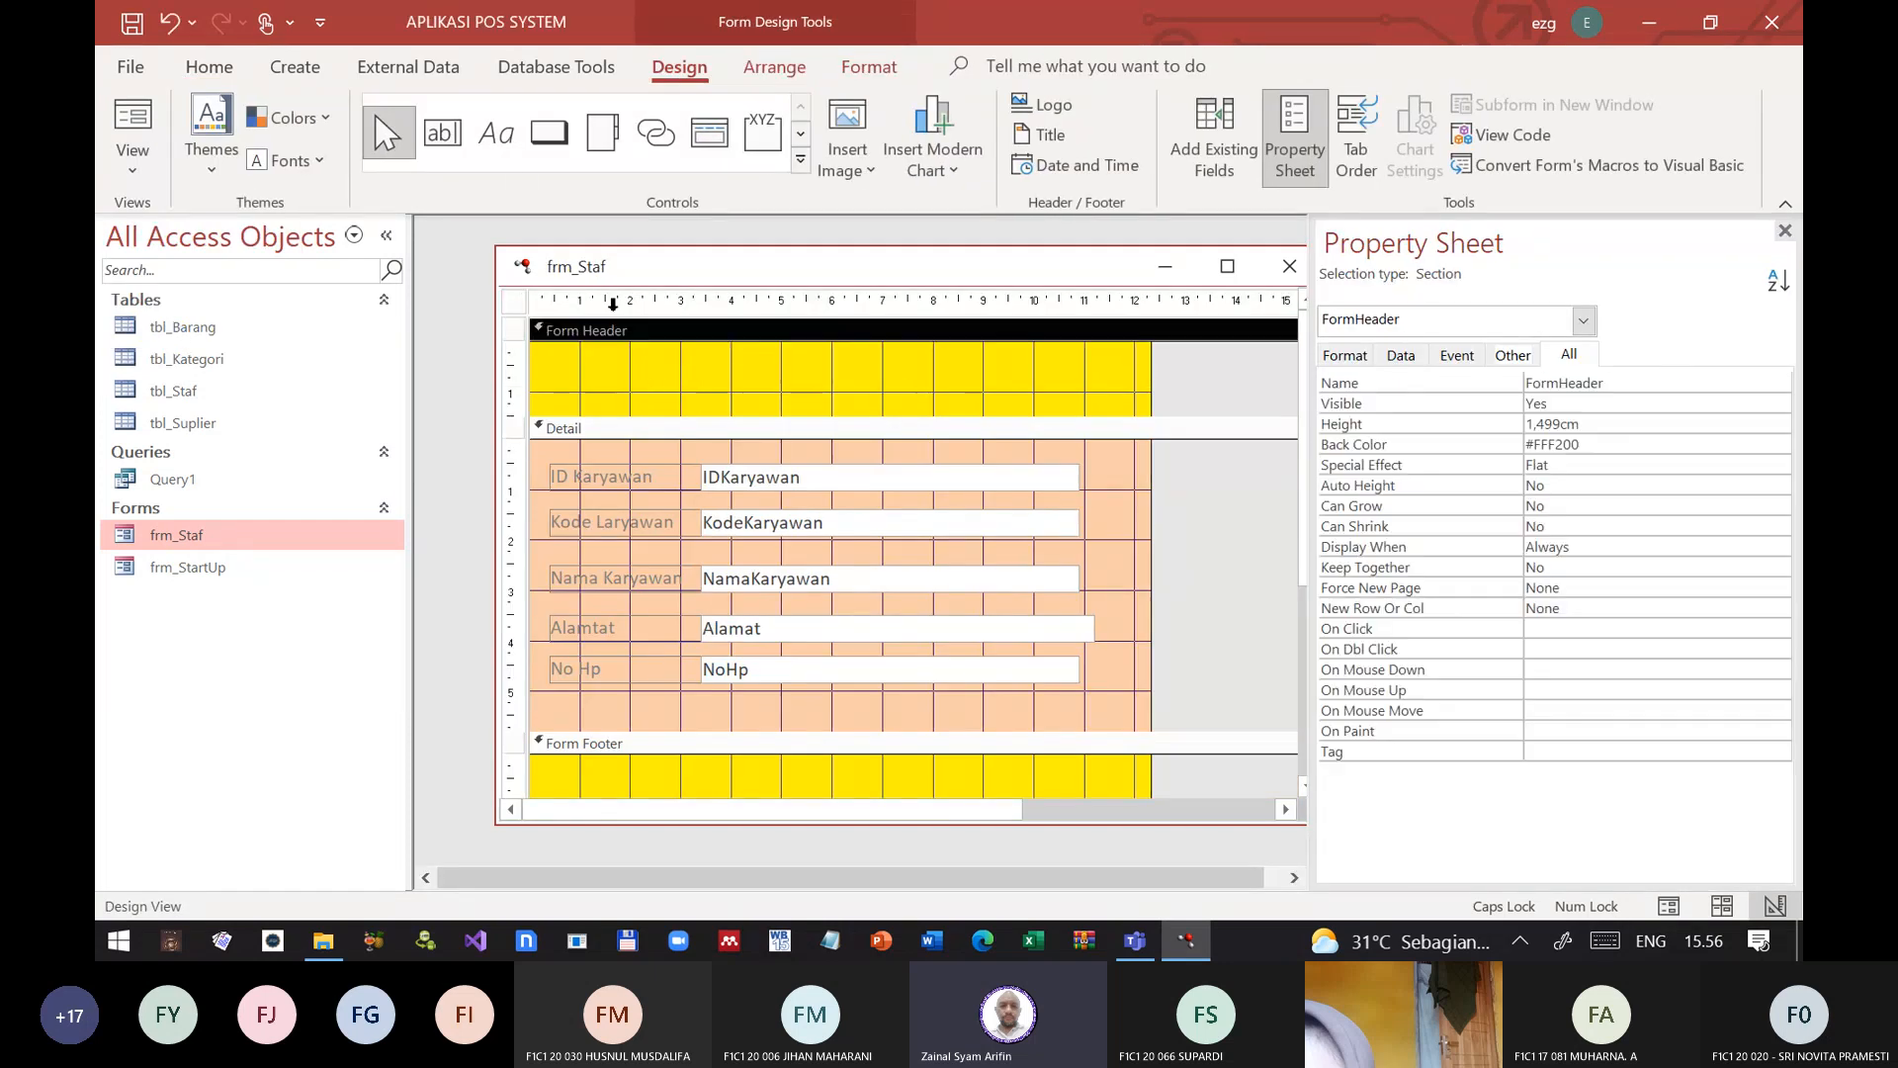
pyautogui.click(491, 143)
pyautogui.moveTo(570, 351); pyautogui.dragTo(1141, 407)
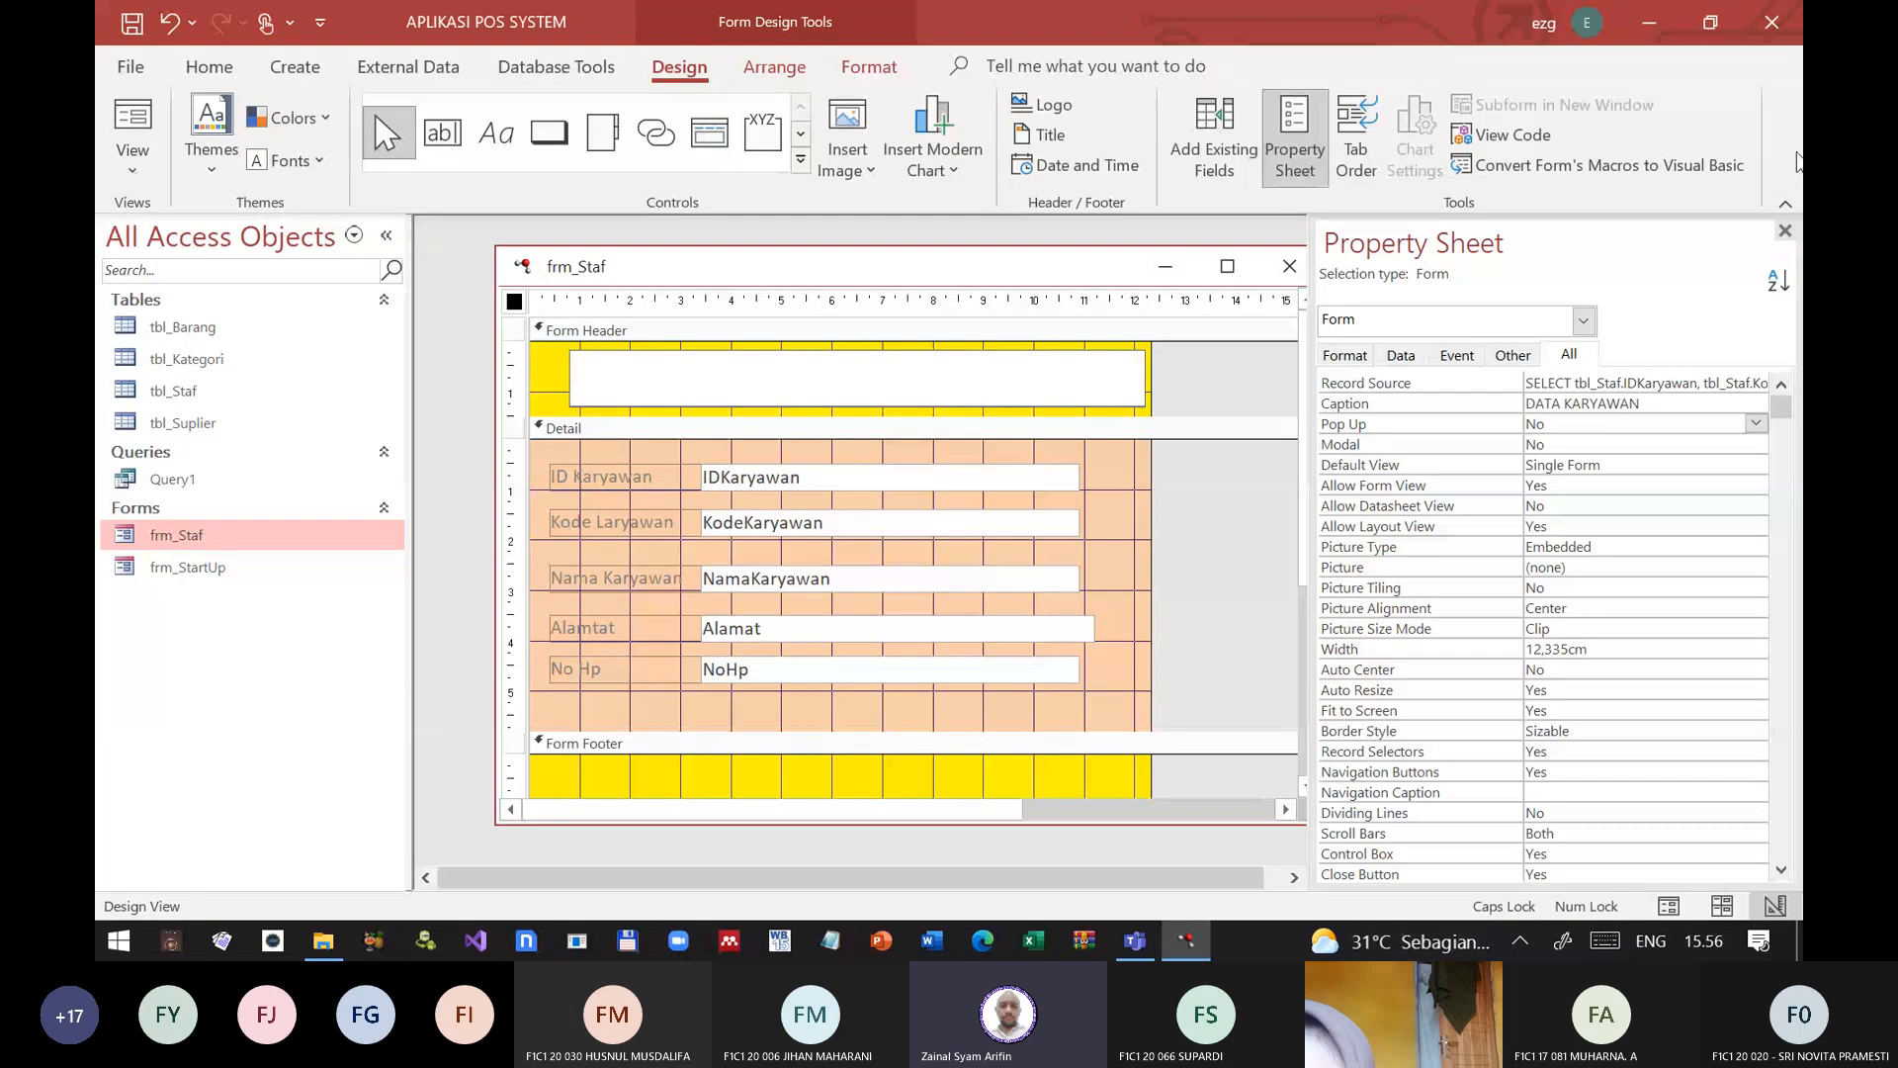
pyautogui.click(1784, 230)
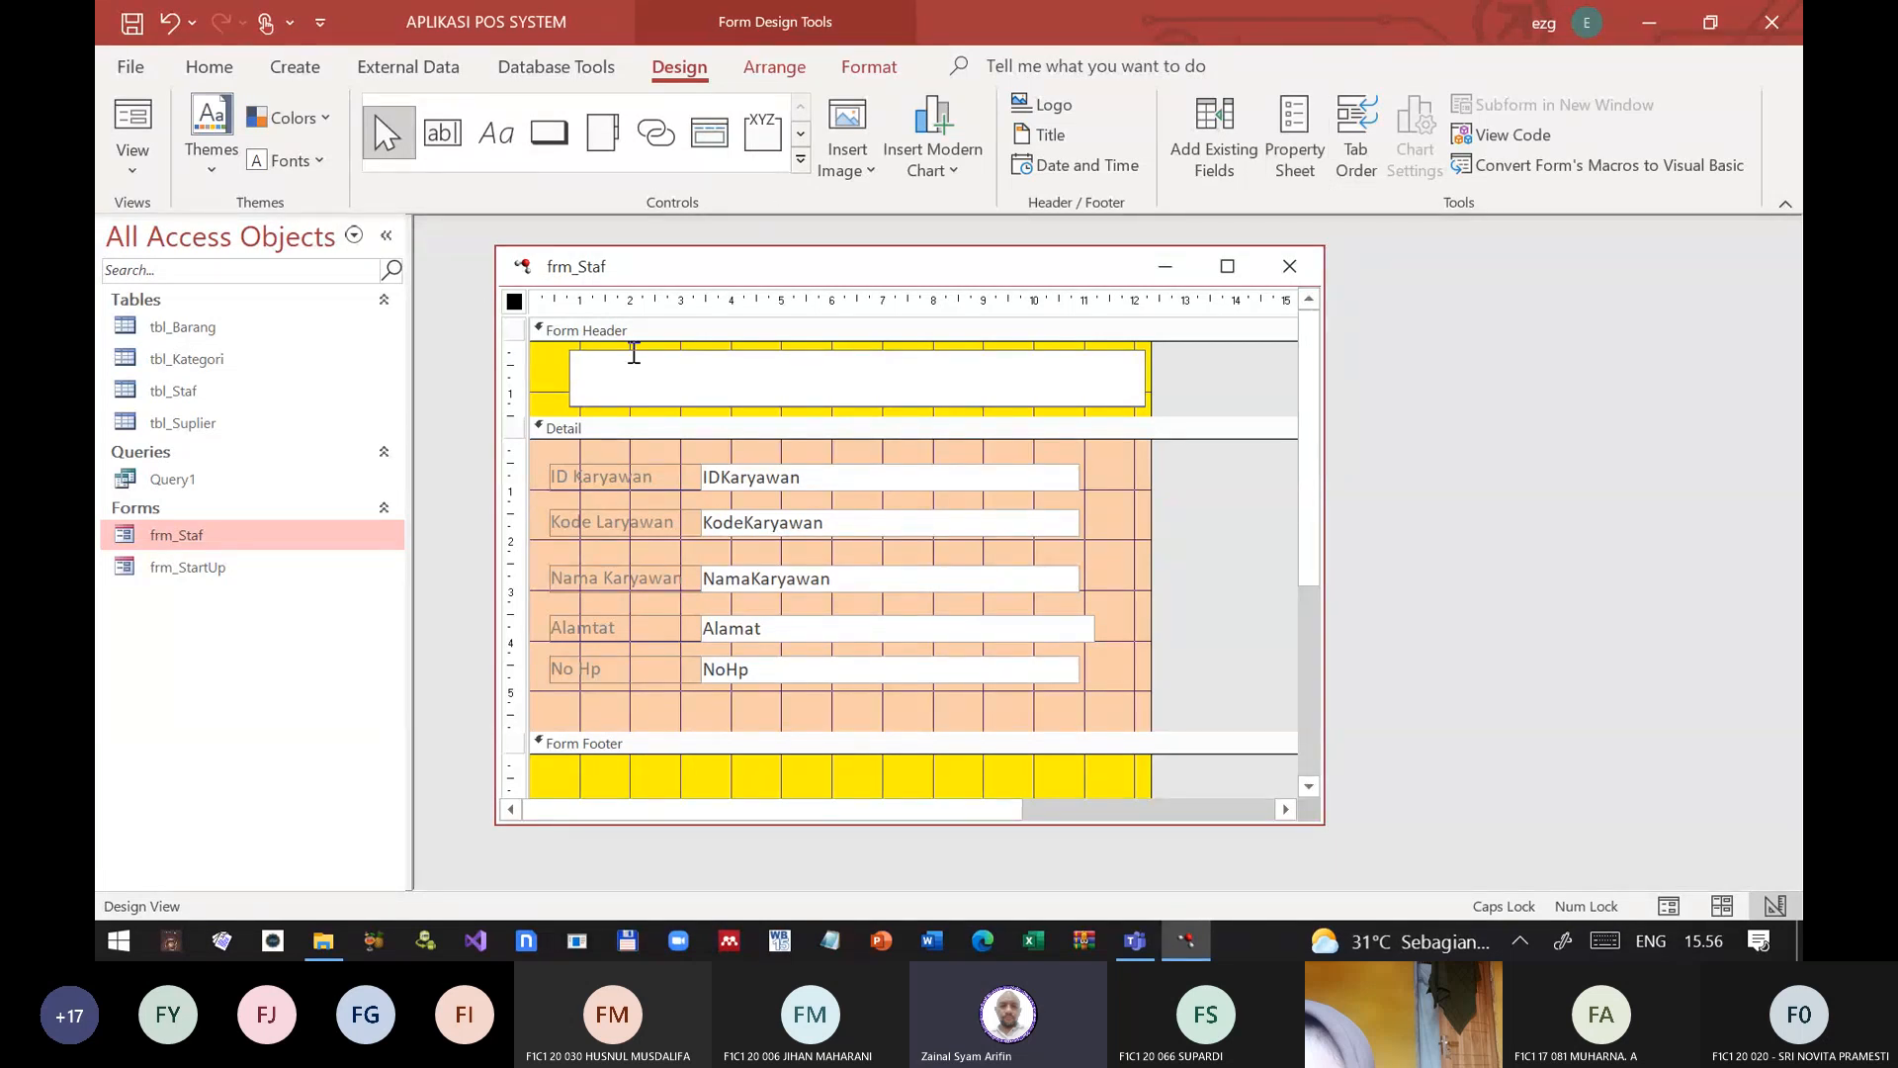
pyautogui.press('Escape')
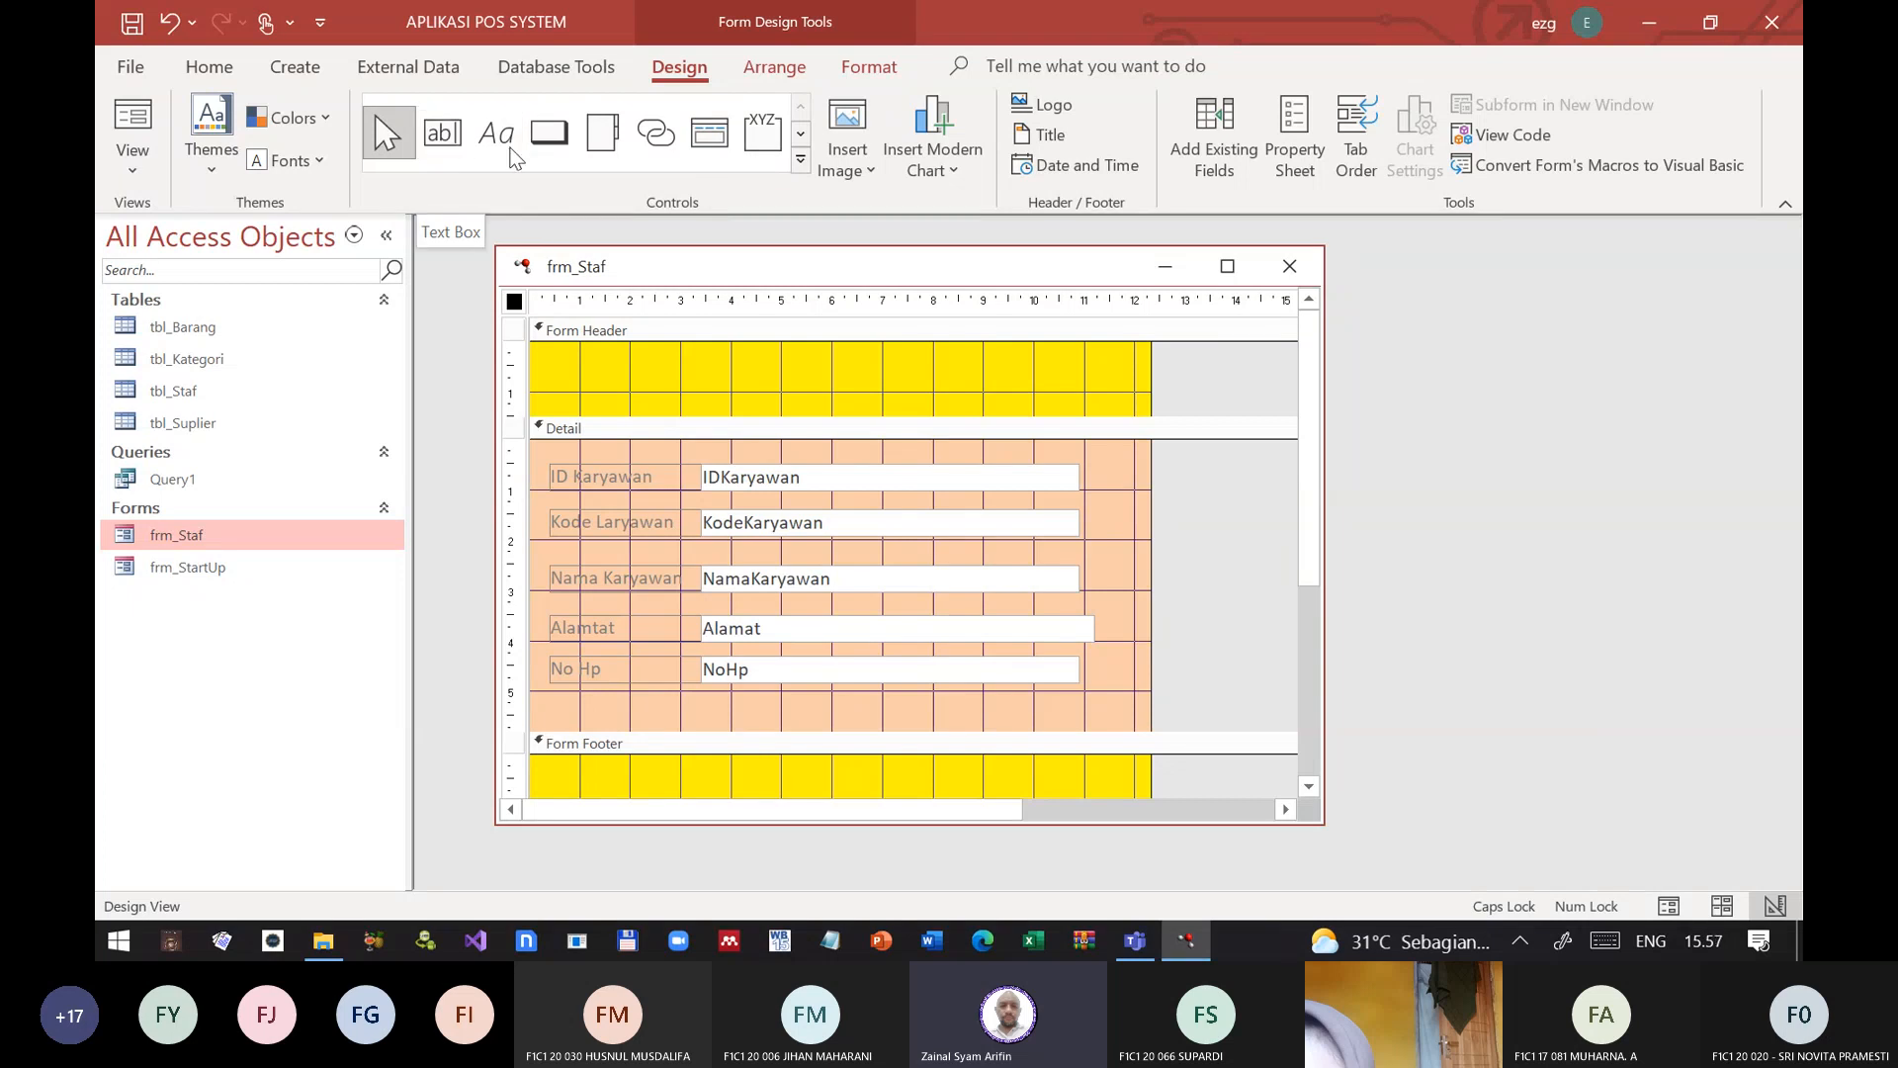
pyautogui.click(801, 160)
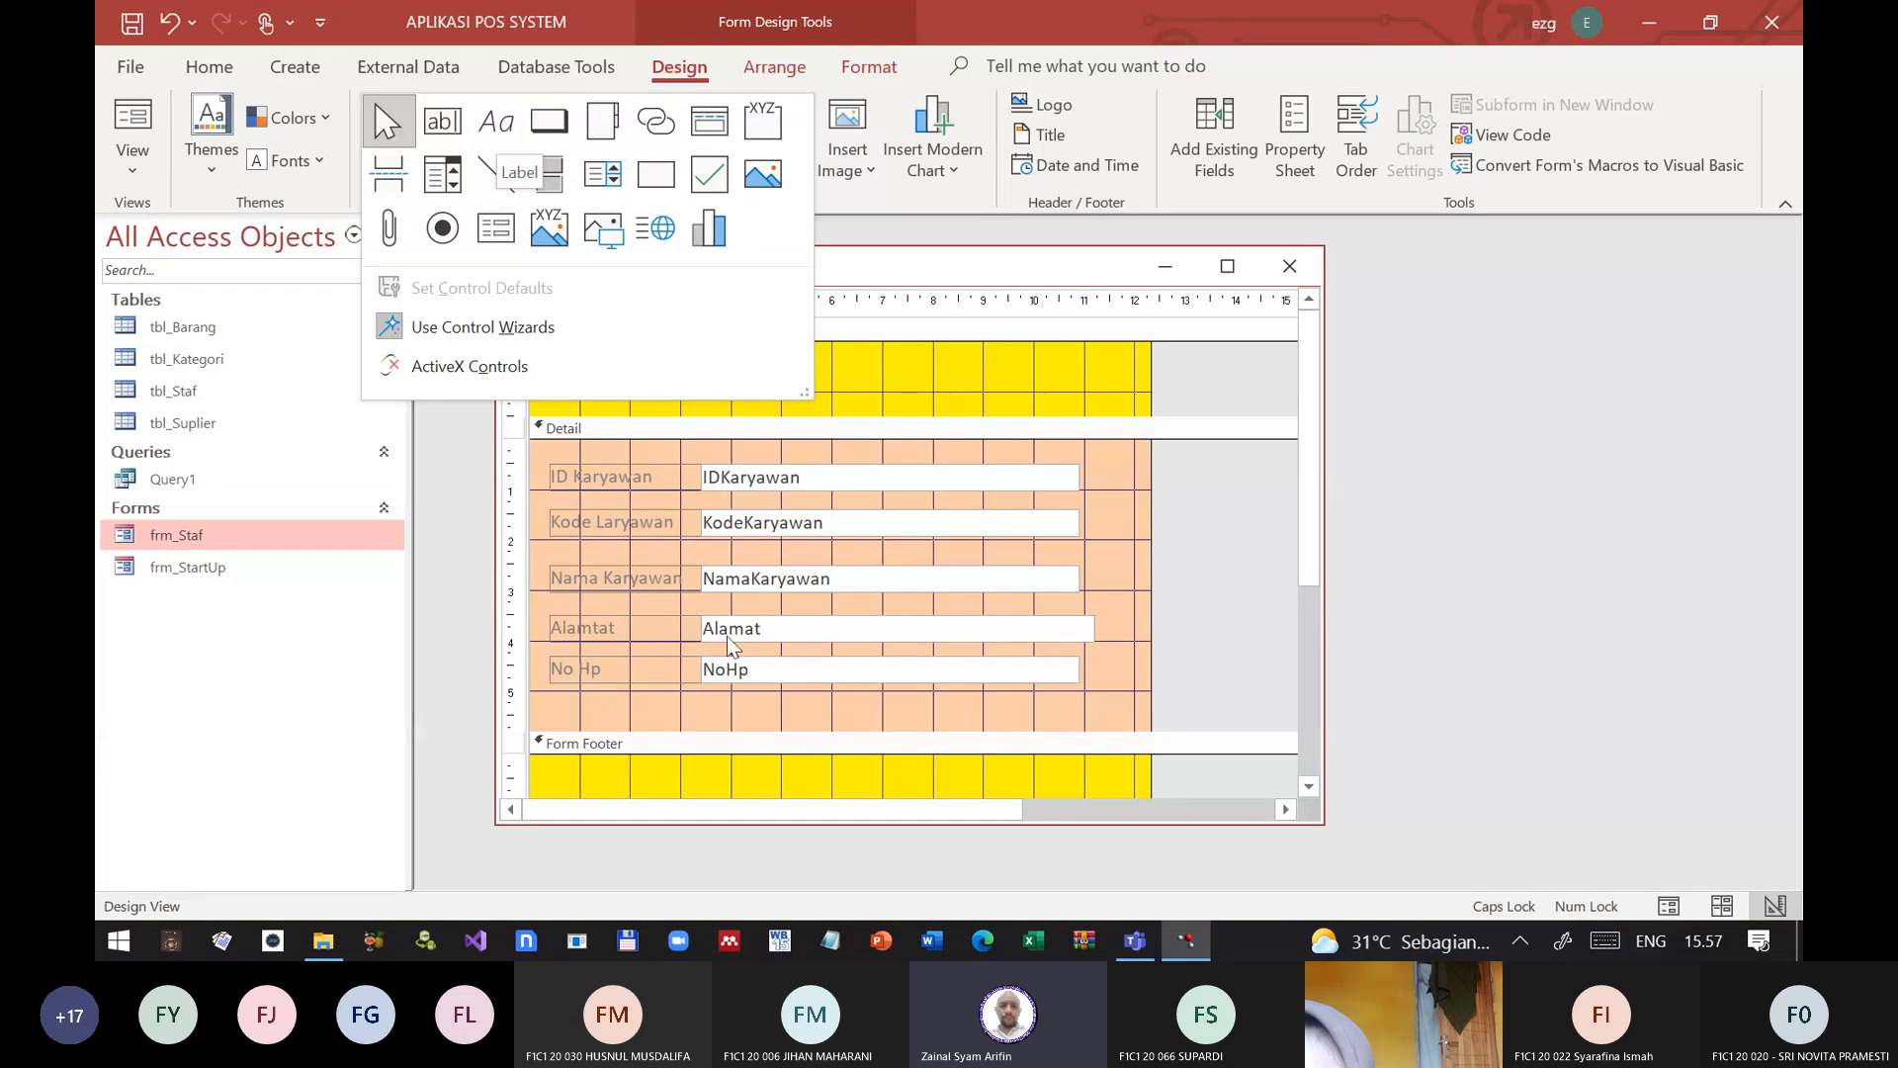
pyautogui.click(617, 481)
pyautogui.click(619, 481)
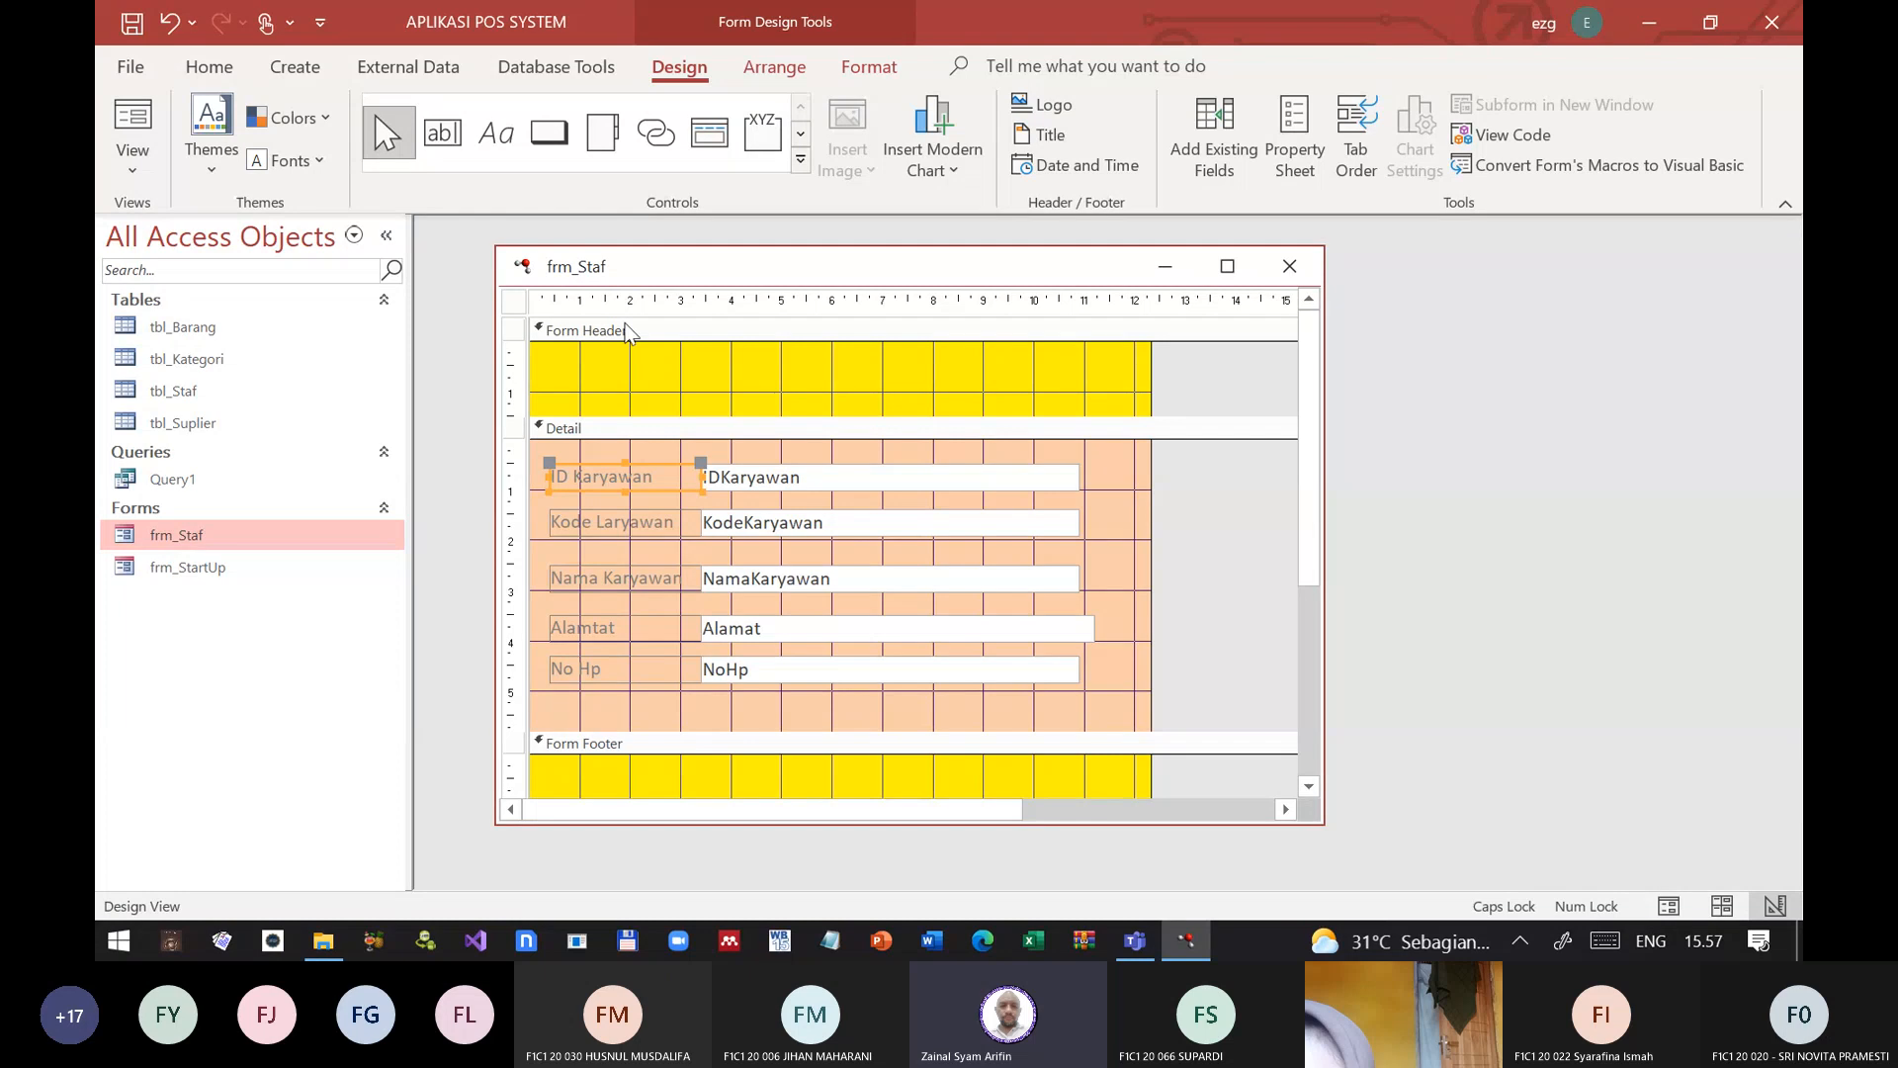
pyautogui.click(556, 136)
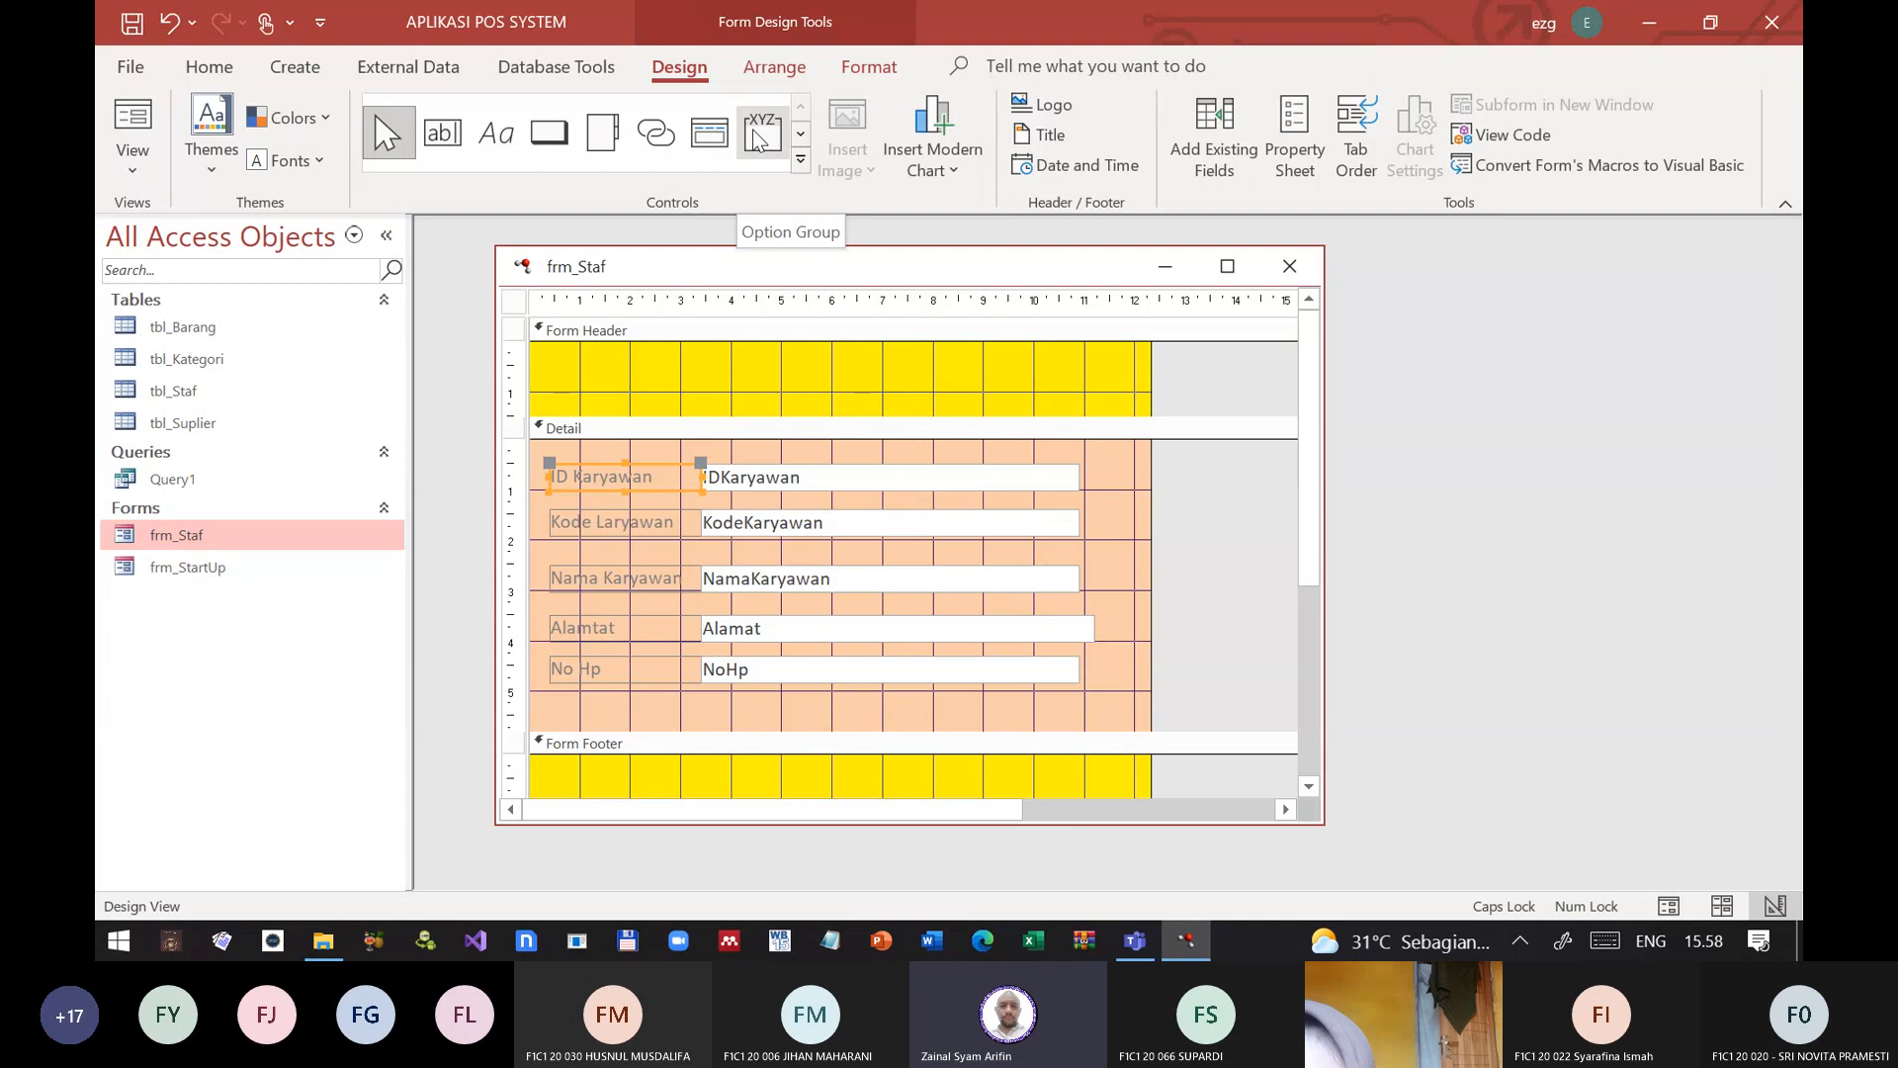
pyautogui.click(800, 161)
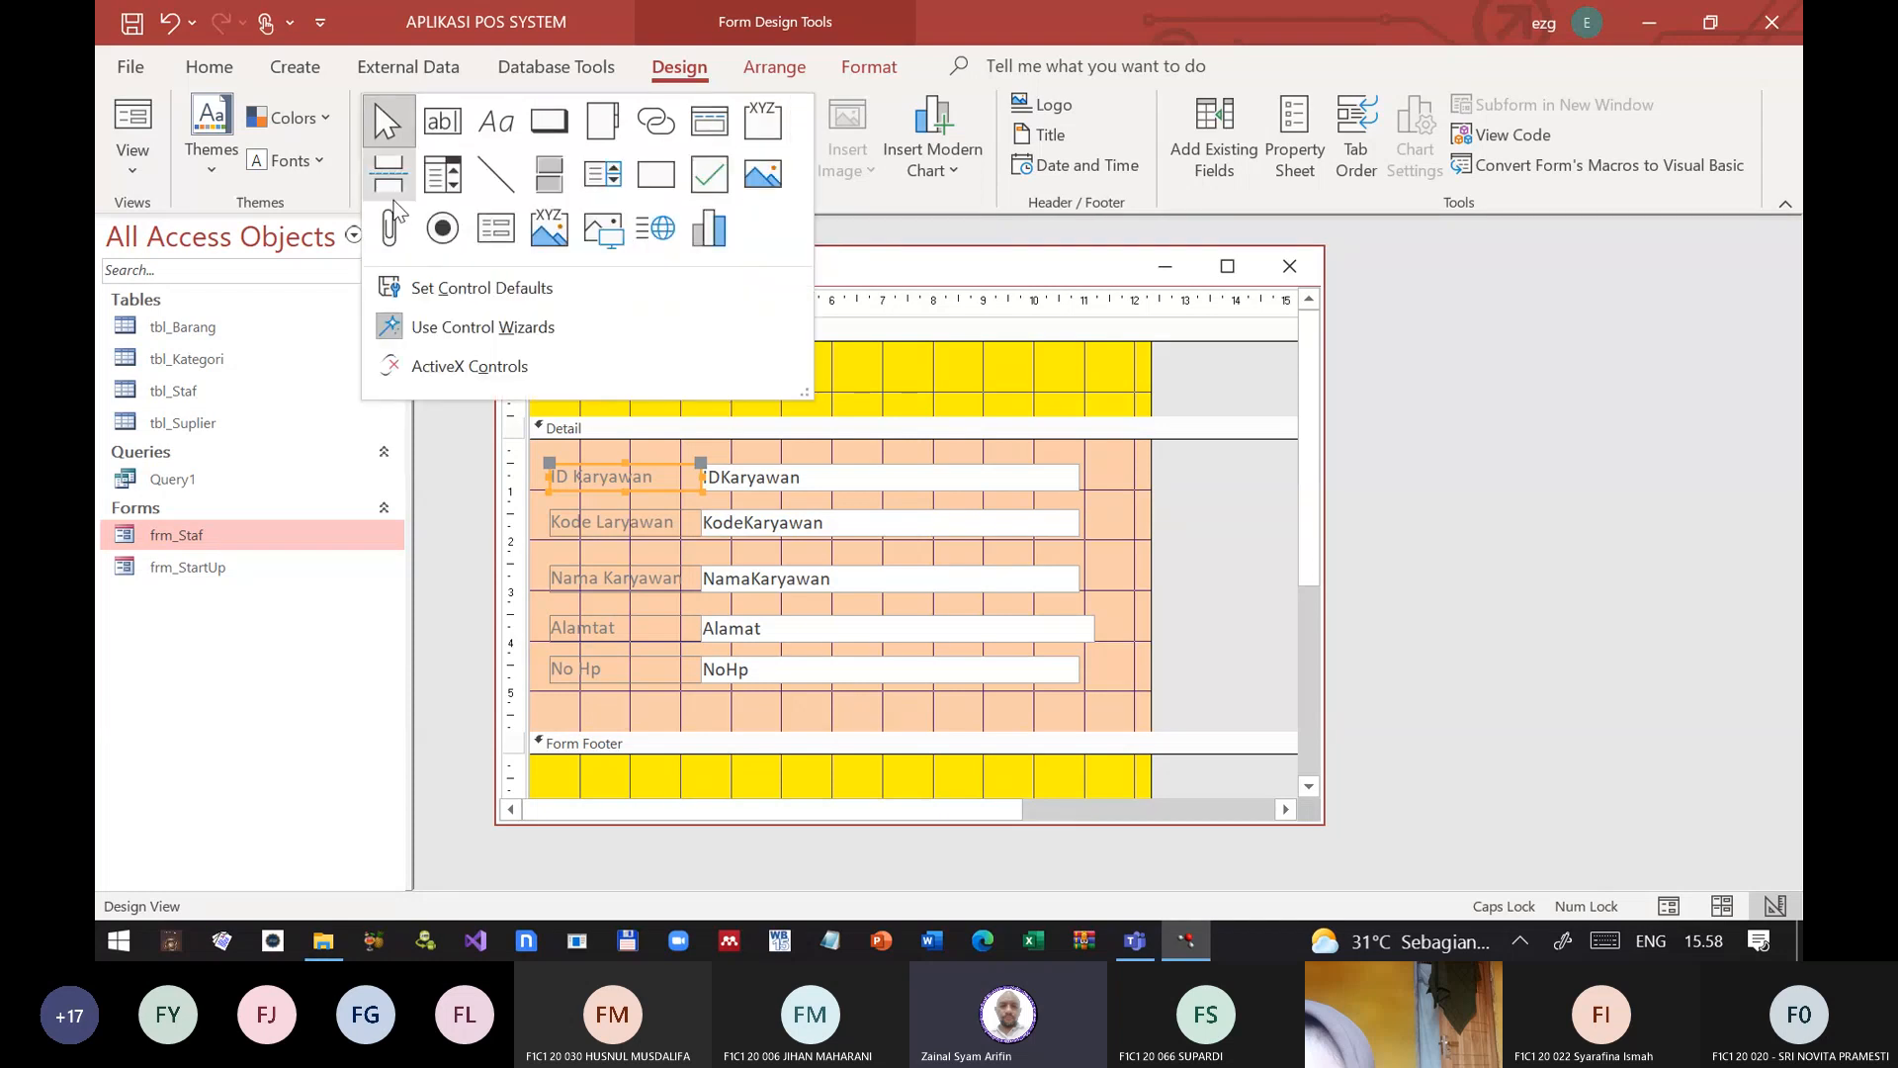
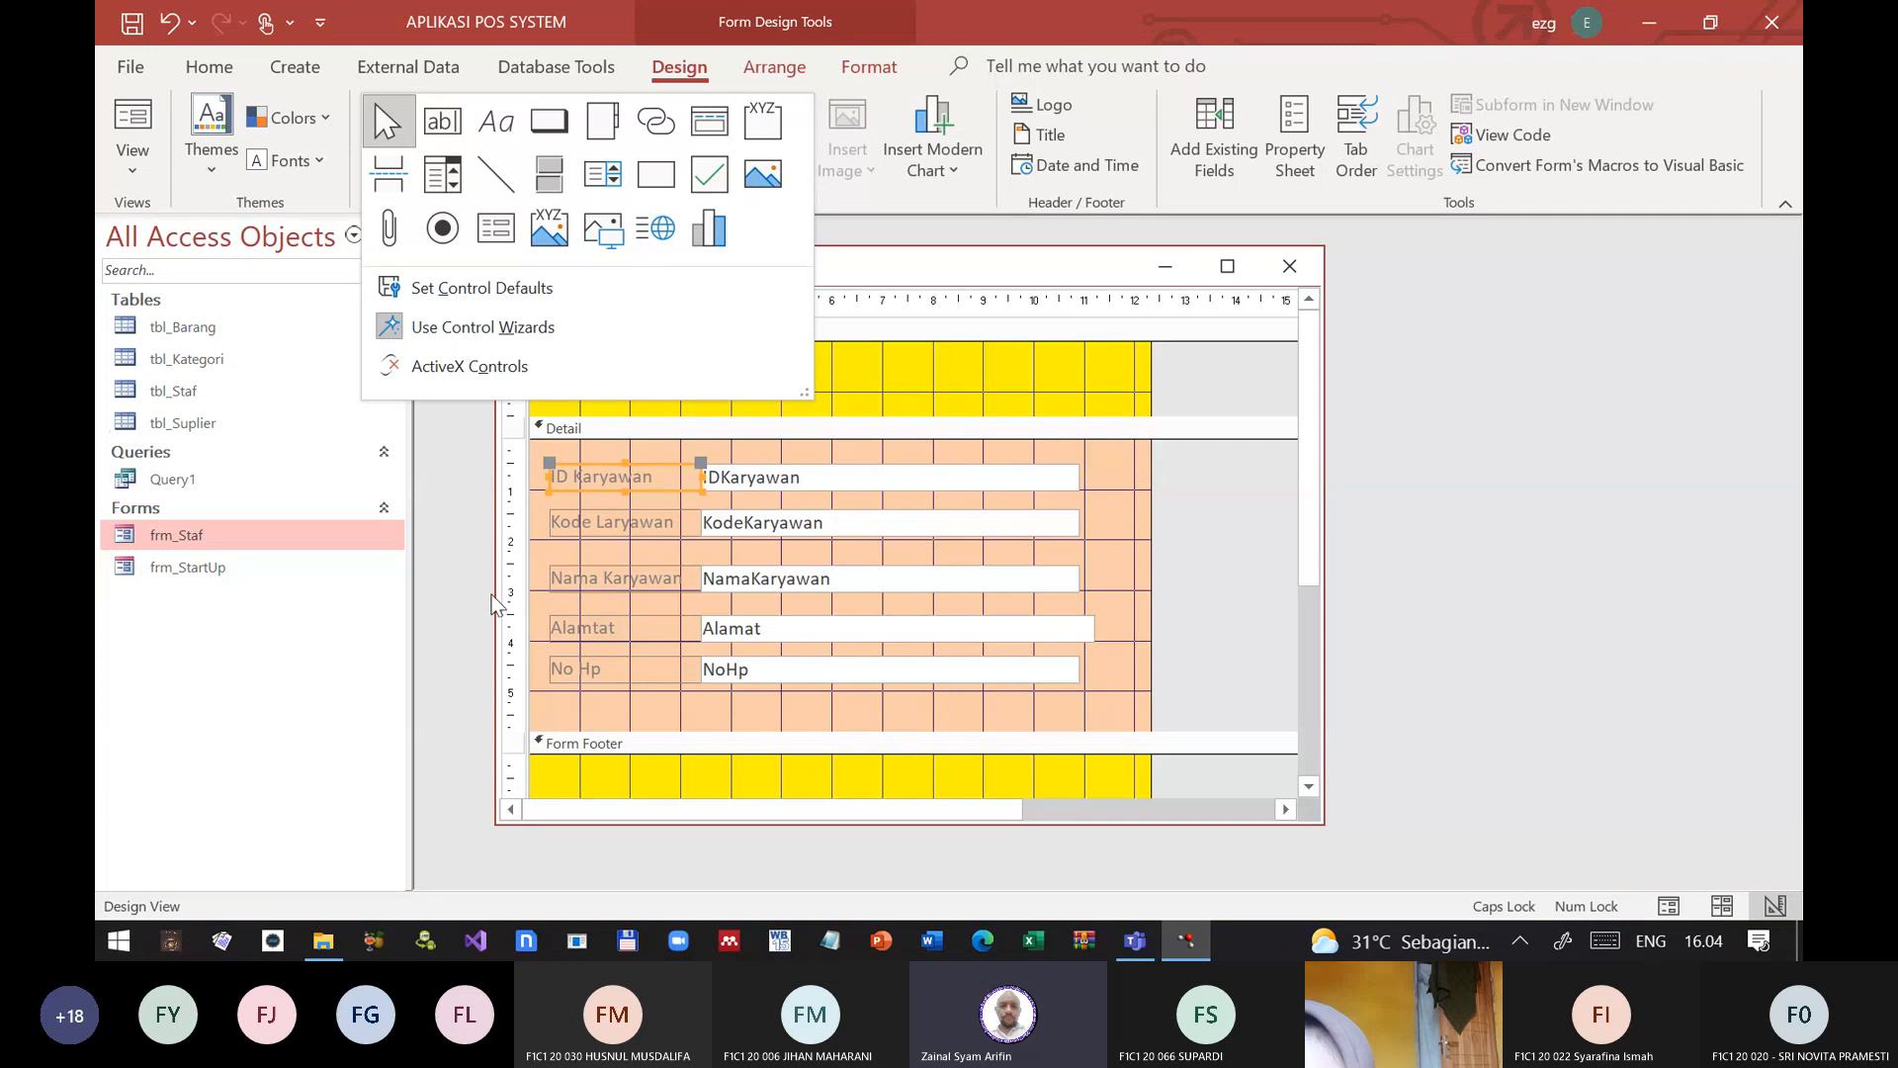
# Step: Add a label about 9.7 cm wide to the Form Header, reading INPUT / EDIT DATA KARYAWAN
pyautogui.click(919, 414)
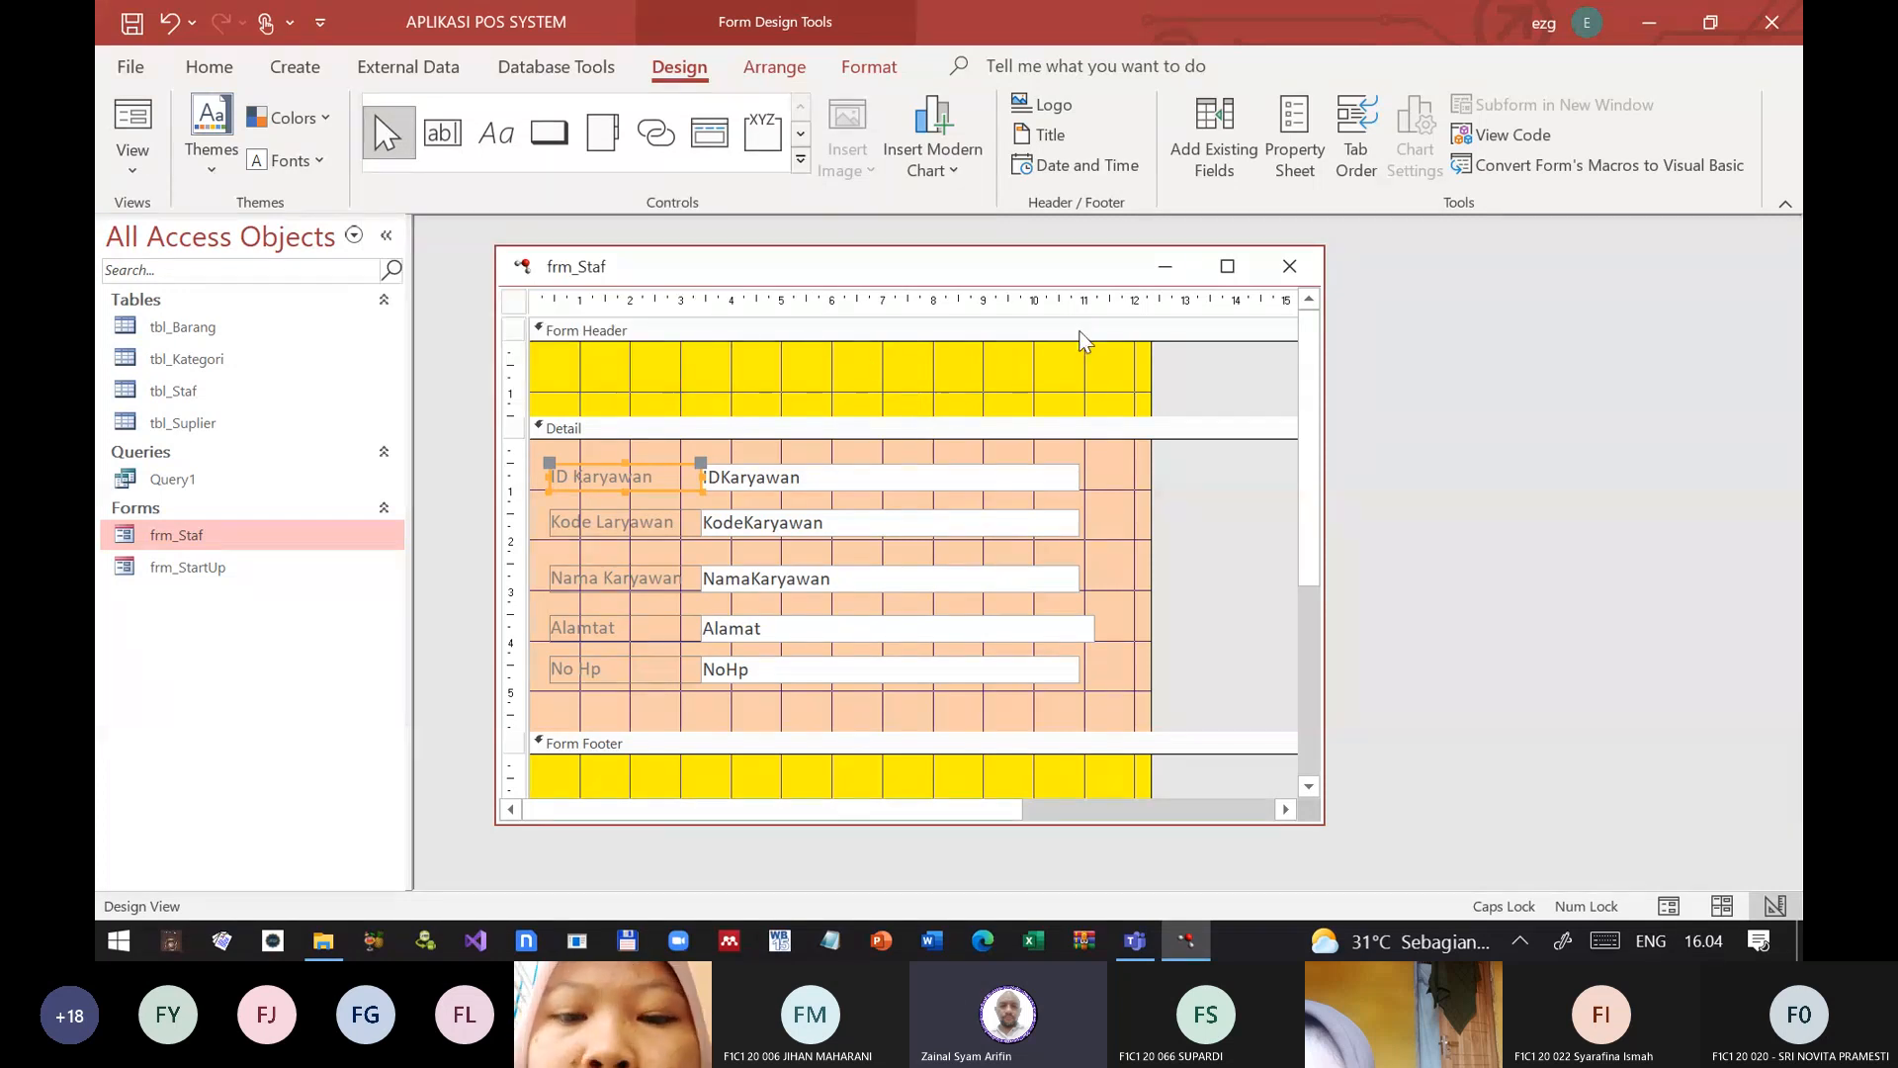
pyautogui.click(496, 135)
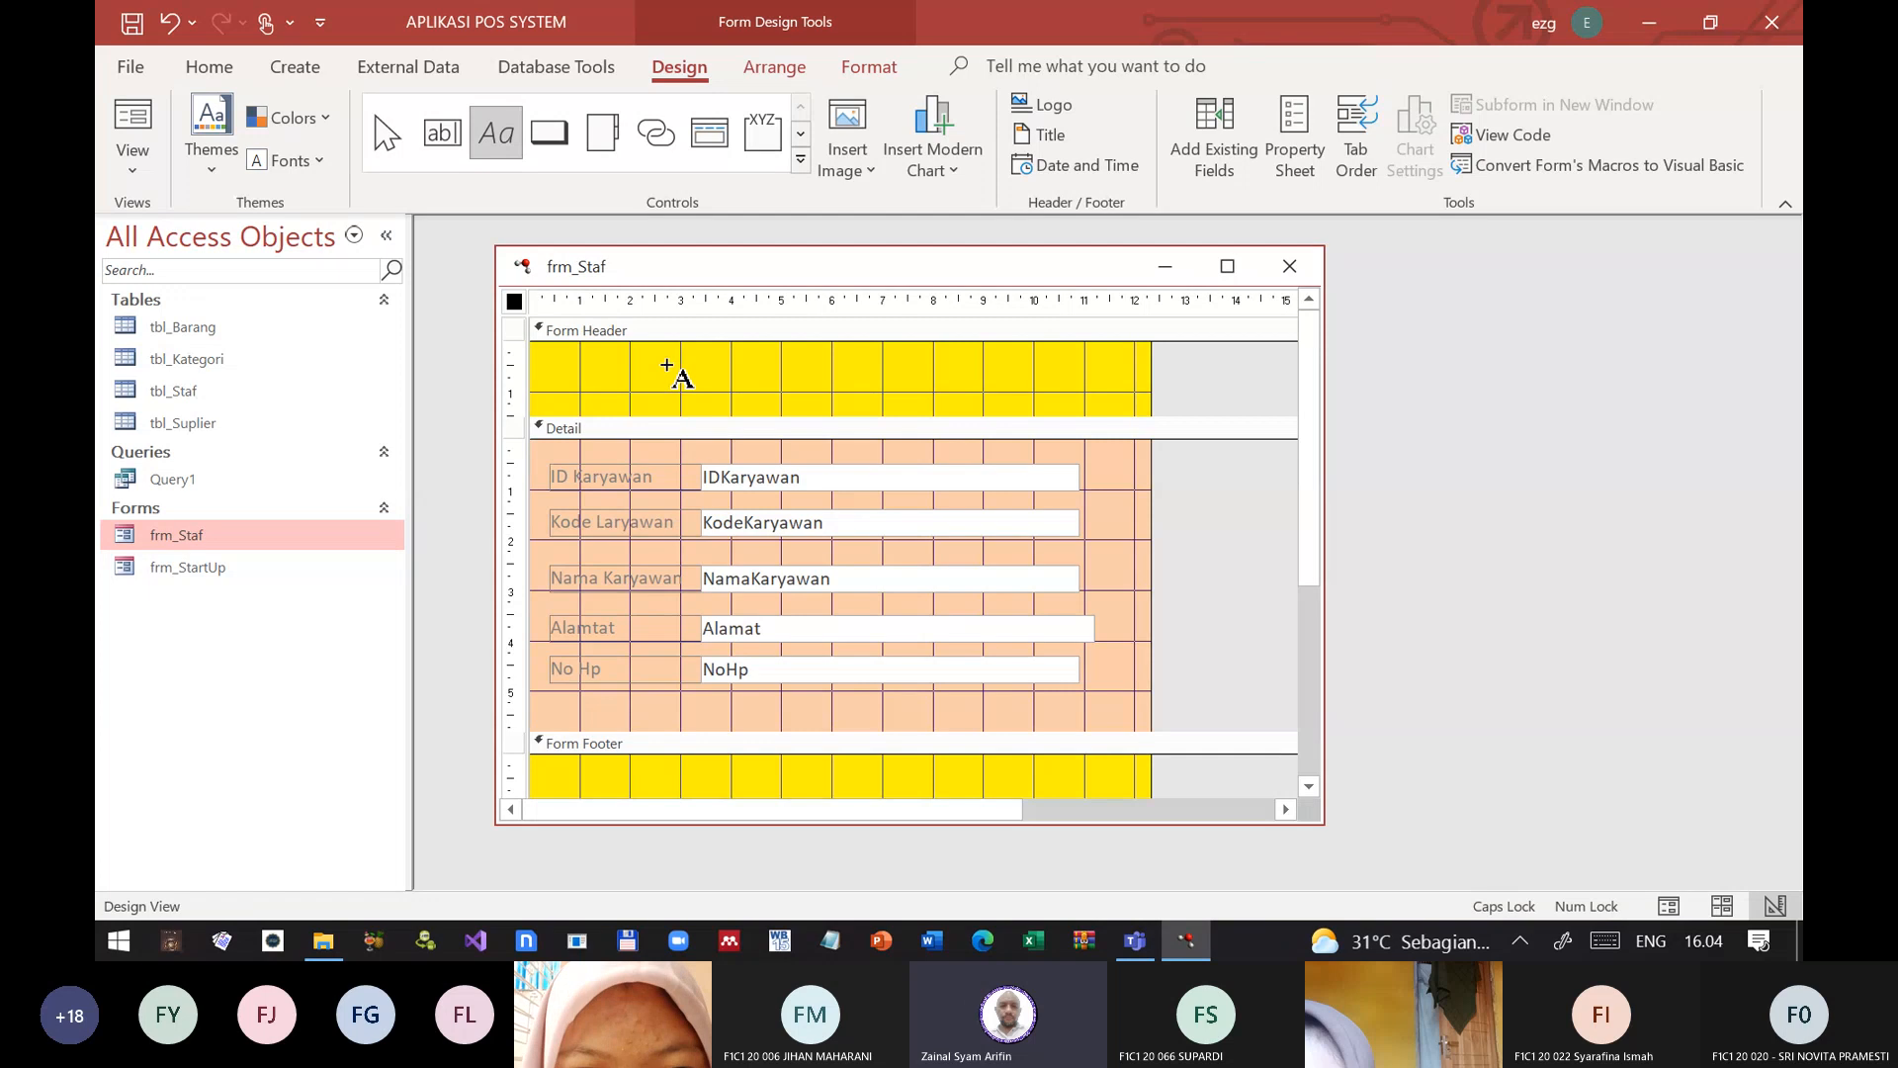
pyautogui.moveTo(617, 351); pyautogui.dragTo(1104, 386)
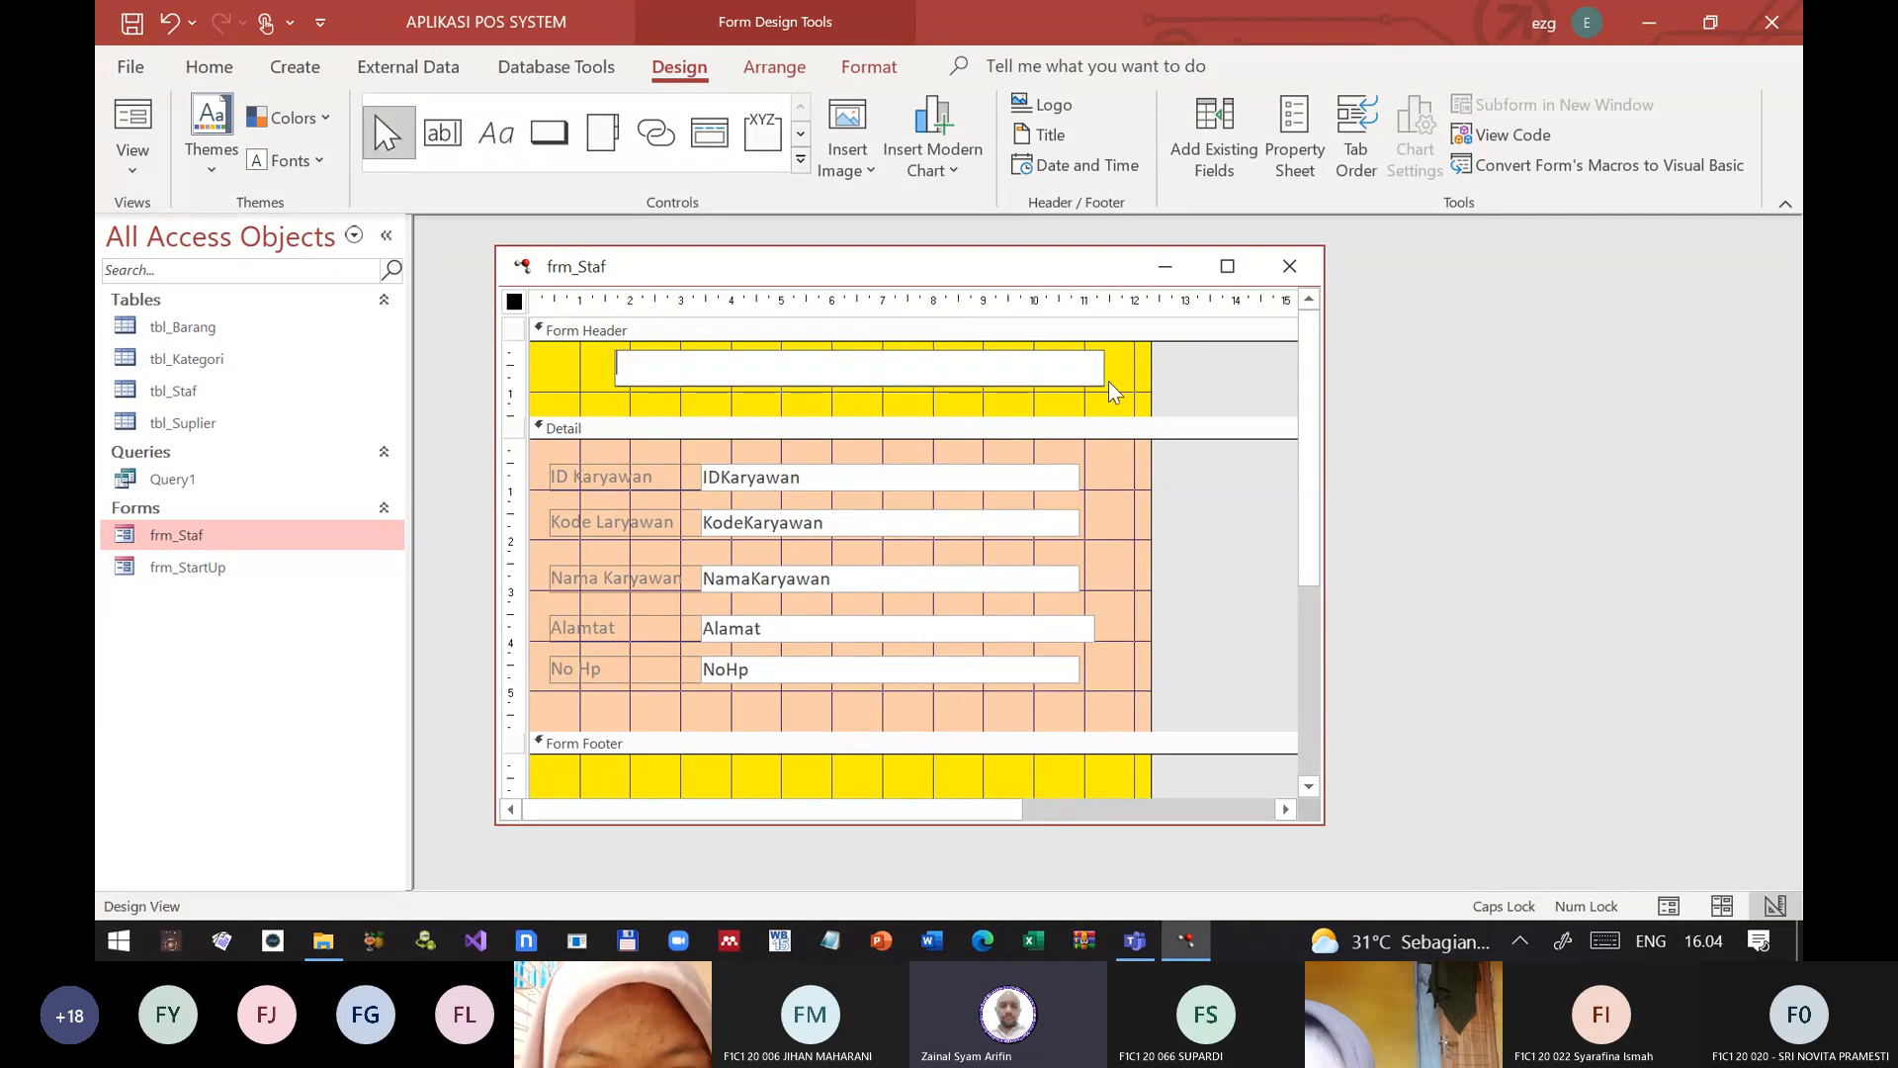
pyautogui.press('capslock')
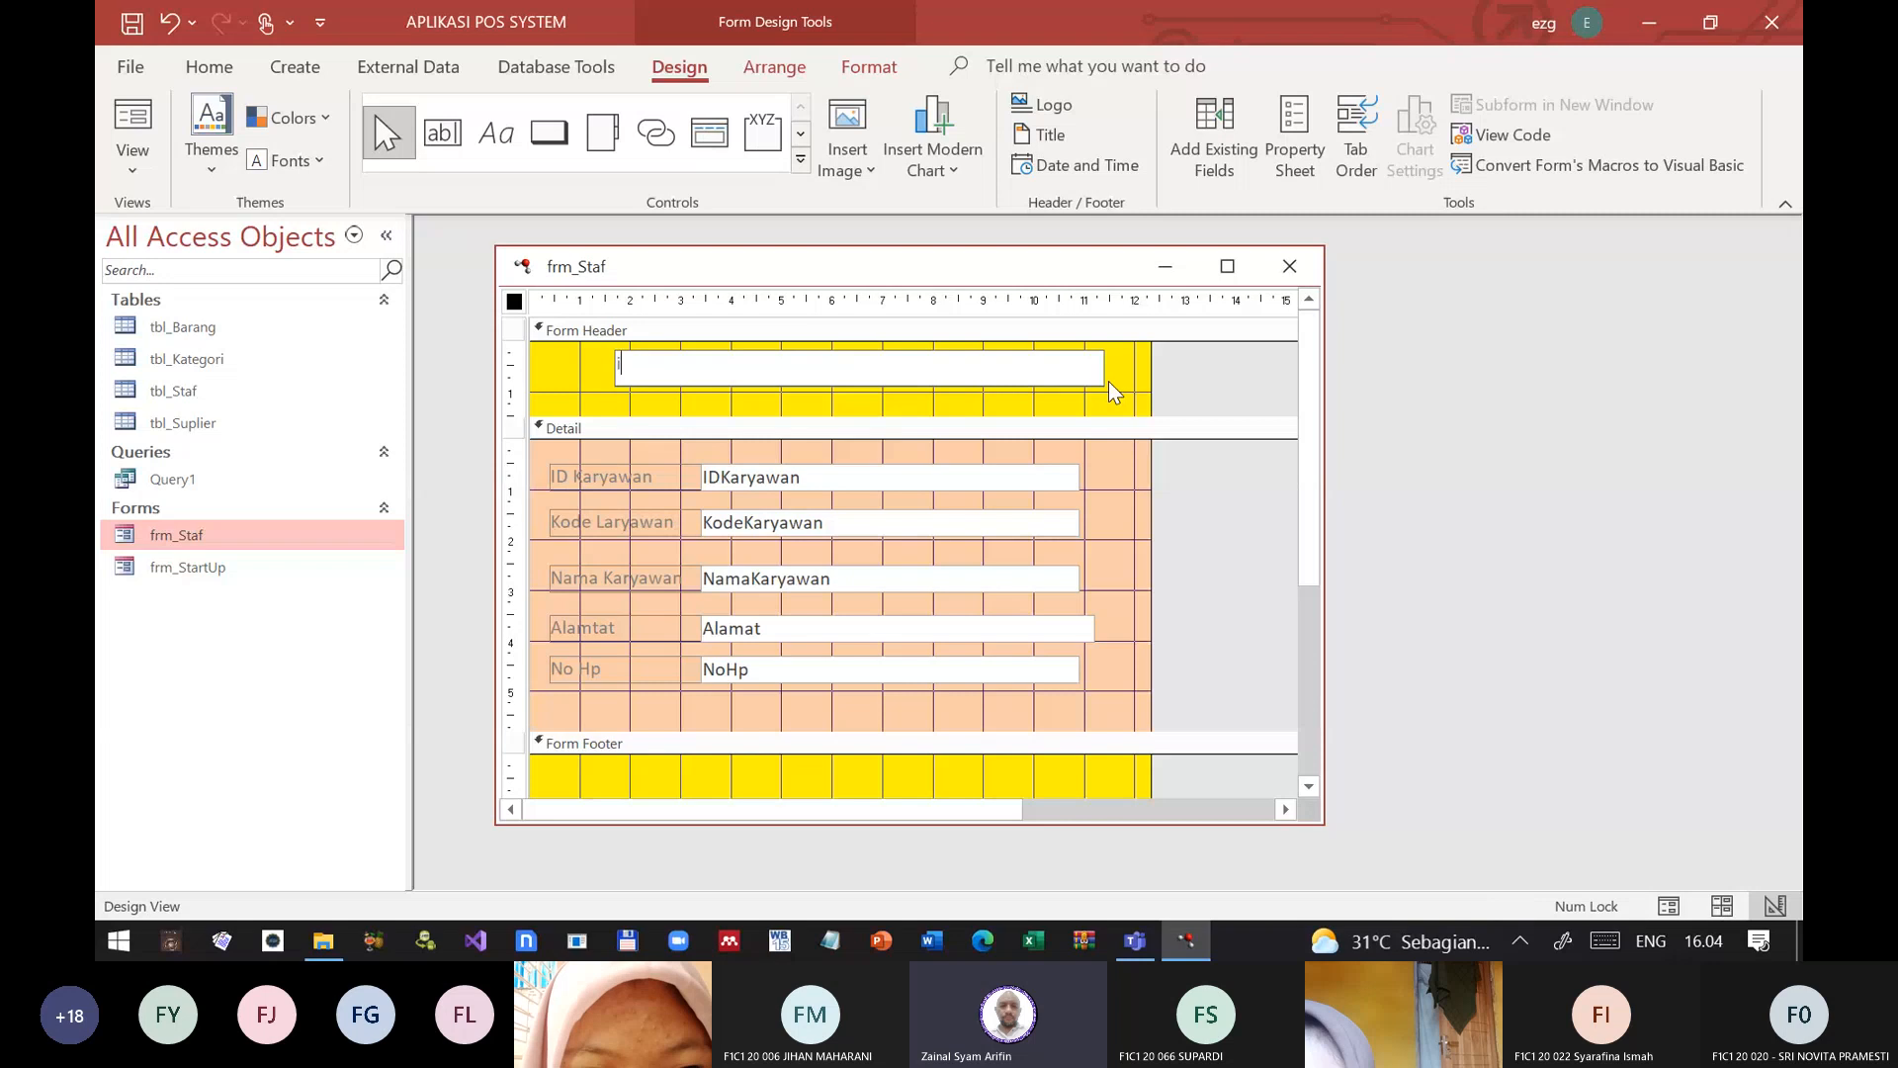
pyautogui.write('input')
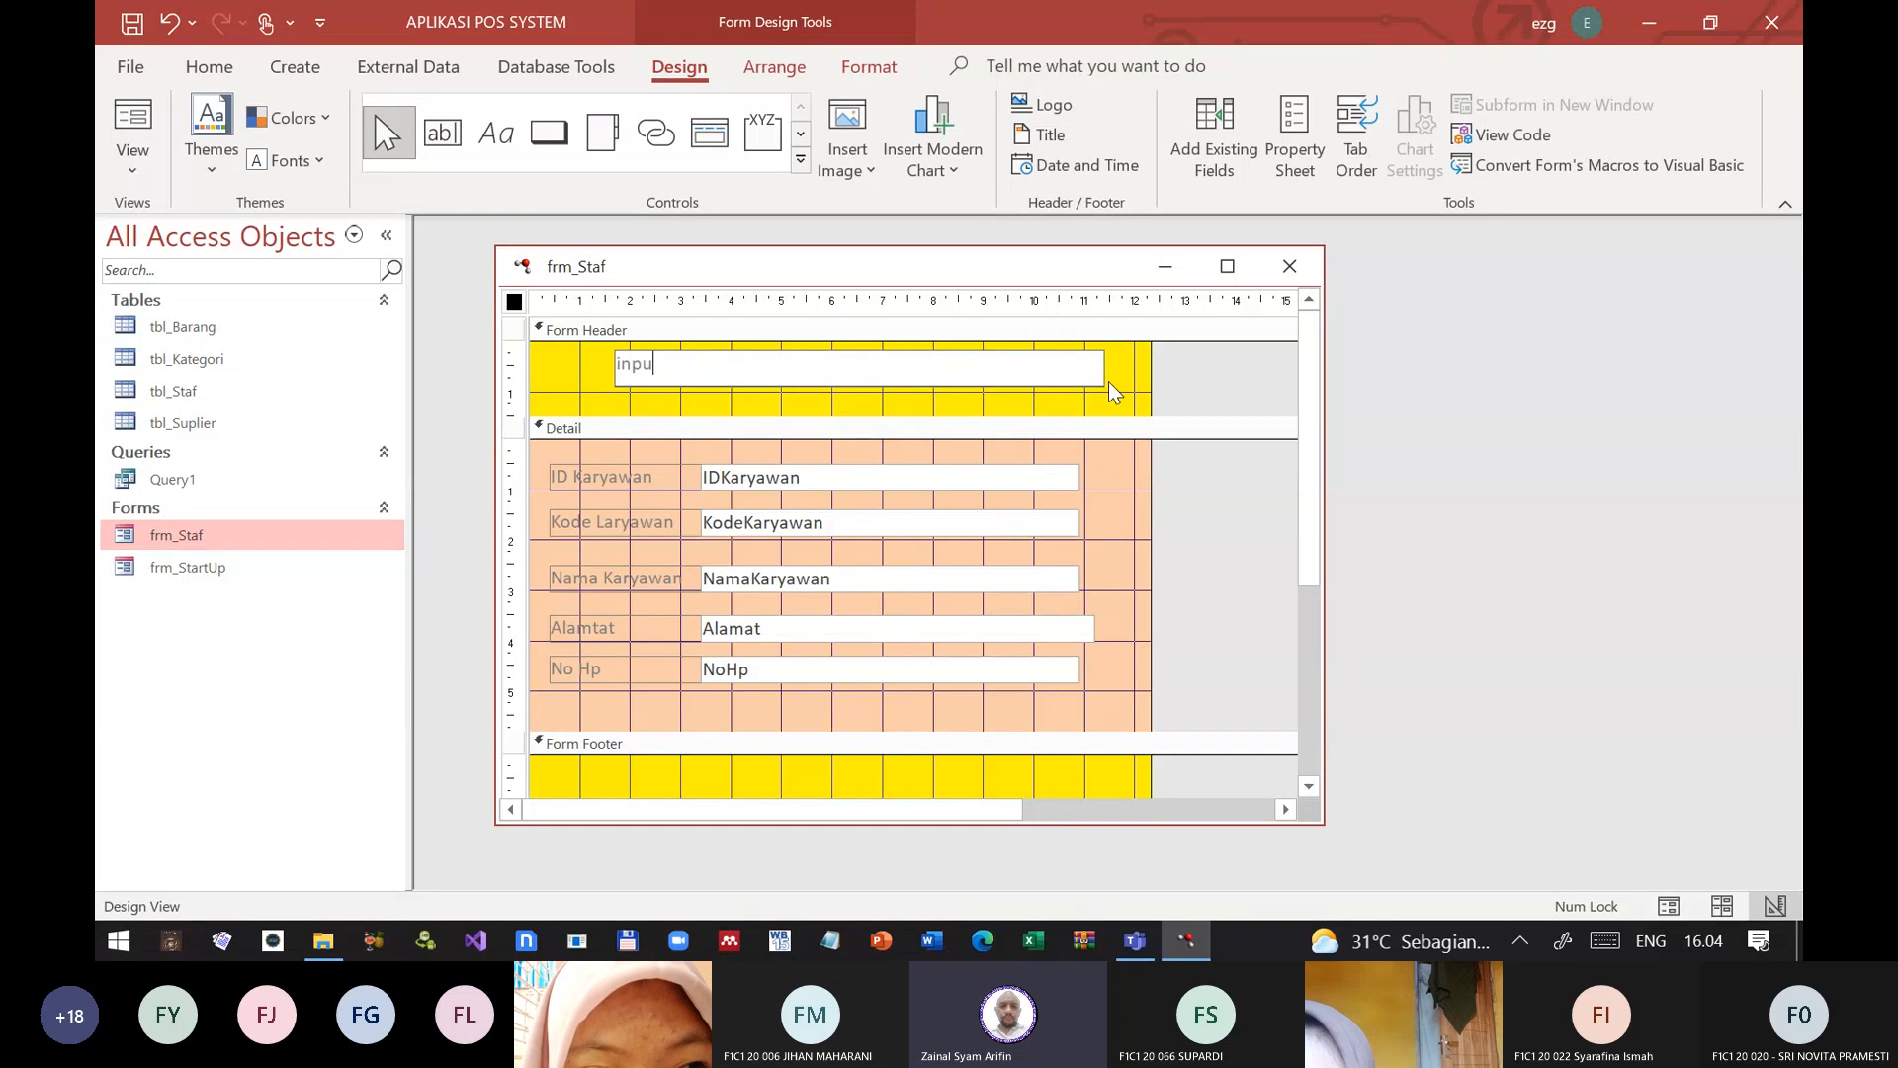
pyautogui.press('BackSpace')
pyautogui.press('BackSpace')
pyautogui.press('BackSpace')
pyautogui.press('BackSpace')
pyautogui.press('BackSpace')
pyautogui.press('capslock')
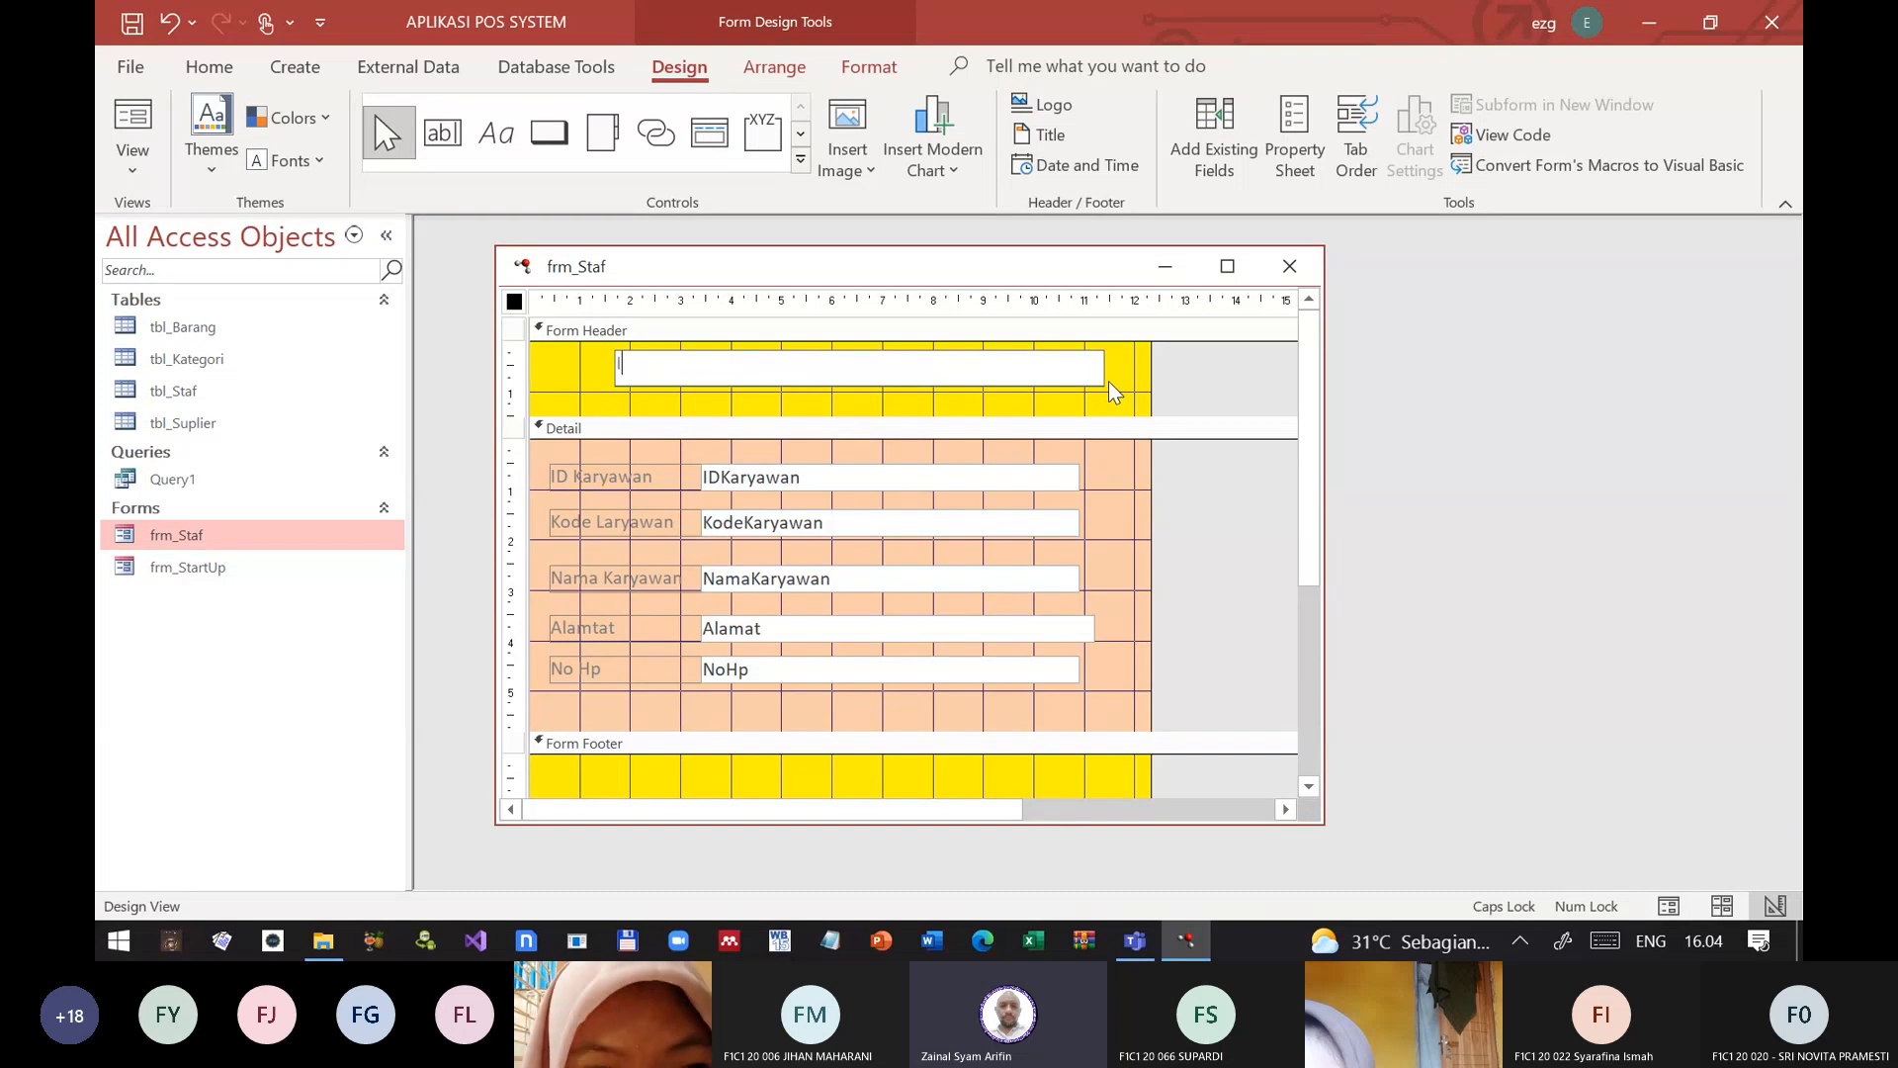
pyautogui.write('INPUT / ')
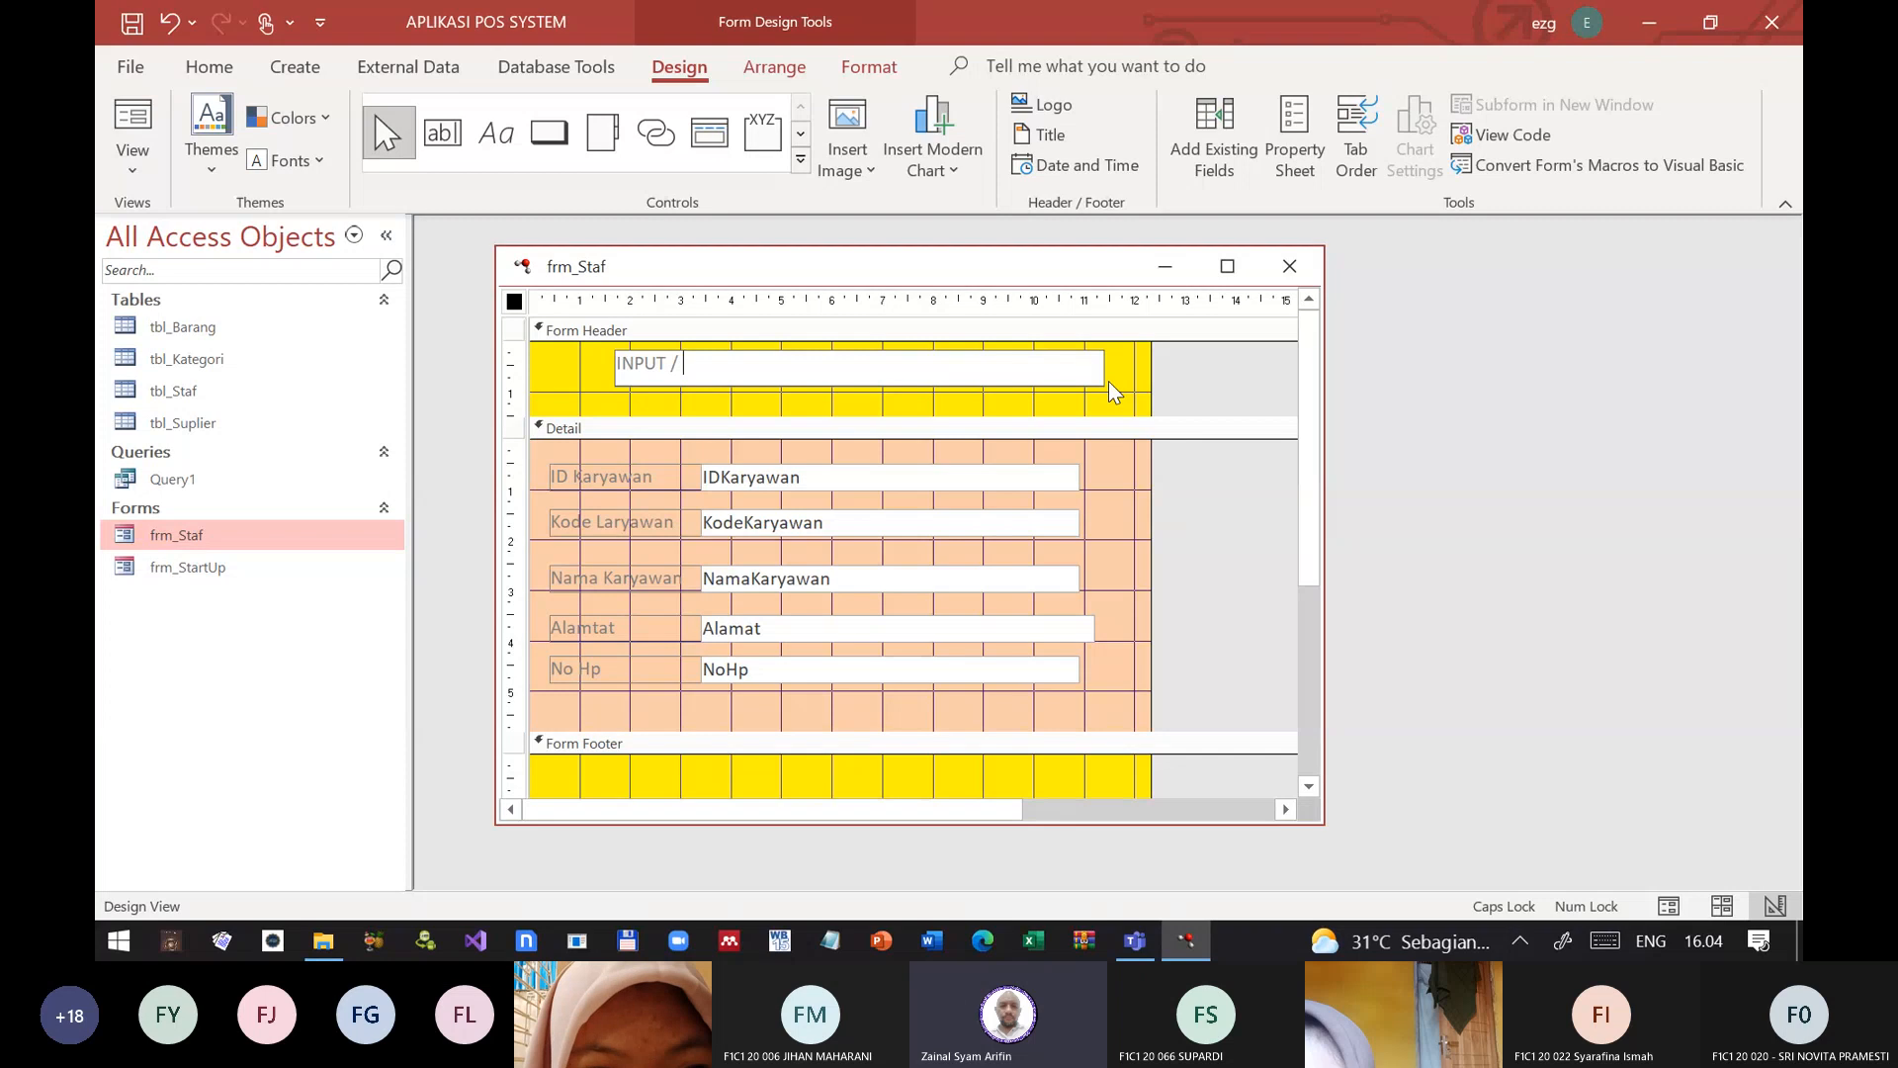
pyautogui.write('EDIT DATA M')
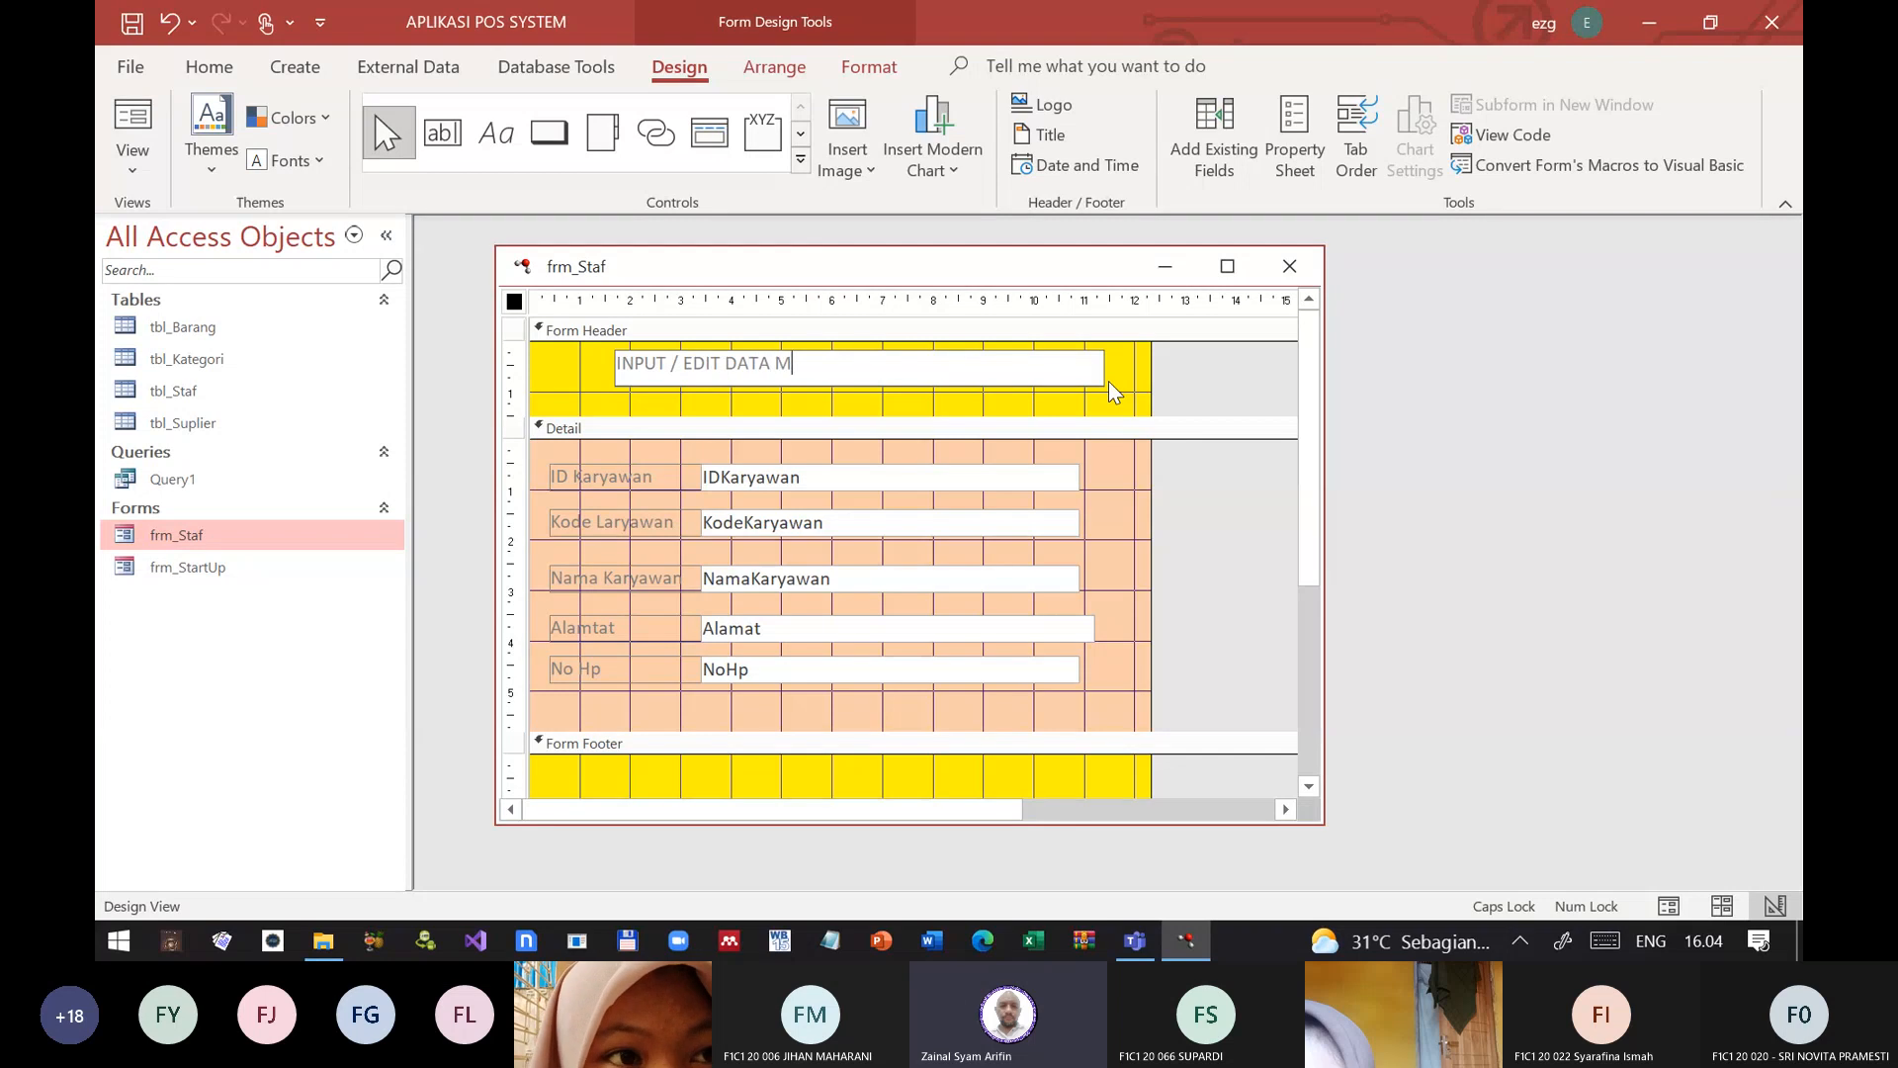
pyautogui.write('AHA')
pyautogui.press('BackSpace')
pyautogui.press('BackSpace')
pyautogui.press('BackSpace')
pyautogui.press('BackSpace')
pyautogui.write('K')
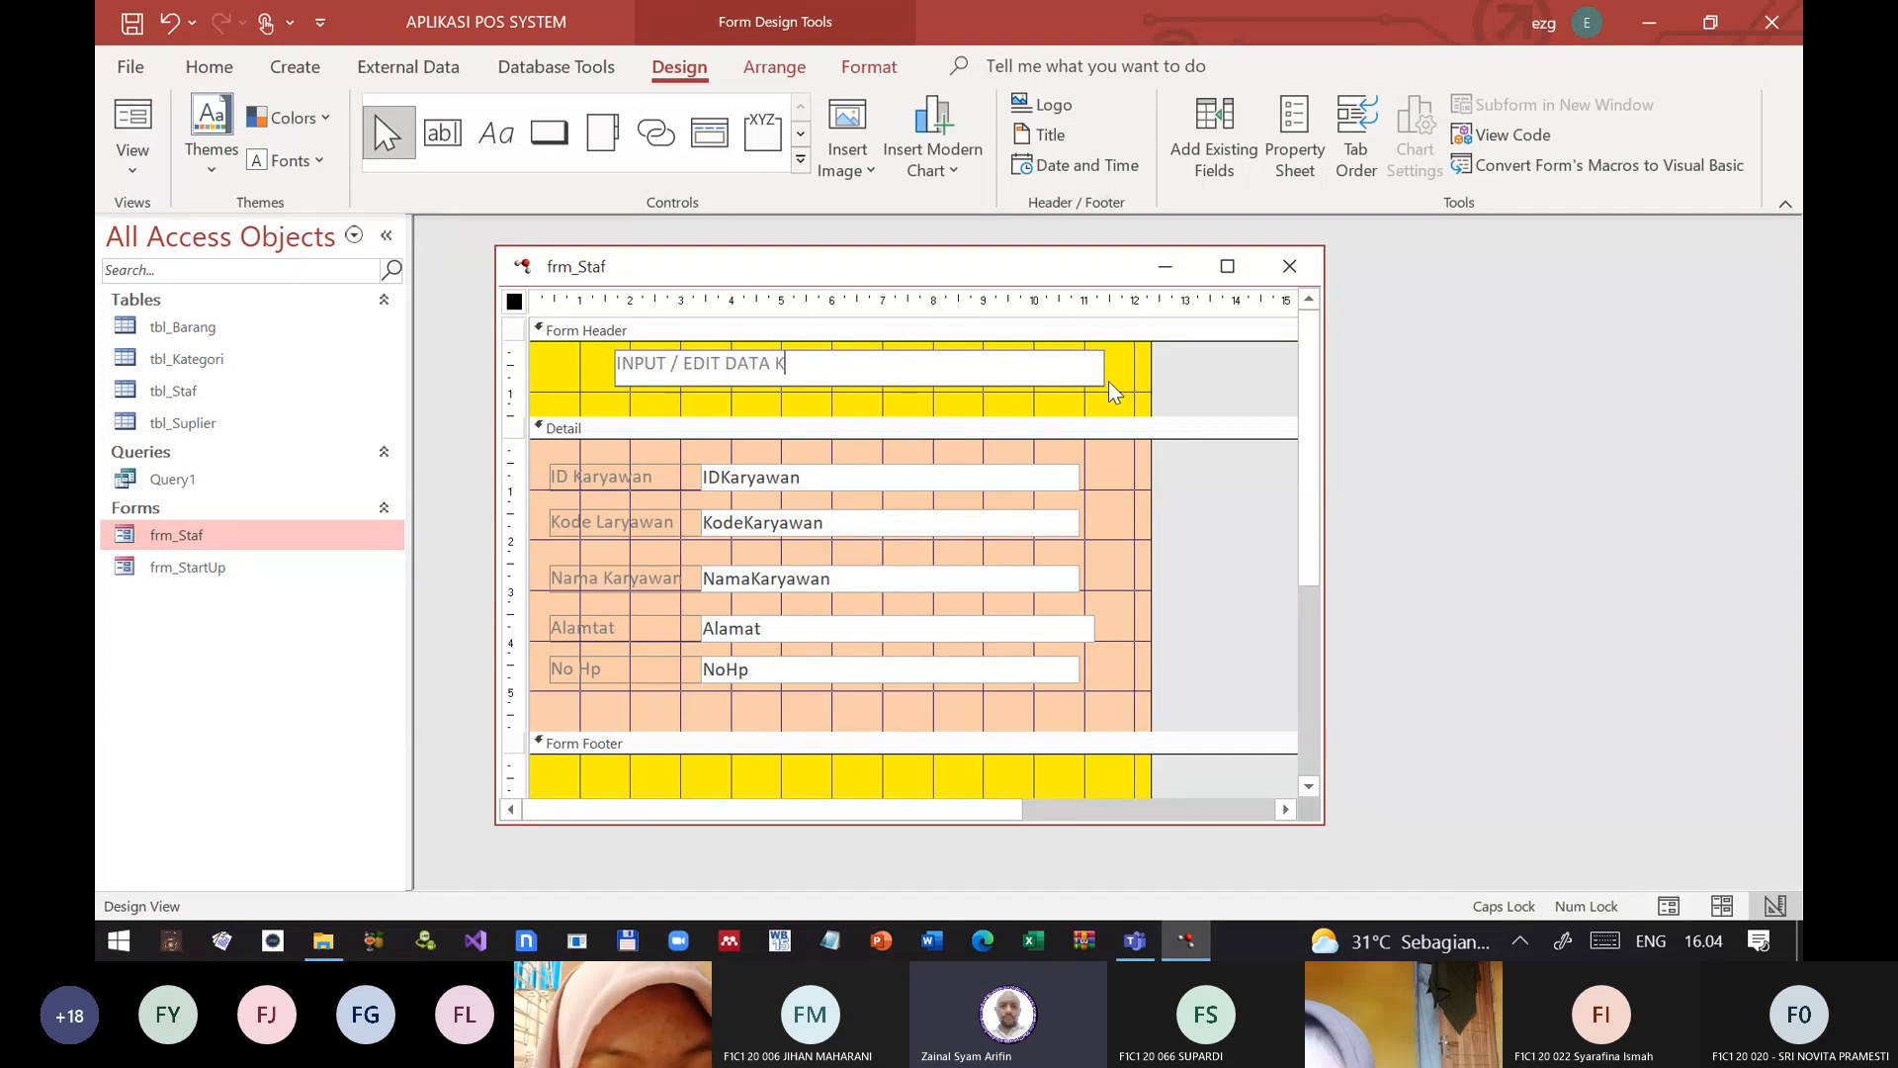
pyautogui.write('ARYAWAN')
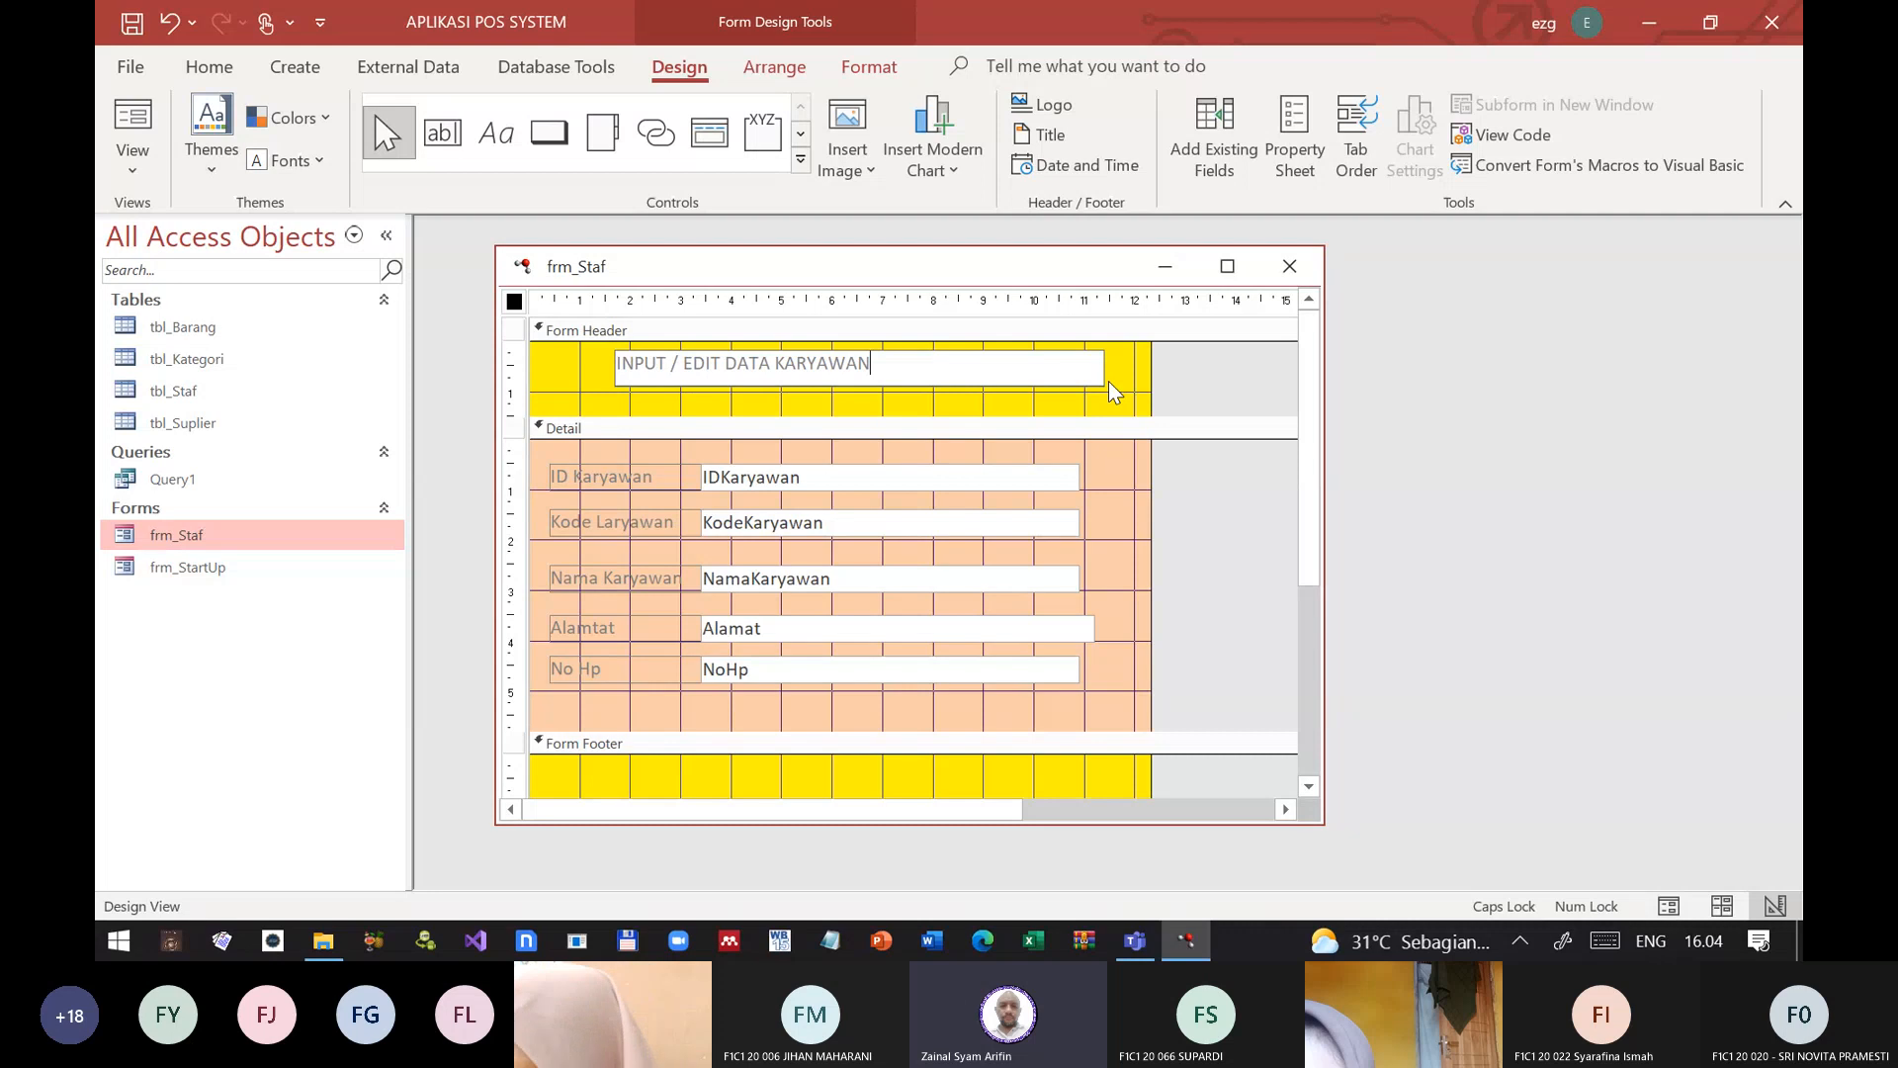
pyautogui.press('Return')
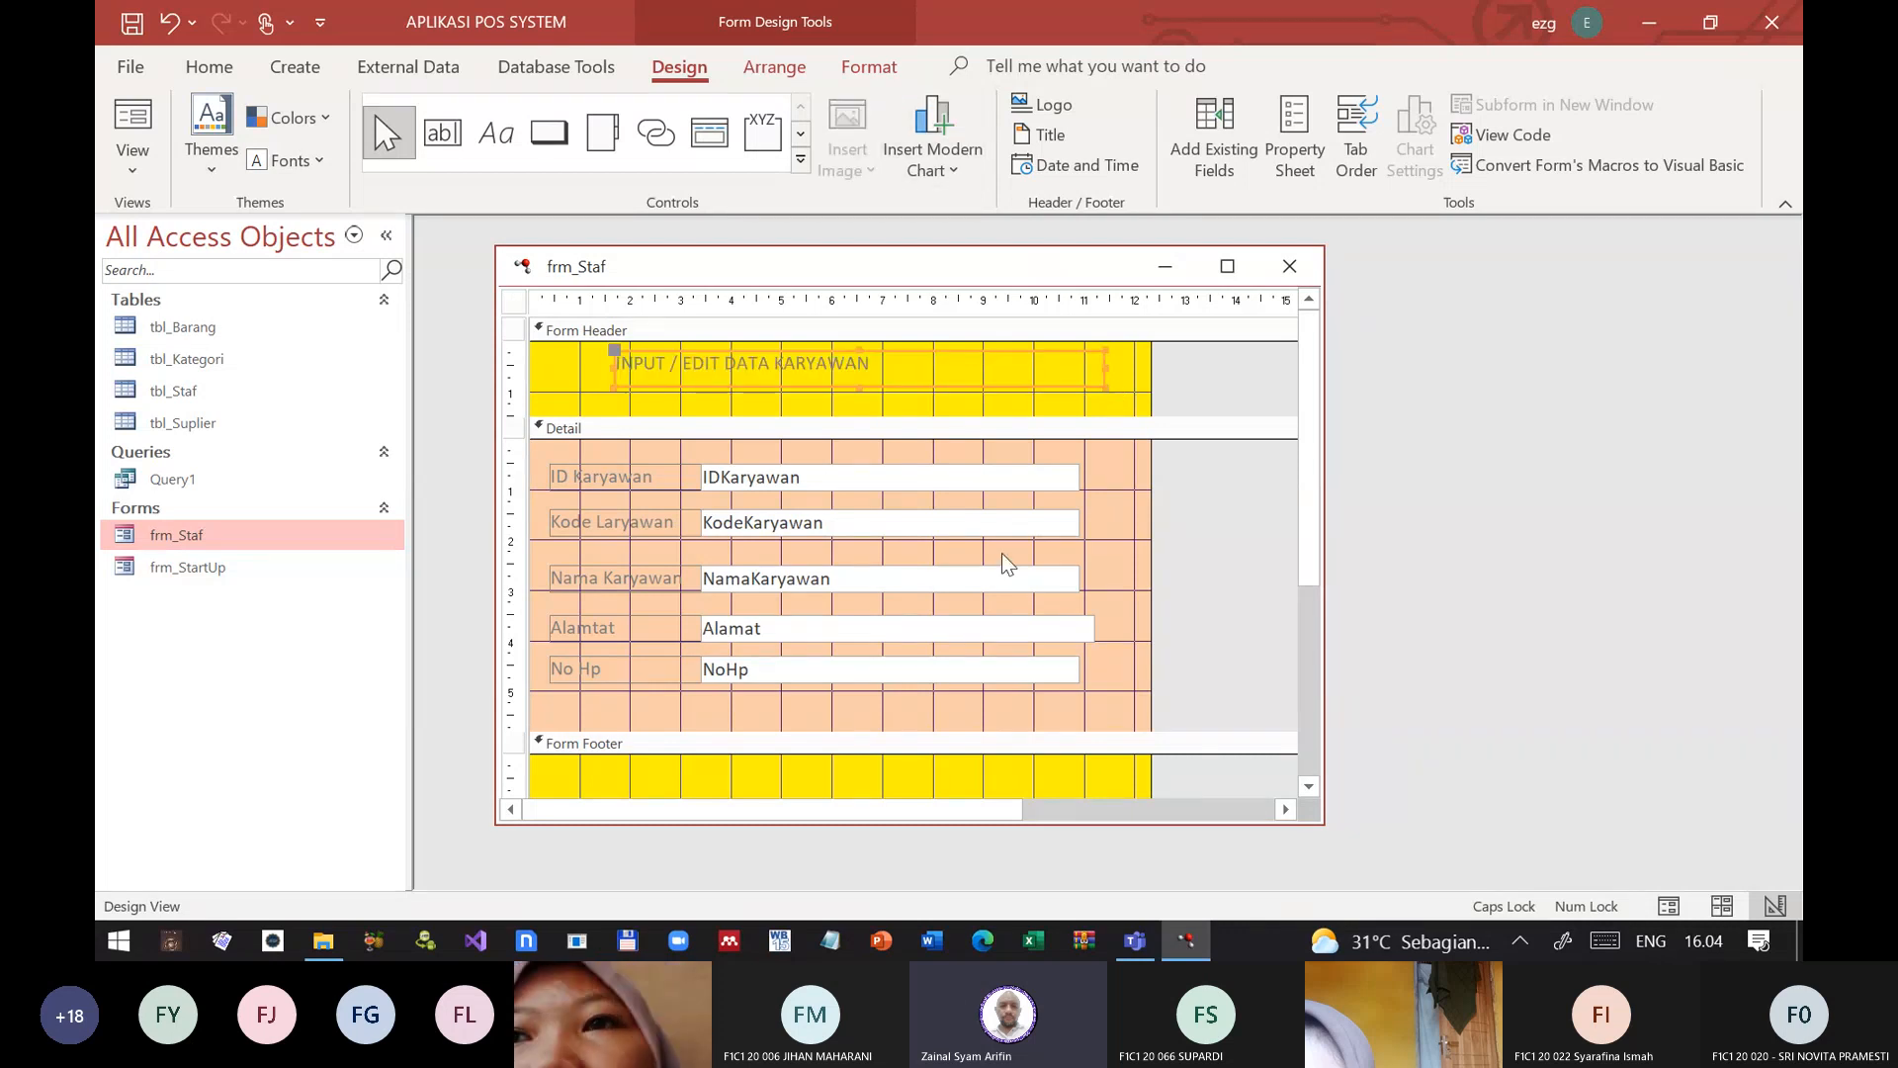
# Step: Move the header label to the form's left edge and widen it to about 12 cm, trimming the form to the same width
pyautogui.moveTo(979, 386); pyautogui.dragTo(876, 391)
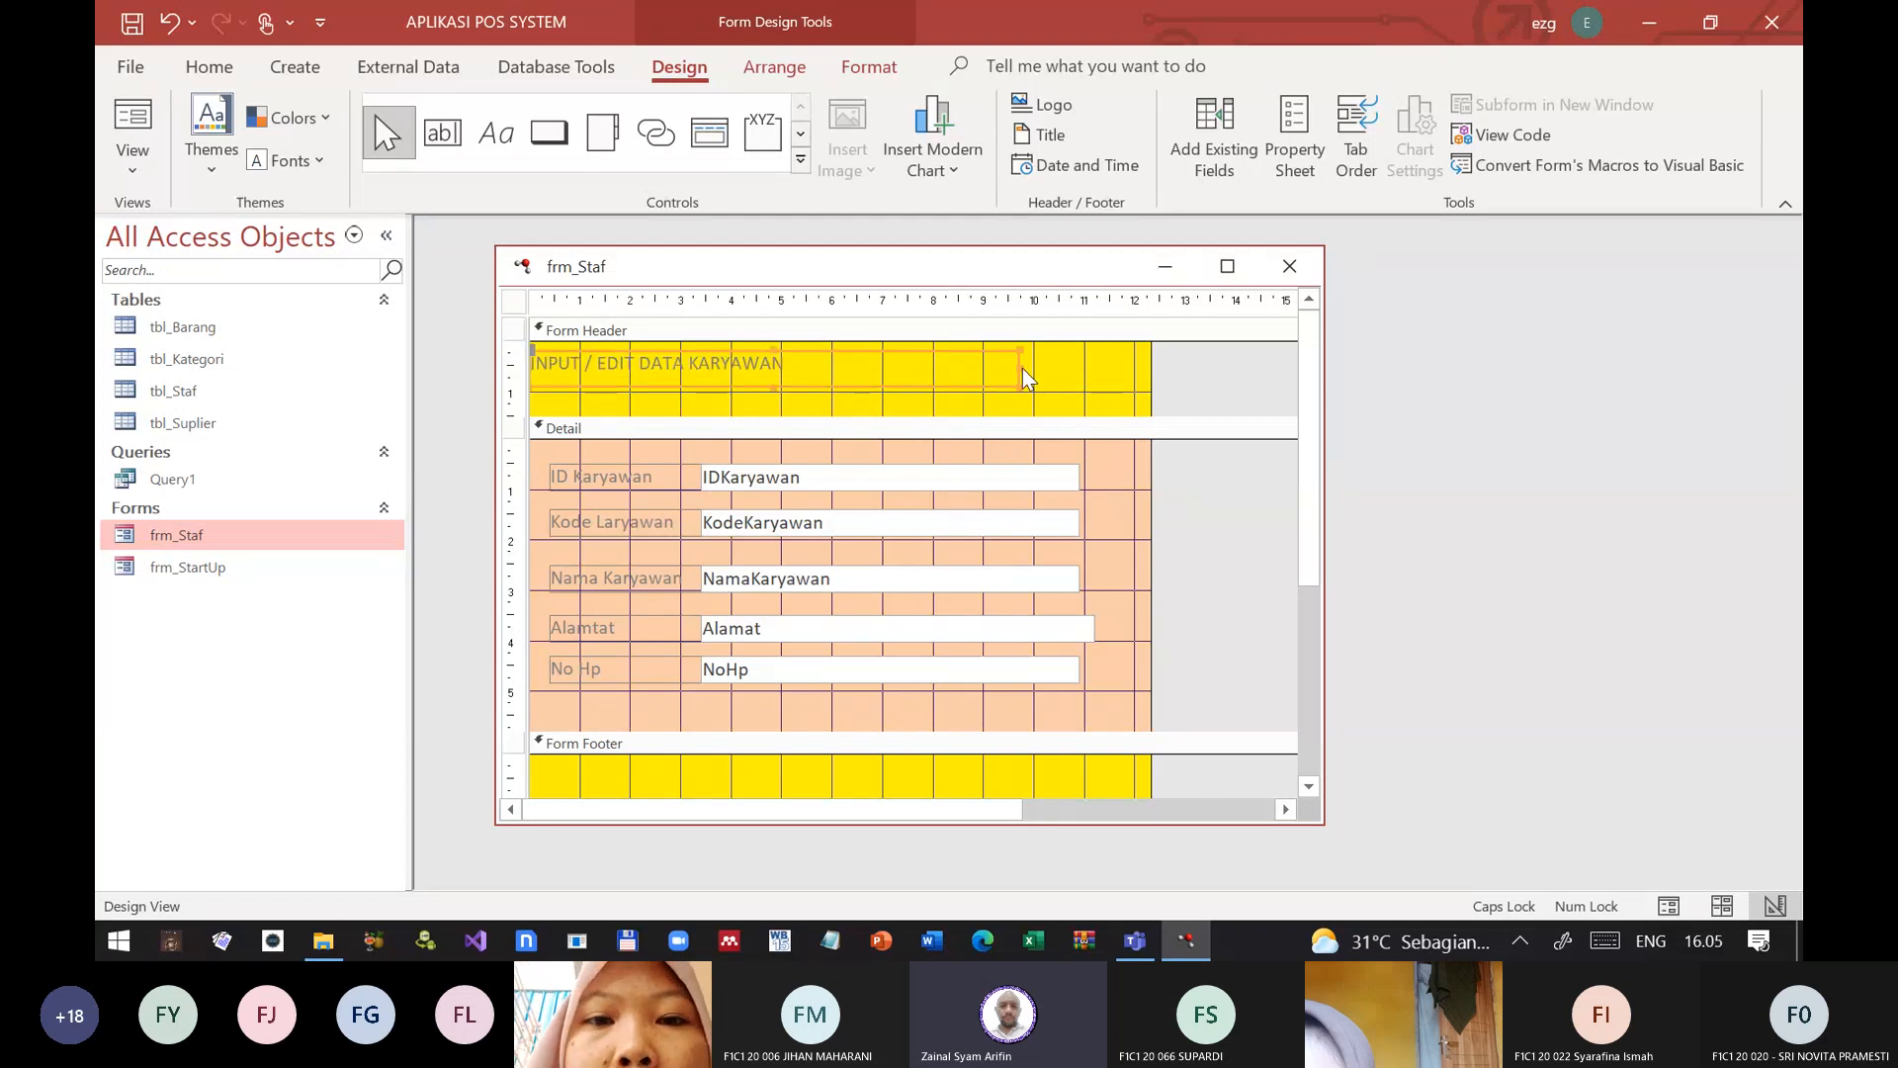
pyautogui.moveTo(1018, 368); pyautogui.dragTo(1137, 366)
pyautogui.moveTo(1152, 473); pyautogui.dragTo(1029, 473)
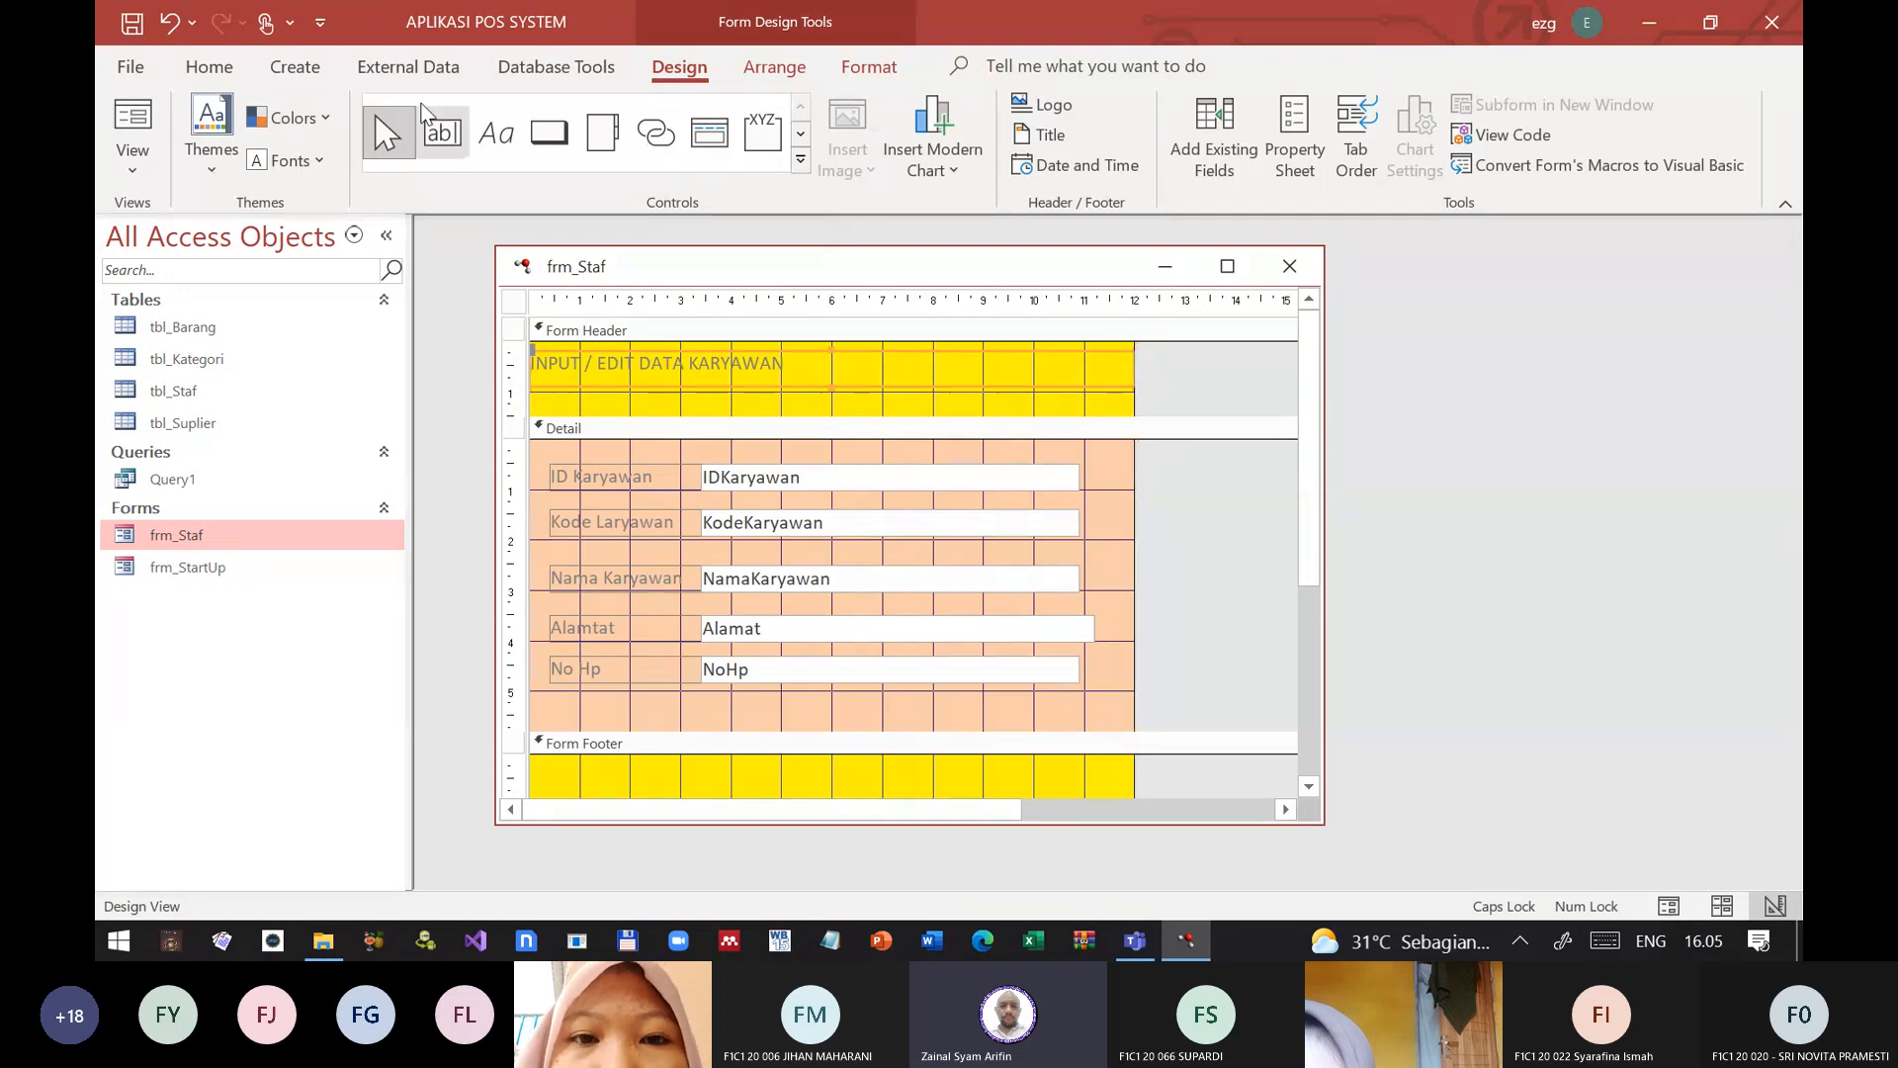
# Step: Format the header label as centred, bold Agency FB at size 20, and align its top with the header section's top edge
pyautogui.click(209, 67)
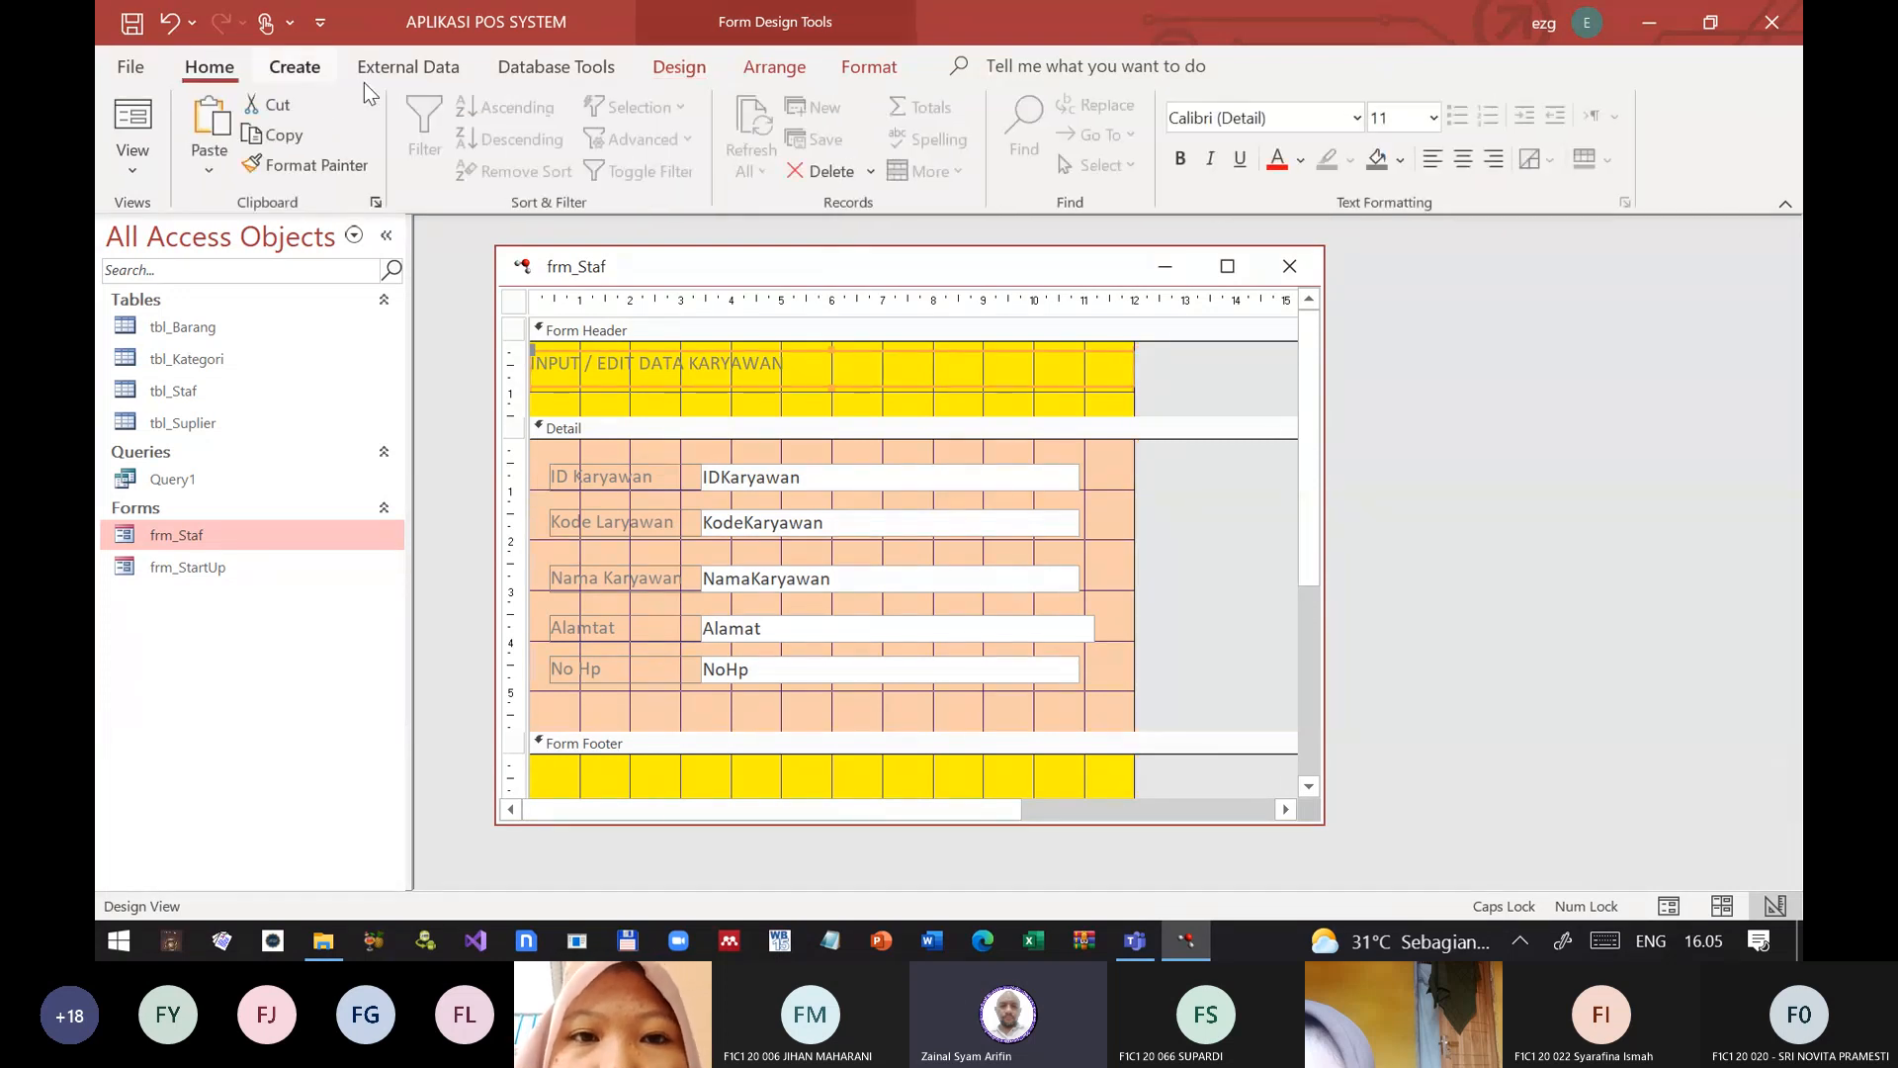
pyautogui.click(1461, 160)
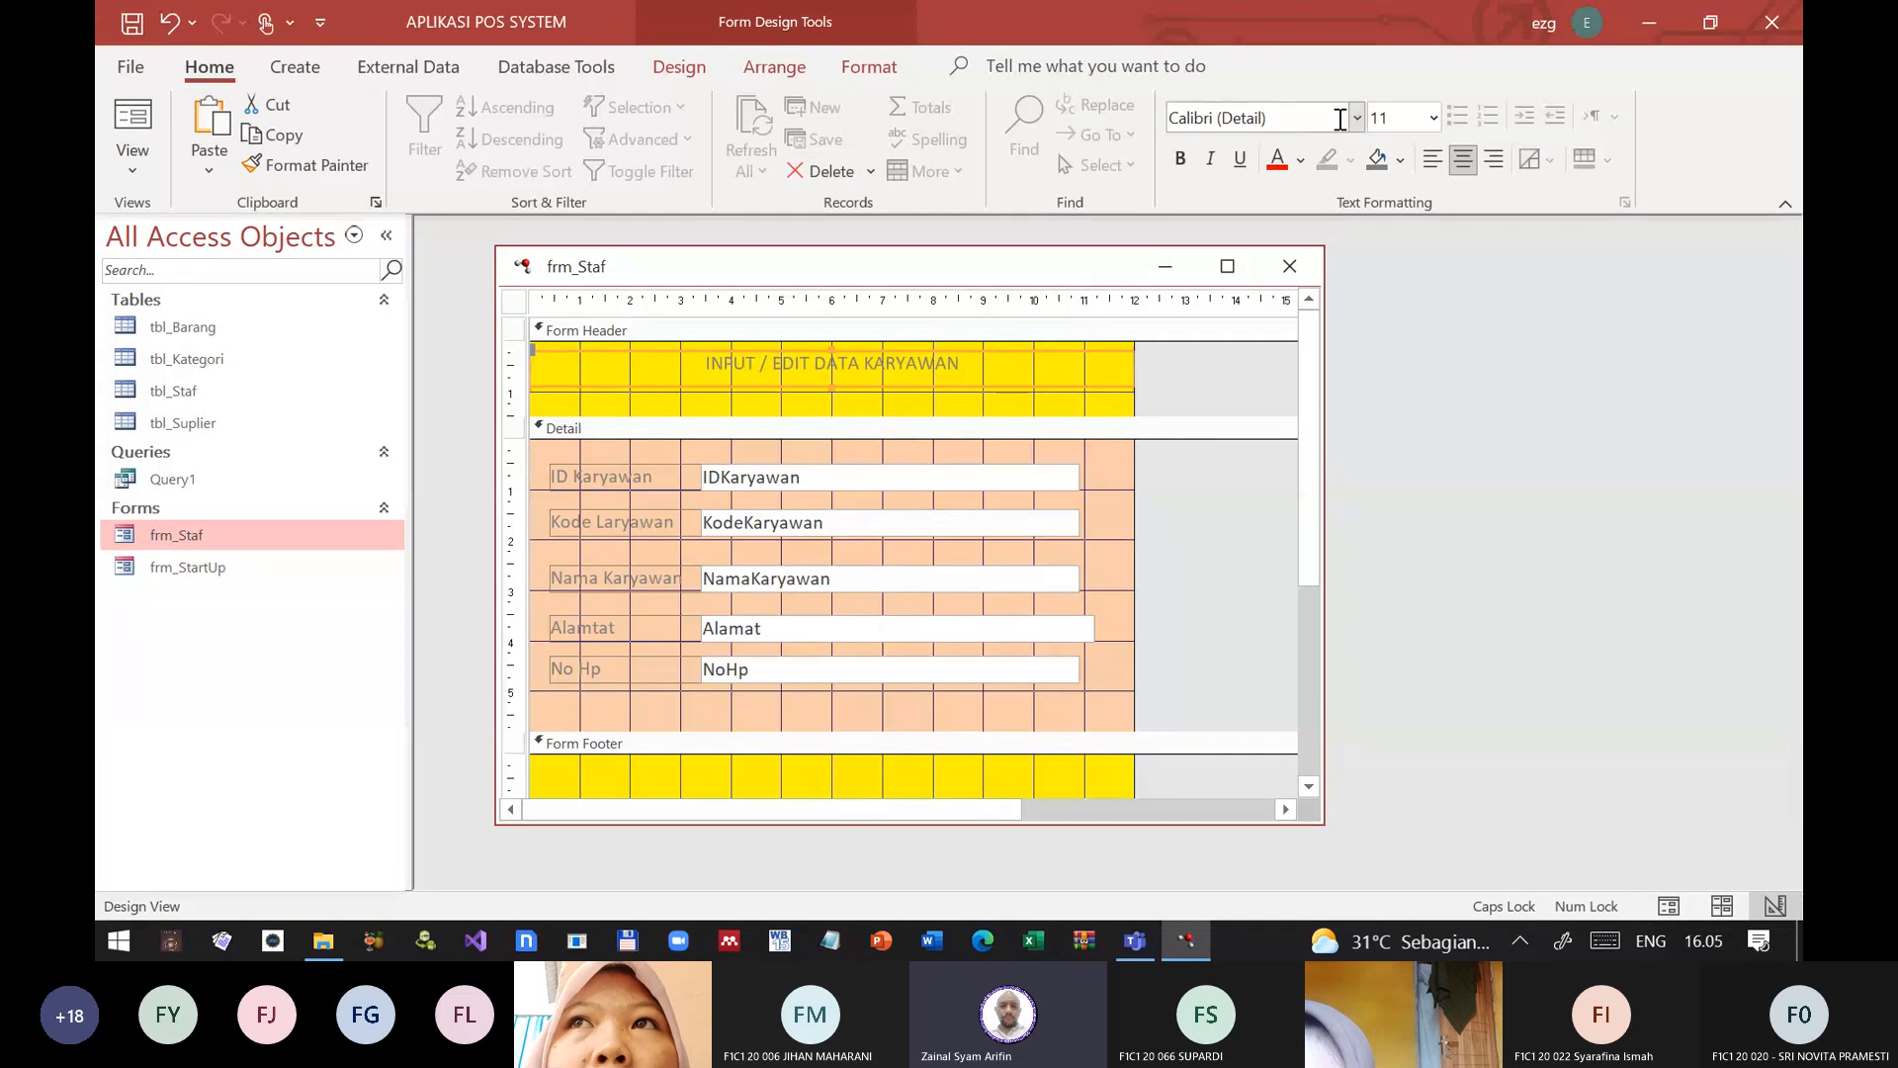
pyautogui.click(1358, 119)
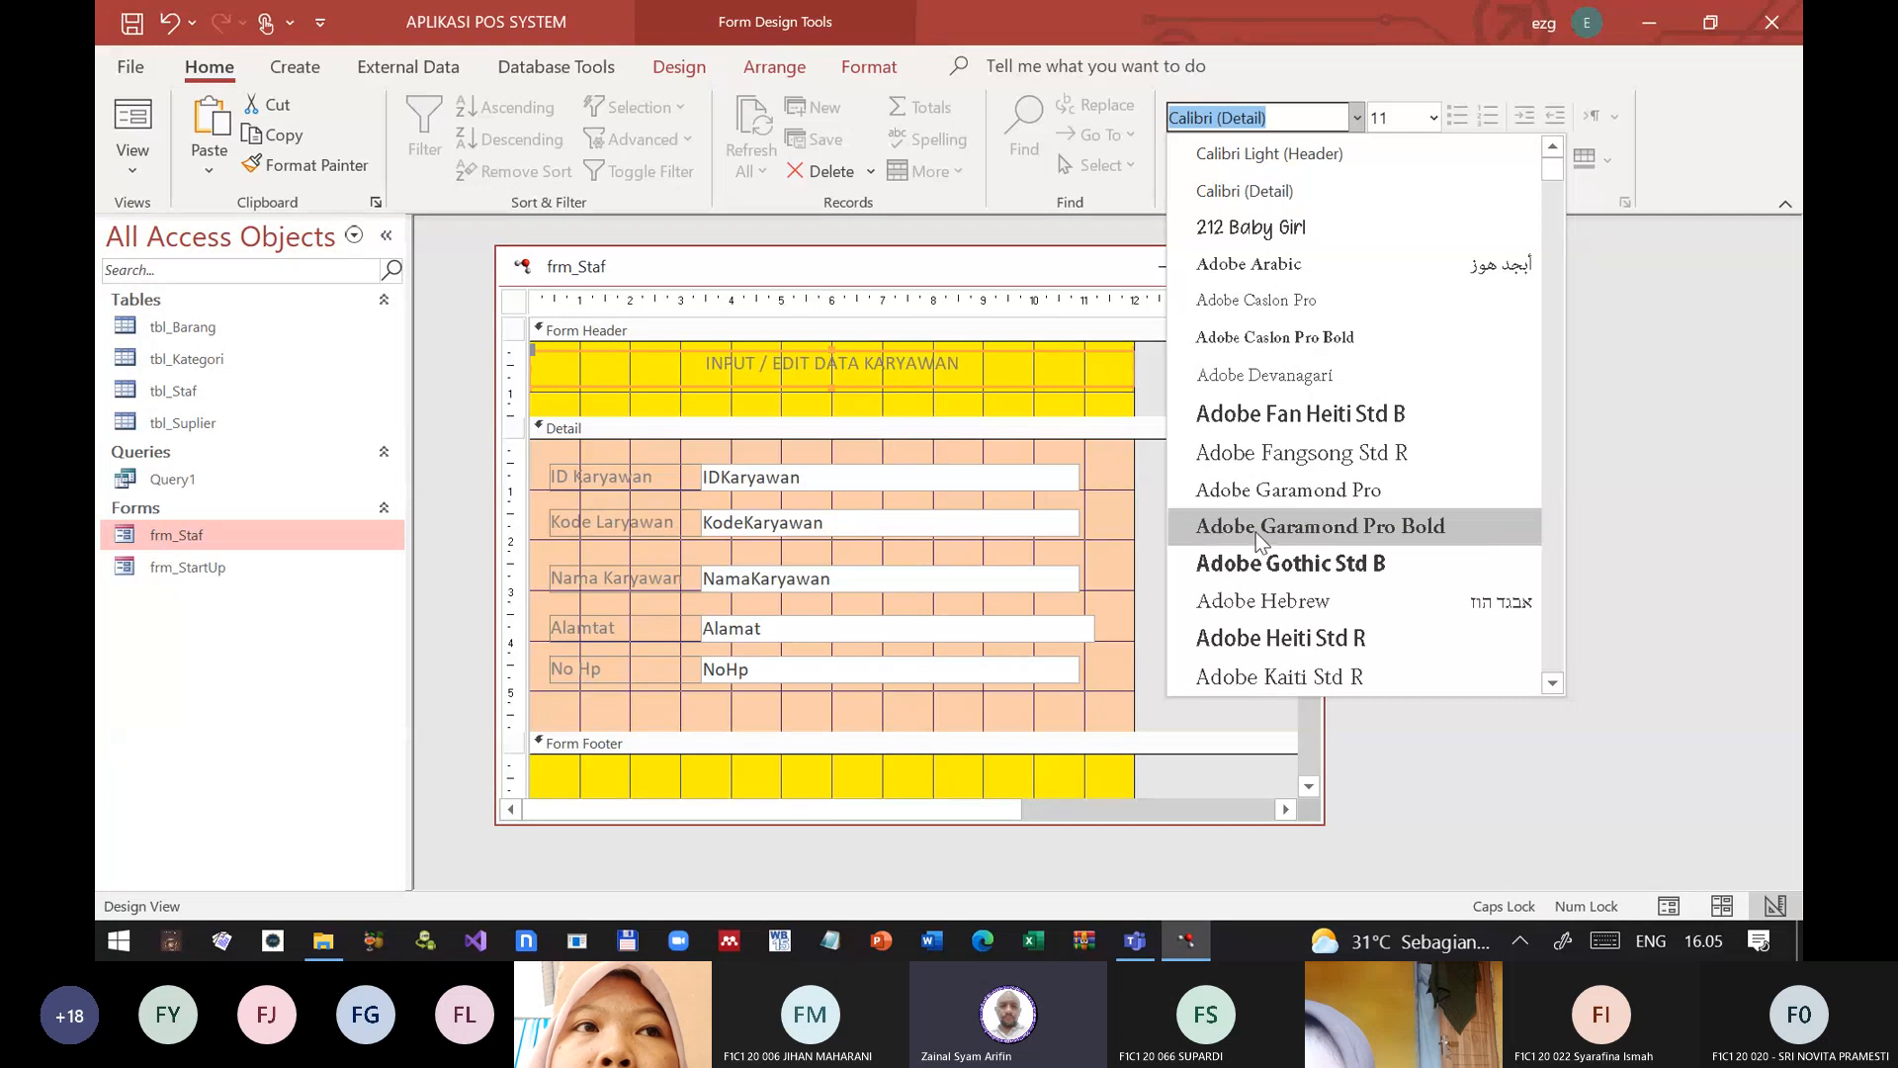
pyautogui.scroll(-6, 1251, 534)
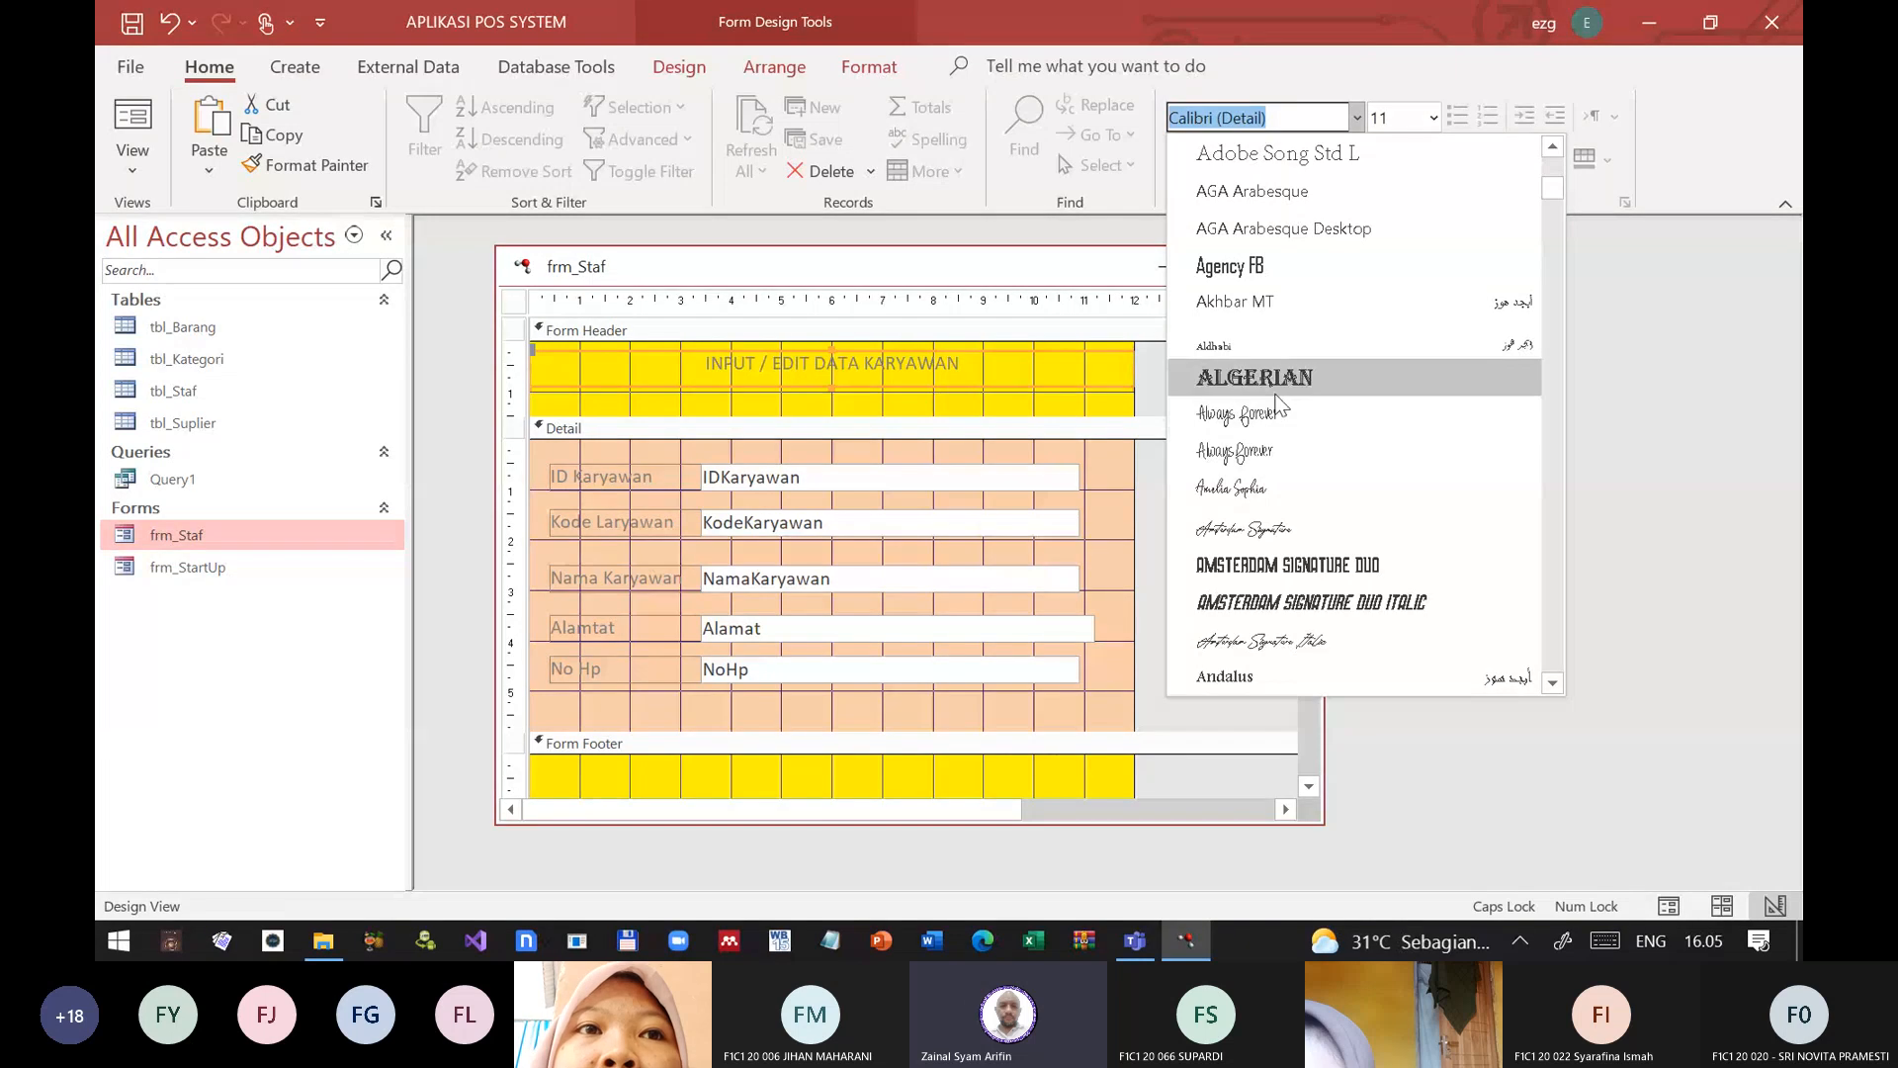
pyautogui.click(1231, 267)
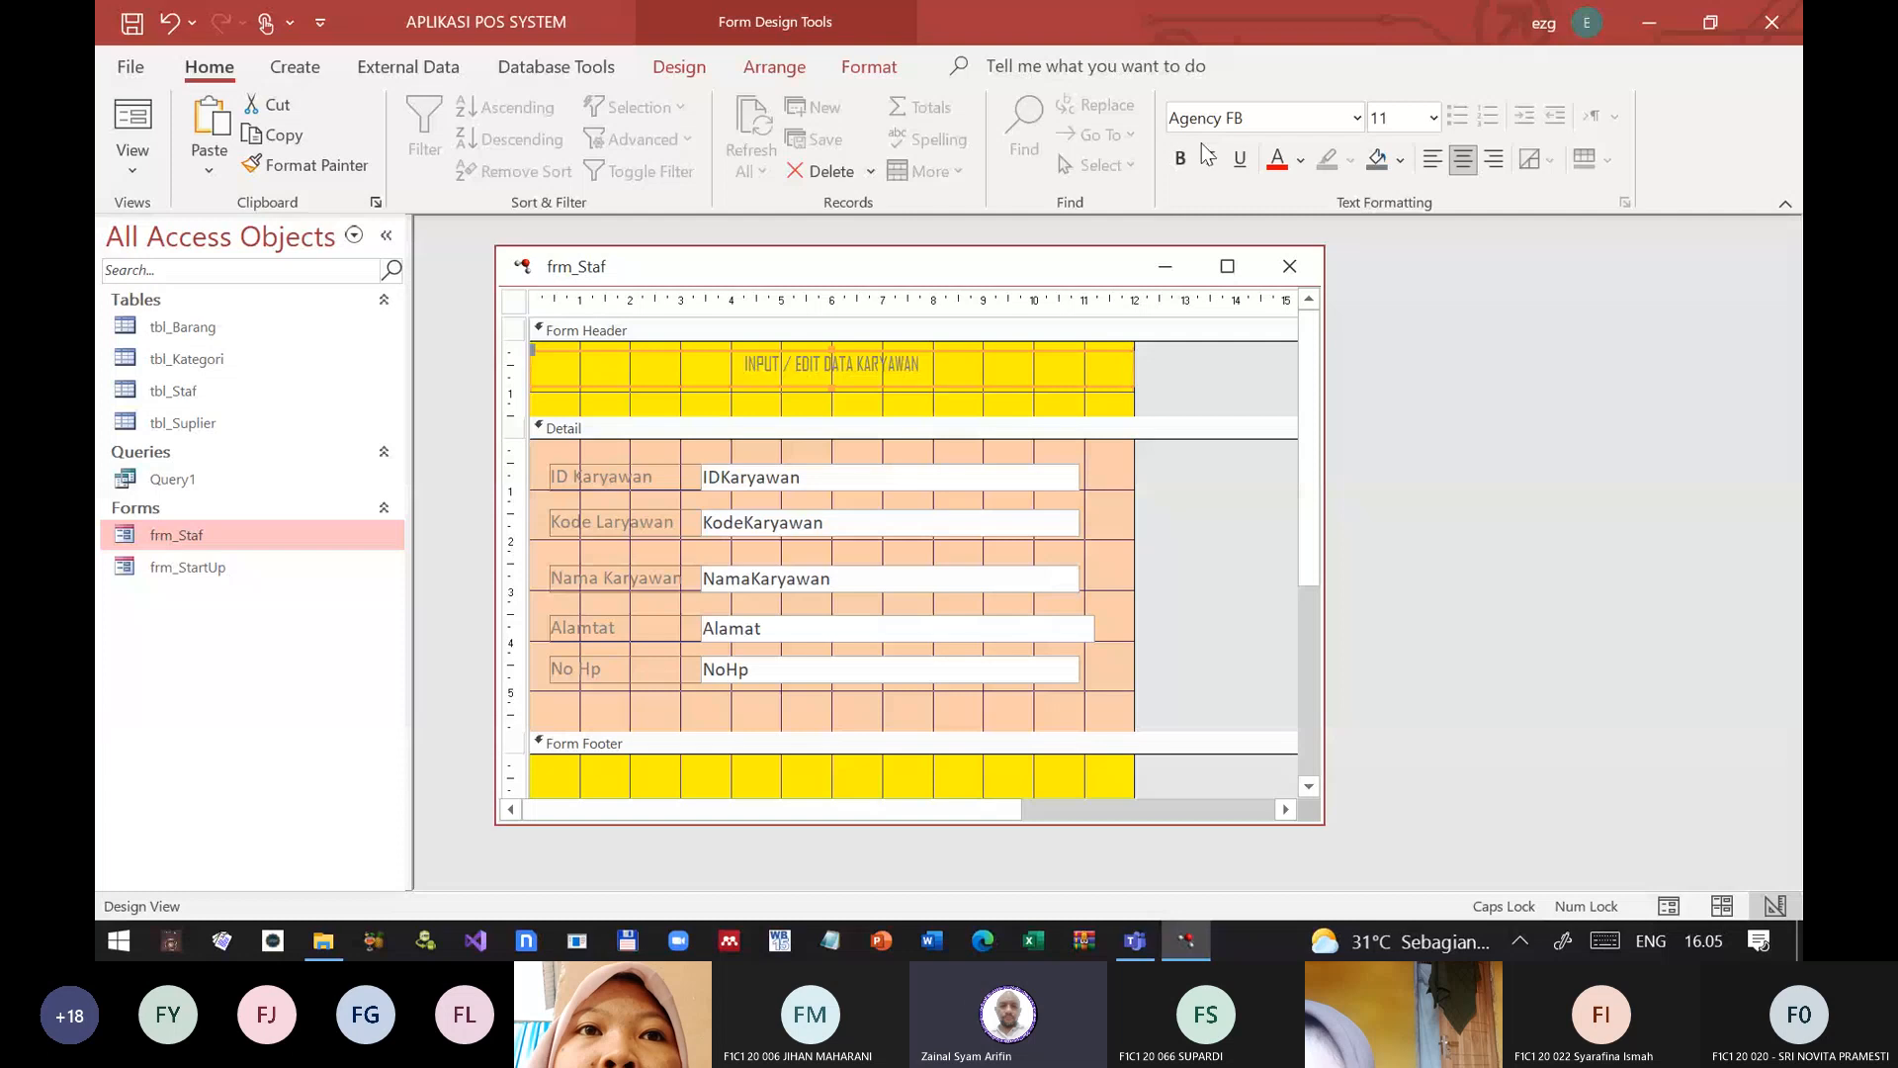
pyautogui.click(1183, 161)
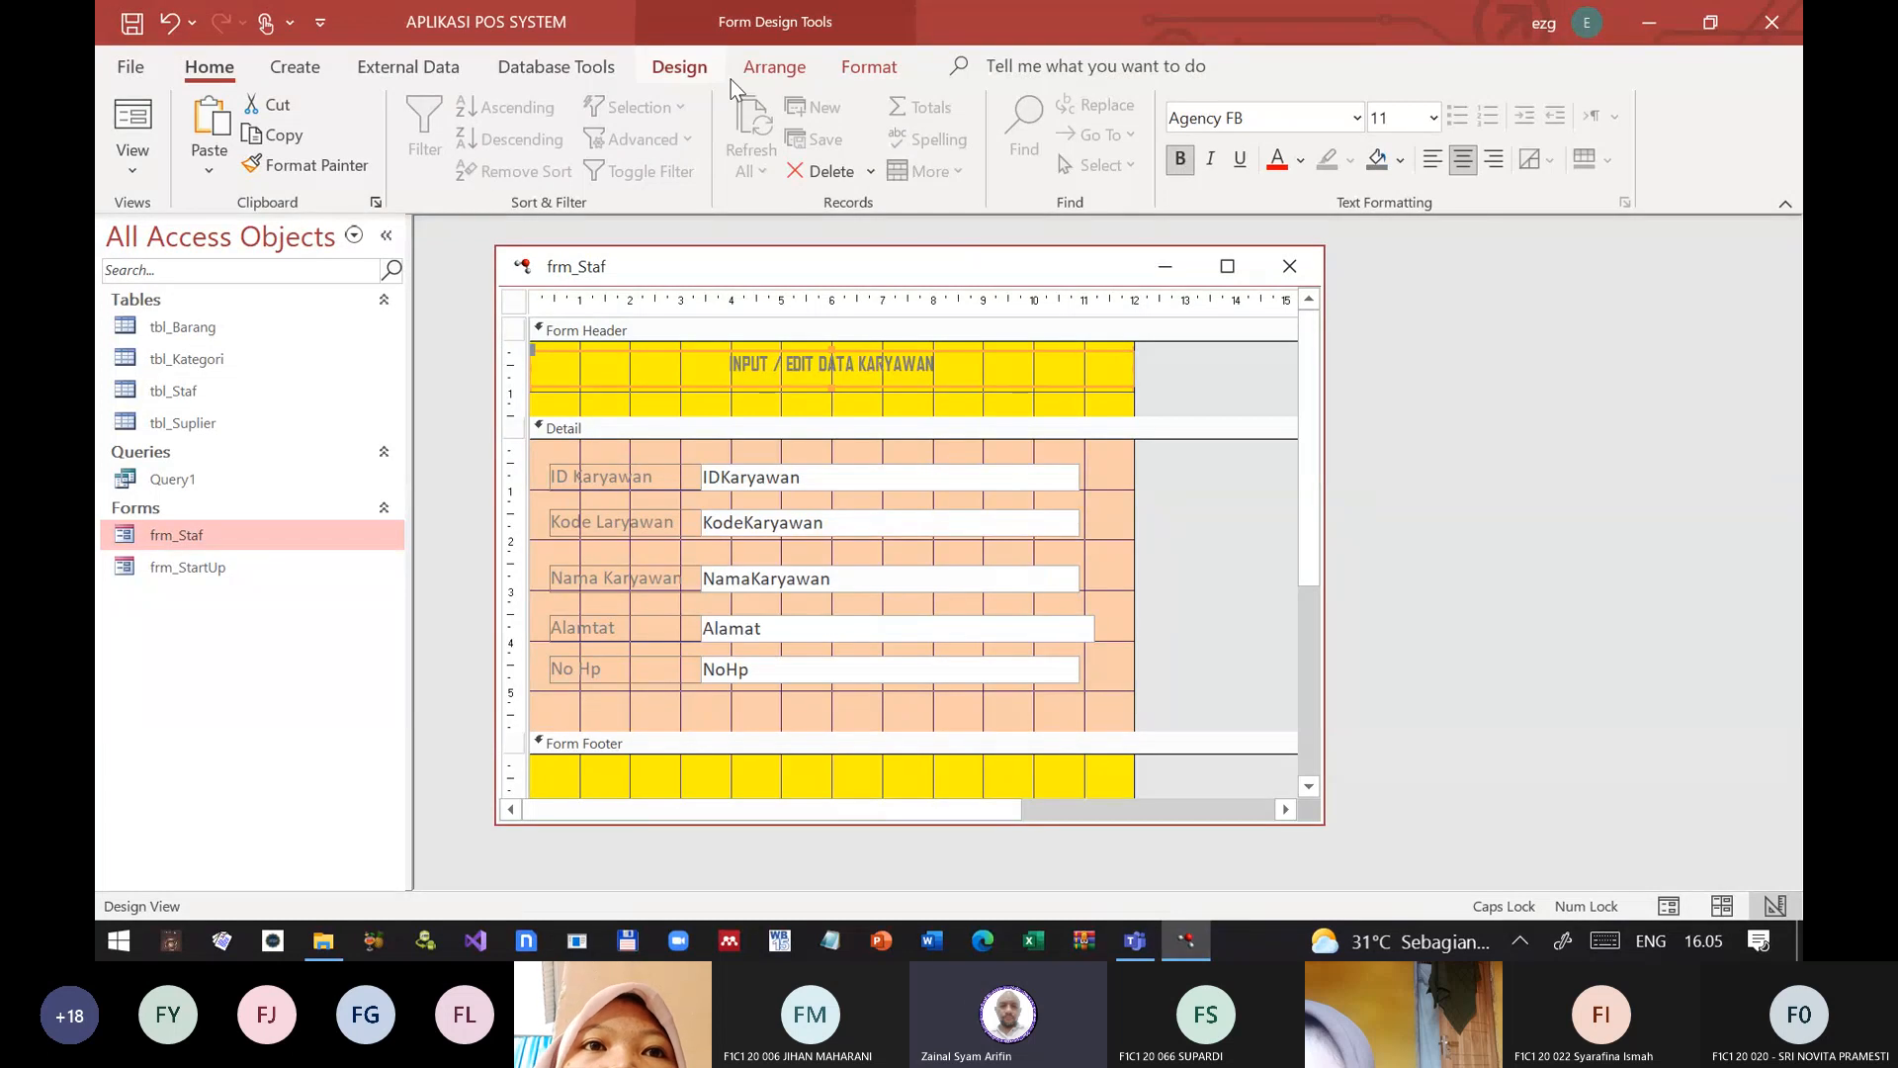
pyautogui.click(1432, 115)
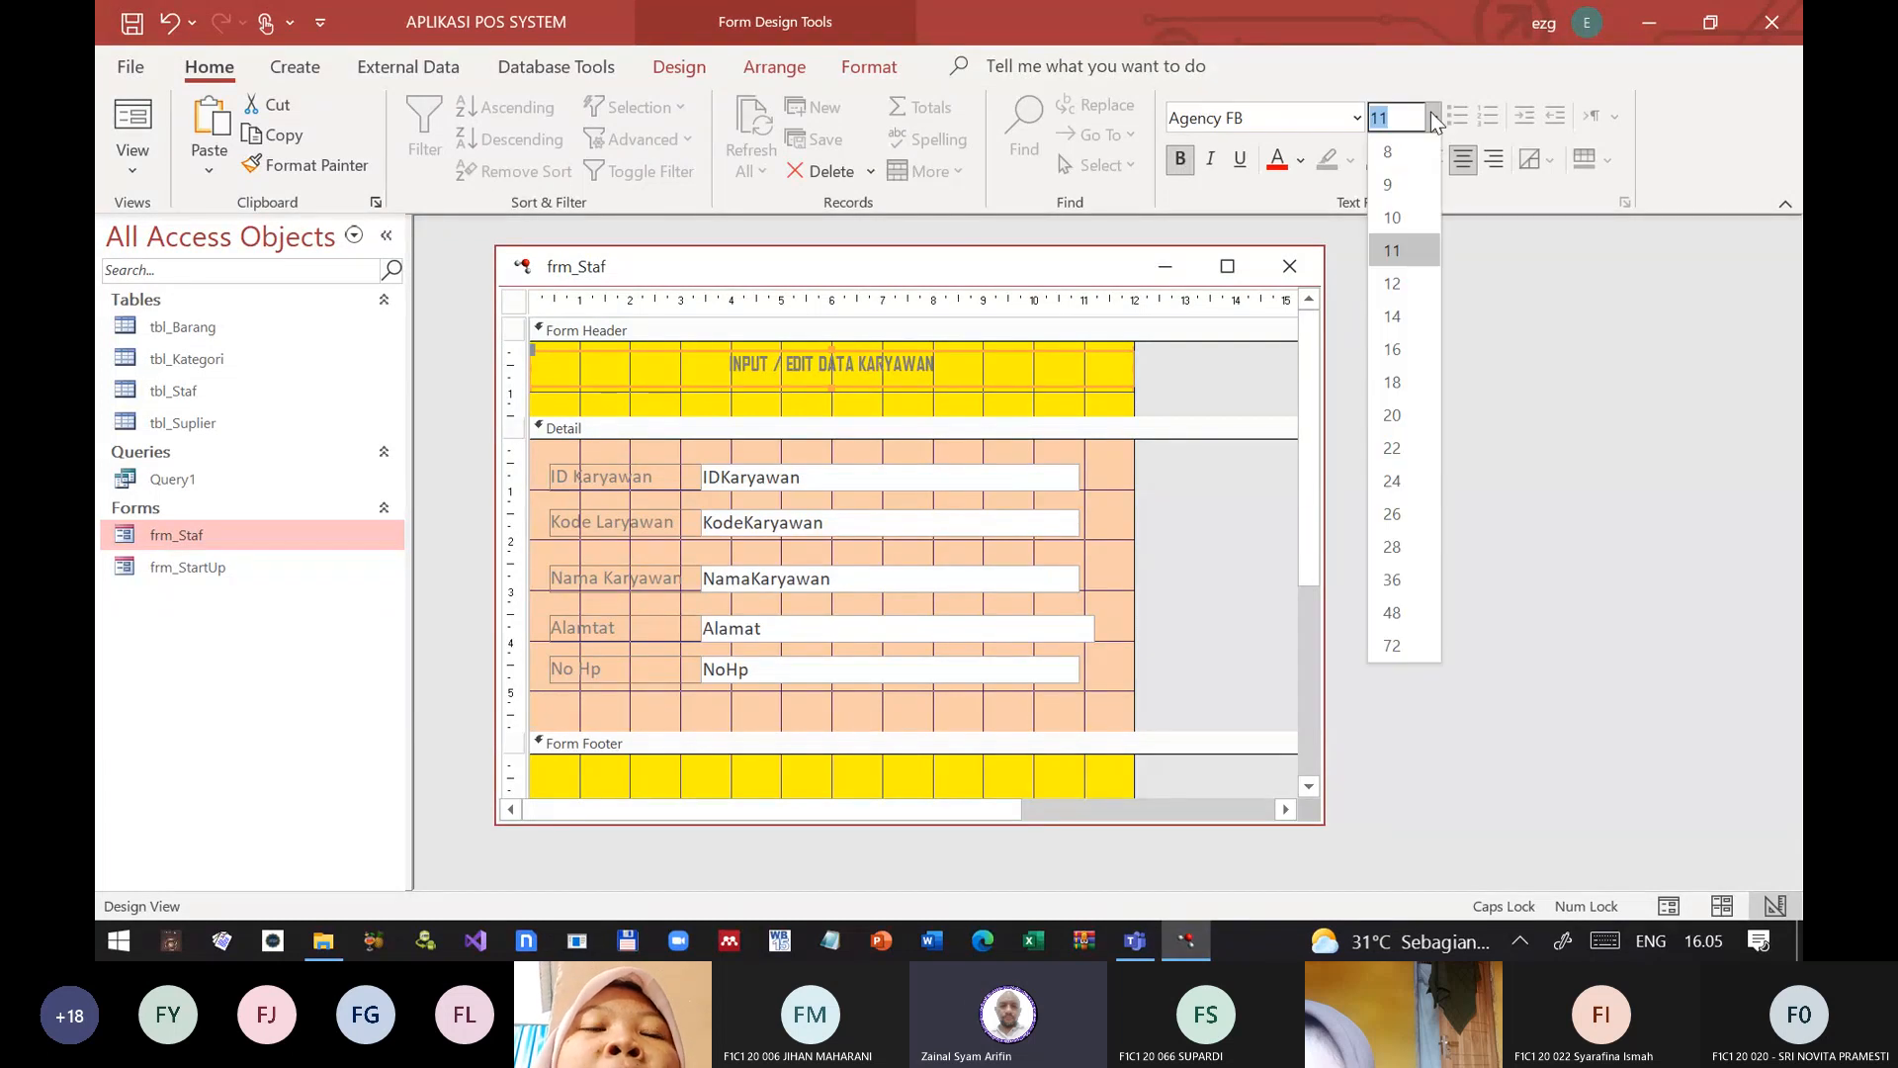
pyautogui.click(1404, 416)
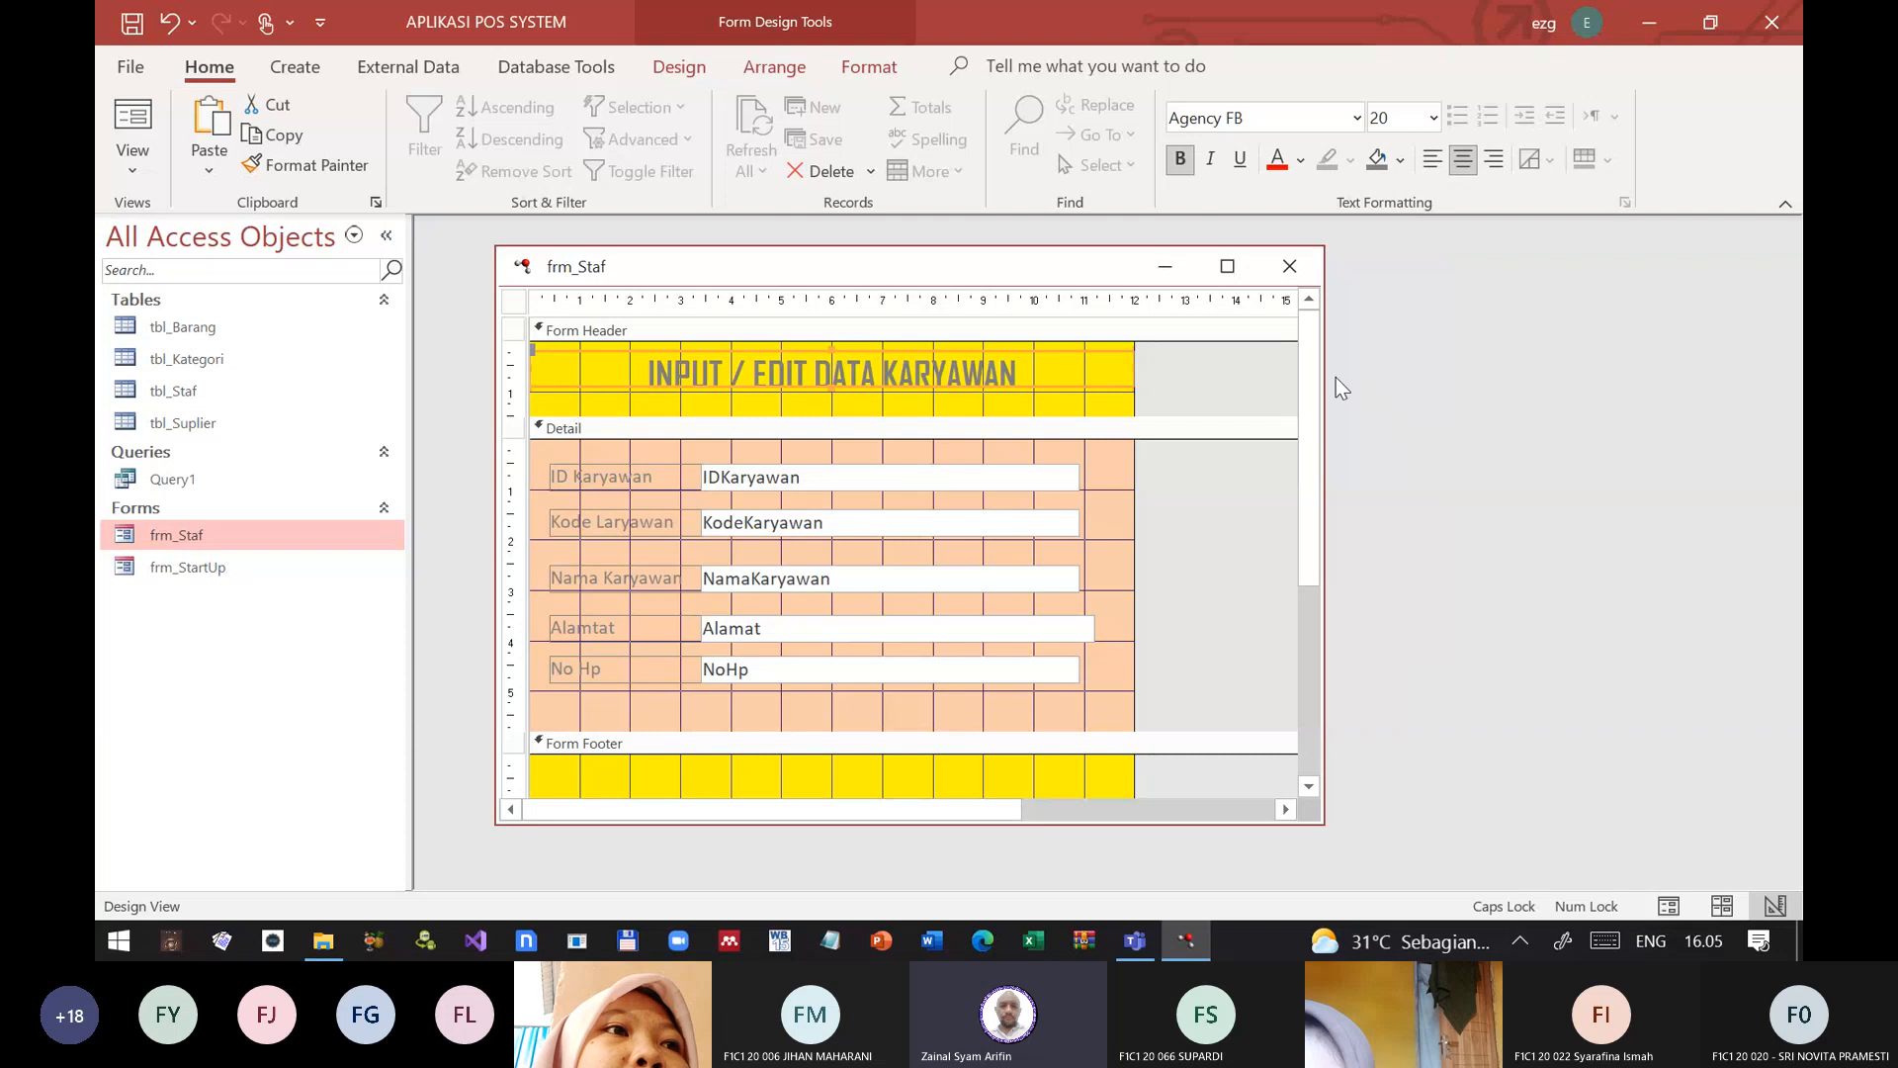
pyautogui.click(827, 296)
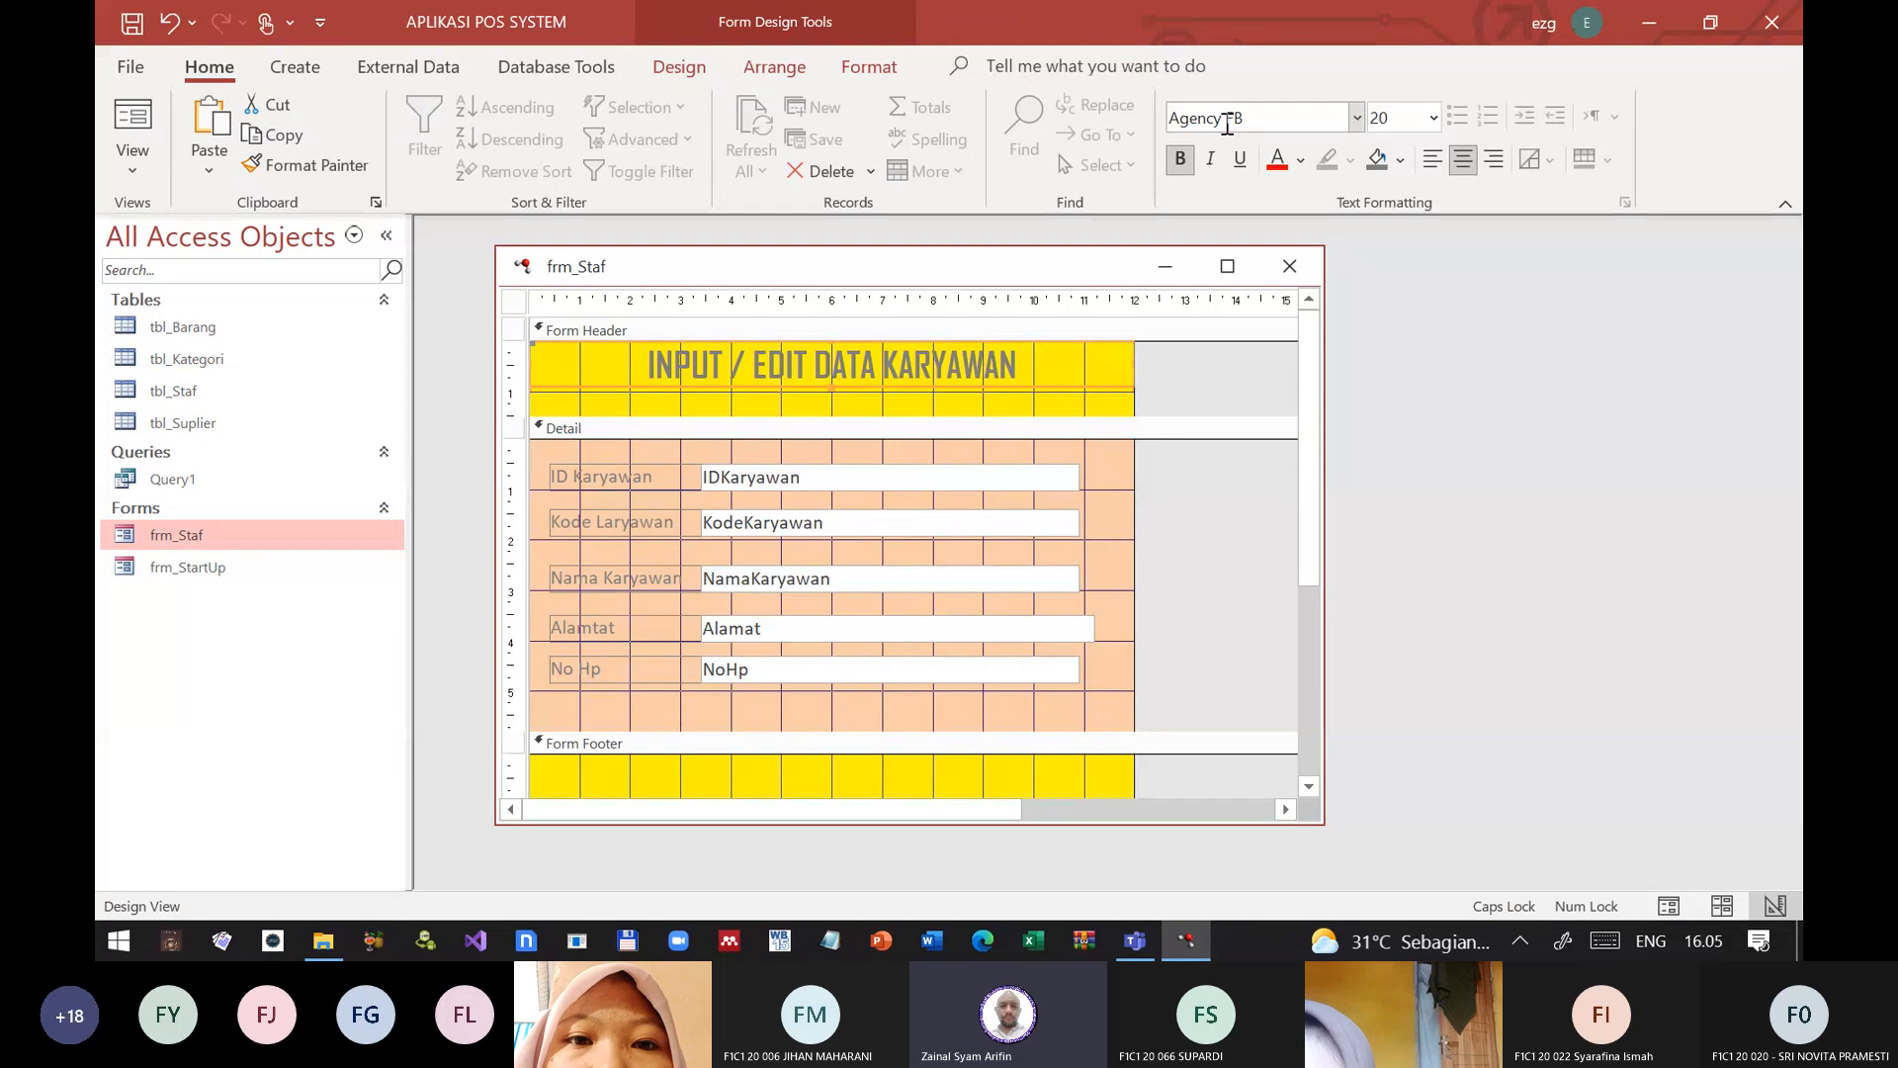
# Step: Try red and orange as the header label's font color, and set it to dark blue
pyautogui.click(1276, 162)
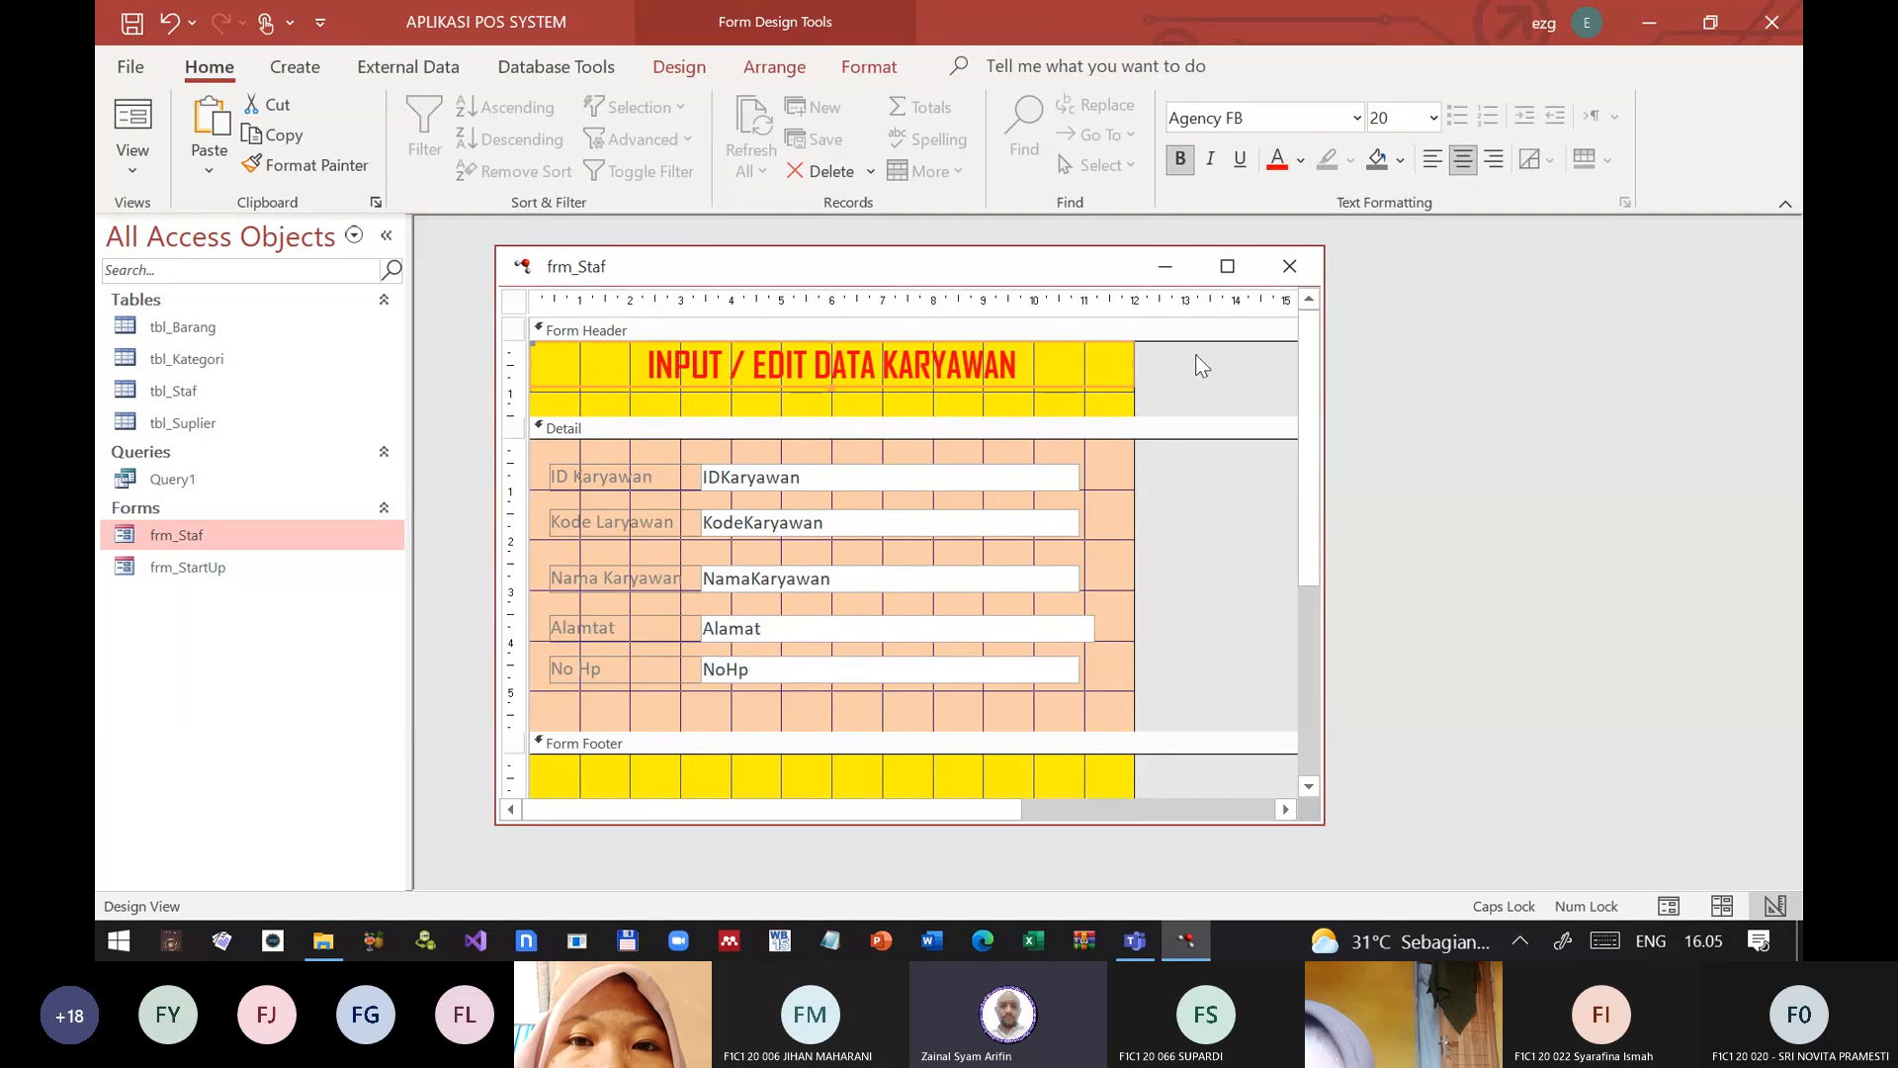
pyautogui.click(1301, 161)
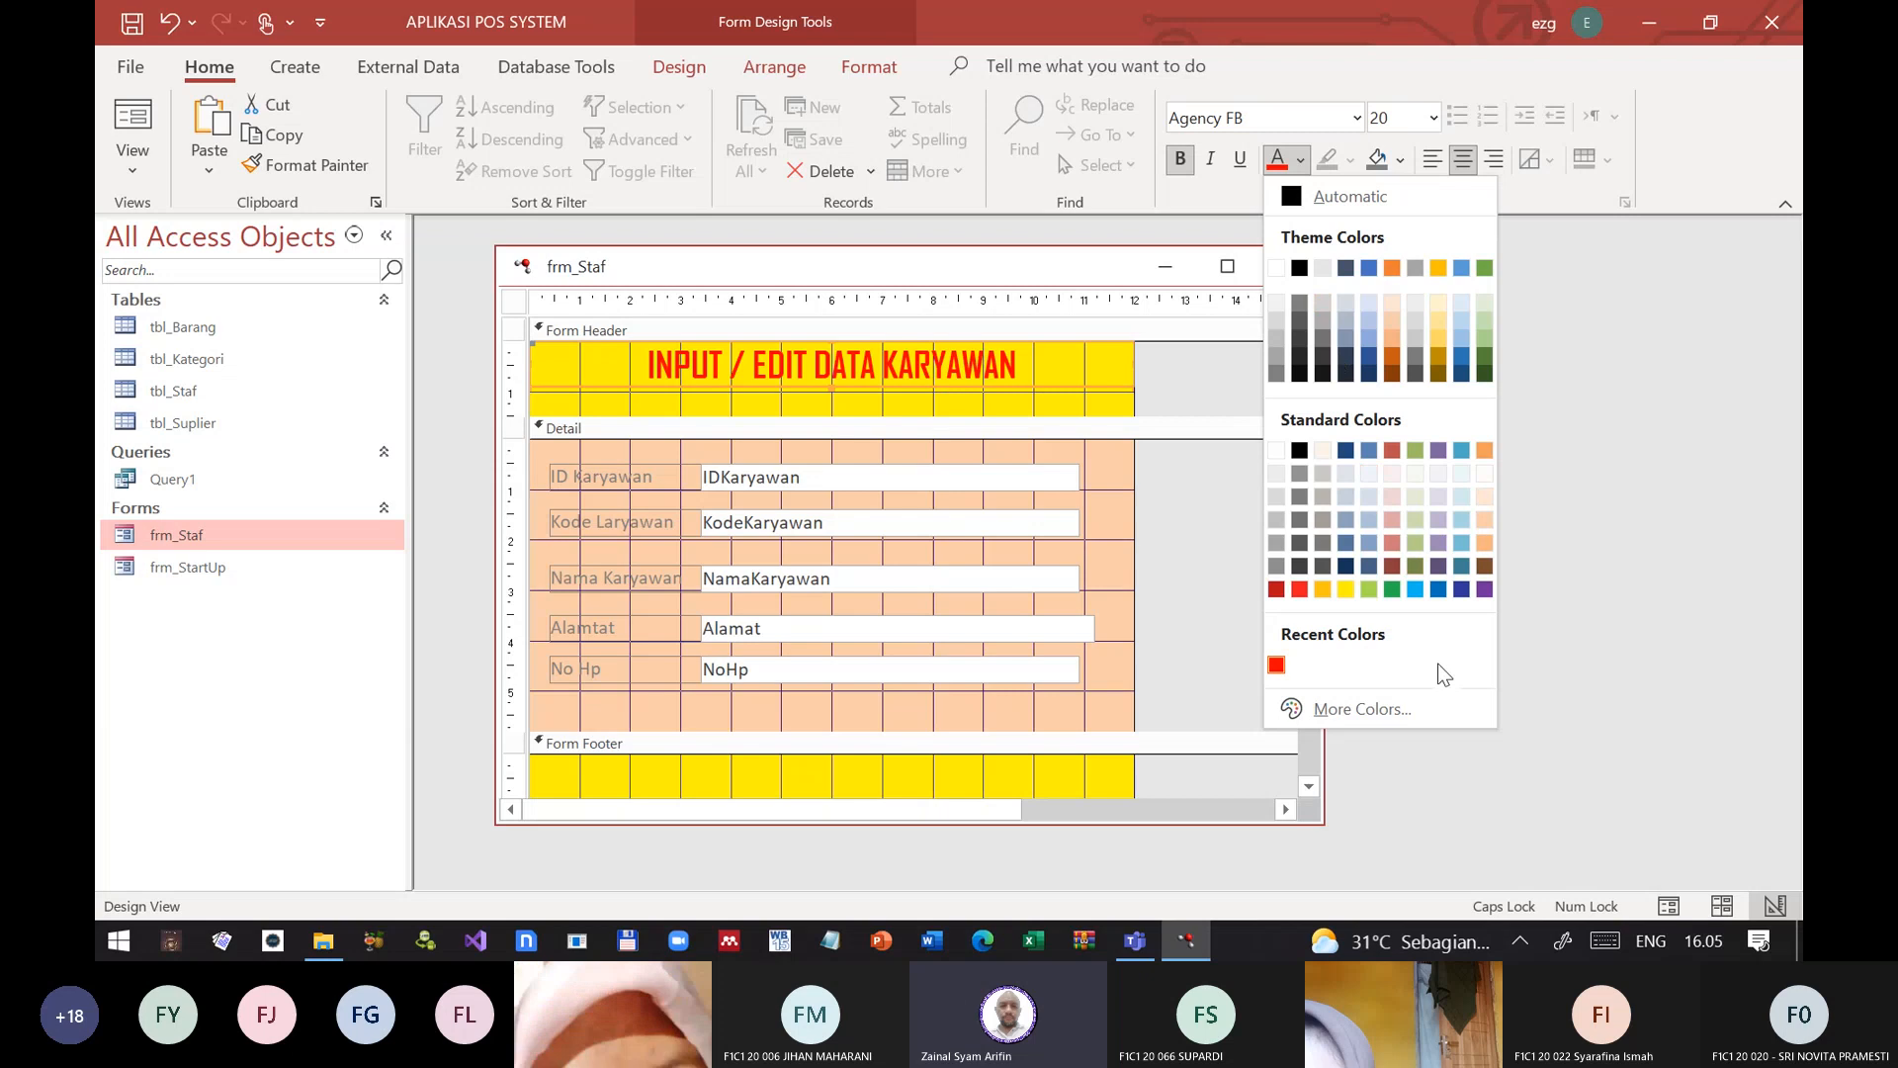
pyautogui.click(1321, 590)
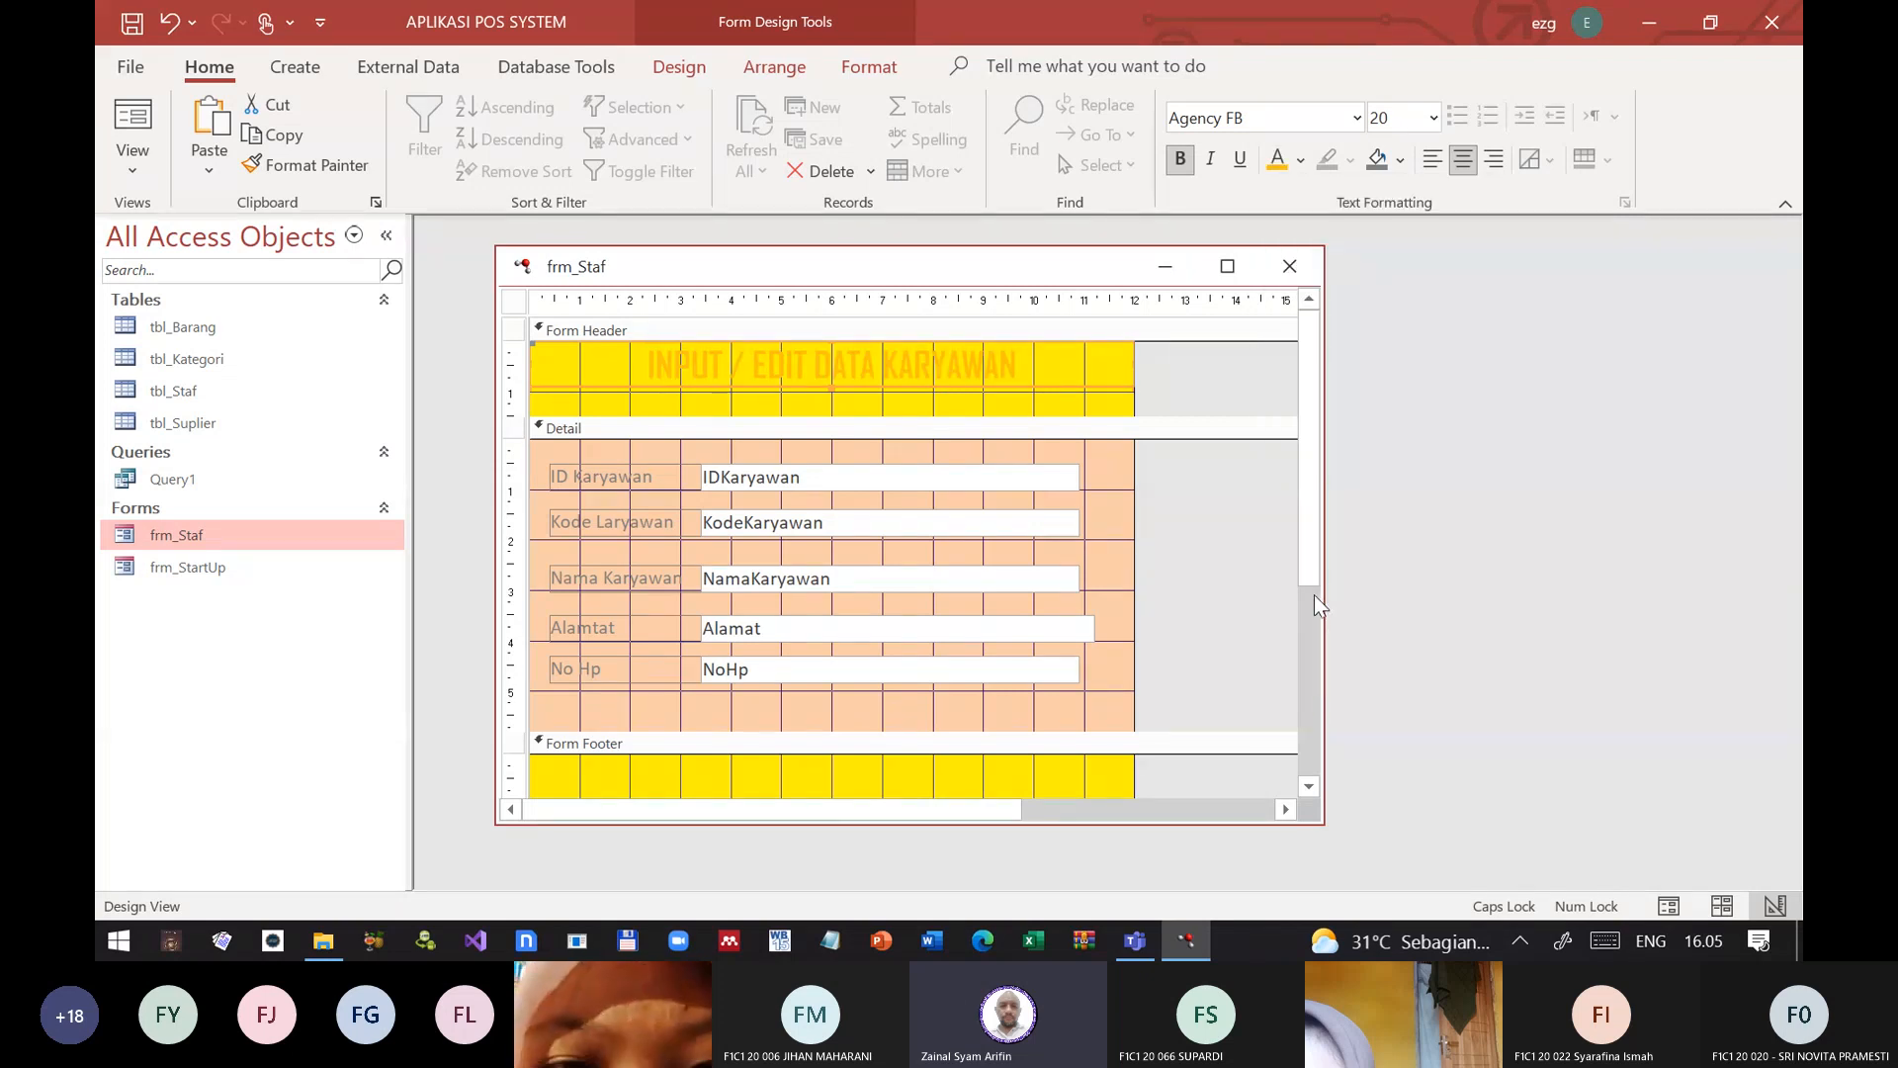
pyautogui.click(1300, 159)
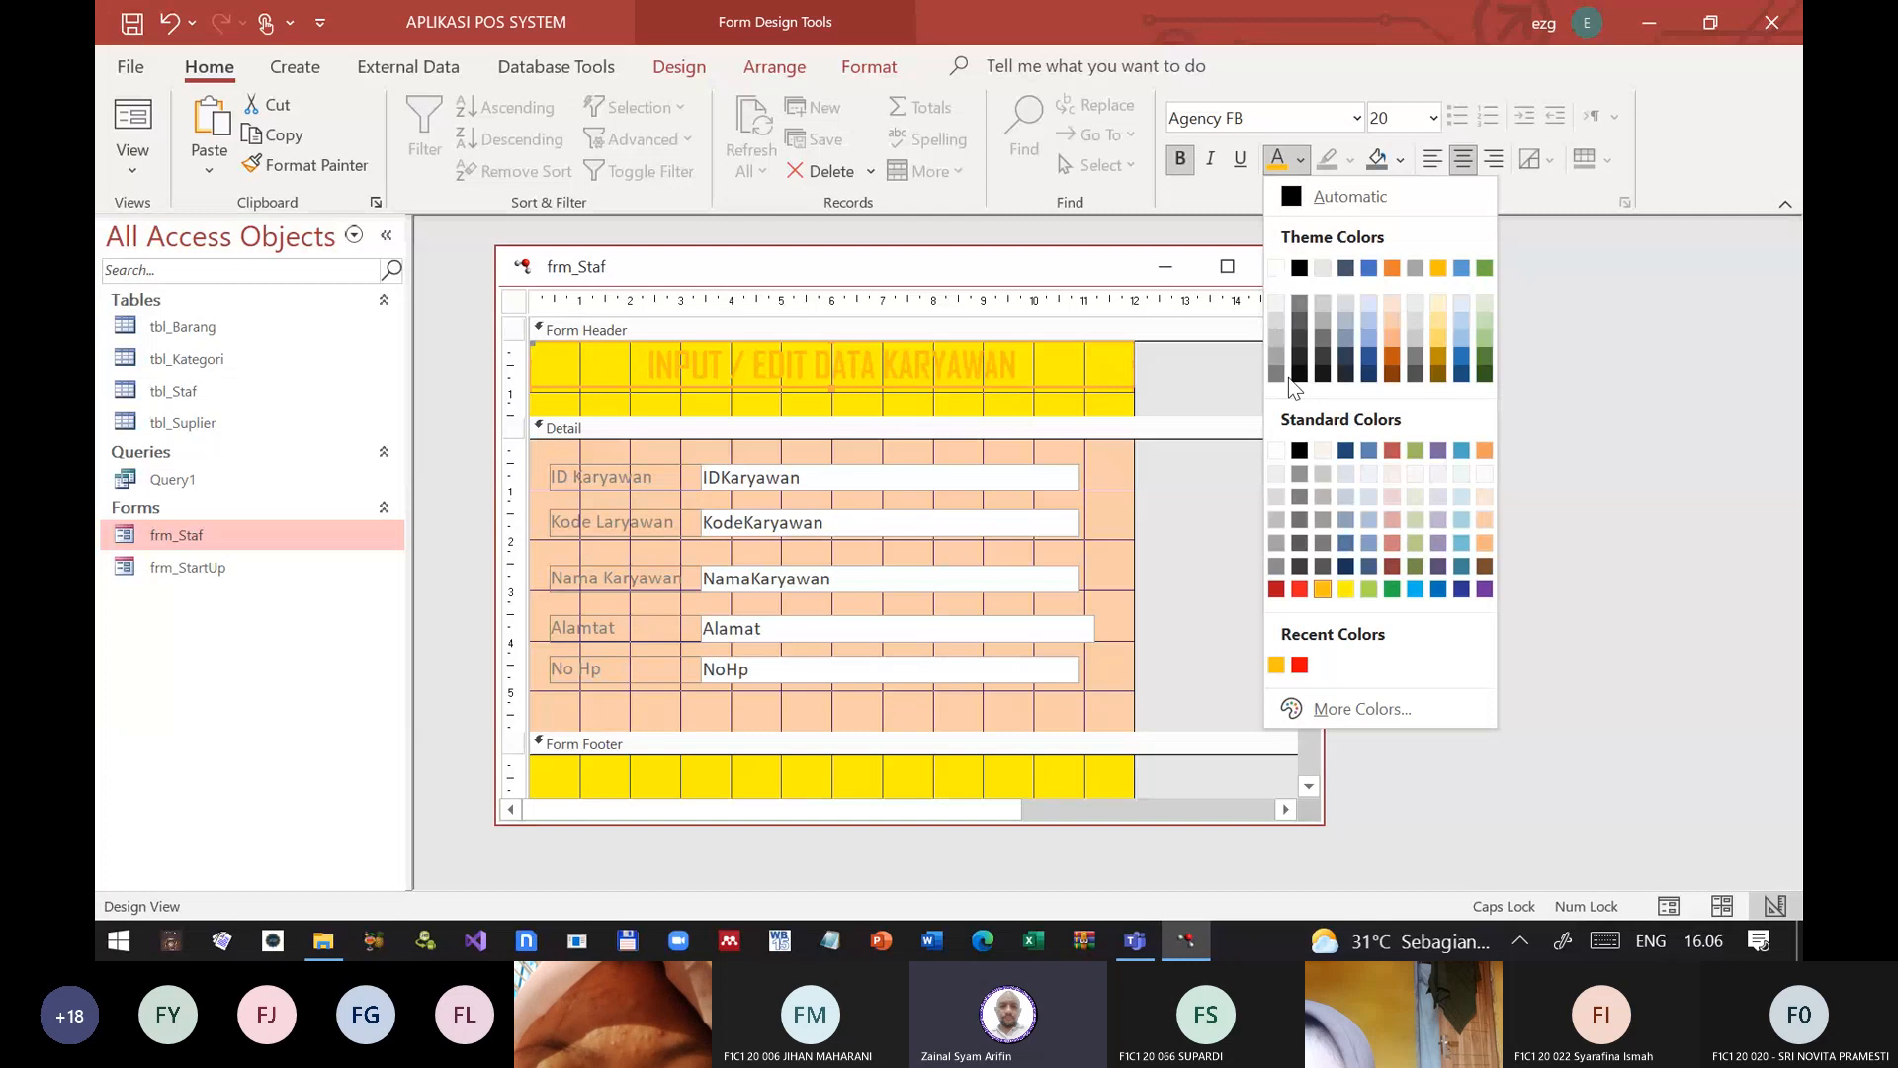
pyautogui.click(1462, 590)
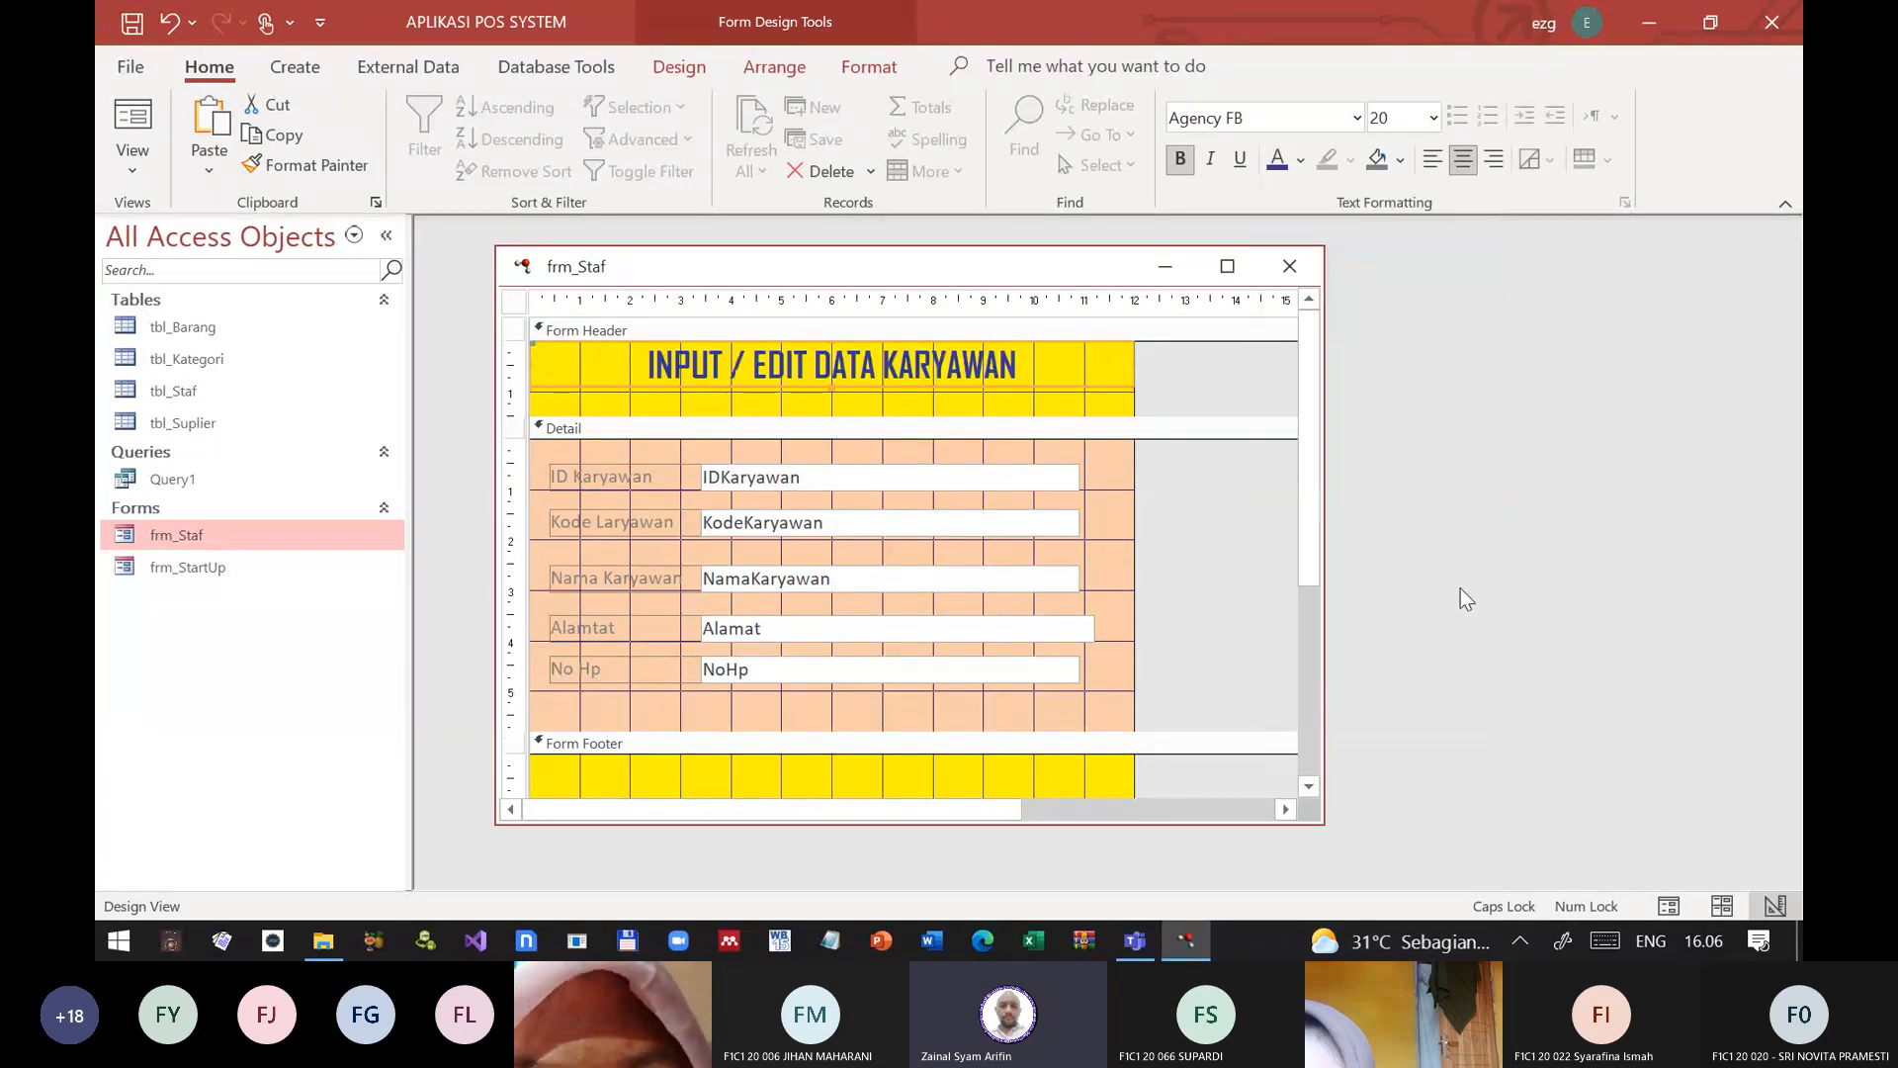
# Step: Close frm_Staf with its header changes saved and reopen it in Form View
pyautogui.click(1206, 387)
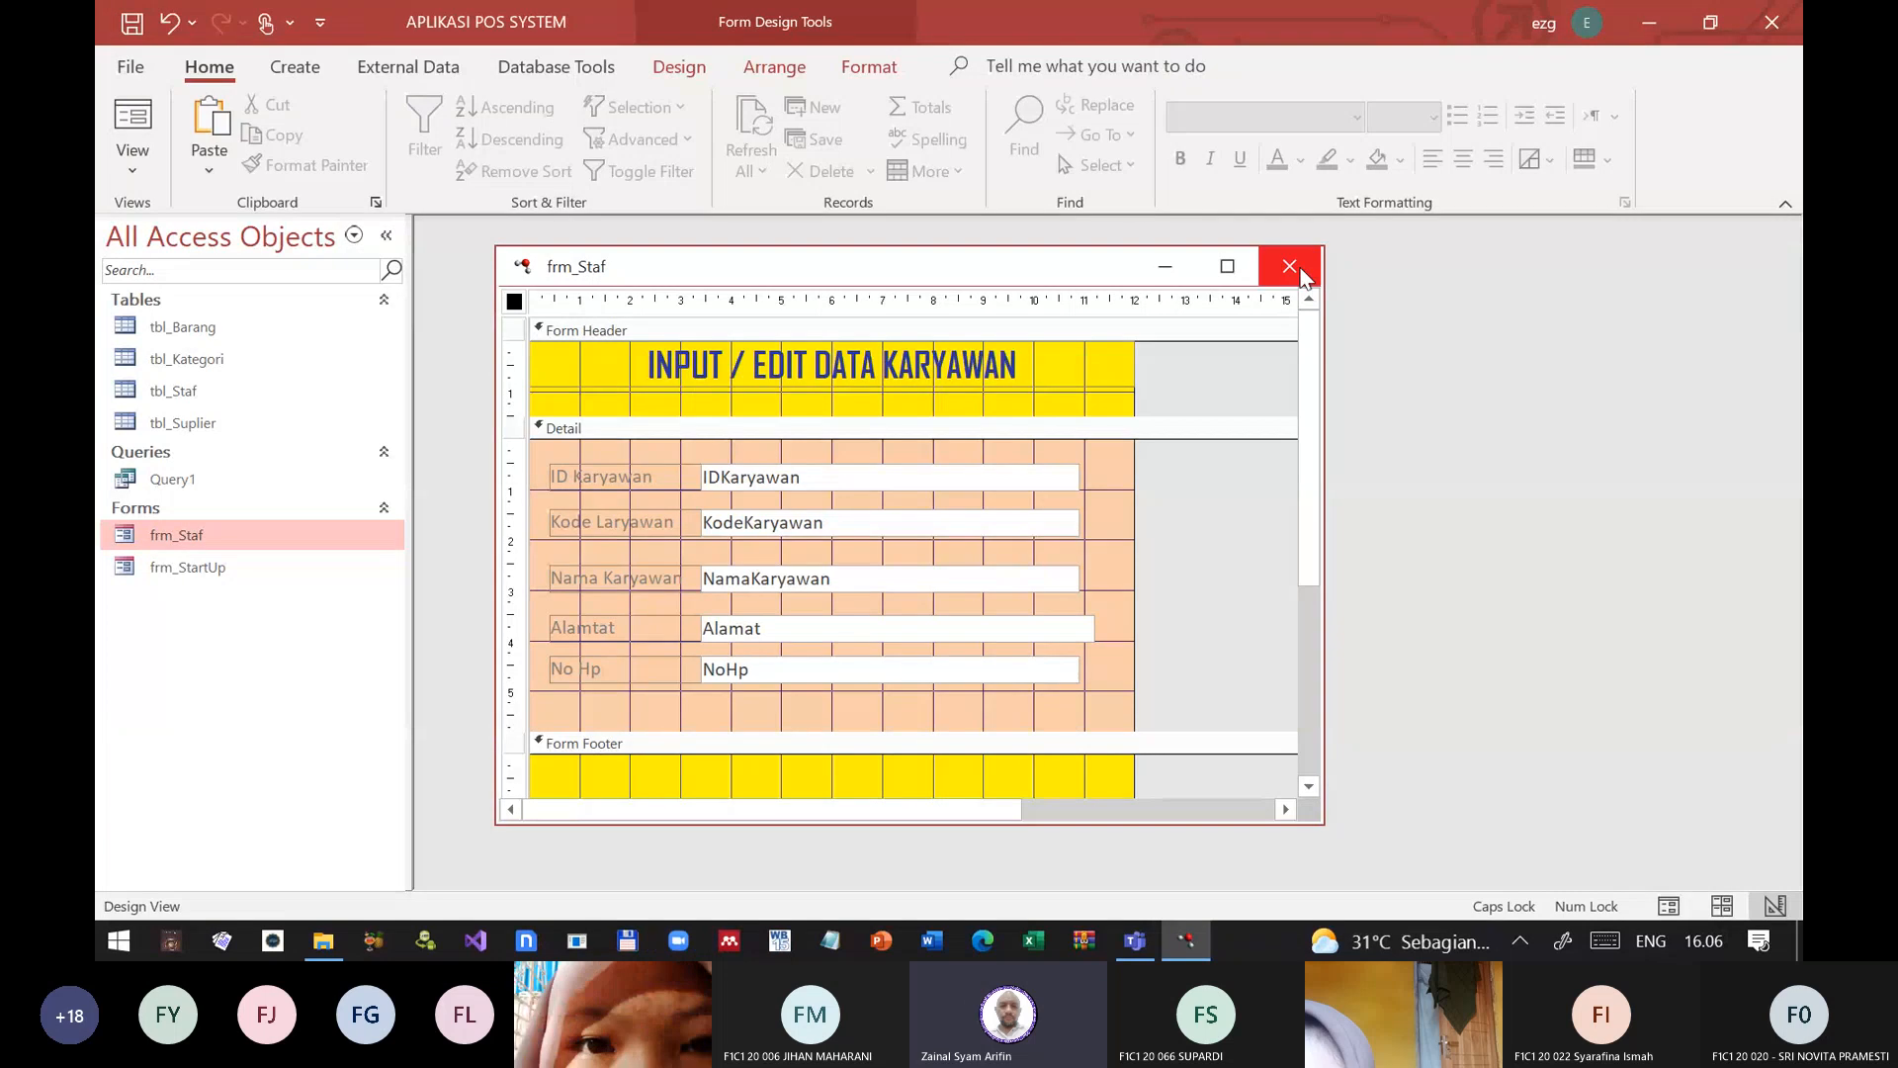
pyautogui.click(1291, 267)
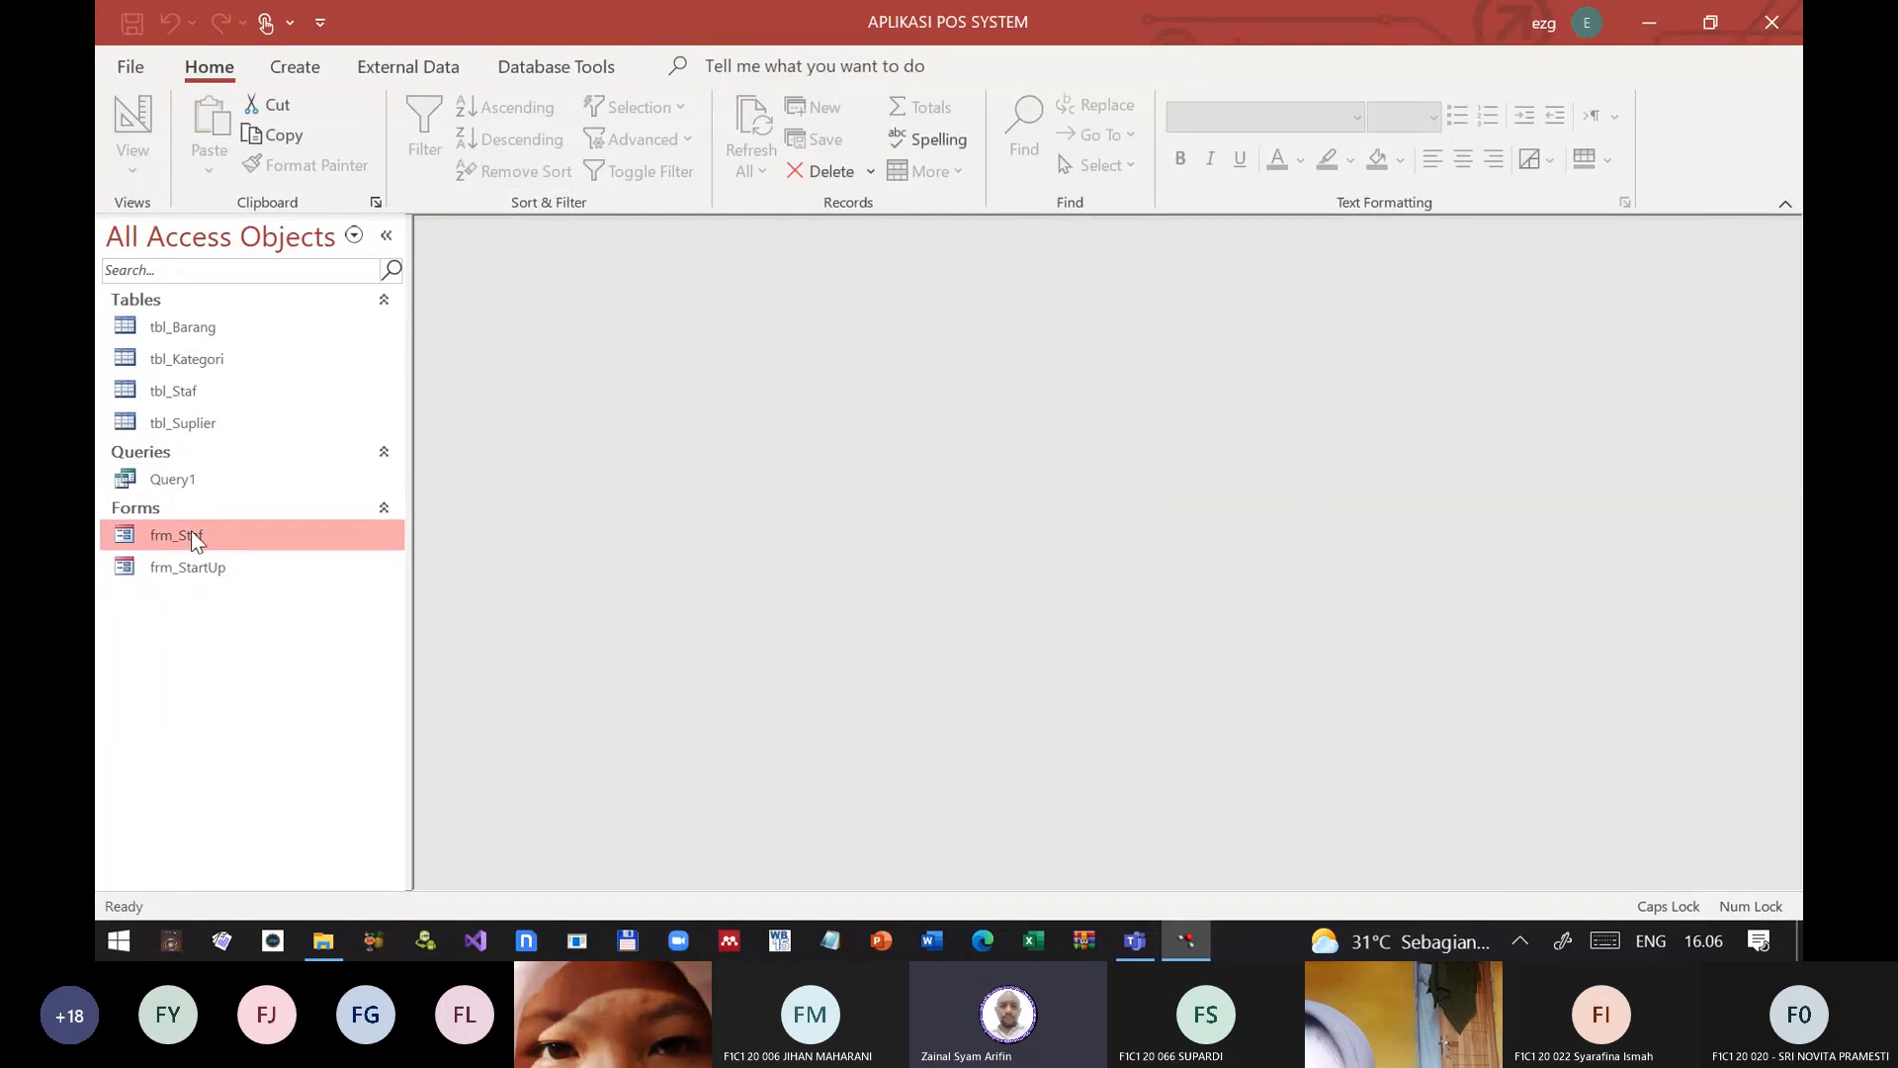
pyautogui.doubleClick(191, 534)
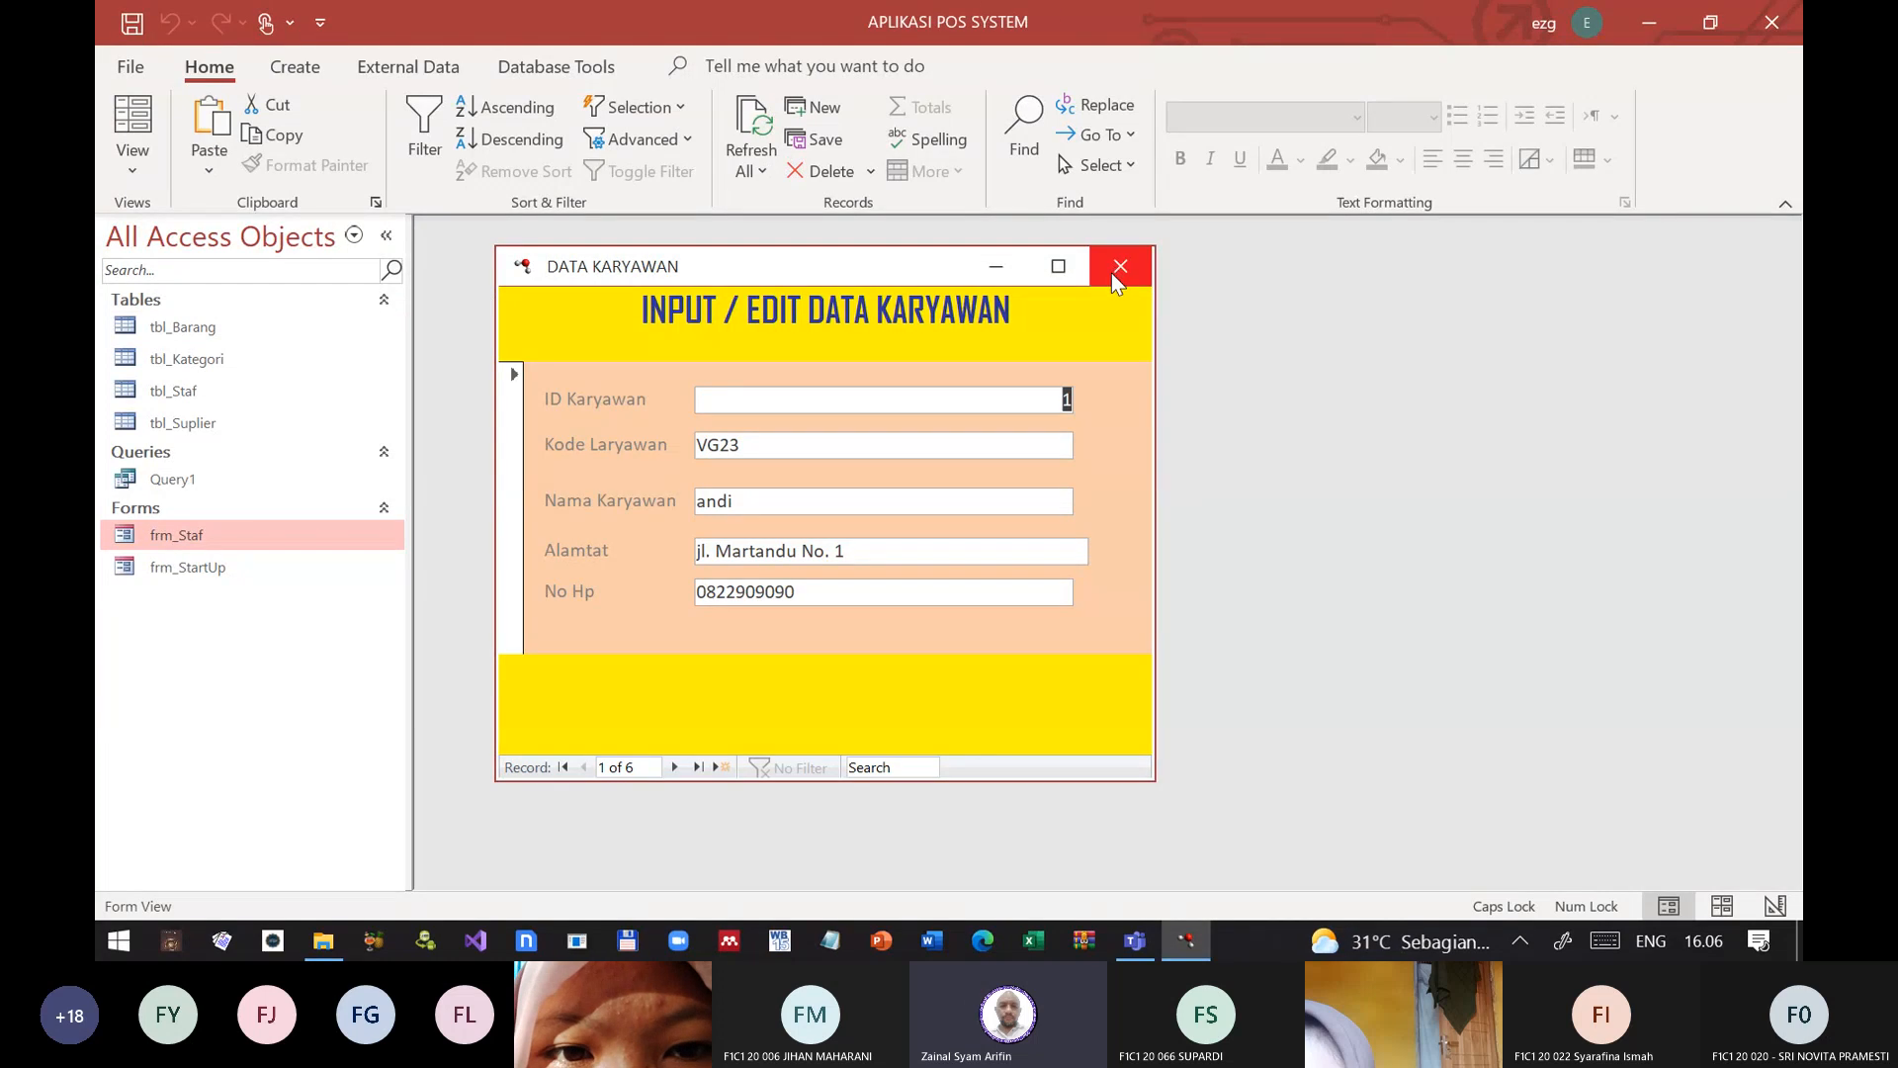
# Step: Test the DATA KARYAWAN form window by maximizing and restoring it, and by minimizing and restoring it
pyautogui.click(1058, 266)
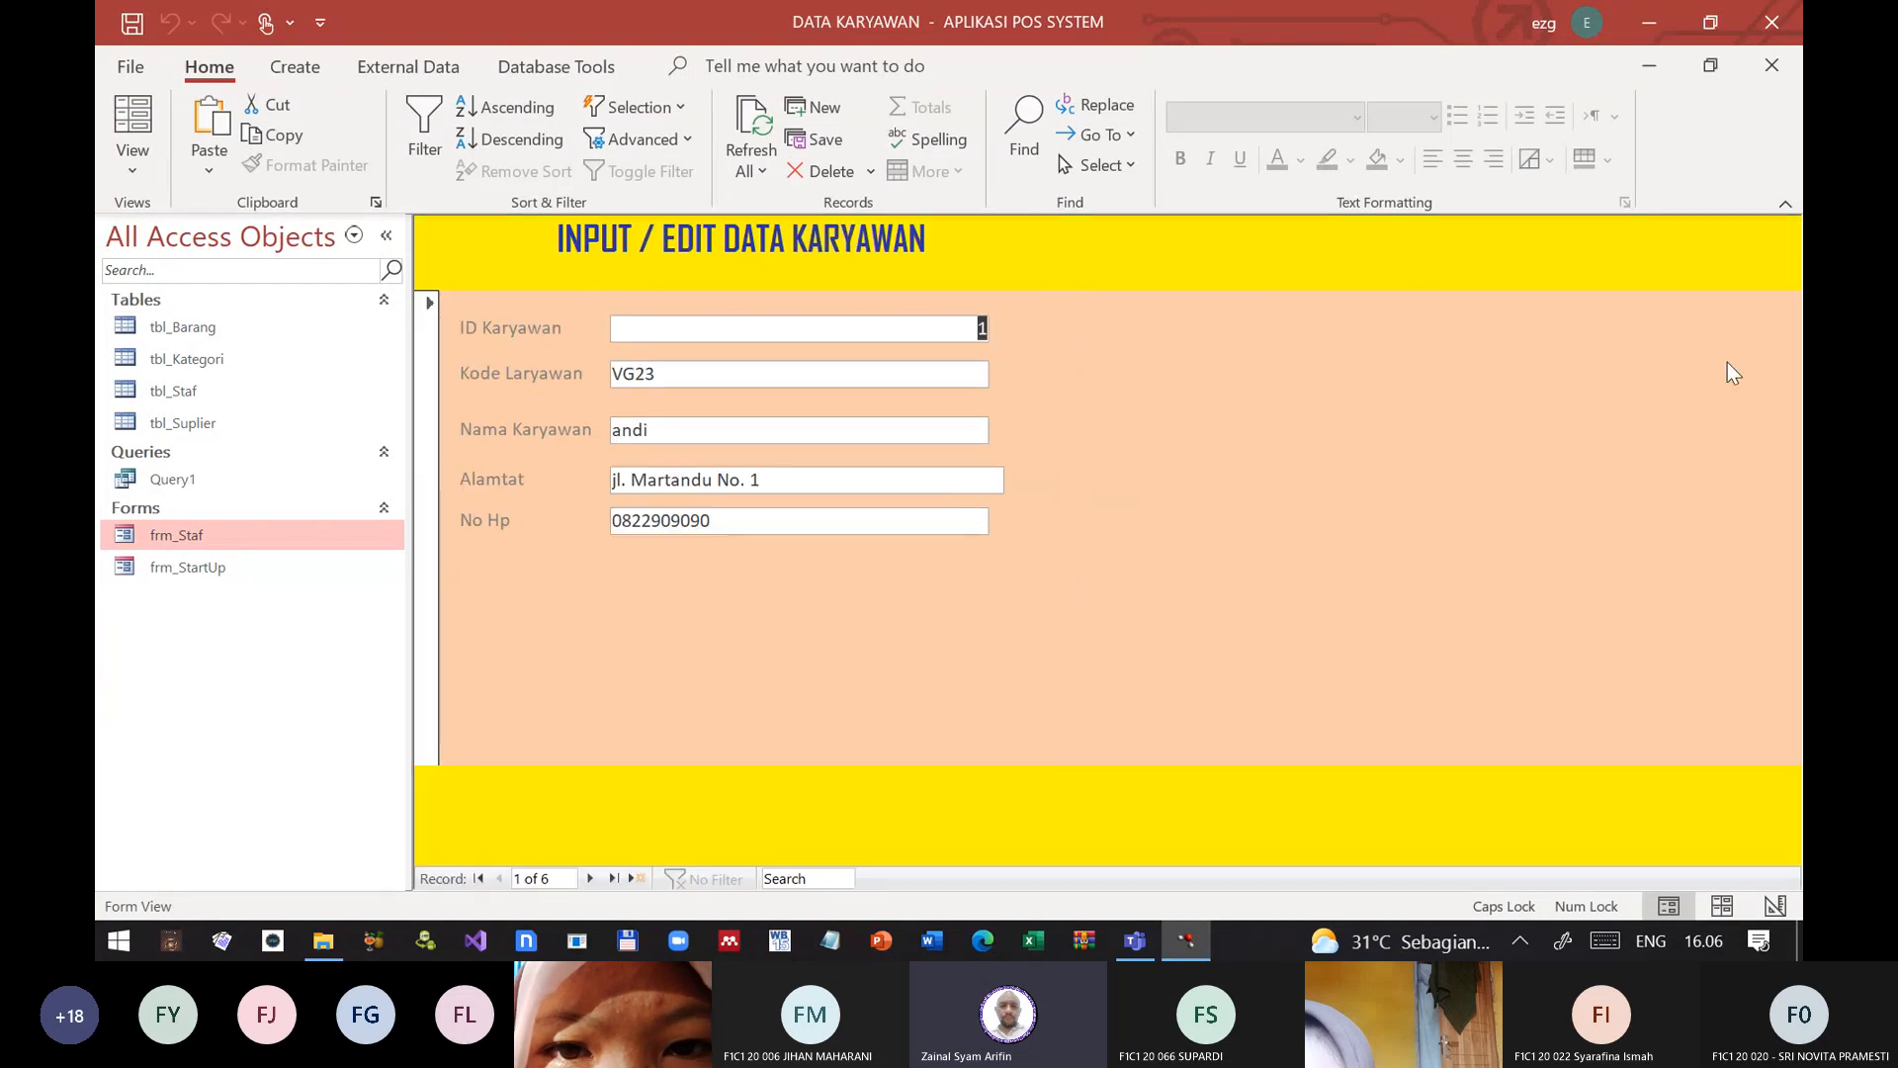
pyautogui.click(1710, 66)
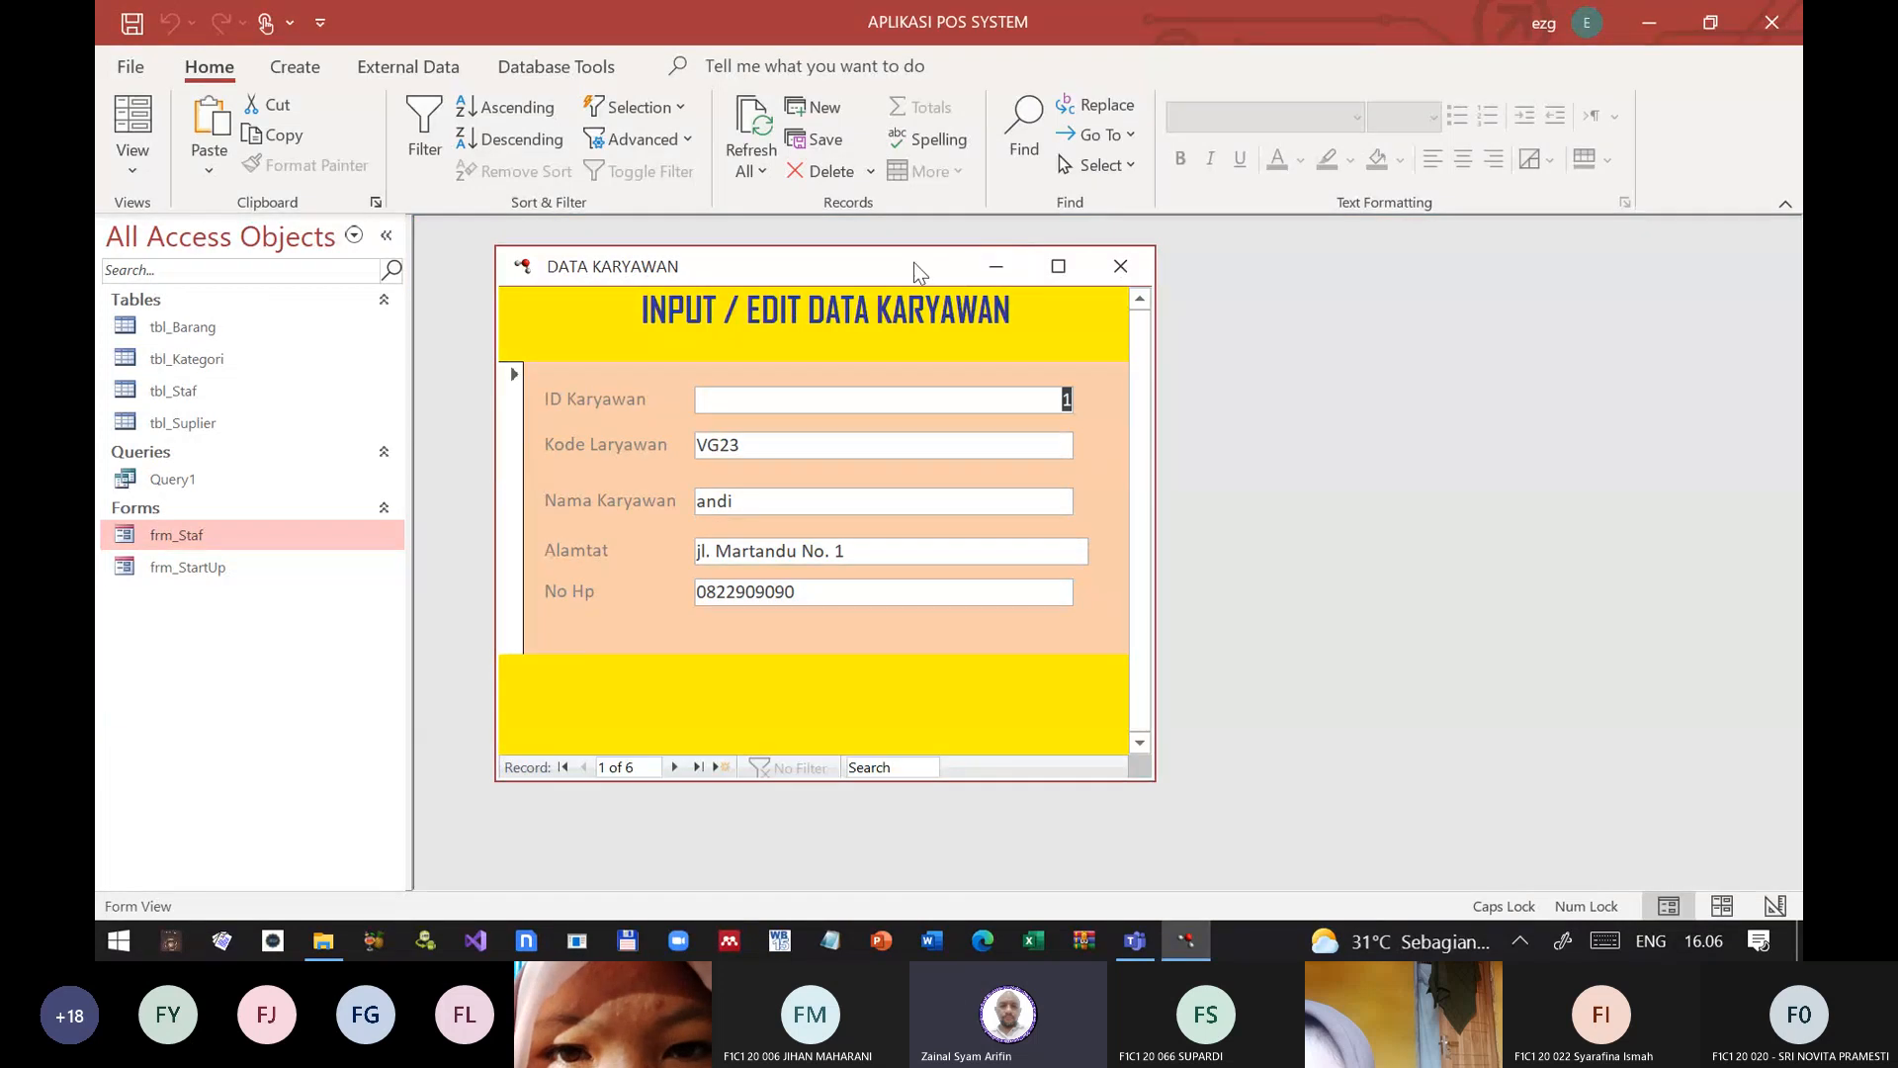
pyautogui.click(997, 267)
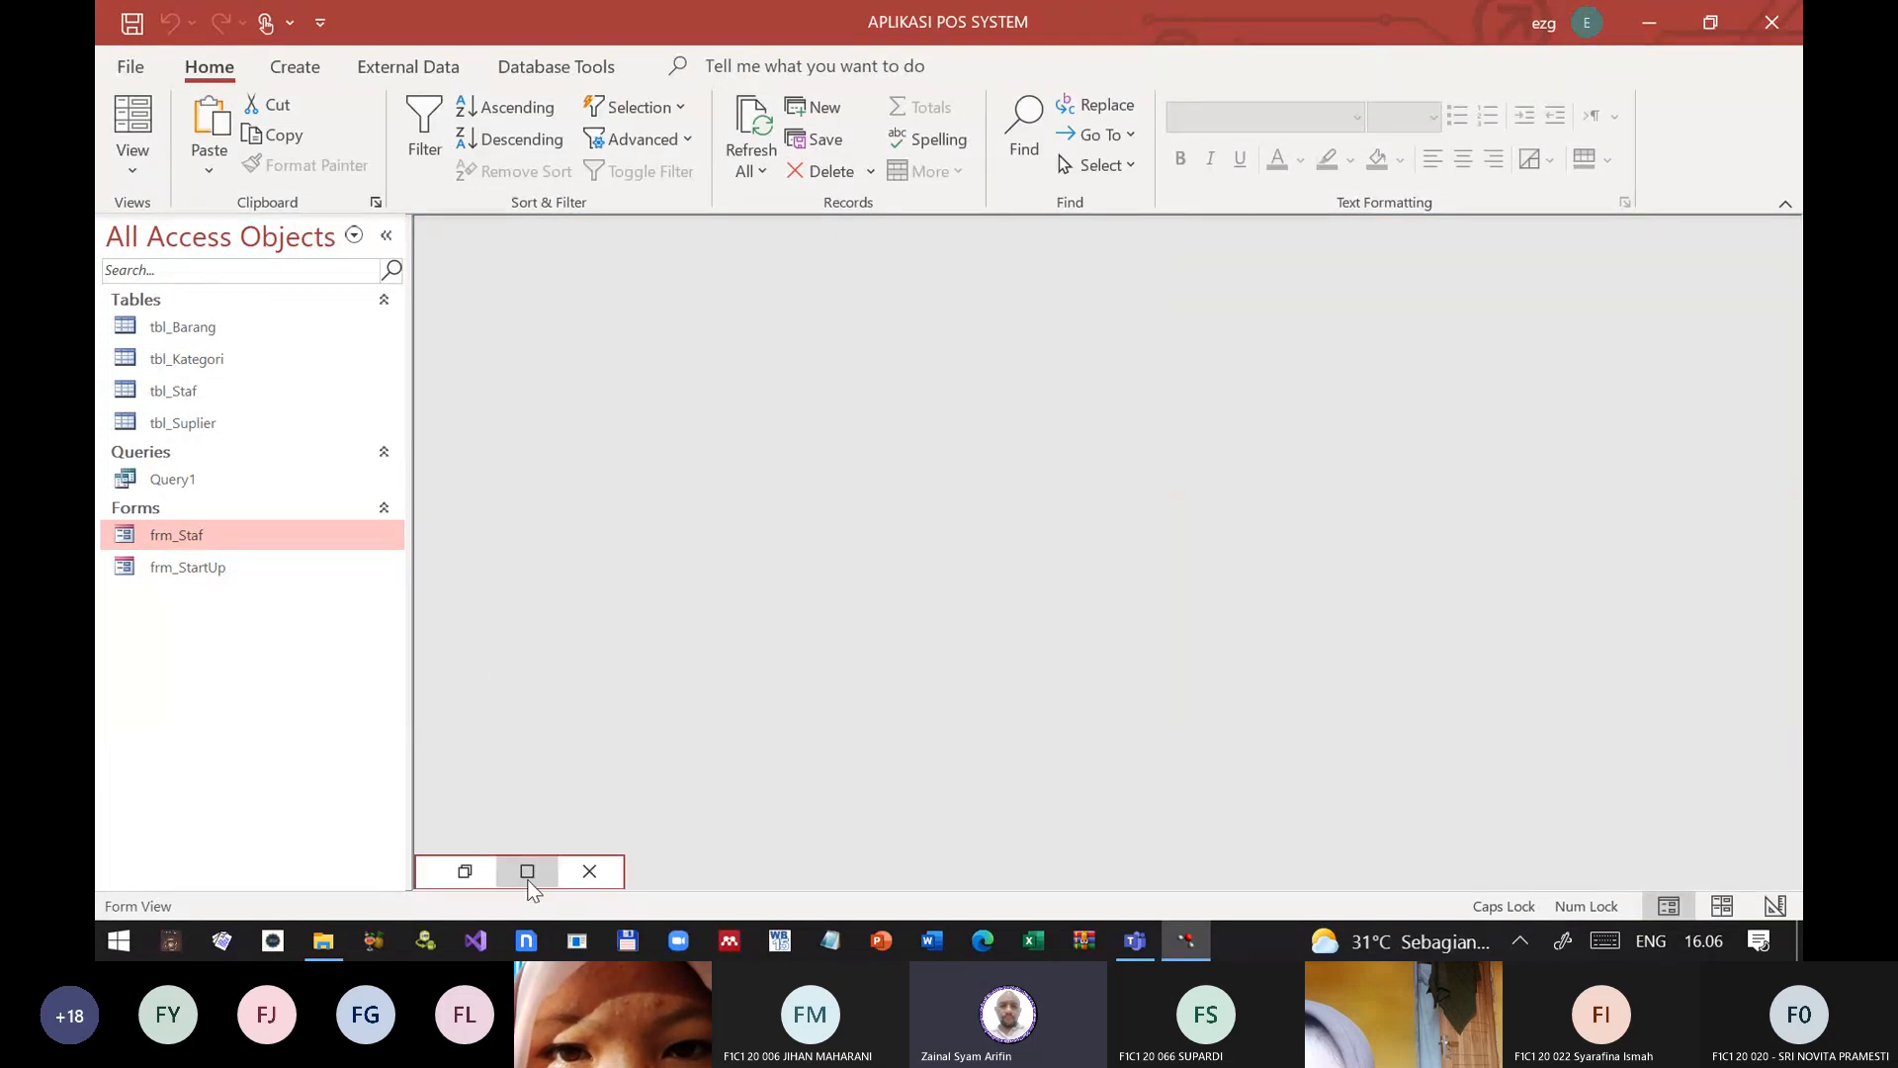
pyautogui.click(467, 872)
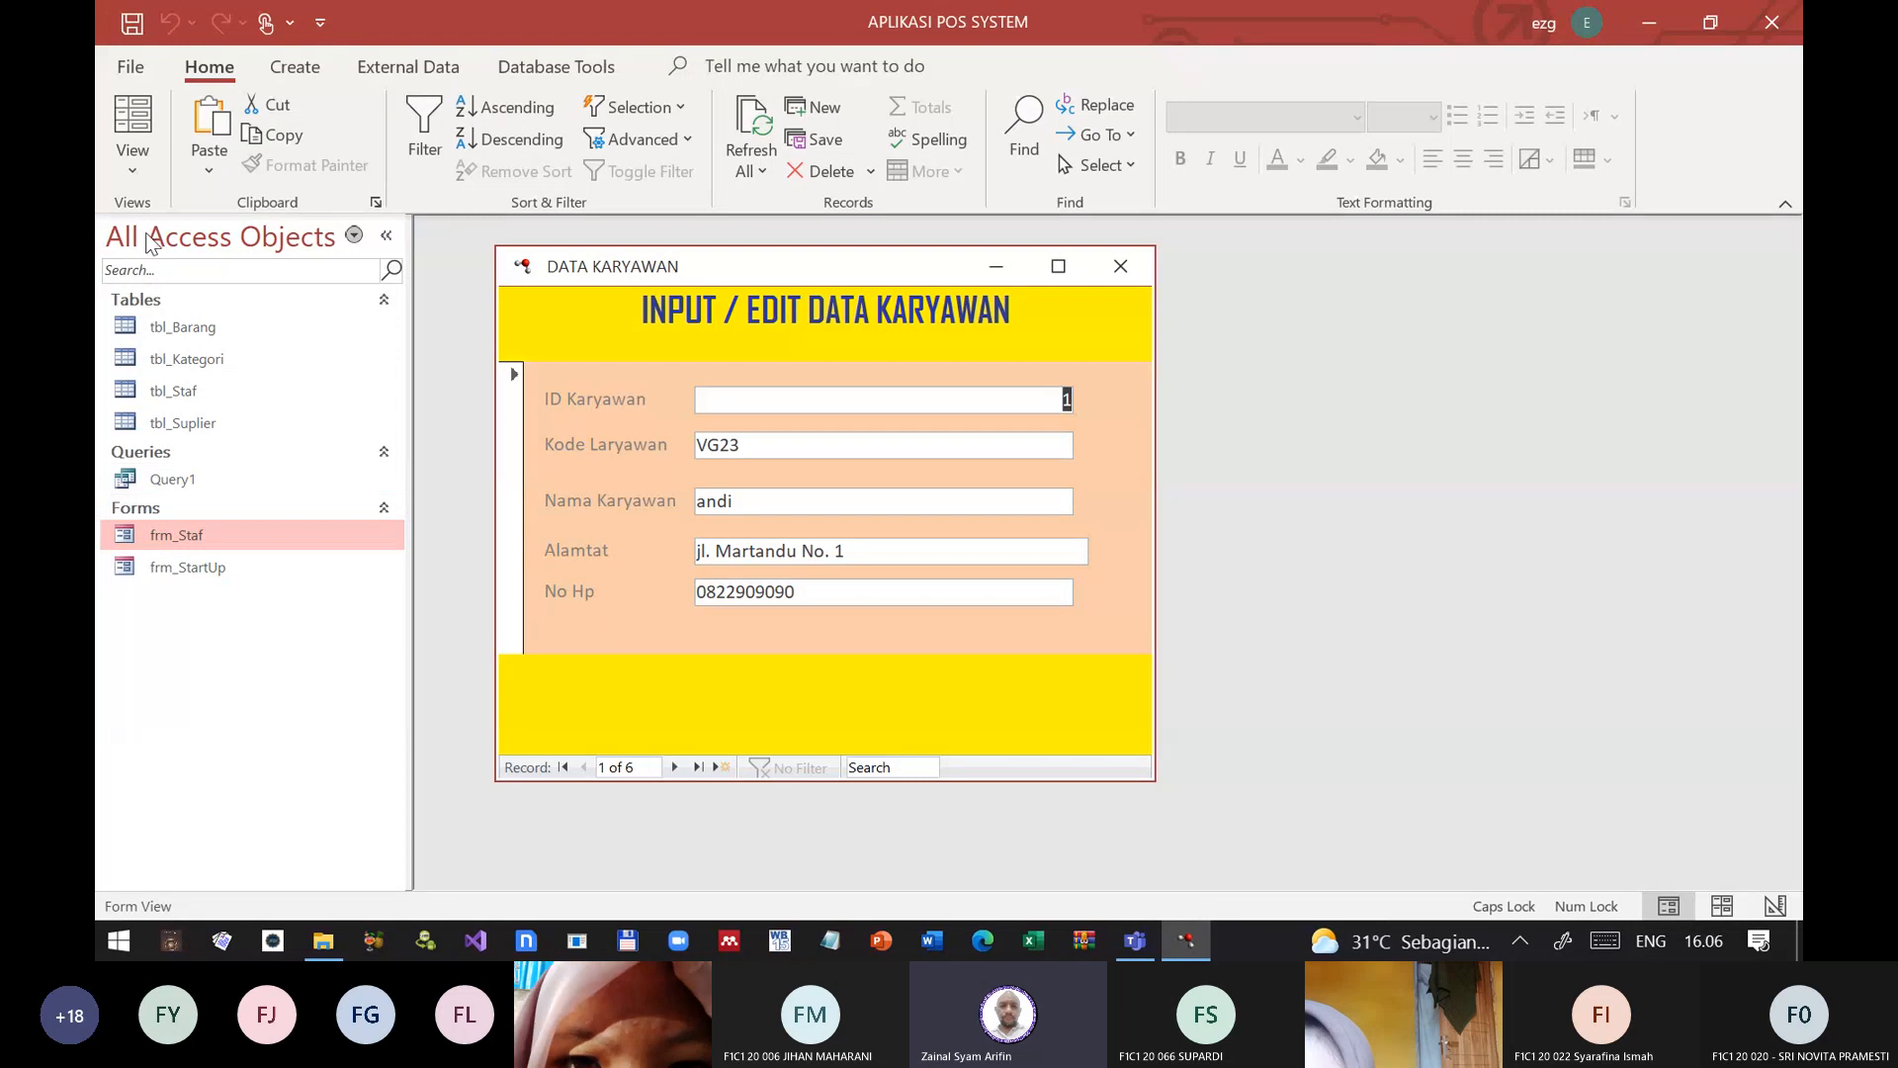
# Step: Set frm_Staf's Modal property to Yes in Design View and test the saved form in Form View
pyautogui.click(151, 184)
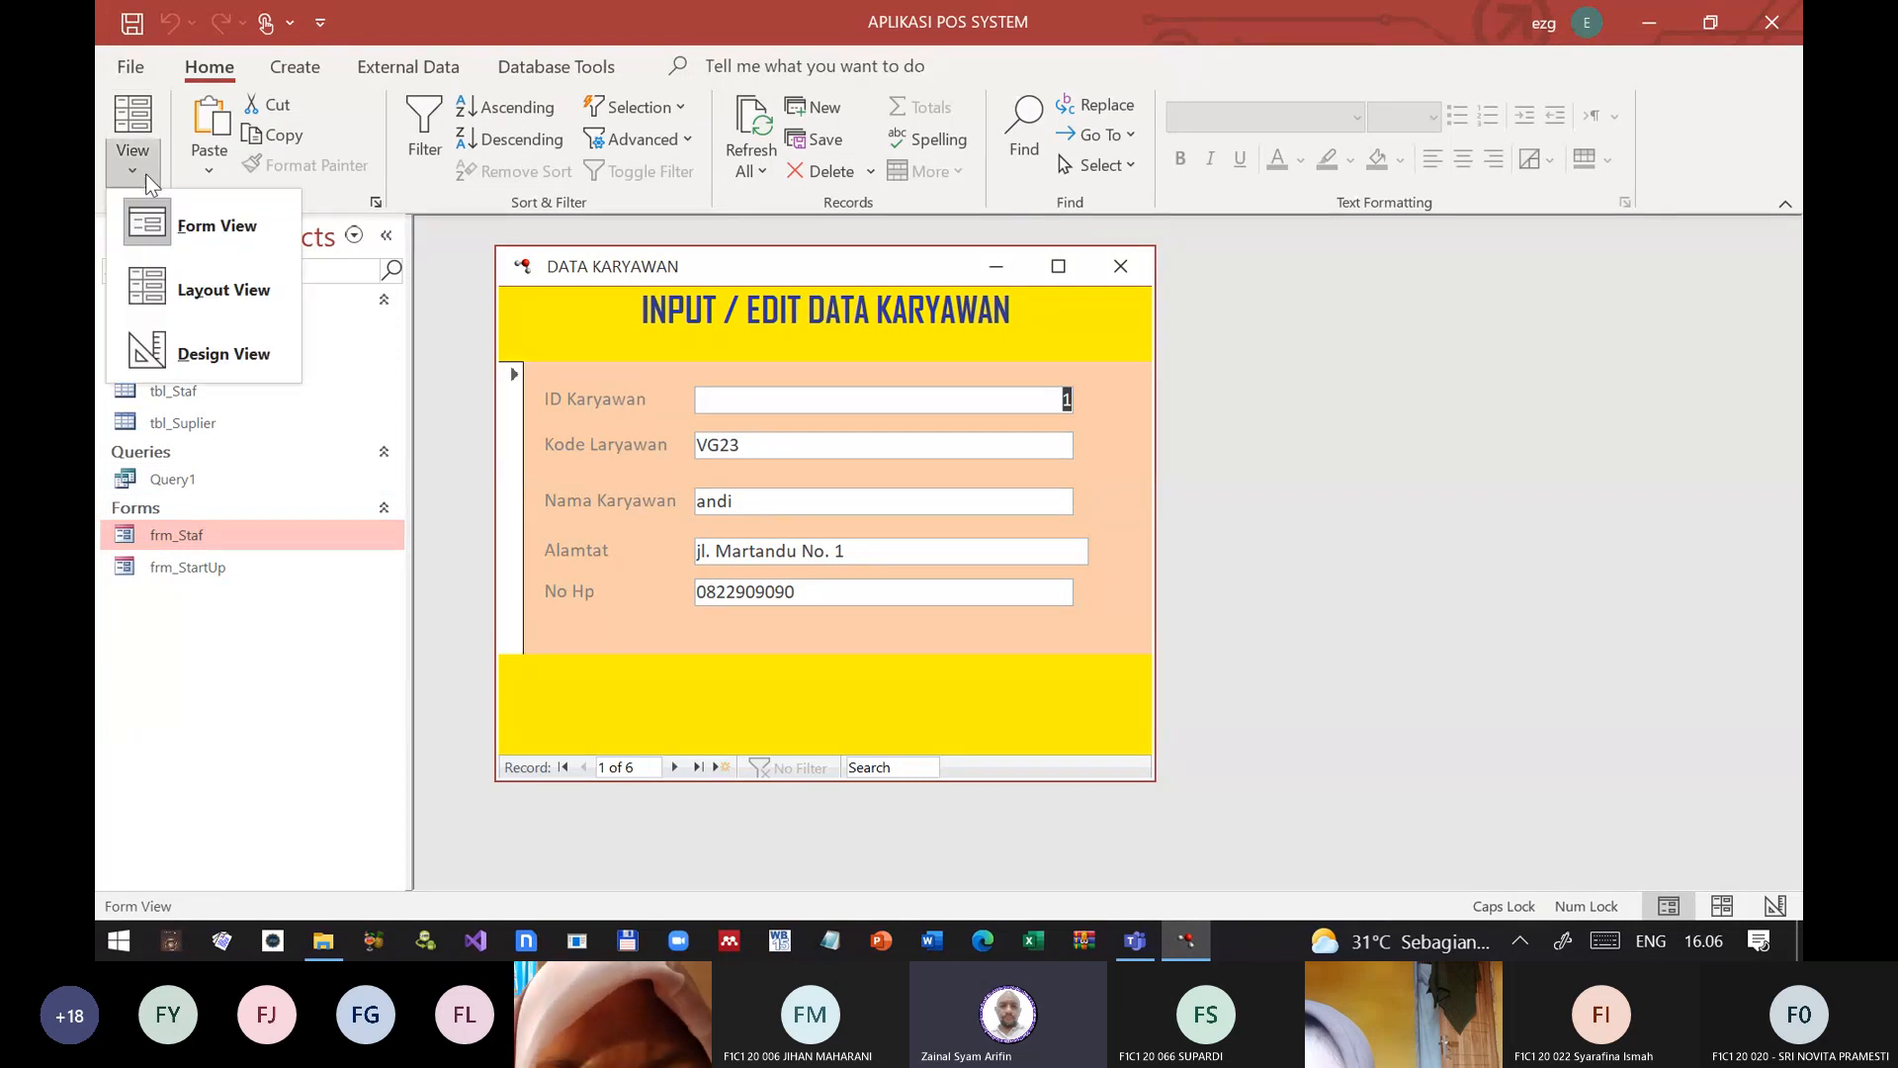
pyautogui.click(172, 358)
pyautogui.doubleClick(515, 303)
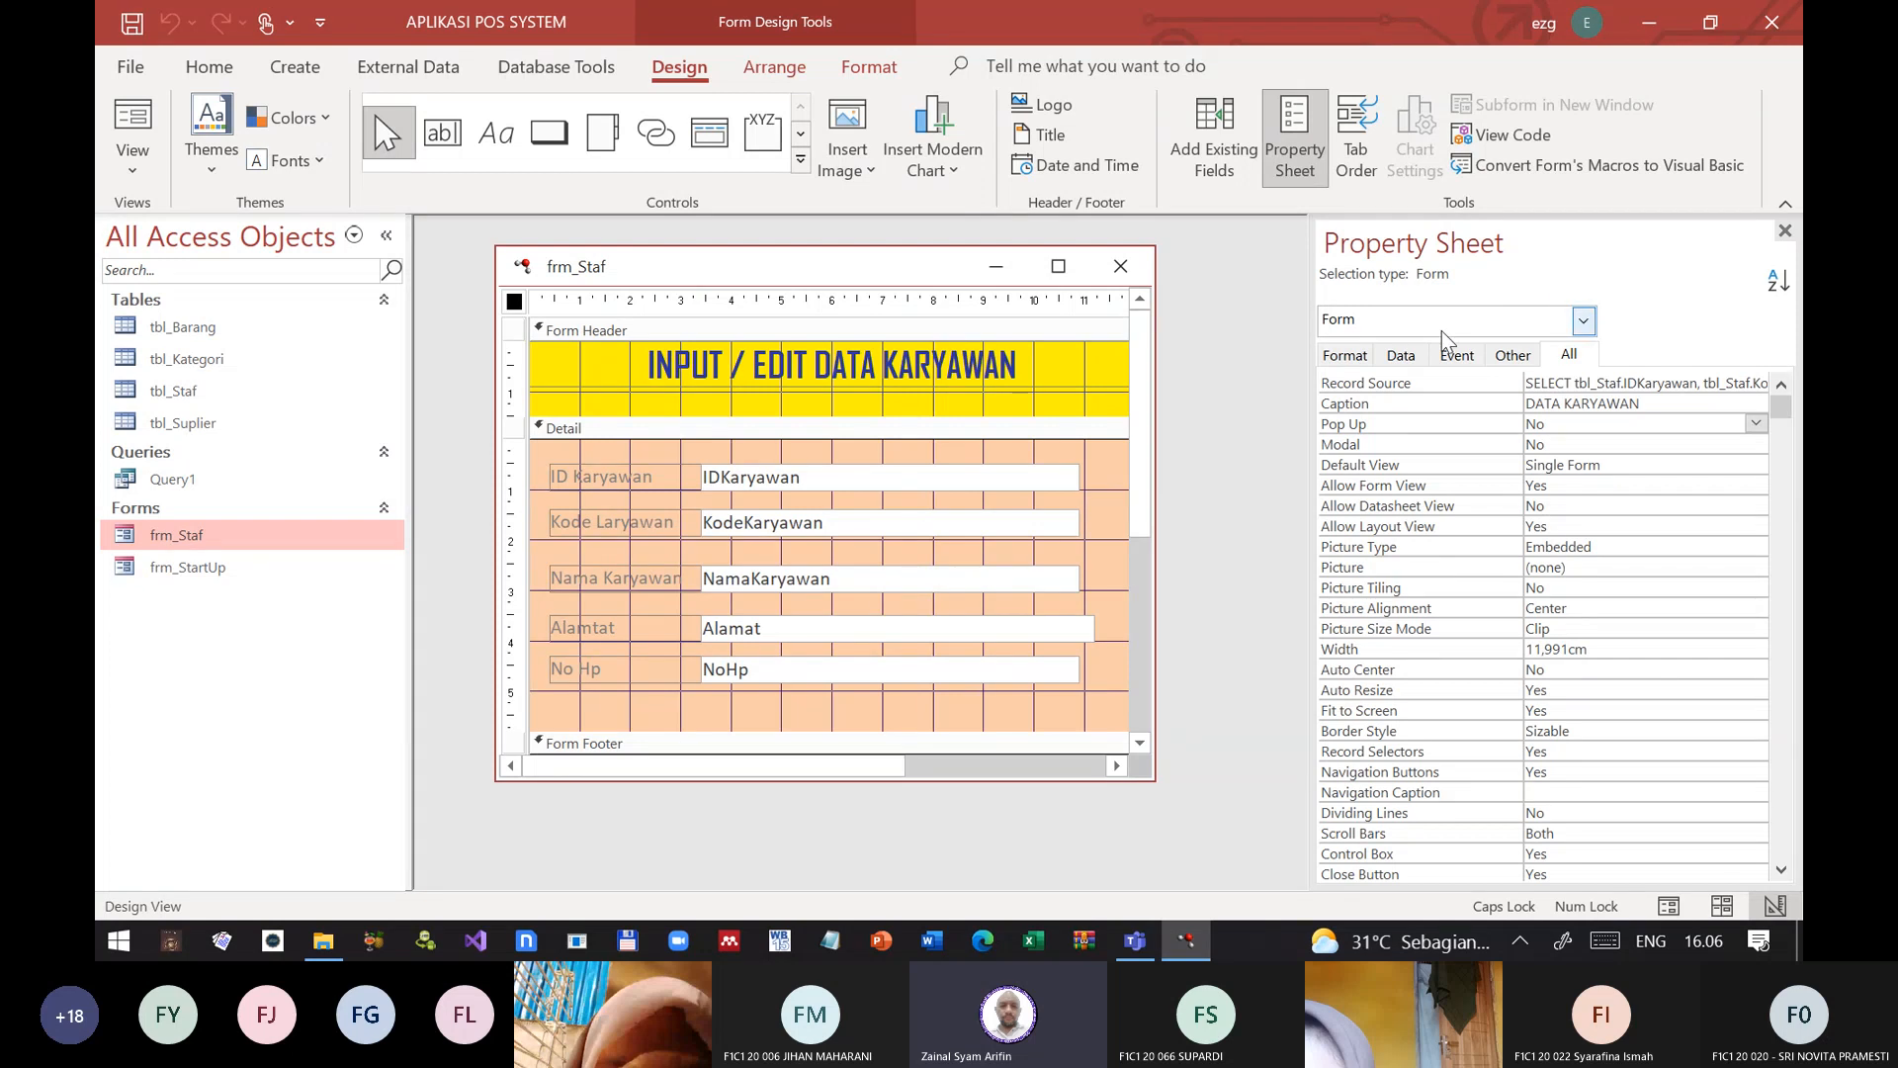
pyautogui.doubleClick(1429, 447)
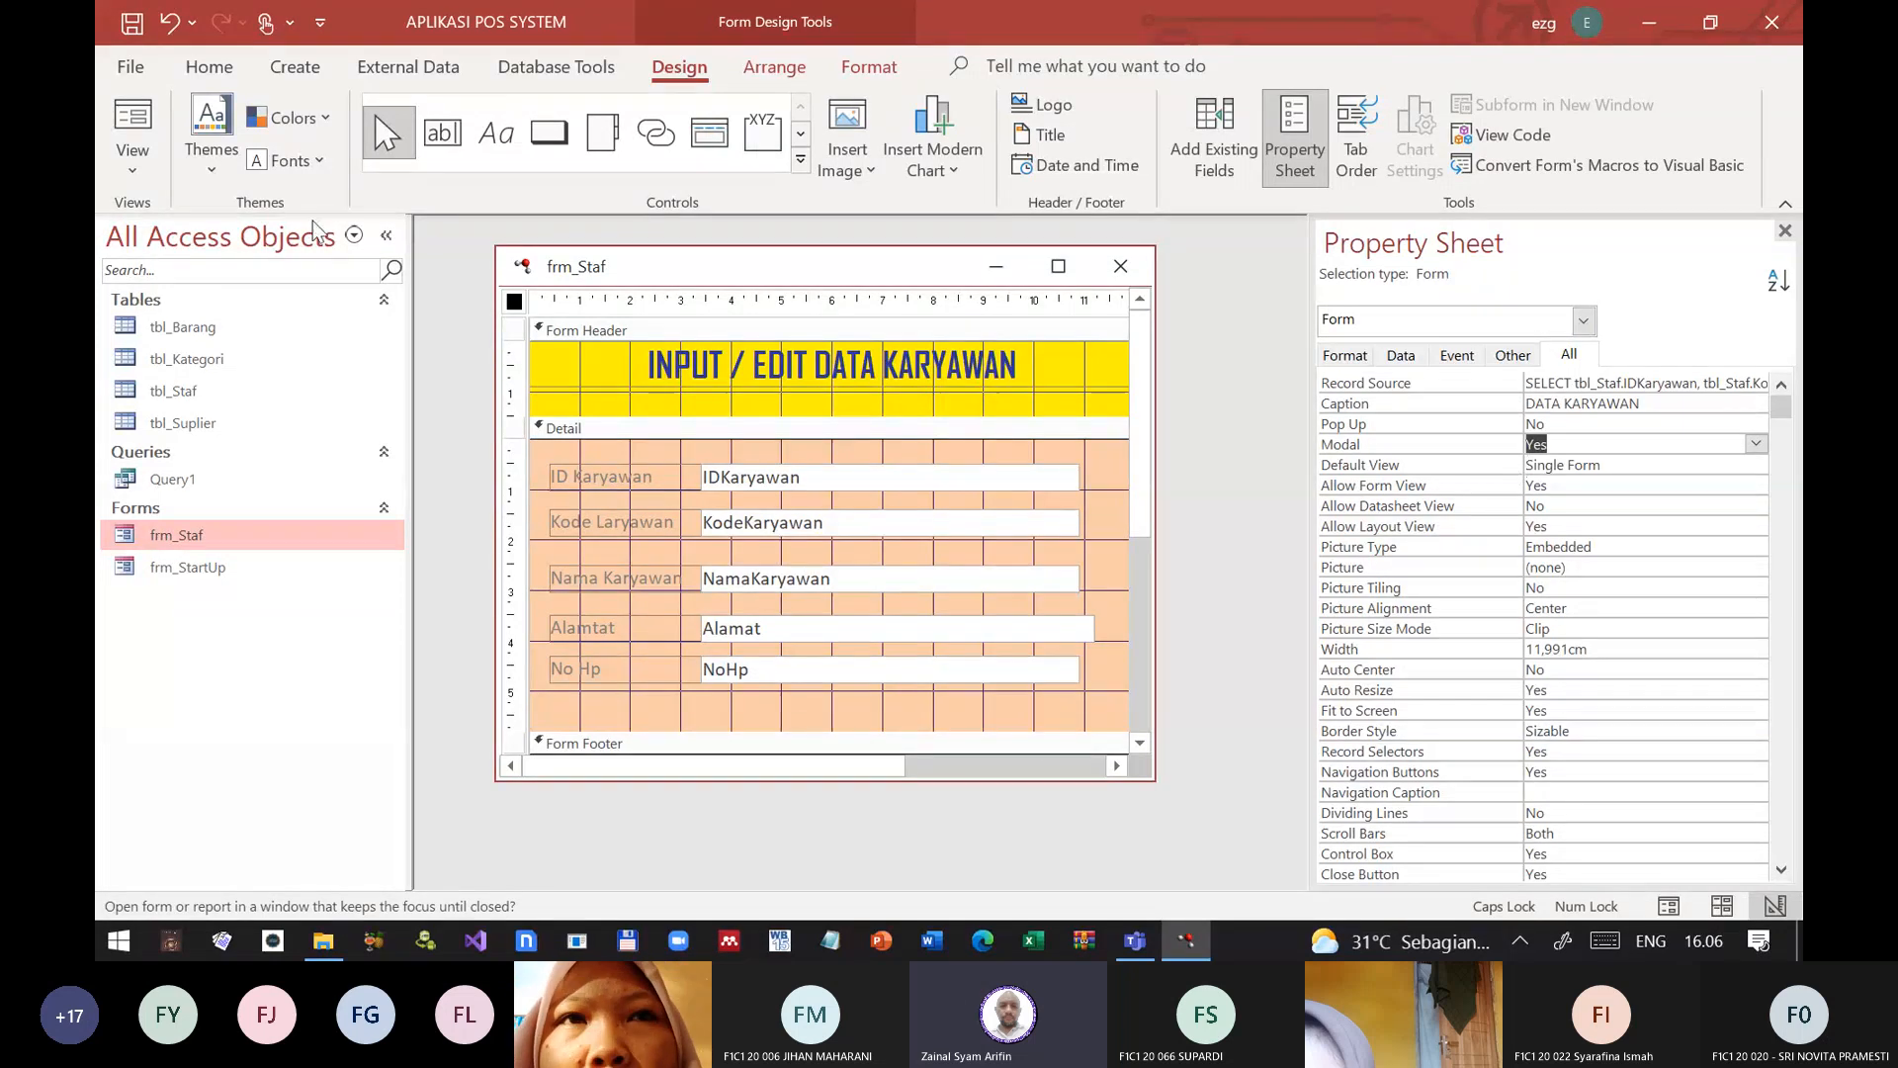
pyautogui.click(1784, 230)
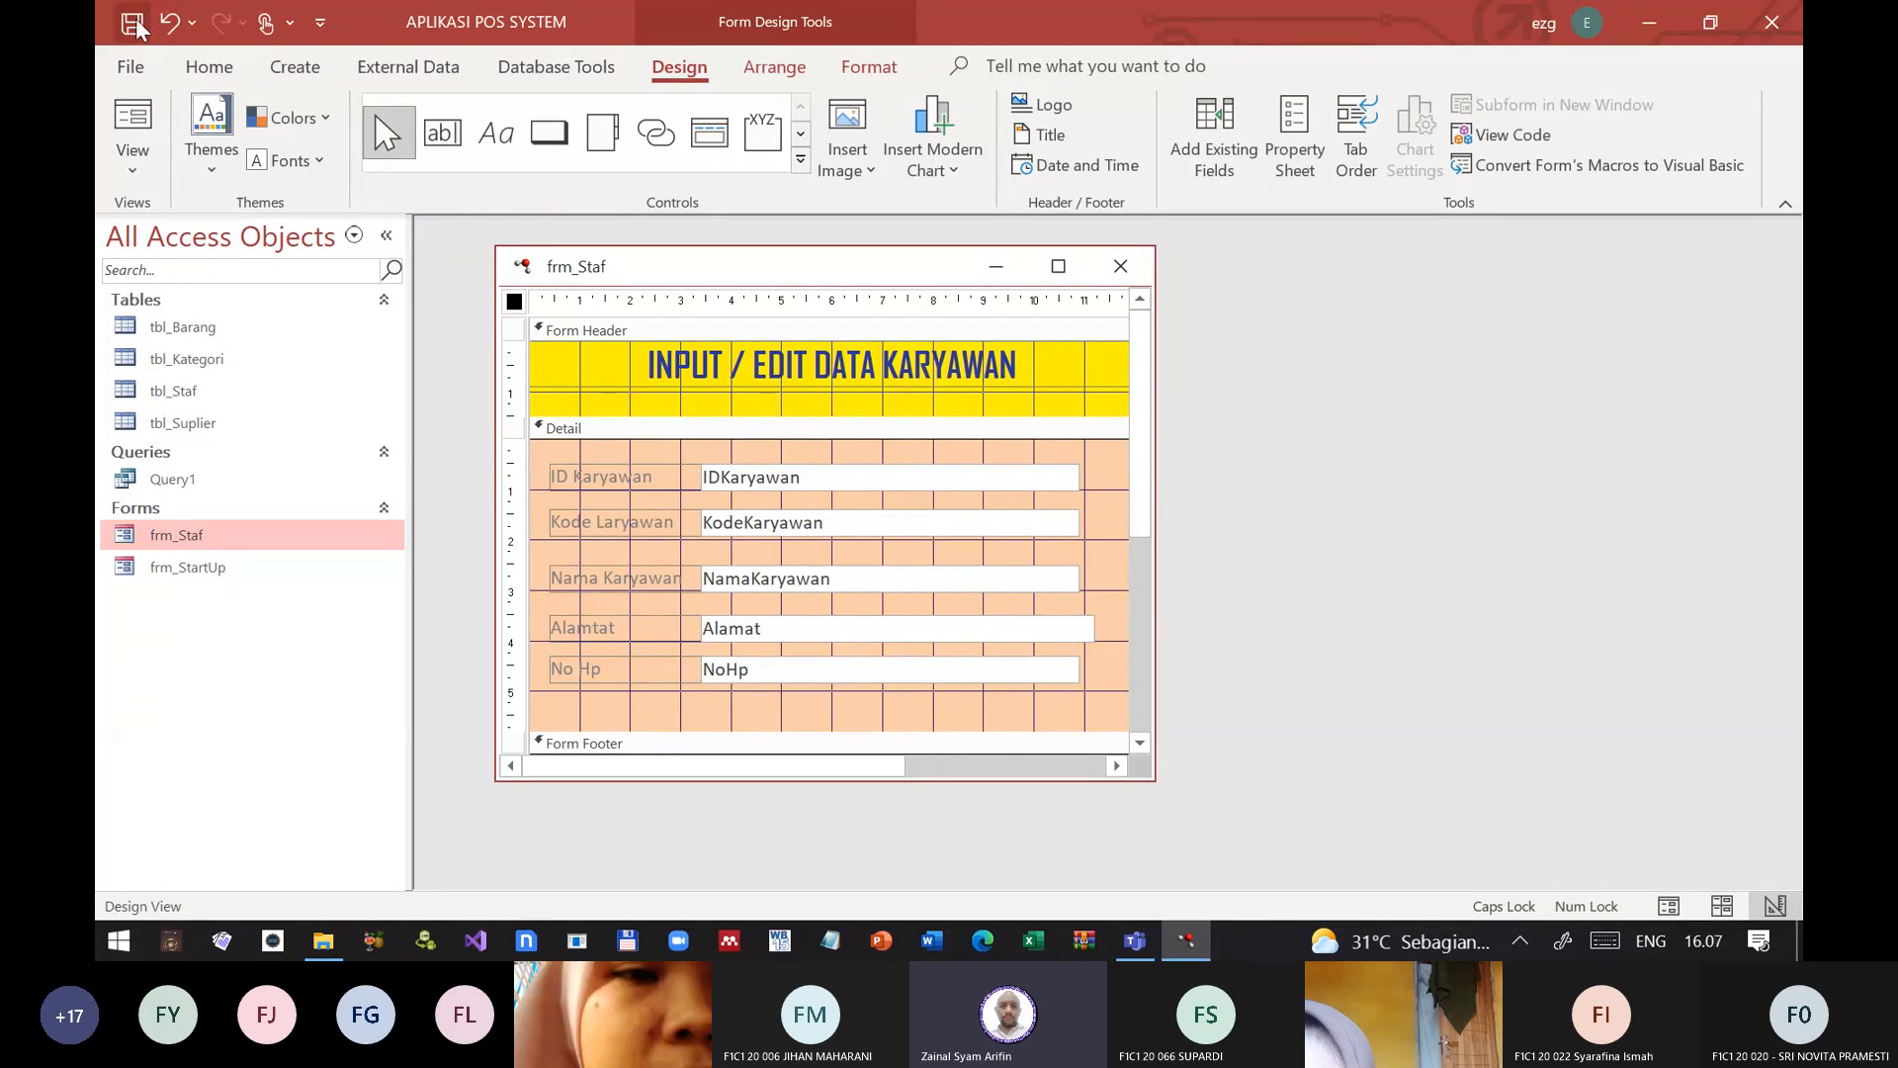
pyautogui.click(1120, 267)
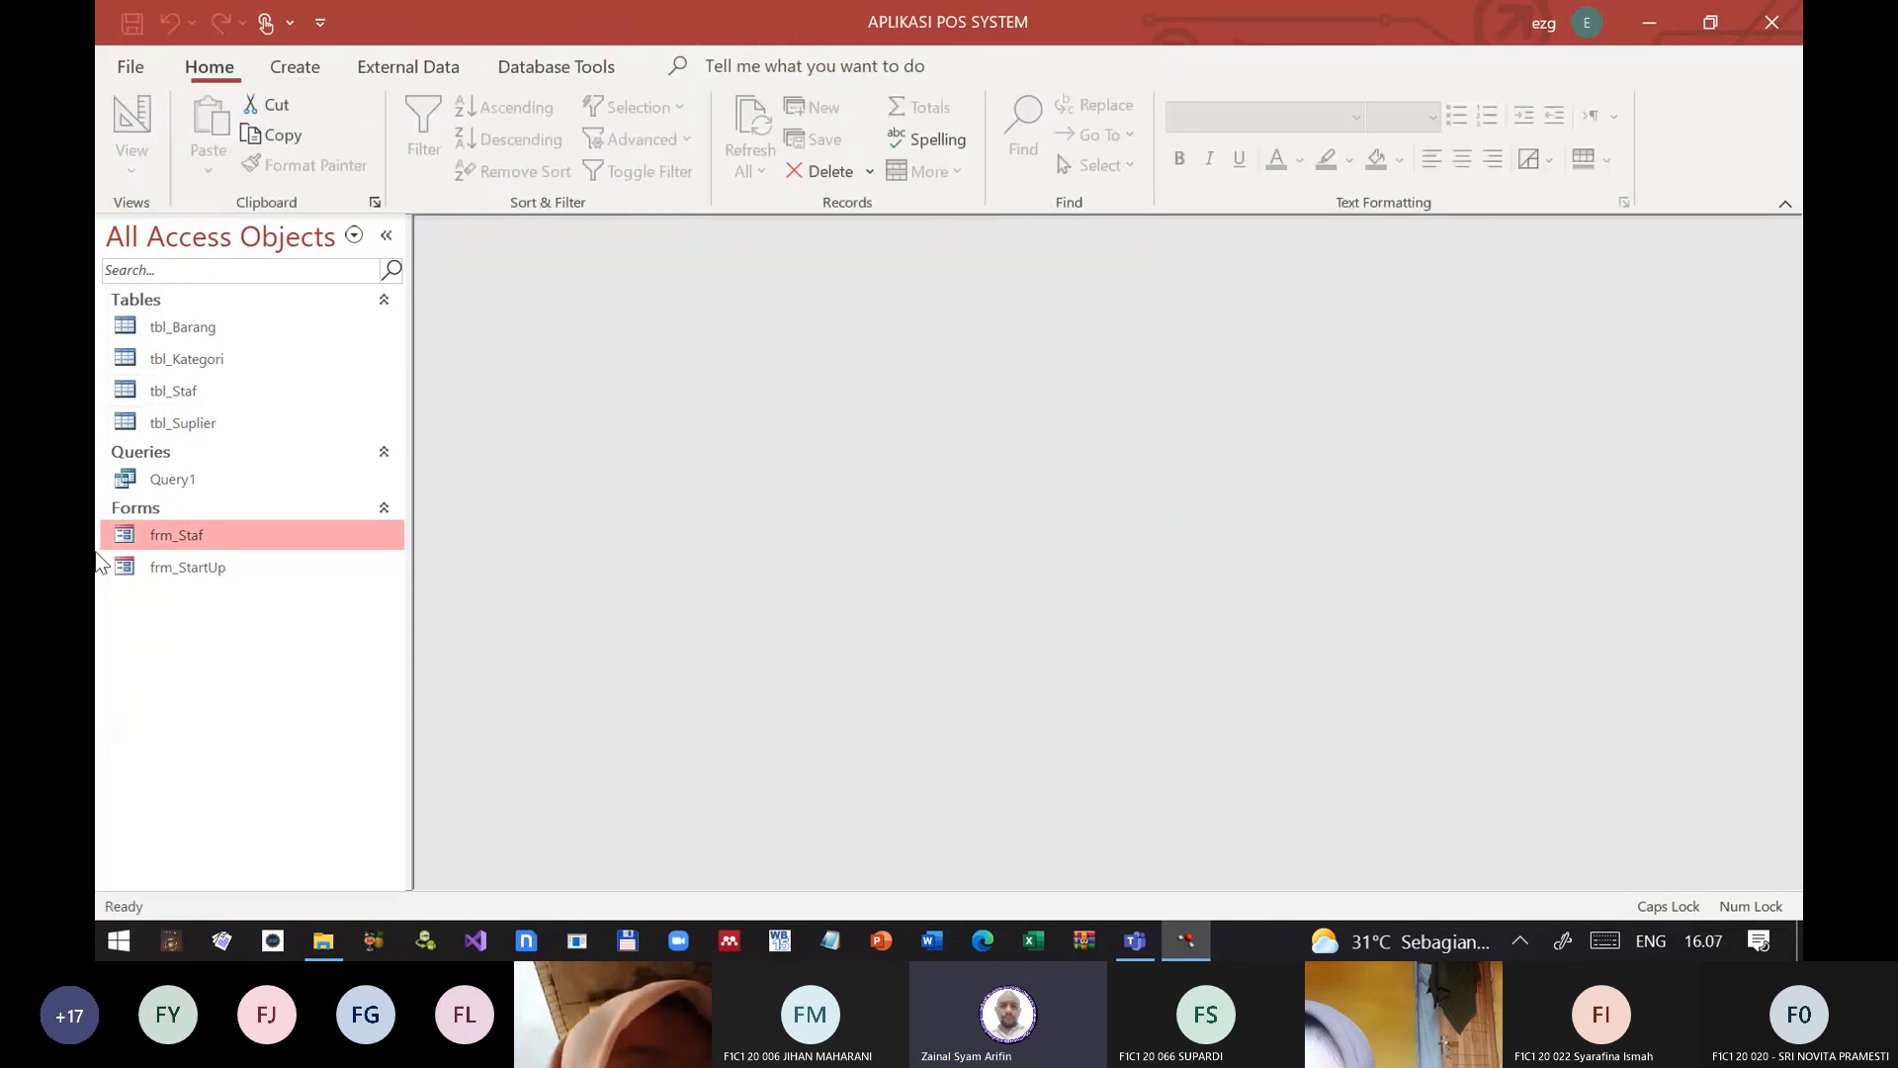
pyautogui.doubleClick(160, 531)
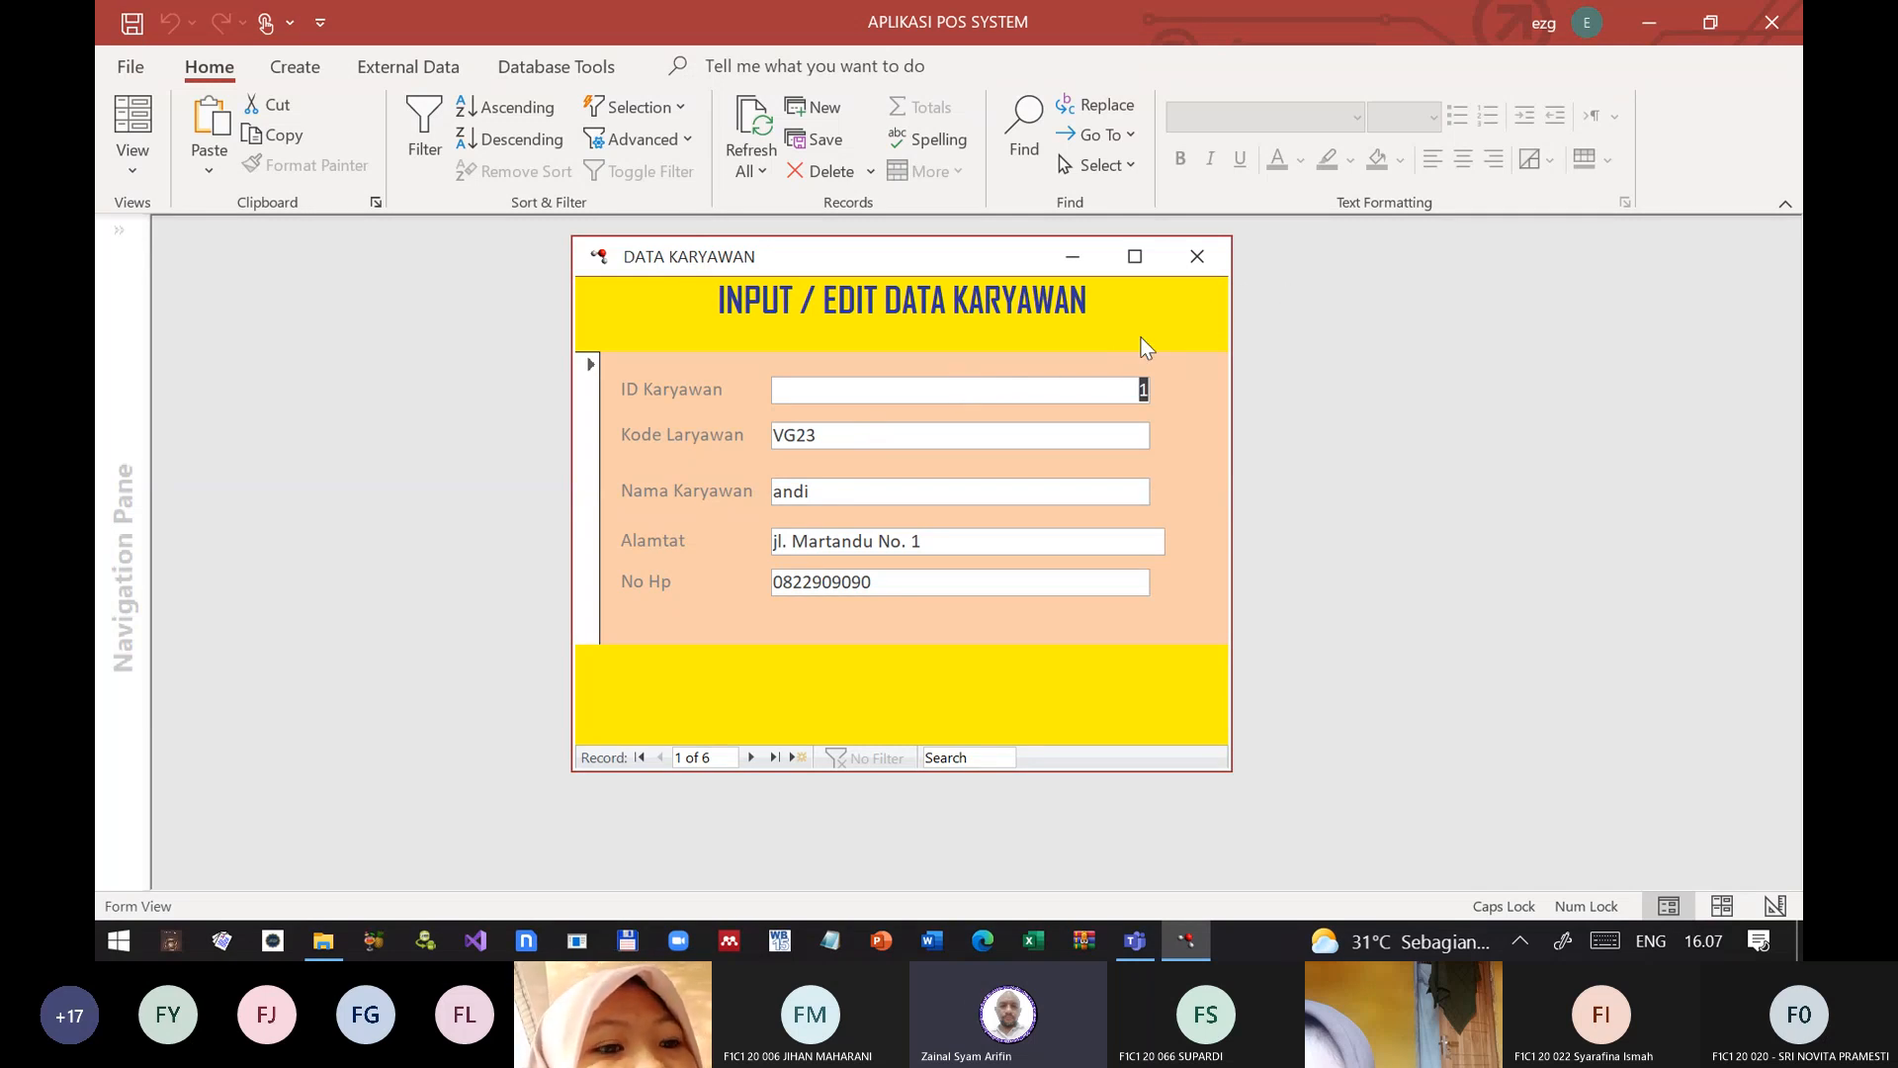
pyautogui.click(1194, 259)
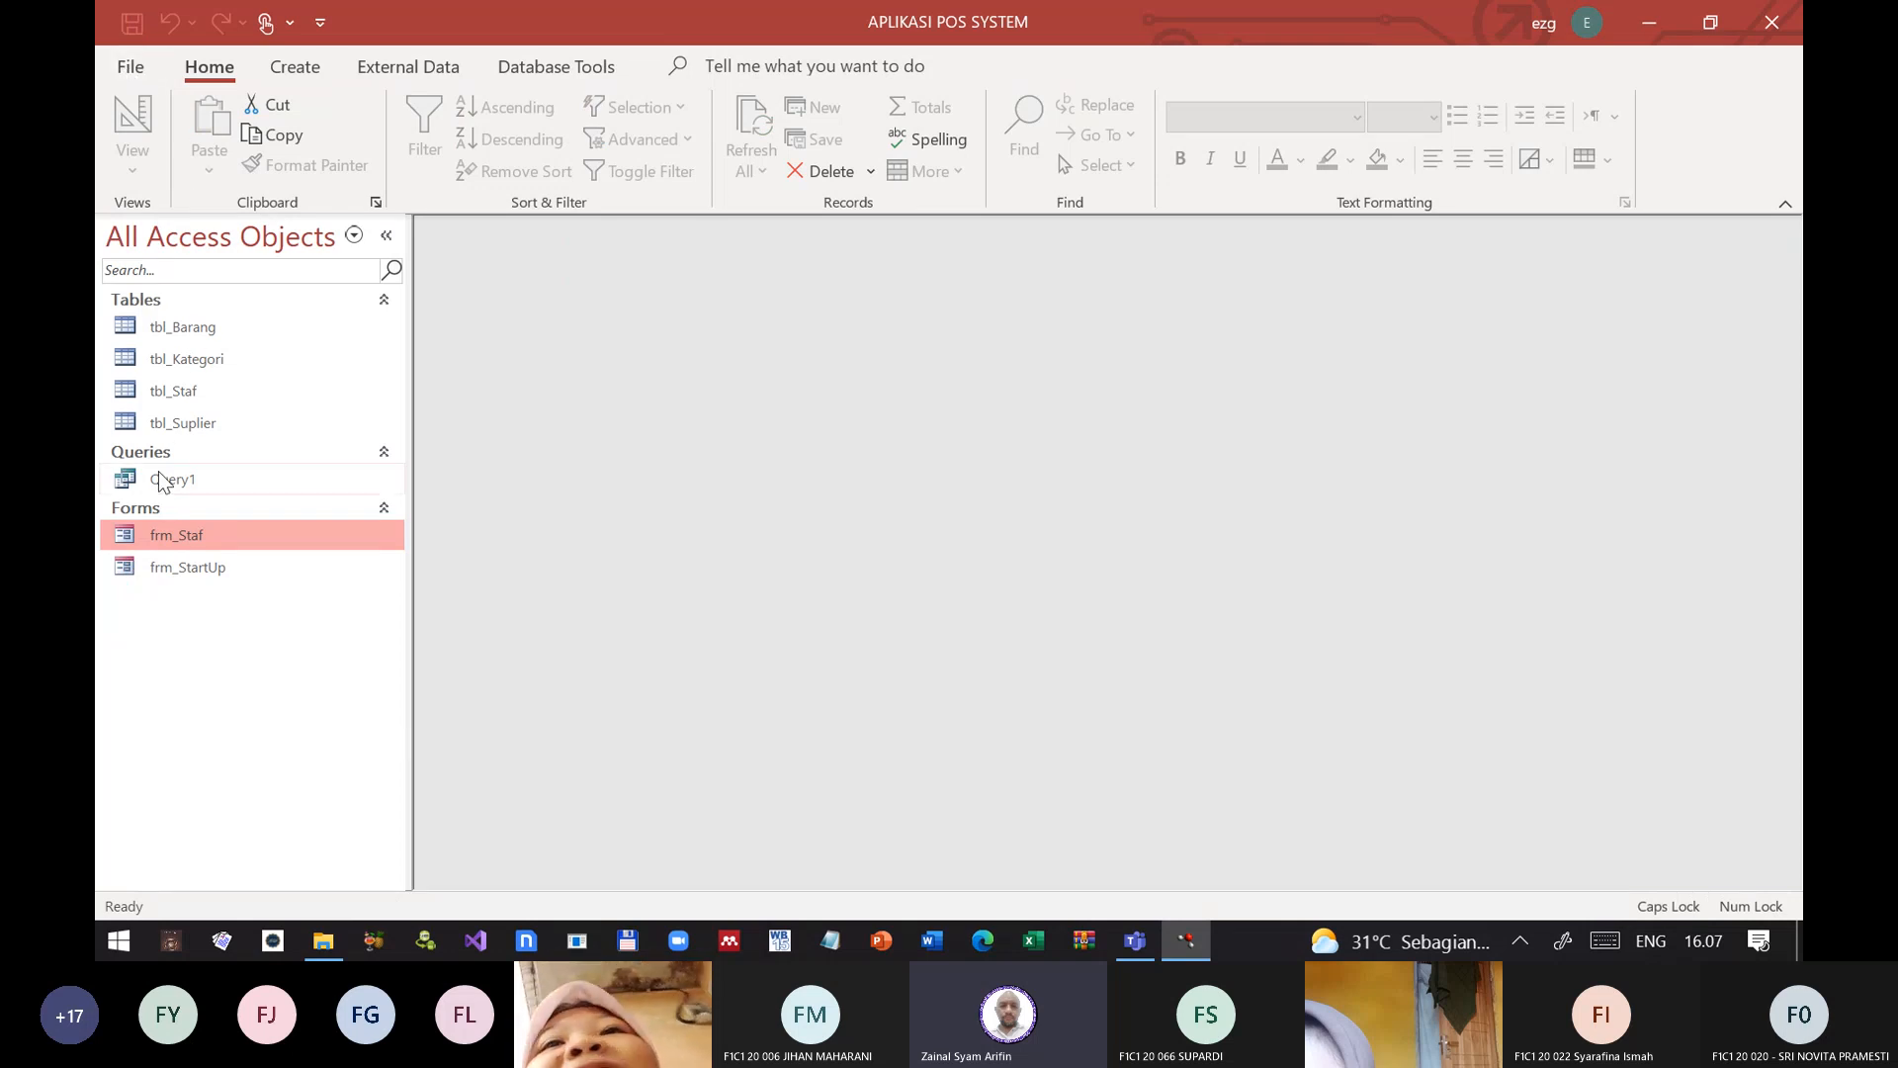
# Step: Set frm_Staf's Modal property back to No, save the form and reopen it in Form View
pyautogui.rightClick(146, 532)
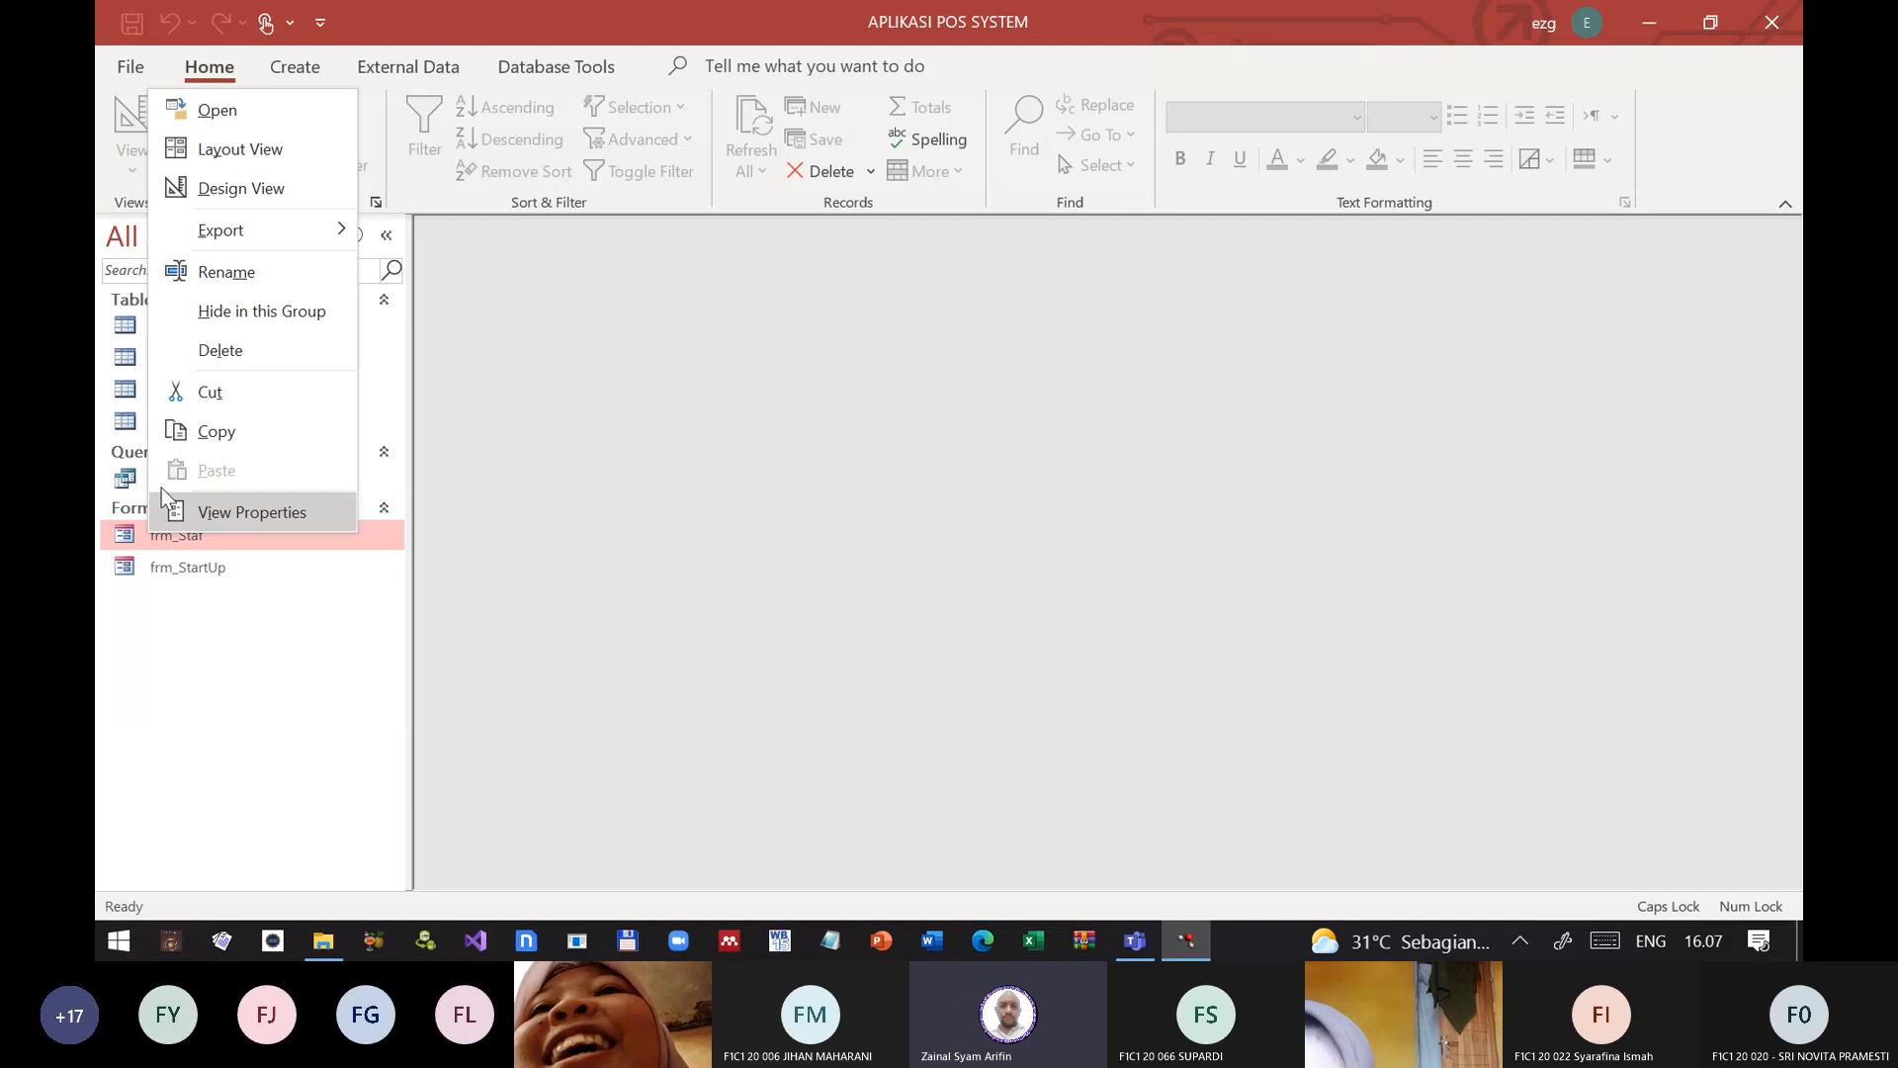
pyautogui.click(196, 198)
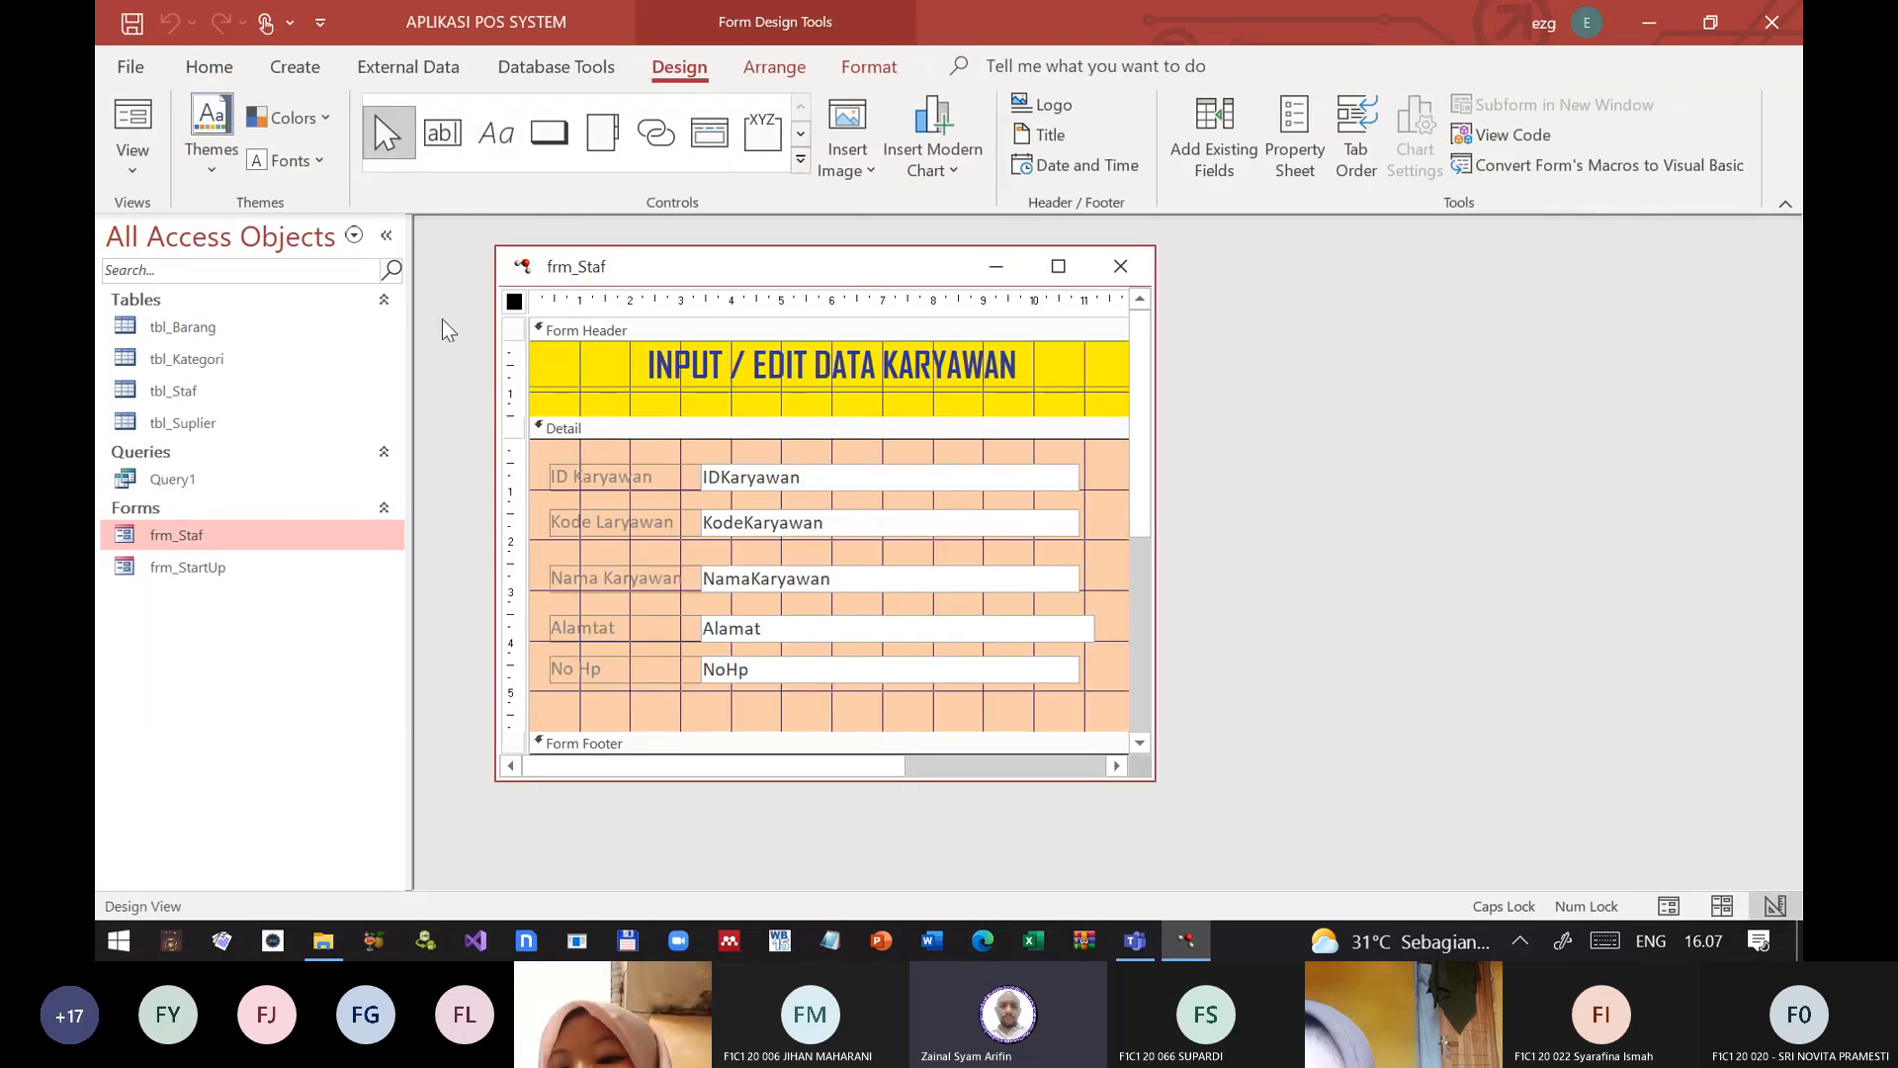
pyautogui.doubleClick(514, 301)
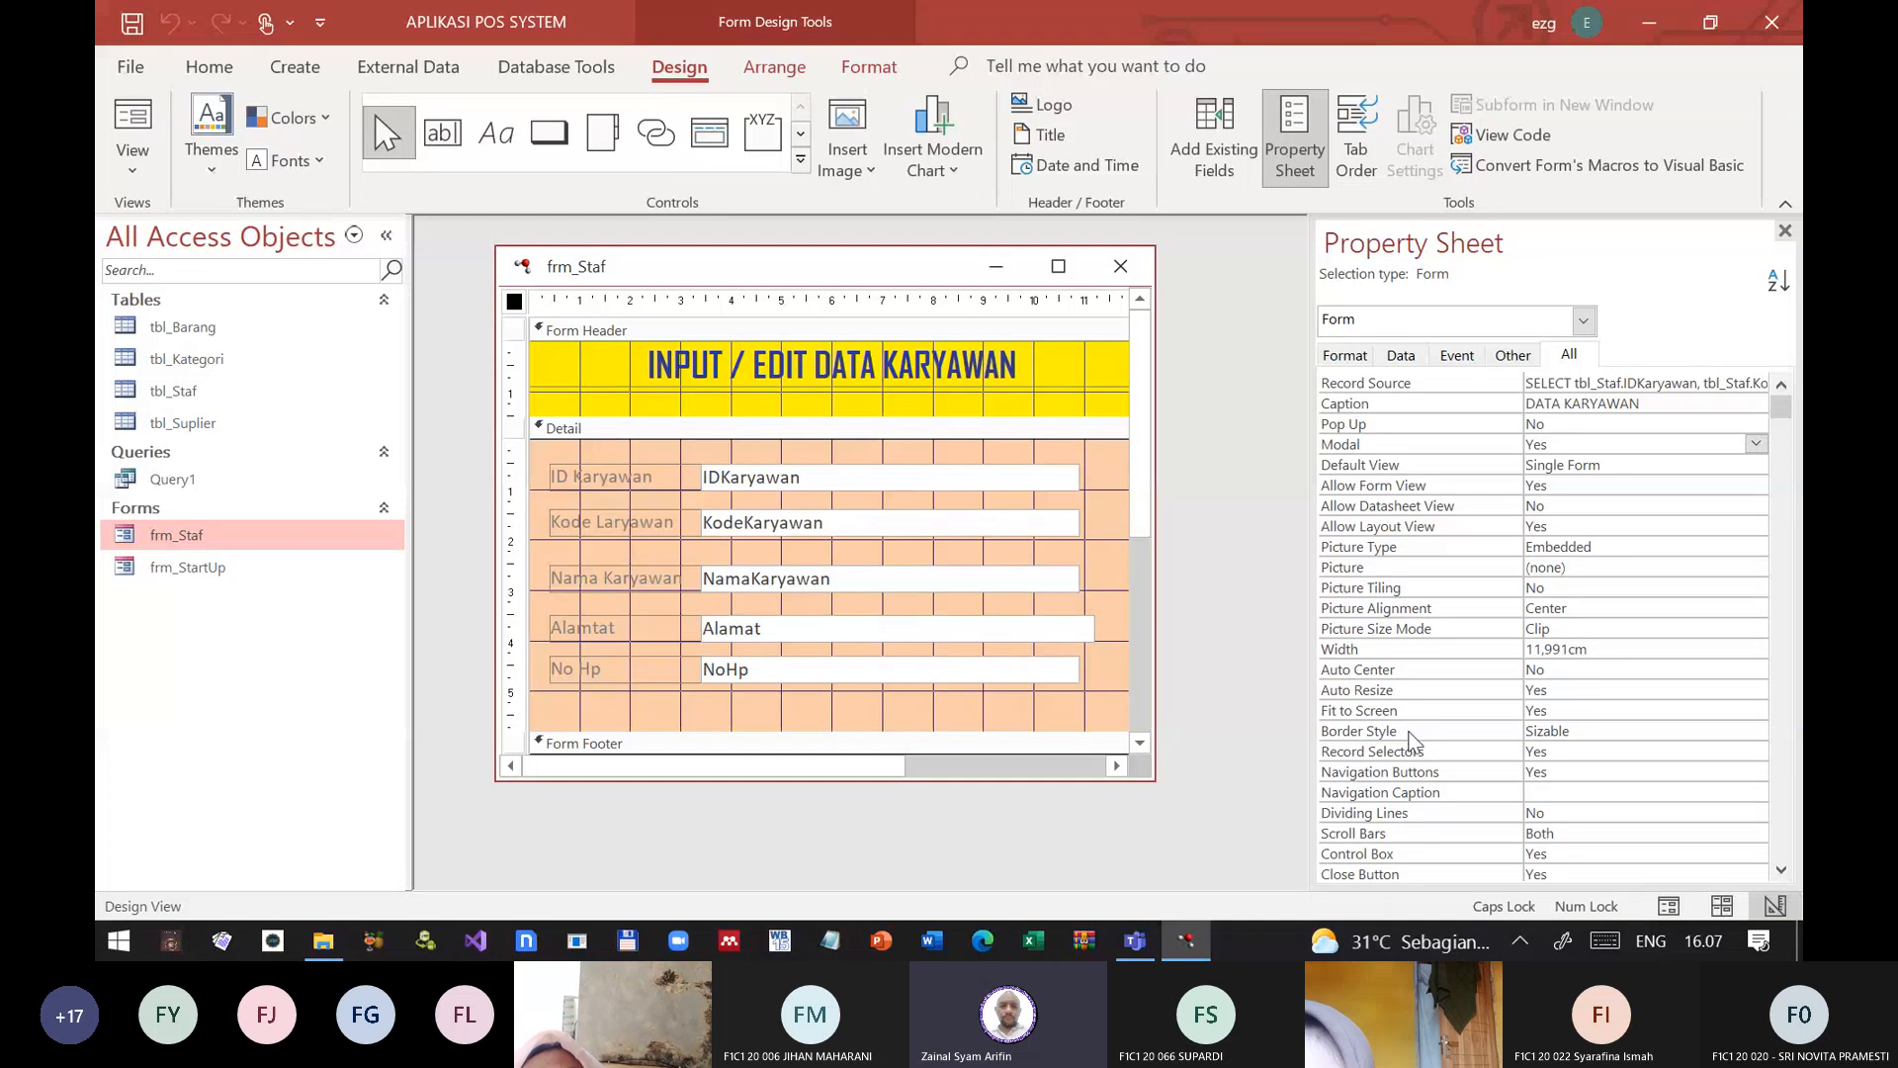
pyautogui.doubleClick(1421, 444)
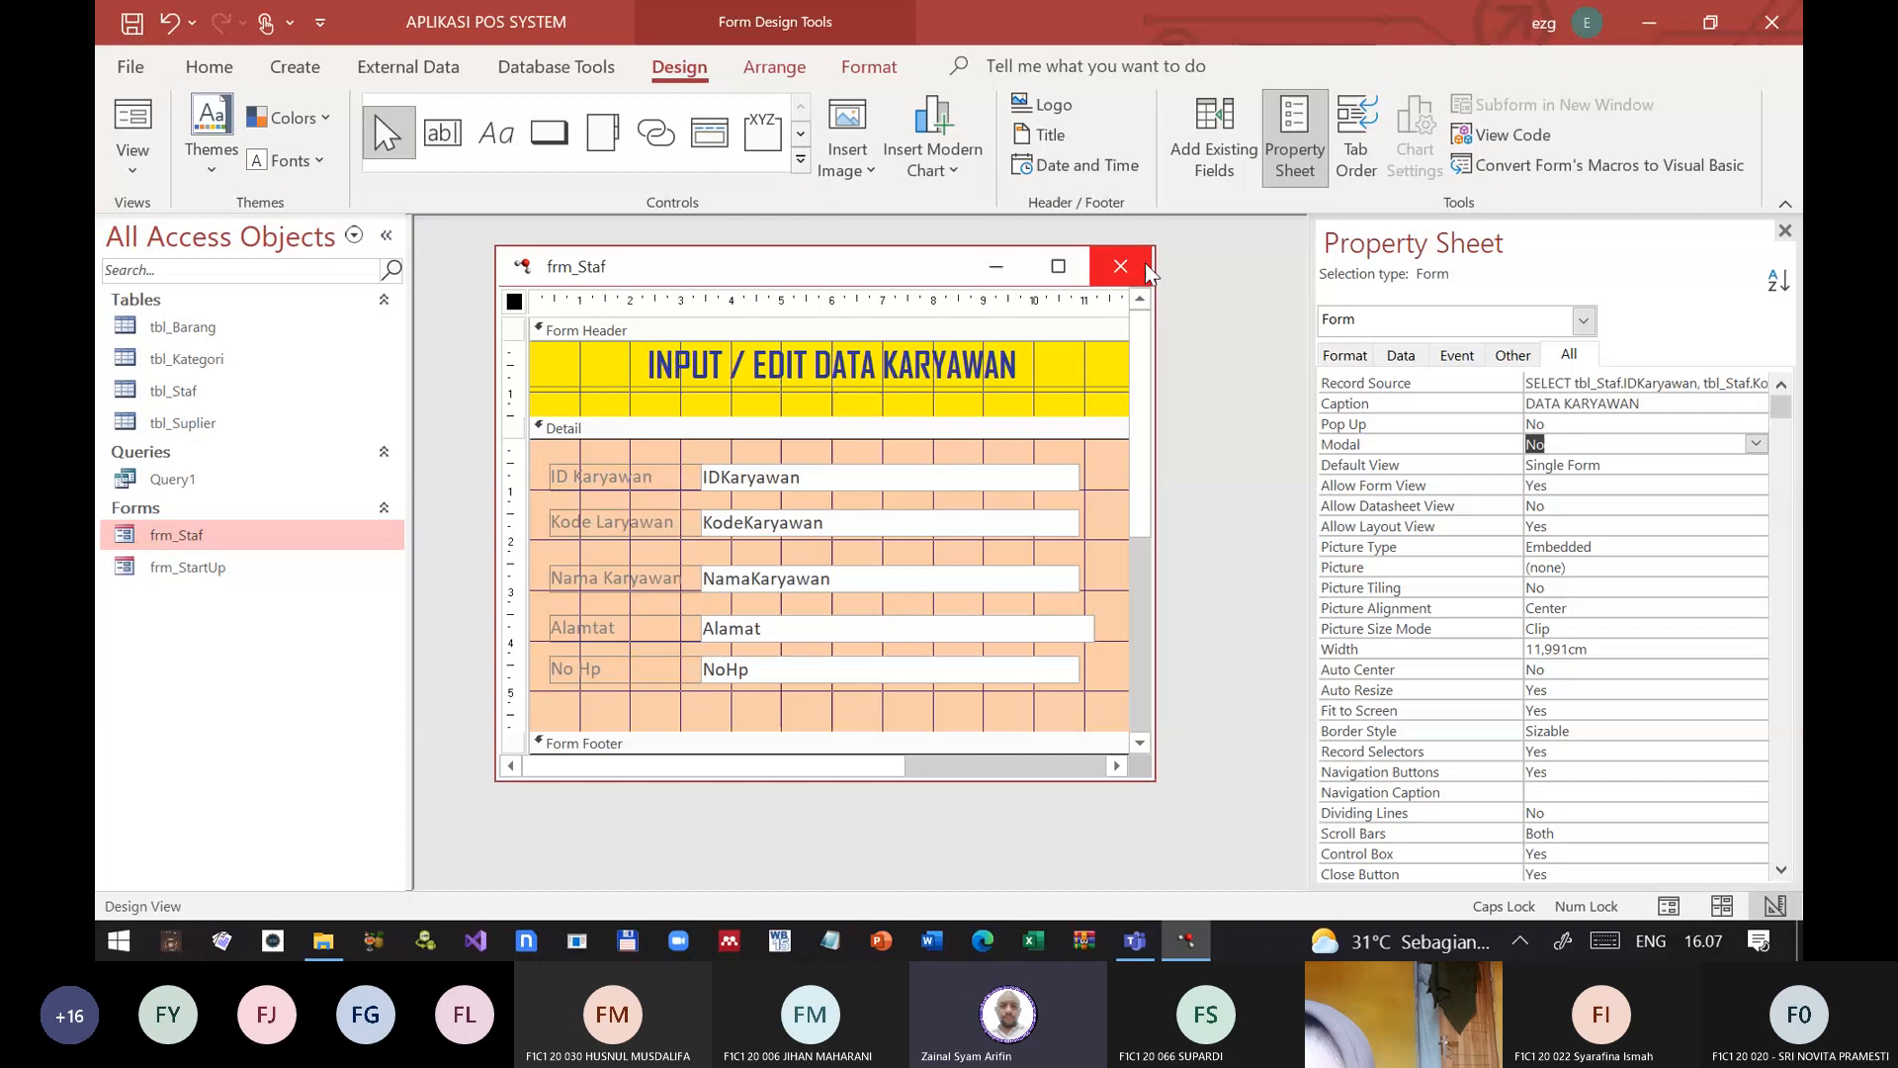
pyautogui.click(968, 210)
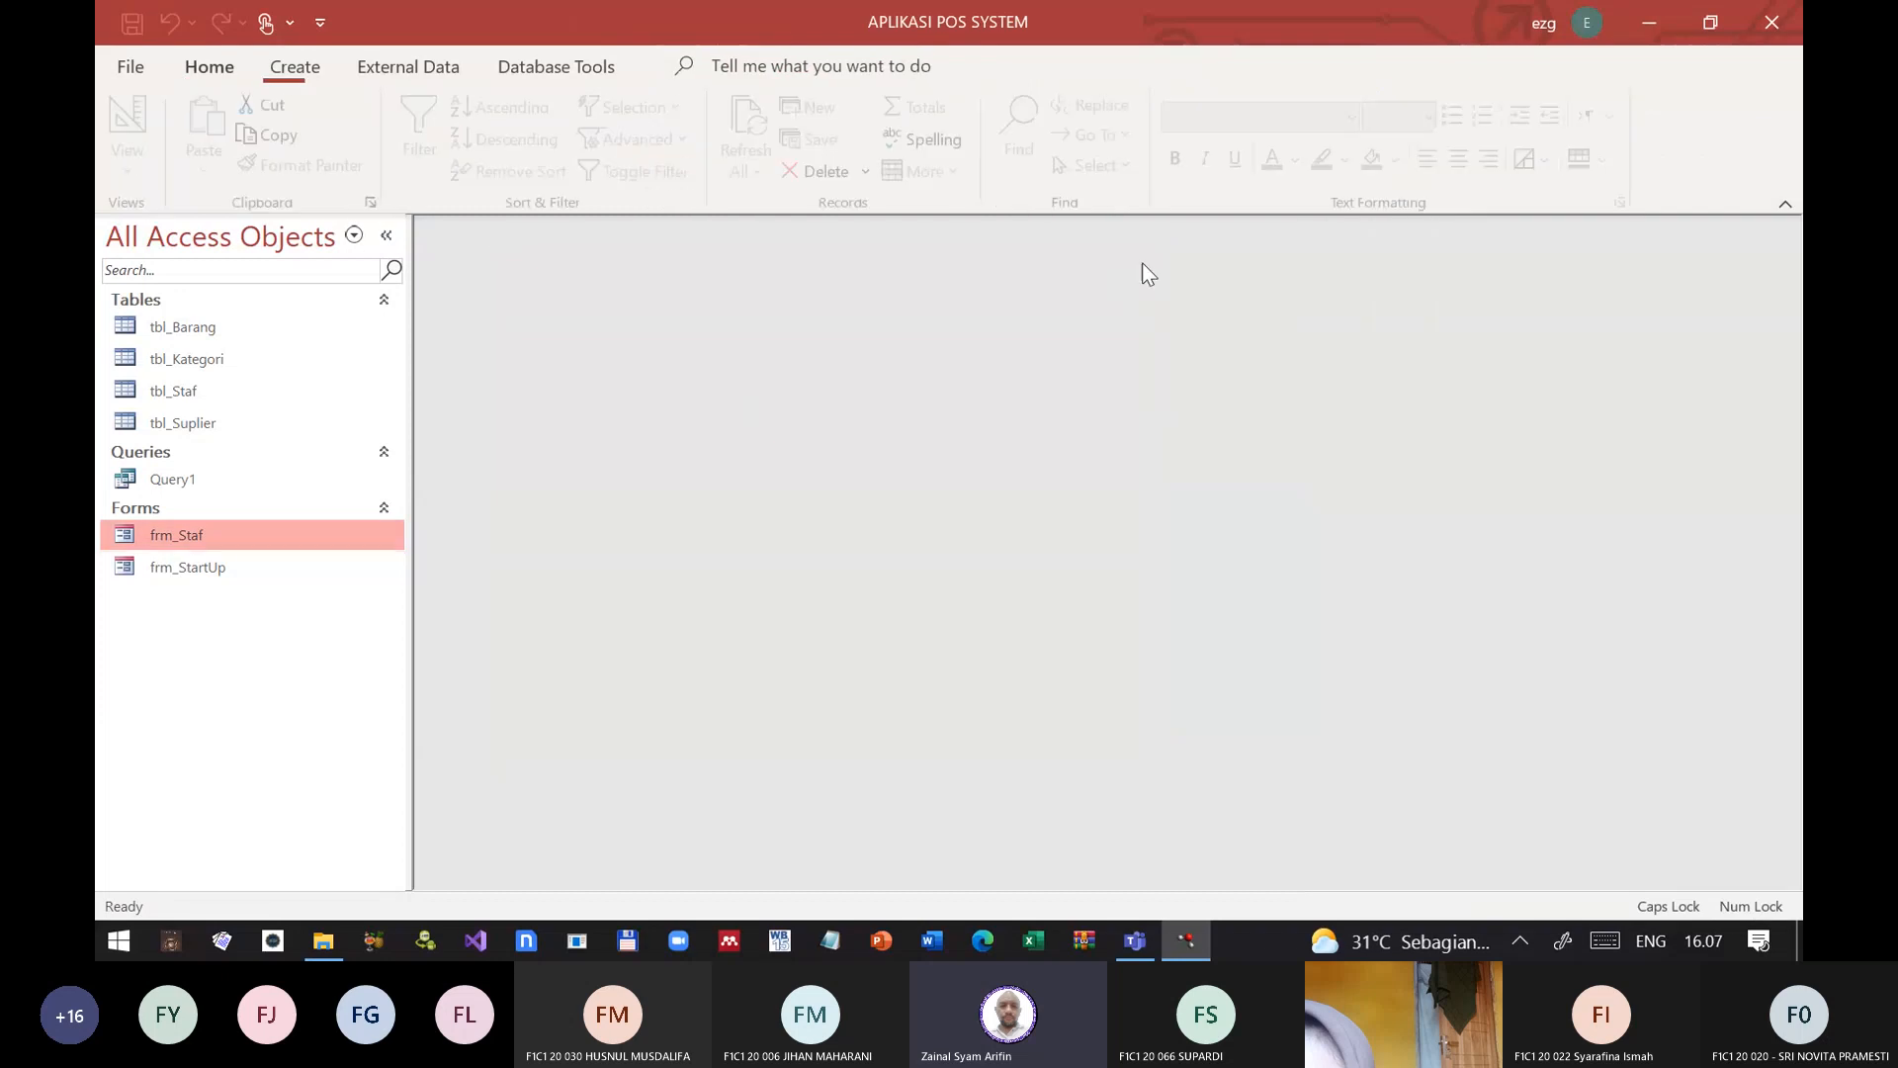
pyautogui.doubleClick(151, 536)
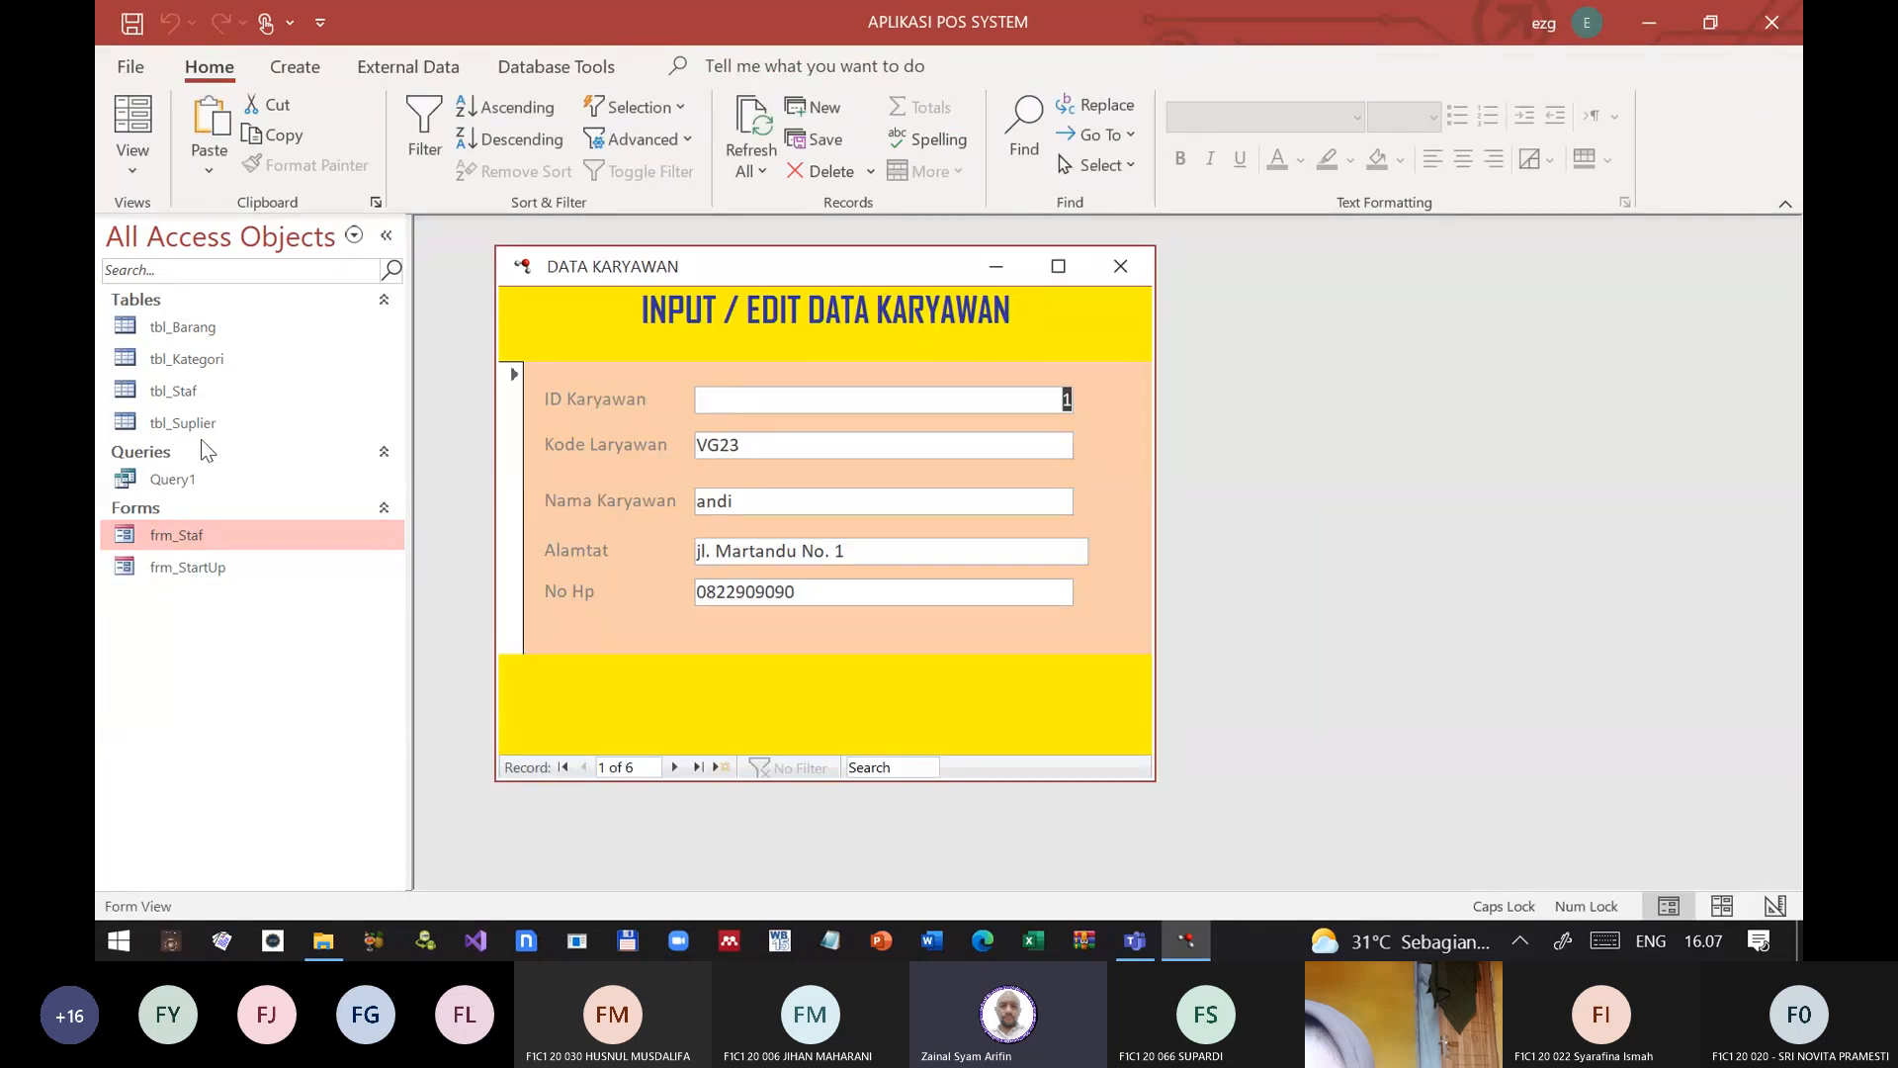
# Step: With the DATA KARYAWAN form open, test access to other database objects, open frm_StartUp and check access to the main command groups
pyautogui.click(188, 573)
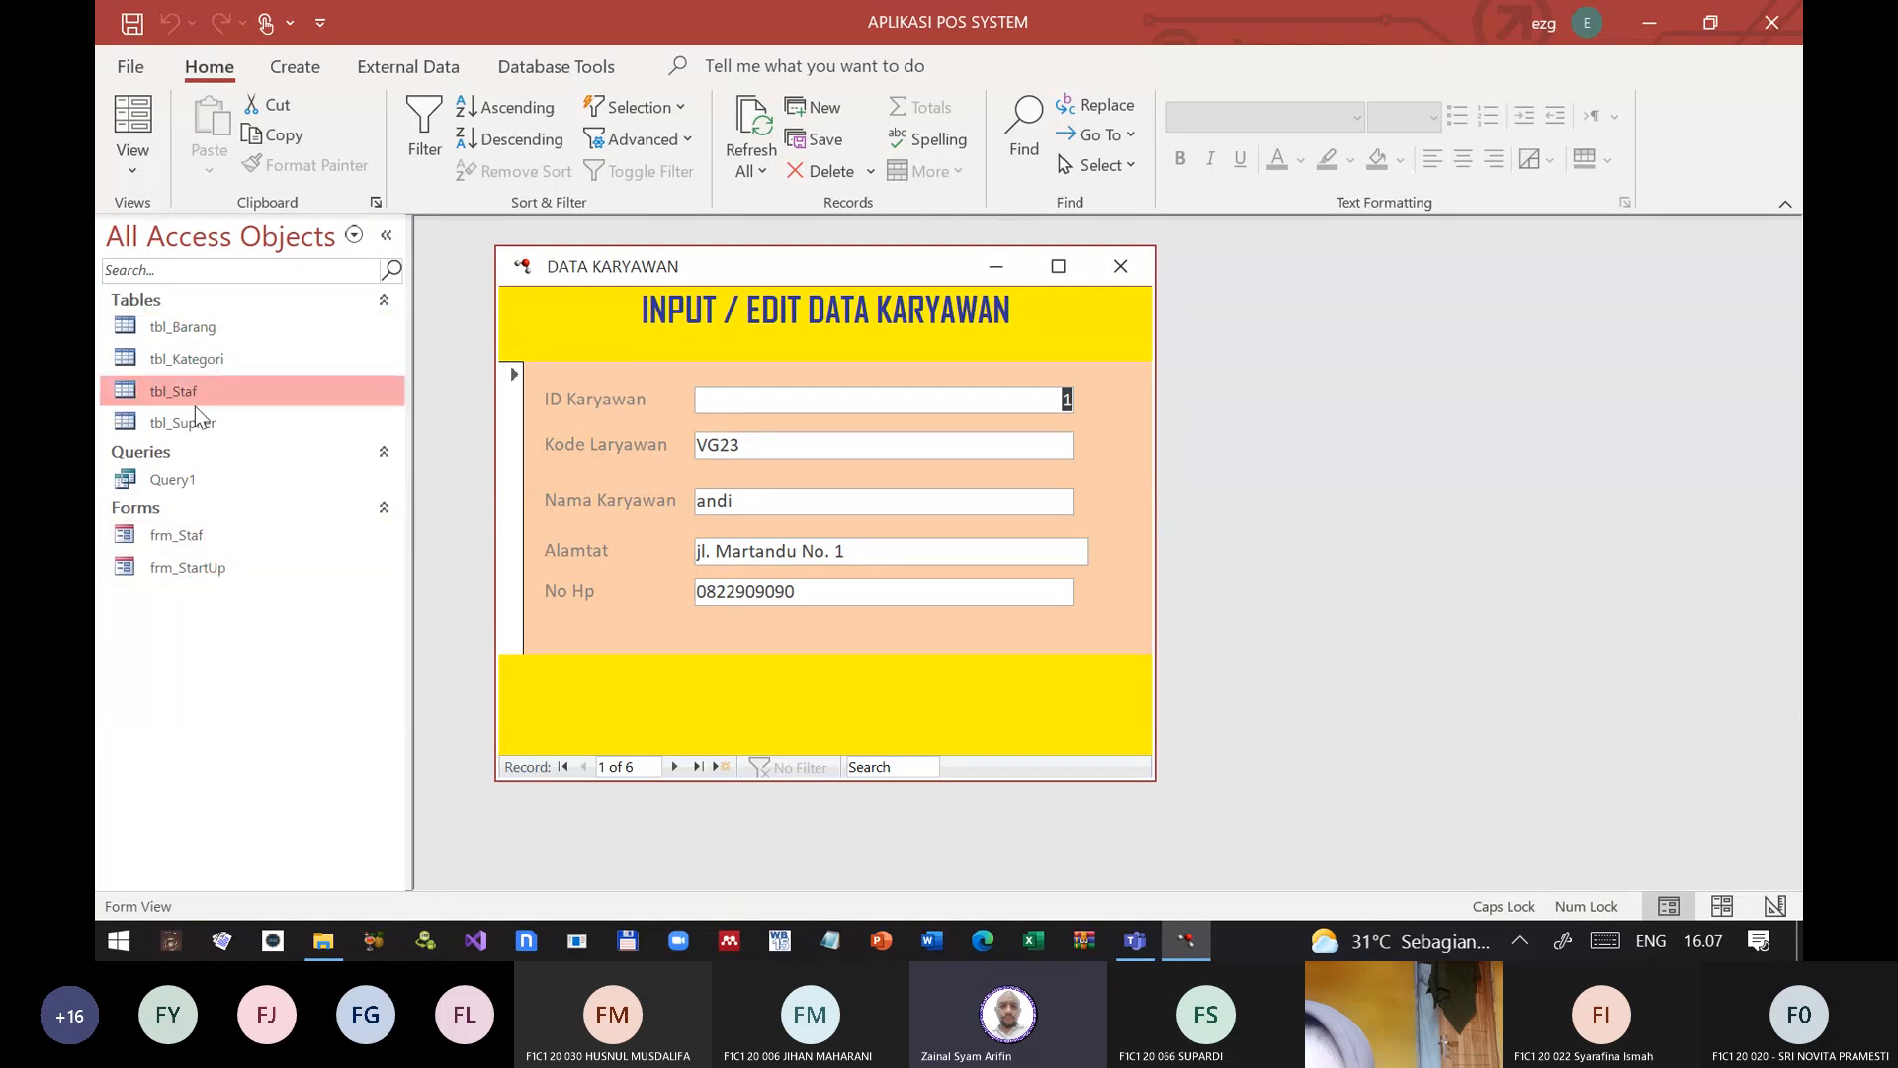
pyautogui.click(188, 568)
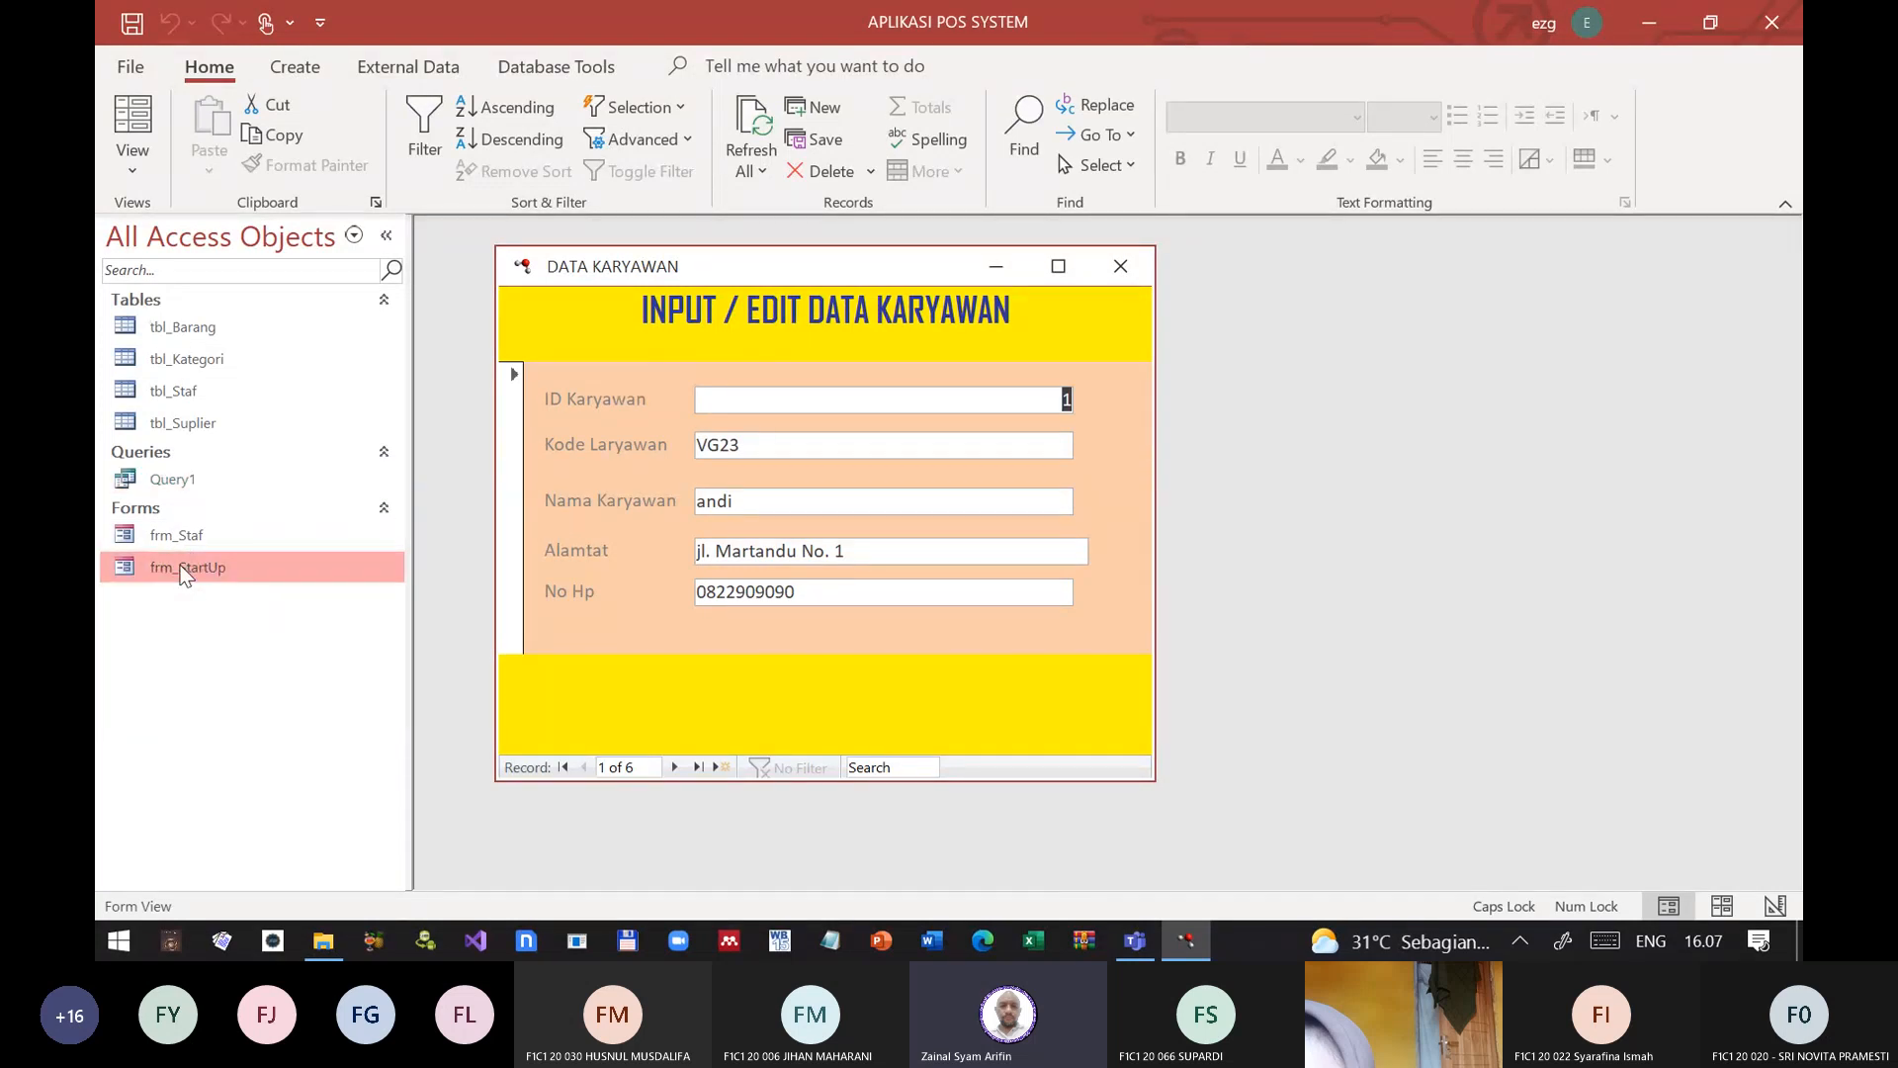
pyautogui.doubleClick(184, 570)
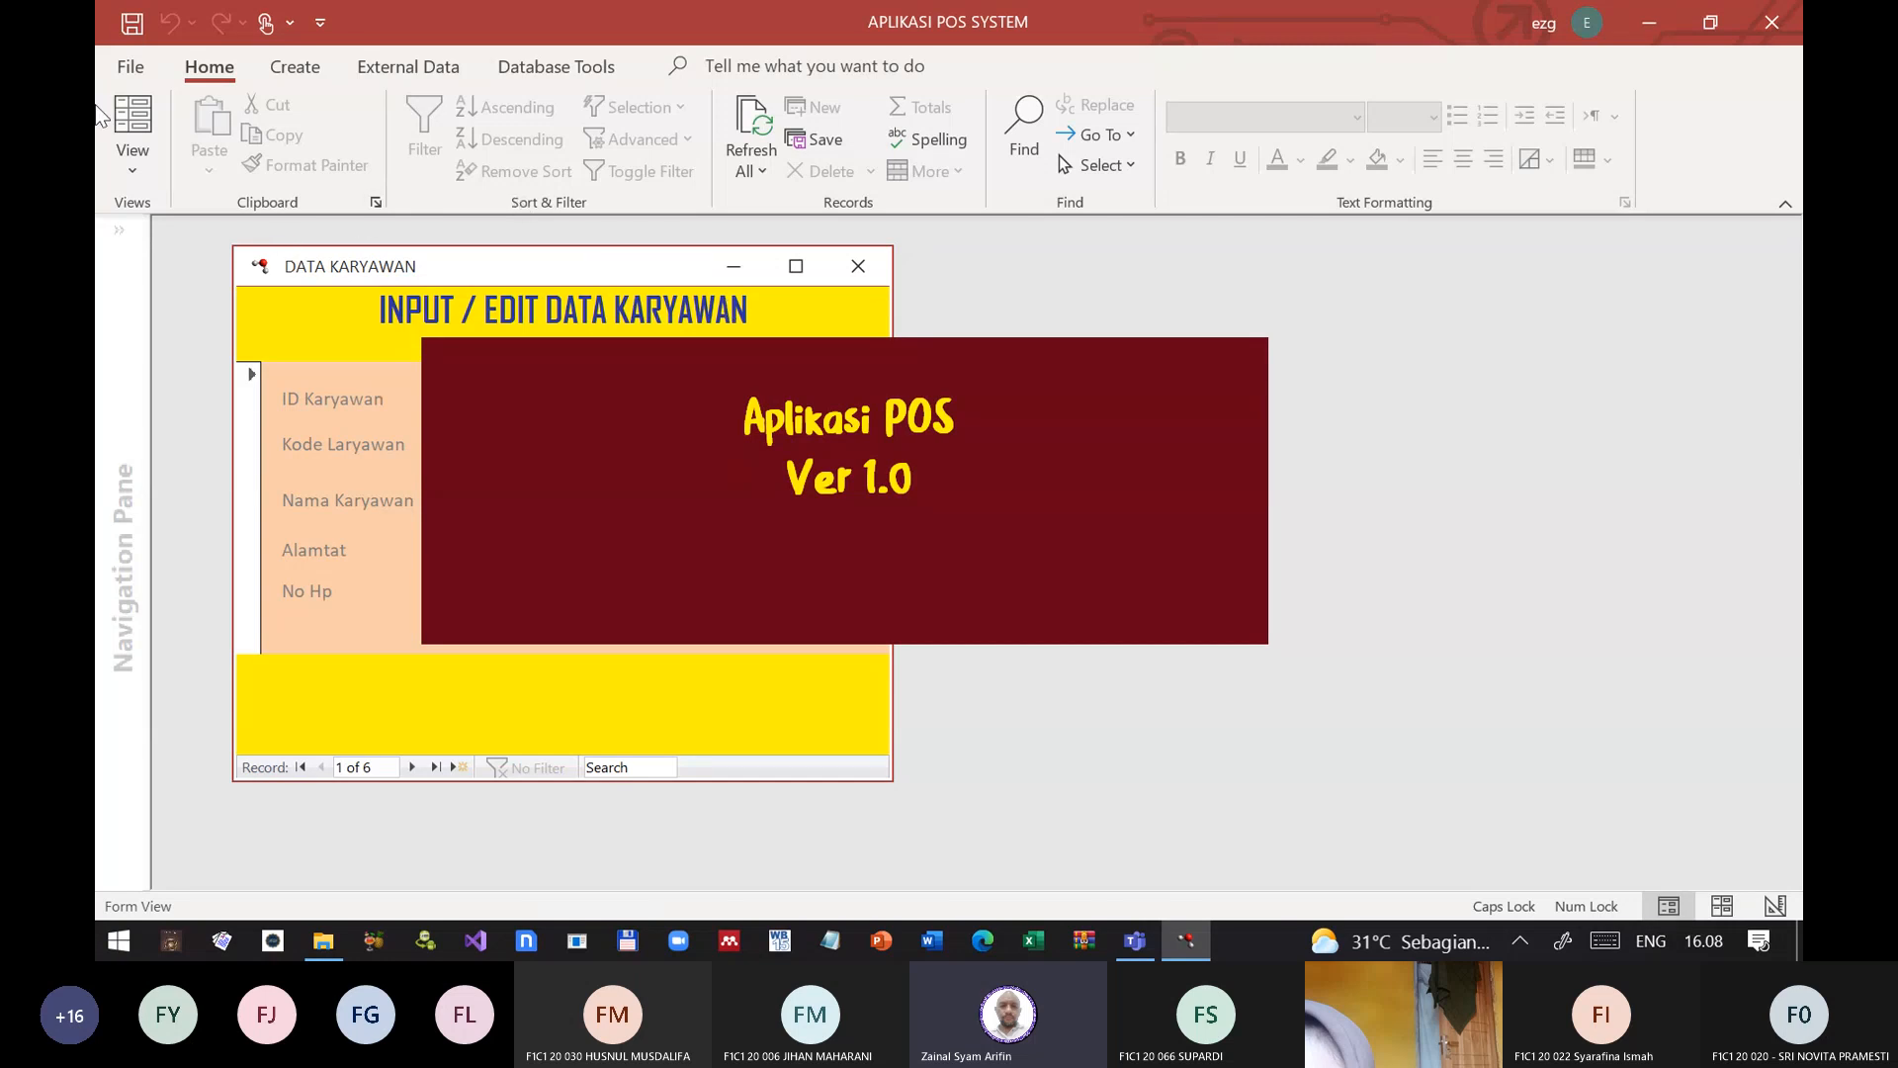
pyautogui.click(306, 69)
pyautogui.click(408, 67)
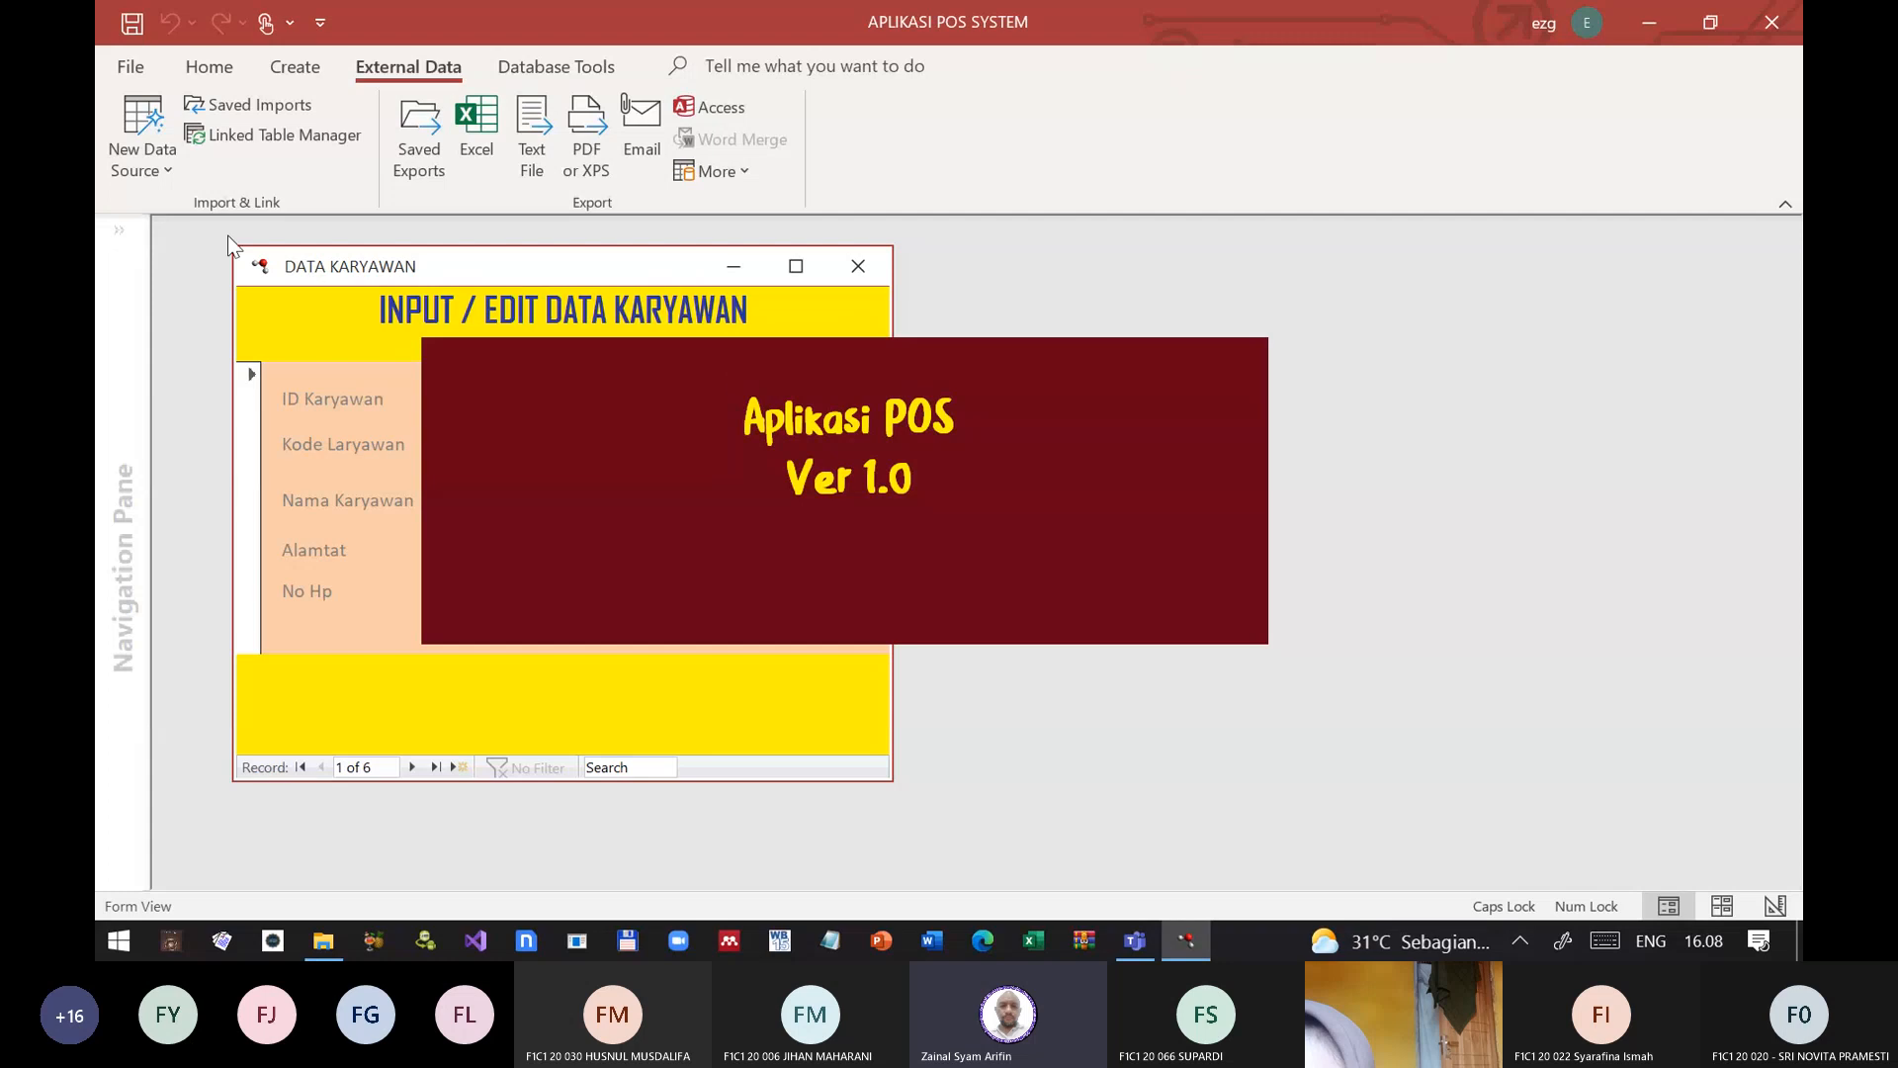
pyautogui.click(209, 66)
# Step: Examine frm_StartUp's form properties in Design View and close the form
pyautogui.click(129, 166)
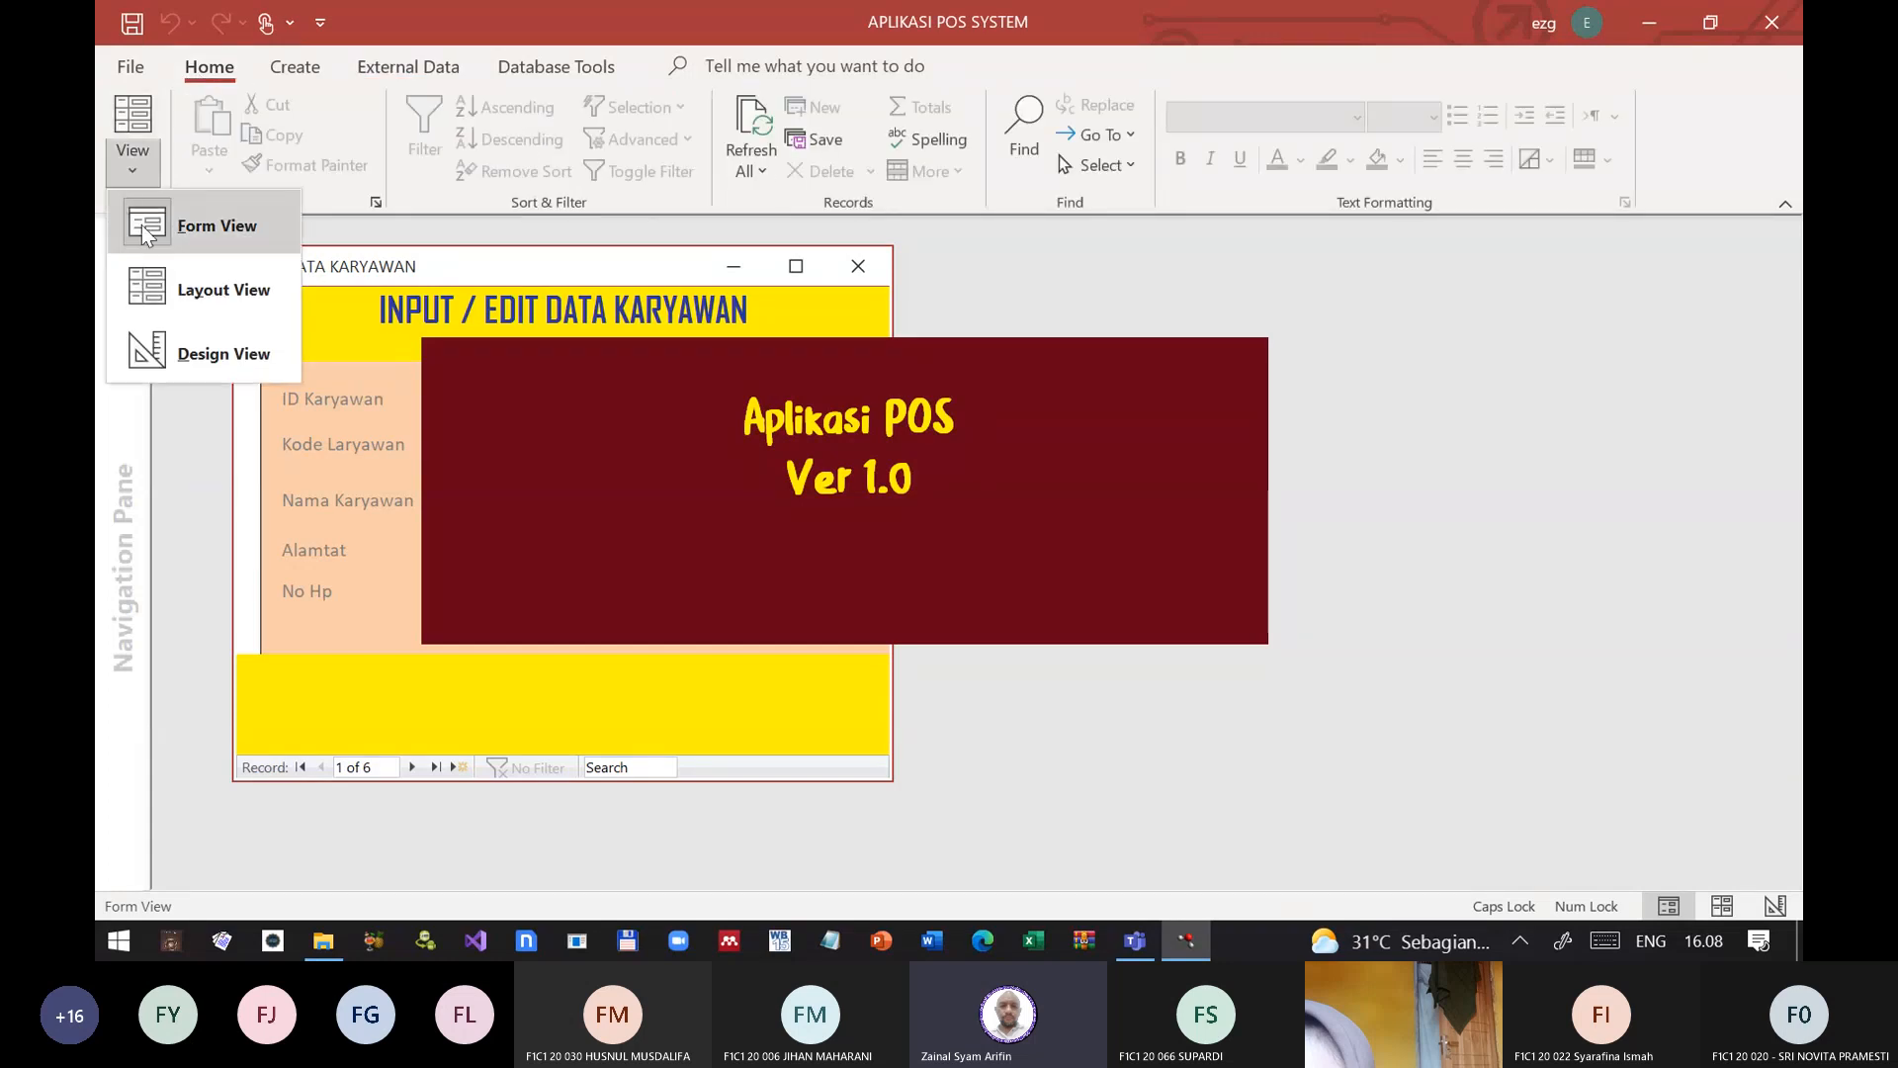
pyautogui.click(187, 377)
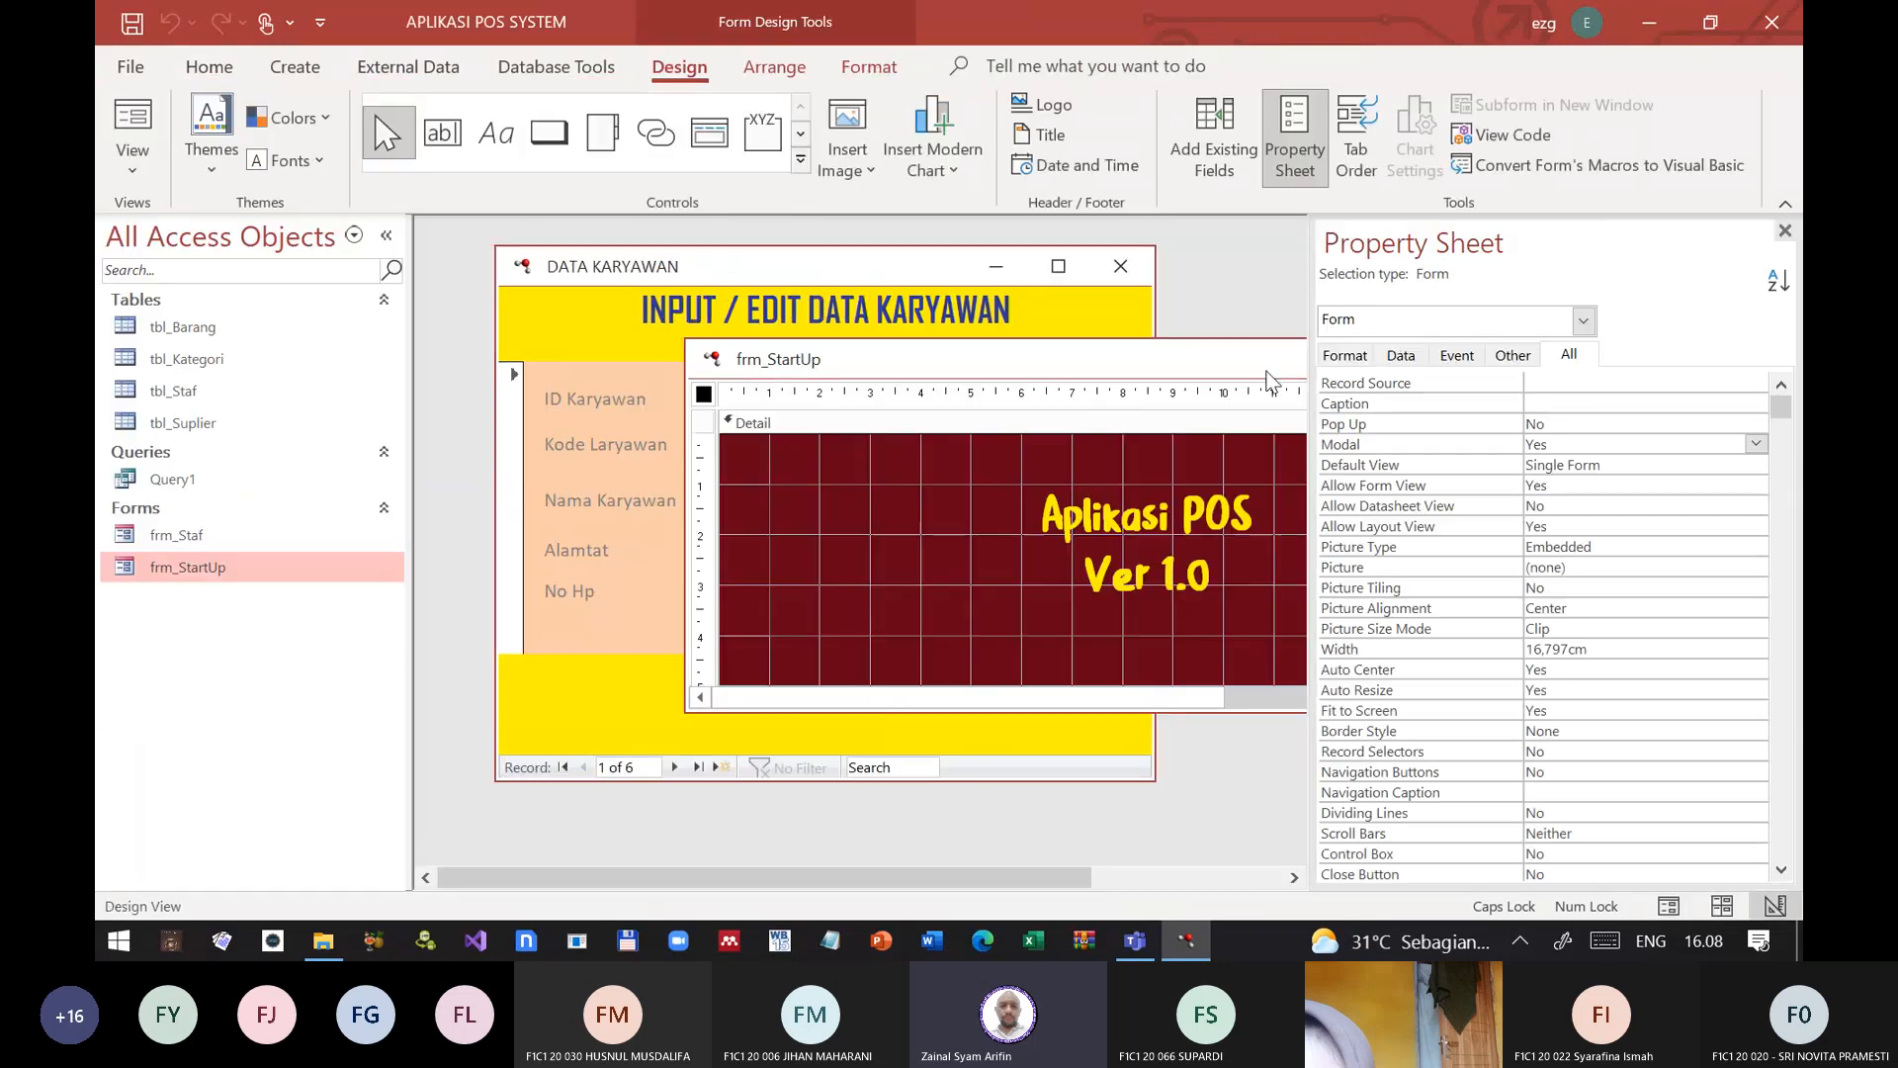
pyautogui.click(1784, 234)
pyautogui.click(1526, 359)
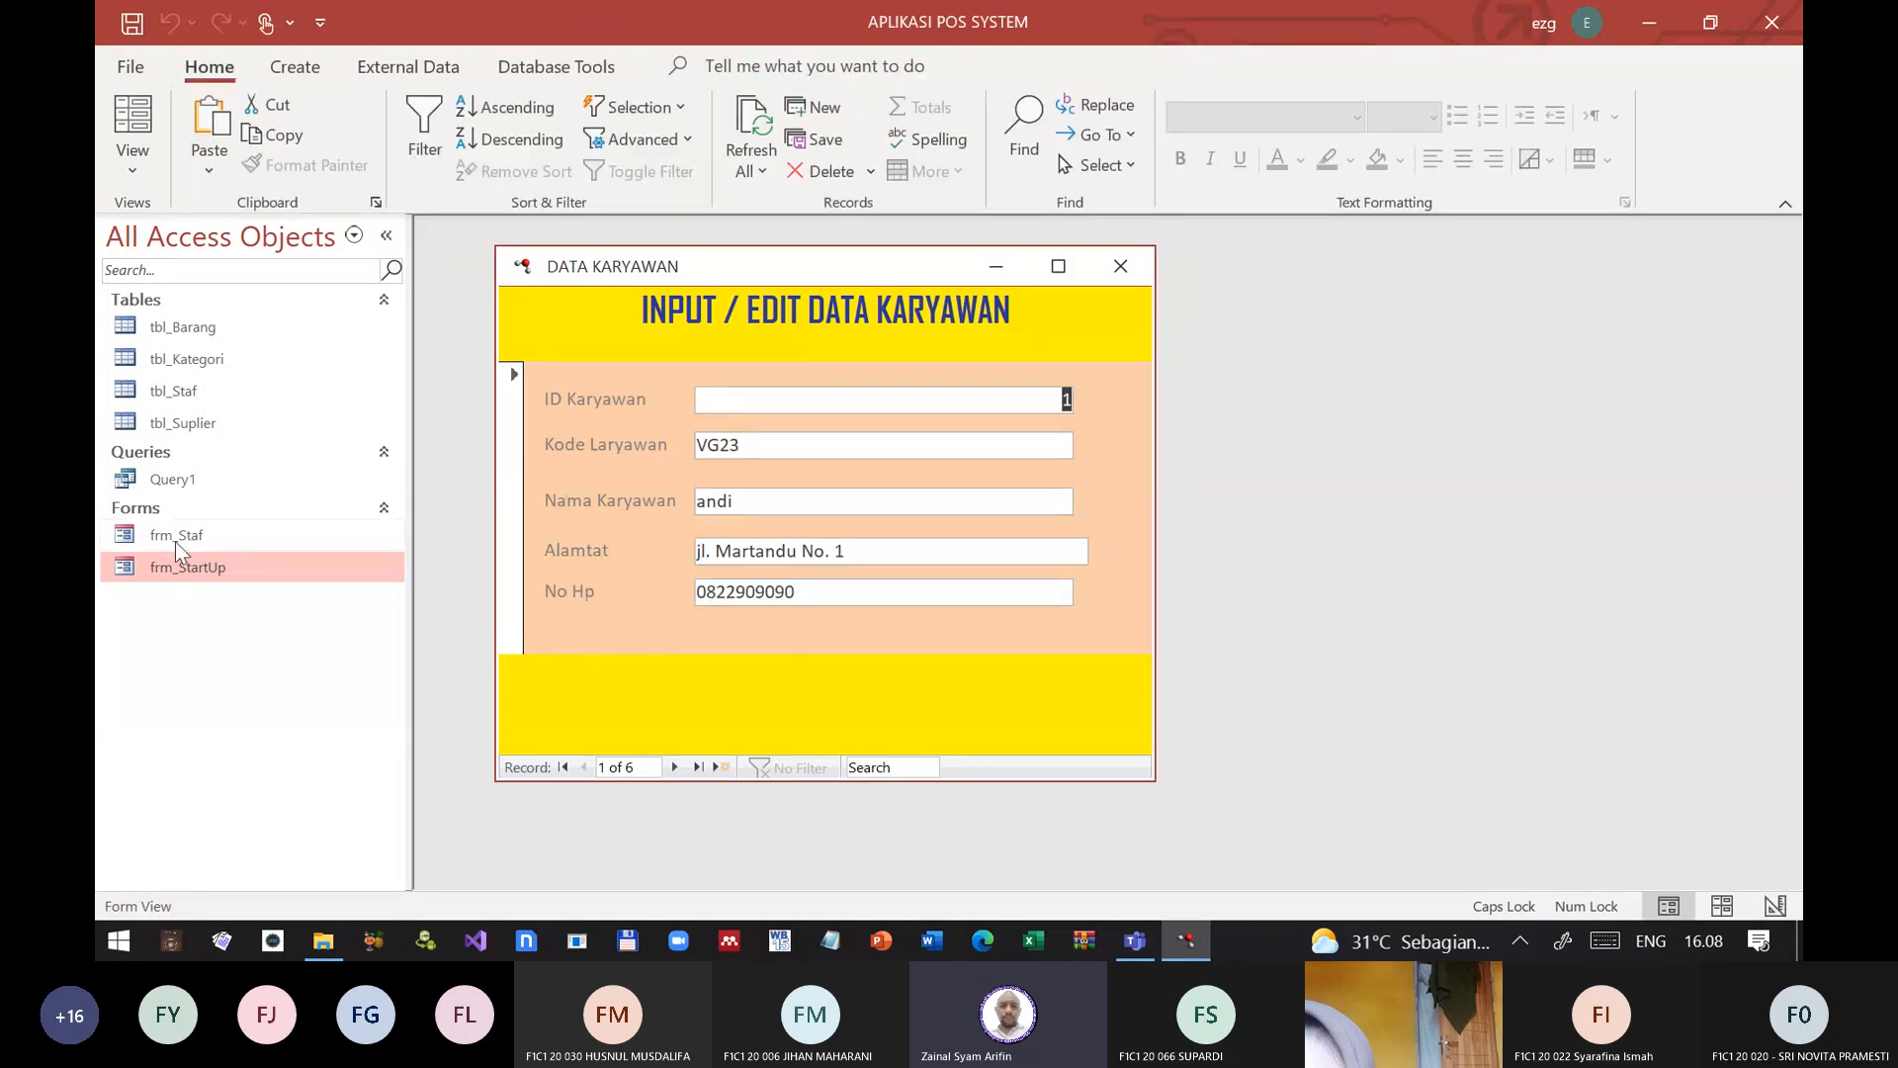
# Step: Switch frm_Staf to Design View, set its Modal property to Yes, and close the form with the change saved
pyautogui.click(120, 188)
pyautogui.click(194, 341)
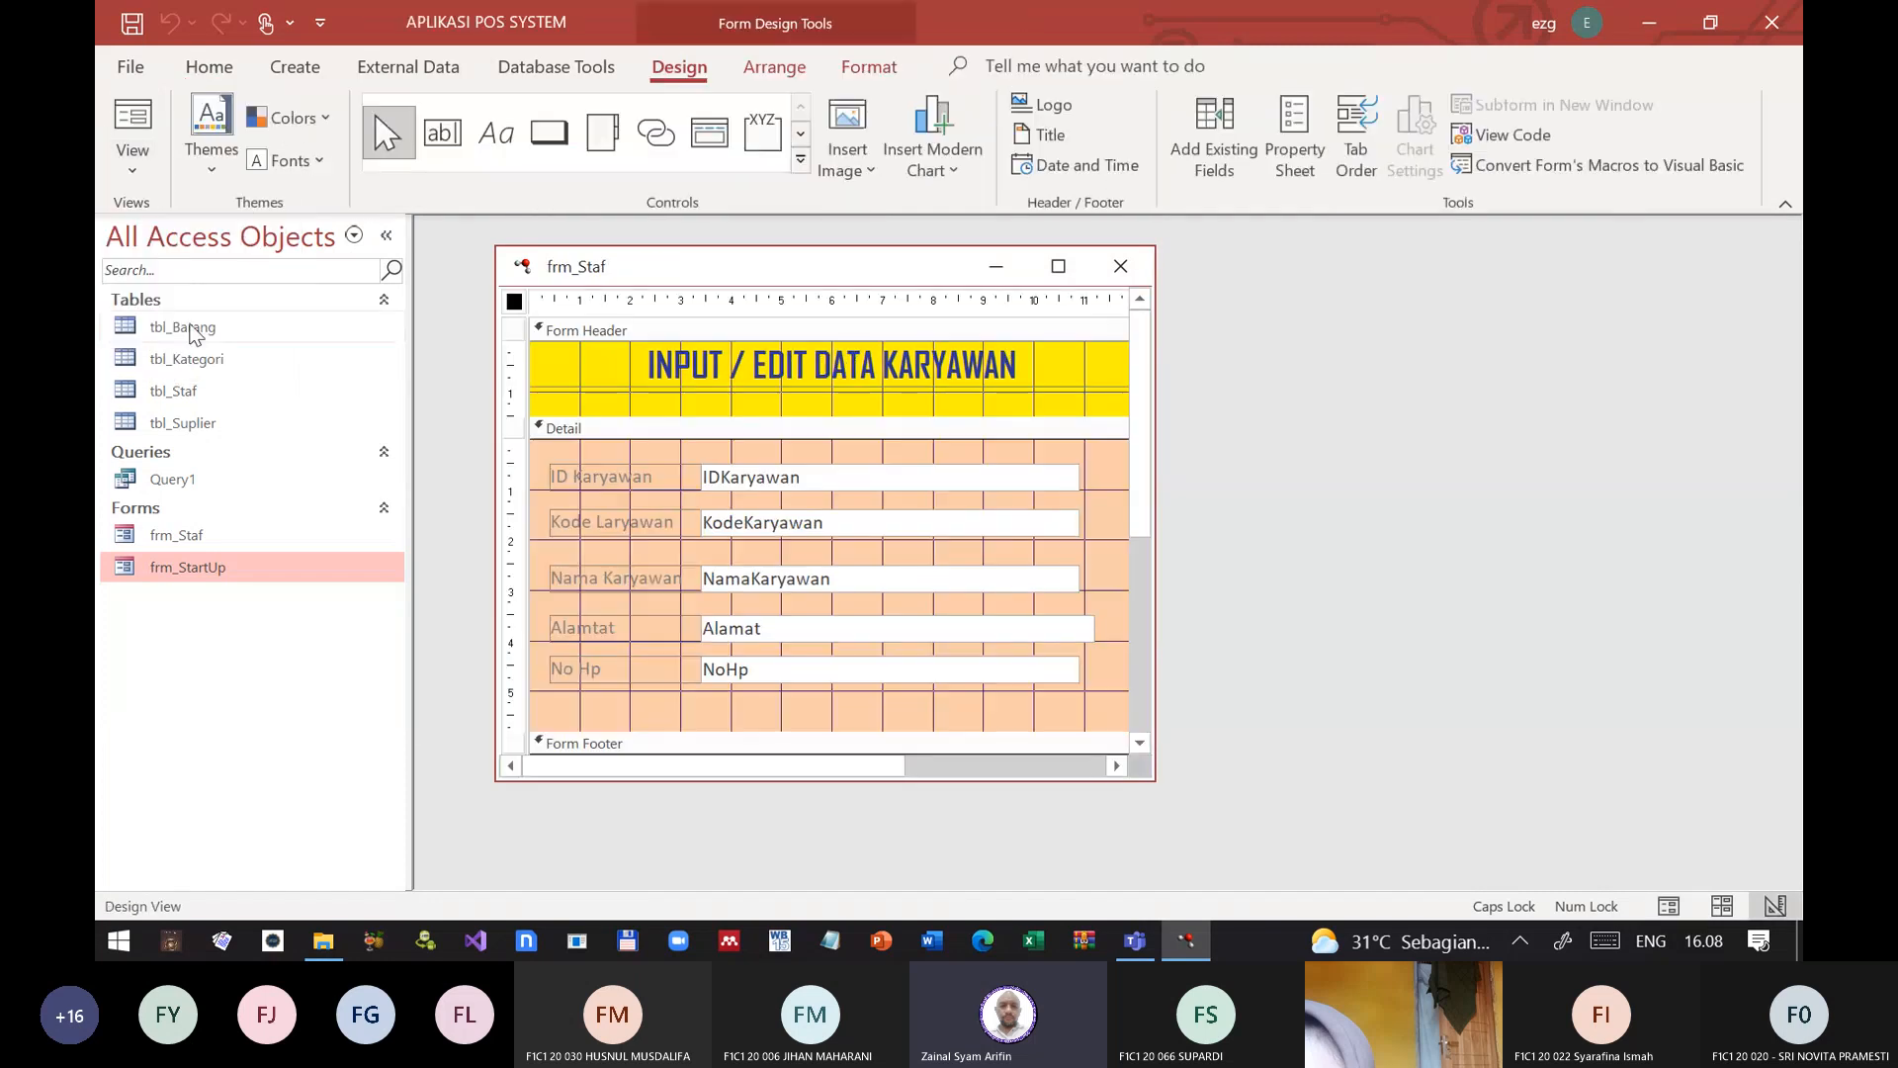
pyautogui.doubleClick(516, 304)
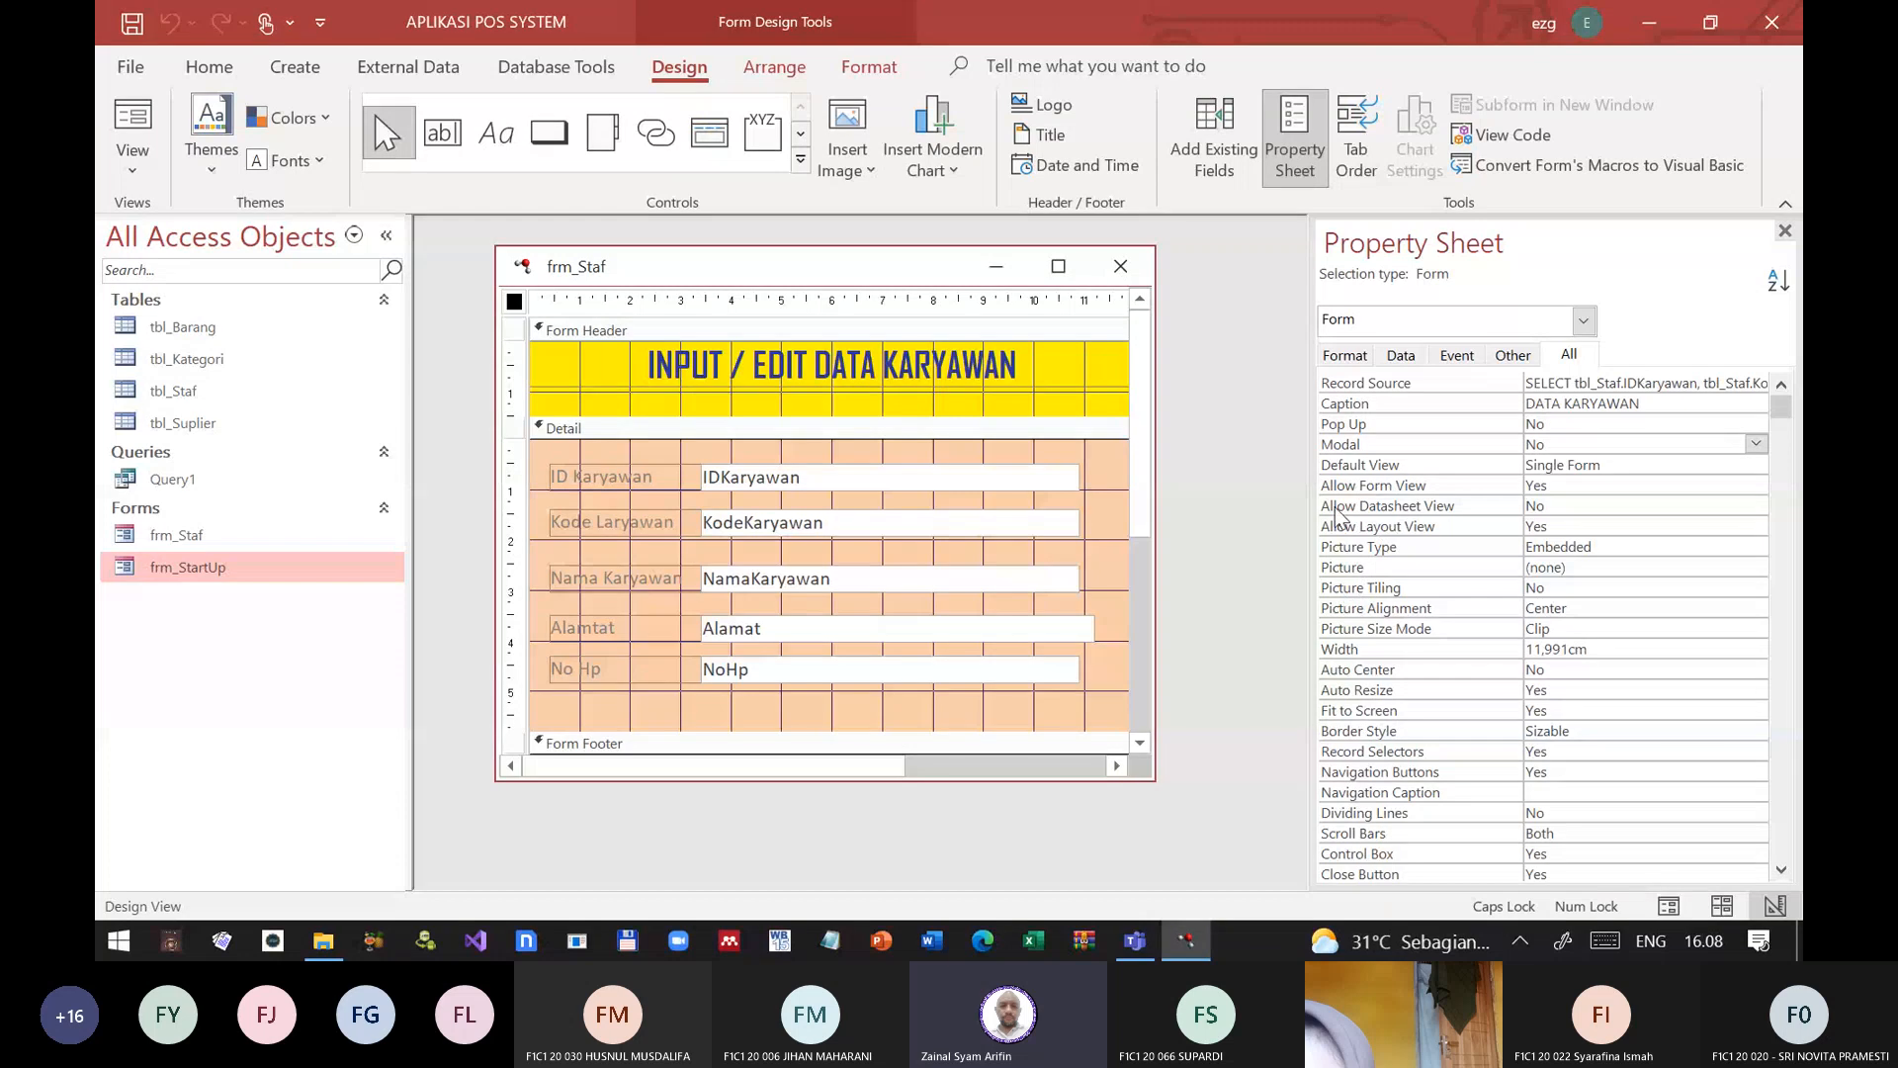
pyautogui.click(1392, 447)
pyautogui.doubleClick(1392, 449)
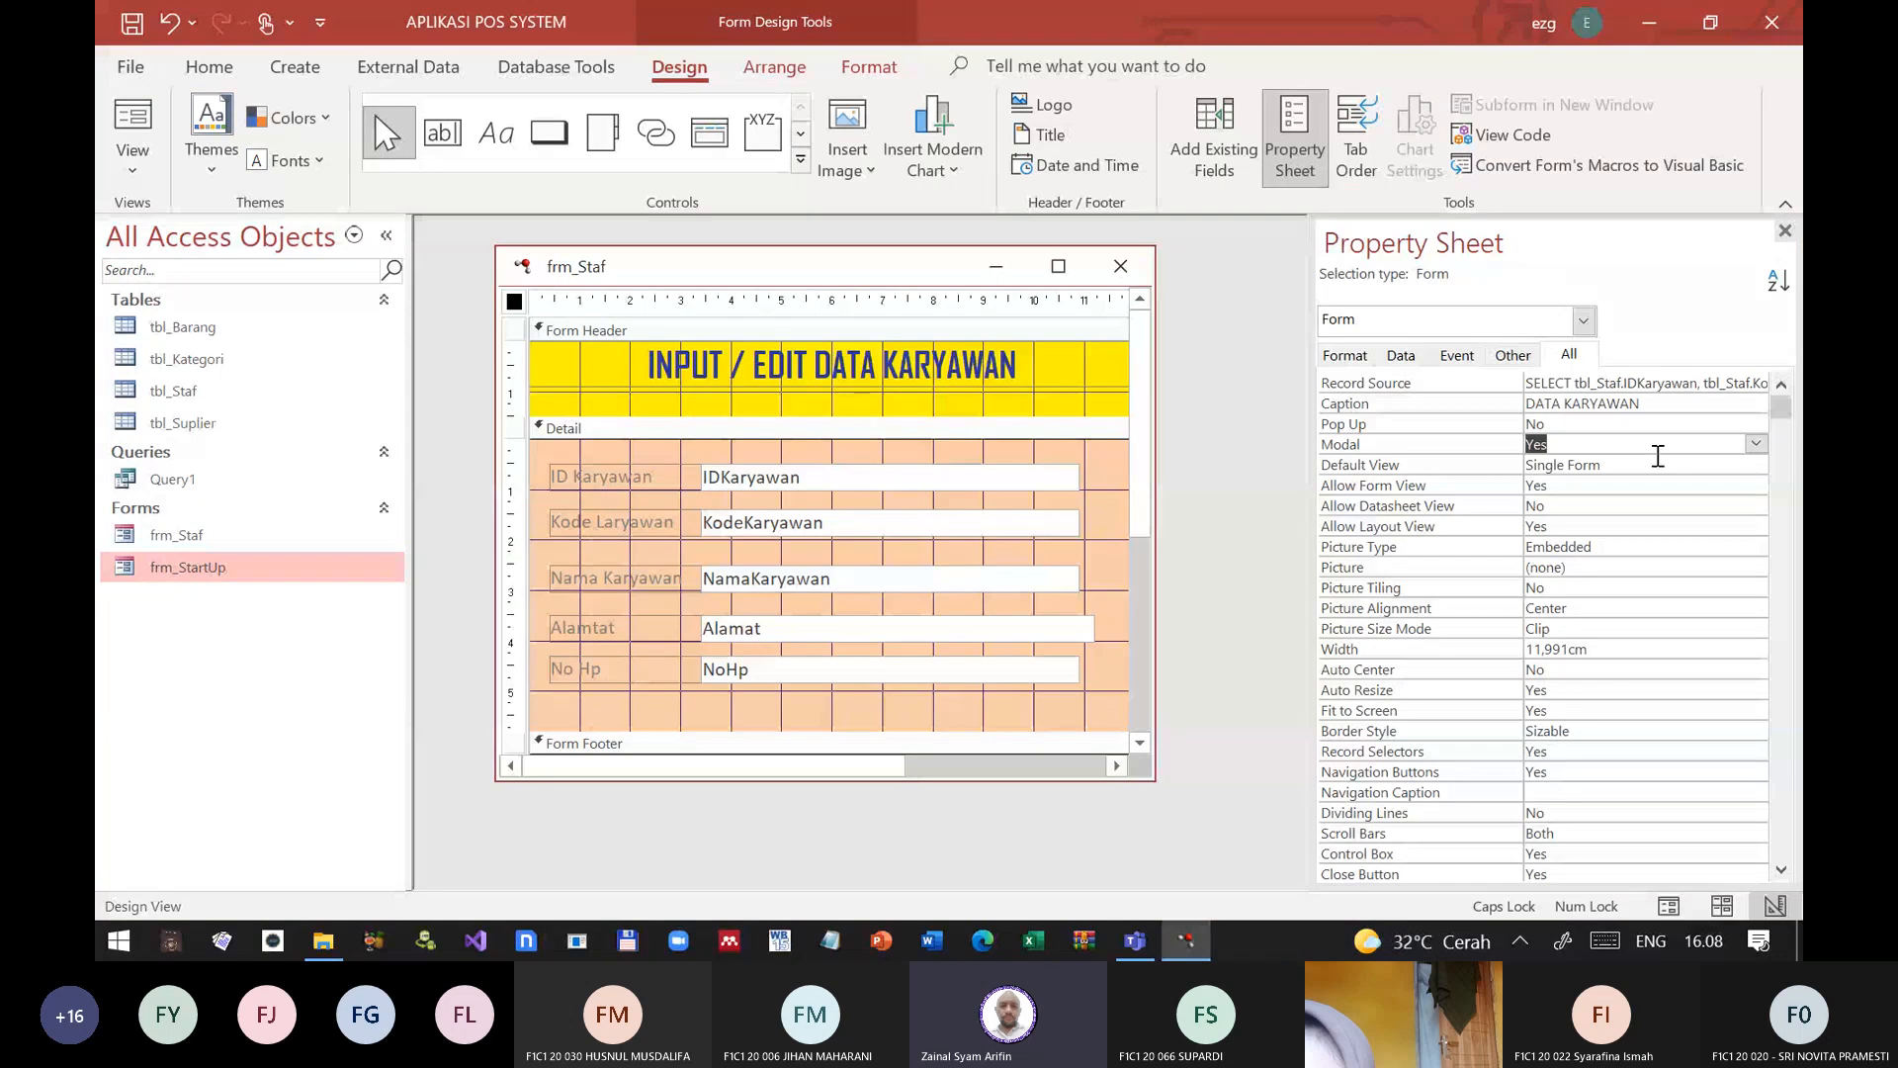
pyautogui.click(1658, 453)
pyautogui.click(1121, 266)
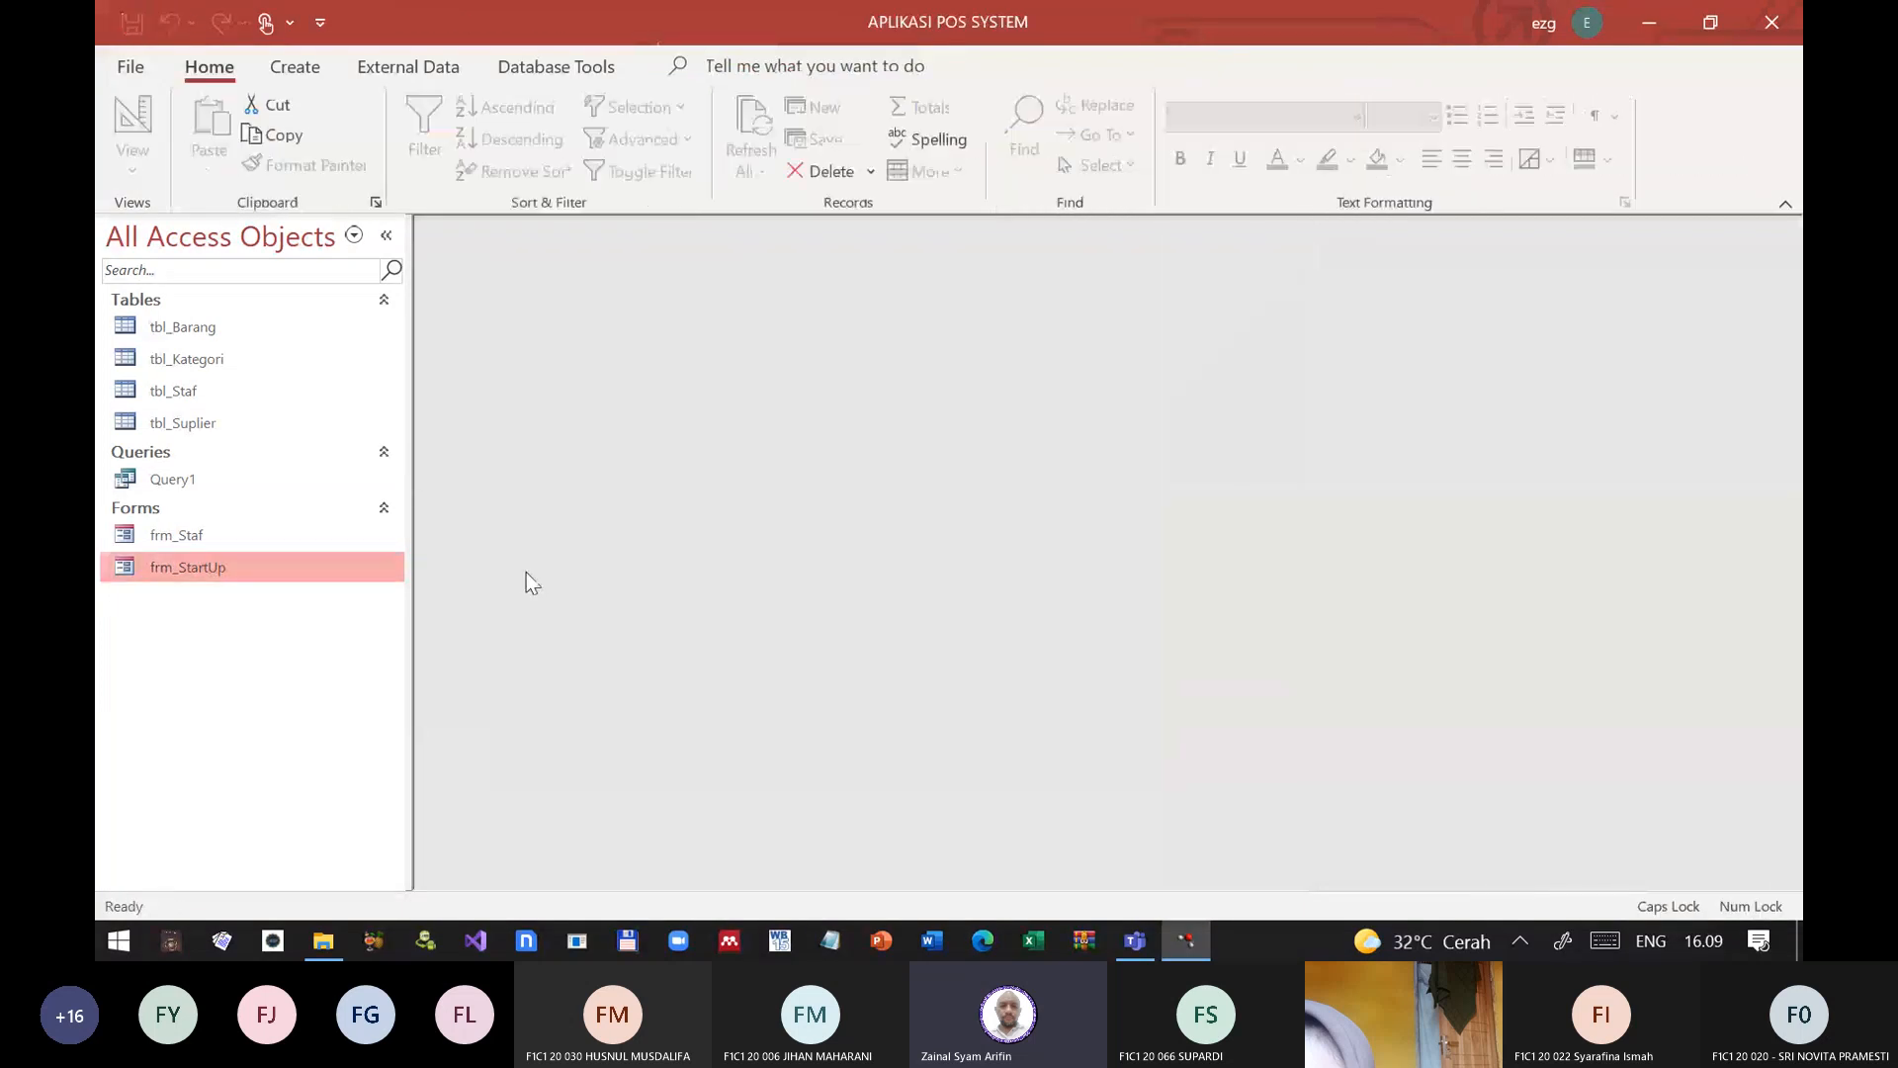
# Step: Open frm_StartUp in Form View and test whether the main command groups can be reached while it is open
pyautogui.doubleClick(175, 565)
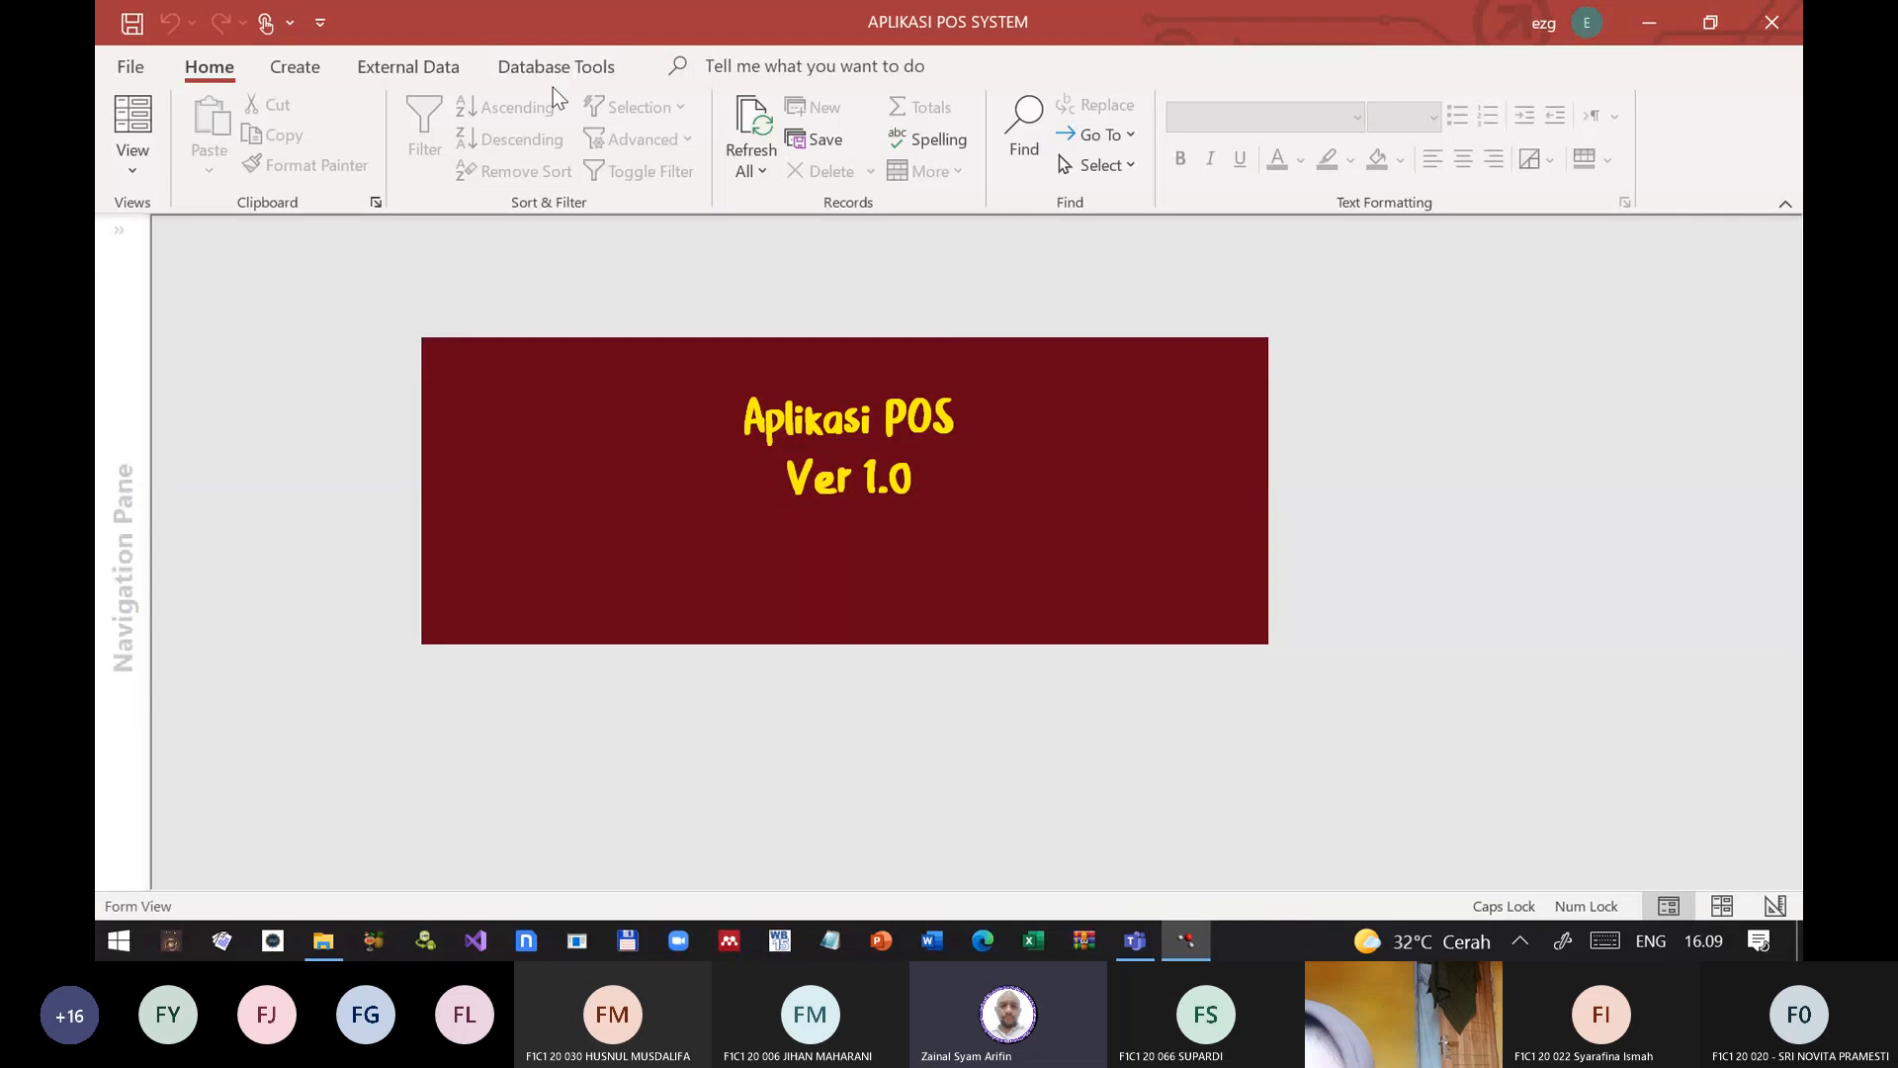
pyautogui.click(502, 67)
pyautogui.click(411, 65)
pyautogui.click(271, 73)
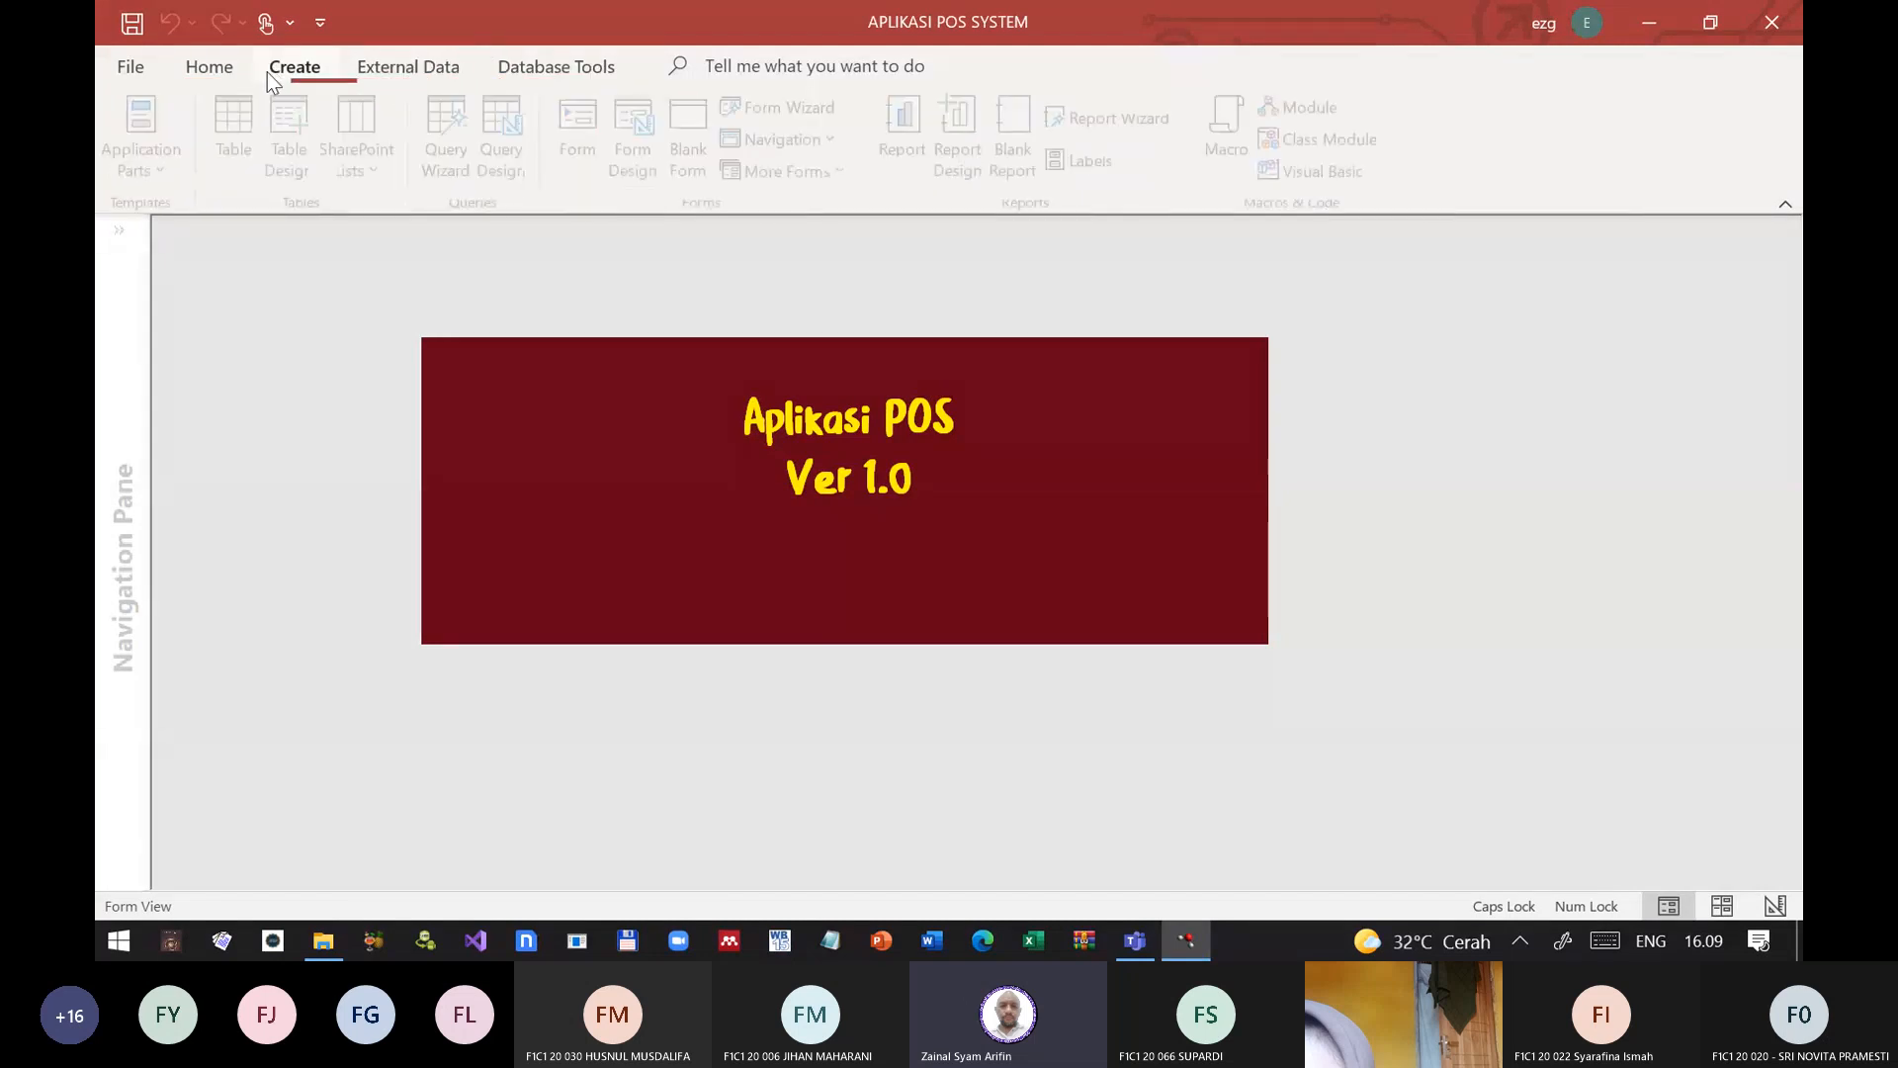
pyautogui.click(220, 69)
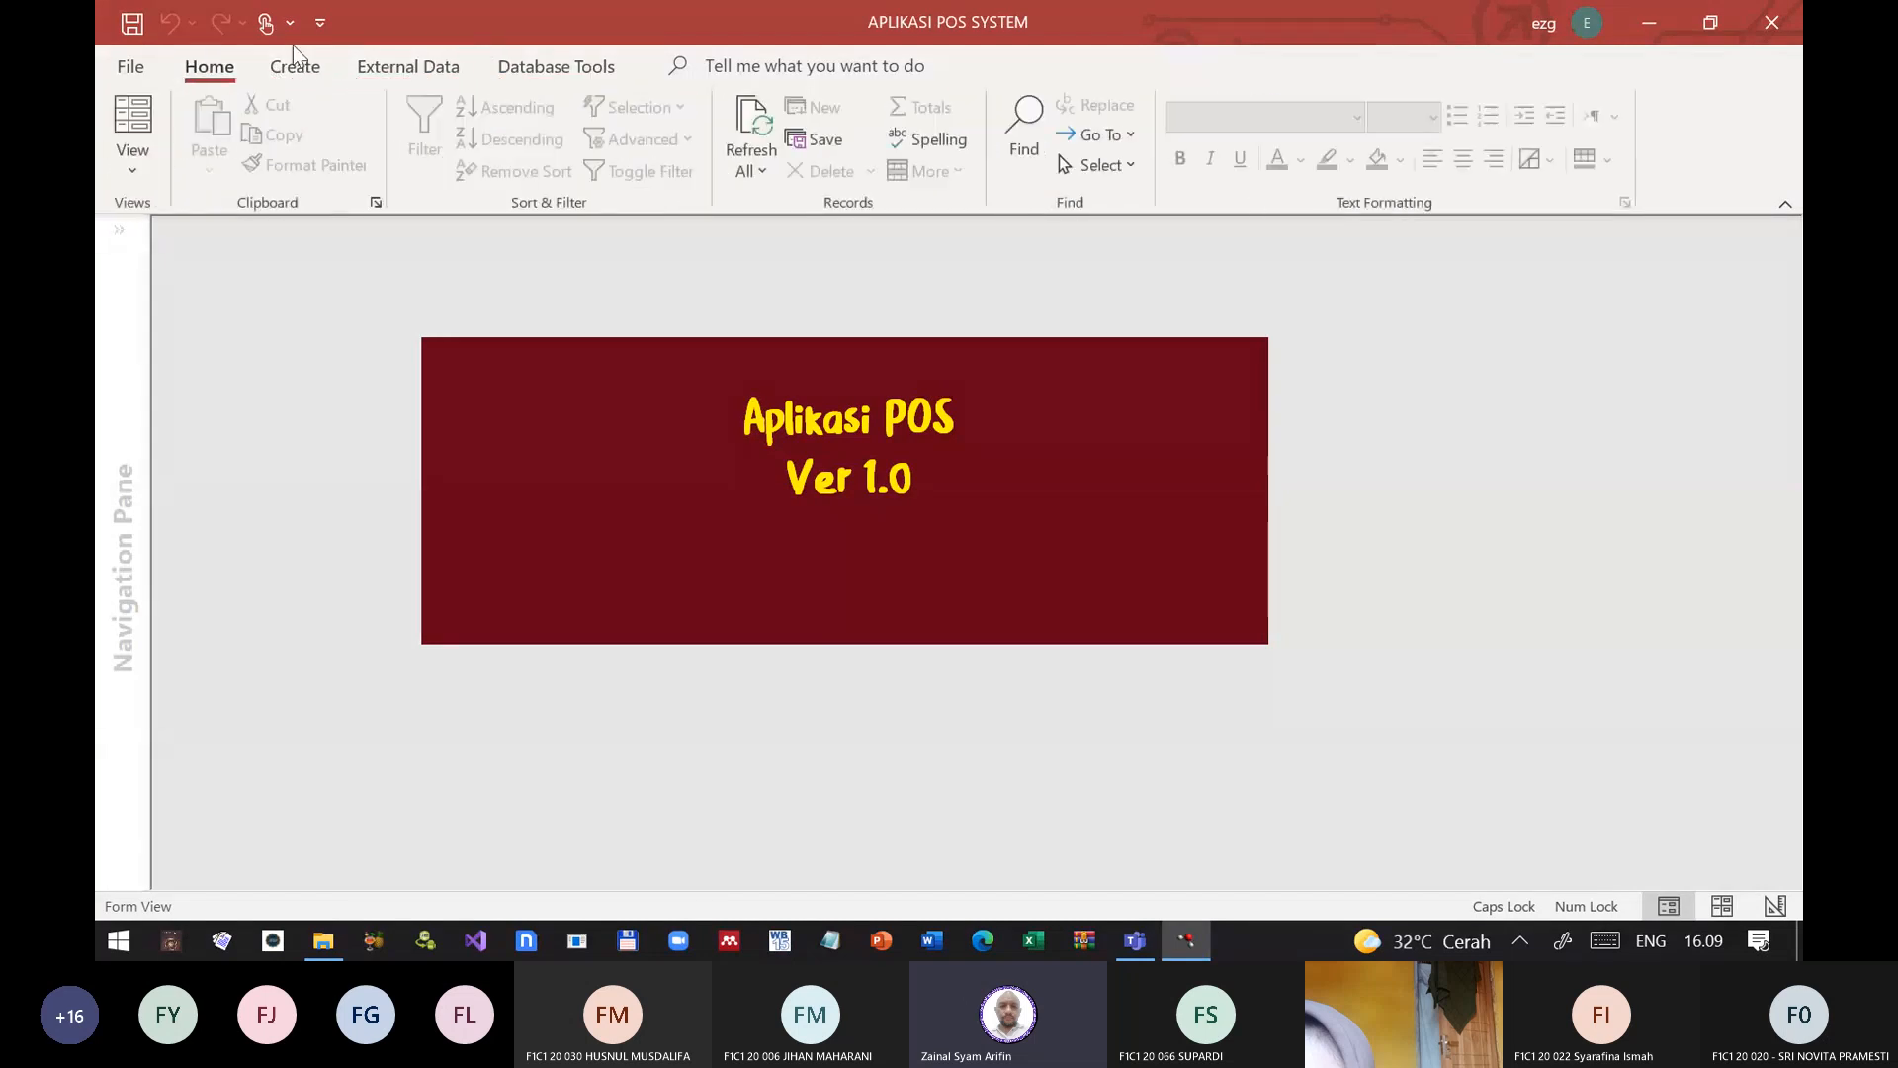
# Step: Set frm_StartUp's Pop Up property to Yes in Design View and close the form with the change saved
pyautogui.rightClick(468, 383)
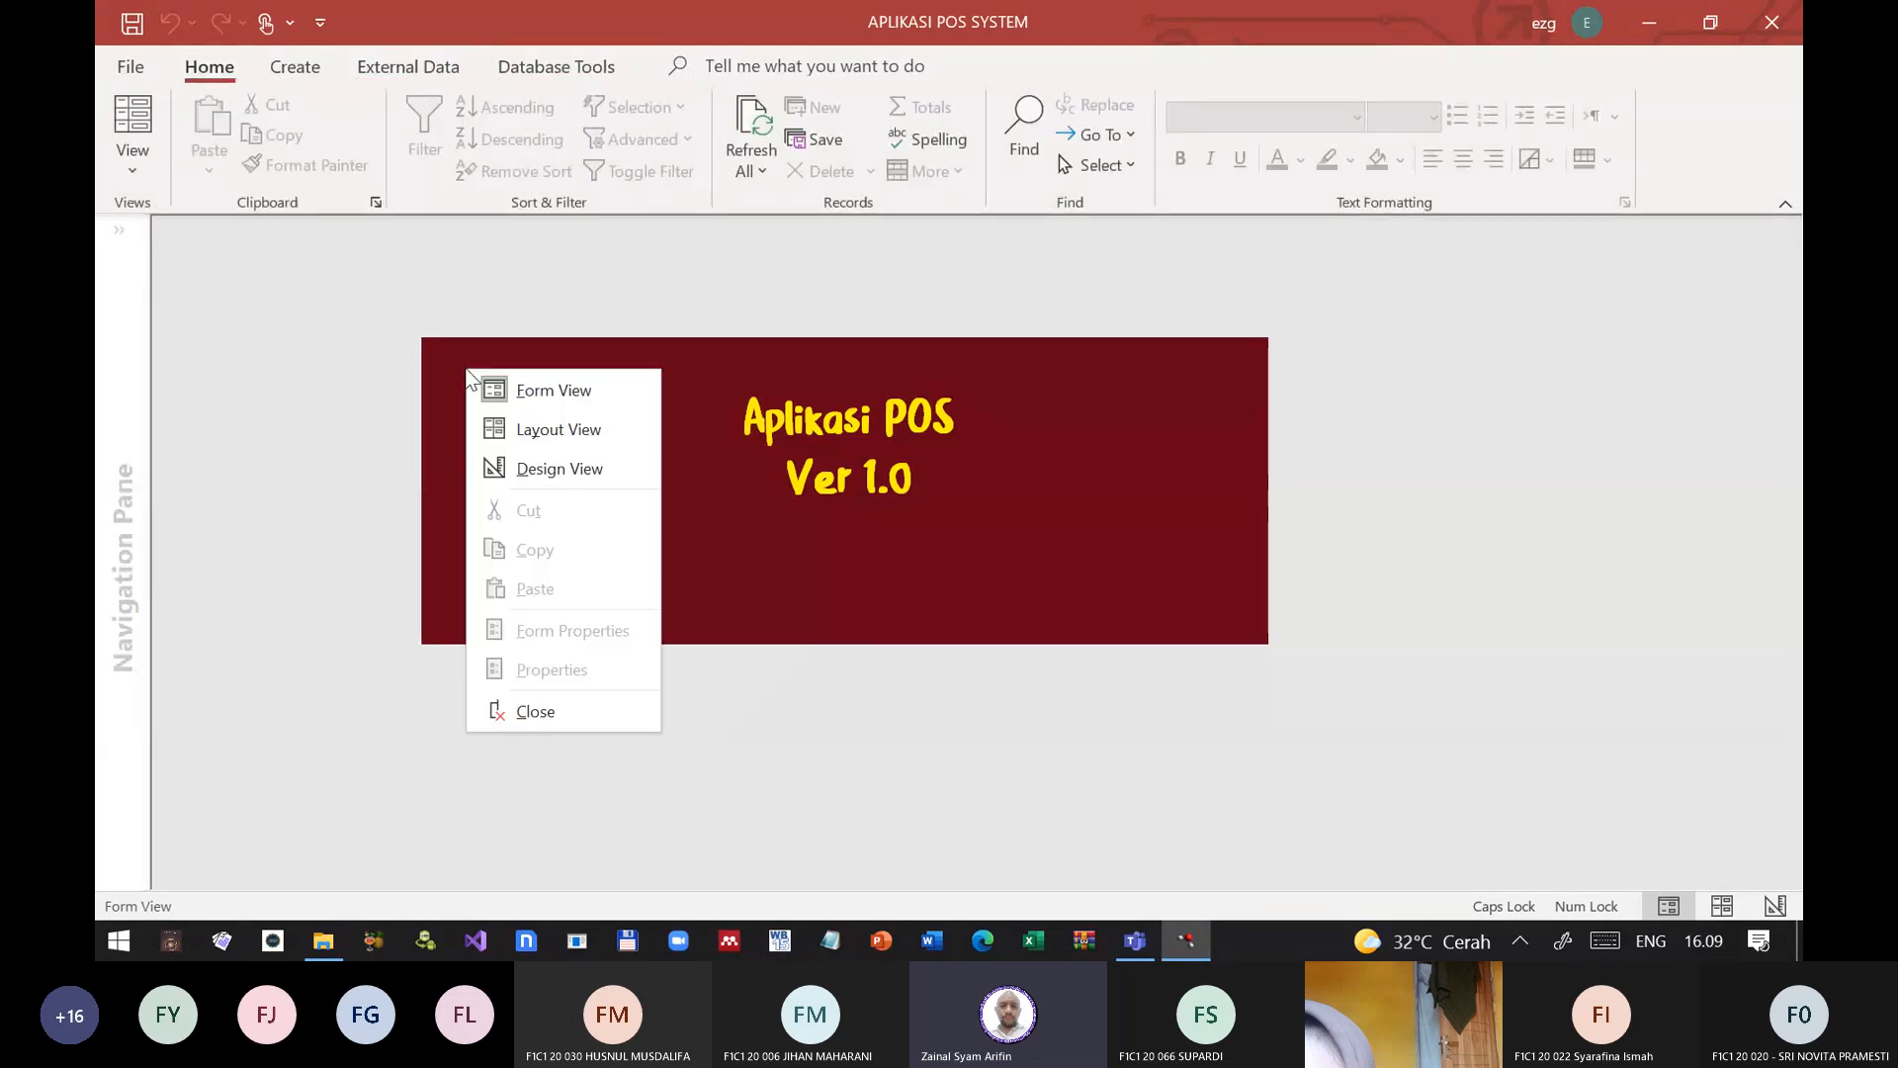
pyautogui.click(520, 469)
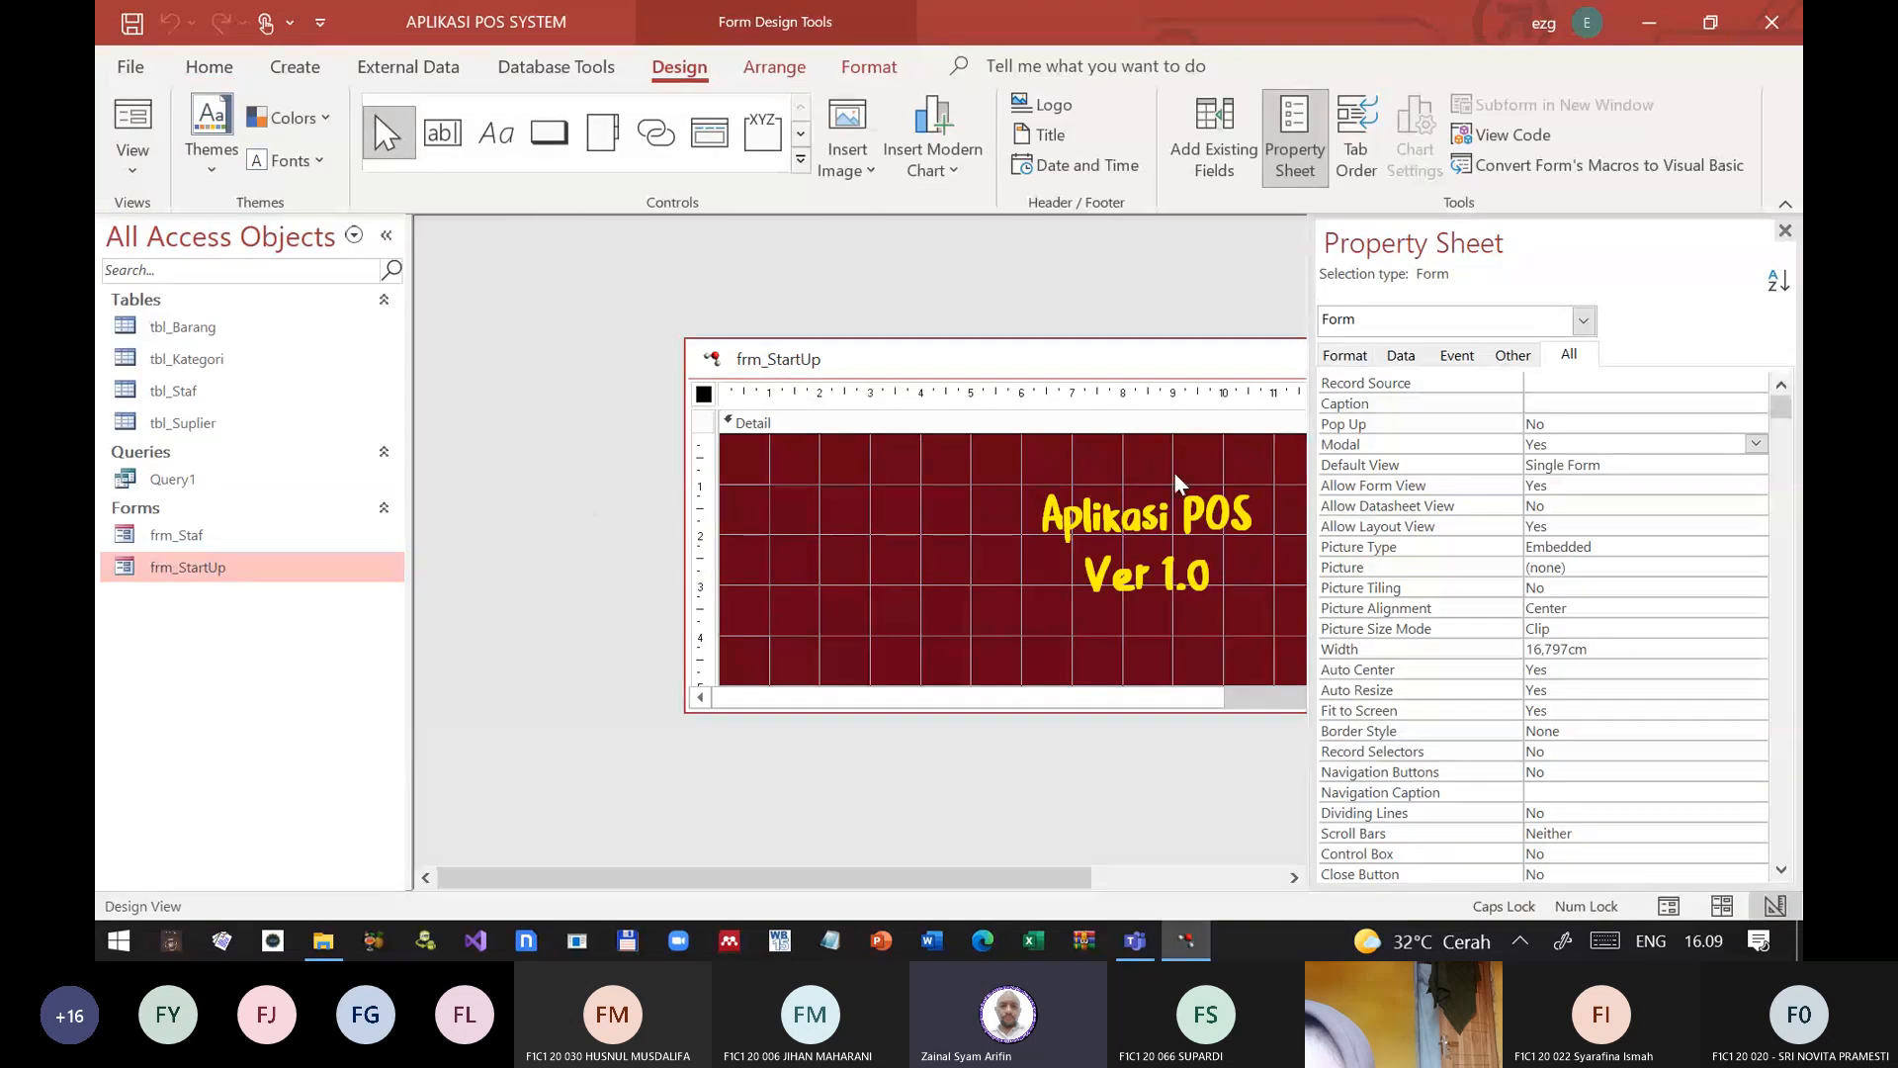
pyautogui.doubleClick(1367, 432)
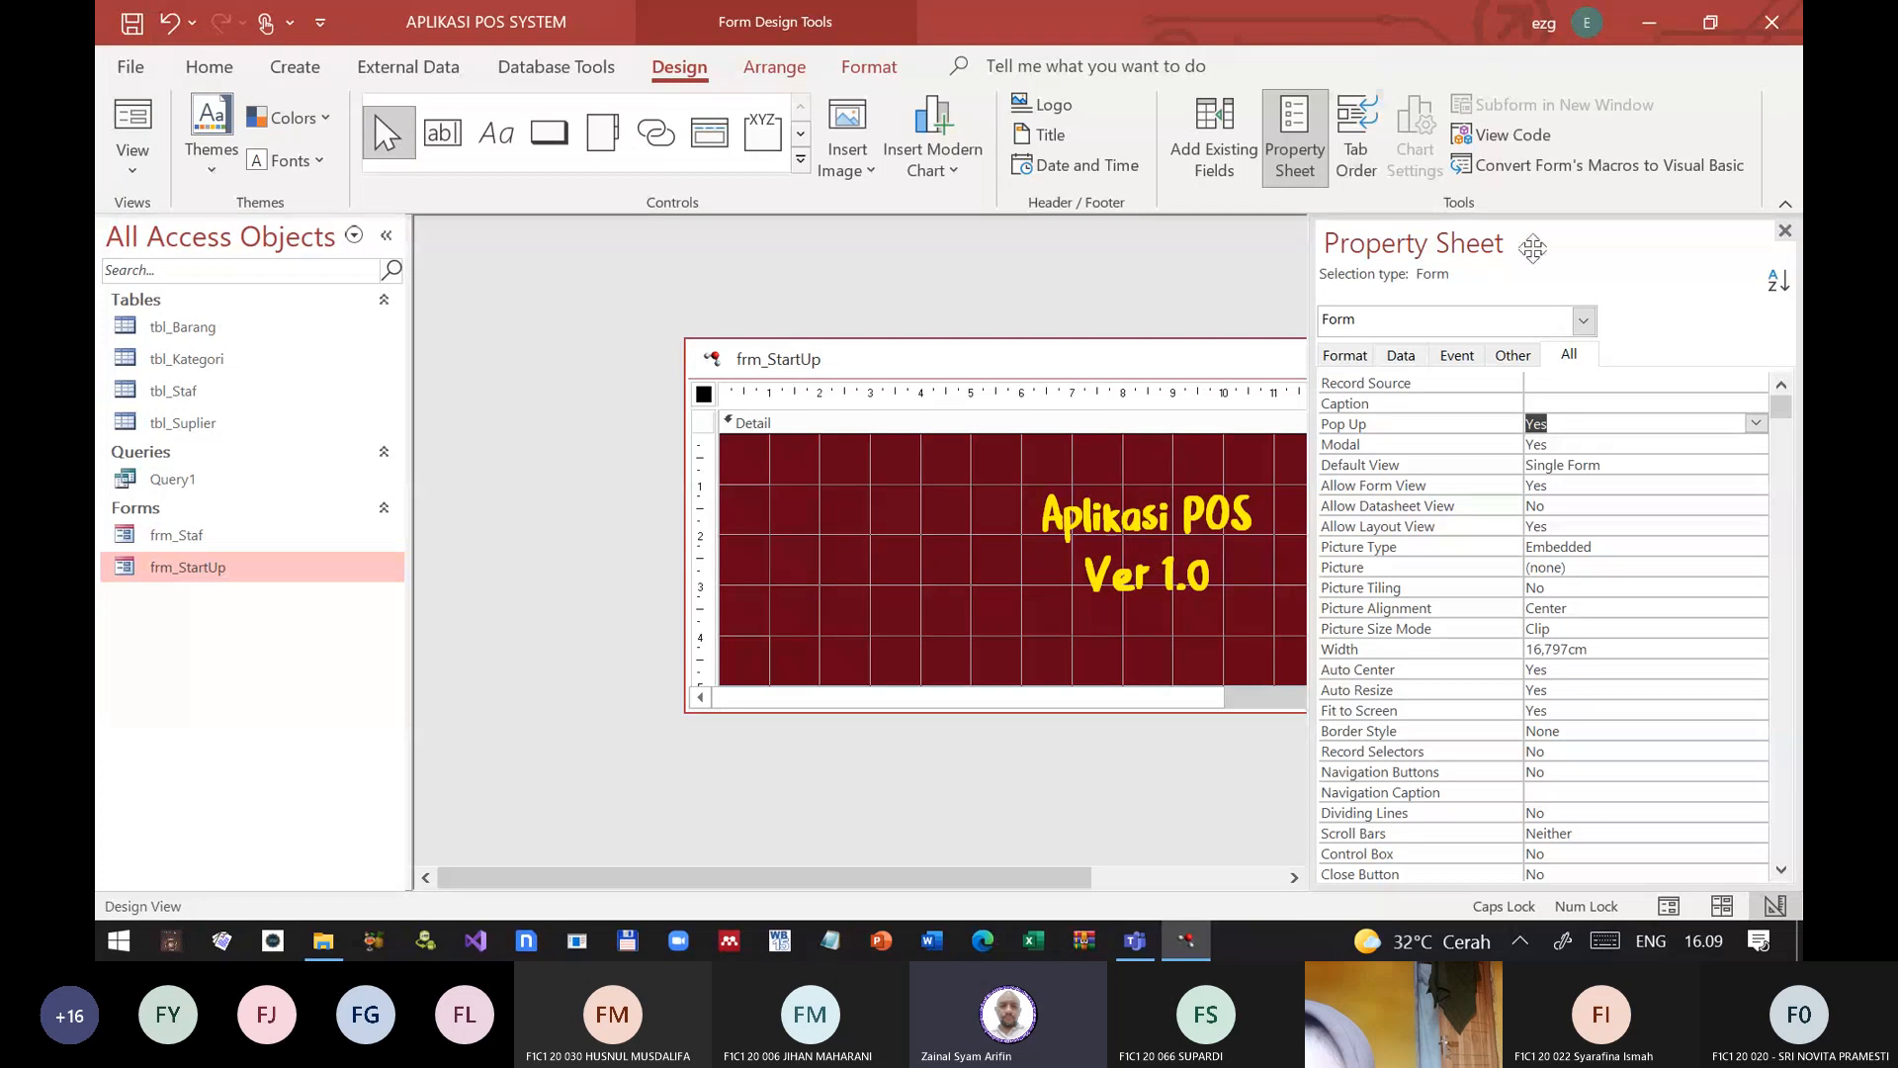
pyautogui.click(1786, 231)
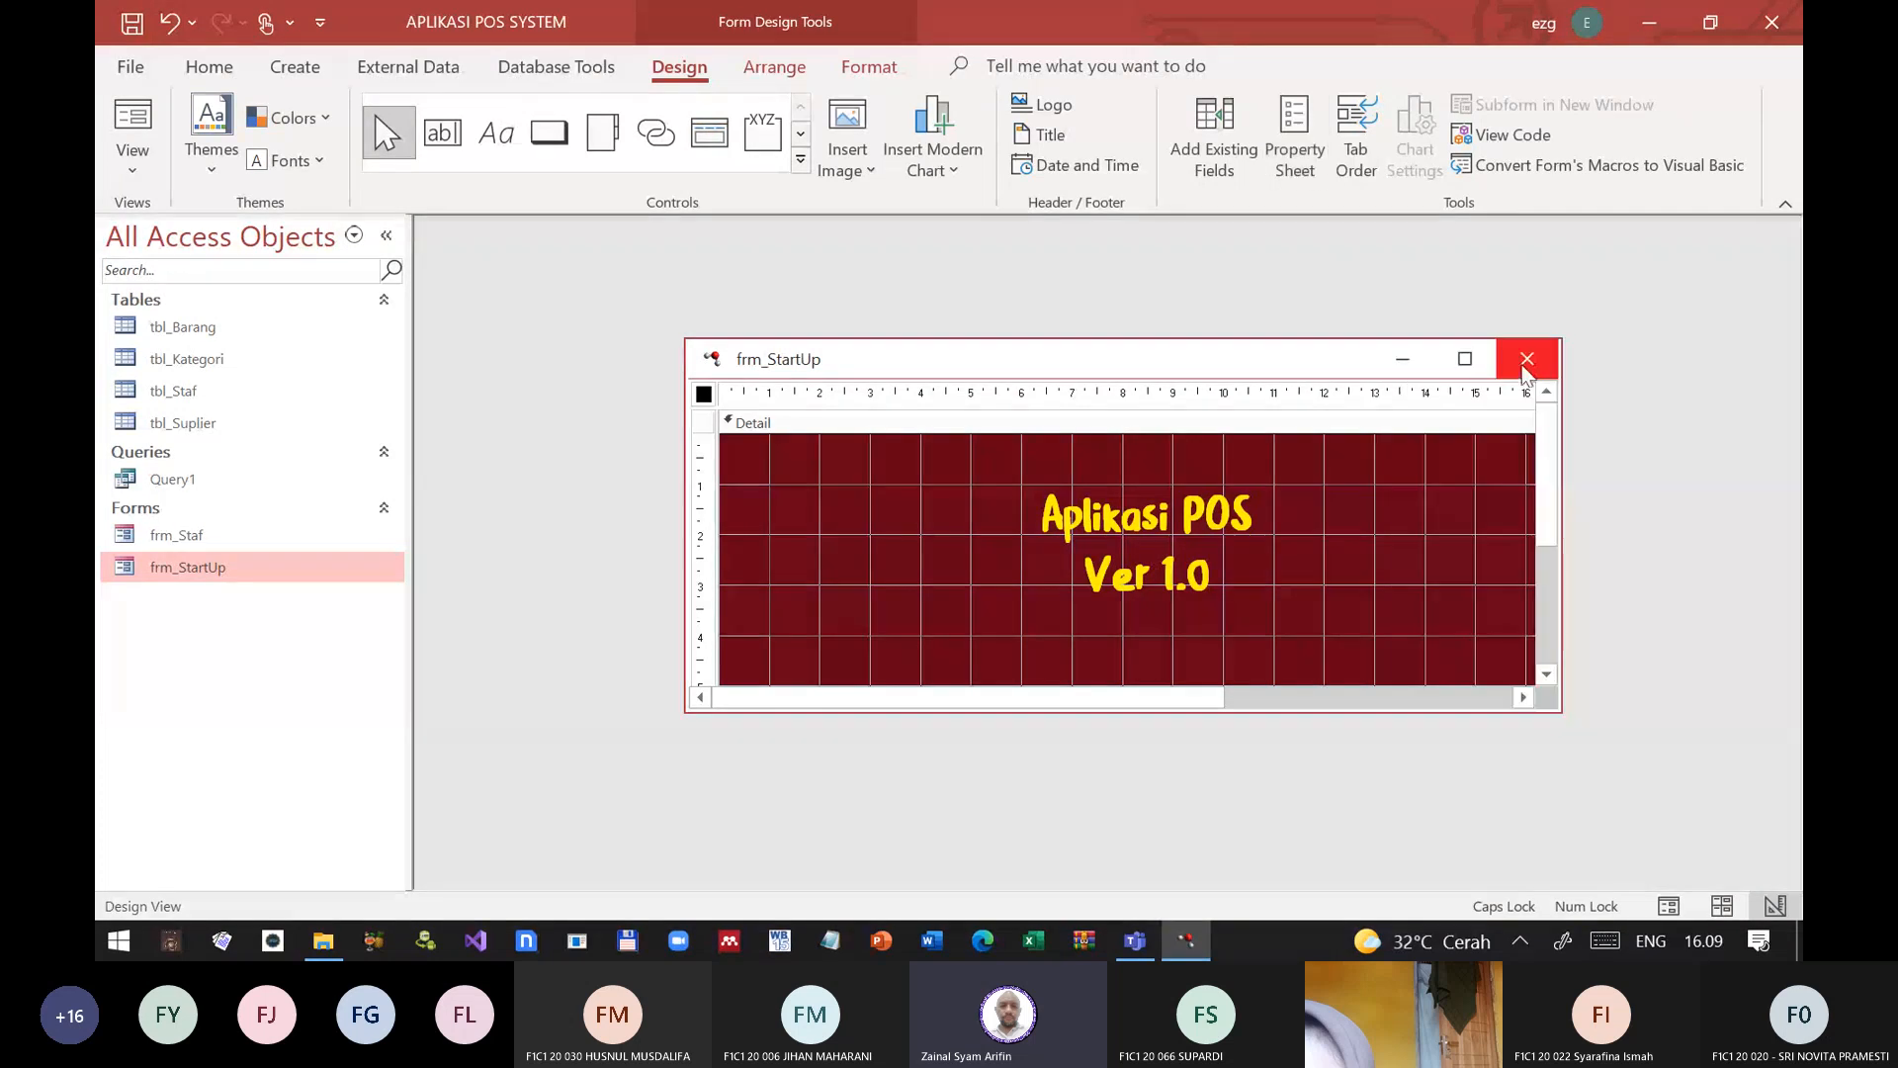
pyautogui.click(1528, 358)
# Step: Test frm_StartUp as a pop-up in Form View, switch it to Design View and close it
pyautogui.doubleClick(218, 565)
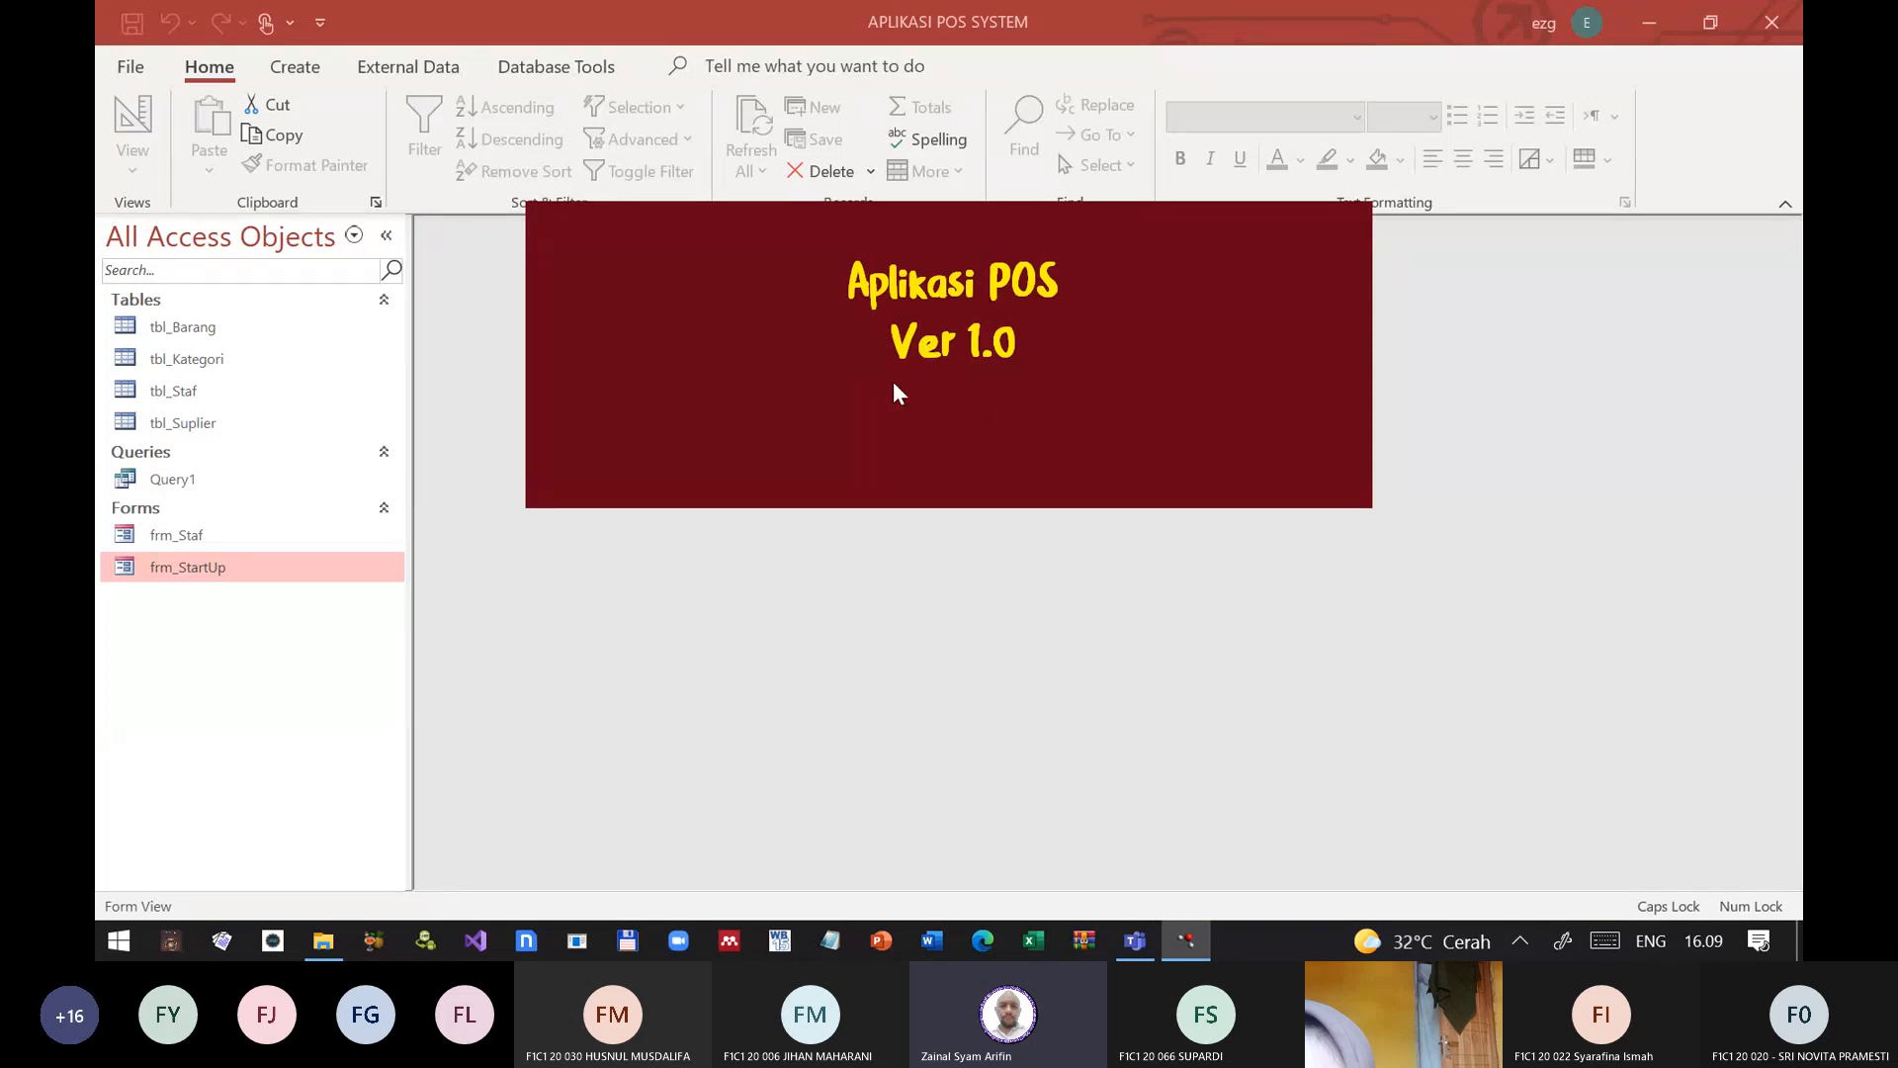
pyautogui.rightClick(831, 363)
pyautogui.click(749, 382)
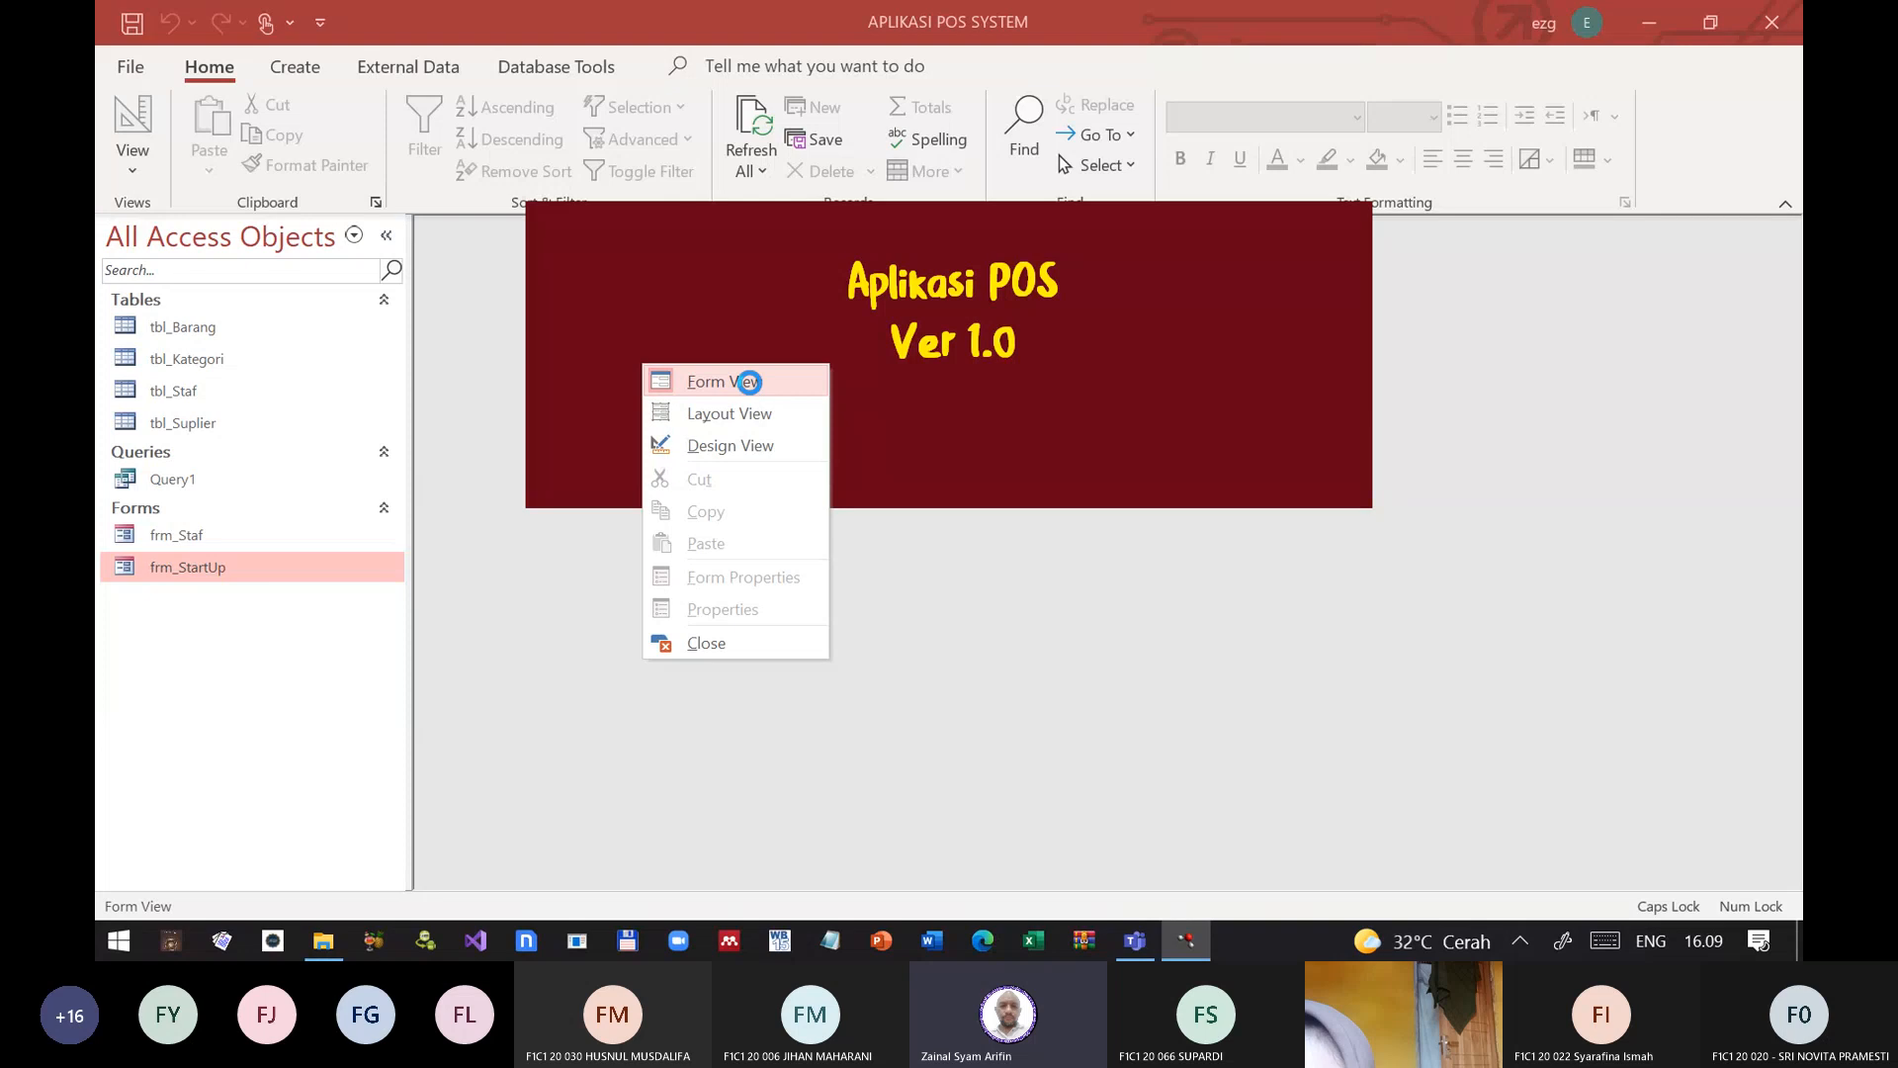
pyautogui.rightClick(682, 259)
pyautogui.click(623, 281)
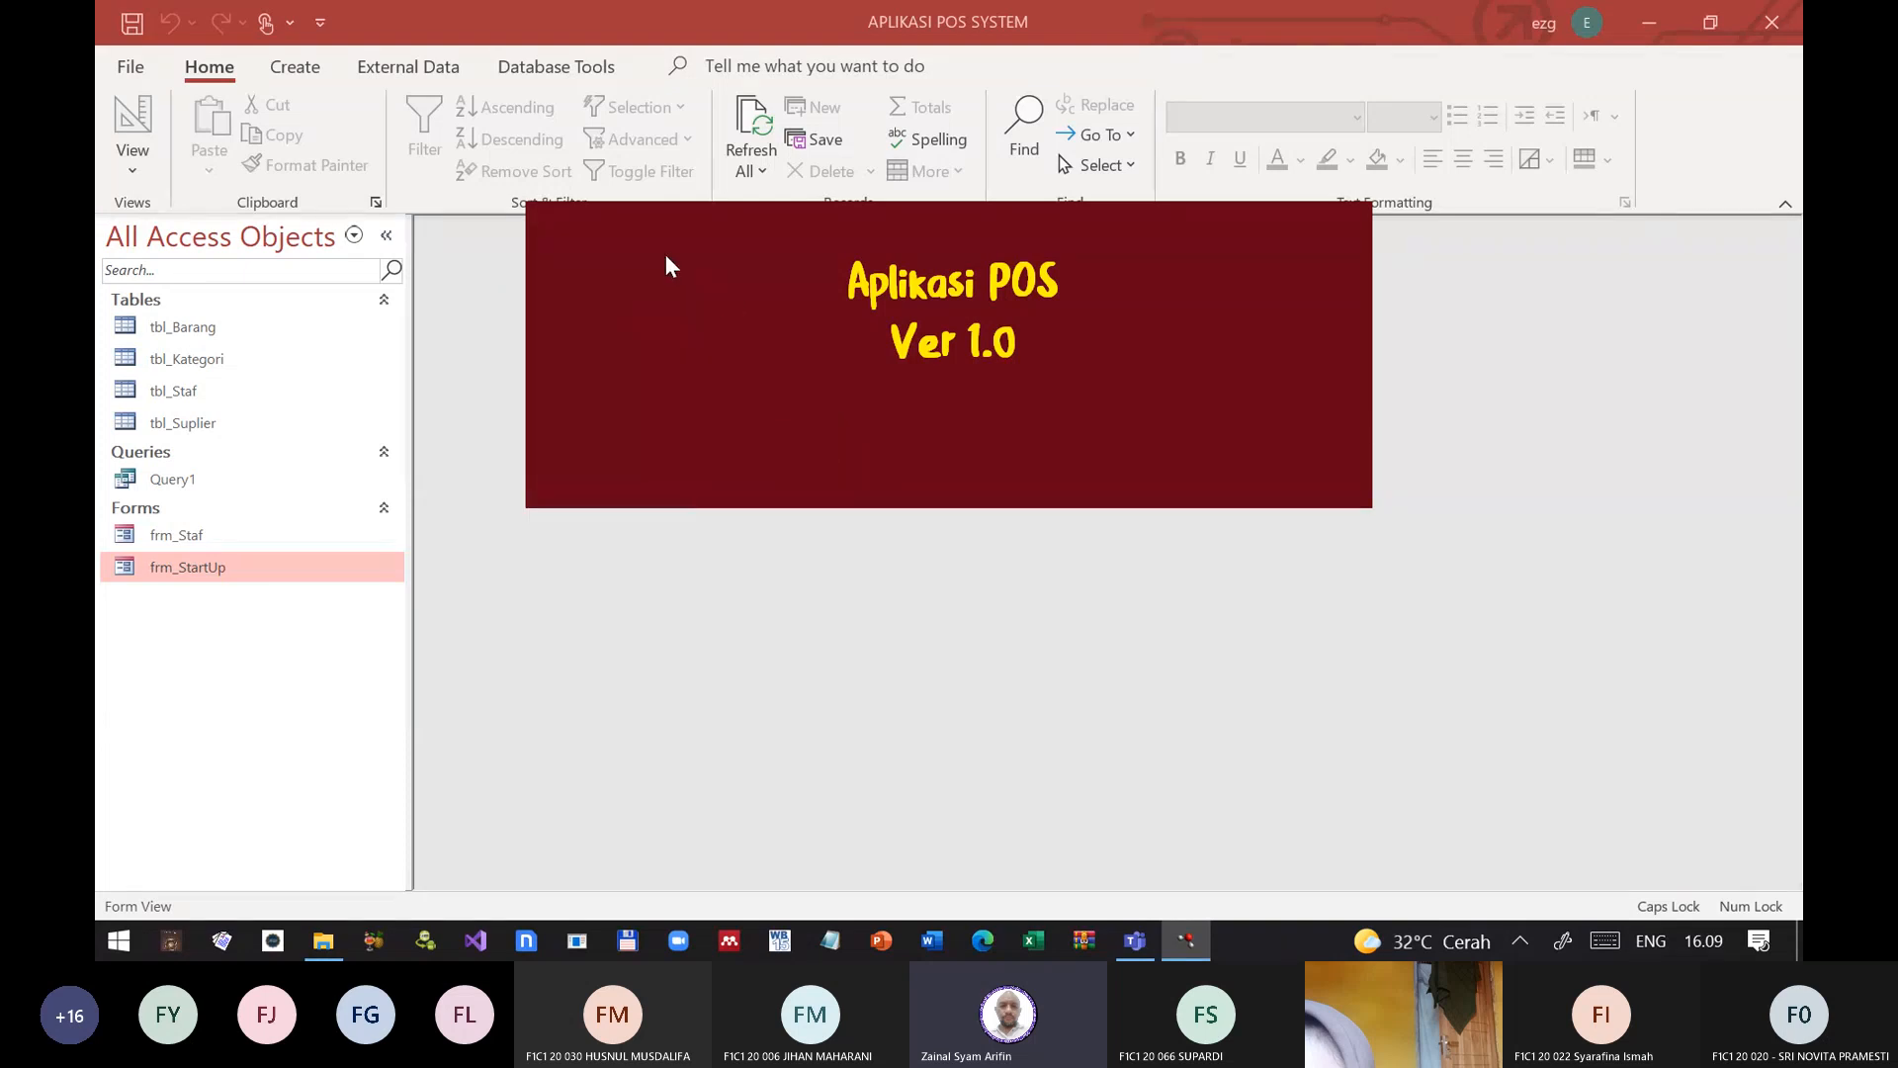
pyautogui.rightClick(668, 263)
pyautogui.click(641, 340)
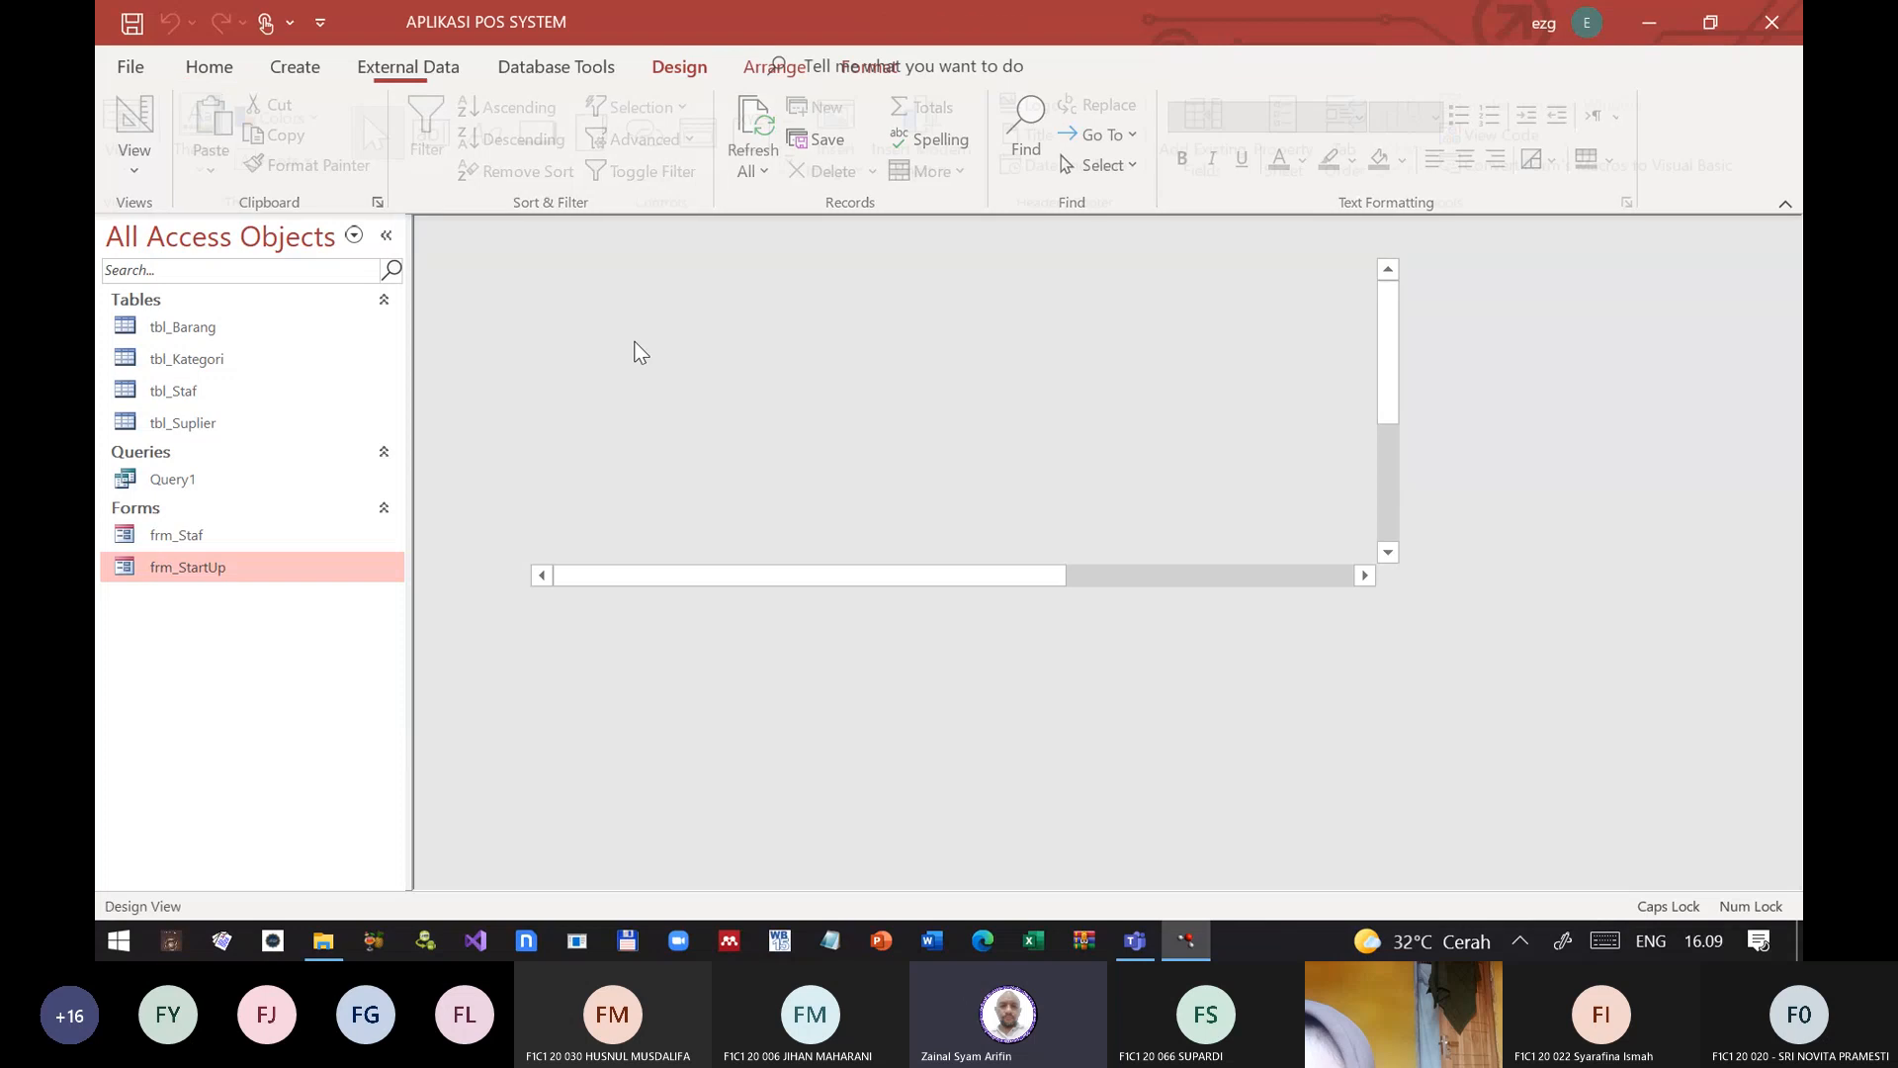
pyautogui.click(1384, 234)
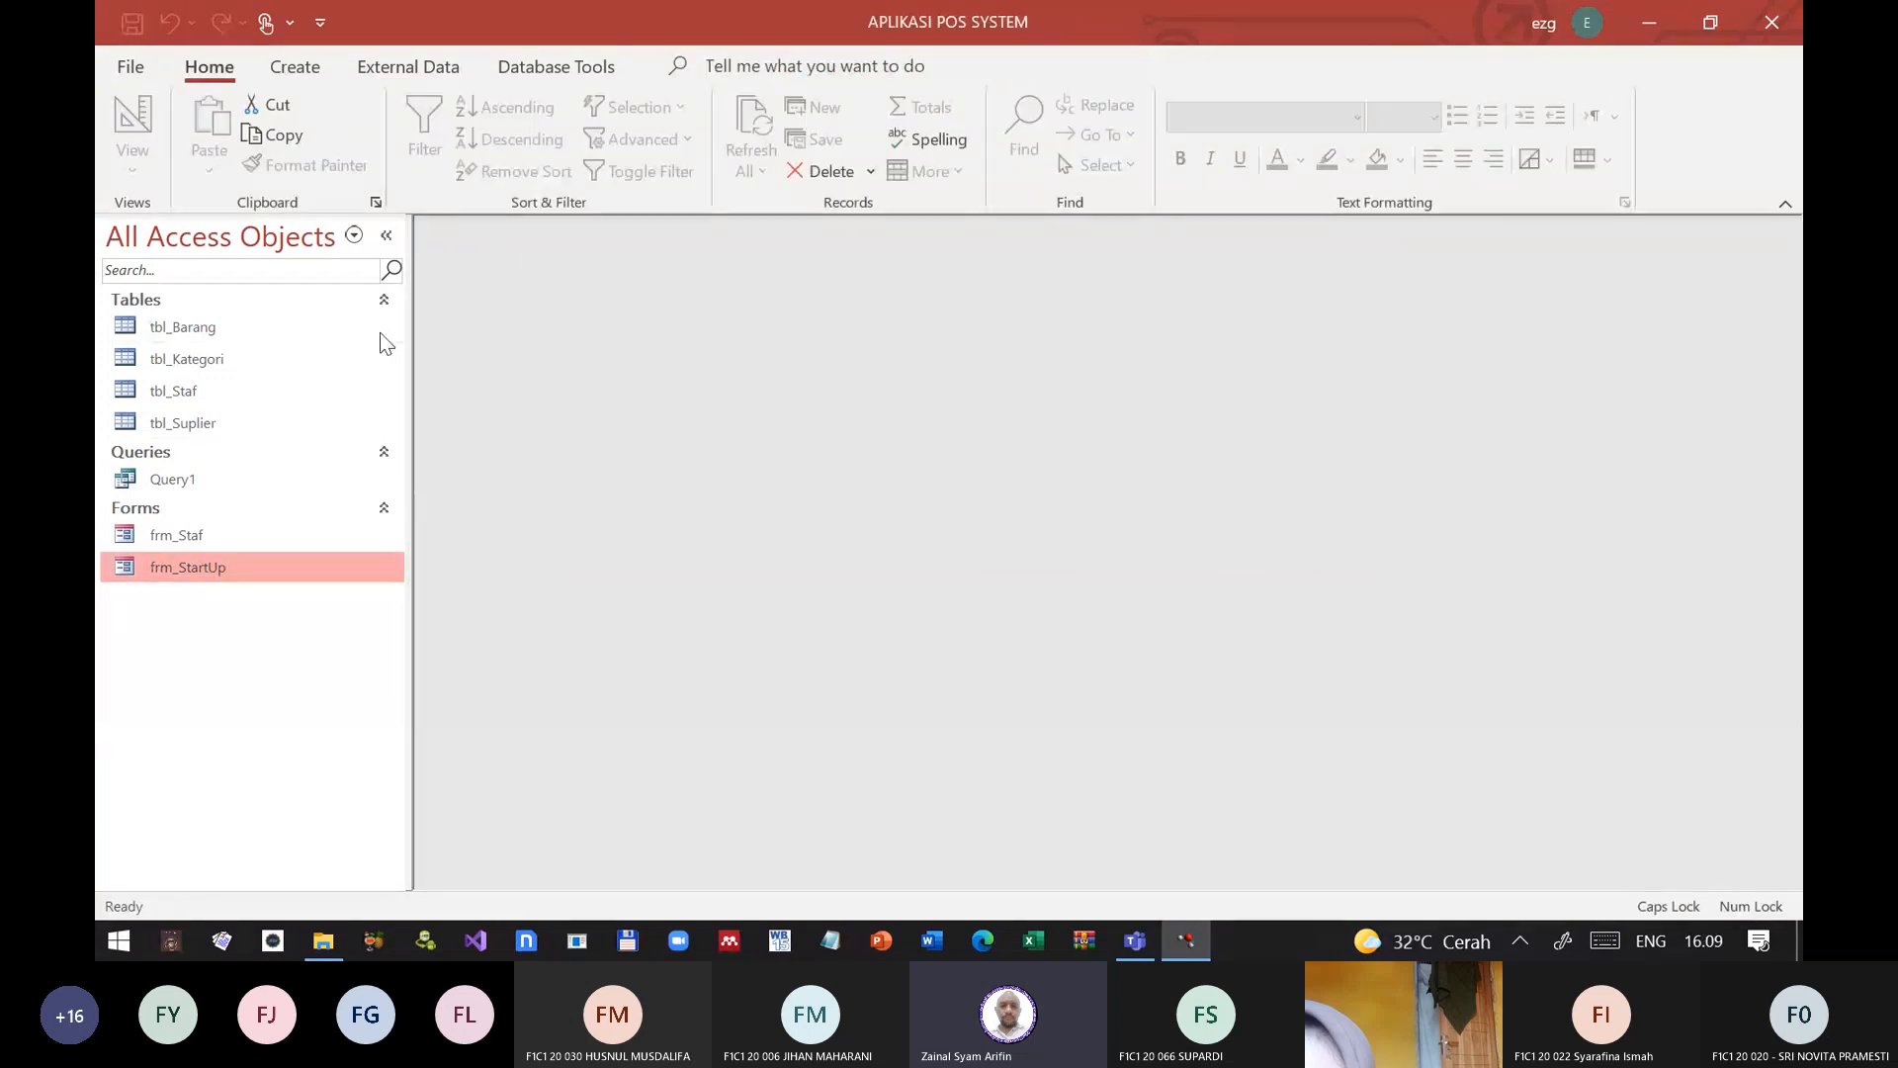
# Step: Open frm_Staf in Design View
pyautogui.rightClick(217, 573)
pyautogui.click(176, 531)
pyautogui.rightClick(176, 531)
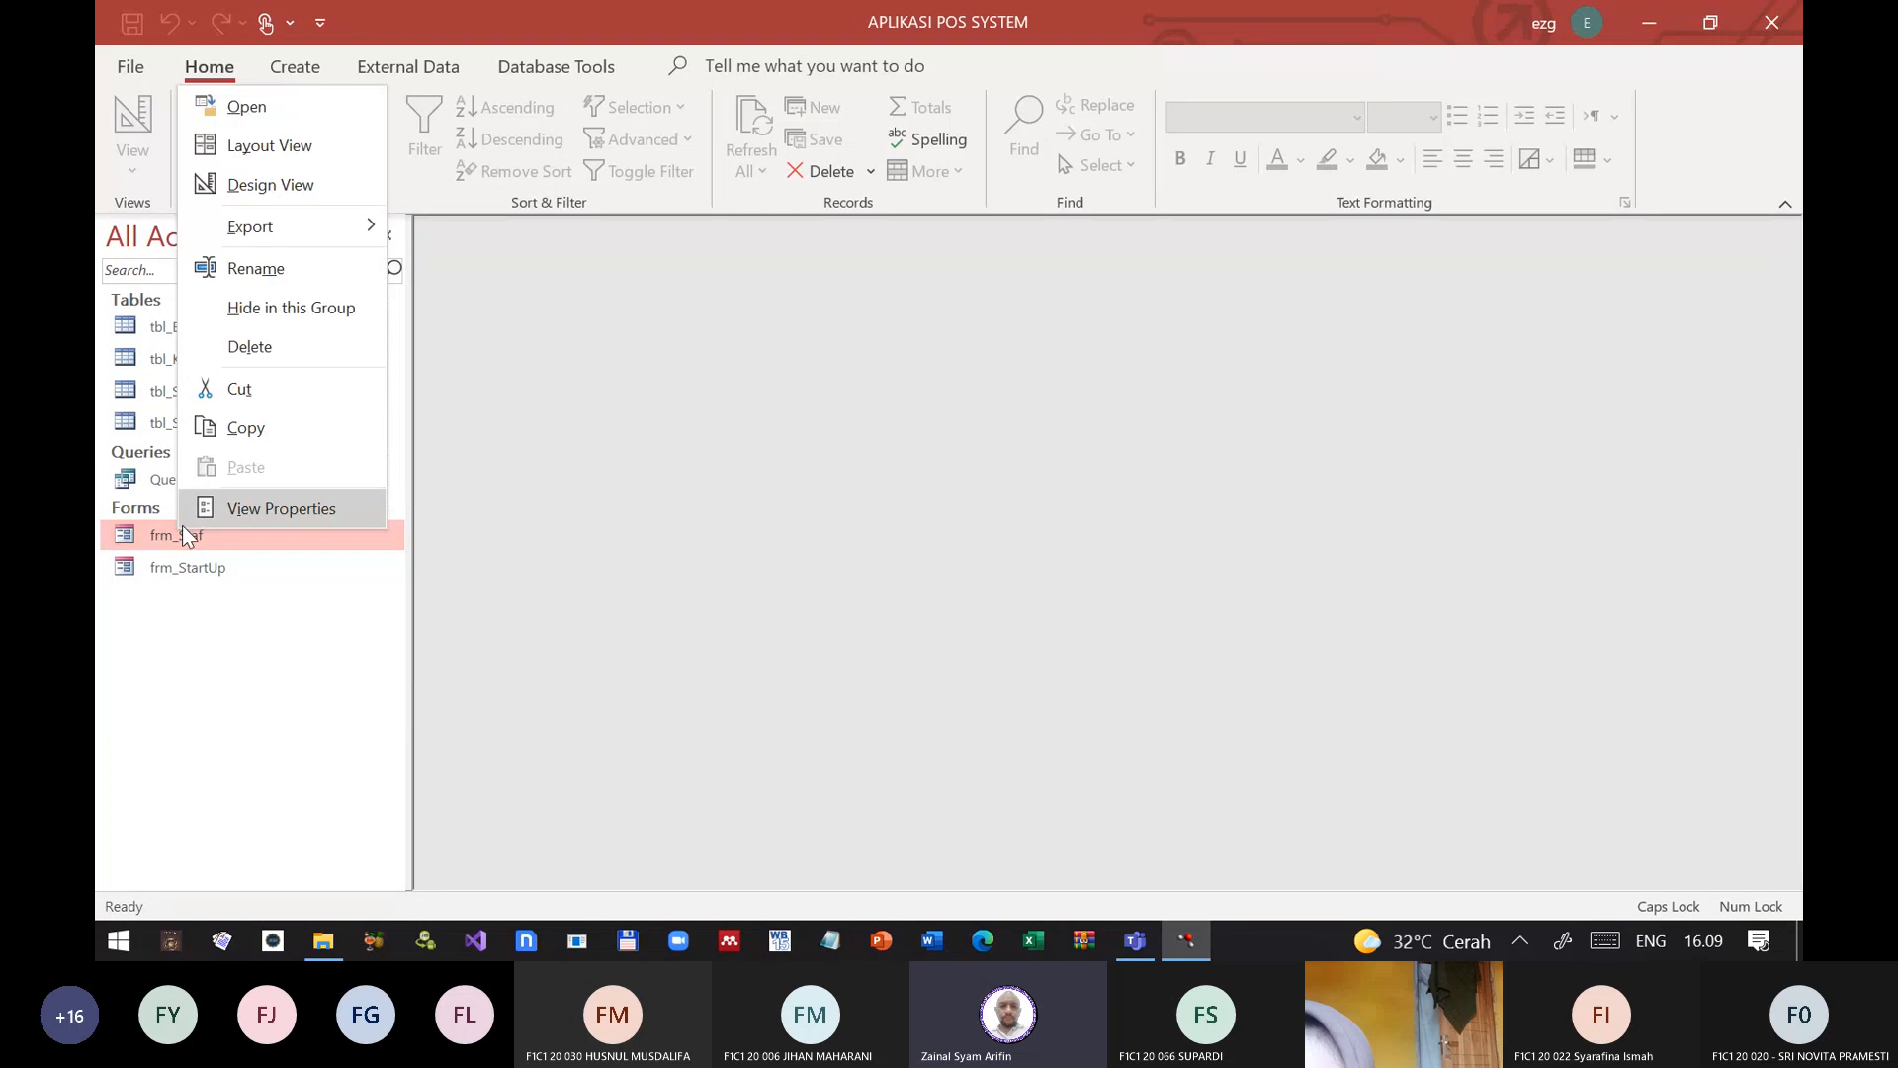
pyautogui.click(252, 186)
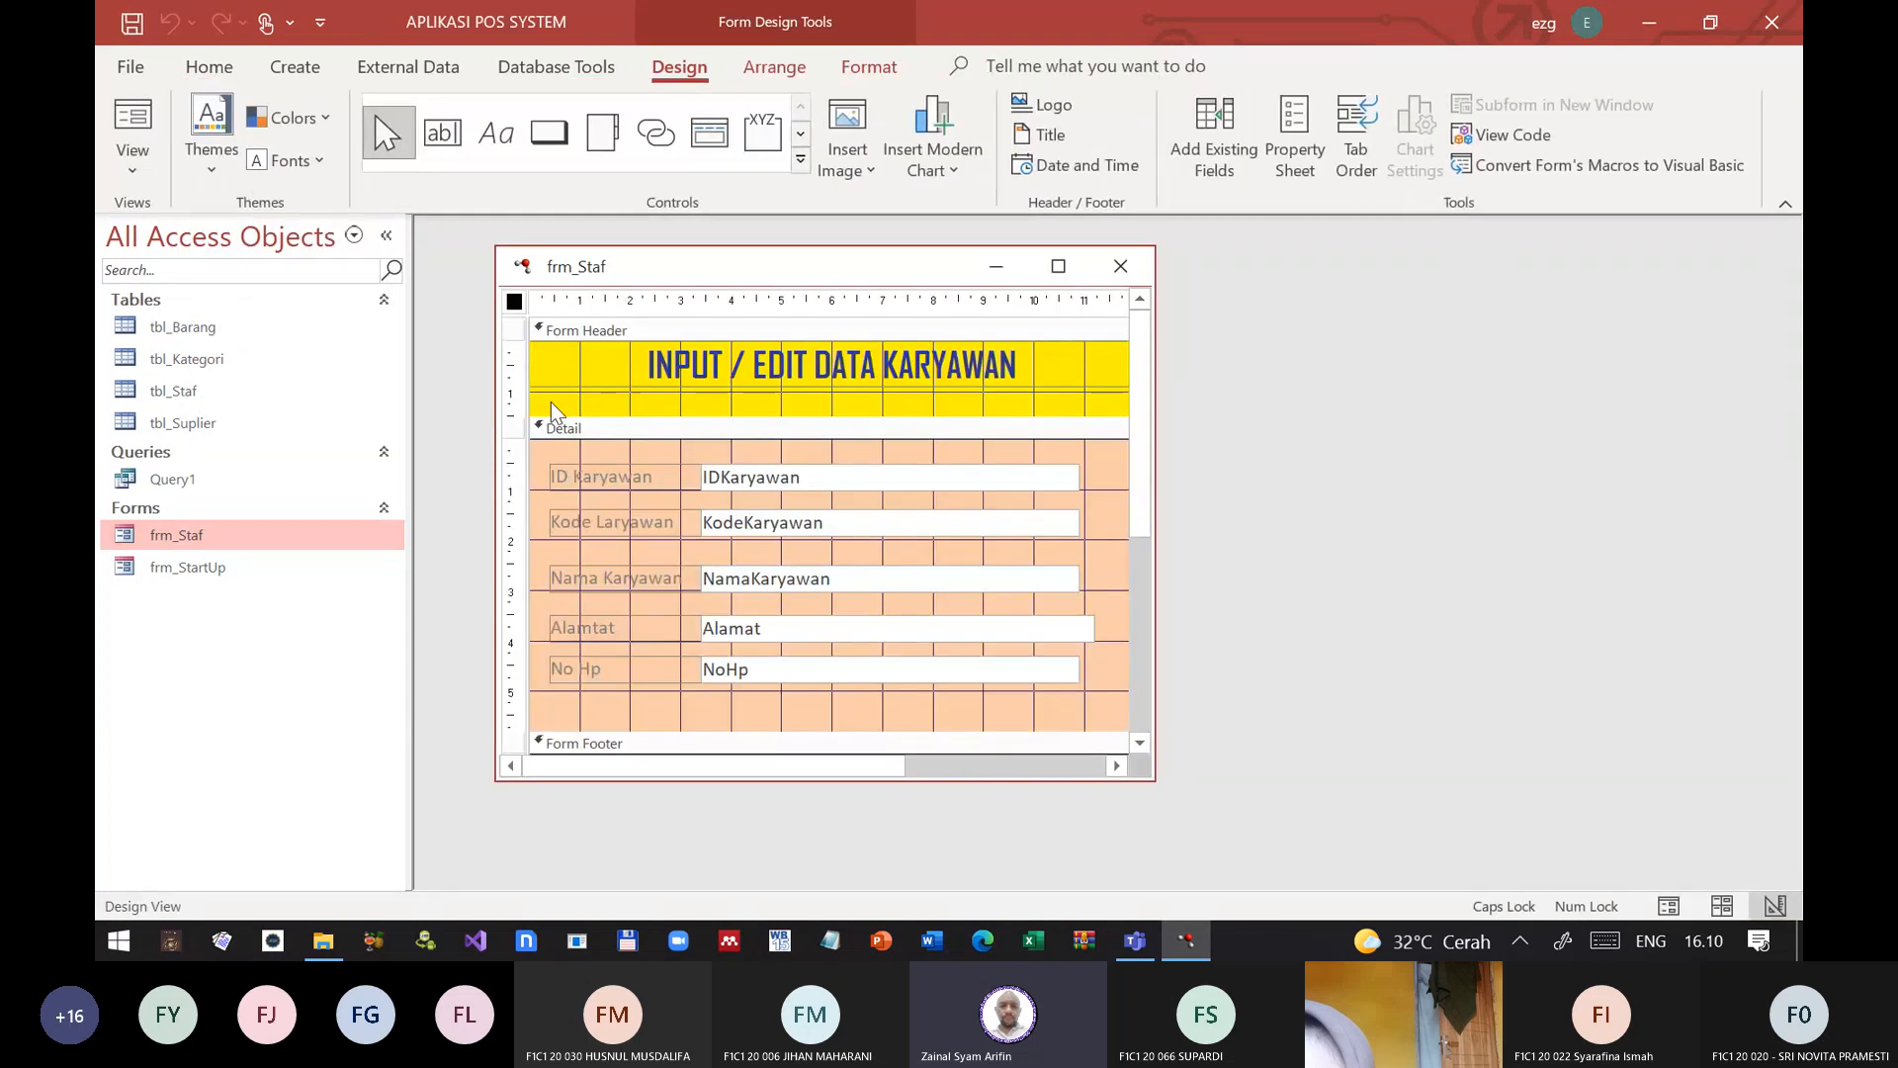
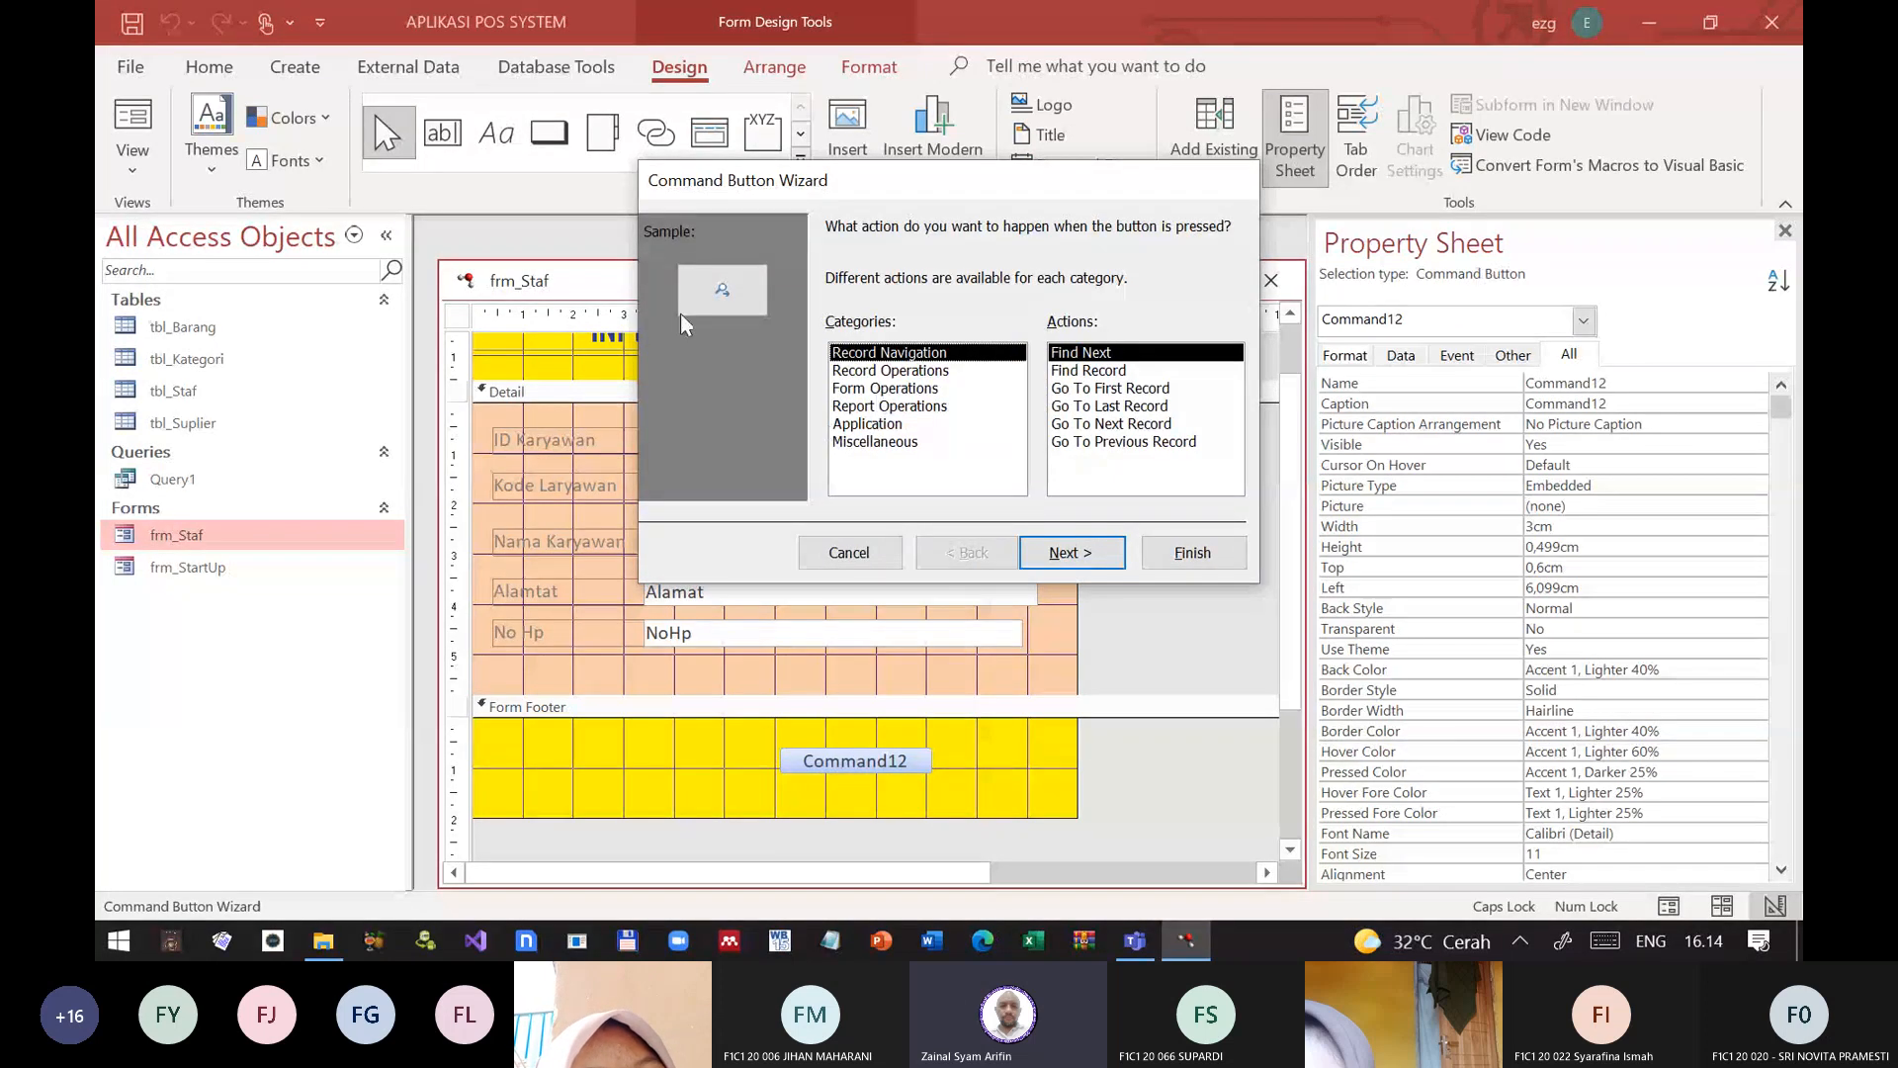
# Step: Assign the Close Form action from Form Operations to the new command button in the form footer
pyautogui.click(920, 392)
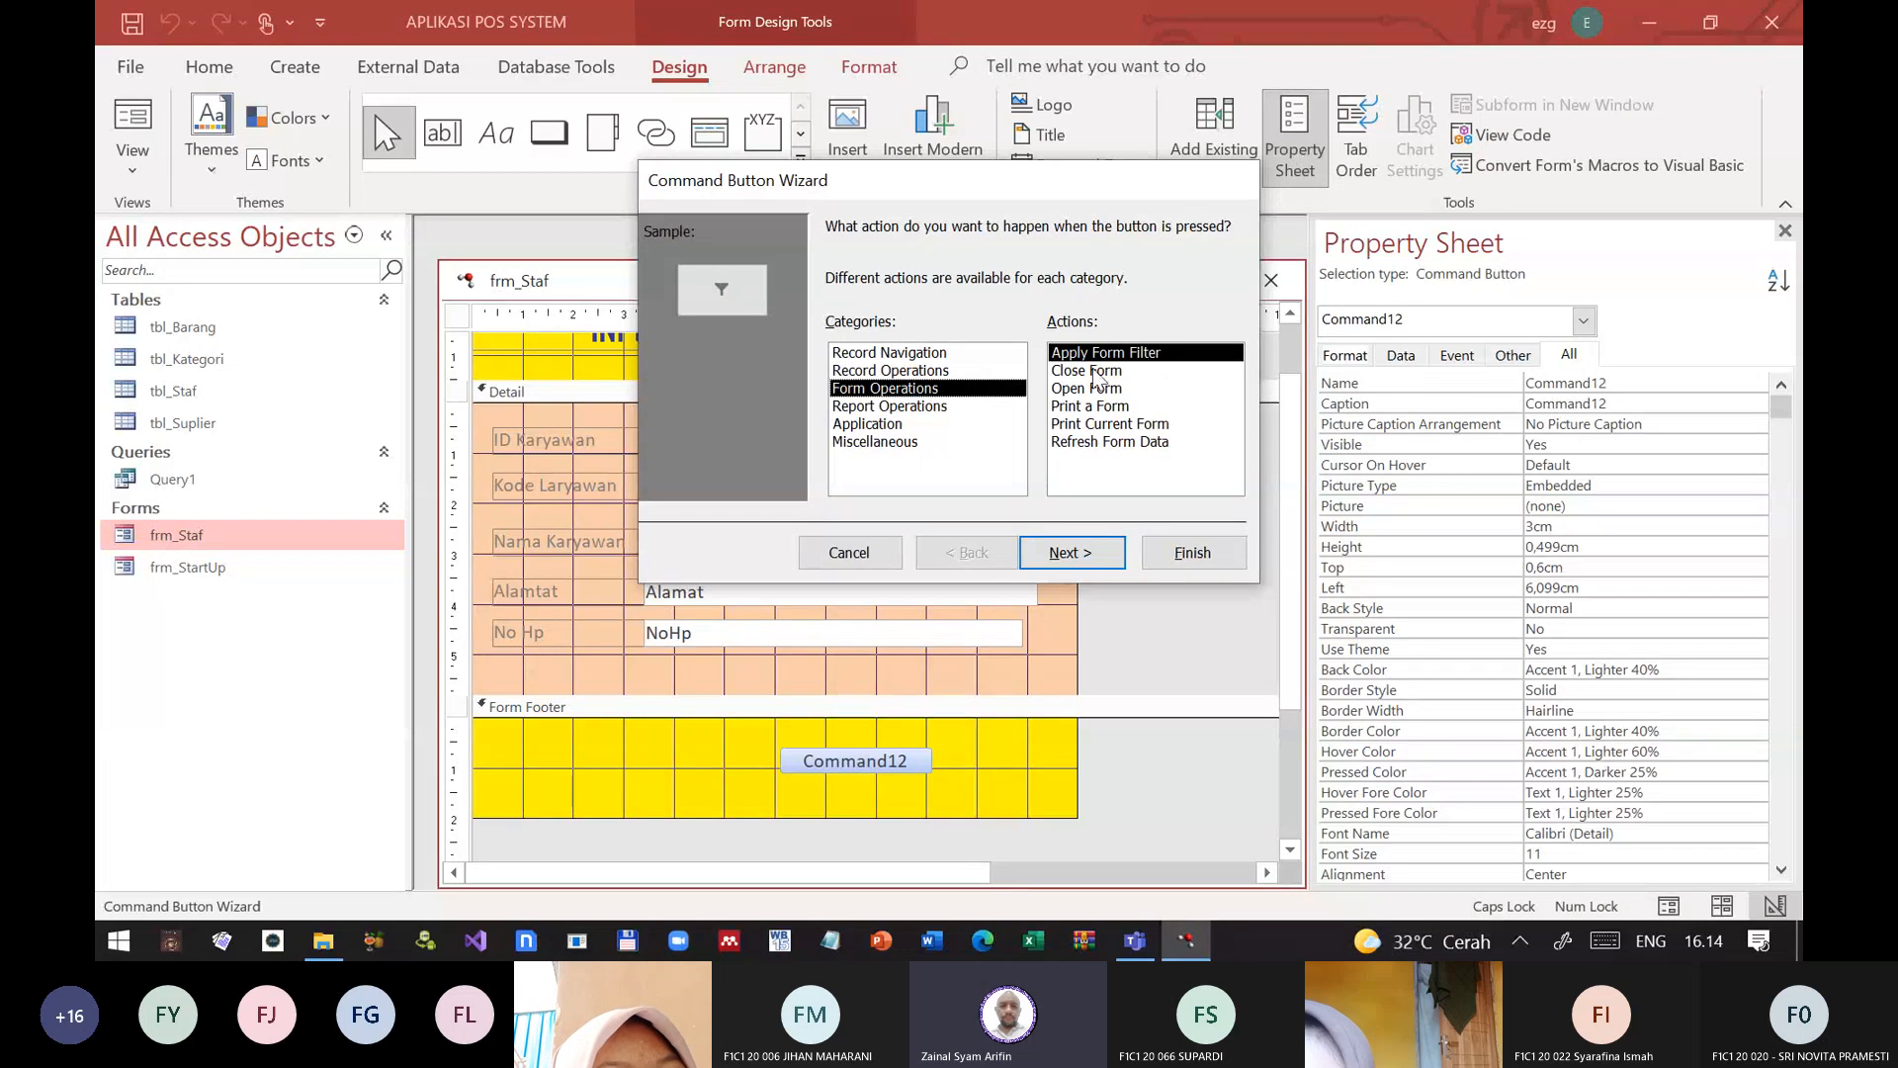
pyautogui.click(1094, 371)
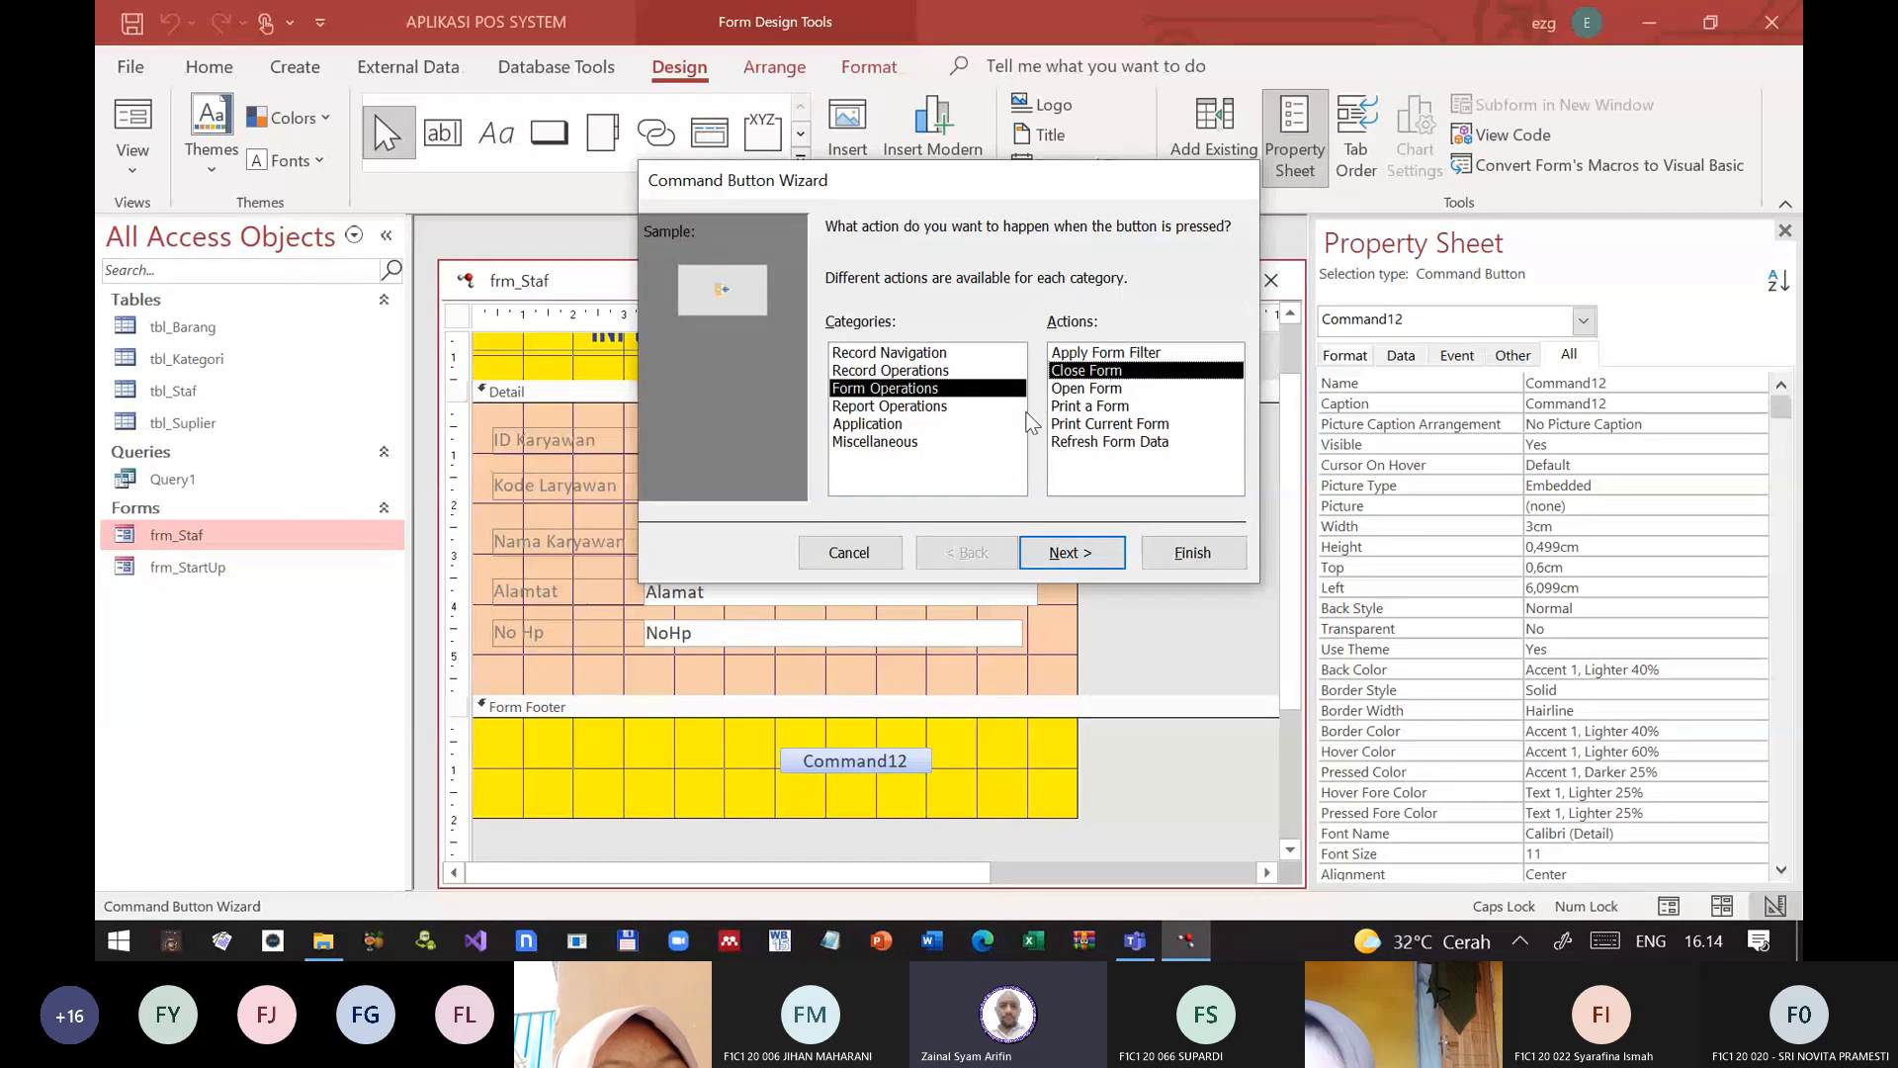
pyautogui.click(1088, 552)
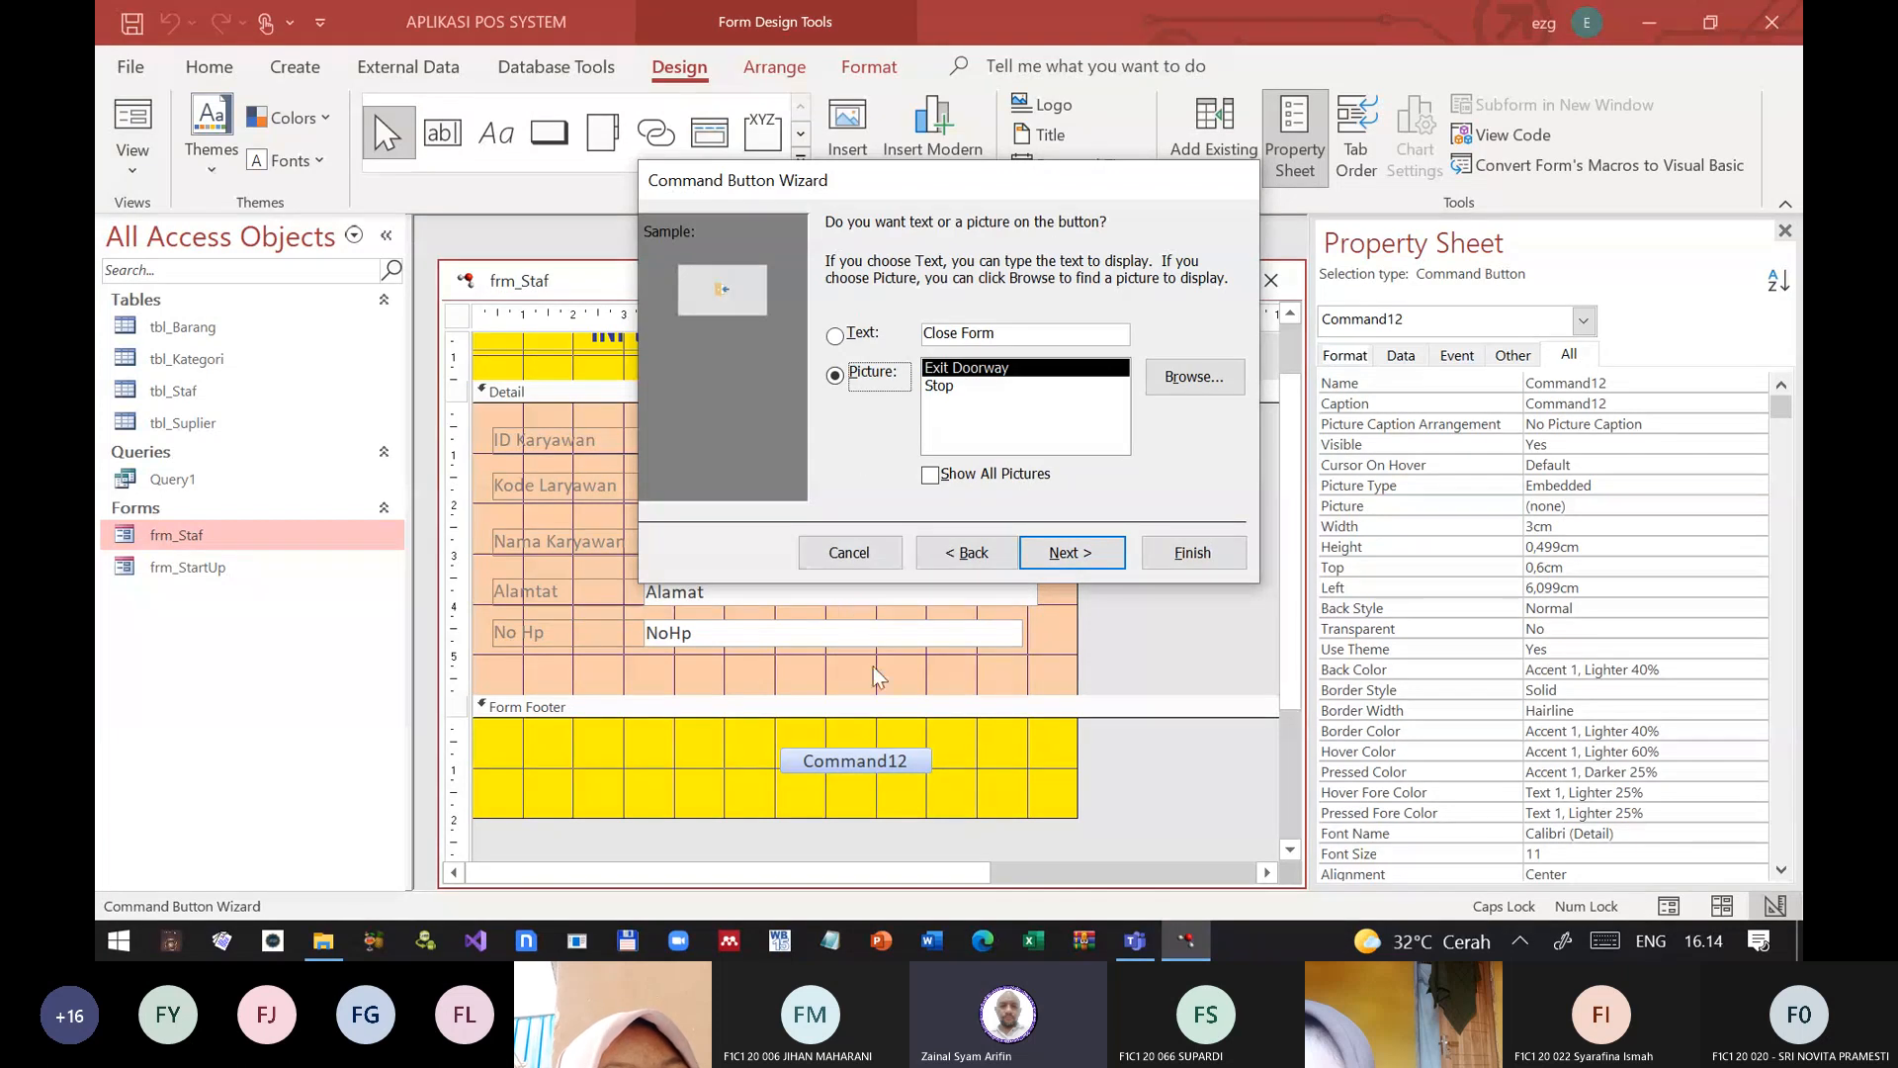
# Step: Use text instead of a picture on the command button, with the caption "Tutup Form"
pyautogui.click(984, 333)
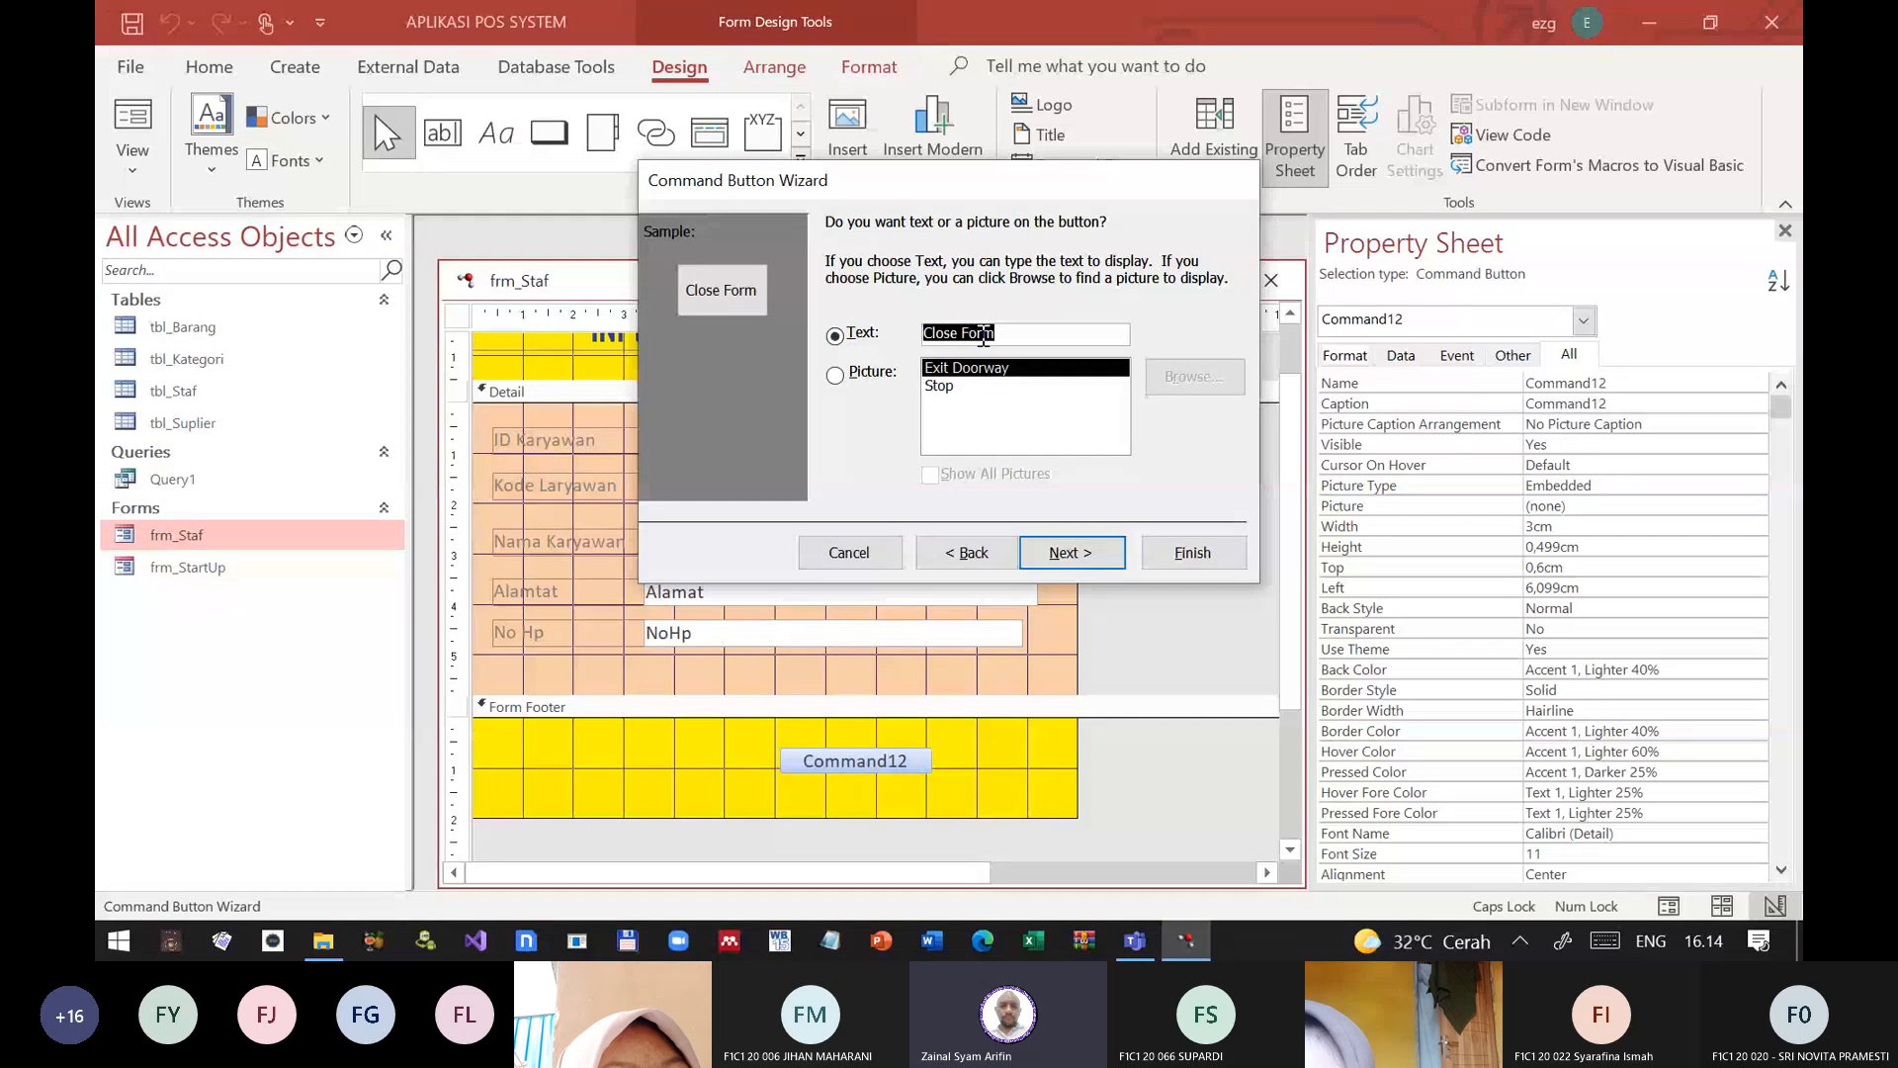
pyautogui.write('tU')
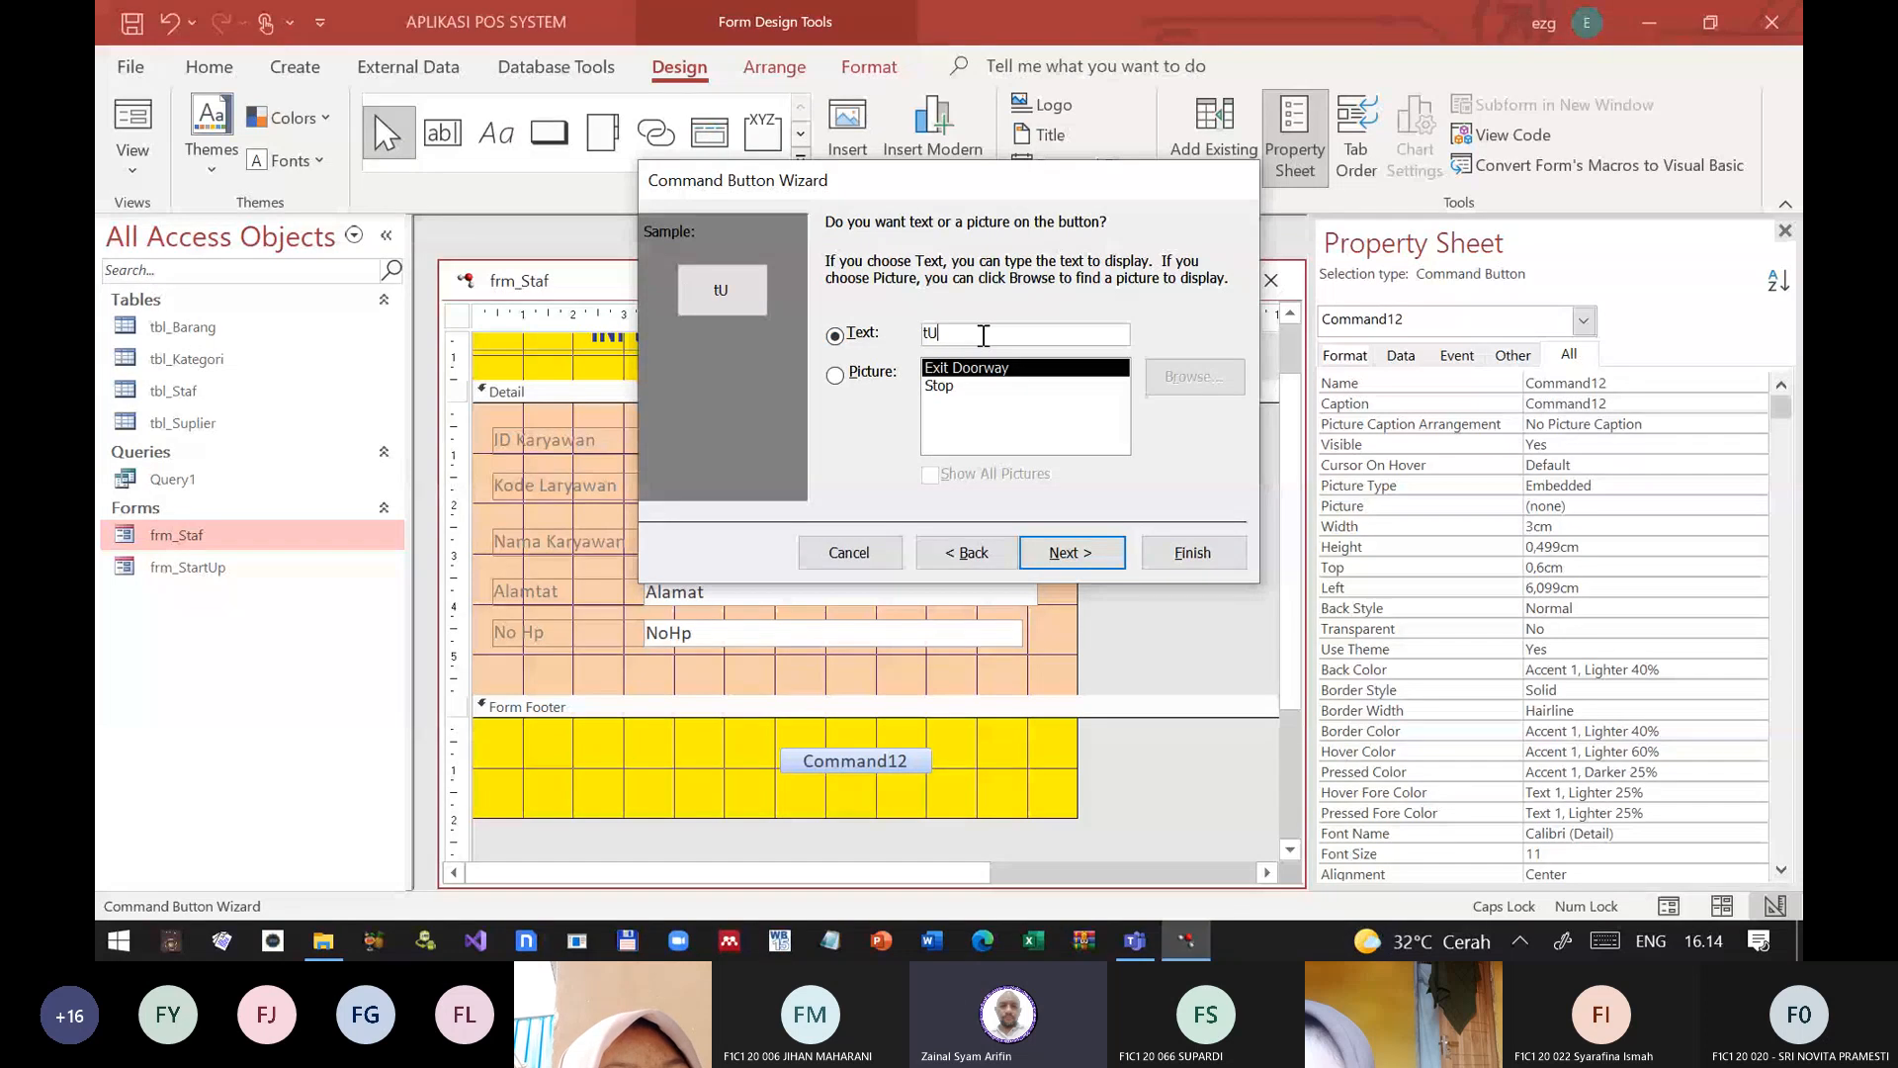
pyautogui.write('TUP FORM')
pyautogui.press('BackSpace')
pyautogui.press('BackSpace')
pyautogui.press('BackSpace')
pyautogui.press('BackSpace')
pyautogui.press('BackSpace')
pyautogui.press('BackSpace')
pyautogui.press('BackSpace')
pyautogui.press('BackSpace')
pyautogui.press('BackSpace')
pyautogui.press('BackSpace')
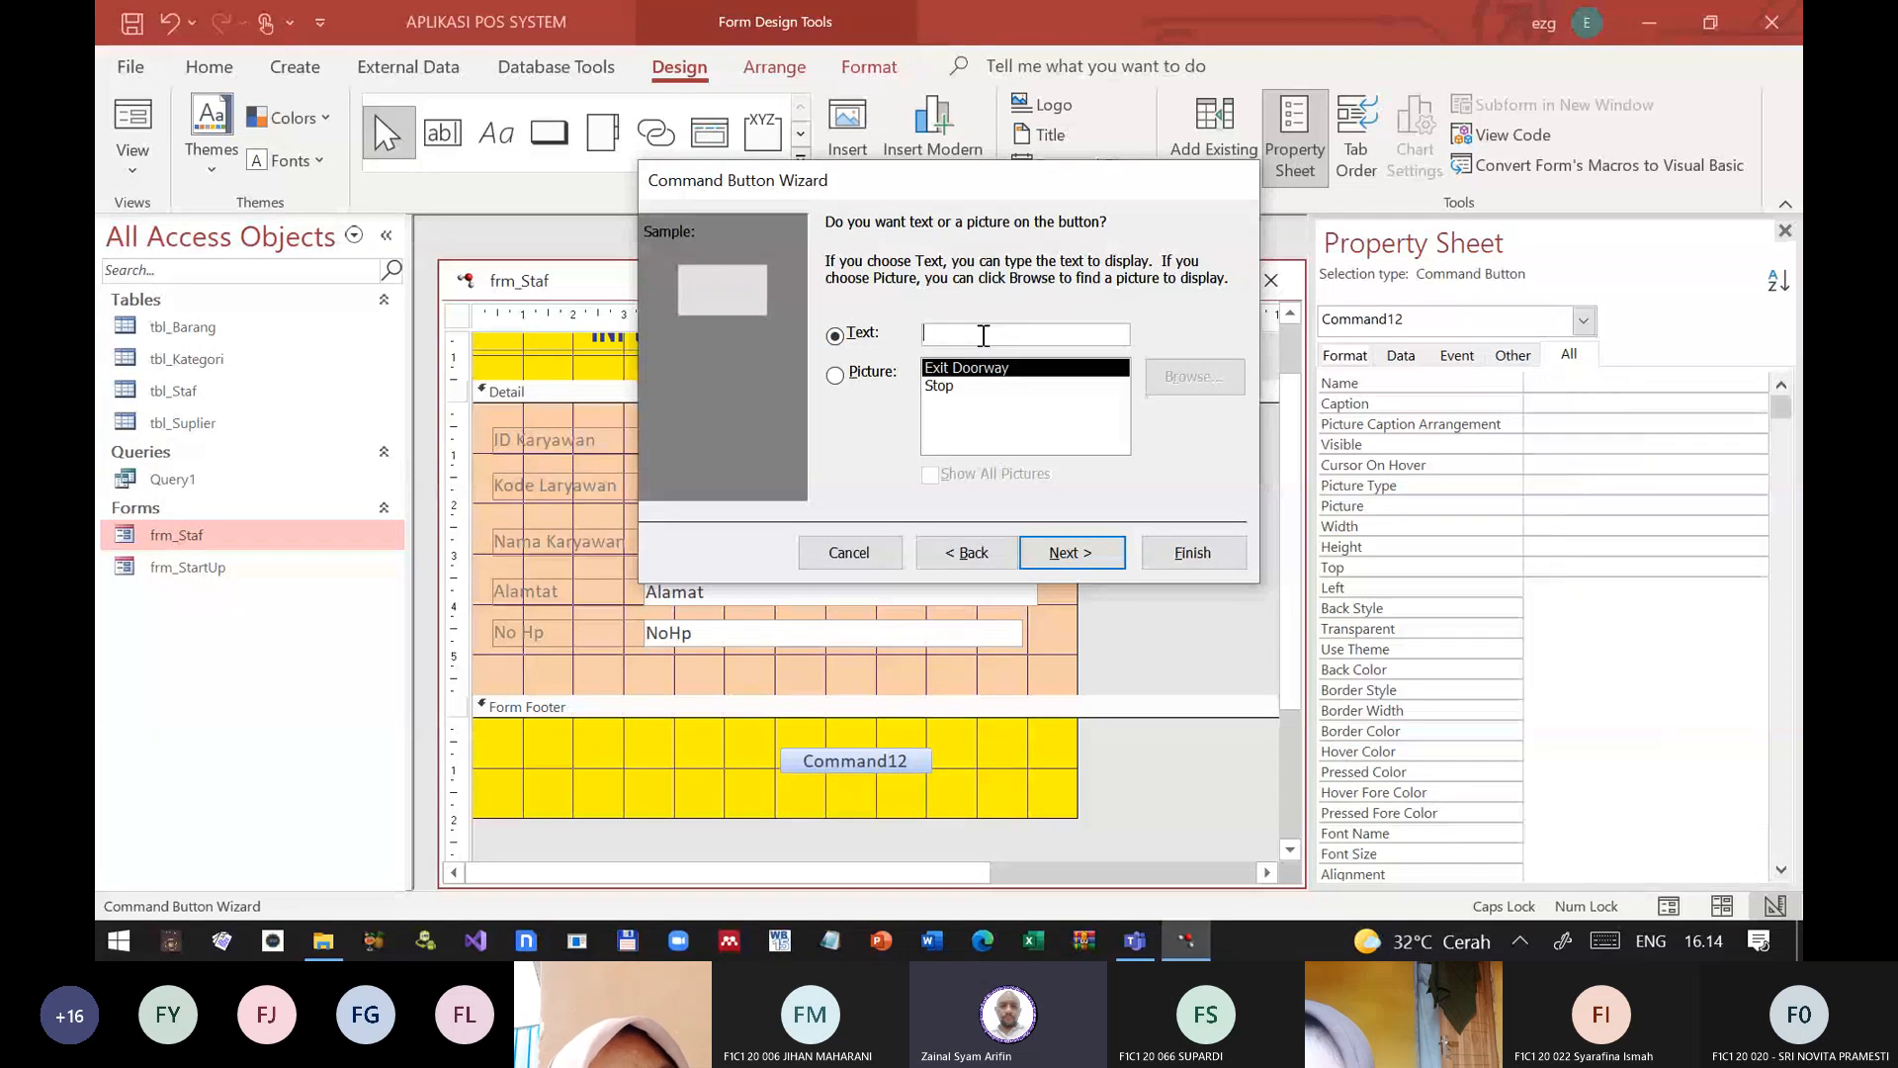
pyautogui.press('capslock')
pyautogui.write('Tutup ')
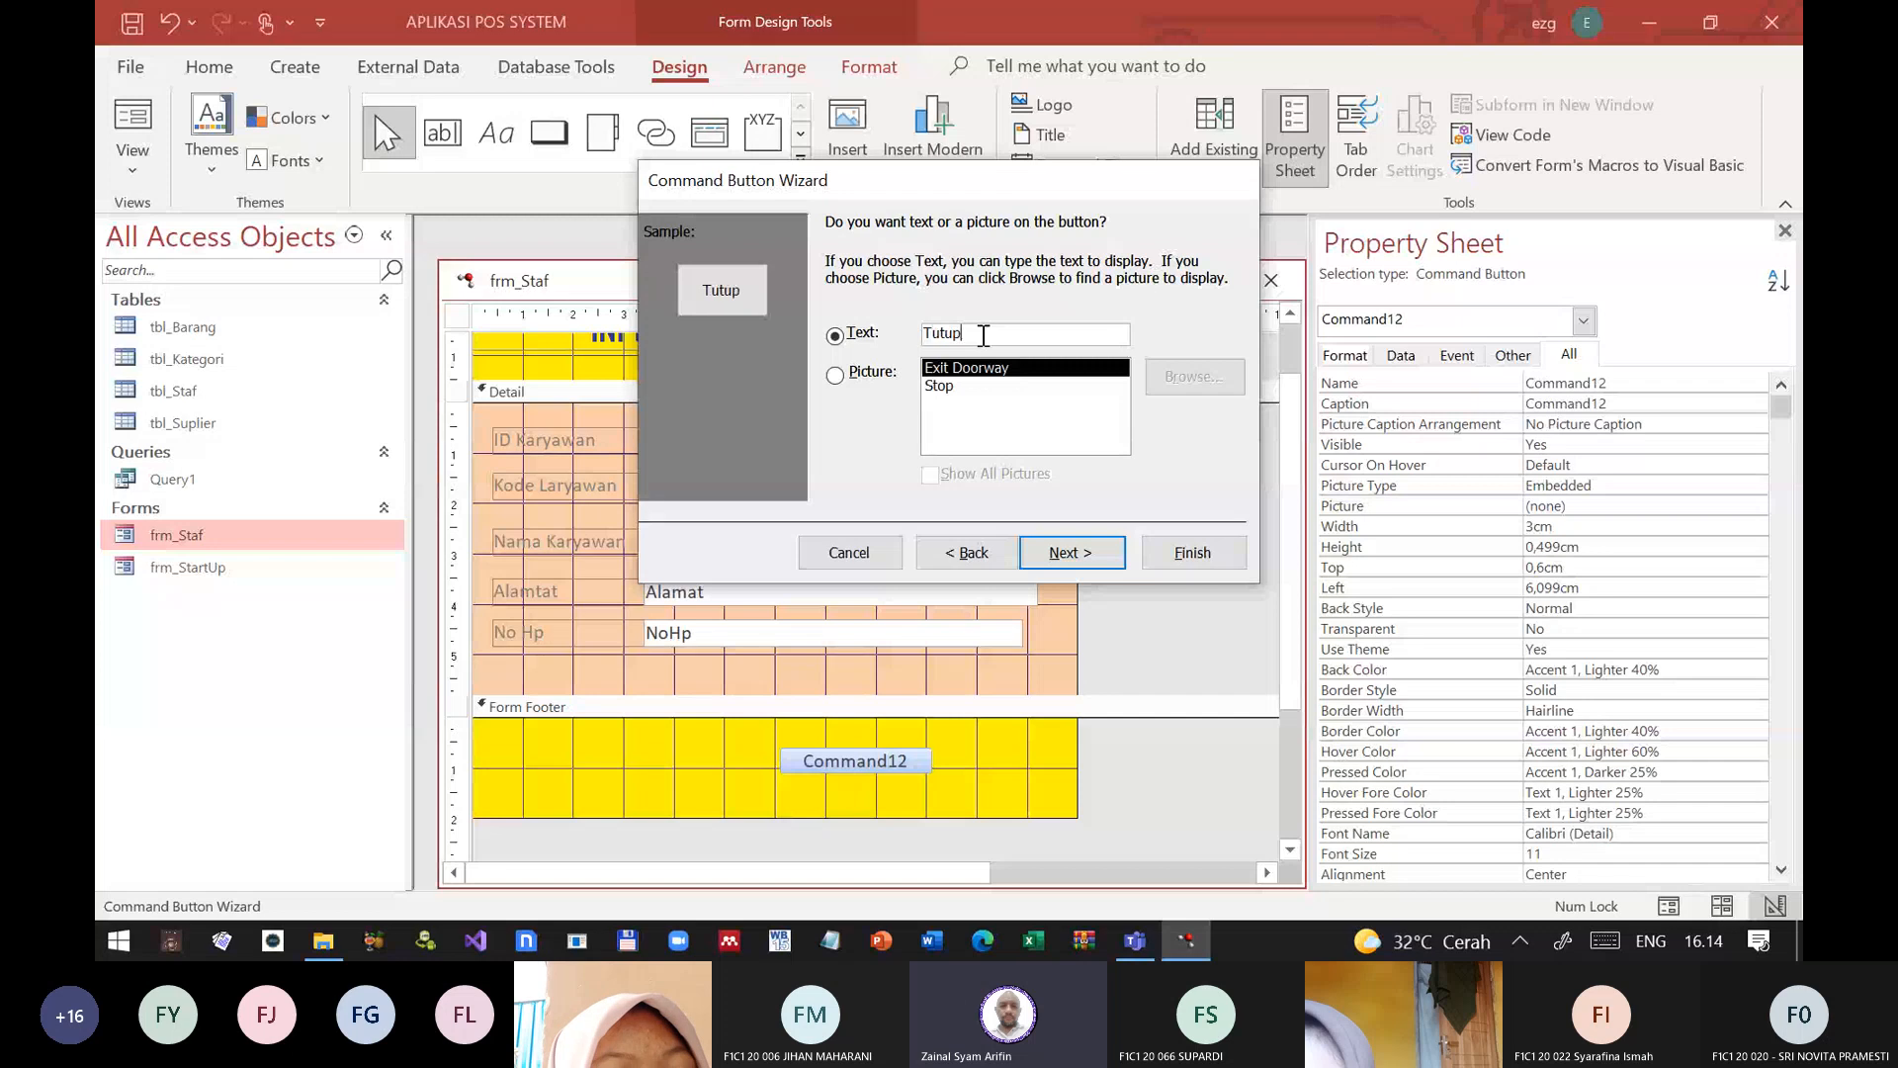
pyautogui.write('FOrm')
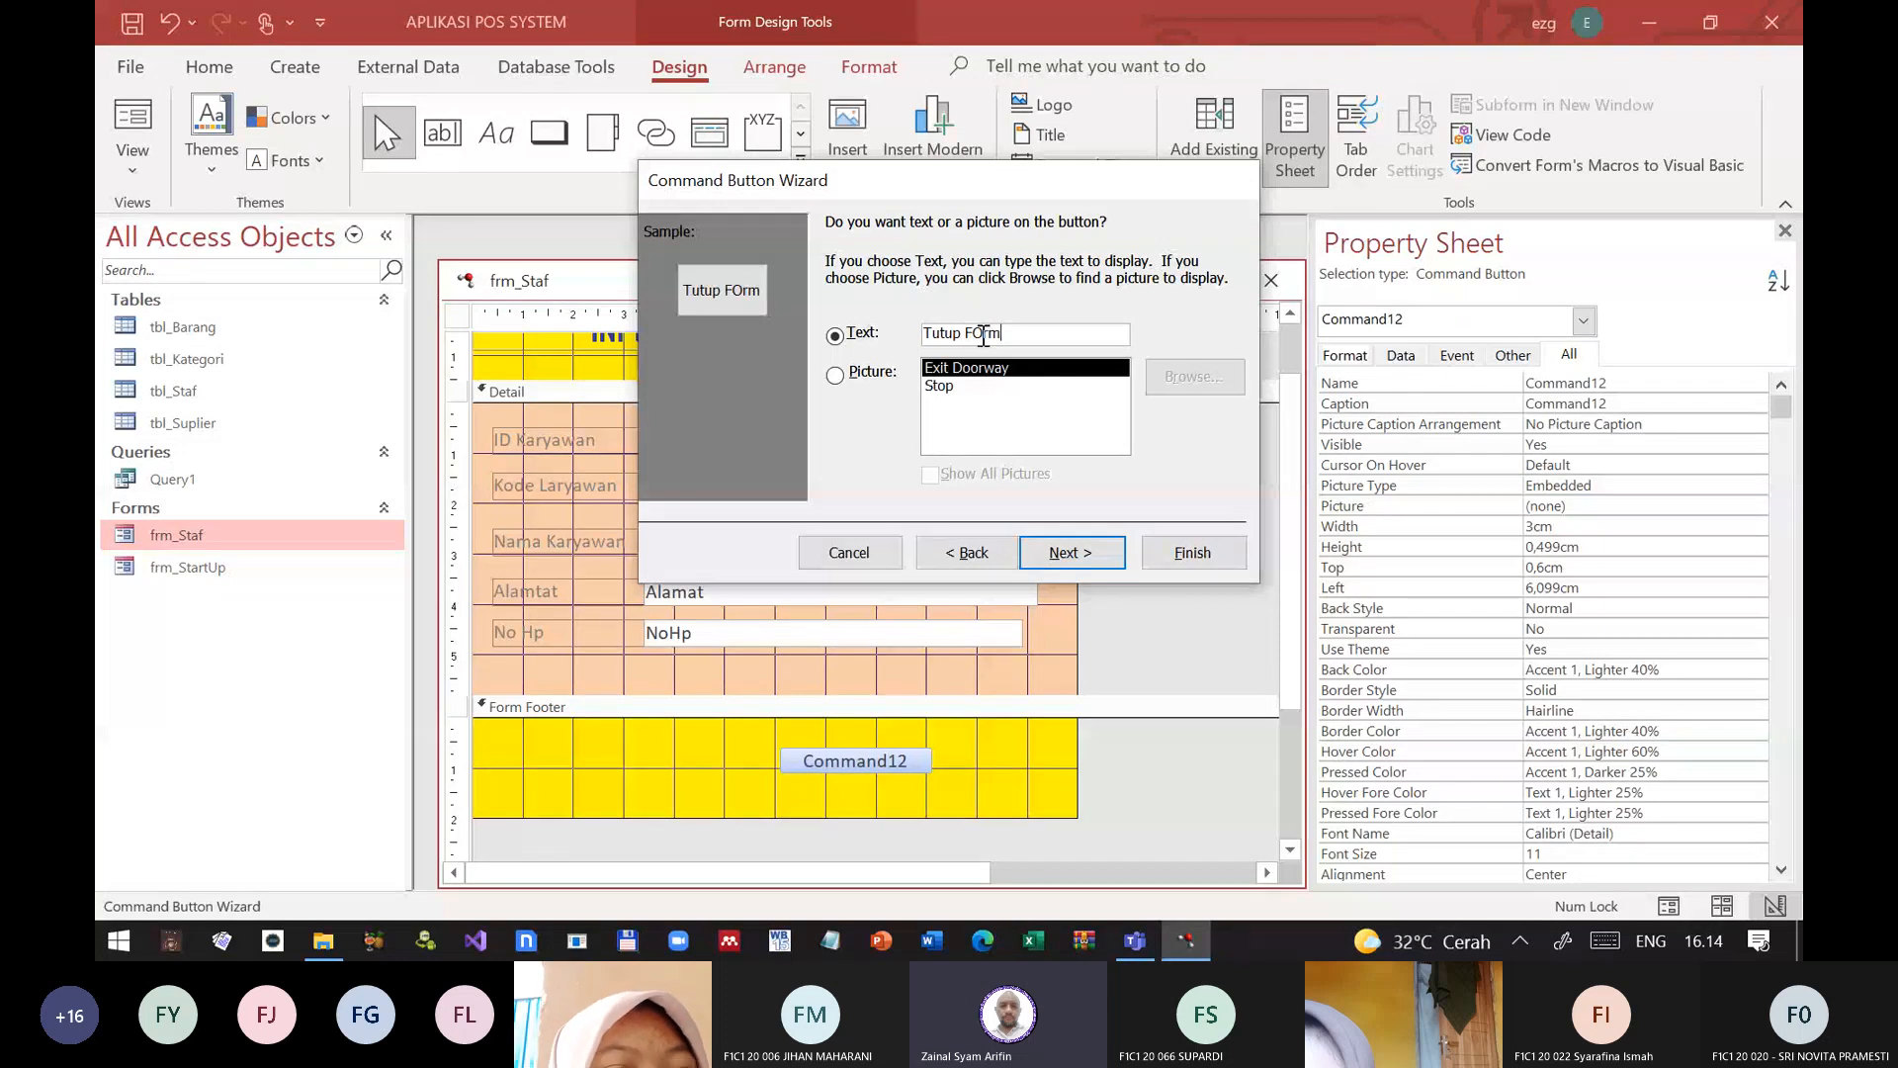
pyautogui.click(980, 334)
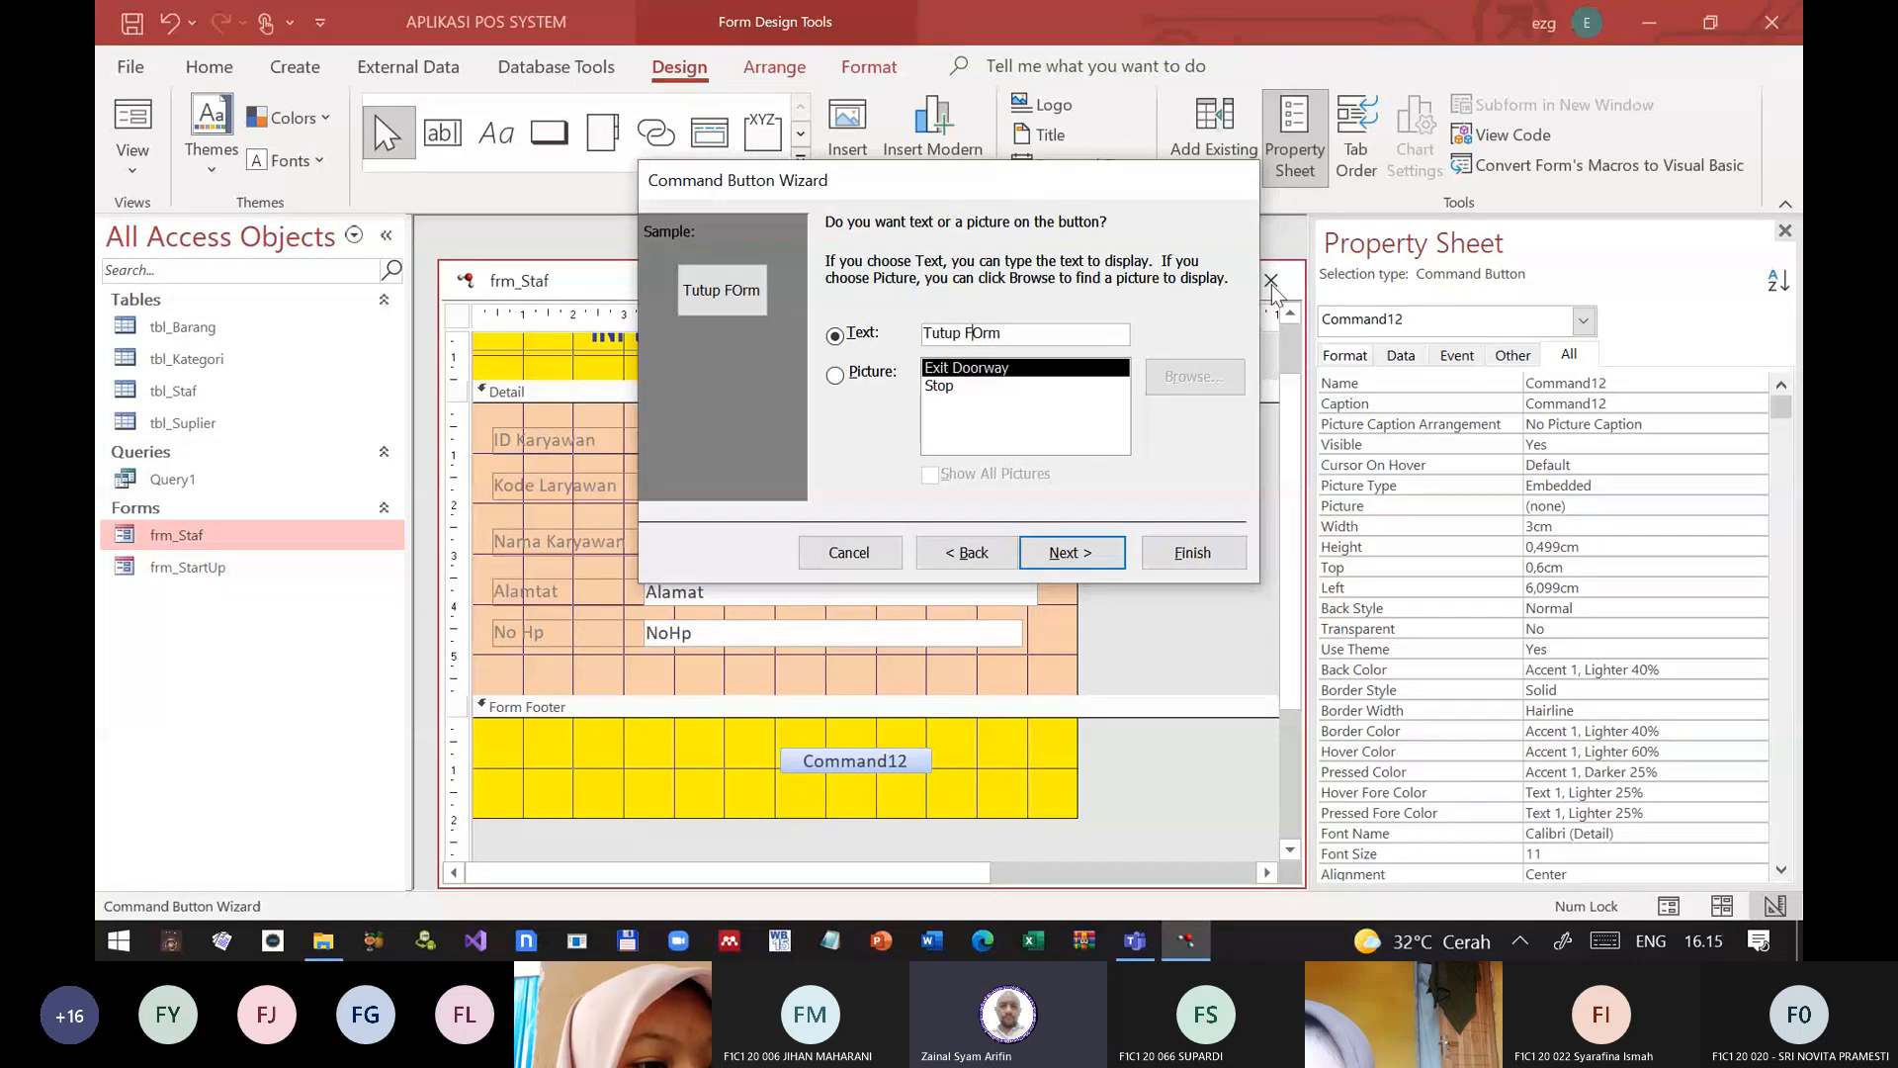
pyautogui.press('Delete')
pyautogui.write('o')
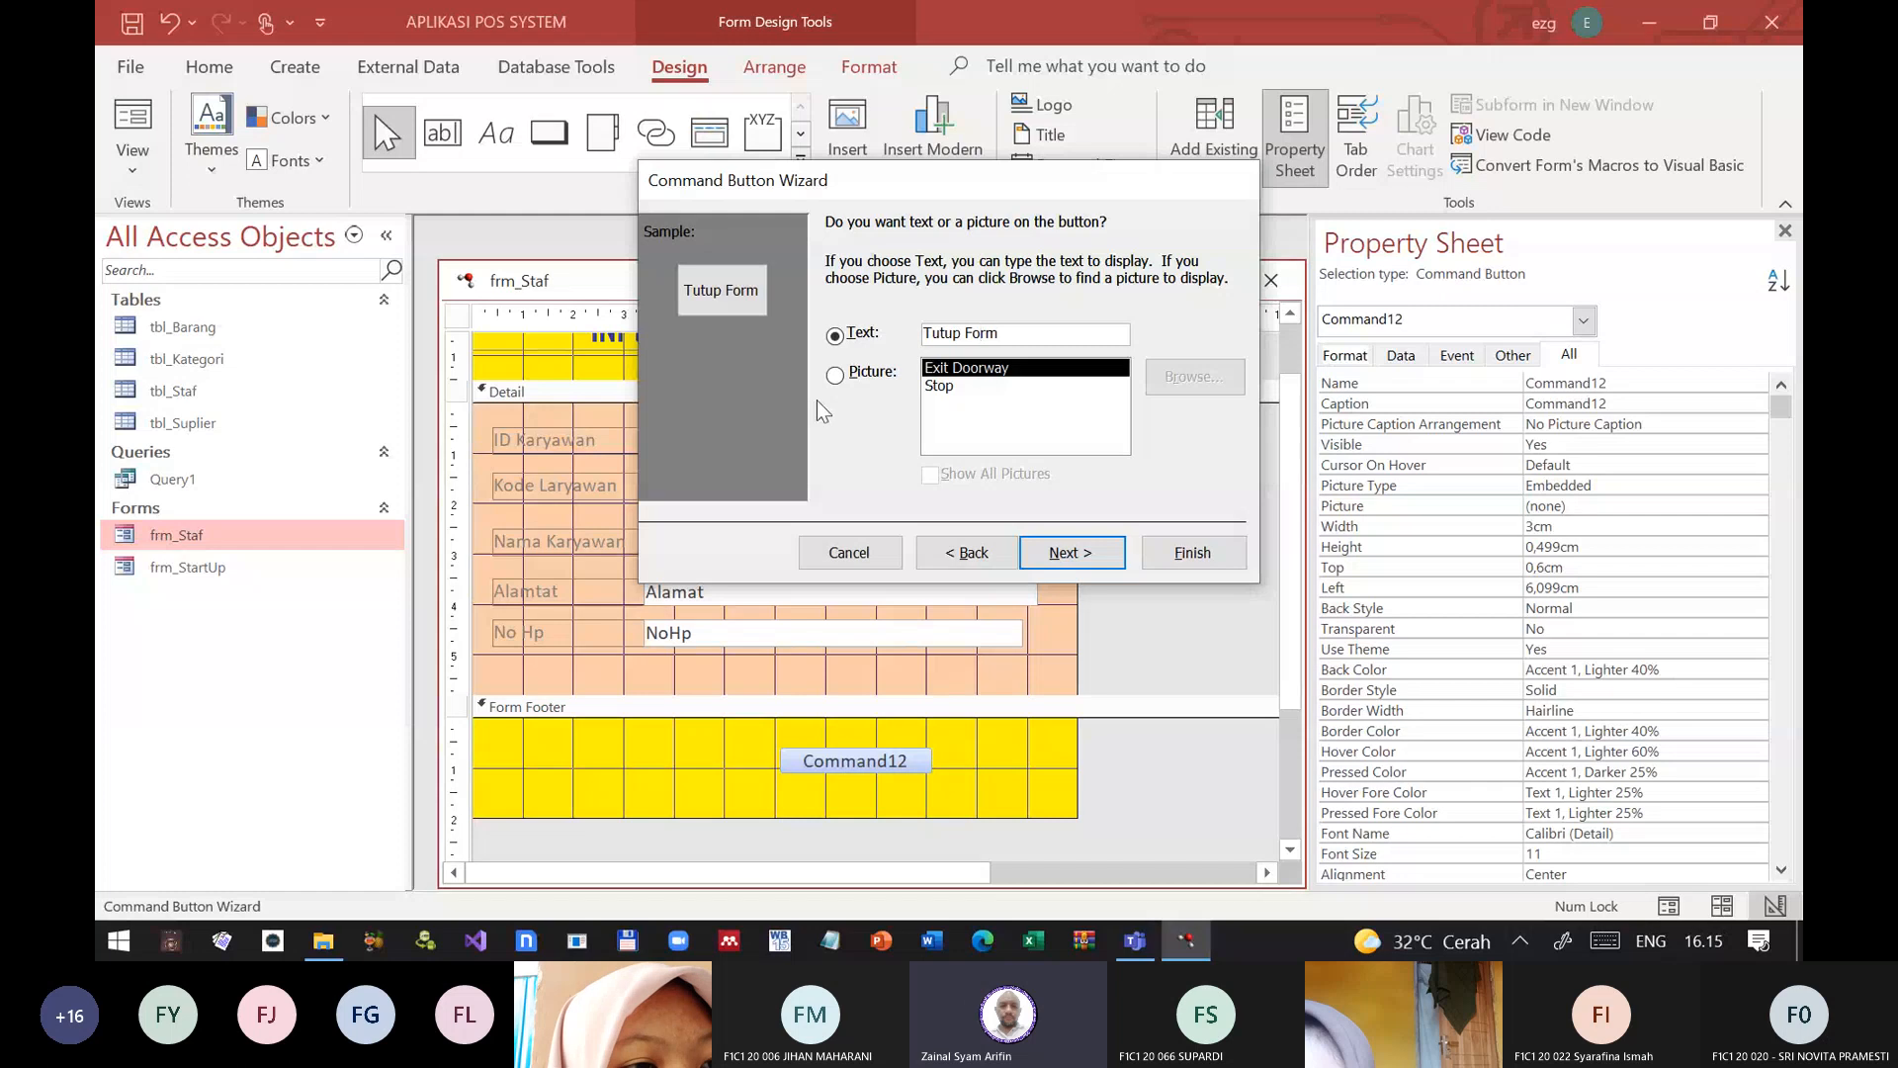
pyautogui.click(1076, 551)
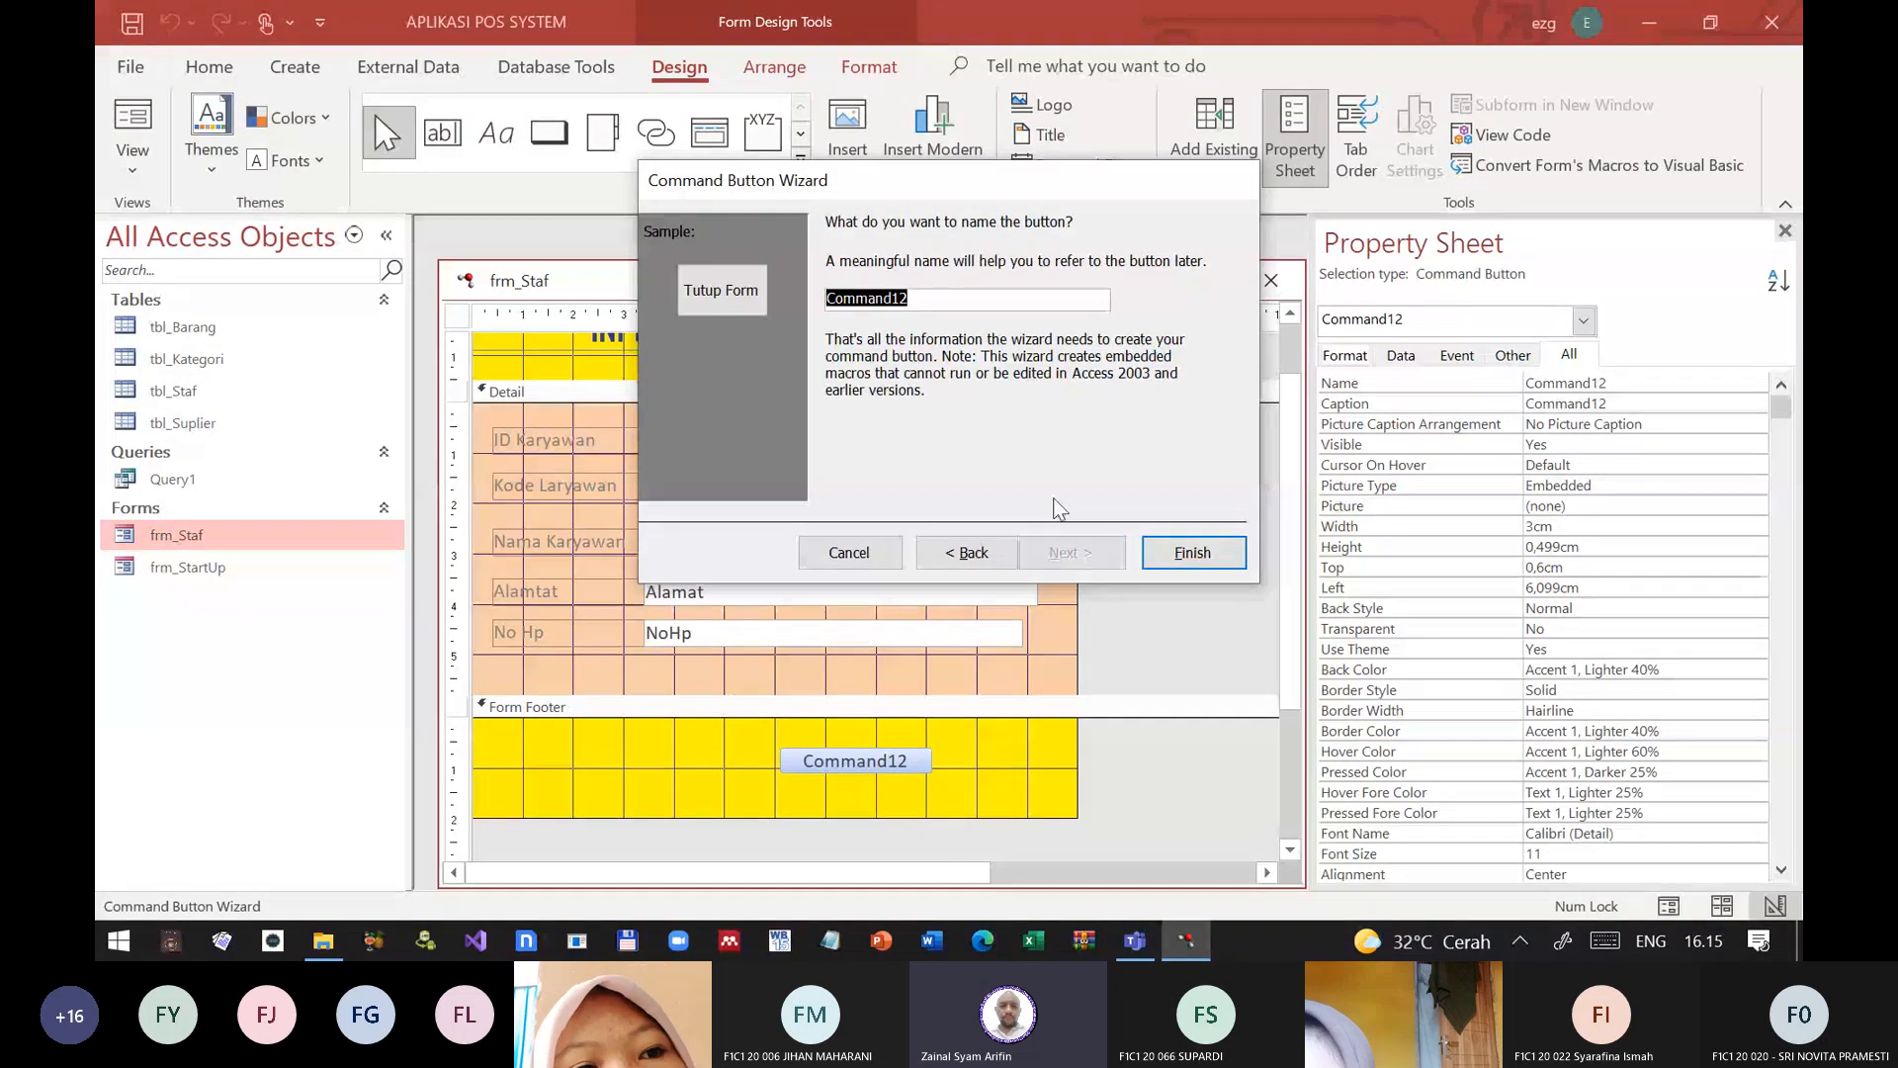
# Step: Name the command button cmd_TutupForm and finish the wizard
pyautogui.write('cmd')
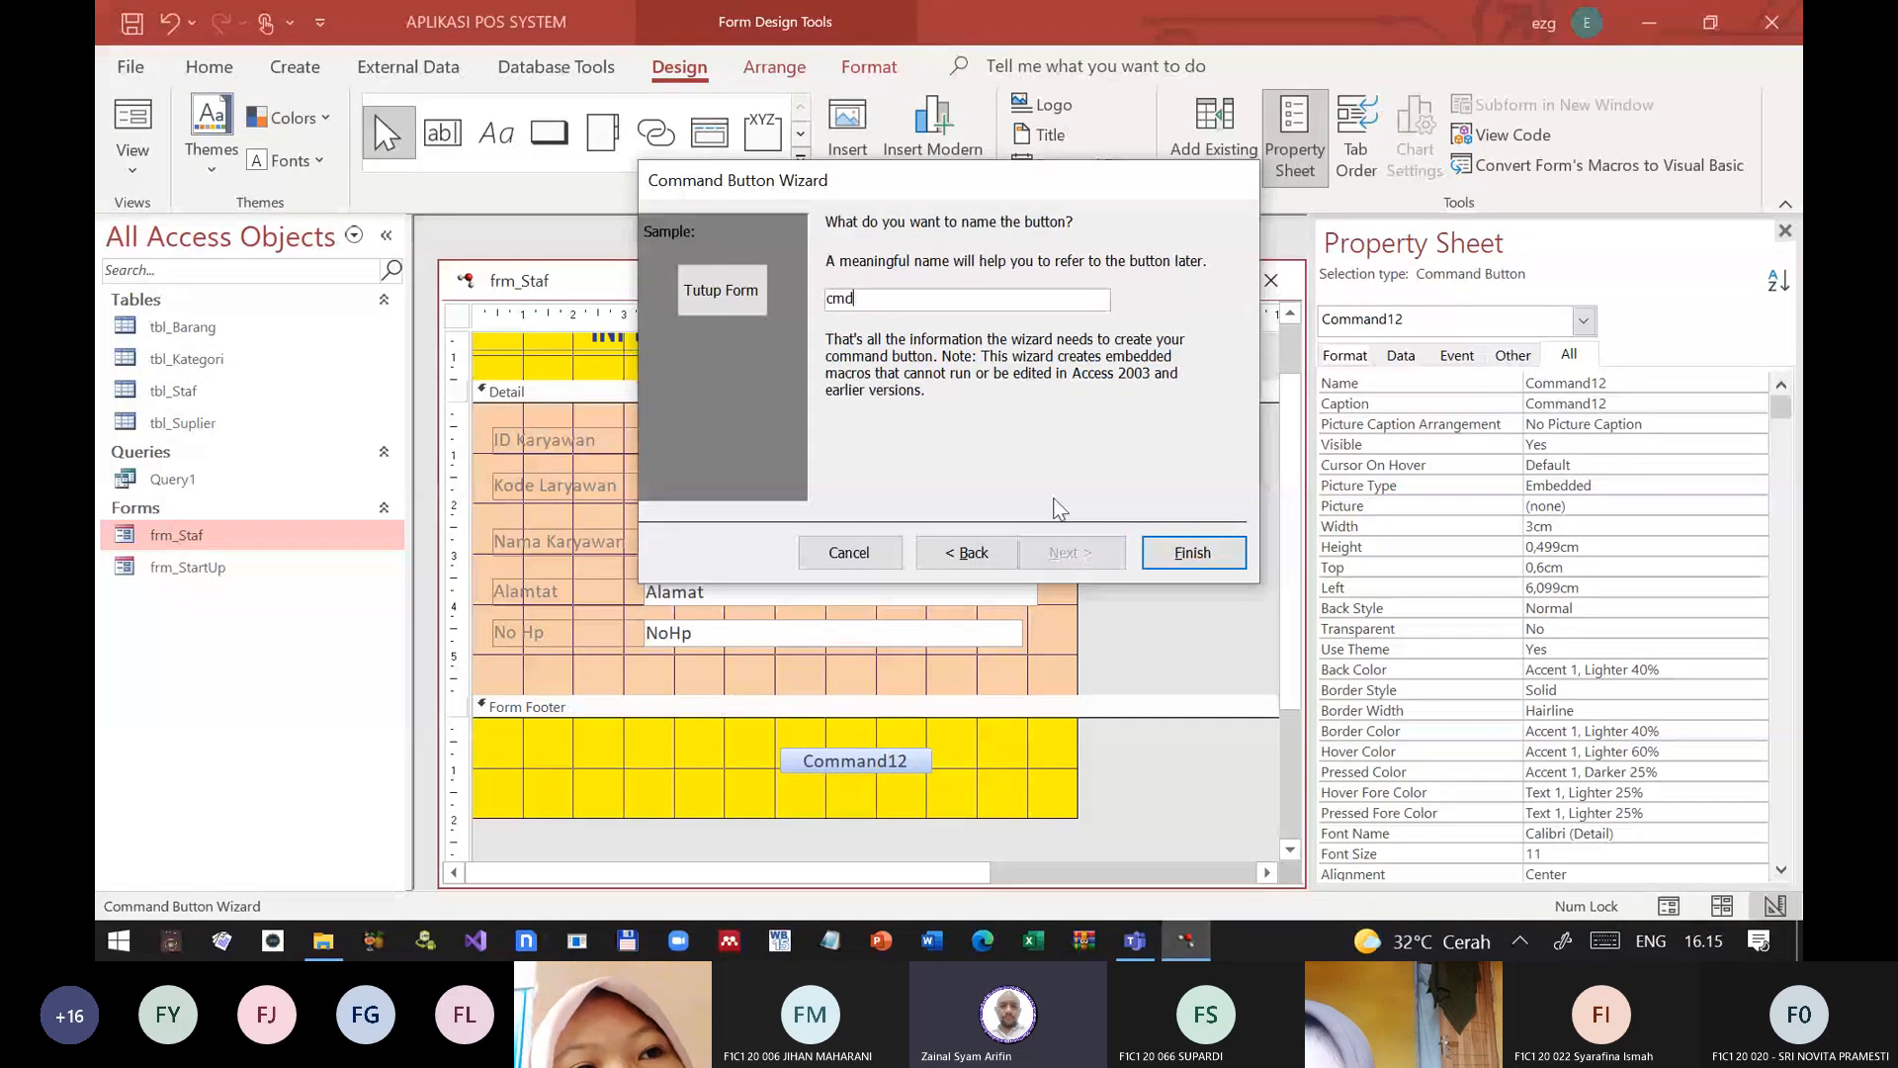
pyautogui.write('_Tutup')
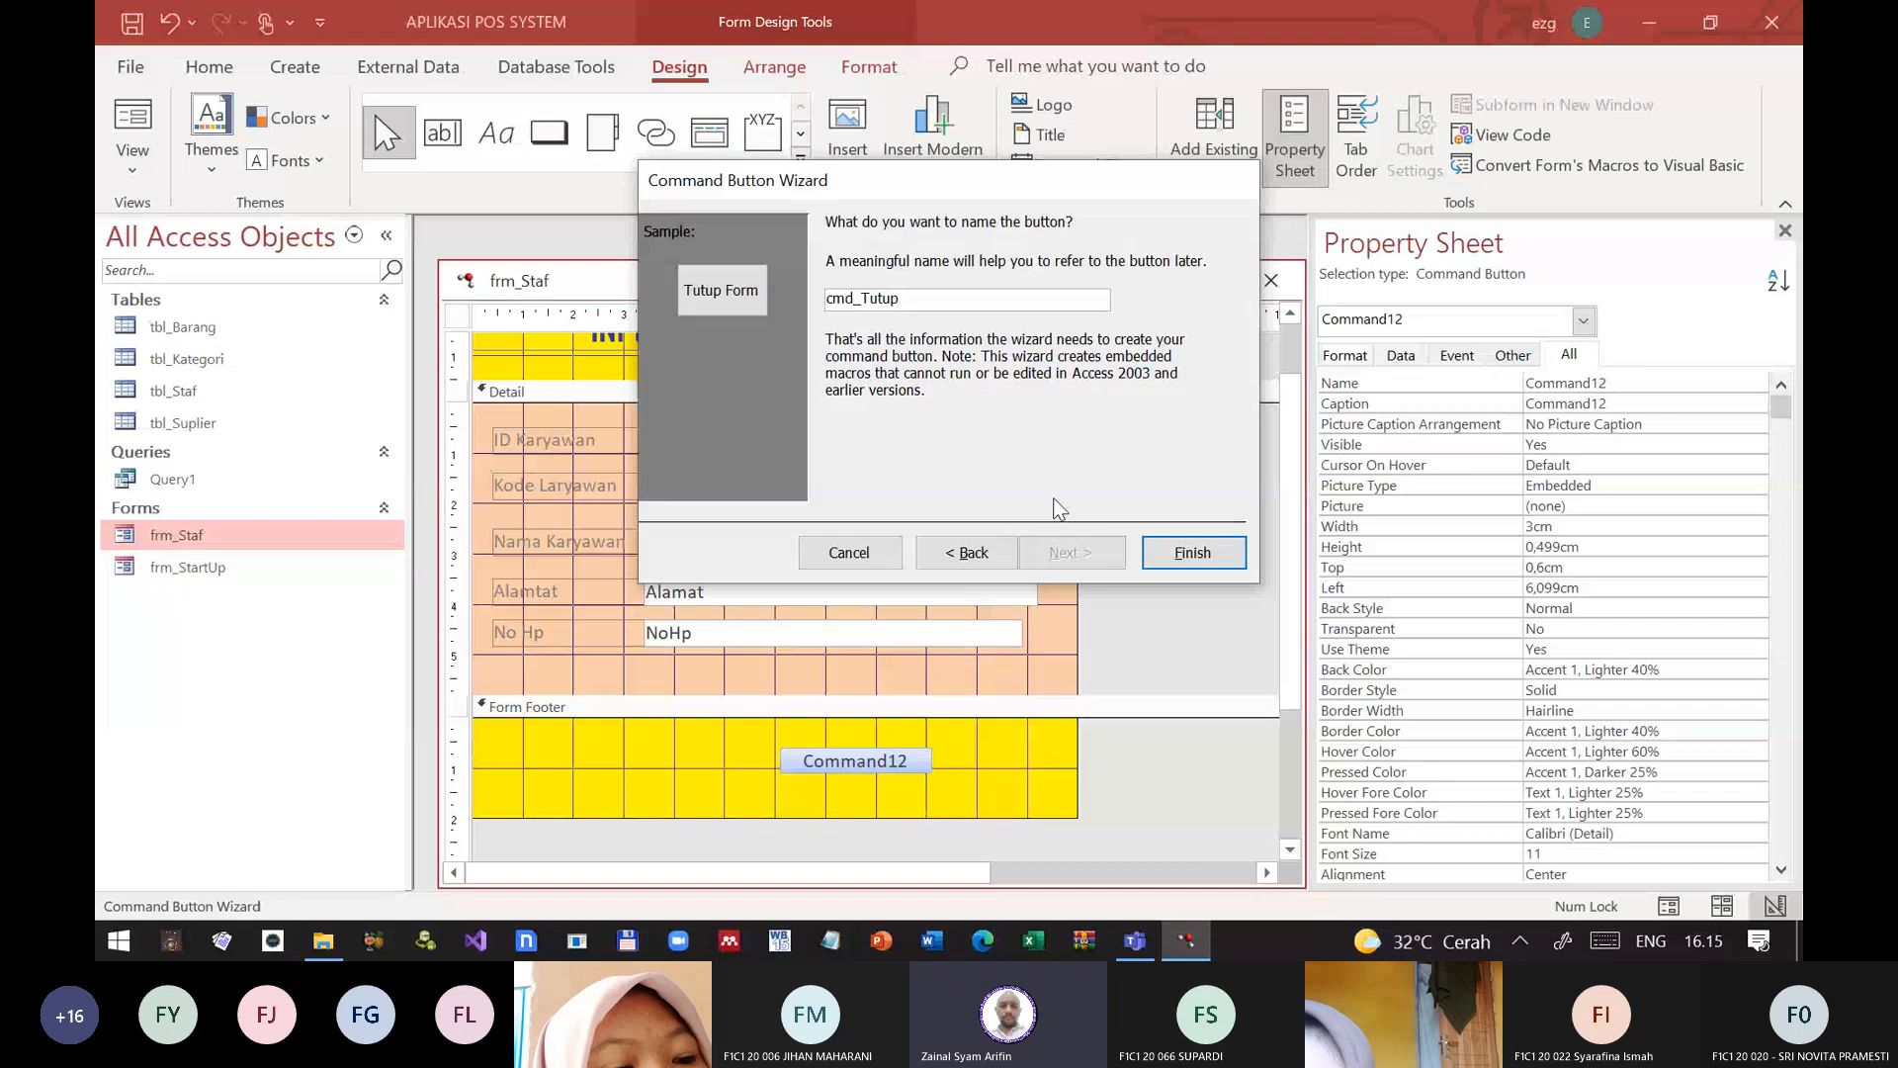
pyautogui.write('Form')
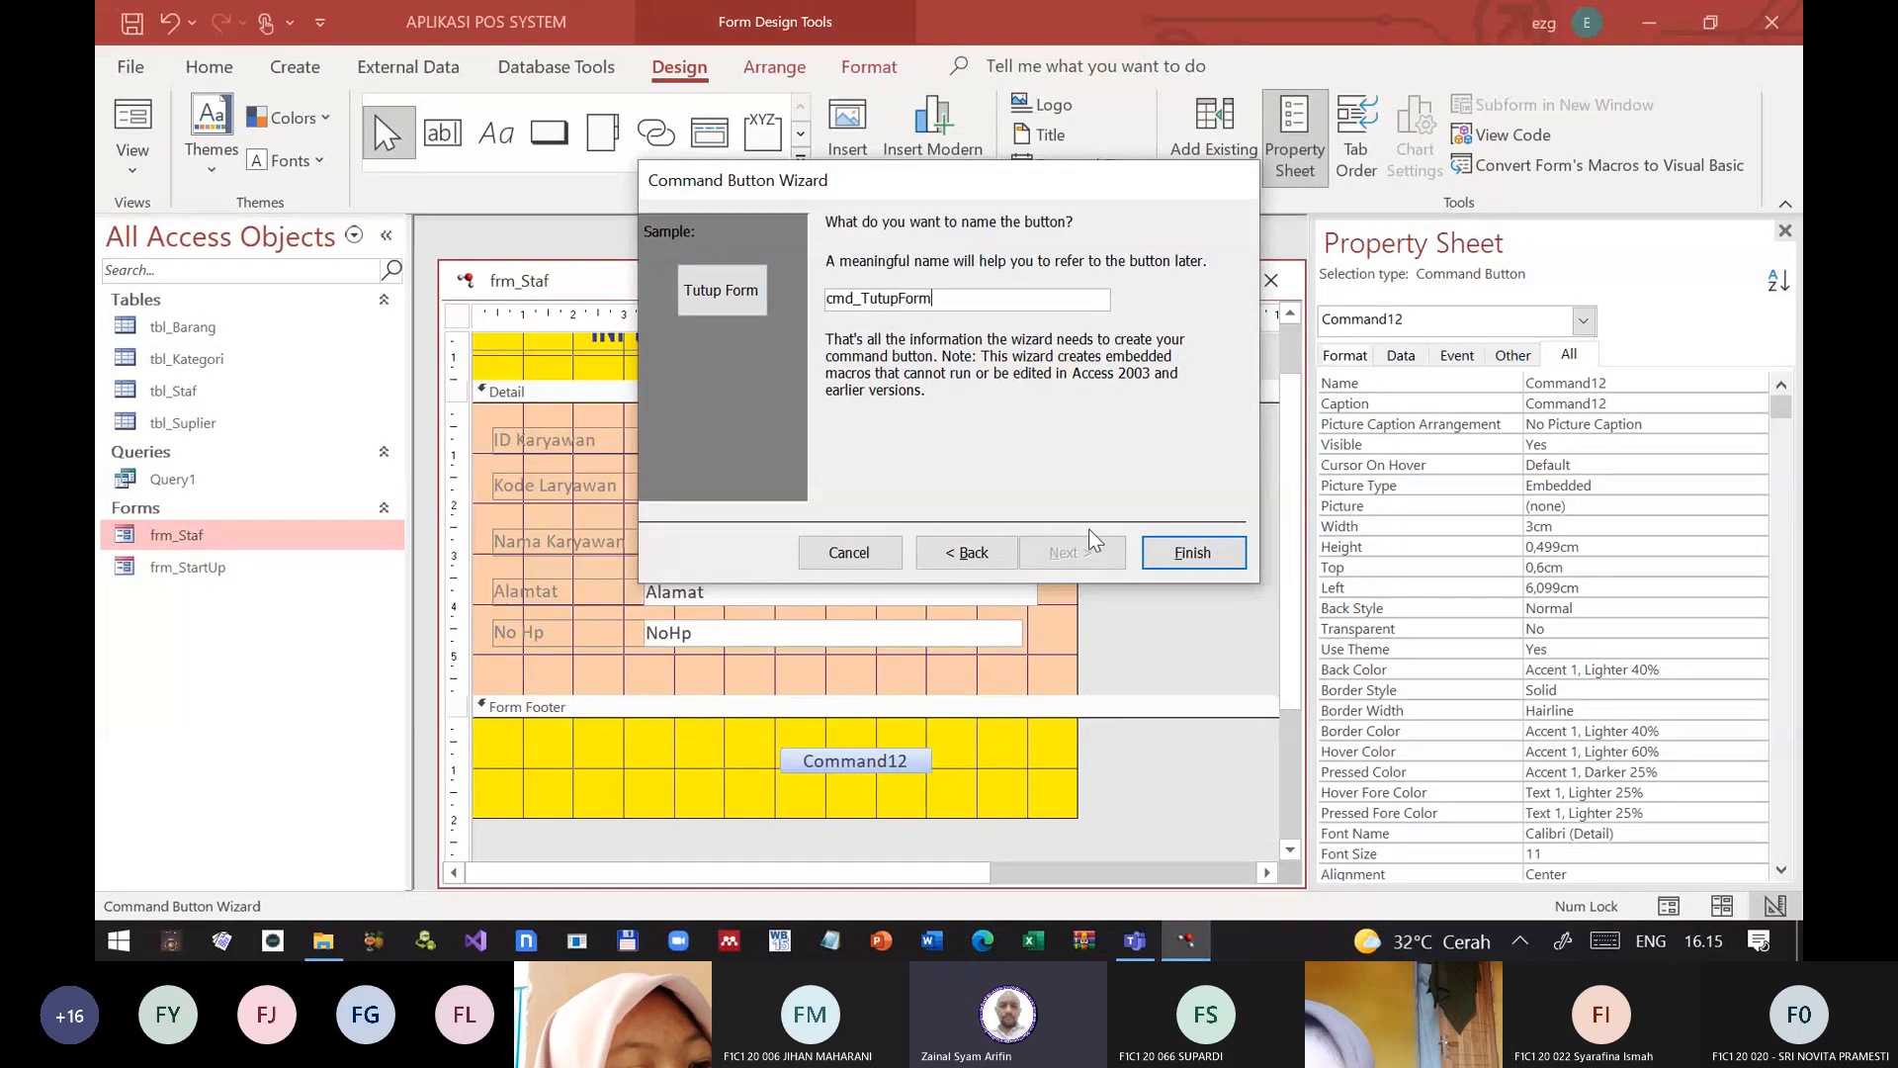
pyautogui.click(1174, 552)
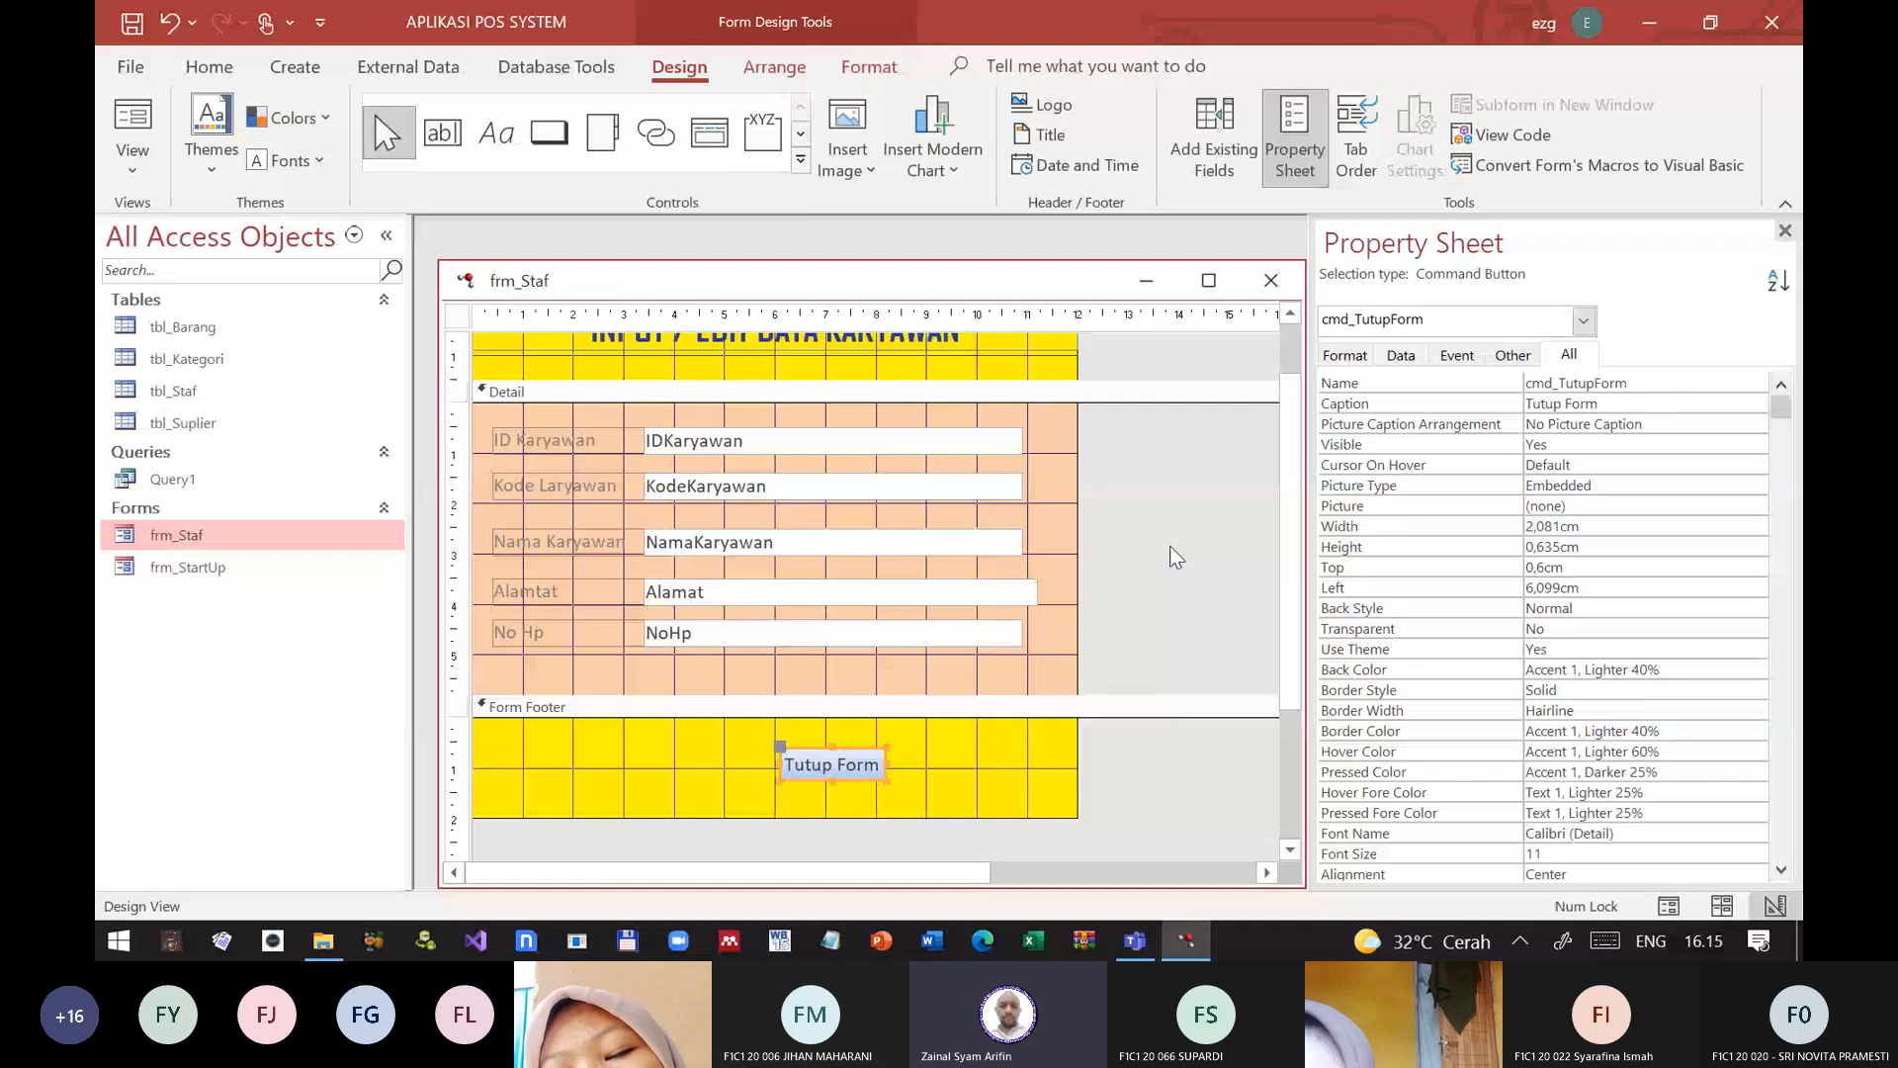
# Step: Reposition the Tutup Form button in the footer at about 7 cm Left and 0.2 cm Top, and widen it to about 2.8 cm
pyautogui.moveTo(860, 765); pyautogui.dragTo(956, 749)
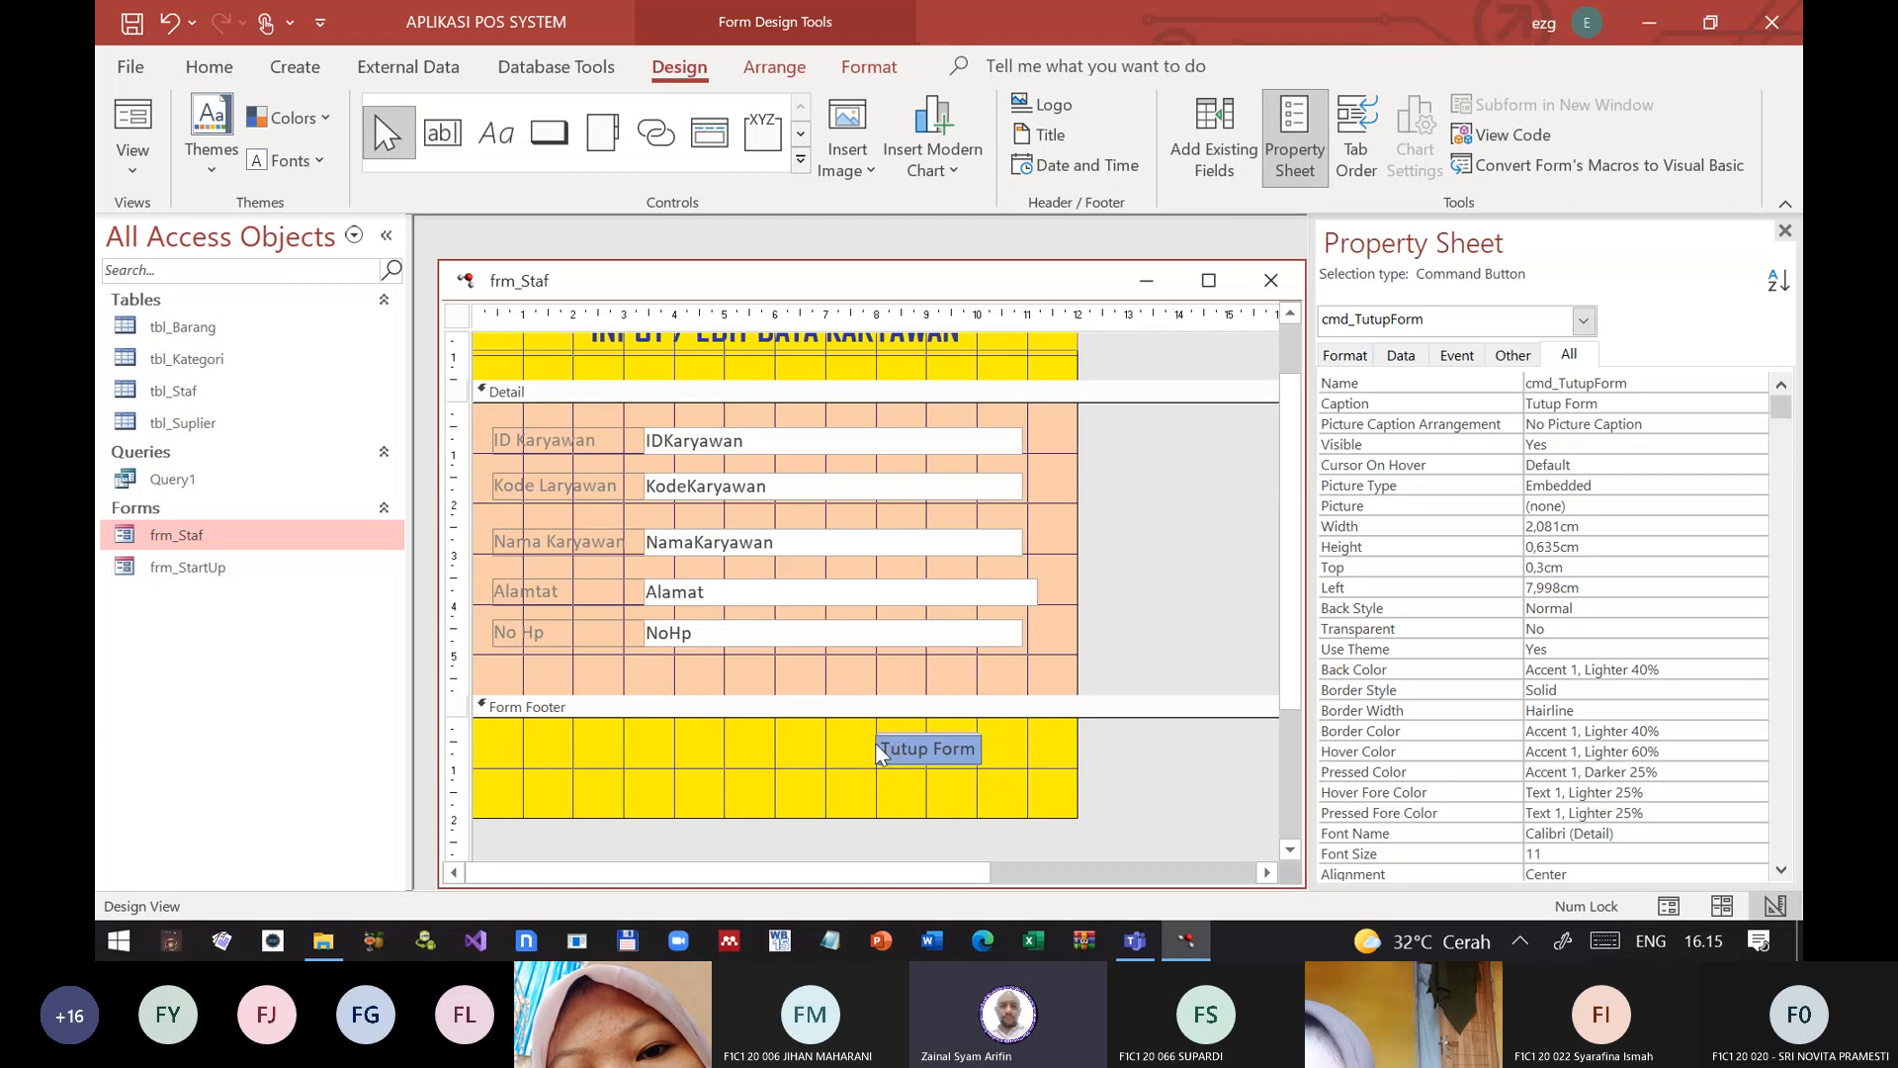
pyautogui.click(878, 754)
pyautogui.click(913, 756)
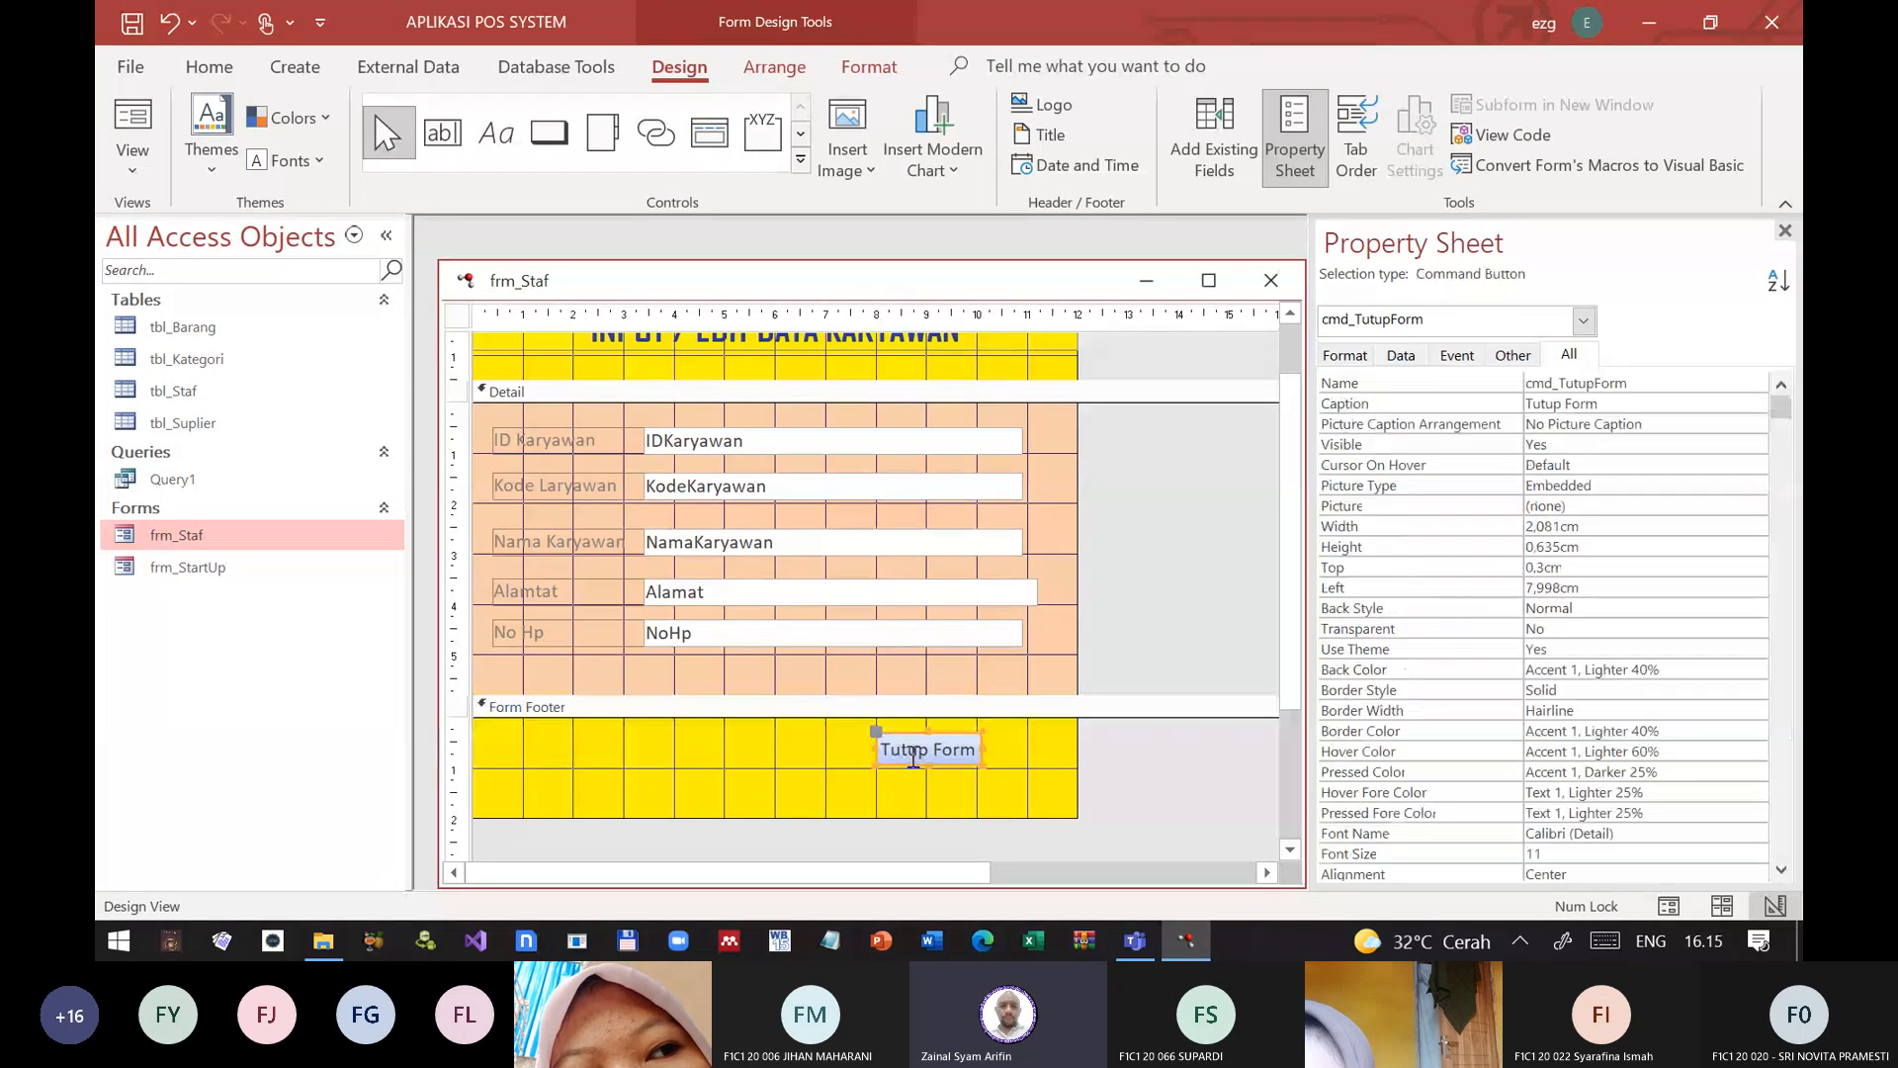
pyautogui.click(878, 751)
pyautogui.moveTo(878, 752); pyautogui.dragTo(830, 748)
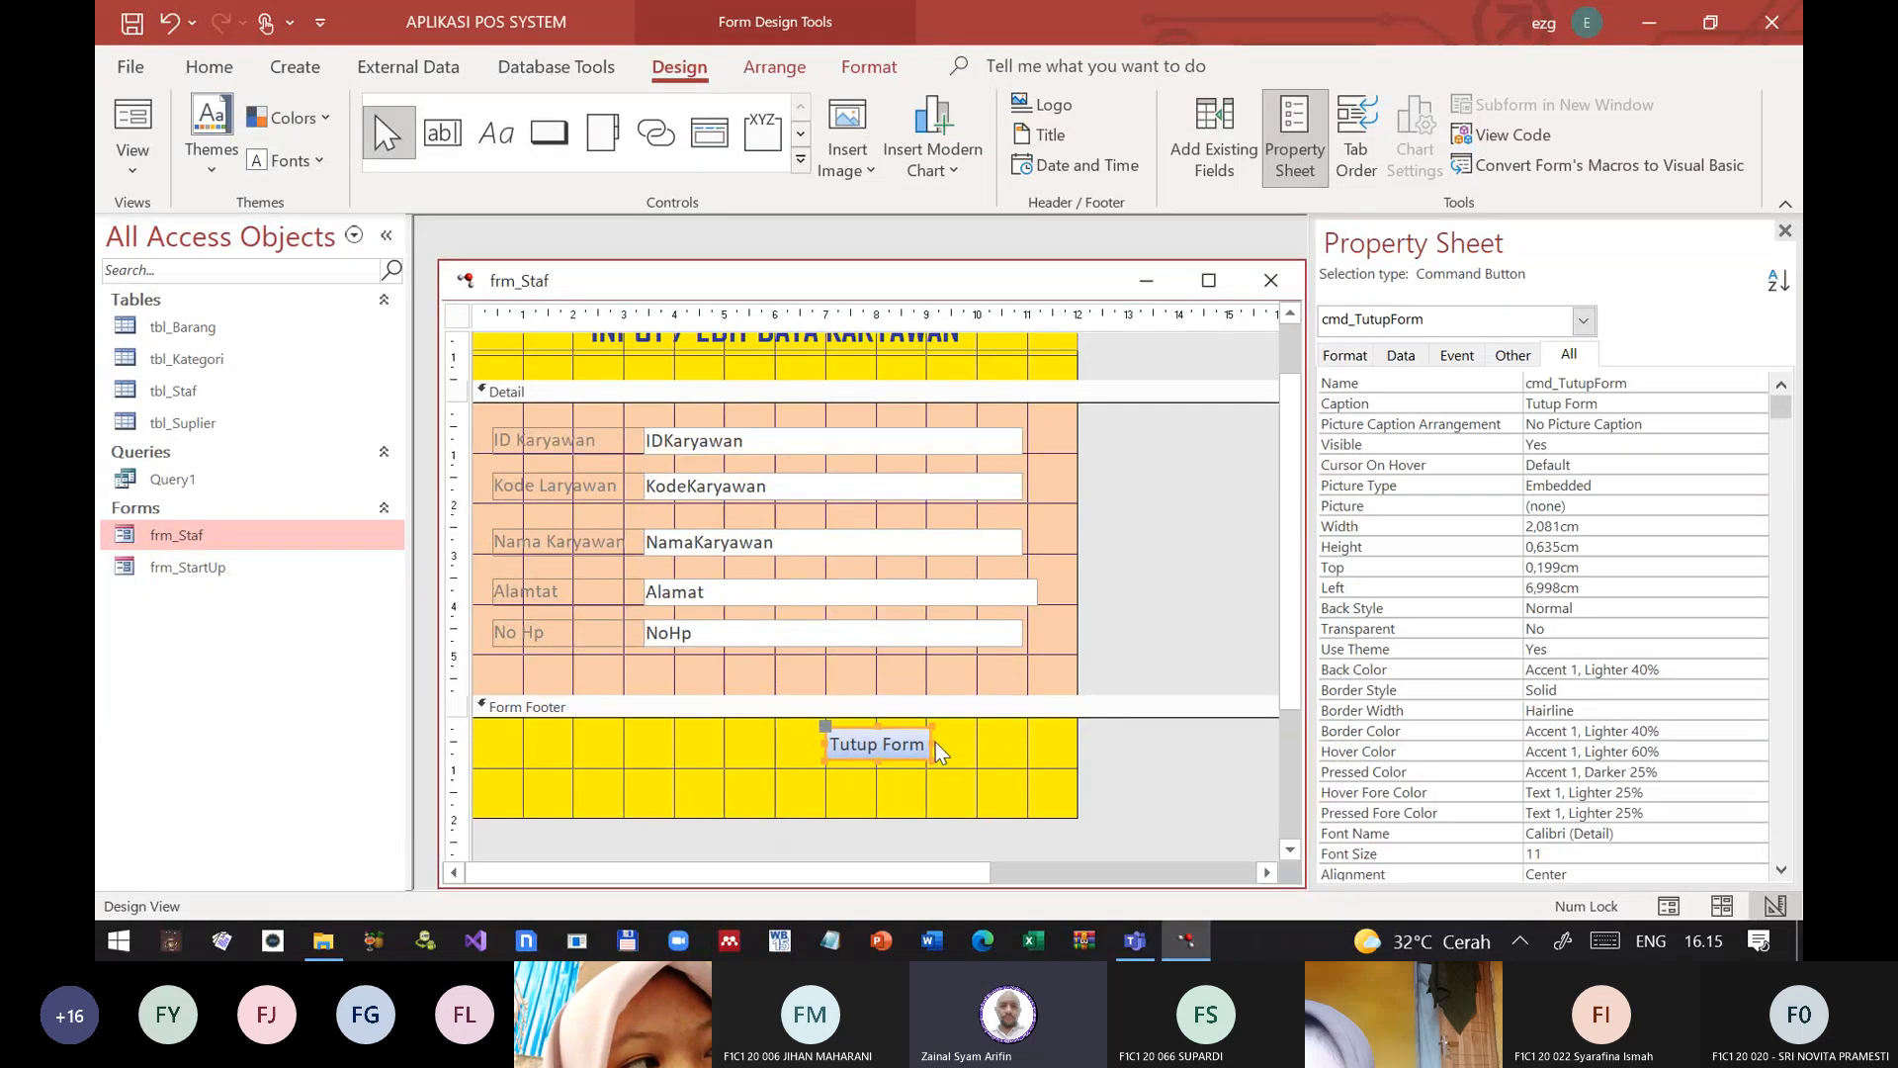
pyautogui.moveTo(929, 743); pyautogui.dragTo(961, 739)
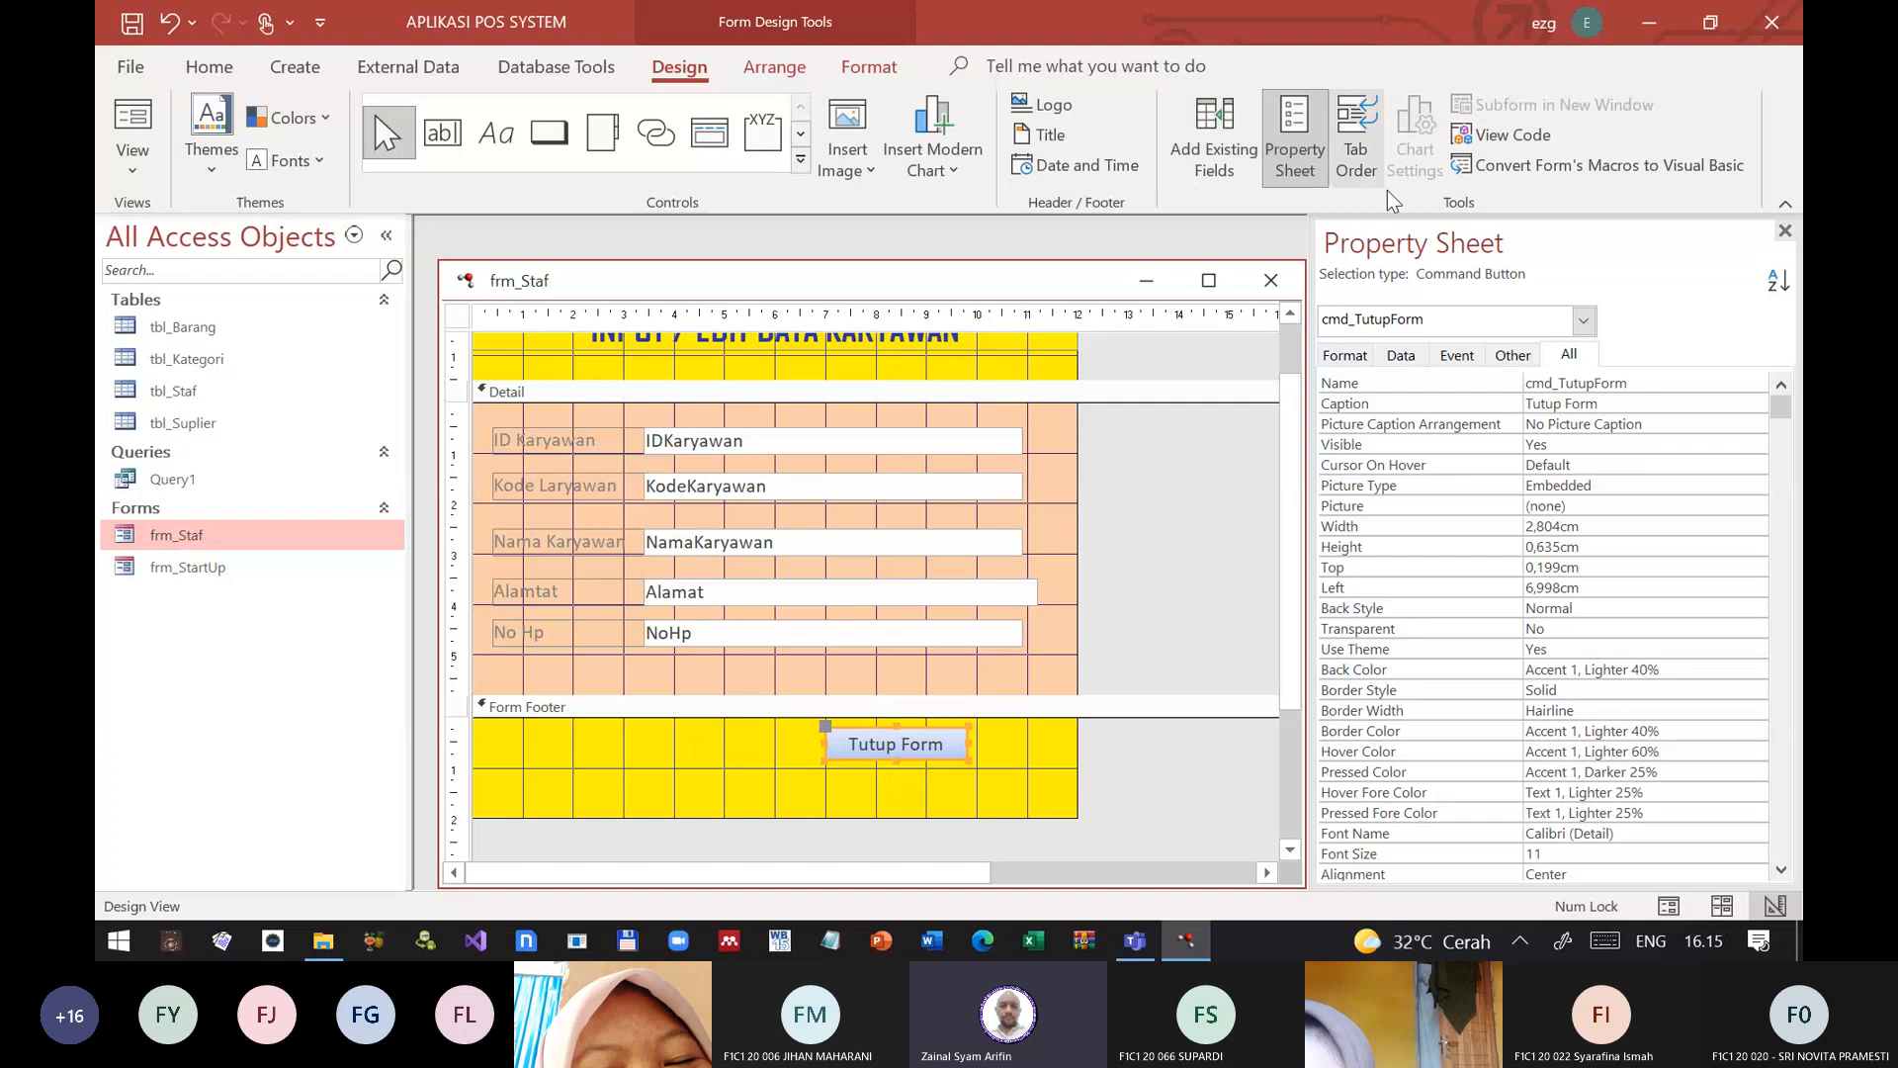
# Step: Close the property sheet and frm_Staf with the changes saved, and test the Tutup Form button in Form View
pyautogui.click(1785, 232)
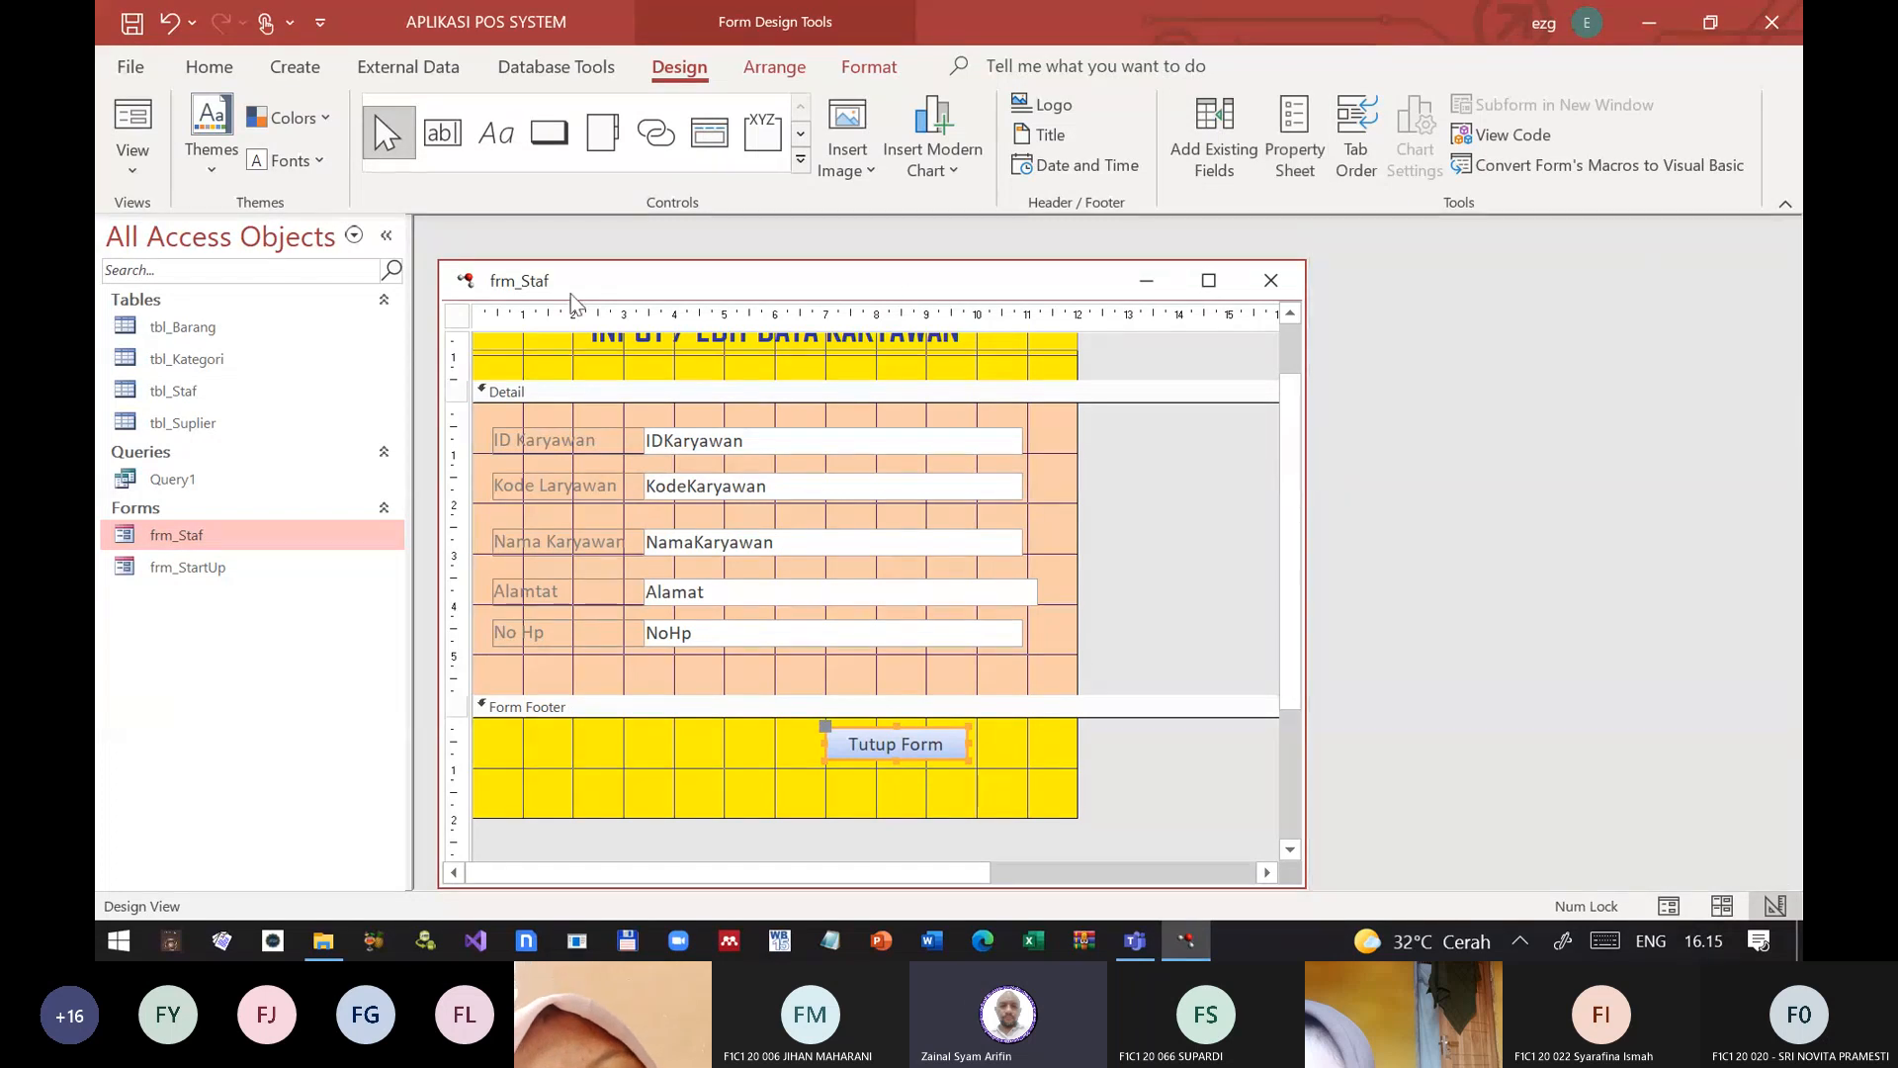
pyautogui.click(1270, 281)
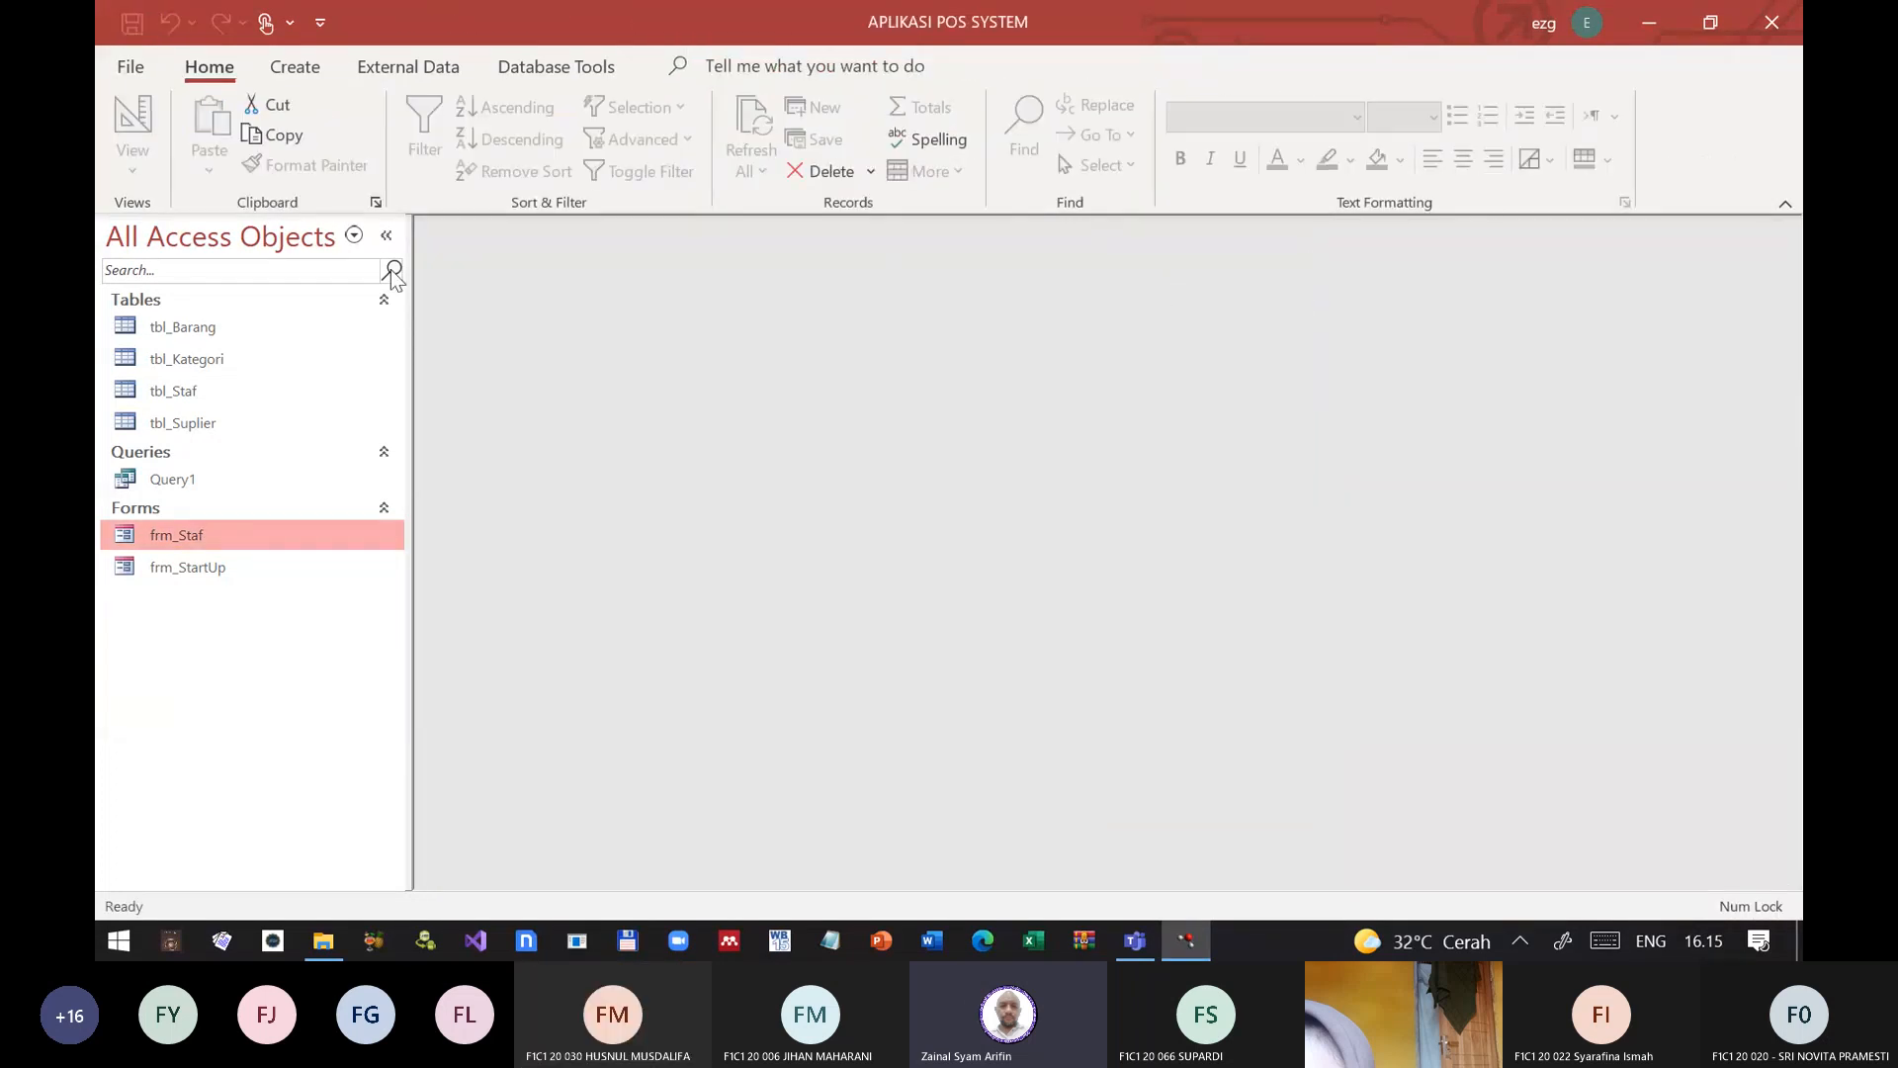
pyautogui.doubleClick(173, 539)
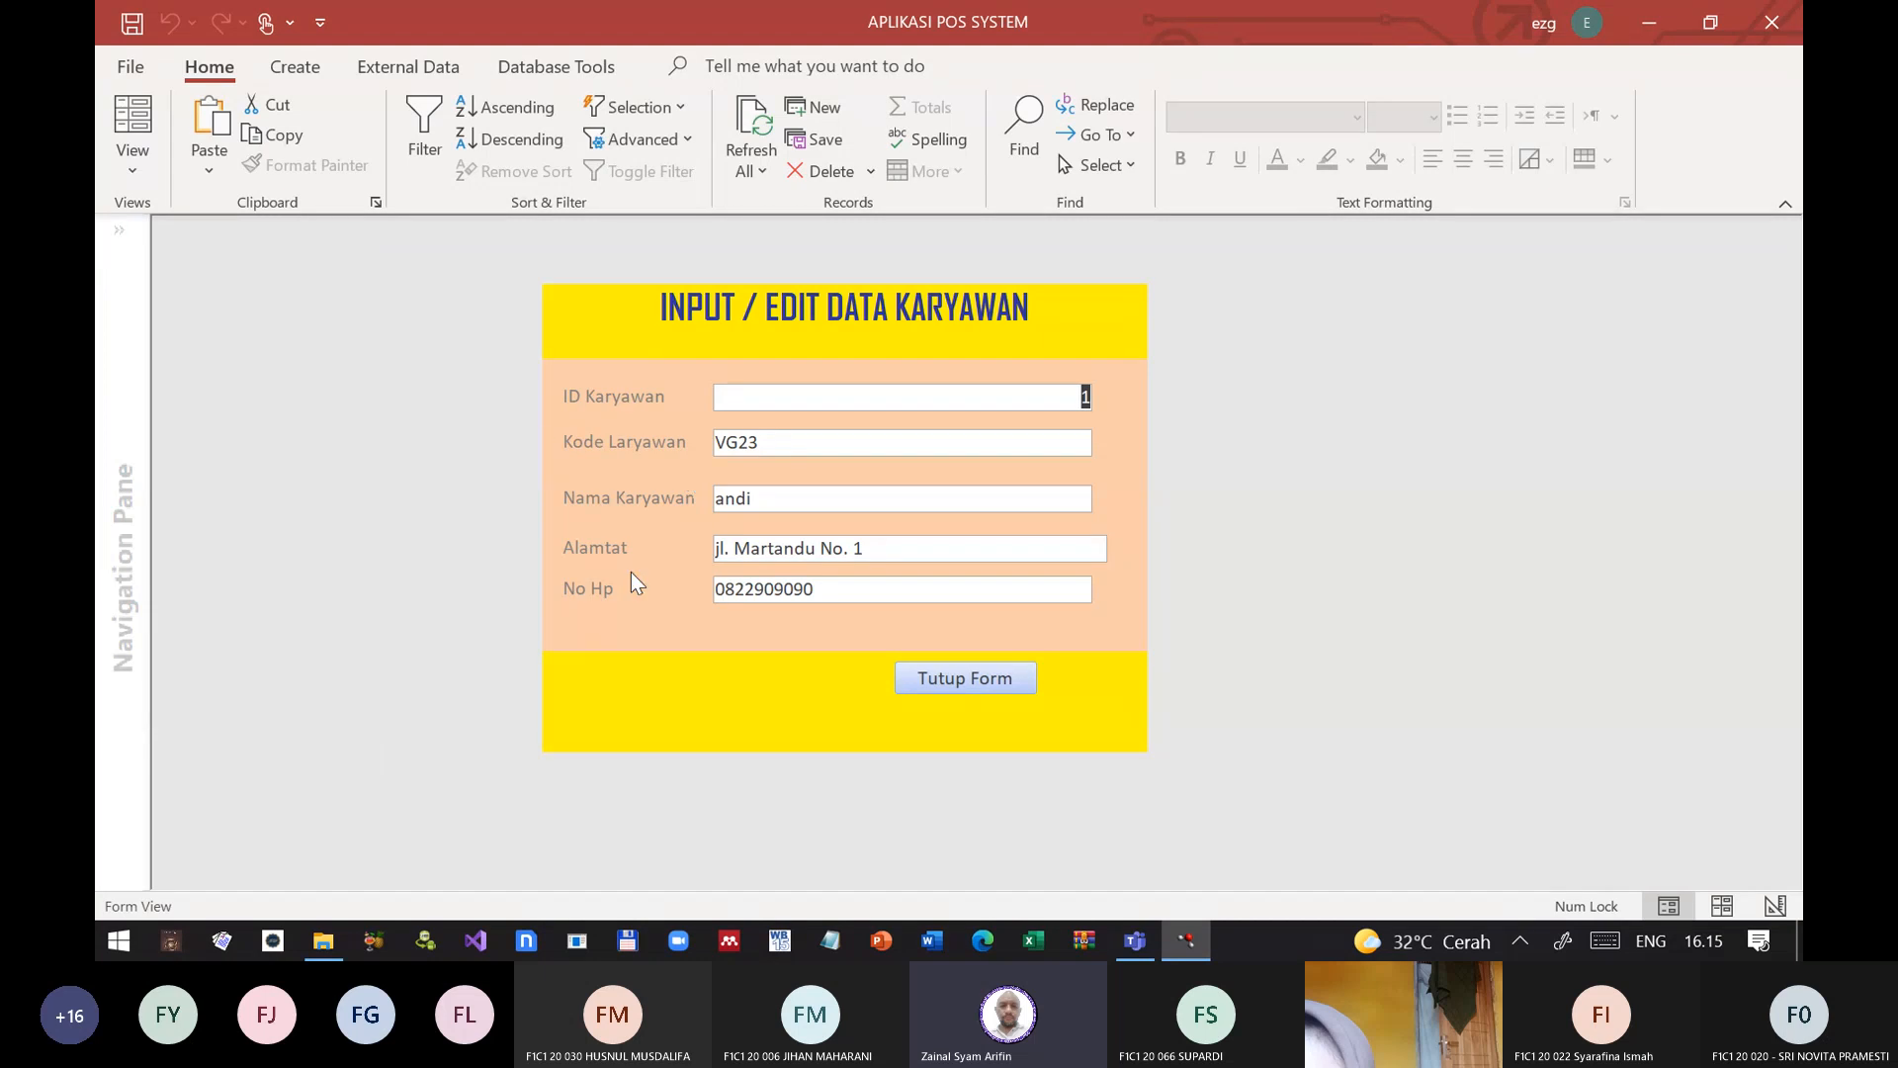
pyautogui.click(979, 678)
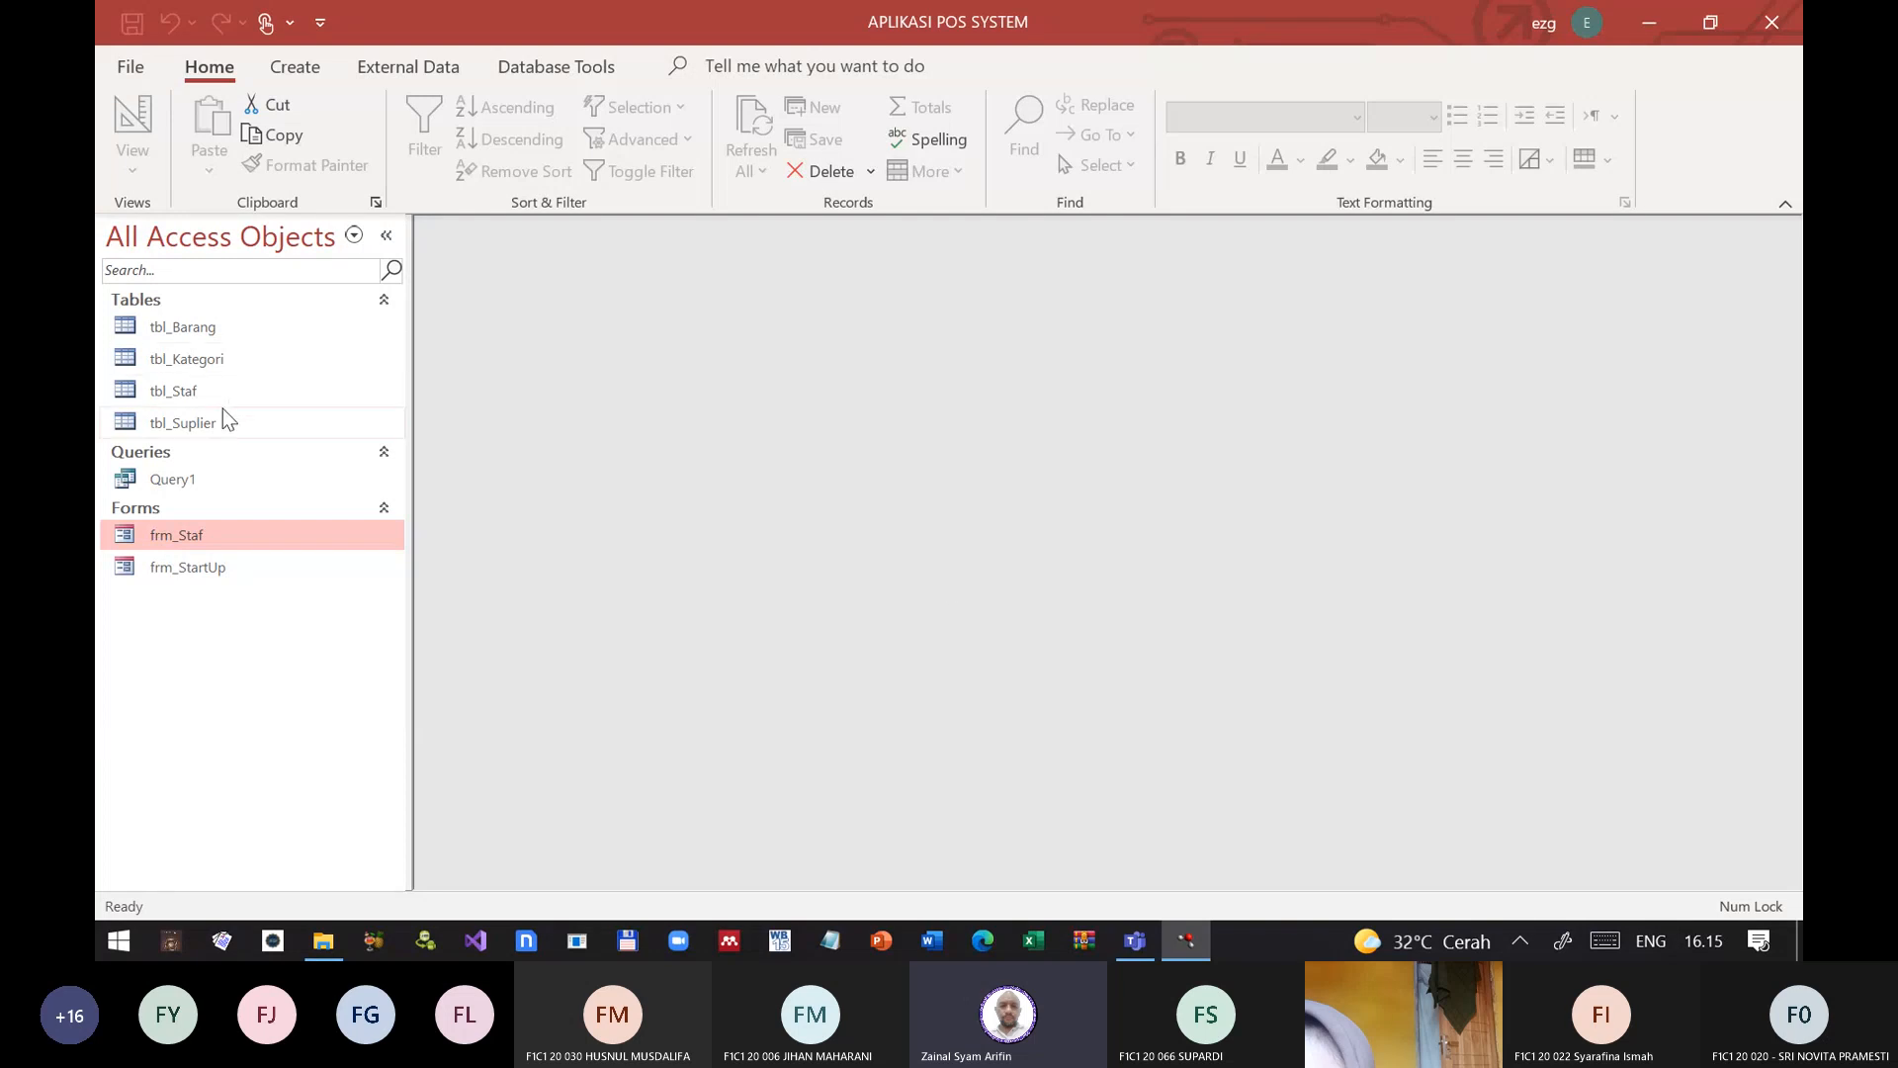
# Step: Open frm_Staf in Layout View and examine how its text boxes, header and detail section can be selected
pyautogui.rightClick(168, 539)
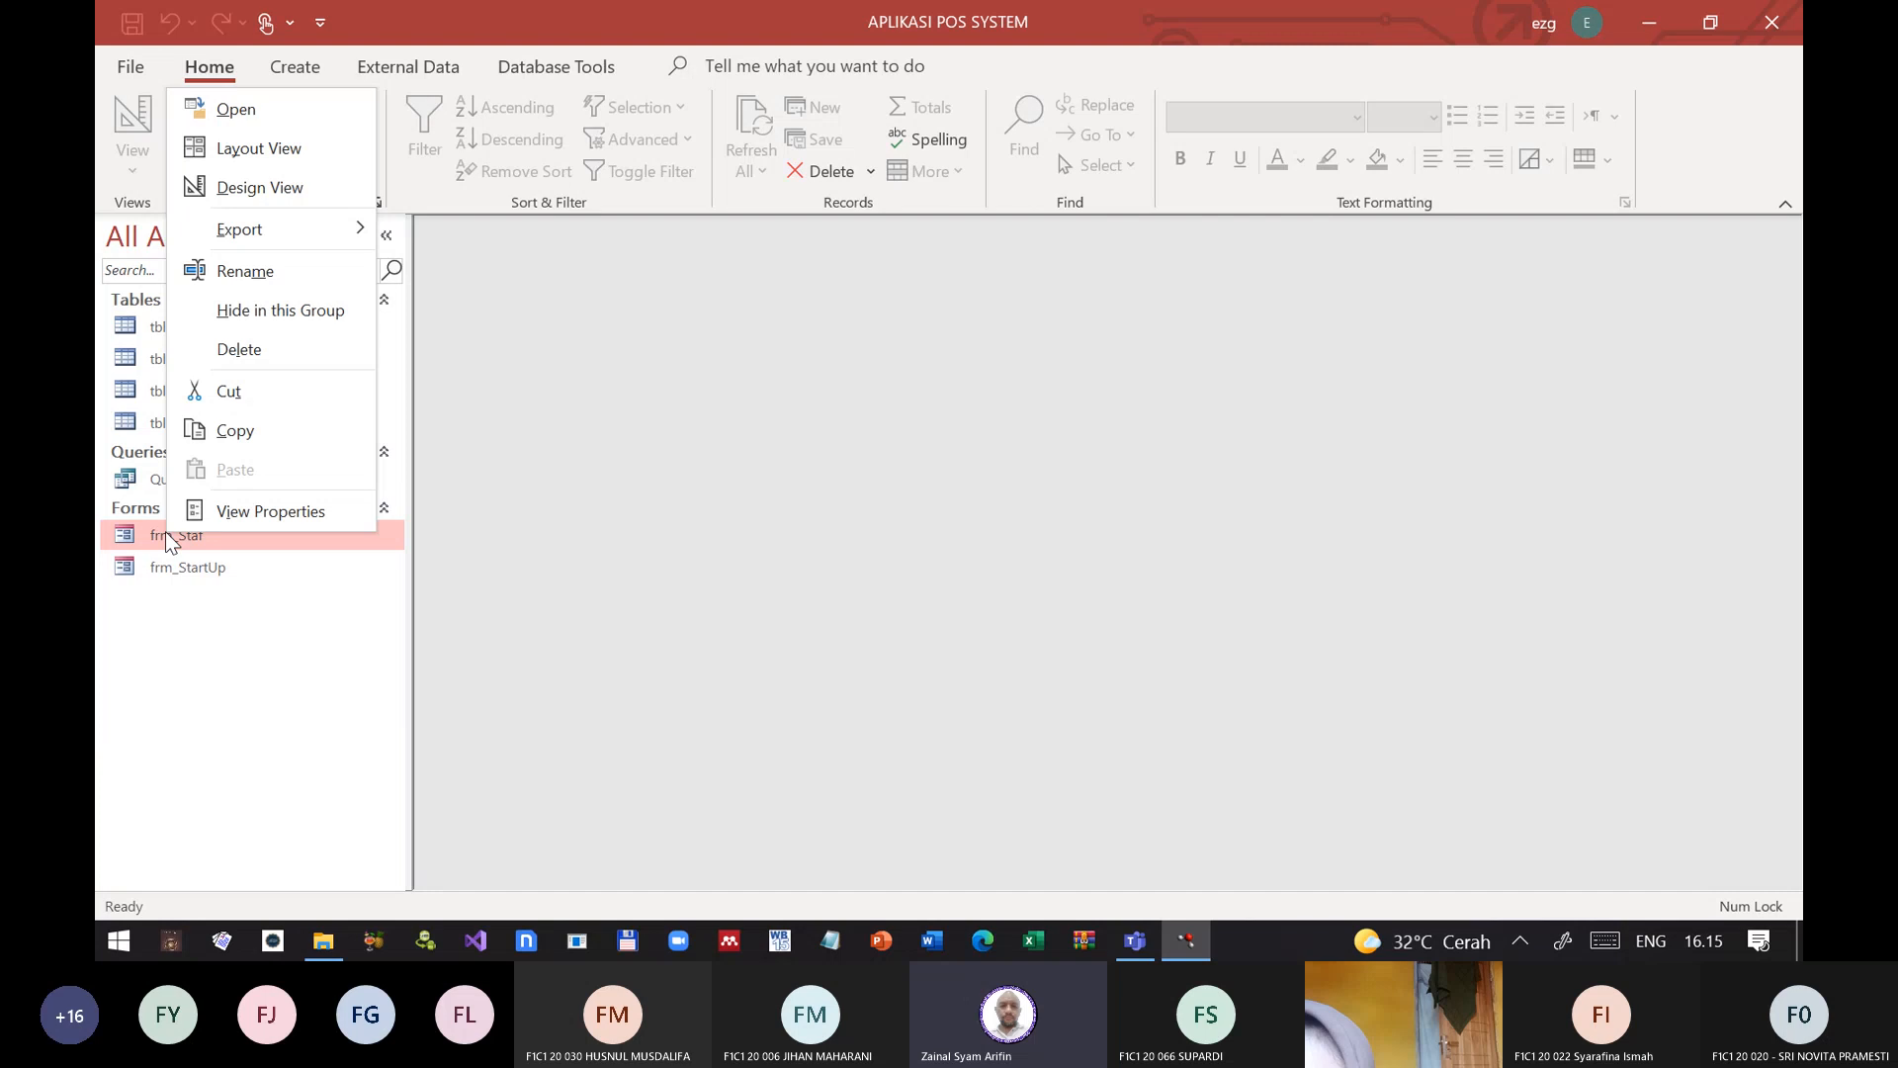
pyautogui.click(259, 148)
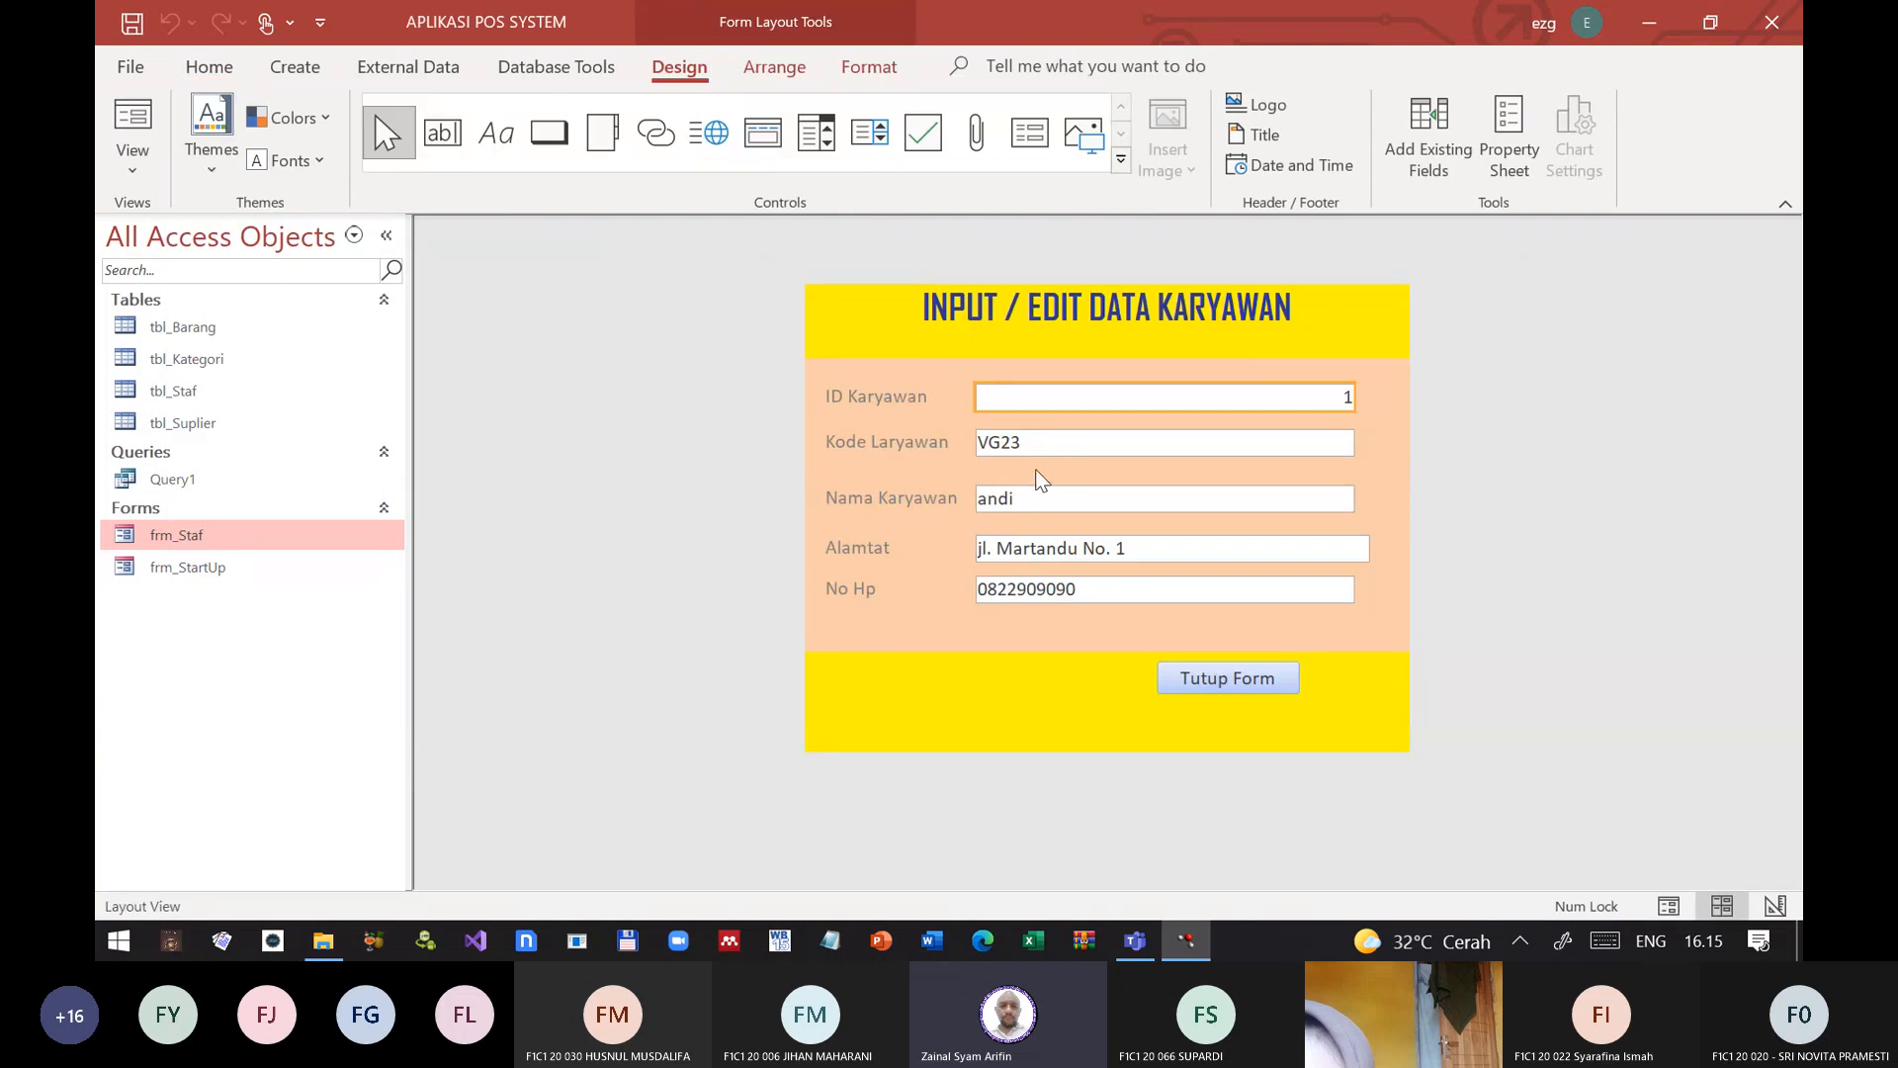
pyautogui.click(1064, 502)
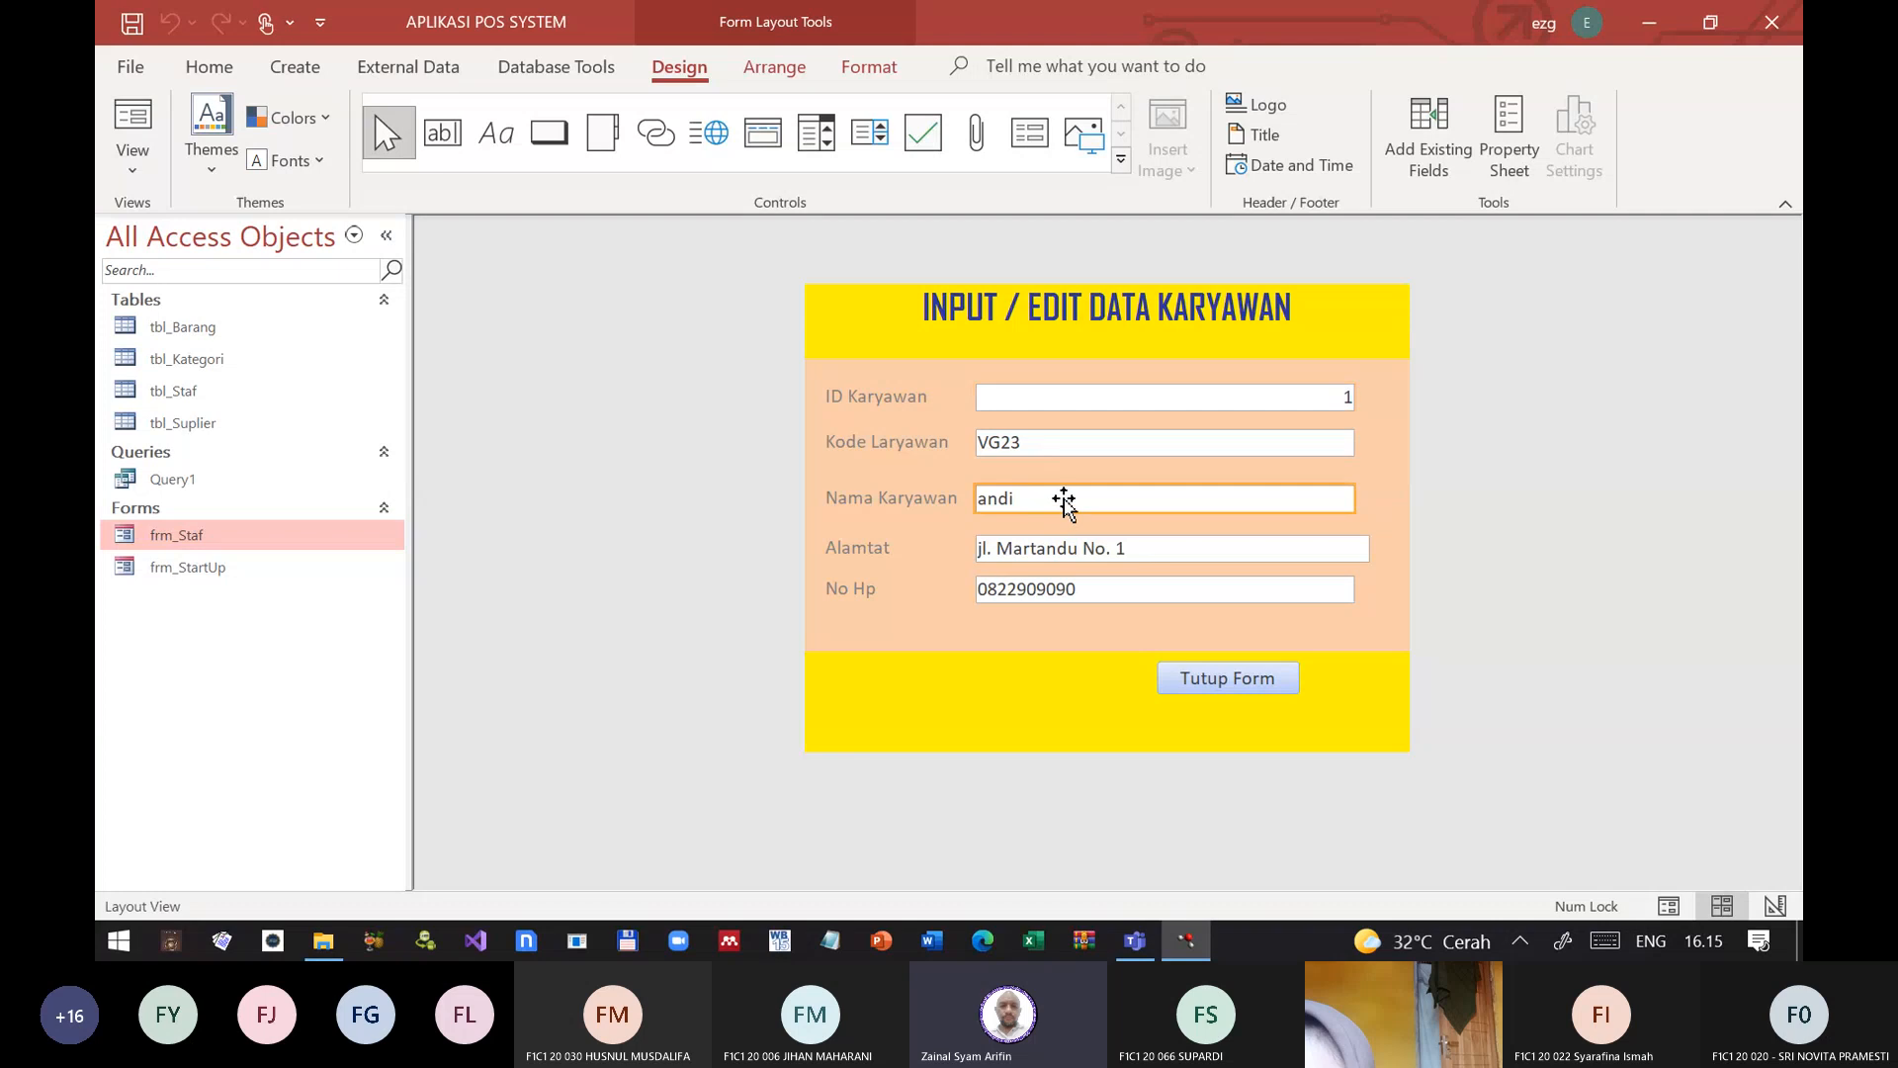
pyautogui.click(1066, 443)
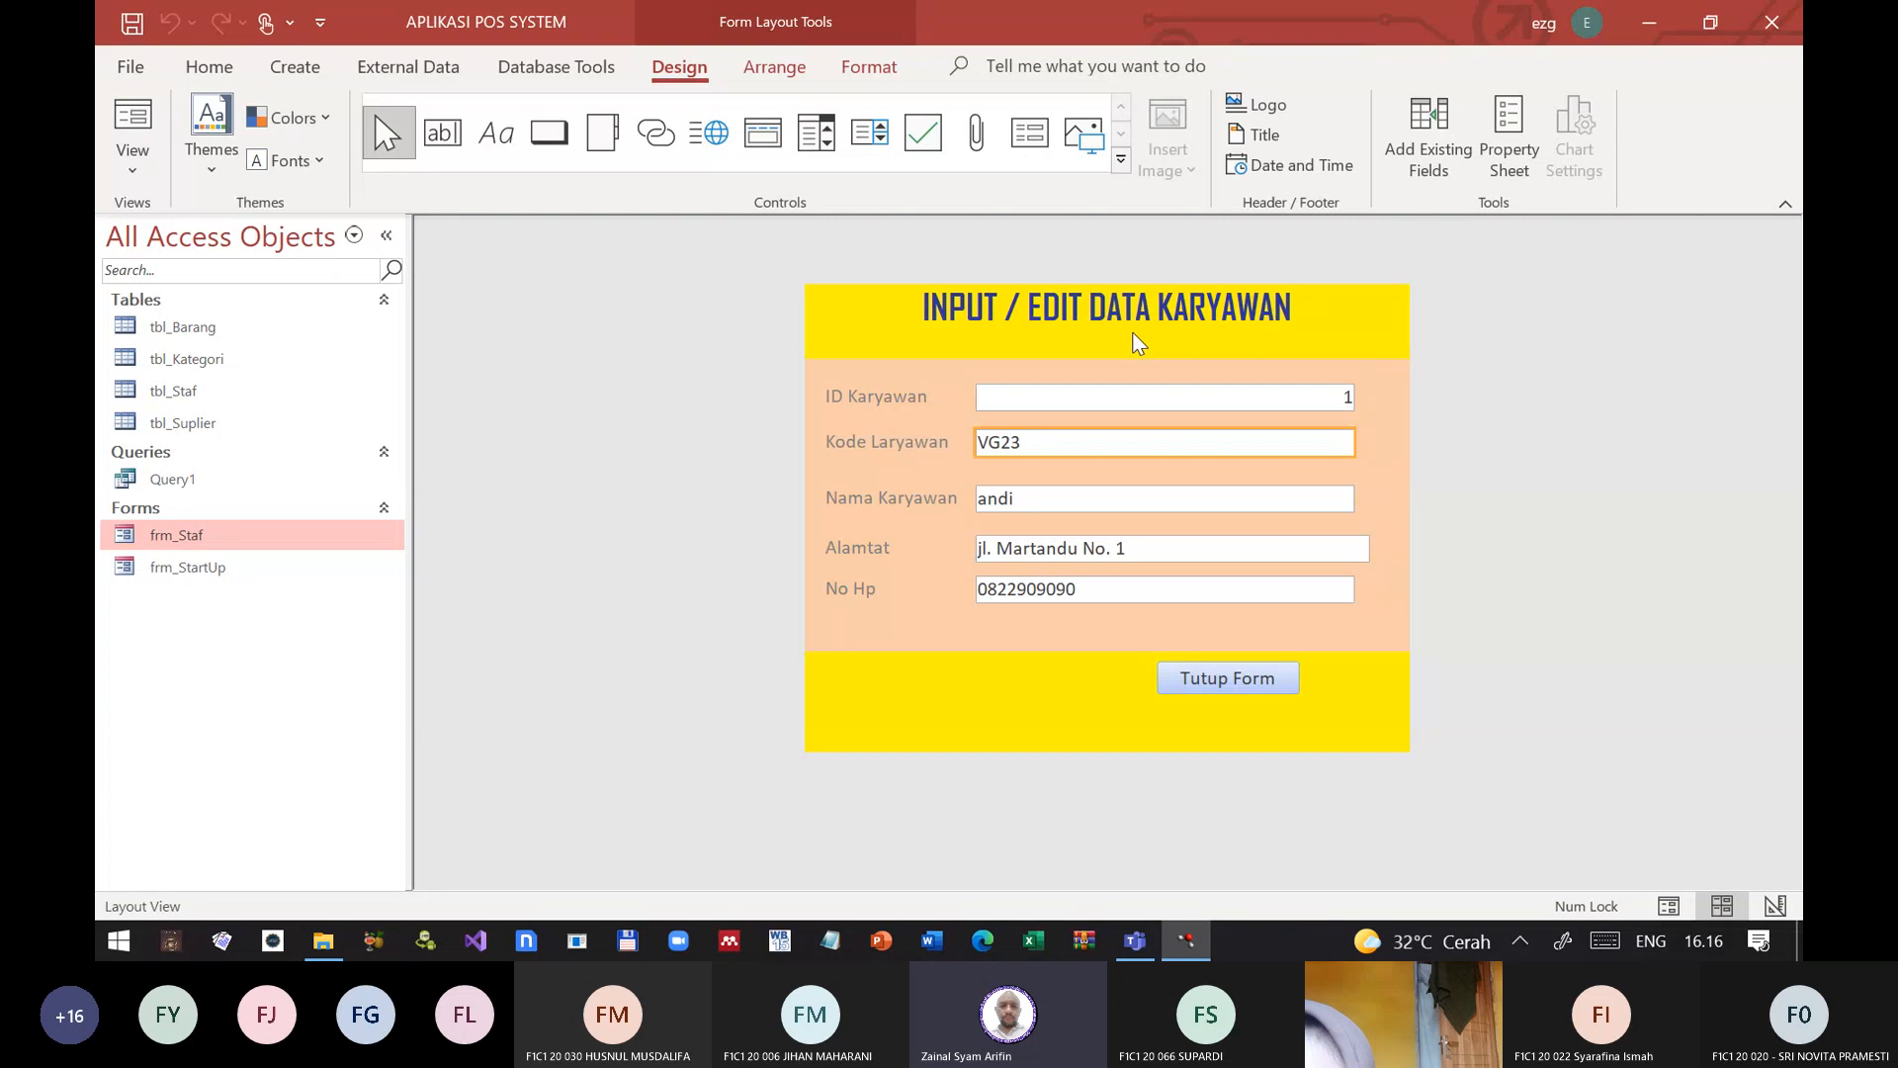
pyautogui.click(1094, 397)
pyautogui.click(1095, 445)
pyautogui.click(1110, 496)
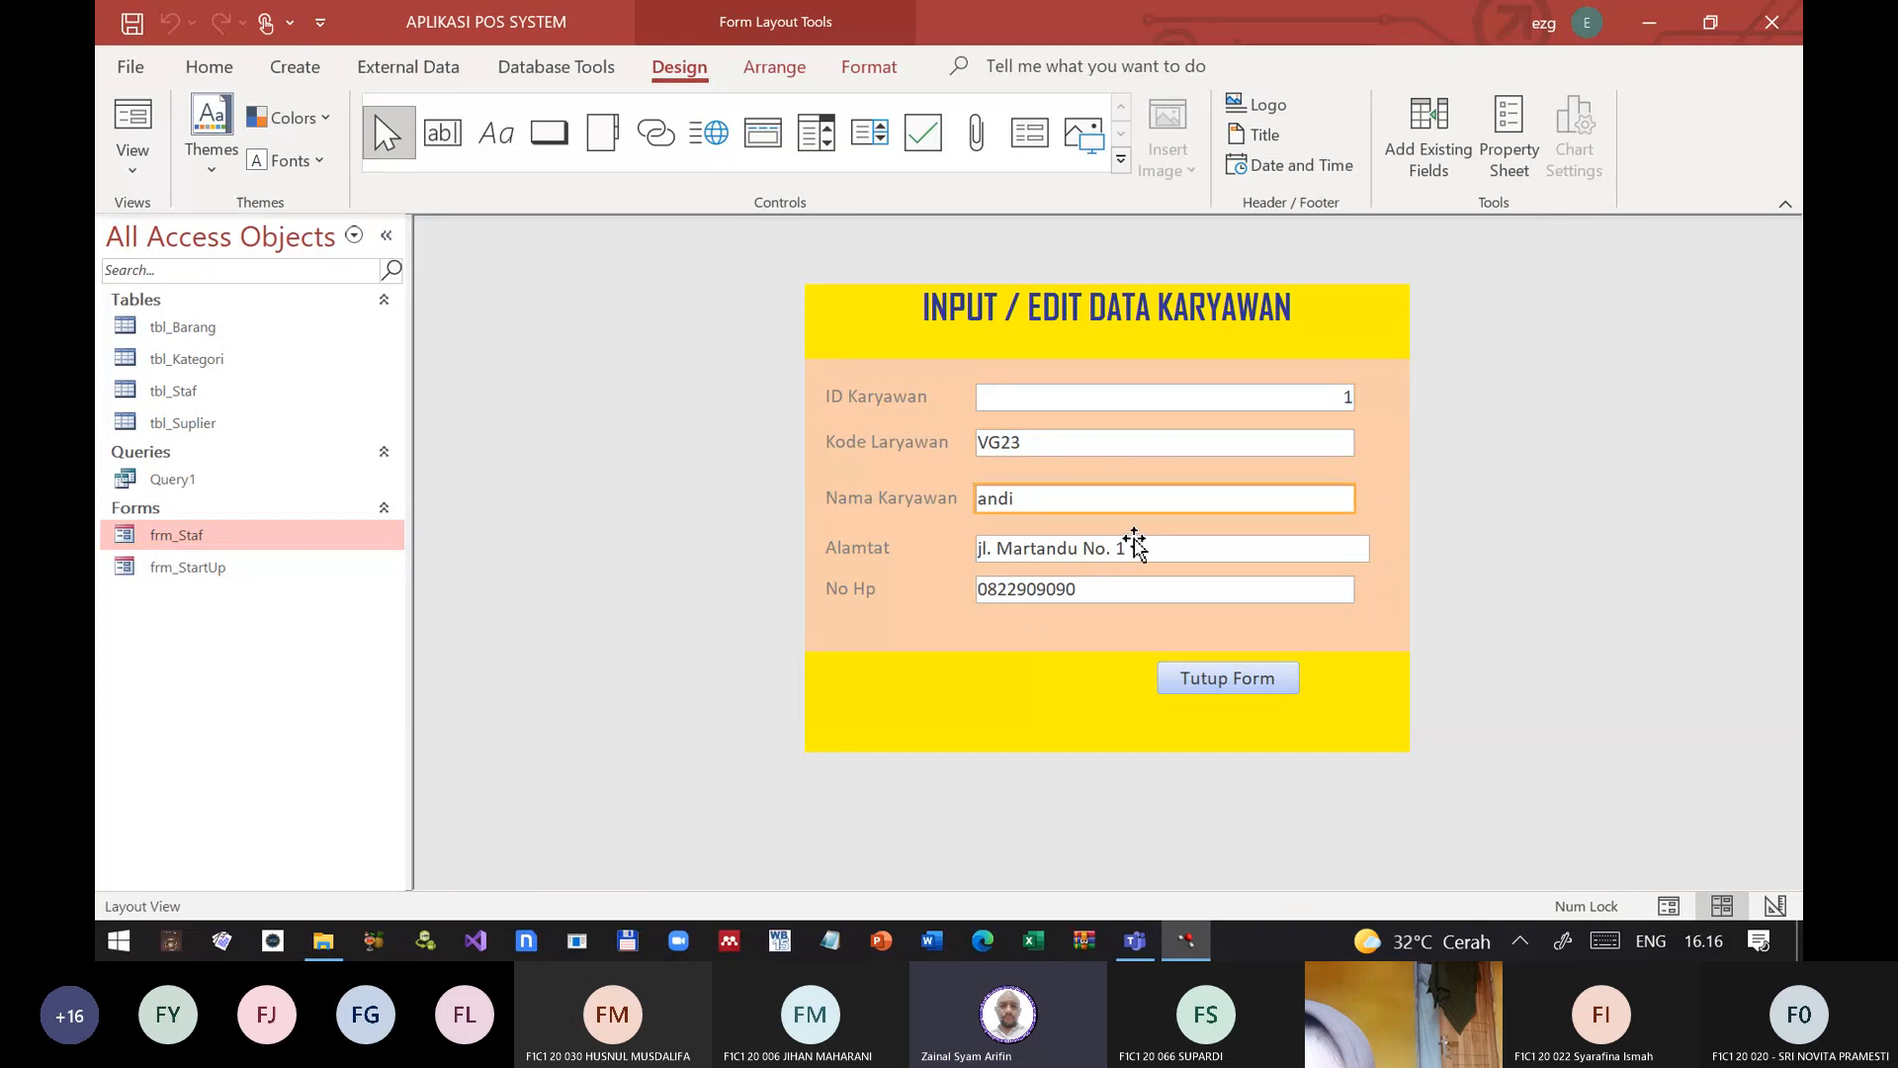
pyautogui.click(1158, 550)
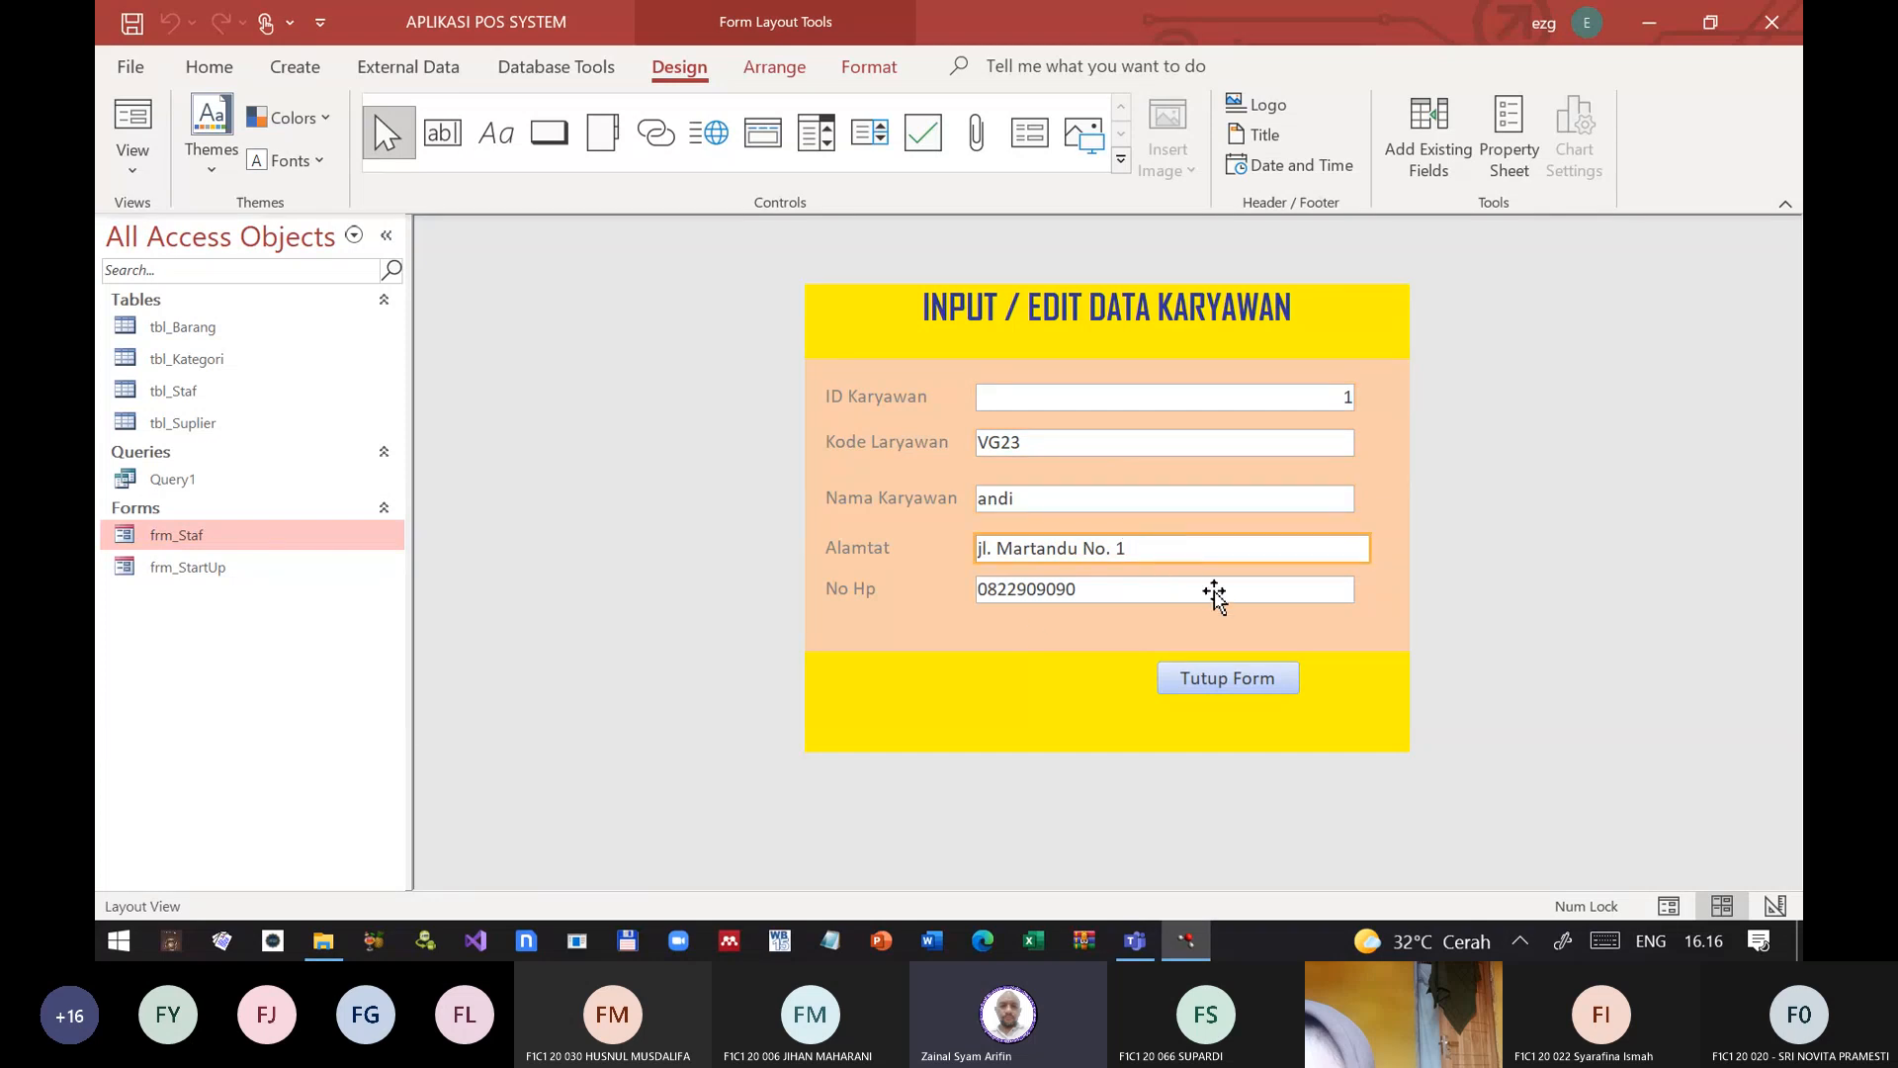
pyautogui.click(874, 326)
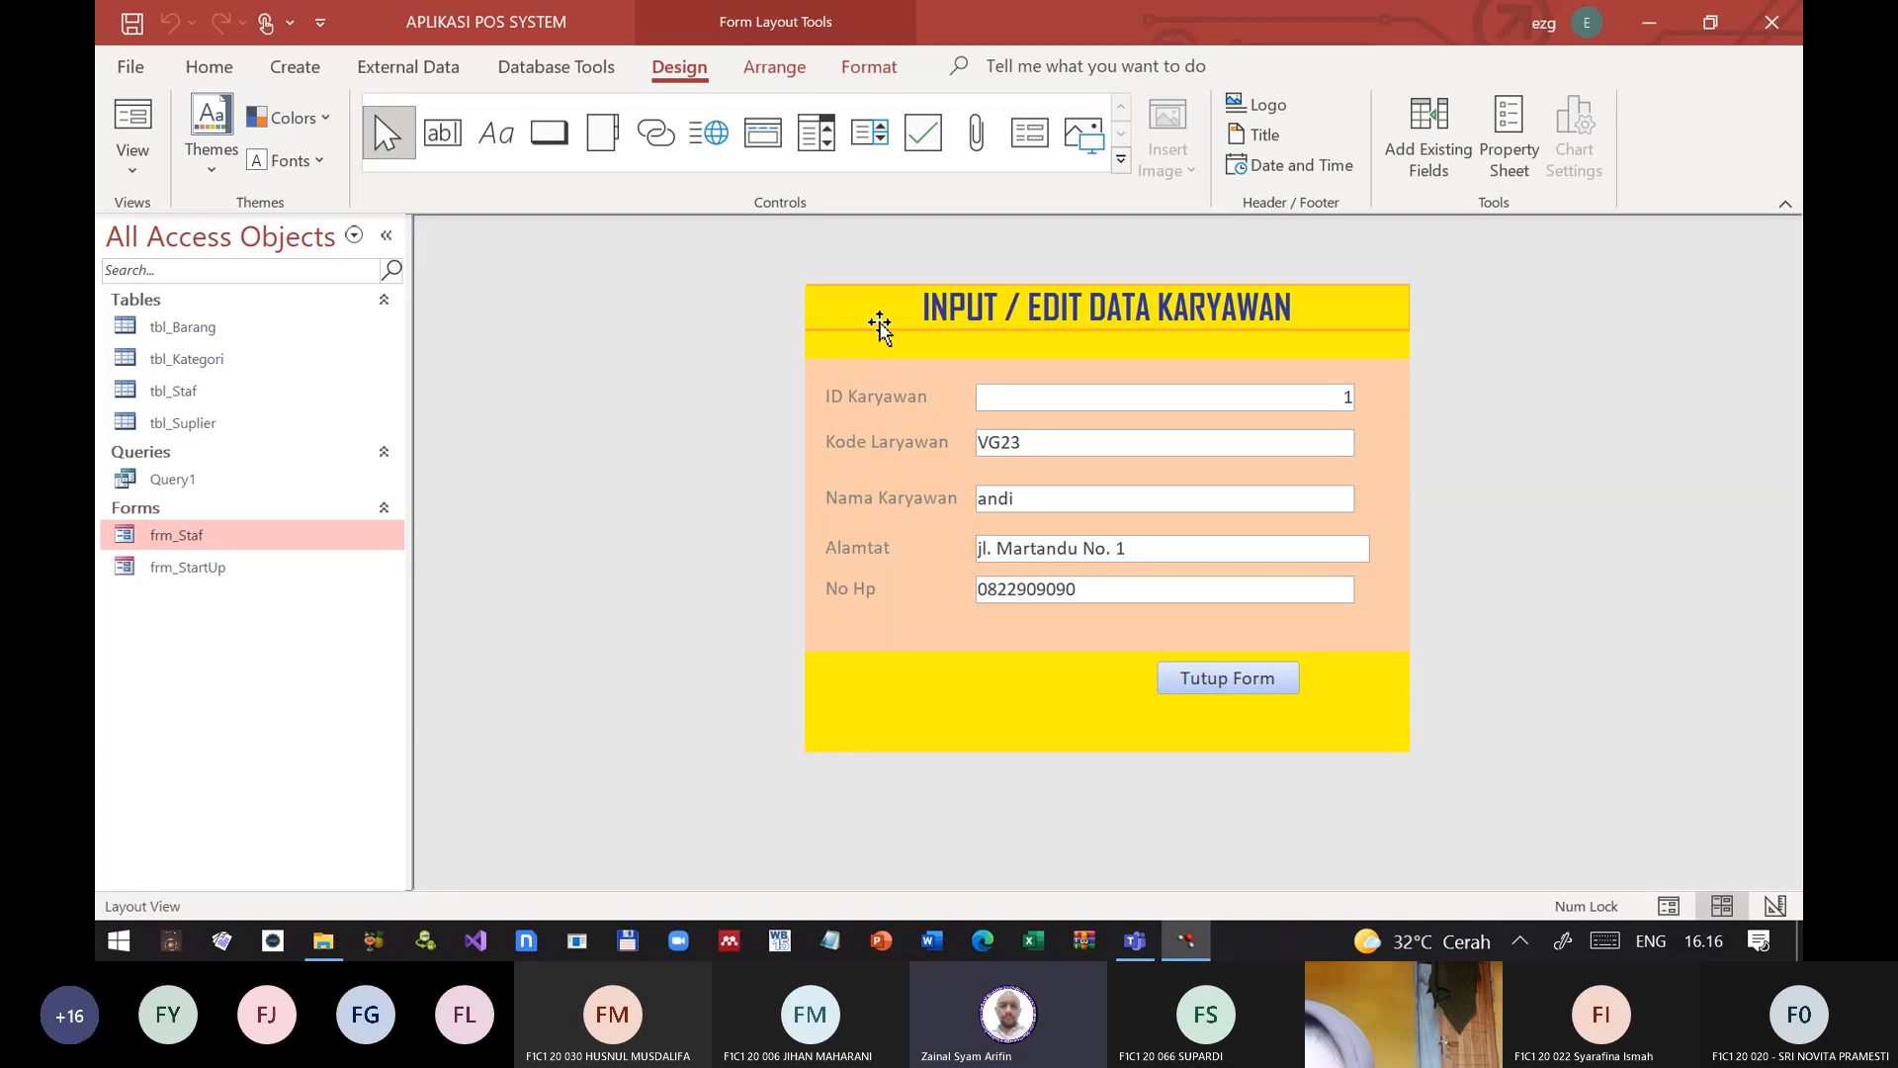
pyautogui.click(1091, 376)
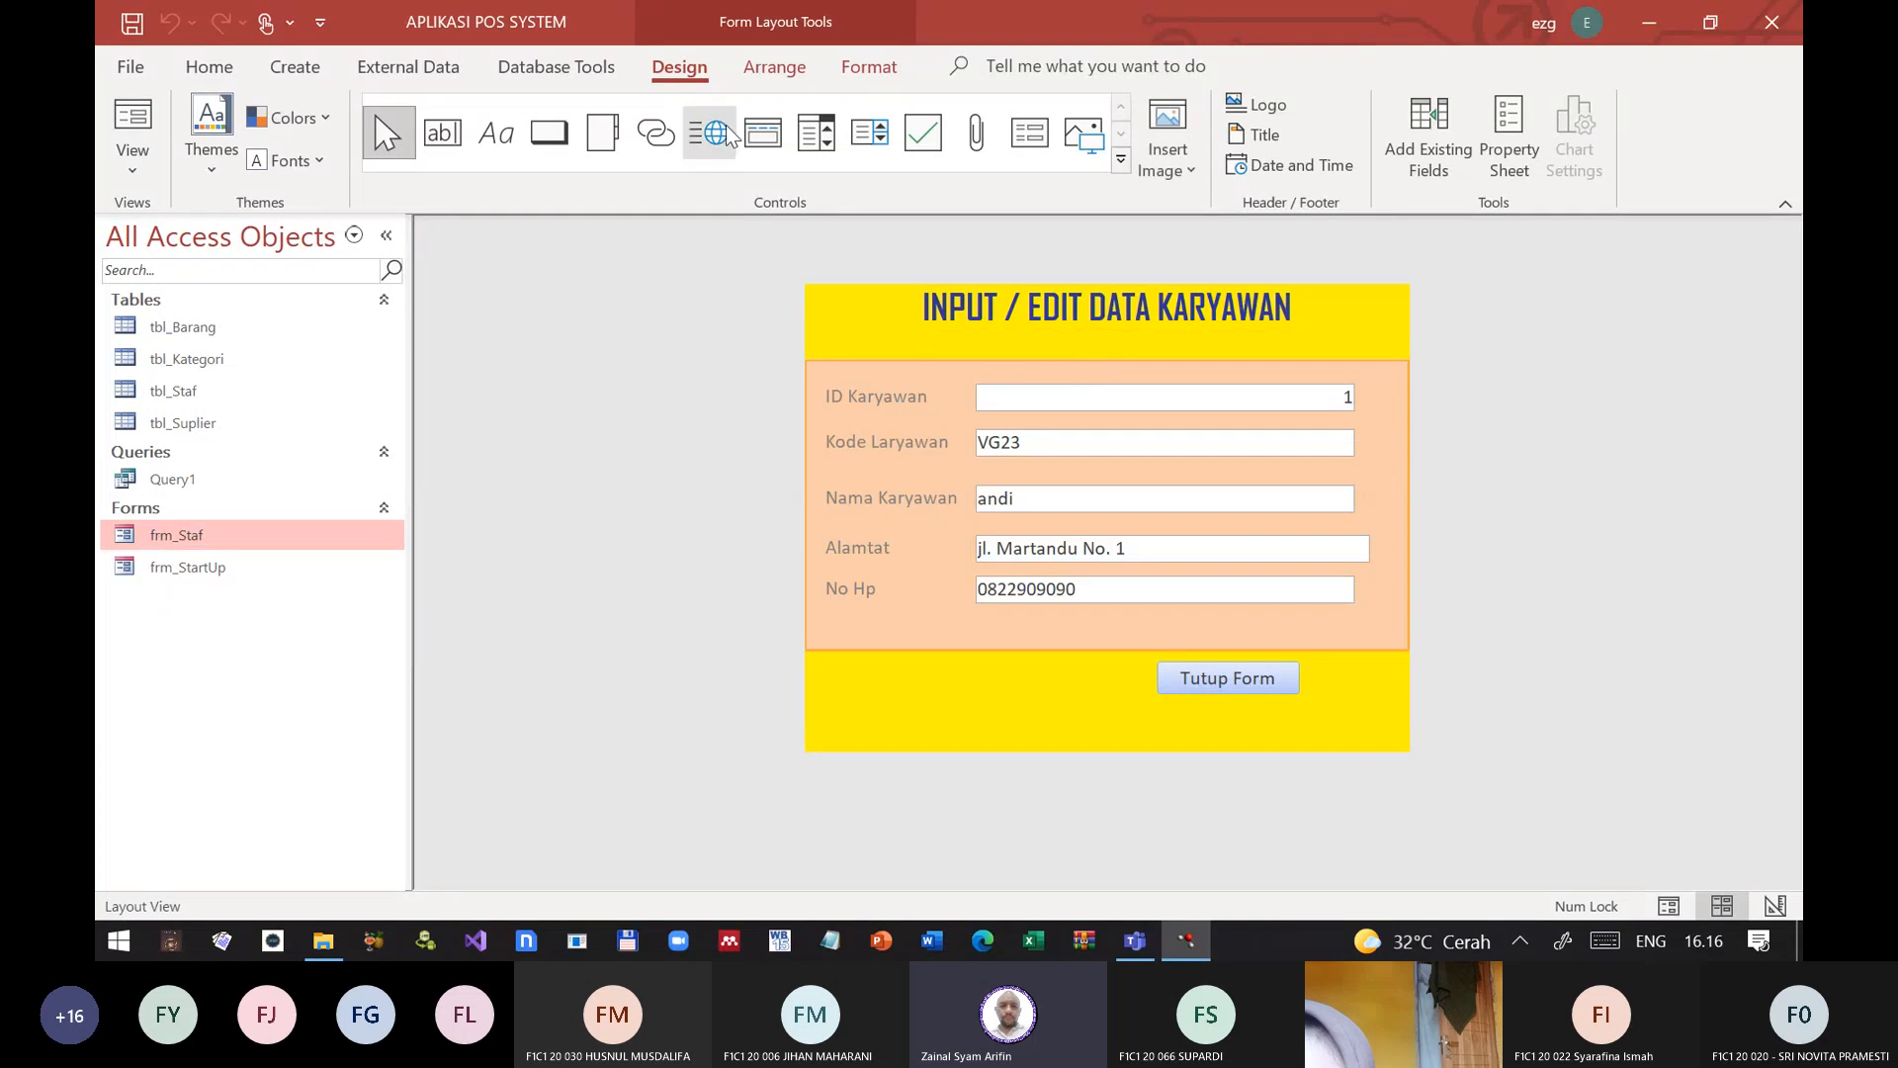
# Step: Switch frm_Staf to Form View and check that the ID and employee code fields can be entered for editing
pyautogui.click(132, 163)
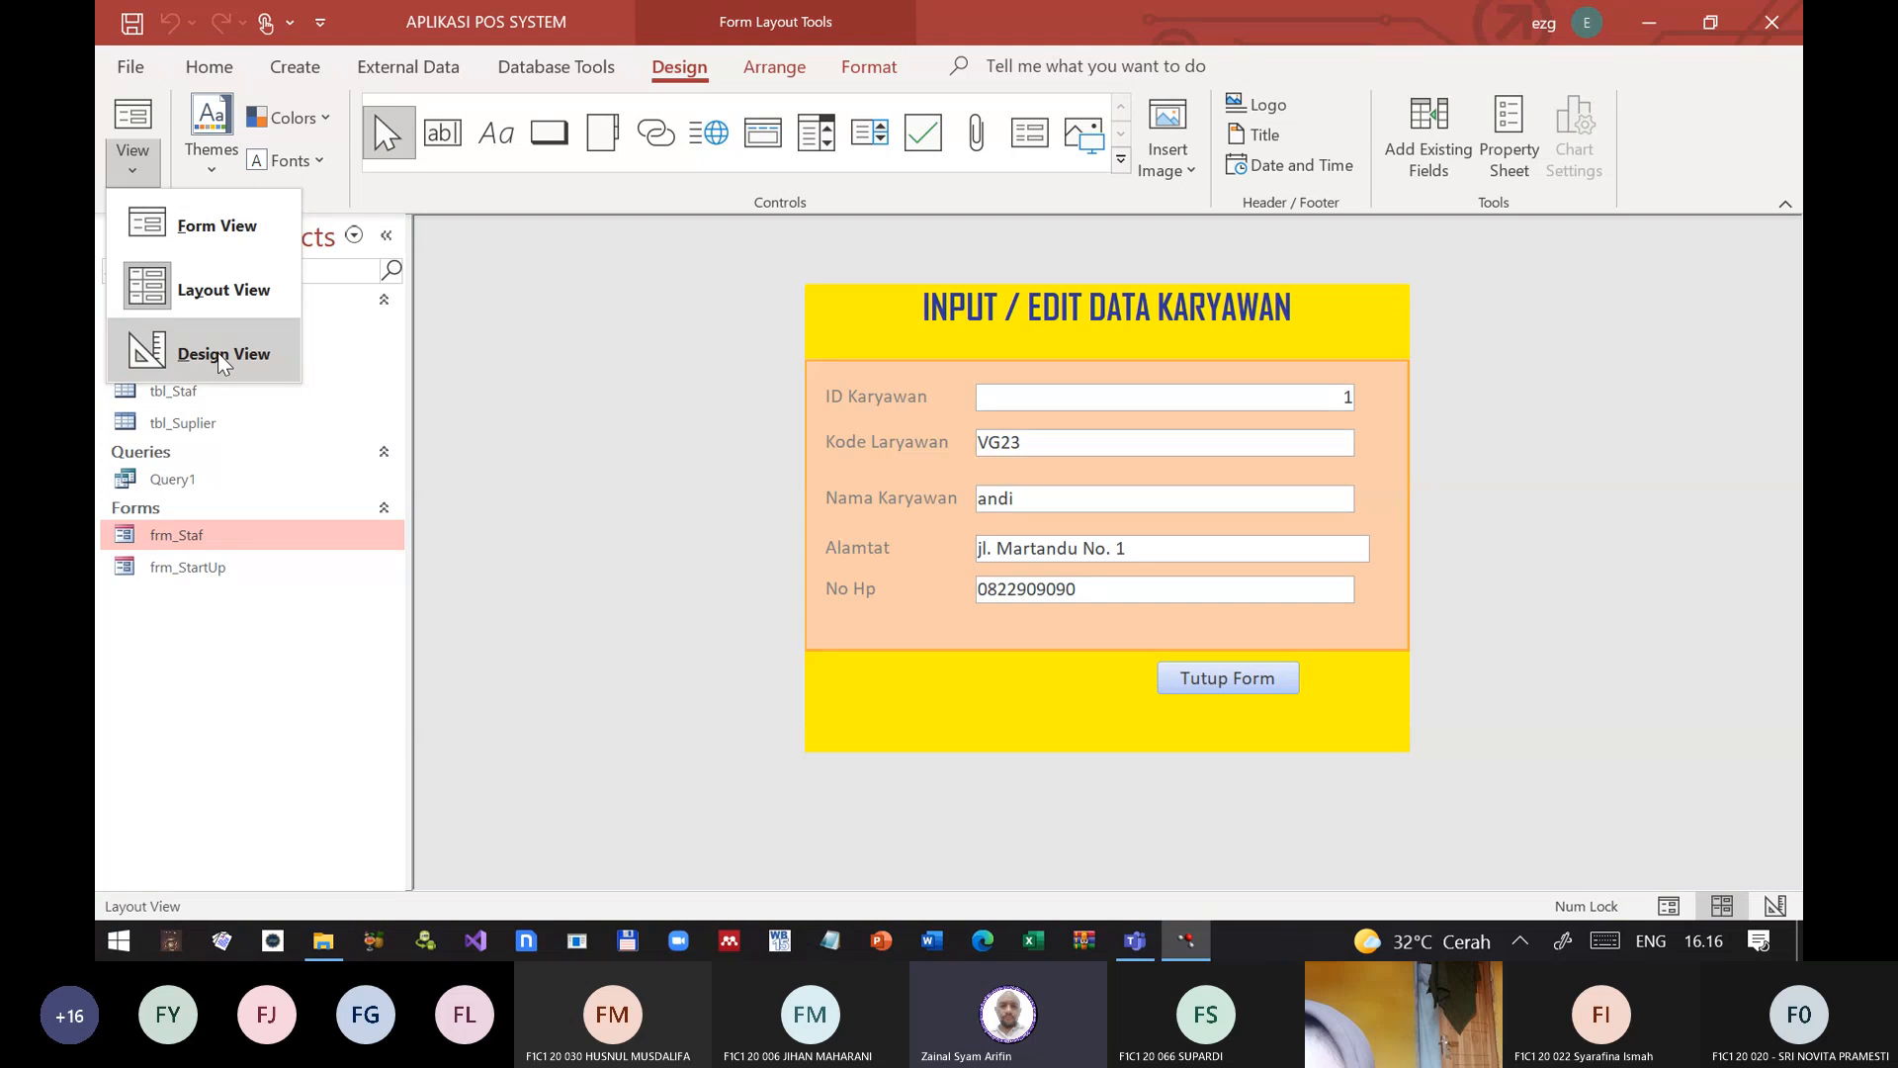
pyautogui.click(253, 236)
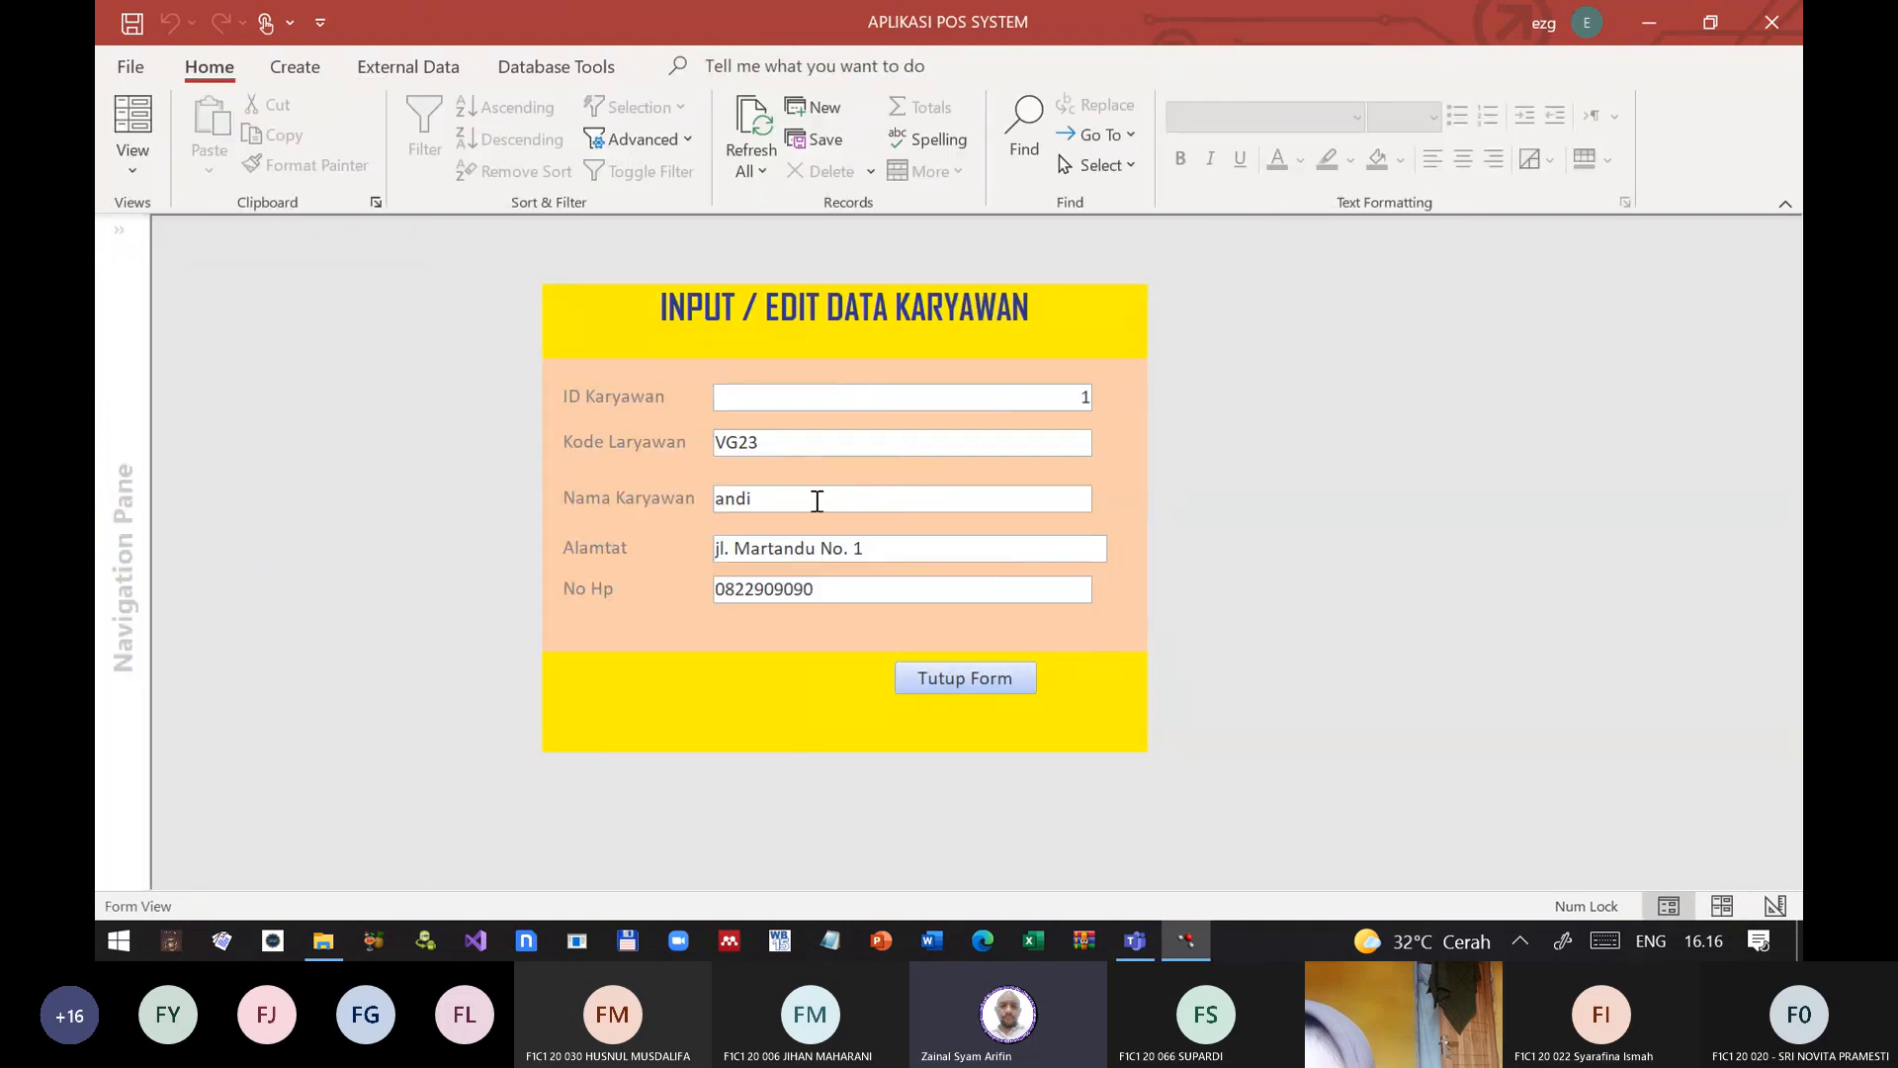
pyautogui.click(807, 406)
pyautogui.doubleClick(769, 442)
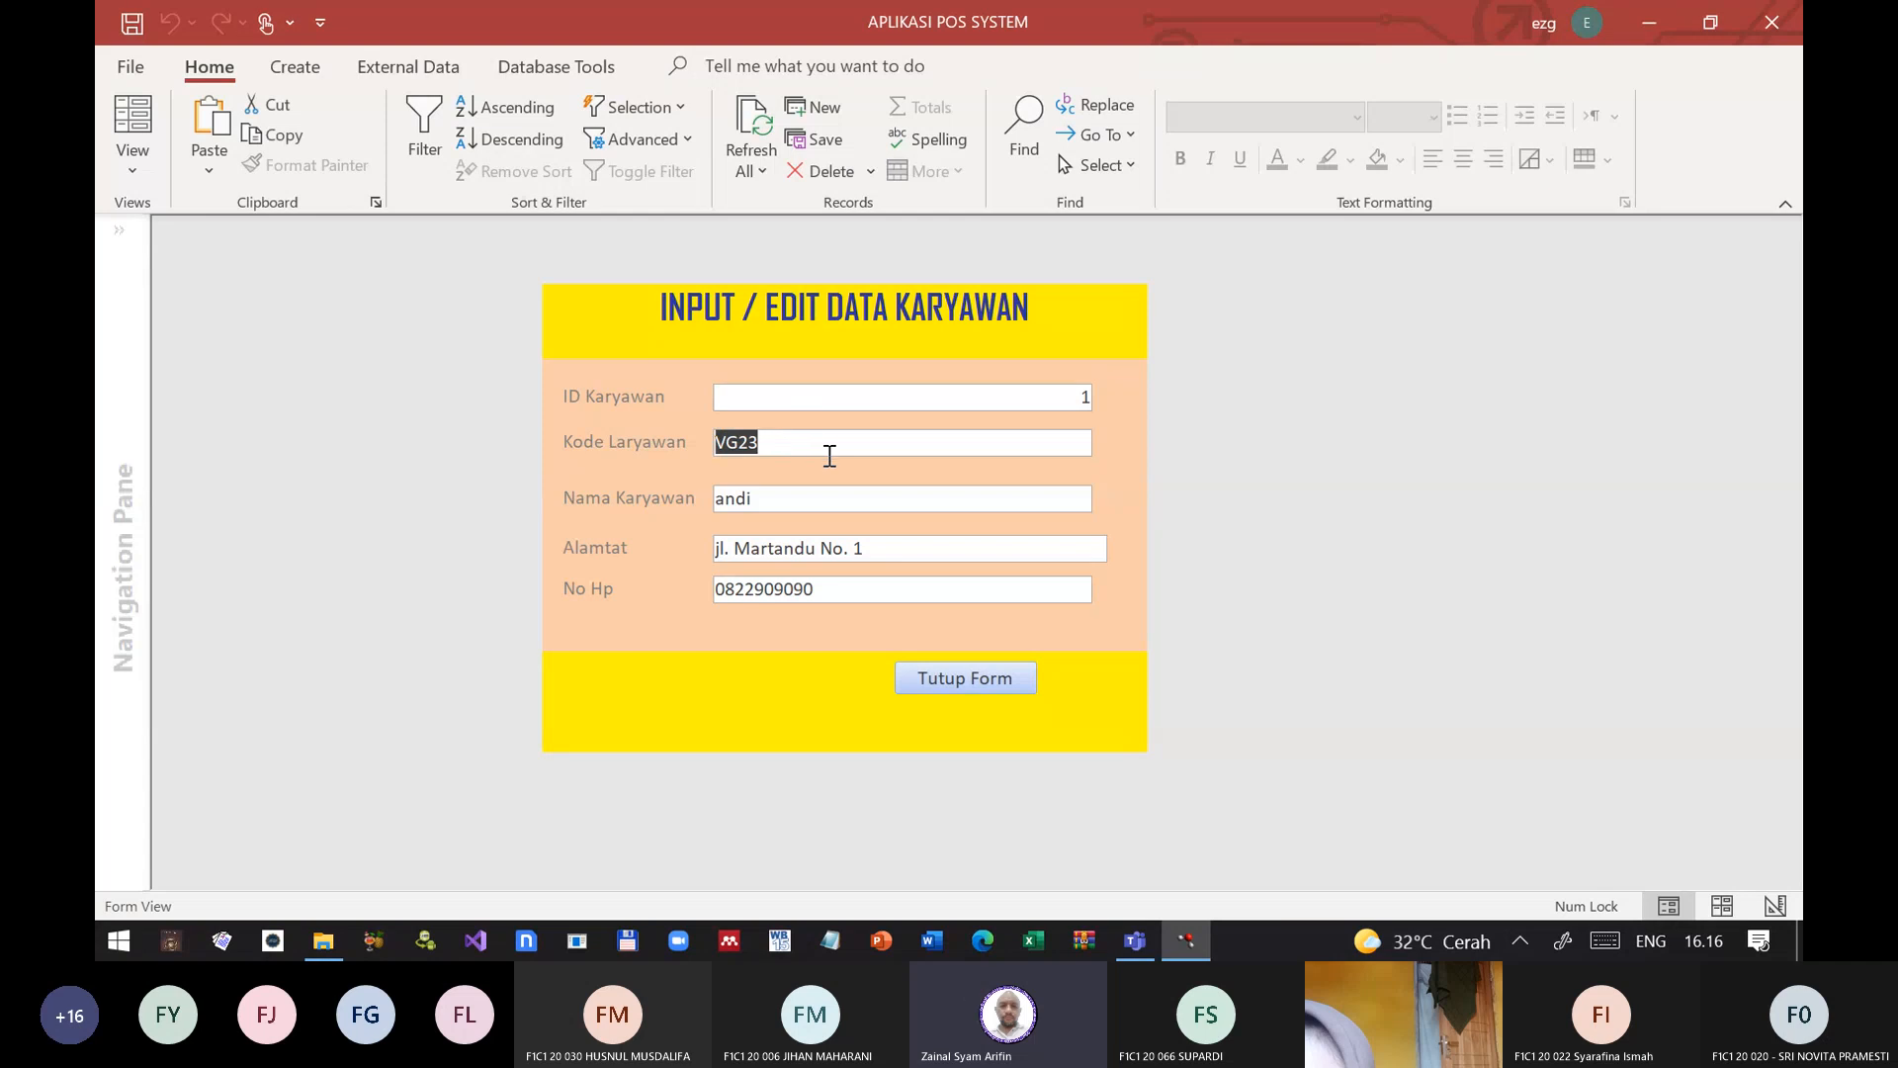
pyautogui.click(820, 441)
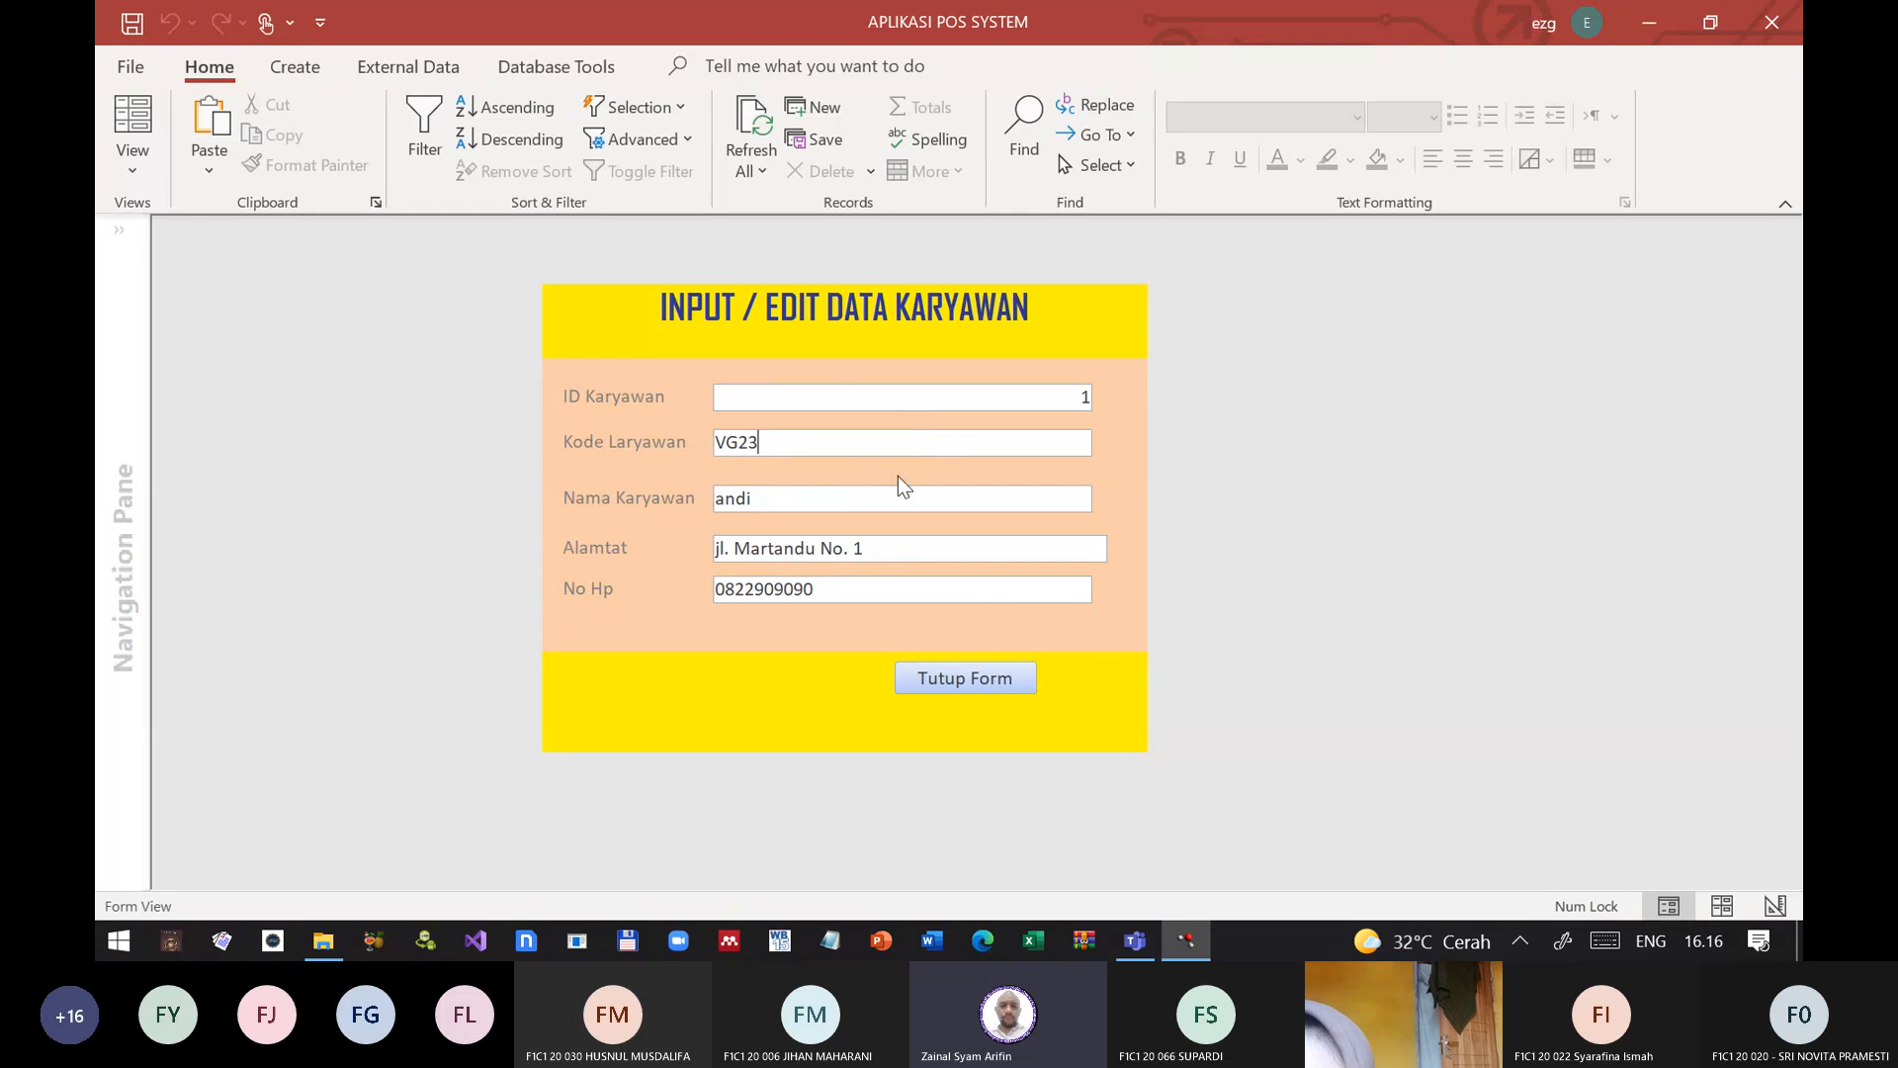
# Step: Close frm_Staf with its Tutup Form button and reopen the form in Design View
pyautogui.click(967, 679)
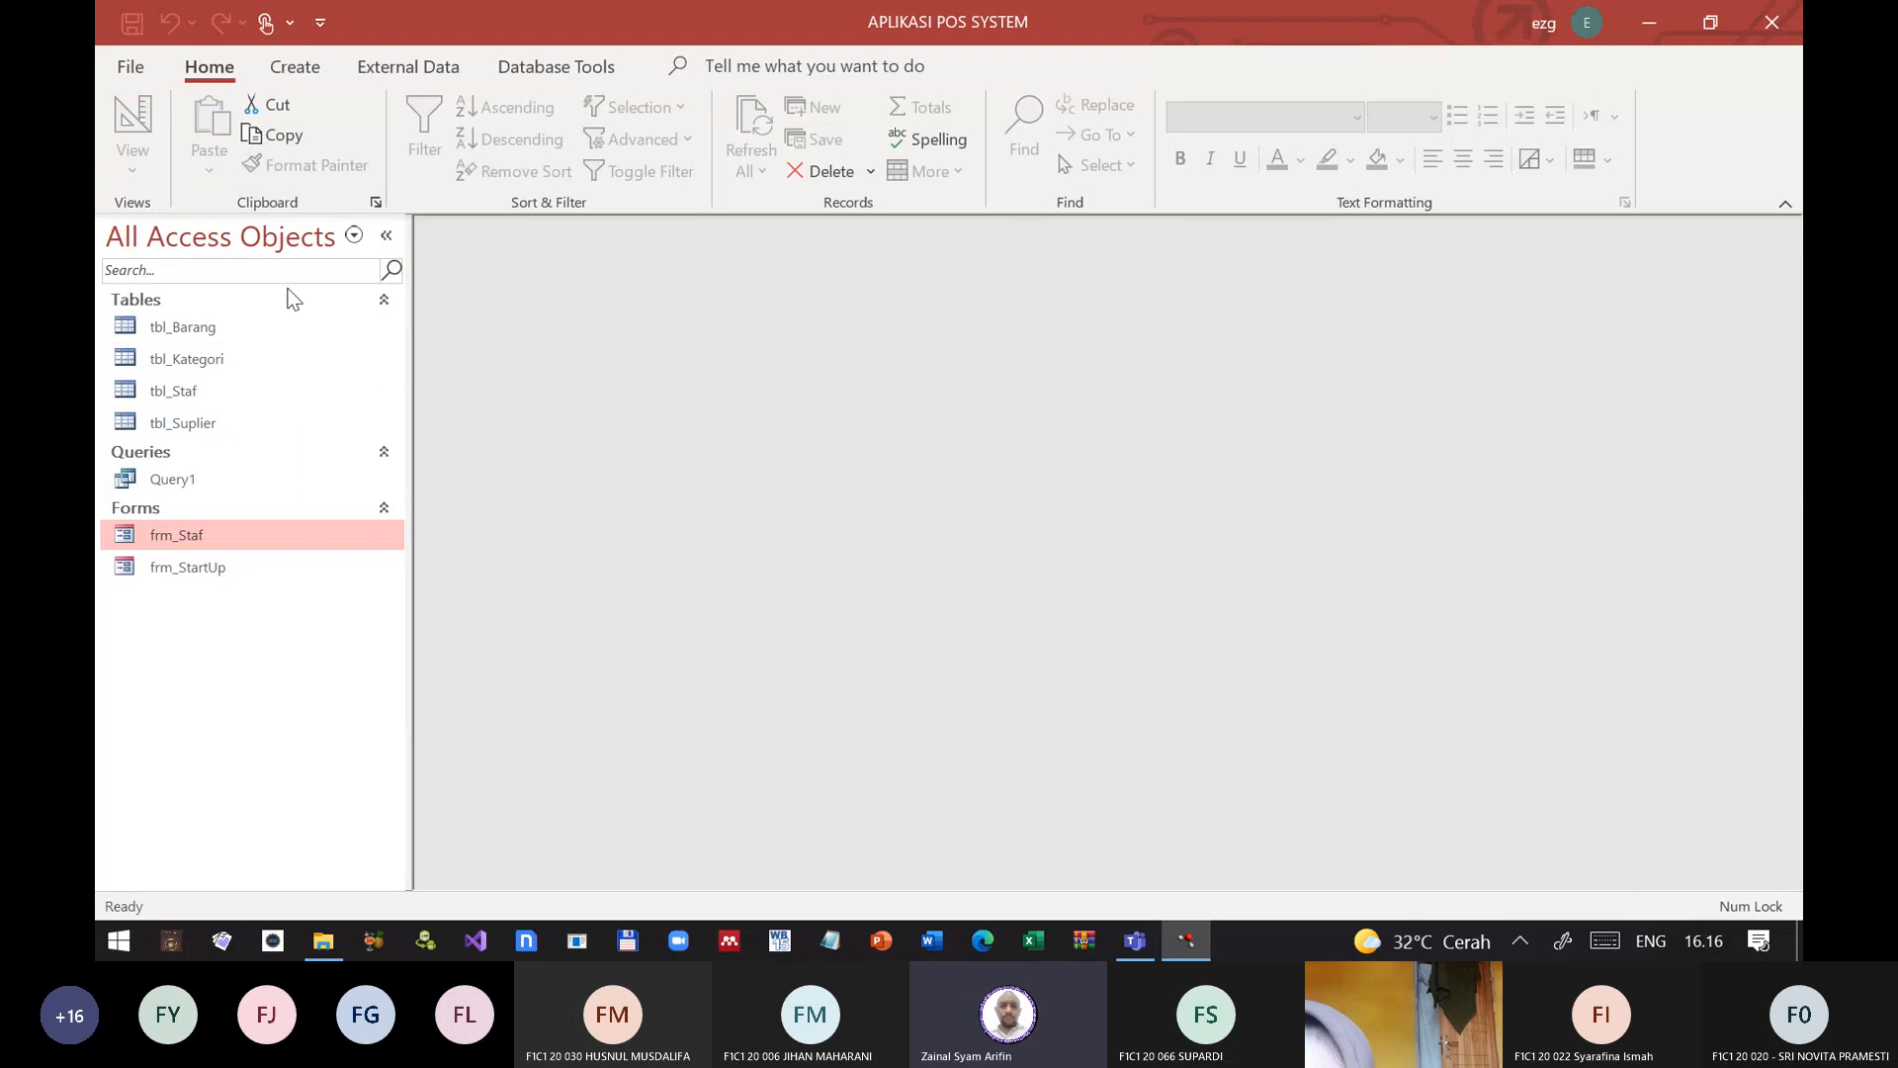
pyautogui.rightClick(157, 539)
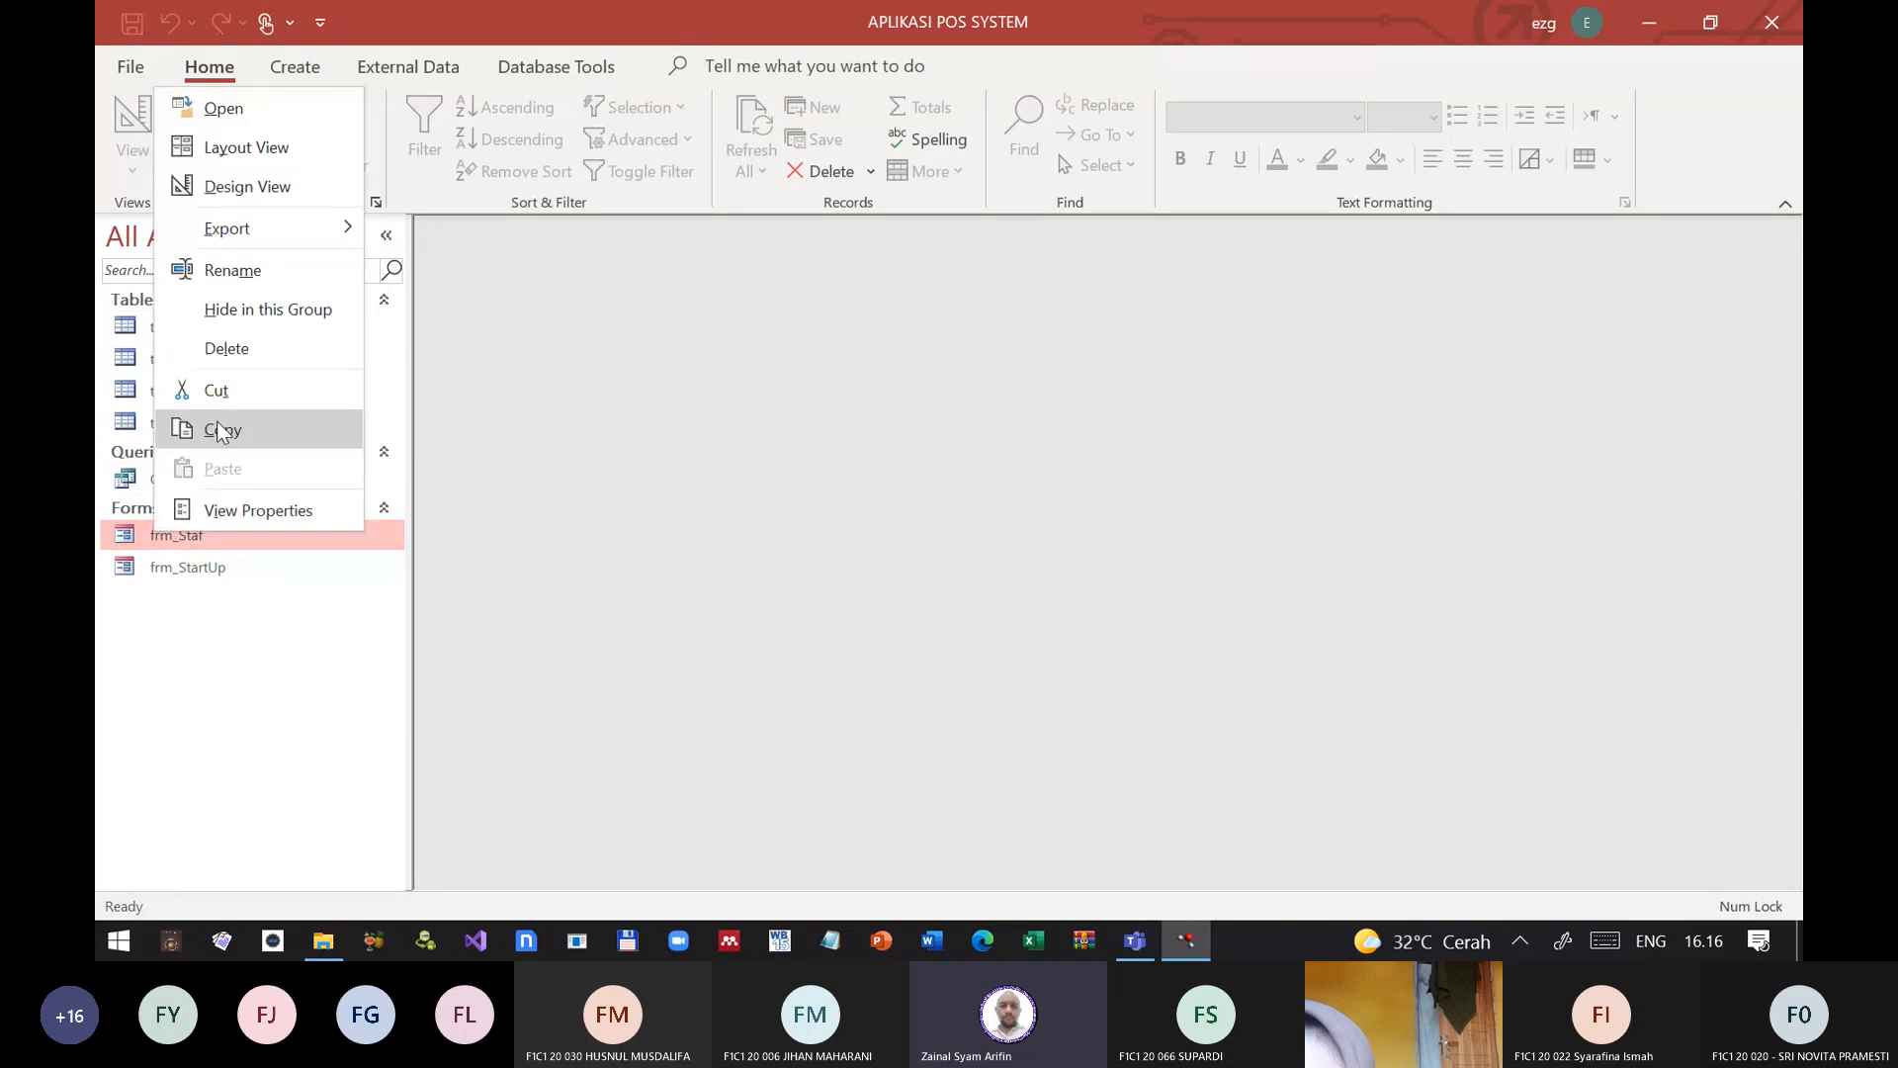
pyautogui.click(198, 143)
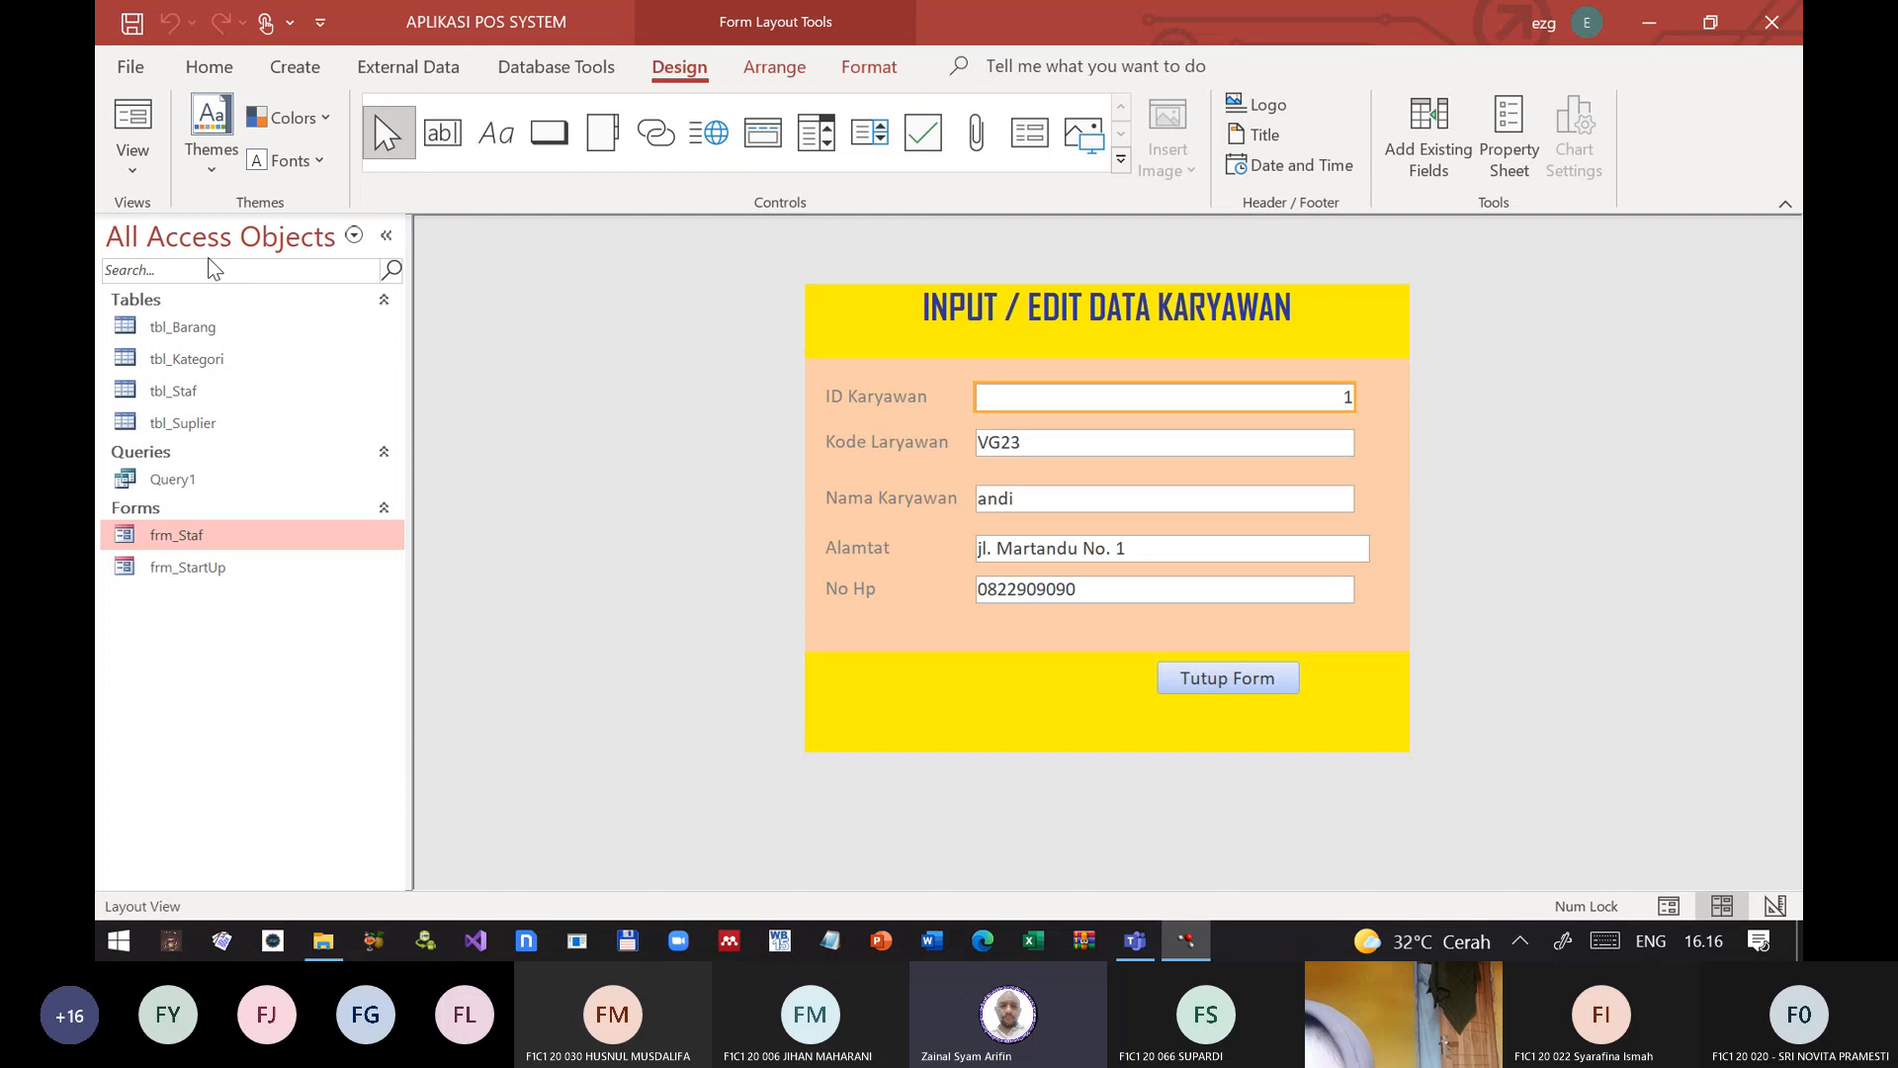
pyautogui.click(135, 161)
pyautogui.click(229, 356)
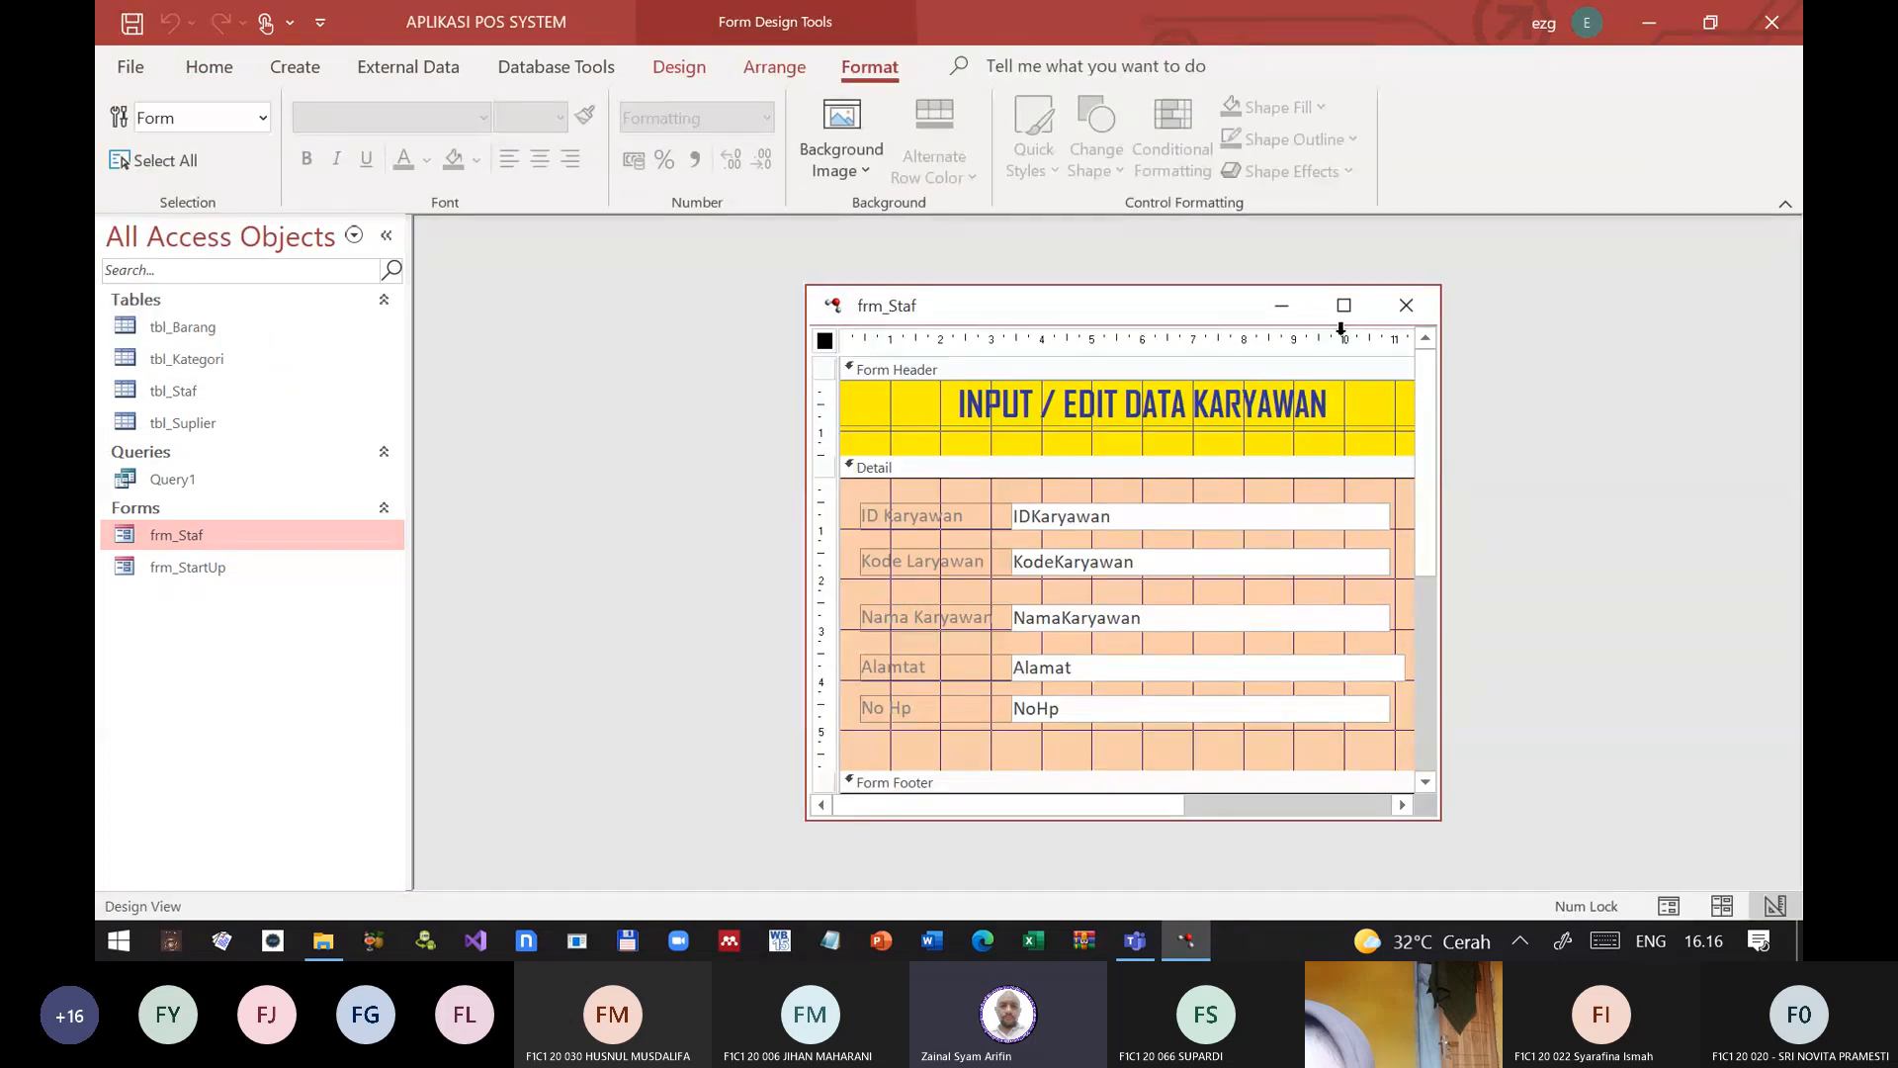
# Step: Open the form-level properties of frm_Staf and set Allow Additions to No
pyautogui.doubleClick(825, 341)
pyautogui.scroll(-5, 1668, 642)
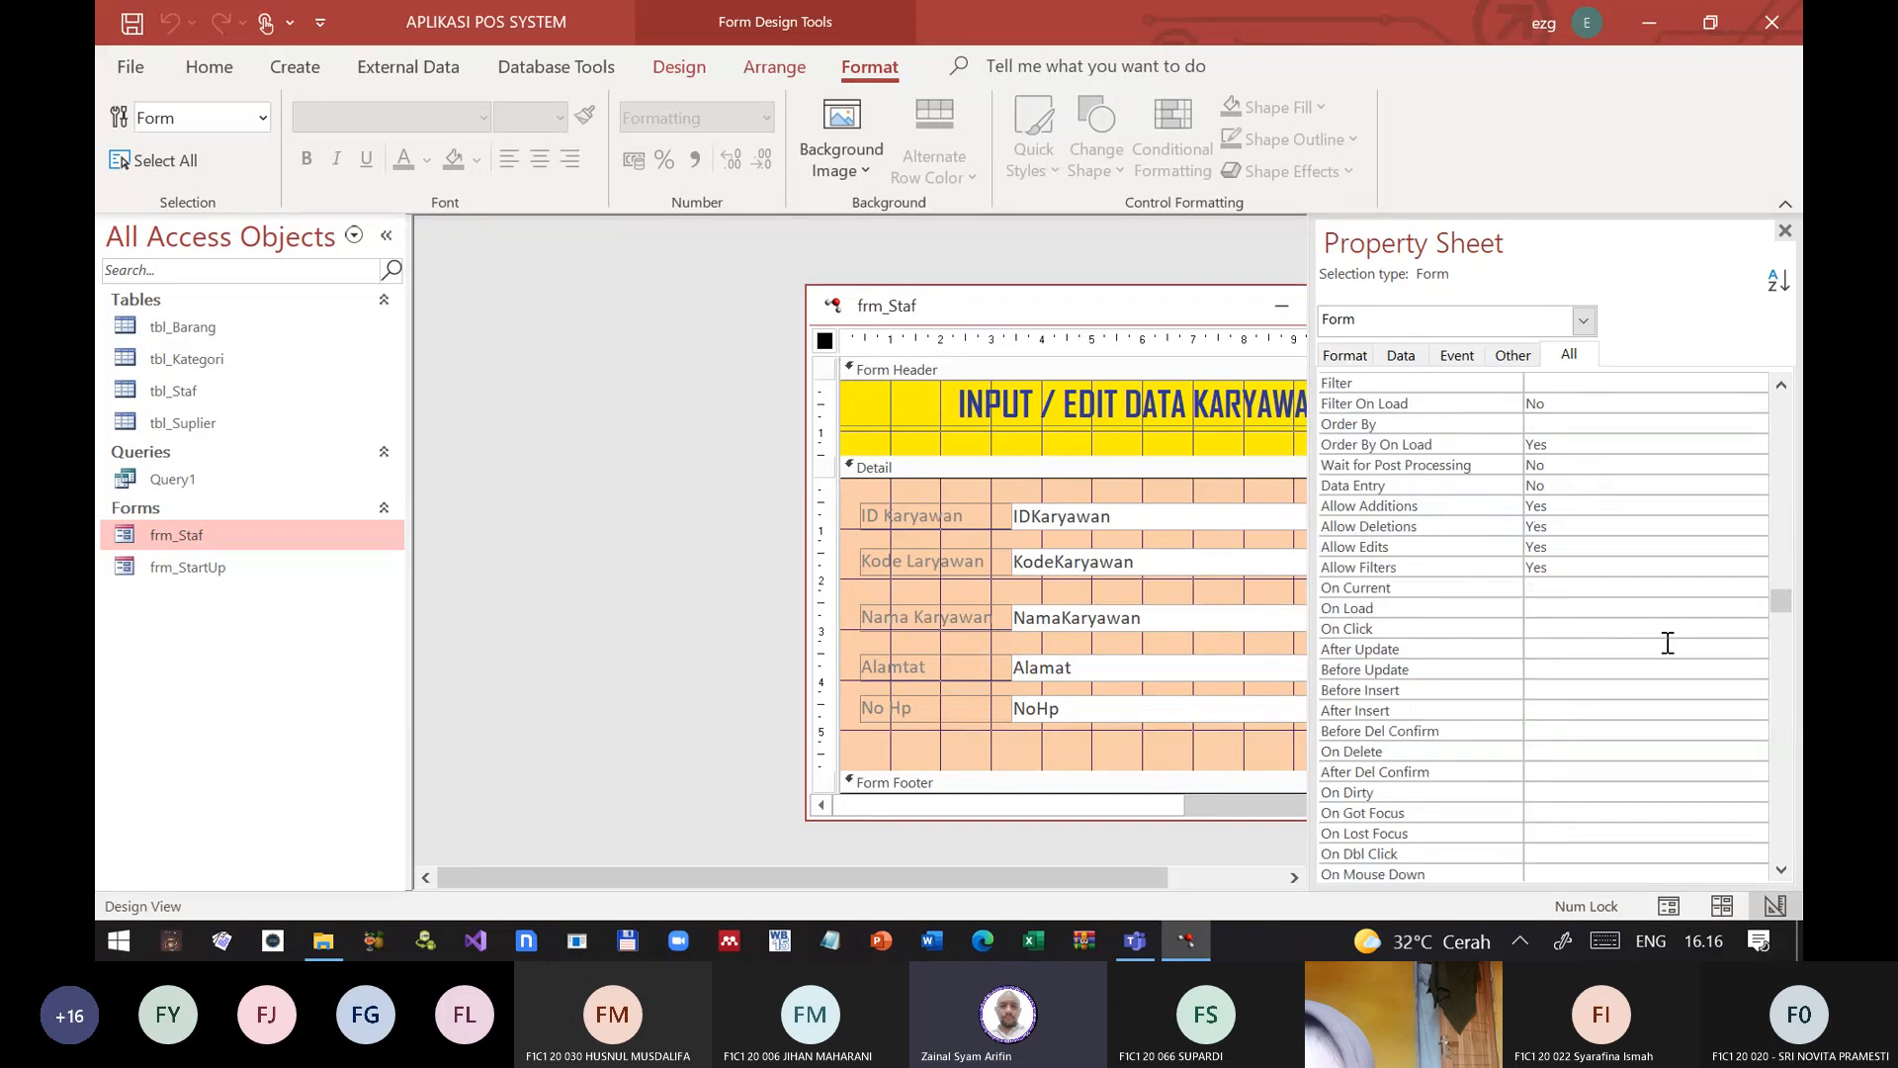
pyautogui.scroll(-15, 1668, 642)
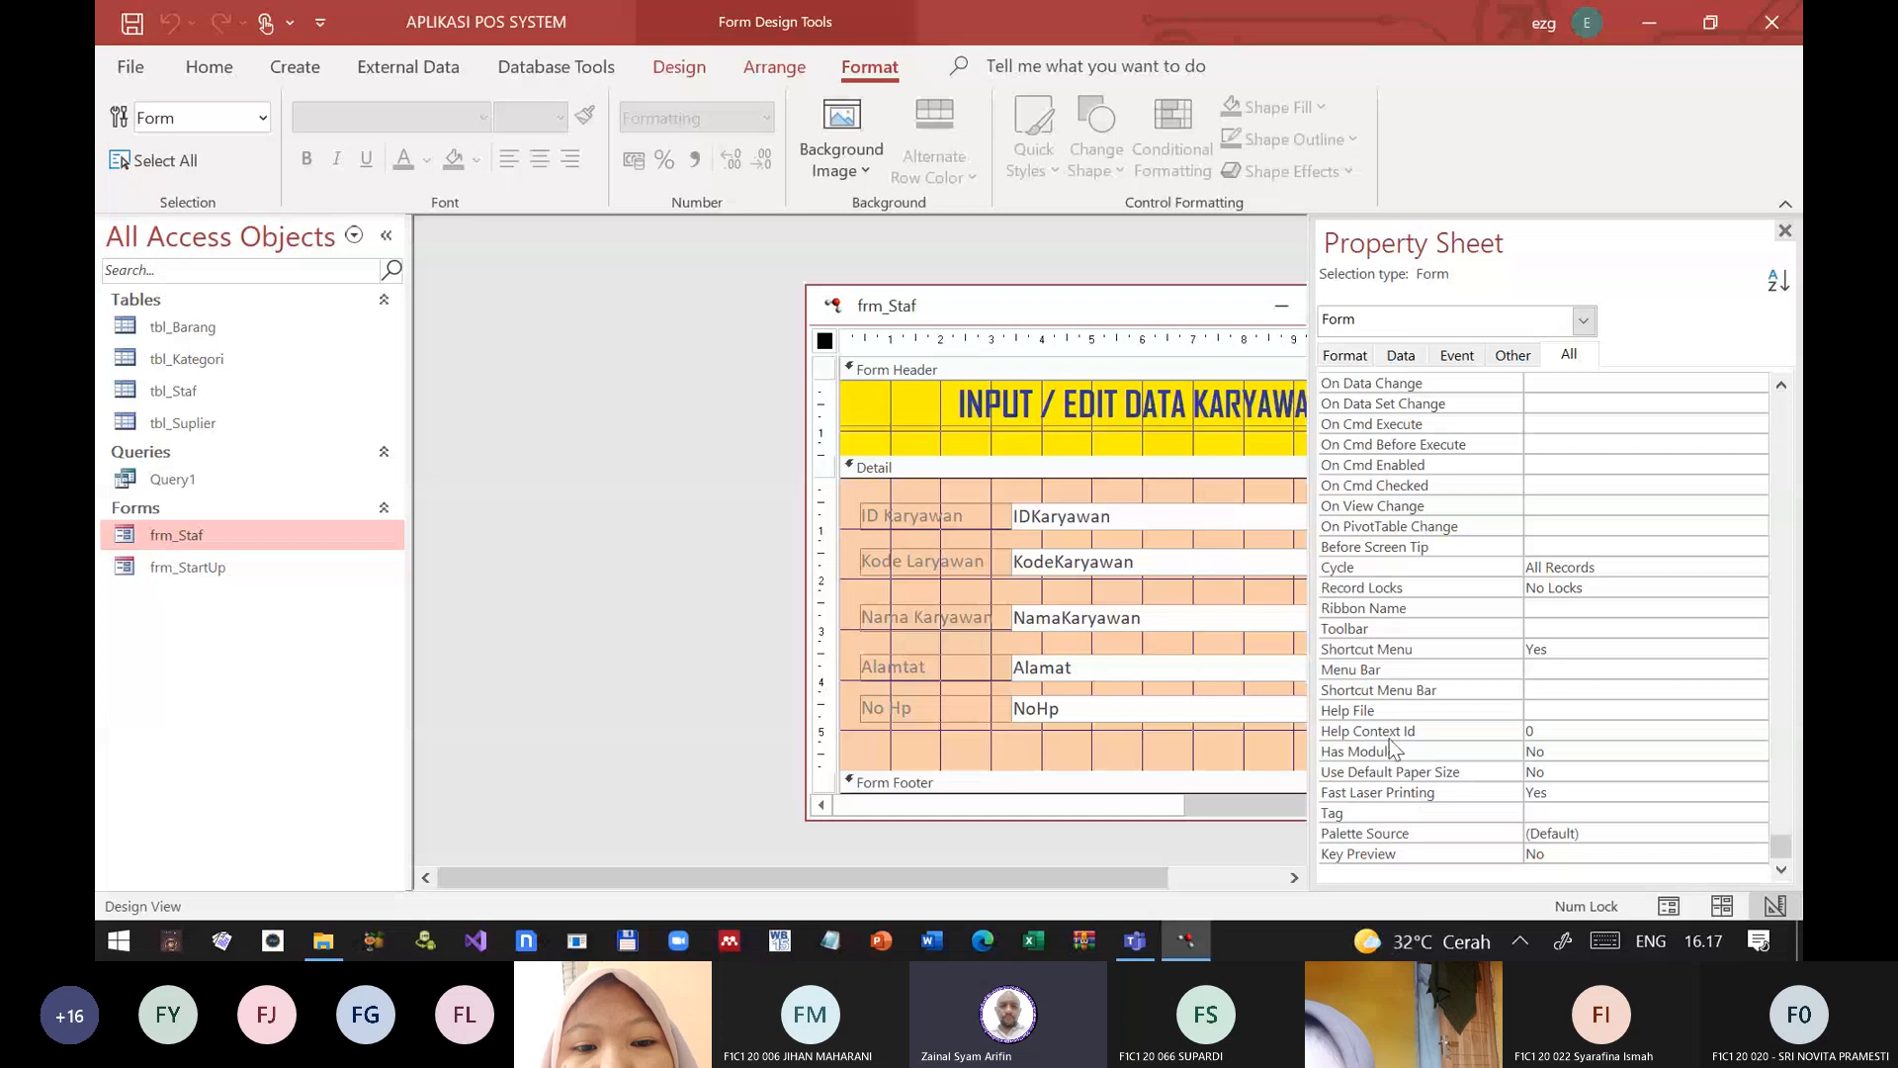
pyautogui.click(1373, 662)
pyautogui.scroll(1, 1388, 619)
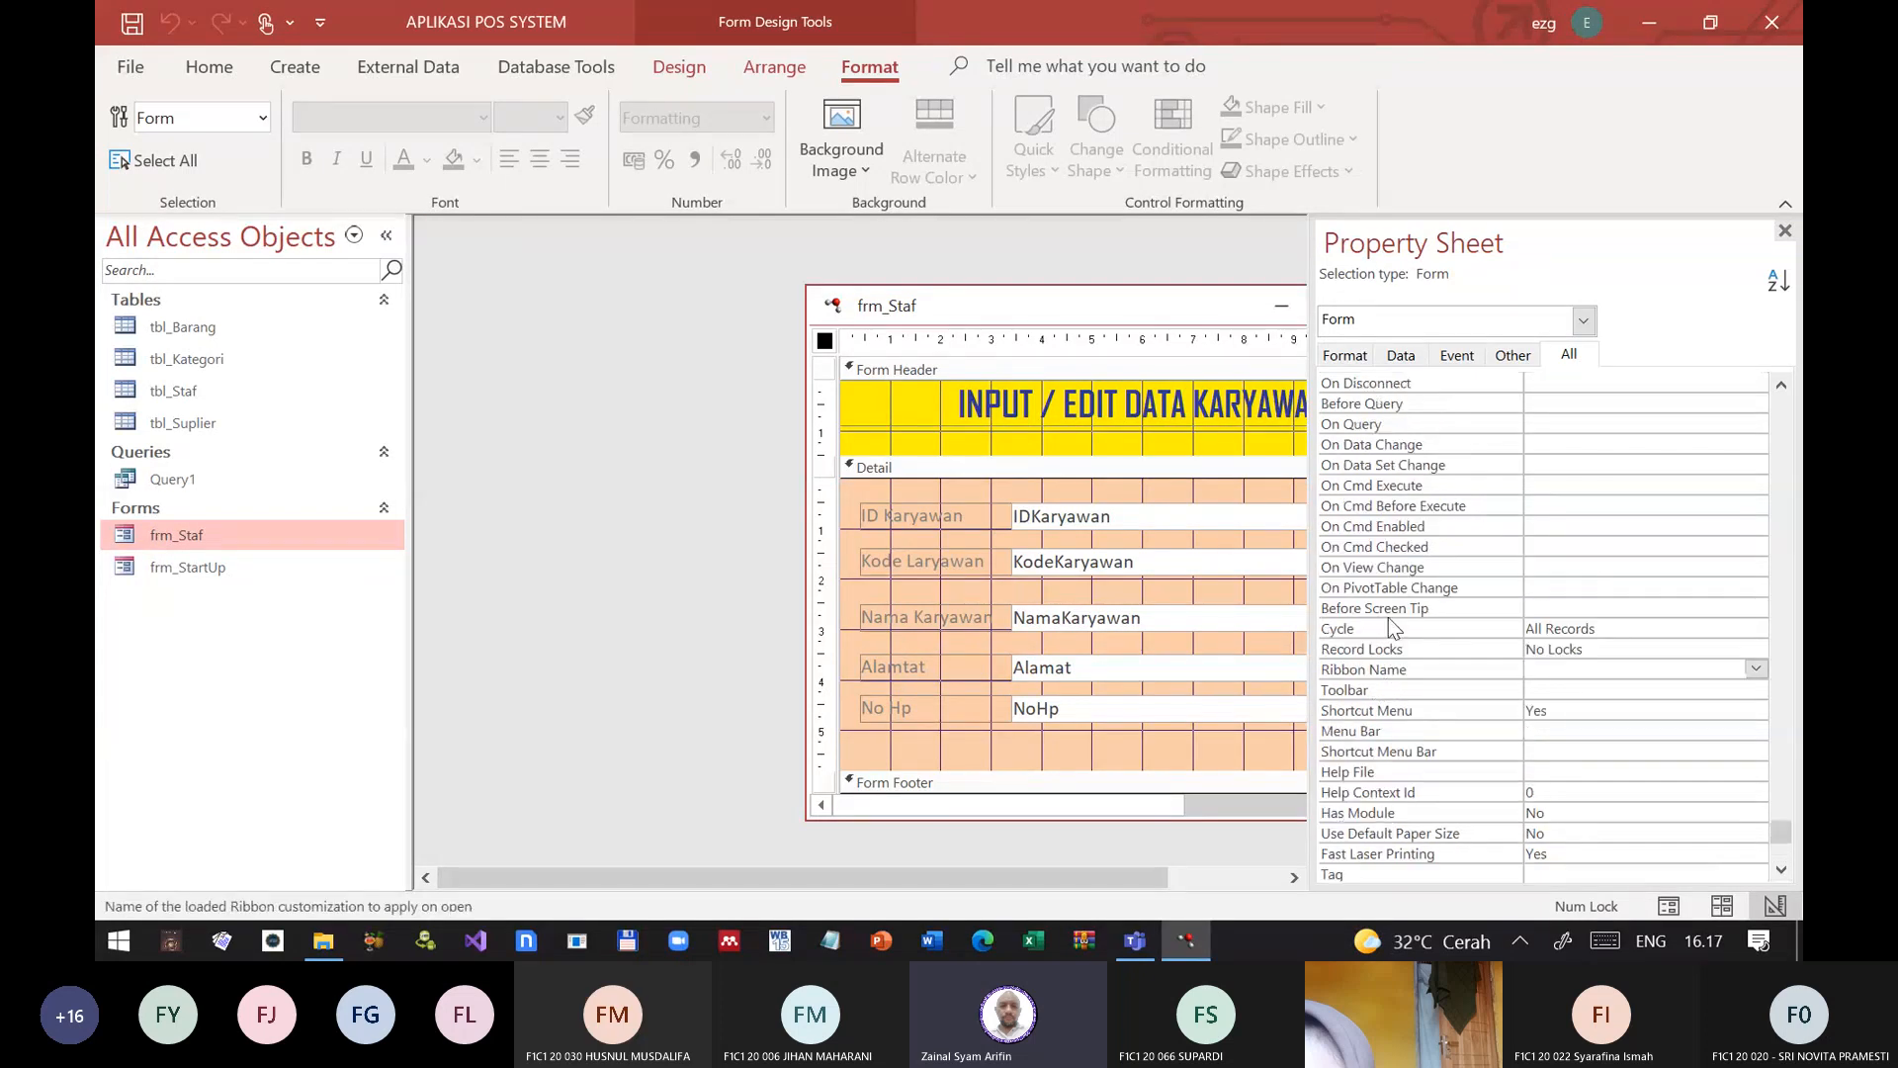
pyautogui.scroll(4, 1382, 692)
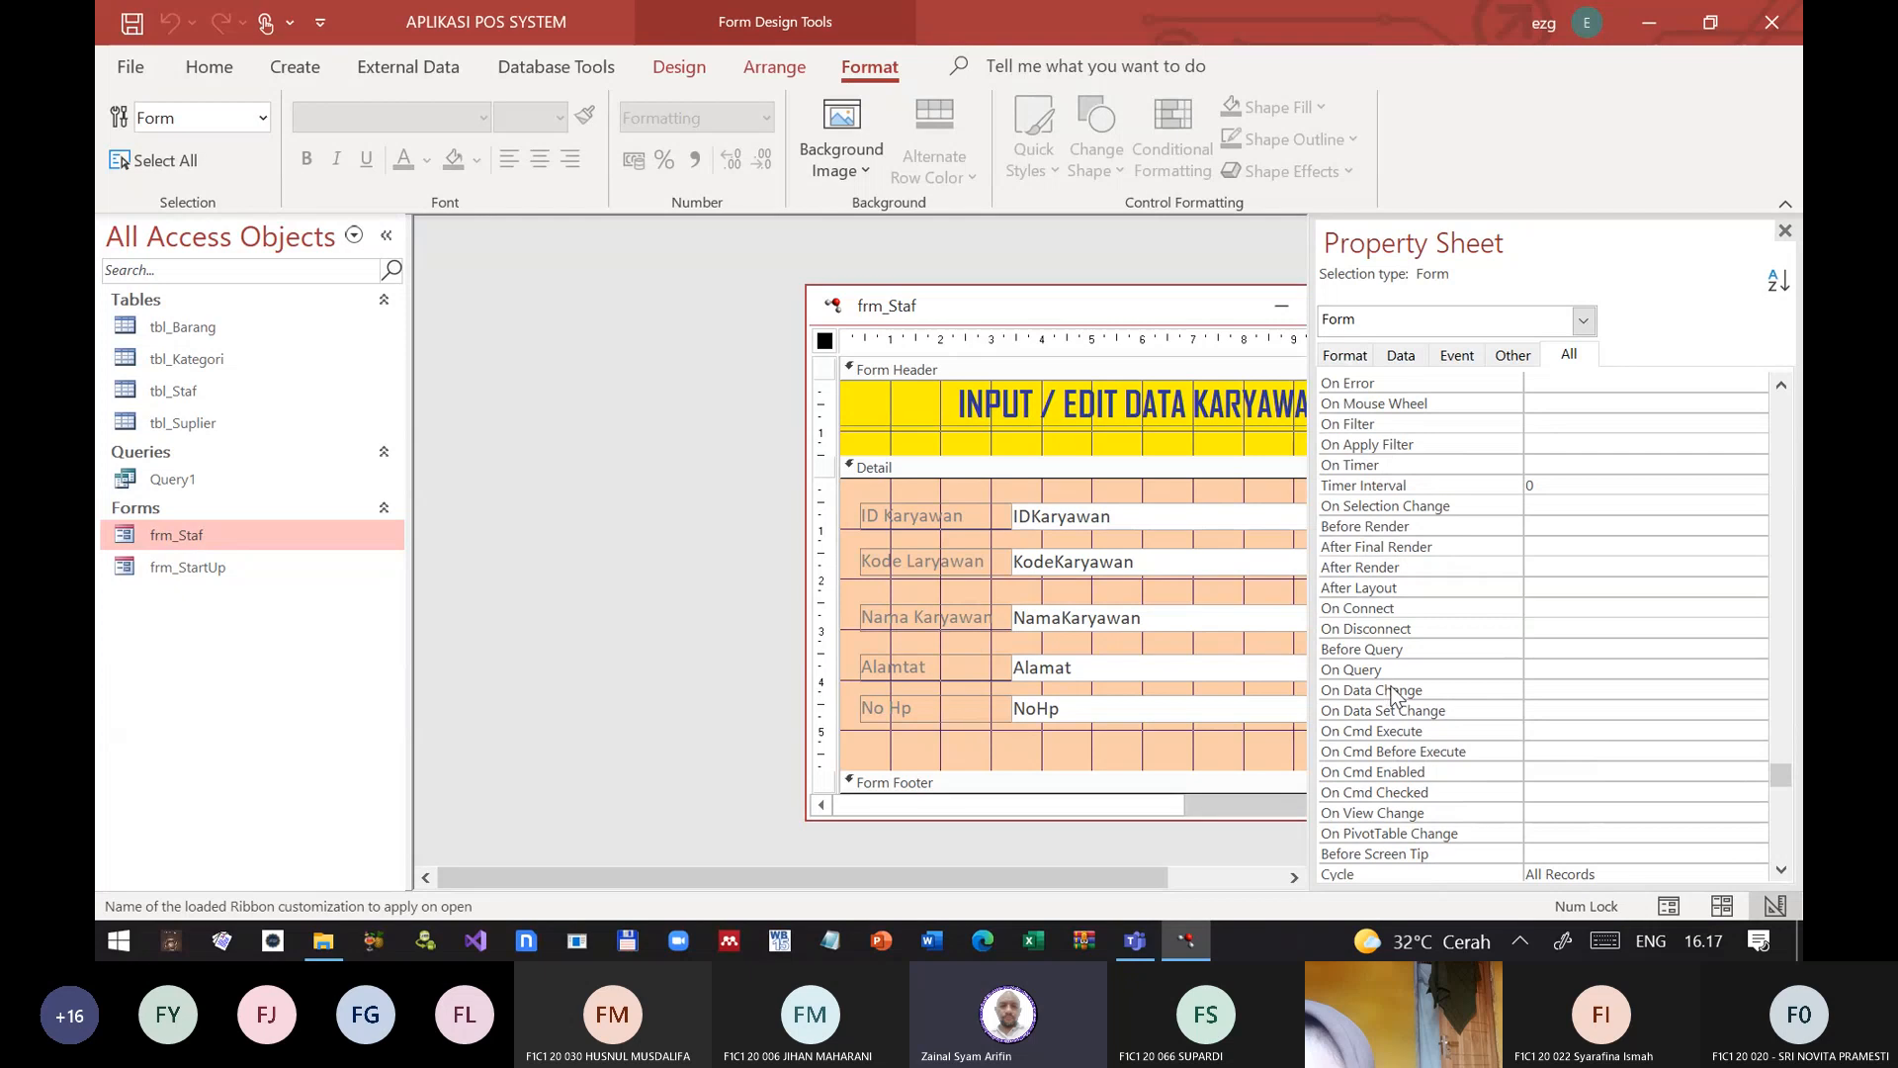
pyautogui.scroll(1, 1408, 606)
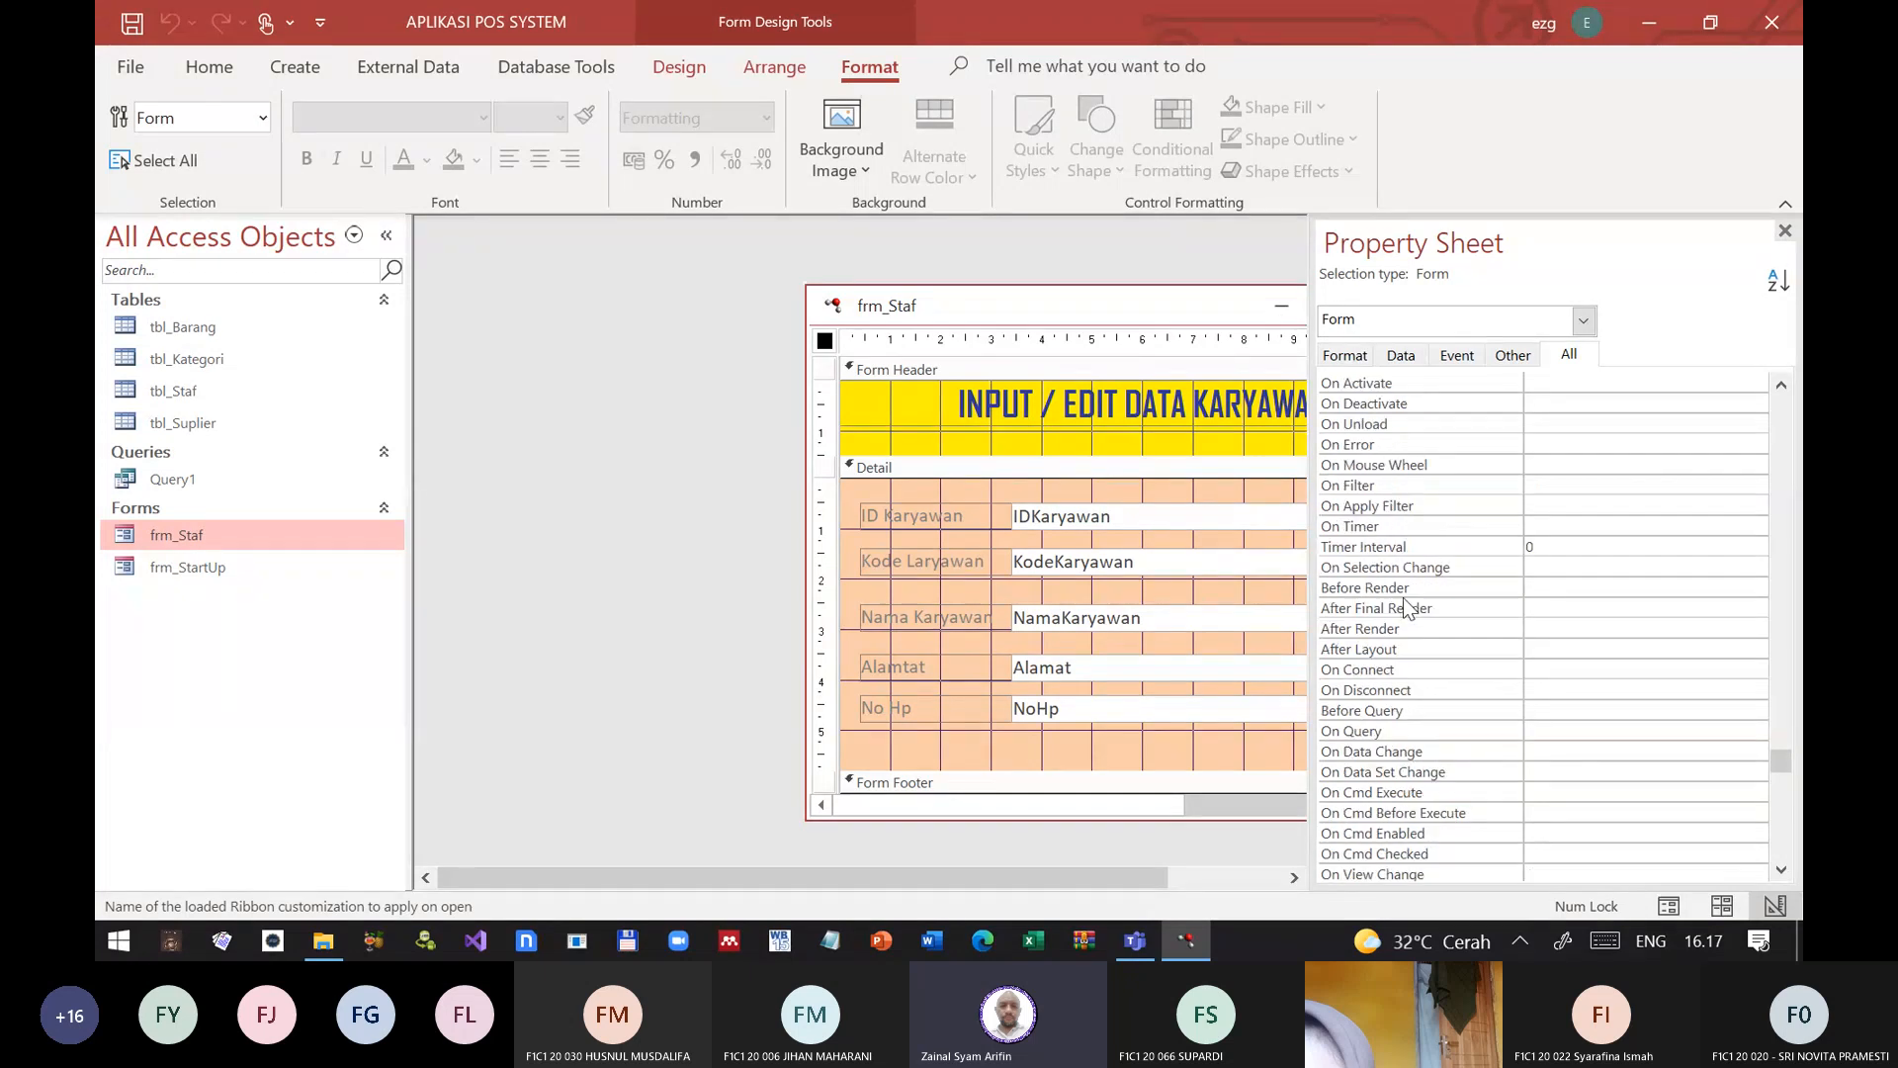
pyautogui.scroll(9, 1408, 605)
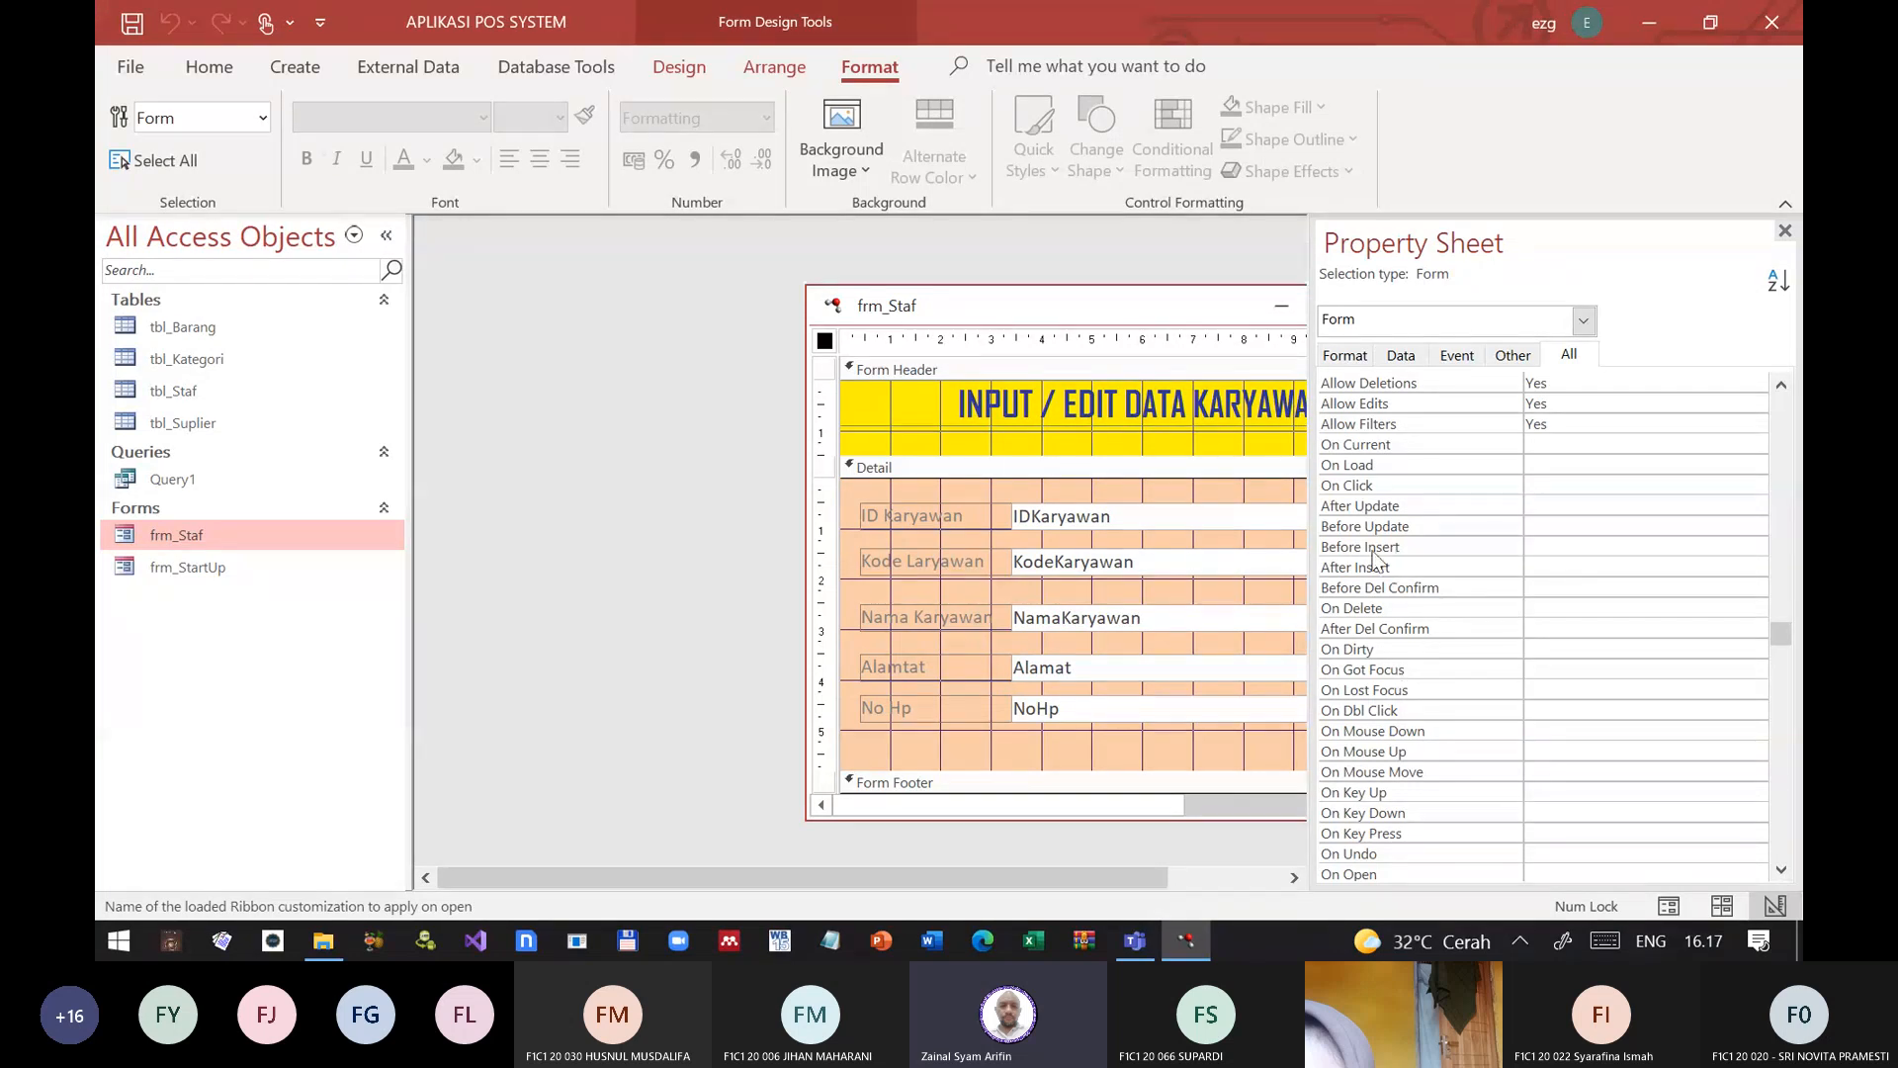
pyautogui.scroll(2, 1389, 521)
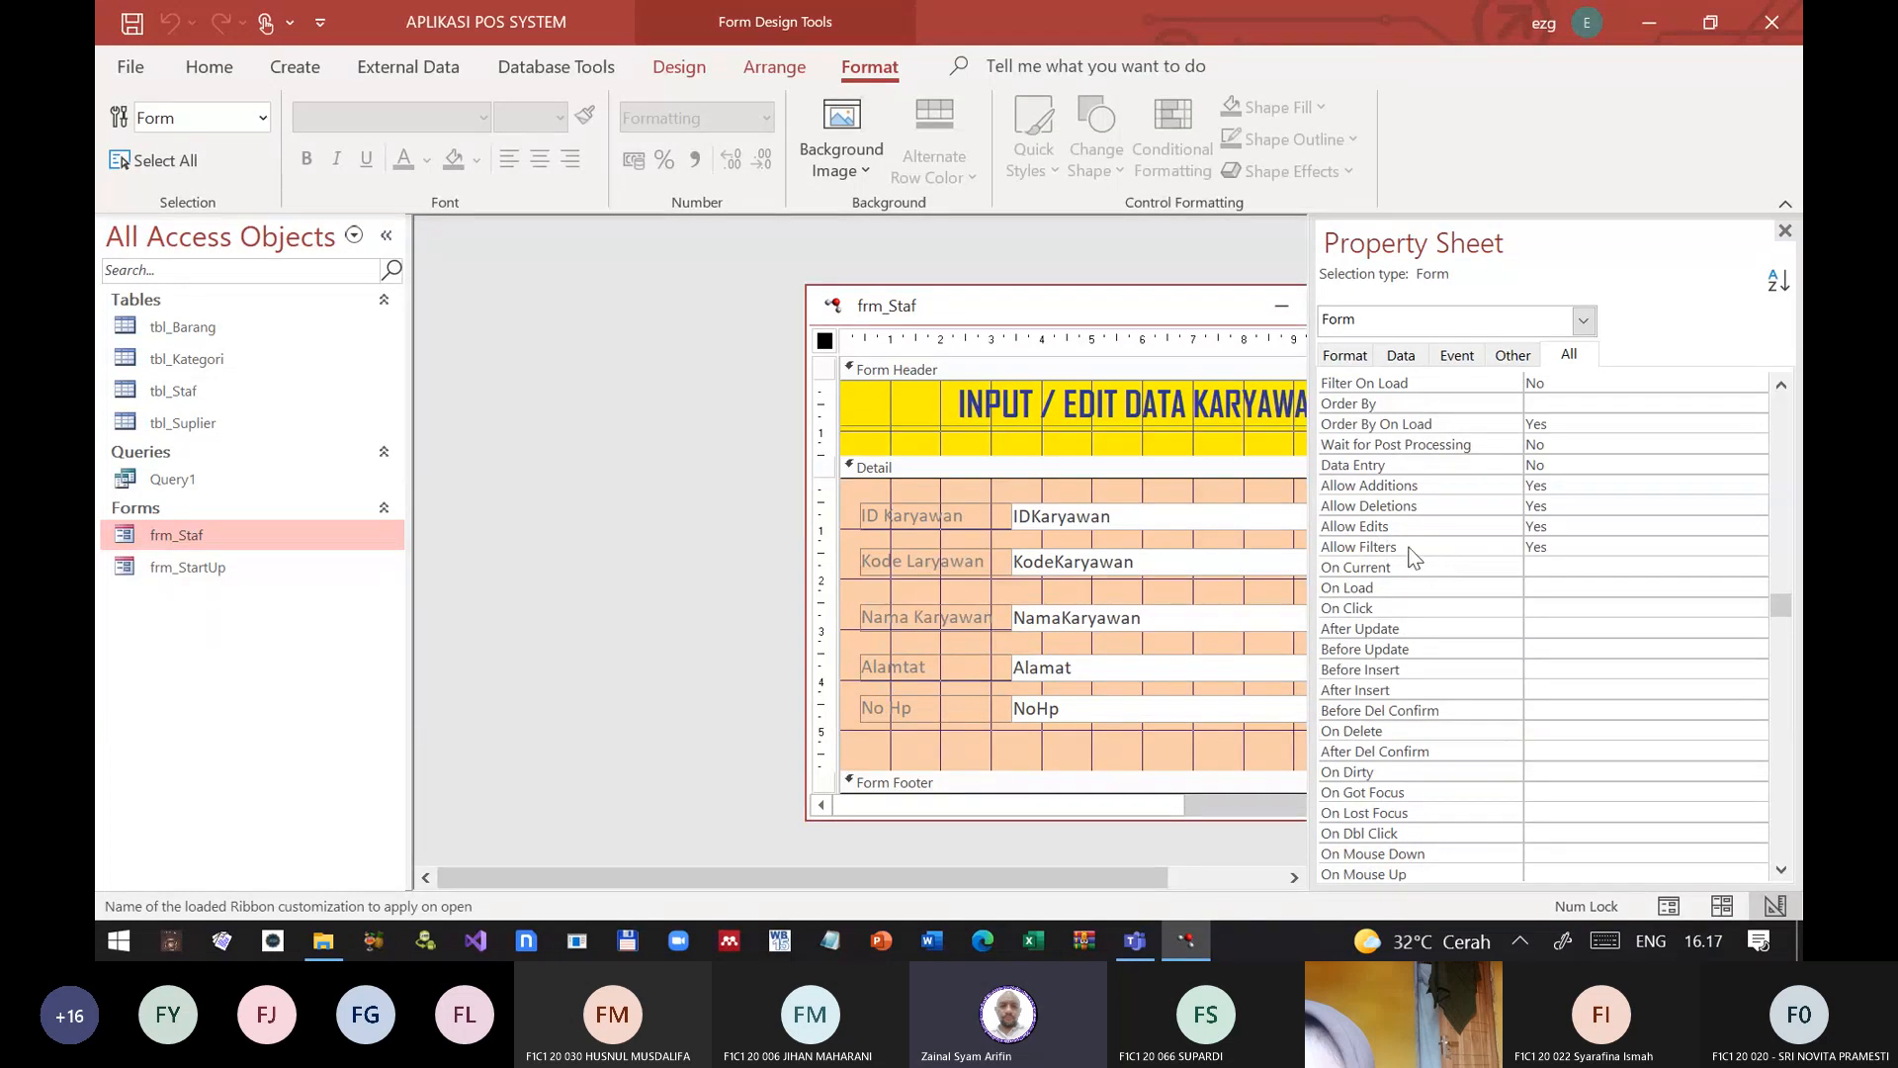
pyautogui.click(1469, 484)
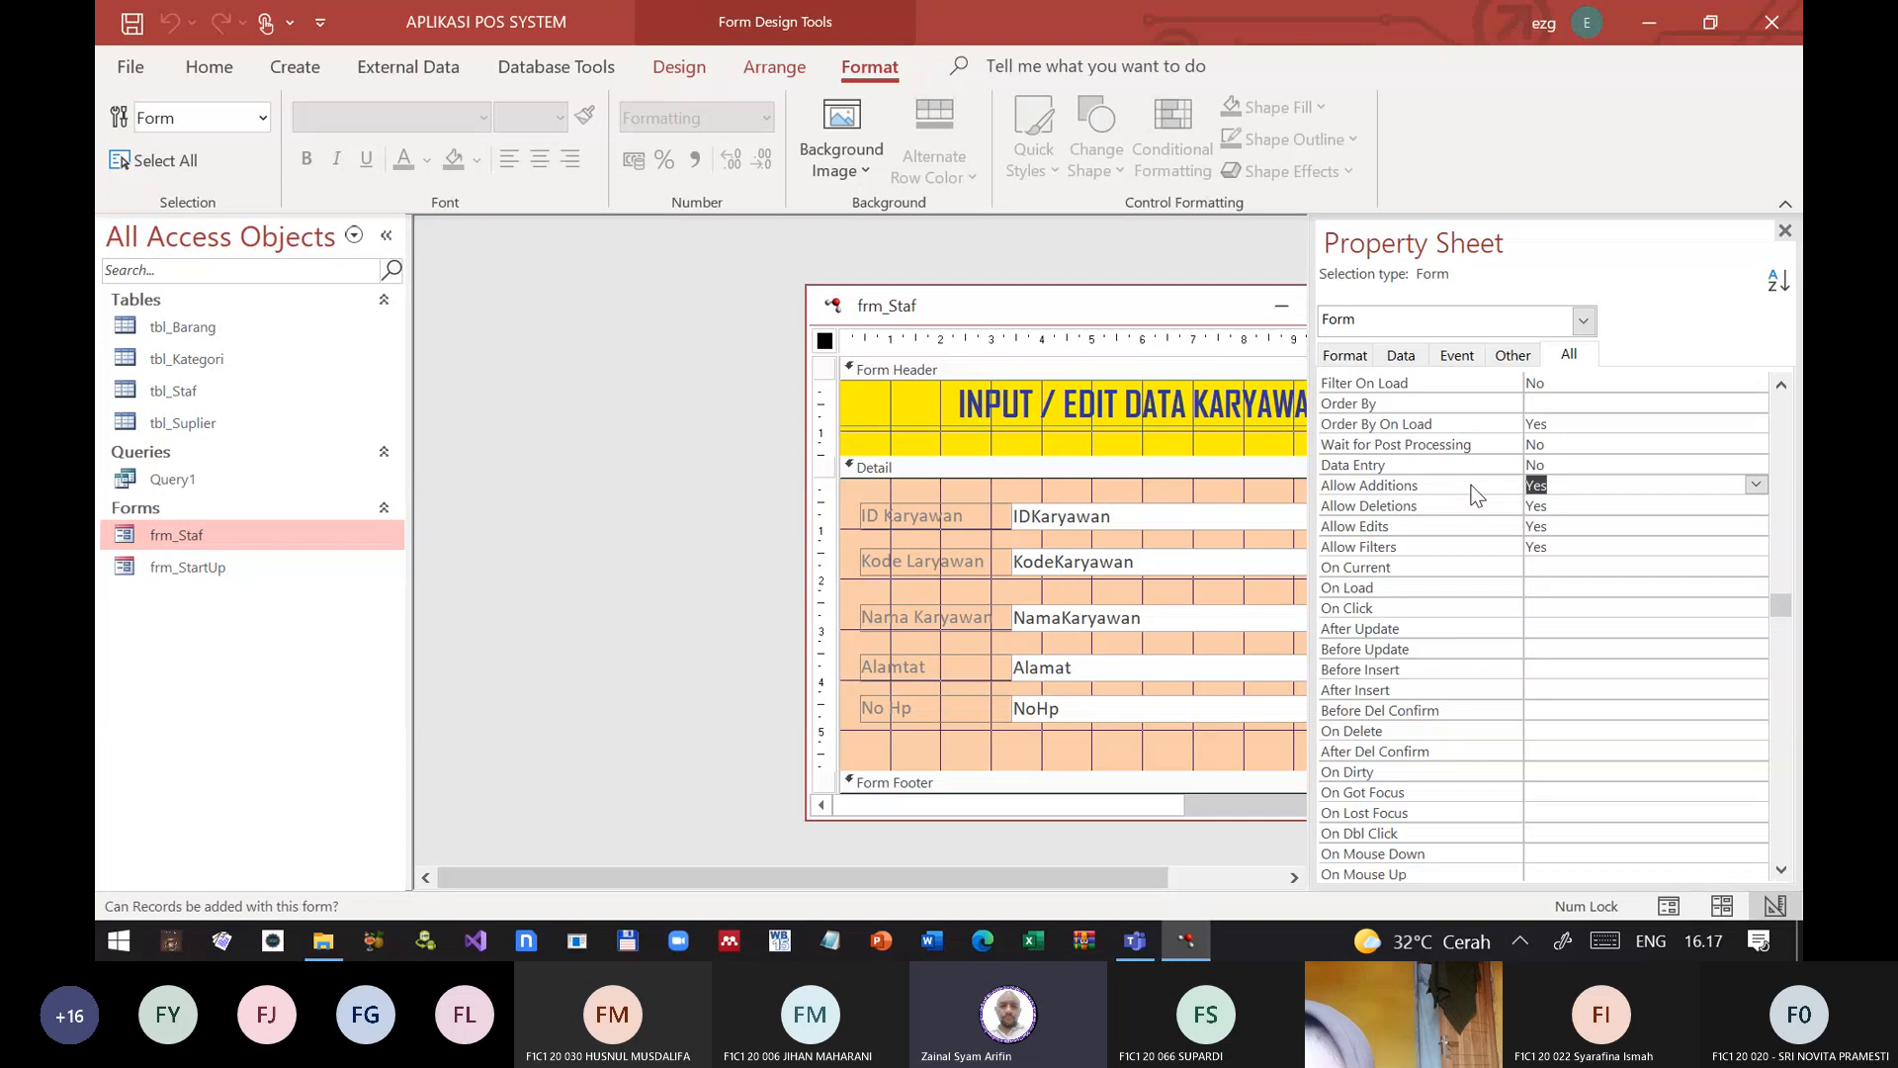
pyautogui.doubleClick(1469, 484)
# Step: Review the form properties of frm_Staf from Wait for Post Processing back up to Caption and Record Source
pyautogui.scroll(2, 1426, 570)
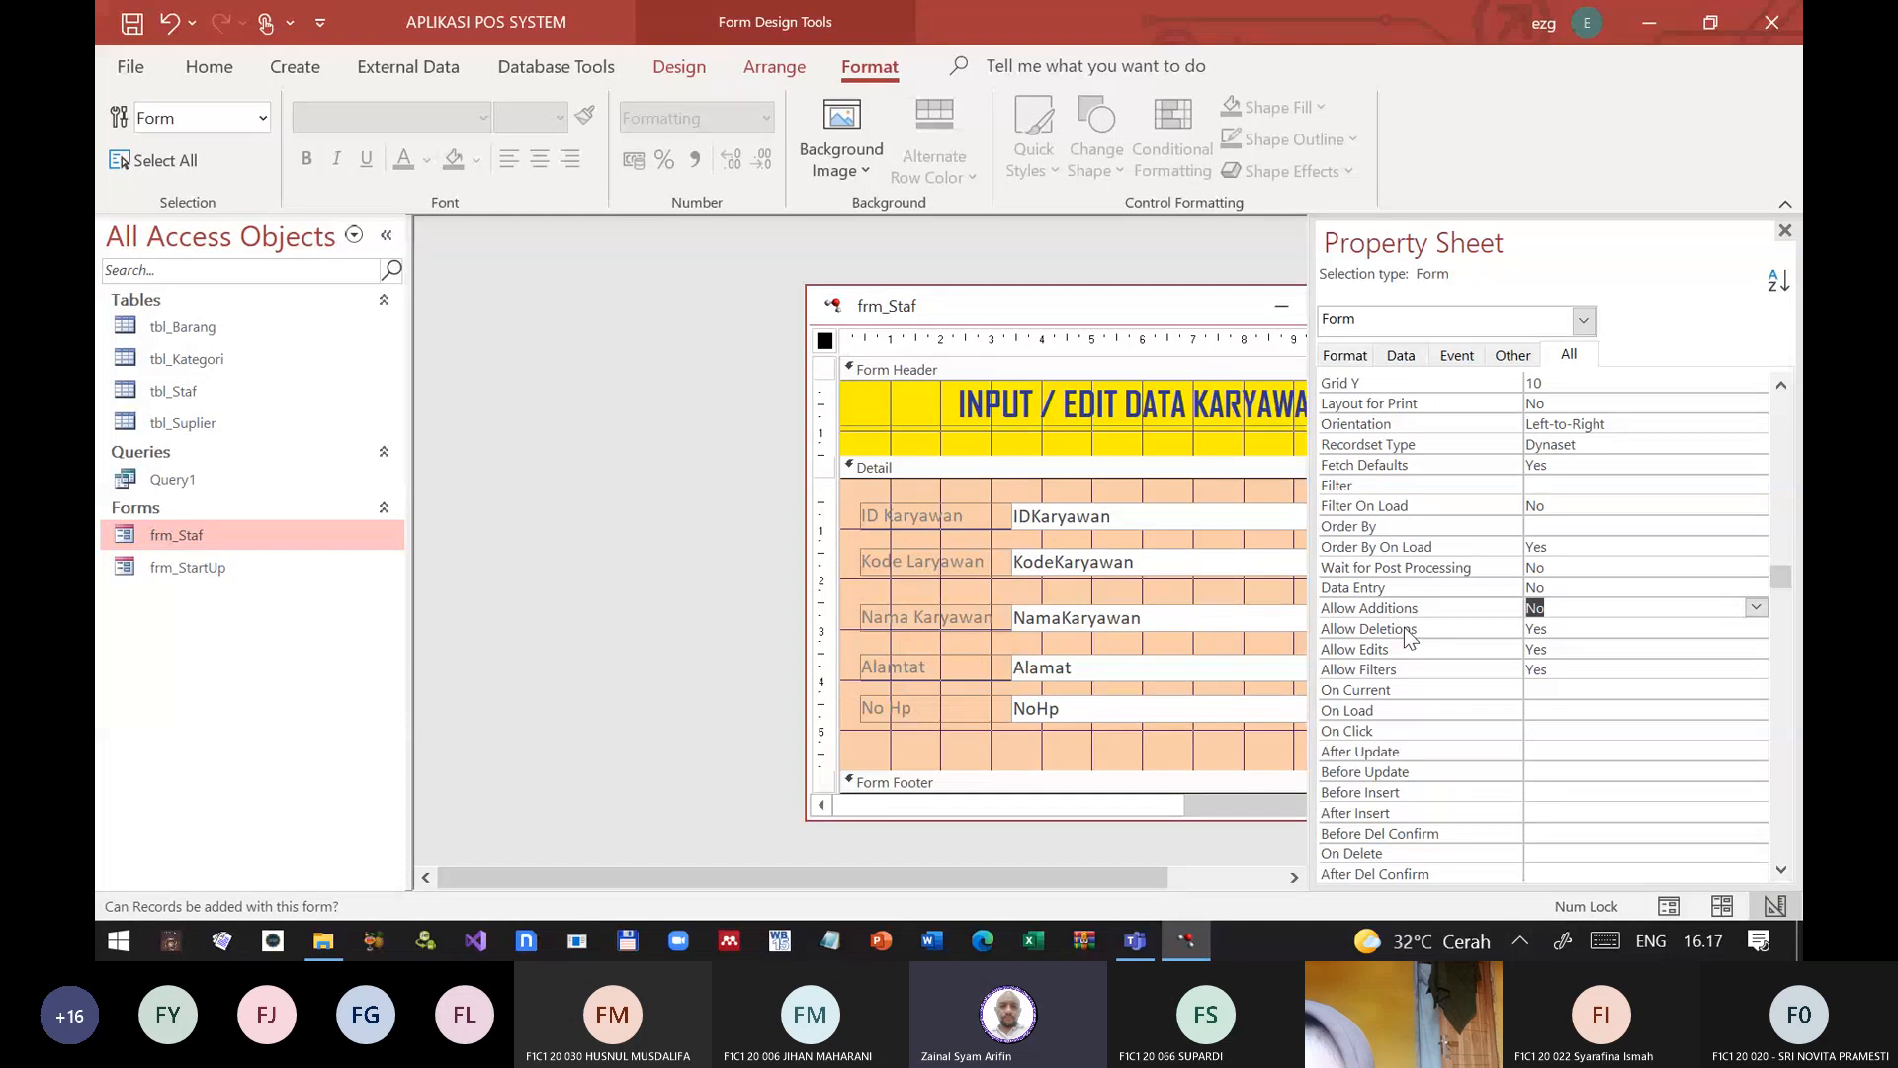
pyautogui.click(1376, 566)
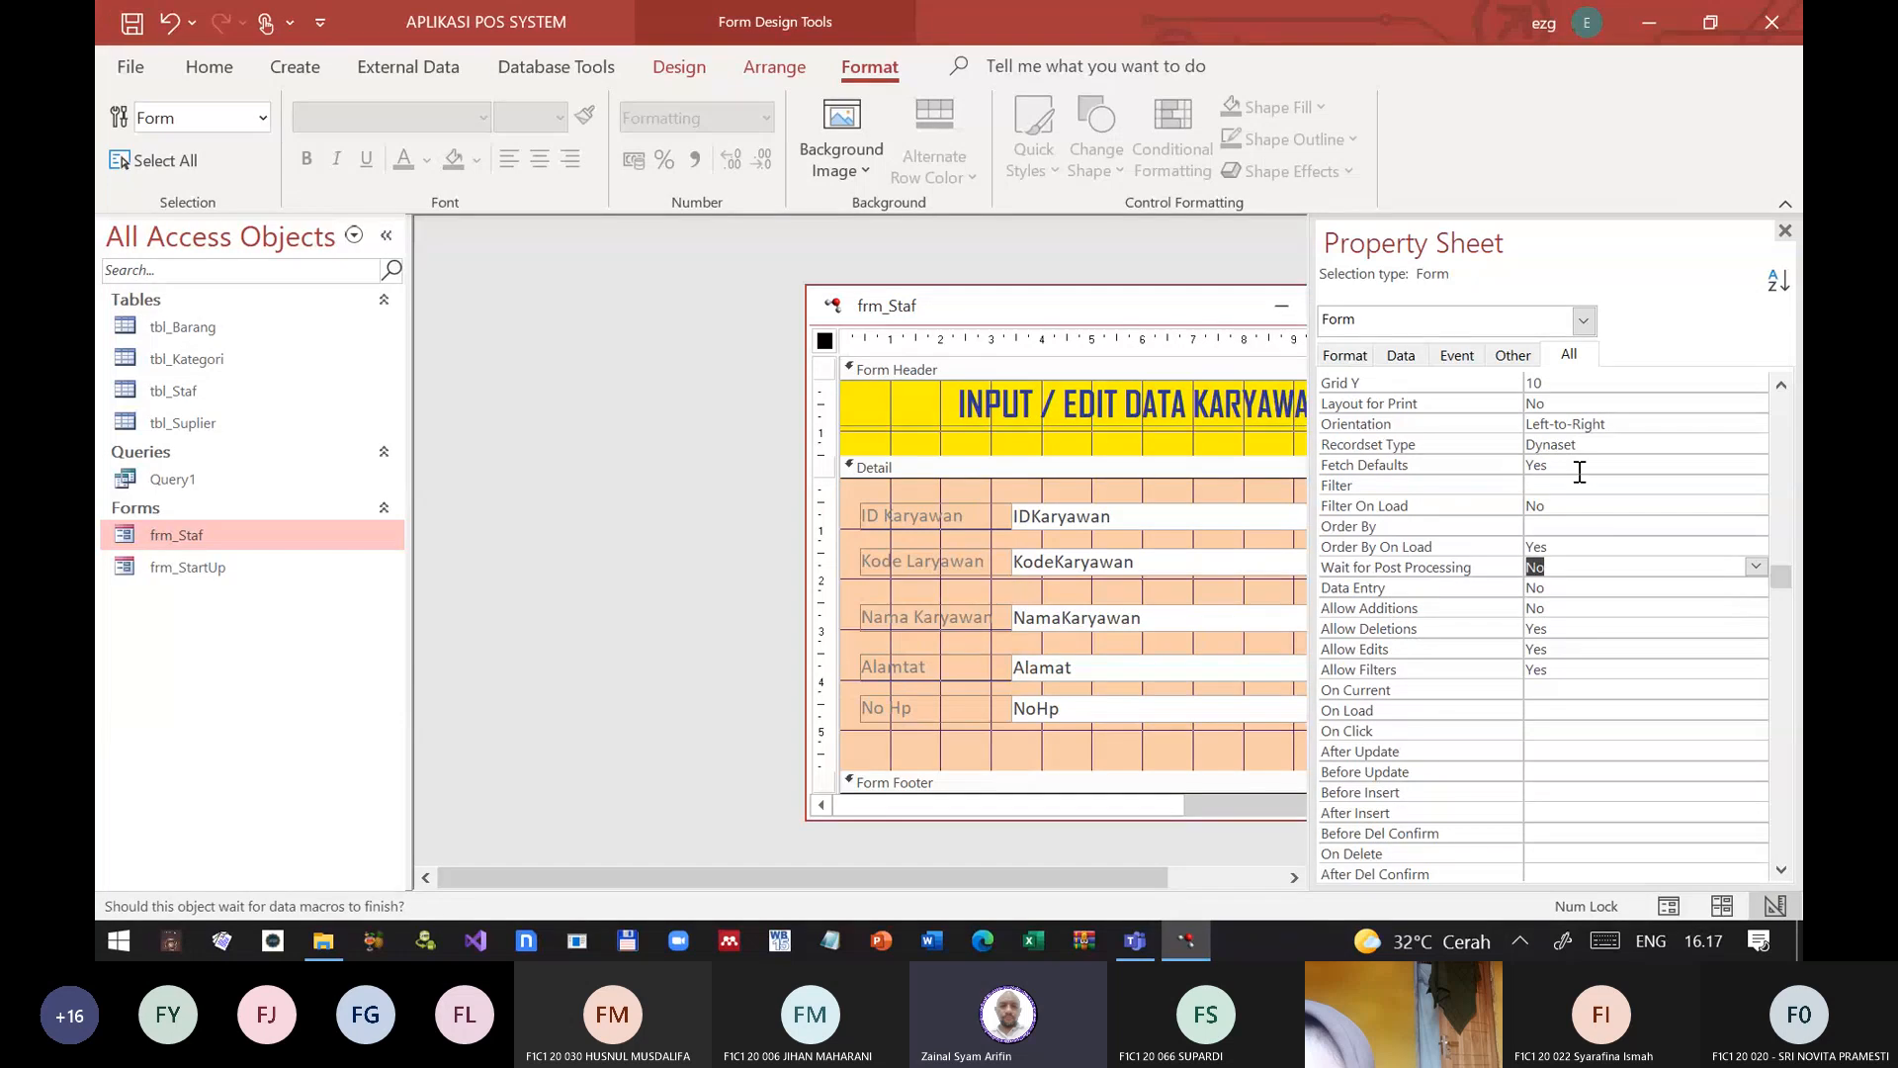
pyautogui.press('Up')
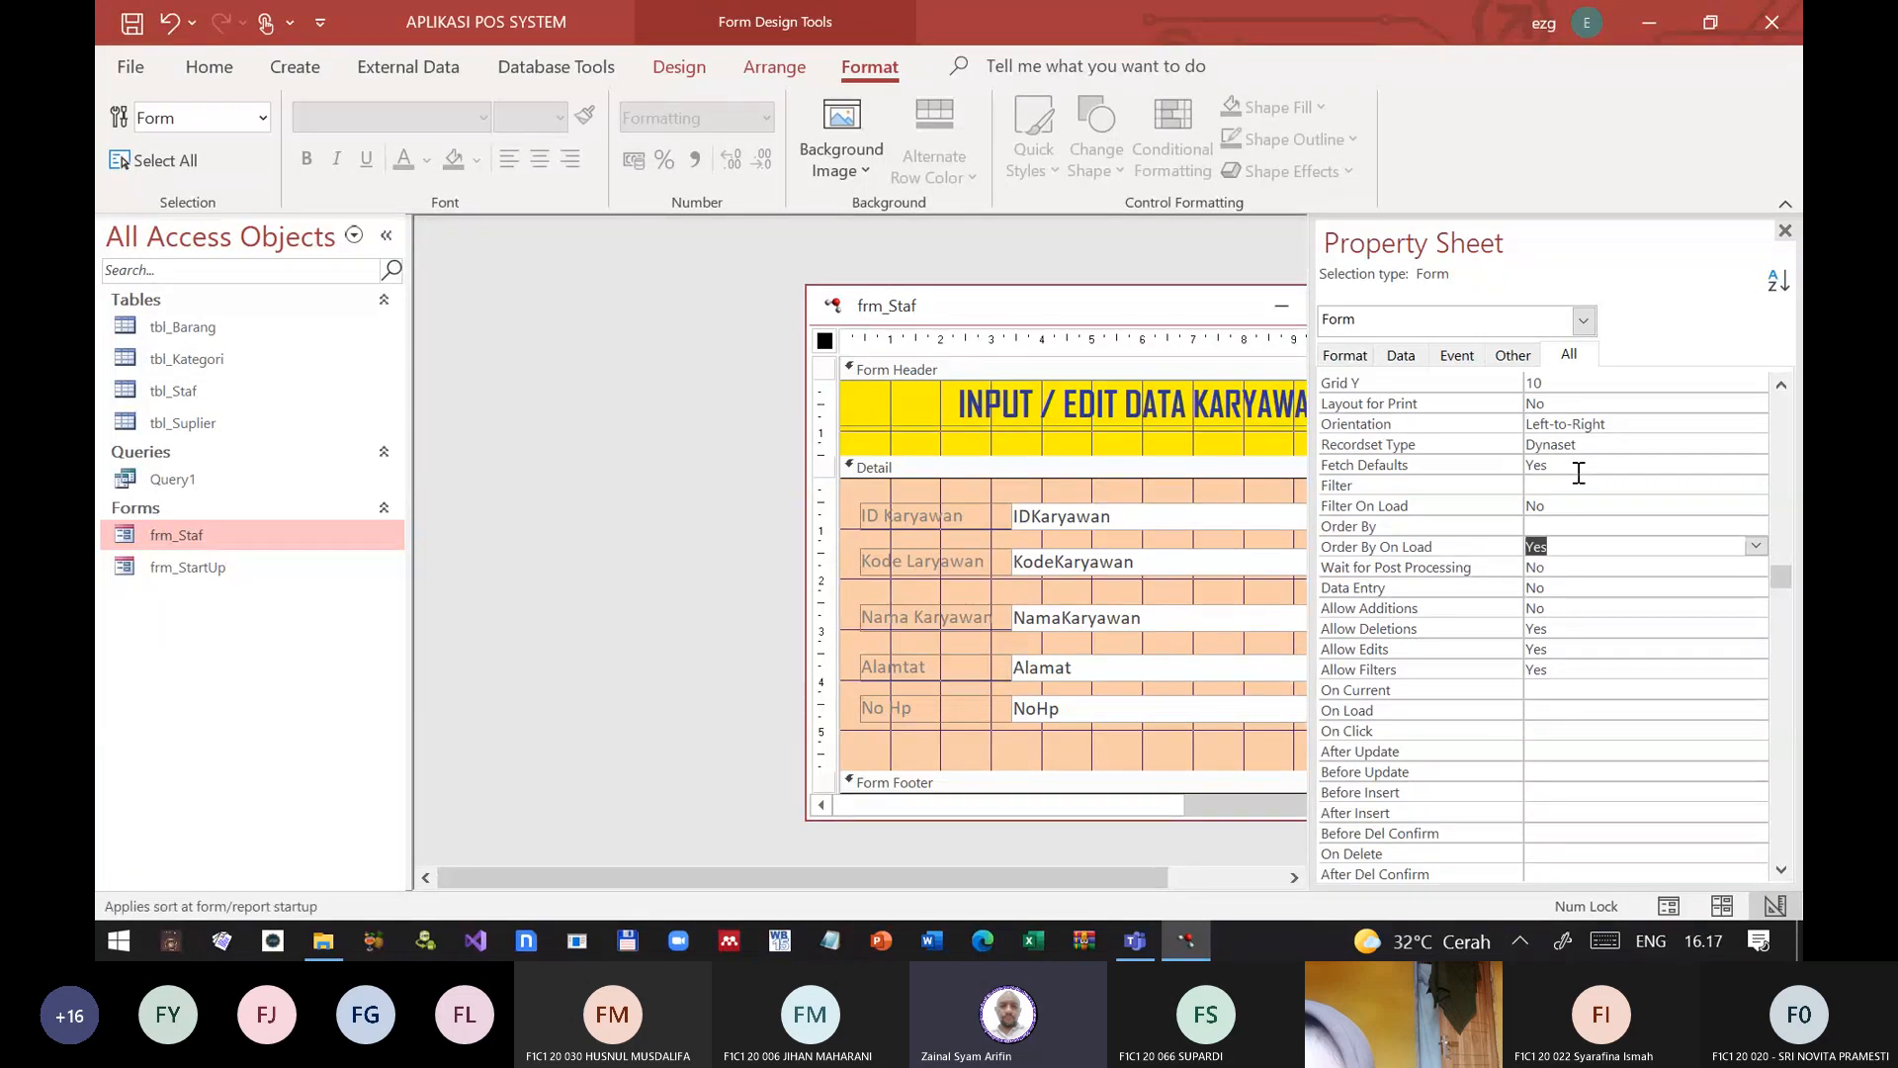
pyautogui.press('Up')
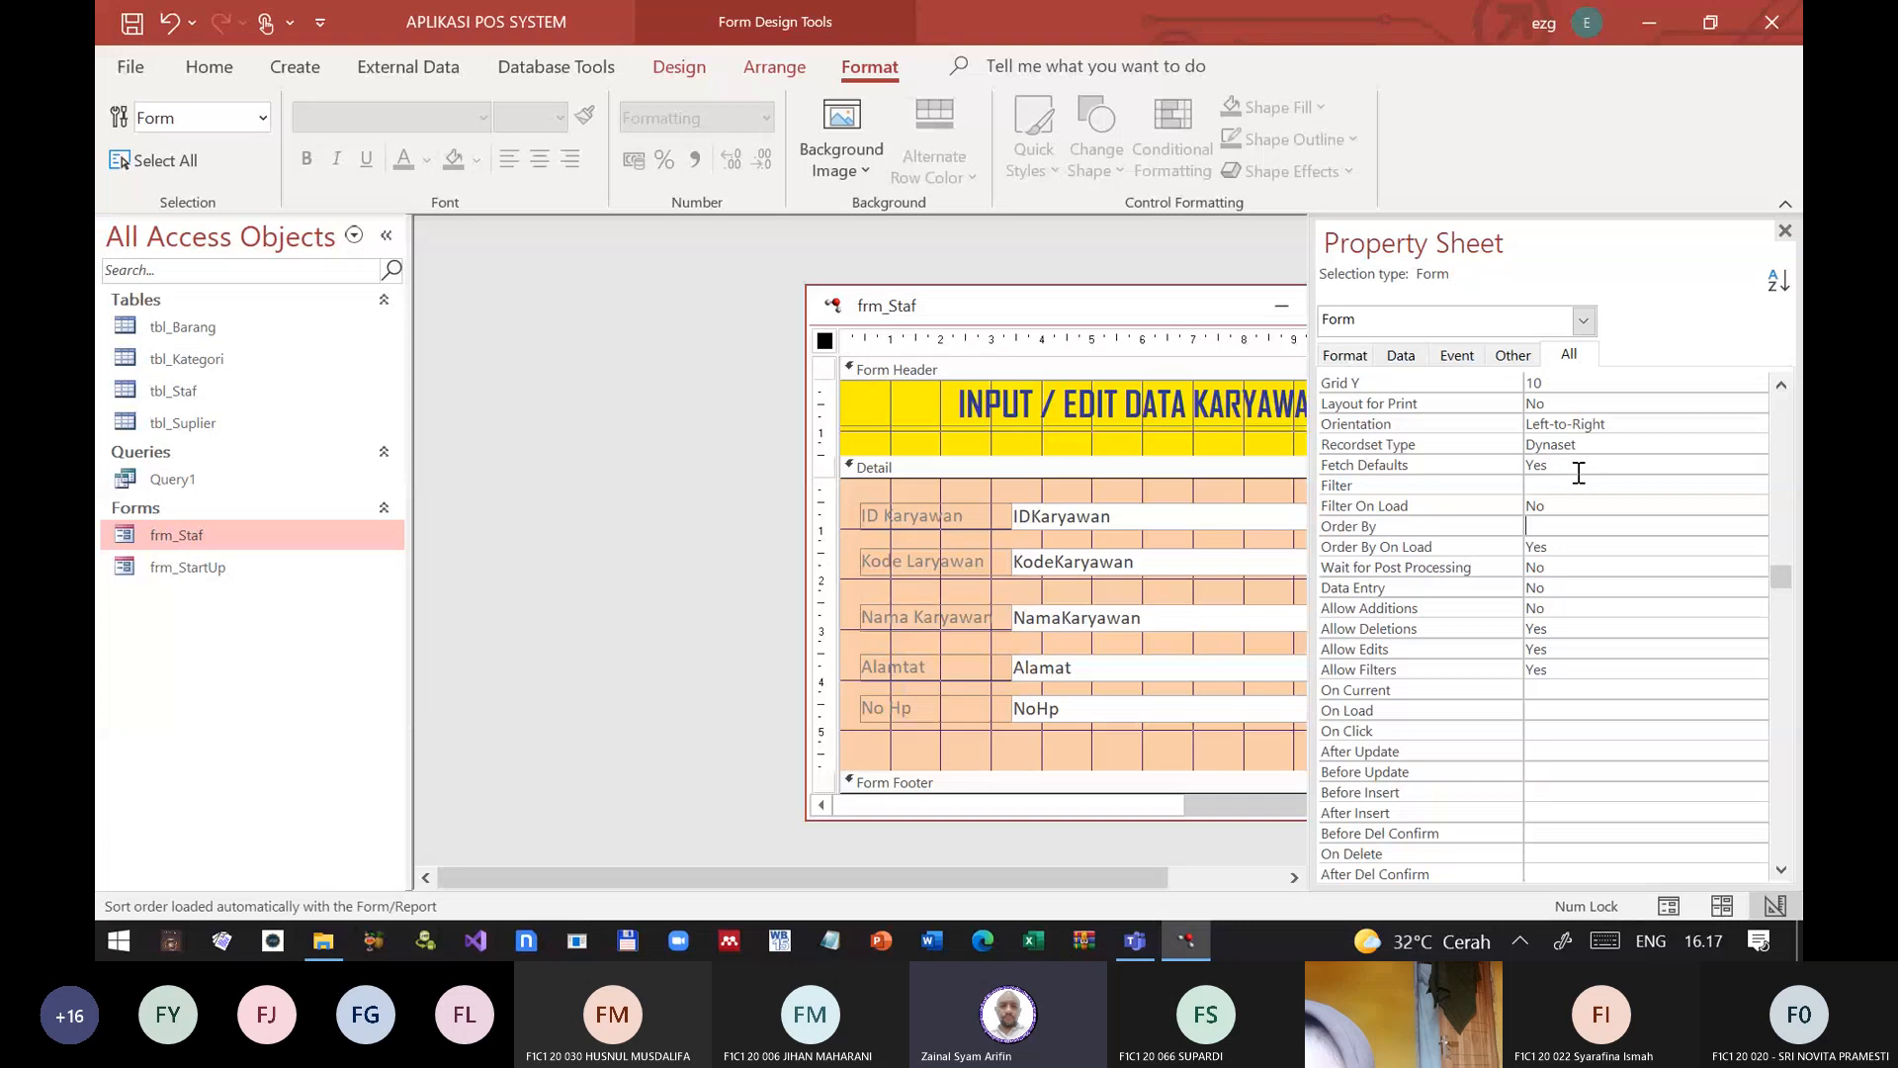
pyautogui.press('Up')
pyautogui.press('Up')
pyautogui.press('Up')
pyautogui.press('Up')
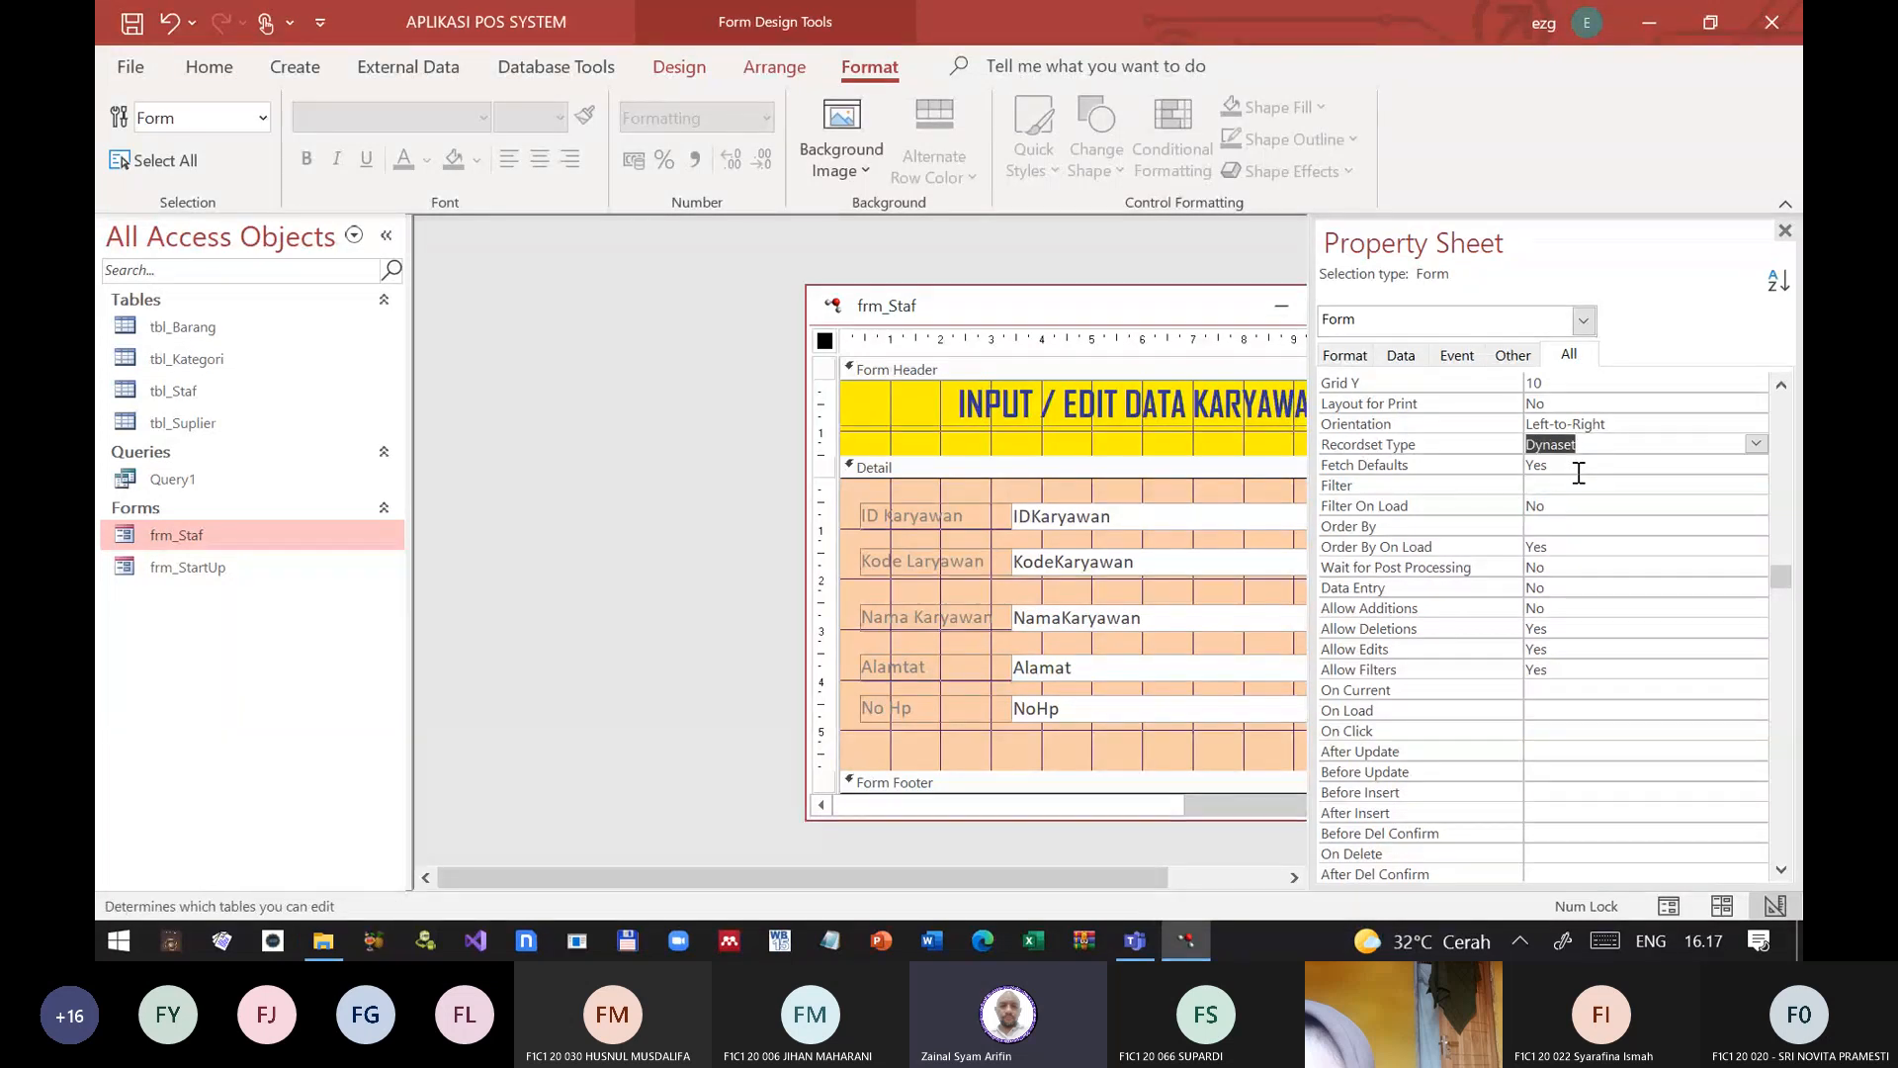
pyautogui.press('Up')
pyautogui.press('Up')
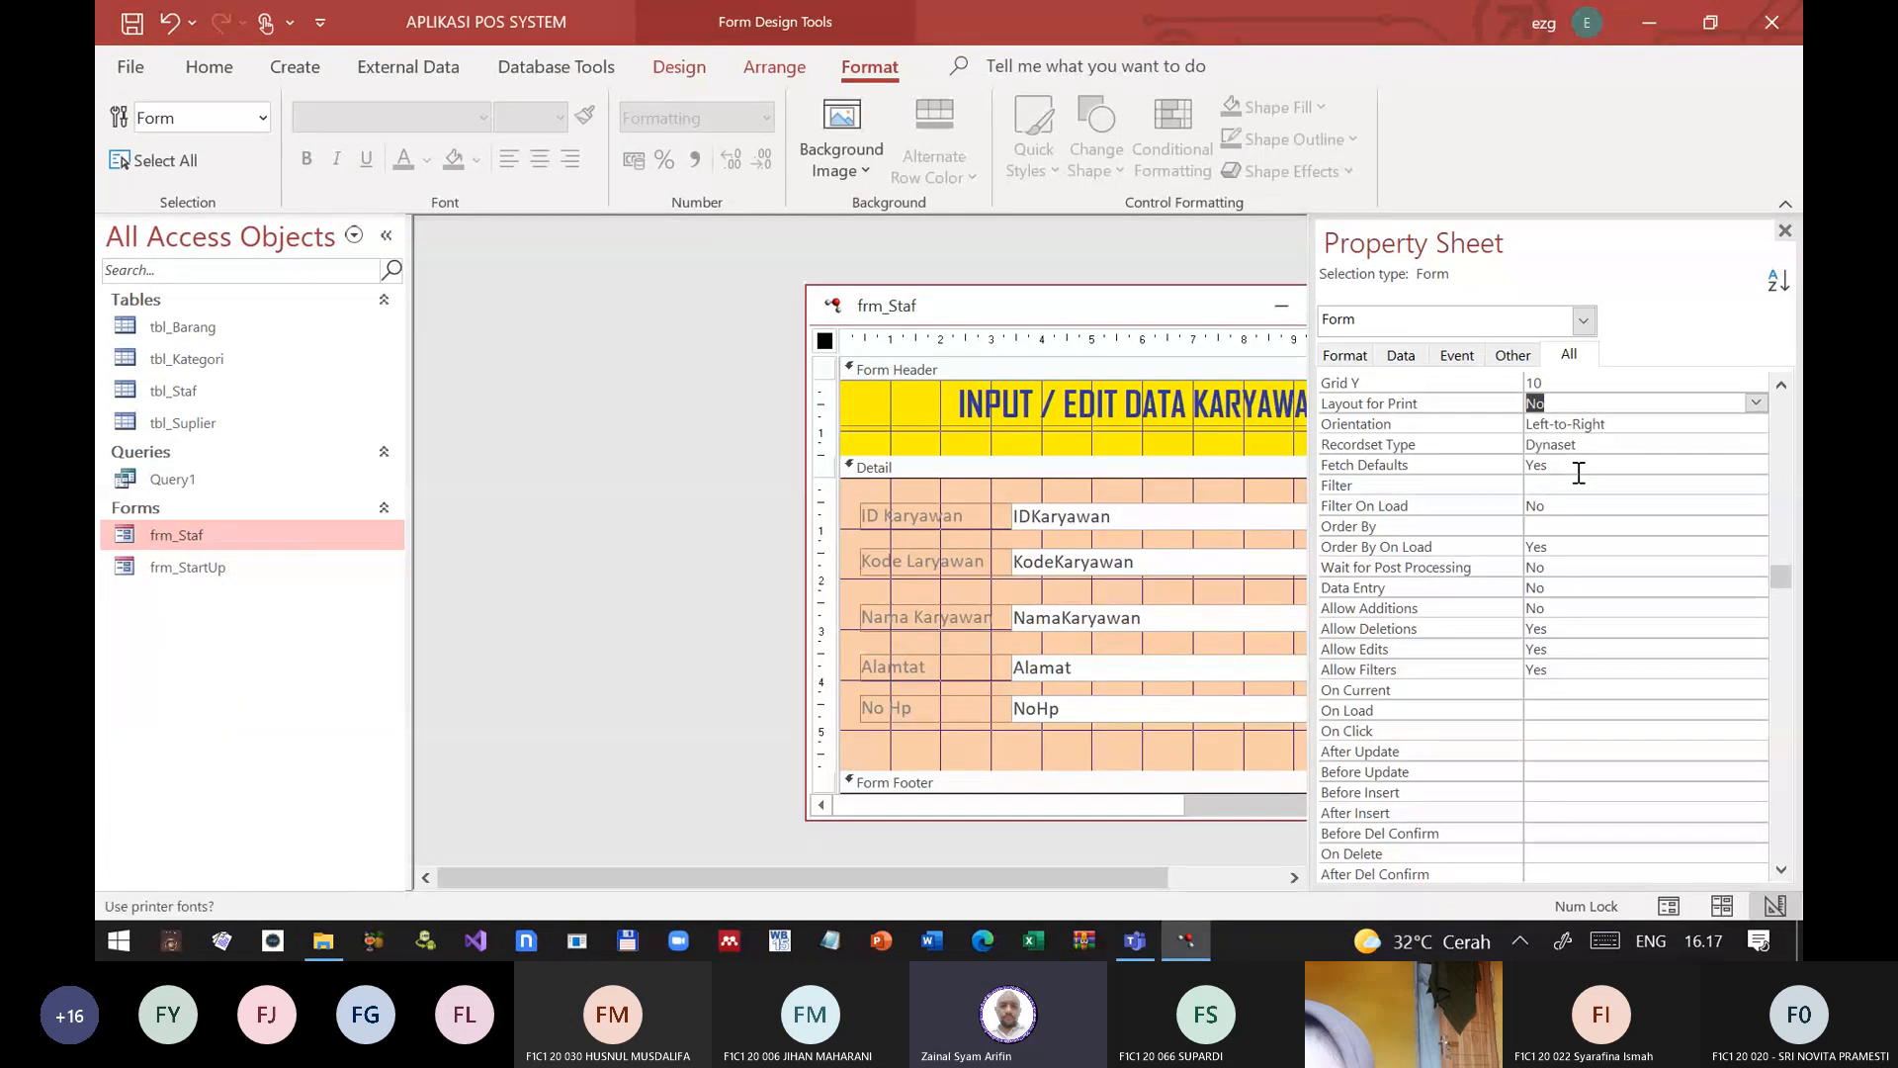
pyautogui.press('Up')
pyautogui.press('Up')
pyautogui.press('Up')
pyautogui.press('Up')
pyautogui.press('Up')
pyautogui.press('Up')
pyautogui.press('Up')
pyautogui.press('Up')
pyautogui.press('Up')
pyautogui.press('Up')
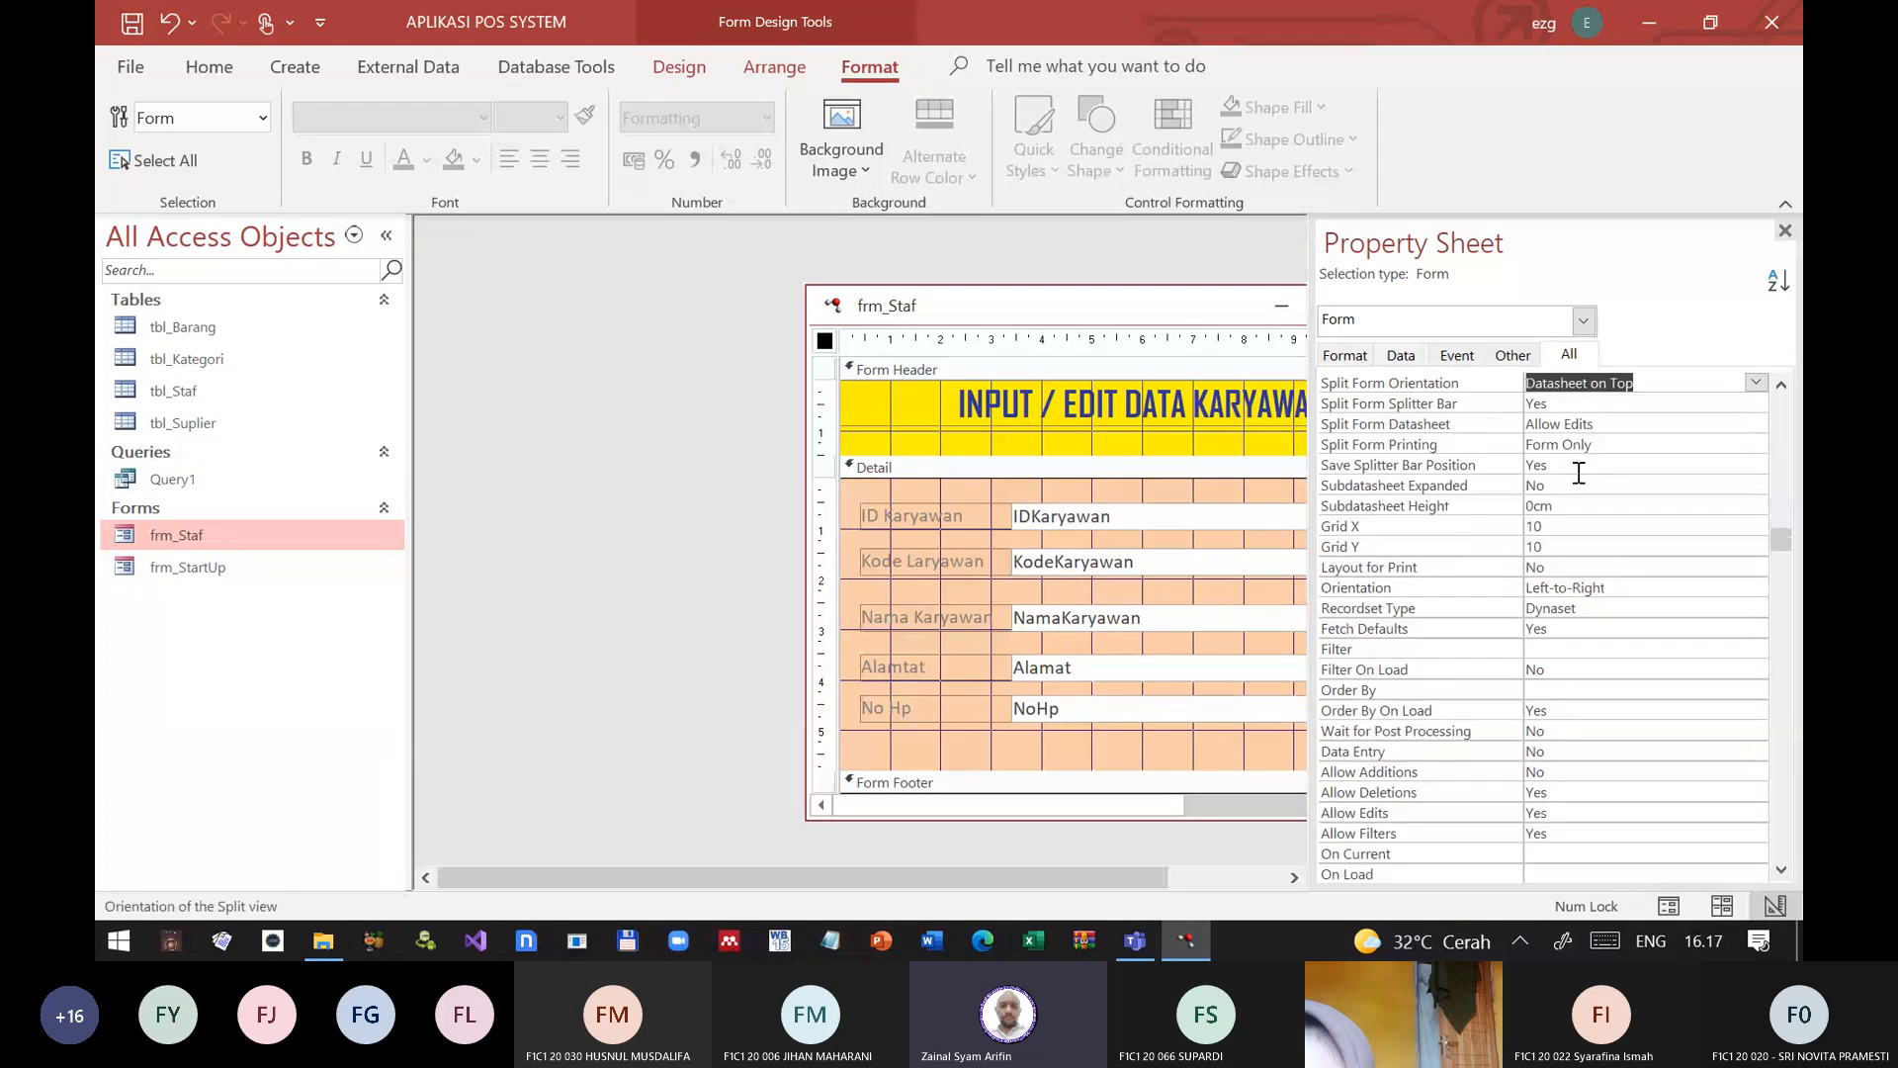
pyautogui.press('Up')
pyautogui.press('Up')
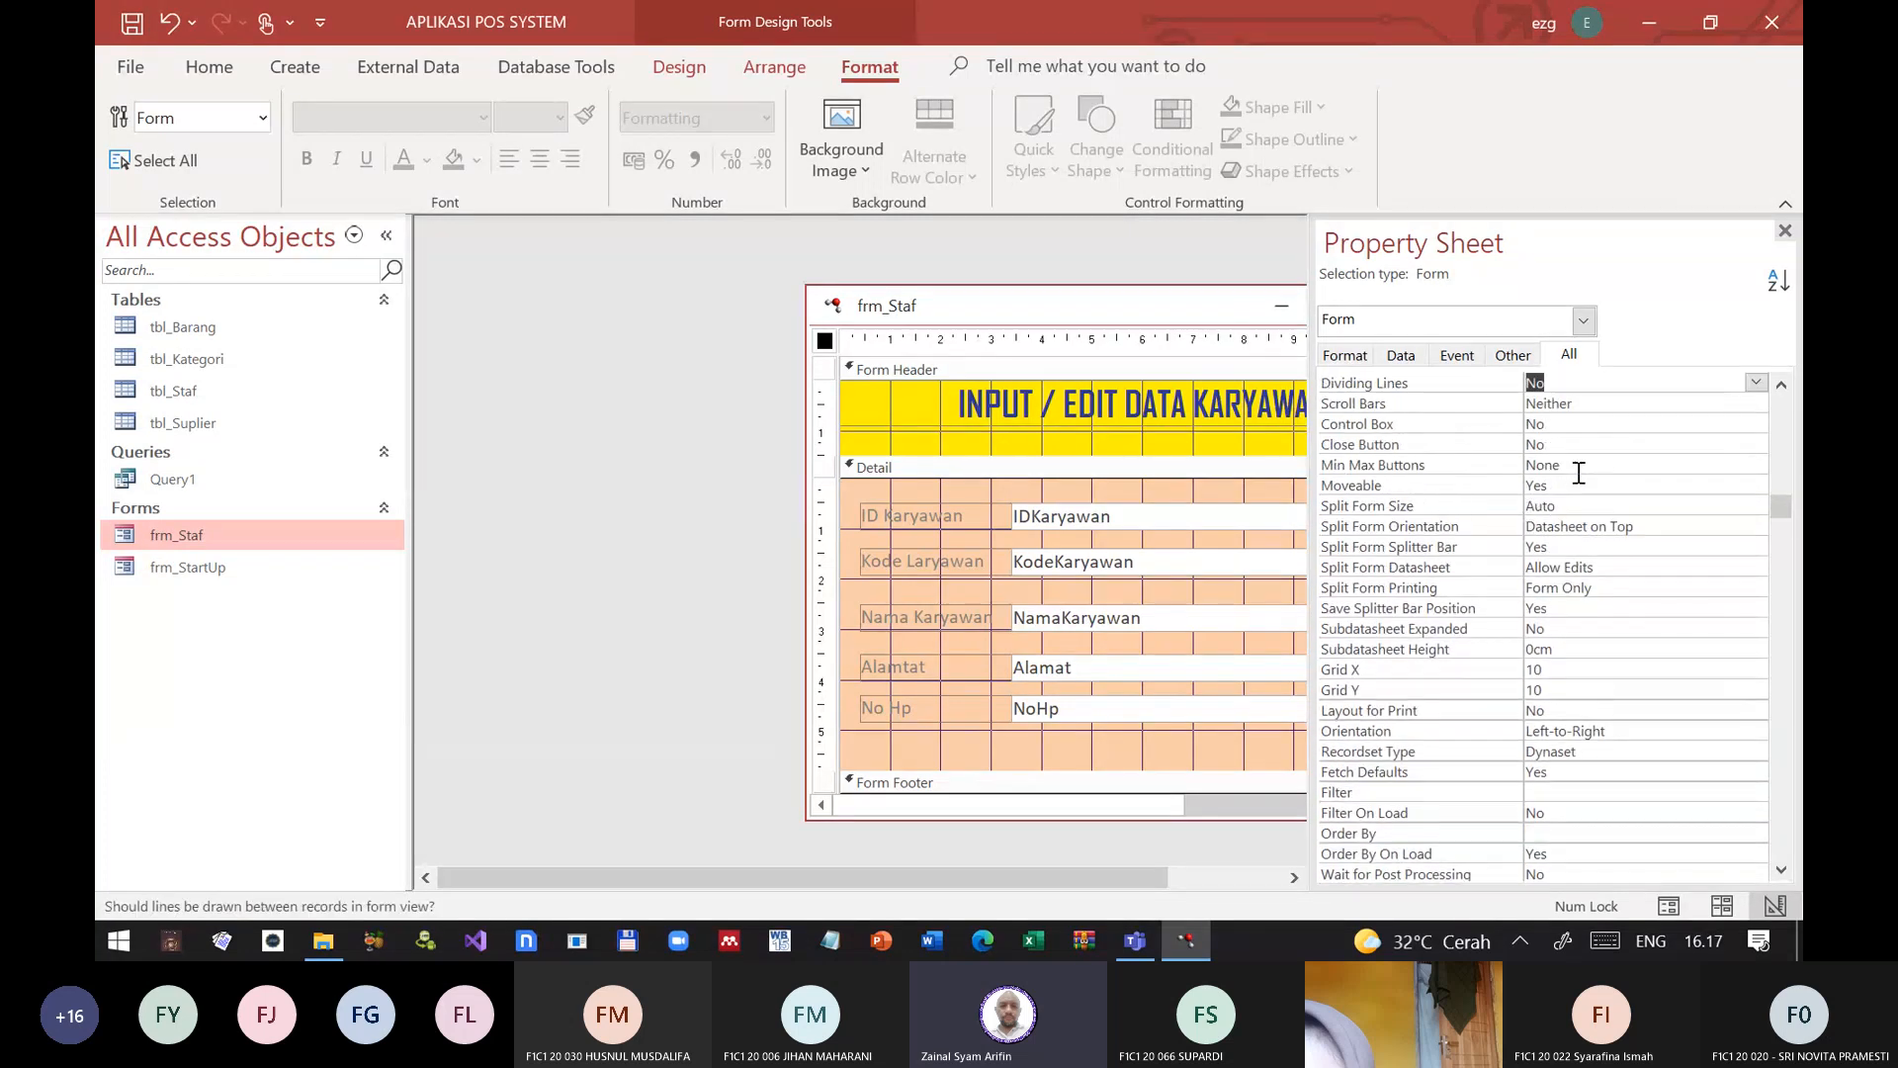
pyautogui.press('Up')
pyautogui.press('Up')
pyautogui.press('Up')
pyautogui.press('Up')
pyautogui.press('Up')
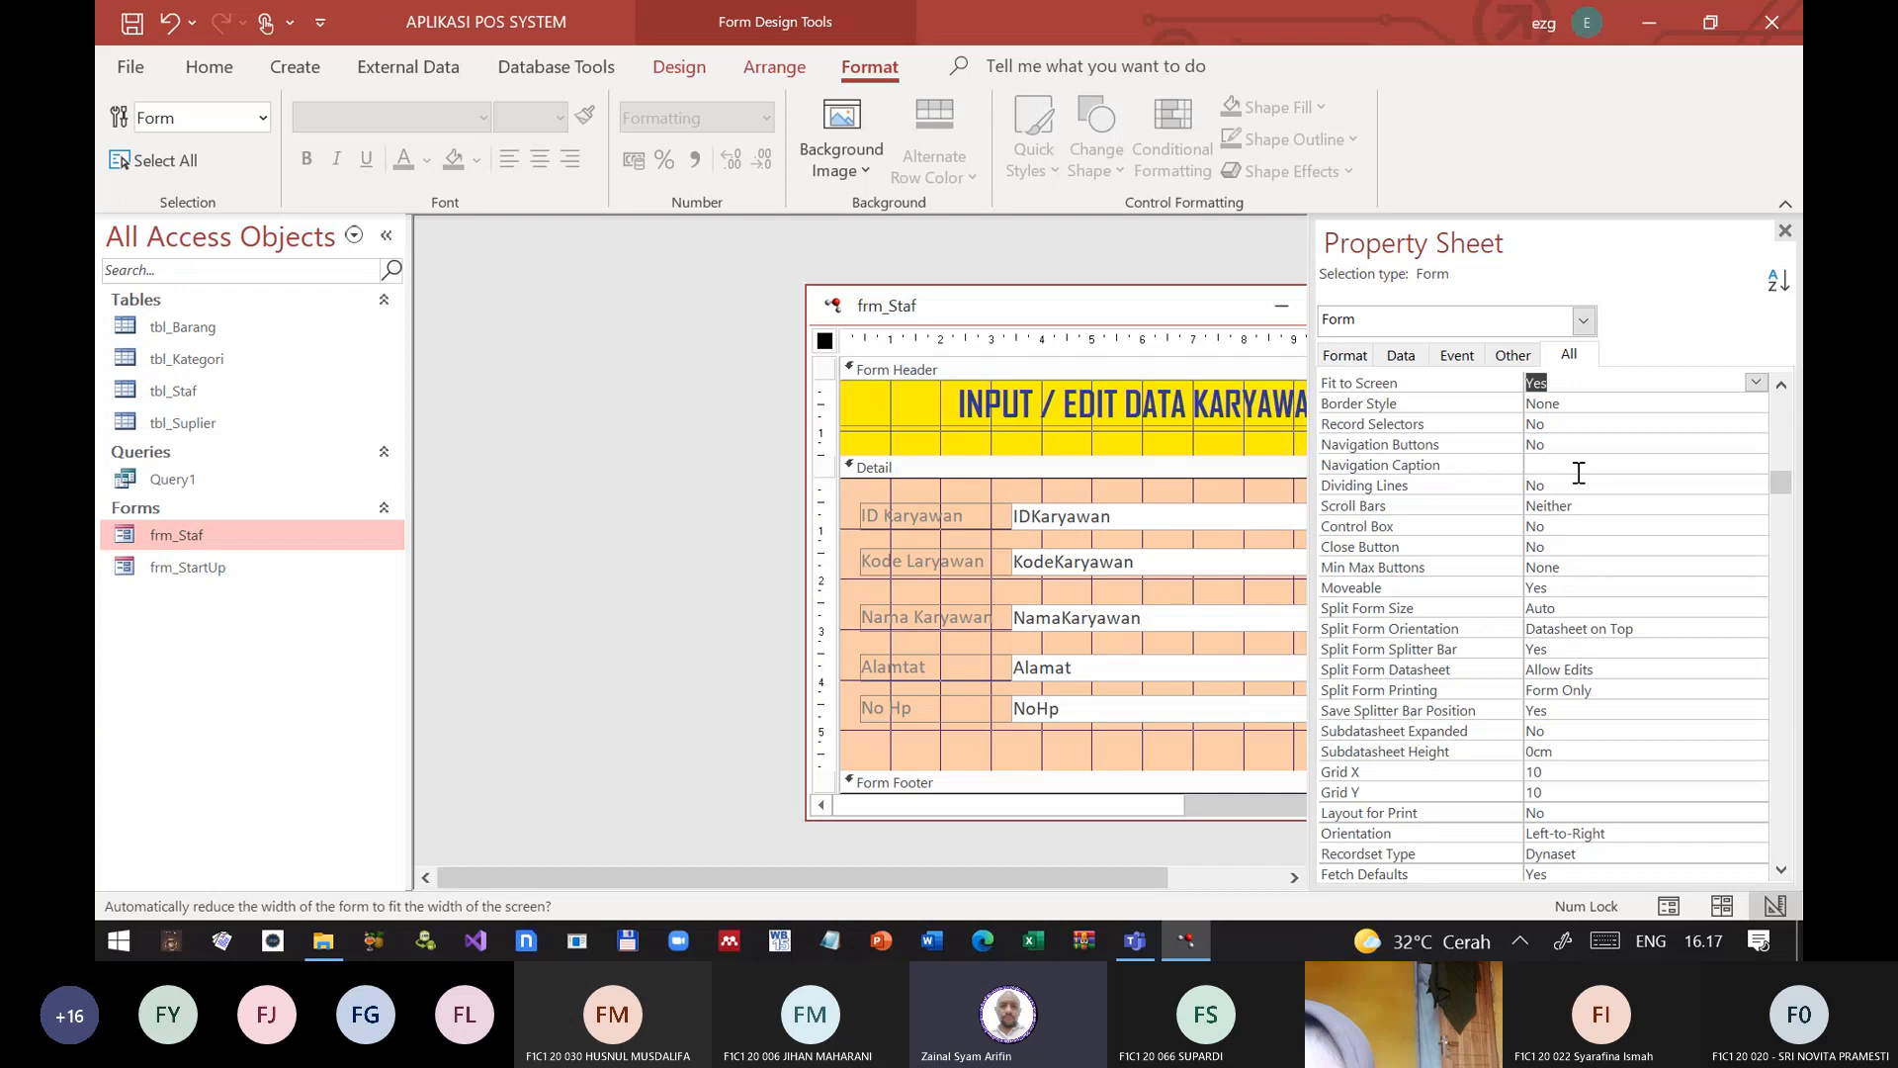
pyautogui.press('Up')
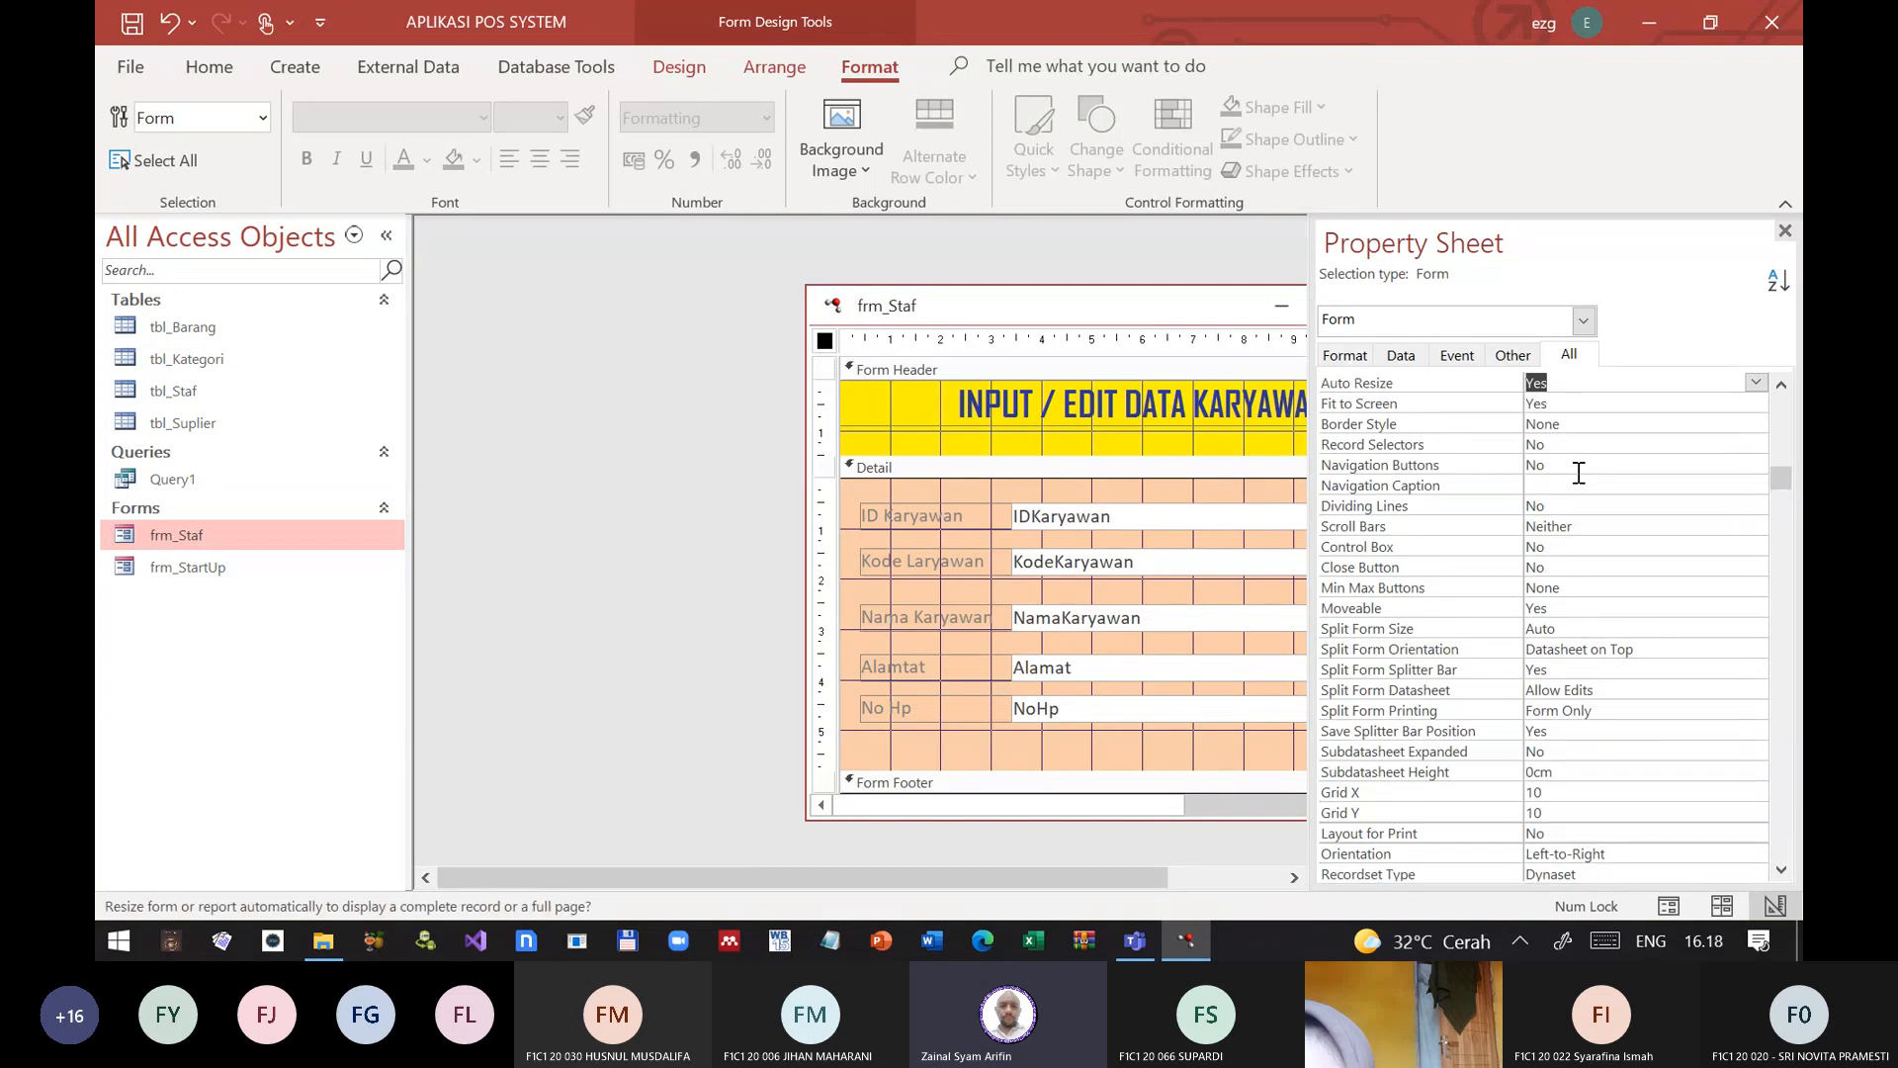
pyautogui.press('Up')
pyautogui.press('Up')
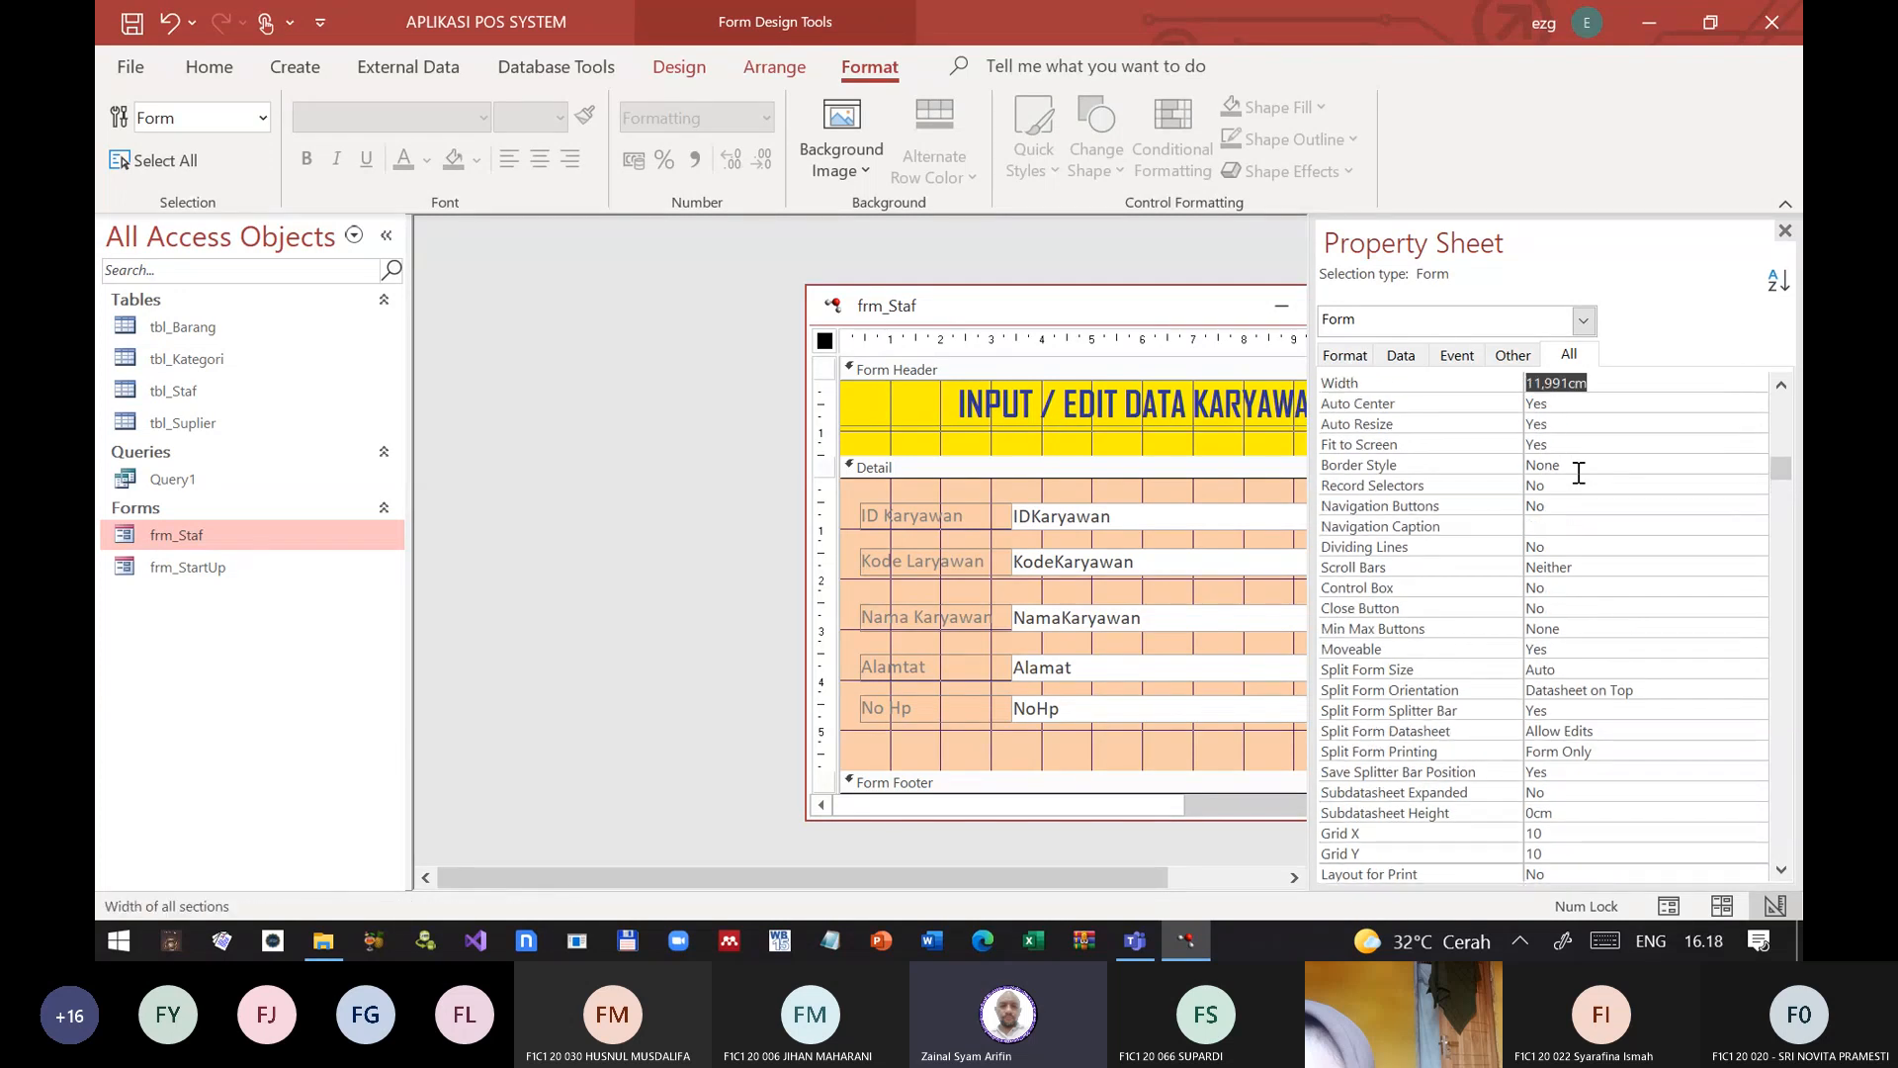
pyautogui.press('Up')
pyautogui.press('Up')
pyautogui.press('Up')
pyautogui.press('Up')
pyautogui.press('Up')
pyautogui.press('Up')
pyautogui.press('Up')
pyautogui.press('Up')
pyautogui.press('Up')
pyautogui.press('Up')
pyautogui.press('Up')
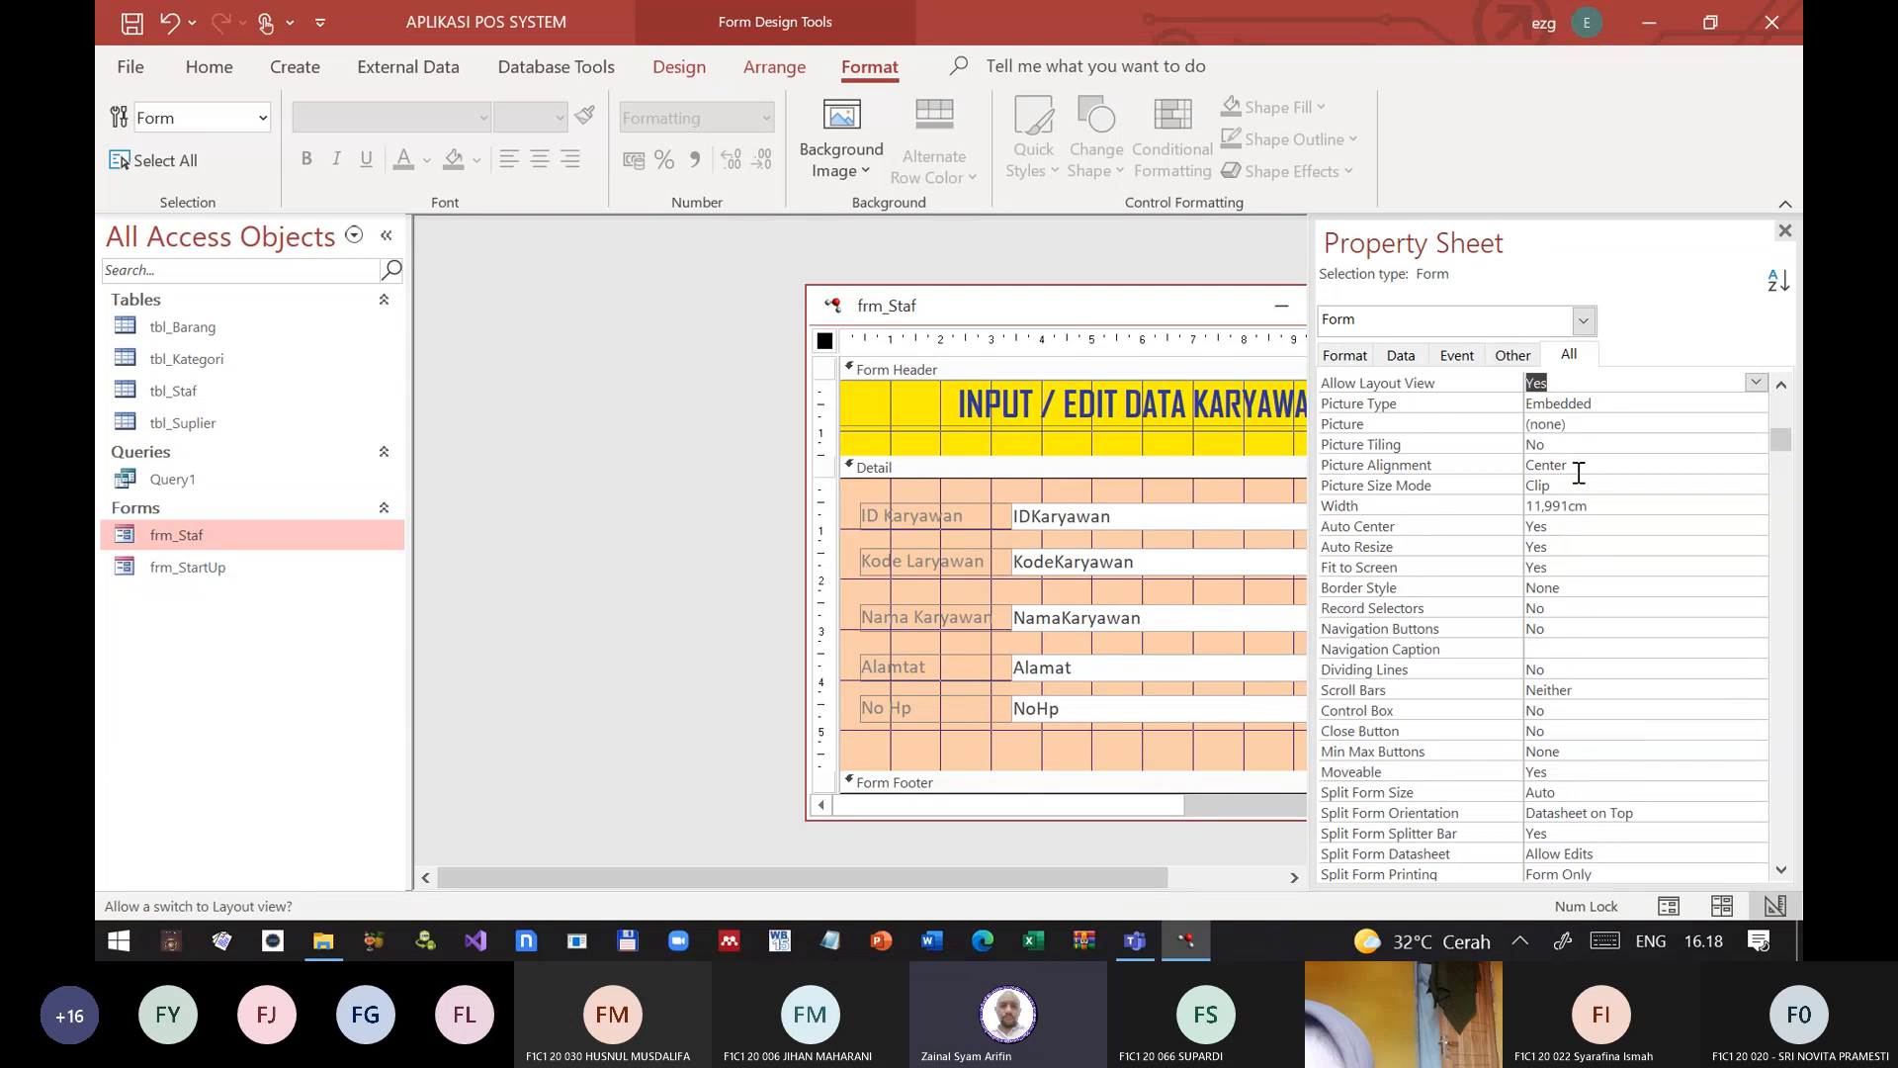
pyautogui.press('Up')
pyautogui.press('Up')
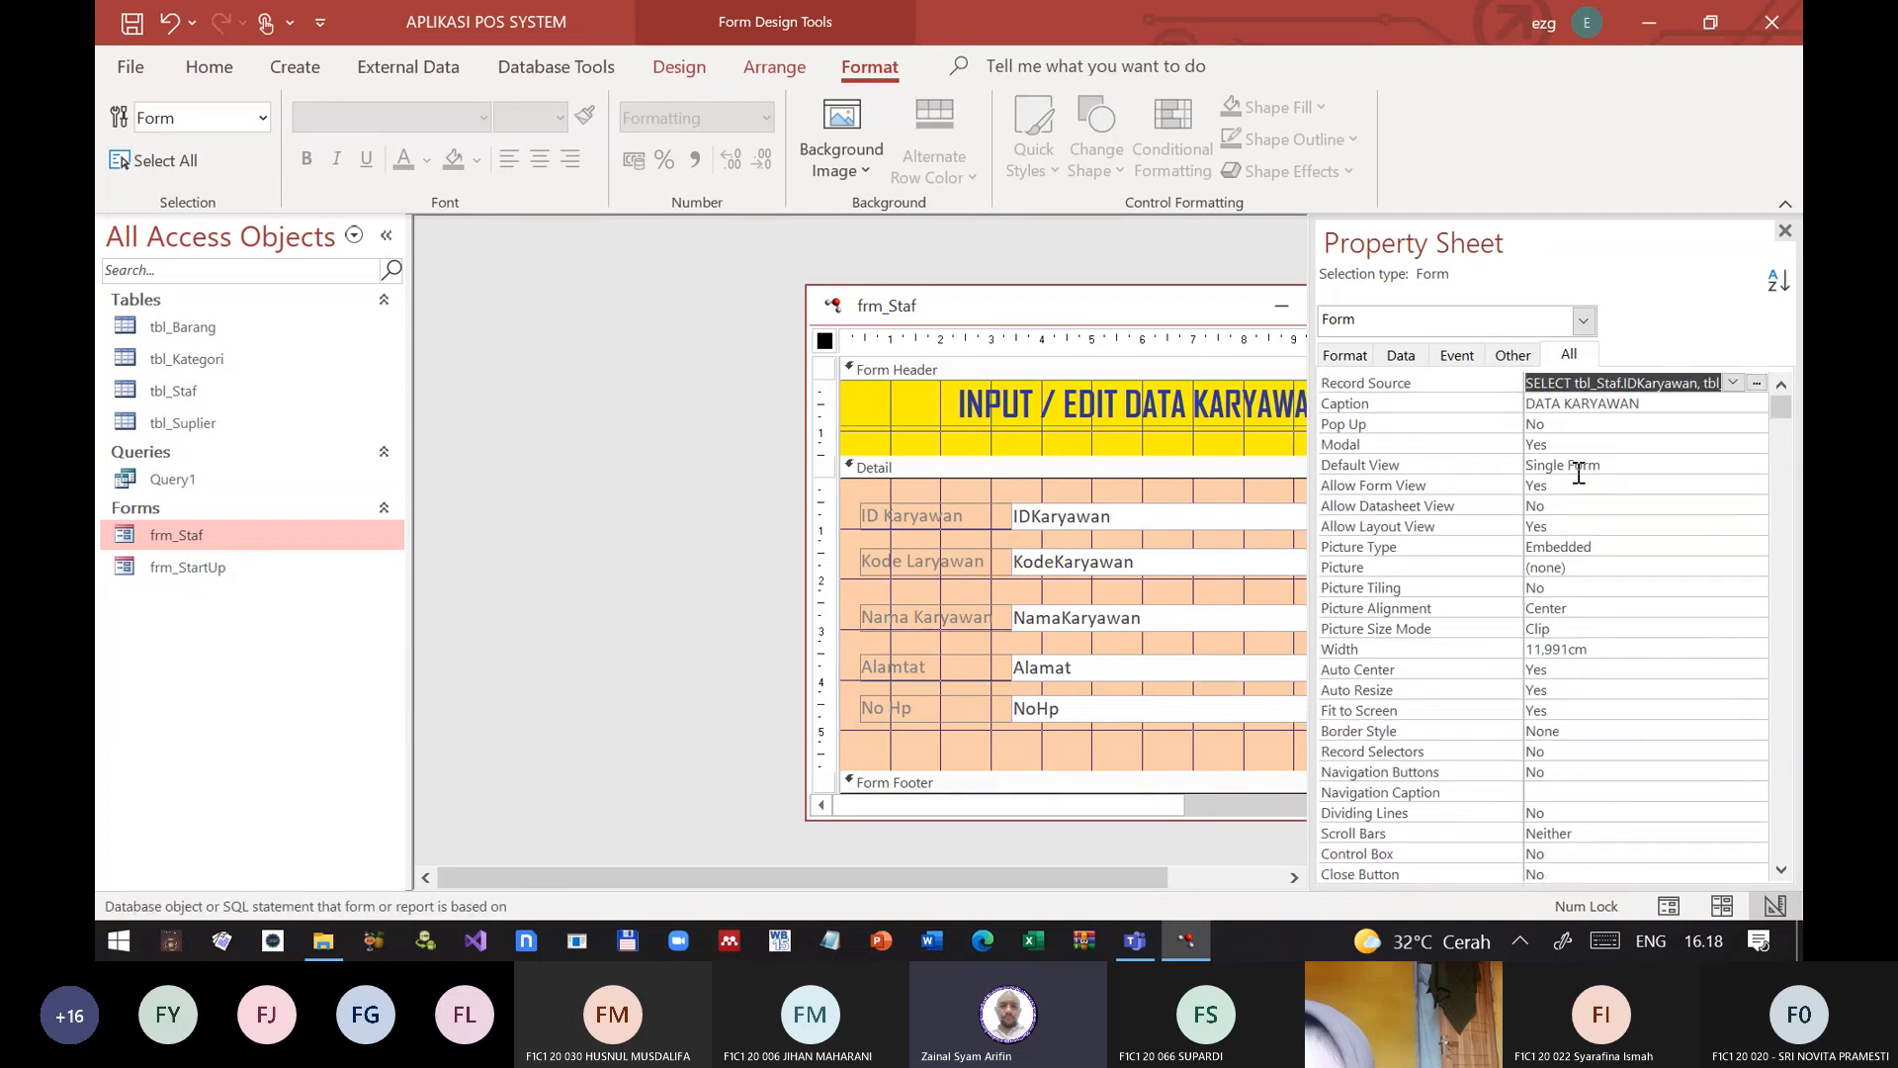
pyautogui.press('Down')
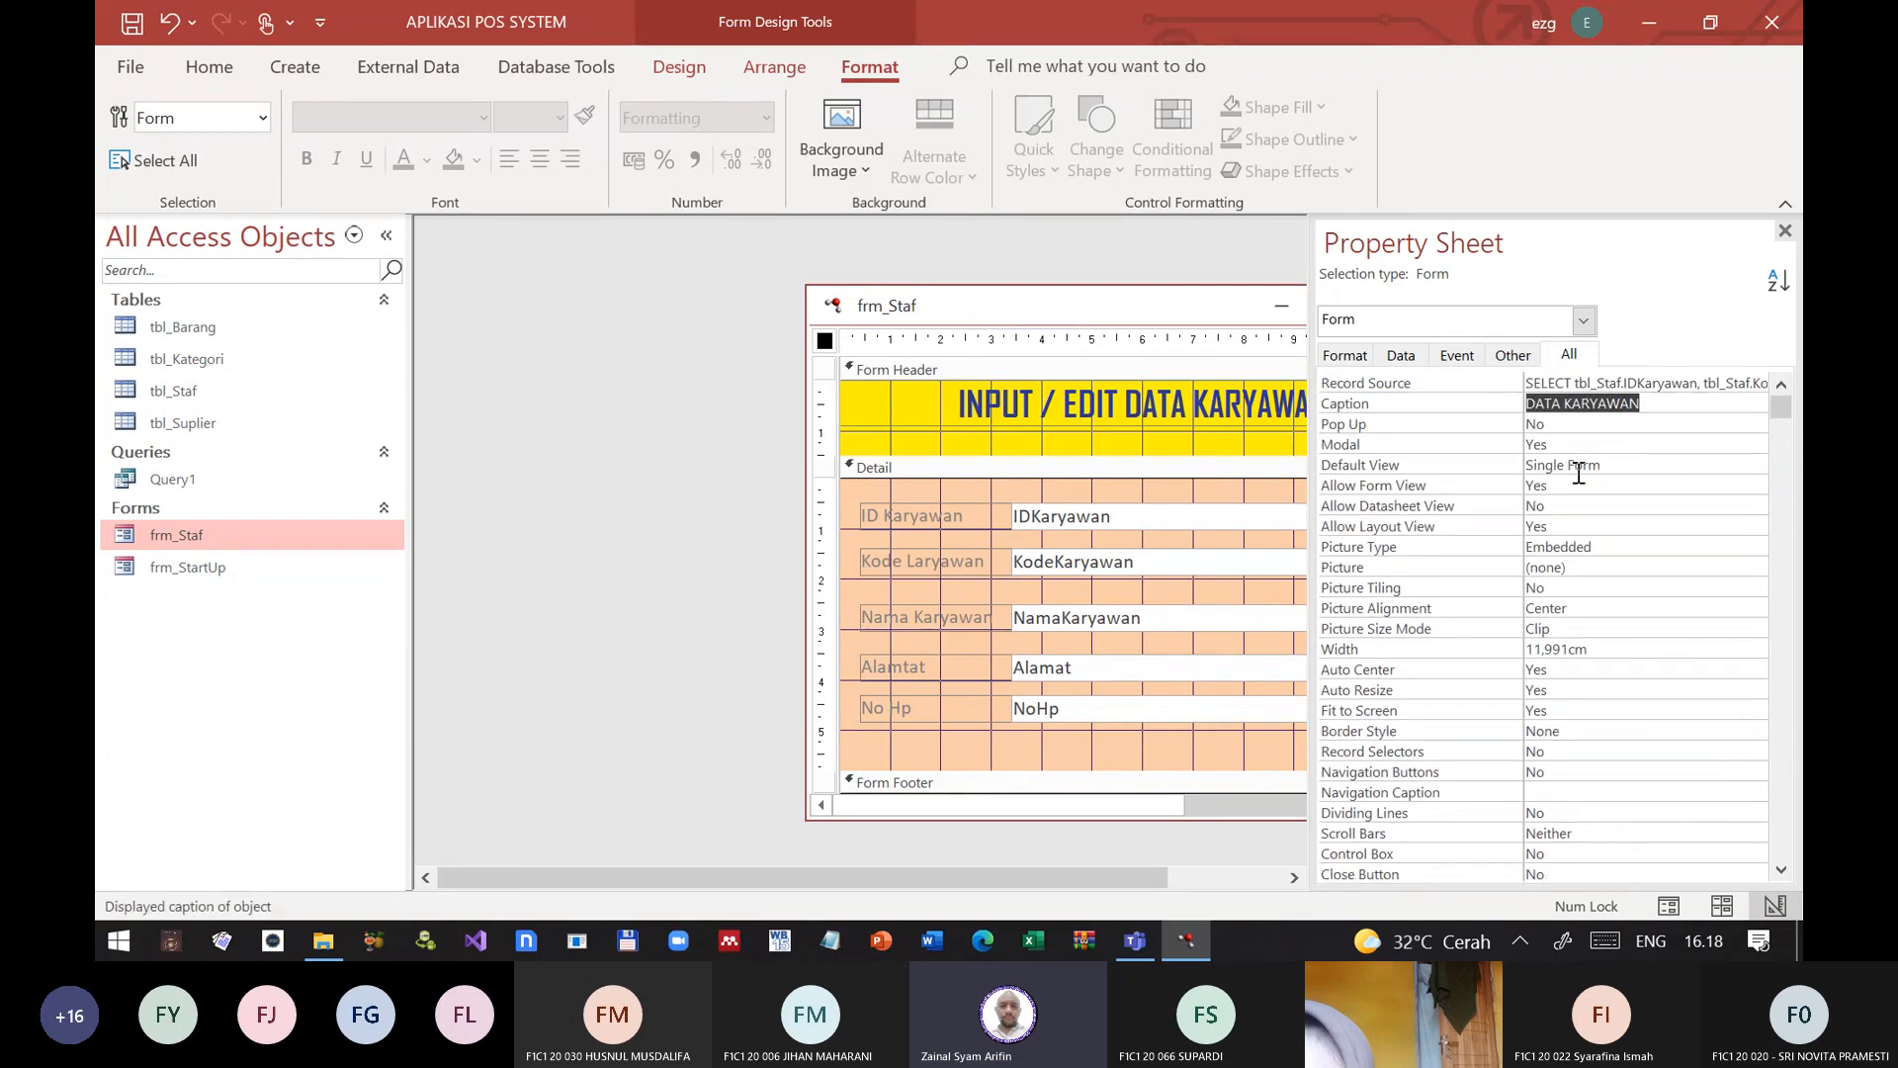
pyautogui.press('Down')
pyautogui.press('Up')
pyautogui.press('Up')
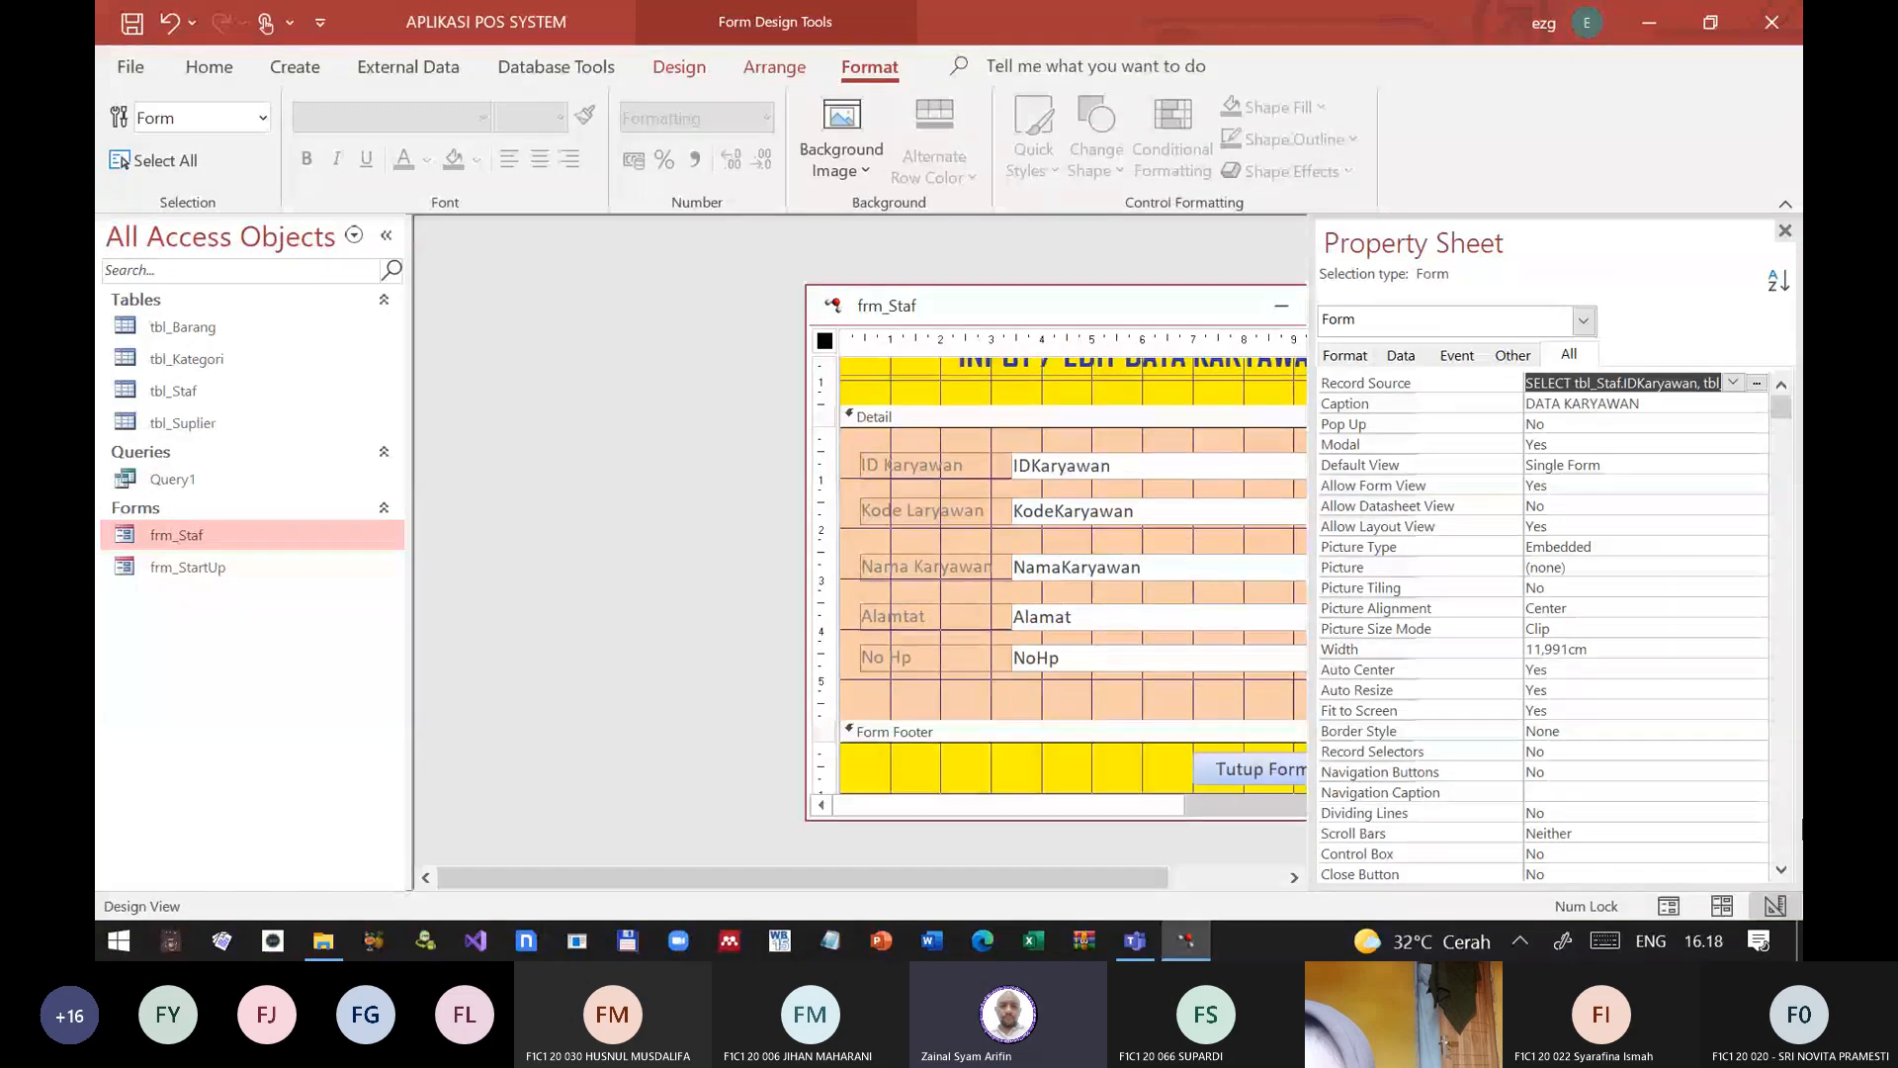
# Step: Examine the form properties of frm_Staf from Close Button through the data and event settings down to Key Preview
pyautogui.click(1424, 874)
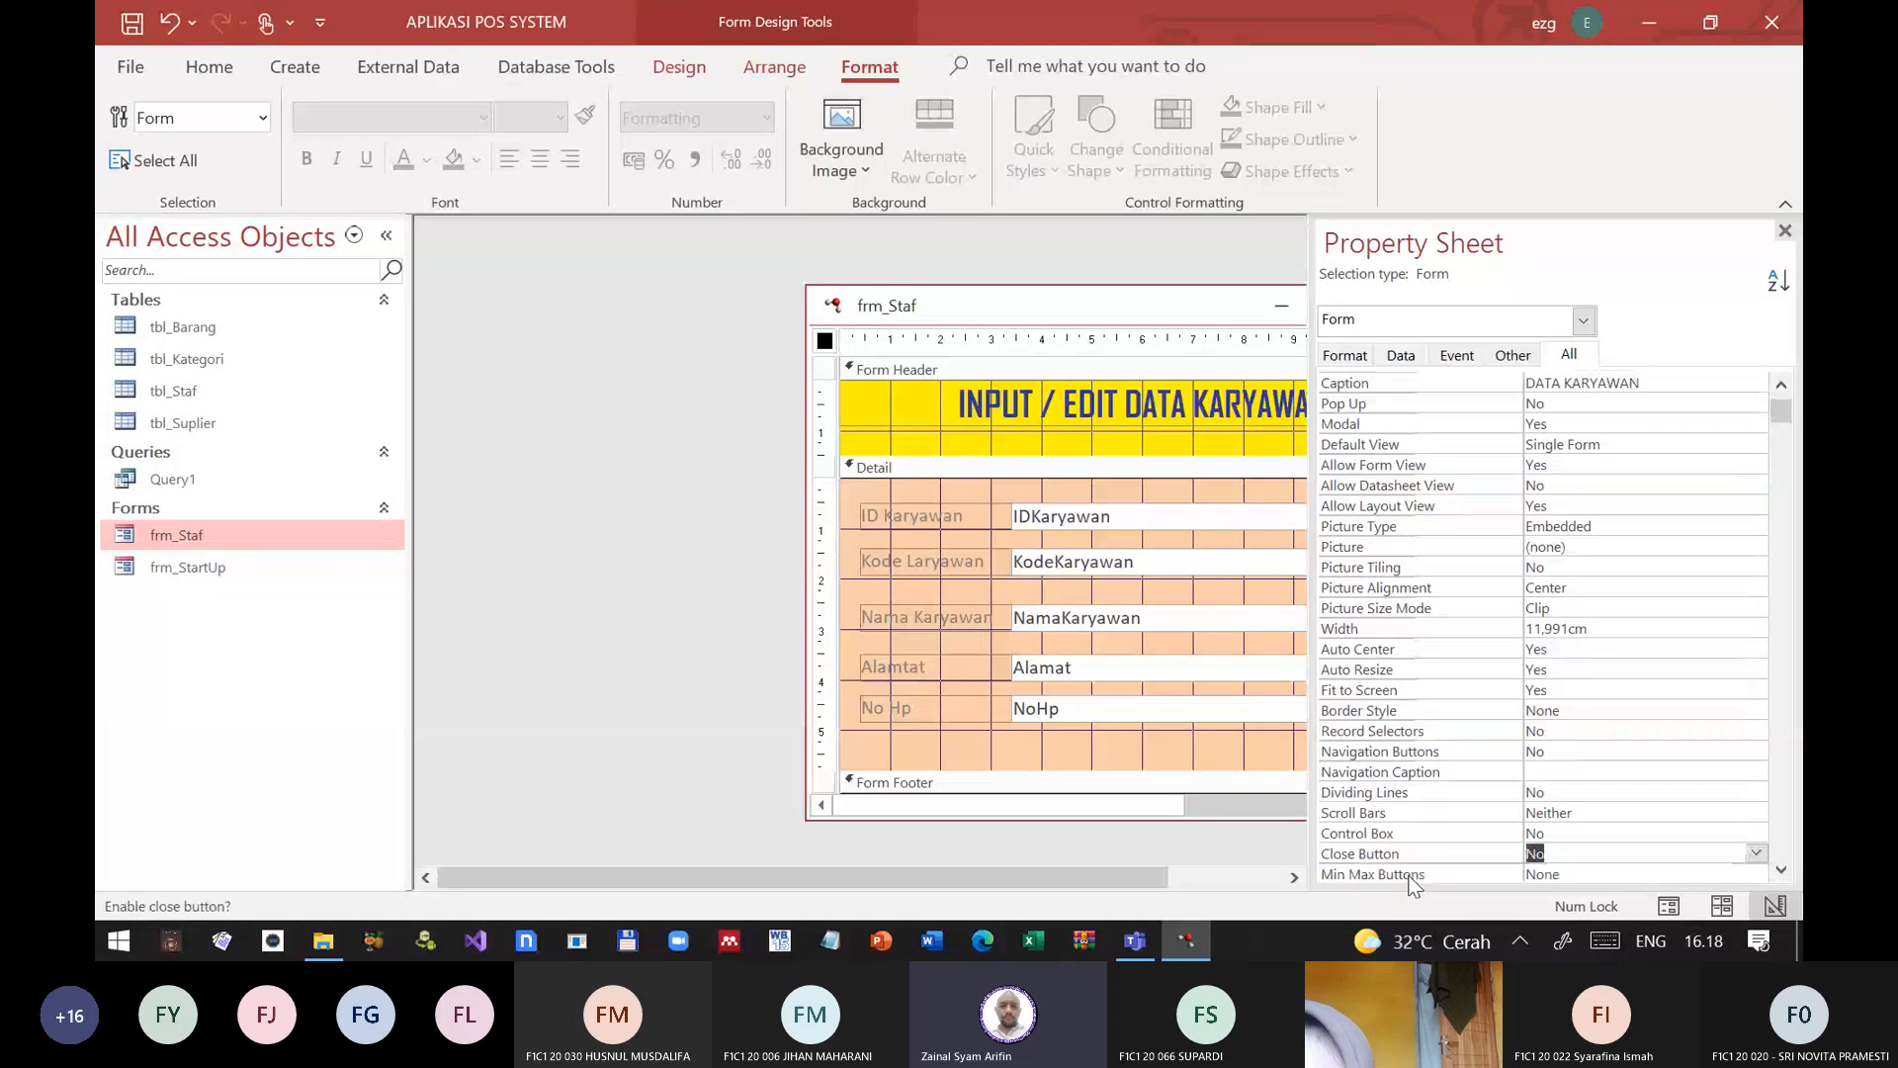
pyautogui.scroll(-4, 1429, 860)
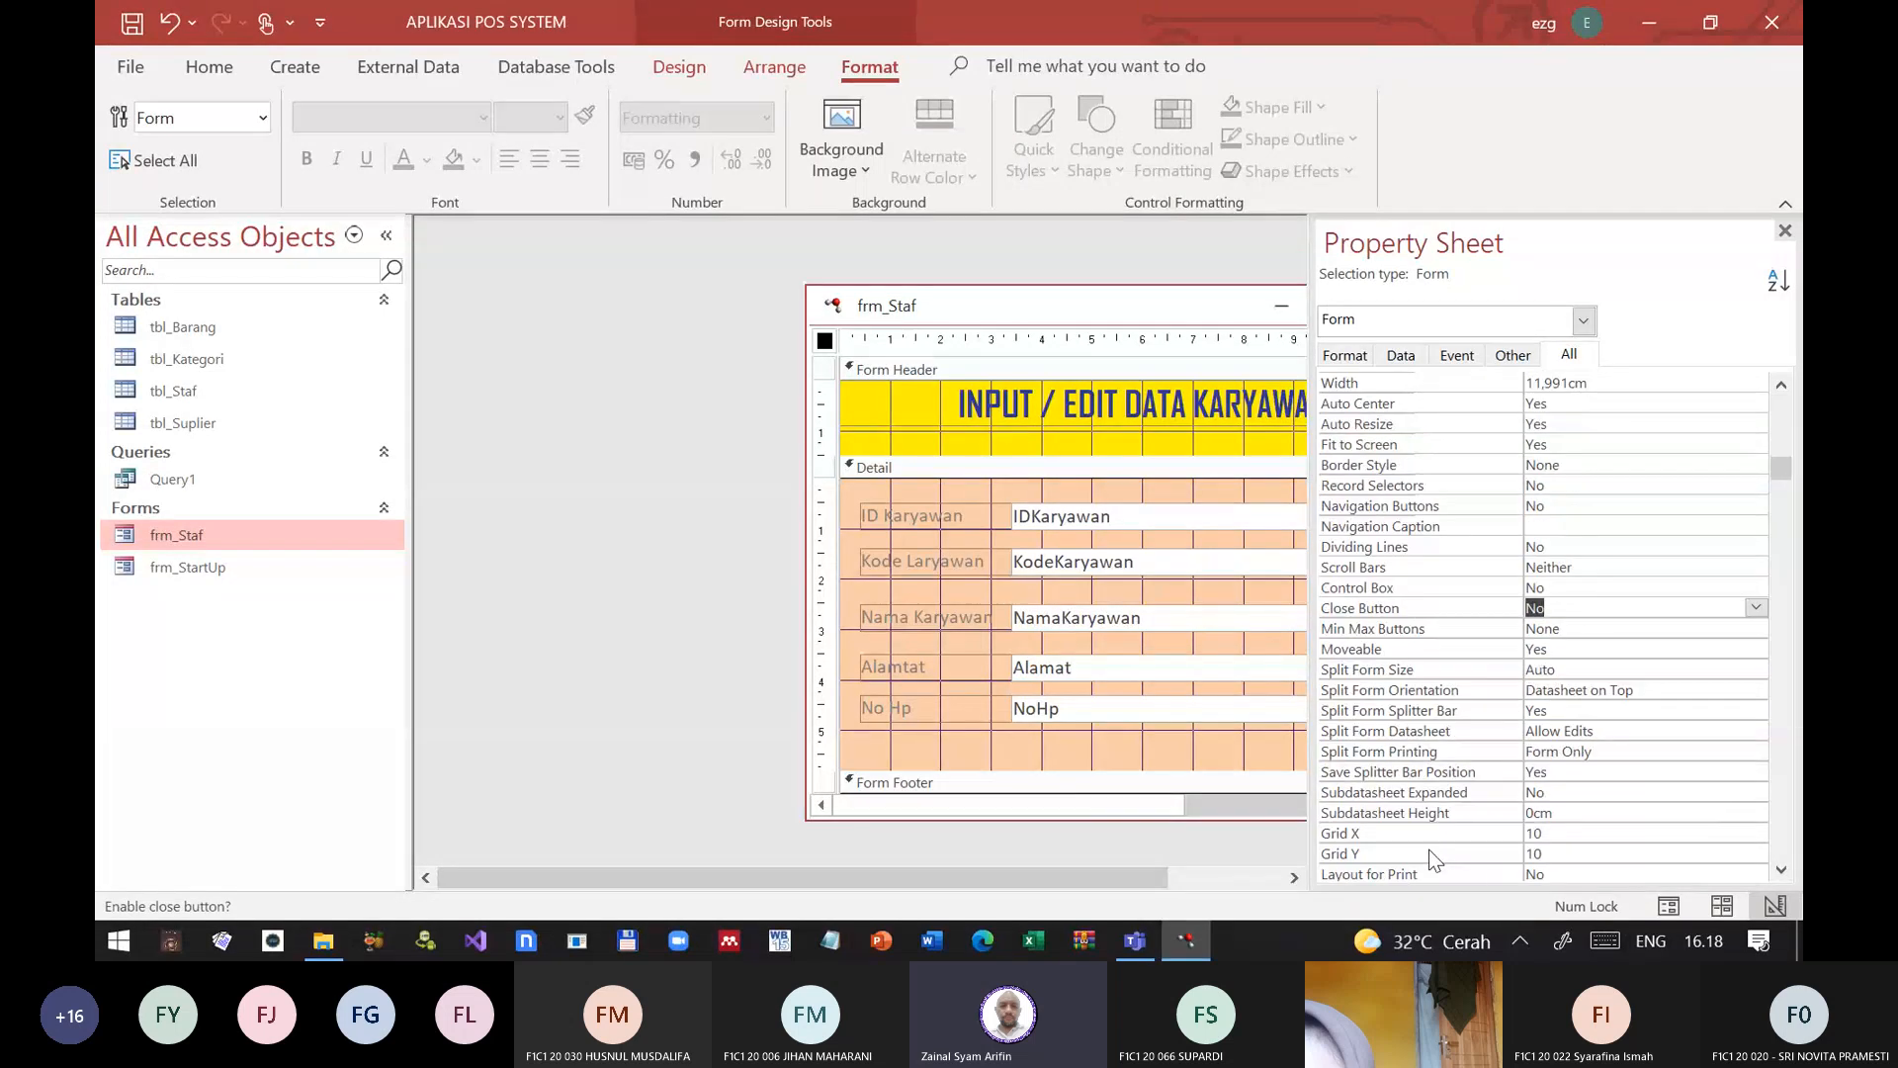
pyautogui.scroll(-3, 1430, 860)
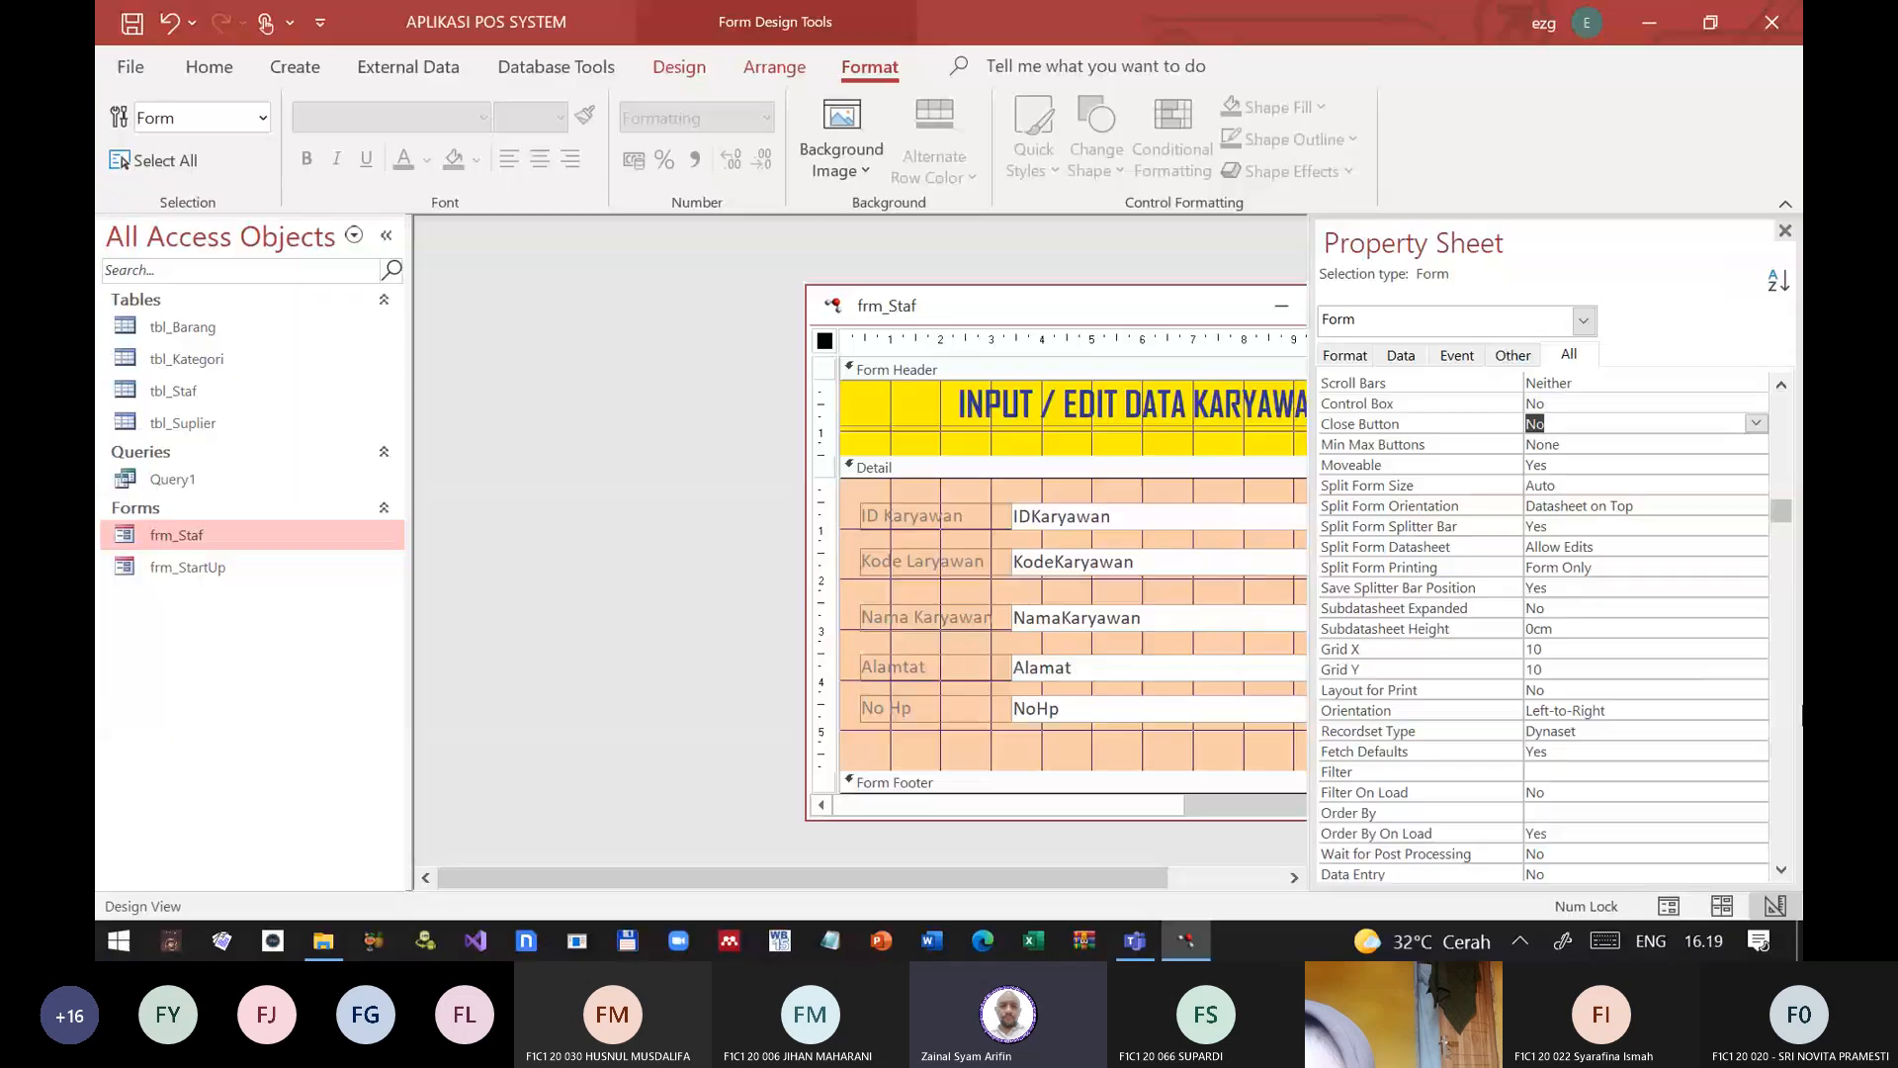
pyautogui.scroll(-5, 1609, 688)
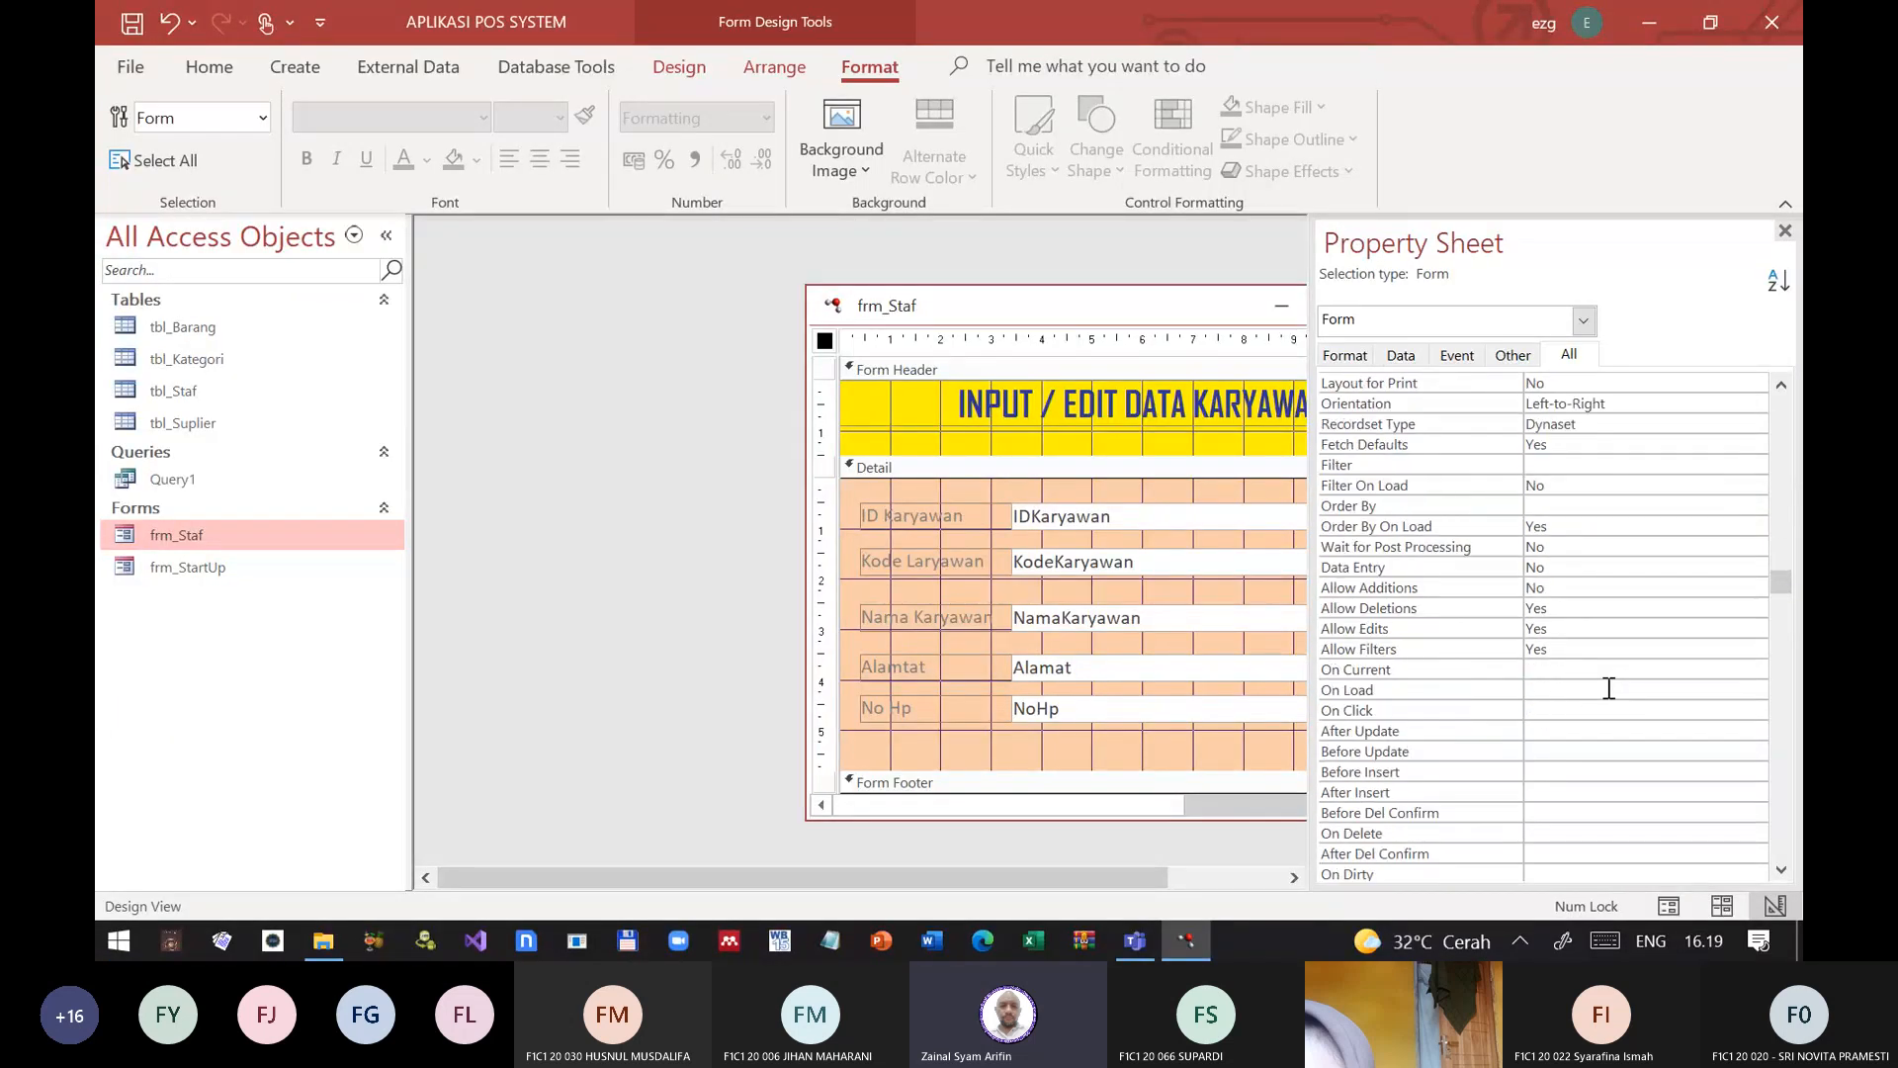
pyautogui.scroll(-1, 1608, 688)
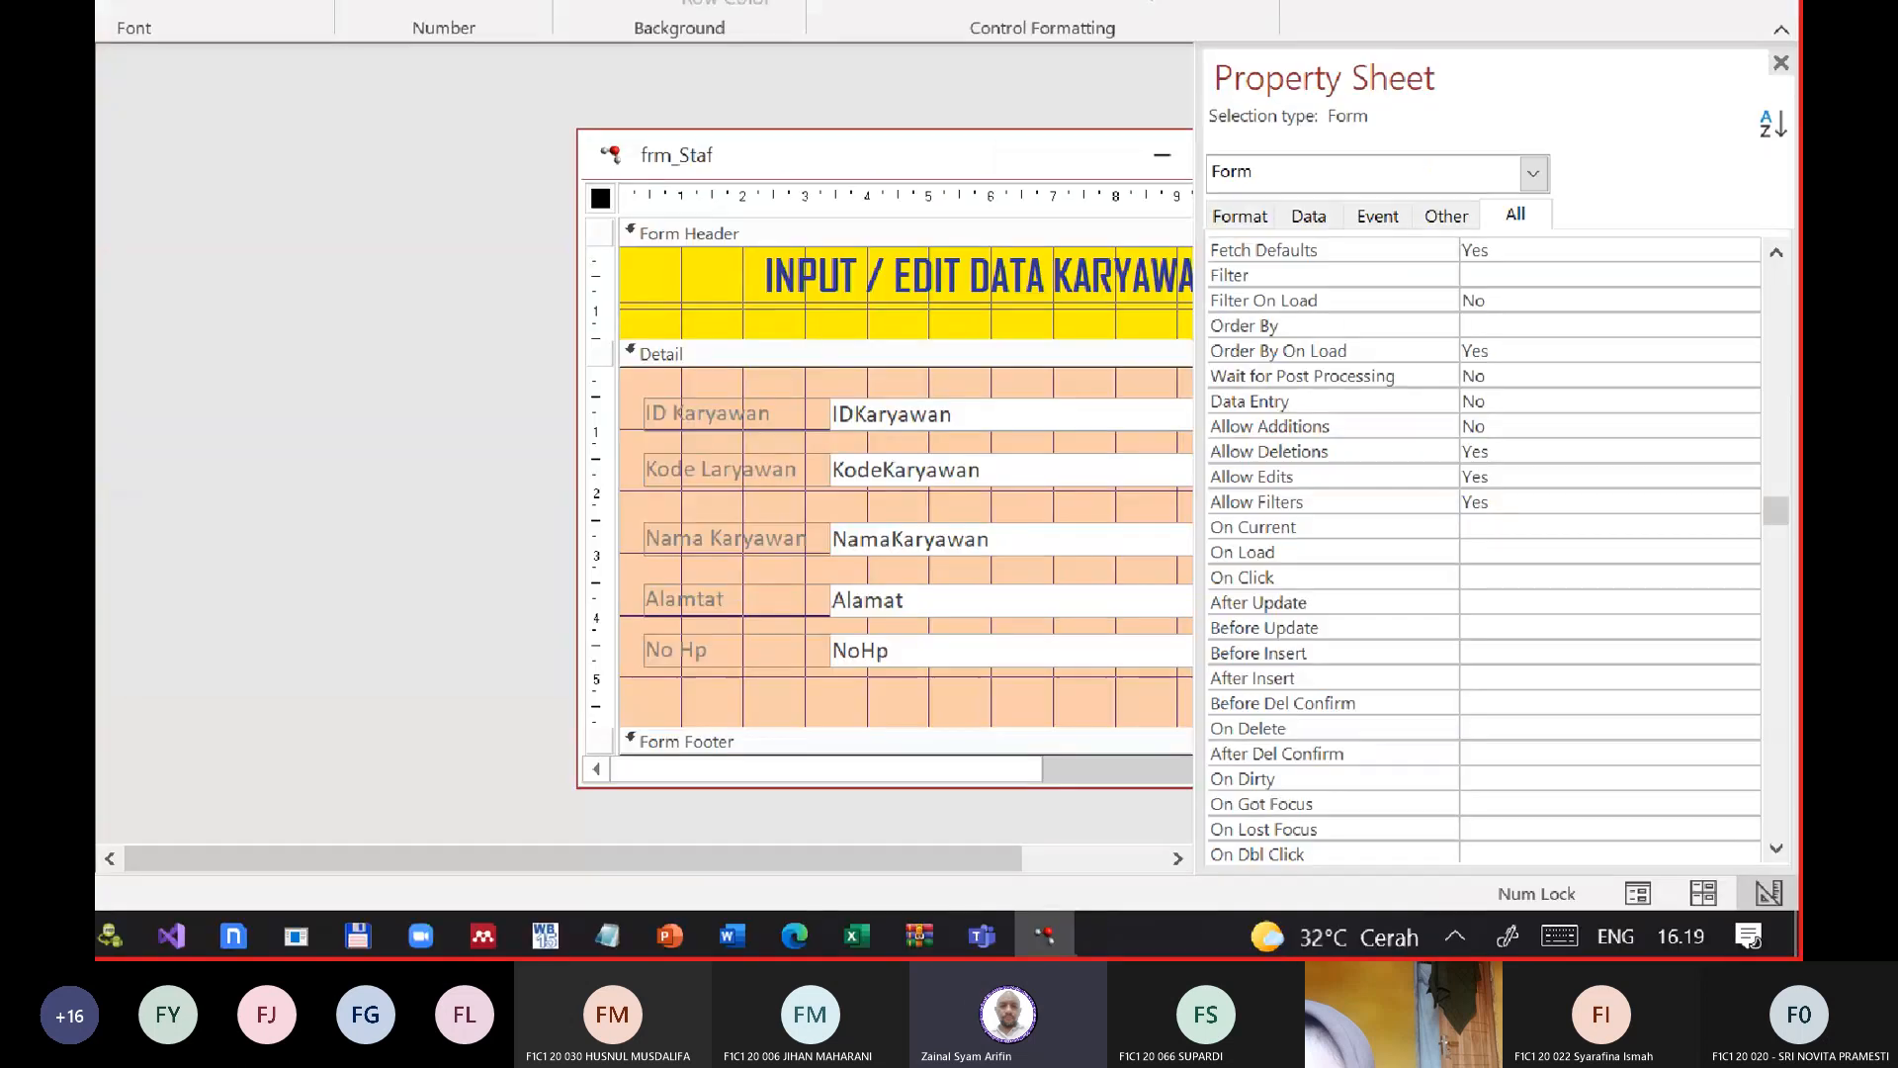
pyautogui.scroll(-3, 1799, 730)
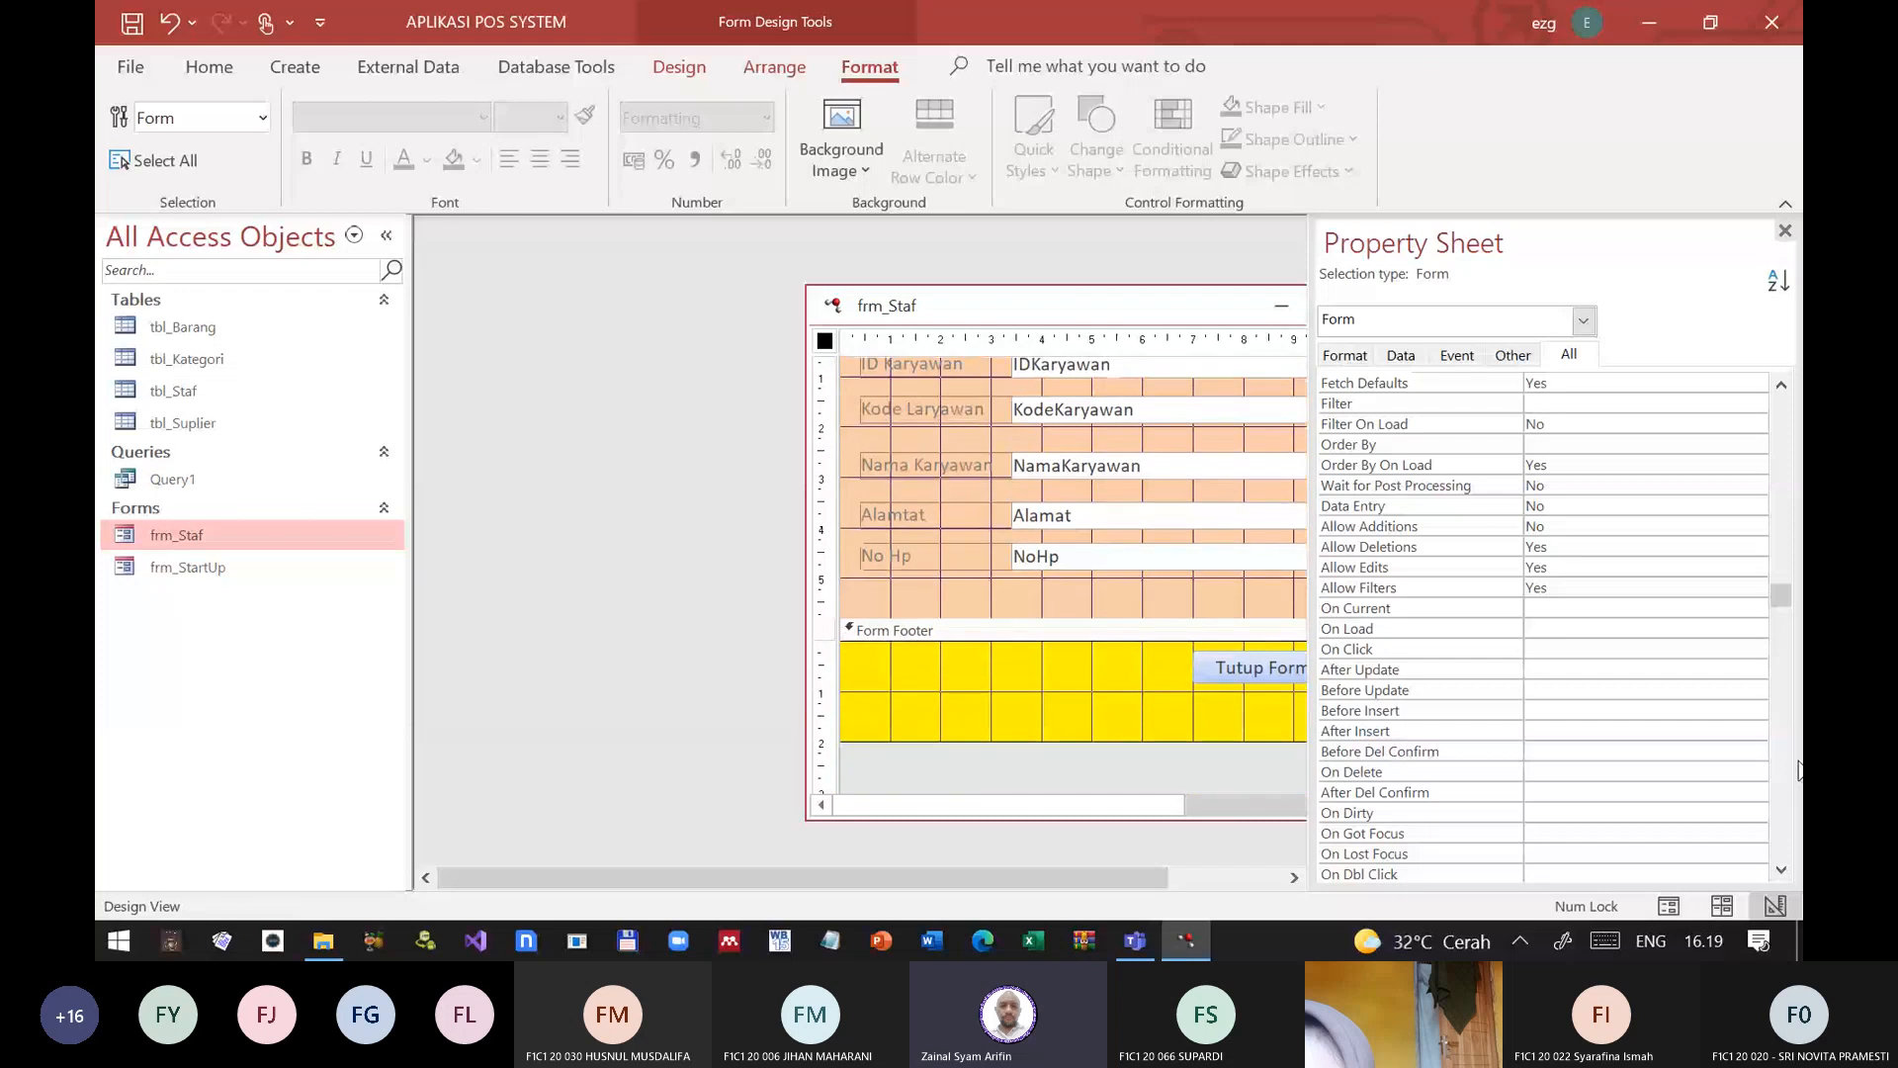
pyautogui.click(1475, 690)
pyautogui.scroll(-6, 1475, 704)
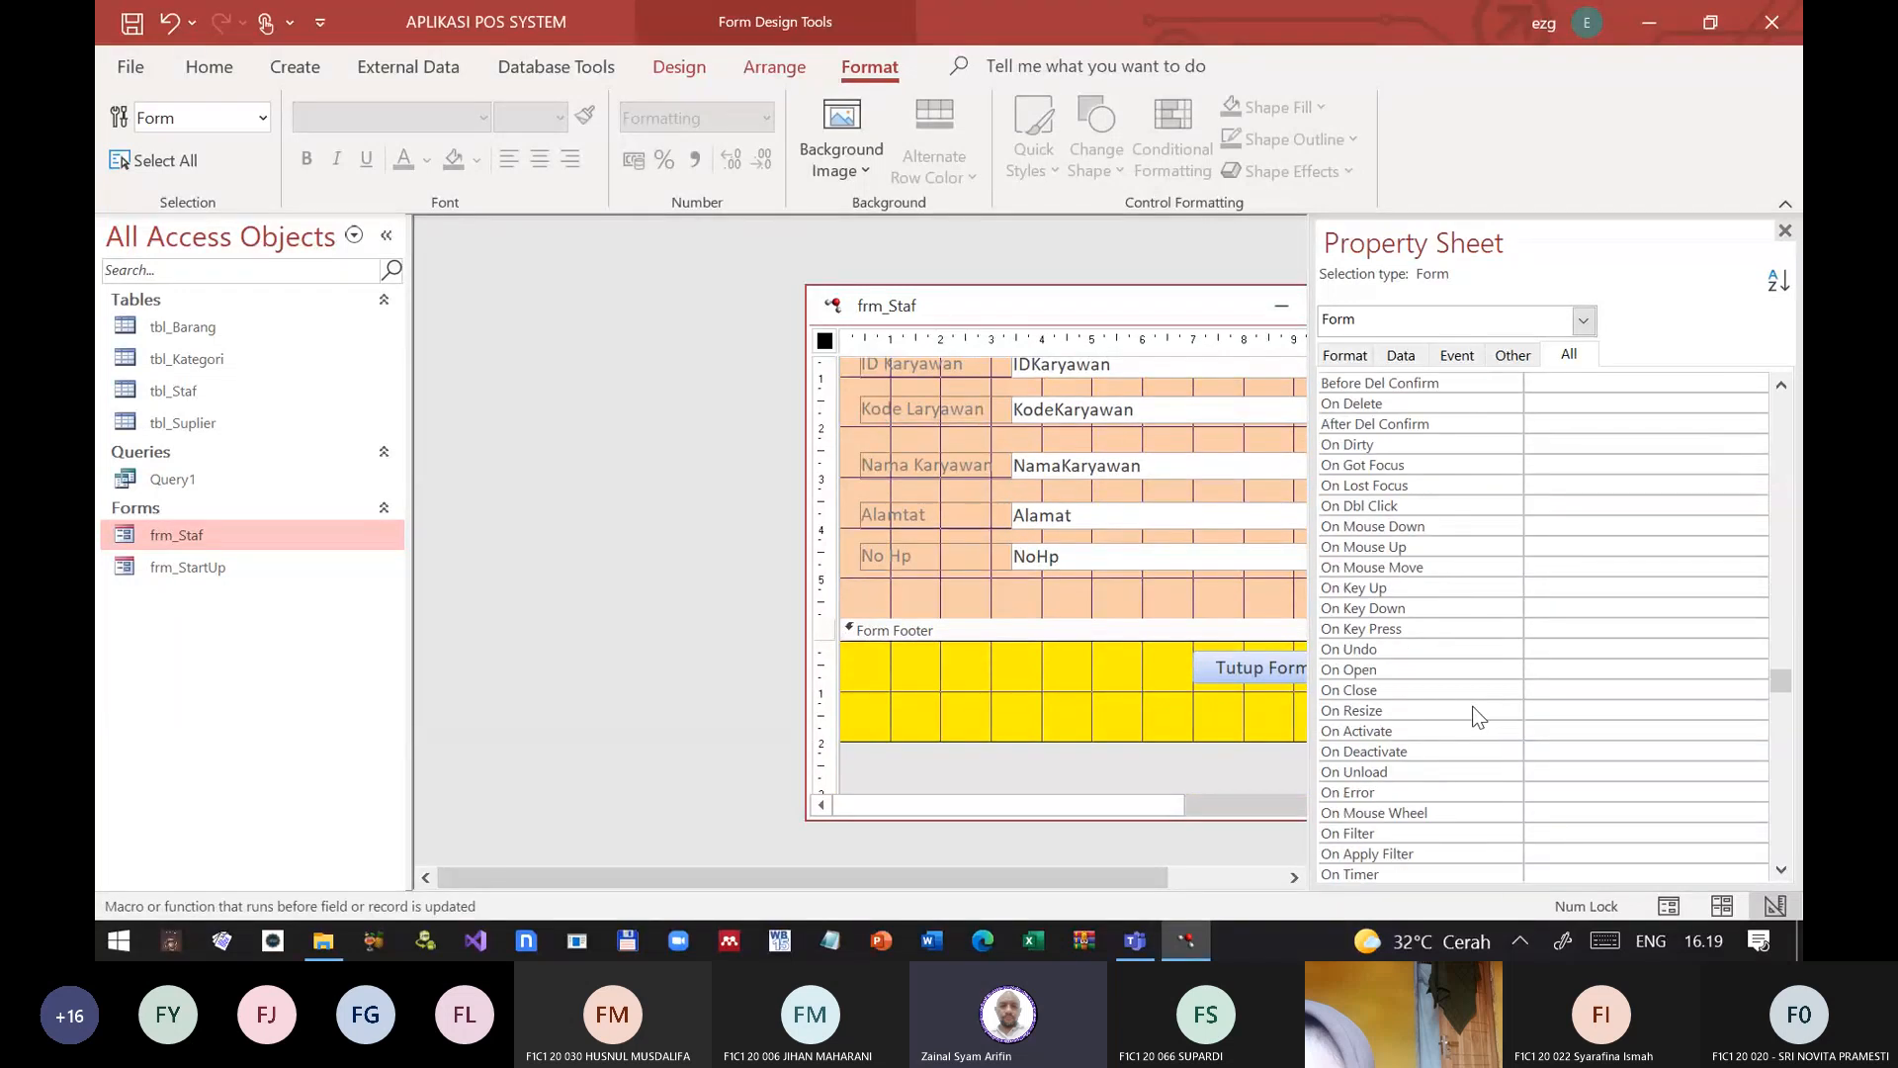
pyautogui.scroll(-12, 1464, 712)
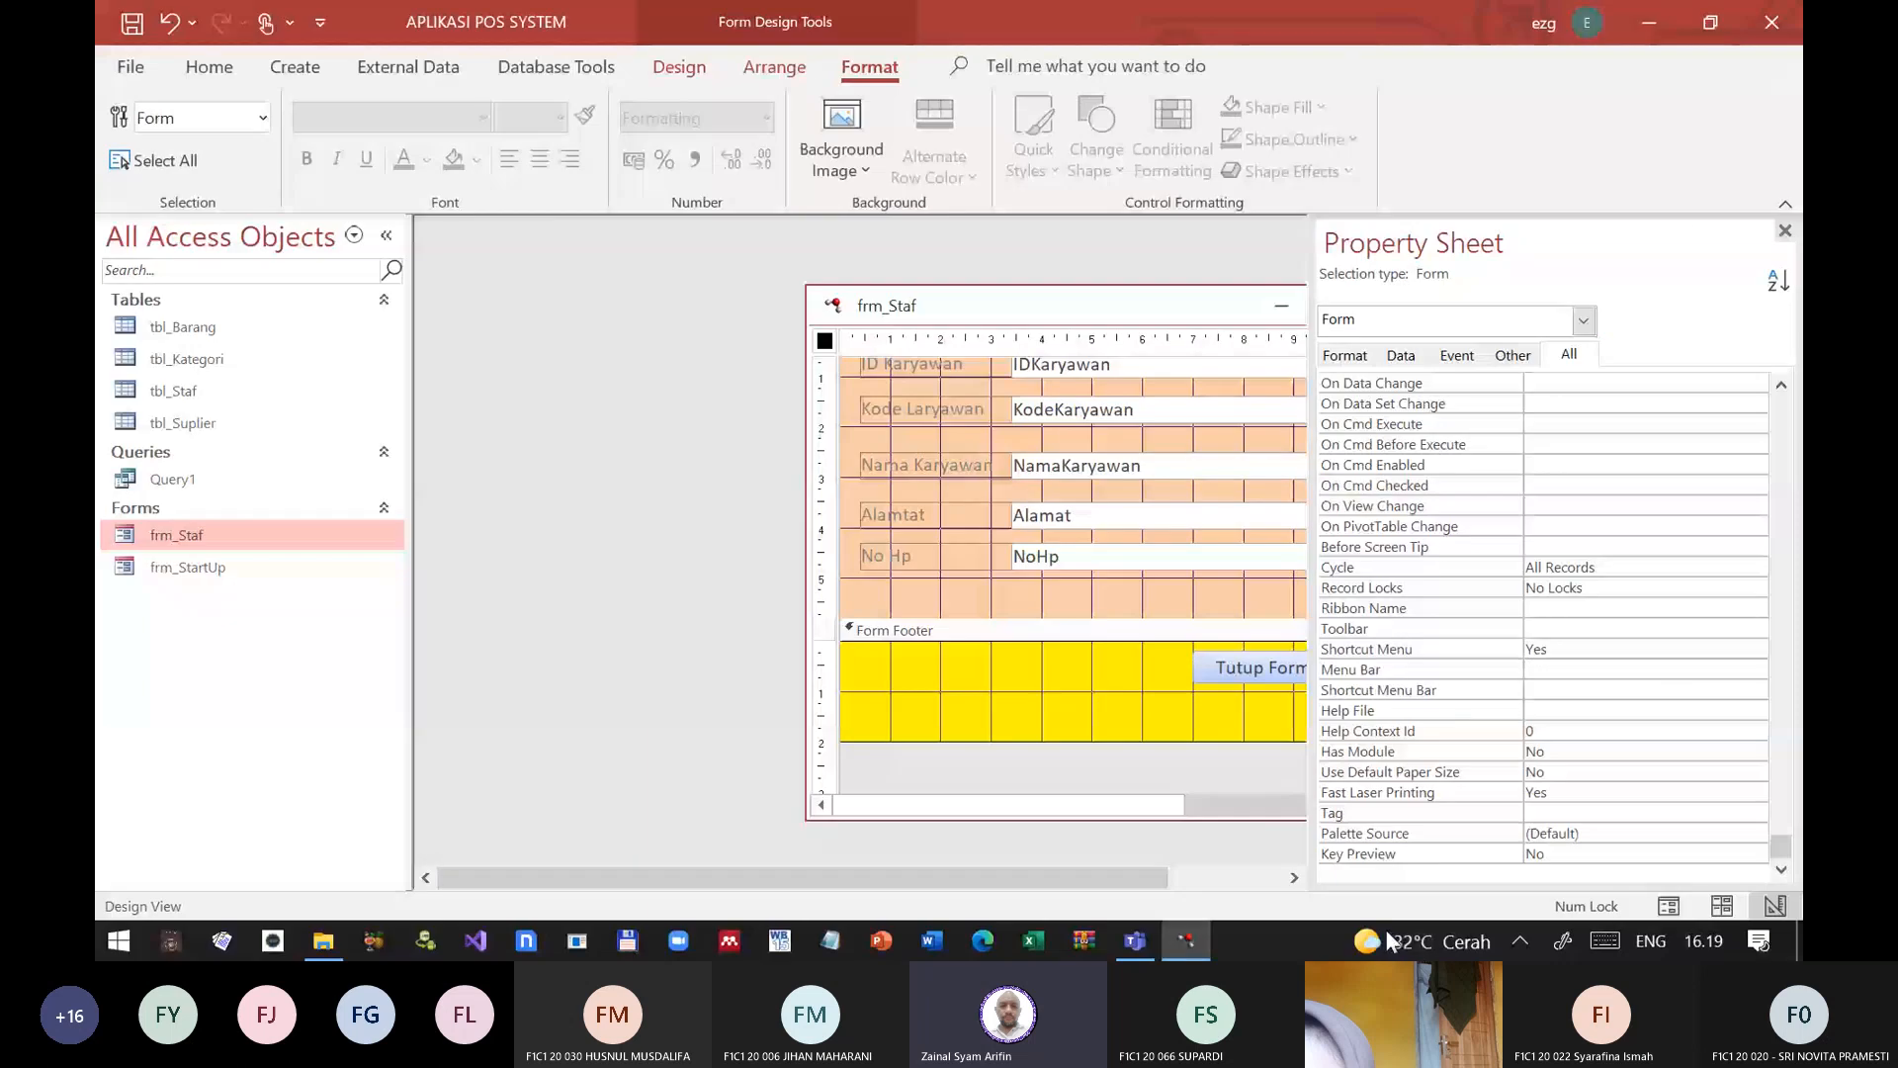
# Step: Review the form properties of frm_Staf from On Data Change back up to Picture Size Mode
pyautogui.click(1387, 386)
pyautogui.scroll(4, 1511, 631)
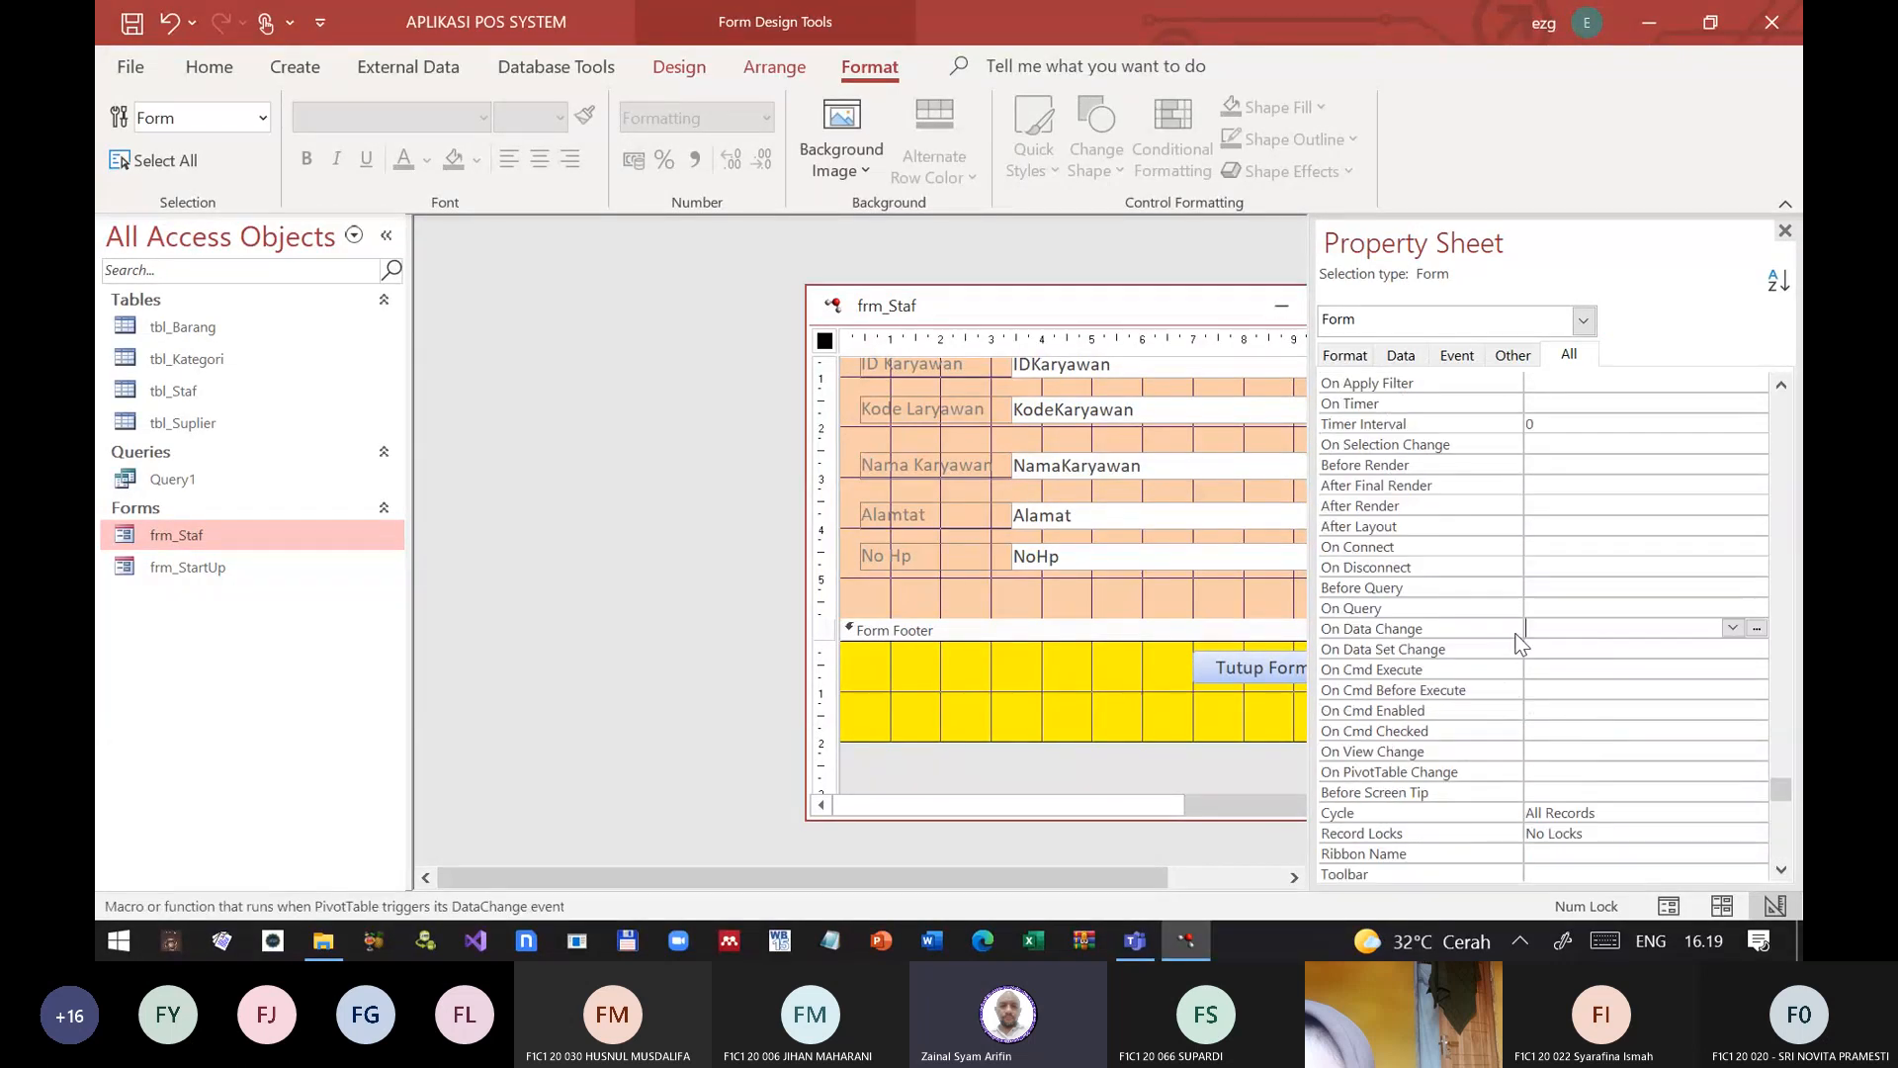
pyautogui.scroll(3, 1518, 638)
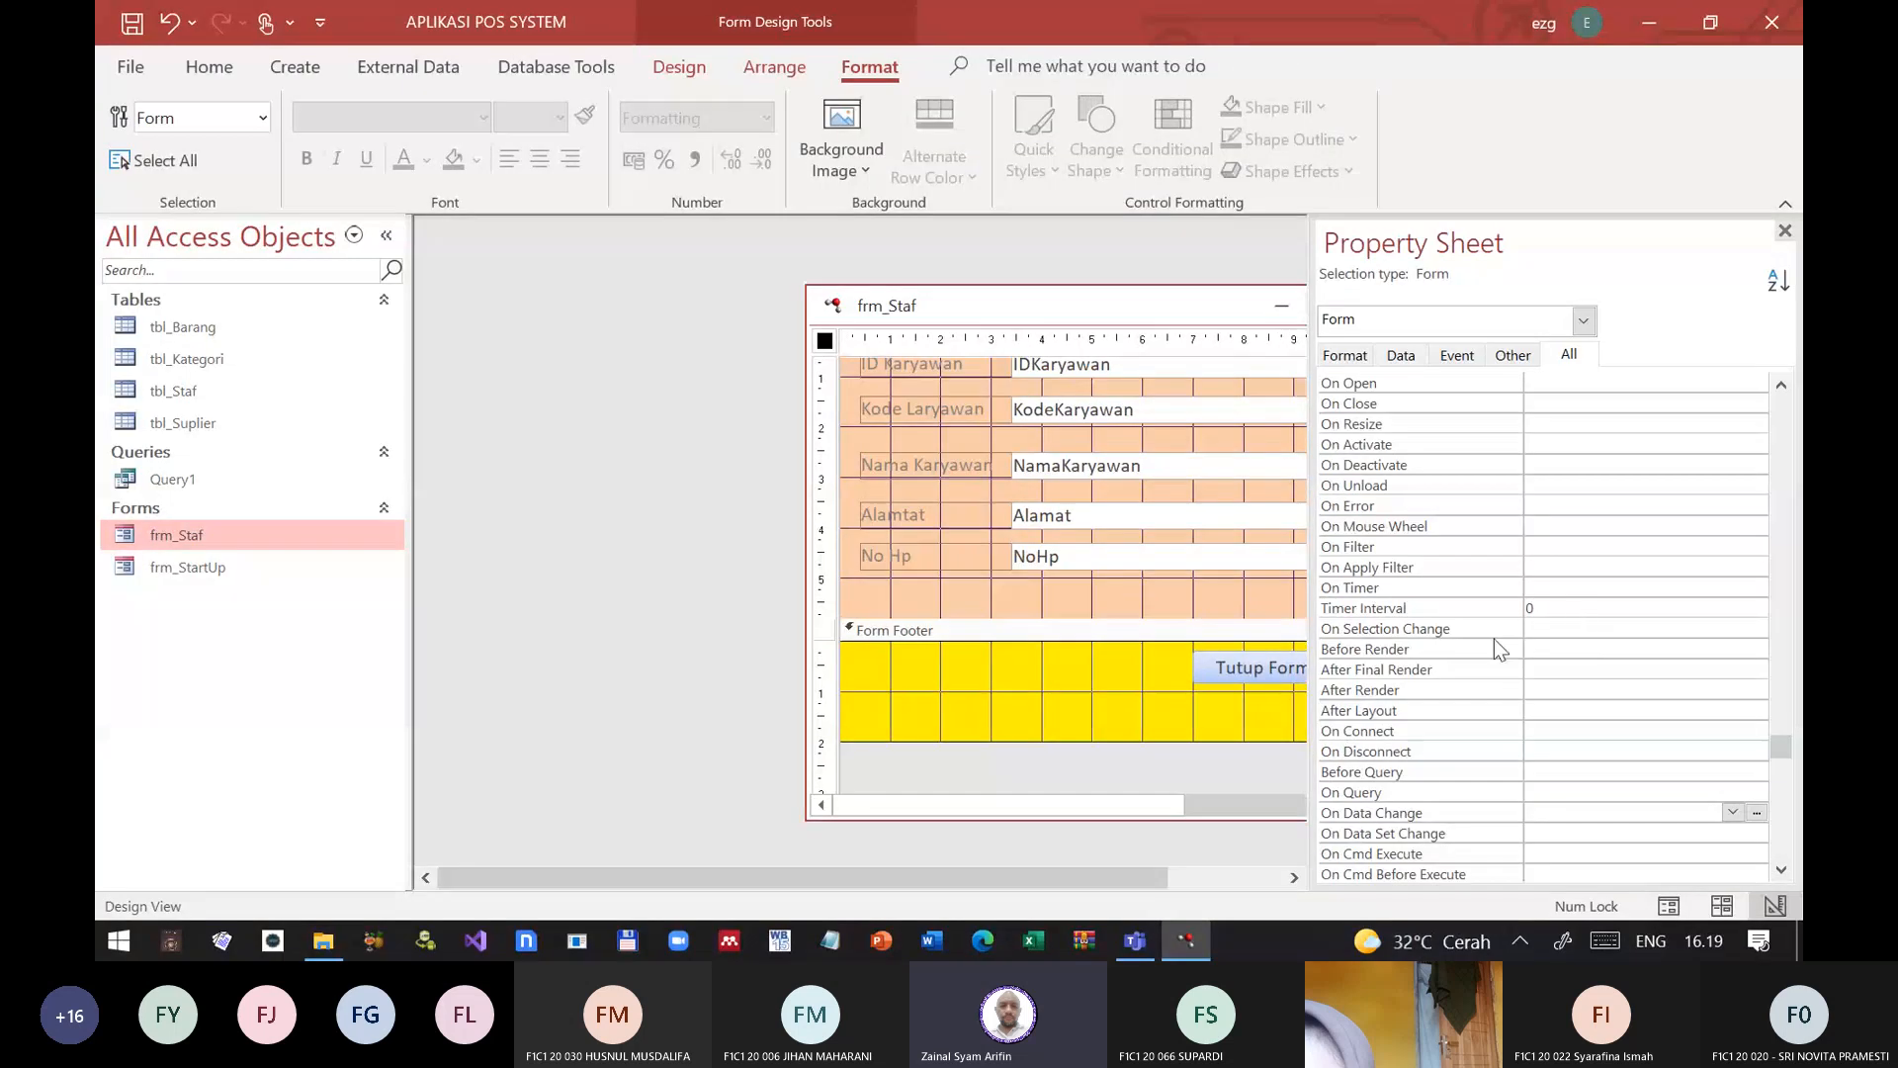
pyautogui.scroll(5, 1513, 593)
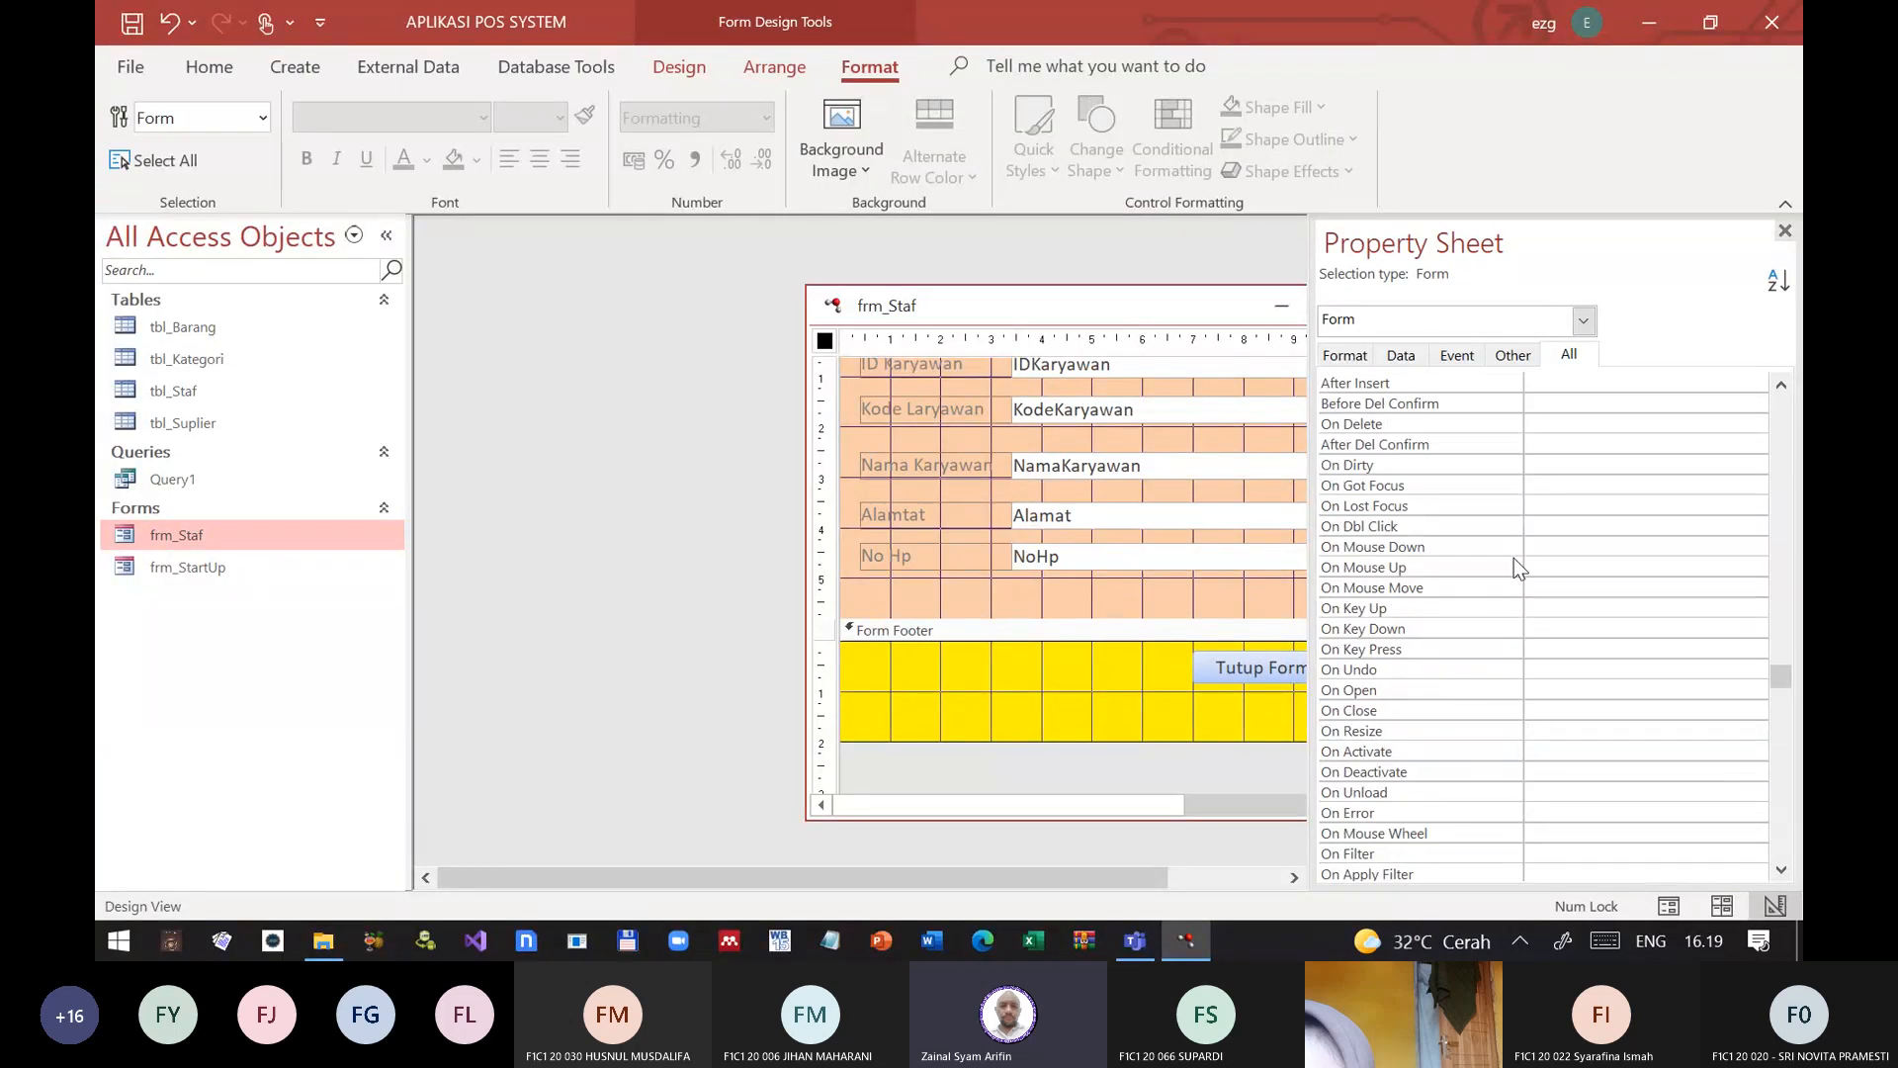
pyautogui.scroll(5, 1515, 560)
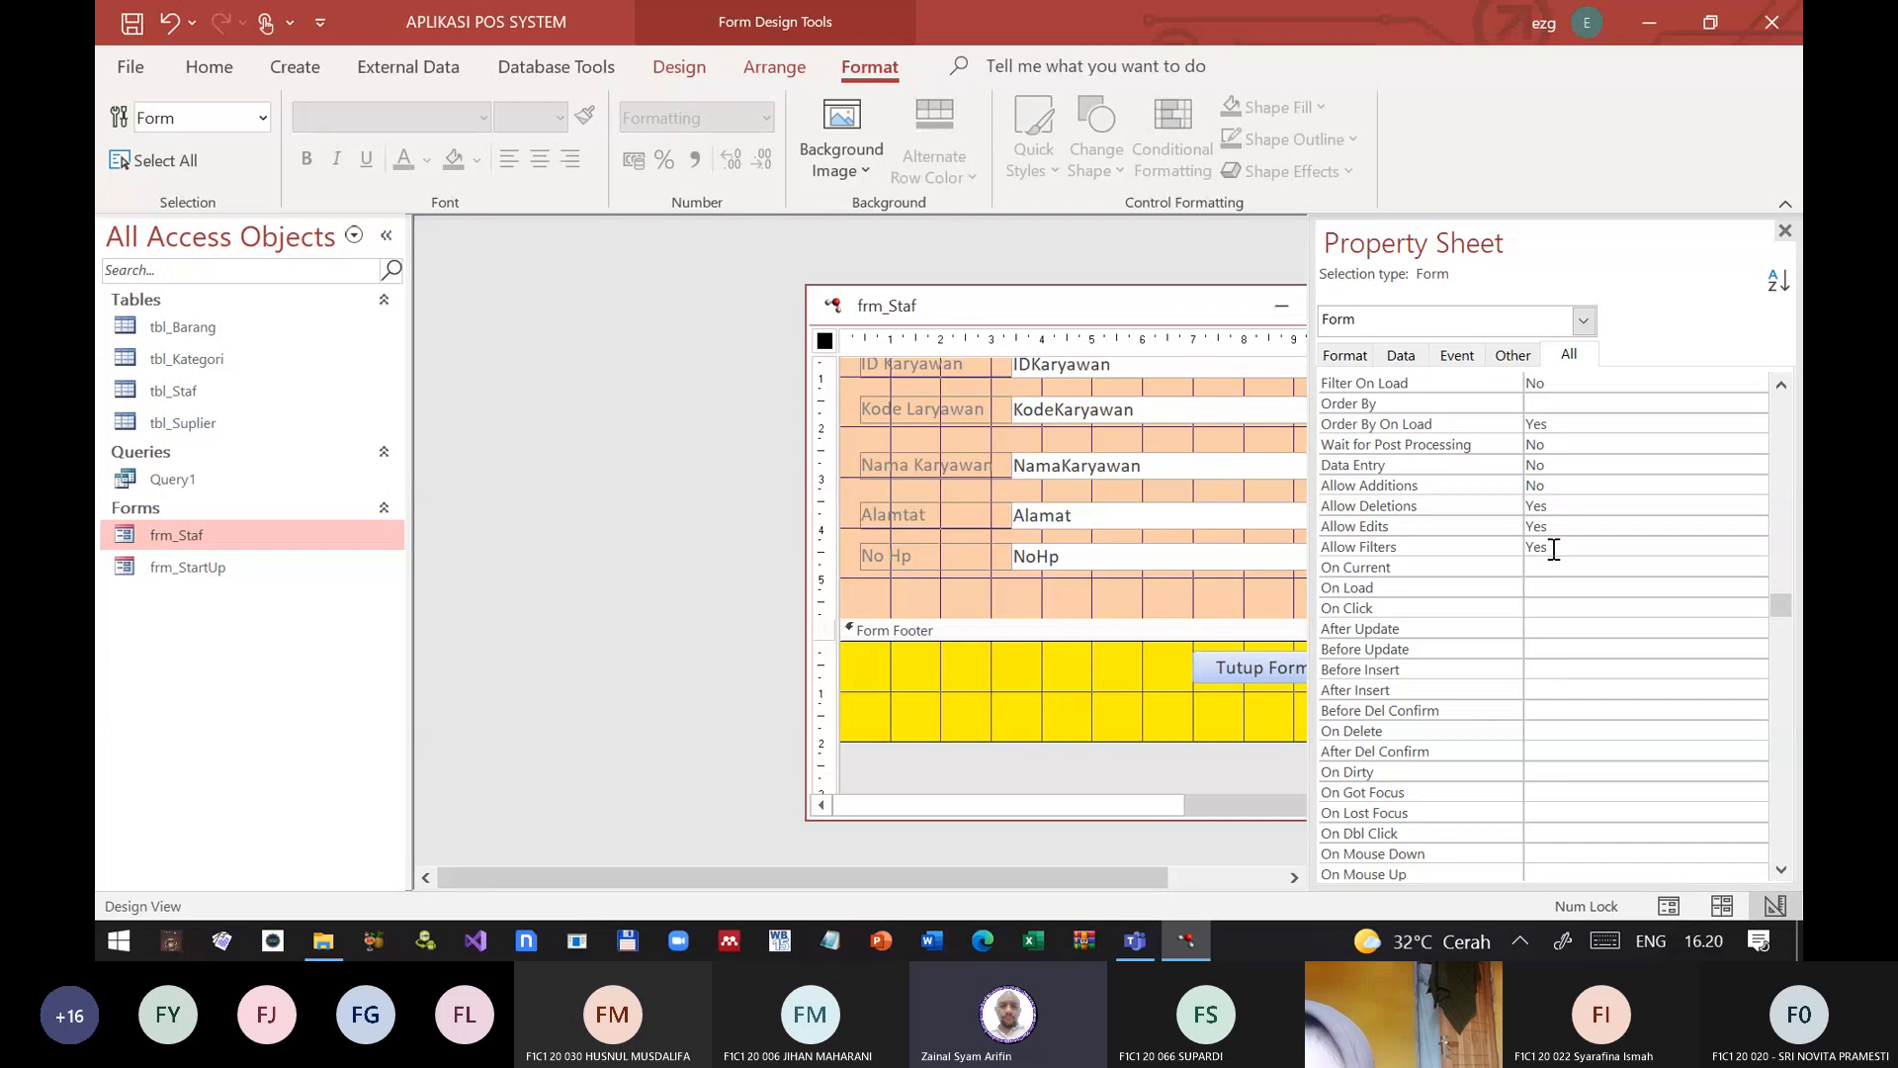
pyautogui.scroll(2, 1458, 626)
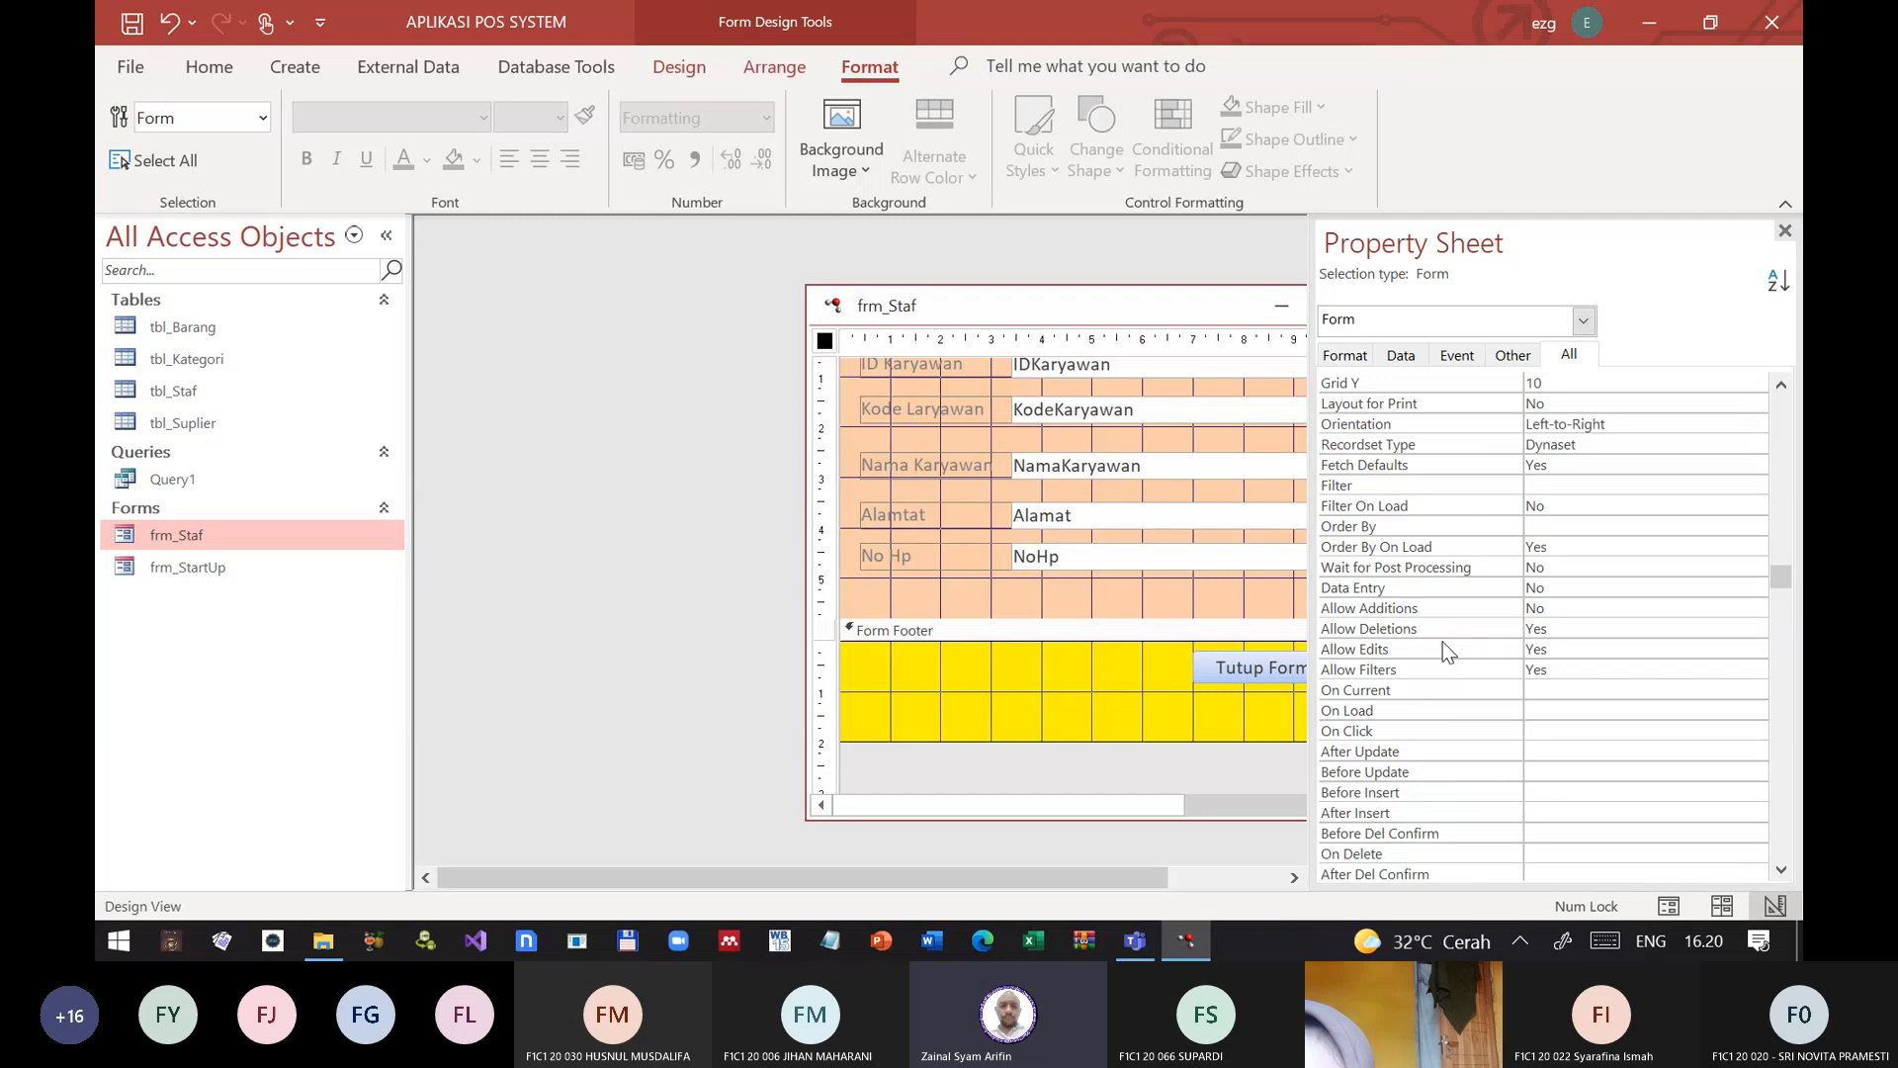
pyautogui.scroll(2, 1433, 647)
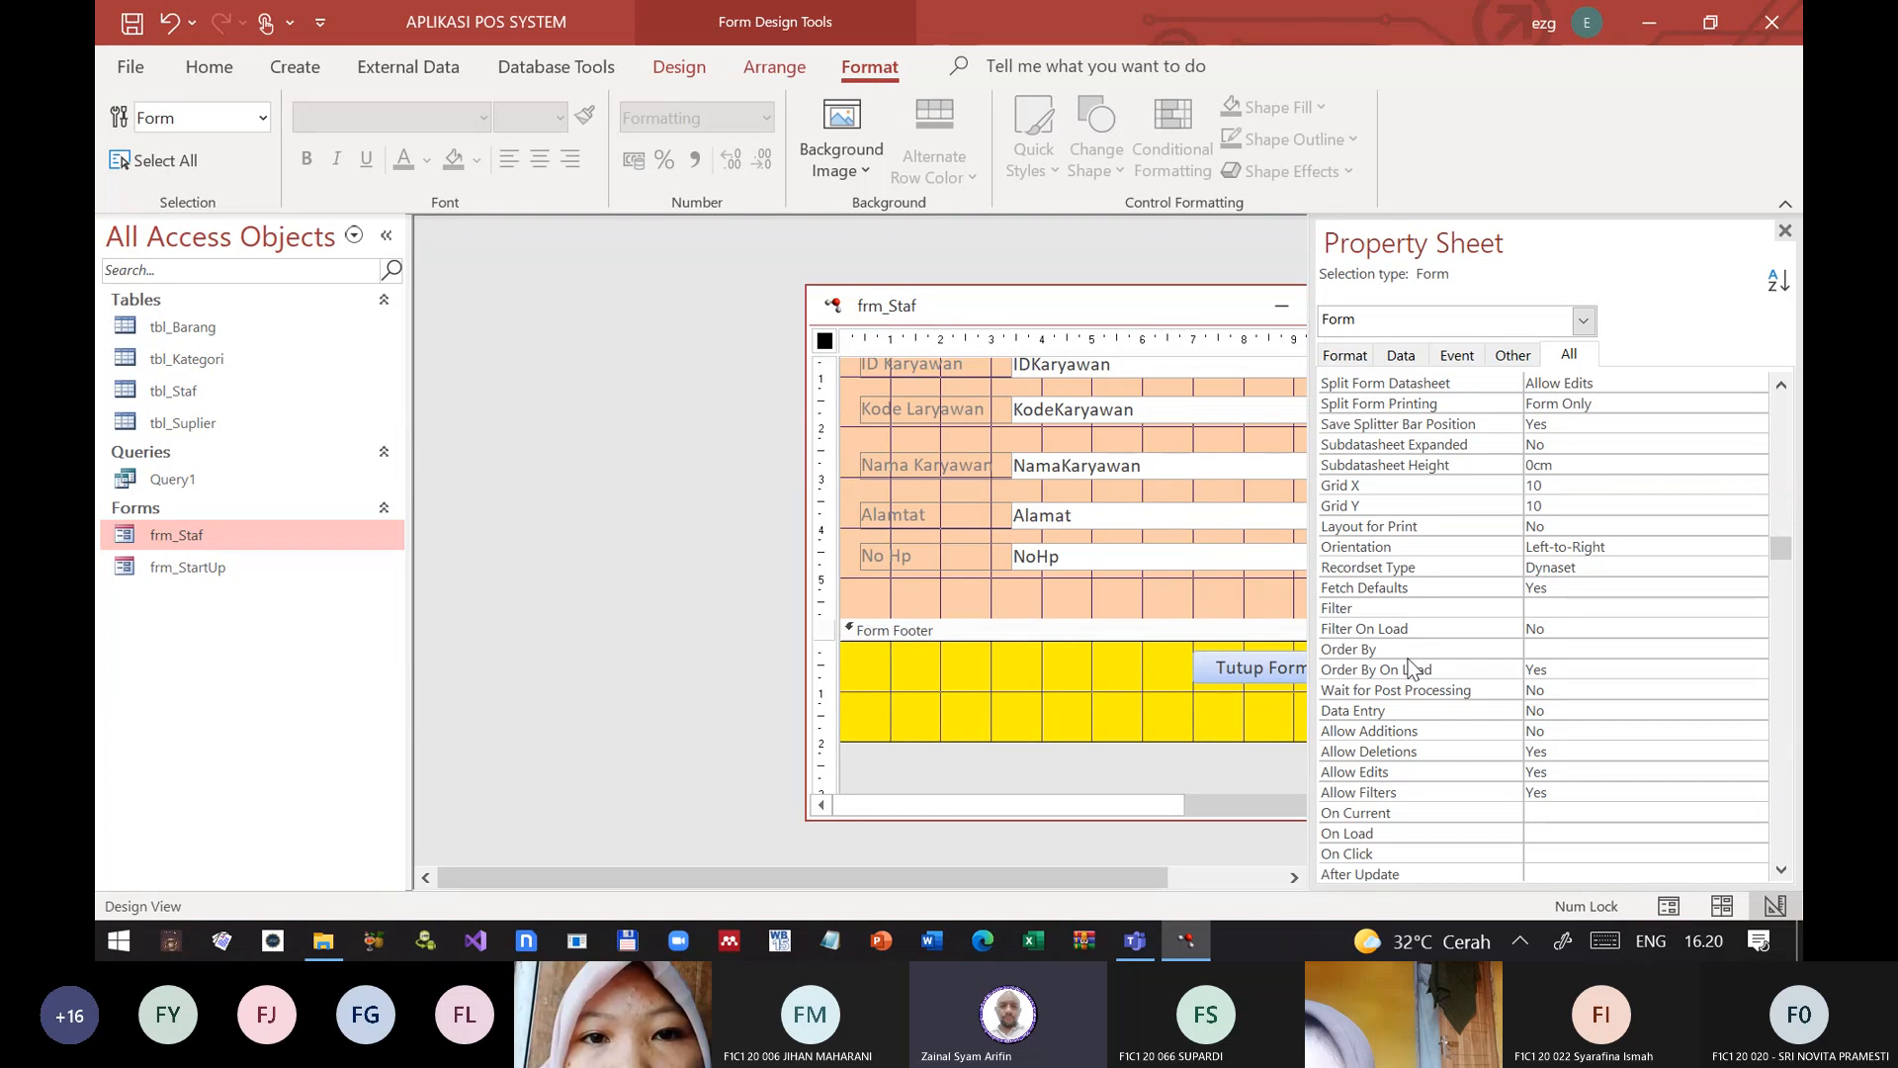
pyautogui.scroll(2, 1418, 634)
pyautogui.scroll(4, 1421, 625)
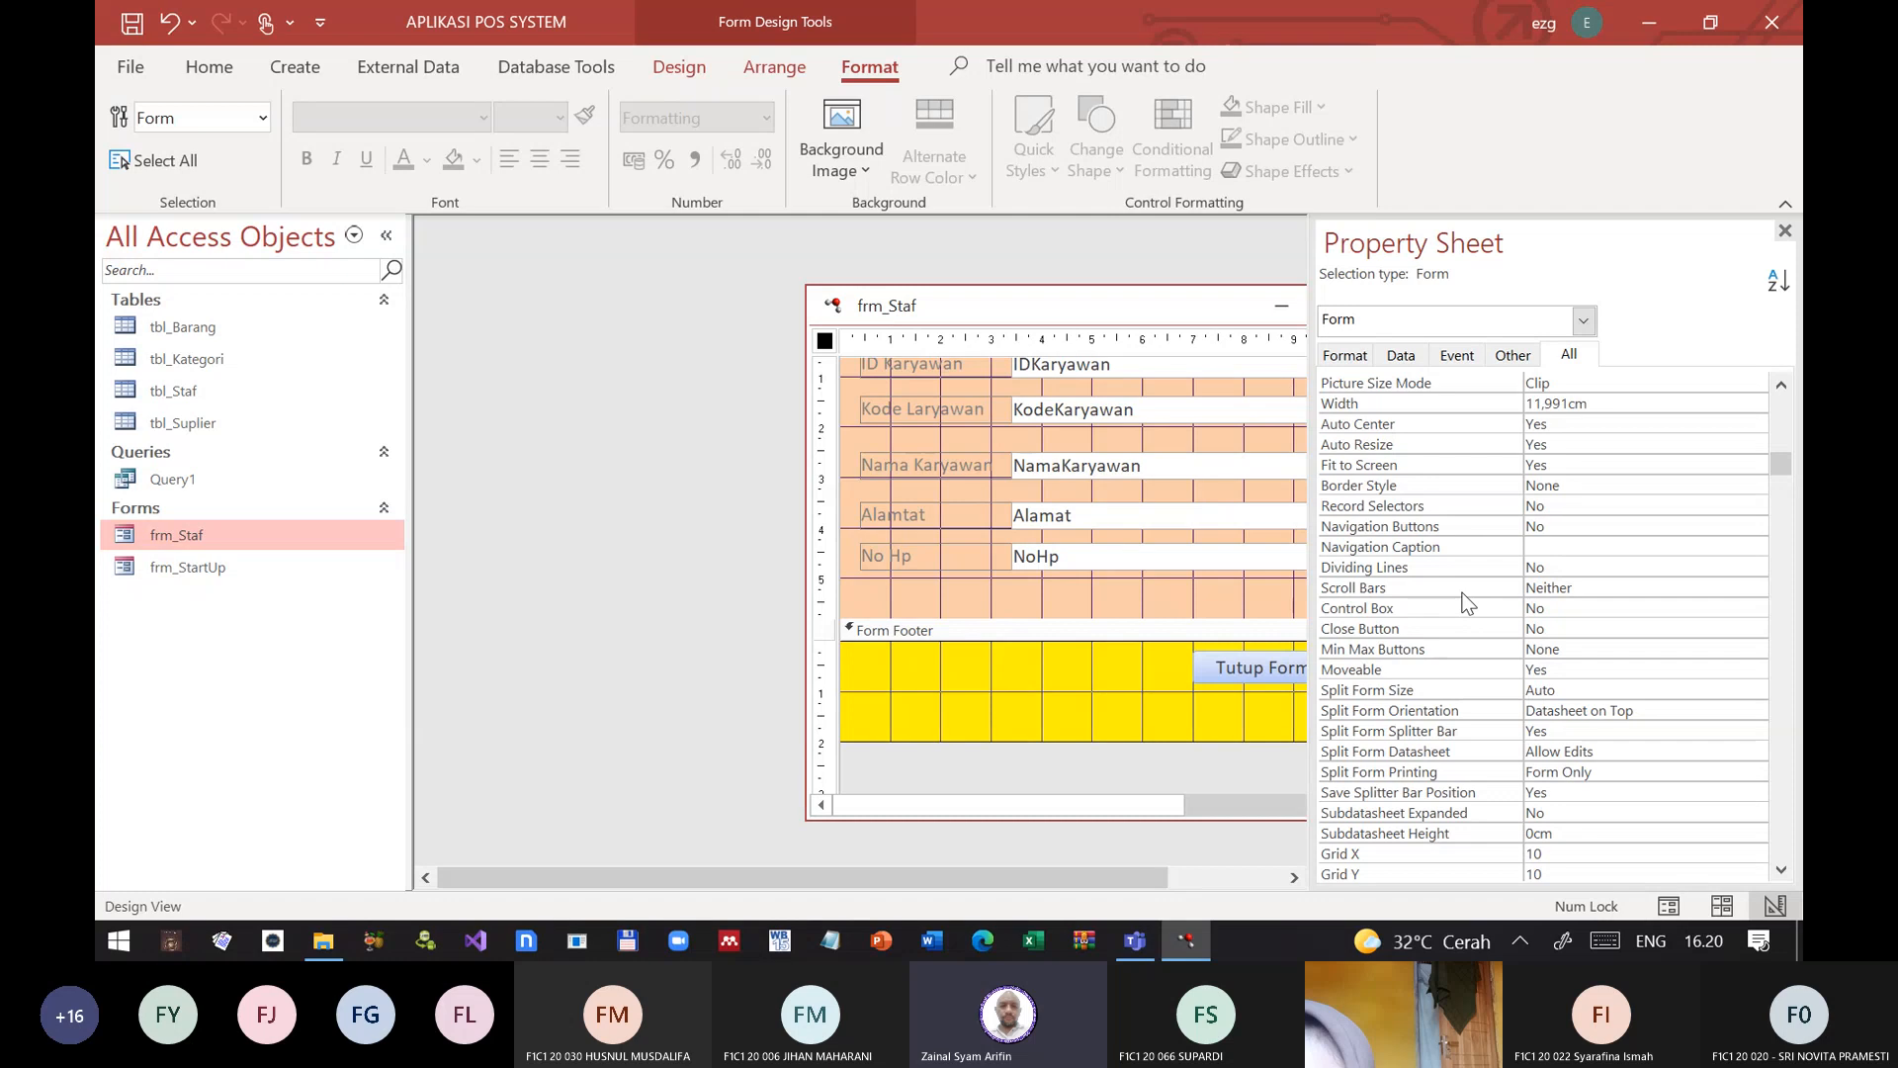
# Step: Set the form's Allow Layout View property to No and close both the property list and frm_Staf
pyautogui.scroll(3, 1467, 603)
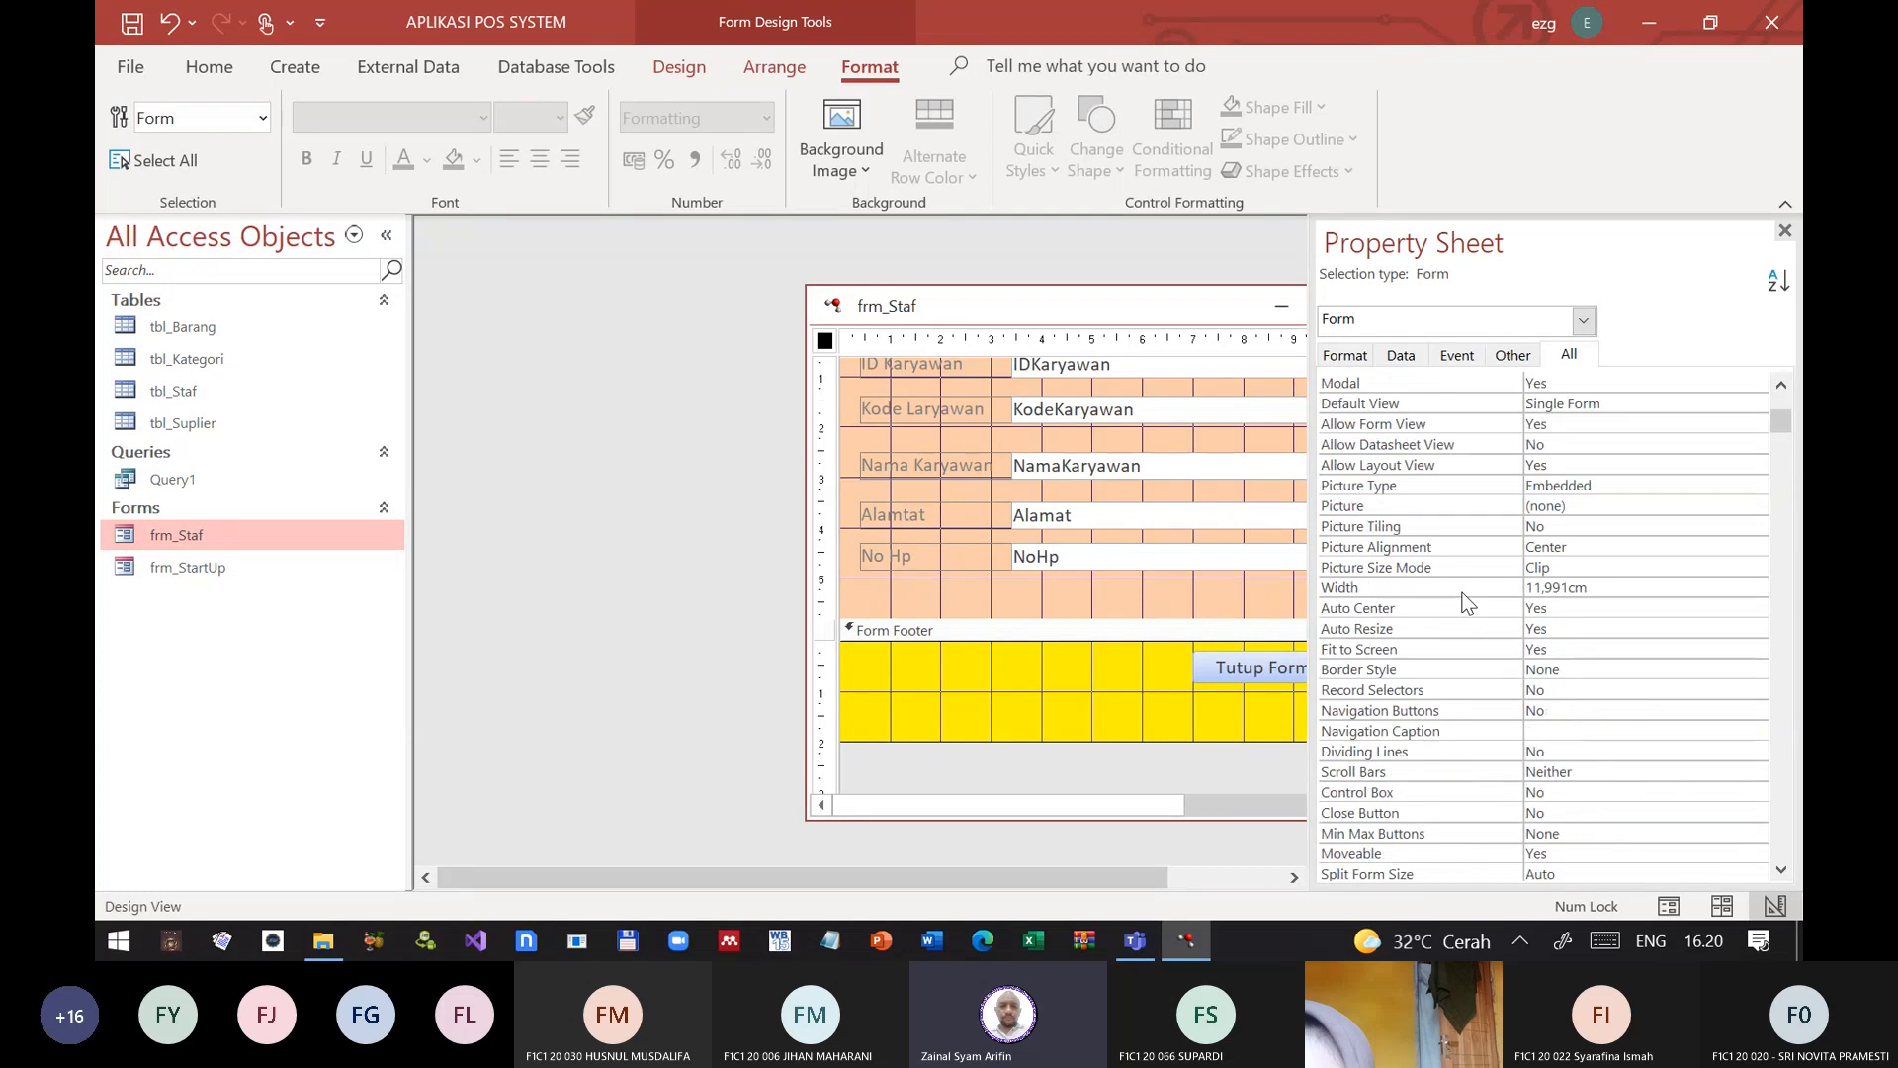
pyautogui.click(1420, 467)
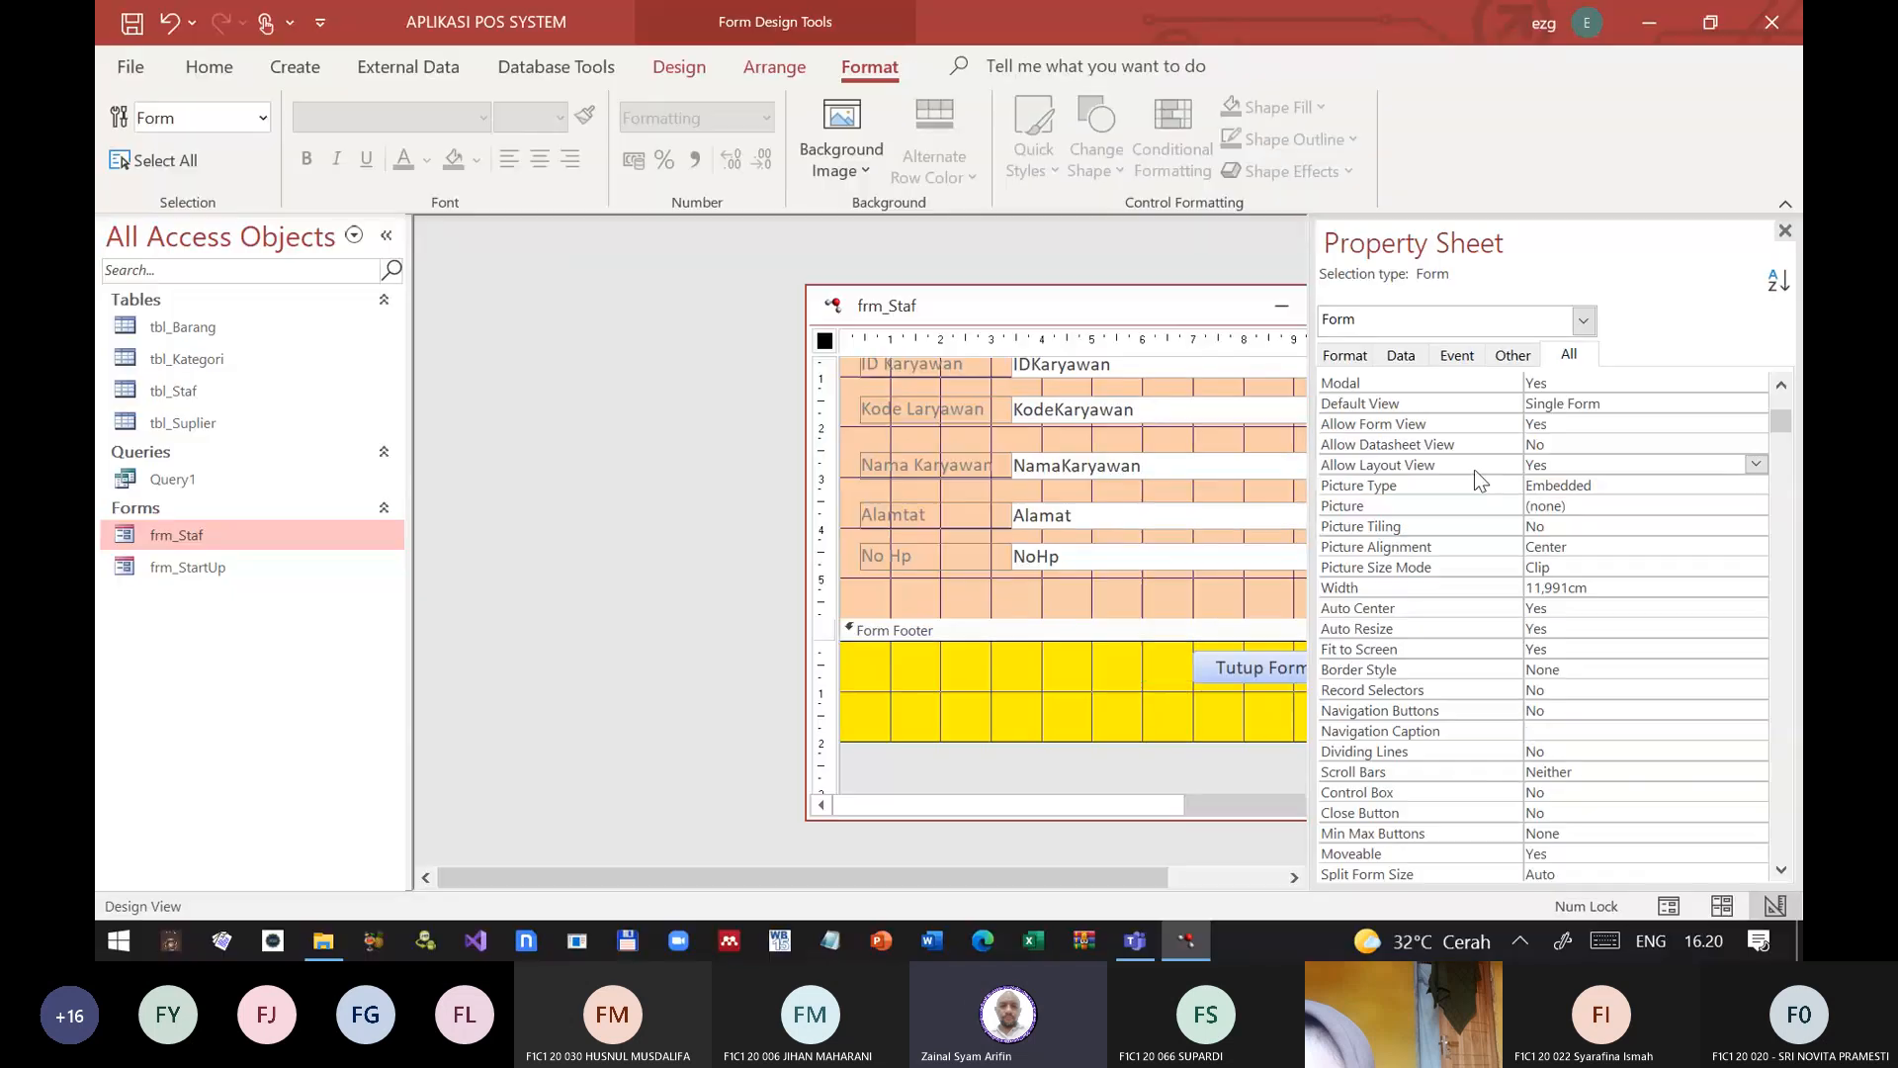
pyautogui.doubleClick(1474, 466)
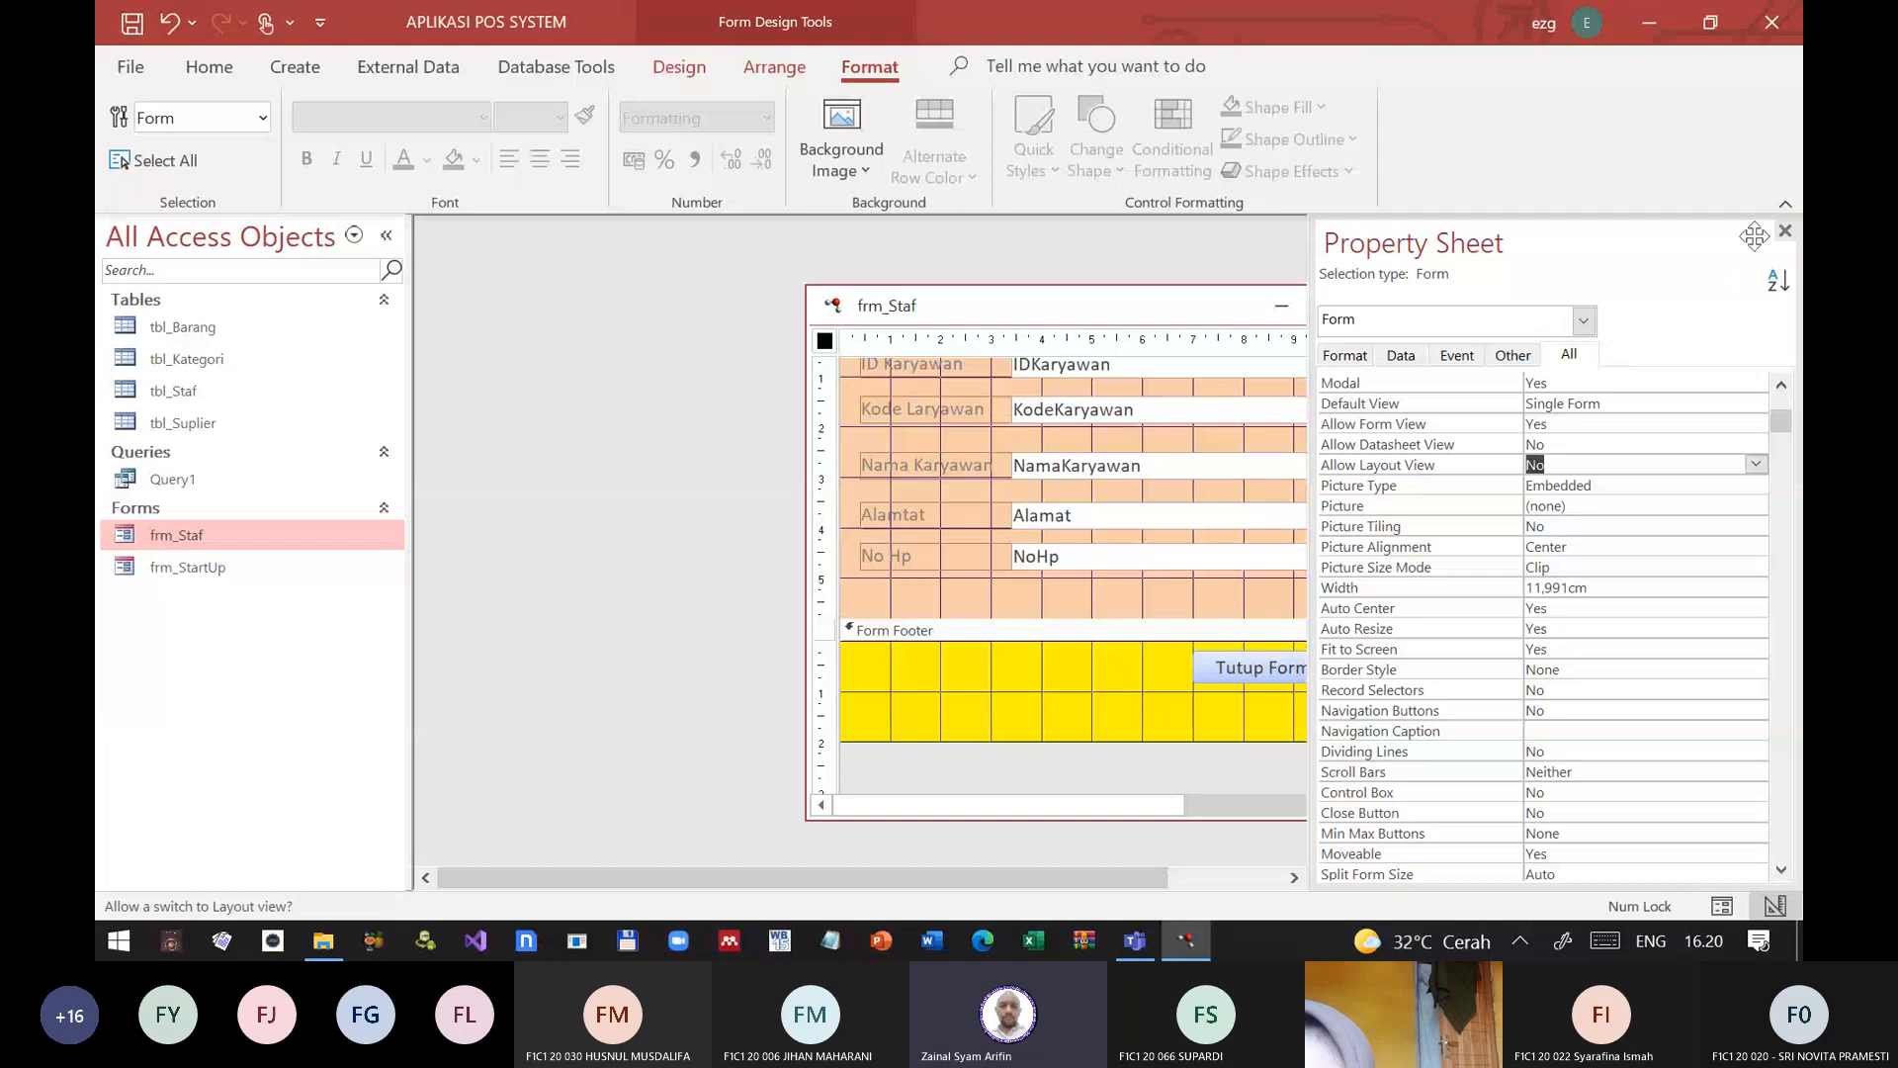
pyautogui.click(1786, 230)
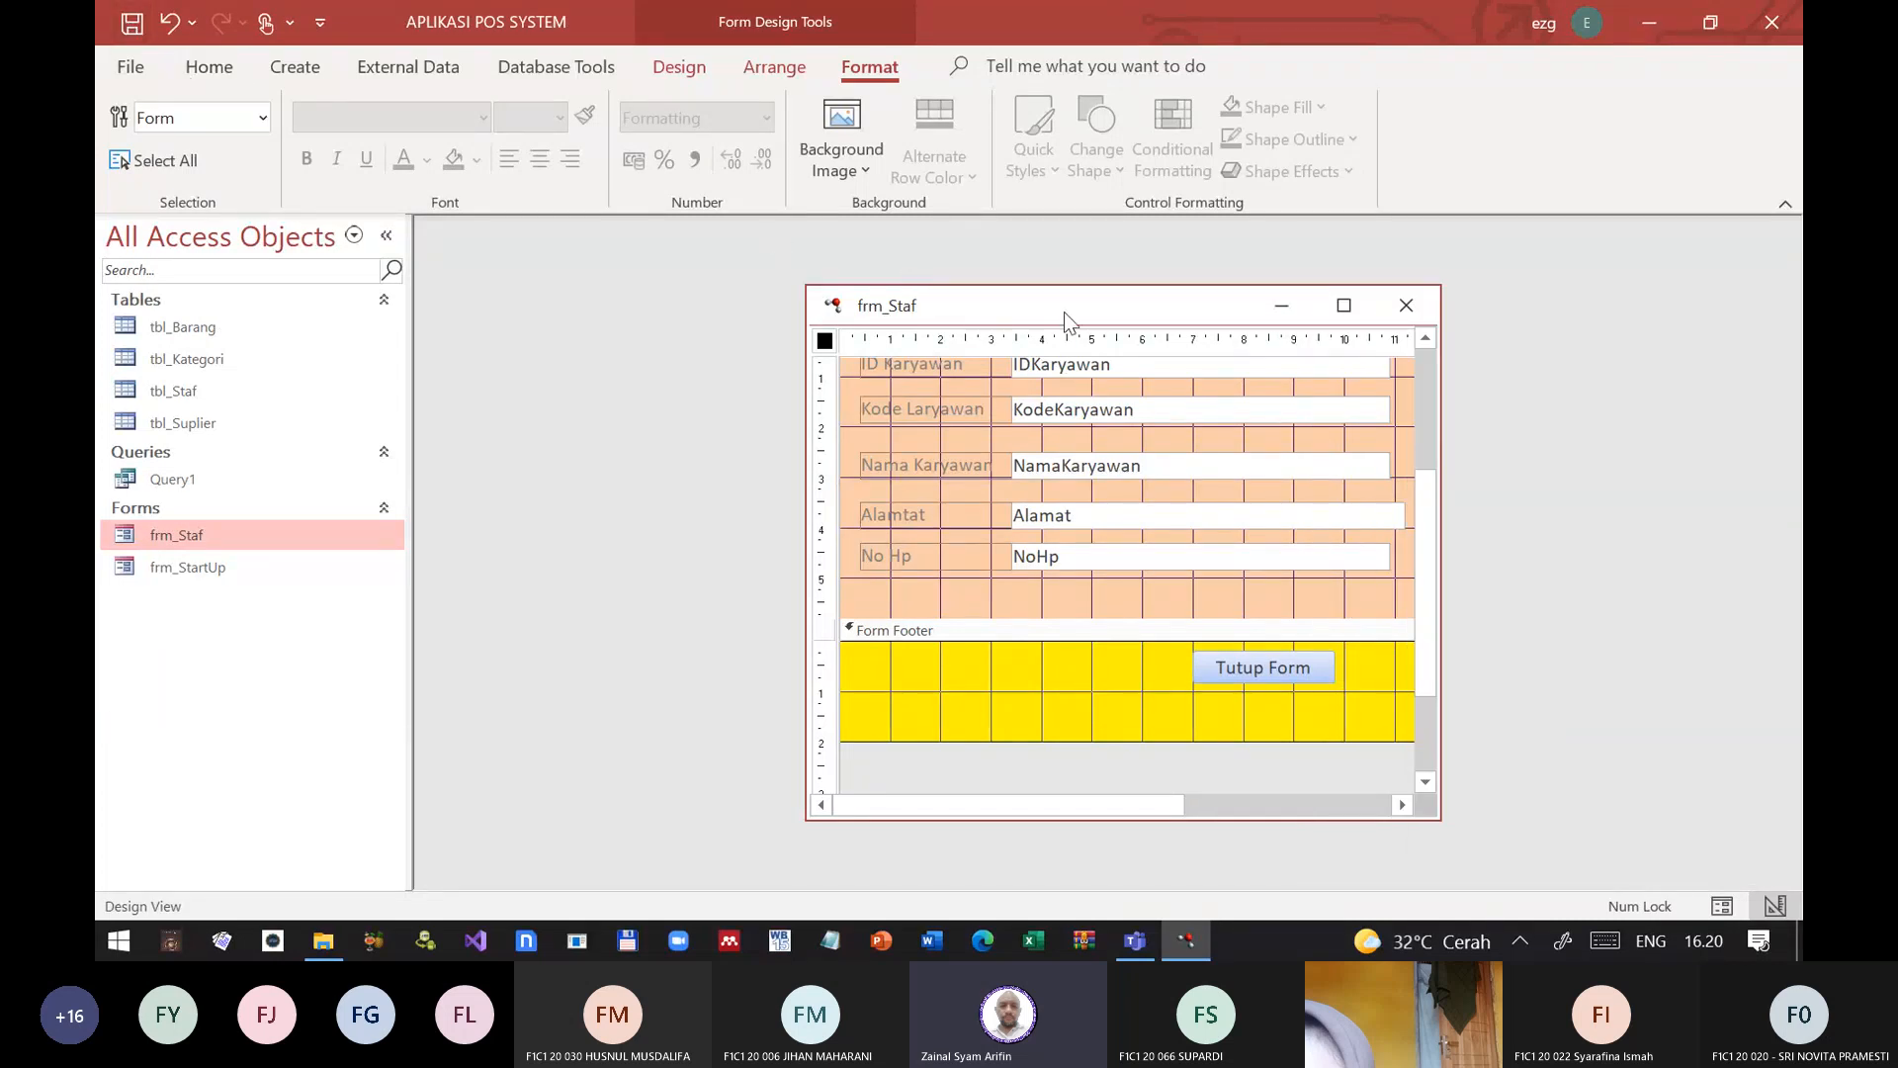
pyautogui.click(1404, 306)
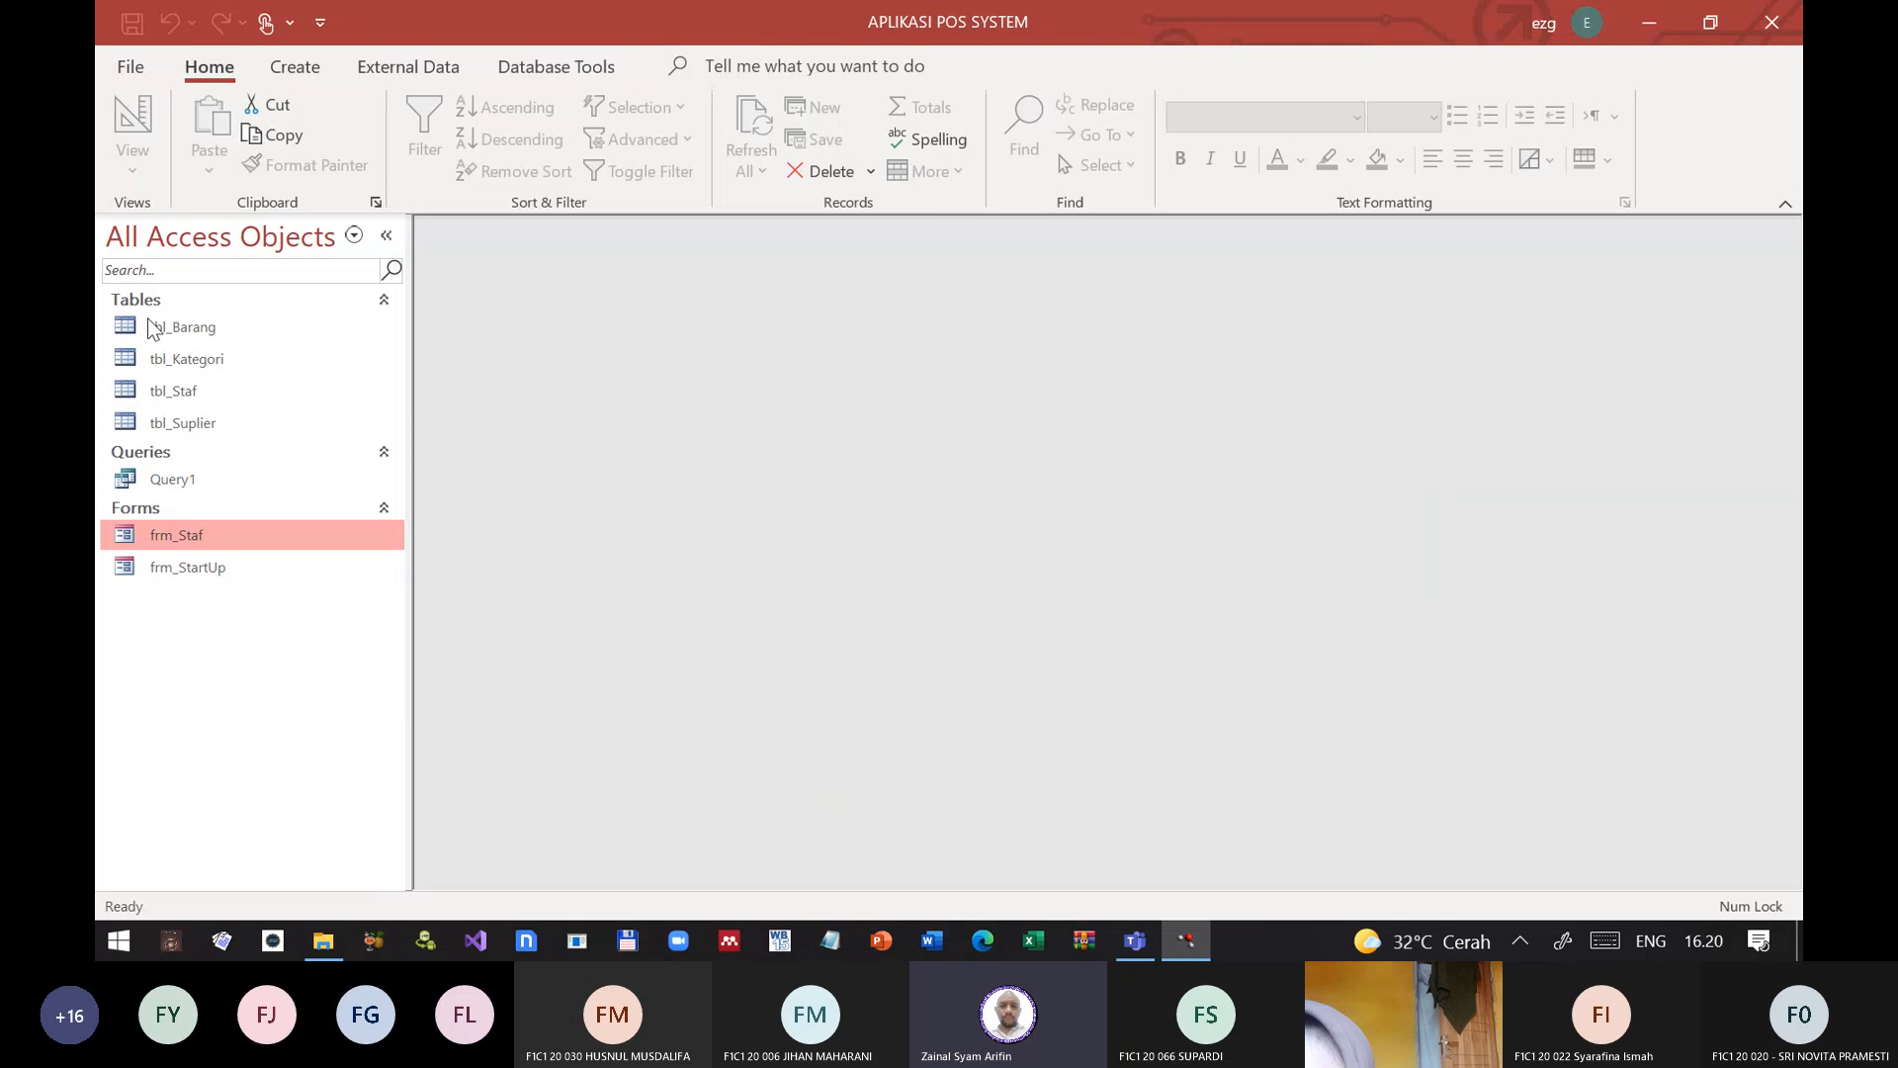
# Step: Open frm_Staf in Form View, check which views it offers, and close it with its Tutup Form button
pyautogui.doubleClick(155, 534)
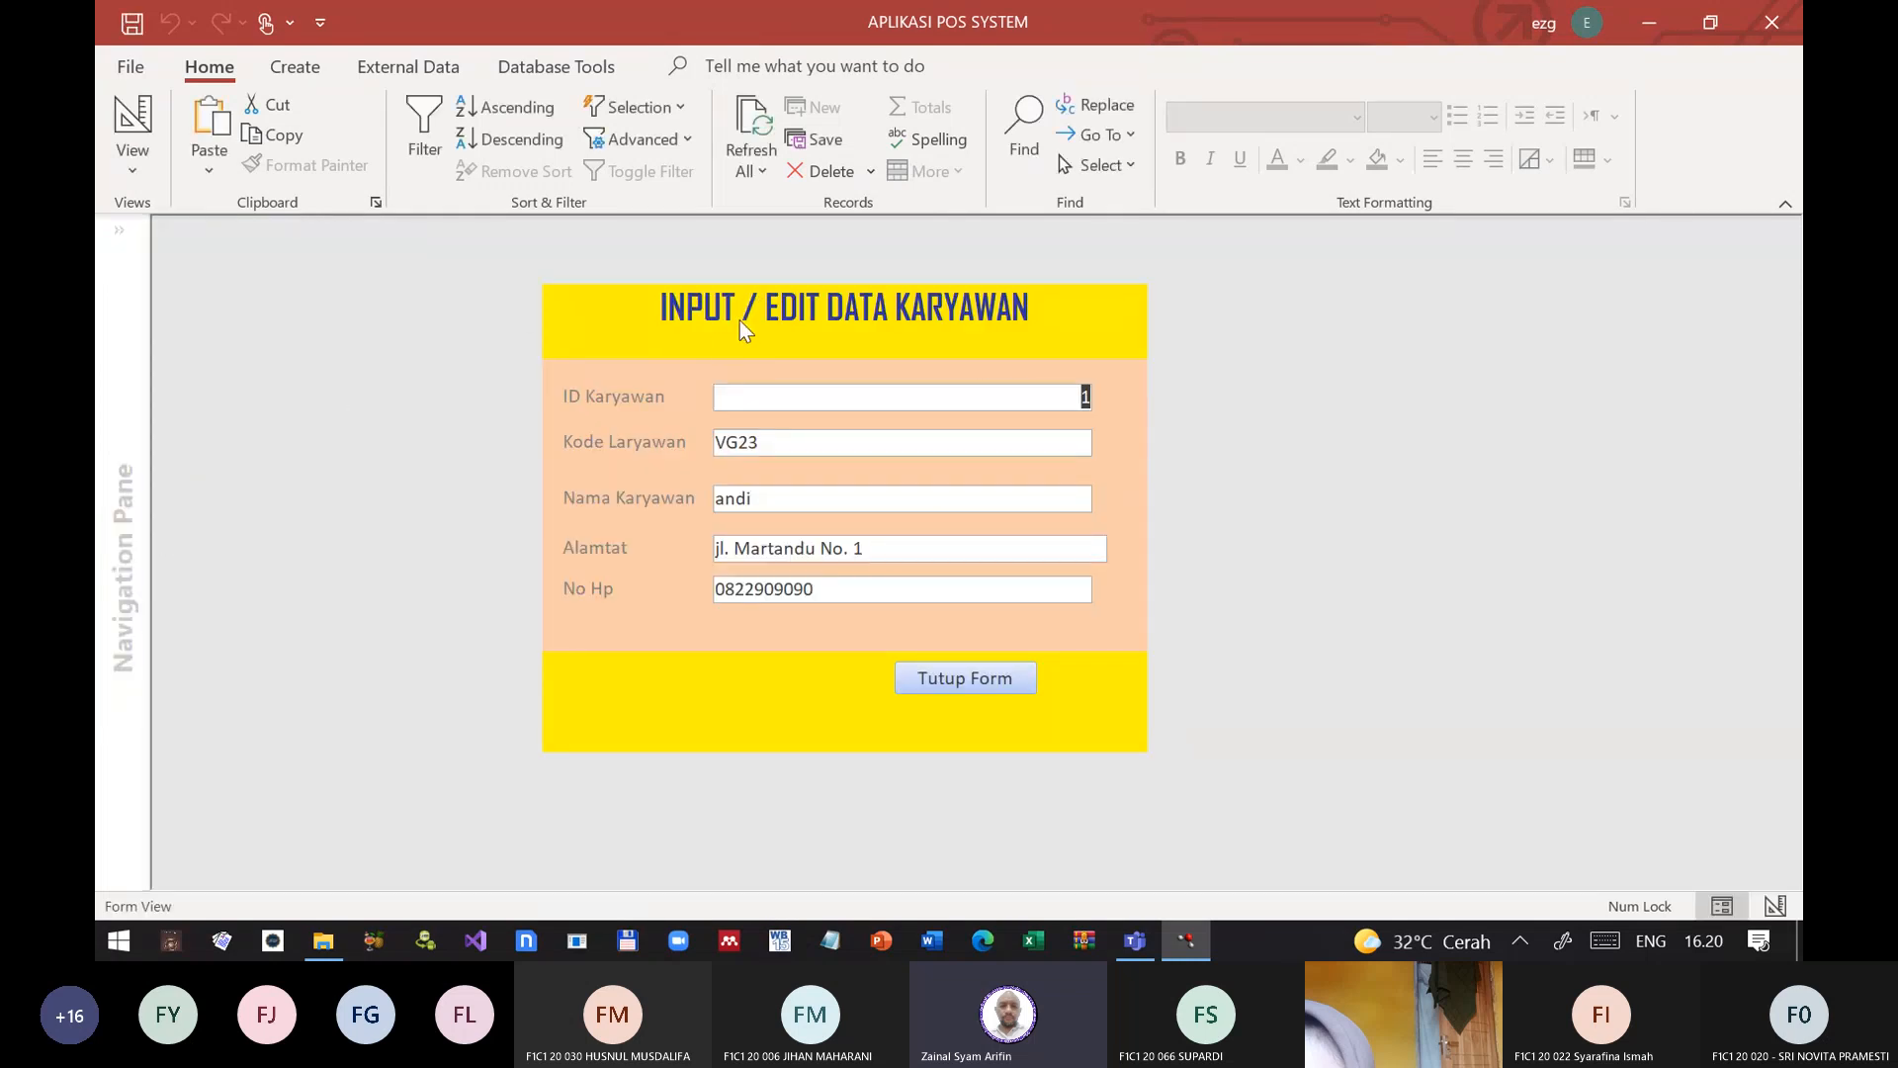
pyautogui.click(130, 168)
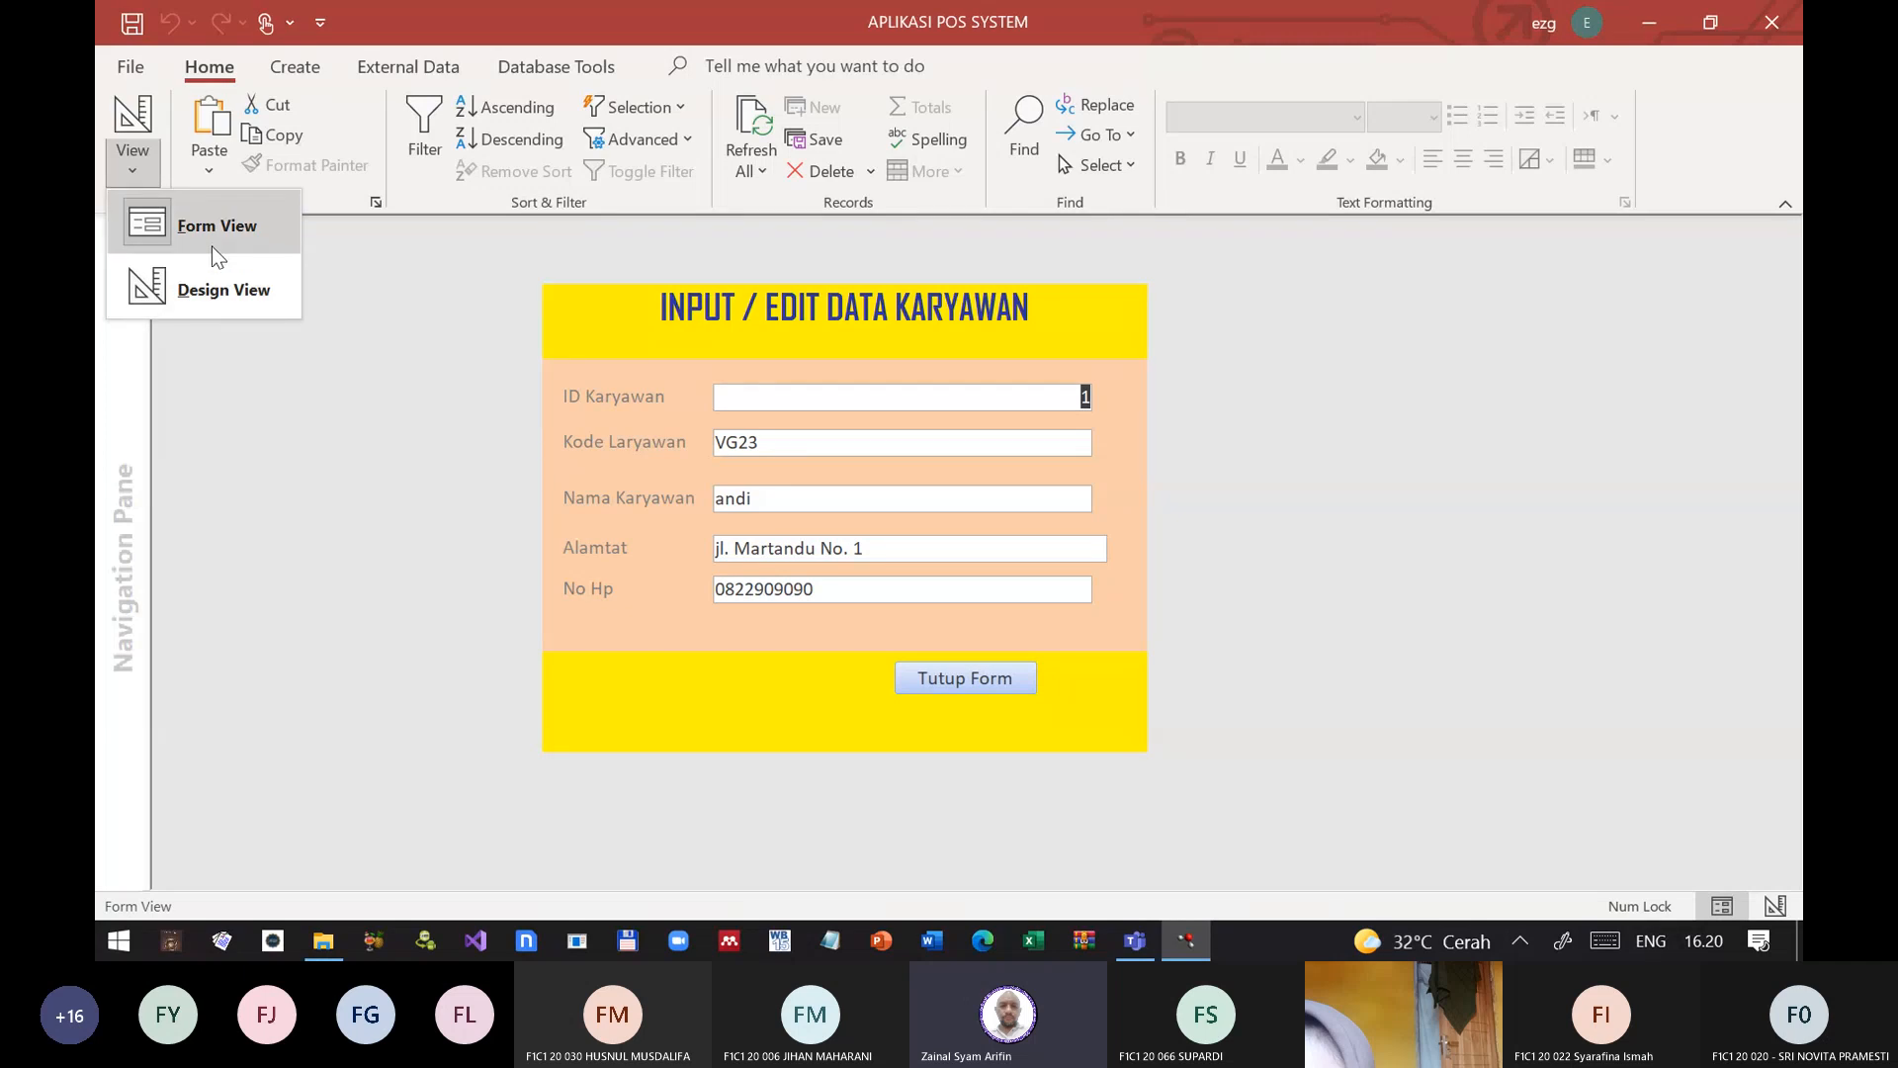
pyautogui.click(282, 233)
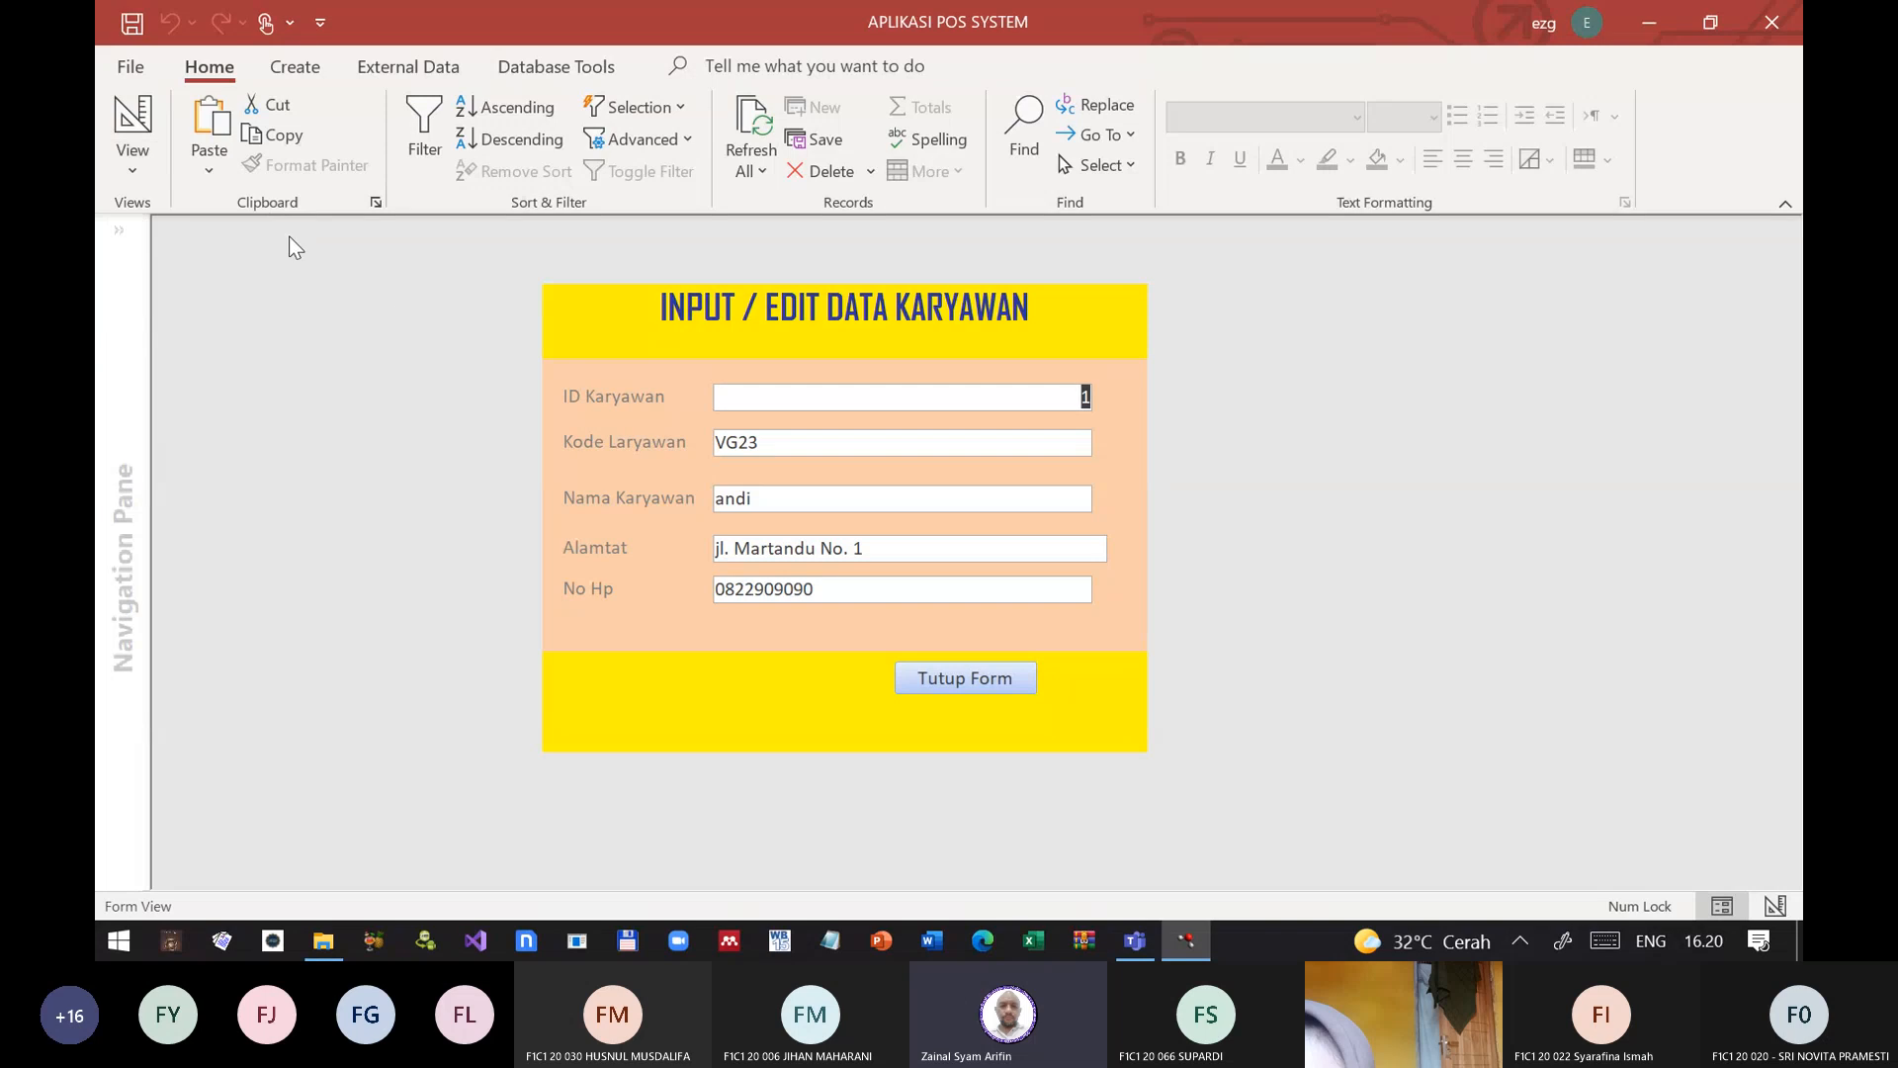
pyautogui.click(931, 681)
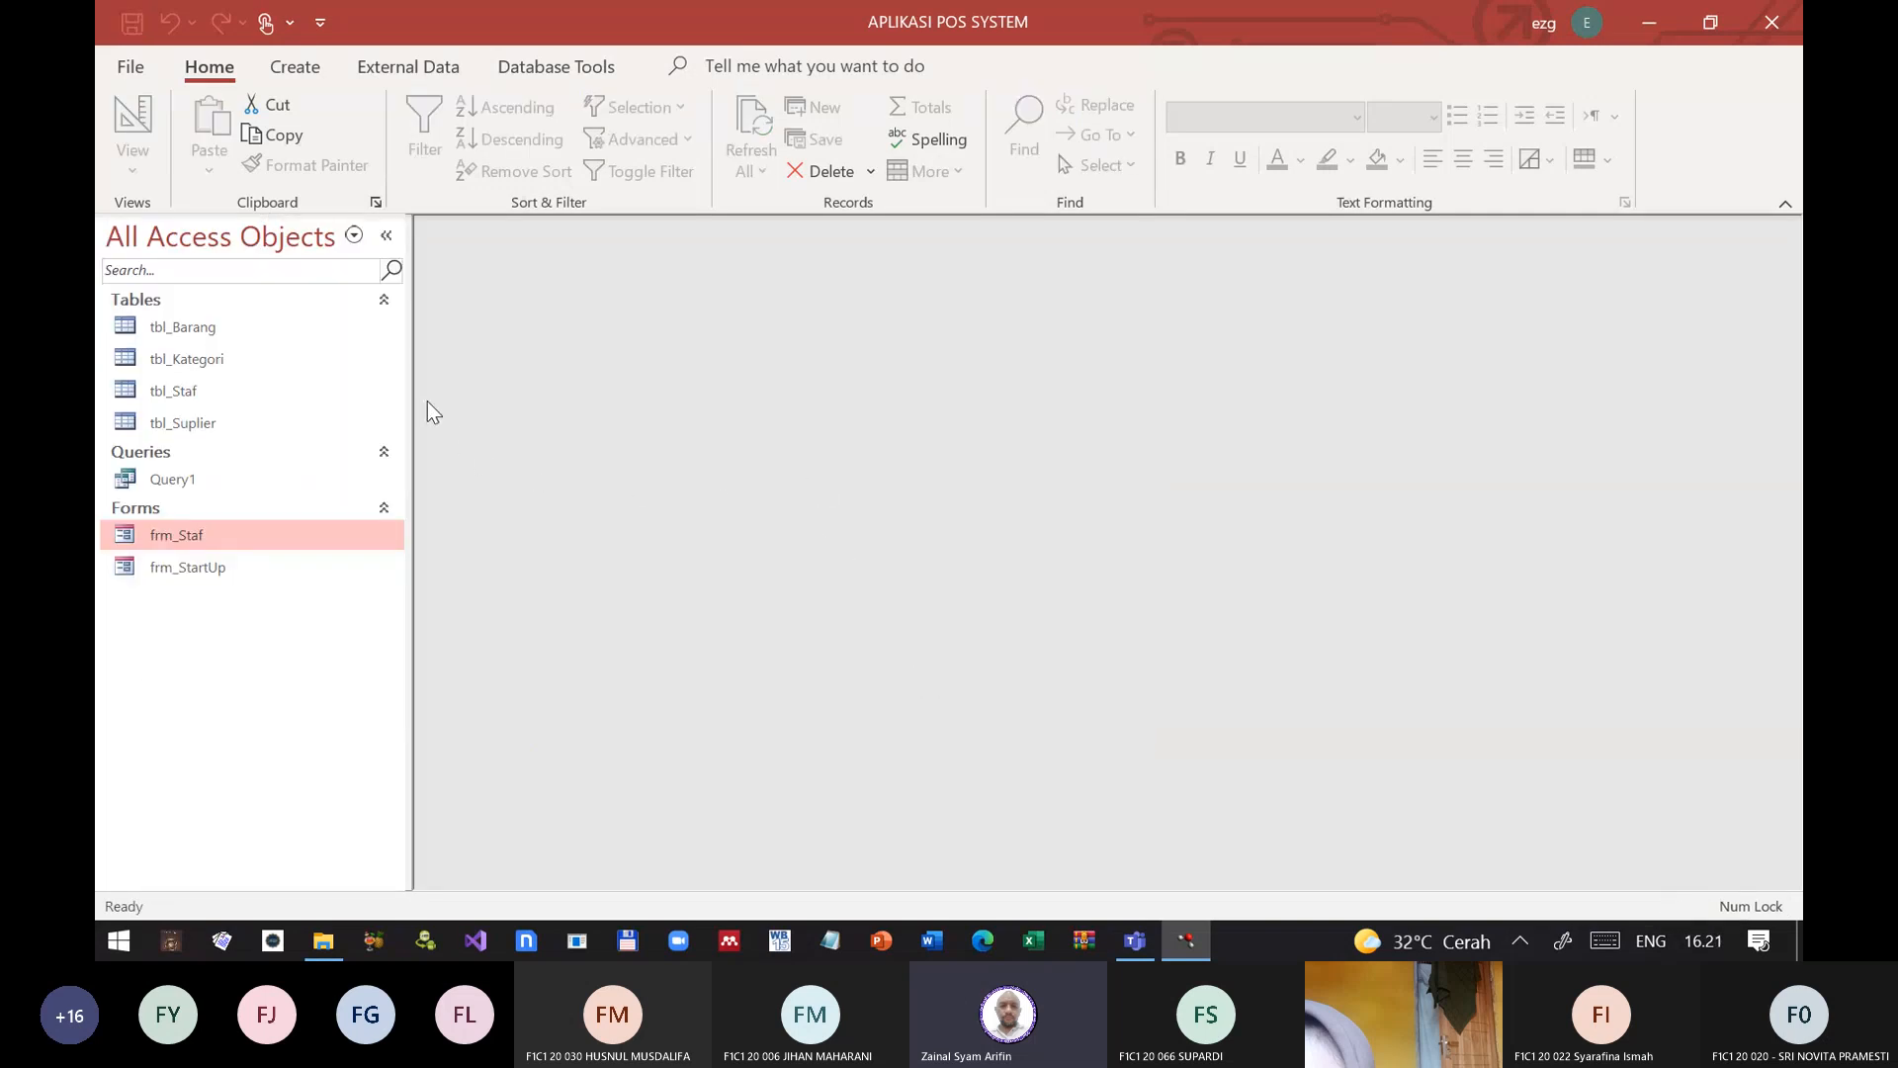
# Step: Open frm_Staf in Design View and enlarge its window so header, detail and footer are all in sight
pyautogui.rightClick(194, 539)
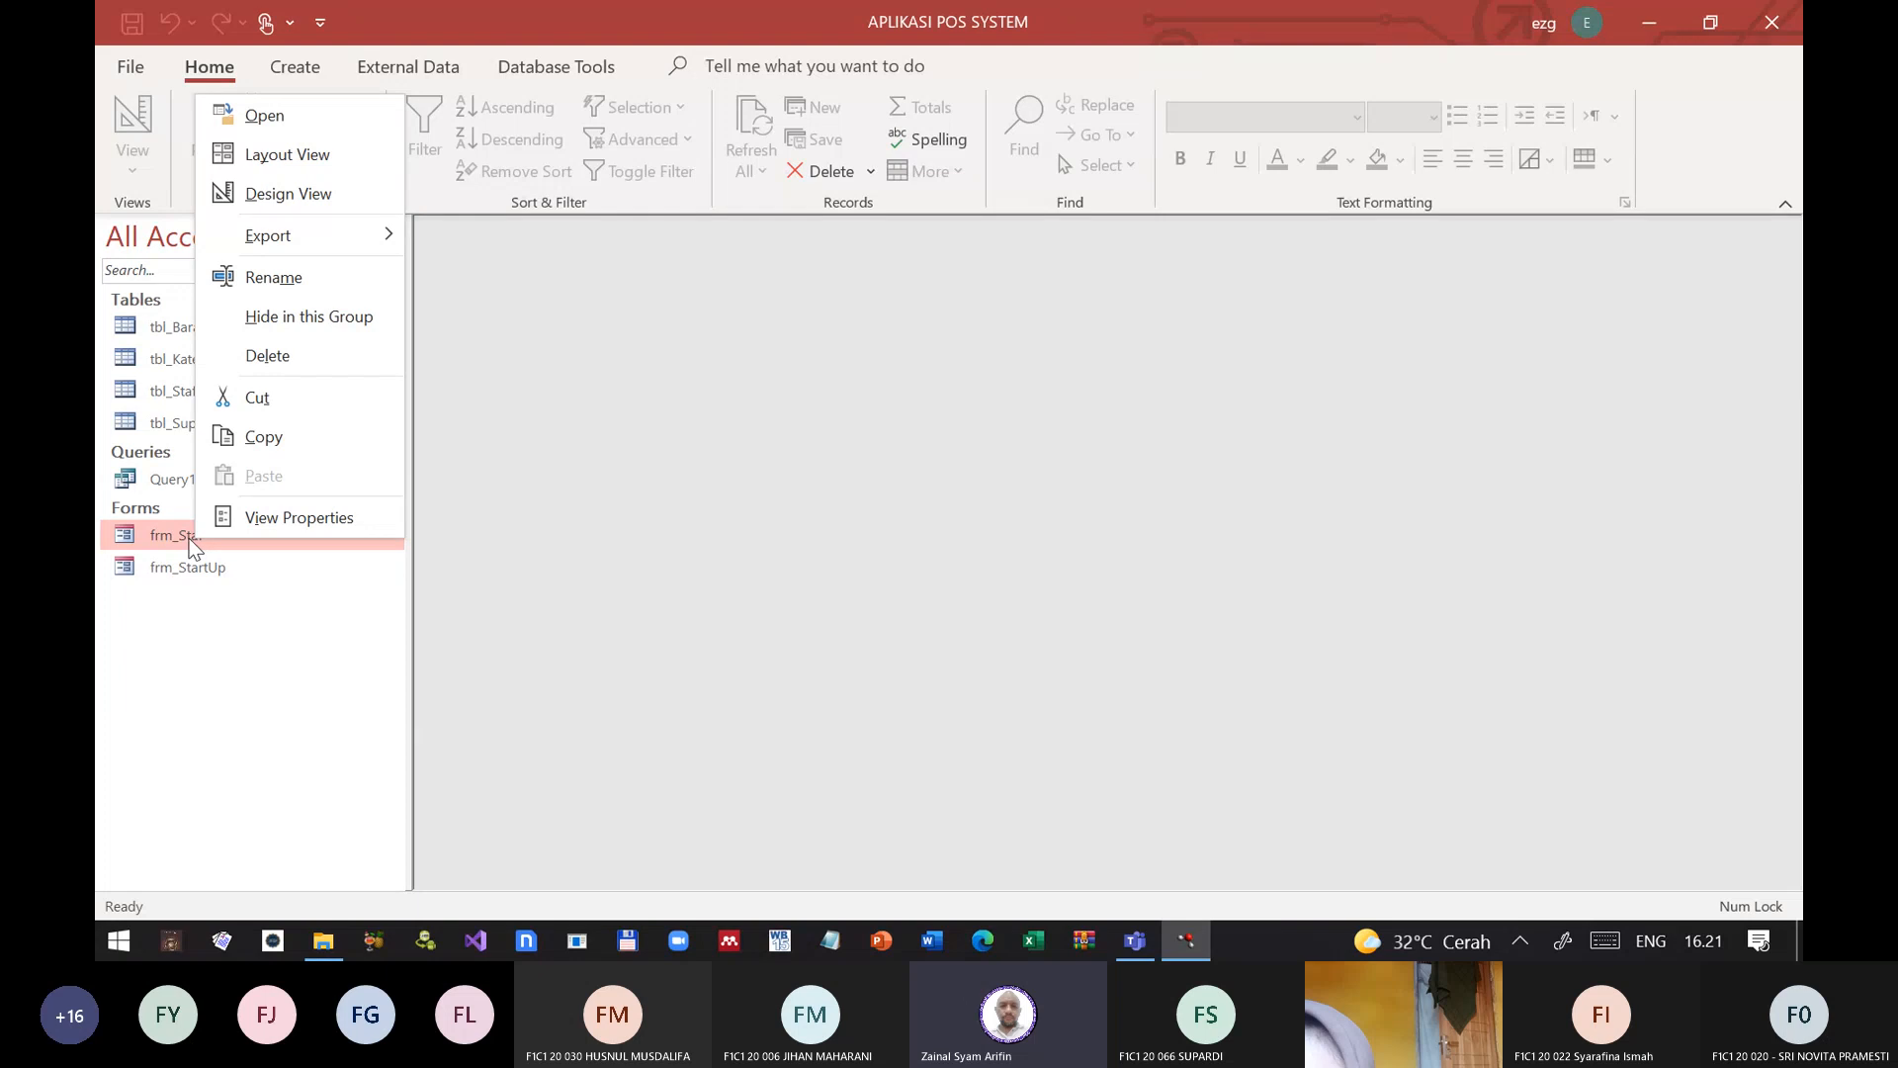
pyautogui.click(263, 194)
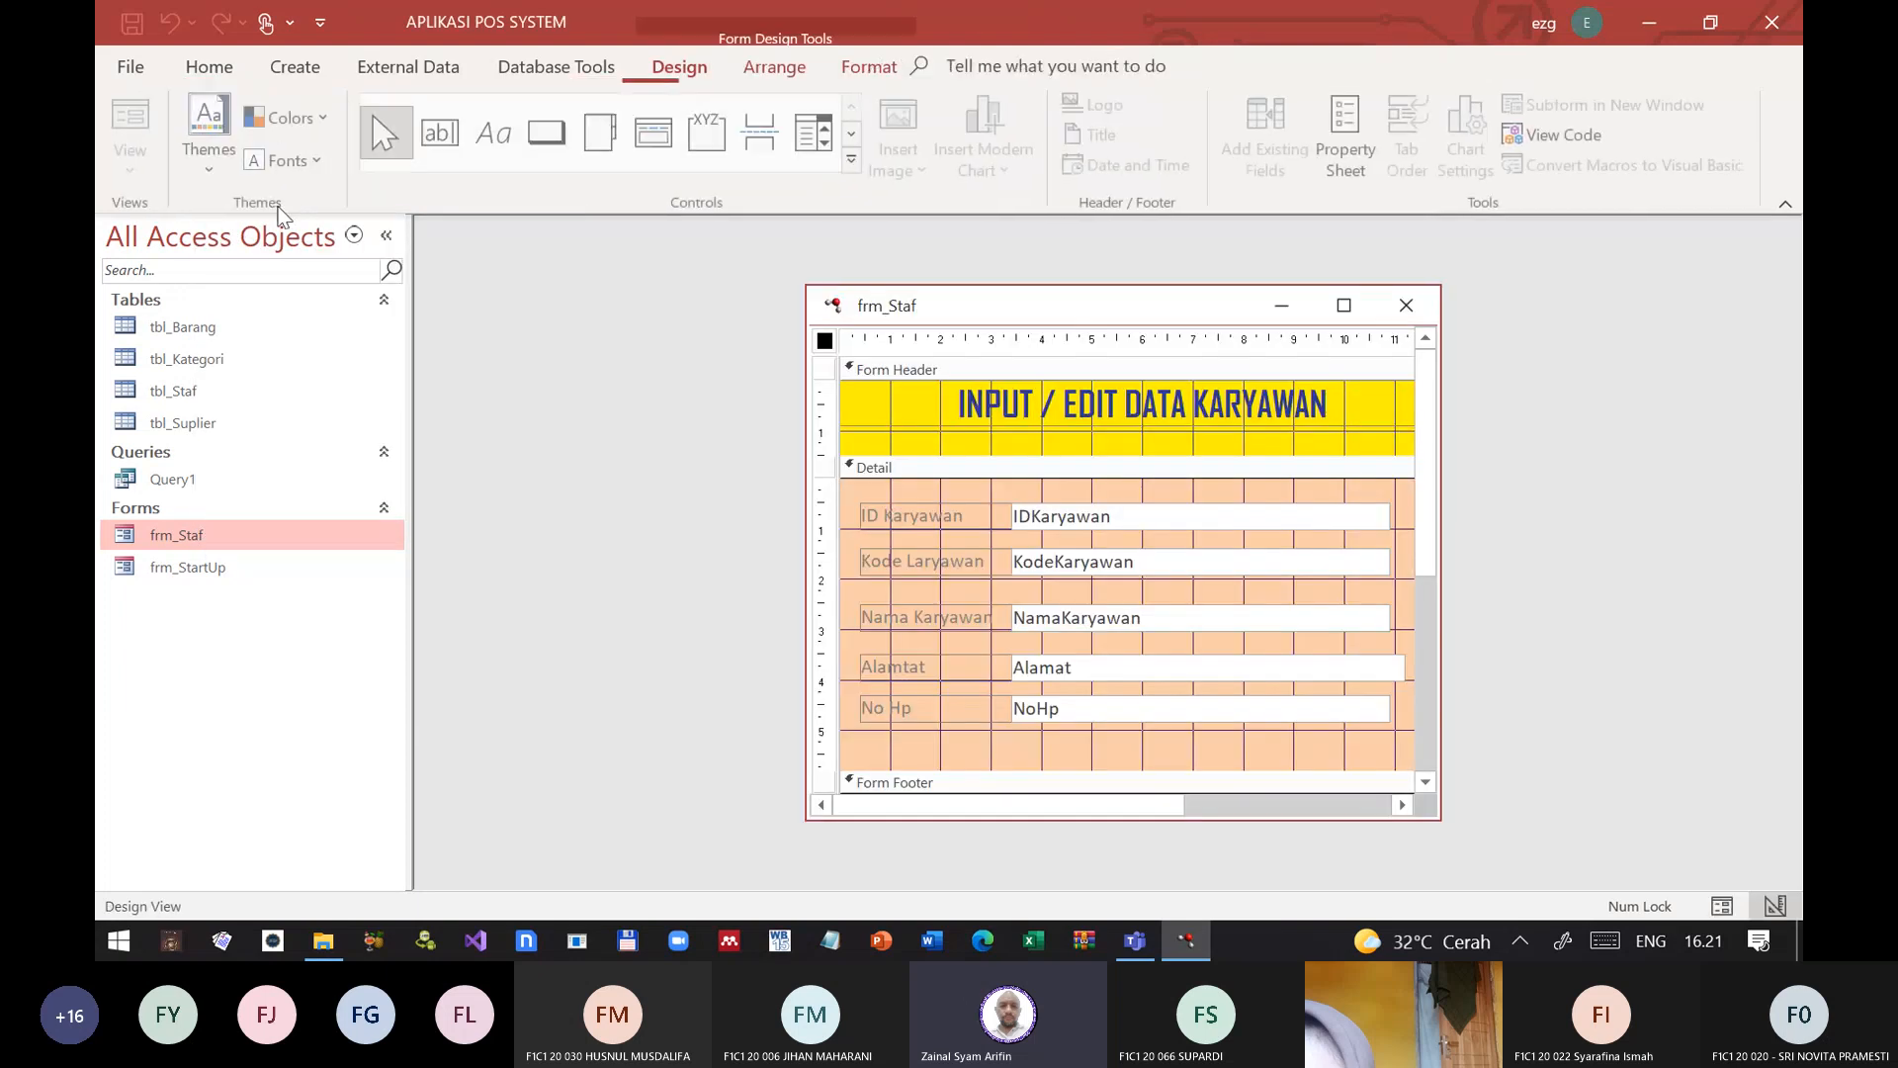
pyautogui.moveTo(1152, 300); pyautogui.dragTo(969, 275)
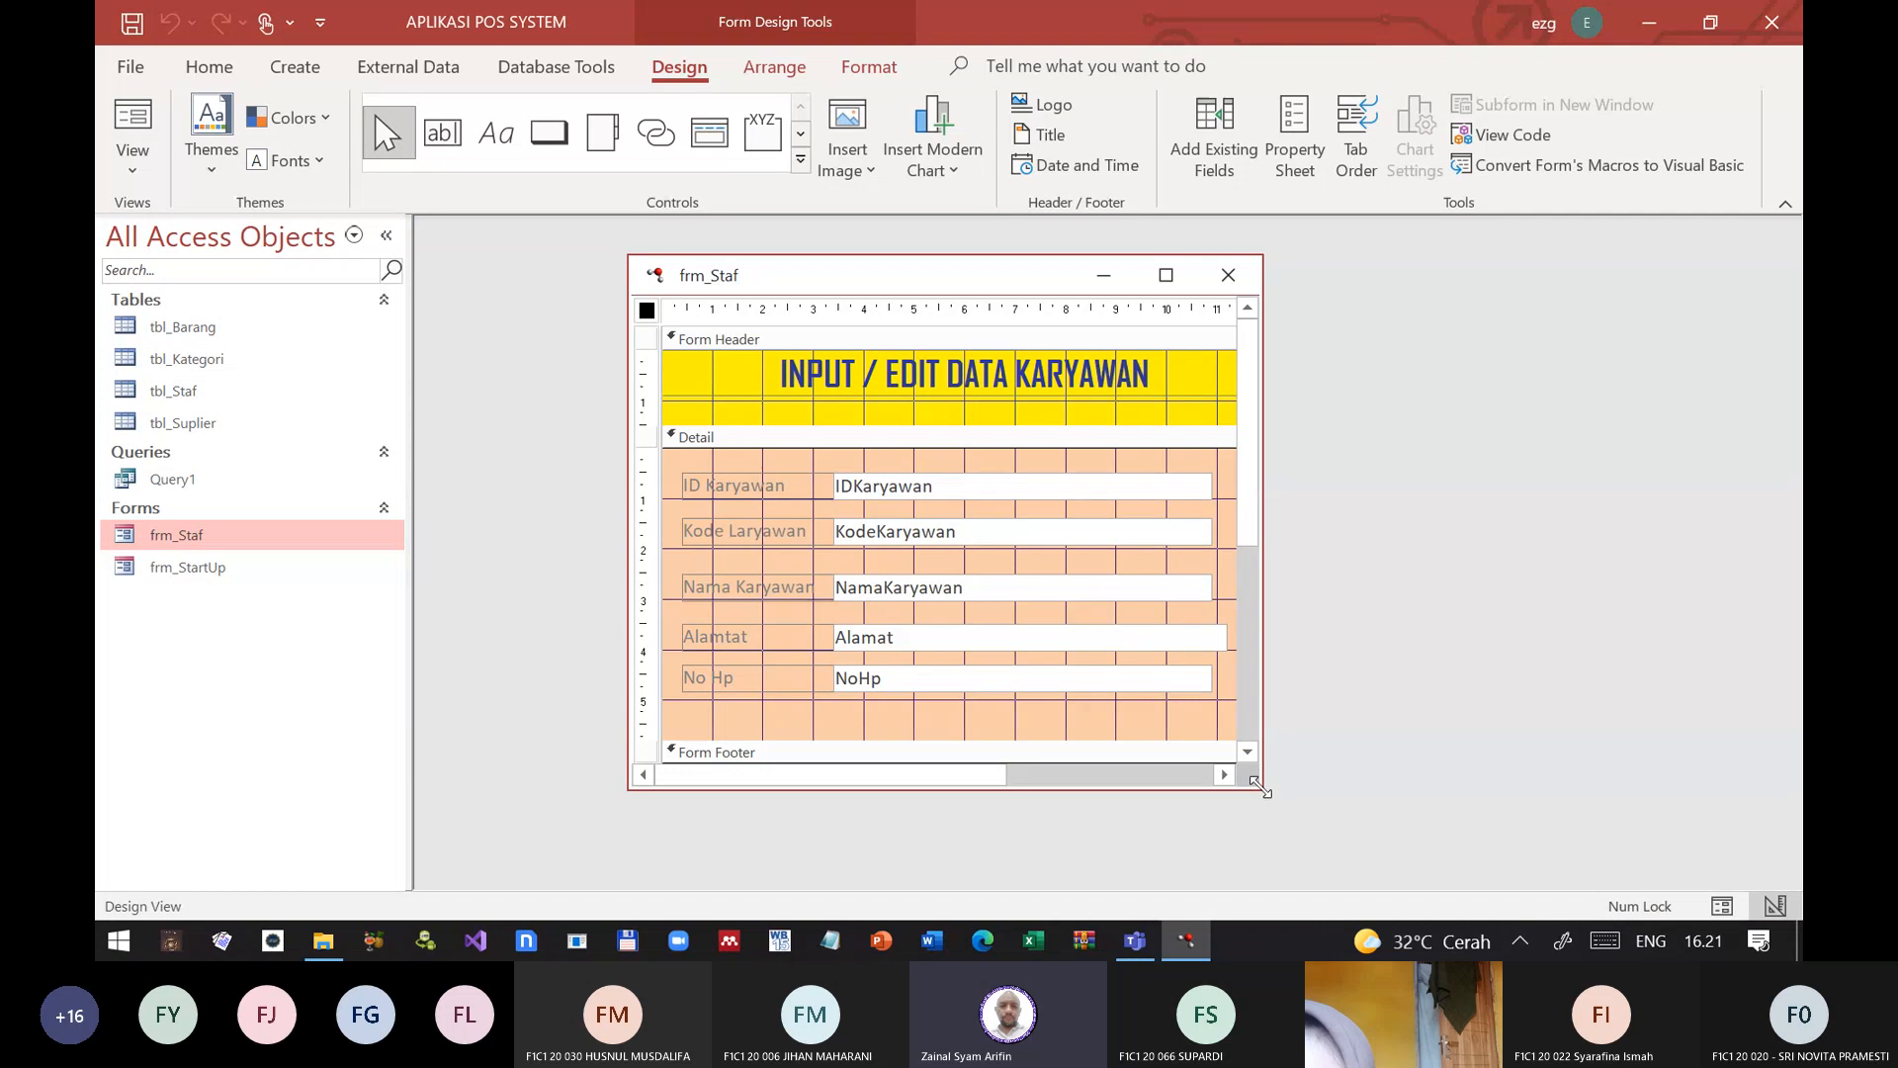
pyautogui.moveTo(1263, 788); pyautogui.dragTo(1597, 873)
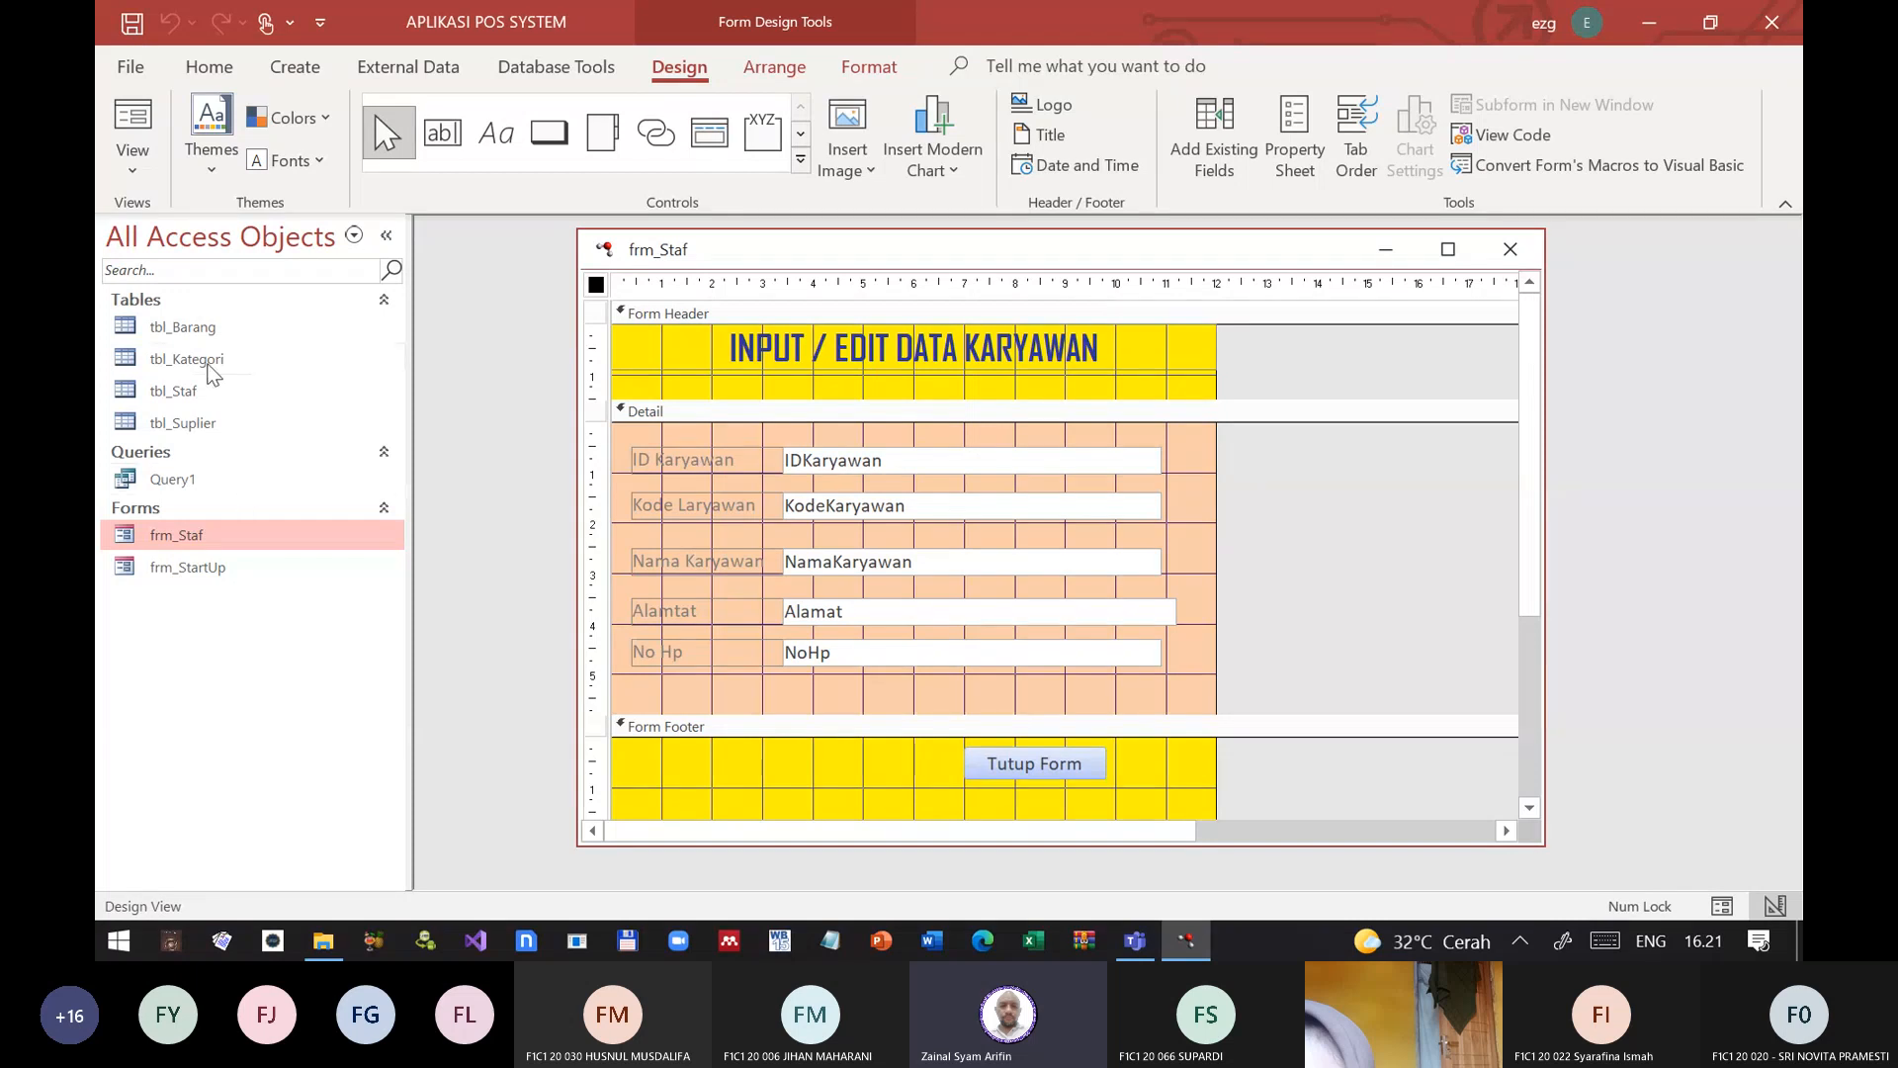
# Step: Open tbl_Staf, inspect the KodeKaryawan value of the last staff record, and close the table
pyautogui.doubleClick(184, 399)
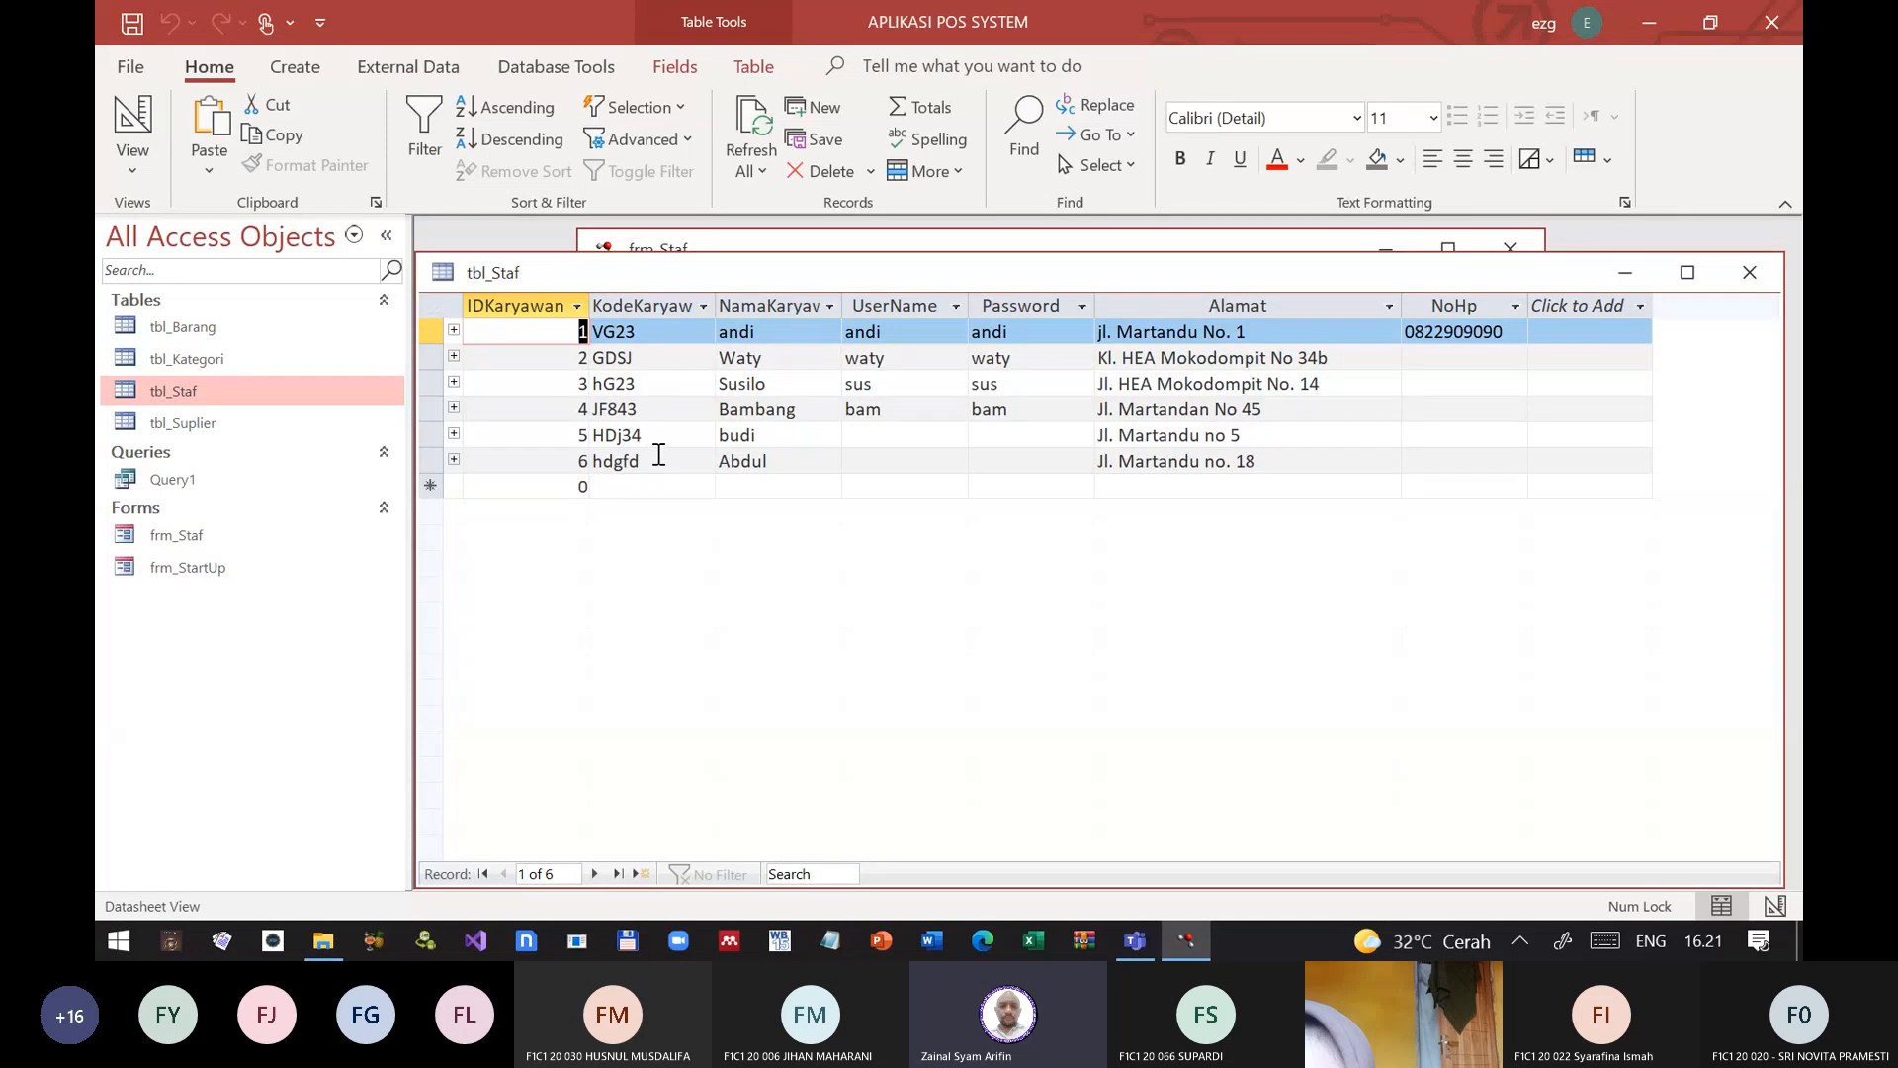
pyautogui.click(663, 461)
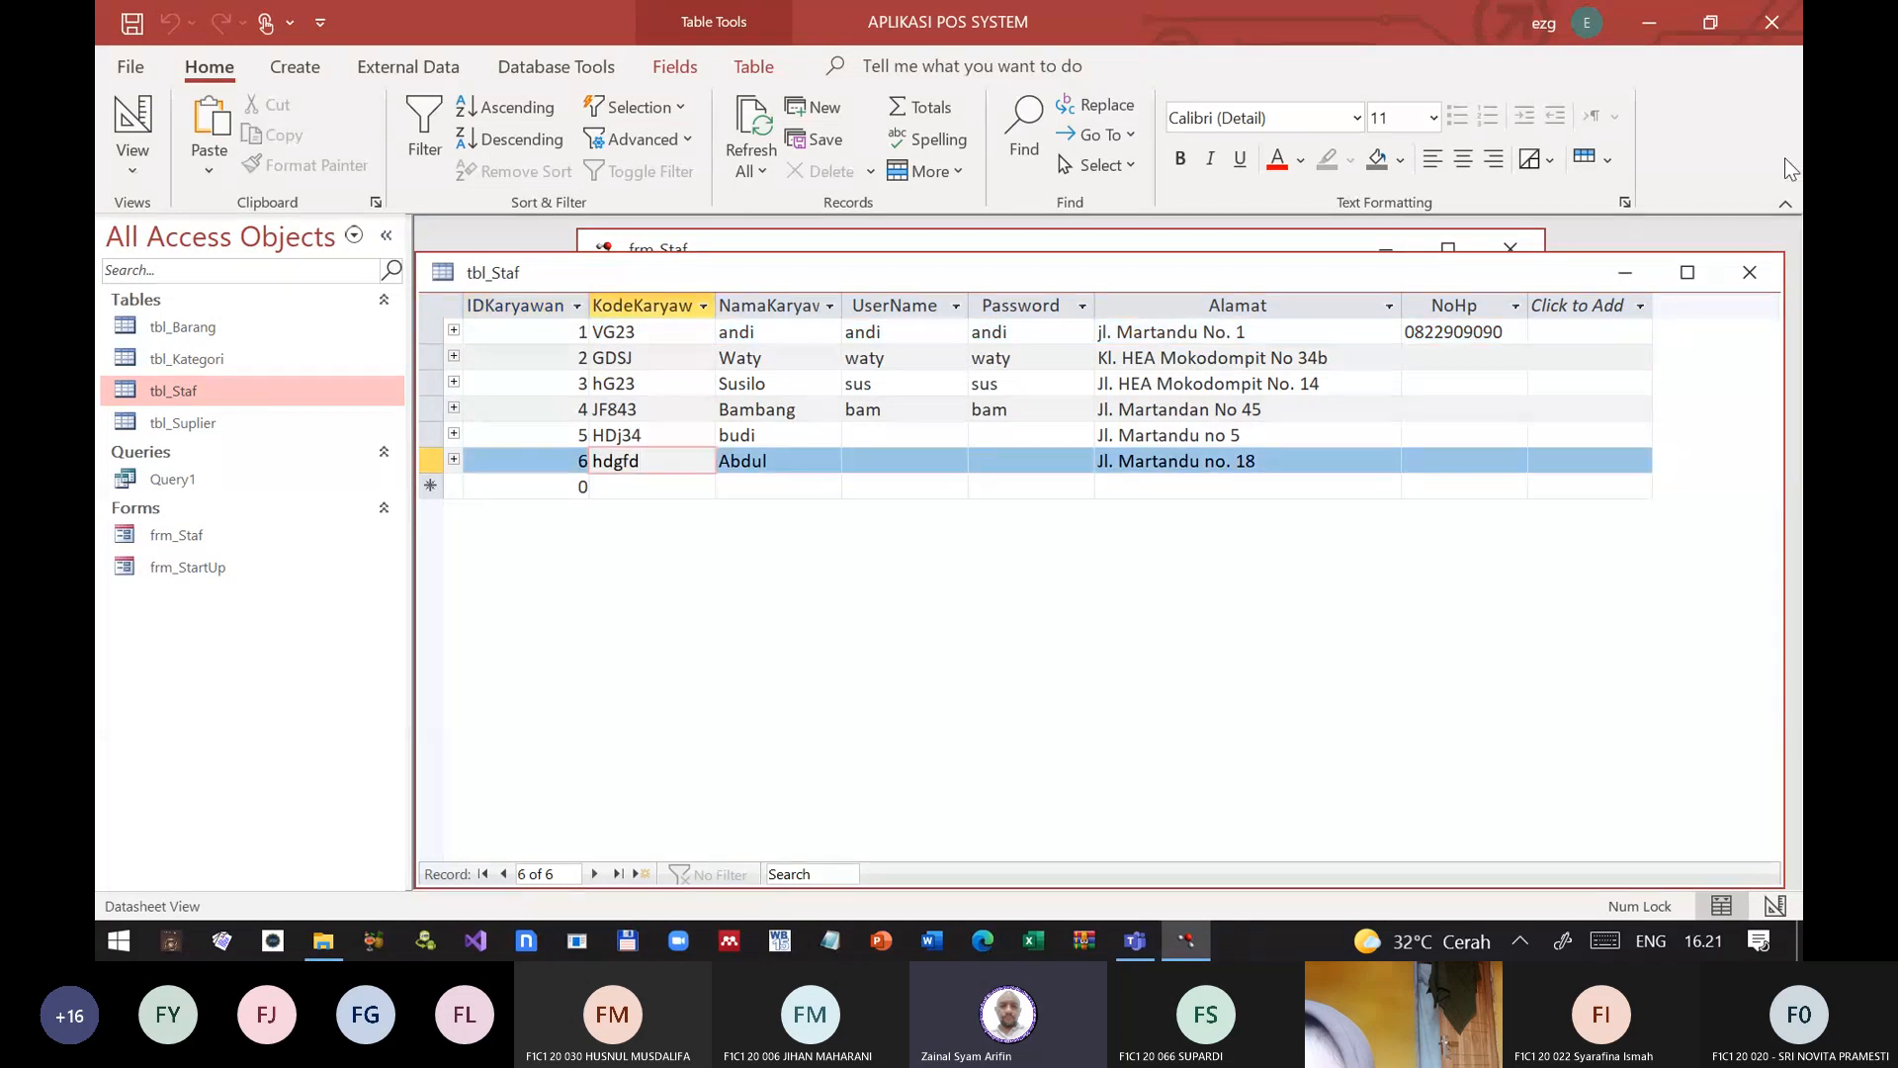
pyautogui.click(1750, 272)
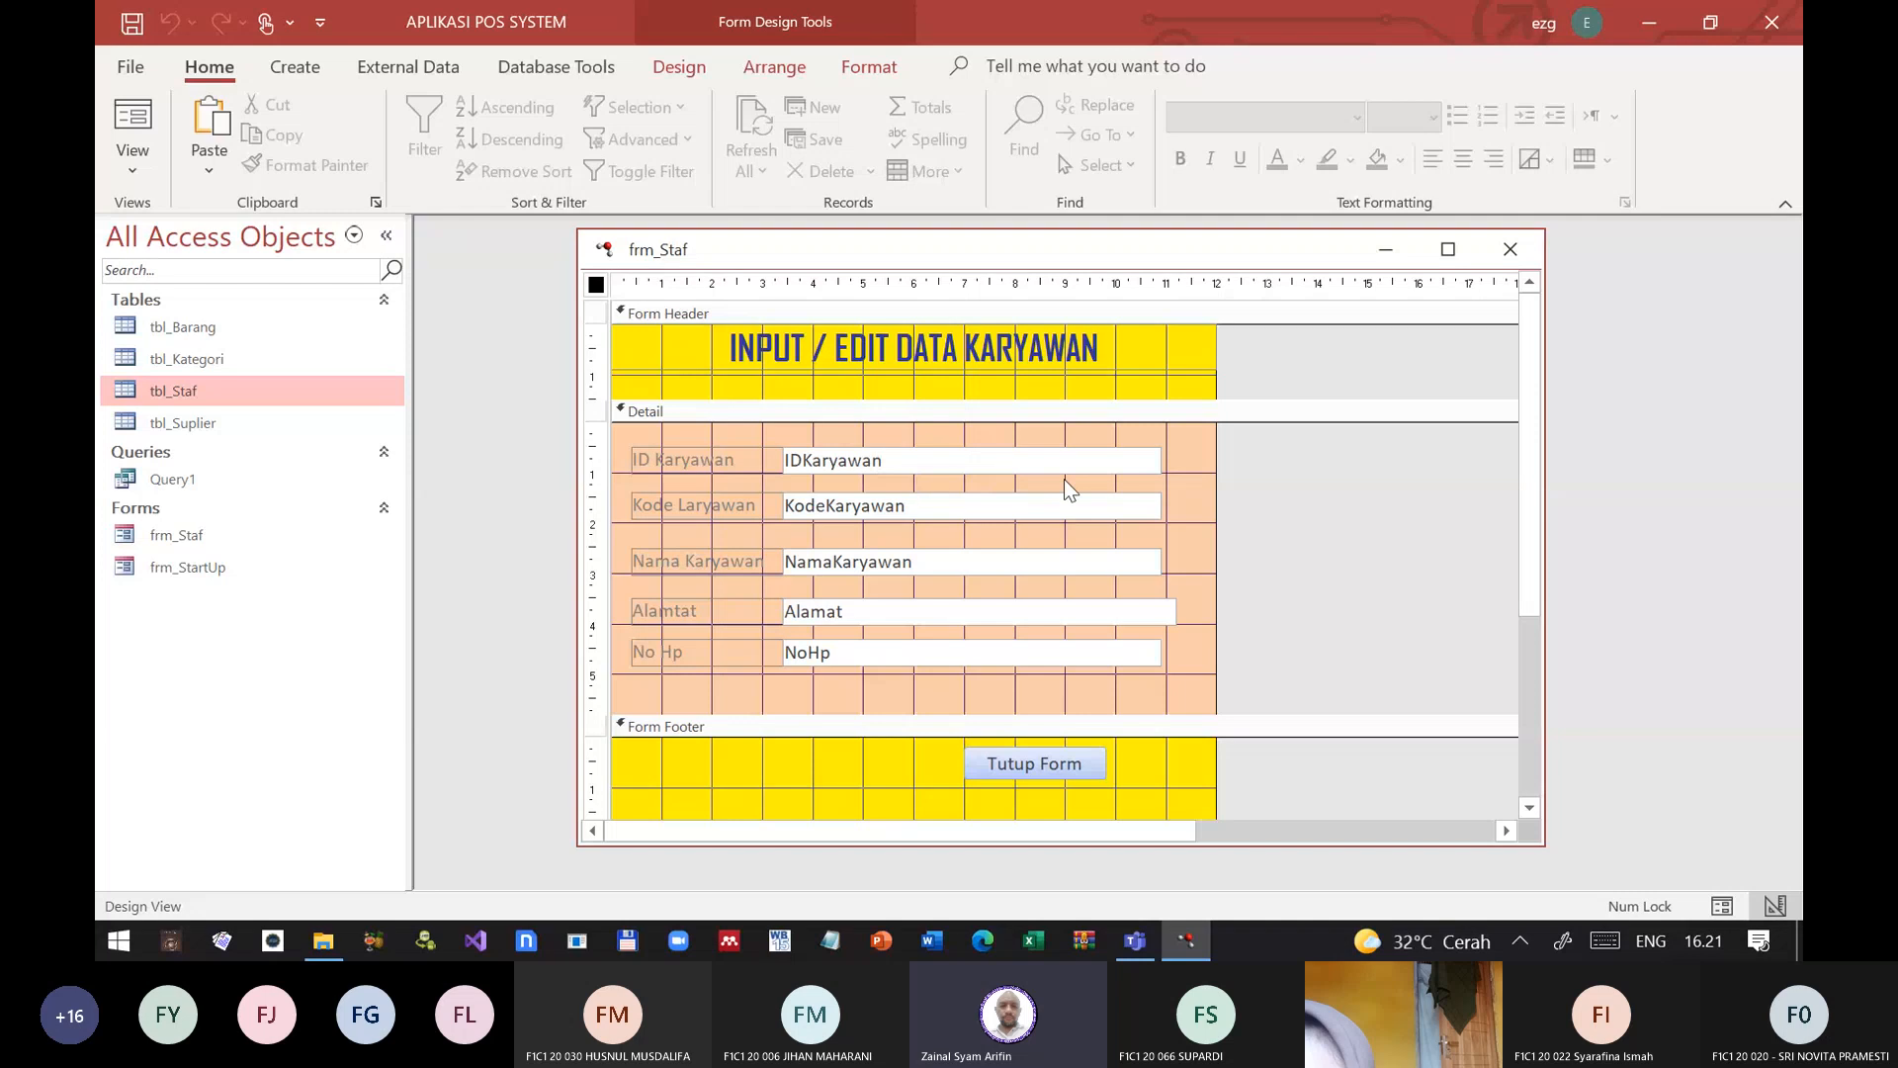
# Step: Copy the KodeKaryawan text box with its label into the Form Header, extend the header, and place the copy below the title, about 1 cm down
pyautogui.click(1153, 507)
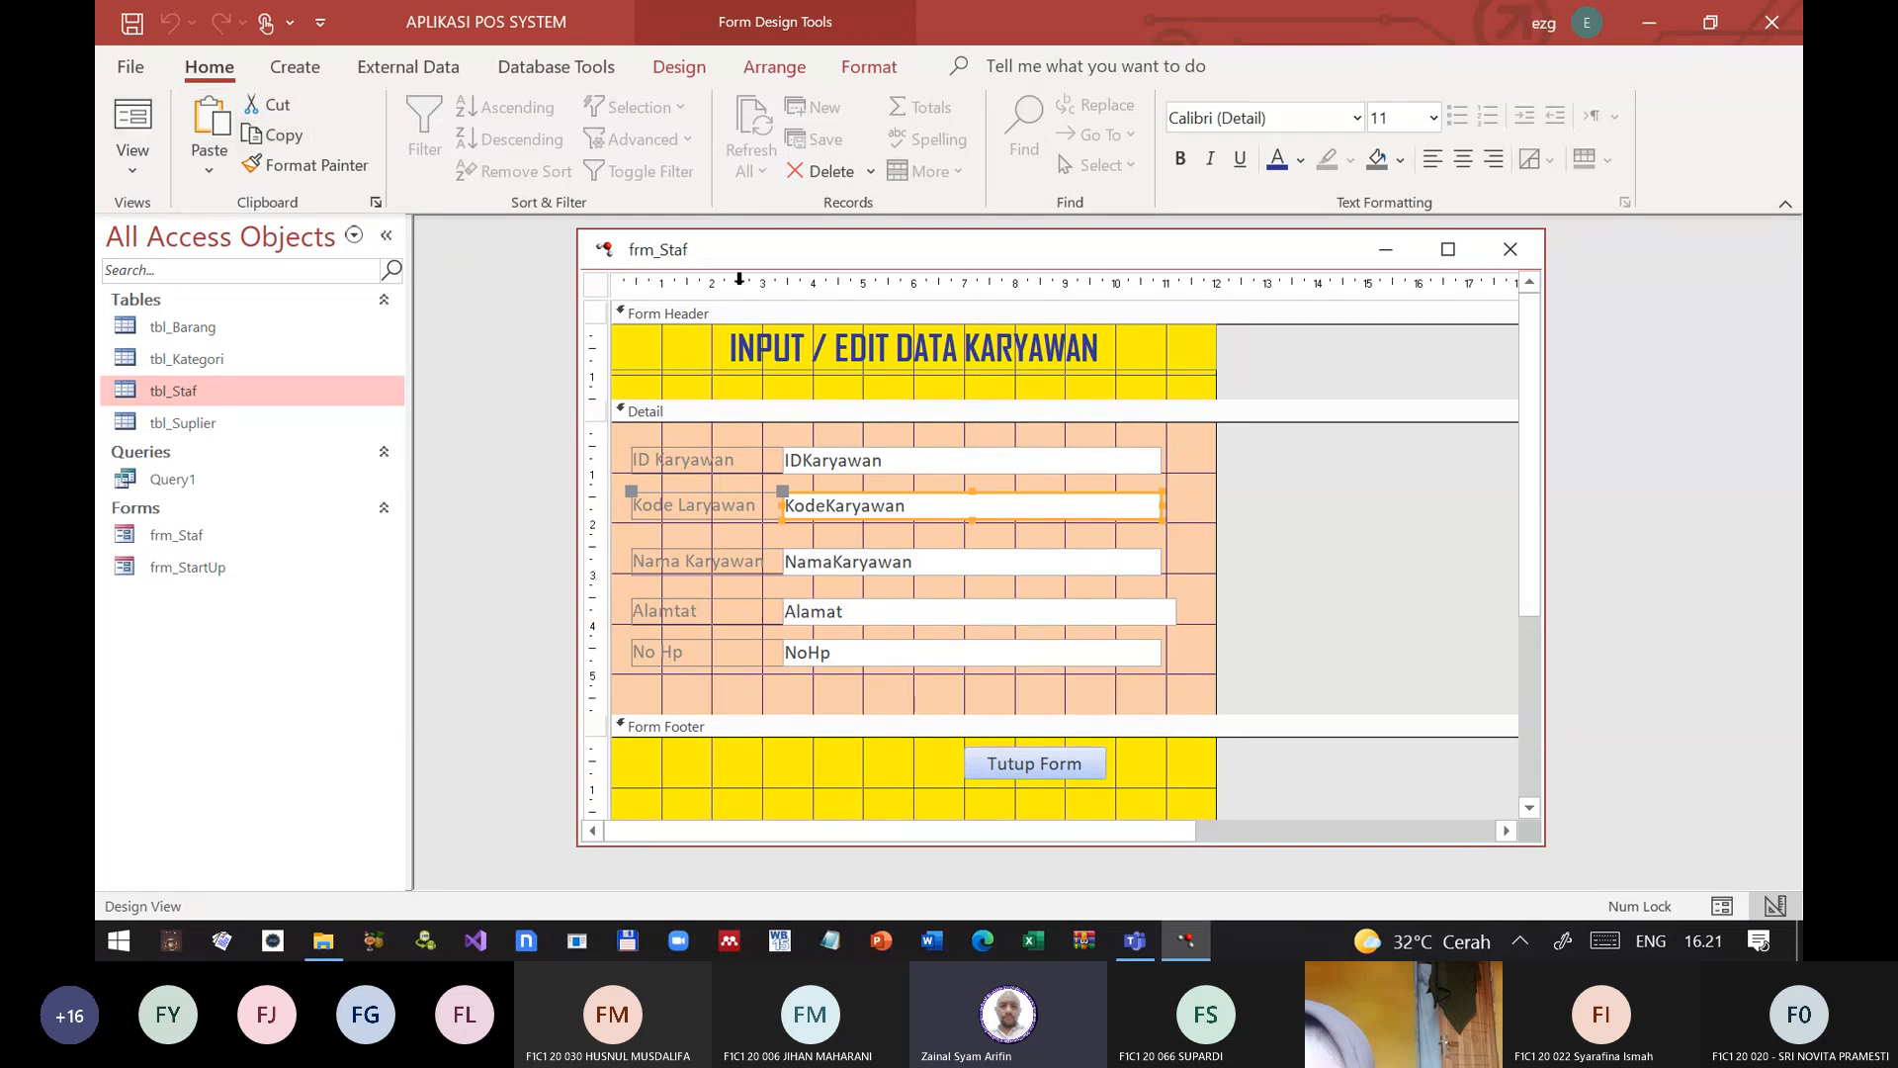
pyautogui.click(895, 318)
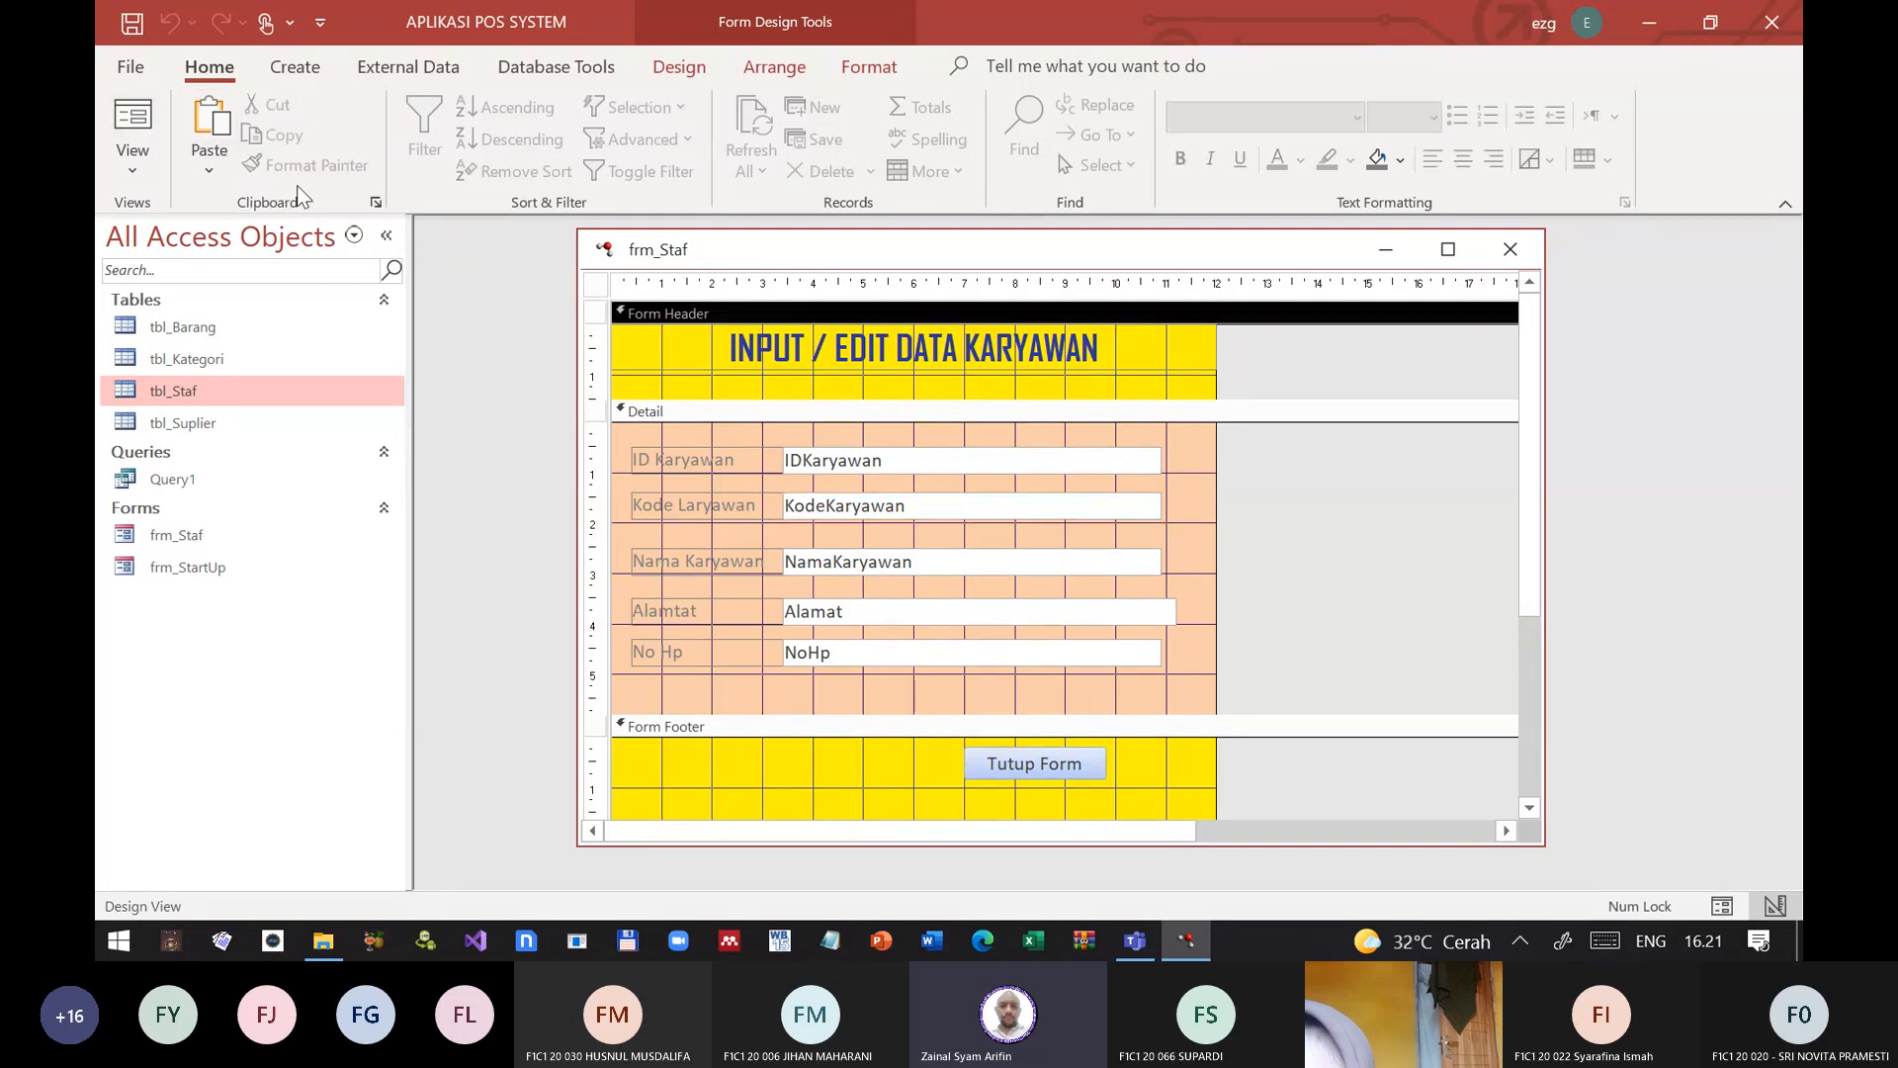
pyautogui.click(208, 124)
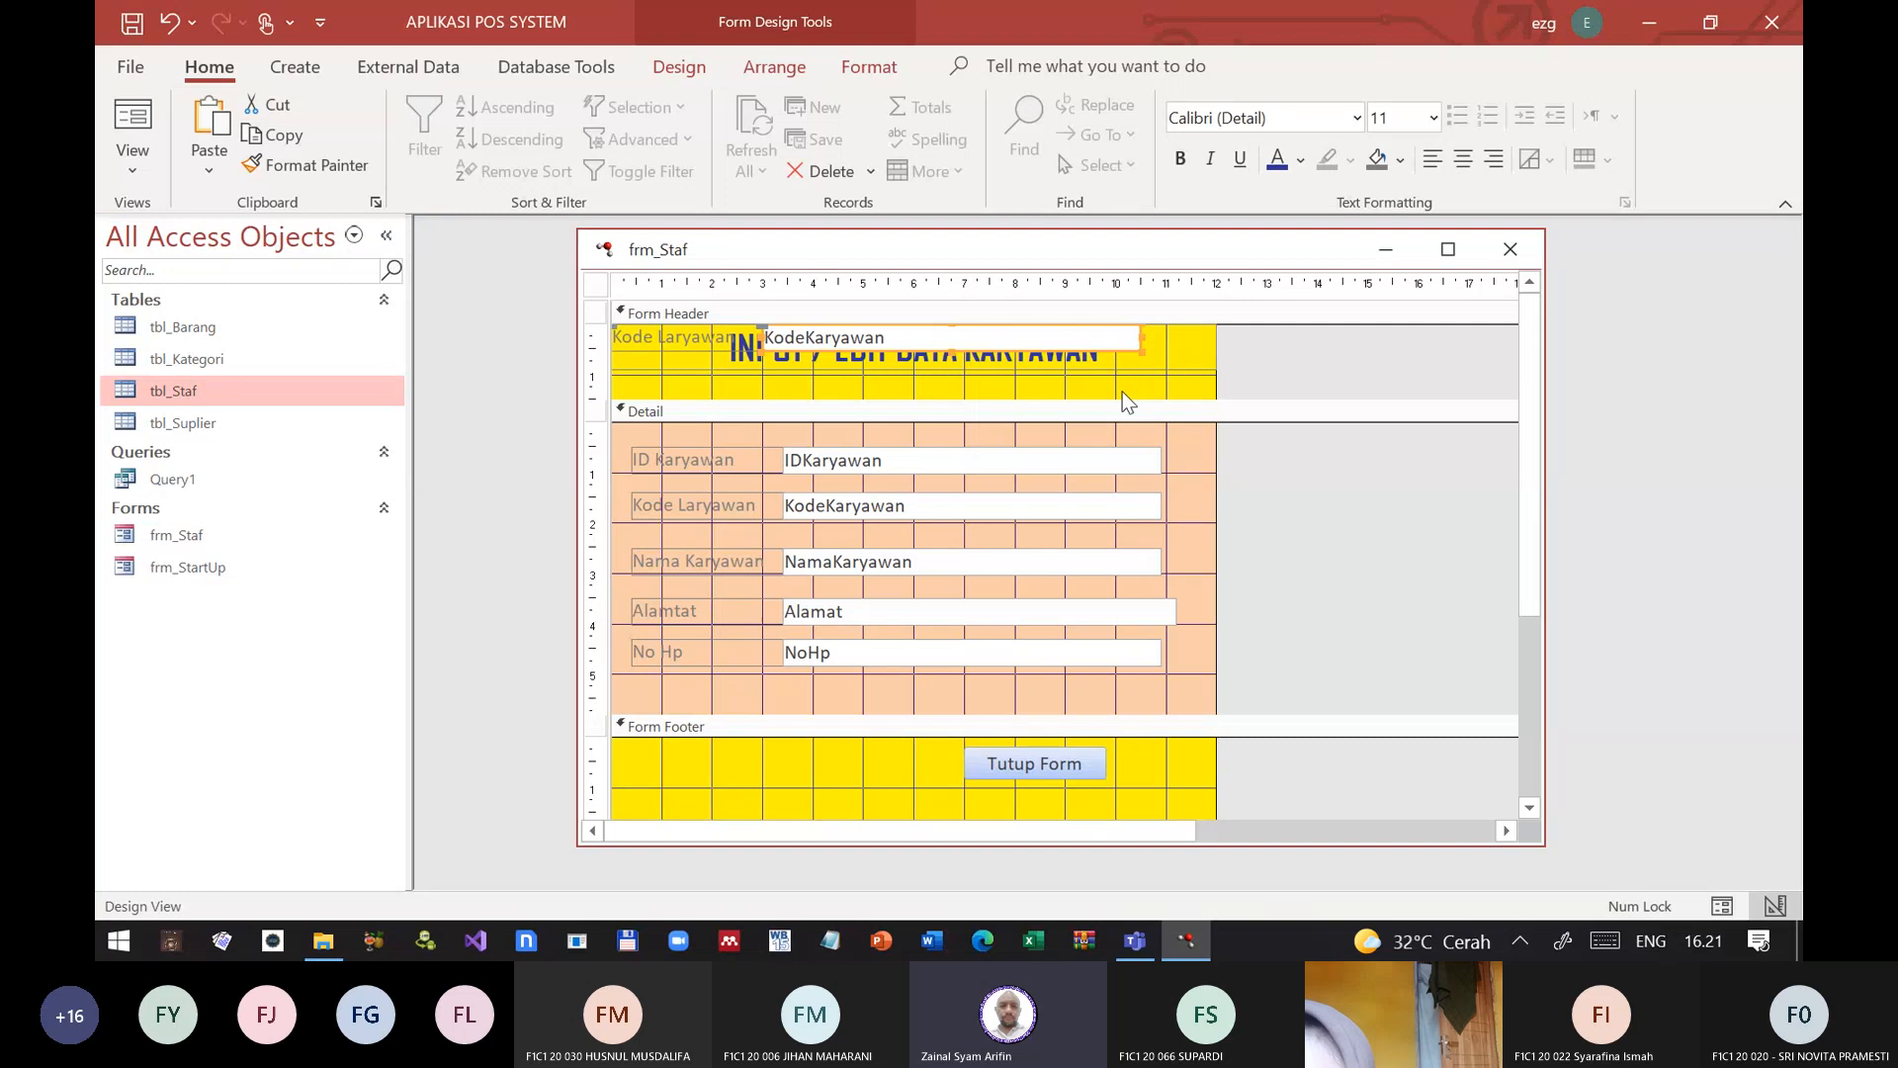
pyautogui.moveTo(1123, 396); pyautogui.dragTo(1118, 431)
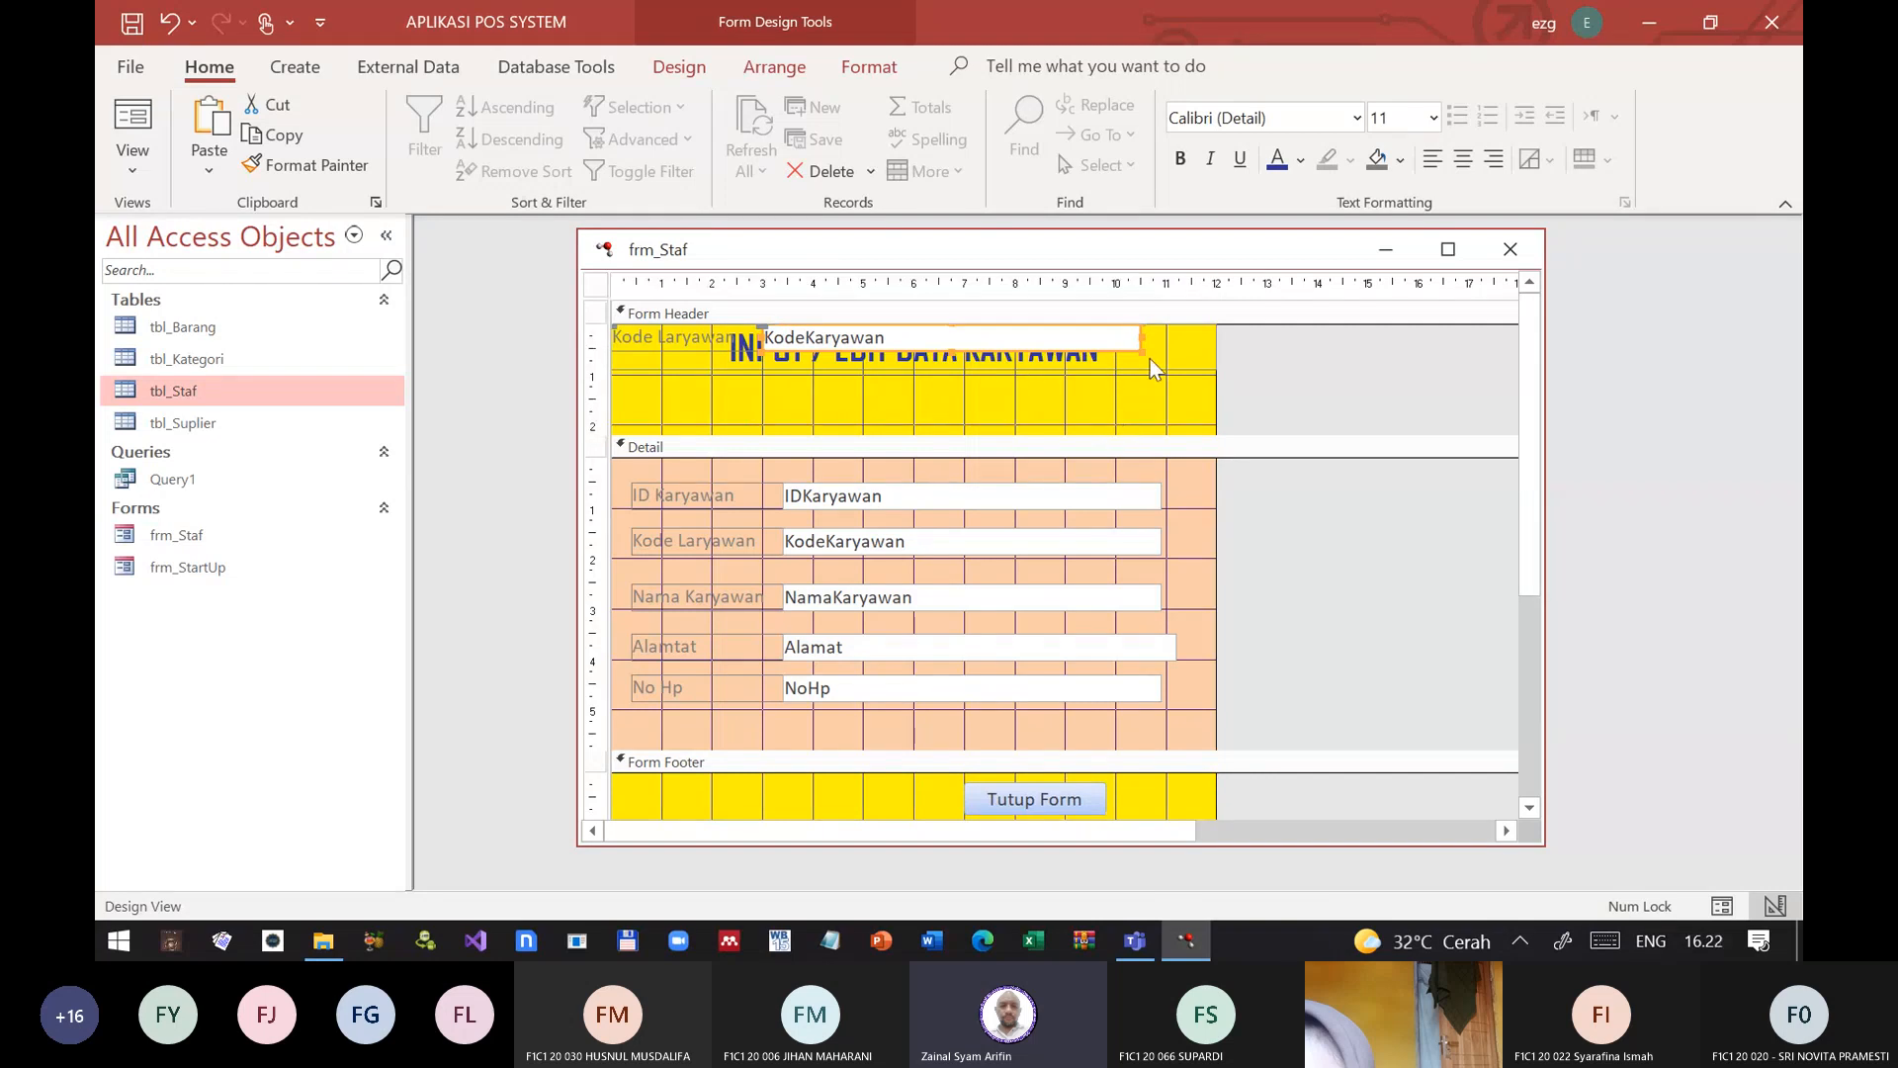
pyautogui.moveTo(1104, 343); pyautogui.dragTo(1107, 388)
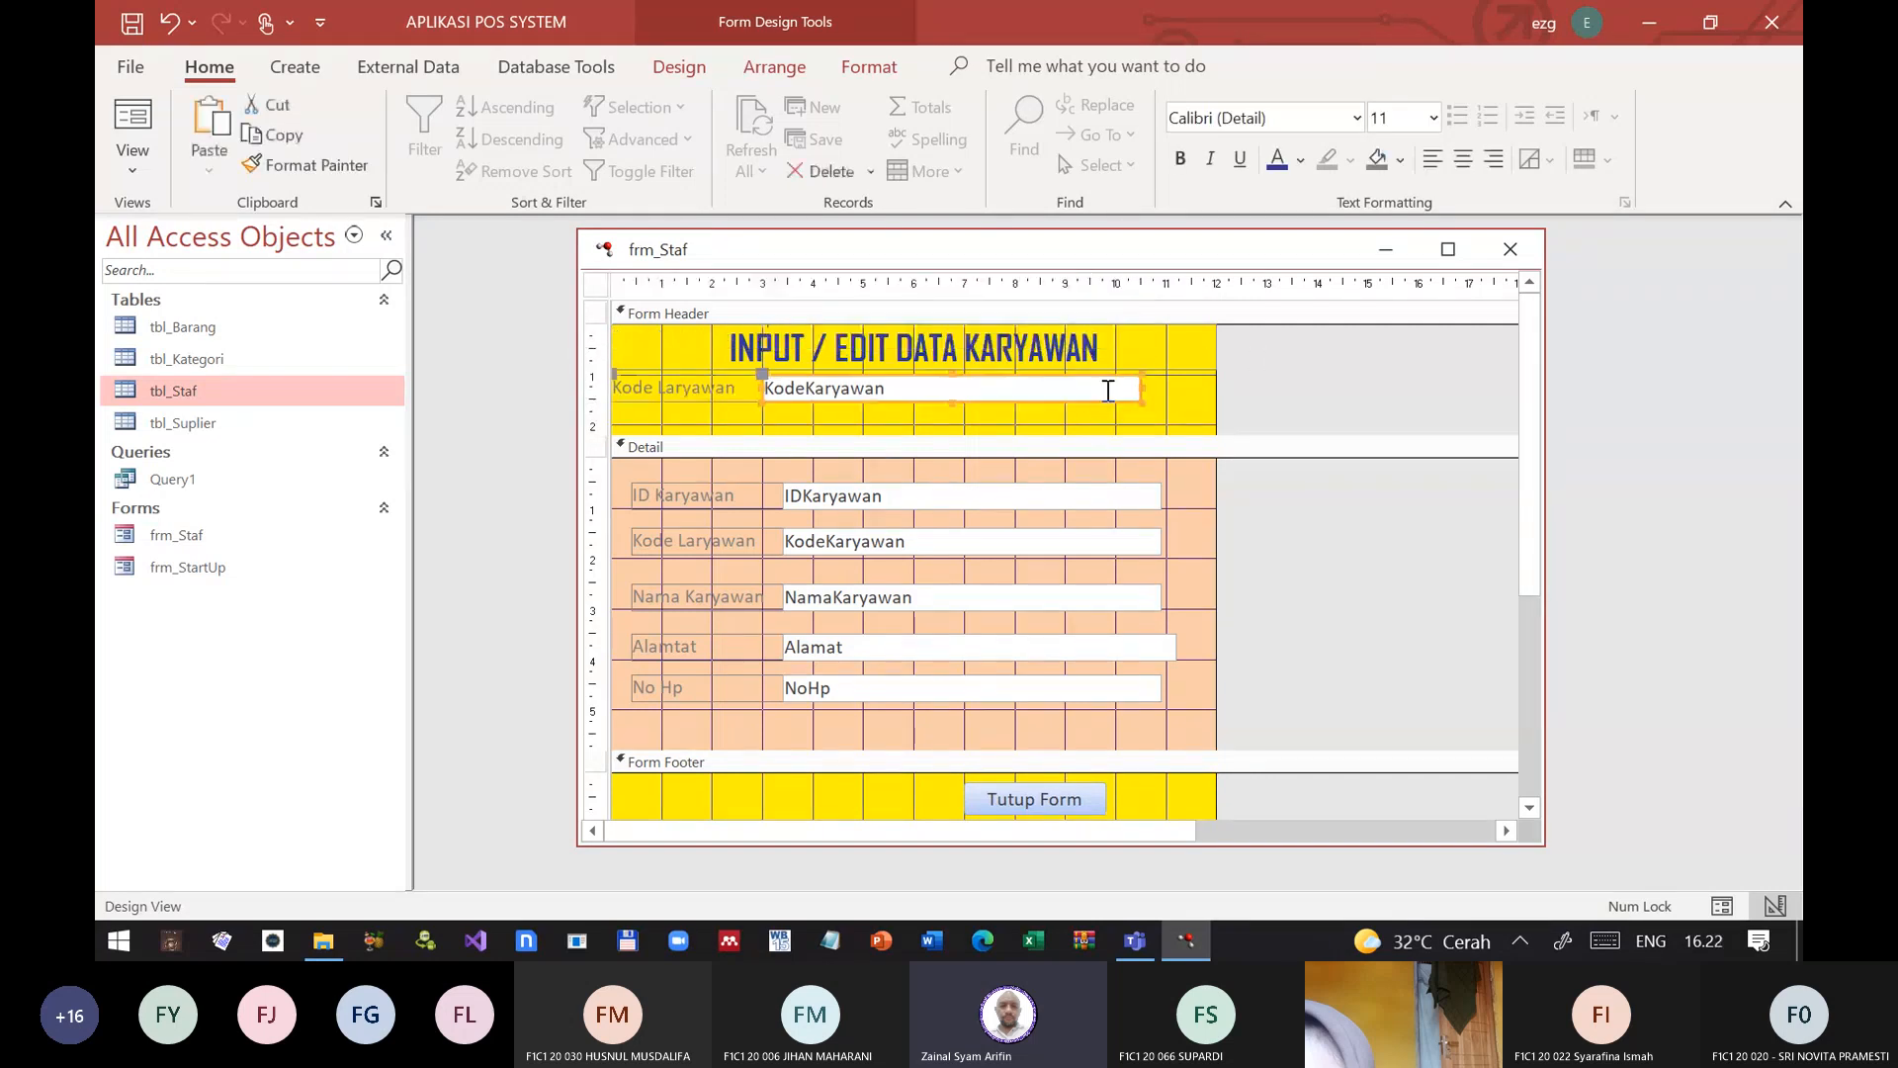
# Step: Open the properties of the copied KodeKaryawan text box in the header and inspect its Control Source
pyautogui.rightClick(982, 392)
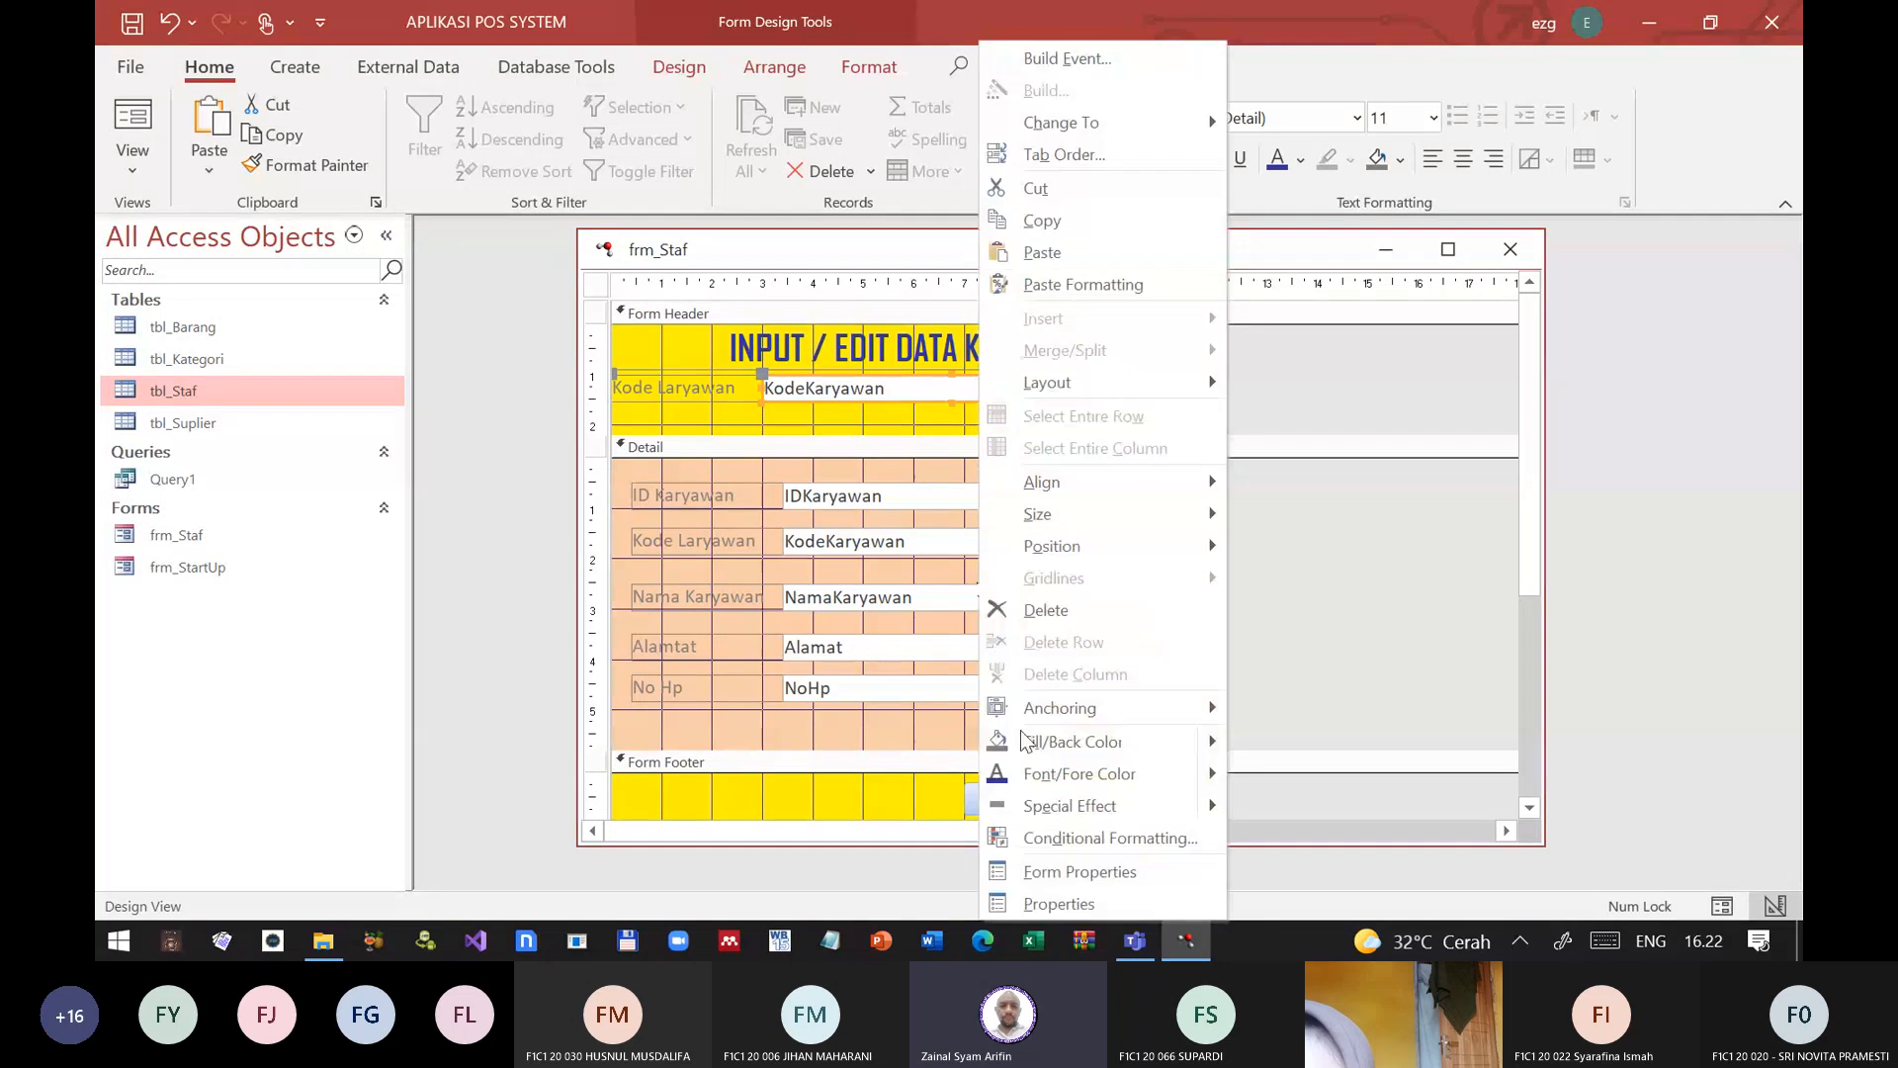
pyautogui.click(994, 905)
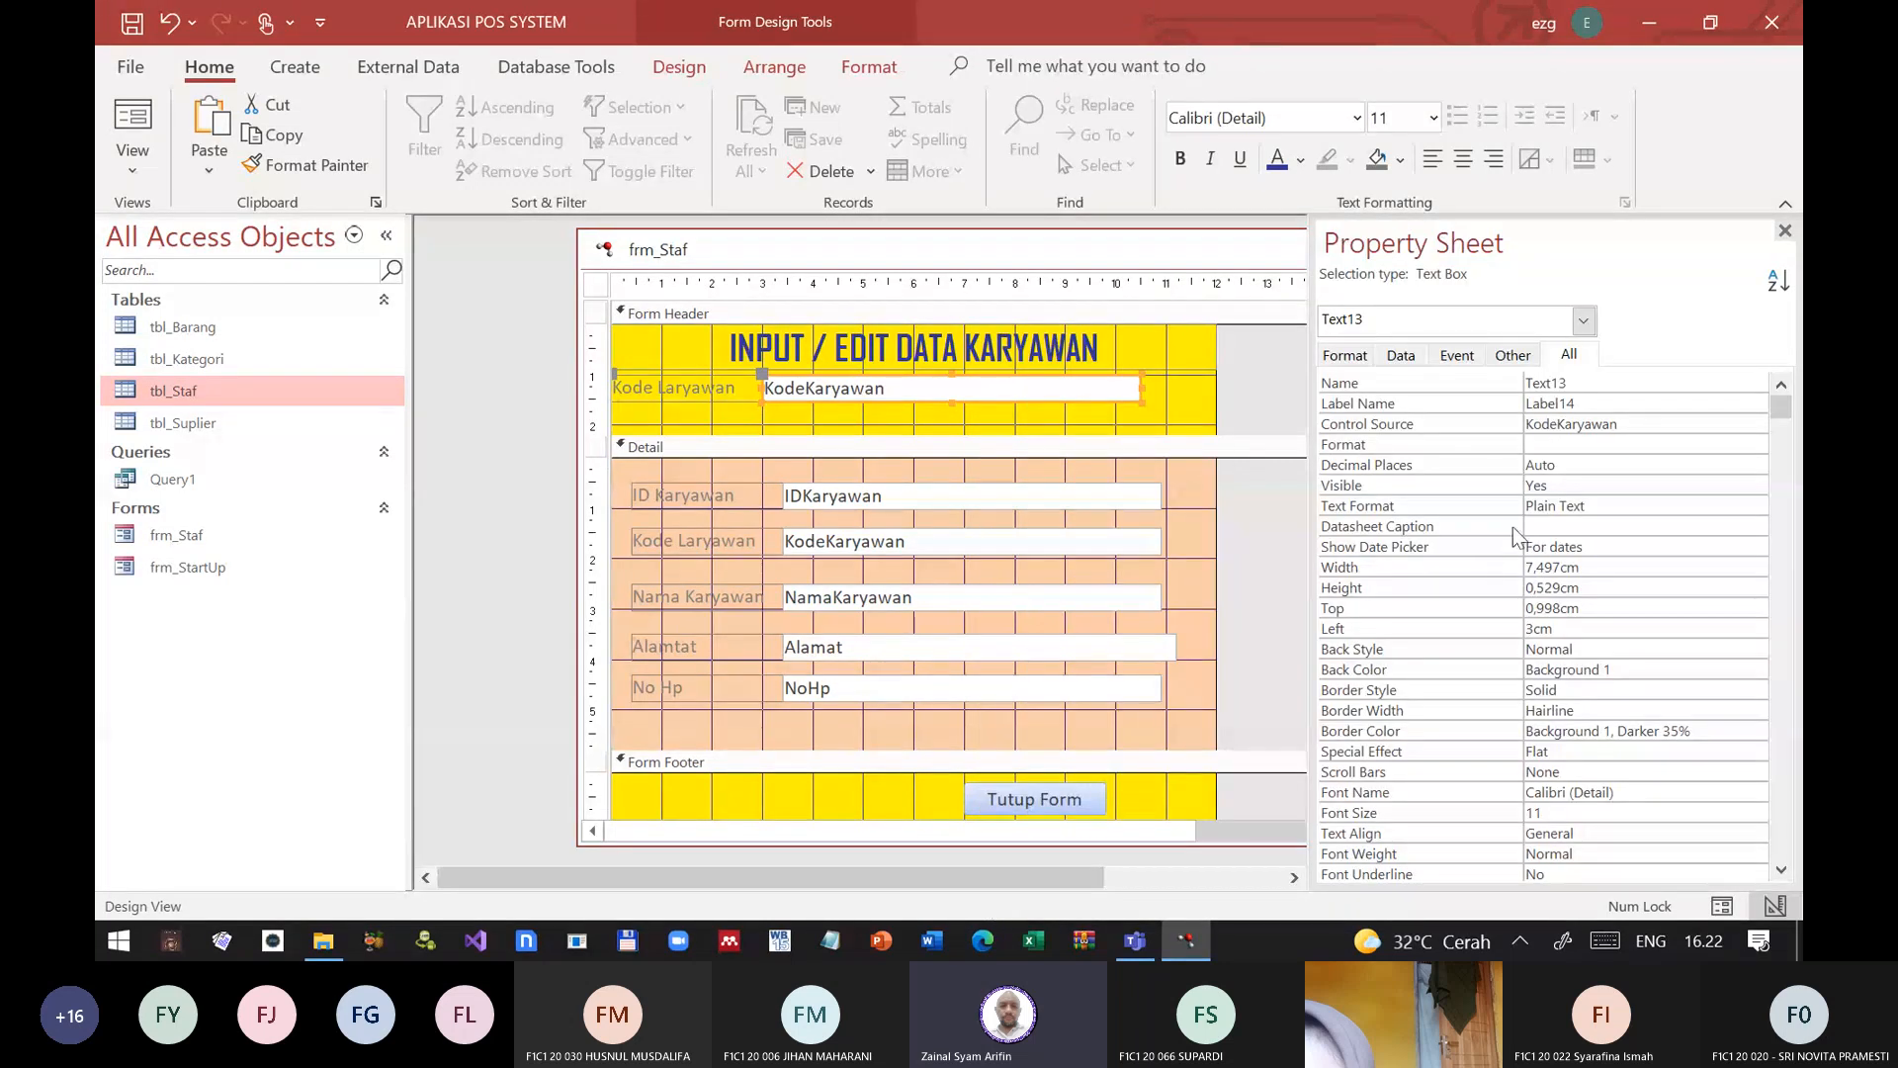
pyautogui.click(1421, 427)
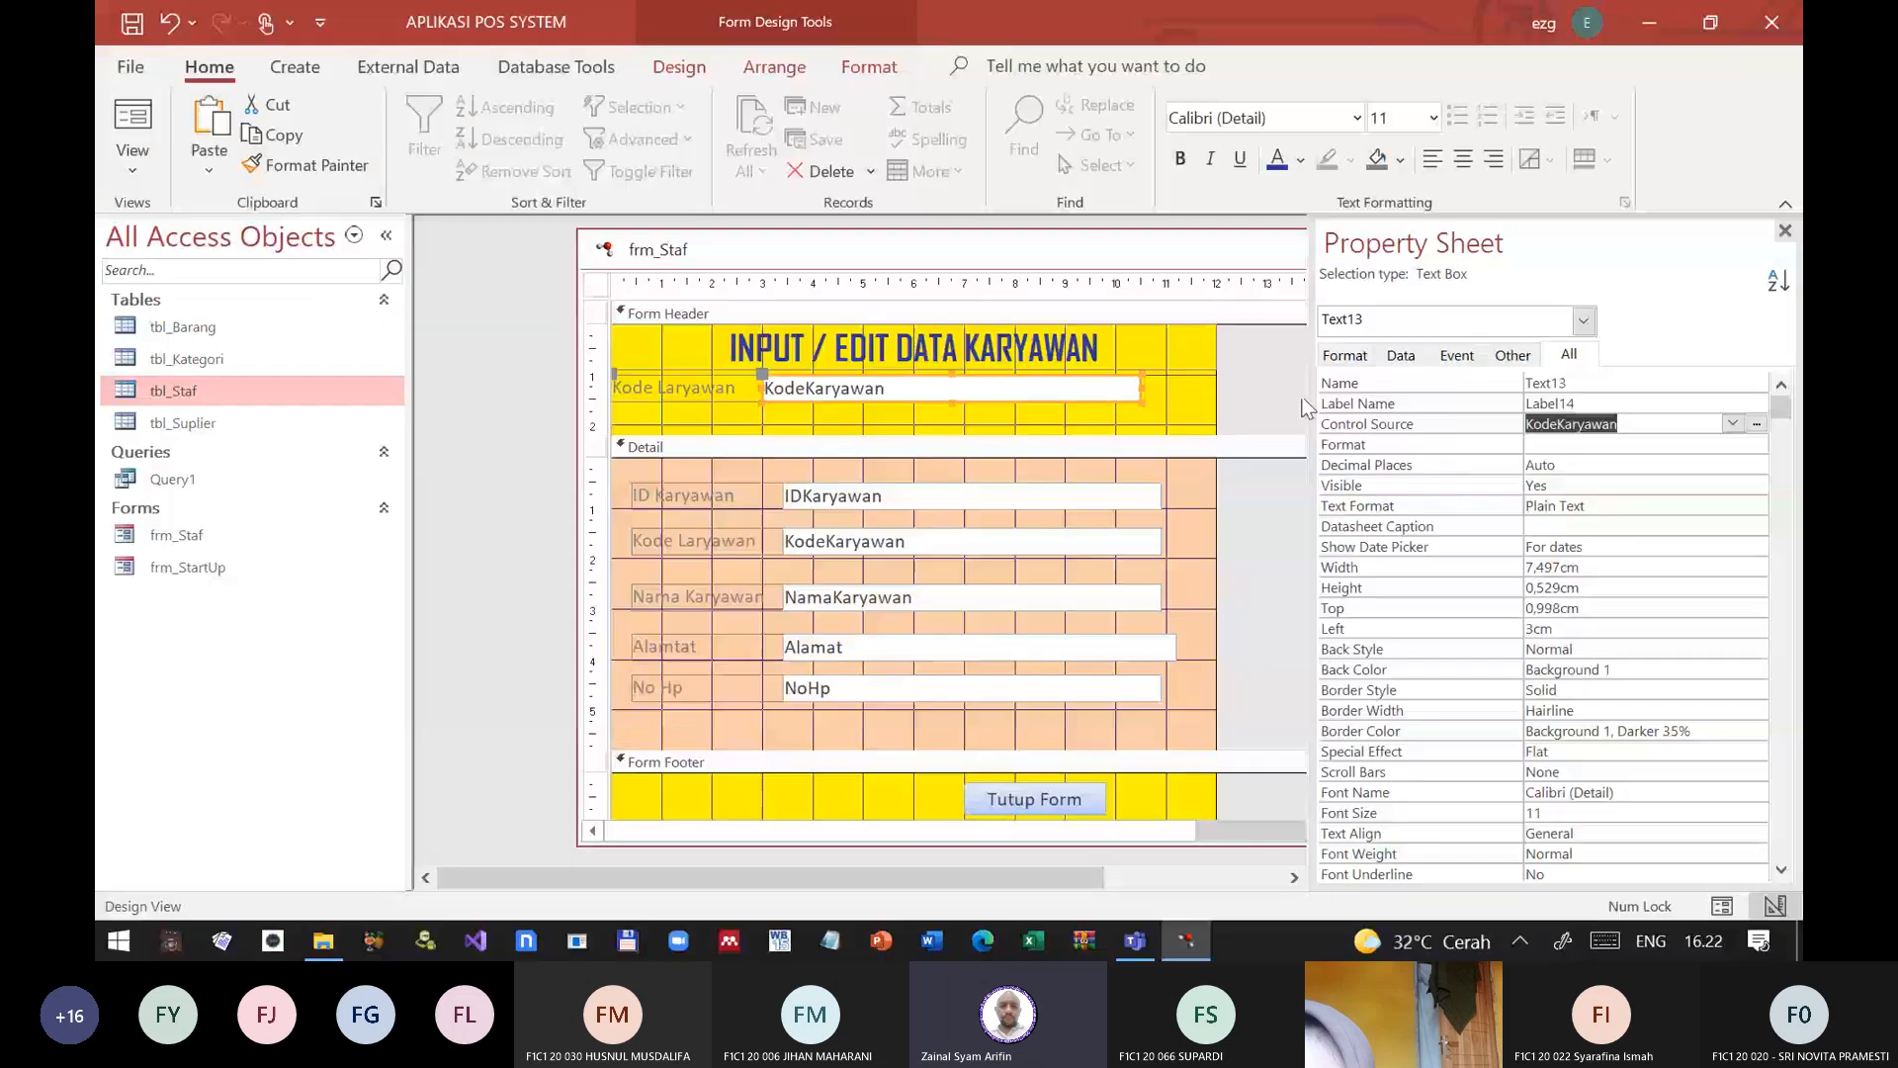
# Step: Open tbl_Staf in Design View, examine the KodeKaryawan field as the text box's source, and close the table
pyautogui.rightClick(192, 392)
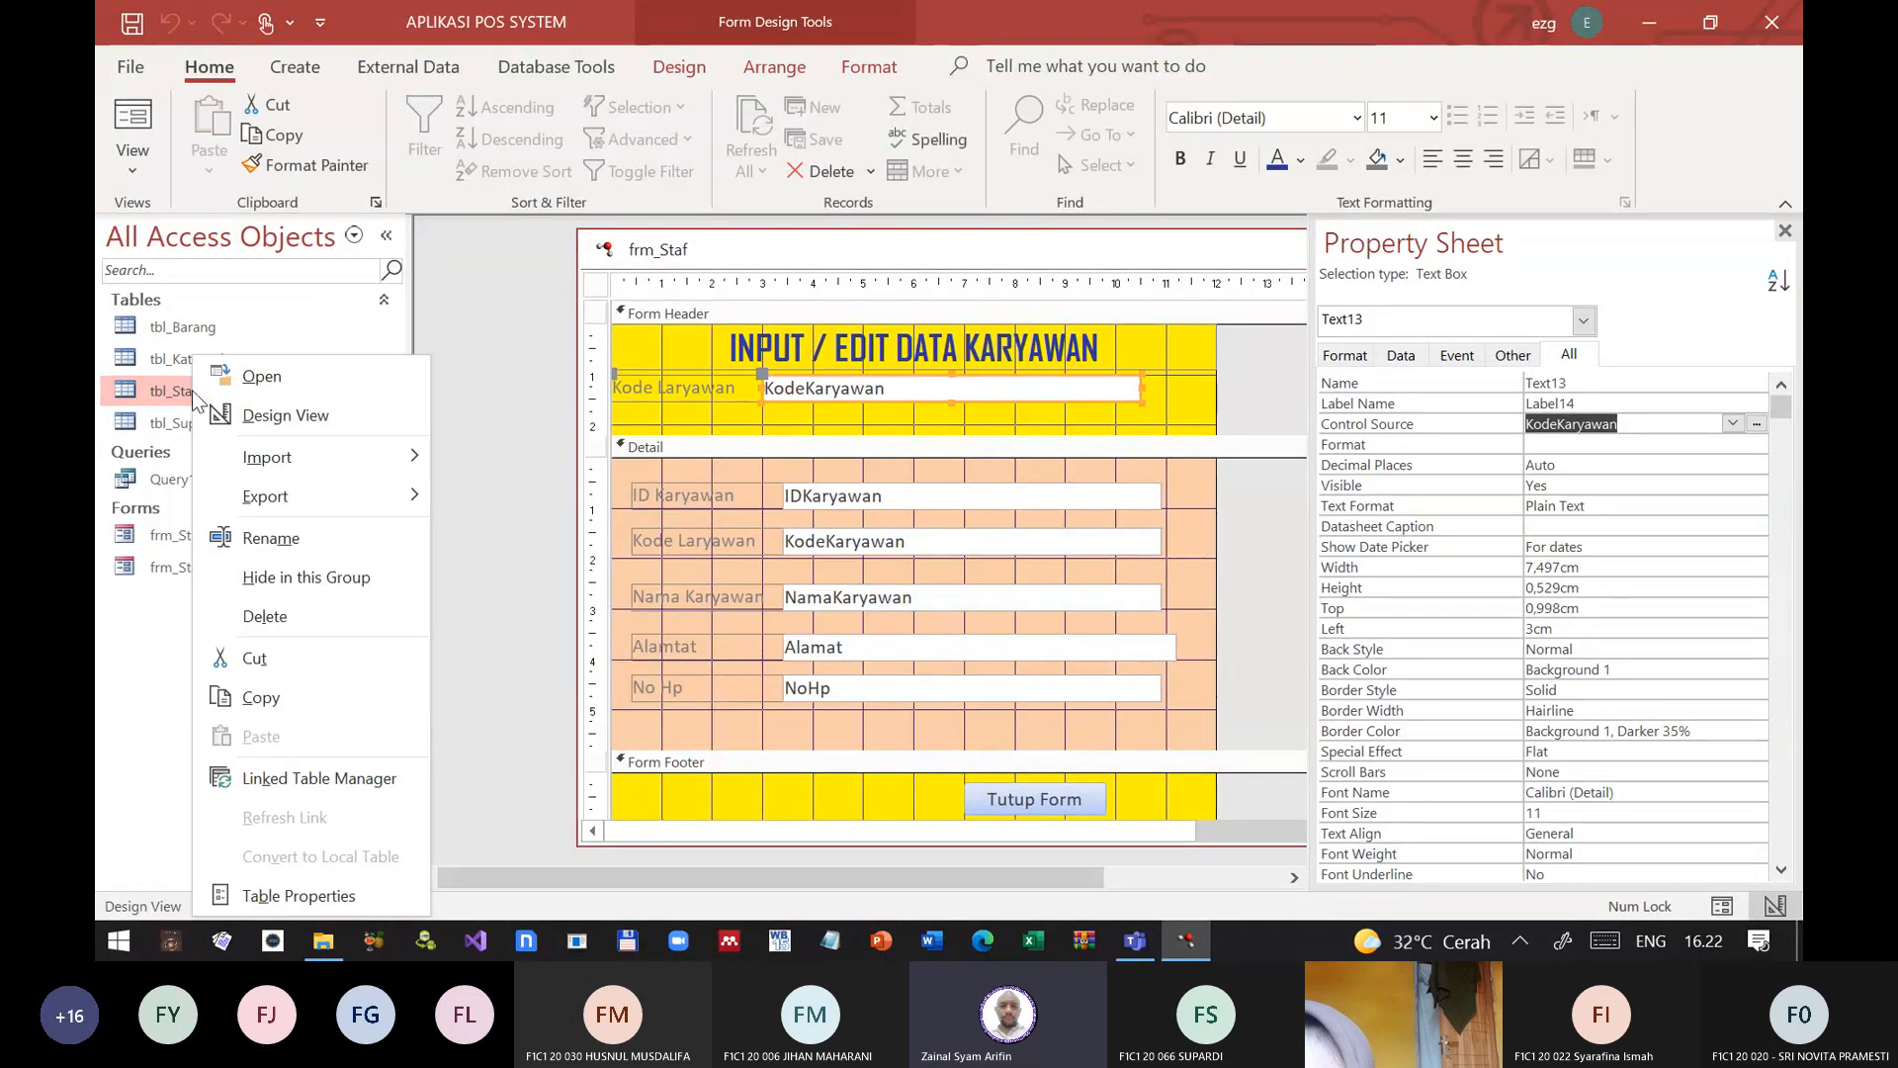
pyautogui.click(247, 413)
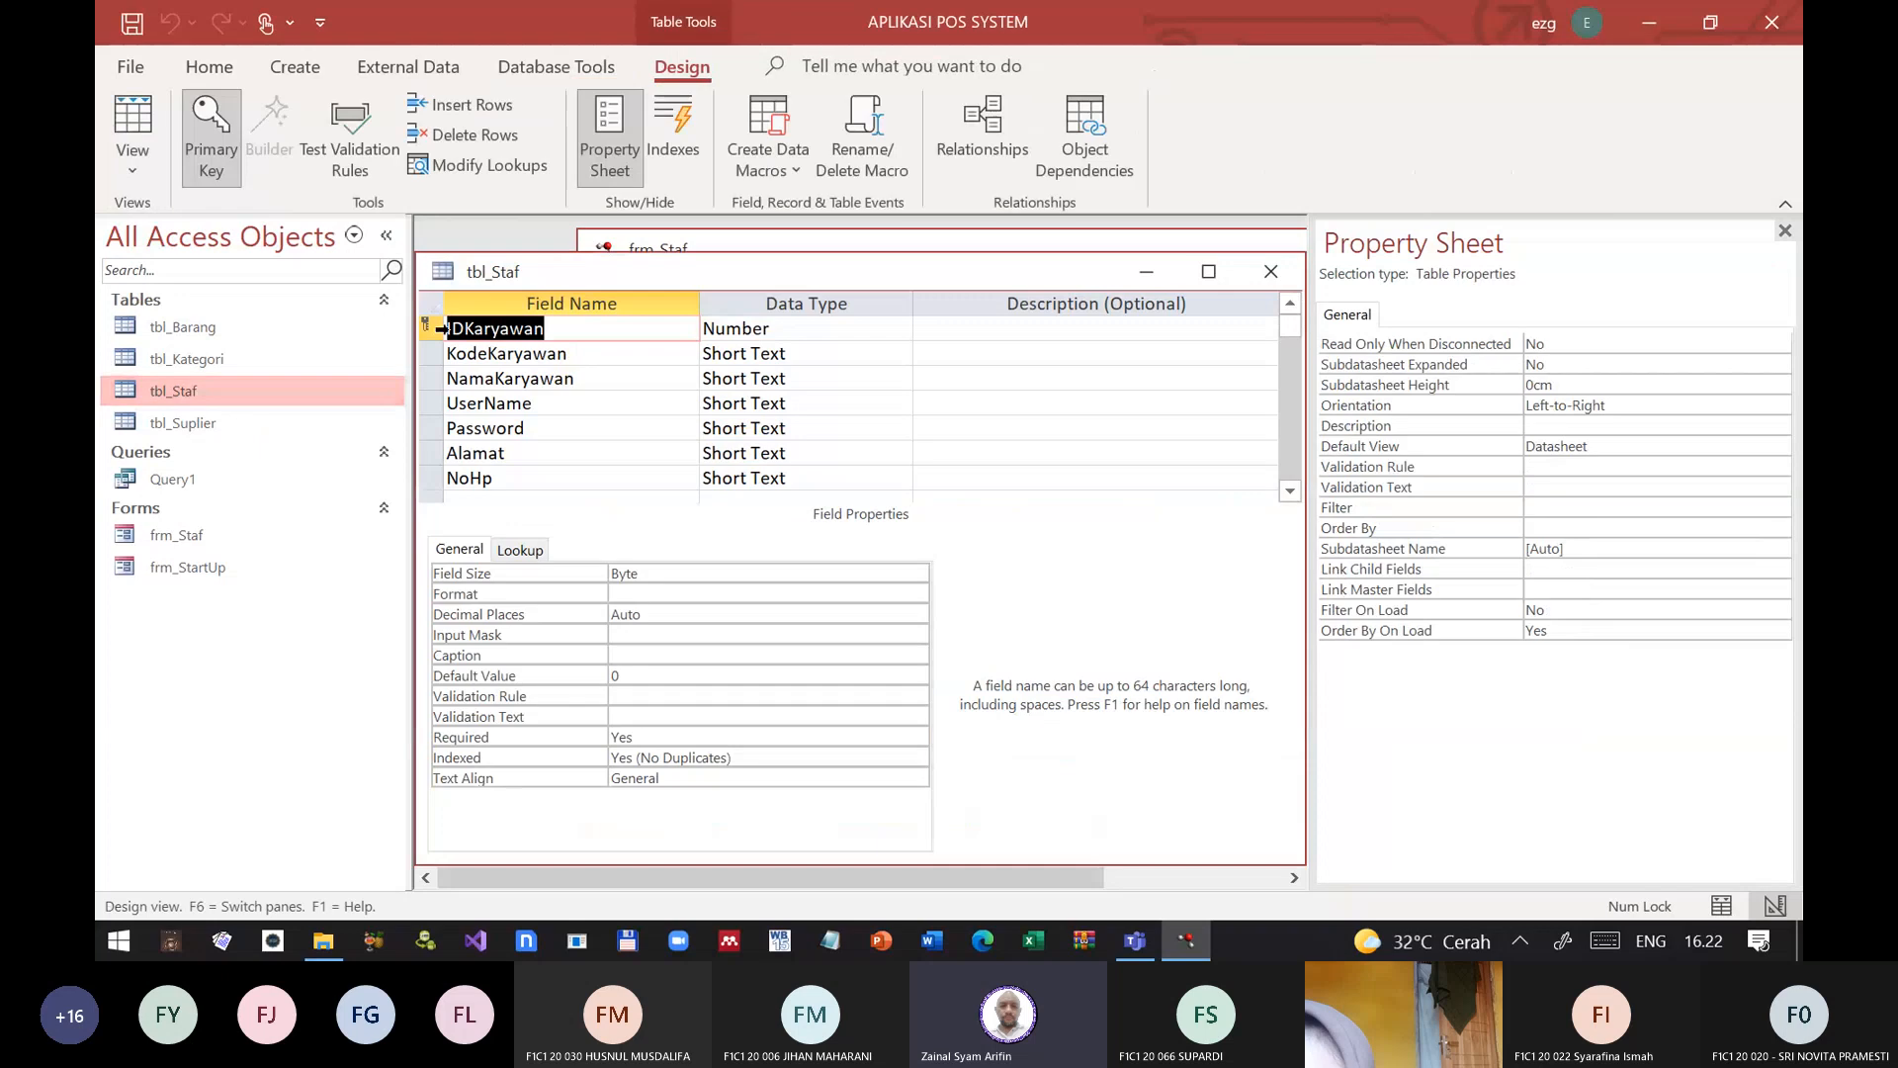
pyautogui.moveTo(433, 329); pyautogui.dragTo(433, 348)
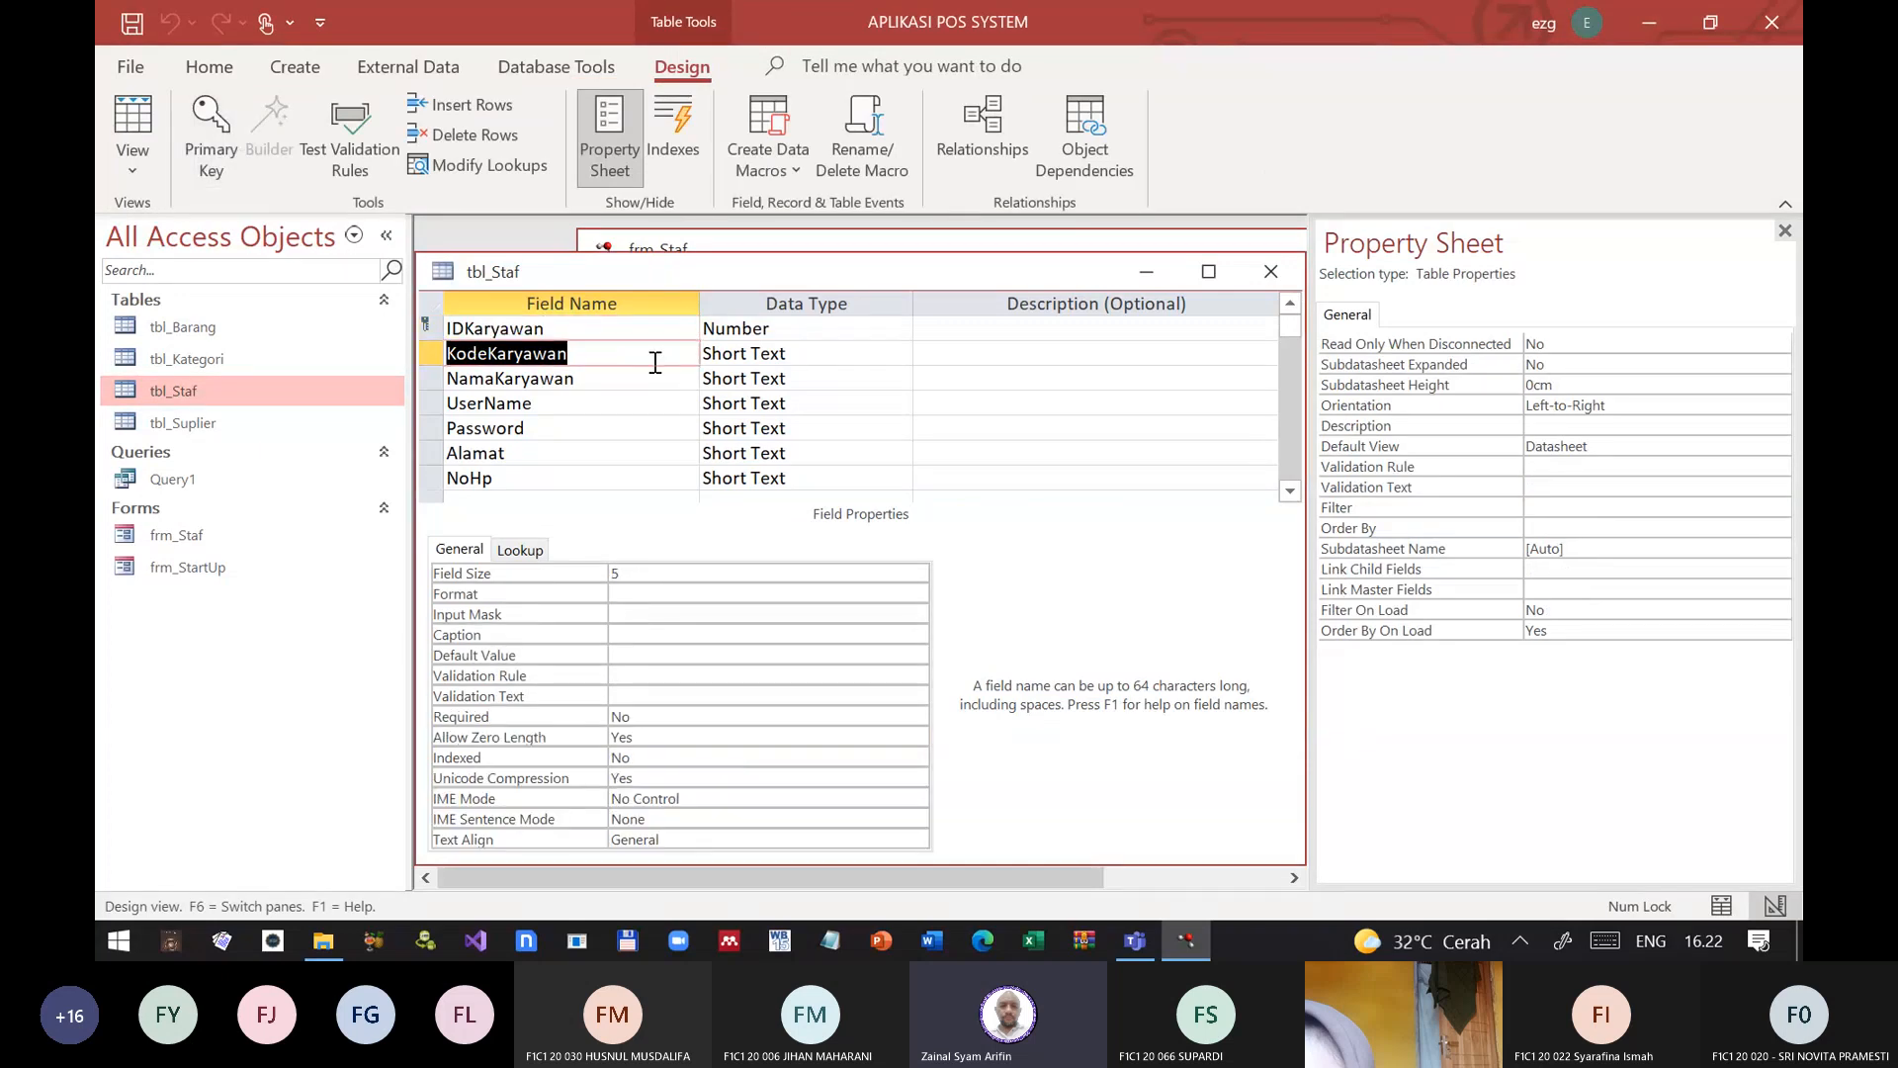
pyautogui.click(629, 353)
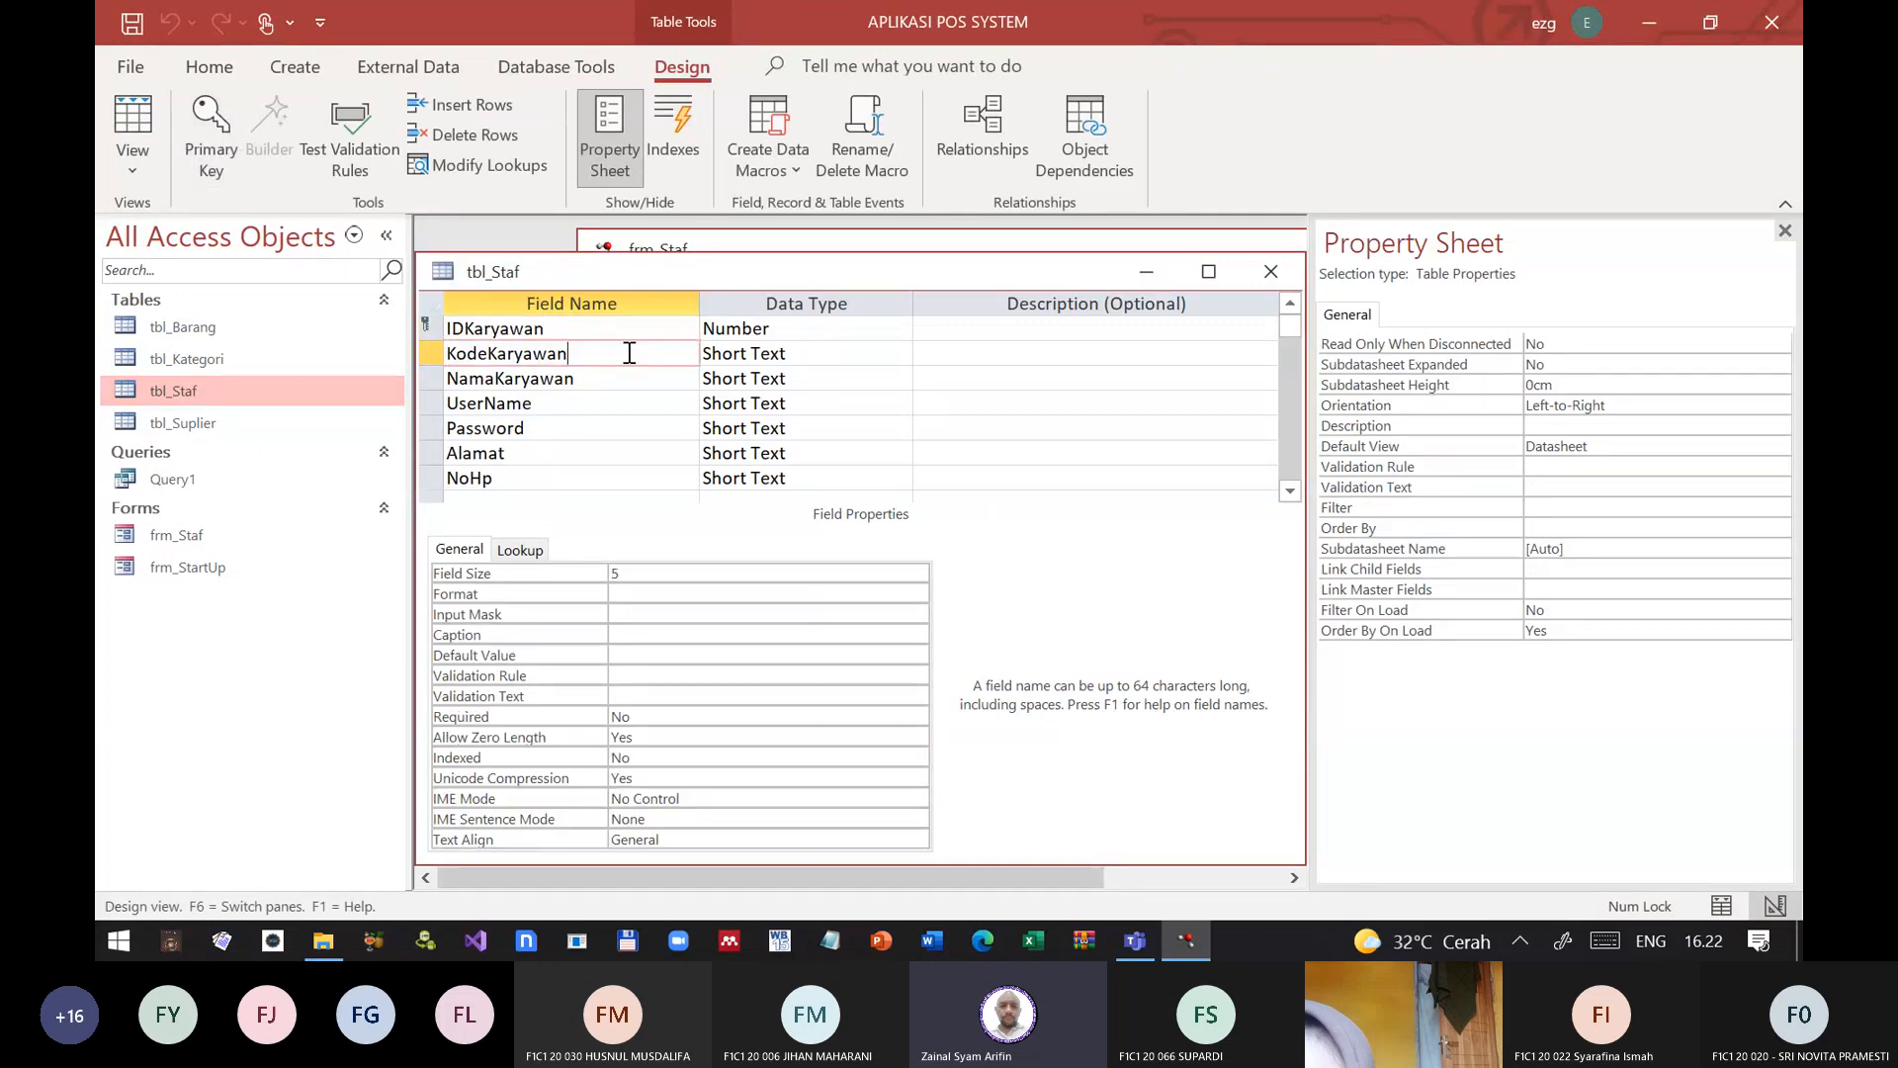
pyautogui.moveTo(566, 353); pyautogui.dragTo(433, 349)
pyautogui.click(601, 356)
pyautogui.click(1271, 271)
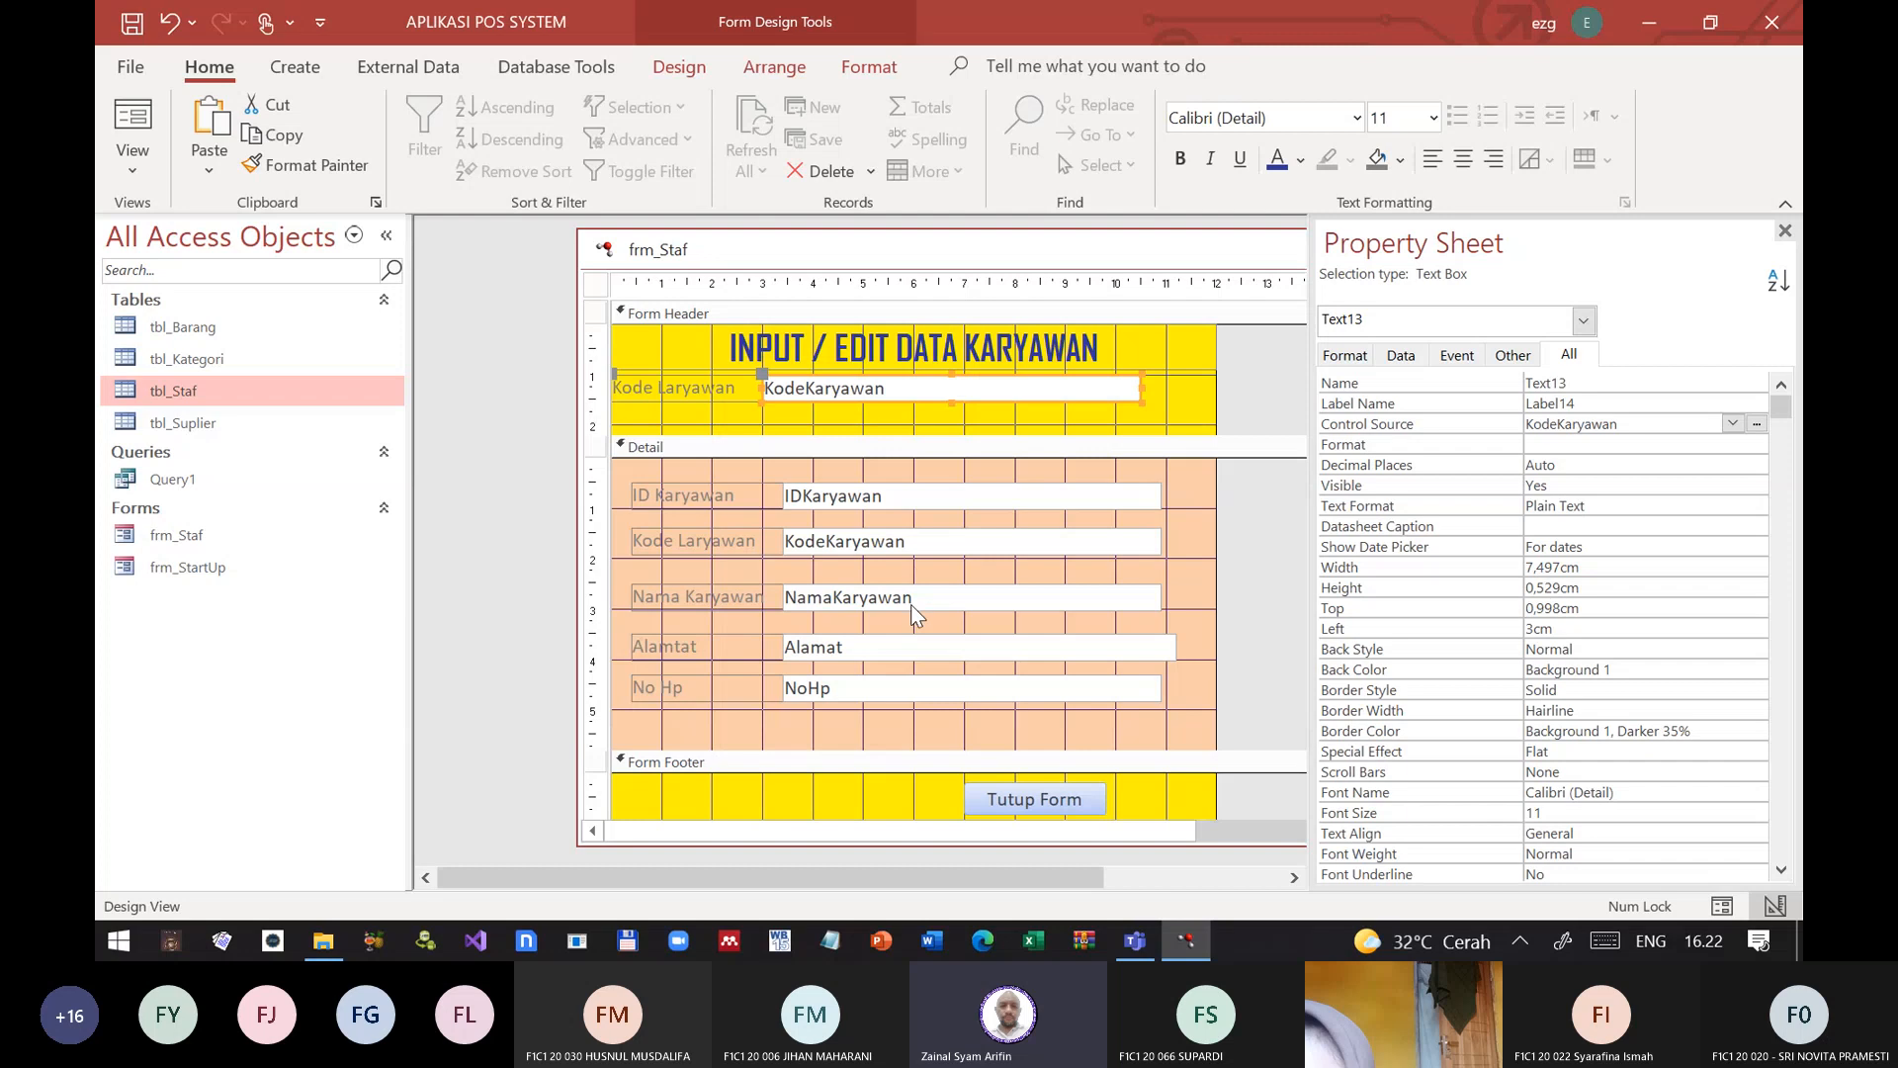
# Step: Reopen tbl_Staf in Design View, examine the NamaKaryawan field, and close the table design
pyautogui.rightClick(227, 391)
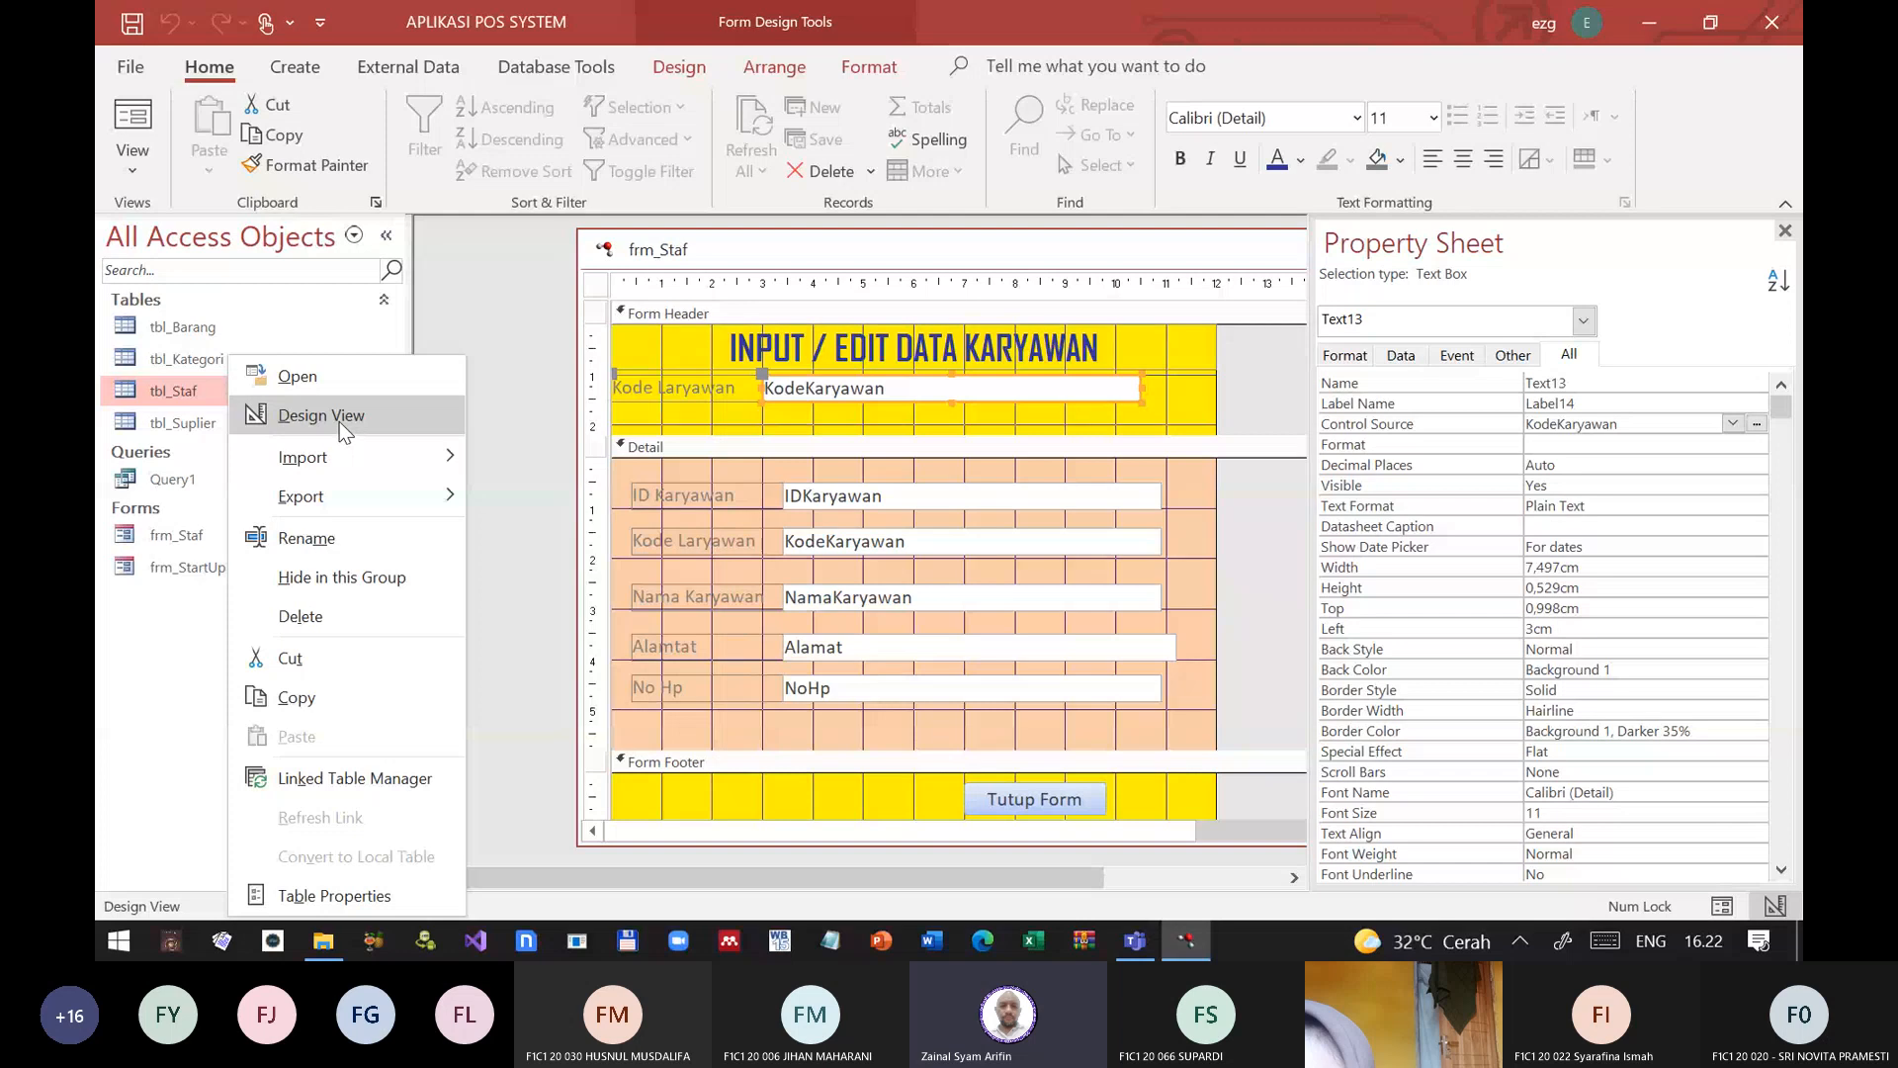
pyautogui.click(340, 423)
pyautogui.click(635, 374)
pyautogui.click(439, 374)
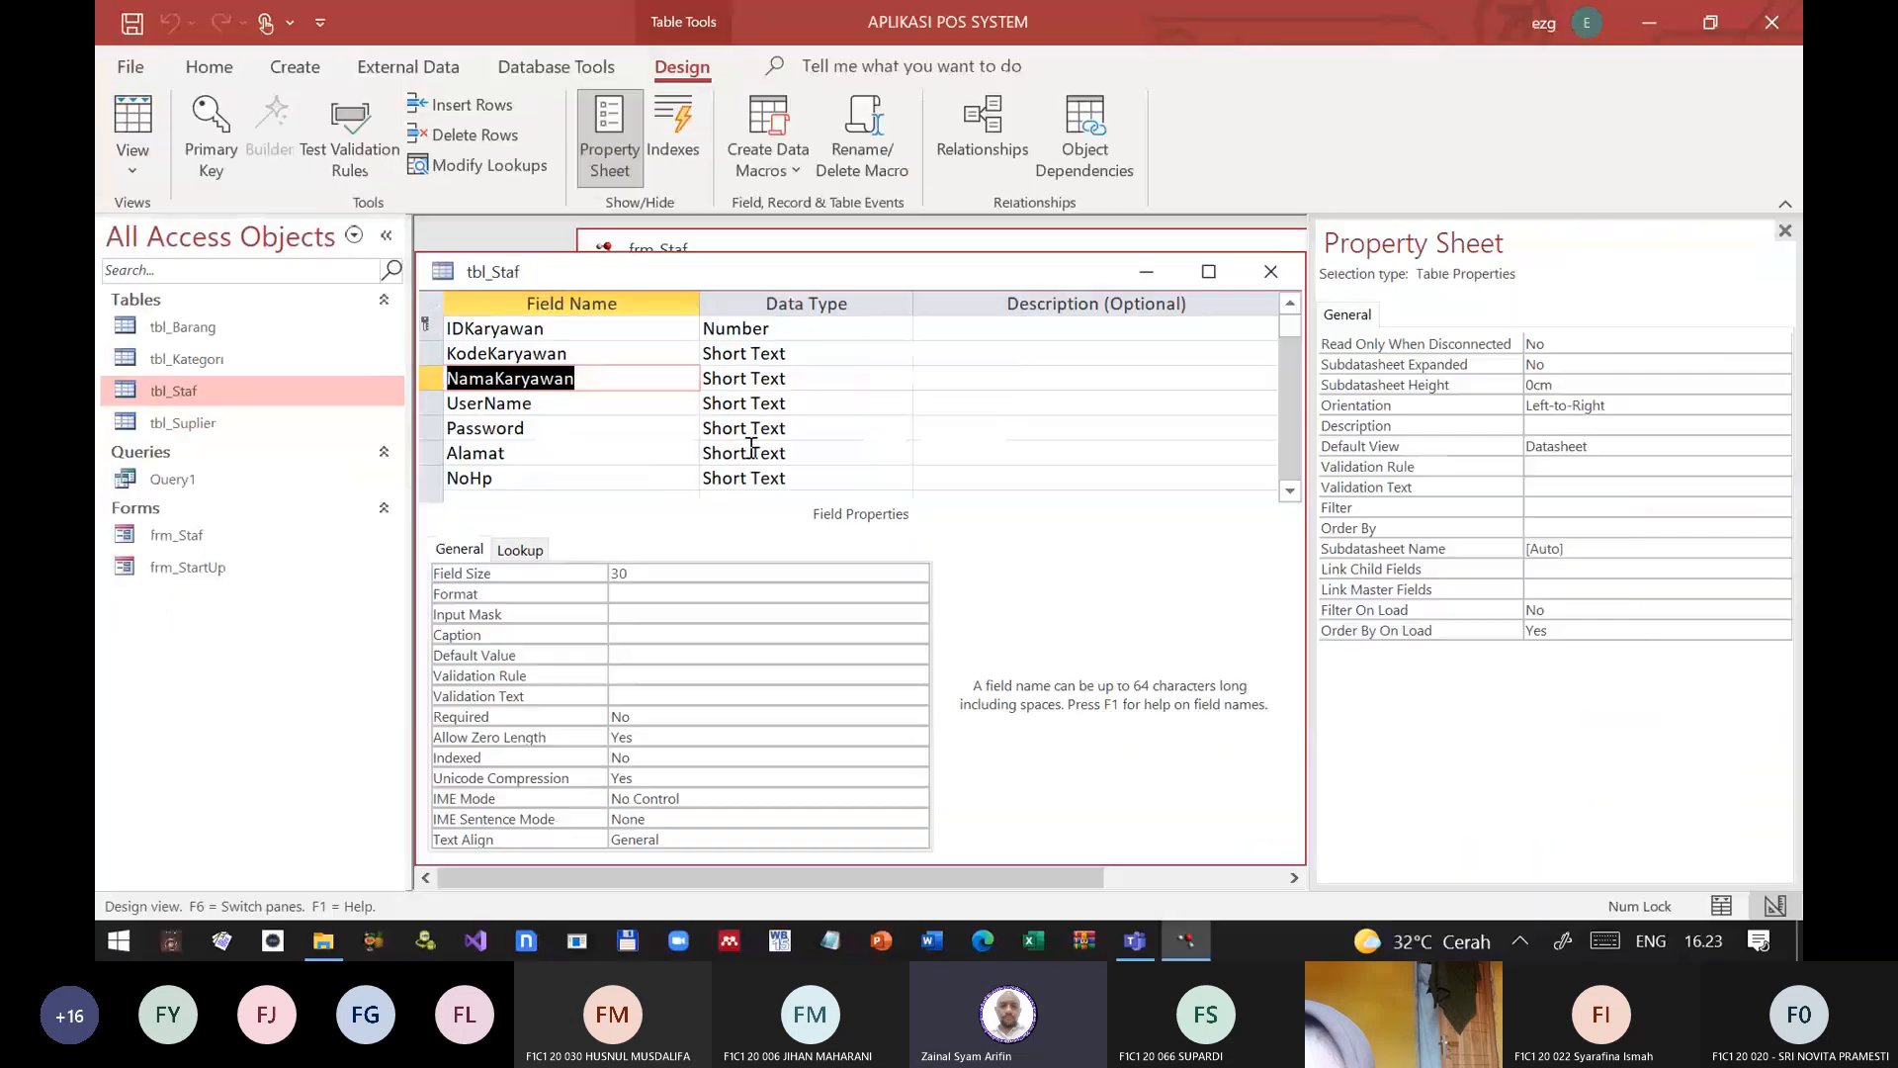
pyautogui.click(1274, 274)
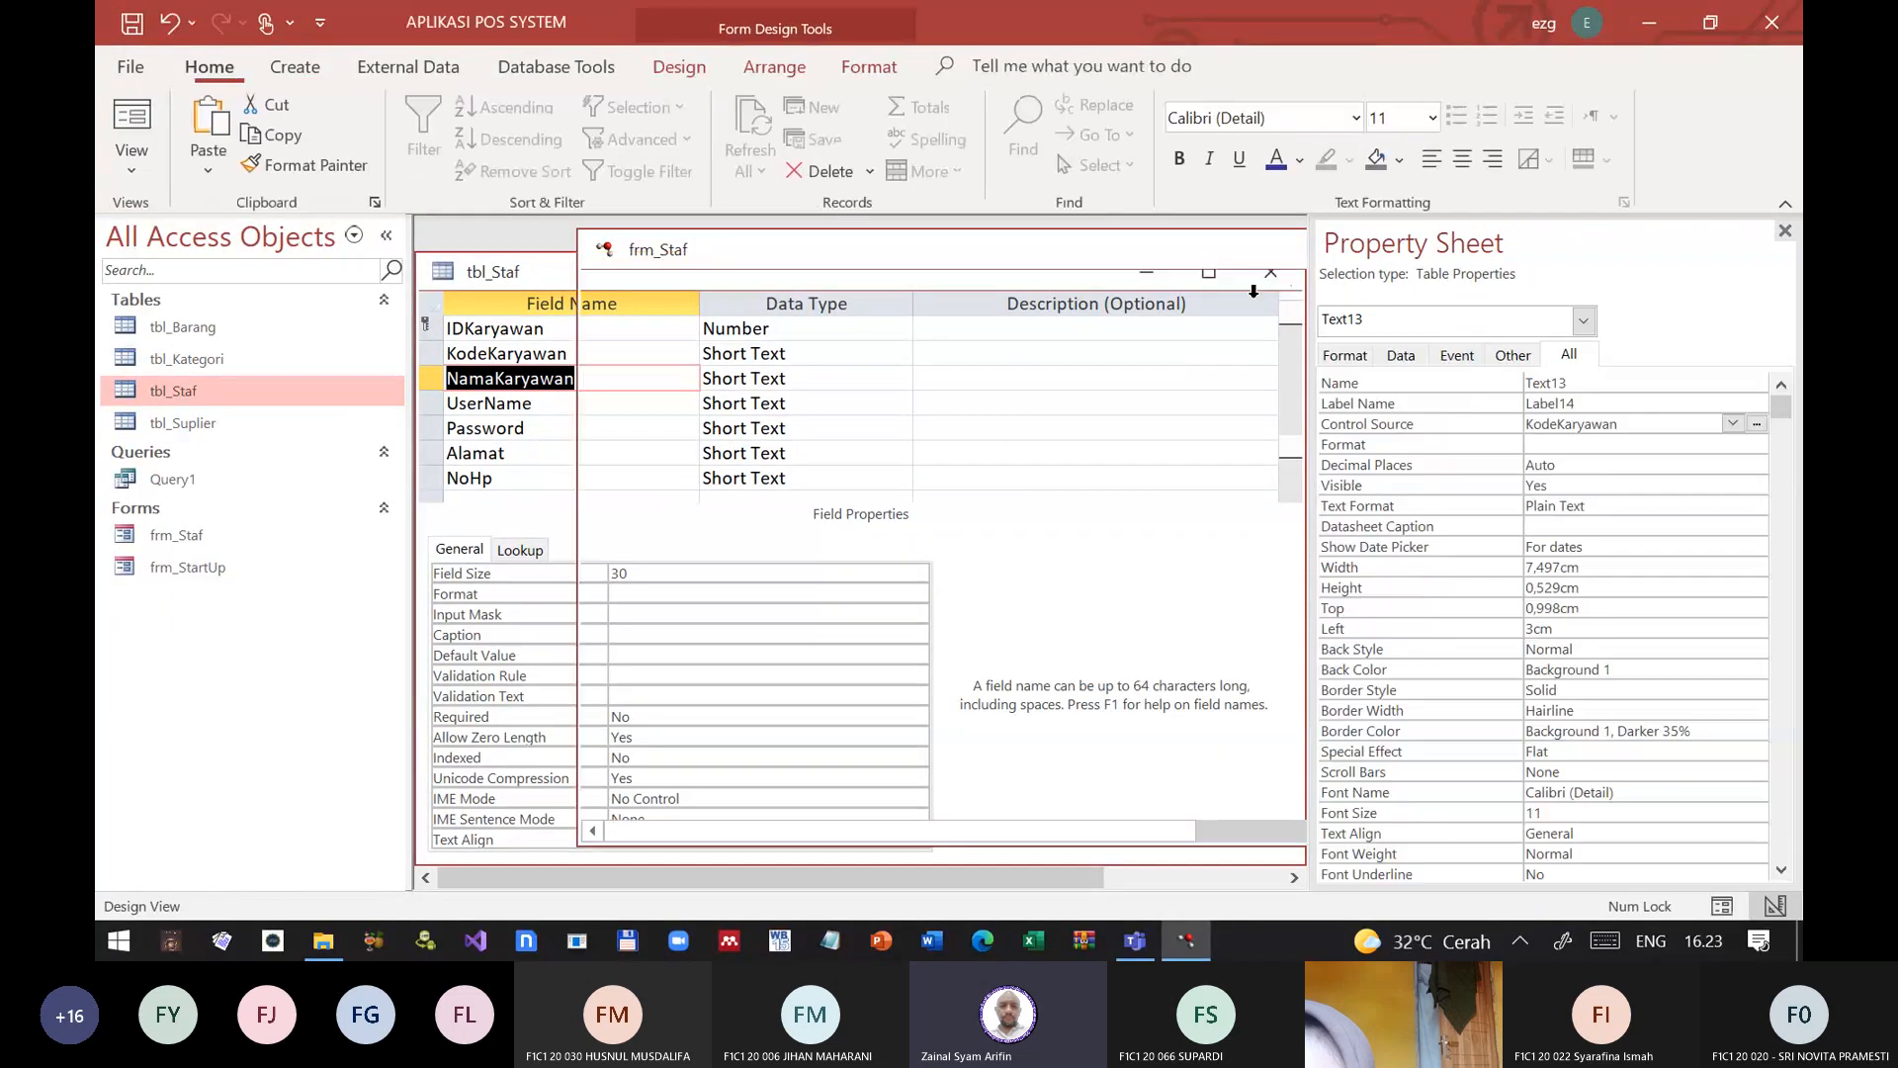
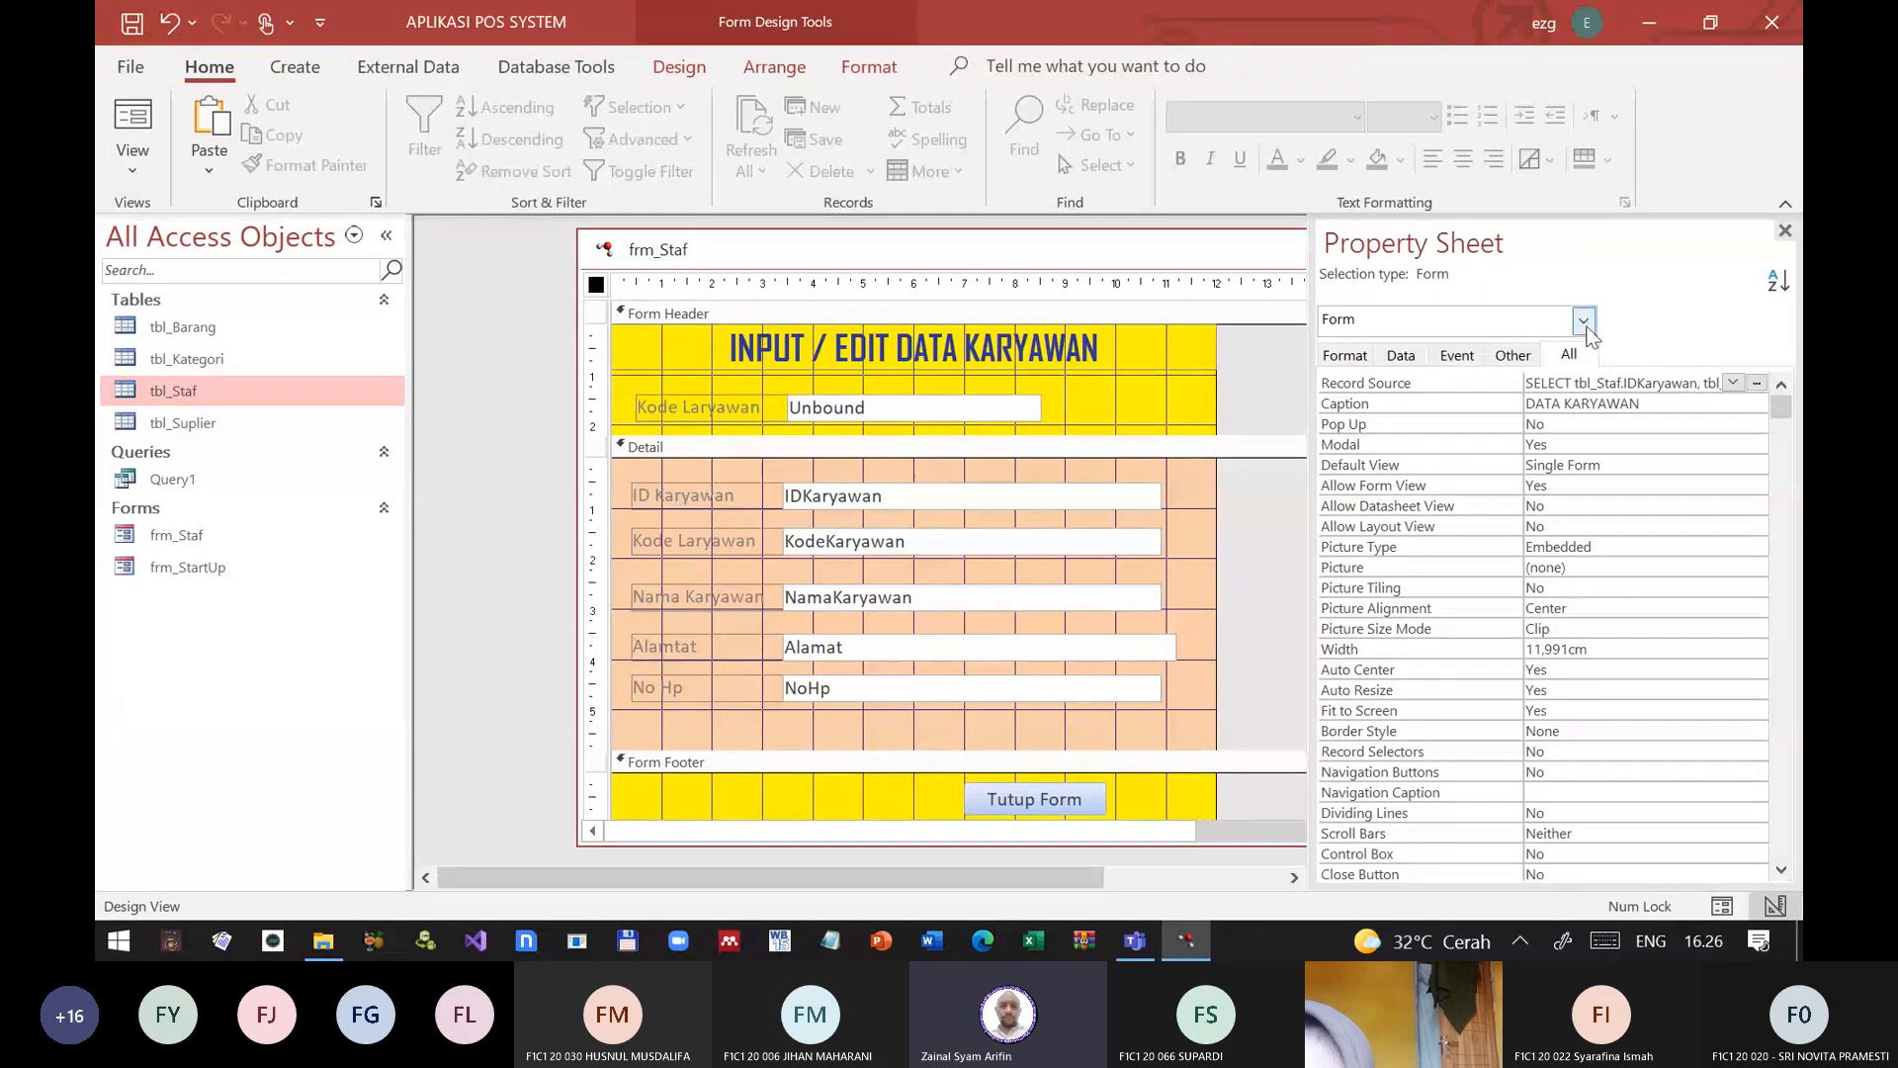
# Step: Open frm_Staf's Record Source query and start building an expression for the KodeKaryawan field's criteria
pyautogui.click(1427, 389)
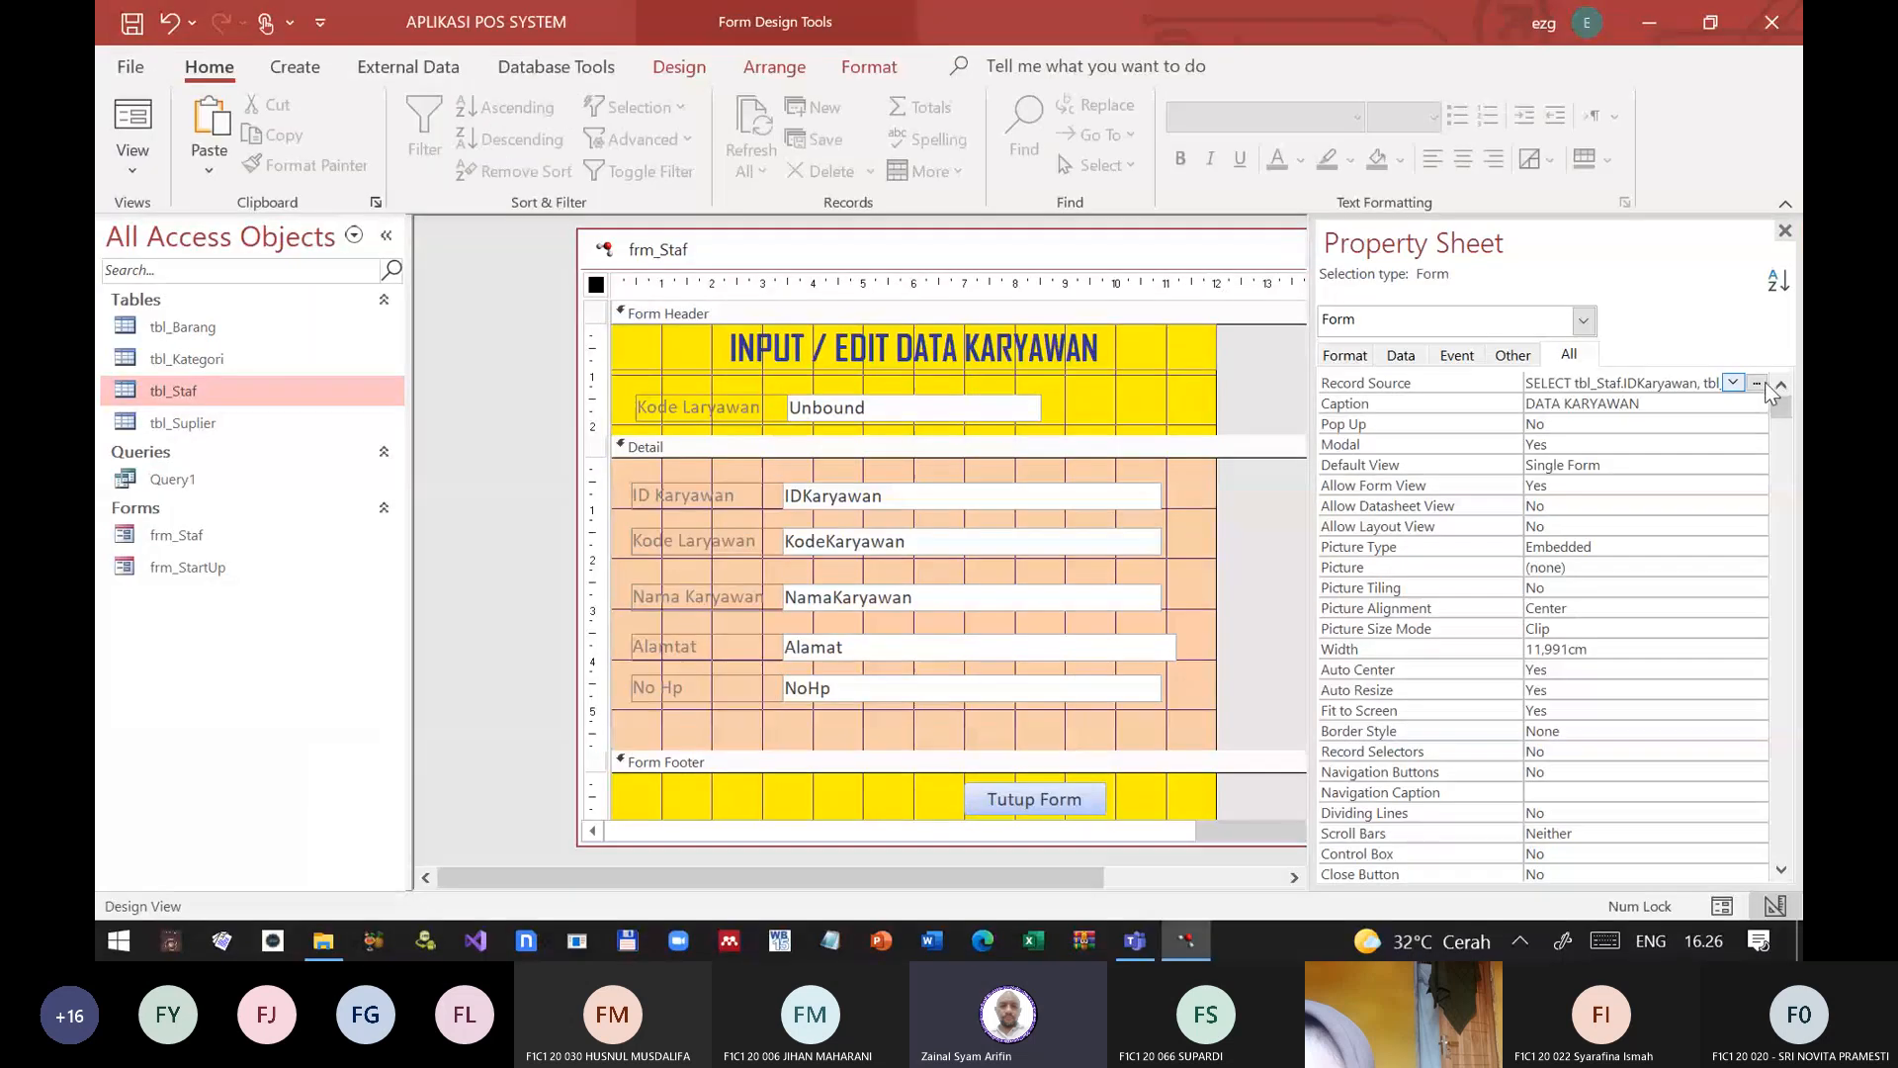
pyautogui.click(1756, 384)
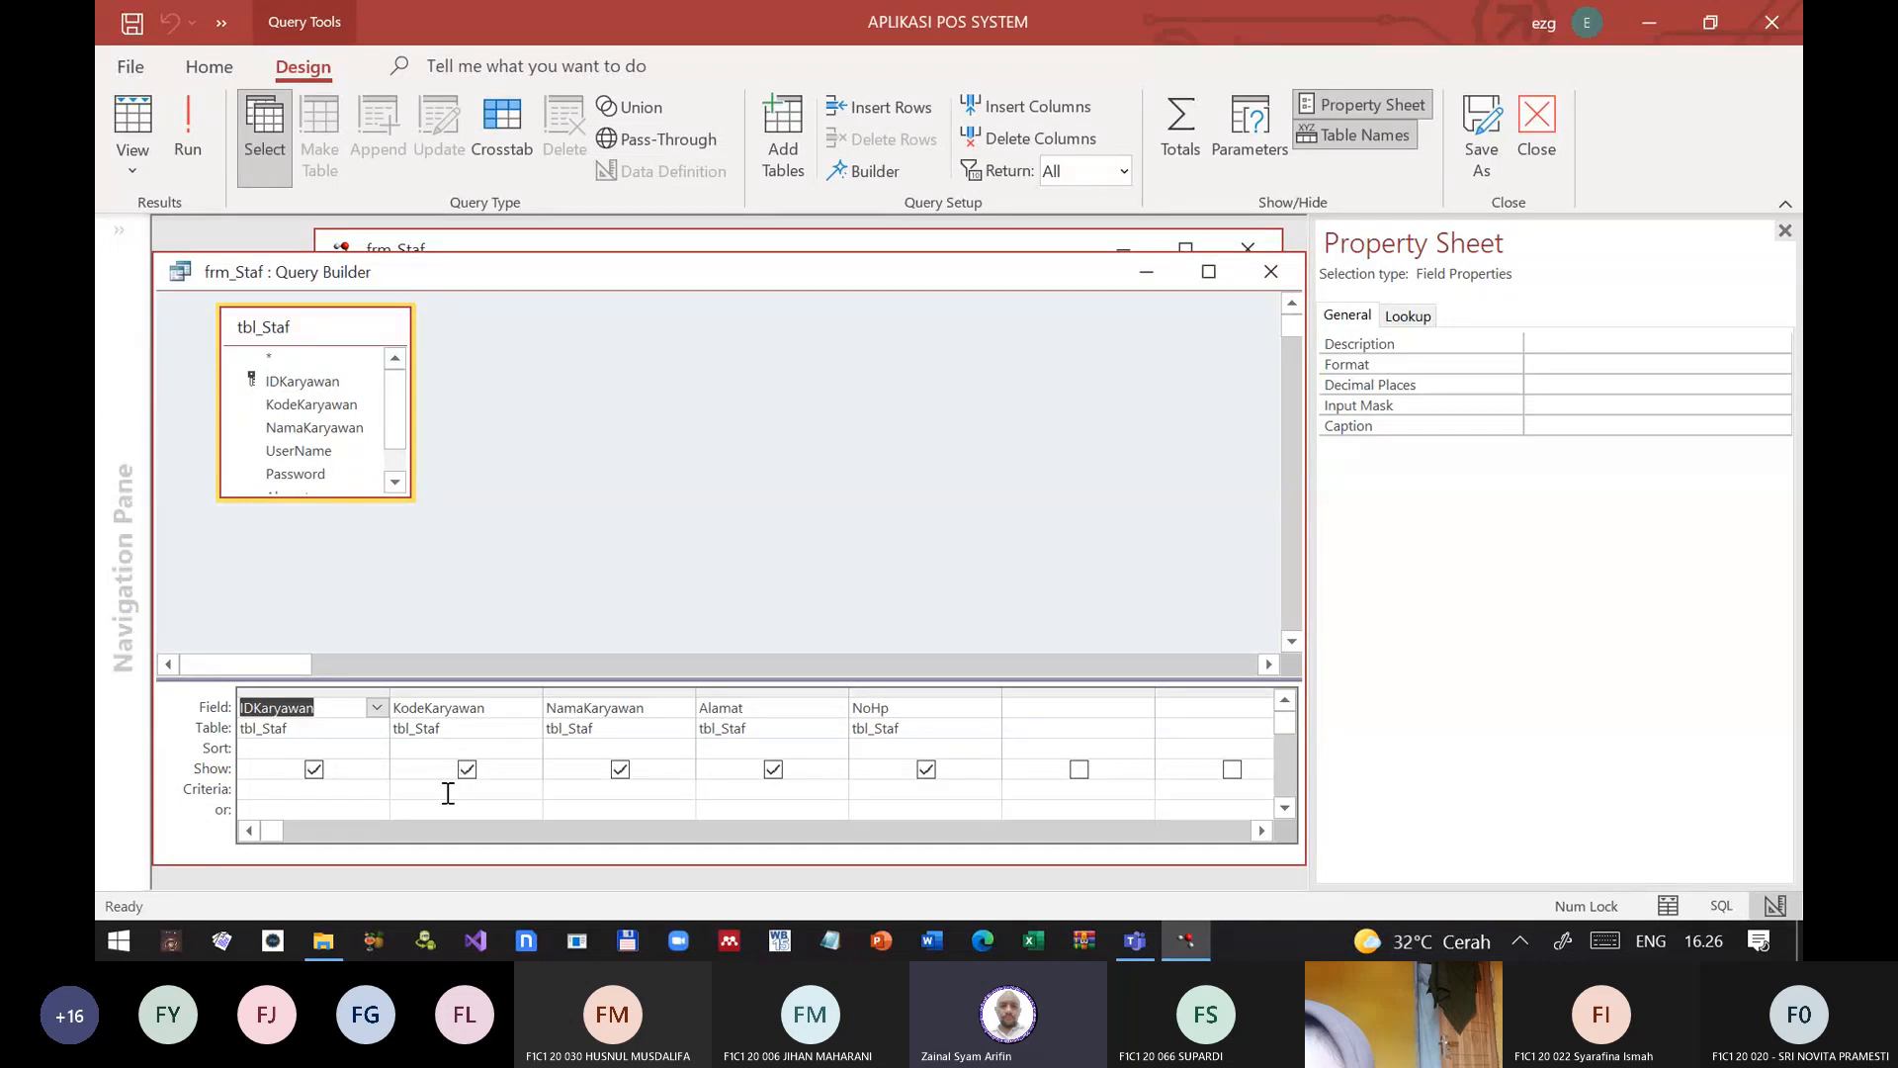
pyautogui.click(276, 787)
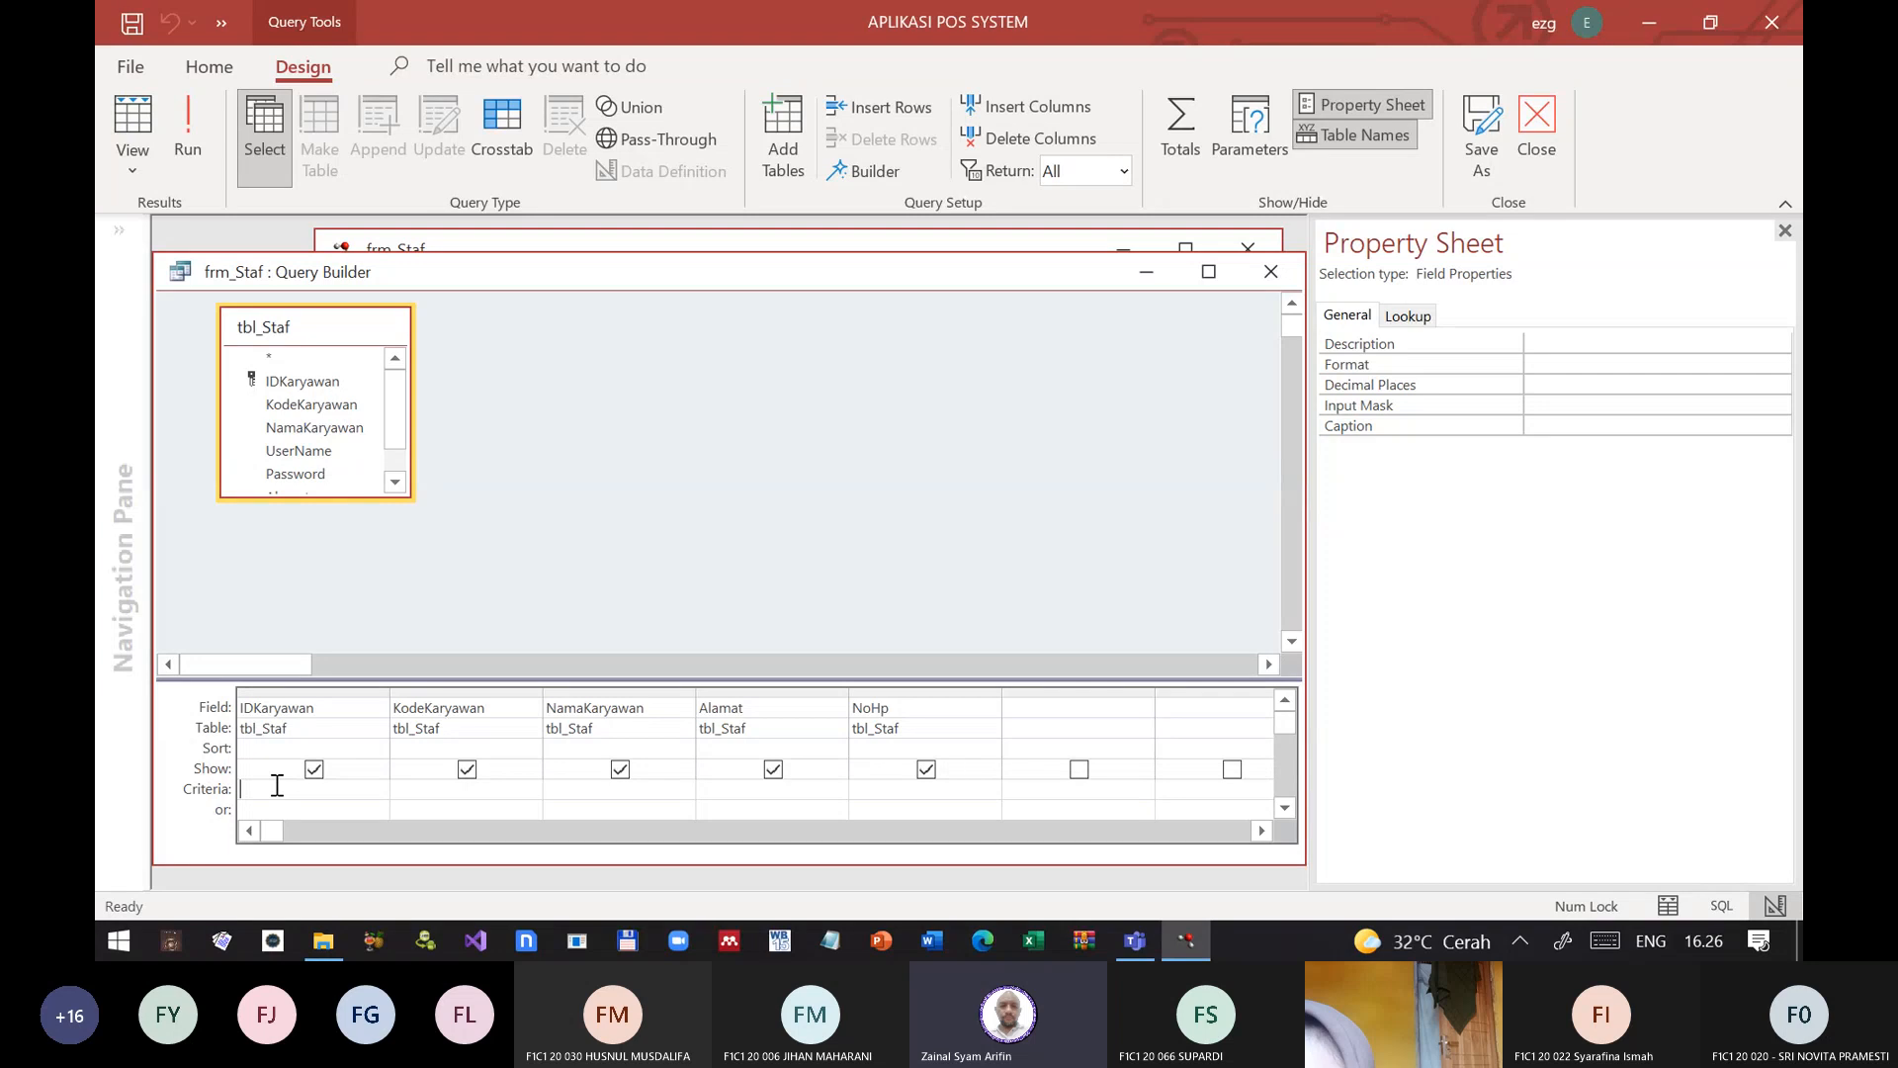
pyautogui.click(428, 790)
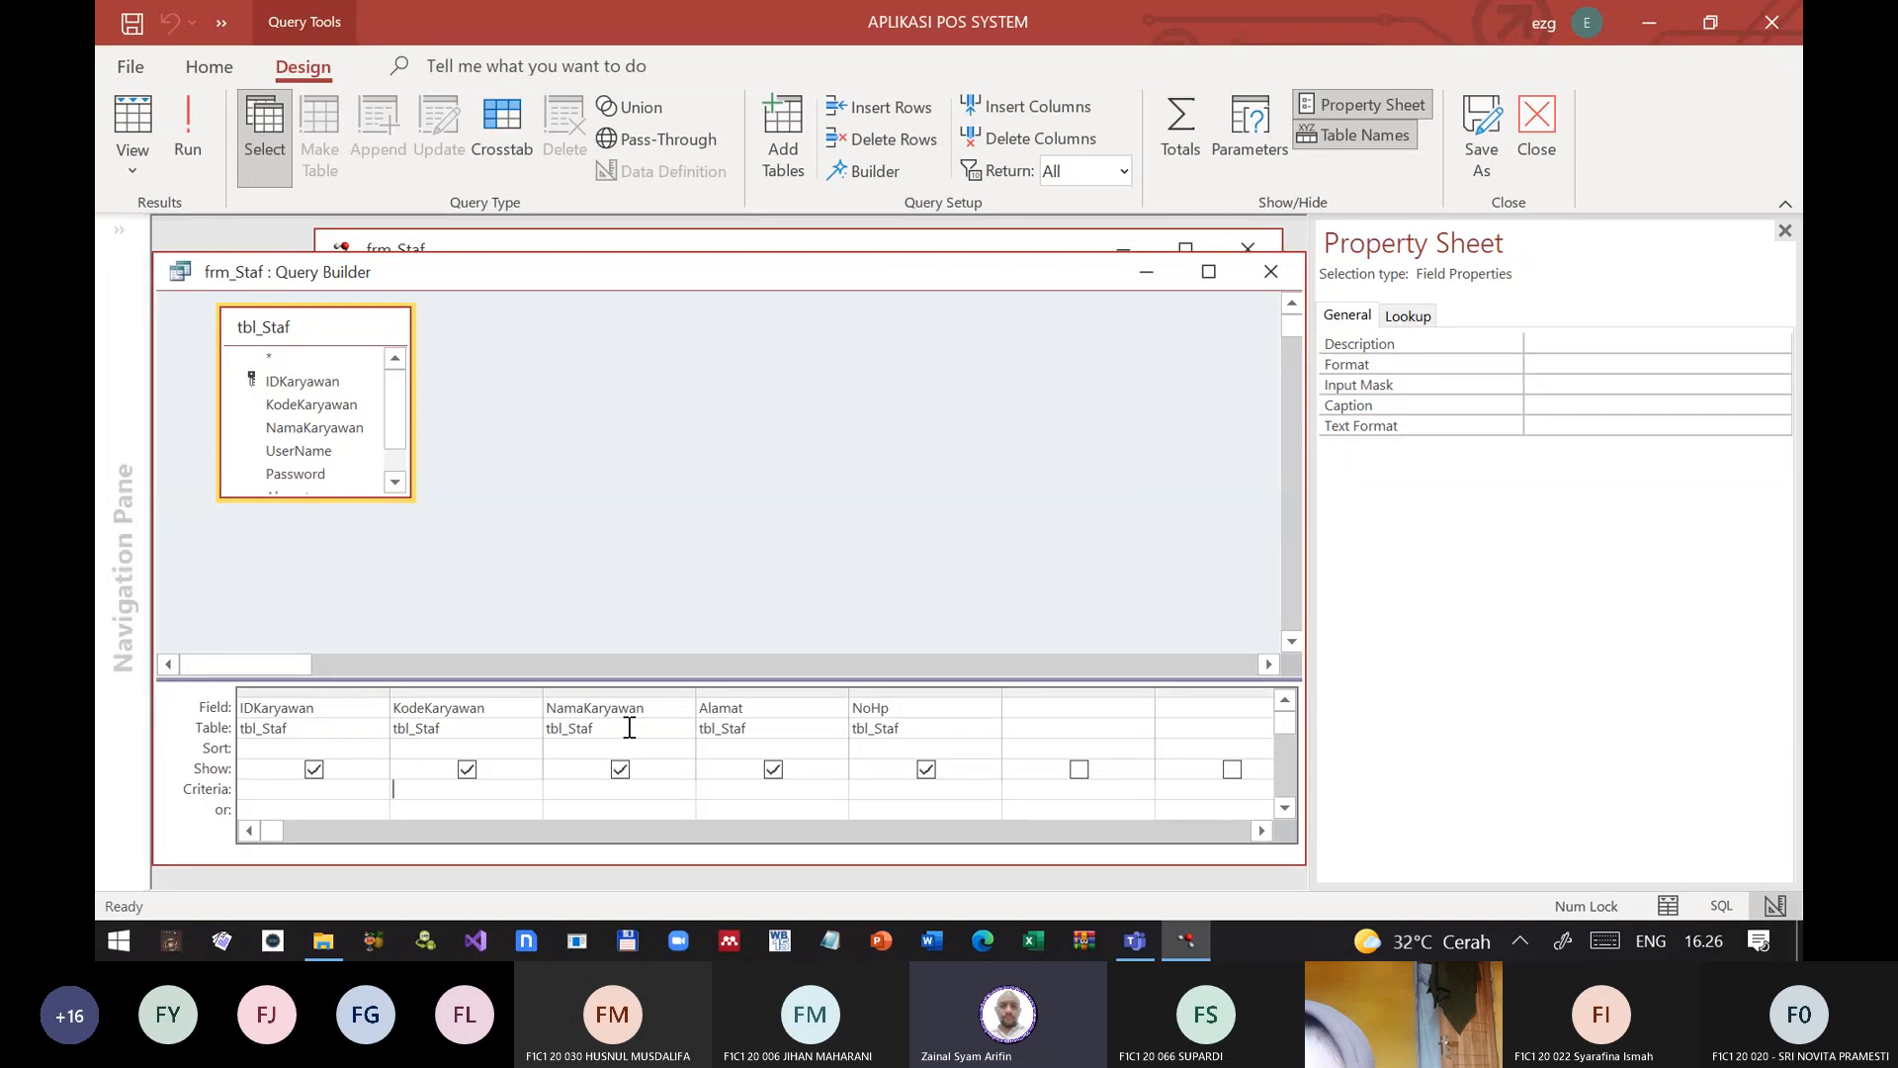
pyautogui.rightClick(427, 789)
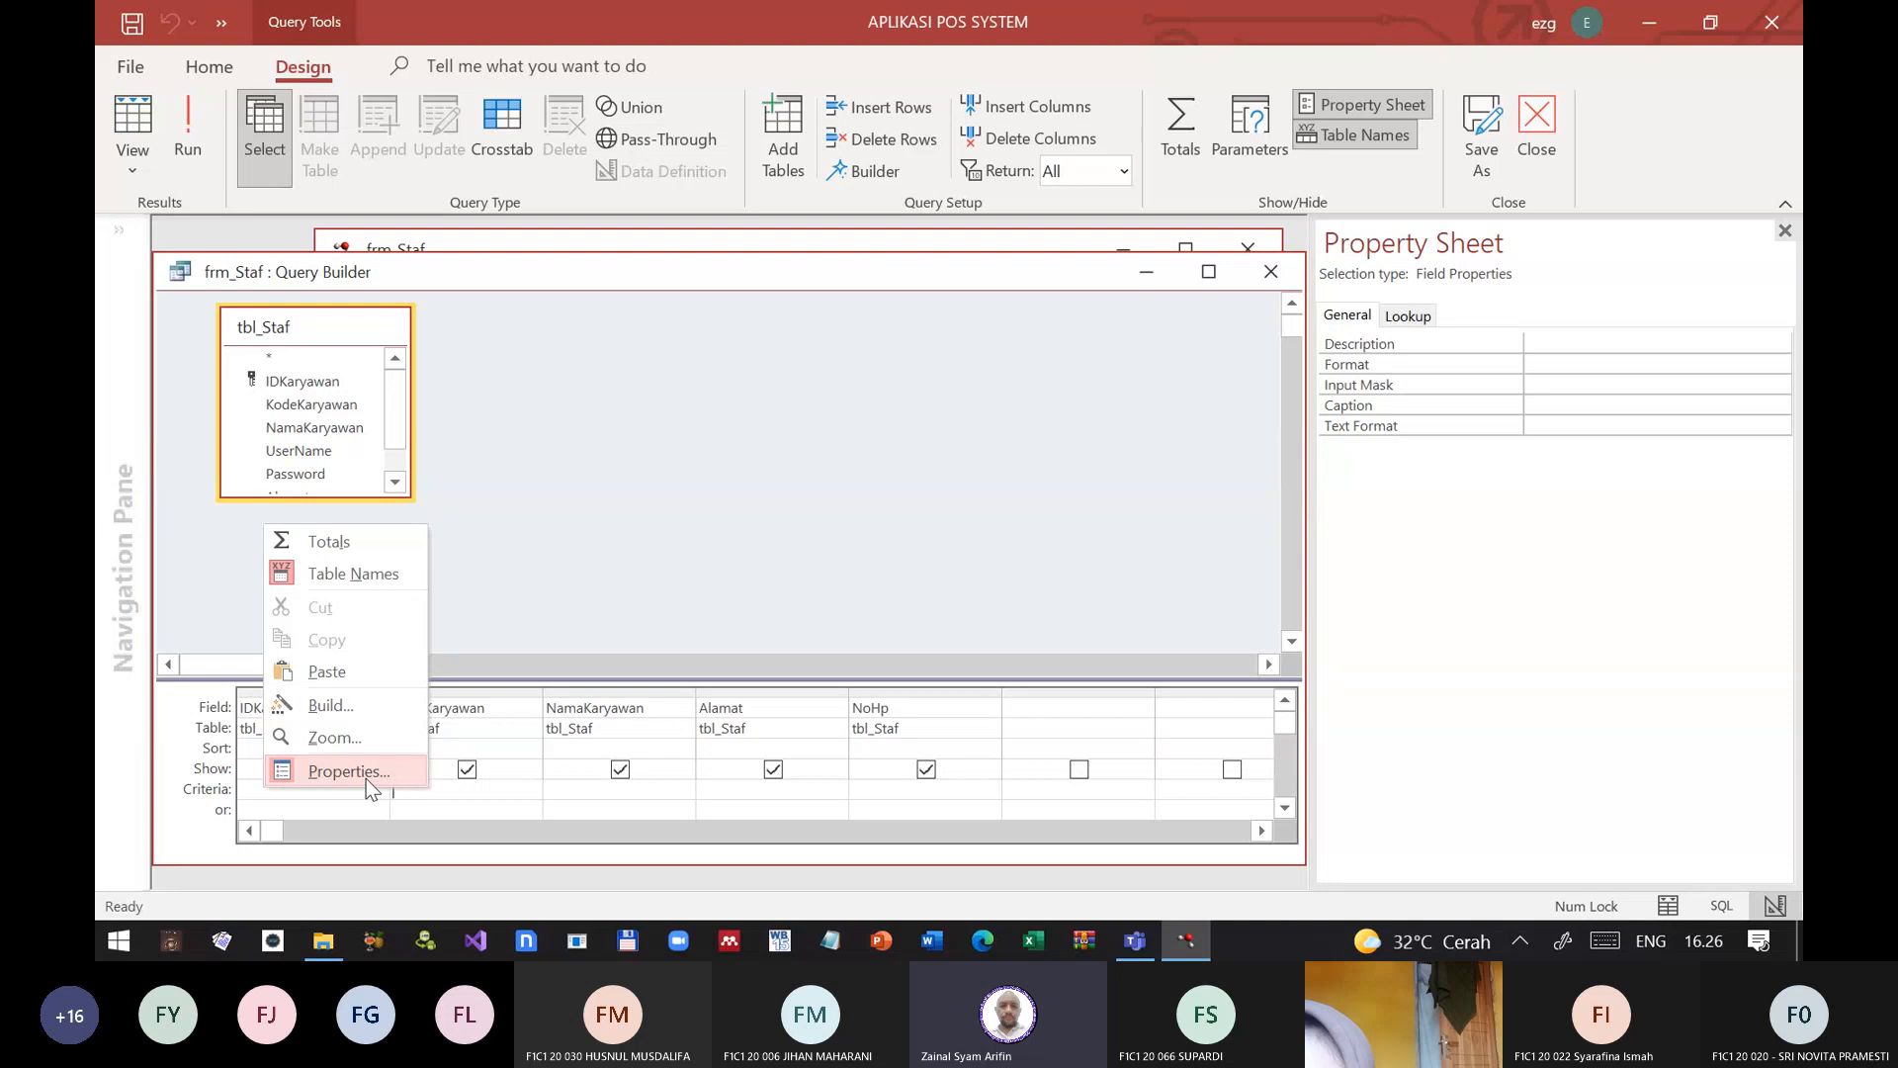
pyautogui.click(351, 704)
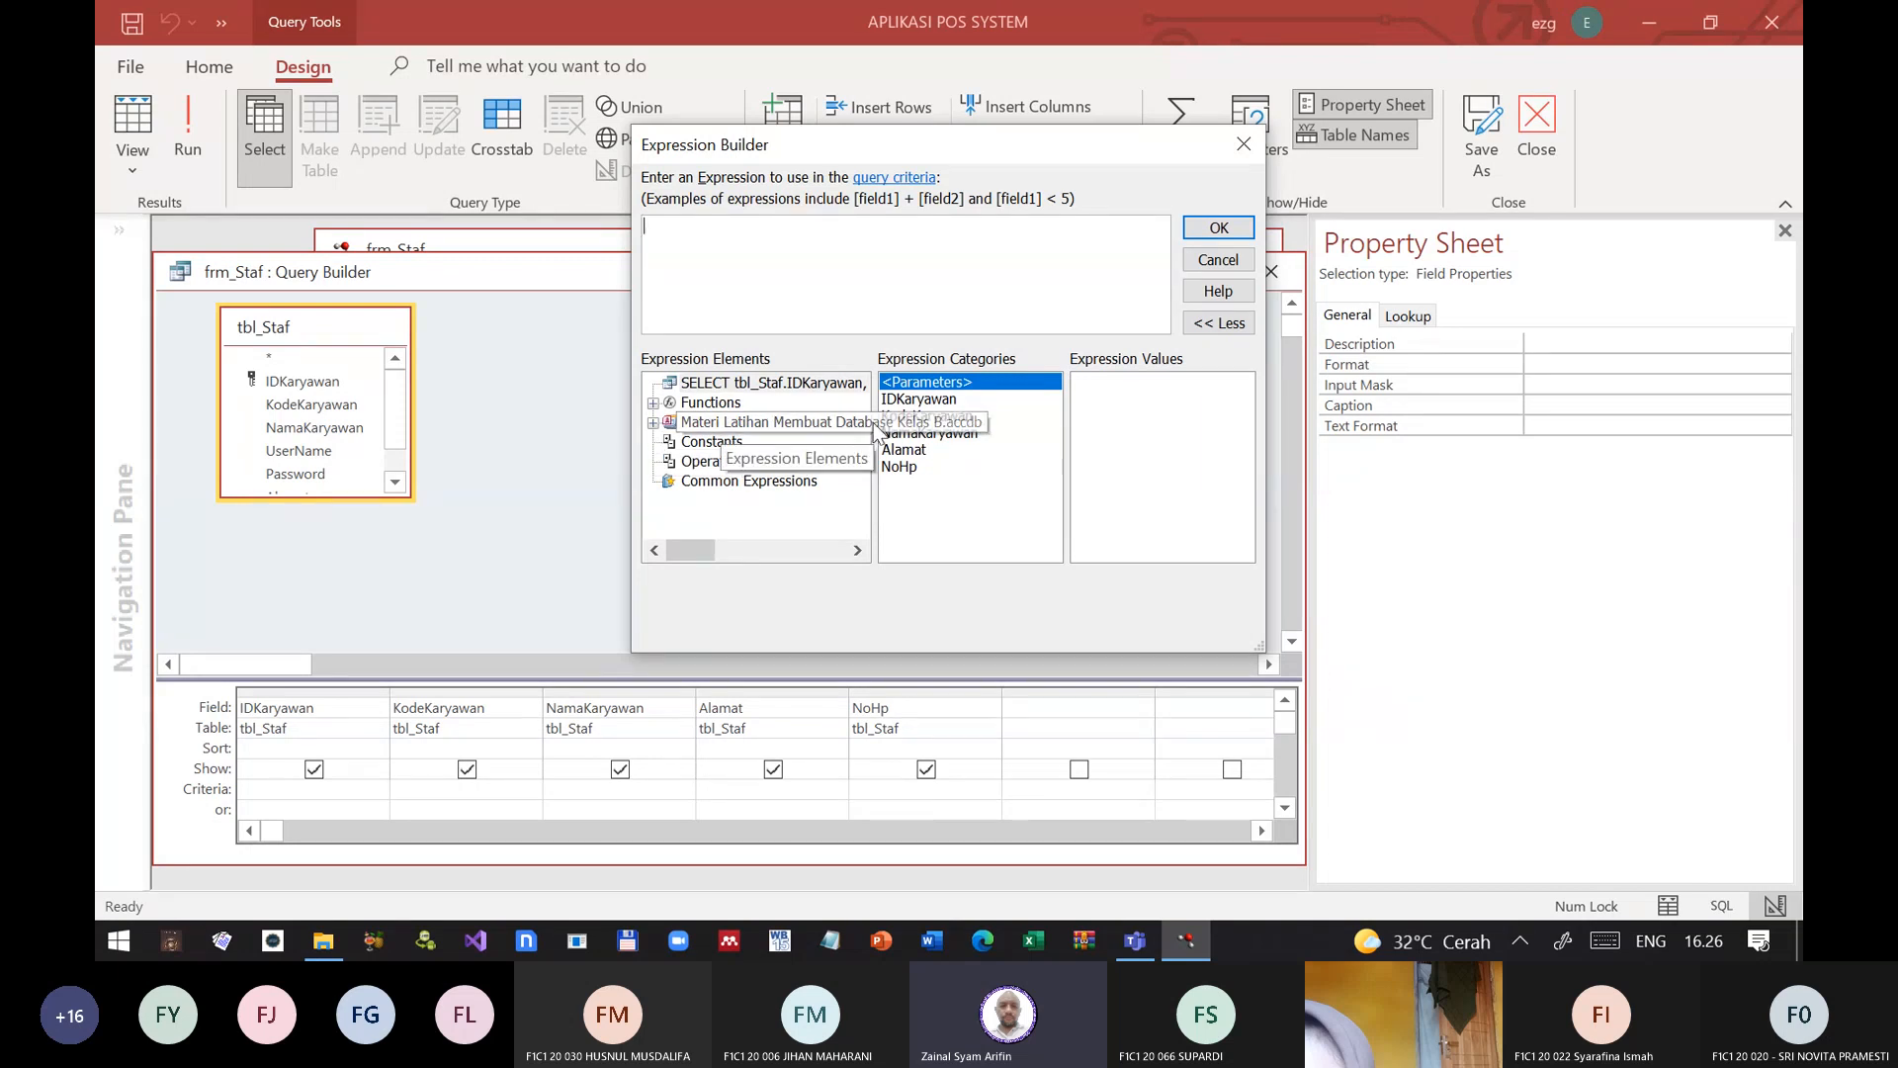
# Step: In the Expression Builder, browse the database's loaded forms to frm_Staf and select its fld_KodeKaryawan control
pyautogui.click(690, 425)
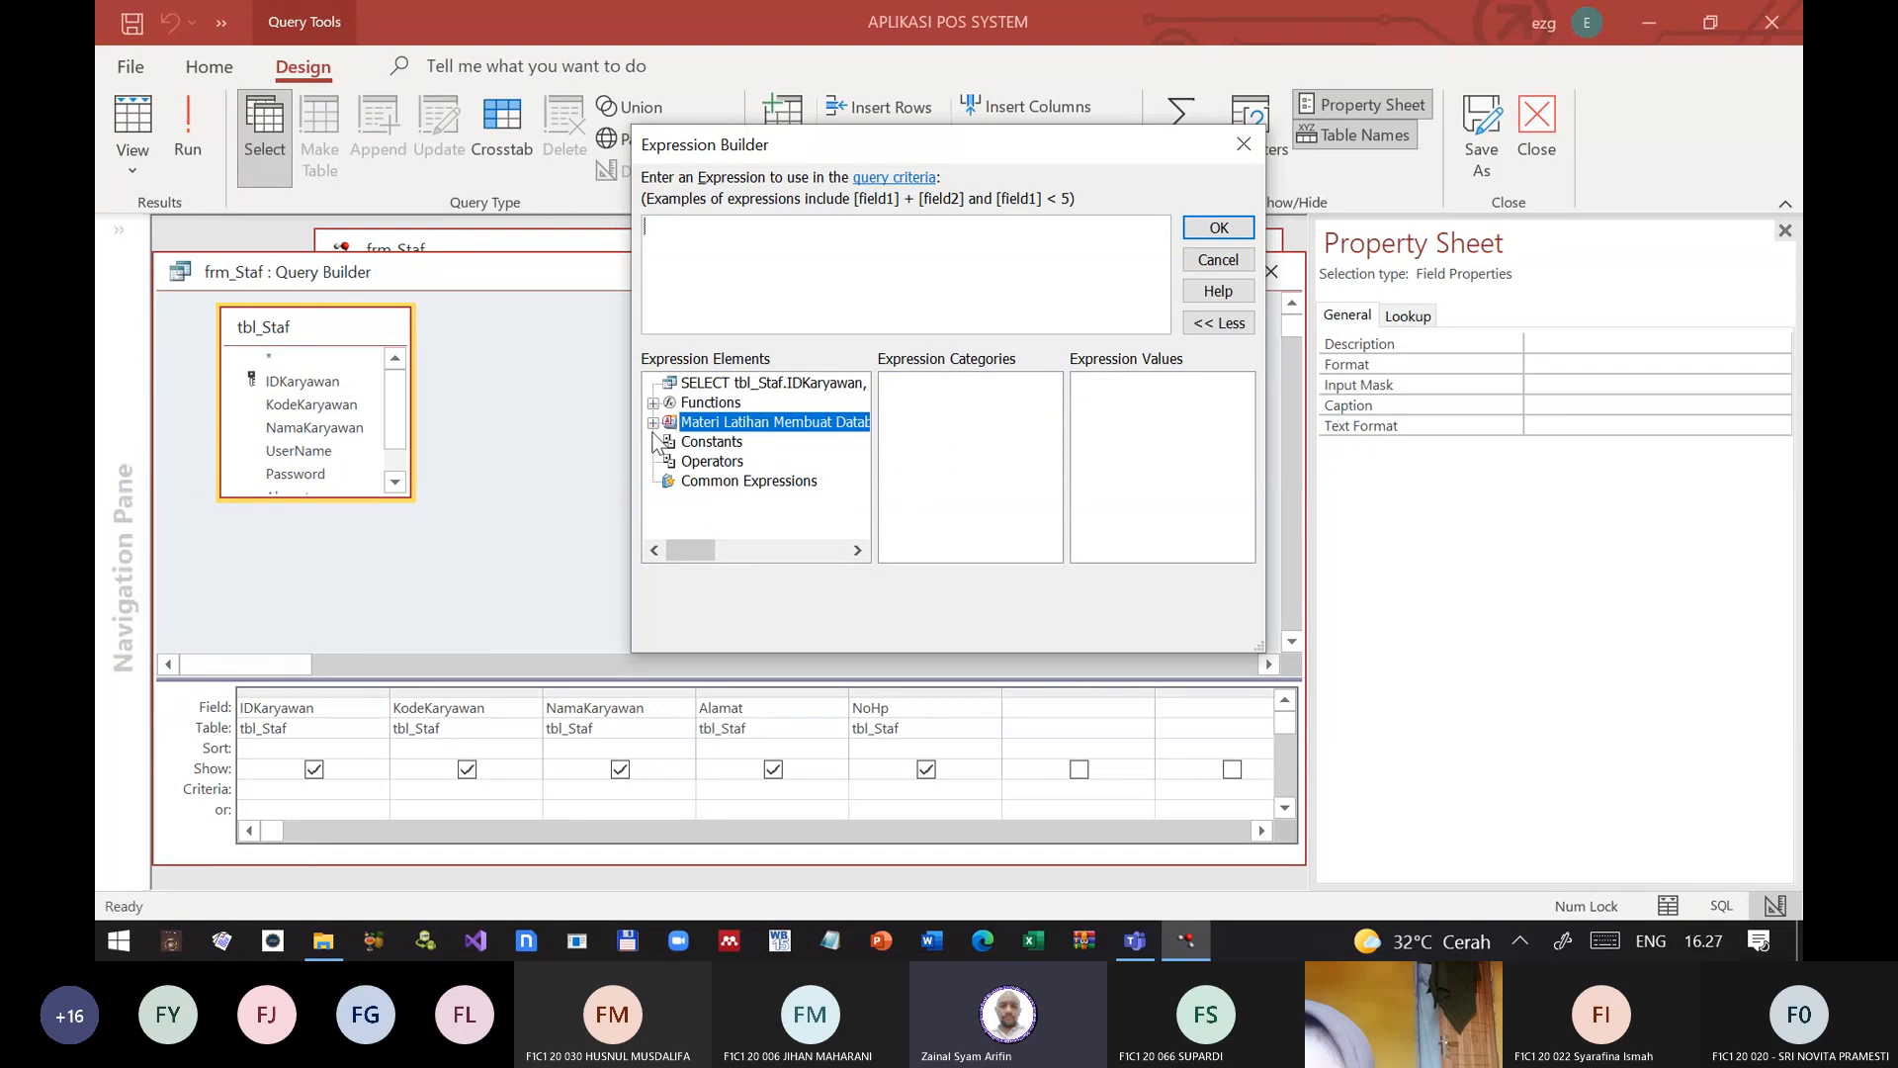
pyautogui.click(653, 423)
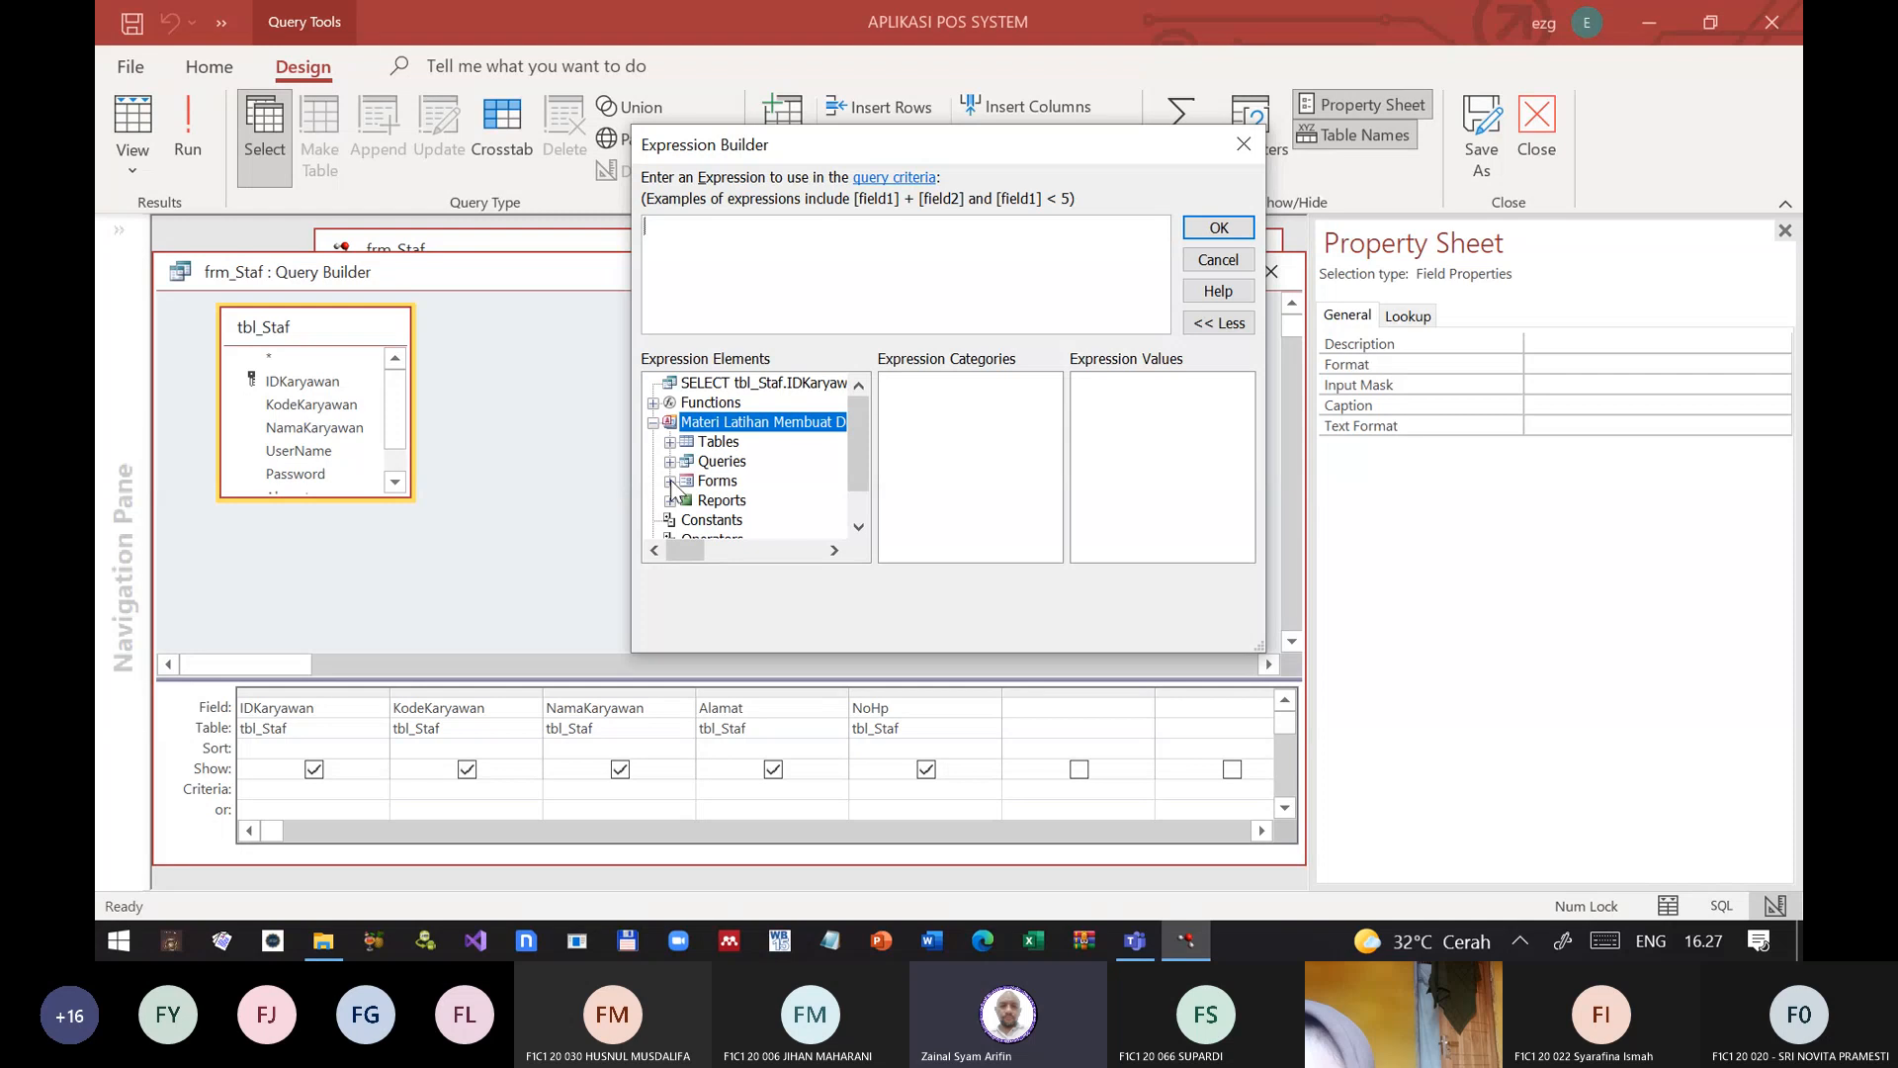
pyautogui.click(670, 463)
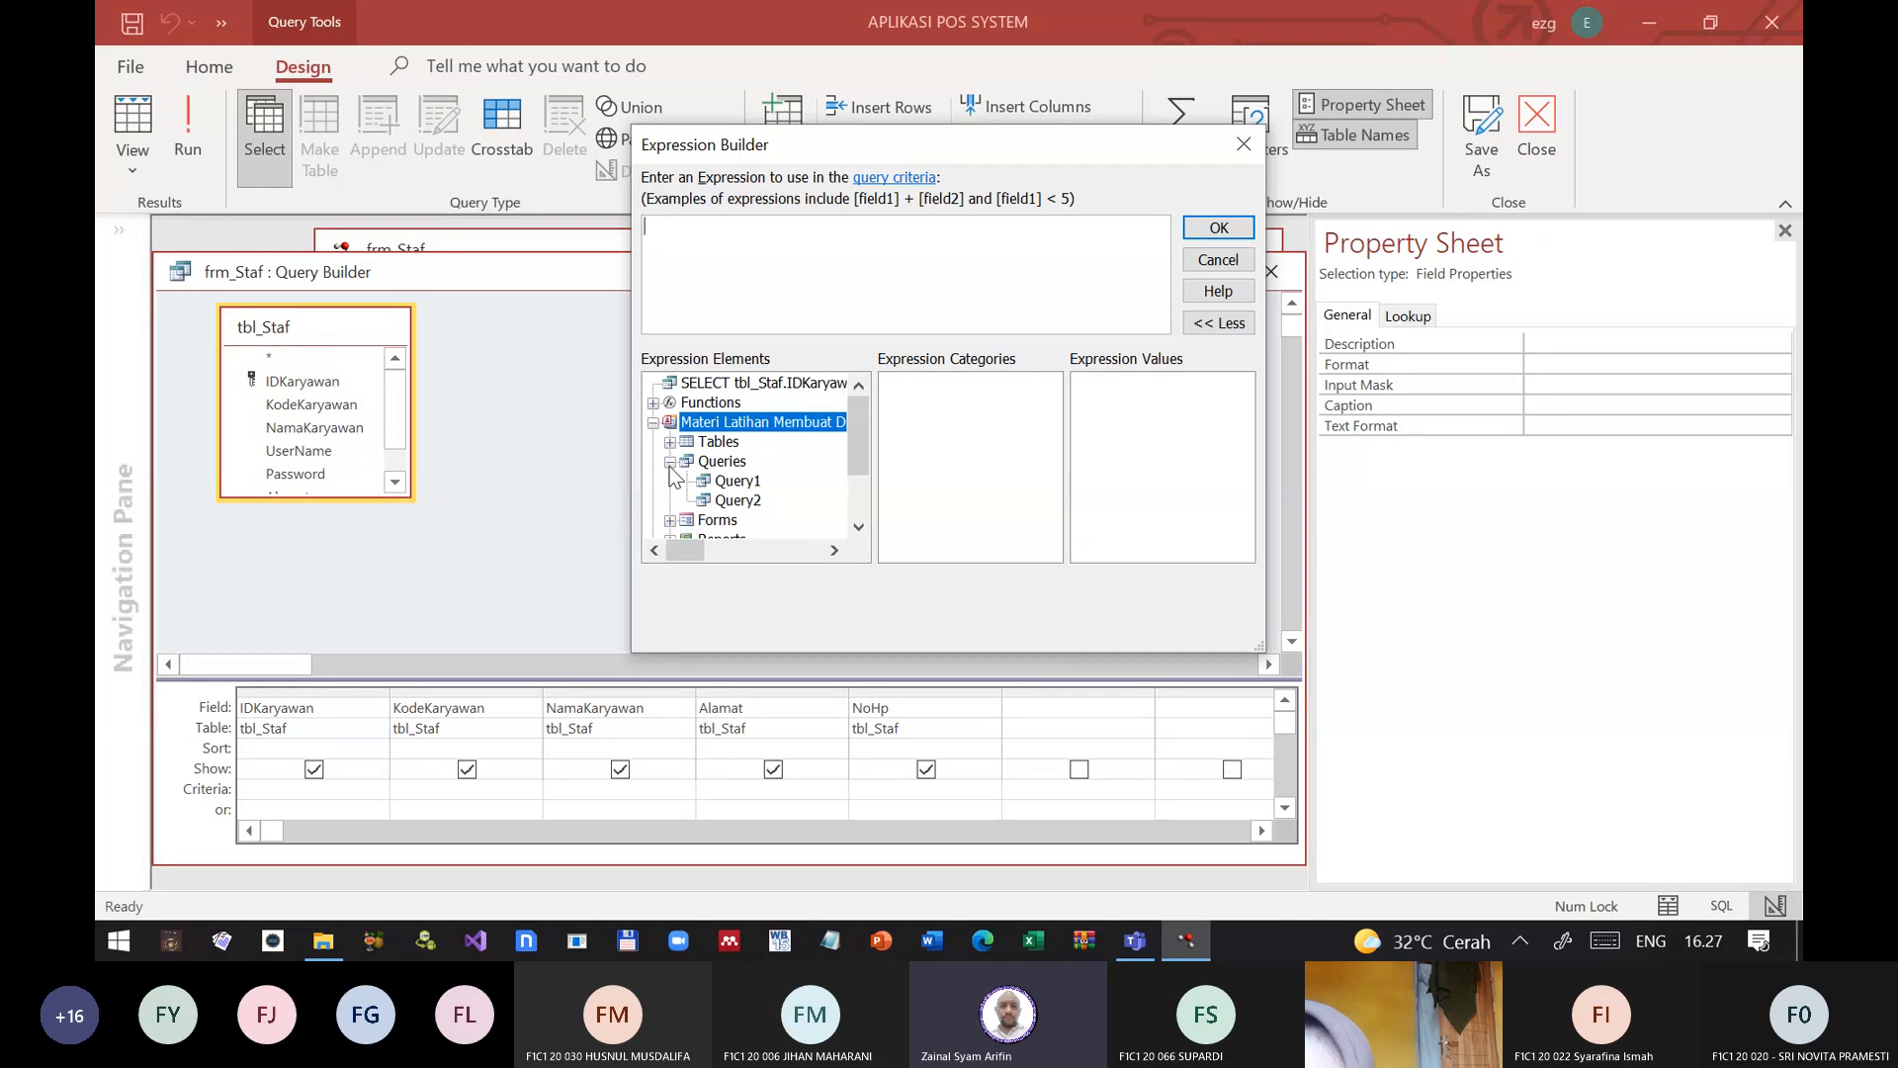
pyautogui.click(669, 463)
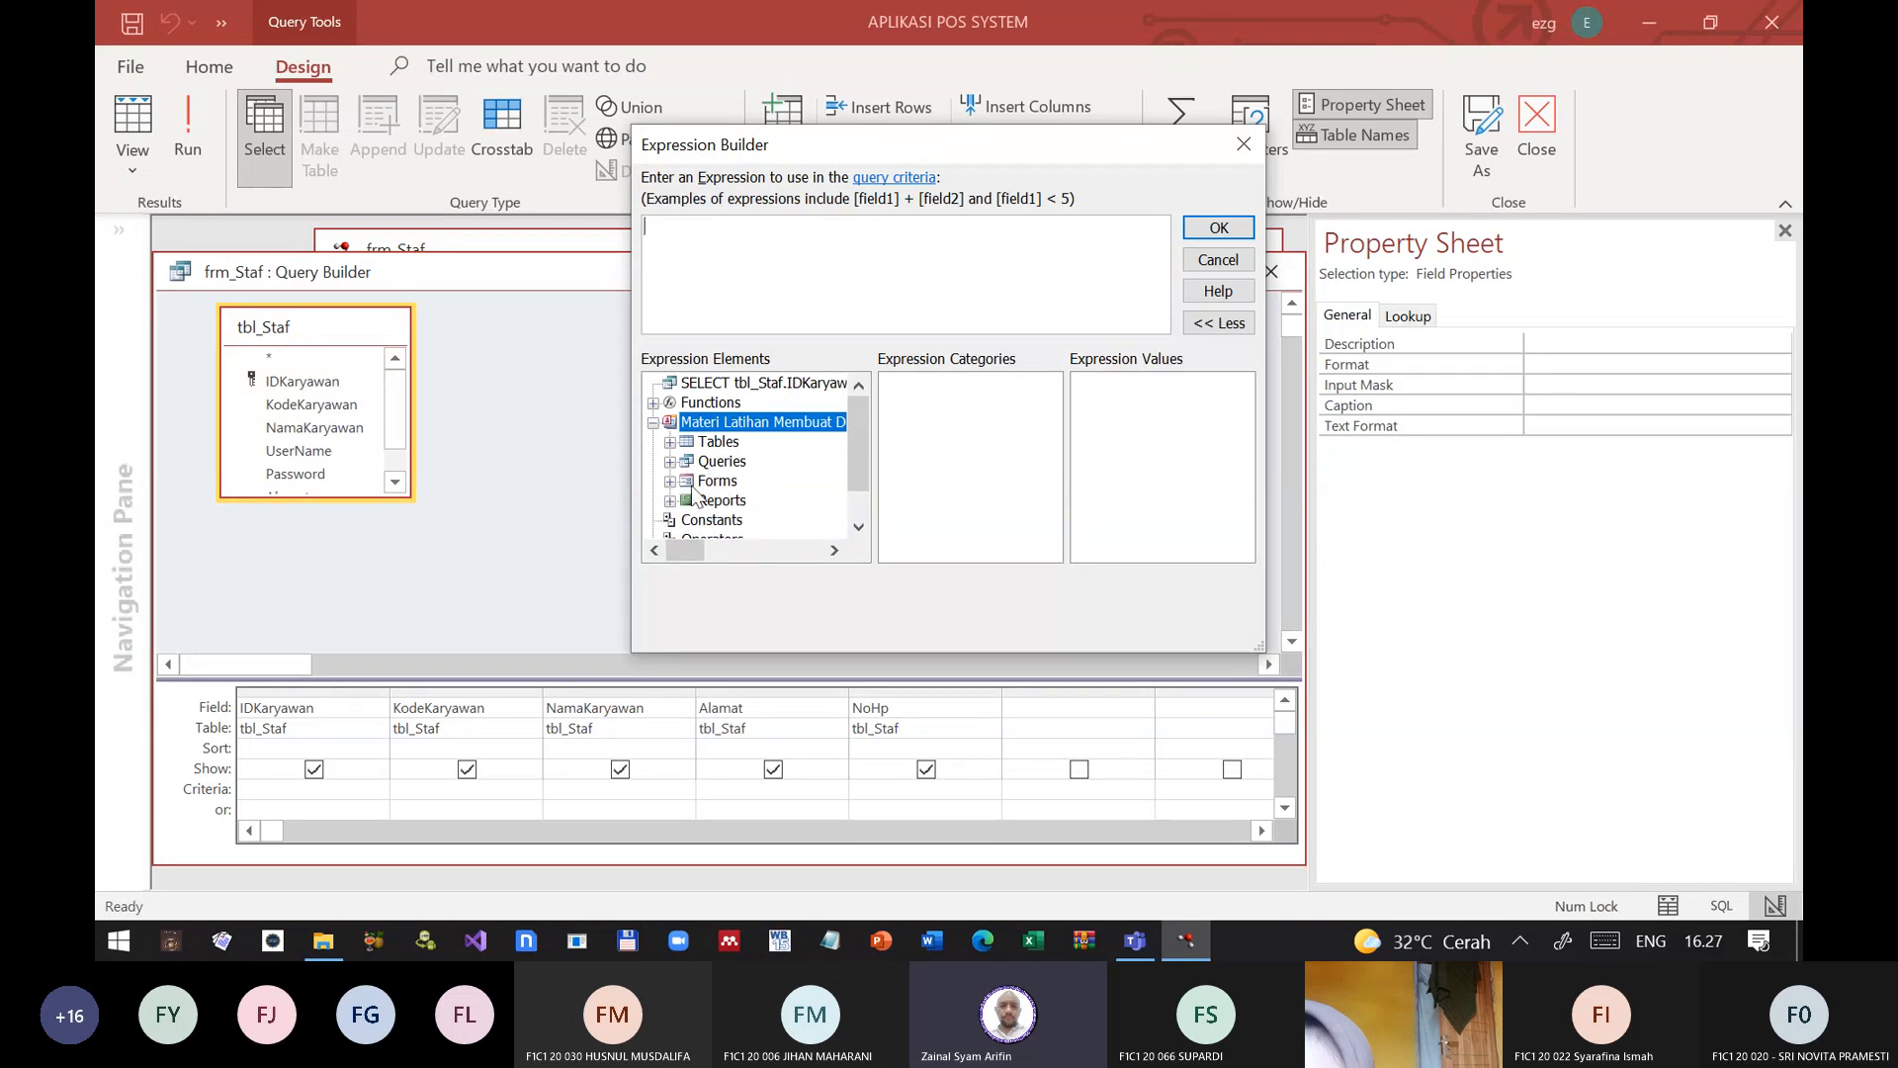
pyautogui.click(704, 482)
pyautogui.click(670, 481)
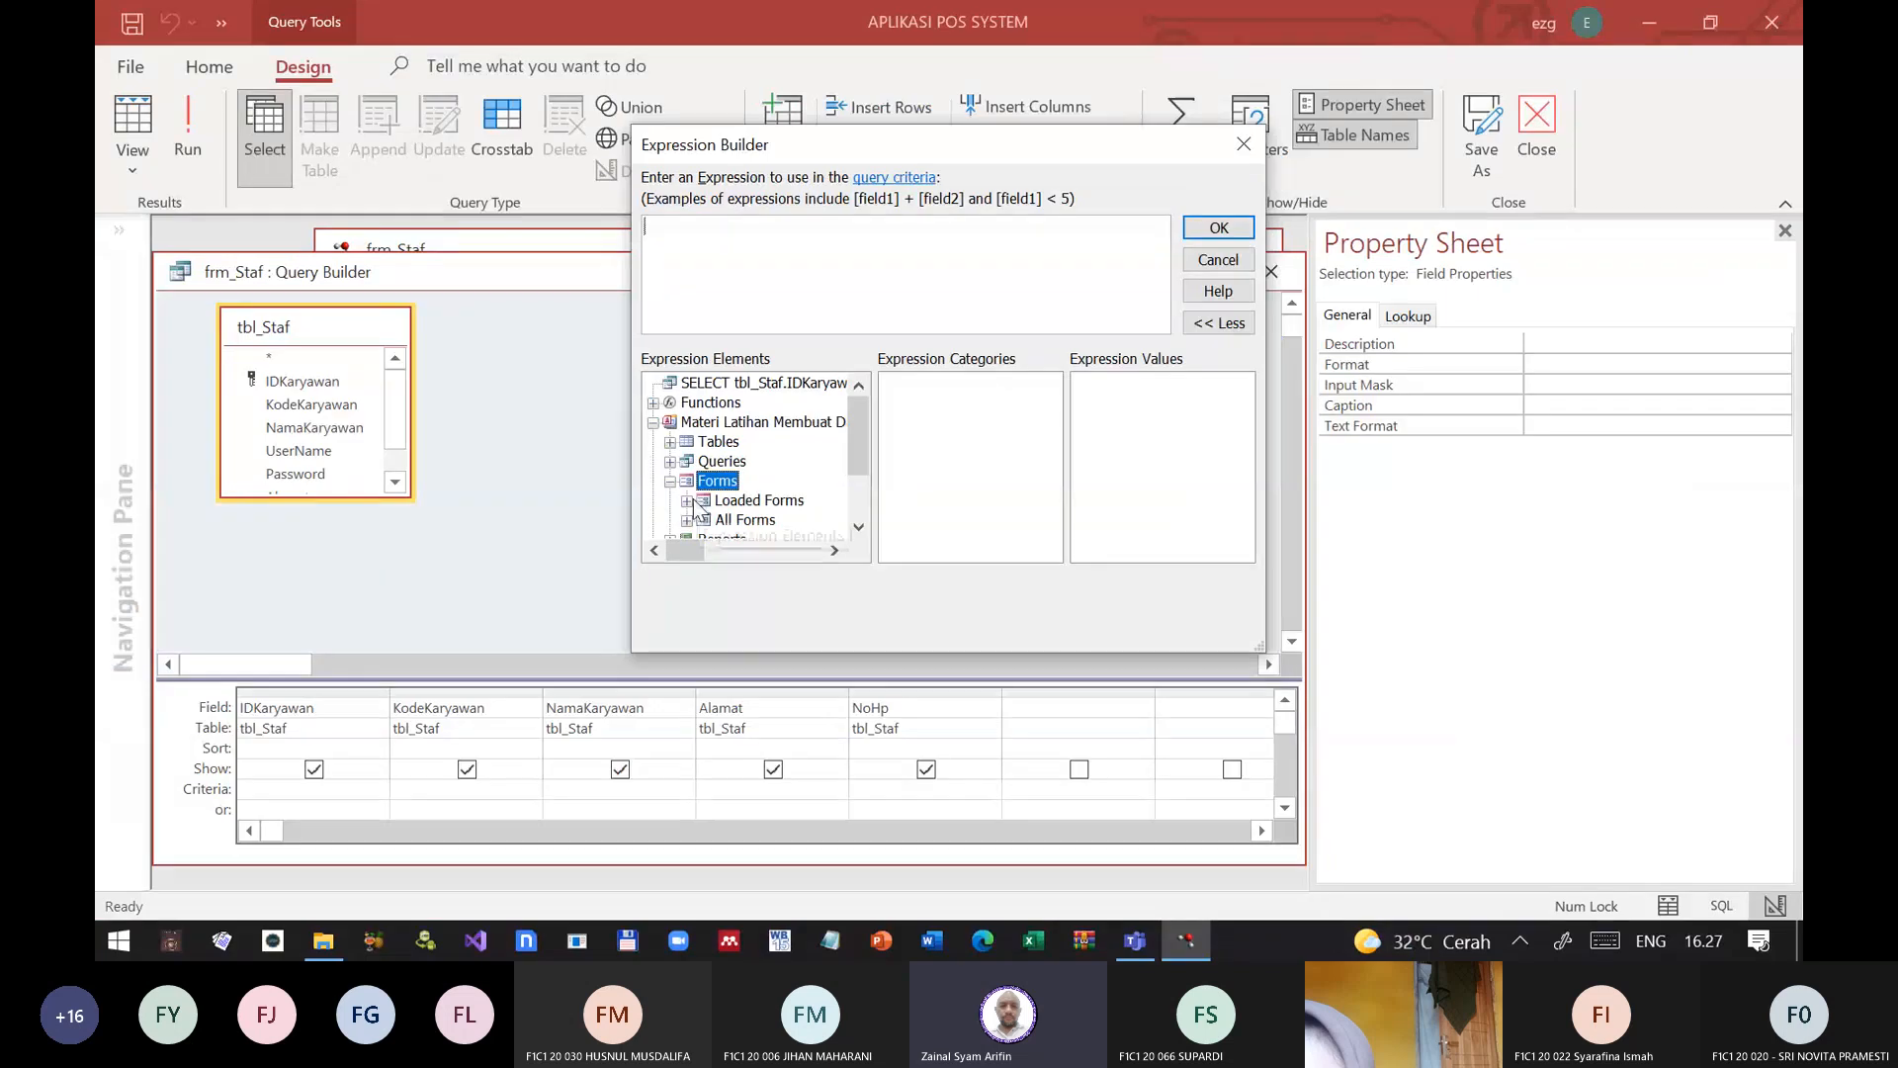
pyautogui.click(673, 509)
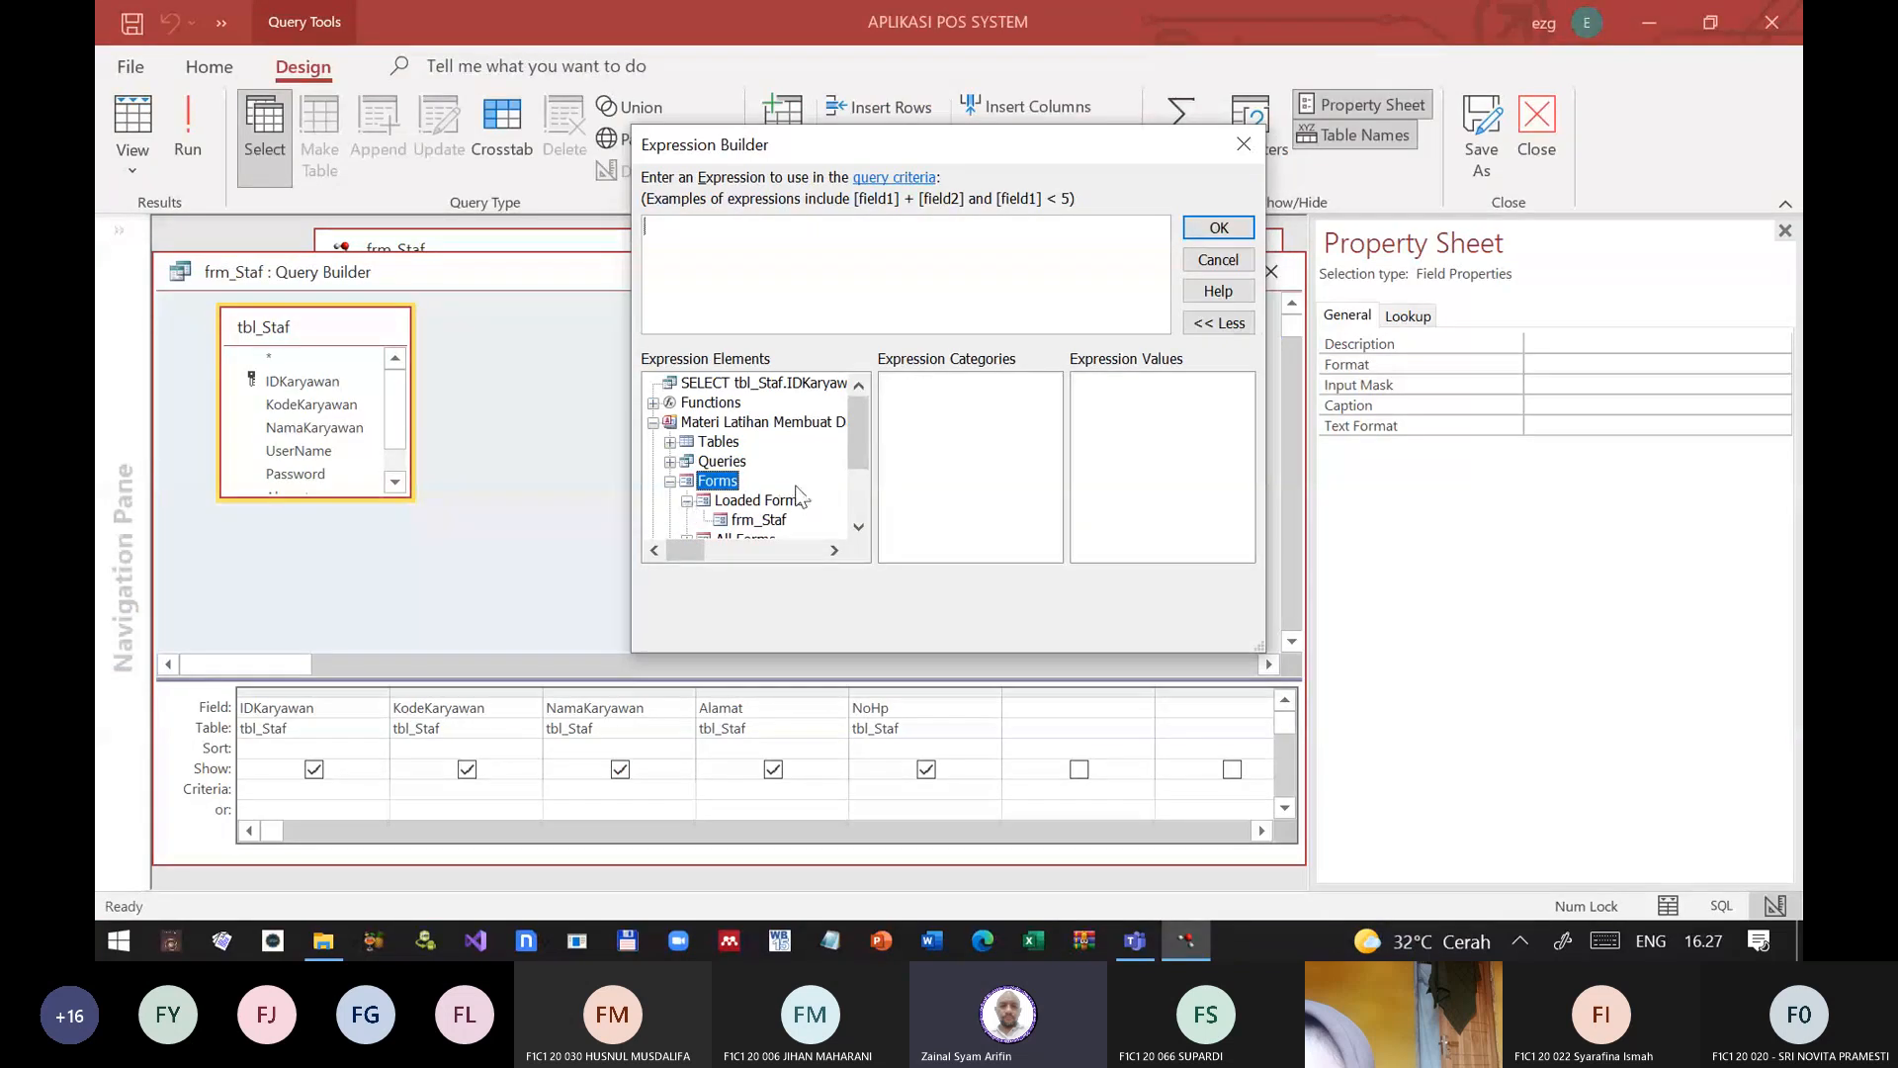
pyautogui.scroll(-2, 772, 475)
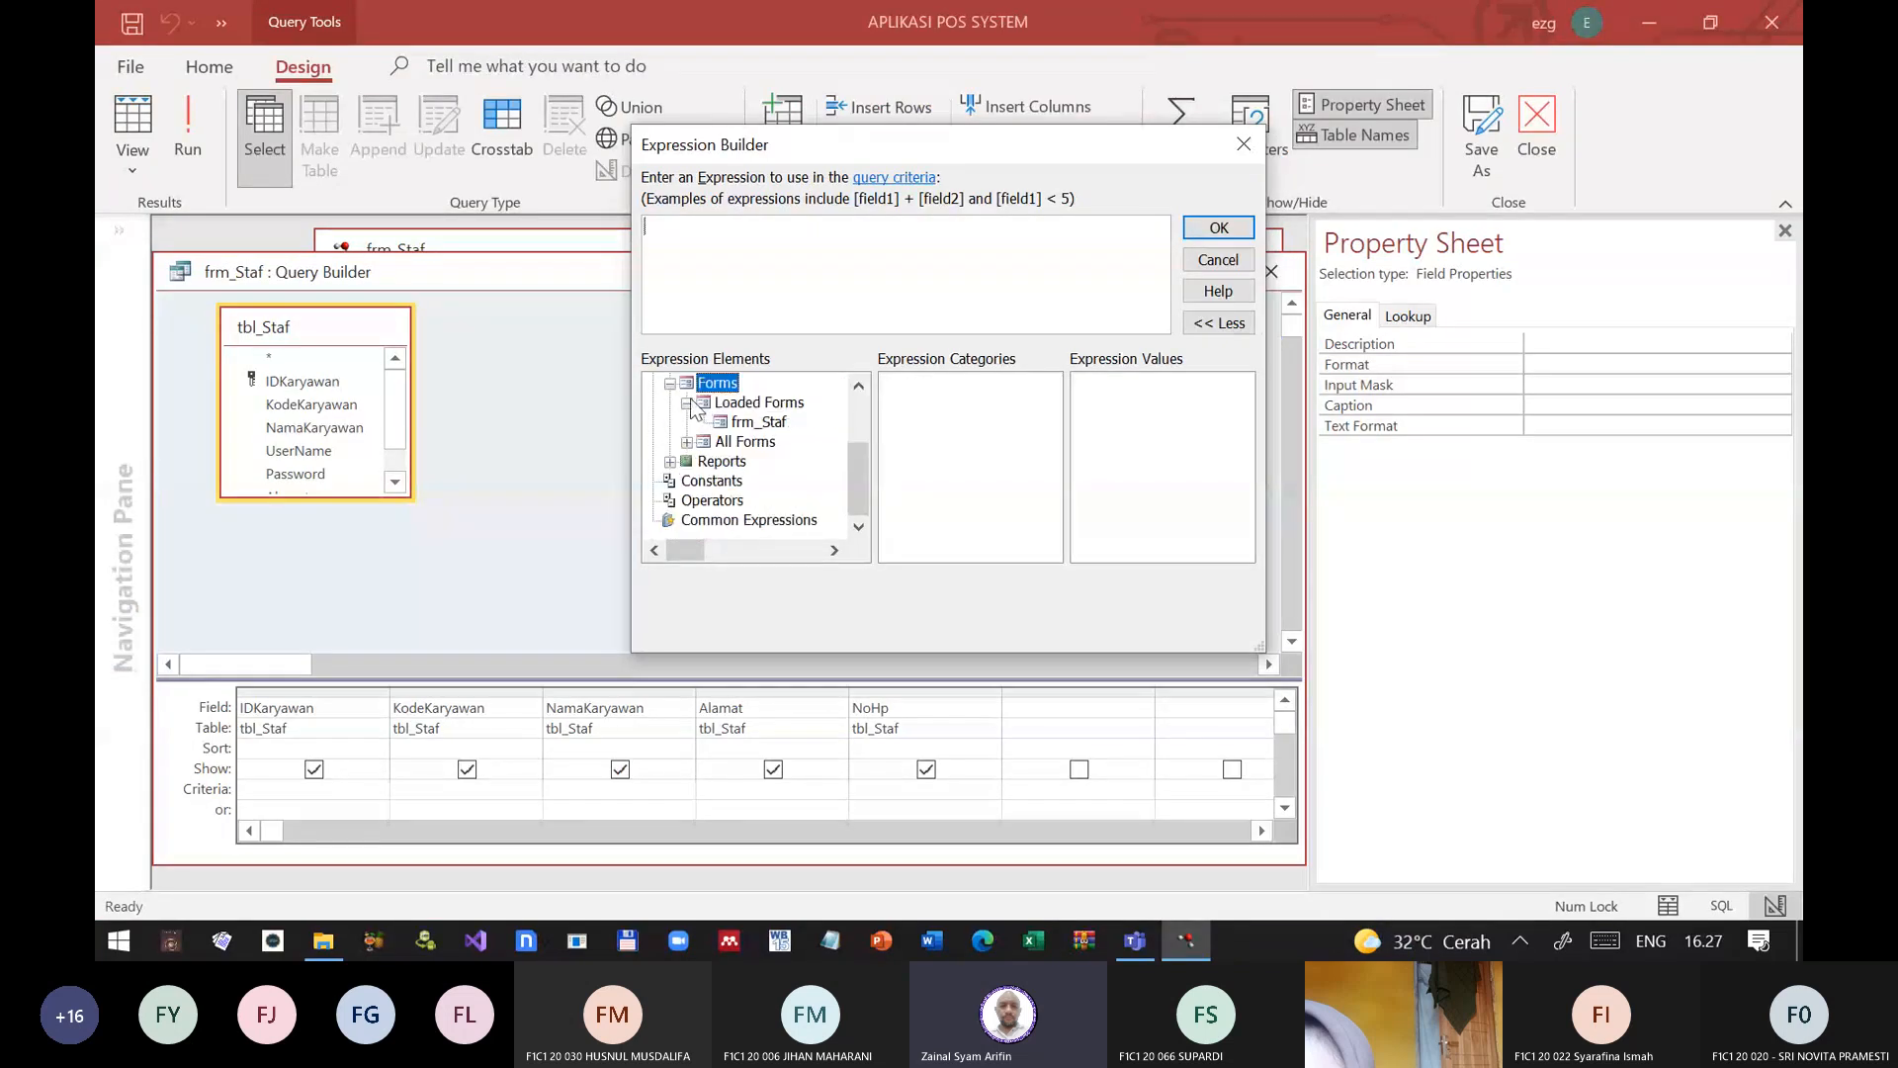
pyautogui.click(786, 423)
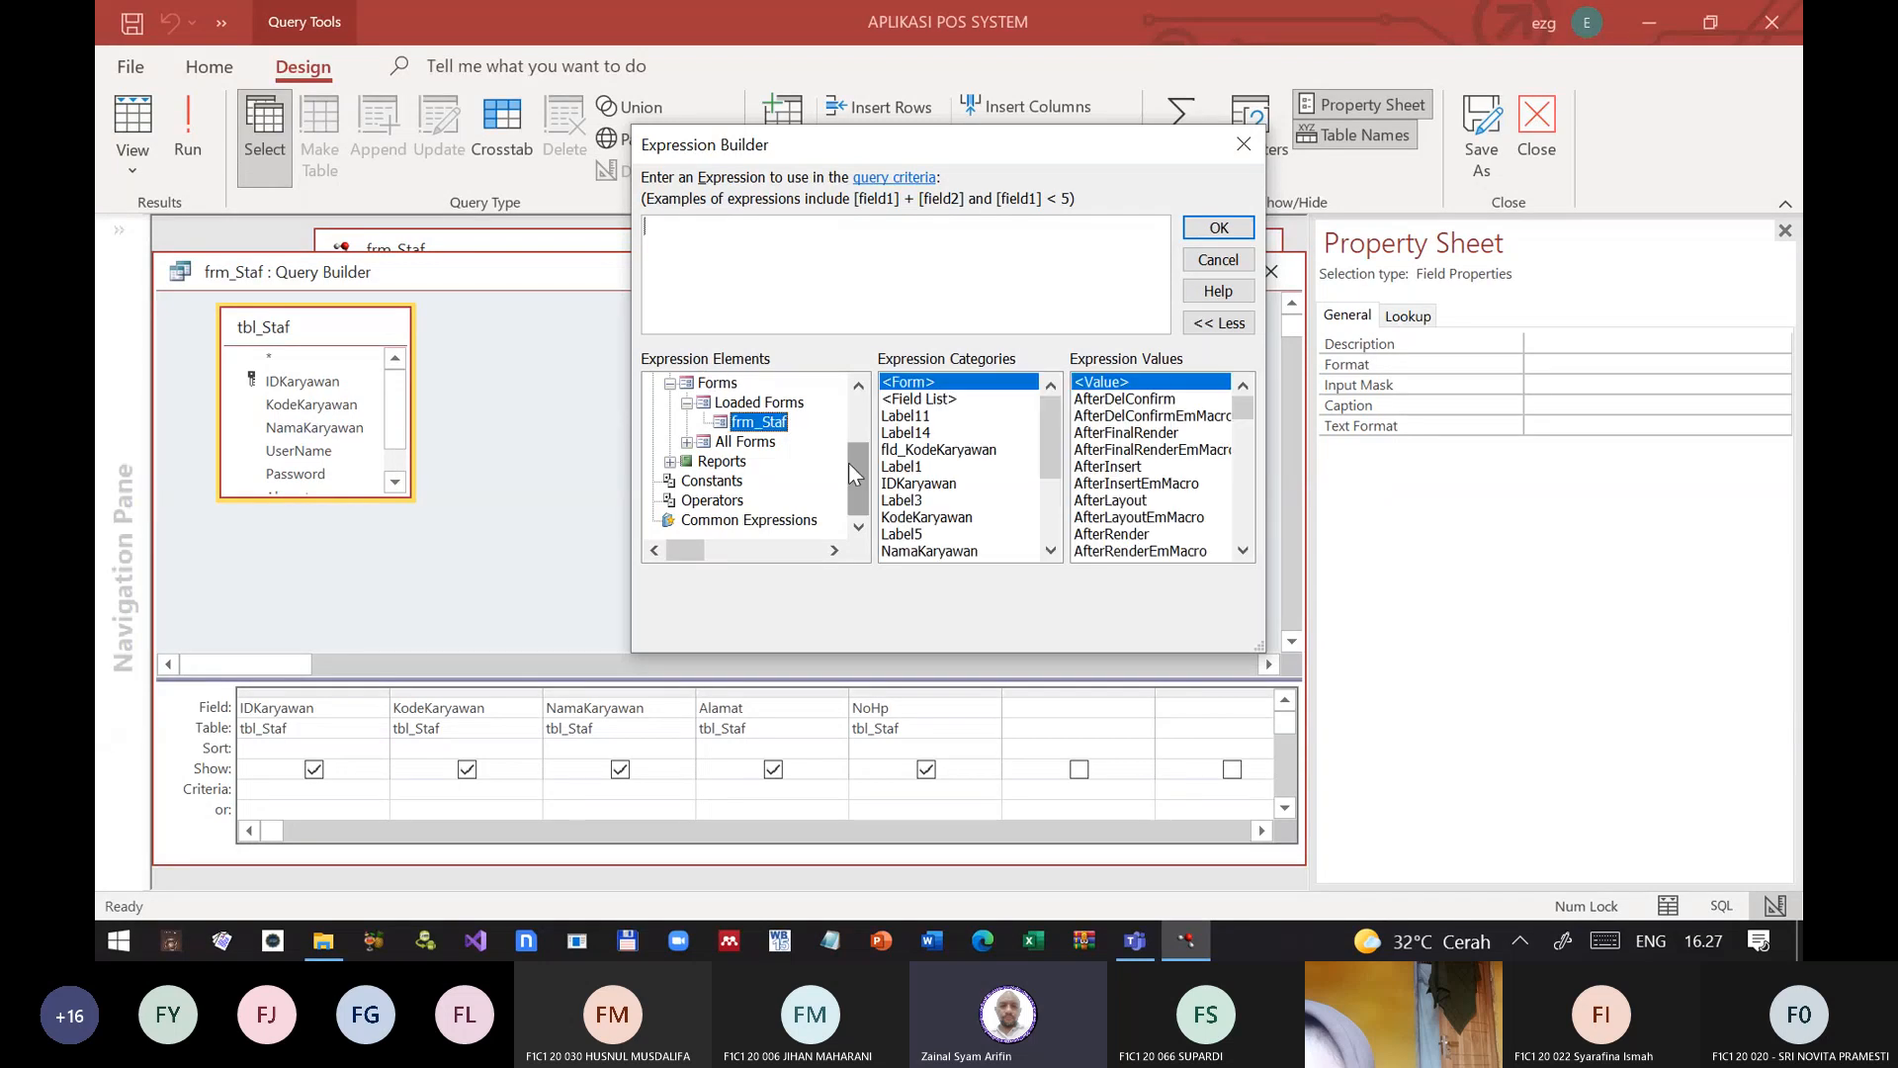
pyautogui.moveTo(848, 461); pyautogui.dragTo(857, 437)
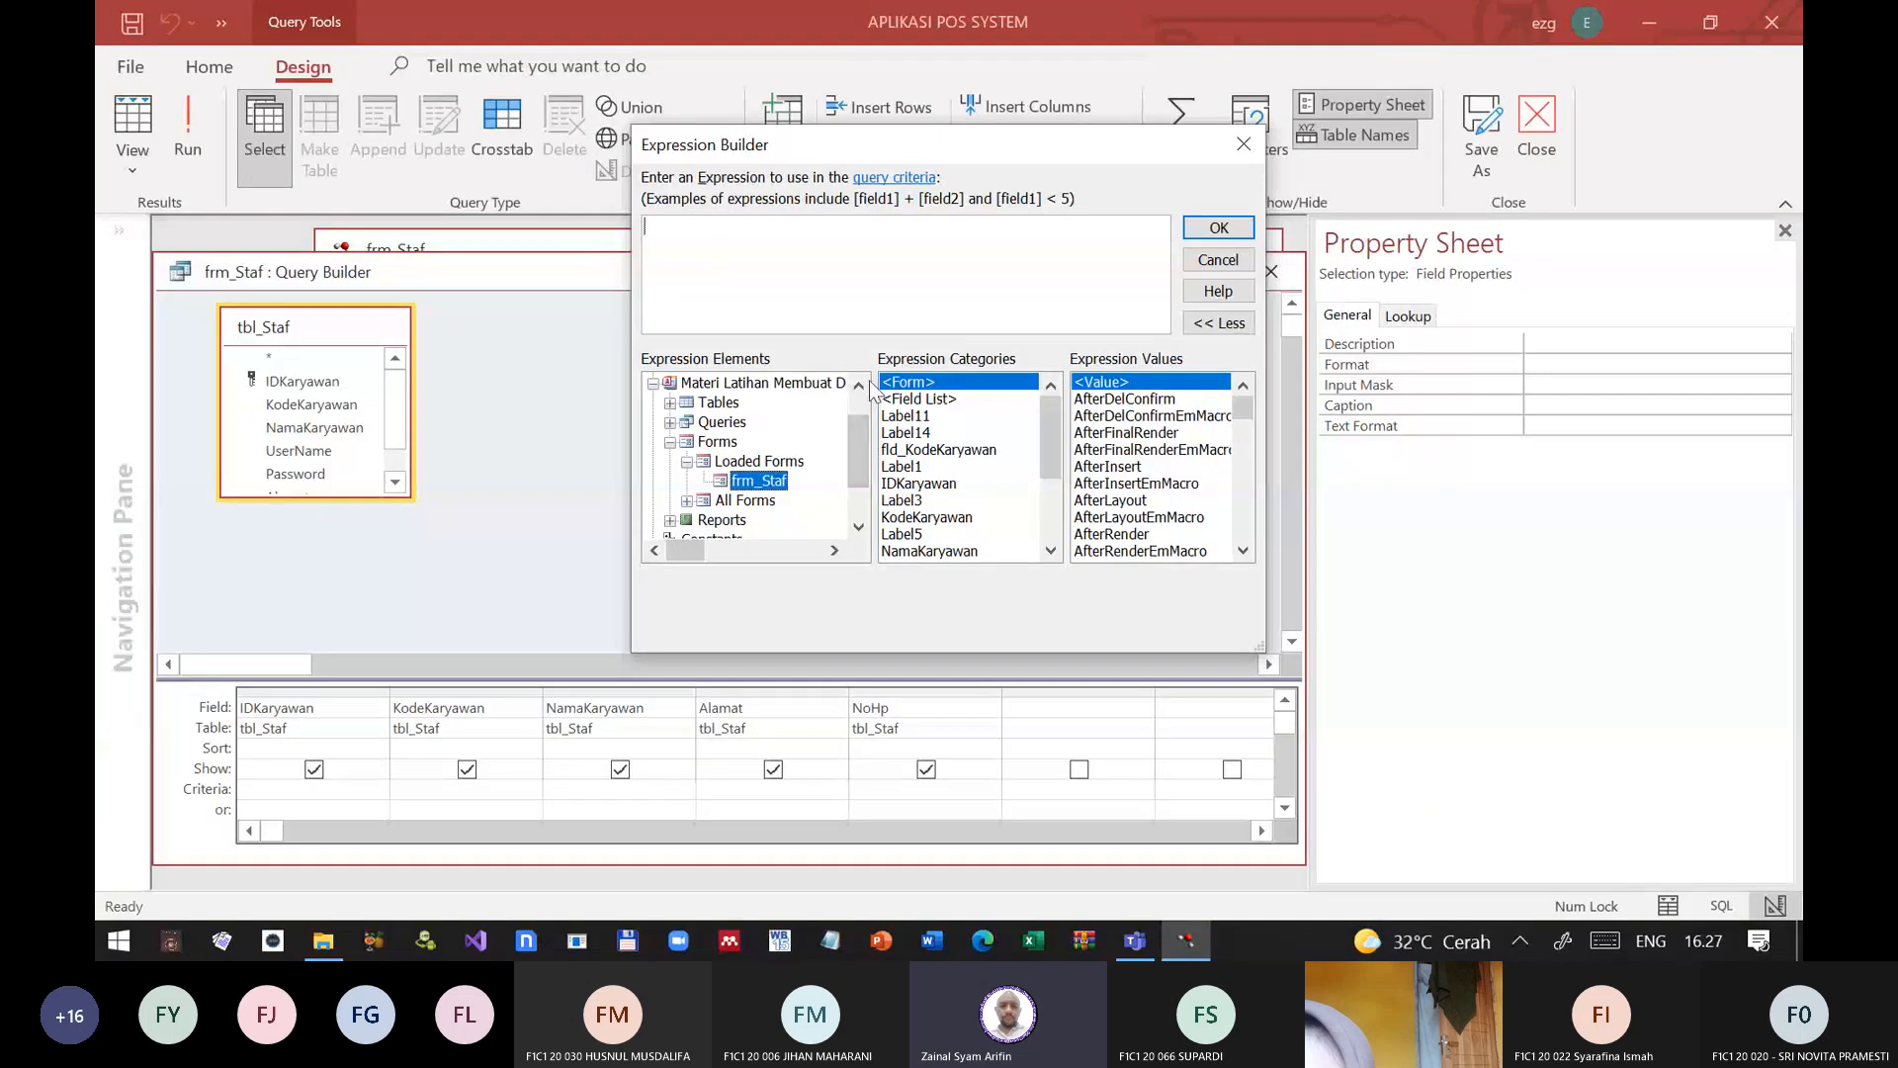
pyautogui.click(939, 453)
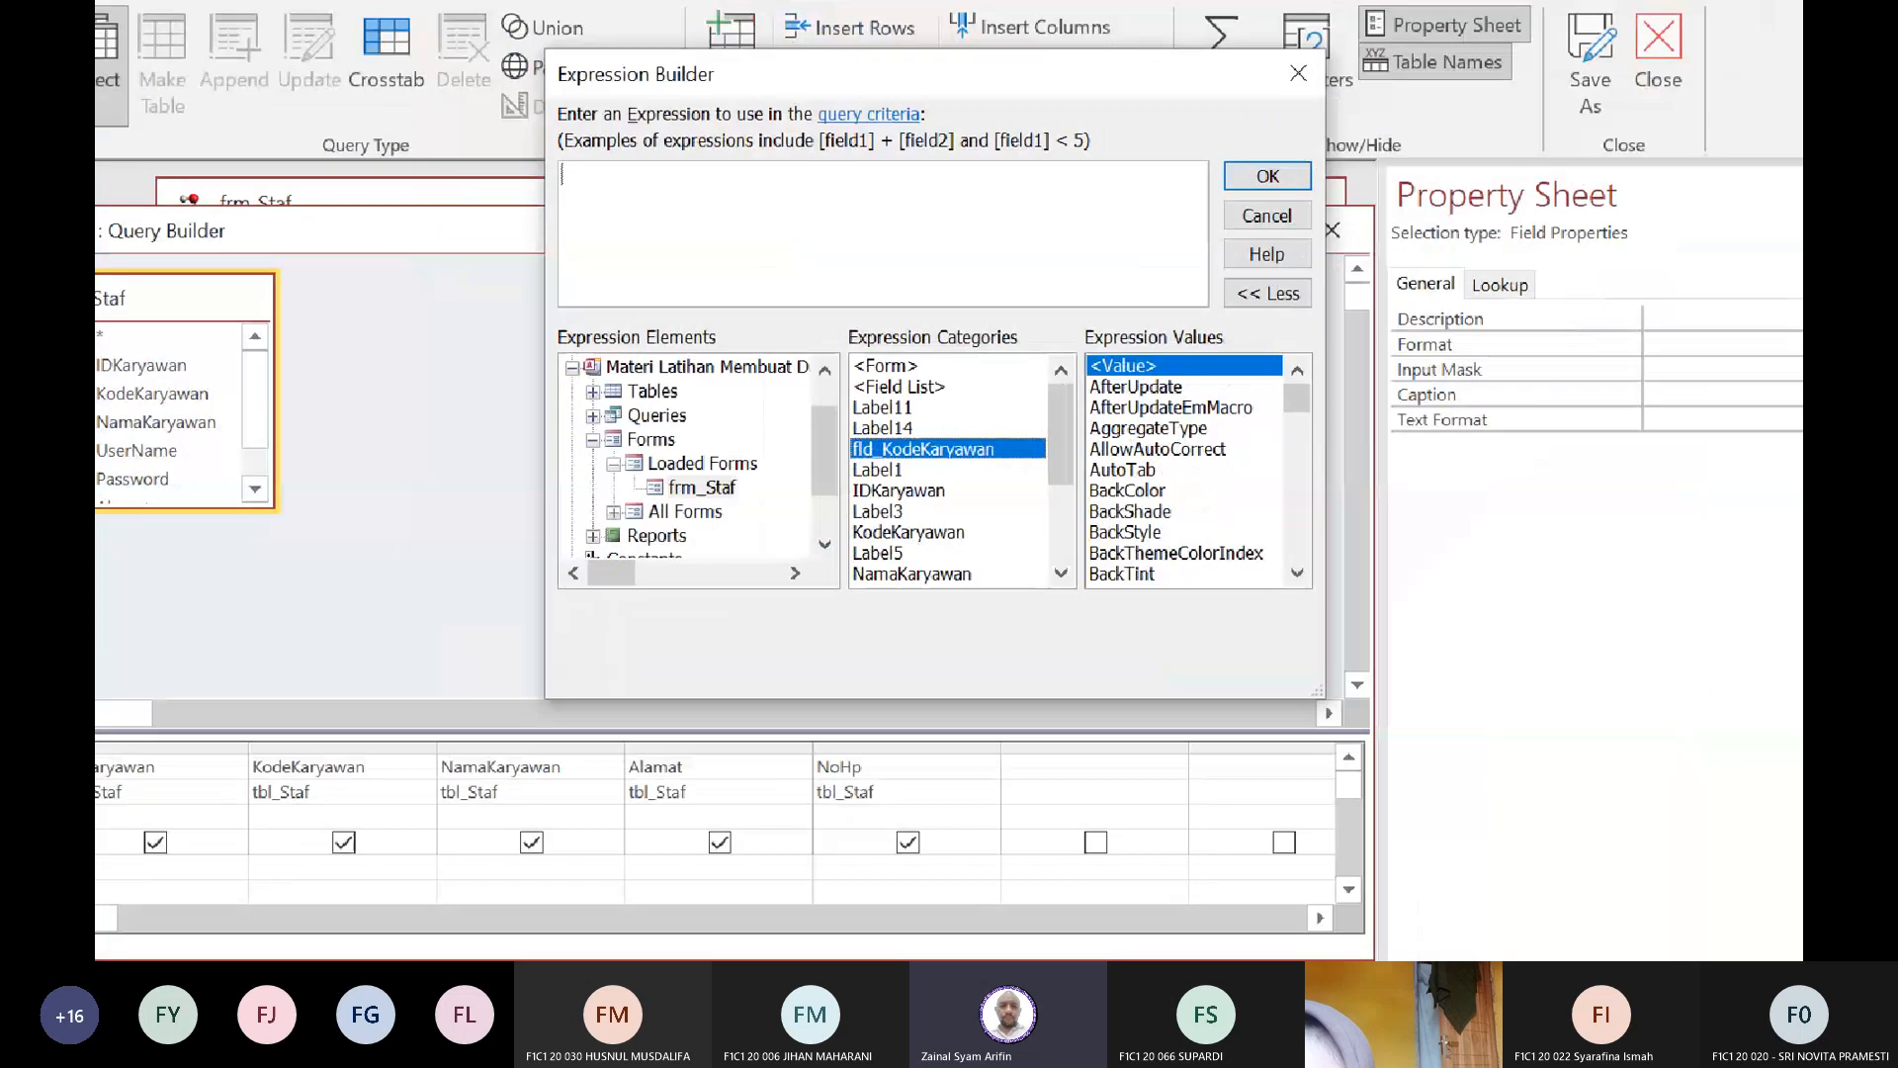
pyautogui.scroll(-5, 1125, 504)
pyautogui.scroll(-15, 1124, 504)
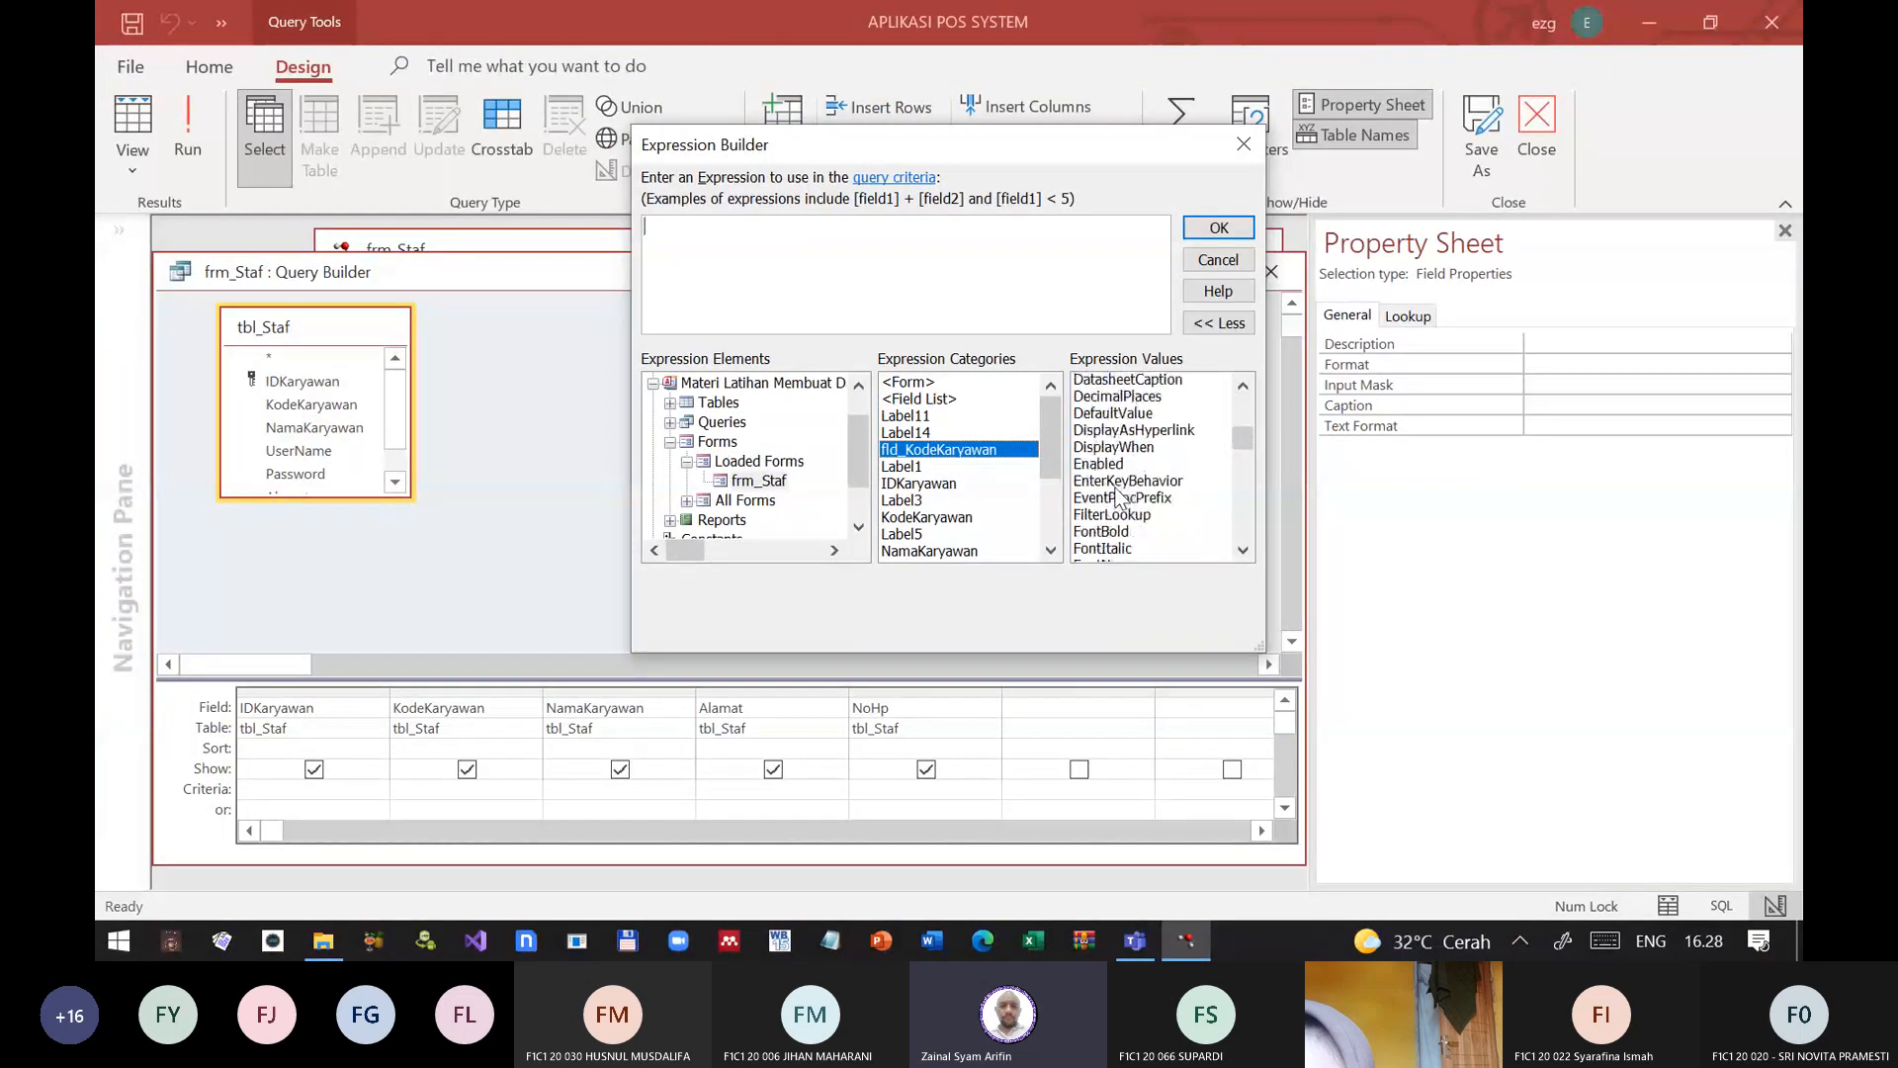
pyautogui.scroll(-15, 1120, 494)
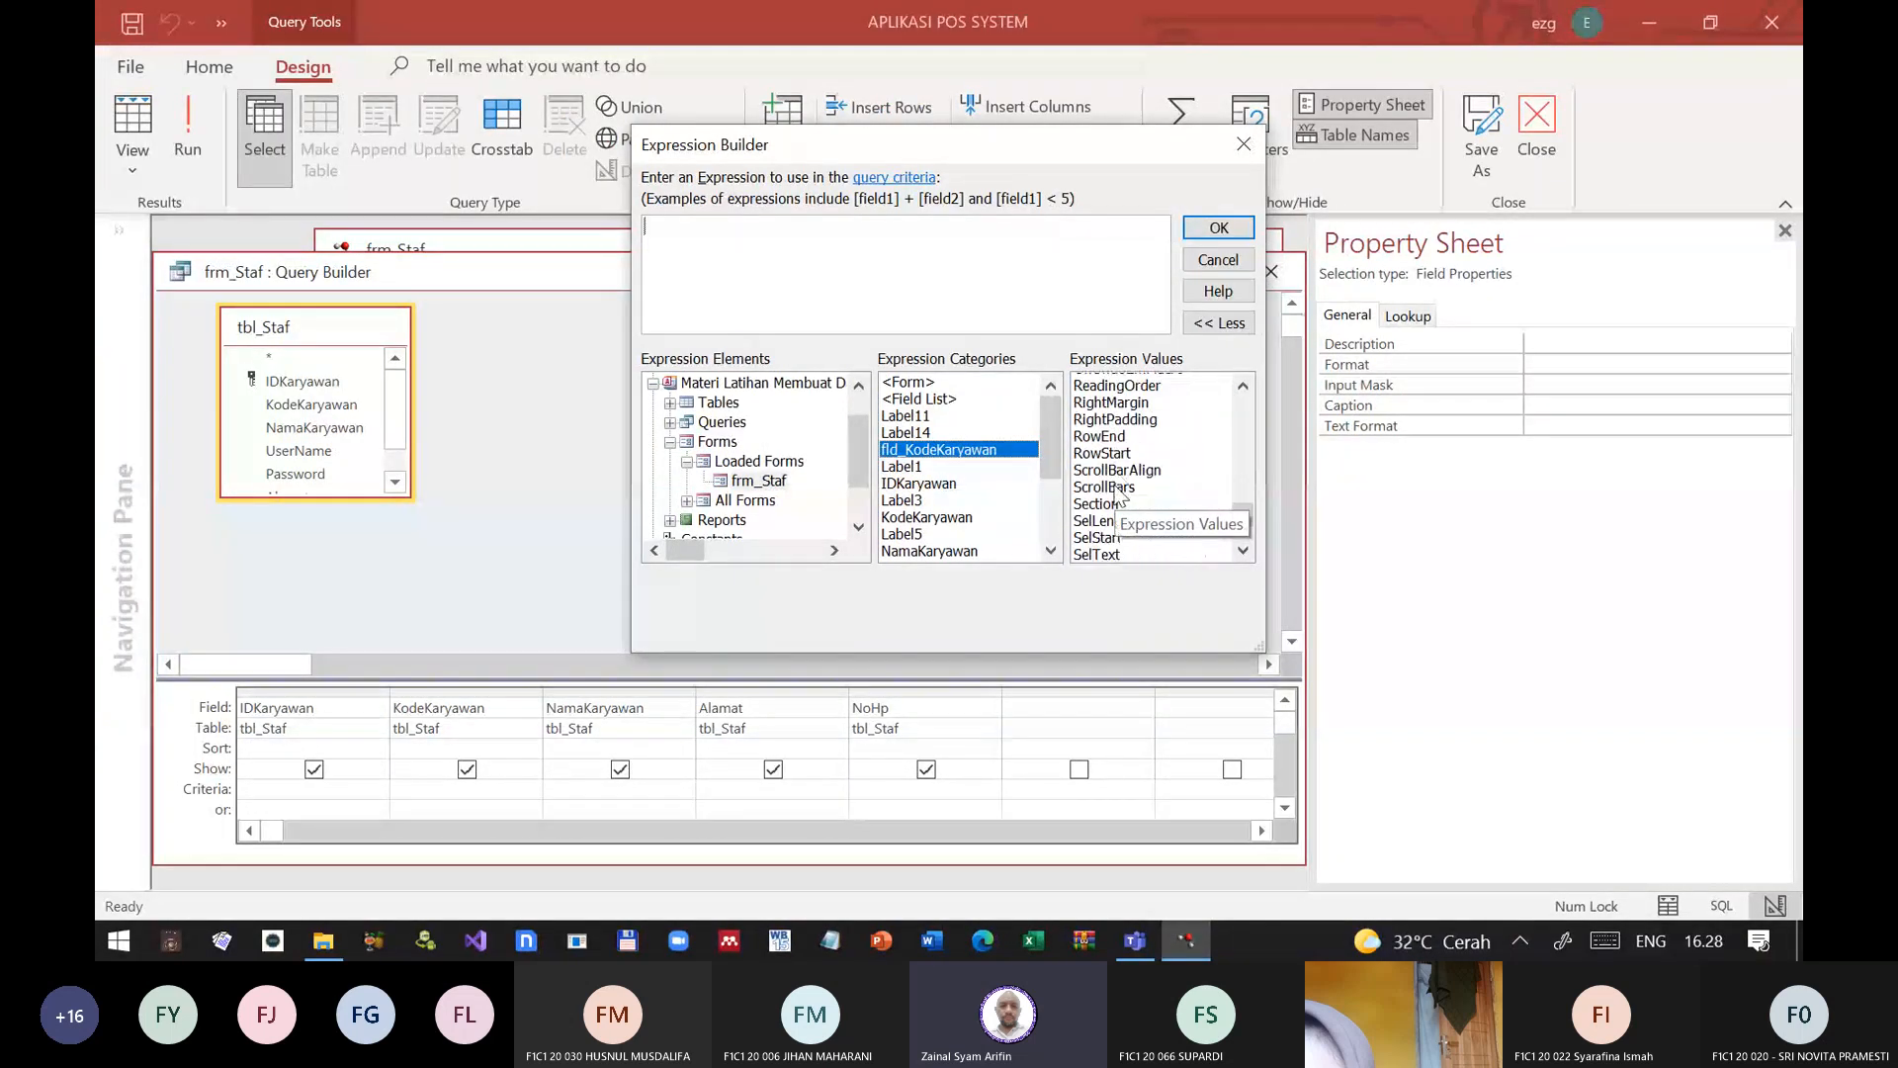
pyautogui.scroll(-3, 1120, 494)
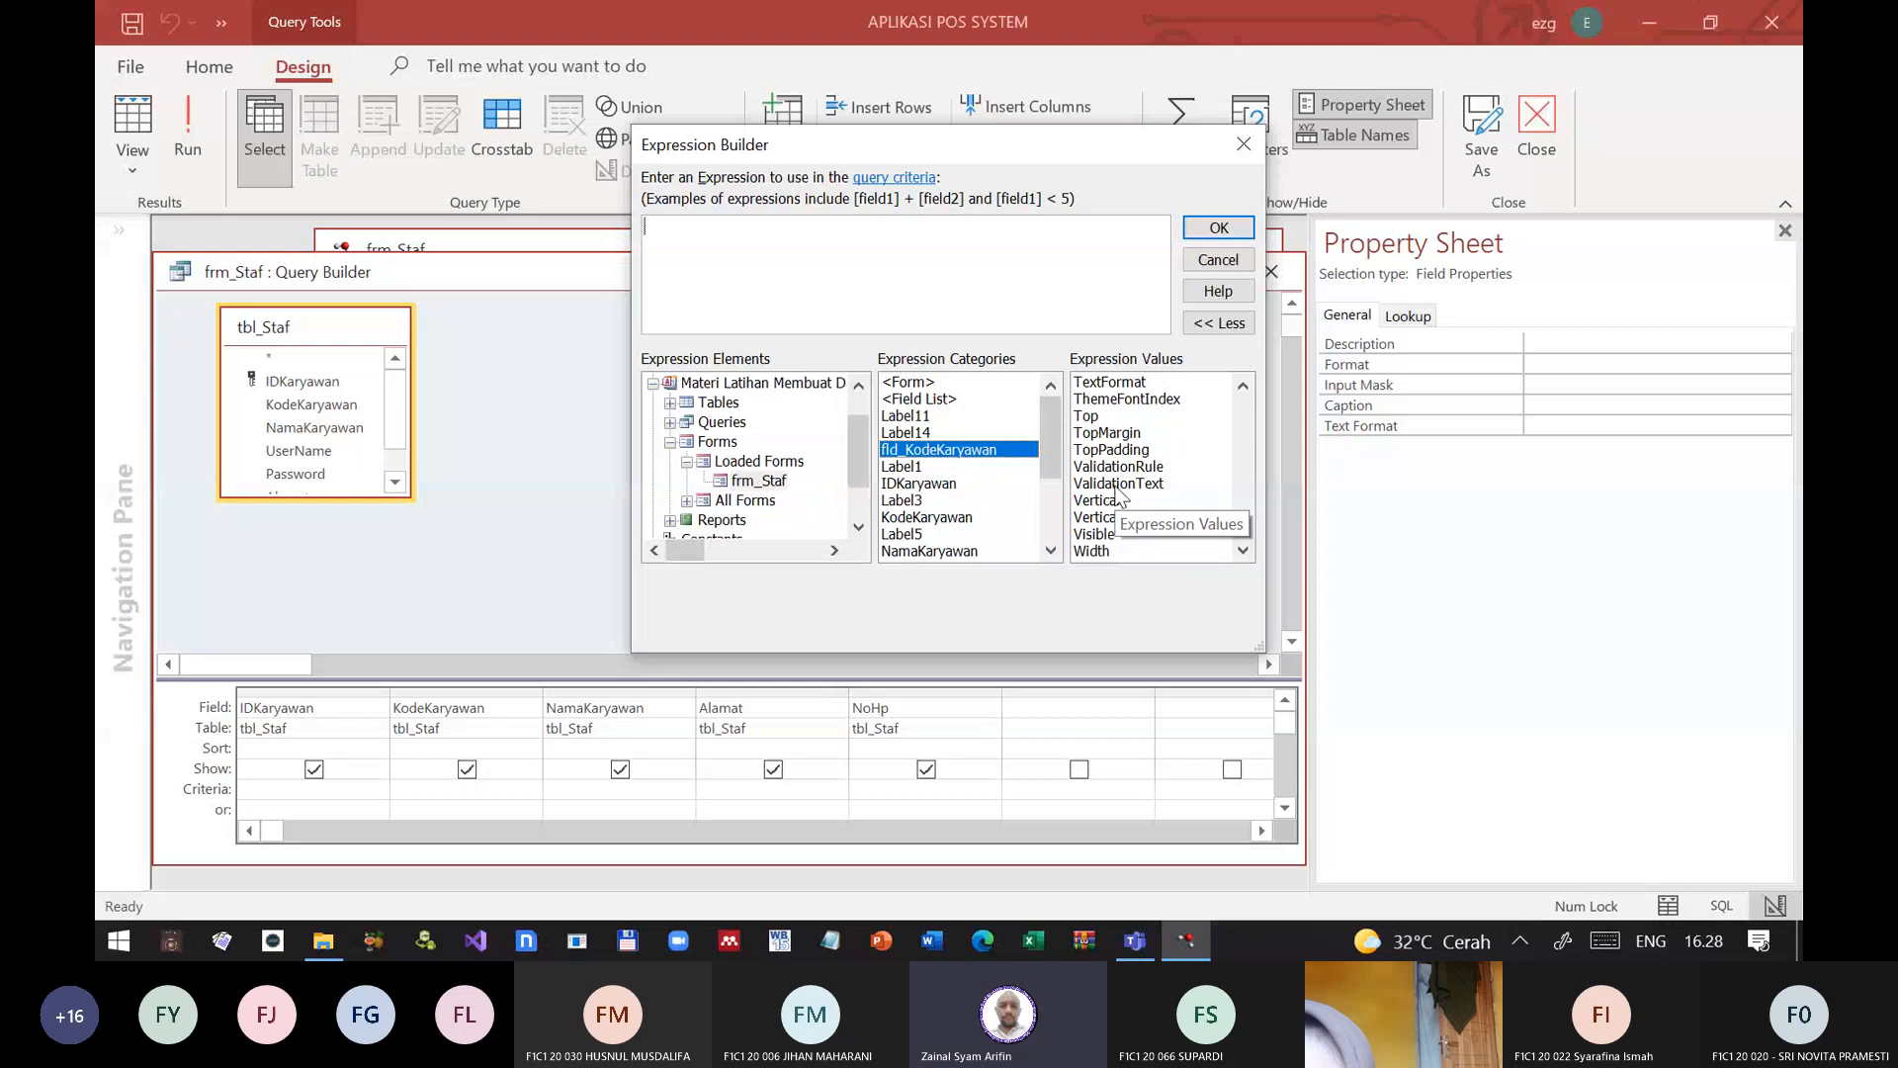
pyautogui.click(1105, 552)
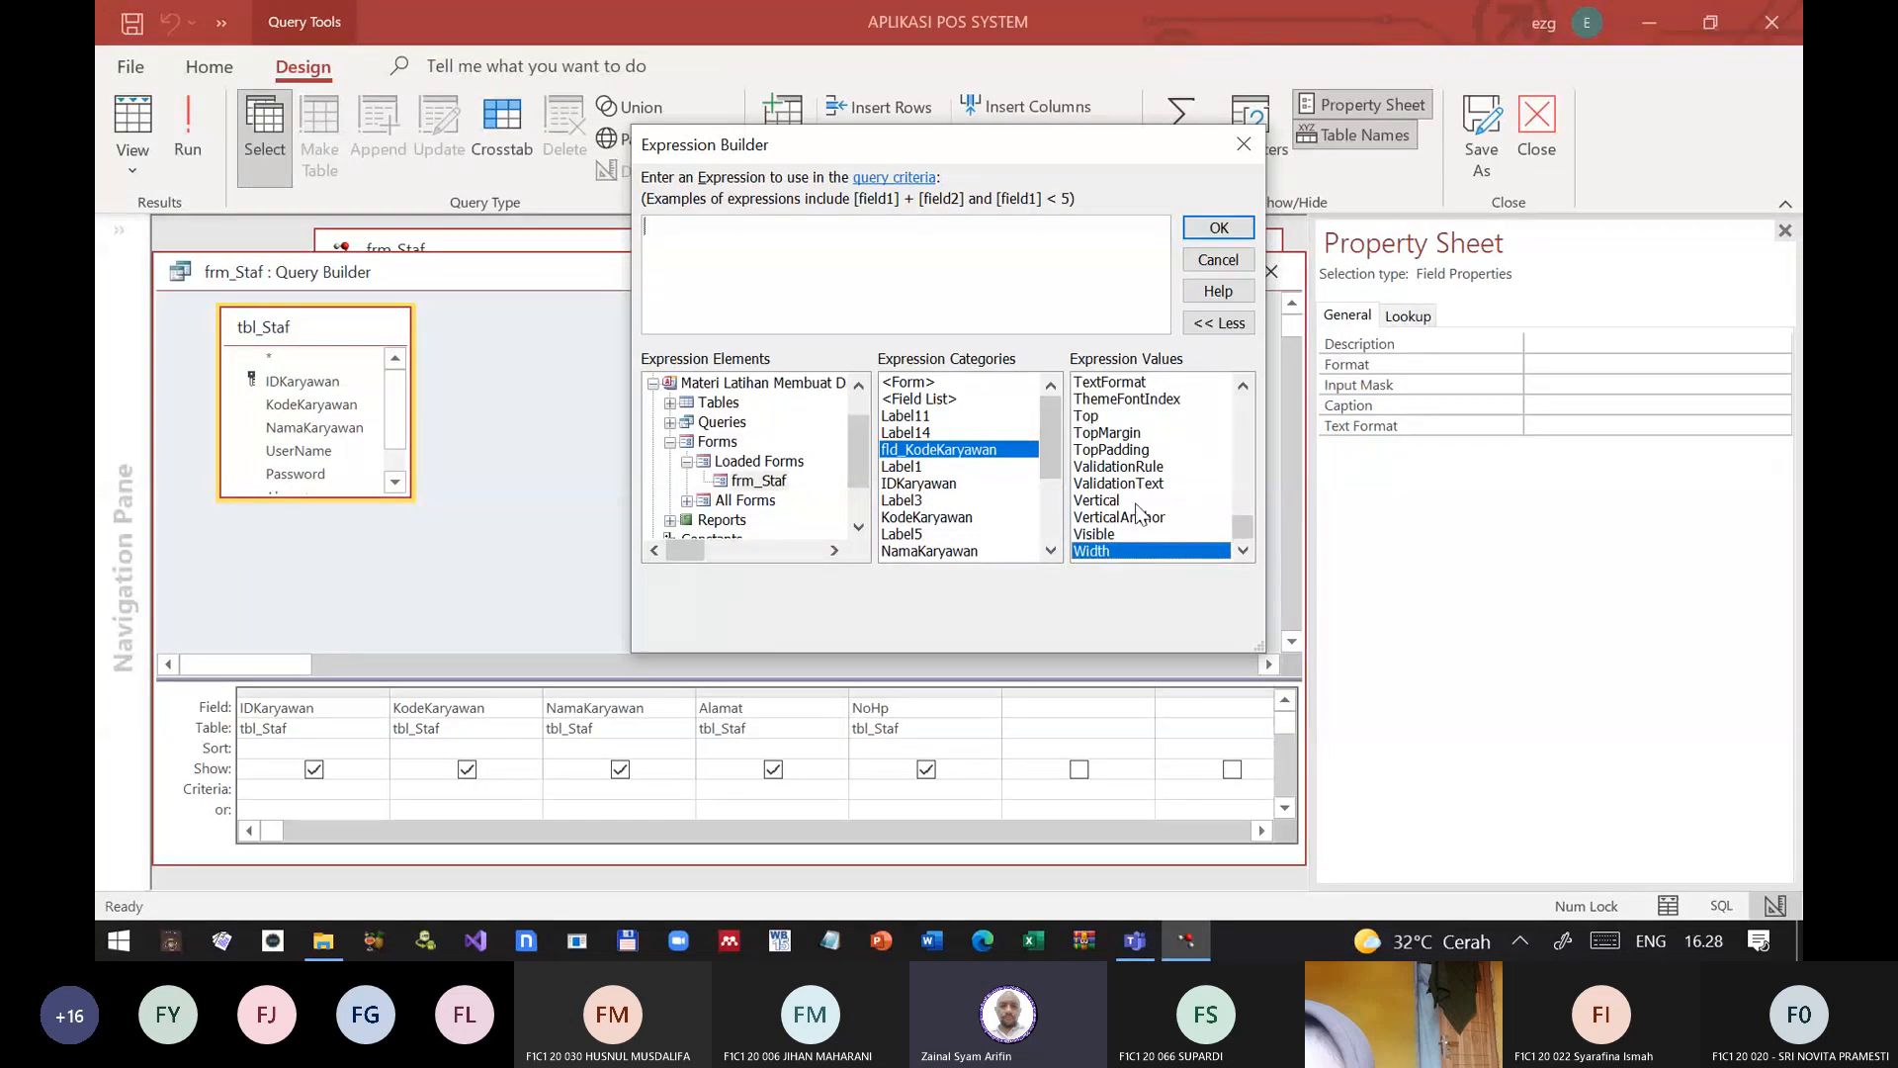
pyautogui.doubleClick(1097, 551)
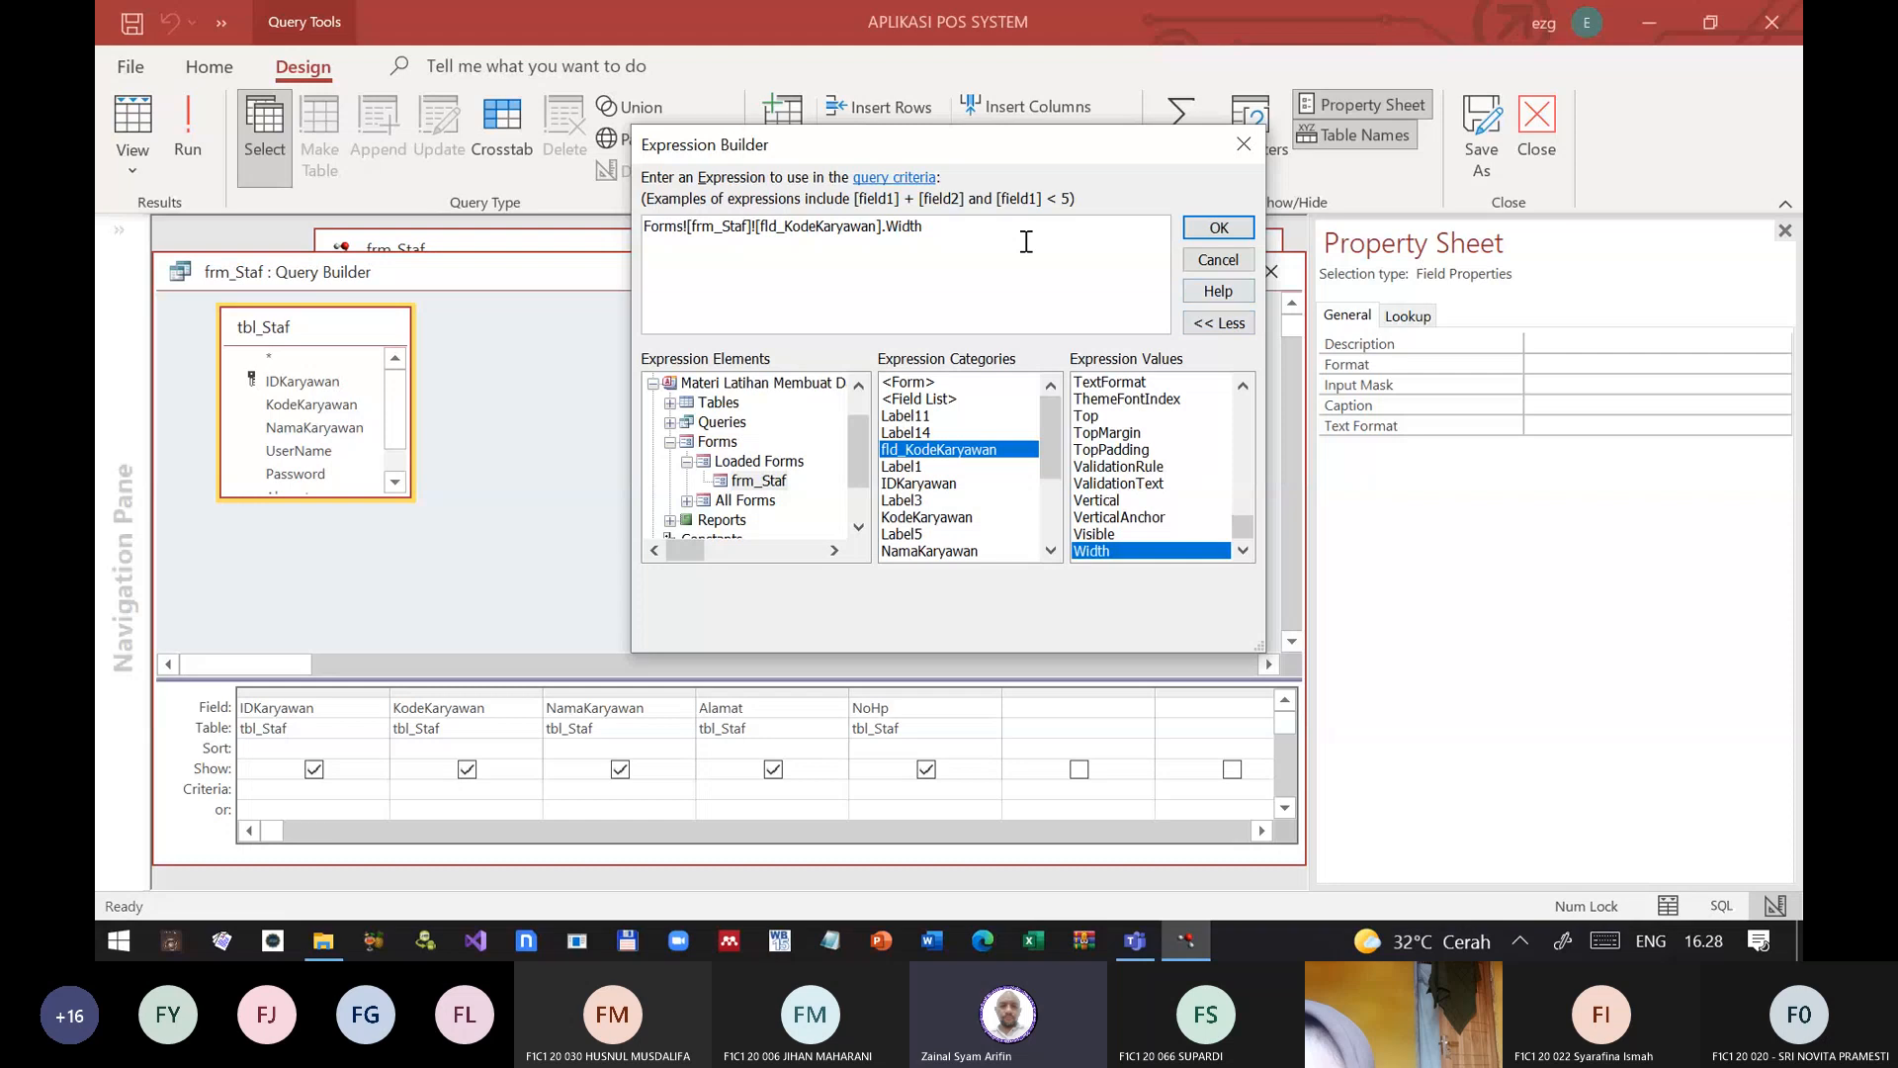
pyautogui.moveTo(925, 228); pyautogui.dragTo(460, 264)
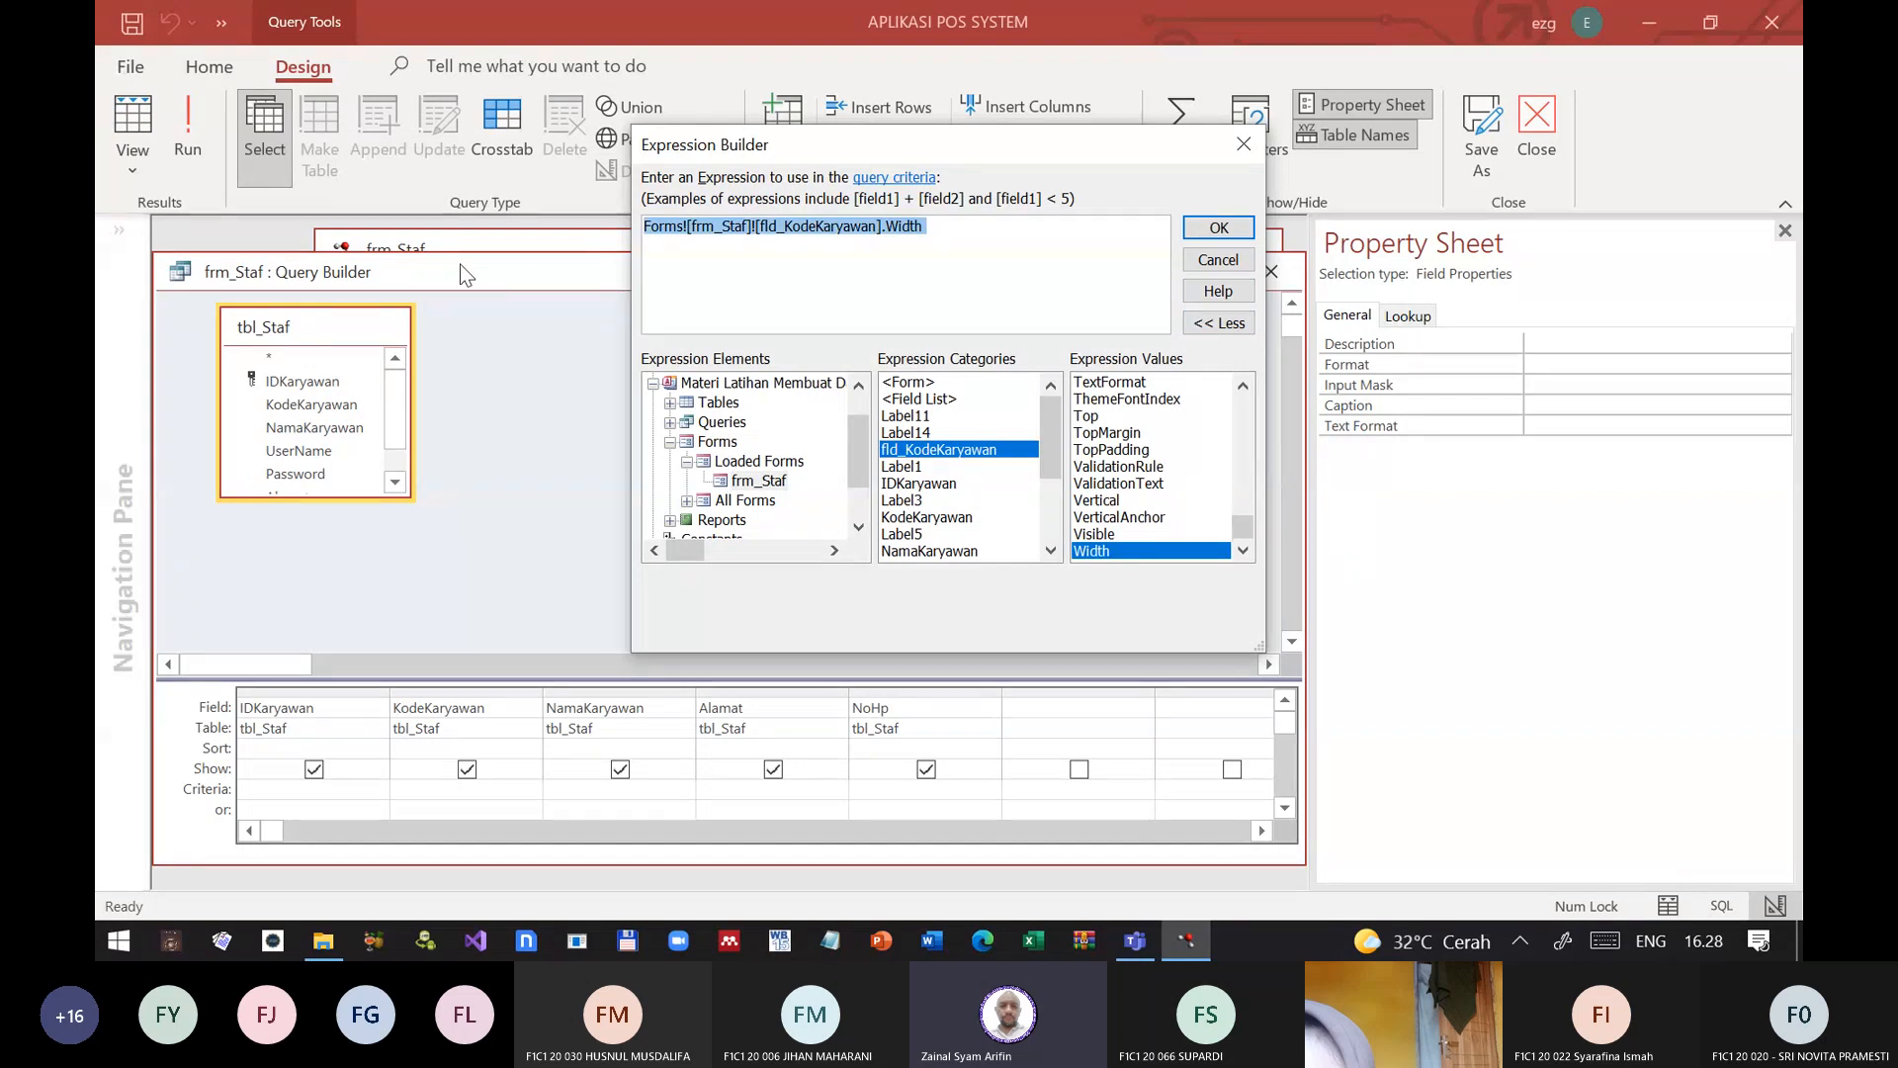
pyautogui.press('Delete')
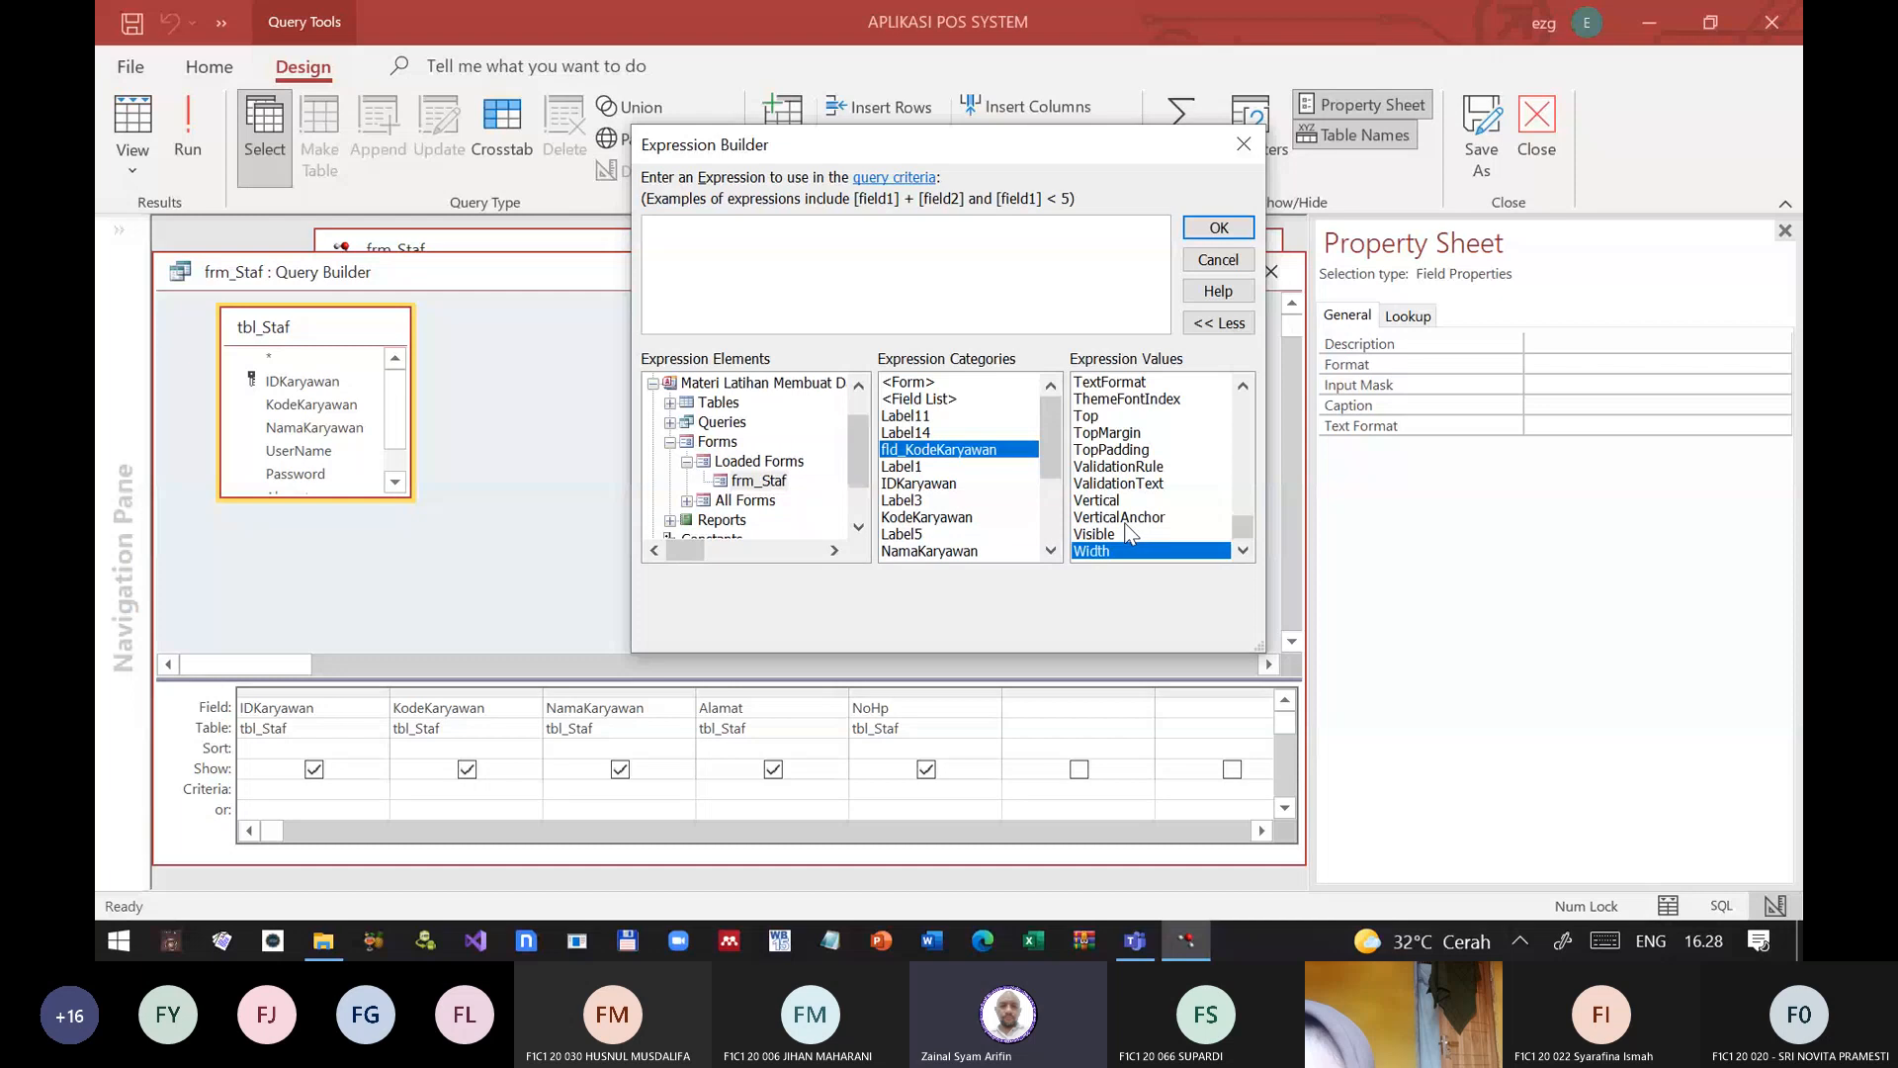
# Step: Look back through the expression values of fld_KodeKaryawan and enlarge the Expression Builder so its lists show more entries
pyautogui.click(1051, 556)
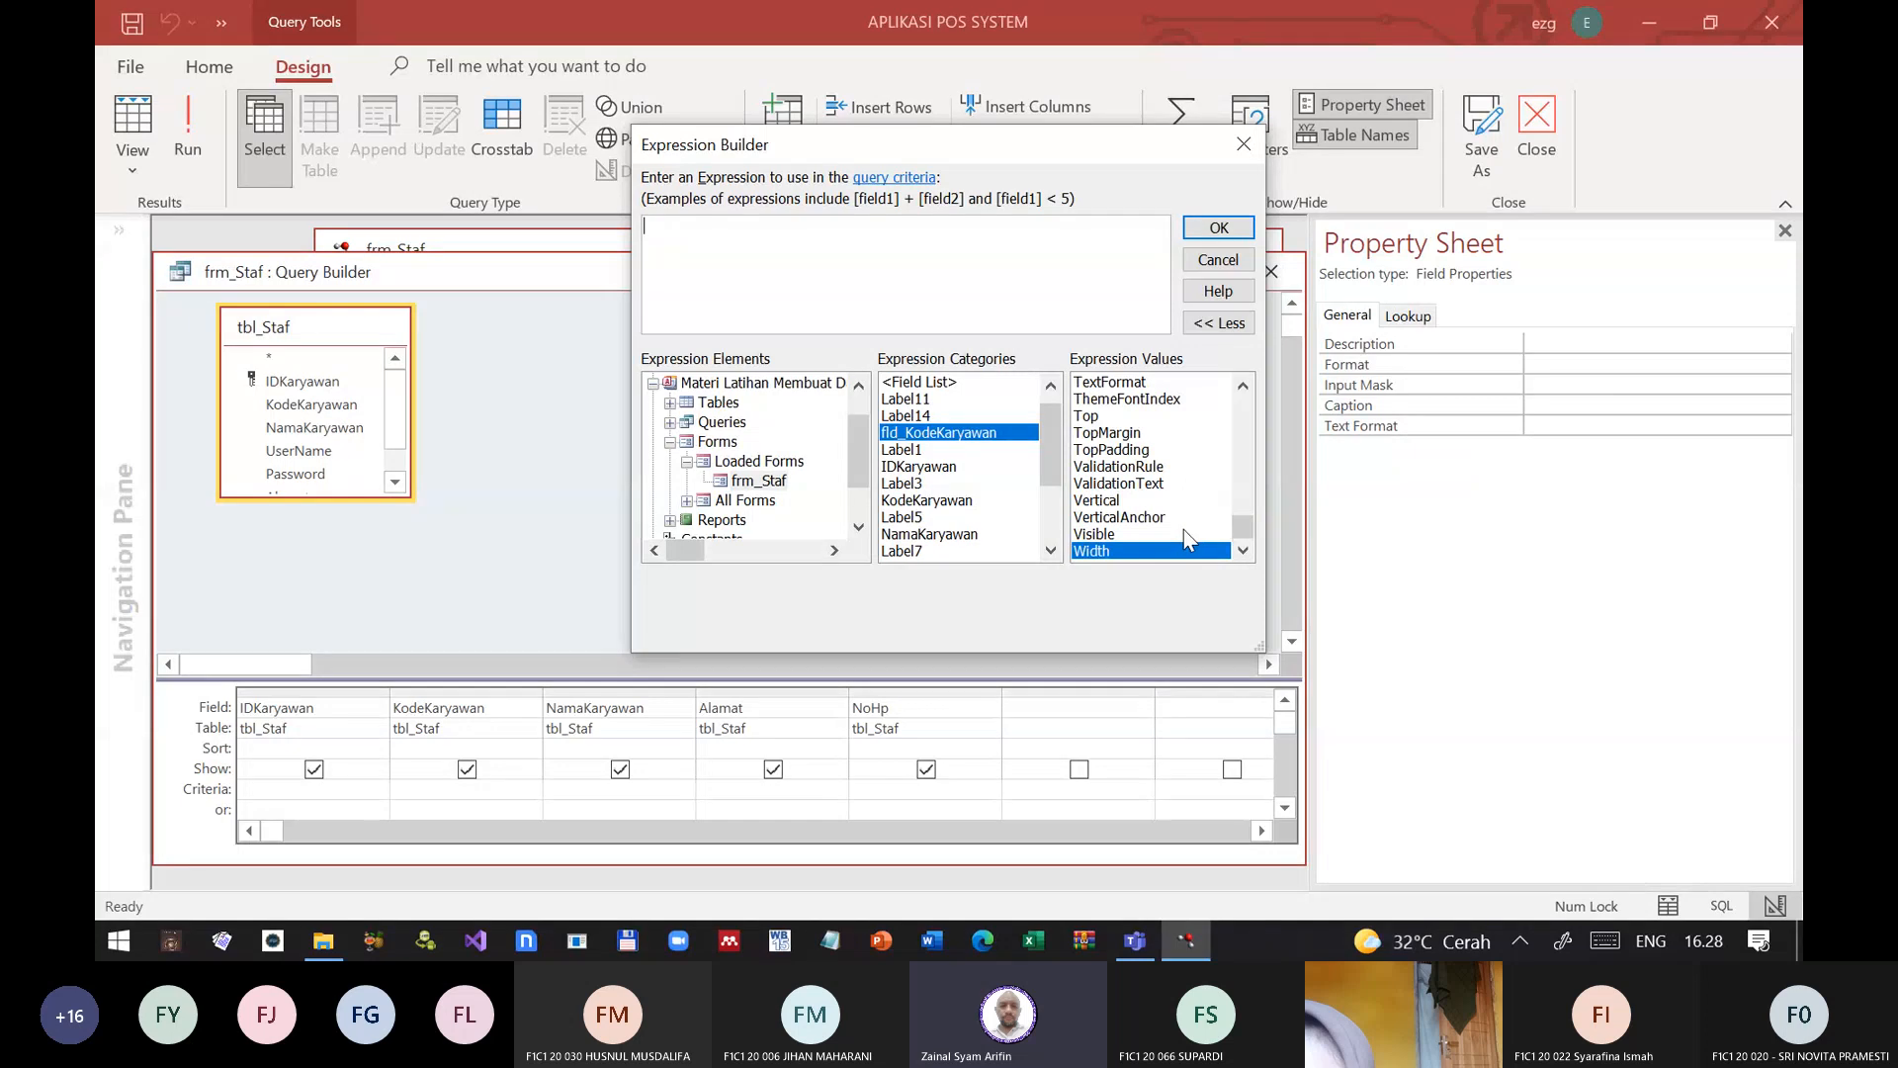
pyautogui.click(1169, 484)
pyautogui.scroll(8, 1171, 495)
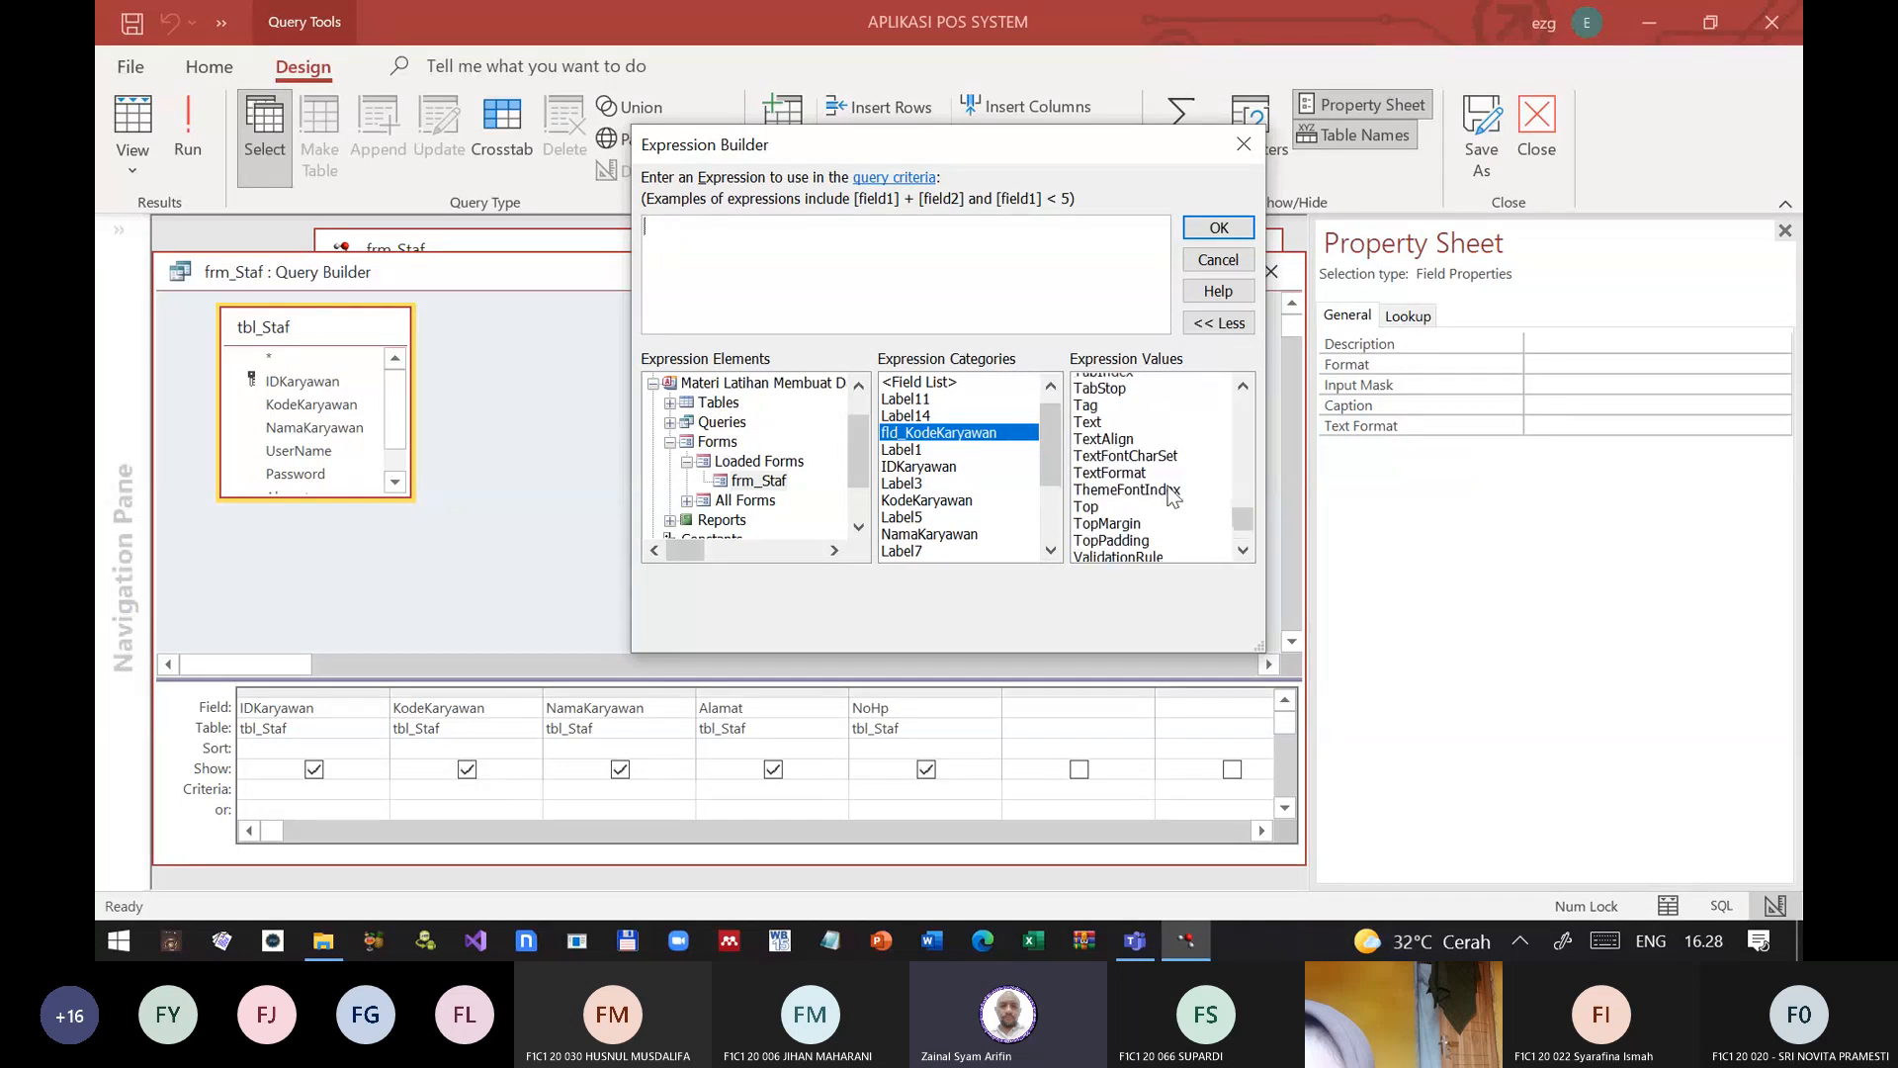
pyautogui.scroll(10, 1169, 494)
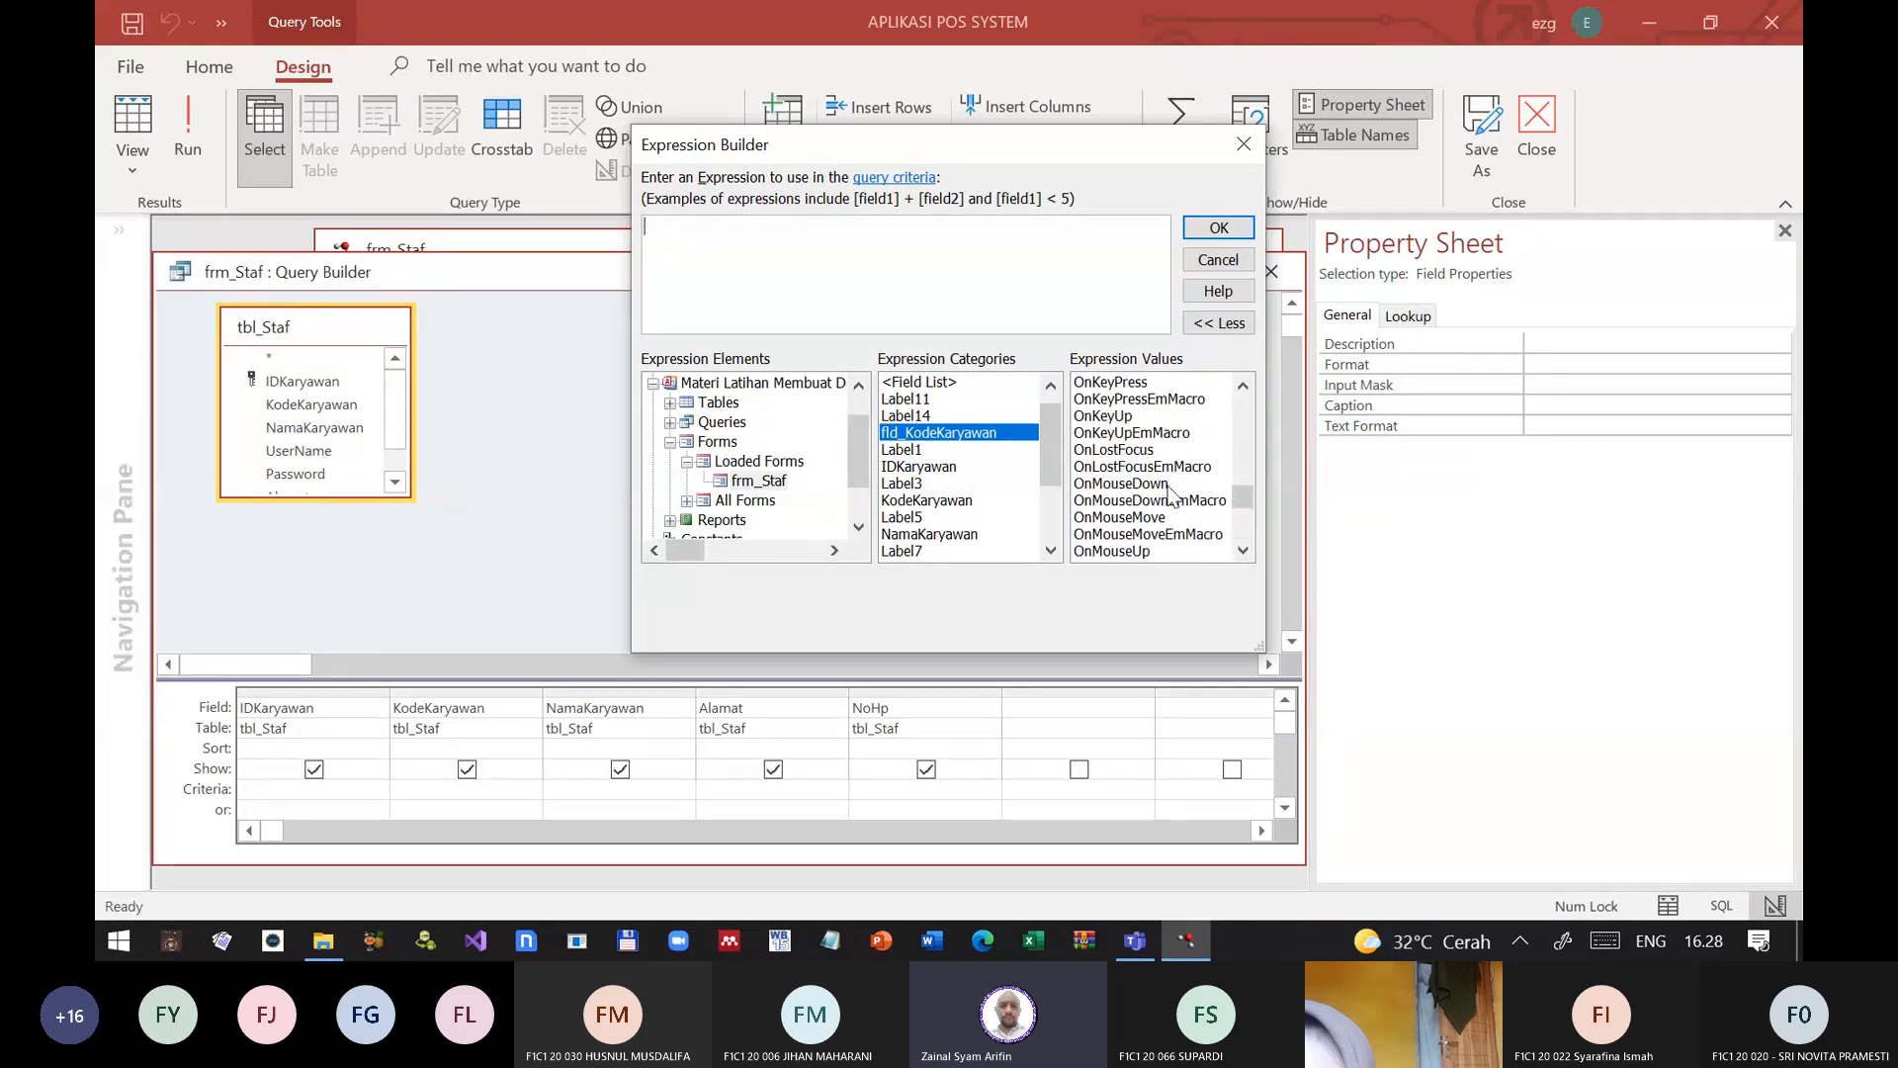
pyautogui.scroll(3, 1172, 494)
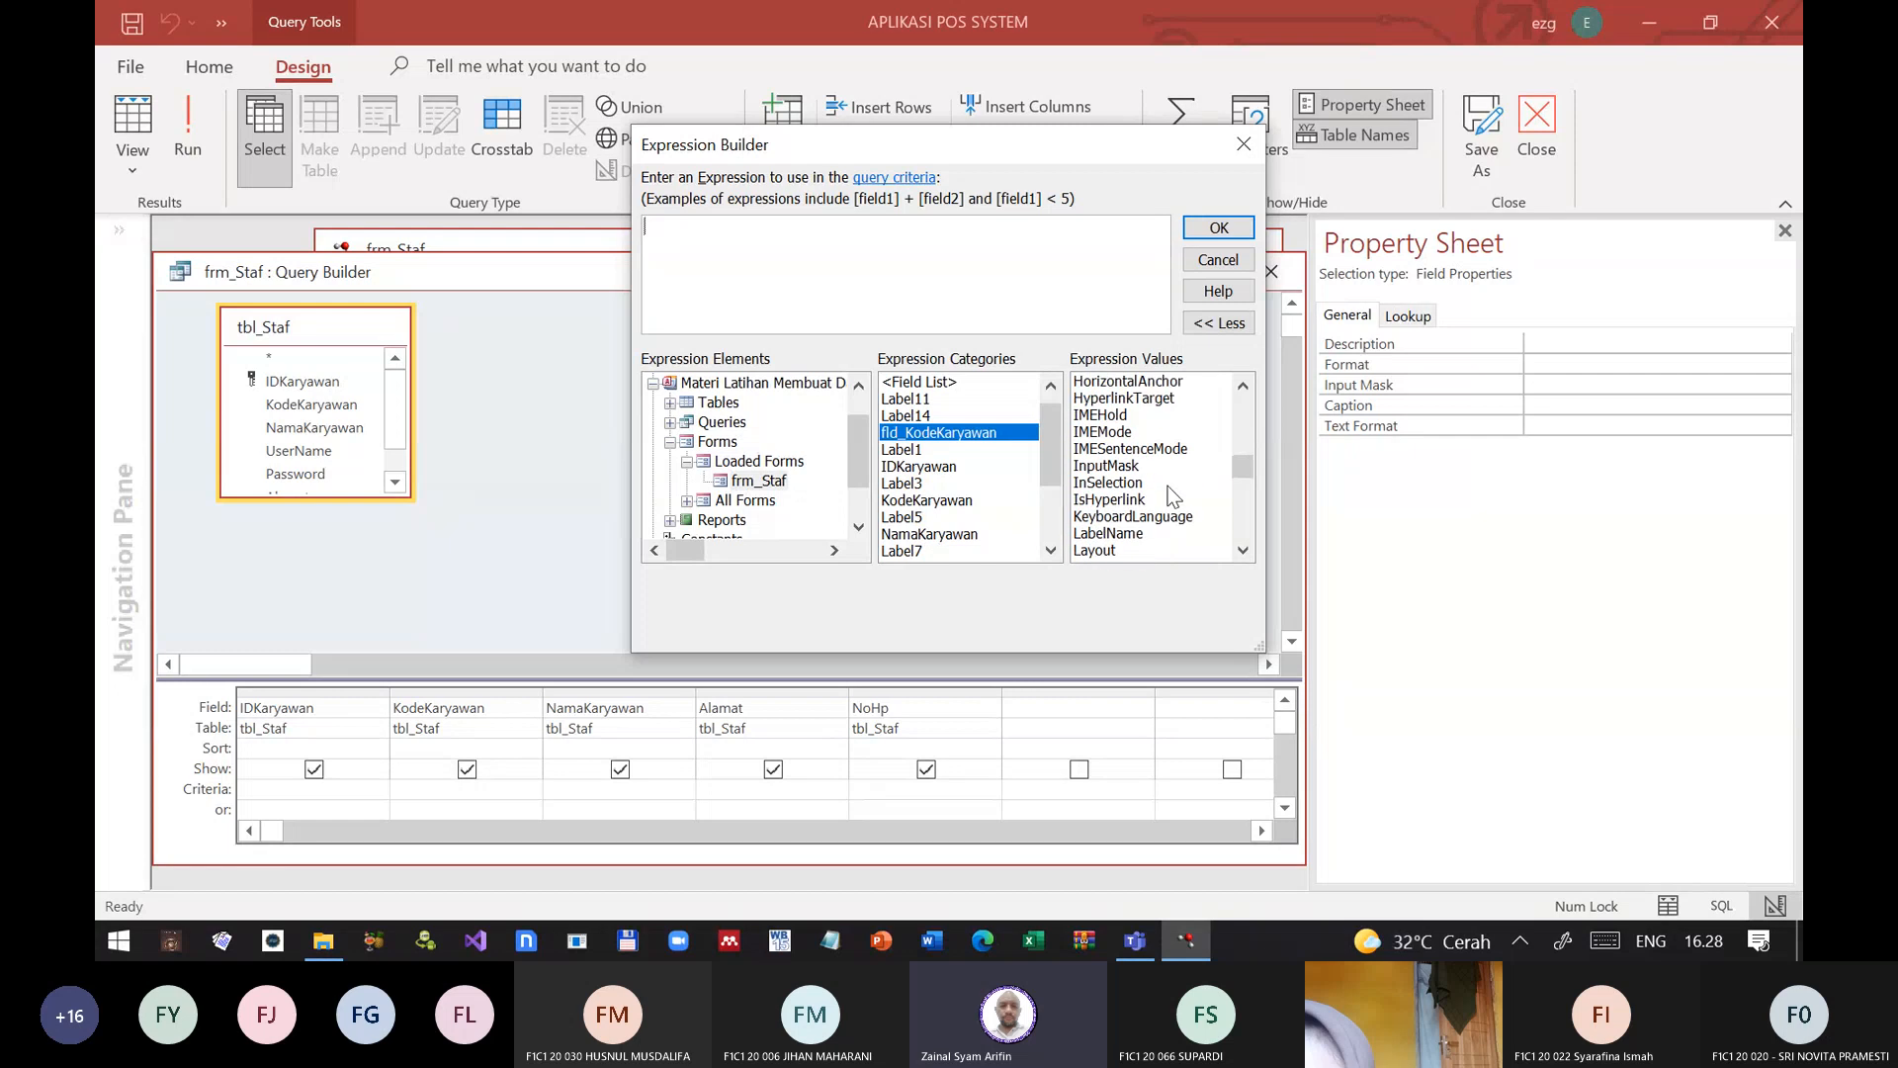
pyautogui.scroll(5, 1181, 474)
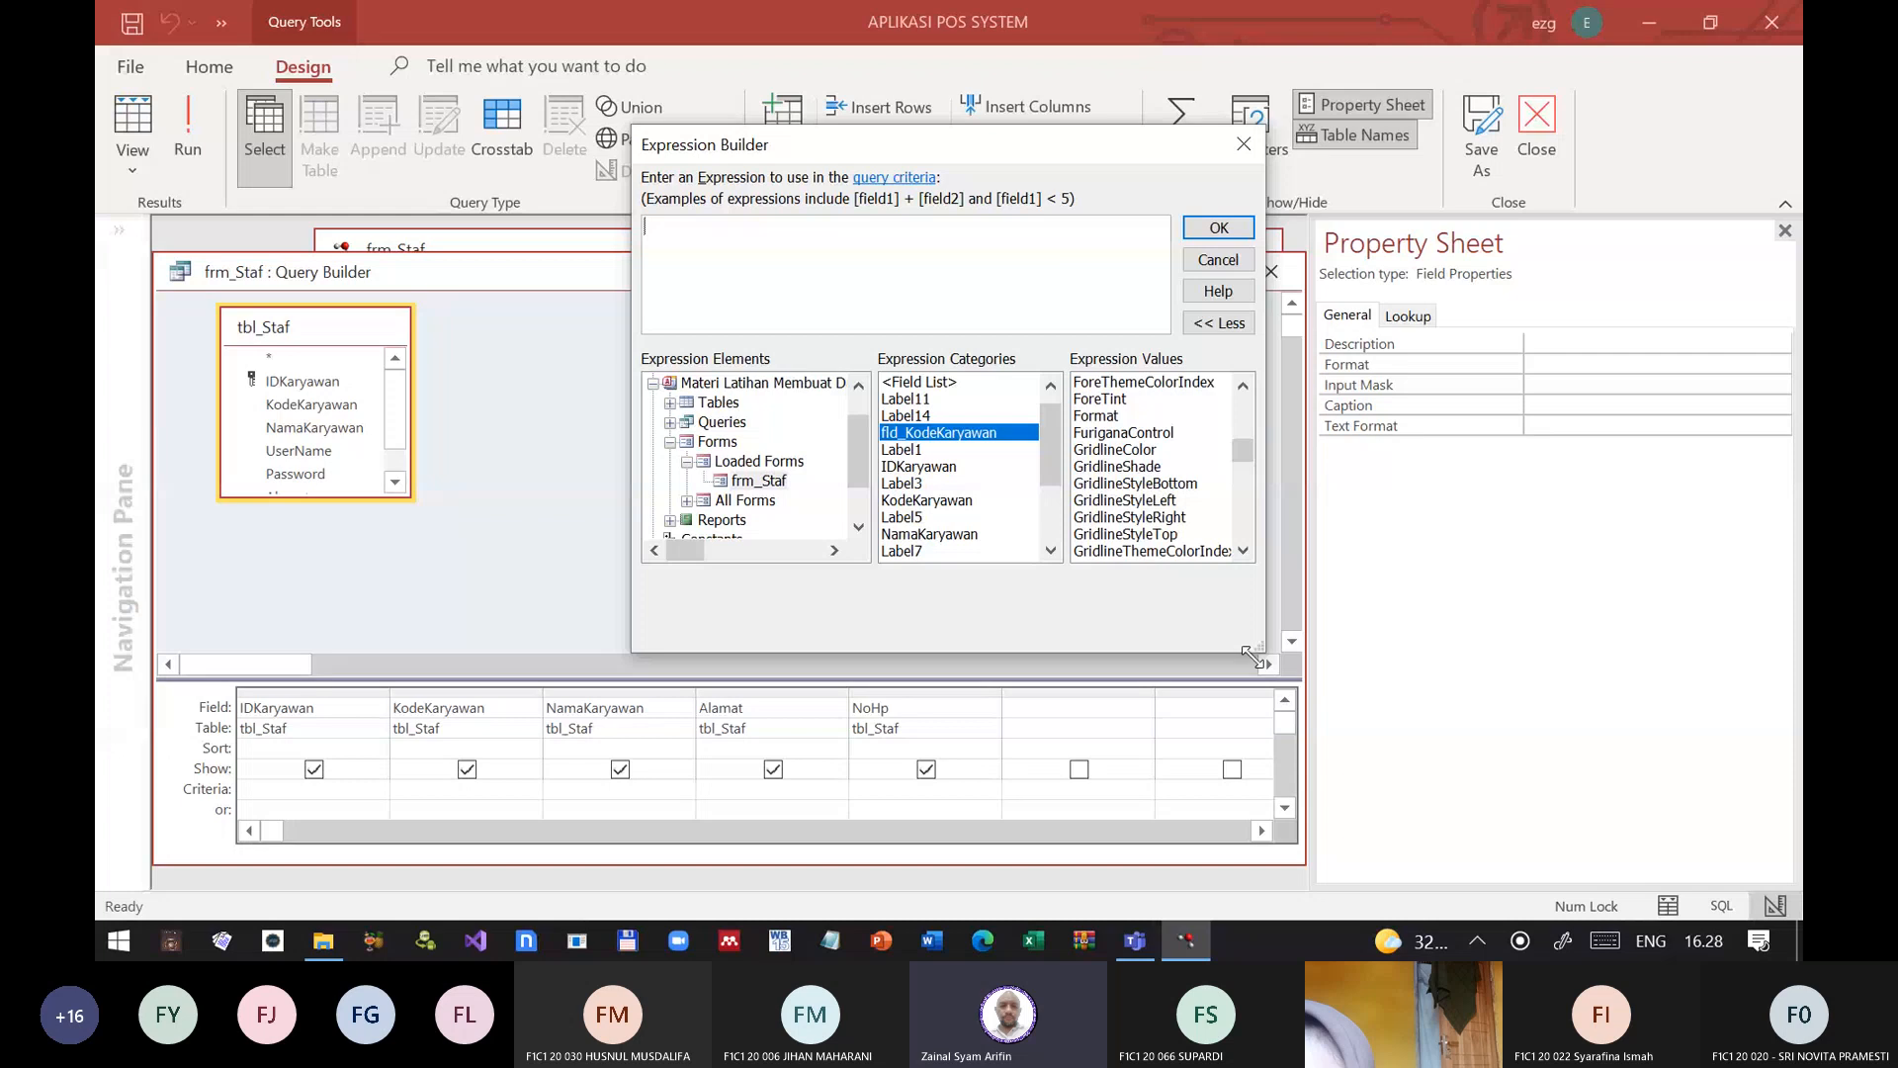
pyautogui.moveTo(1253, 652); pyautogui.dragTo(1610, 799)
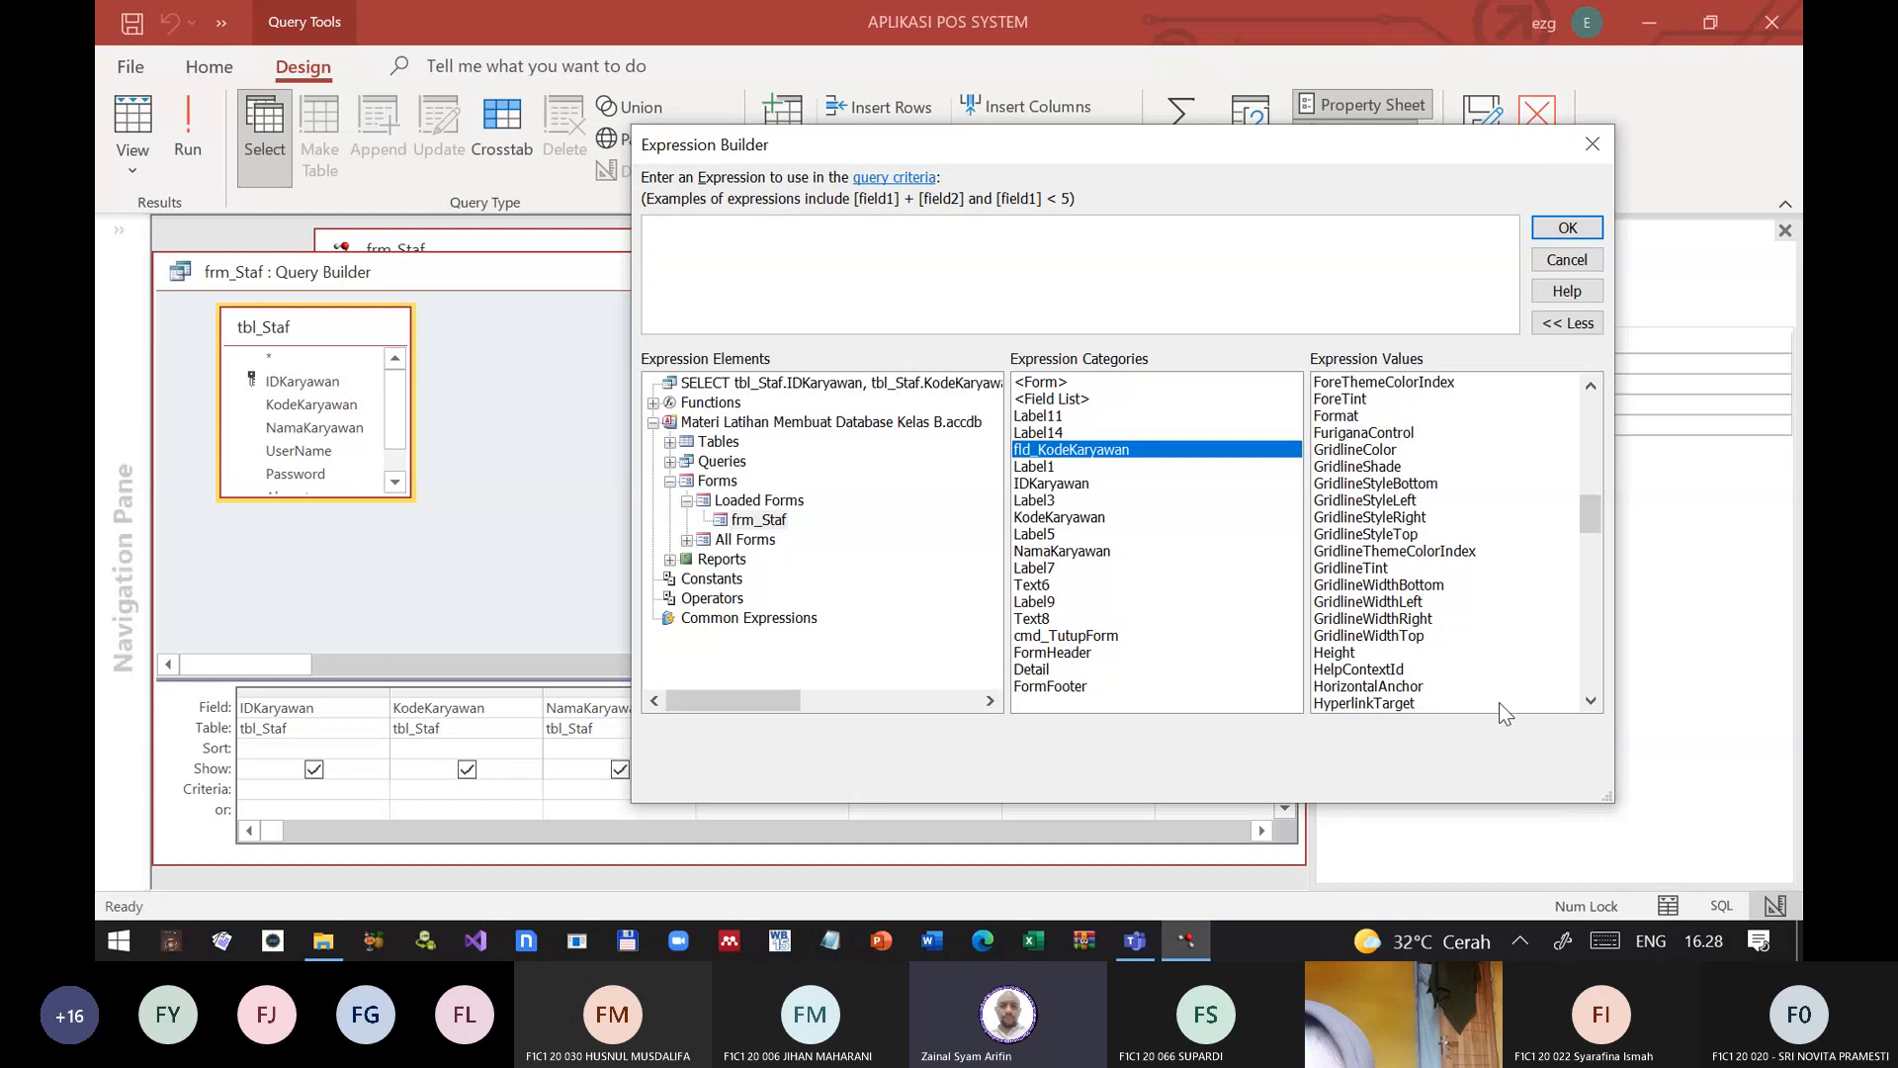
# Step: Look through fld_KodeKaryawan's expression values to the end of the list, checking the ValidationRule and Text entries
pyautogui.scroll(15, 1450, 570)
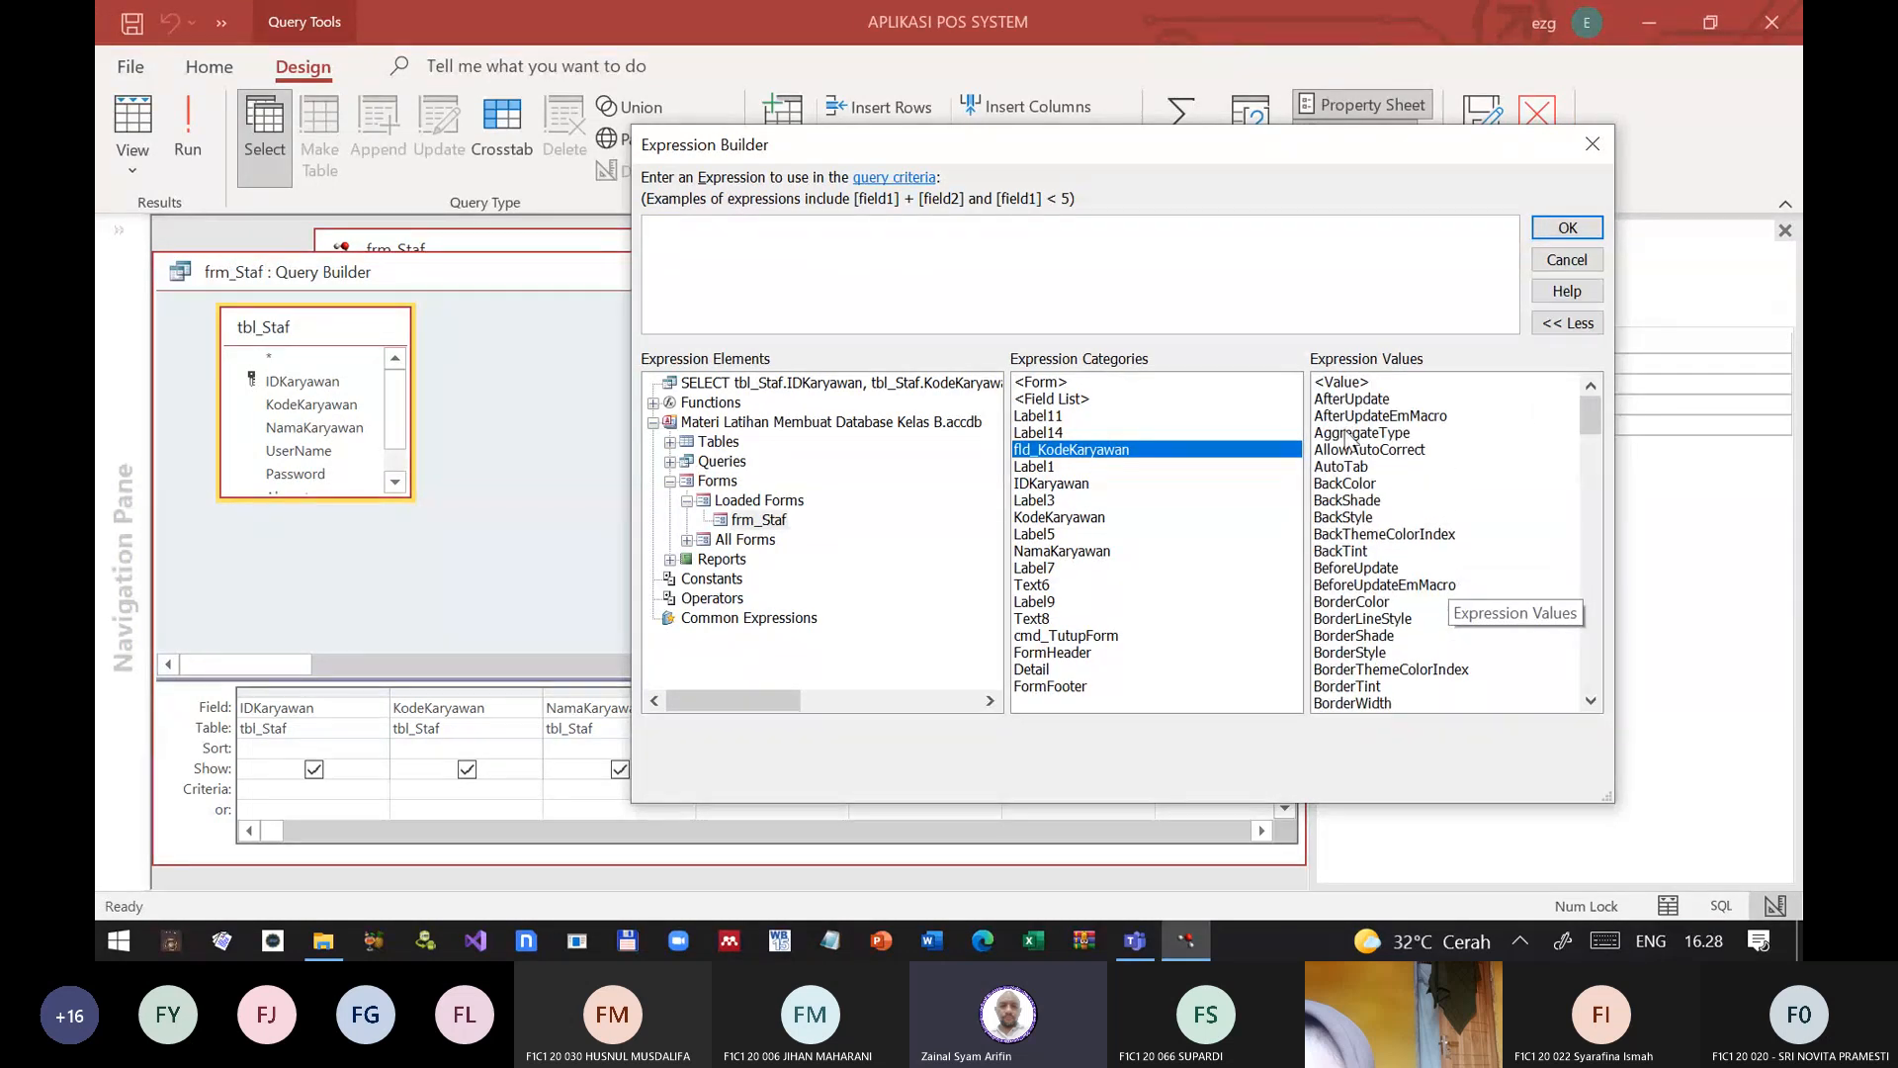
pyautogui.click(1344, 485)
pyautogui.scroll(-20, 1362, 534)
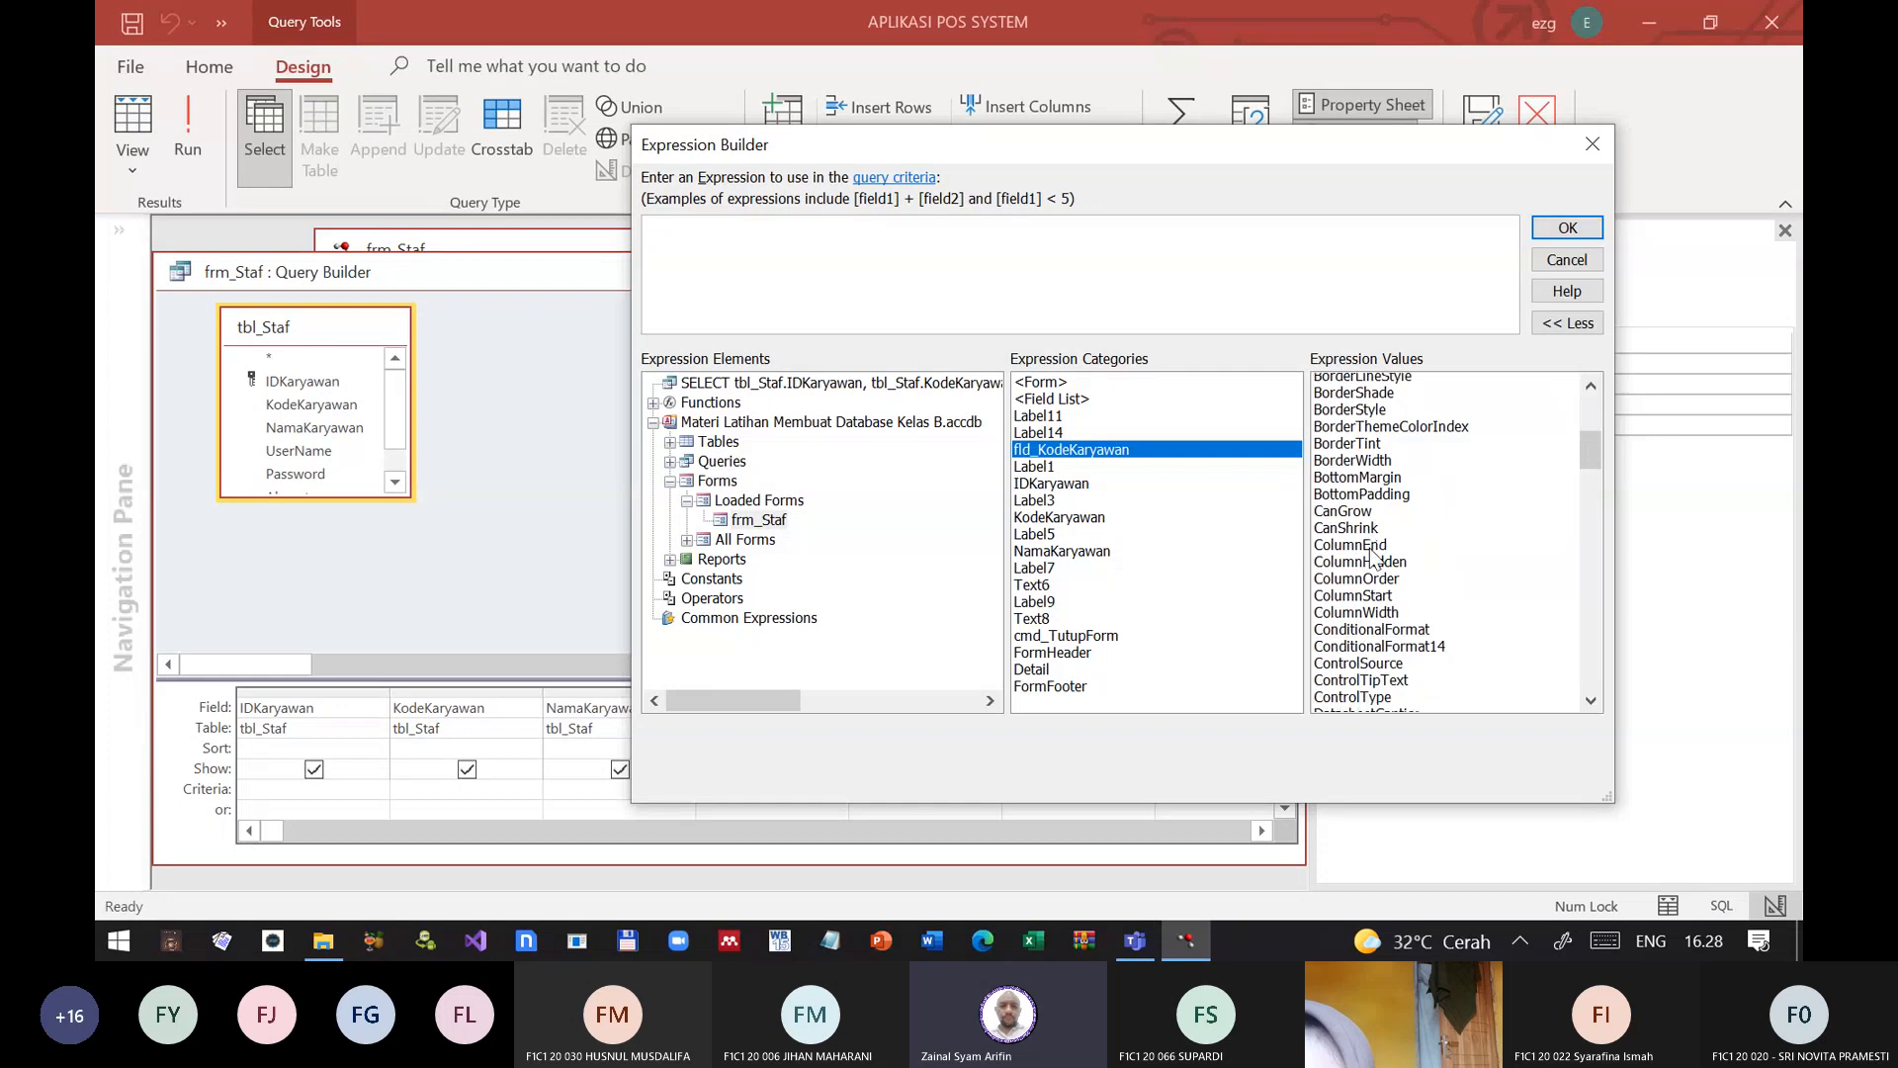
pyautogui.scroll(-15, 1362, 571)
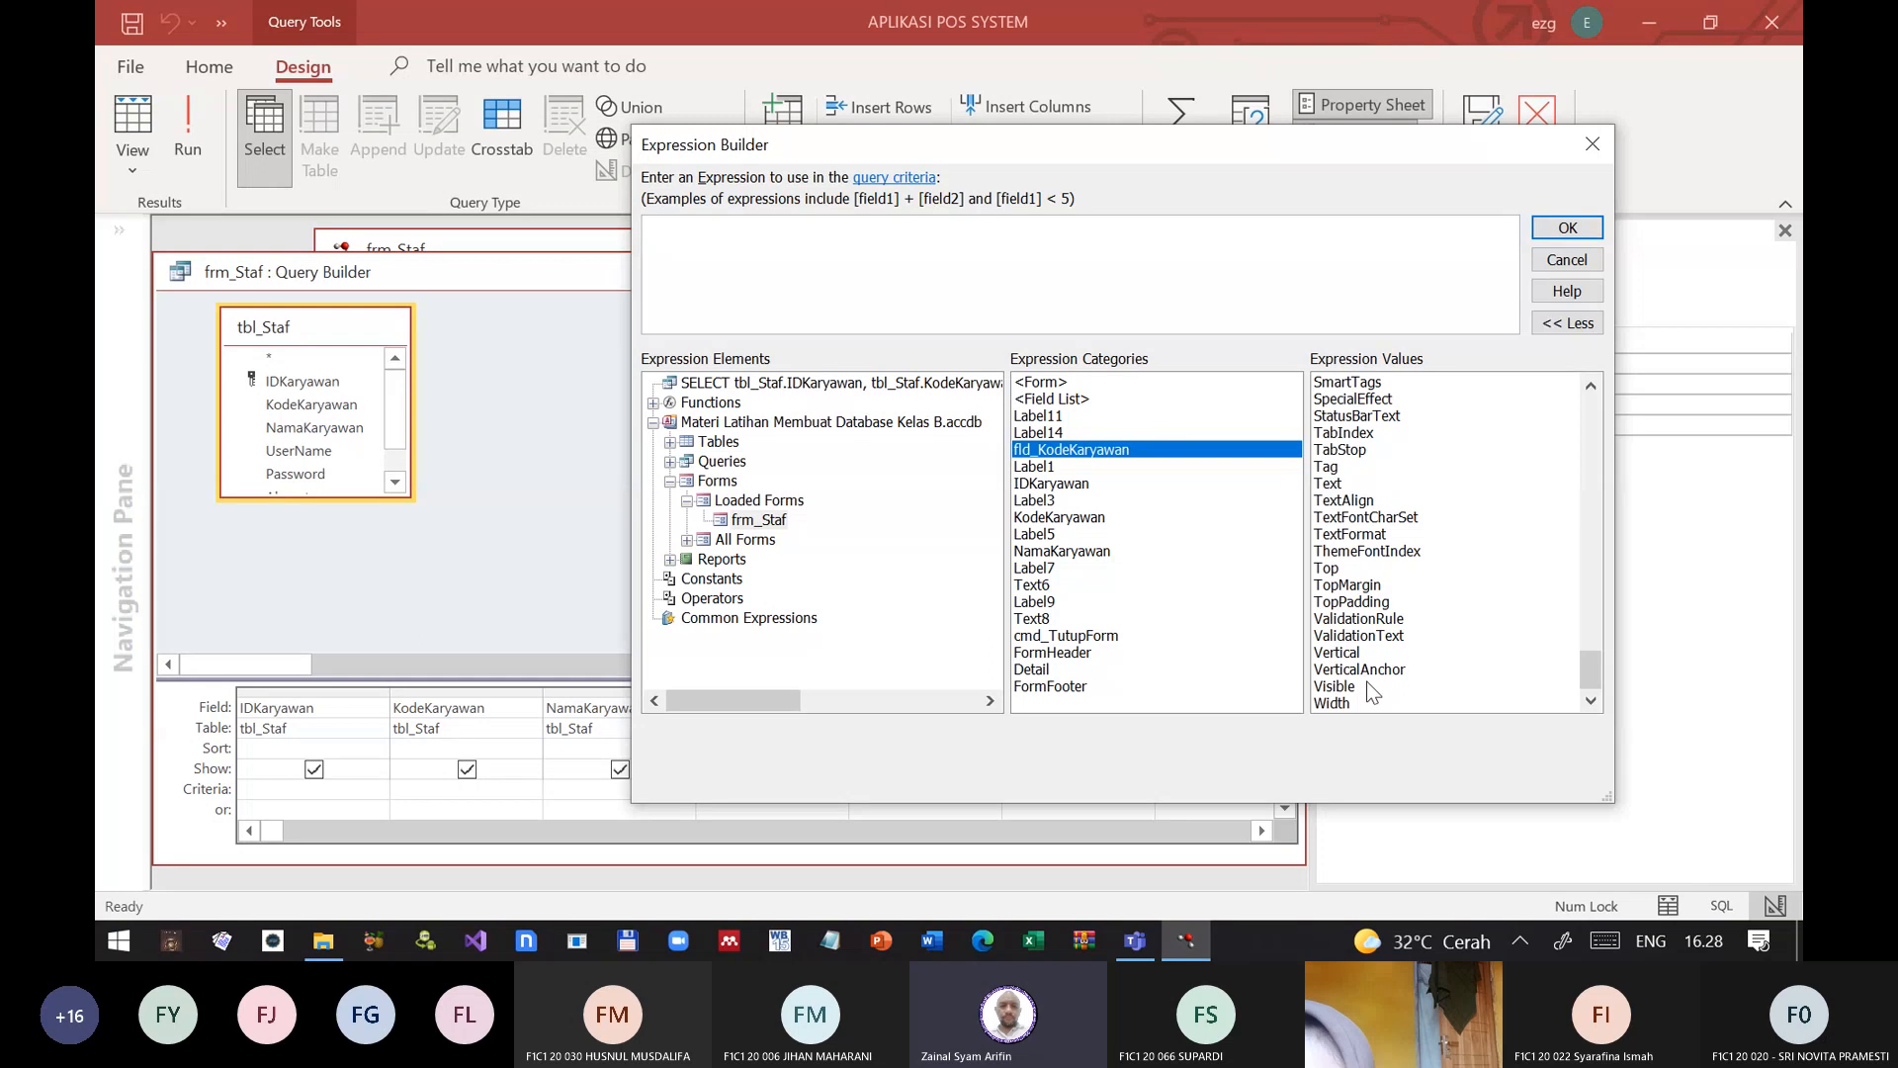
pyautogui.click(1362, 621)
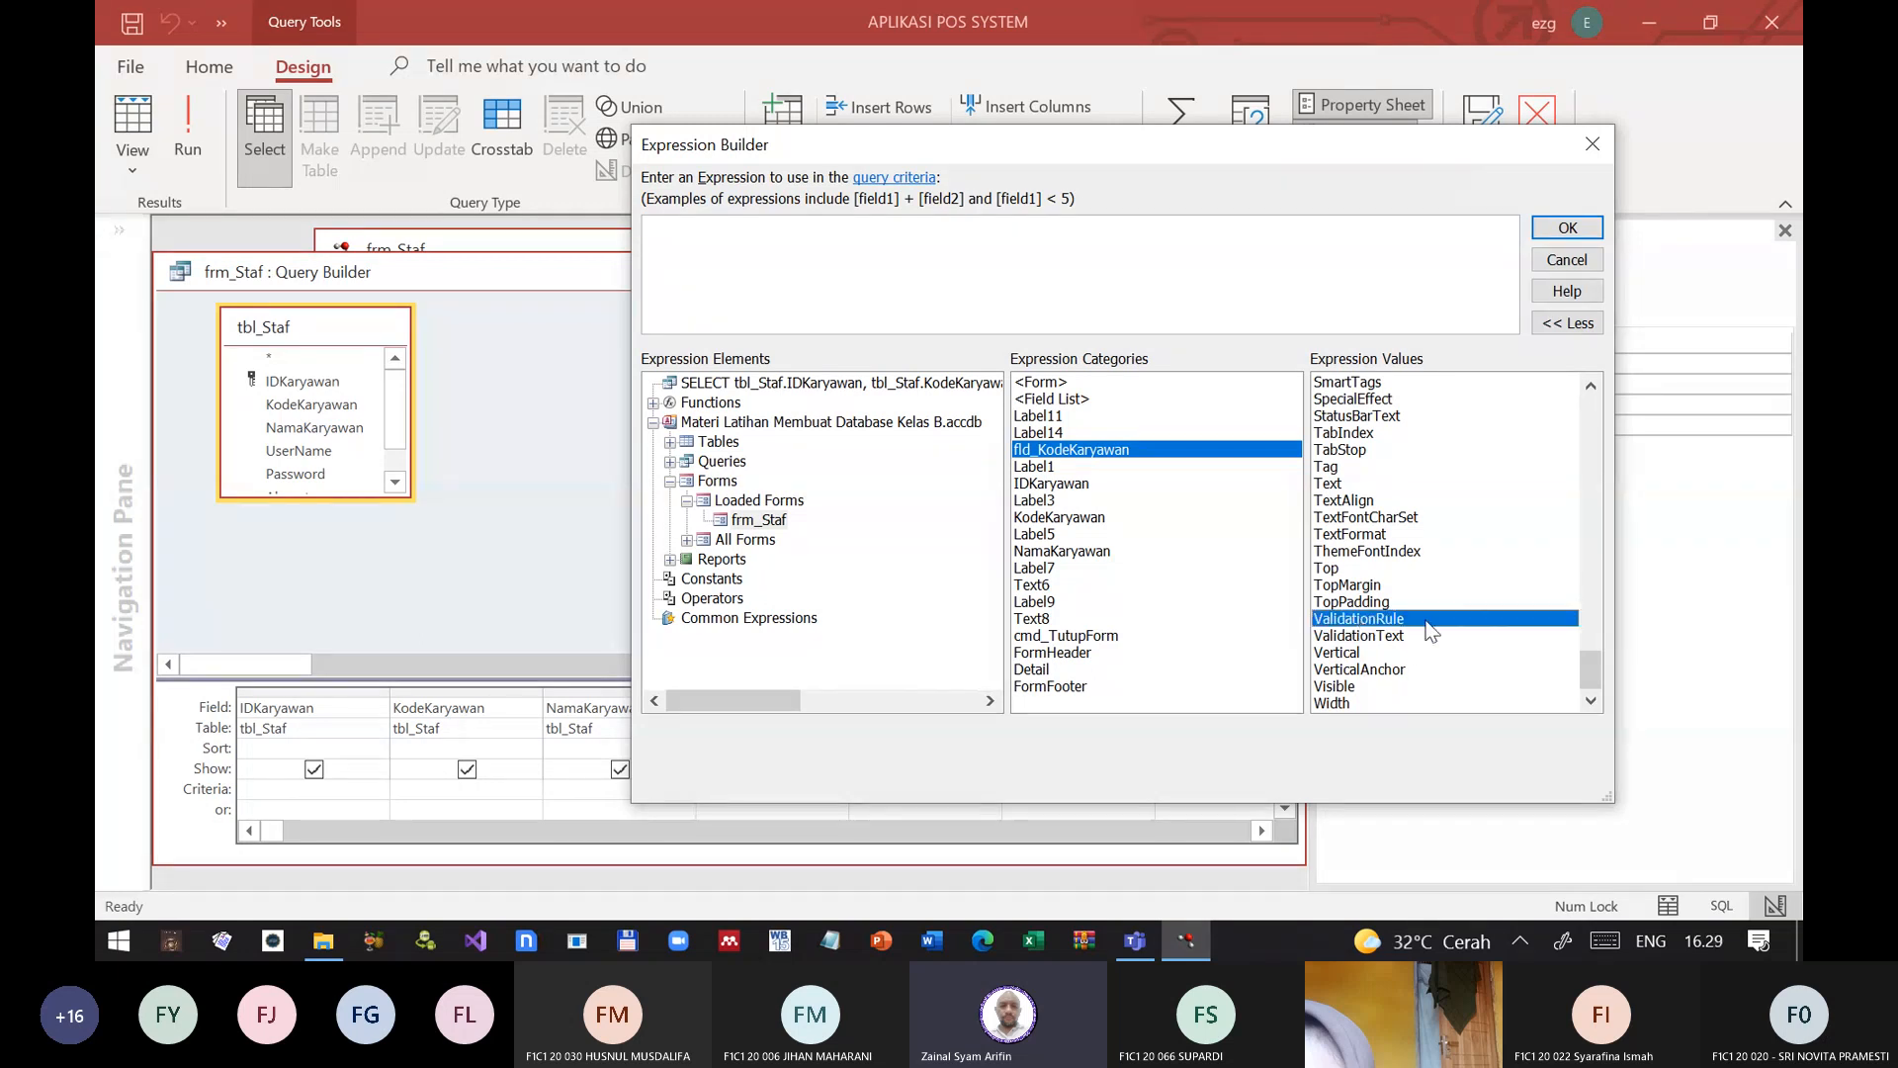
pyautogui.click(1389, 483)
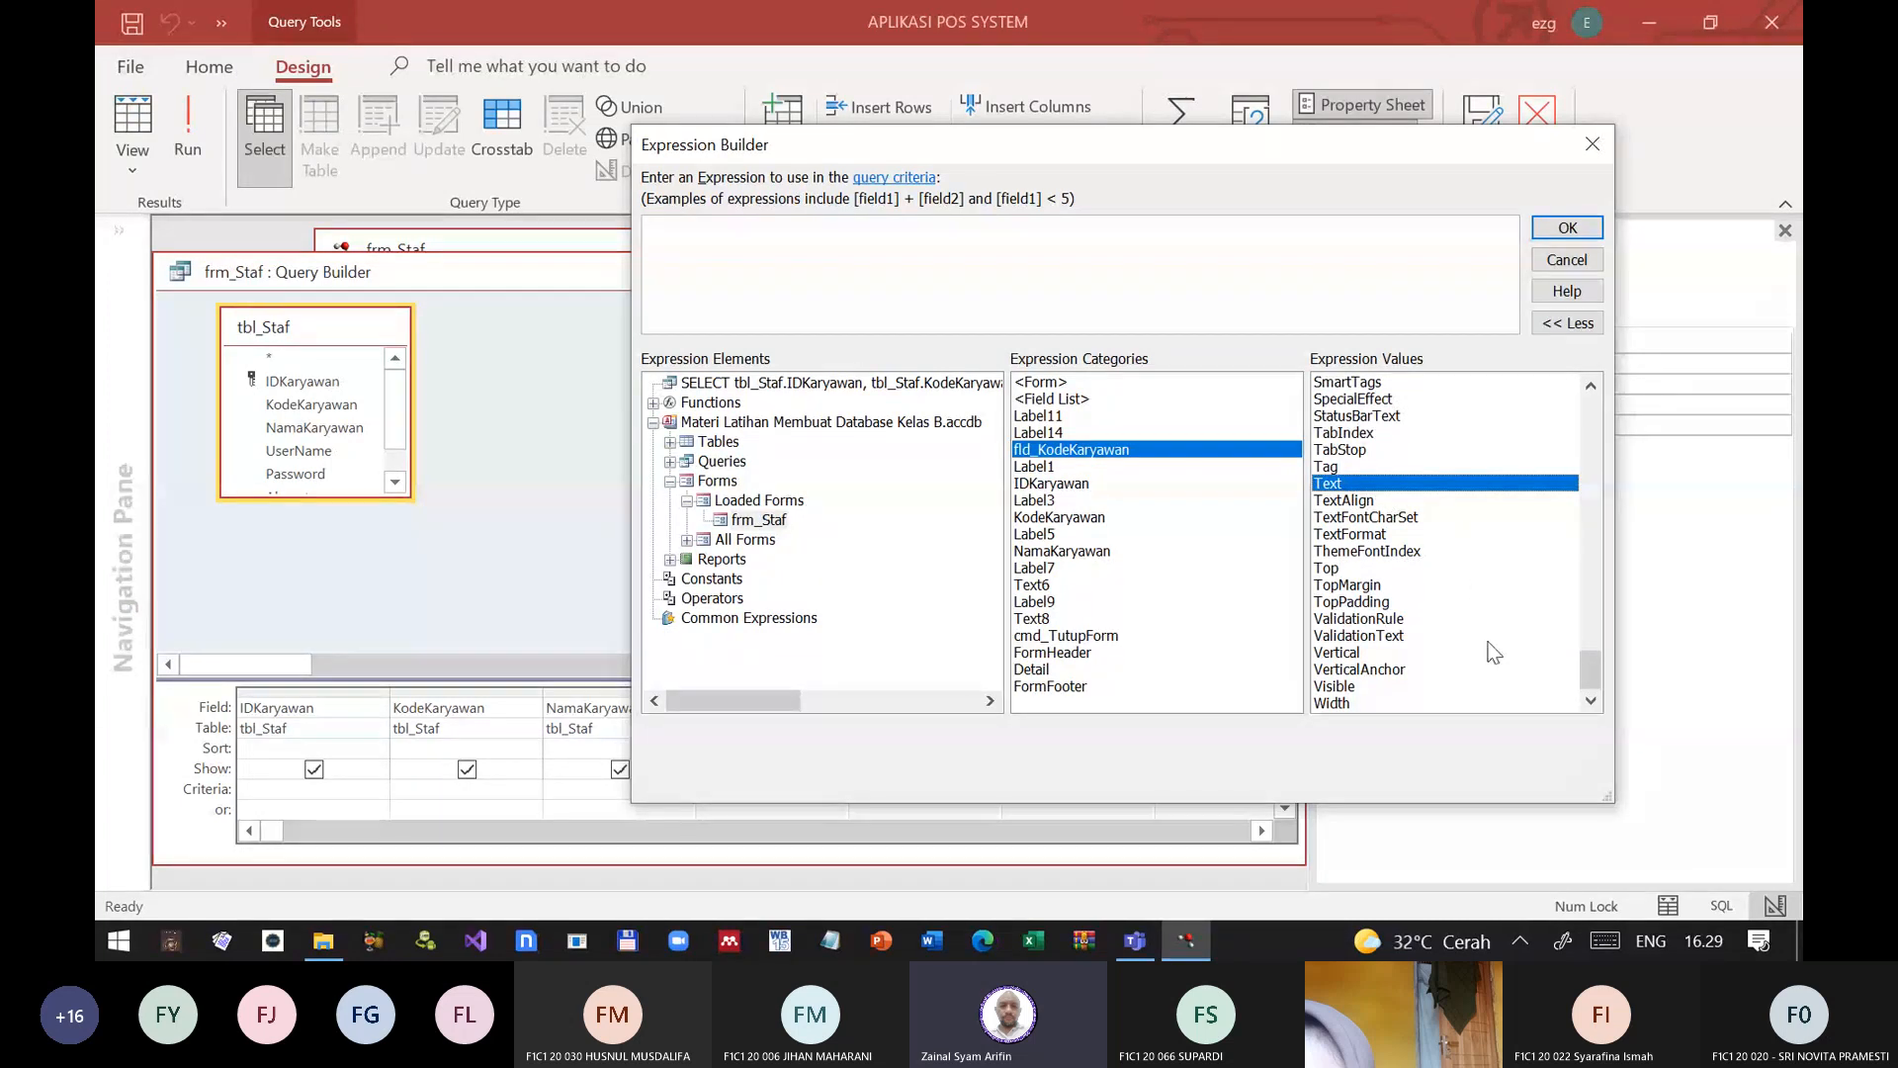
# Step: Review fld_KodeKaryawan's expression values back up to the start of the list and select the <Value> entry
pyautogui.scroll(3, 1444, 633)
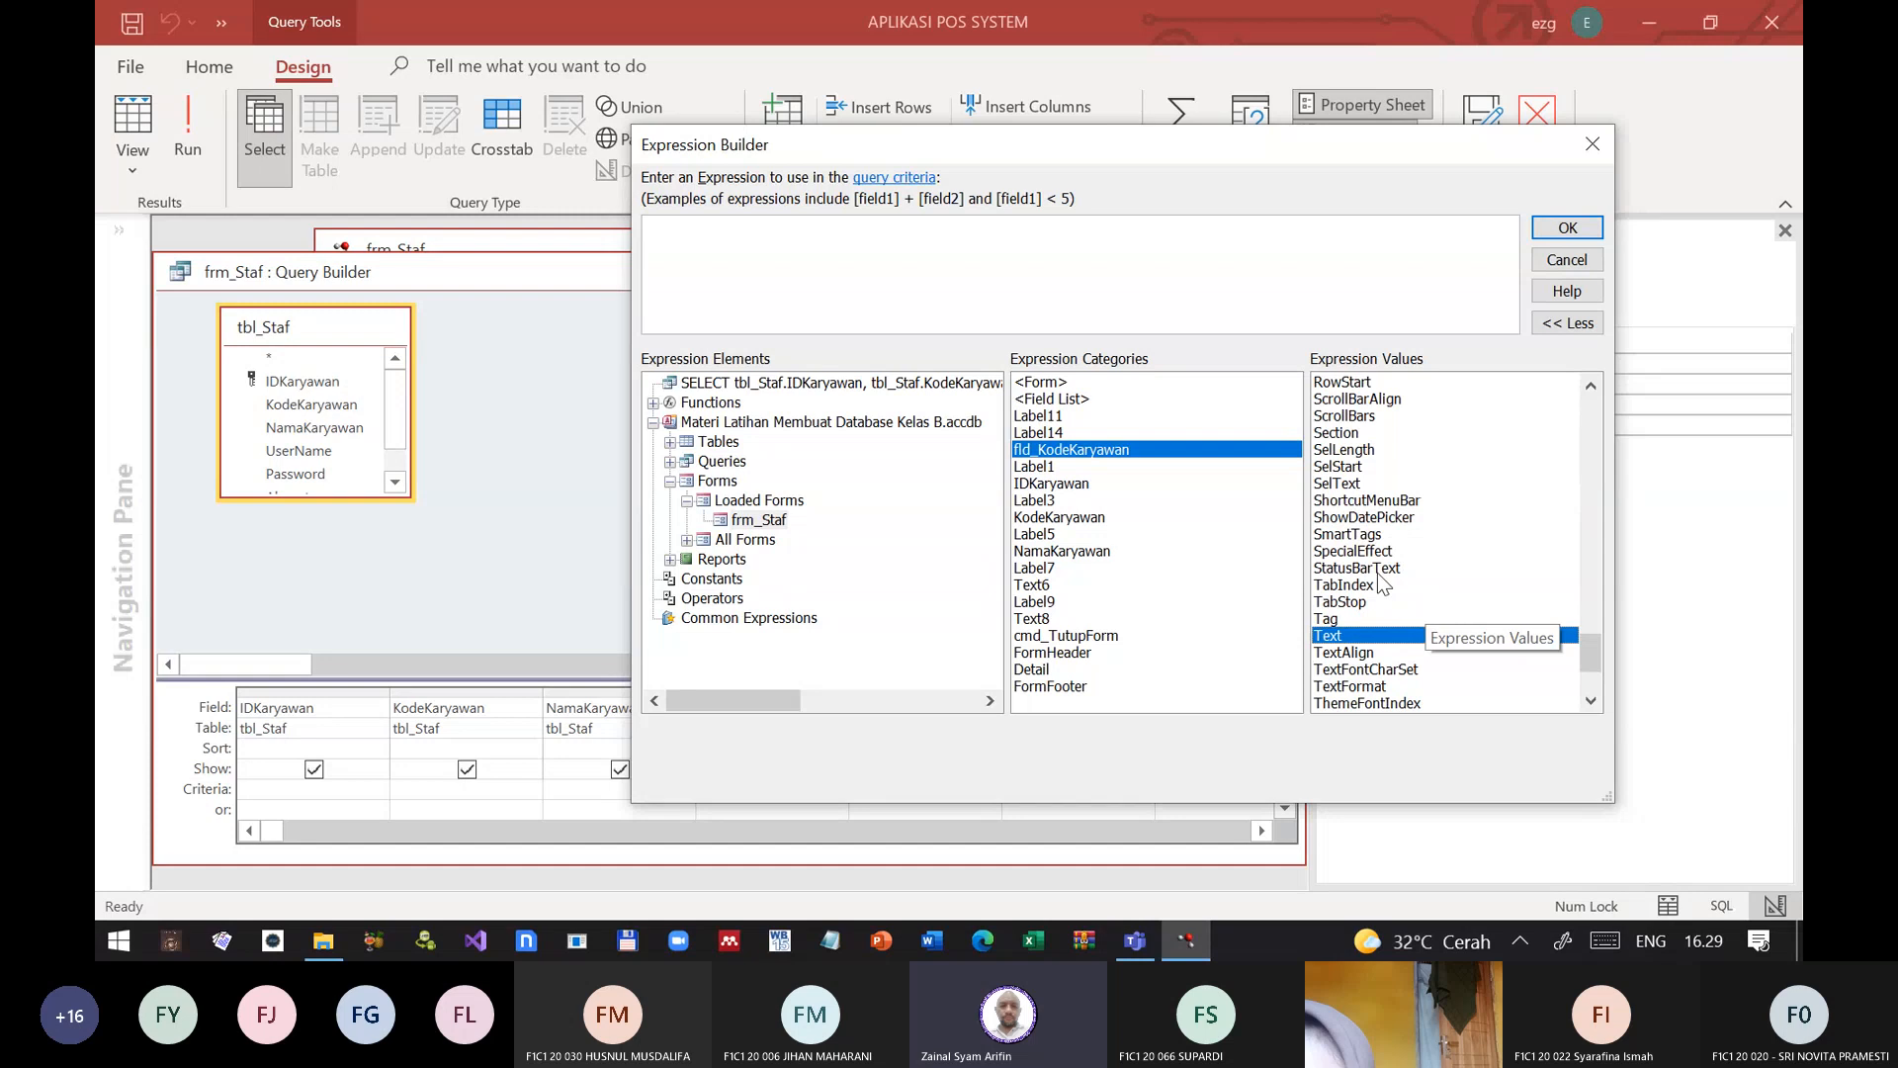
pyautogui.scroll(3, 1382, 583)
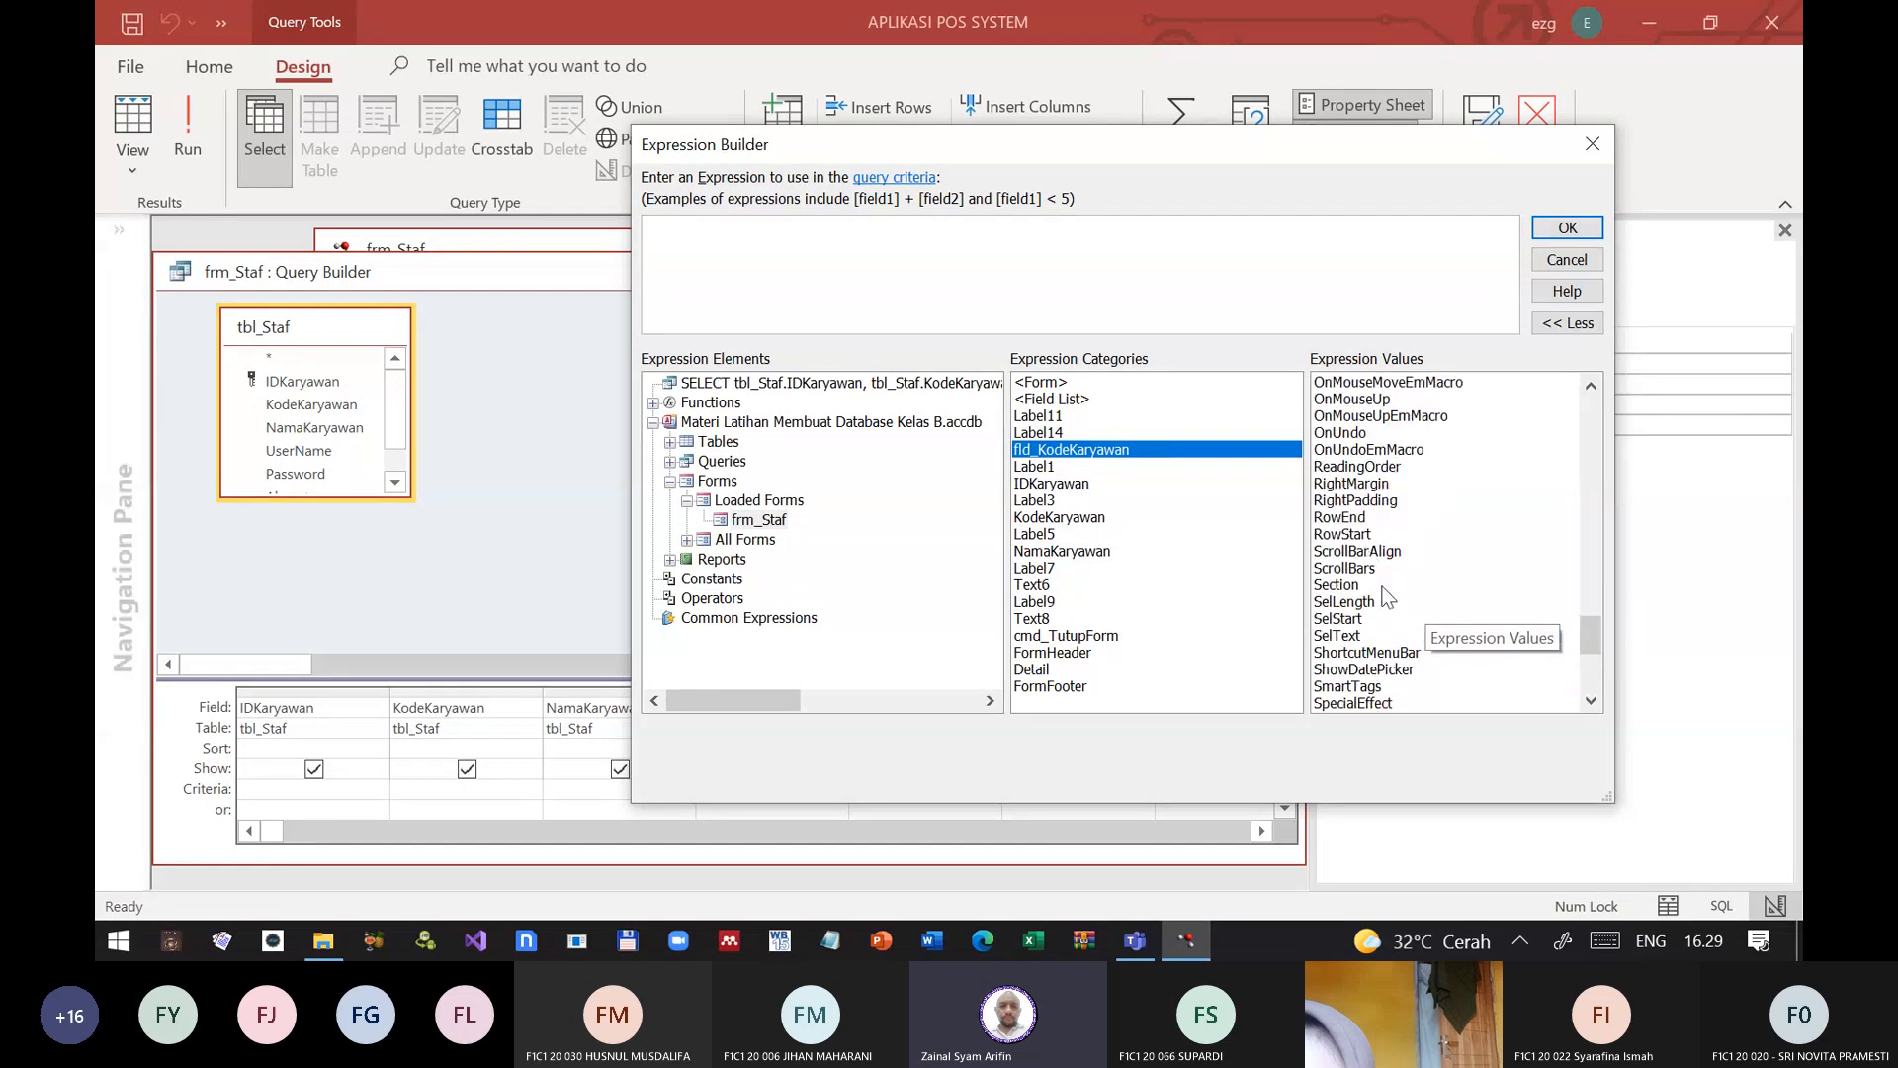
pyautogui.scroll(3, 1378, 579)
pyautogui.scroll(6, 1381, 589)
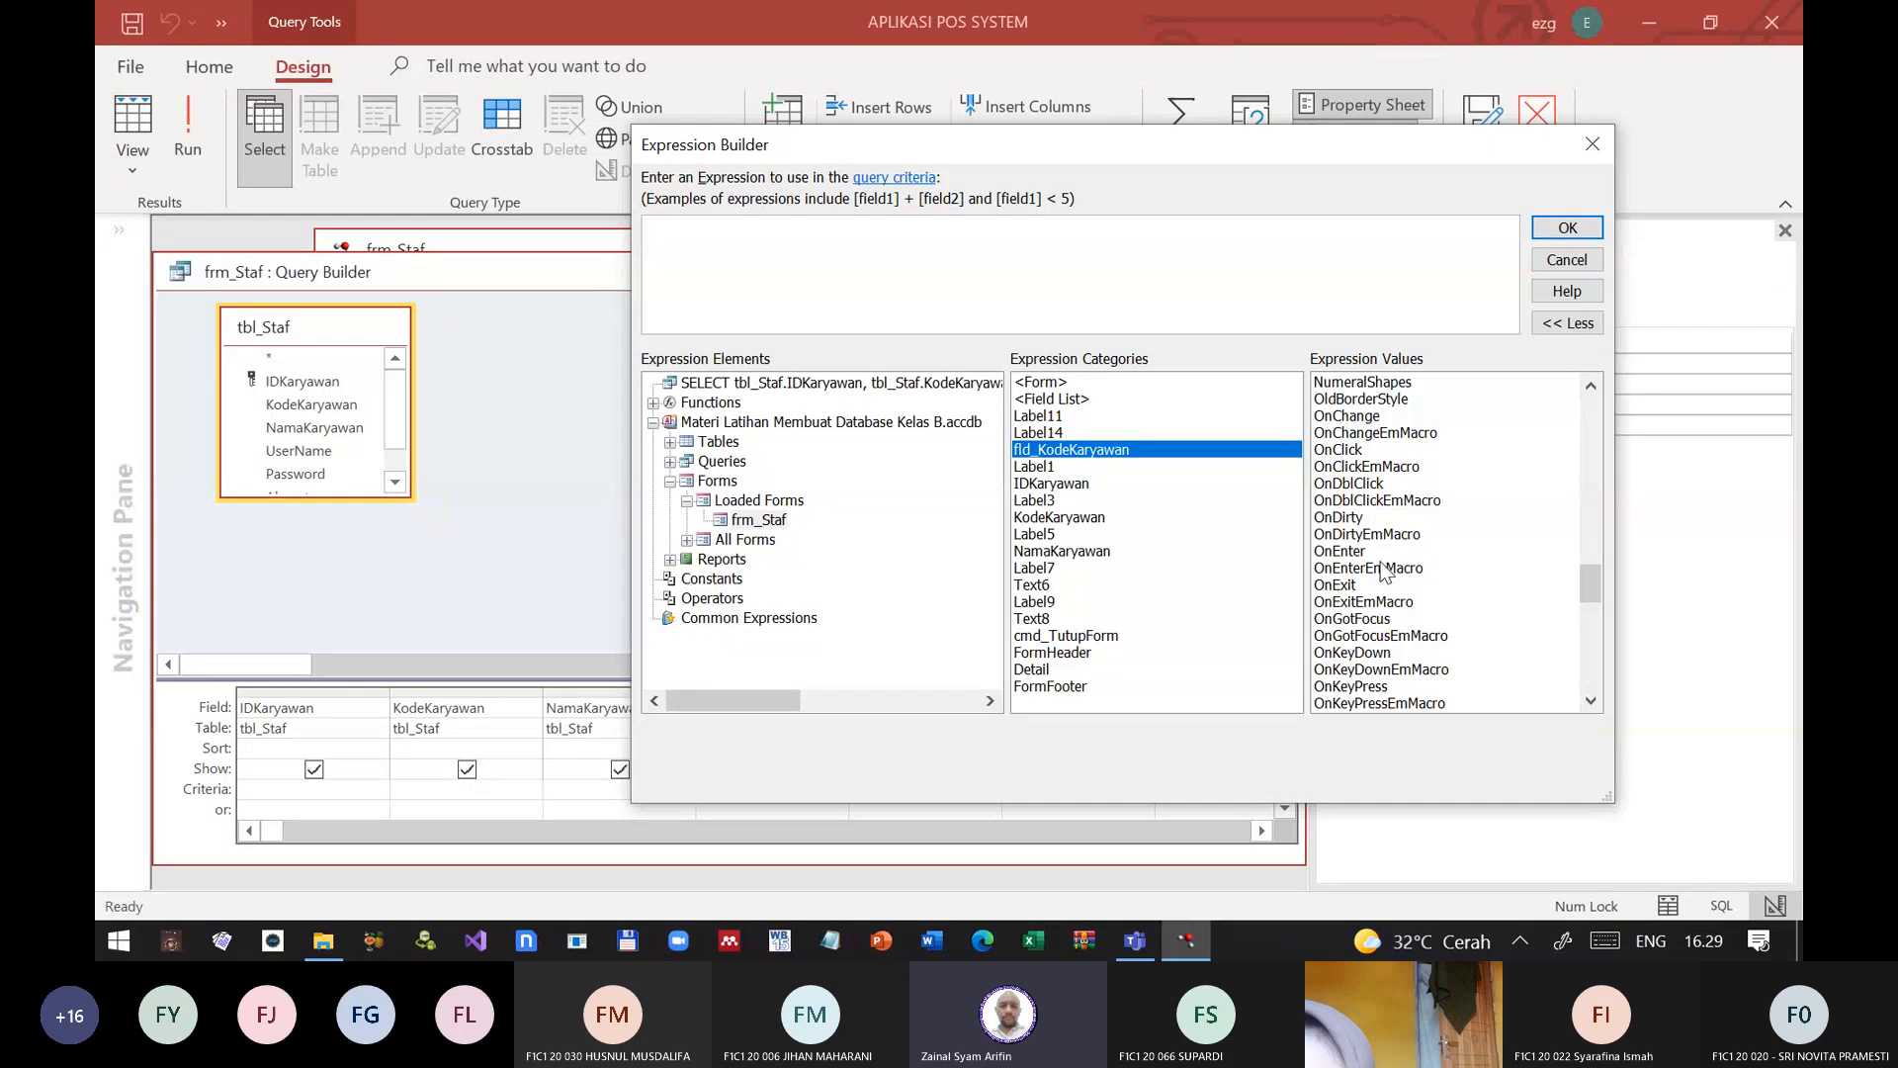
pyautogui.scroll(6, 1439, 594)
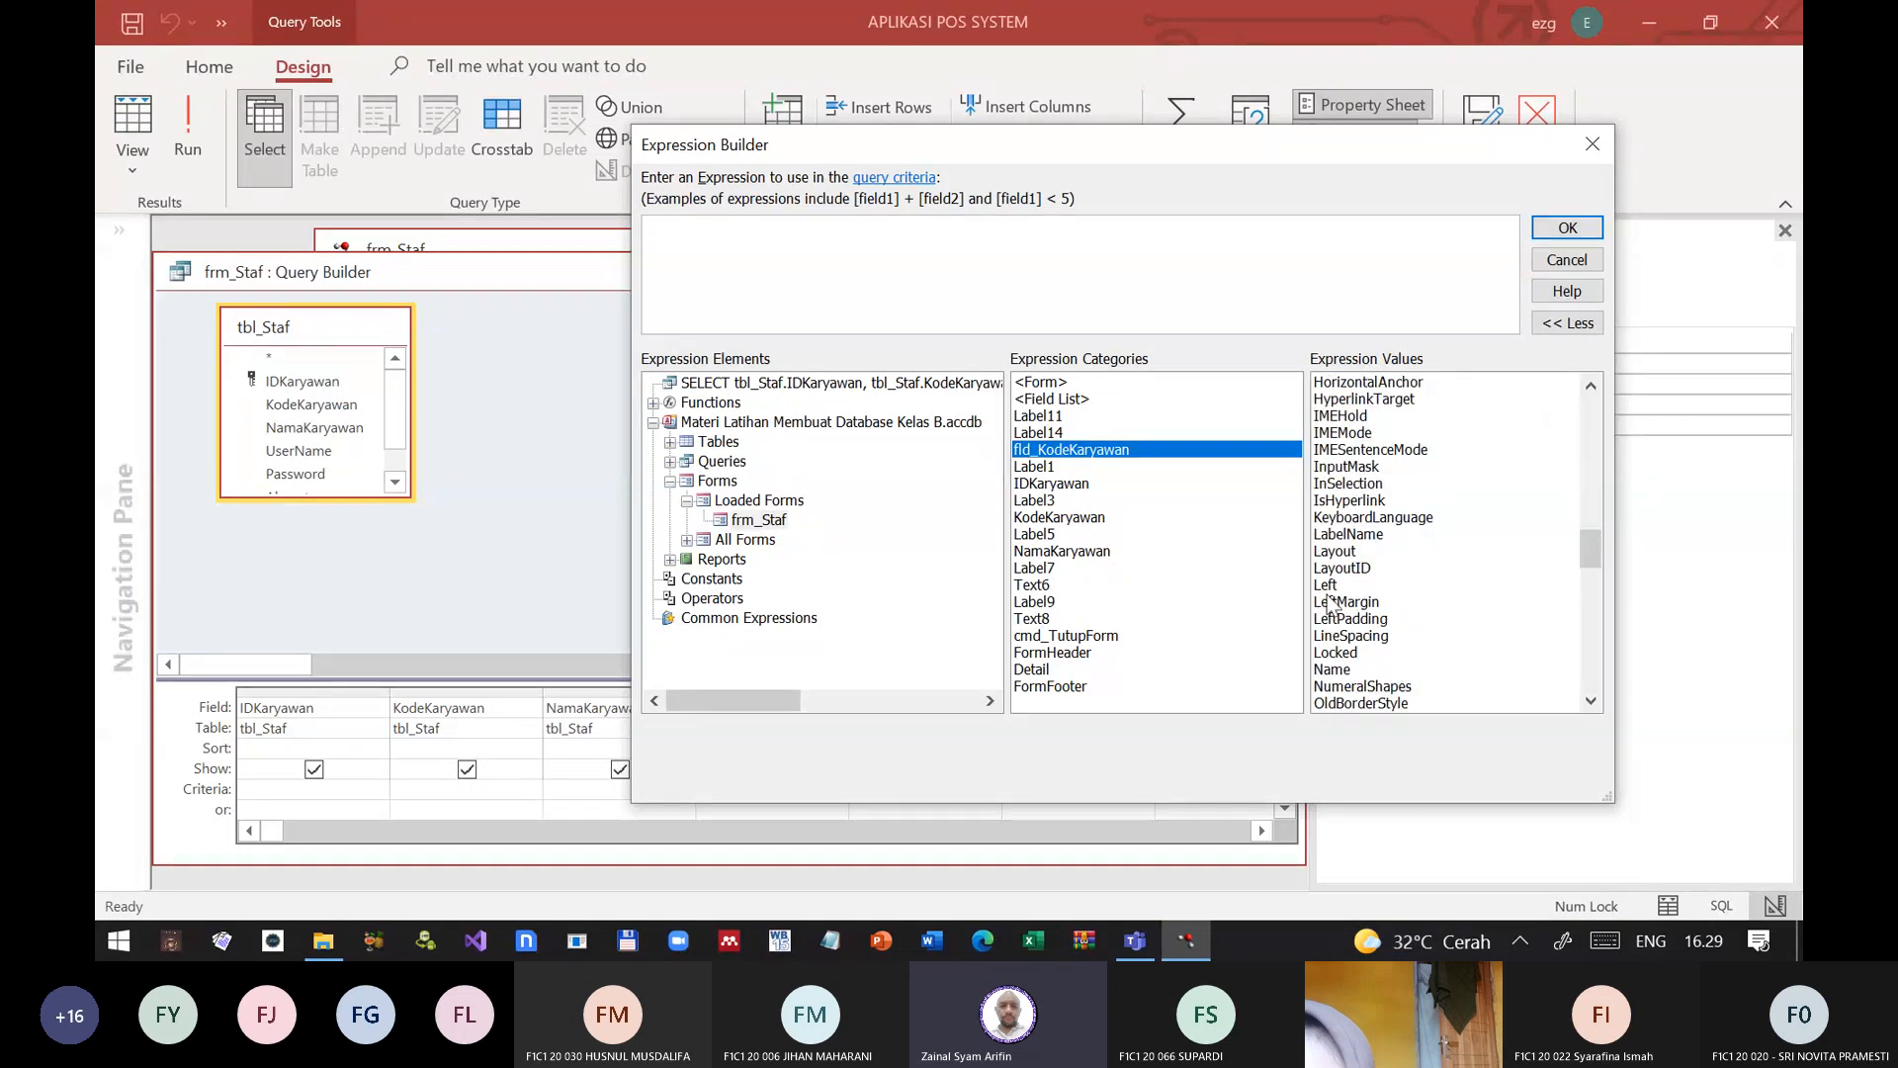
pyautogui.scroll(7, 1384, 596)
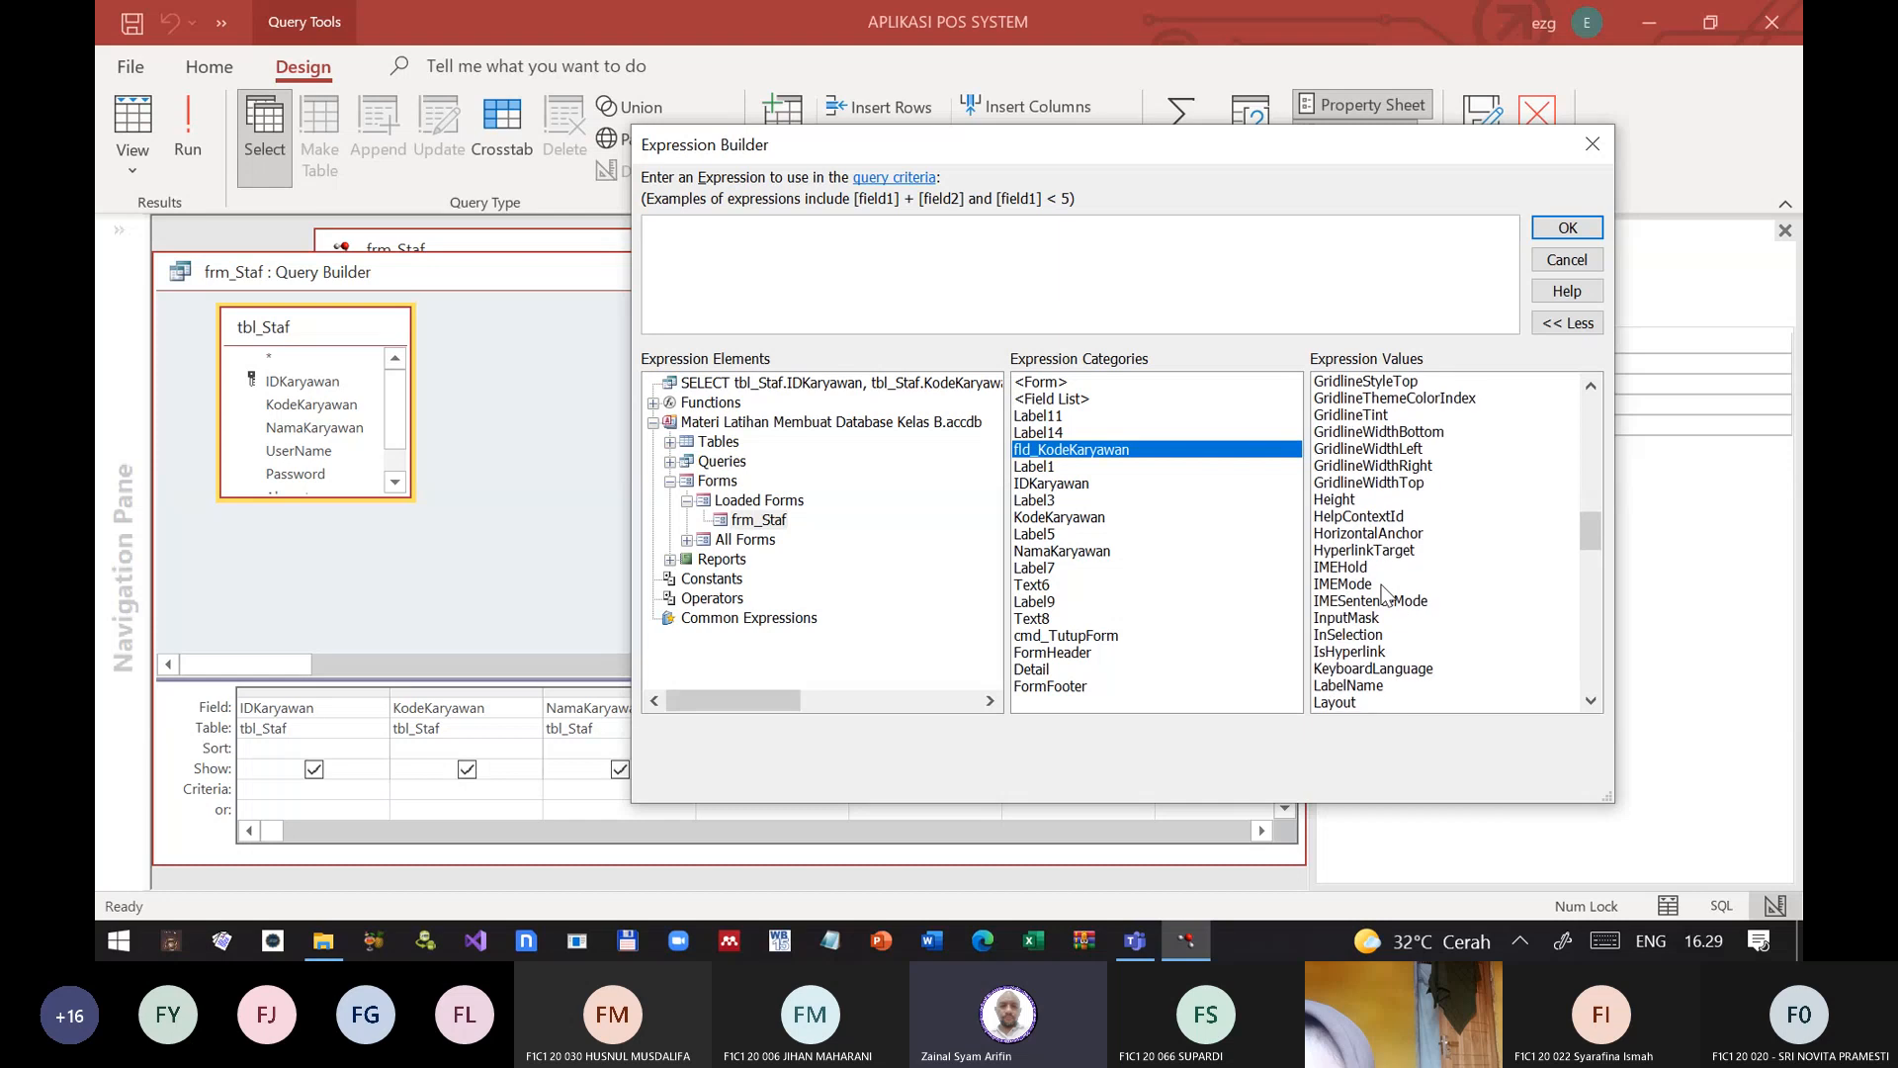
pyautogui.scroll(4, 1384, 591)
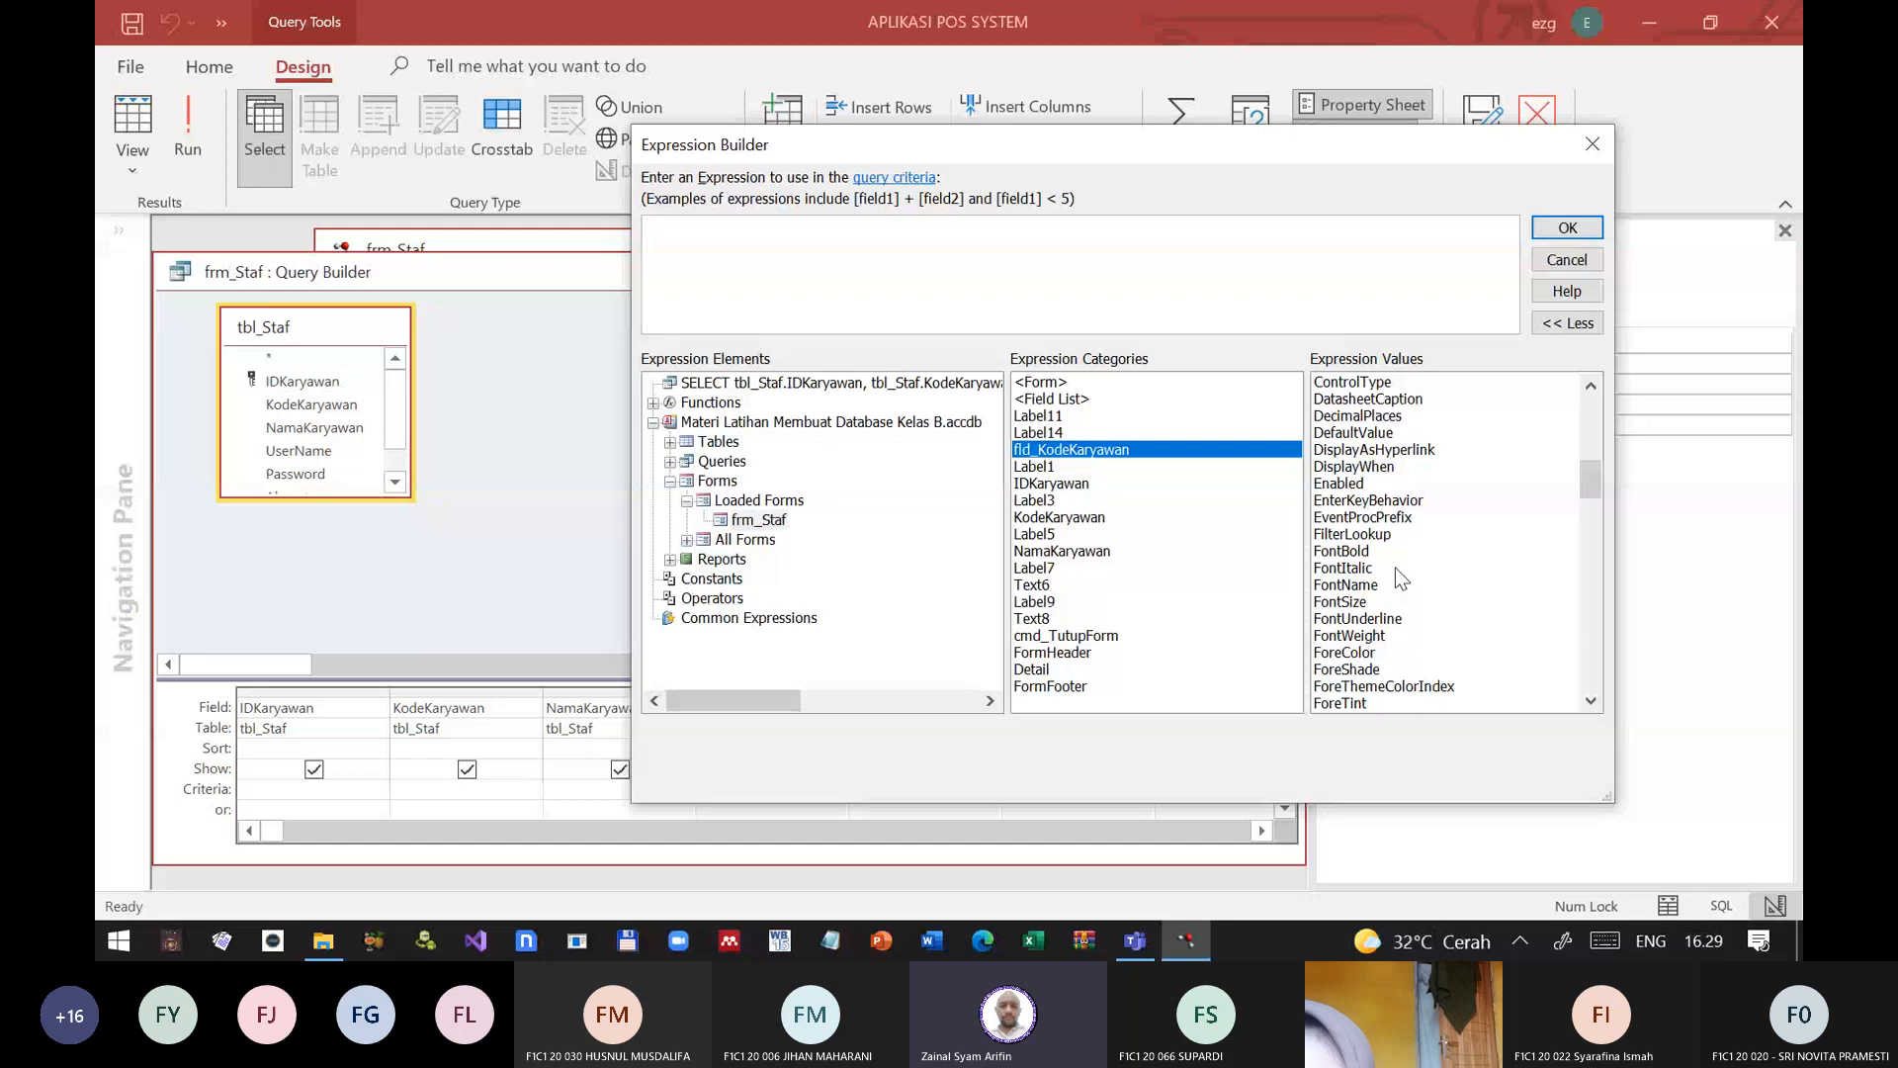
pyautogui.scroll(10, 1415, 556)
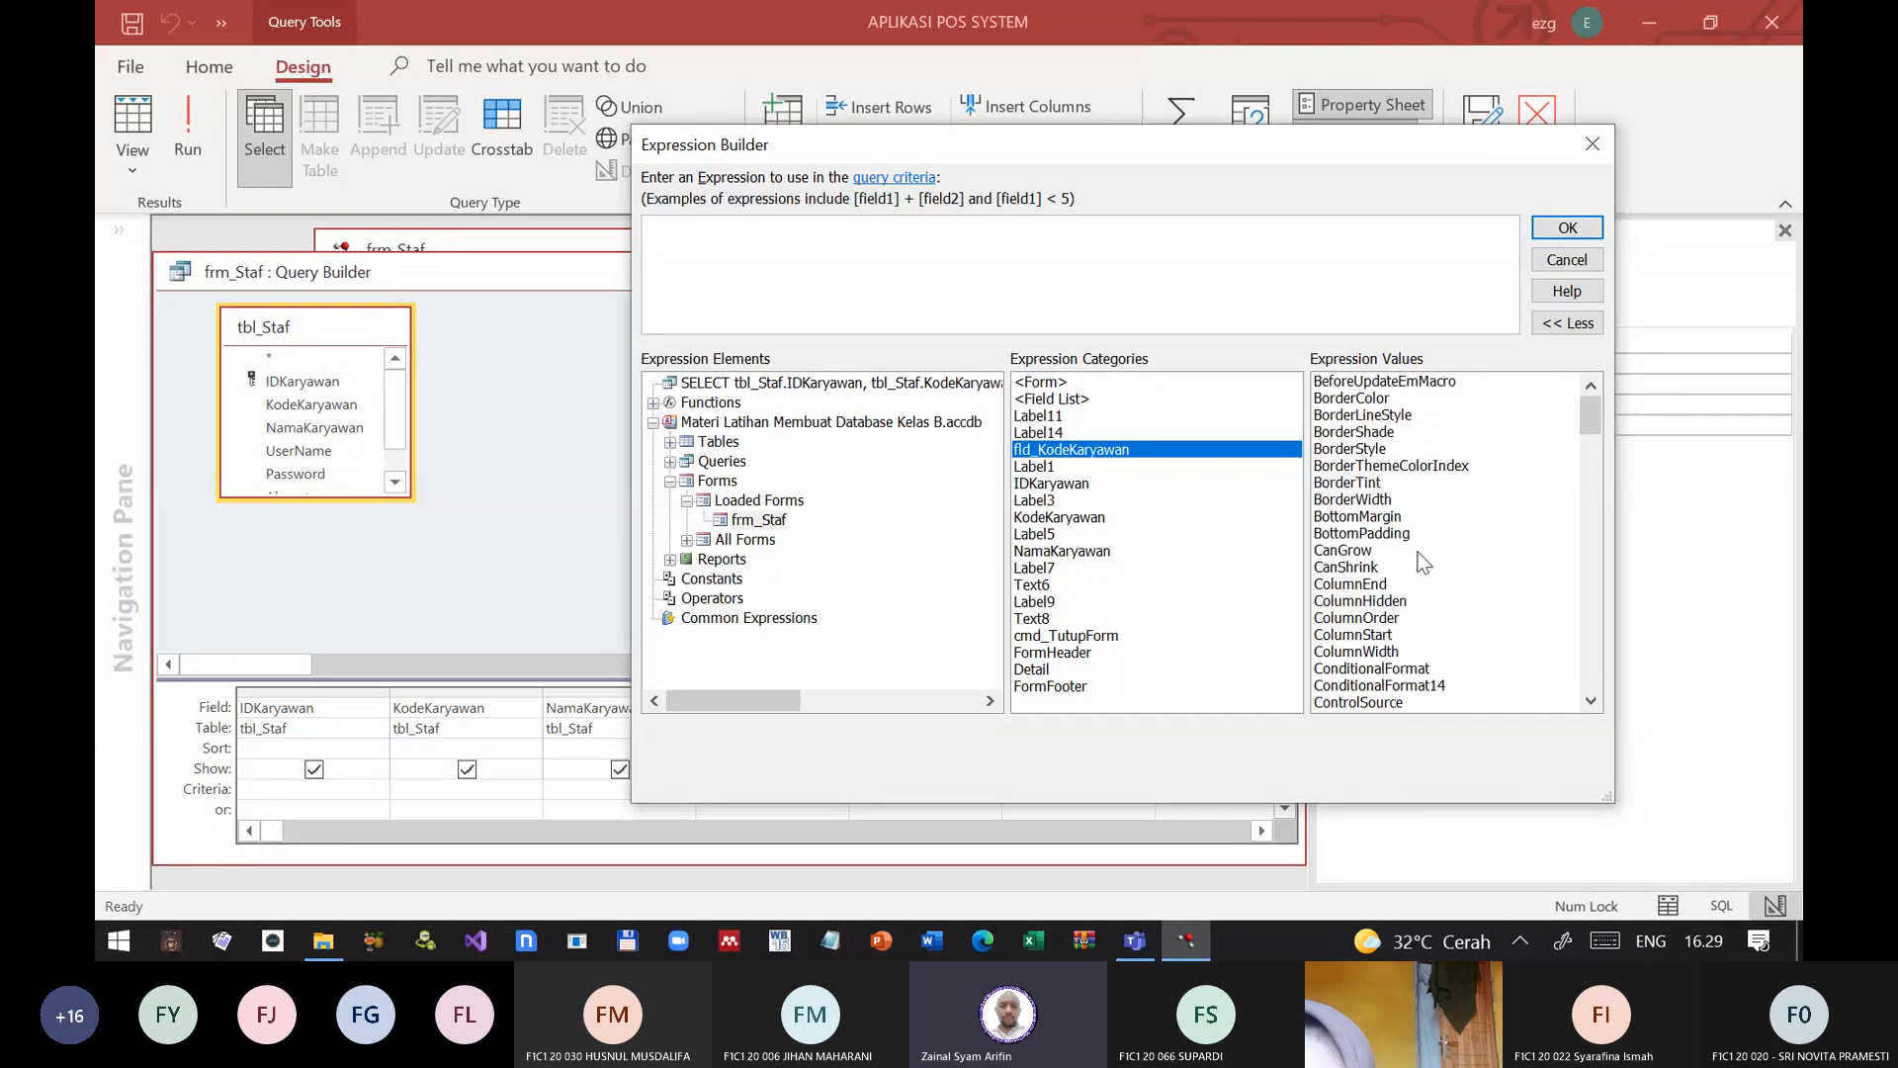
pyautogui.scroll(-20, 1507, 532)
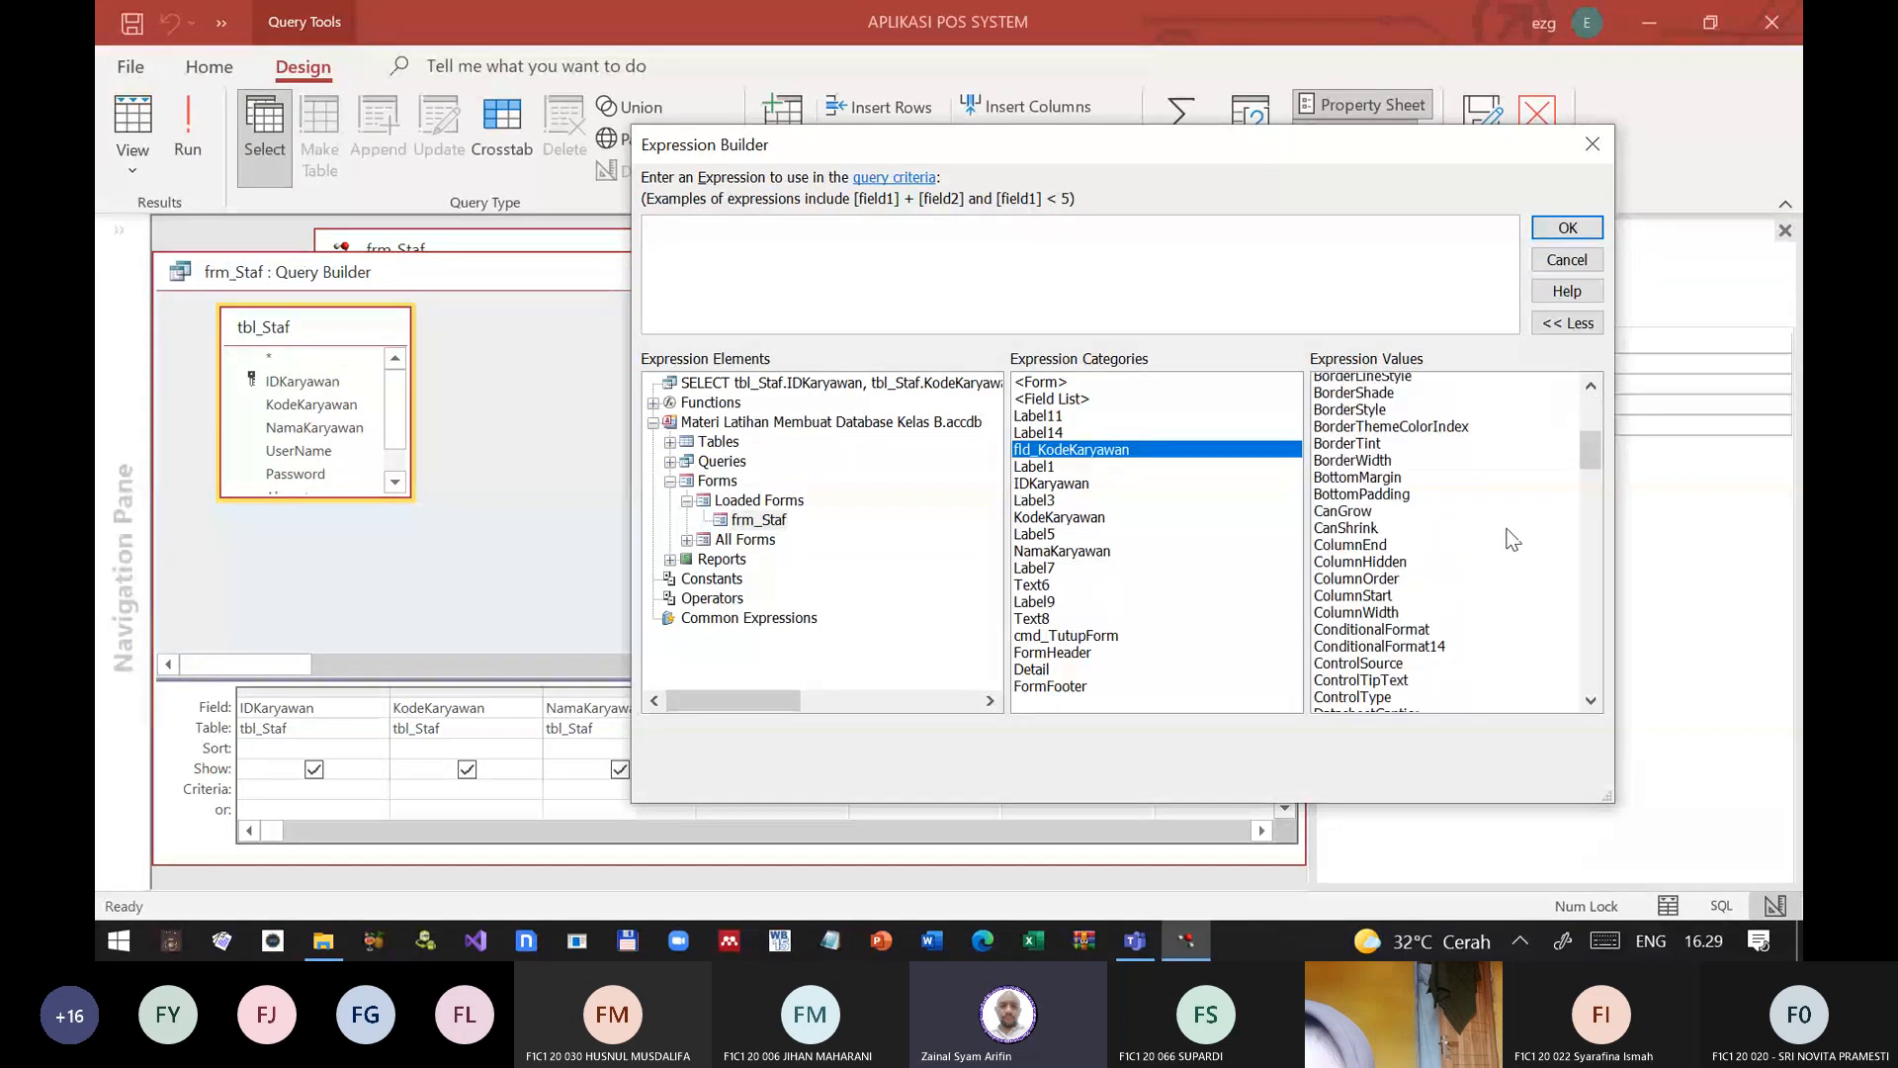
pyautogui.scroll(20, 1513, 534)
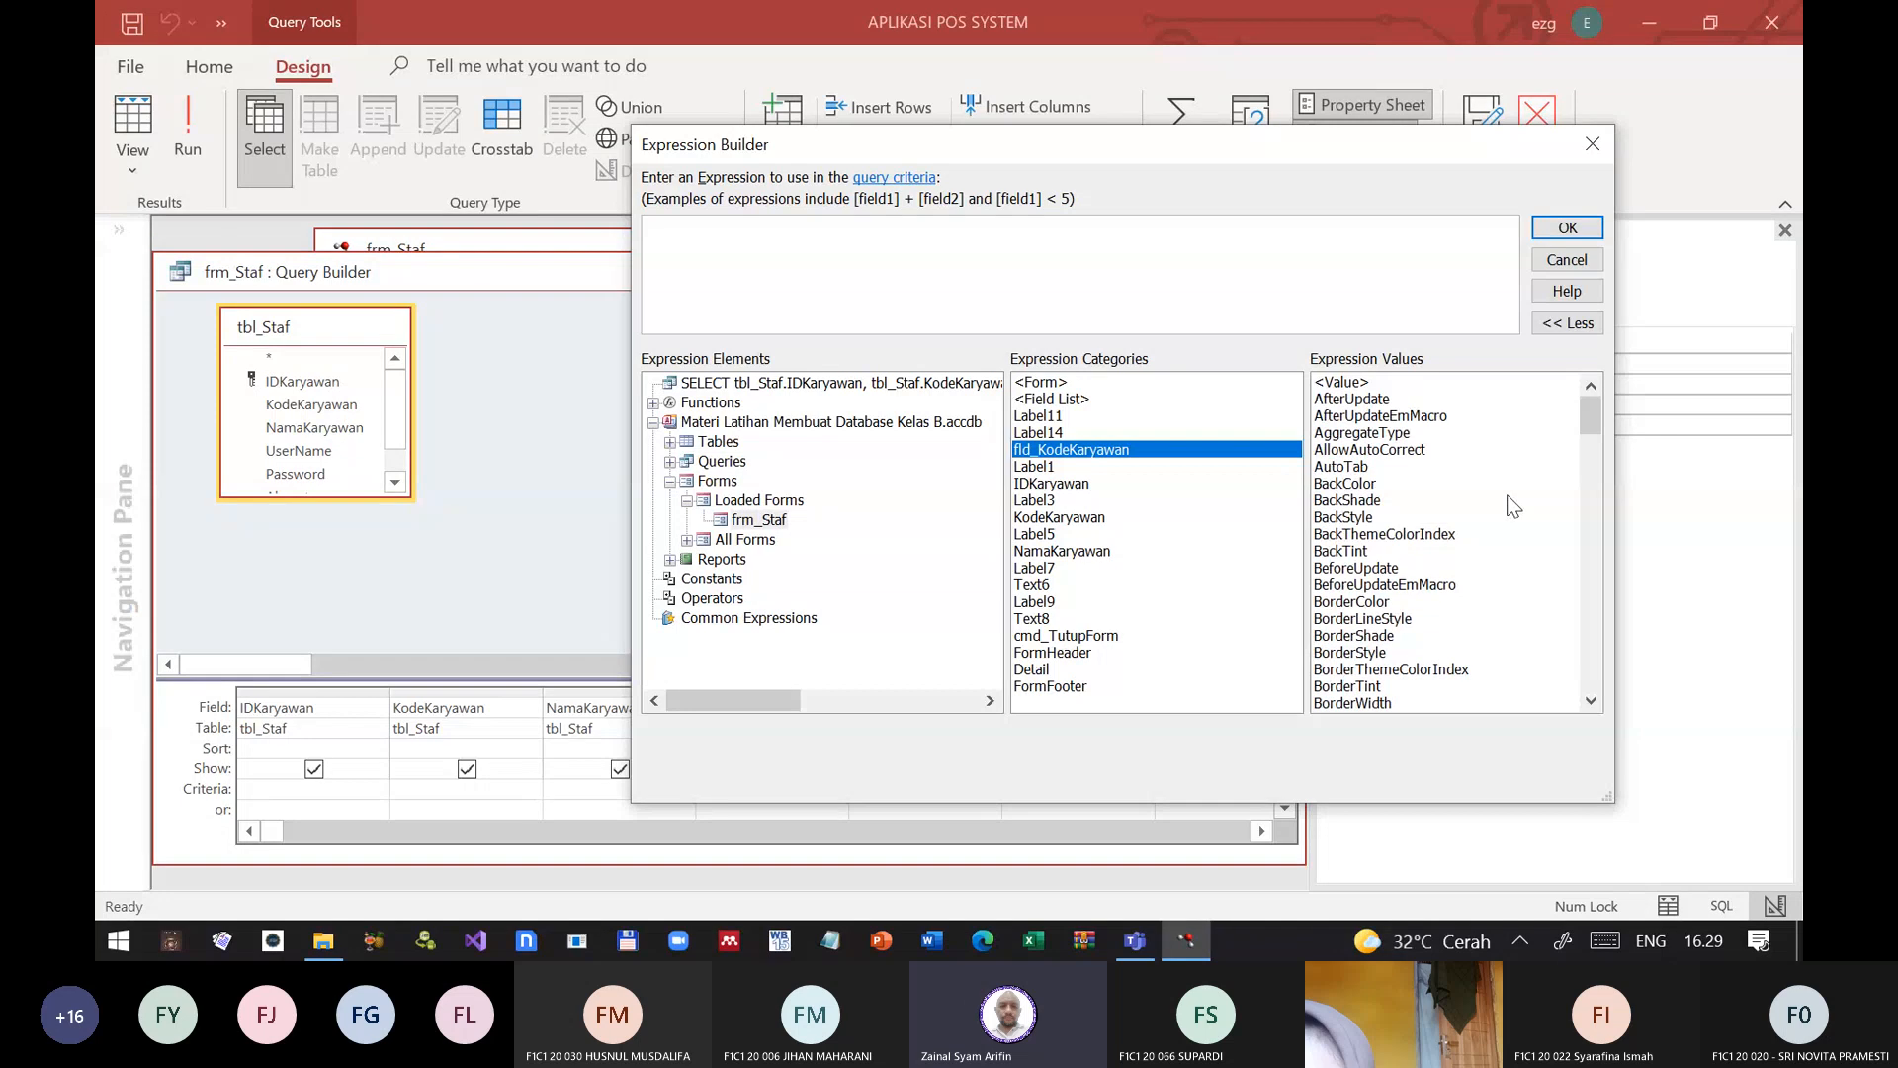
pyautogui.click(1372, 383)
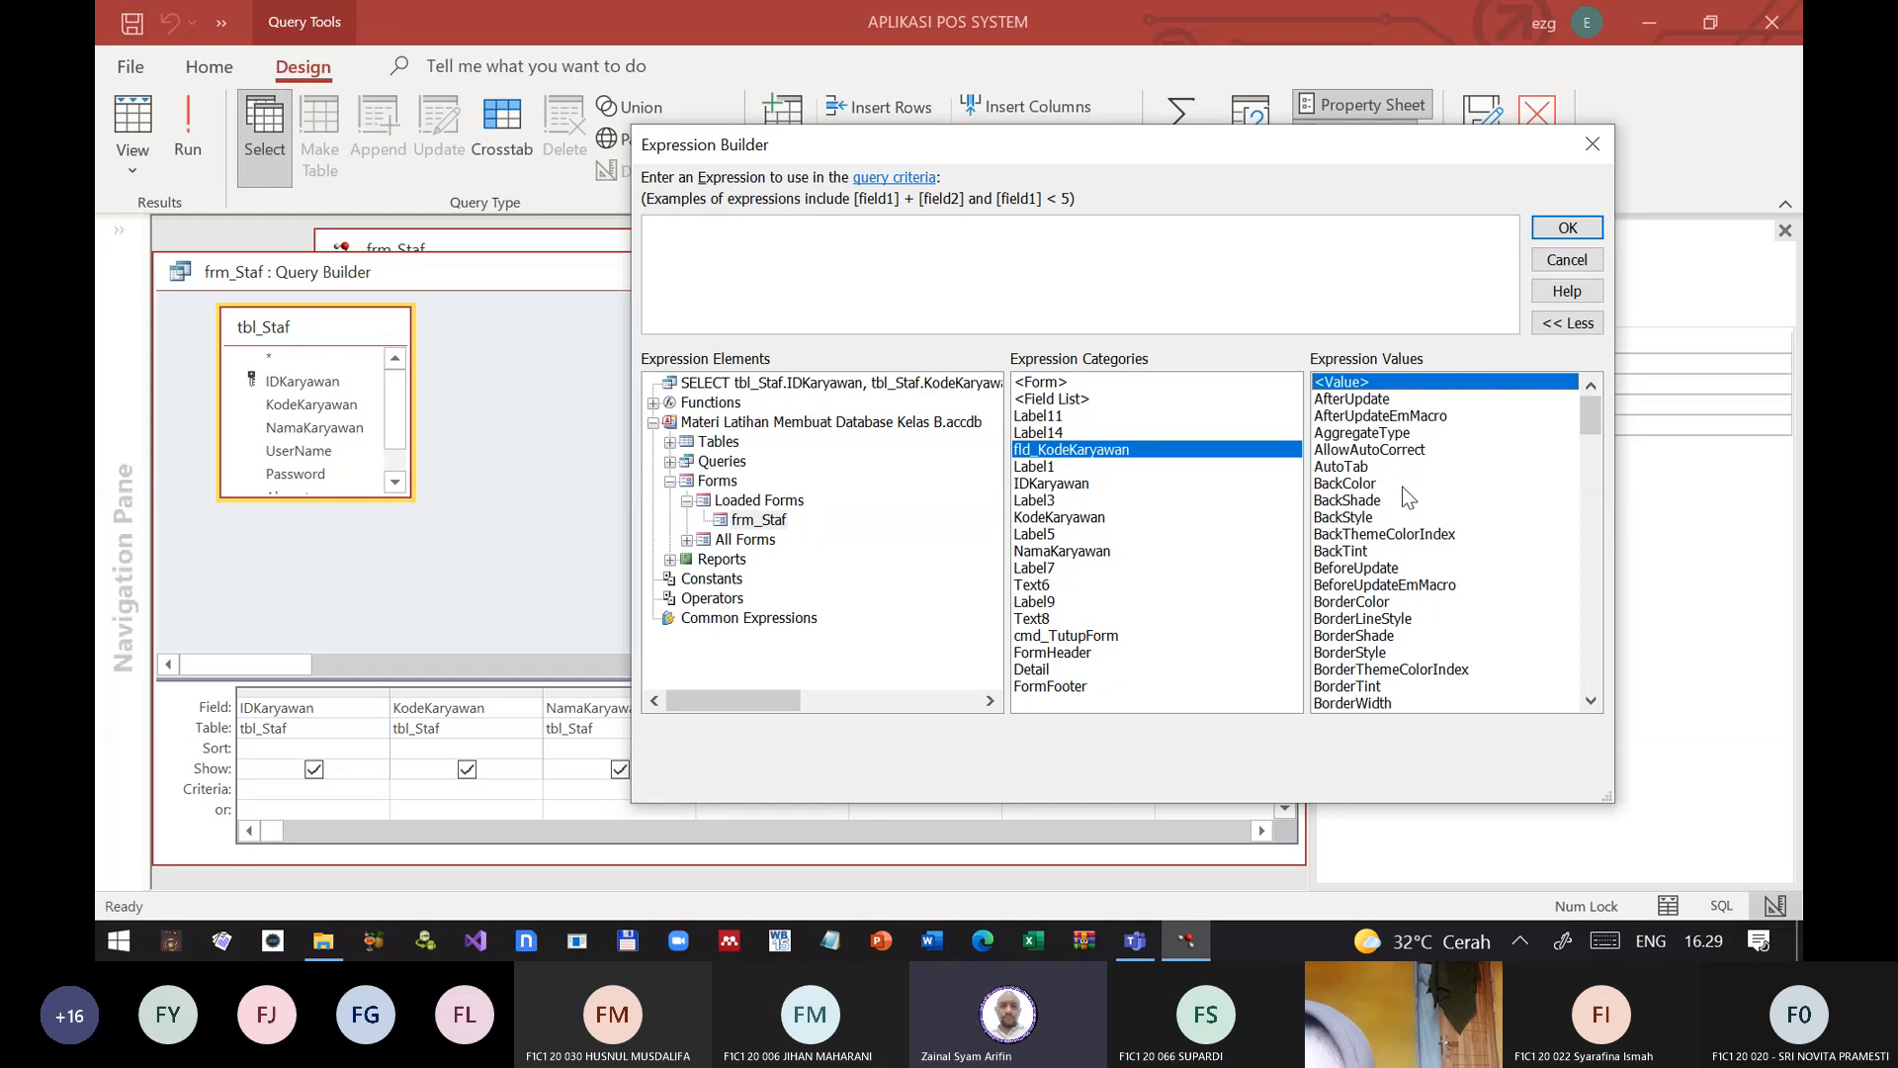
# Step: Set the KodeKaryawan criteria to the Text property of frm_Staf's fld_KodeKaryawan and widen the column to show the full expression
pyautogui.scroll(-20, 1408, 497)
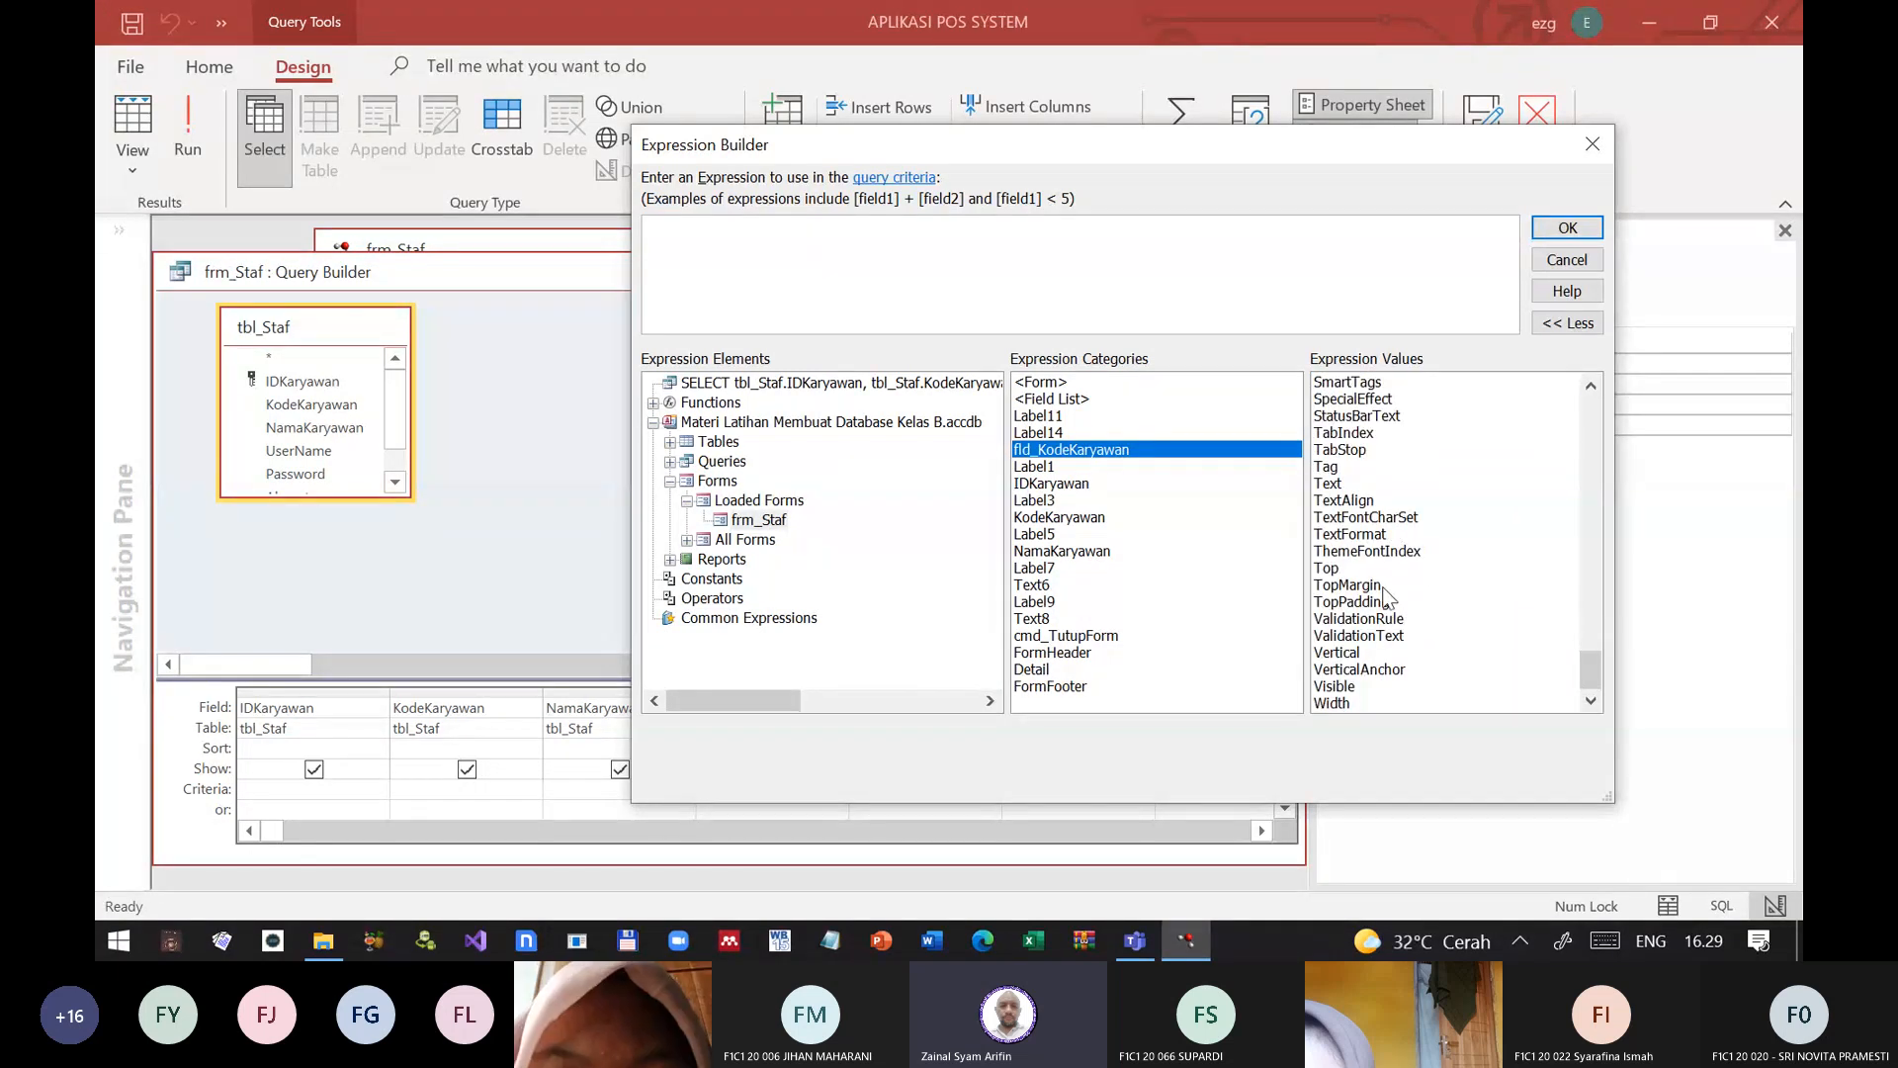
pyautogui.click(1415, 485)
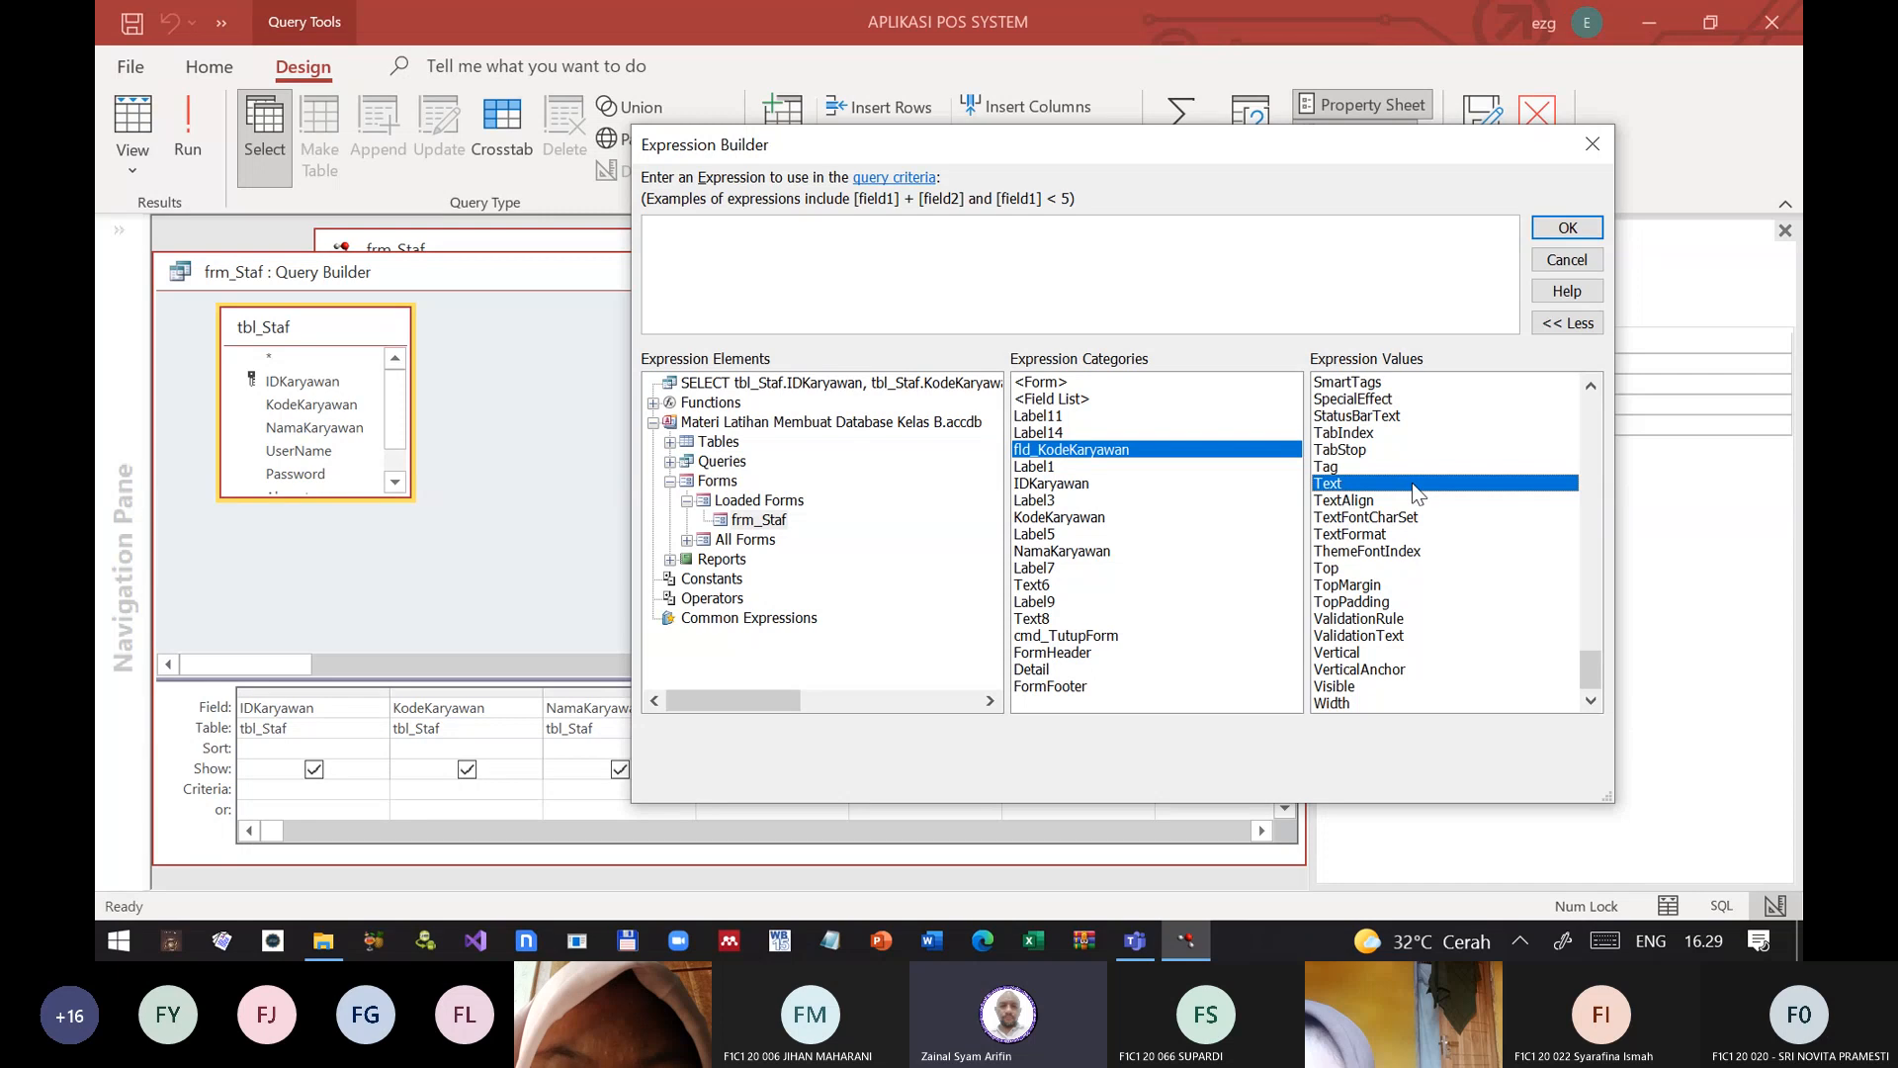
pyautogui.doubleClick(1342, 484)
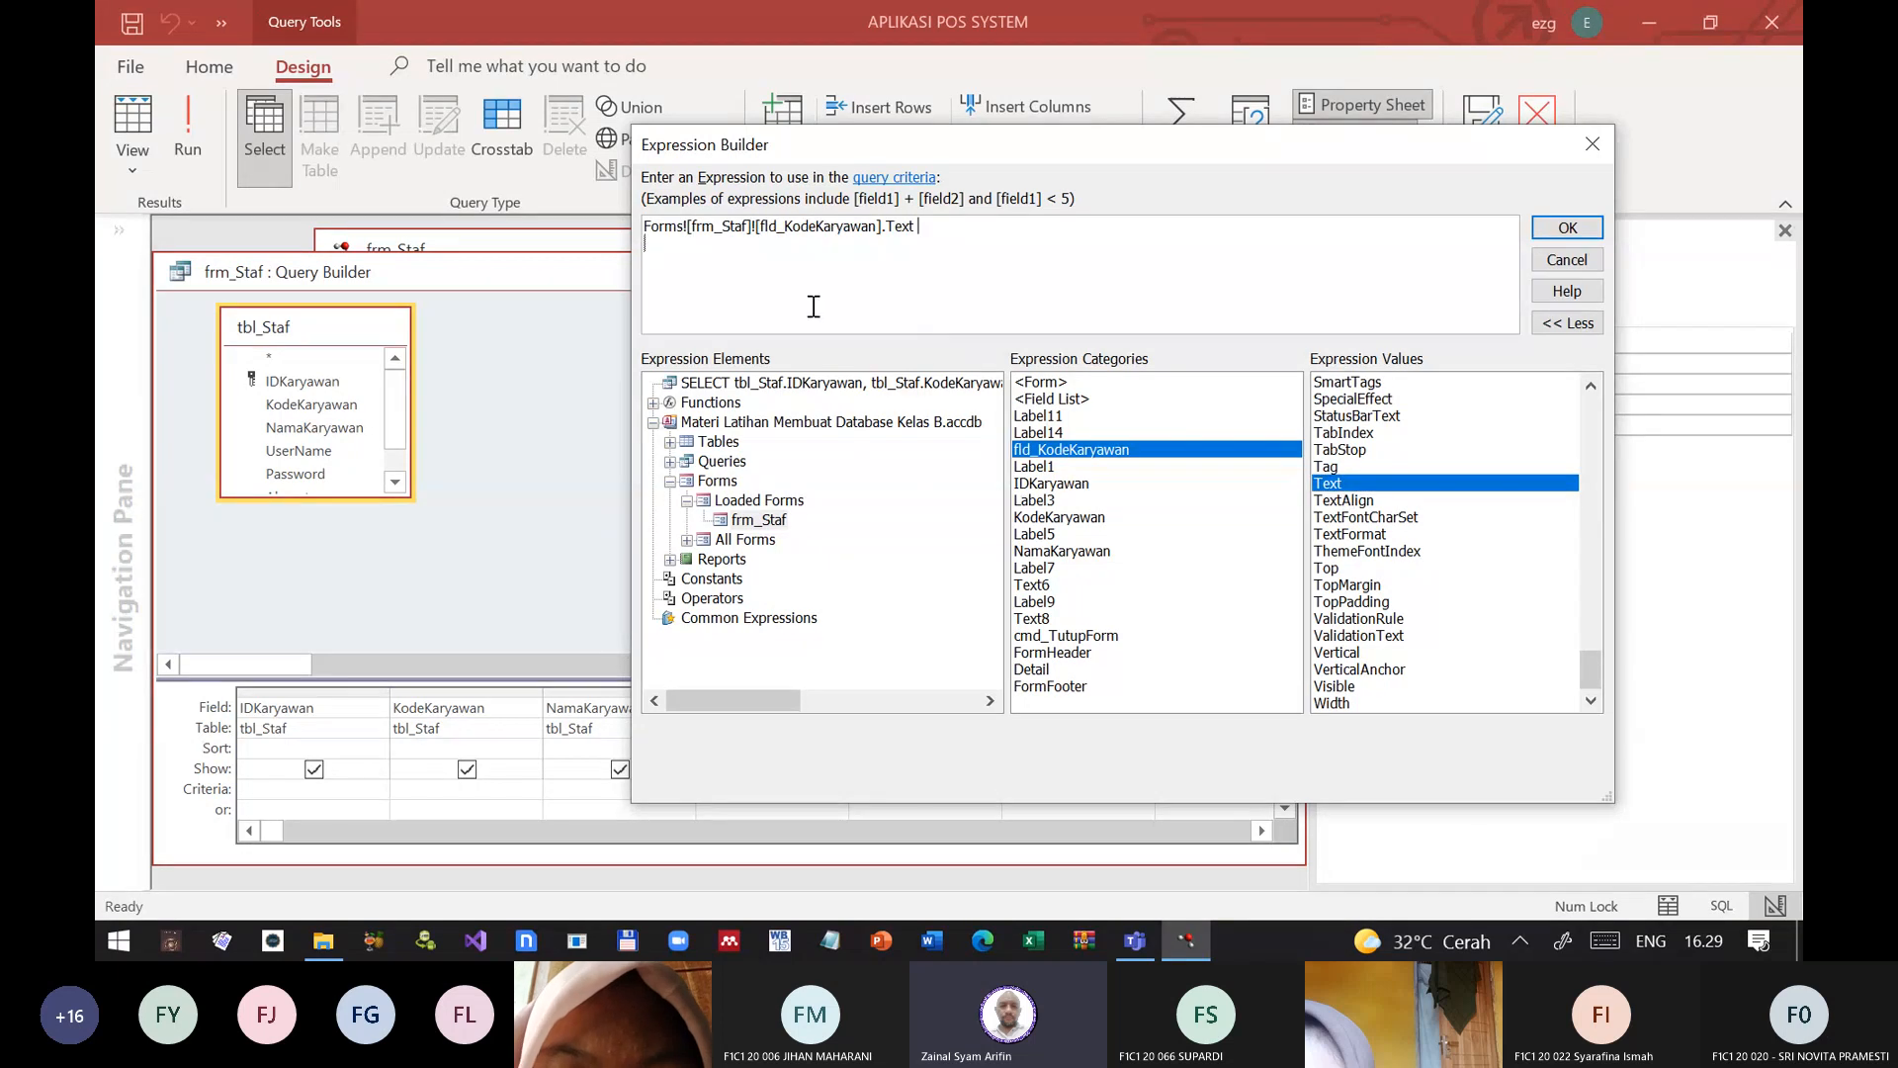
pyautogui.click(1568, 227)
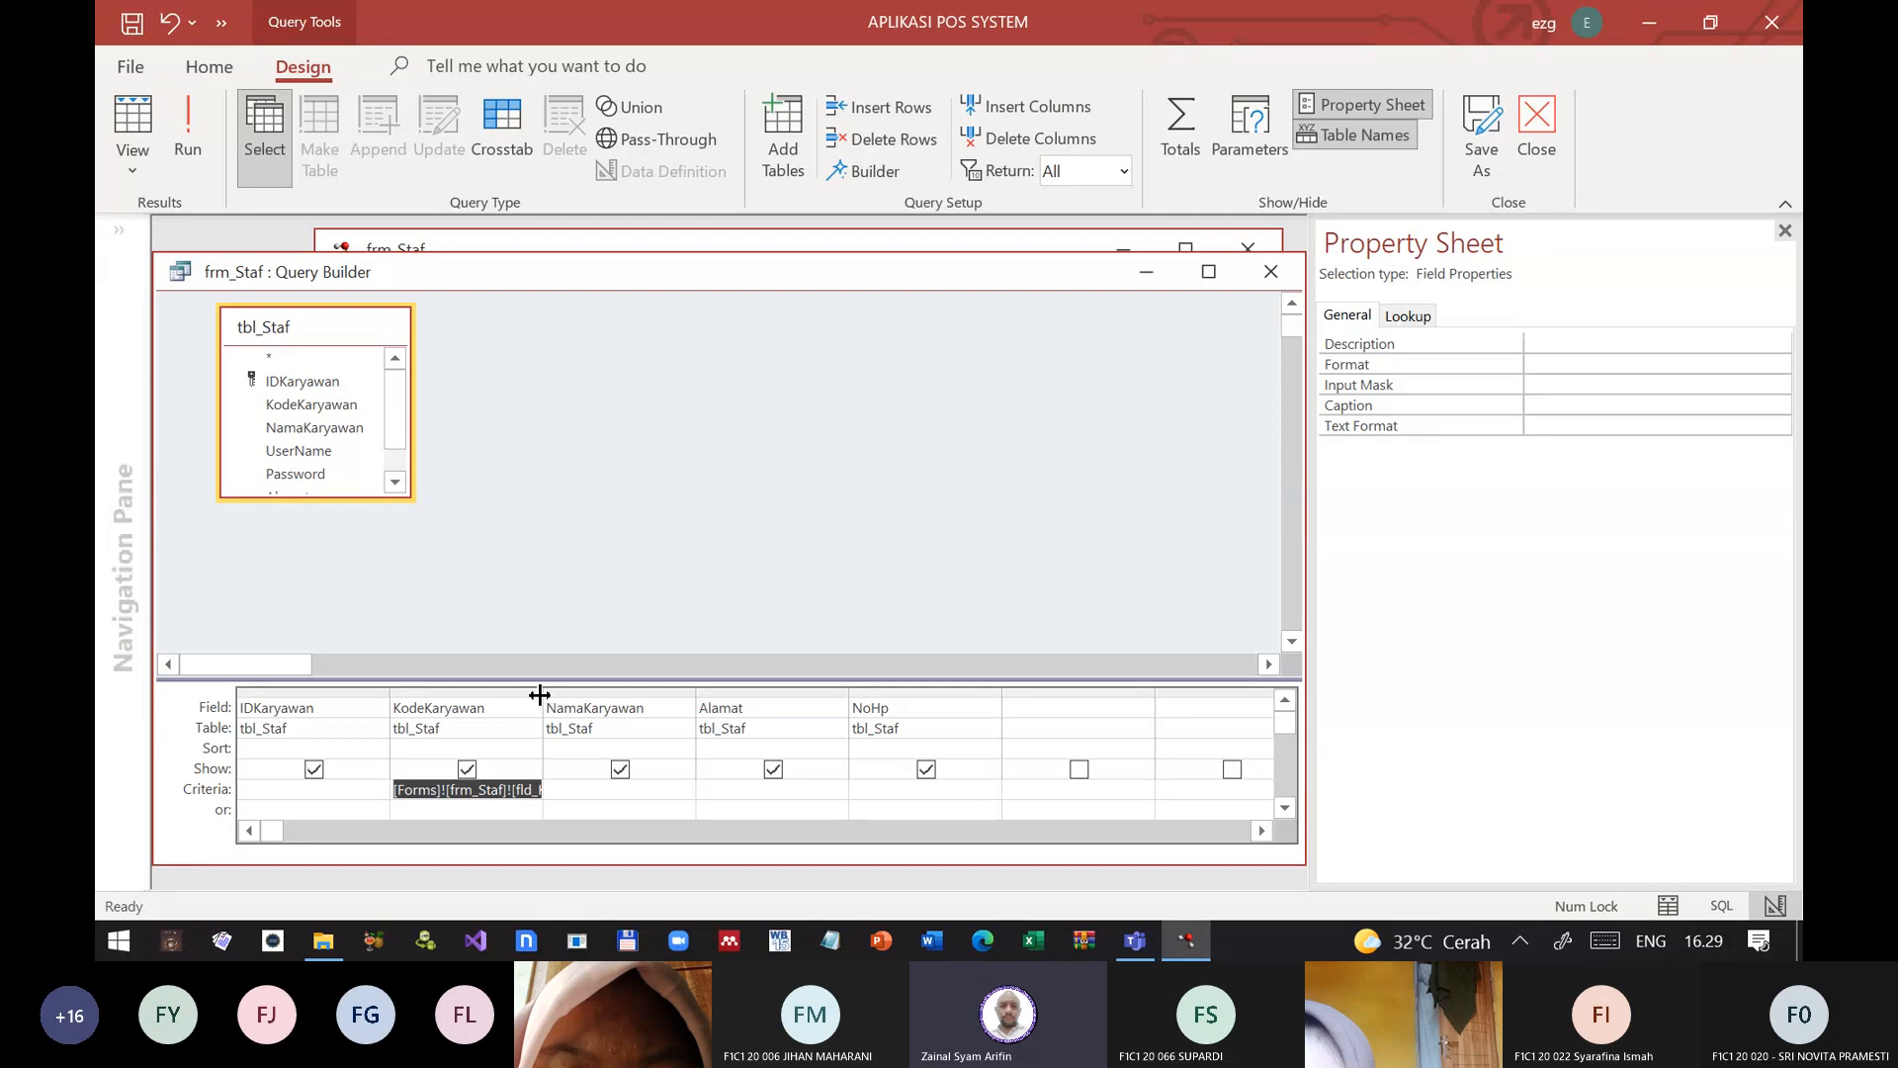
pyautogui.moveTo(539, 695); pyautogui.dragTo(741, 693)
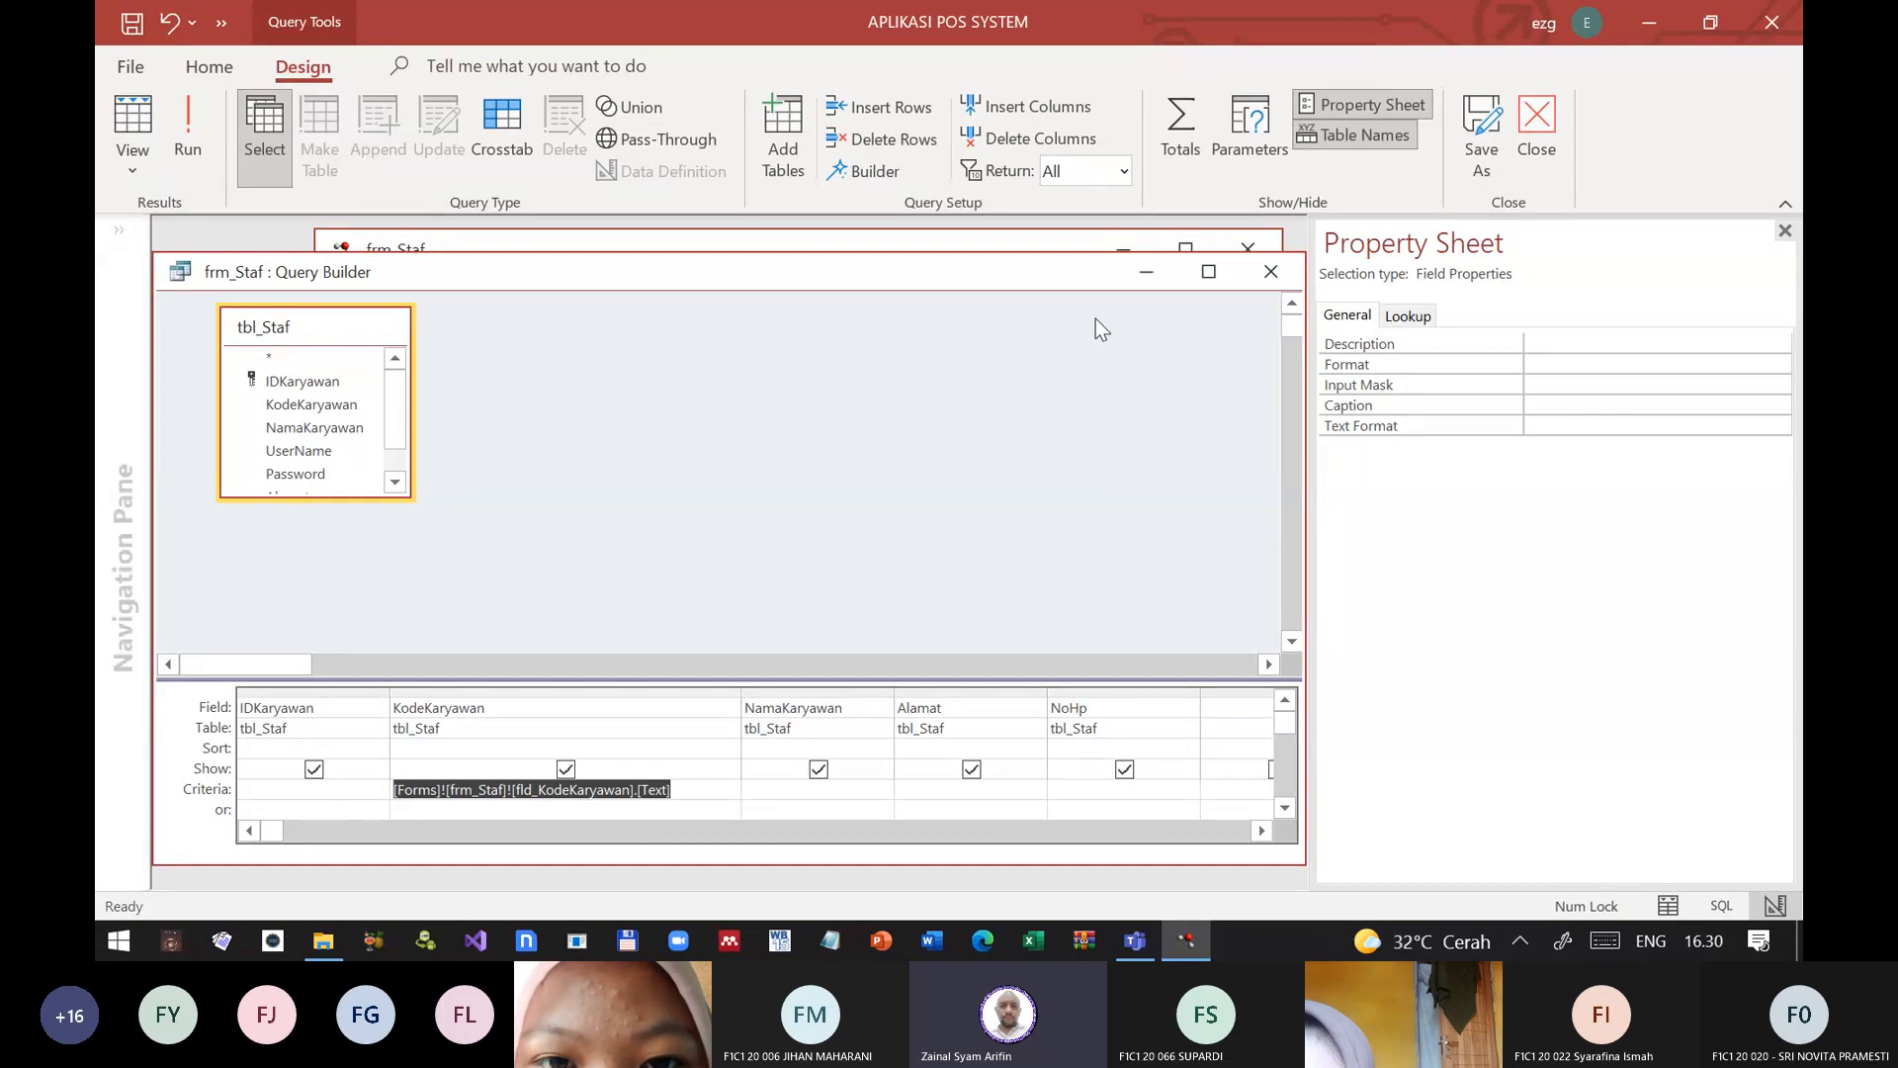
# Step: Close the Query Builder, saving the SQL statement to frm_Staf's Record Source, and close the Property Sheet
pyautogui.click(1271, 271)
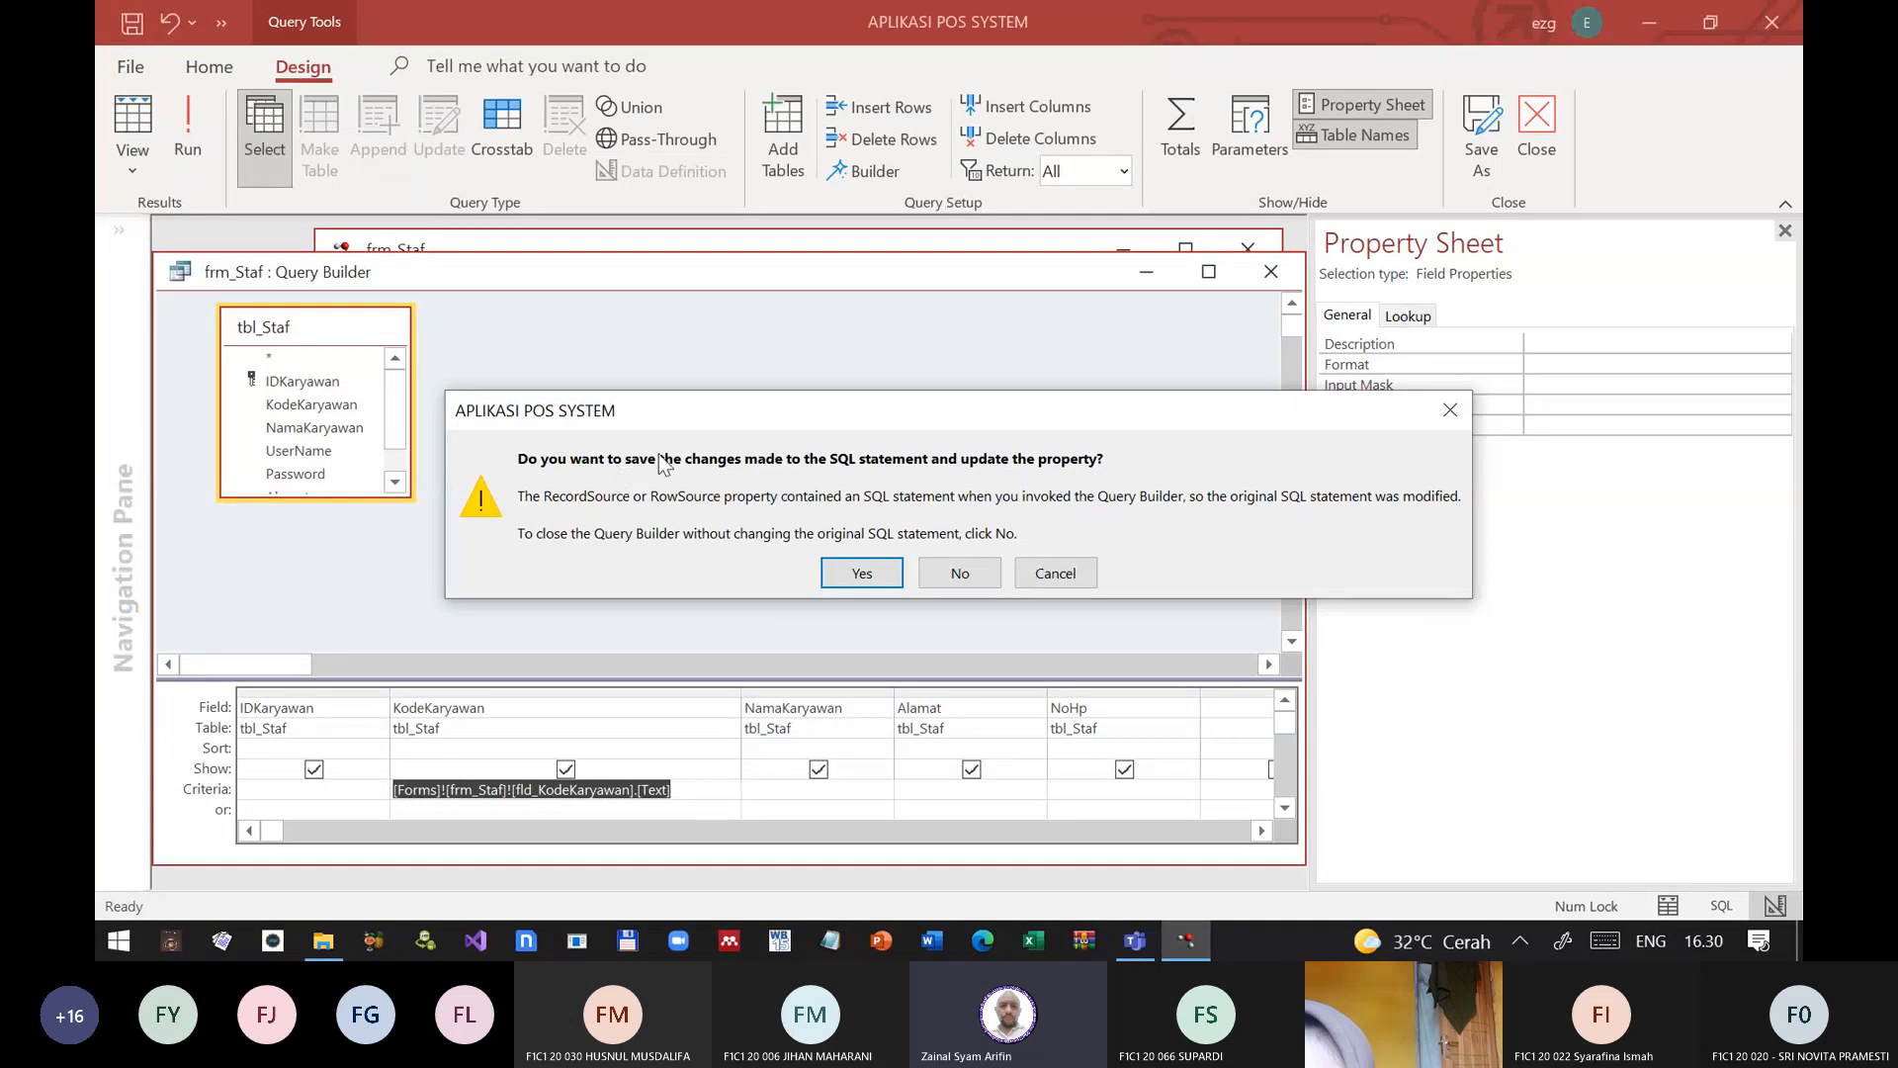
pyautogui.click(860, 574)
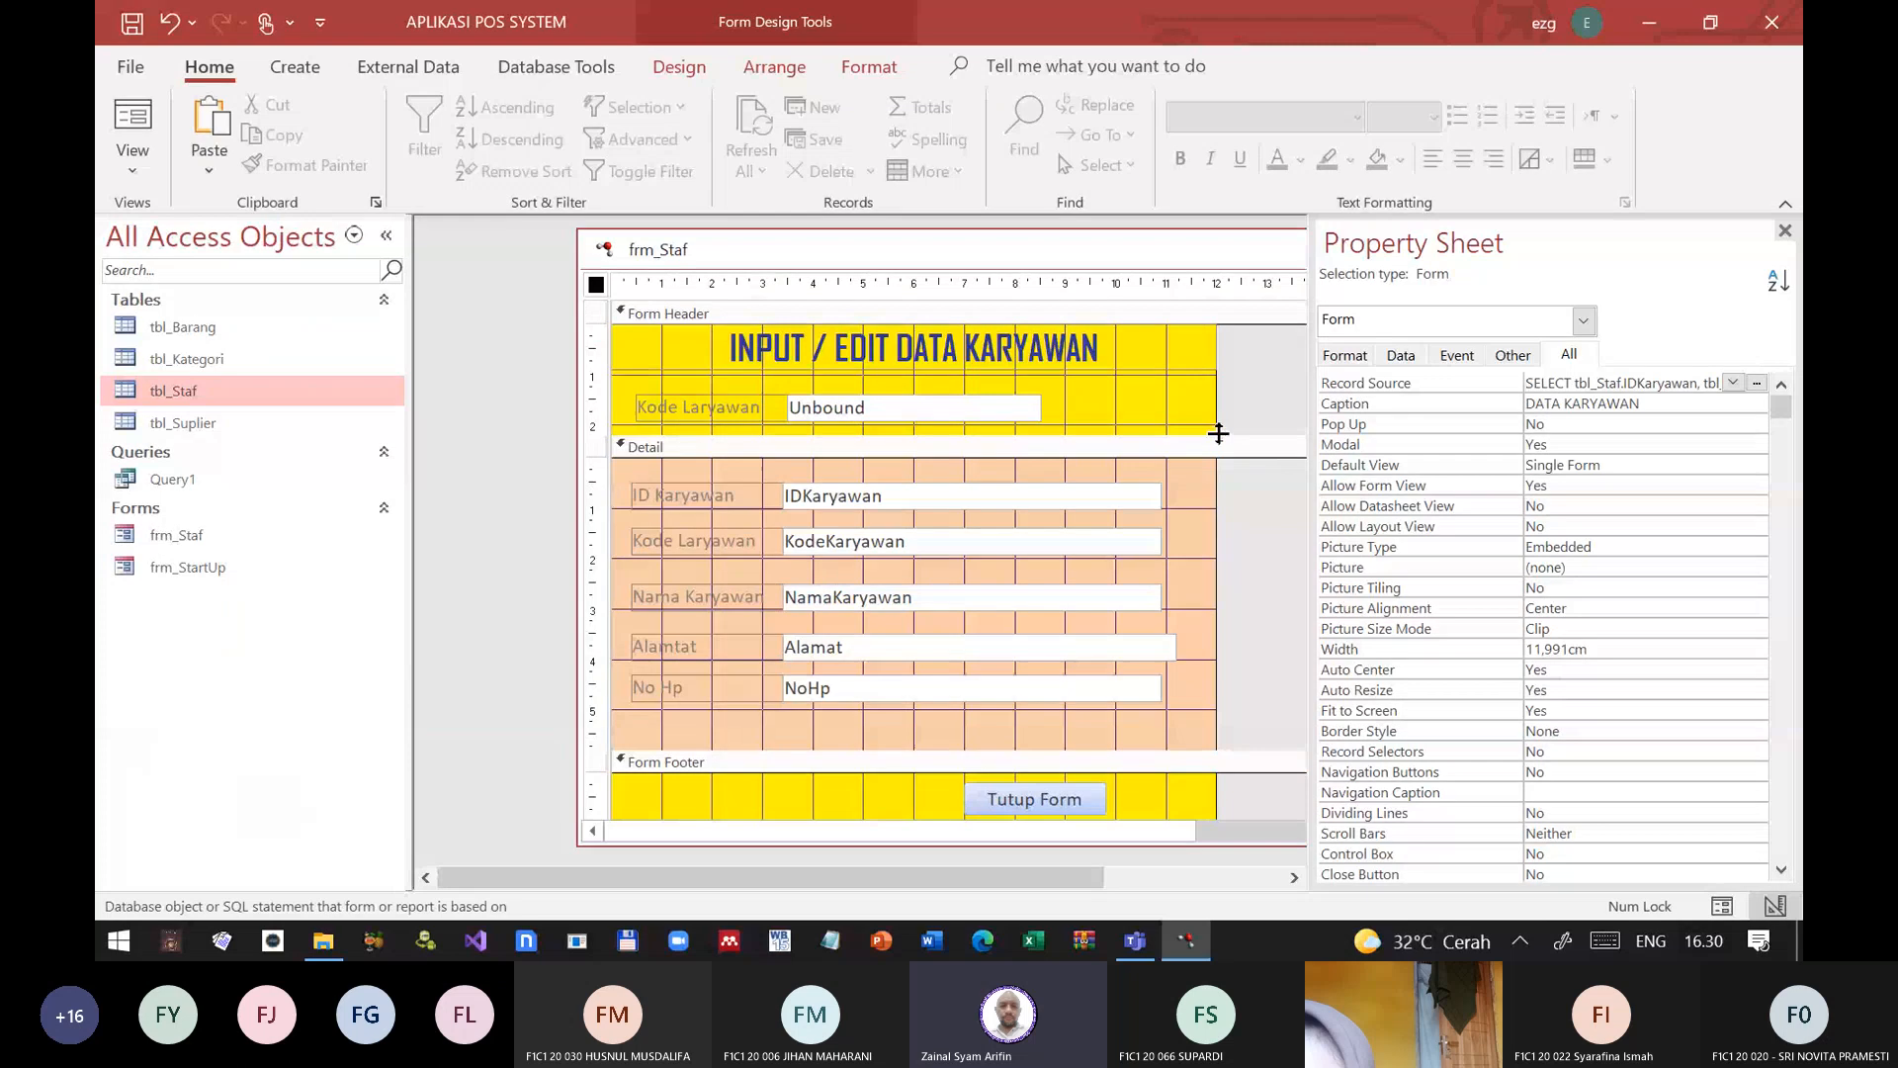
pyautogui.click(1513, 405)
pyautogui.click(1785, 231)
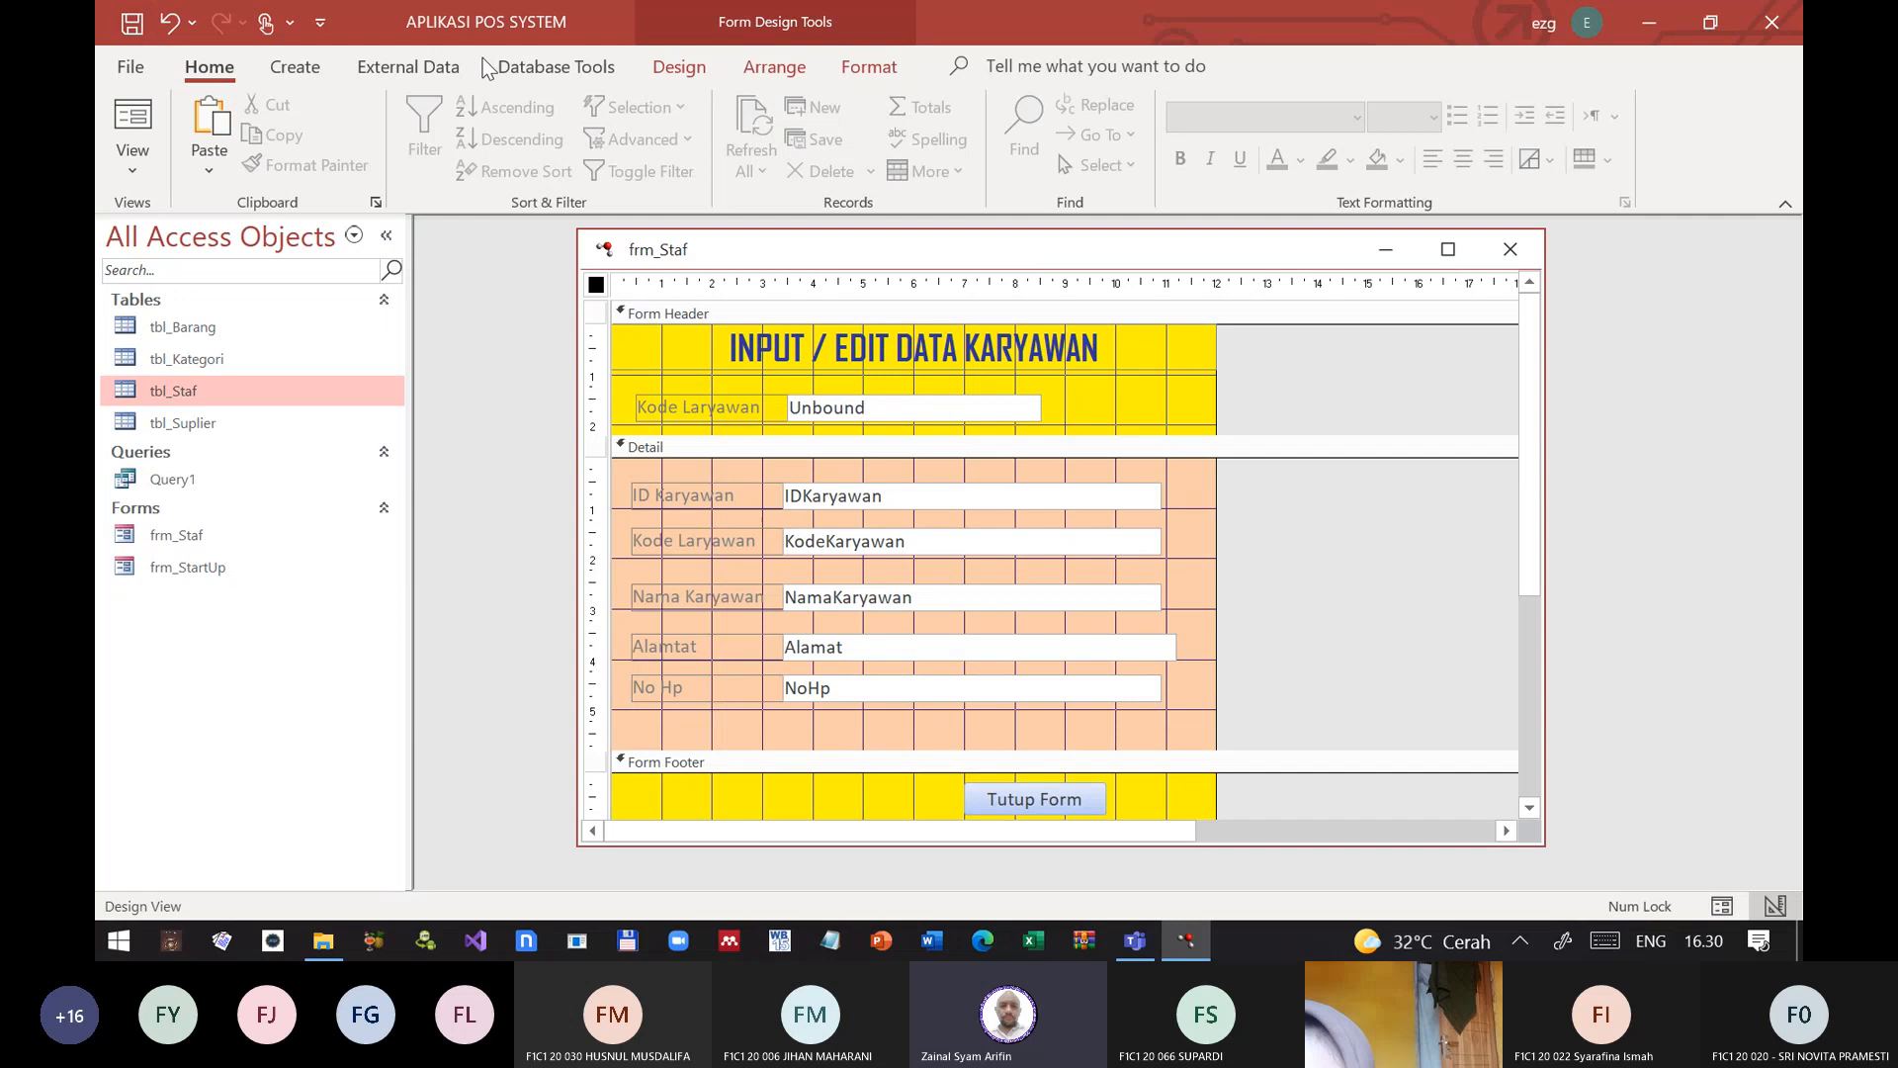
# Step: Close frm_Staf, reopen it in Form View to check its detail section, and return to Design View
pyautogui.click(1510, 249)
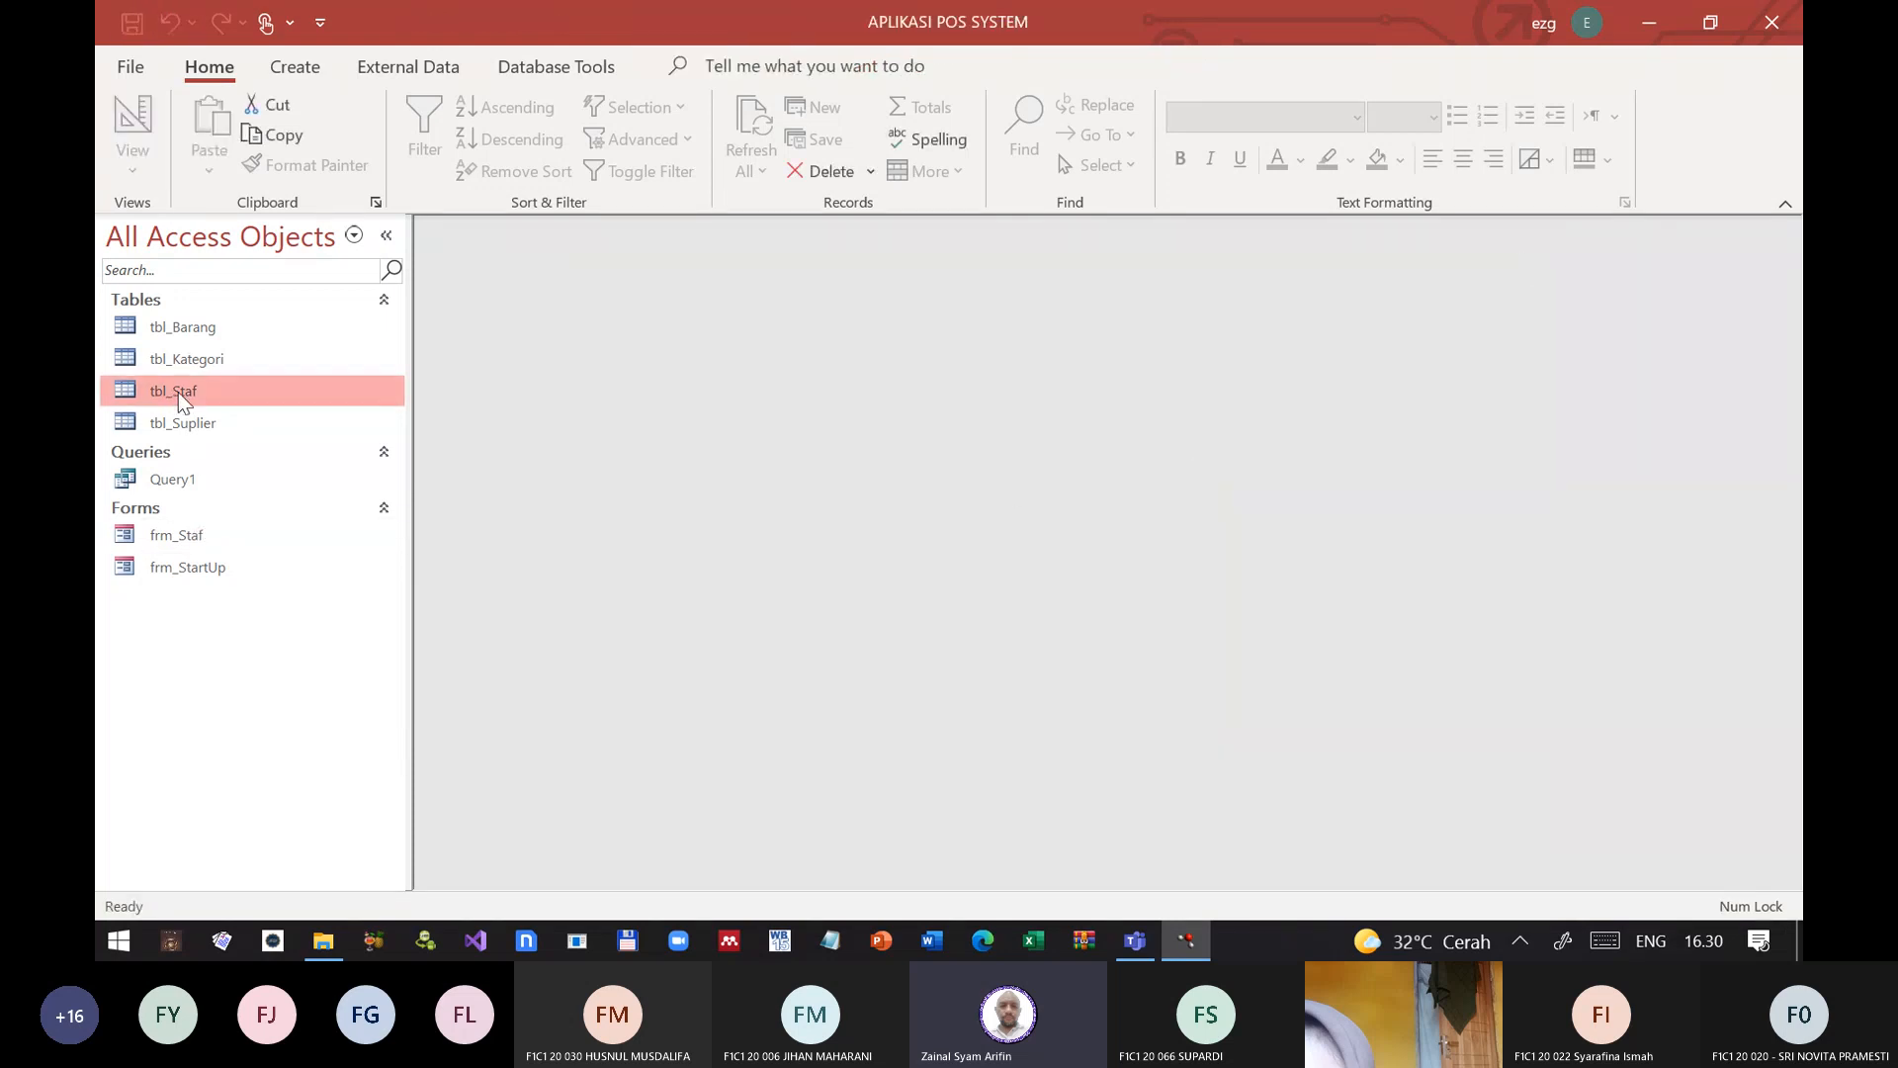
pyautogui.doubleClick(178, 535)
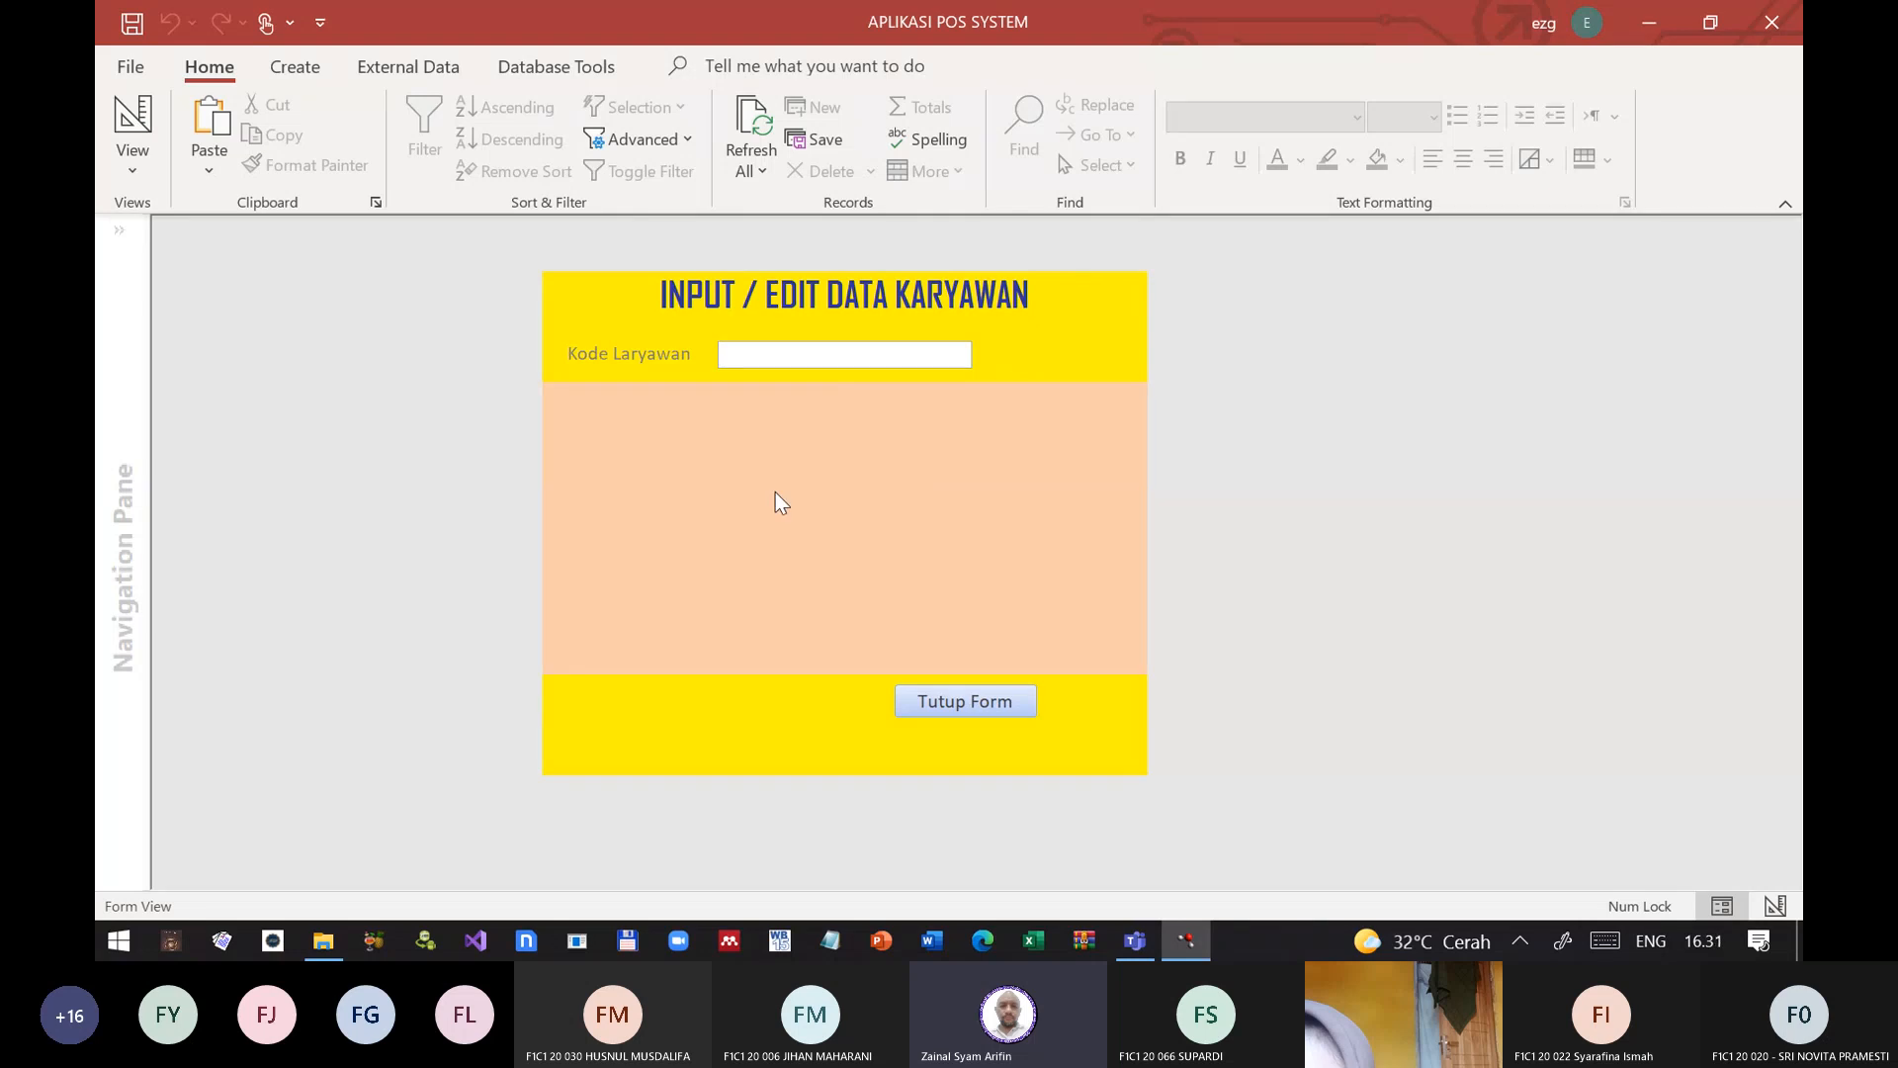
pyautogui.click(143, 124)
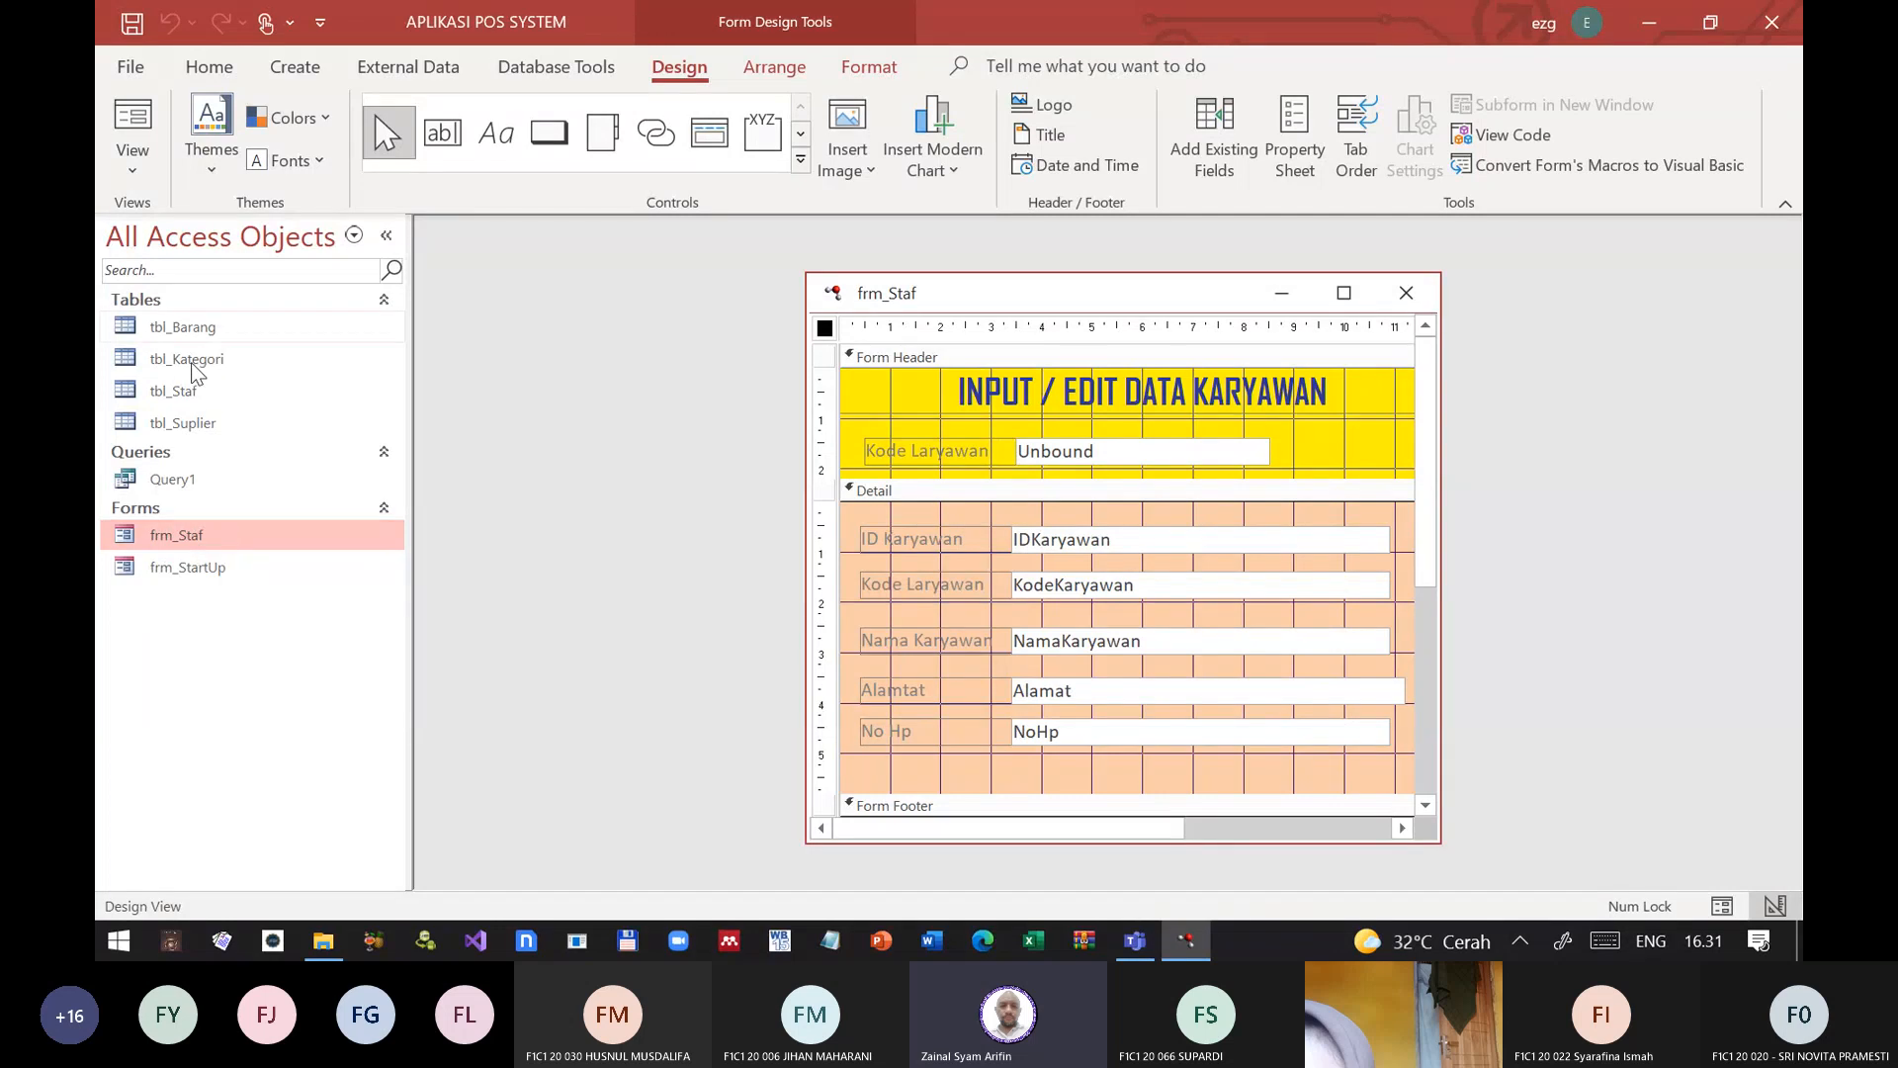
# Step: Open tbl_Staf, copy the fourth record's KodeKaryawan value, and close the table
pyautogui.click(174, 390)
pyautogui.rightClick(174, 390)
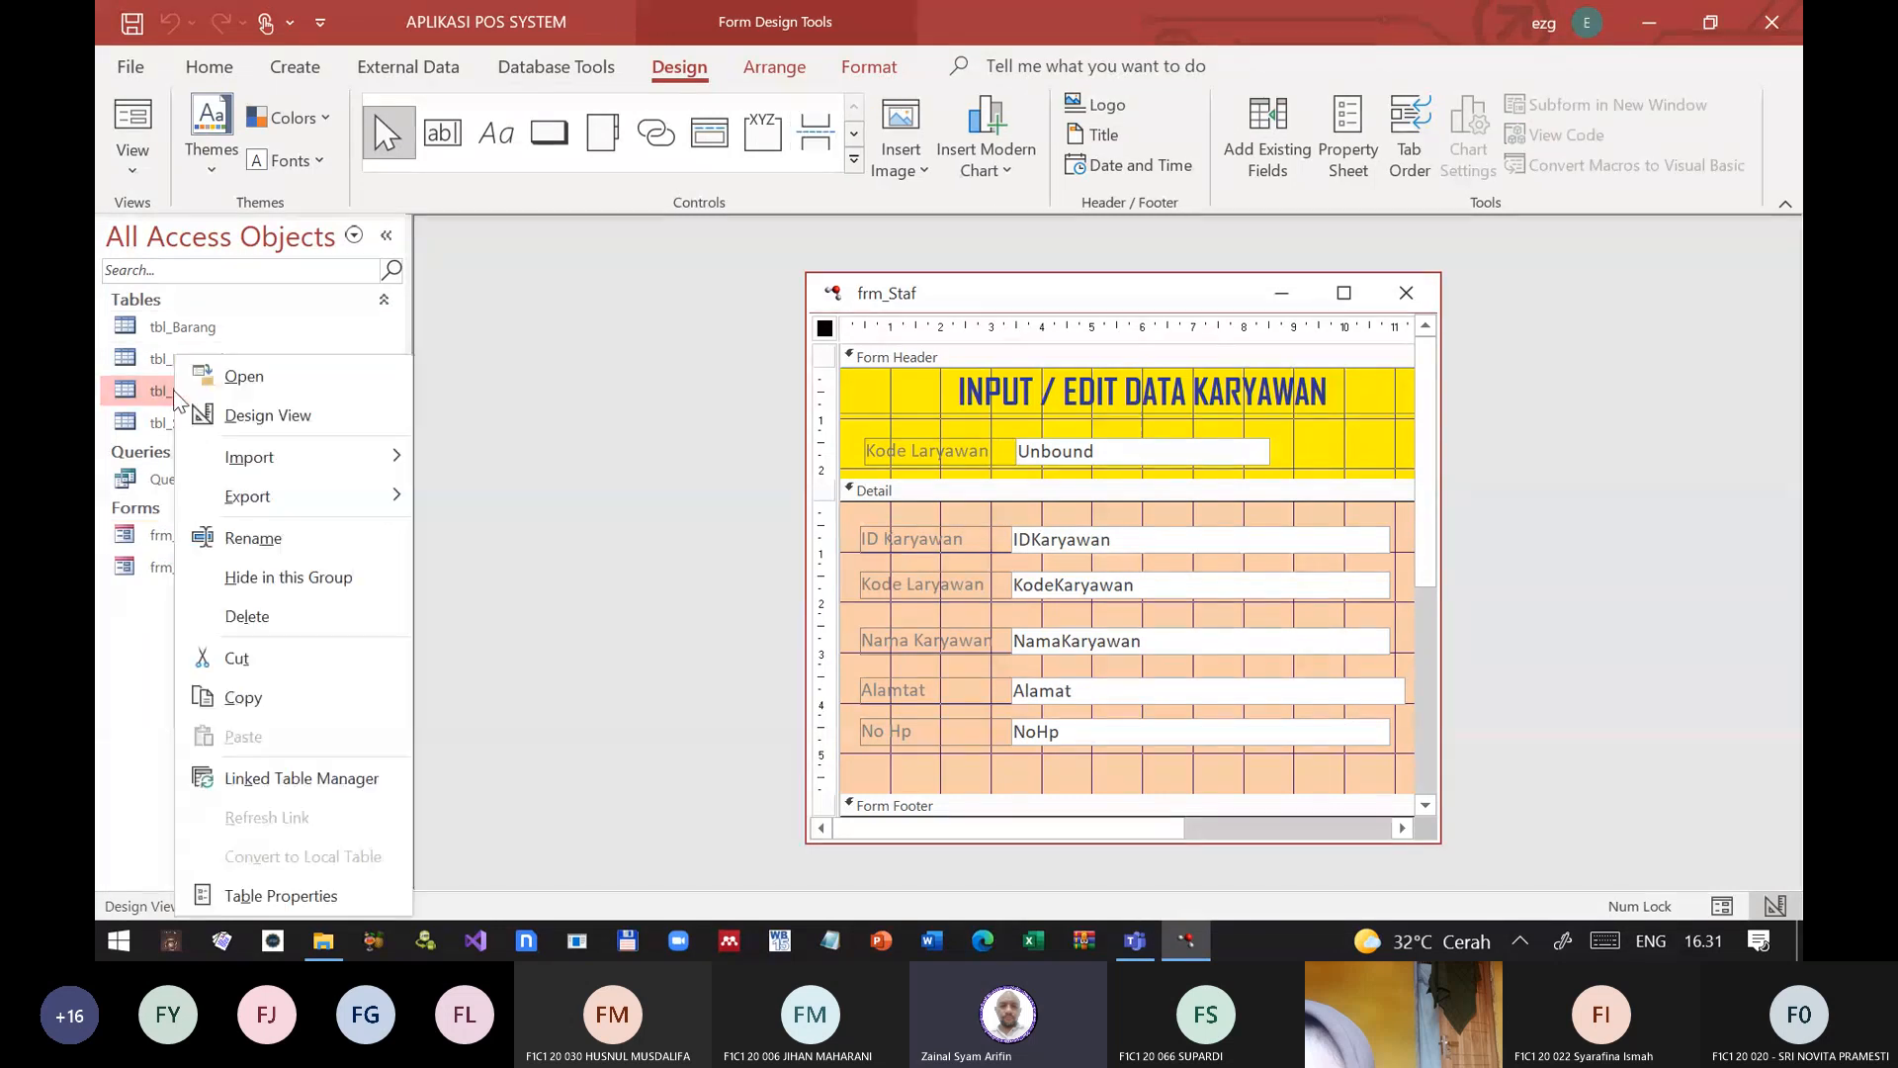
pyautogui.click(237, 372)
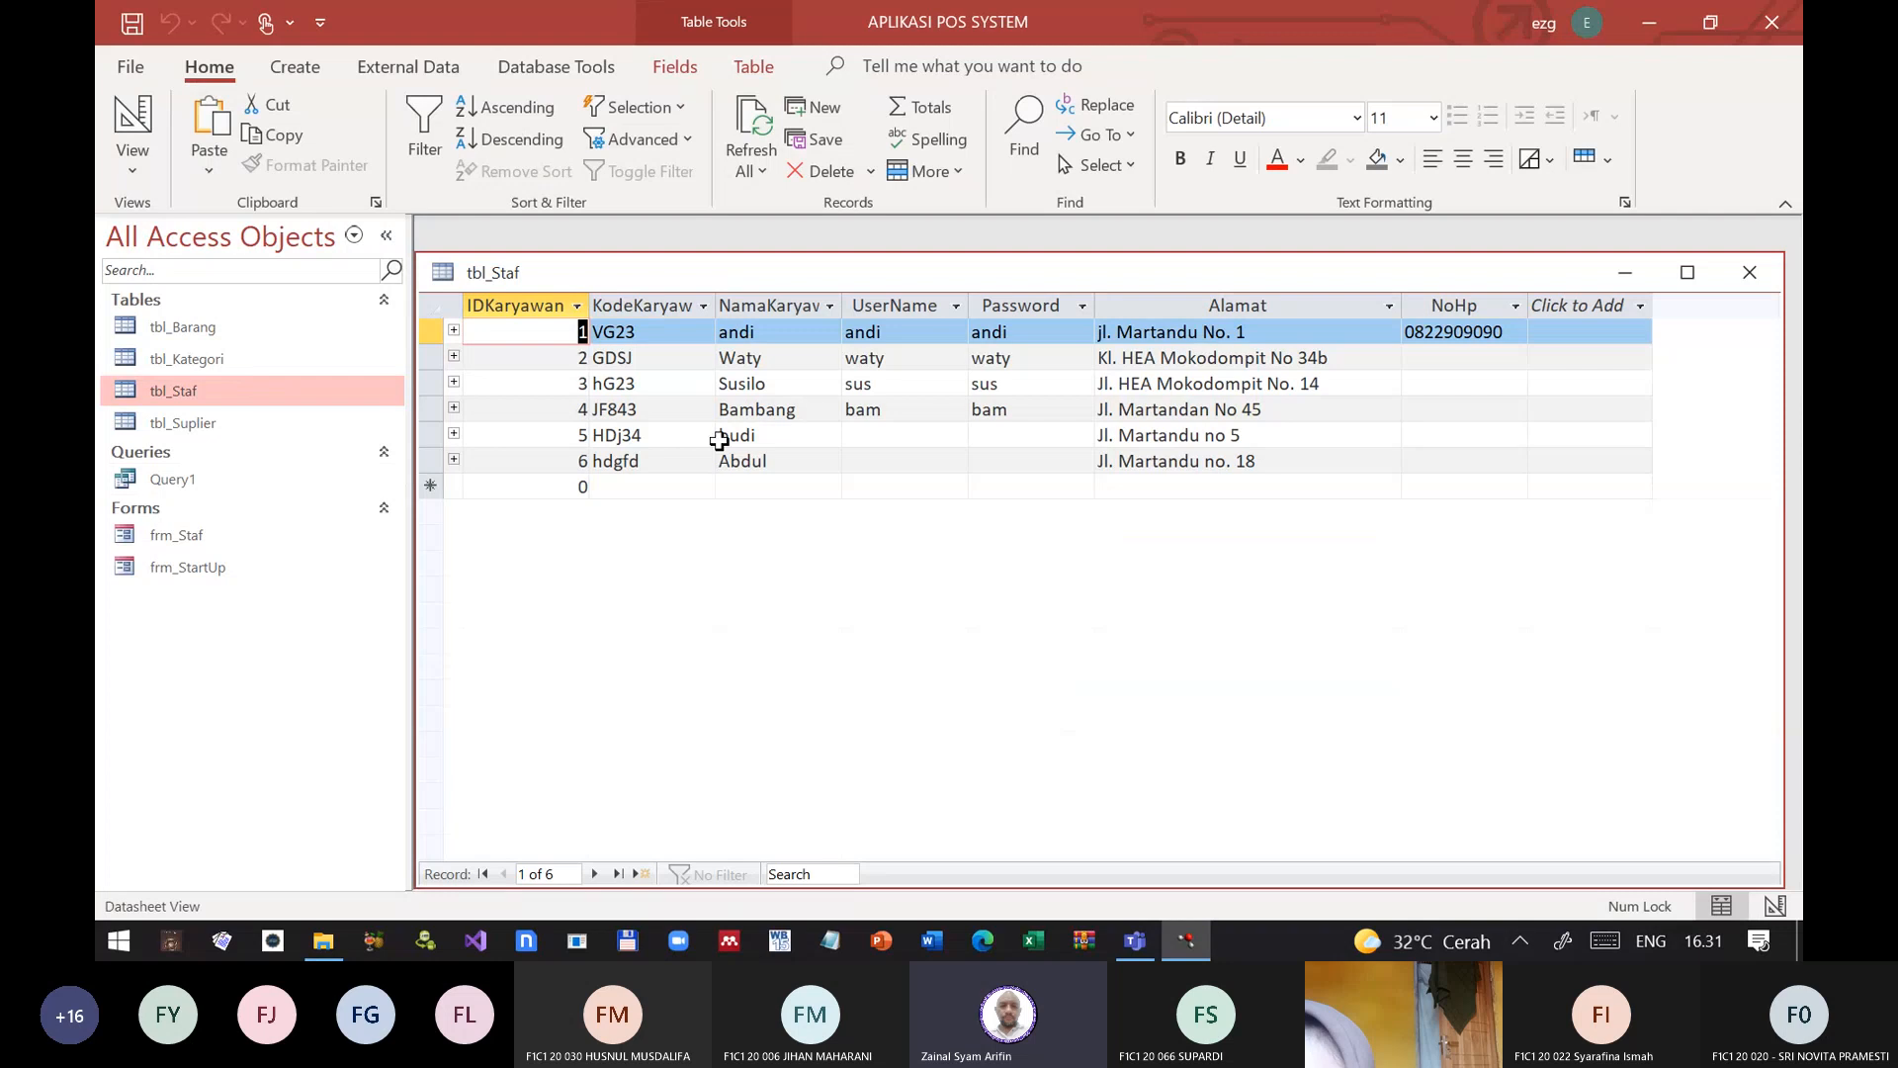
pyautogui.click(596, 410)
pyautogui.rightClick(614, 408)
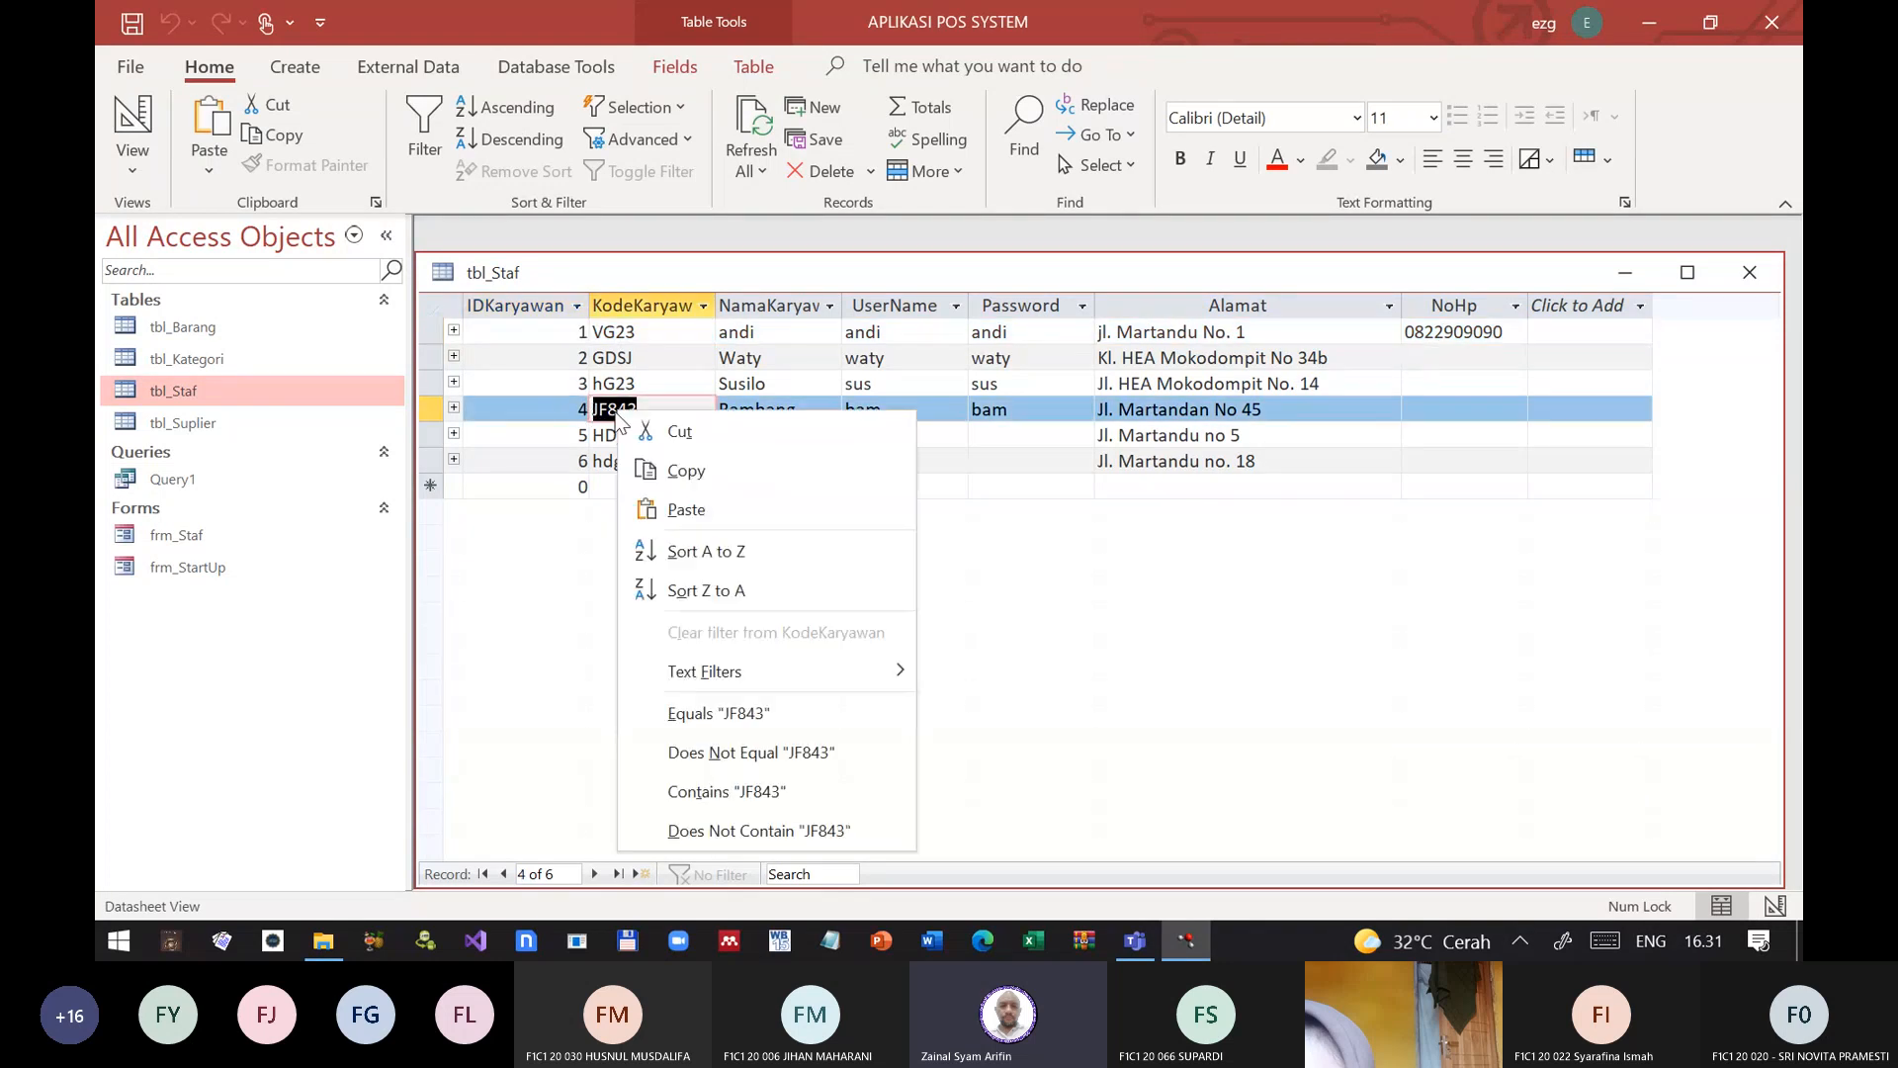
pyautogui.click(688, 470)
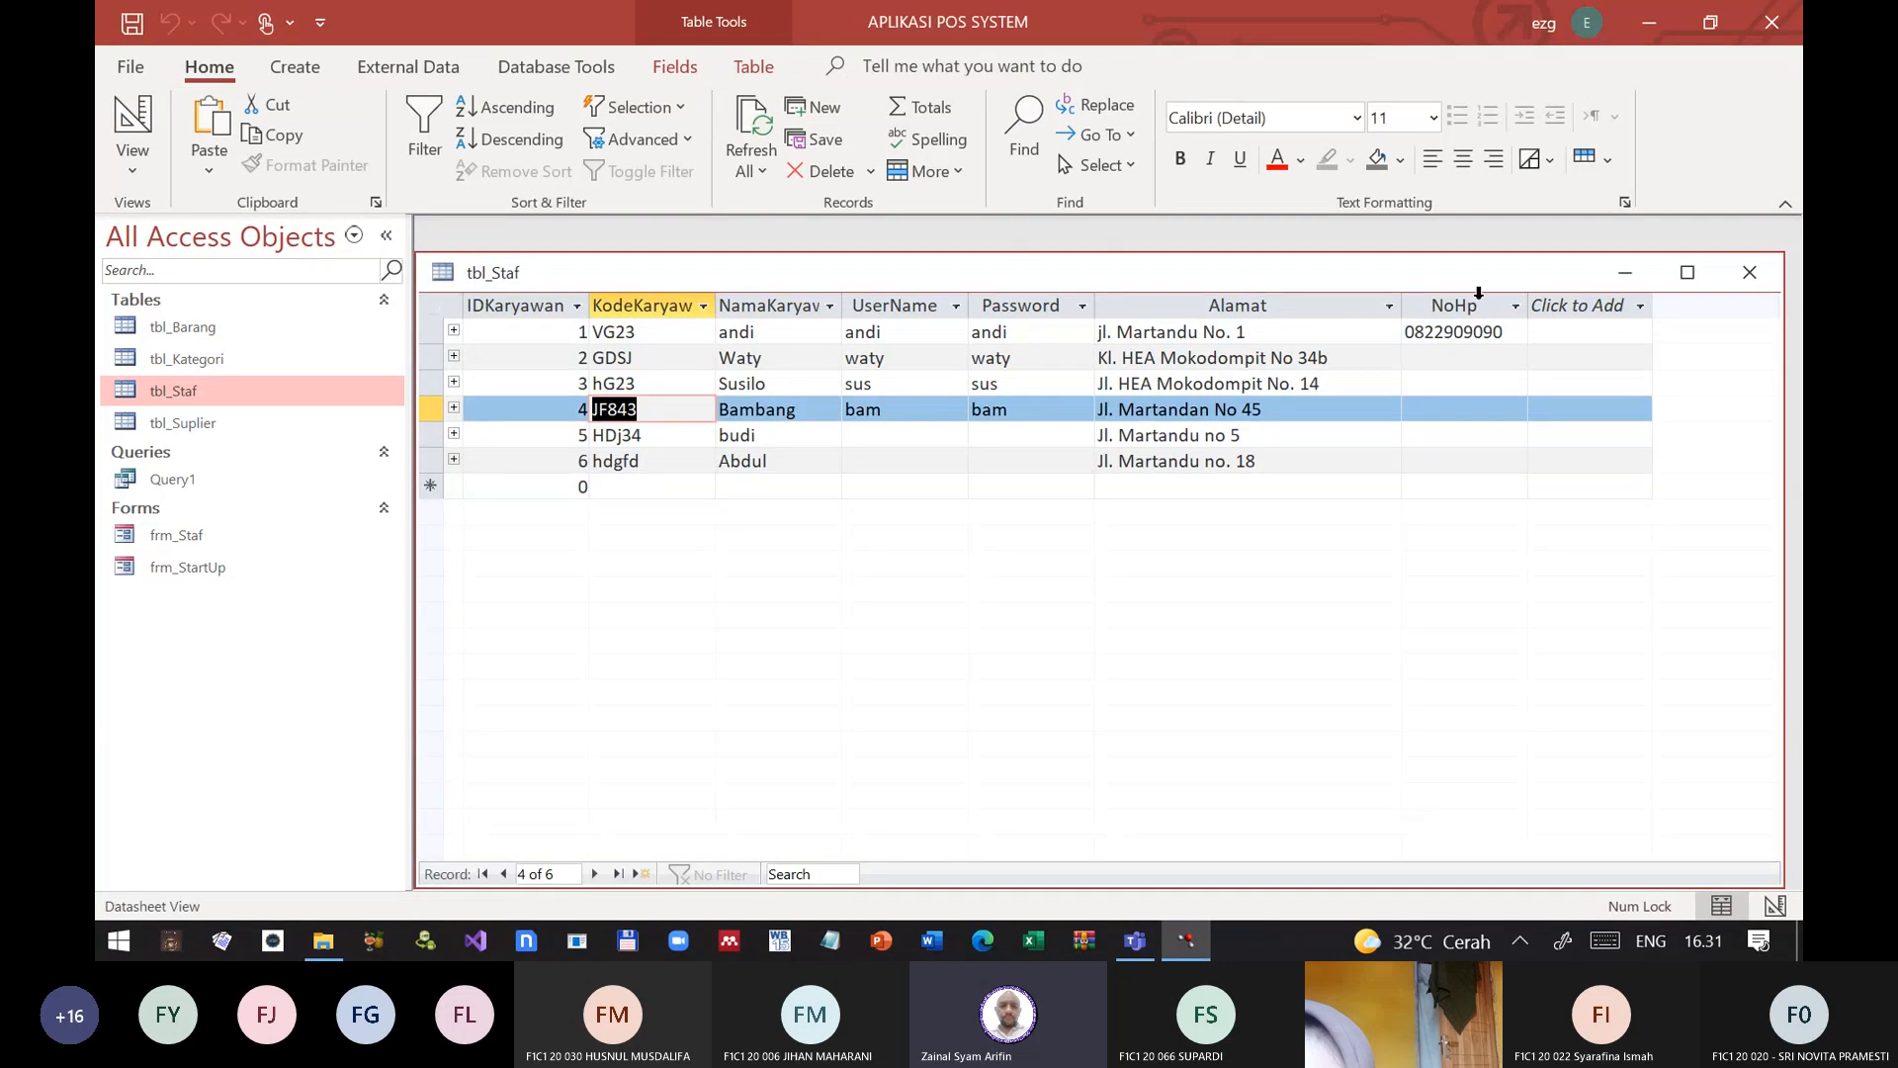
pyautogui.click(1750, 272)
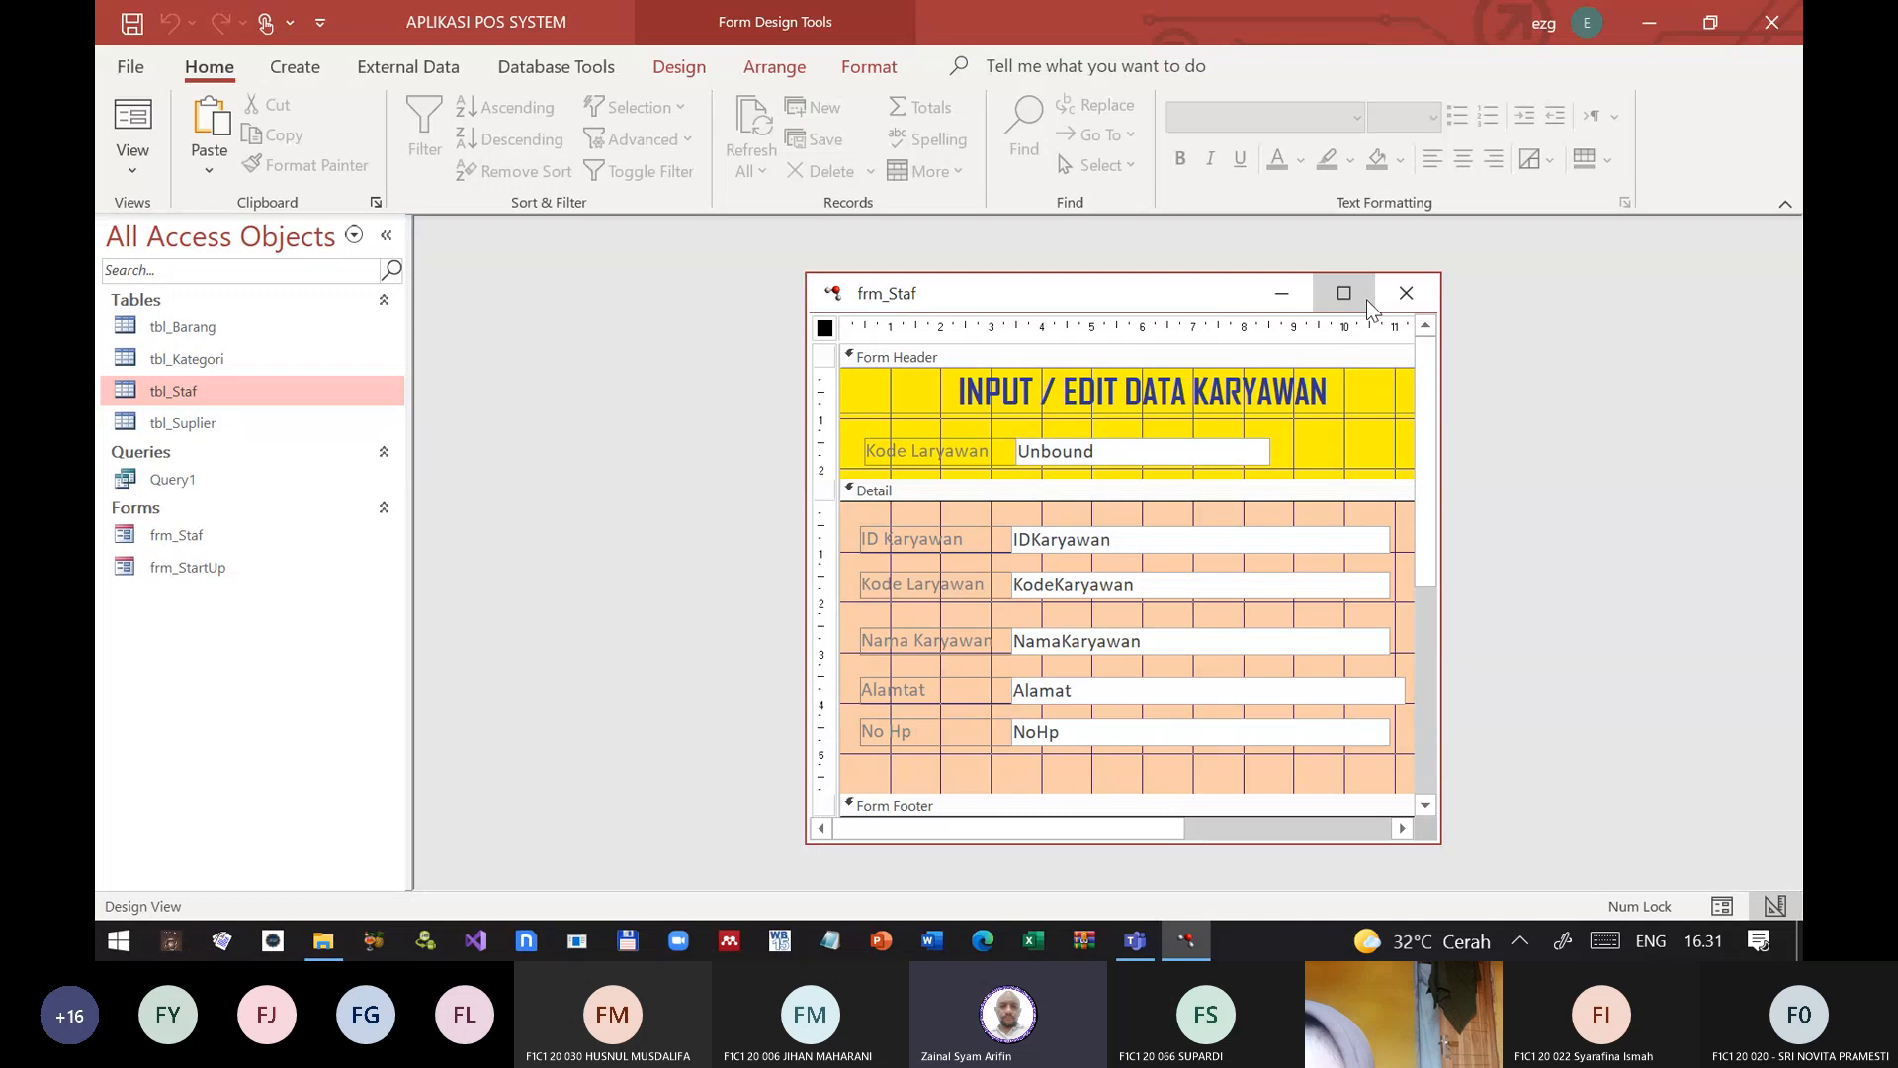
# Step: Reopen frm_Staf in Form View, test the header's Kode Laryawan box with the copied employee code, and return to Design View
pyautogui.click(1406, 292)
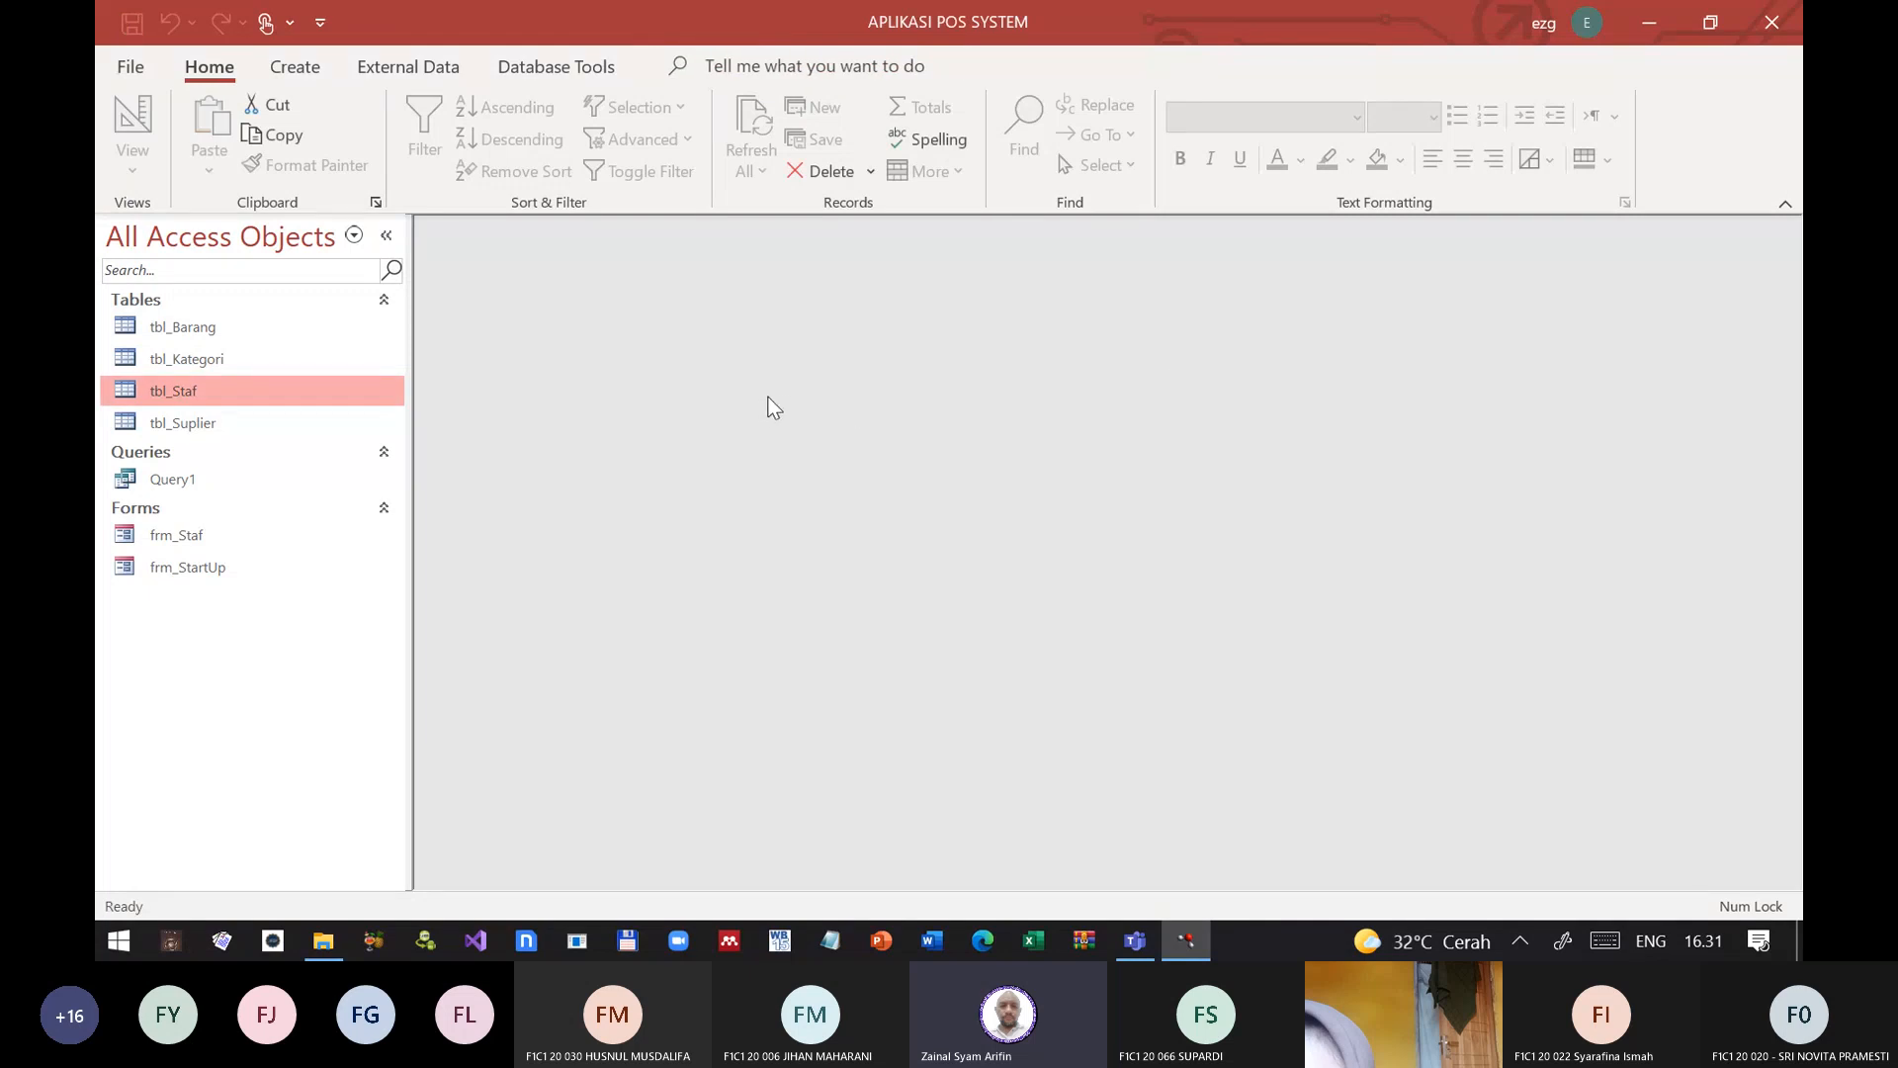
pyautogui.doubleClick(176, 535)
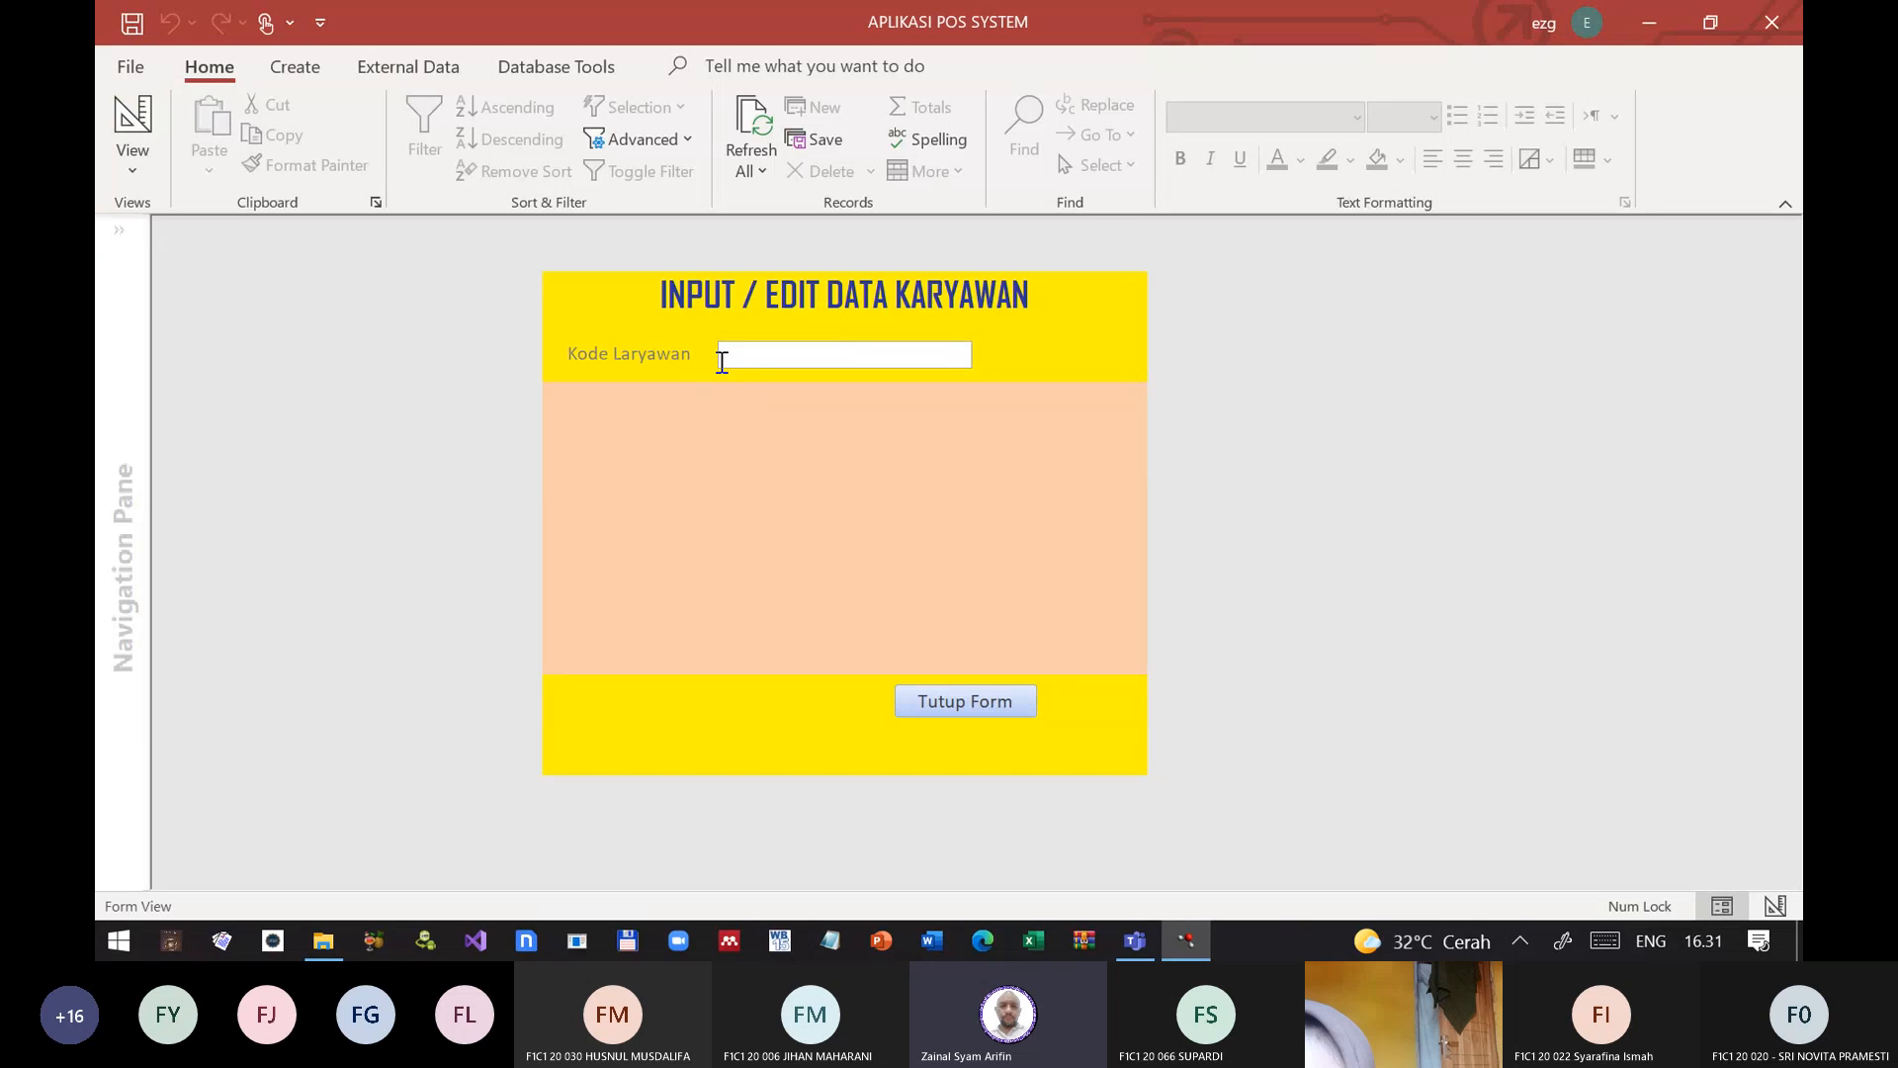
pyautogui.click(722, 358)
pyautogui.write('JF843')
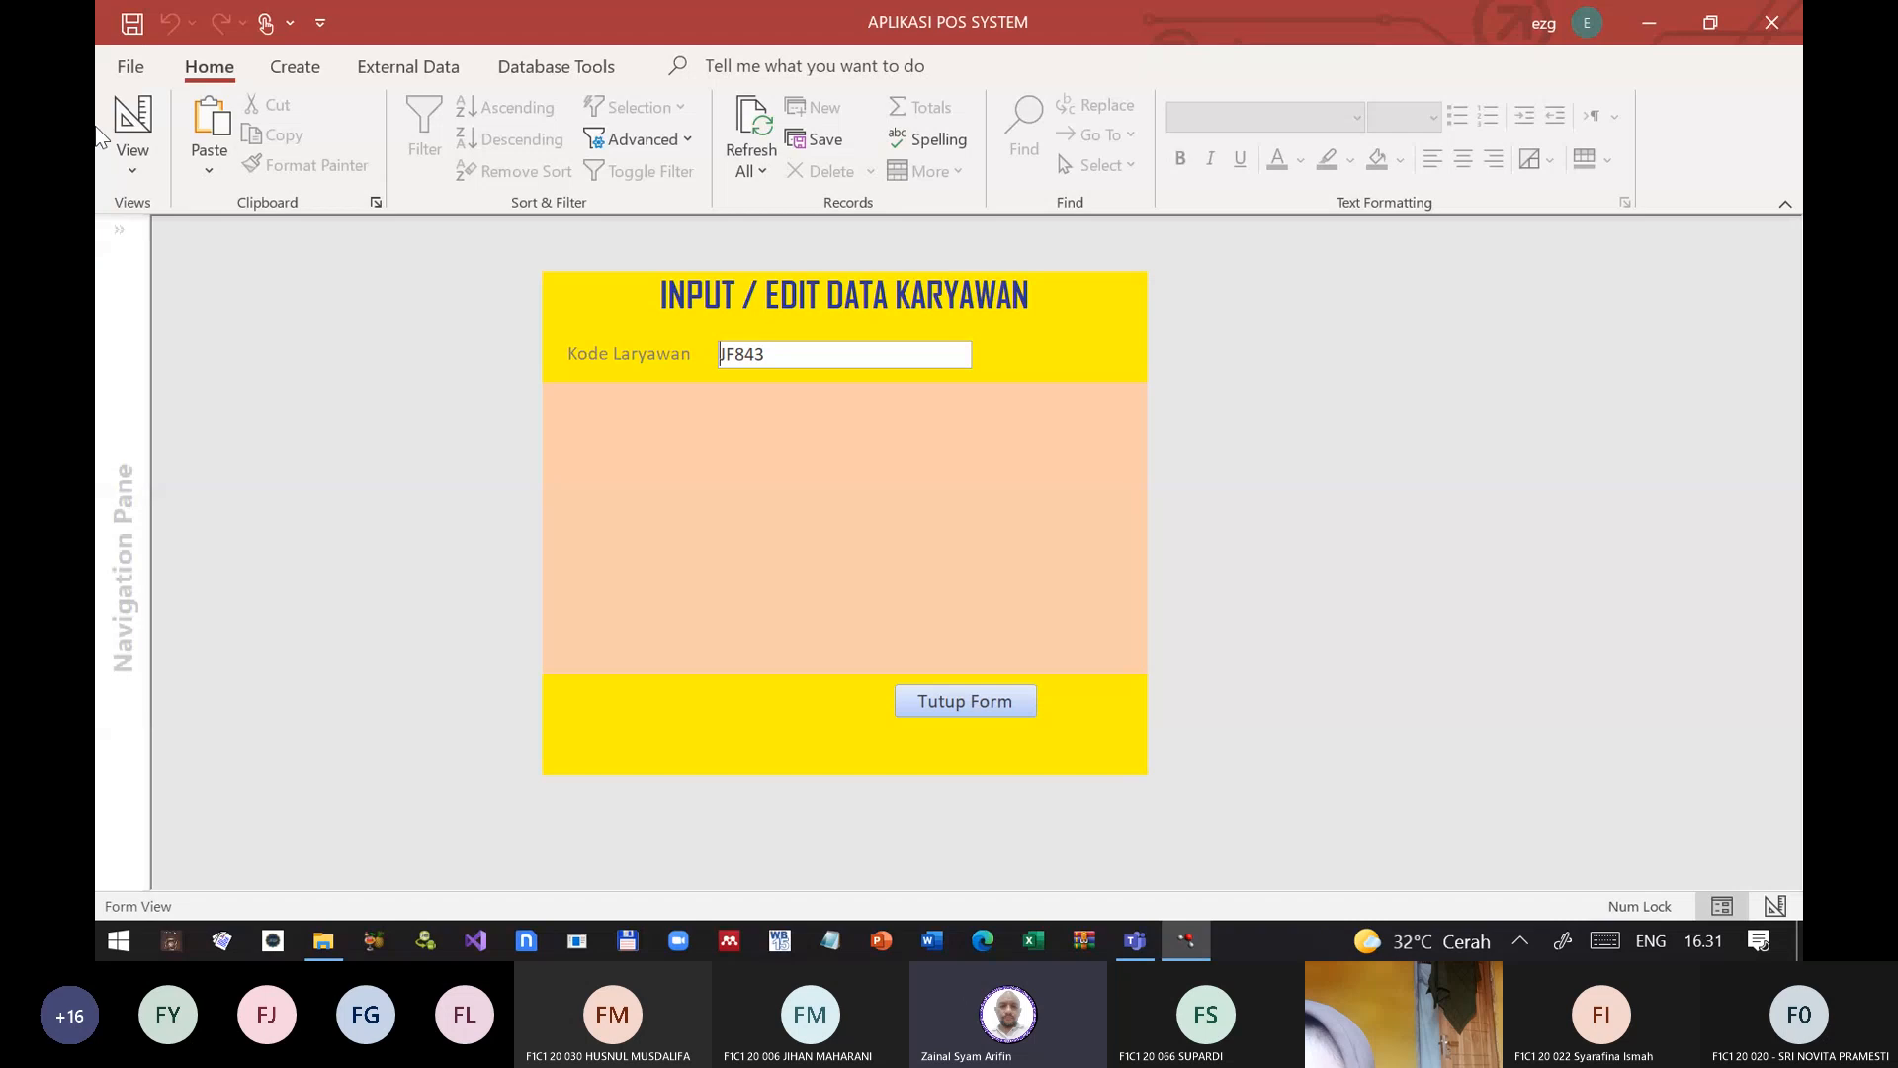
pyautogui.click(133, 160)
pyautogui.click(212, 289)
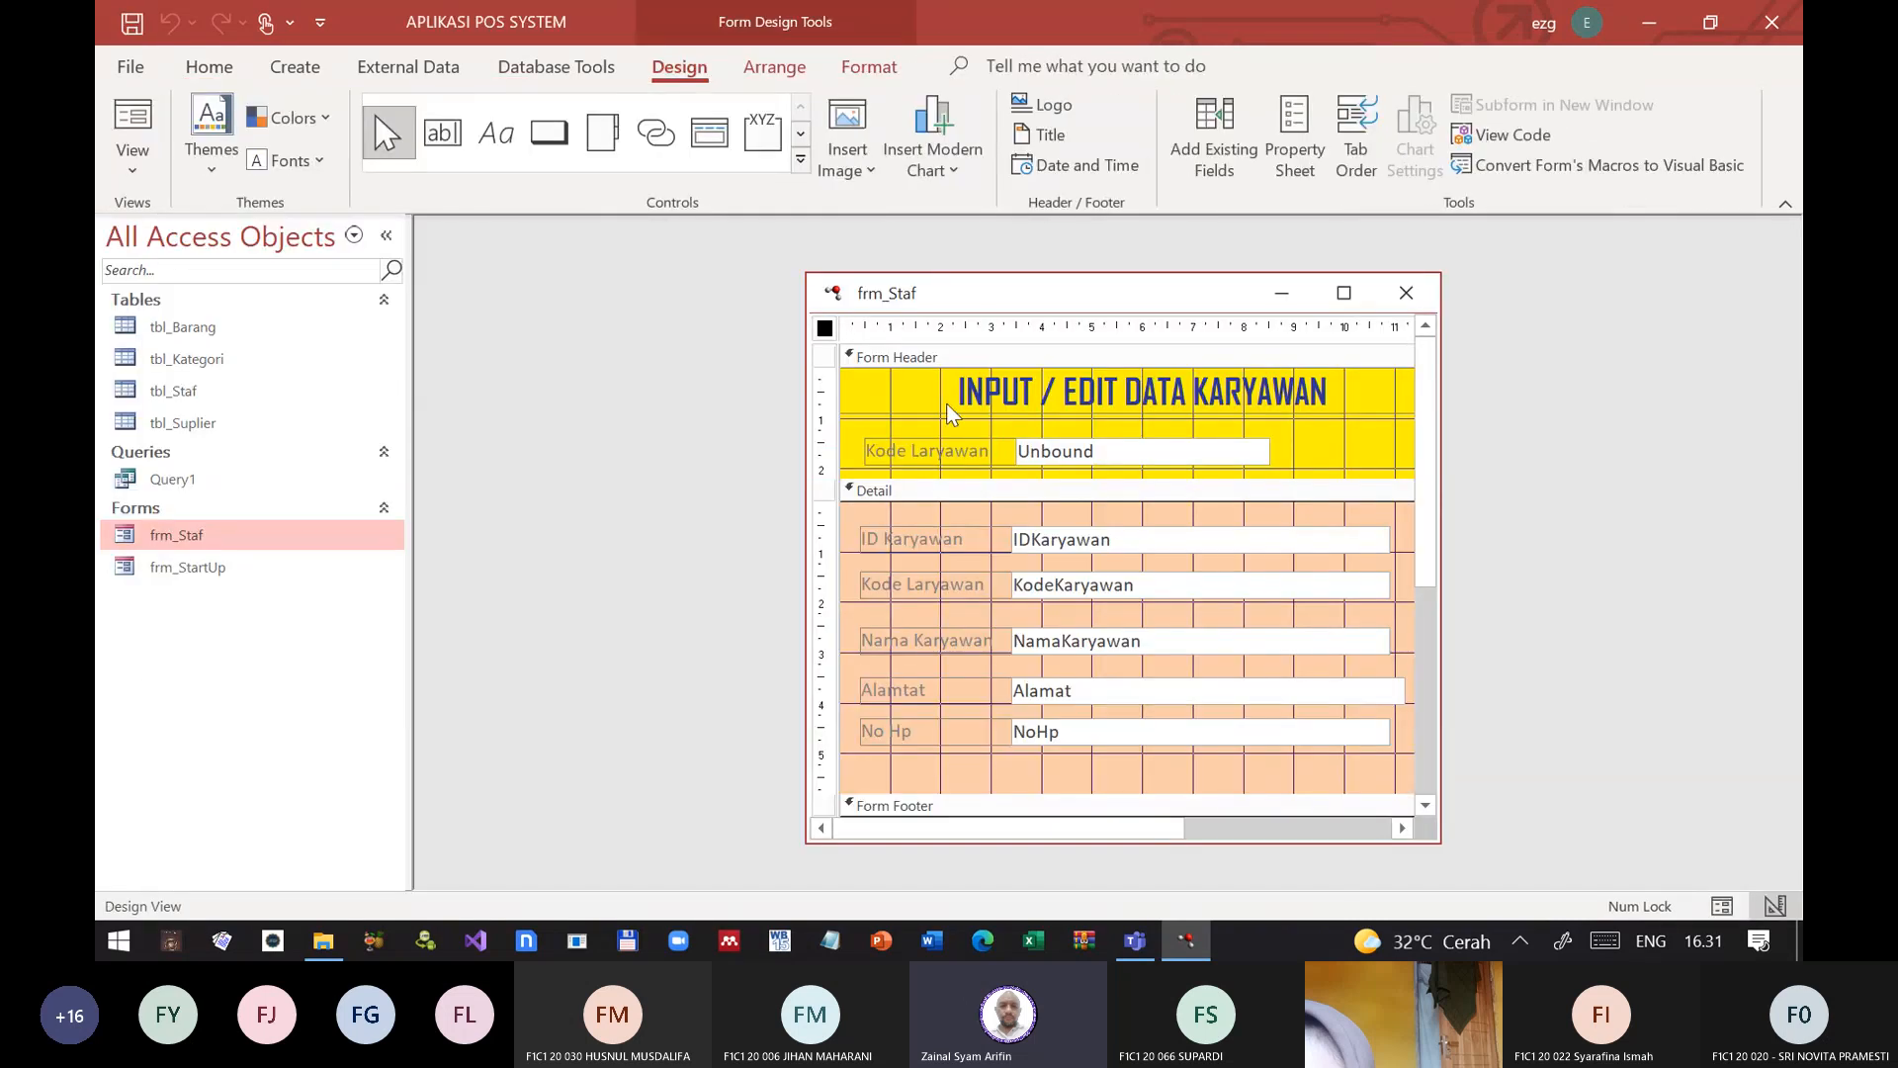
# Step: Create an After Update event procedure for the header's fld_KodeKaryawan text box and open its code
pyautogui.click(1233, 452)
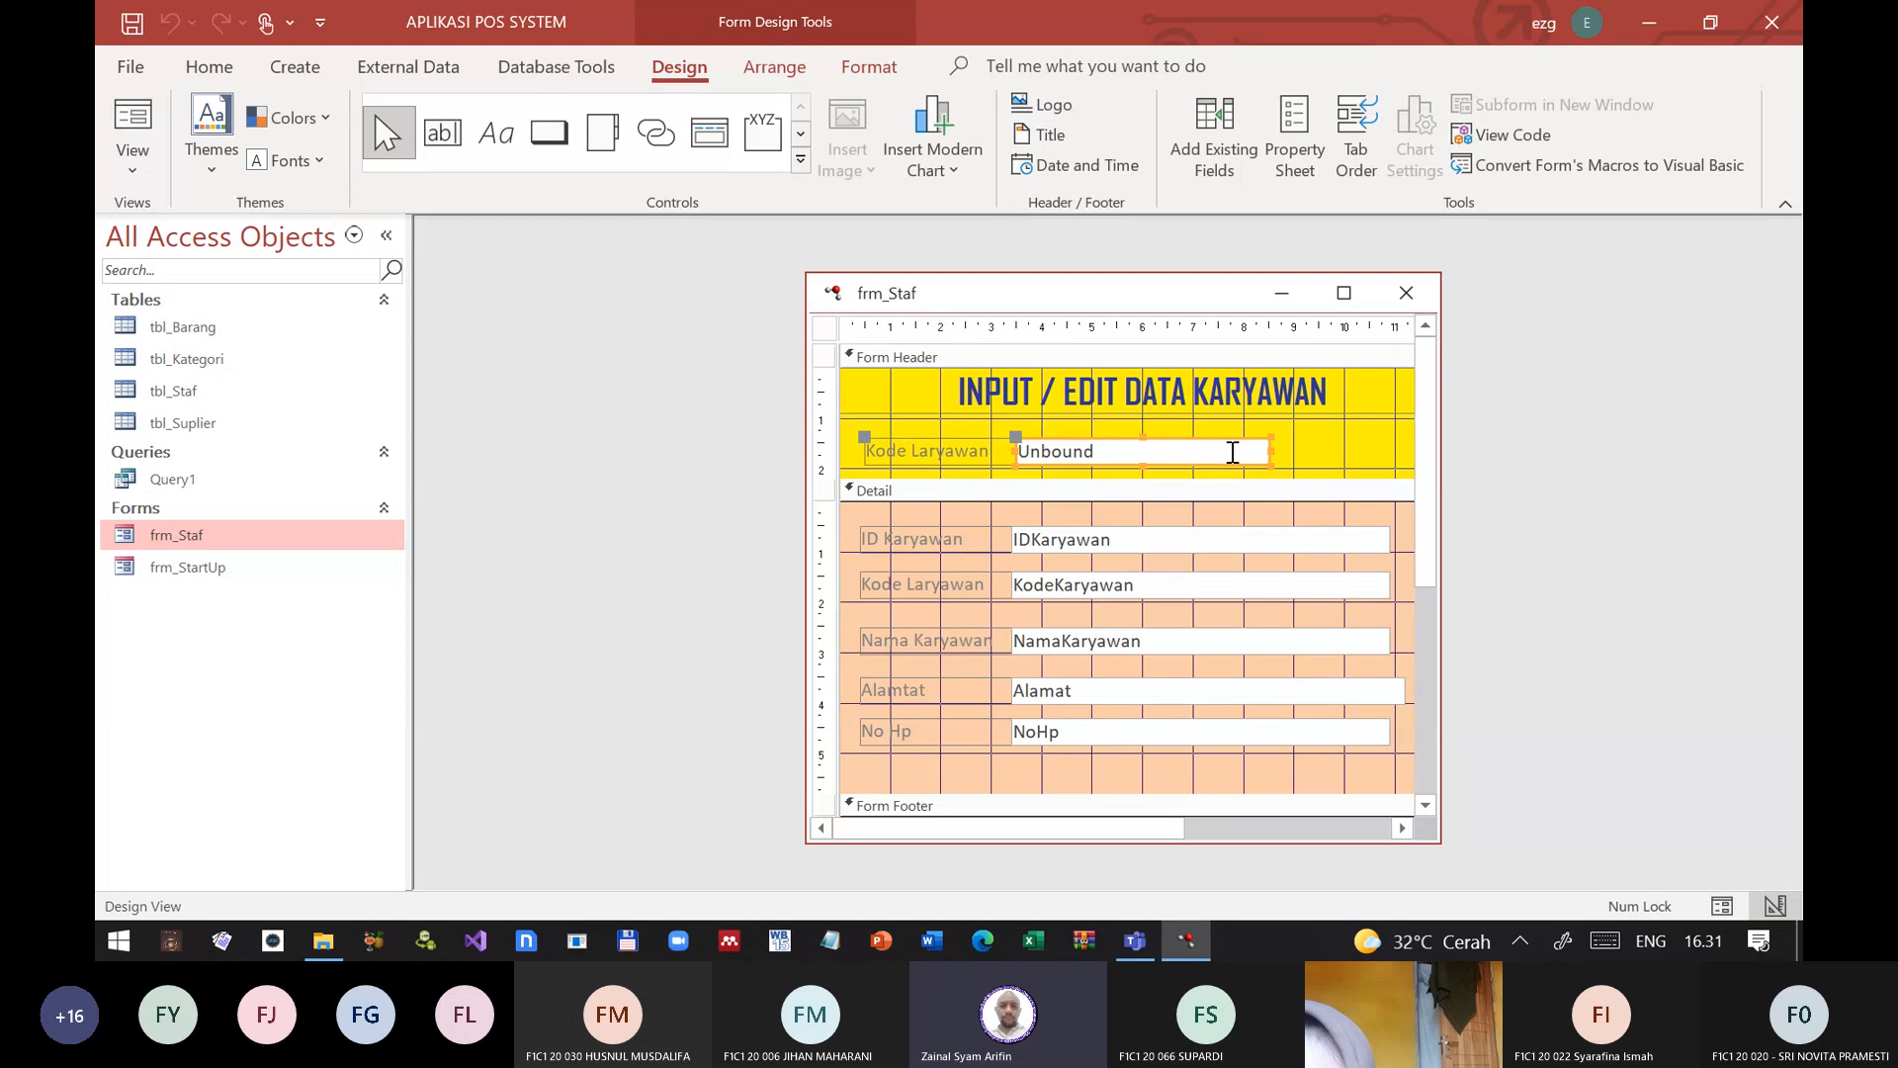
pyautogui.rightClick(1233, 452)
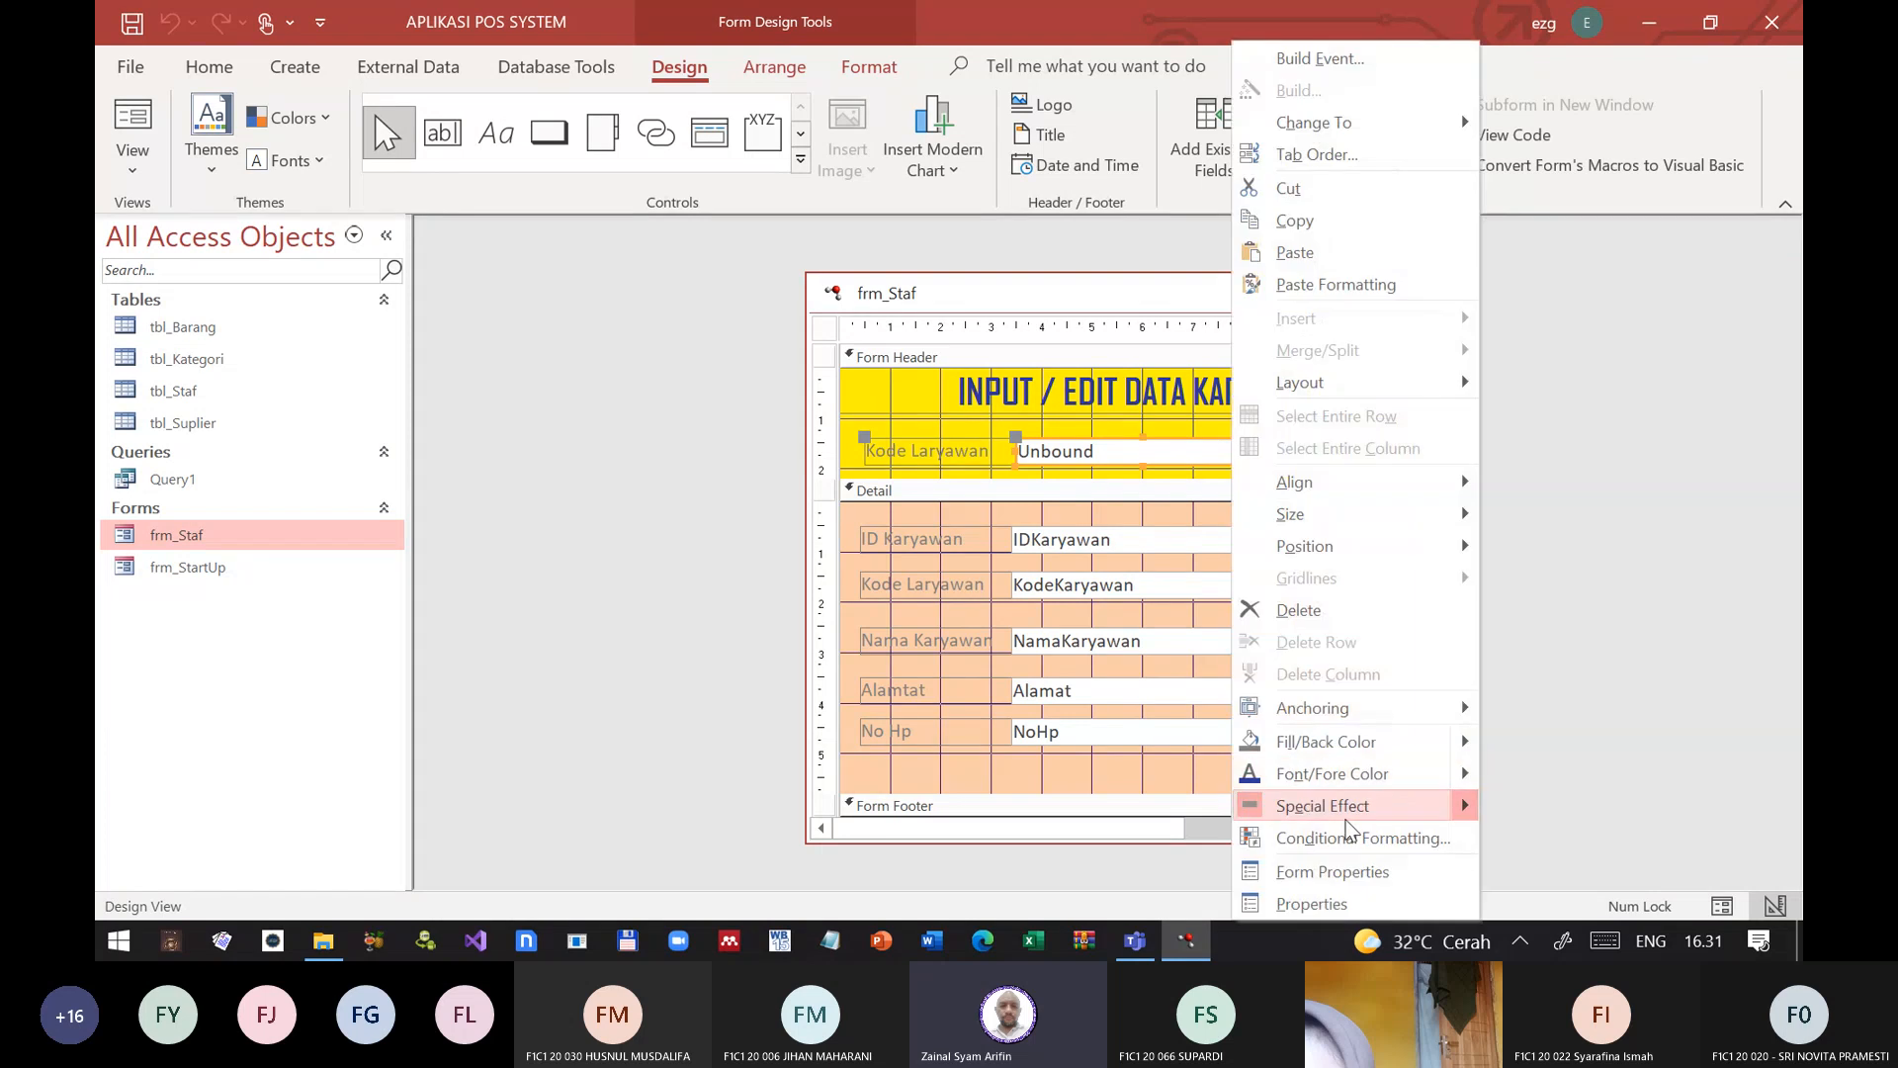
pyautogui.click(1333, 903)
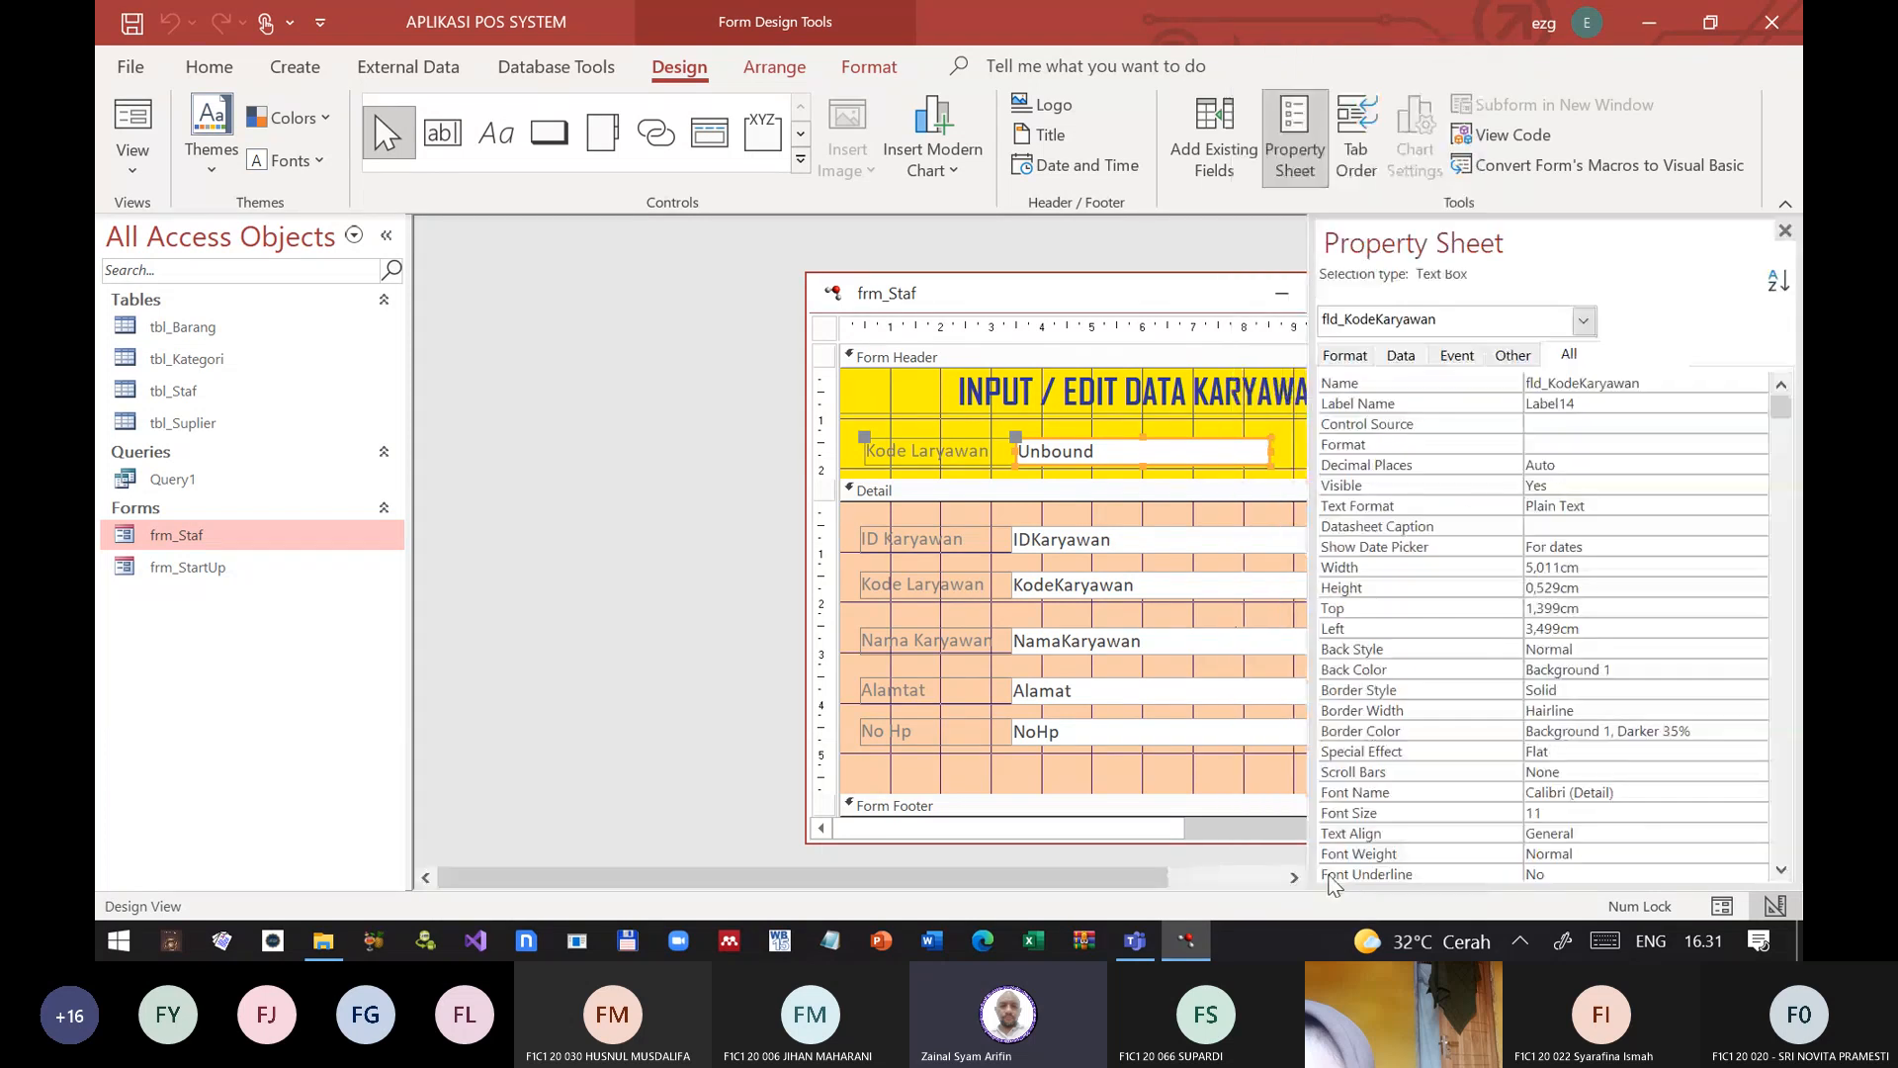
pyautogui.click(1452, 356)
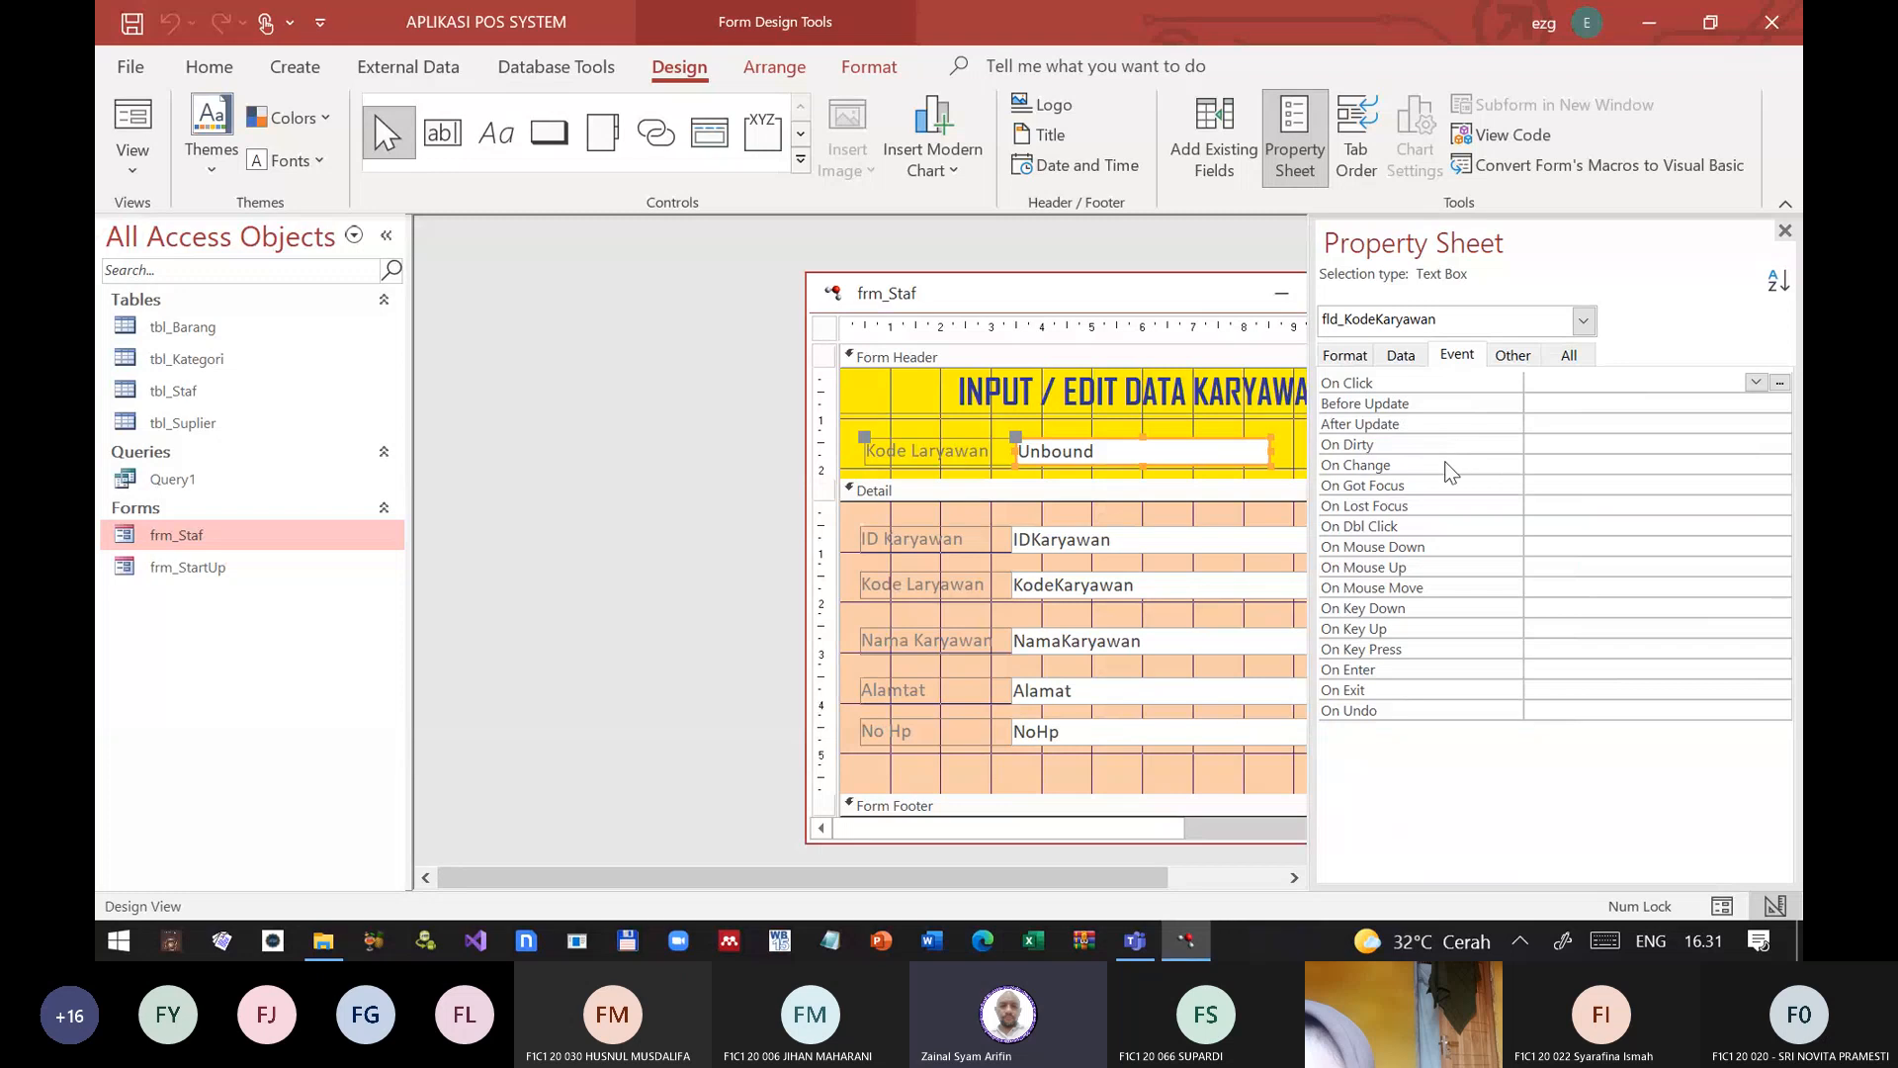
pyautogui.doubleClick(1393, 430)
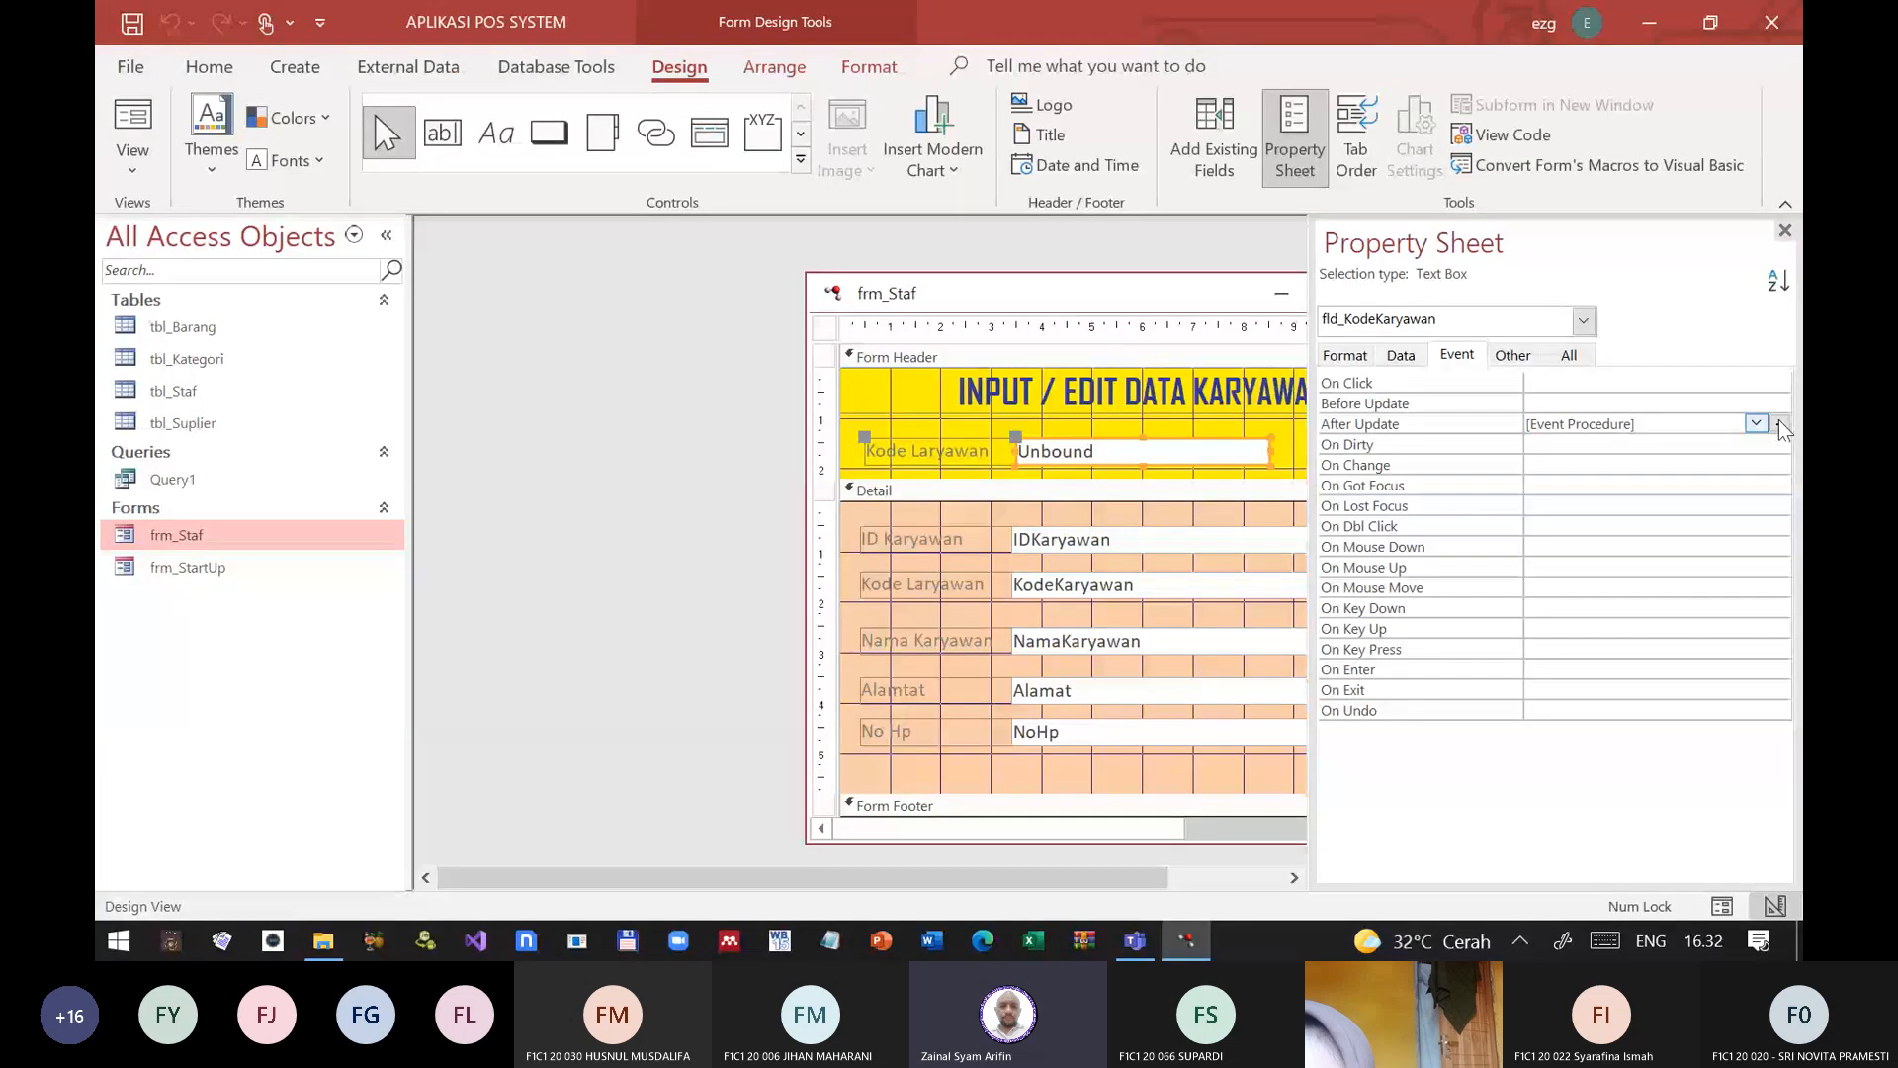
pyautogui.click(1775, 423)
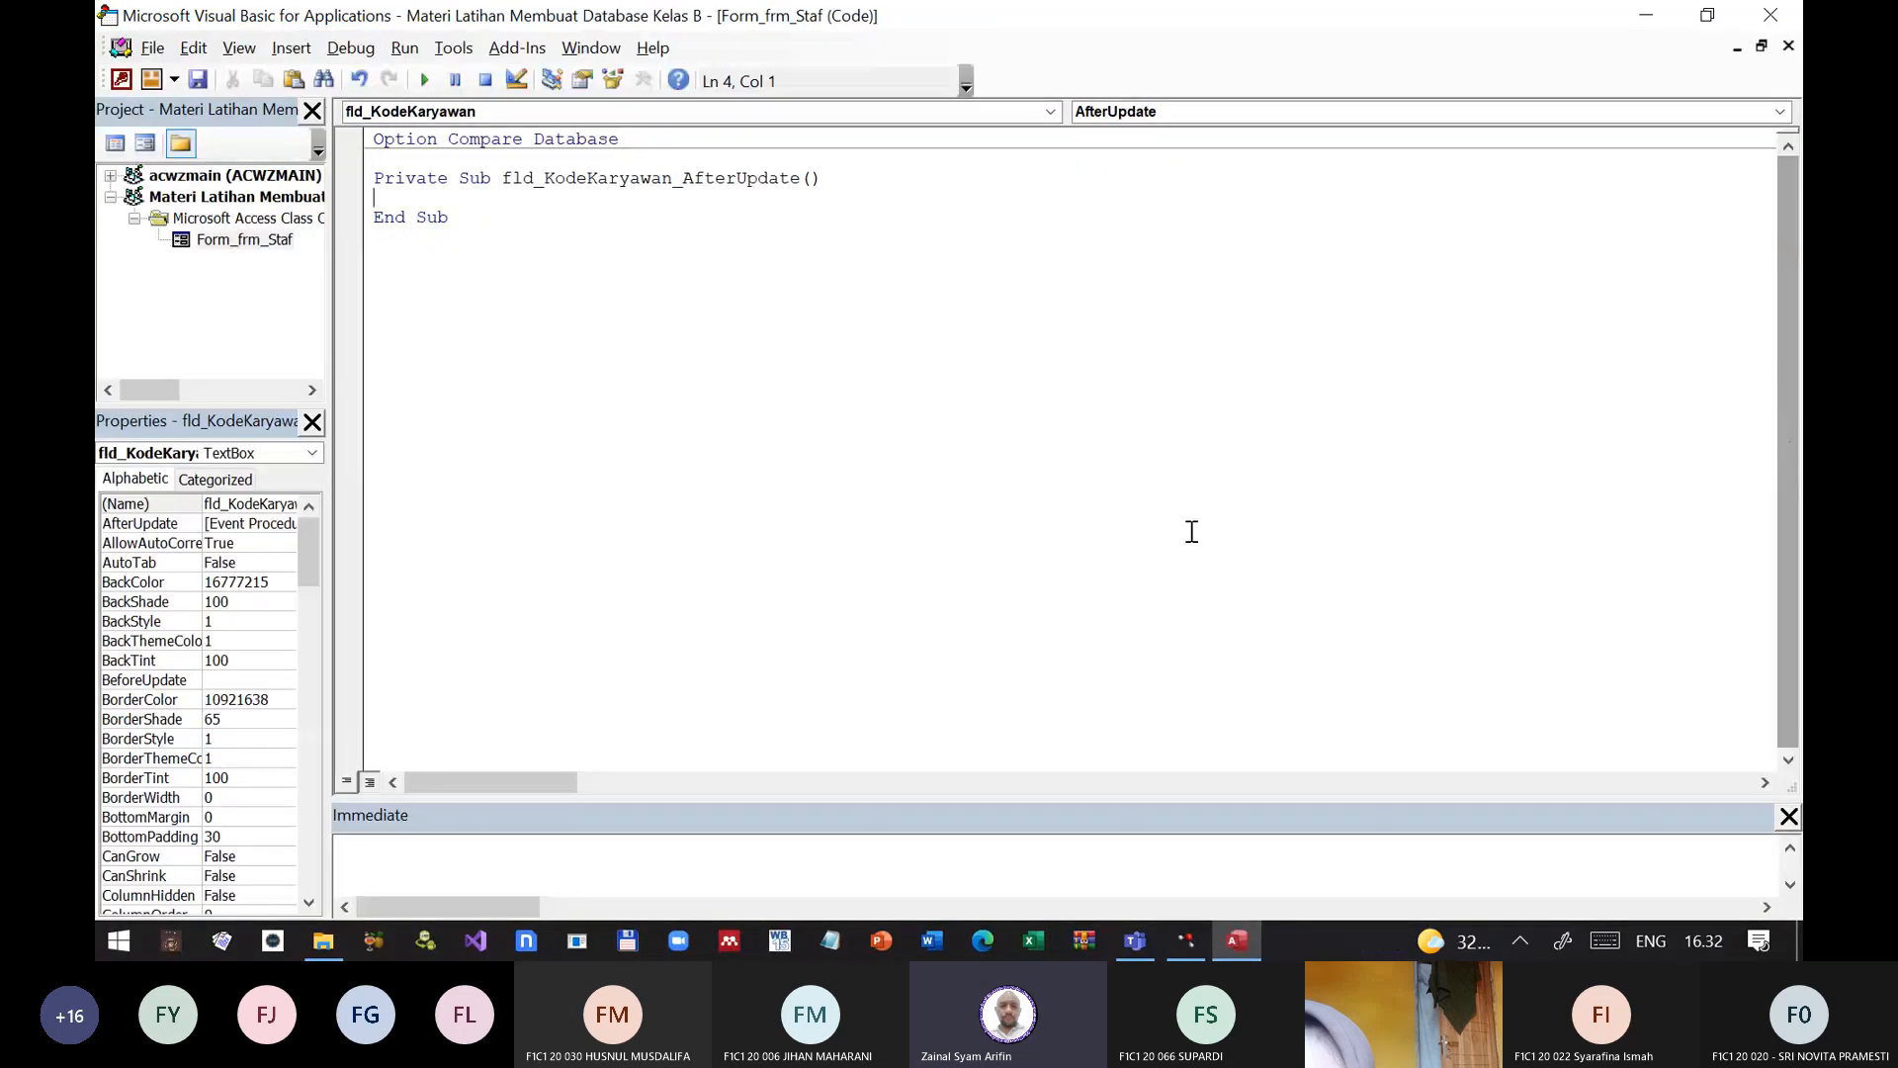
# Step: Add Me.Requery to the fld_KodeKaryawan_AfterUpdate procedure, and close the code editor, the Property Sheet and frm_Staf
pyautogui.press('Tab')
pyautogui.write('me.re')
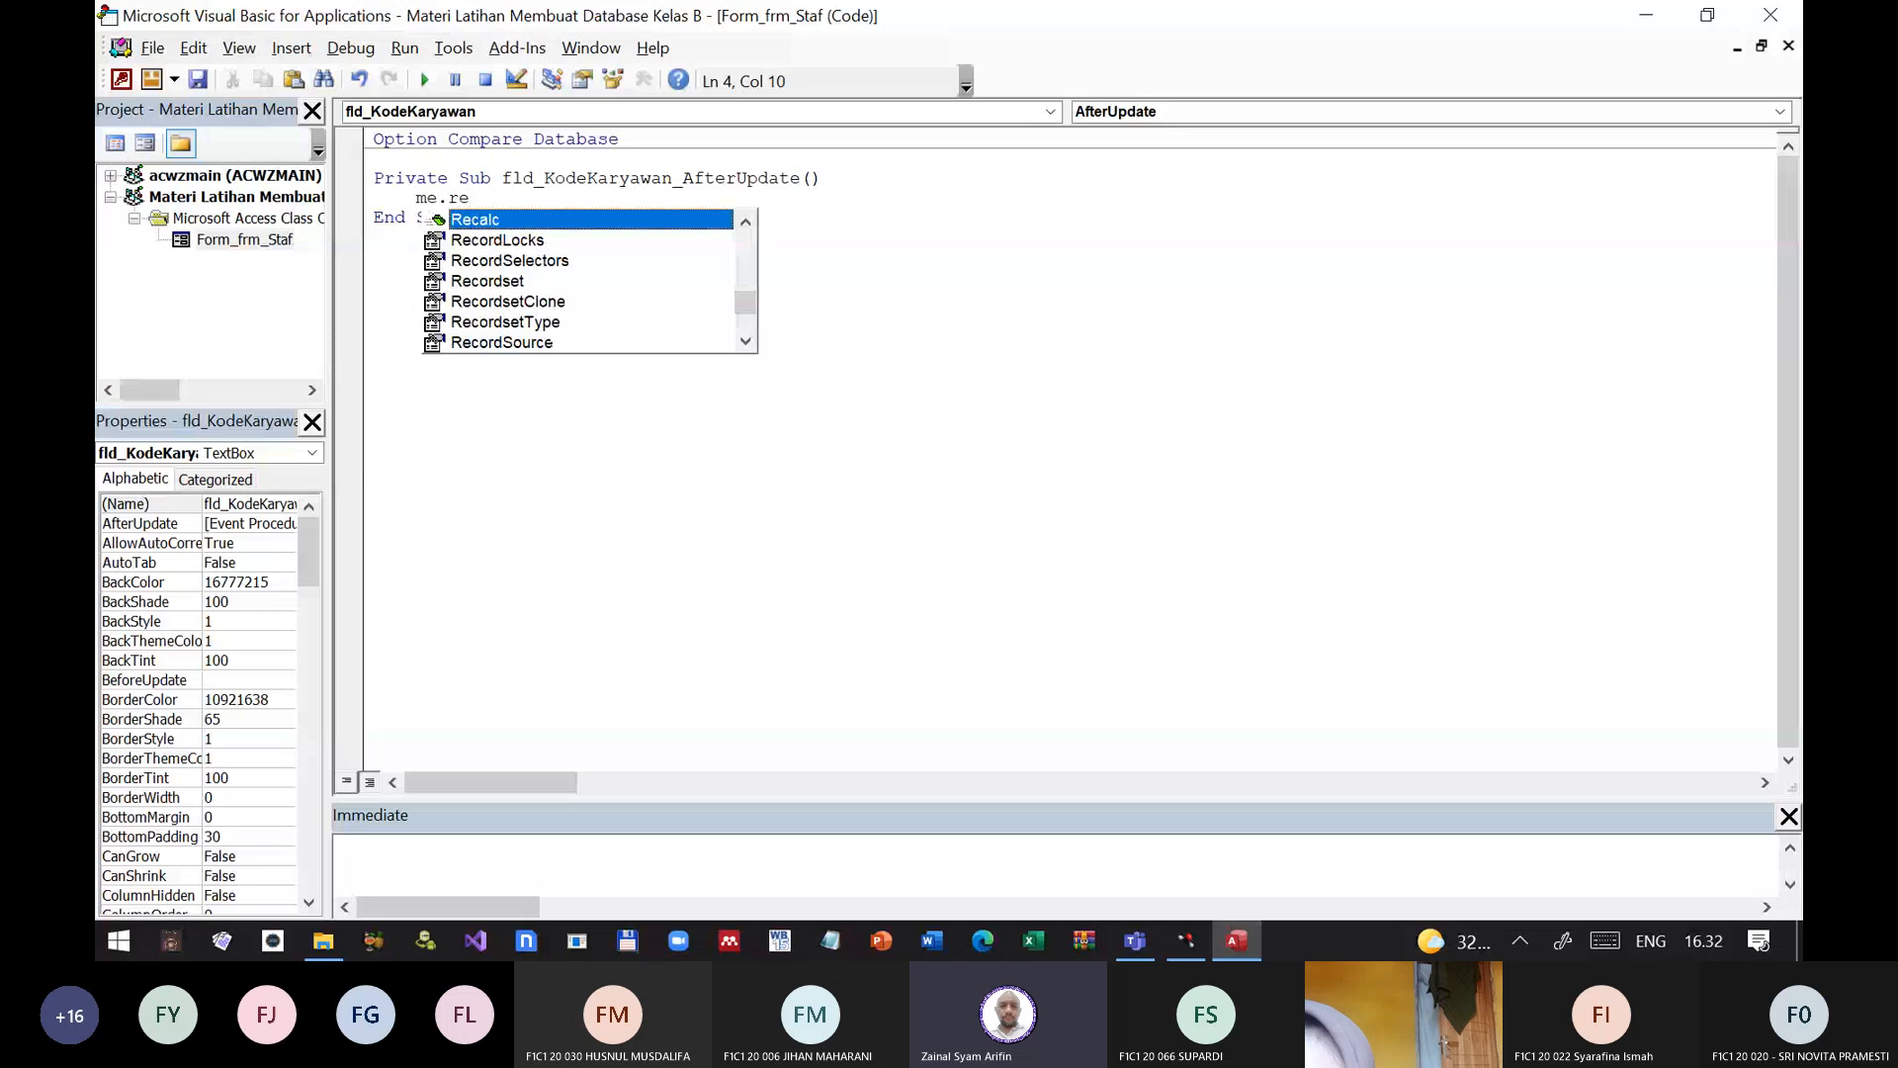
pyautogui.write('q')
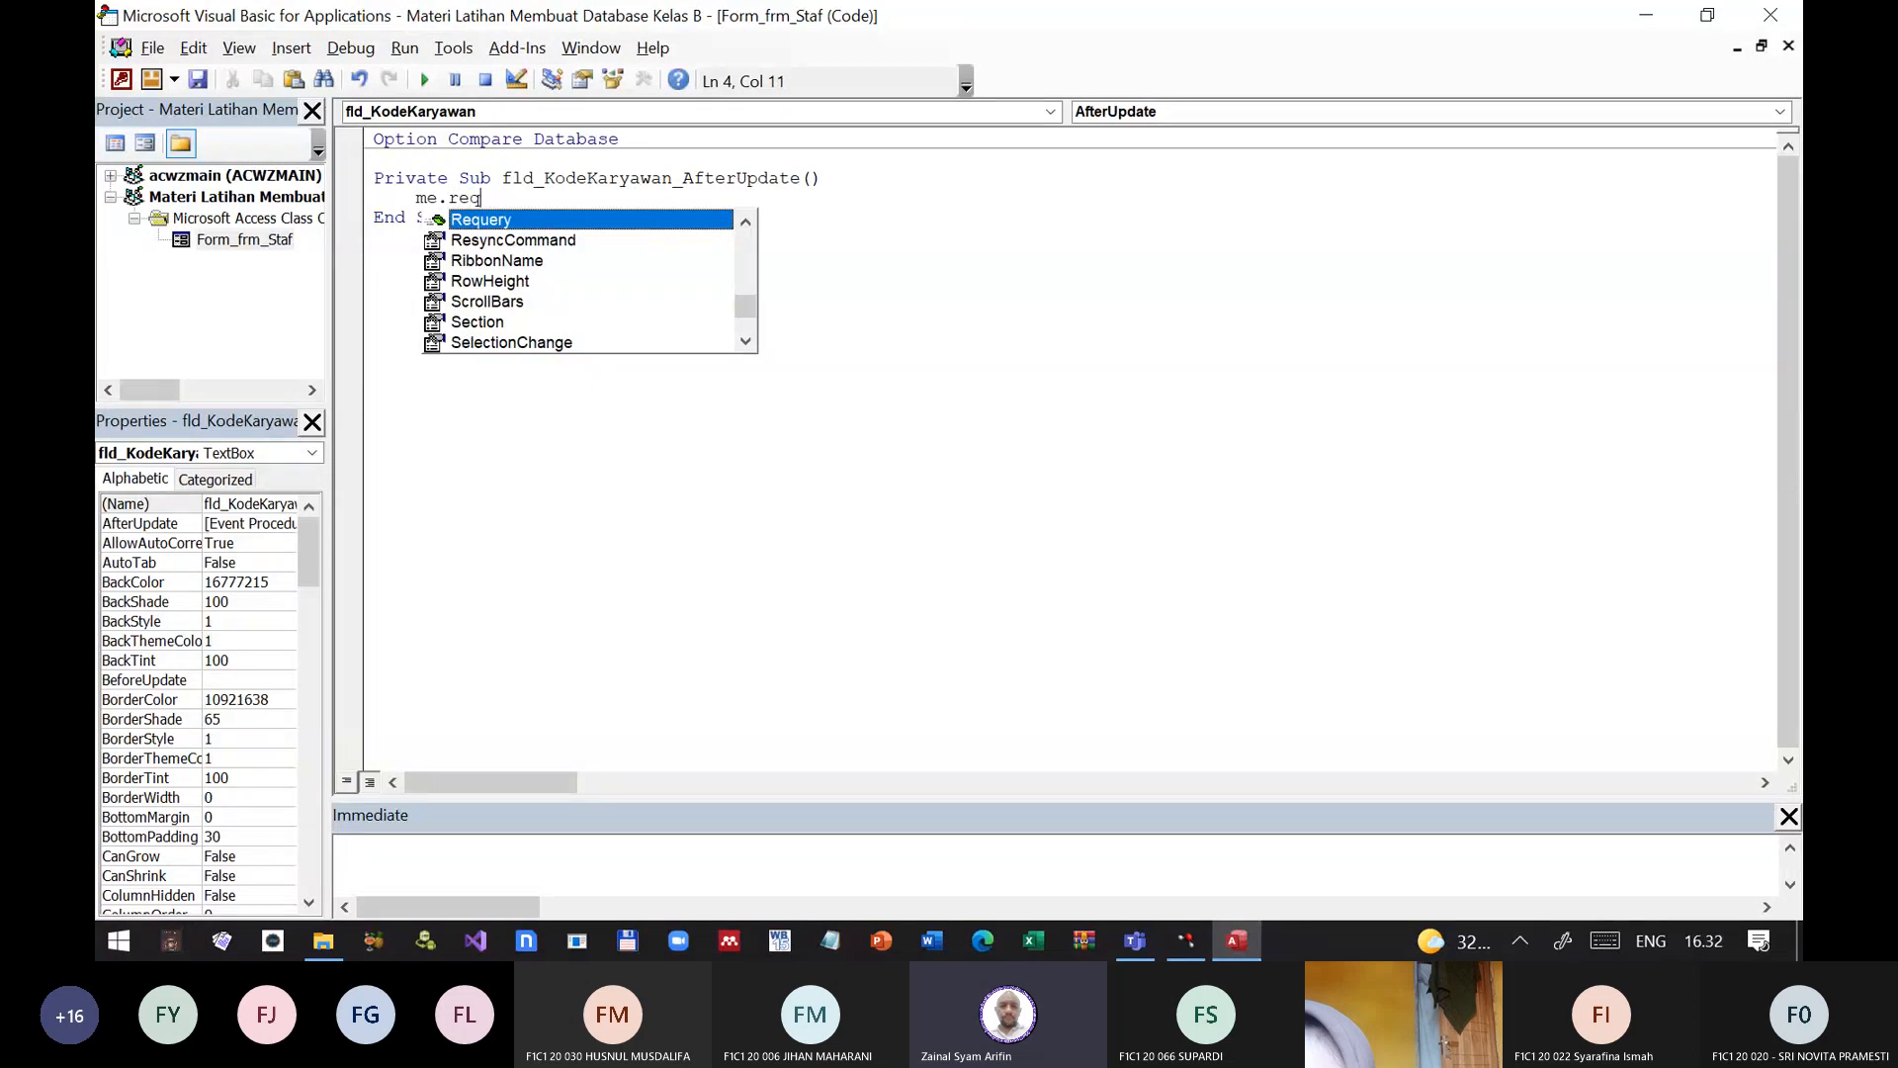
pyautogui.write('uery')
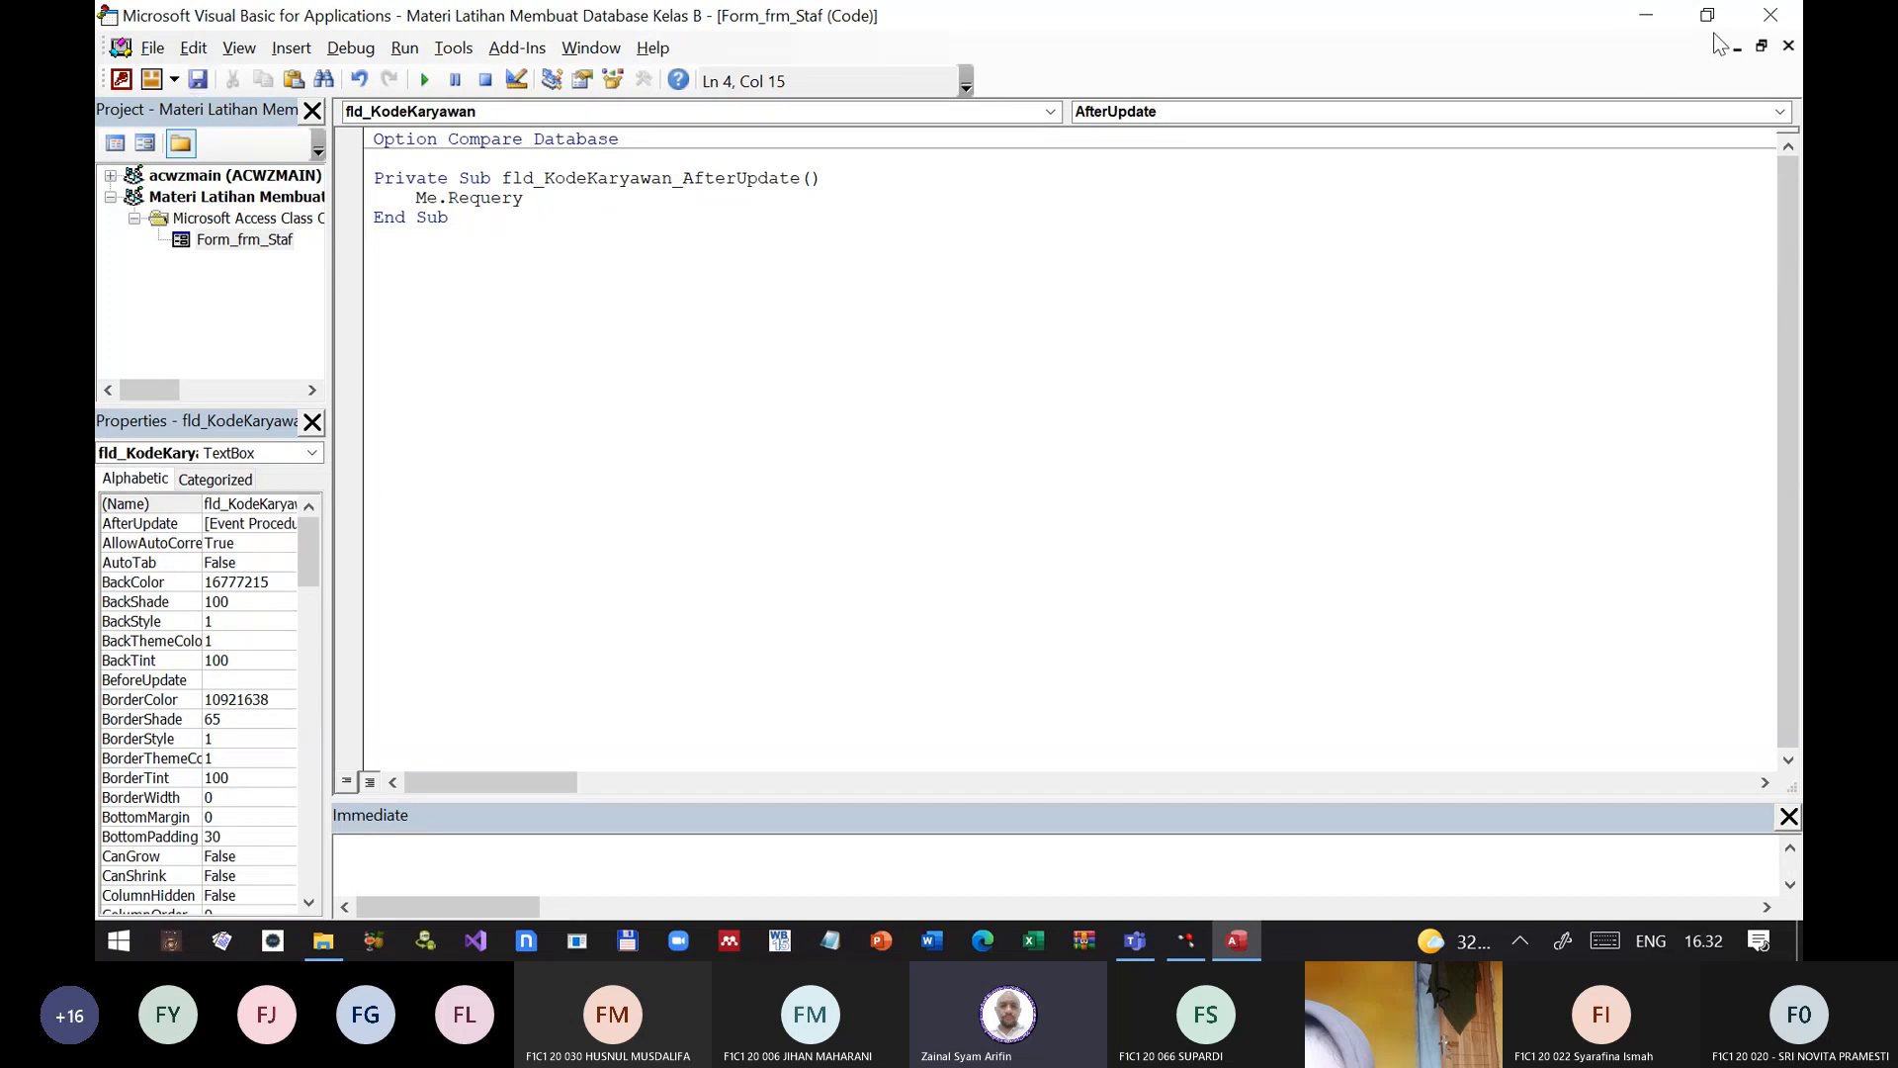
pyautogui.click(1757, 21)
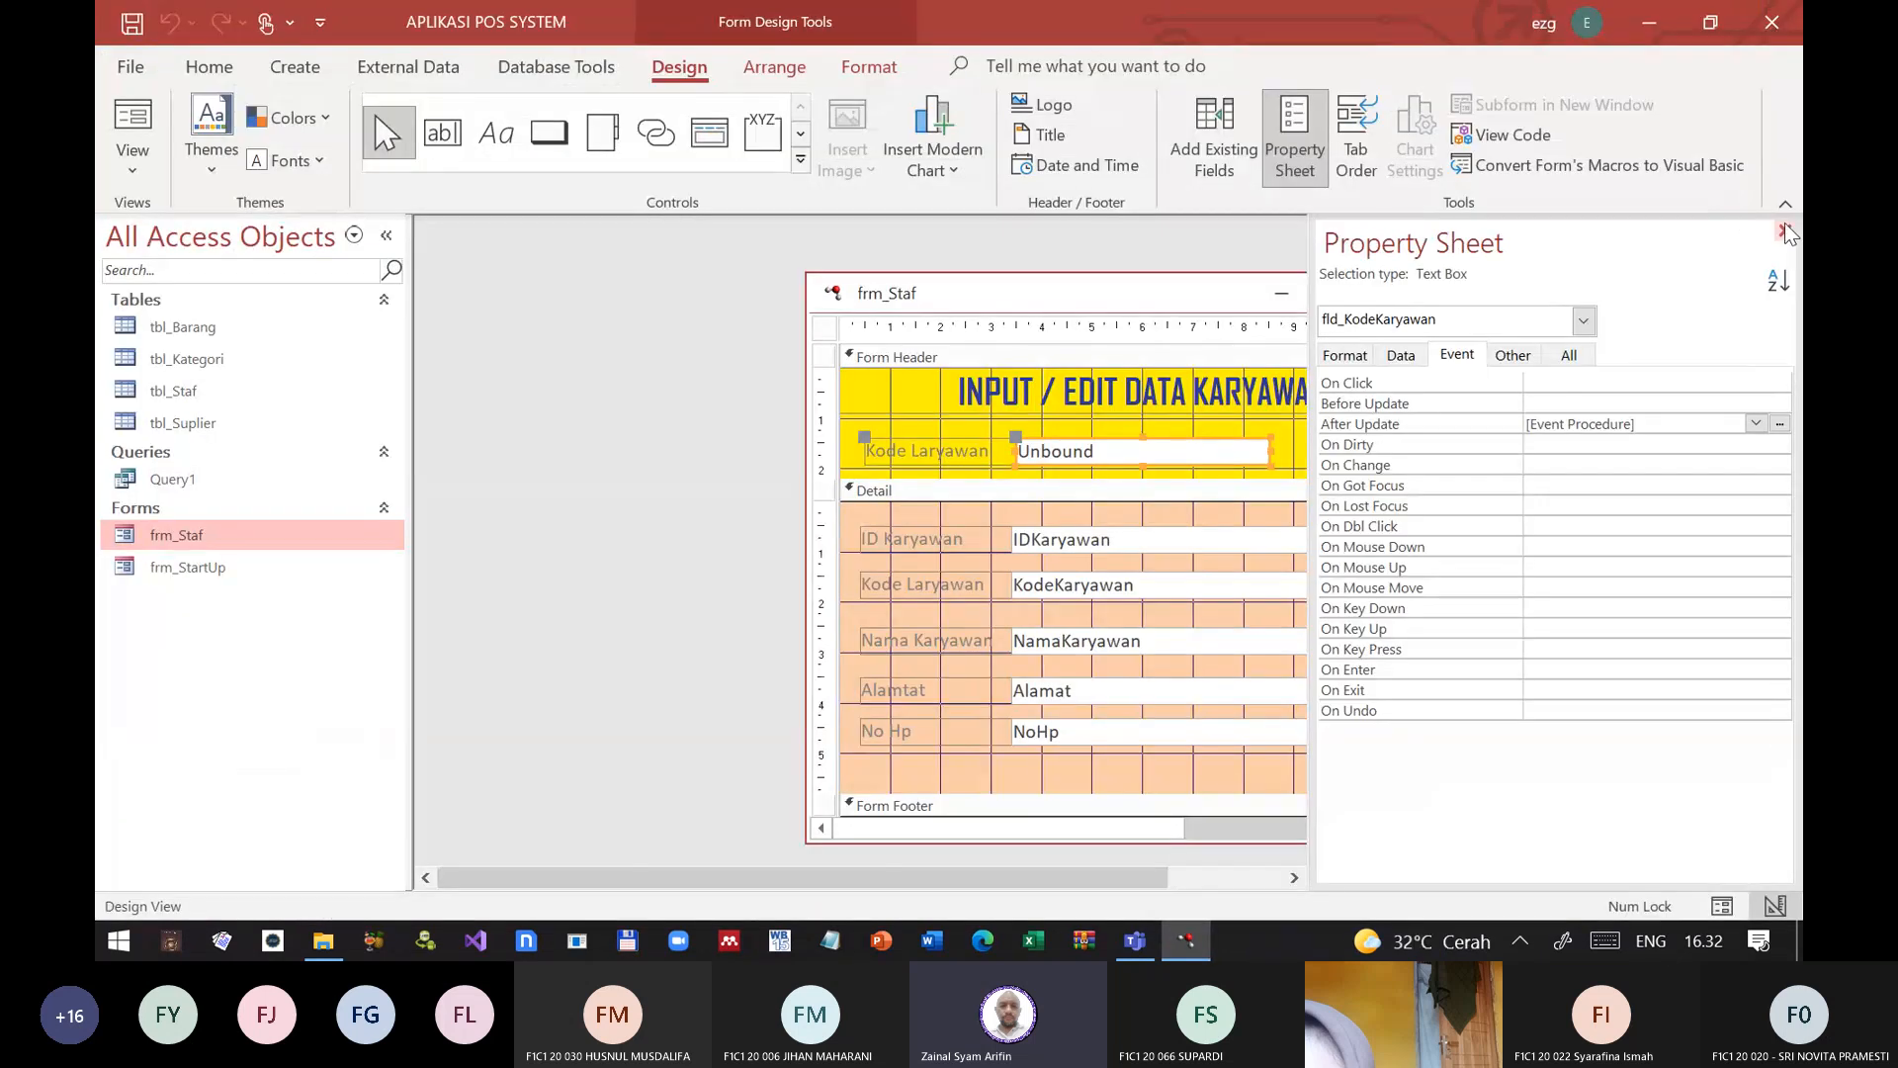
pyautogui.click(1786, 231)
pyautogui.click(1409, 290)
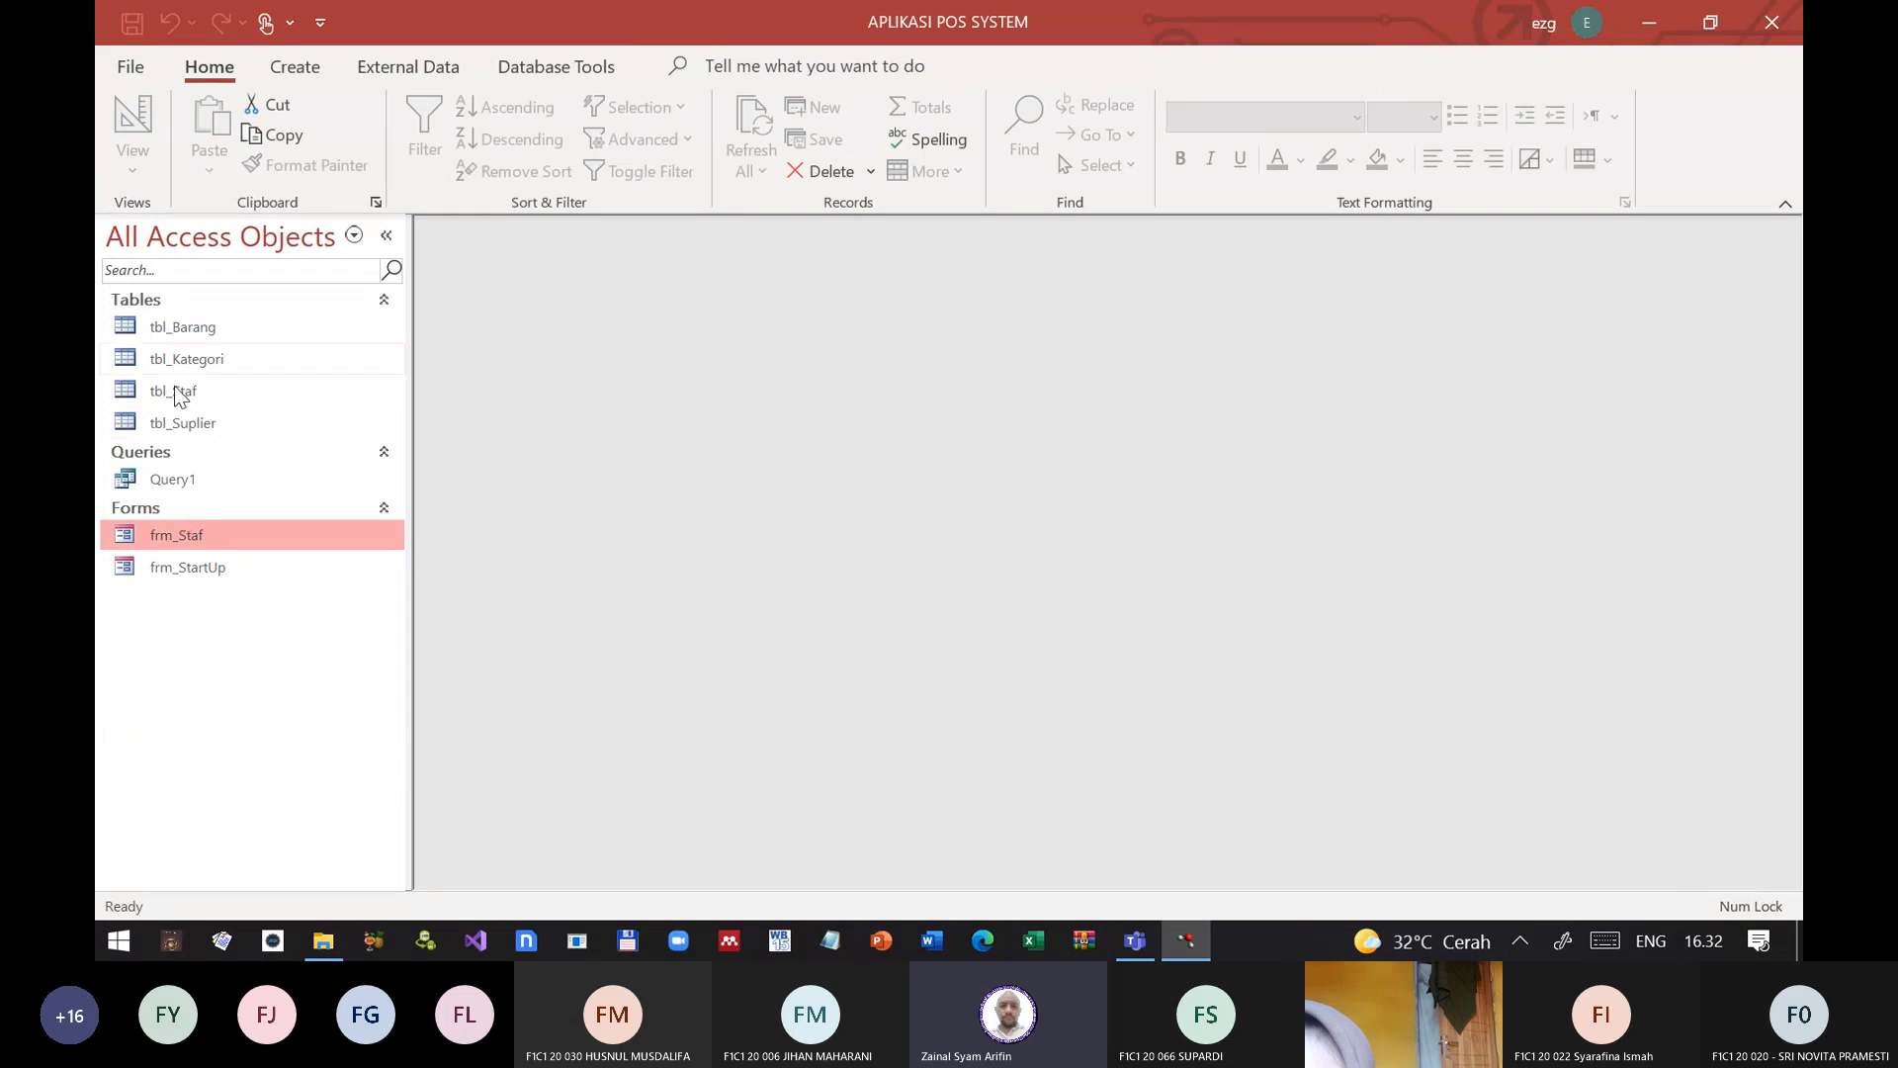
# Step: Open frm_Staf in Form View, test the header's Kode Laryawan box with the copied employee code, and close the form
pyautogui.doubleClick(165, 535)
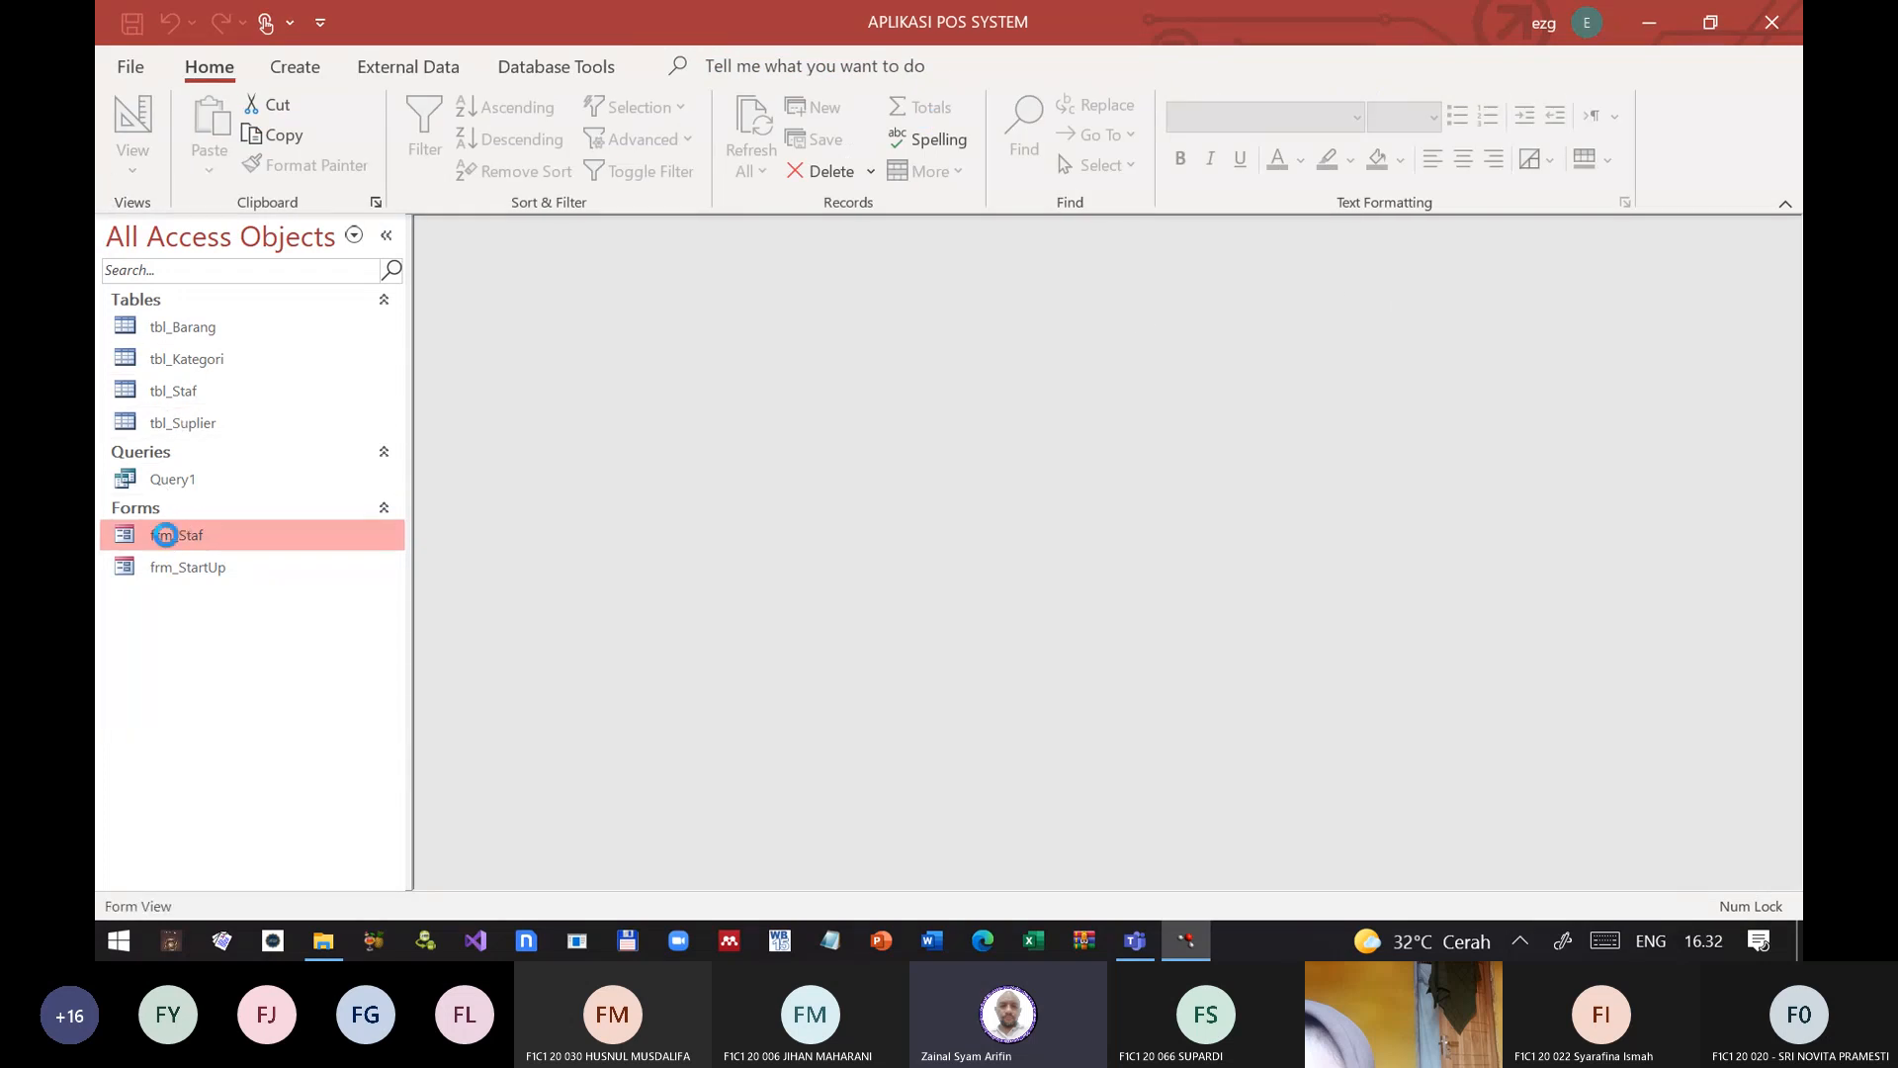
pyautogui.hotkey('ctrl', 'v')
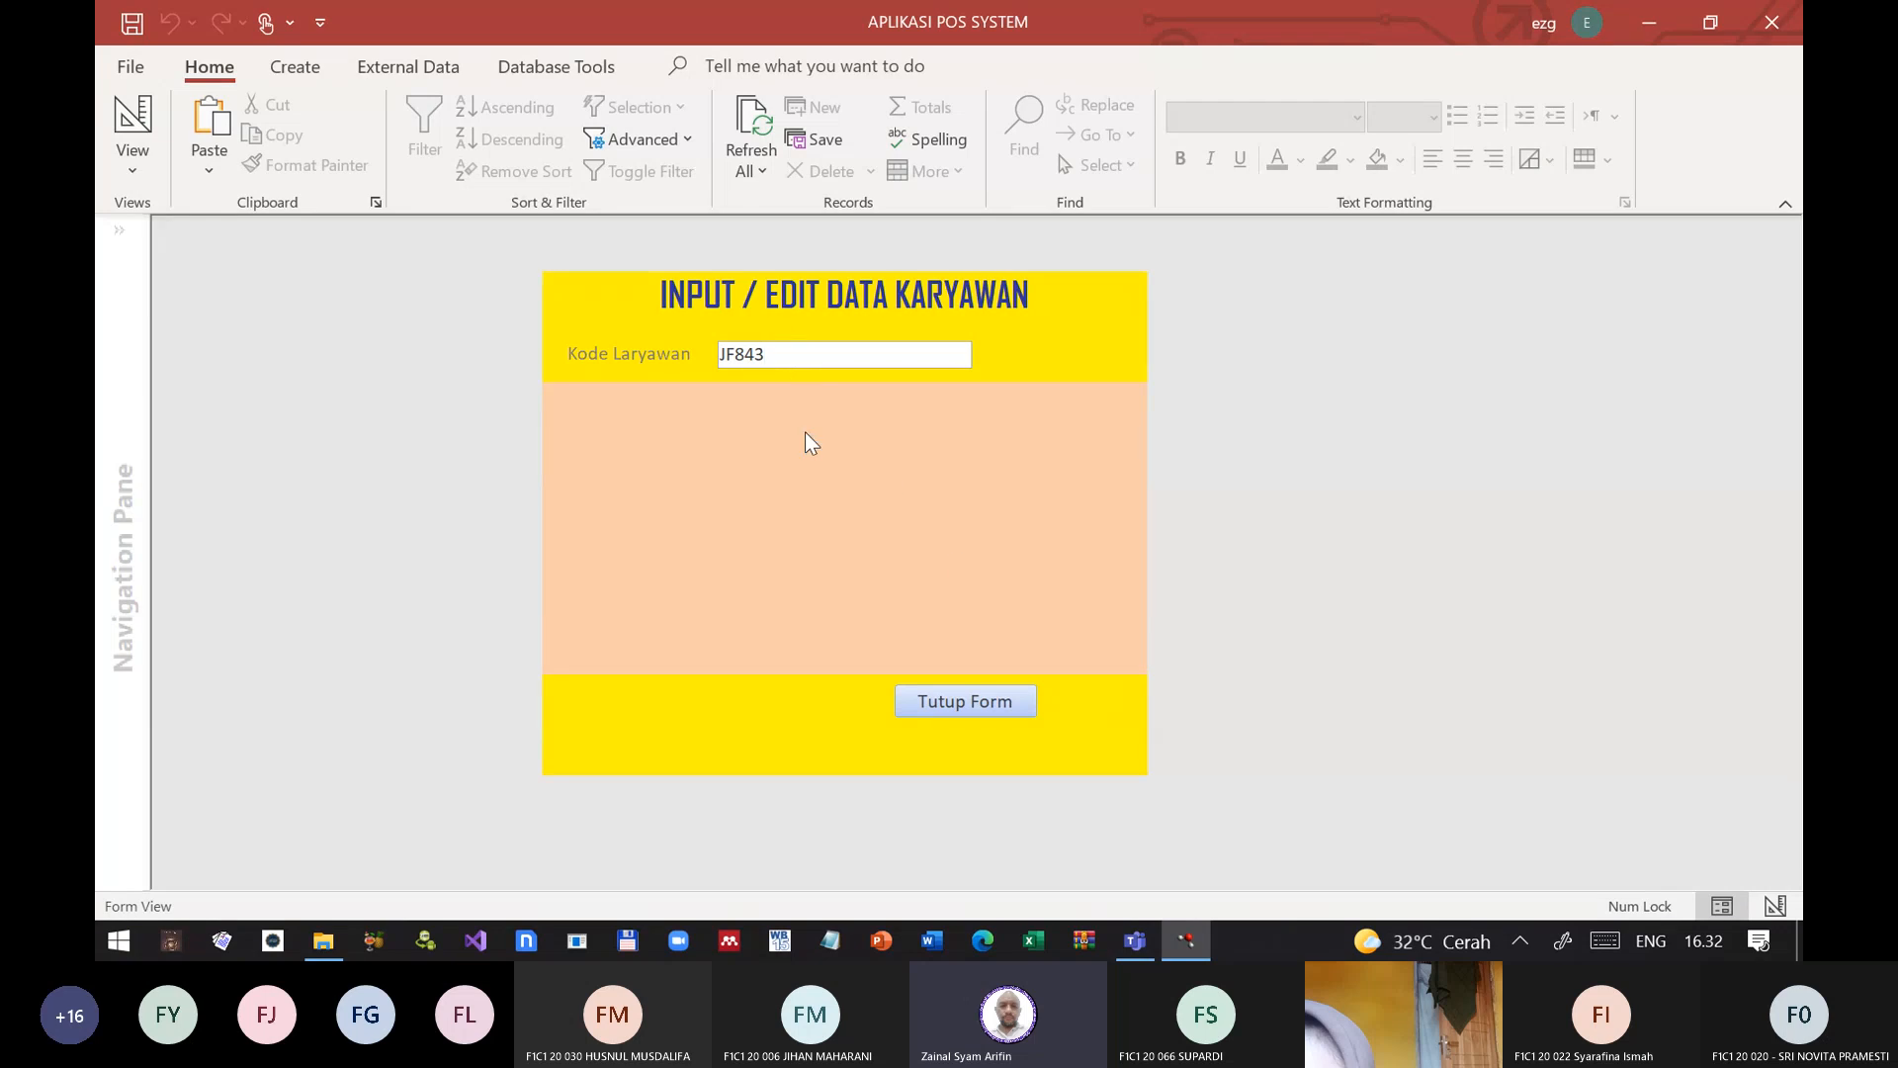
pyautogui.click(951, 710)
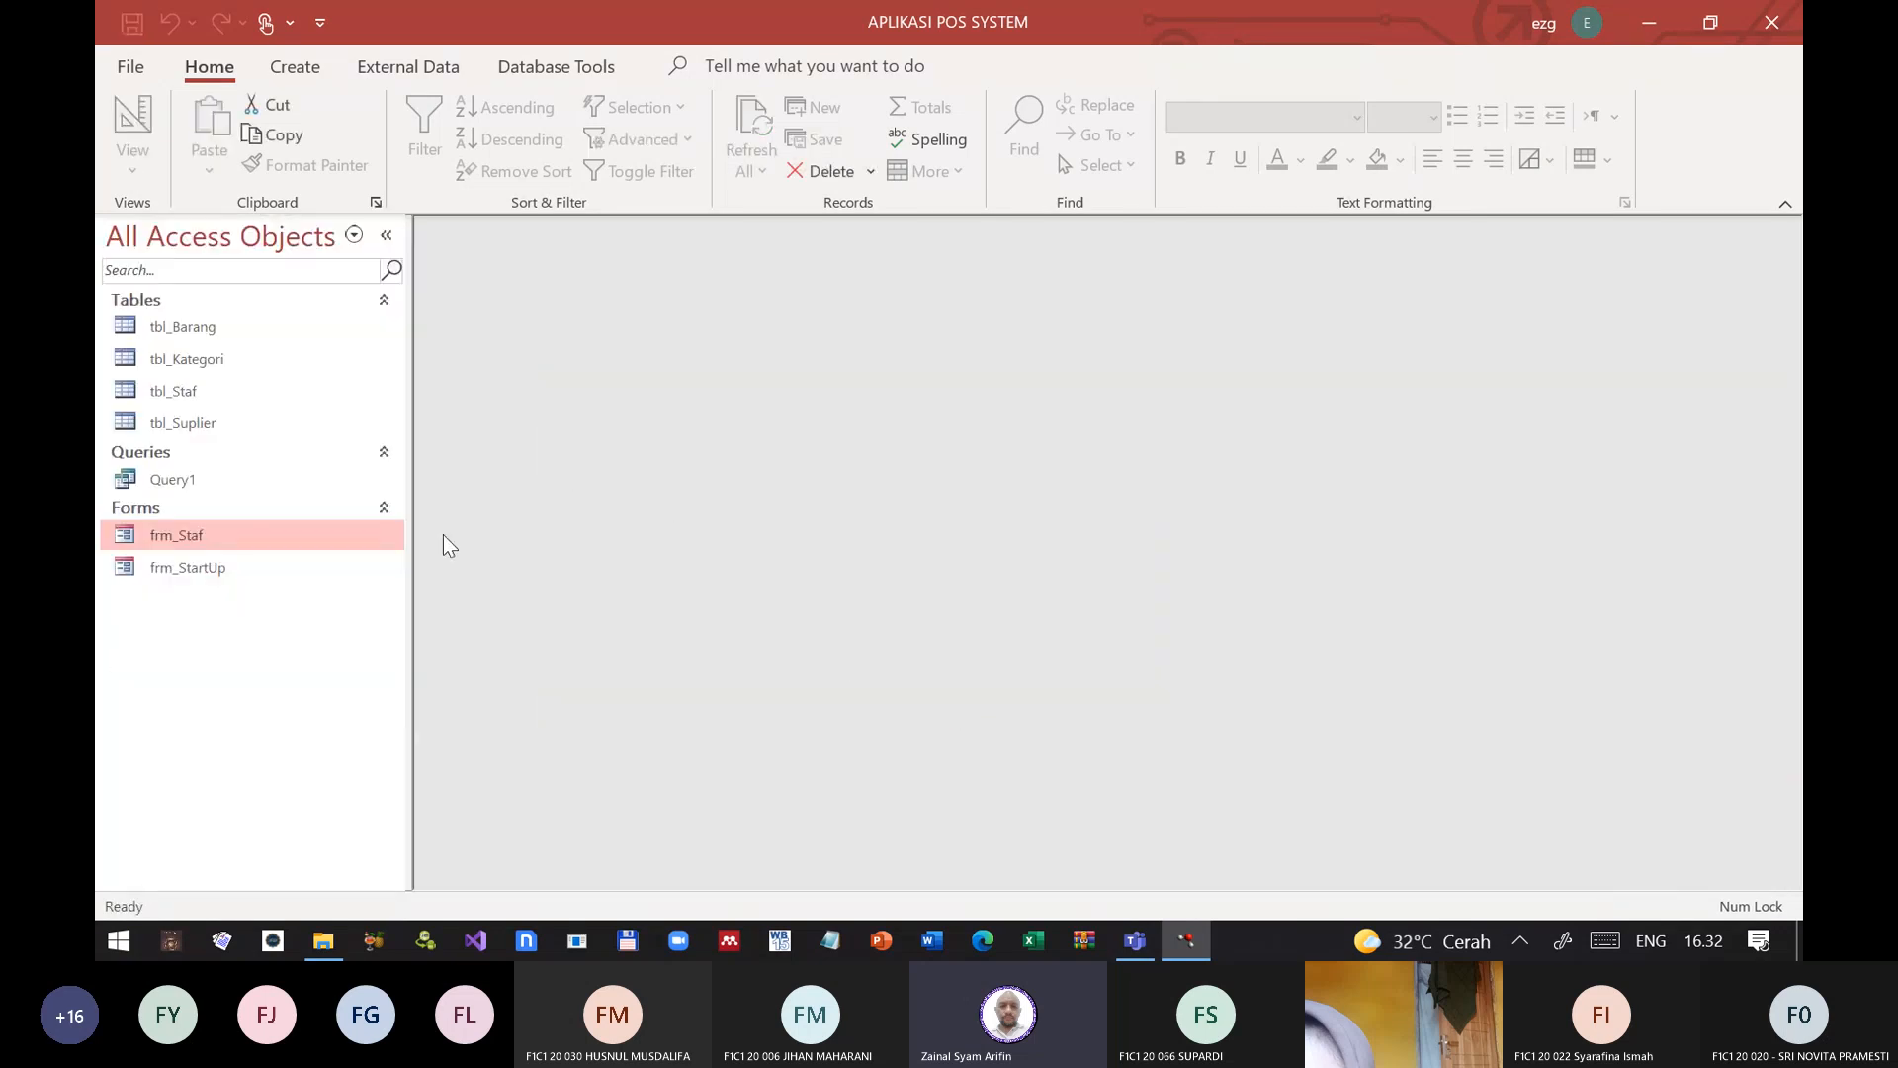
pyautogui.rightClick(225, 532)
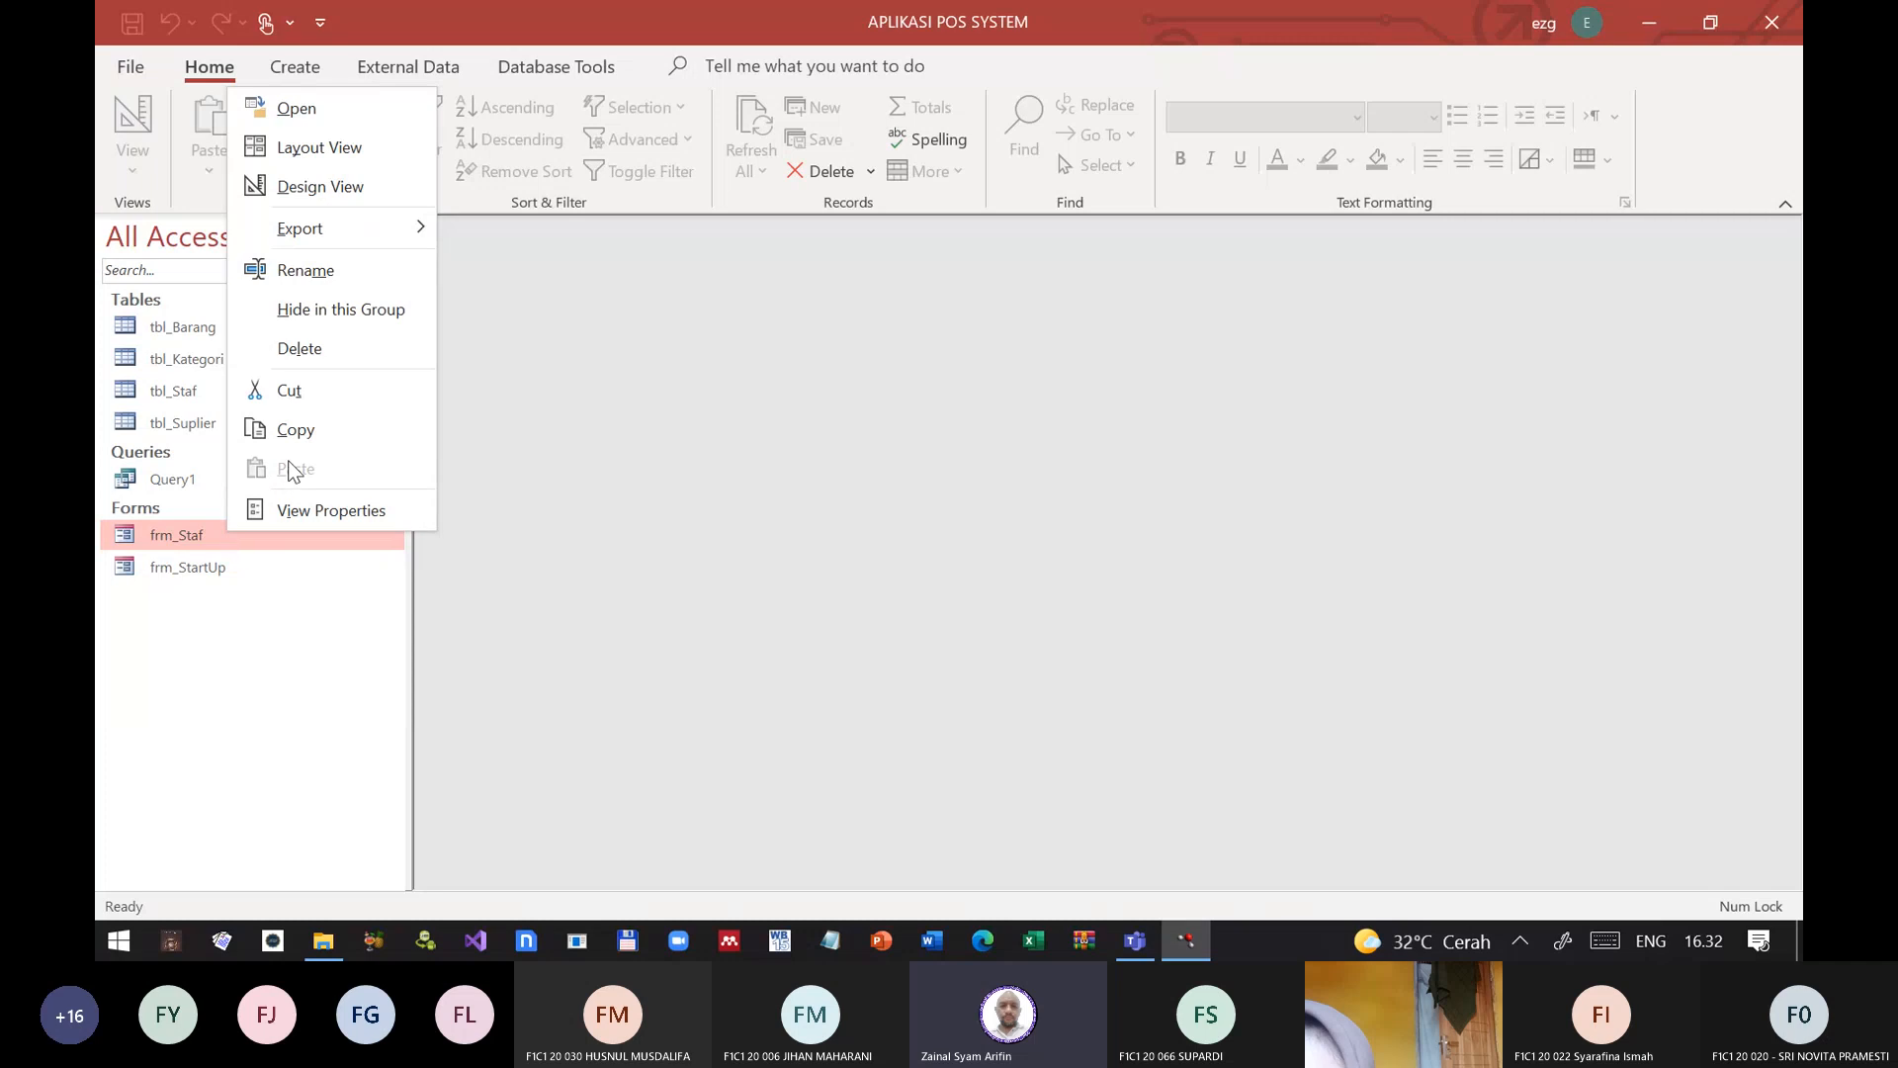
pyautogui.click(188, 566)
pyautogui.rightClick(192, 568)
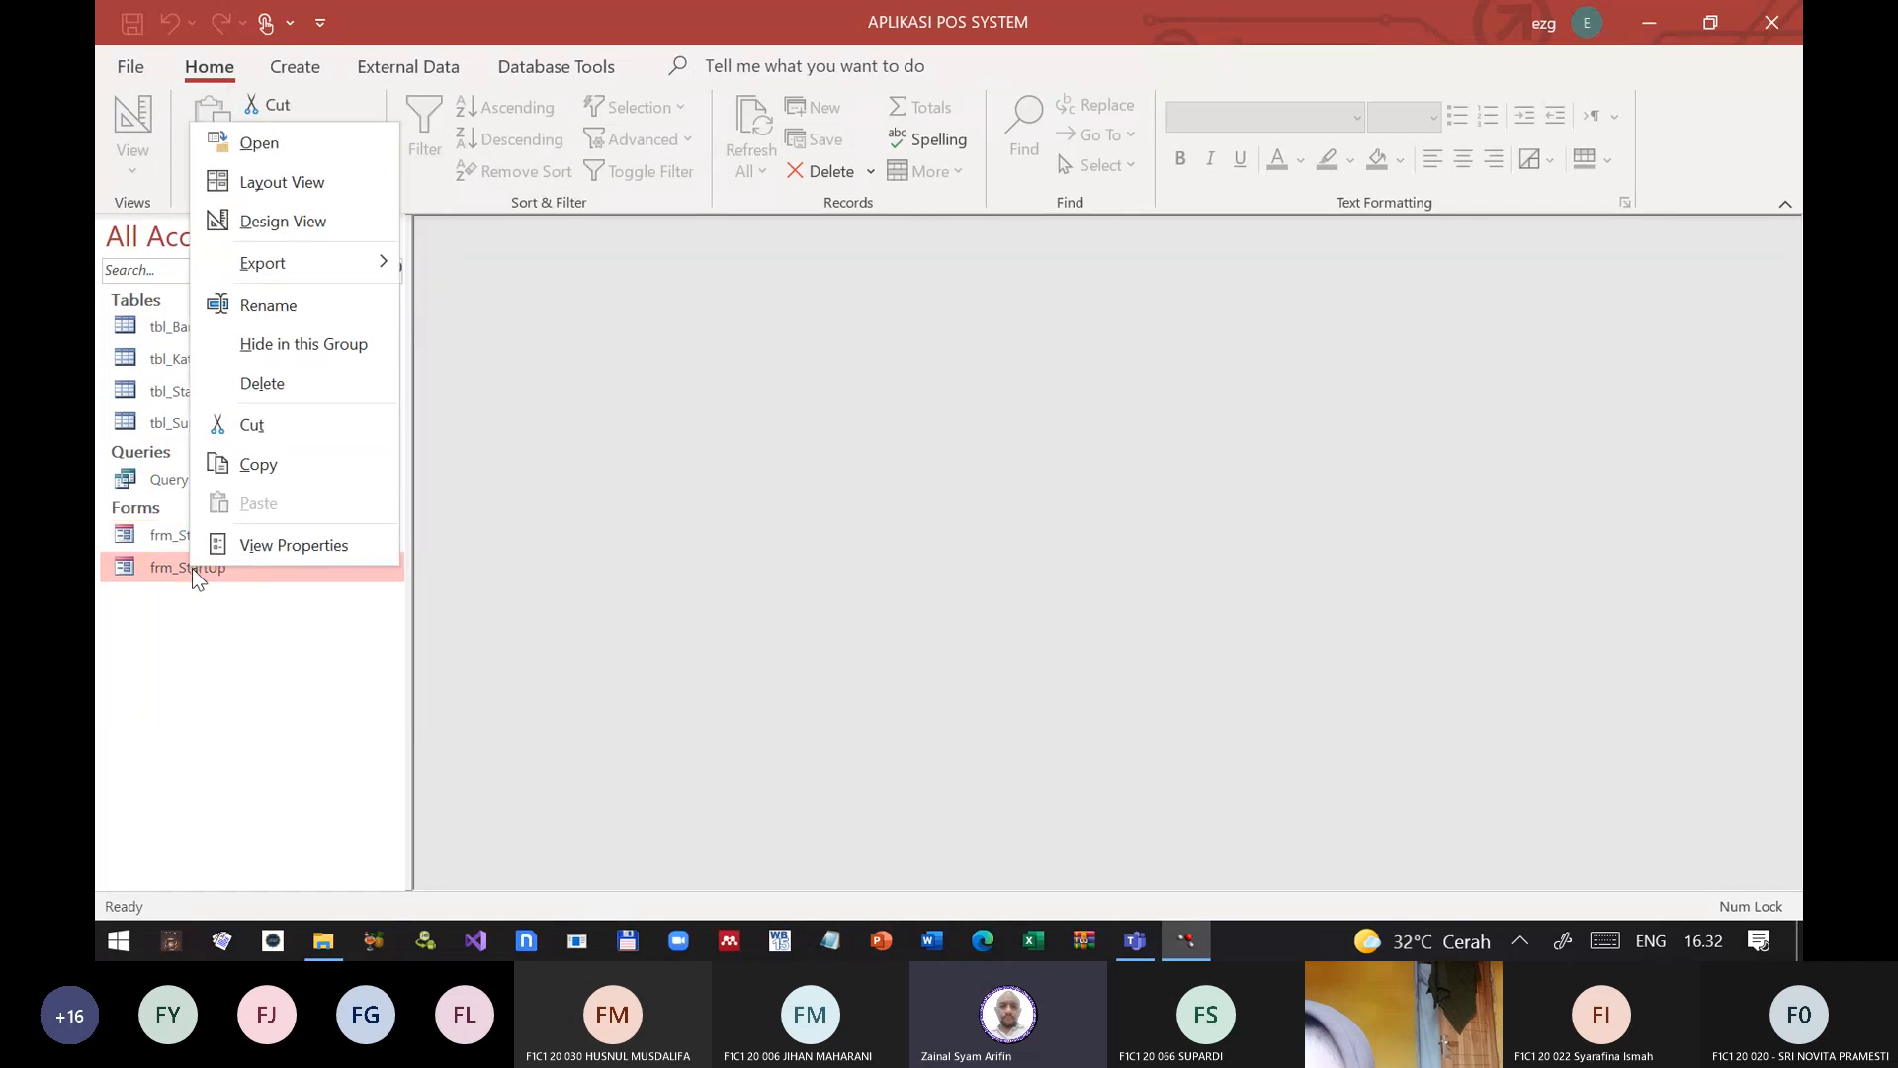
pyautogui.click(212, 227)
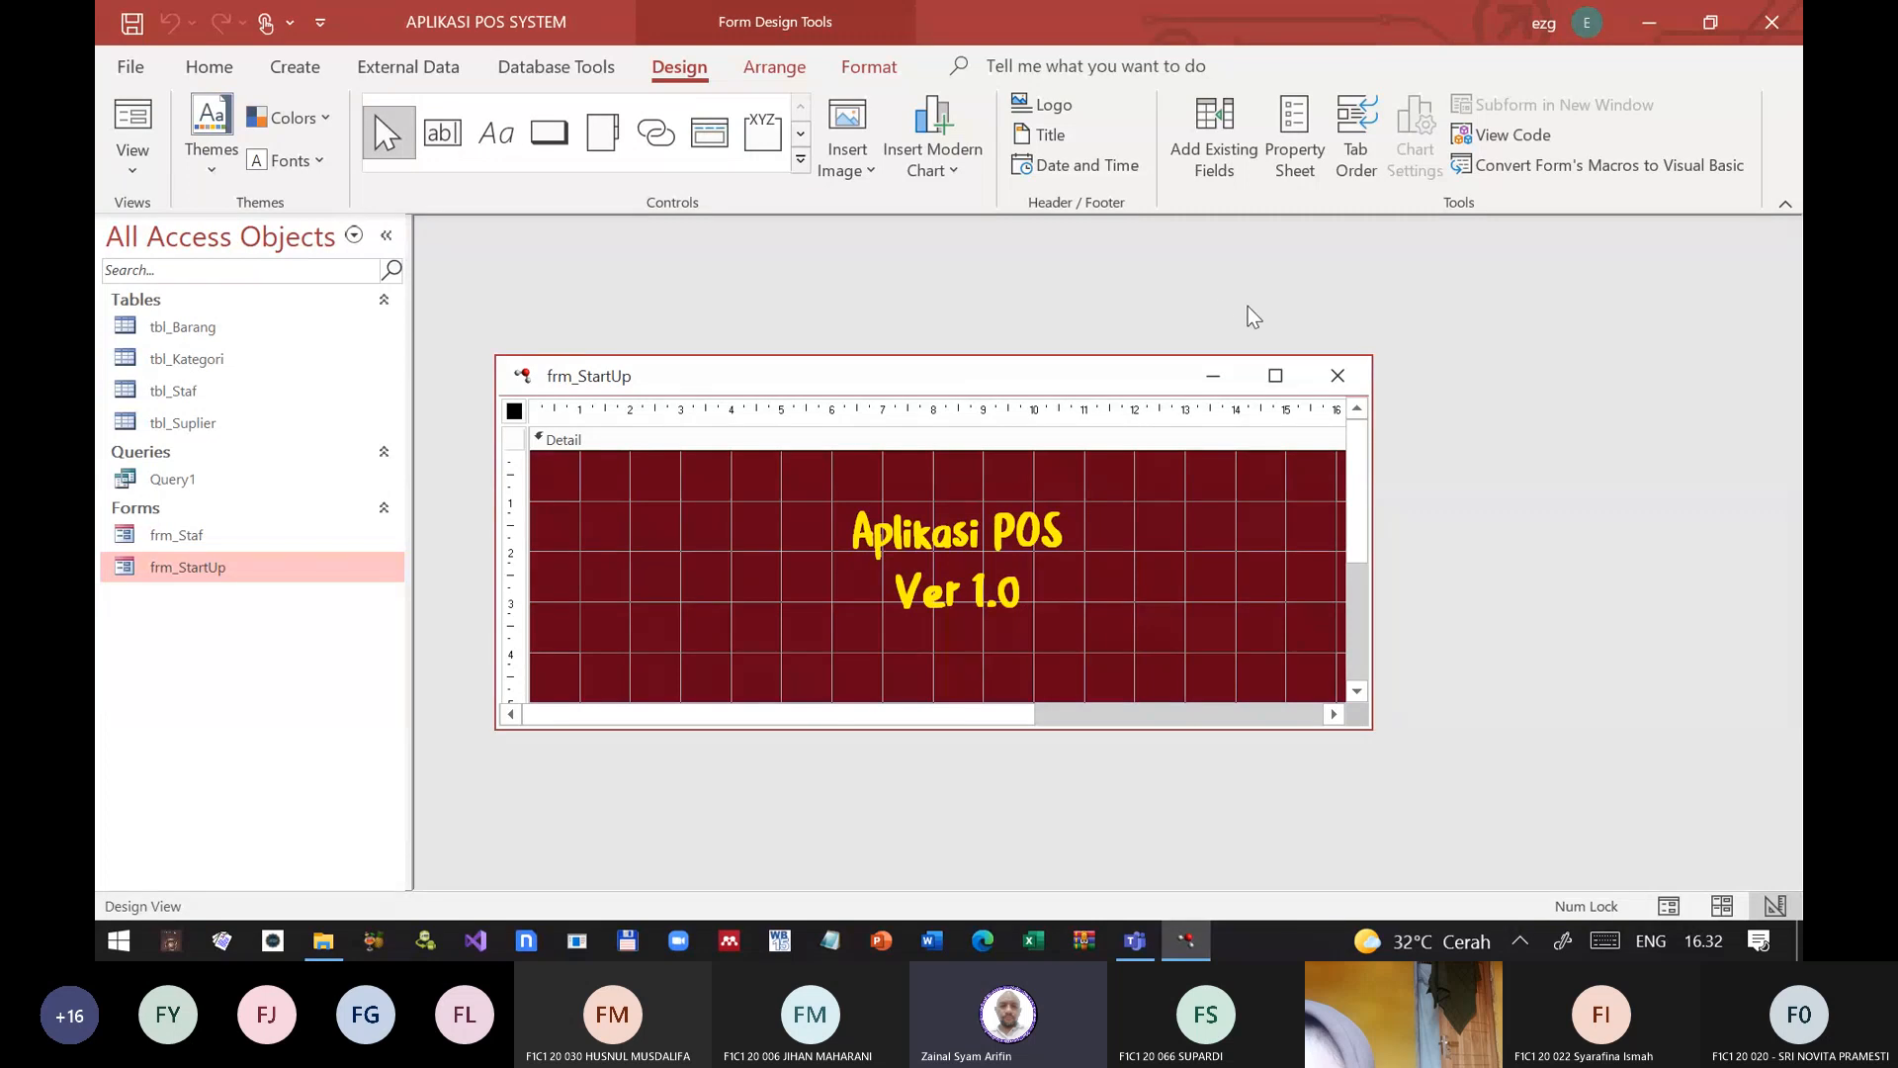
pyautogui.click(1339, 377)
# Step: Open frm_Staf in Design View
pyautogui.click(188, 536)
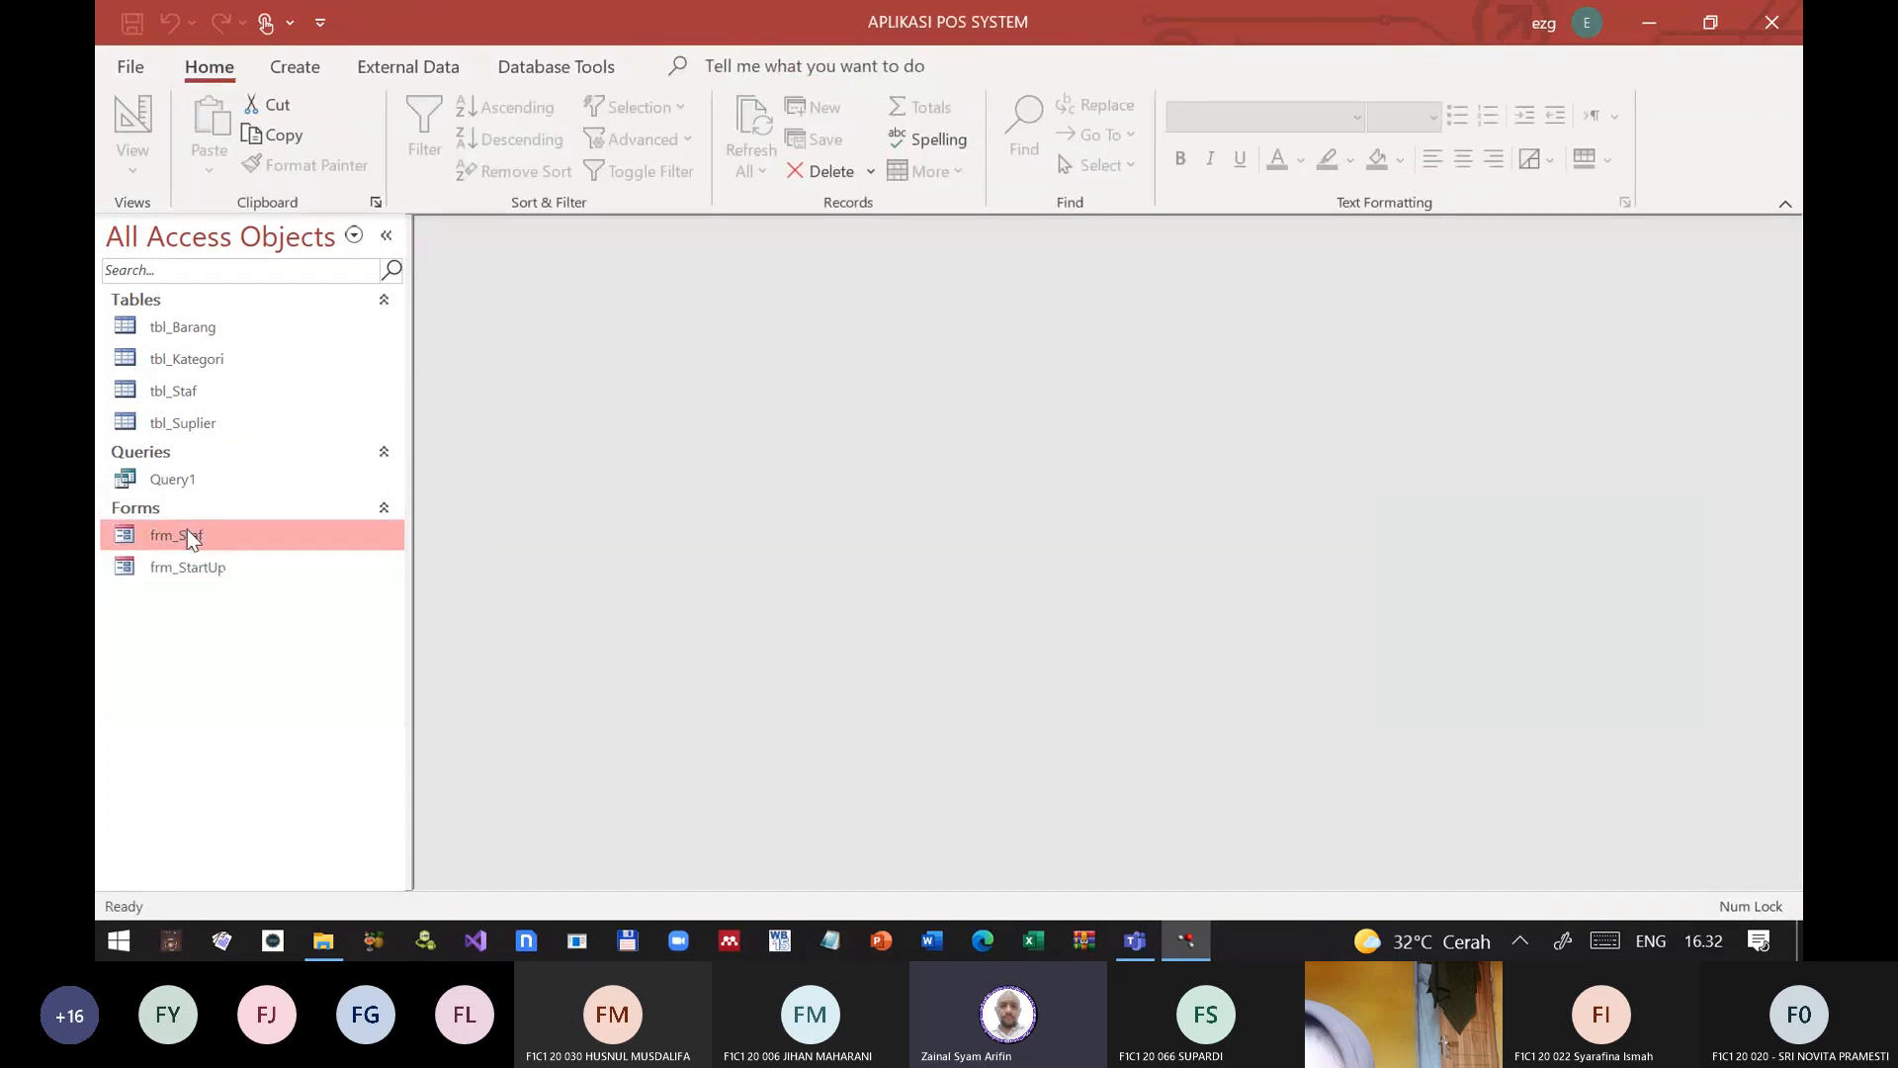
pyautogui.rightClick(187, 536)
pyautogui.click(281, 185)
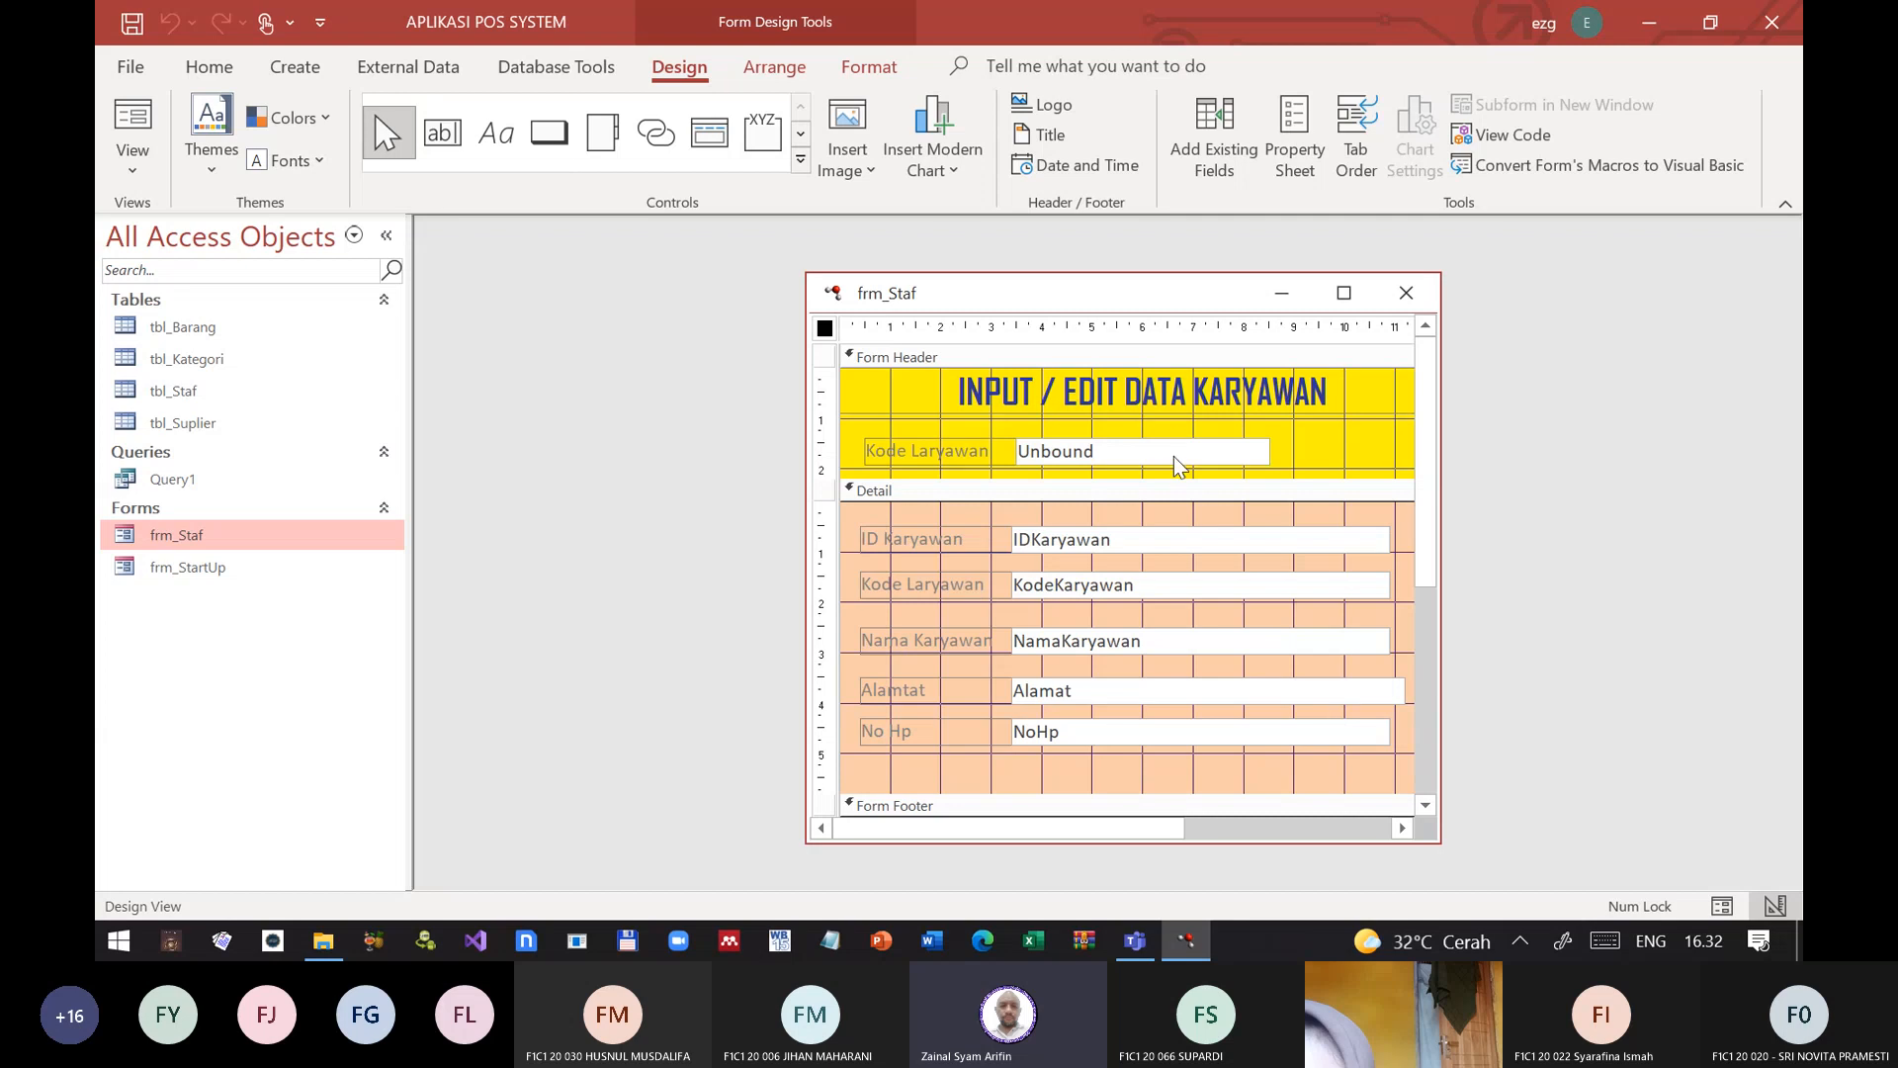
pyautogui.click(1172, 454)
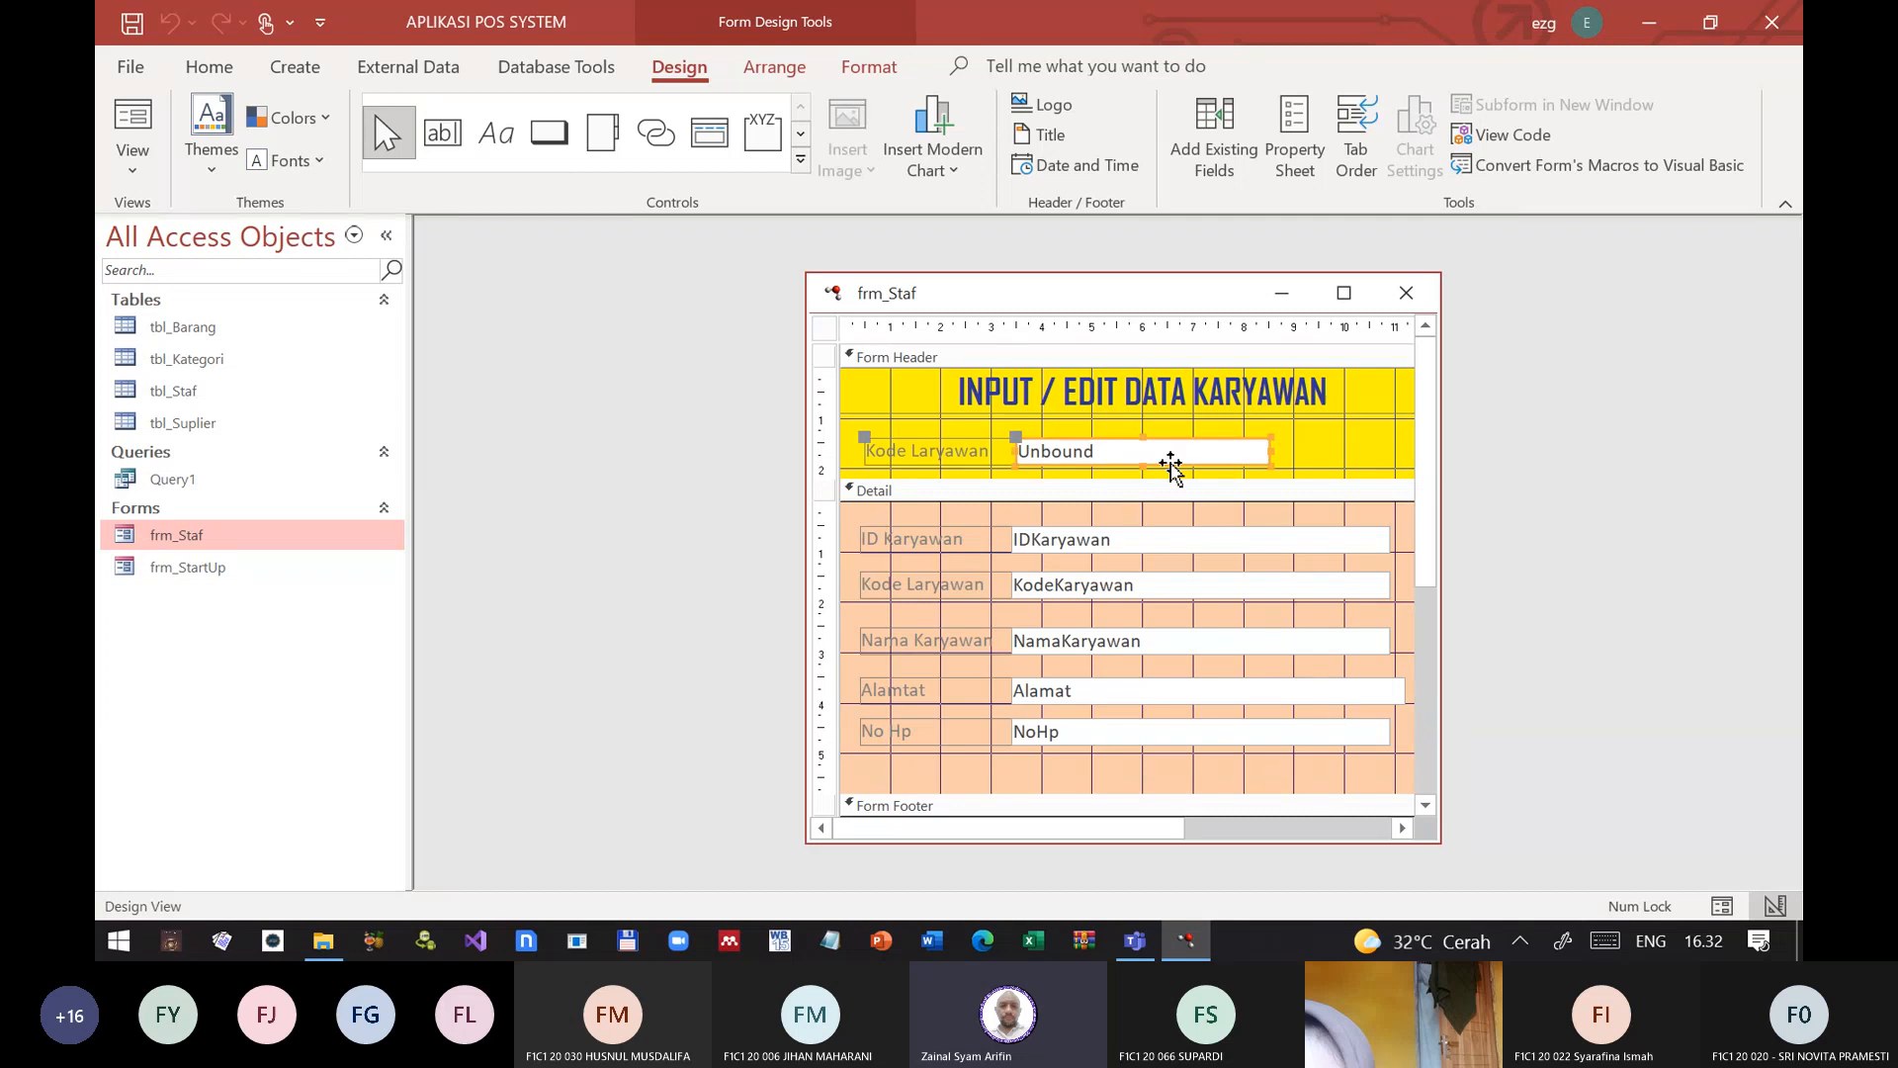
pyautogui.click(822, 331)
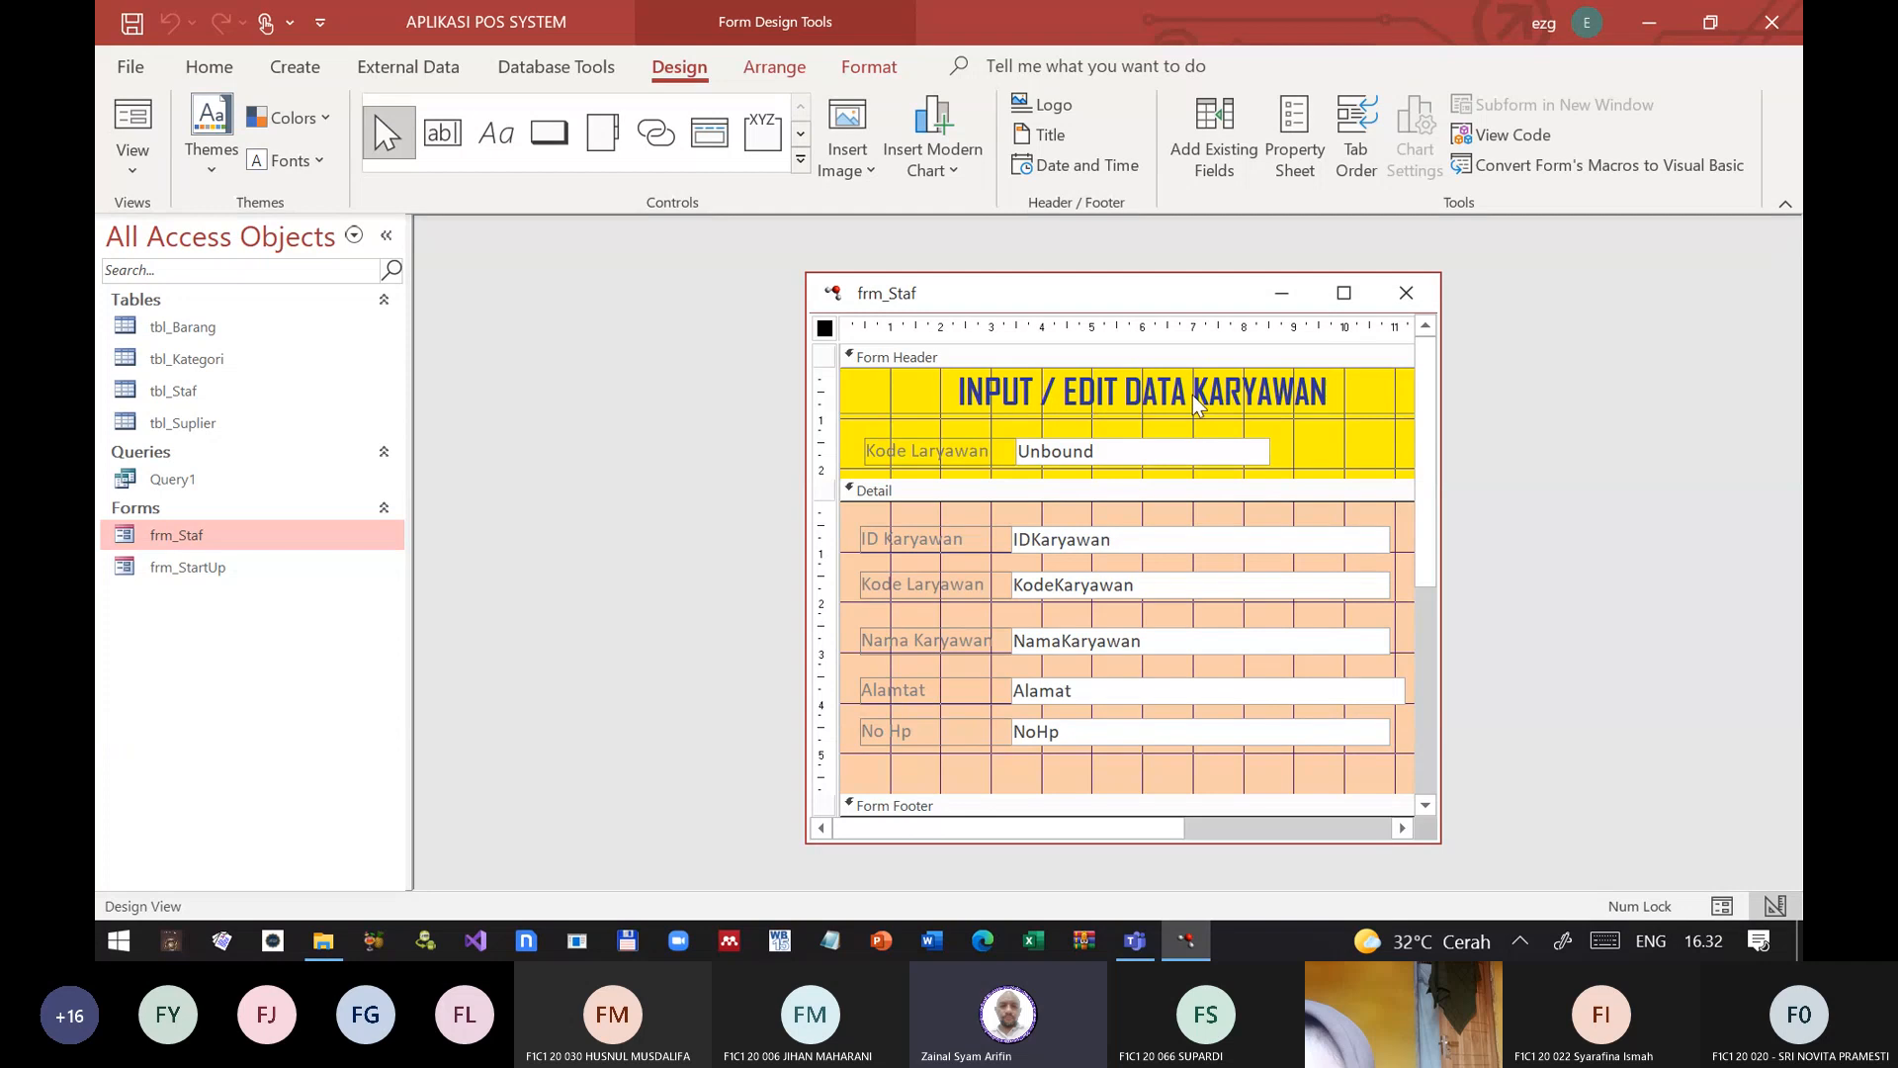
# Step: Review the Event and Data properties of the header's fld_KodeKaryawan text box and close the Property Sheet
pyautogui.doubleClick(1159, 451)
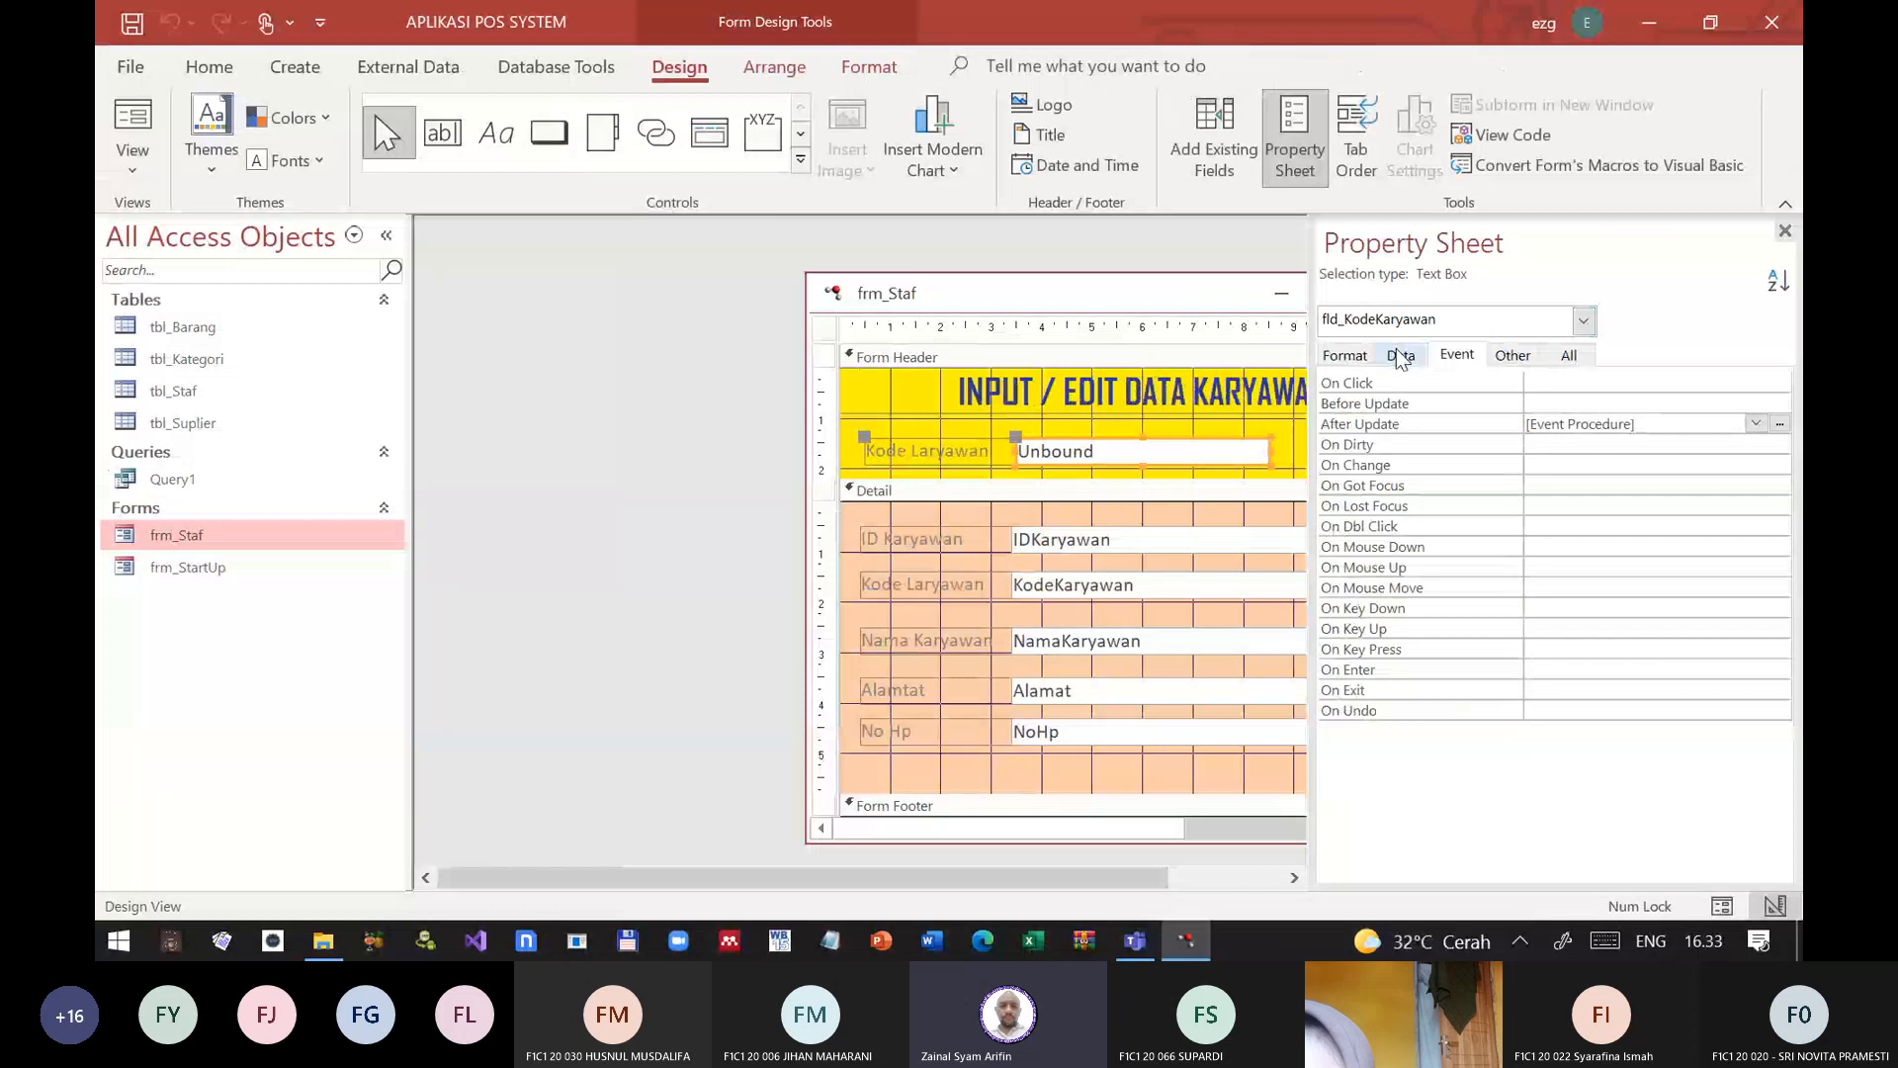
pyautogui.click(1077, 275)
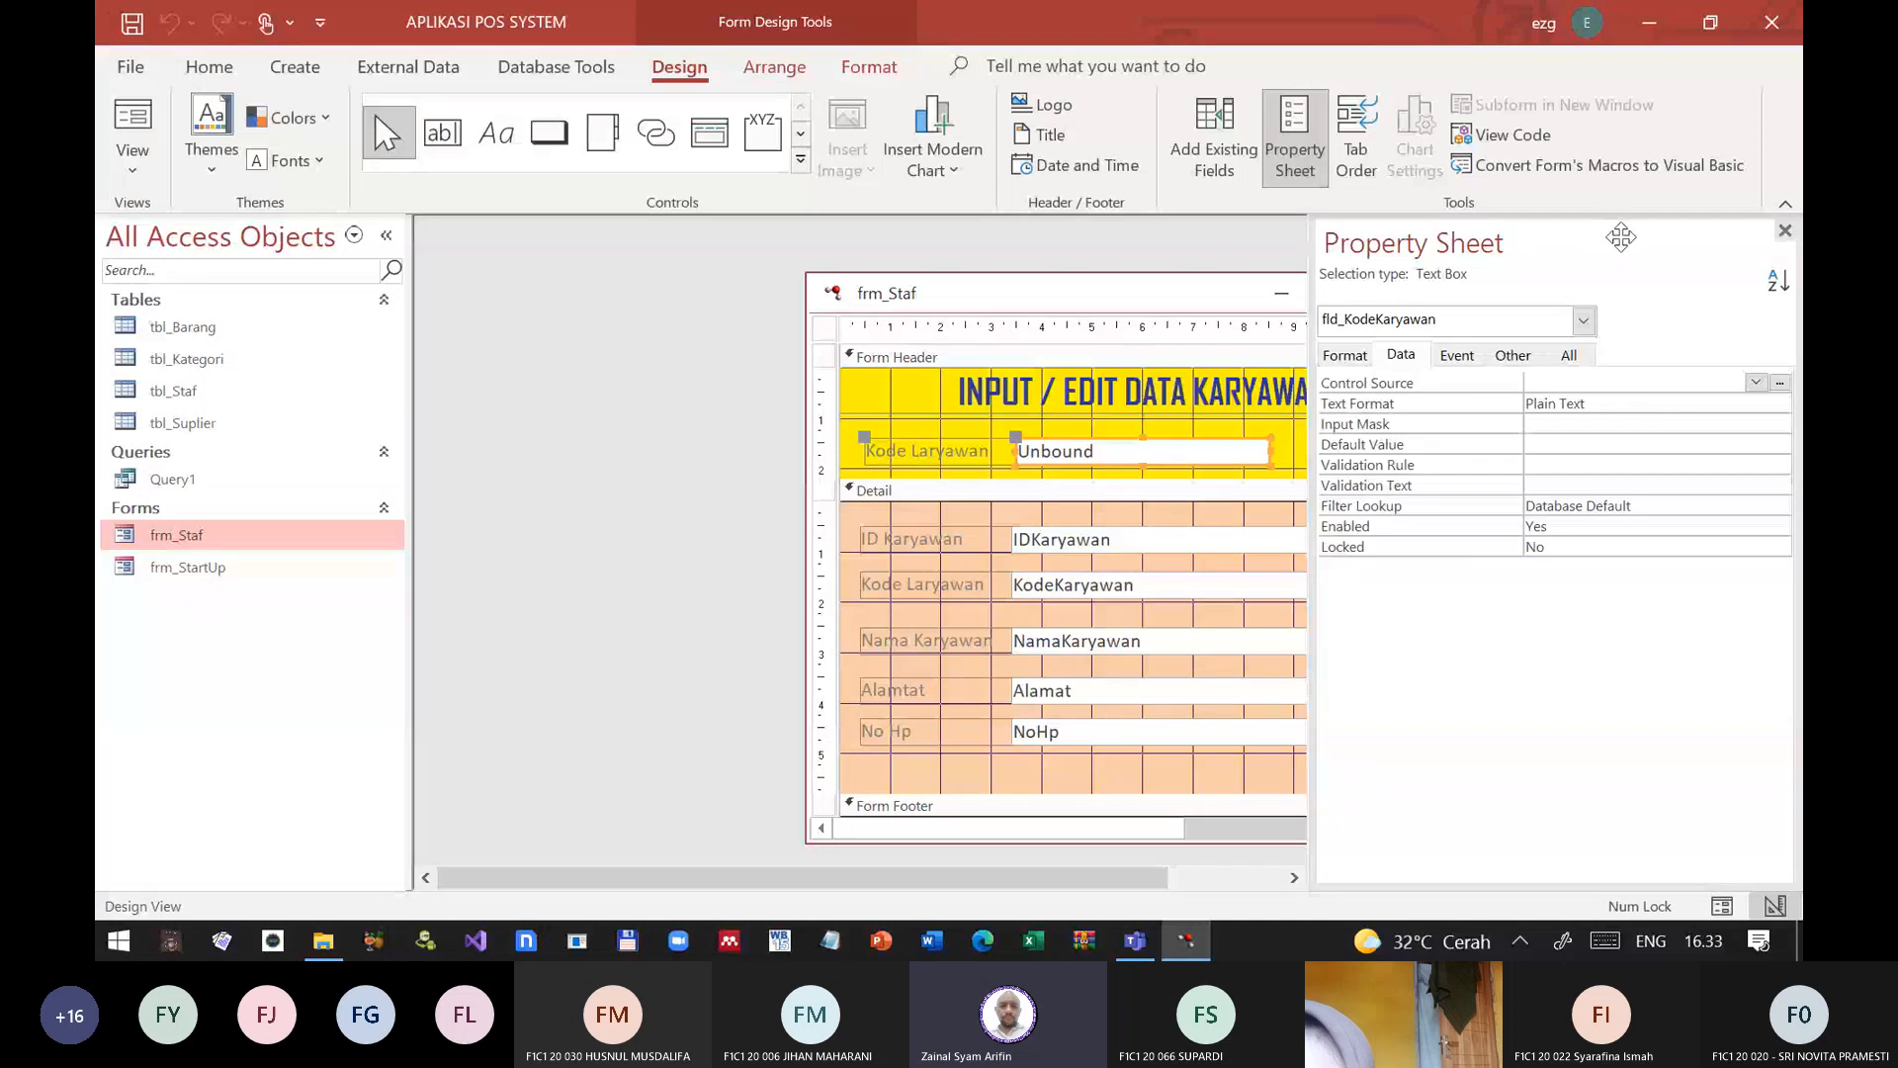
pyautogui.click(1785, 231)
# Step: Clear the After Update event property of the header's fld_KodeKaryawan text box
pyautogui.rightClick(1249, 453)
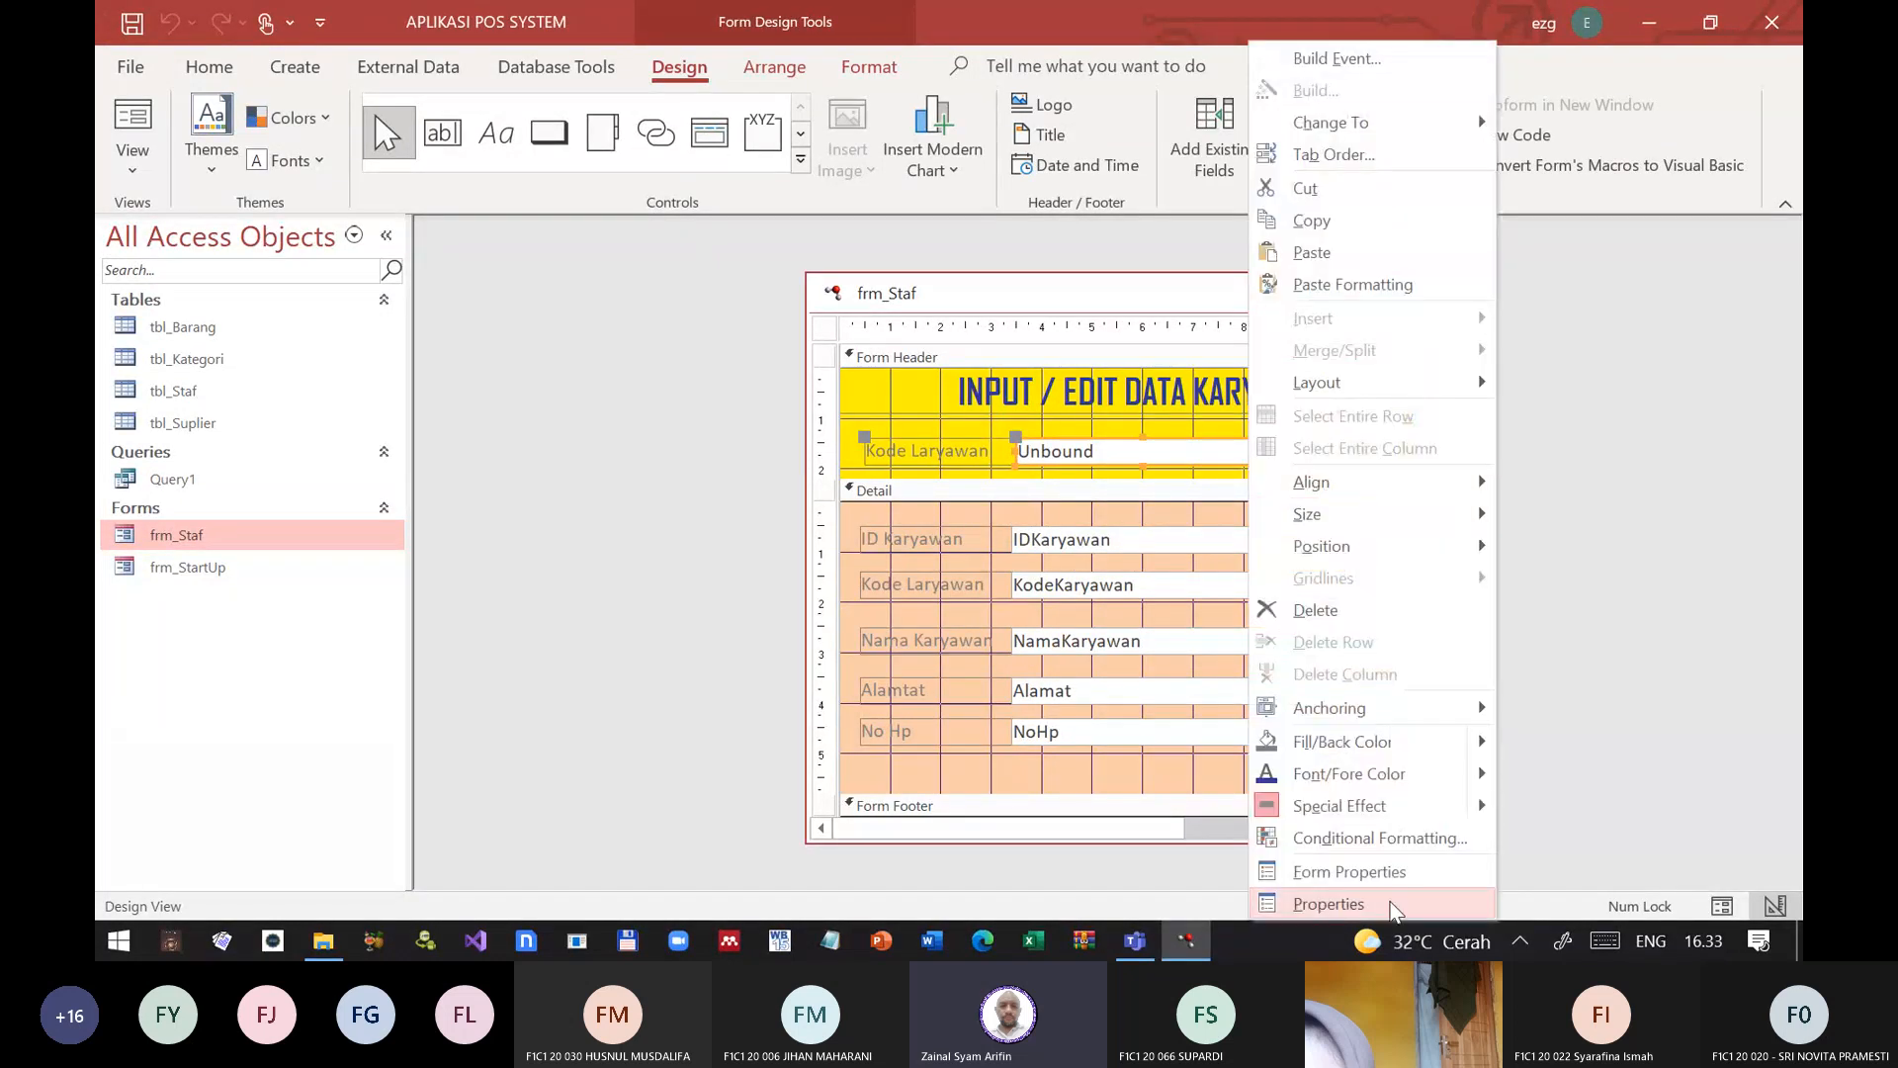
pyautogui.click(1354, 898)
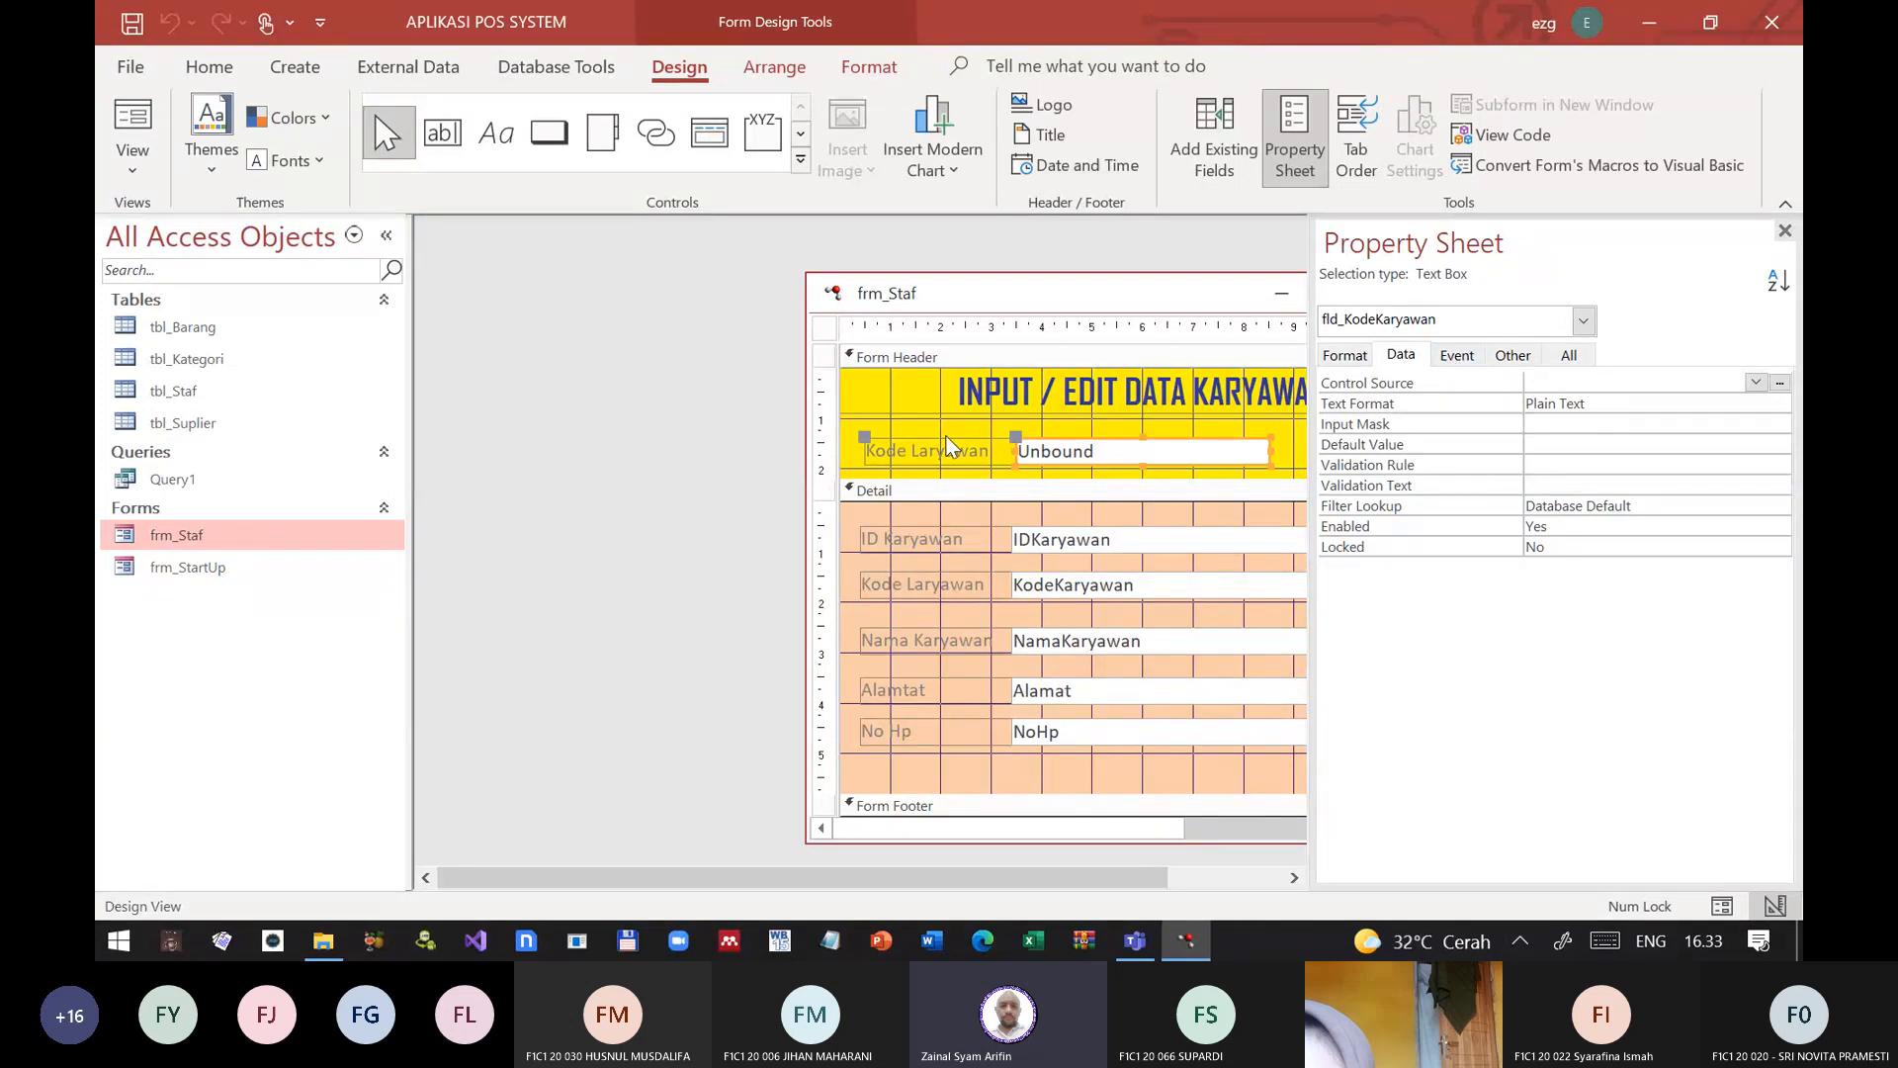
pyautogui.click(1475, 354)
pyautogui.click(1543, 423)
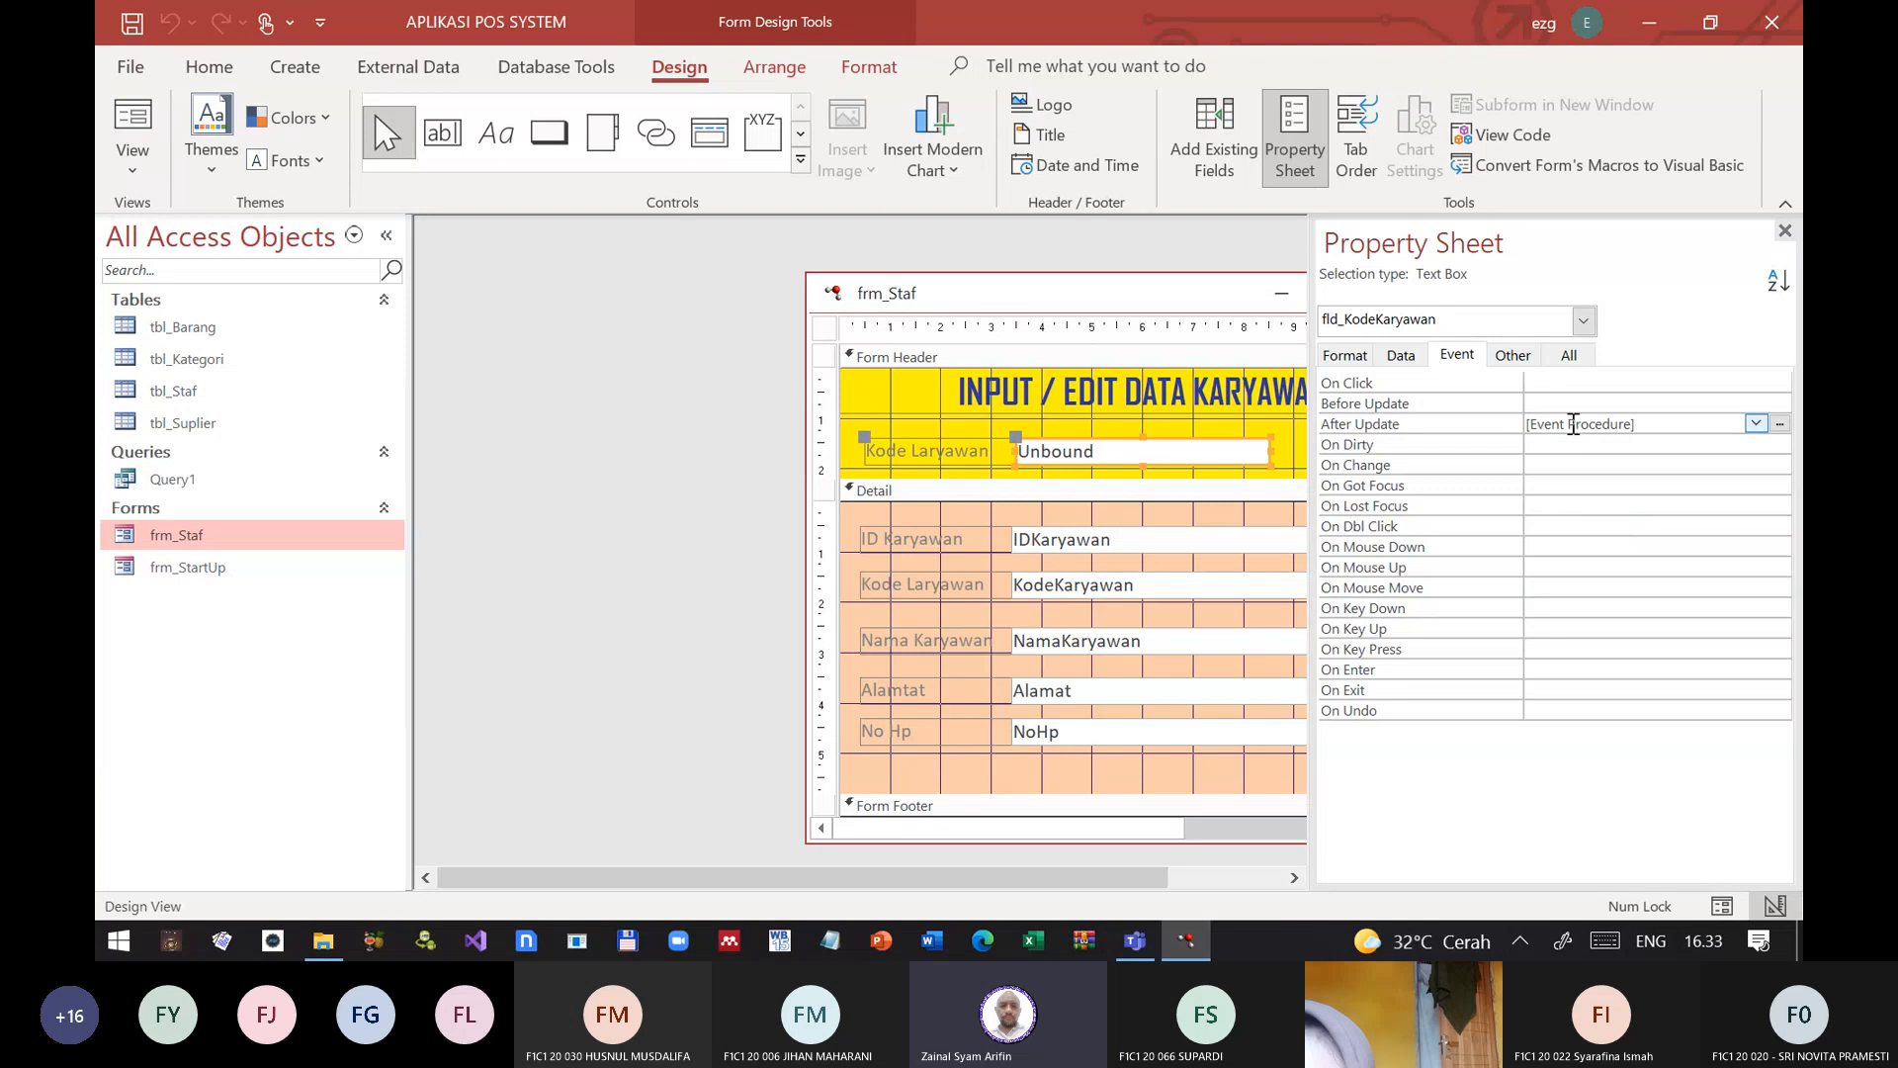
pyautogui.click(1477, 423)
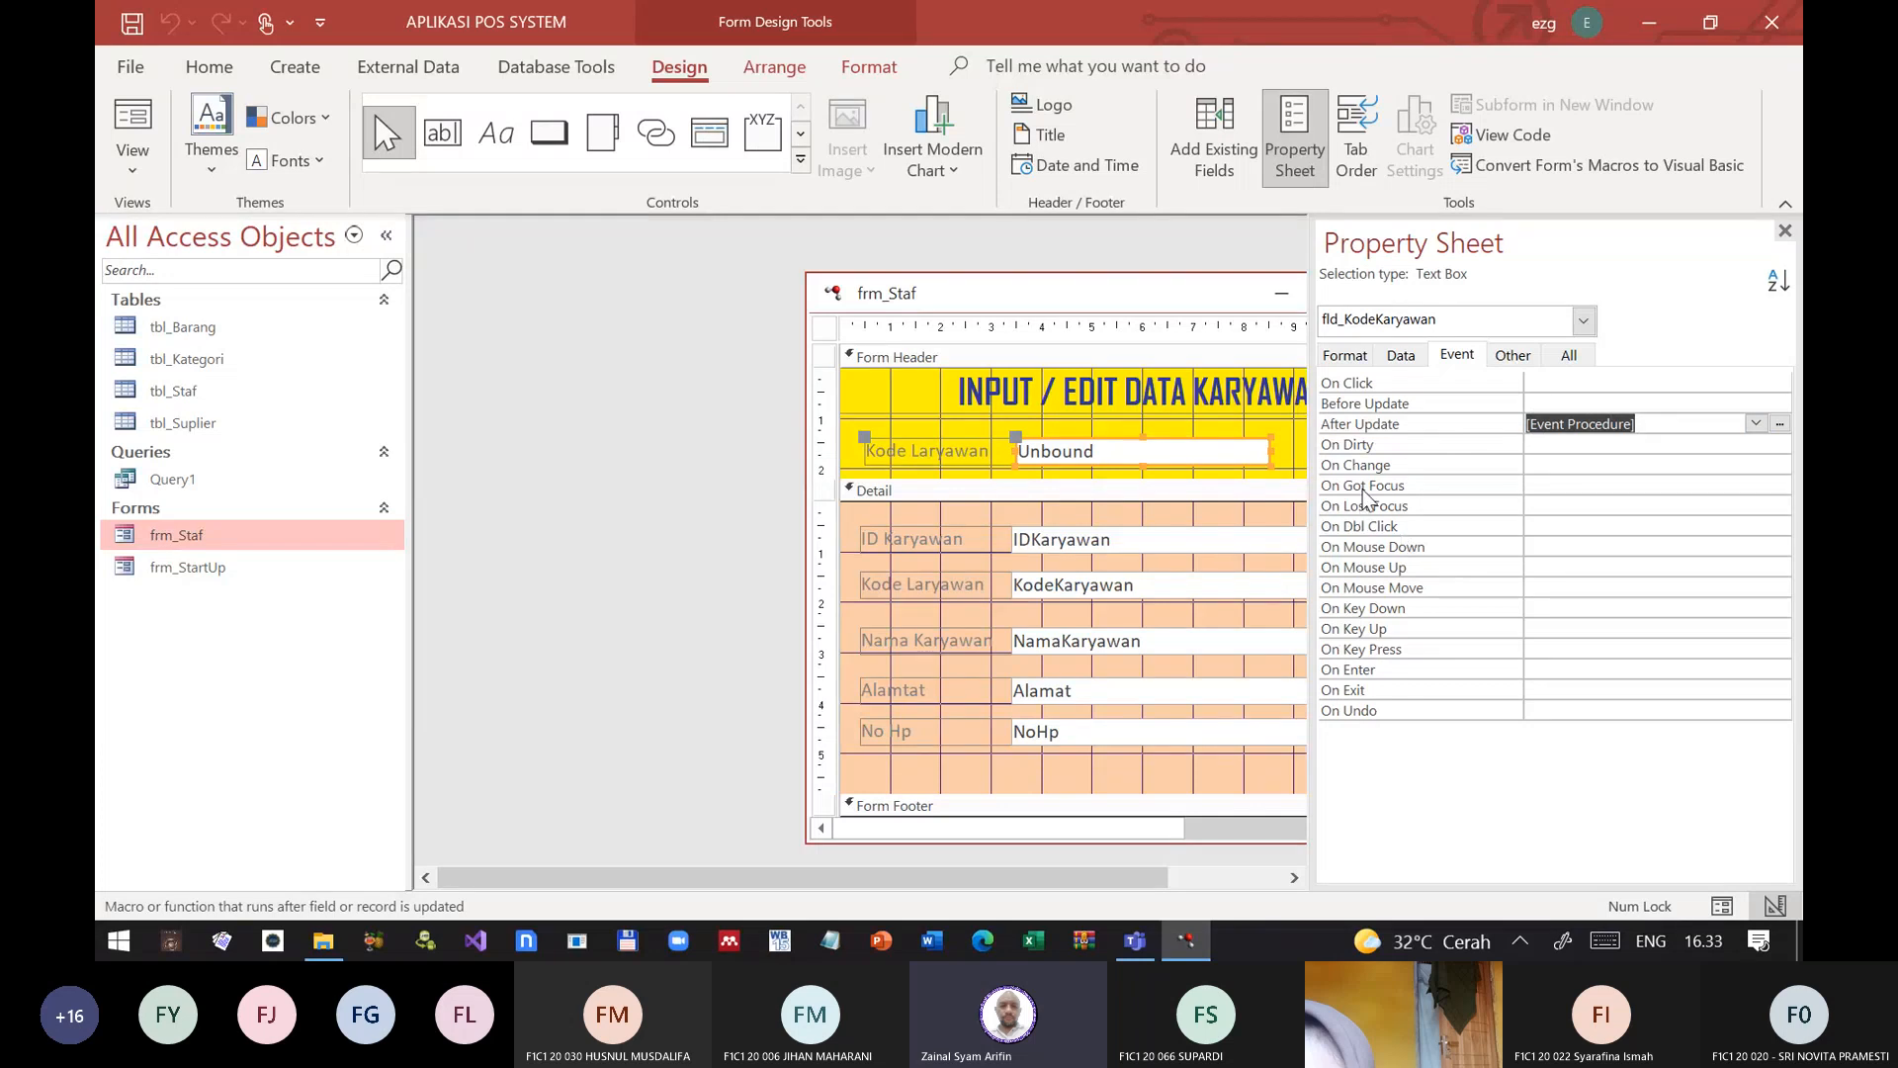
pyautogui.press('Delete')
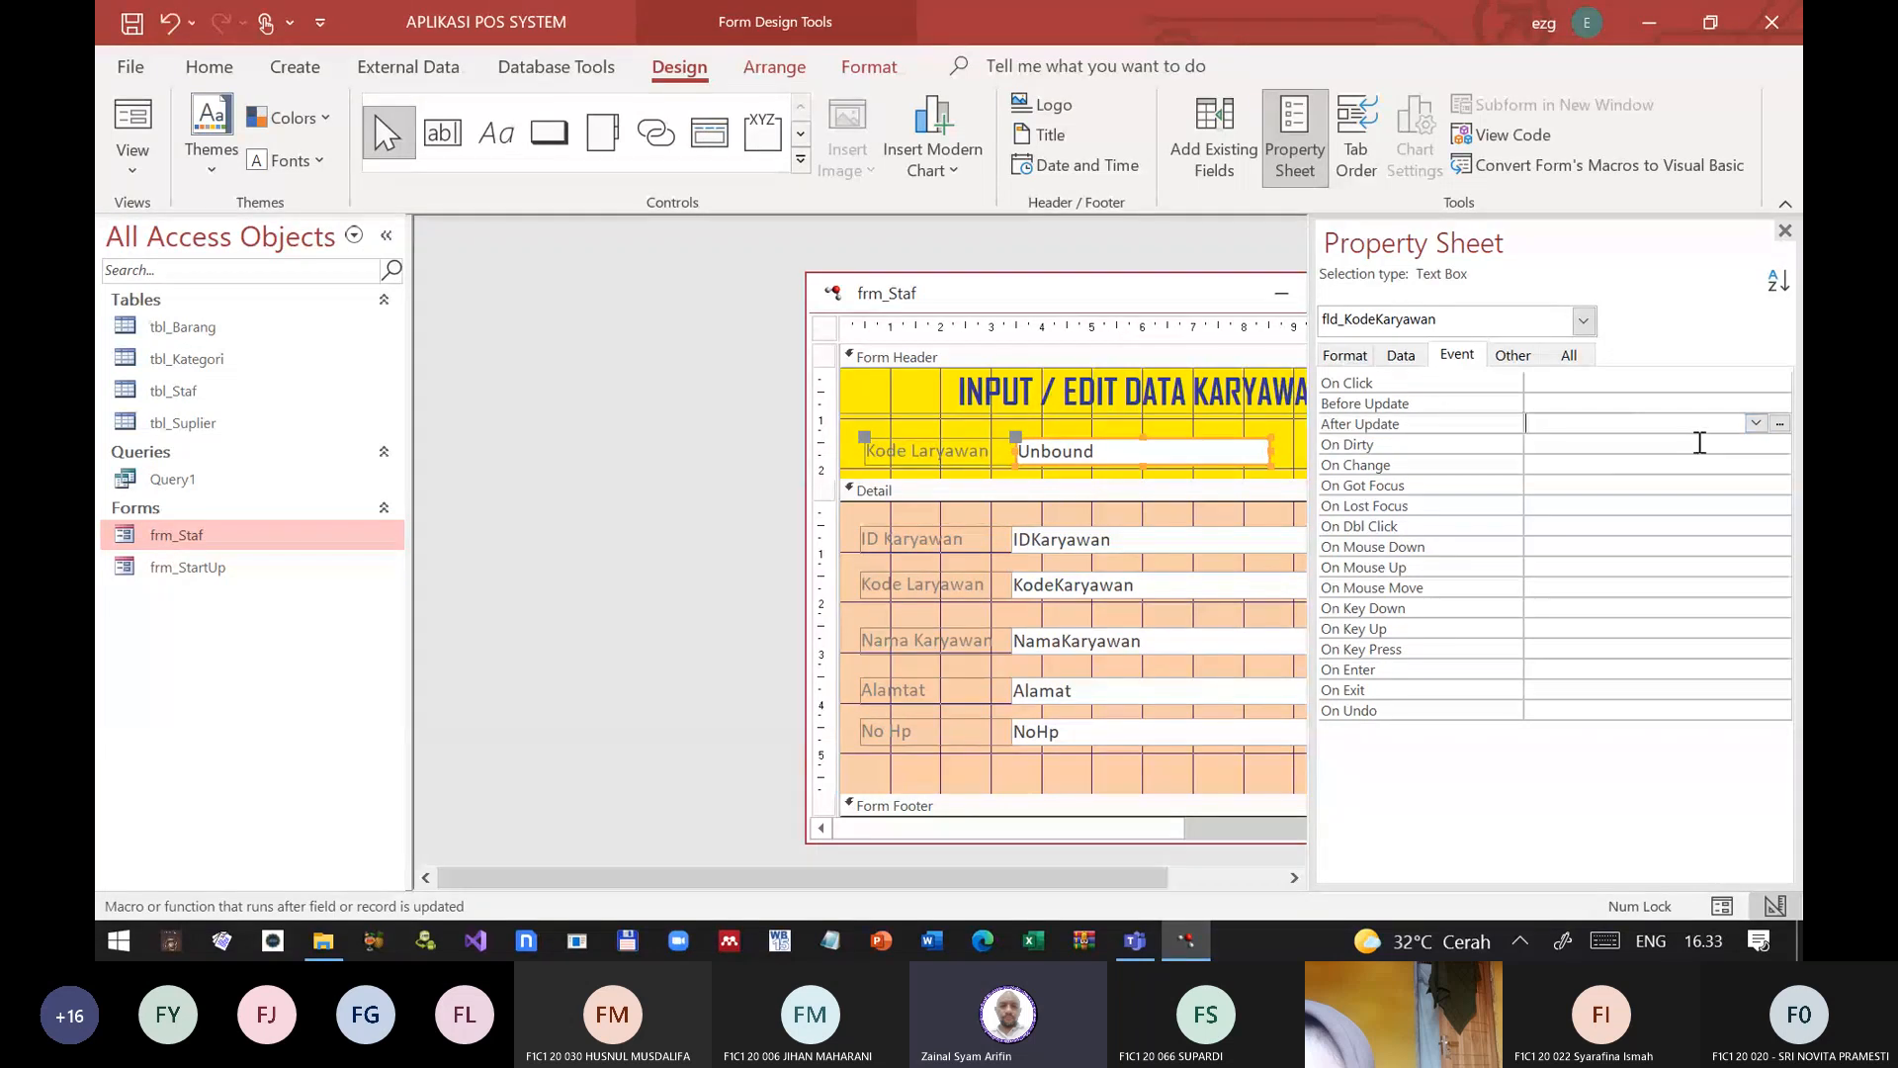
# Step: Create an On Change event procedure for fld_KodeKaryawan that runs Me.Requery
pyautogui.click(1756, 469)
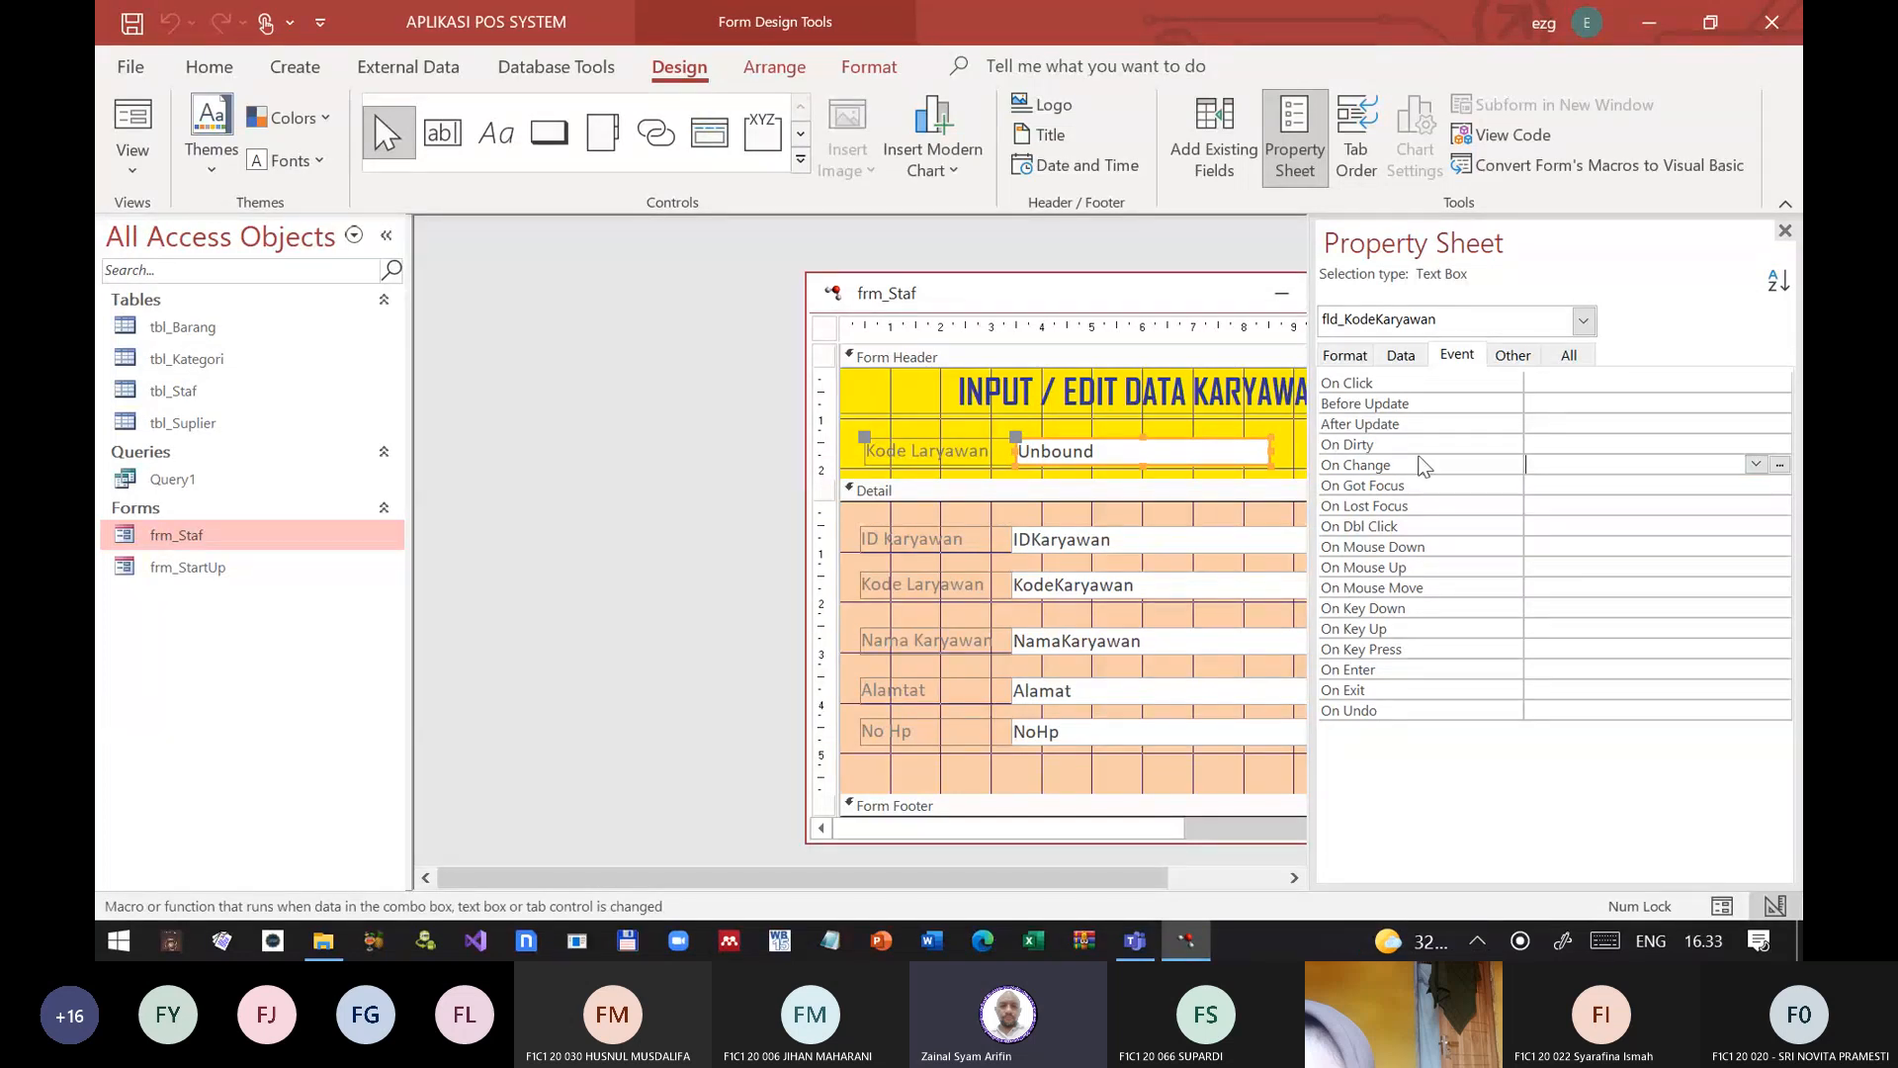
pyautogui.doubleClick(1454, 463)
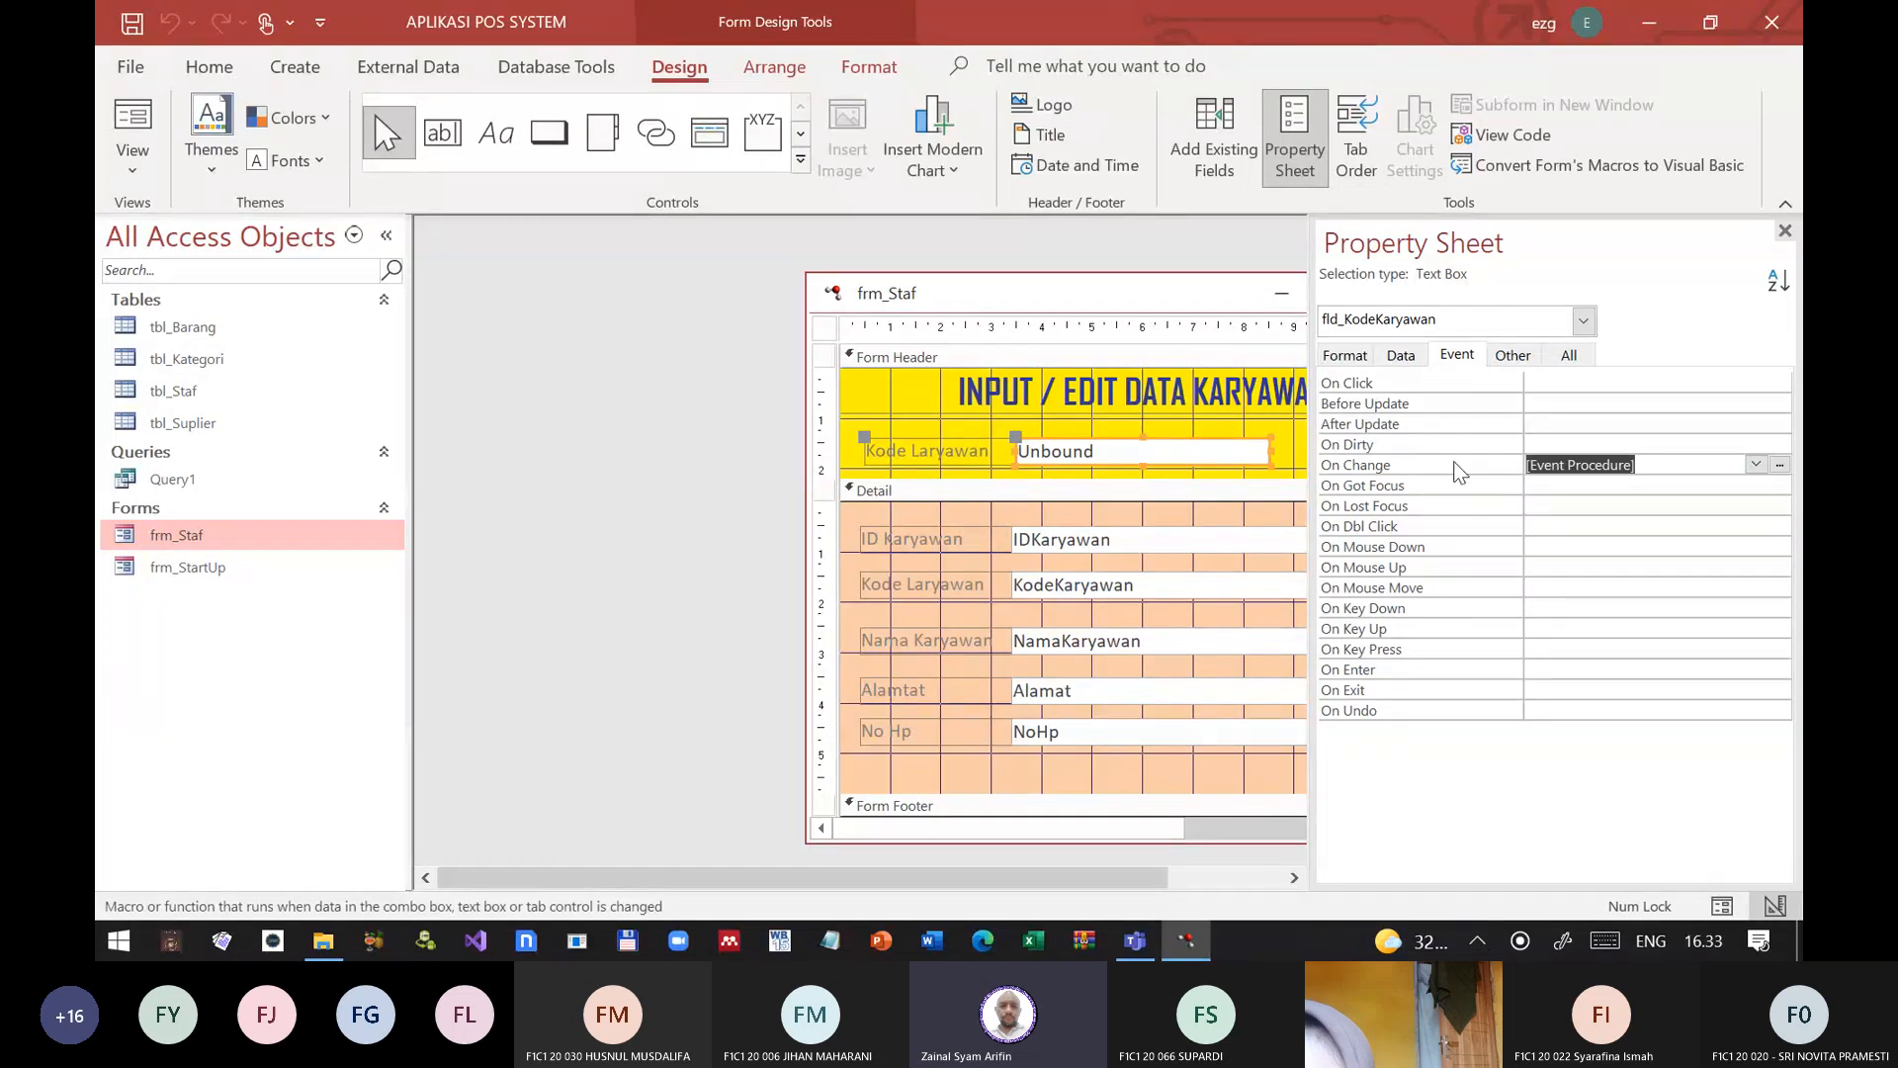
pyautogui.click(1780, 464)
pyautogui.press('Tab')
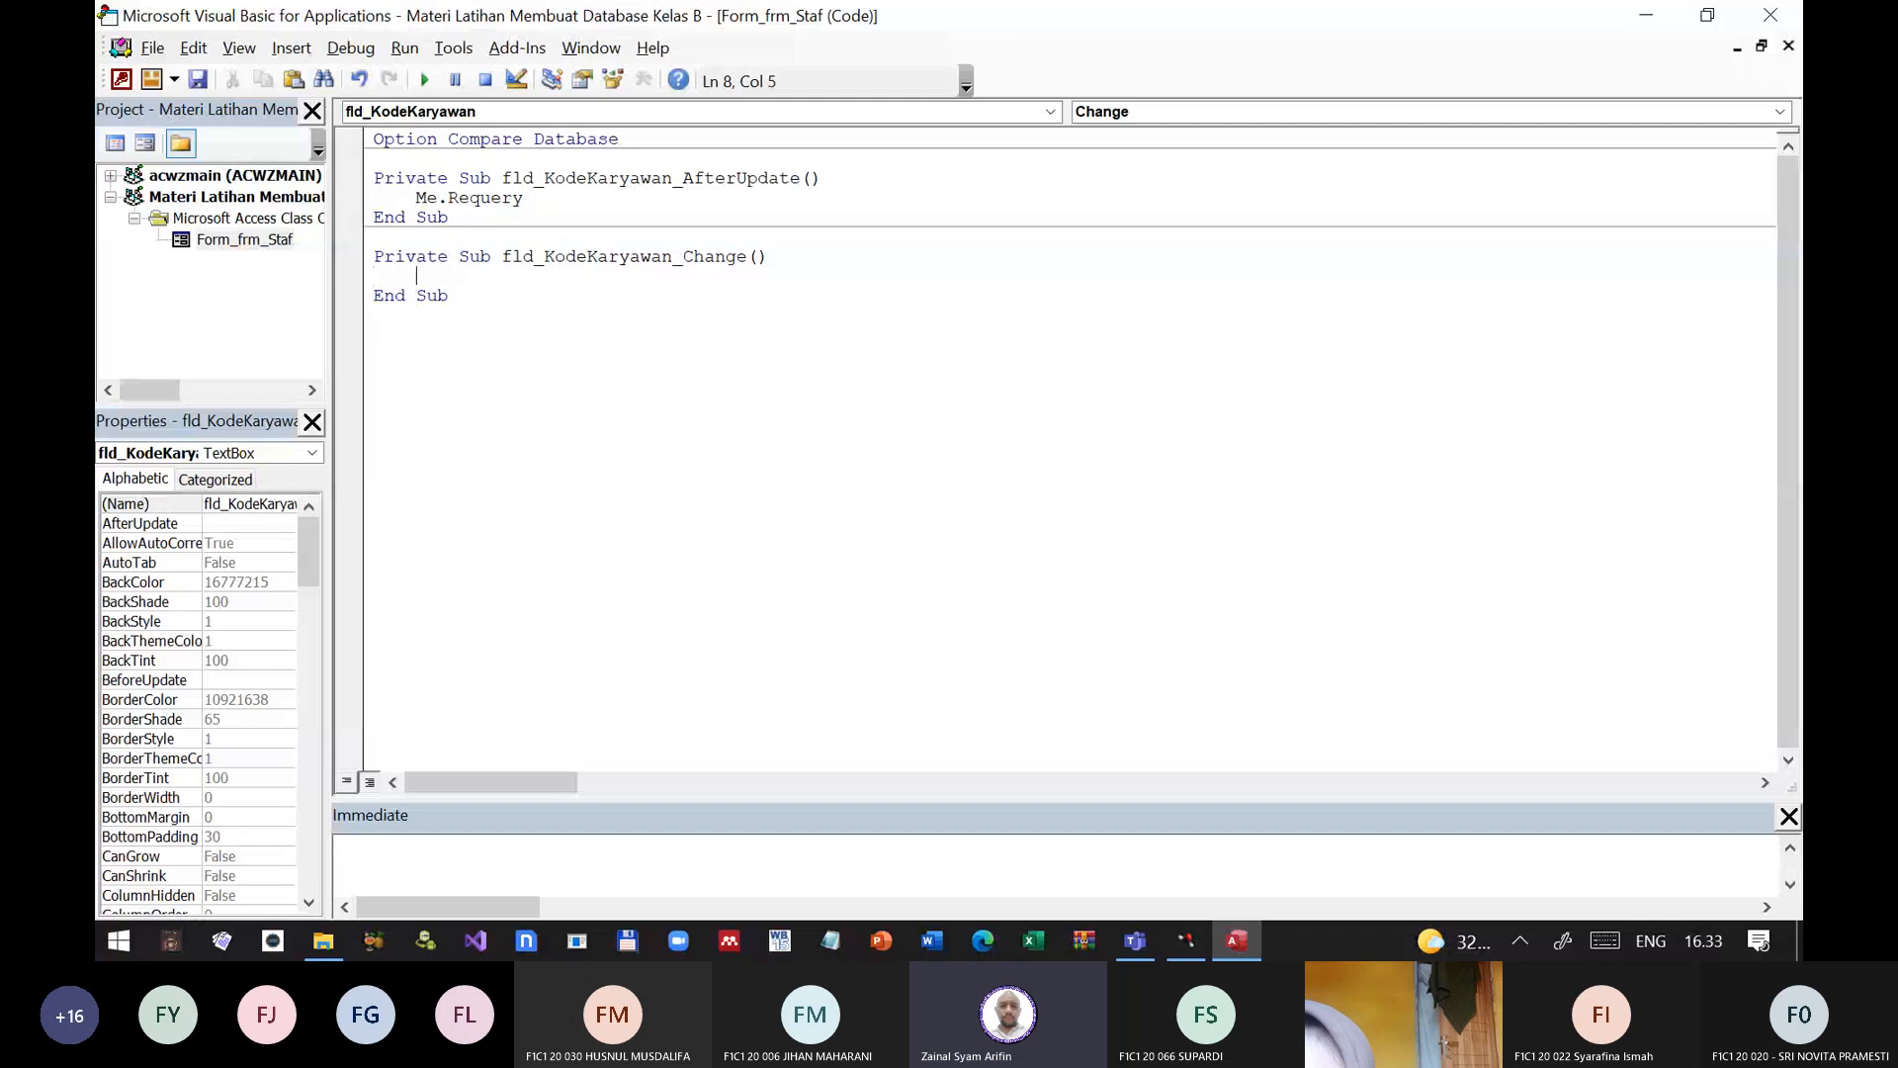
pyautogui.write('me.re')
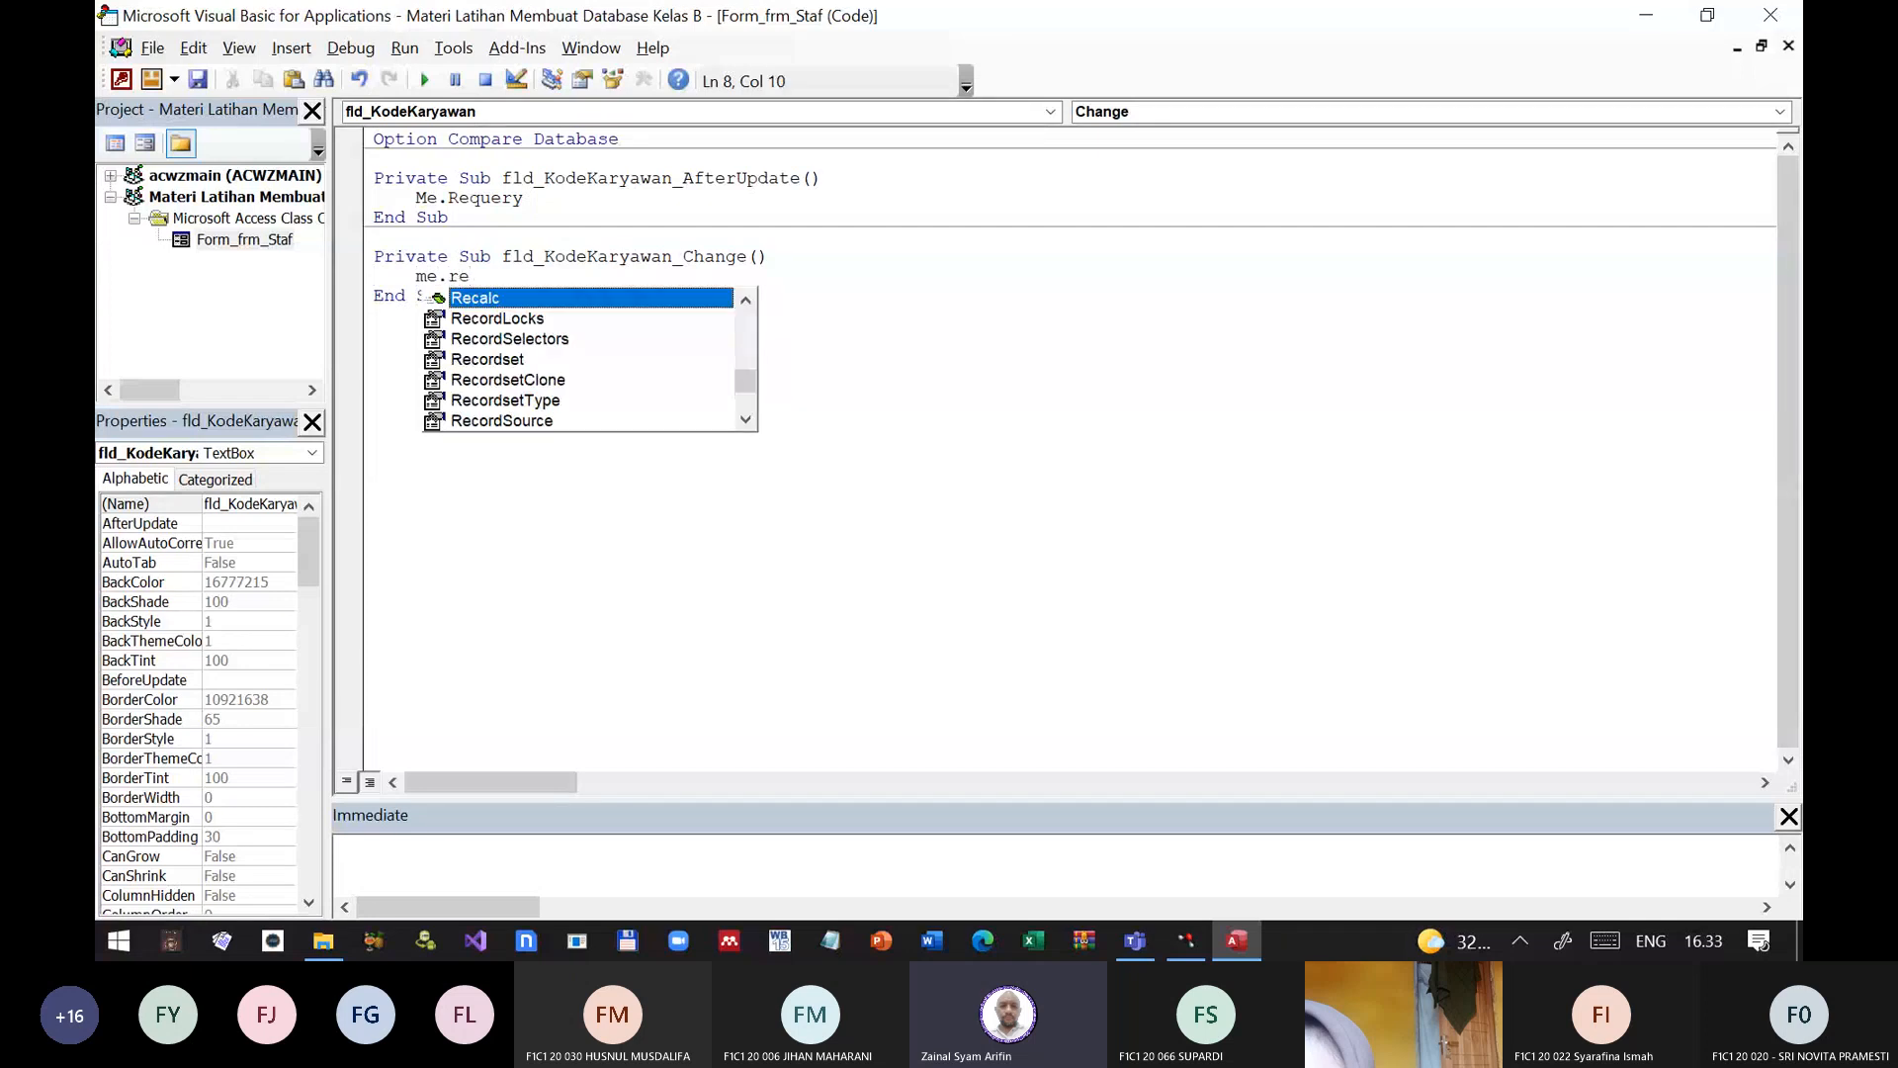
pyautogui.write('q')
pyautogui.press('Tab')
# Step: Delete the entire fld_KodeKaryawan_AfterUpdate procedure and its trailing blank line from the frm_Staf code module
pyautogui.press('Up')
pyautogui.press('Up')
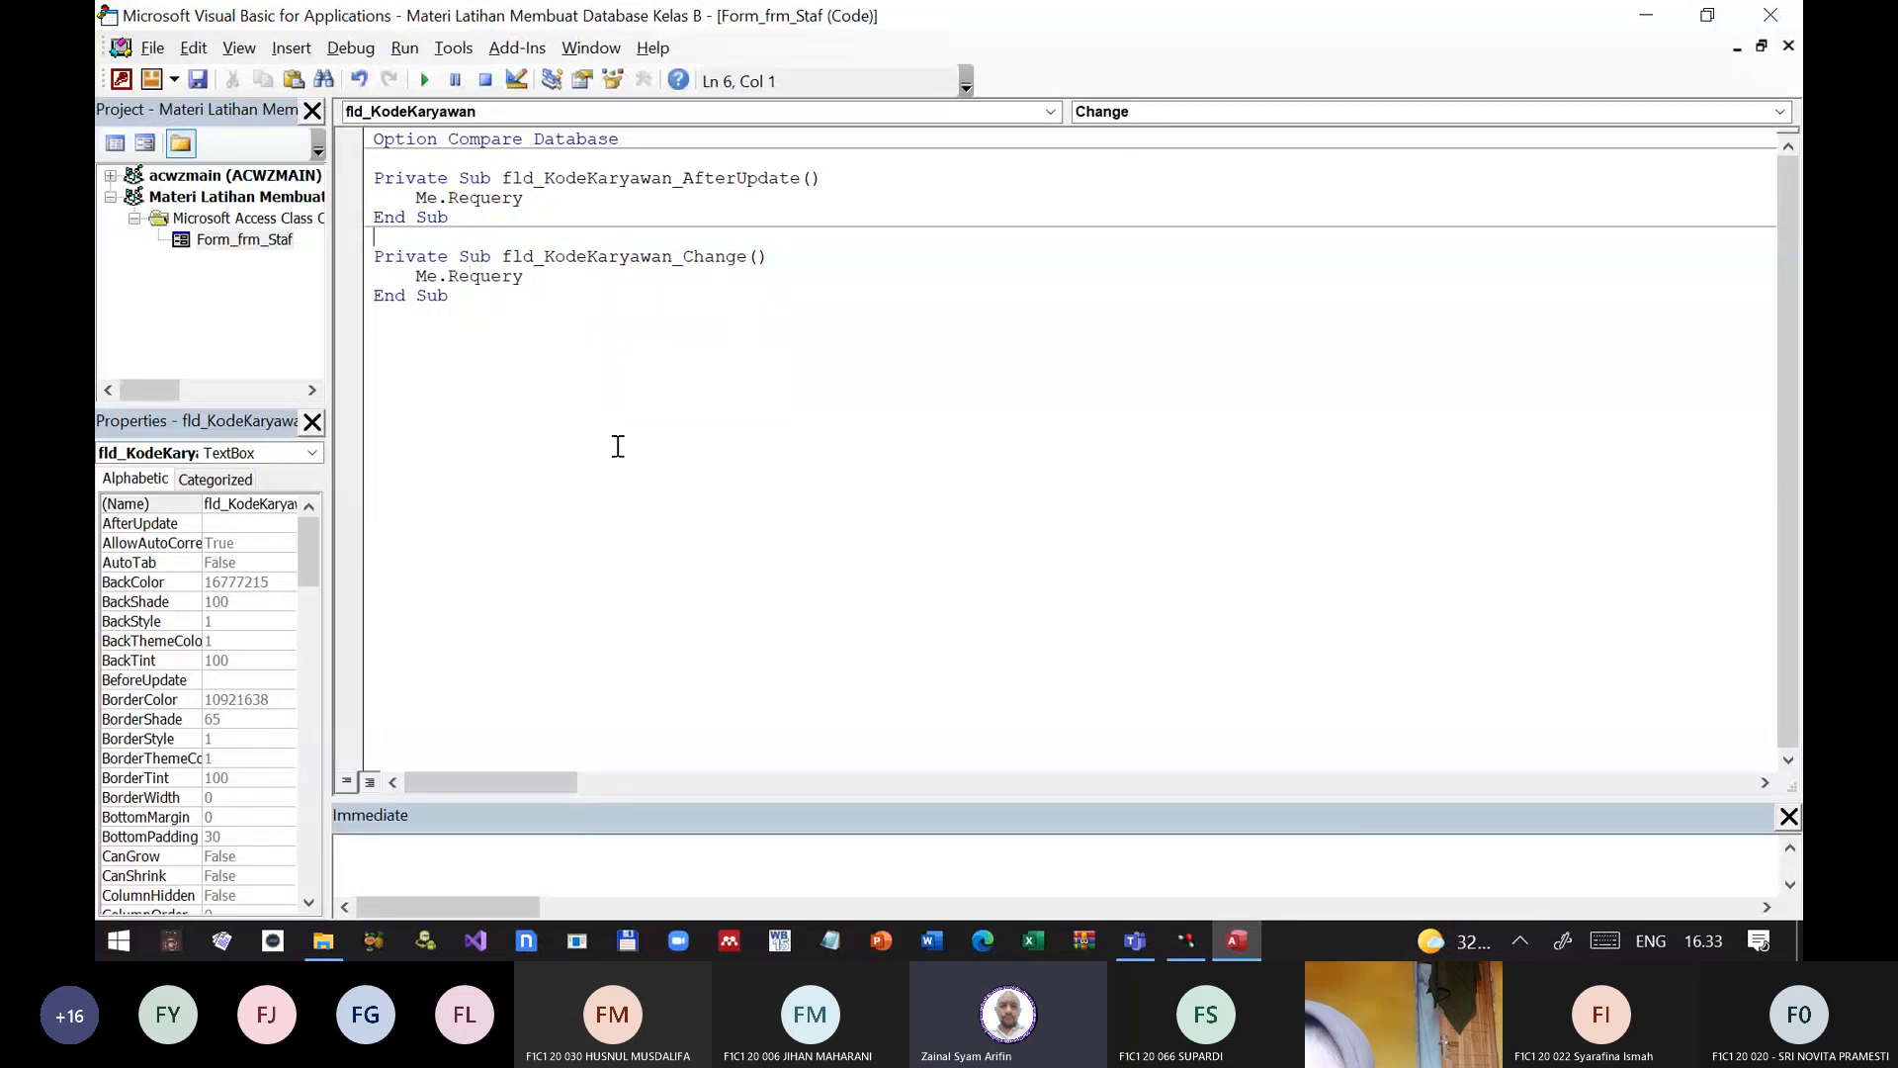
pyautogui.press('Up')
pyautogui.press('Up')
pyautogui.press('Up')
pyautogui.hotkey('shift', 'Down')
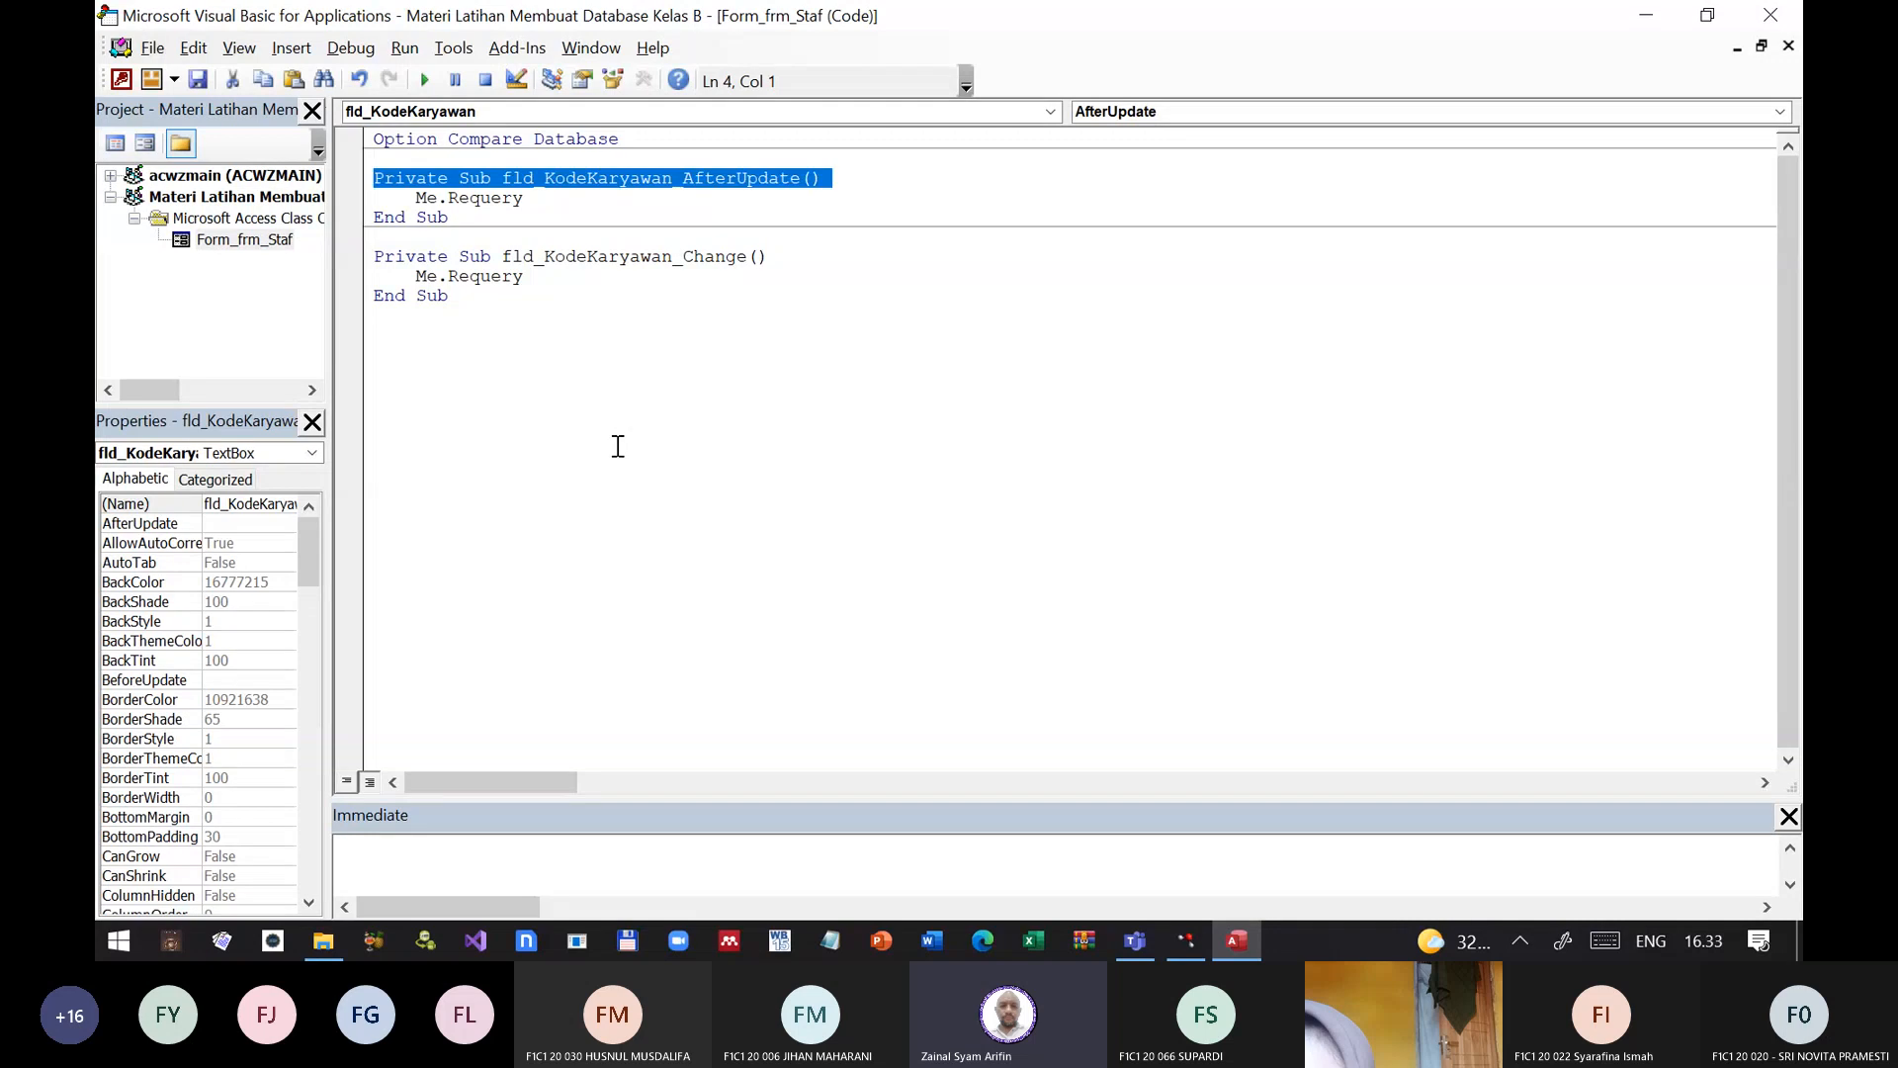
pyautogui.hotkey('shift', 'Down')
pyautogui.hotkey('shift', 'Down')
pyautogui.press('Delete')
pyautogui.press('Delete')
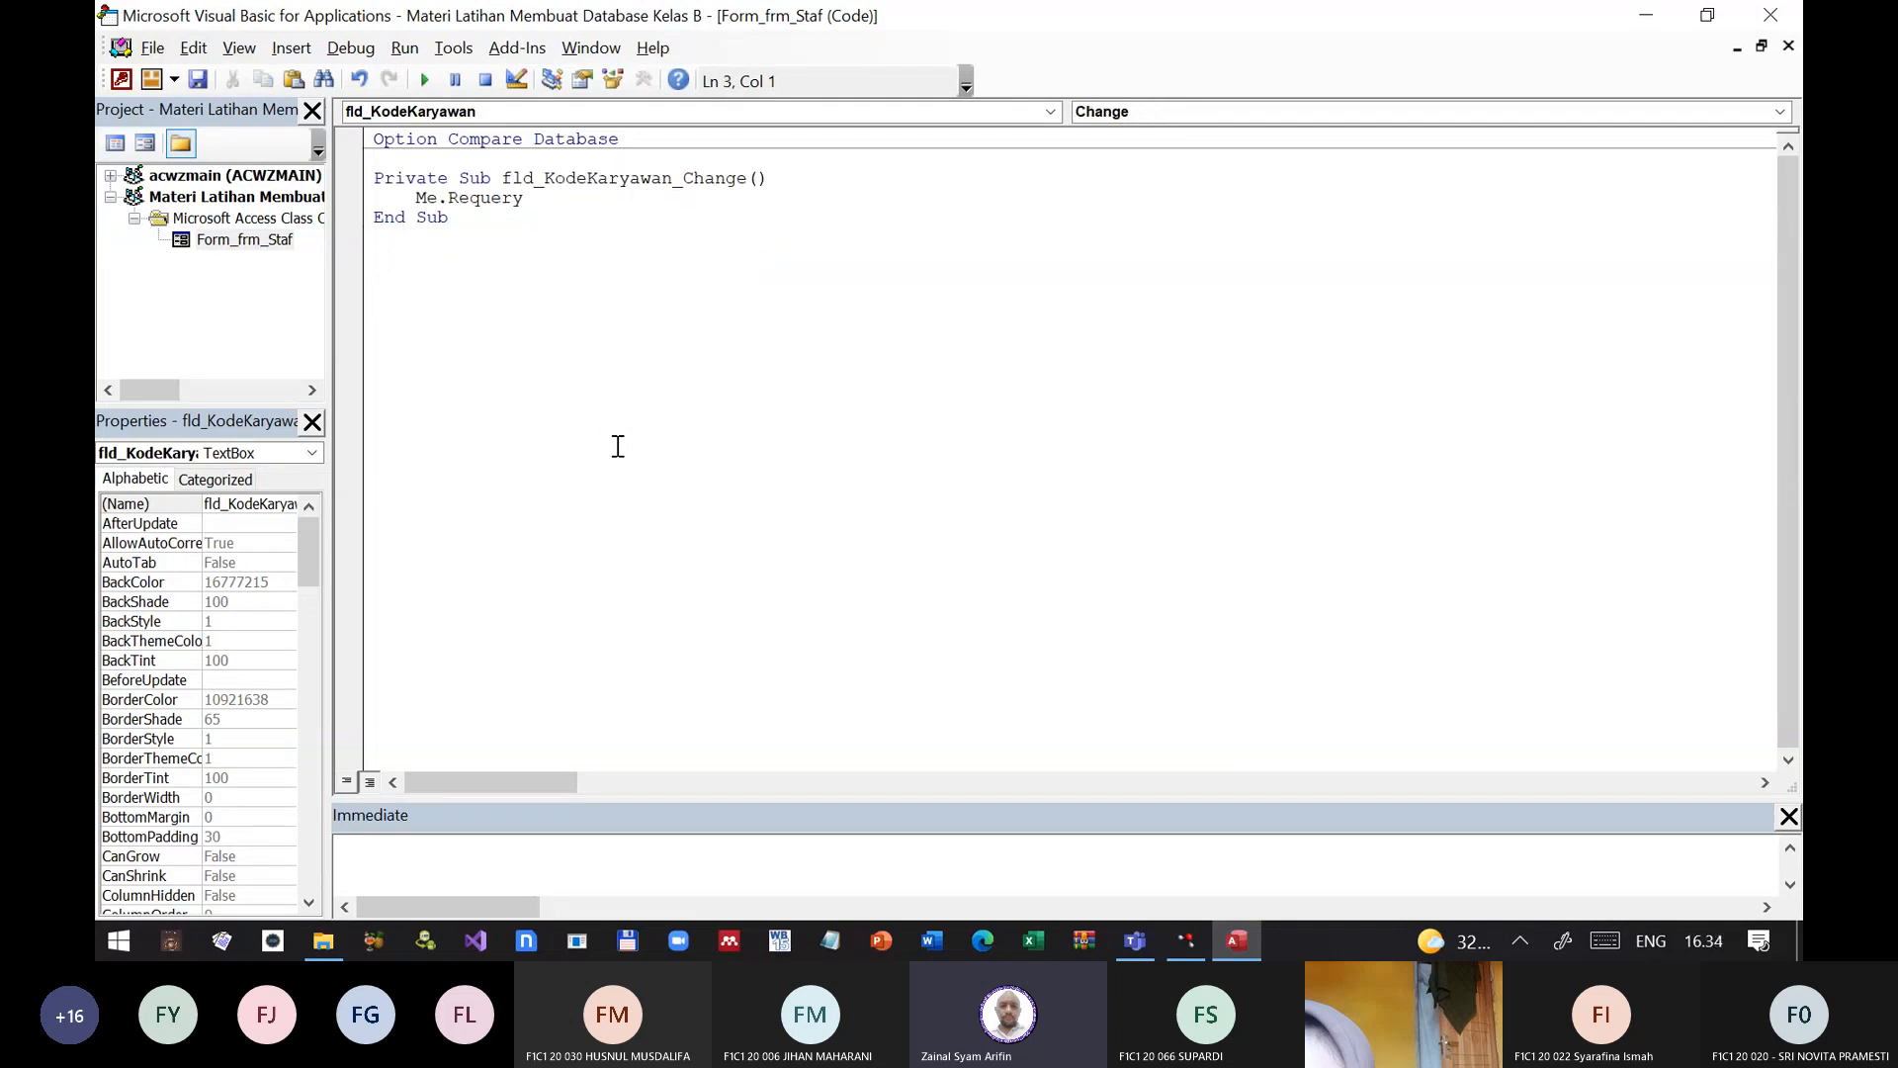
# Step: Close the VBA code editor, the Property Sheet and the frm_Staf form
pyautogui.click(1798, 13)
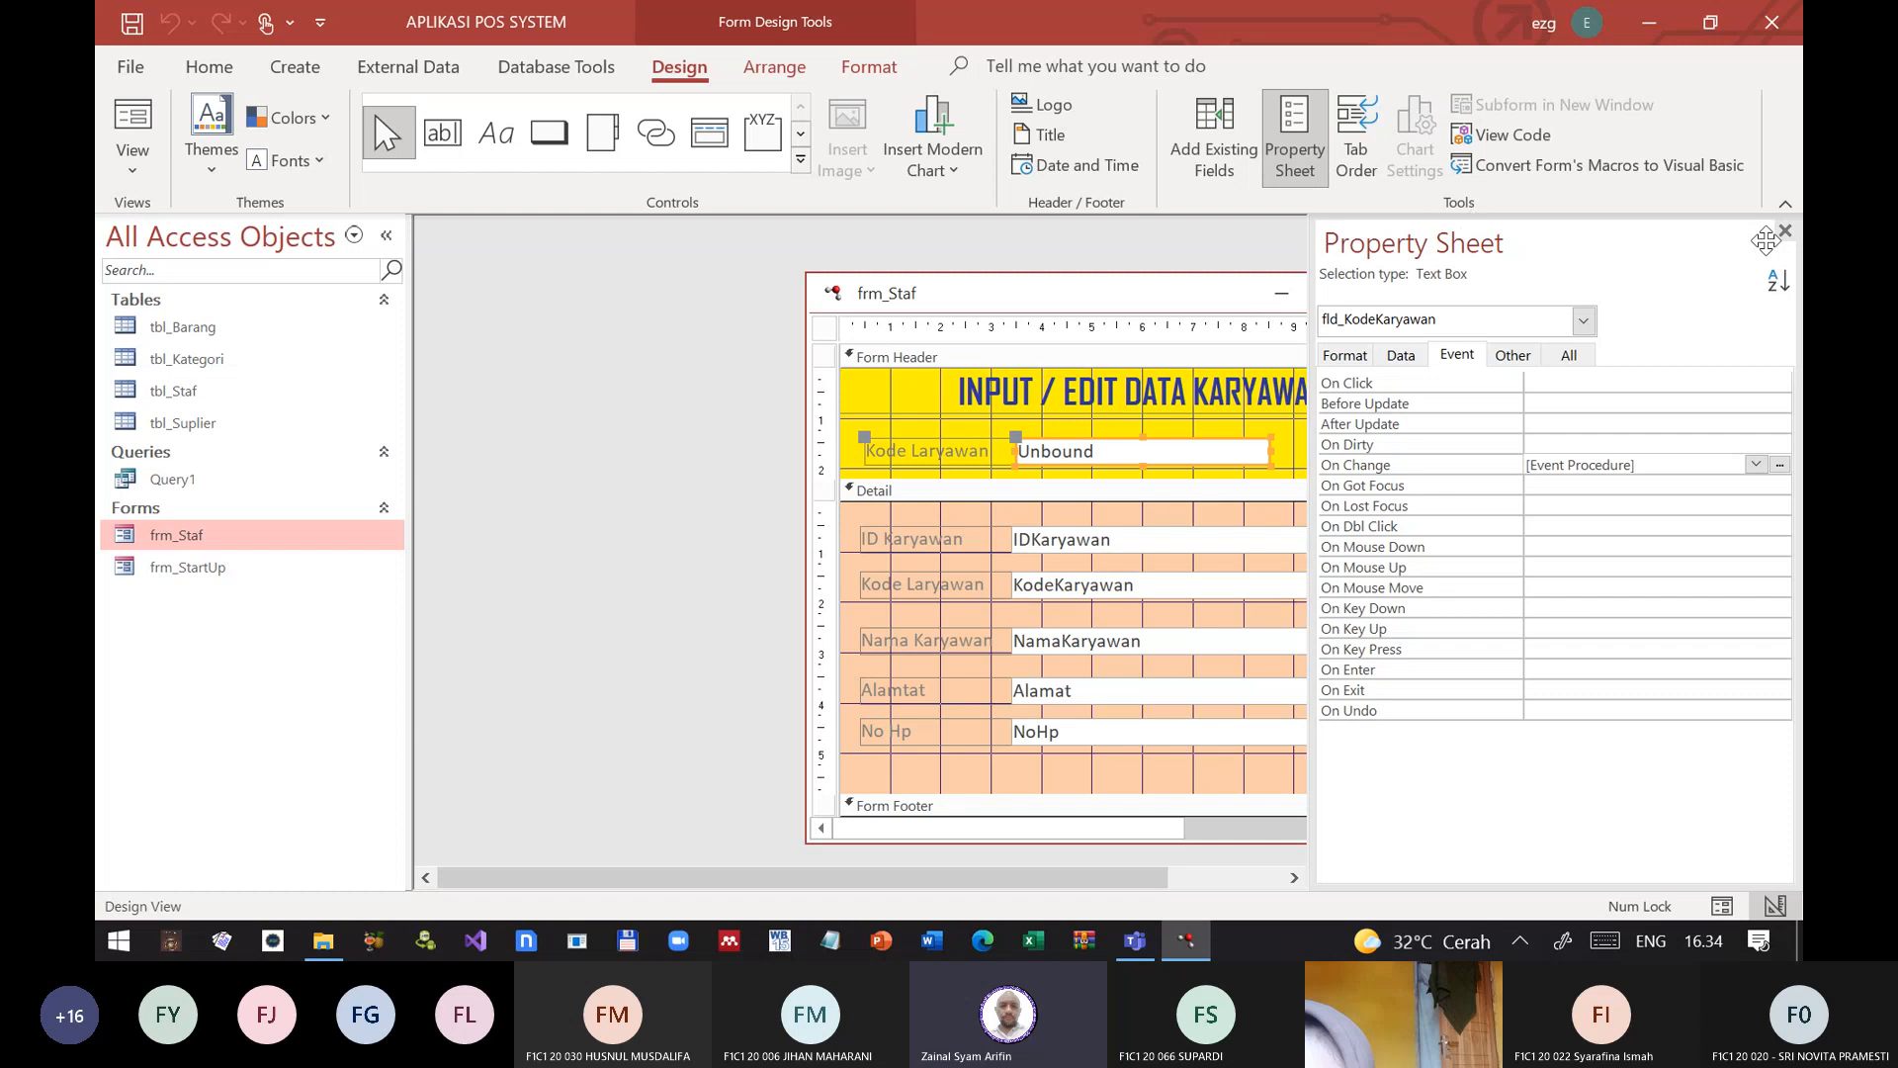
pyautogui.click(1784, 231)
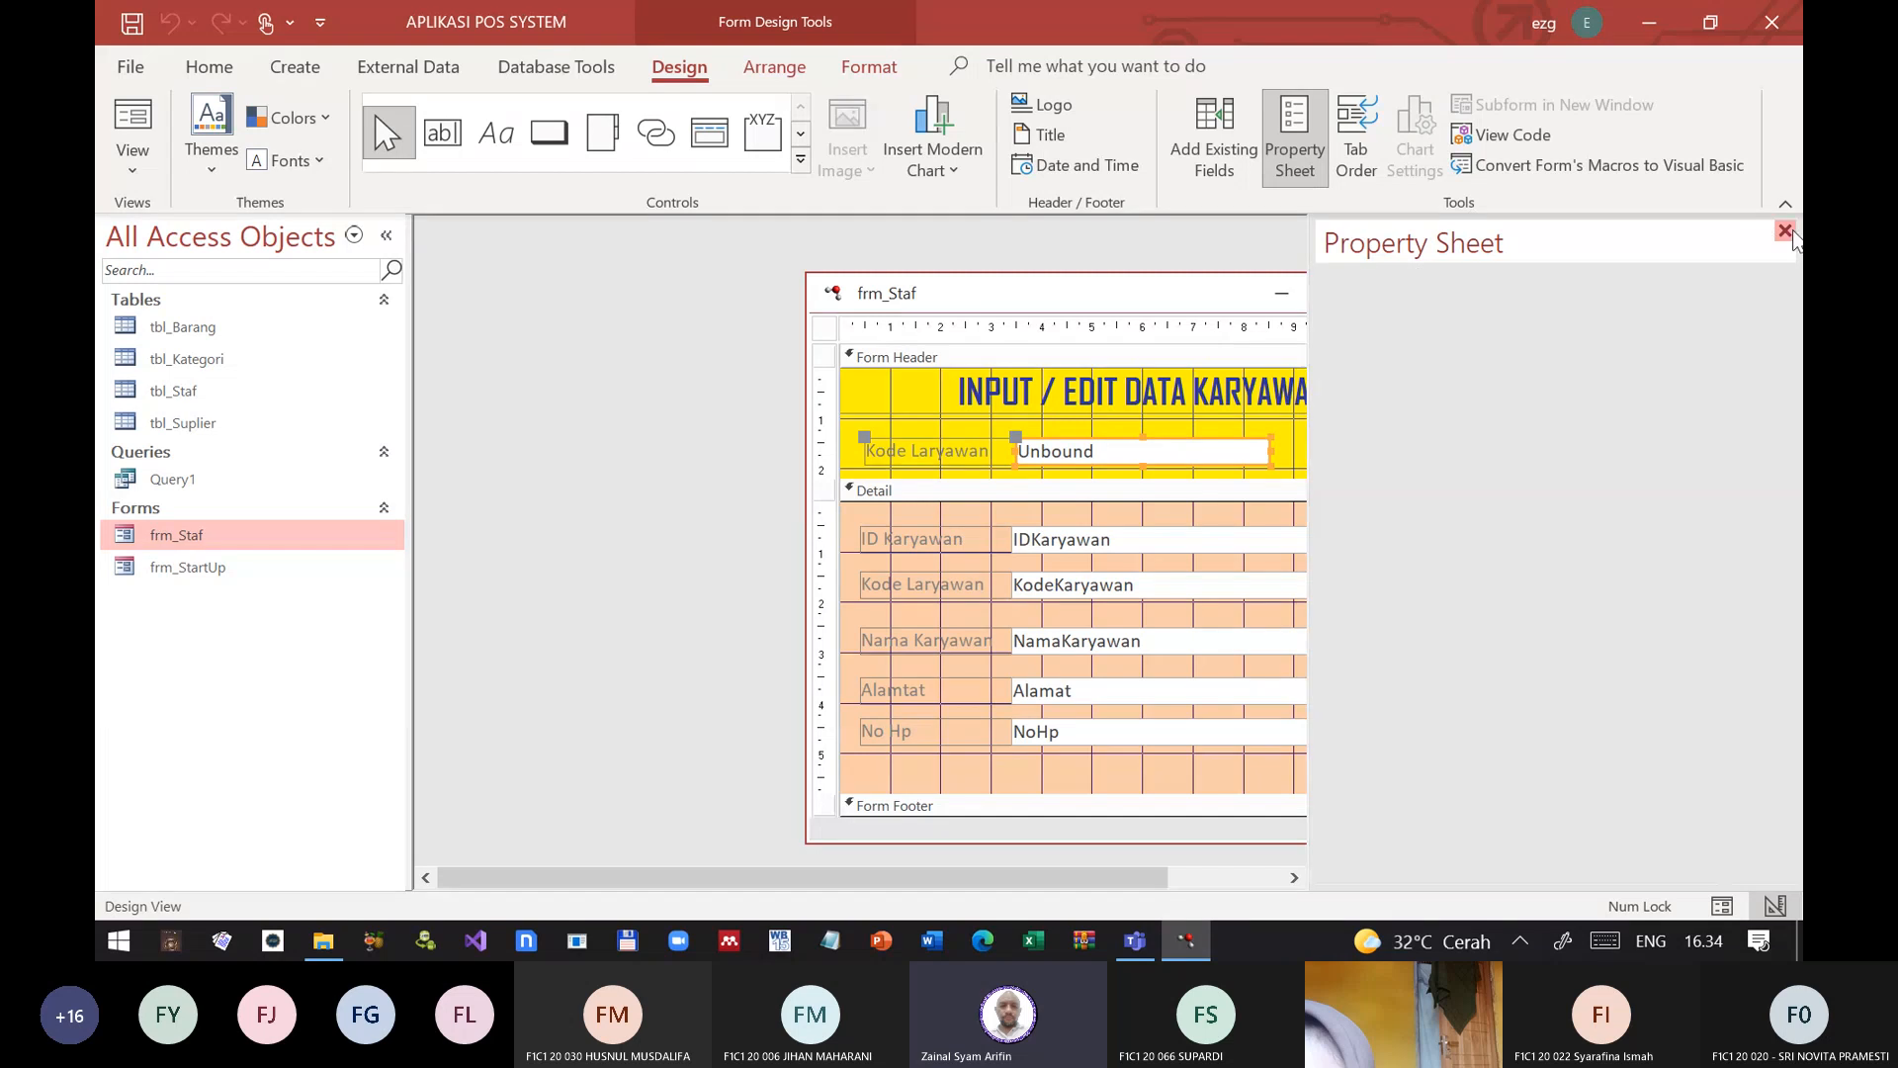
pyautogui.click(1398, 292)
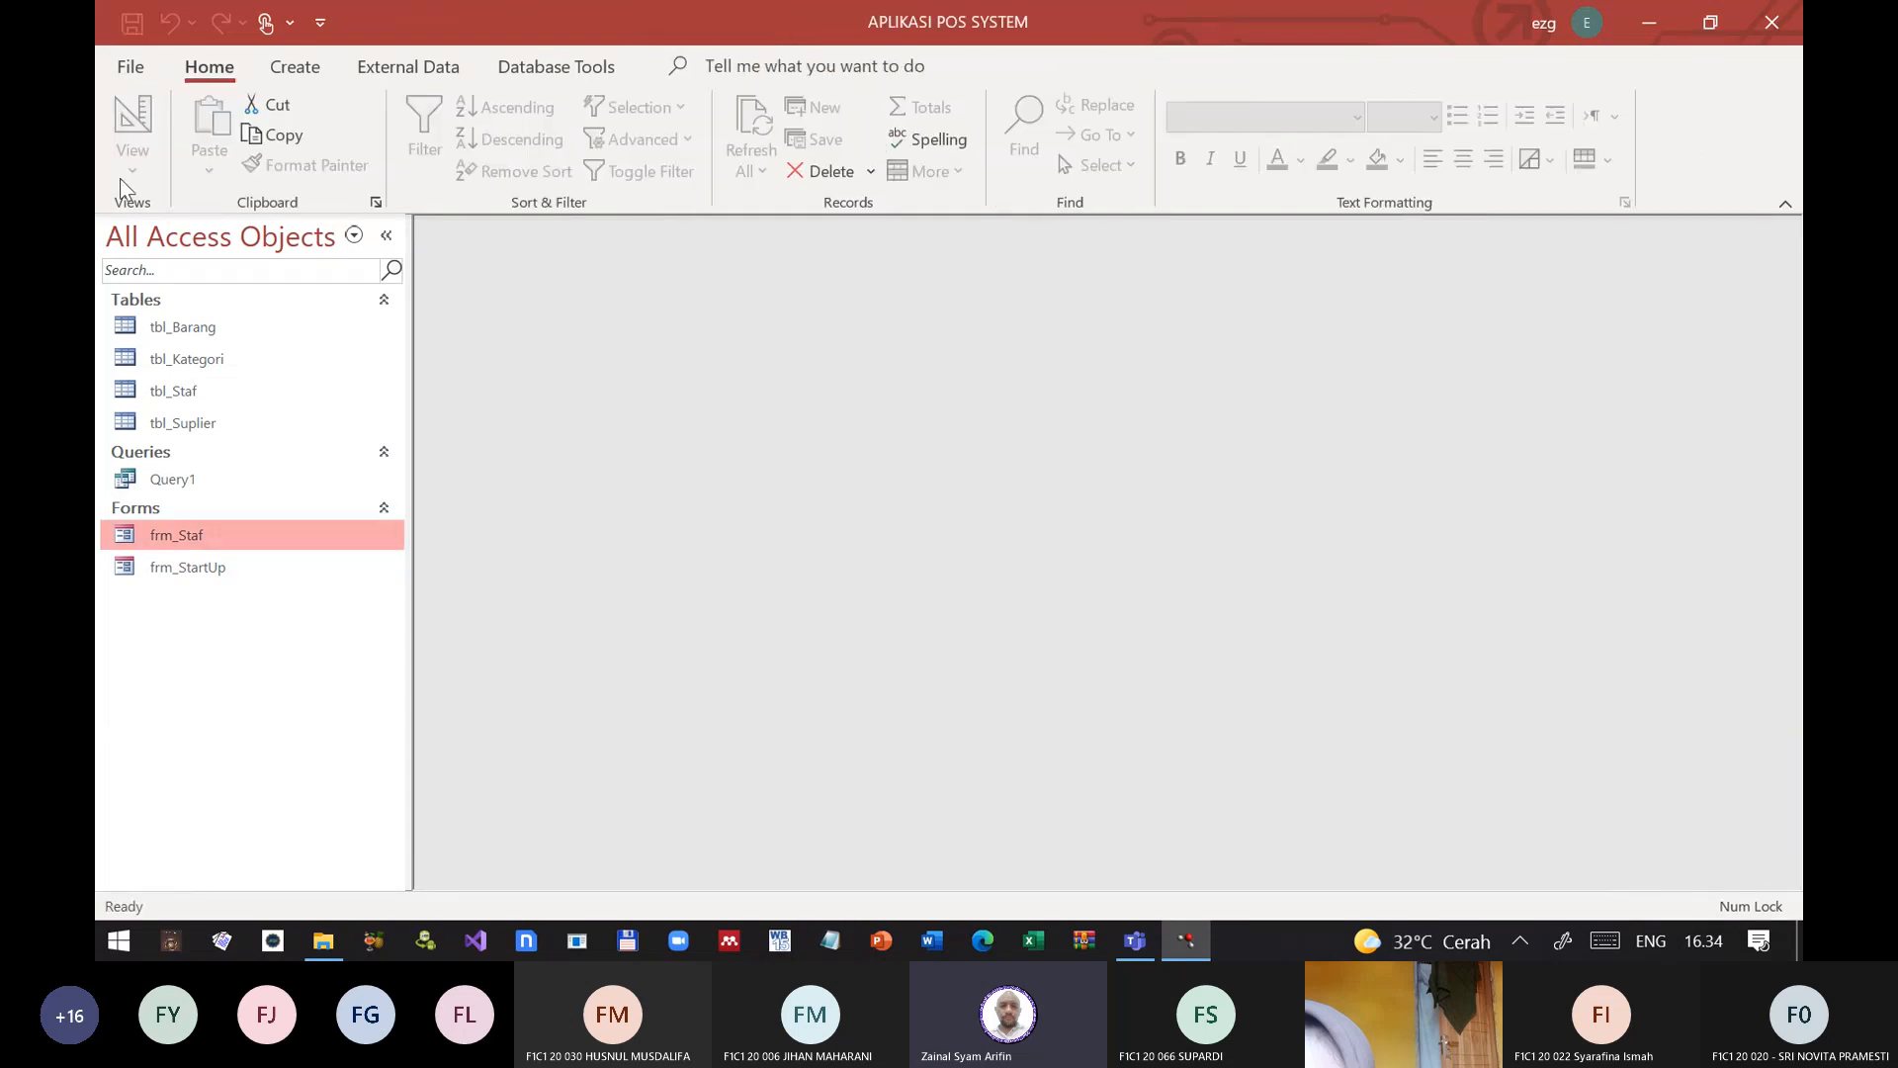
# Step: Open frm_Staf in Form View, test an employee code in the header's Kode Karyawan box, and close the form
pyautogui.doubleClick(170, 537)
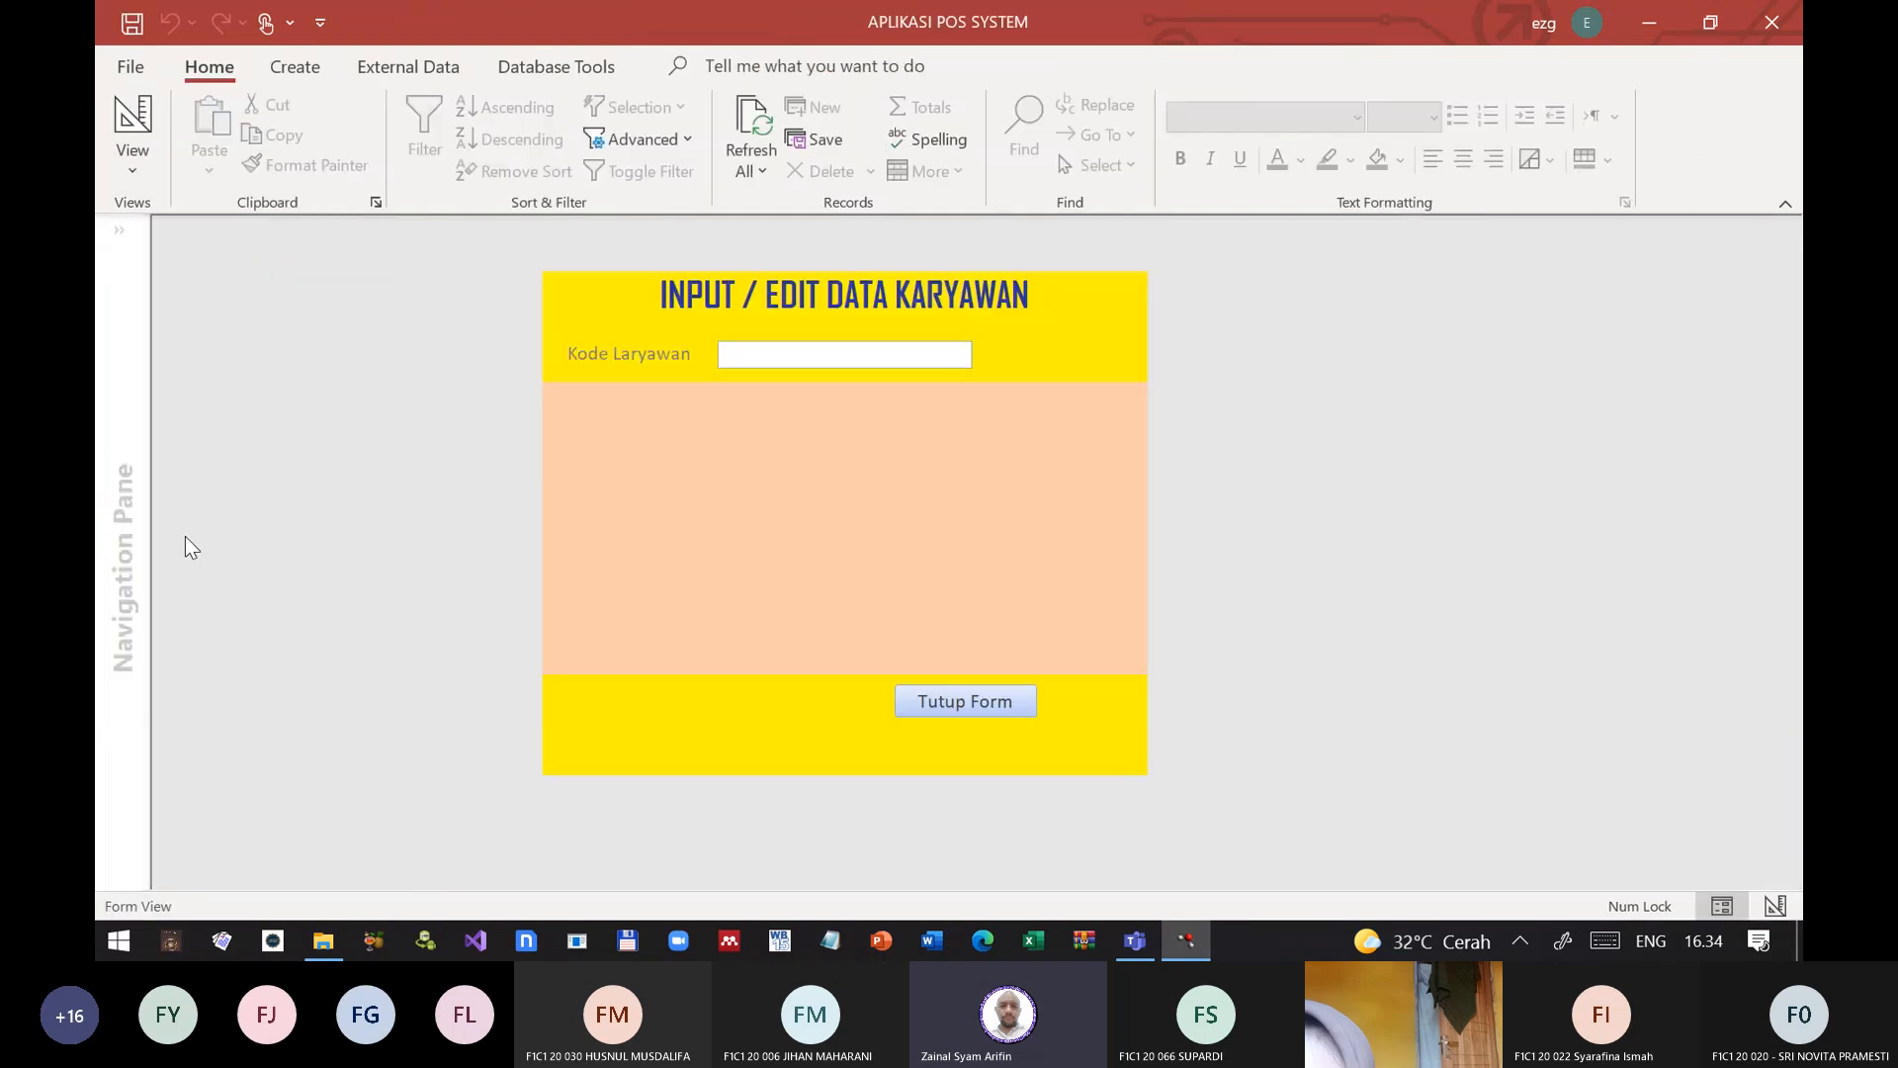
pyautogui.click(726, 356)
pyautogui.write('JF843')
pyautogui.click(797, 361)
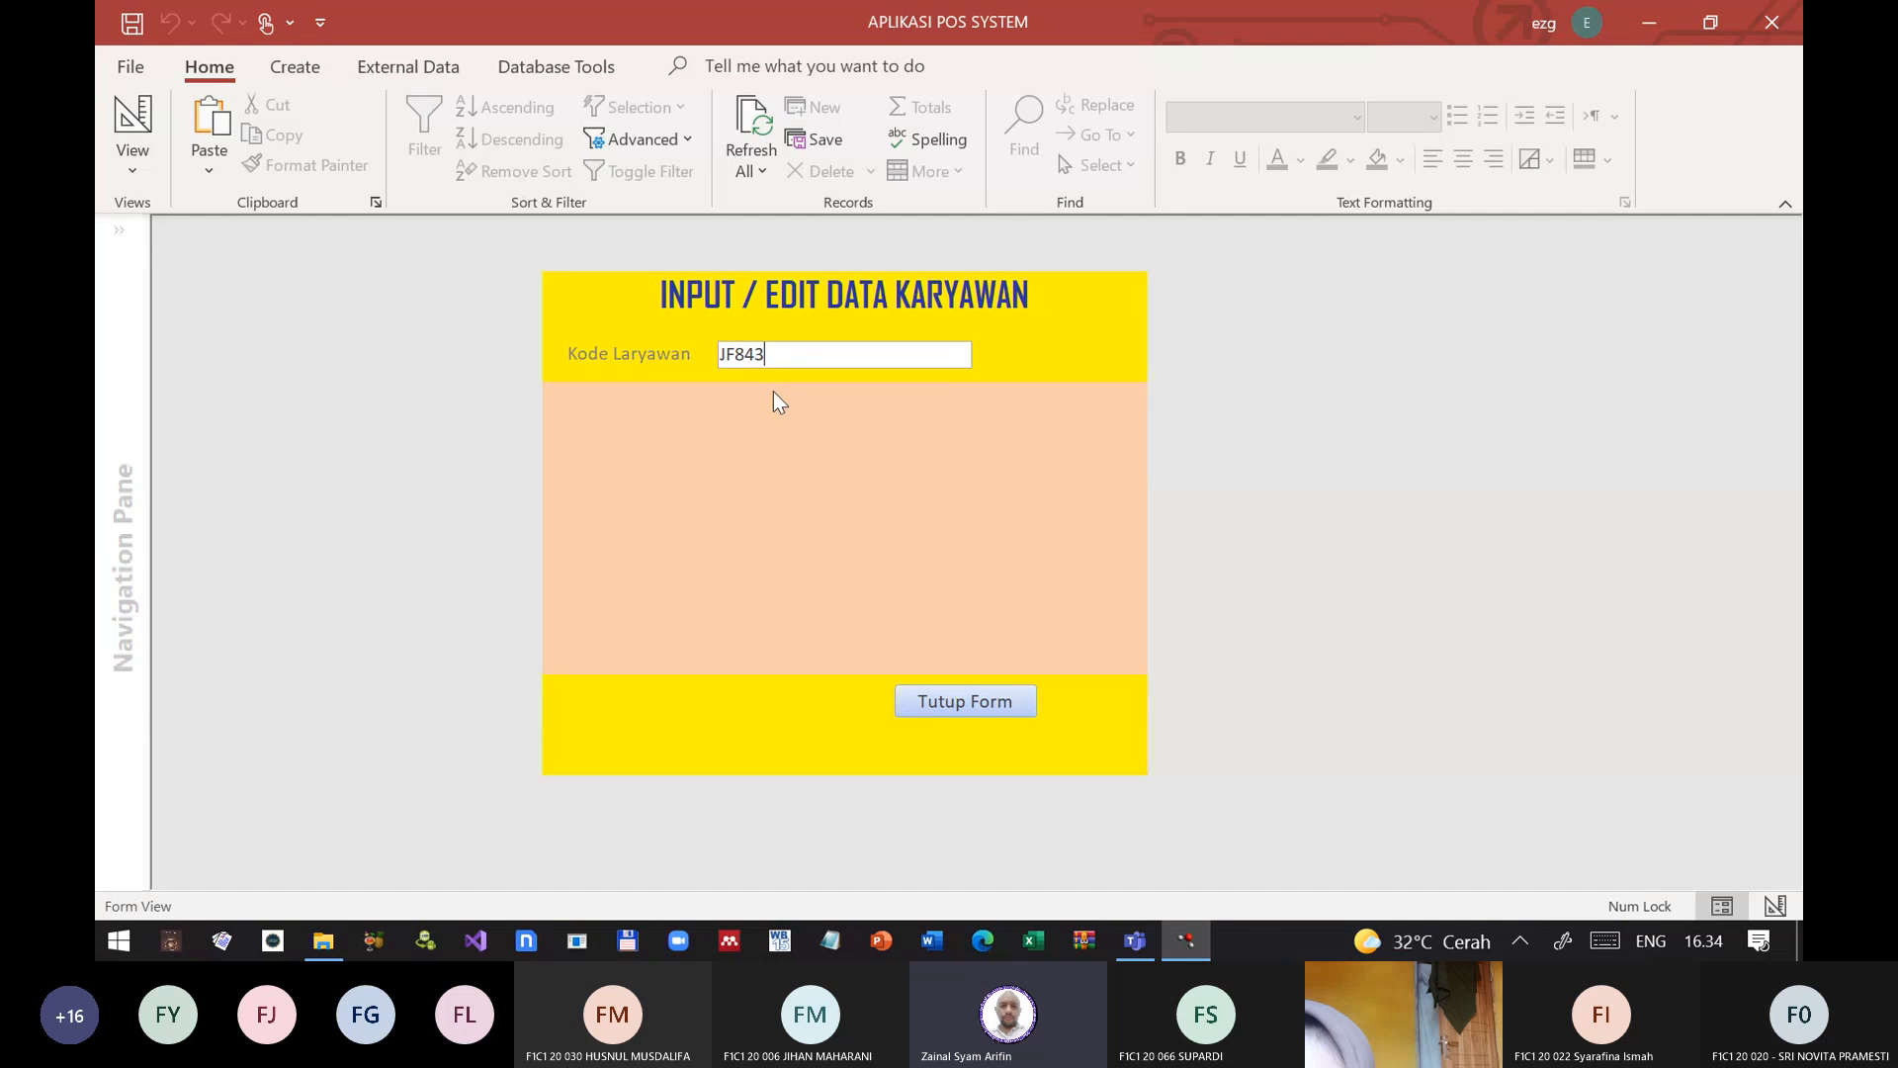
pyautogui.click(955, 702)
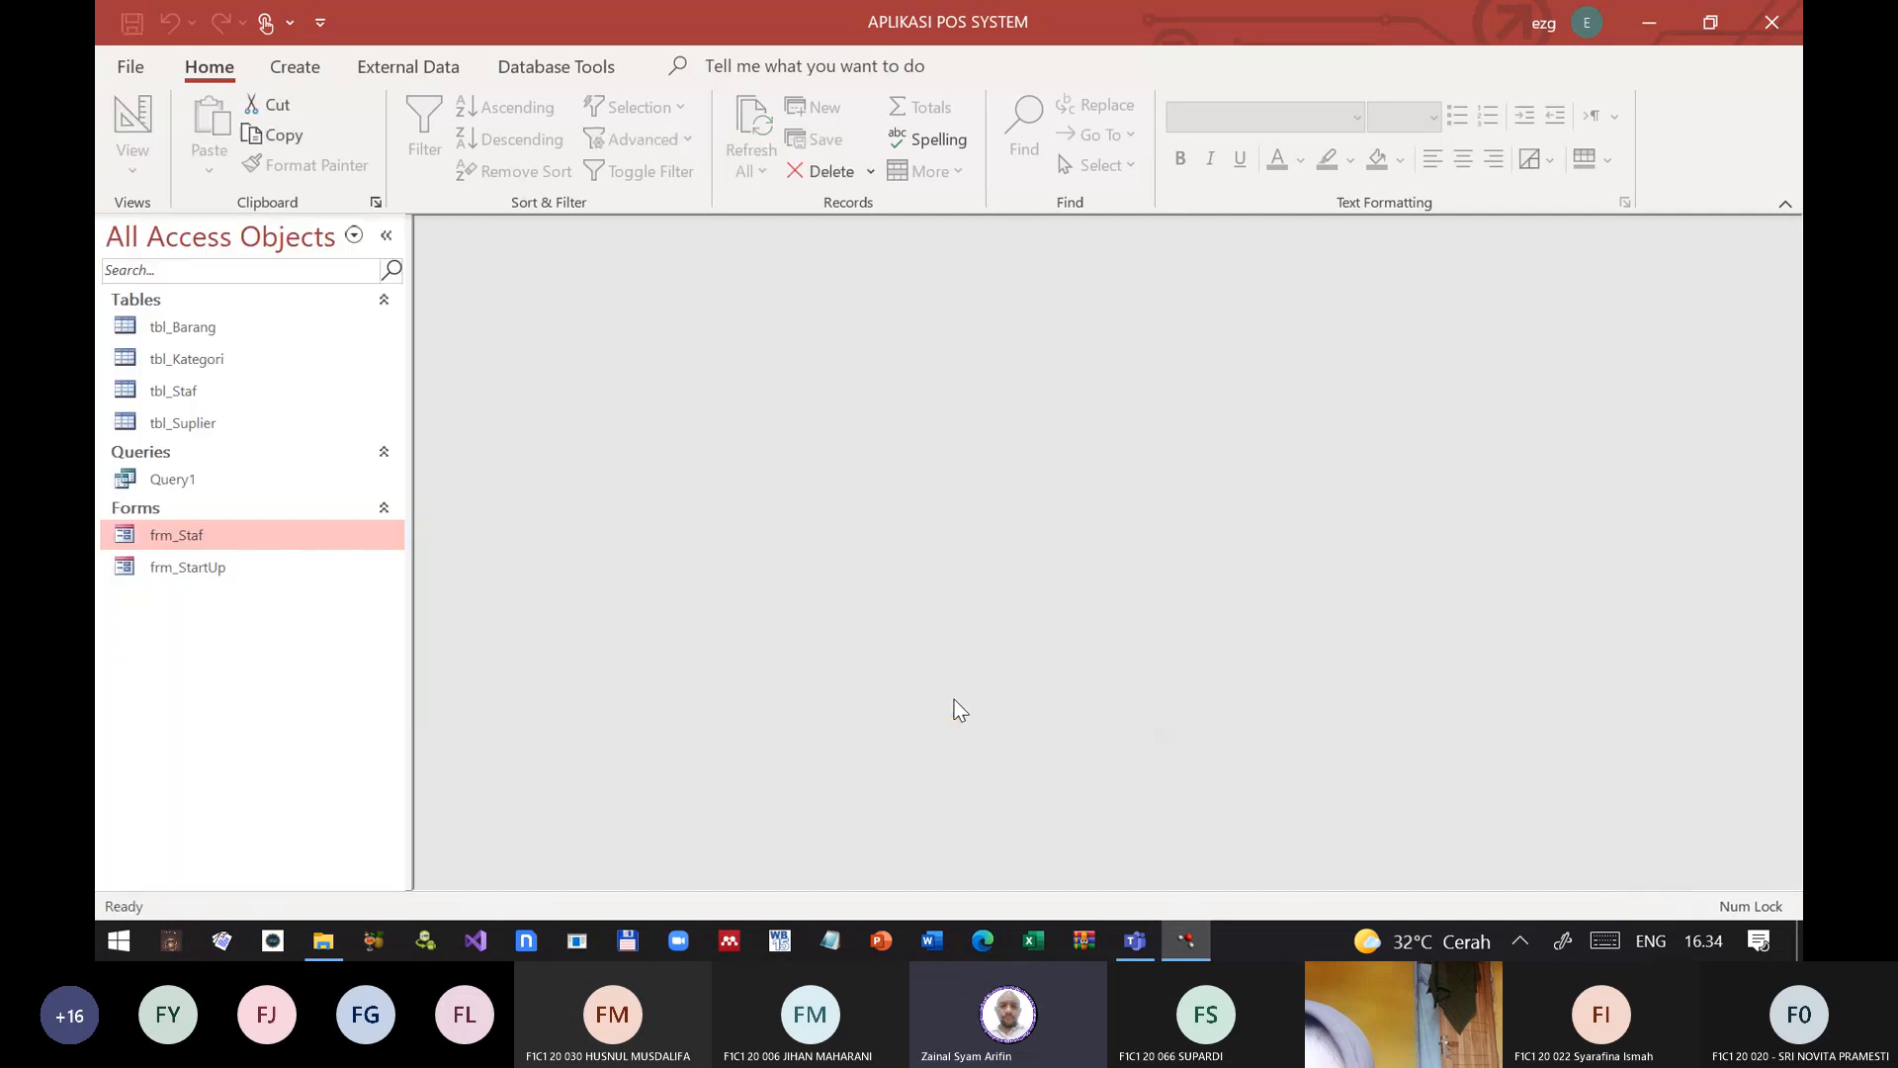
# Step: Open frm_Staf's Record Source in the Query Builder from Design View and widen the KodeKaryawan column to fit its criterion
pyautogui.rightClick(212, 536)
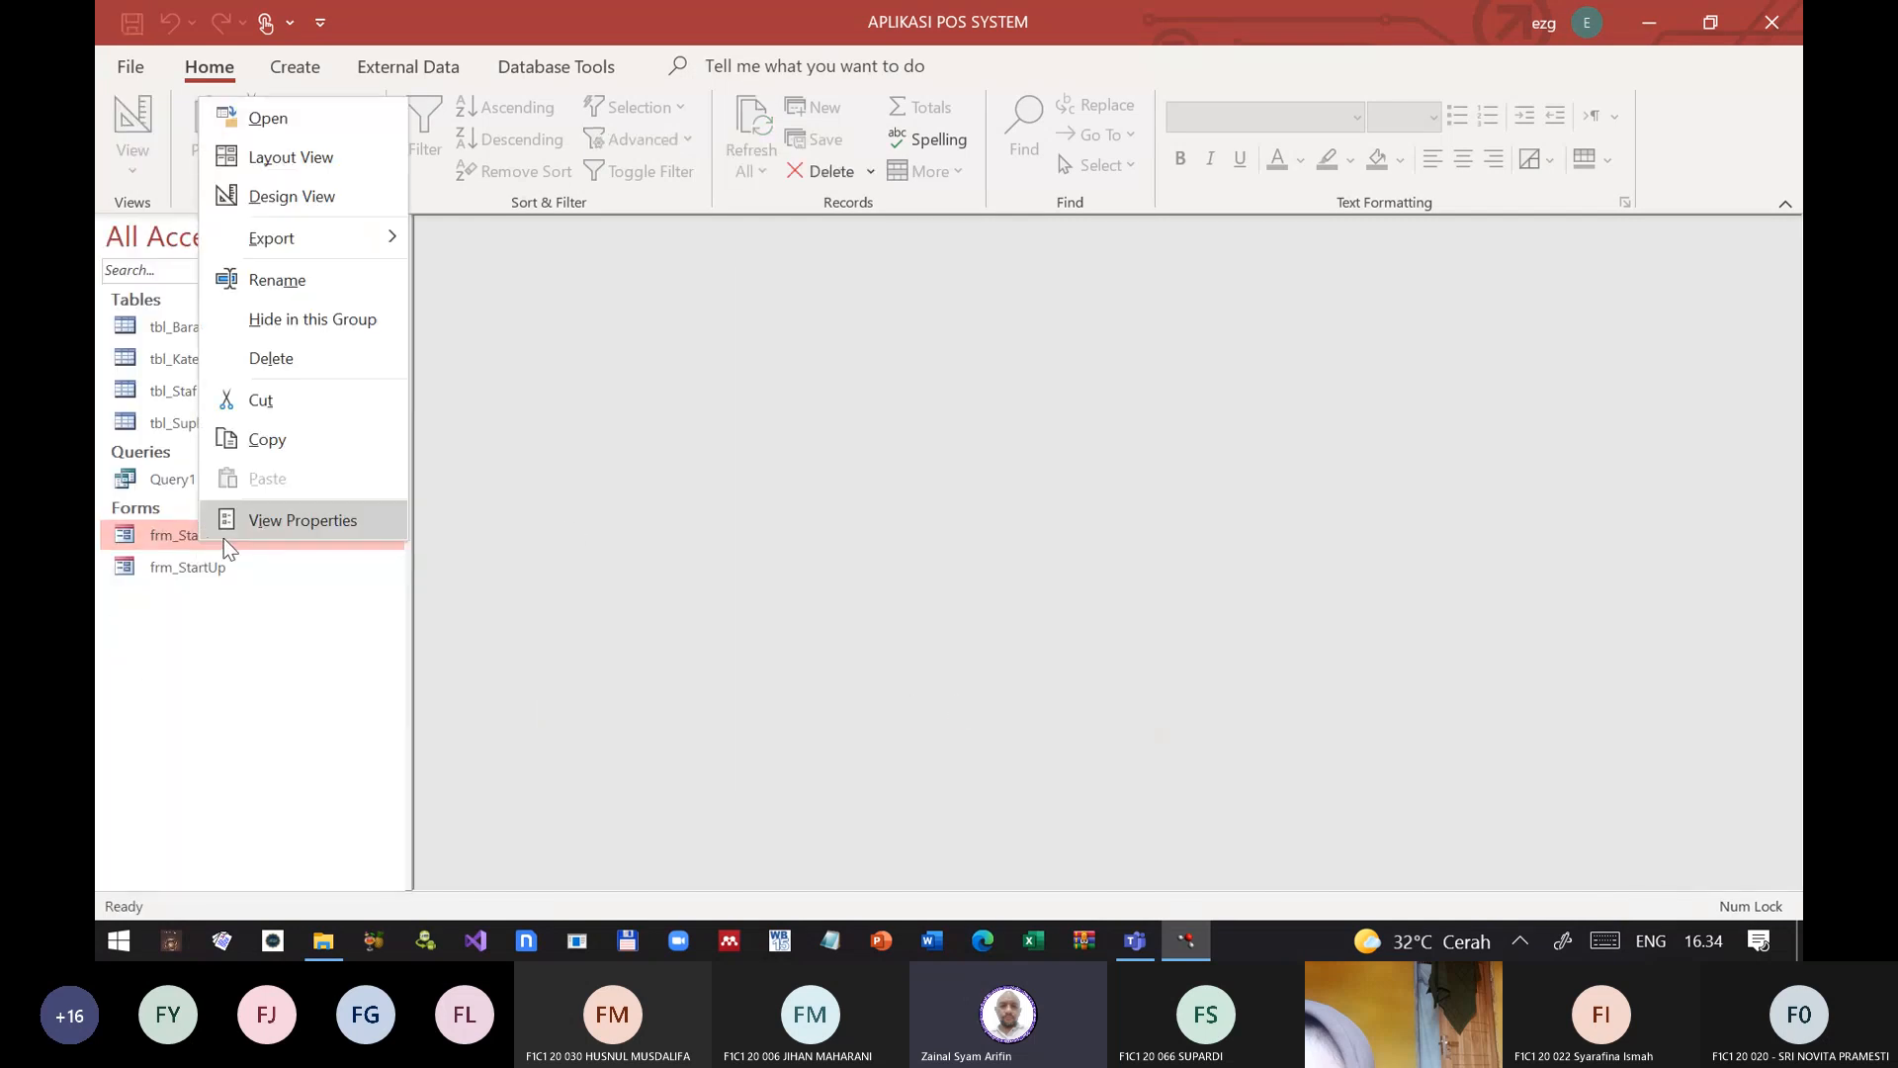
pyautogui.click(265, 195)
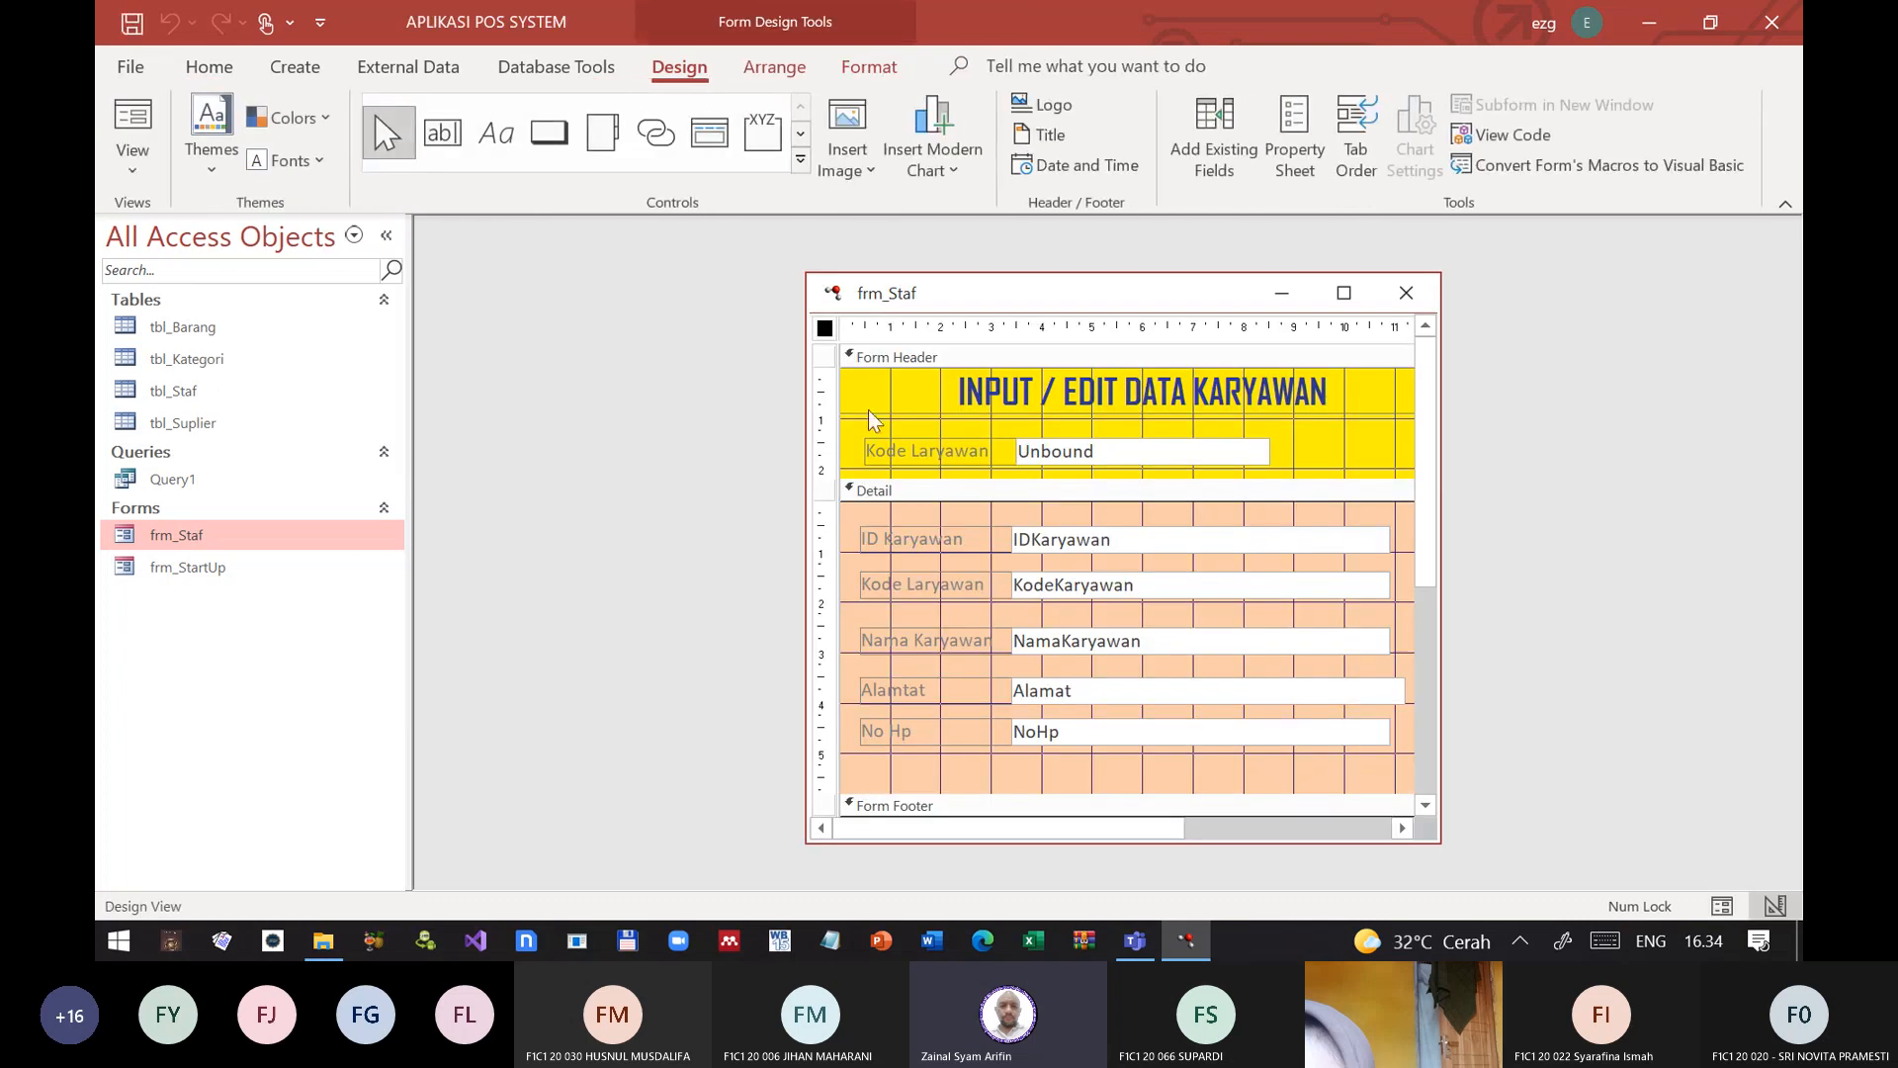
pyautogui.doubleClick(825, 327)
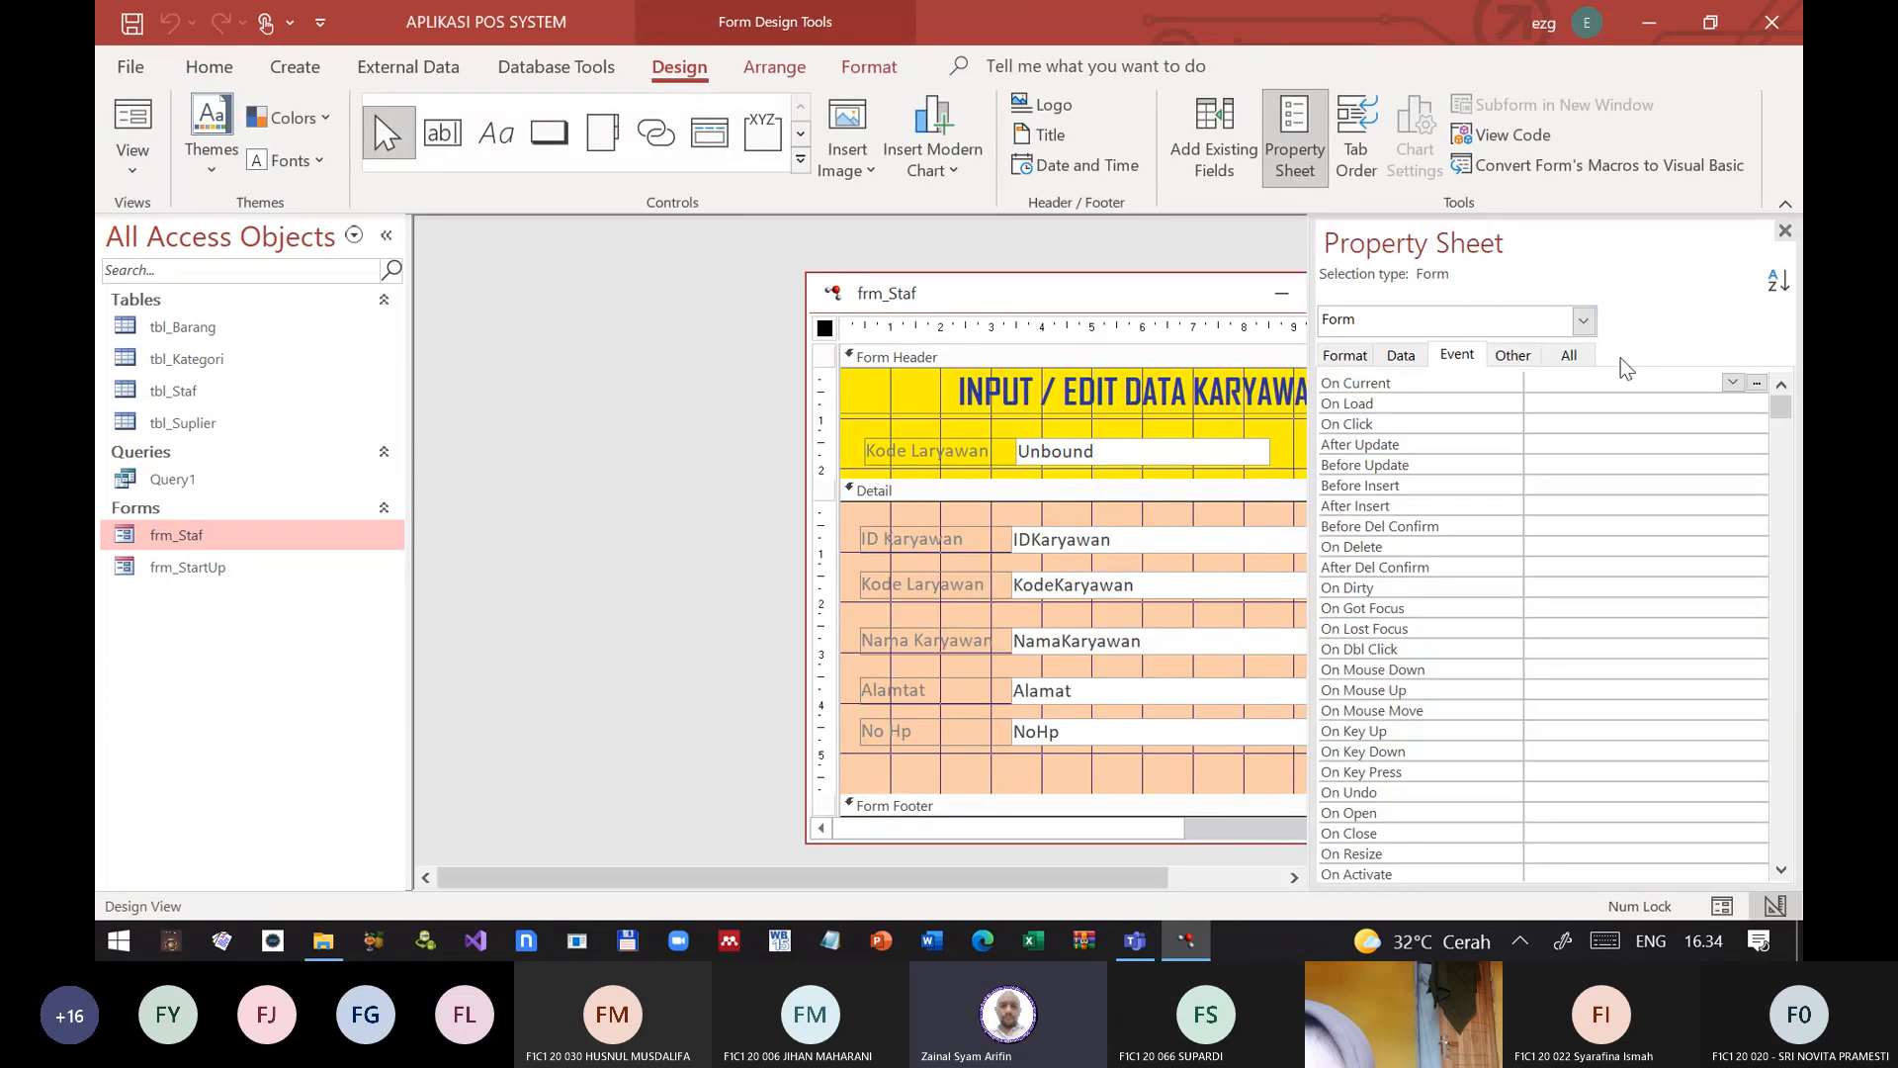
pyautogui.click(1569, 353)
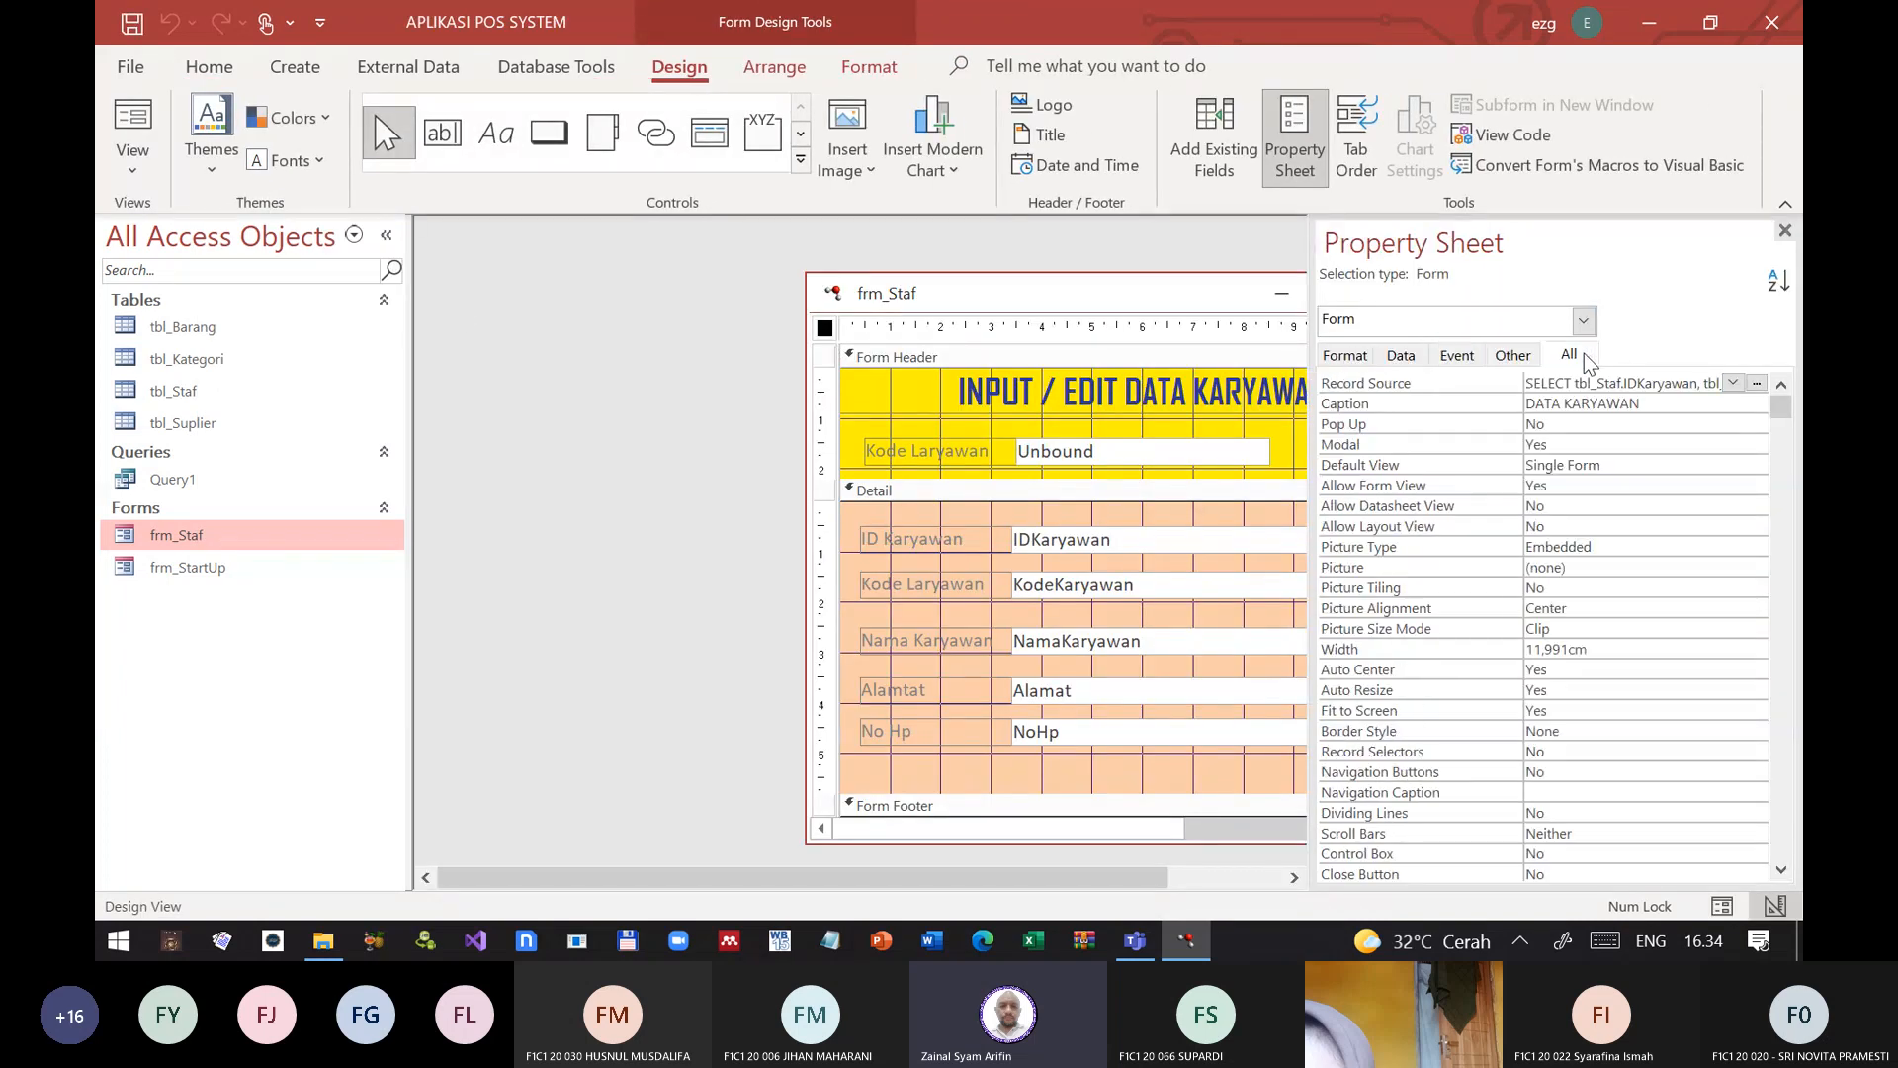
pyautogui.click(1757, 382)
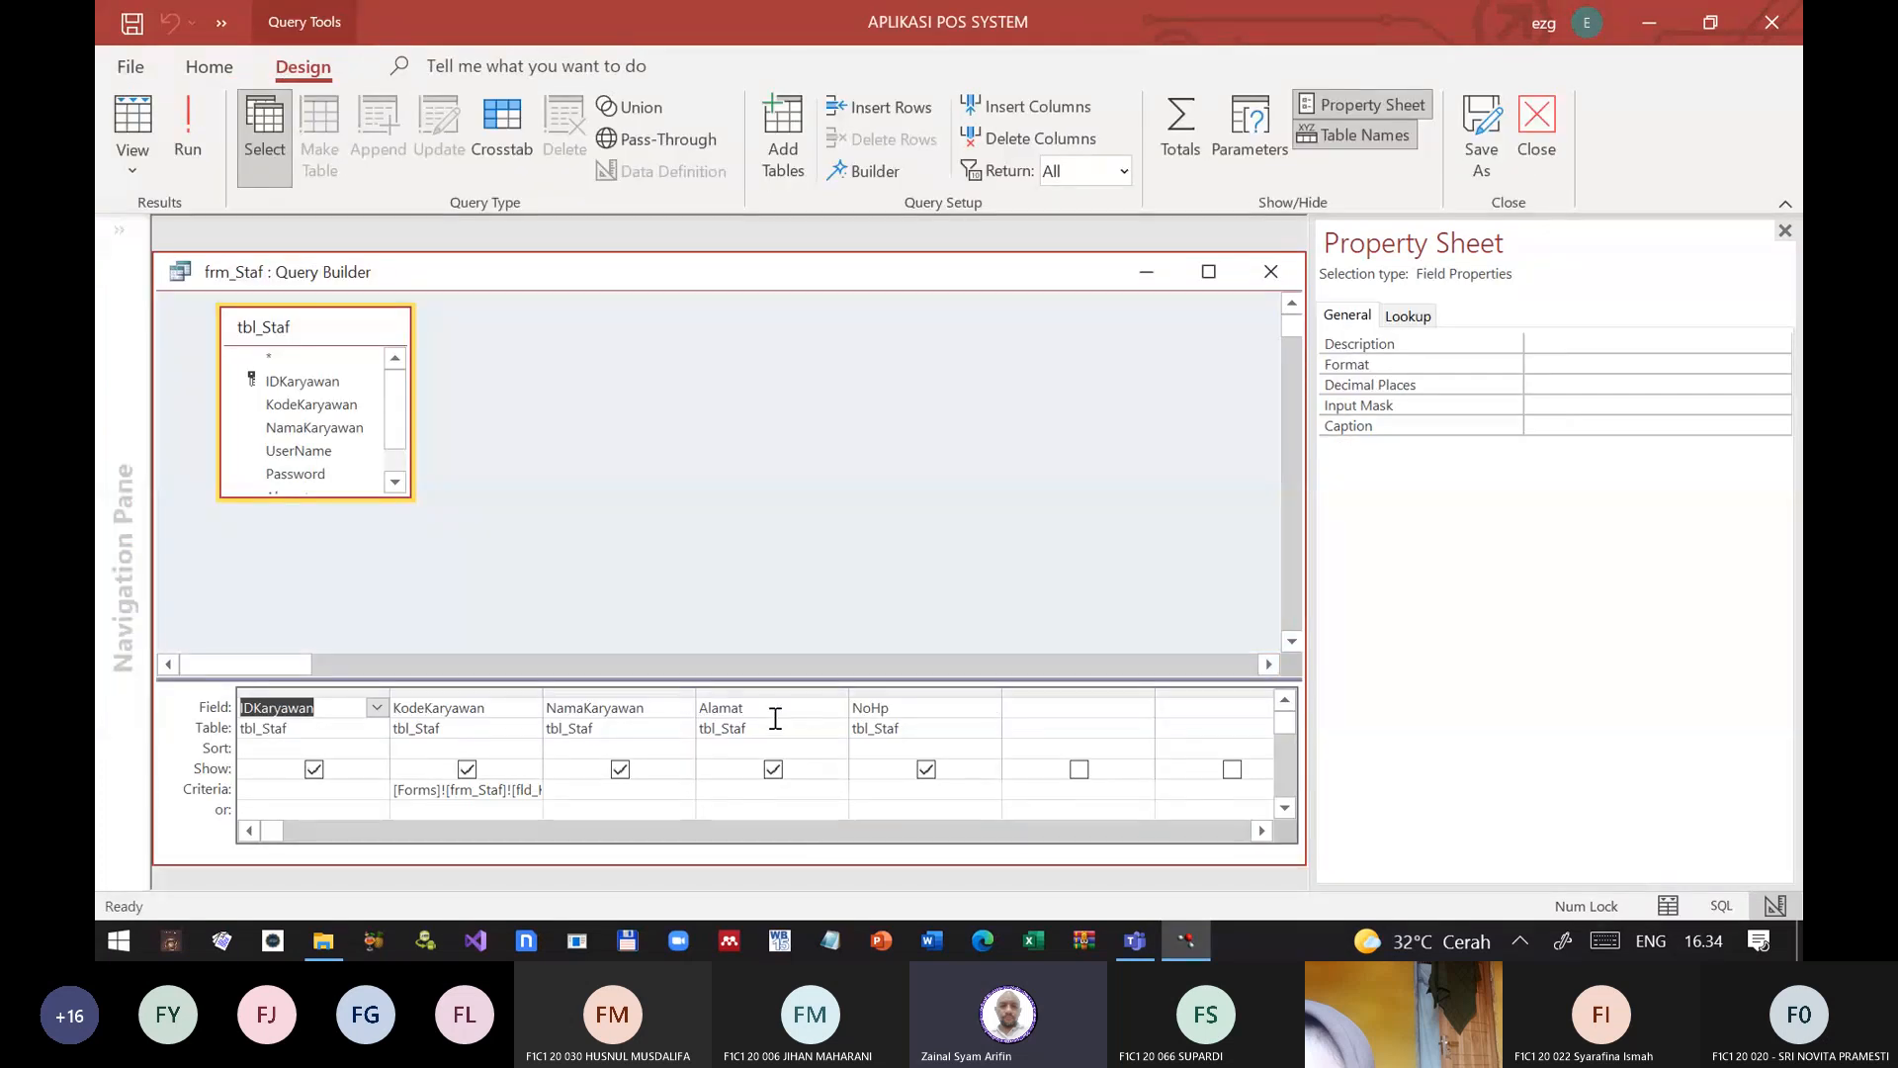
pyautogui.click(485, 789)
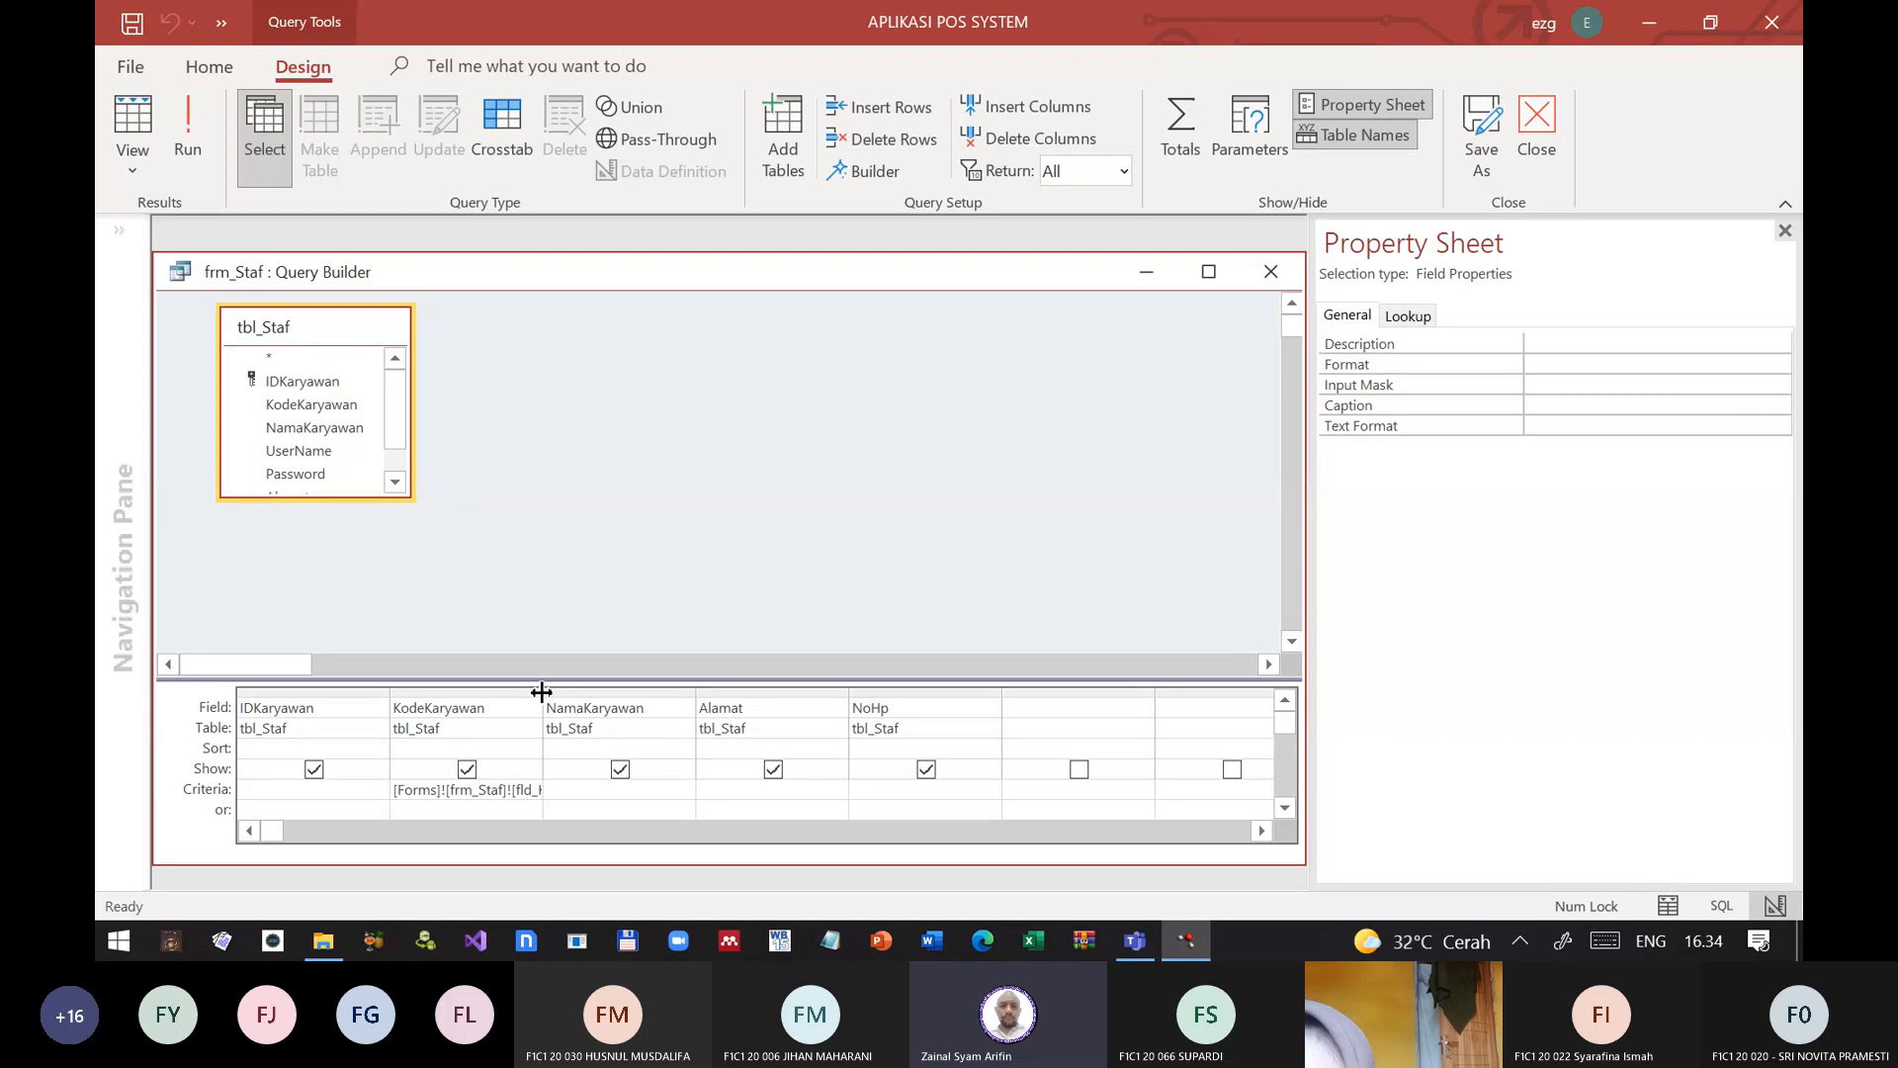
pyautogui.doubleClick(540, 691)
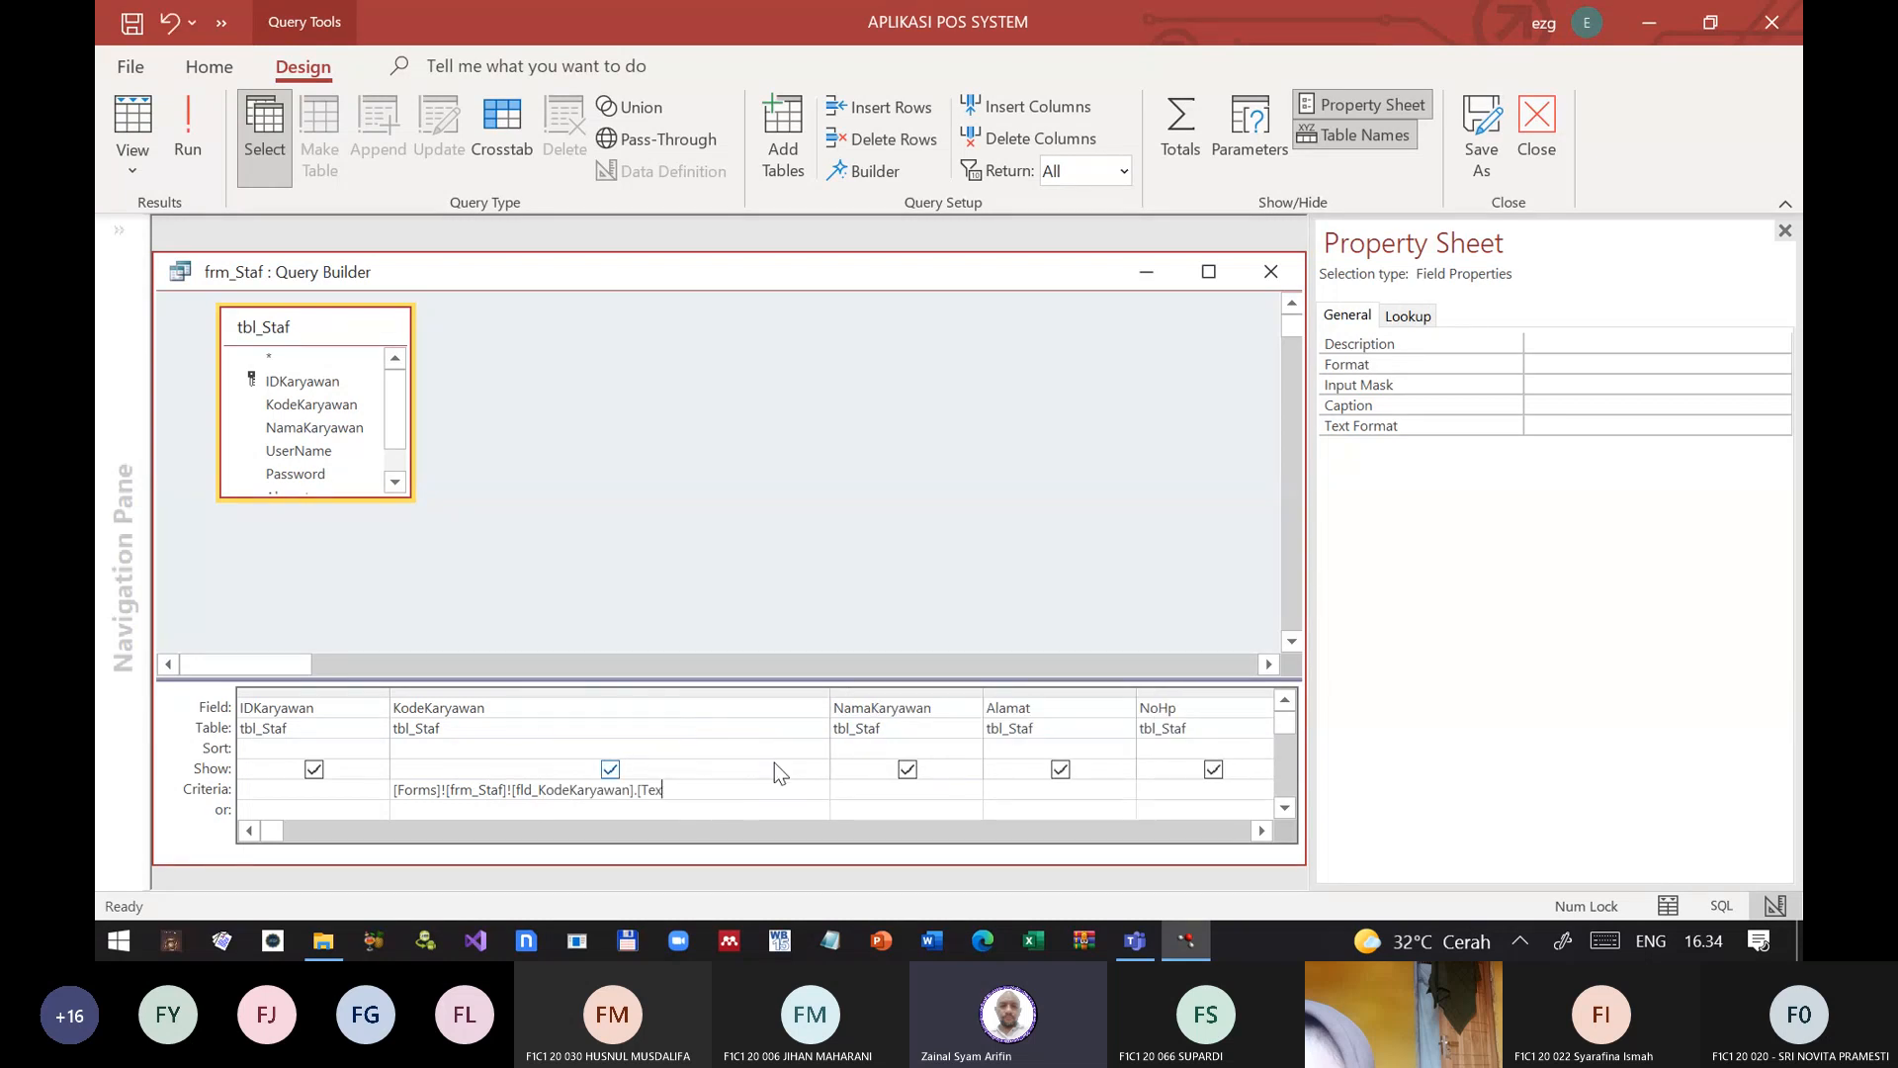
# Step: Try [Forms]![frm_Staf]![fld_KodeKaryawan].[value] as the criterion for the KodeKaryawan field
pyautogui.press('BackSpace')
pyautogui.press('BackSpace')
pyautogui.press('BackSpace')
pyautogui.press('BackSpace')
pyautogui.press('BackSpace')
pyautogui.press('BackSpace')
pyautogui.write('value')
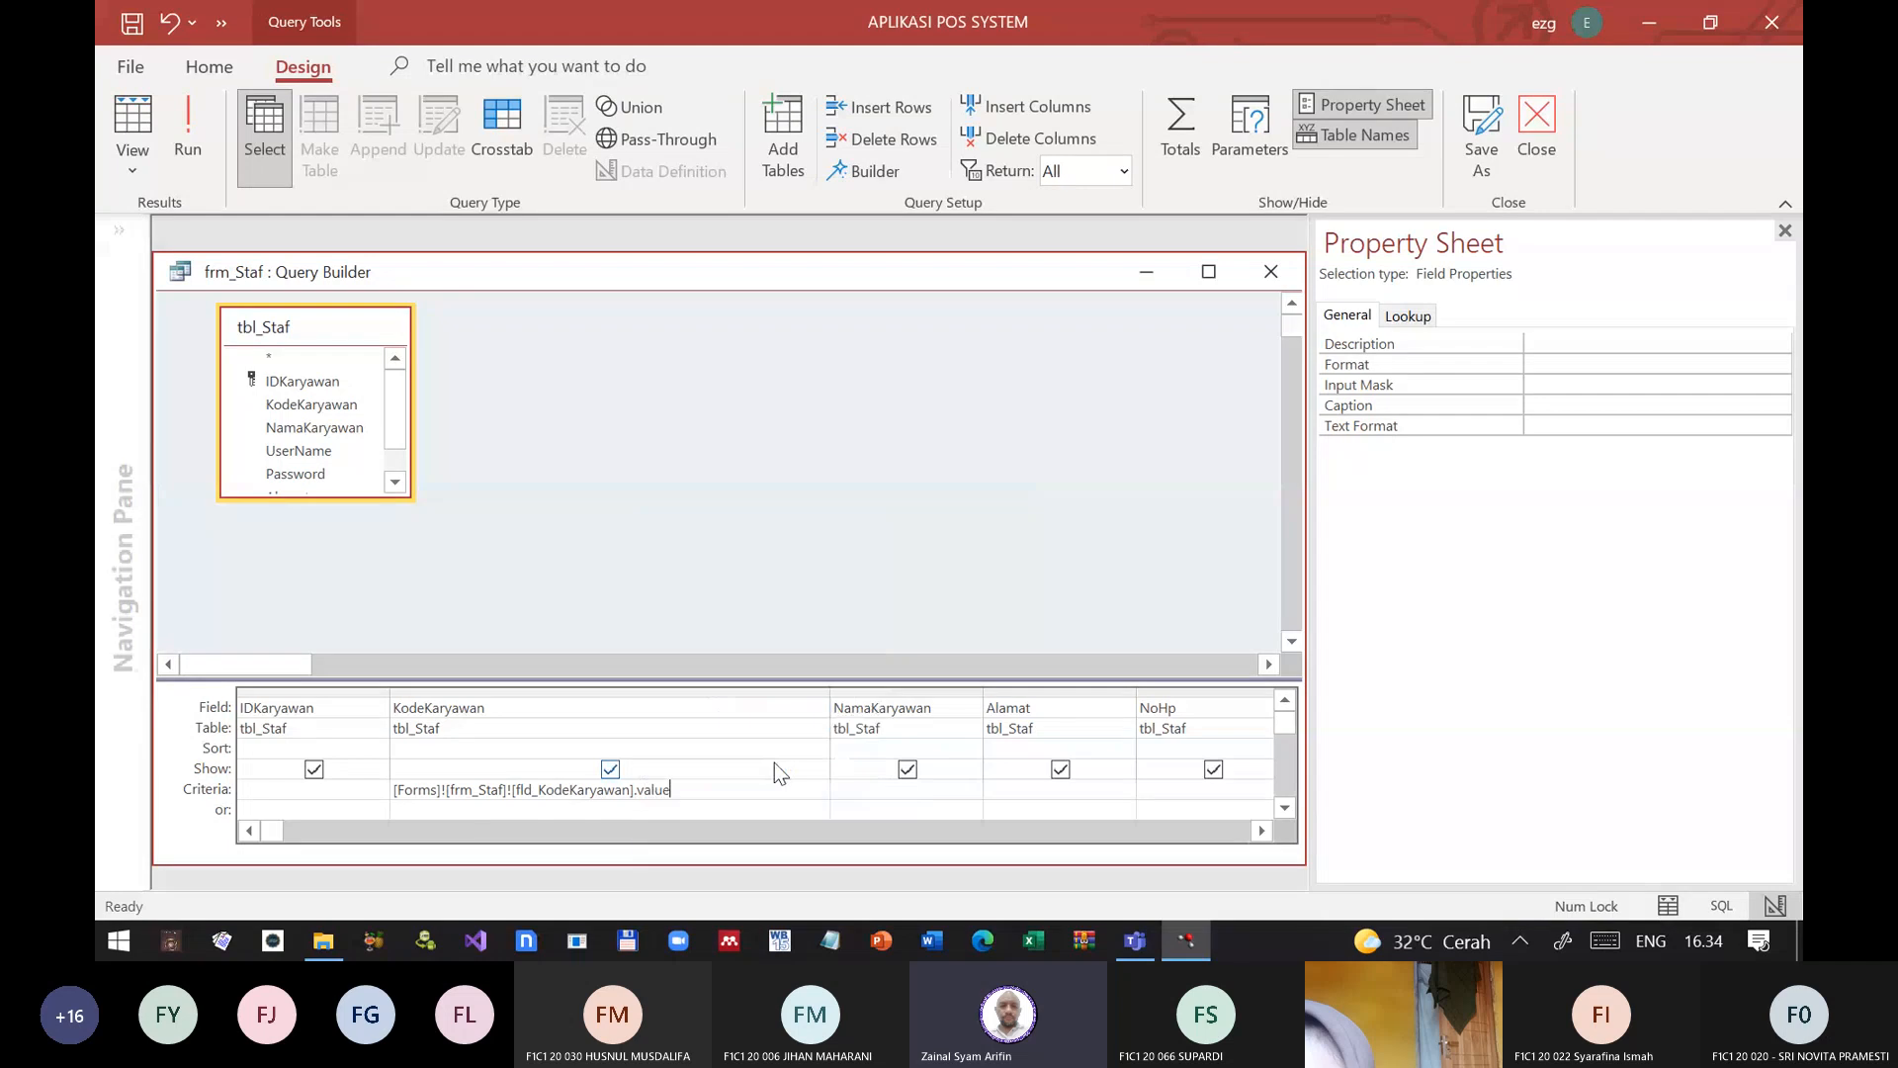
pyautogui.press('Tab')
# Step: Remove the value property from the KodeKaryawan criterion and look through the suggested control properties beginning with v
pyautogui.click(682, 791)
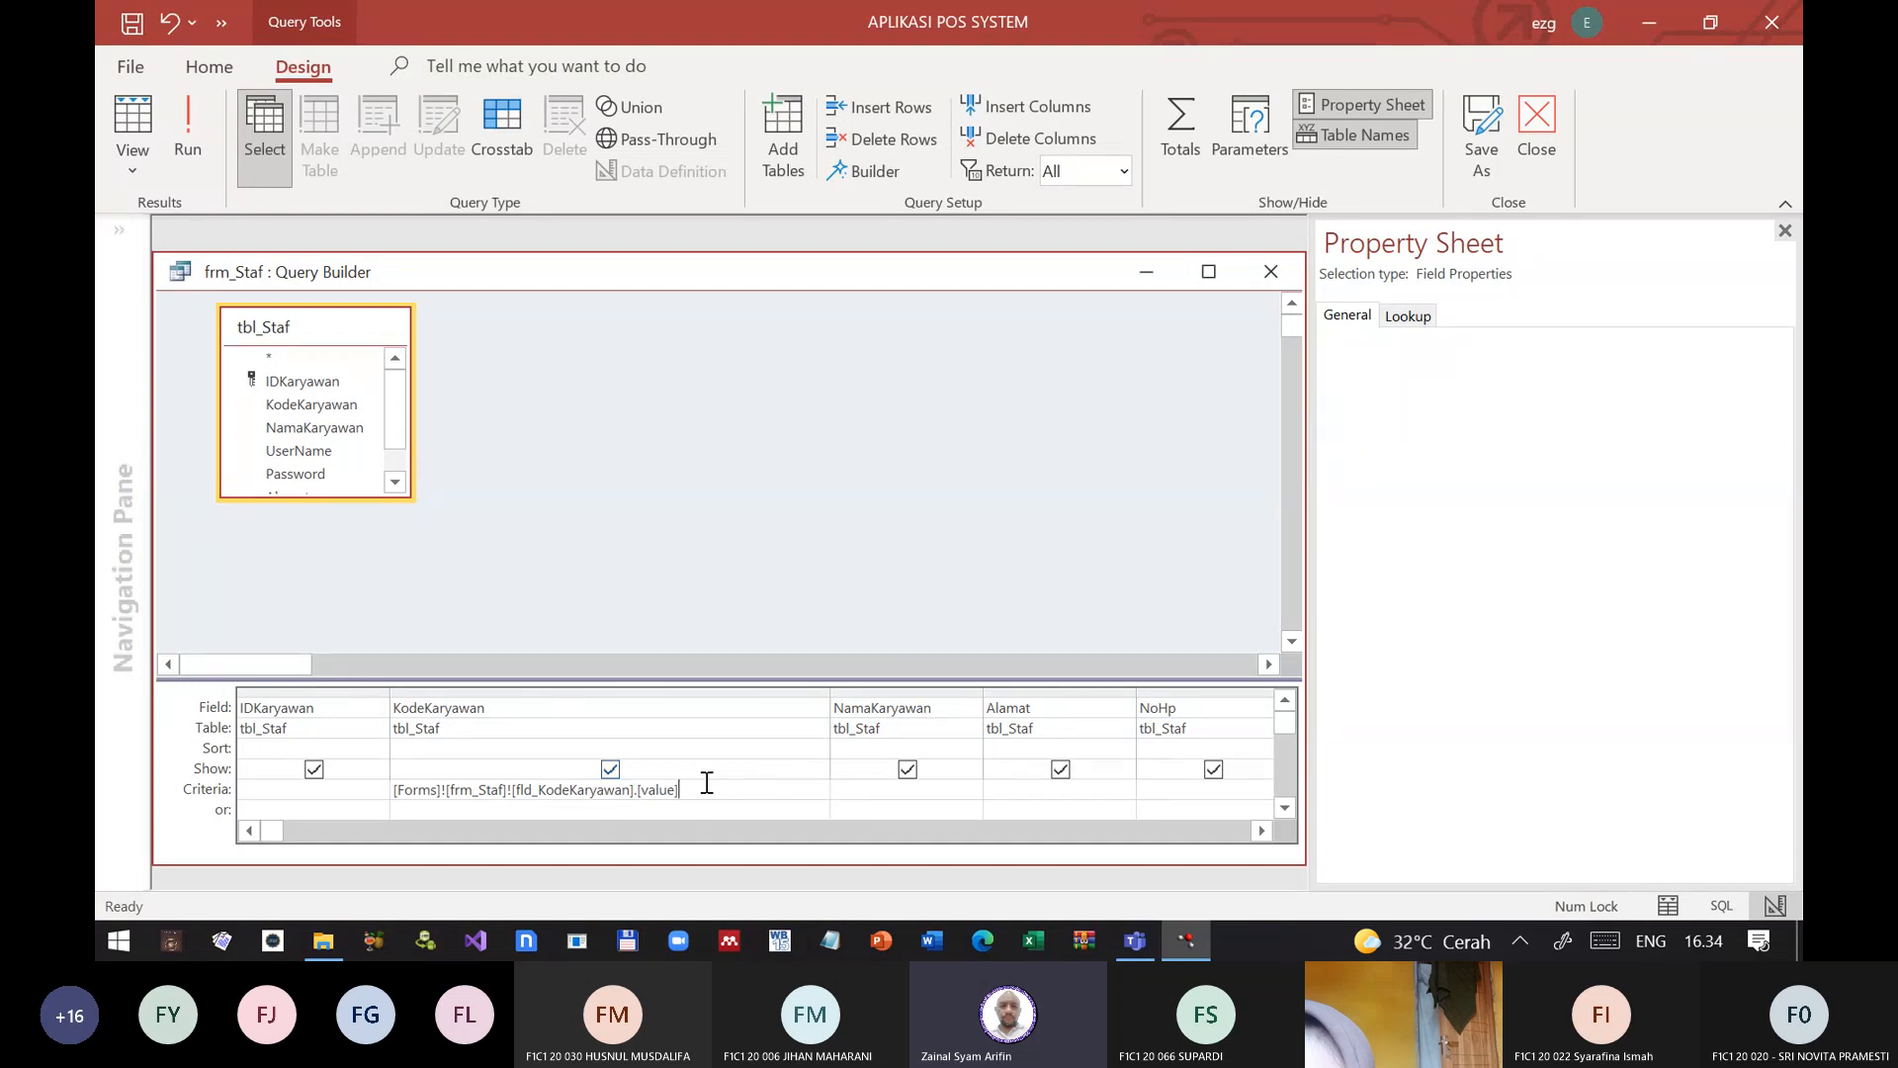
pyautogui.press('BackSpace')
pyautogui.press('BackSpace')
pyautogui.press('BackSpace')
pyautogui.press('BackSpace')
pyautogui.press('BackSpace')
pyautogui.press('BackSpace')
pyautogui.press('BackSpace')
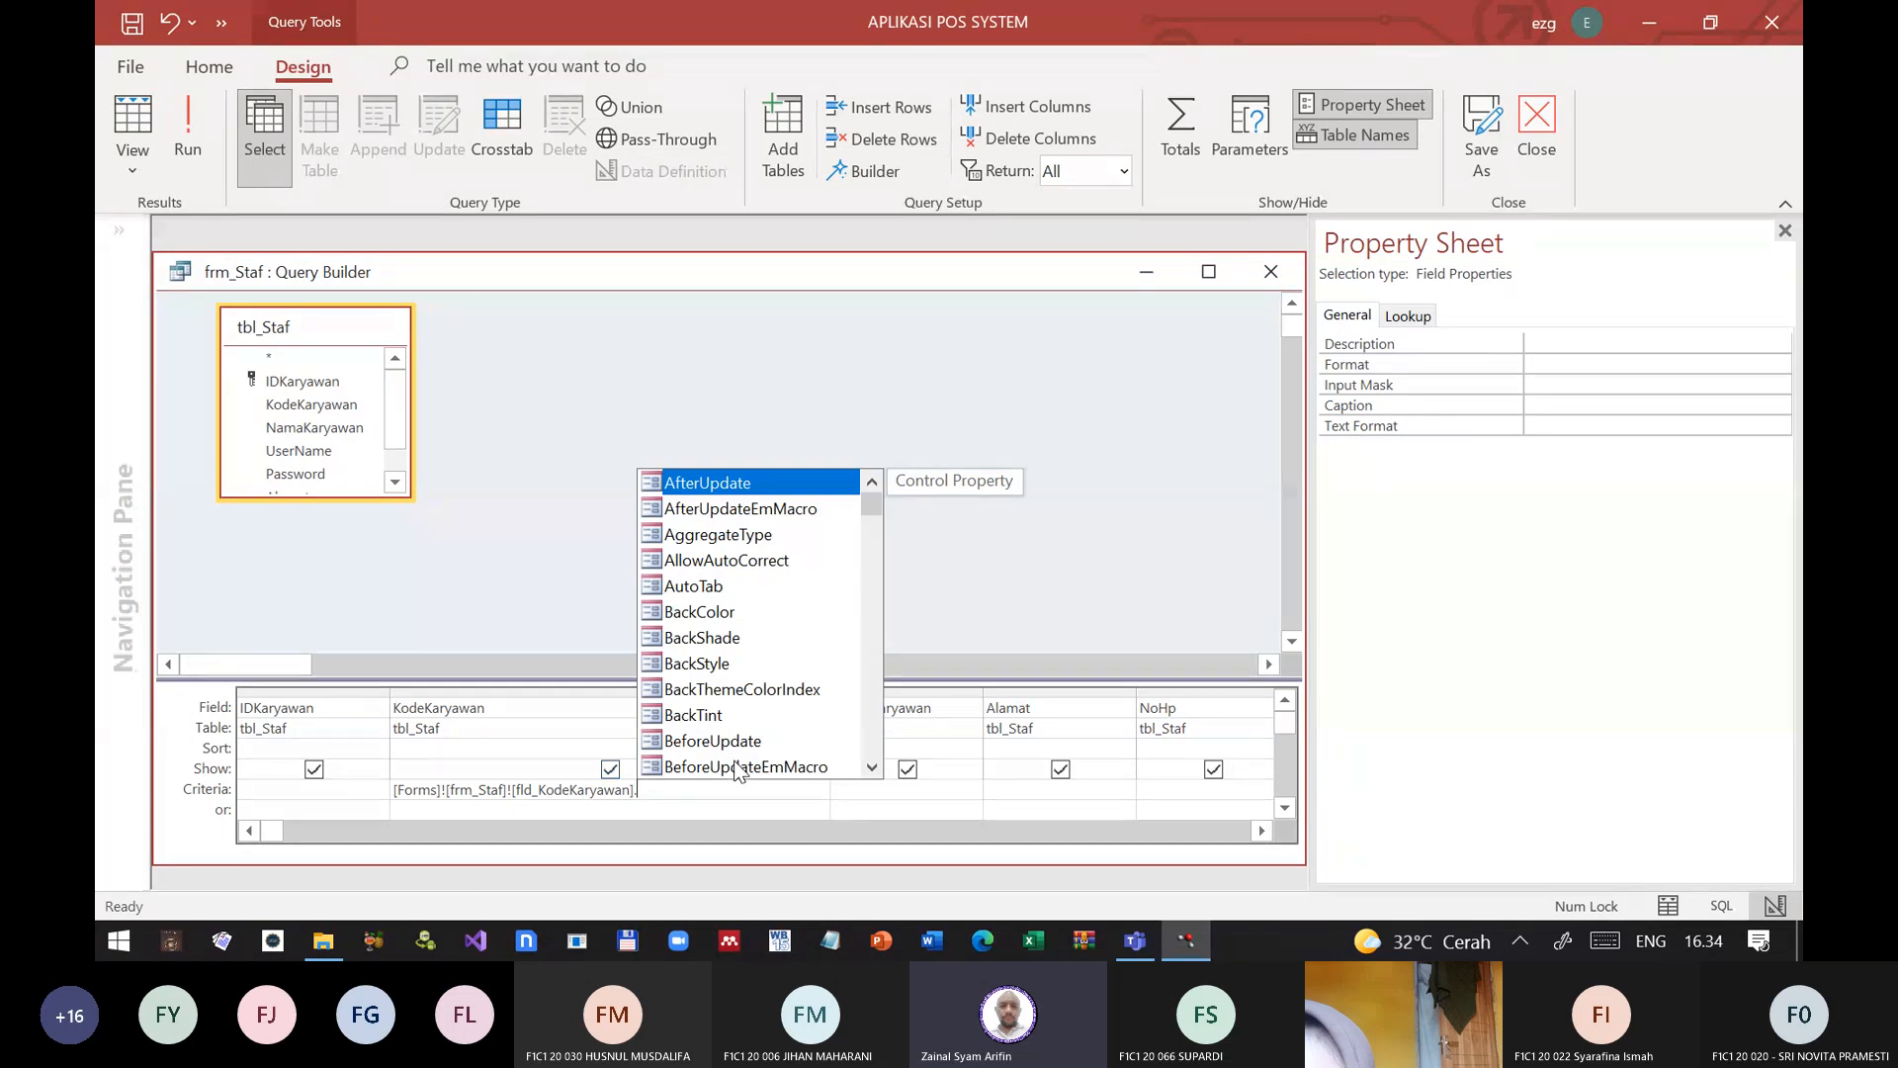
pyautogui.press('Down')
pyautogui.write('v')
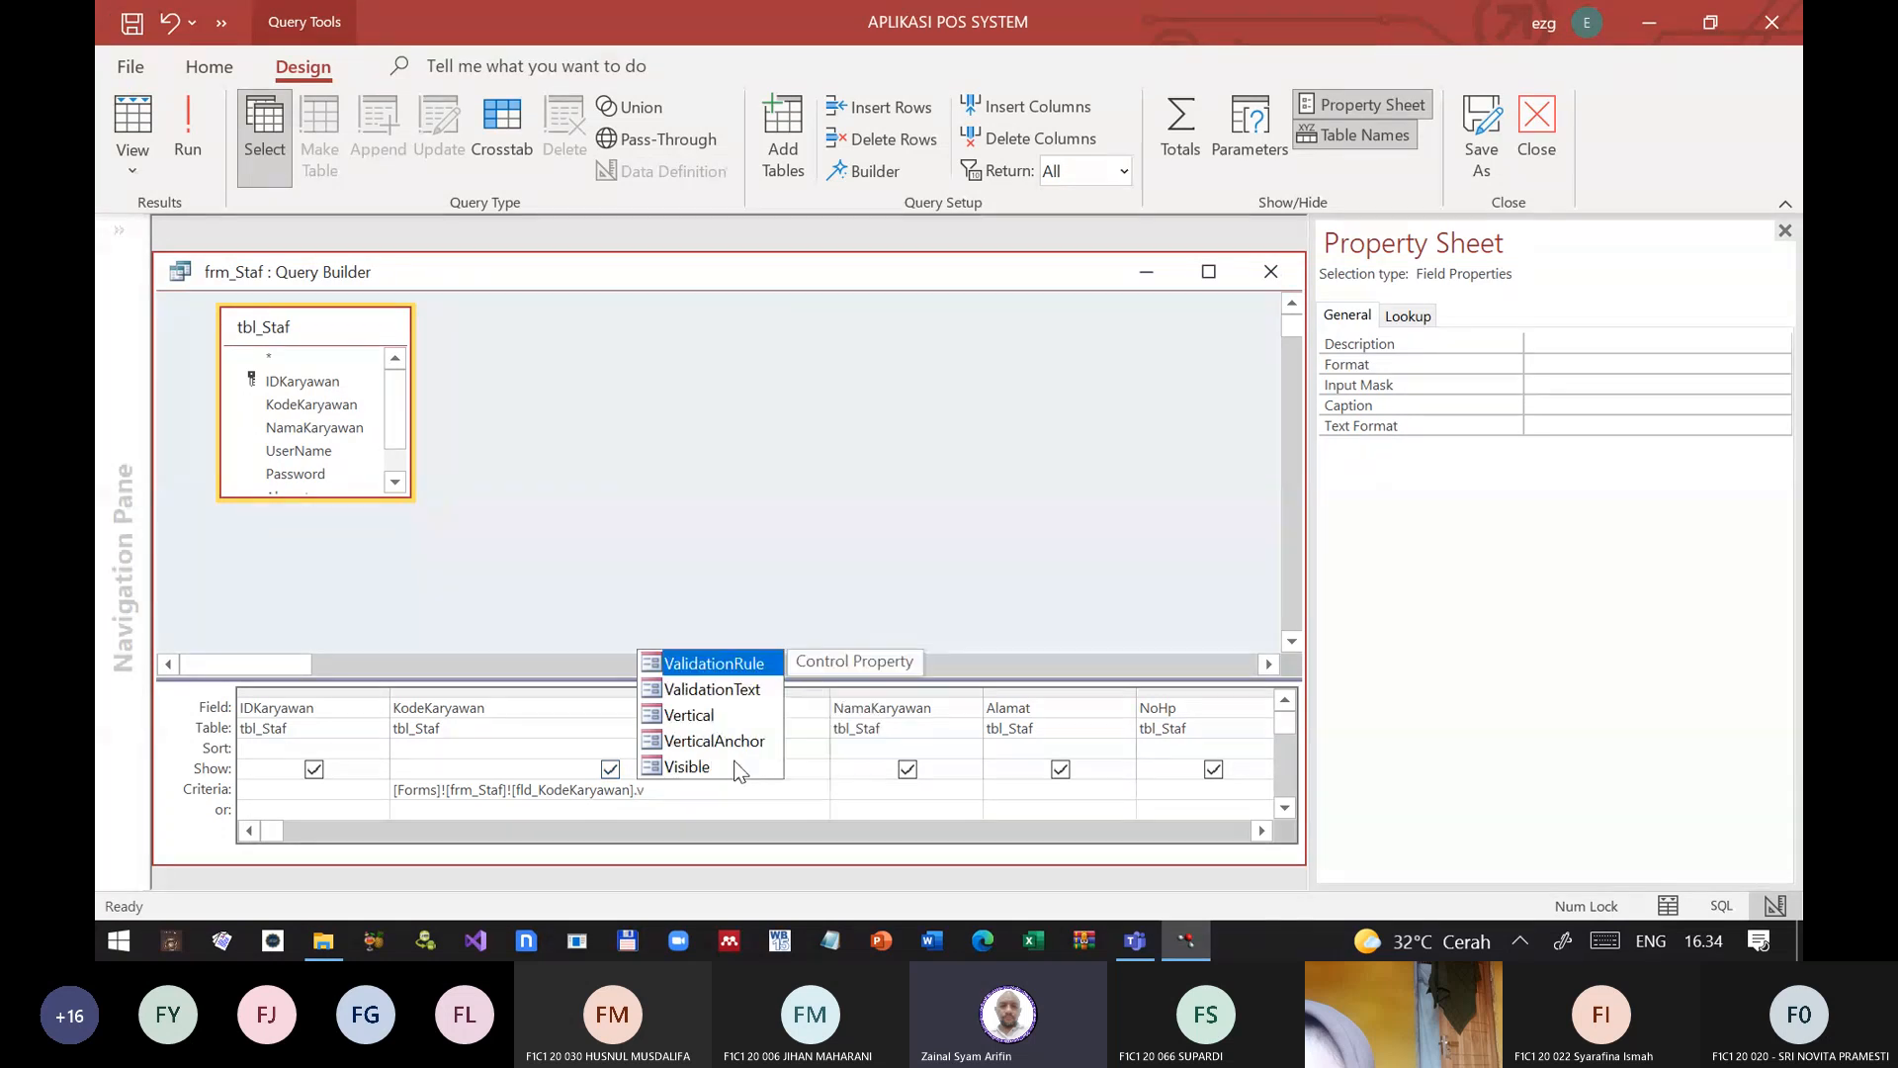
pyautogui.press('Down')
pyautogui.press('Down')
pyautogui.press('Down')
pyautogui.press('Down')
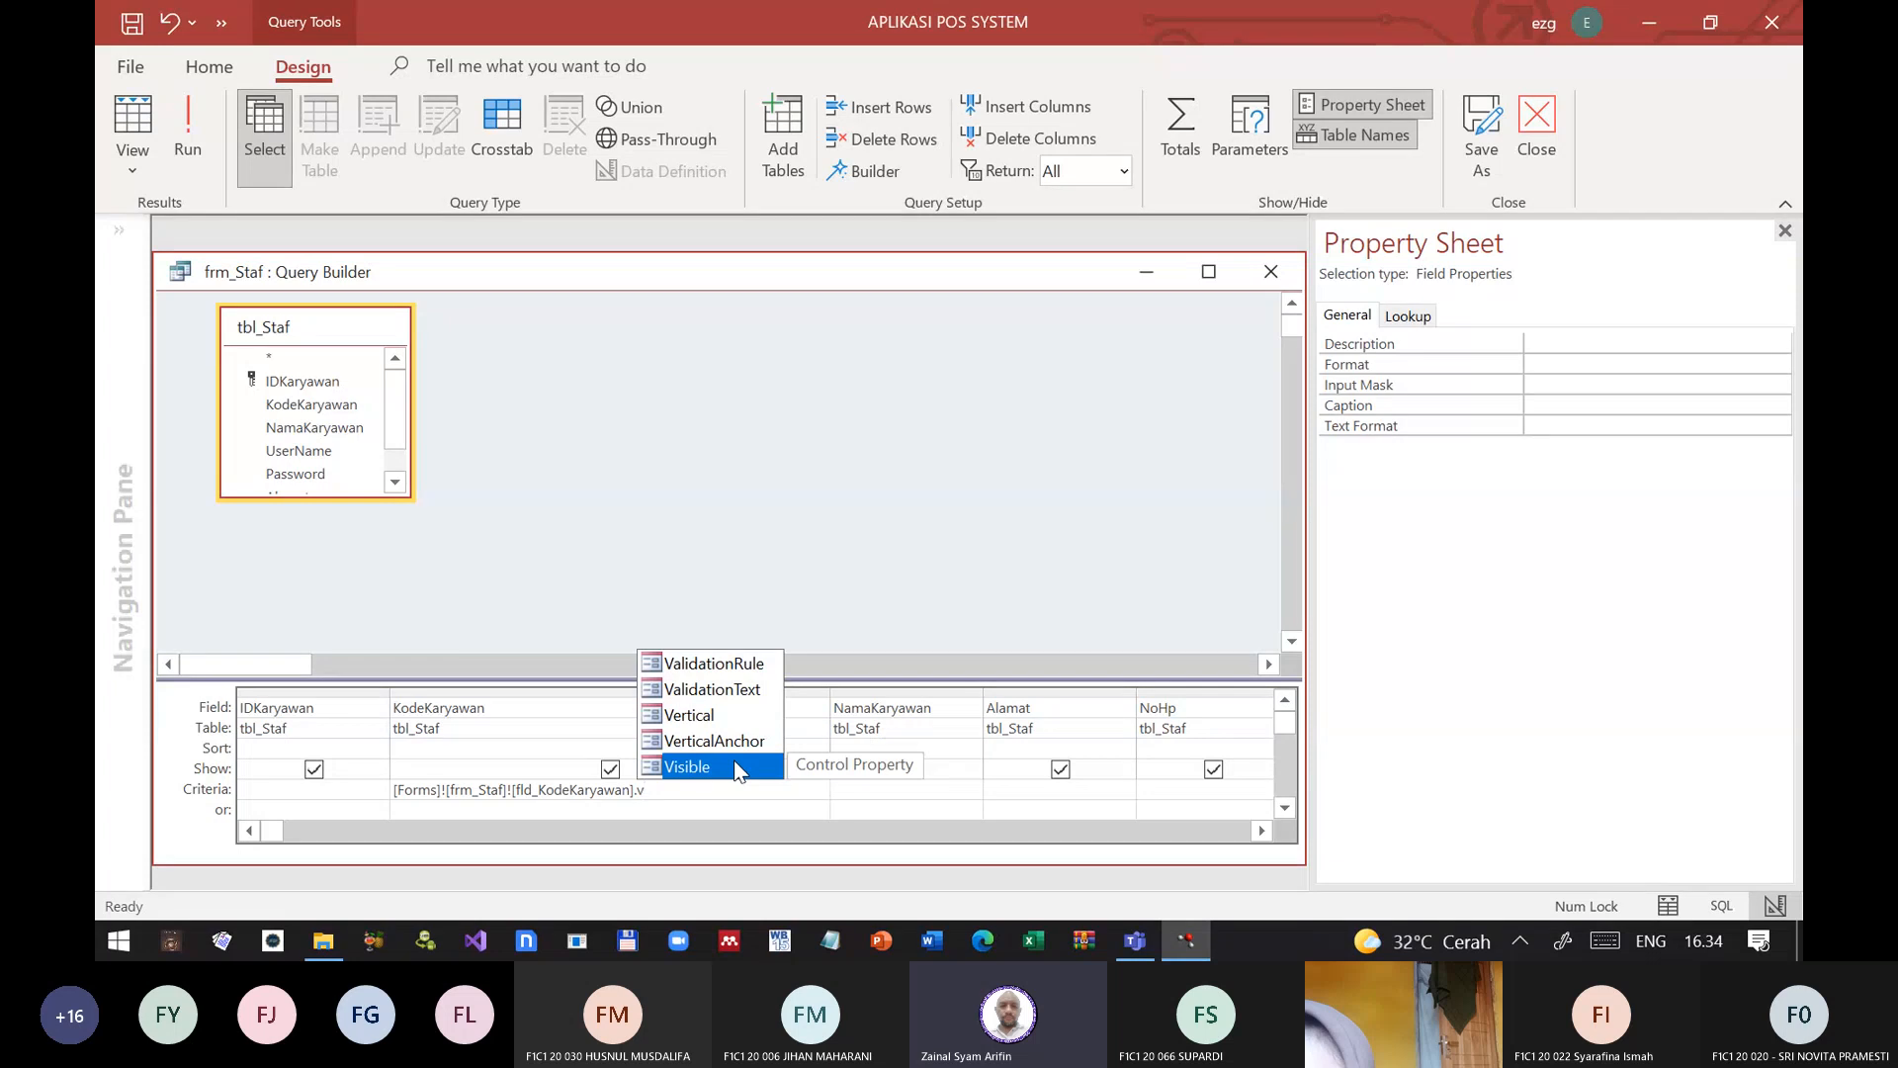
pyautogui.press('Up')
pyautogui.press('Up')
pyautogui.press('Up')
pyautogui.press('BackSpace')
# Step: Set the KodeKaryawan criterion to [Forms]![frm_Staf]![fld_KodeKaryawan].[Text]
pyautogui.write('te')
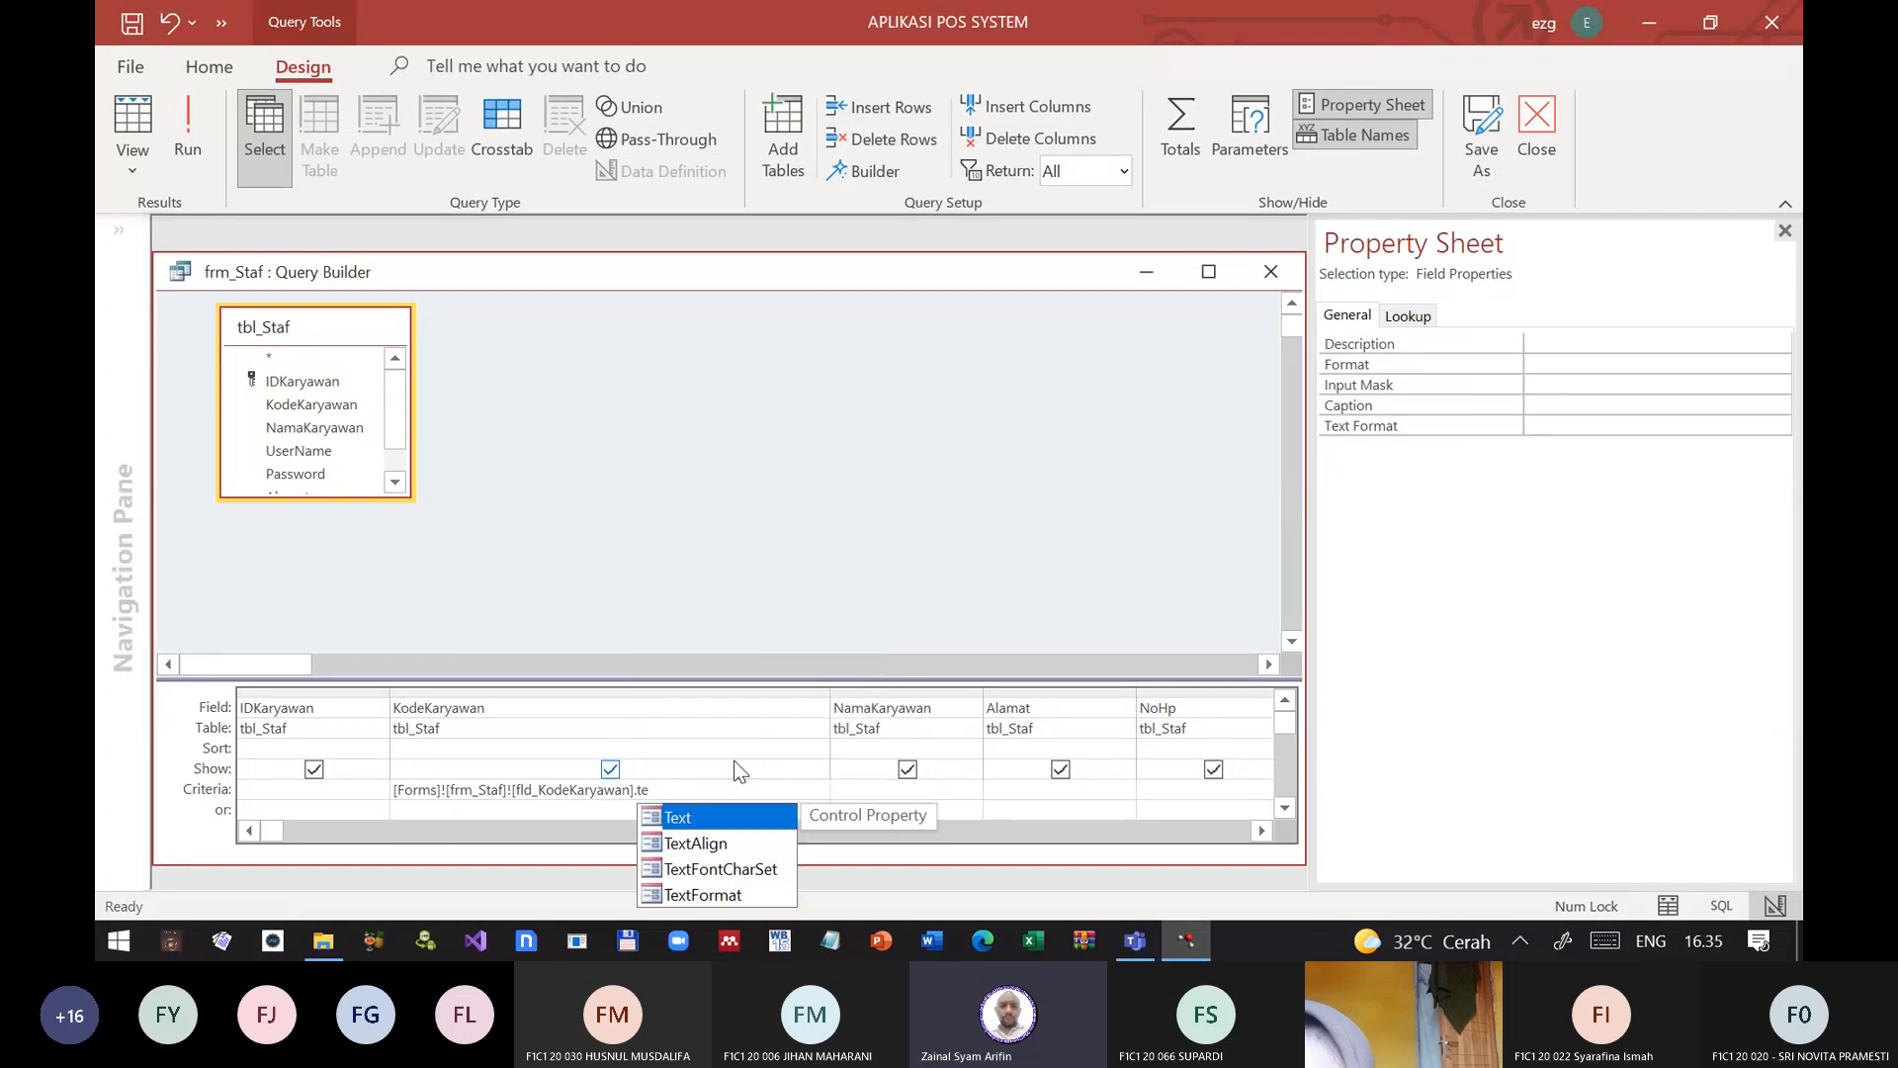
pyautogui.press('Escape')
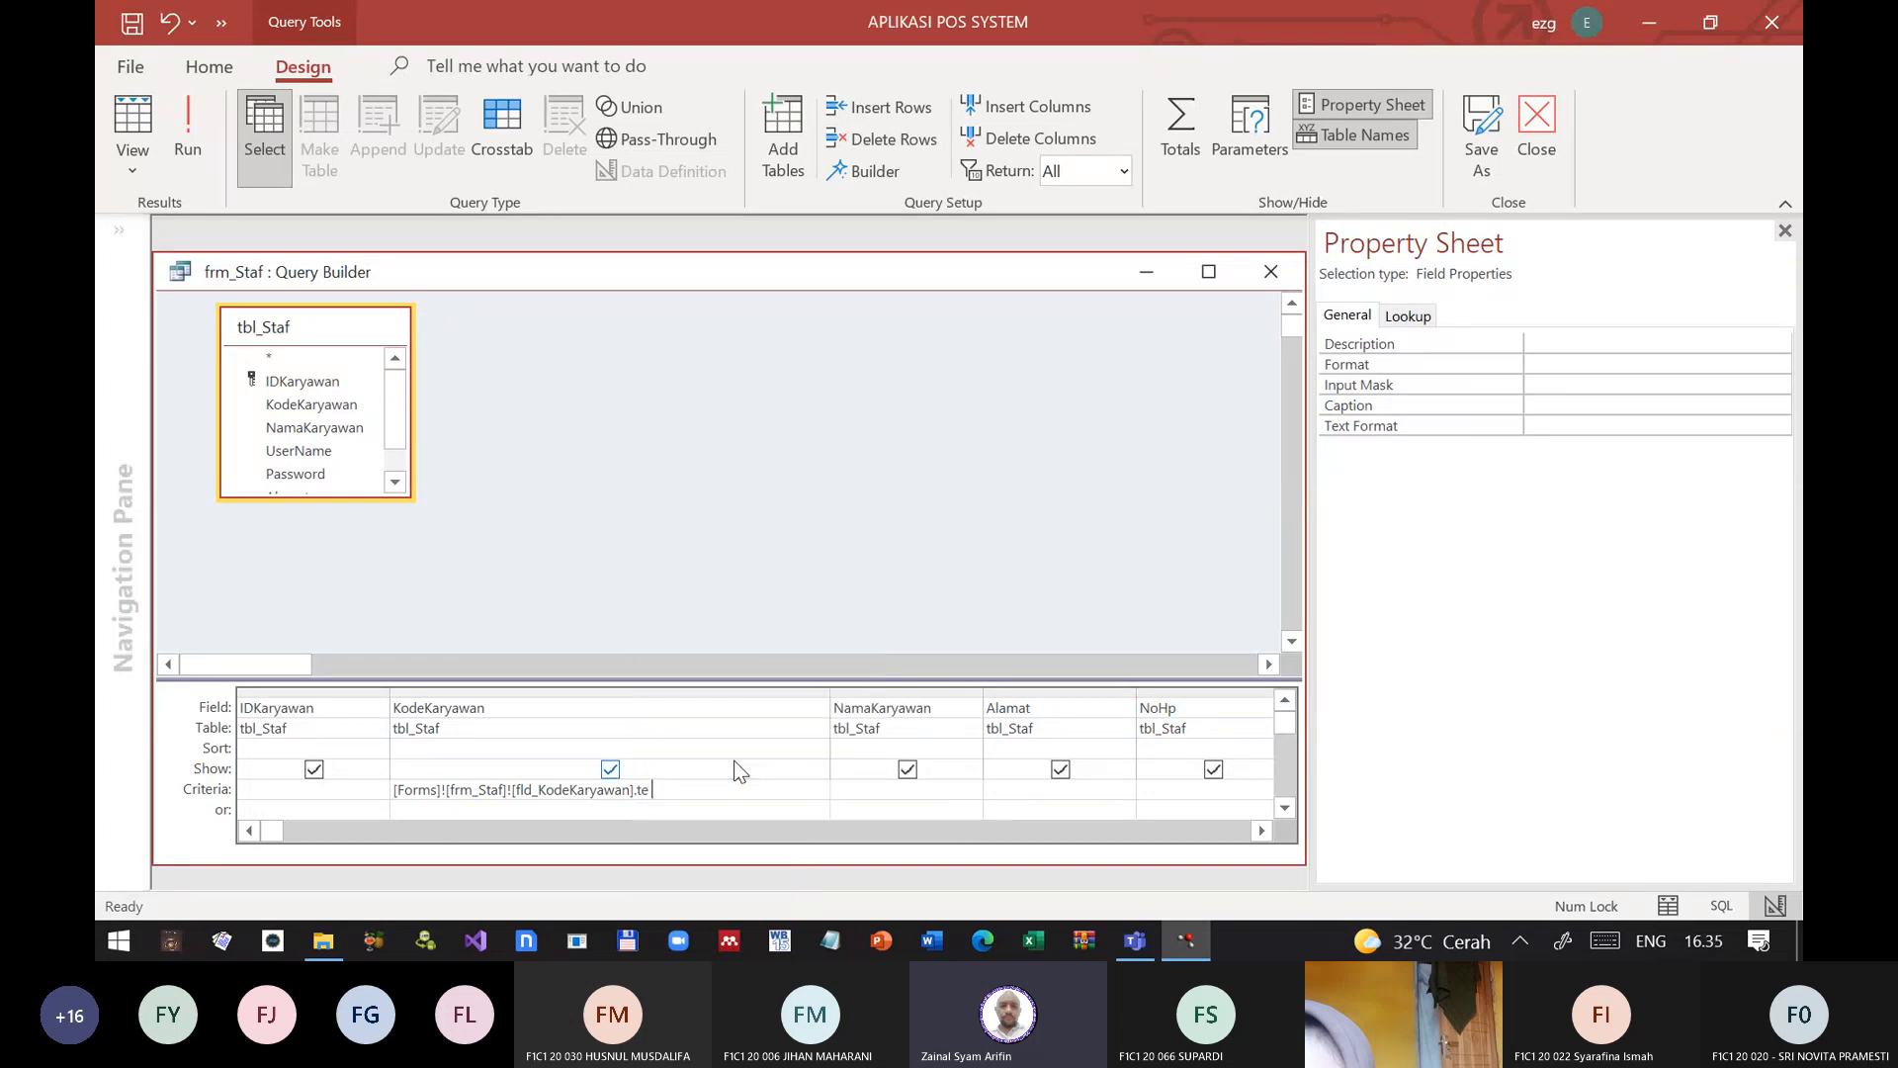
pyautogui.press('BackSpace')
pyautogui.press('BackSpace')
pyautogui.write('text')
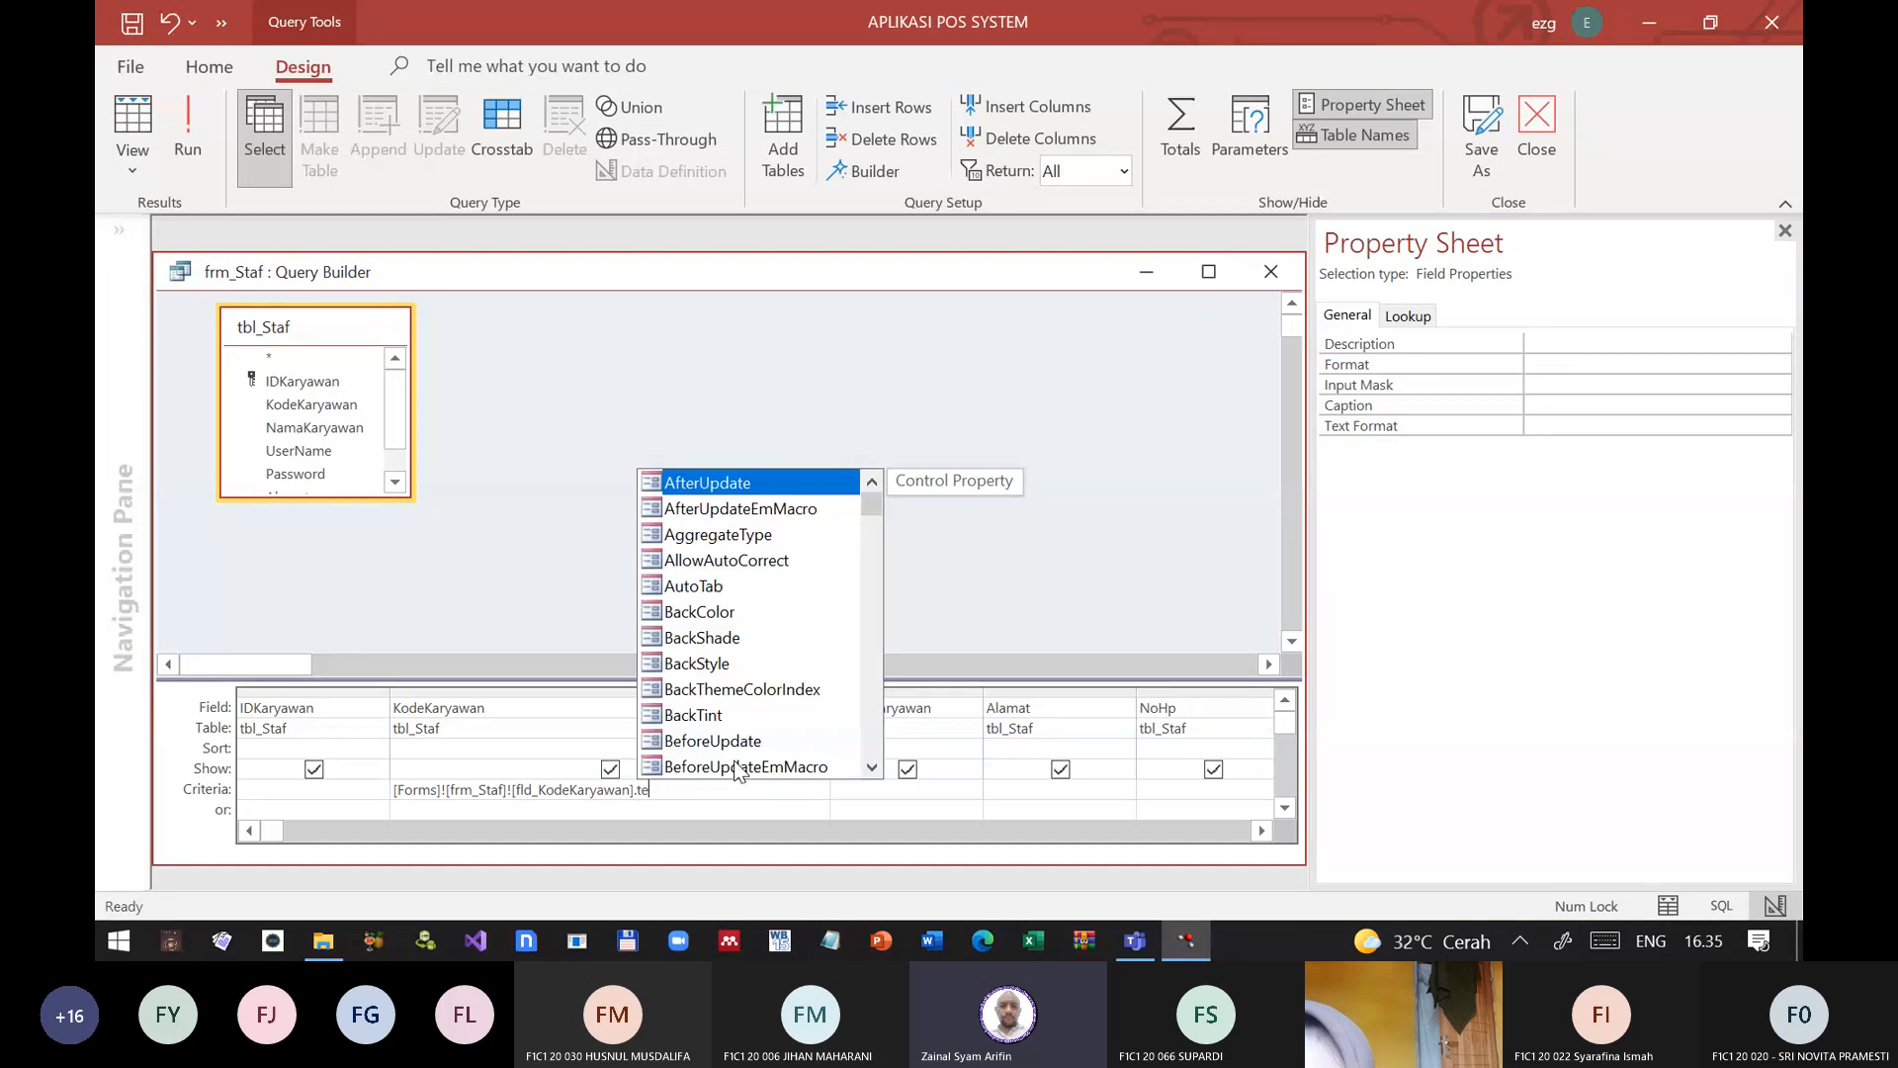
pyautogui.press('Tab')
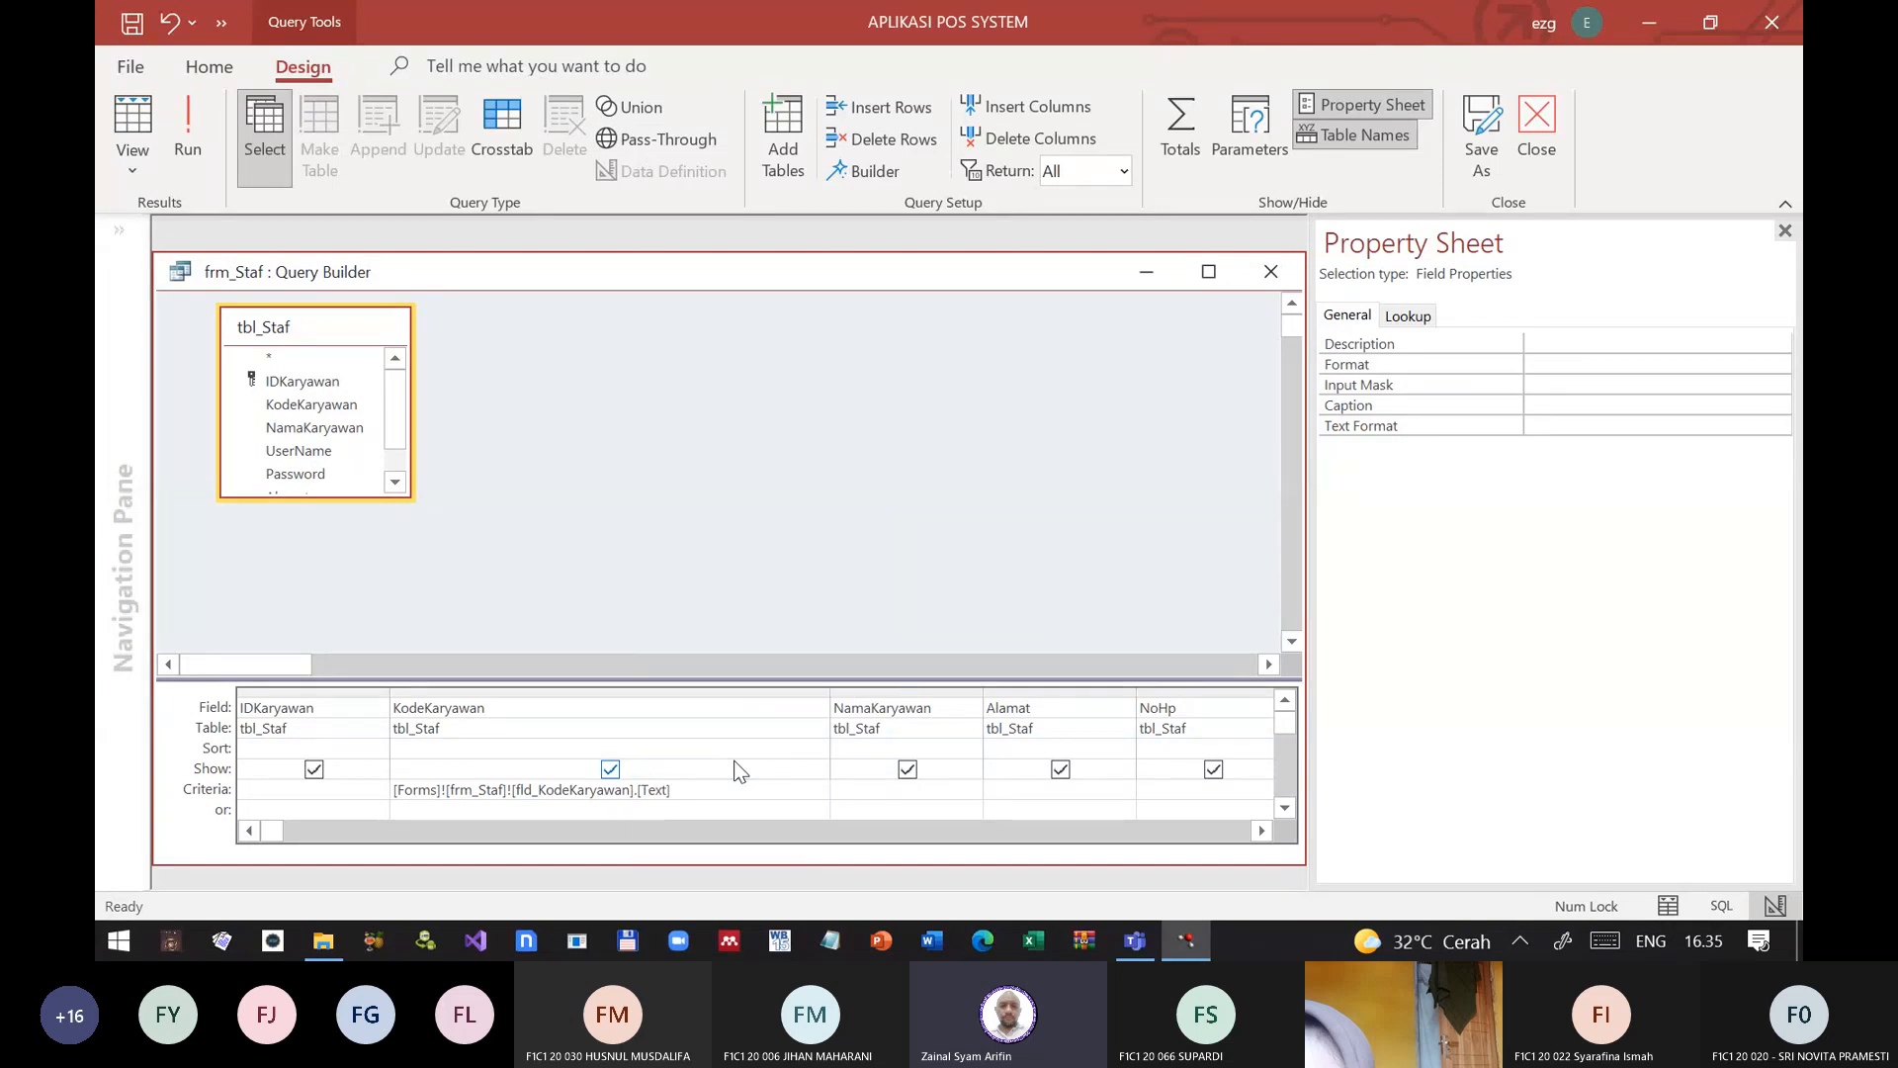
# Step: Run the record source query and close the Query Builder, saving the SQL statement to the form's Record Source
pyautogui.click(196, 148)
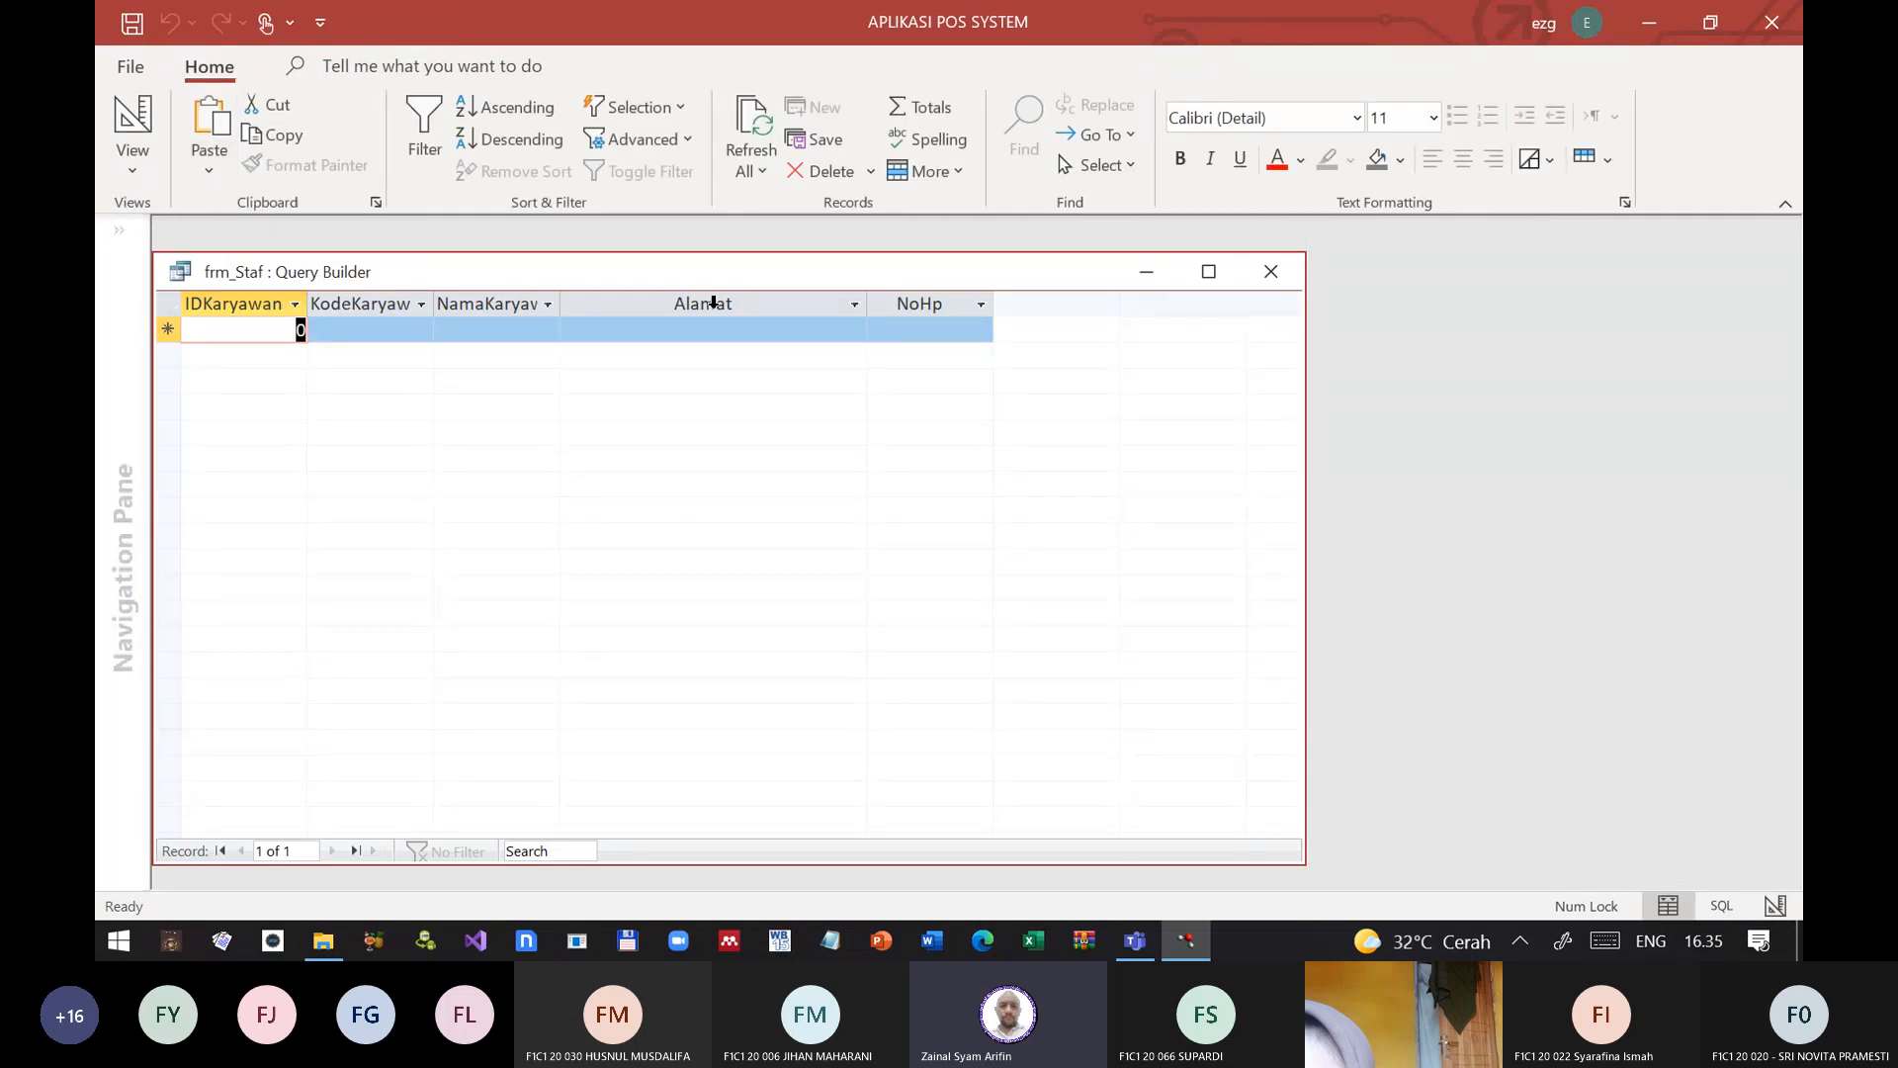
pyautogui.click(1287, 283)
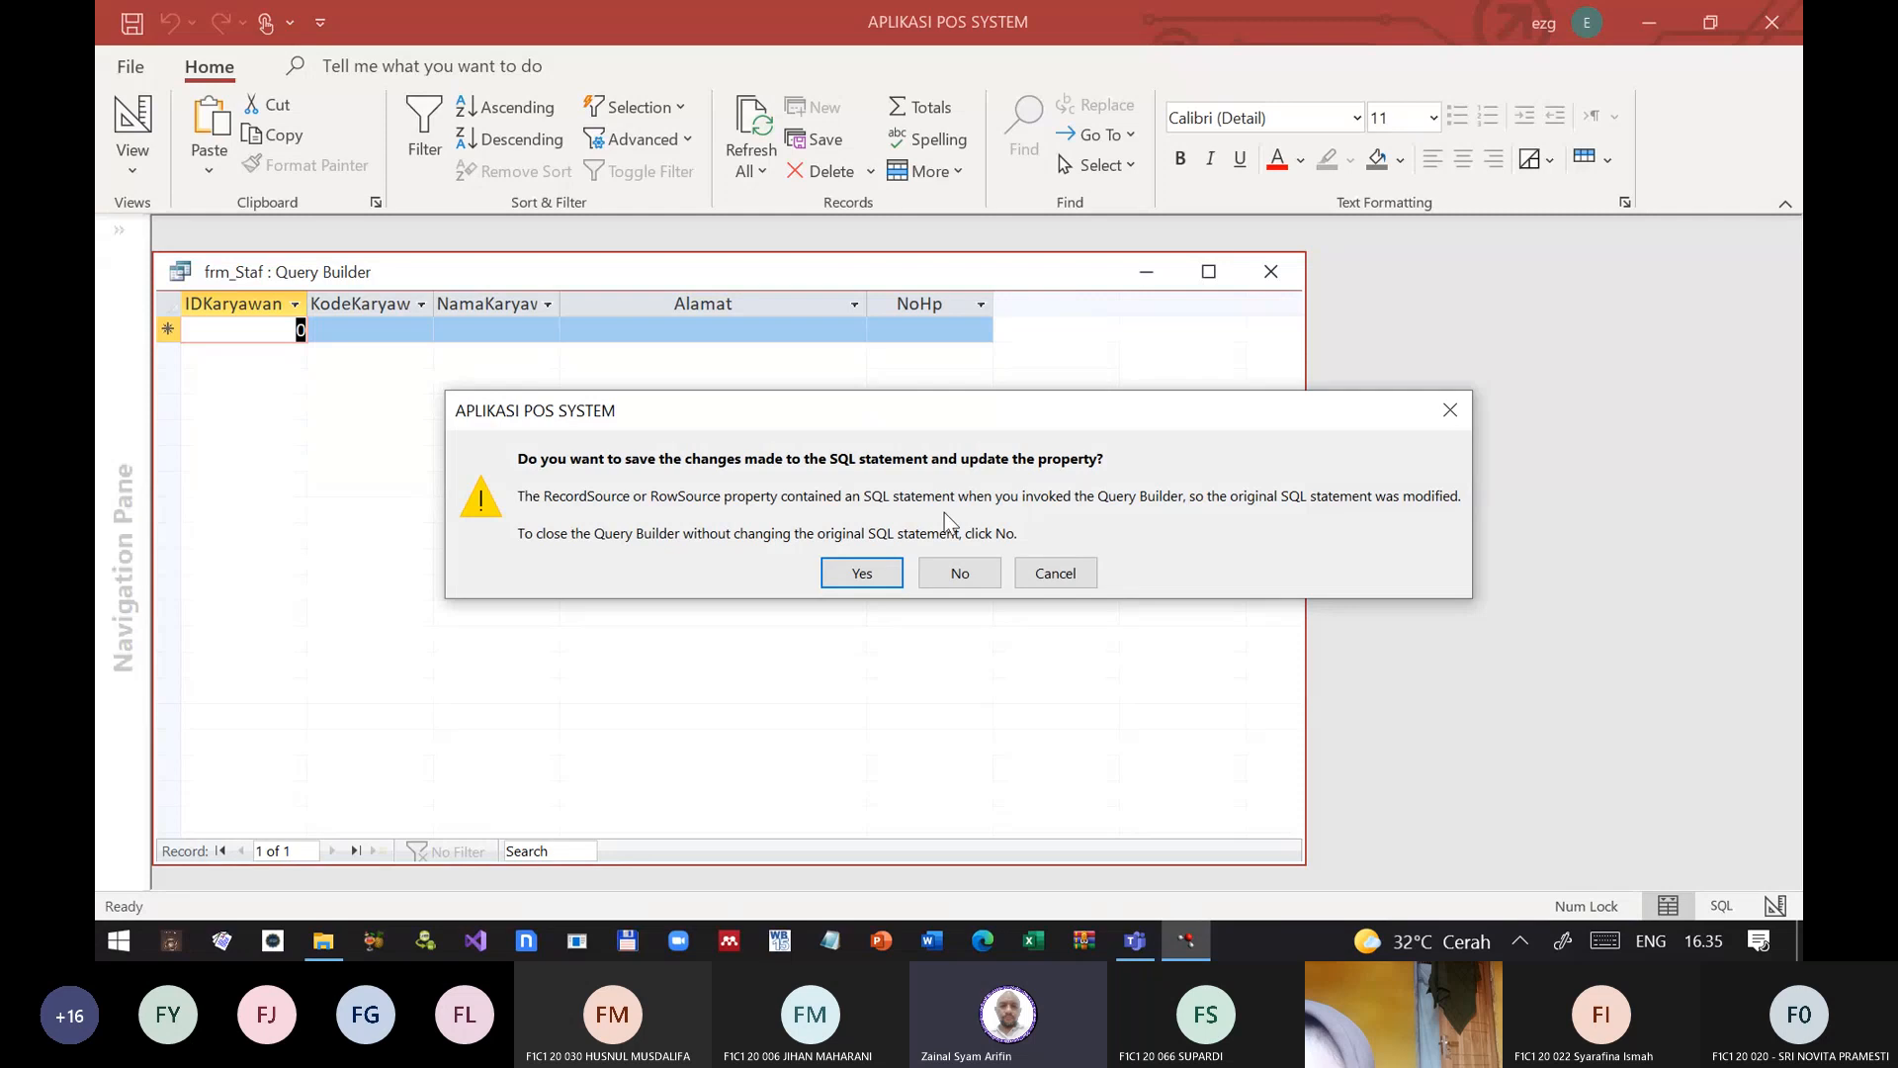
pyautogui.click(888, 572)
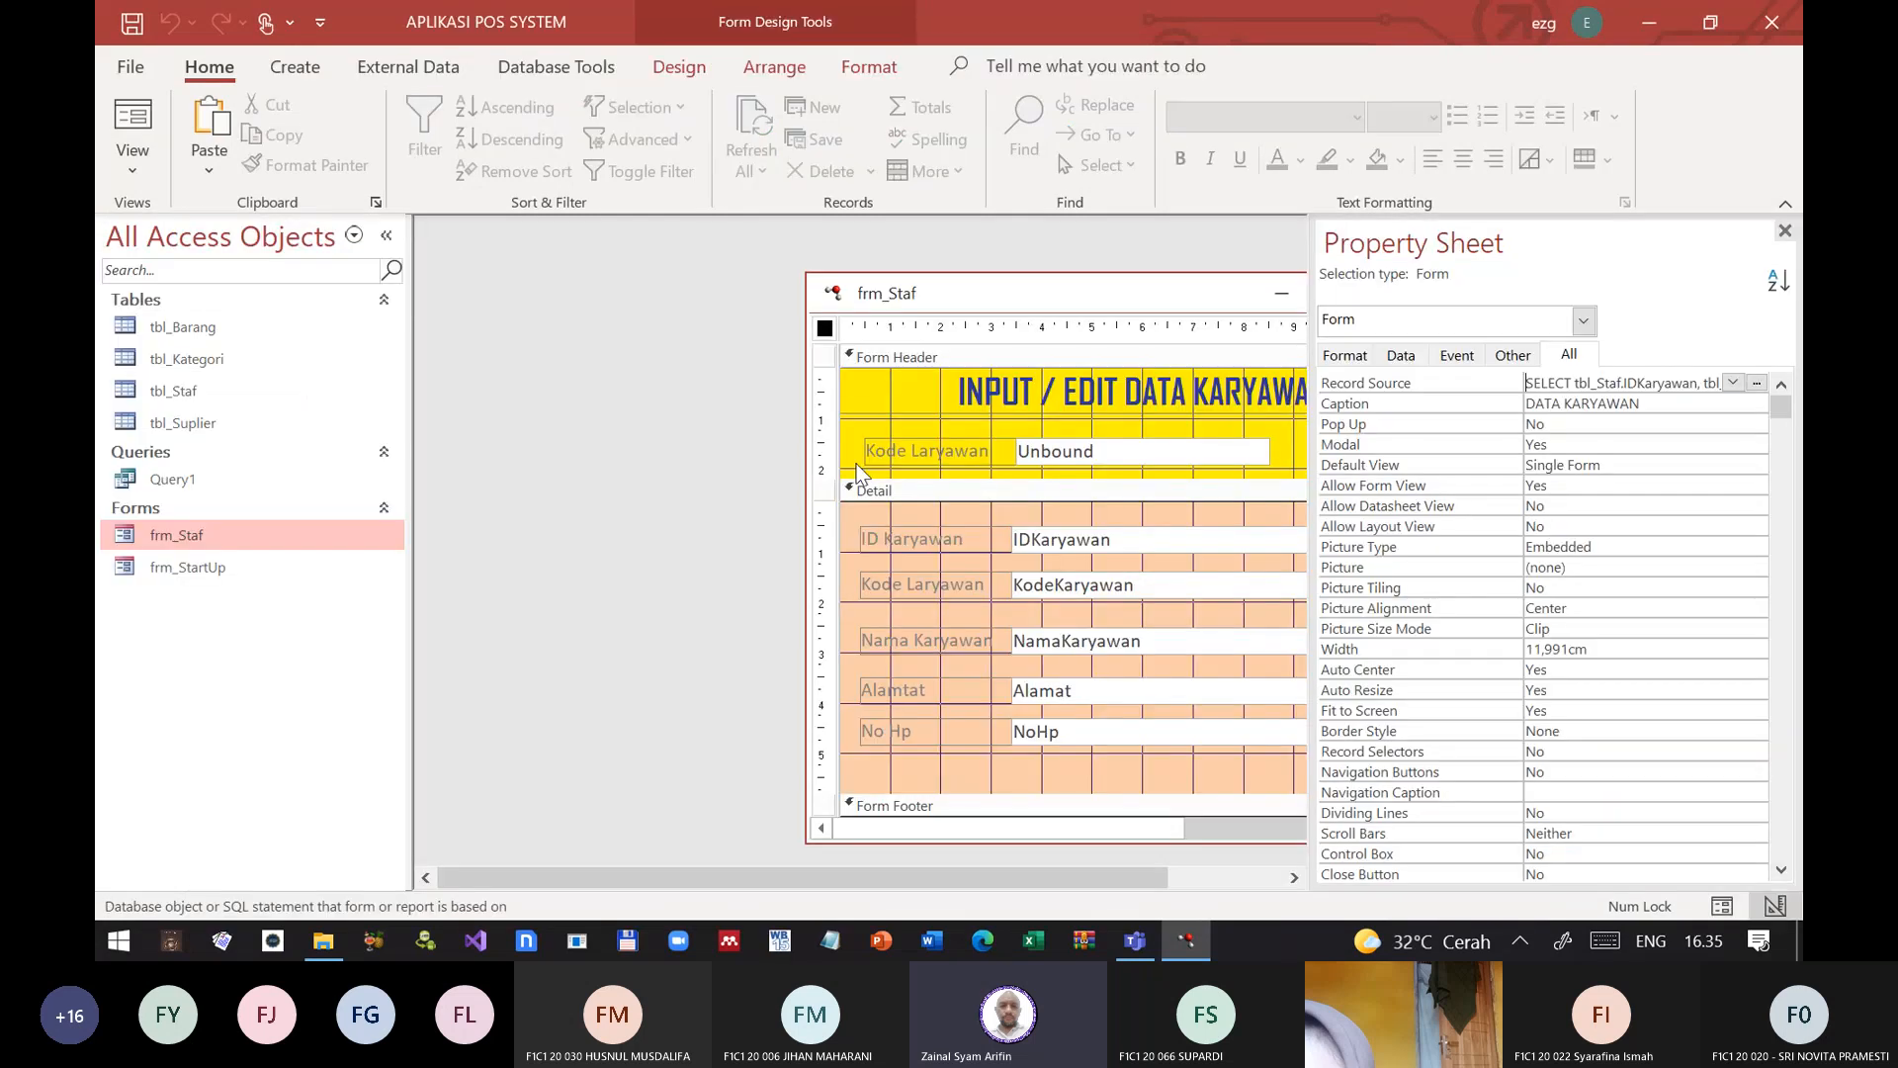
# Step: Copy the SQL statement from frm_Staf's Record Source property and close the form, saving its design changes
pyautogui.moveTo(1208, 296); pyautogui.dragTo(1037, 311)
pyautogui.click(1236, 309)
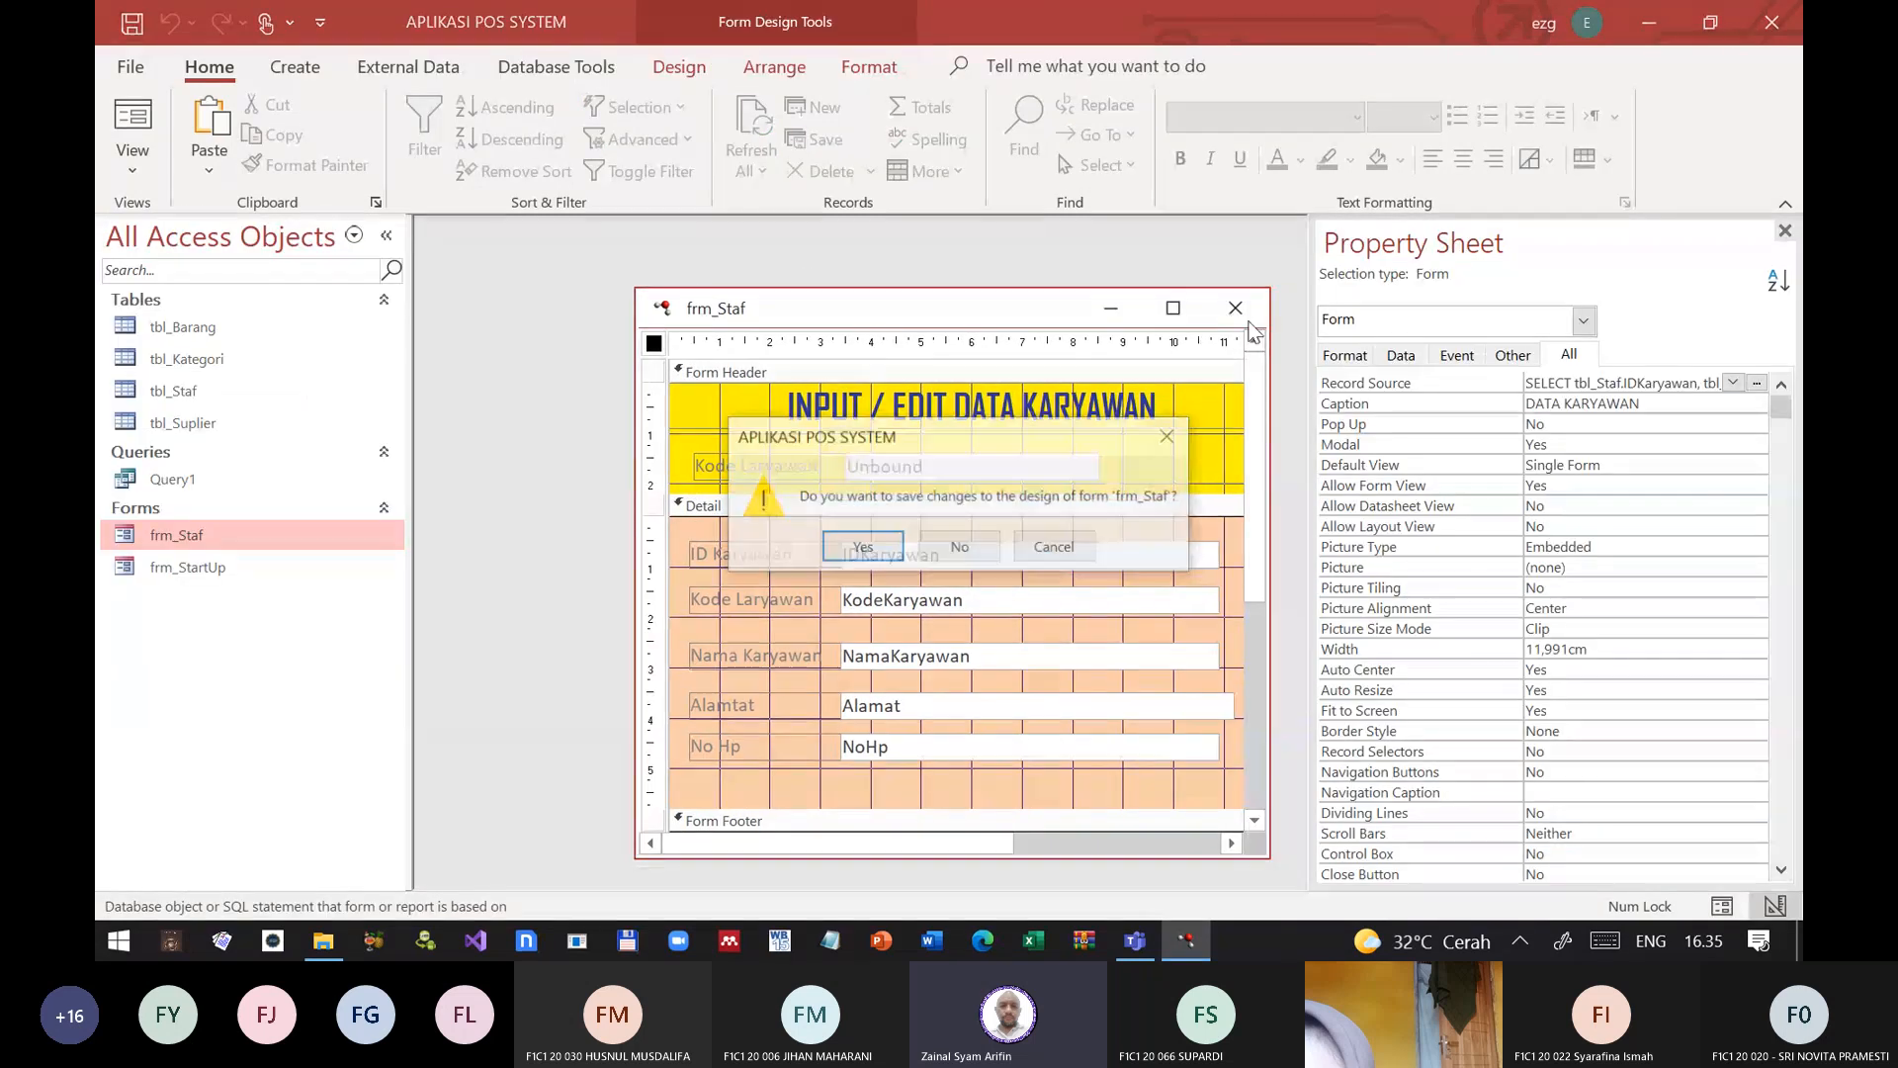
pyautogui.click(1033, 551)
pyautogui.click(1404, 385)
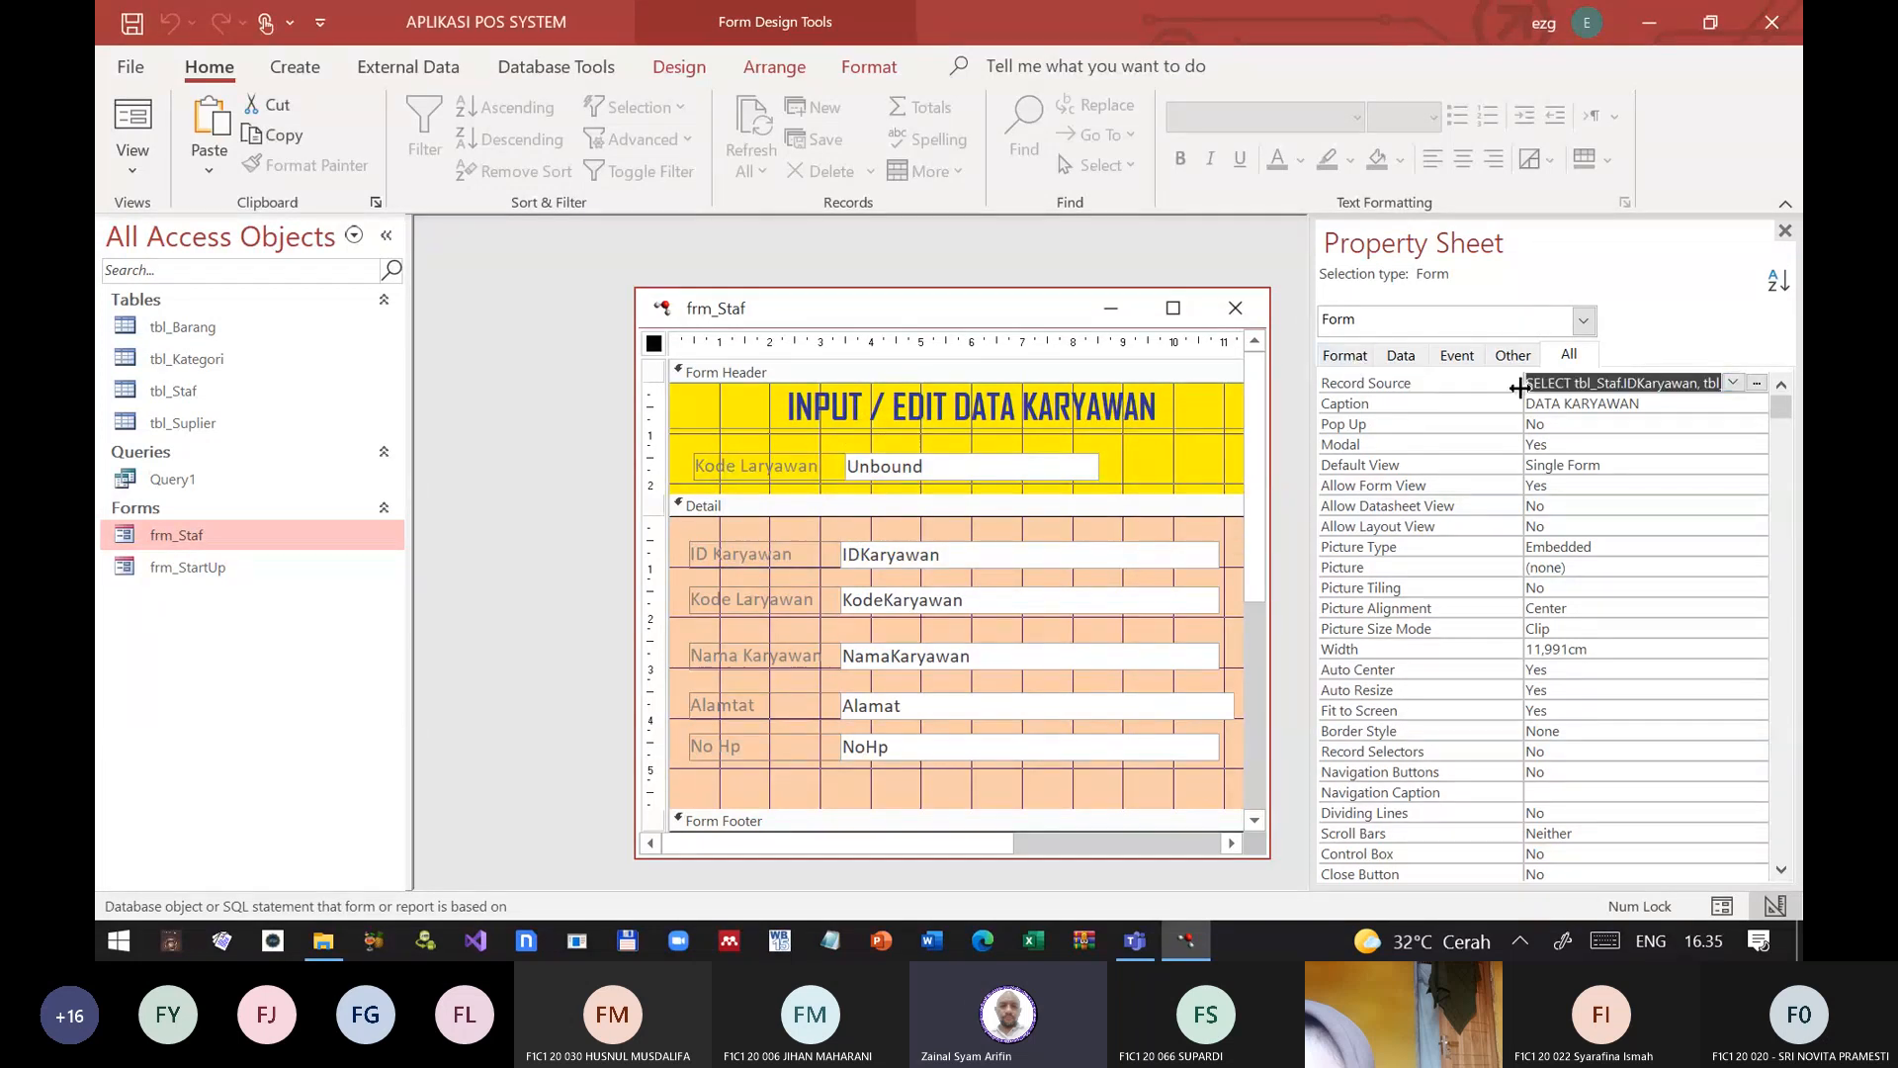
pyautogui.rightClick(1488, 391)
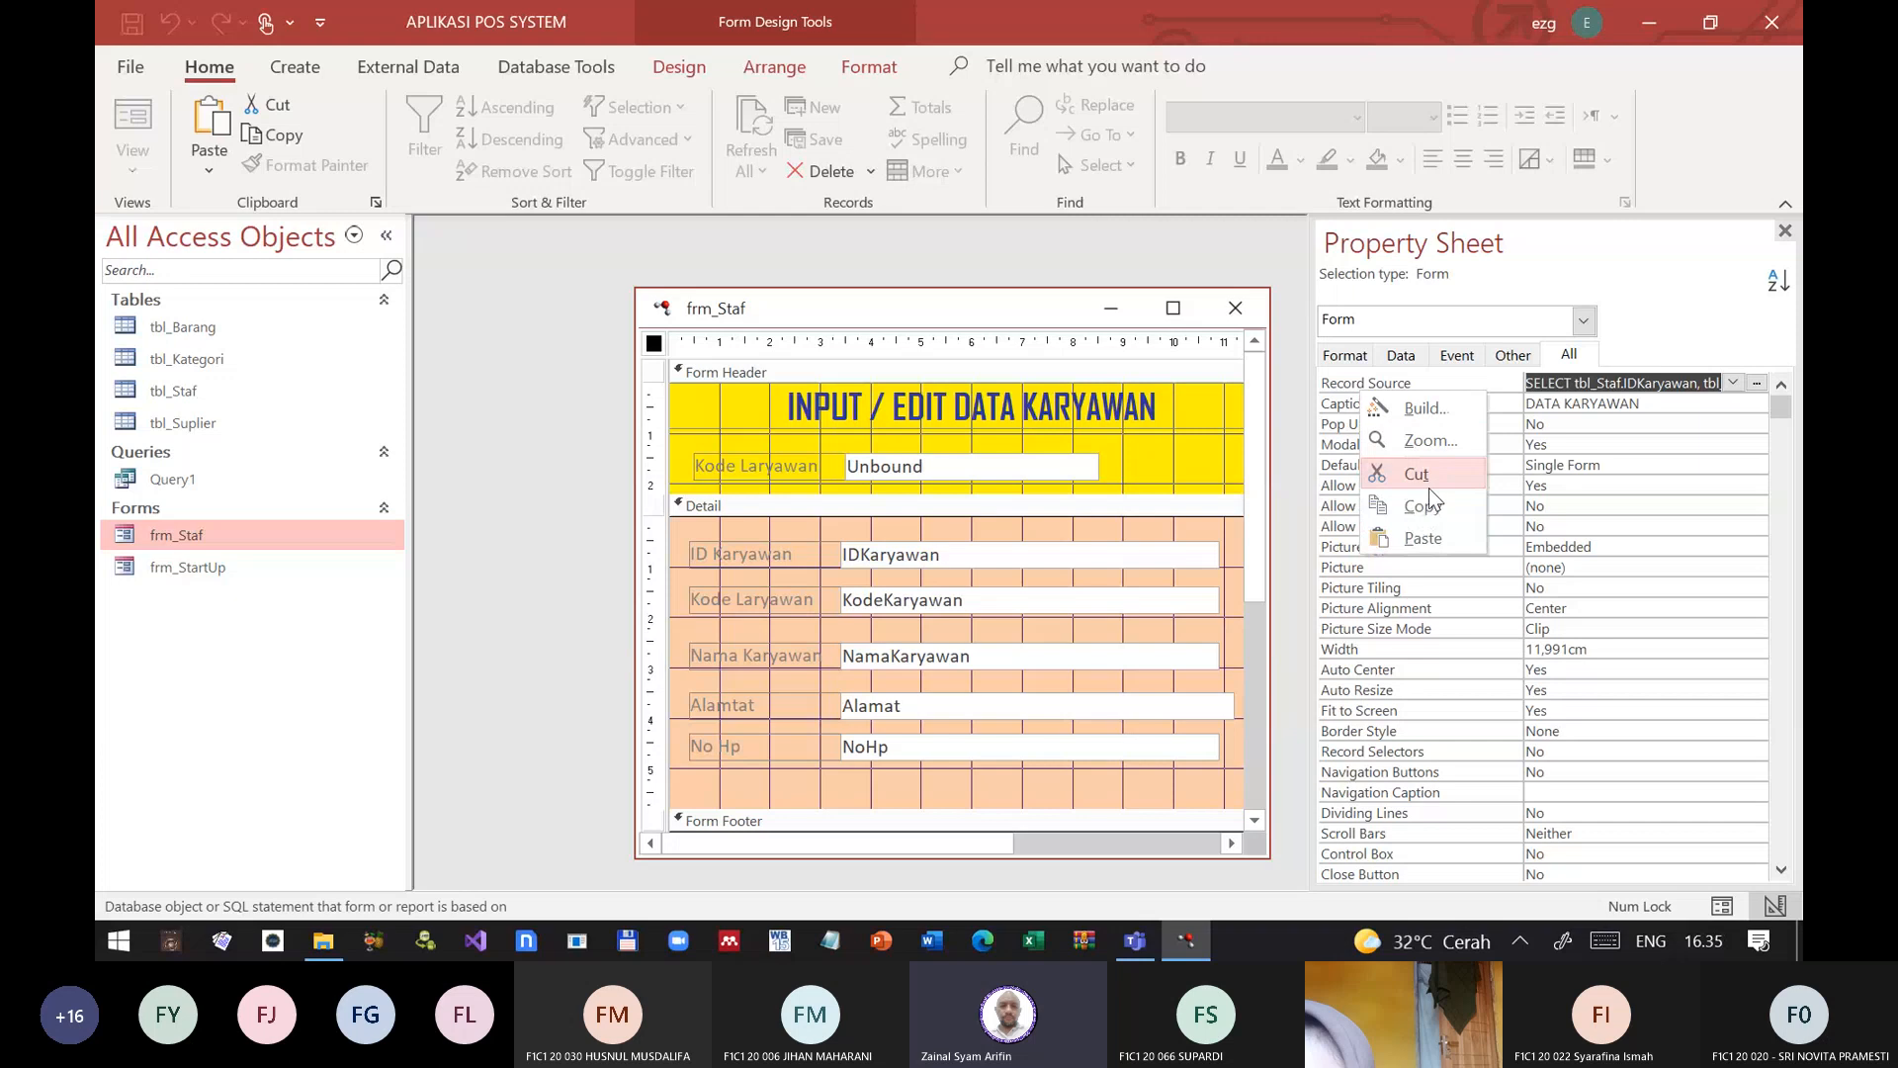
pyautogui.hotkey('ctrl', 'w')
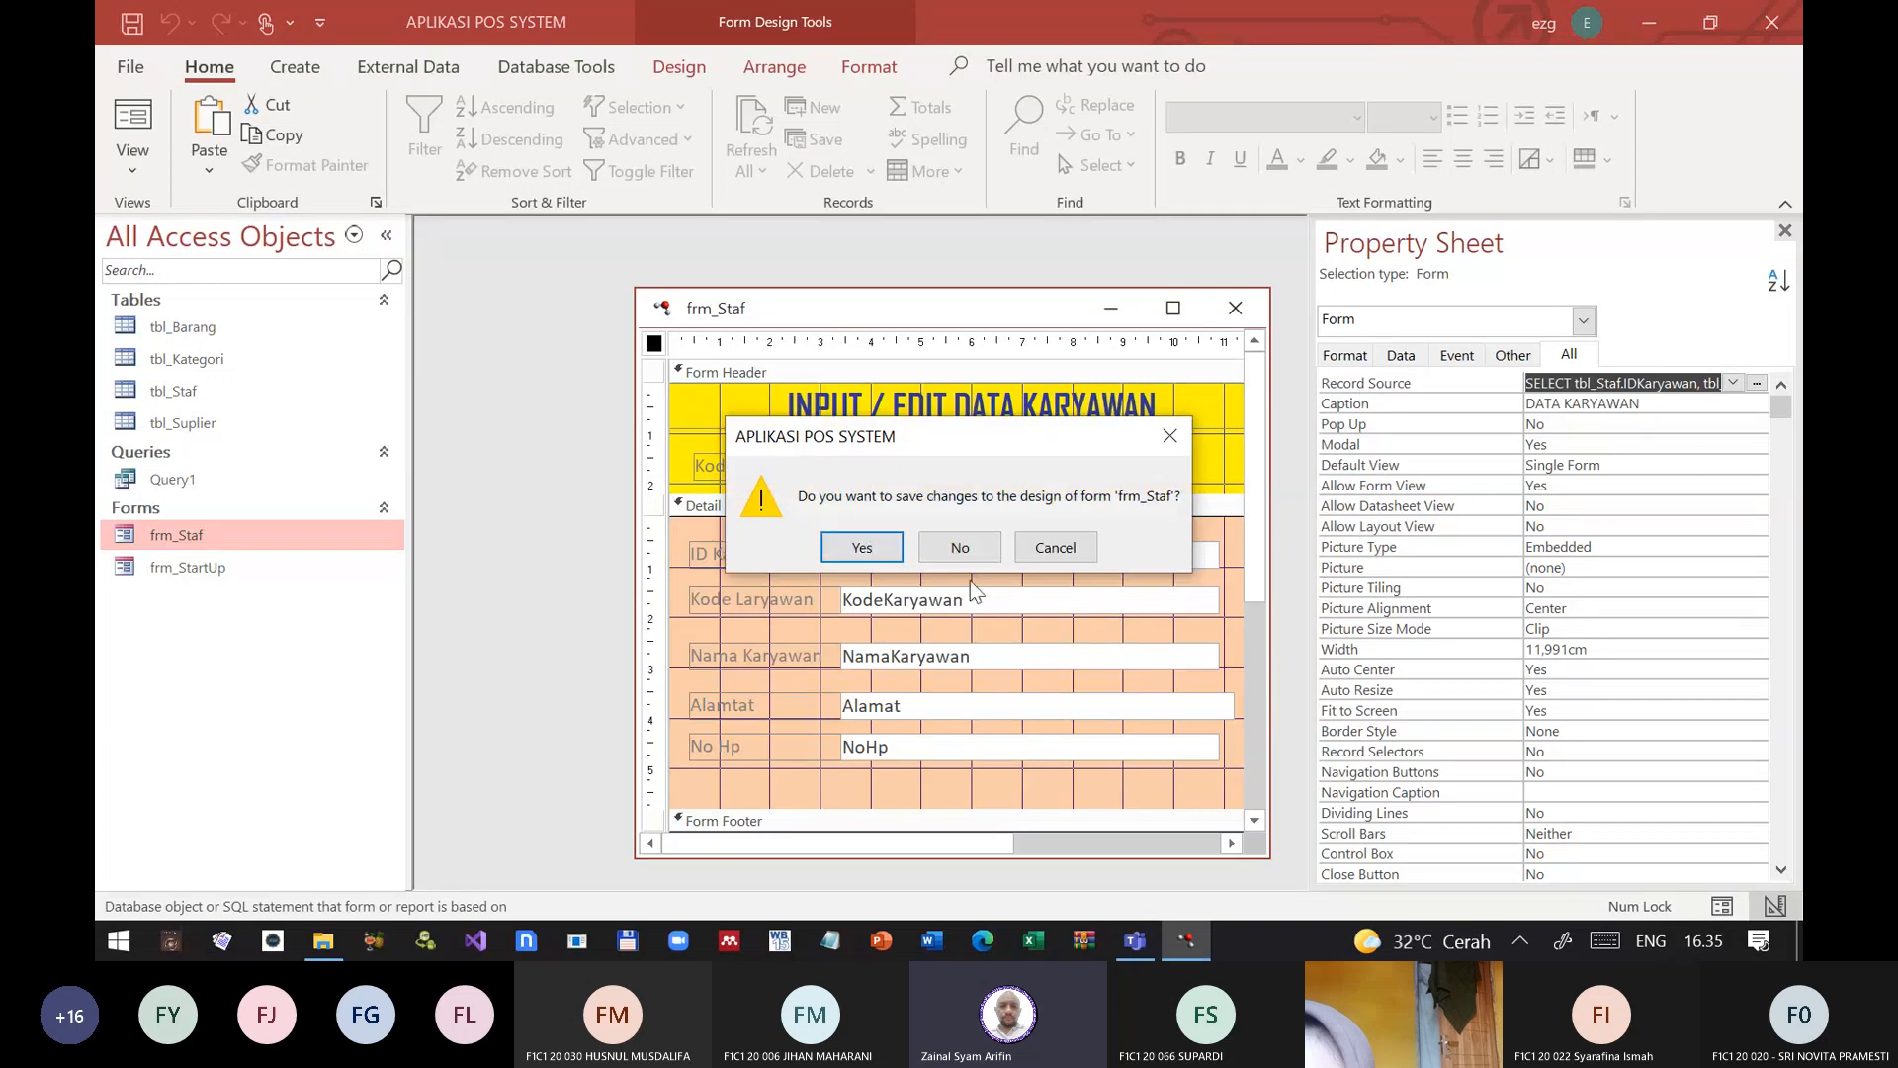
pyautogui.click(891, 549)
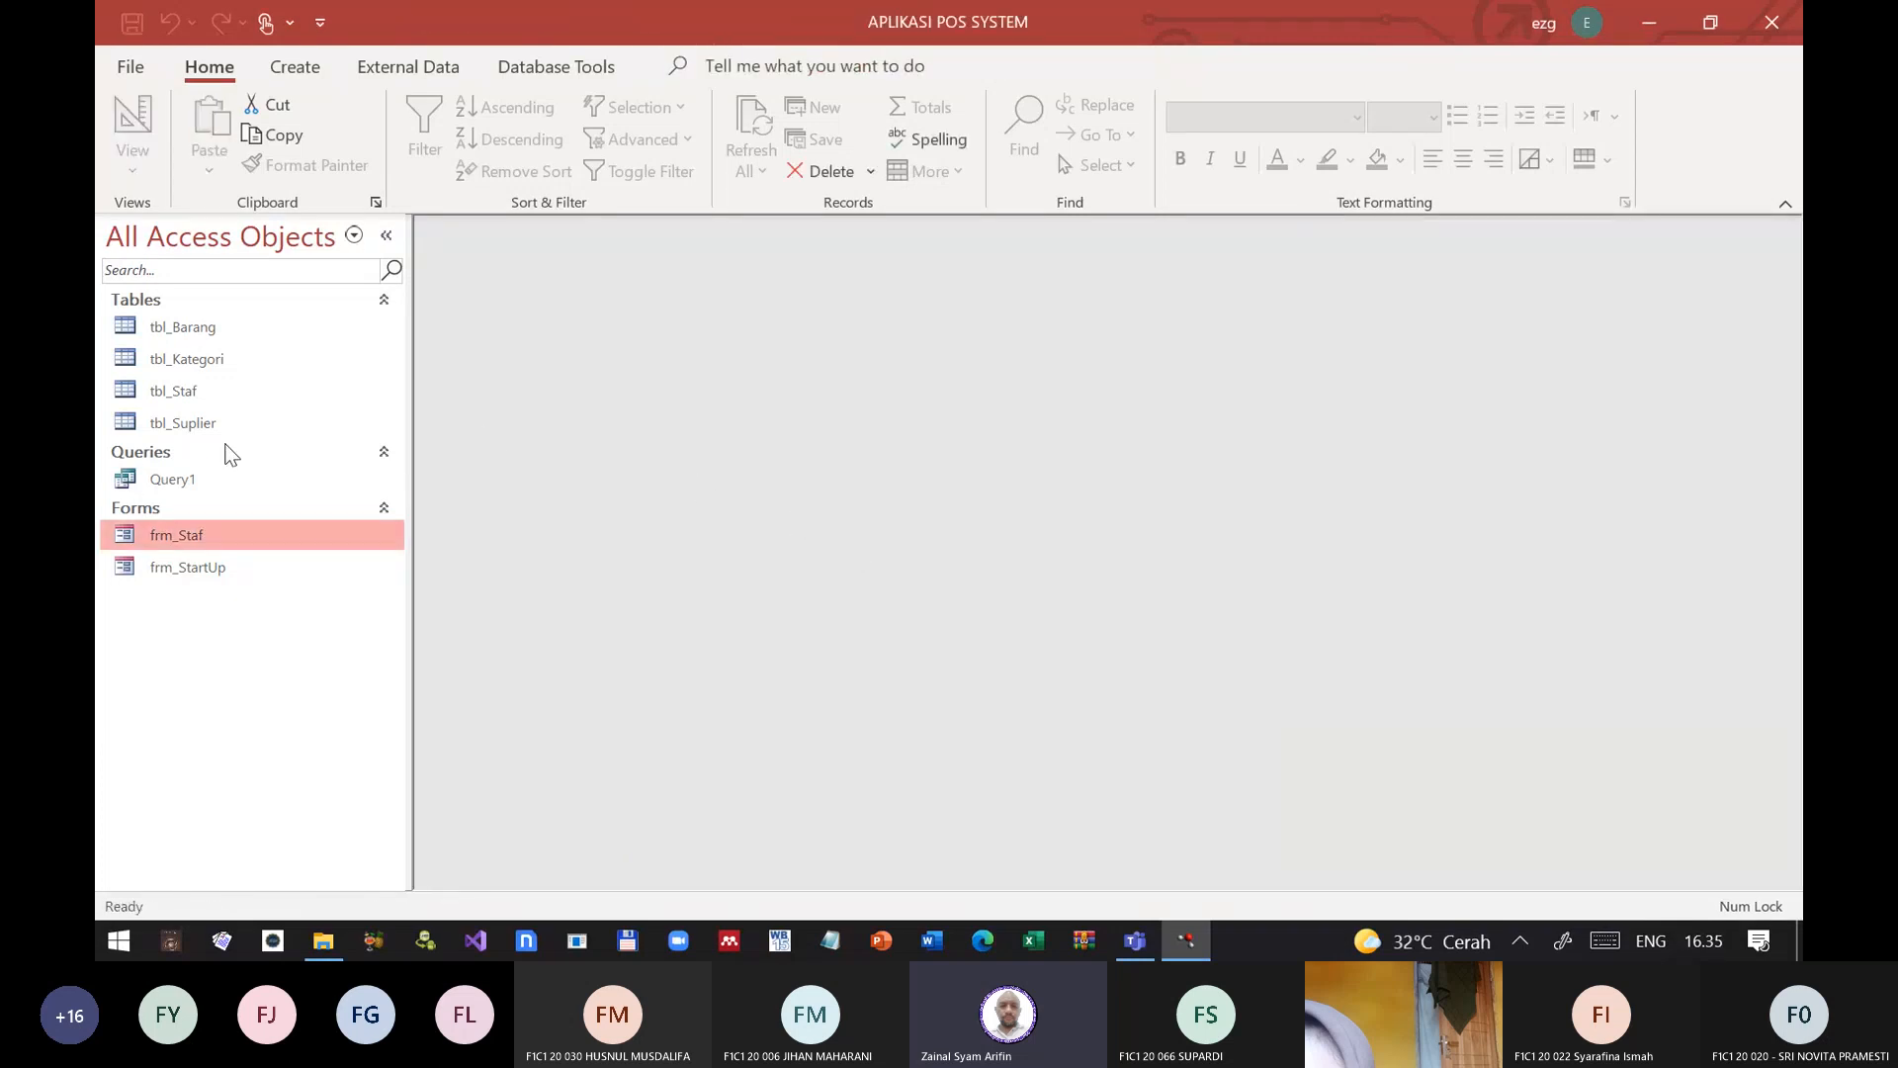
# Step: Create a new blank query and switch it to SQL View
pyautogui.click(158, 477)
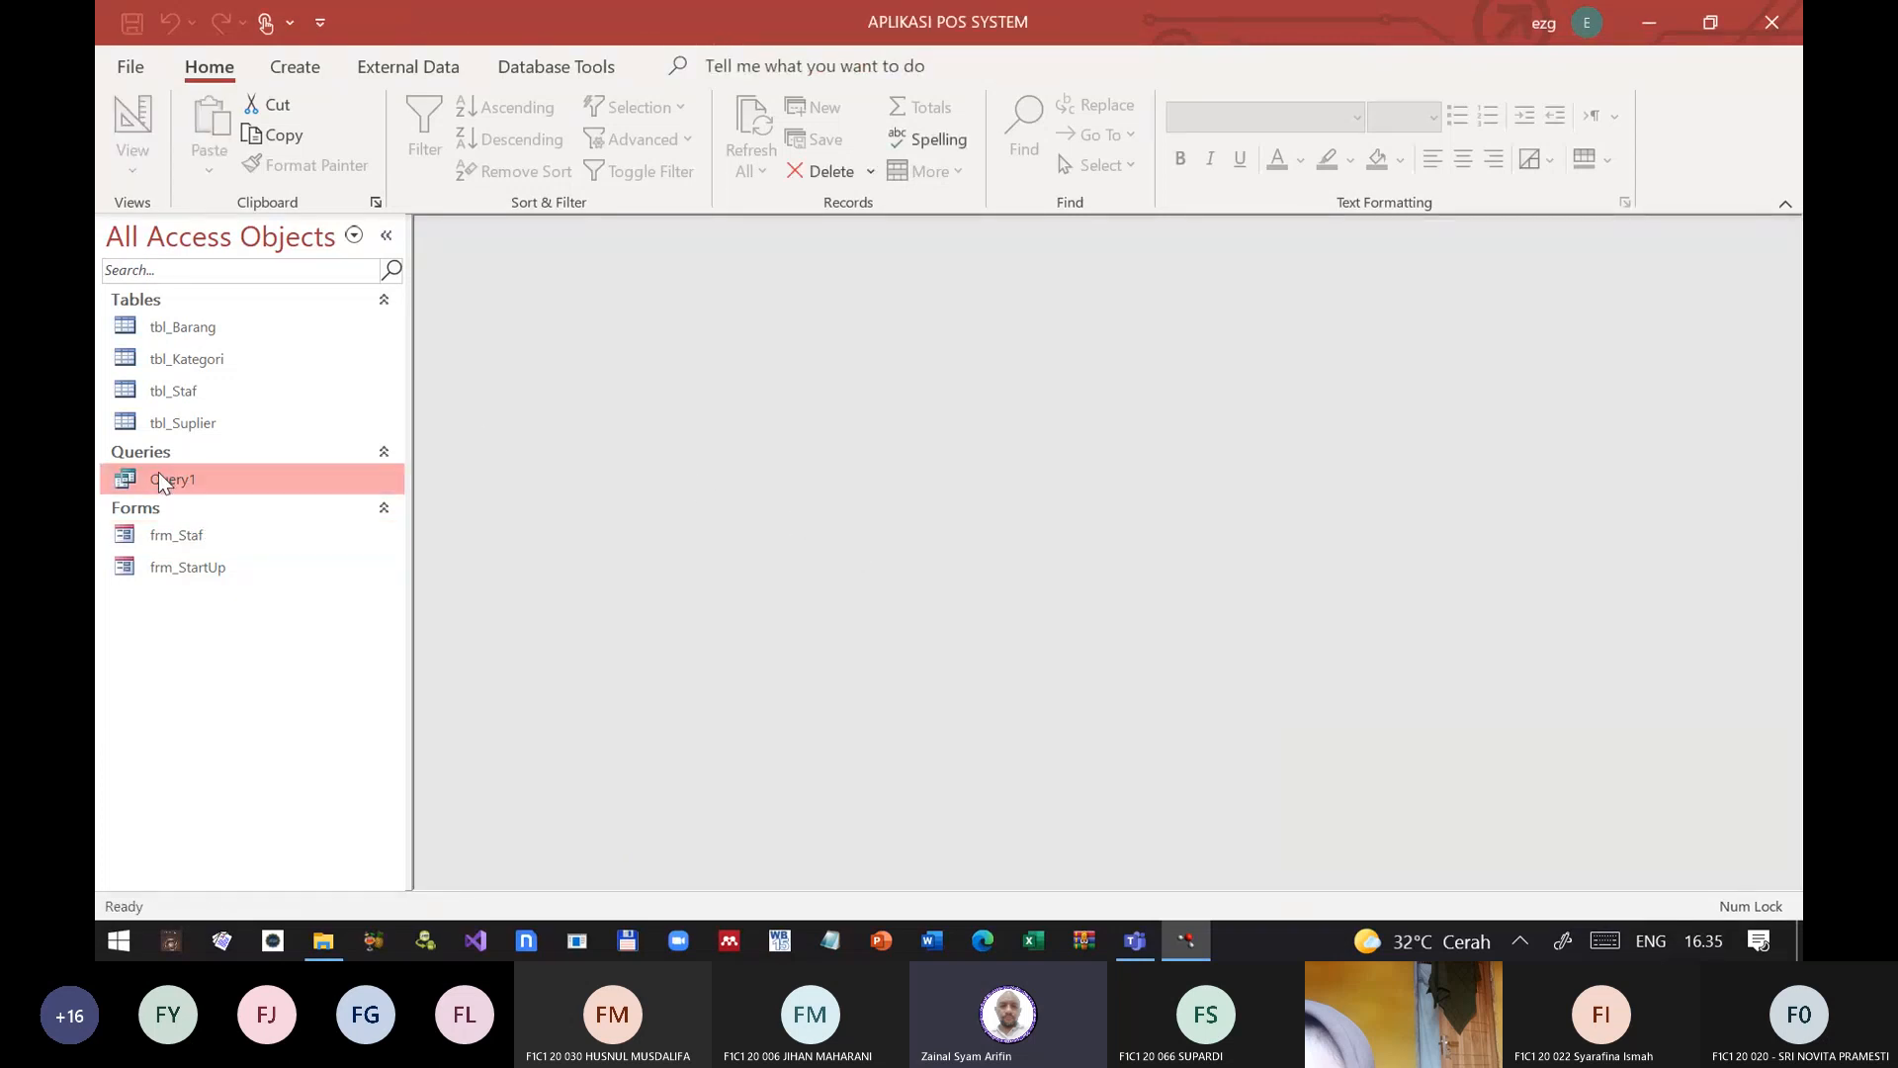
pyautogui.click(276, 69)
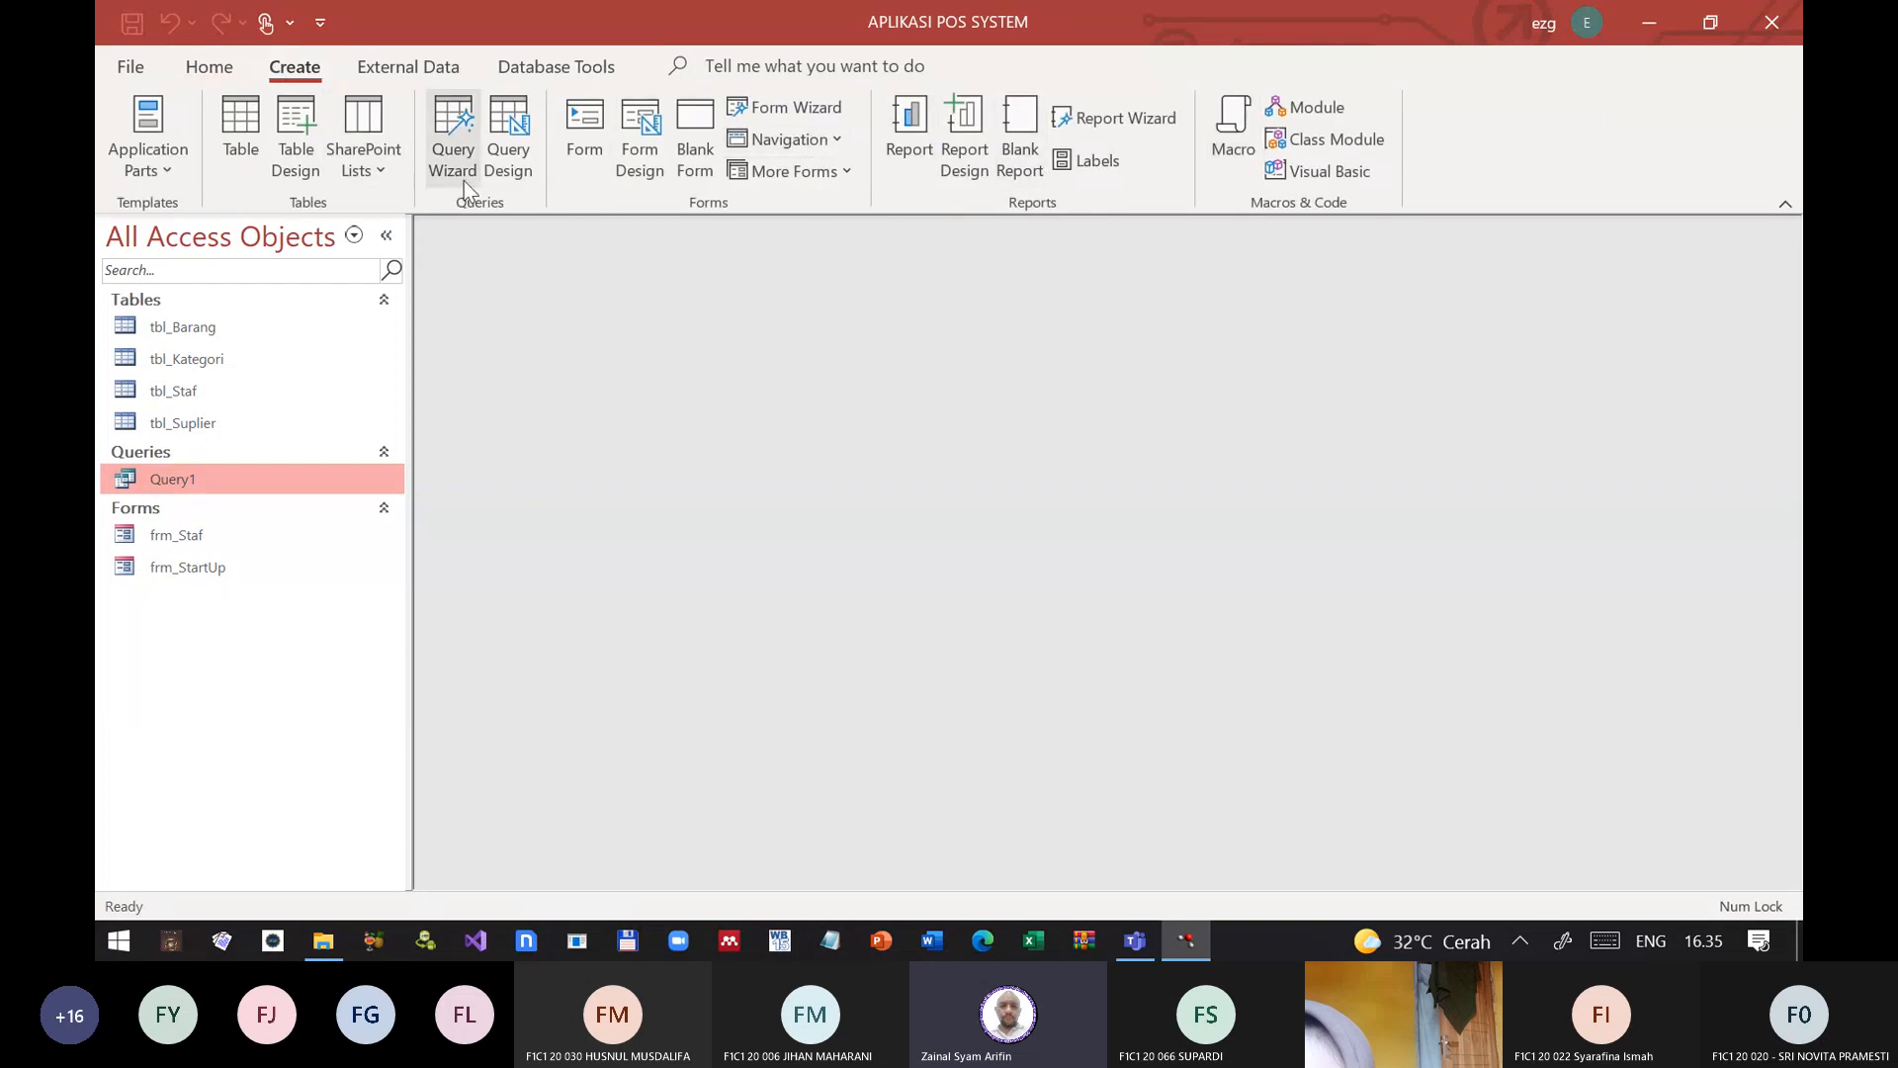
pyautogui.click(508, 138)
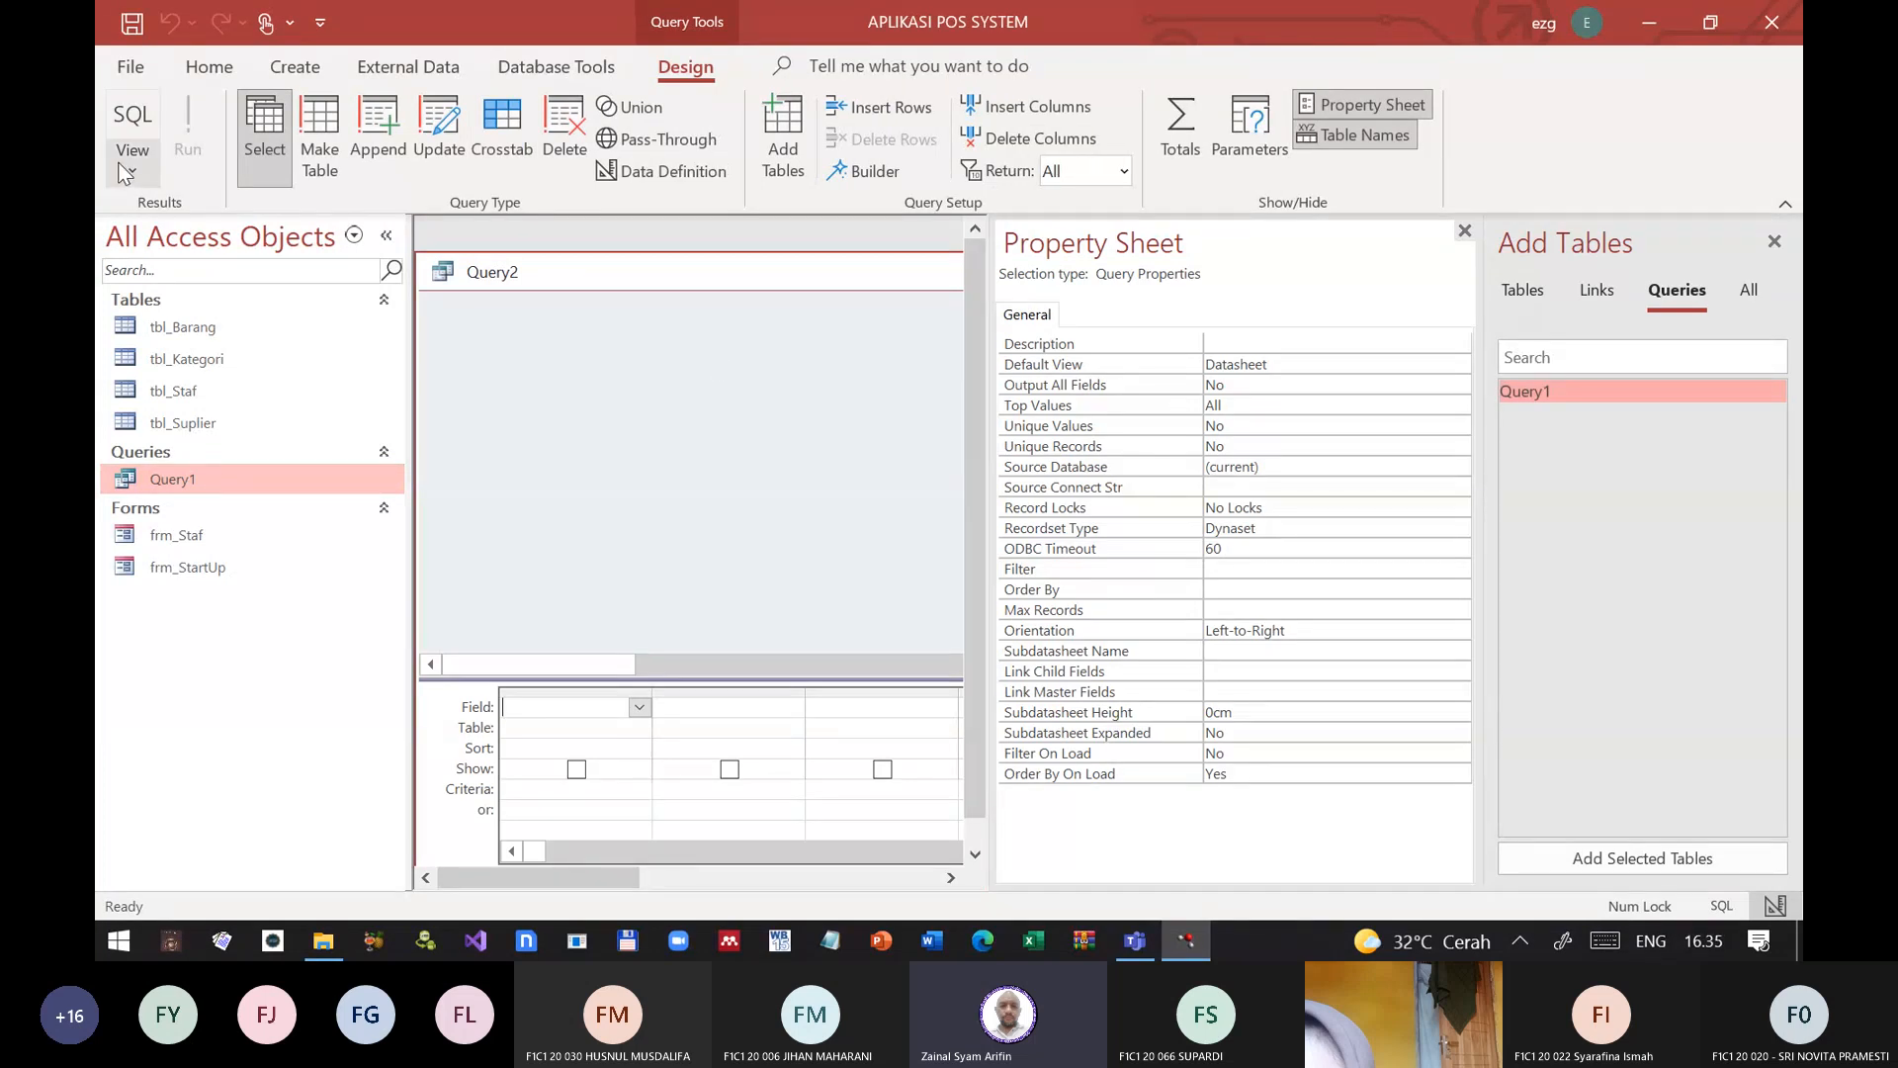
pyautogui.click(131, 119)
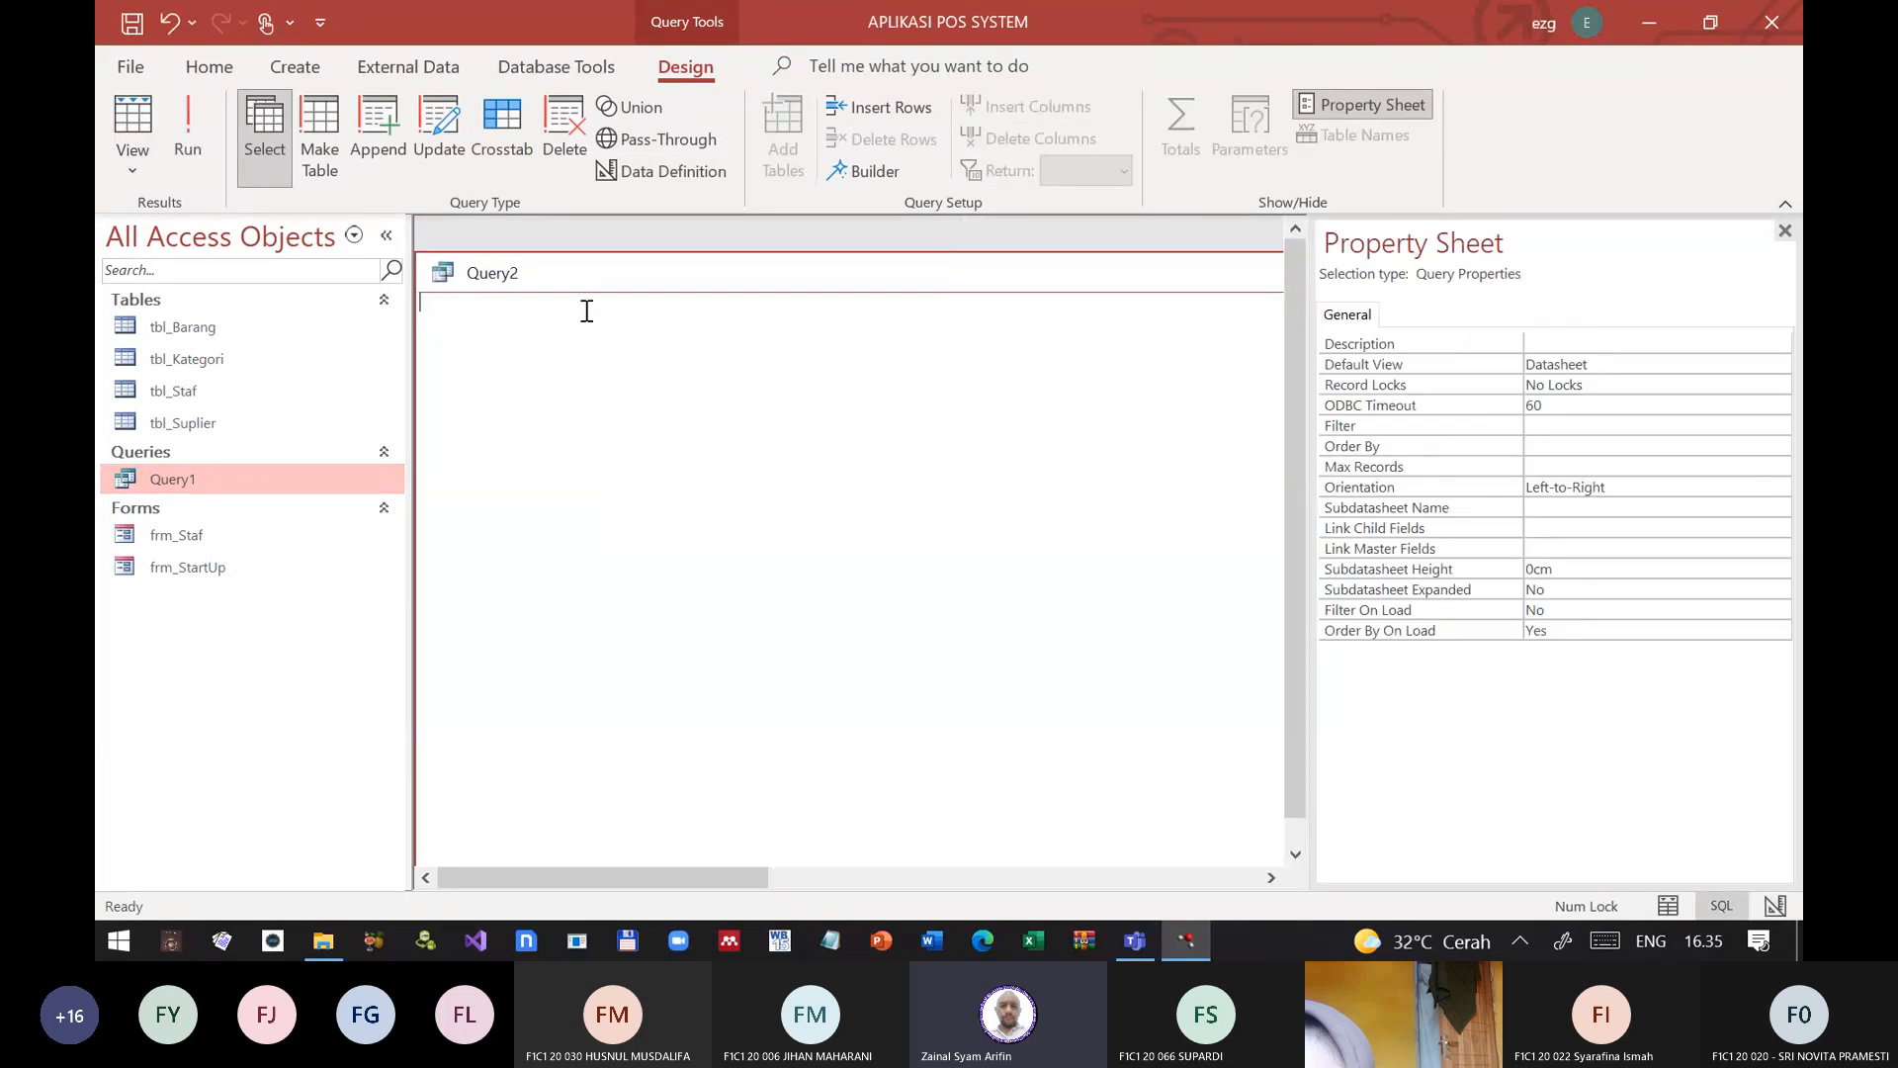
# Step: Paste the copied SQL statement into the new query and run it with an empty fld_KodeKaryawan parameter
pyautogui.hotkey('ctrl', 'v')
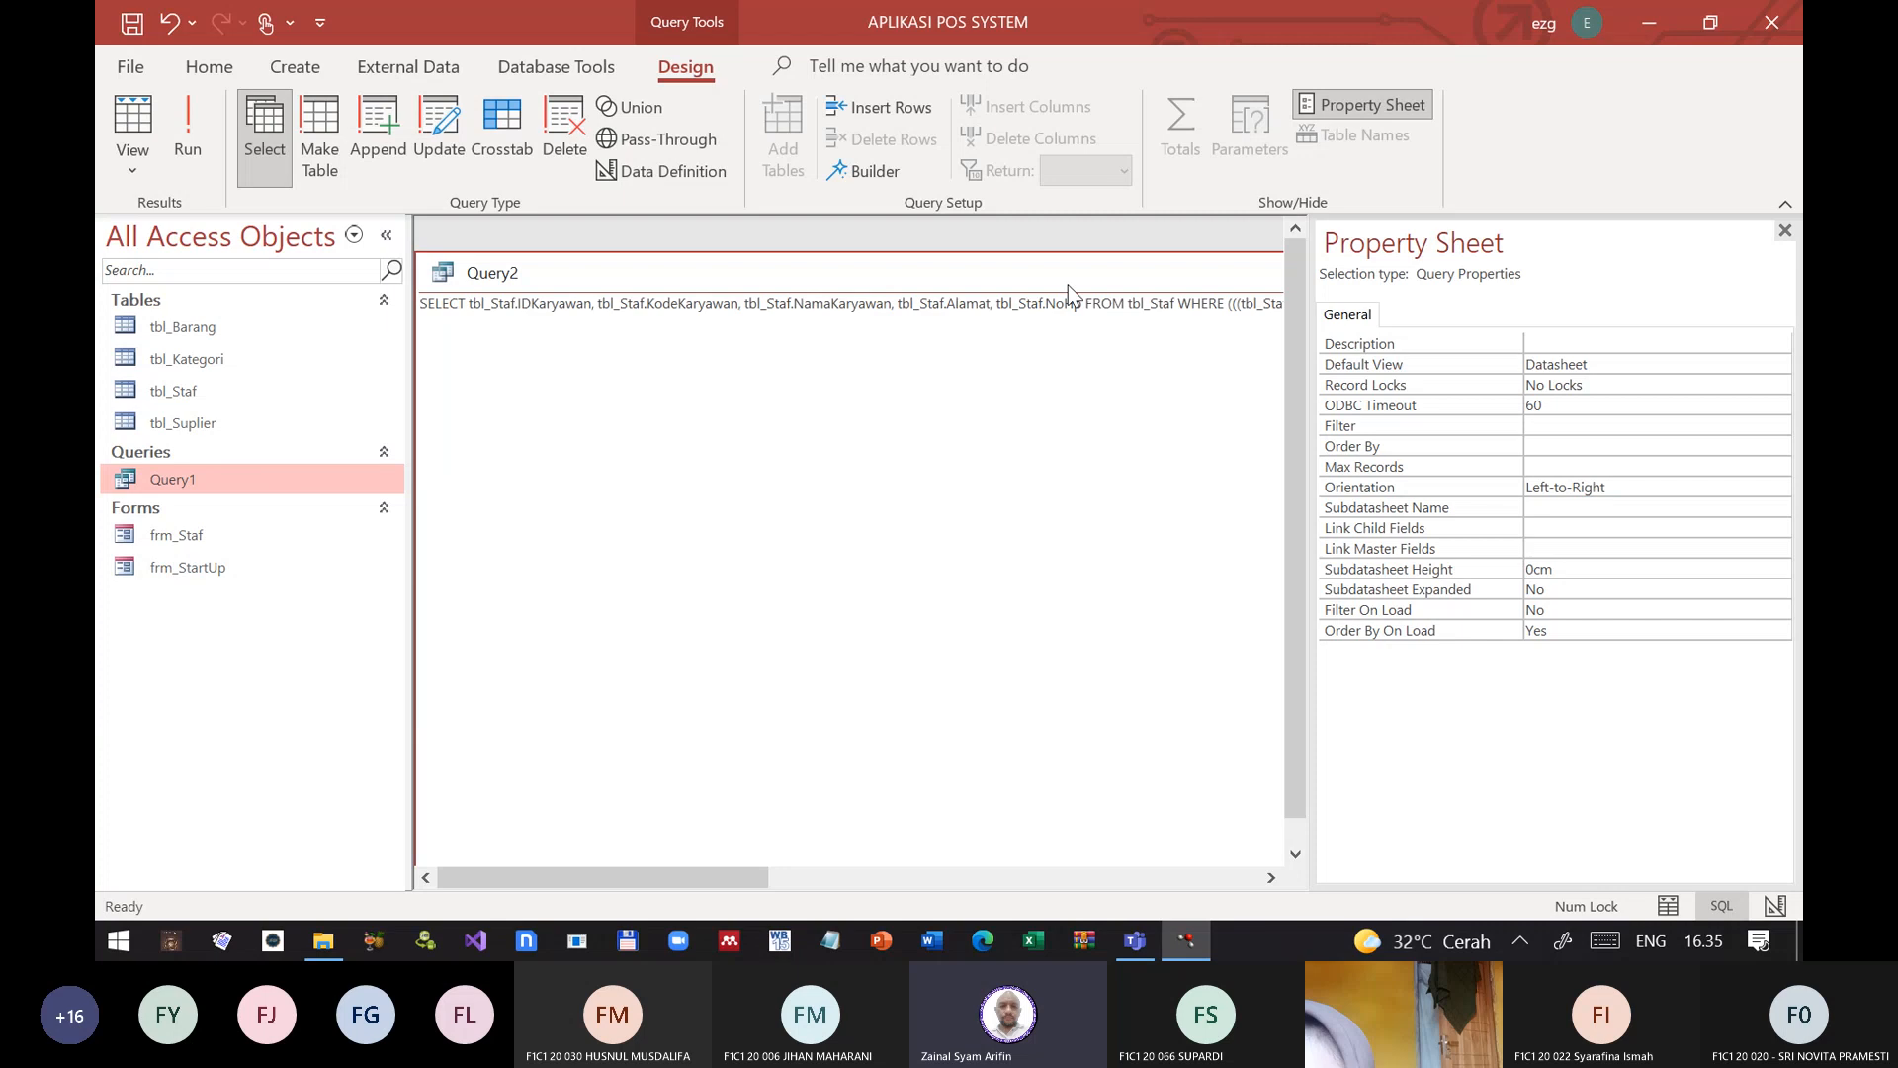
pyautogui.click(182, 132)
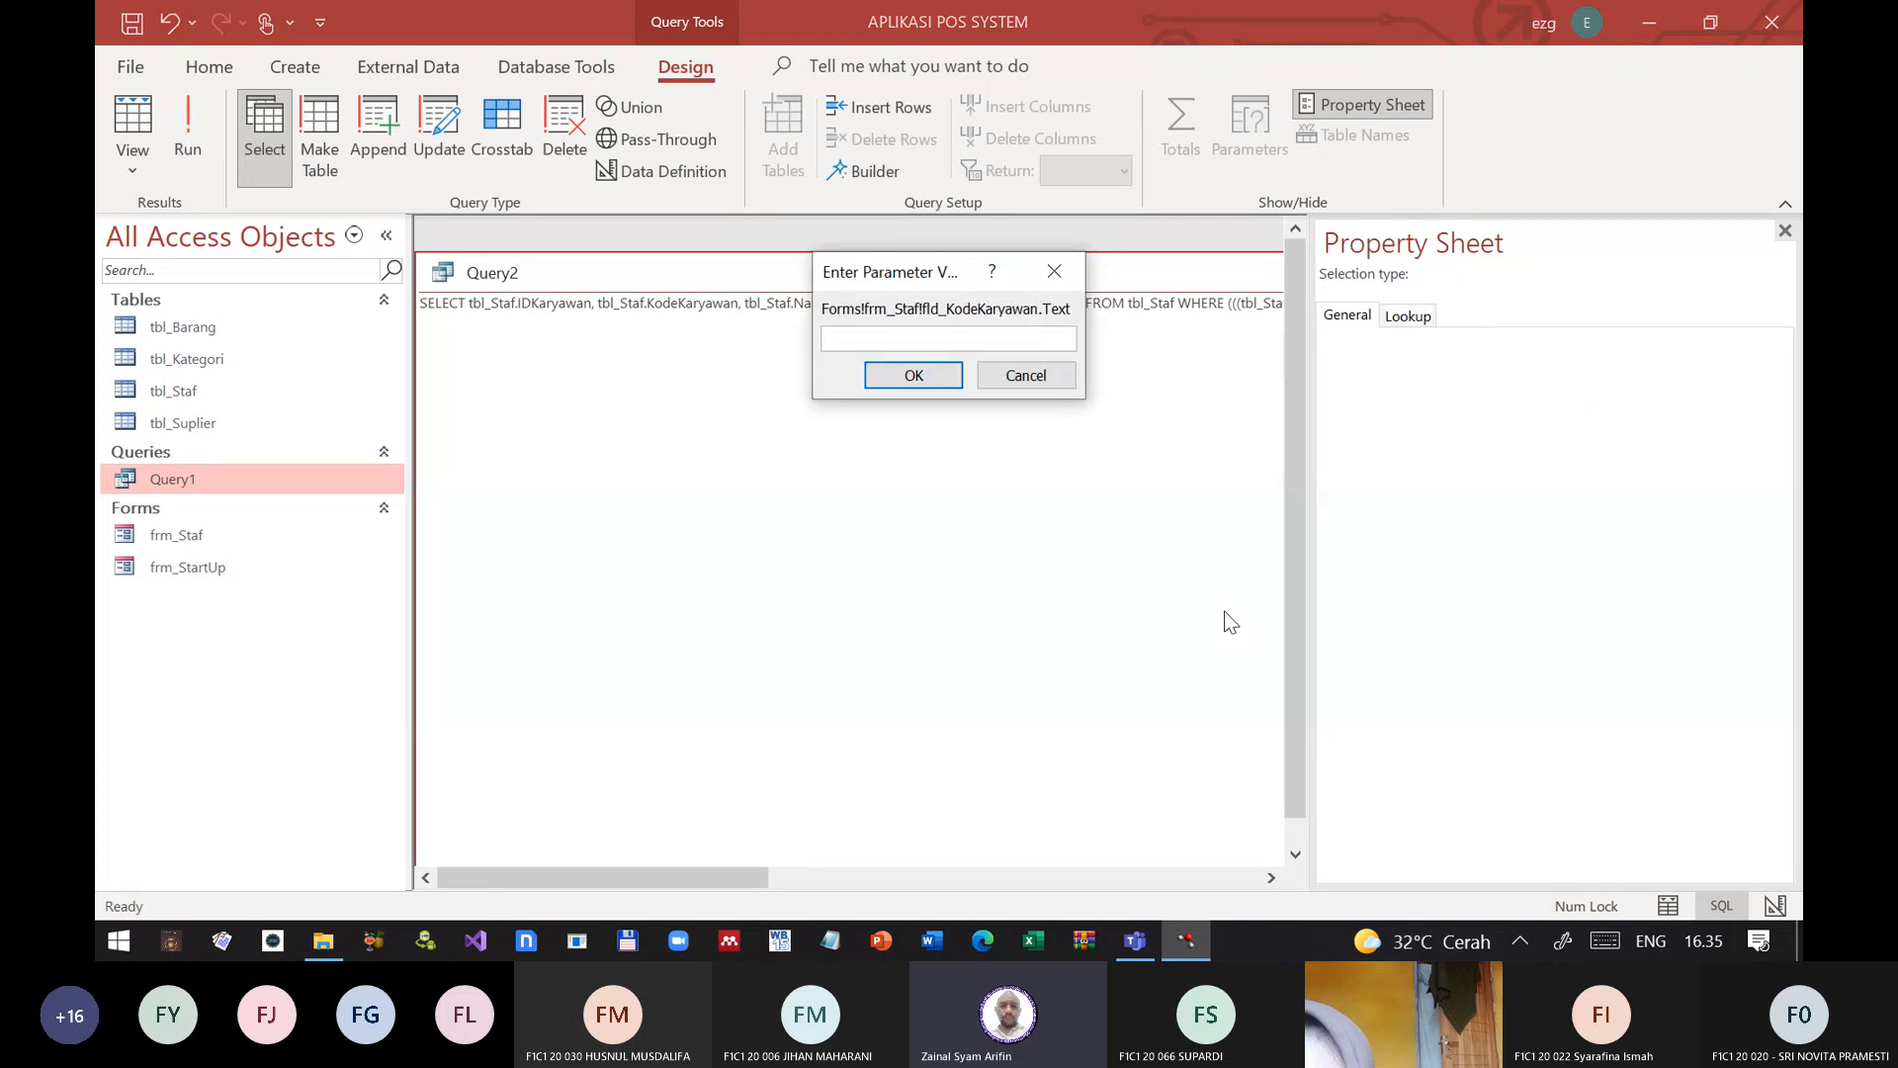
pyautogui.press('Return')
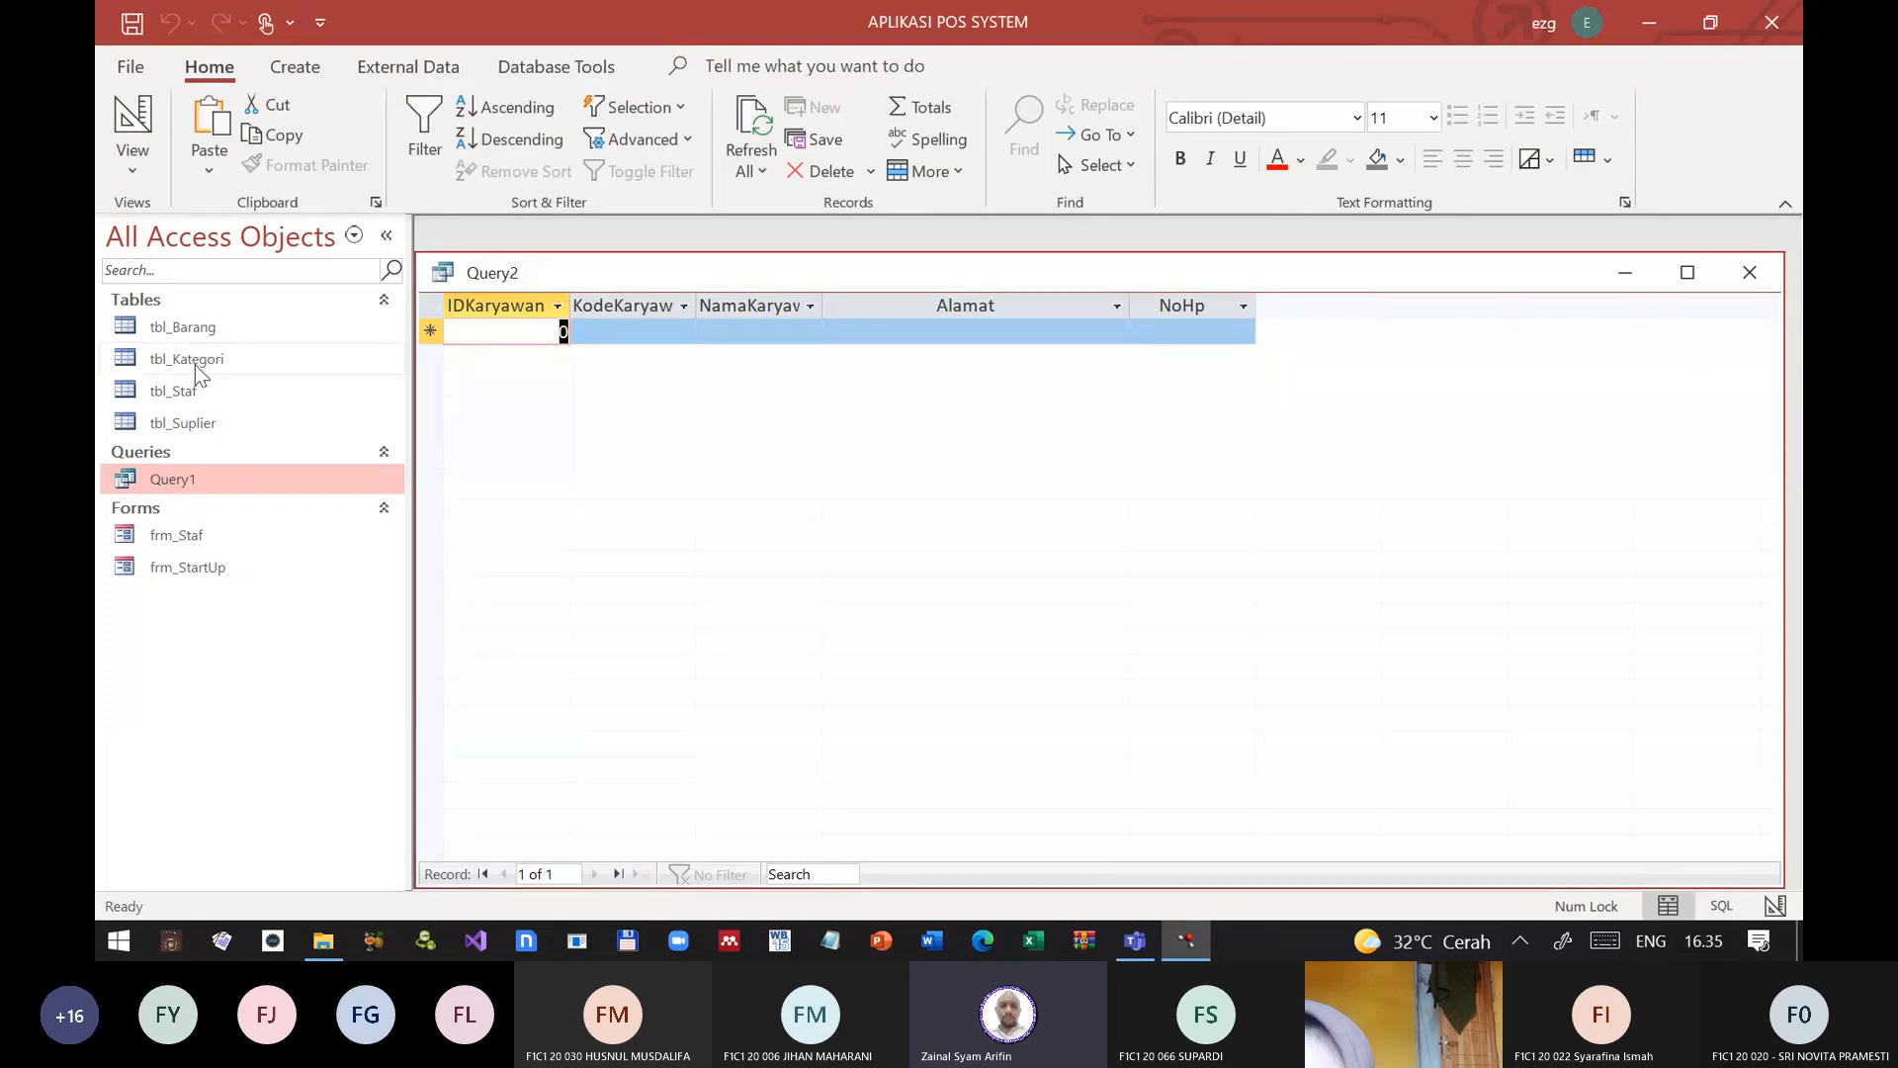
# Step: Look up the fourth employee's KodeKaryawan code in tbl_Staf and close the table
pyautogui.doubleClick(178, 392)
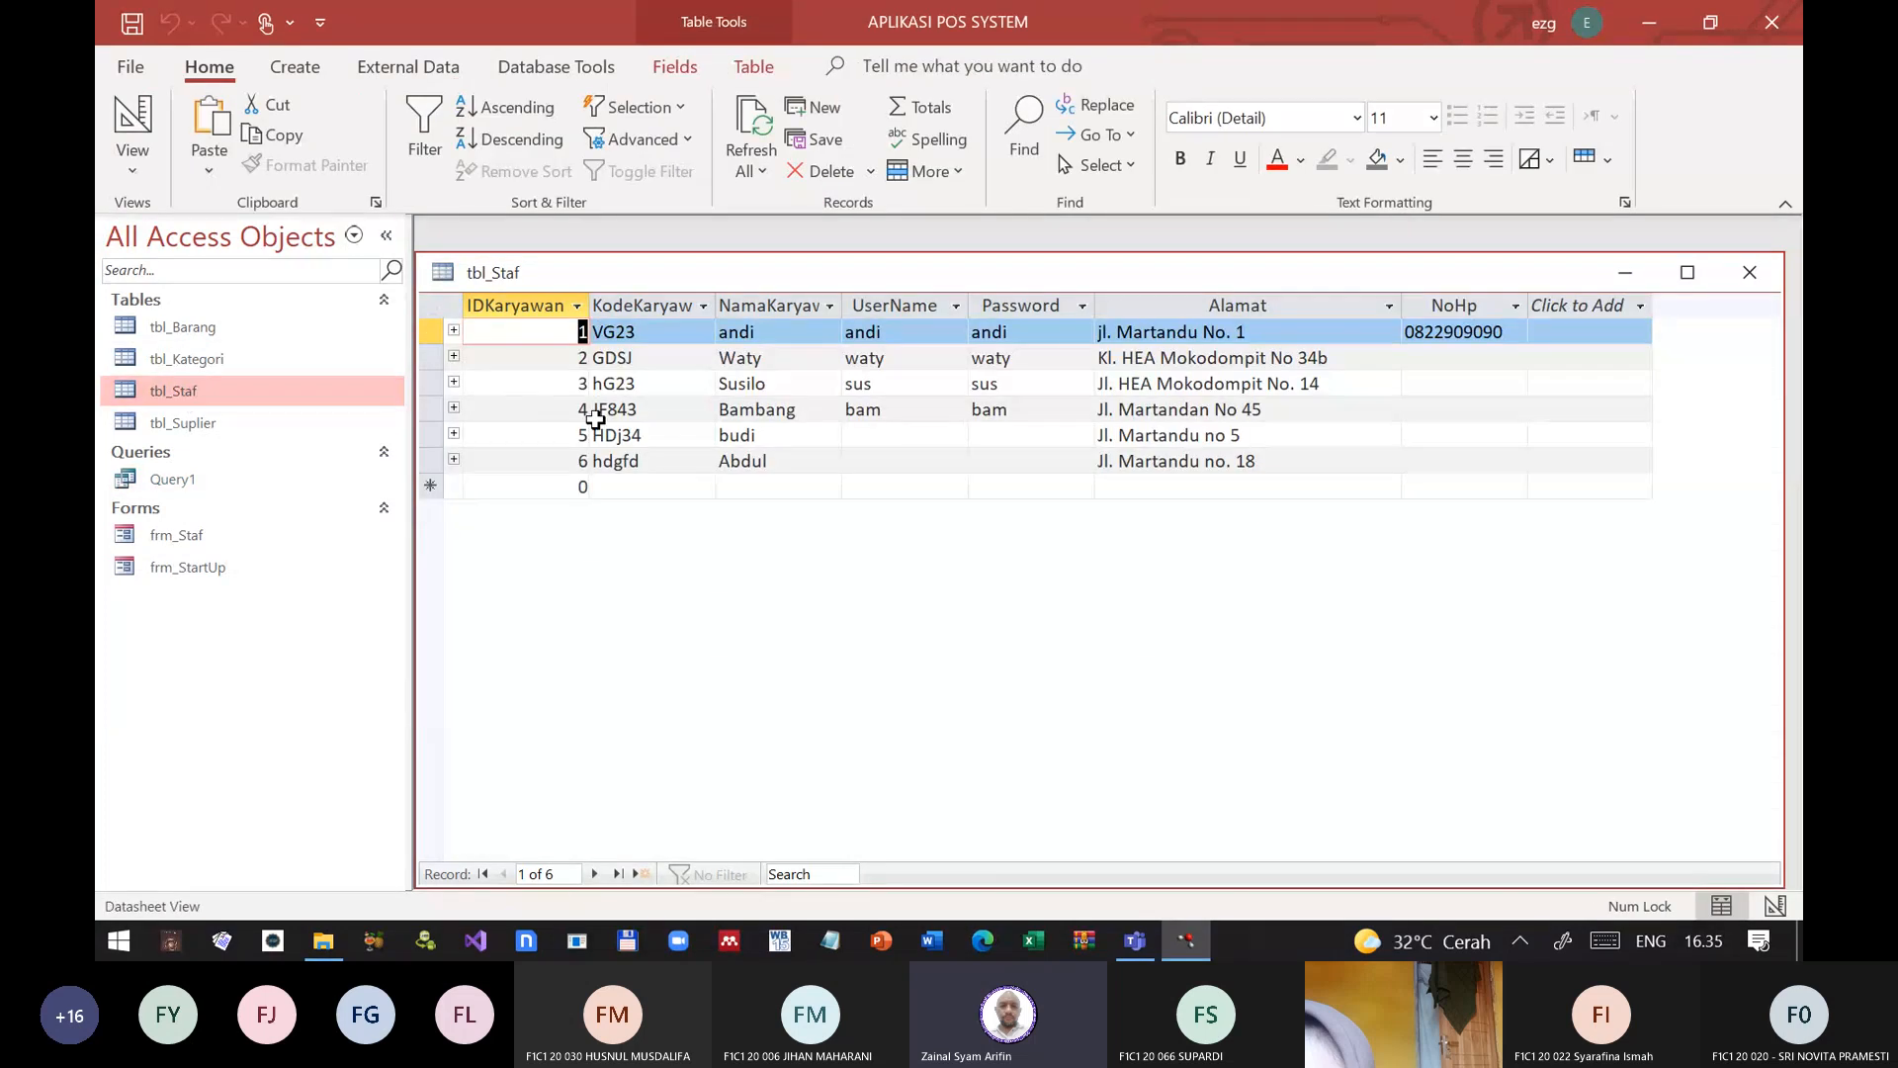
pyautogui.click(615, 411)
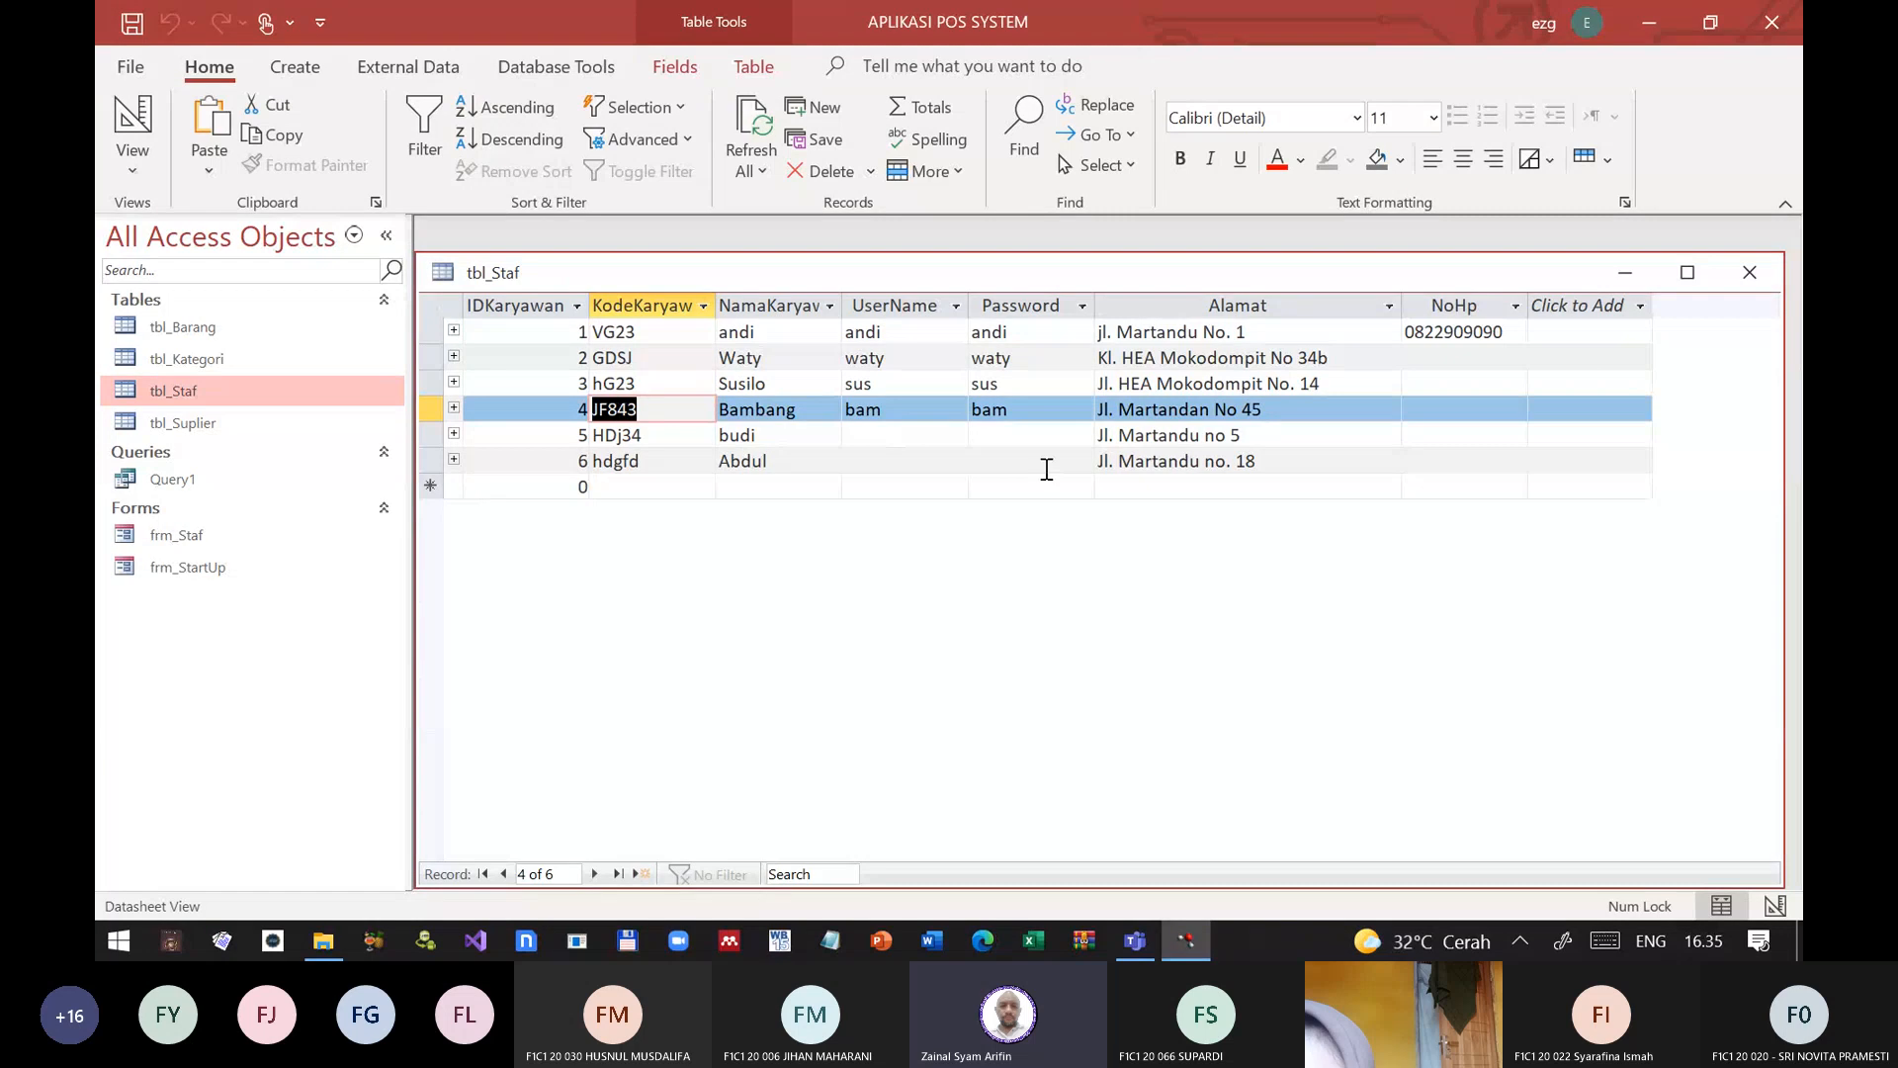
pyautogui.click(1749, 273)
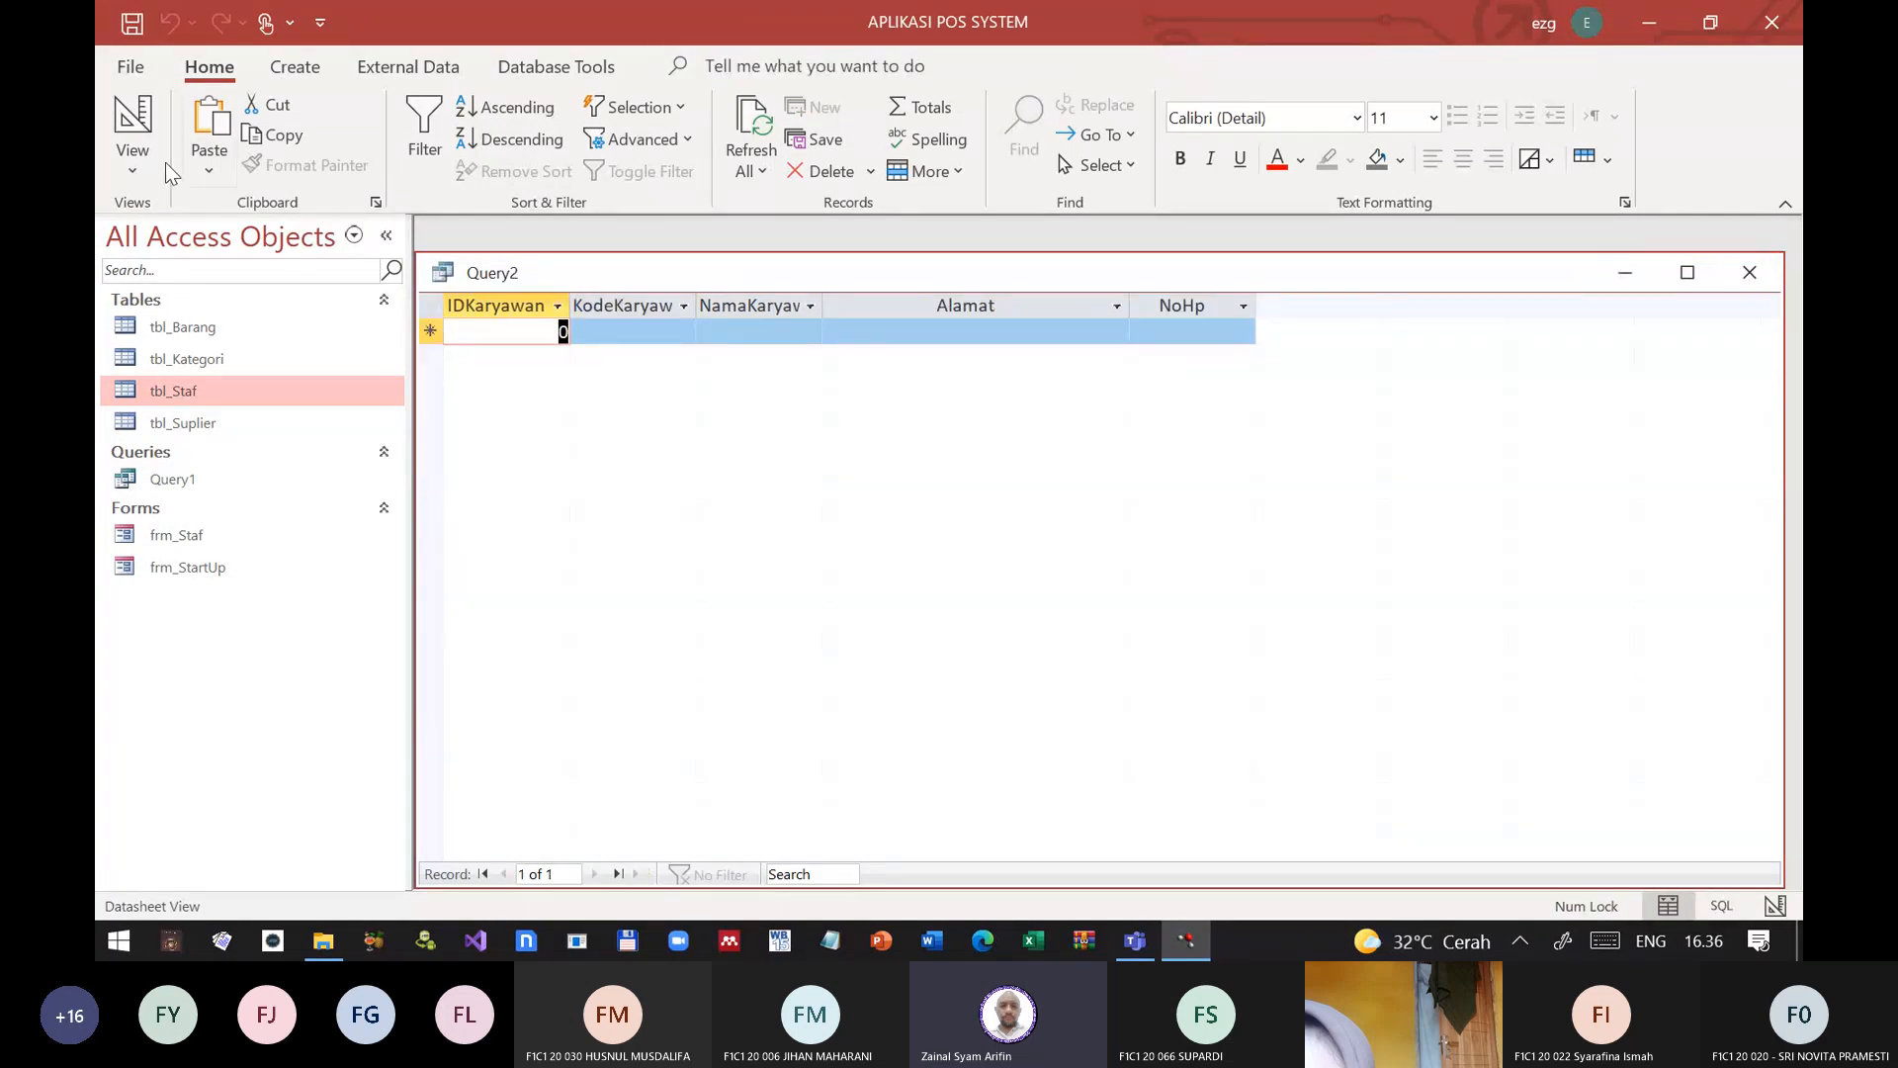
# Step: Rerun the query from SQL View with the fourth employee's code as the parameter, and close it without saving
pyautogui.click(126, 176)
pyautogui.click(212, 298)
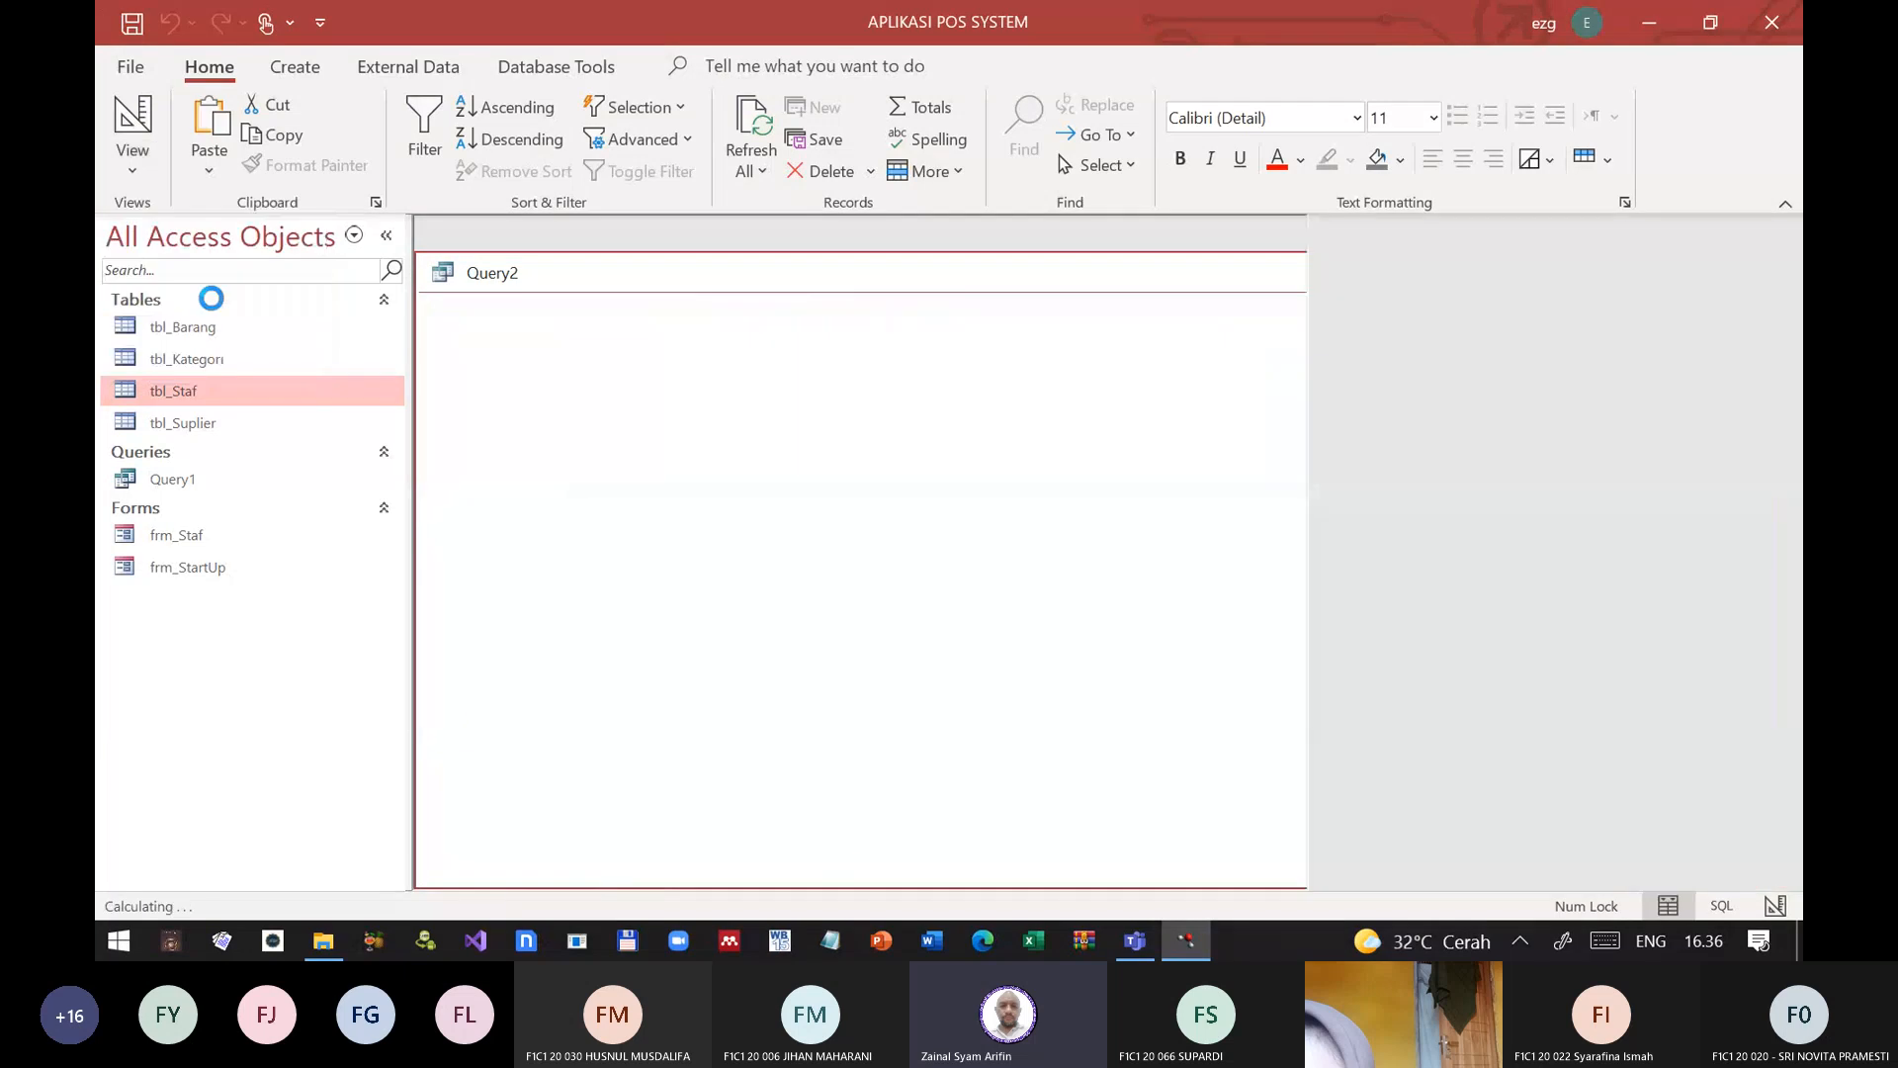
pyautogui.click(189, 151)
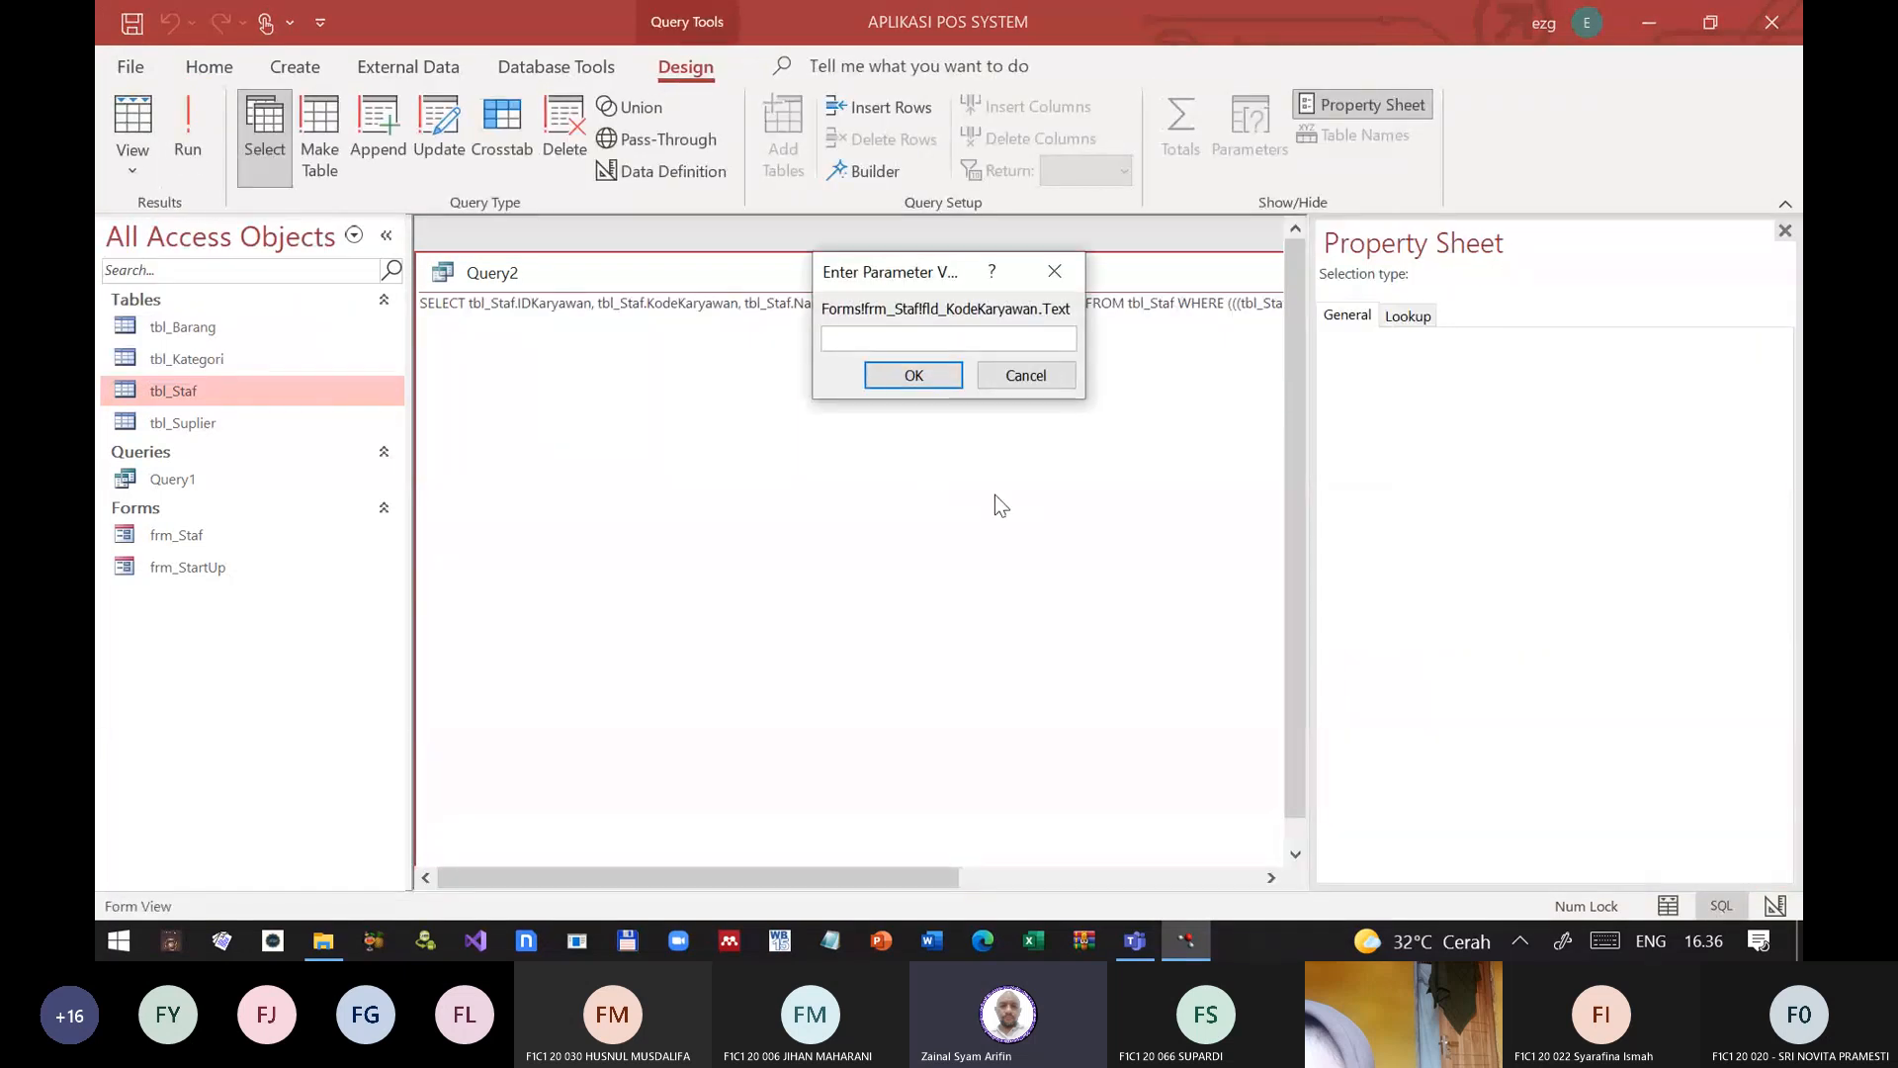
pyautogui.write('3443')
pyautogui.press('Return')
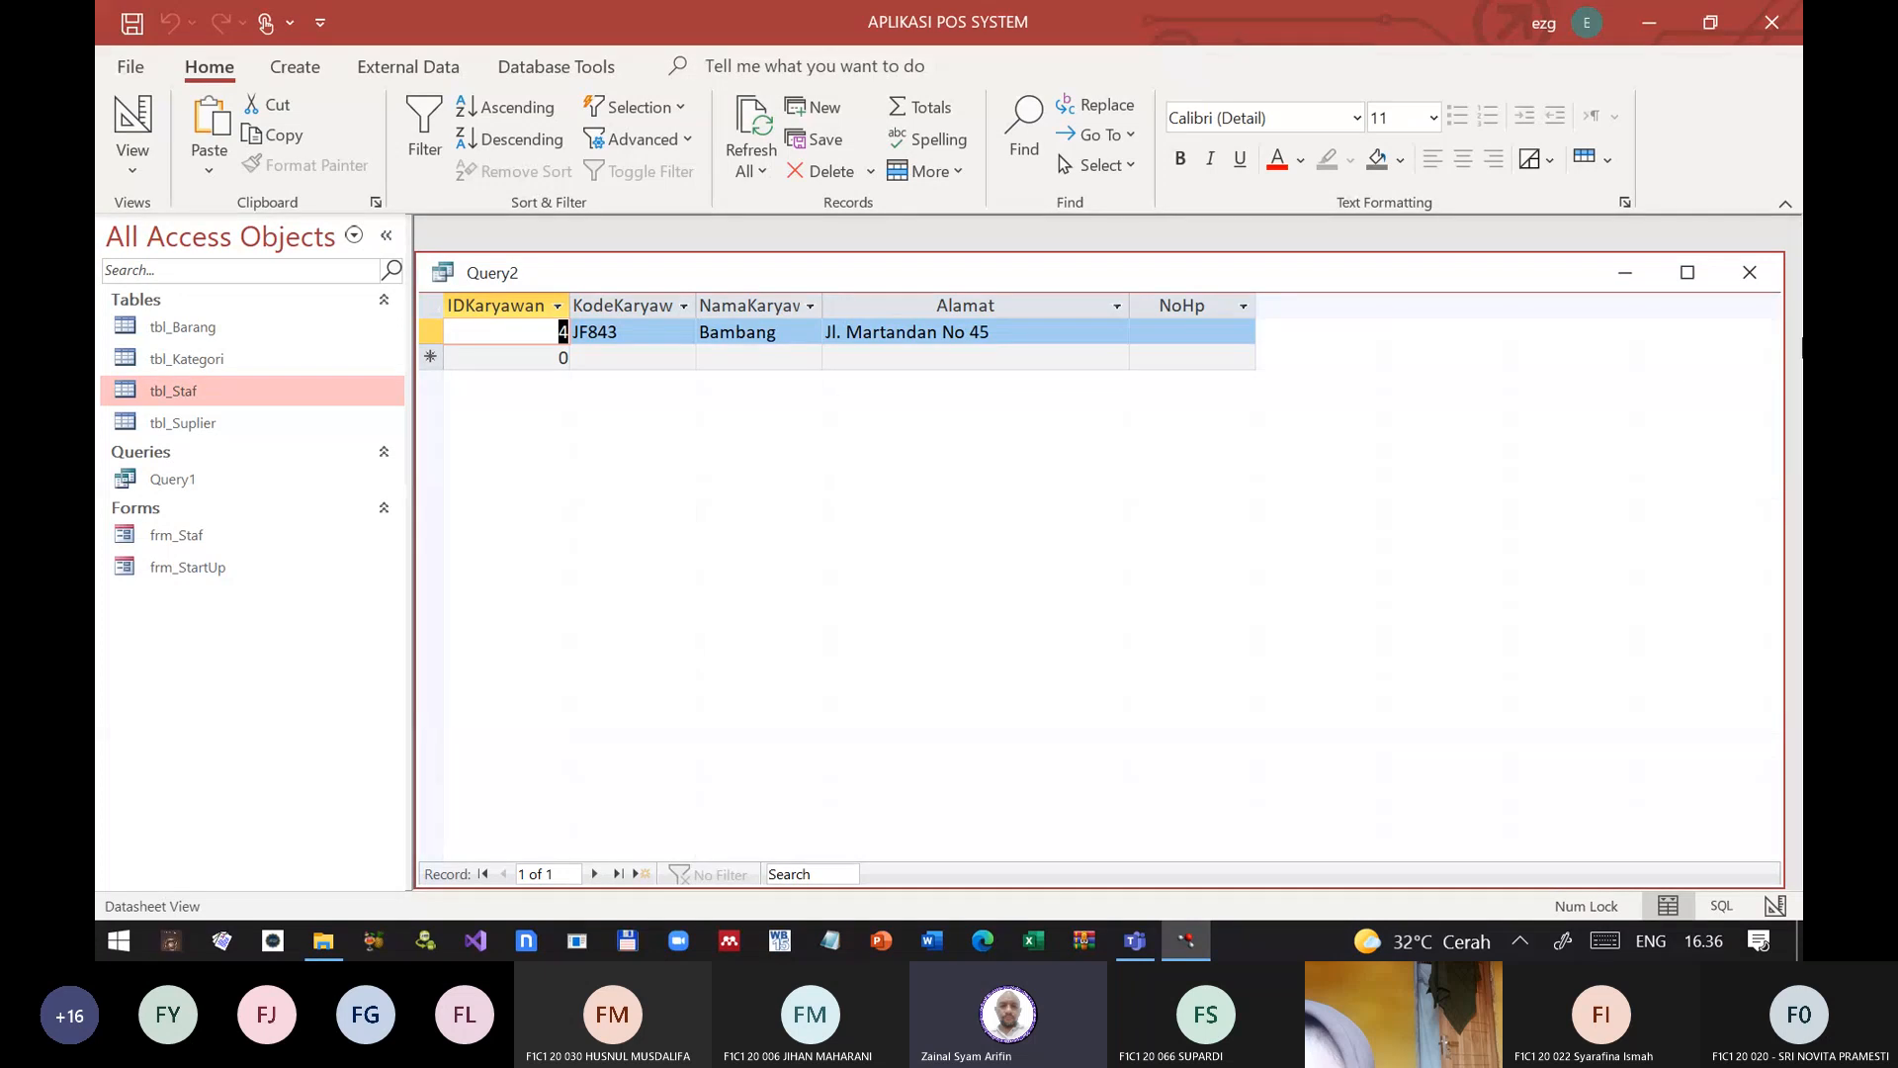
pyautogui.click(1750, 275)
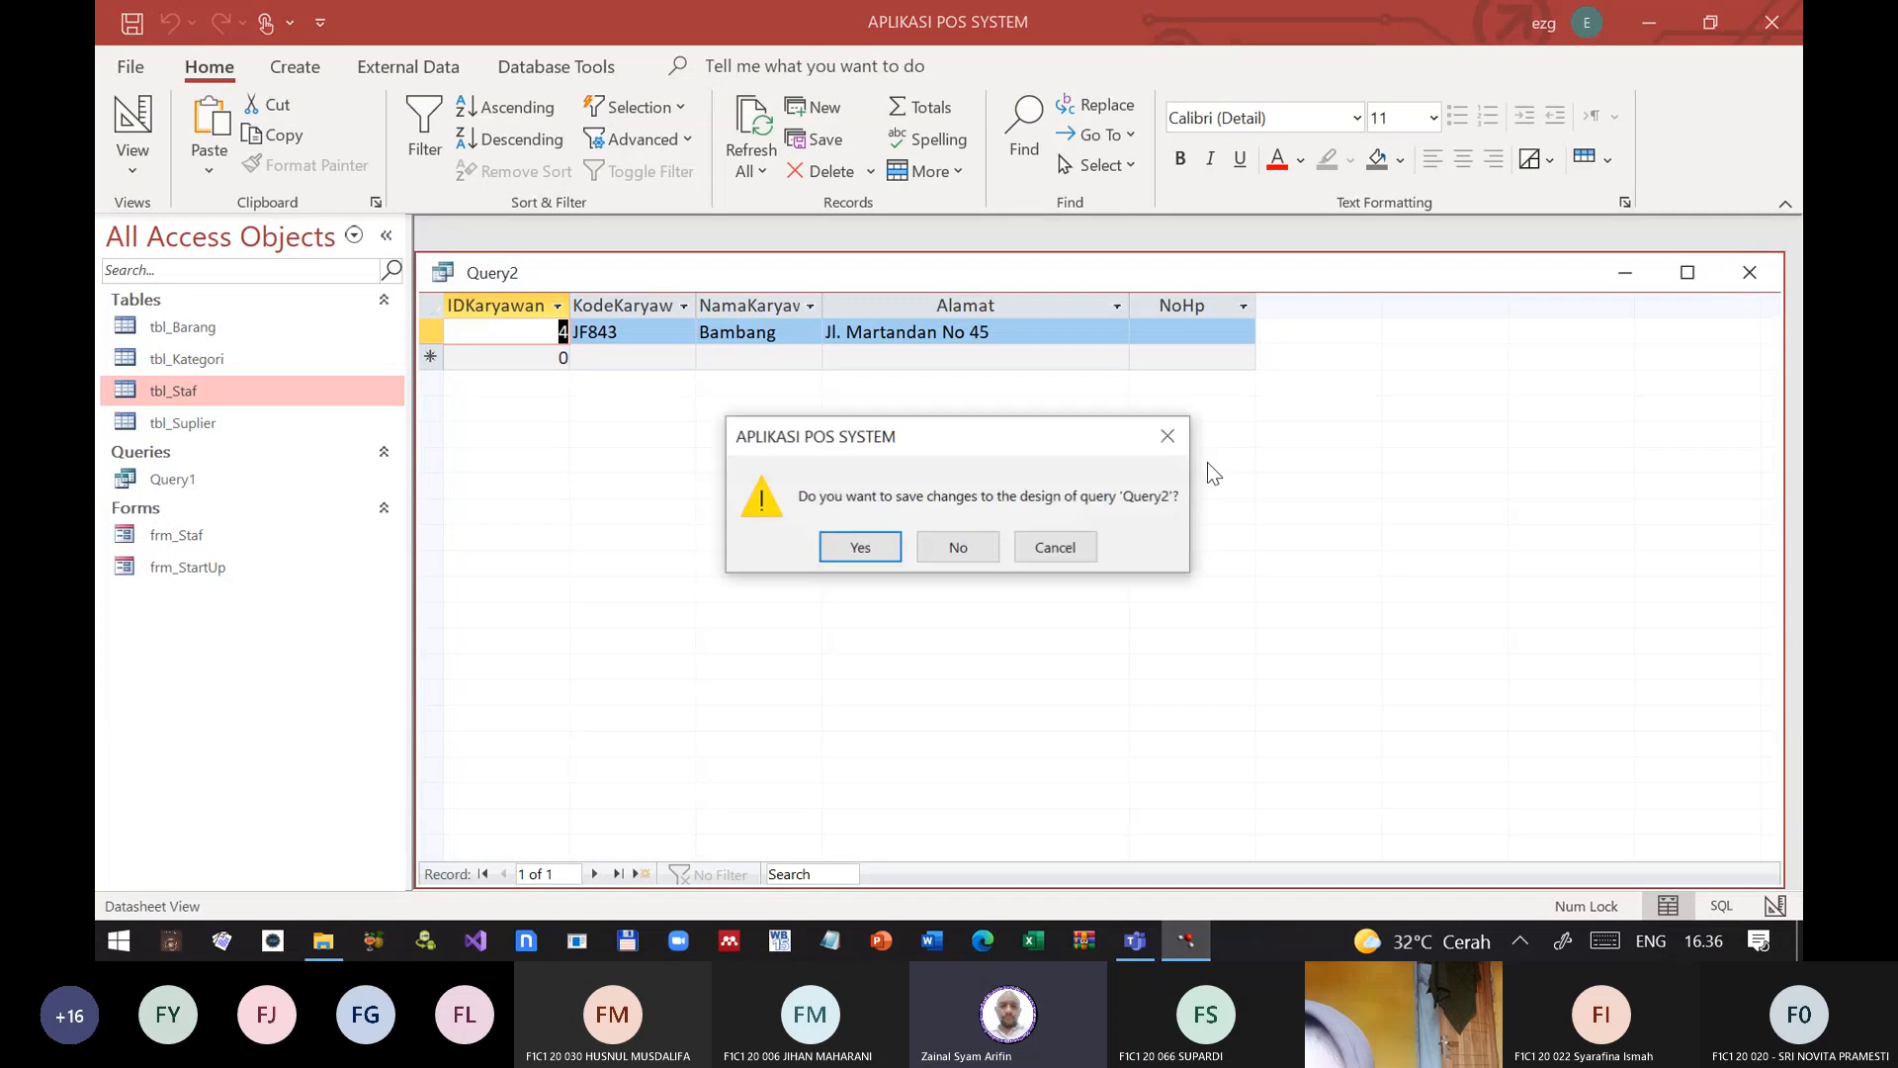
pyautogui.click(957, 550)
# Step: Open frm_Staf's Record Source query from Design View and clear the KodeKaryawan criterion
pyautogui.click(194, 560)
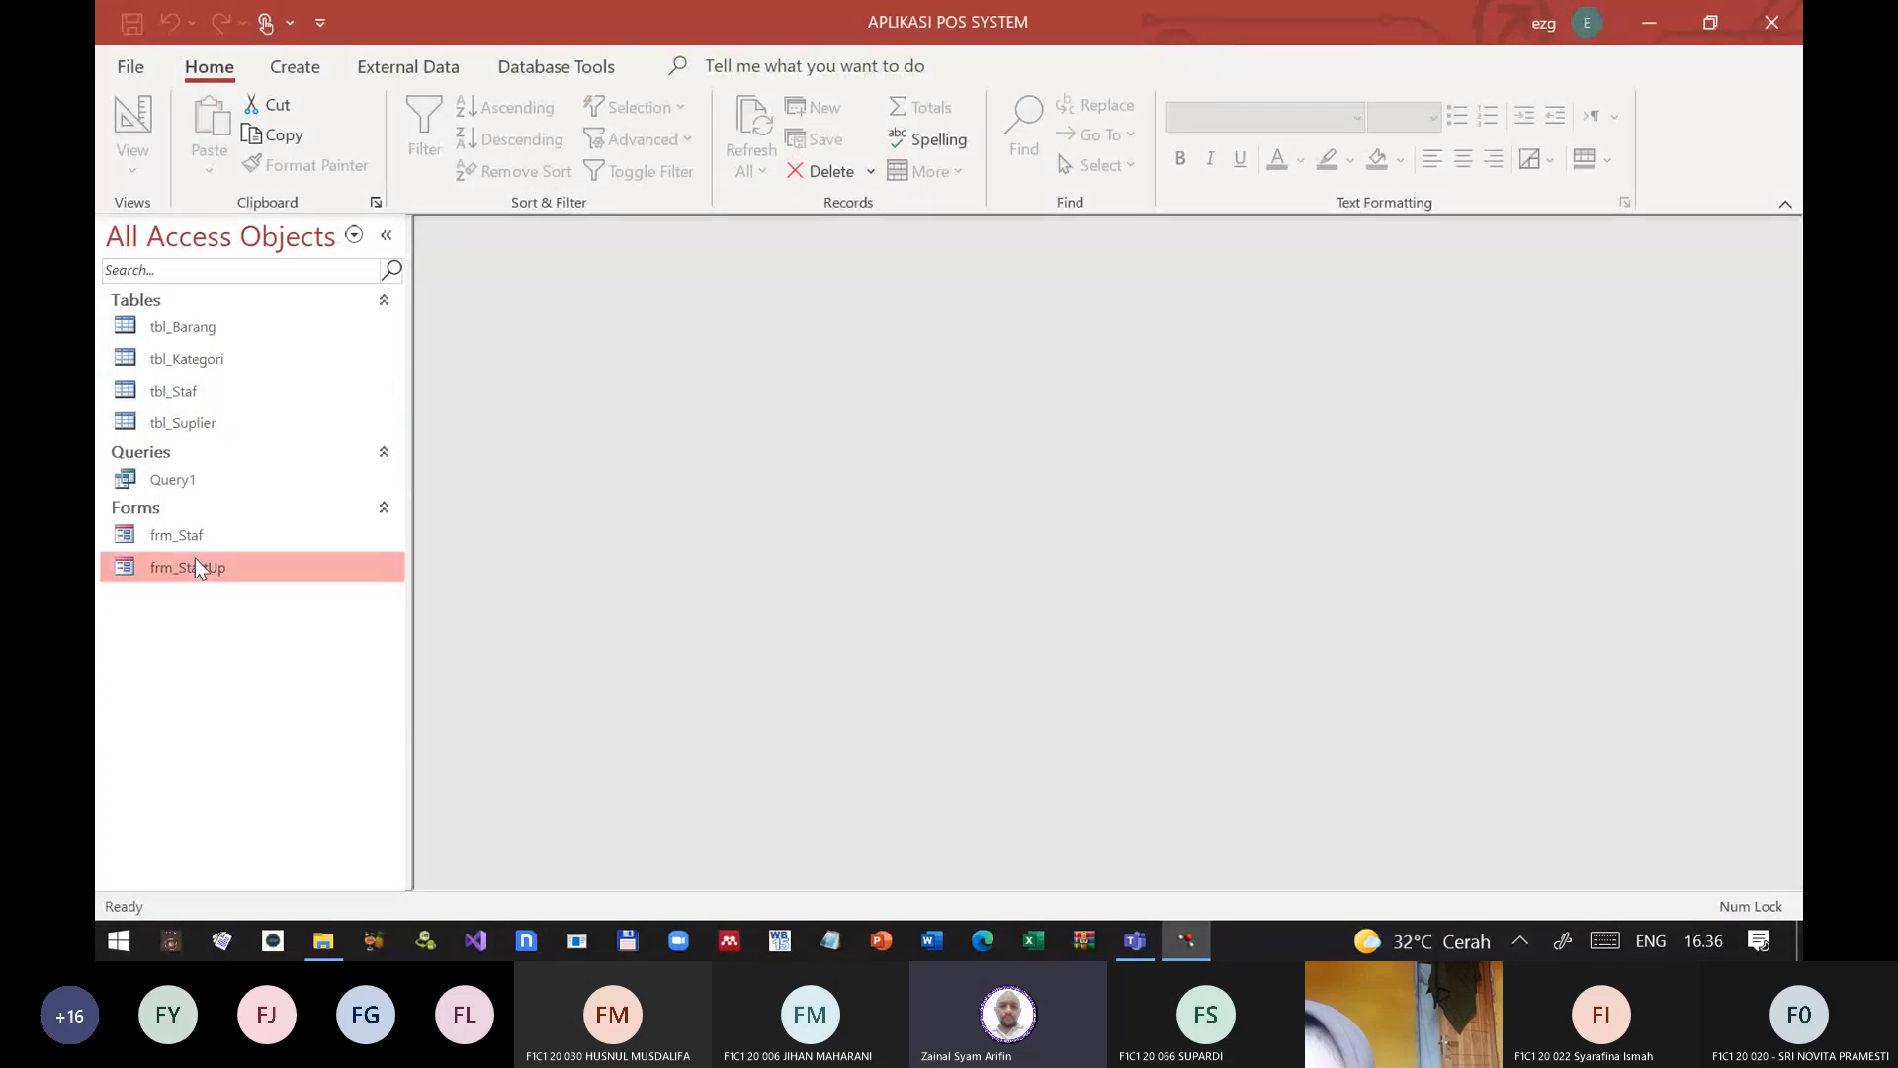
pyautogui.click(198, 540)
pyautogui.rightClick(197, 540)
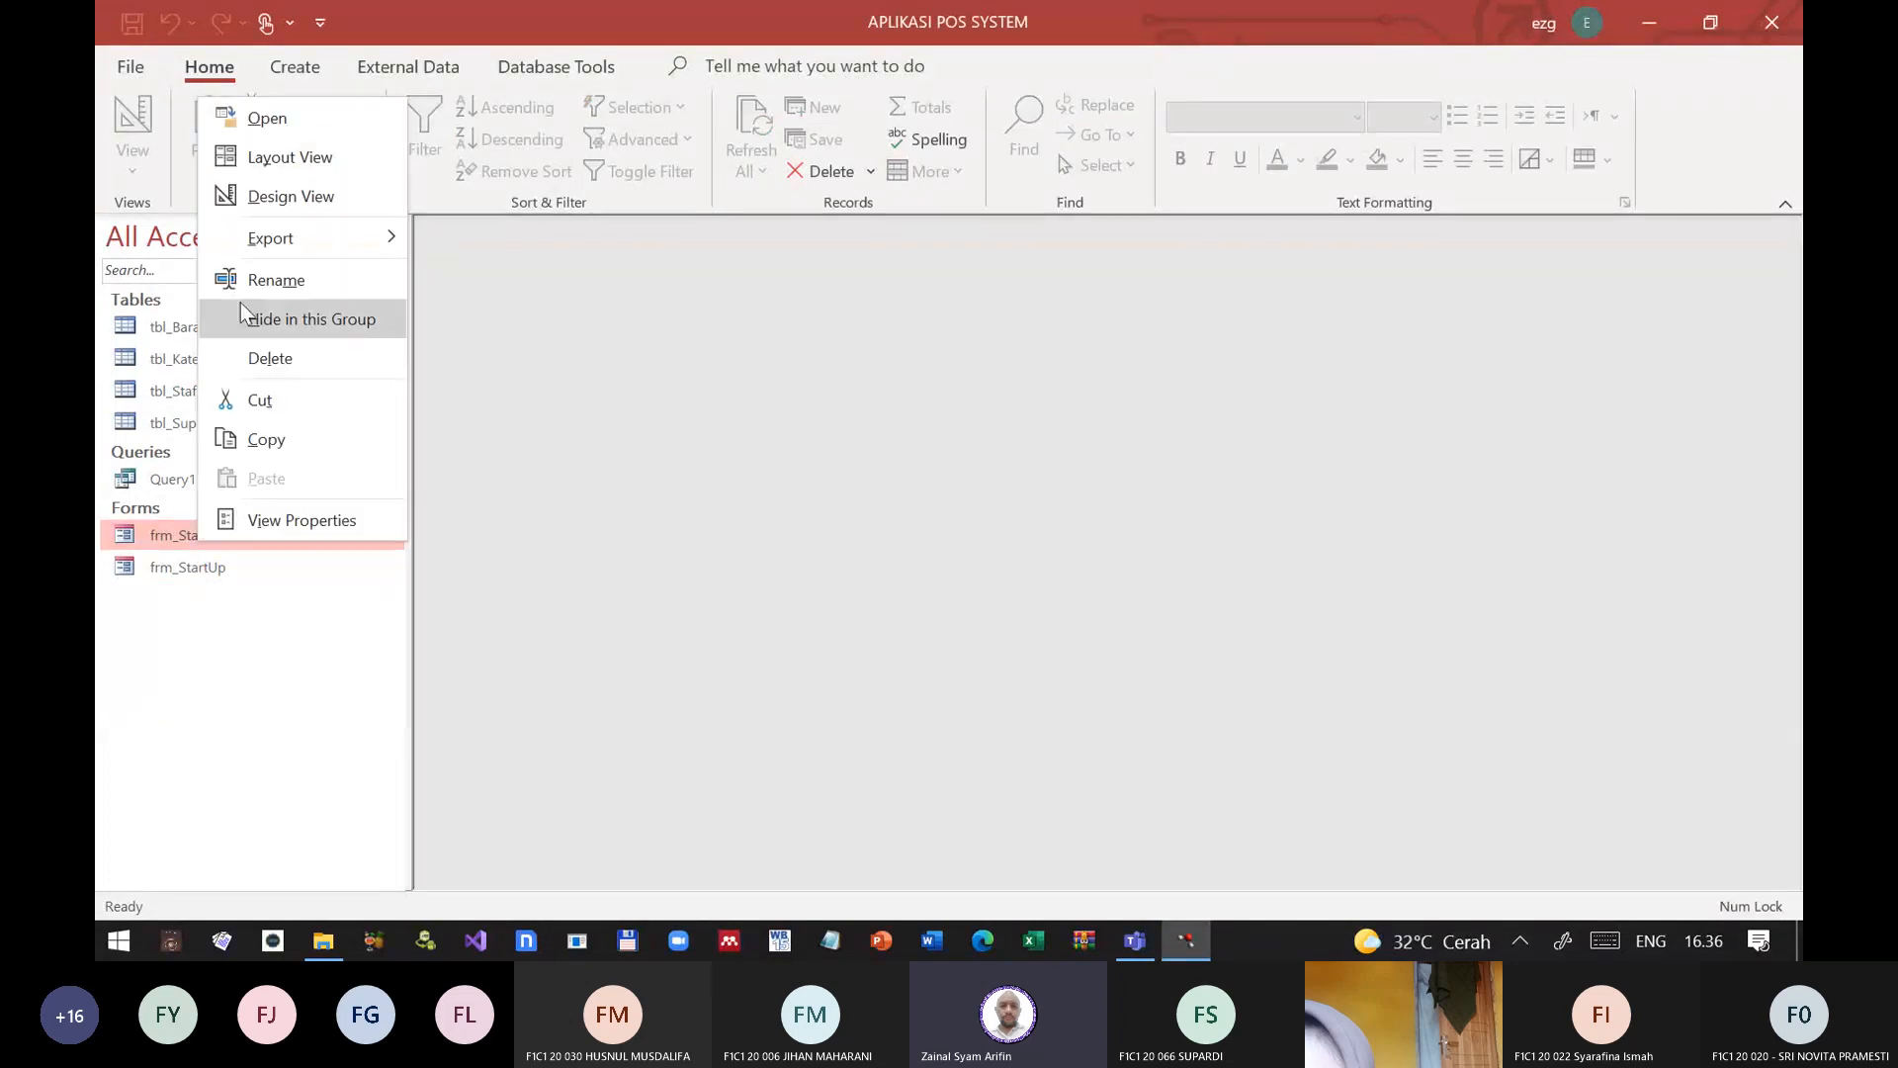
pyautogui.click(265, 195)
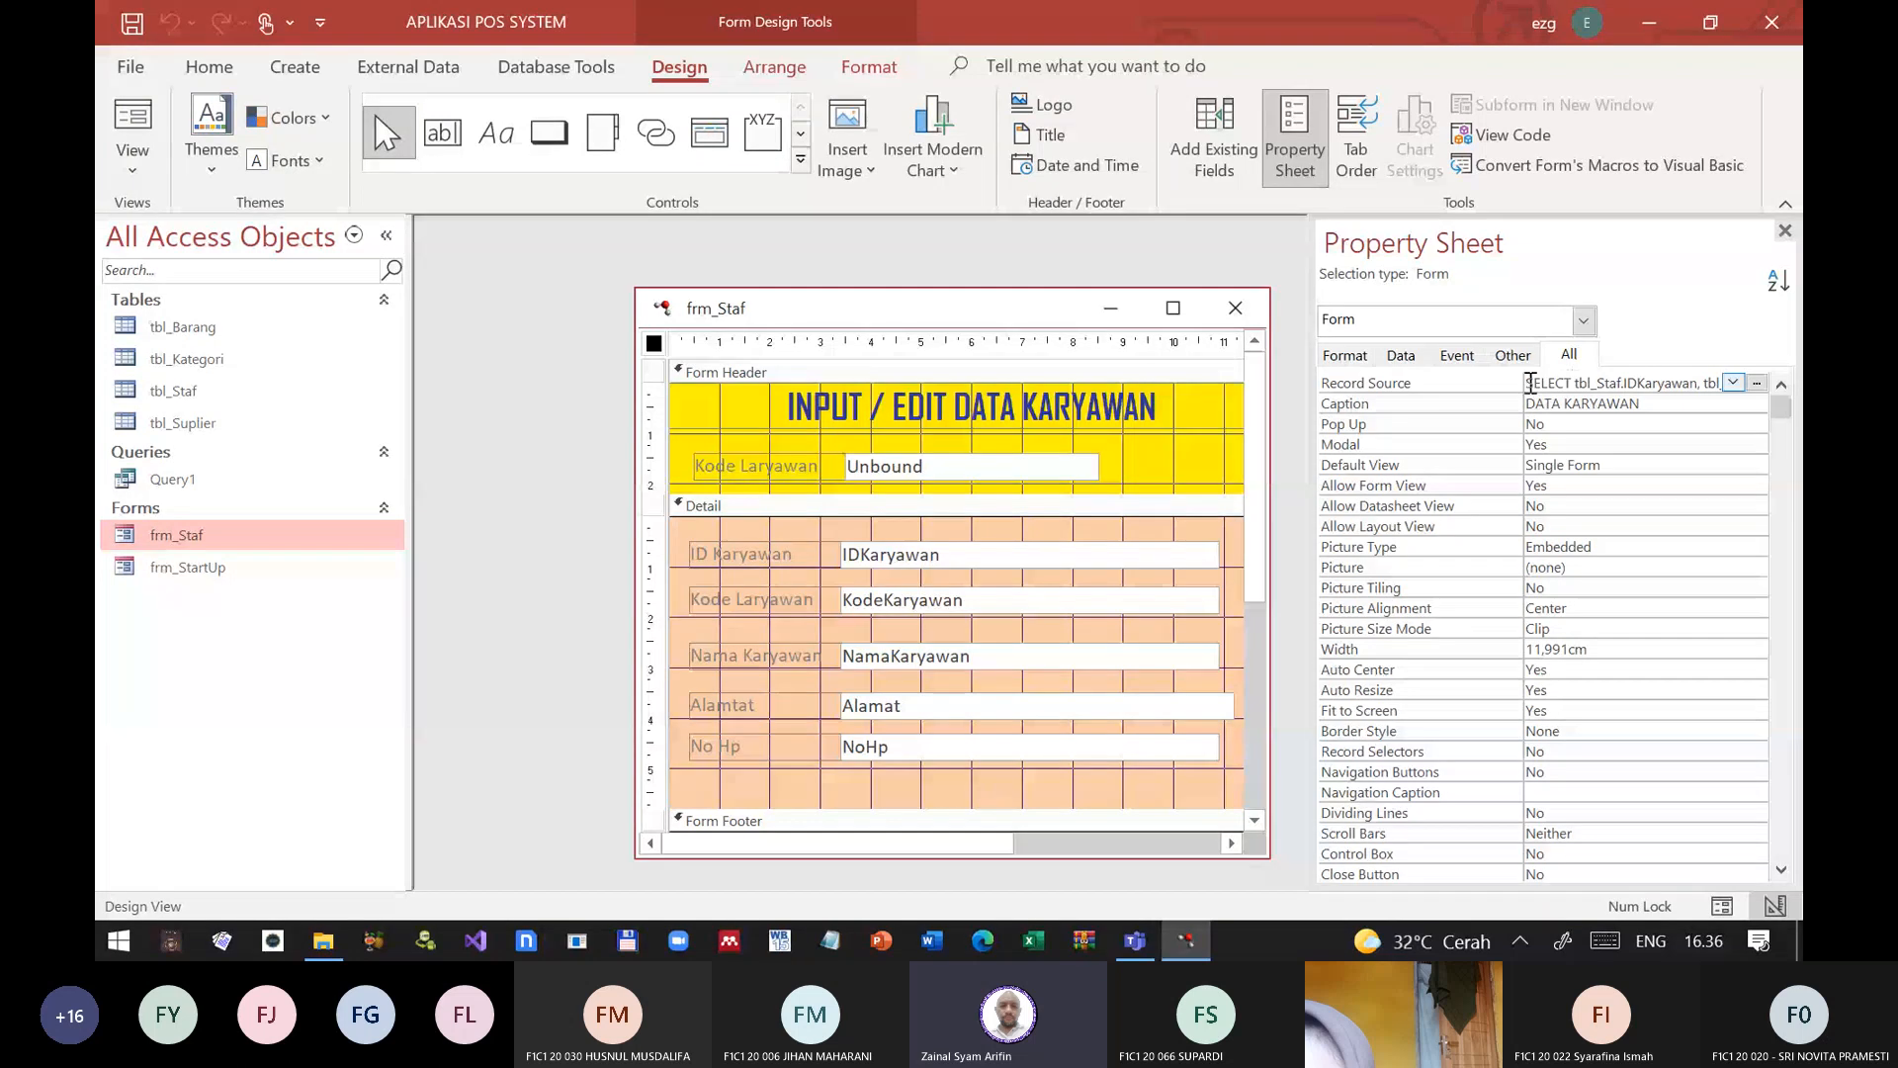
pyautogui.click(1756, 383)
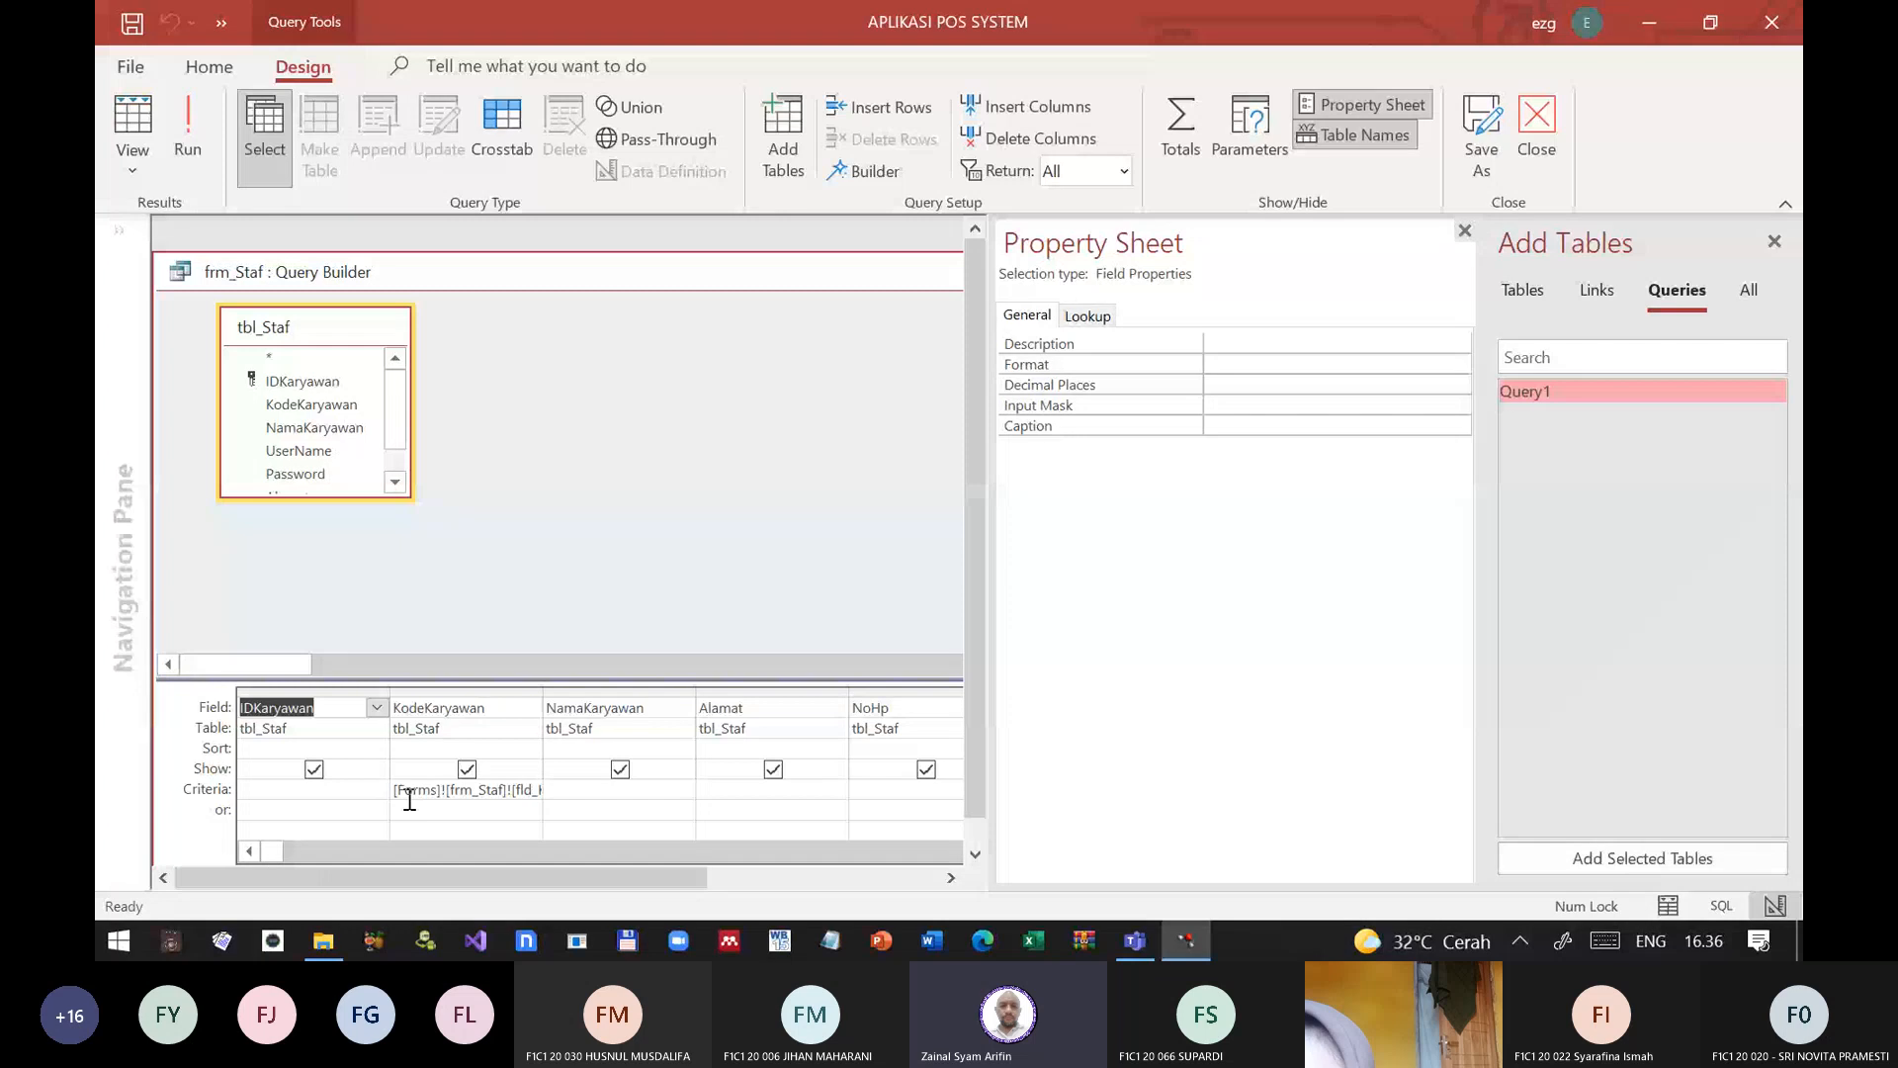
pyautogui.click(399, 789)
pyautogui.hotkey('ctrl', 'a')
pyautogui.press('Delete')
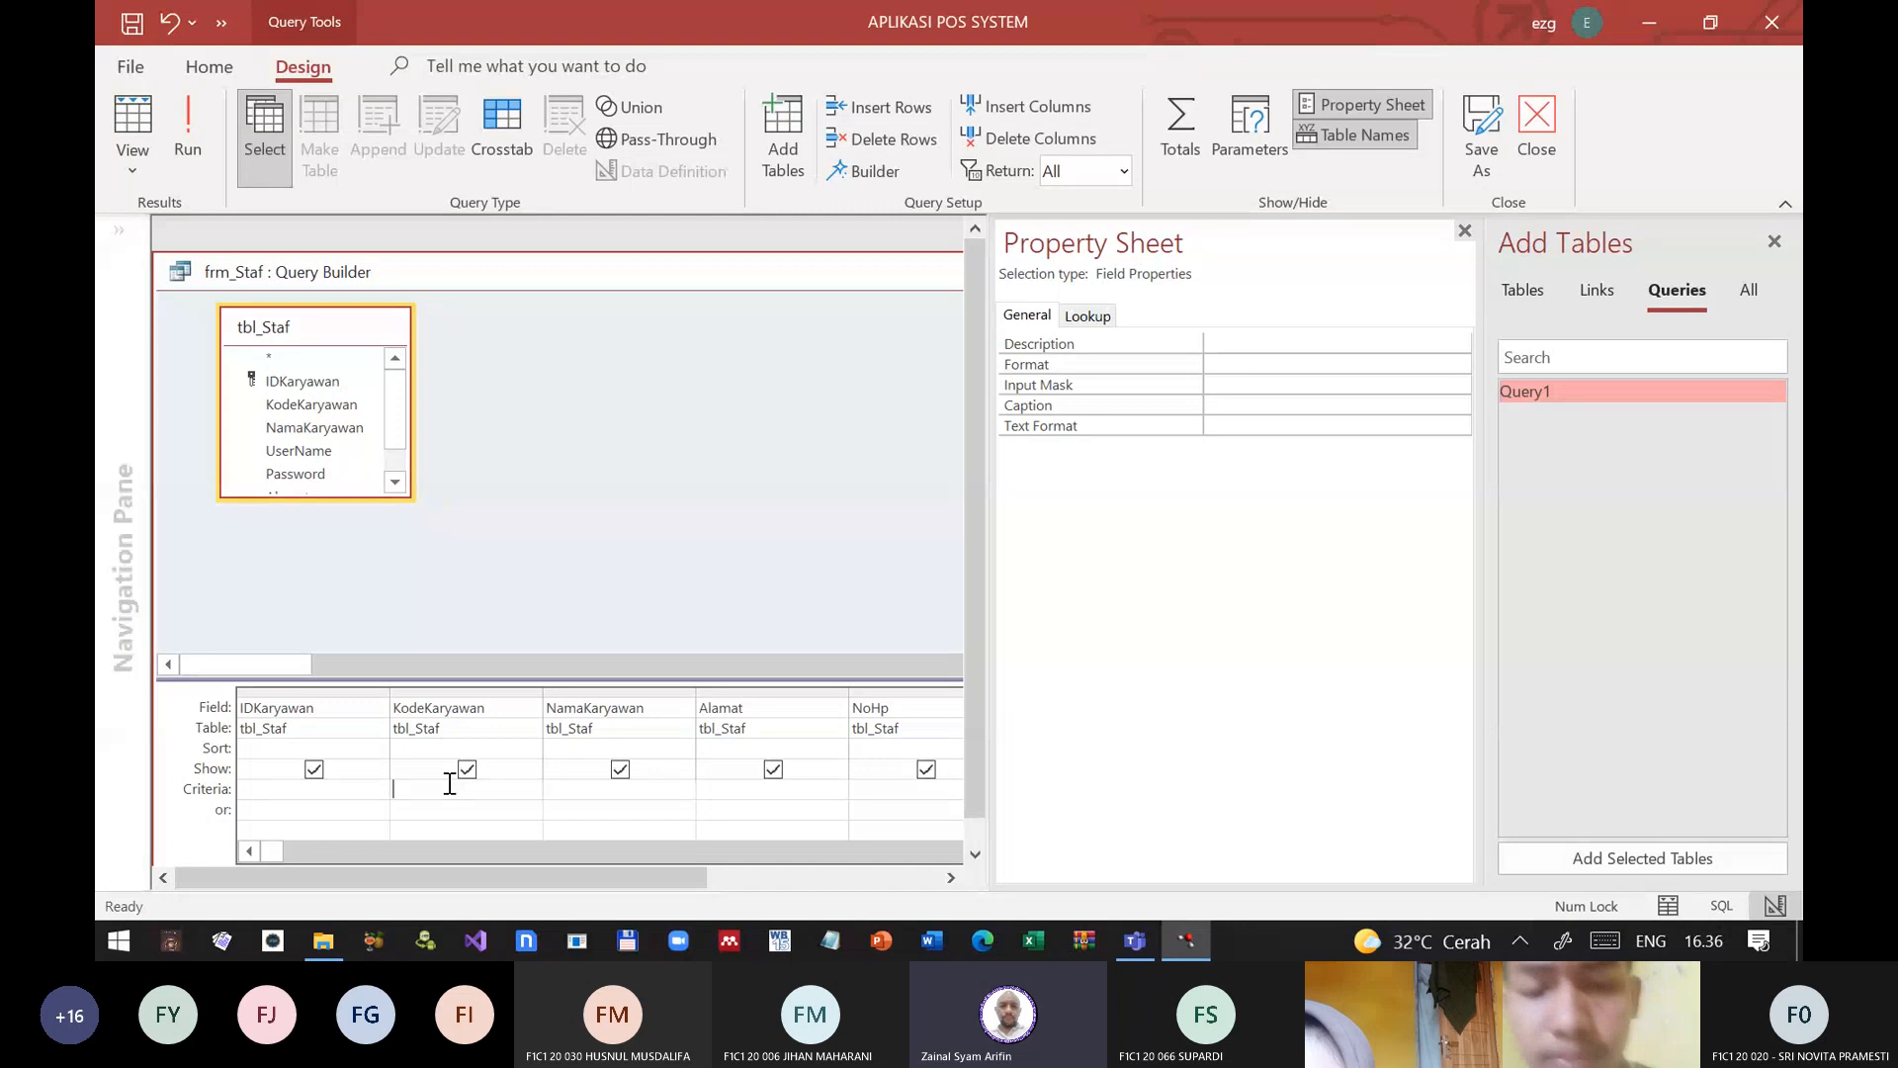
pyautogui.write('li')
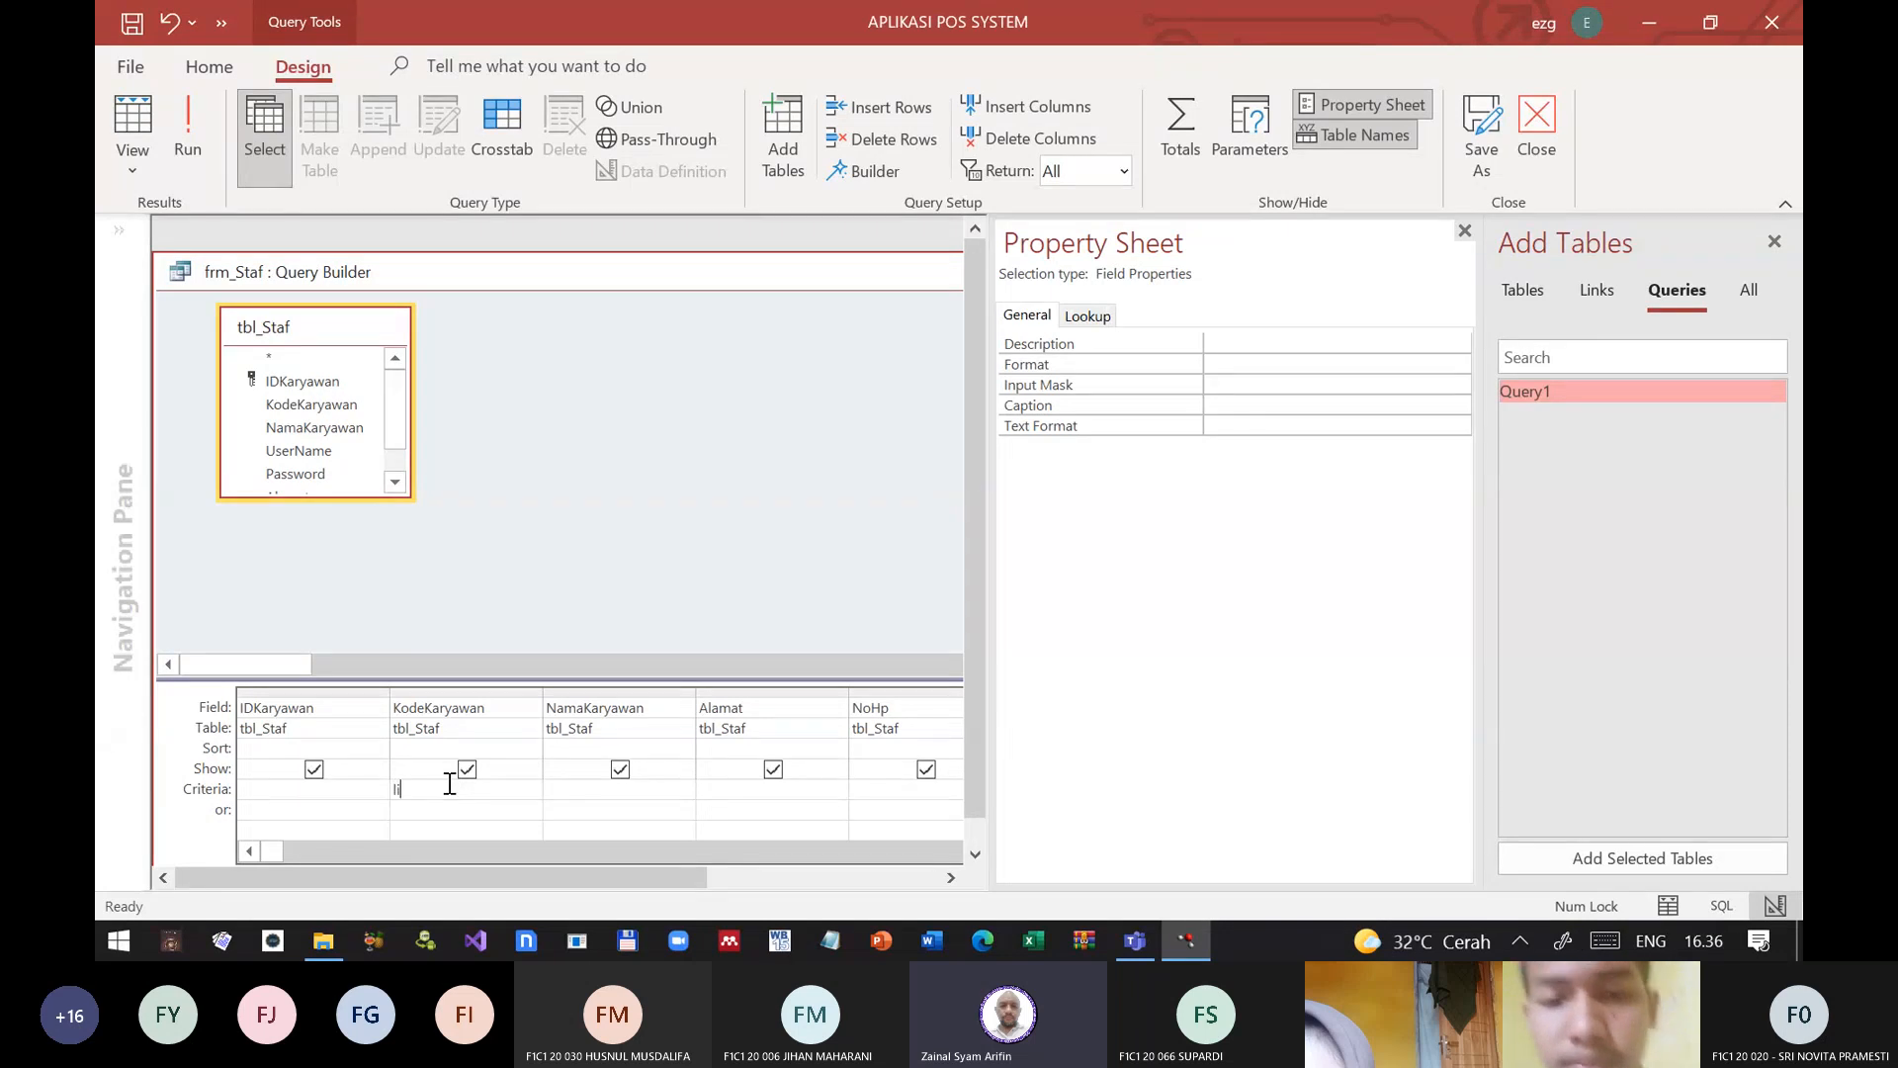
pyautogui.write('ke *')
pyautogui.press('BackSpace')
pyautogui.press('BackSpace')
pyautogui.press('BackSpace')
pyautogui.press('BackSpace')
pyautogui.press('BackSpace')
pyautogui.press('BackSpace')
# Step: Build the KodeKaryawan criterion Forms![frm_Staf]![fld_KodeKaryawan].Text with the Expression Builder, using the loaded frm_Staf form
pyautogui.rightClick(423, 788)
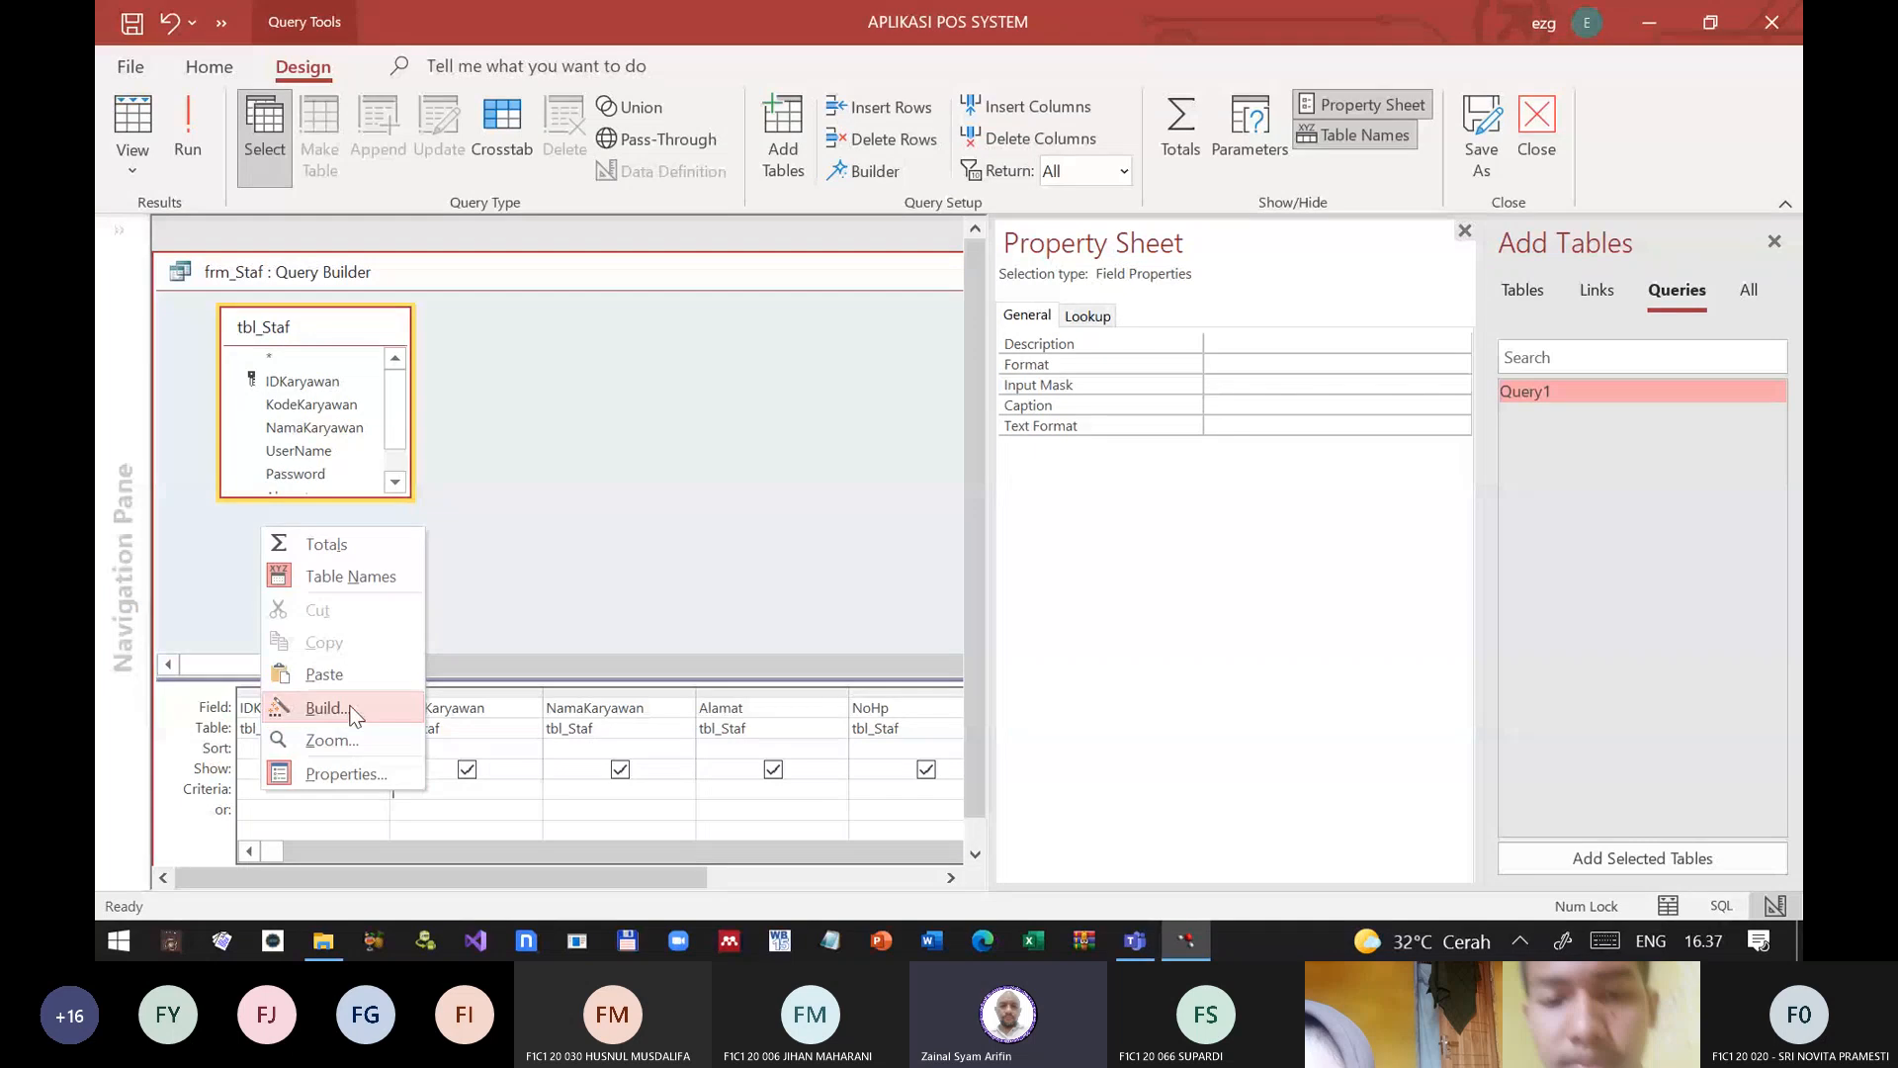
pyautogui.click(326, 708)
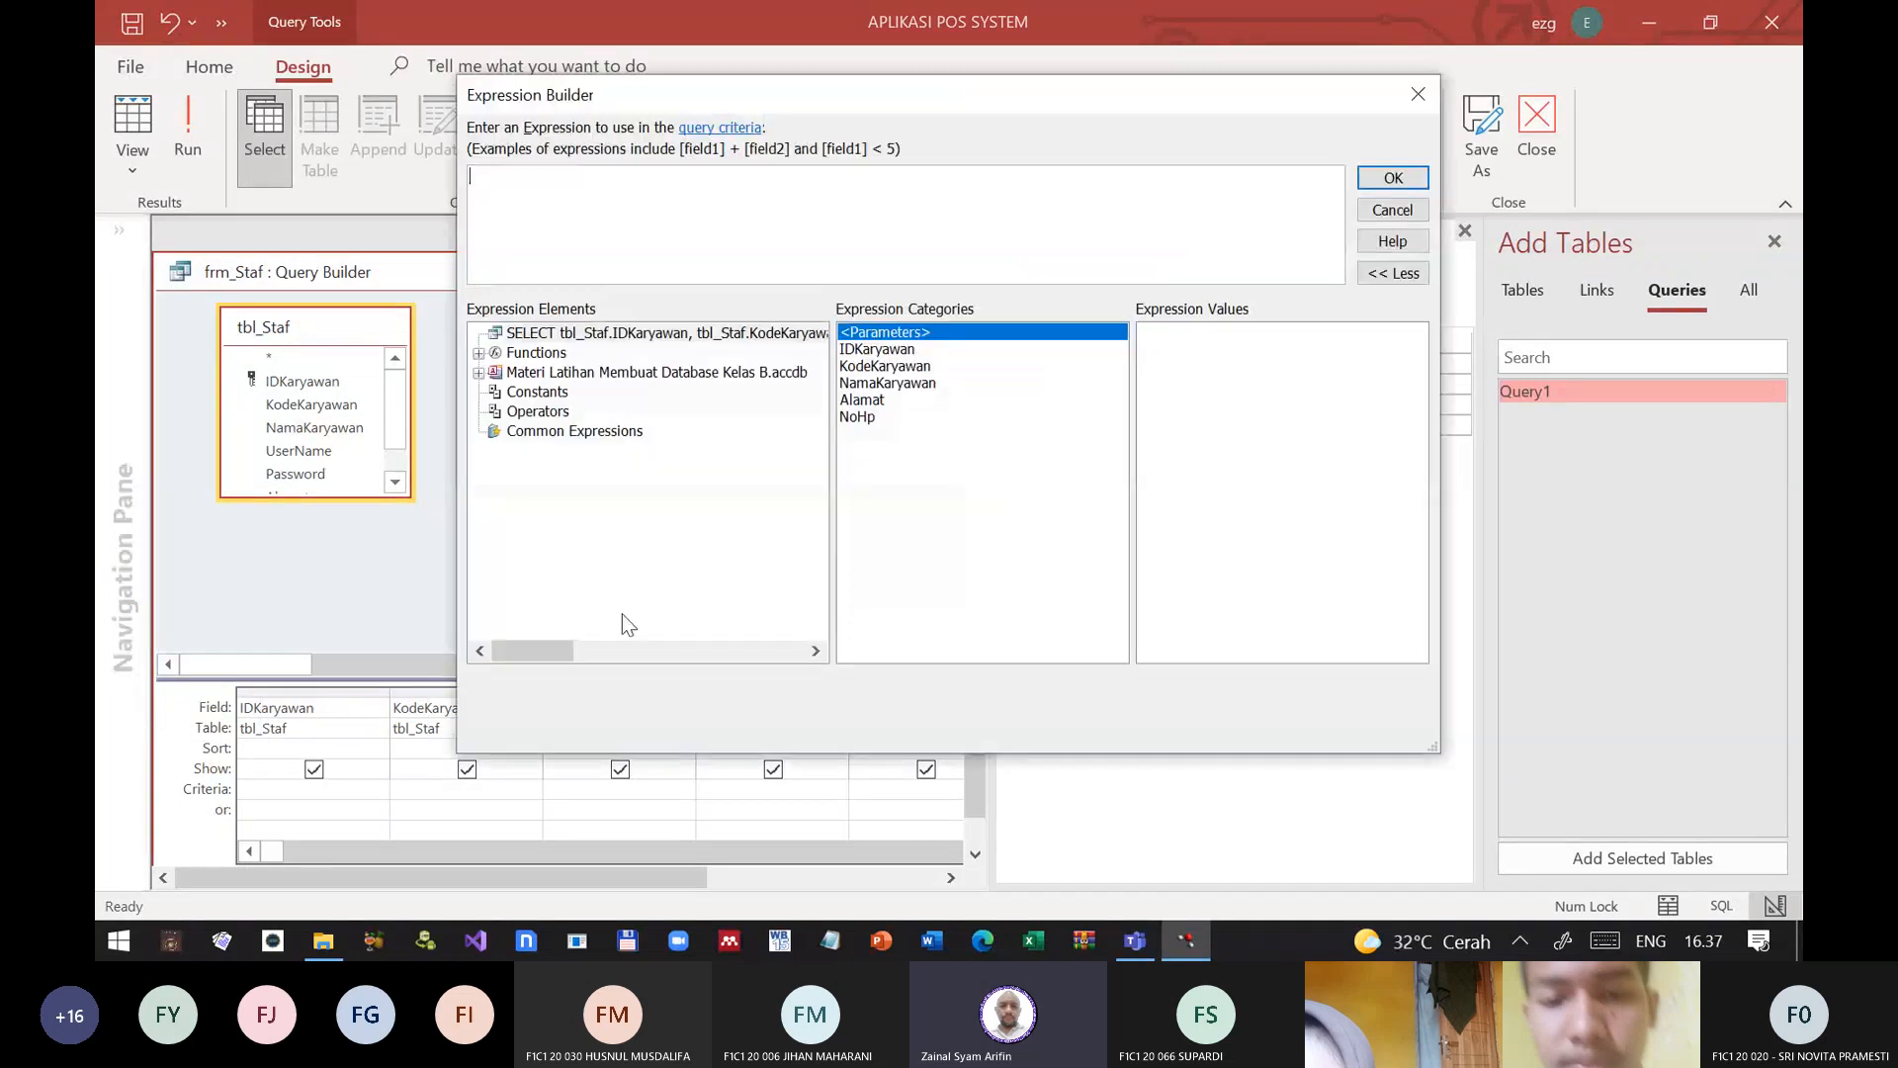
pyautogui.click(478, 373)
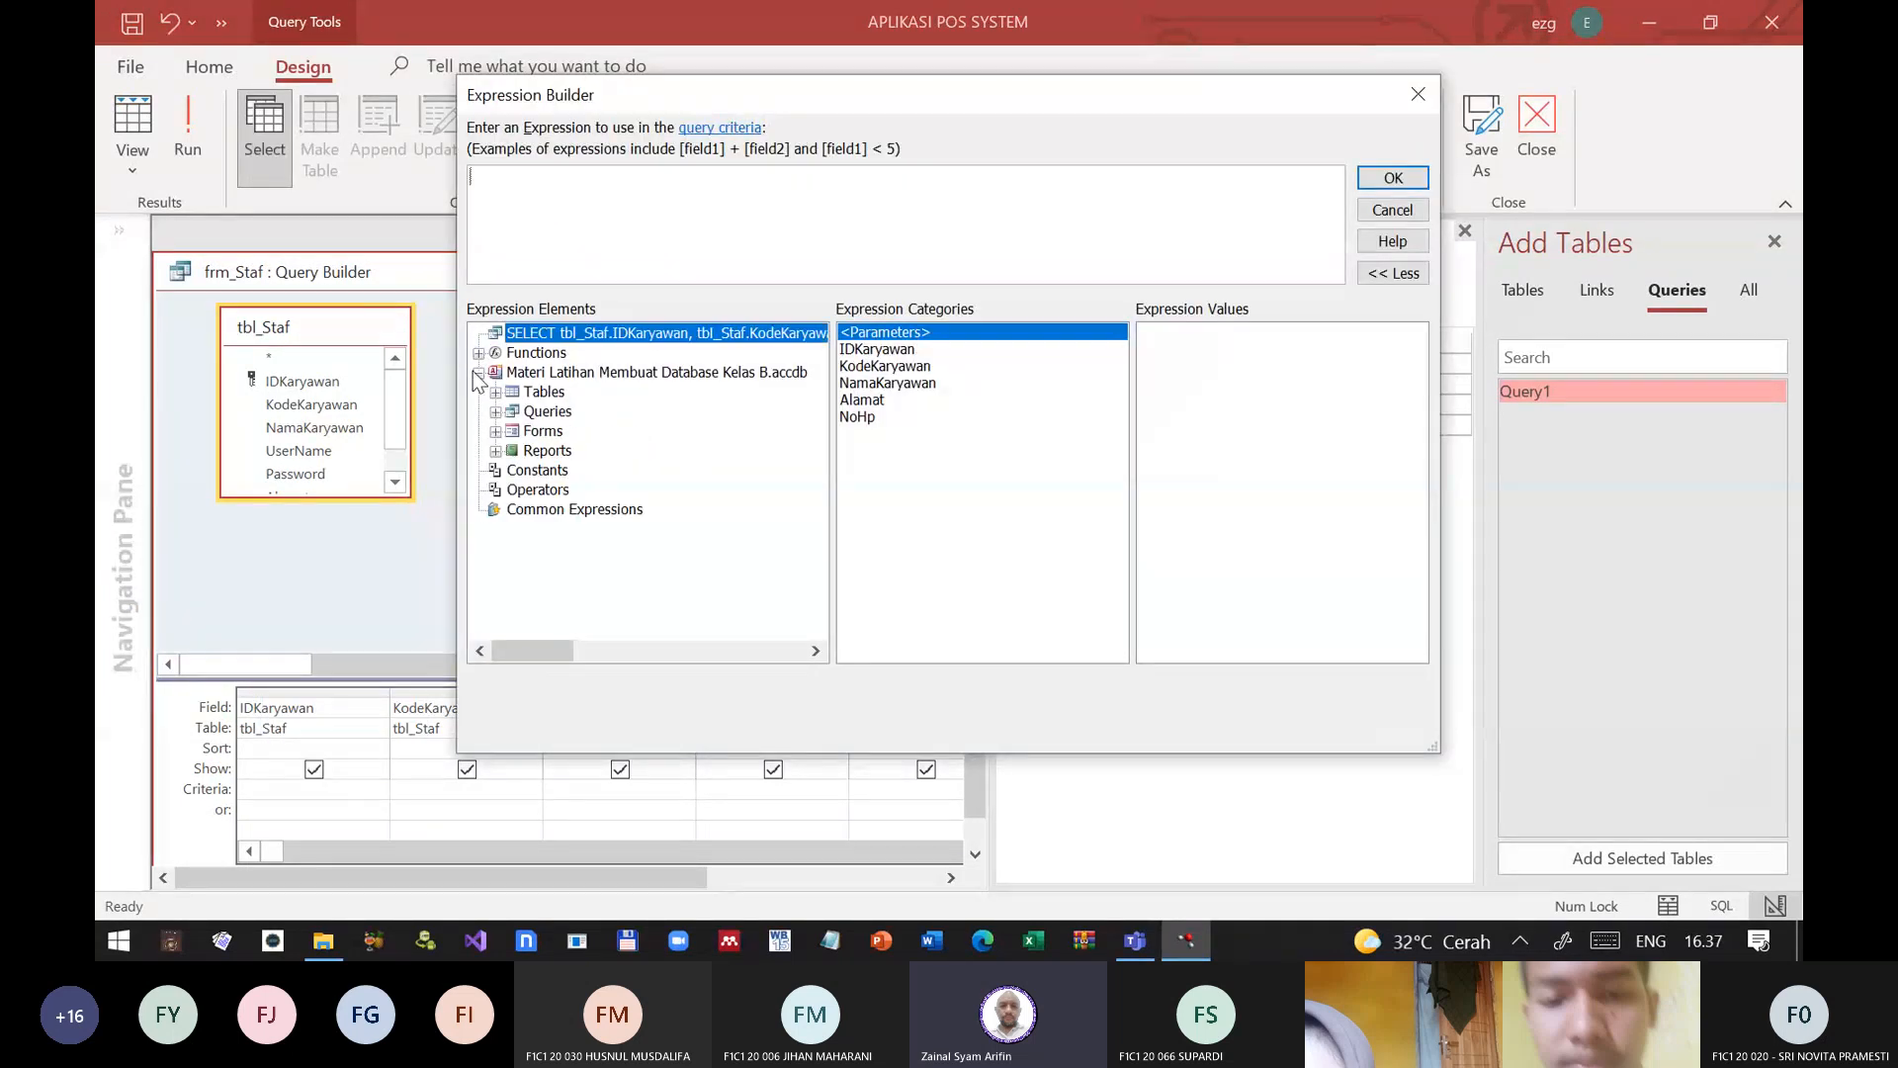
pyautogui.click(495, 431)
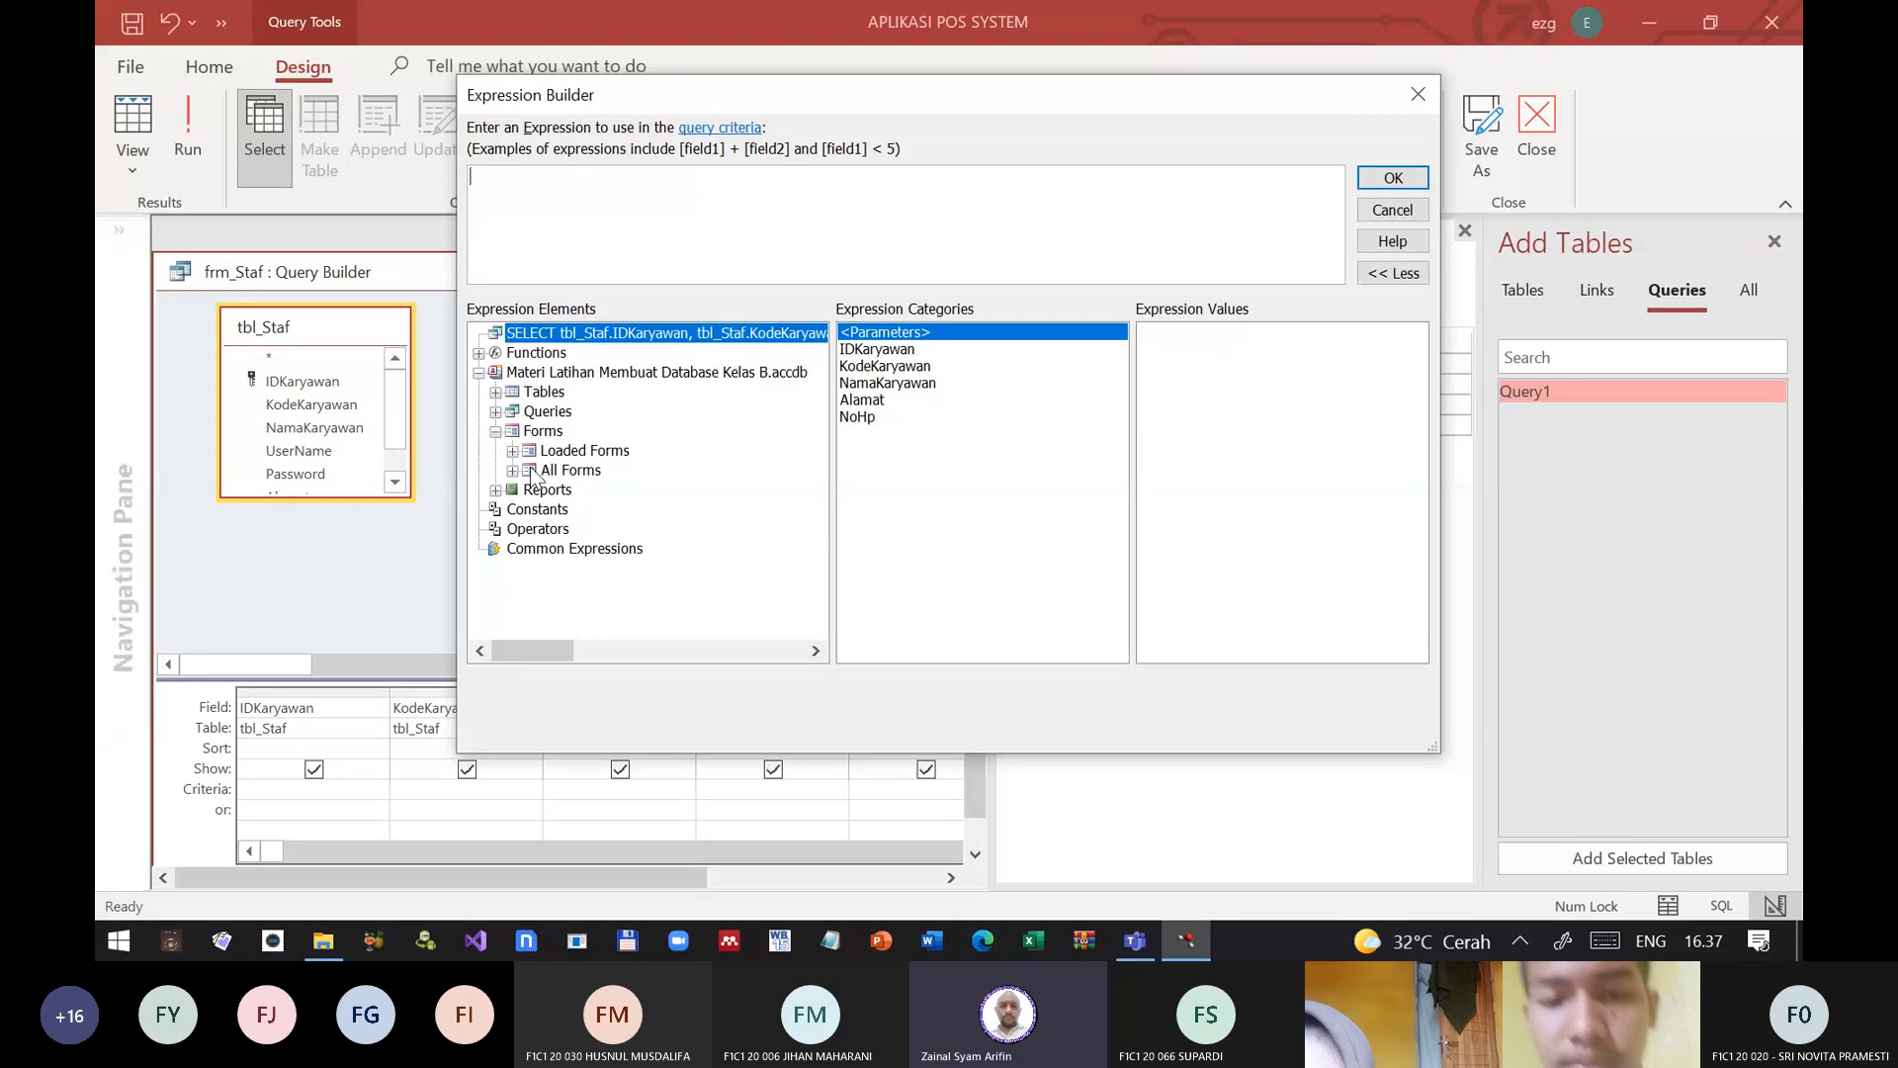
pyautogui.click(514, 451)
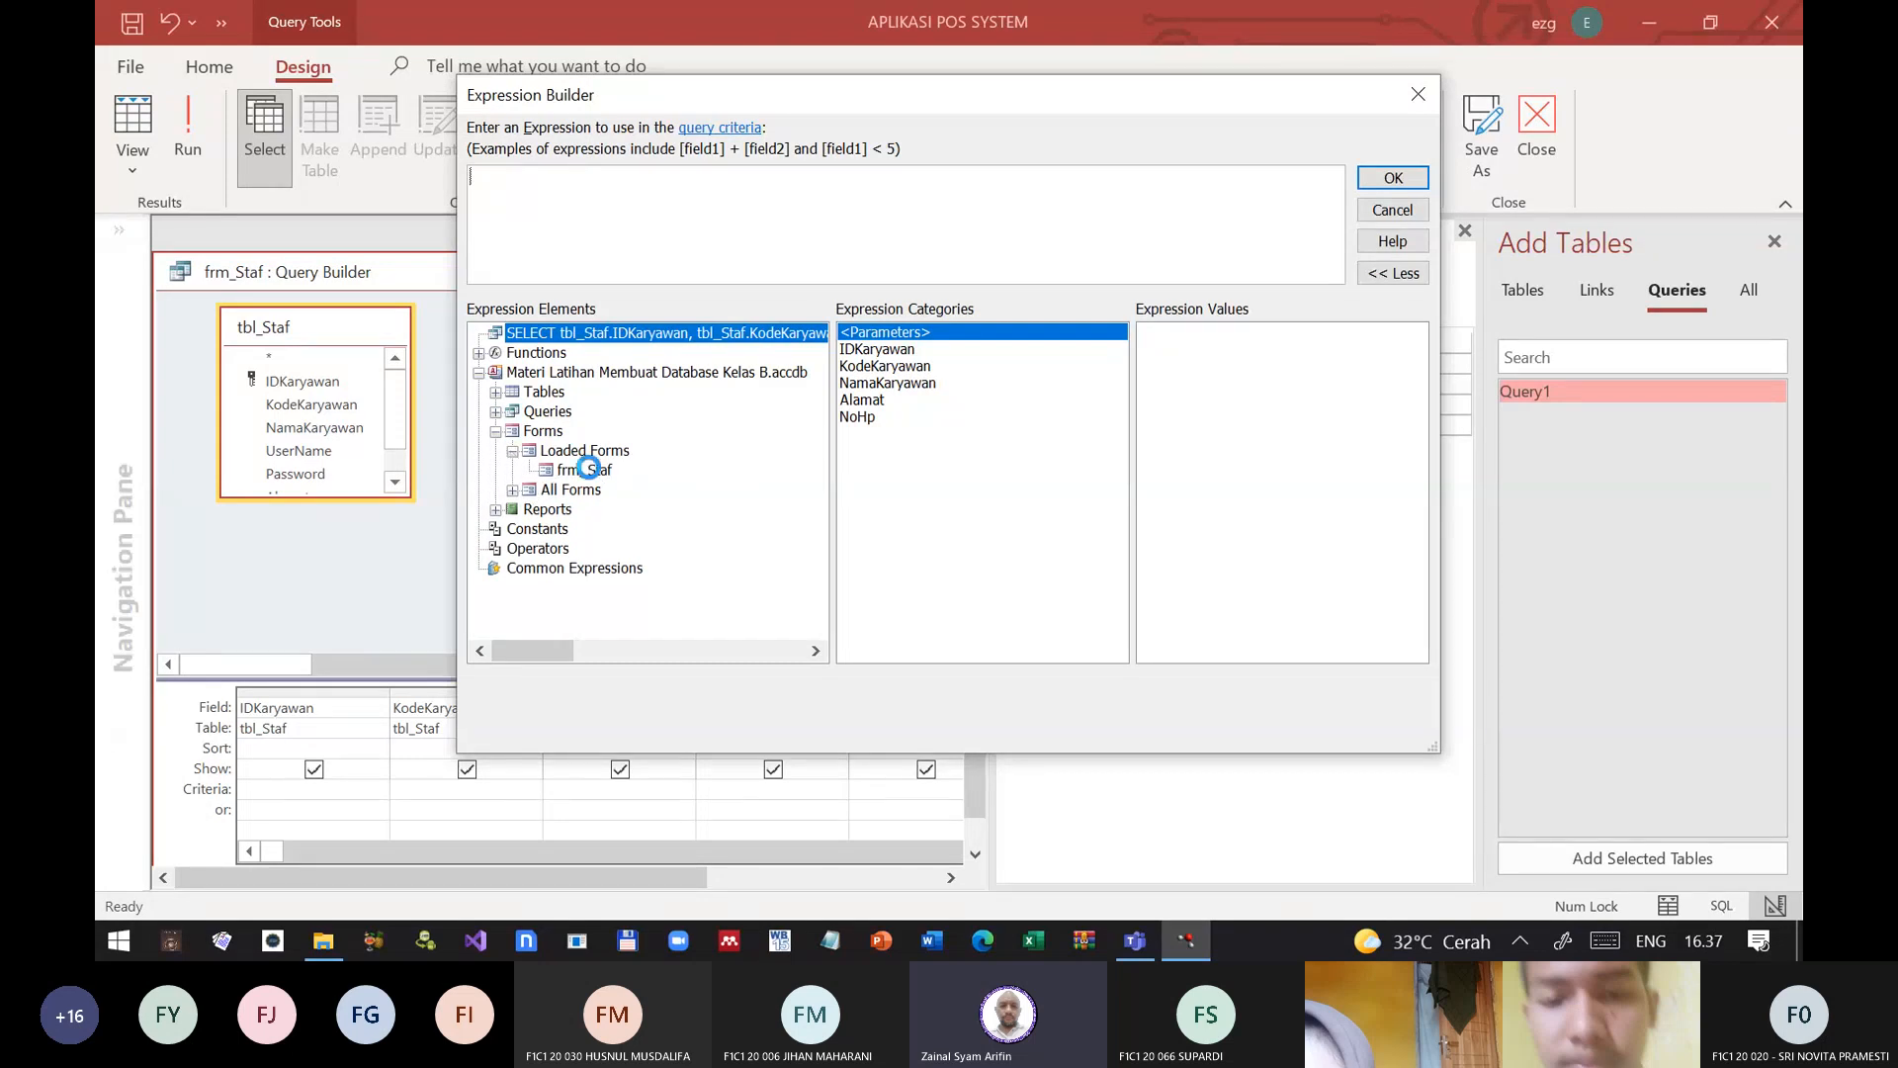
pyautogui.click(589, 472)
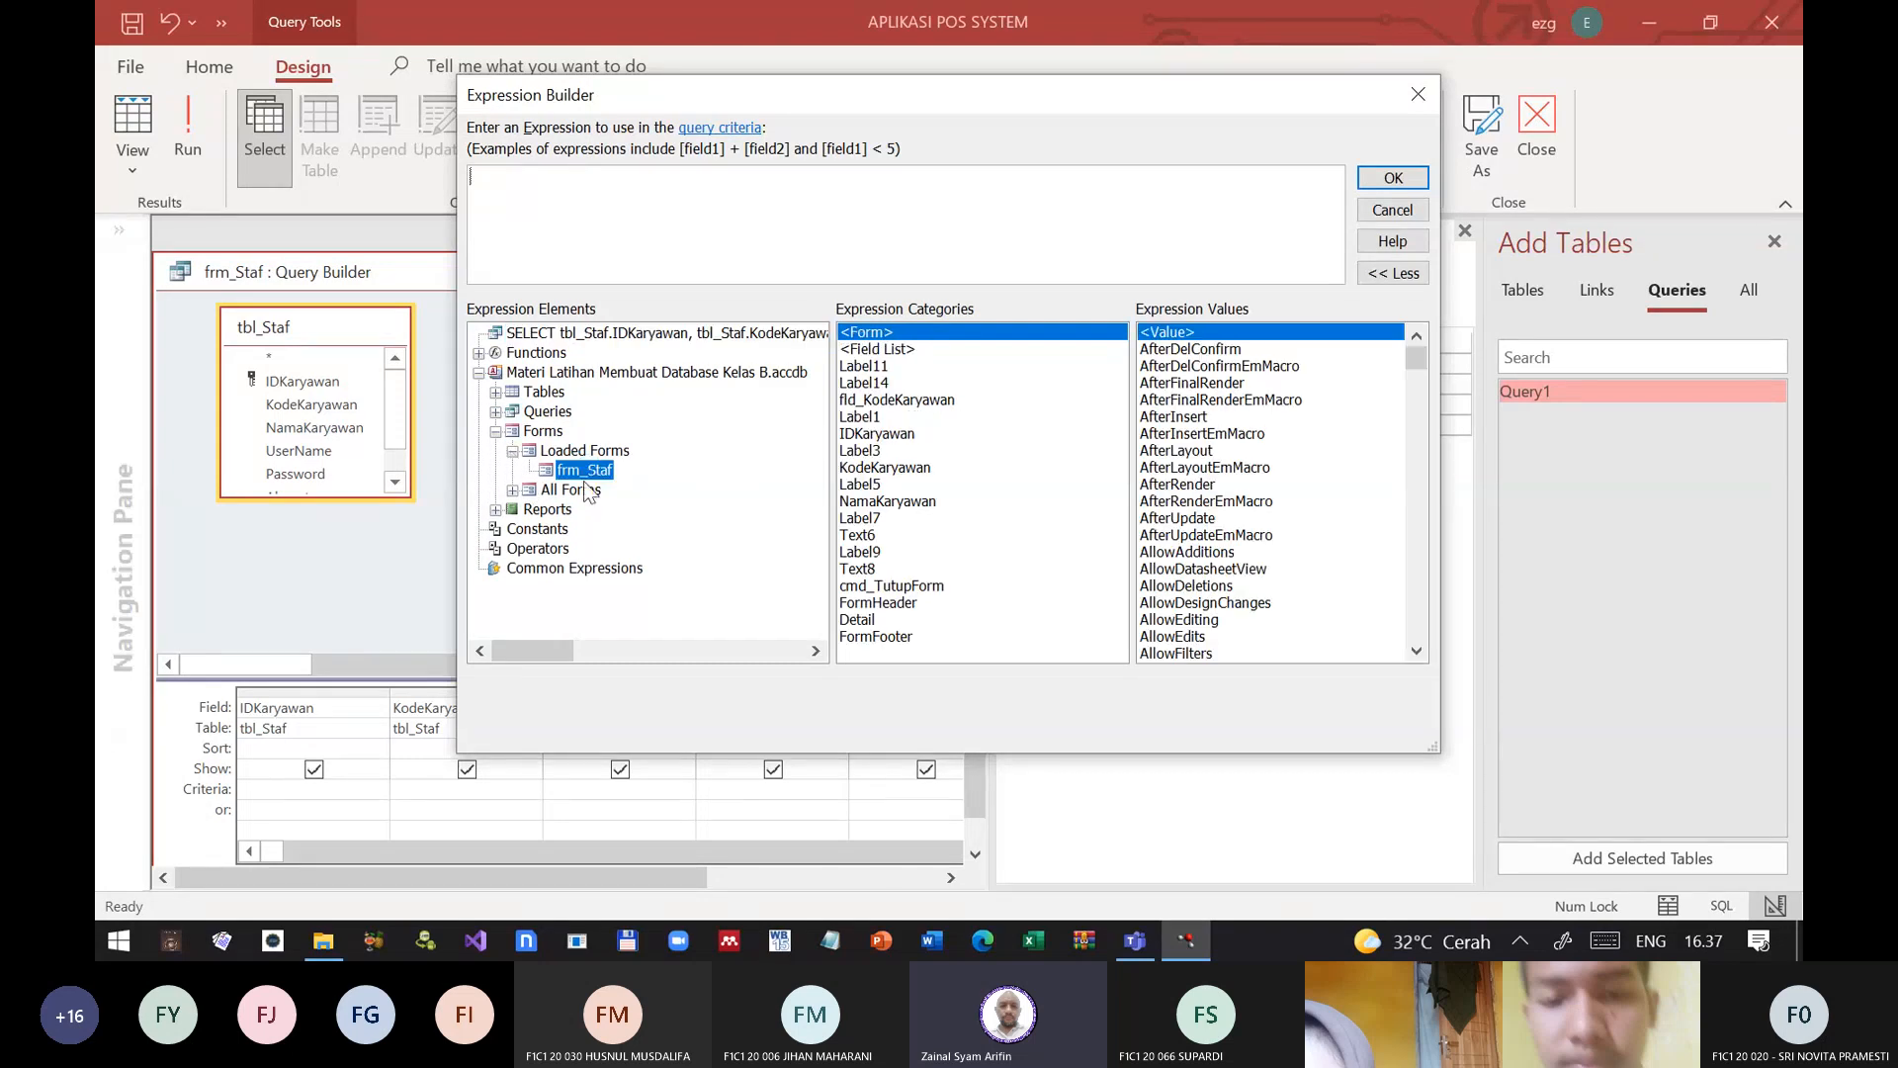
pyautogui.click(924, 402)
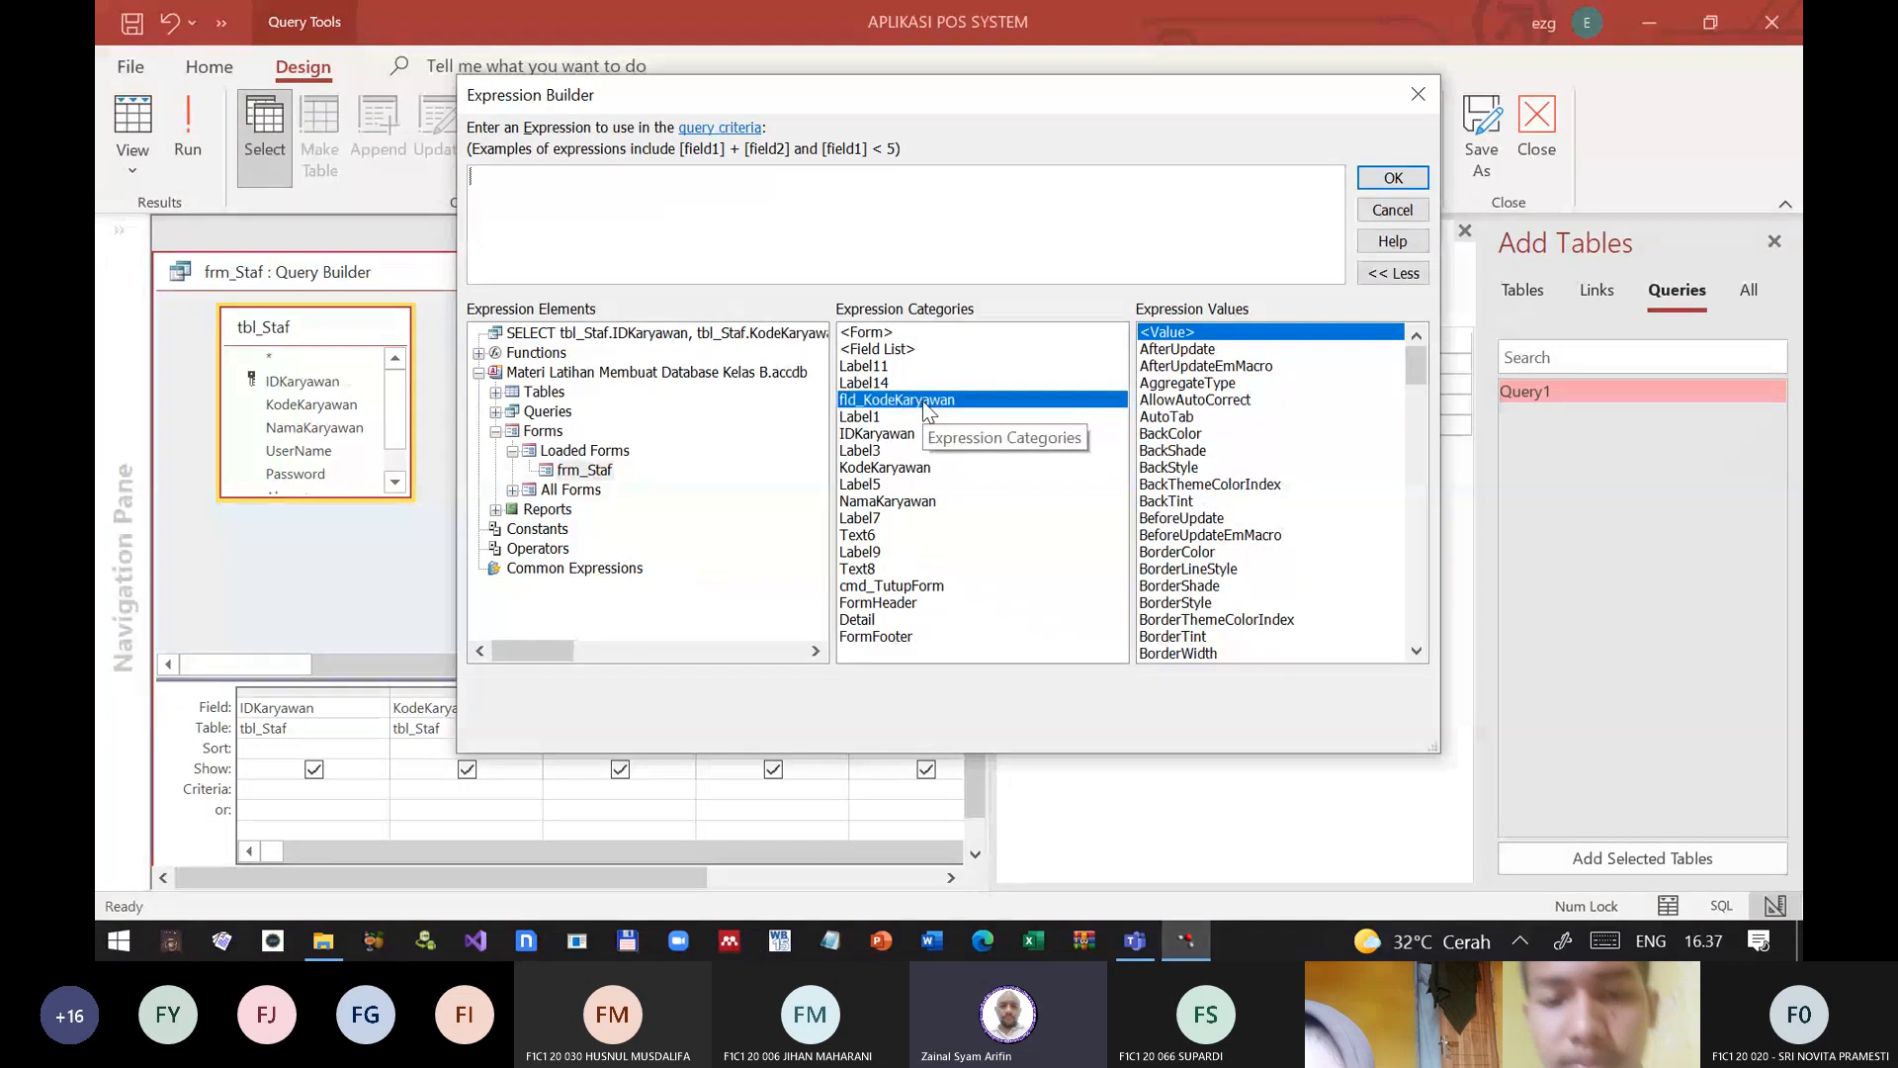
pyautogui.scroll(-6, 1231, 494)
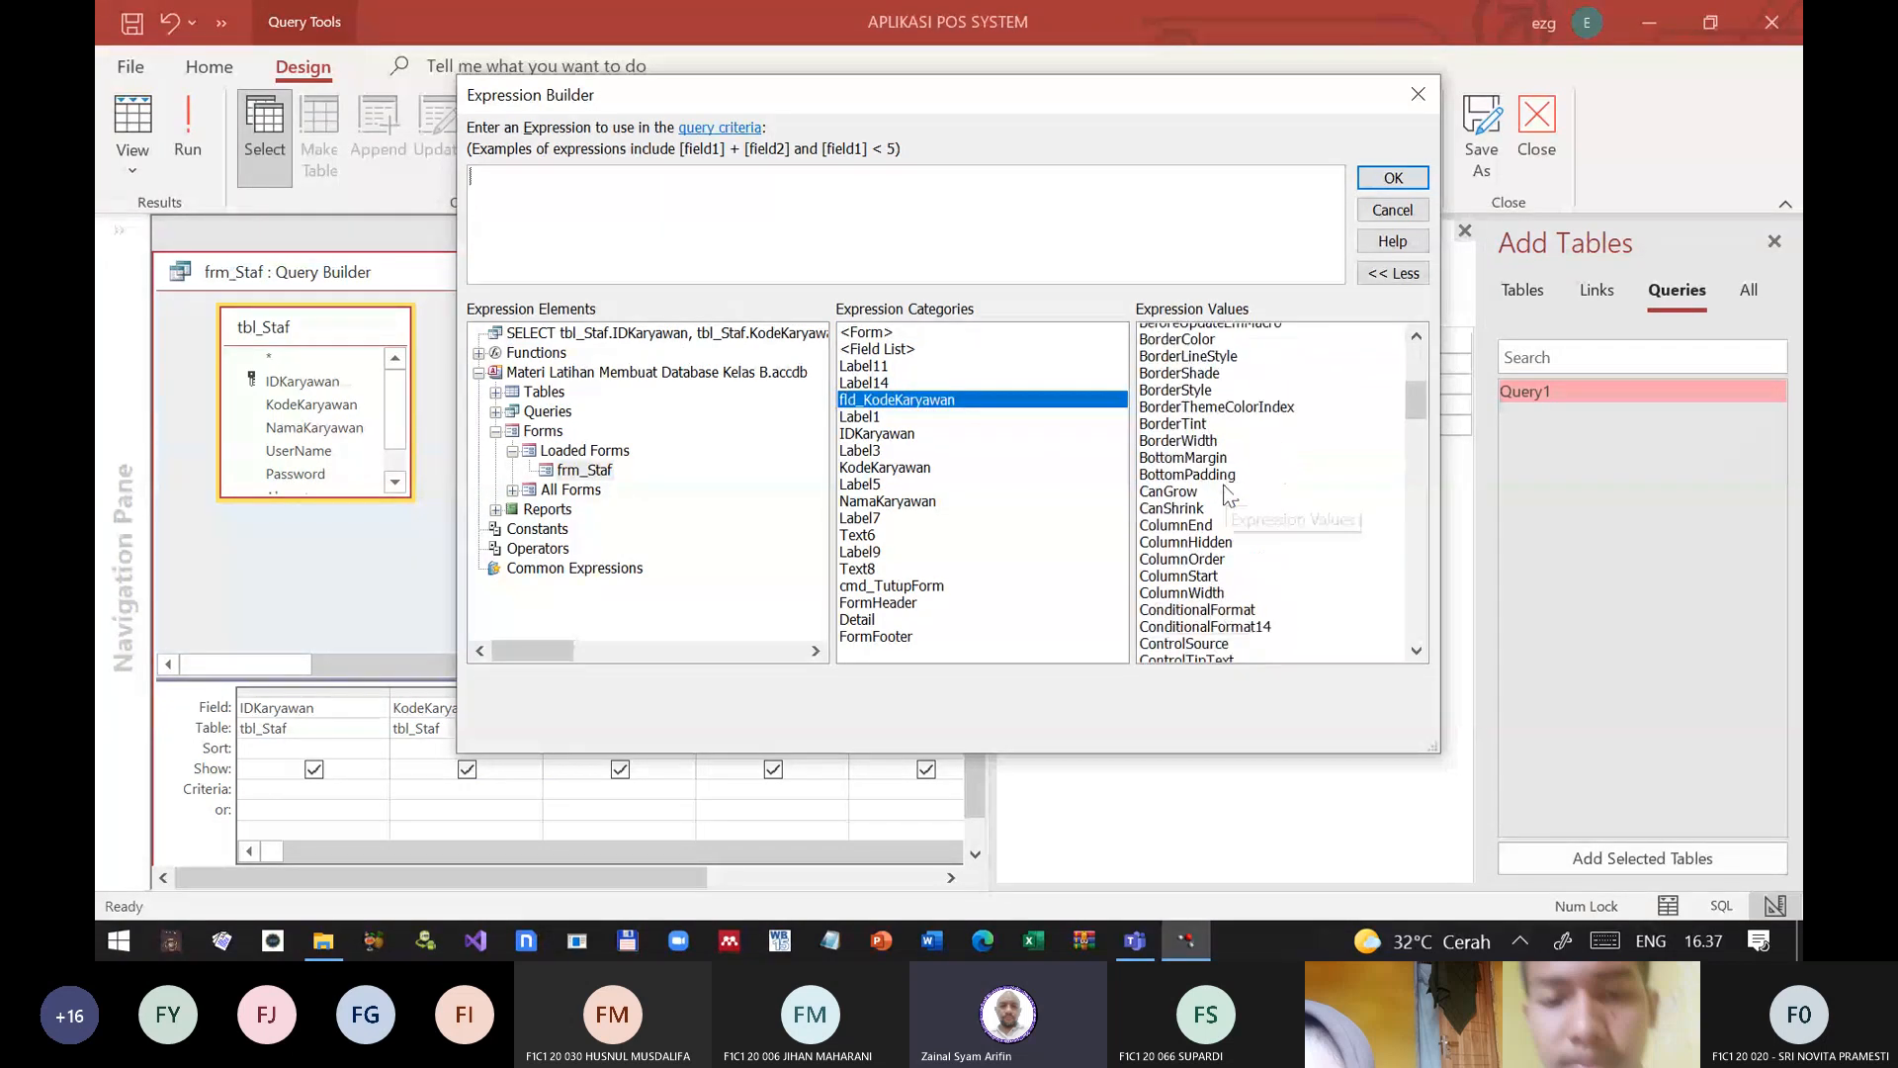
pyautogui.scroll(-7, 1226, 504)
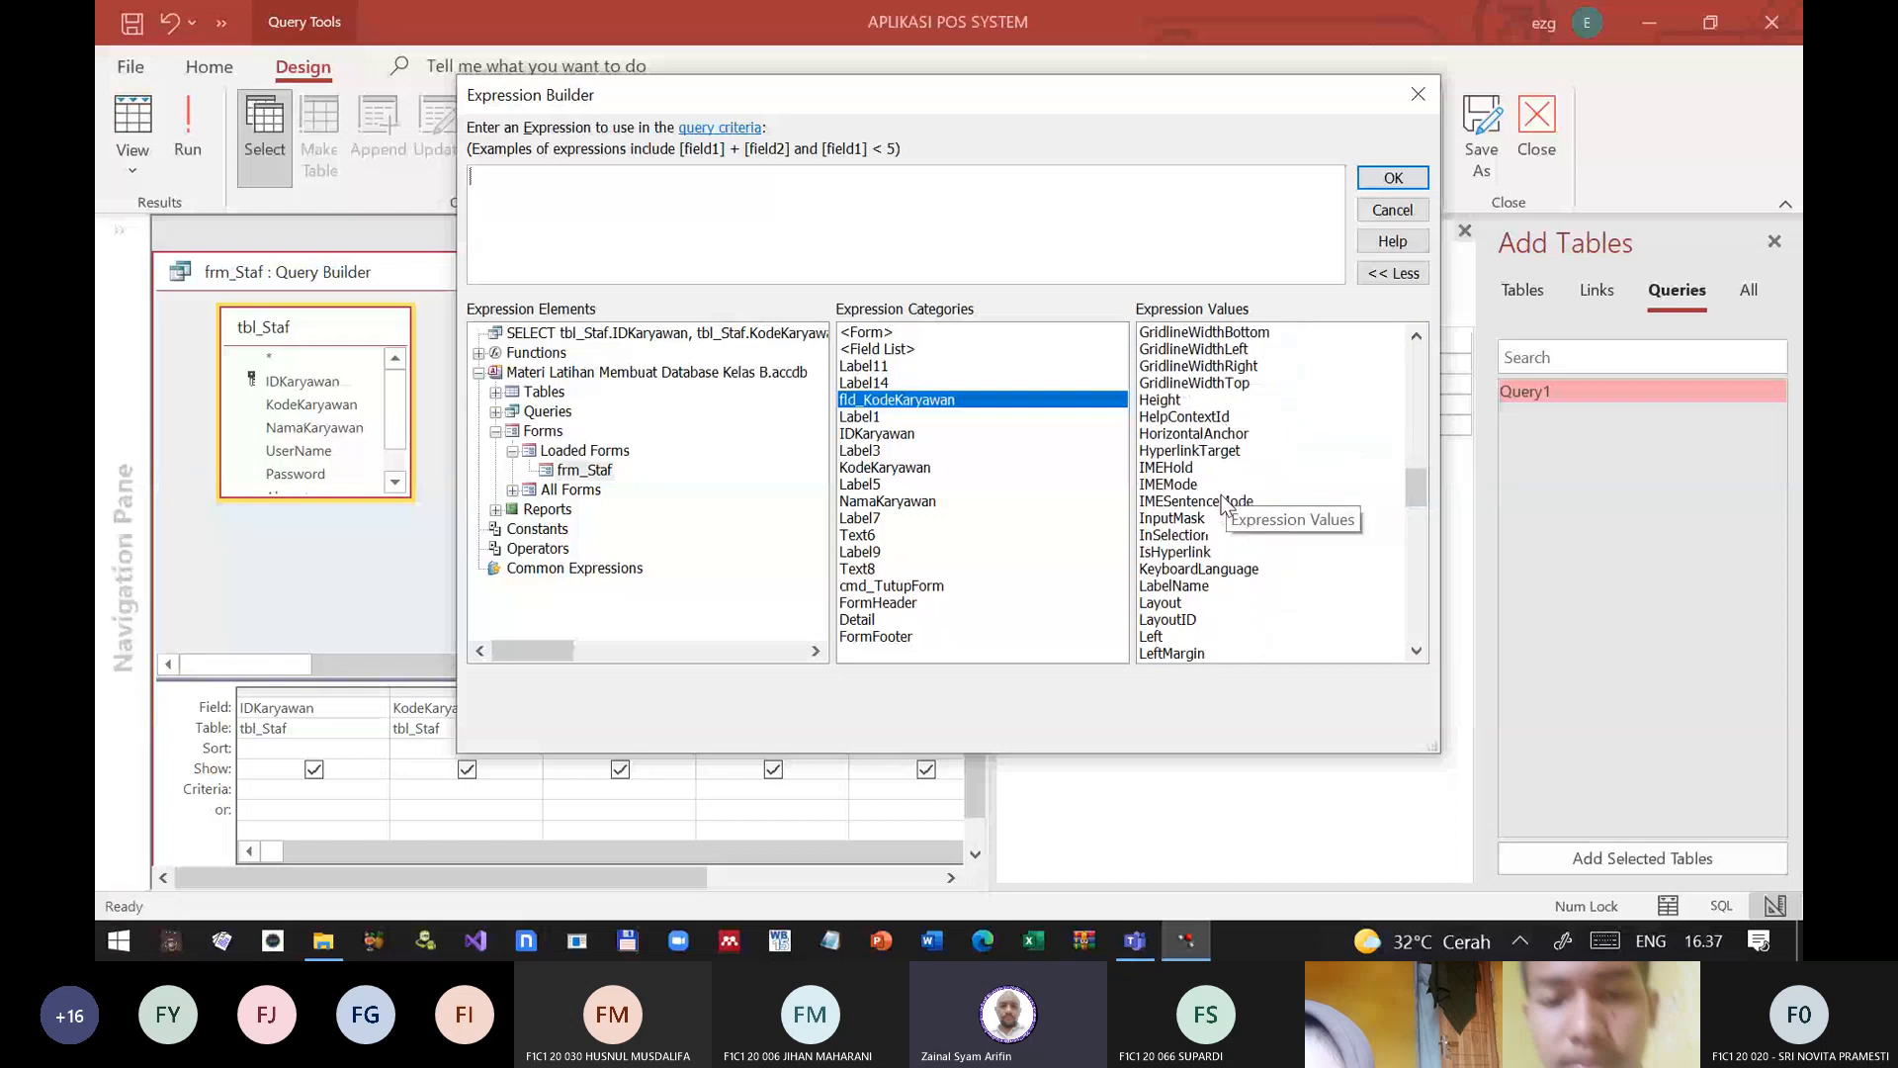
pyautogui.scroll(-12, 1222, 504)
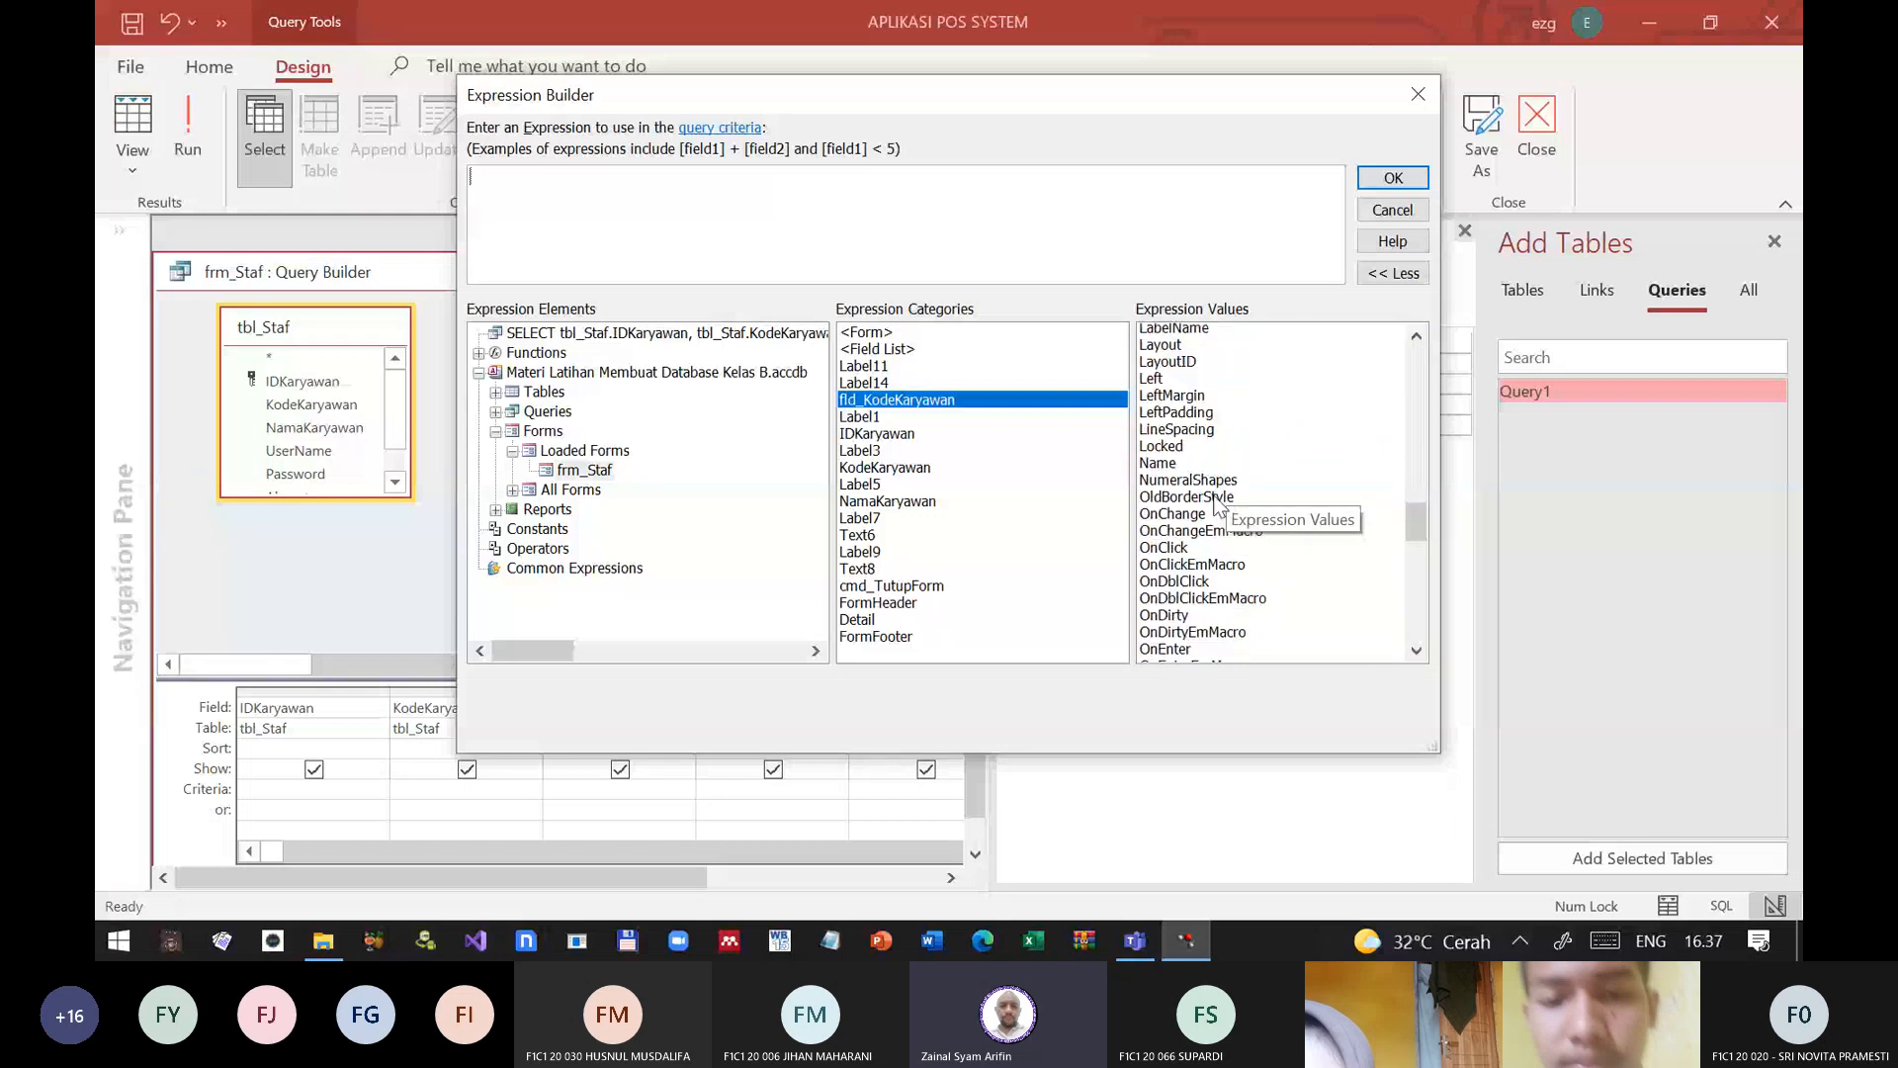
pyautogui.scroll(-12, 1218, 506)
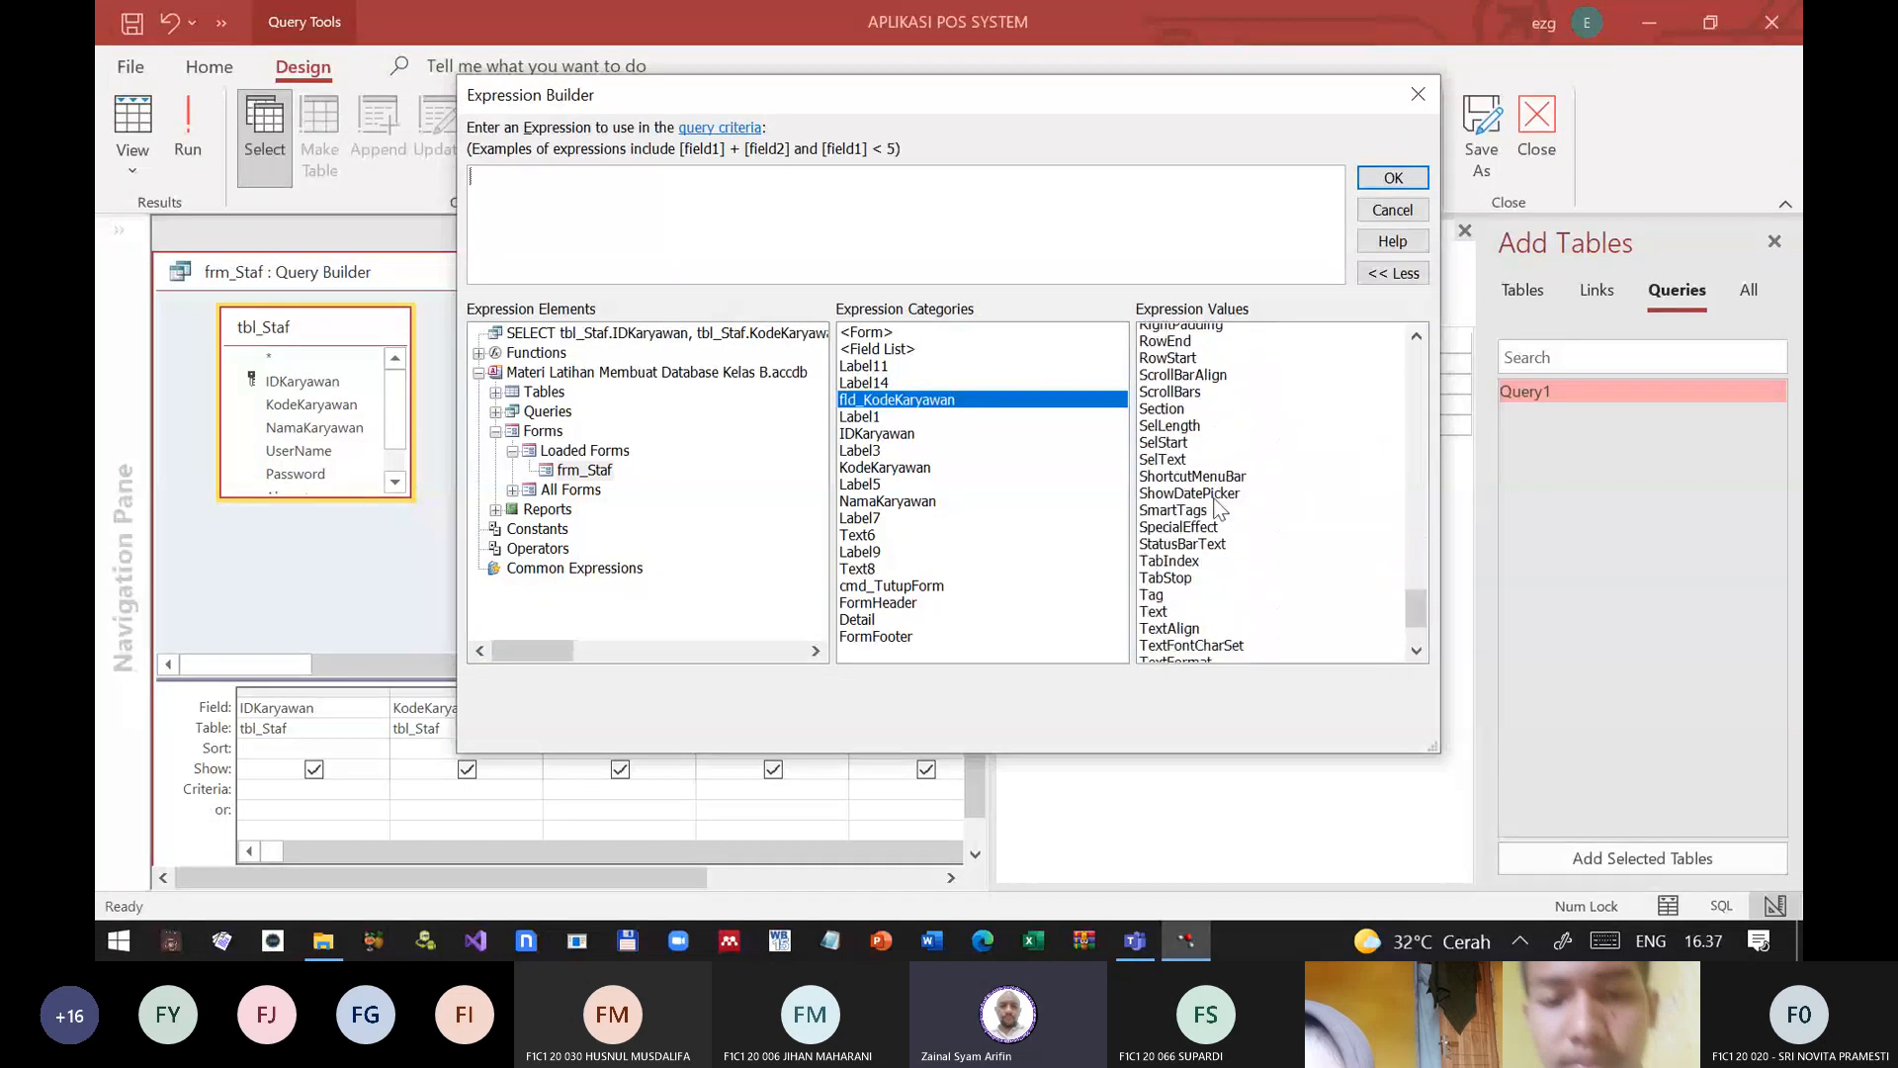
pyautogui.scroll(-2, 1220, 508)
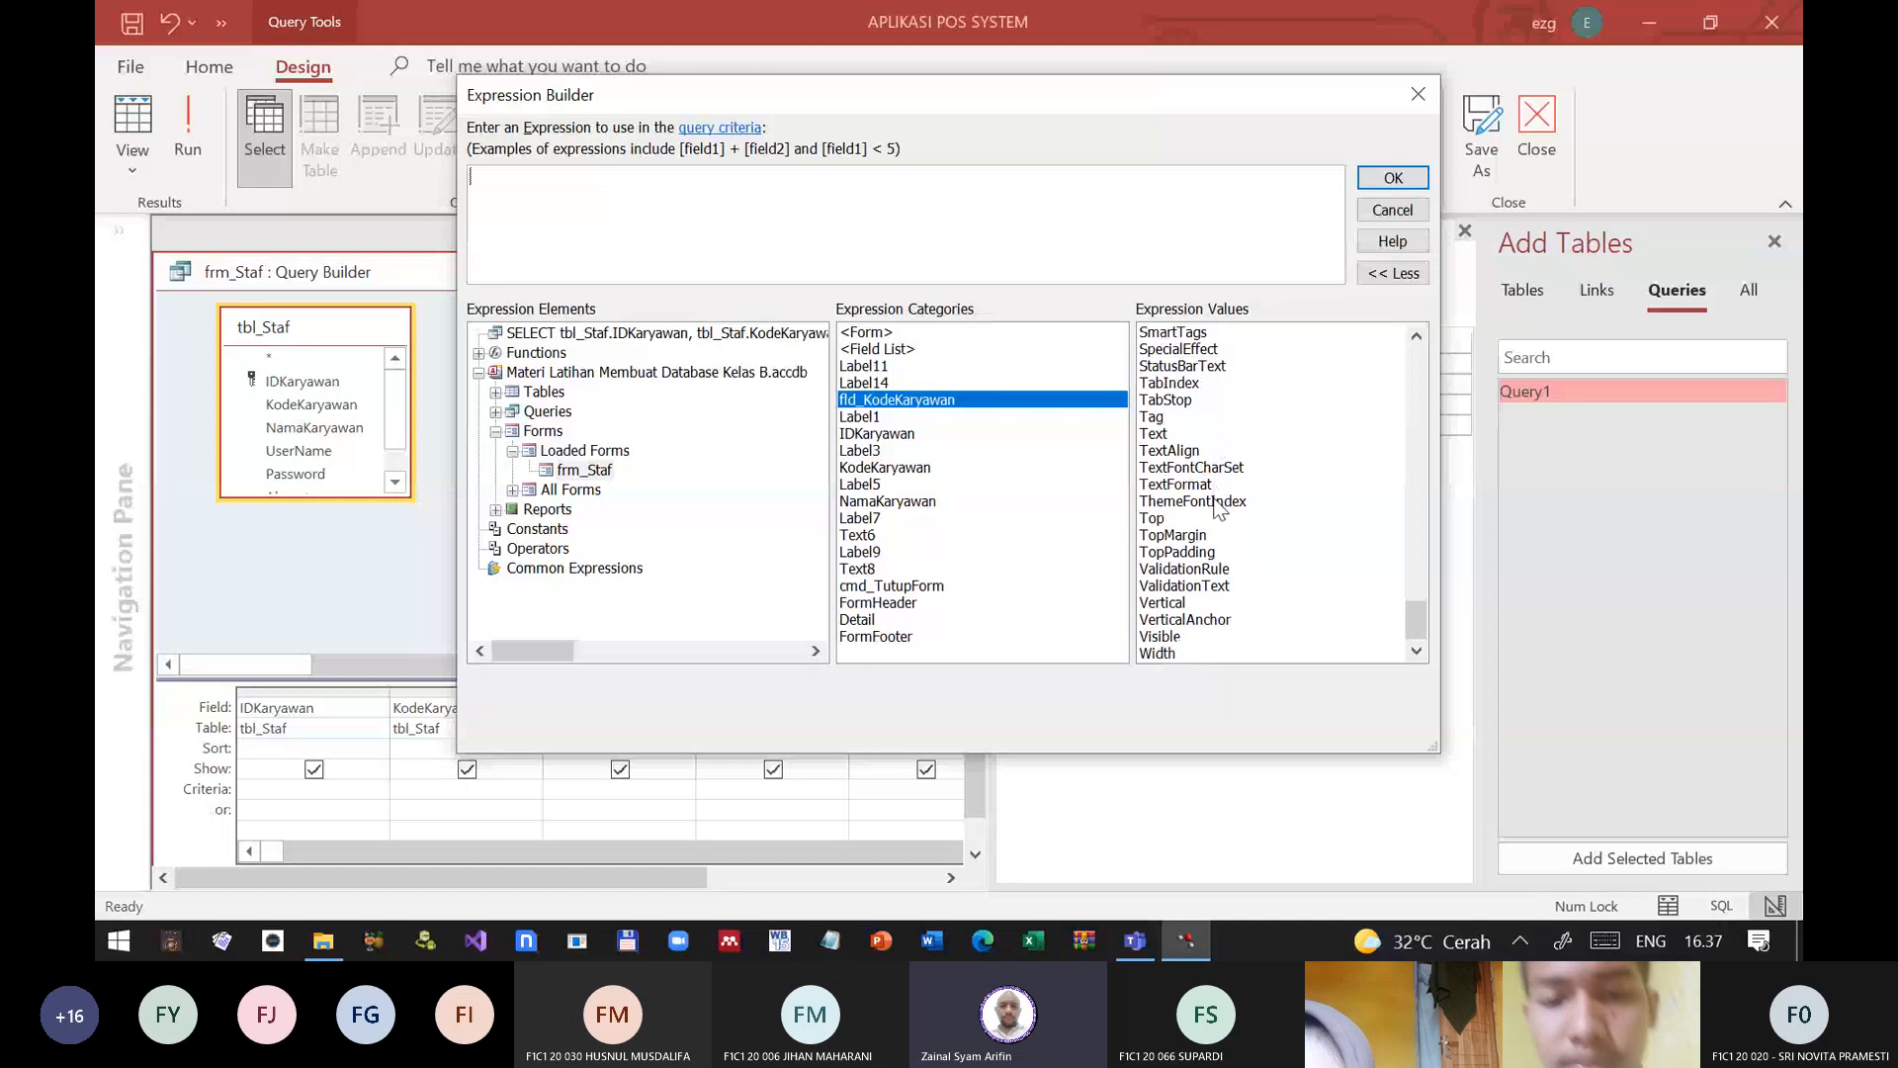
pyautogui.click(1159, 435)
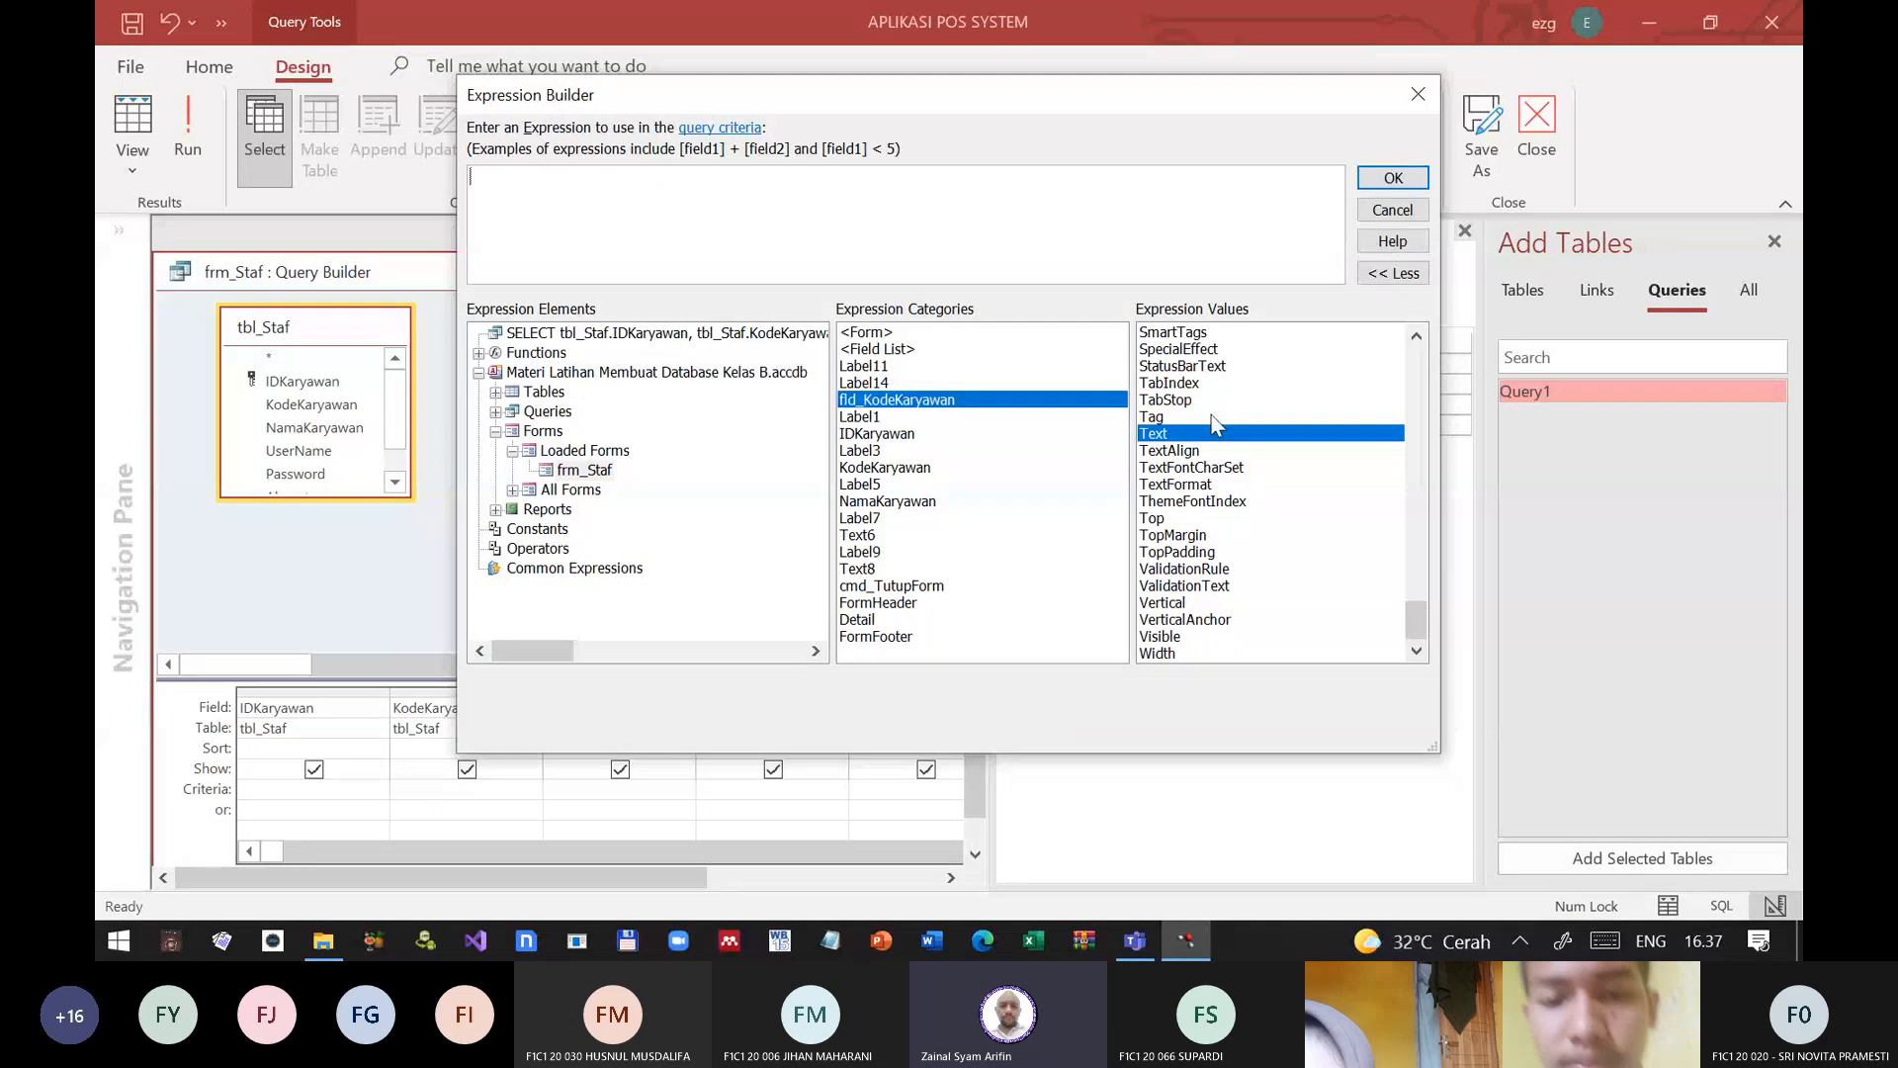
pyautogui.doubleClick(1168, 436)
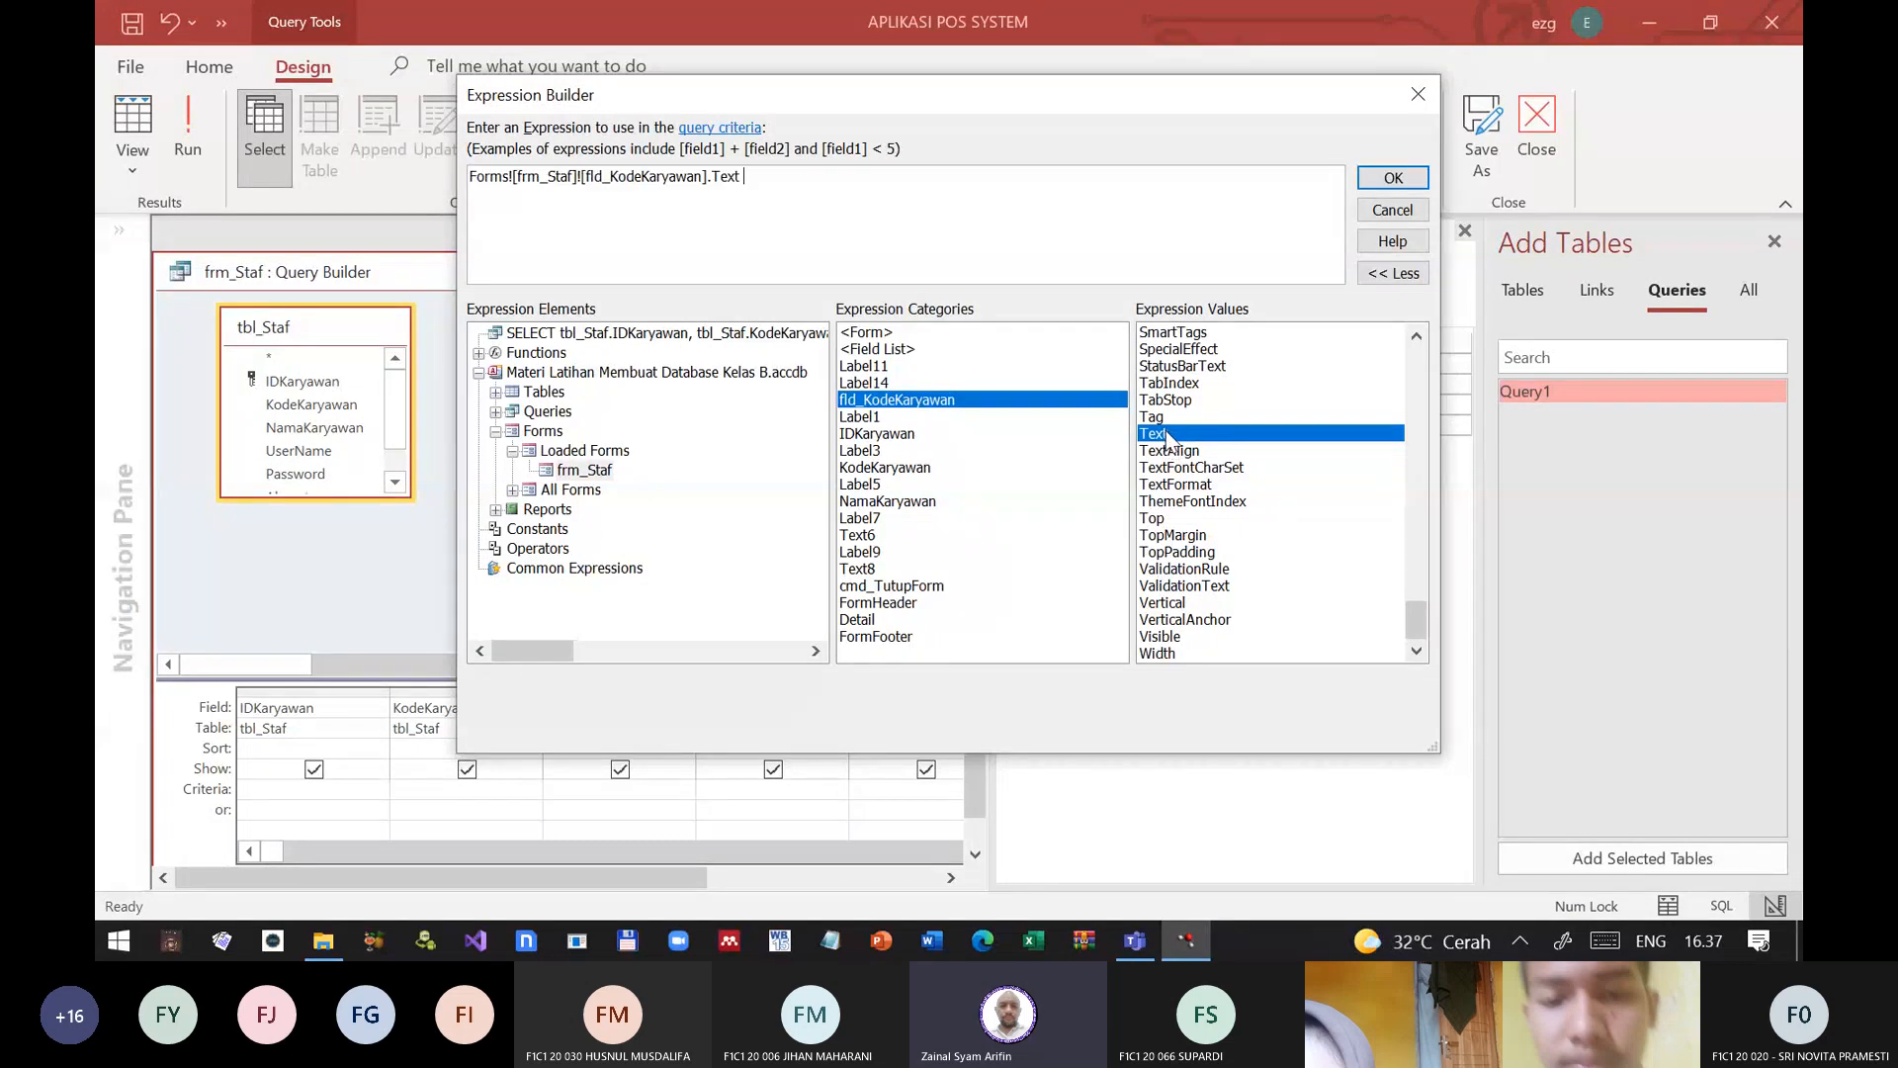
pyautogui.click(1393, 177)
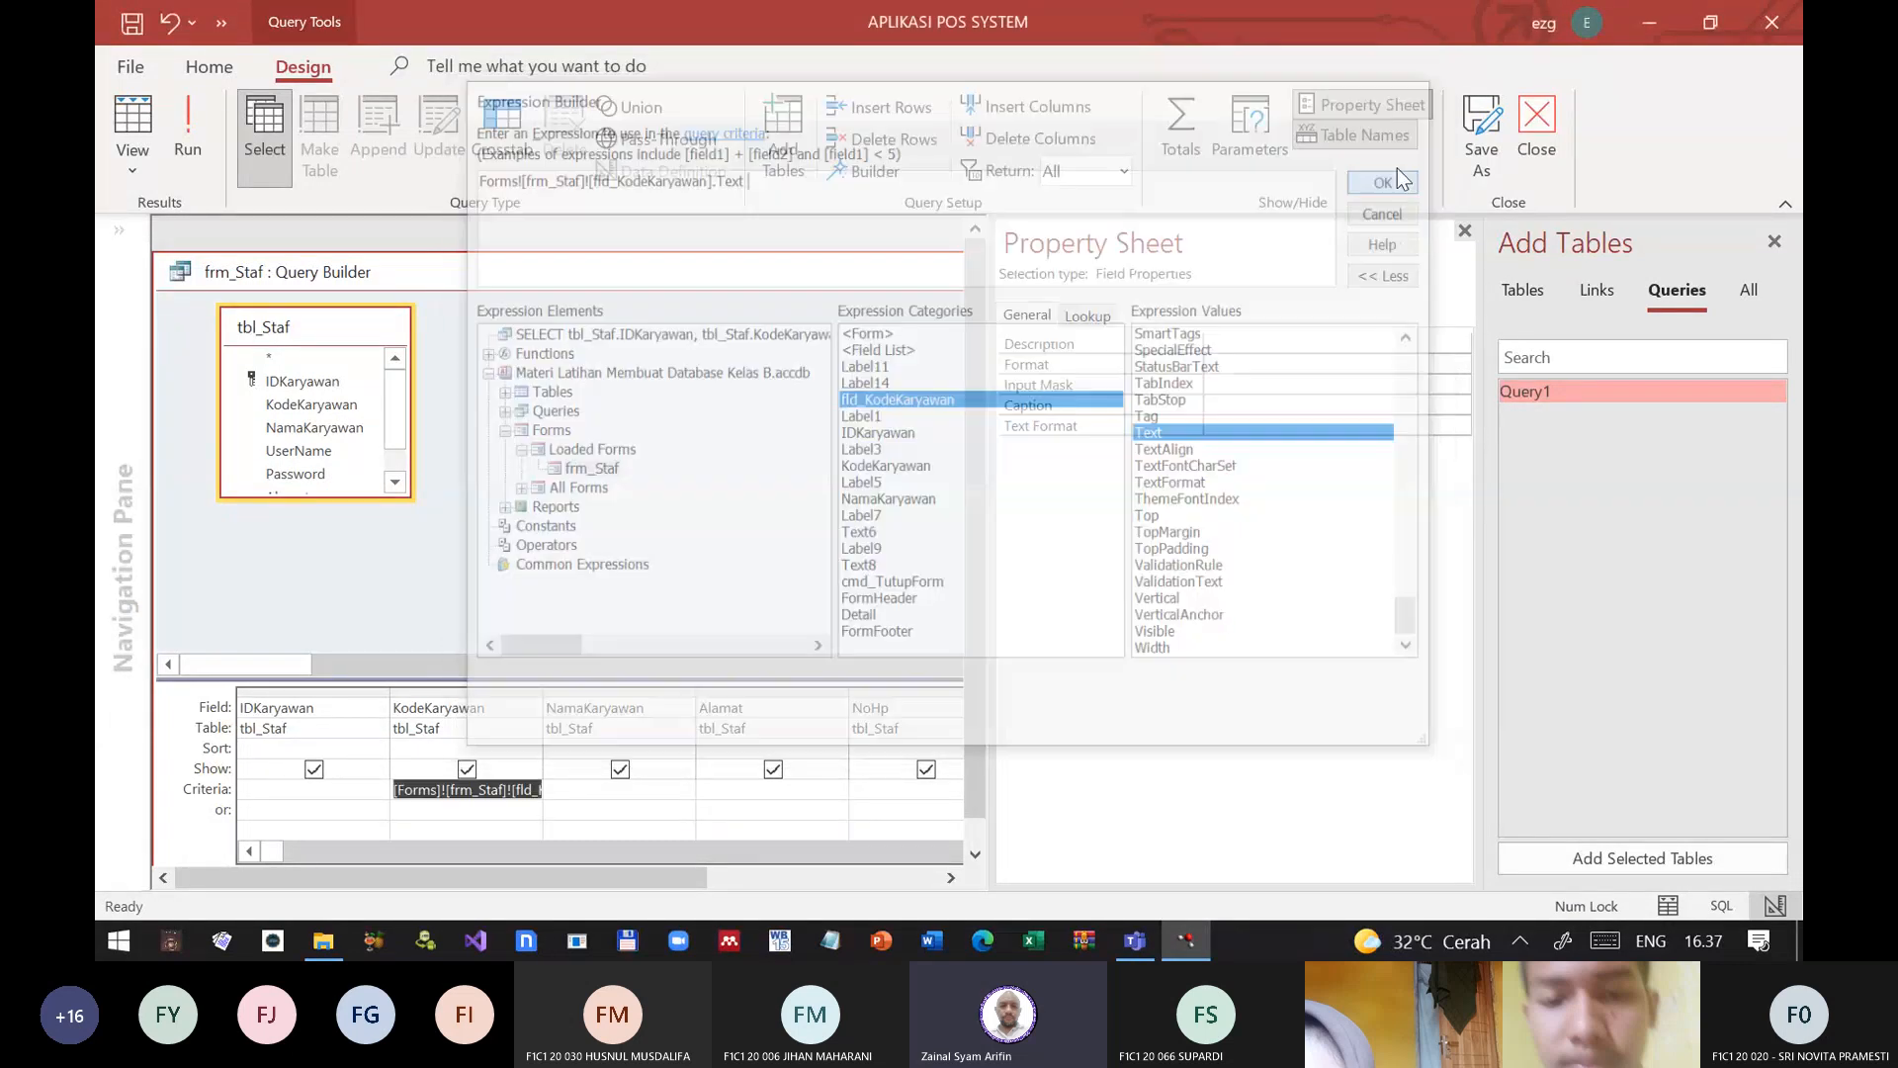
# Step: Close the table list and the Query Builder, saving the SQL statement to frm_Staf's Record Source
pyautogui.click(532, 791)
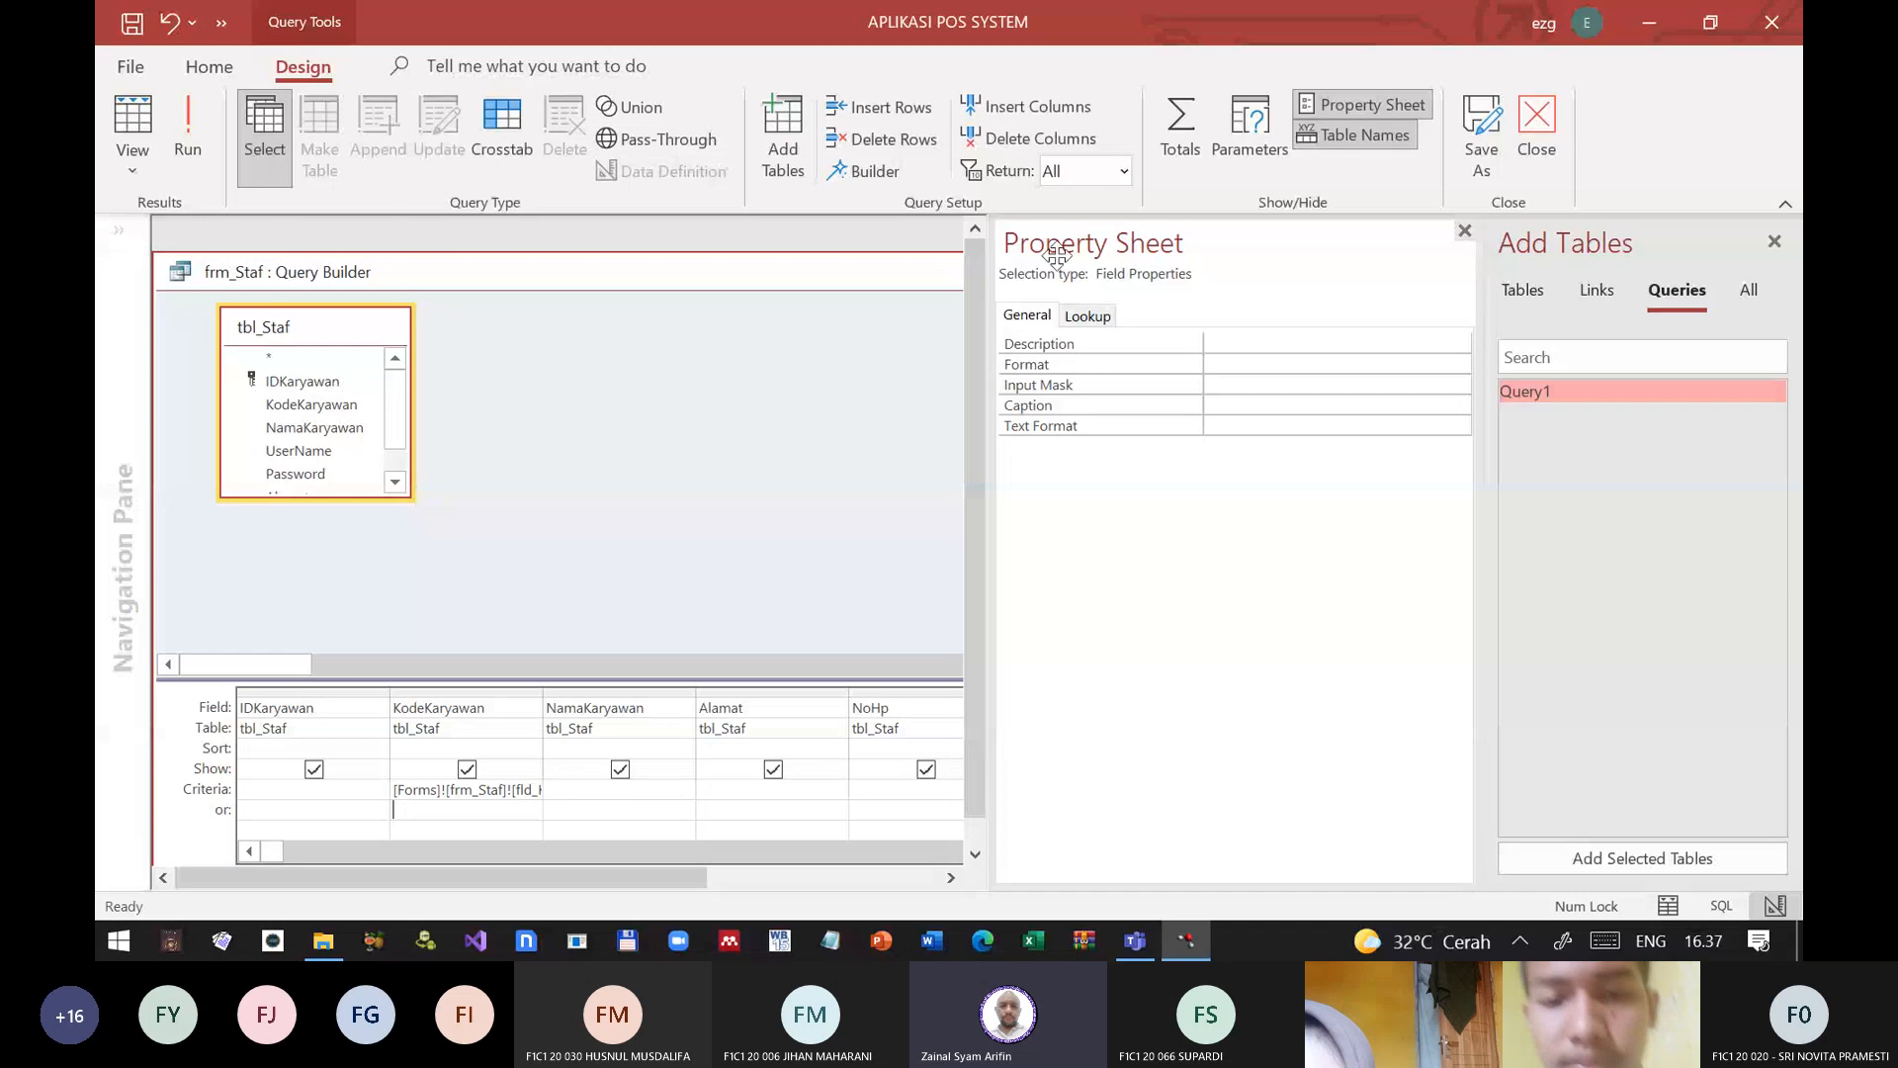
pyautogui.click(1775, 243)
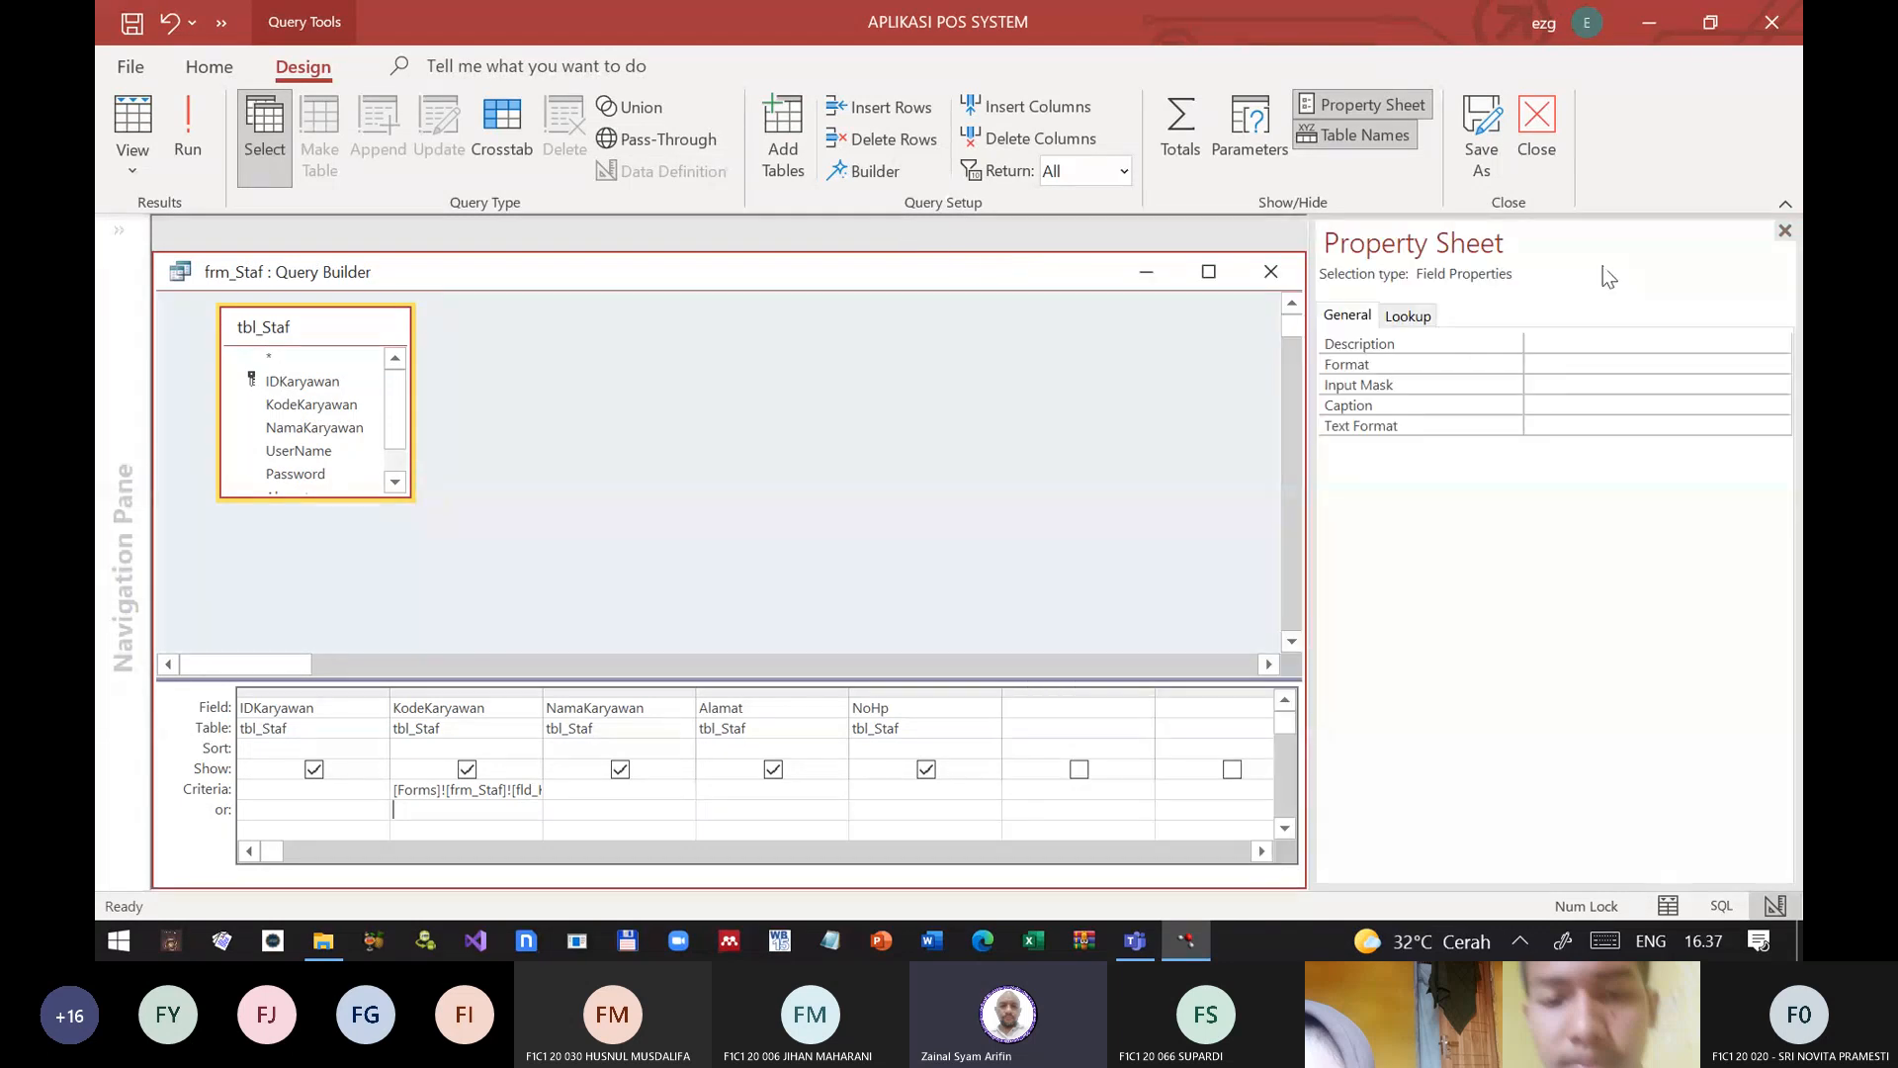
pyautogui.click(1290, 282)
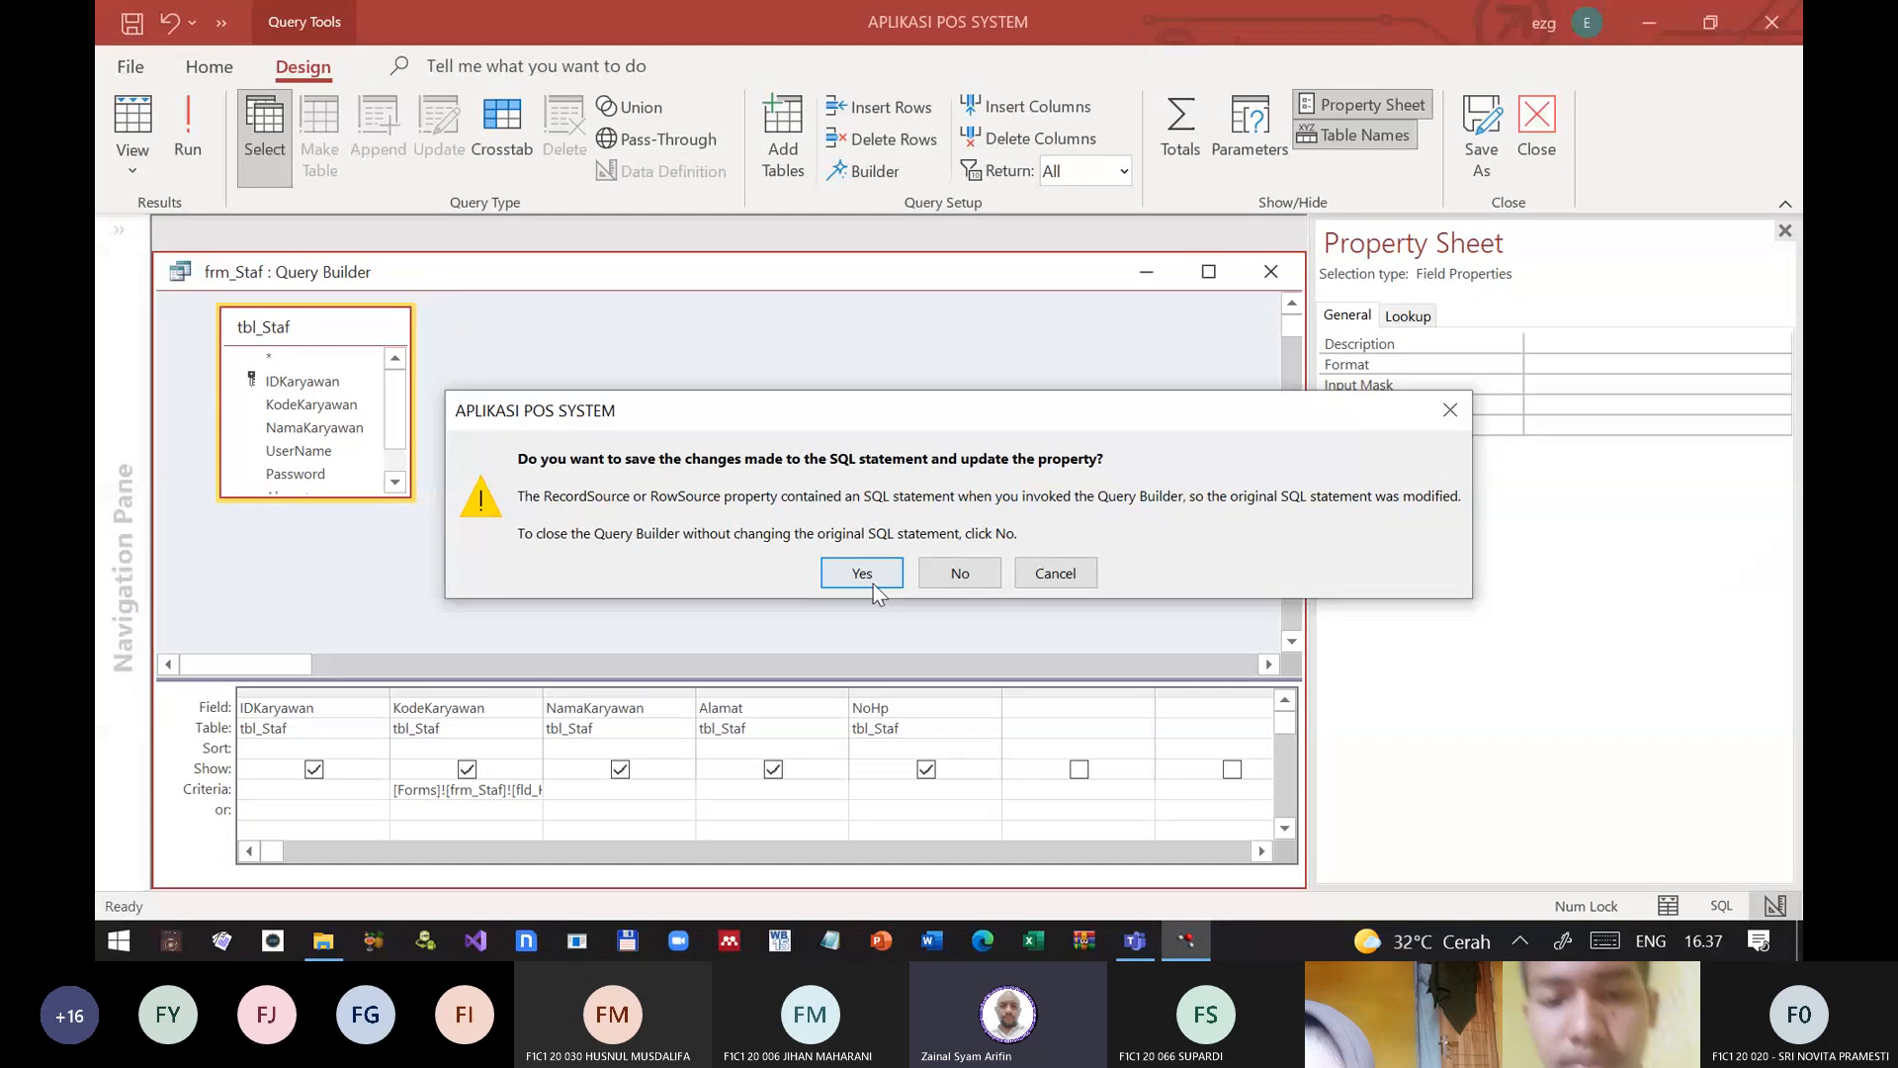
pyautogui.click(862, 574)
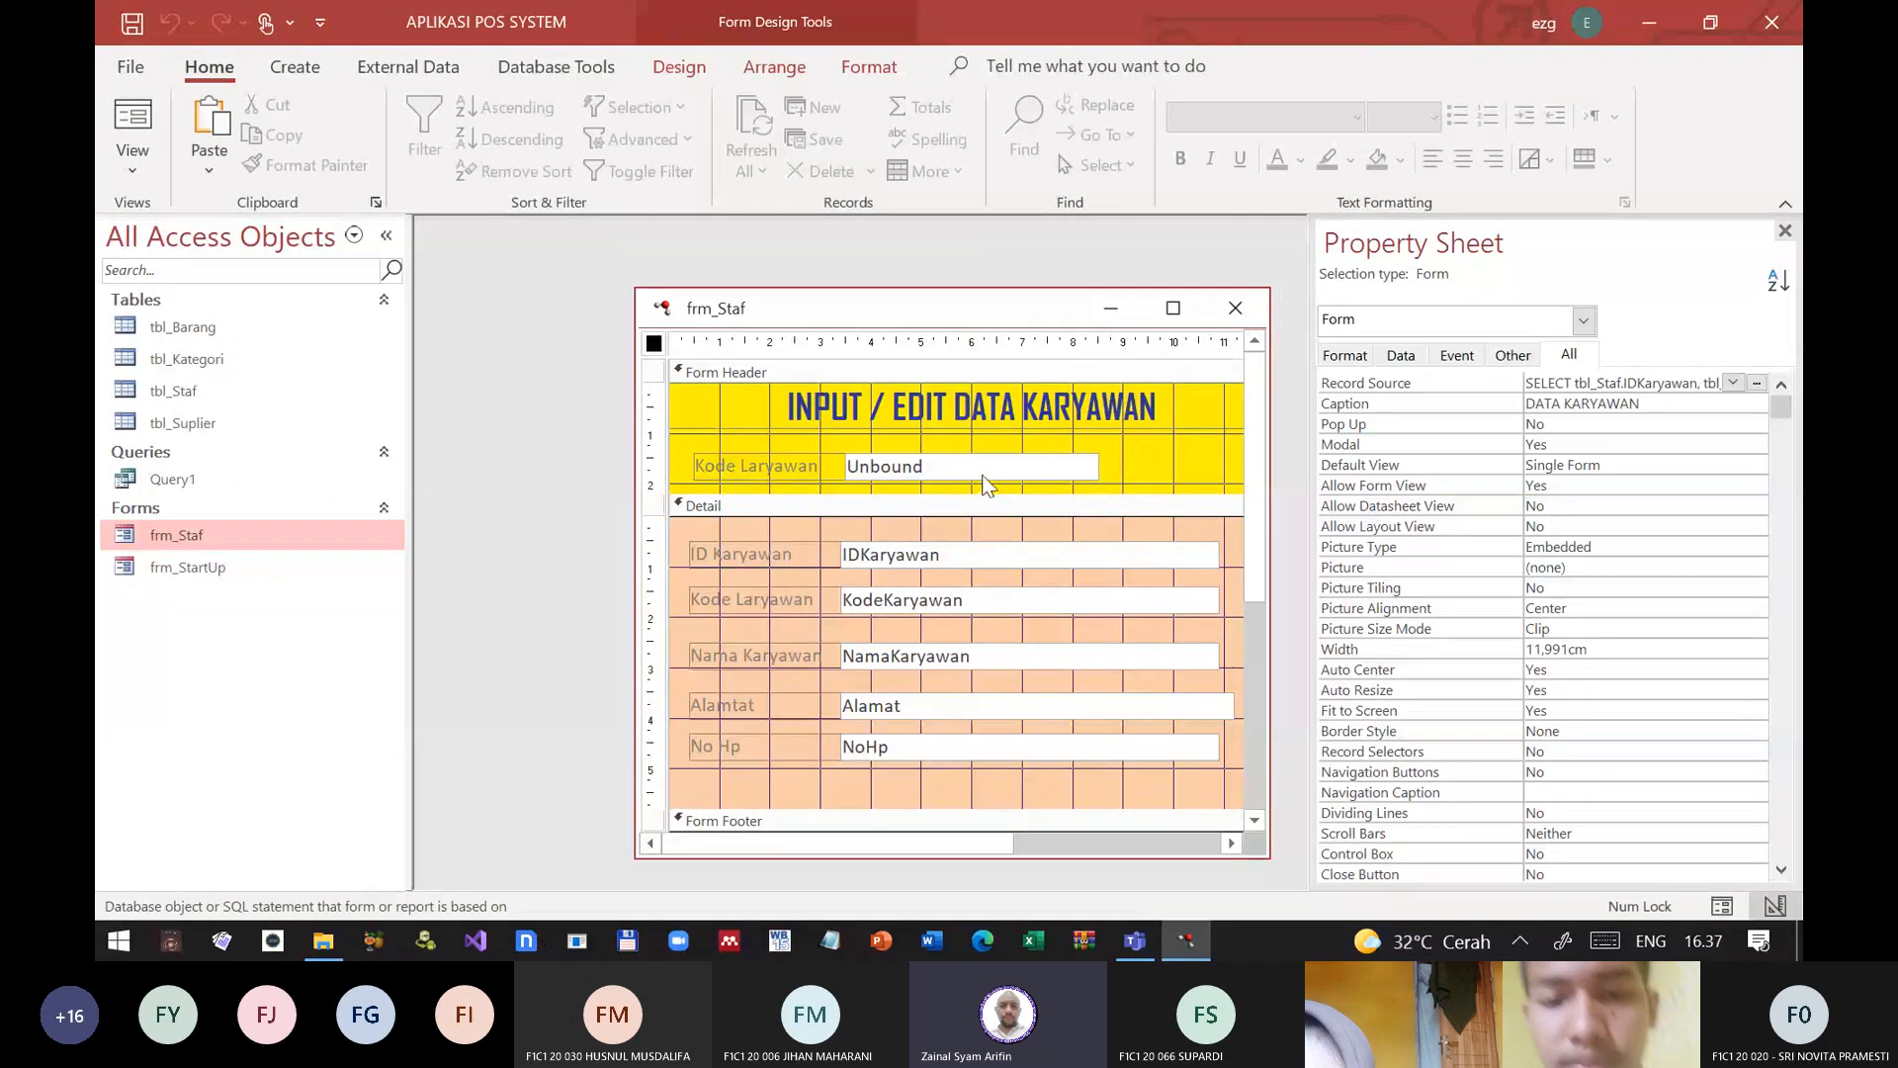
# Step: Clear the On Change event of the fld_KodeKaryawan text box in frm_Staf's header
pyautogui.click(985, 484)
pyautogui.click(1456, 358)
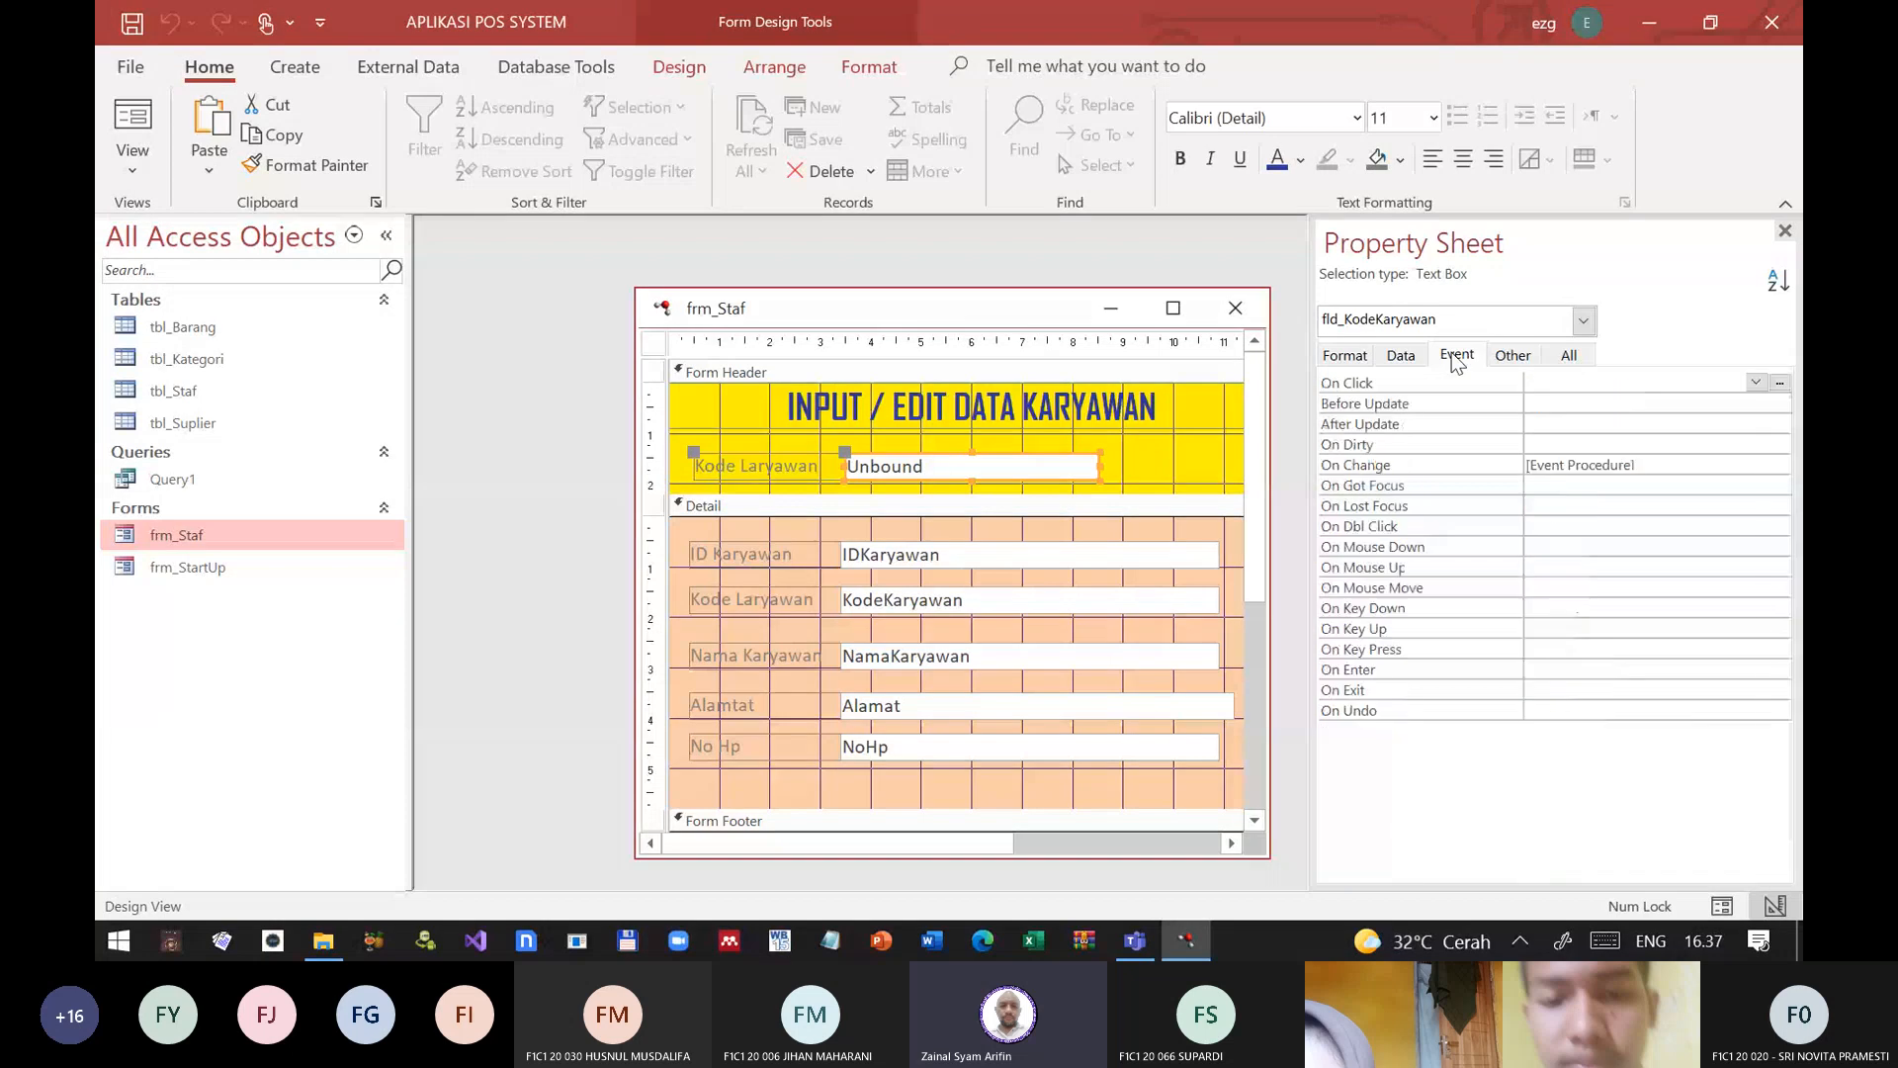
pyautogui.click(1630, 465)
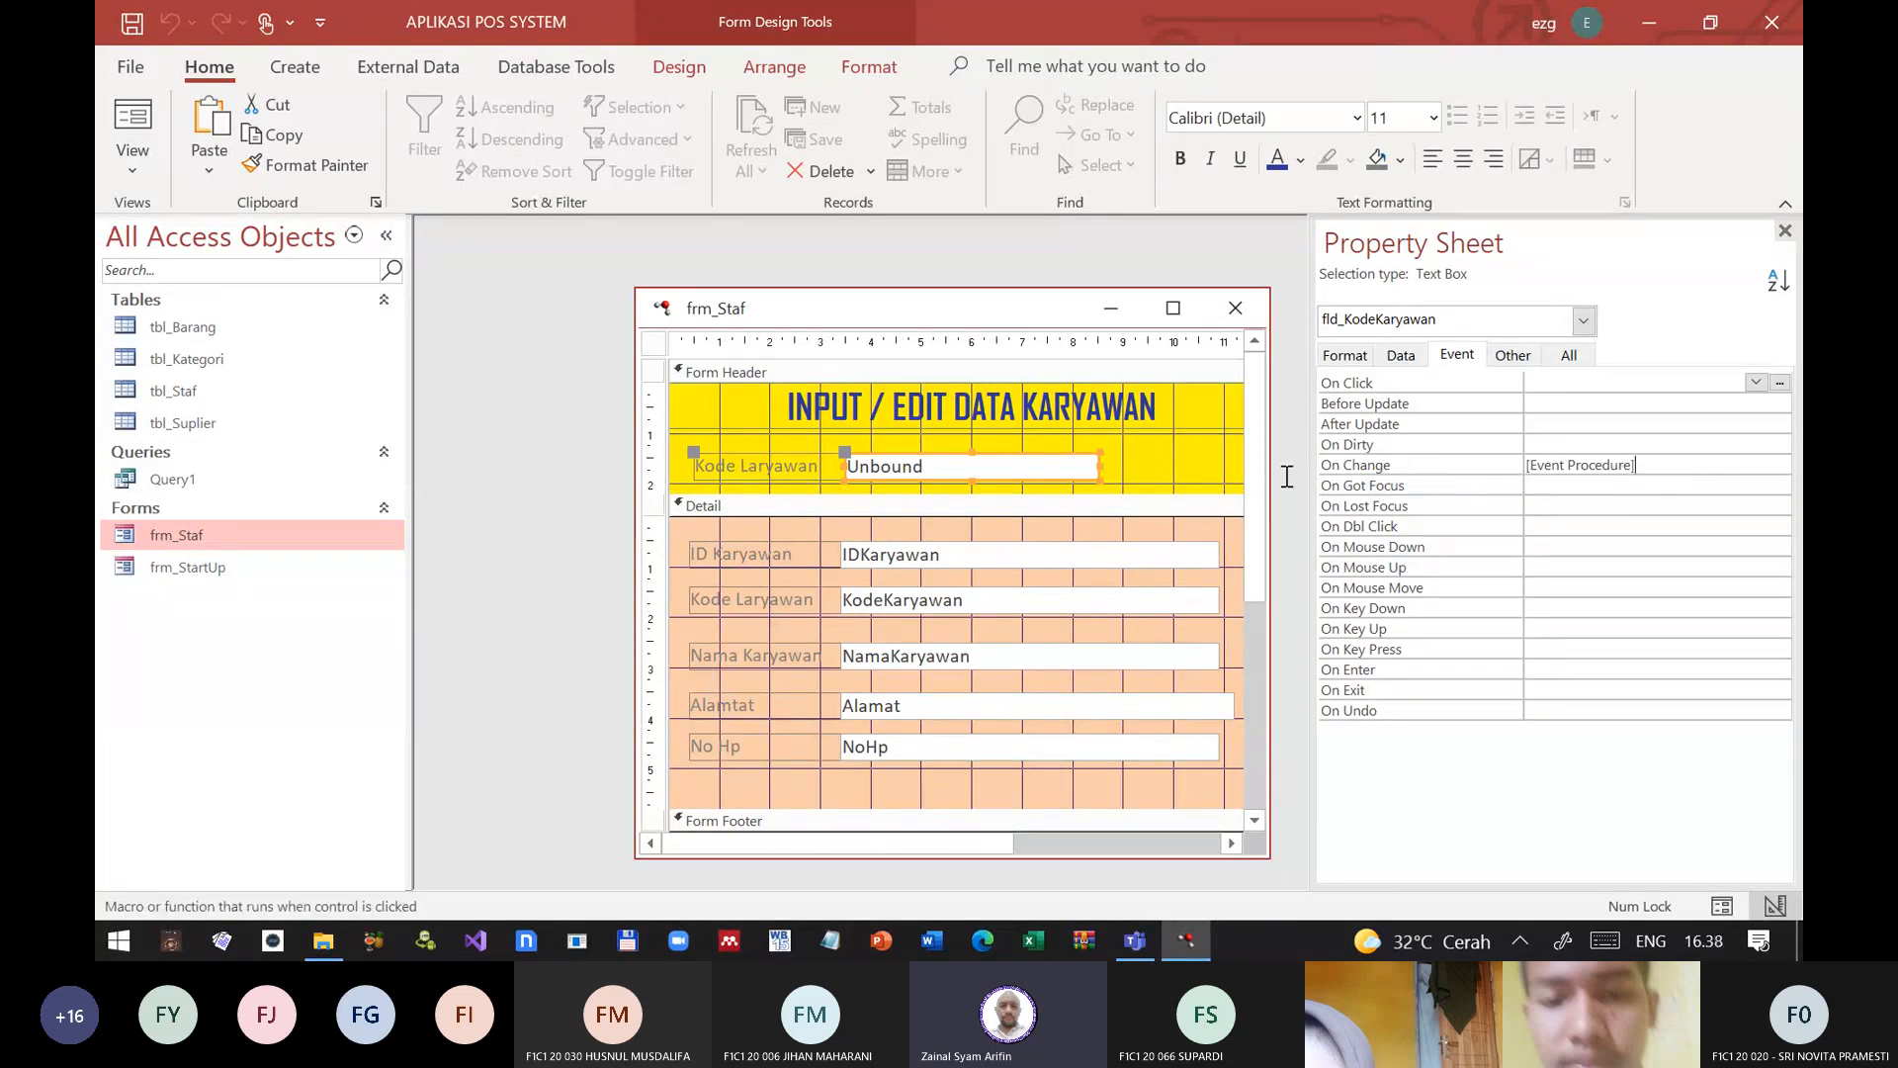
pyautogui.press('BackSpace')
pyautogui.press('BackSpace')
pyautogui.press('BackSpace')
pyautogui.press('BackSpace')
pyautogui.press('BackSpace')
pyautogui.press('BackSpace')
pyautogui.press('BackSpace')
pyautogui.press('BackSpace')
pyautogui.press('BackSpace')
pyautogui.press('BackSpace')
pyautogui.press('BackSpace')
pyautogui.press('BackSpace')
pyautogui.press('BackSpace')
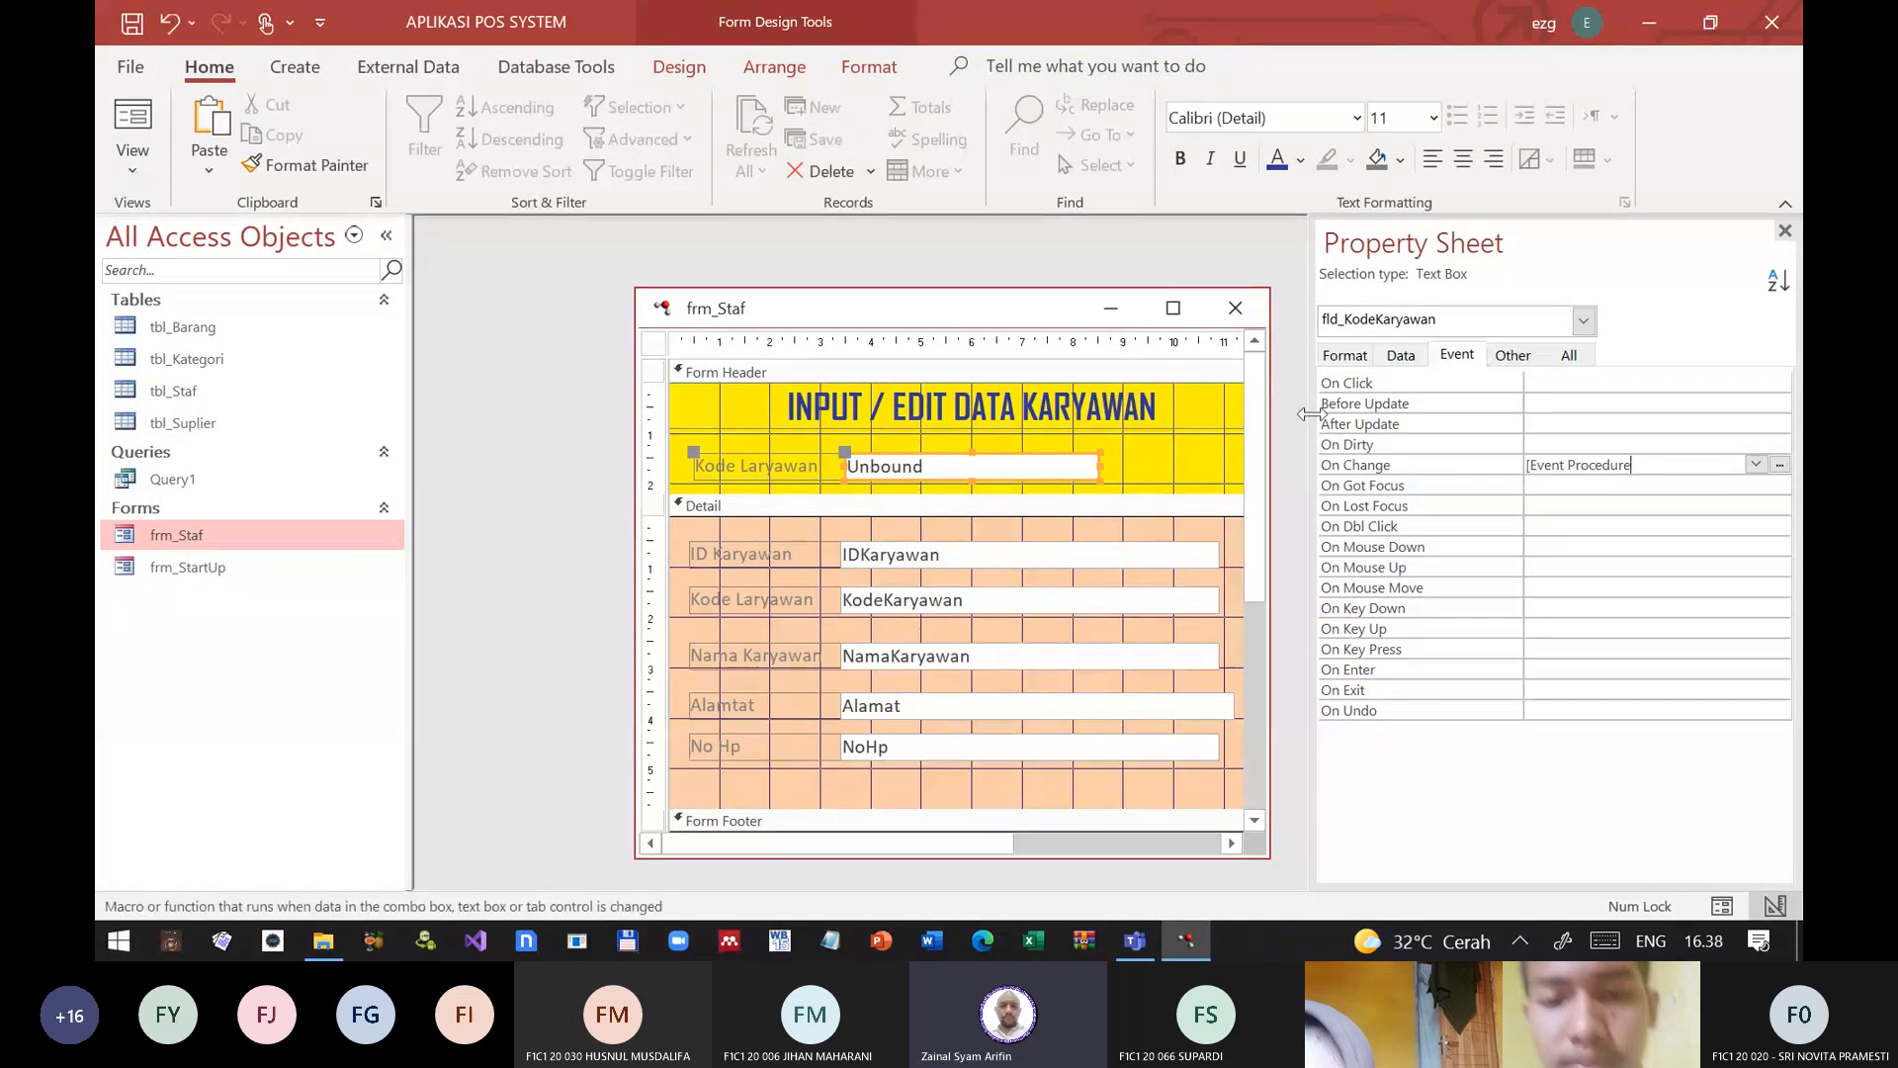
pyautogui.press('BackSpace')
pyautogui.press('BackSpace')
pyautogui.press('BackSpace')
pyautogui.press('BackSpace')
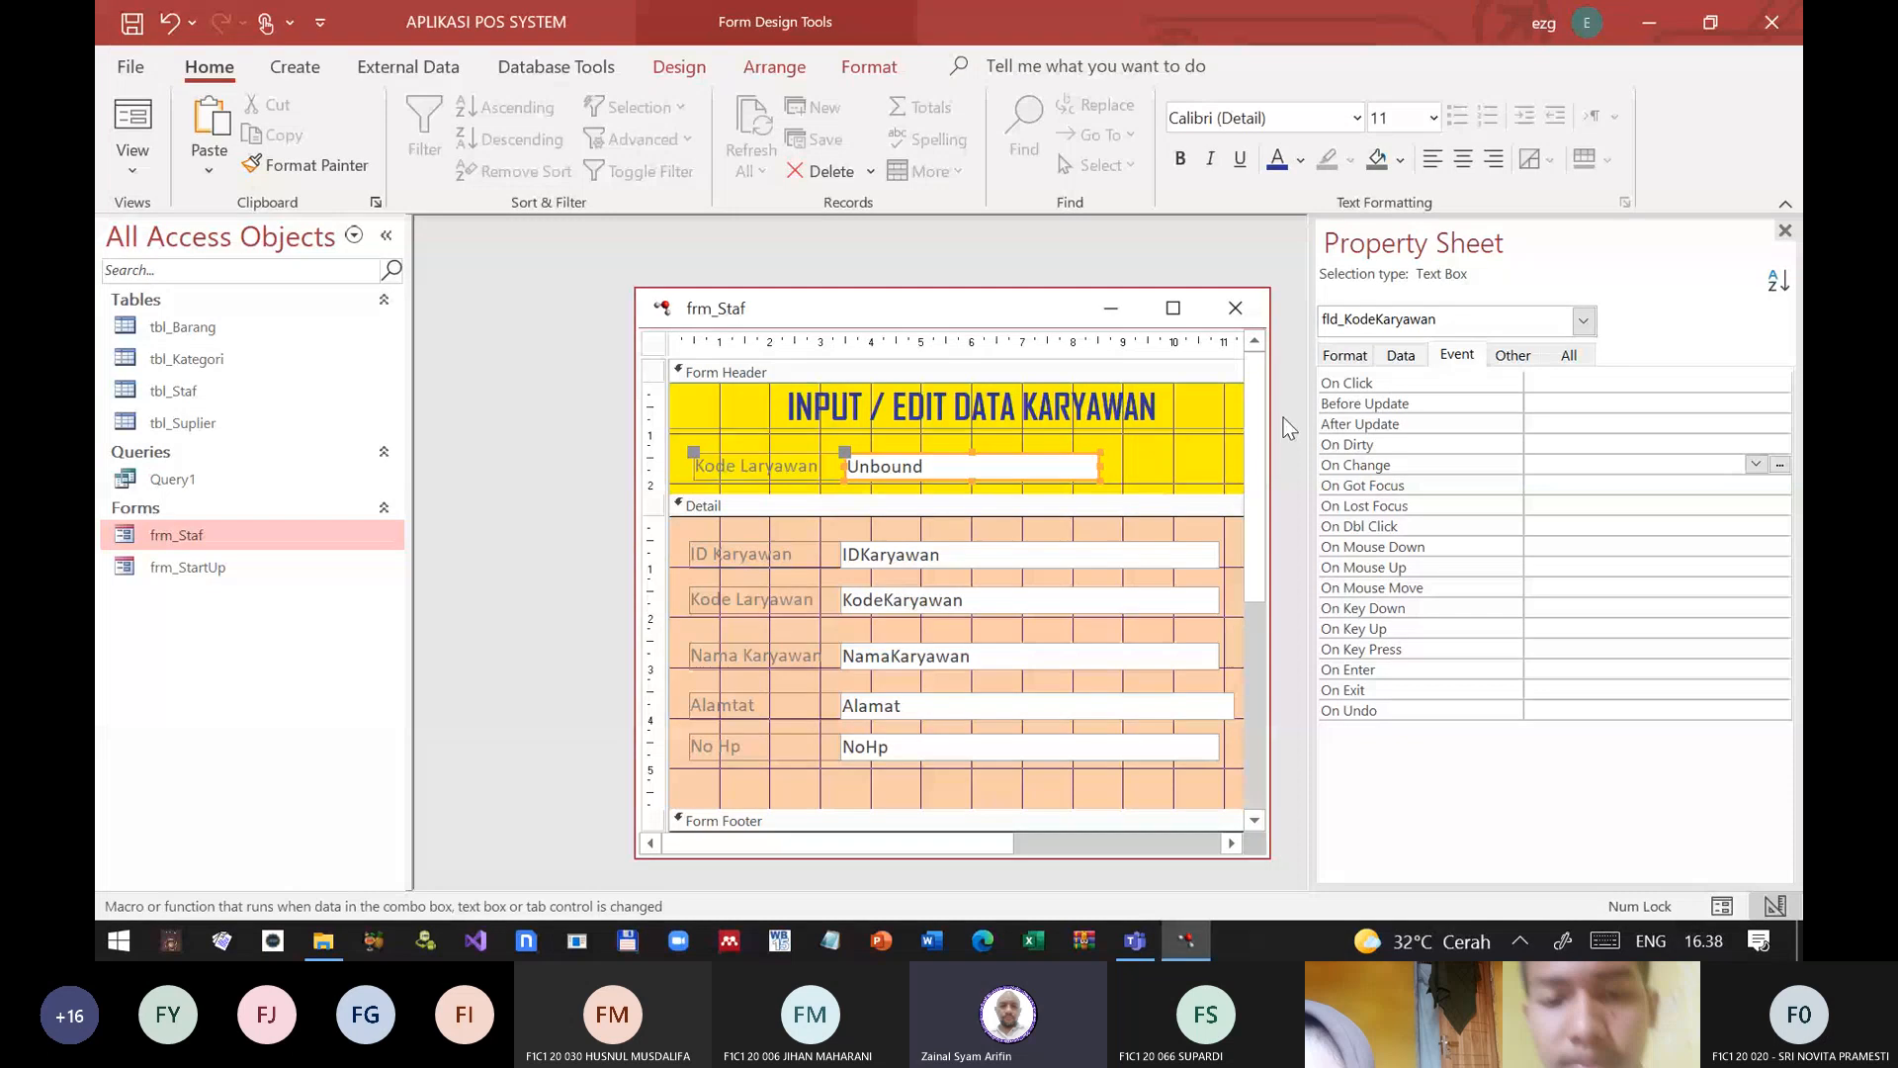
# Step: Create an After Update event procedure for fld_KodeKaryawan that runs Me.Requery and Me.Refresh
pyautogui.doubleClick(1396, 419)
pyautogui.click(1782, 423)
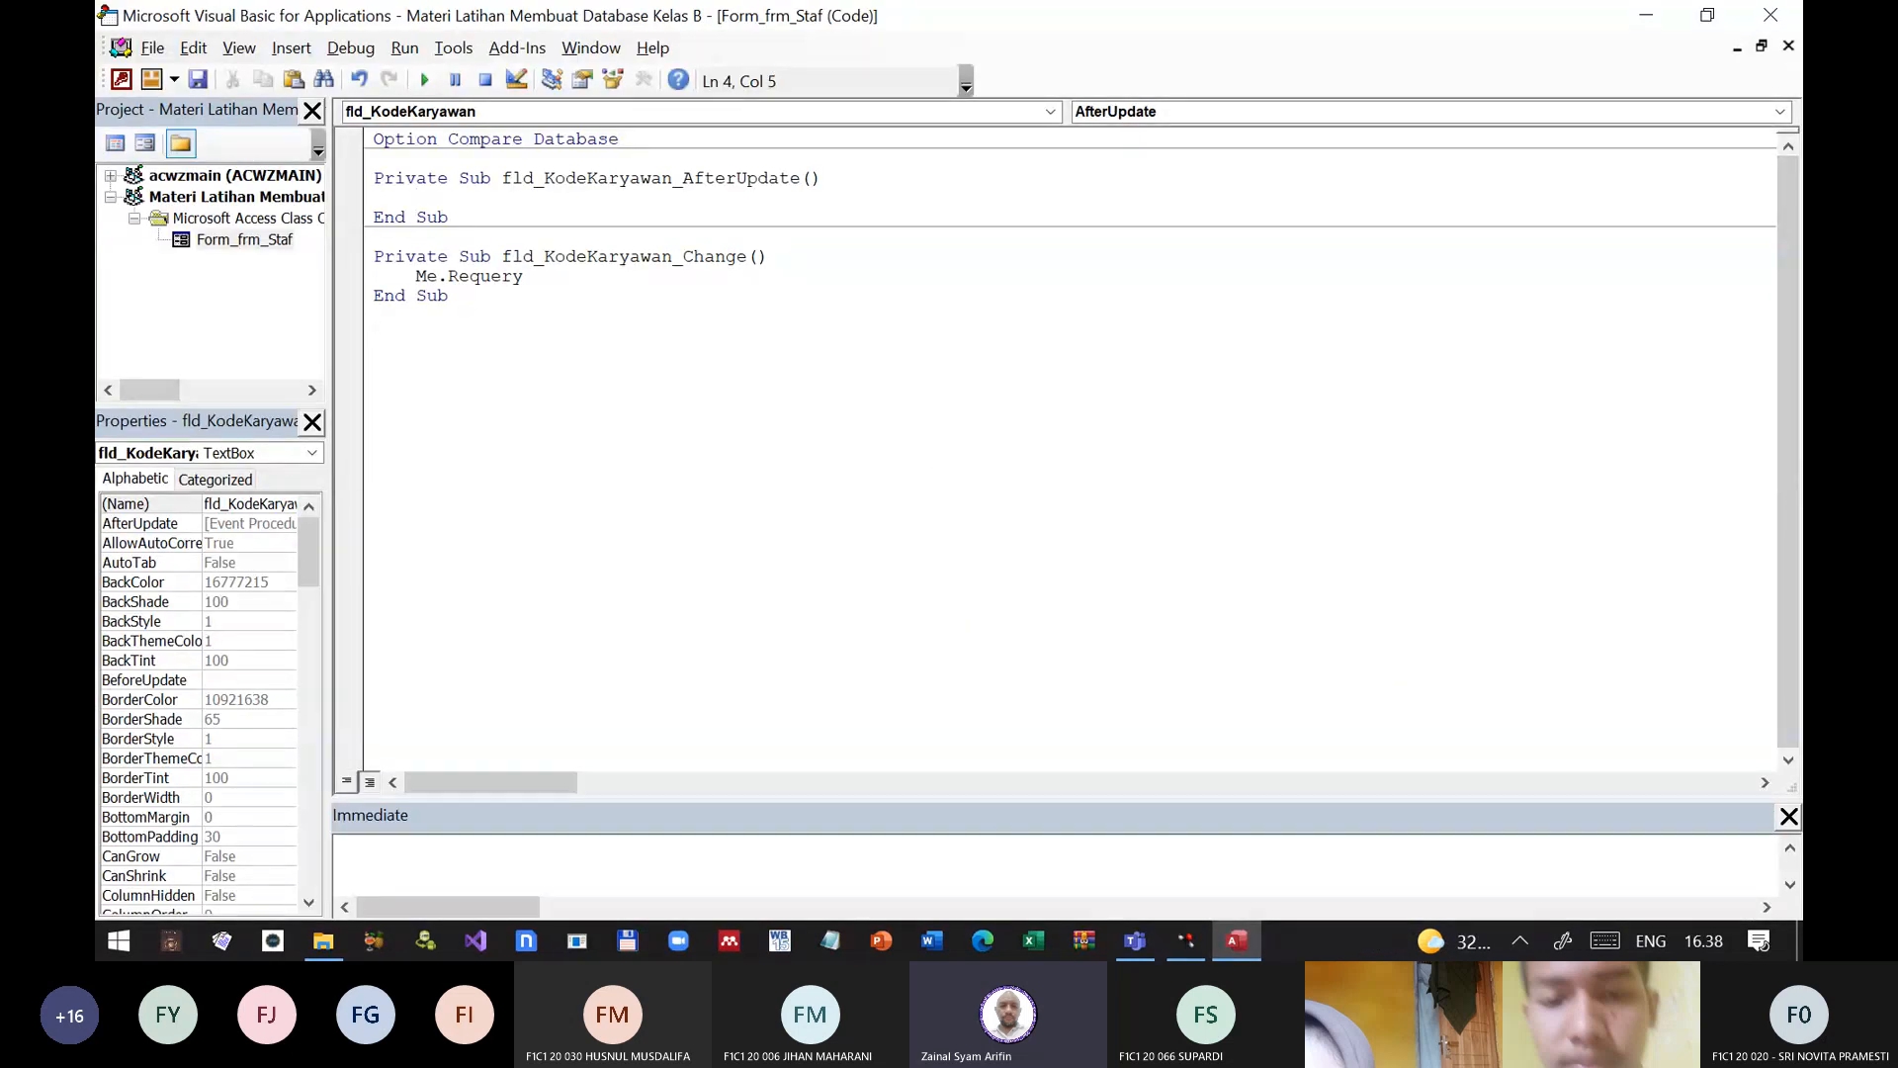
pyautogui.write('me.re')
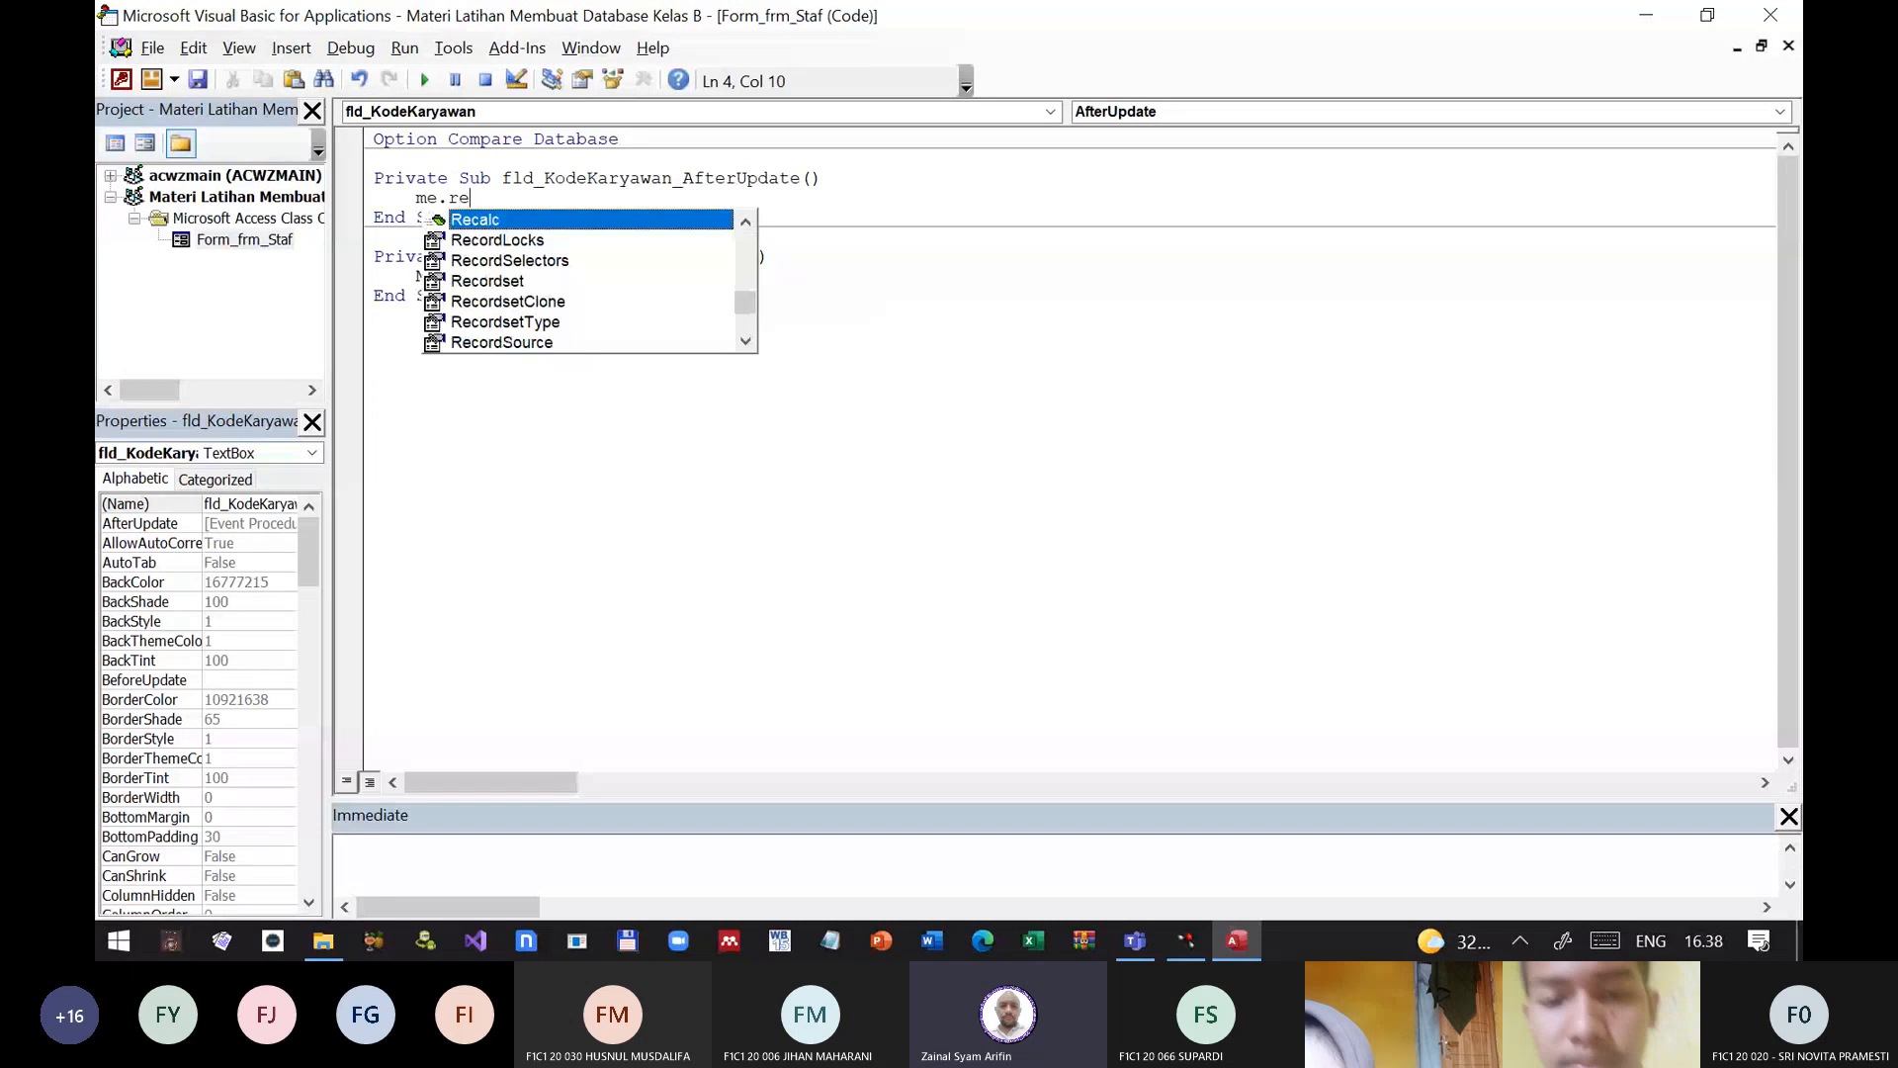
pyautogui.press('Down')
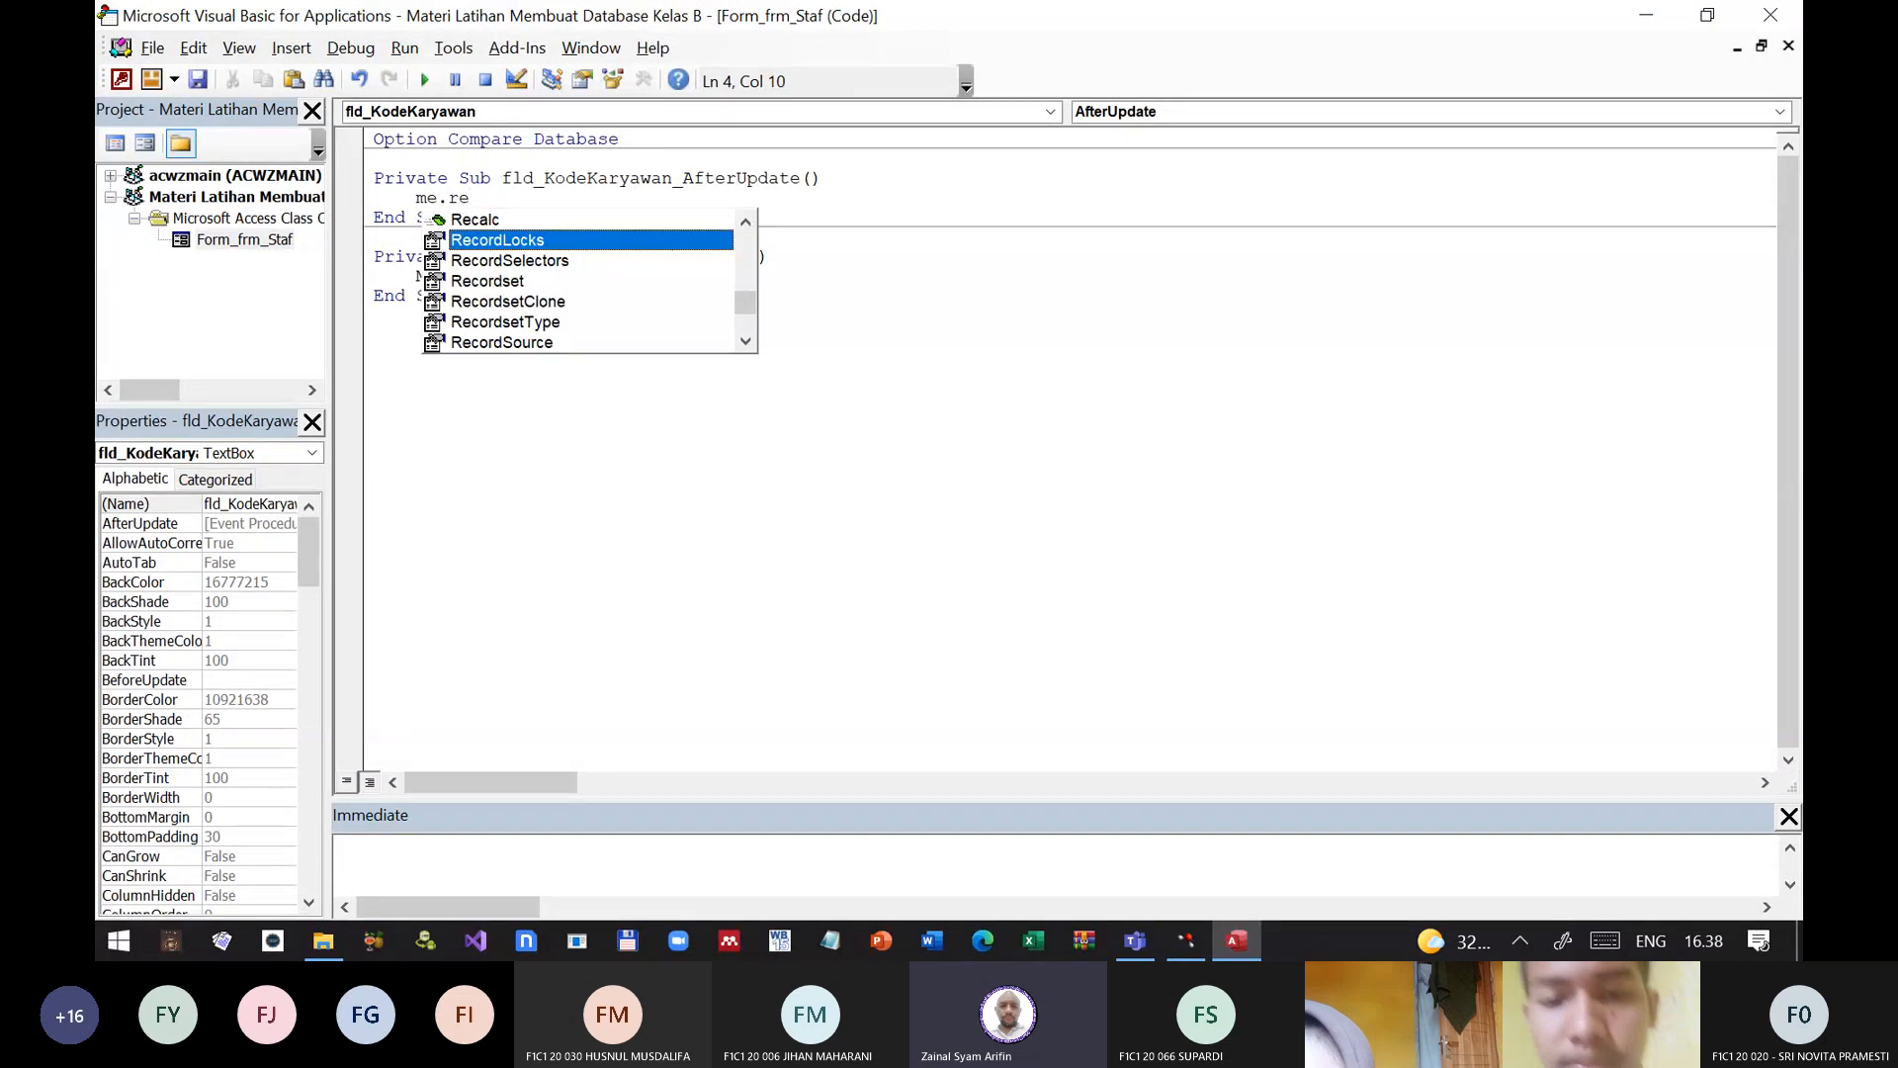
pyautogui.write('q')
pyautogui.press('Tab')
pyautogui.press('Return')
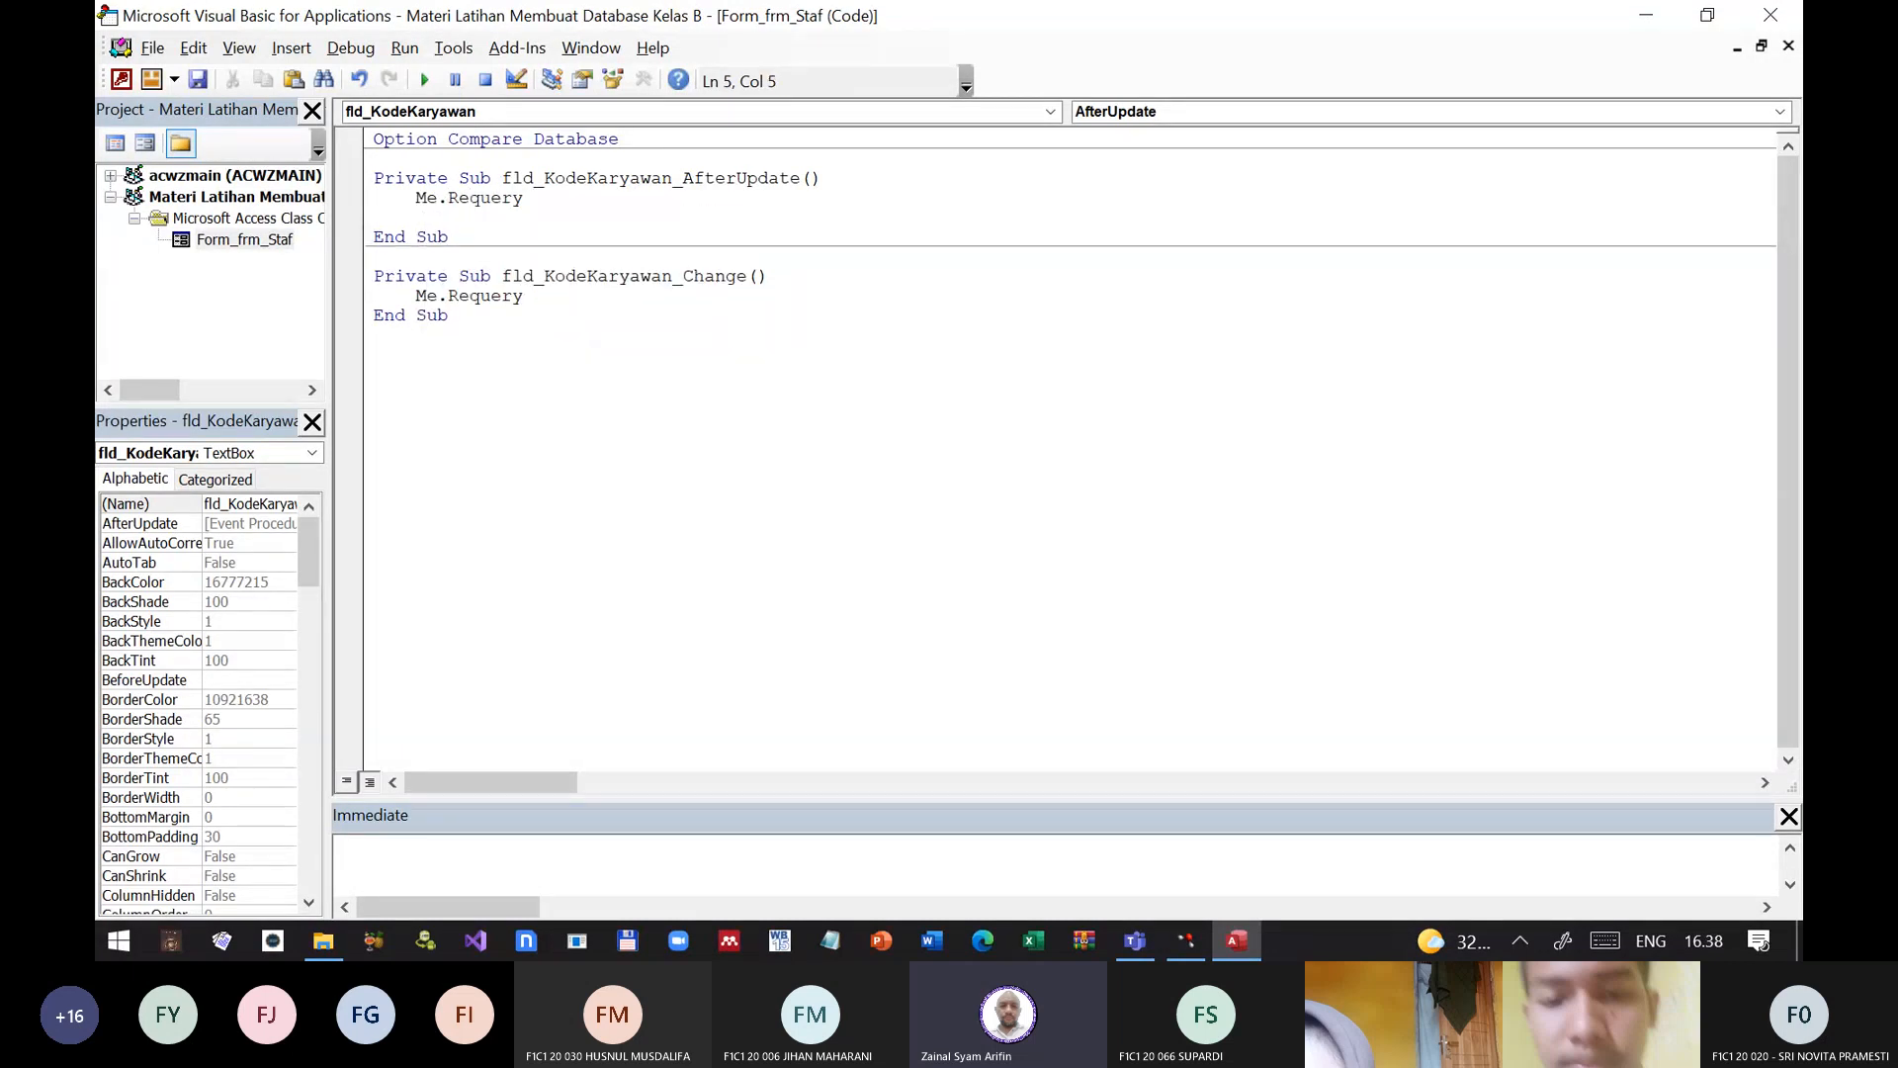
pyautogui.write('me.ref')
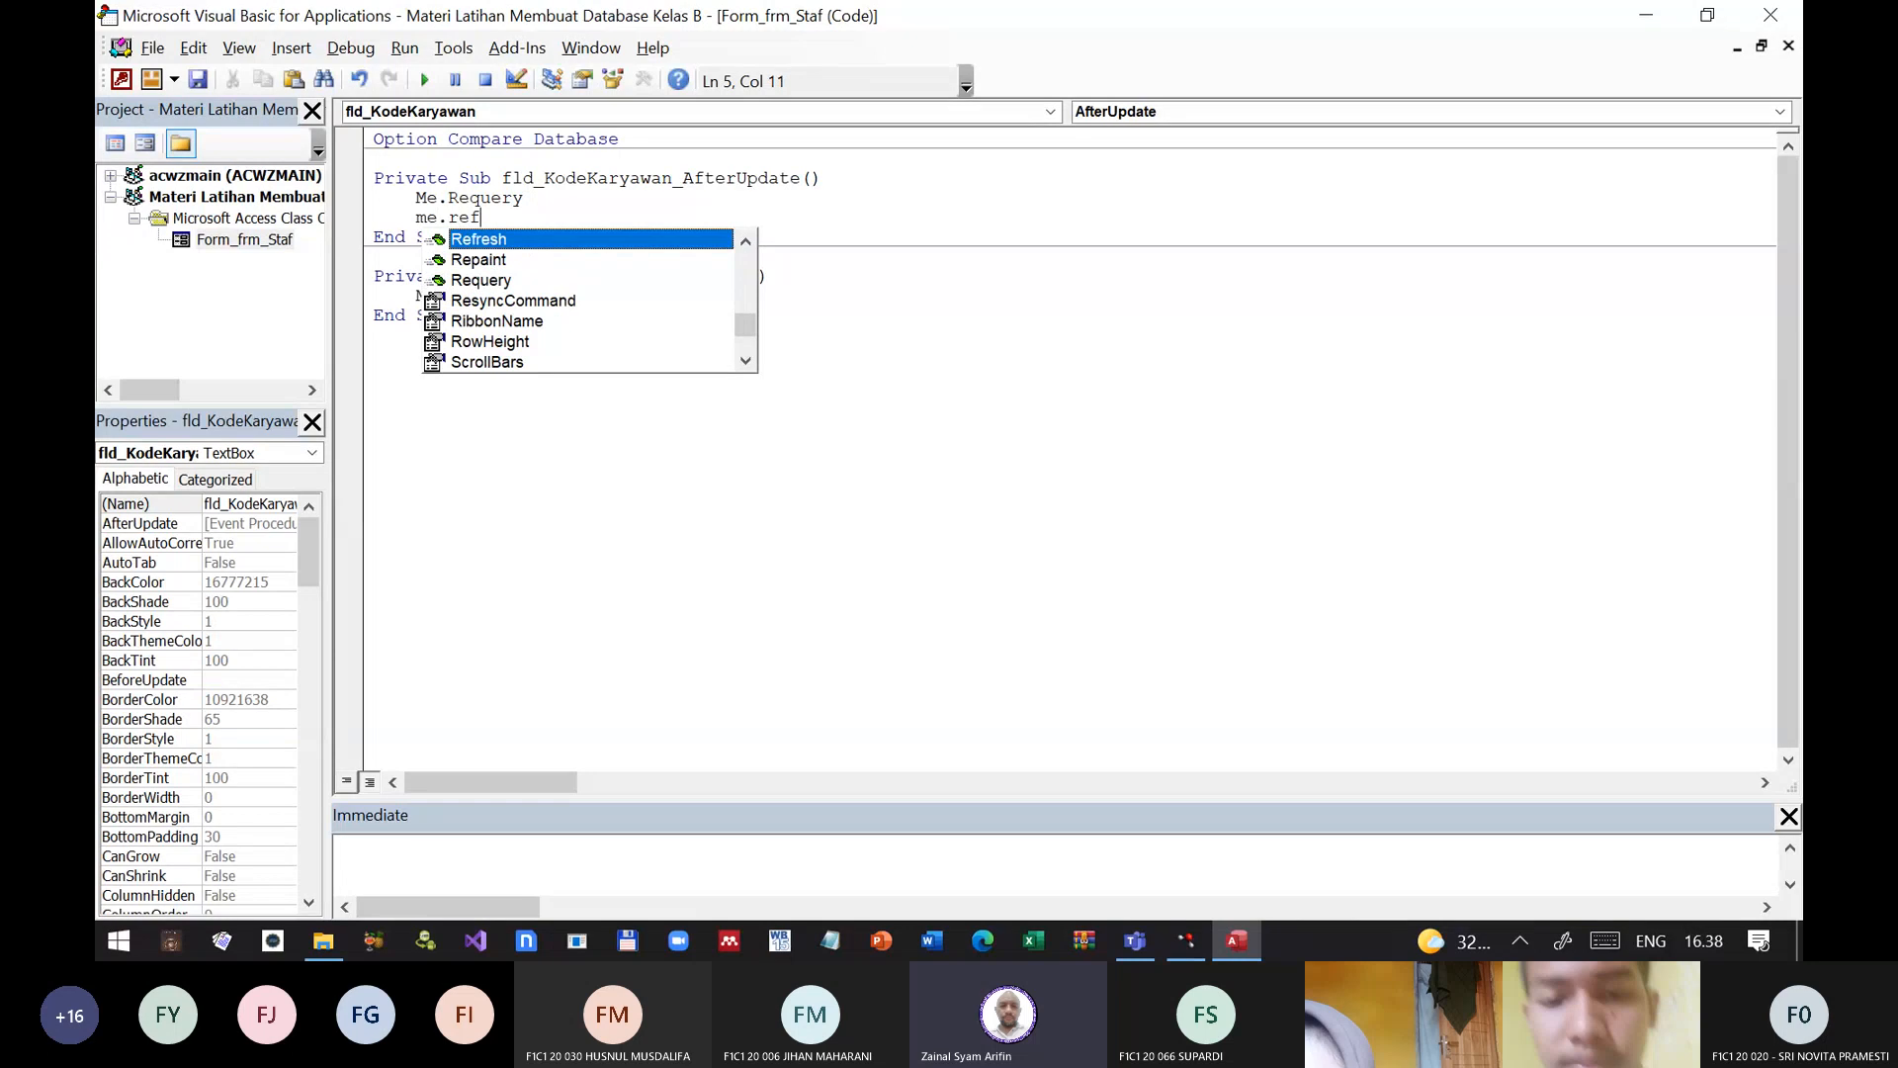
pyautogui.press('Tab')
# Step: Delete the fld_KodeKaryawan_Change procedure from the form's code, and close the code editor and frm_Staf
pyautogui.press('Down')
pyautogui.press('Down')
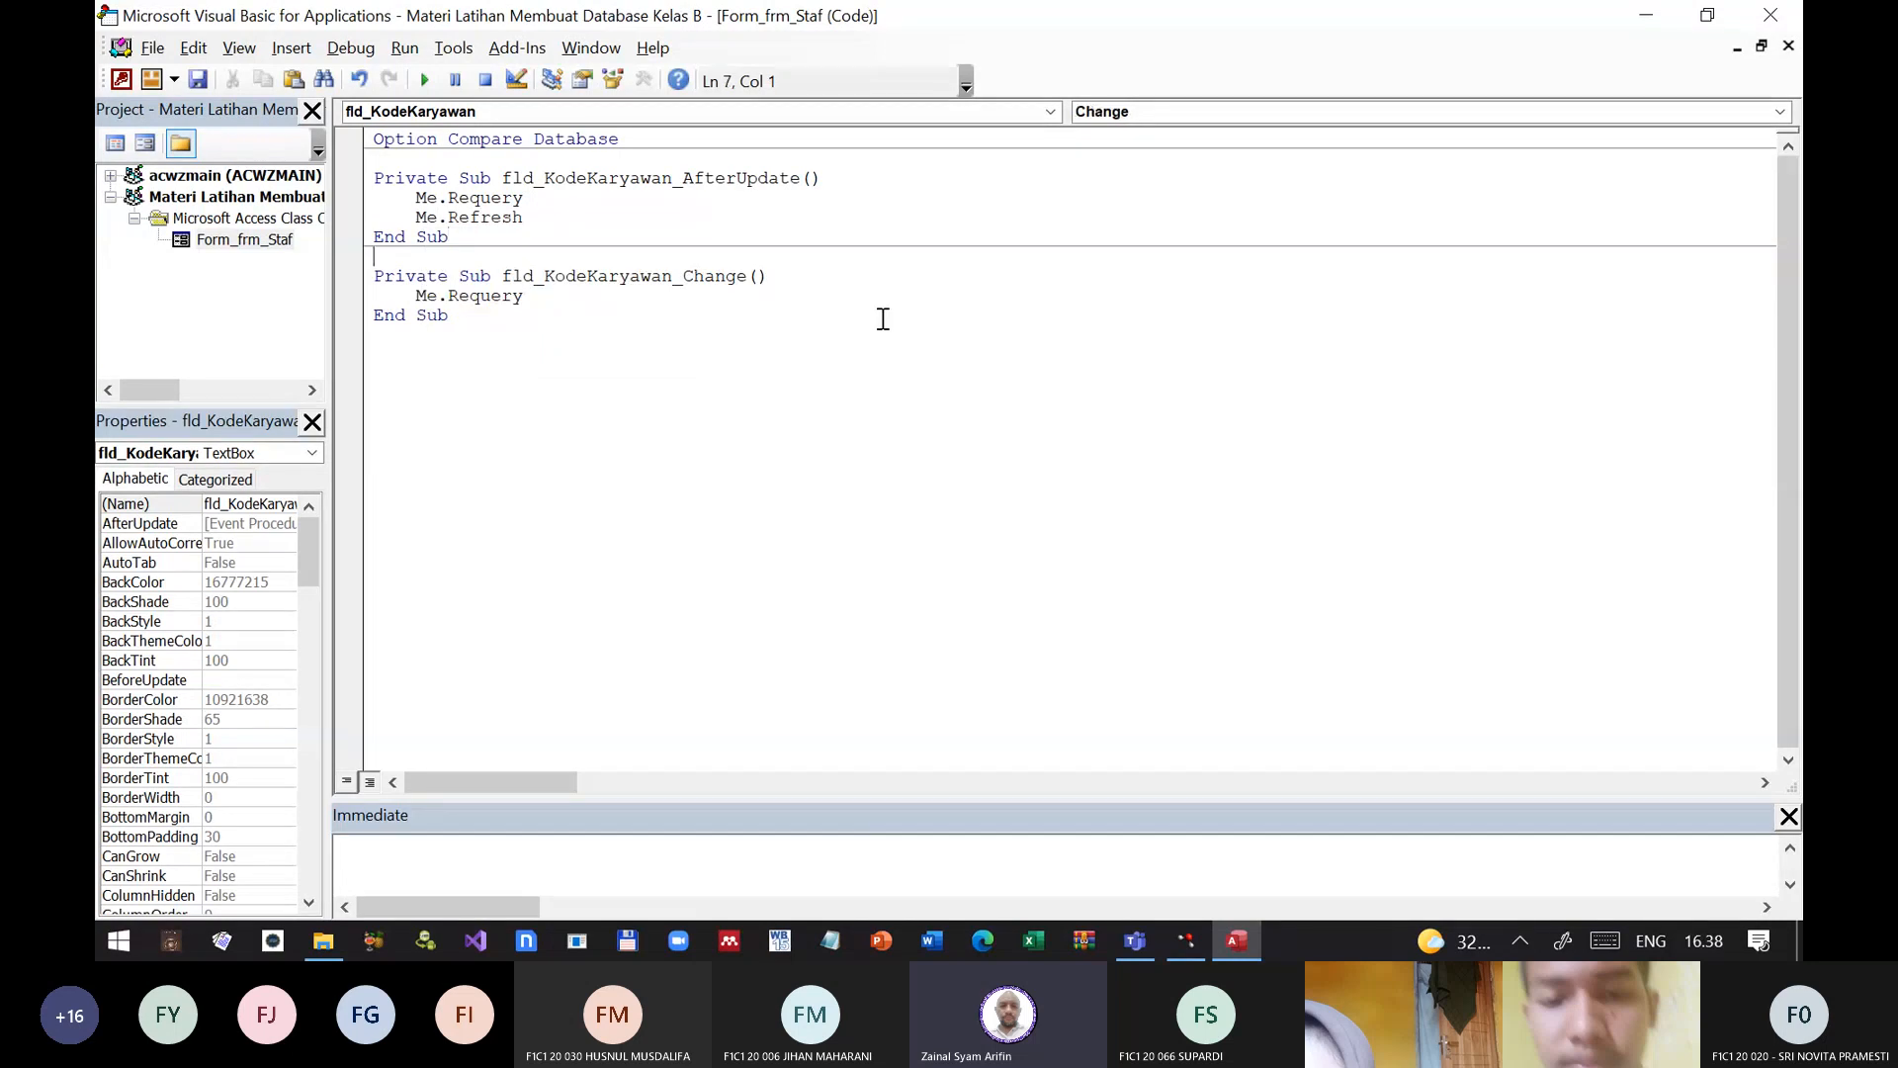
pyautogui.hotkey('shift', 'Down')
pyautogui.hotkey('shift', 'Down')
pyautogui.hotkey('shift', 'Down')
pyautogui.hotkey('shift', 'Down')
pyautogui.press('Delete')
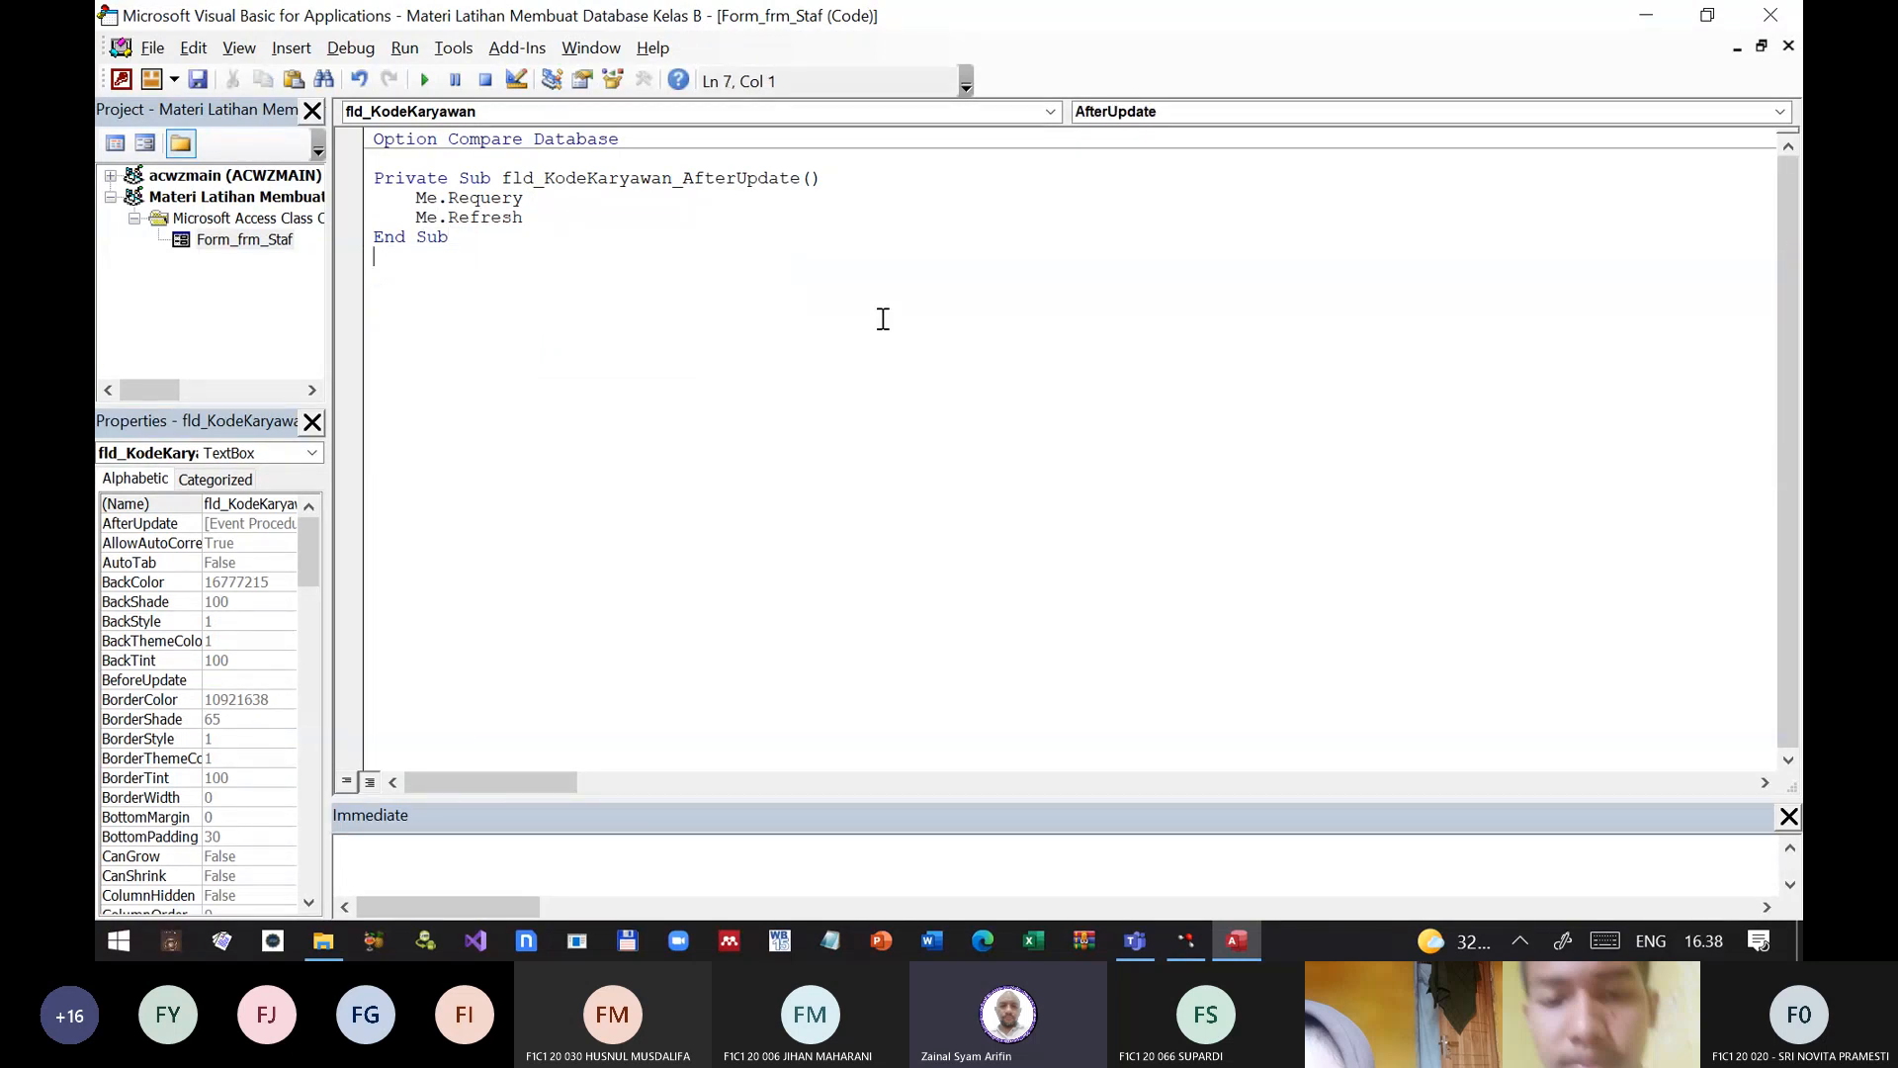
pyautogui.click(1770, 16)
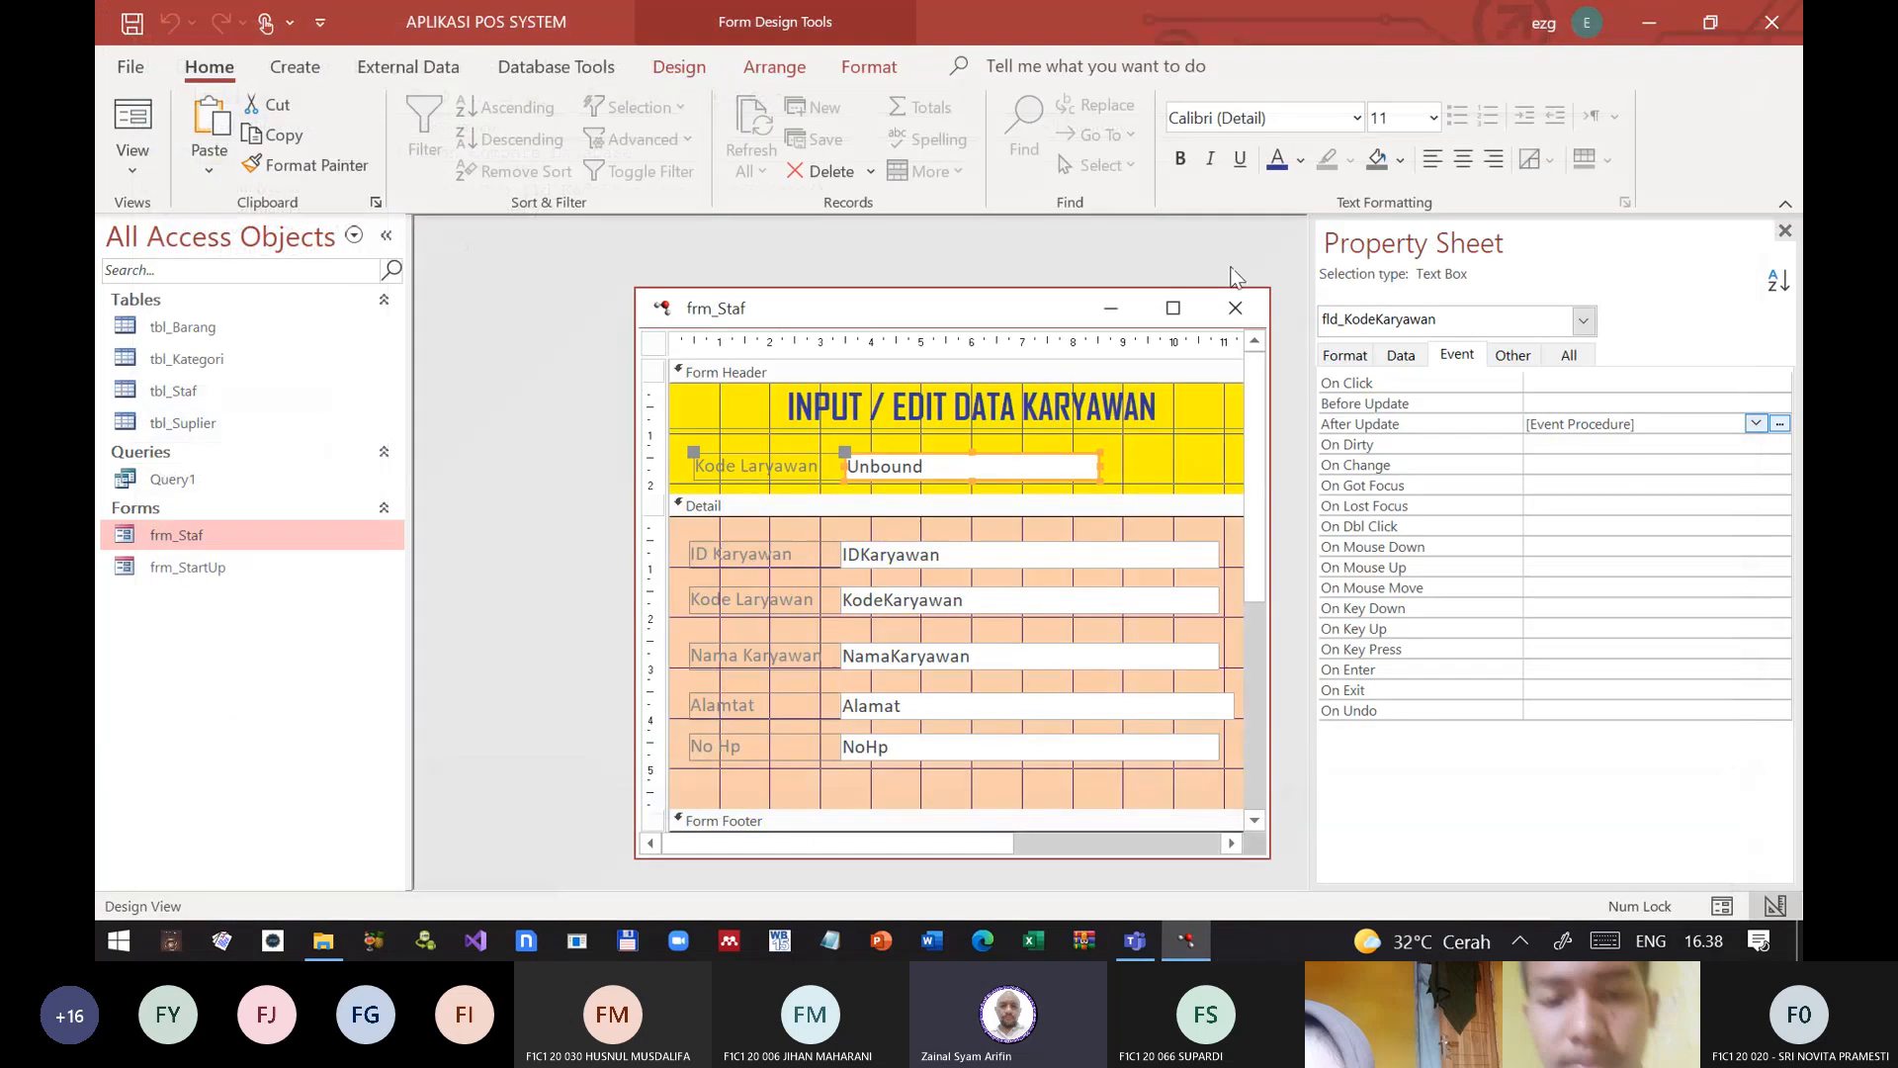
pyautogui.click(1235, 307)
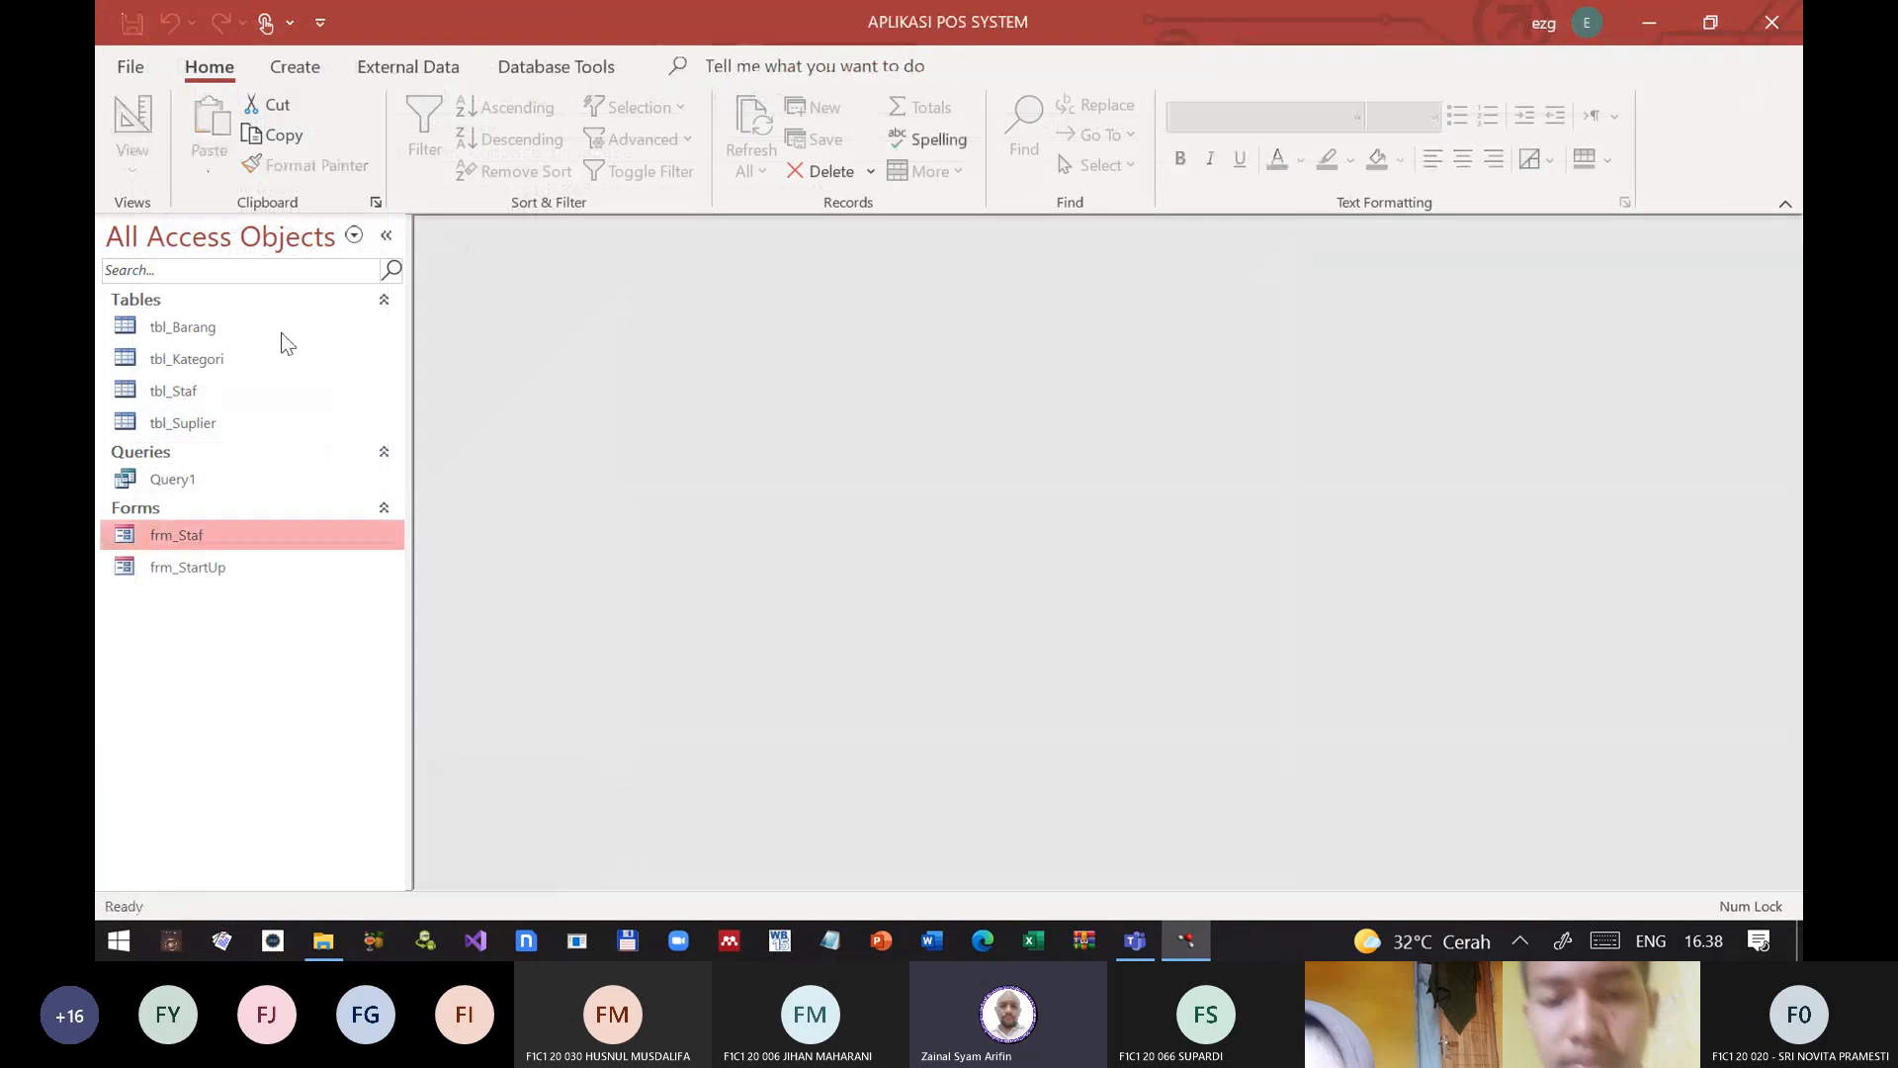
# Step: Test frm_Staf in Form View by pasting the copied employee code into the header's code field, and close the form
pyautogui.doubleClick(139, 541)
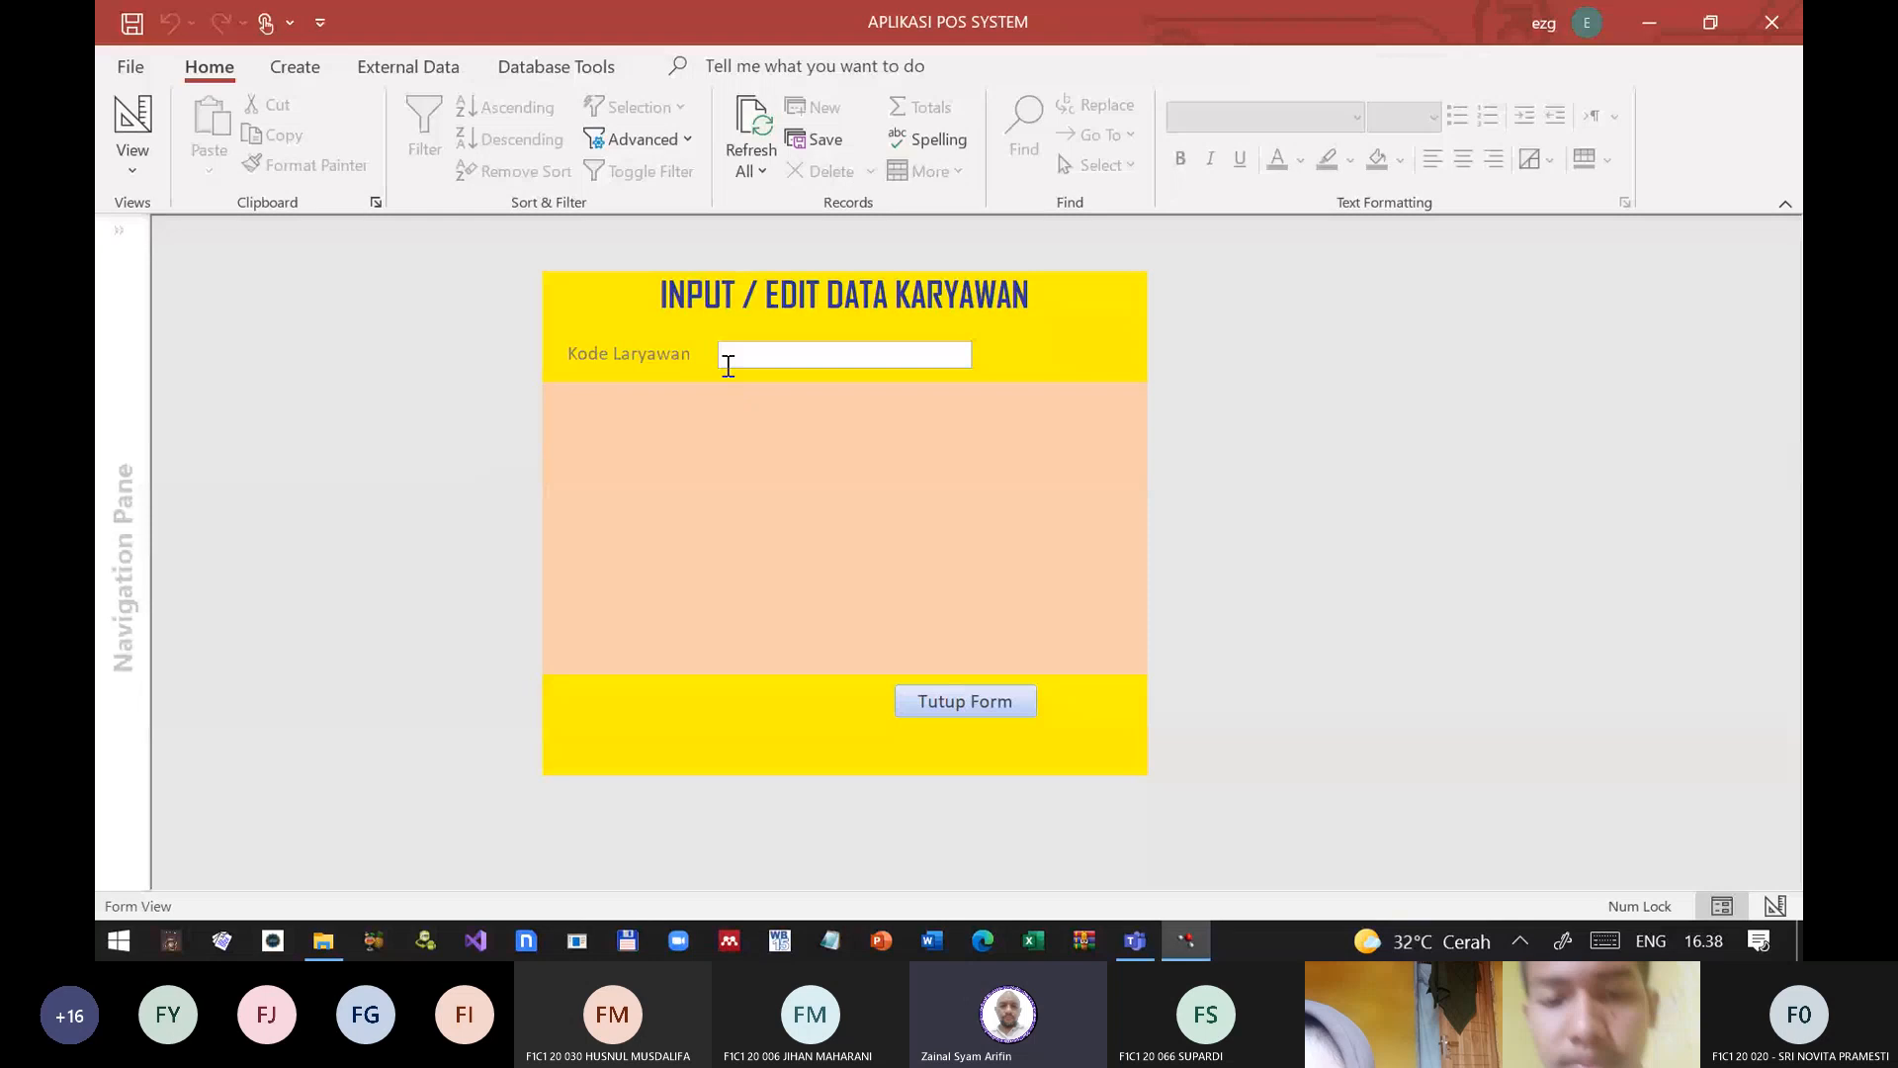
pyautogui.click(727, 358)
pyautogui.write('JF843')
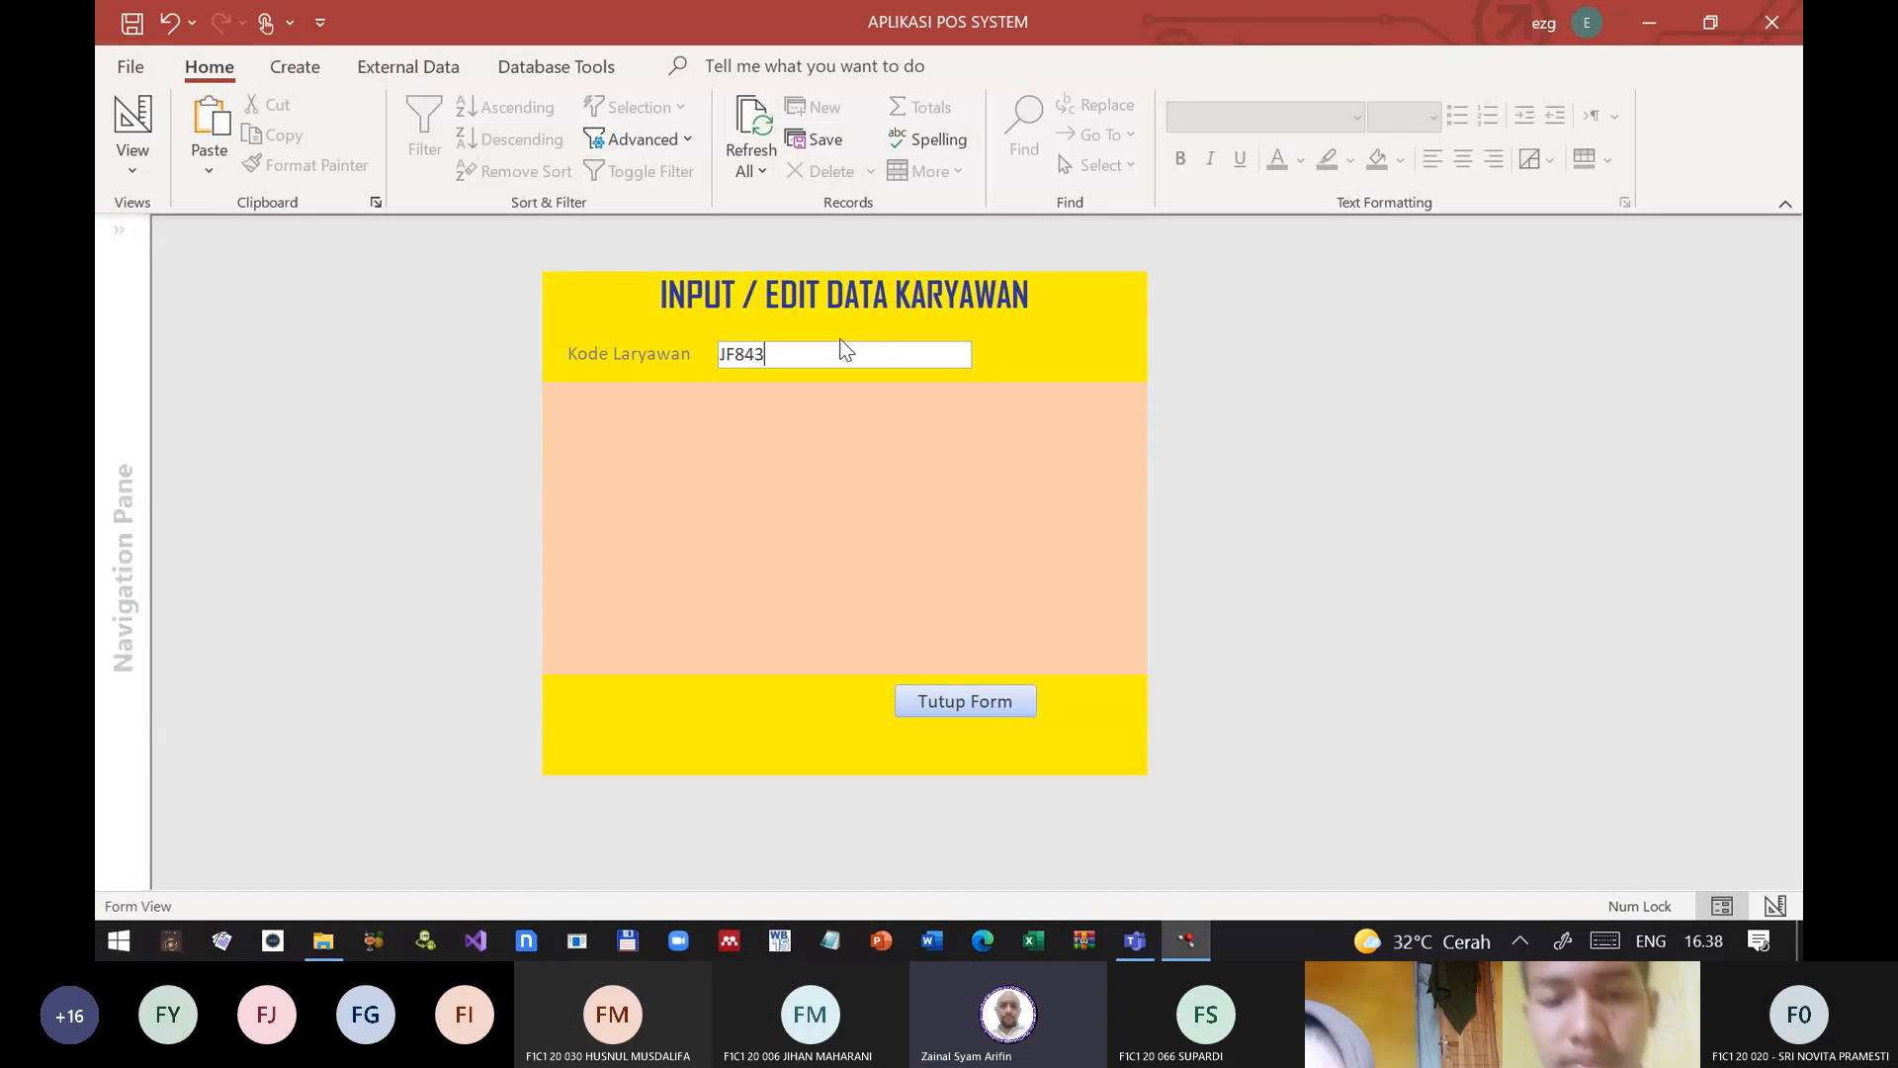
pyautogui.press('Return')
pyautogui.click(787, 351)
pyautogui.click(1001, 702)
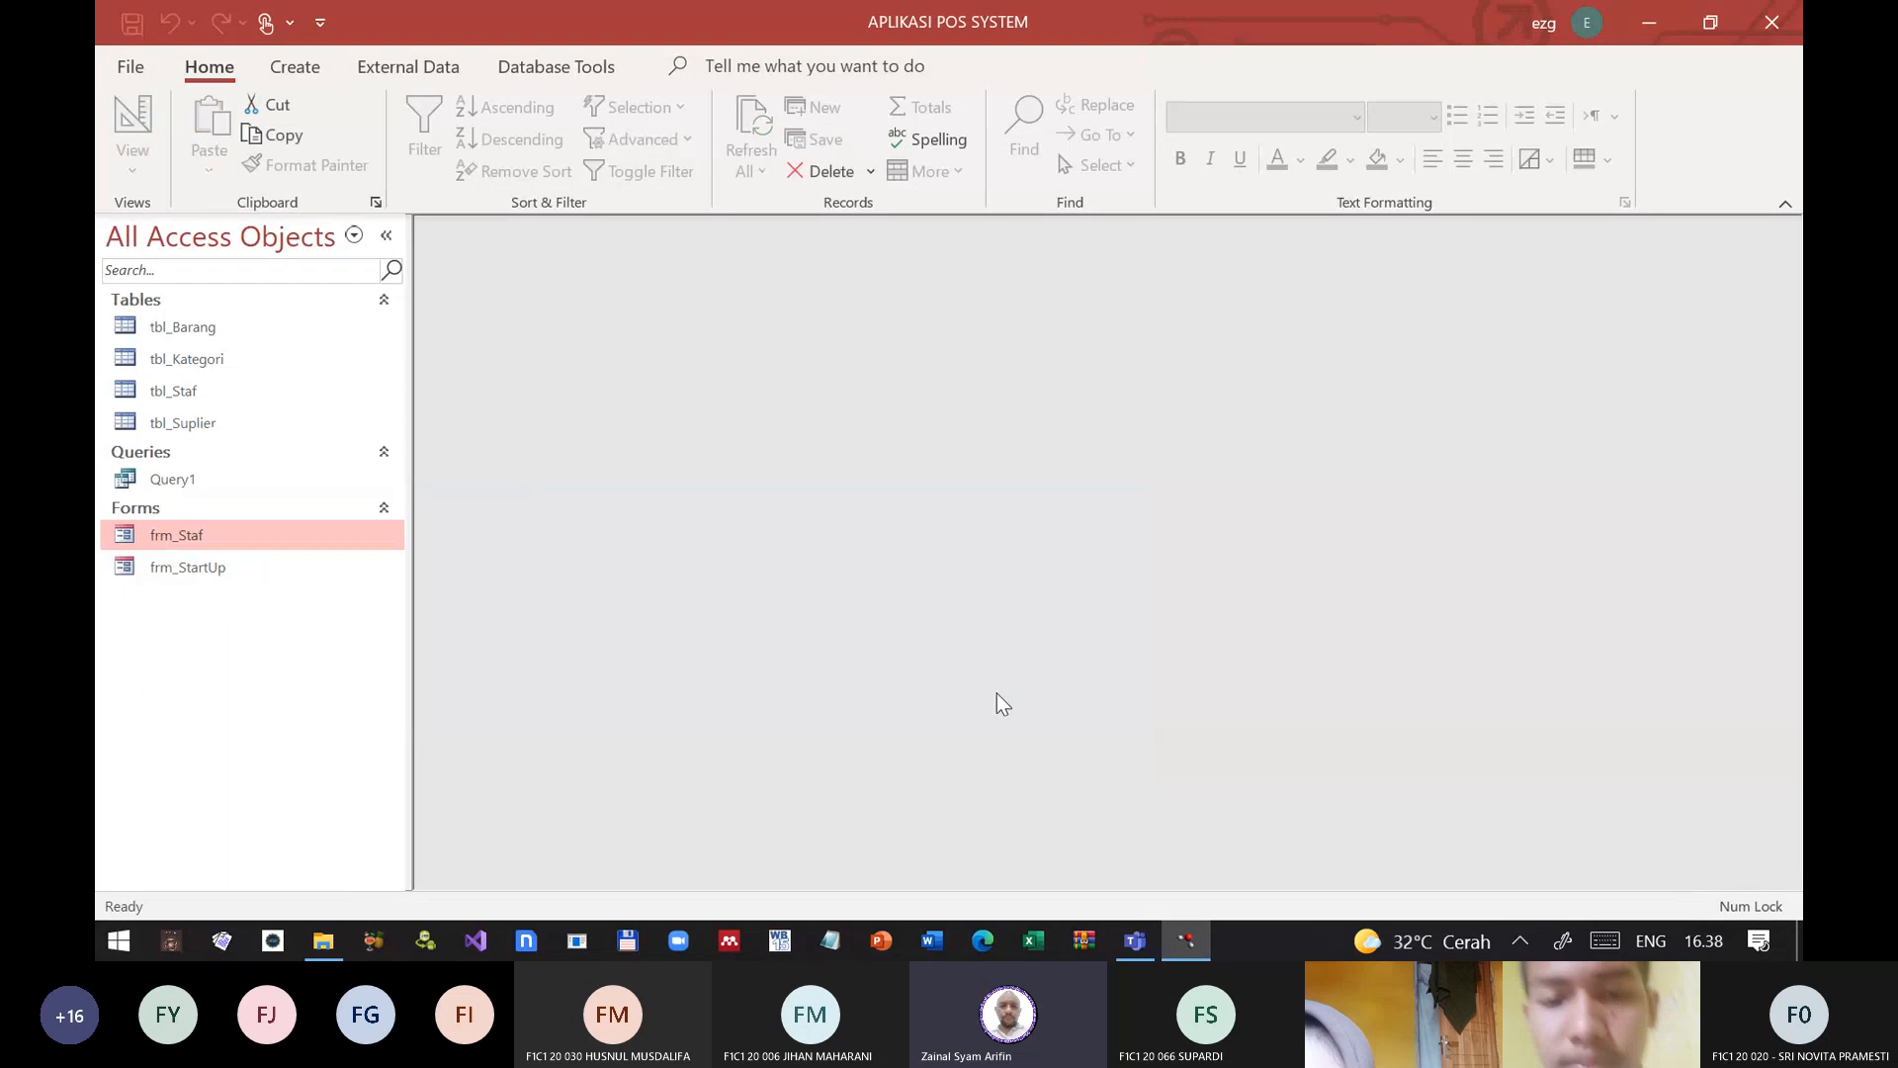
# Step: Add the line MsgBox Me.CurrentRecord after Me.Refresh in fld_KodeKaryawan's After Update procedure, and close the code editor and frm_Staf
pyautogui.rightClick(195, 544)
pyautogui.click(225, 188)
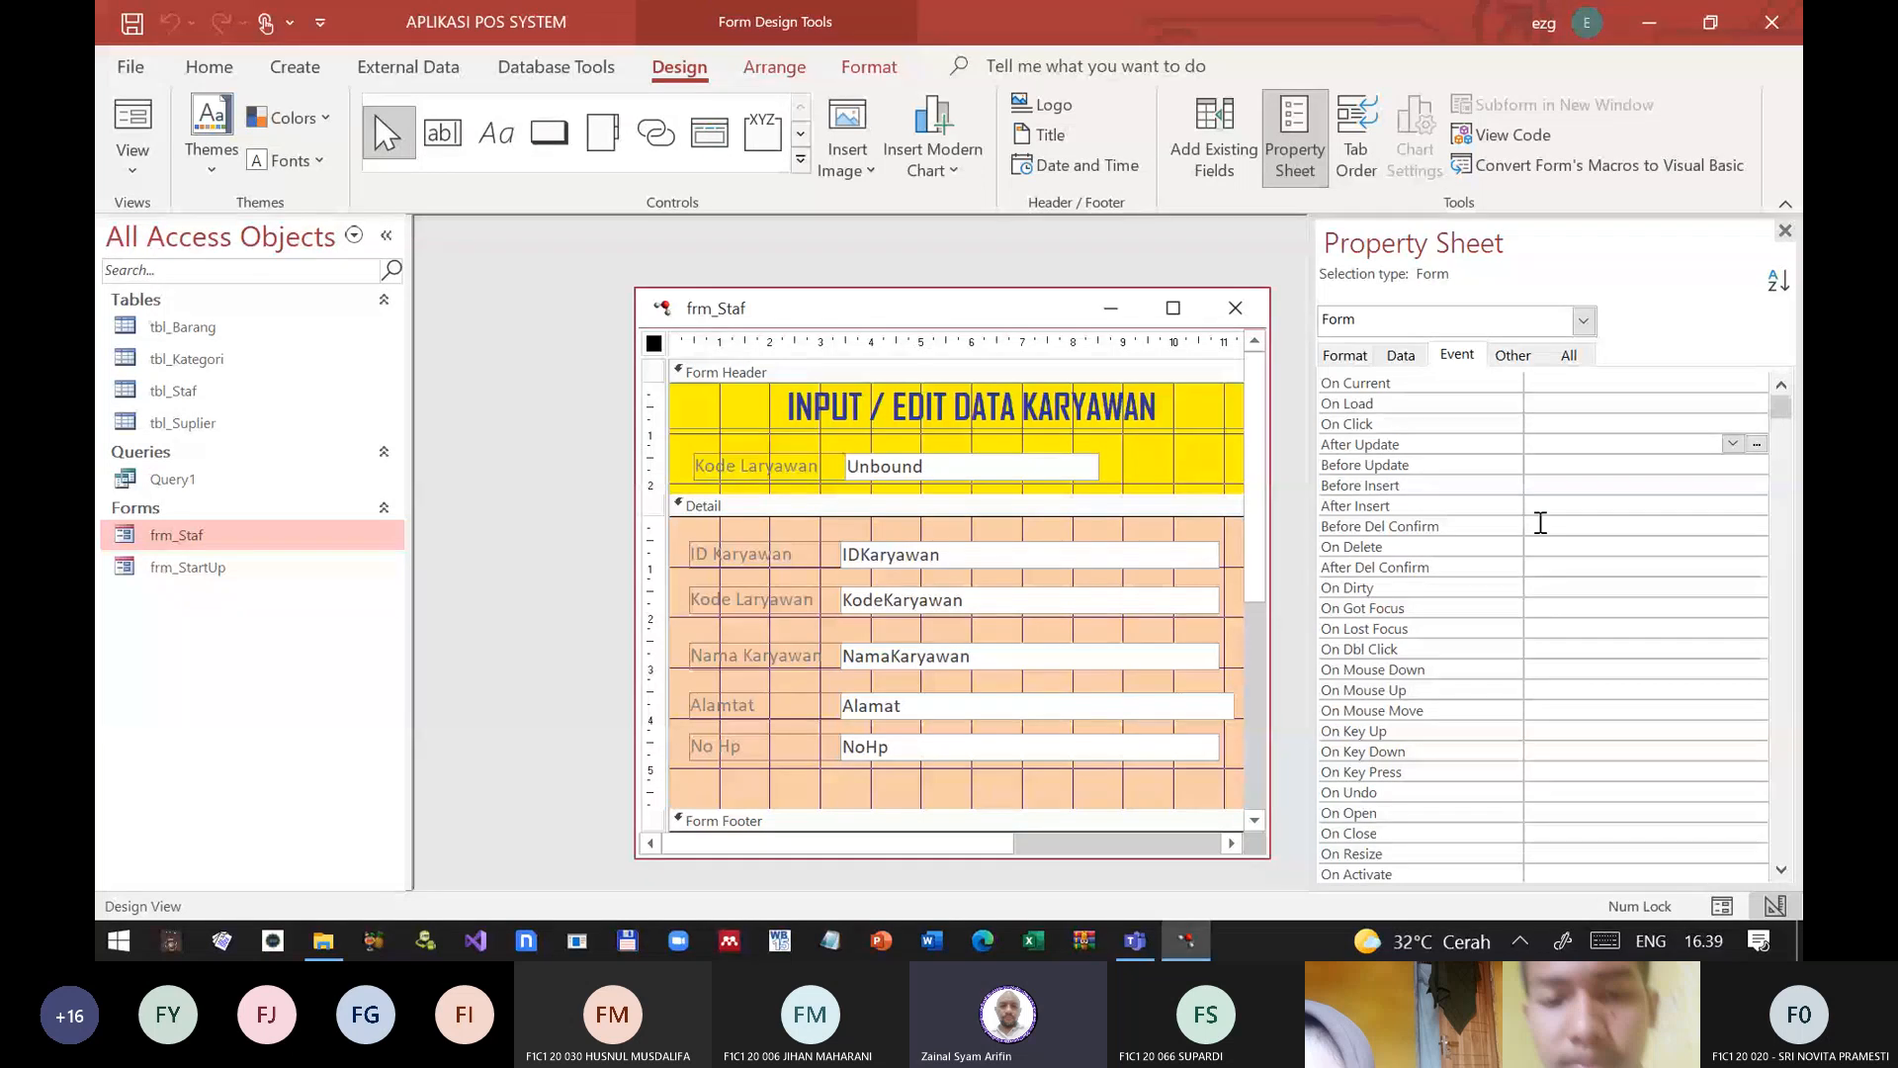
pyautogui.click(1040, 473)
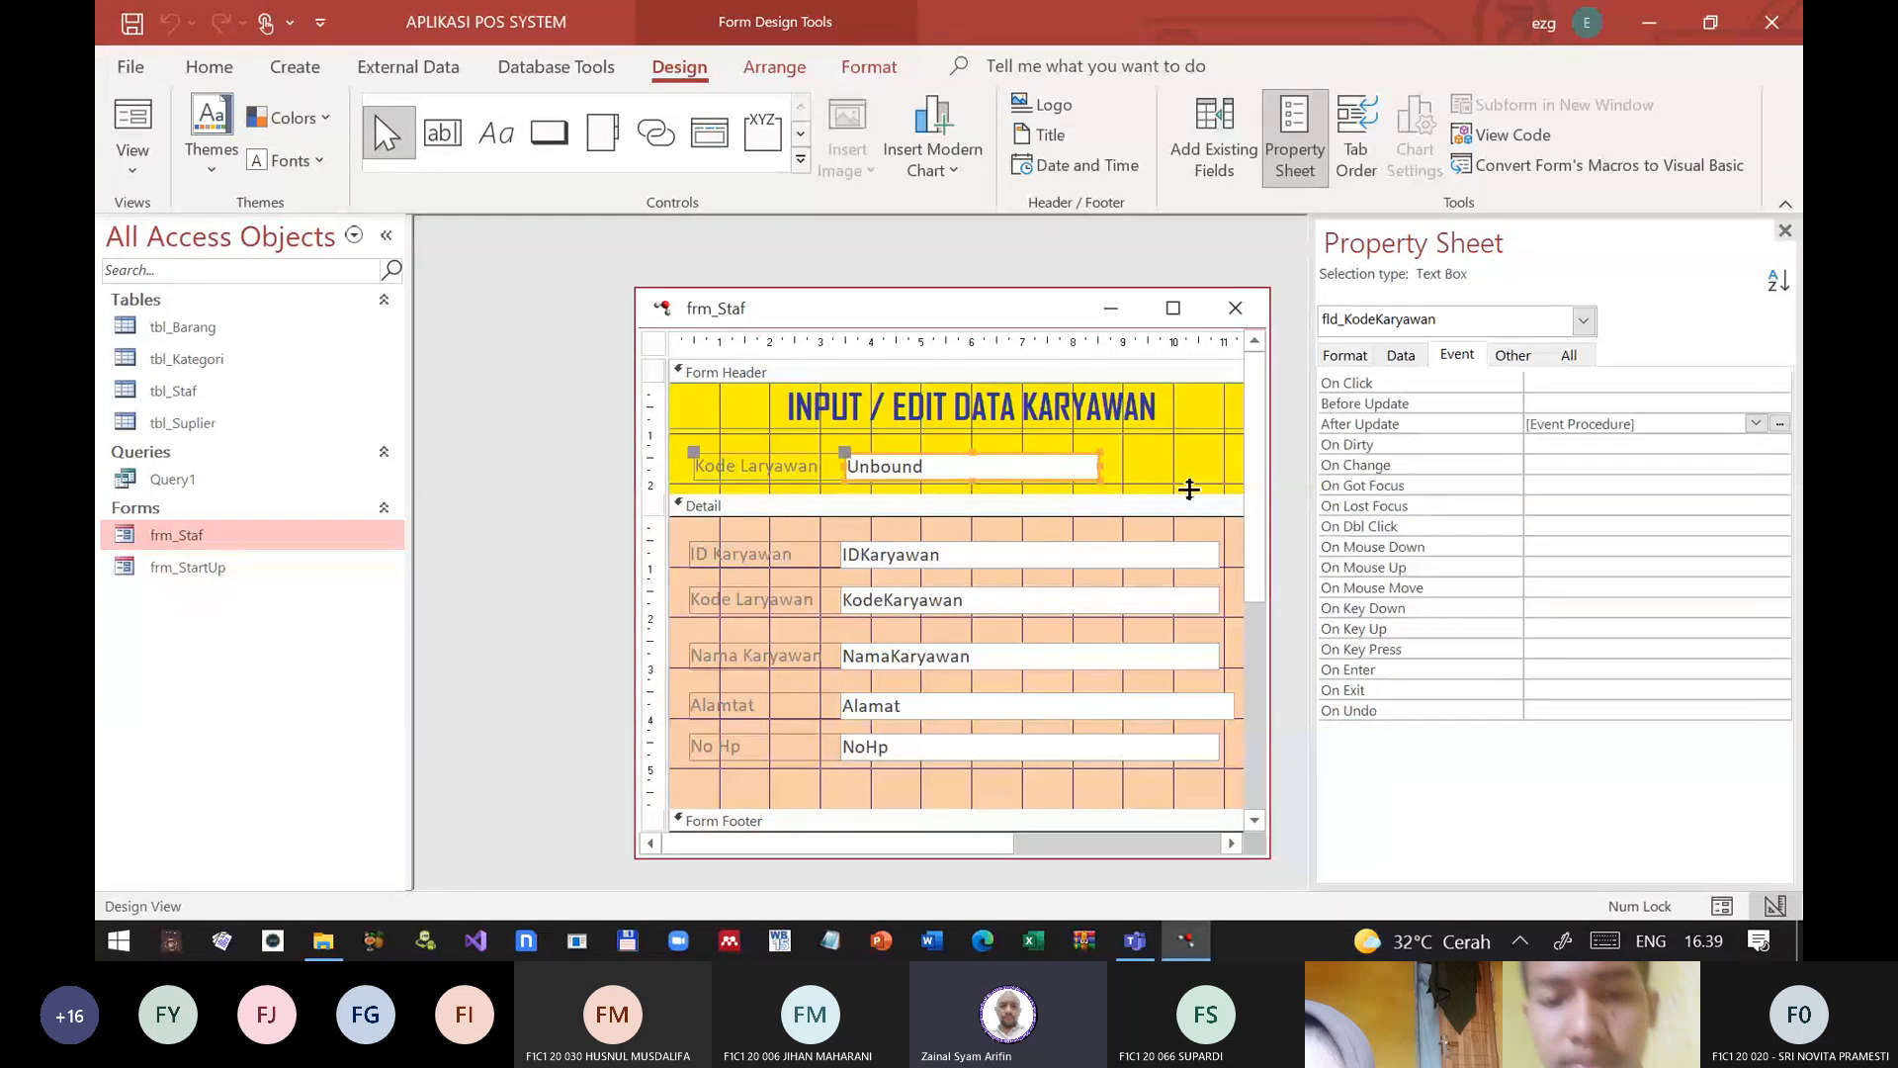
pyautogui.click(1781, 424)
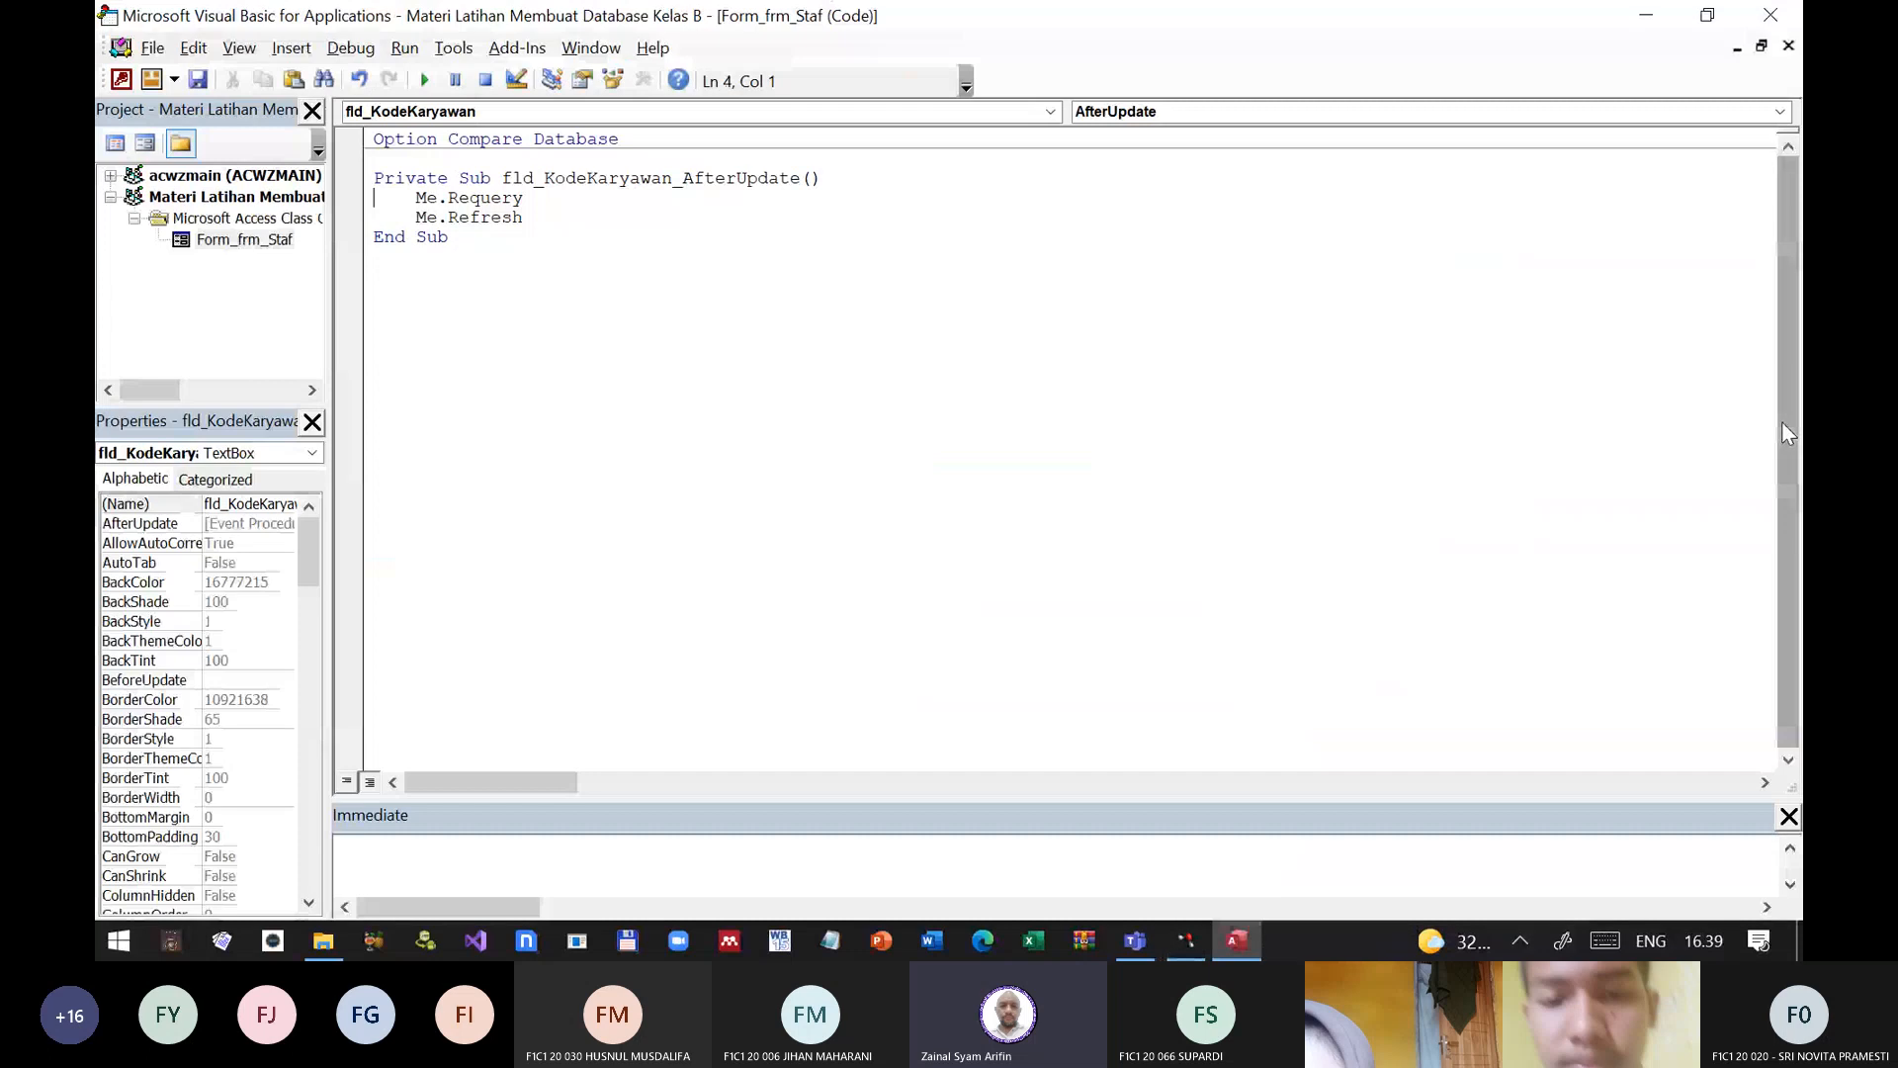
pyautogui.press('Return')
pyautogui.write('m')
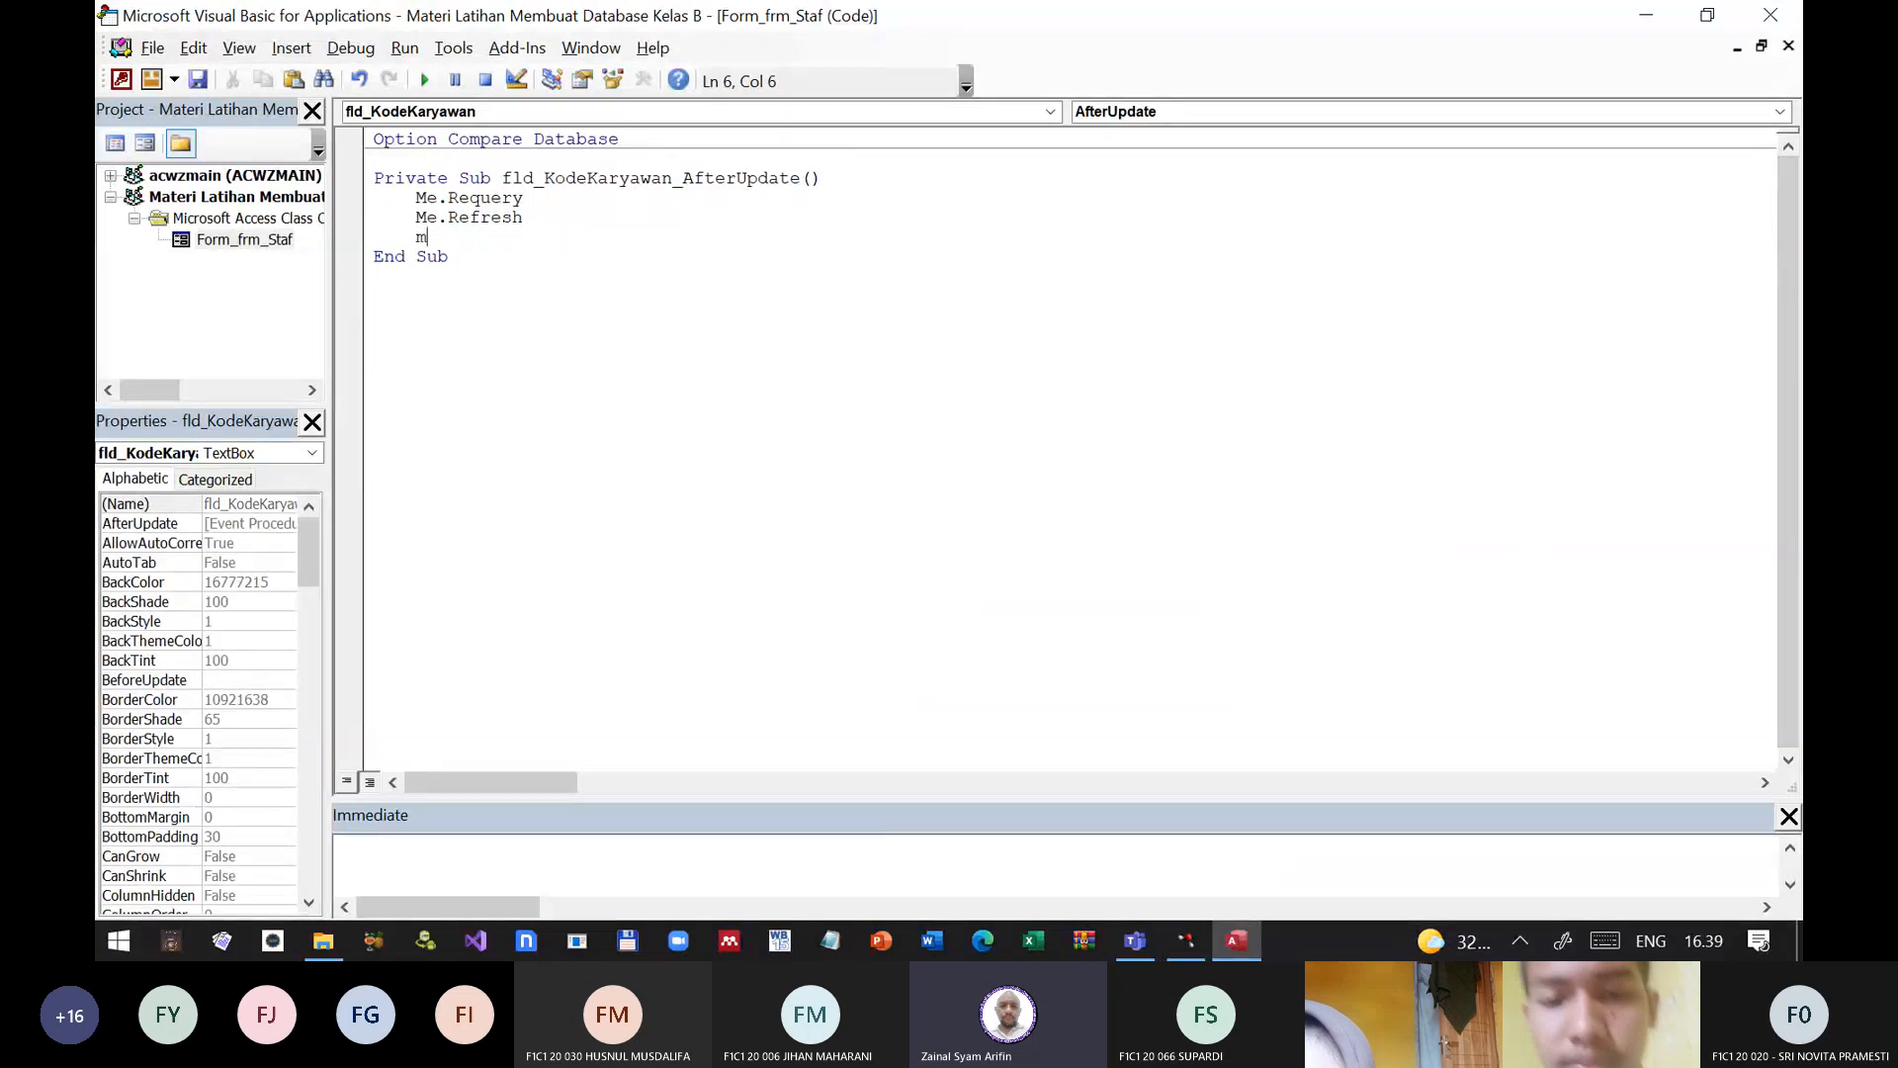
pyautogui.write('sgbox me.')
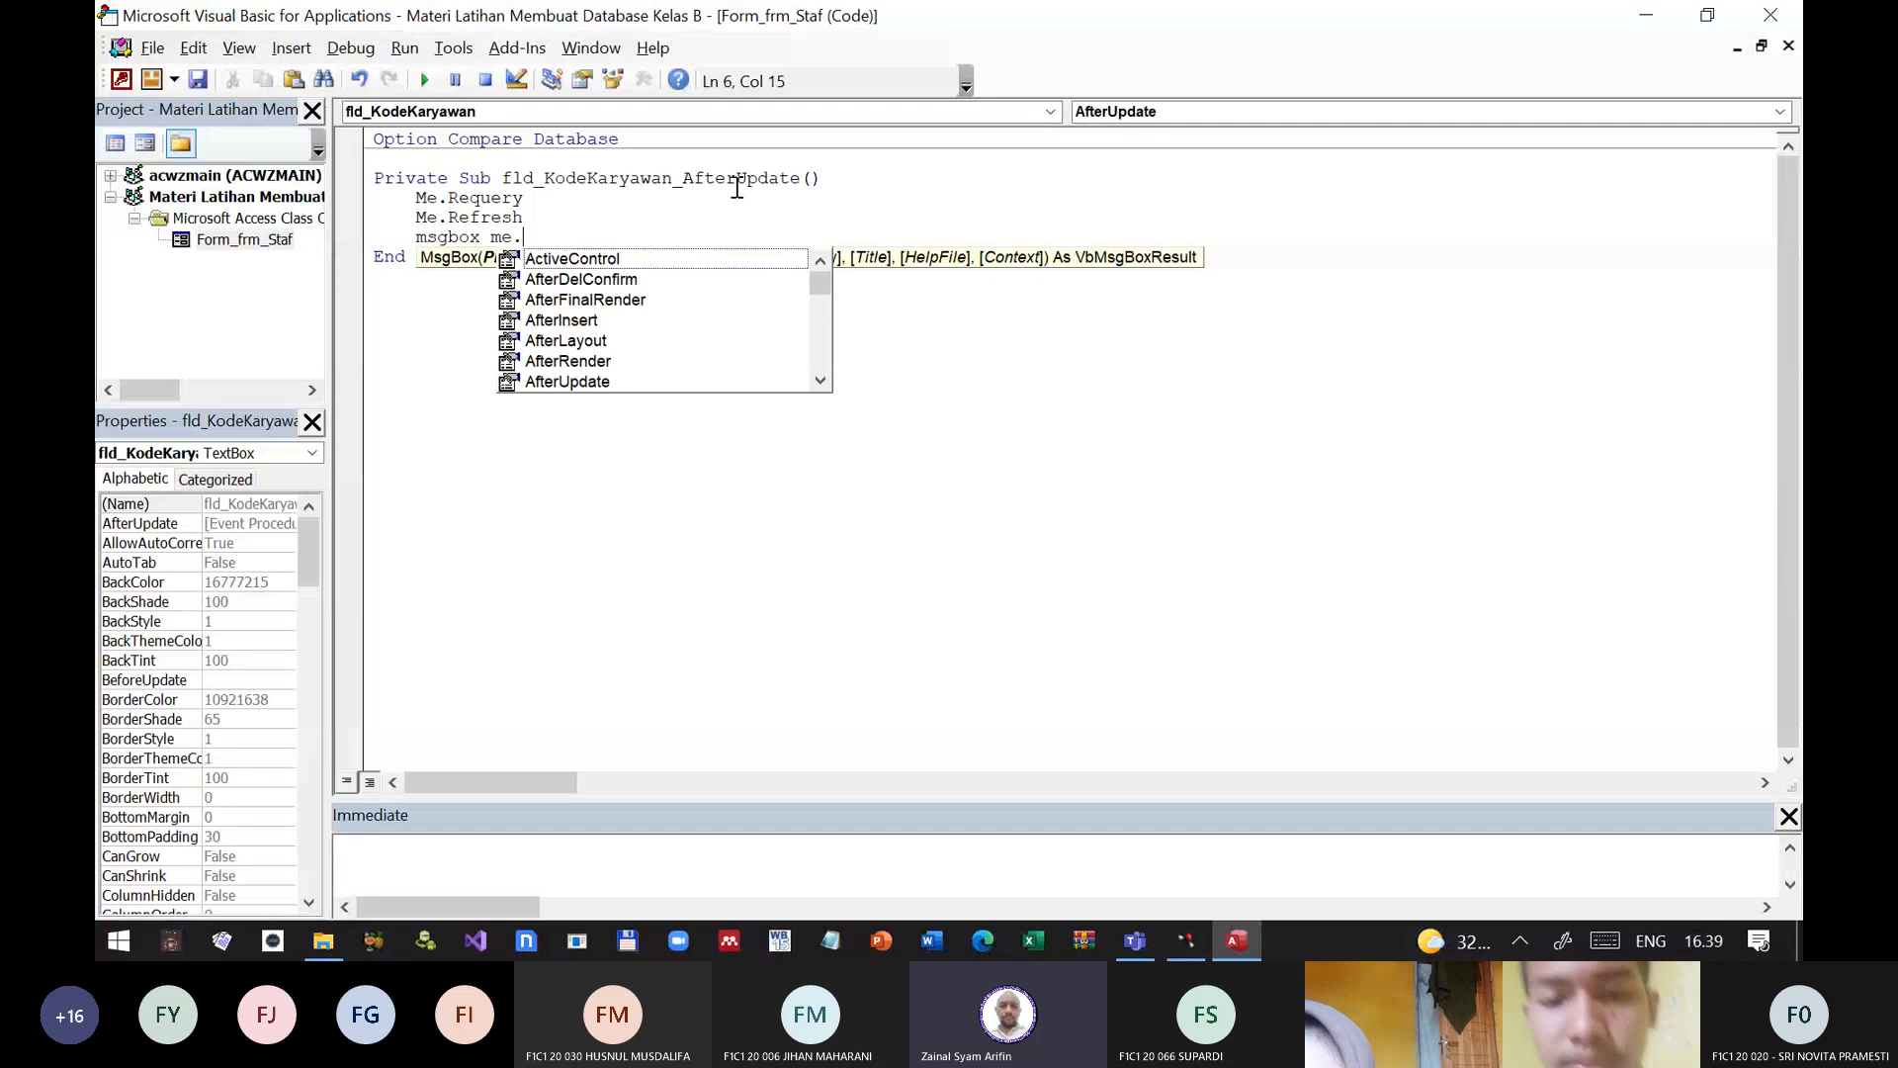
pyautogui.write('CurrentRecord')
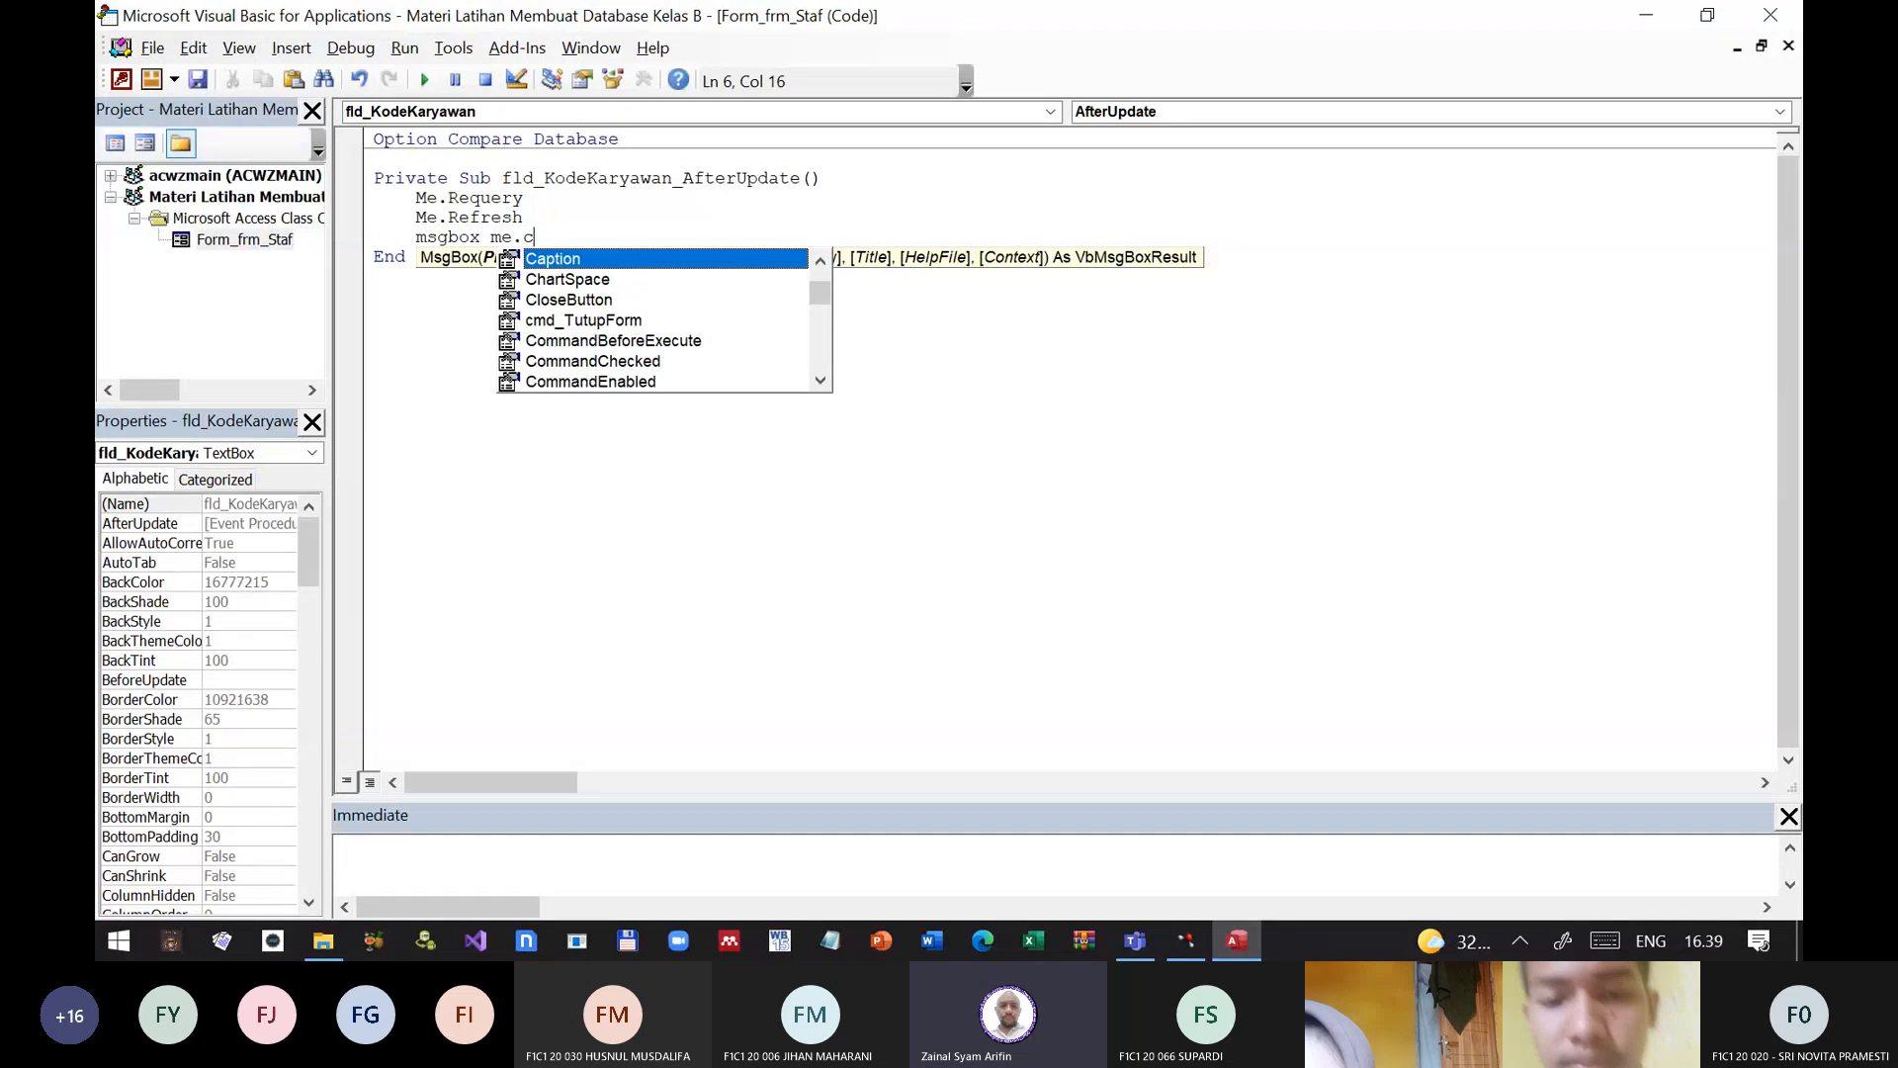
pyautogui.press('Up')
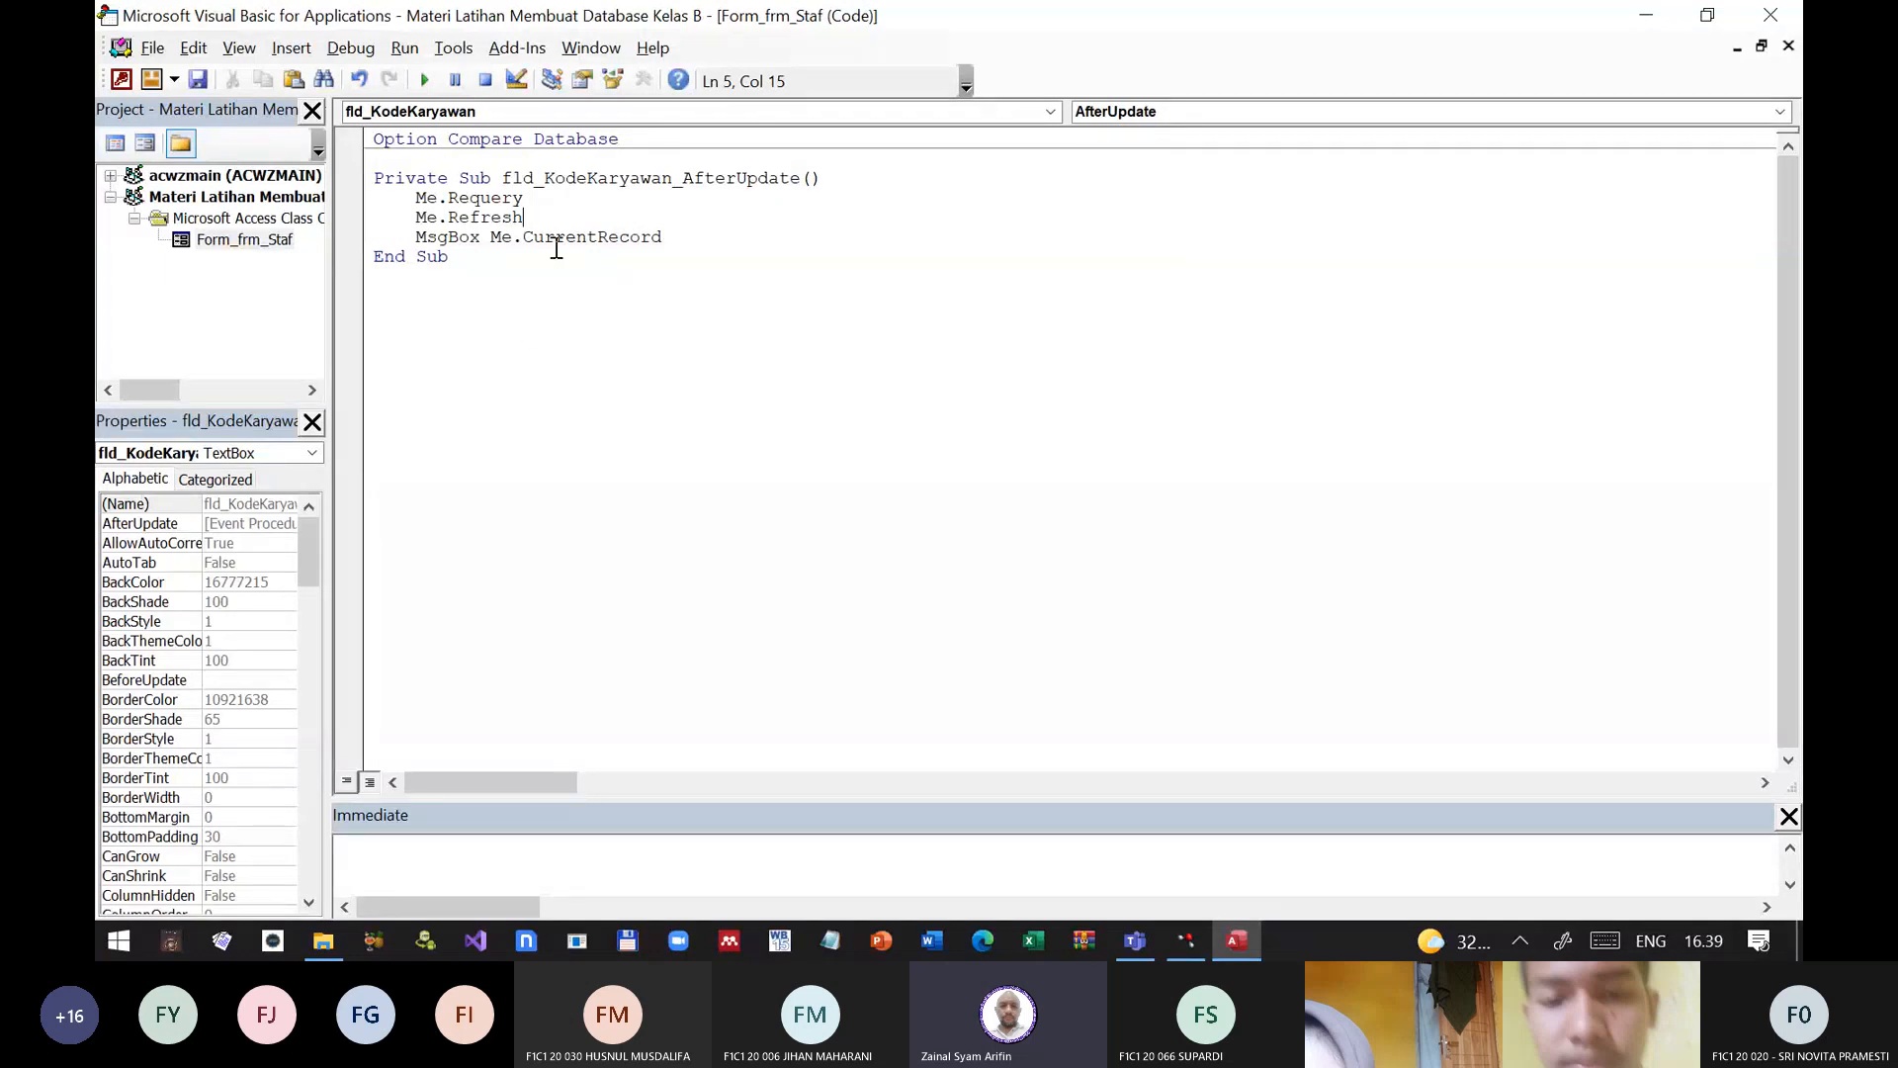
pyautogui.click(1771, 16)
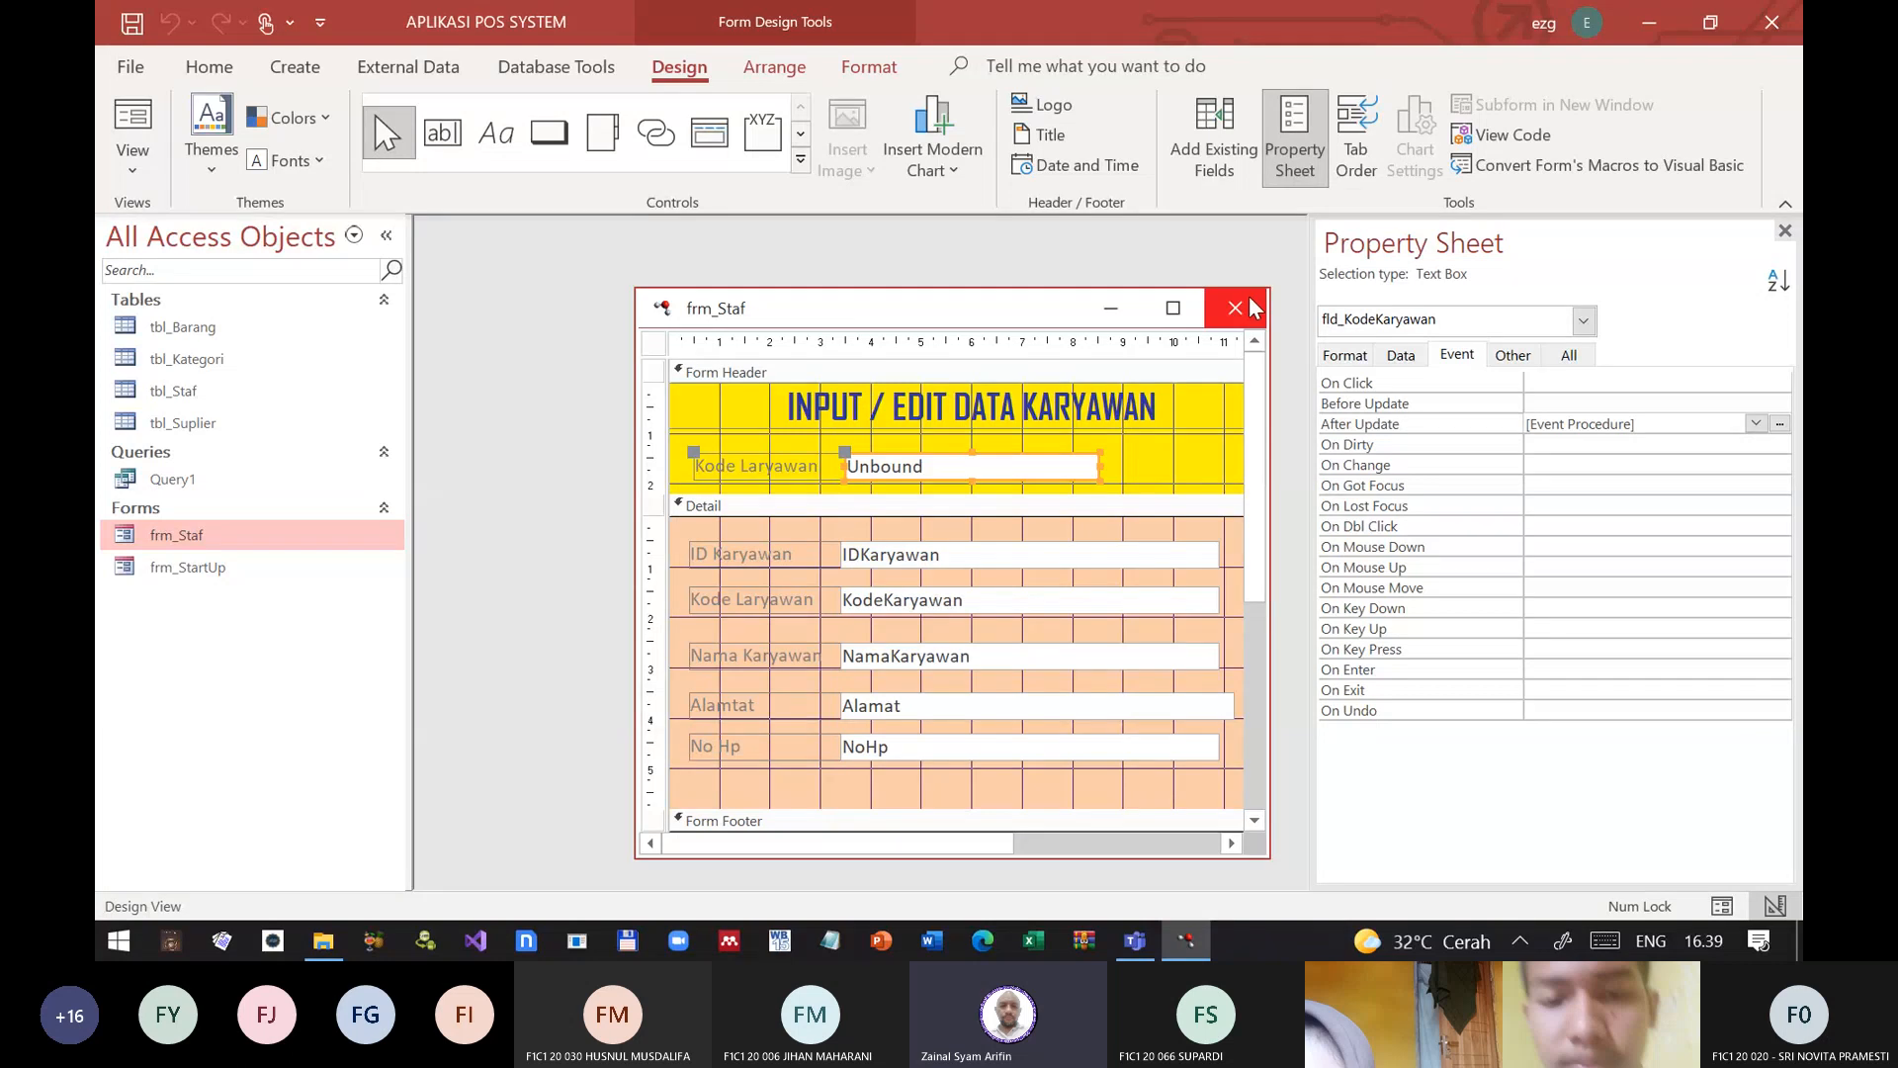
pyautogui.click(1235, 308)
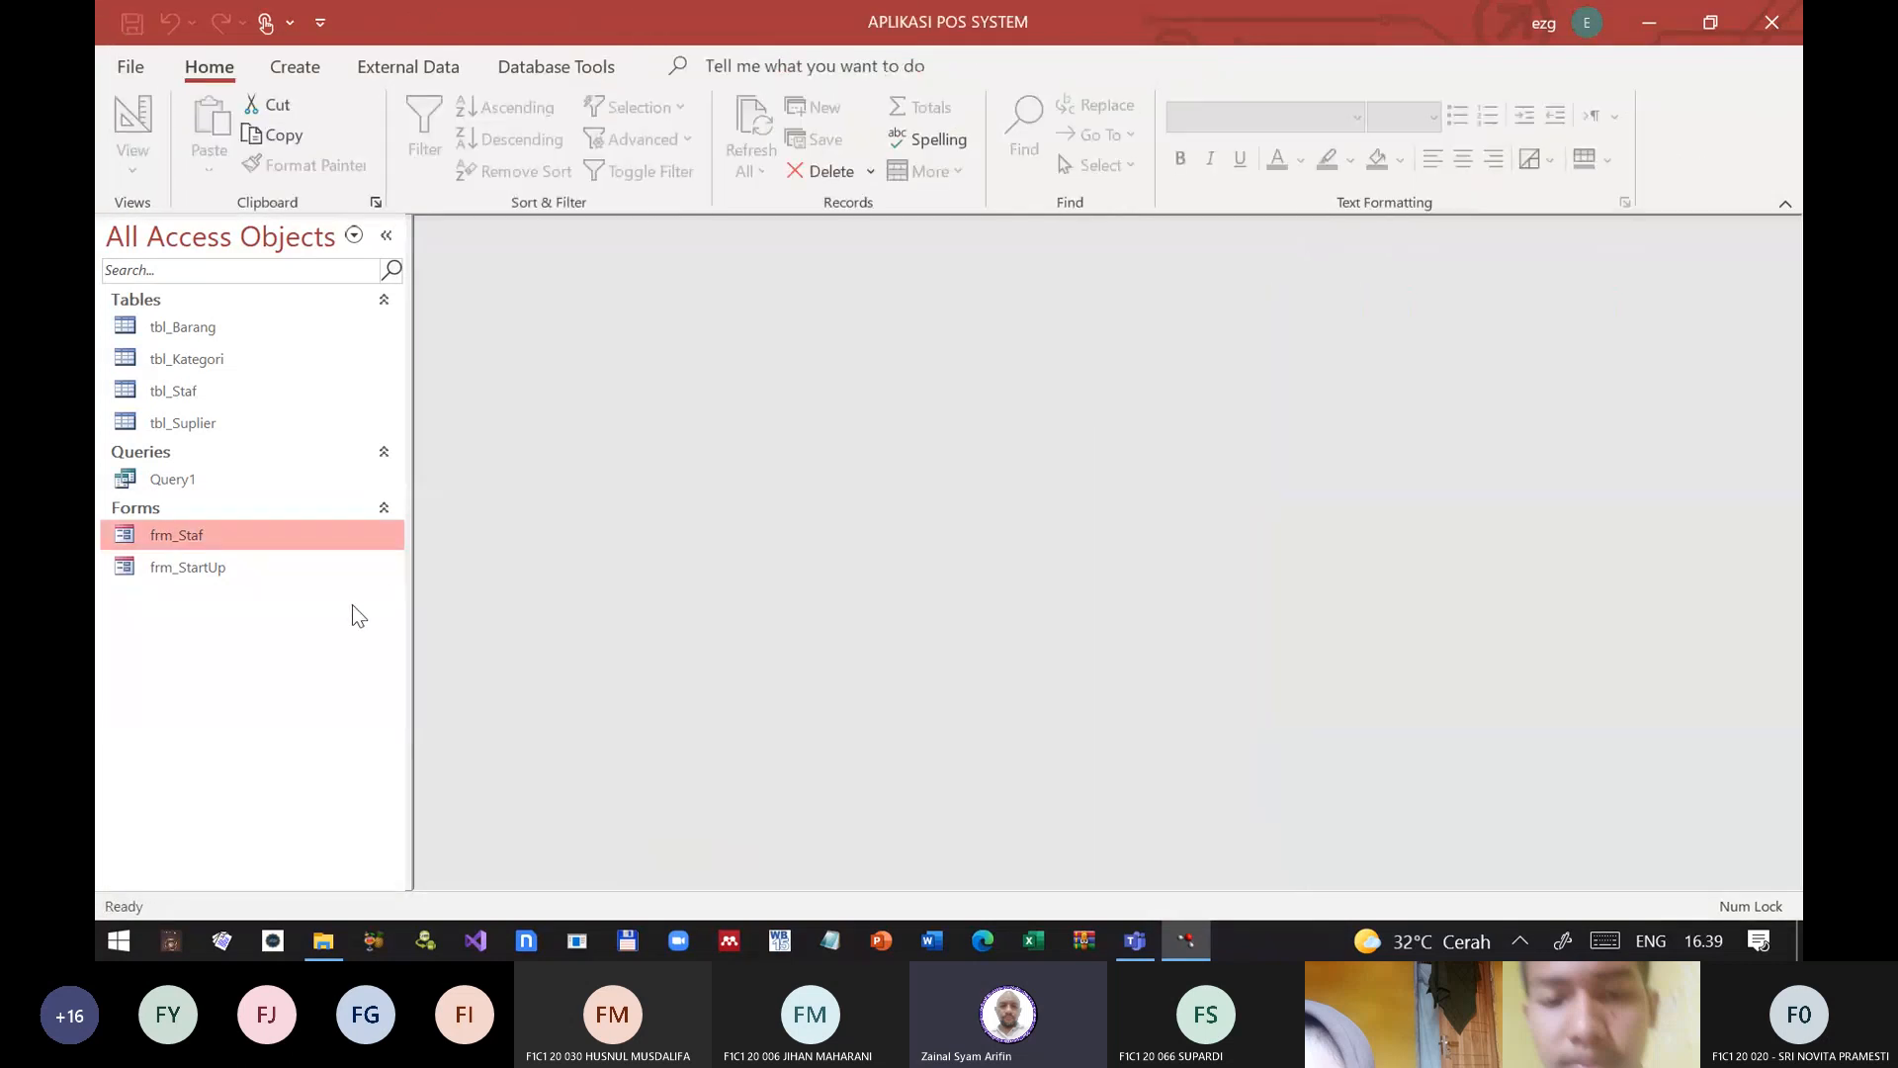
# Step: Retest frm_Staf with the pasted employee code to check the current record message, and close the form
pyautogui.doubleClick(157, 536)
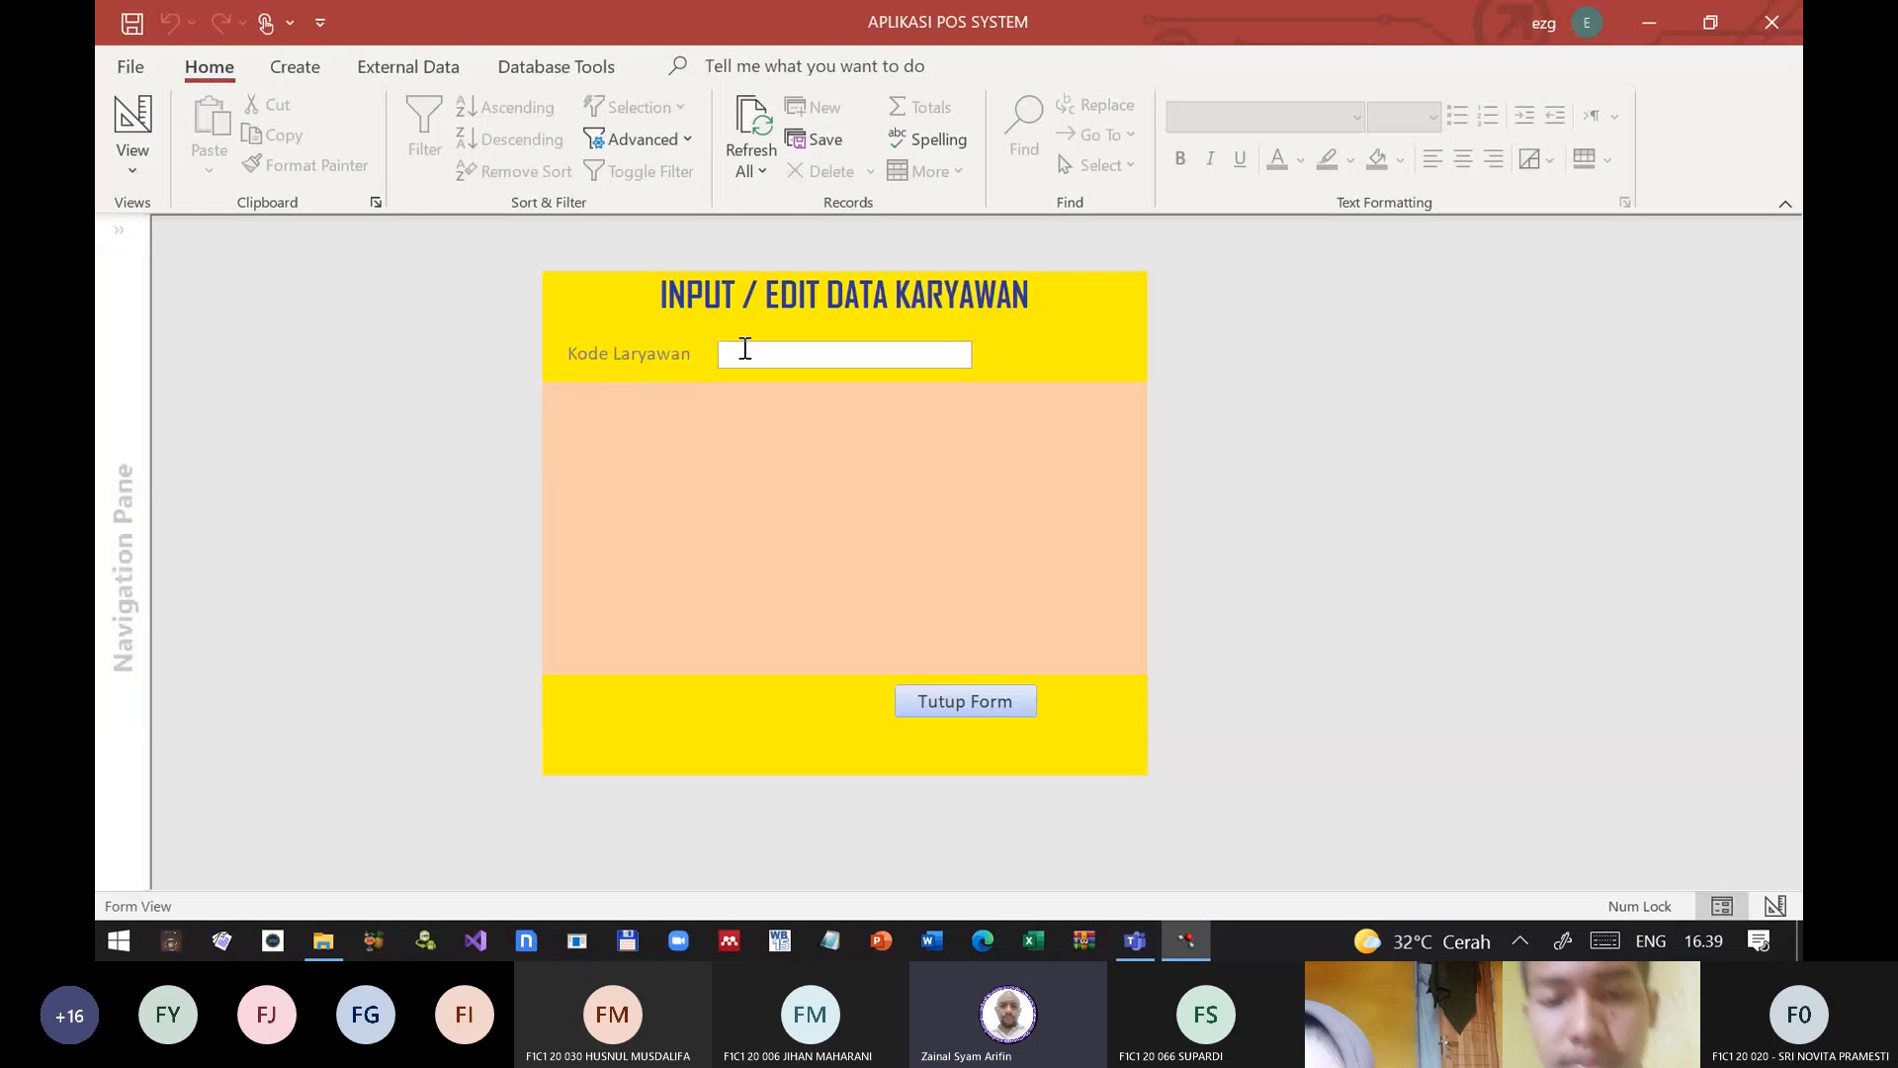
pyautogui.click(741, 347)
pyautogui.write('JF843')
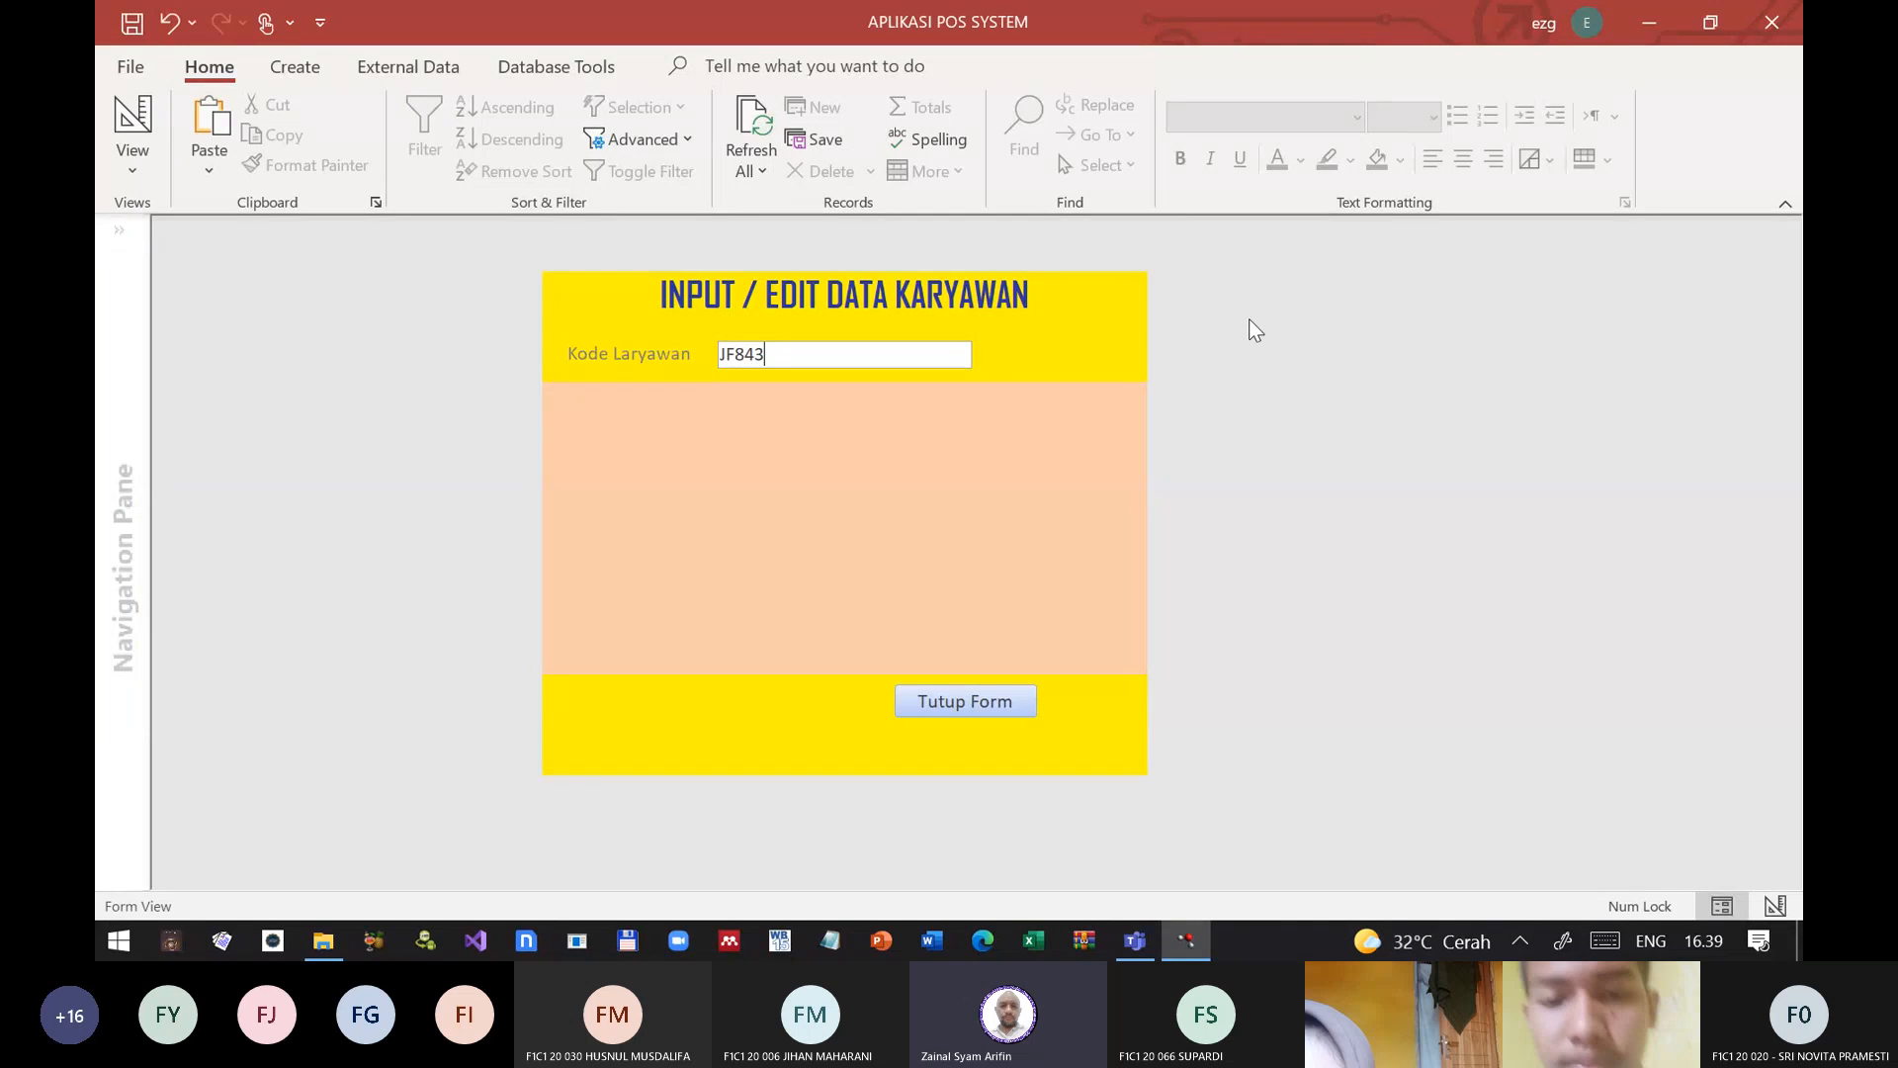
pyautogui.press('Return')
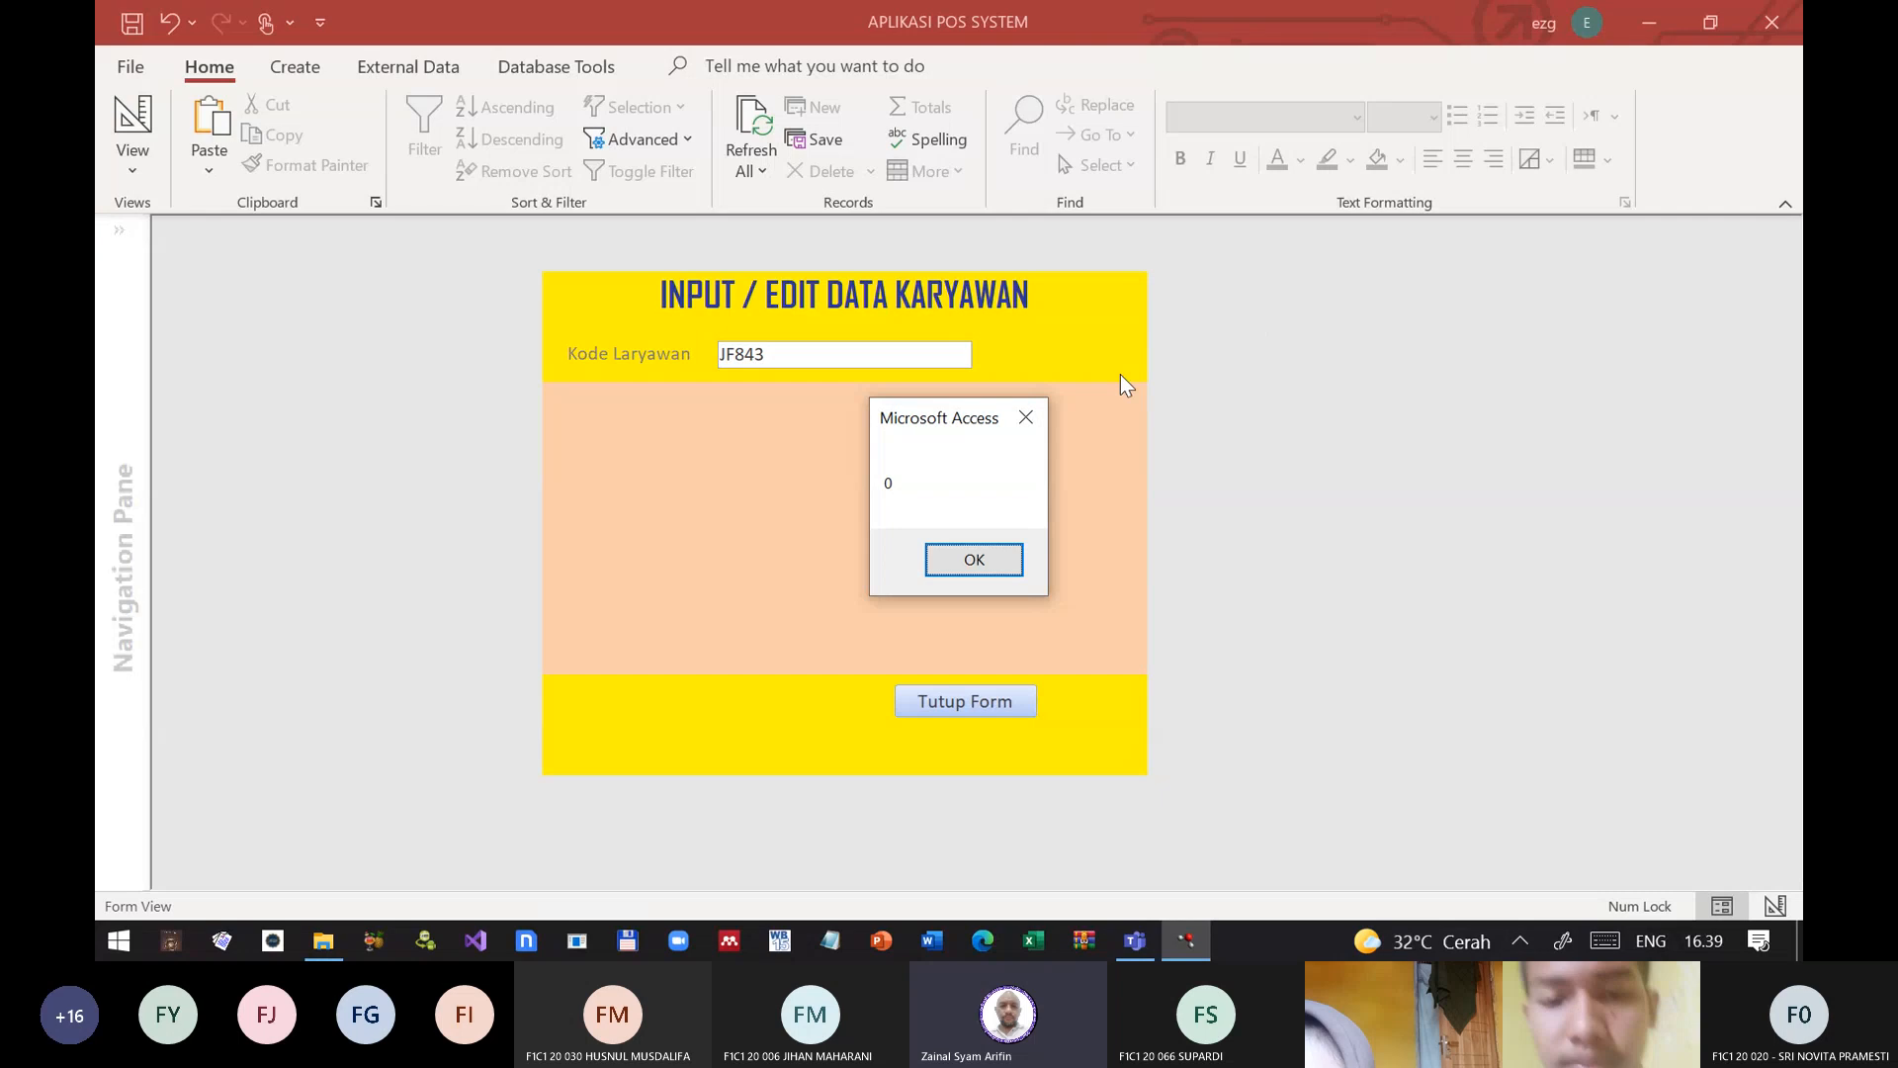
pyautogui.click(951, 562)
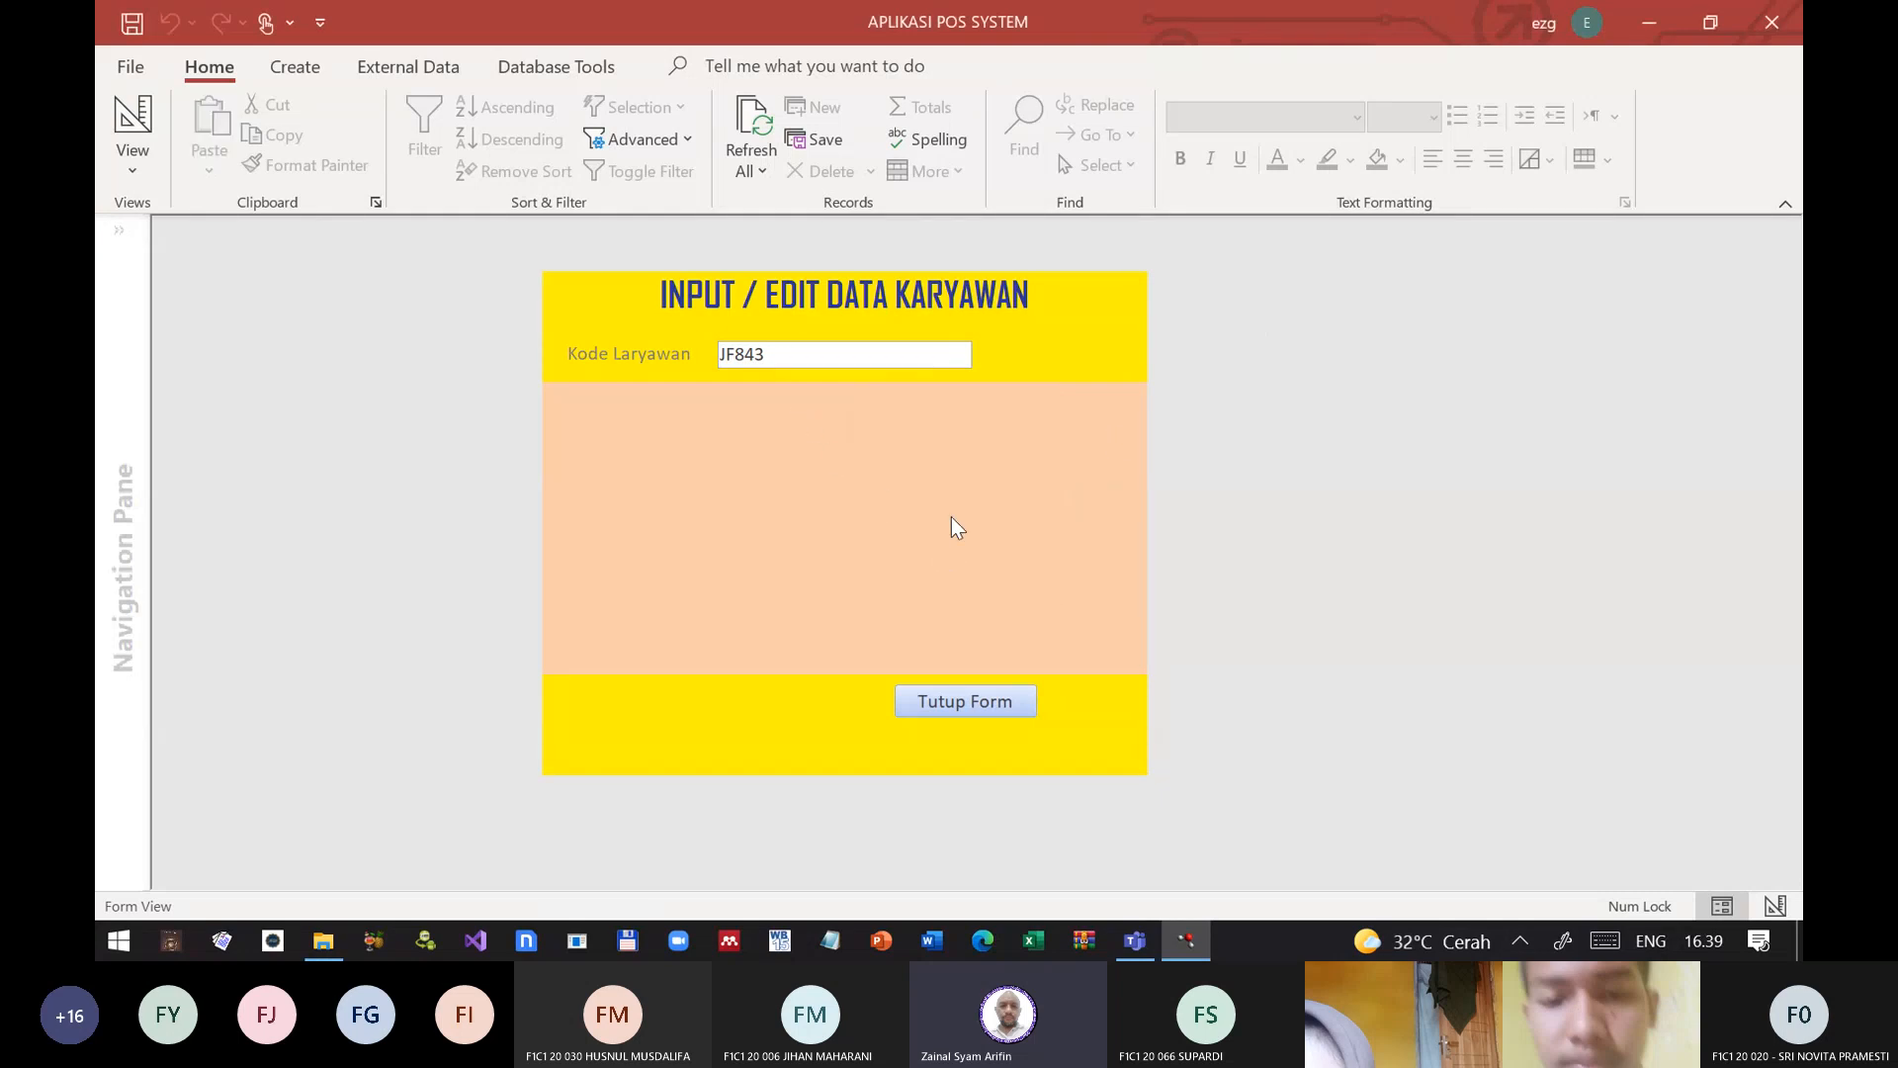
pyautogui.click(935, 702)
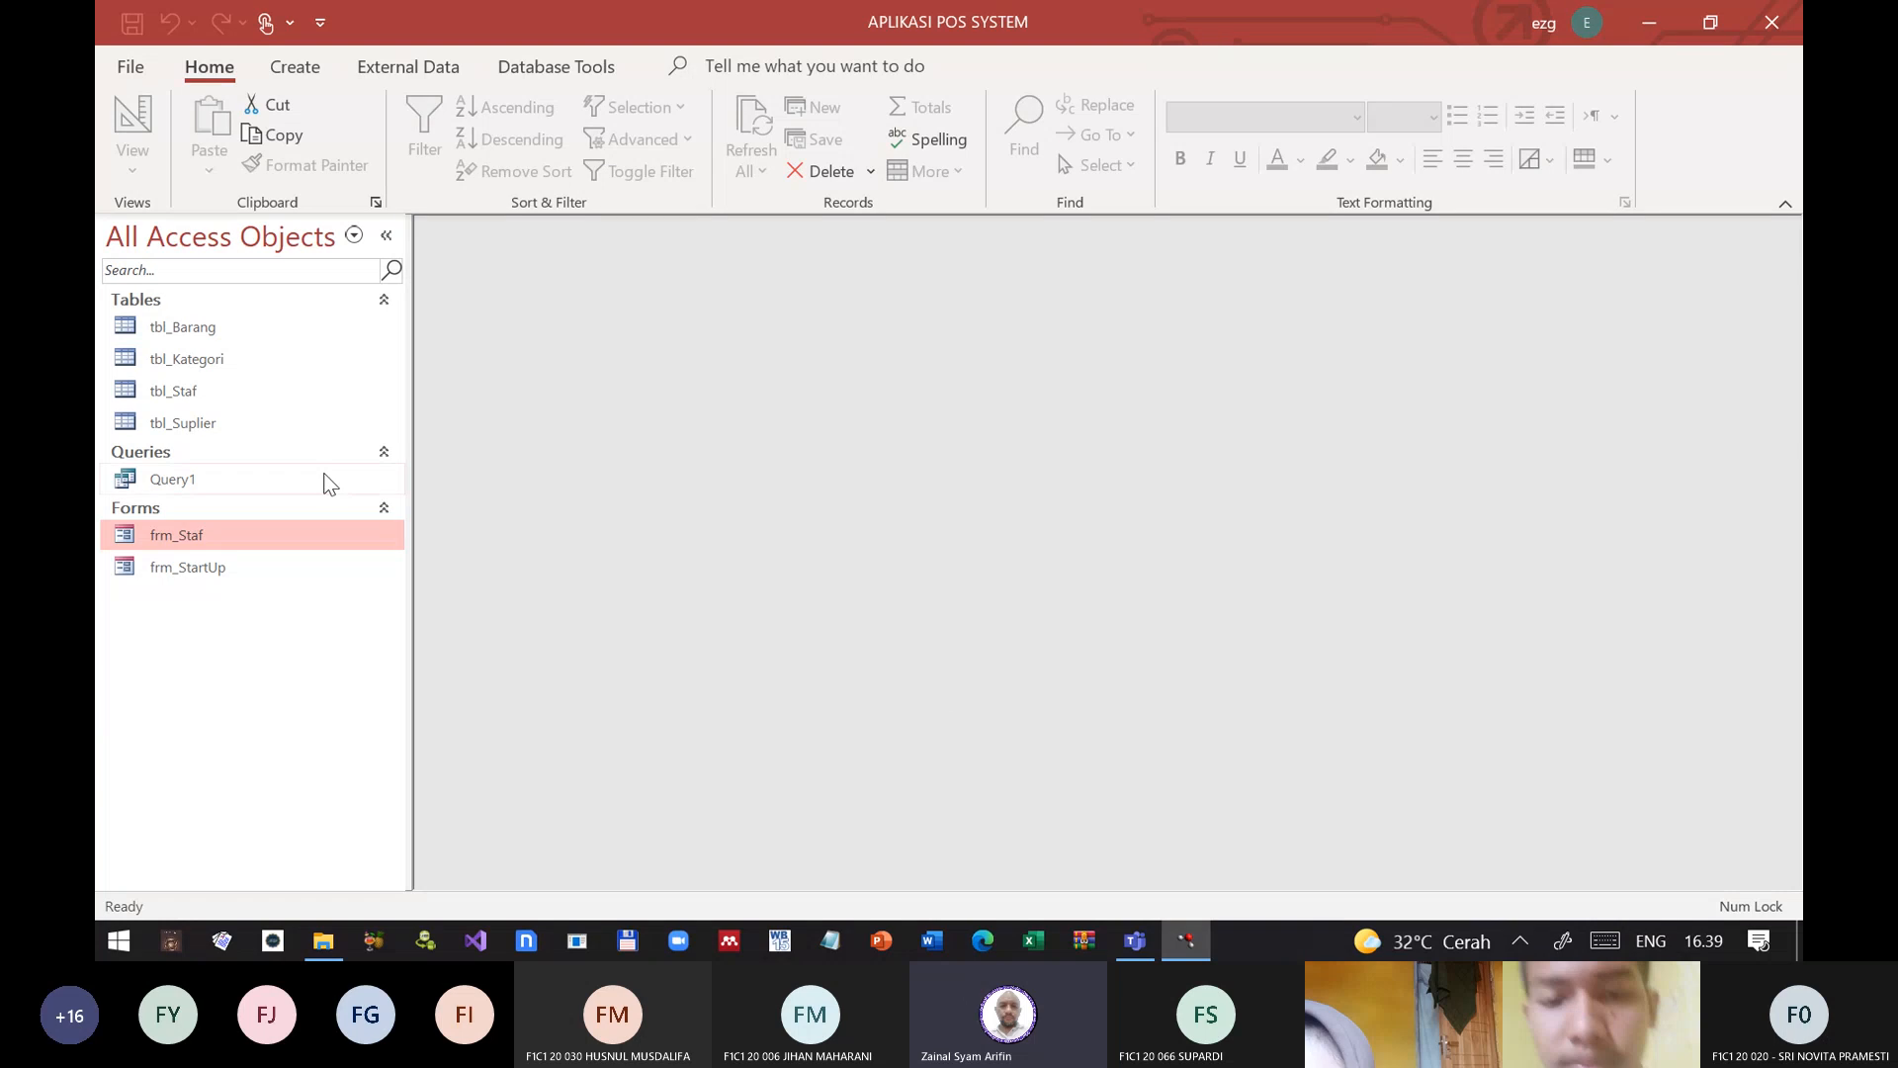
# Step: Open frm_Staf in Design View and open its Record Source in the query builder
pyautogui.rightClick(180, 542)
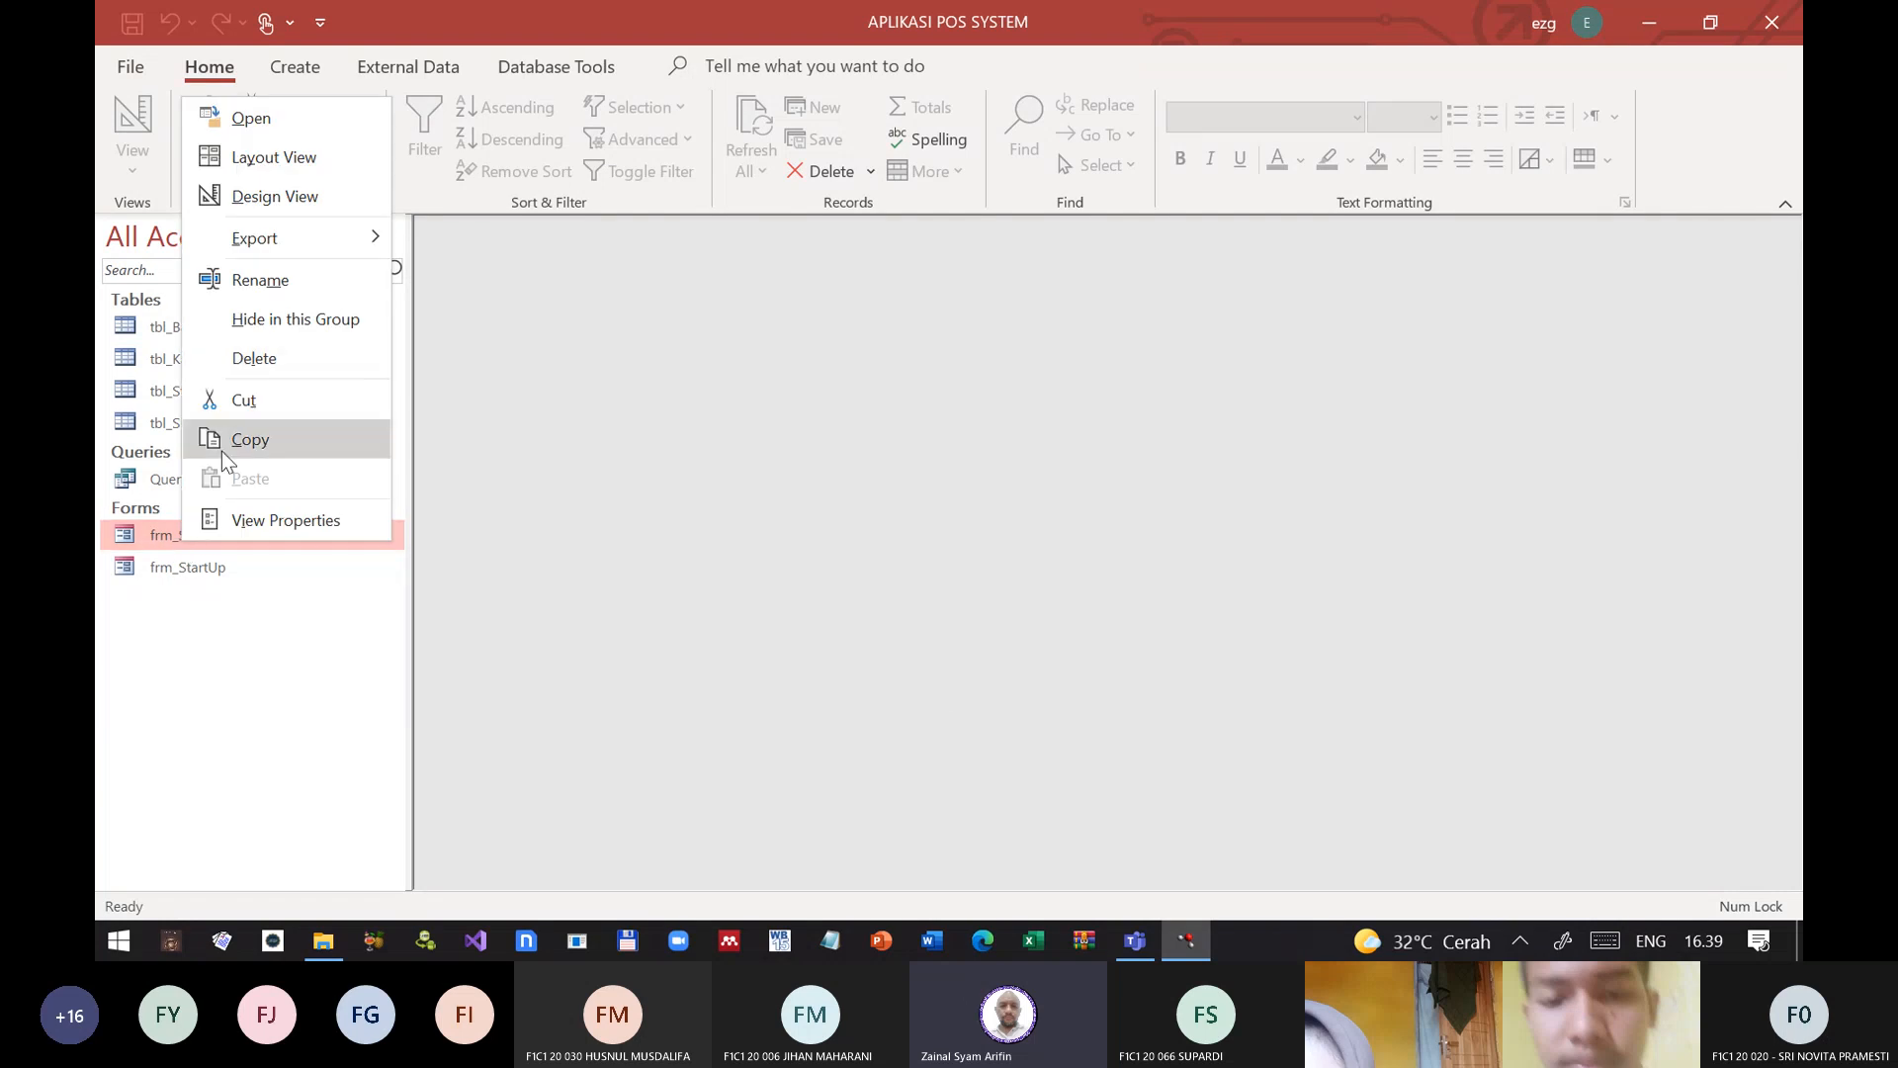
pyautogui.click(269, 198)
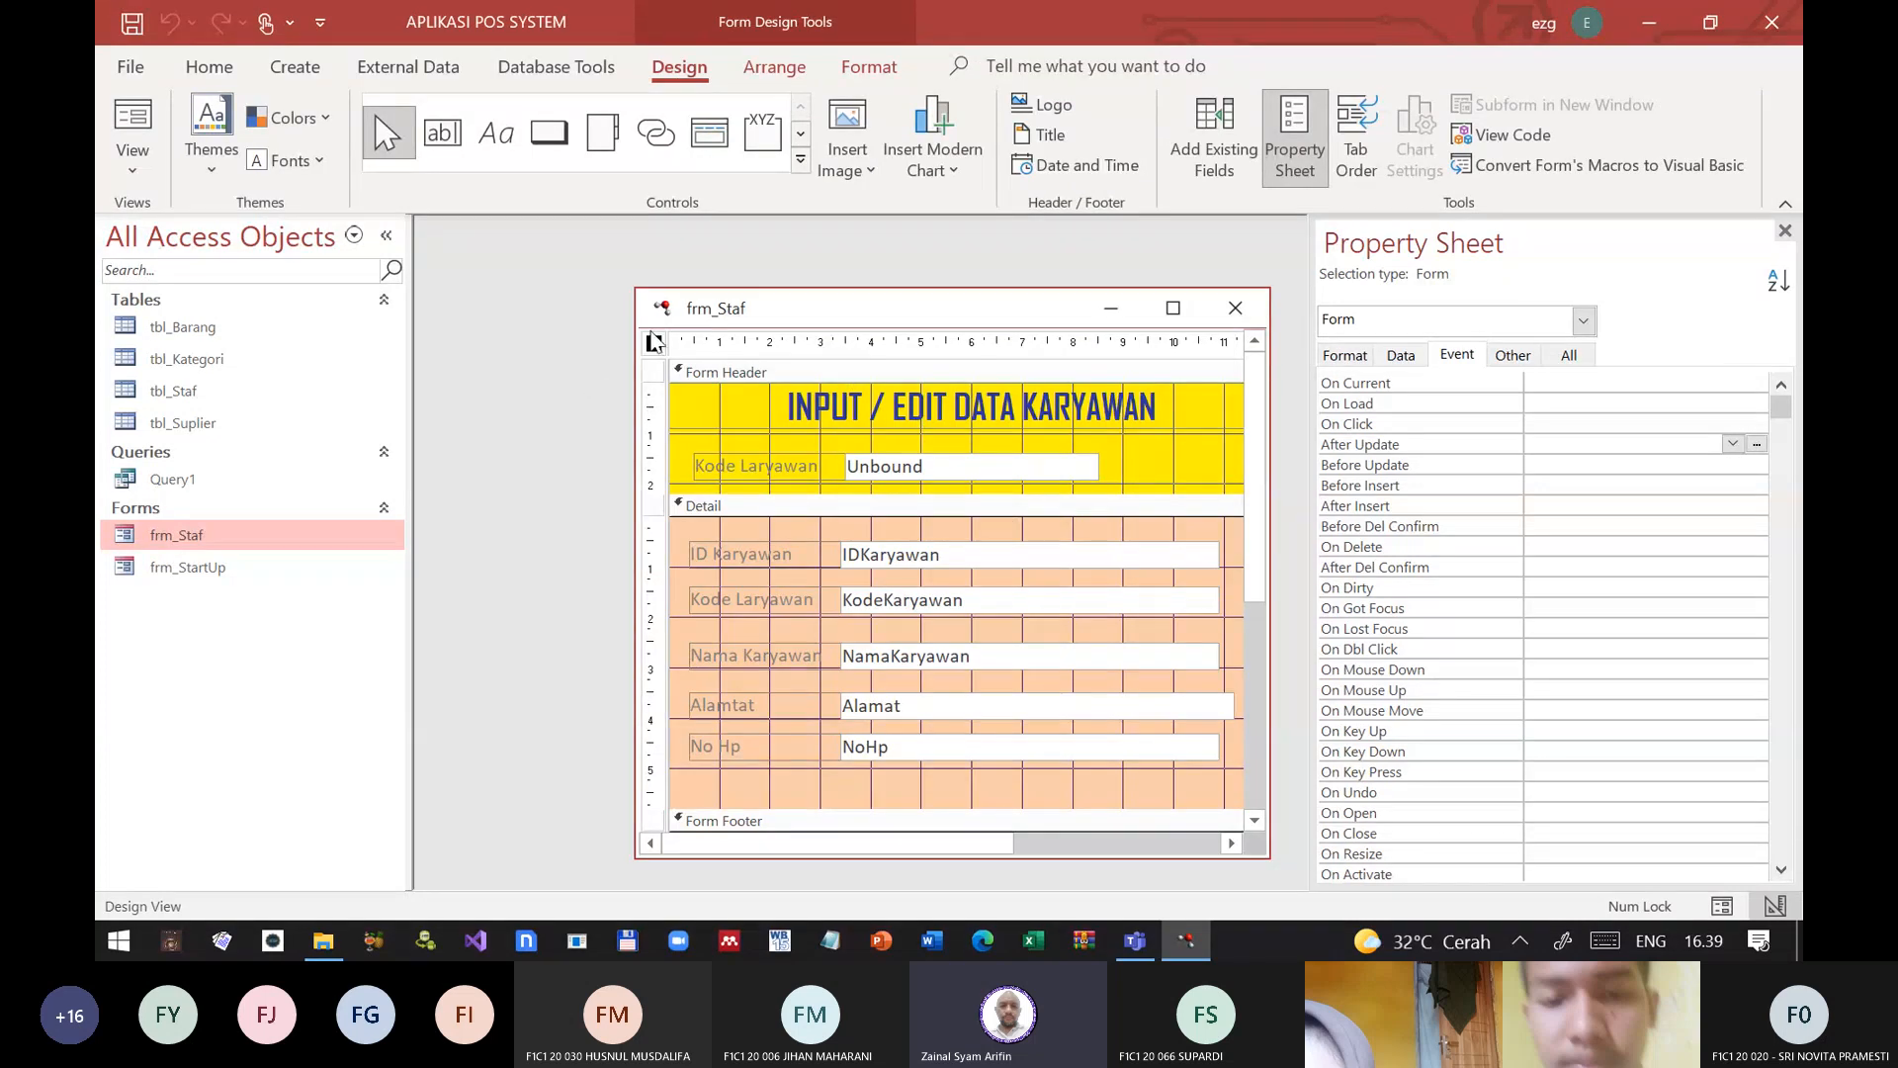
pyautogui.click(1570, 356)
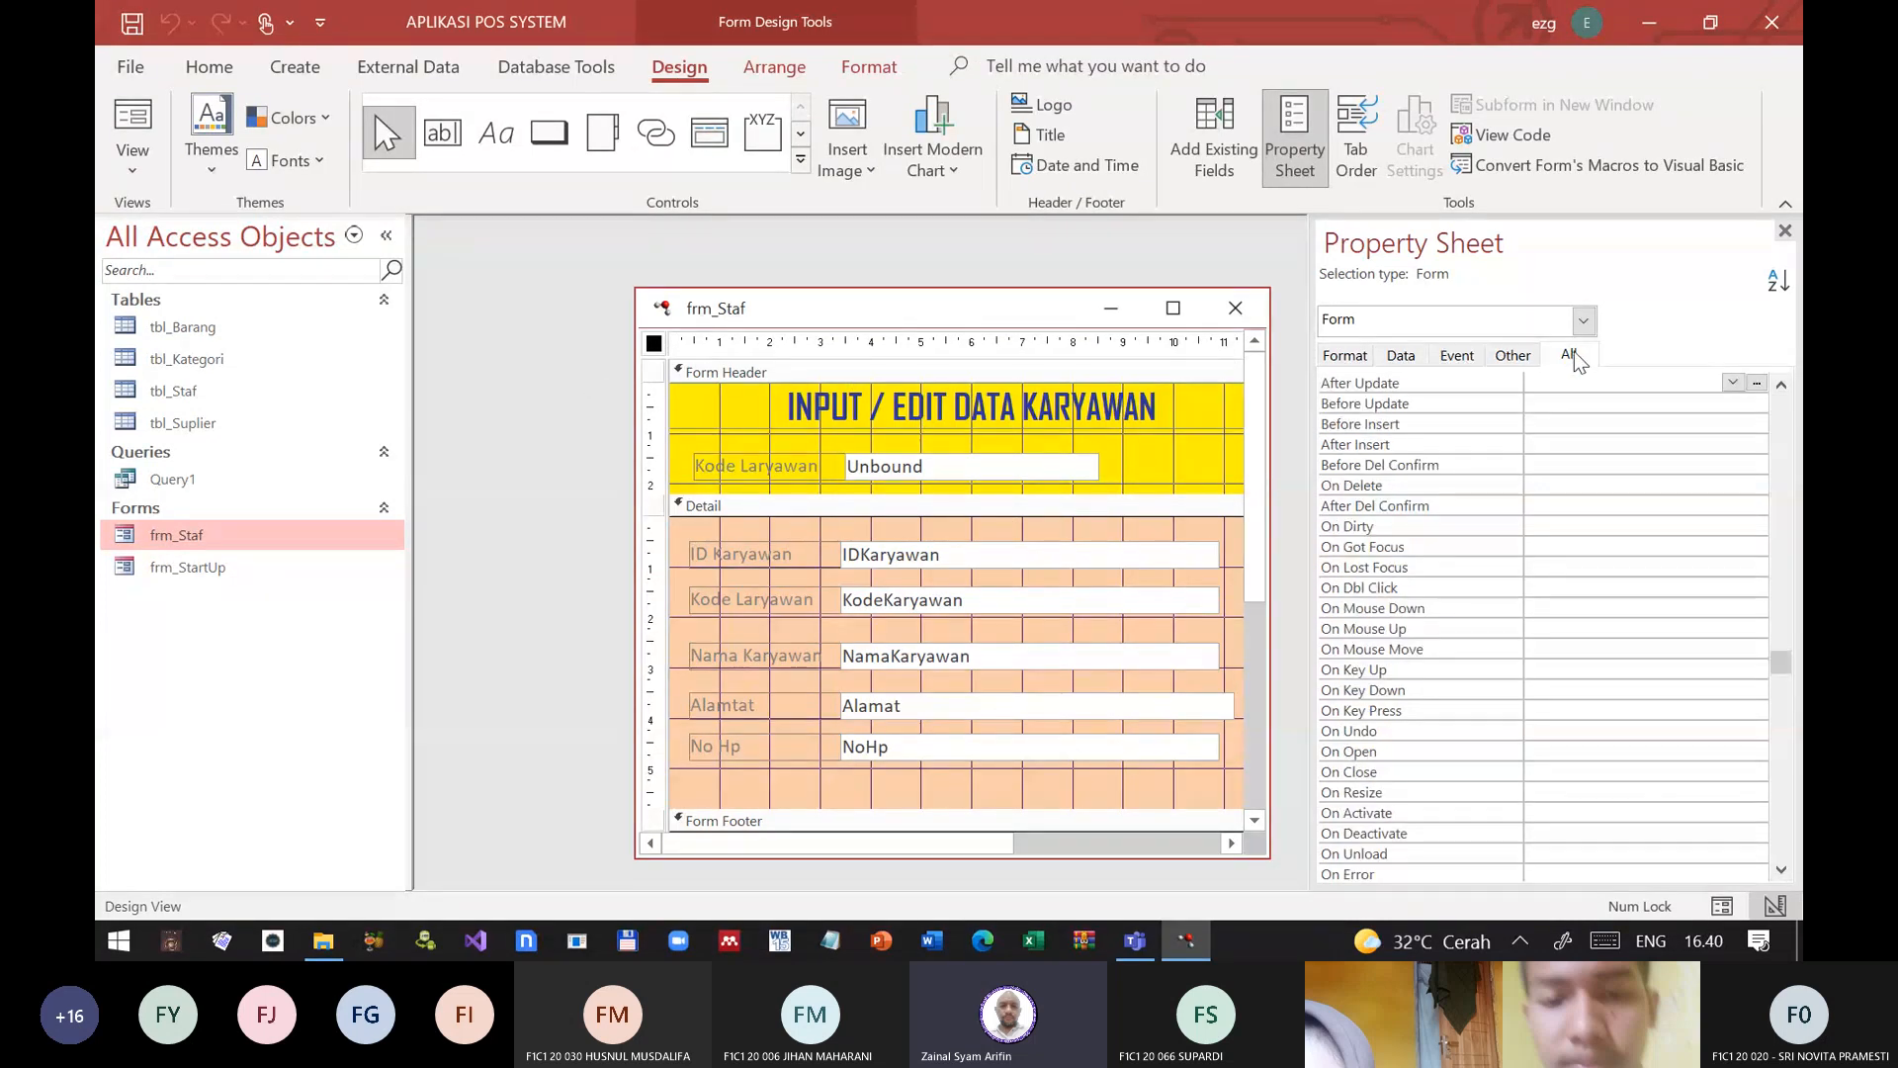
pyautogui.click(1424, 356)
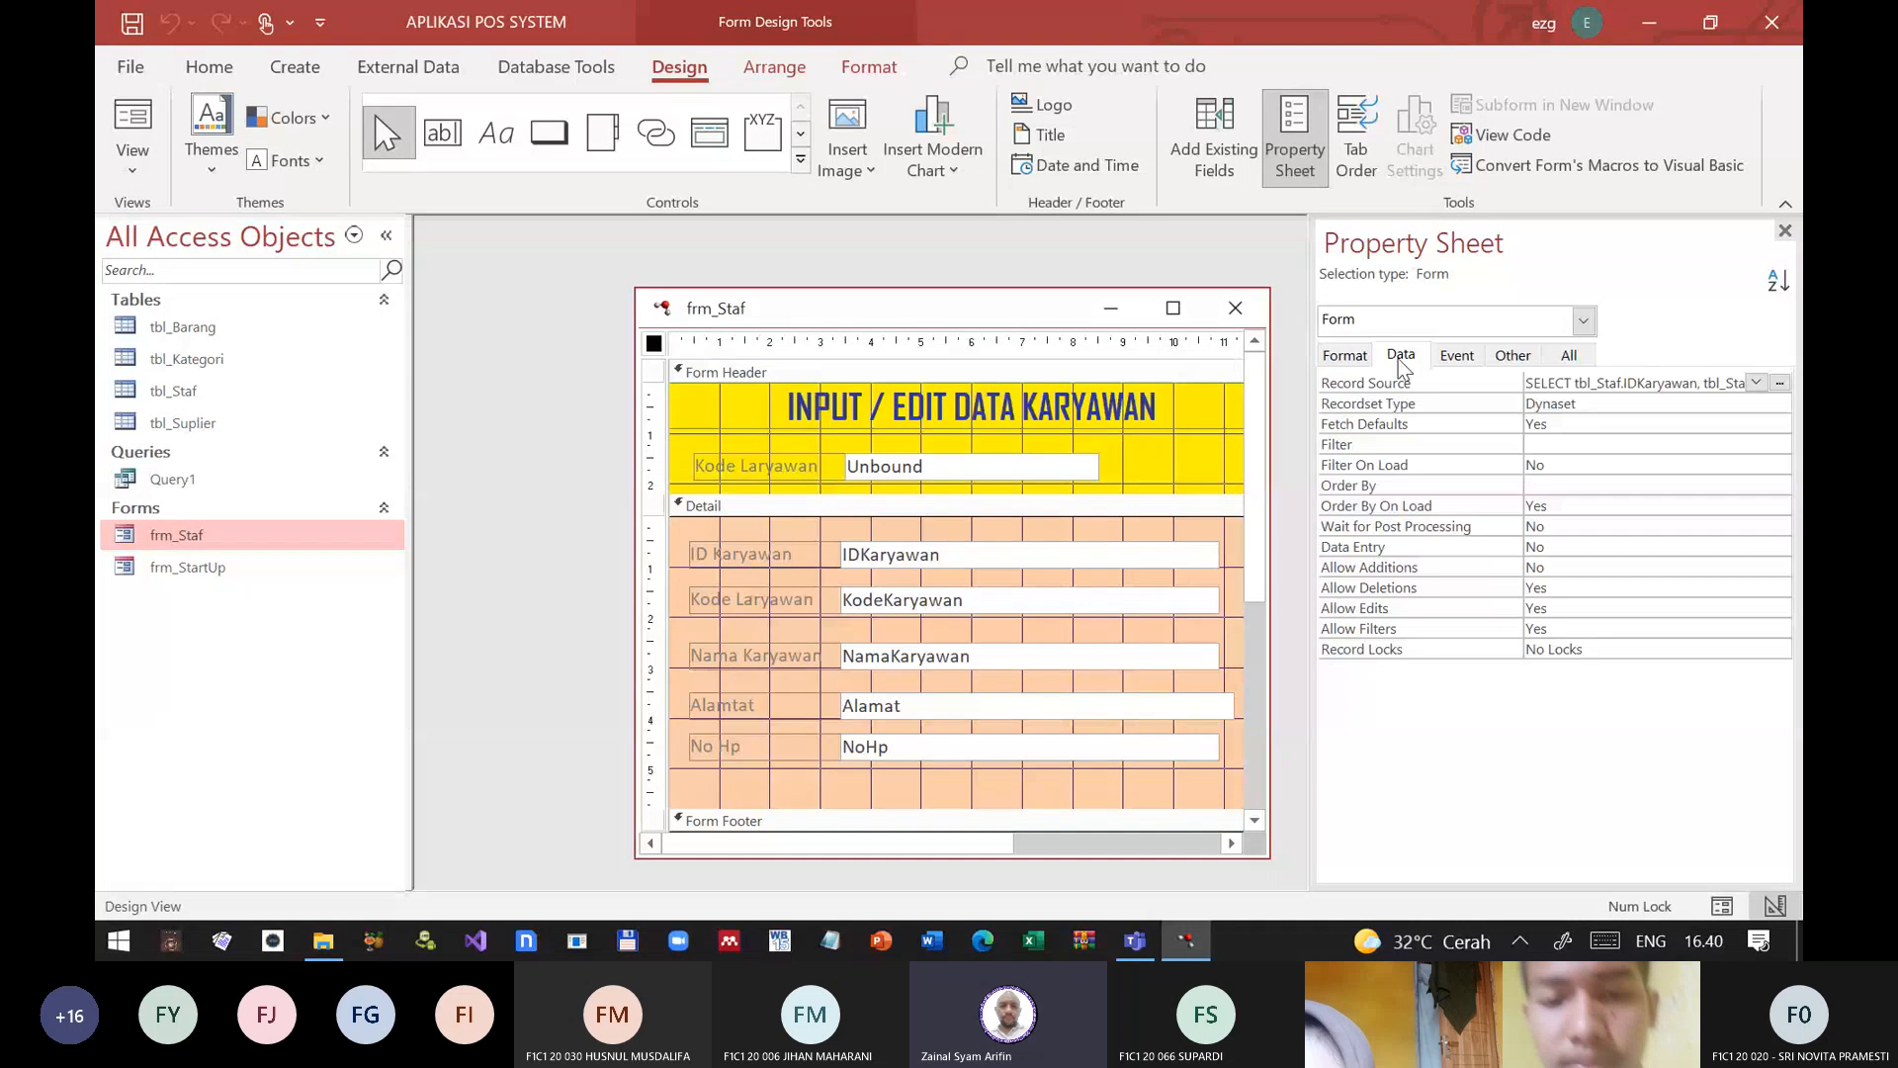
pyautogui.click(1408, 383)
pyautogui.click(1780, 384)
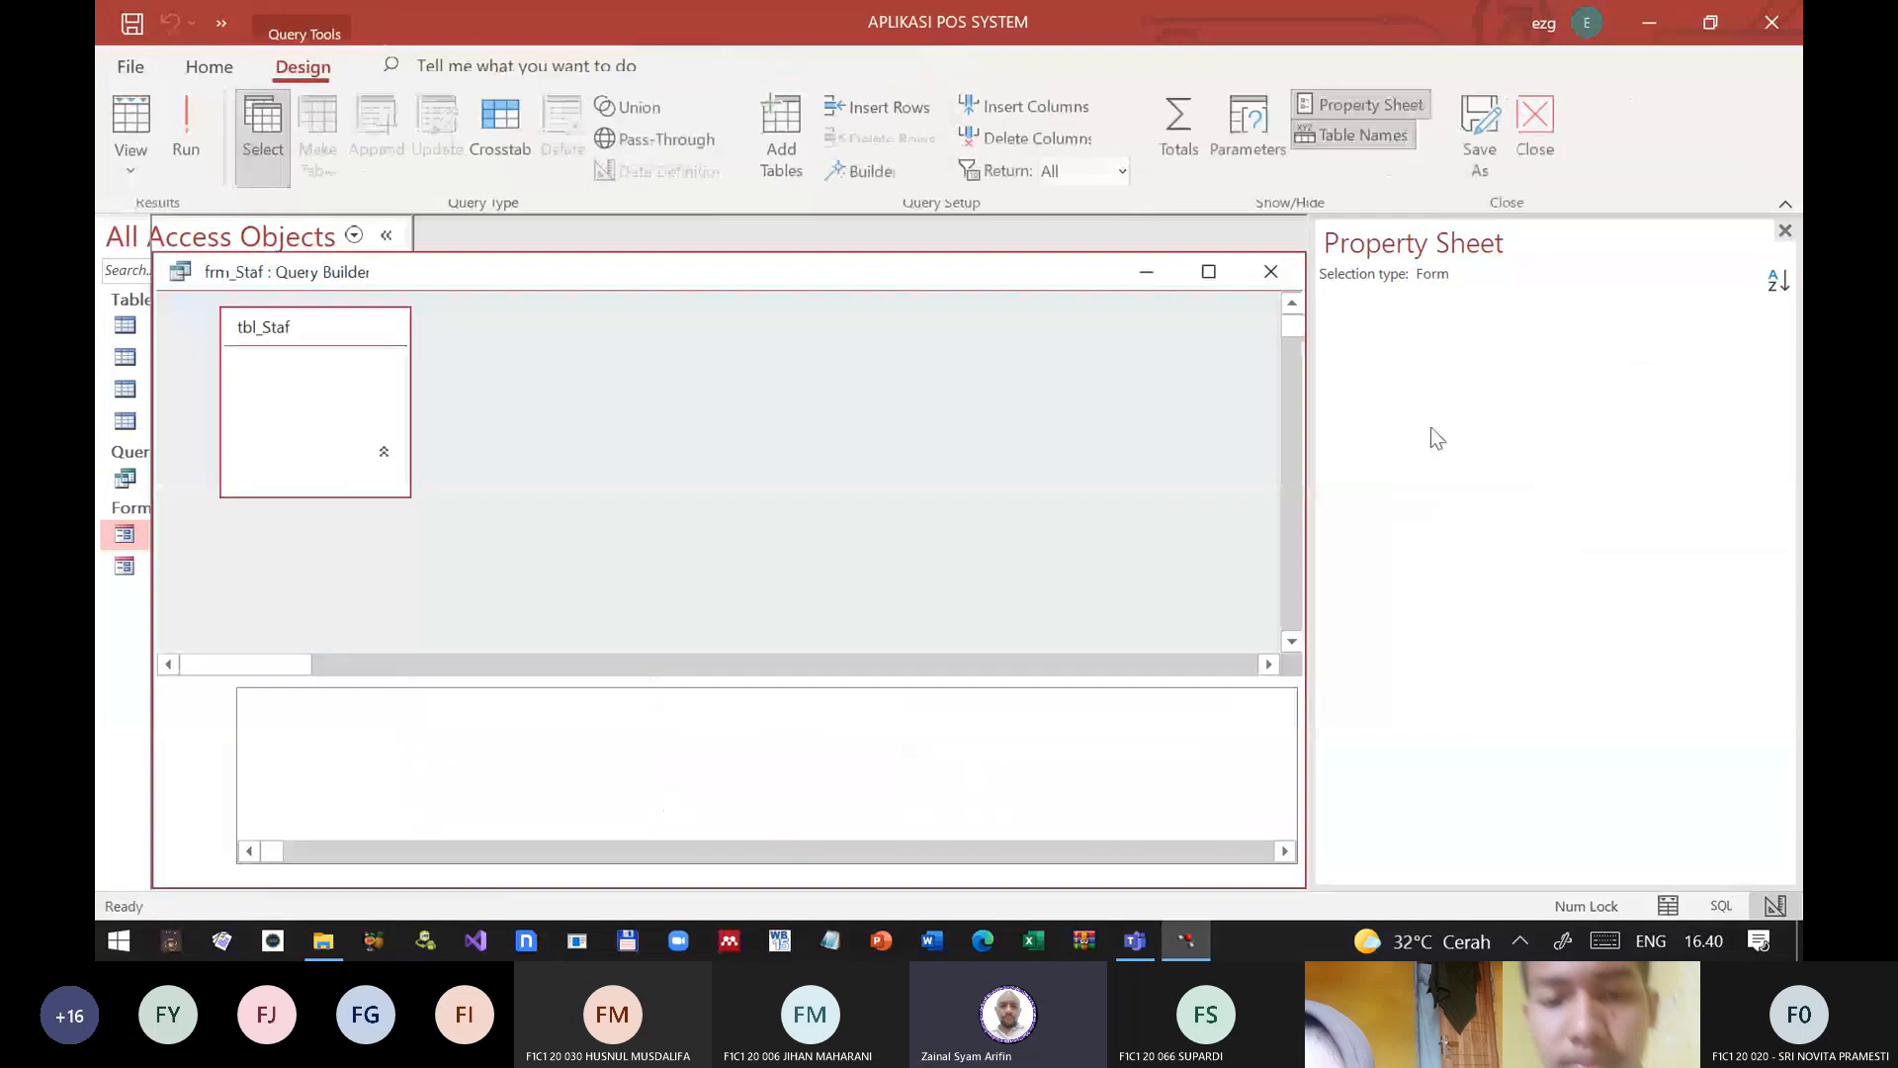
# Step: Widen the KodeKaryawan column in the query grid so that its whole criterion can be read
pyautogui.click(395, 796)
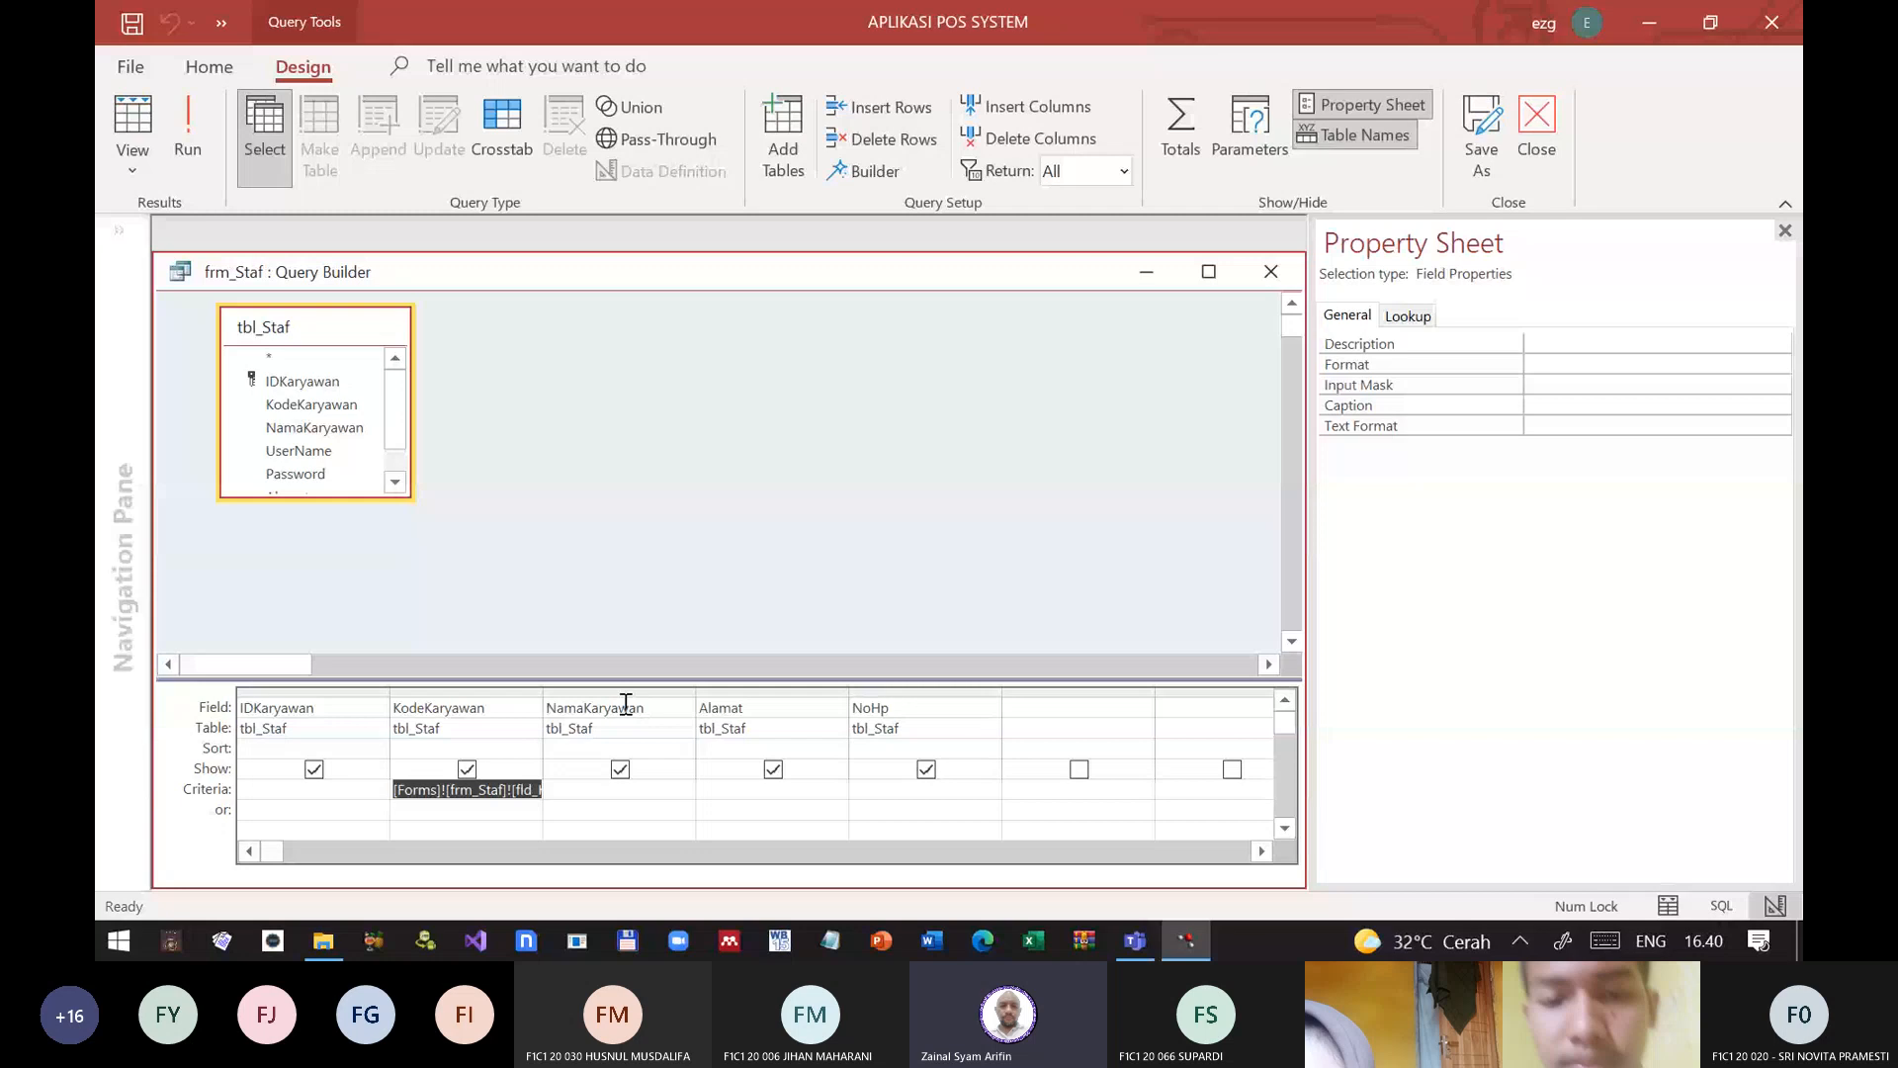
pyautogui.click(541, 689)
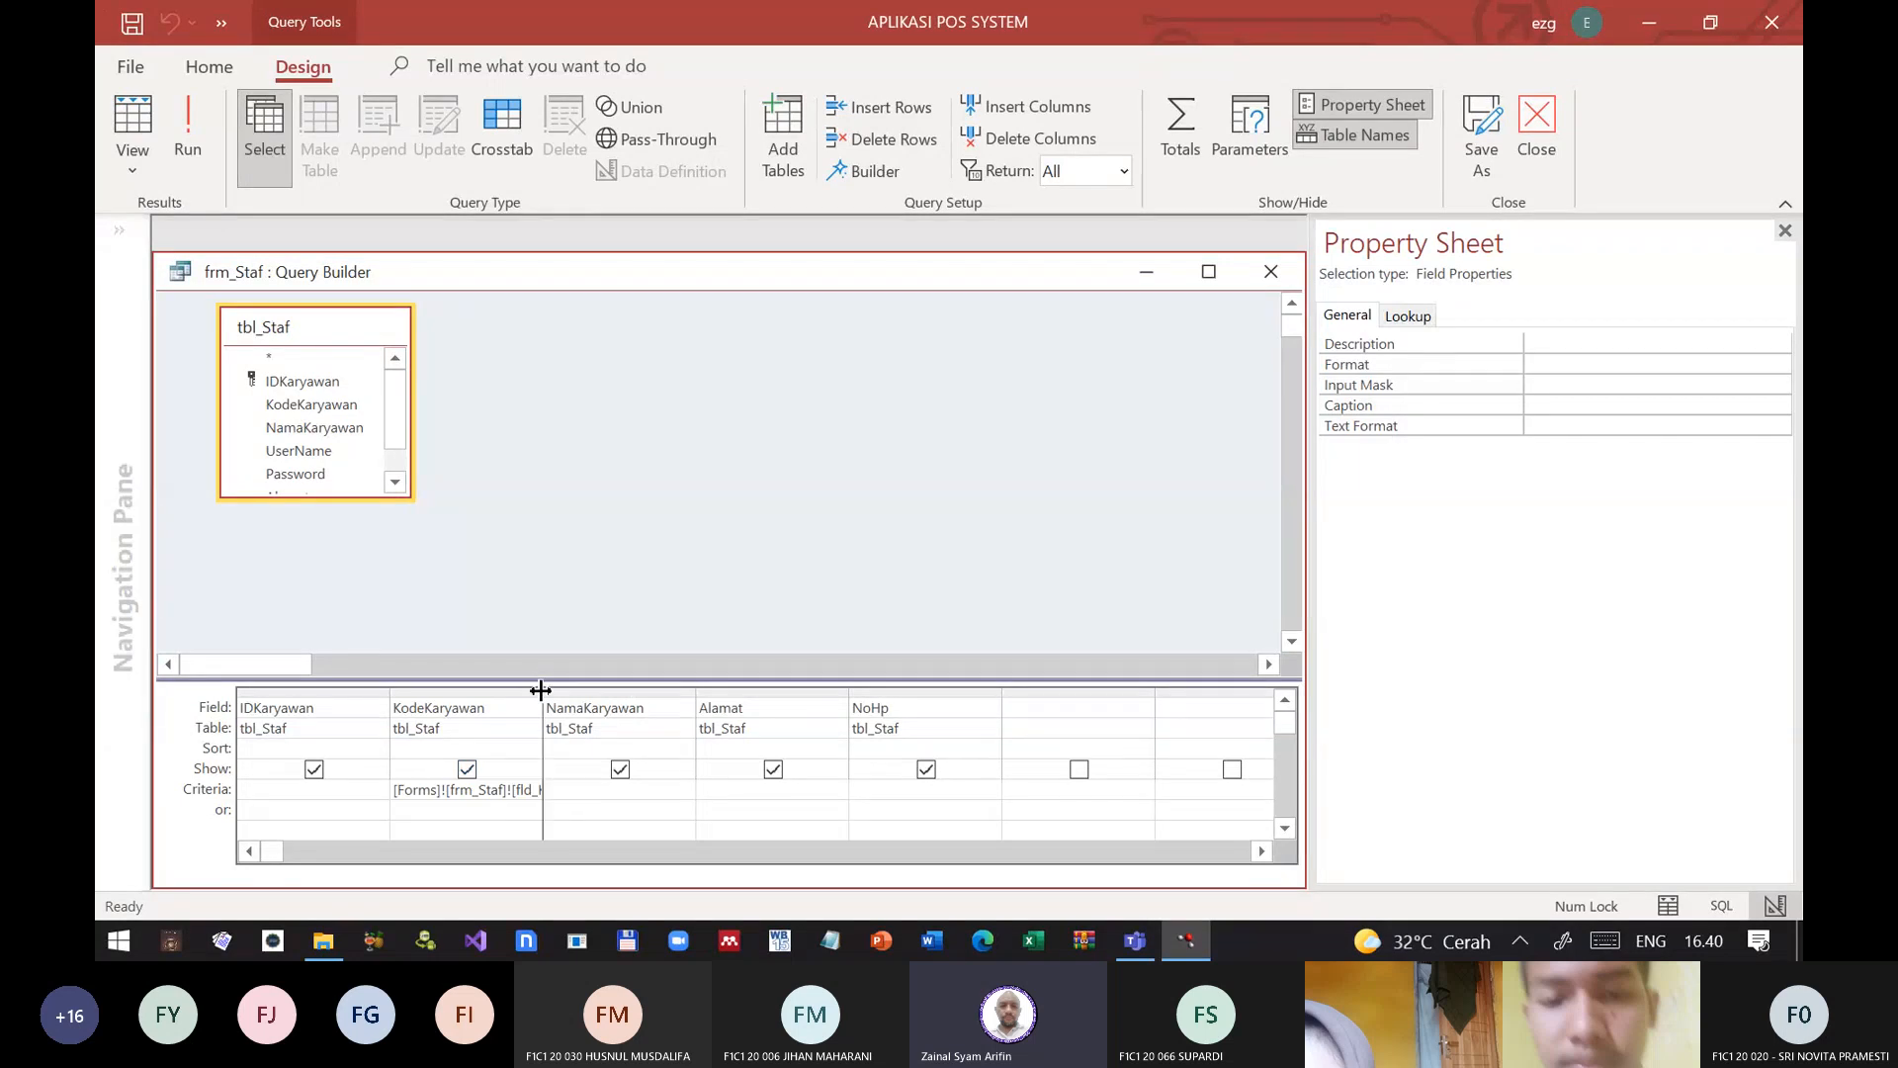
pyautogui.moveTo(541, 689); pyautogui.dragTo(924, 689)
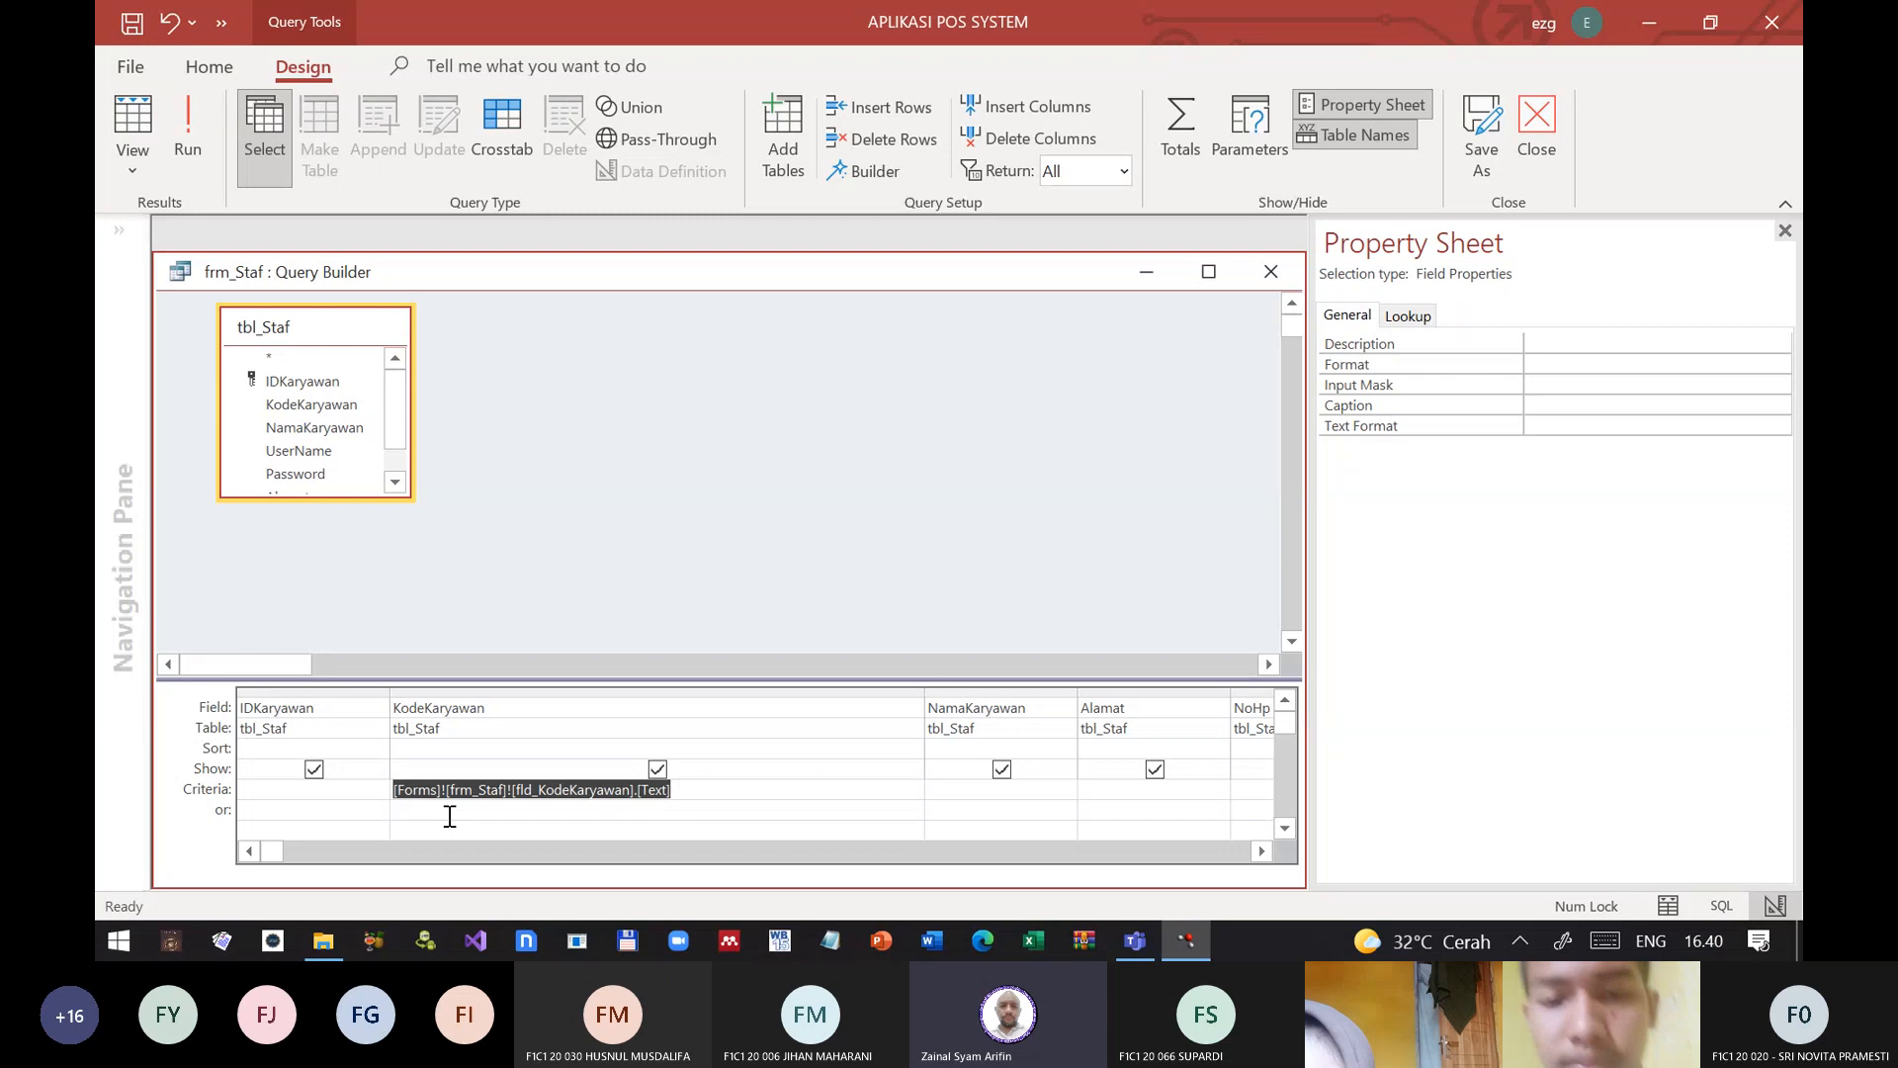
# Step: Try to put like * in front of the form reference in the KodeKaryawan criterion
pyautogui.press('F2')
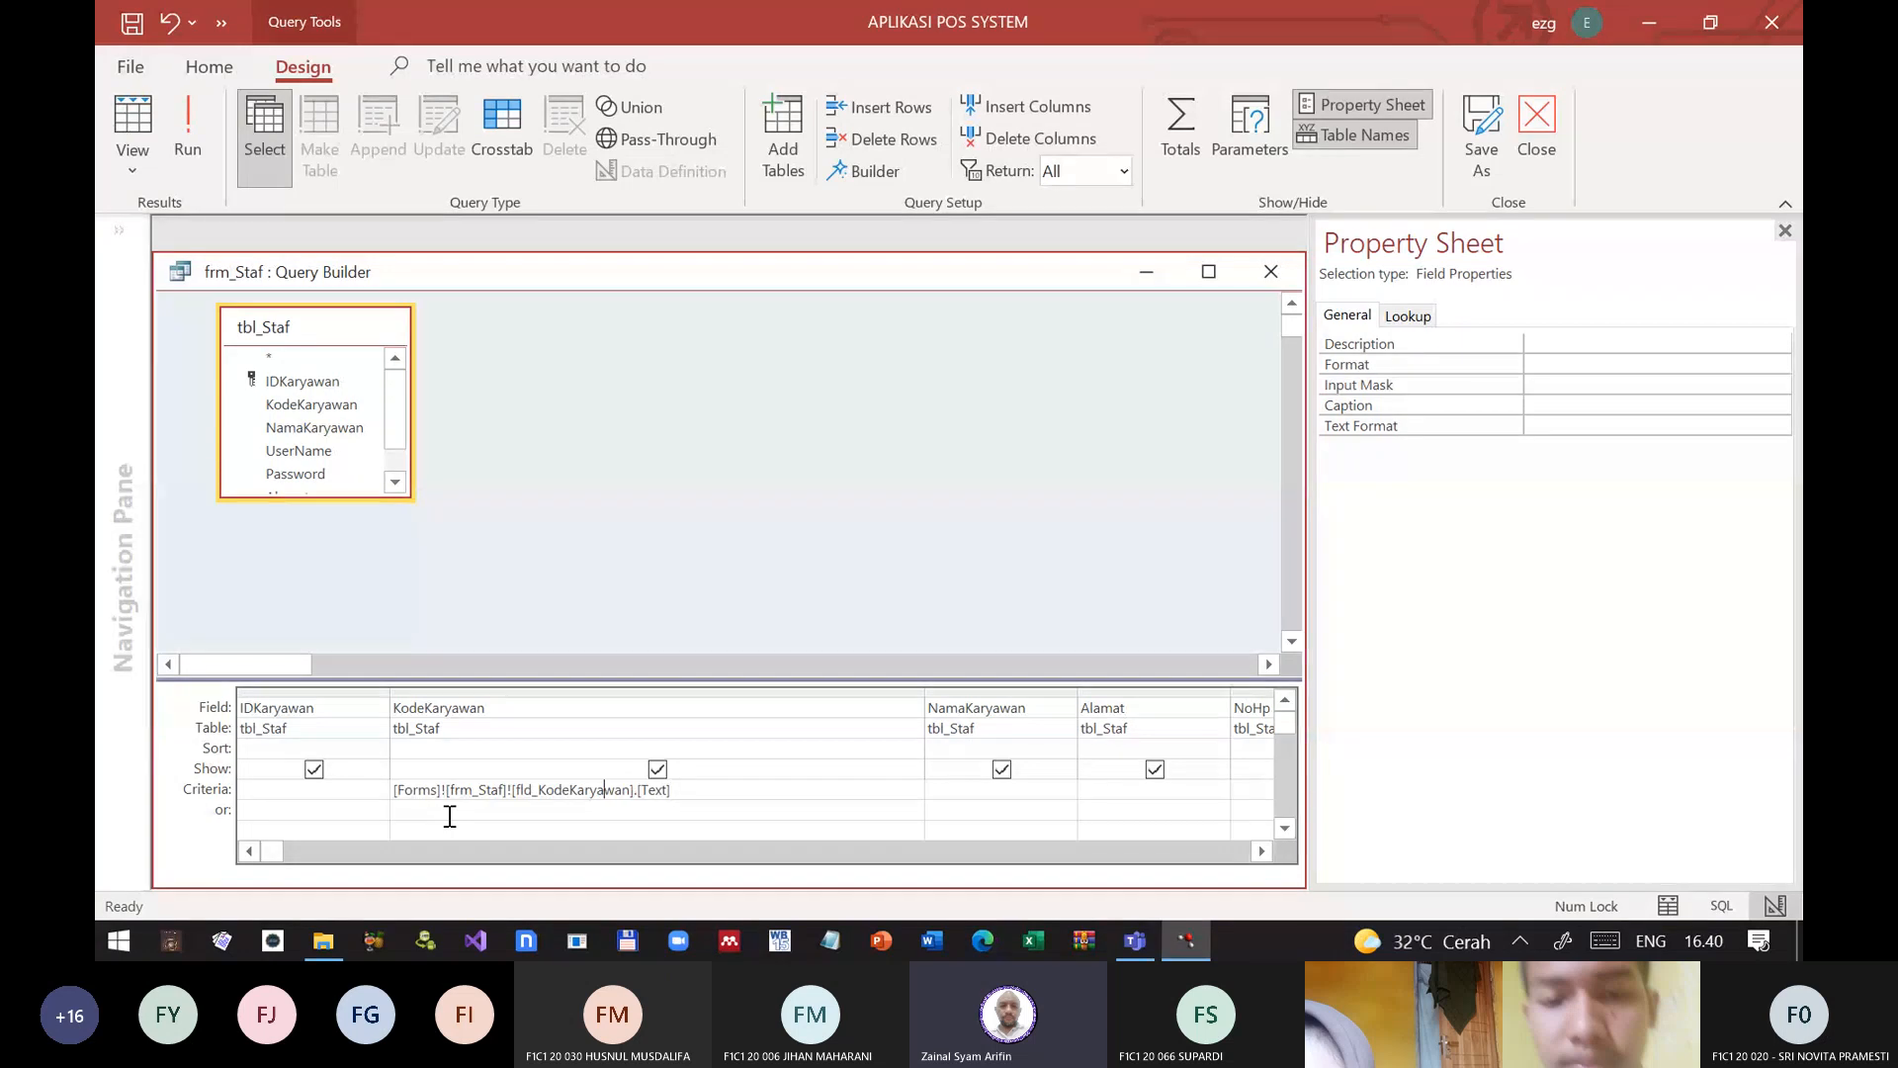
pyautogui.hotkey('shift', 'Tab')
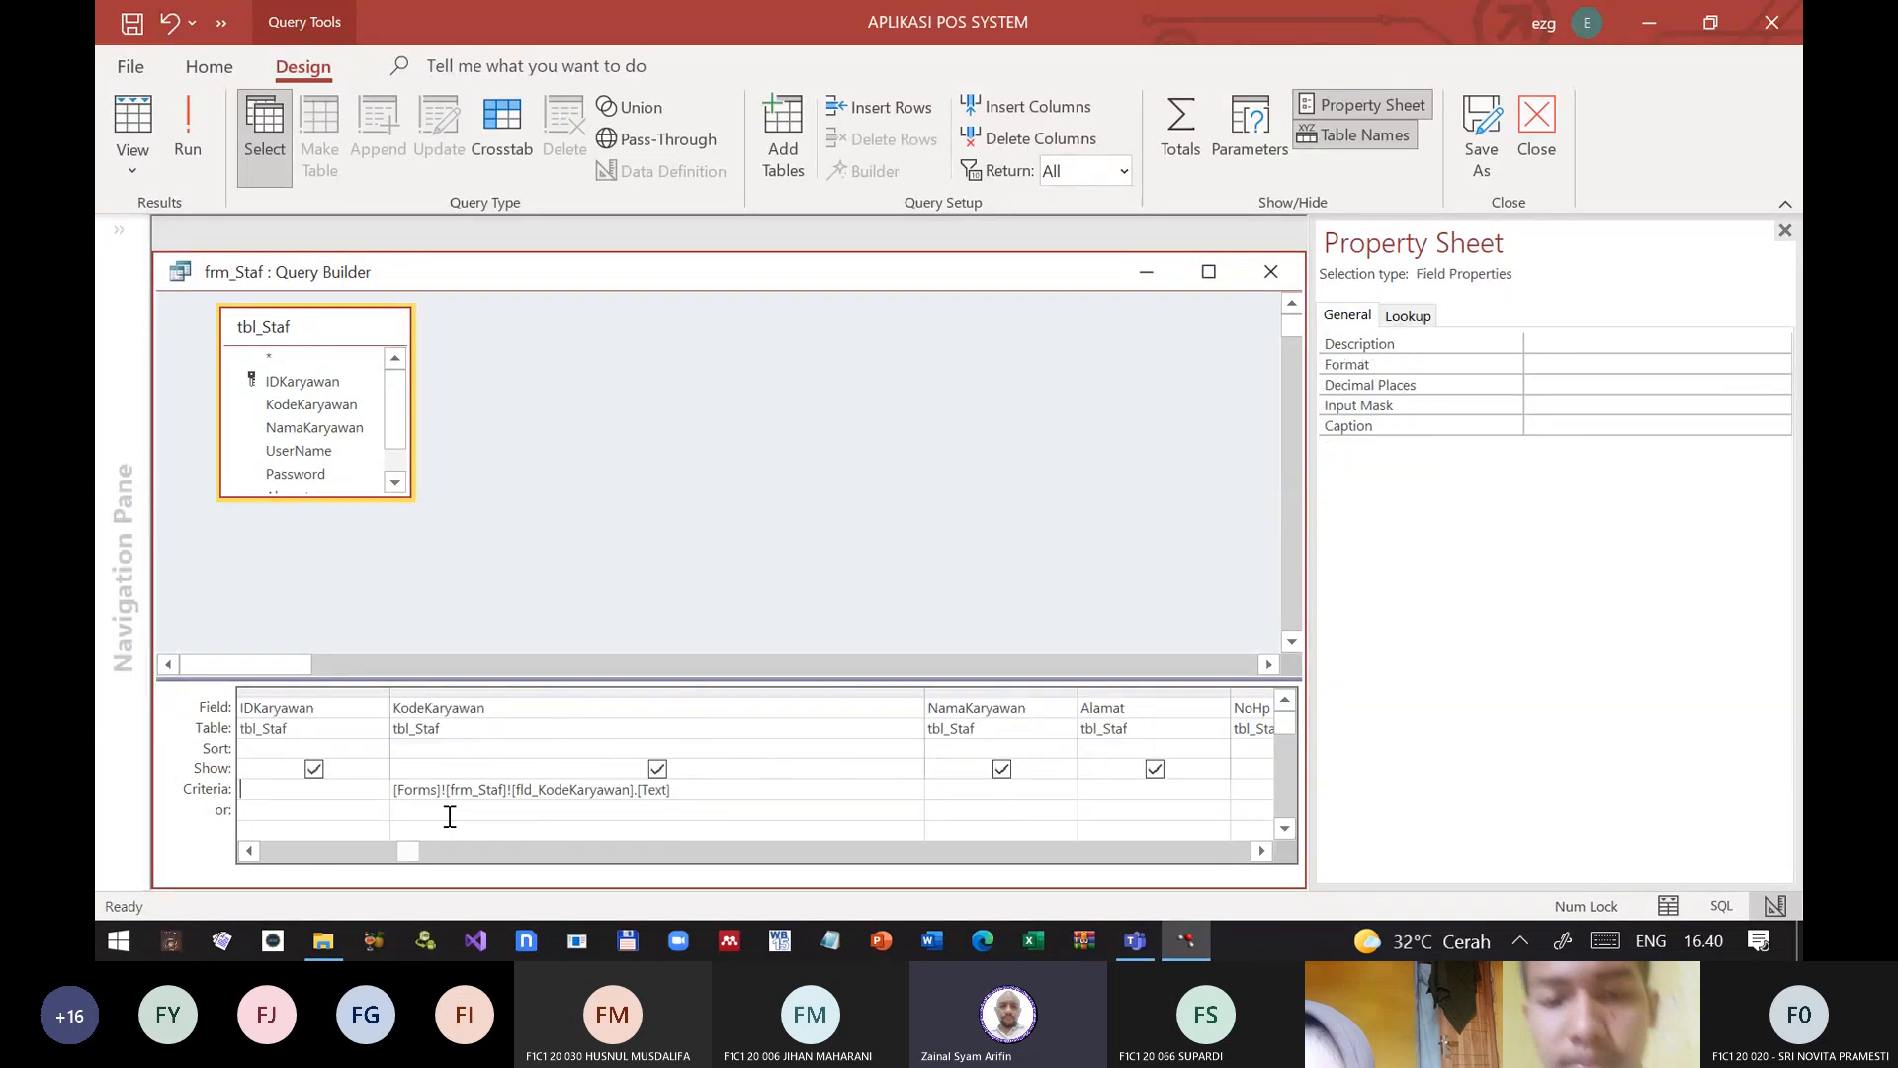
pyautogui.press('Tab')
pyautogui.hotkey('shift', 'Tab')
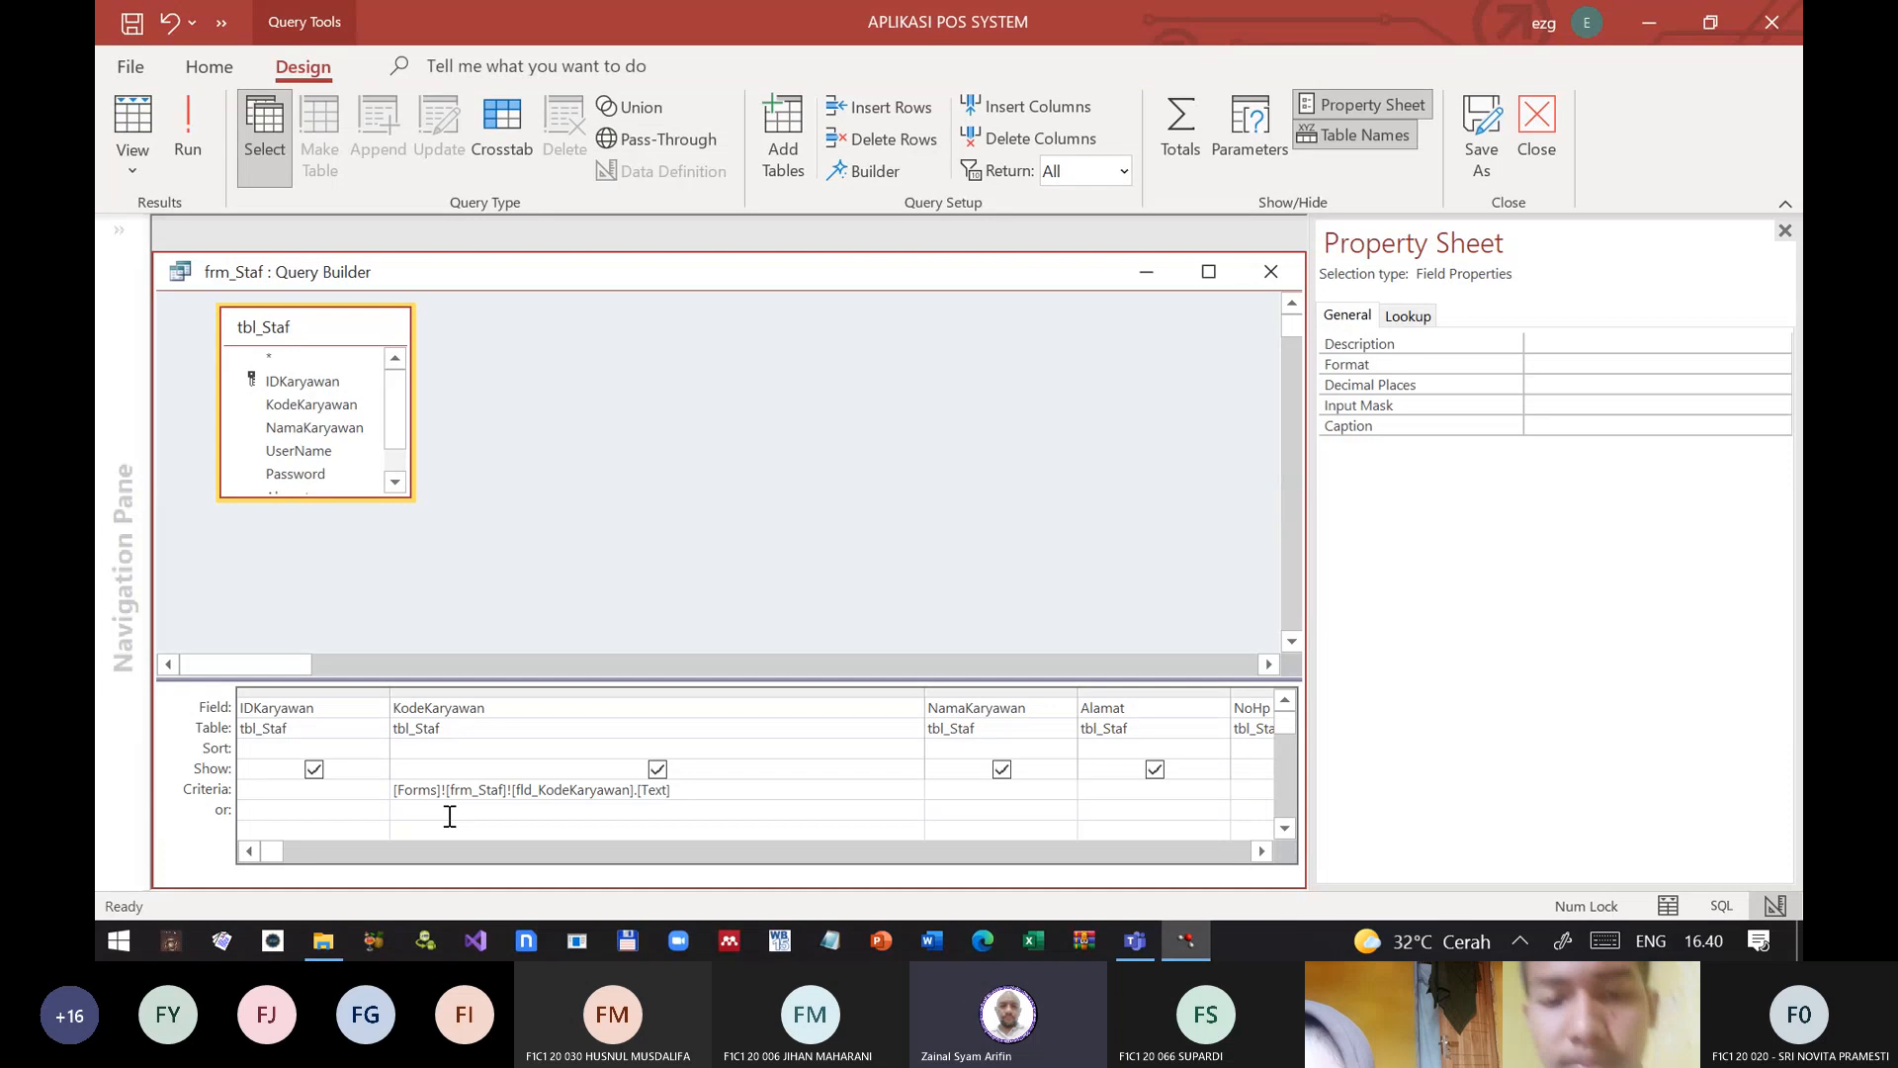
pyautogui.press('Tab')
pyautogui.press('F2')
pyautogui.press('Left')
pyautogui.press('Left')
pyautogui.press('Left')
pyautogui.press('Left')
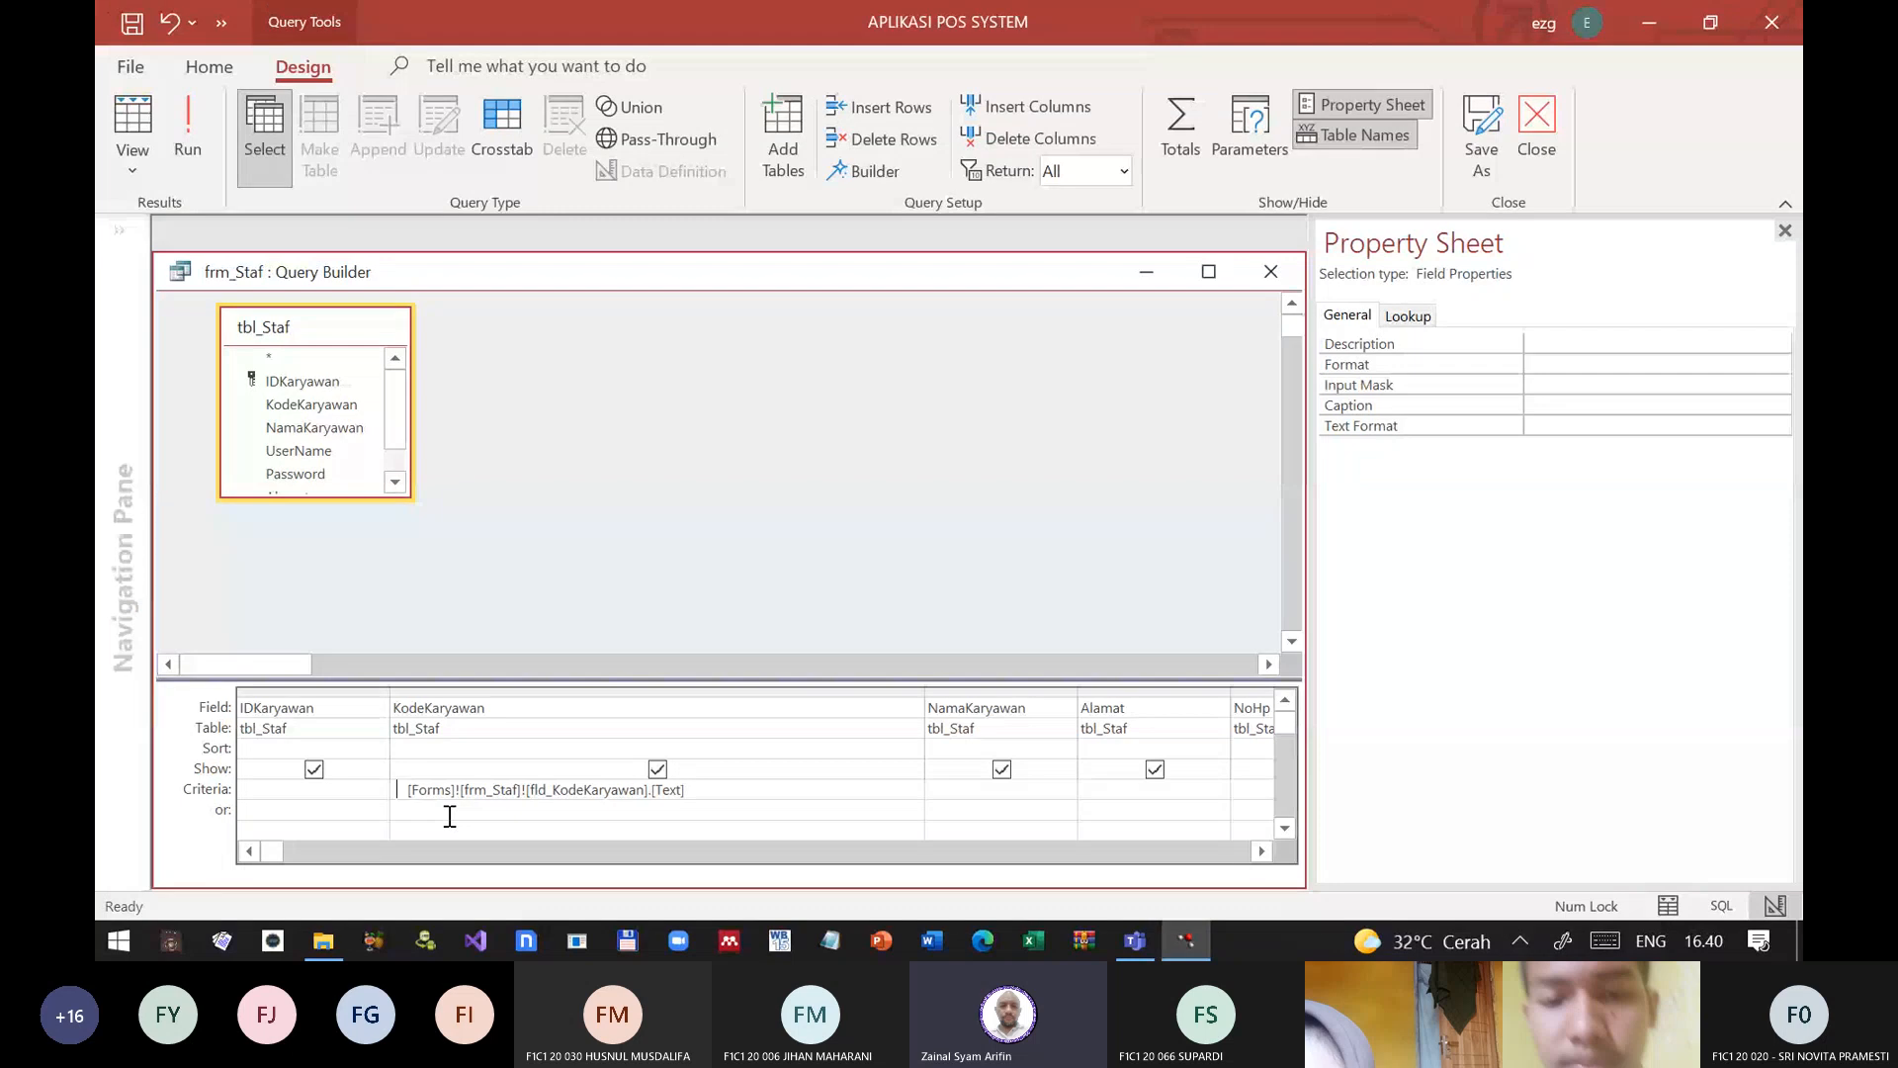
pyautogui.write('like')
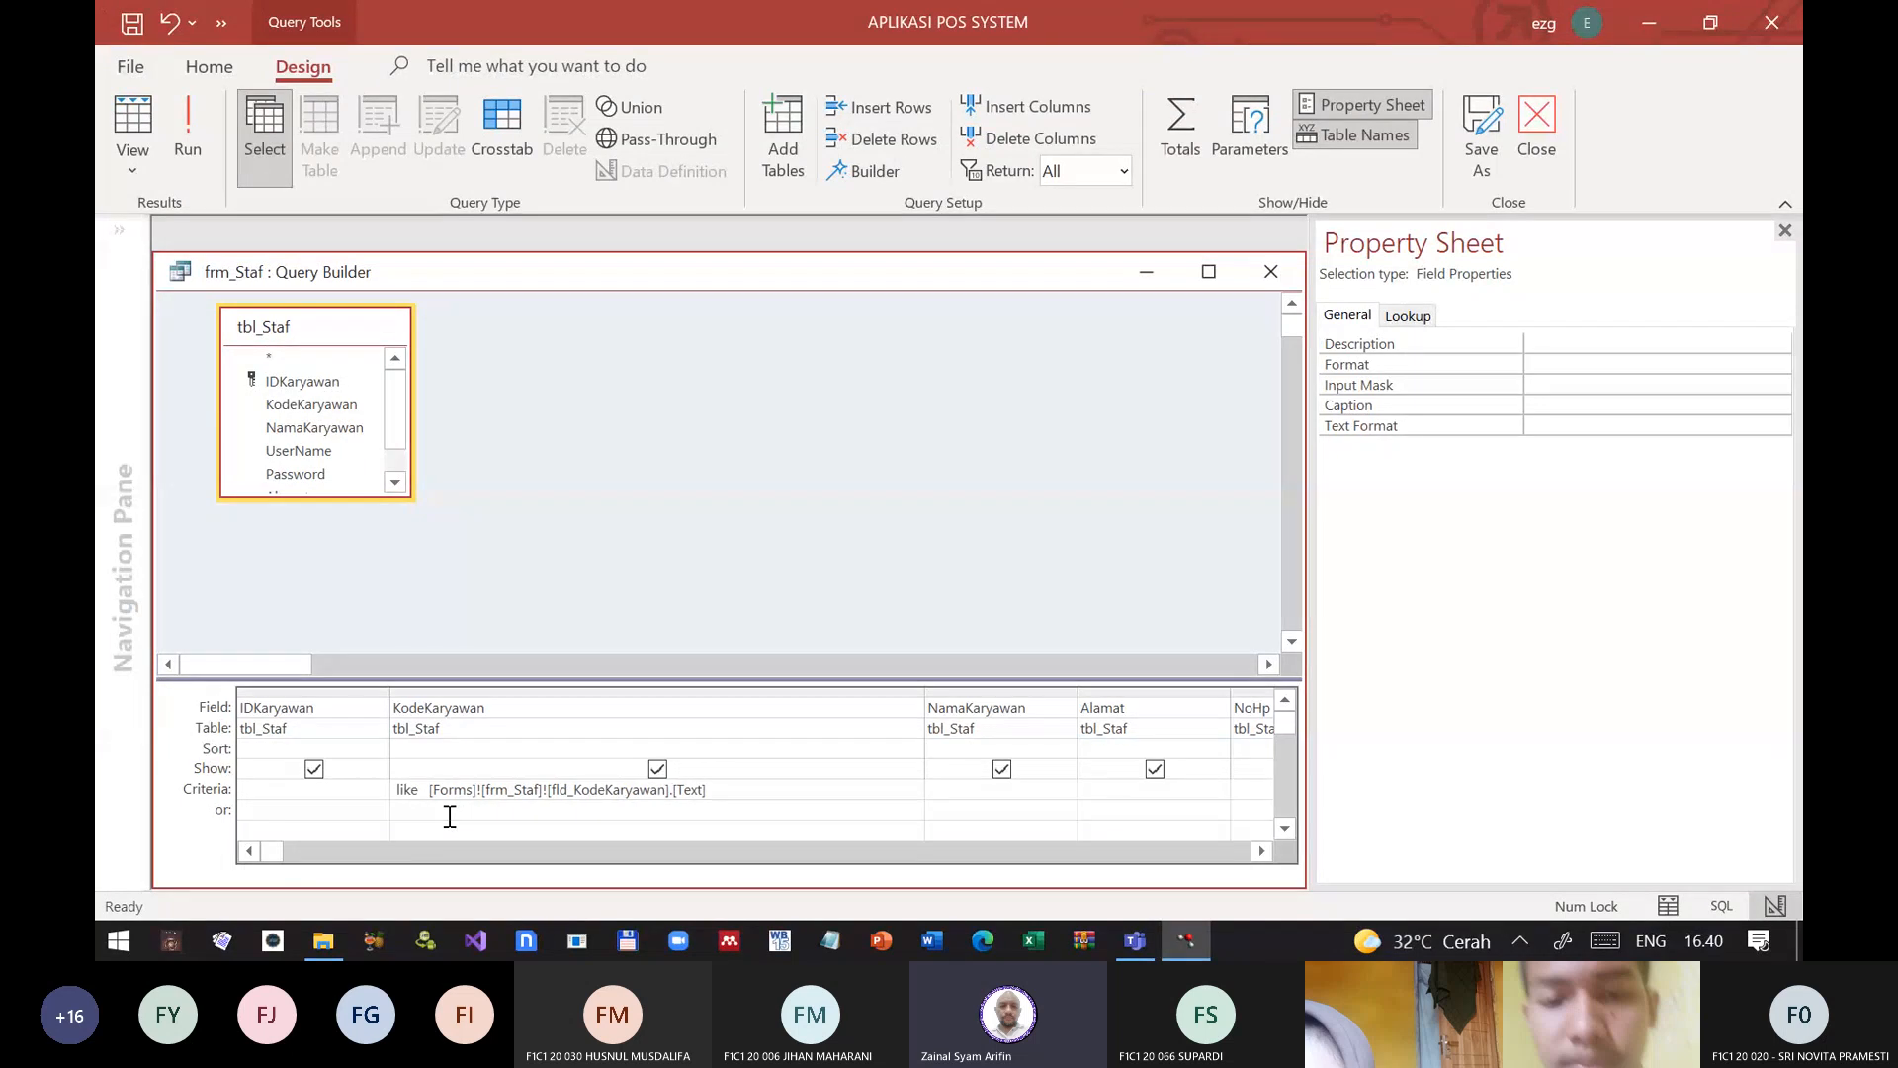
pyautogui.press('Right')
pyautogui.write('*')
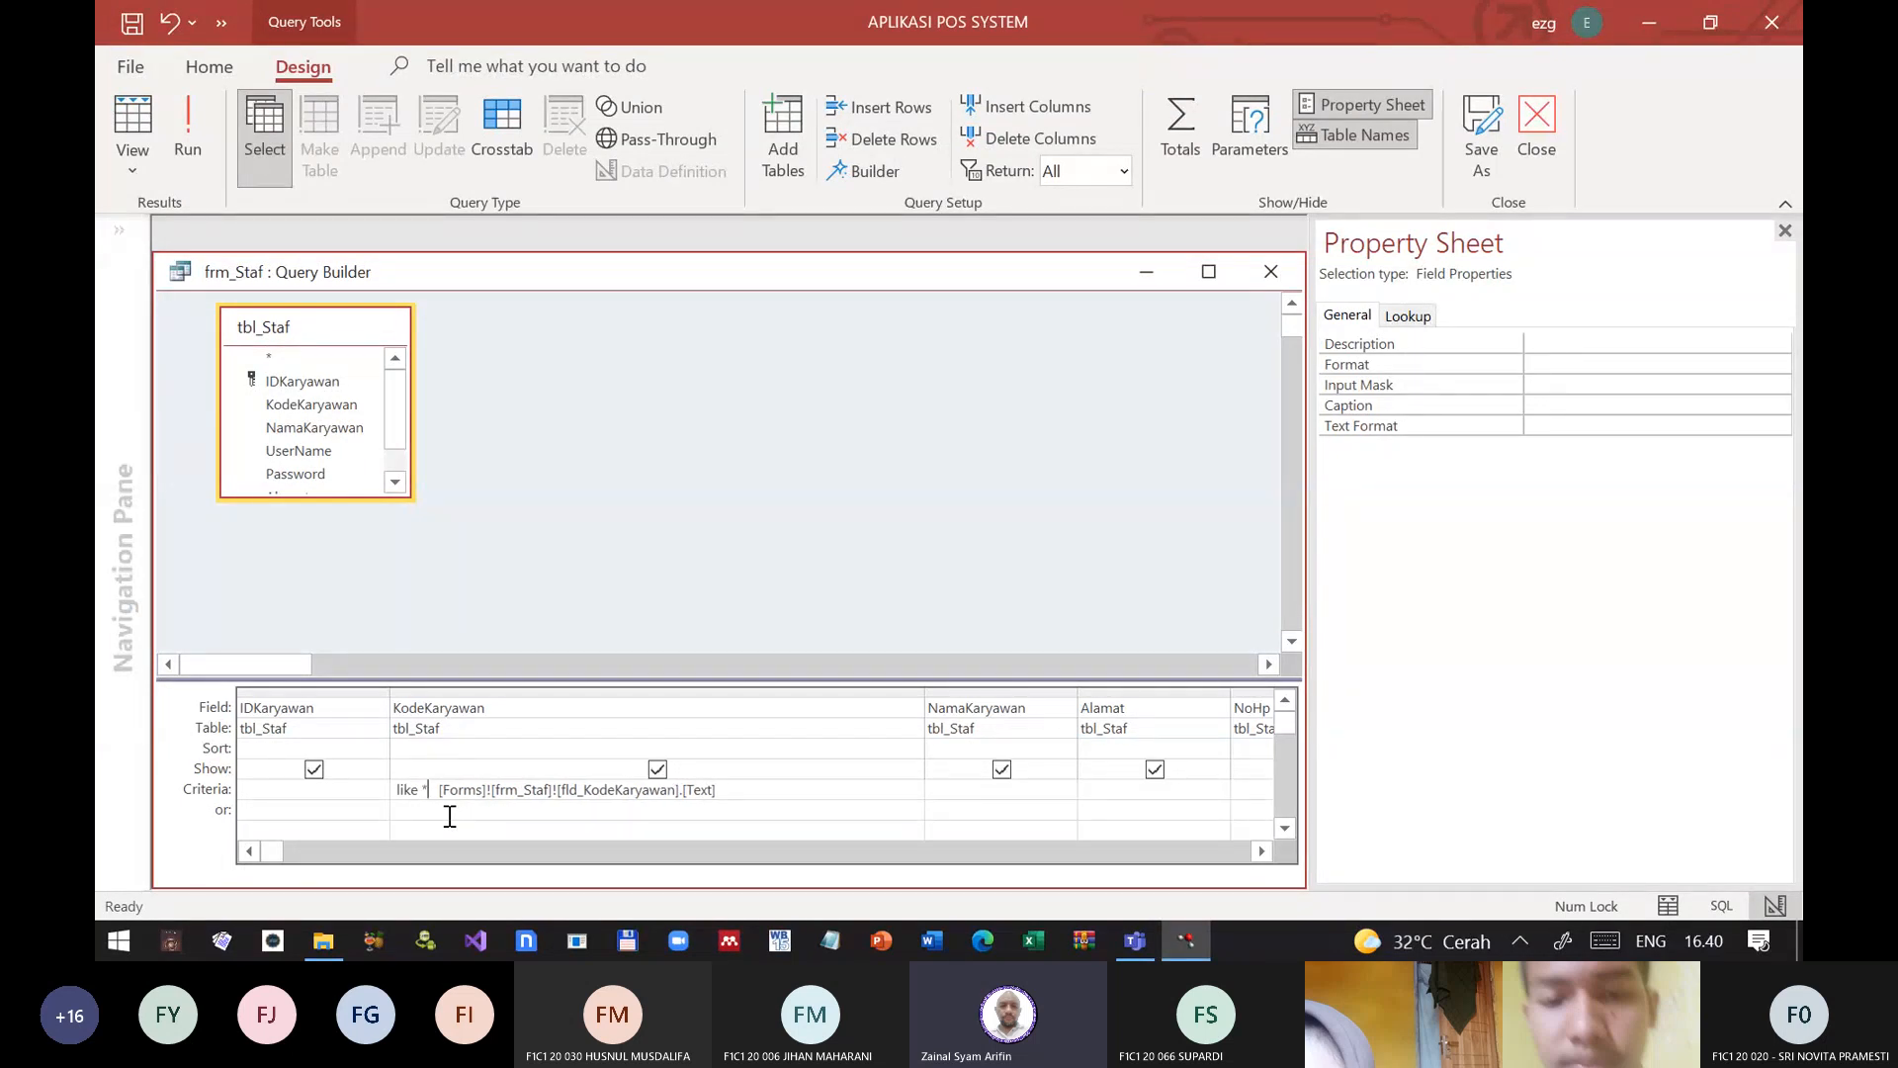
pyautogui.write(' *')
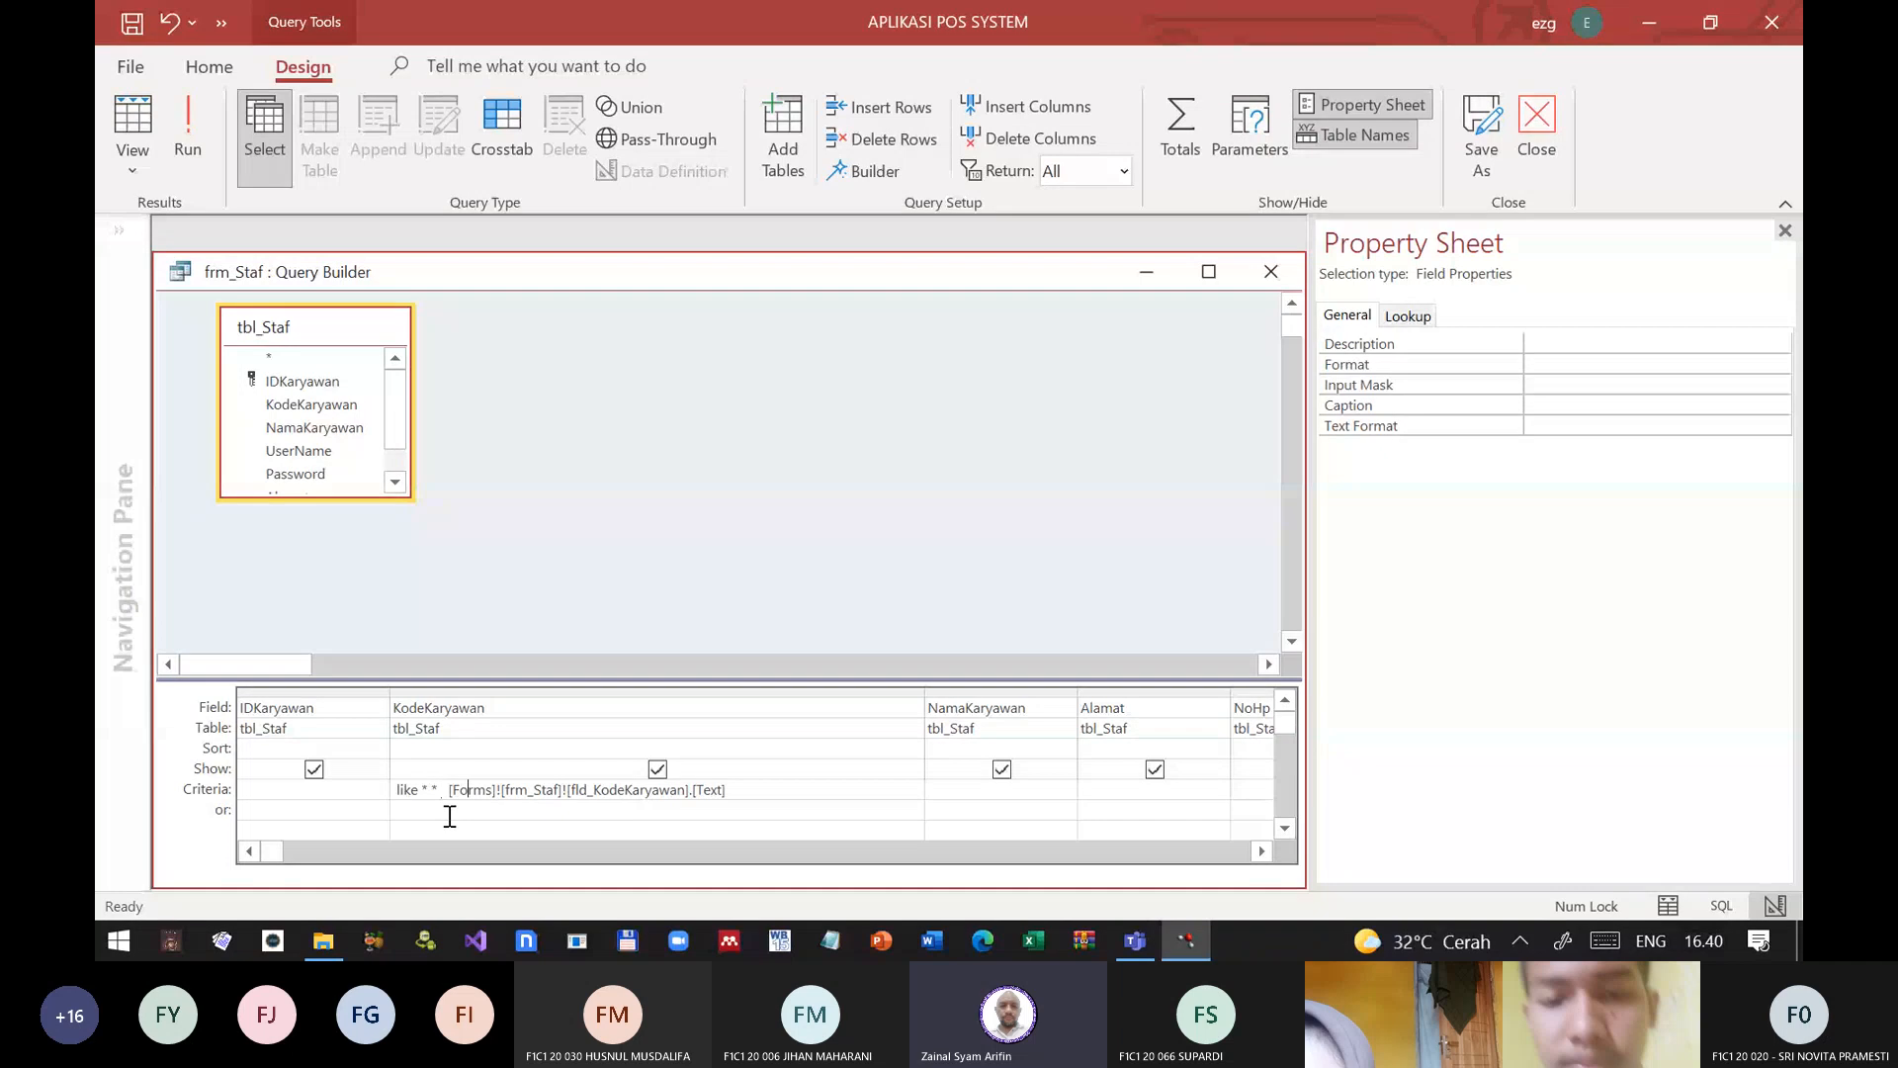
# Step: Try to join the wildcard and the form reference with &, add a trailing & to the KodeKaryawan criterion, and cancel the edit
pyautogui.press('Left')
pyautogui.press('BackSpace')
pyautogui.press('BackSpace')
pyautogui.write('&')
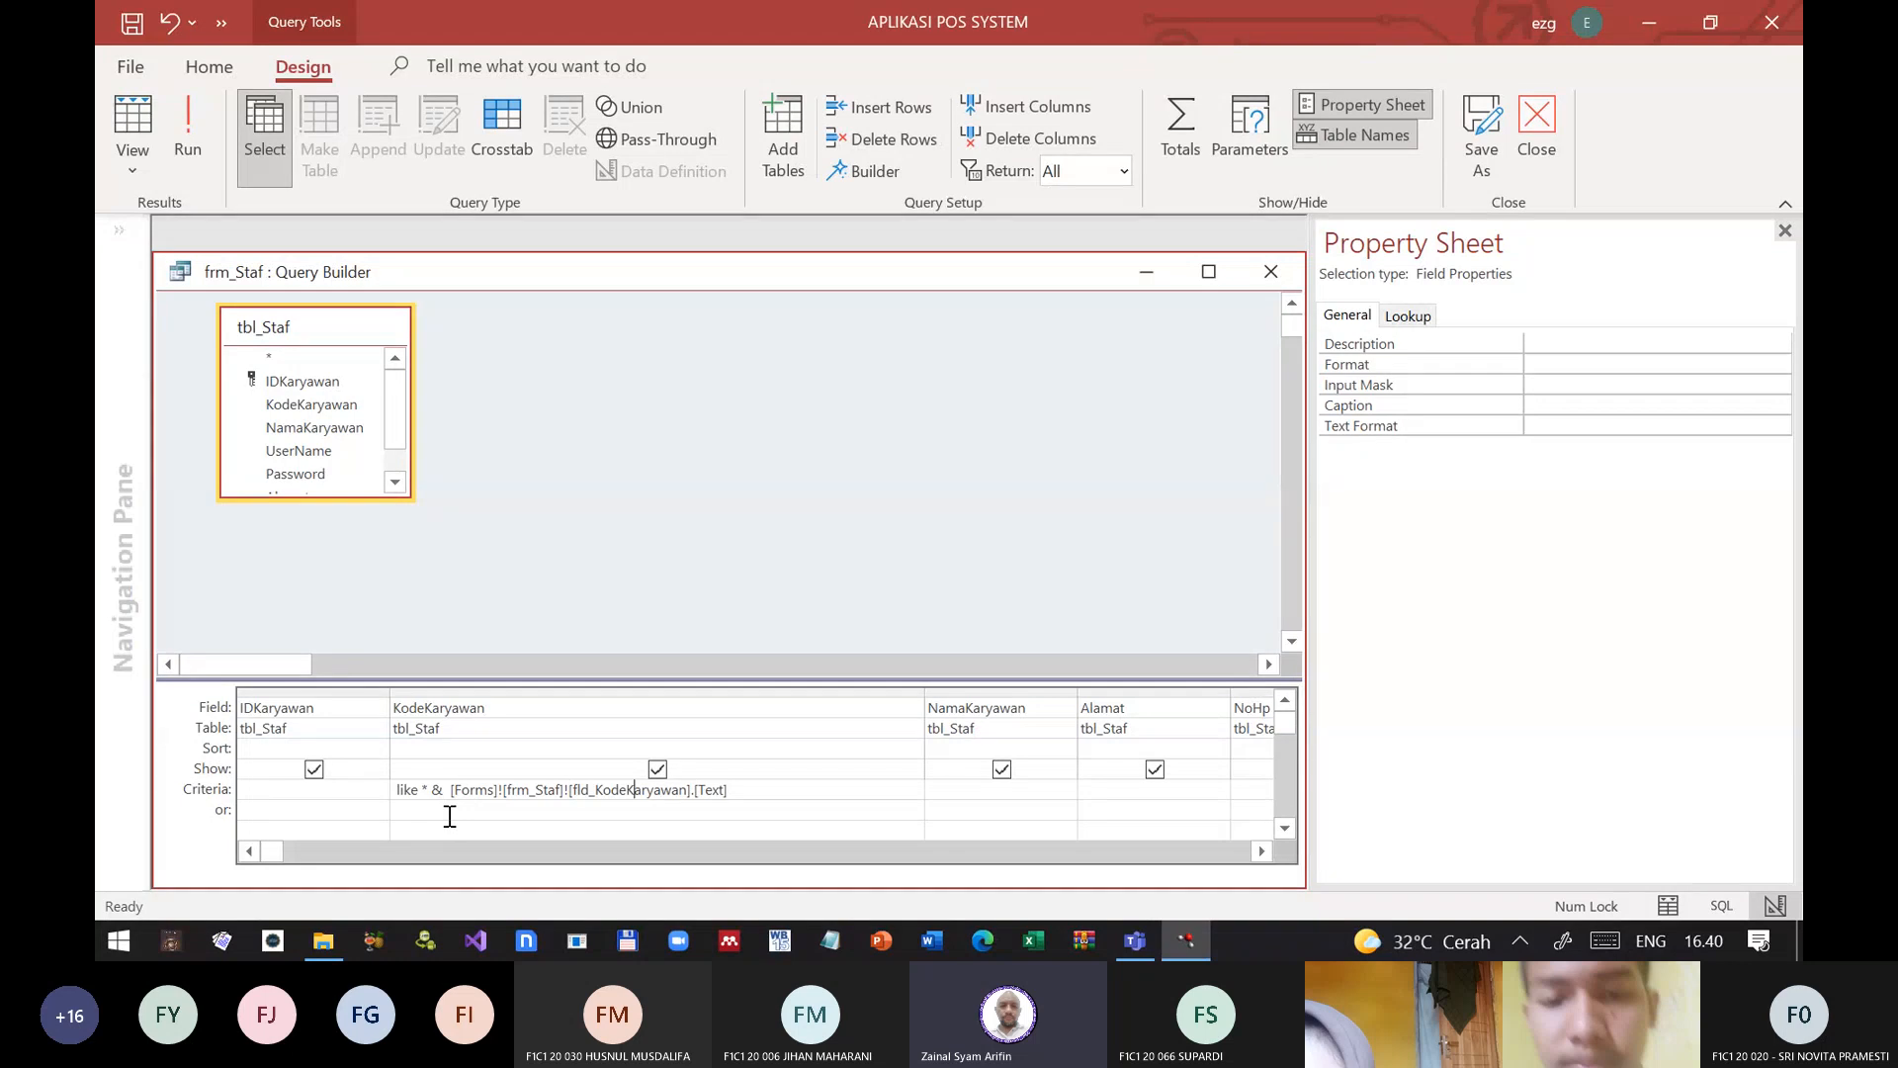
pyautogui.press('End')
pyautogui.write('&')
pyautogui.click(450, 815)
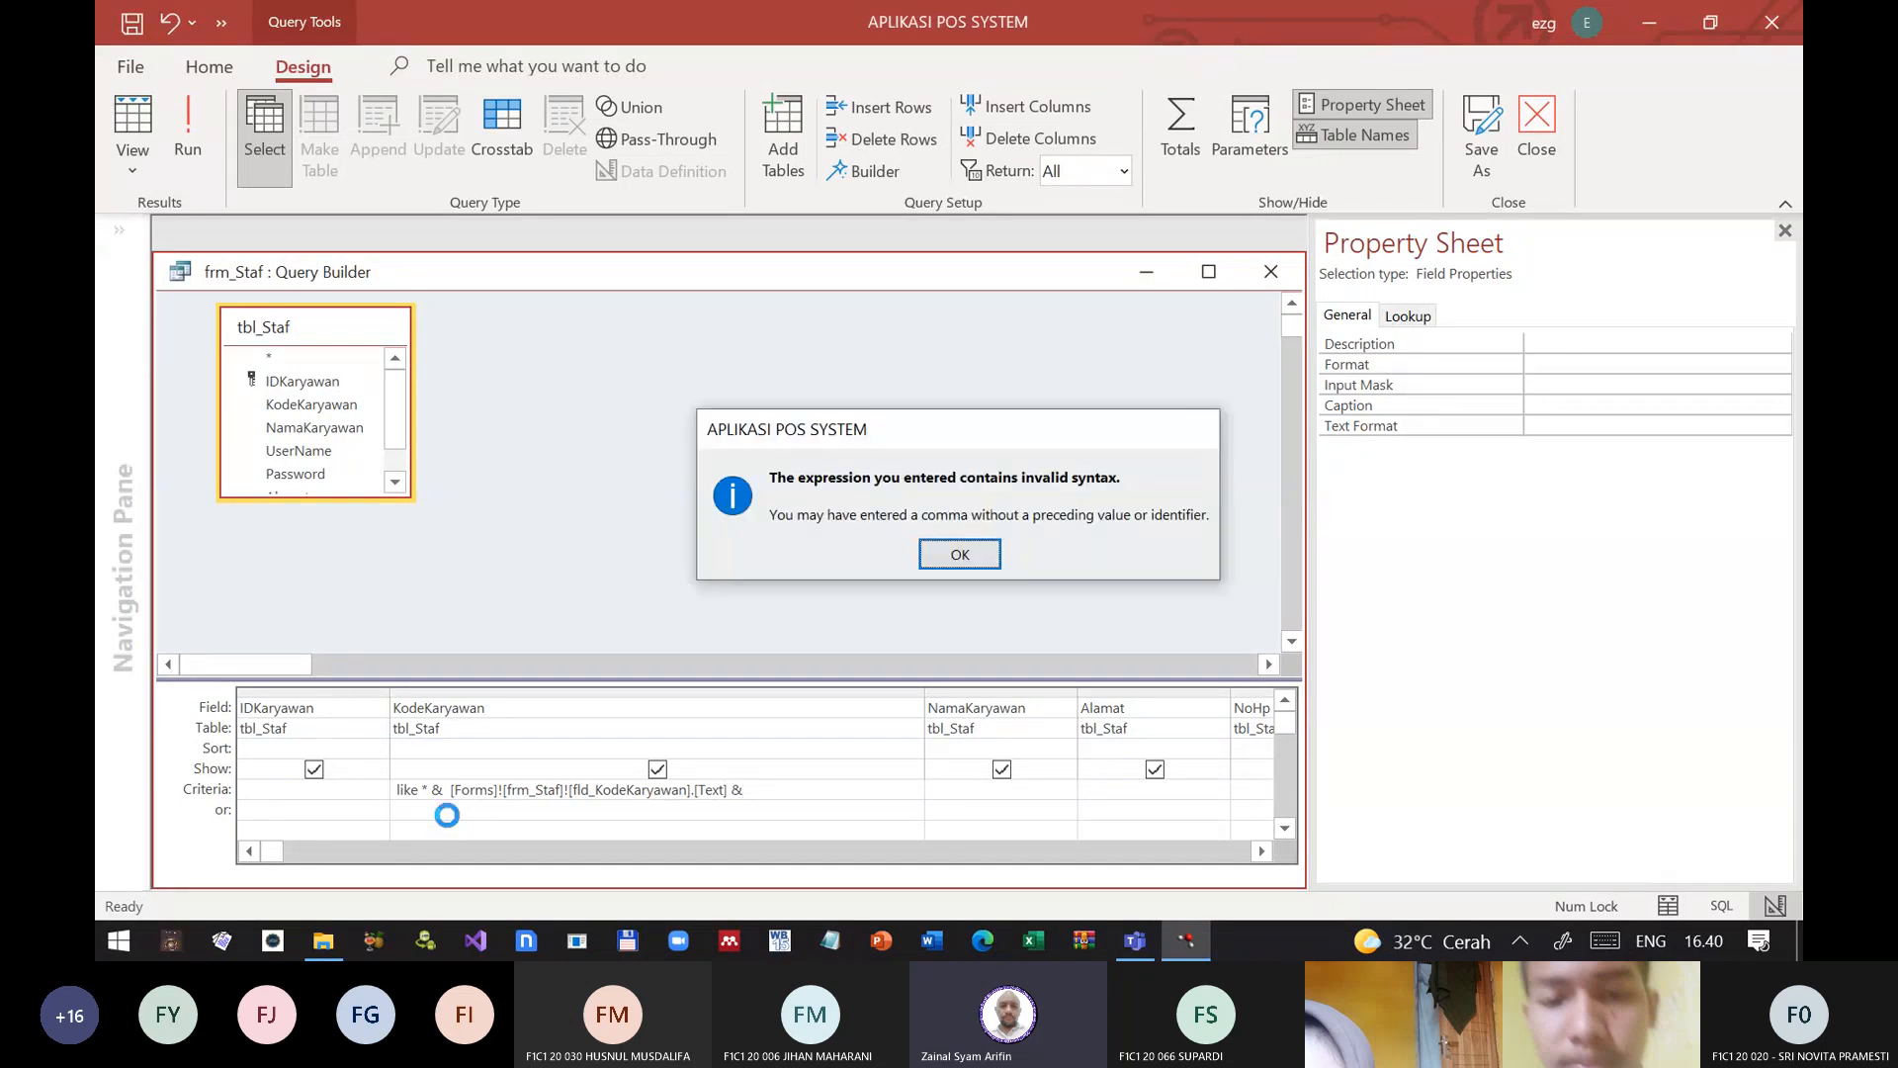
pyautogui.press('Return')
pyautogui.press('Escape')
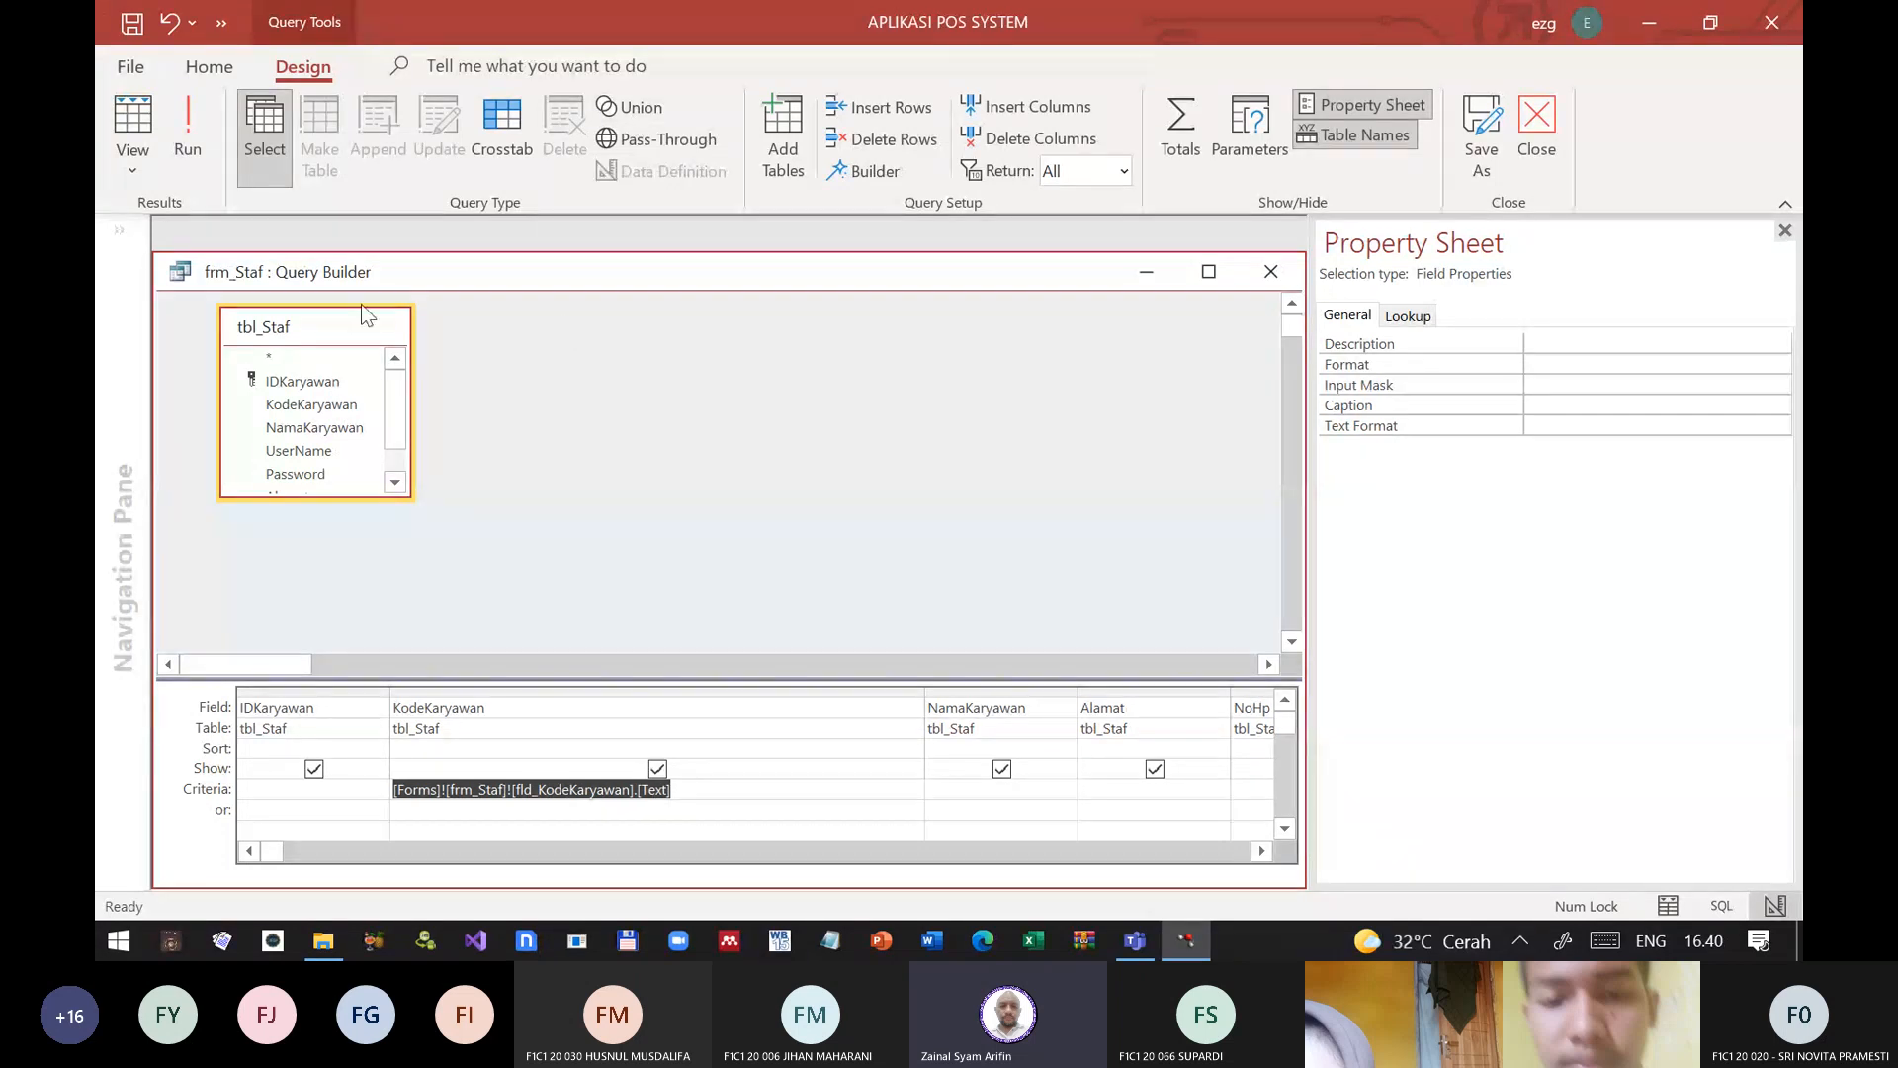
# Step: Open the KodeKaryawan criterion in the Expression Builder and insert a space before the form reference
pyautogui.rightClick(492, 791)
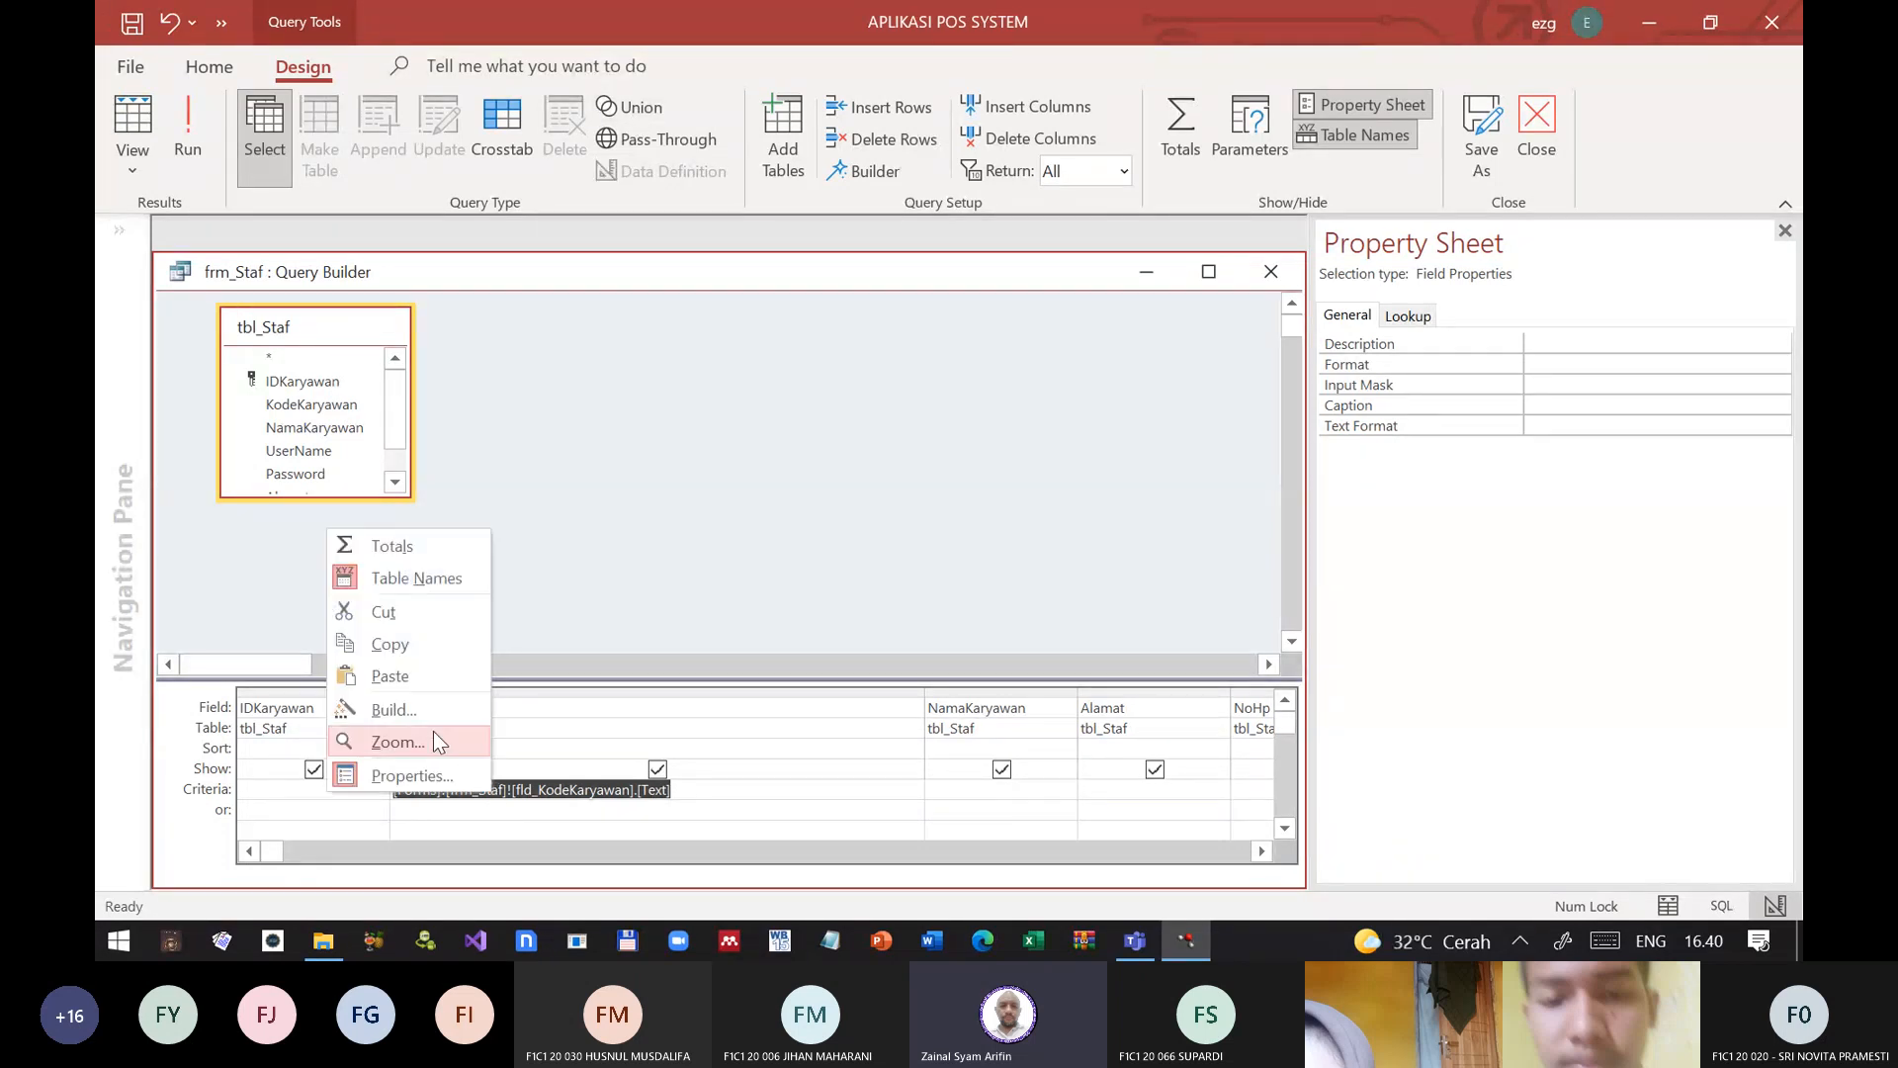
pyautogui.click(433, 710)
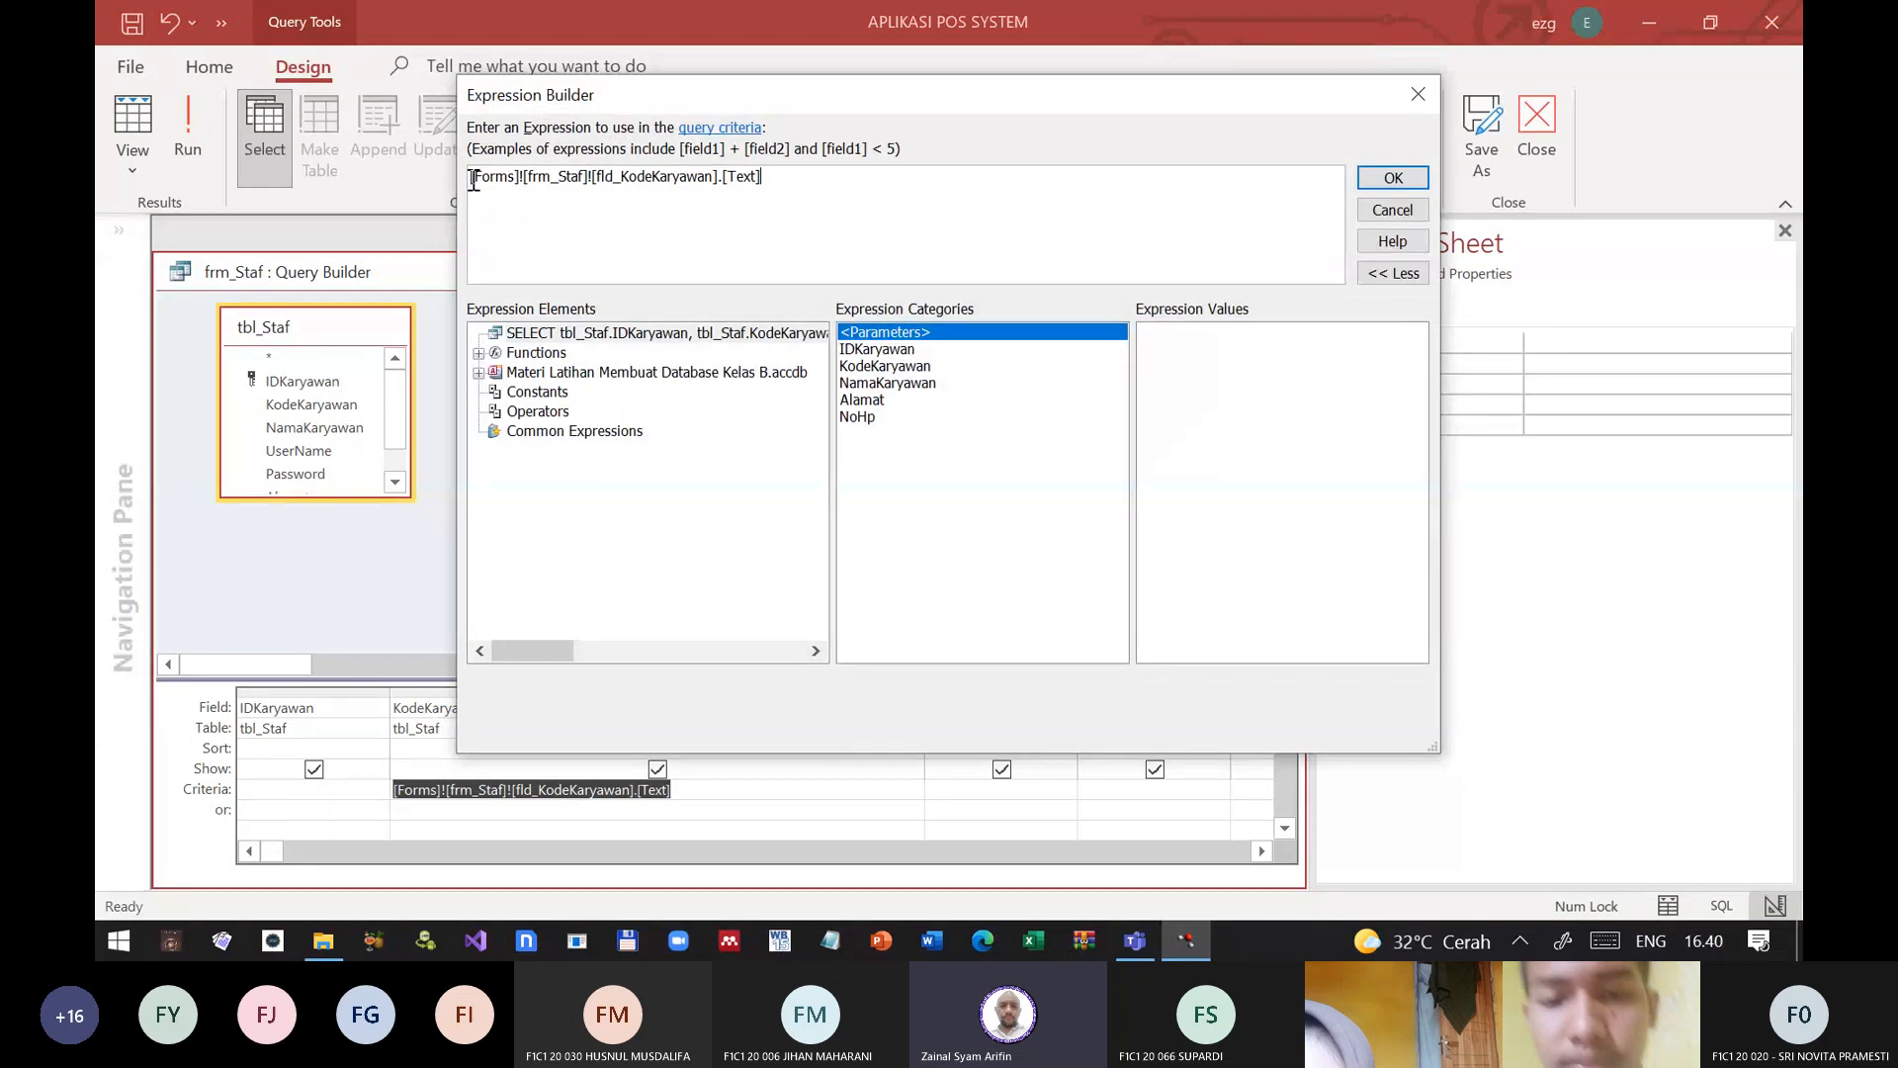
pyautogui.press('Left')
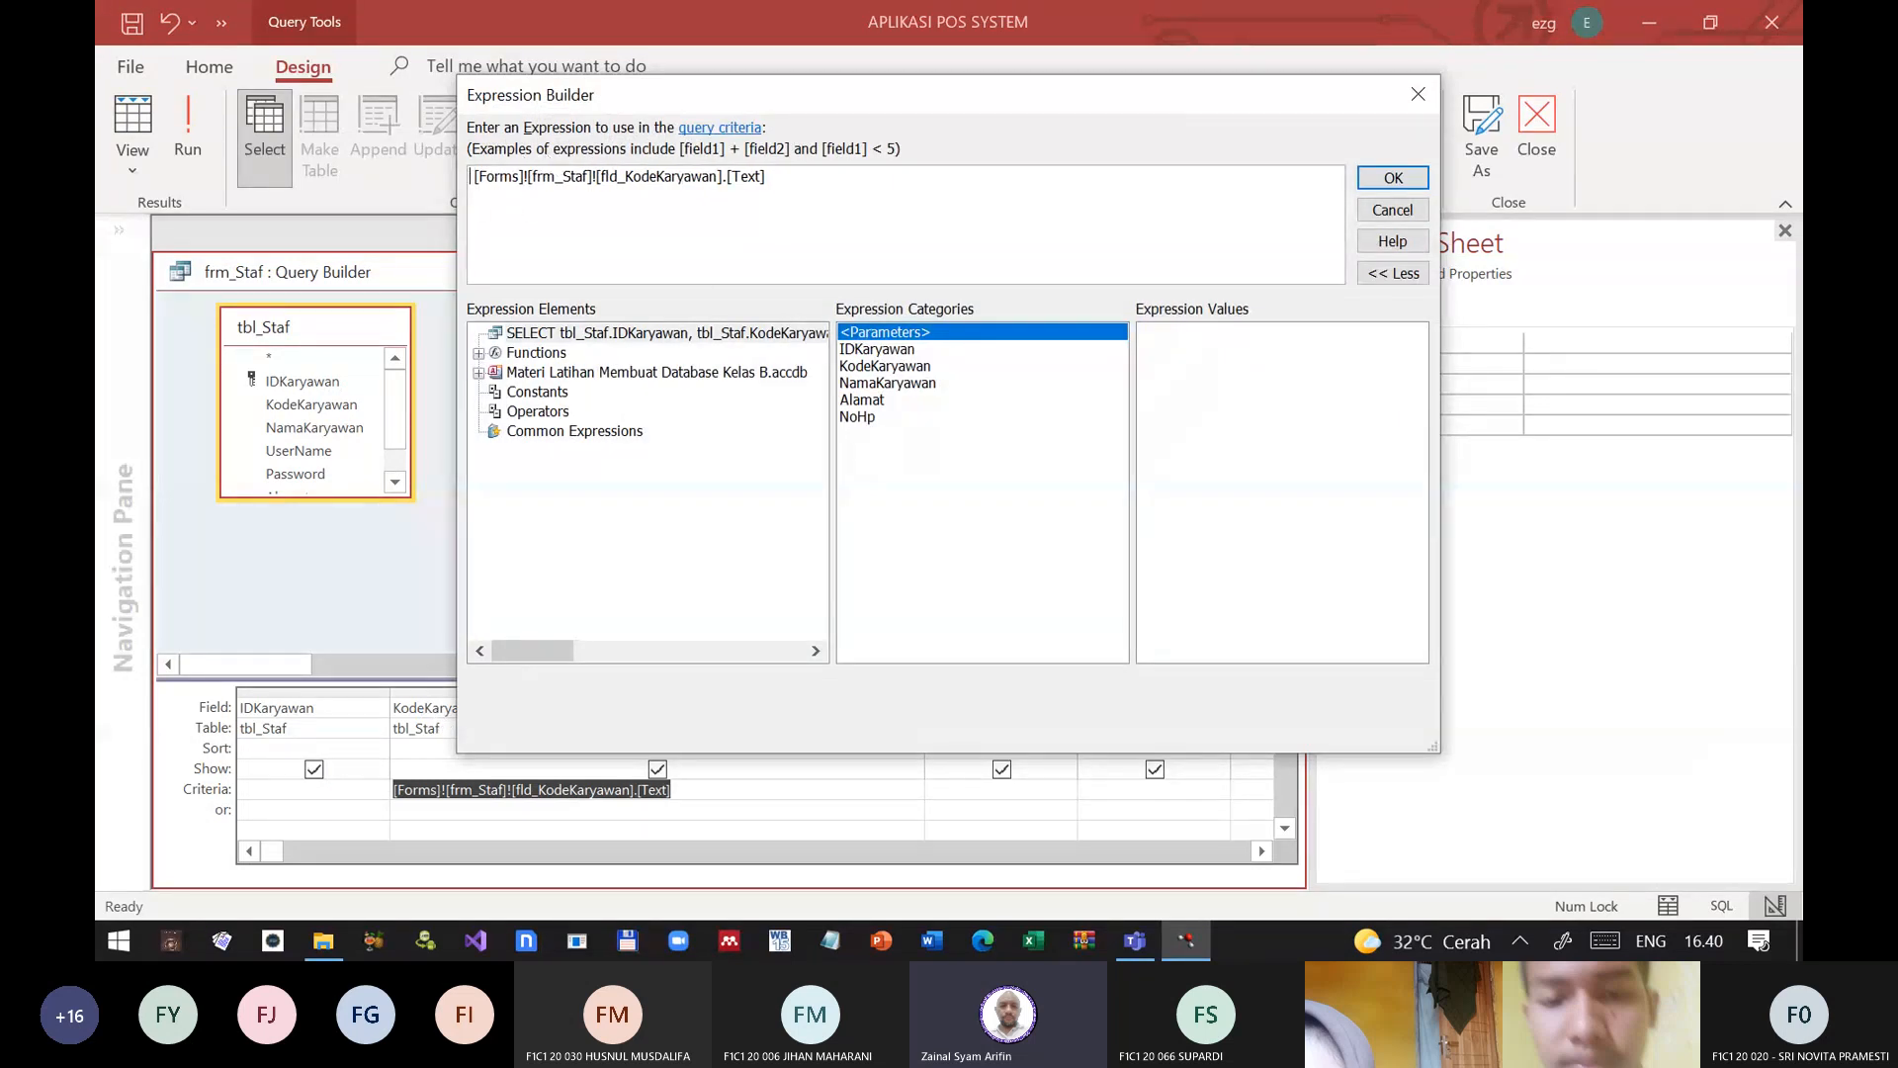
# Step: Examine the Common Expressions and the built-in functions, including the SQL Aggregate, Text and <All> categories, for one that suits the criterion
pyautogui.click(523, 435)
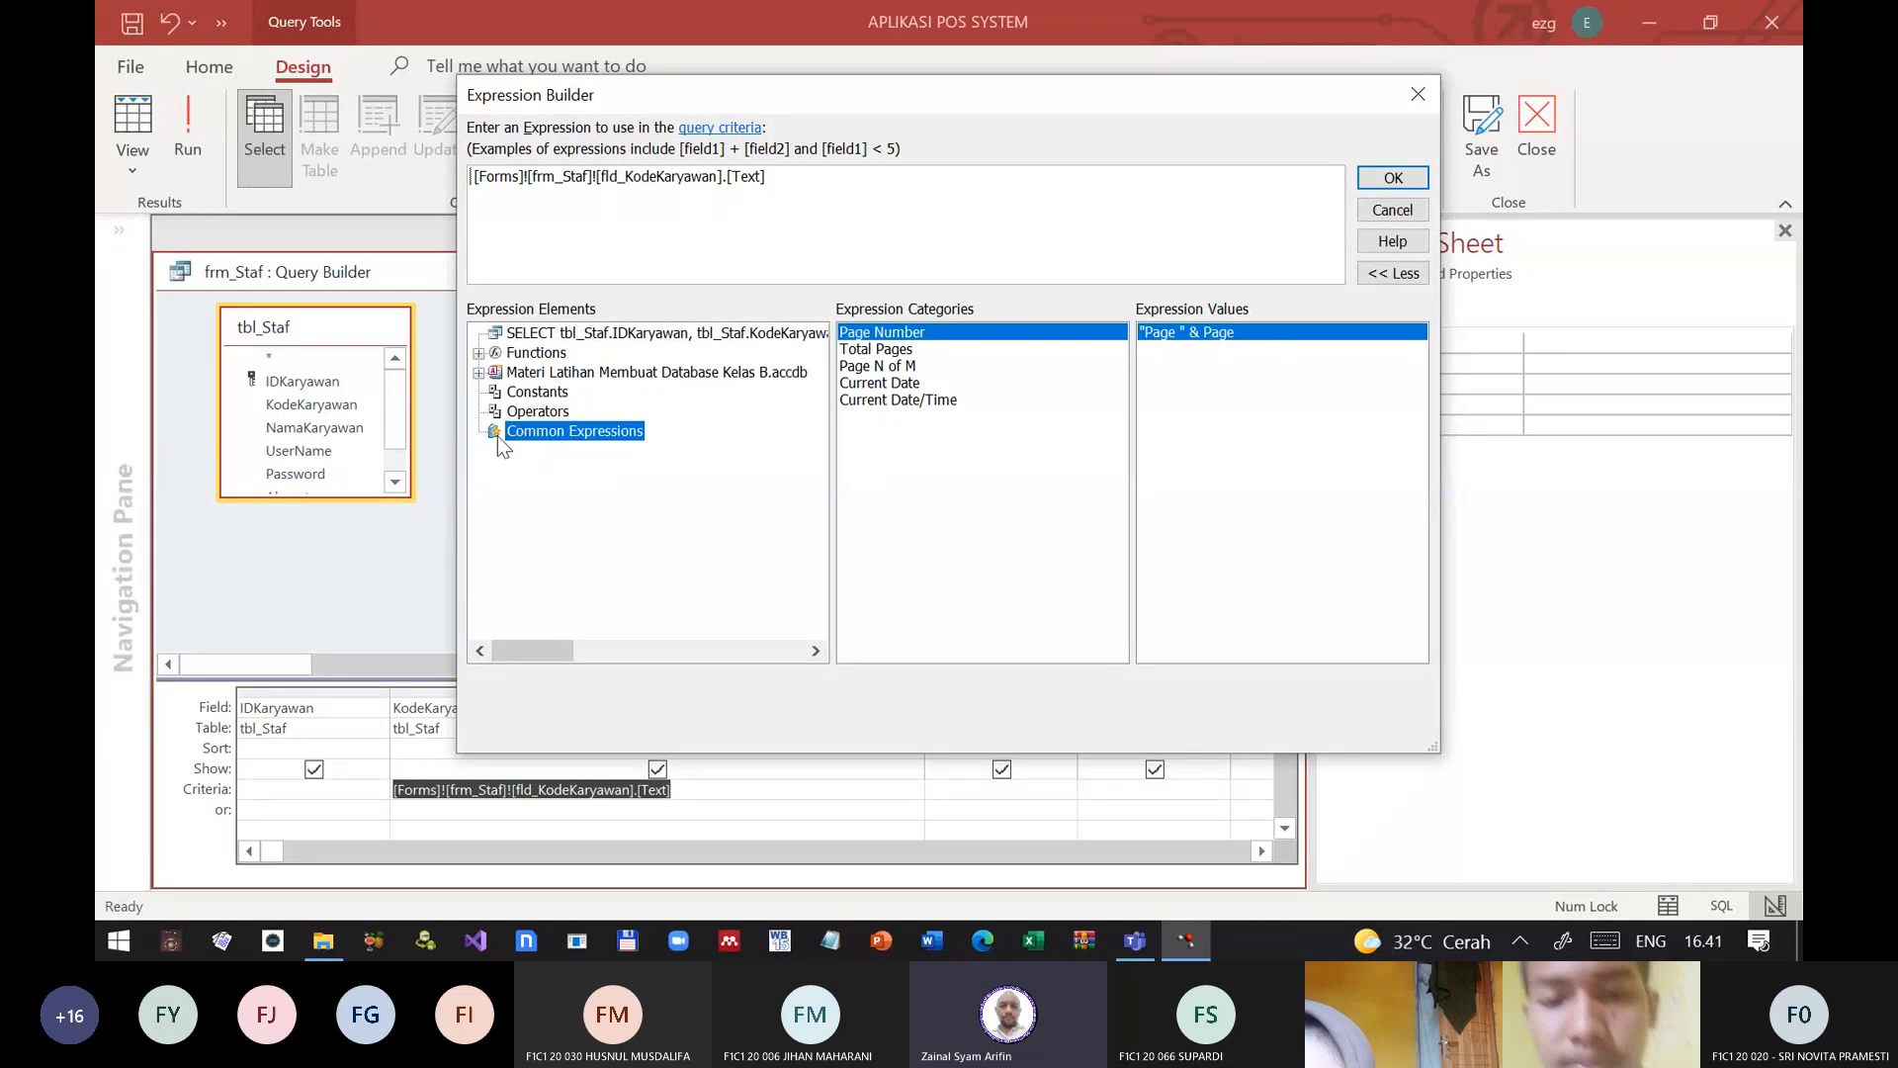
pyautogui.click(479, 354)
pyautogui.click(564, 381)
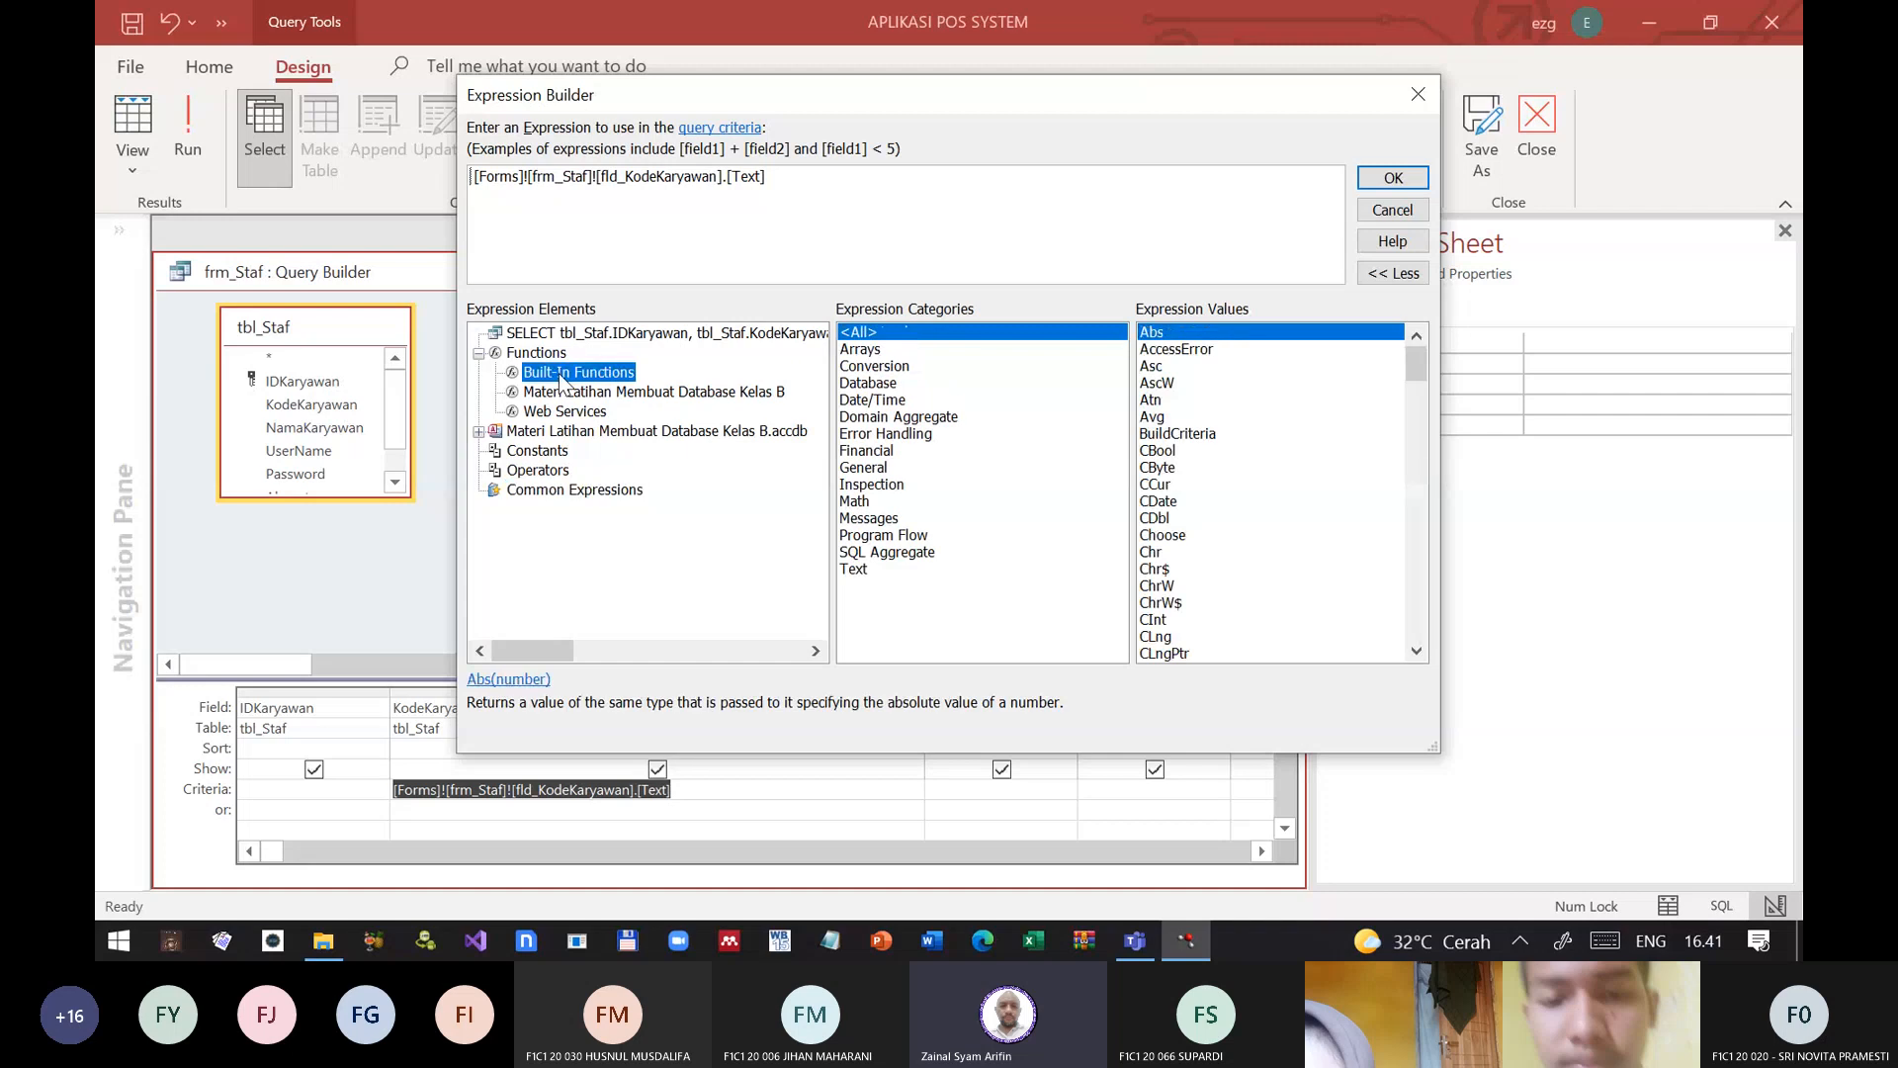
pyautogui.click(874, 554)
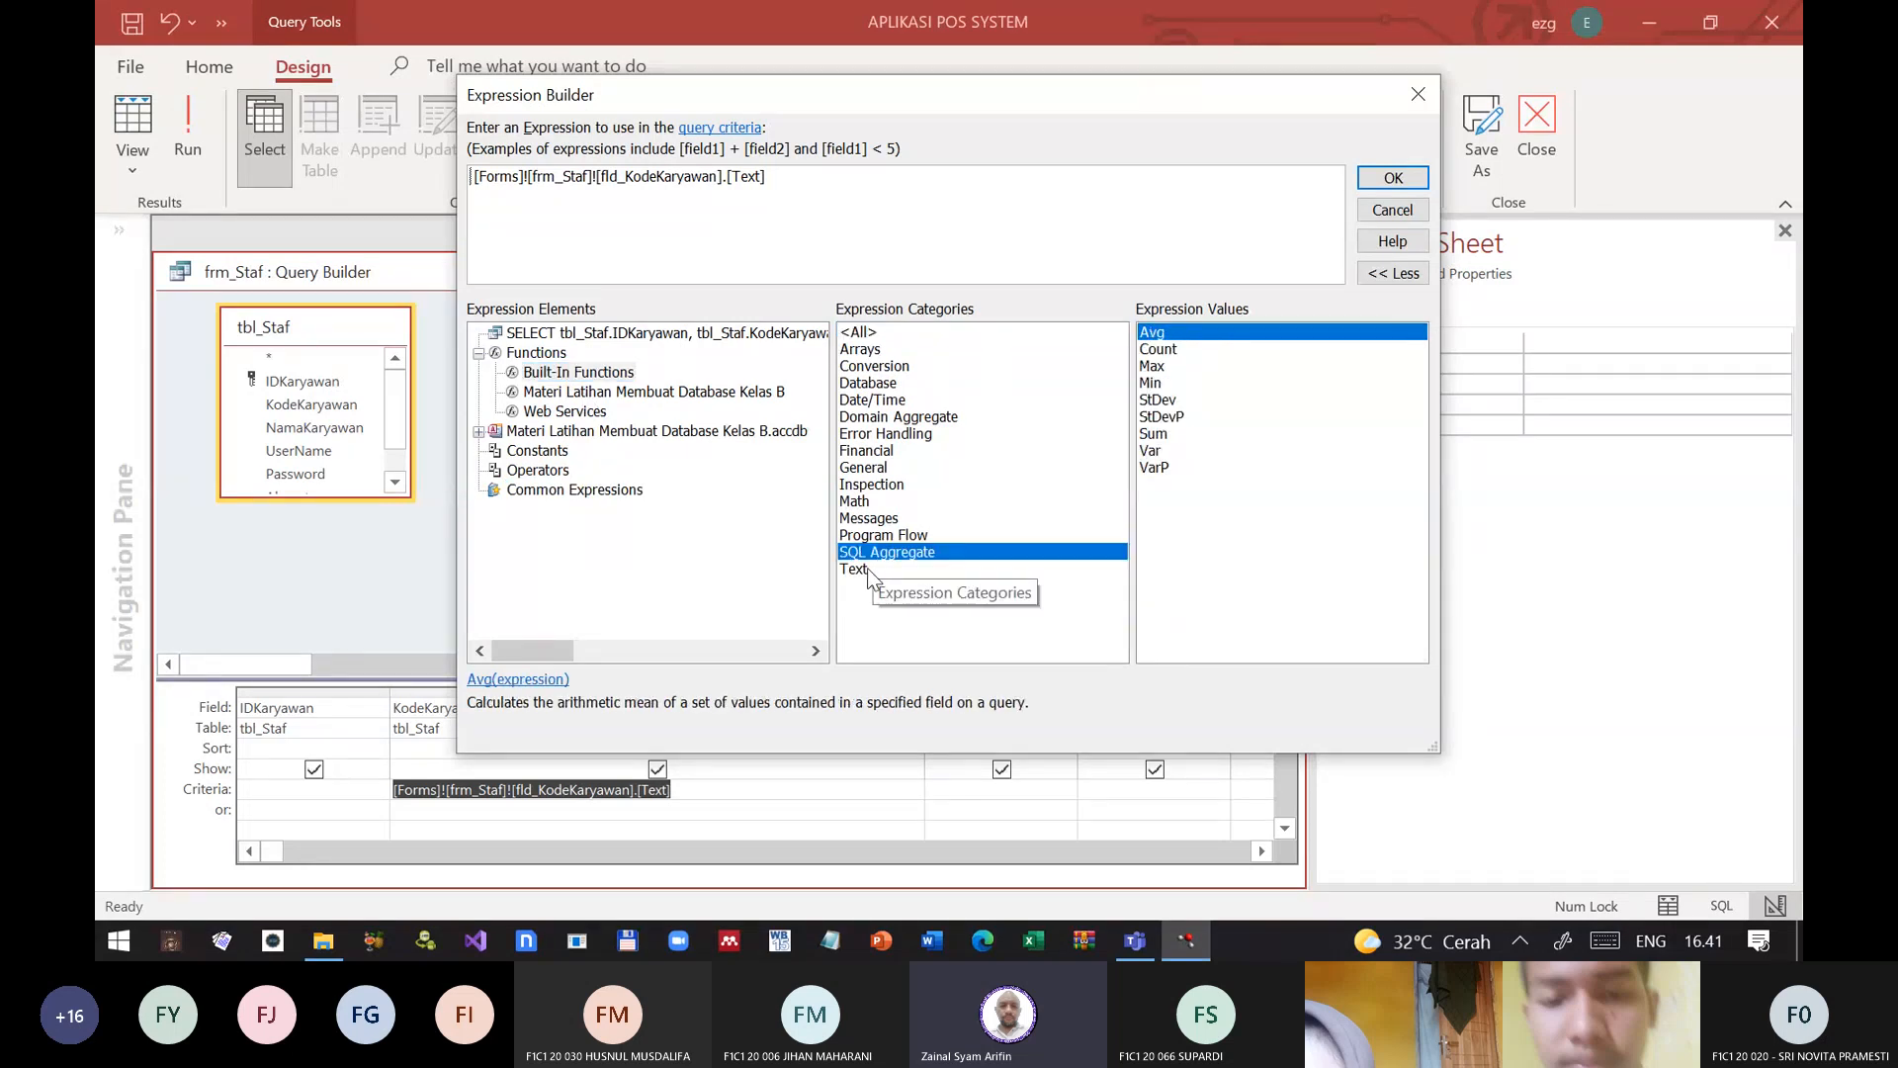
pyautogui.click(868, 567)
pyautogui.scroll(-1, 1243, 585)
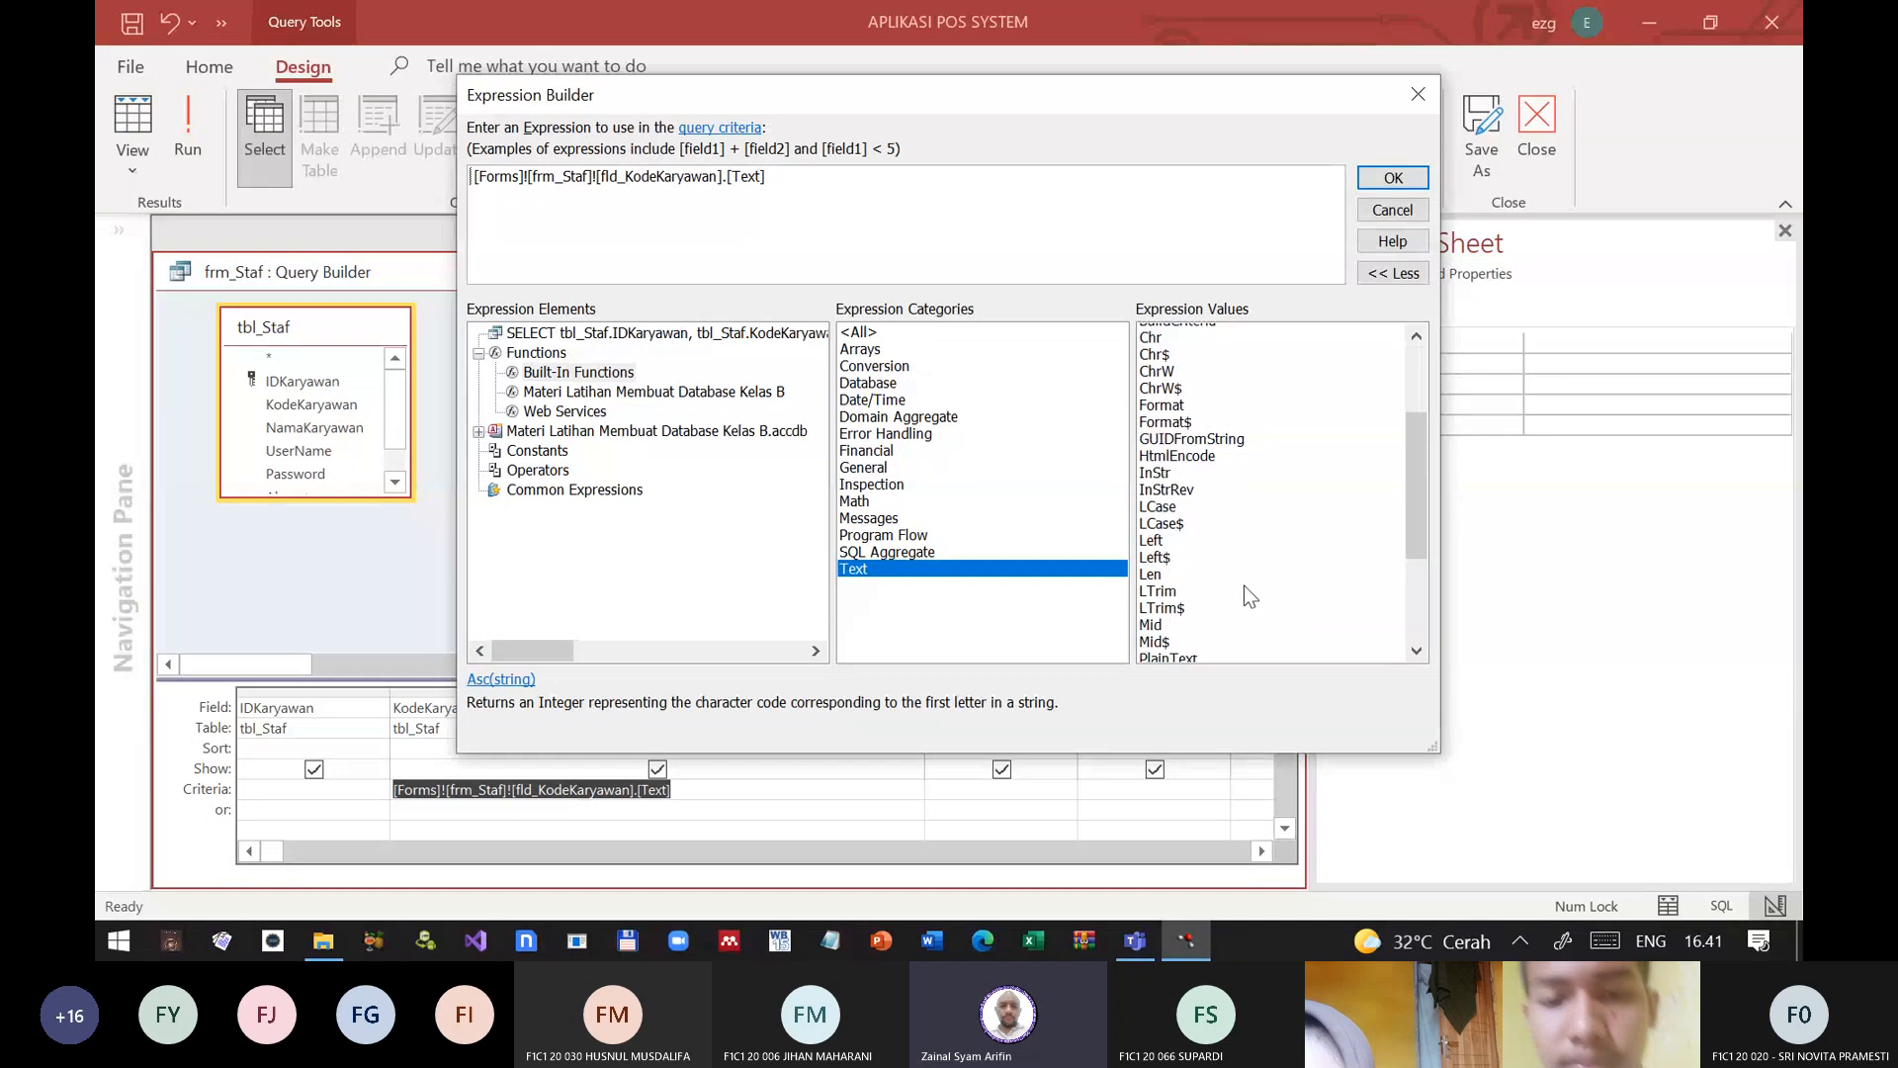
pyautogui.scroll(-5, 1244, 585)
pyautogui.scroll(7, 1244, 585)
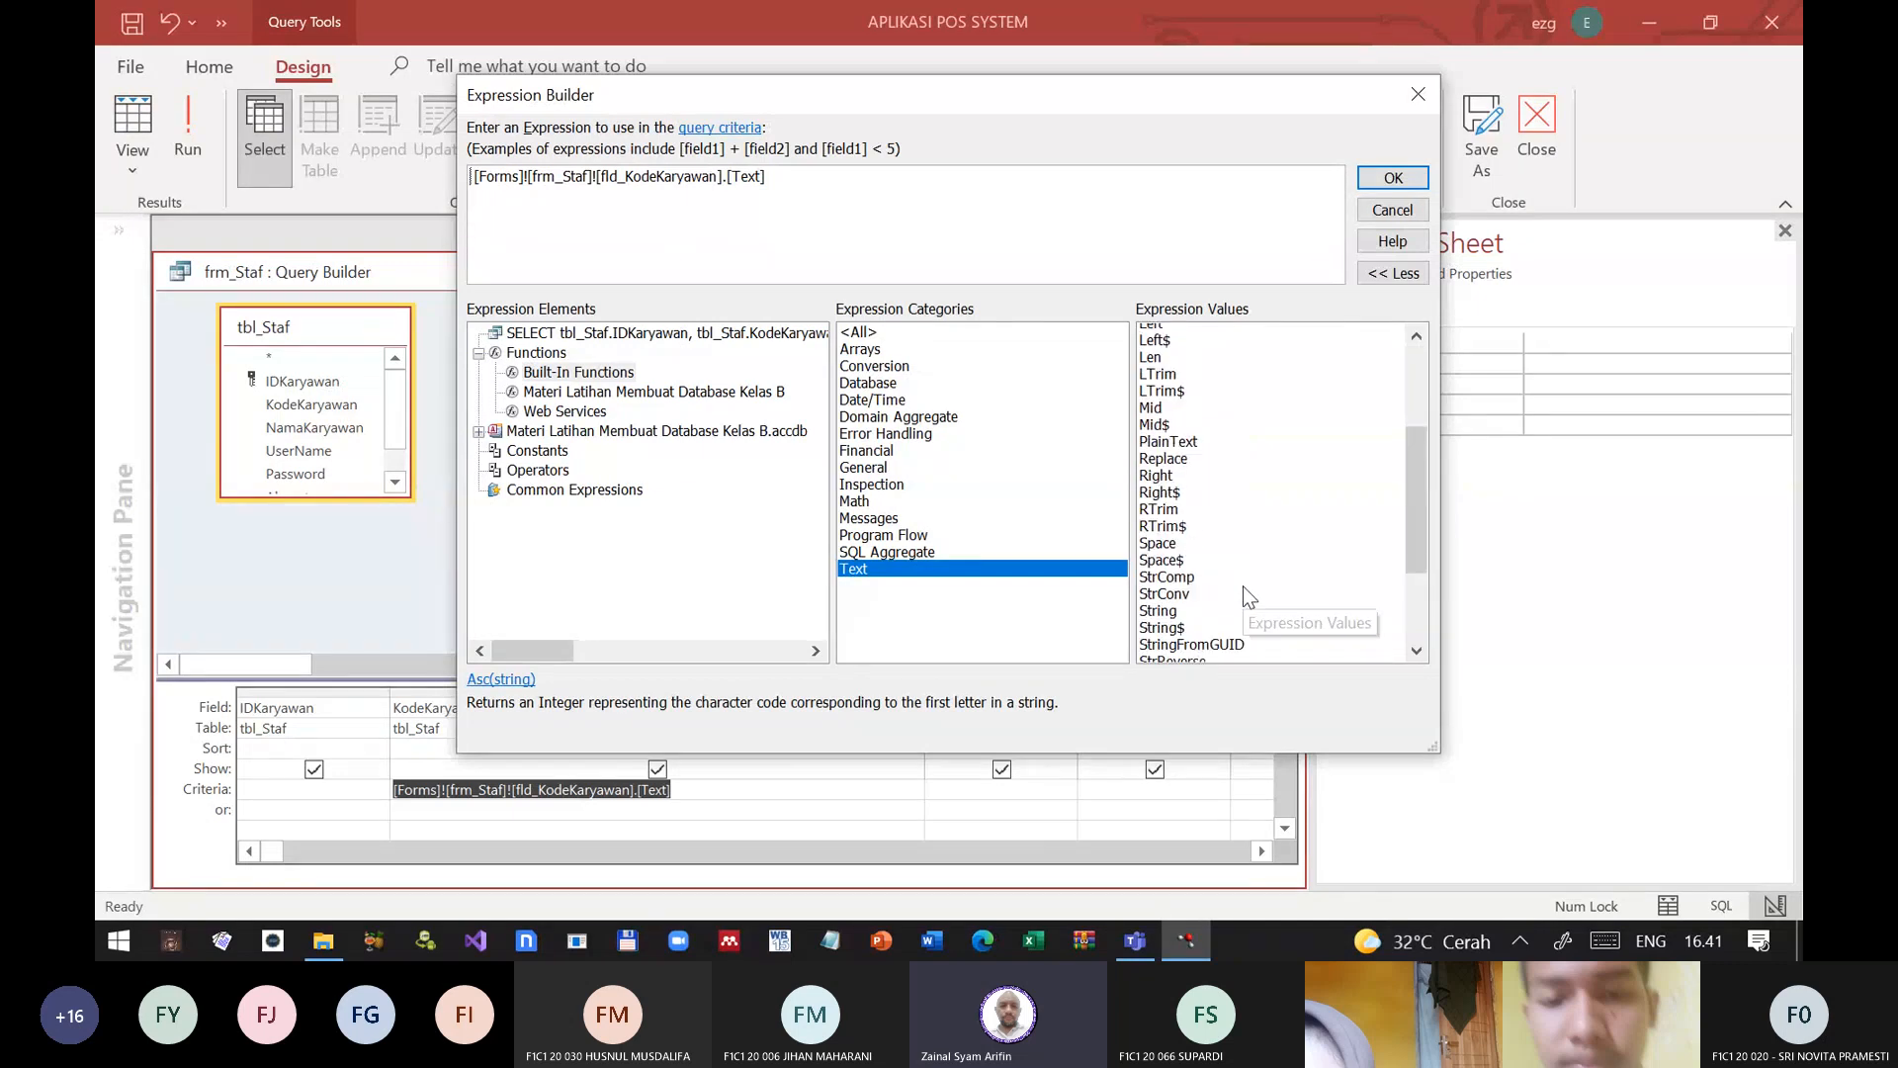
pyautogui.click(860, 333)
pyautogui.scroll(-20, 1219, 506)
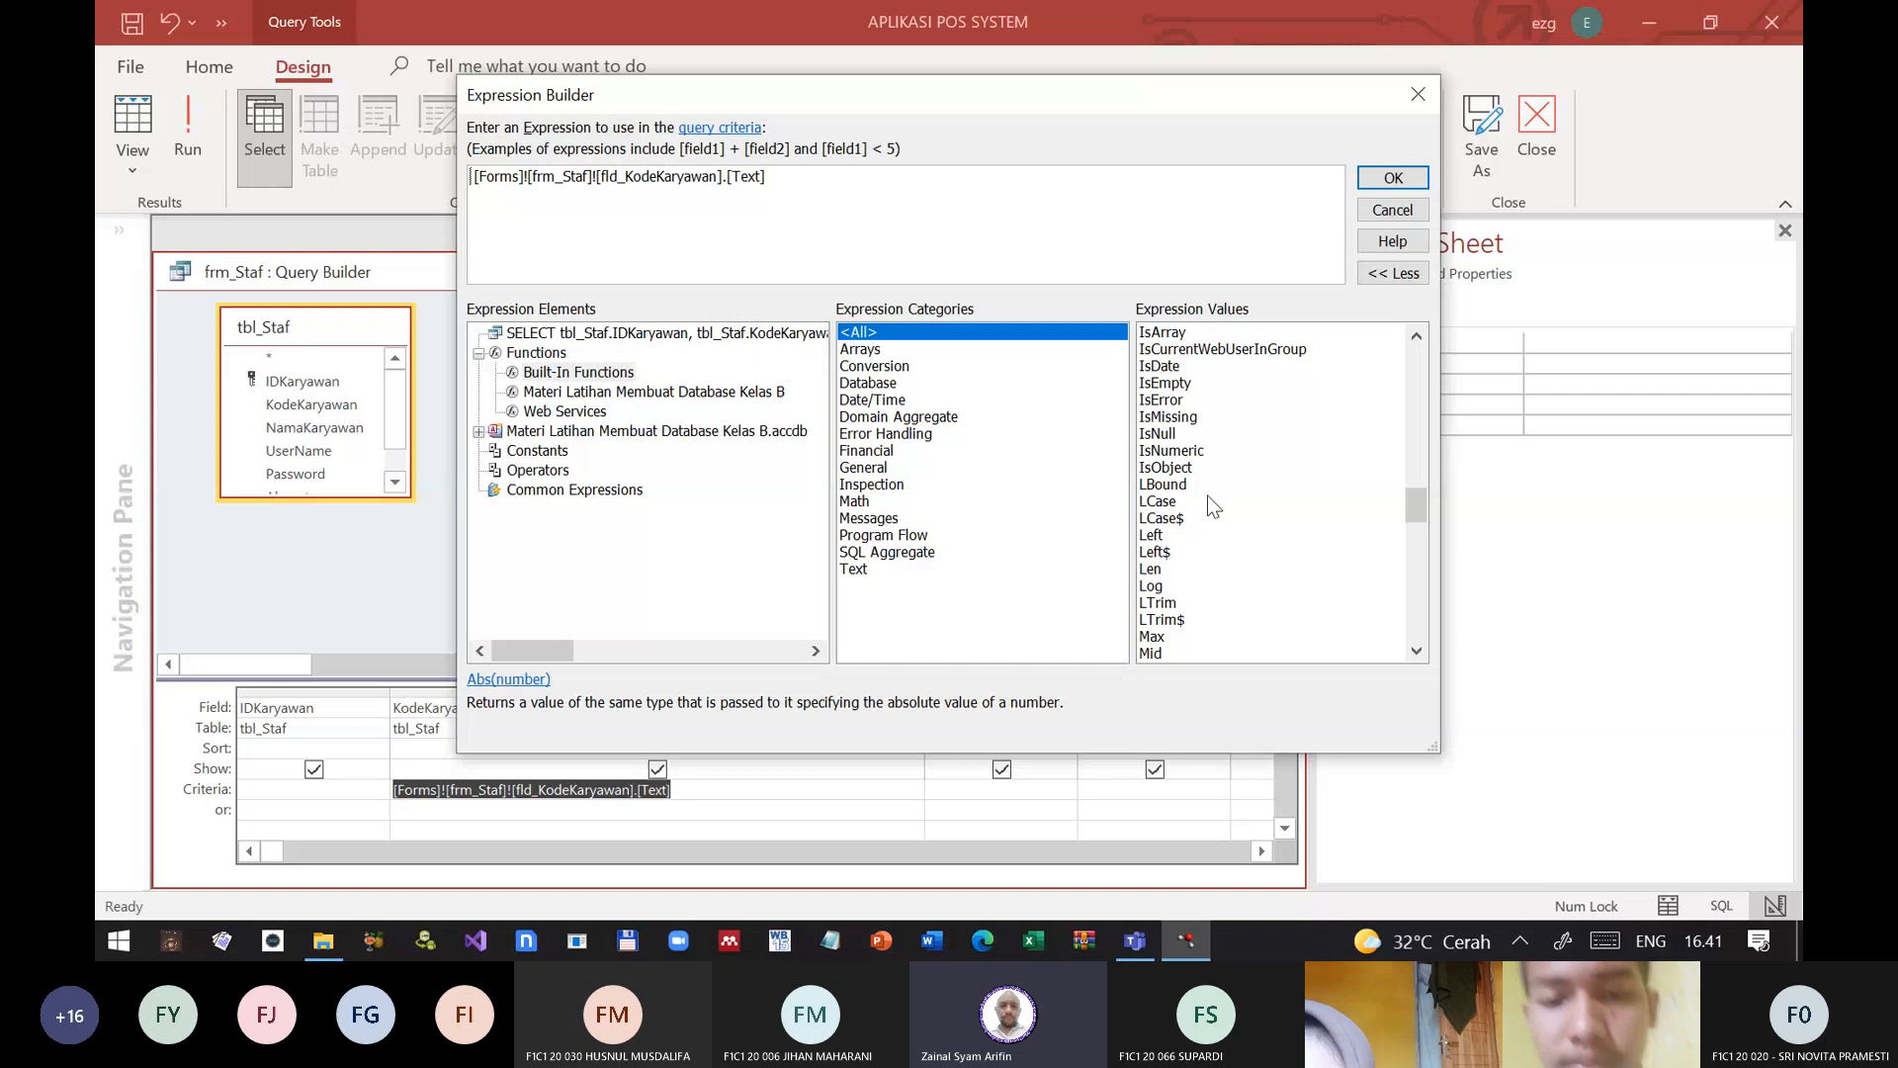
pyautogui.scroll(3, 1191, 508)
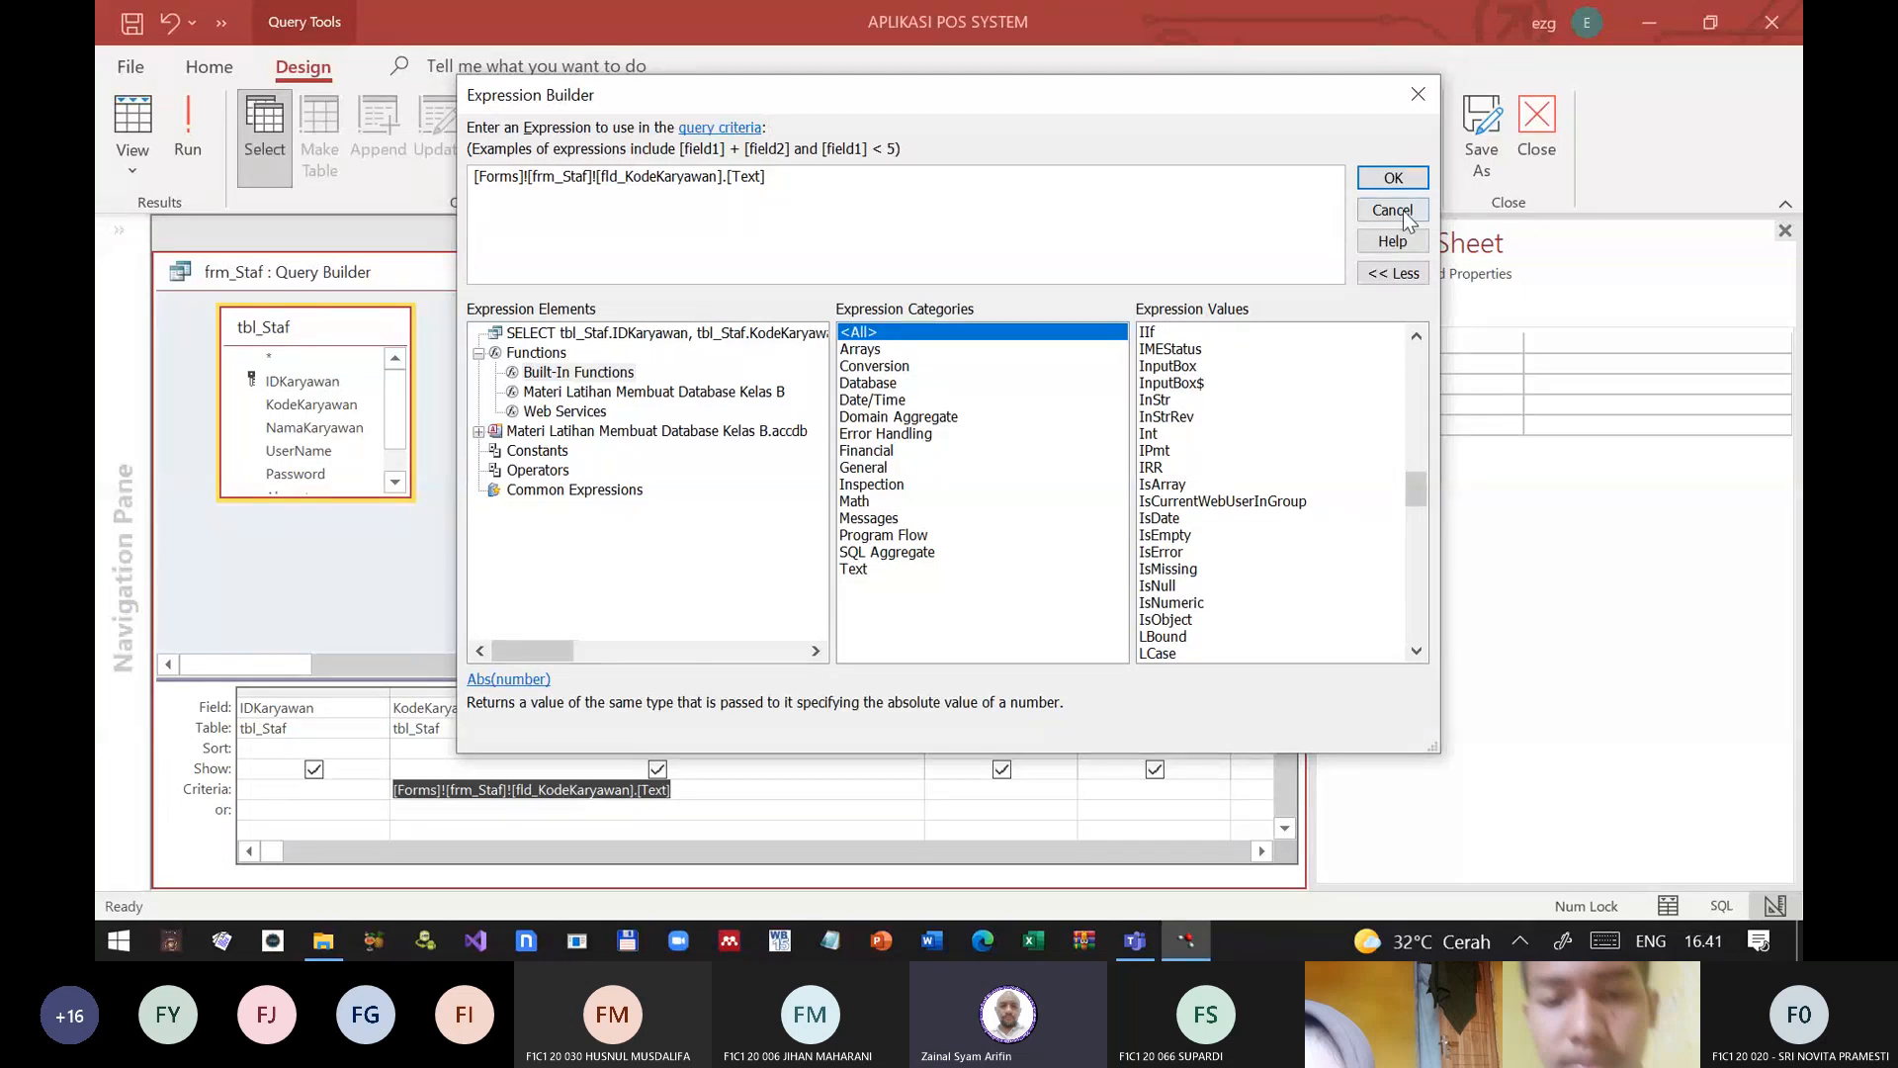
# Step: Try to put likes in front of the form reference in the Expression Builder and discard the expression
pyautogui.write('likes')
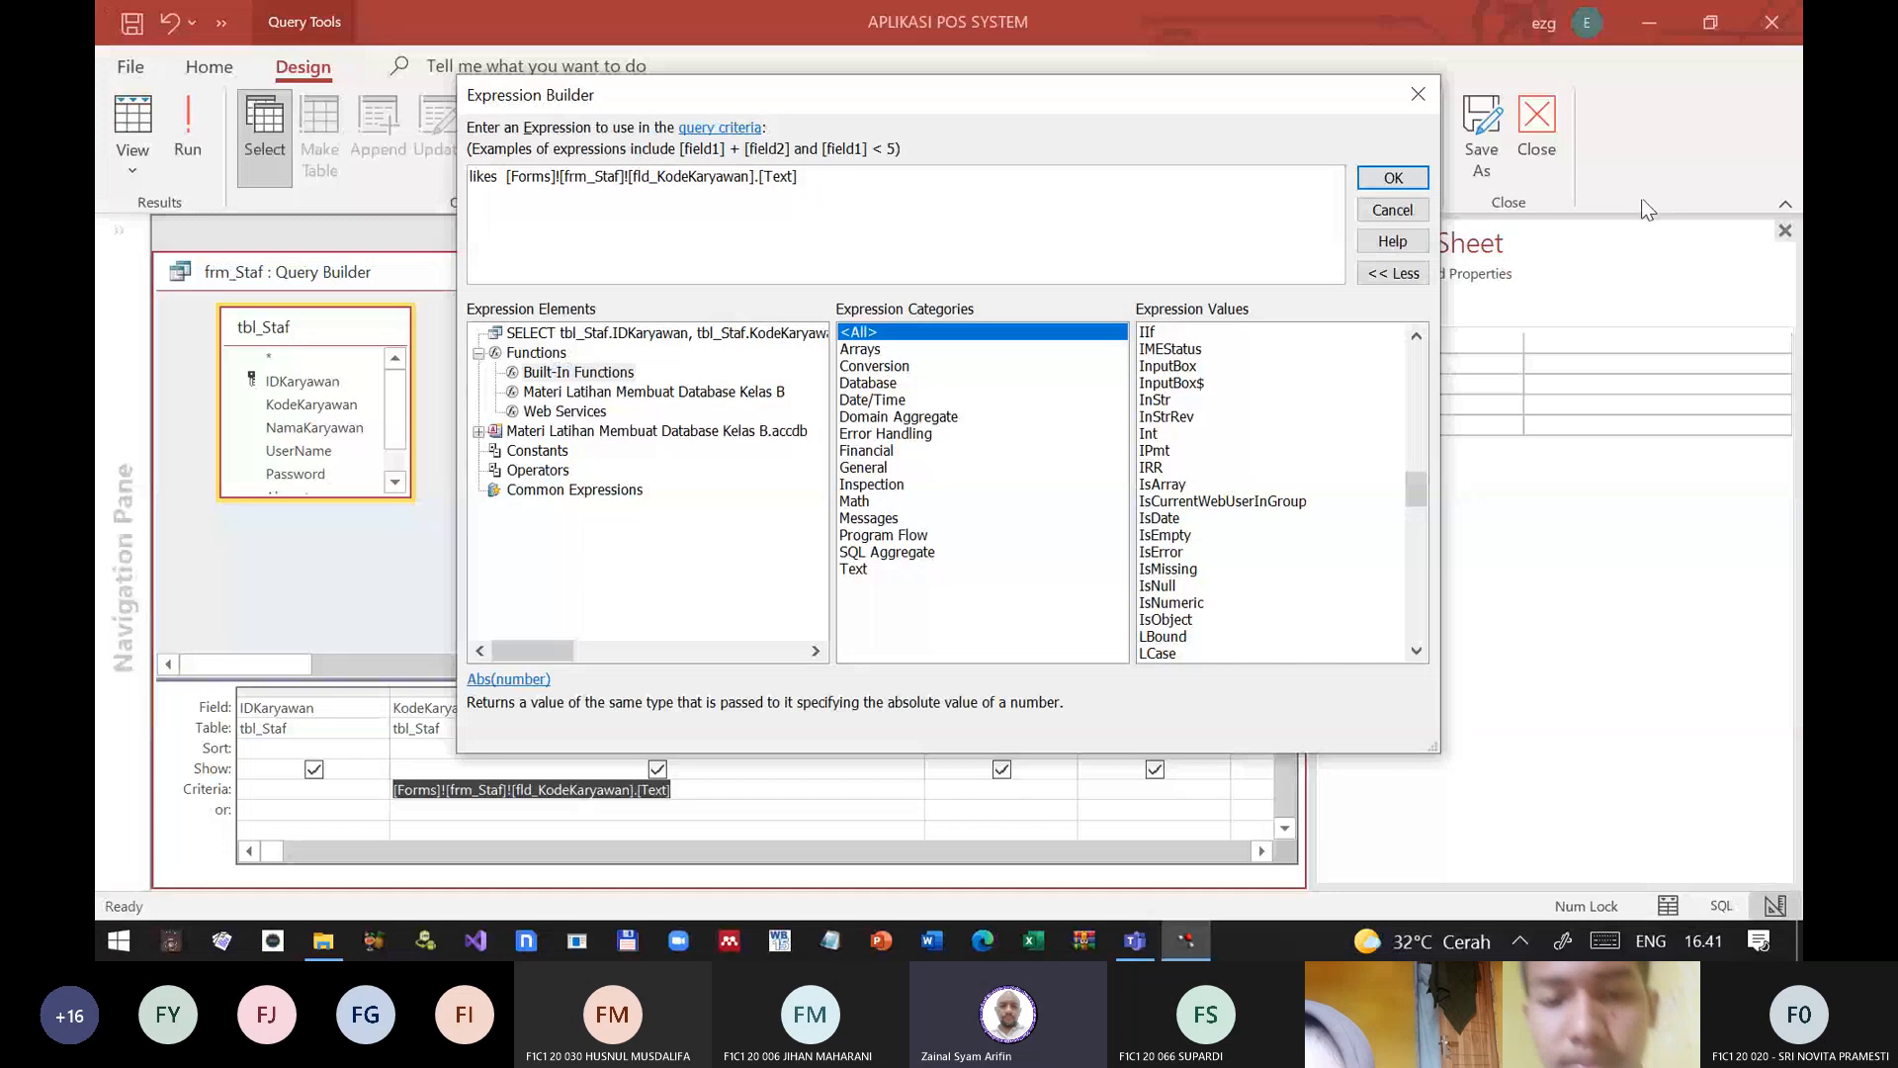
pyautogui.click(1396, 209)
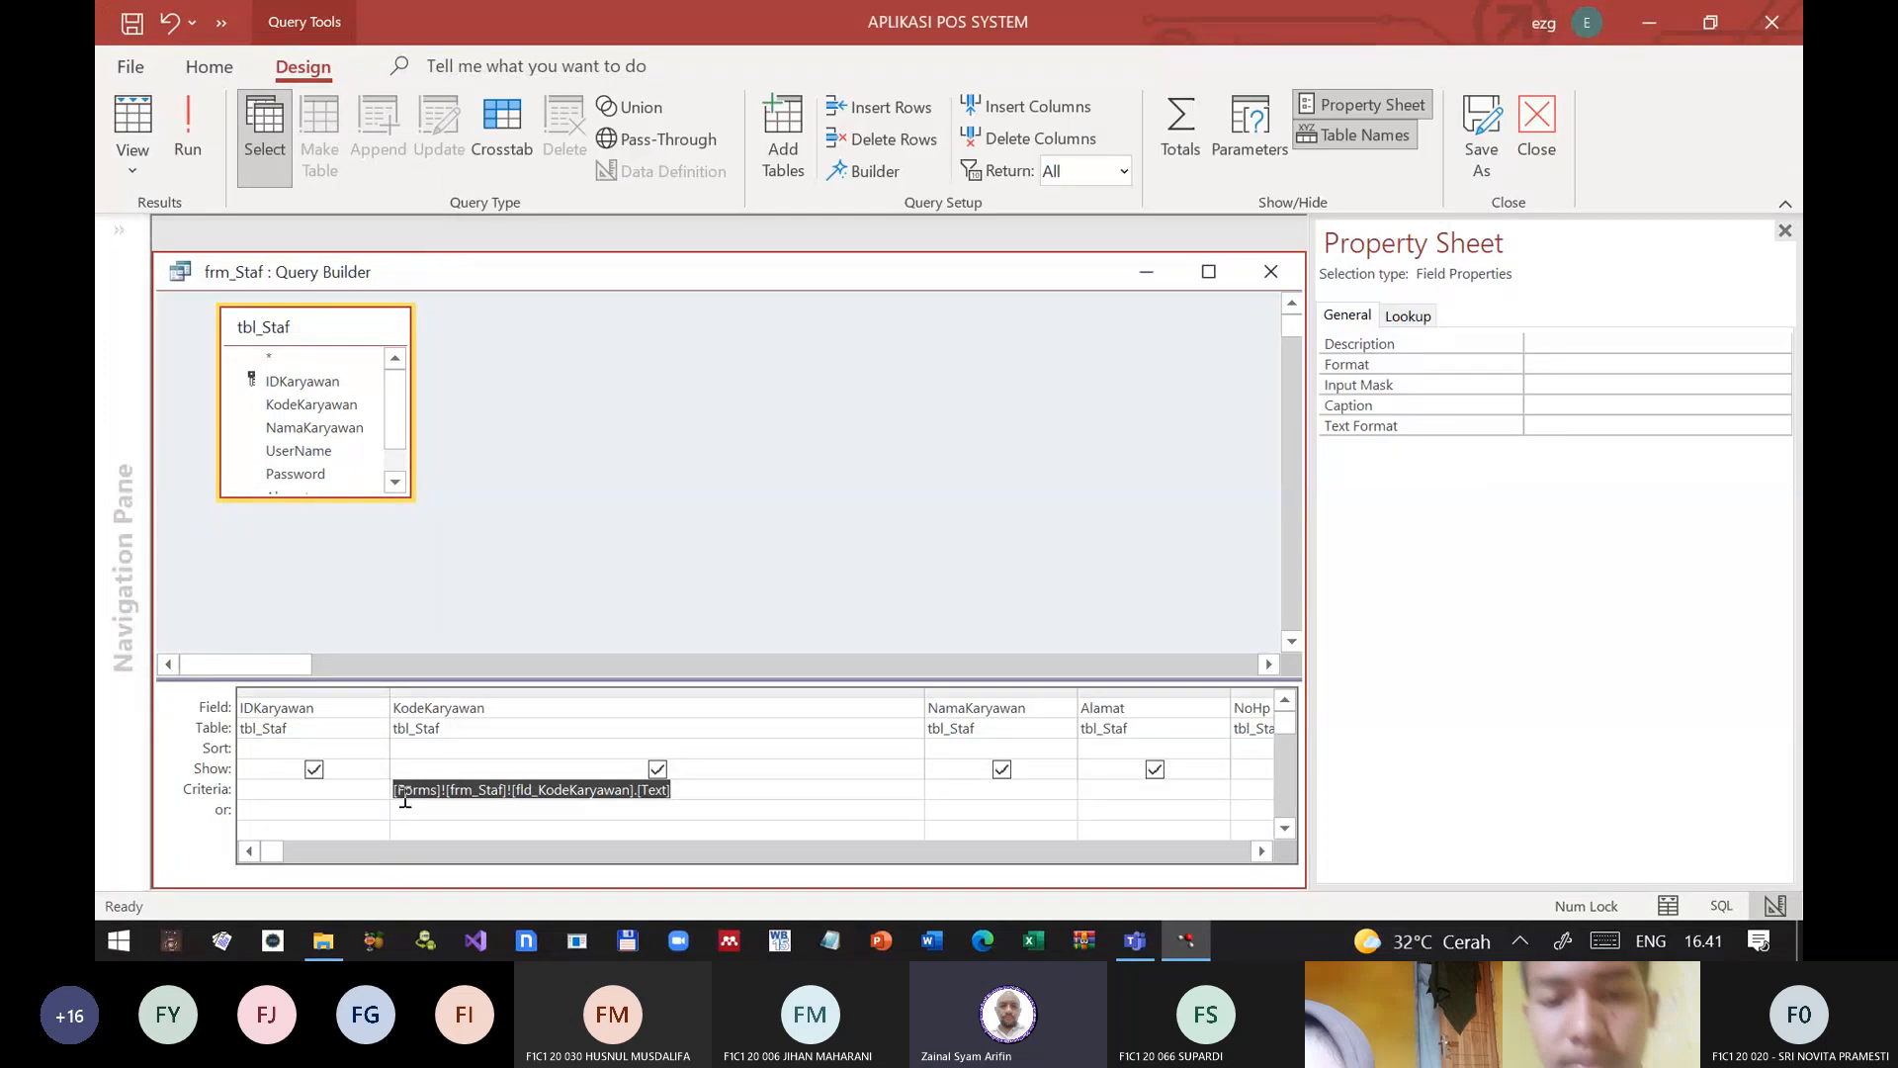
pyautogui.click(405, 797)
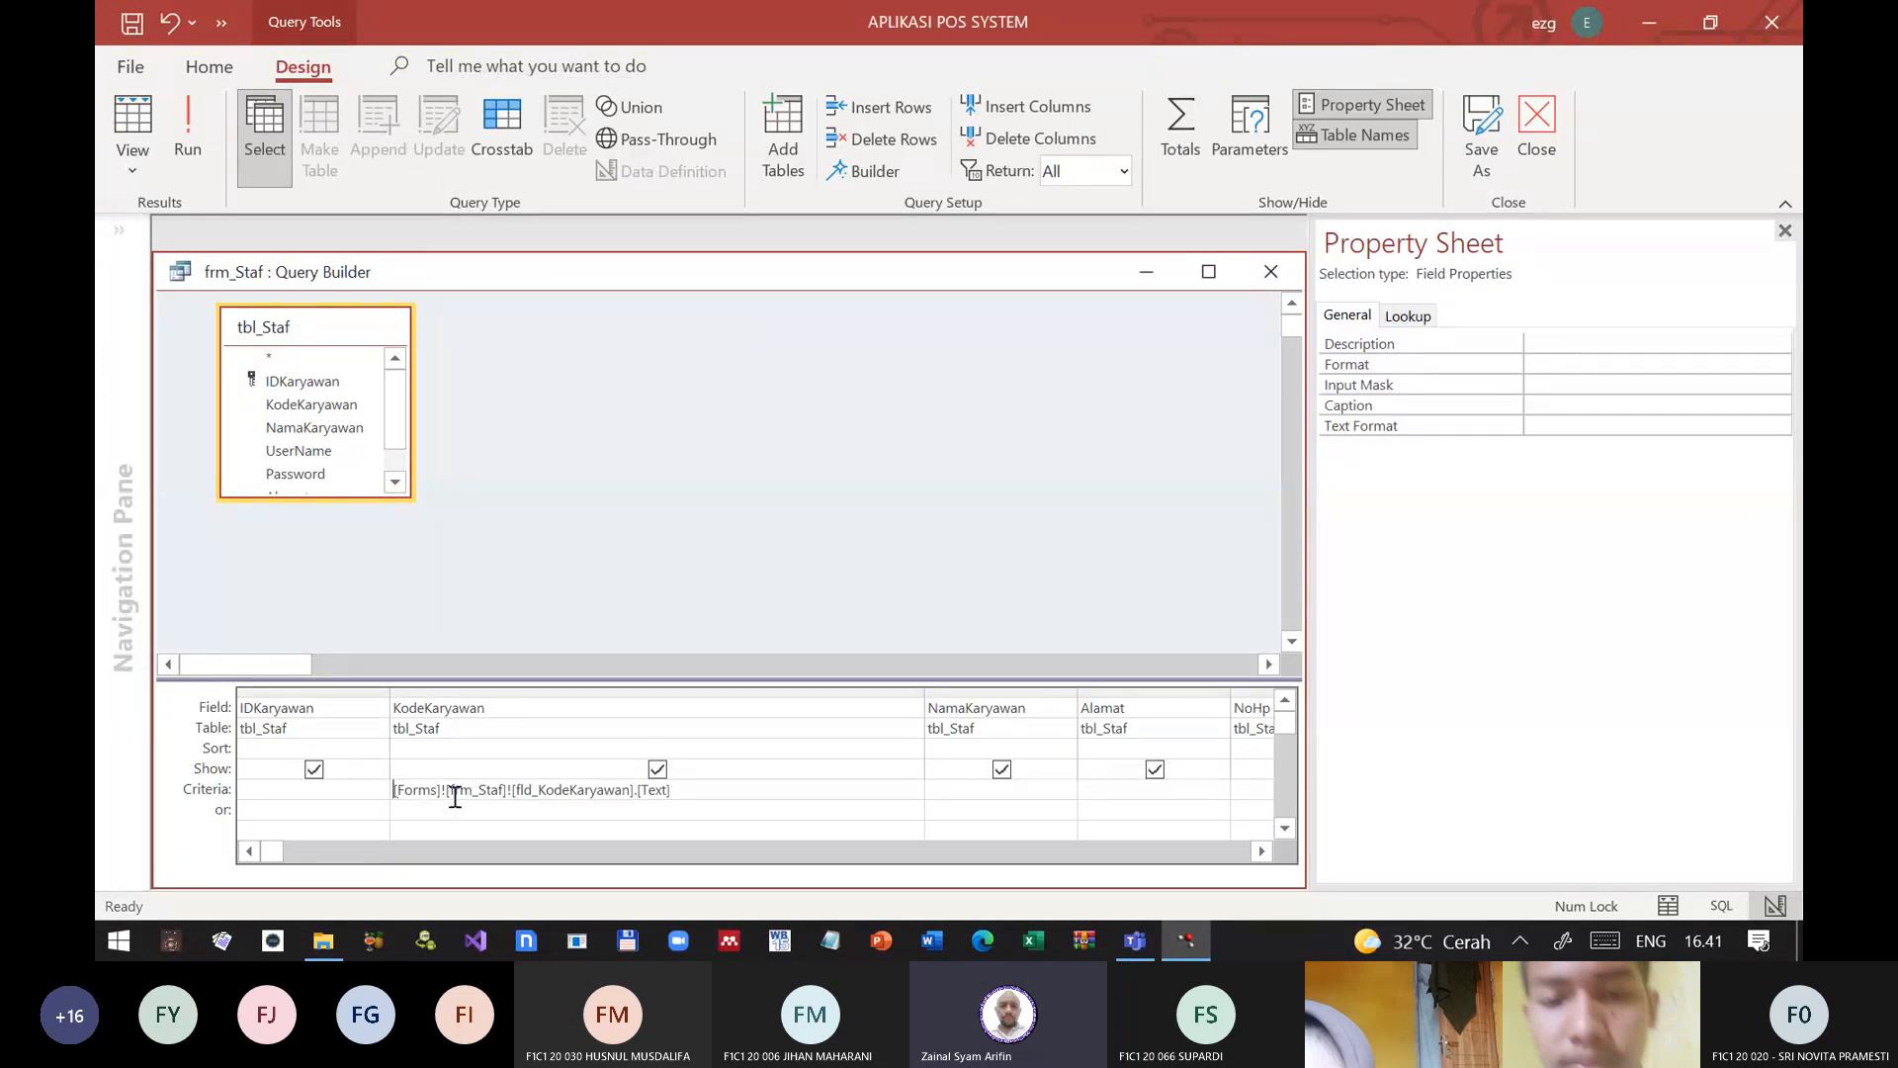
pyautogui.hotkey('shift', 'Tab')
pyautogui.write('lik')
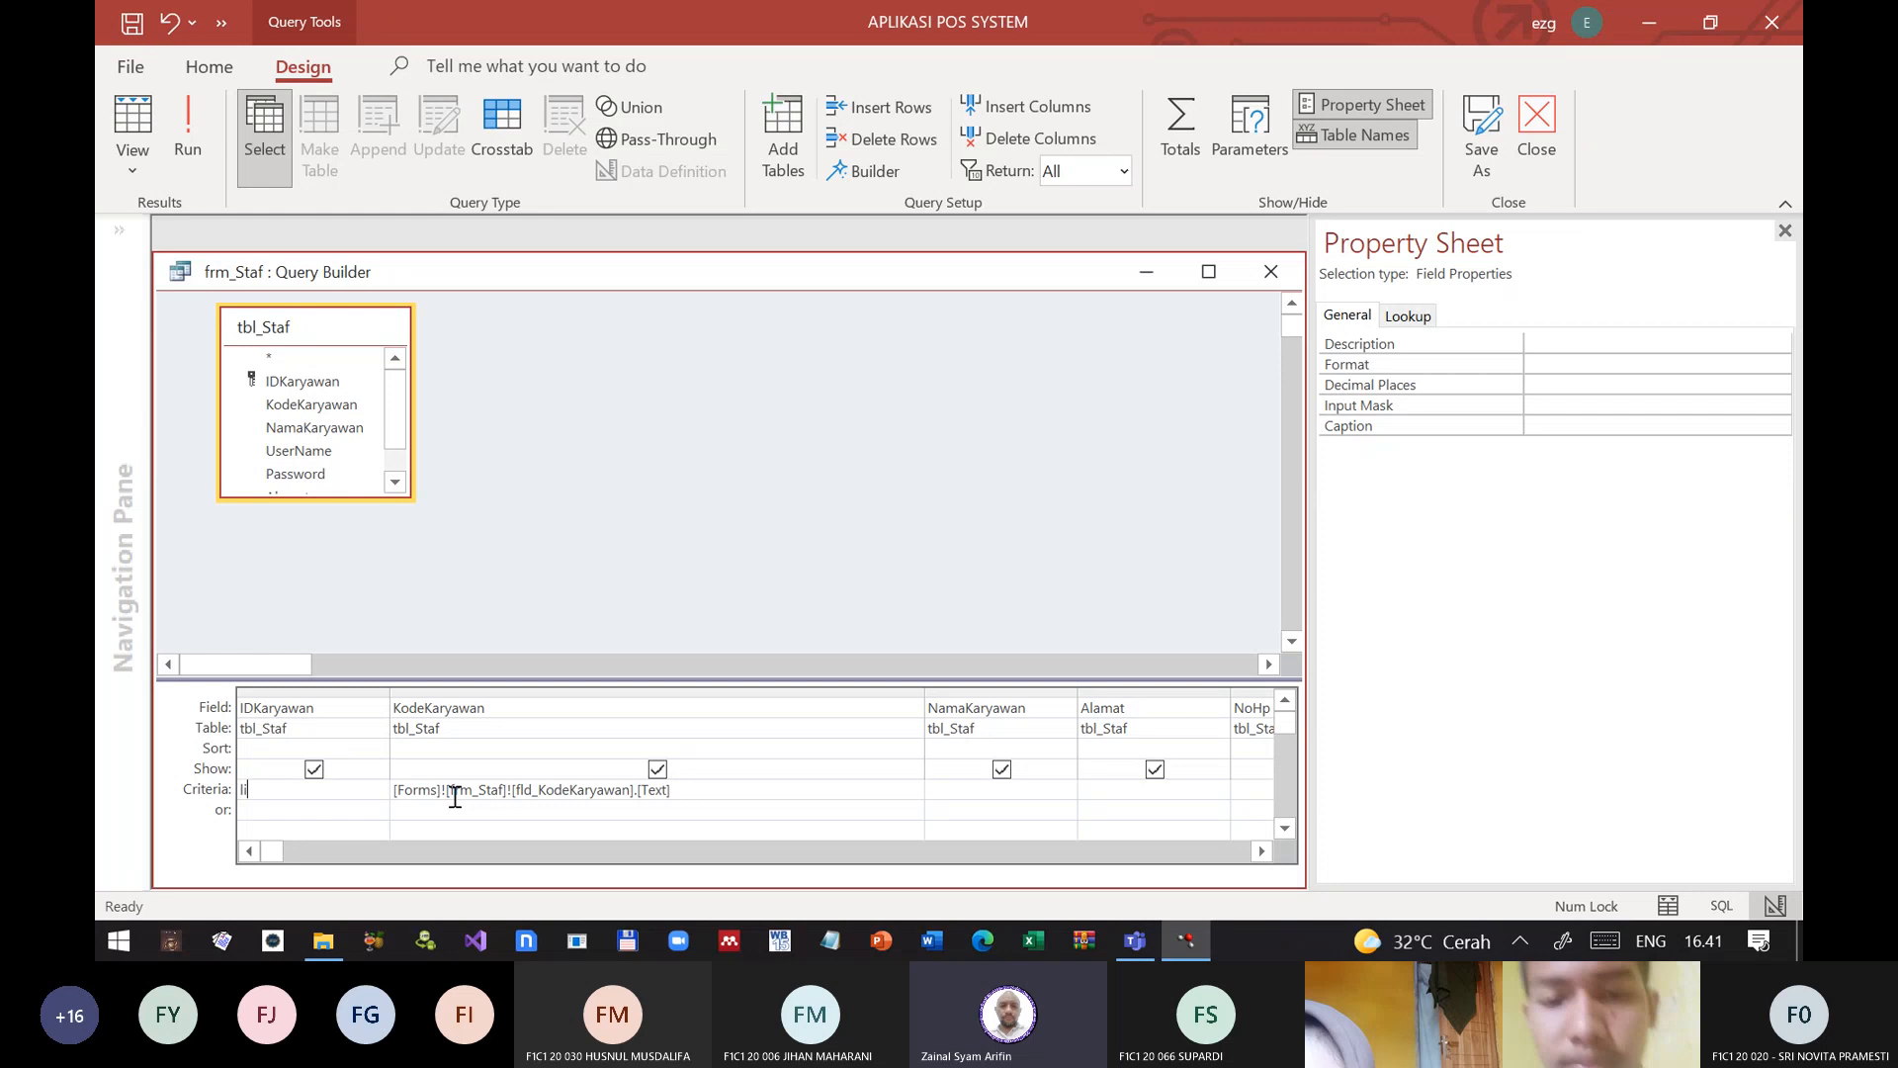
pyautogui.press('BackSpace')
pyautogui.press('BackSpace')
pyautogui.press('BackSpace')
pyautogui.press('Tab')
pyautogui.press('F2')
pyautogui.press('Left')
pyautogui.press('Left')
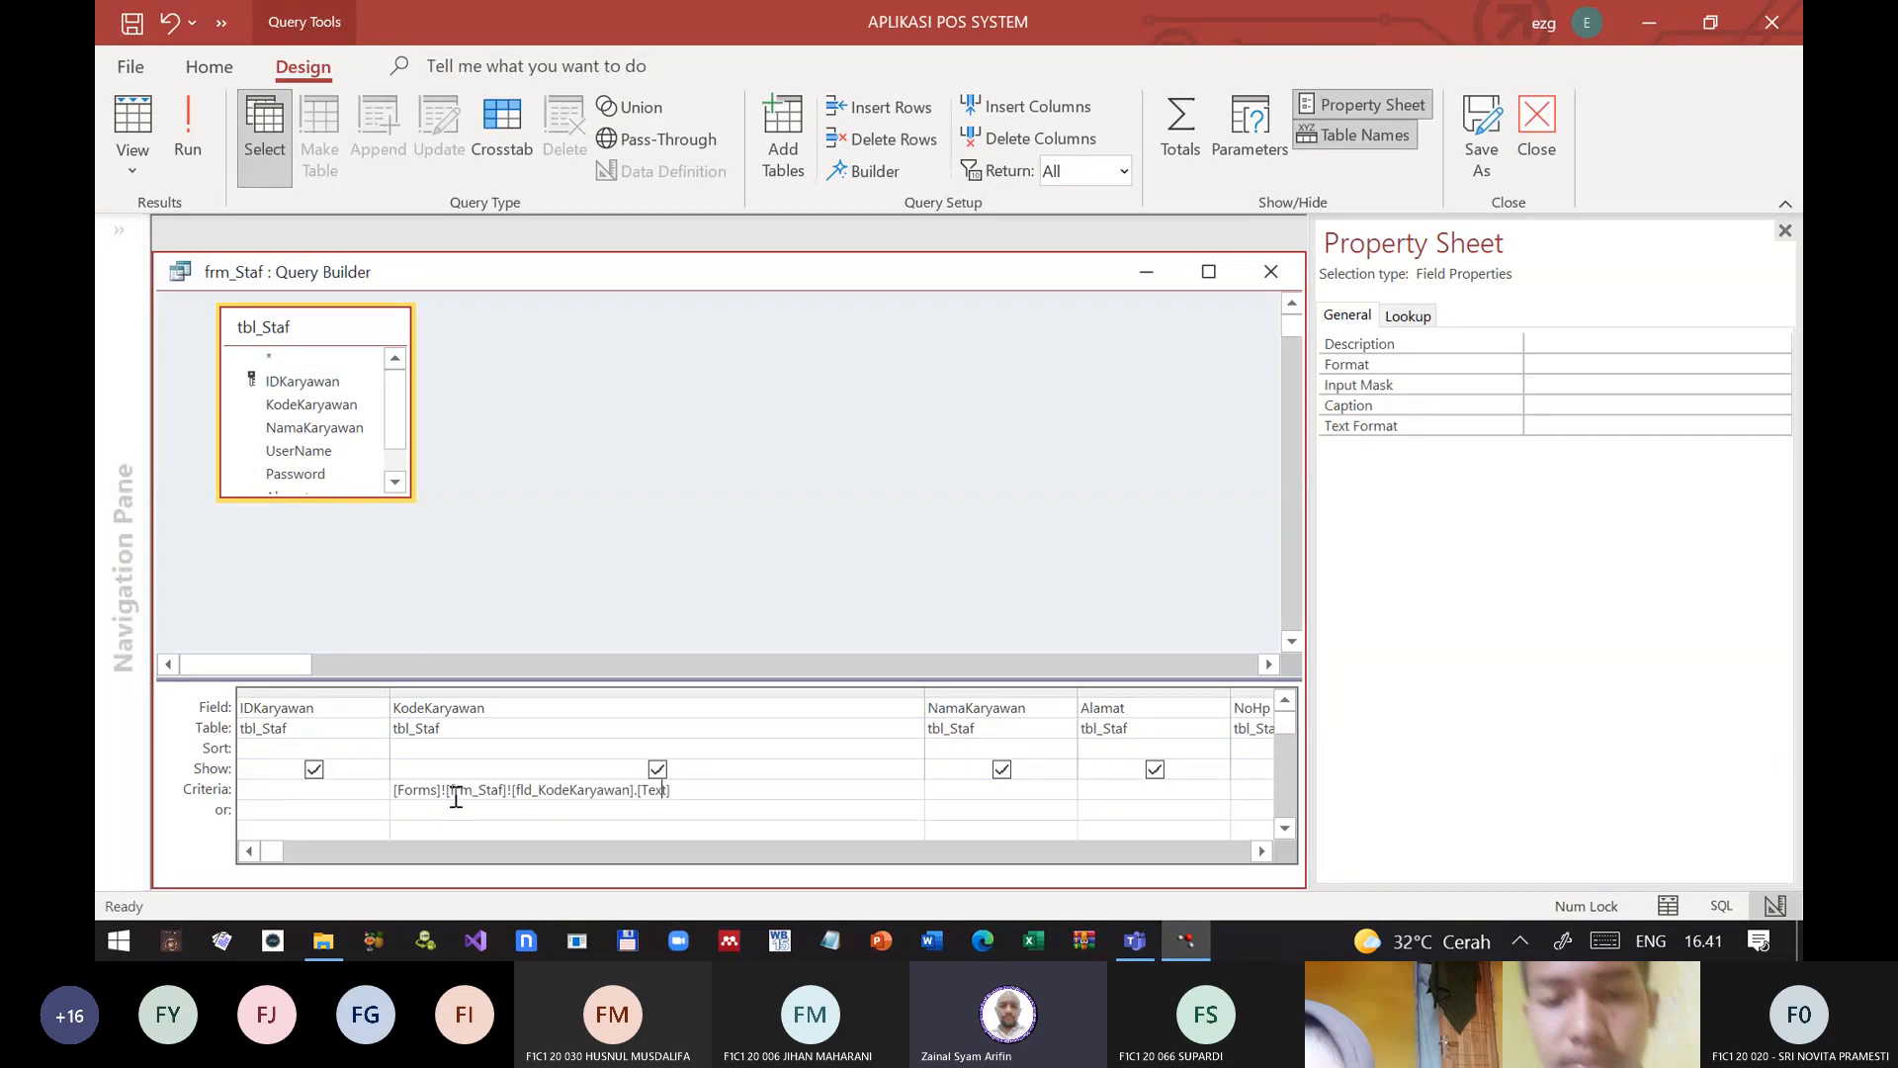
pyautogui.press('Left')
# Step: Display the frm_Staf query as its SQL statement and insert spaces before tbl_Staf.KodeKaryawan in the WHERE clause
pyautogui.moveTo(634, 271); pyautogui.dragTo(753, 237)
pyautogui.click(128, 162)
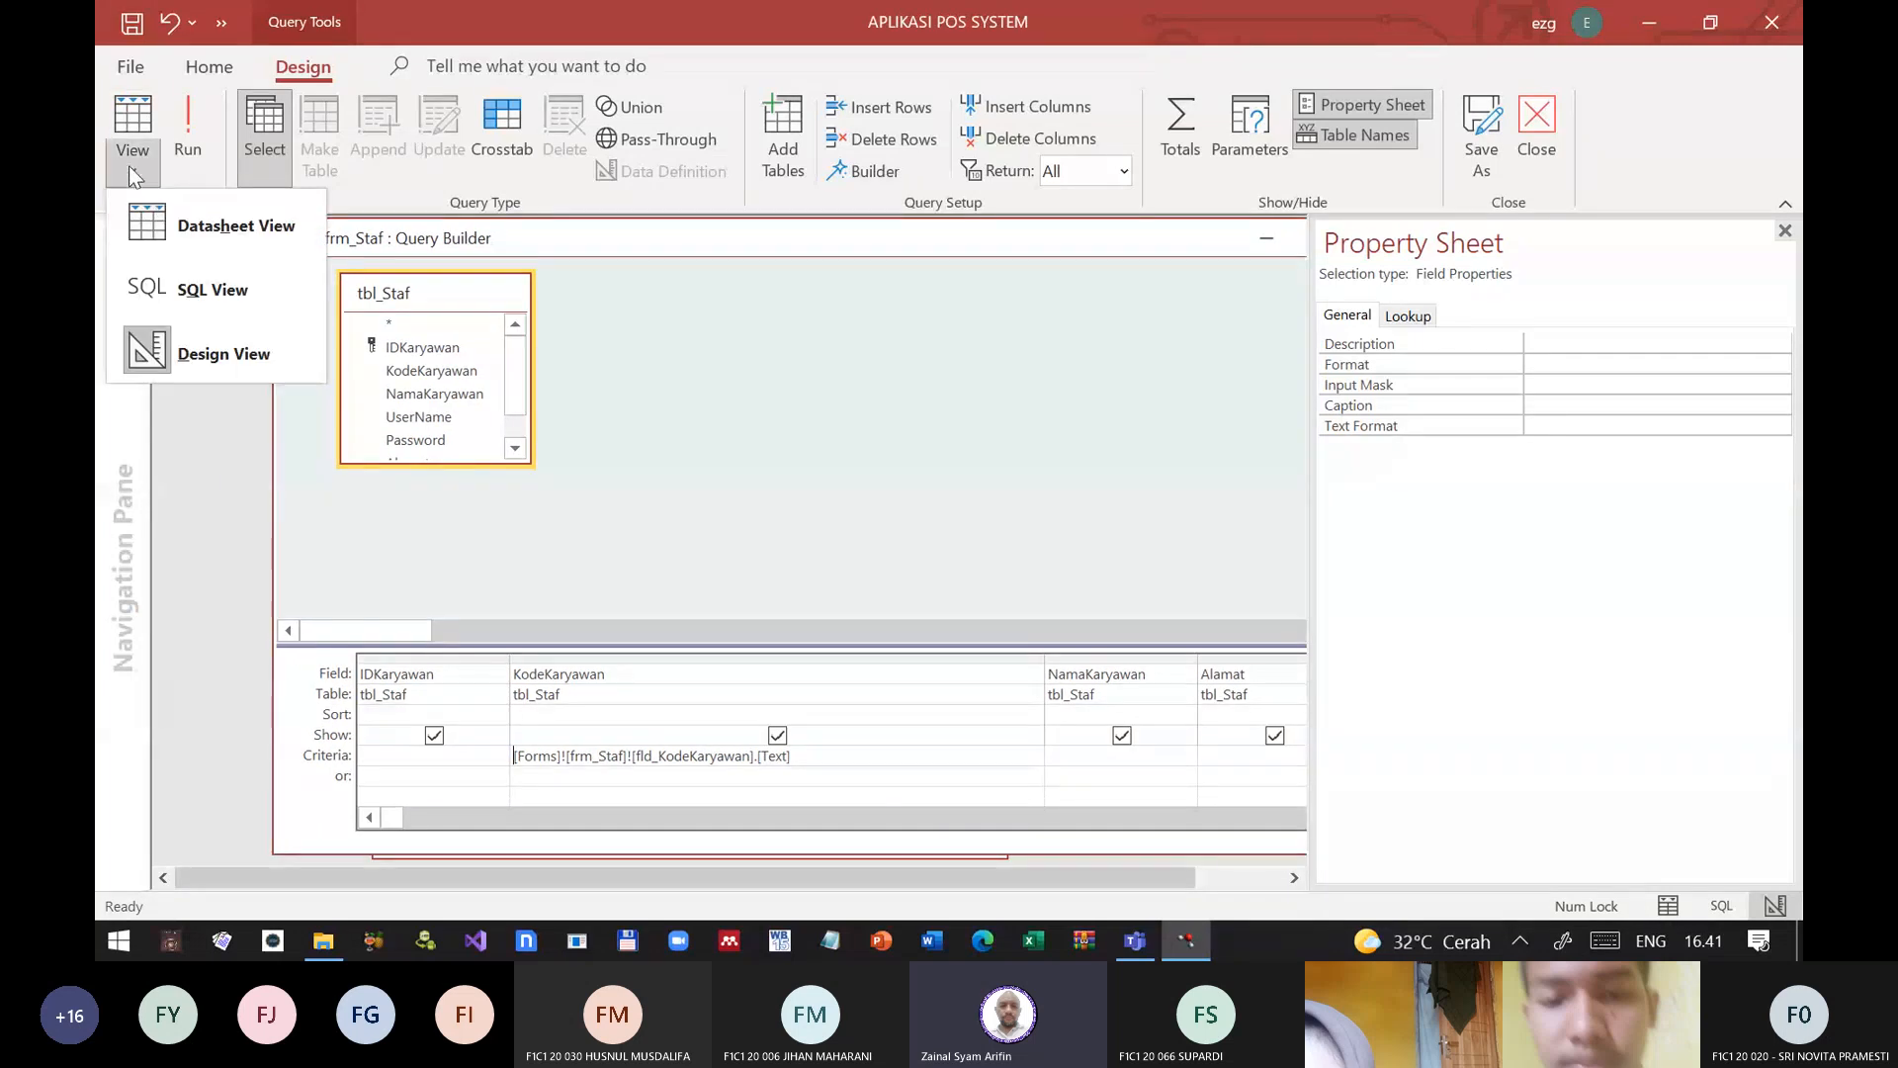
pyautogui.click(178, 281)
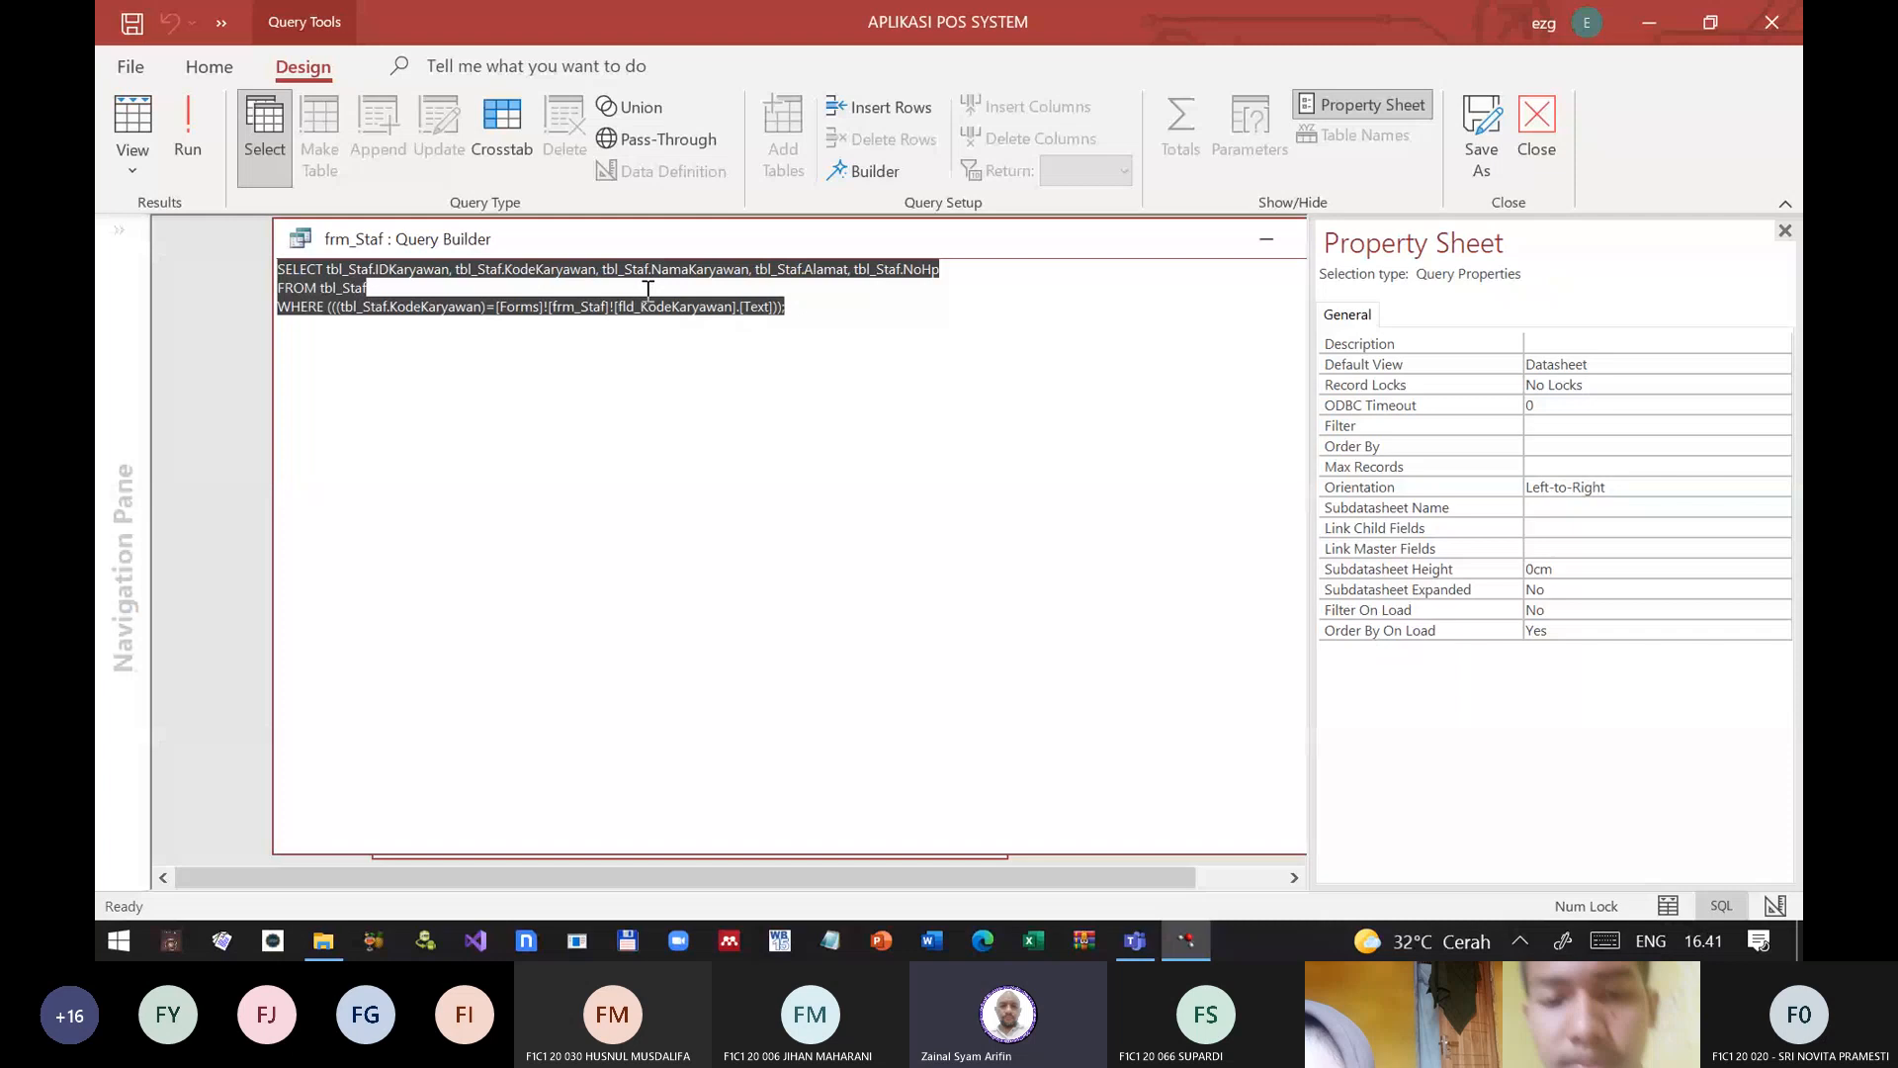
pyautogui.click(529, 287)
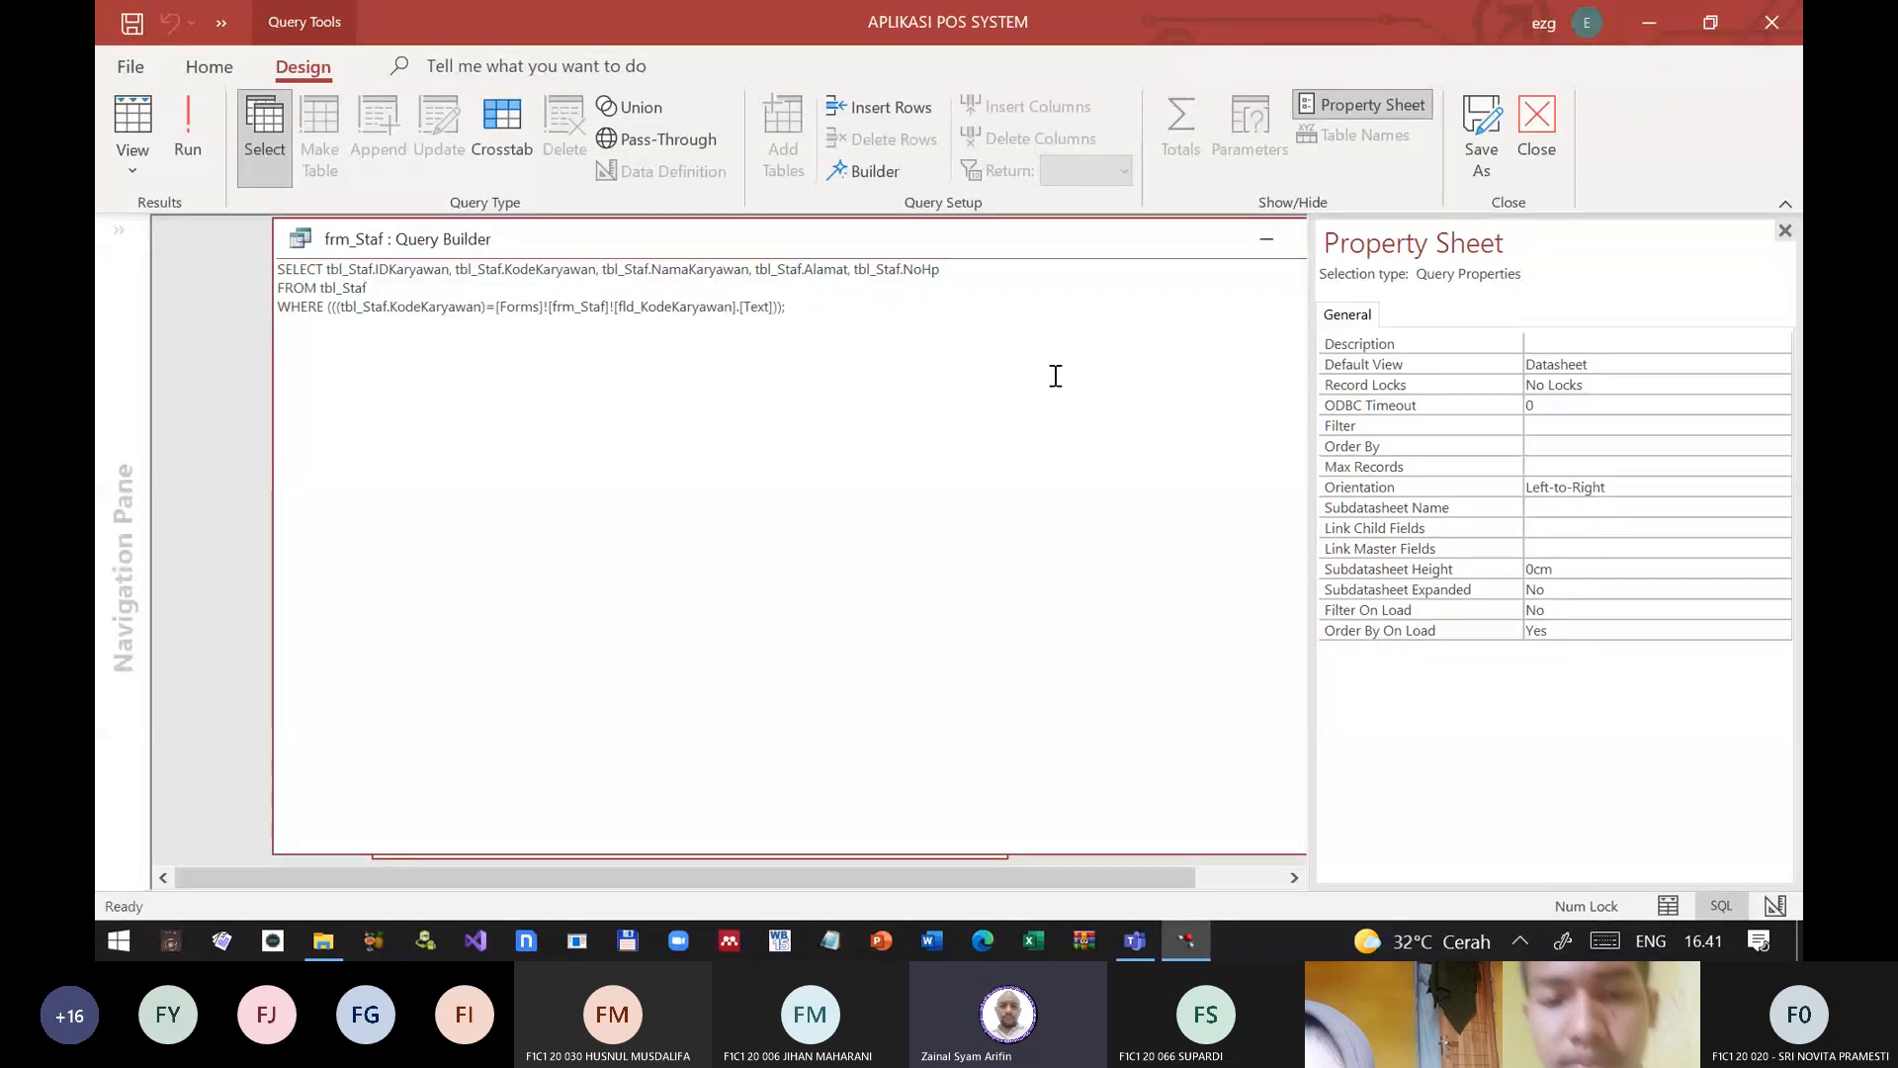
pyautogui.press('Down')
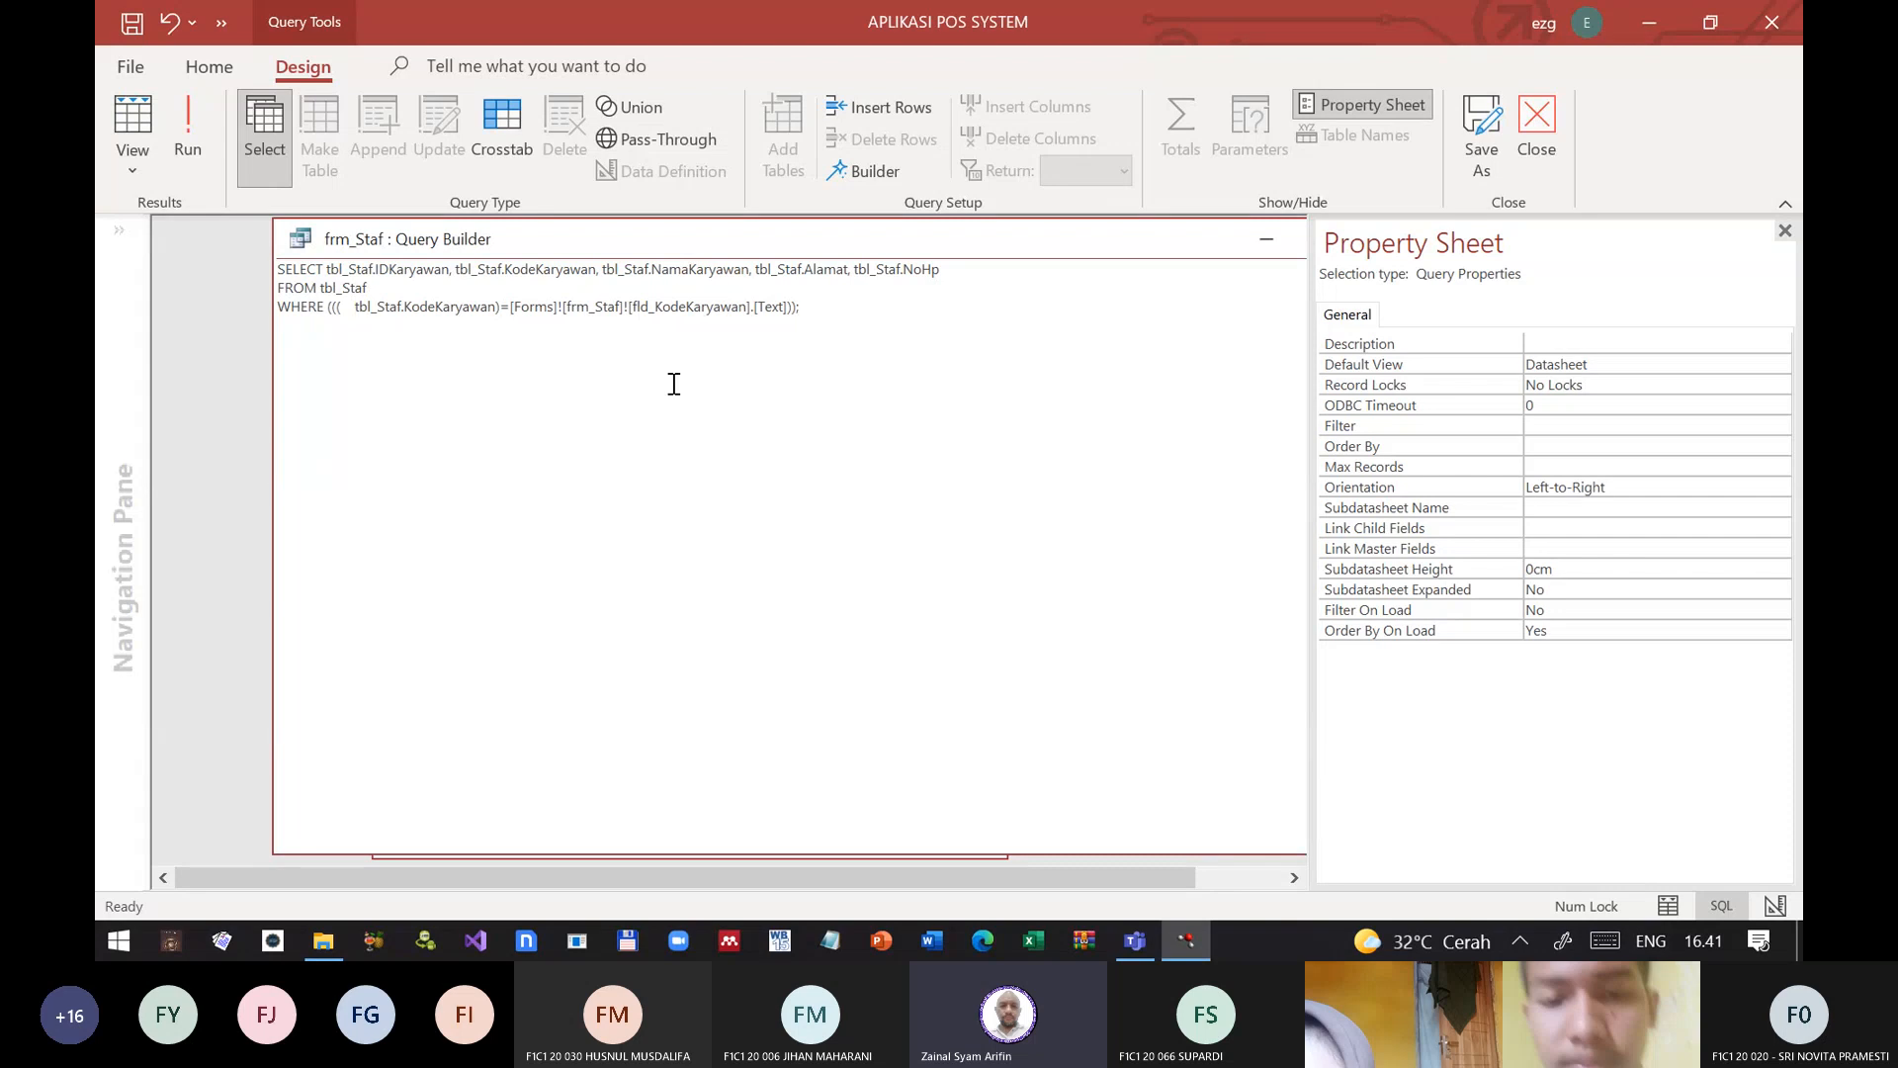
# Step: Replace the equals sign before the form reference in the WHERE clause with likes and space out its closing parentheses
pyautogui.click(785, 306)
pyautogui.press('Left')
pyautogui.press('Left')
pyautogui.press('Left')
pyautogui.press('Left')
pyautogui.press('Left')
pyautogui.press('Left')
pyautogui.press('Left')
pyautogui.press('Left')
pyautogui.press('Left')
pyautogui.press('Left')
pyautogui.press('Left')
pyautogui.press('Left')
pyautogui.press('Left')
pyautogui.press('Left')
pyautogui.press('Left')
pyautogui.press('Left')
pyautogui.press('Left')
pyautogui.press('Left')
pyautogui.press('Left')
pyautogui.press('Left')
pyautogui.press('Left')
pyautogui.press('Left')
pyautogui.press('Left')
pyautogui.press('Left')
pyautogui.press('Left')
pyautogui.press('Left')
pyautogui.press('Left')
pyautogui.press('Right')
pyautogui.press('Right')
pyautogui.press('Right')
pyautogui.press('Right')
pyautogui.press('Right')
pyautogui.press('Right')
pyautogui.press('Right')
pyautogui.press('Right')
pyautogui.press('Right')
pyautogui.press('Right')
pyautogui.press('Right')
pyautogui.press('Right')
pyautogui.press('Right')
pyautogui.press('Right')
pyautogui.press('Right')
pyautogui.press('Right')
pyautogui.press('Right')
pyautogui.press('Right')
pyautogui.press('Right')
pyautogui.press('Right')
pyautogui.press('BackSpace')
pyautogui.write('likes')
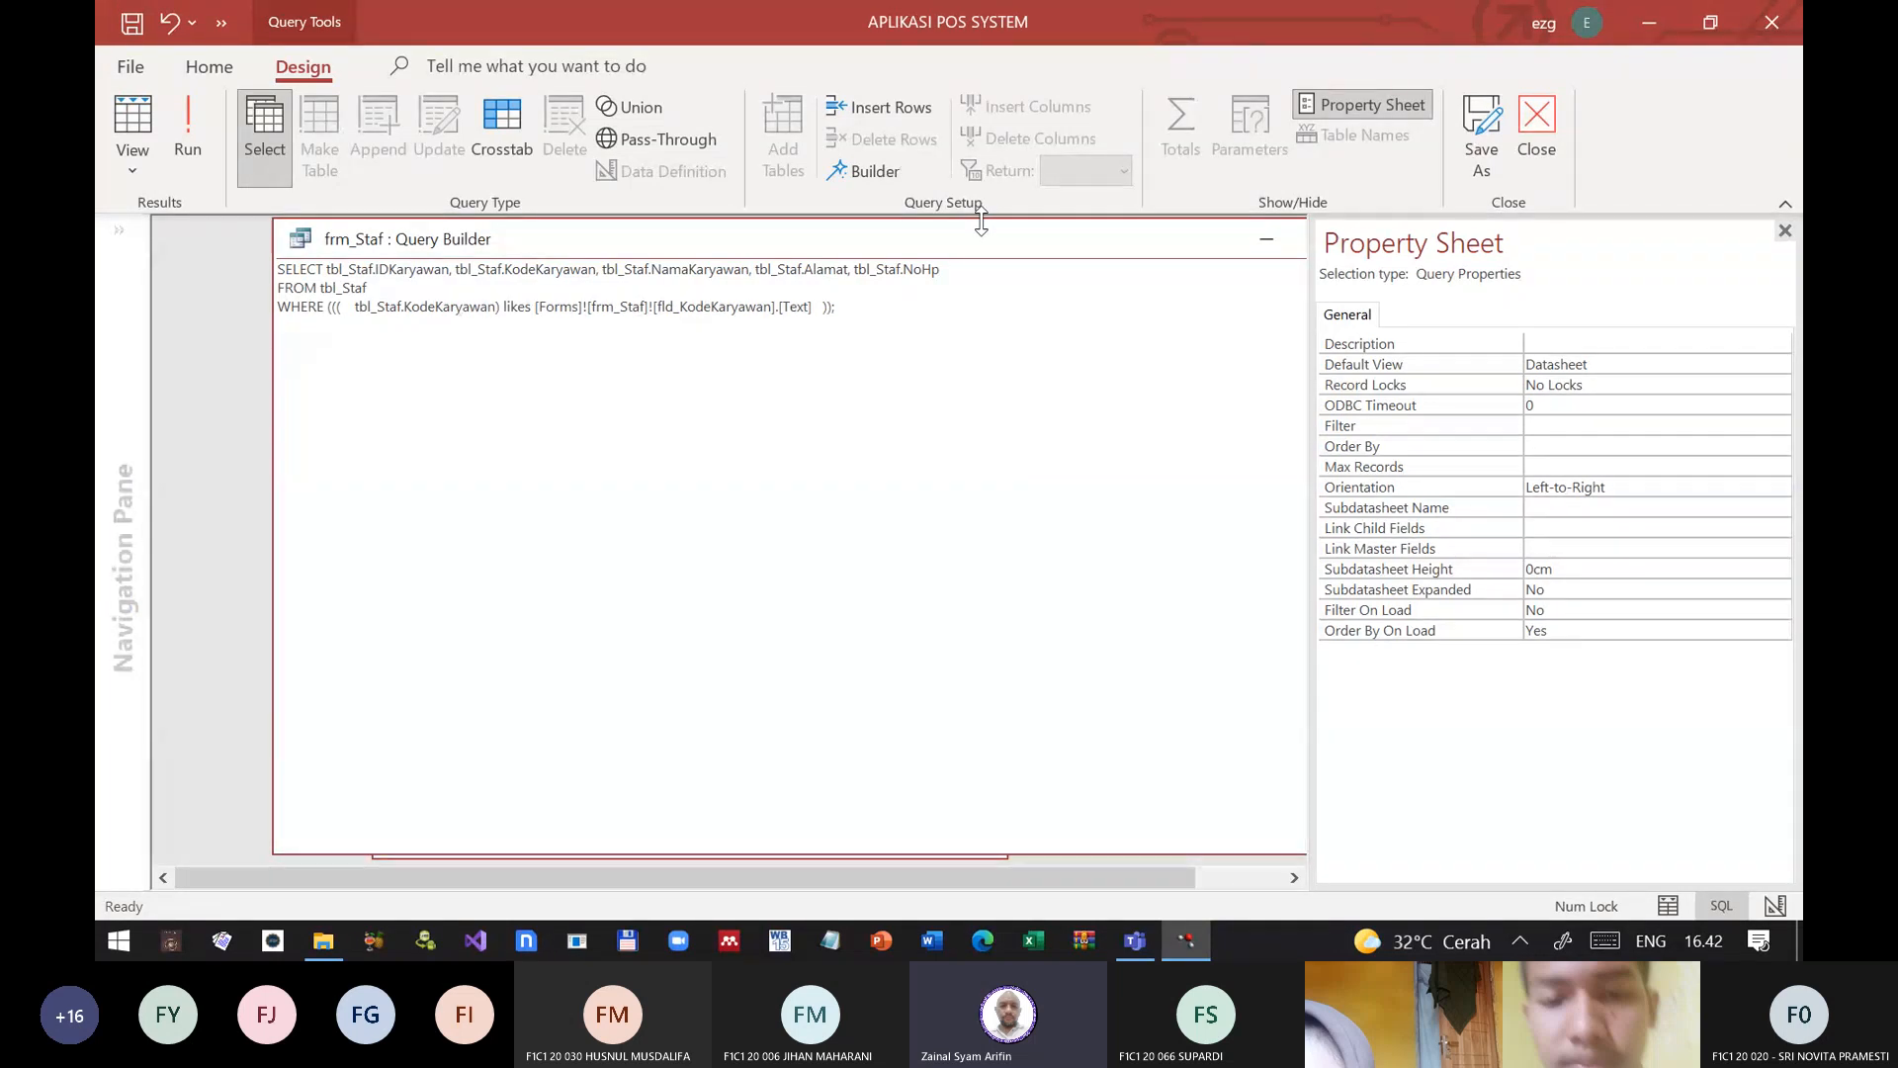
pyautogui.write(' *')
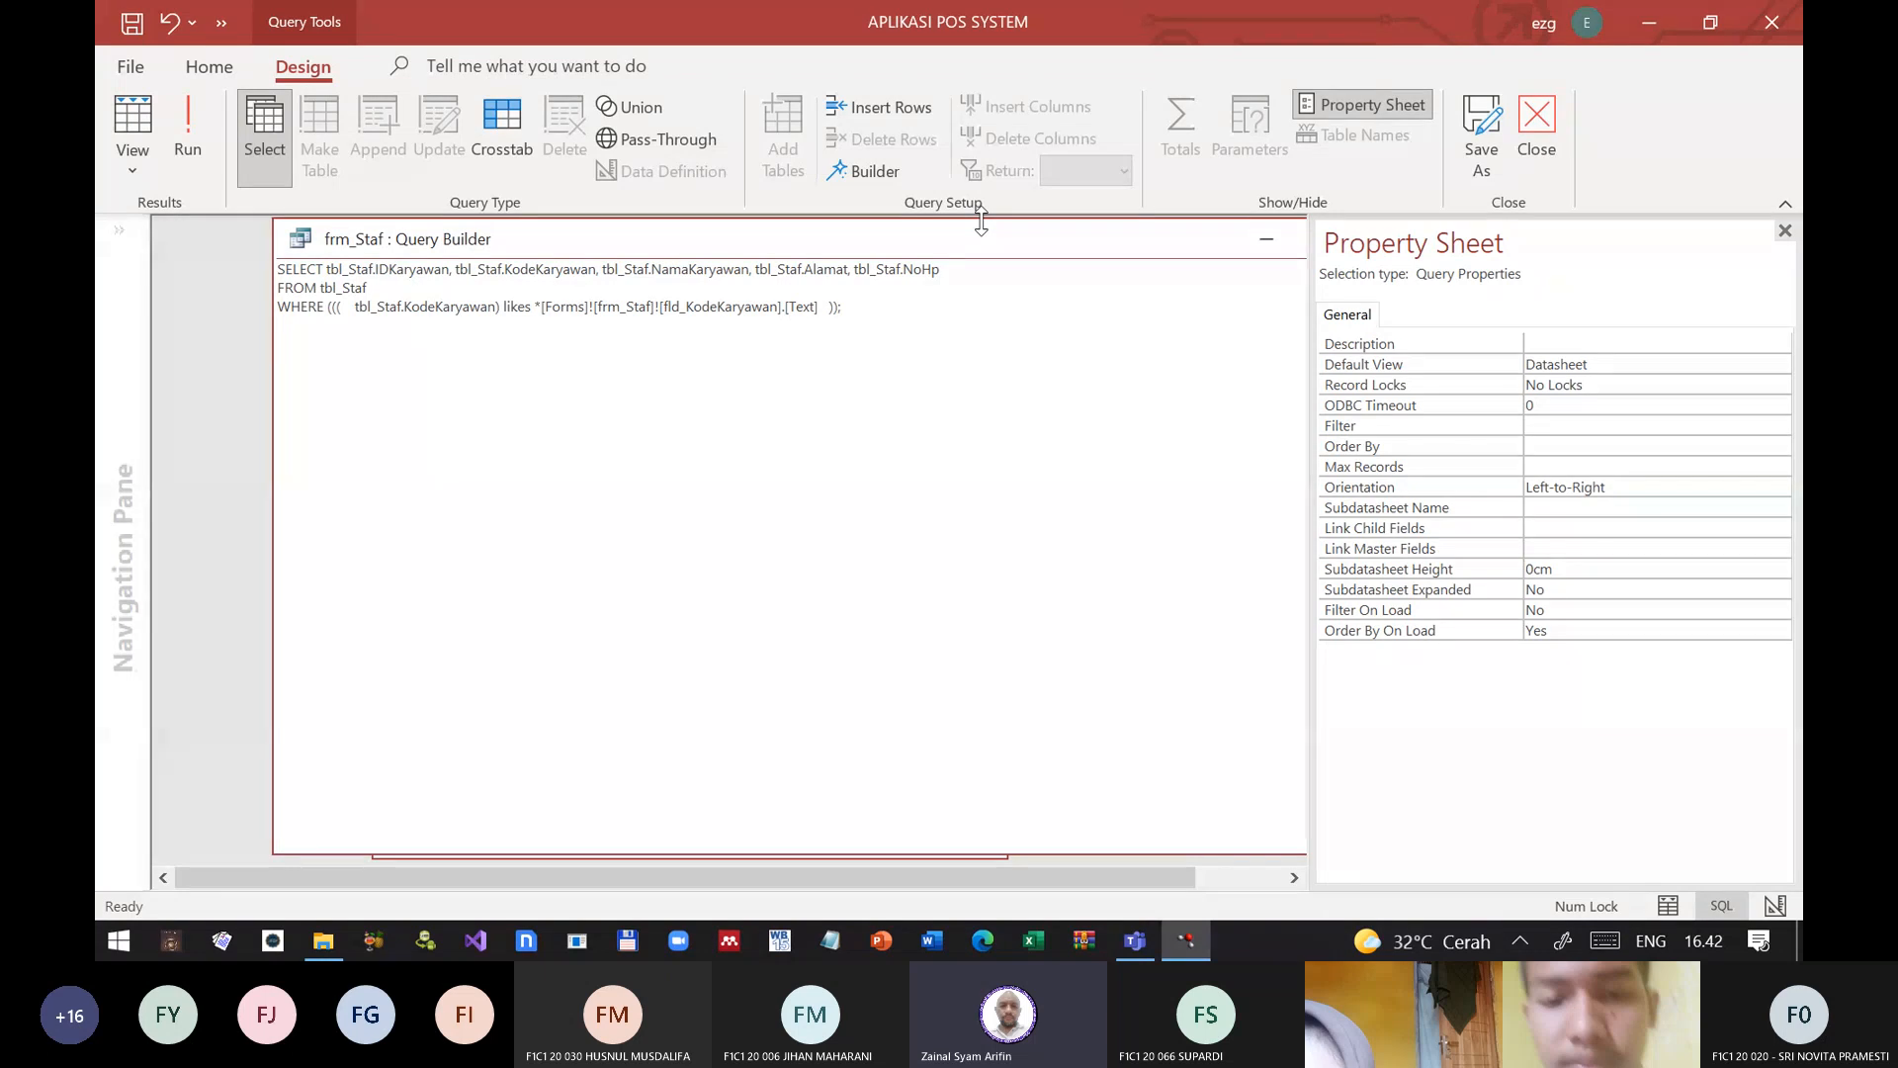
# Step: Try enclosing the form reference in % wildcards in the WHERE clause and run the query
pyautogui.press('BackSpace')
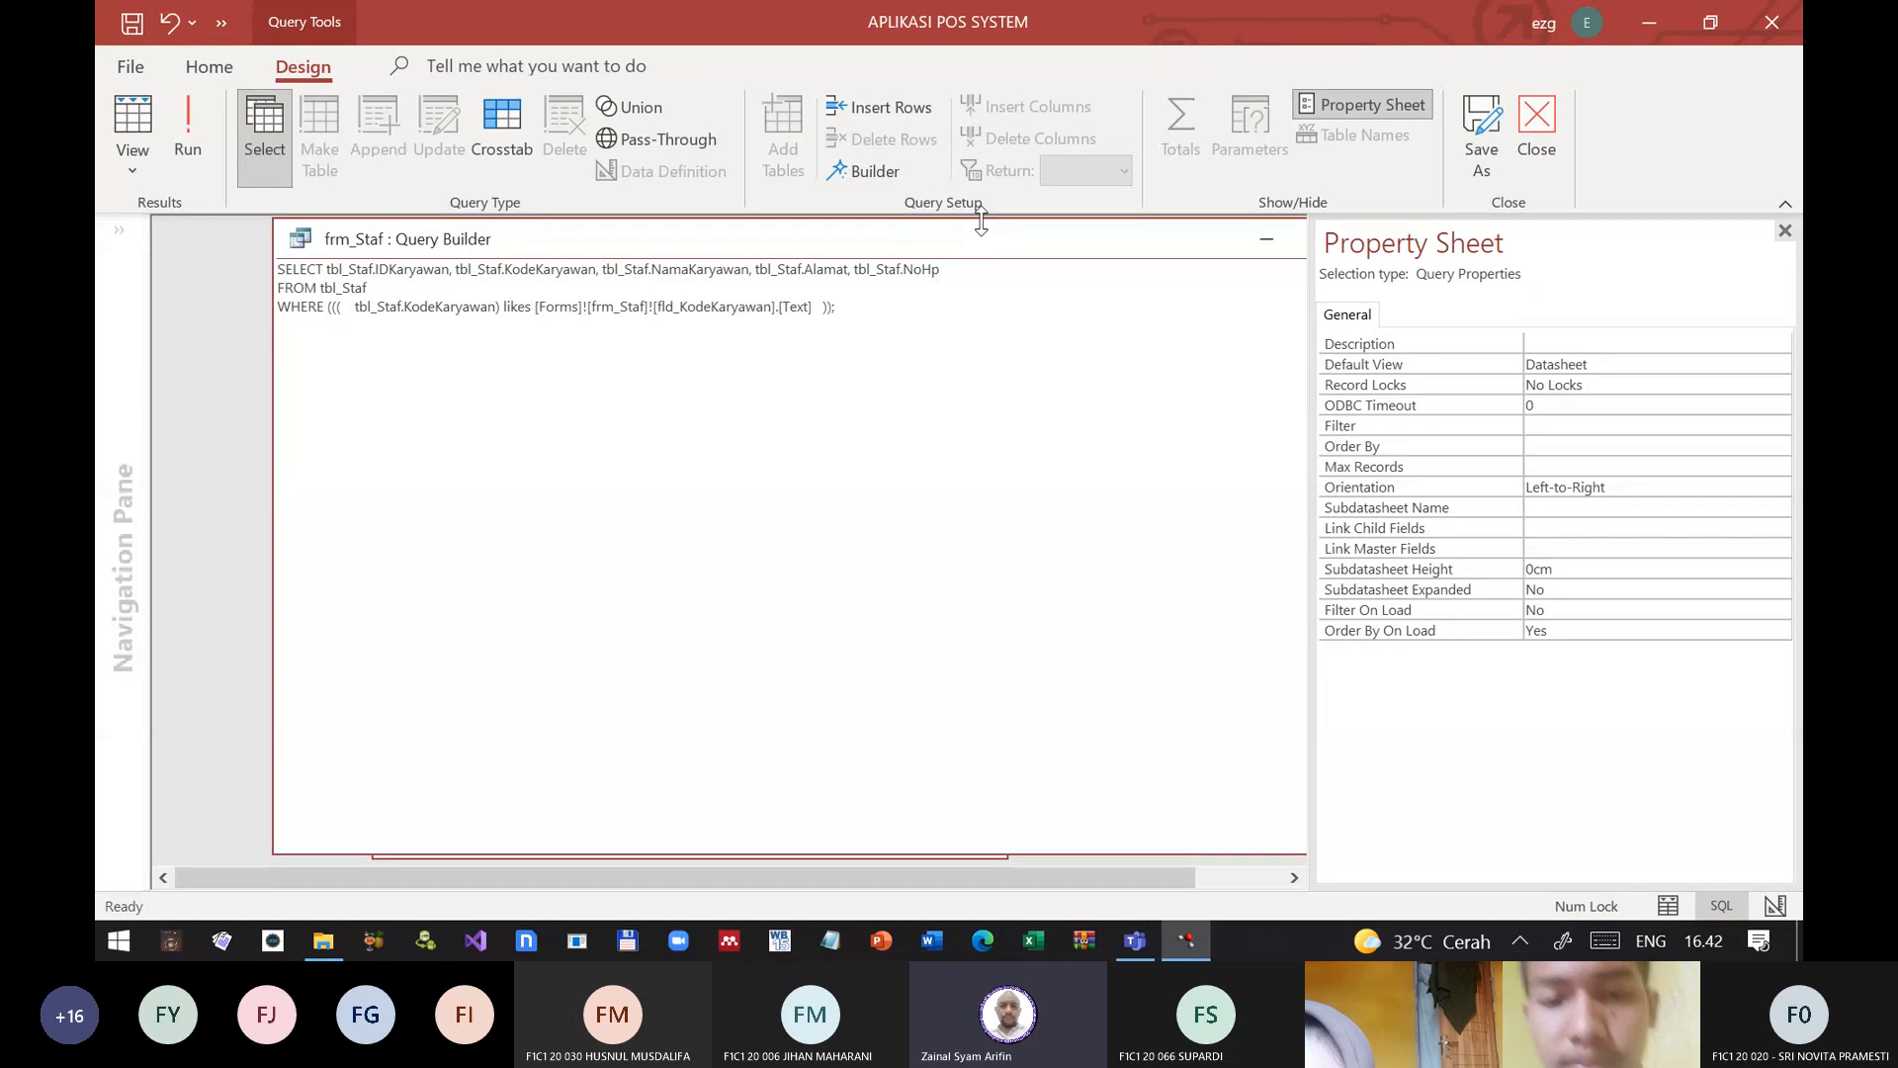
pyautogui.write('%')
pyautogui.press('Right')
pyautogui.press('Right')
pyautogui.press('Right')
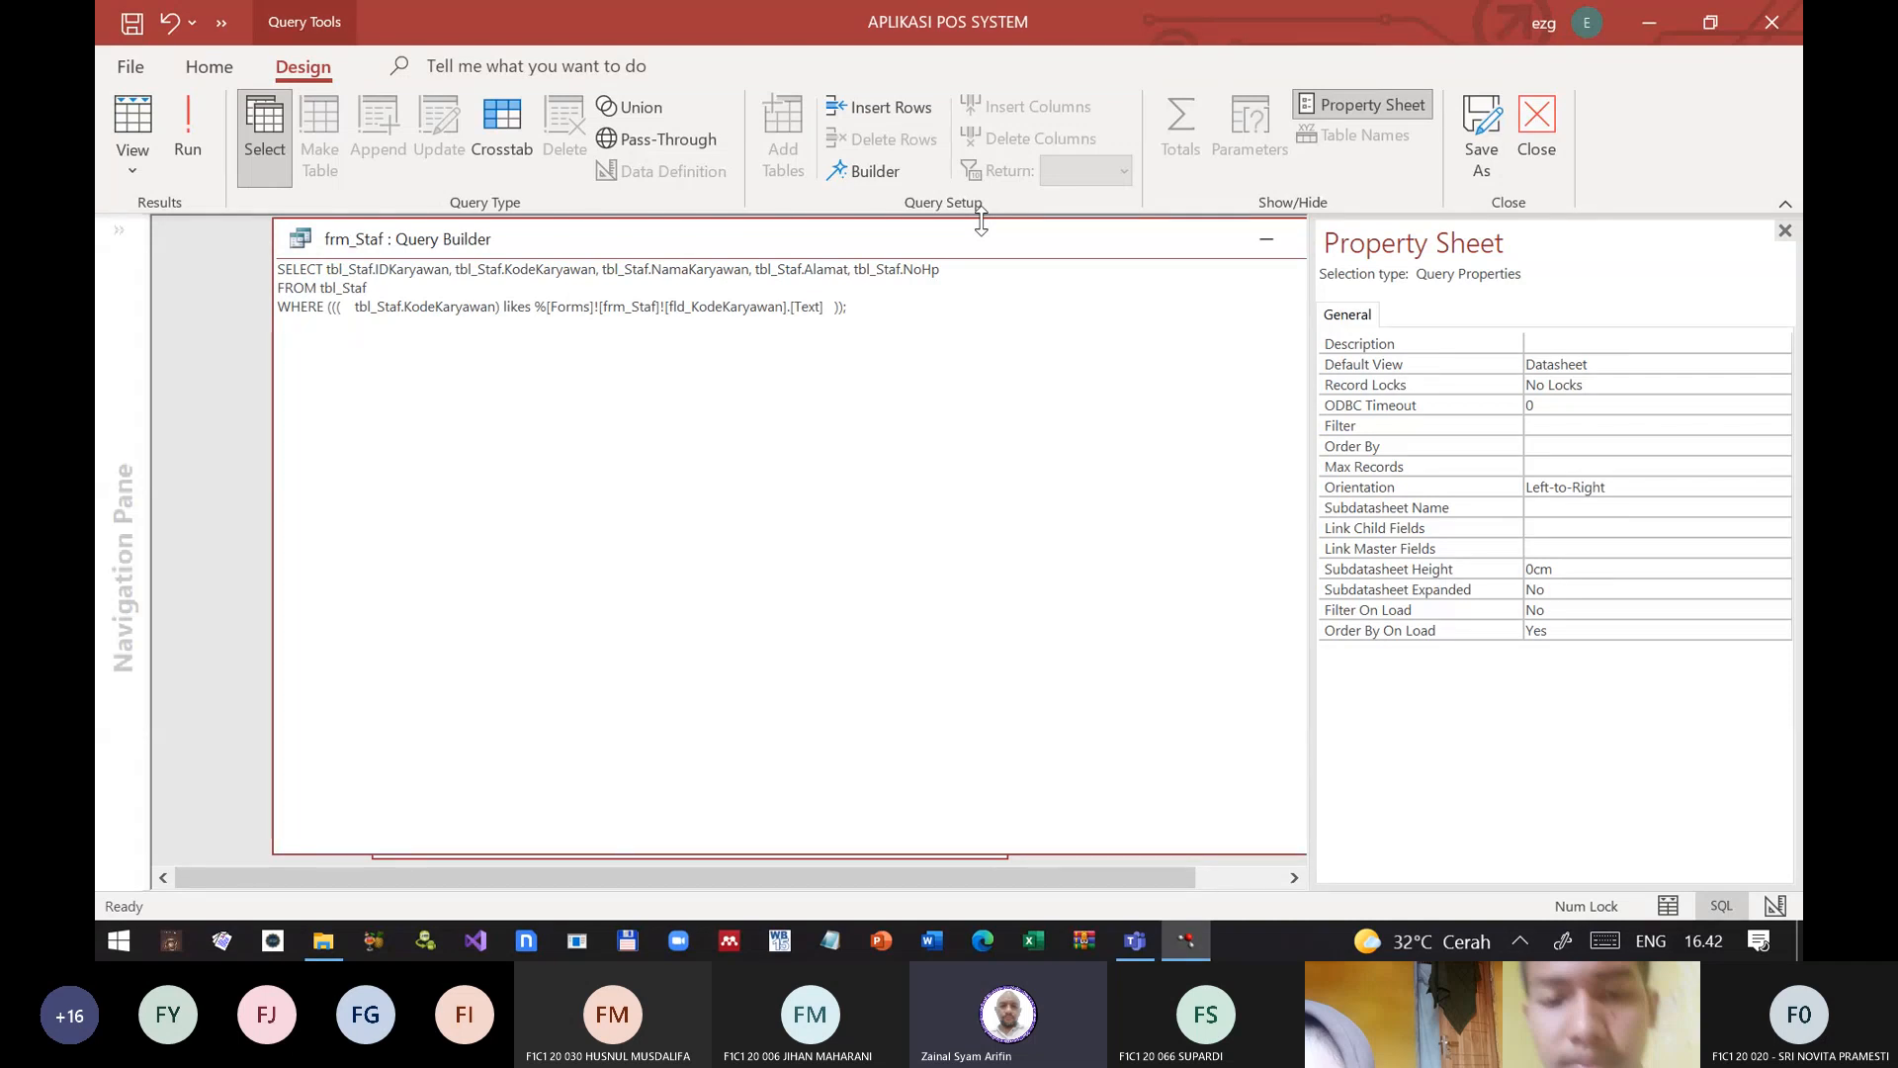
pyautogui.write('%')
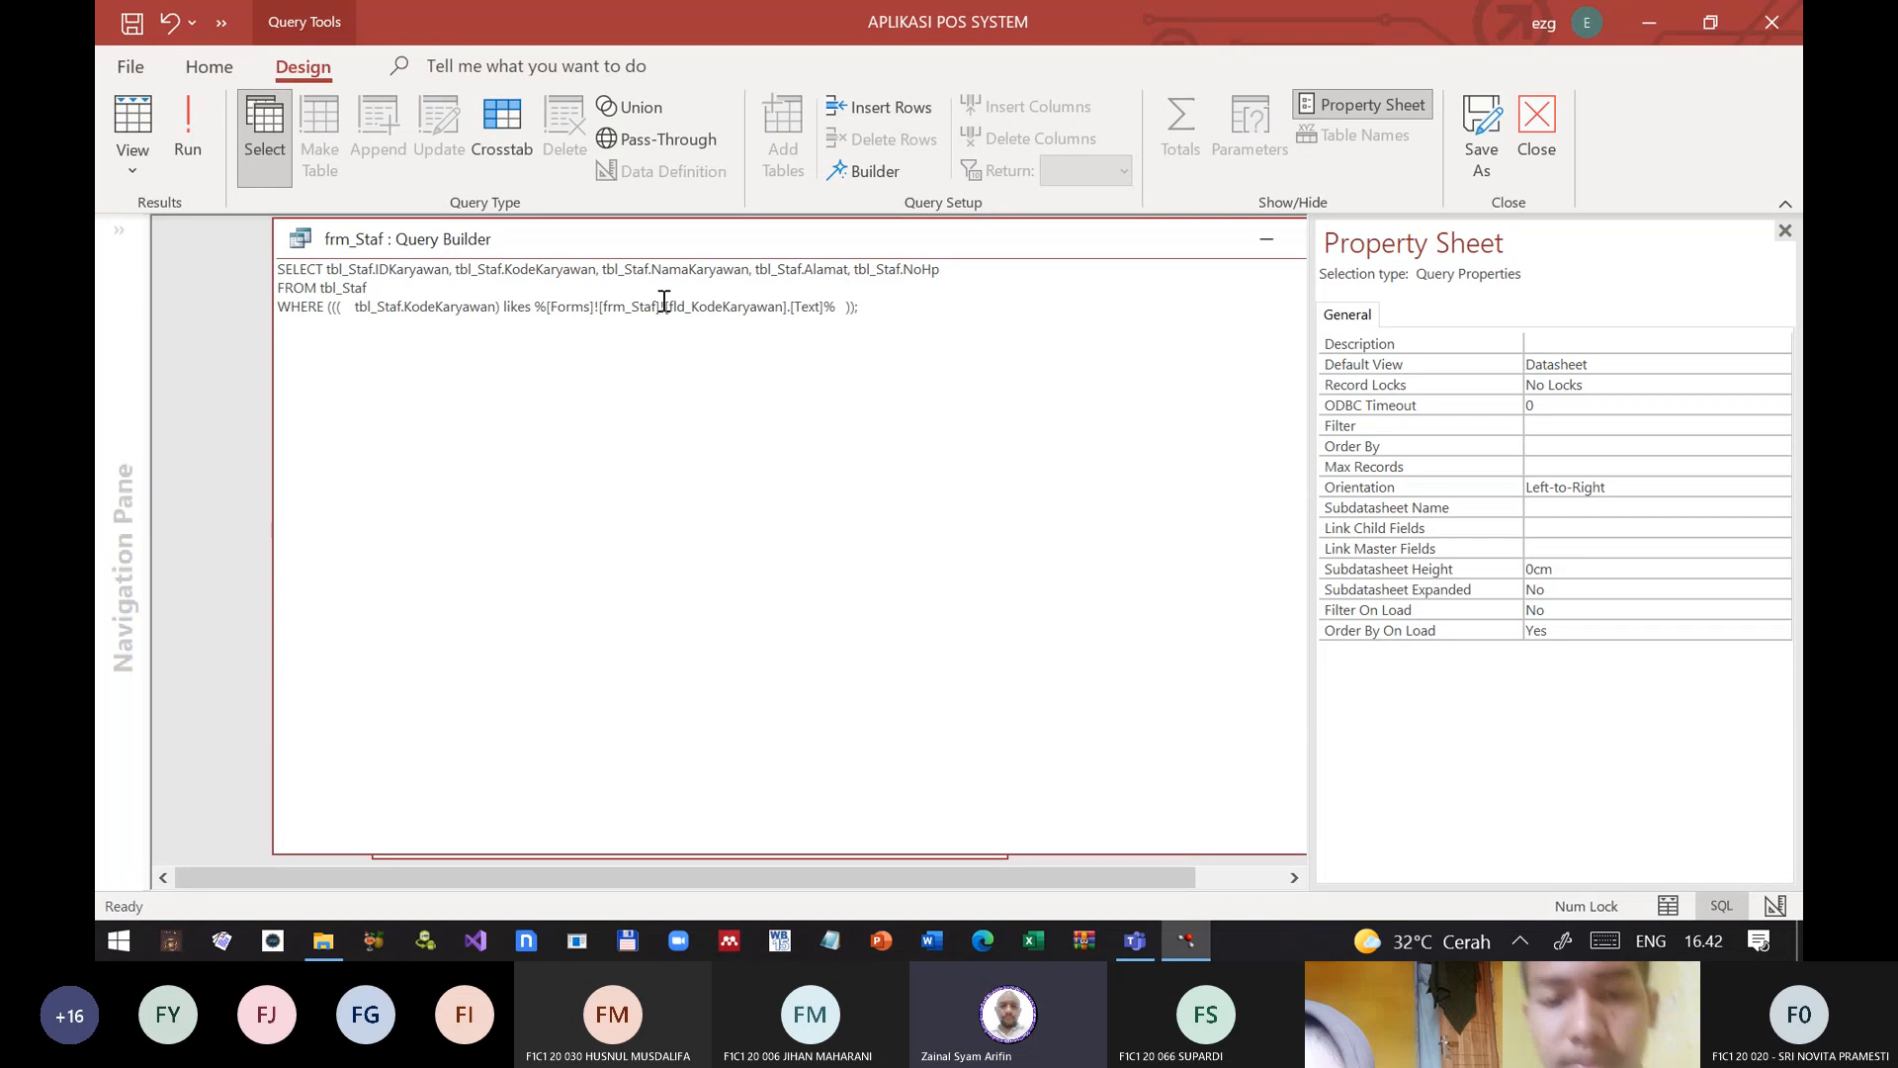
pyautogui.click(198, 147)
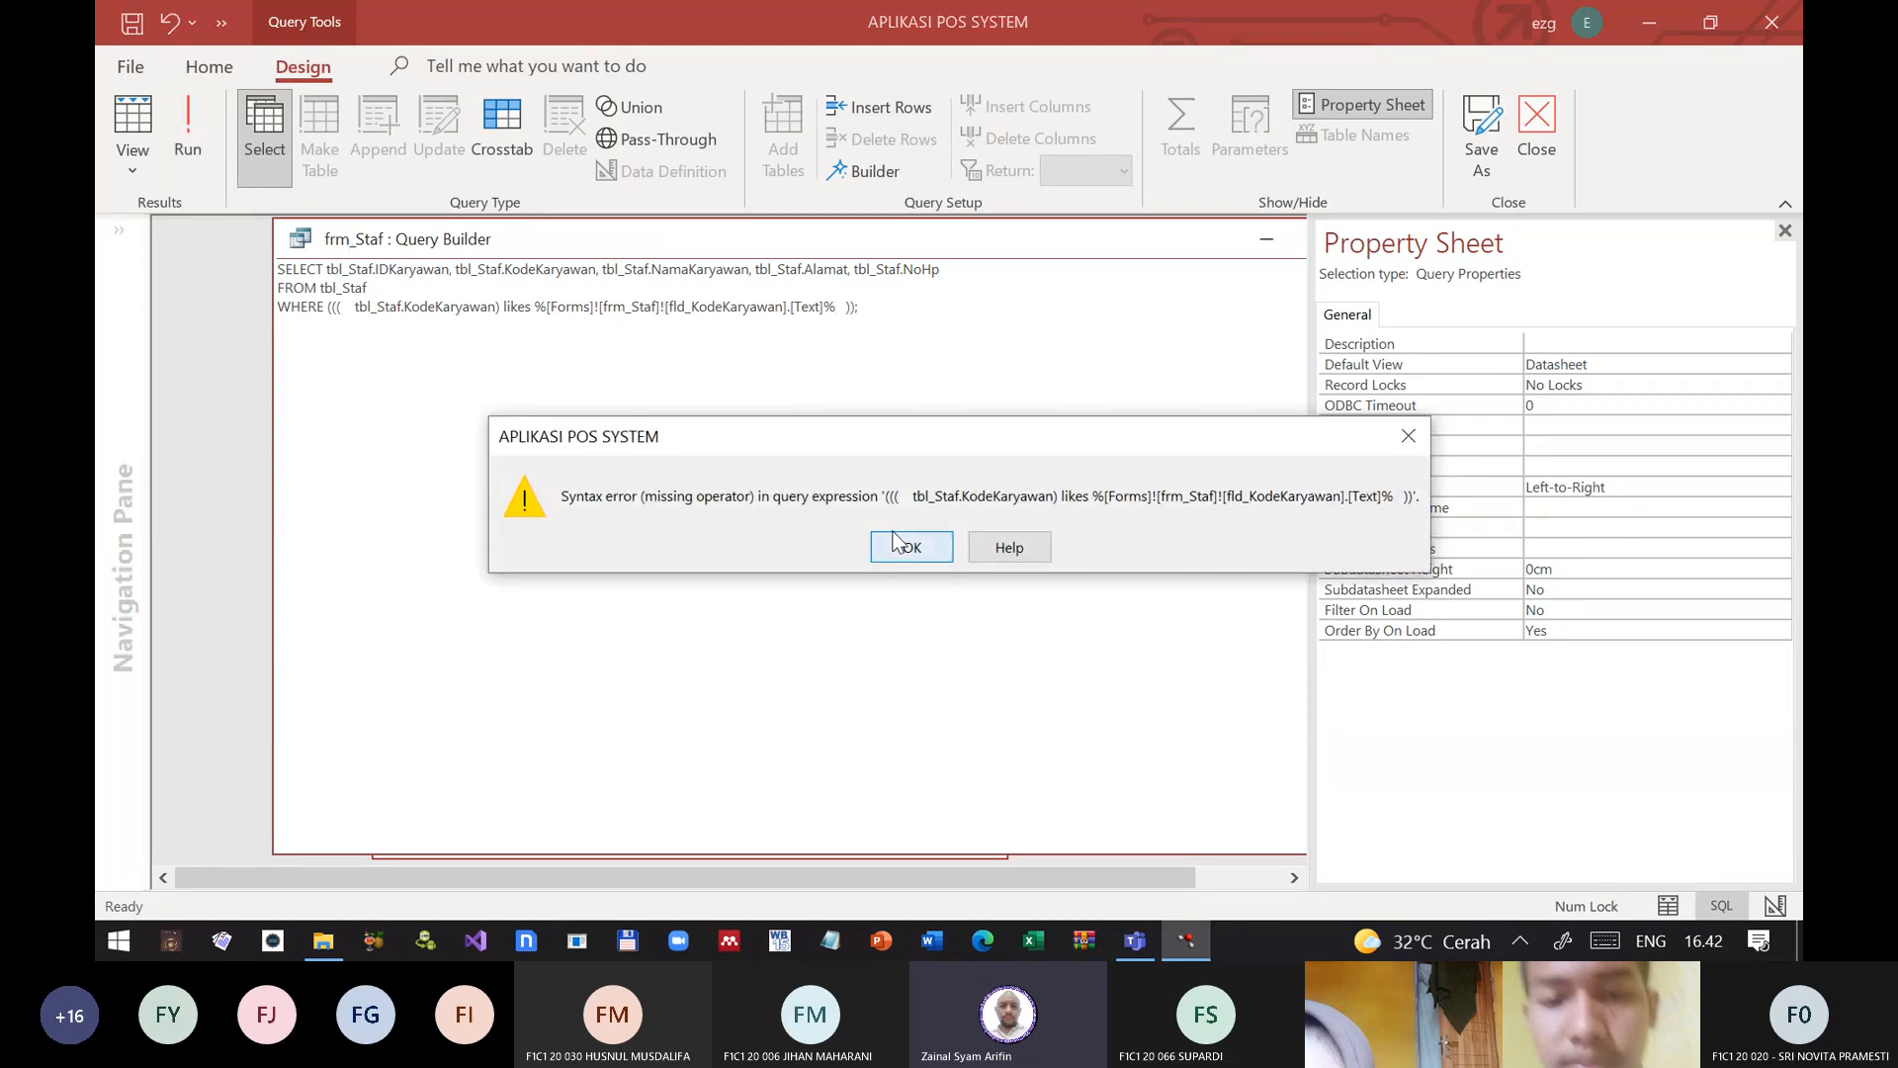
pyautogui.click(895, 544)
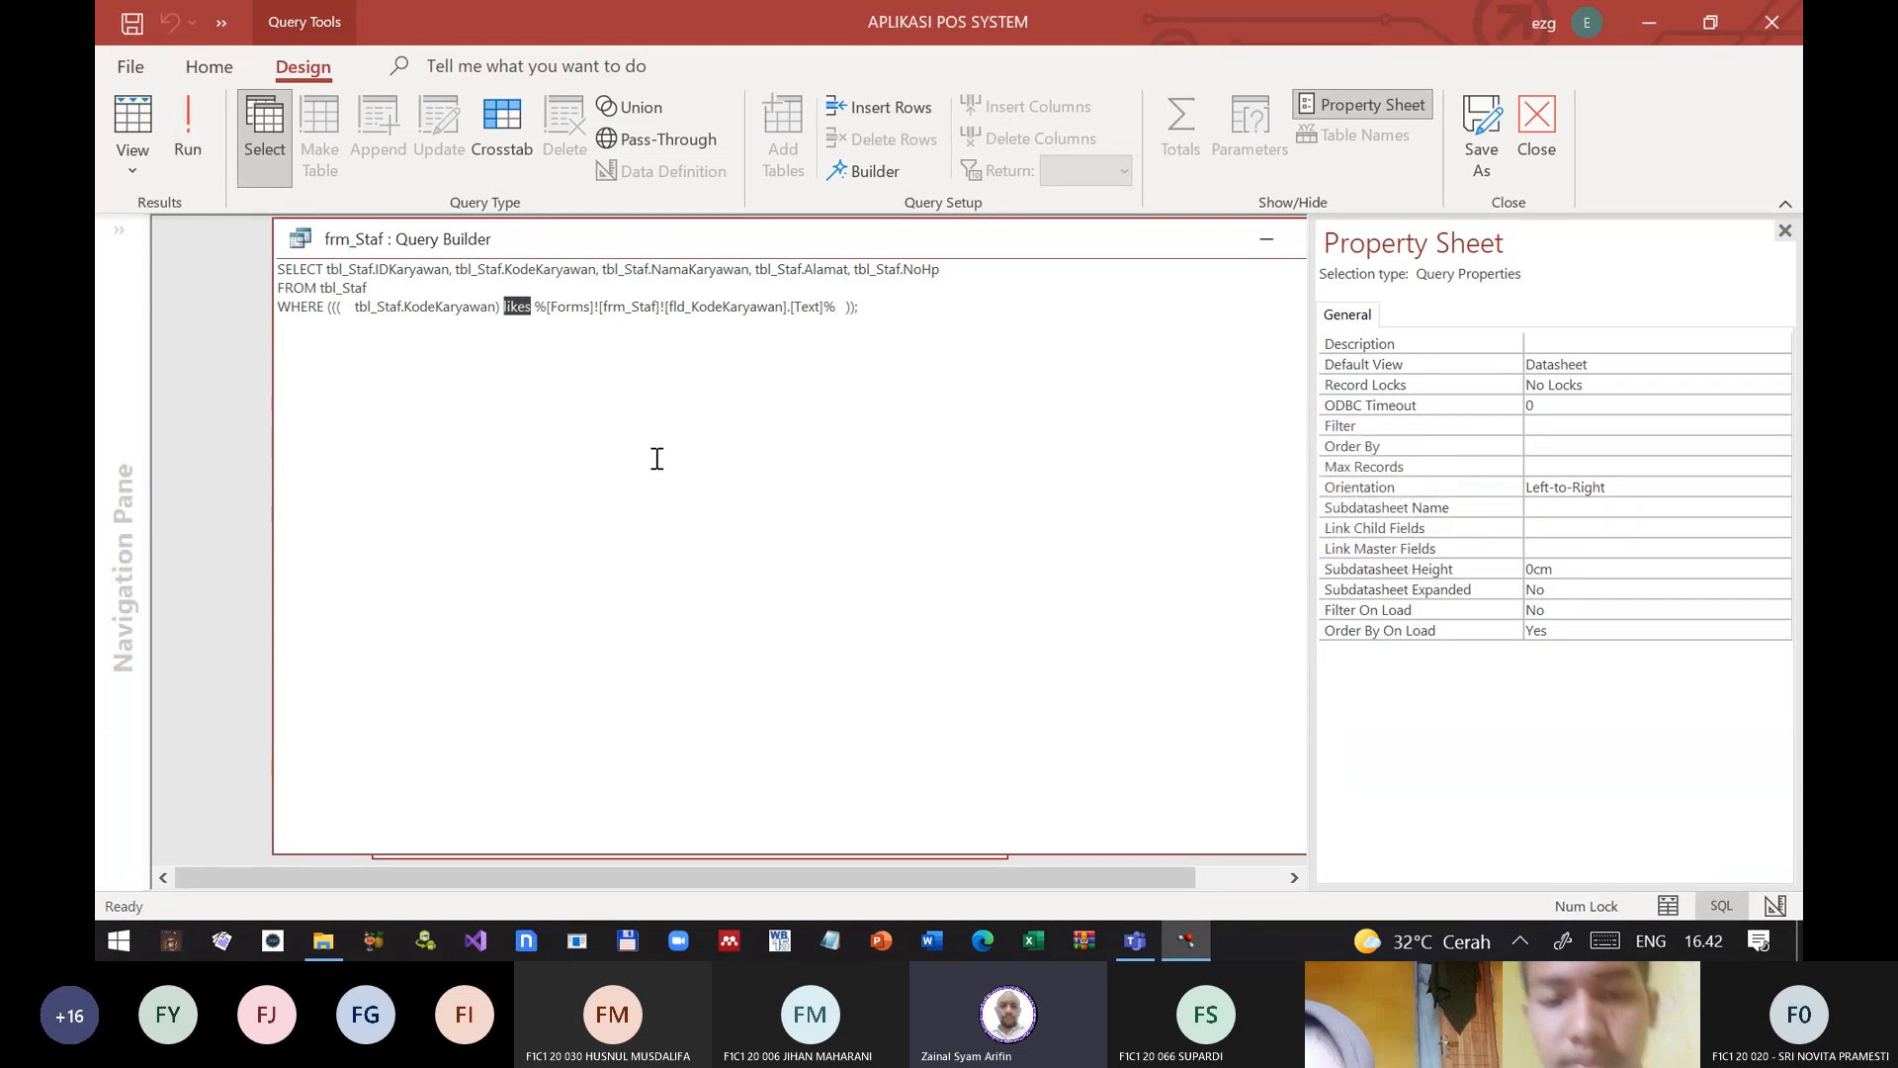
# Step: Change likes to like in the WHERE clause and try to return the query to its design grid
pyautogui.click(532, 309)
pyautogui.press('BackSpace')
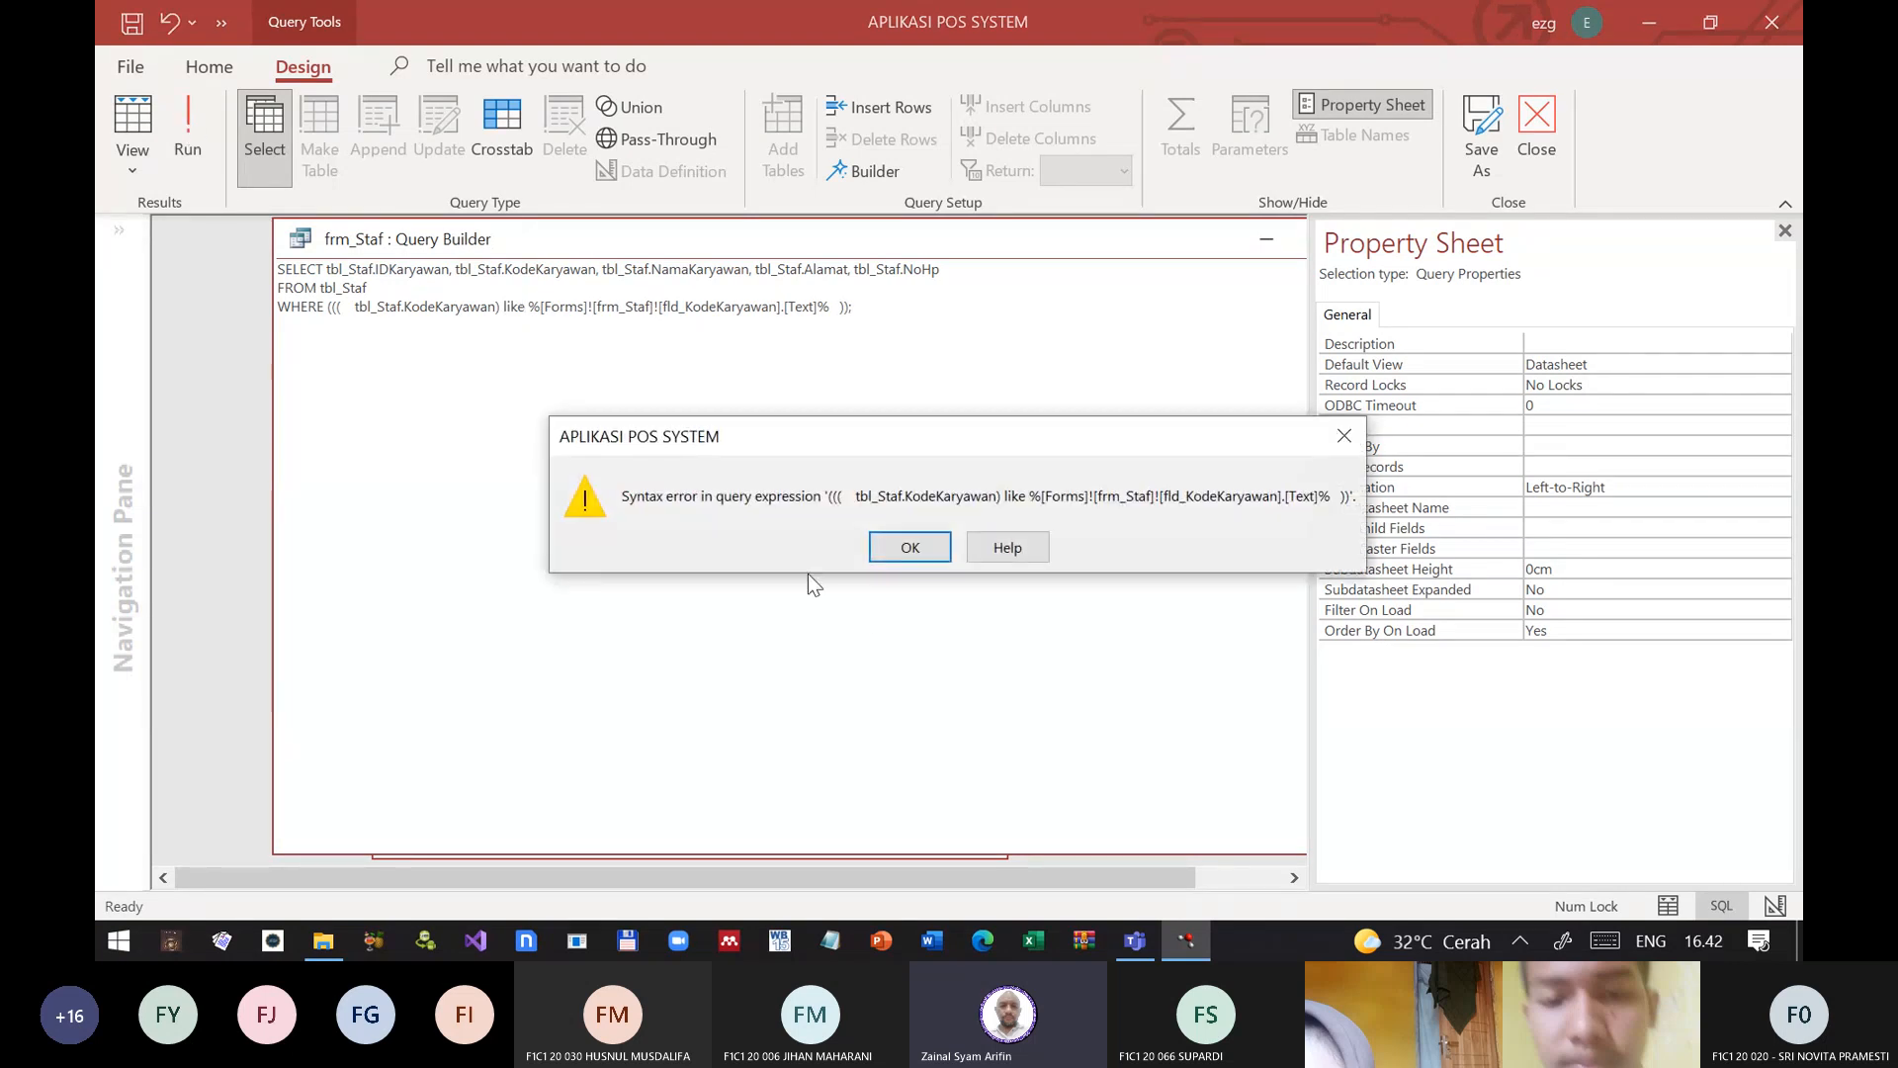
pyautogui.click(905, 547)
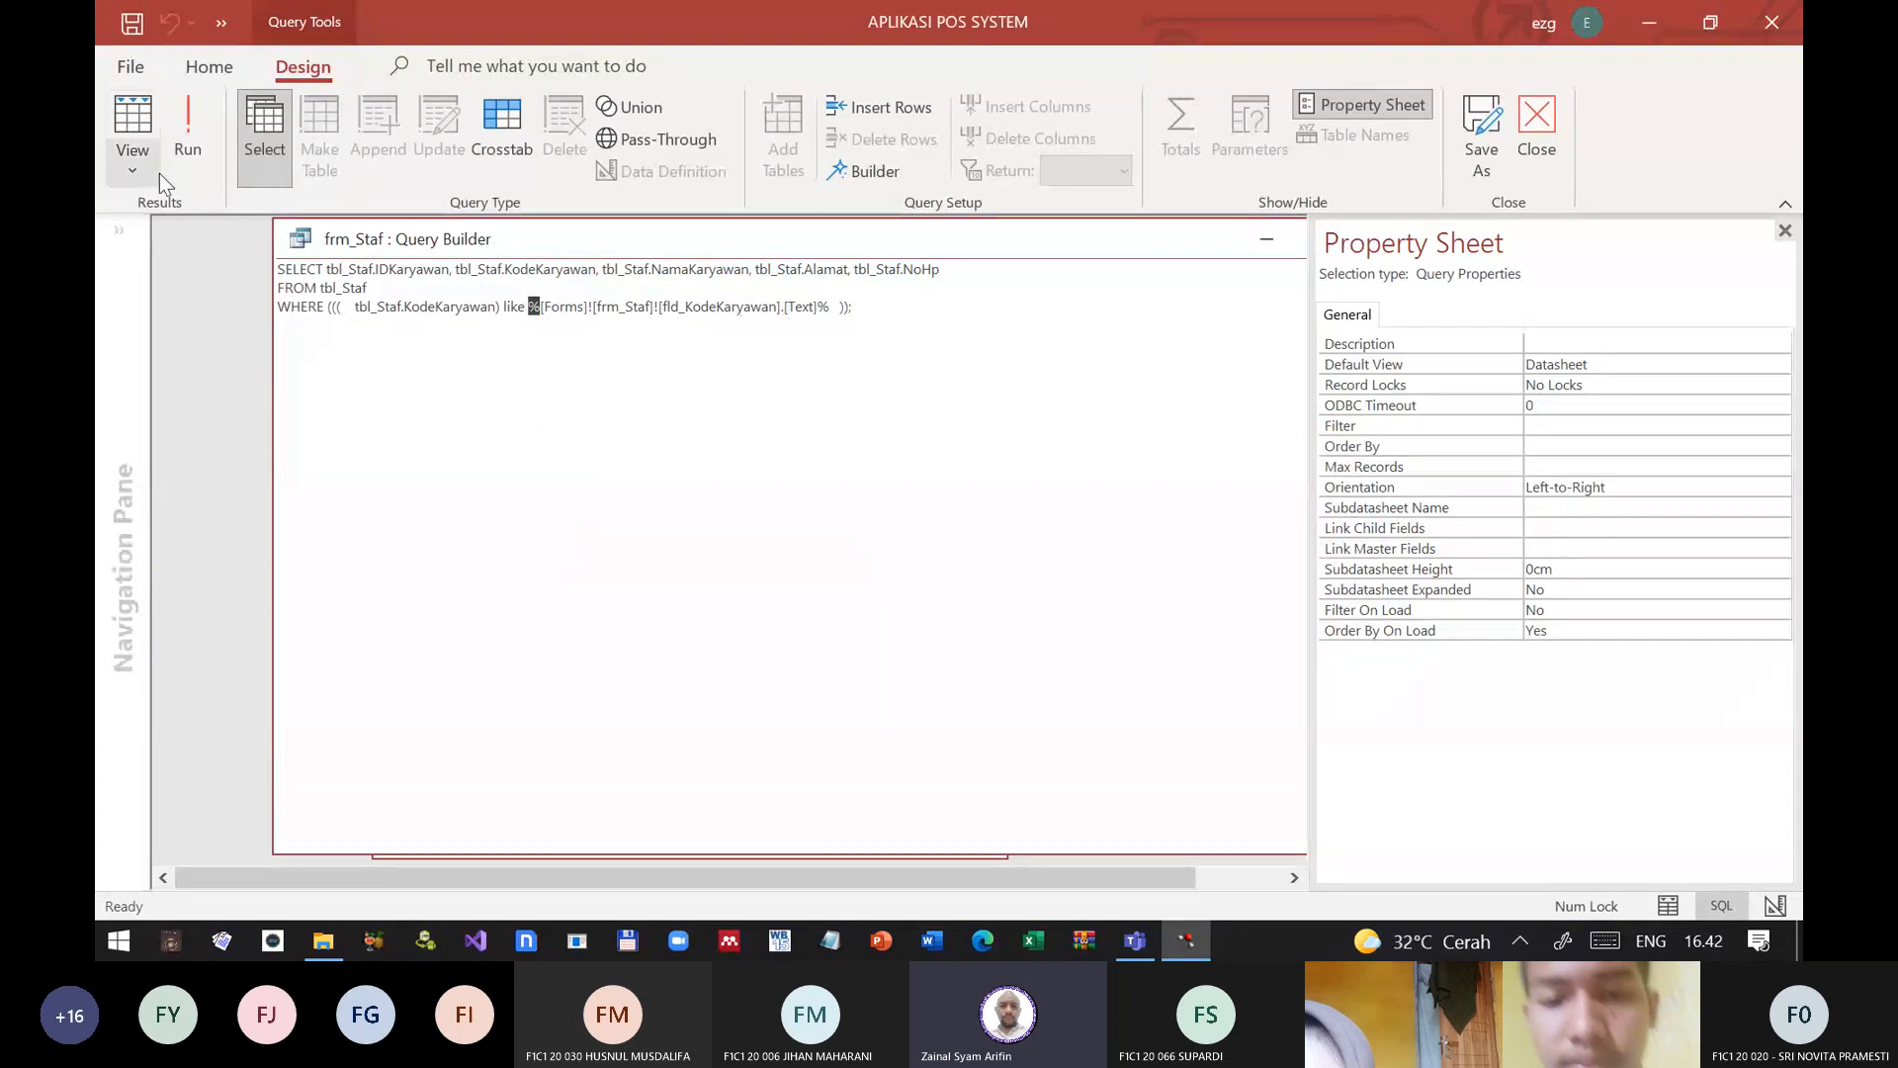
pyautogui.click(134, 166)
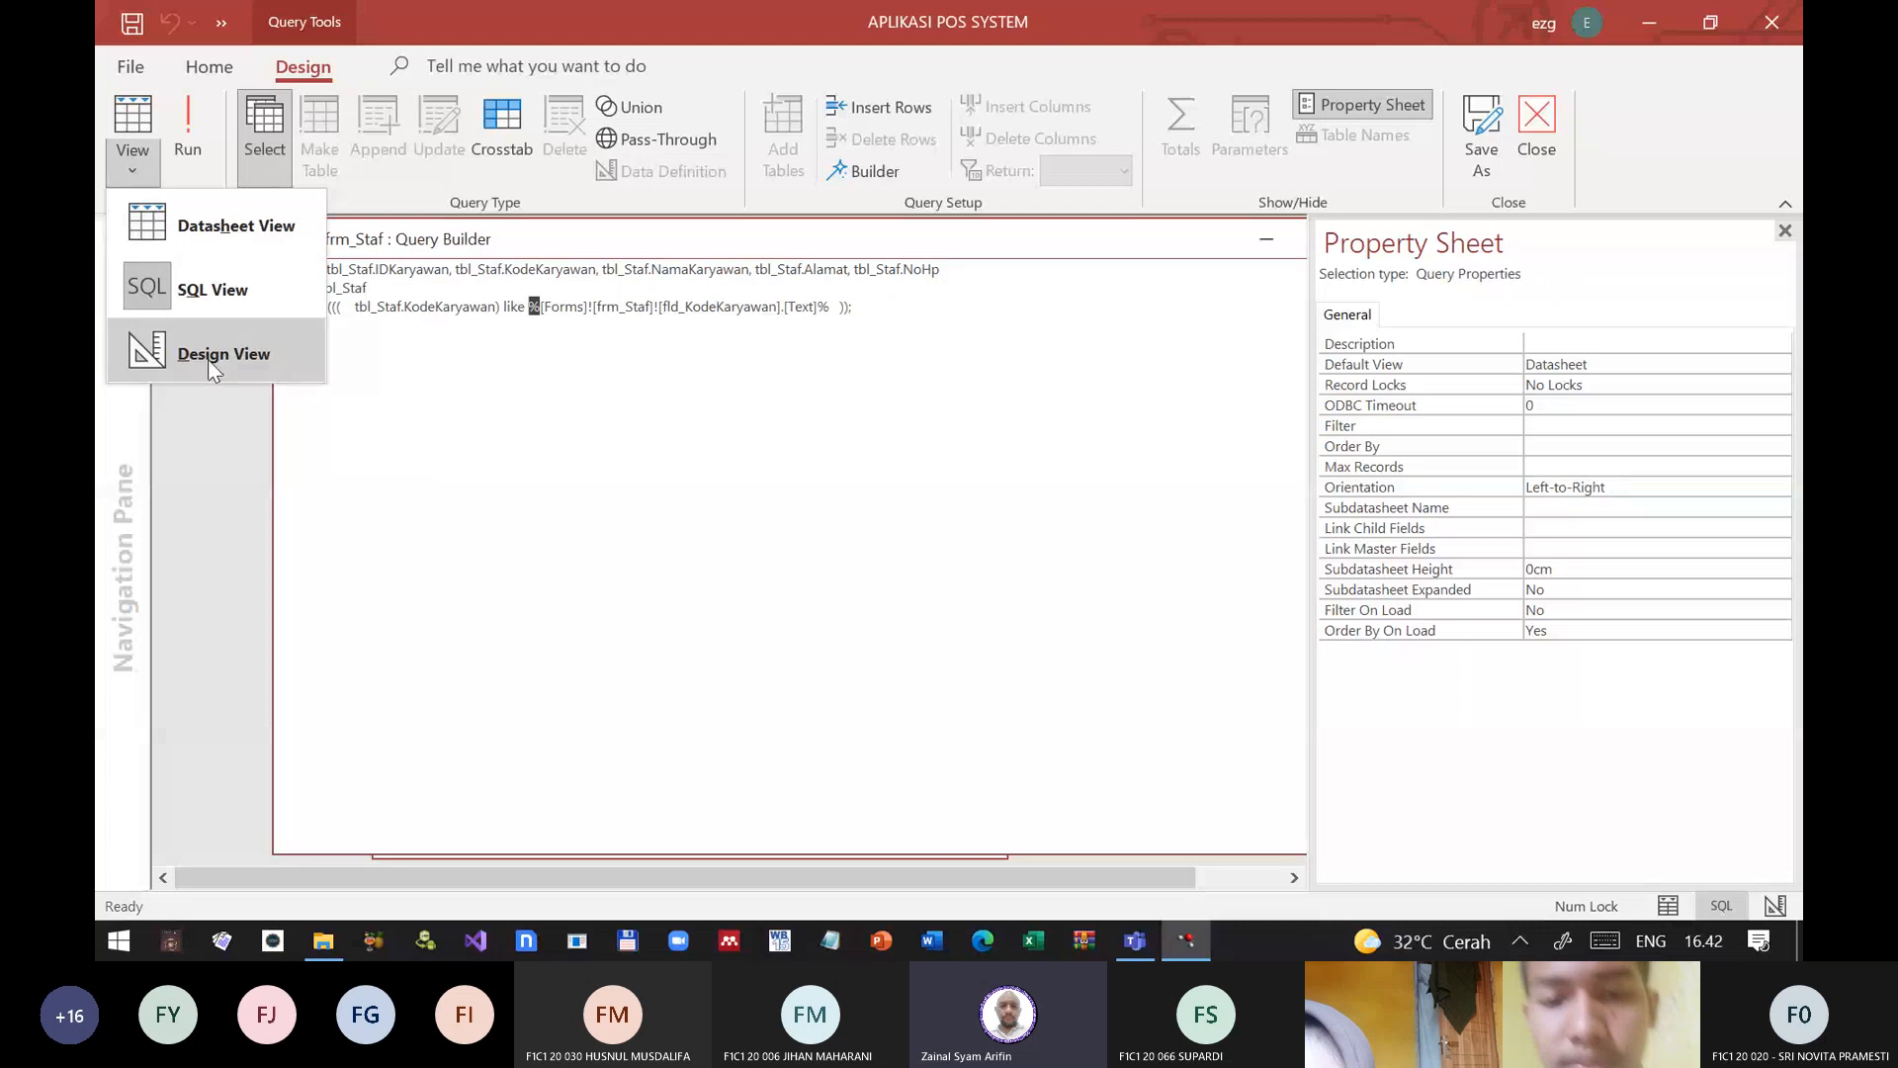
pyautogui.click(257, 362)
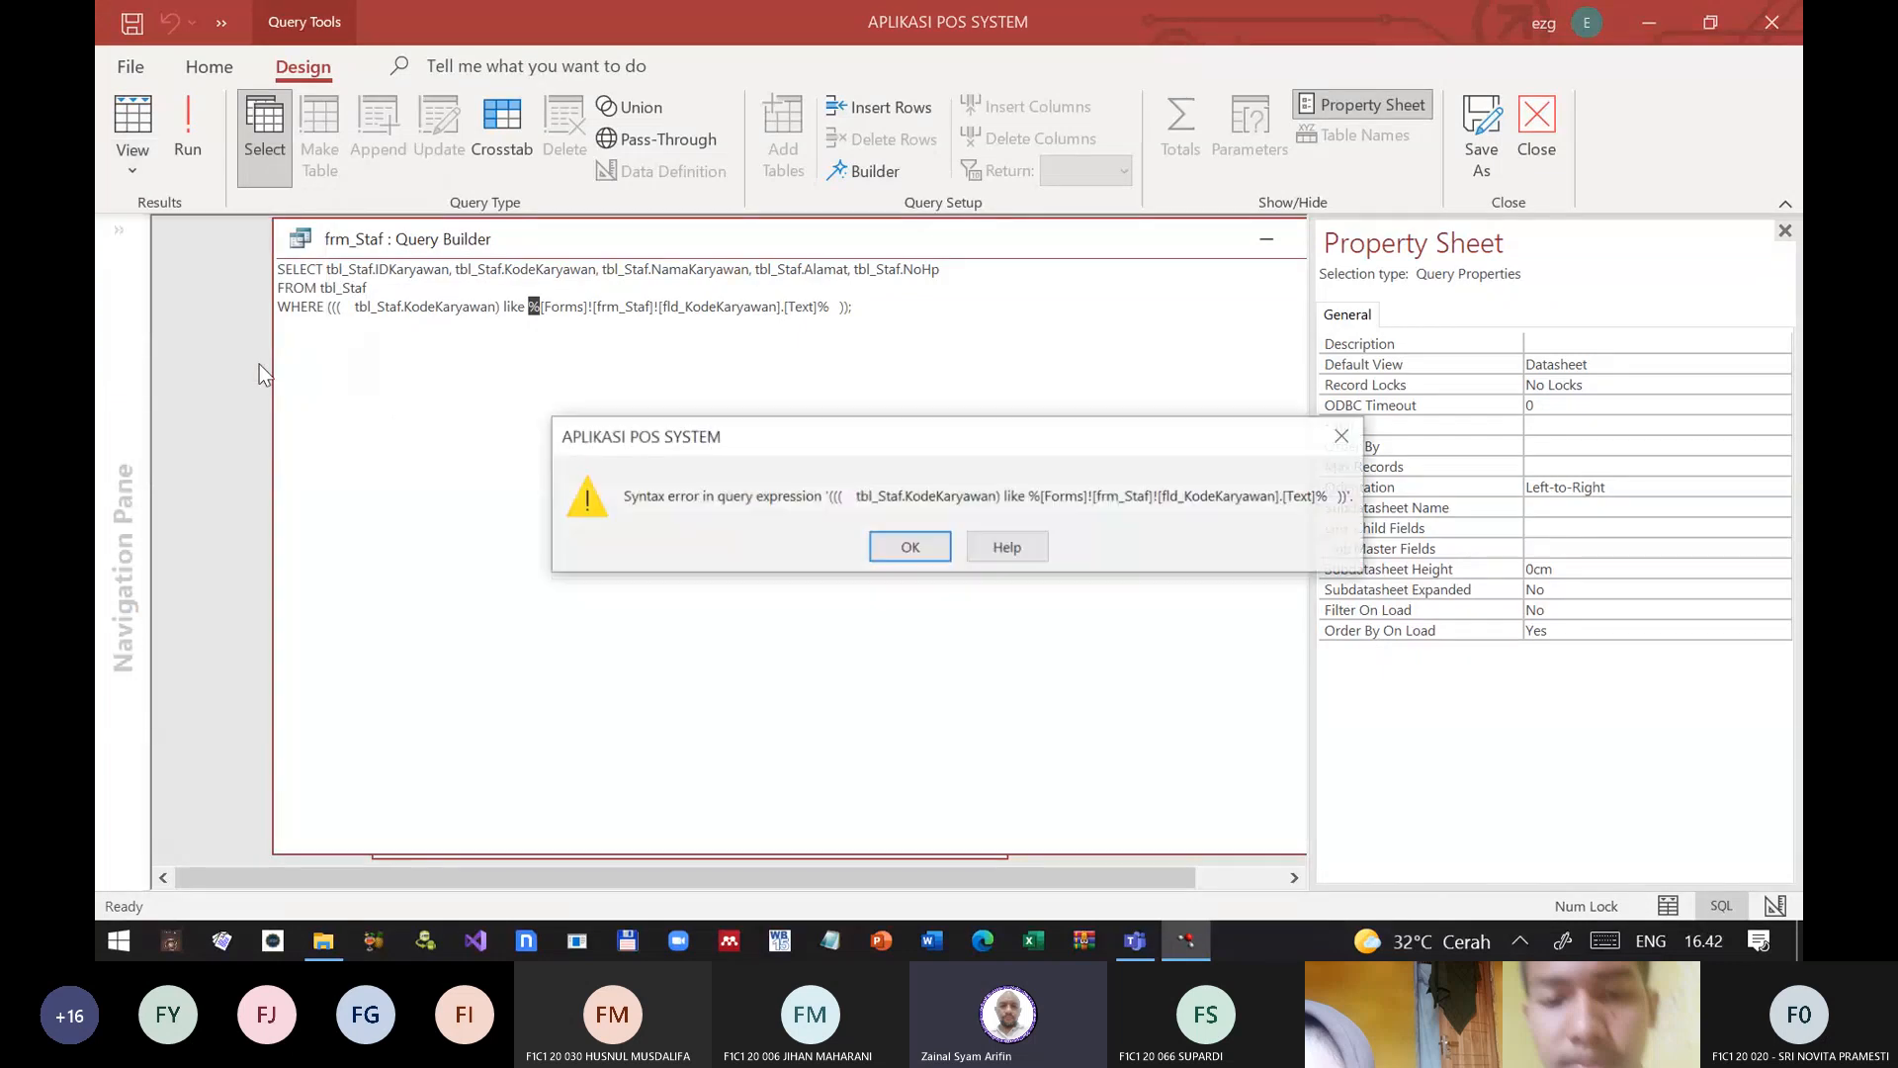
pyautogui.press('Return')
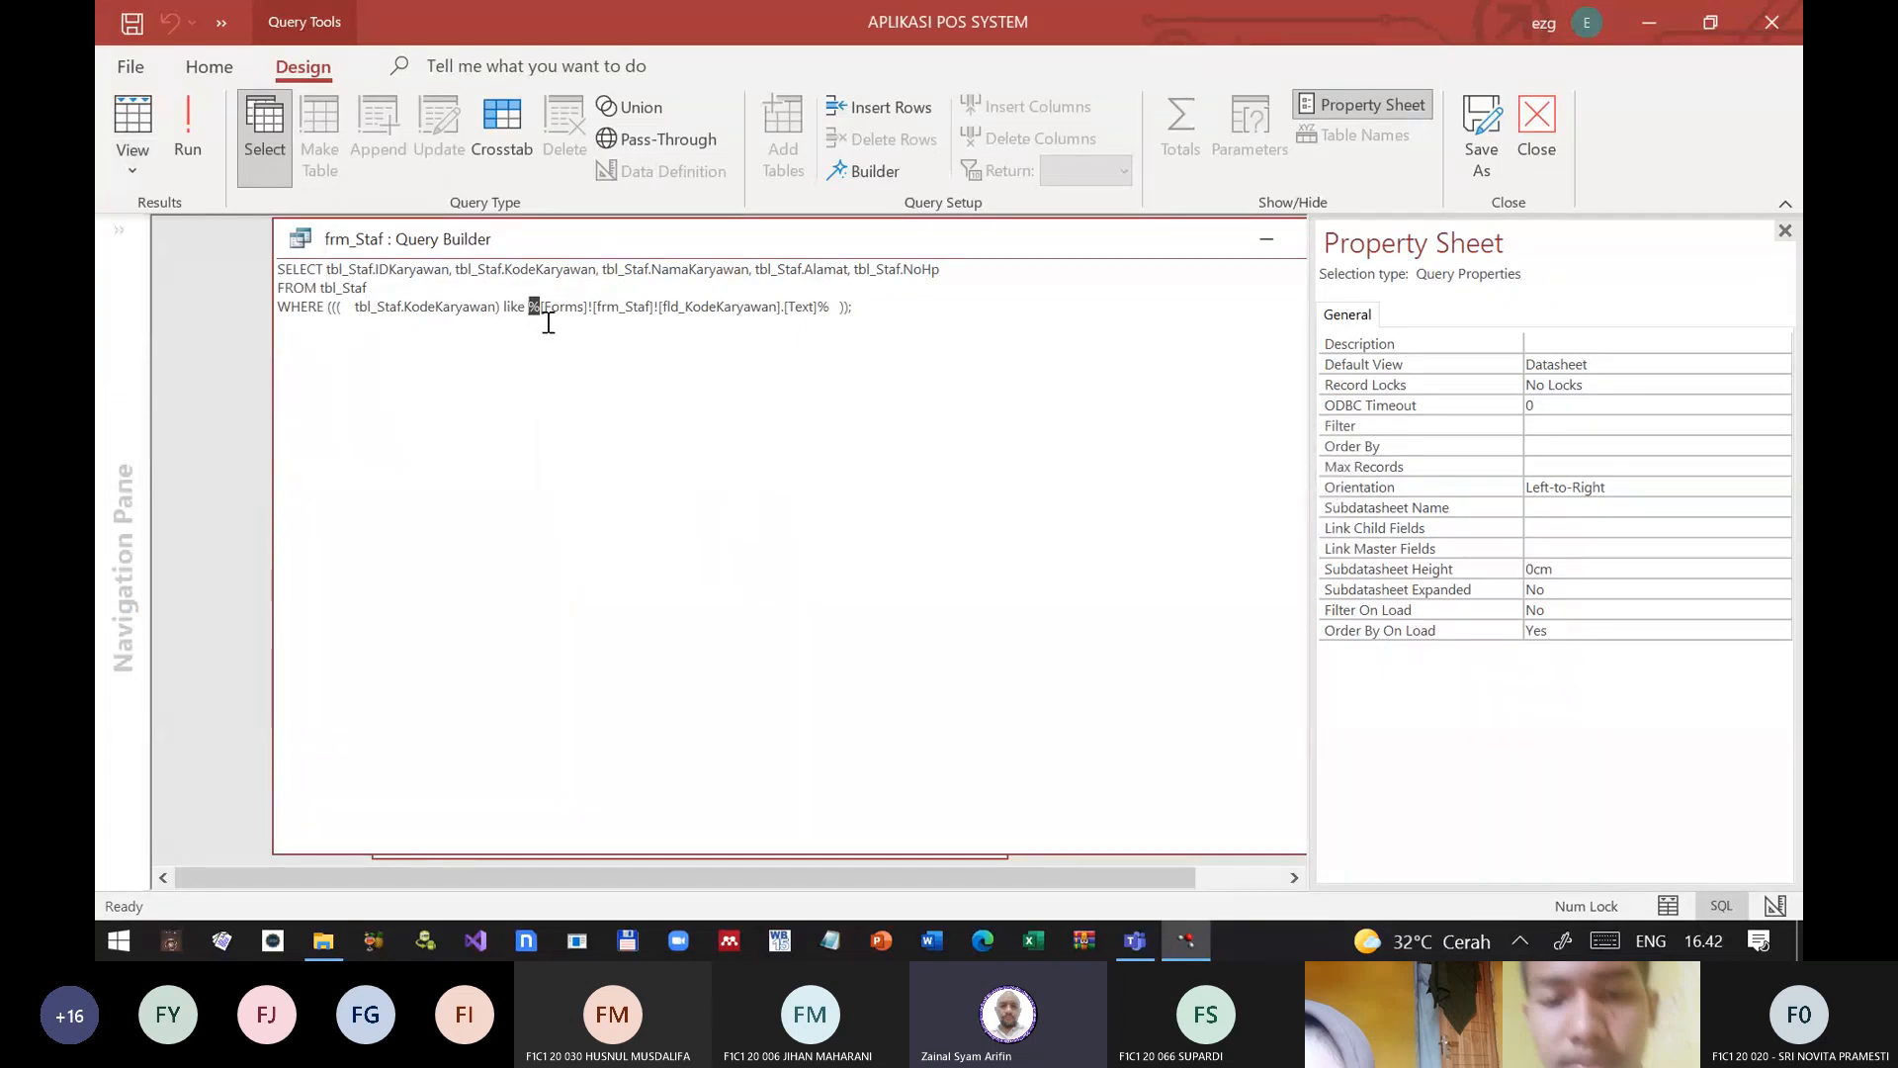
# Step: Restore the equals sign in the WHERE clause, remove both % wildcards, and return the query to its design grid
pyautogui.press('BackSpace')
pyautogui.press('BackSpace')
pyautogui.press('BackSpace')
pyautogui.press('BackSpace')
pyautogui.press('BackSpace')
pyautogui.press('BackSpace')
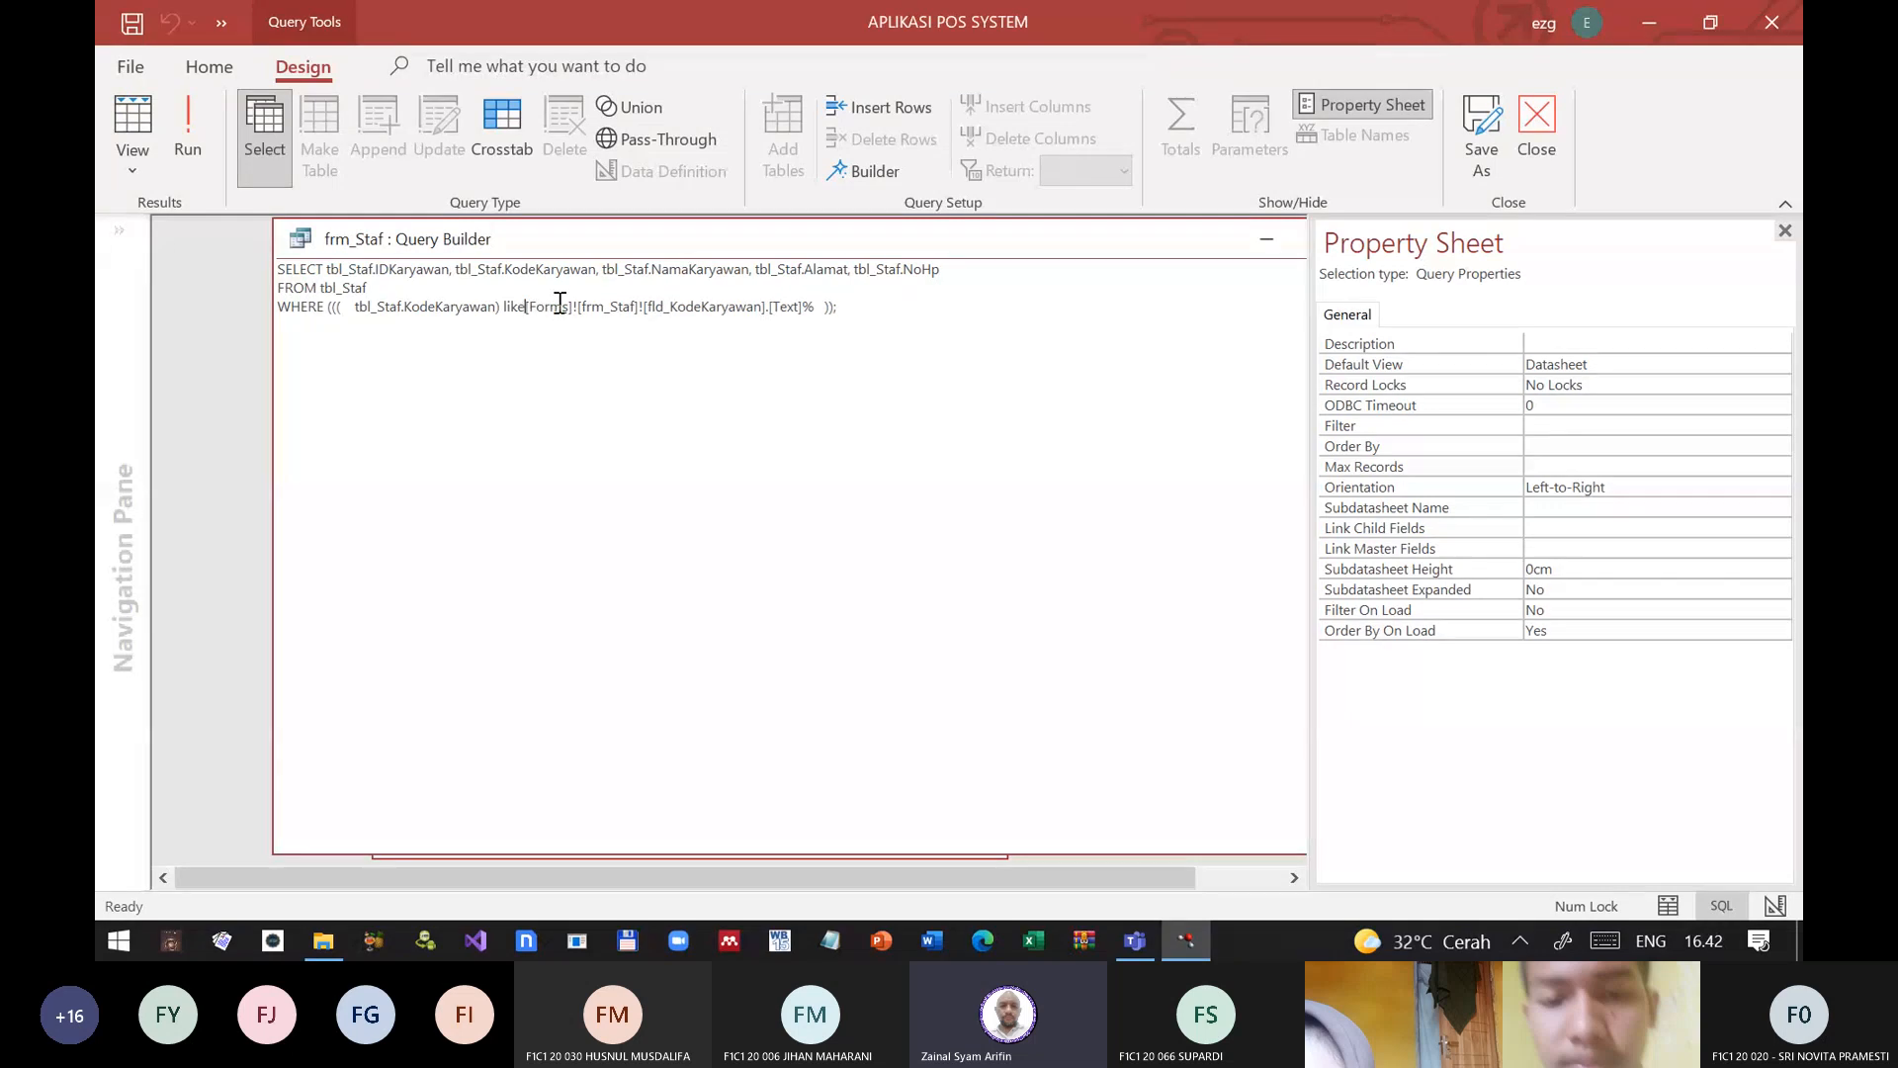
pyautogui.write('=')
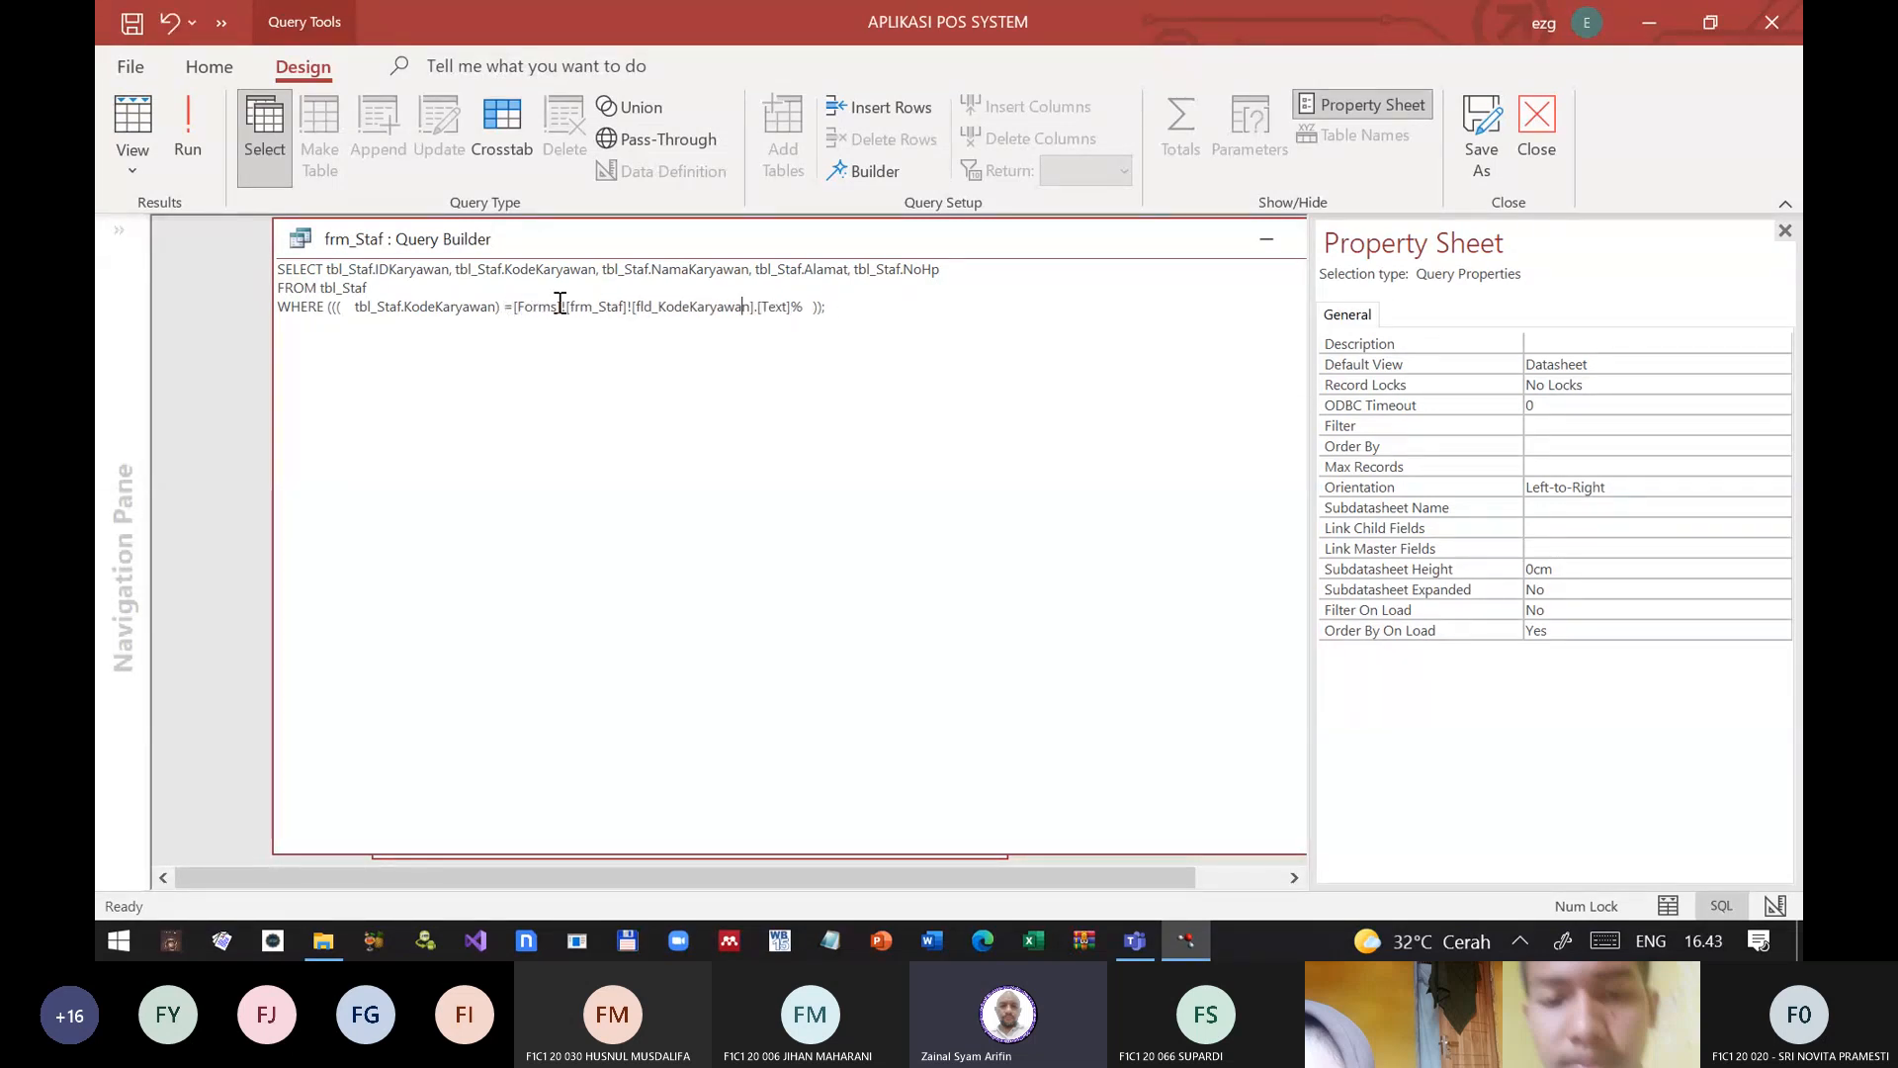
pyautogui.press('BackSpace')
pyautogui.click(138, 168)
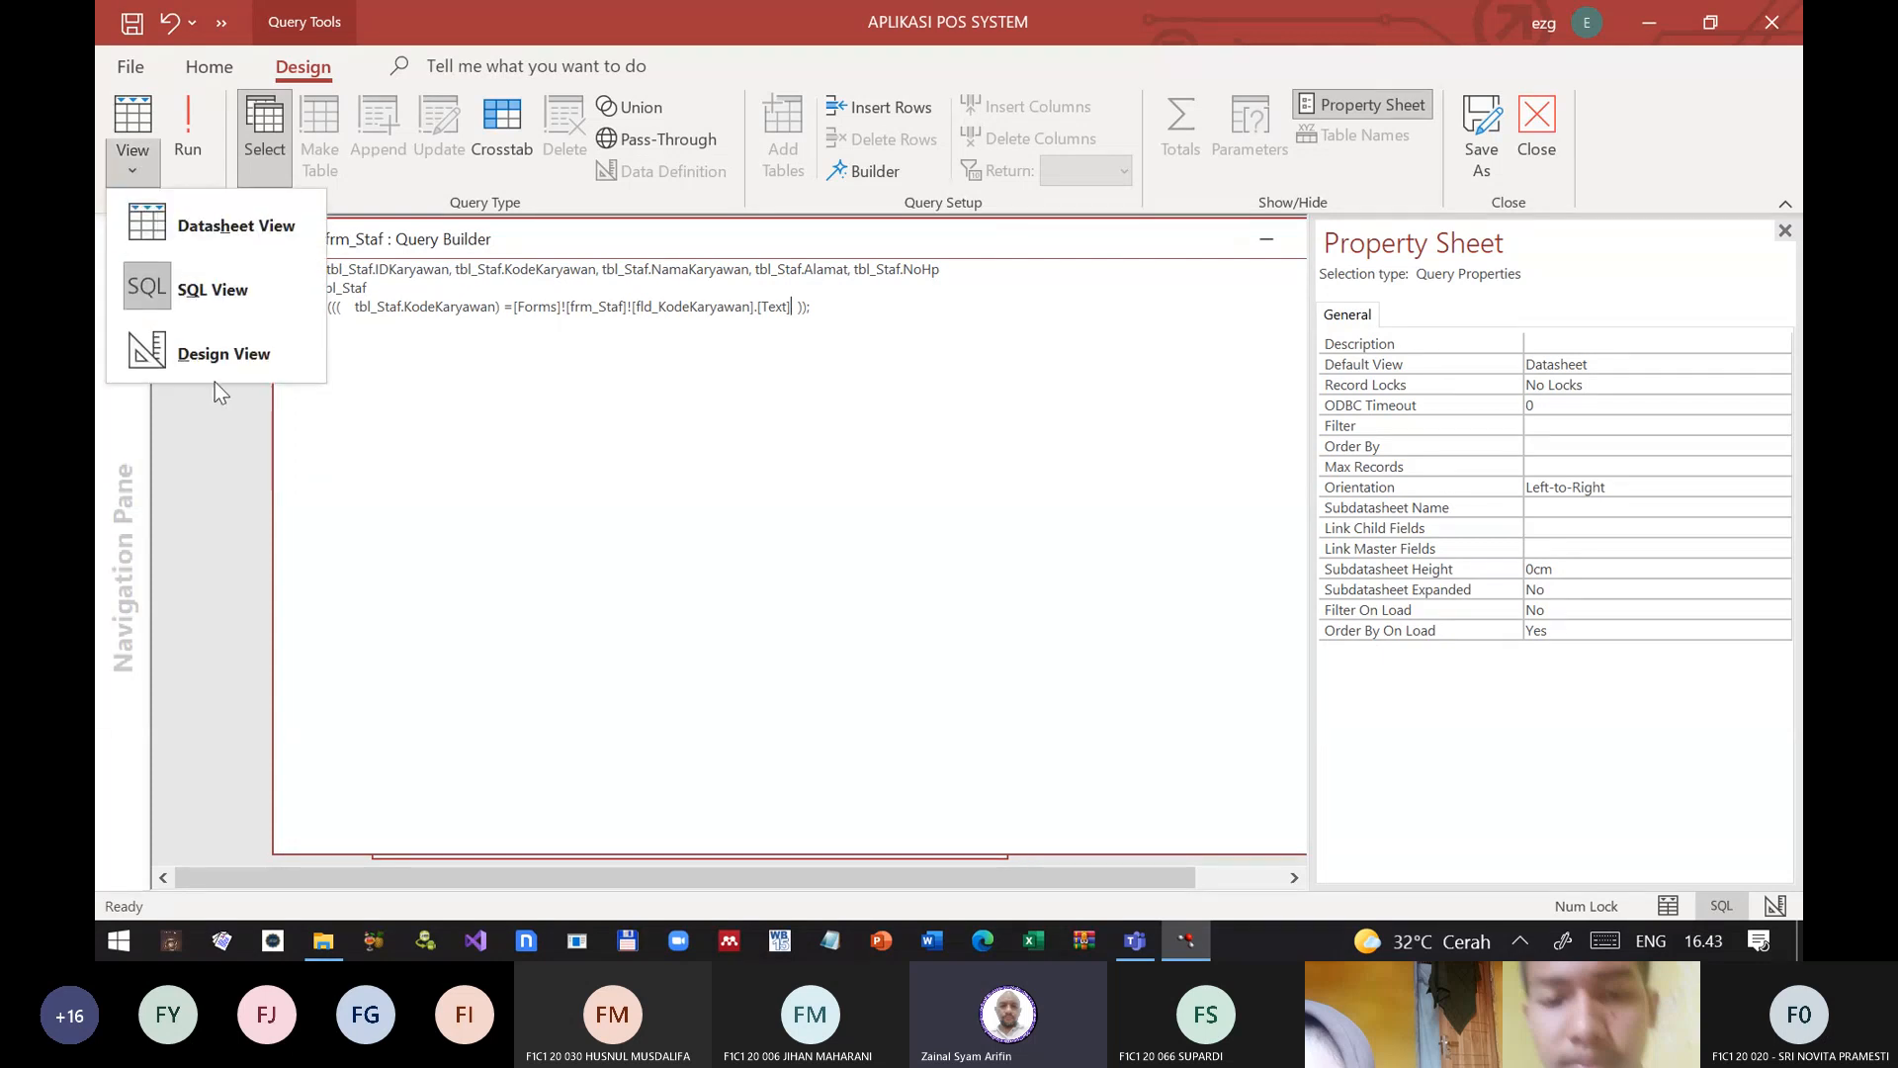
pyautogui.click(216, 356)
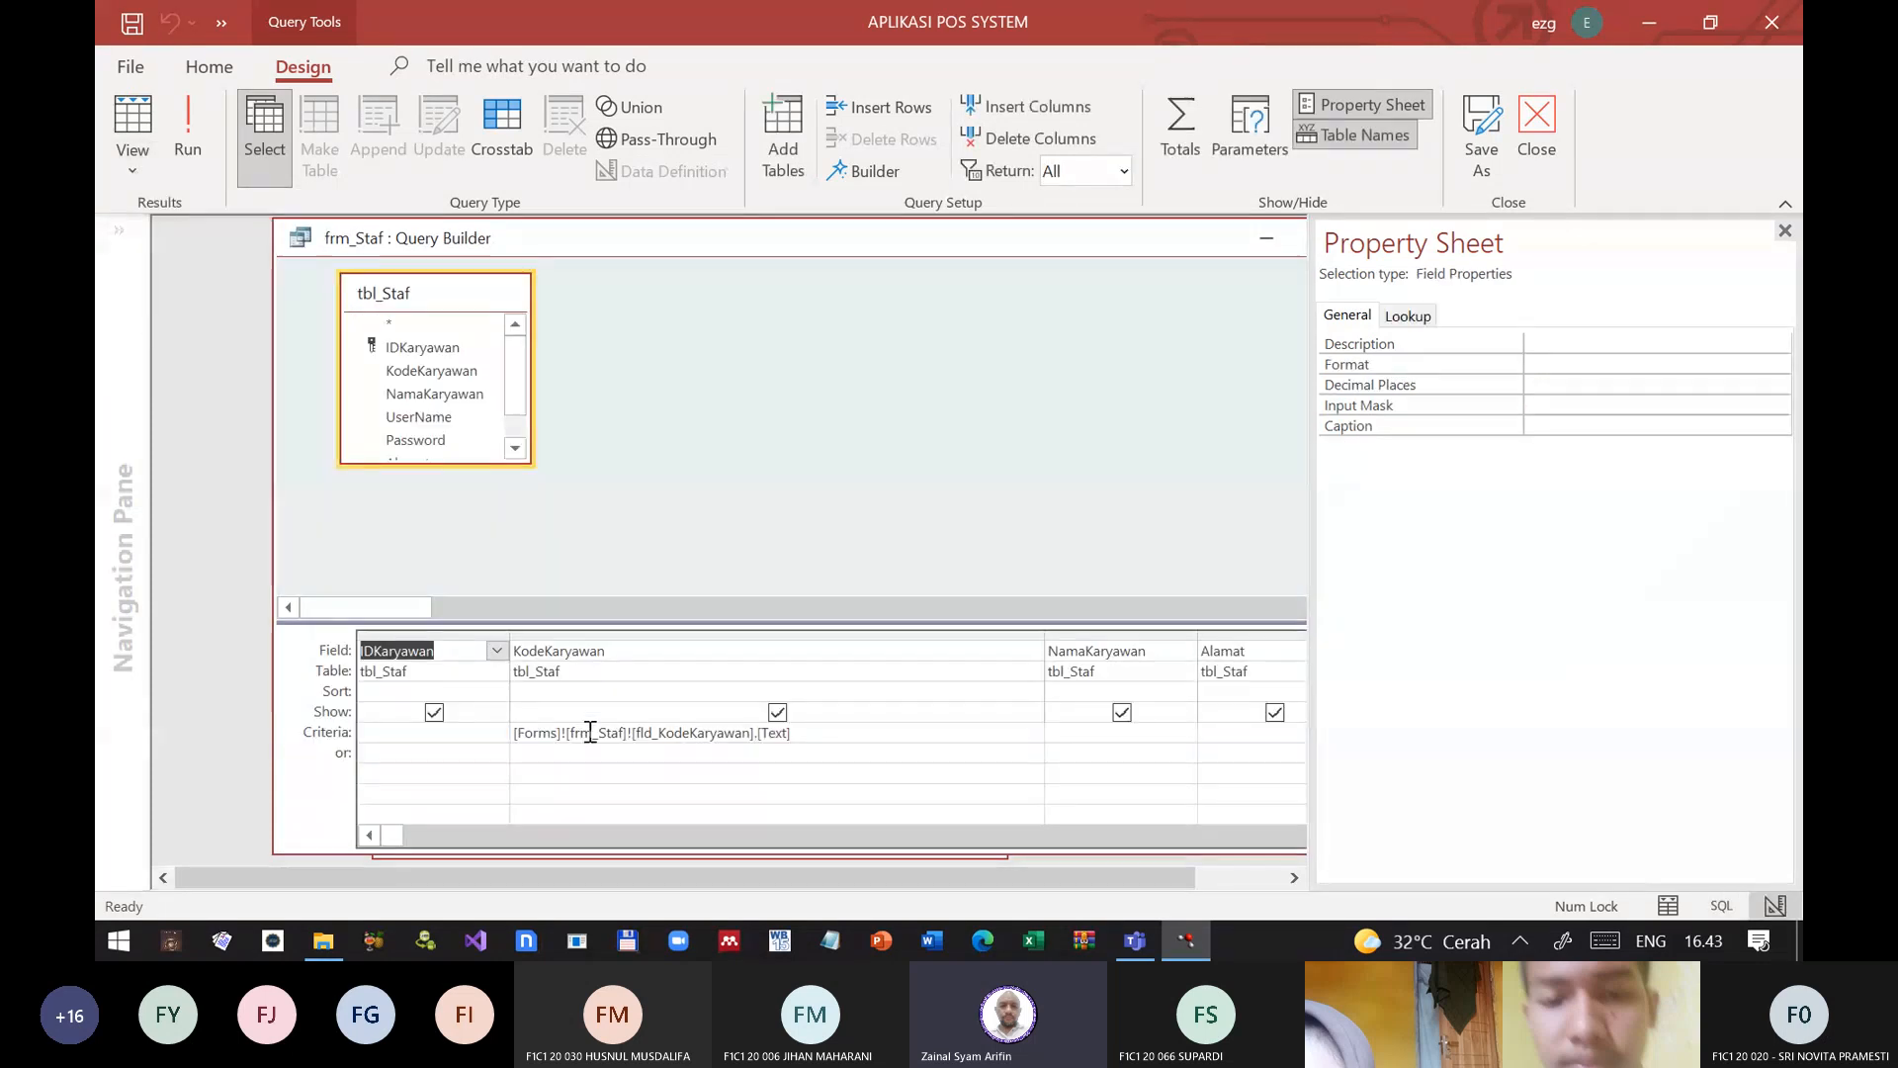
# Step: Set the KodeKaryawan criterion to "*" & [Forms]![frm_Staf]![fld_KodeKaryawan].[Text] & "*"
pyautogui.click(550, 752)
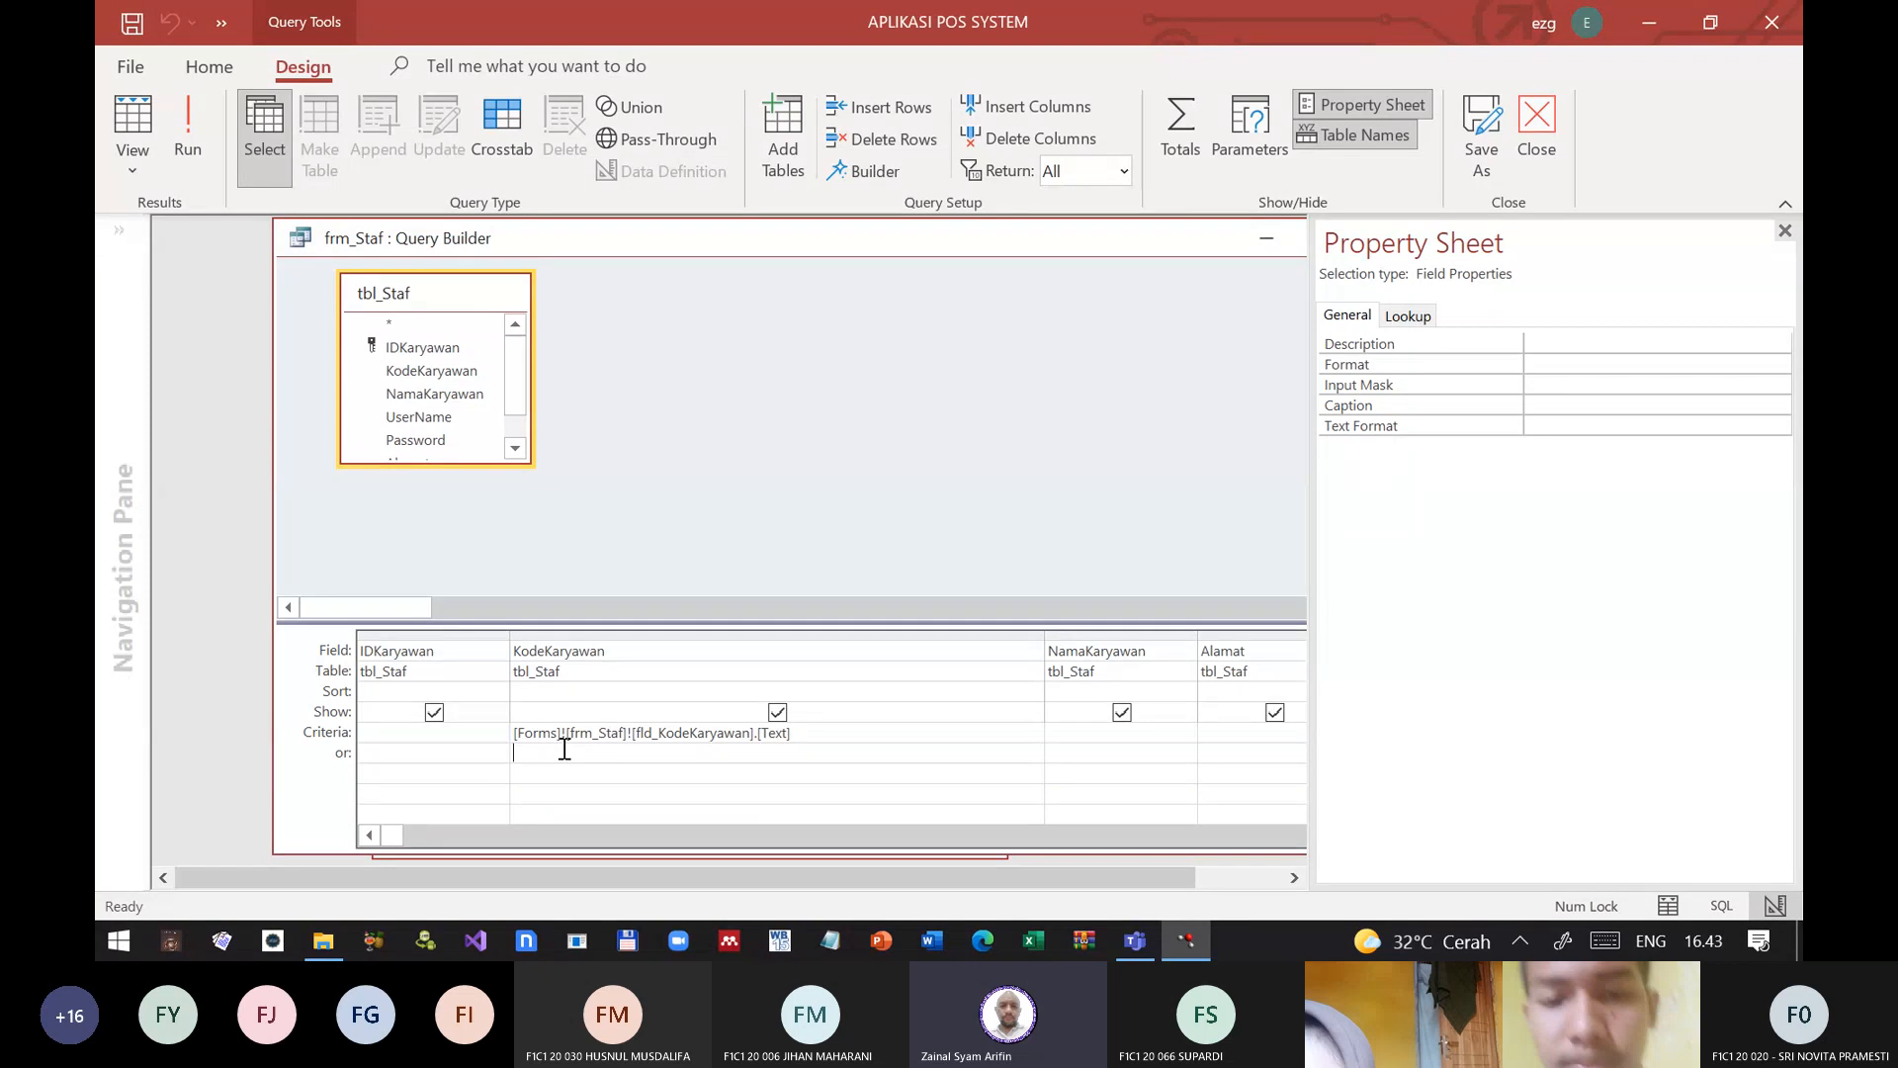
pyautogui.press('Up')
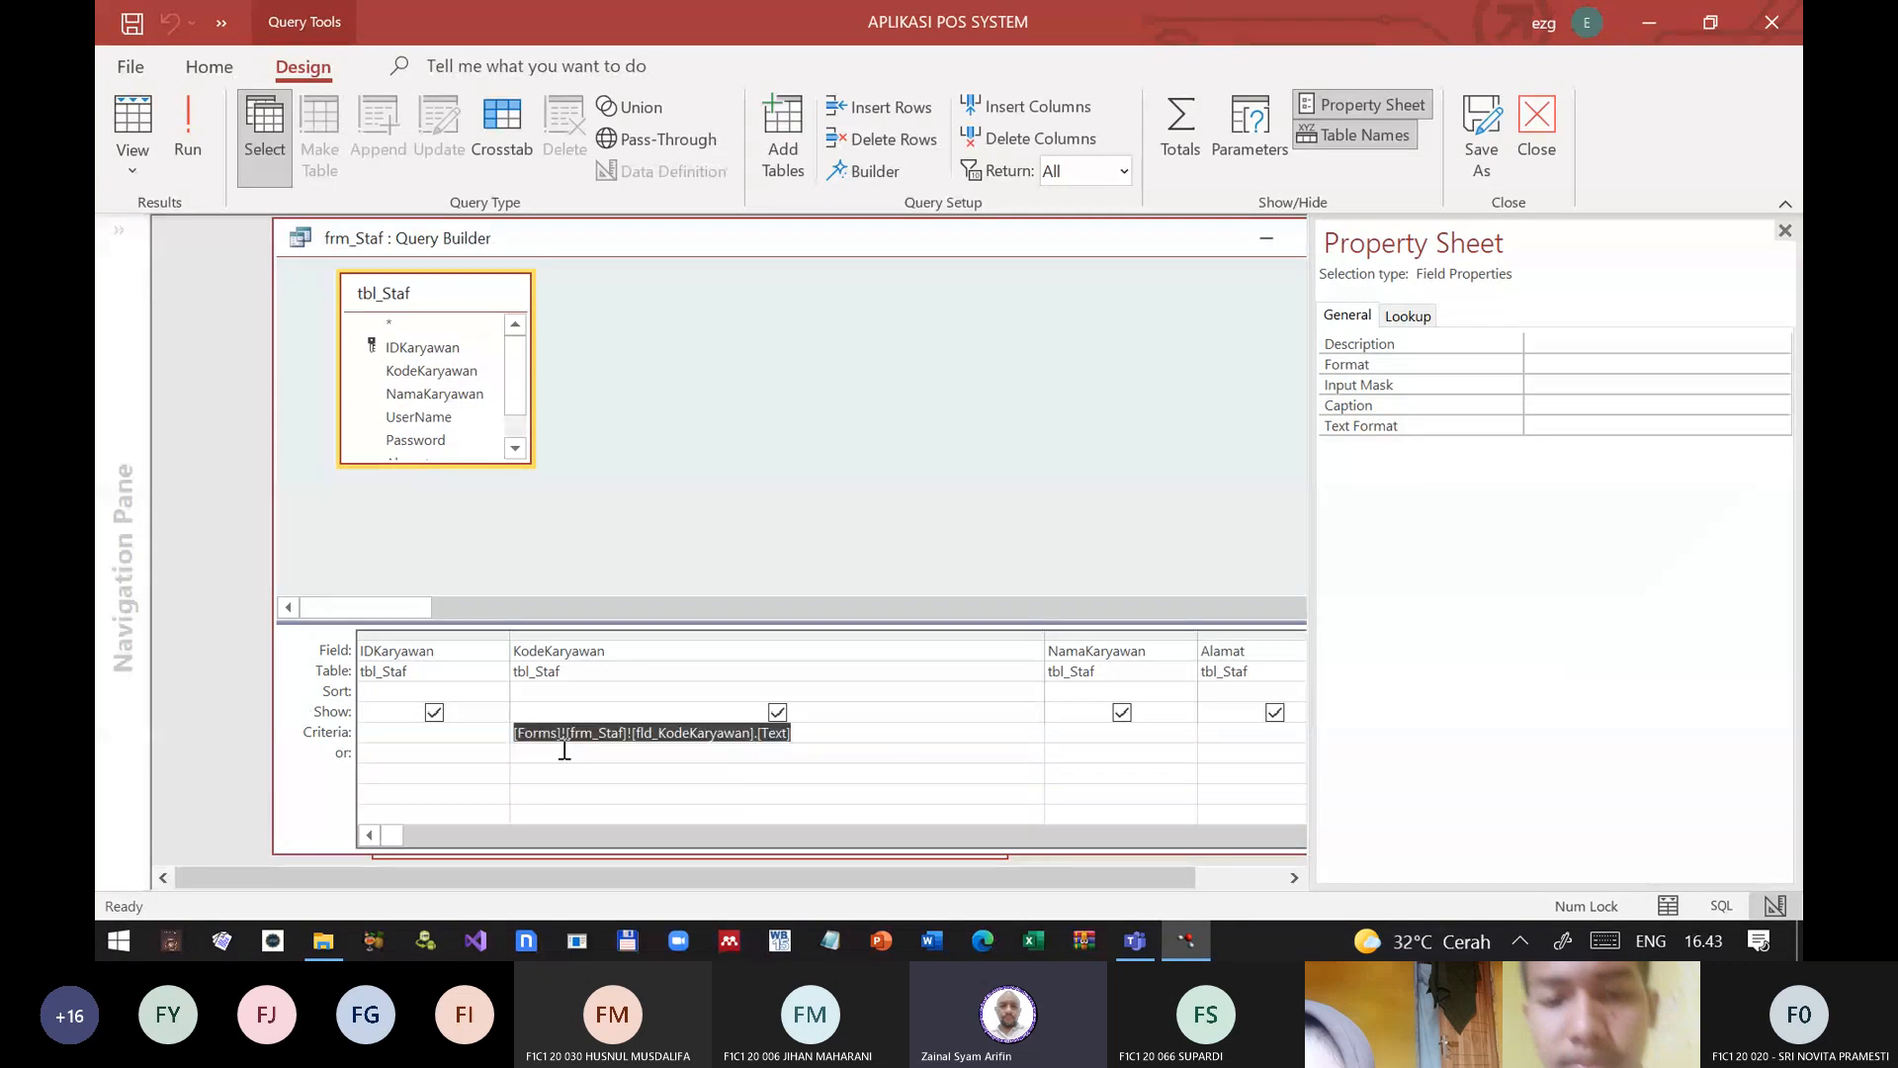
pyautogui.press('F2')
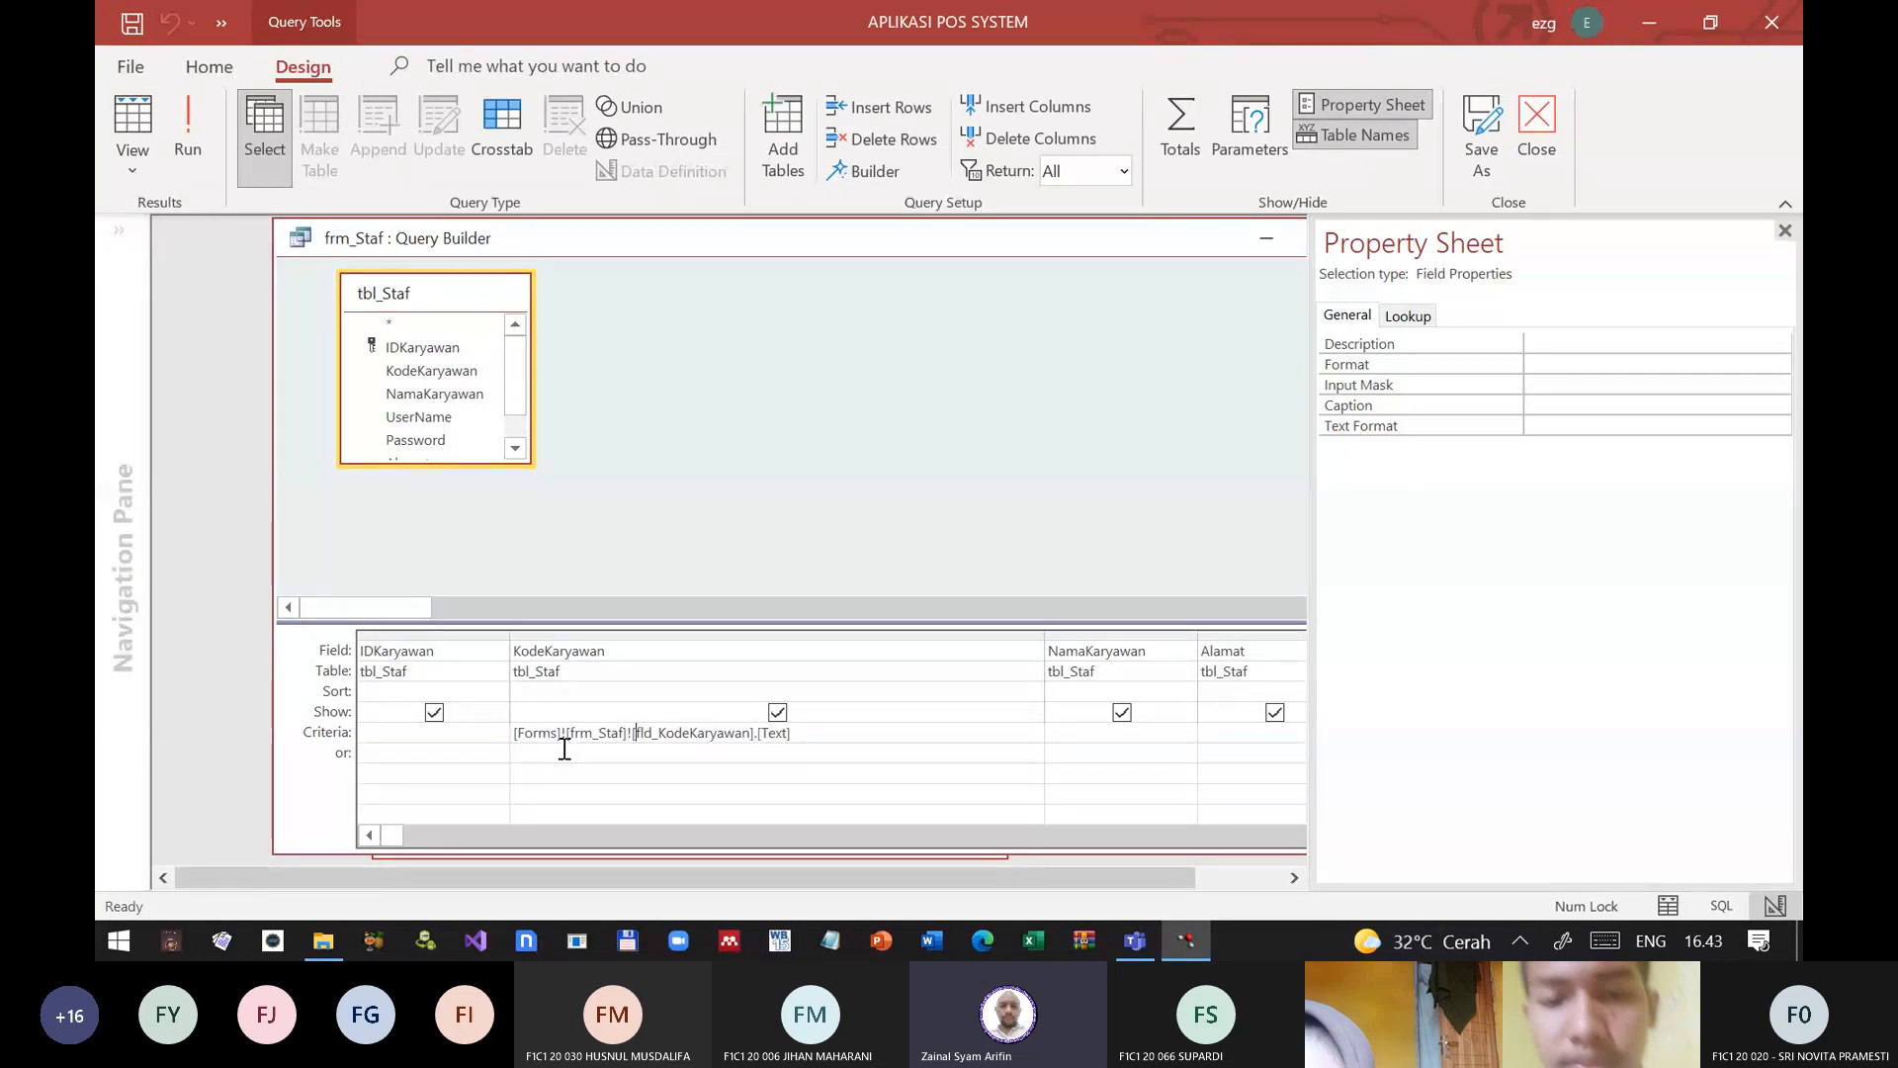
pyautogui.press('Left')
pyautogui.press('Left')
pyautogui.press('Left')
pyautogui.press('Left')
pyautogui.press('Left')
pyautogui.press('Left')
pyautogui.press('Left')
pyautogui.press('Left')
pyautogui.press('Left')
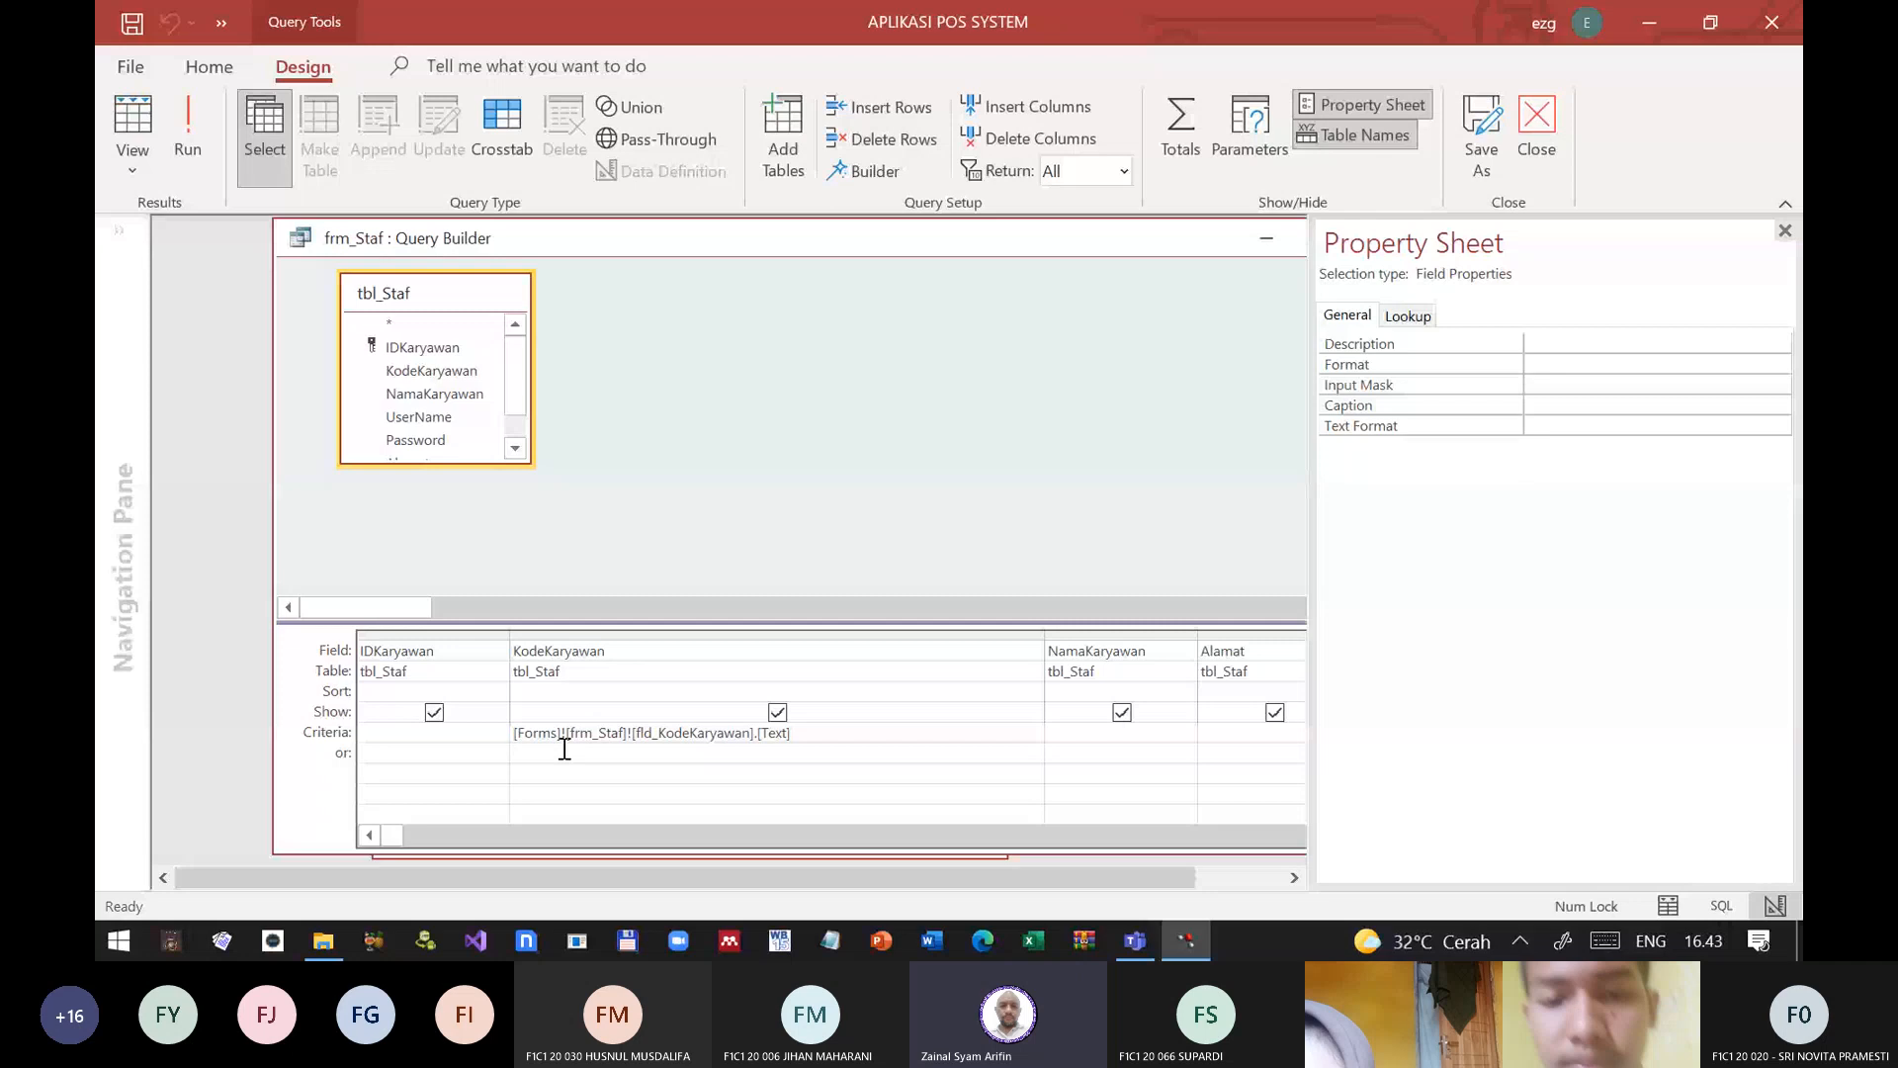
pyautogui.write('&')
pyautogui.press('BackSpace')
pyautogui.write('* &')
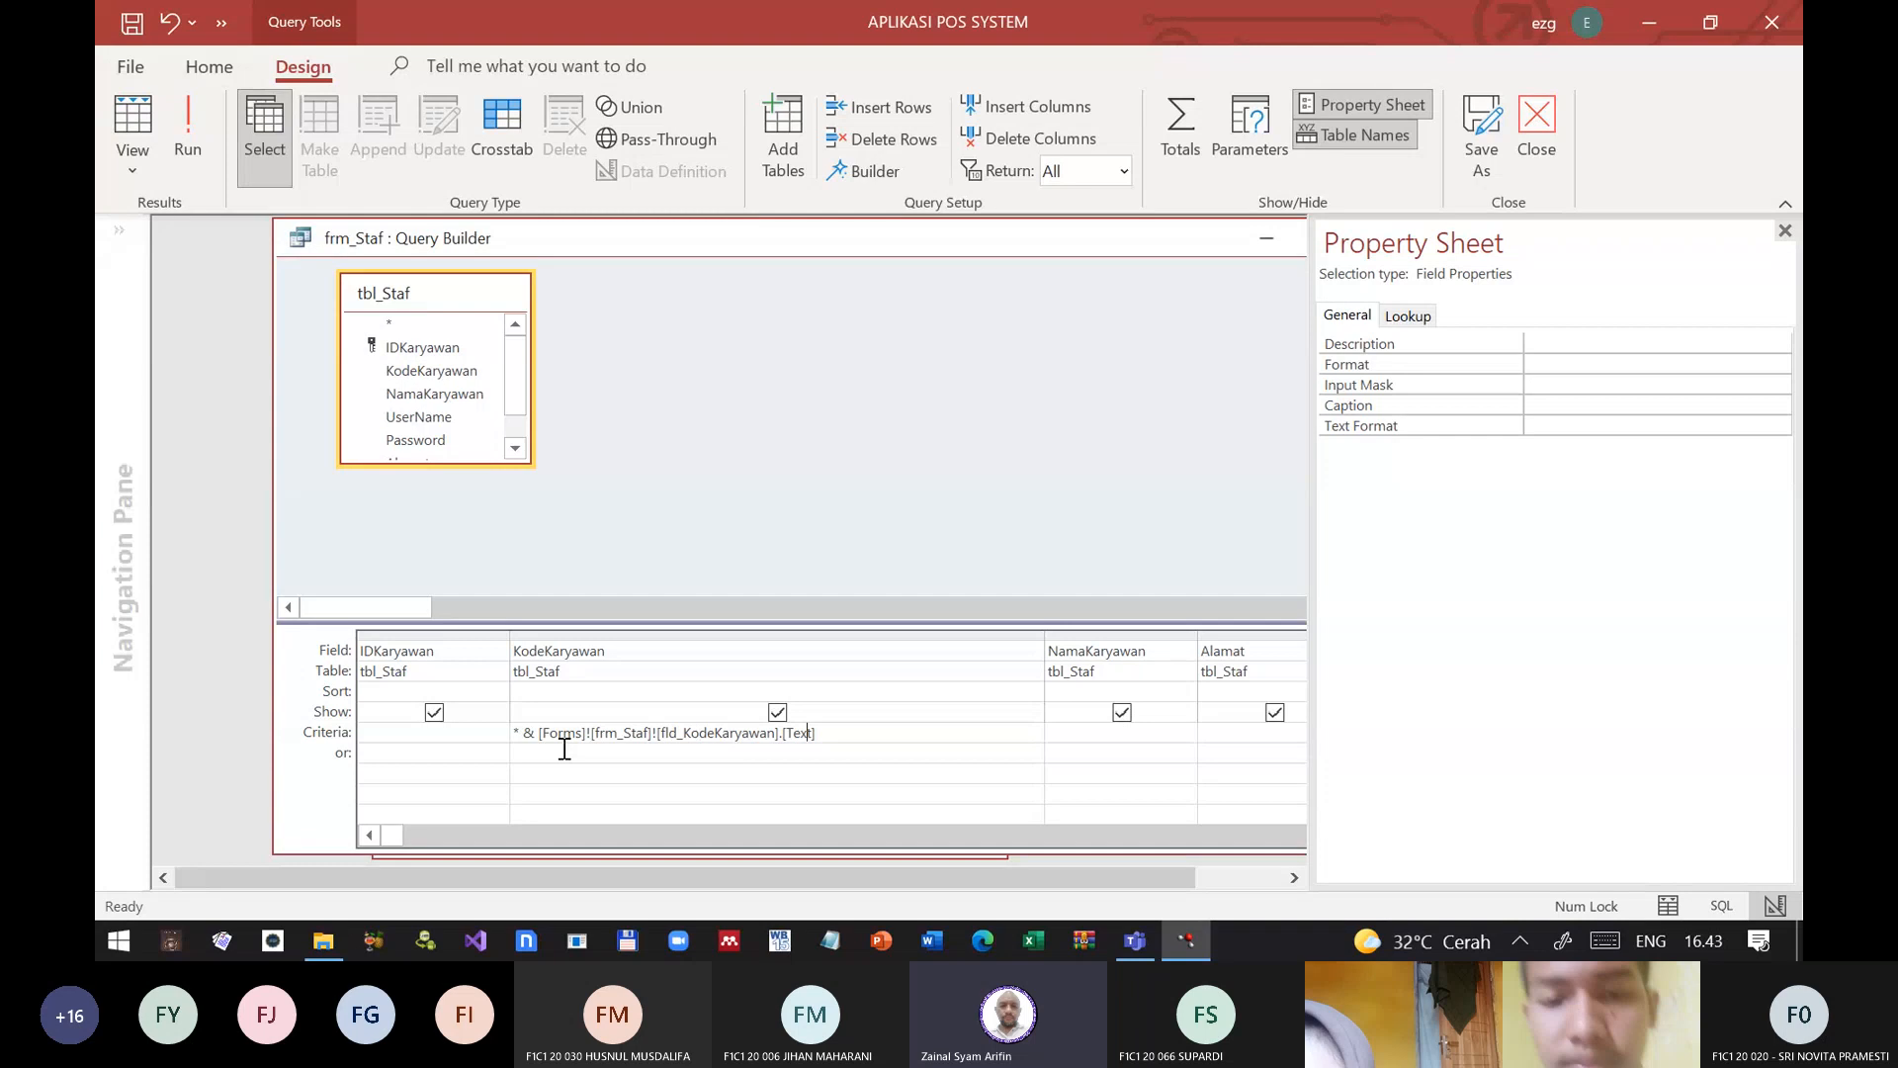
pyautogui.press('End')
pyautogui.press('Tab')
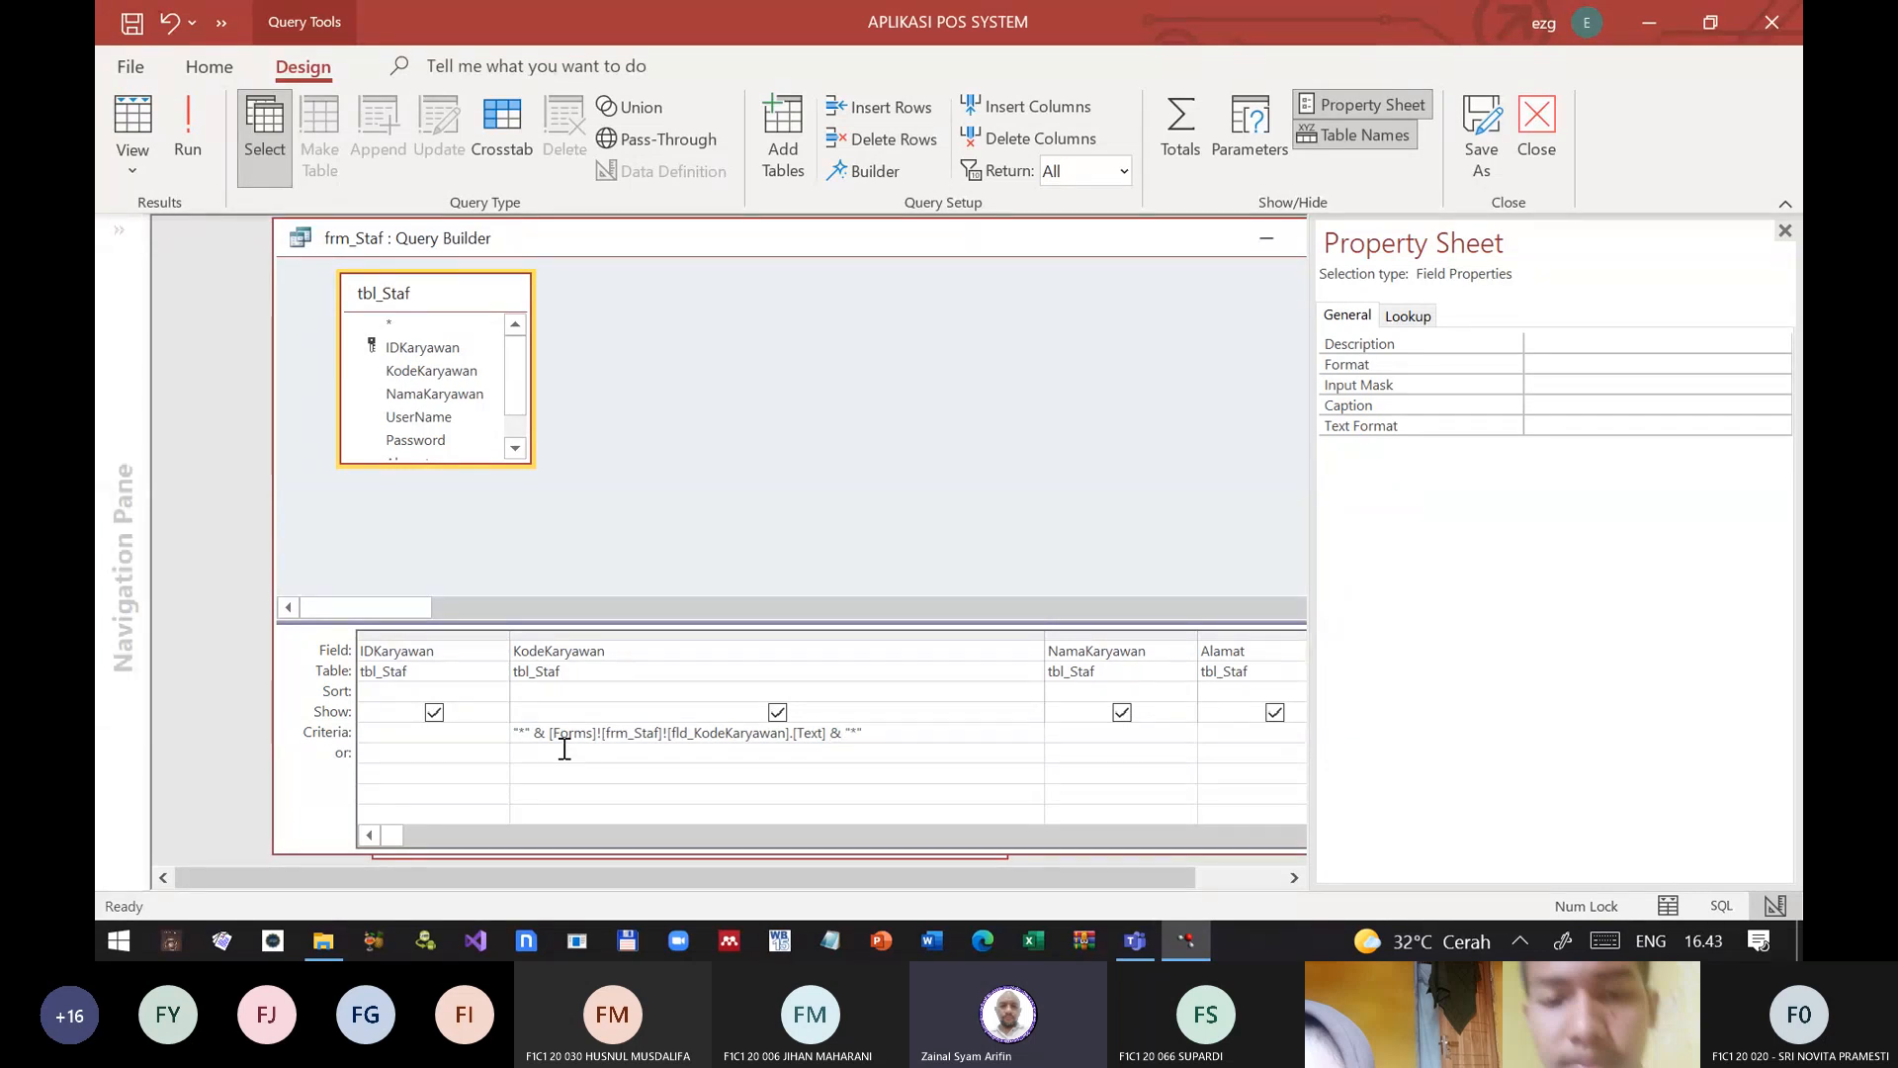
# Step: Run the query with the wildcard criterion and inspect its SQL statement before returning to the design grid
pyautogui.click(180, 134)
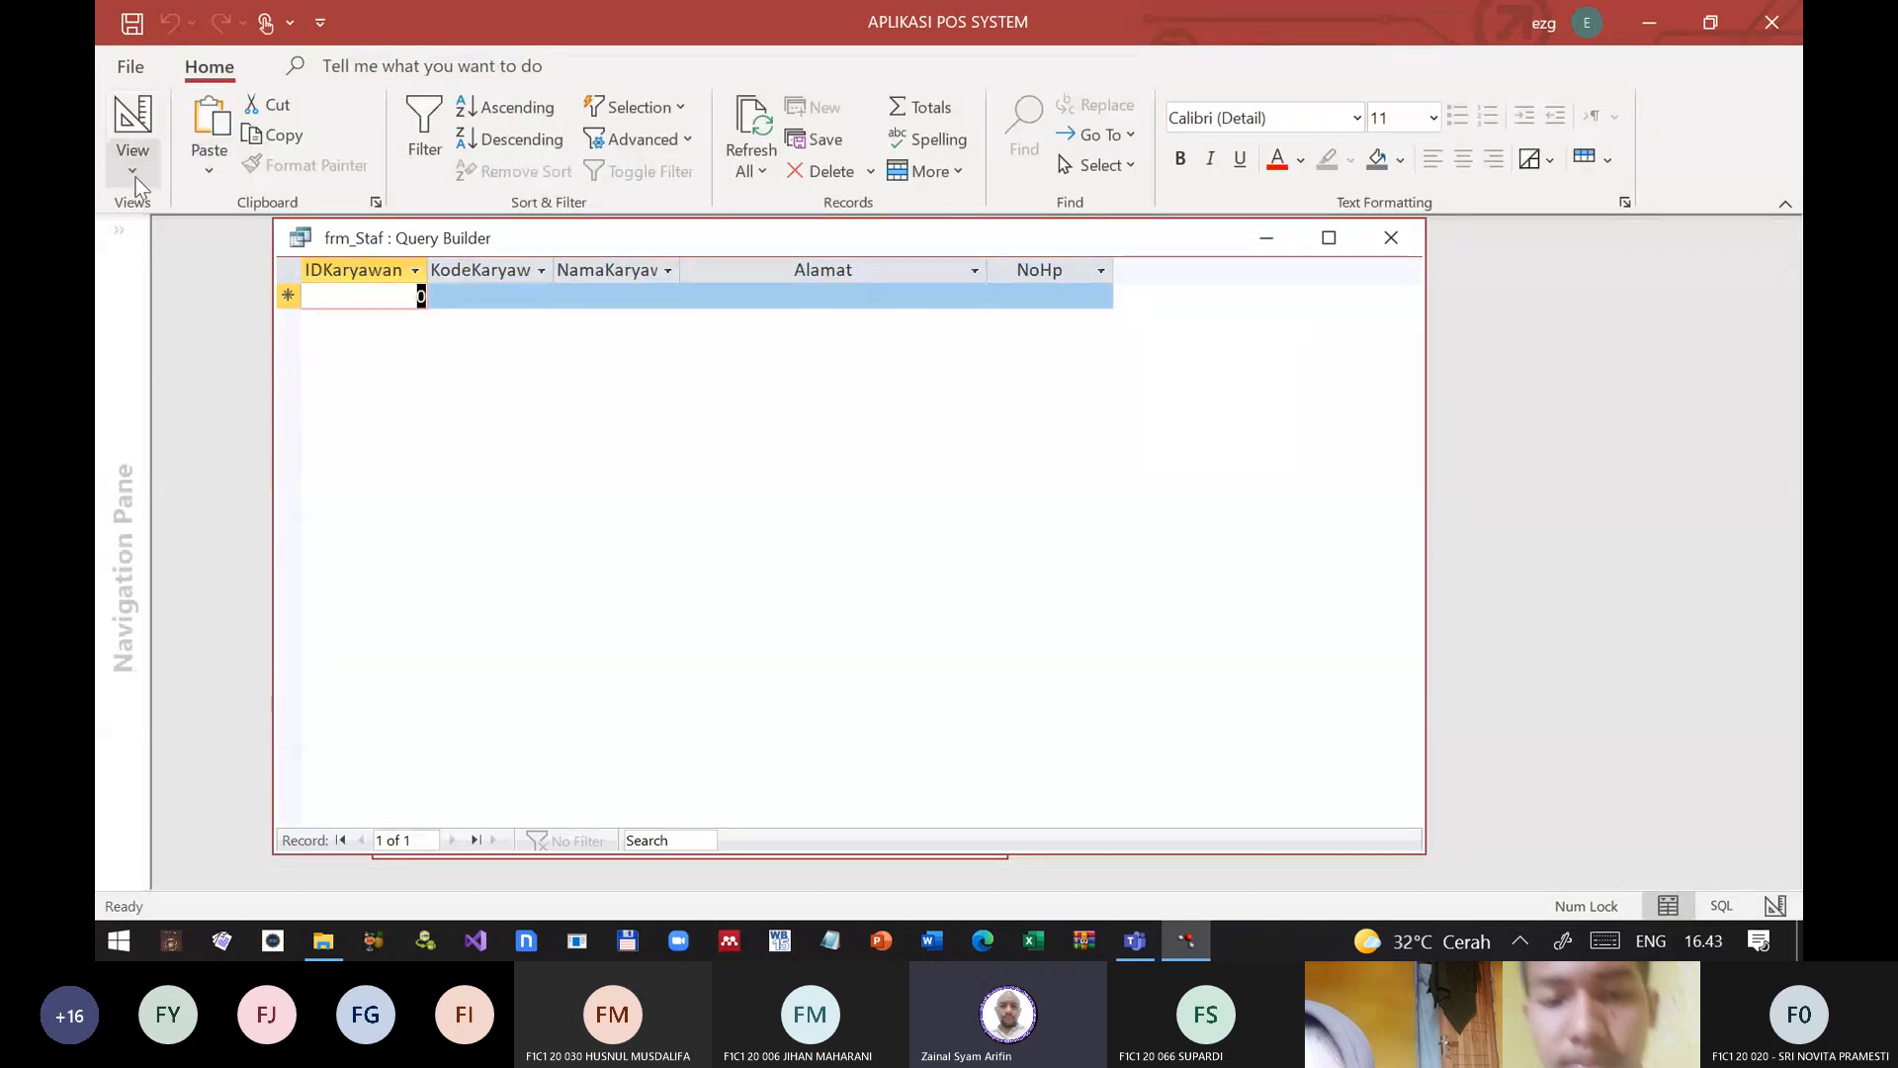
pyautogui.click(132, 159)
pyautogui.click(169, 287)
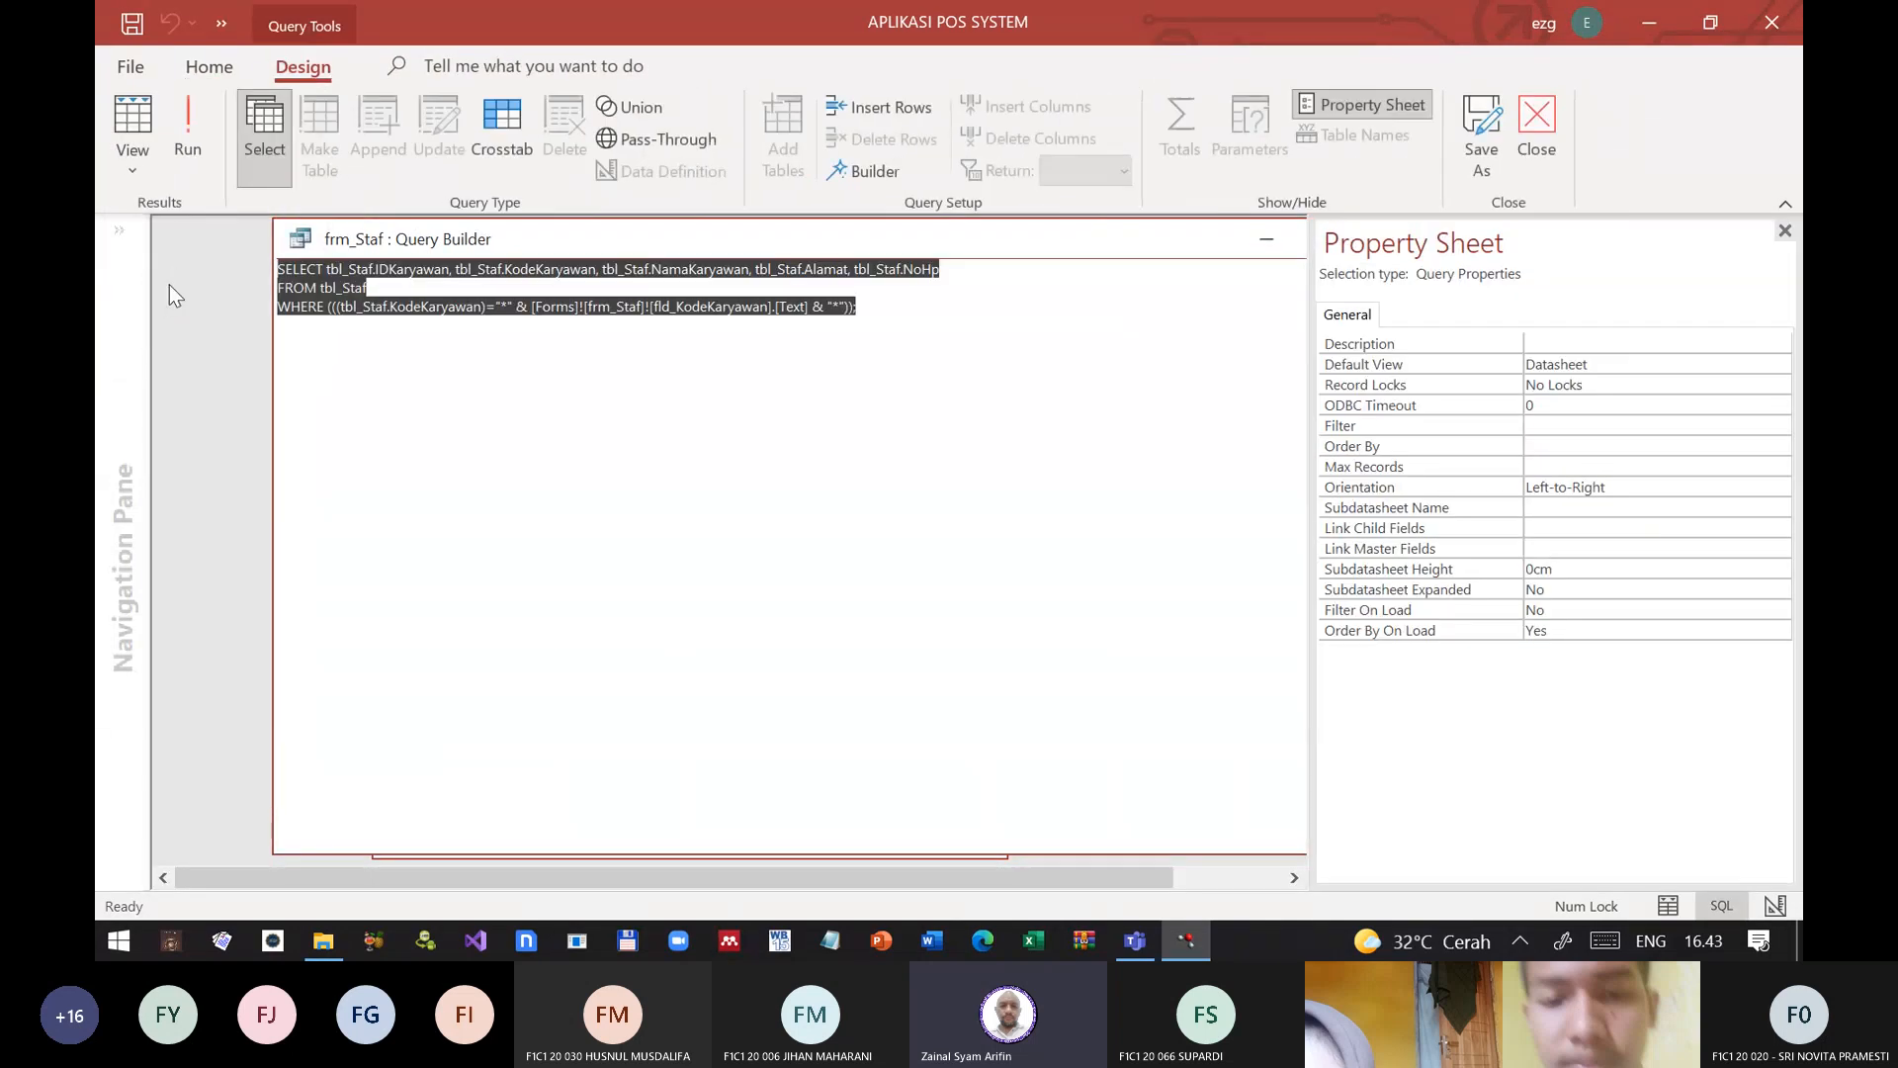
pyautogui.click(929, 649)
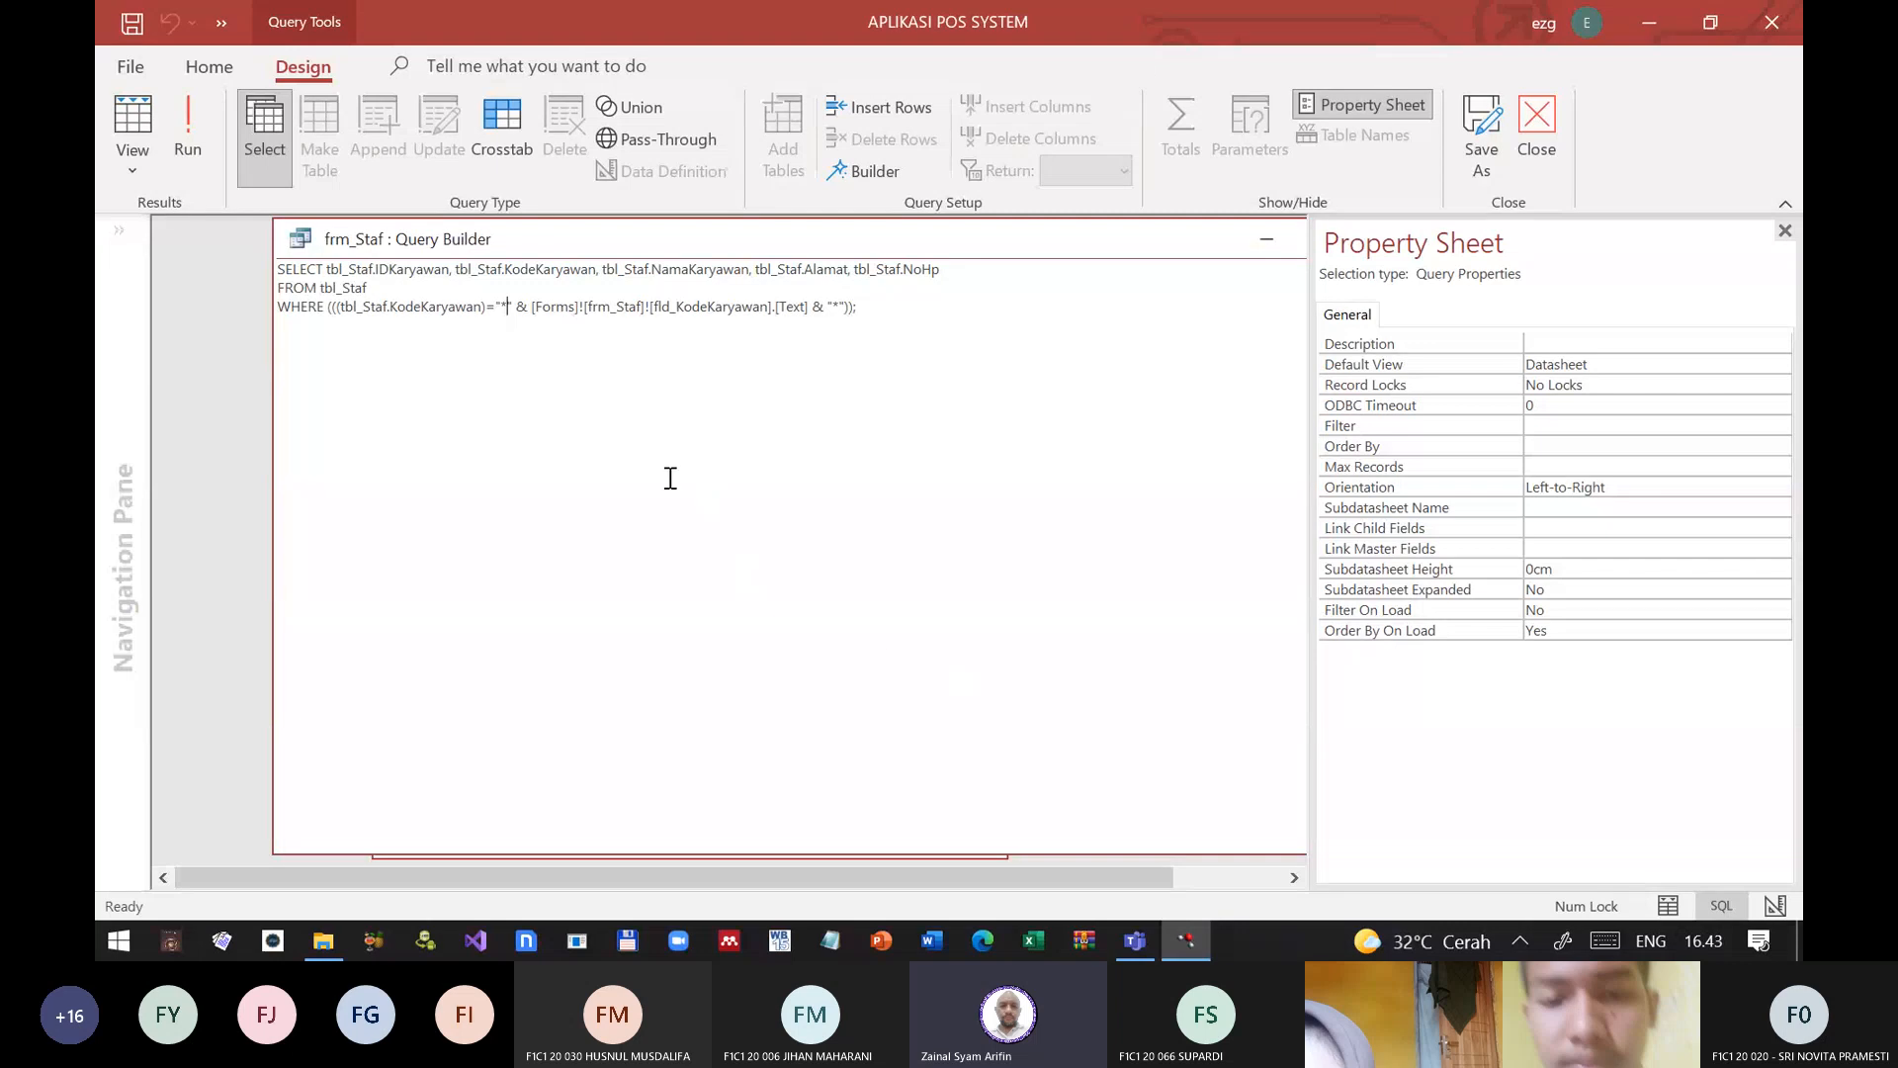
pyautogui.click(139, 168)
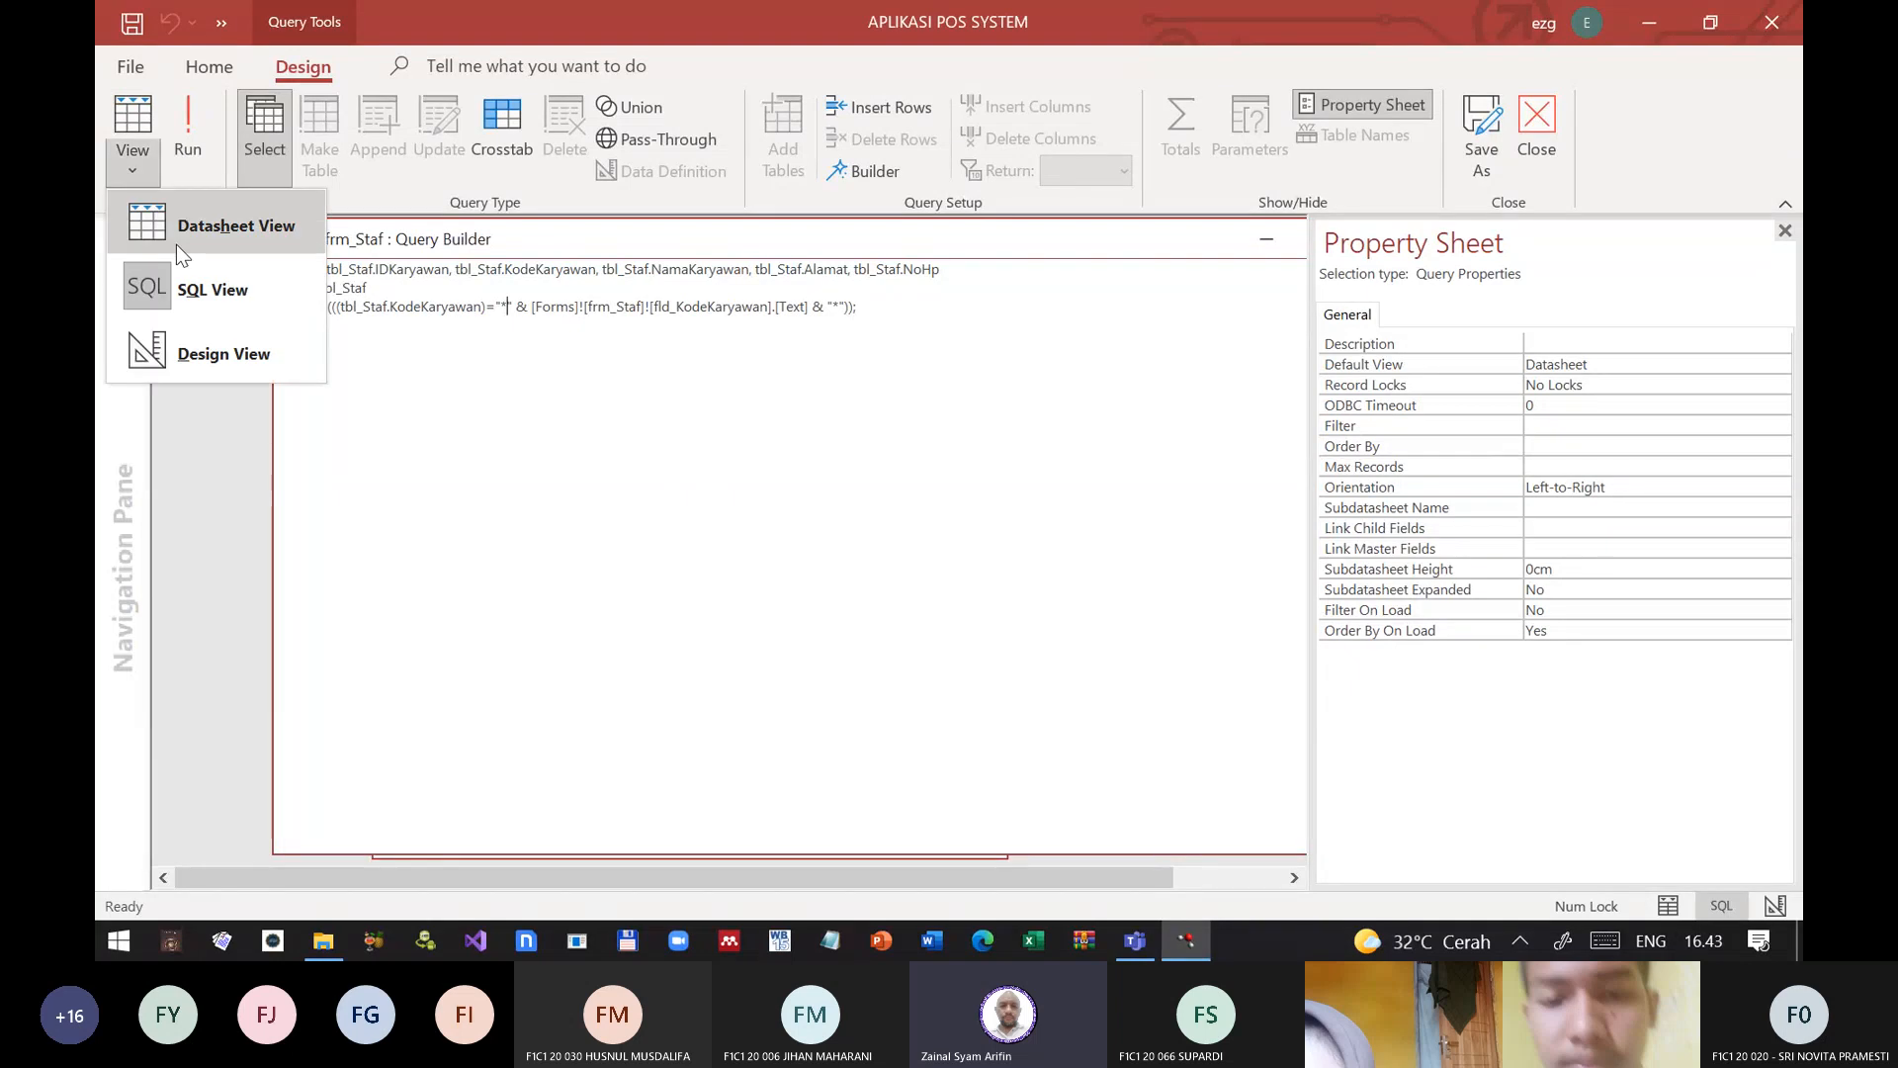
pyautogui.click(211, 356)
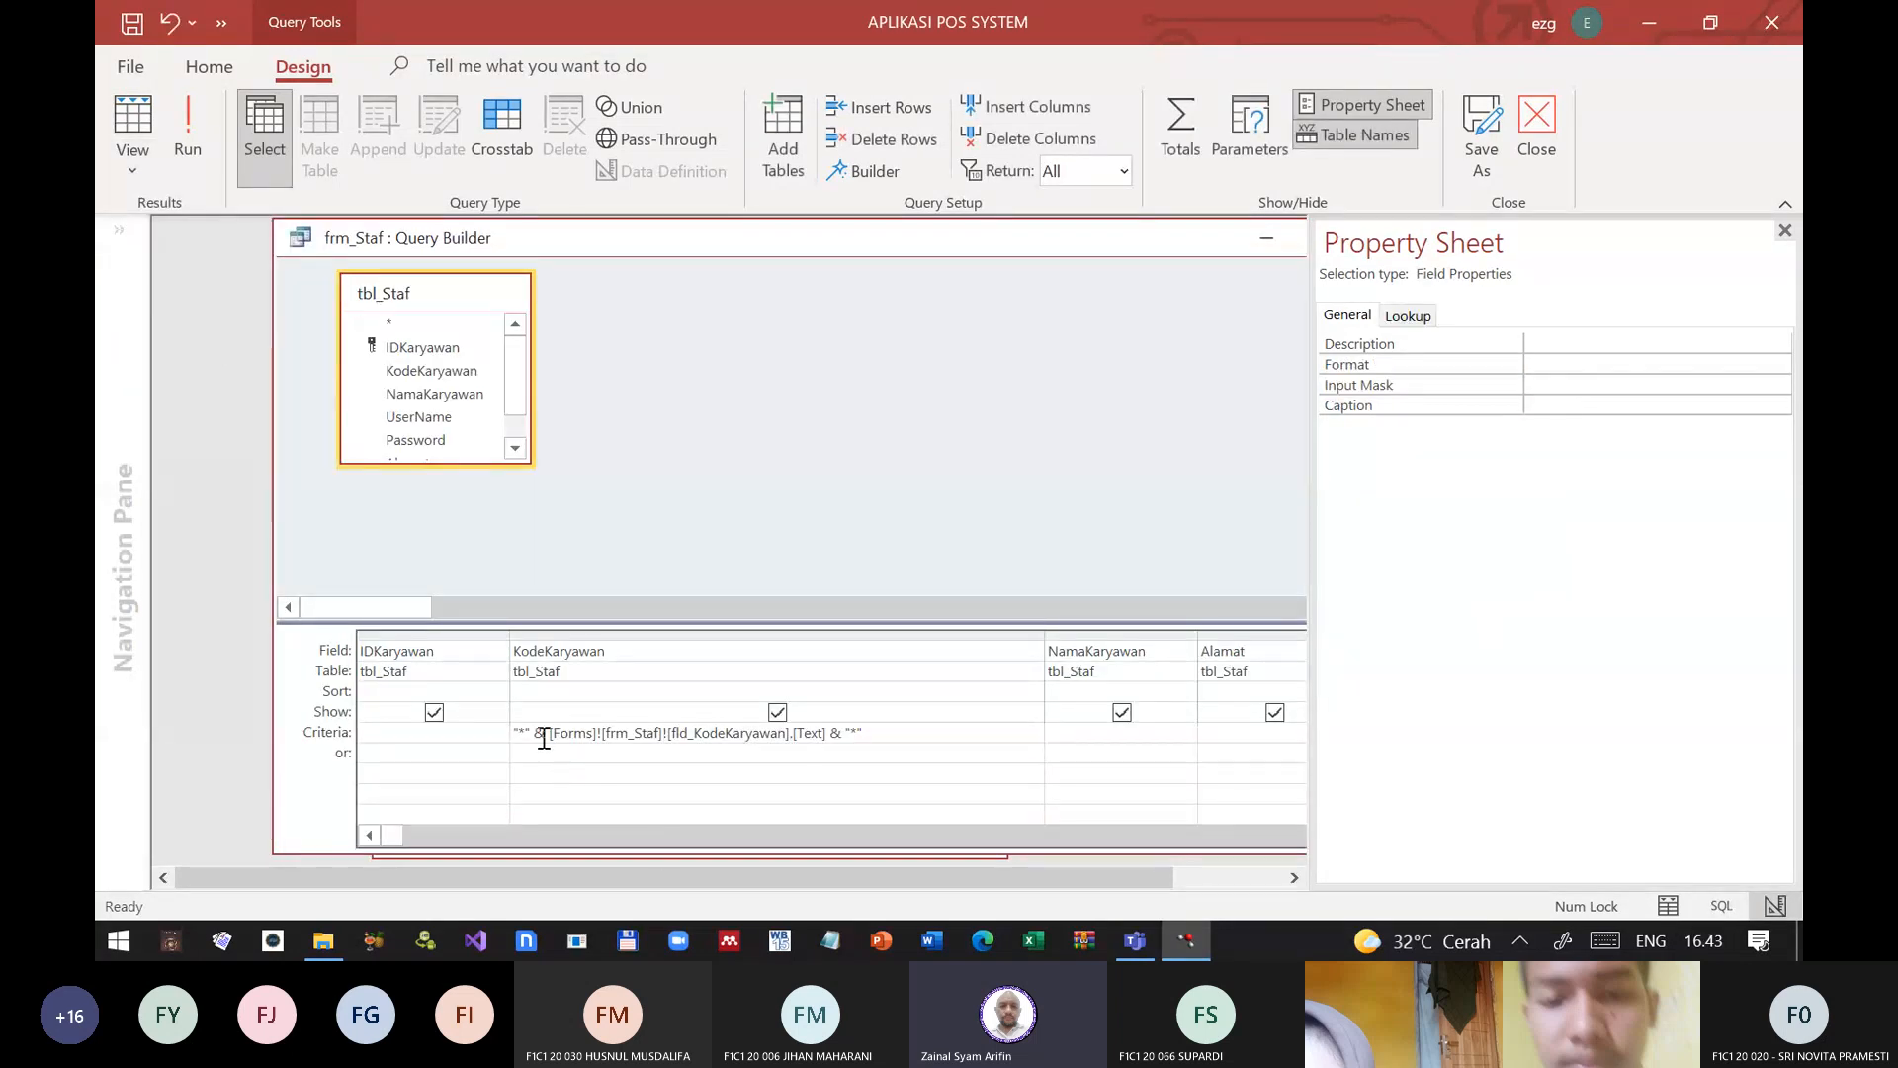
# Step: Change the KodeKaryawan criterion to Like [Forms]![frm_Staf]![fld_KodeKaryawan].[Text], removing both asterisk wildcards
pyautogui.click(544, 734)
pyautogui.press('Left')
pyautogui.press('Left')
pyautogui.press('BackSpace')
pyautogui.press('BackSpace')
pyautogui.press('BackSpace')
pyautogui.write('like')
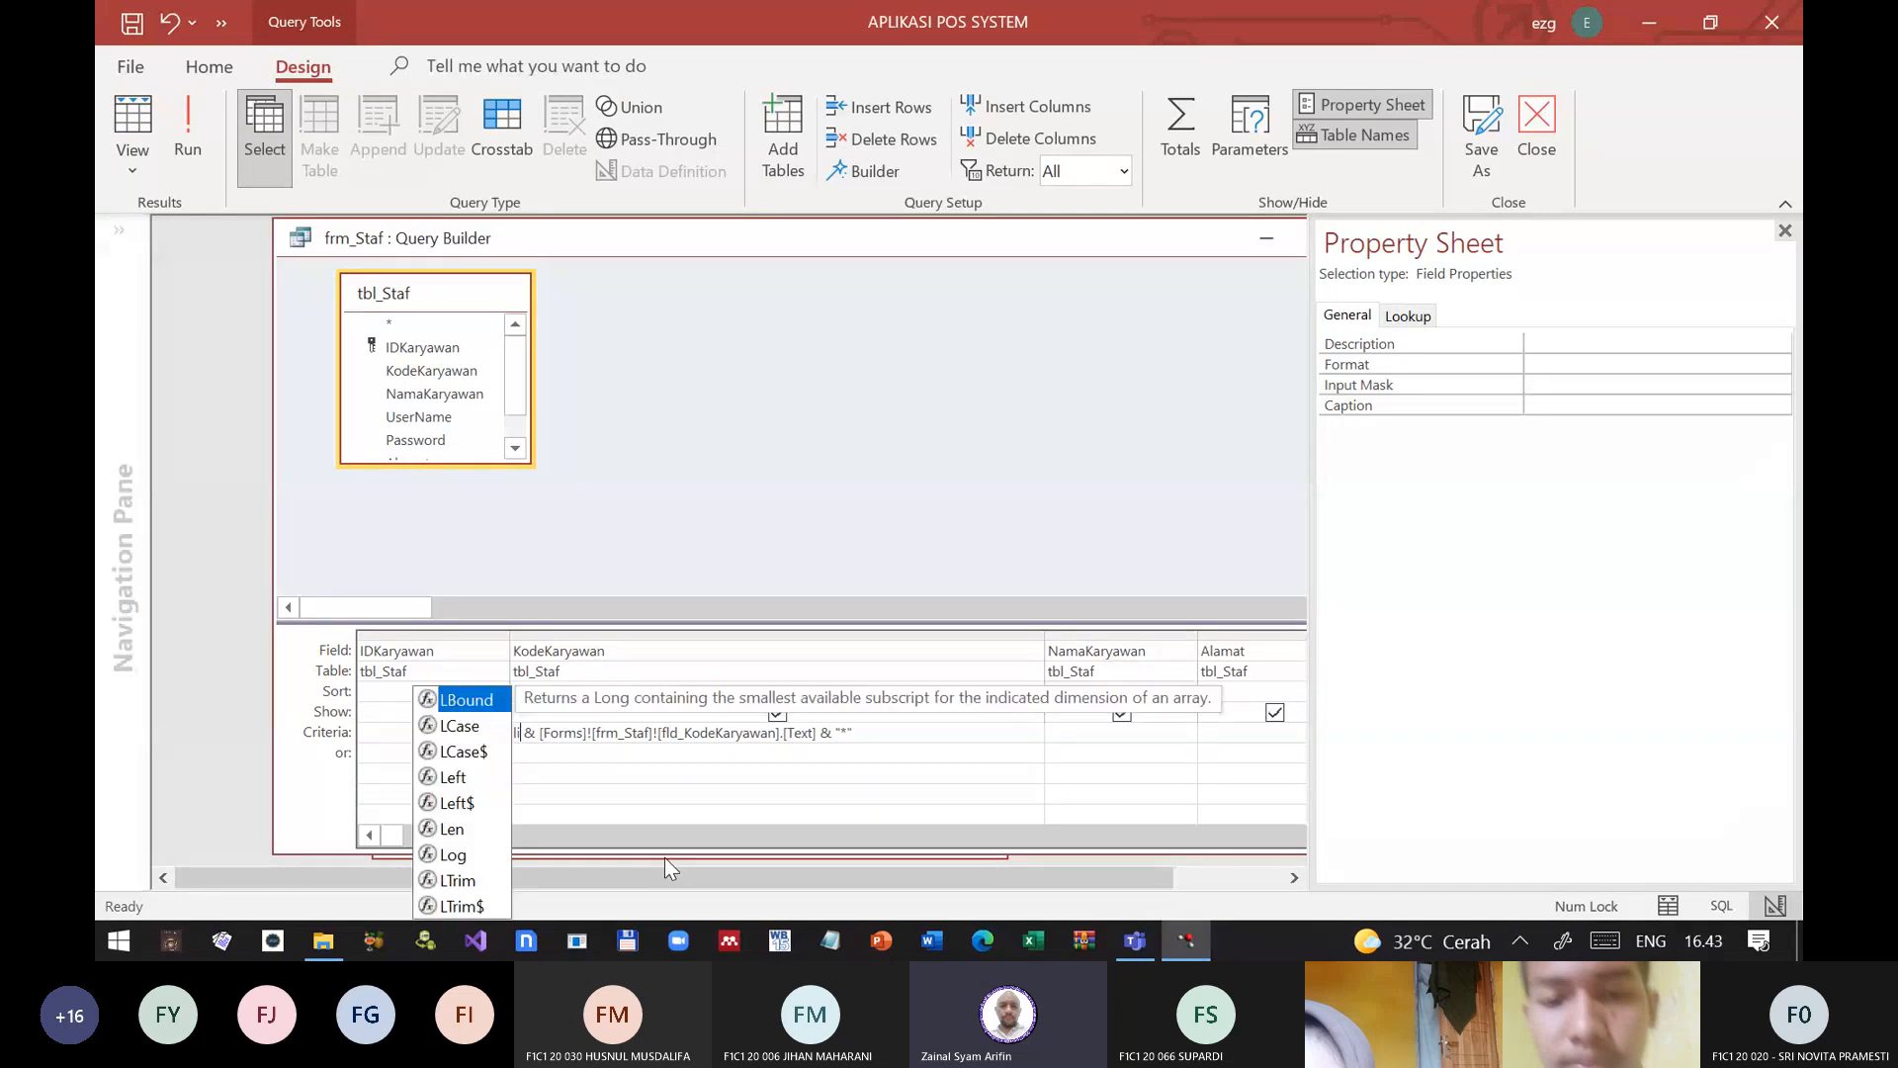
pyautogui.press('Right')
pyautogui.press('Delete')
pyautogui.press('Delete')
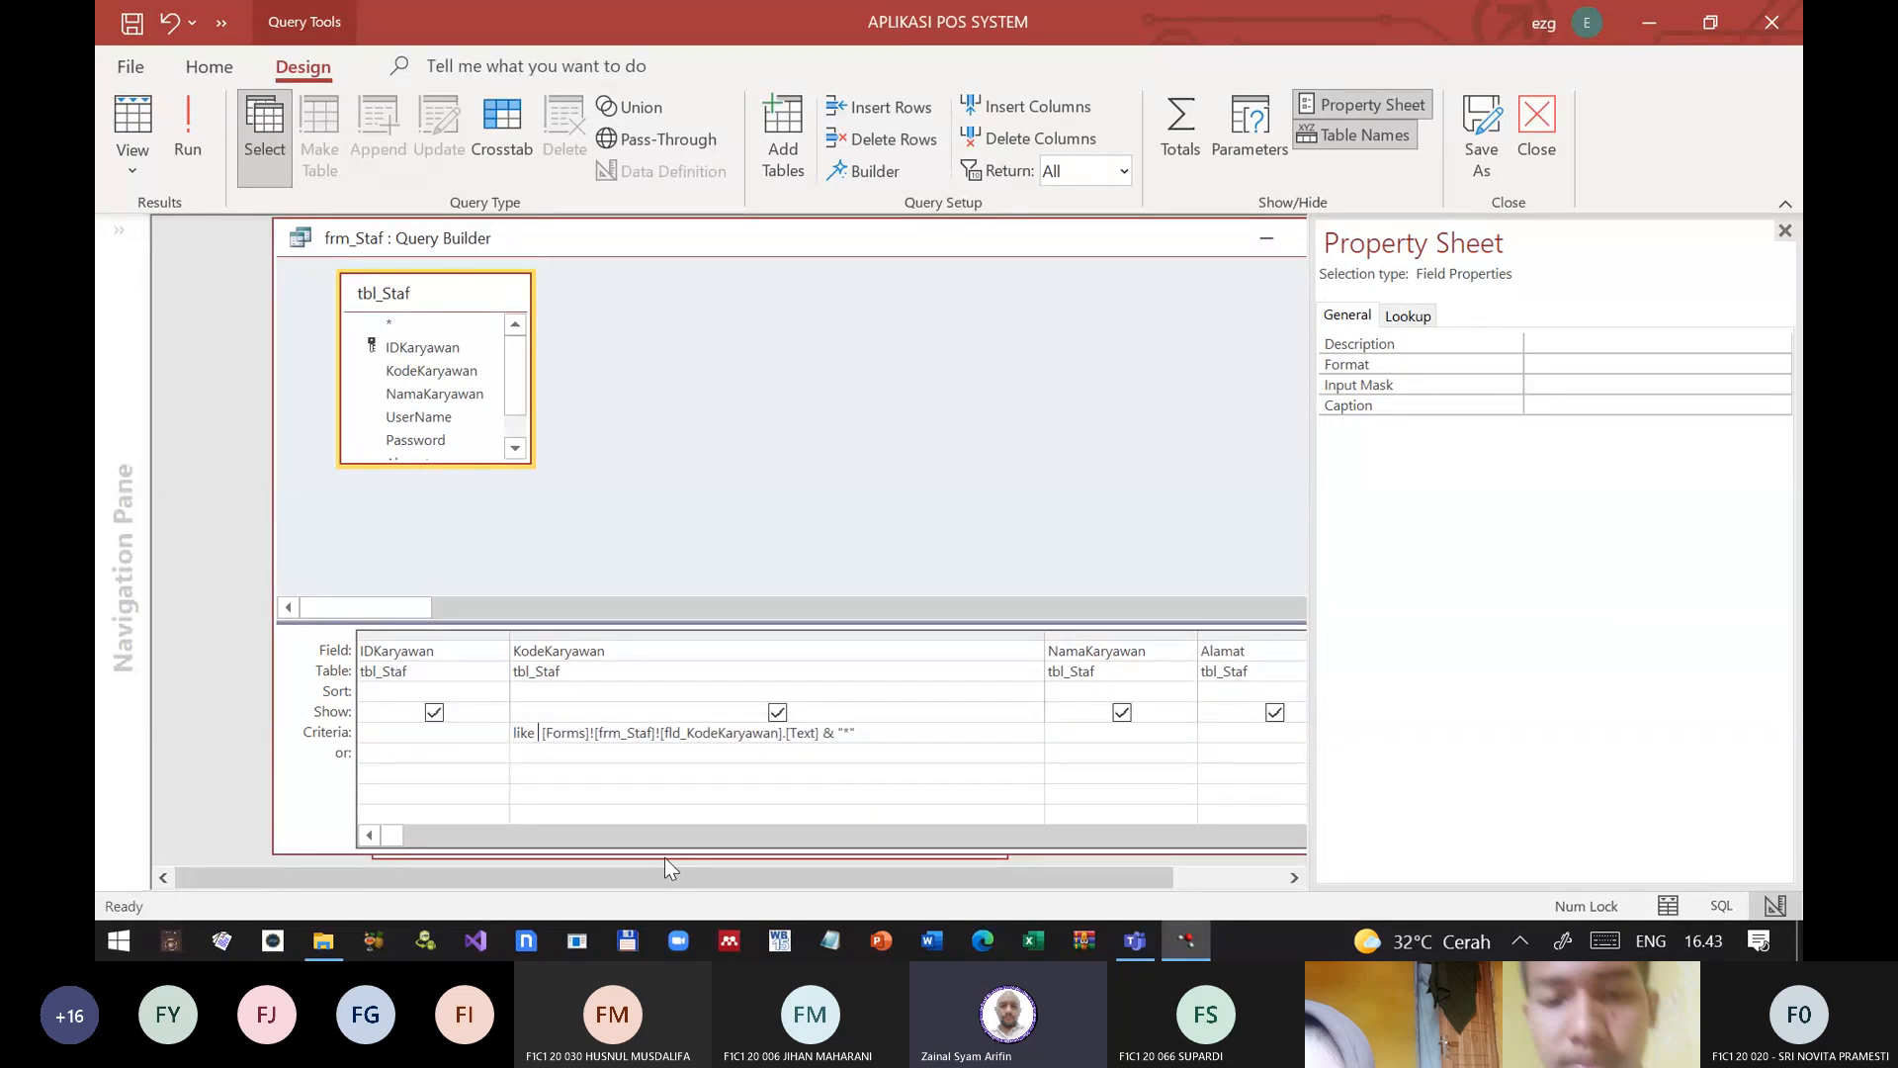
pyautogui.press('Right')
pyautogui.press('Right')
pyautogui.press('Right')
pyautogui.press('Right')
pyautogui.press('Right')
pyautogui.press('Right')
pyautogui.press('Right')
pyautogui.press('Right')
pyautogui.press('Right')
pyautogui.press('Right')
pyautogui.press('Right')
pyautogui.press('Right')
pyautogui.press('Right')
pyautogui.press('Right')
pyautogui.press('Right')
pyautogui.press('Right')
pyautogui.press('Right')
pyautogui.press('Right')
pyautogui.press('Right')
pyautogui.press('Right')
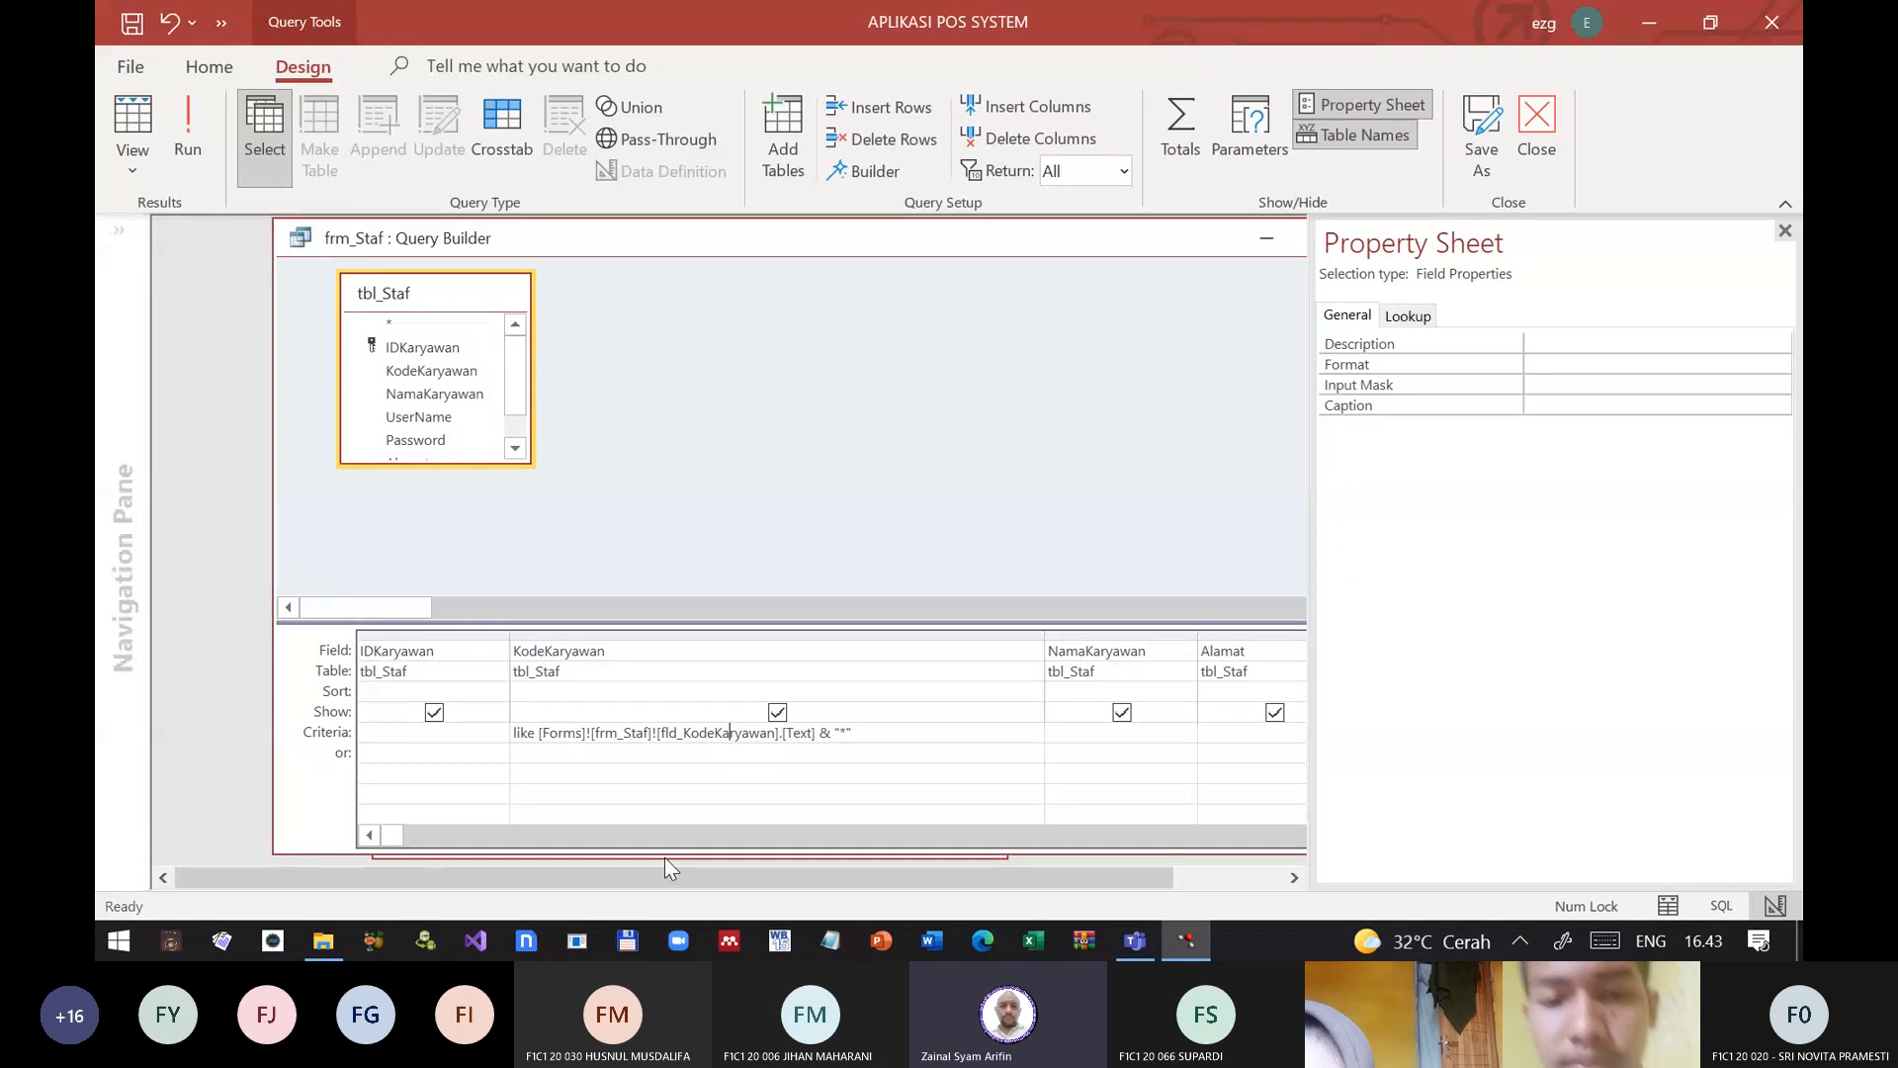
pyautogui.press('Delete')
pyautogui.press('Delete')
pyautogui.press('Delete')
pyautogui.press('Delete')
pyautogui.press('Delete')
pyautogui.press('Return')
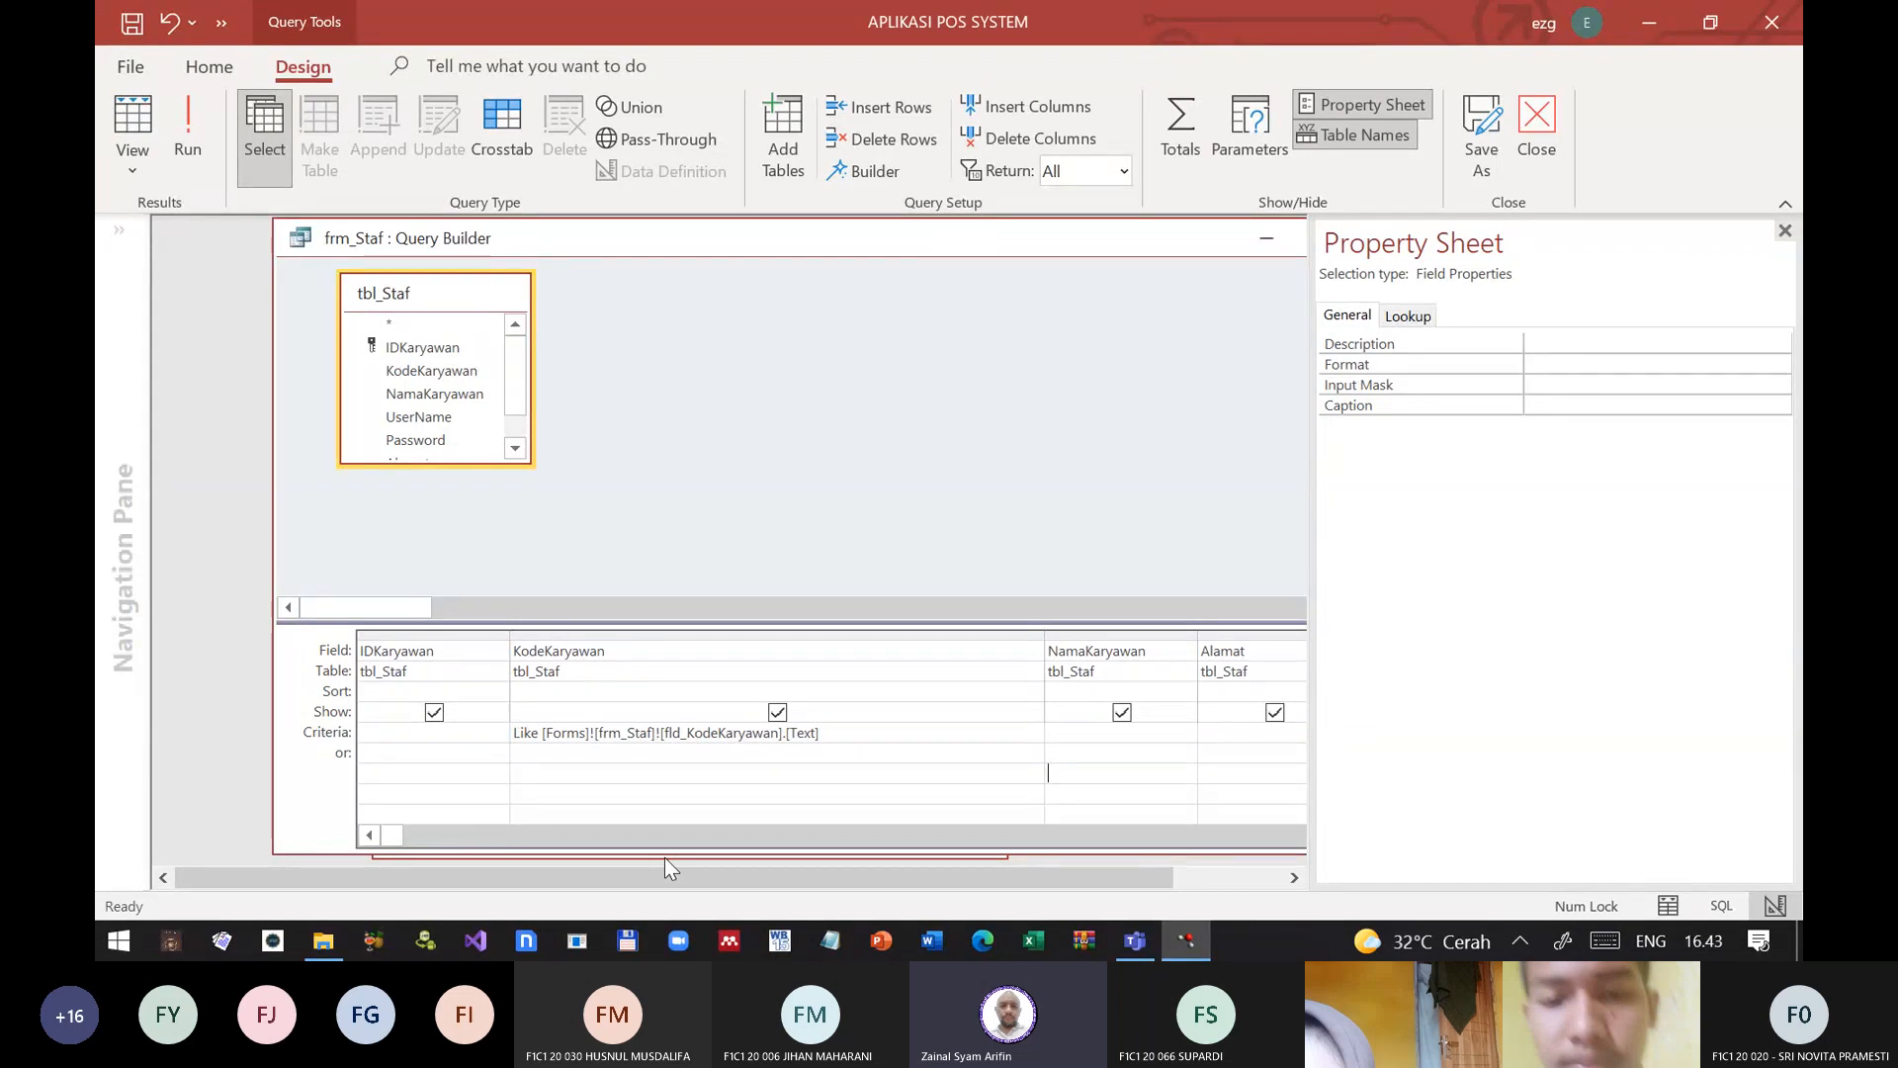
# Step: Run the query with the Like criterion and examine the WHERE clause in its SQL statement
pyautogui.click(188, 132)
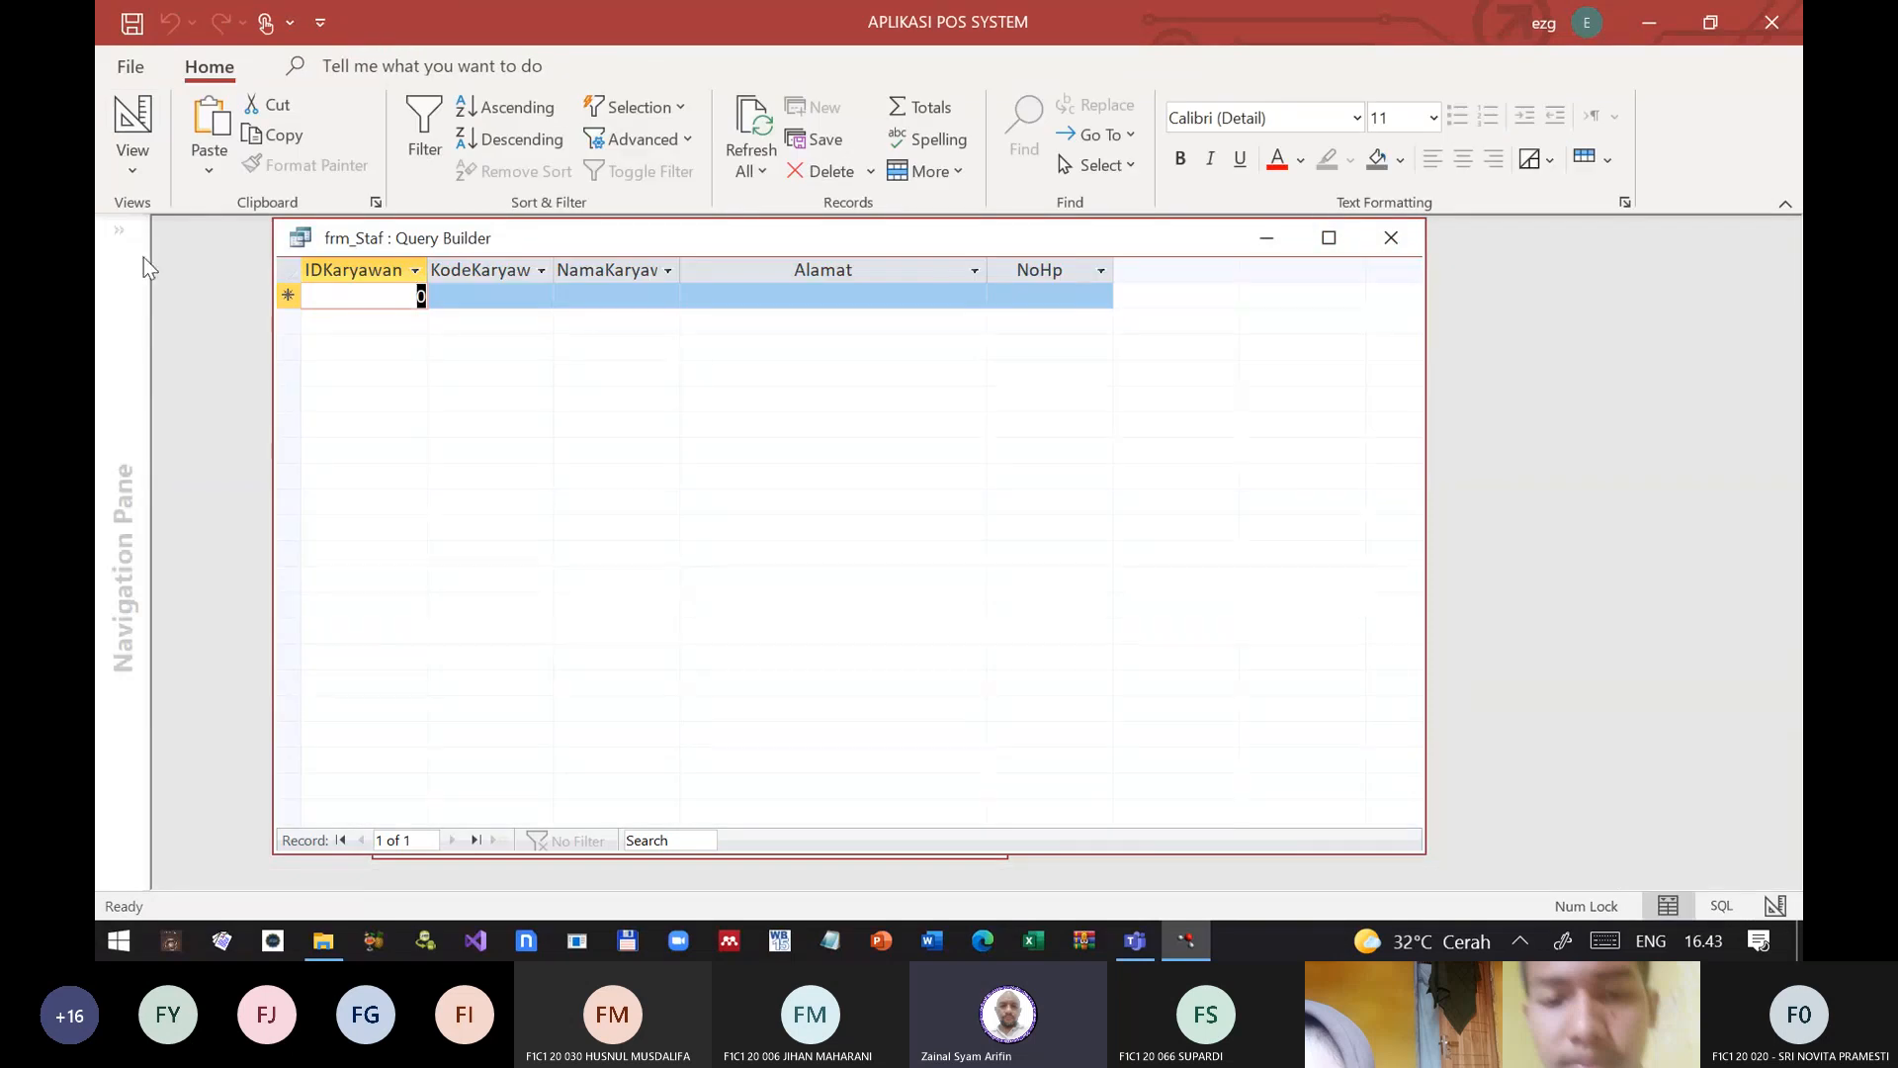
pyautogui.click(133, 166)
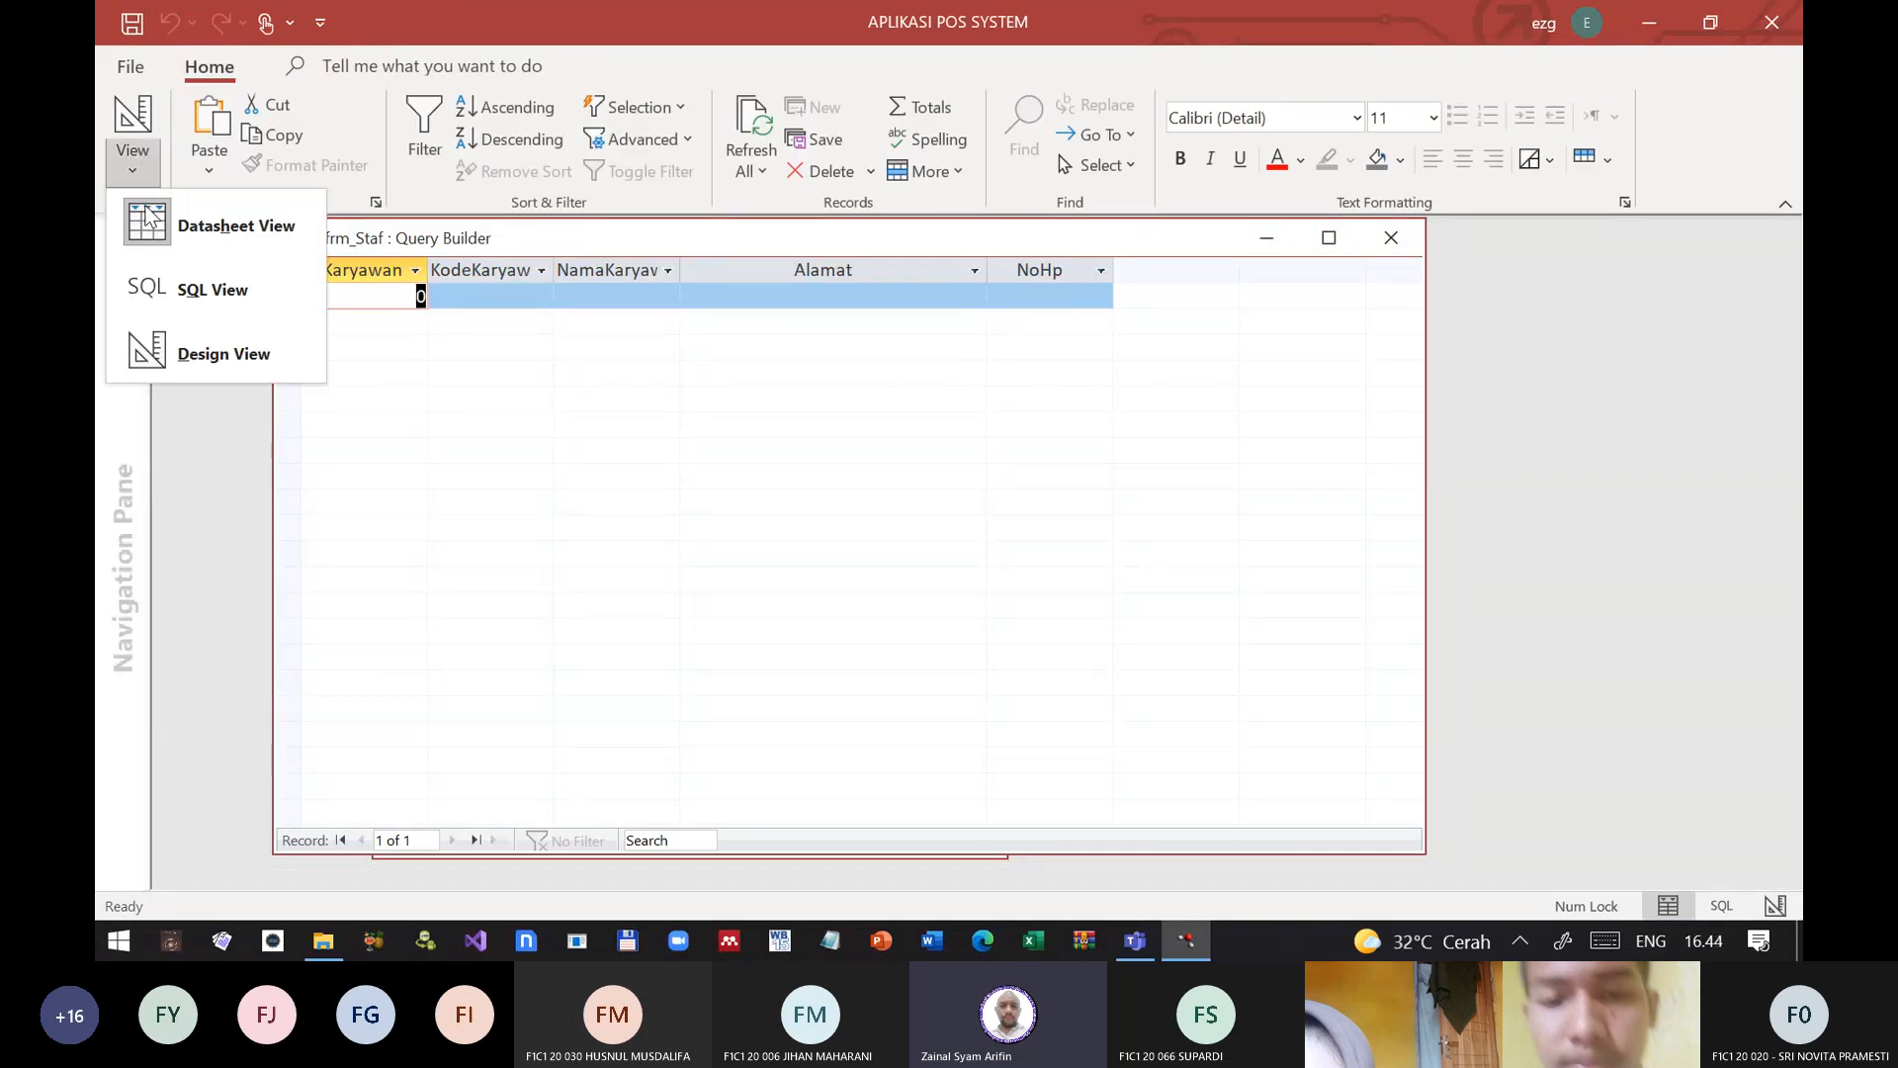
pyautogui.click(211, 289)
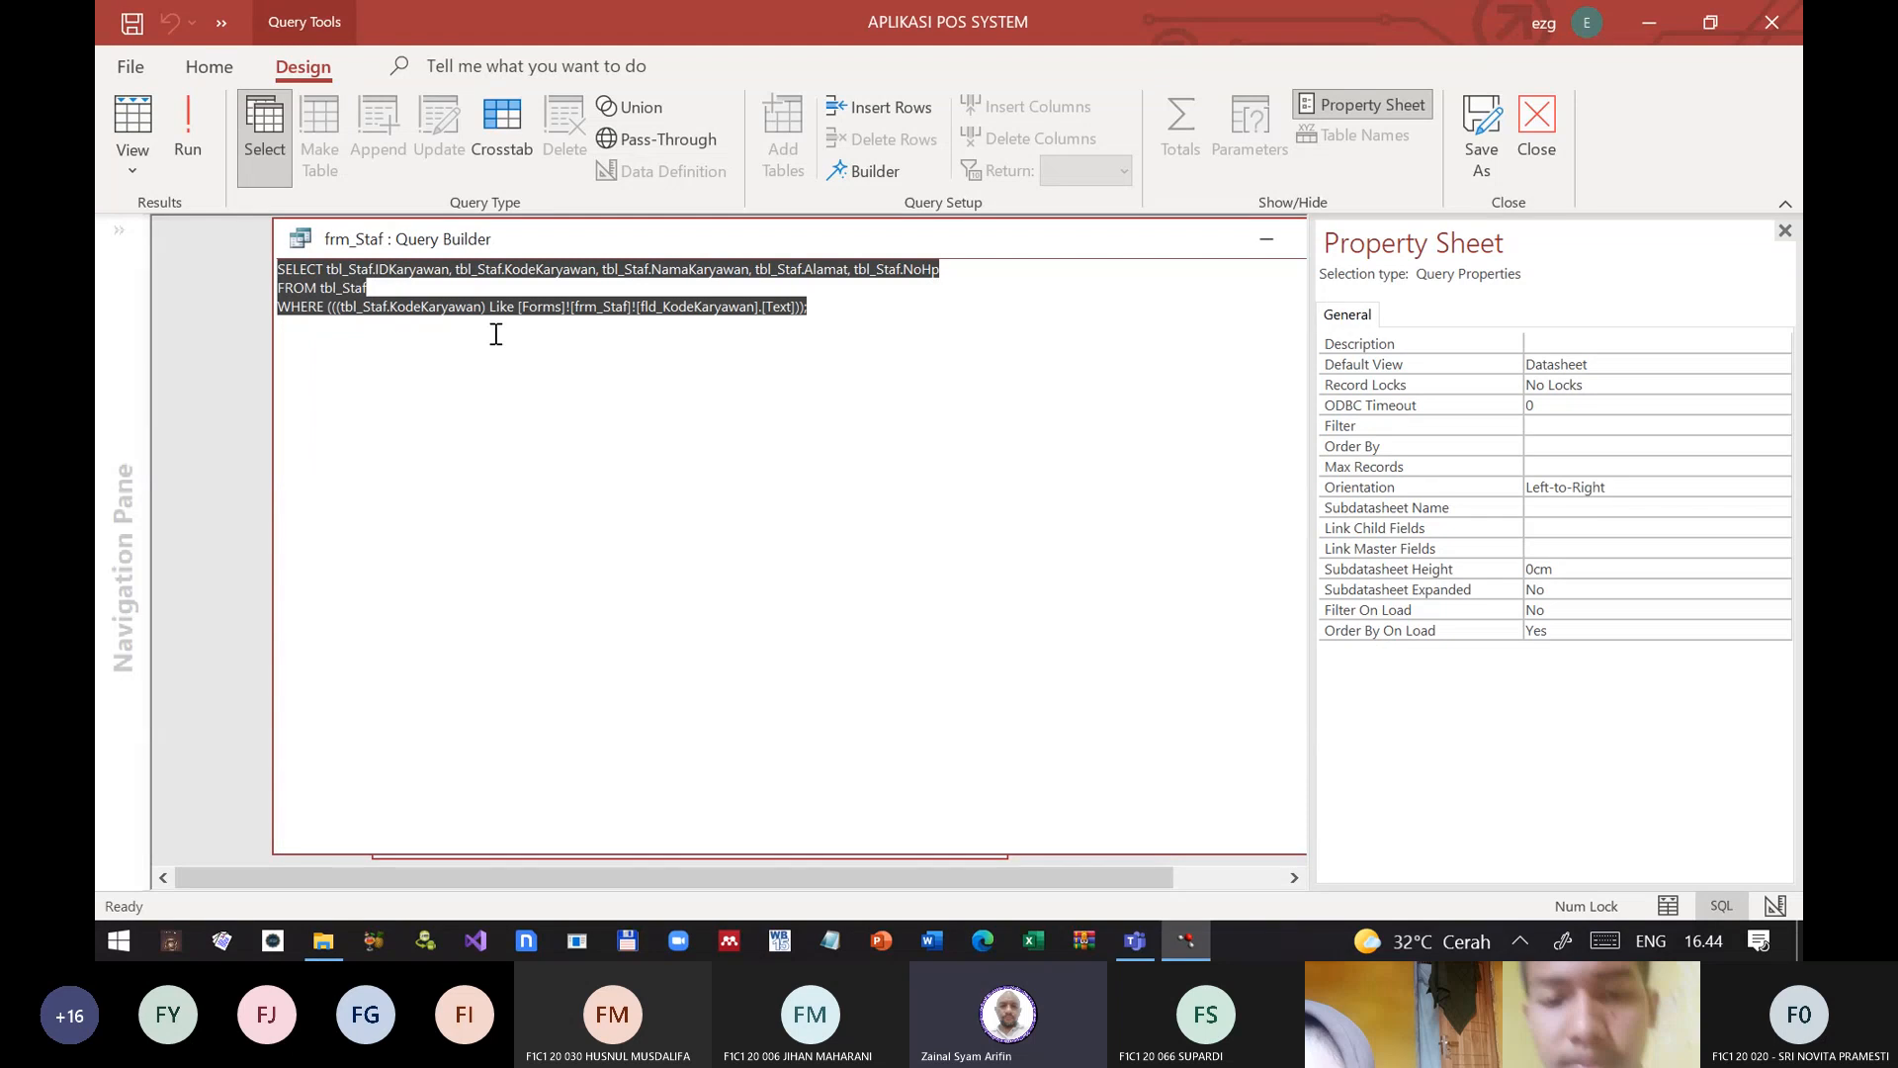
pyautogui.click(578, 339)
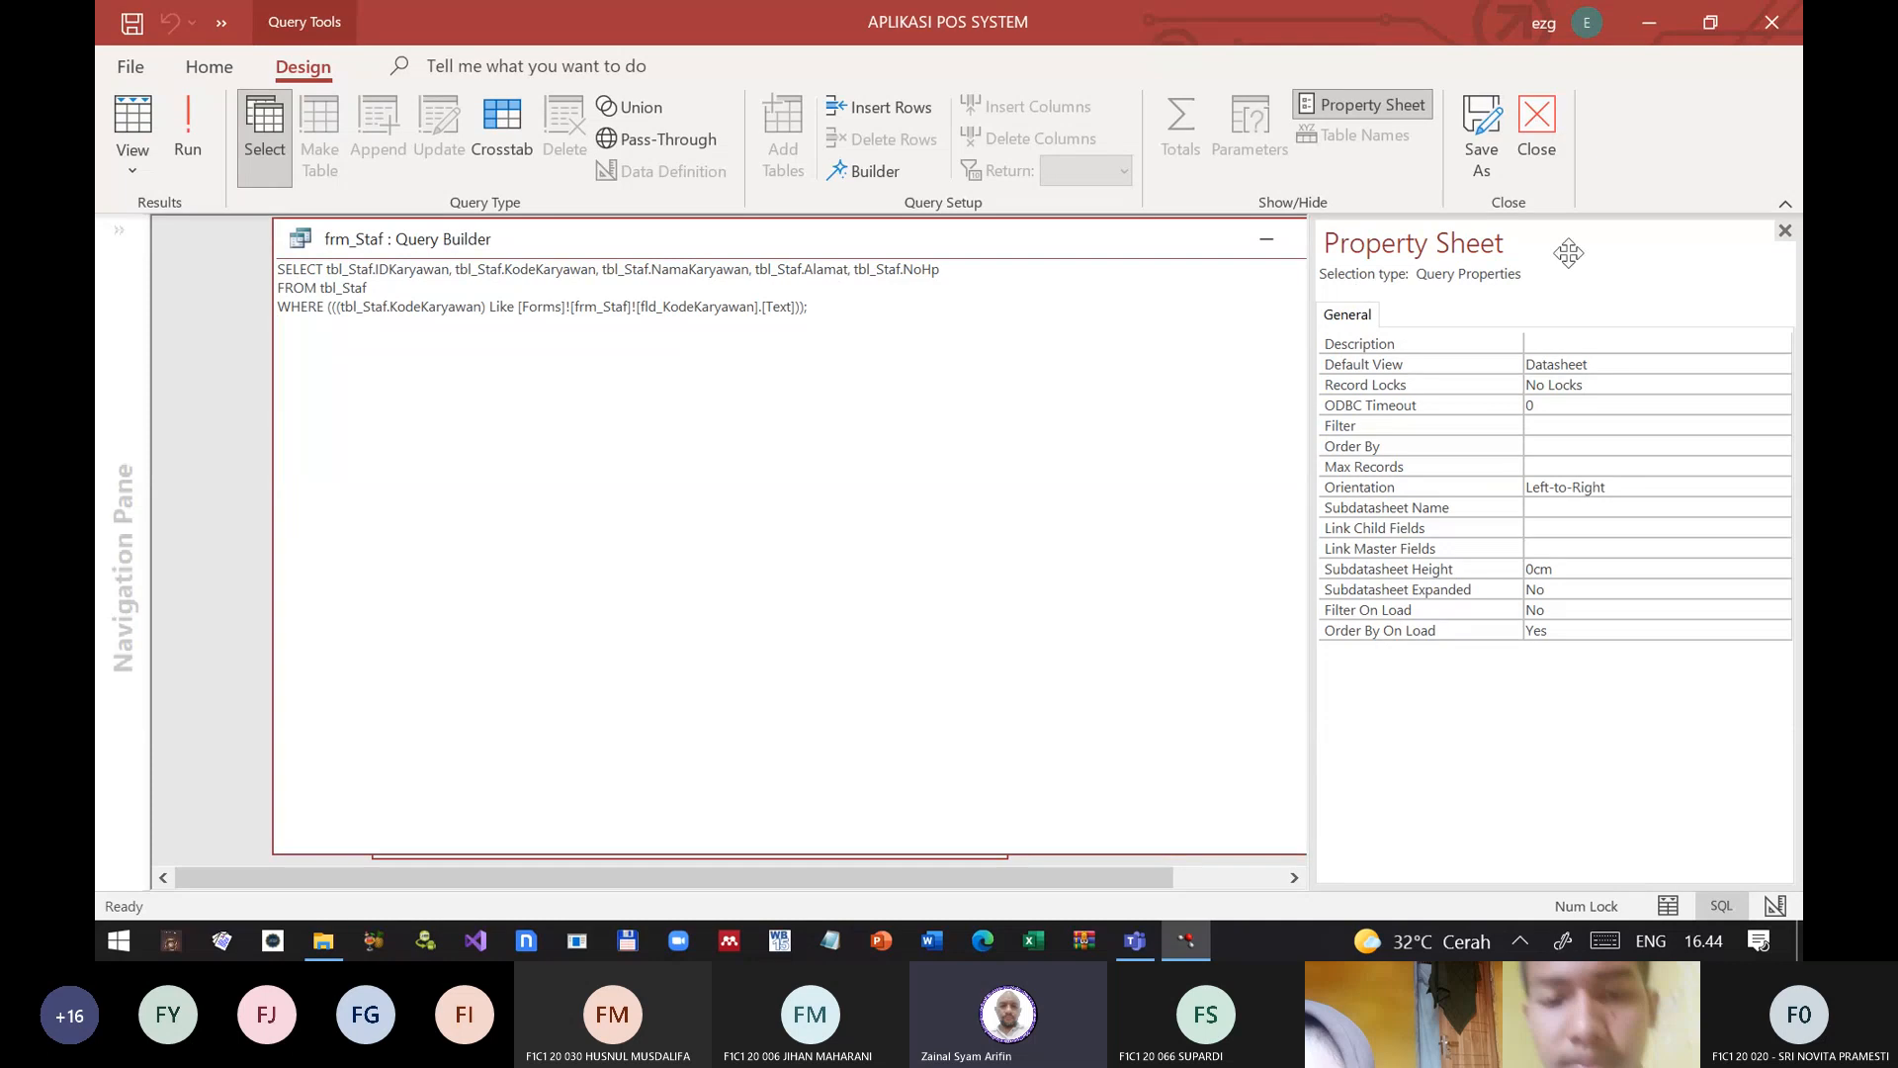
# Step: Close the query builder, updating the record source with the modified SQL statement, and save frm_Staf
pyautogui.click(1785, 231)
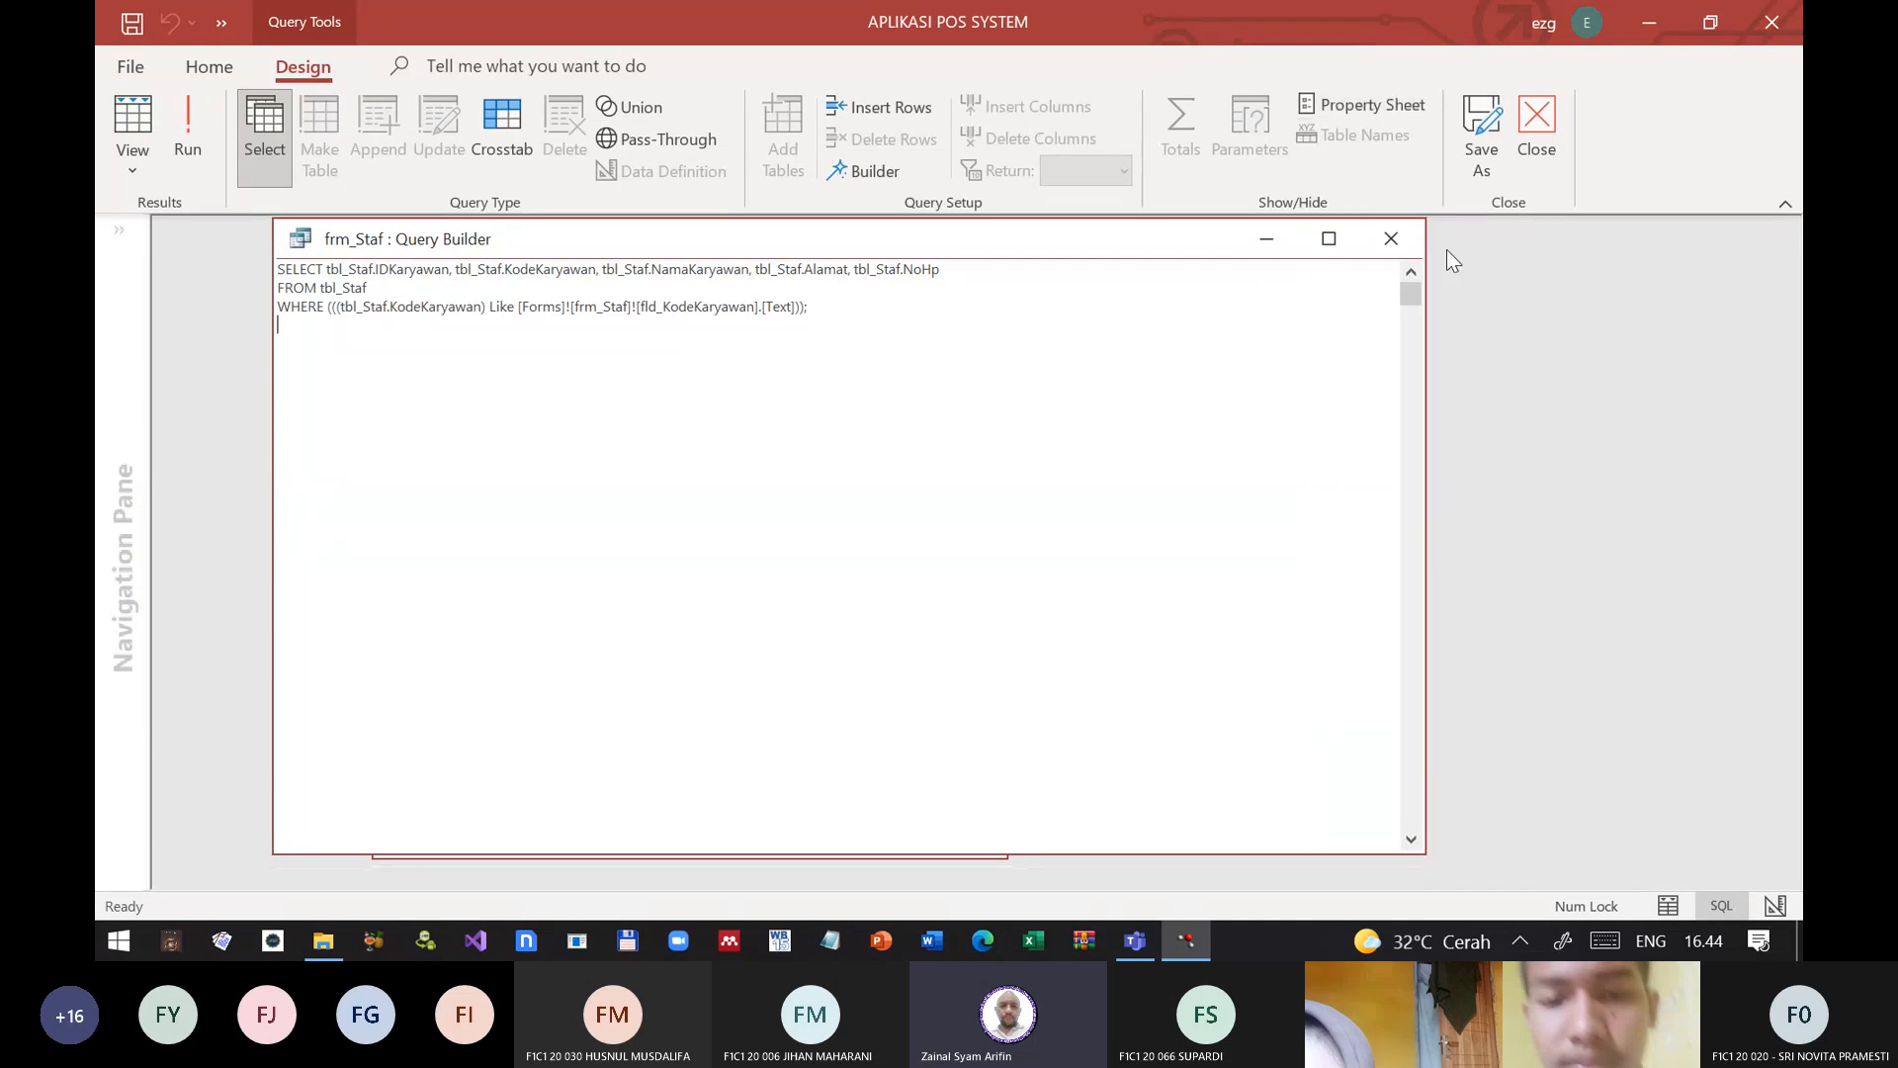
pyautogui.click(1391, 238)
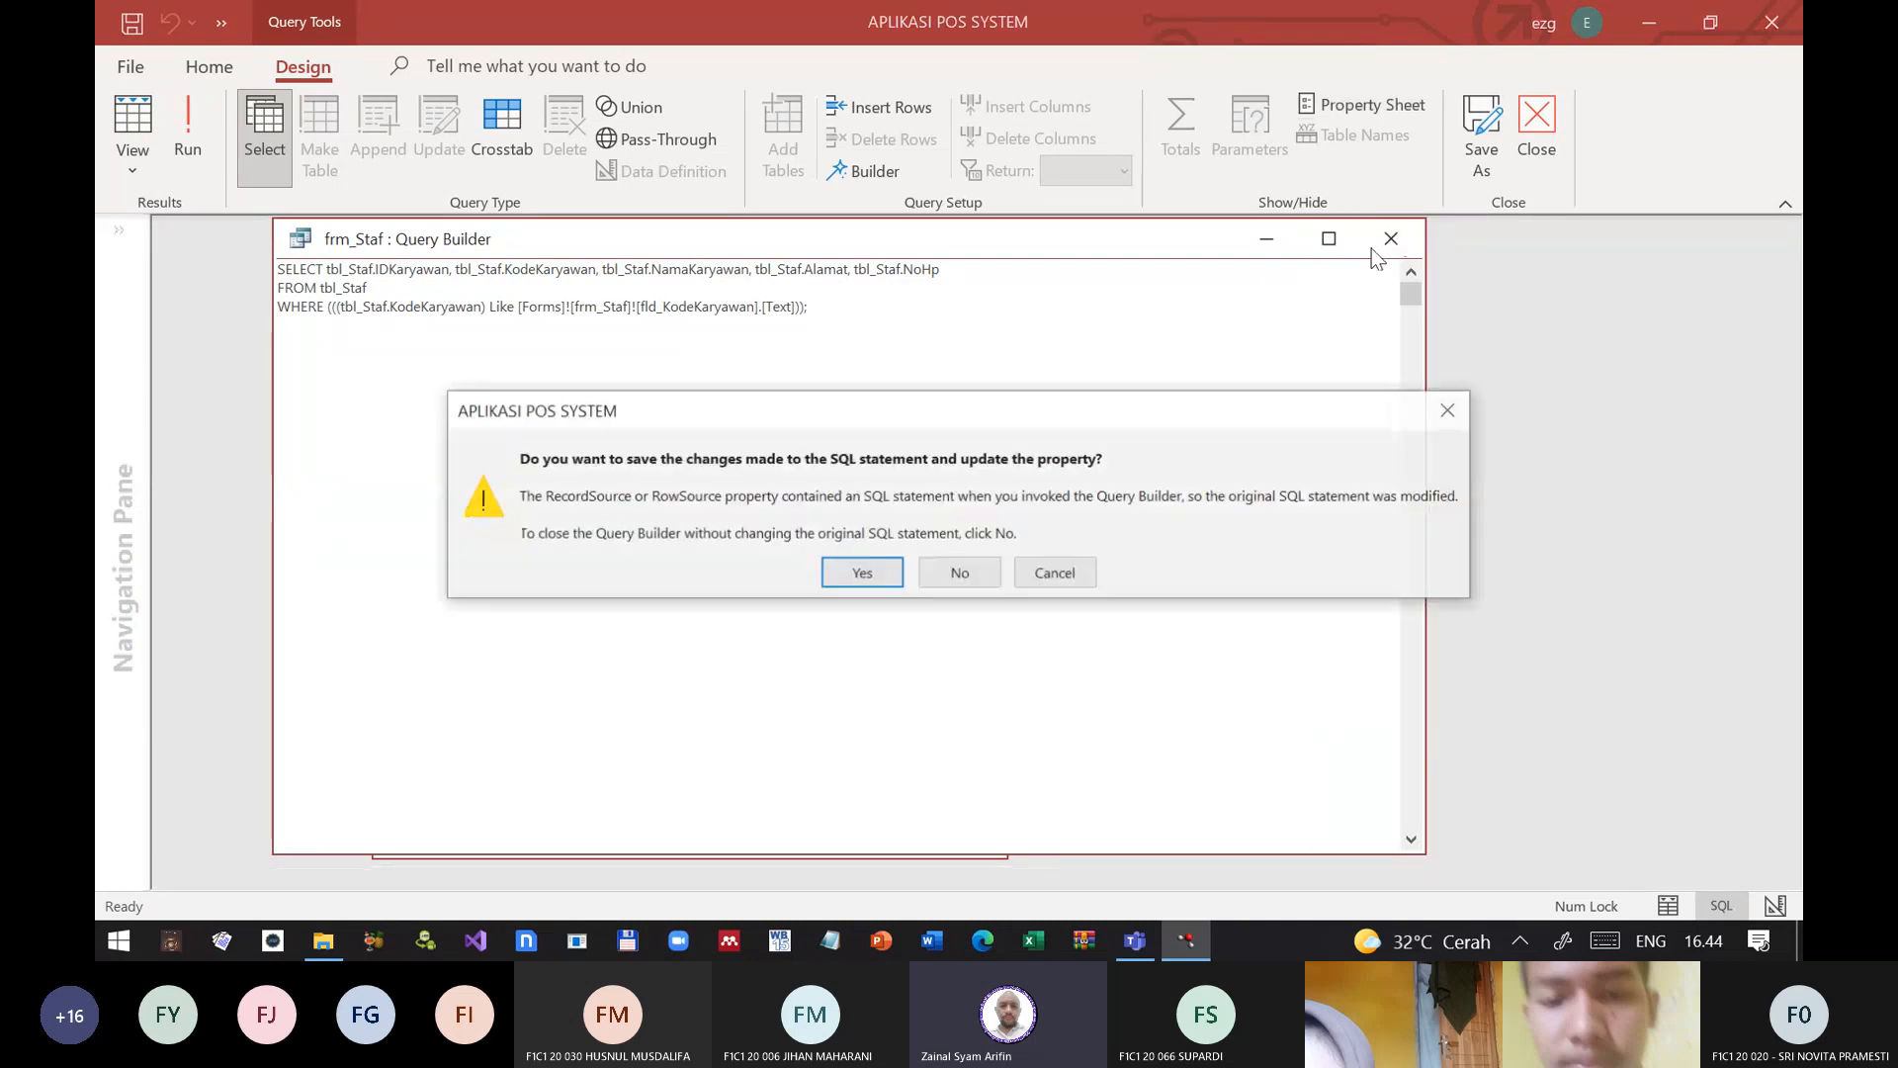
pyautogui.click(863, 569)
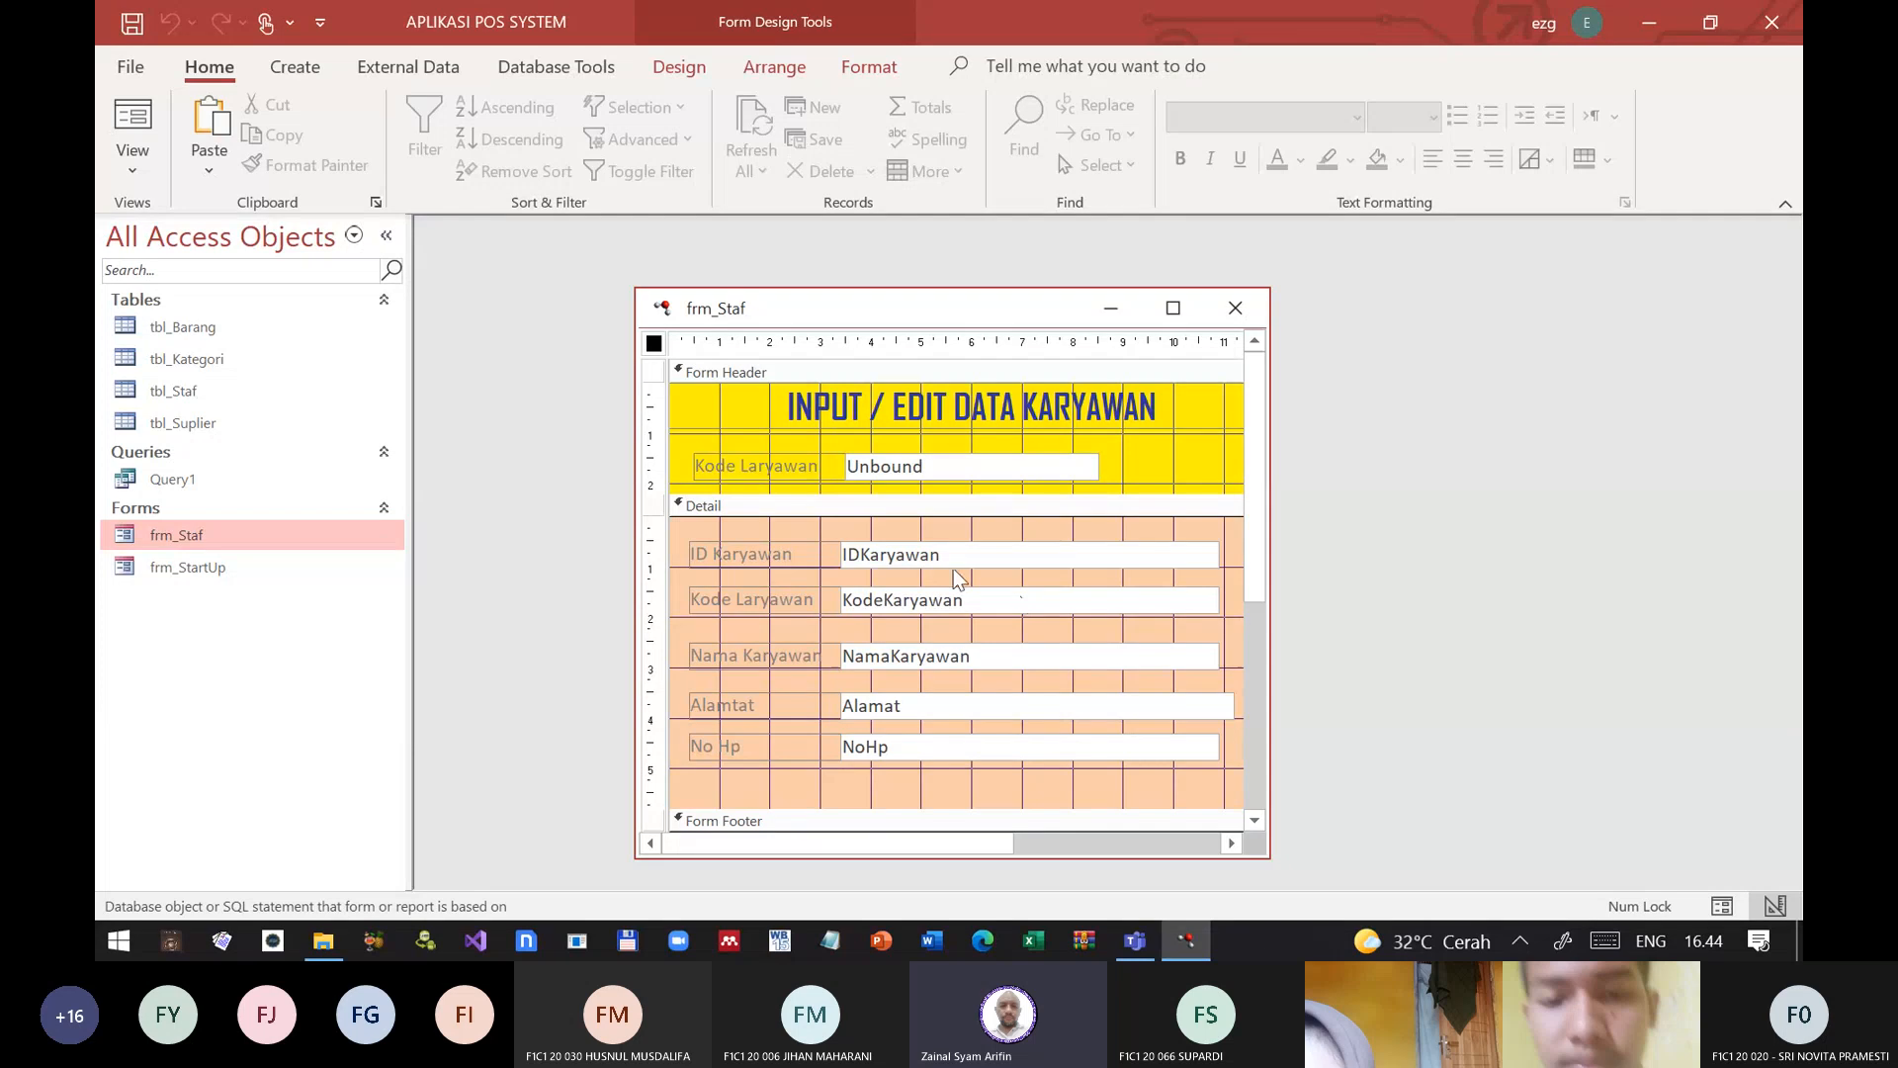
pyautogui.click(135, 24)
# Step: Test frm_Staf in form view by looking up an employee code and dismiss the resulting message
pyautogui.click(141, 120)
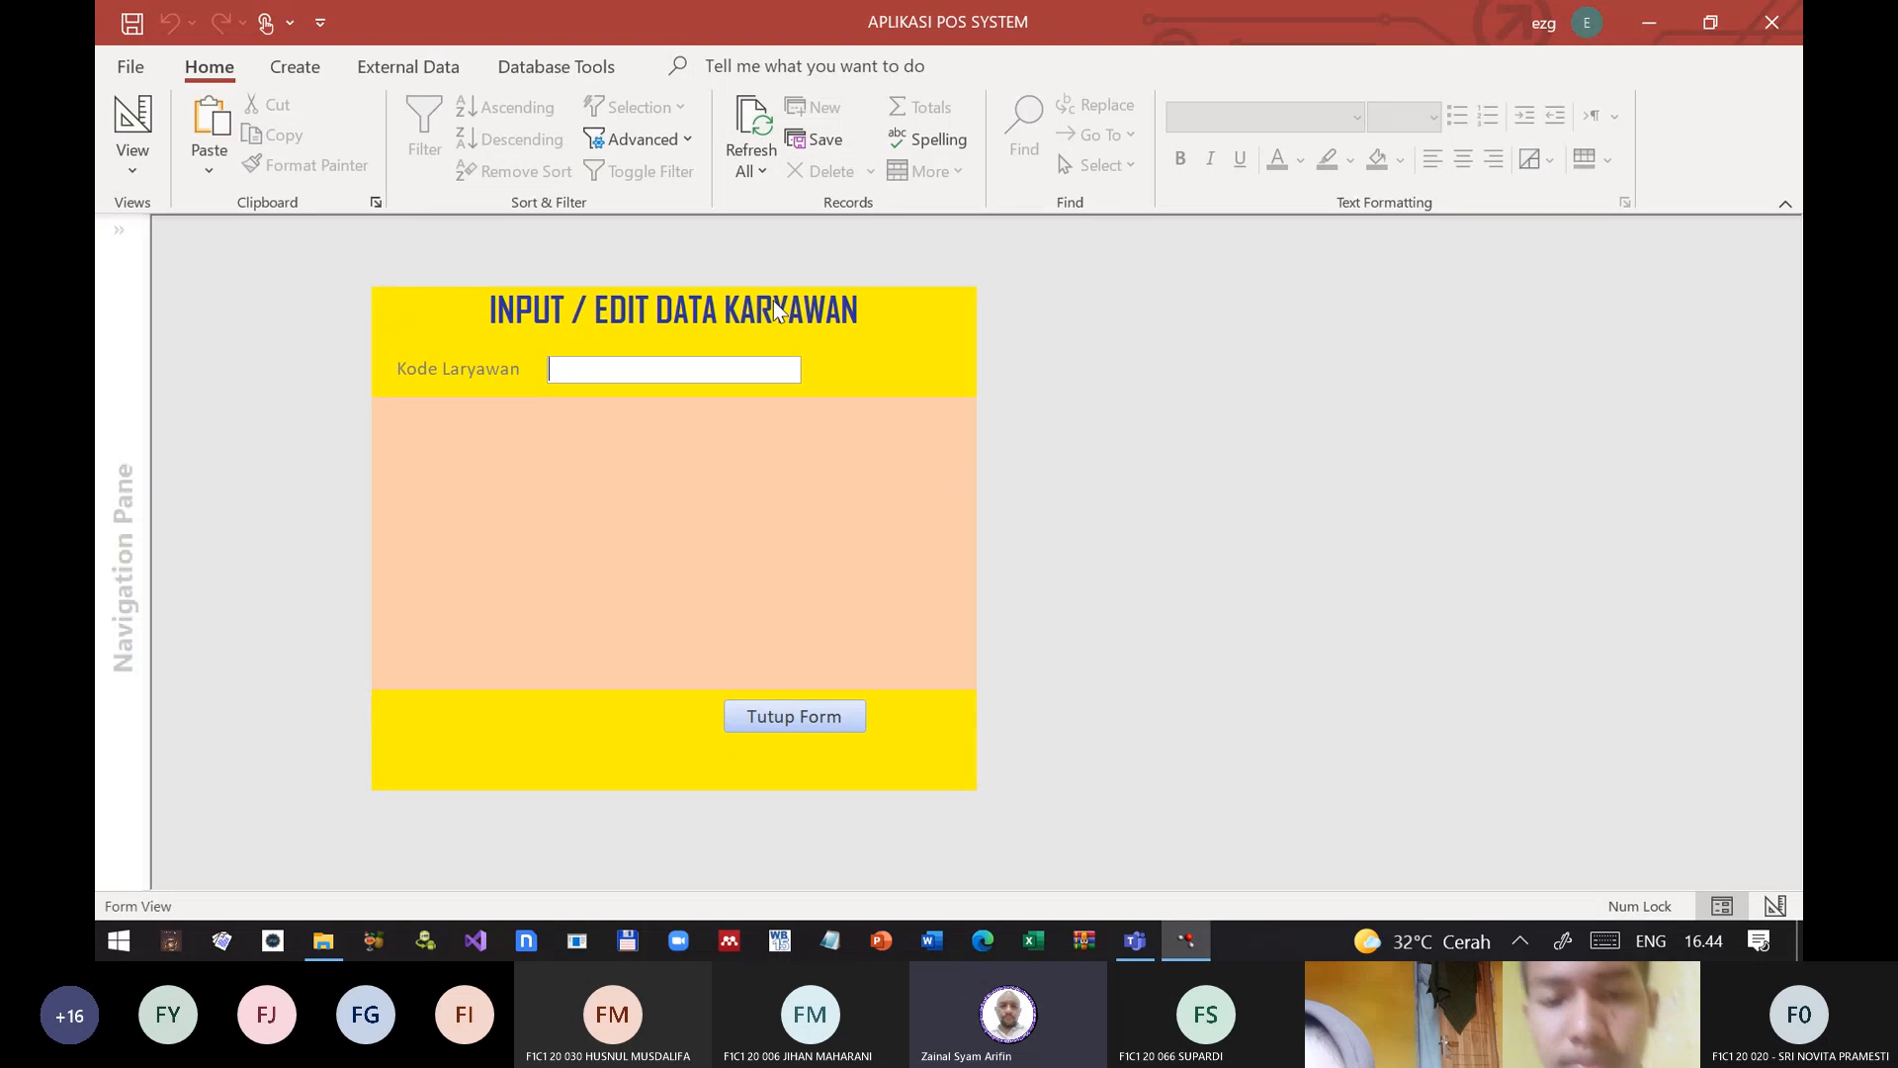
pyautogui.write('JF843')
pyautogui.press('Return')
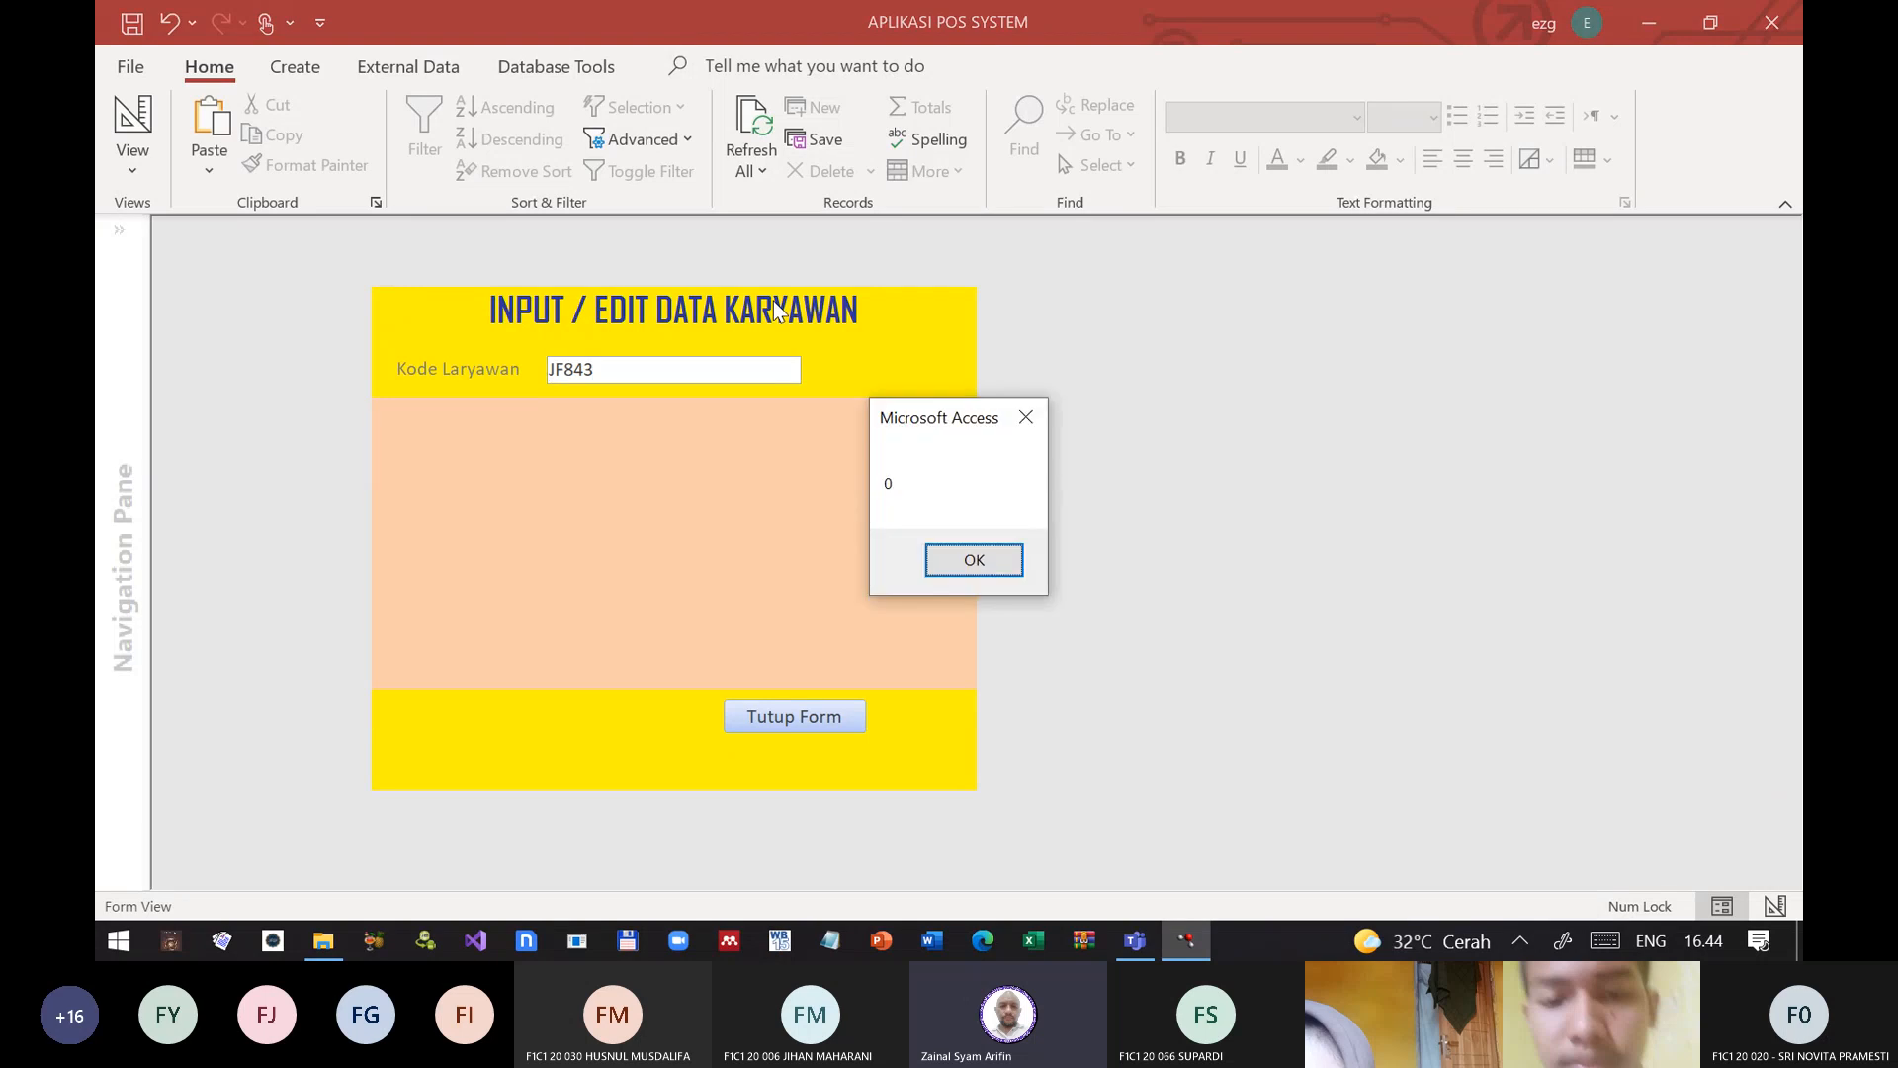
pyautogui.press('Return')
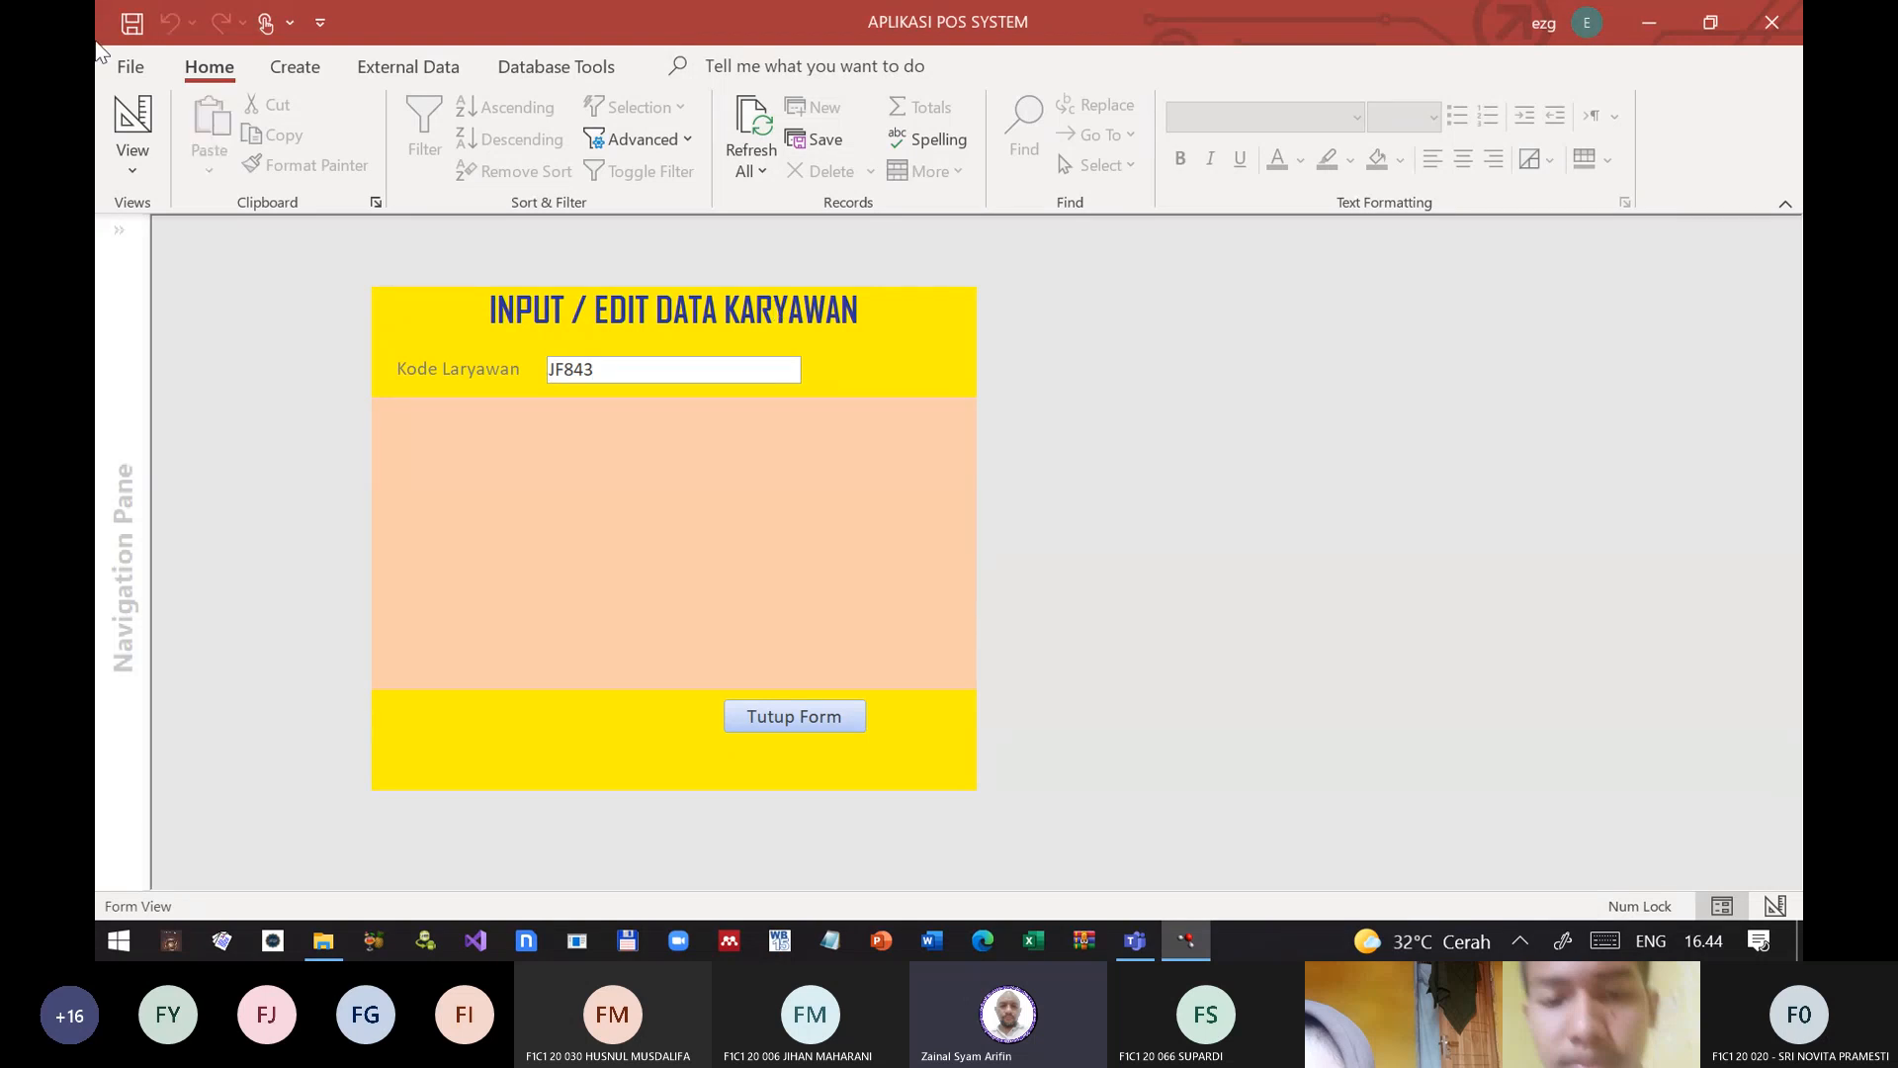
# Step: Return frm_Staf to design view and widen its window
pyautogui.click(146, 124)
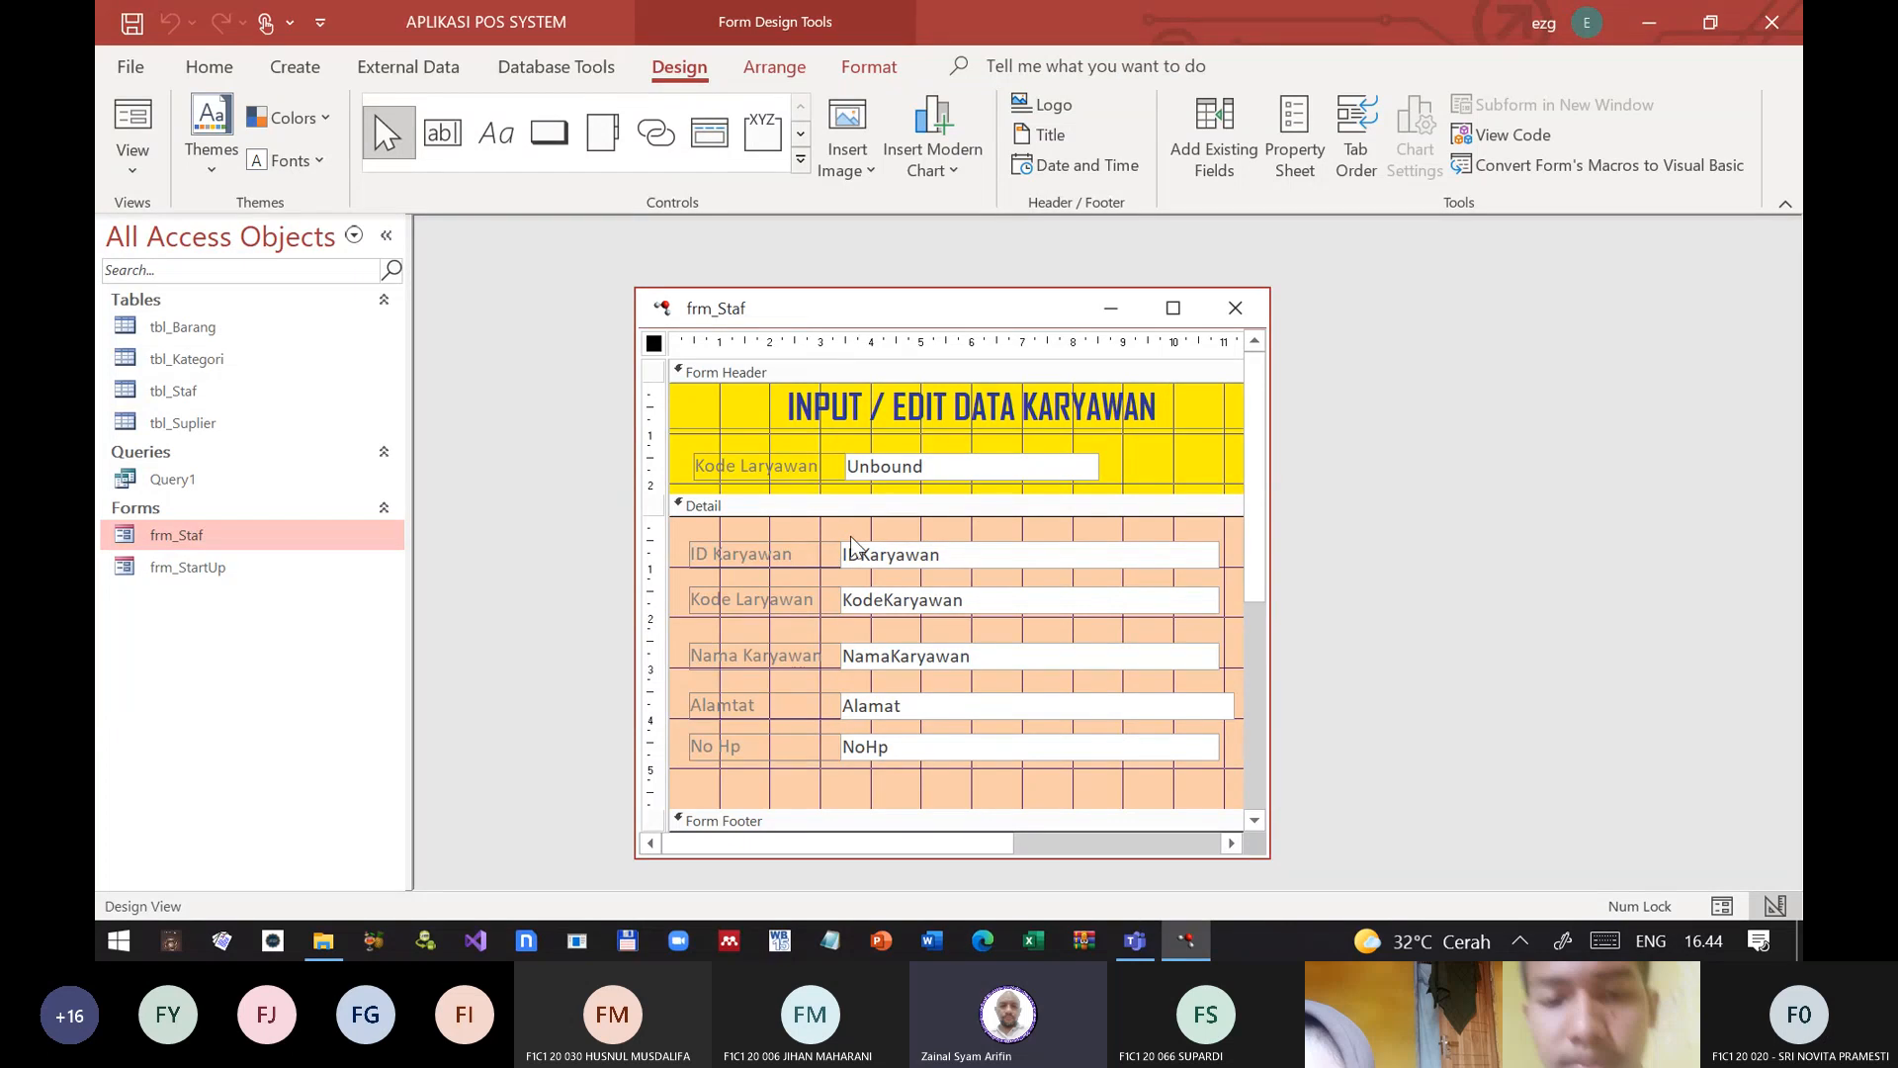
pyautogui.click(915, 463)
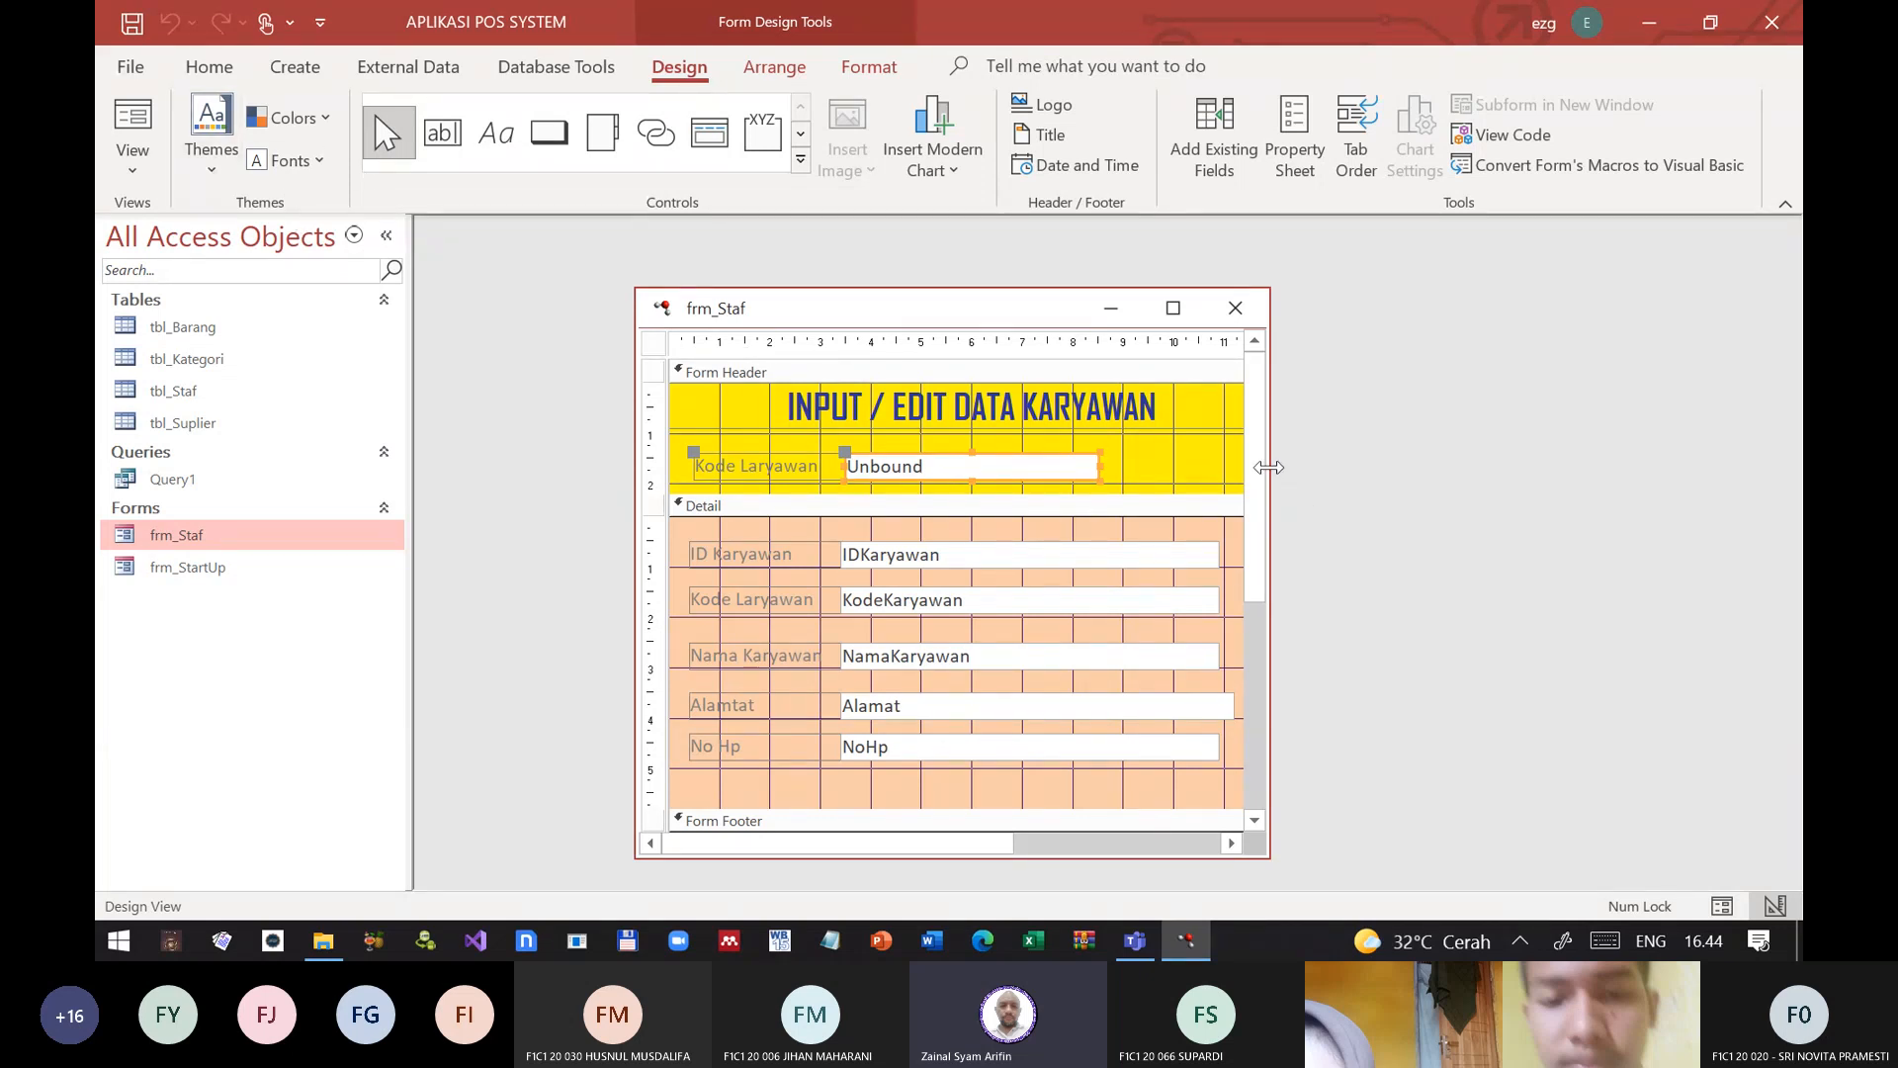
pyautogui.moveTo(1271, 466); pyautogui.dragTo(1434, 467)
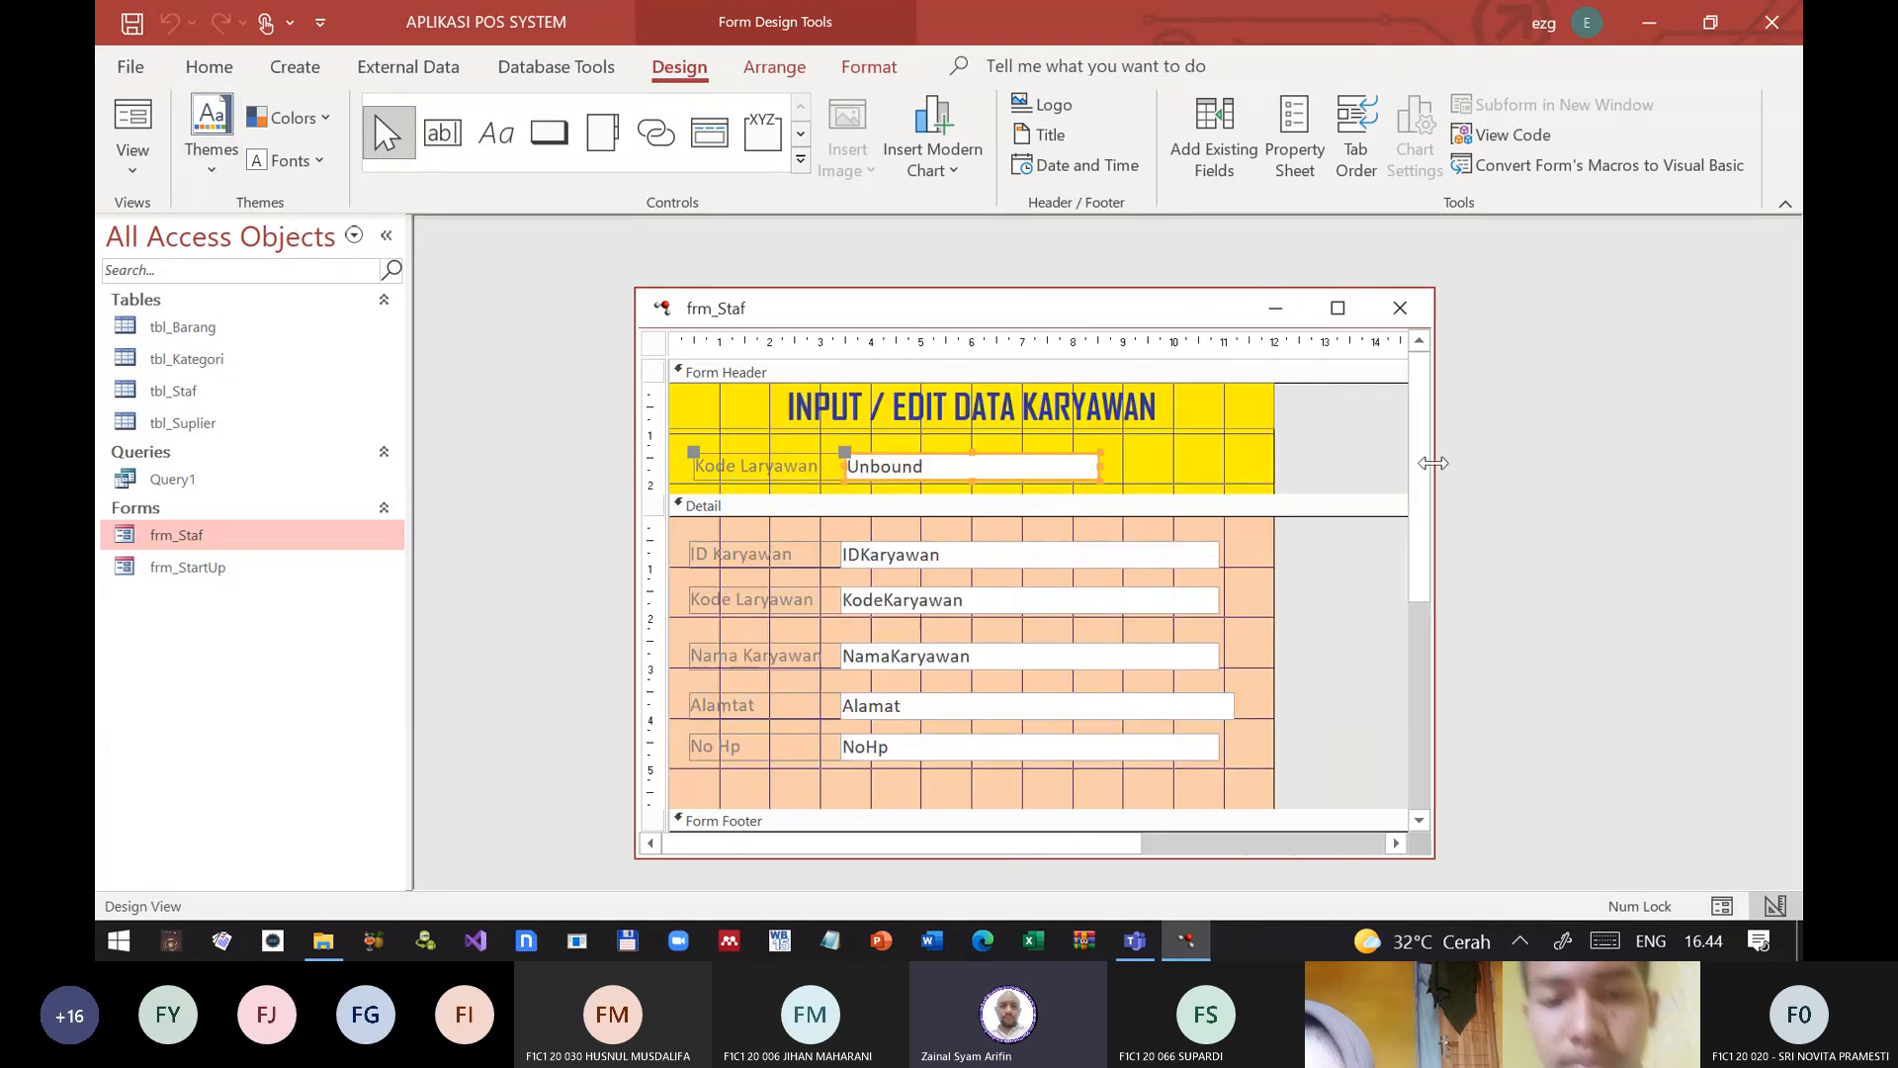
# Step: Close the POS database and open Mater Db Kelas A.accdb from the Kelas A folder, dismissing all custom UI errors
pyautogui.click(1771, 22)
pyautogui.click(858, 547)
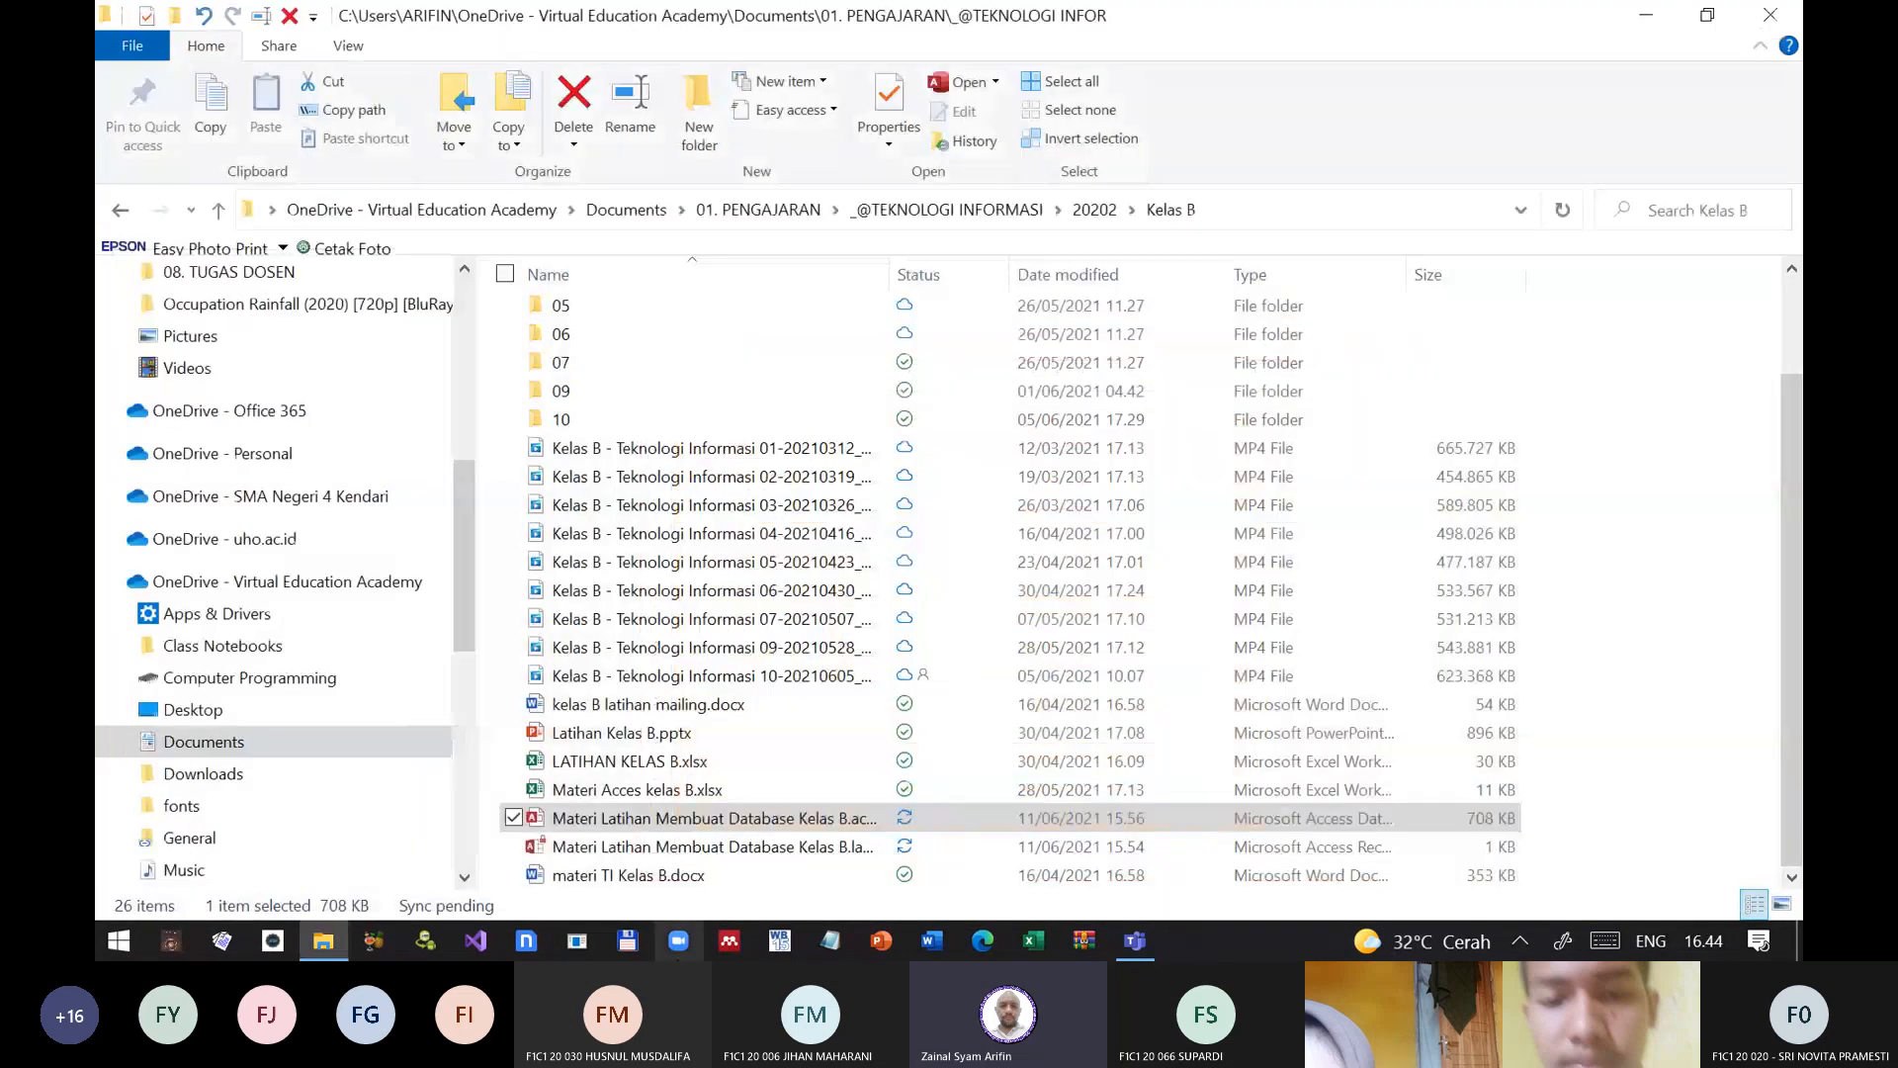
pyautogui.click(218, 209)
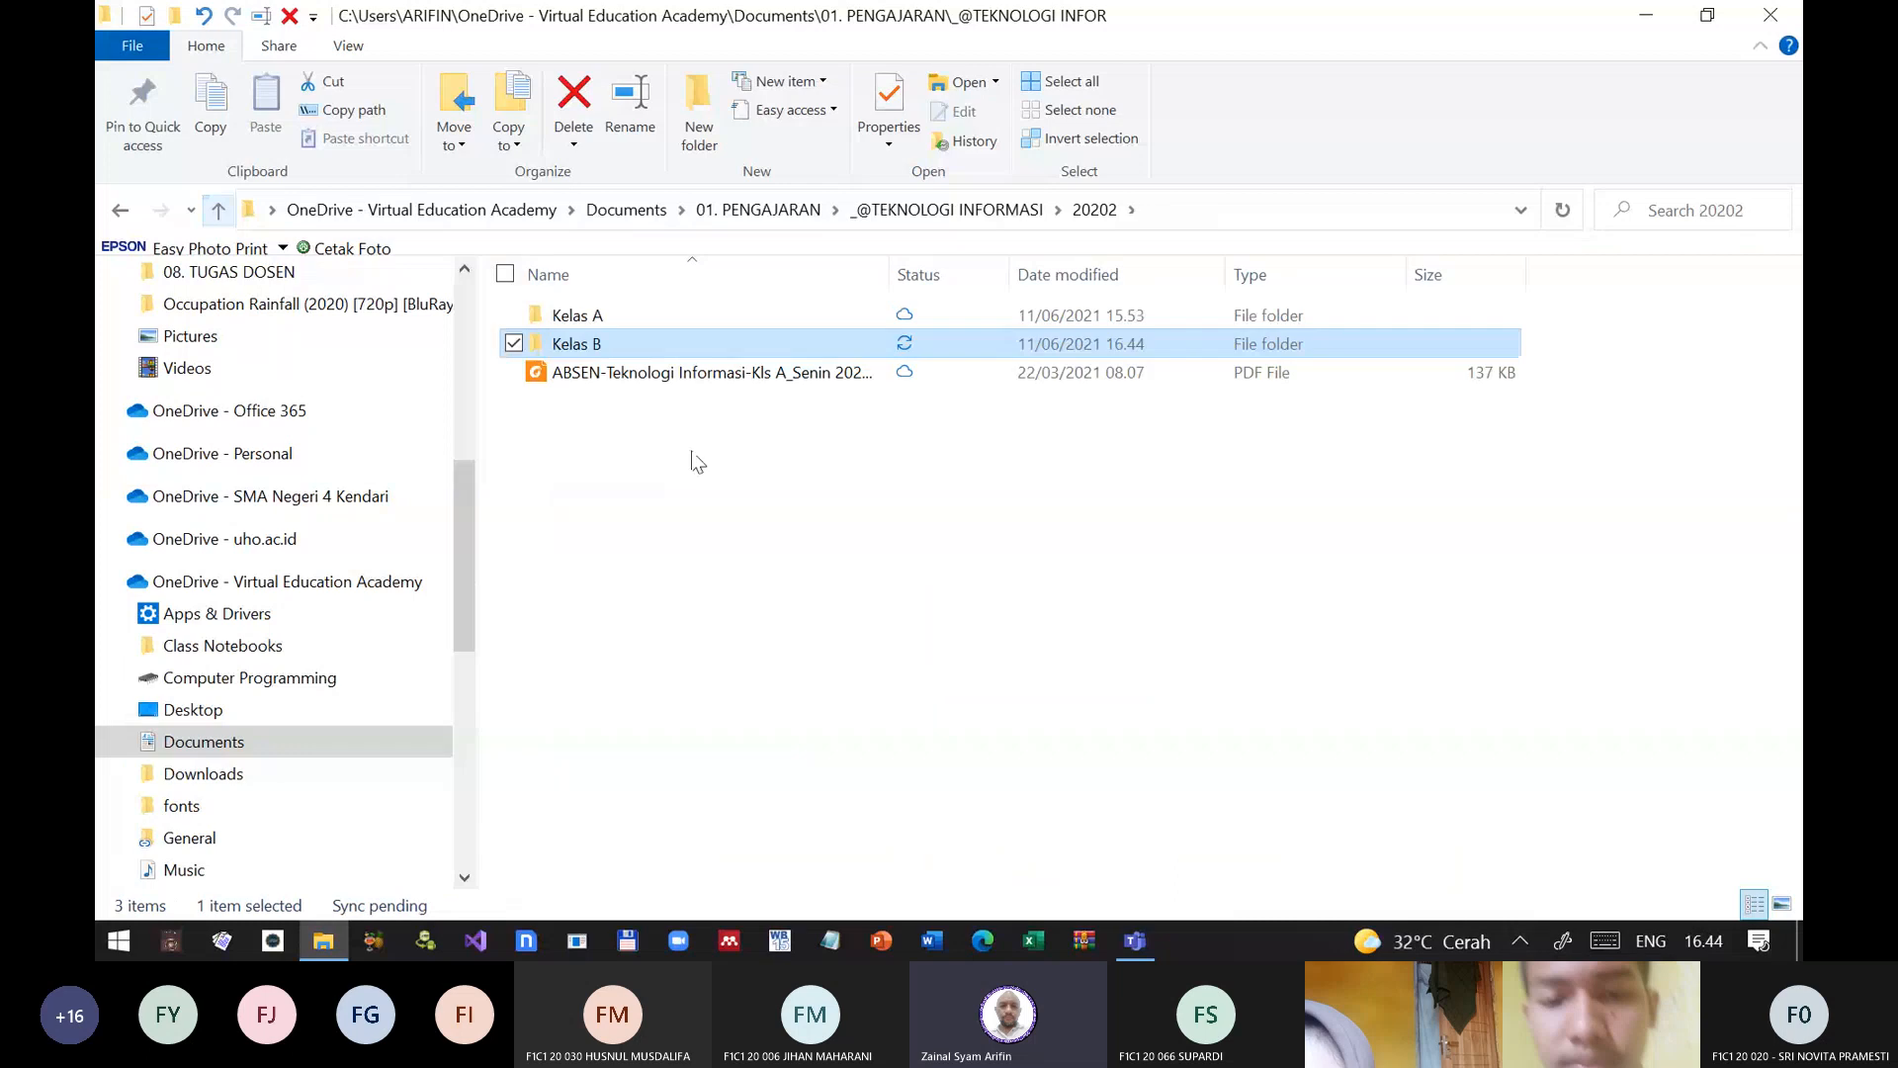
pyautogui.doubleClick(615, 312)
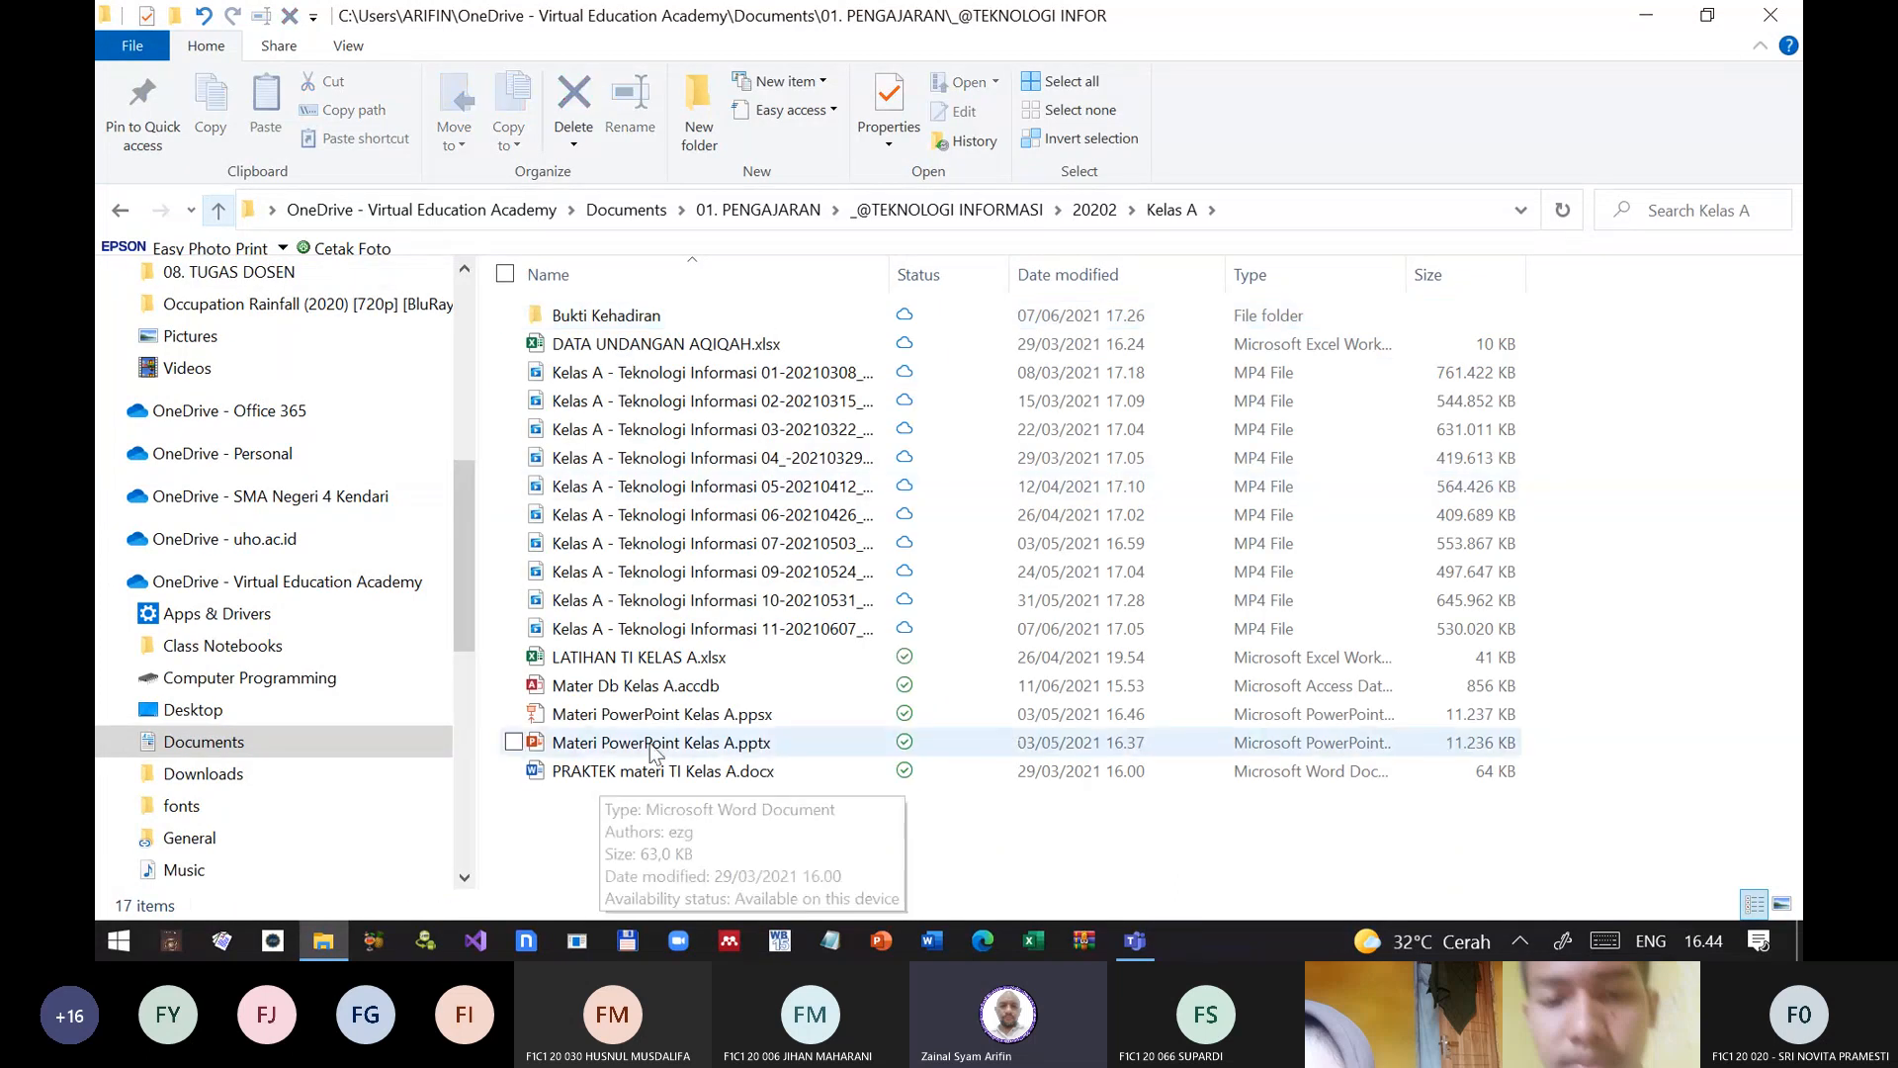
pyautogui.doubleClick(644, 687)
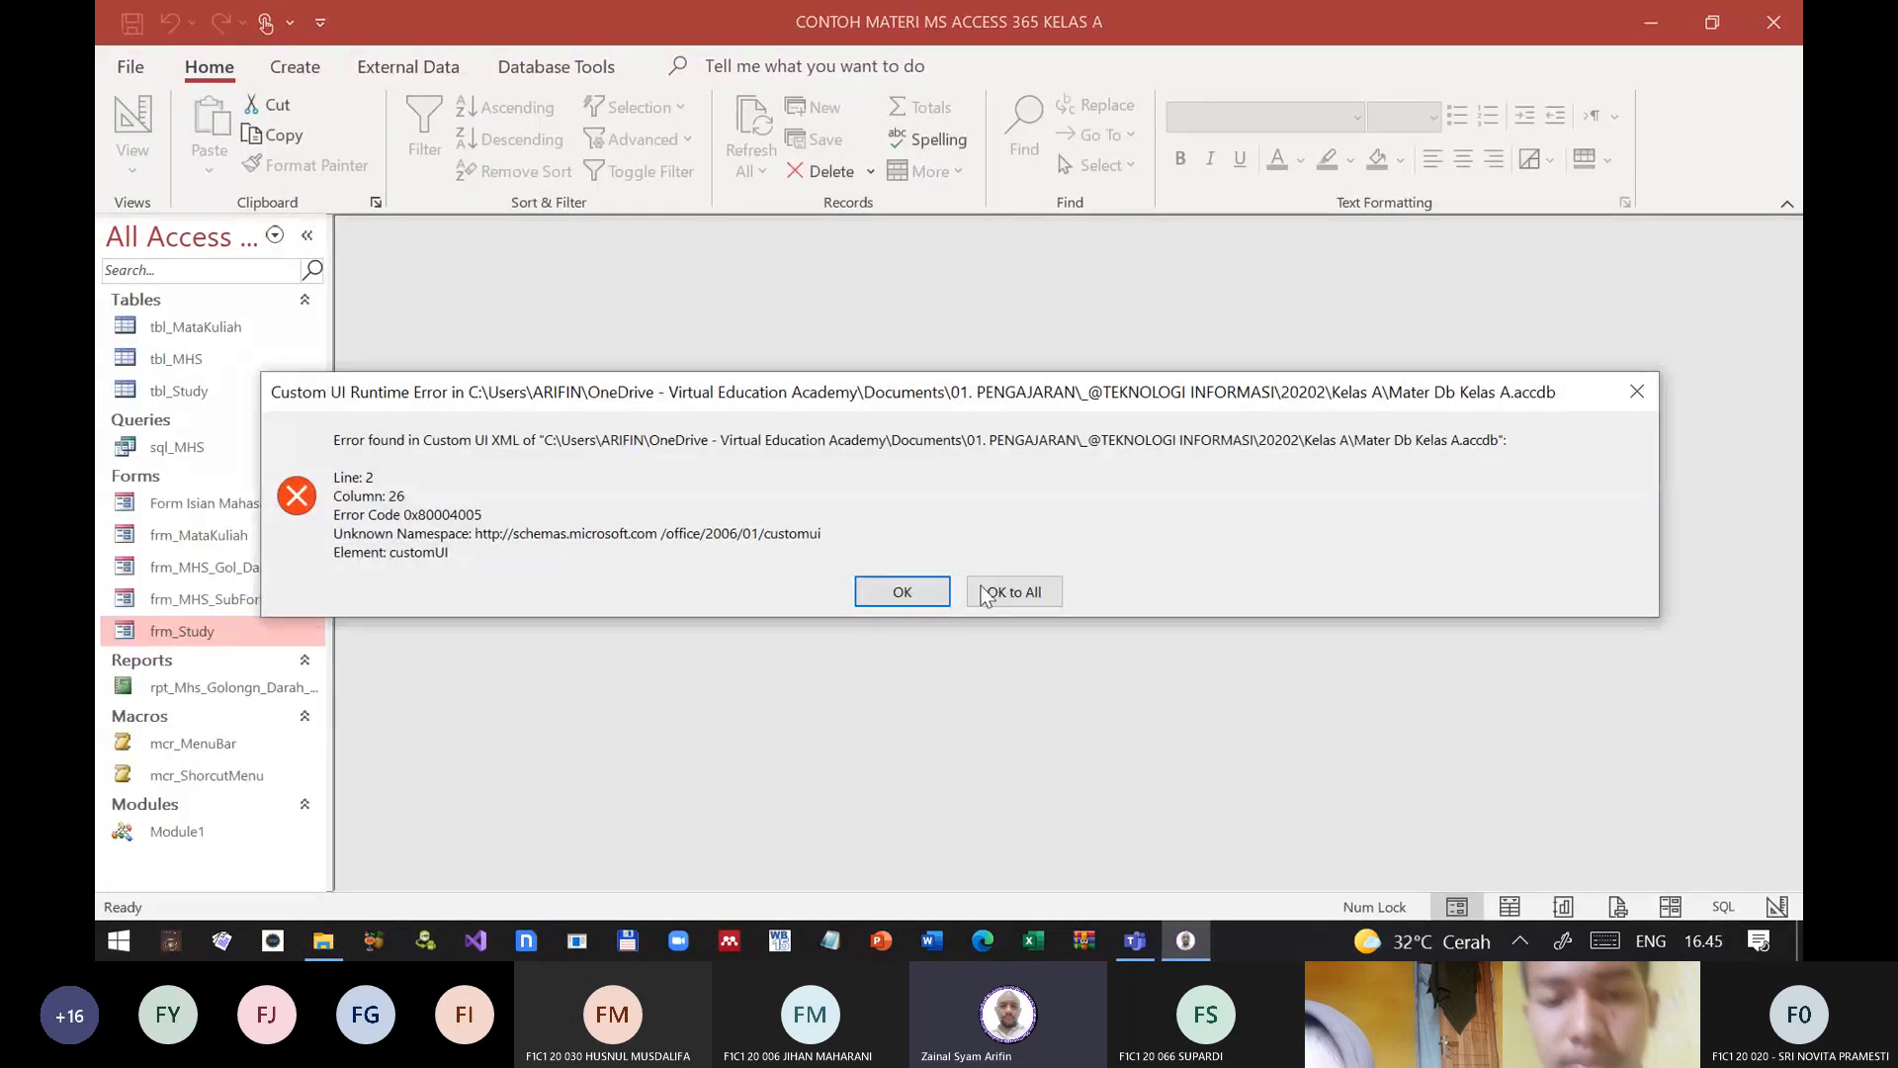
pyautogui.click(987, 591)
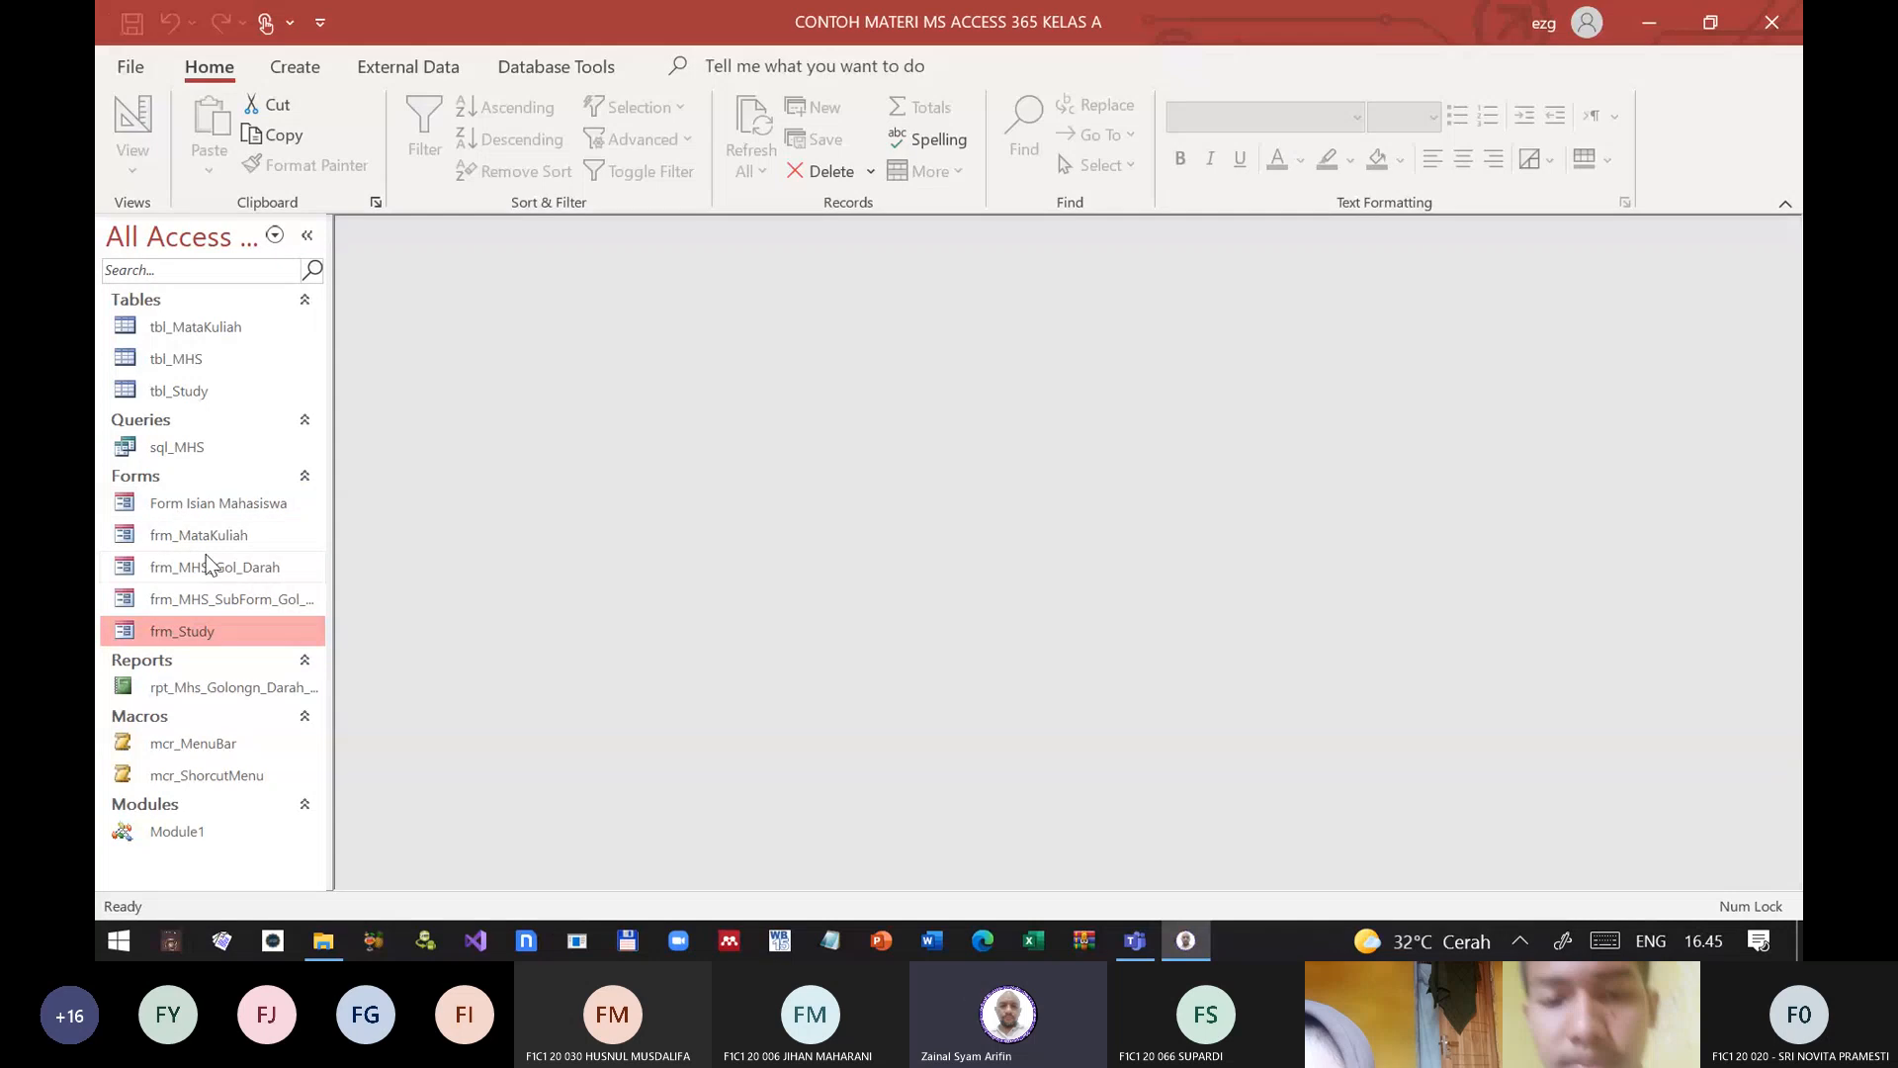
pyautogui.click(251, 506)
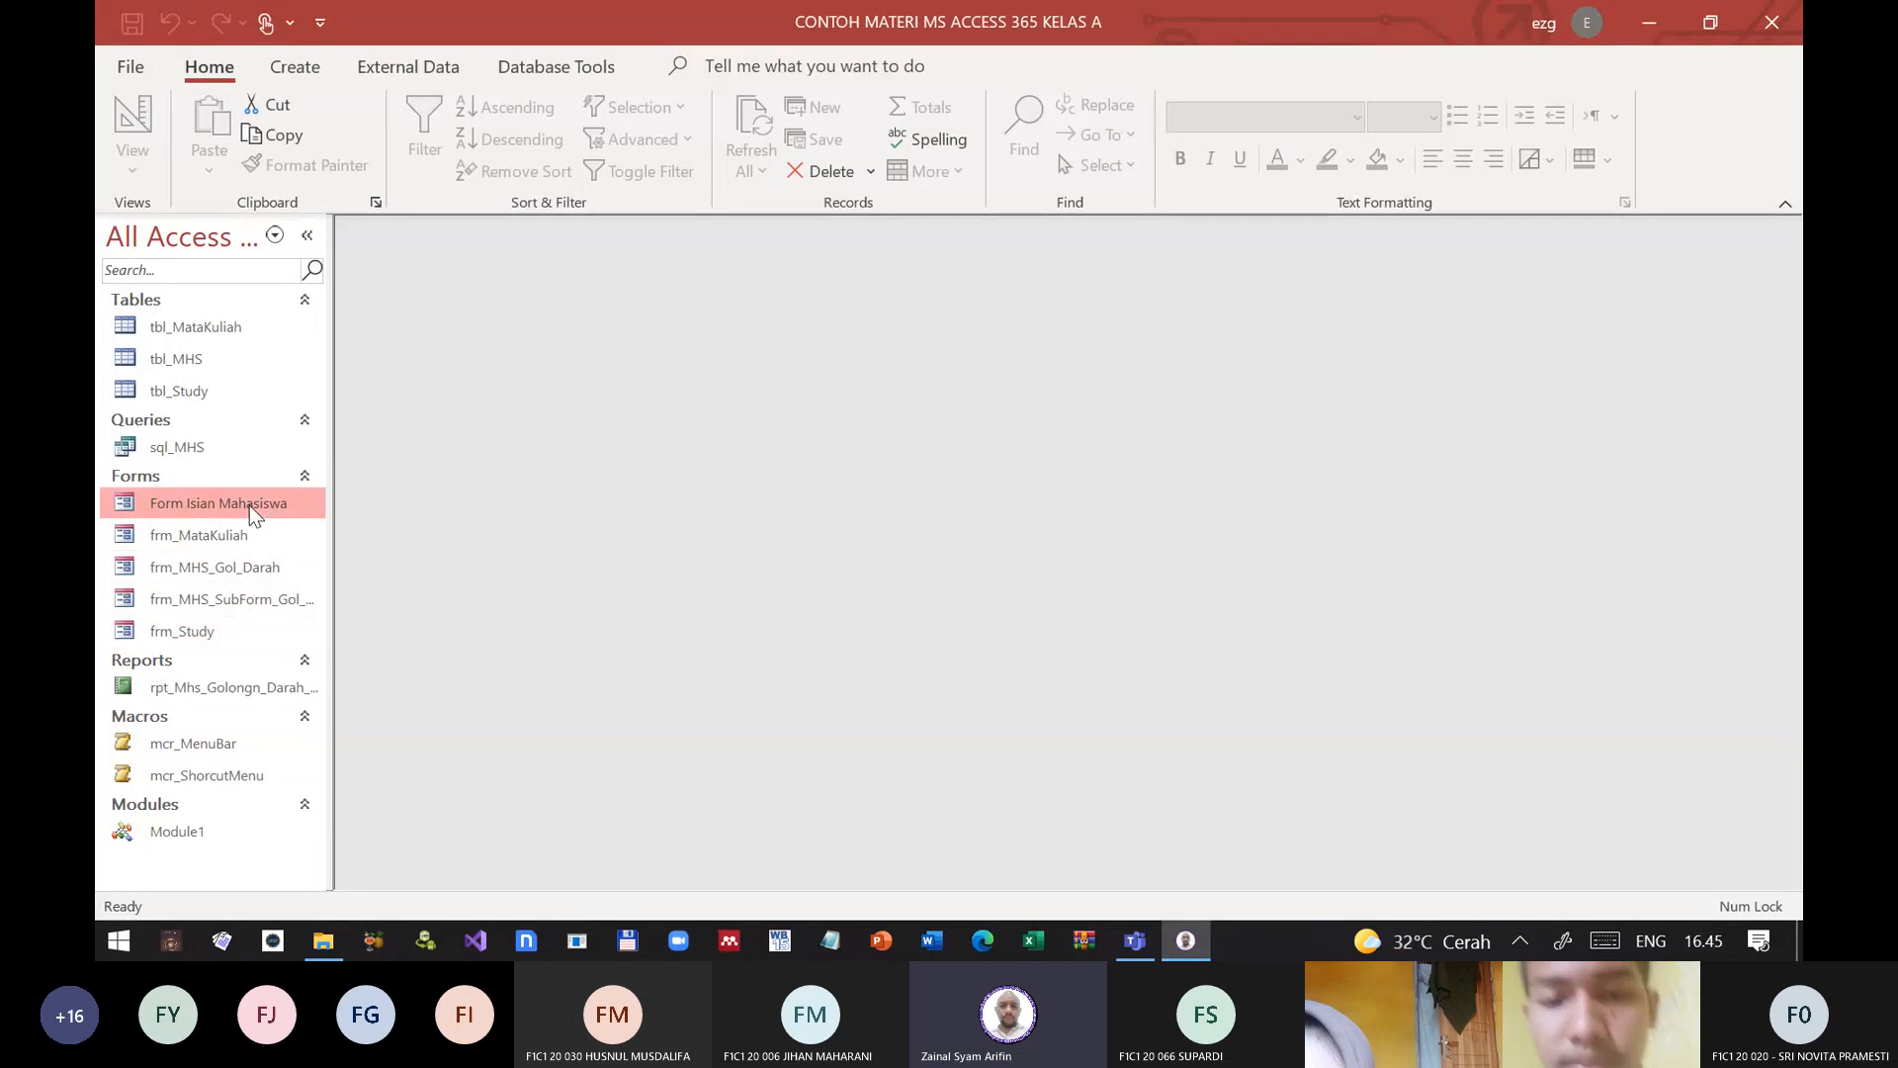
pyautogui.rightClick(249, 507)
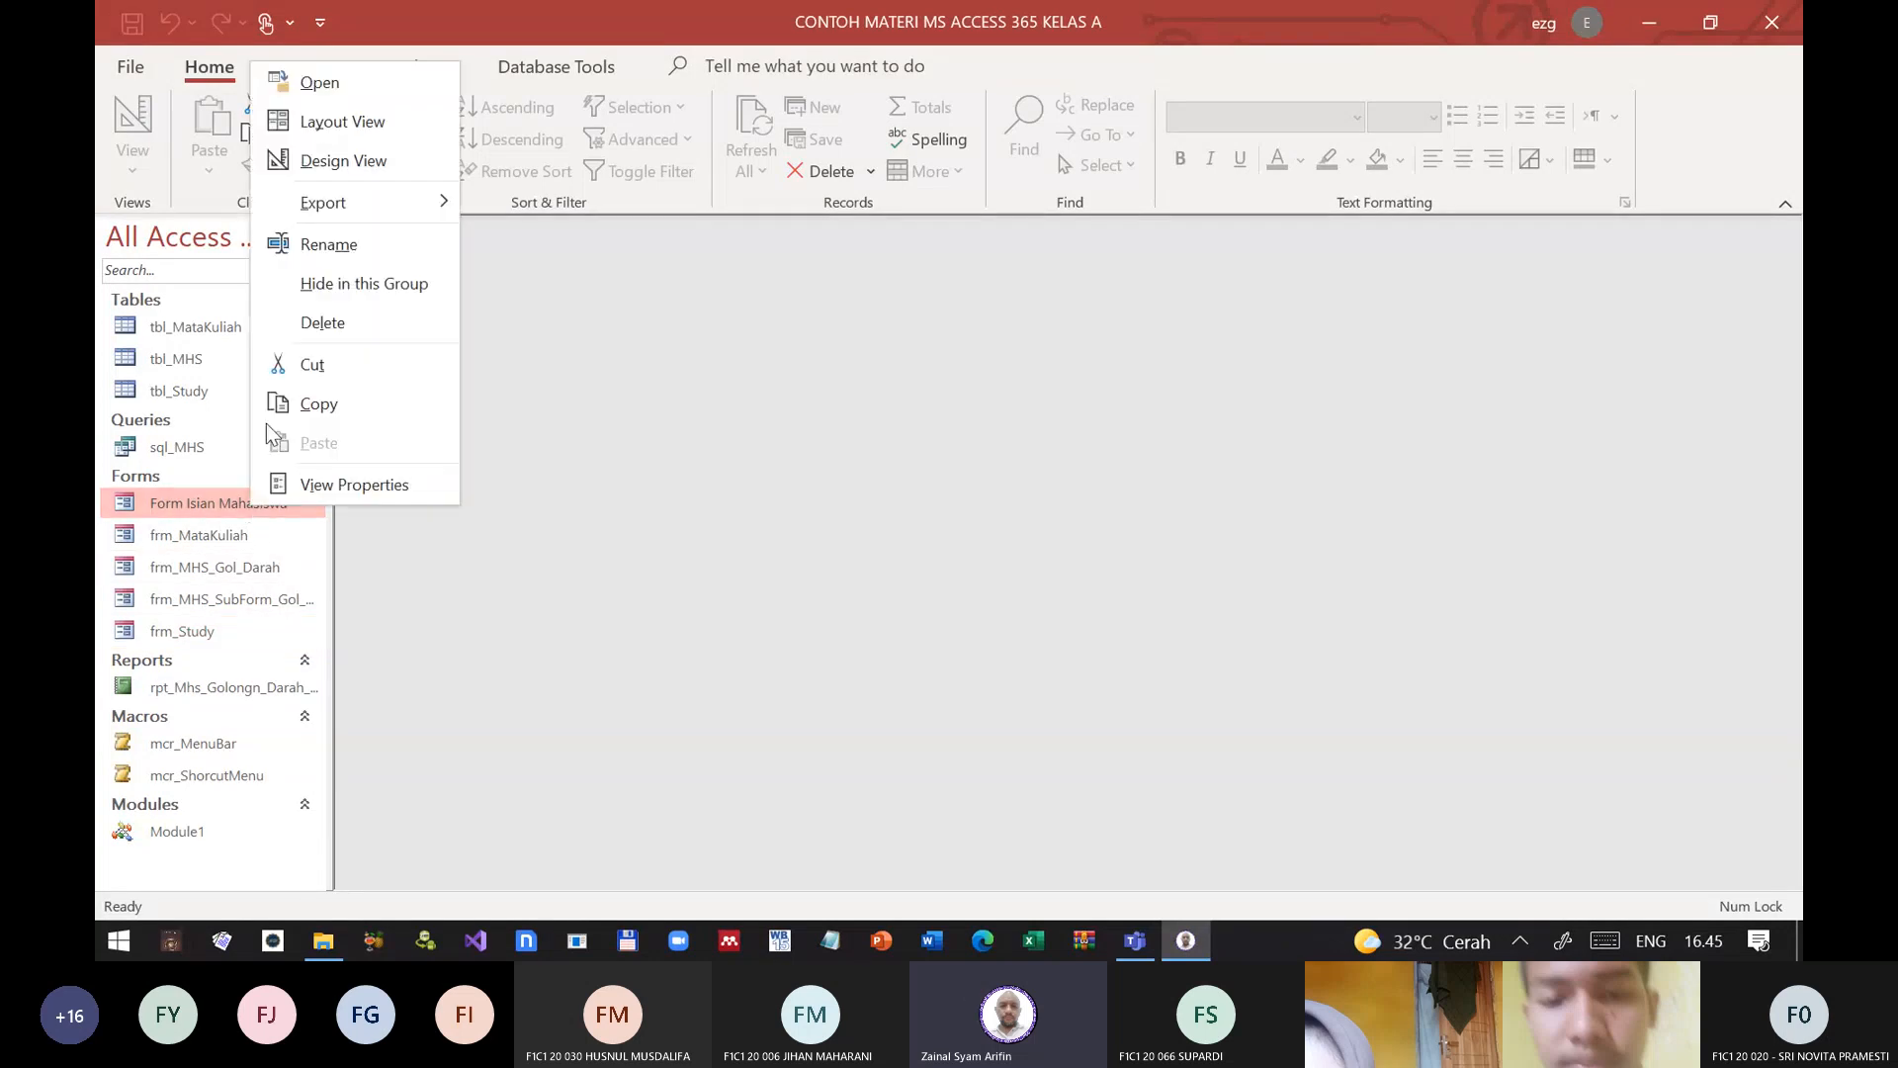
pyautogui.click(346, 124)
pyautogui.click(951, 553)
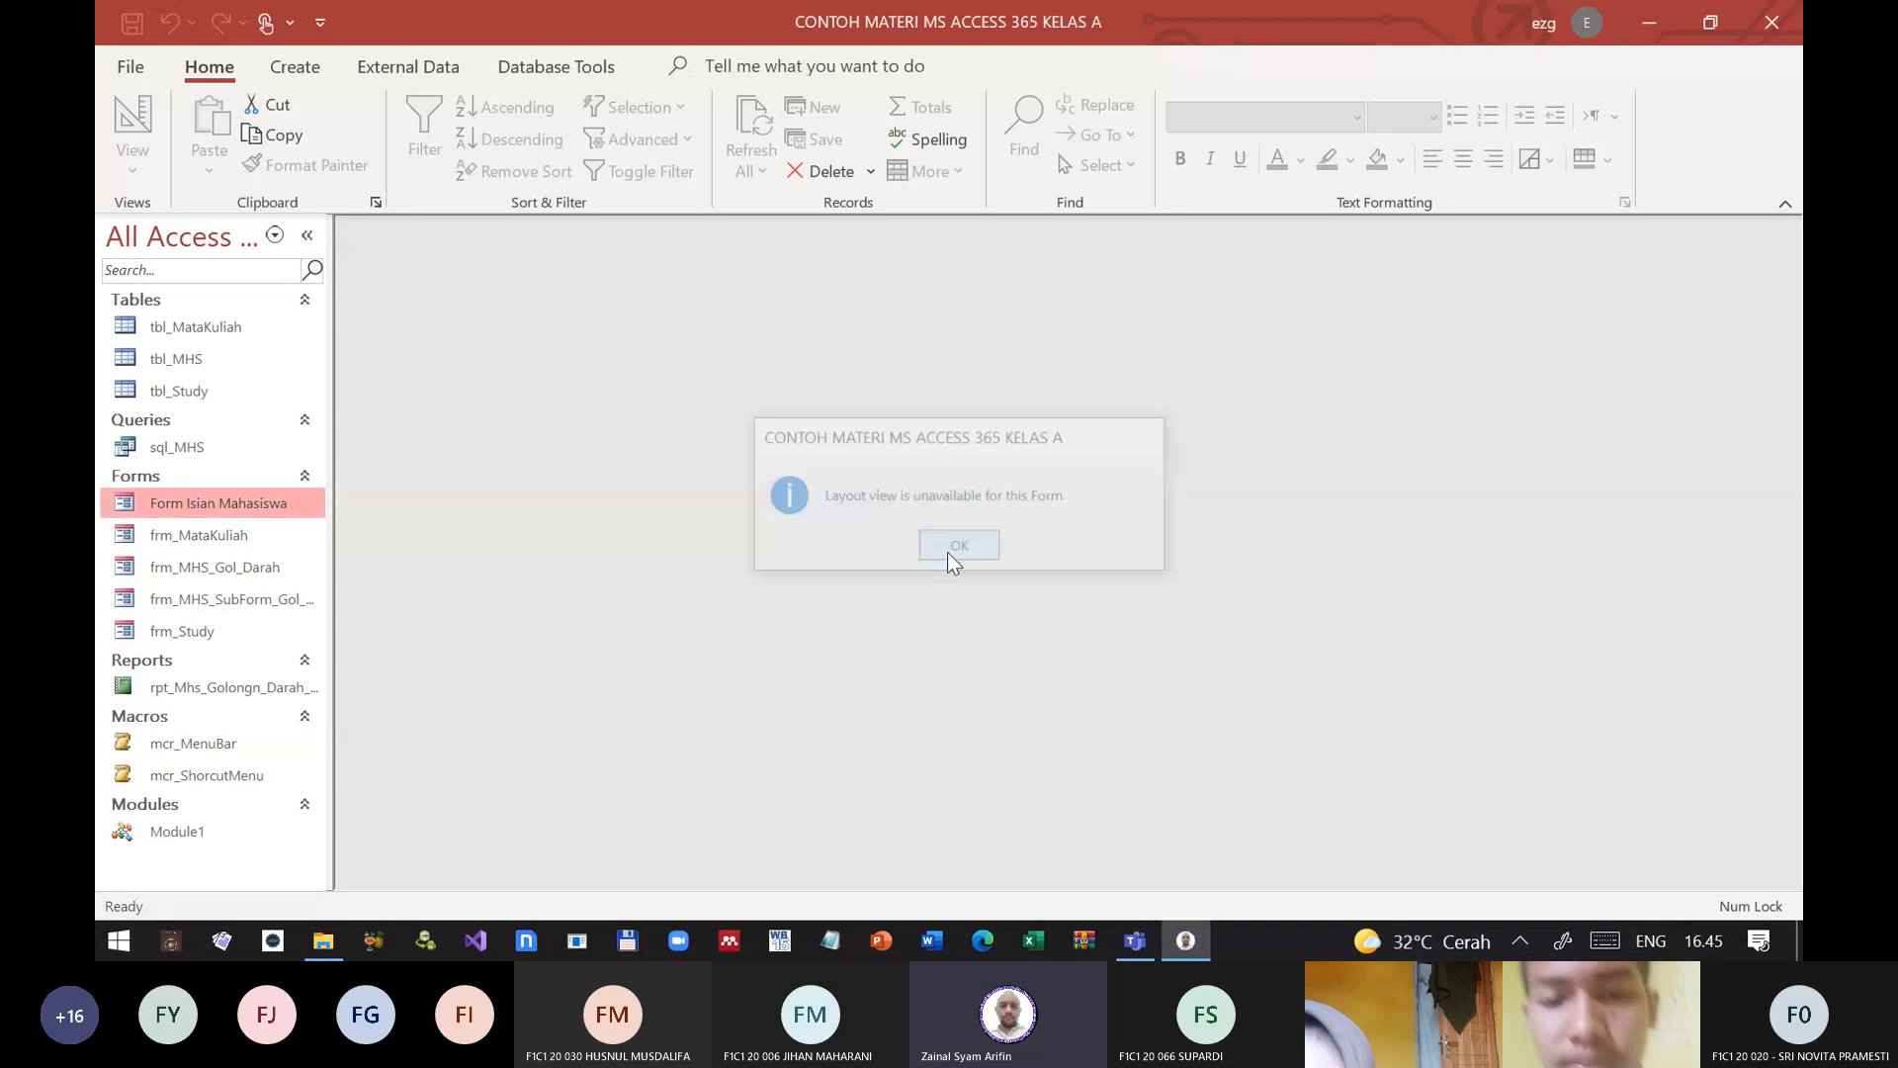
# Step: Open Form Isian Mahasiswa in design view and bring up its record source in the query builder
pyautogui.rightClick(217, 504)
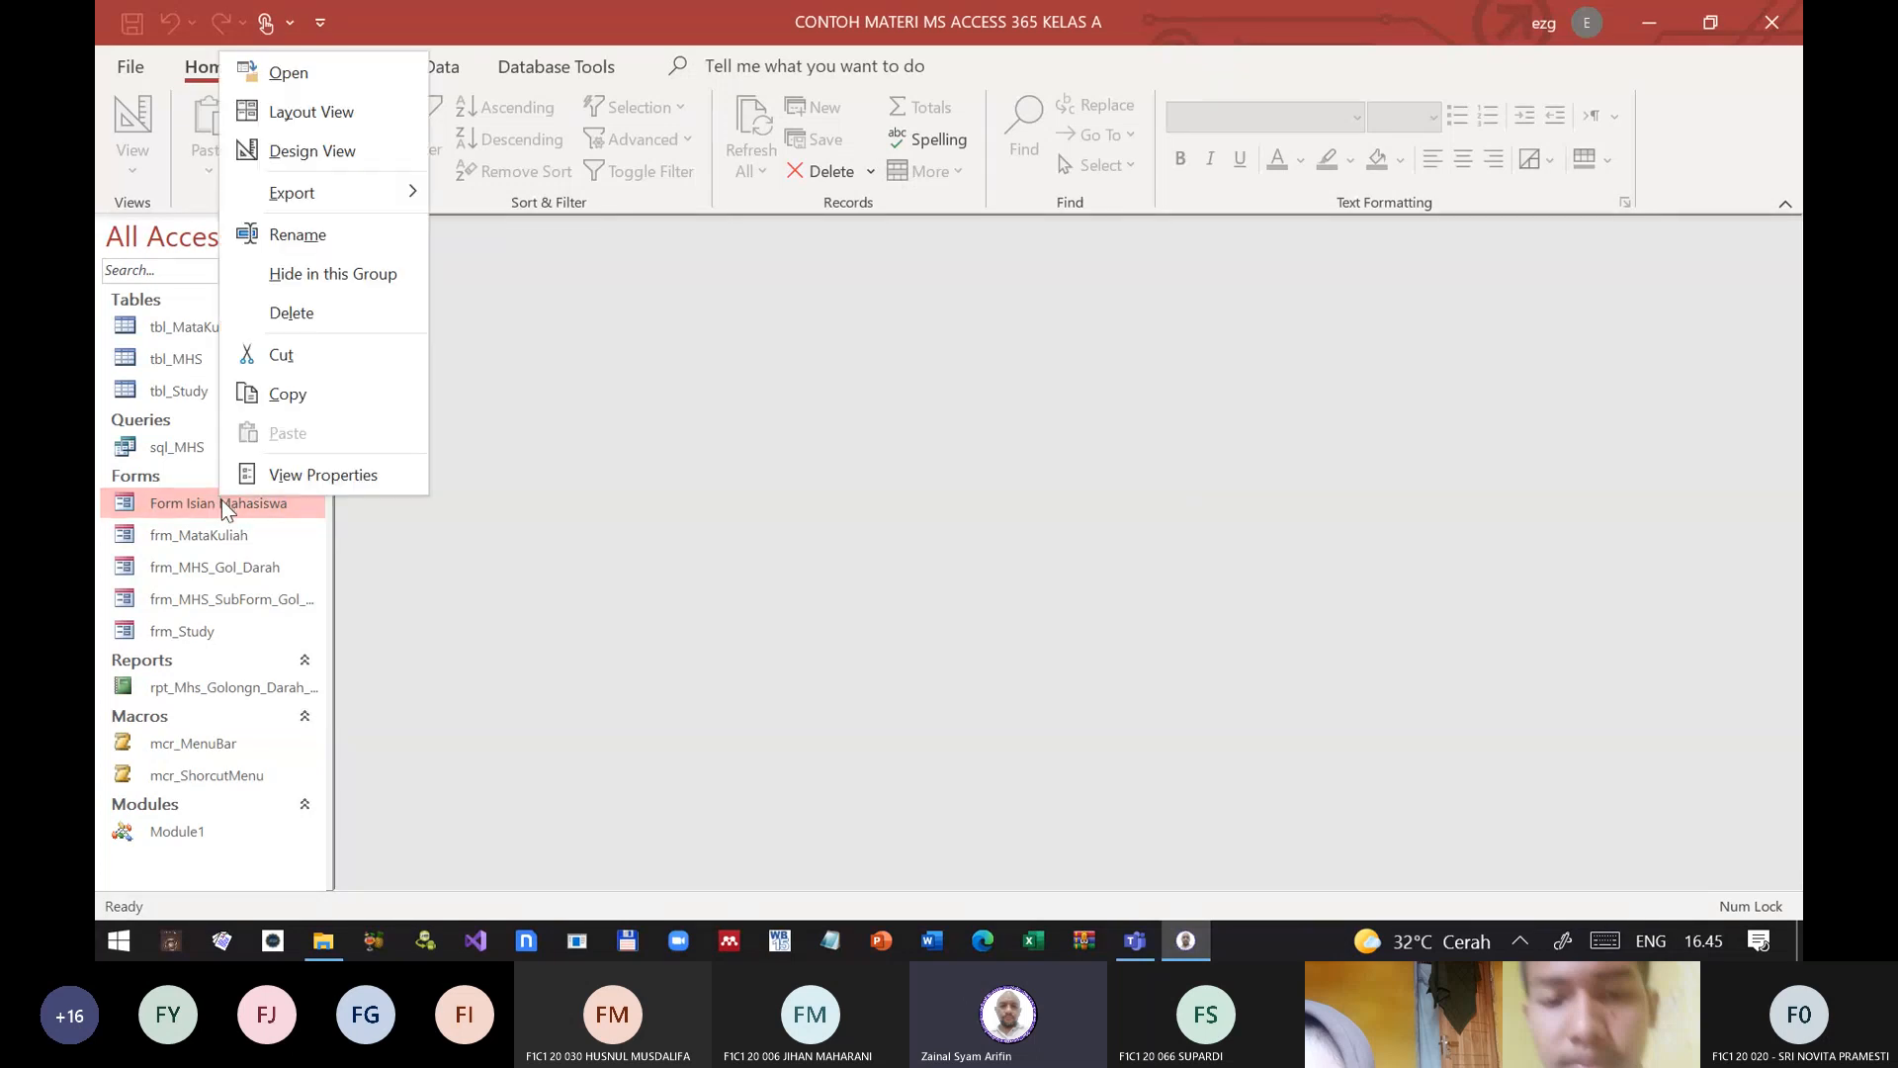
pyautogui.click(320, 158)
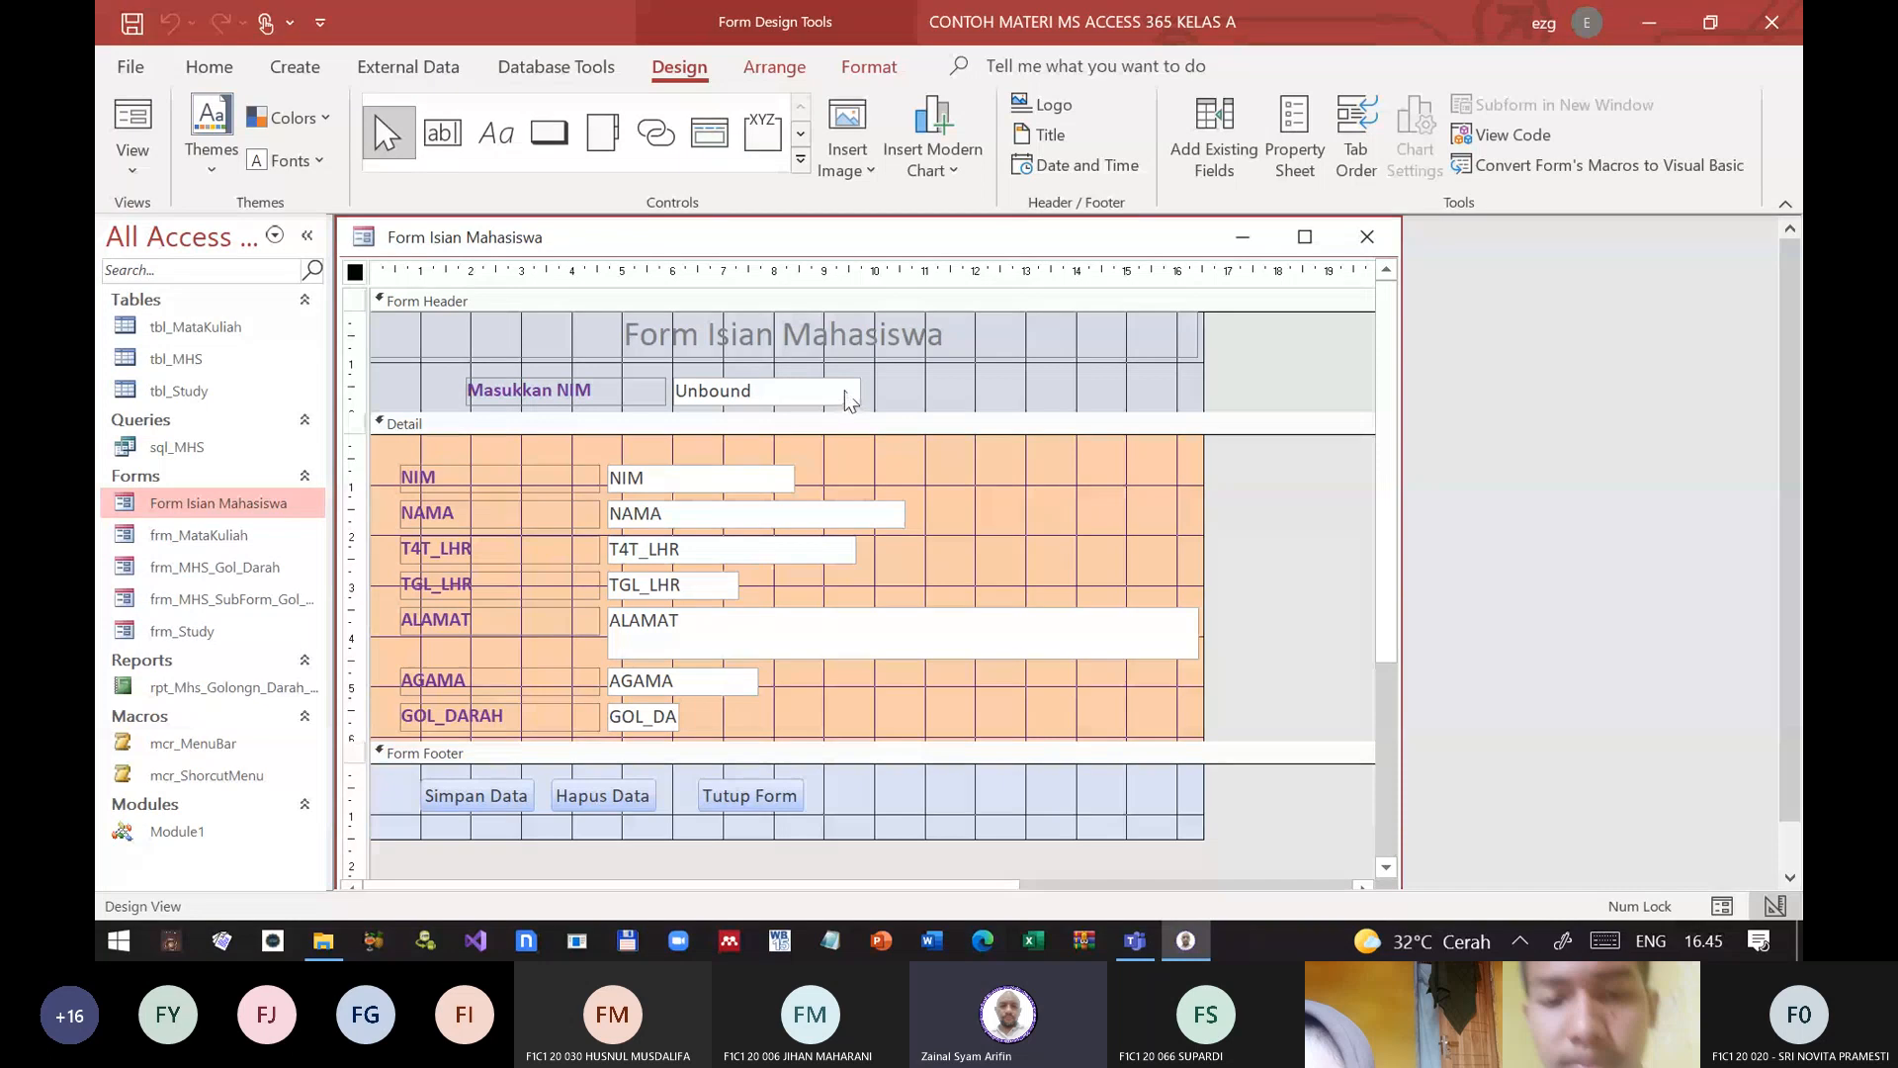
pyautogui.doubleClick(355, 272)
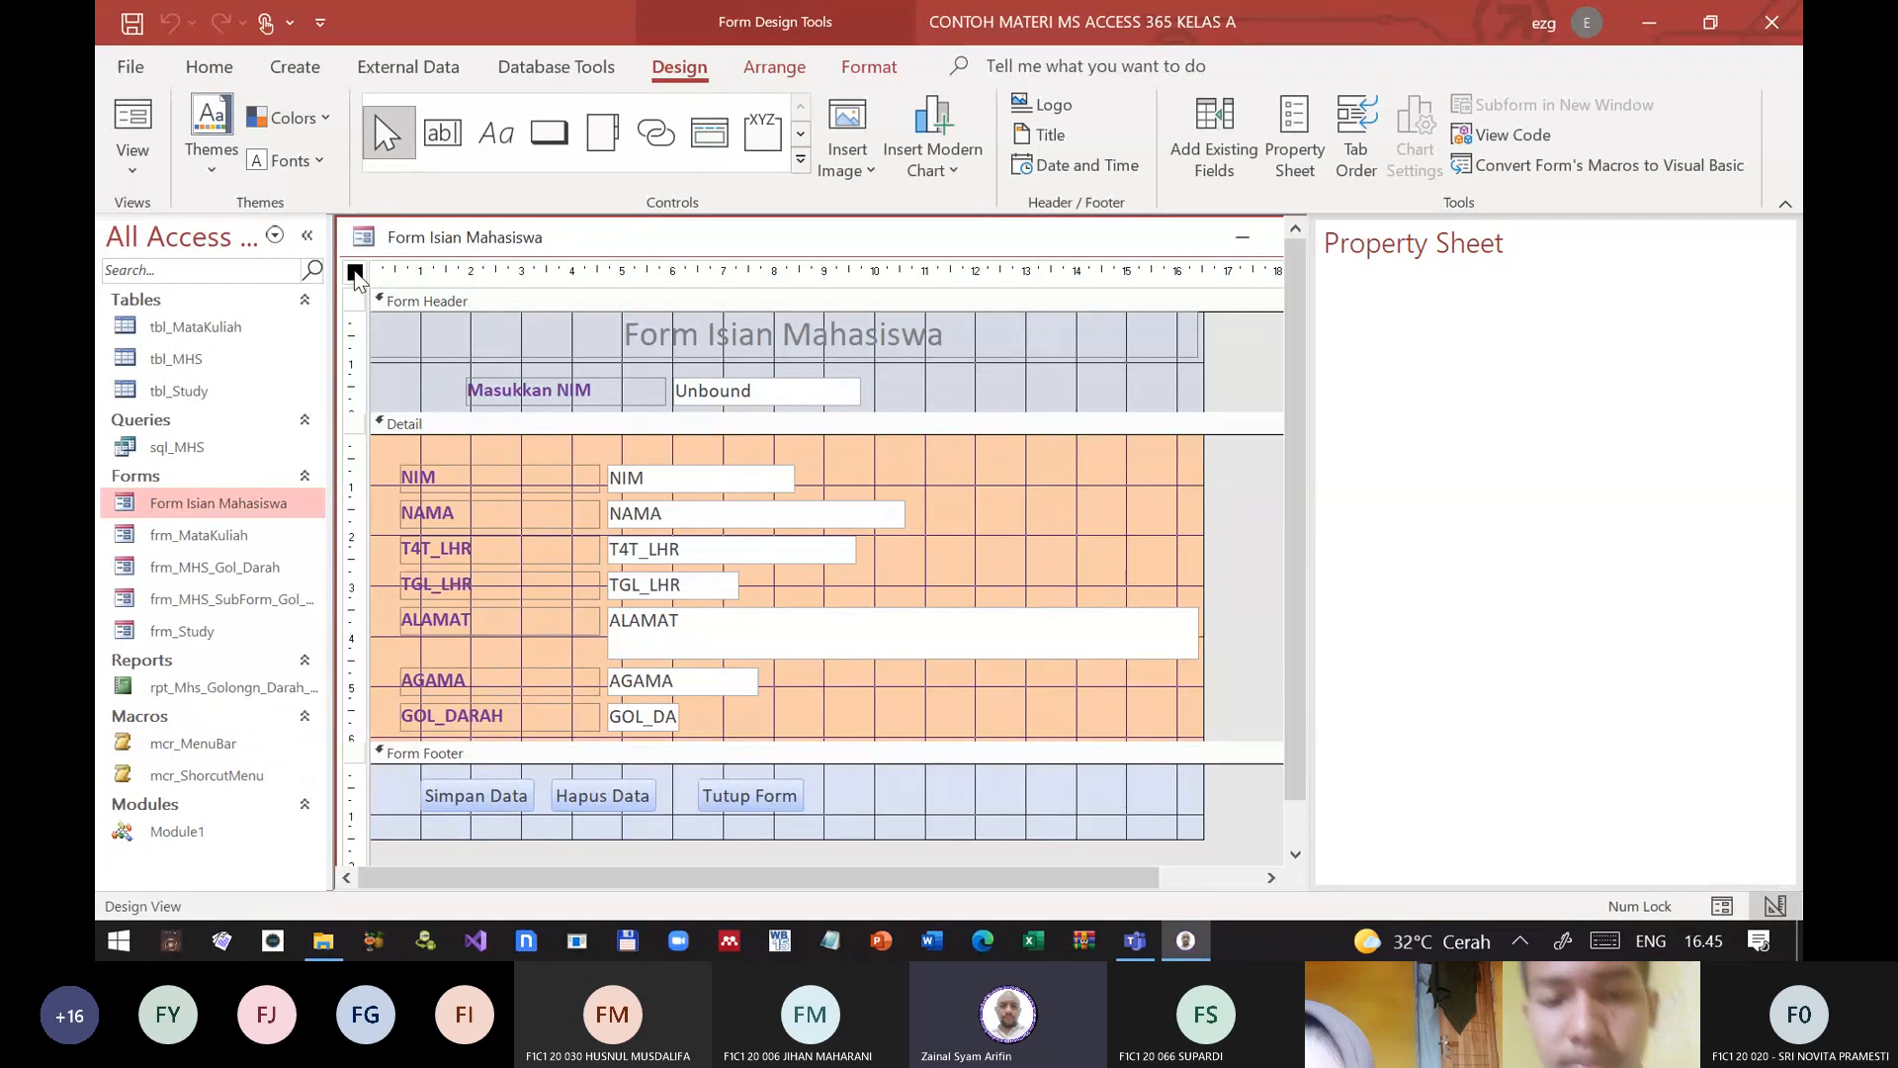
pyautogui.click(1755, 386)
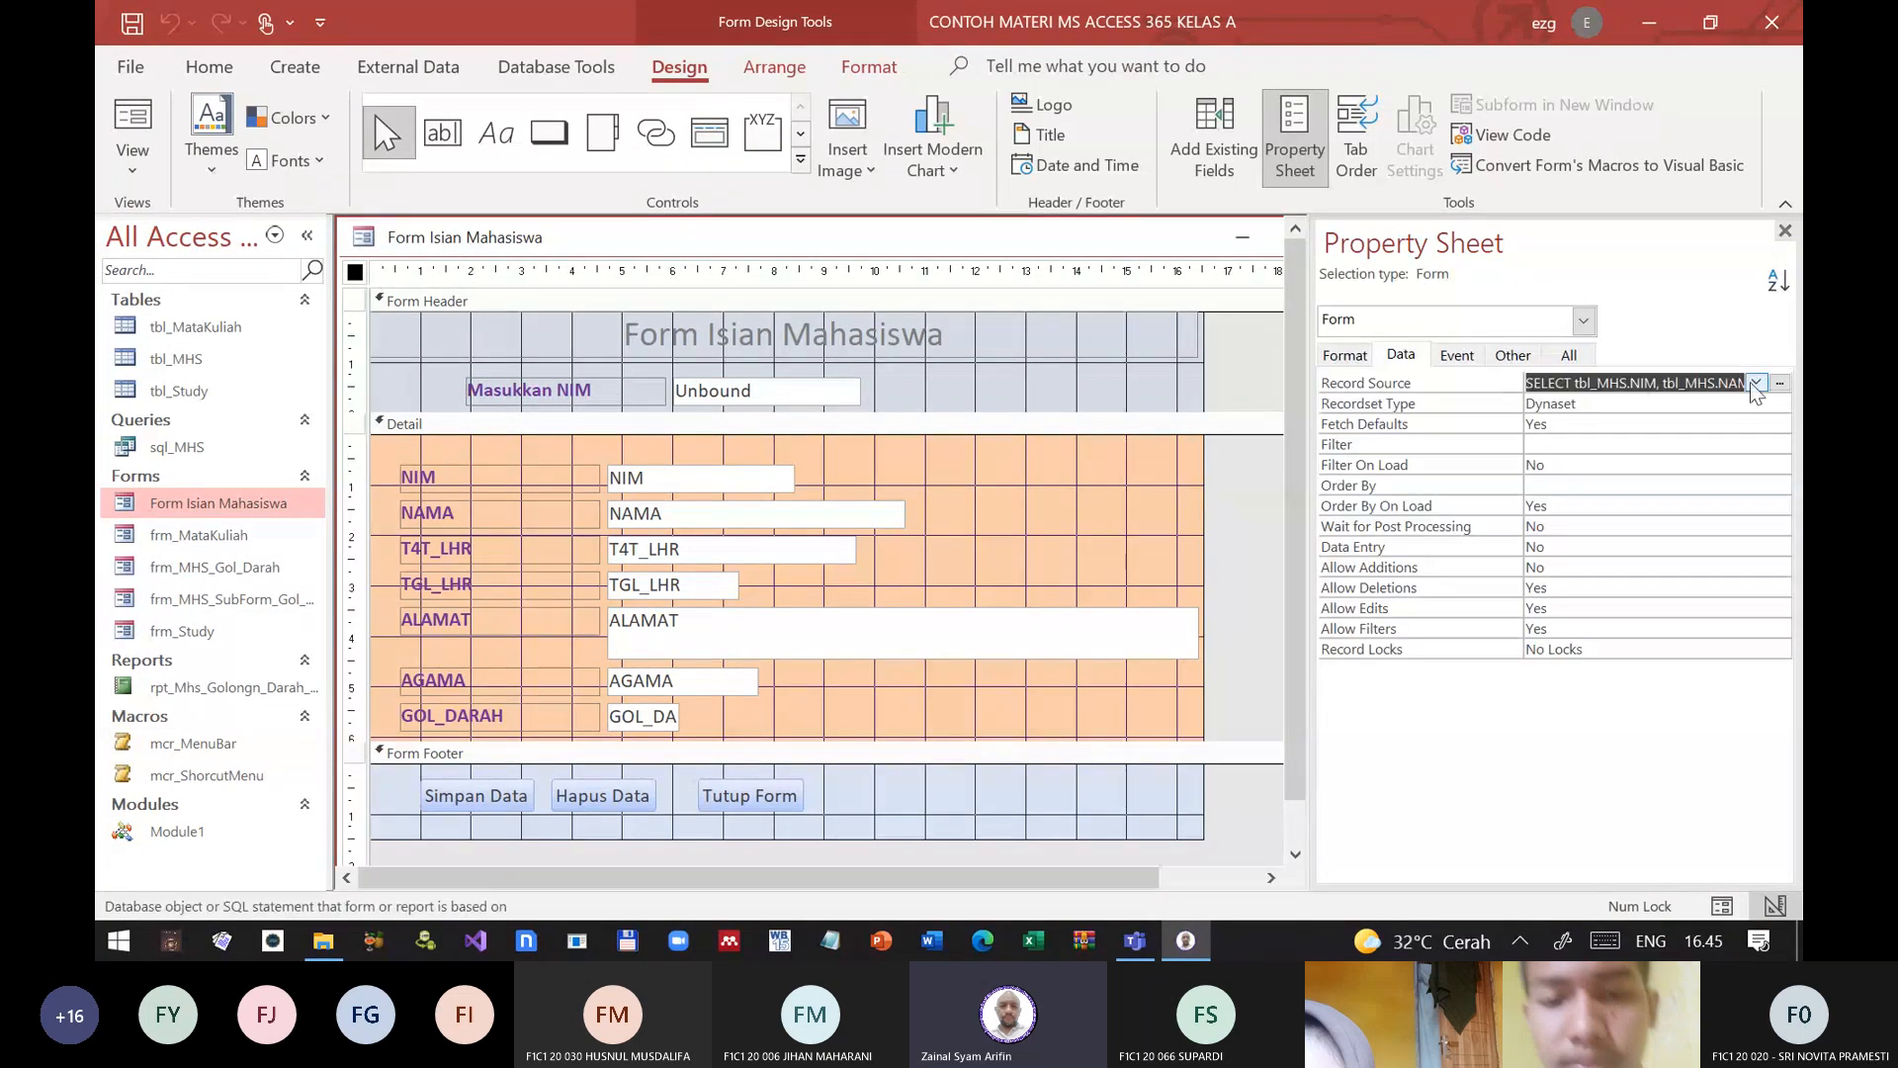
pyautogui.click(1780, 383)
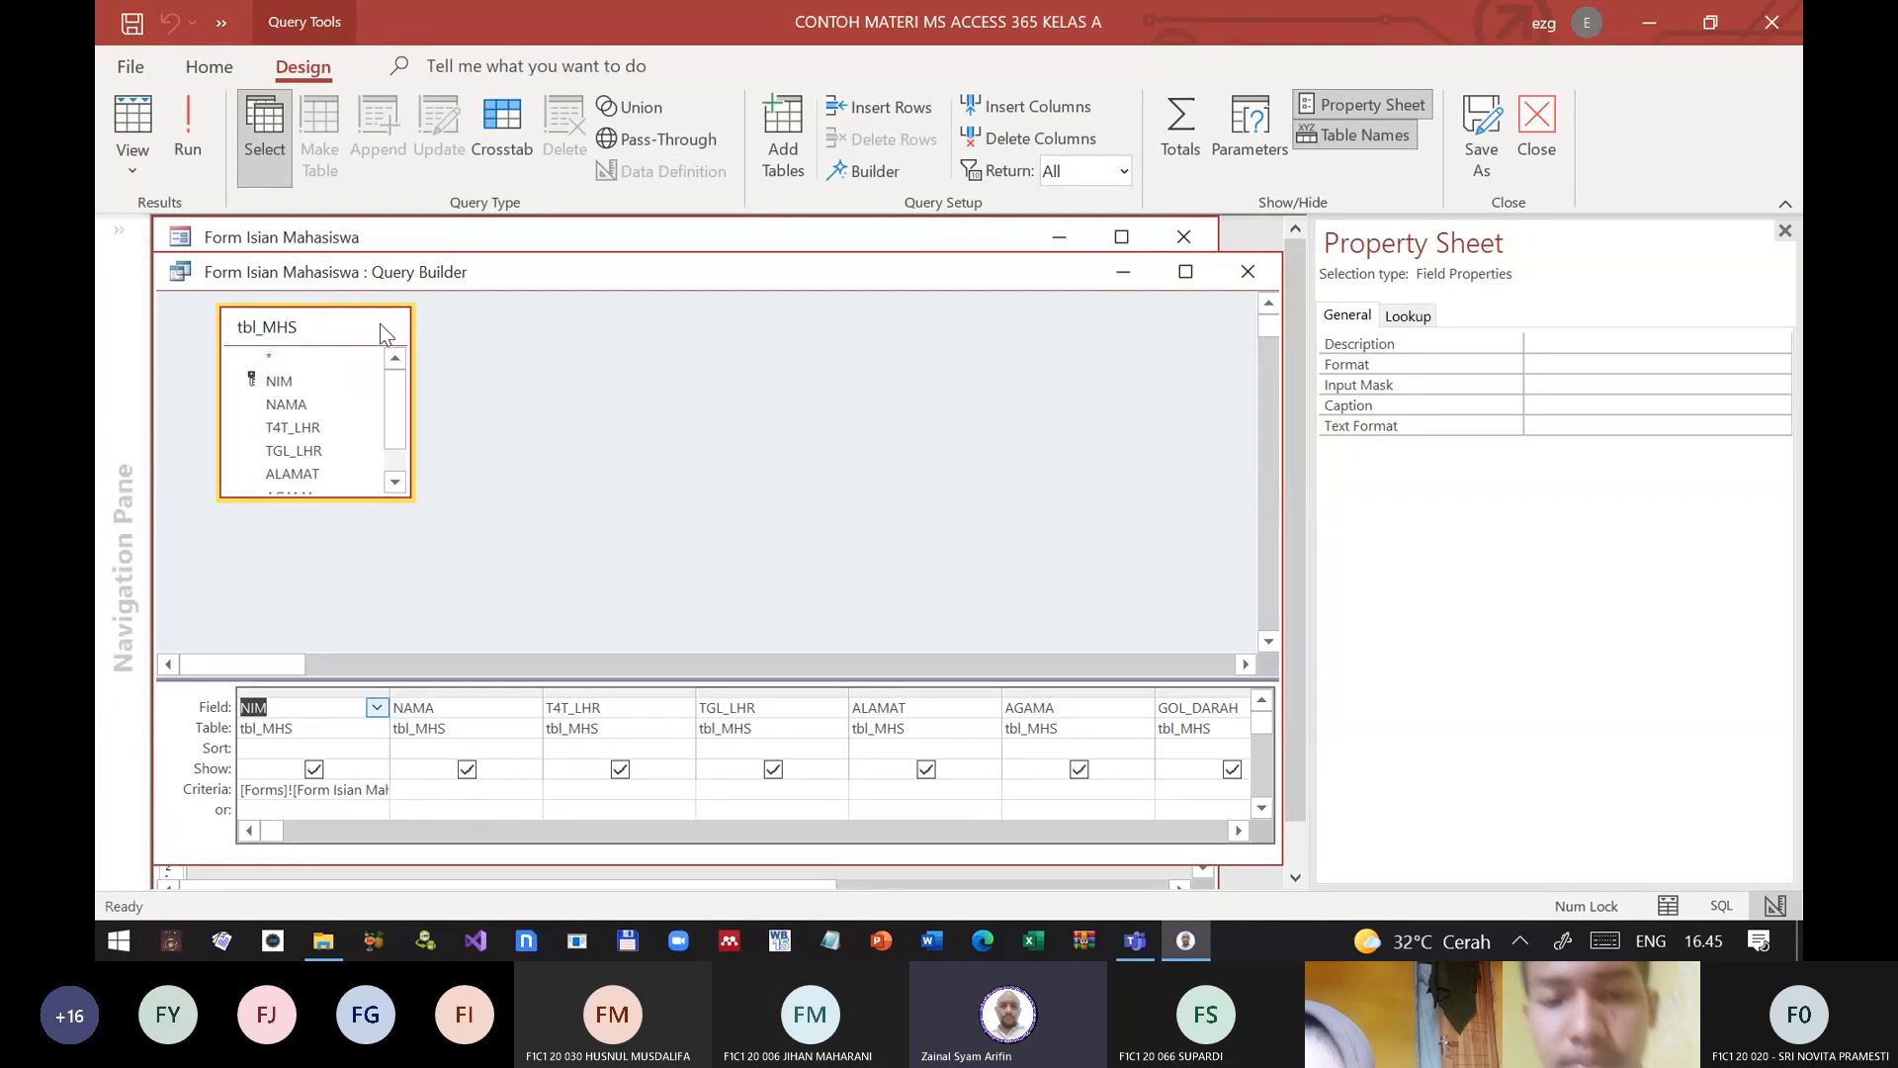
# Step: Examine the NIM criterion in the widened query column of Form Isian Mahasiswa, and close the query builder and the Kelas A database
pyautogui.click(1190, 272)
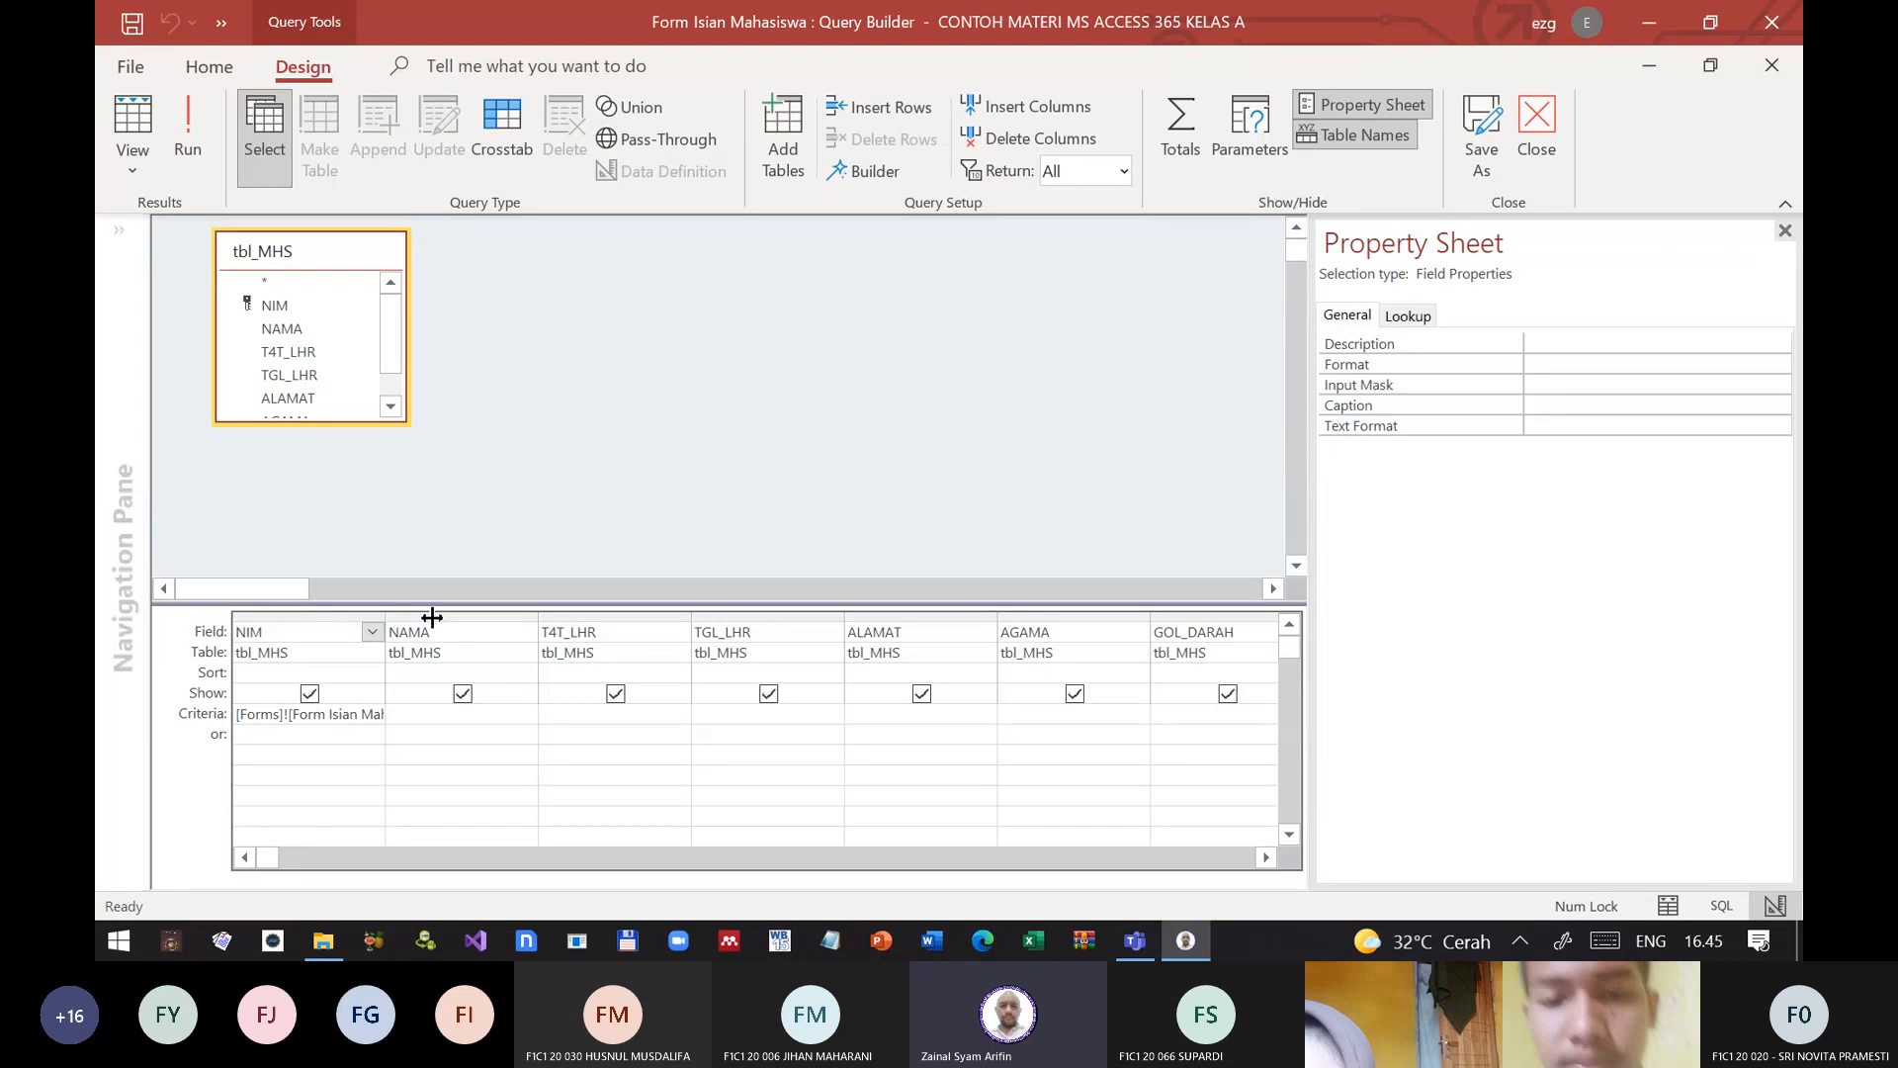
pyautogui.moveTo(385, 617); pyautogui.dragTo(661, 618)
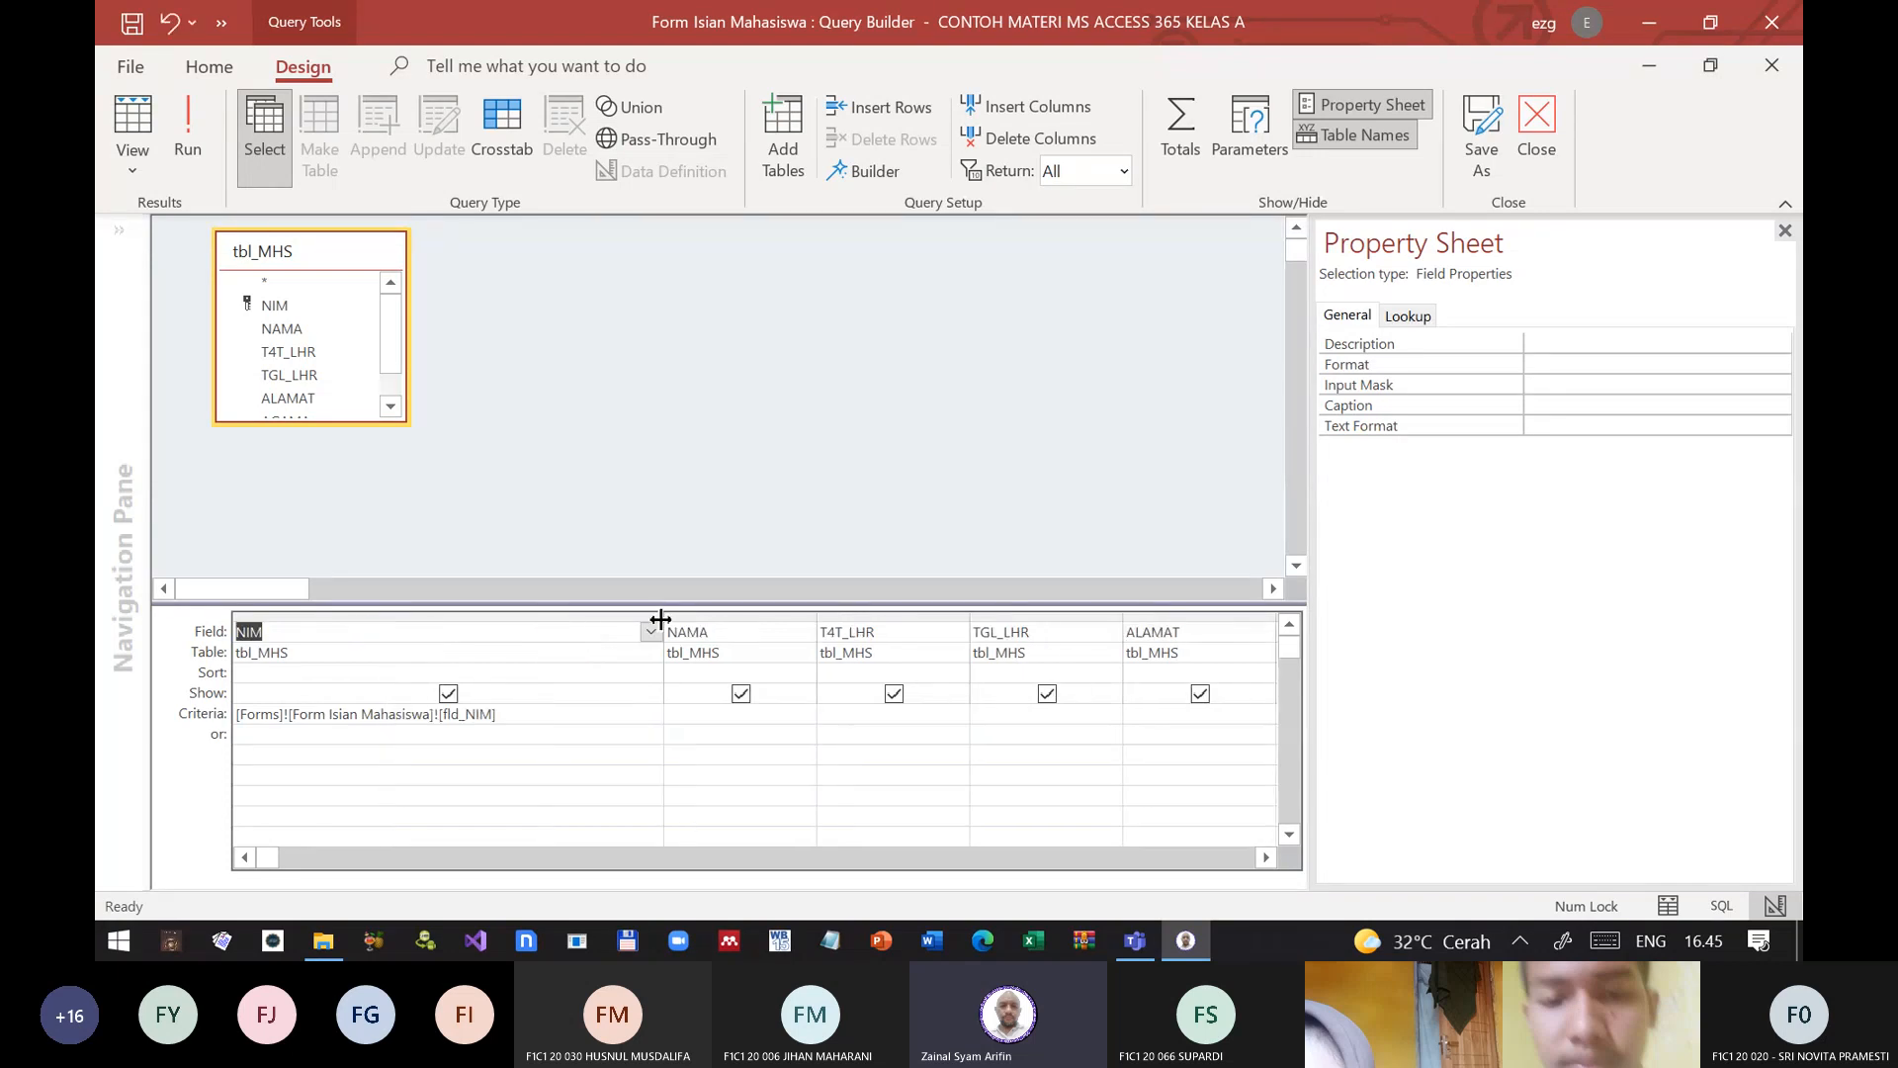
pyautogui.click(539, 712)
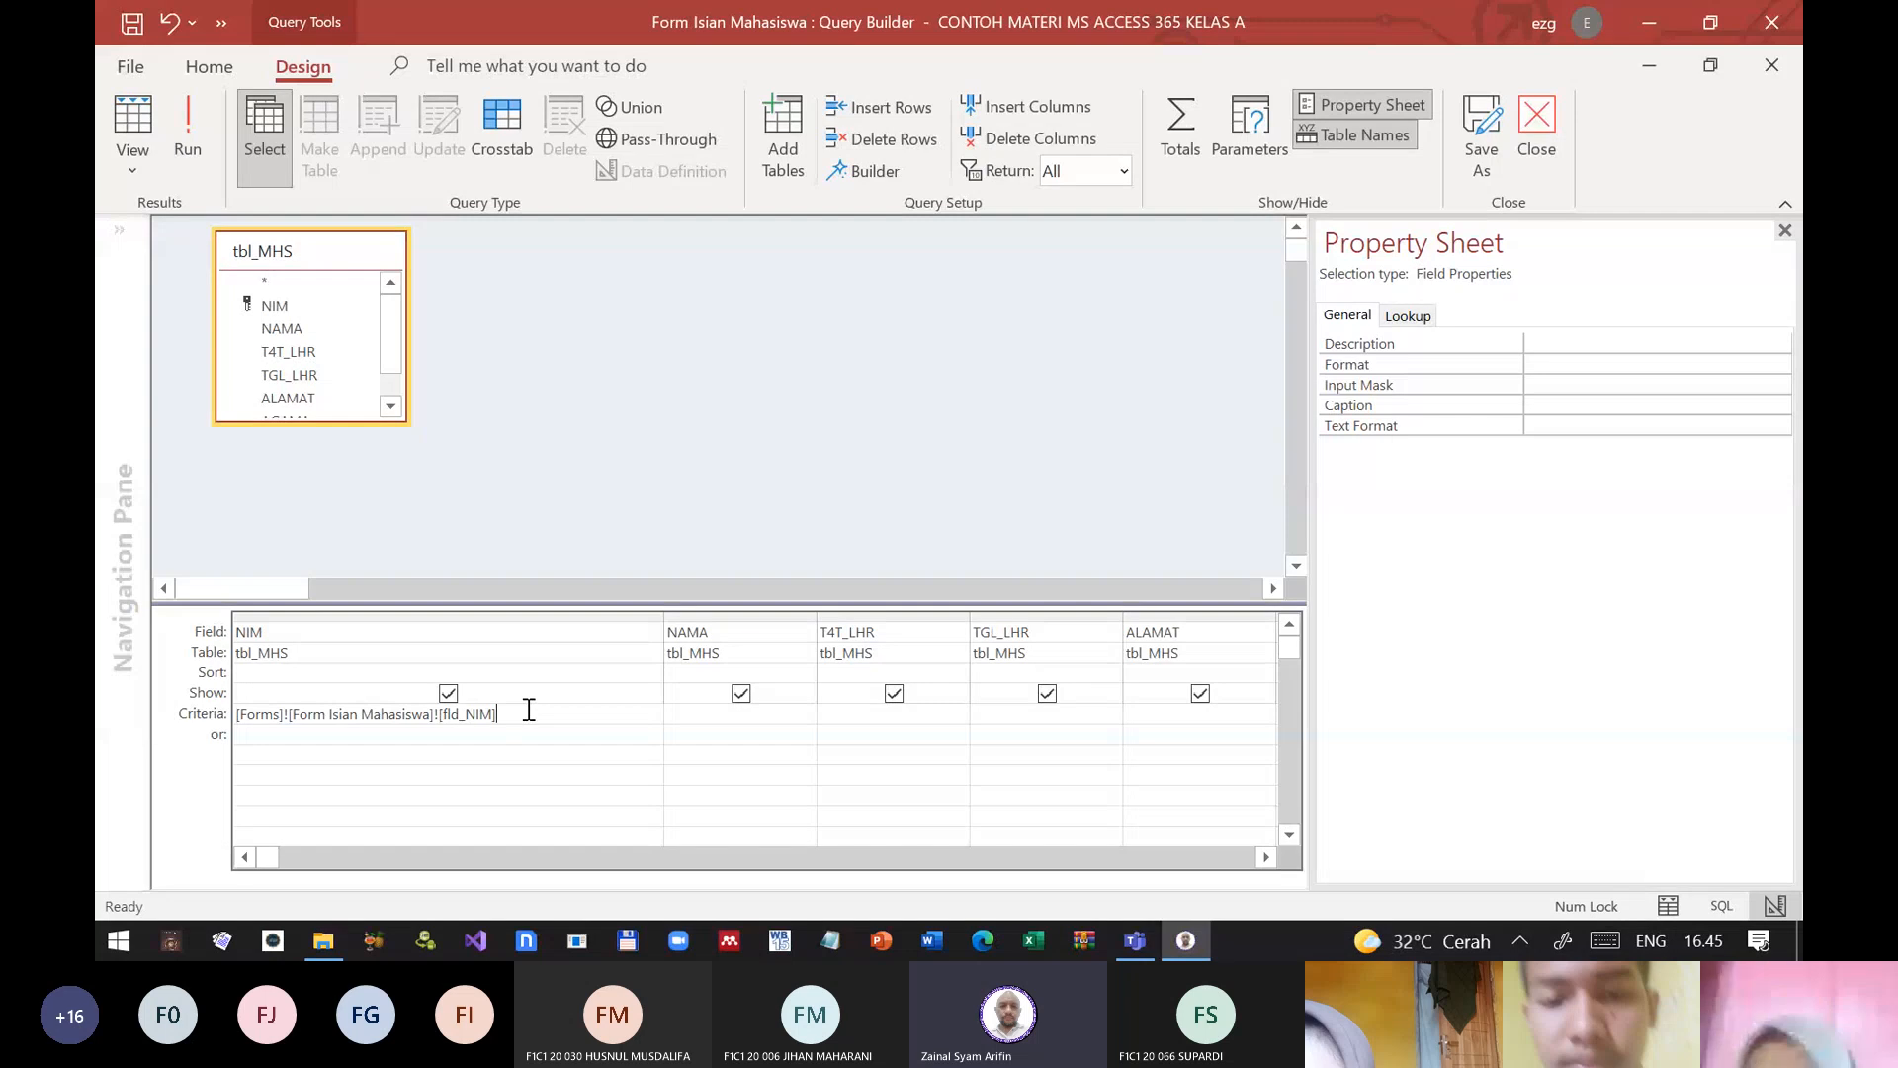
pyautogui.click(1537, 128)
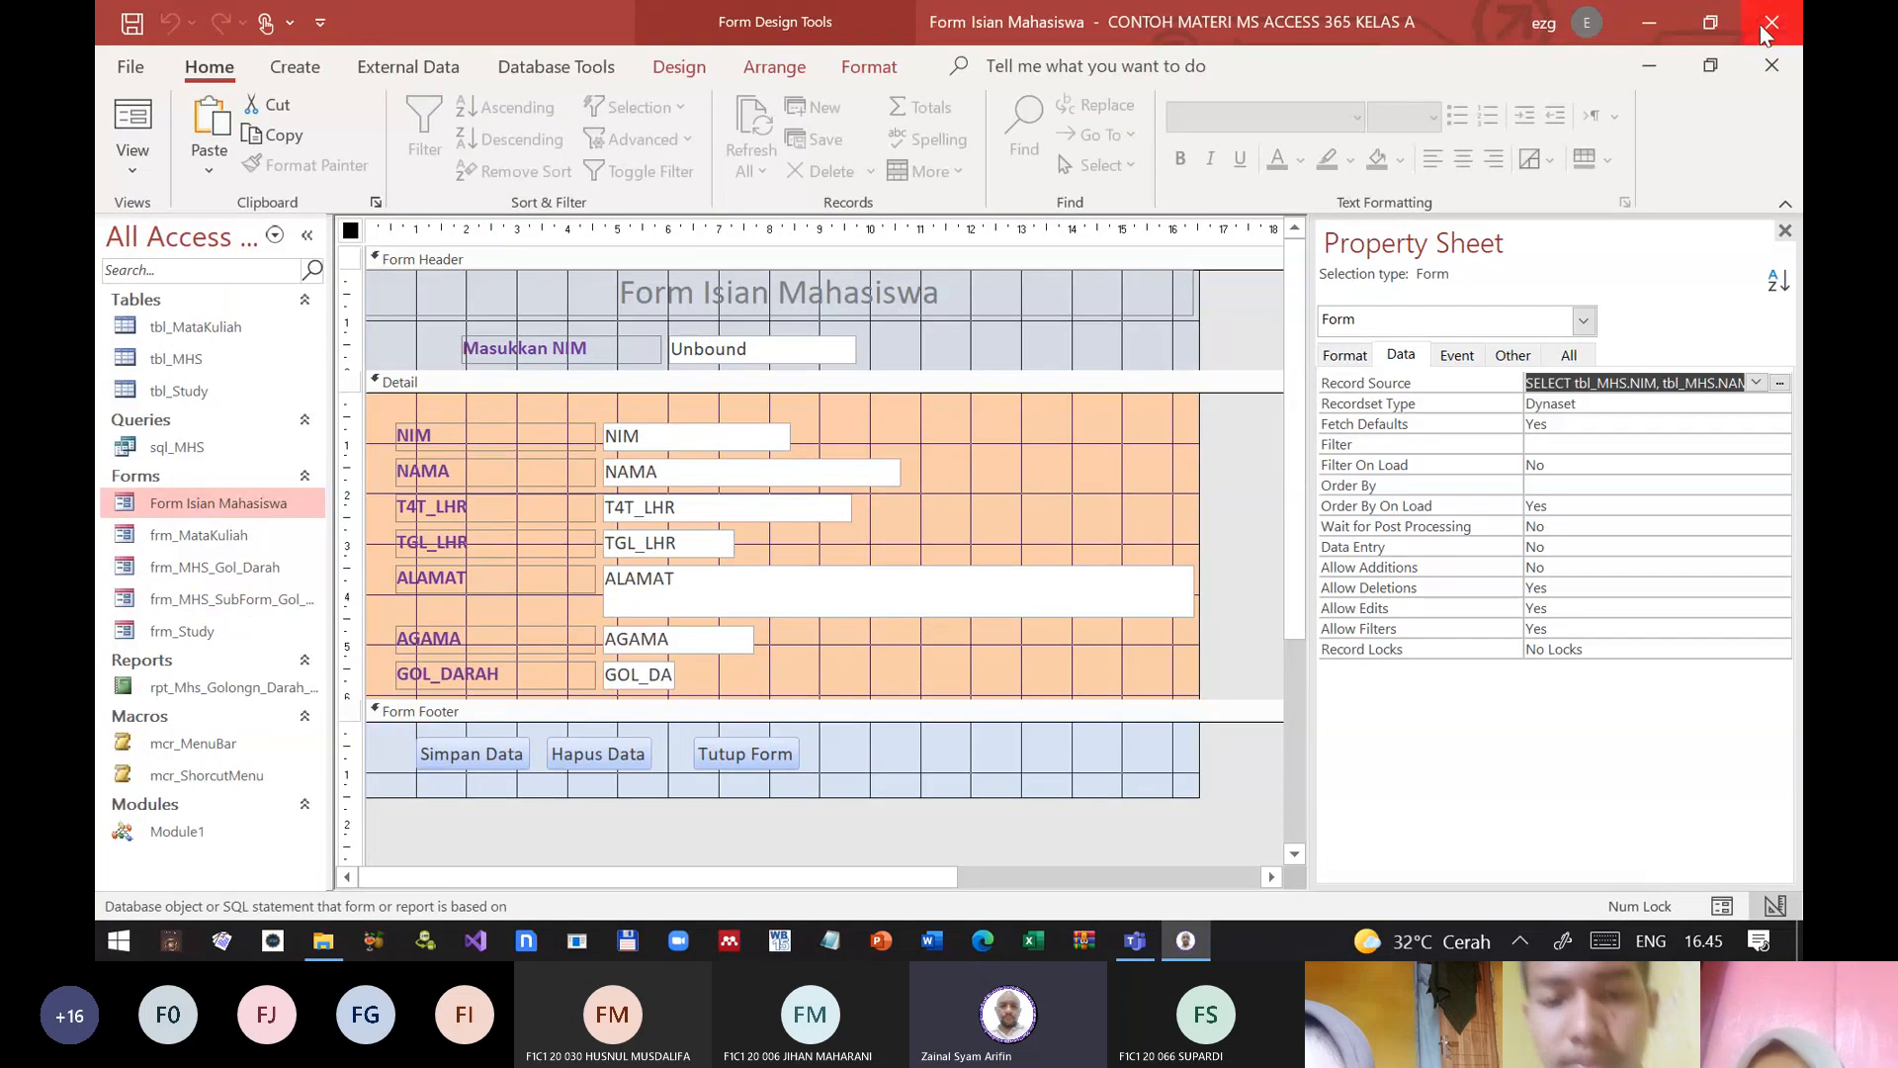
pyautogui.click(1771, 23)
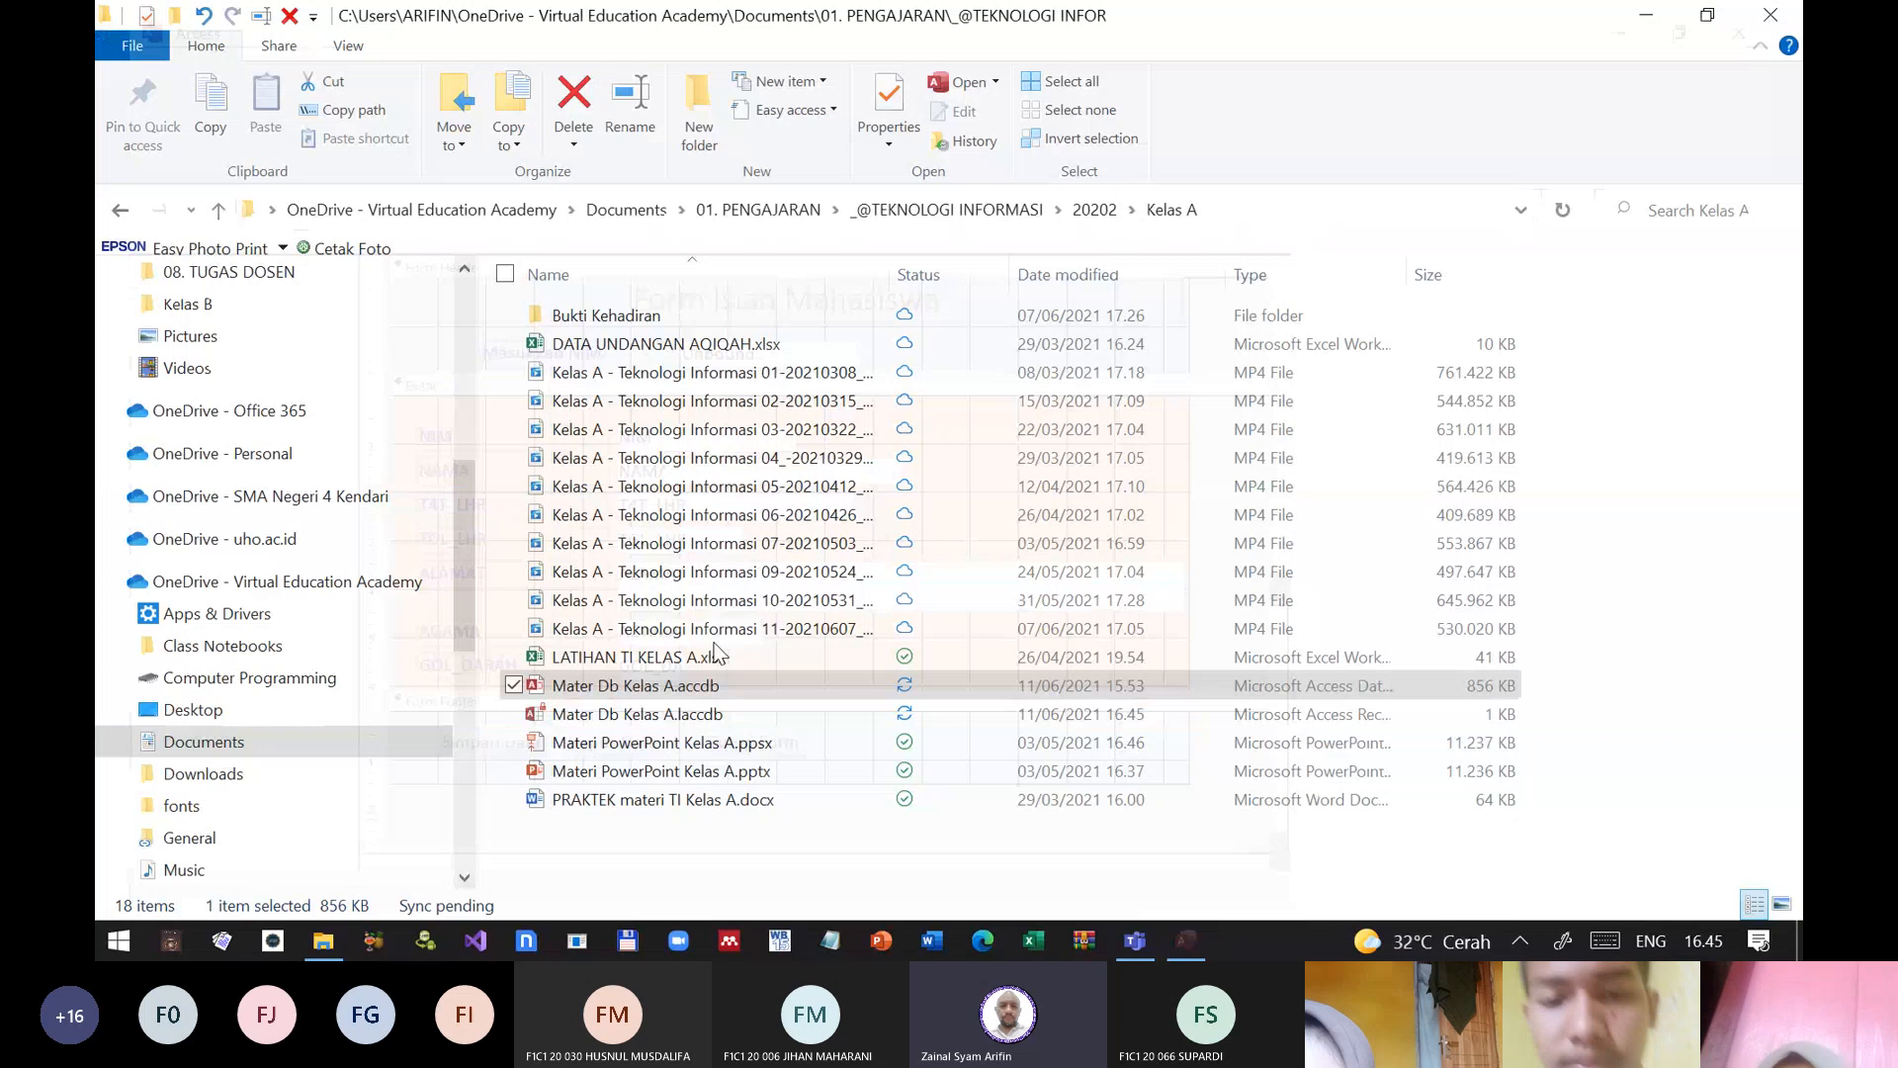
# Step: Go from the Kelas A folder to the Kelas B folder inside 20202
pyautogui.click(121, 210)
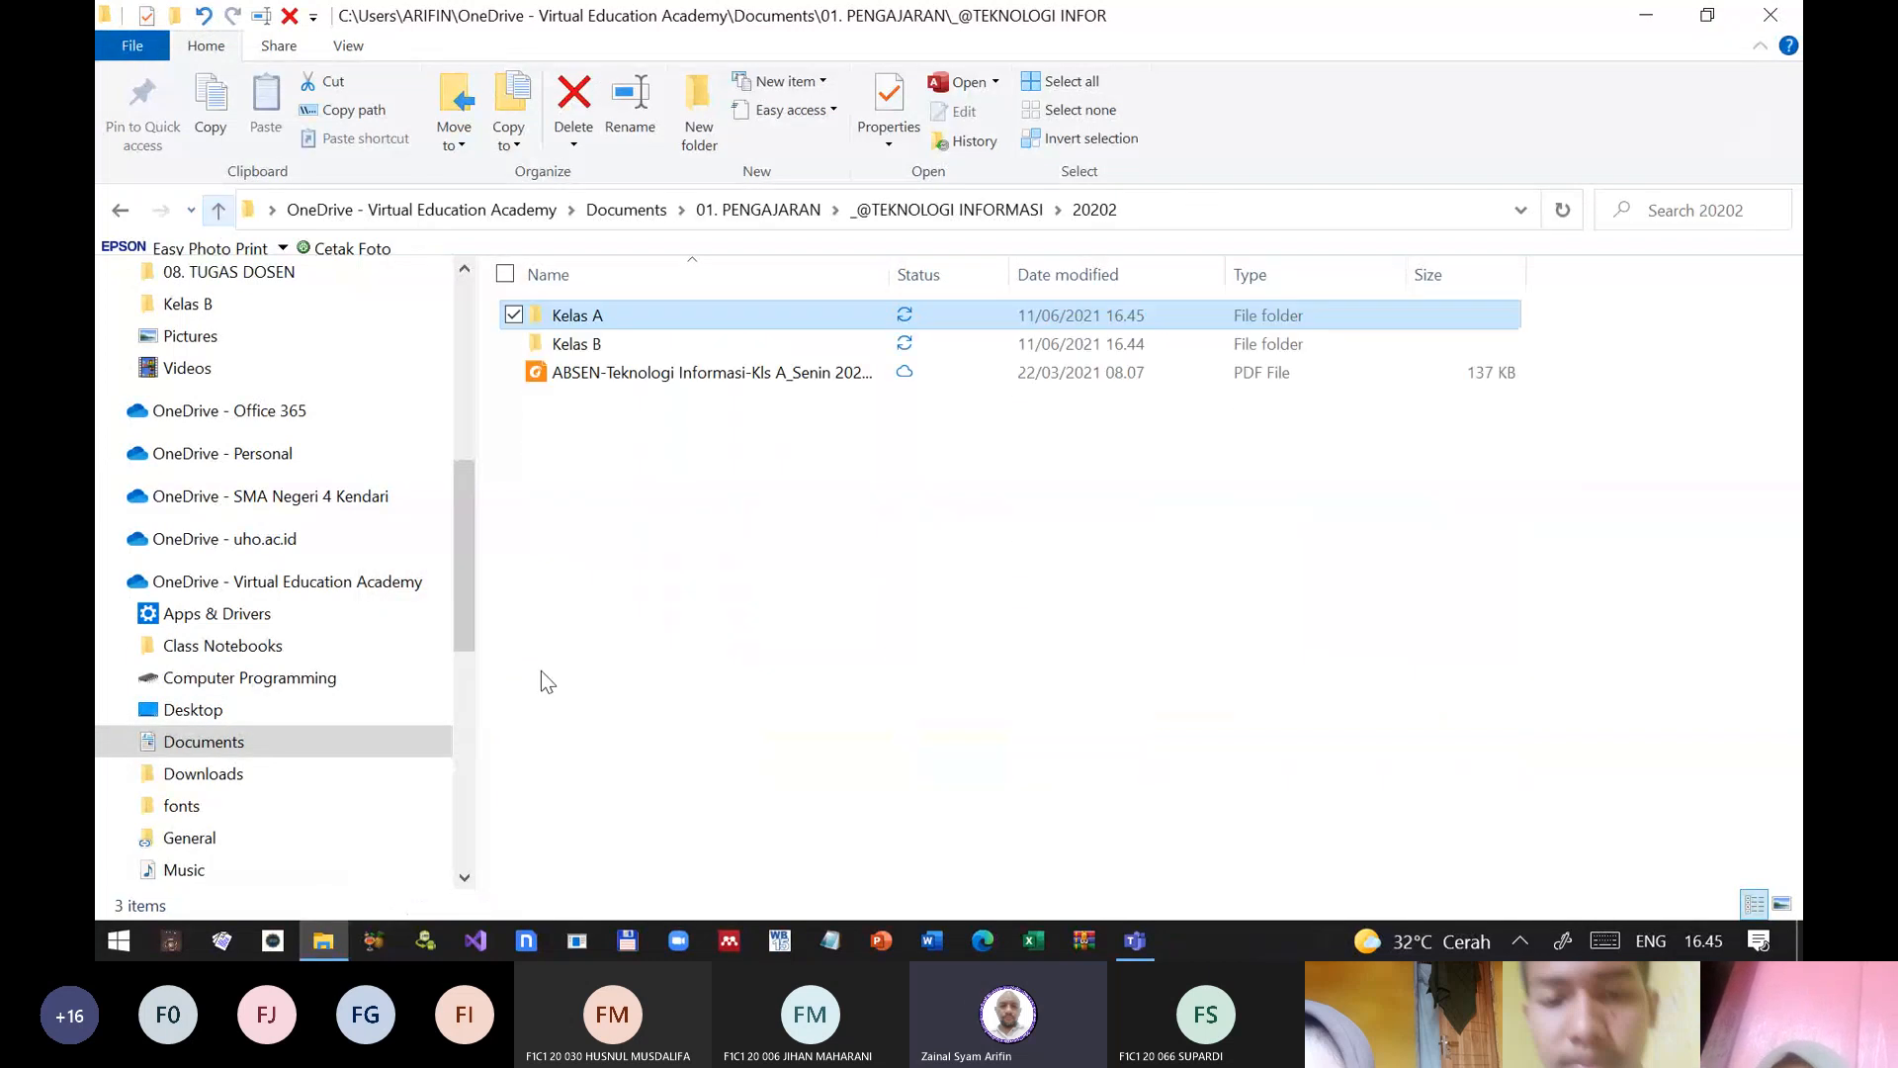
pyautogui.doubleClick(596, 343)
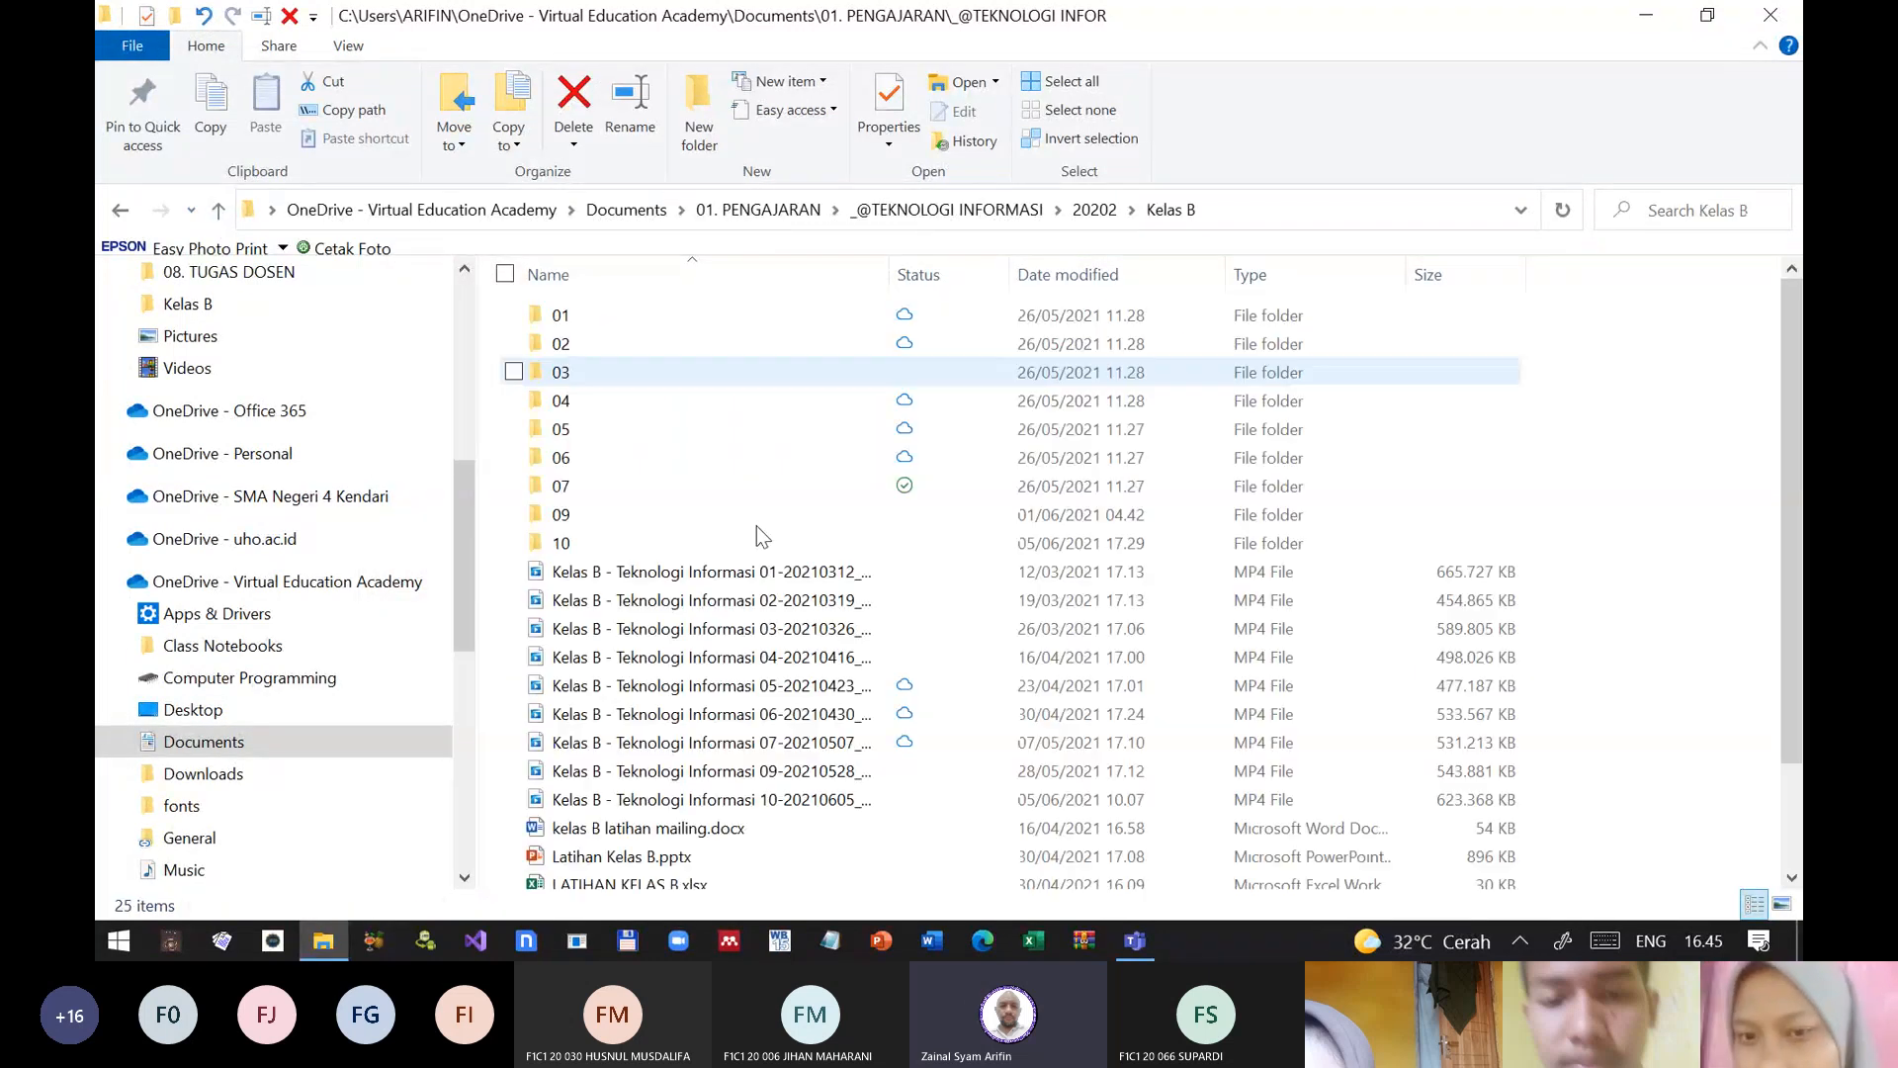
pyautogui.scroll(-2, 663, 762)
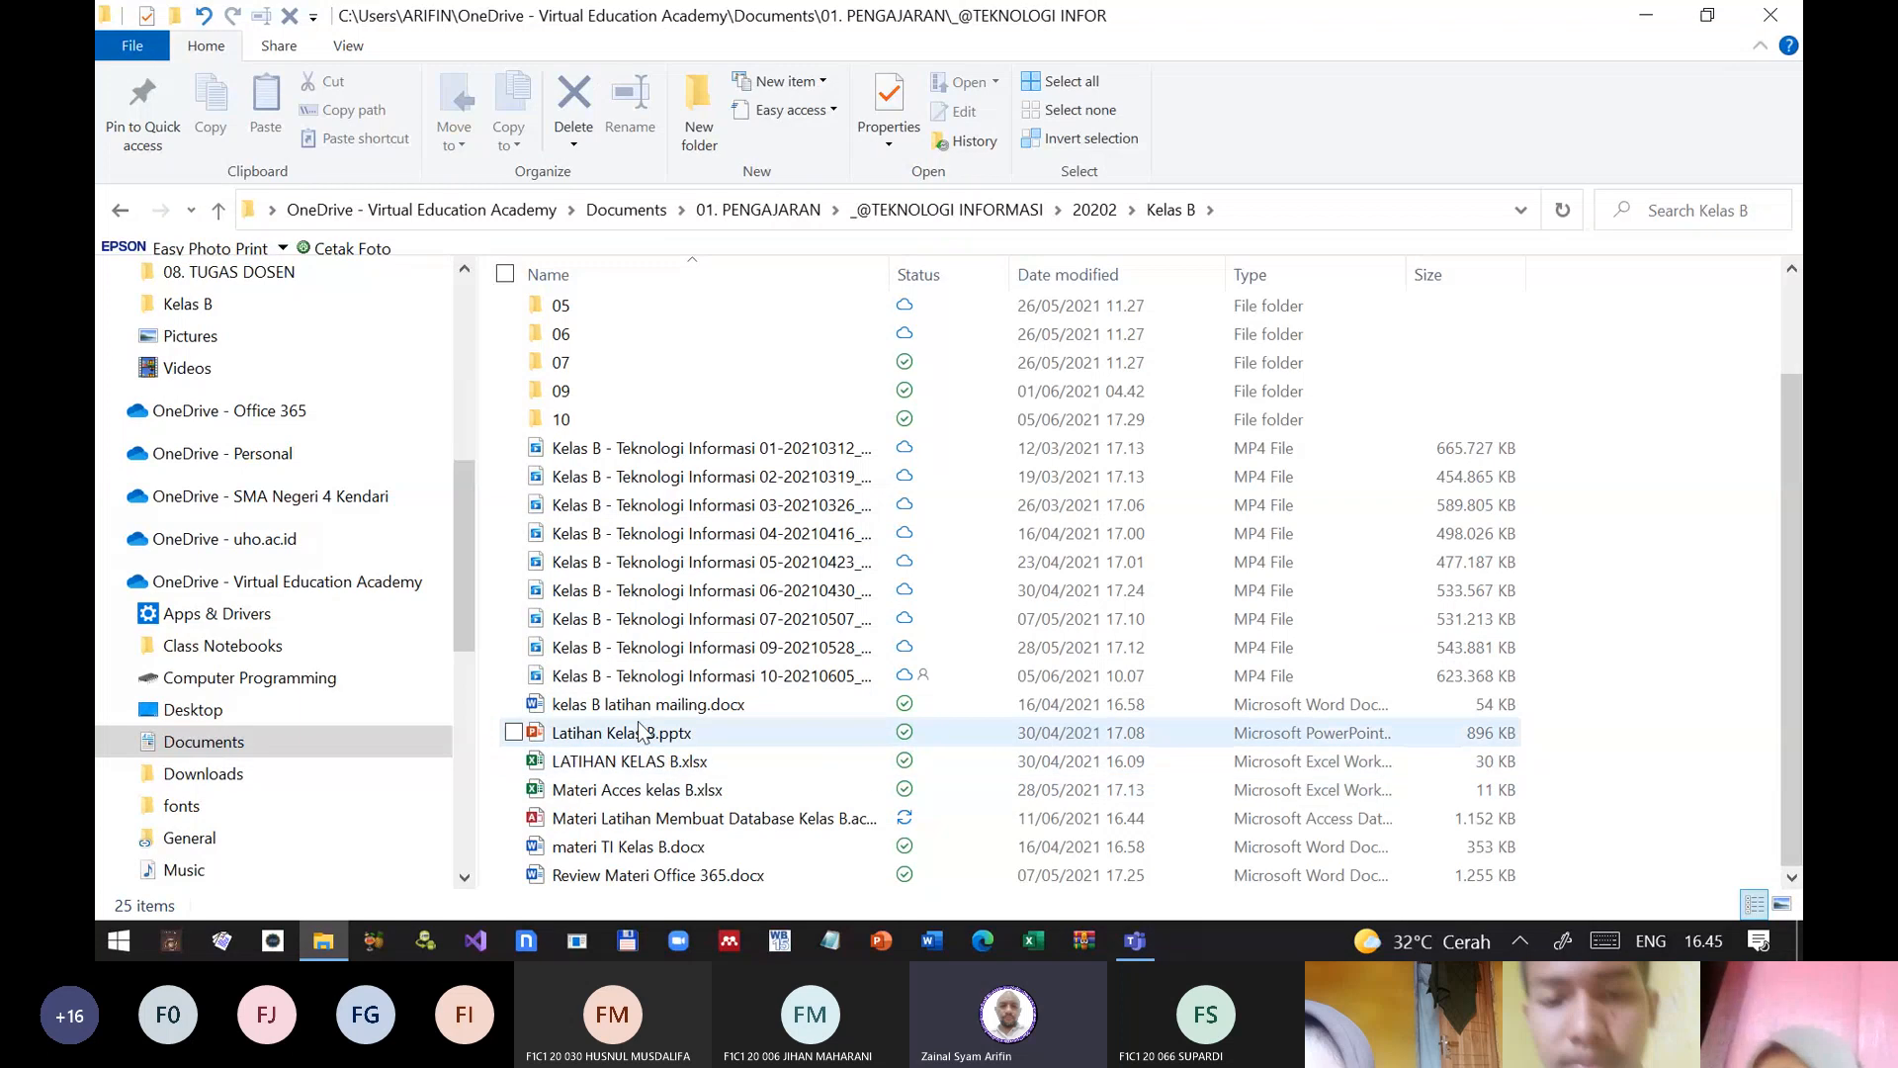
pyautogui.doubleClick(648, 735)
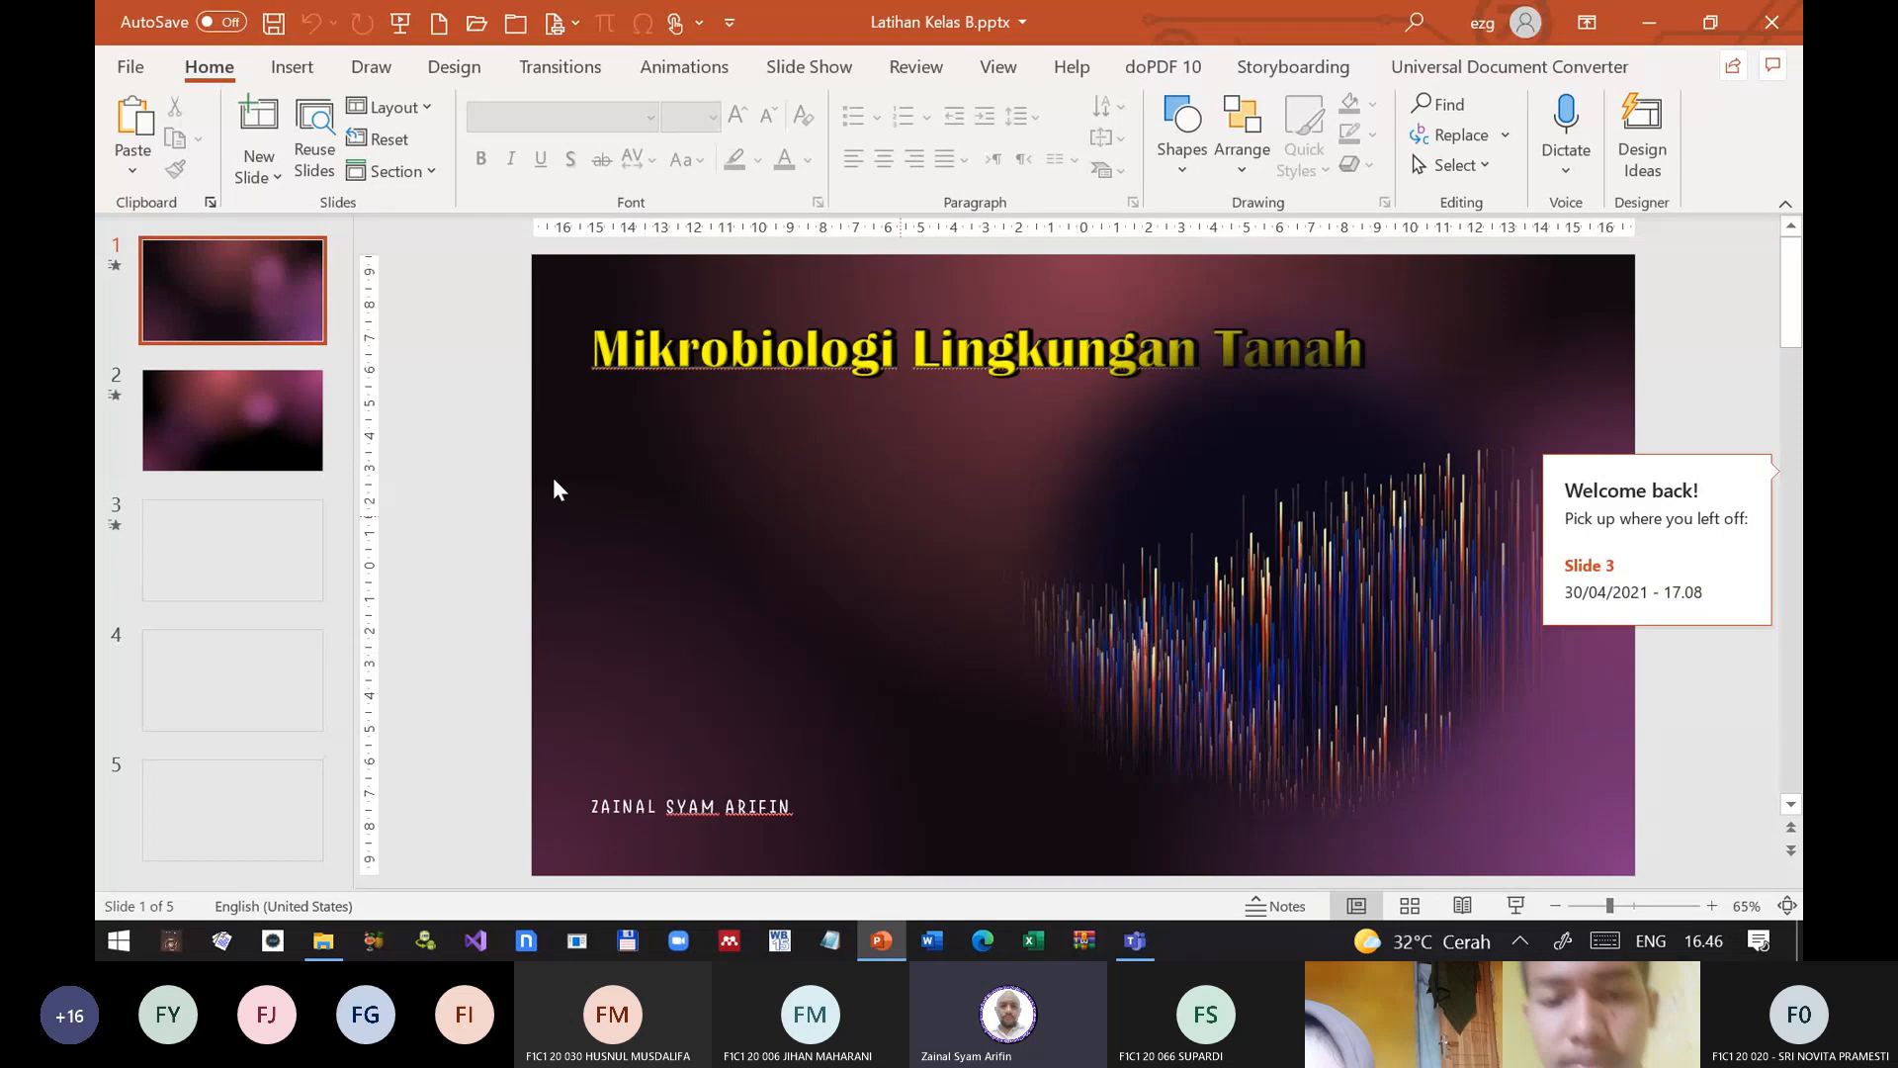
pyautogui.click(1762, 19)
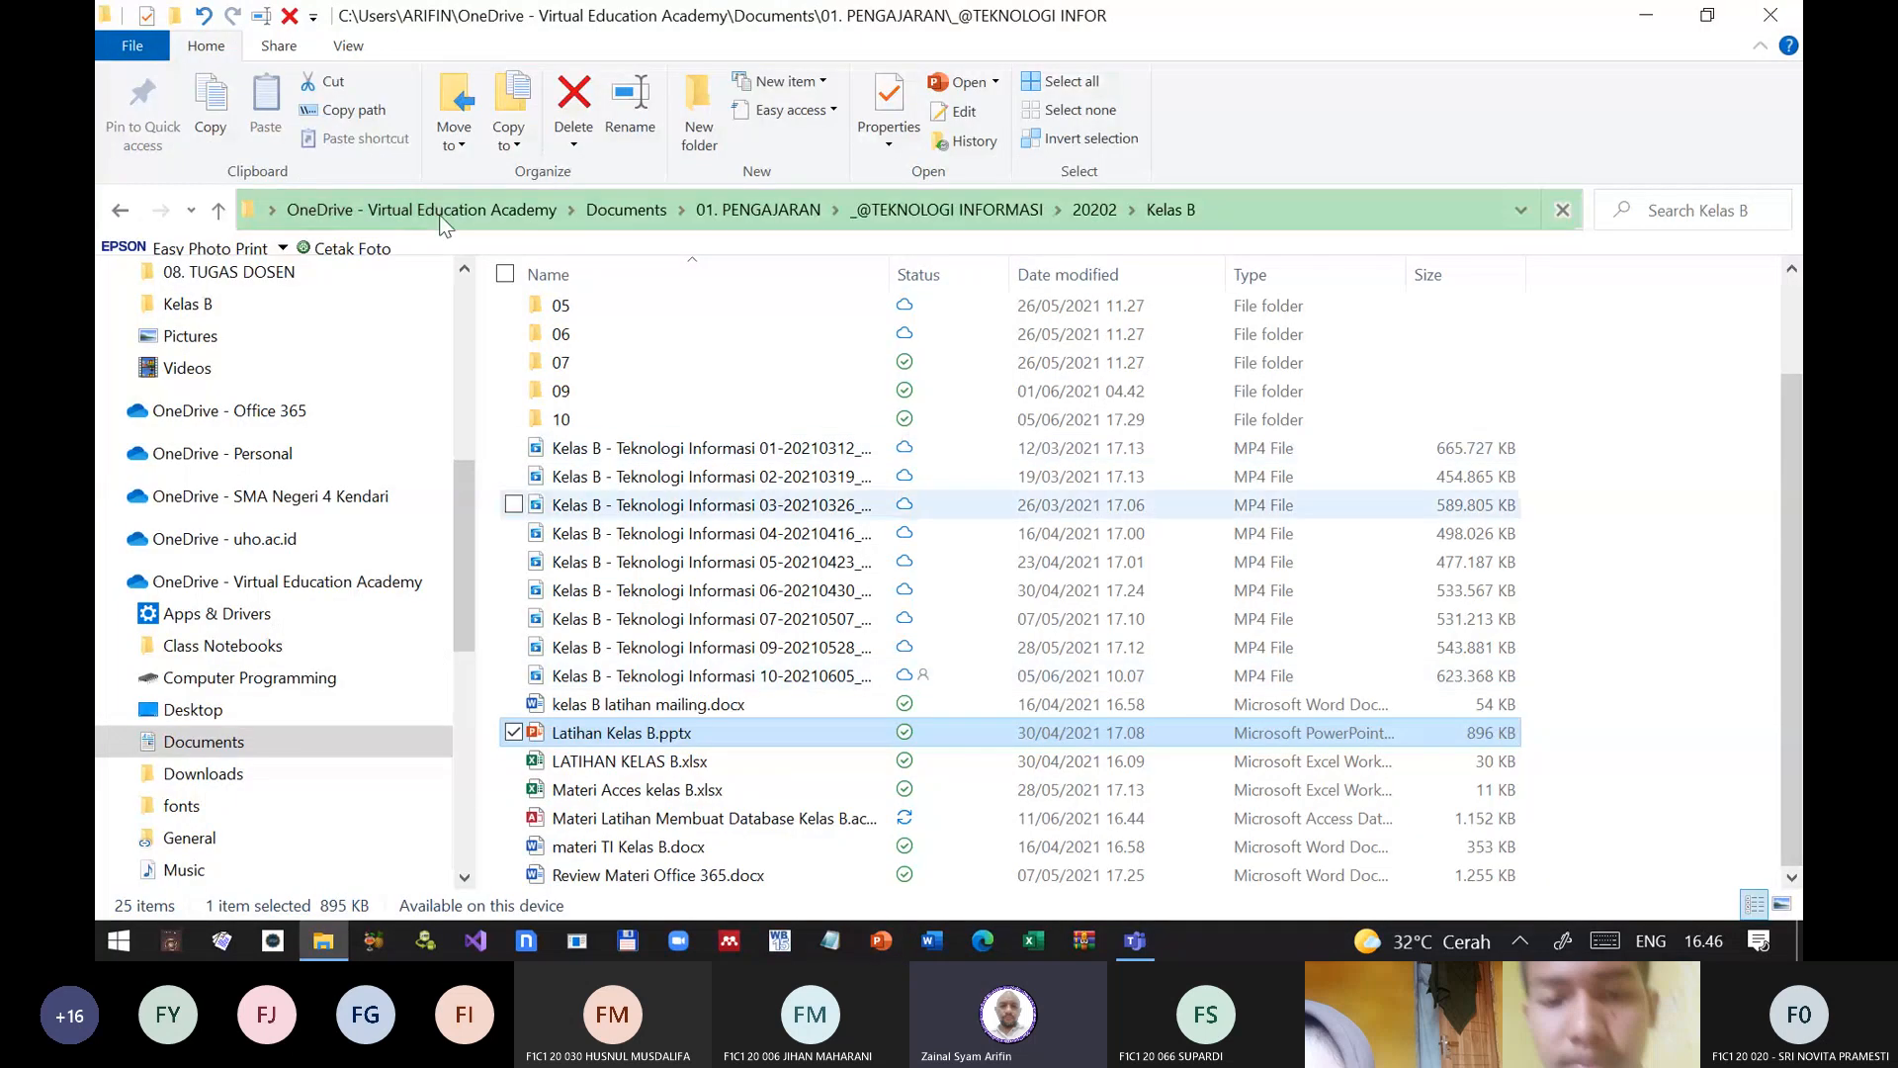
pyautogui.click(218, 211)
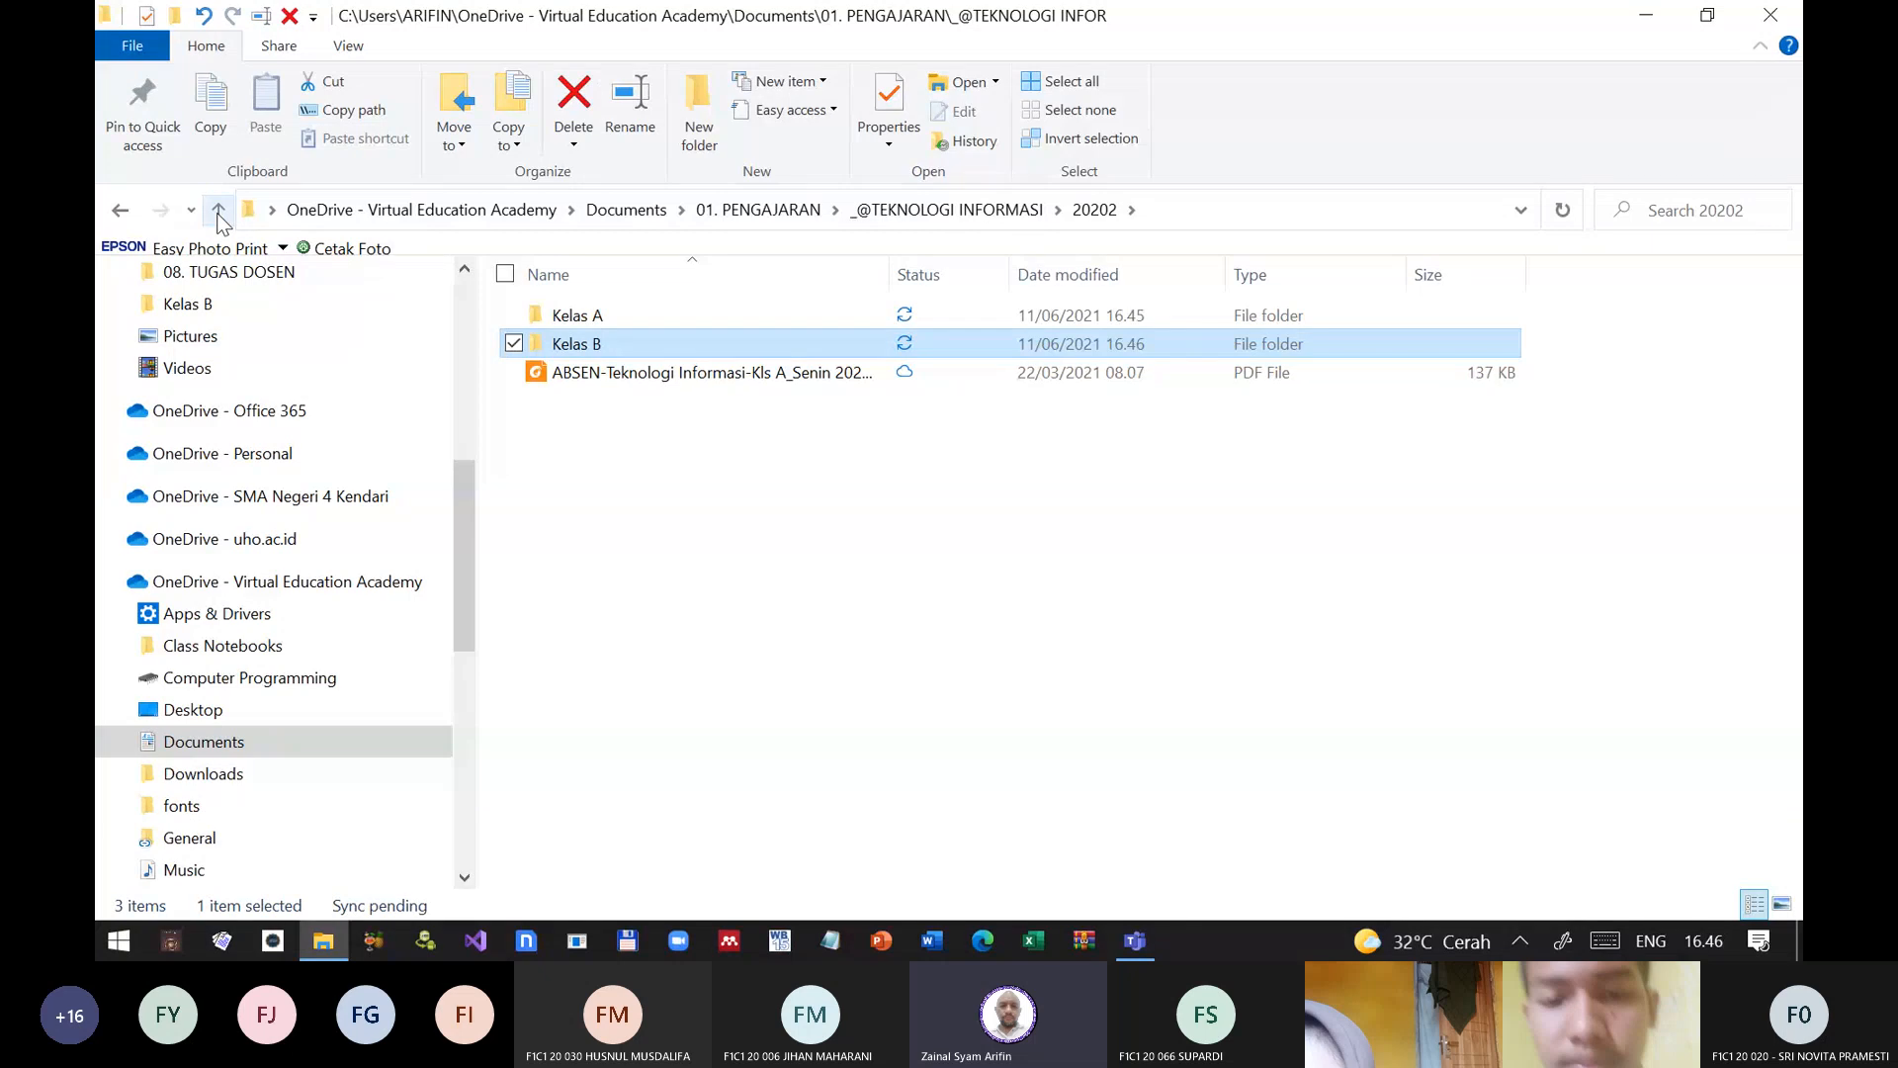
pyautogui.click(218, 211)
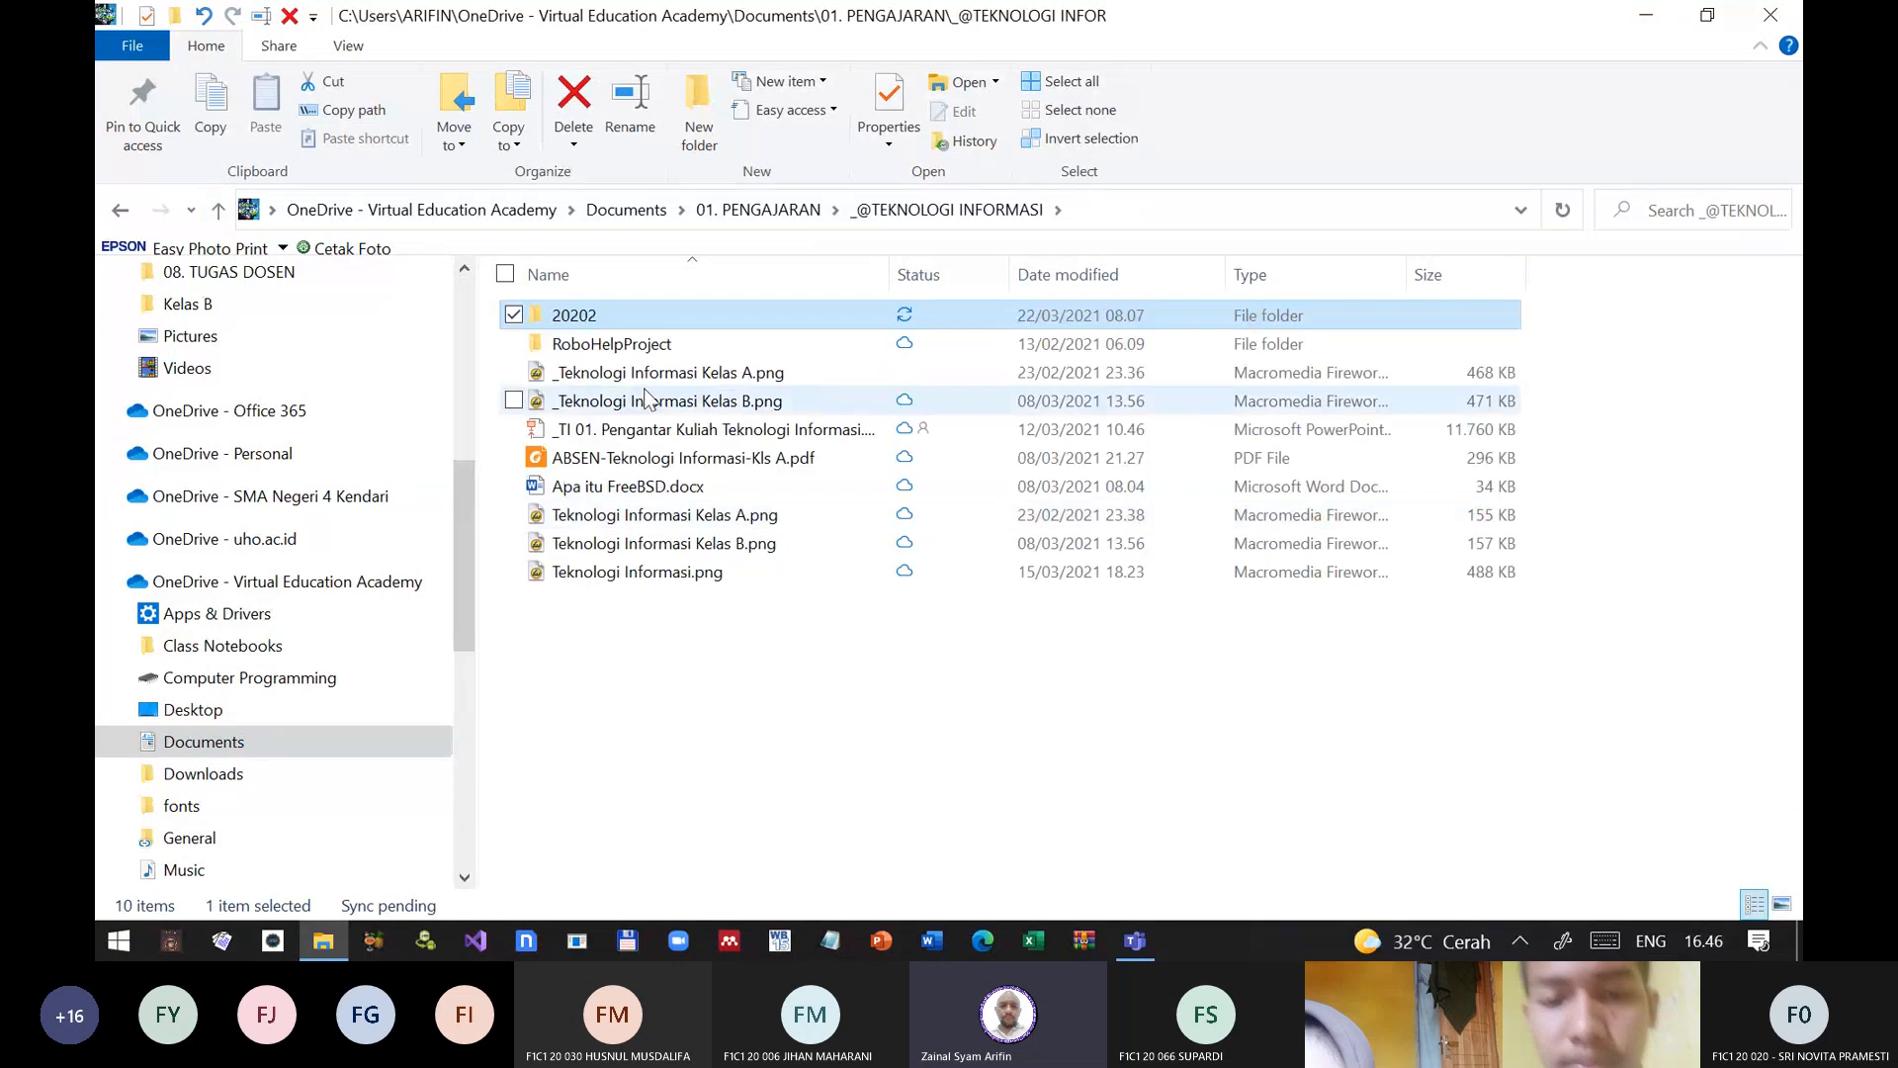
pyautogui.doubleClick(605, 319)
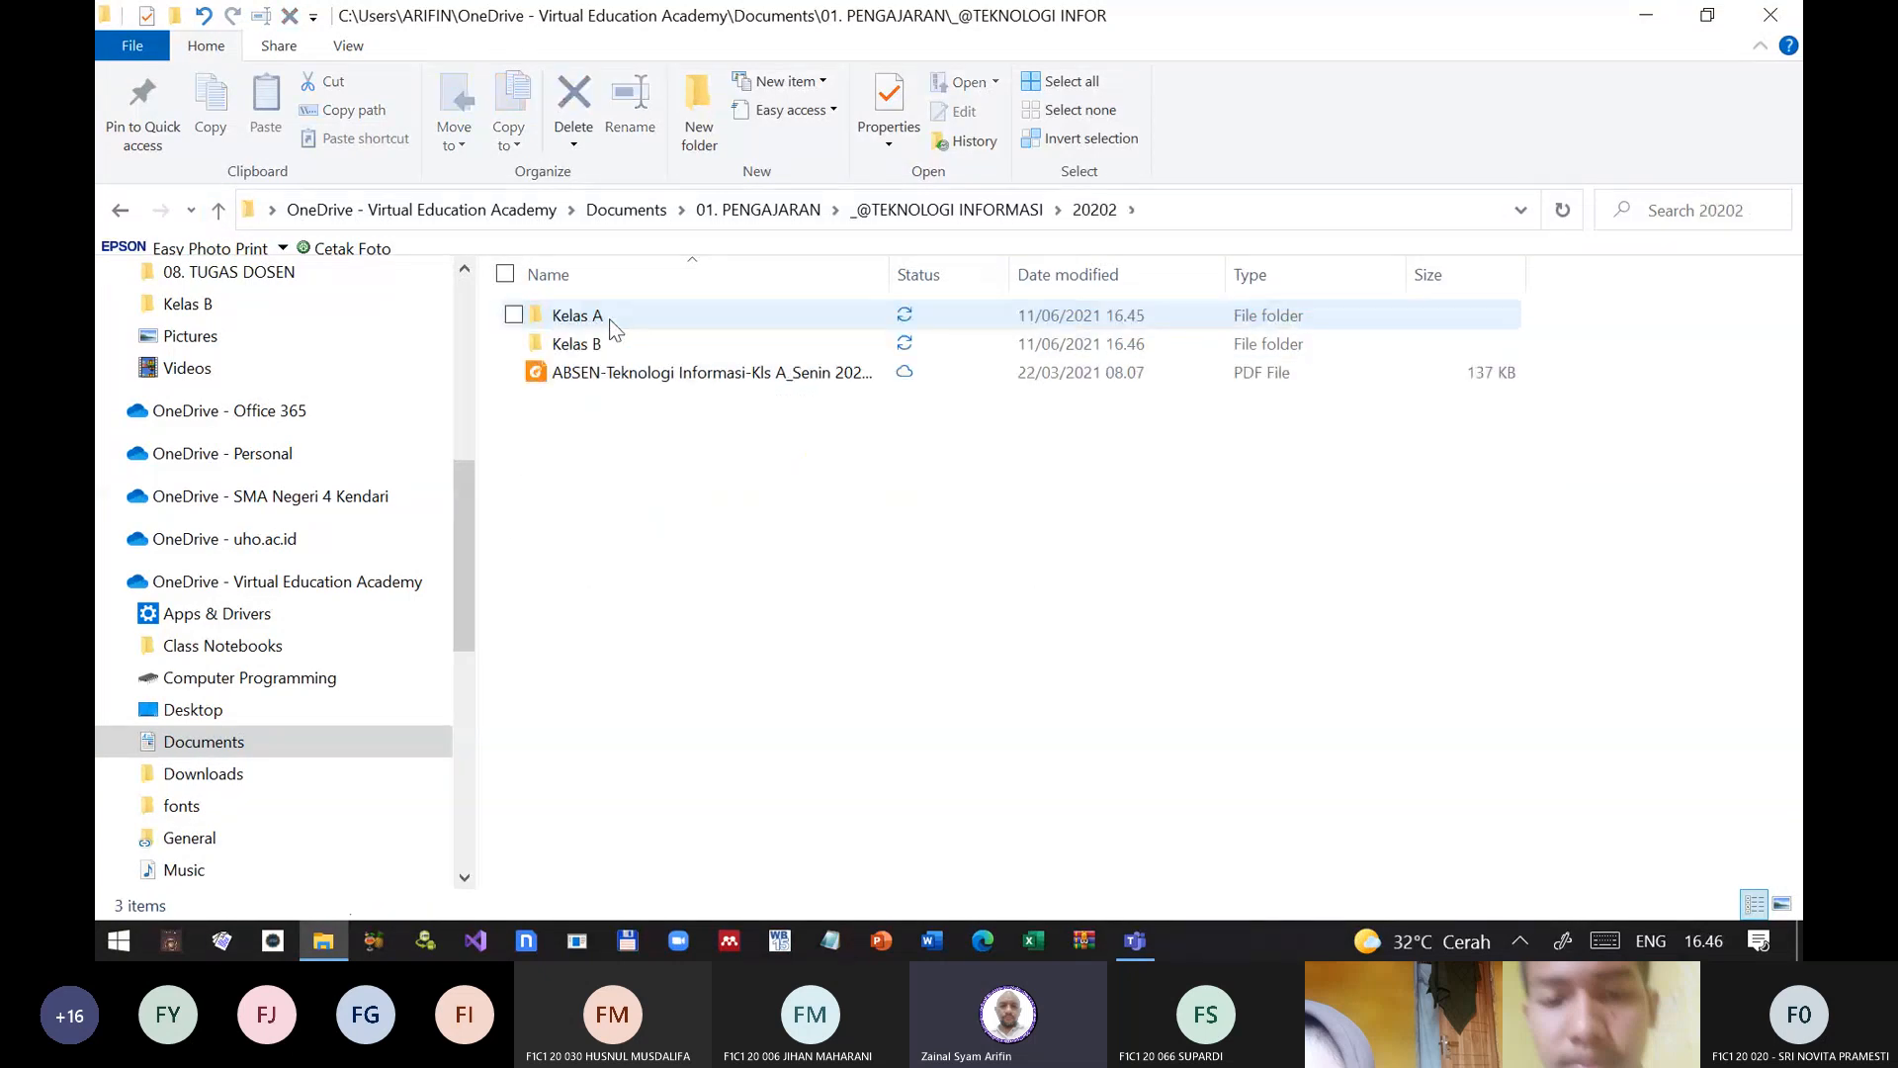
pyautogui.click(588, 348)
pyautogui.doubleClick(588, 346)
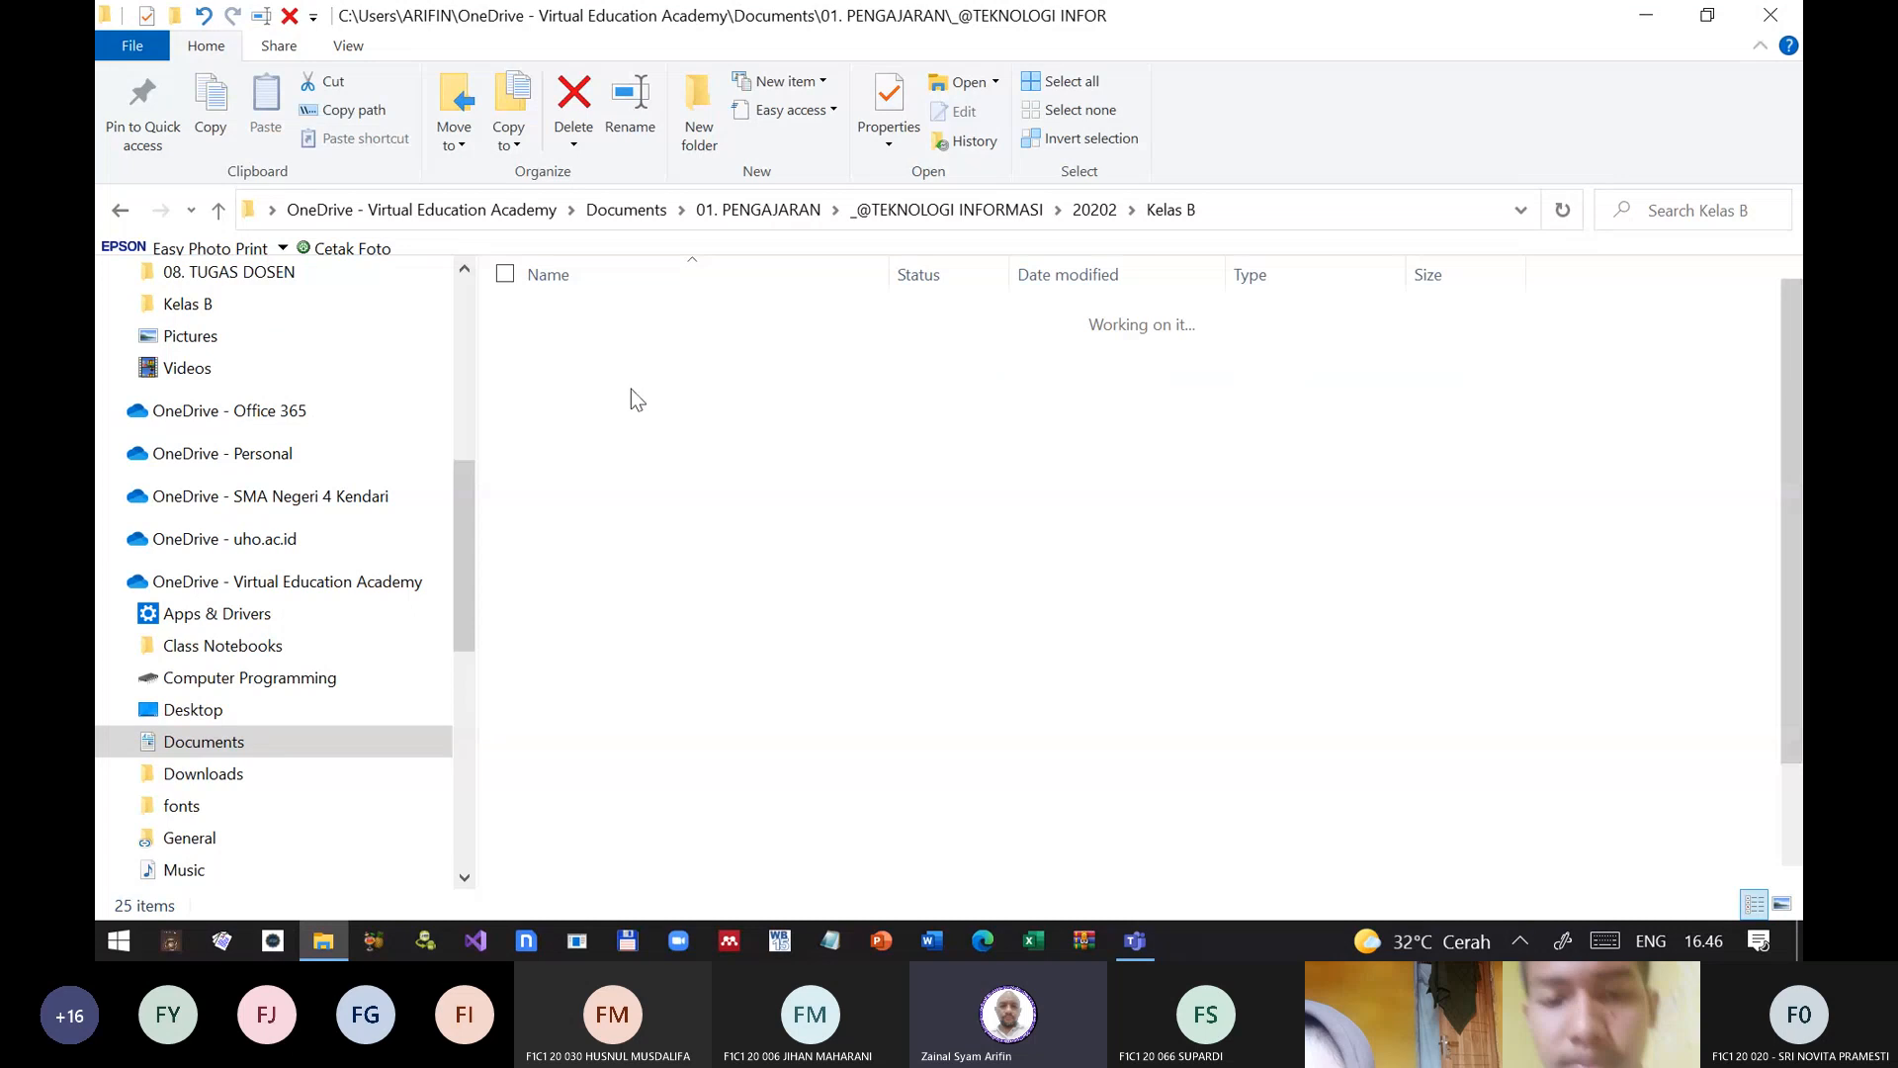
# Step: Open the Materi Latihan Membuat Database Kelas B database, switch frm_StartUp to design view, and close that form
pyautogui.scroll(-2, 764, 780)
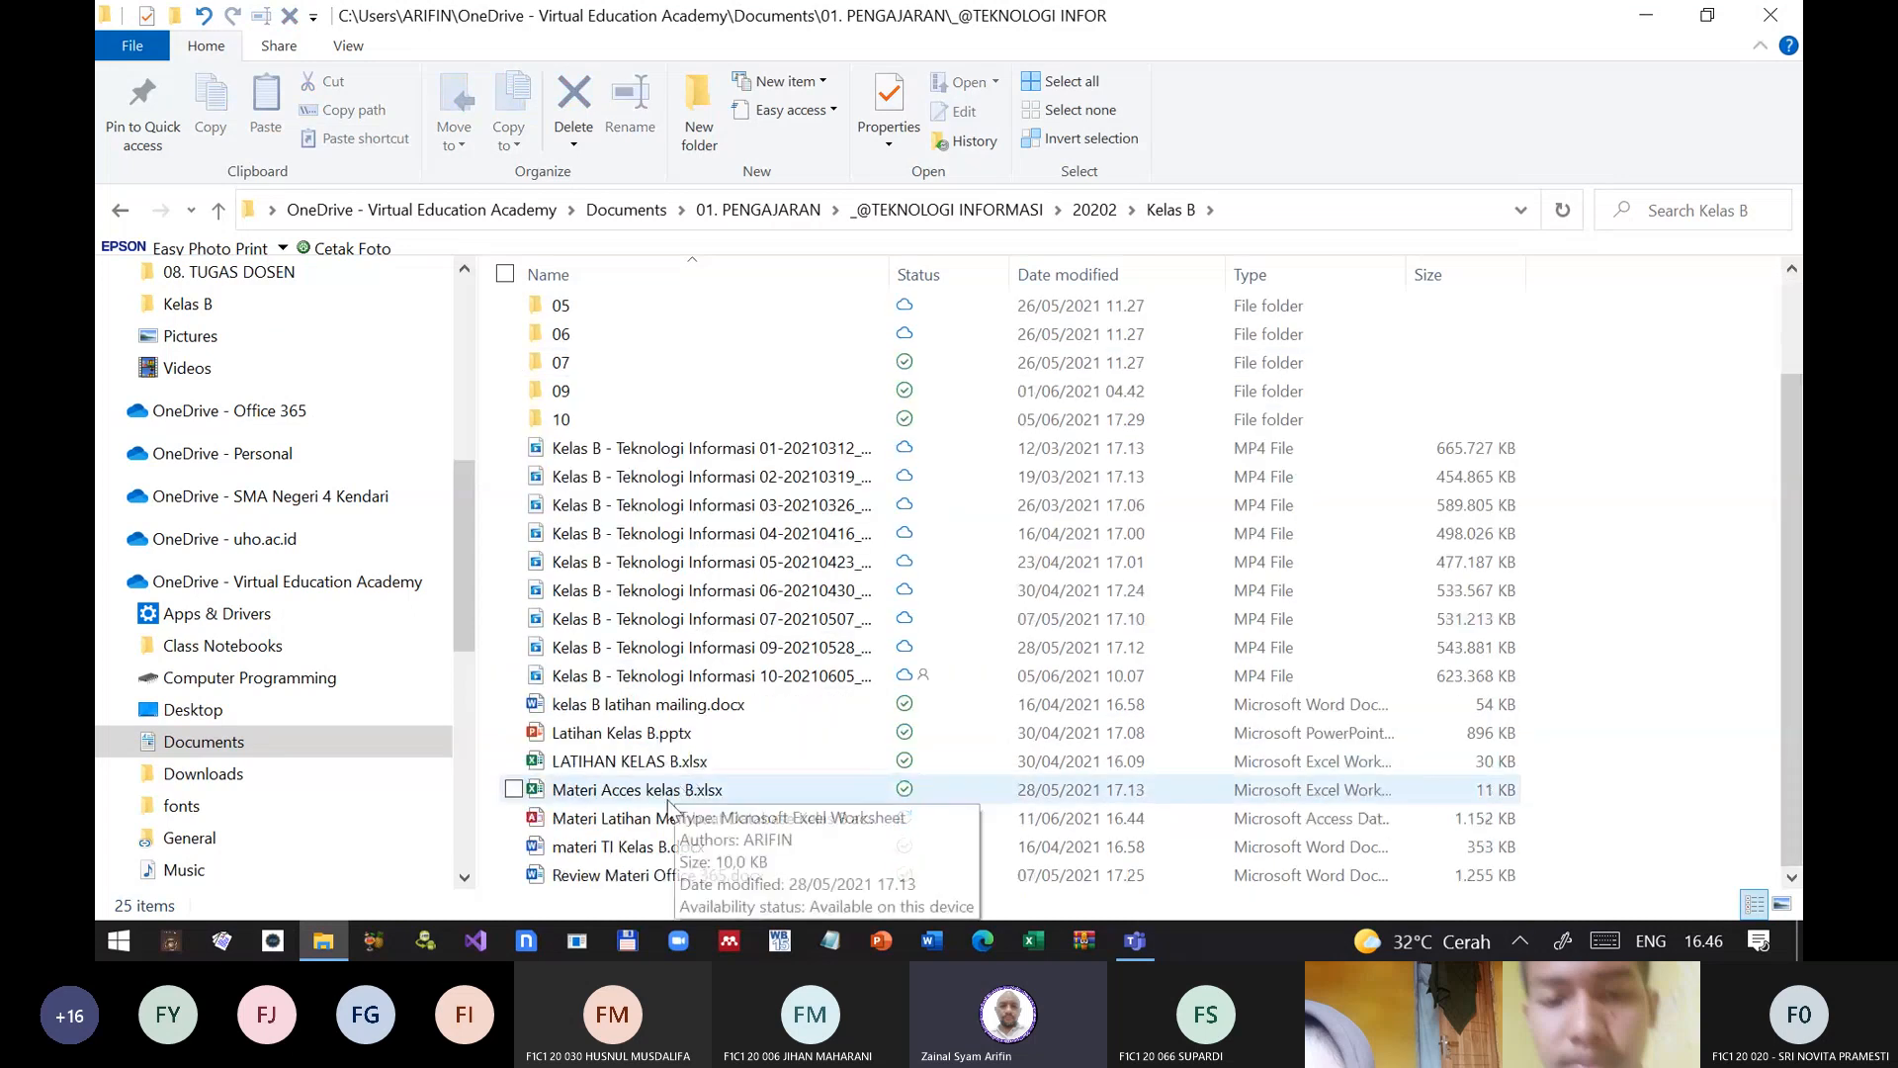
pyautogui.doubleClick(676, 819)
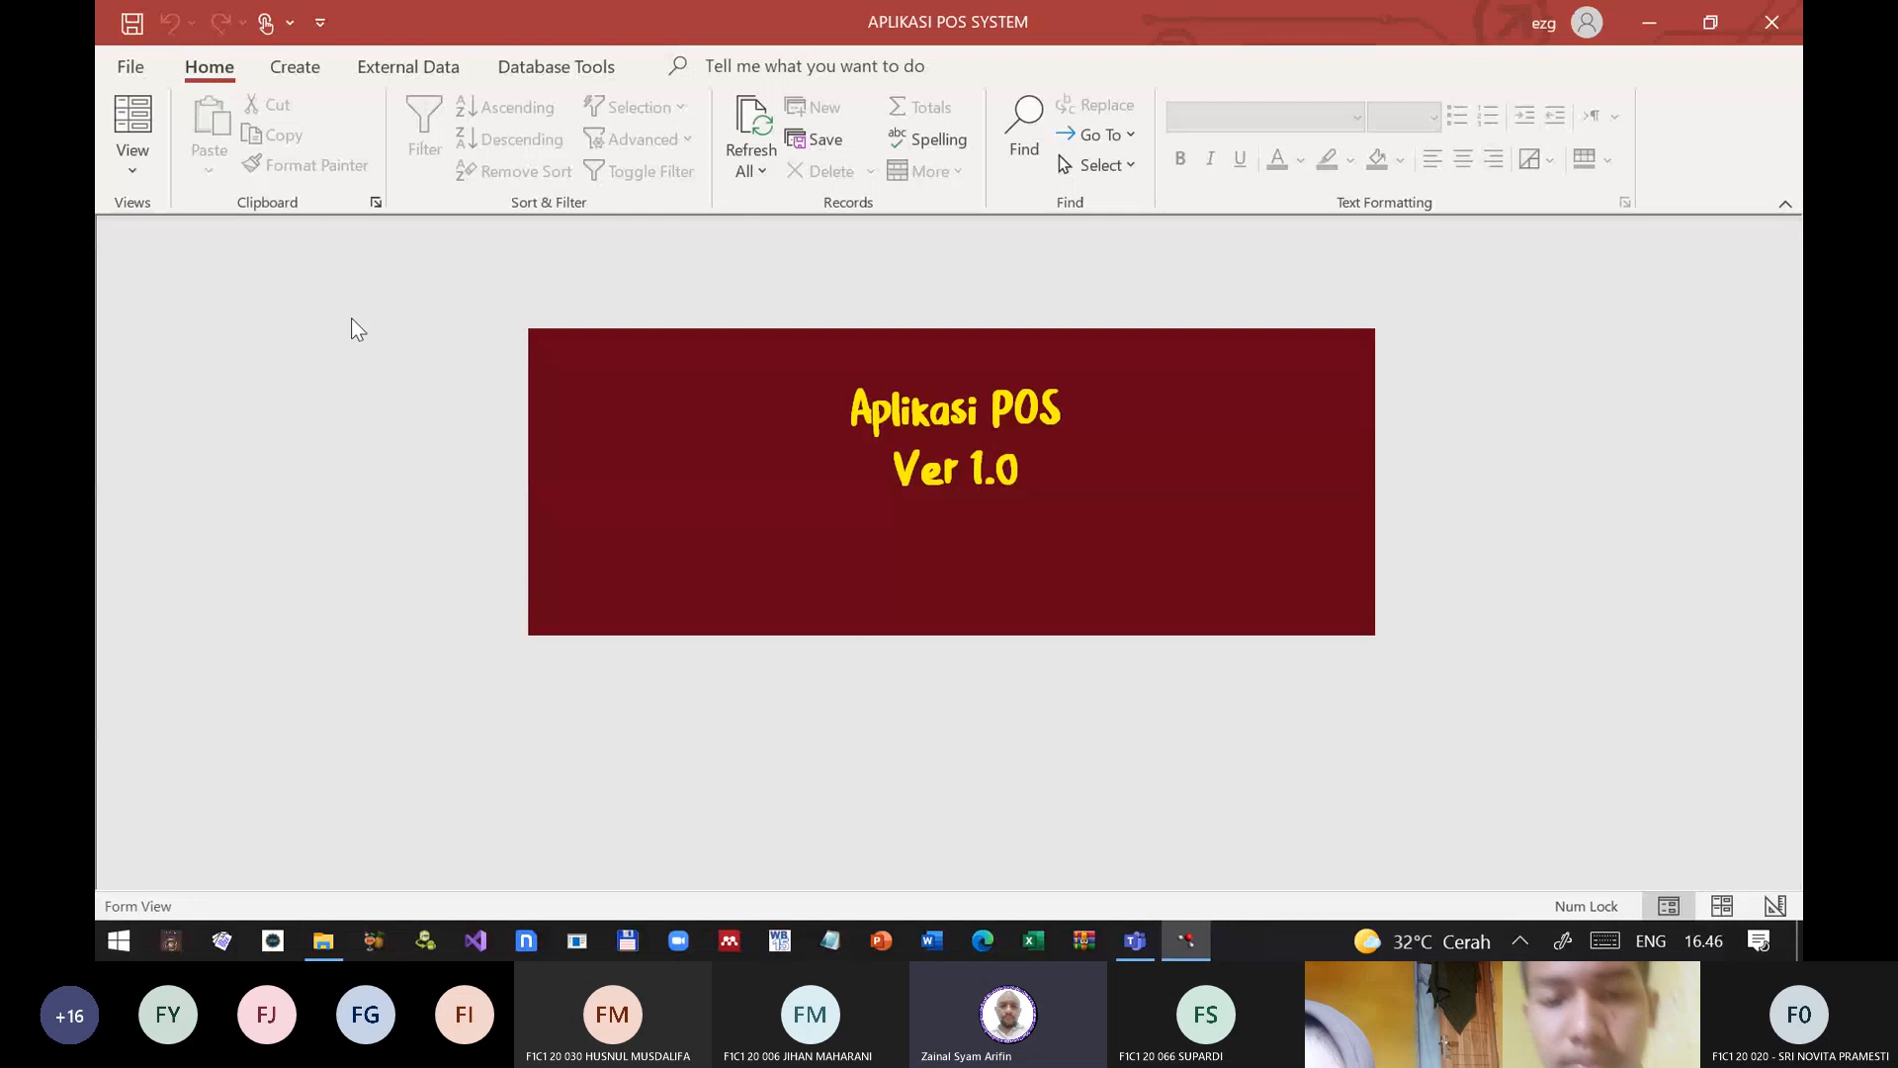
pyautogui.click(132, 161)
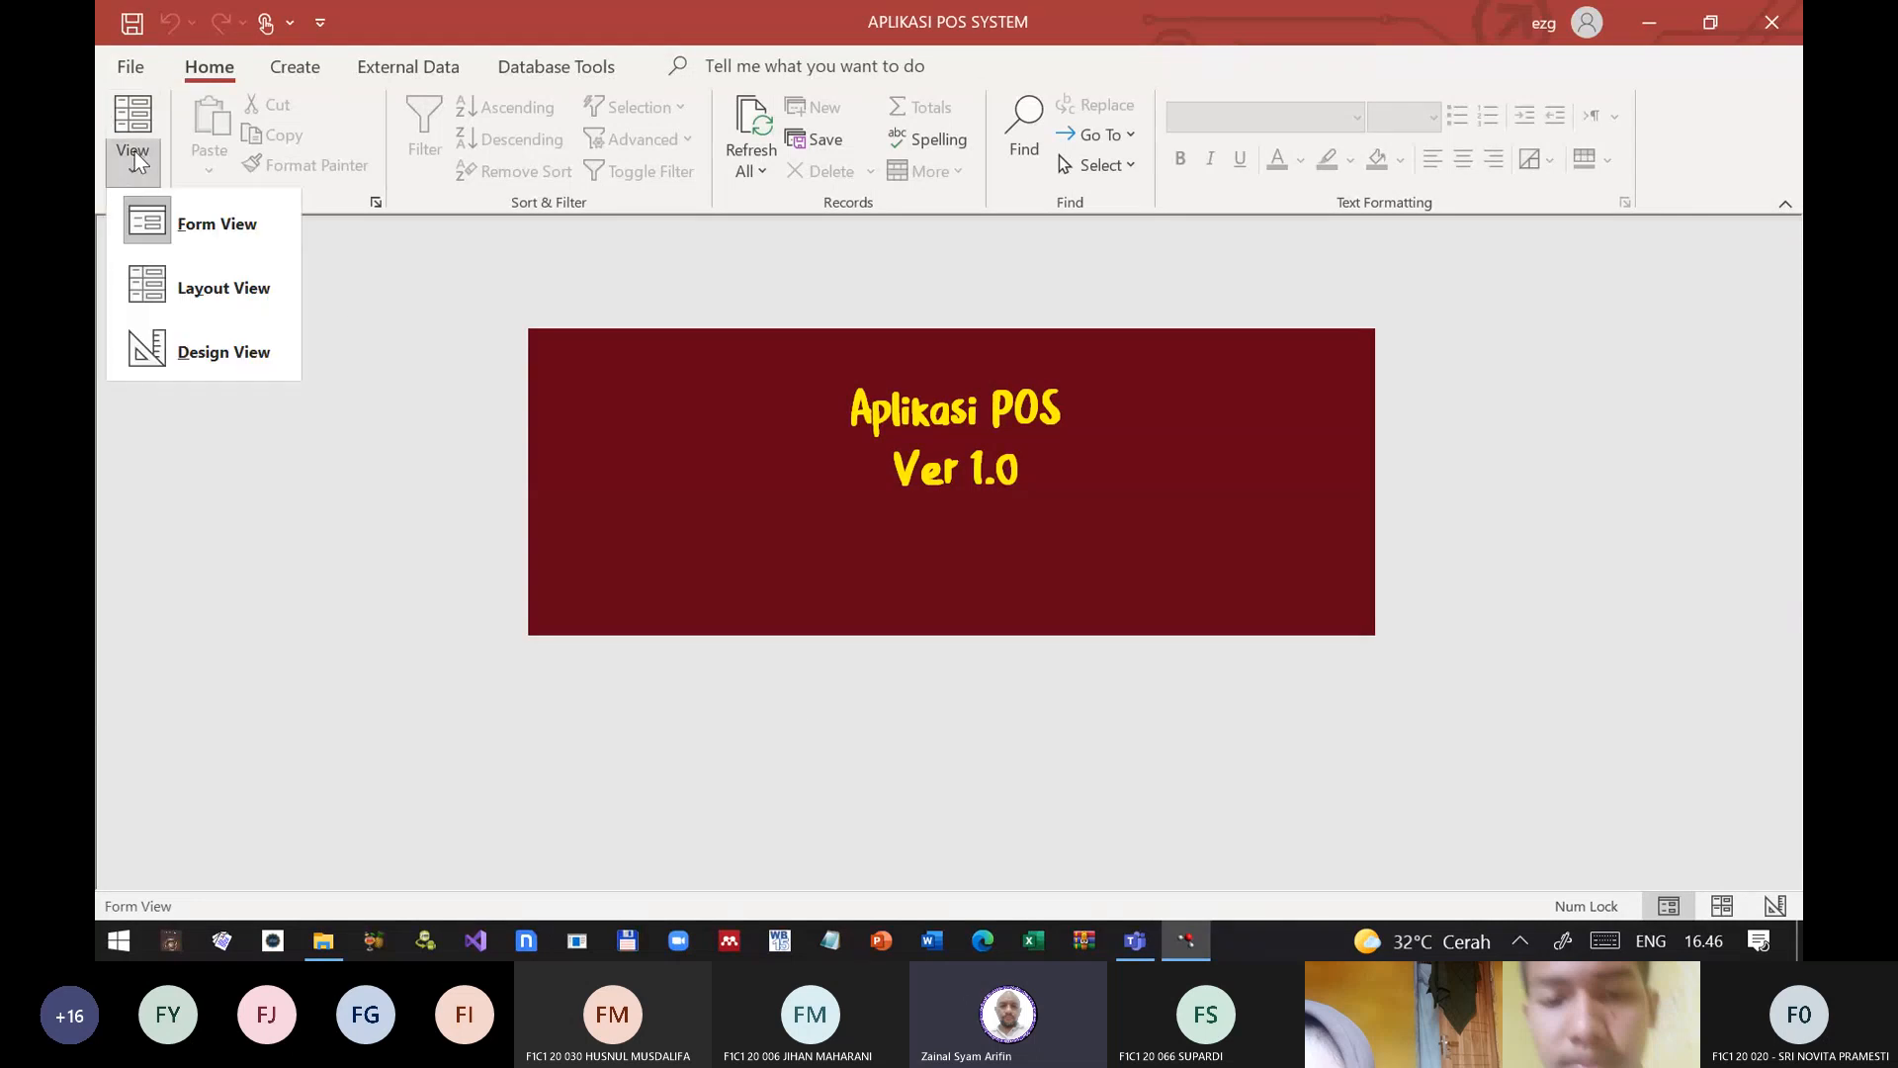
pyautogui.click(174, 354)
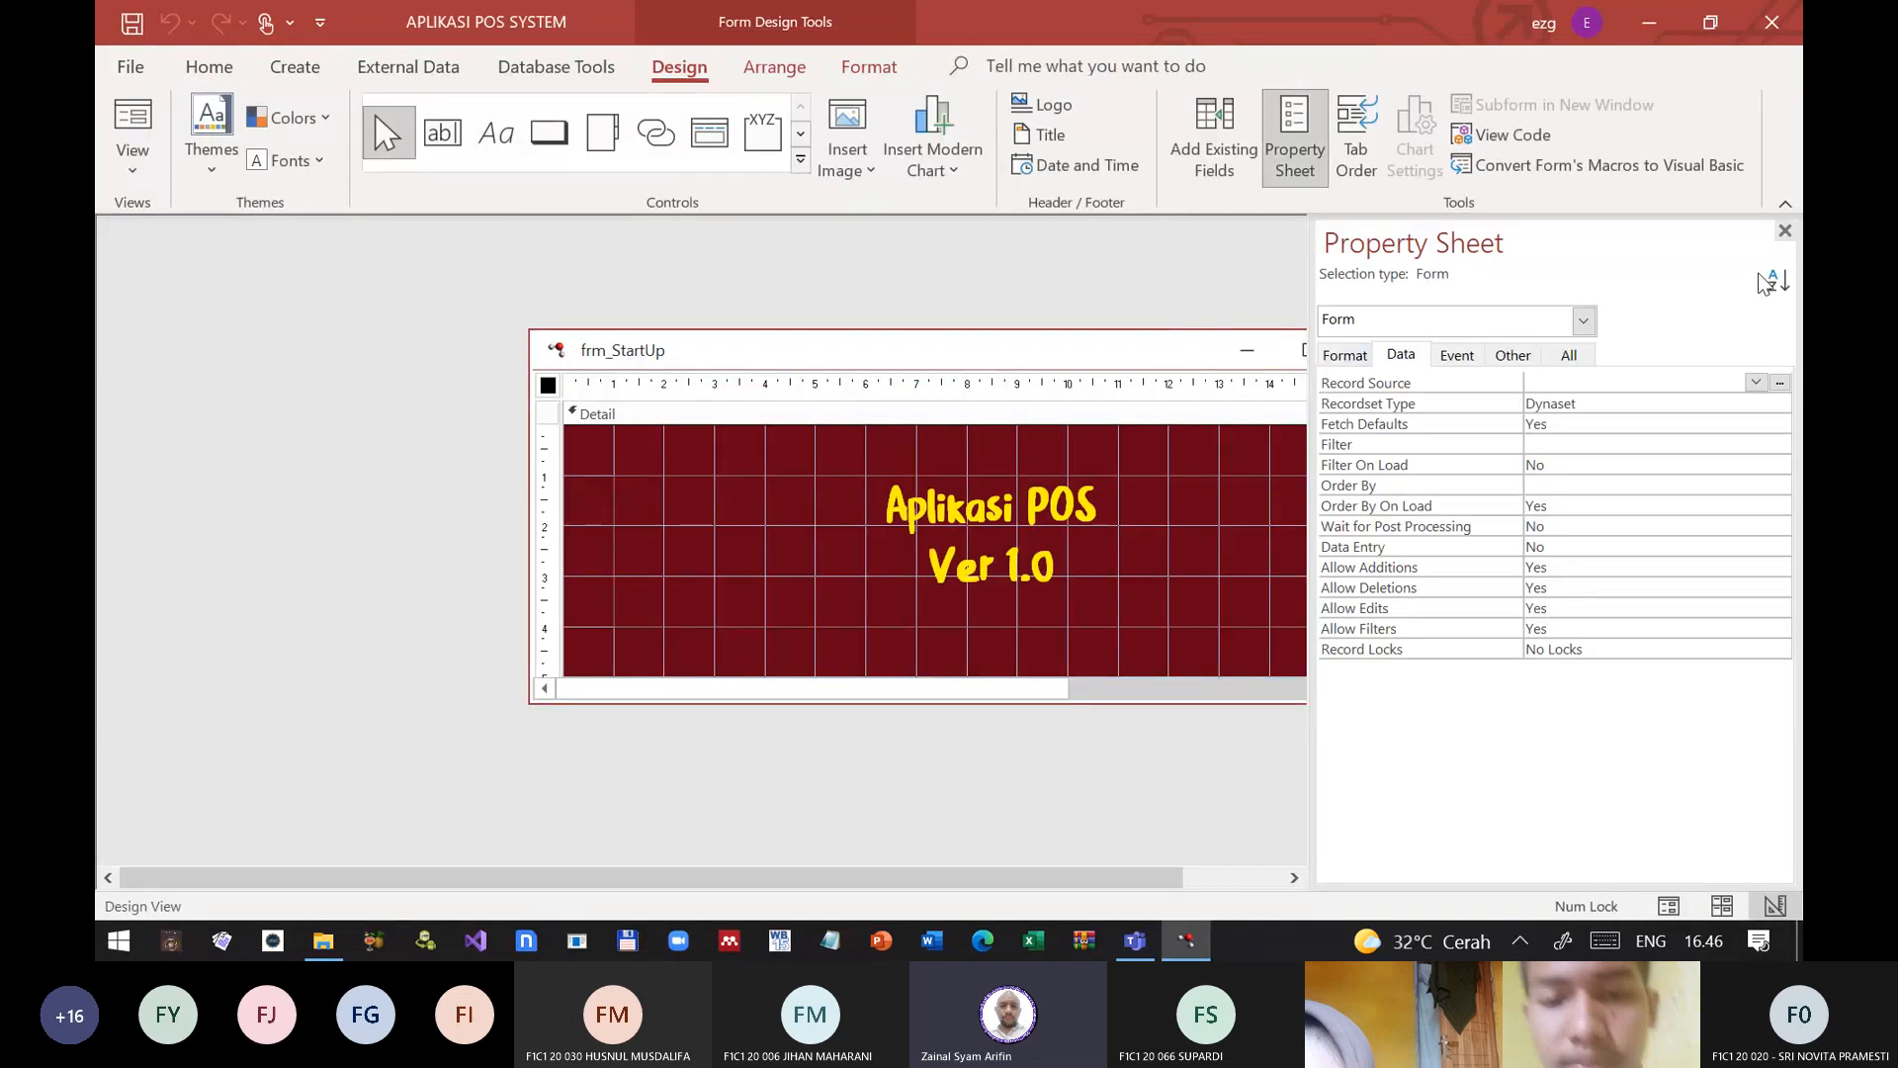
pyautogui.click(1784, 231)
pyautogui.click(1376, 350)
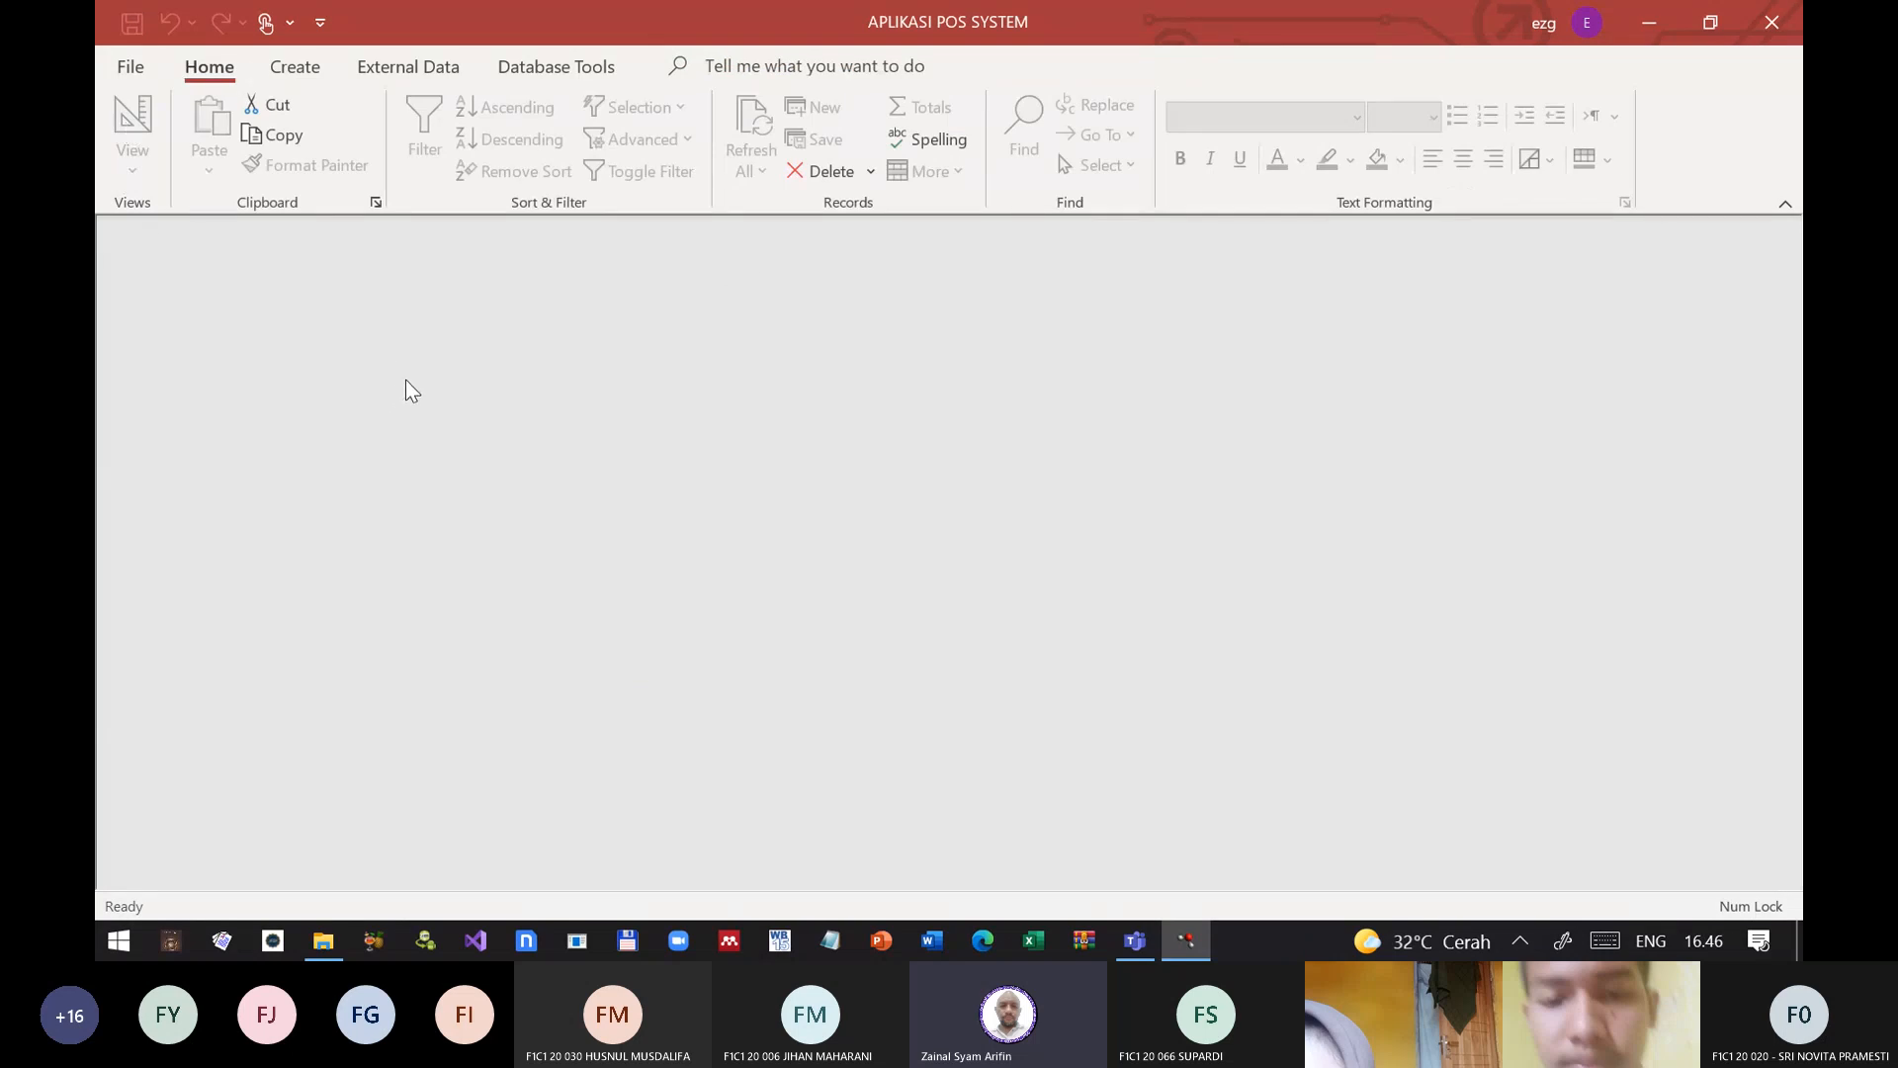
# Step: Open frm_Staf in design view and bring up its record source in the query builder
pyautogui.press('F11')
pyautogui.rightClick(176, 538)
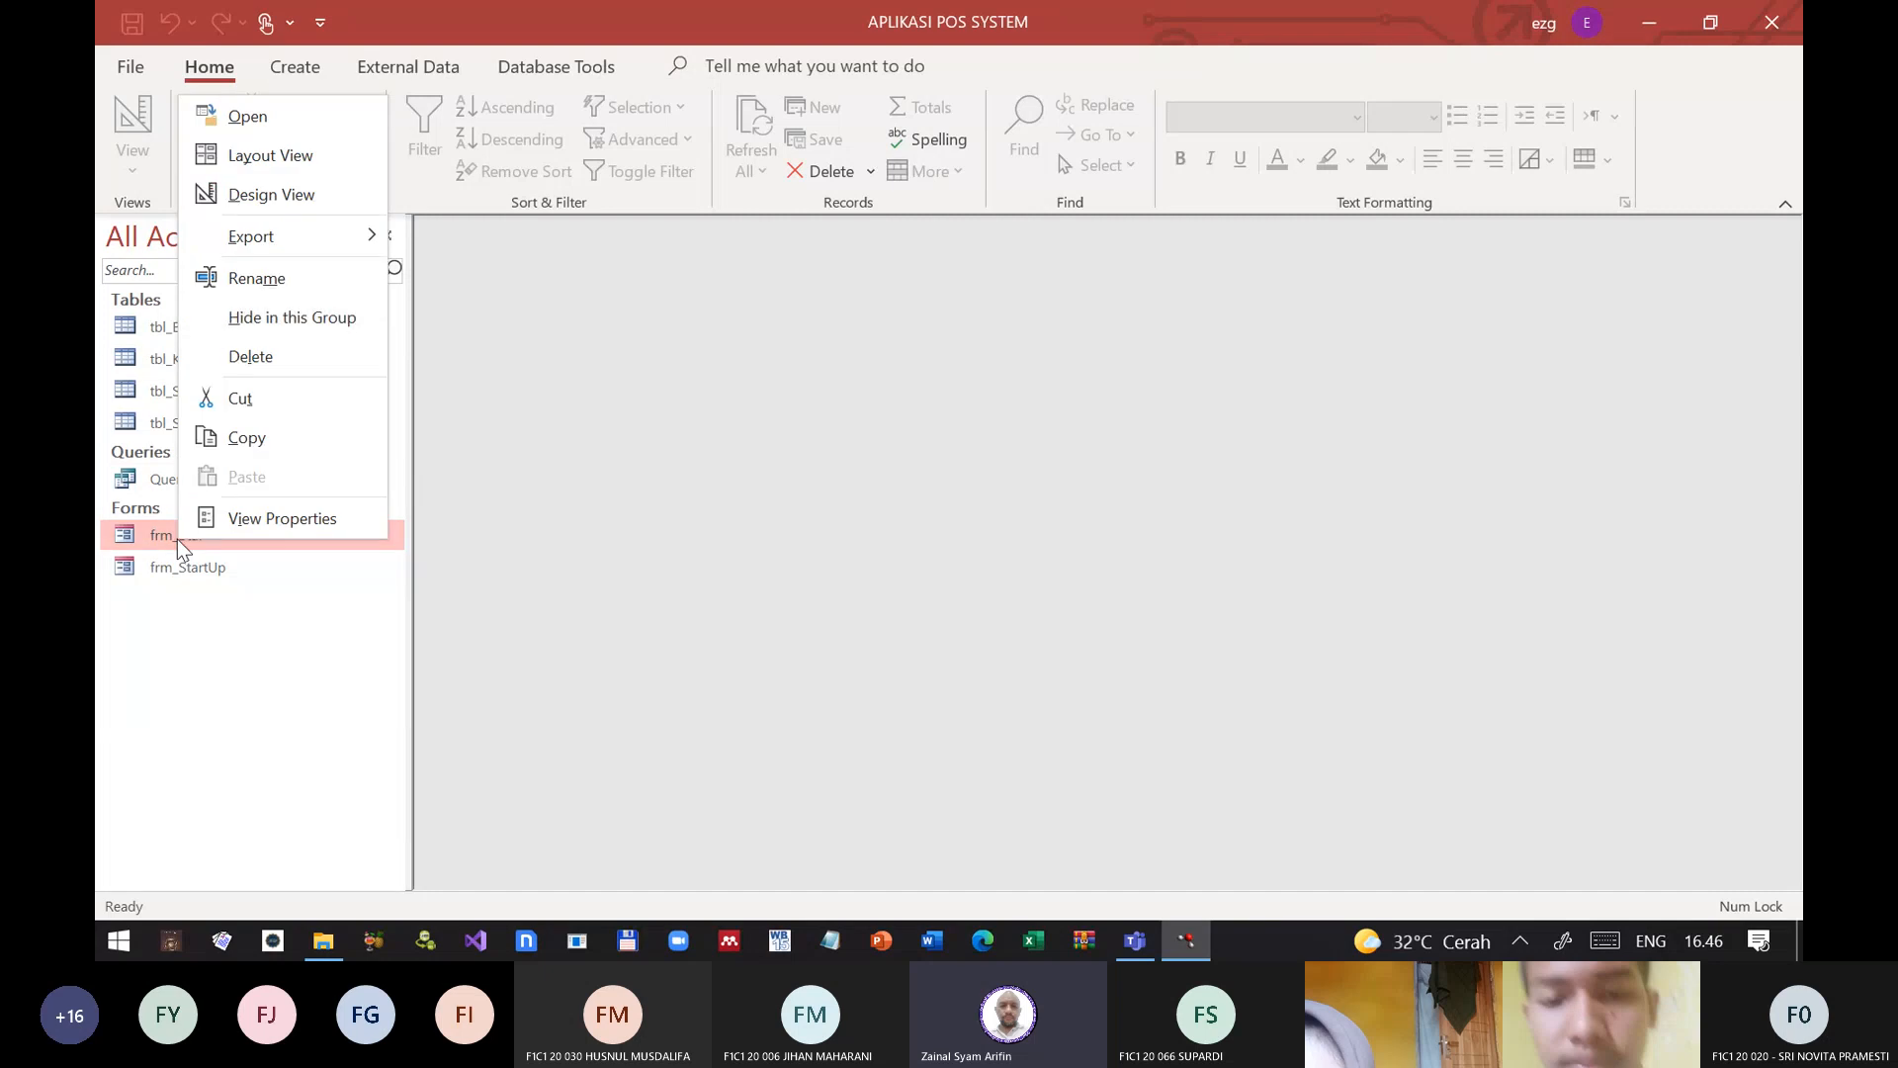
pyautogui.click(259, 193)
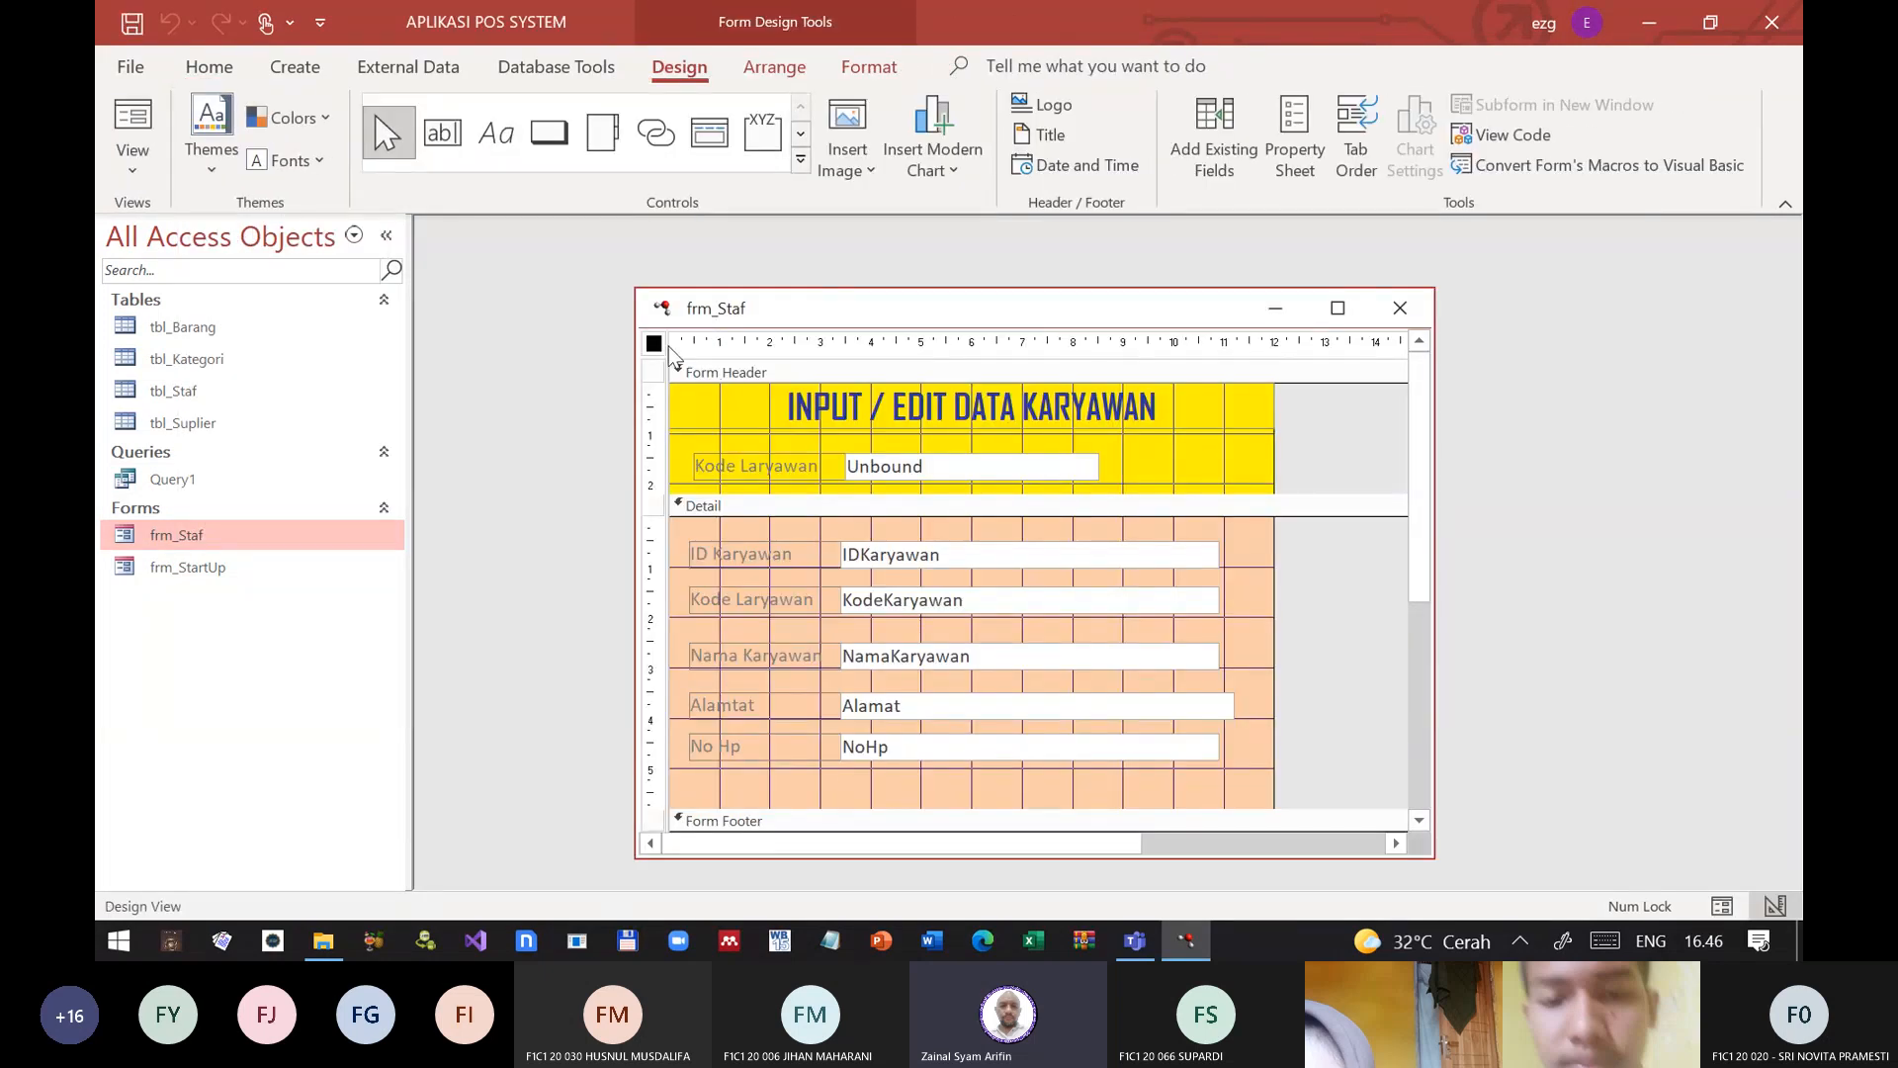
pyautogui.click(1295, 138)
pyautogui.click(1605, 383)
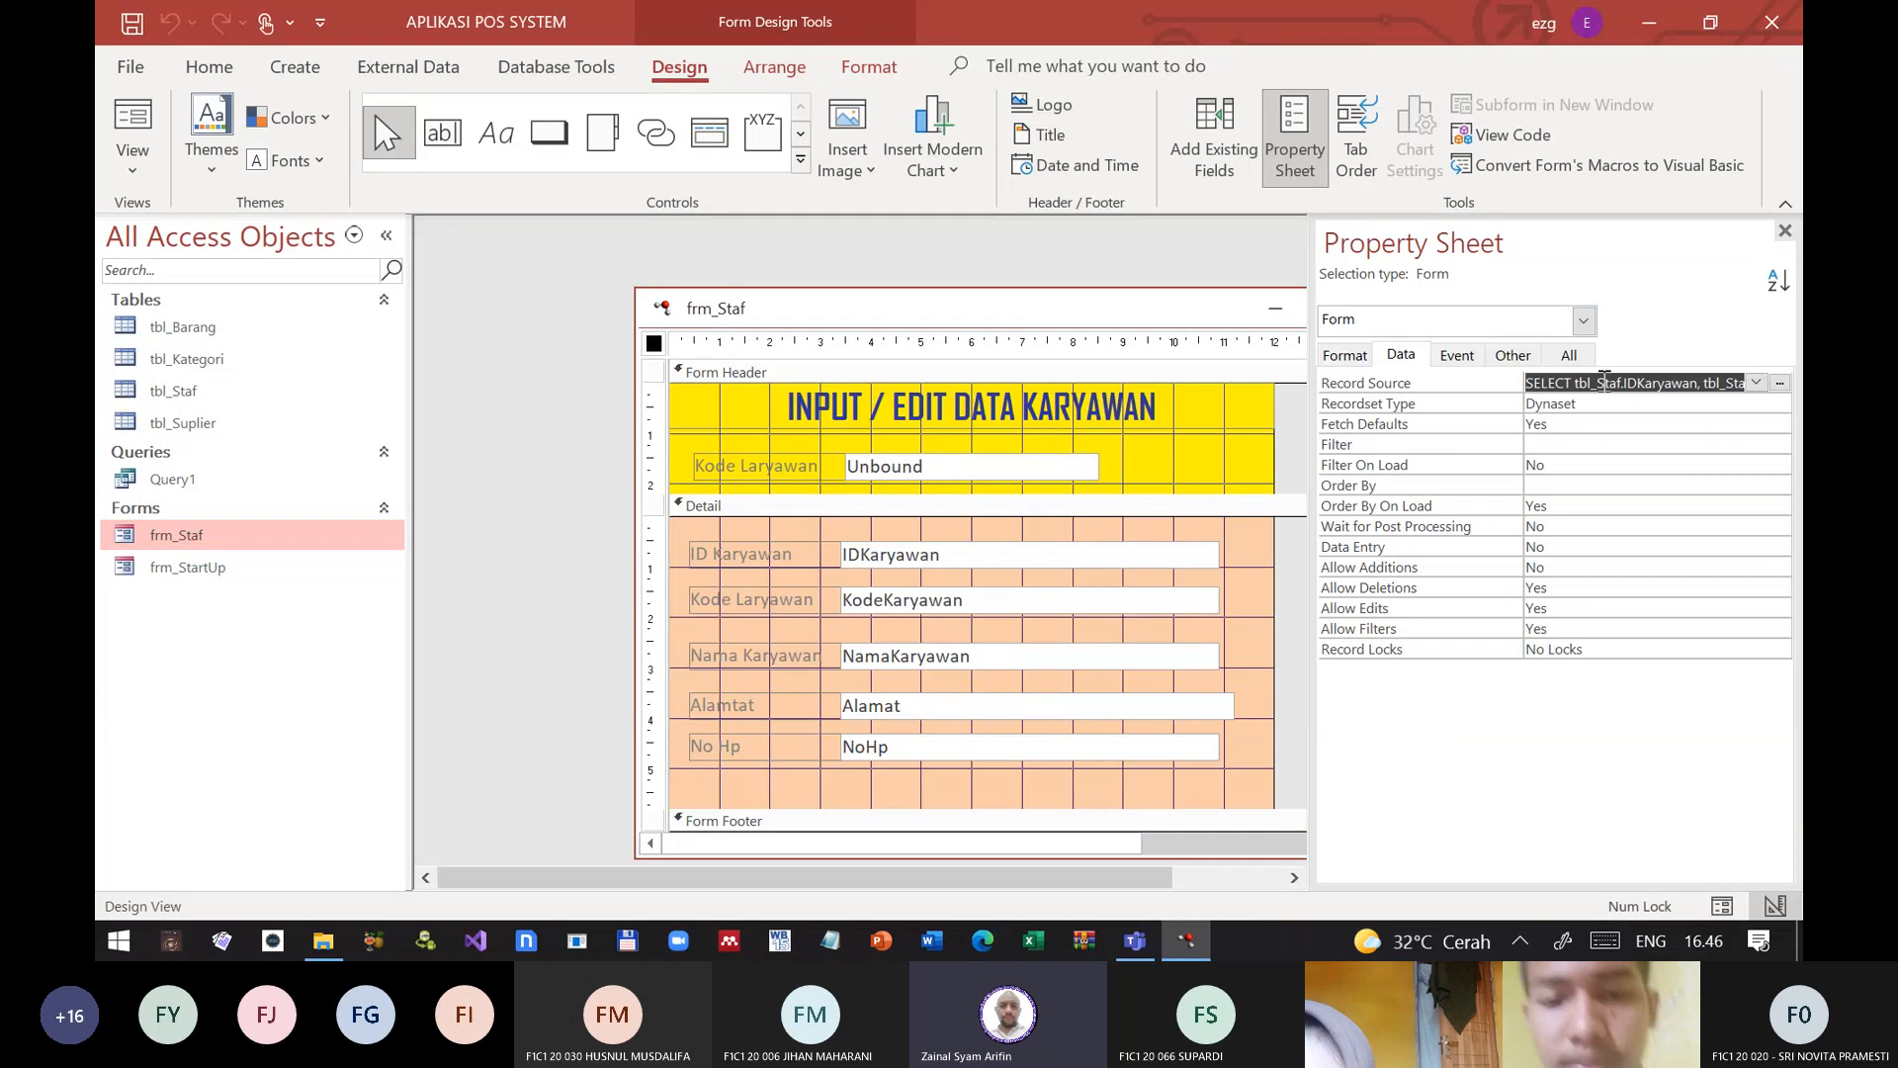
pyautogui.click(1780, 383)
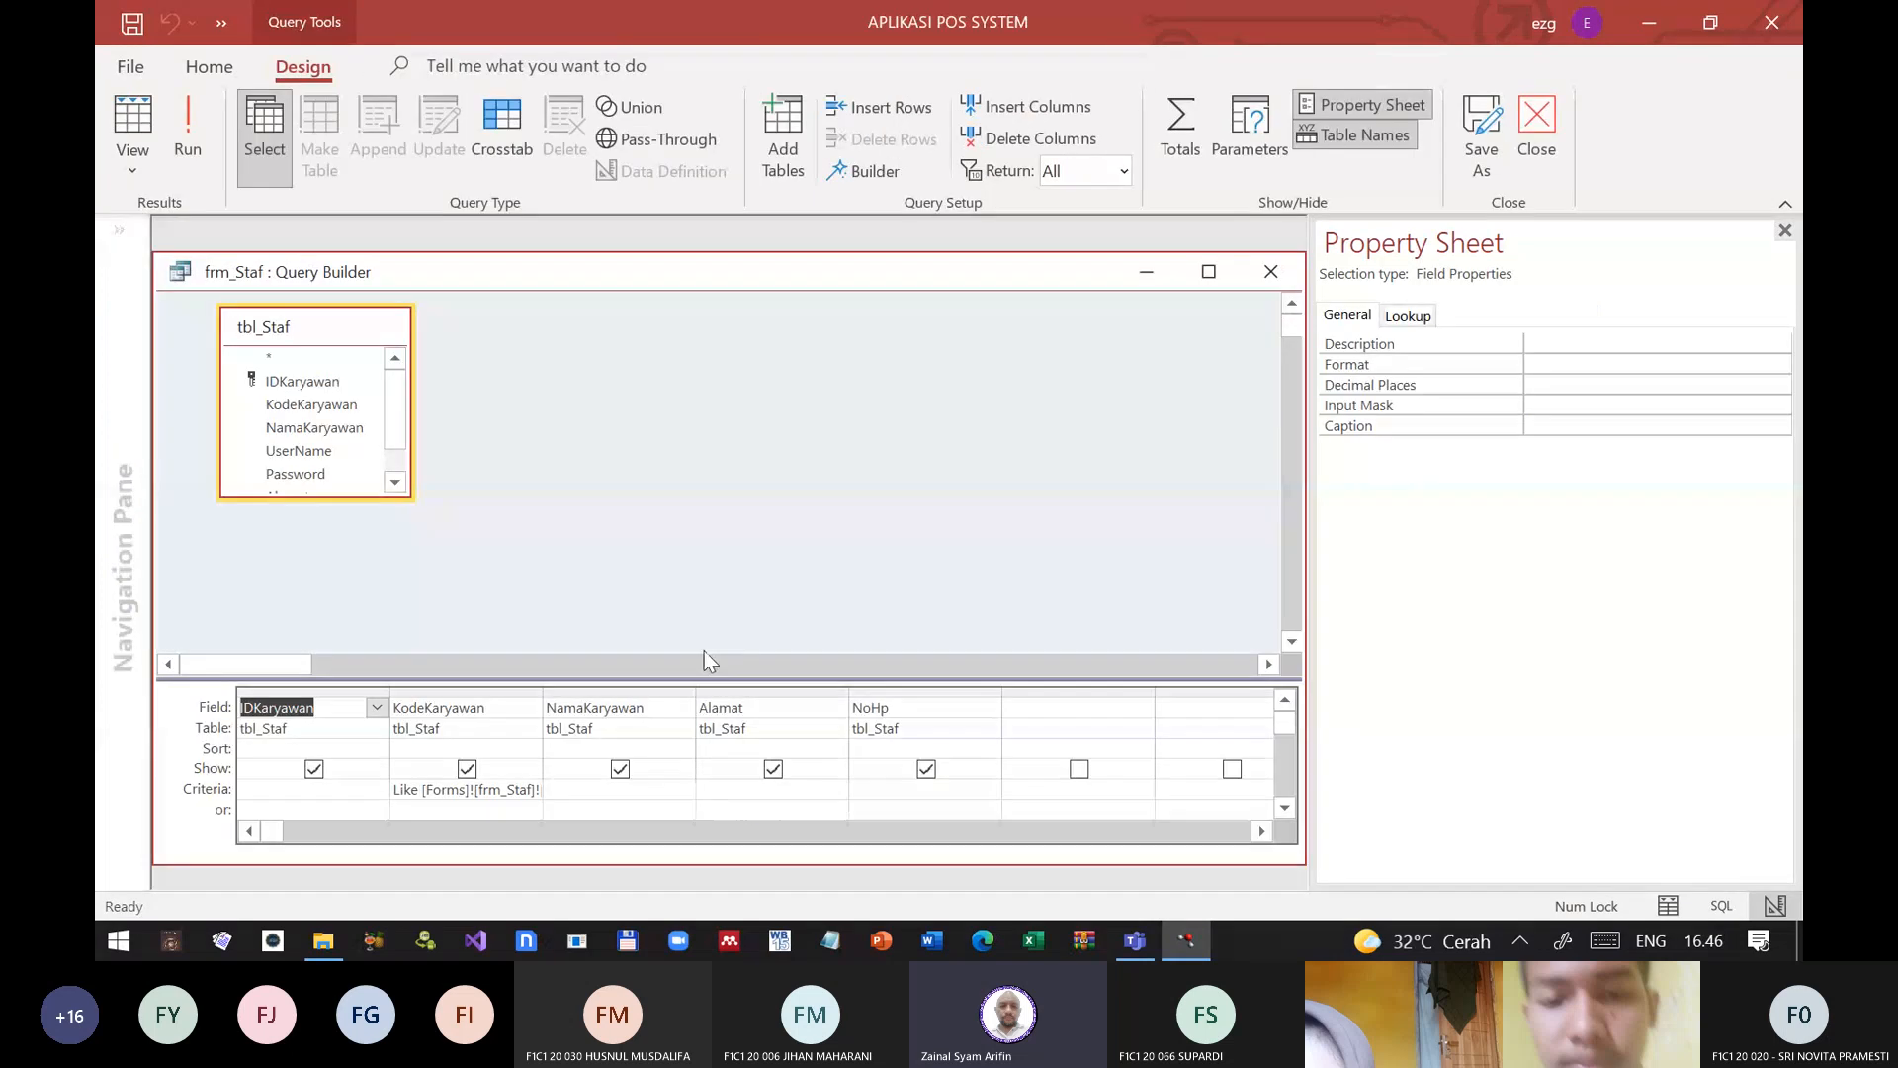
# Step: Shorten the KodeKaryawan criterion to Like [Forms]![frm_Staf]![fld_KodeKaryawan] by removing the Text property, and save the record source query
pyautogui.moveTo(543, 692); pyautogui.dragTo(837, 677)
pyautogui.click(748, 791)
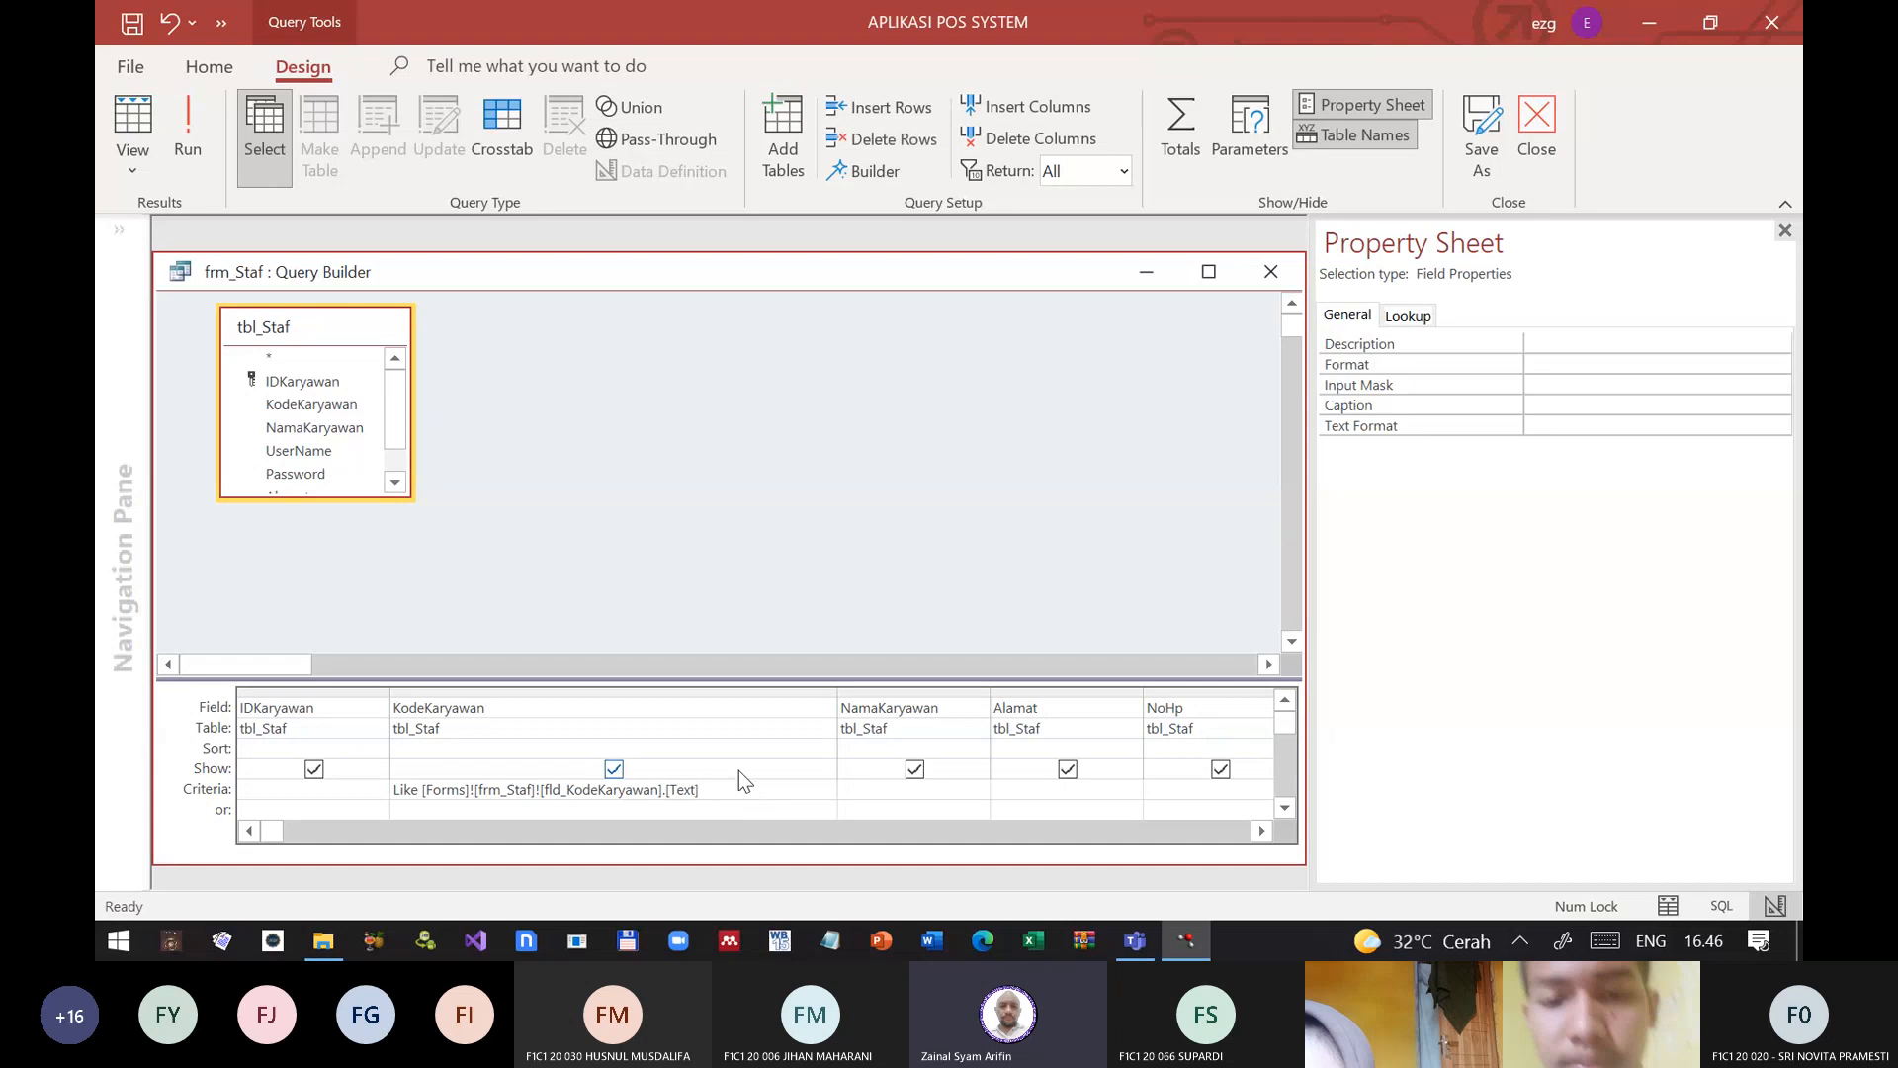
pyautogui.press('BackSpace')
pyautogui.press('BackSpace')
pyautogui.press('BackSpace')
pyautogui.press('BackSpace')
pyautogui.press('BackSpace')
pyautogui.press('BackSpace')
pyautogui.click(1271, 274)
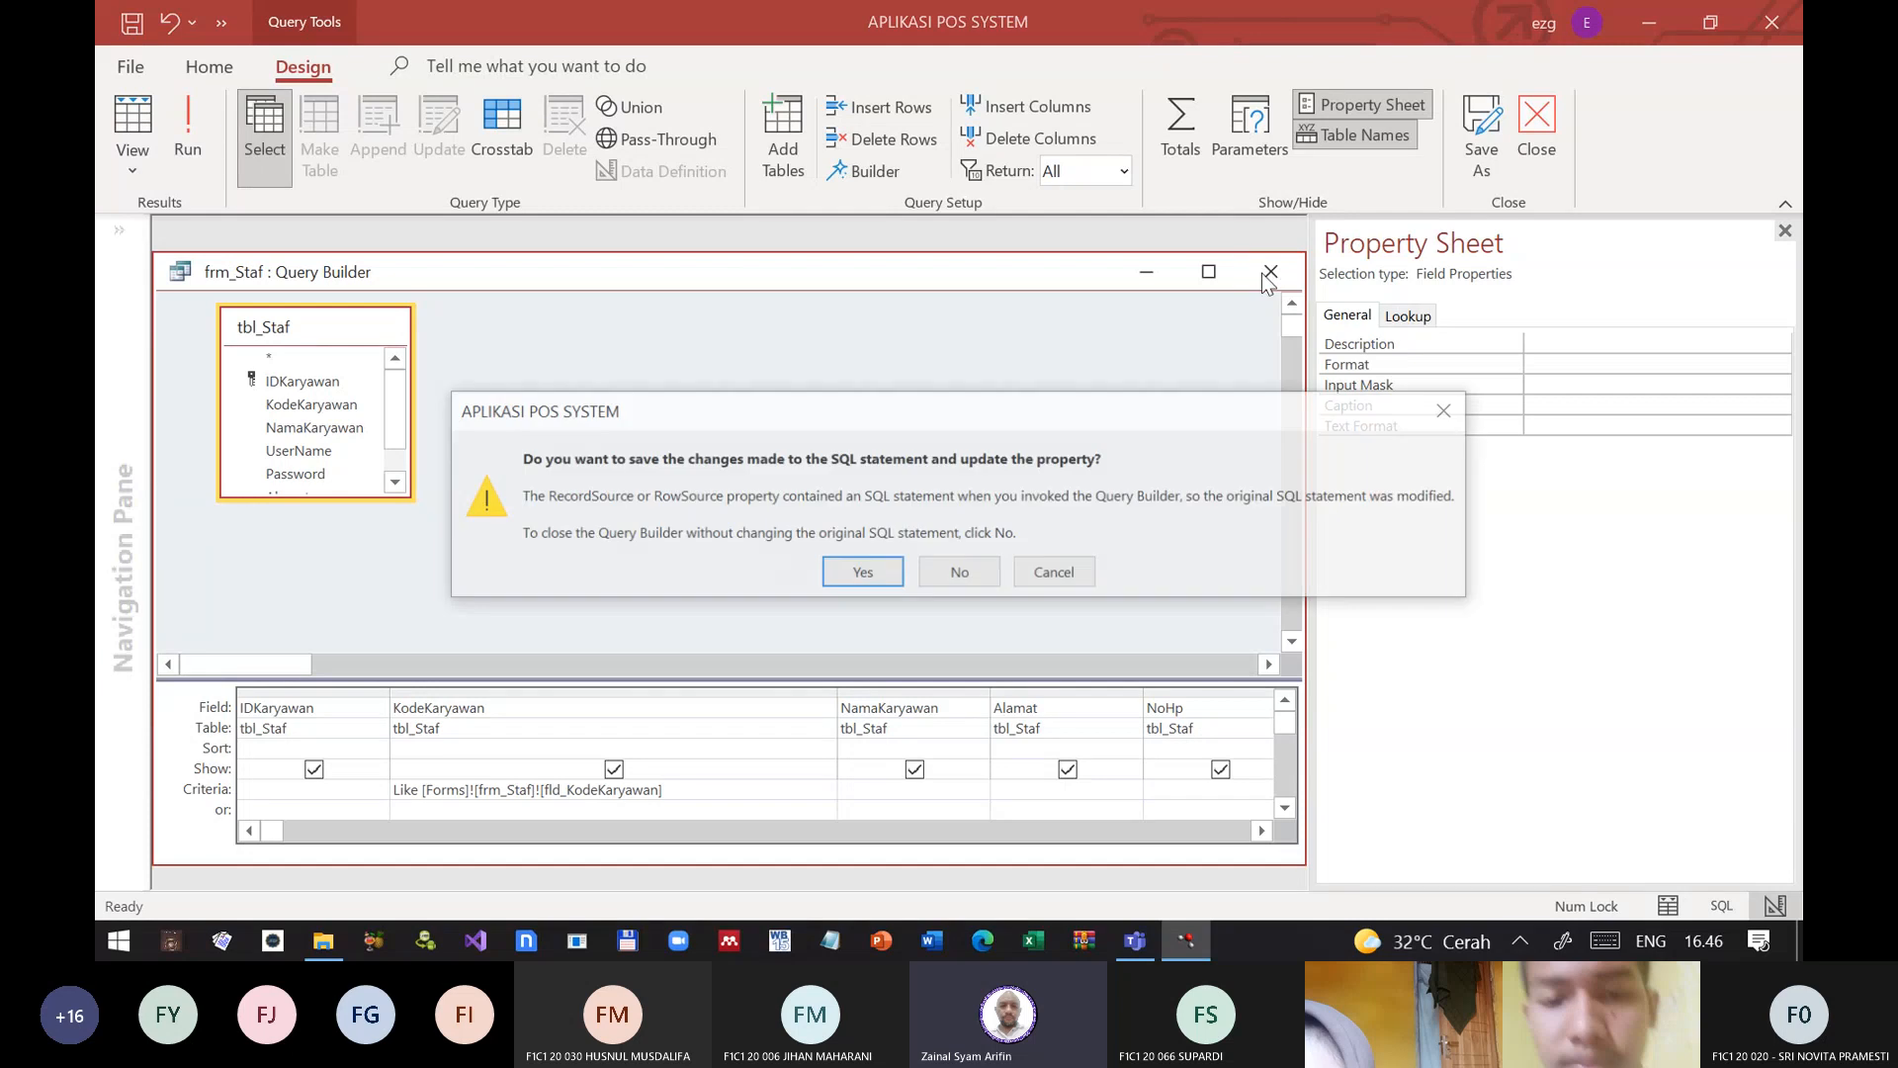
pyautogui.click(885, 574)
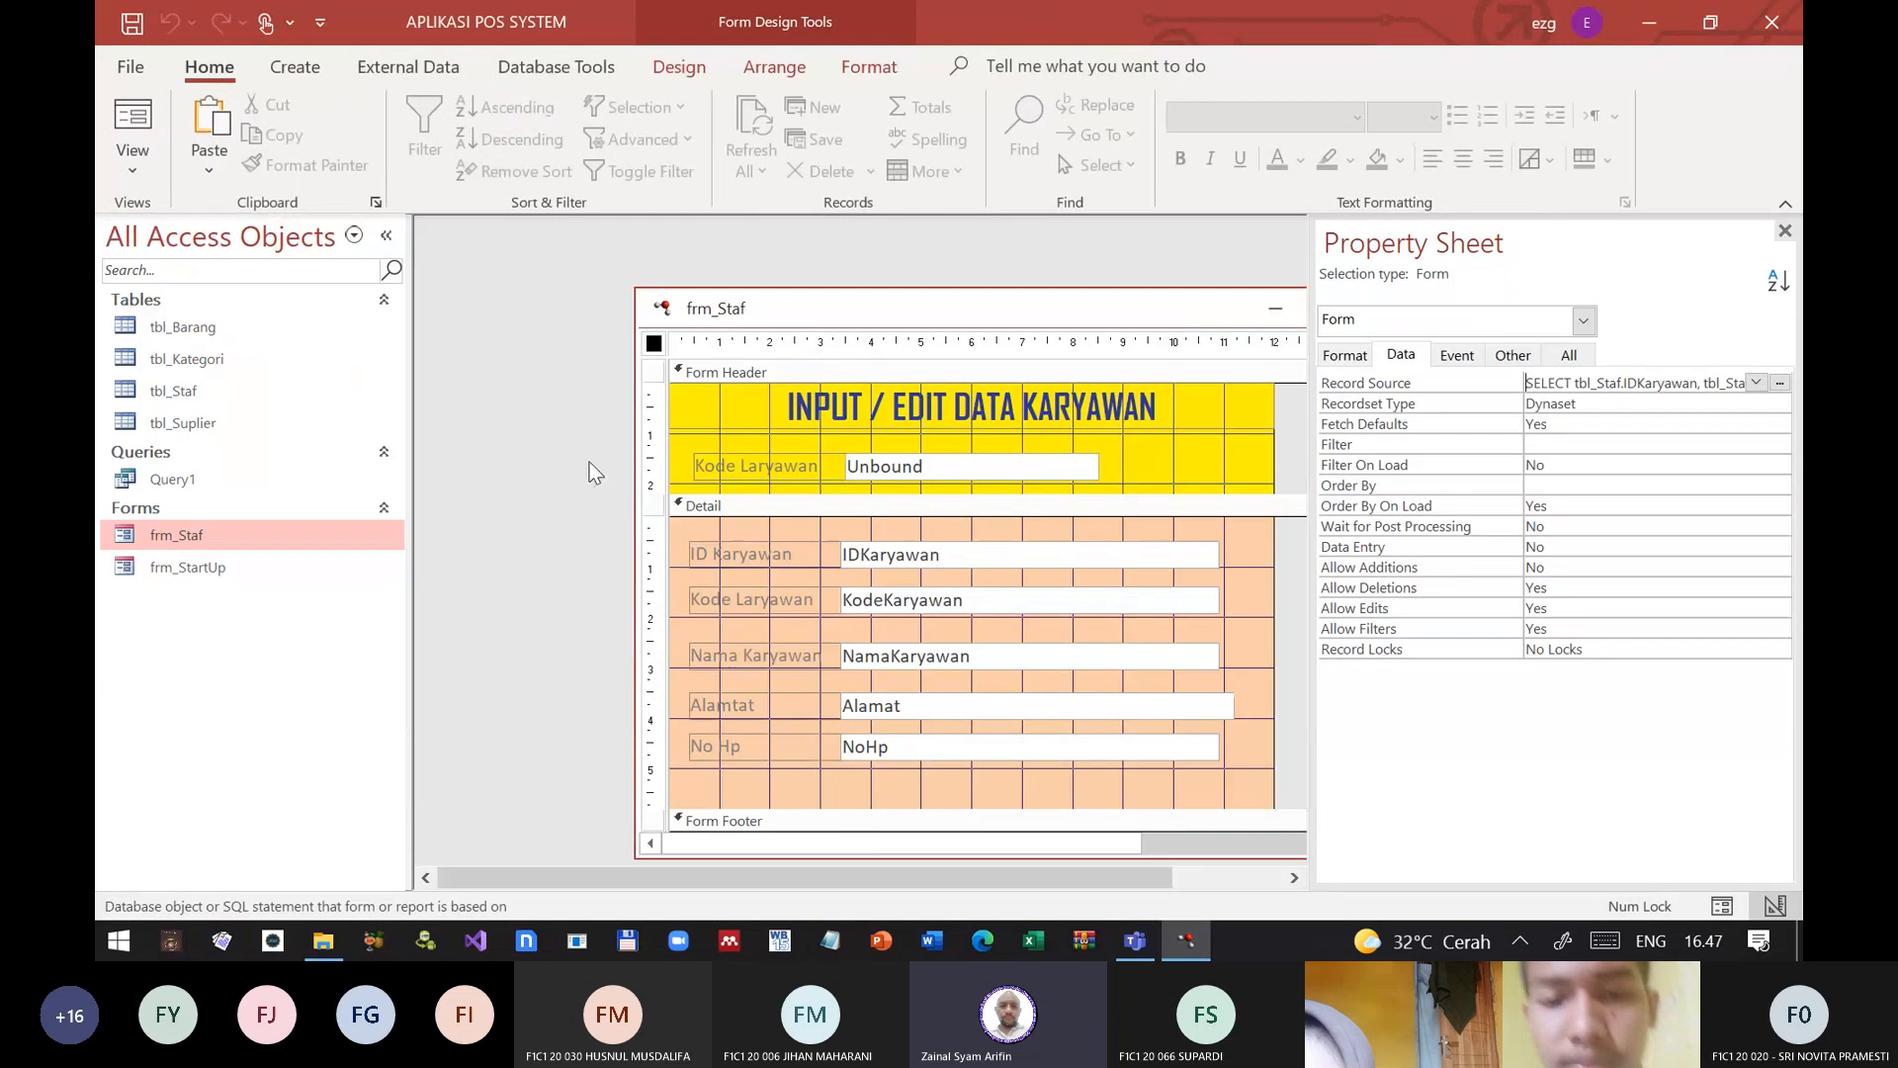
# Step: Close the form's property sheet and the frm_Staf design window
pyautogui.click(1495, 402)
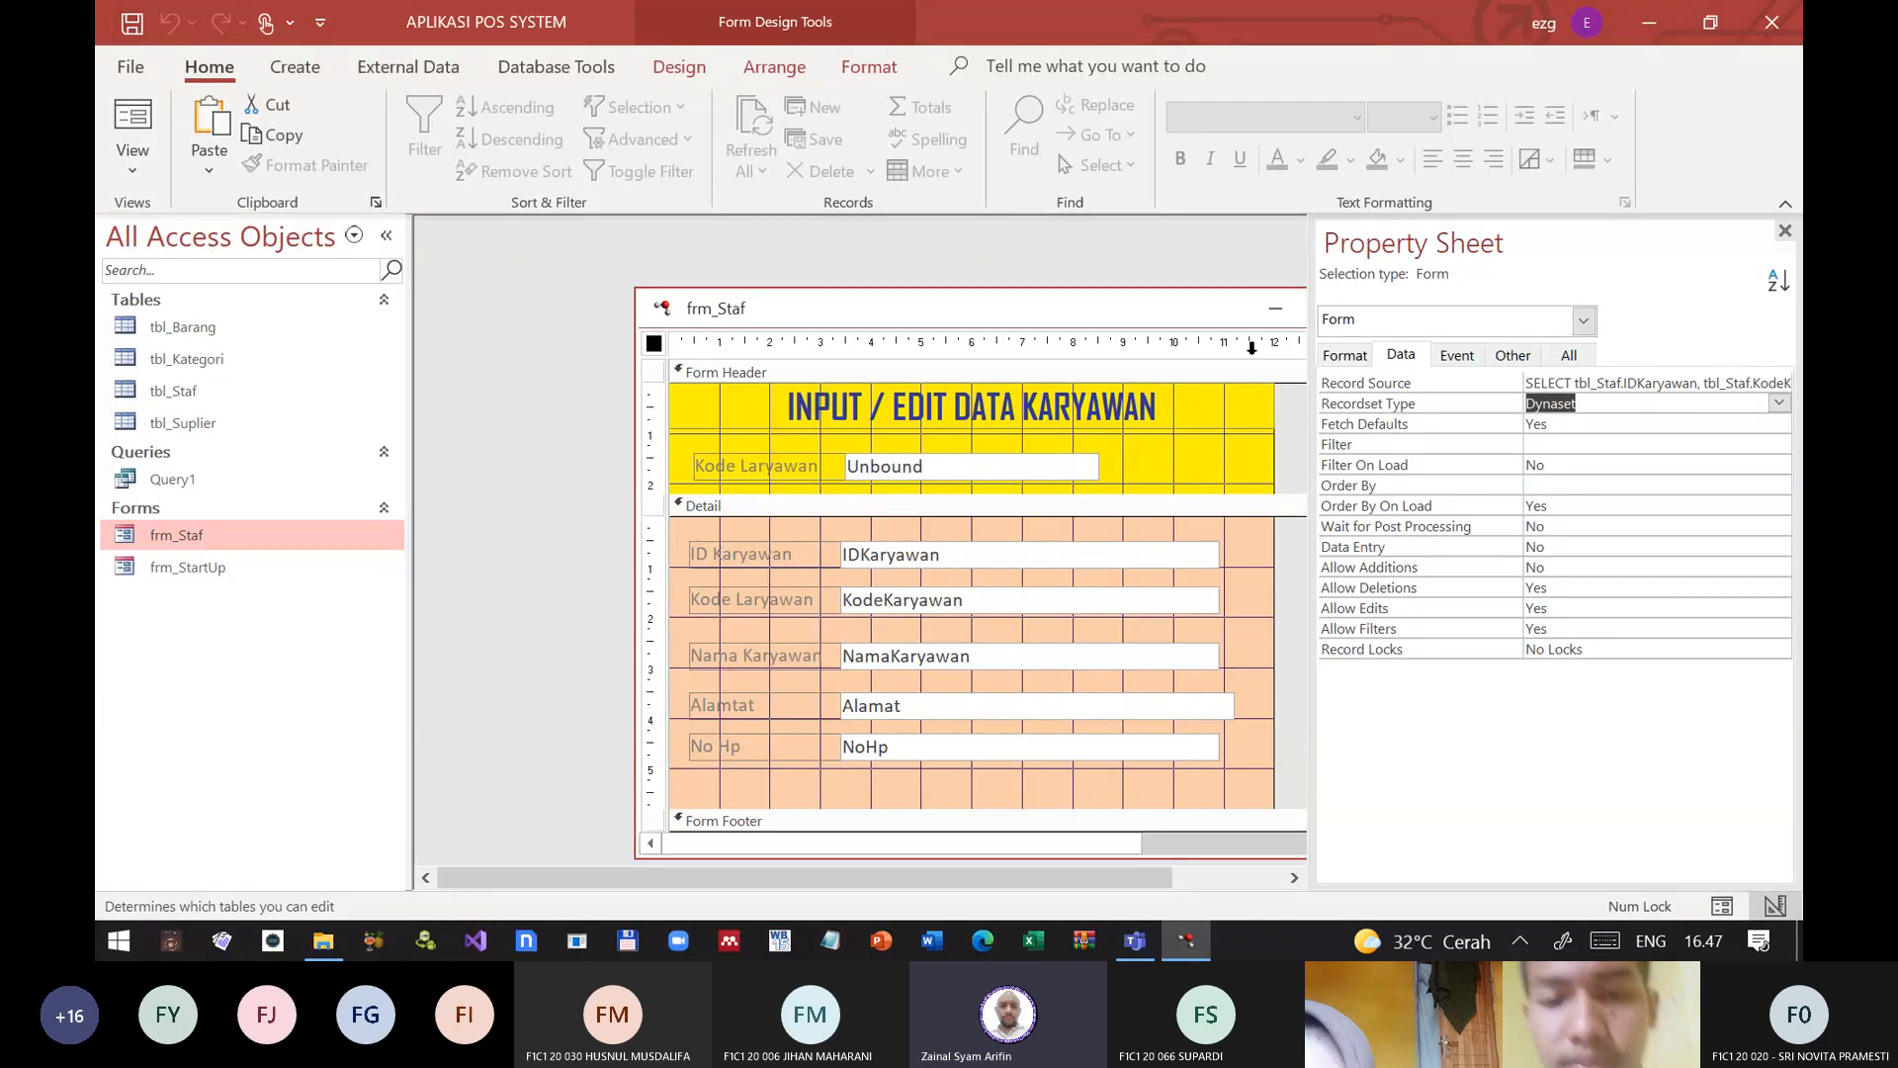
pyautogui.moveTo(1258, 312); pyautogui.dragTo(1264, 314)
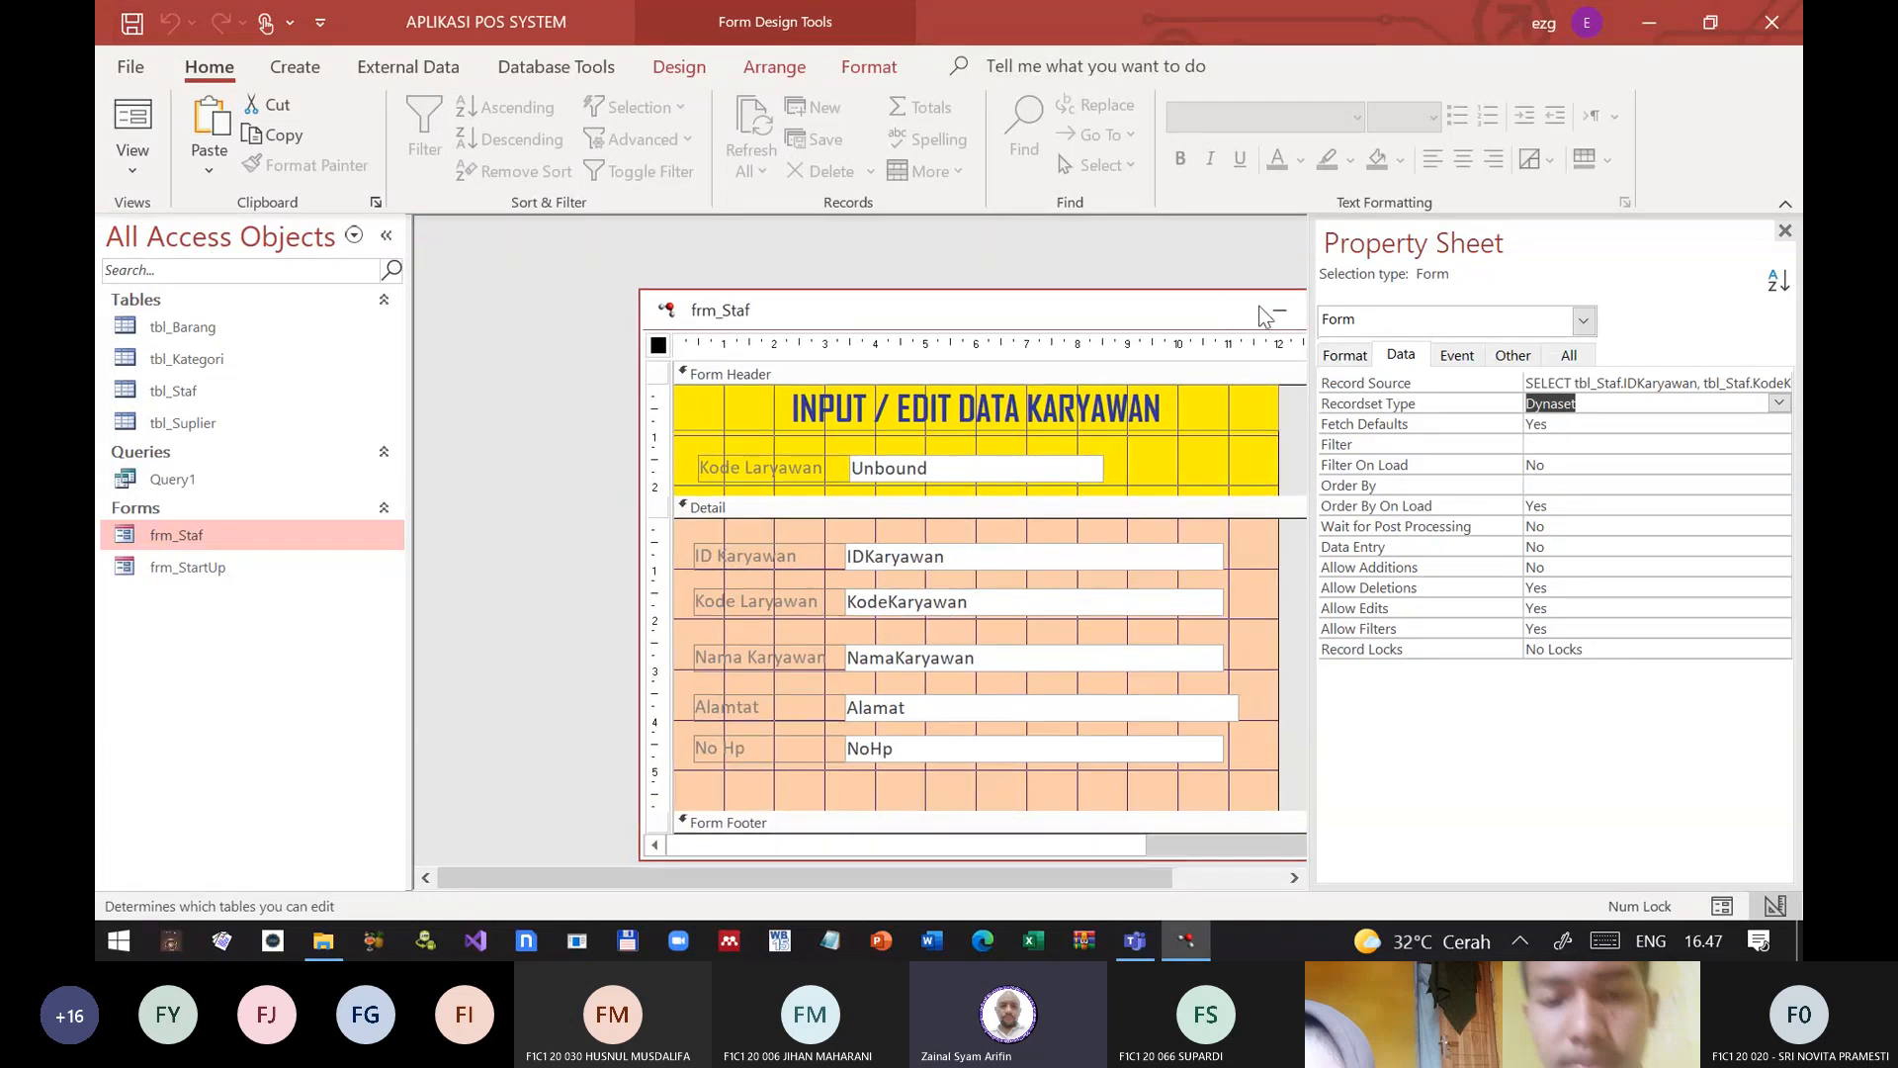
pyautogui.click(1785, 231)
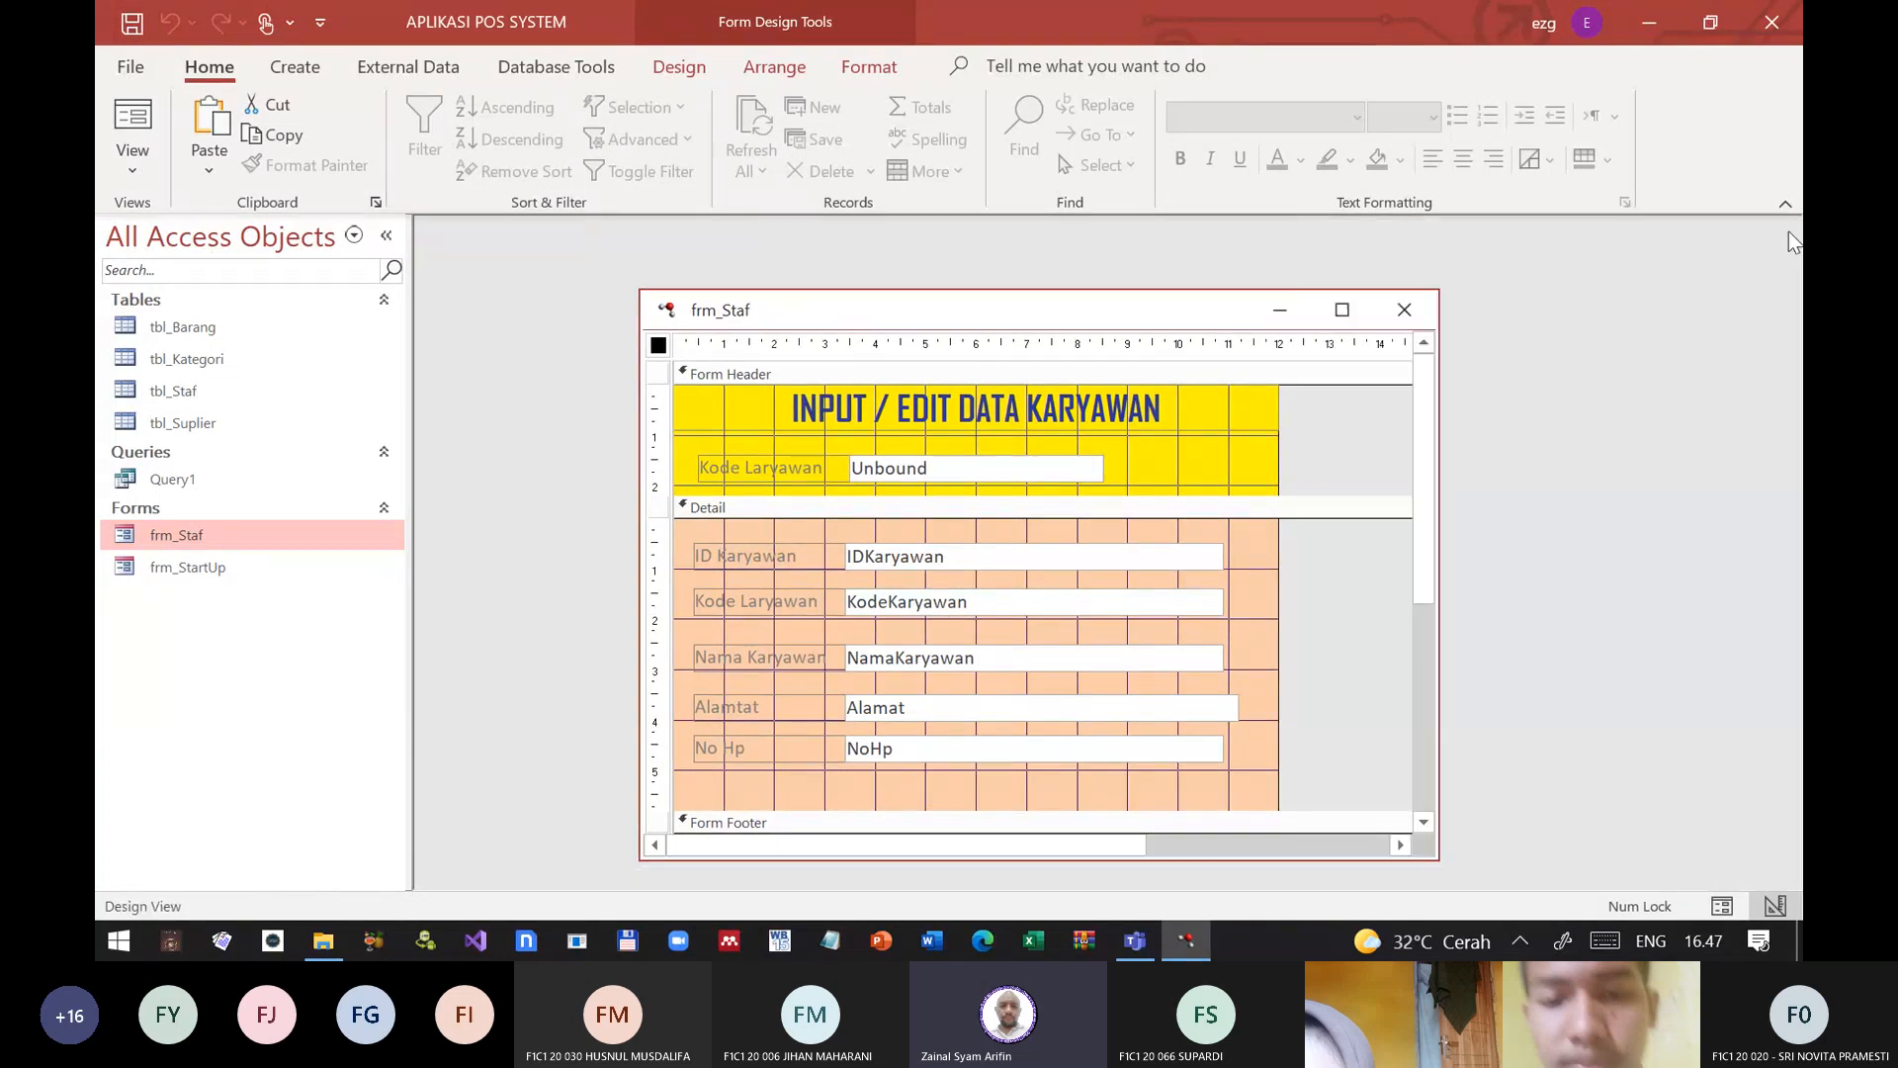
pyautogui.click(1418, 316)
# Step: Test frm_Staf in form view by looking up an employee code, dismiss the message box, and close the form
pyautogui.doubleClick(174, 534)
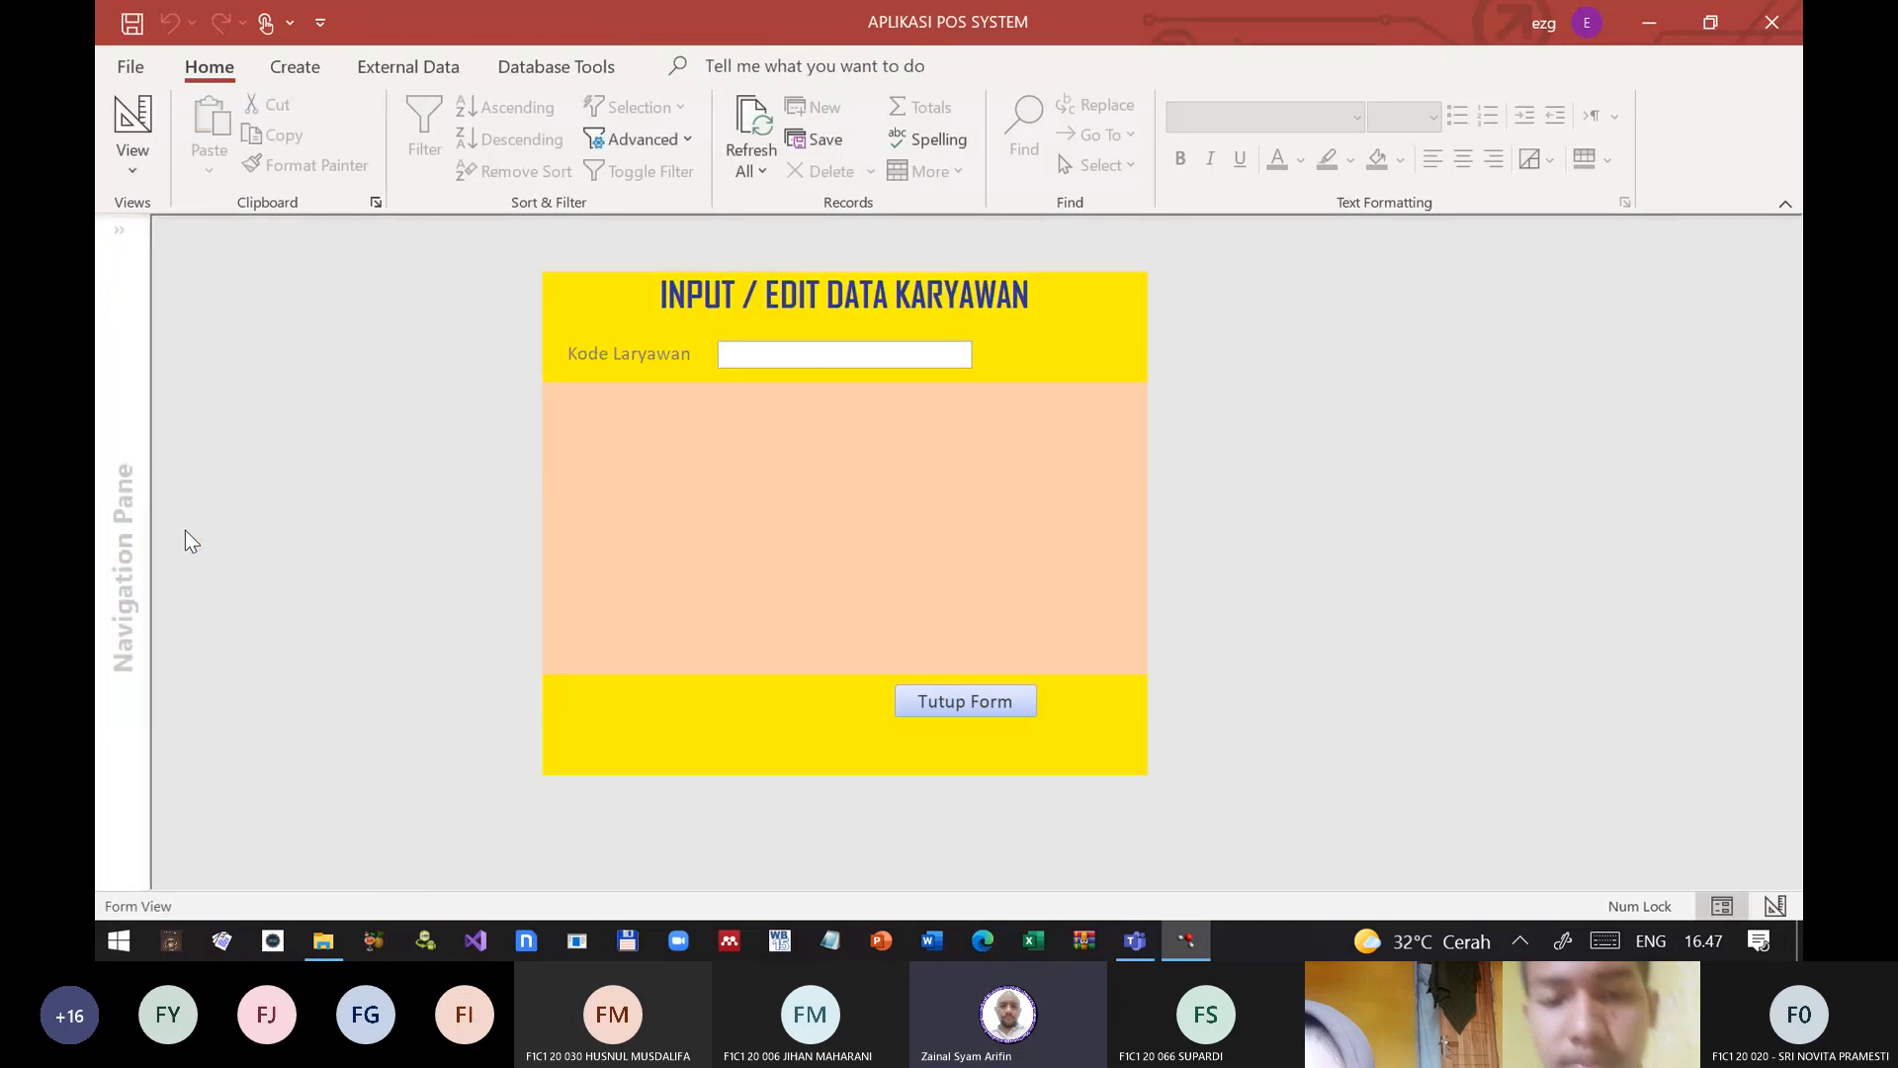
pyautogui.click(743, 354)
pyautogui.write('JF843')
pyautogui.press('Return')
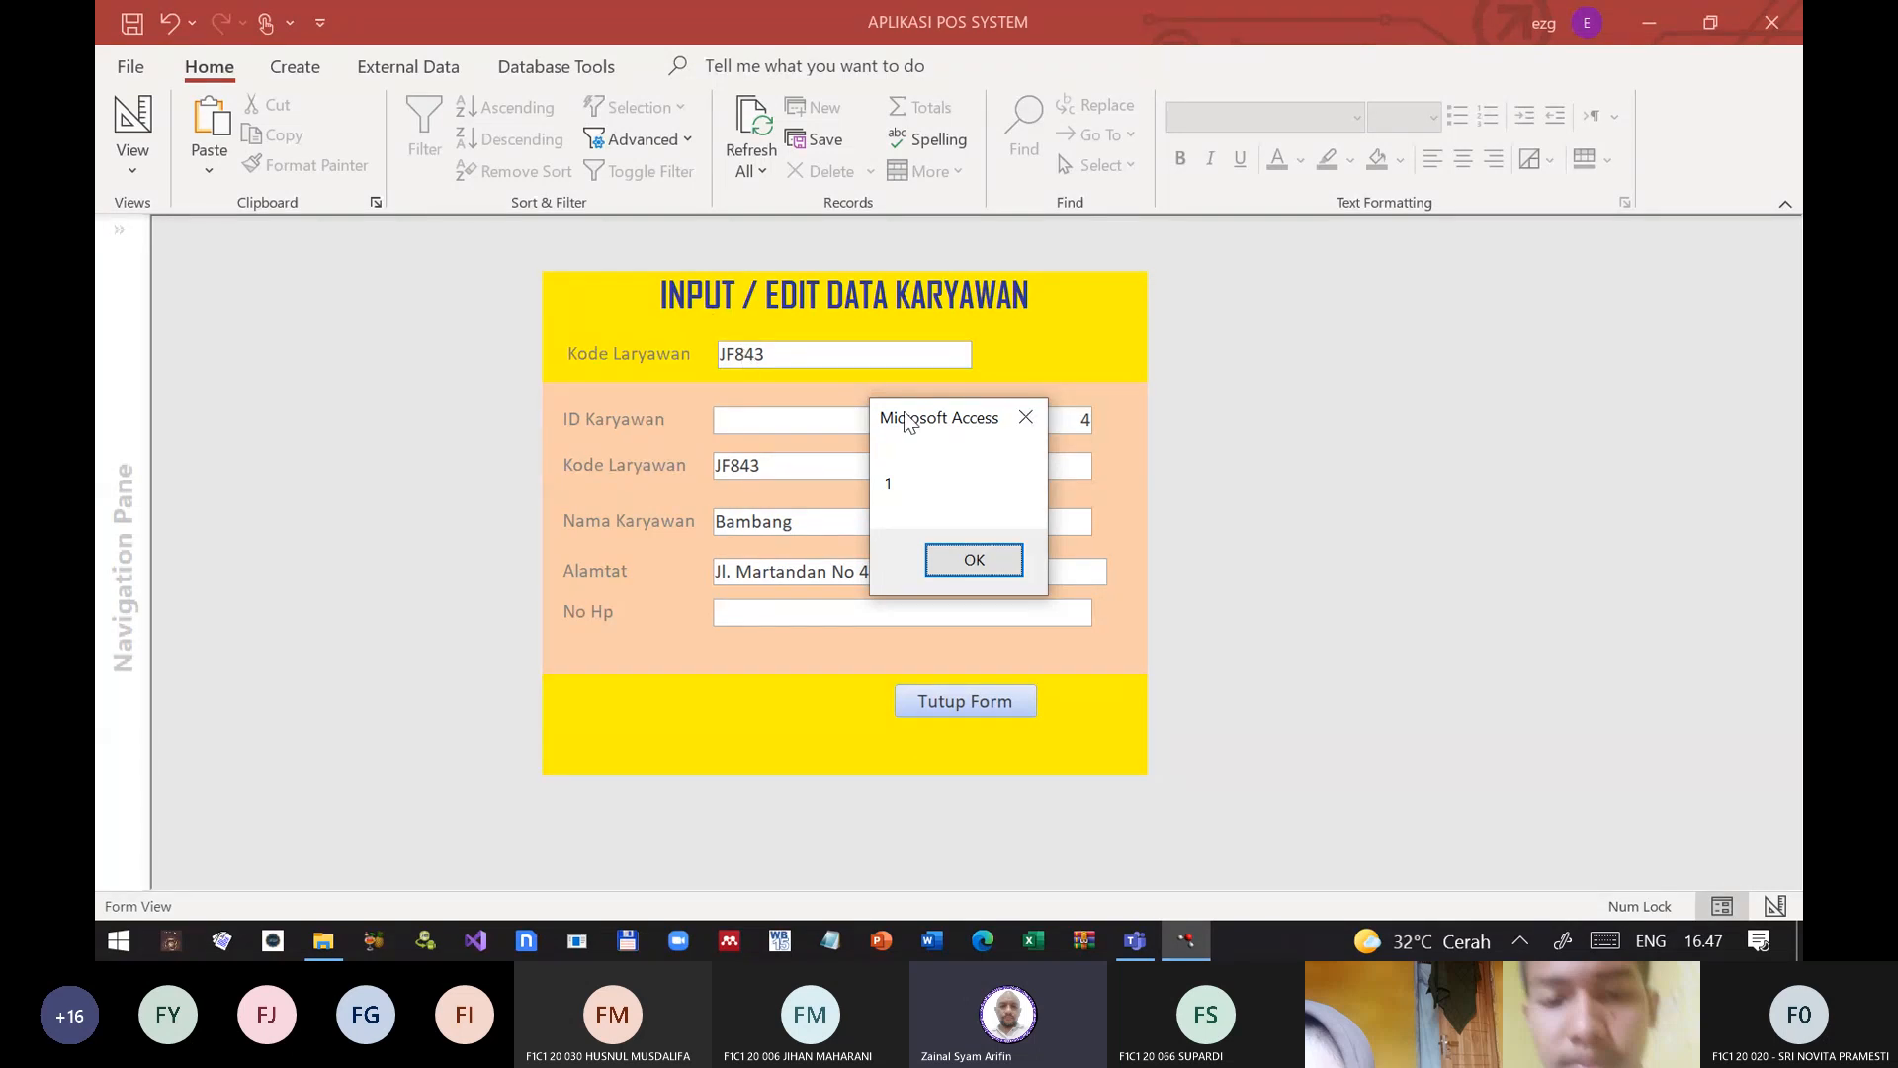
pyautogui.moveTo(908, 423); pyautogui.dragTo(1249, 362)
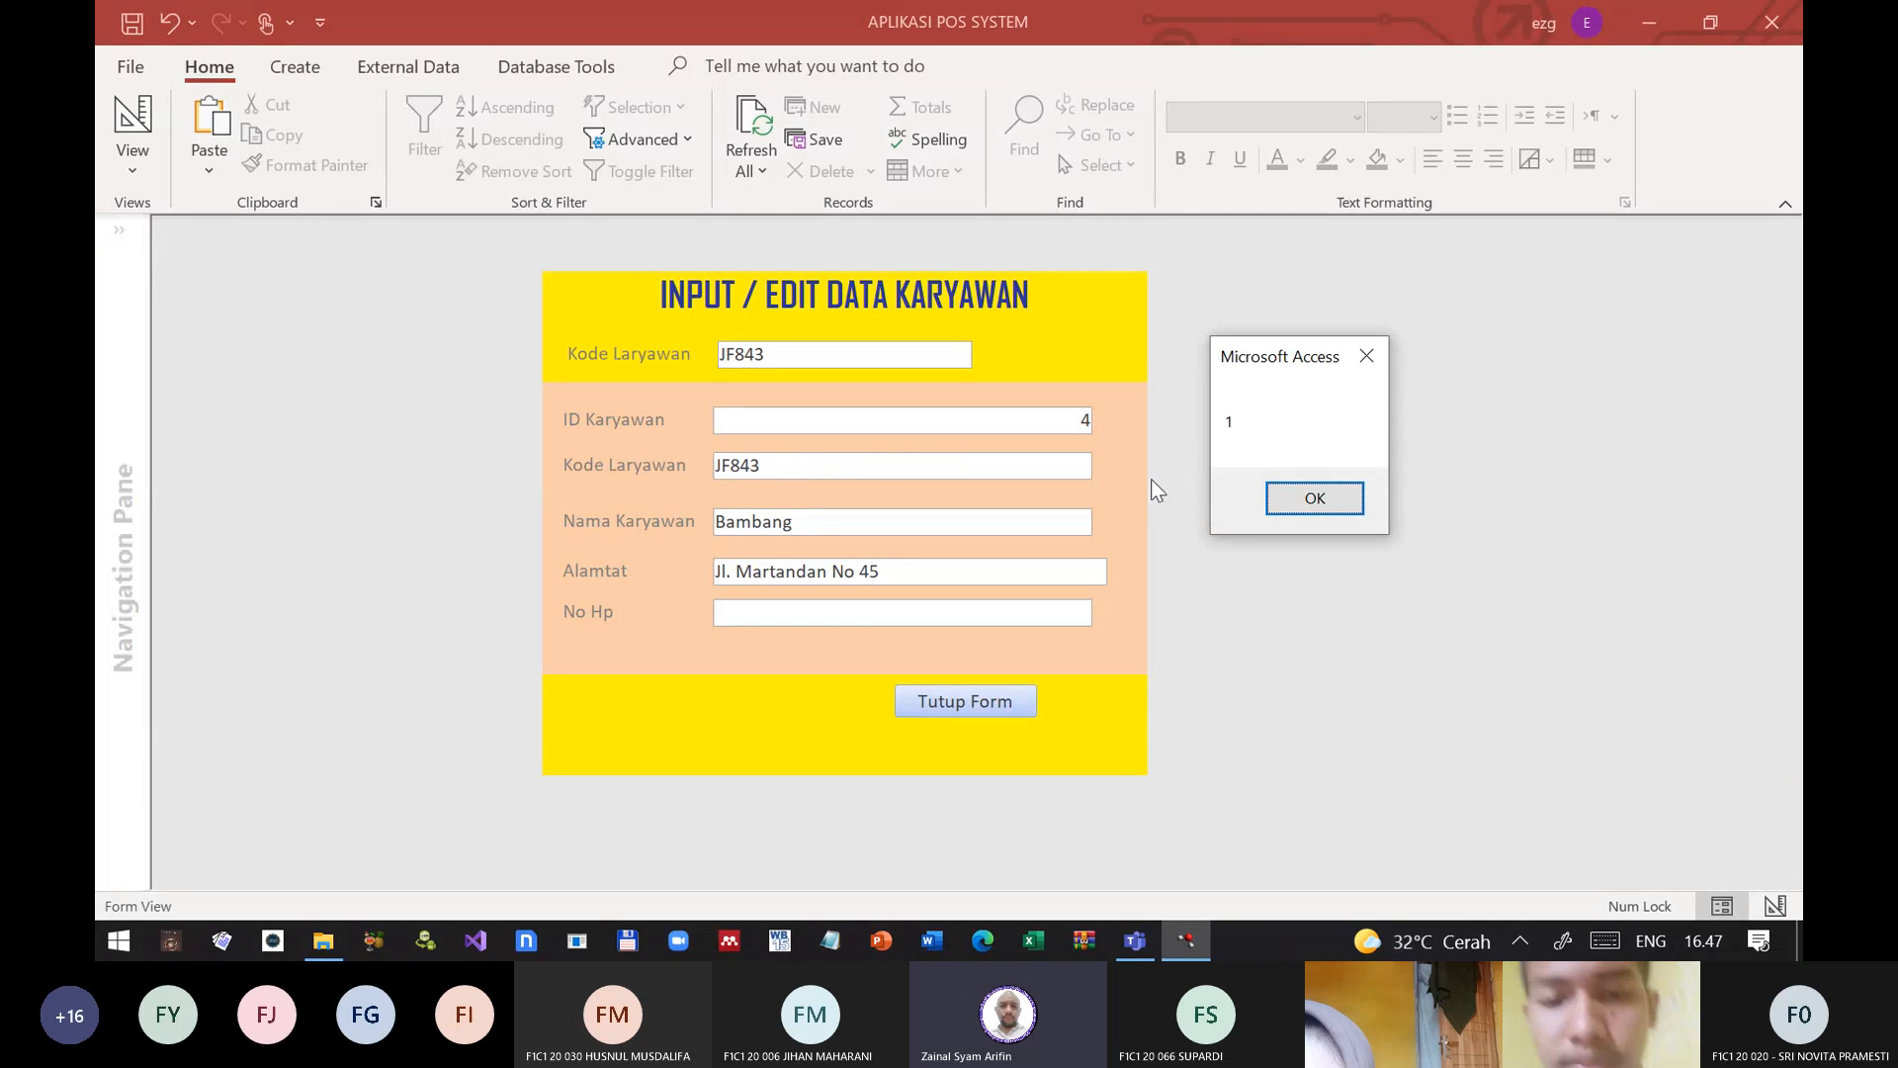
pyautogui.click(1300, 500)
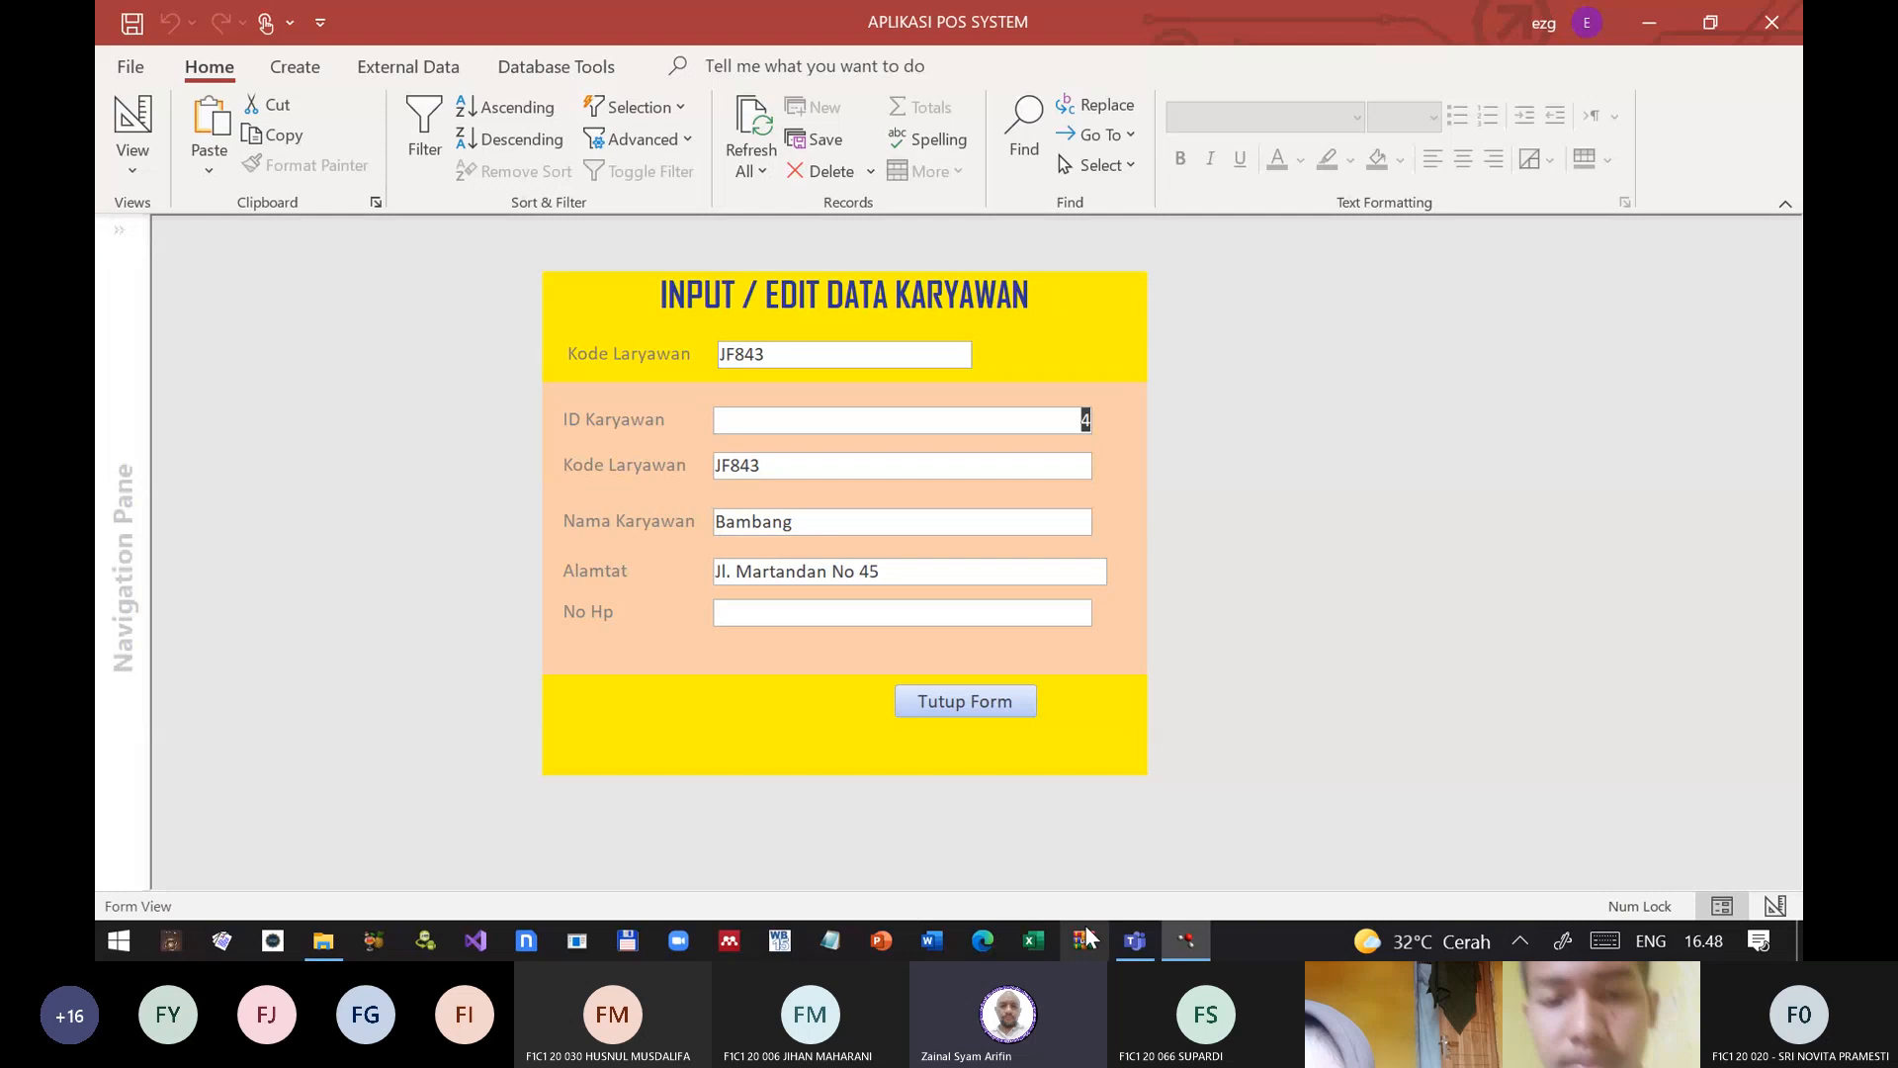
pyautogui.click(998, 702)
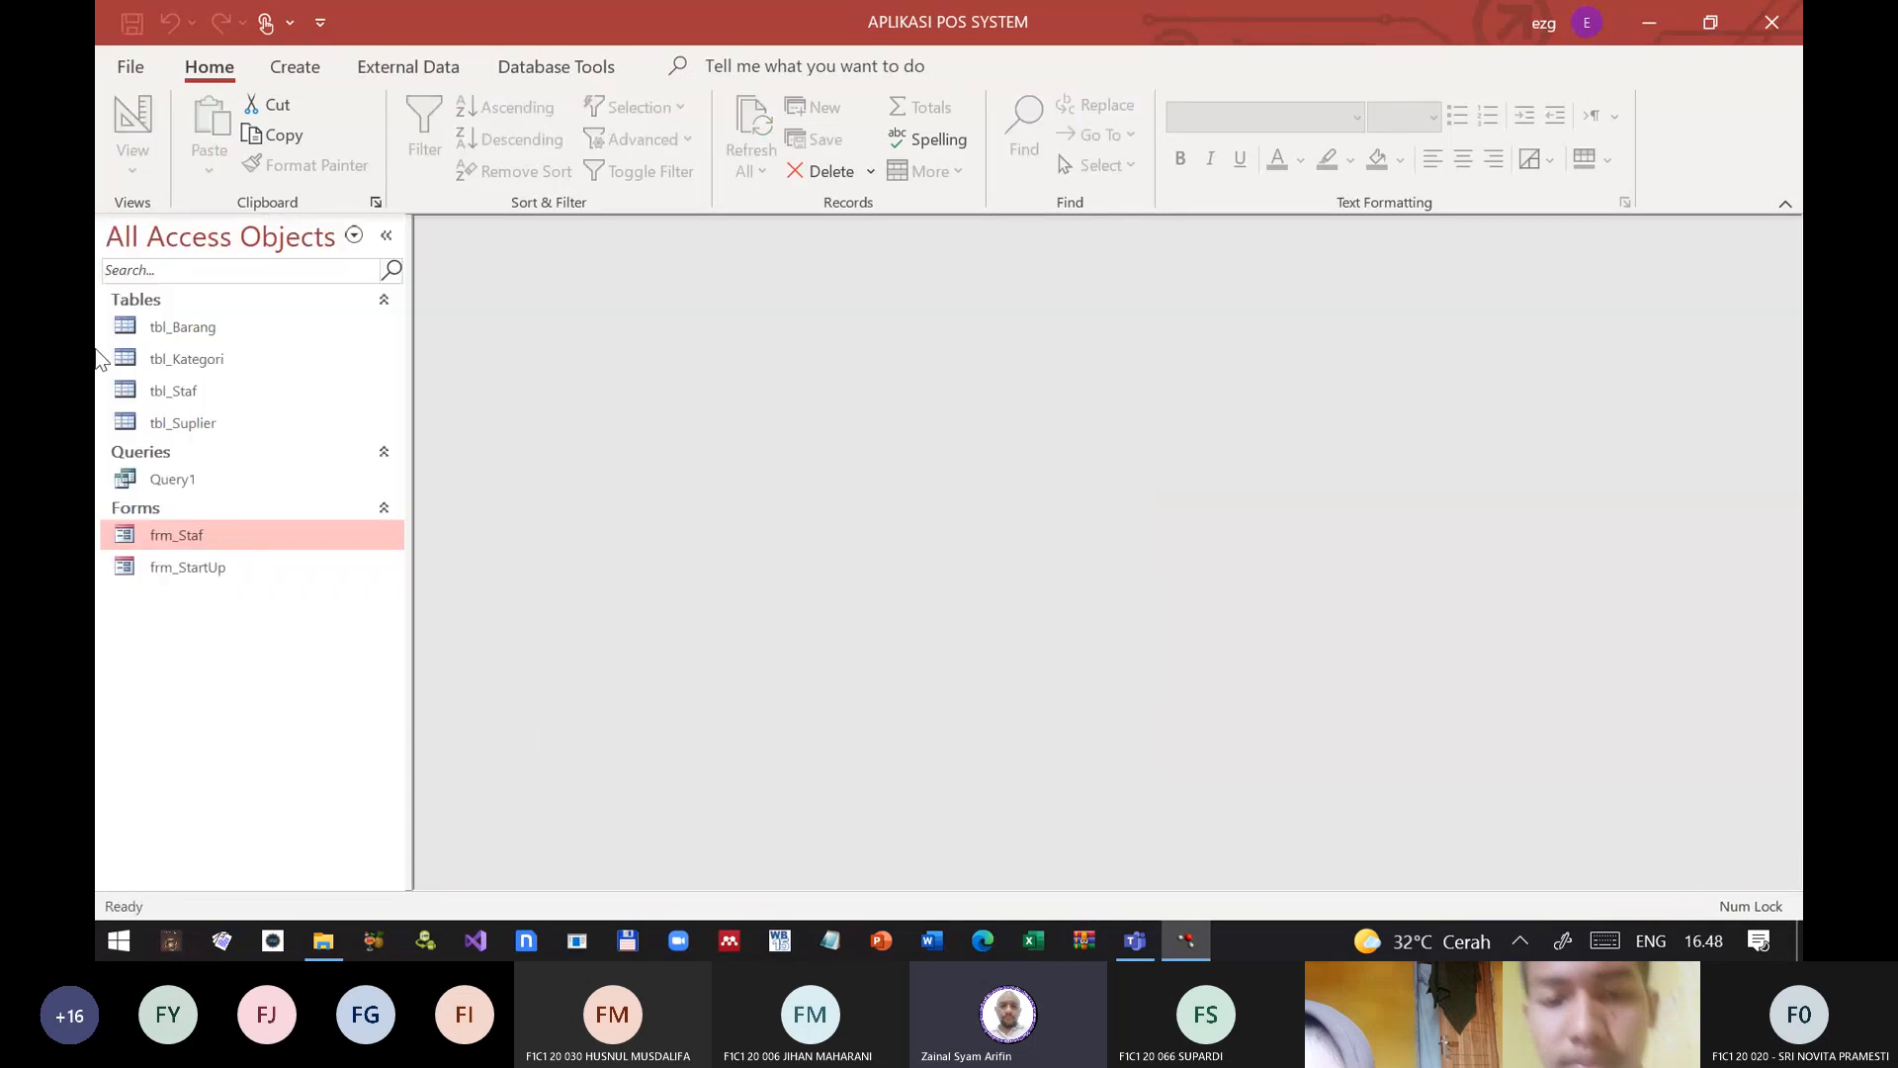
# Step: Reopen frm_Staf in design view and select the unbound employee code text box in the form header
pyautogui.rightClick(176, 537)
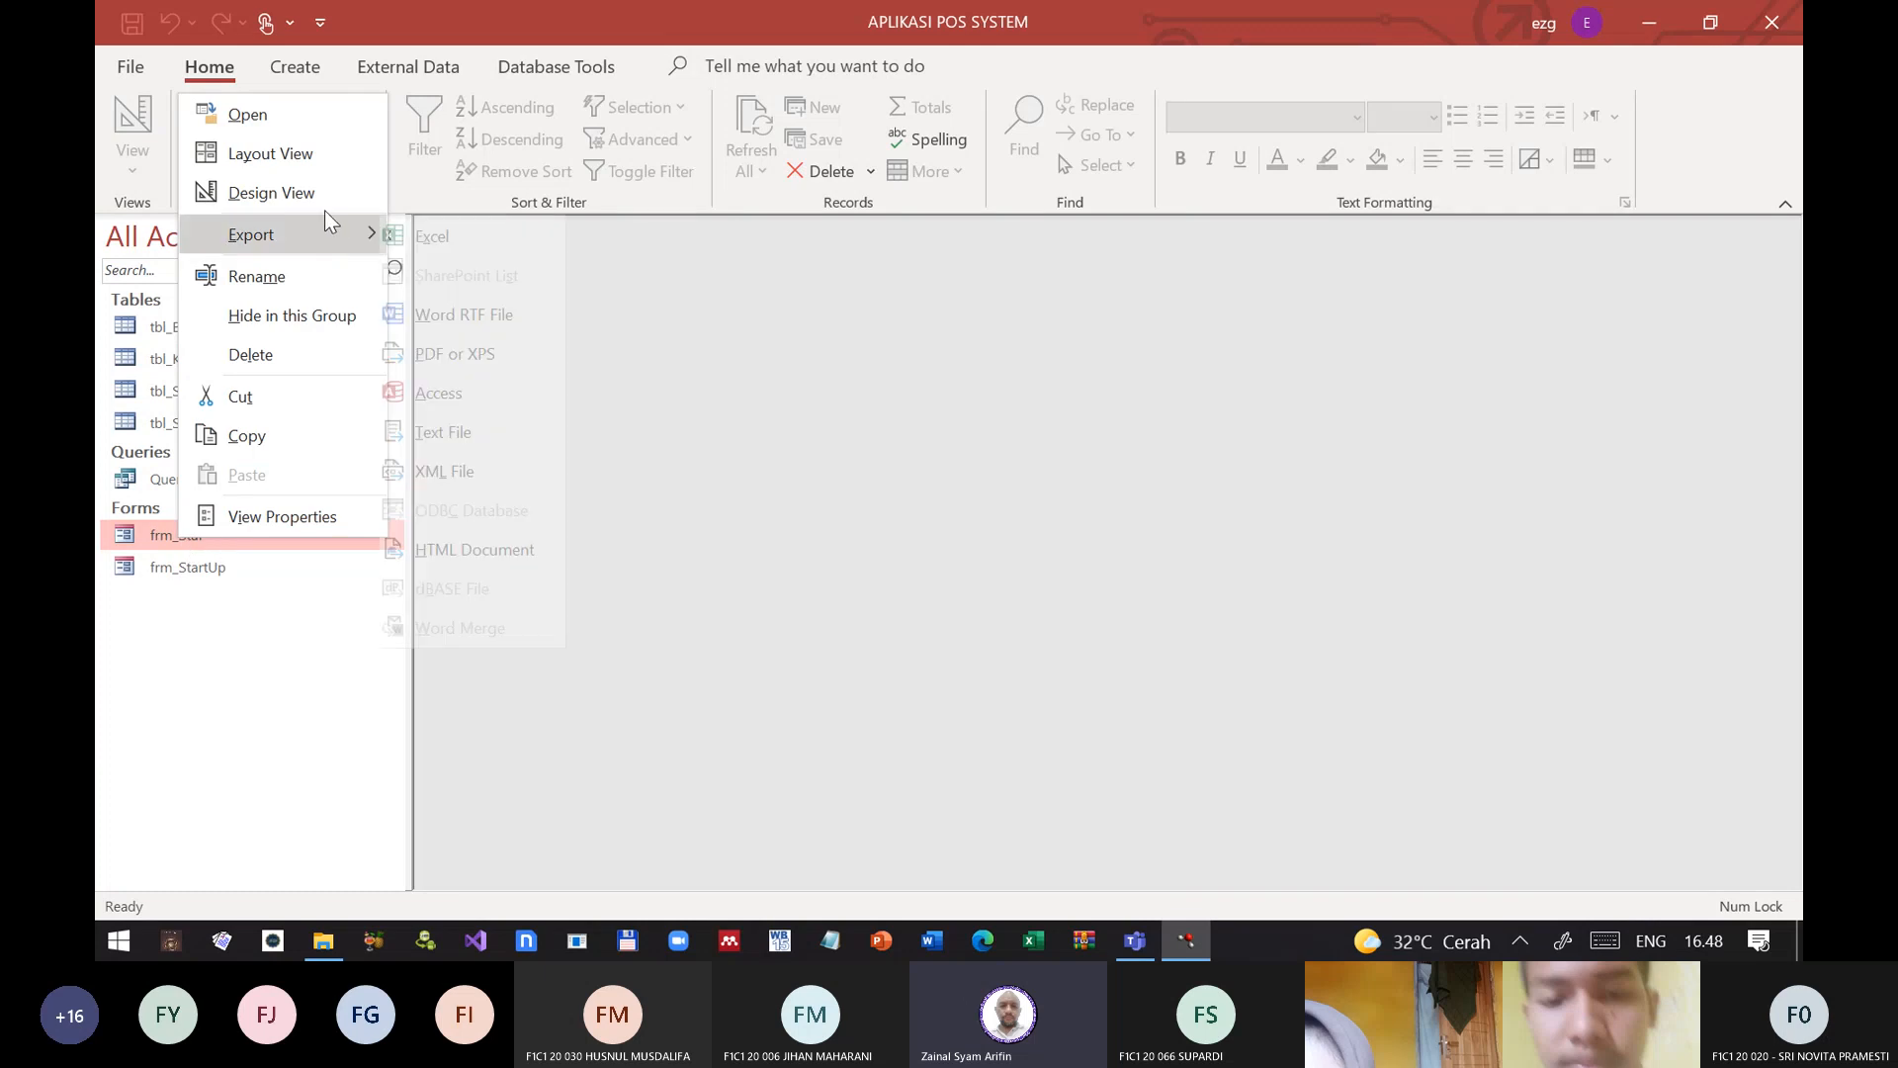
pyautogui.click(301, 193)
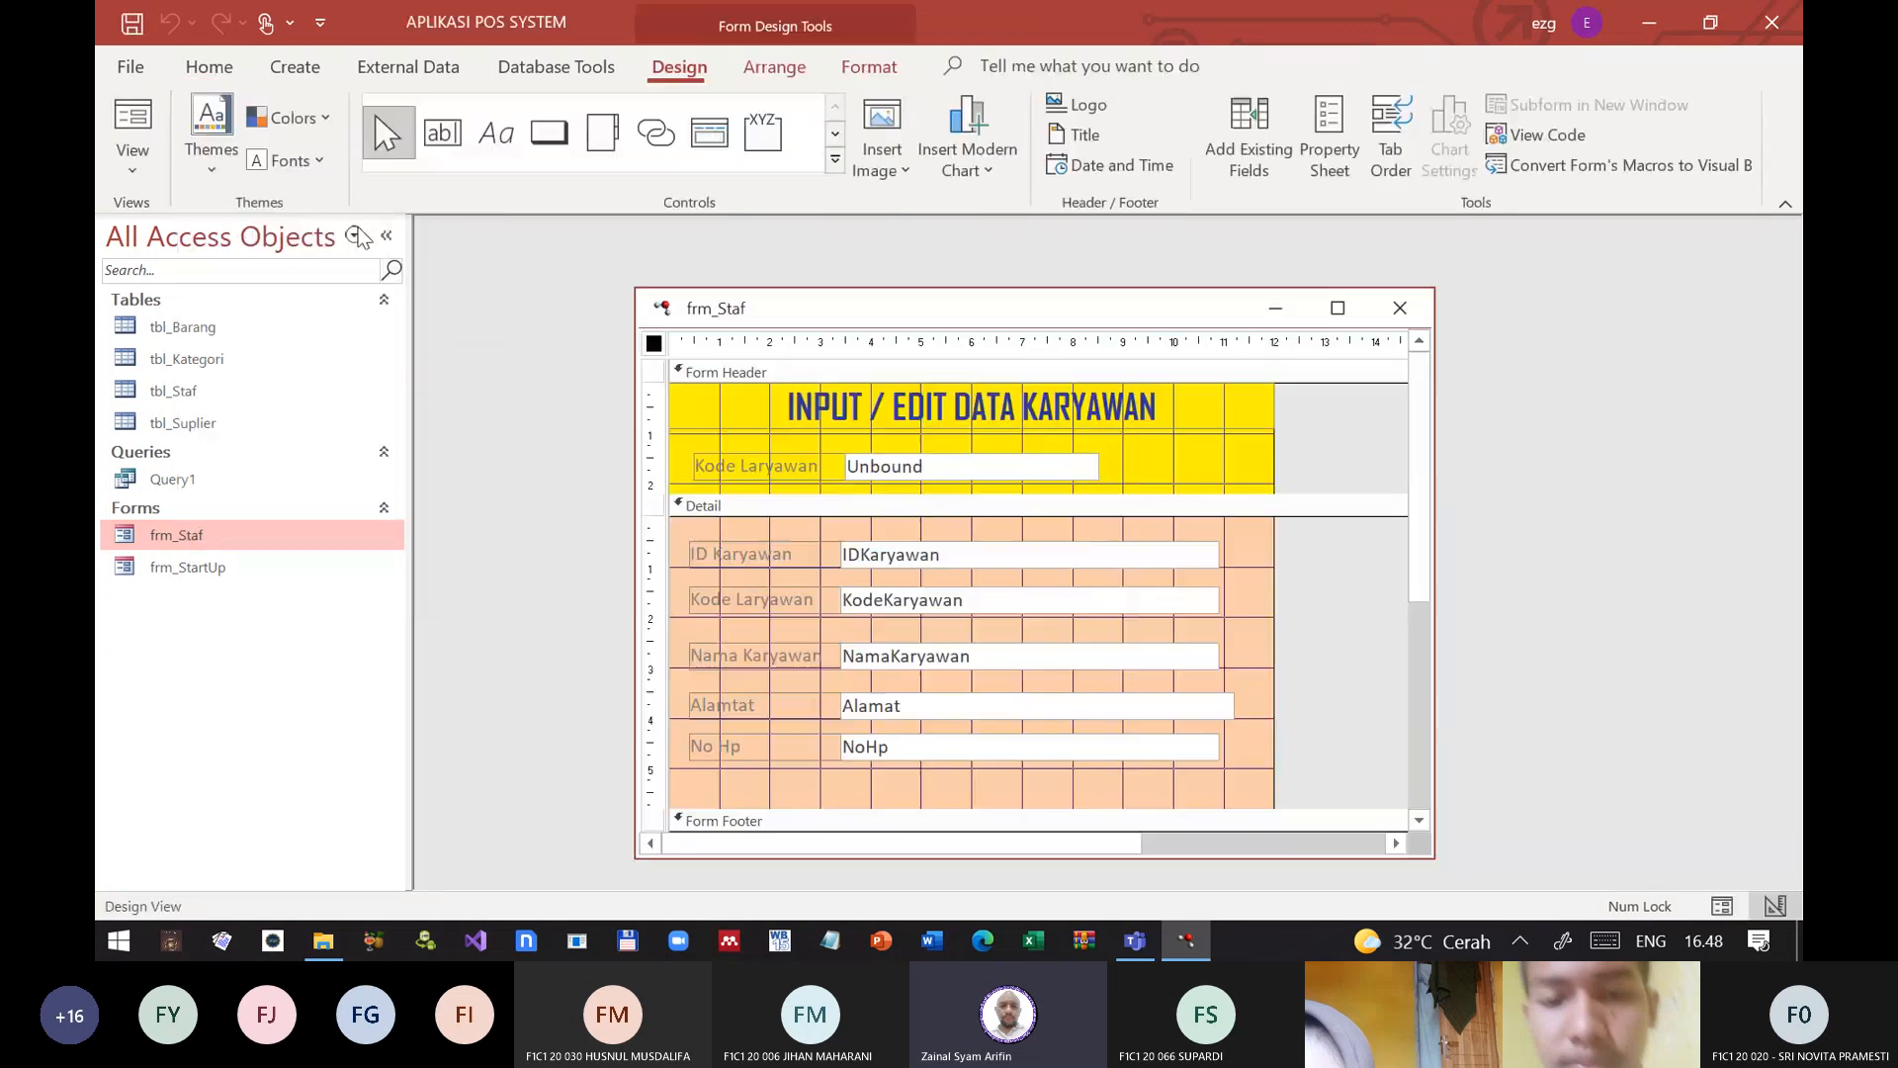
pyautogui.click(1067, 467)
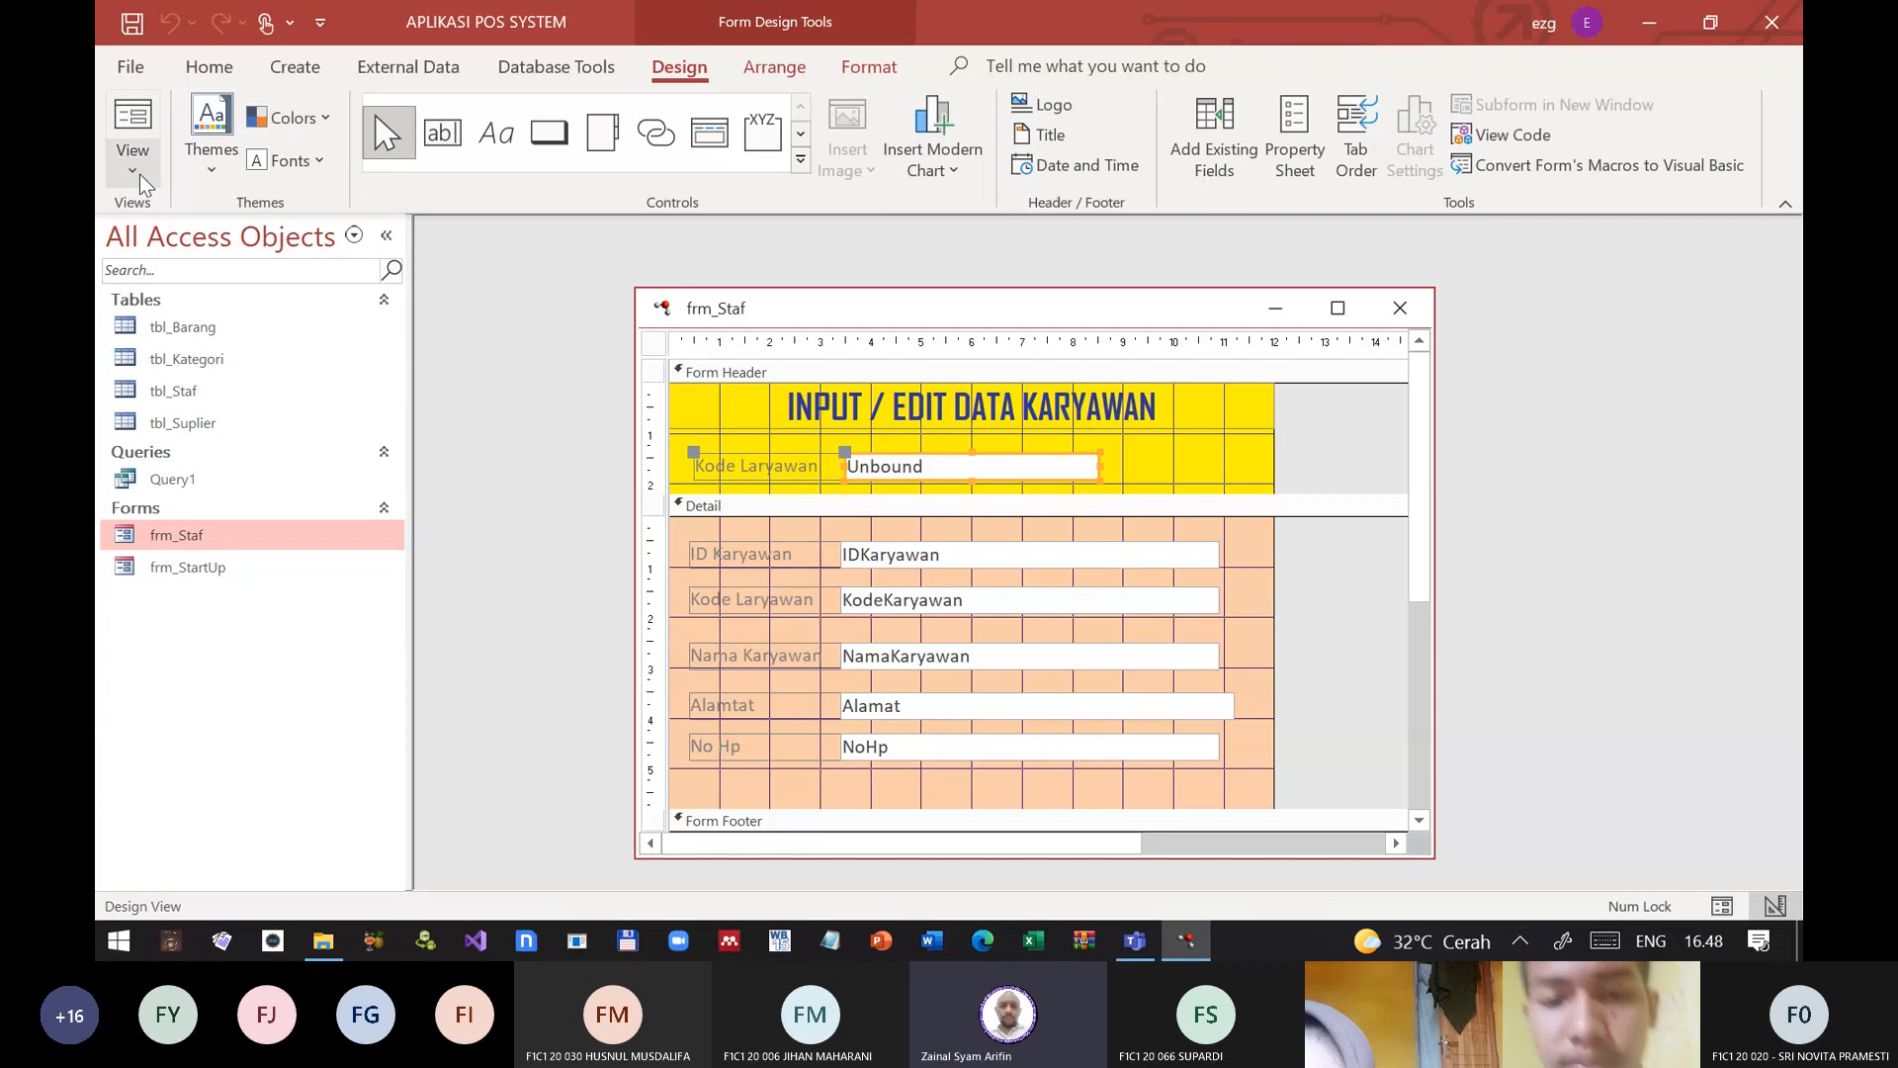
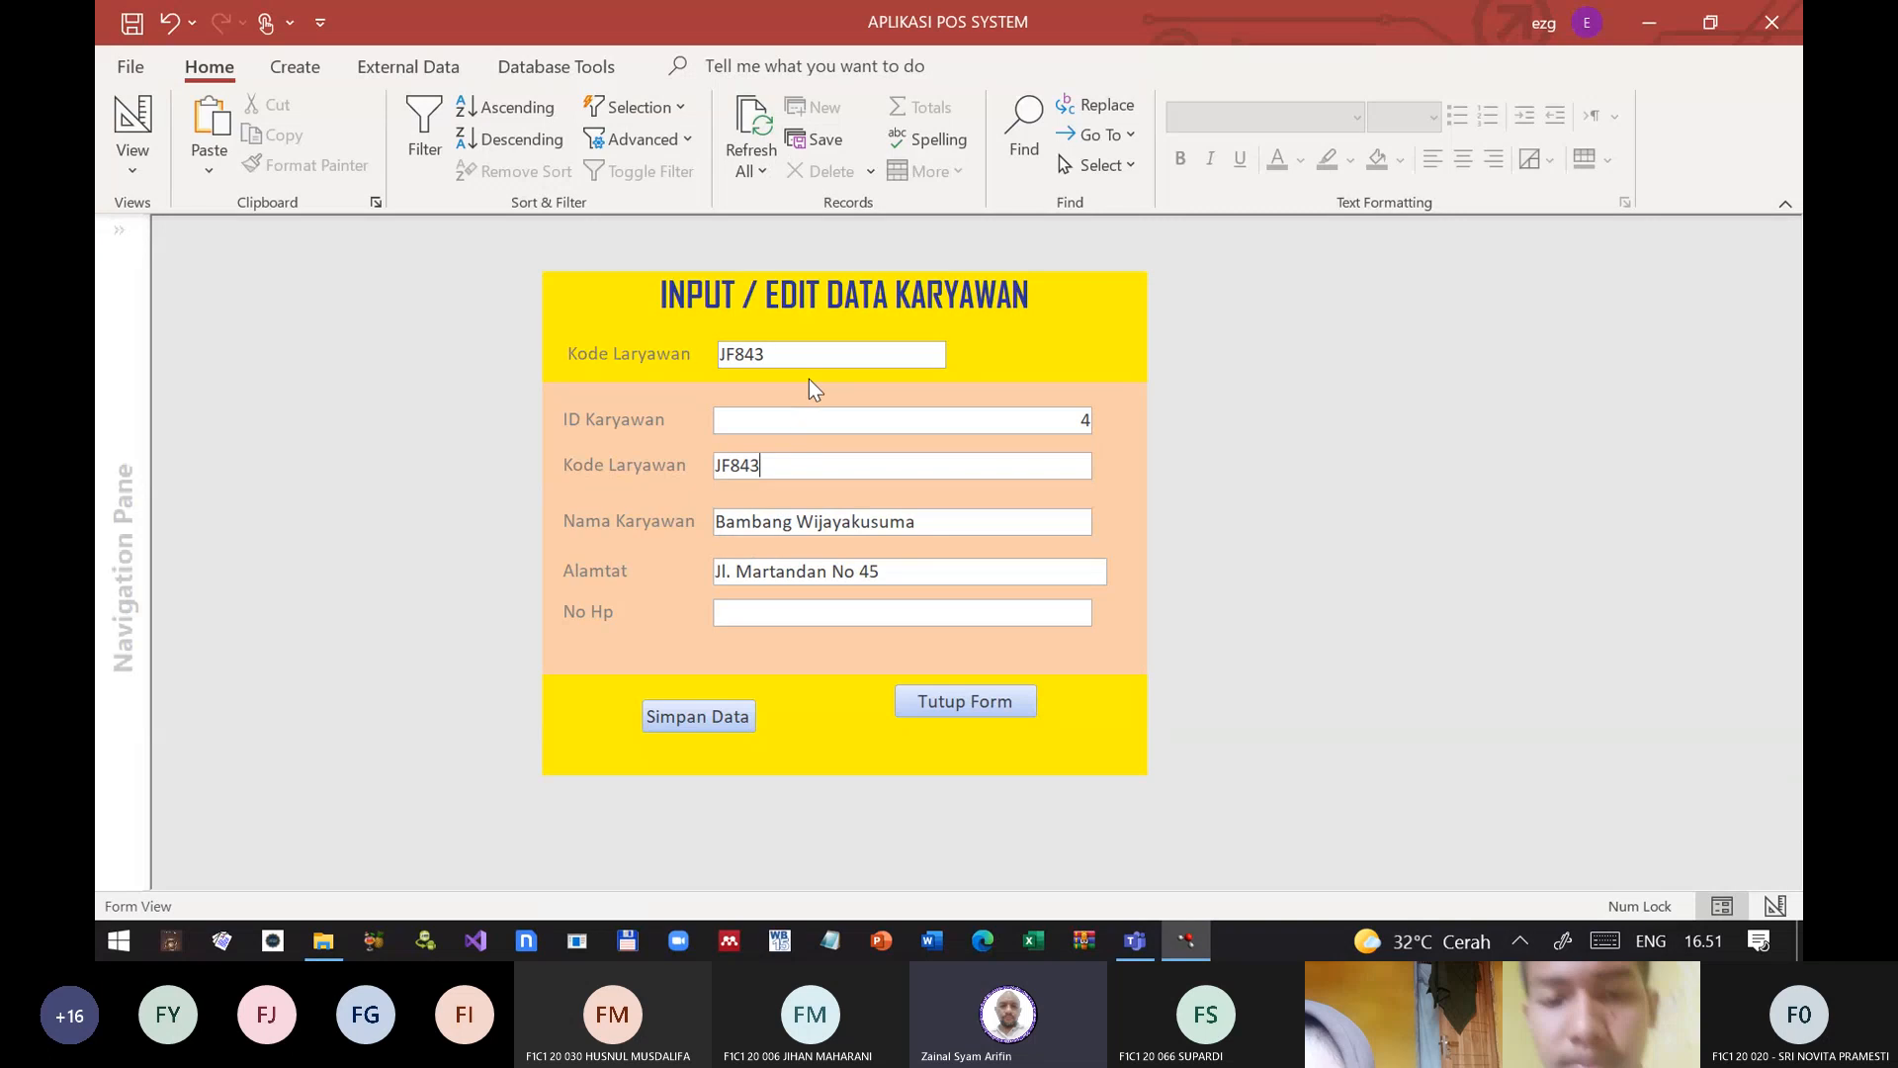
# Step: Test the employee lookup with a different employee code, dismiss the message box, and close the form
pyautogui.click(783, 348)
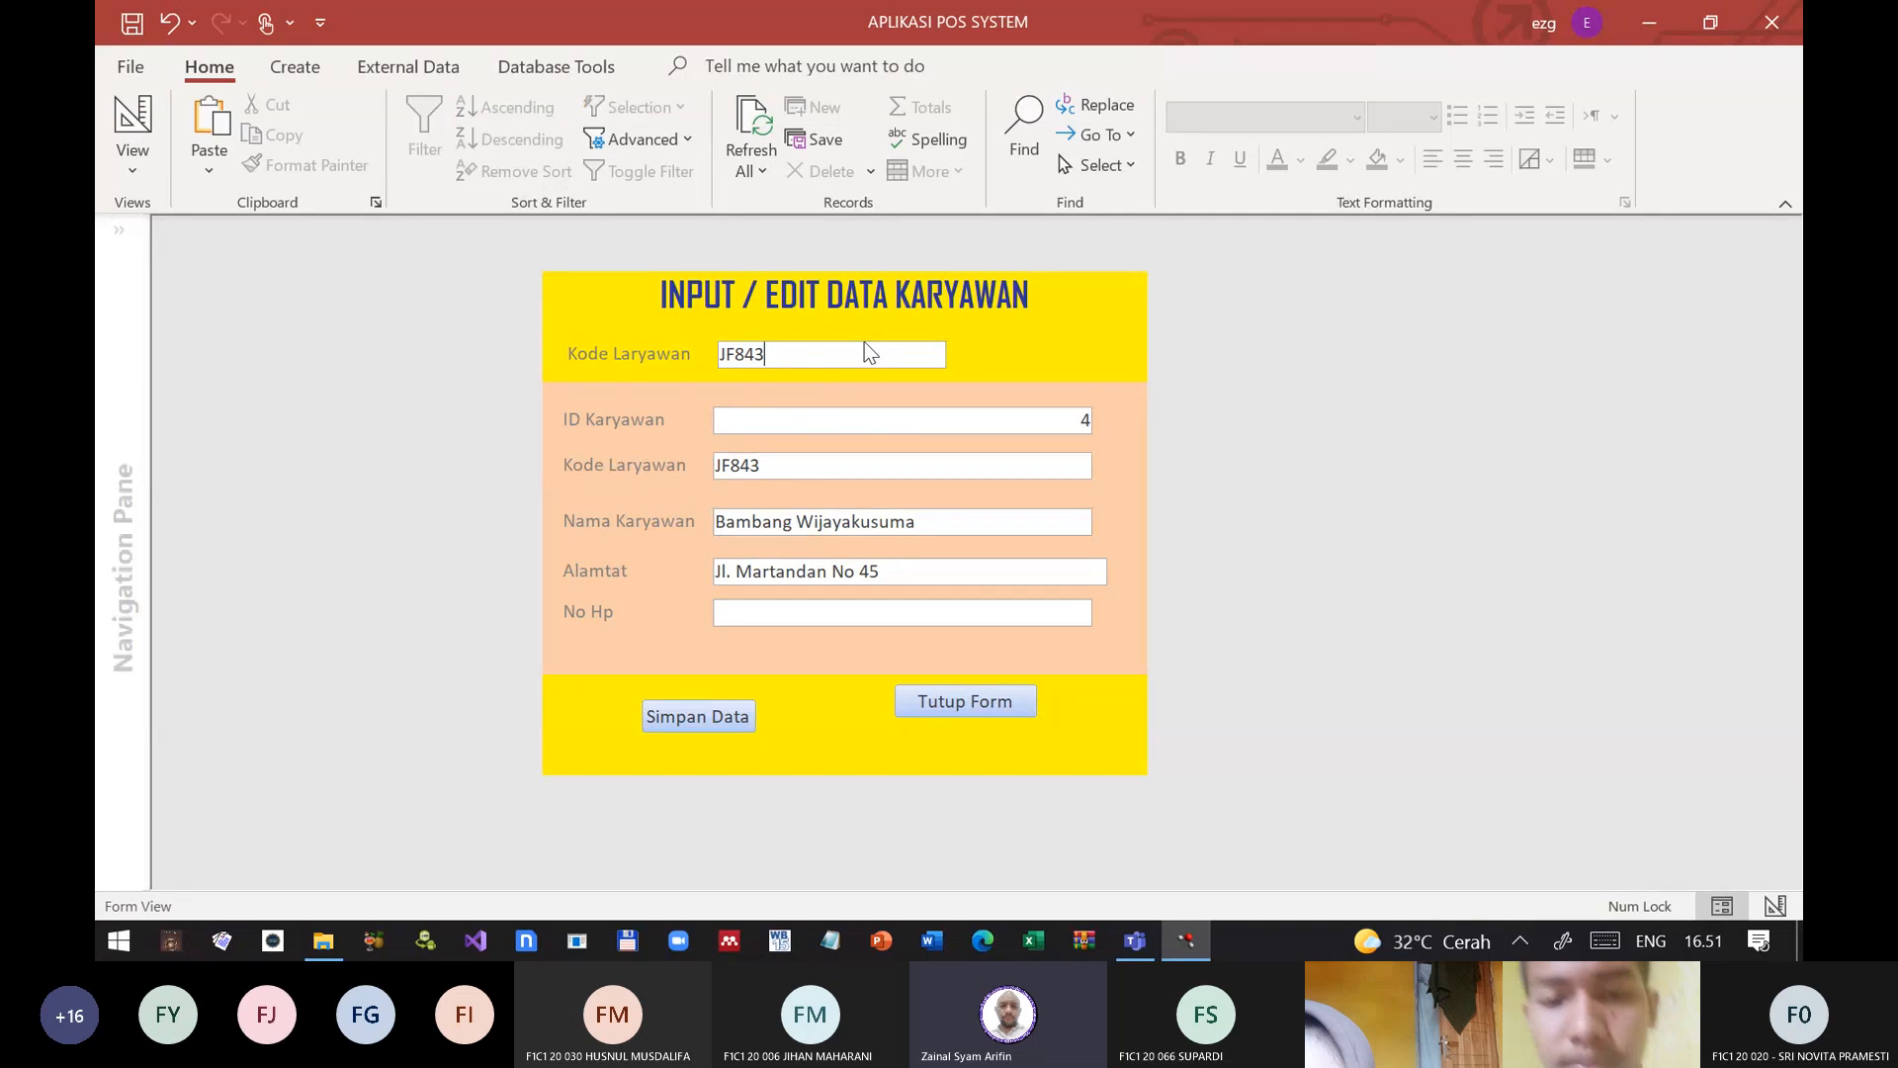
pyautogui.press('BackSpace')
pyautogui.write('3')
pyautogui.press('Return')
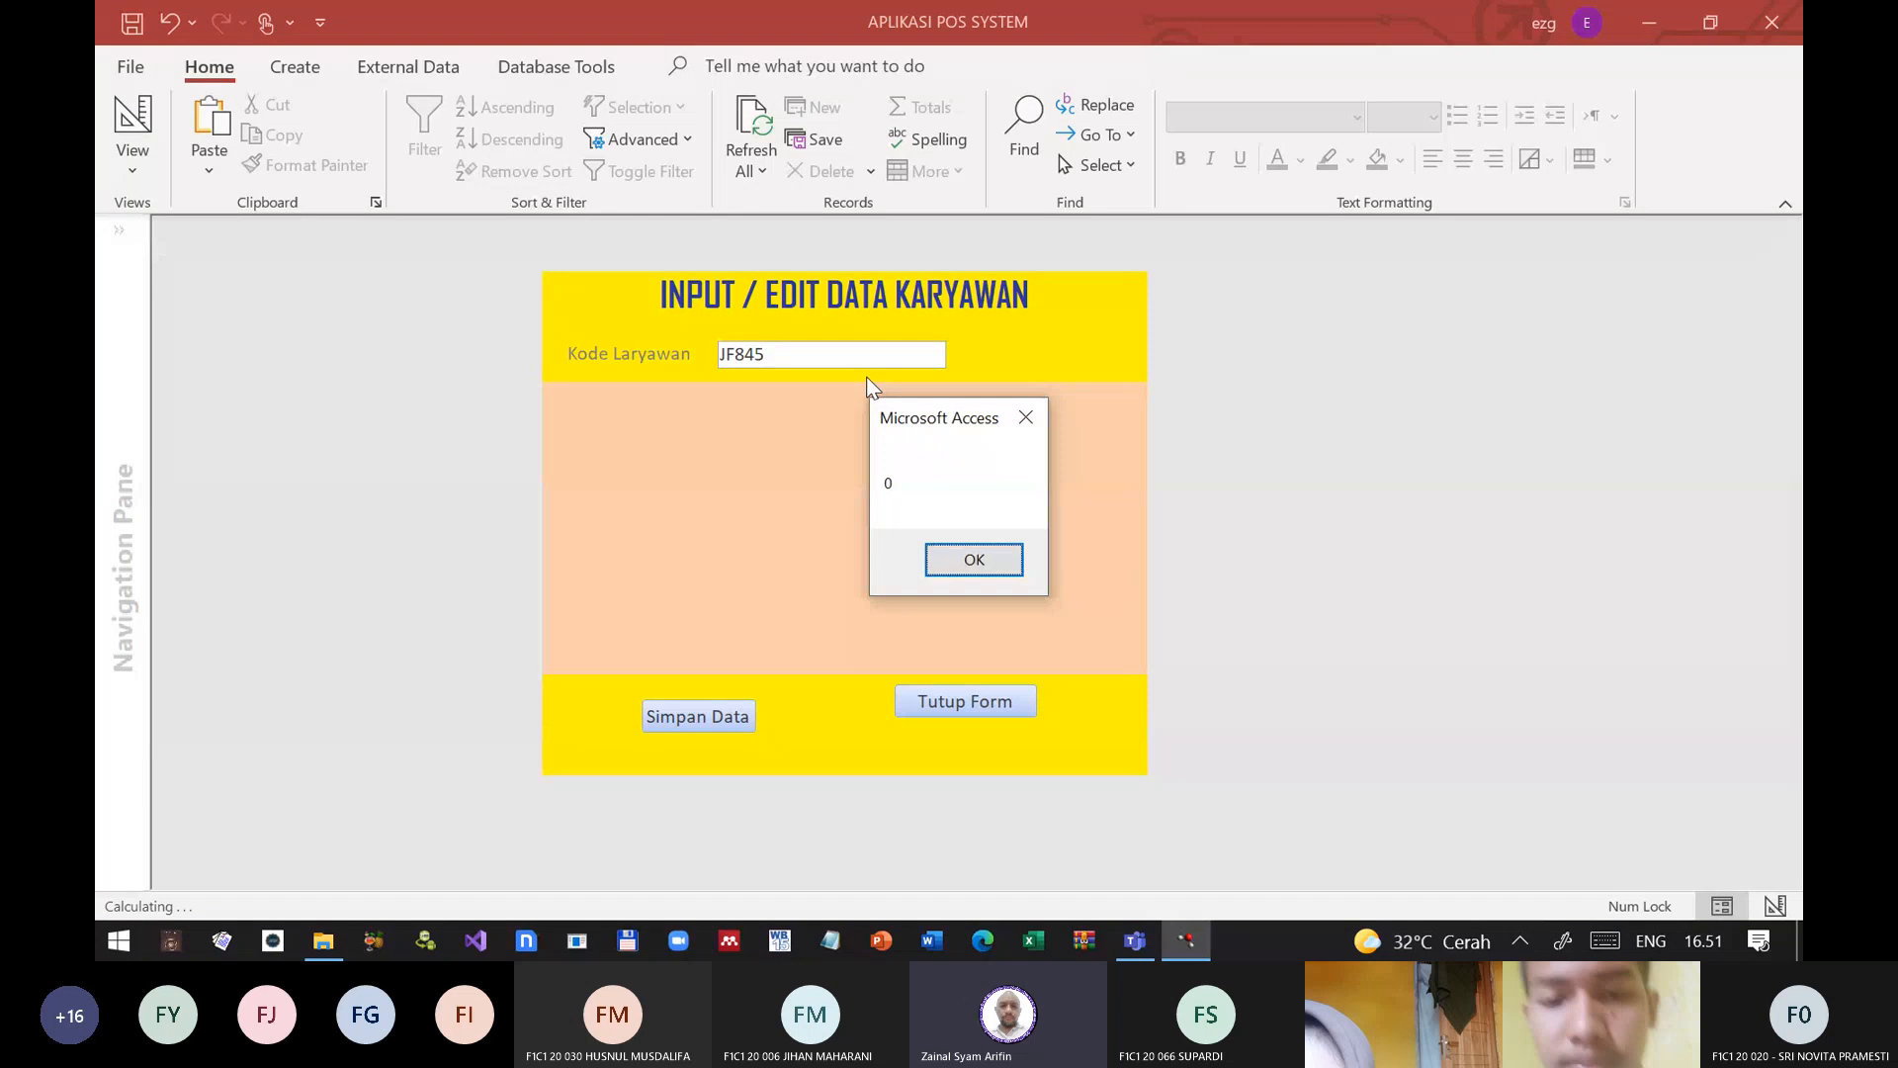
pyautogui.press('Return')
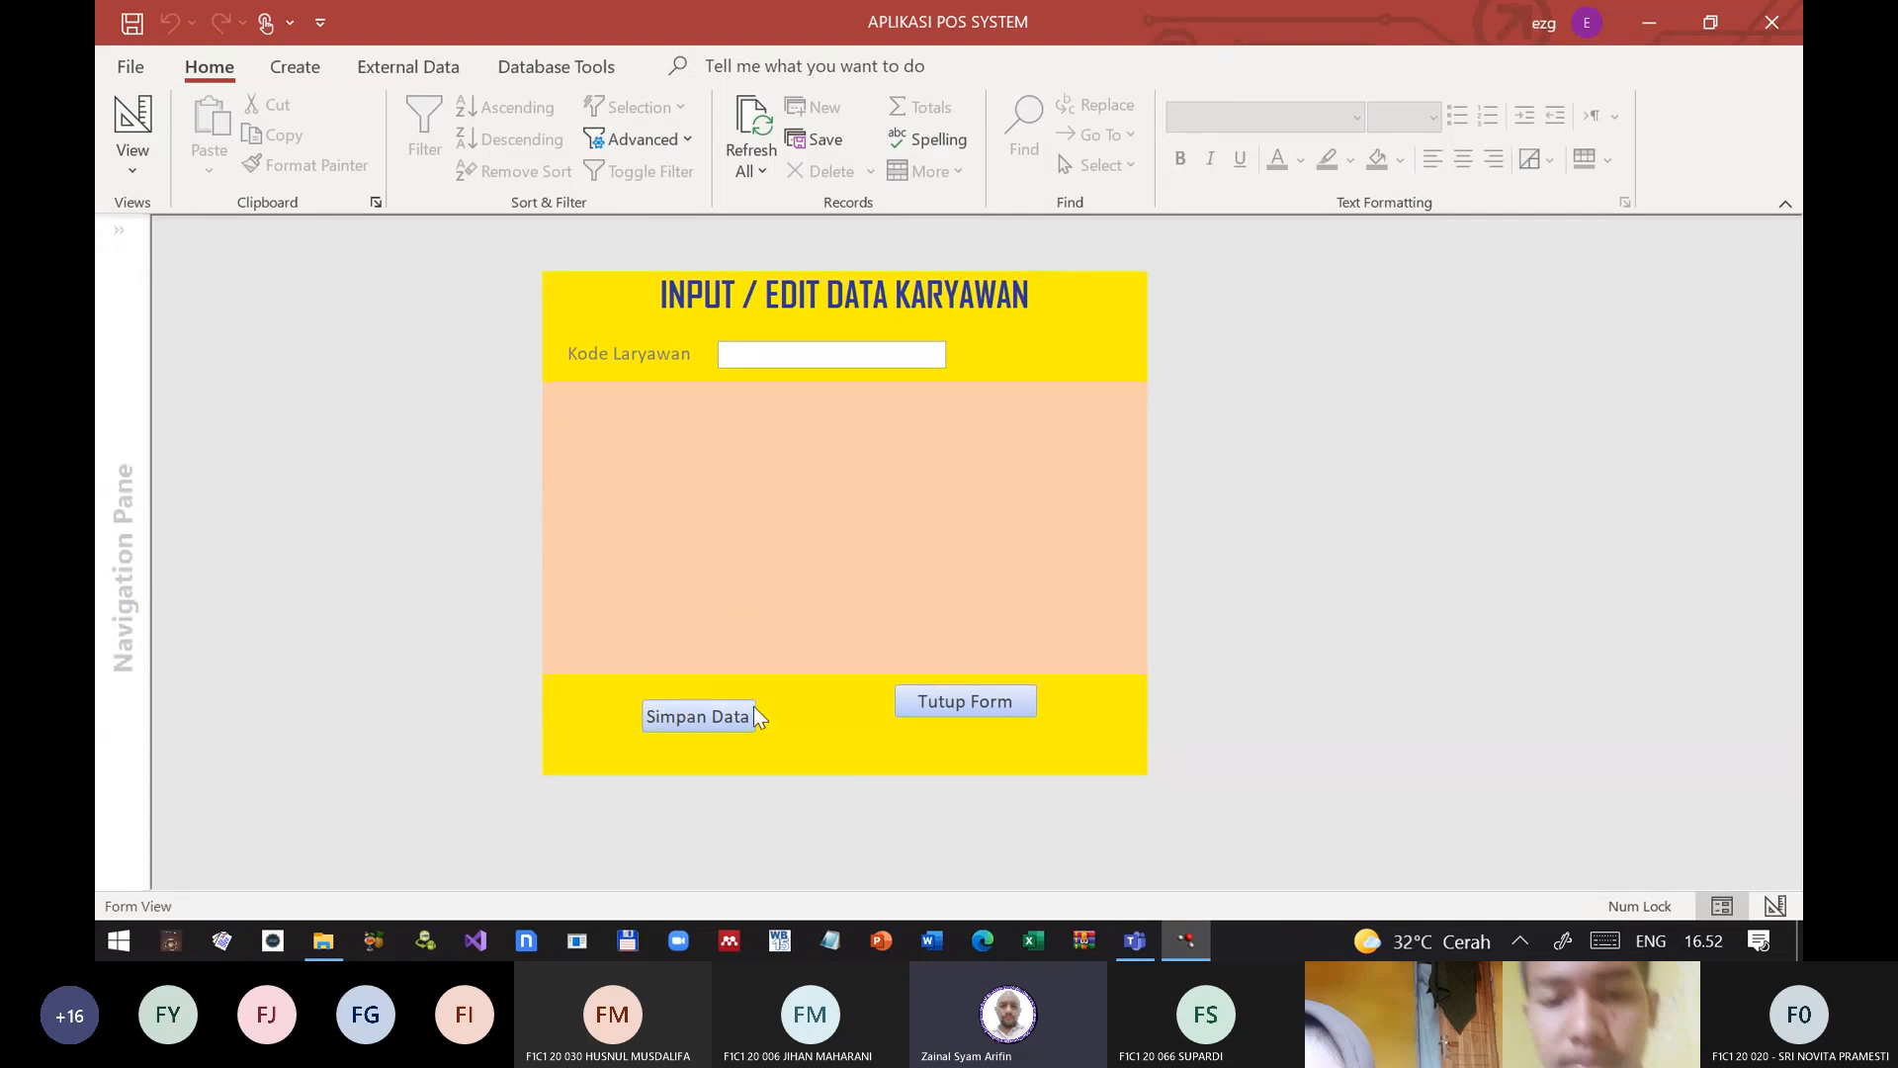
pyautogui.click(937, 706)
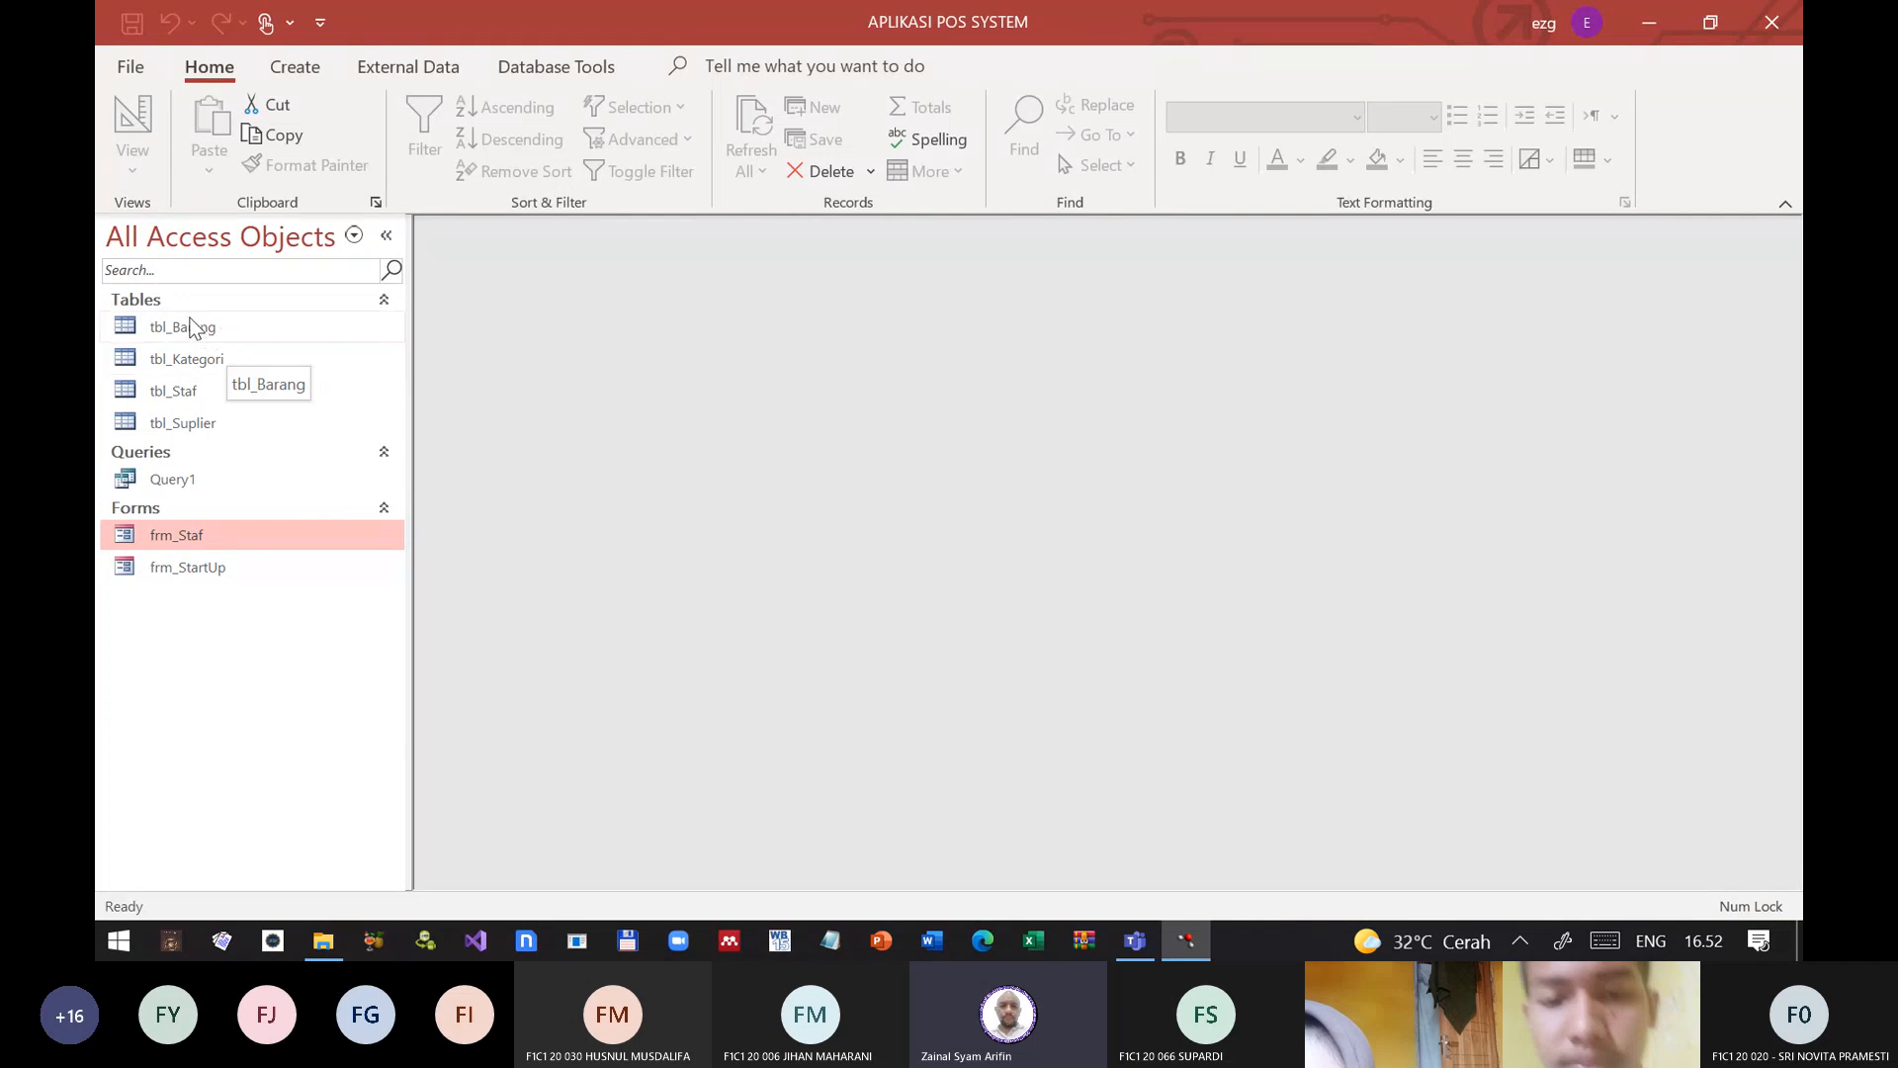
# Step: Start a new Form Wizard form based on tbl_Kategori, including both the KodeKategori and NamaKategori fields
pyautogui.click(291, 67)
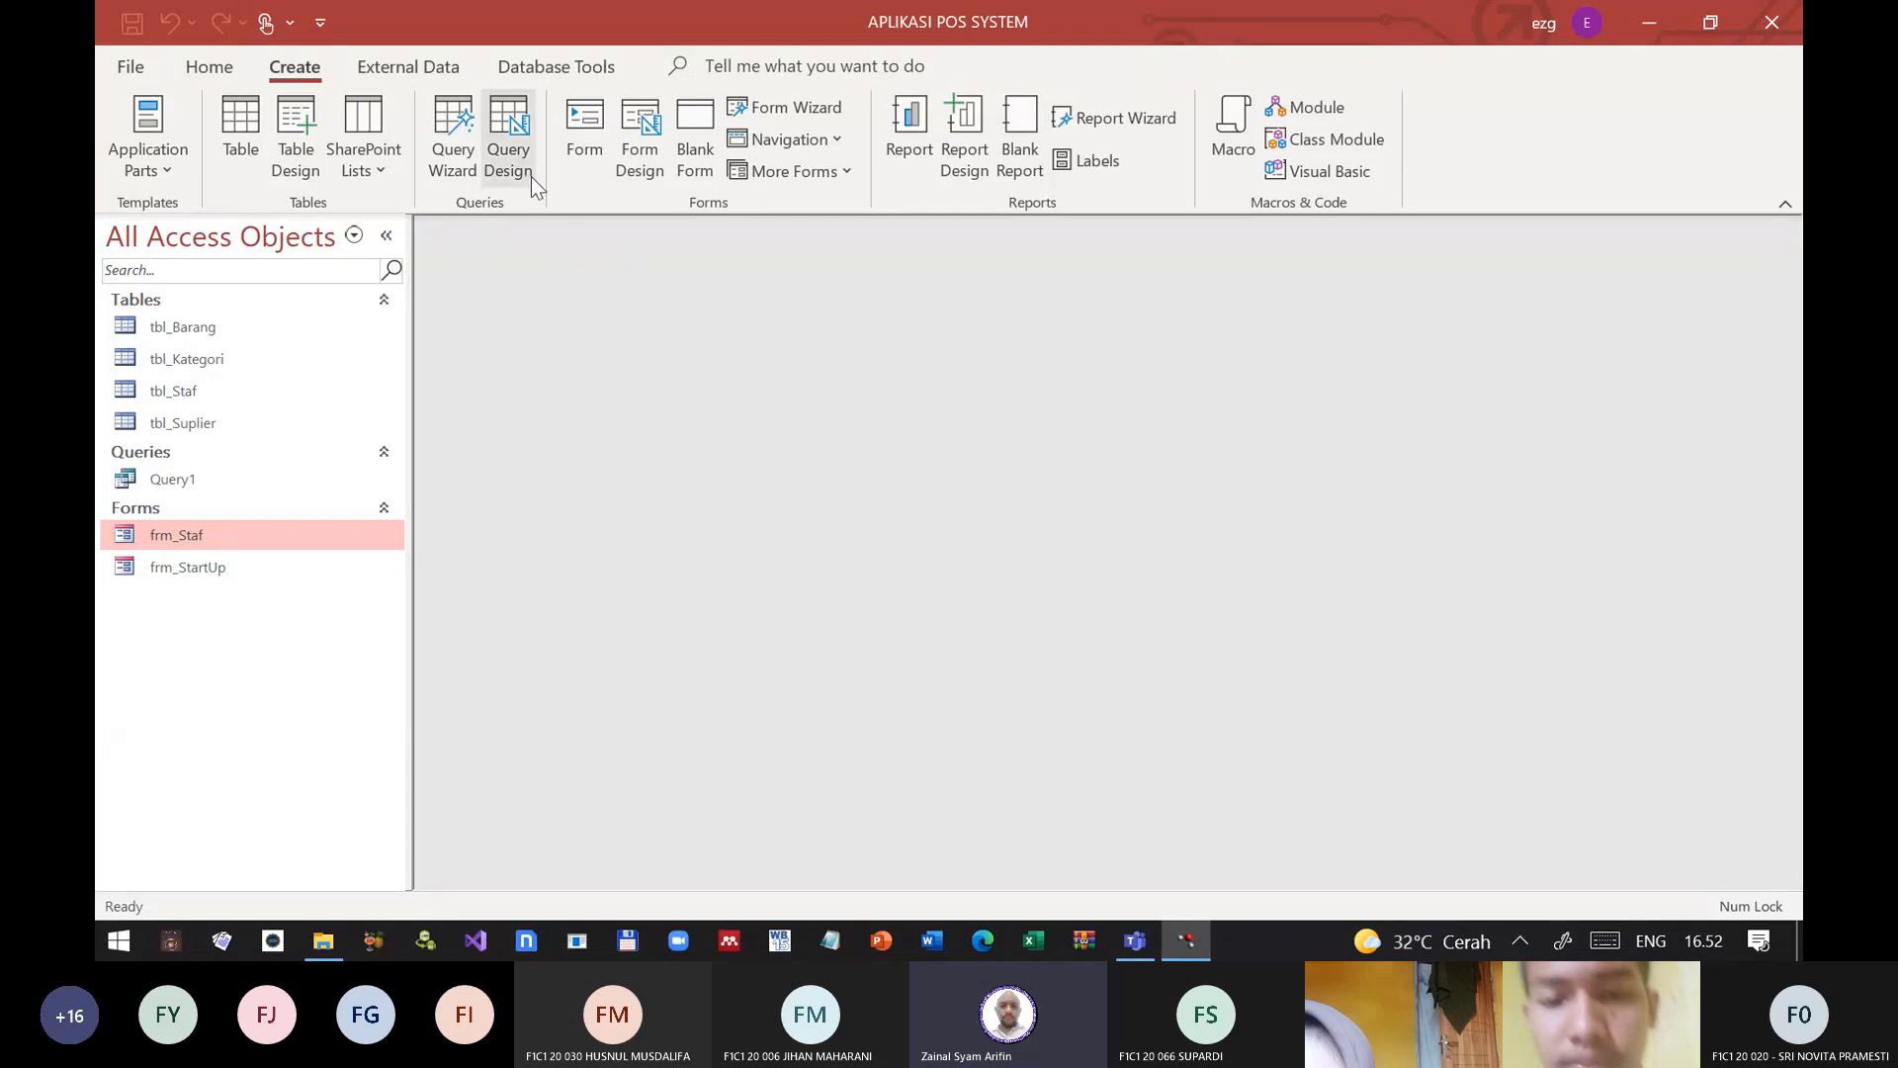
pyautogui.click(809, 117)
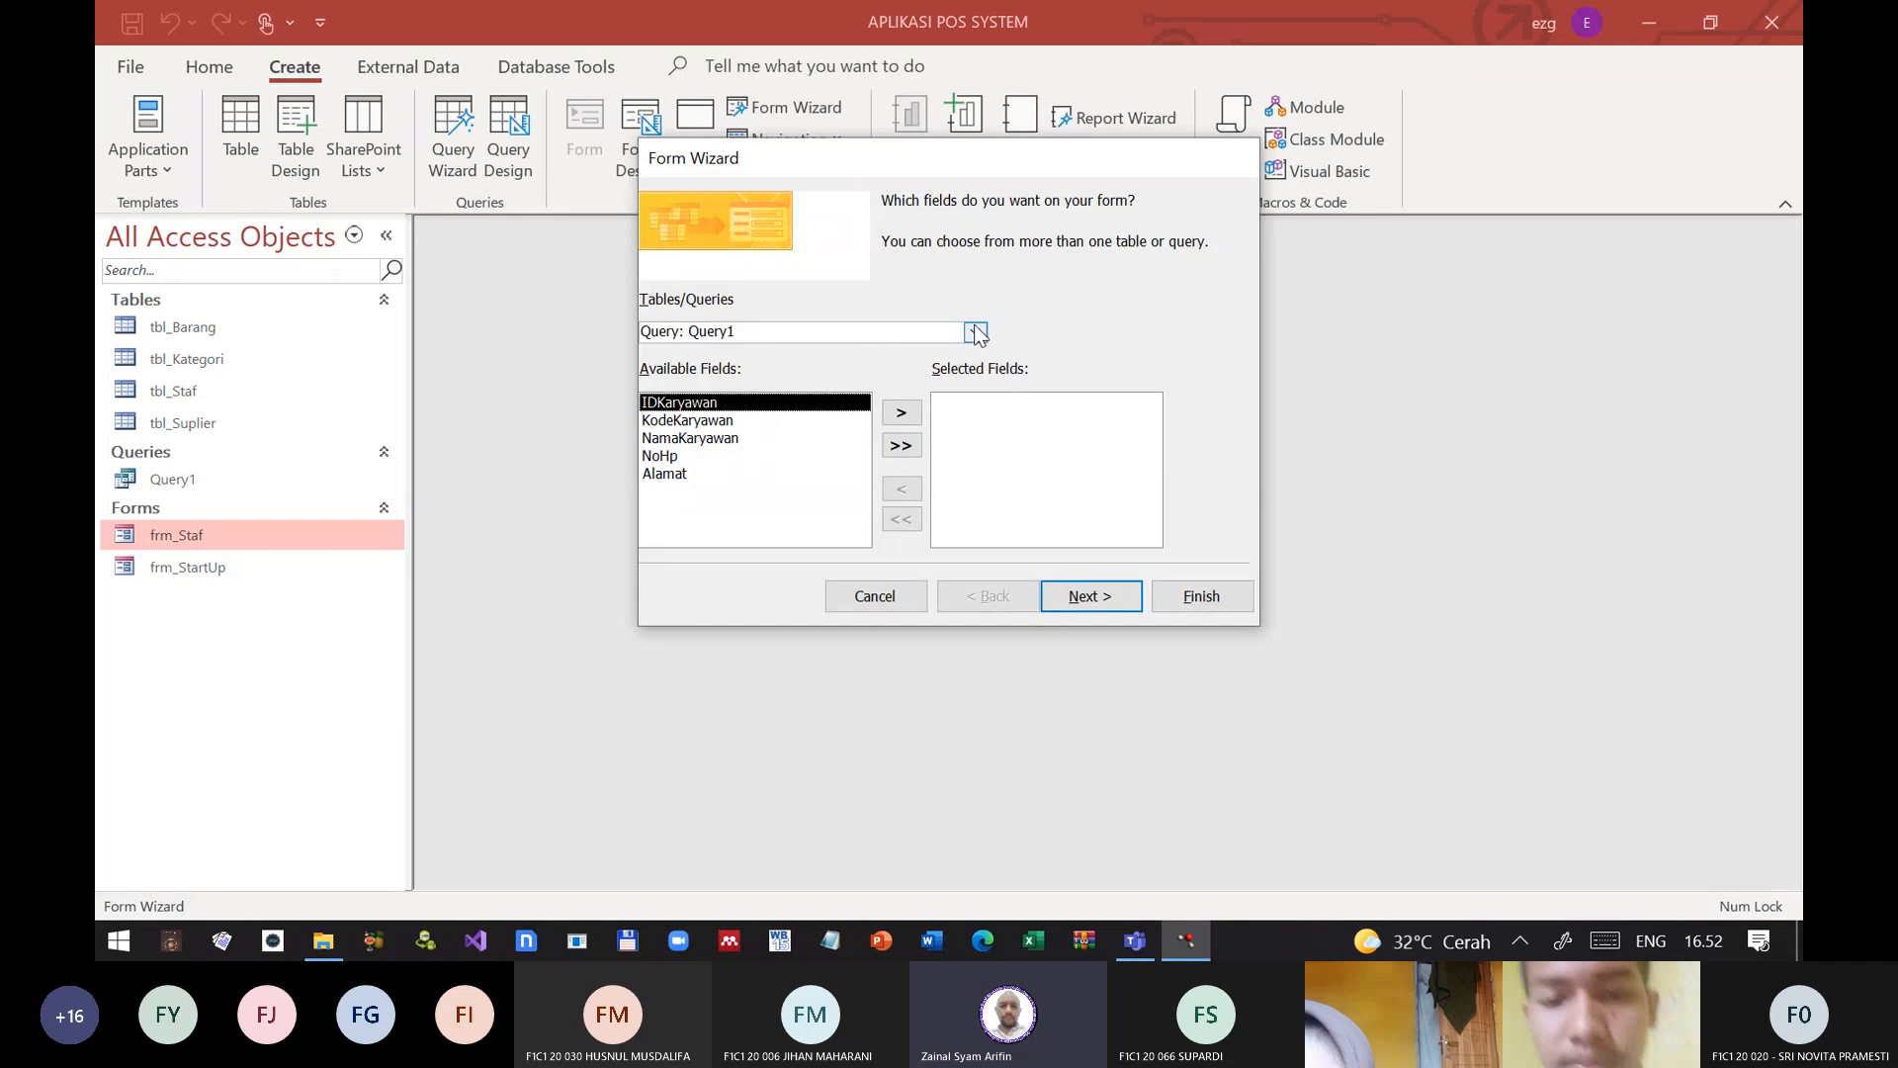
pyautogui.click(975, 332)
pyautogui.click(761, 376)
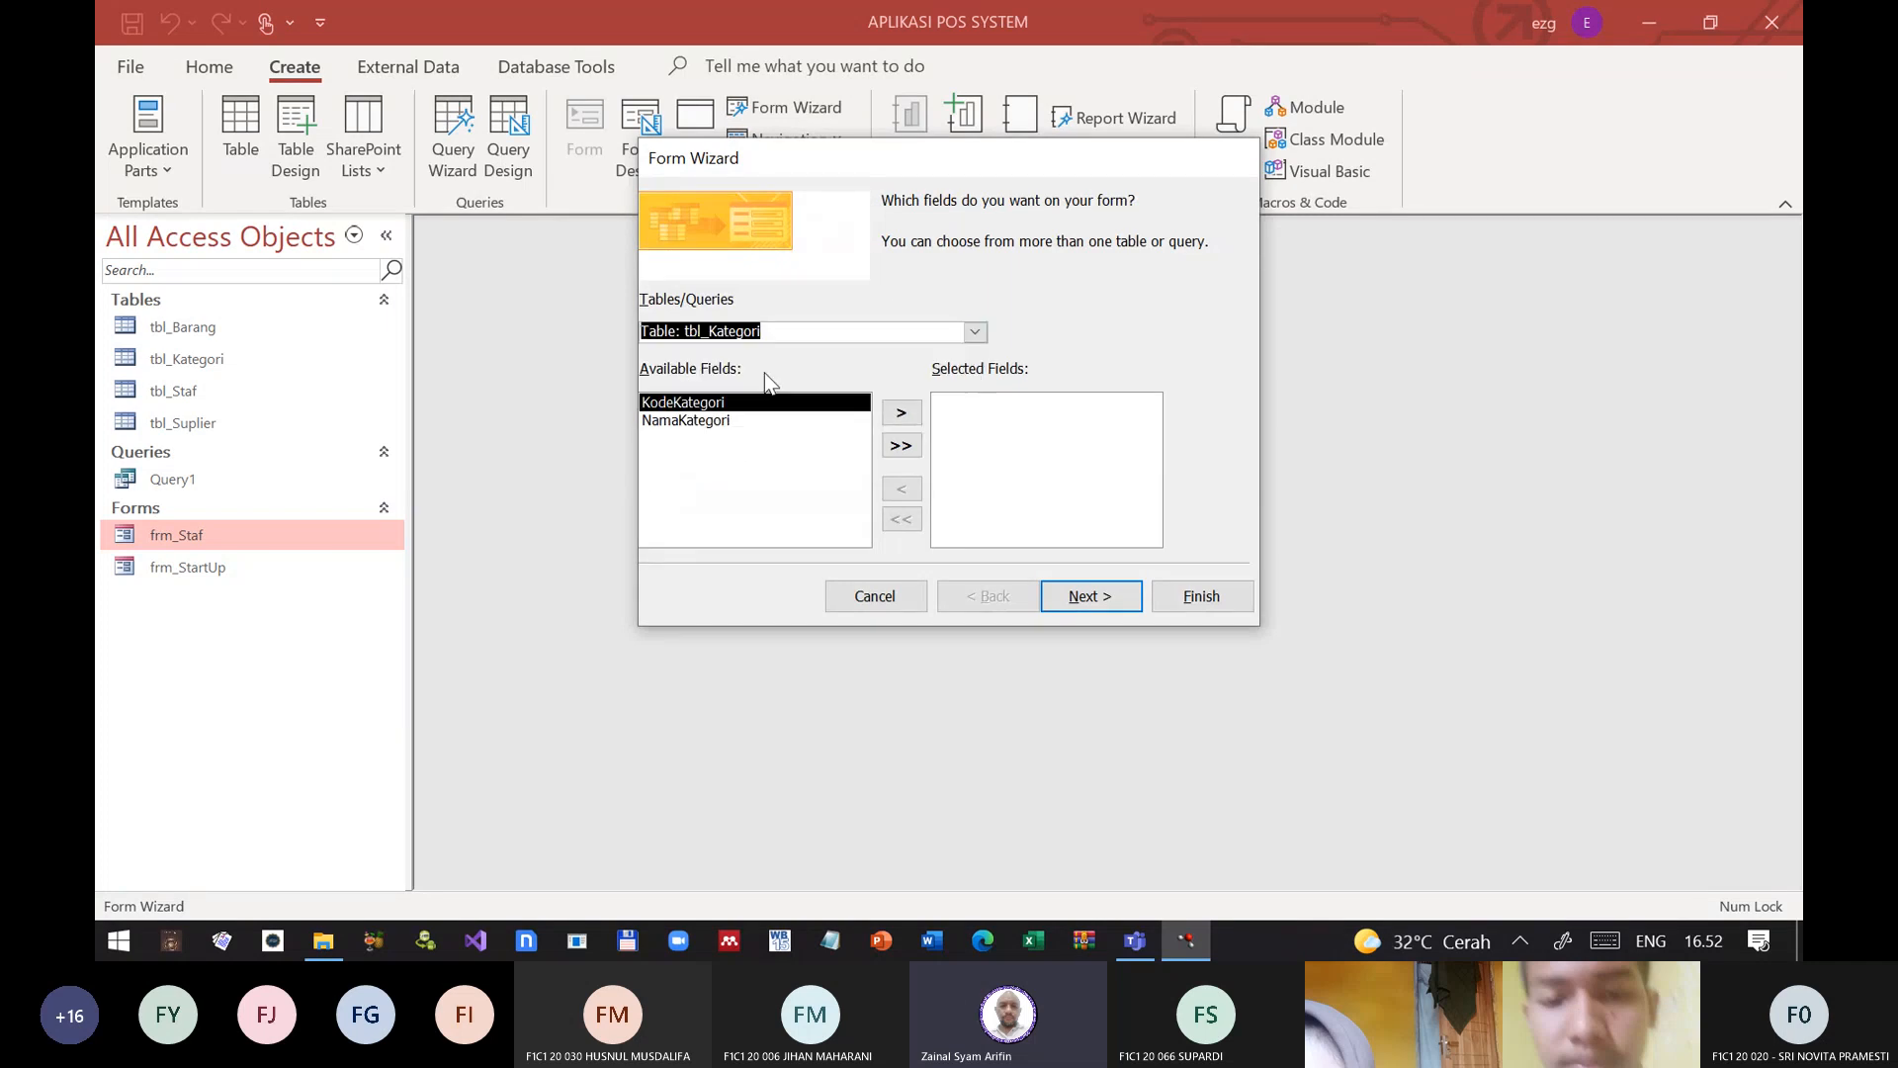
pyautogui.click(901, 445)
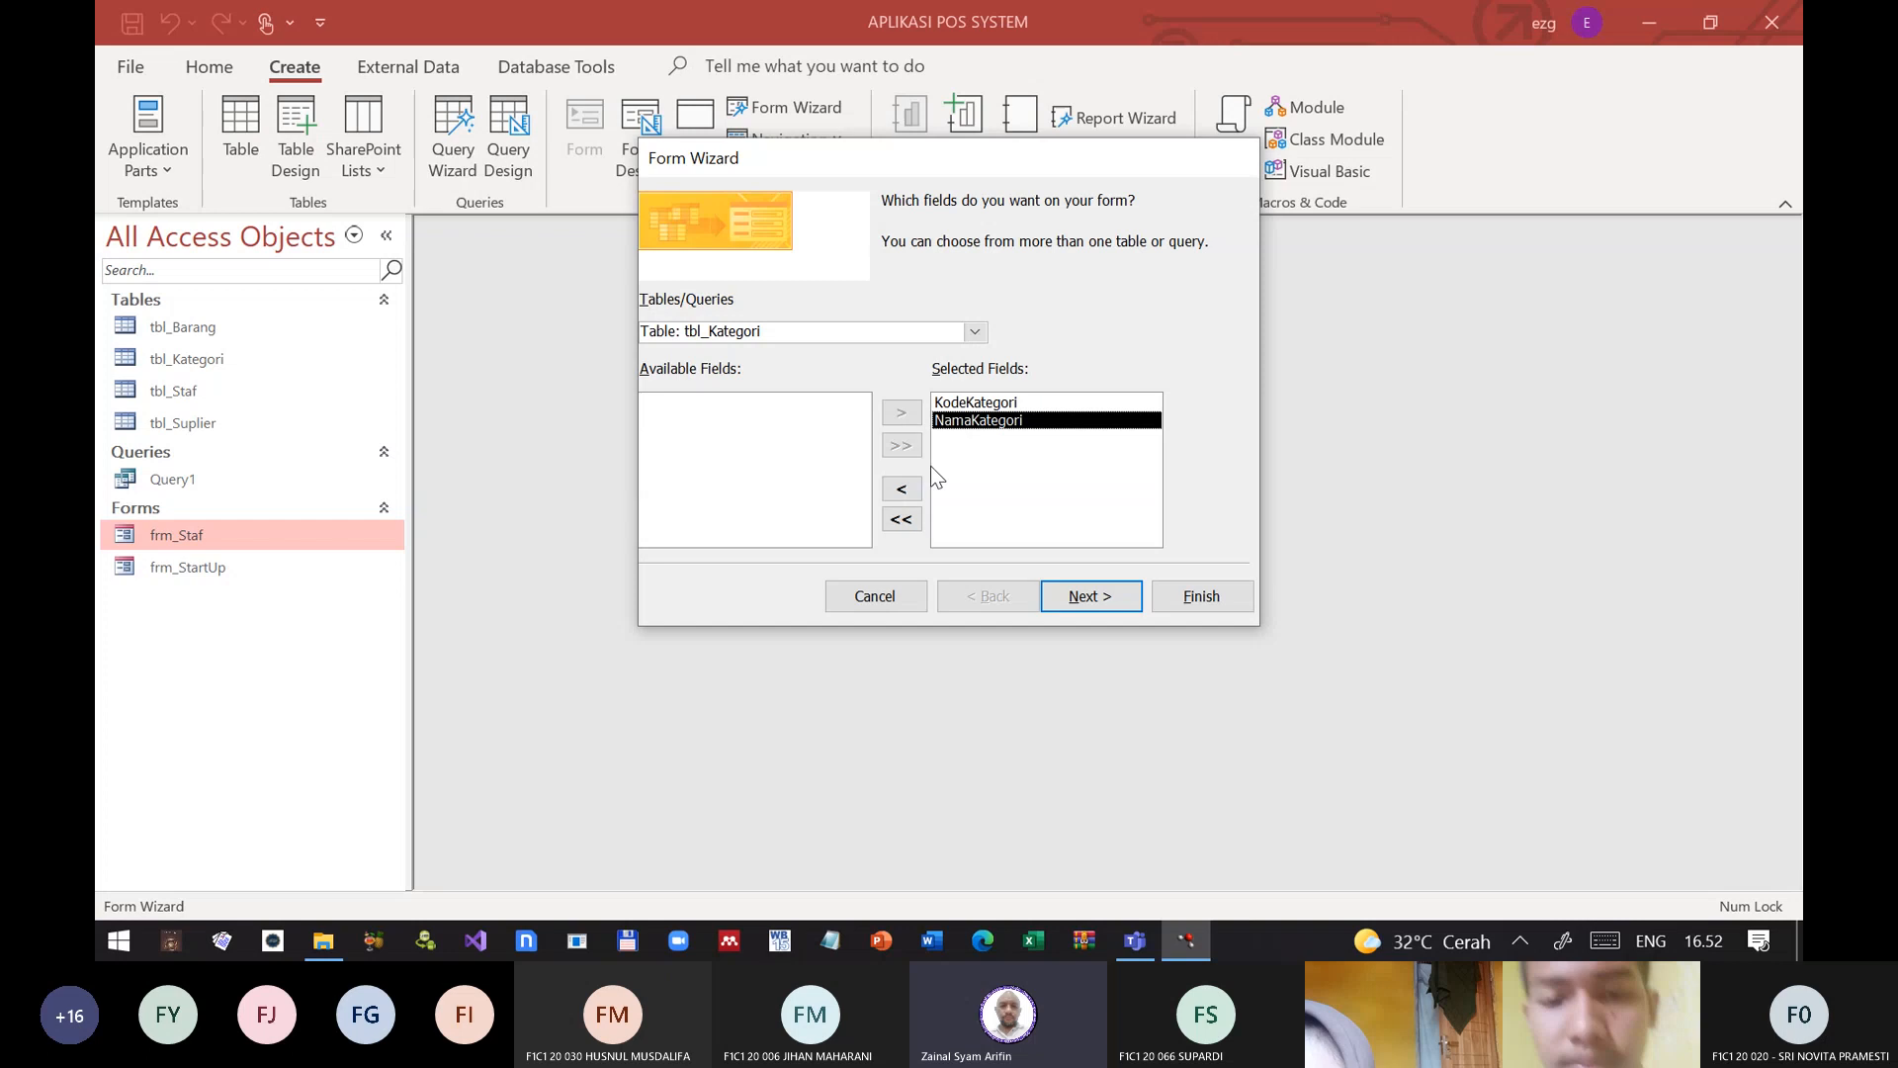
# Step: Choose the Tabular layout and finish the wizard with the option to modify the form's design
pyautogui.click(1088, 596)
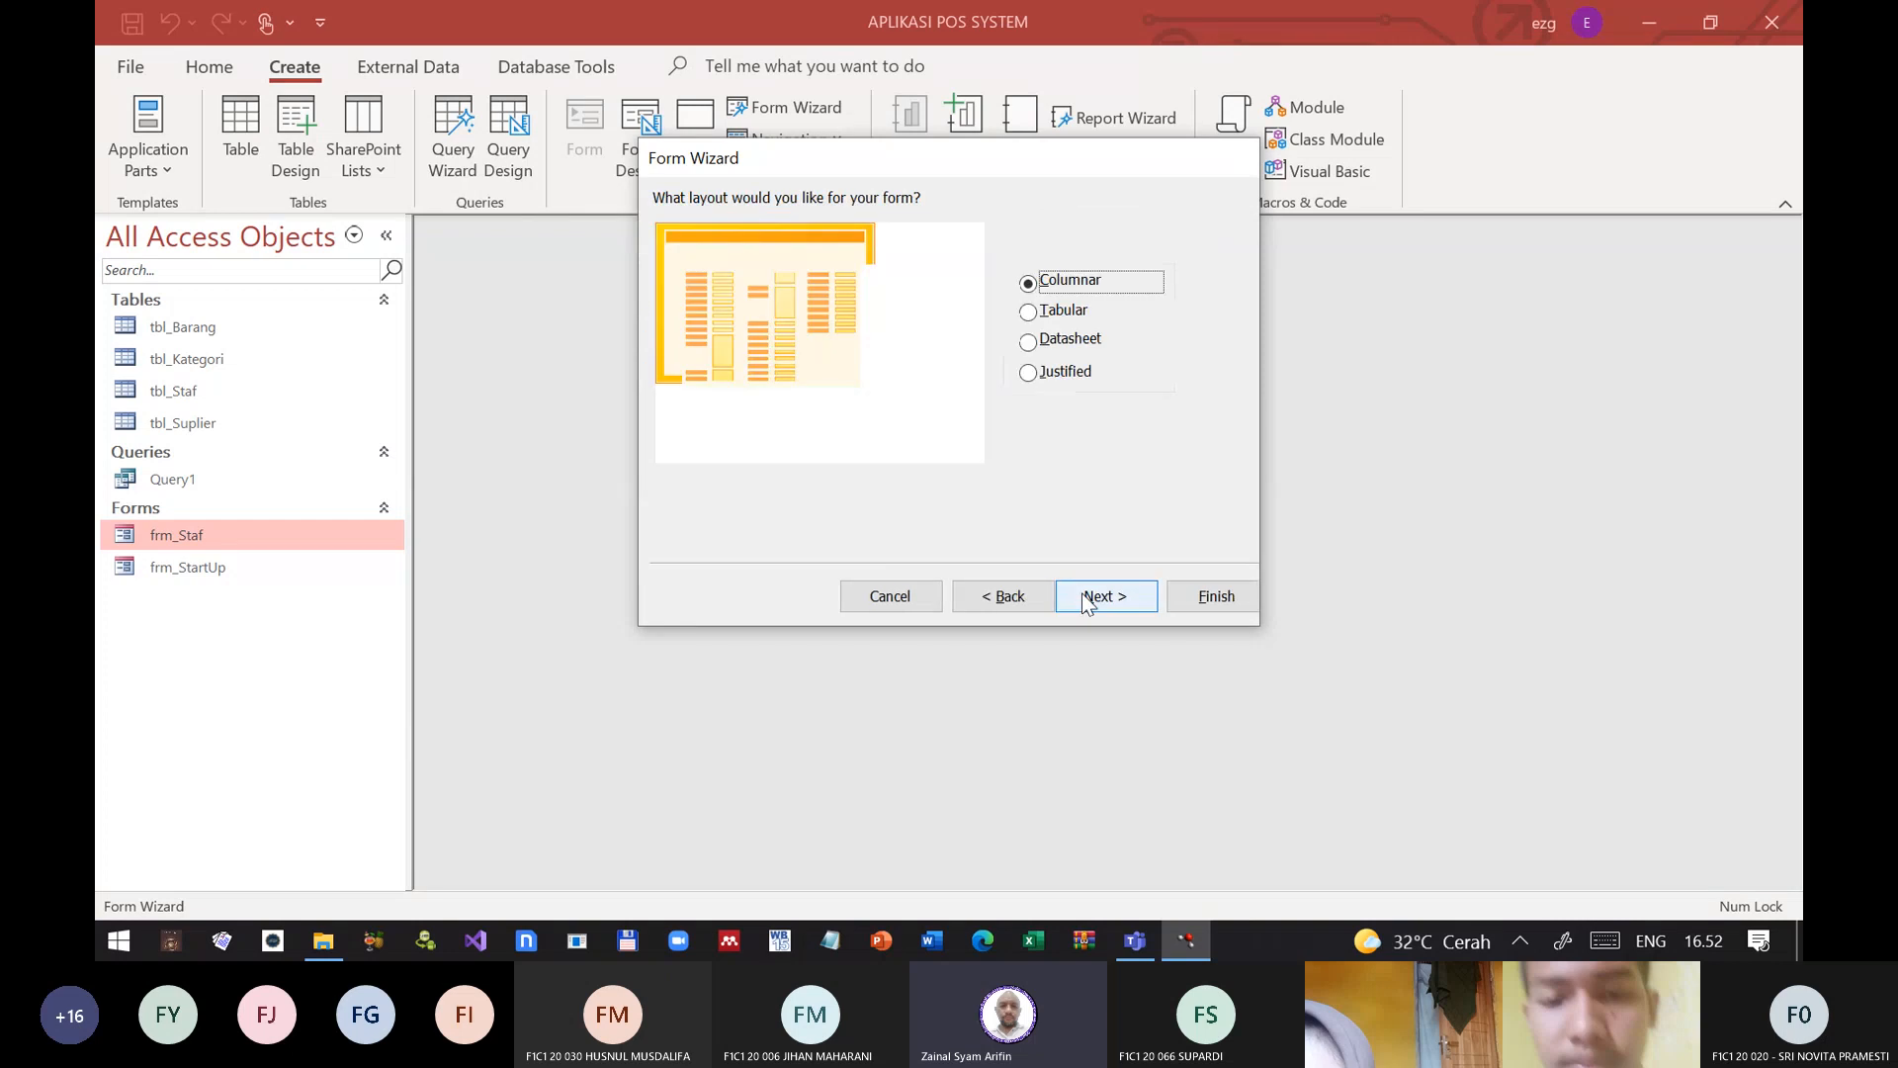
pyautogui.click(1030, 312)
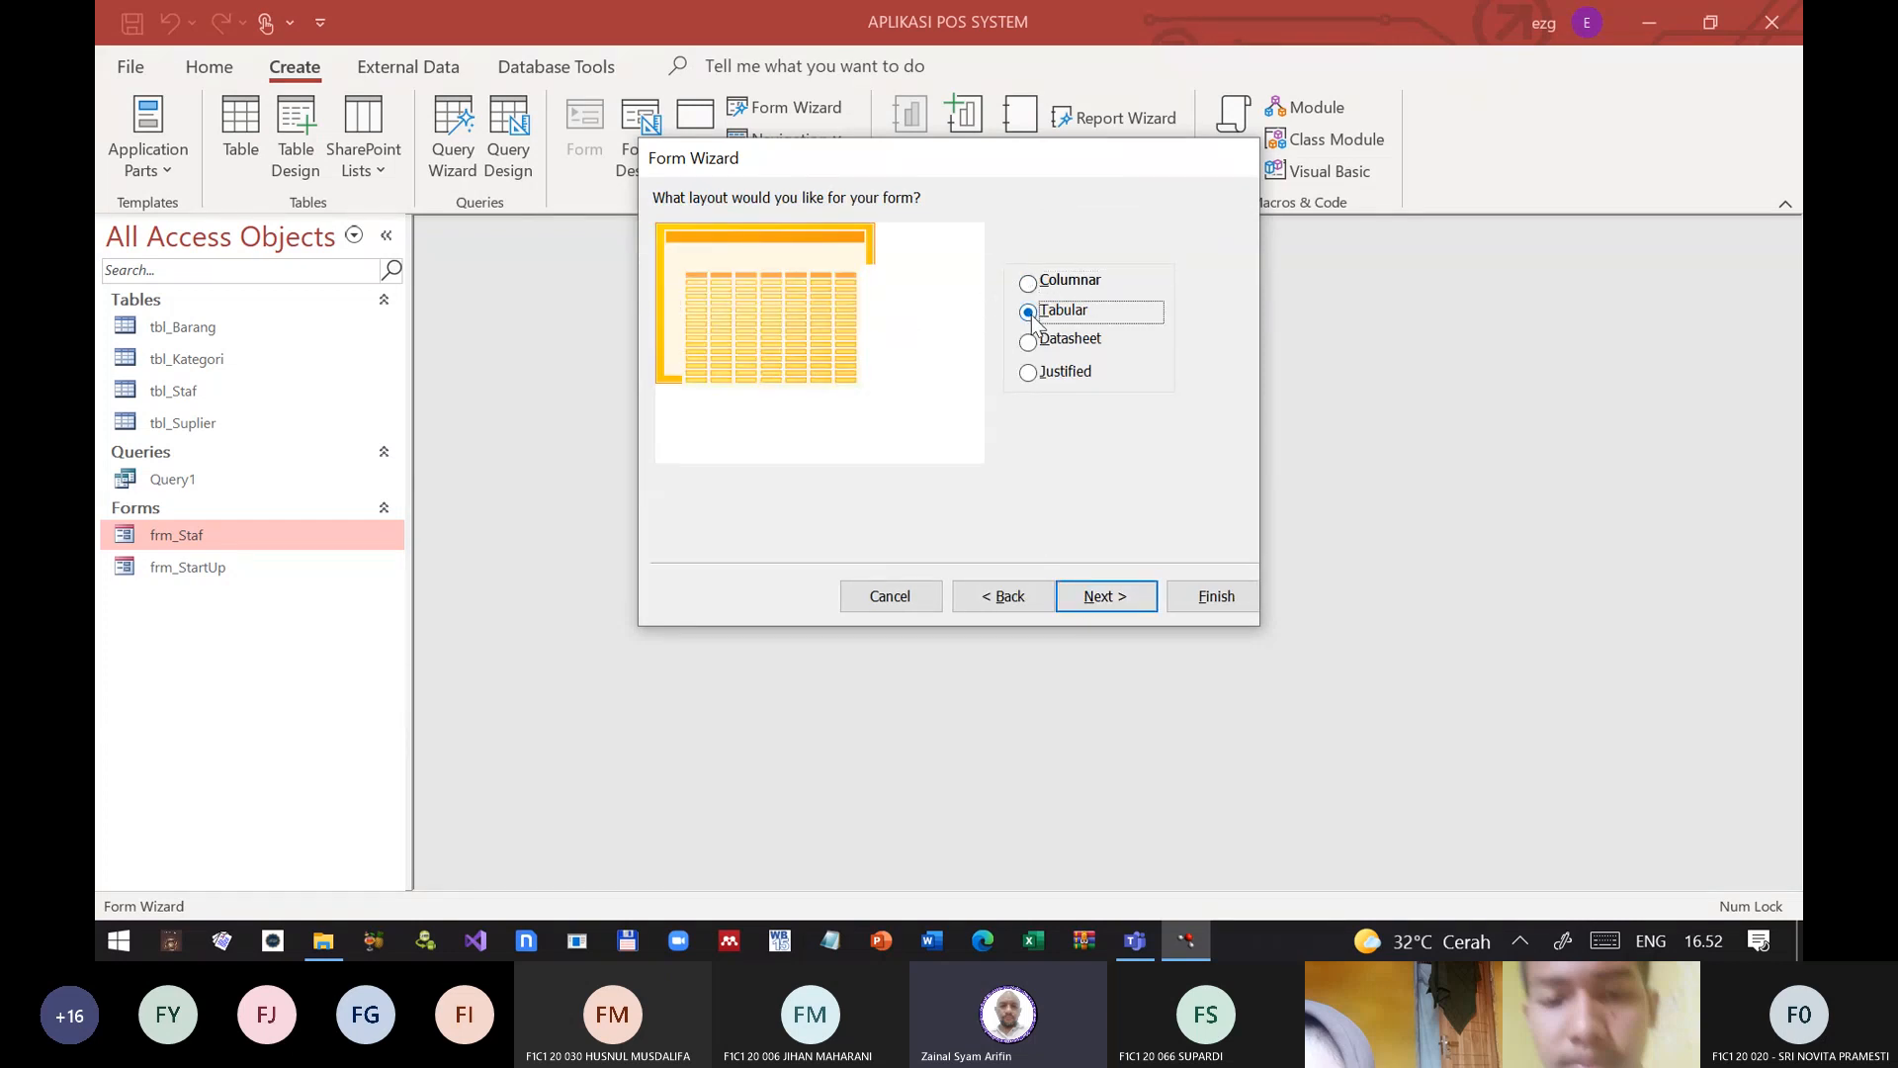
pyautogui.click(1112, 593)
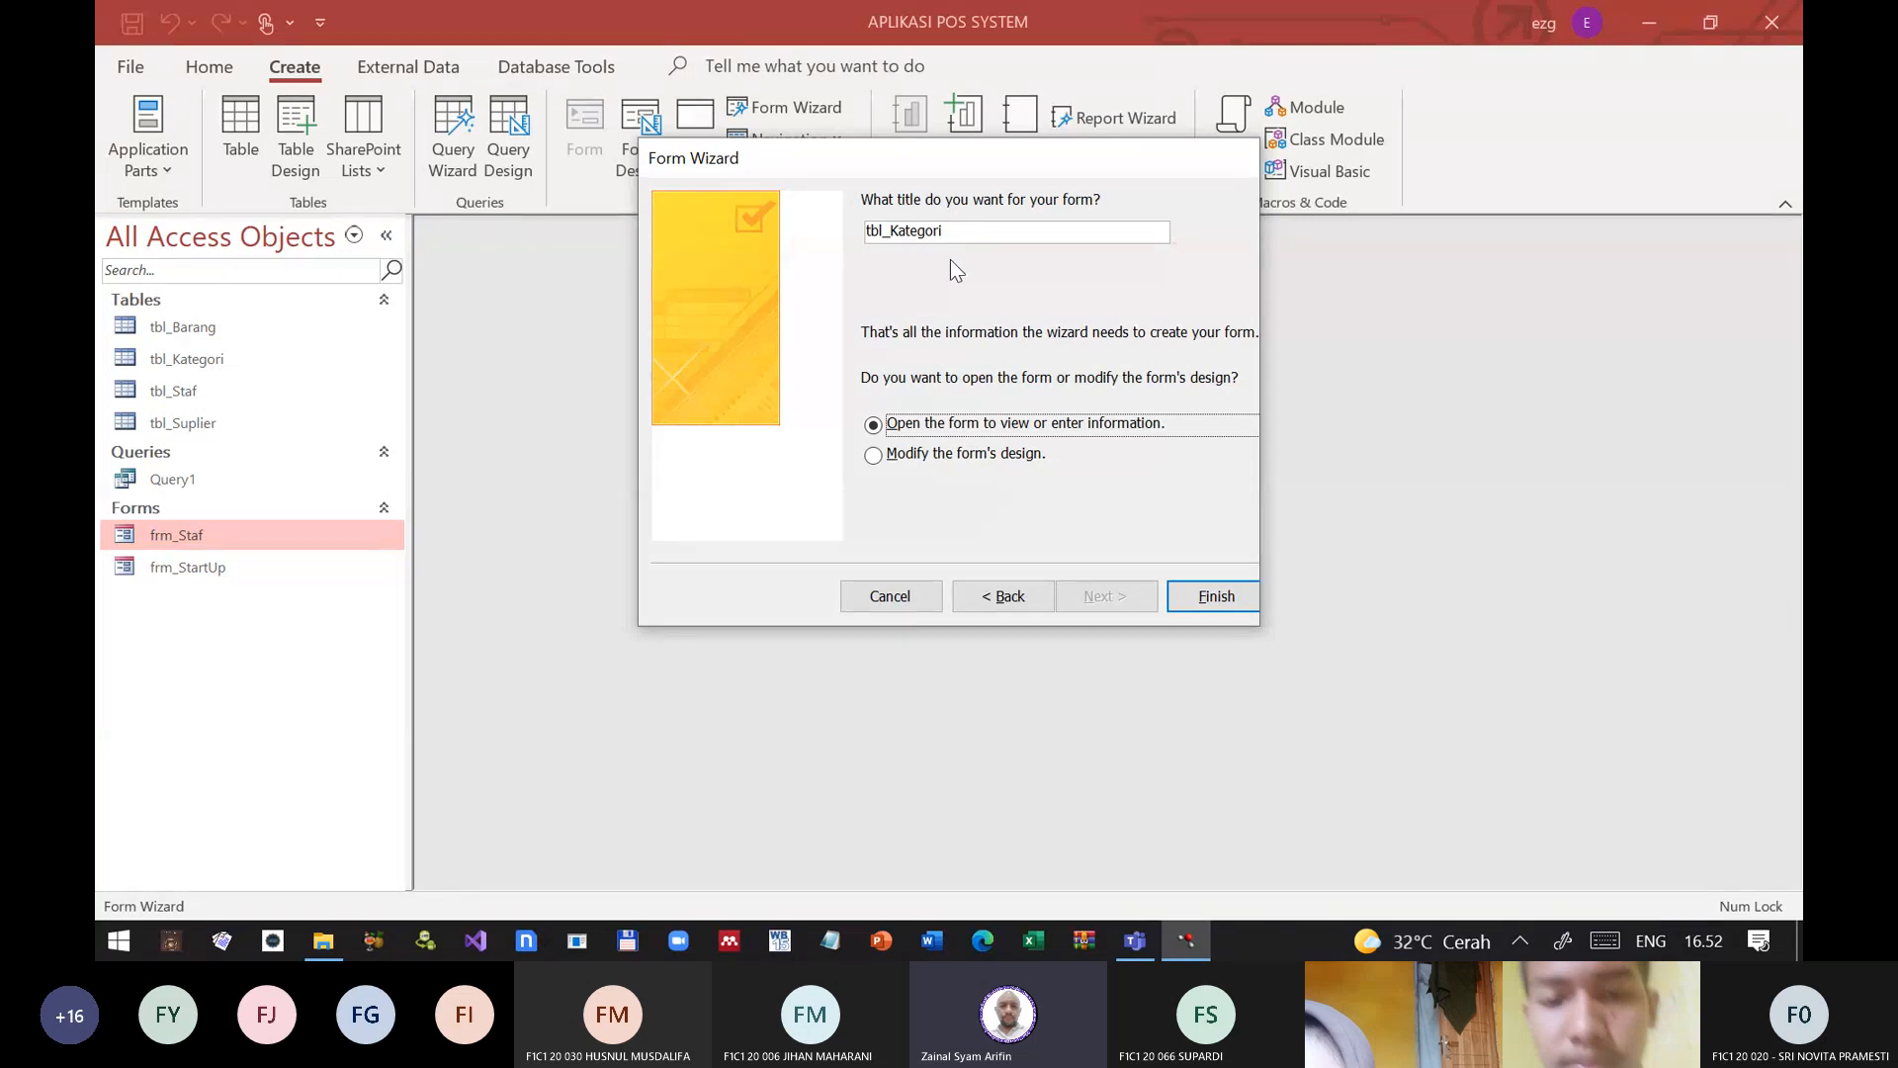
pyautogui.click(885, 453)
pyautogui.click(1218, 595)
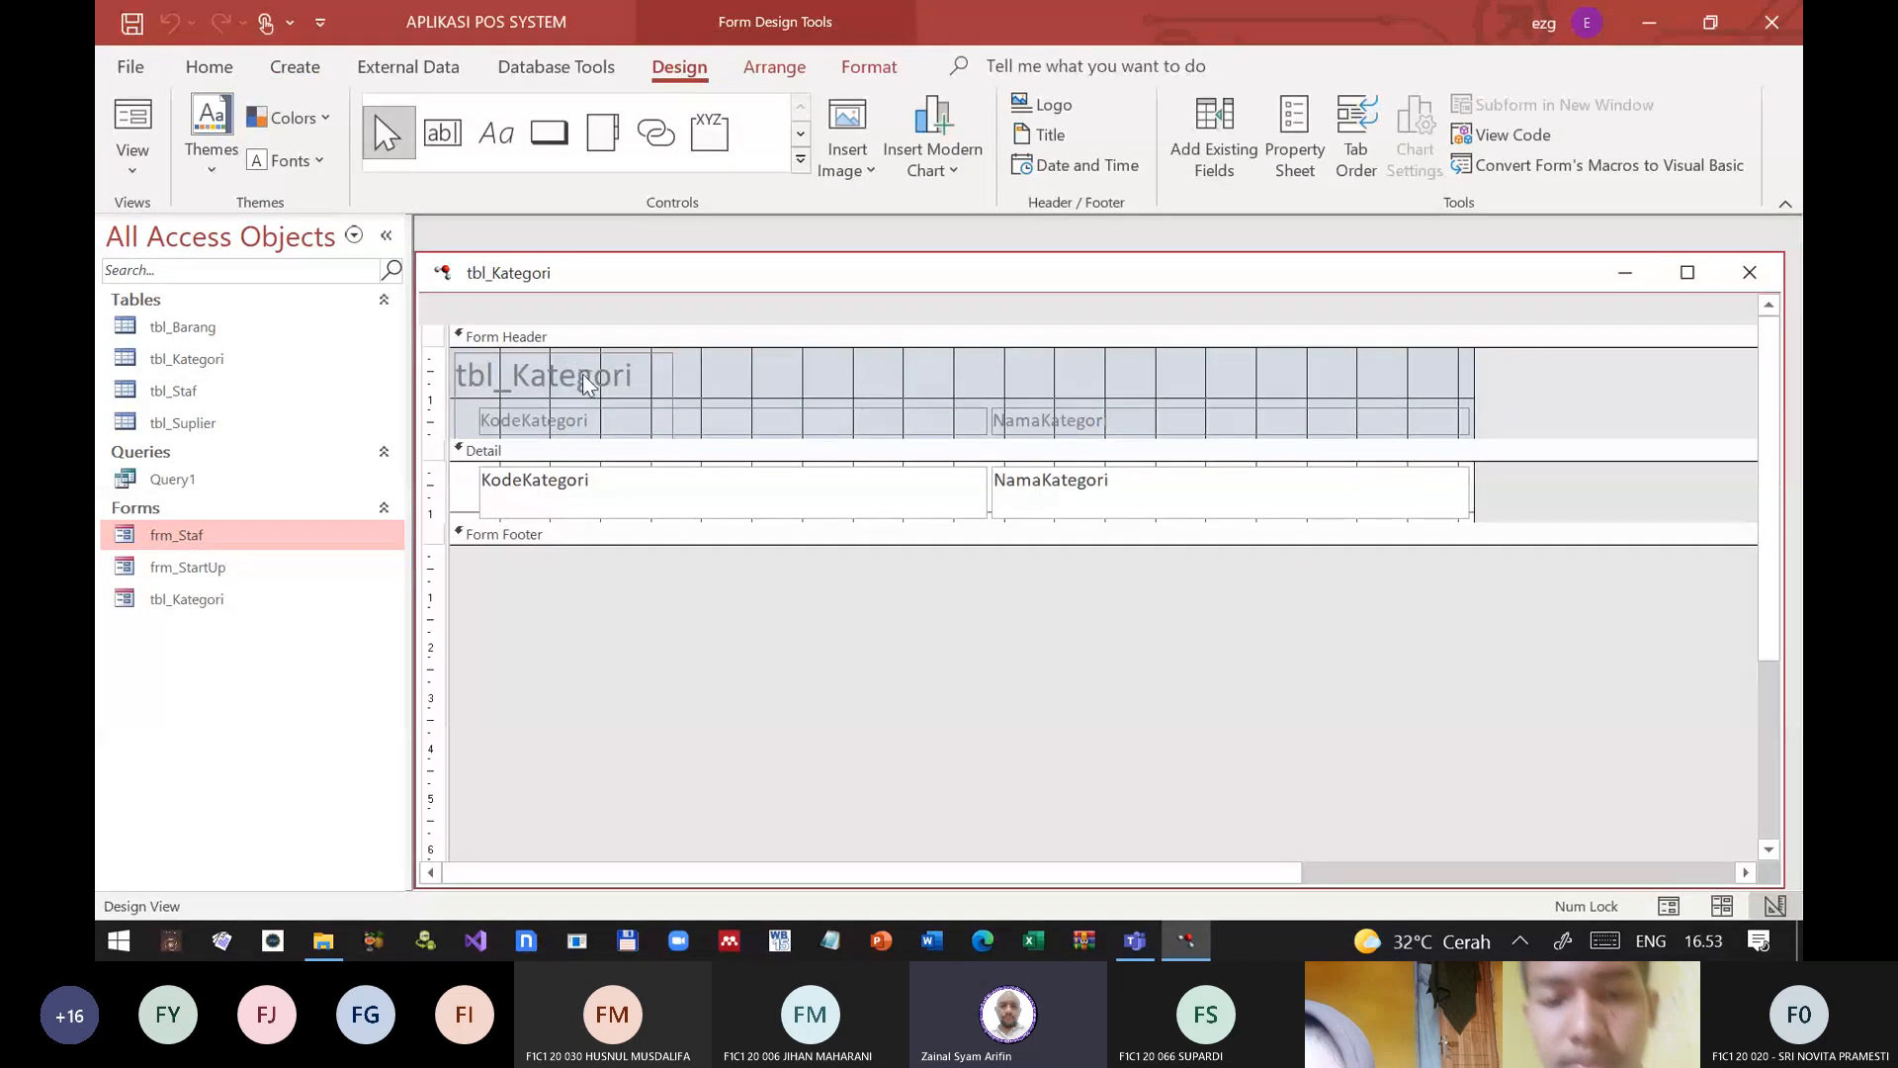
# Step: Widen the title label in the form header to about 14.5 cm and reduce its height to a single line
pyautogui.click(645, 380)
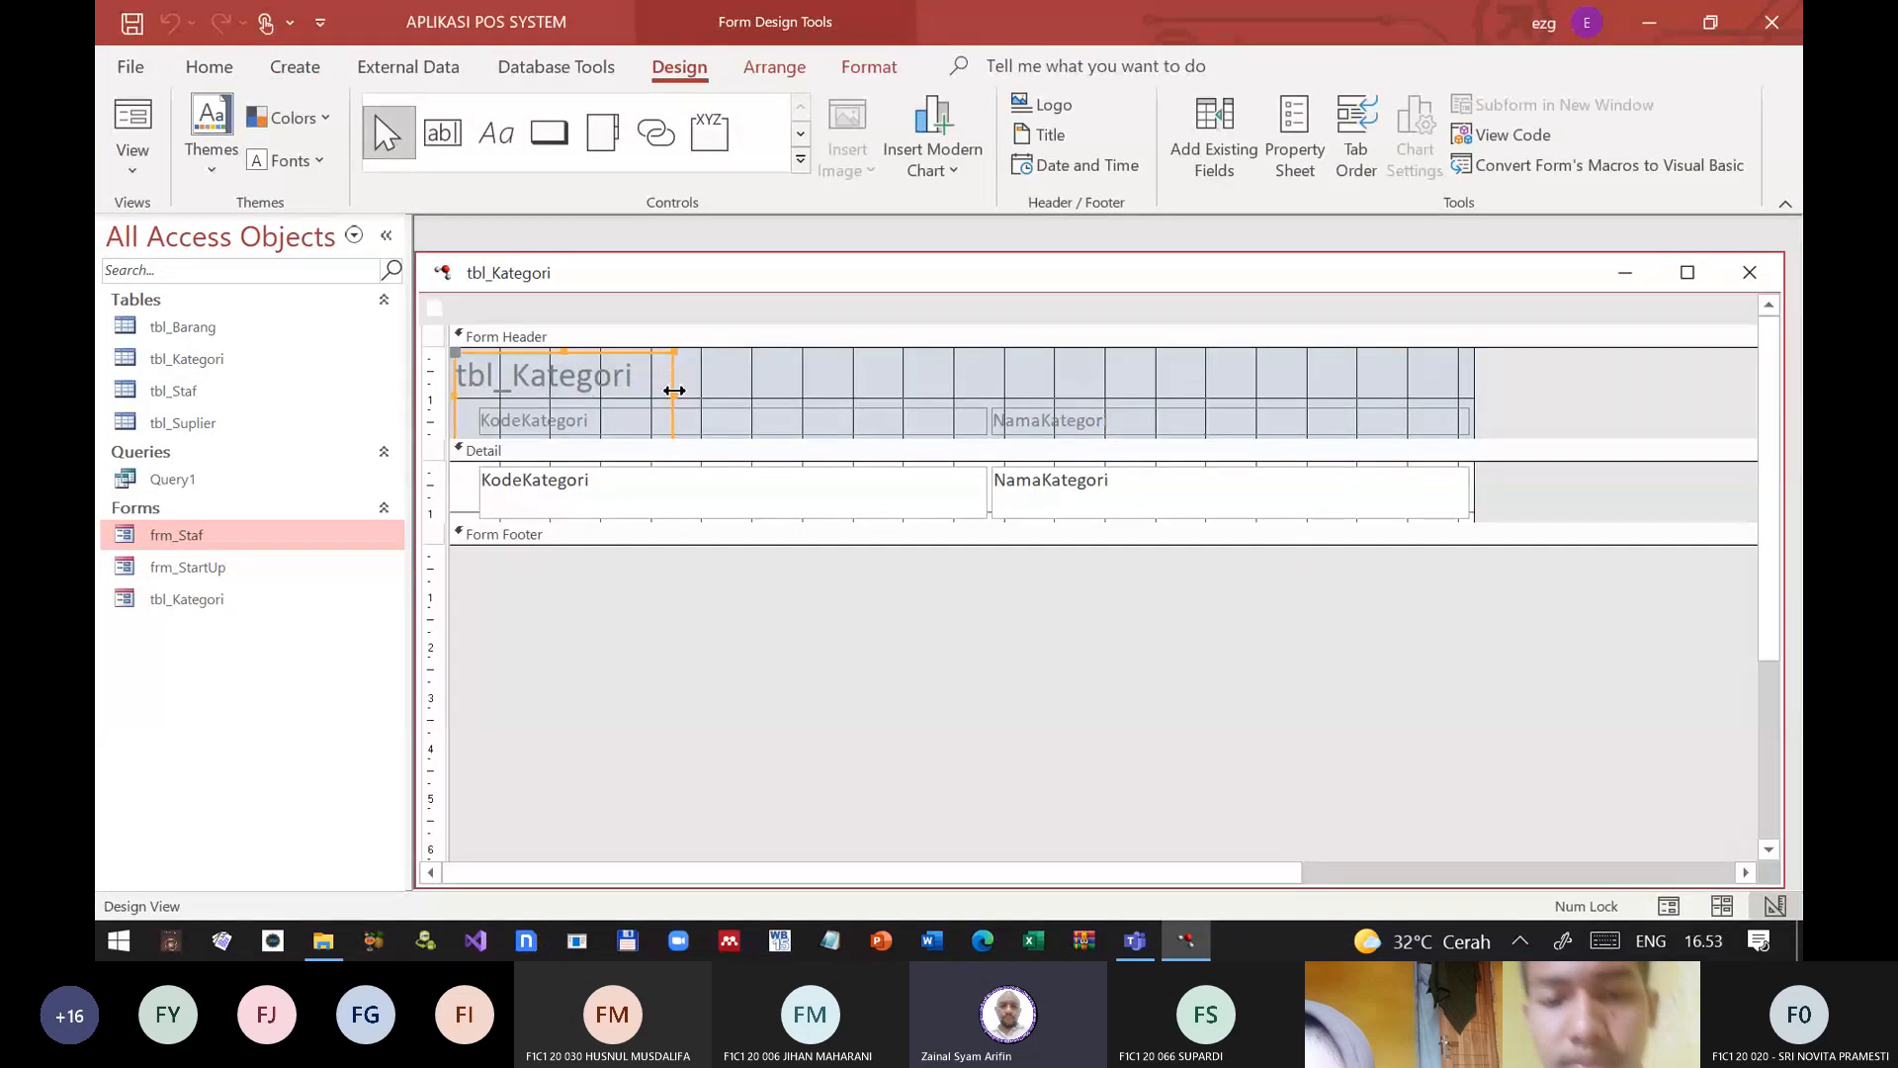
pyautogui.moveTo(672, 386); pyautogui.dragTo(1224, 473)
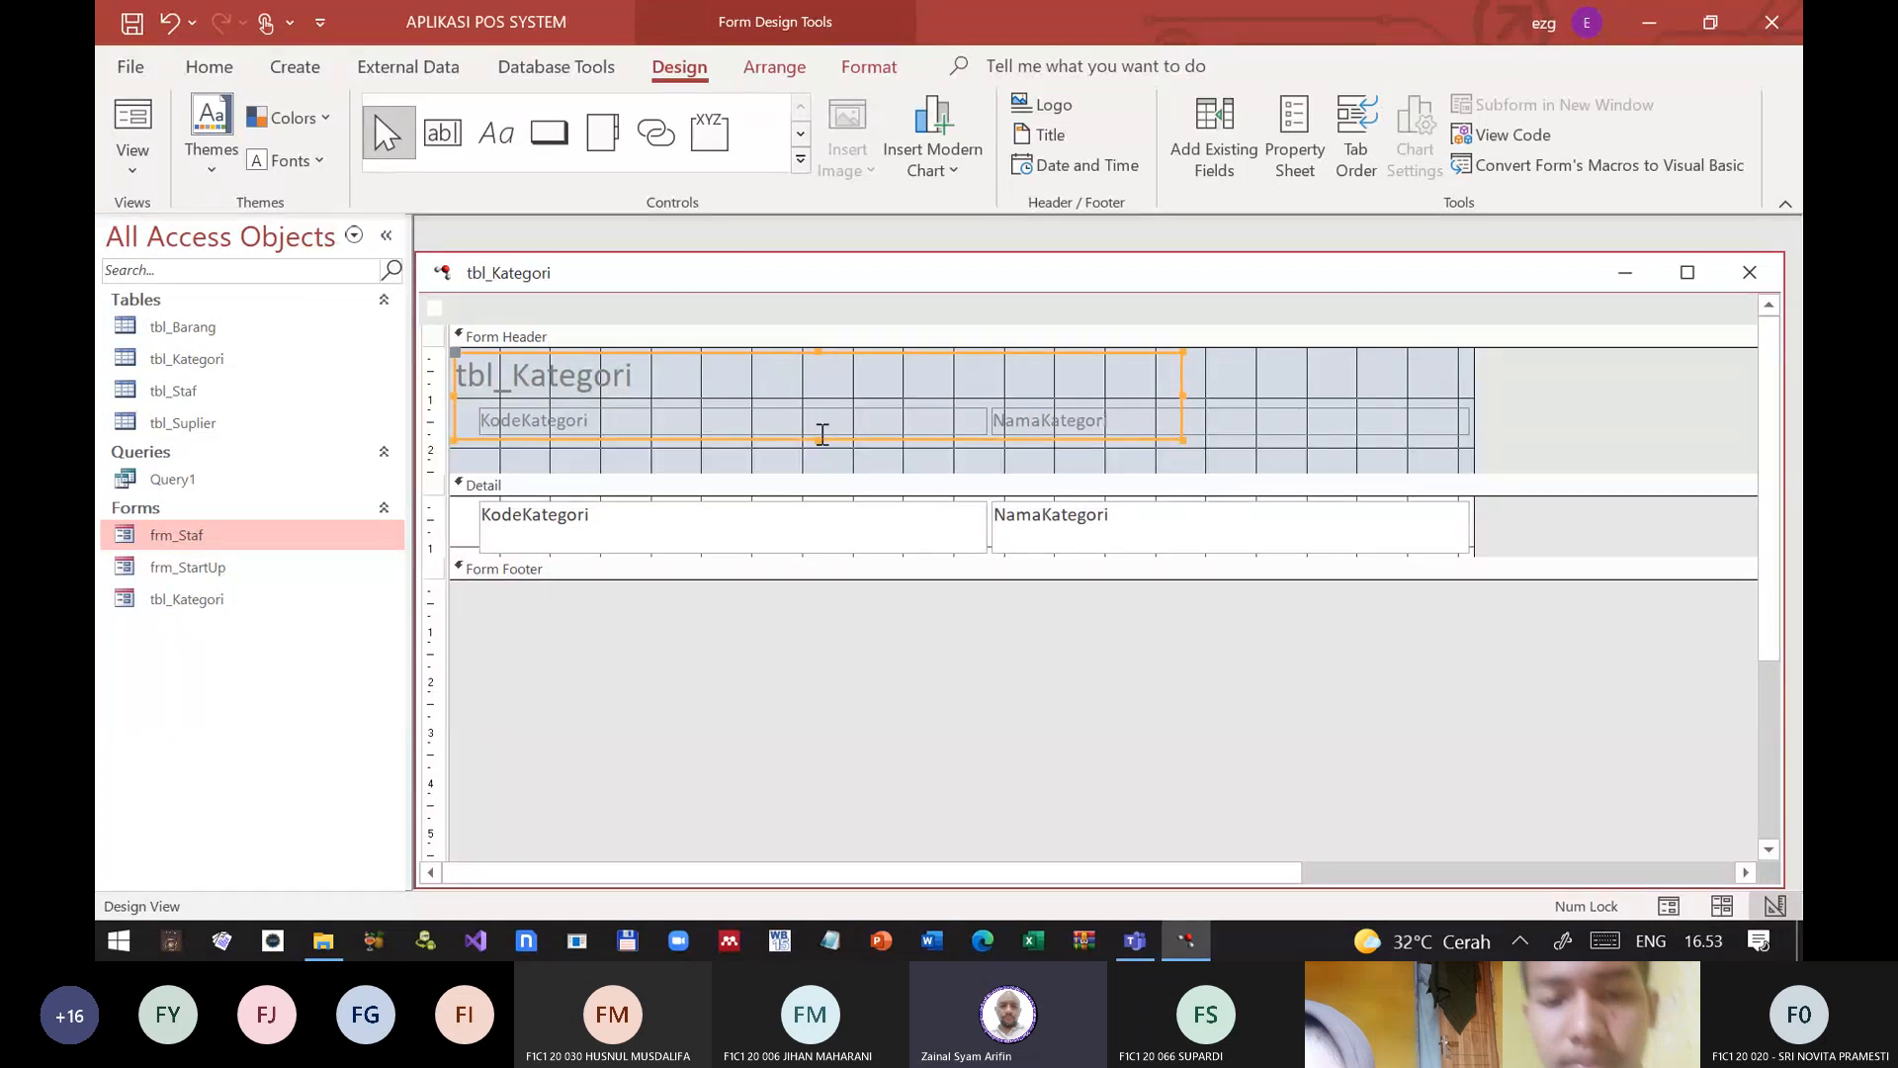
pyautogui.moveTo(819, 439); pyautogui.dragTo(842, 388)
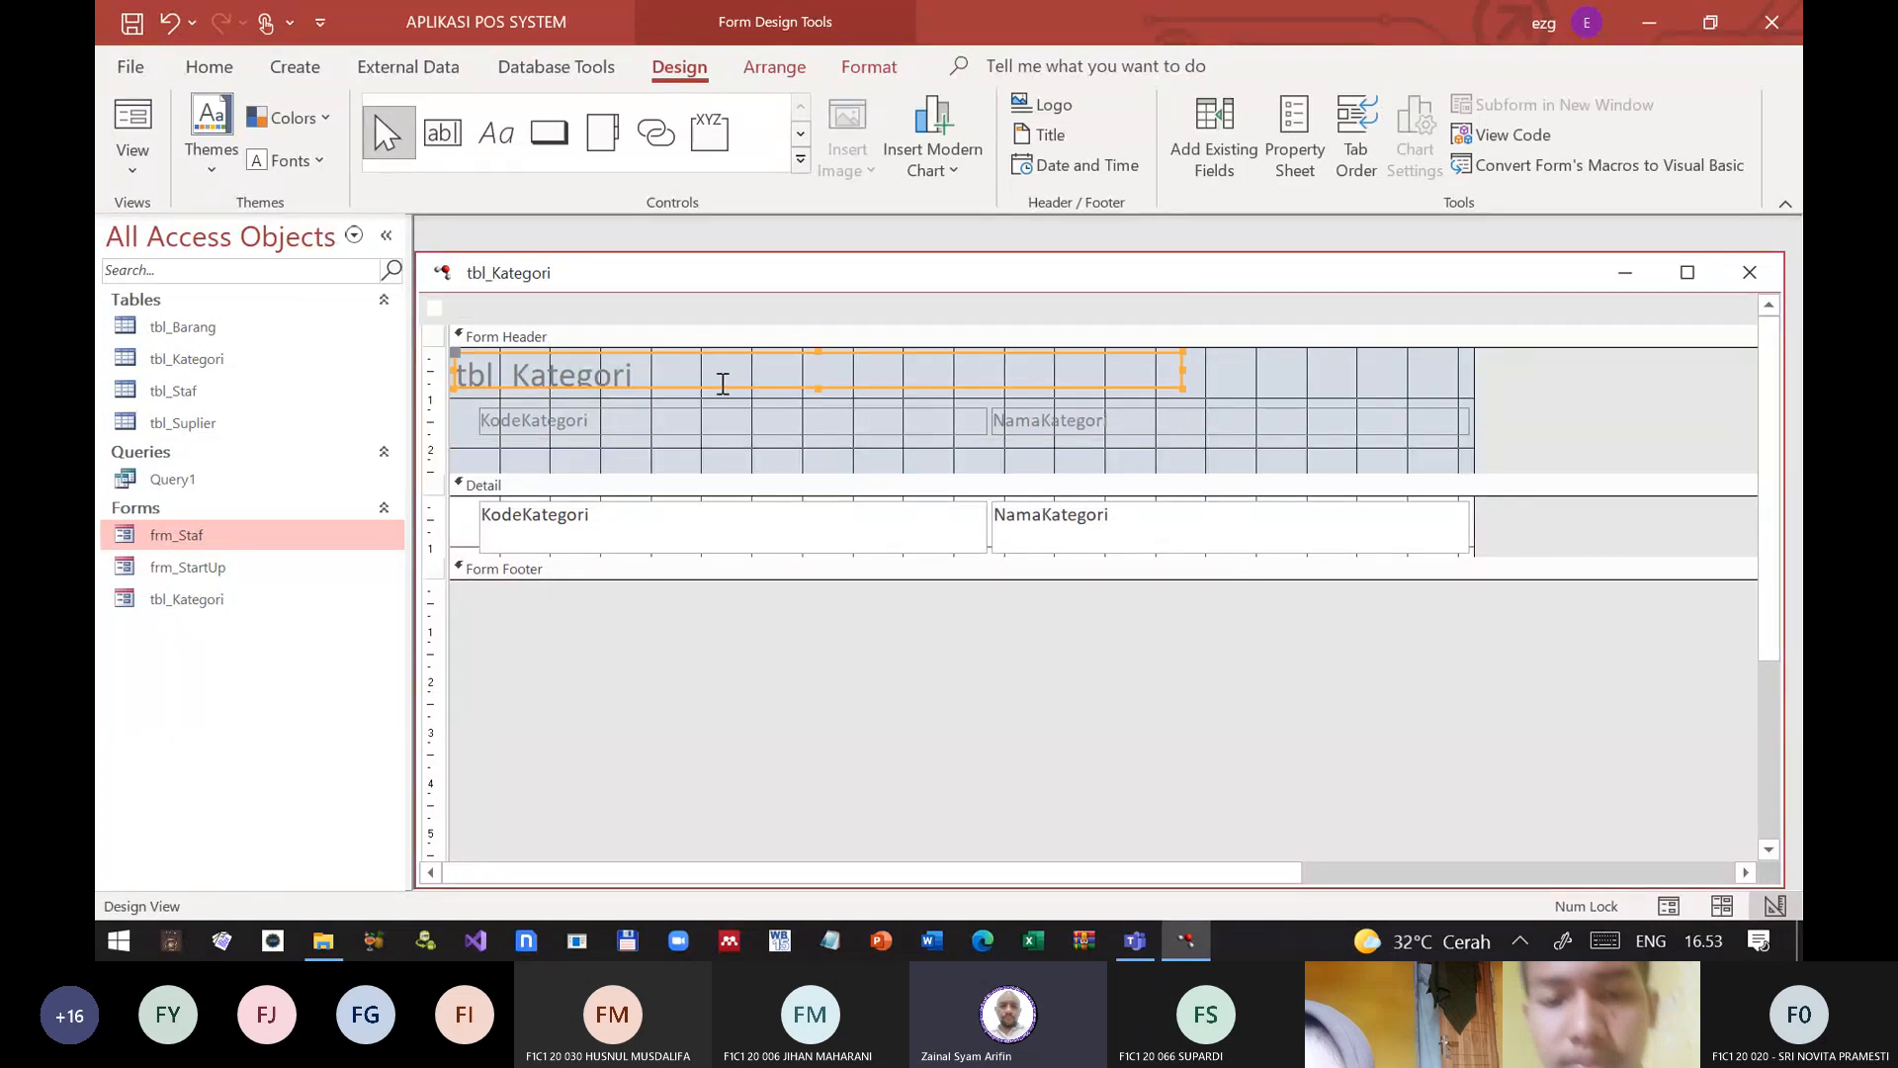
# Step: Change the header title text to "Kategori Item"
pyautogui.moveTo(713, 374); pyautogui.dragTo(381, 350)
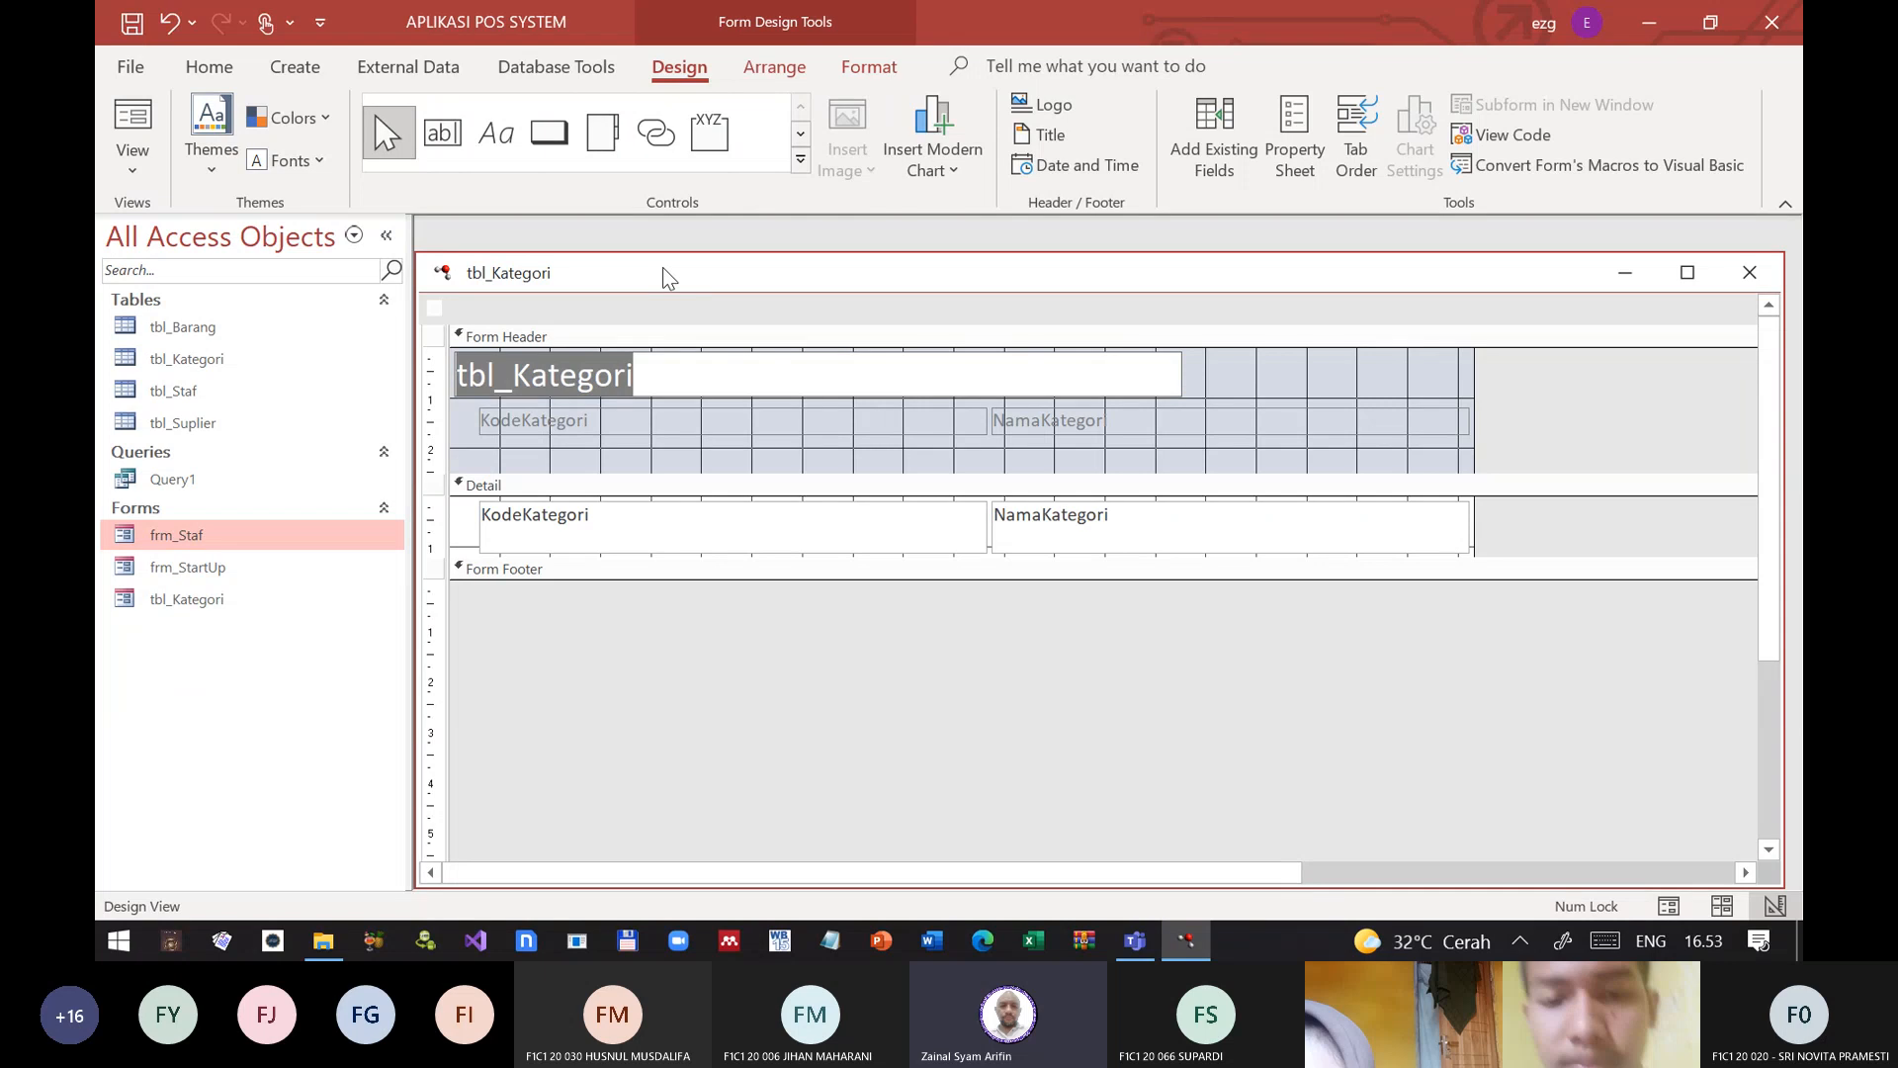
pyautogui.press('Left')
pyautogui.press('Delete')
pyautogui.press('Delete')
pyautogui.press('Delete')
pyautogui.press('Delete')
pyautogui.press('Delete')
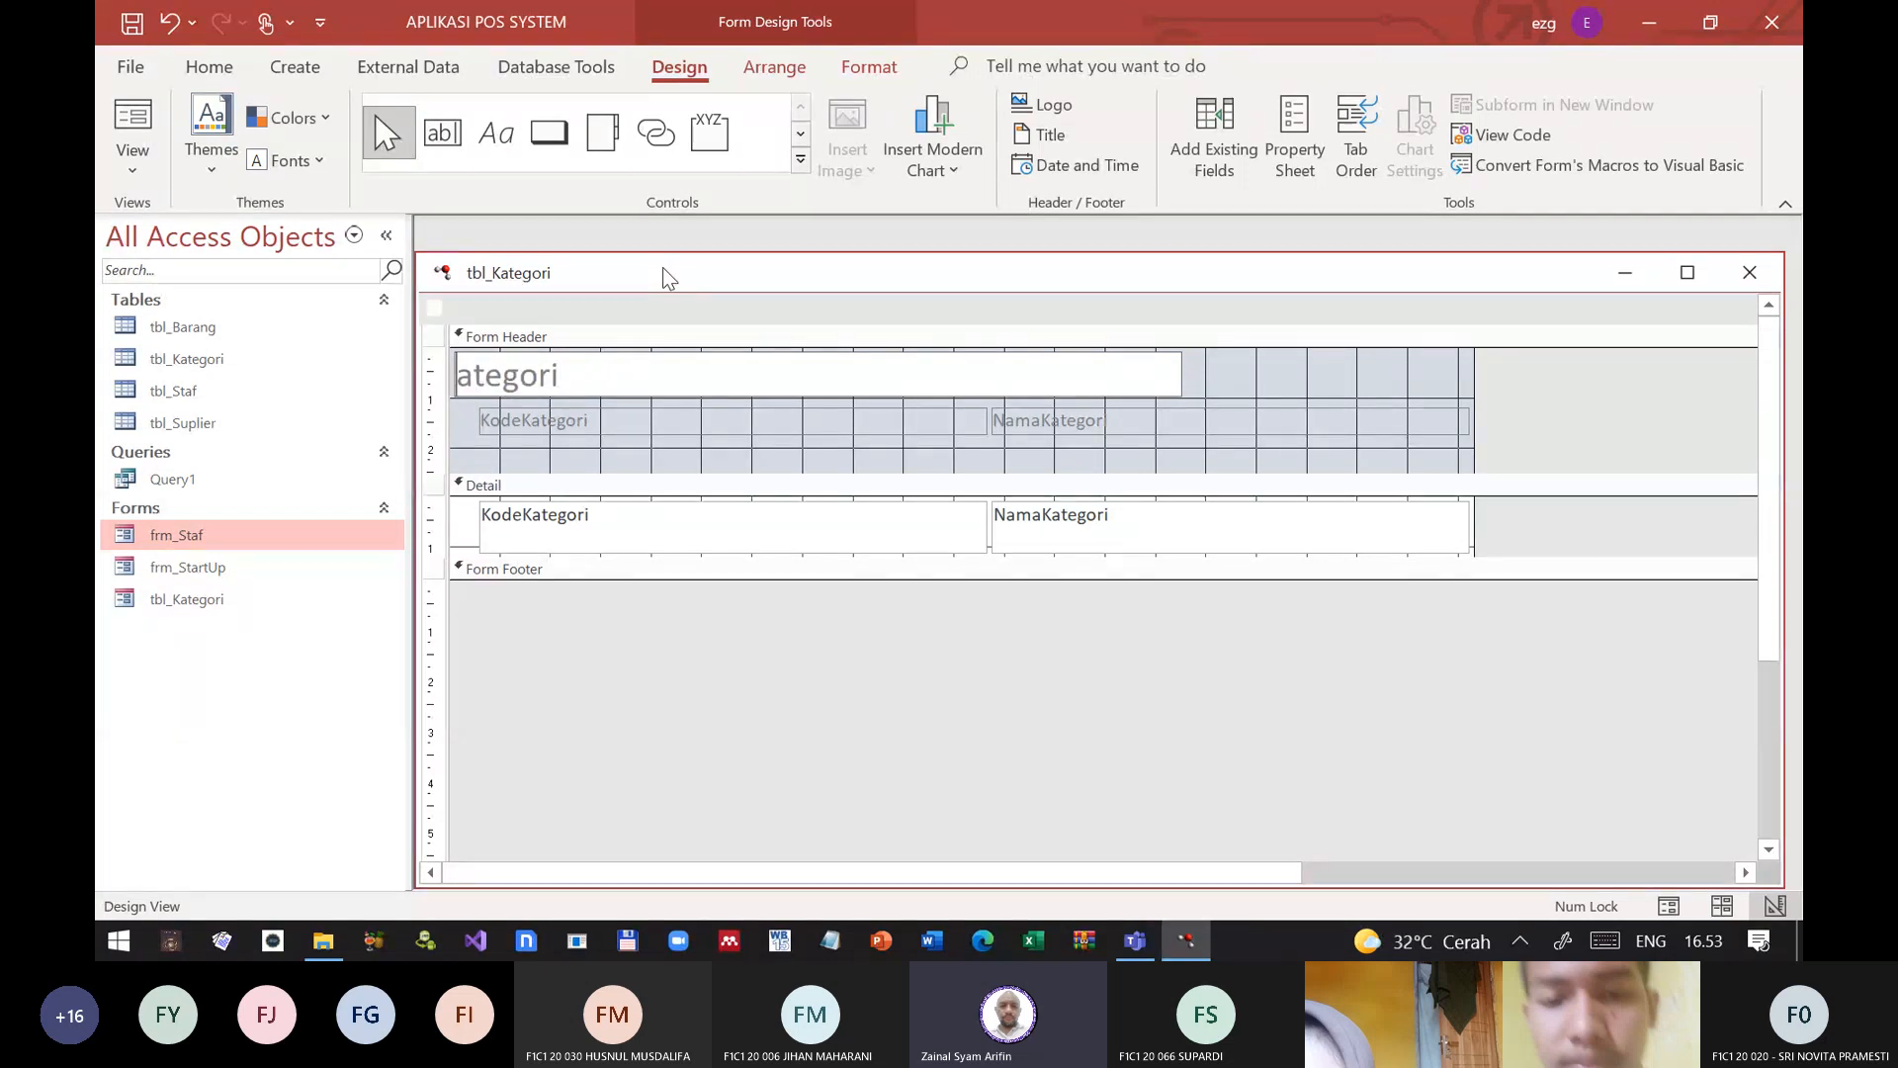
pyautogui.write('K')
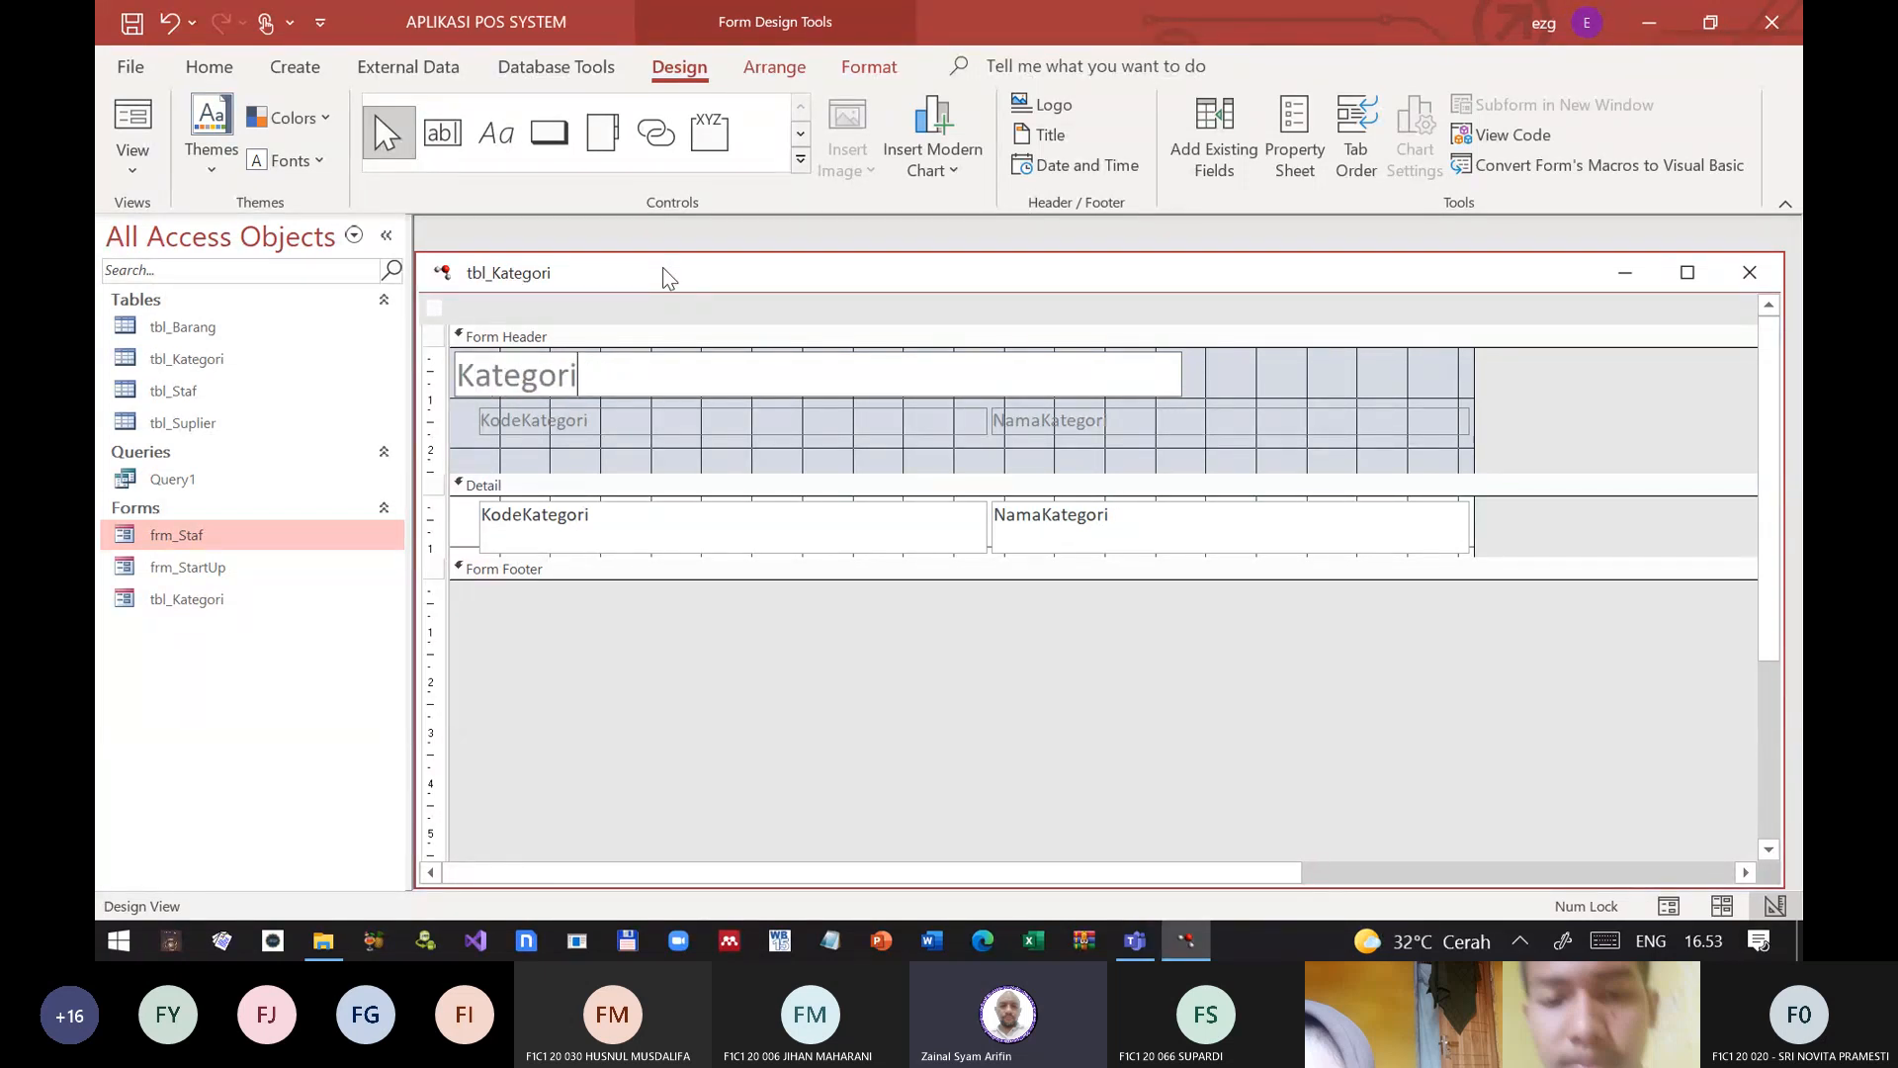
pyautogui.write(' Bar')
pyautogui.press('BackSpace')
pyautogui.press('BackSpace')
pyautogui.press('BackSpace')
pyautogui.write('Item')
pyautogui.press('Return')
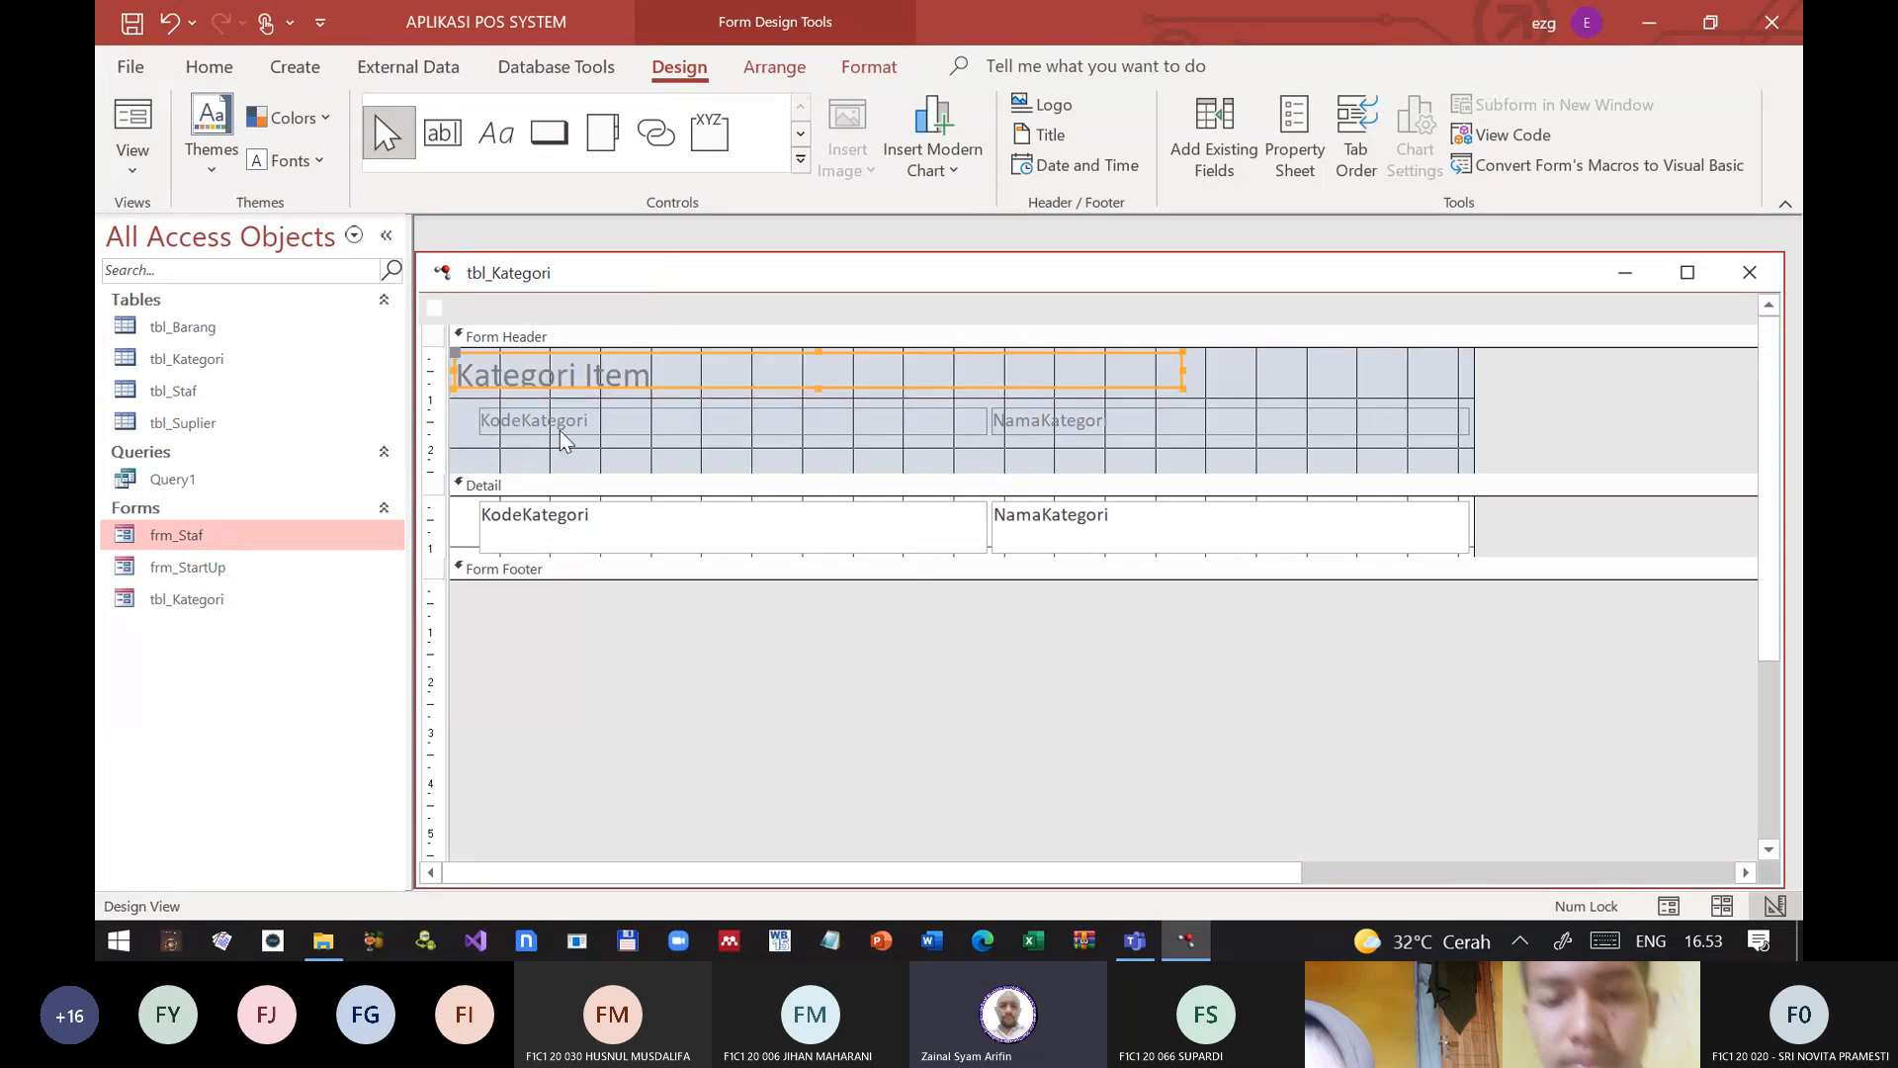
# Step: Reduce the KodeKategori and NamaKategori text boxes to about 0.6 cm high and shorten the Detail section to fit them
pyautogui.click(473, 534)
pyautogui.click(590, 524)
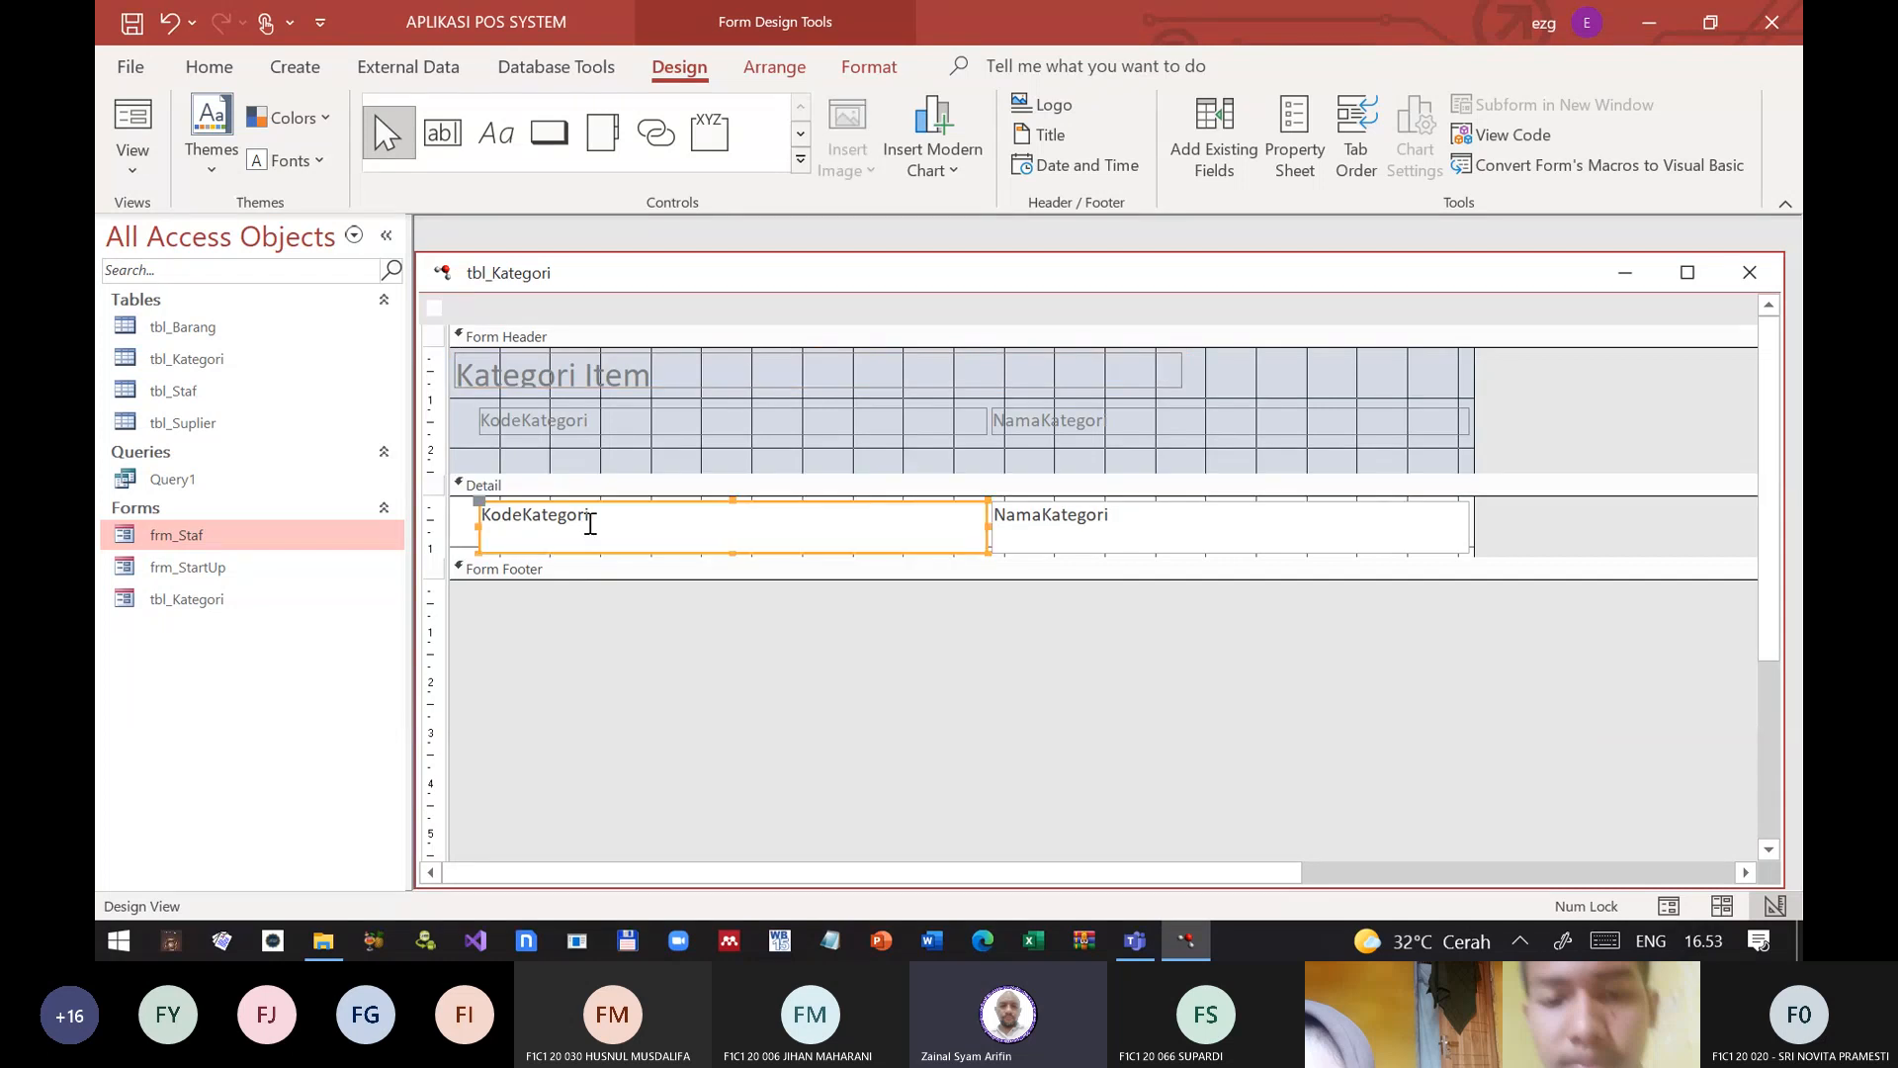
pyautogui.click(1156, 527)
pyautogui.press('capslock')
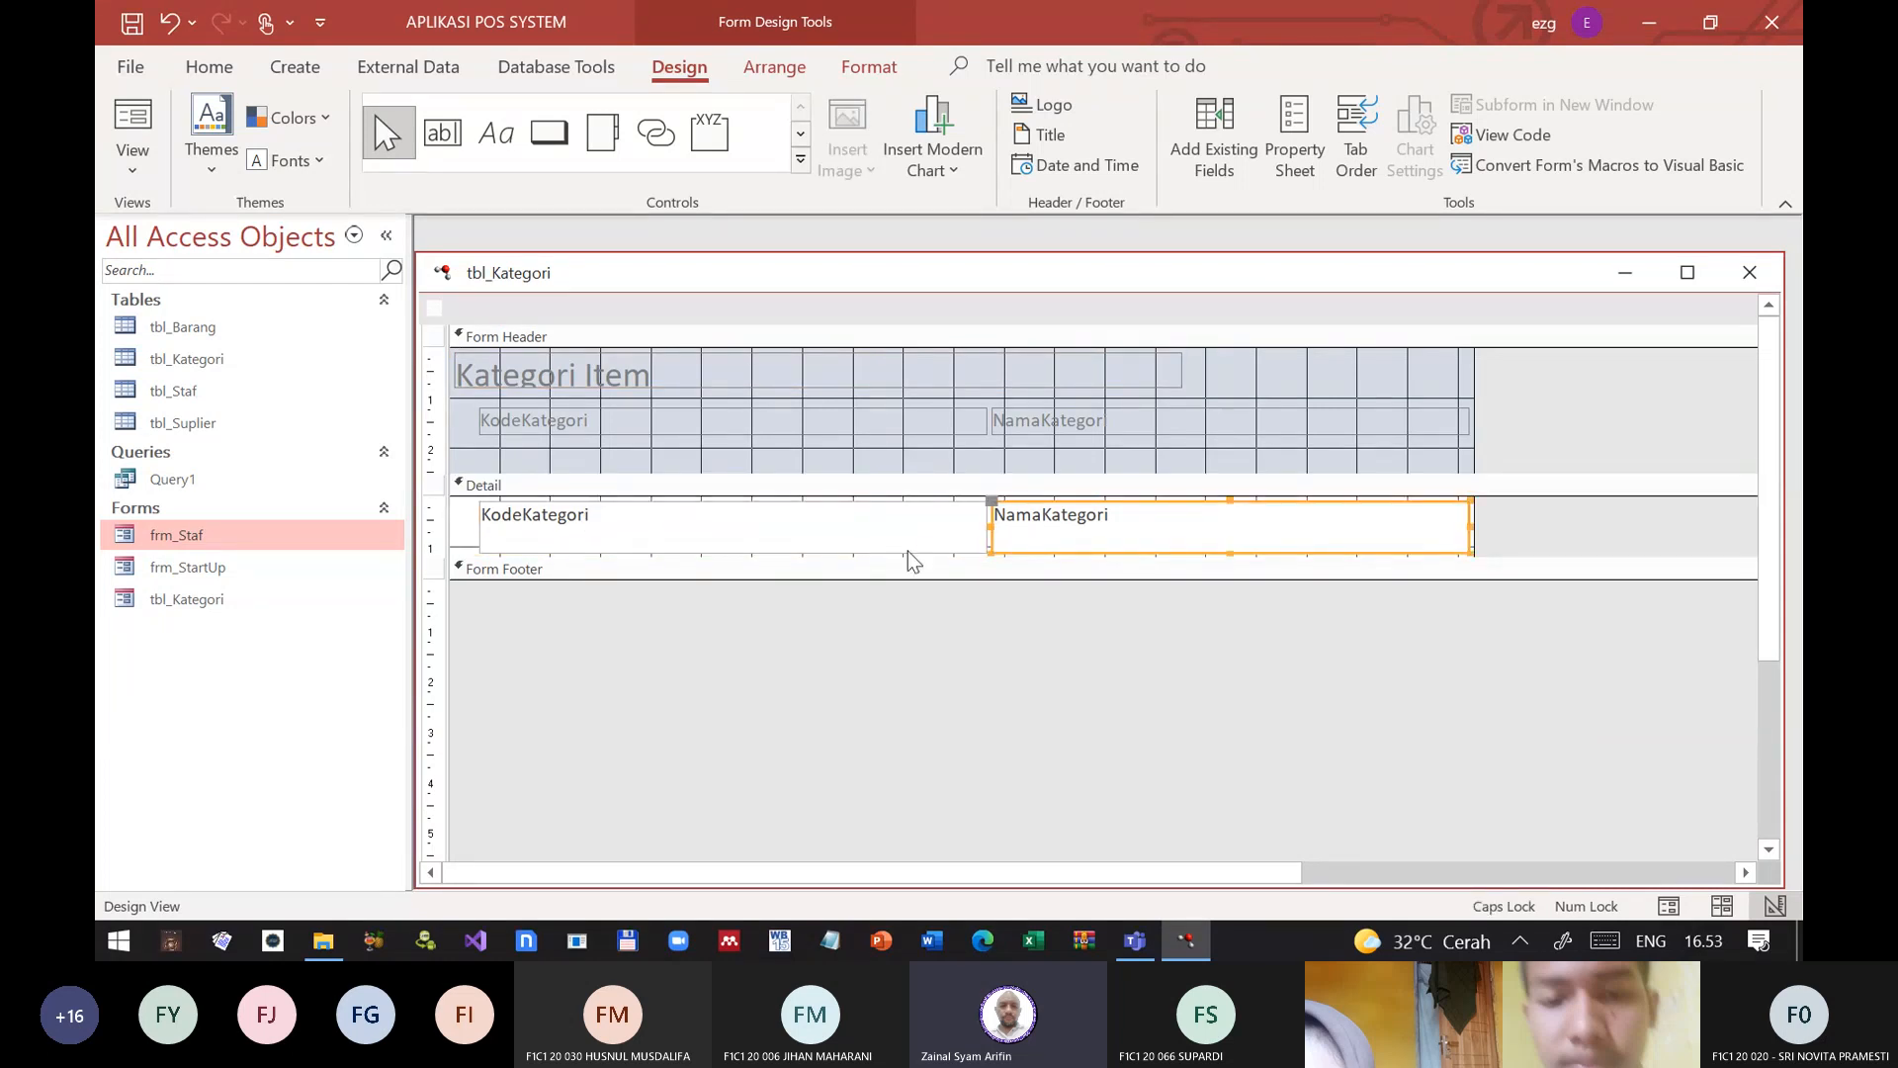
pyautogui.keyDown('shift'); pyautogui.click(905, 534); pyautogui.keyUp('shift')
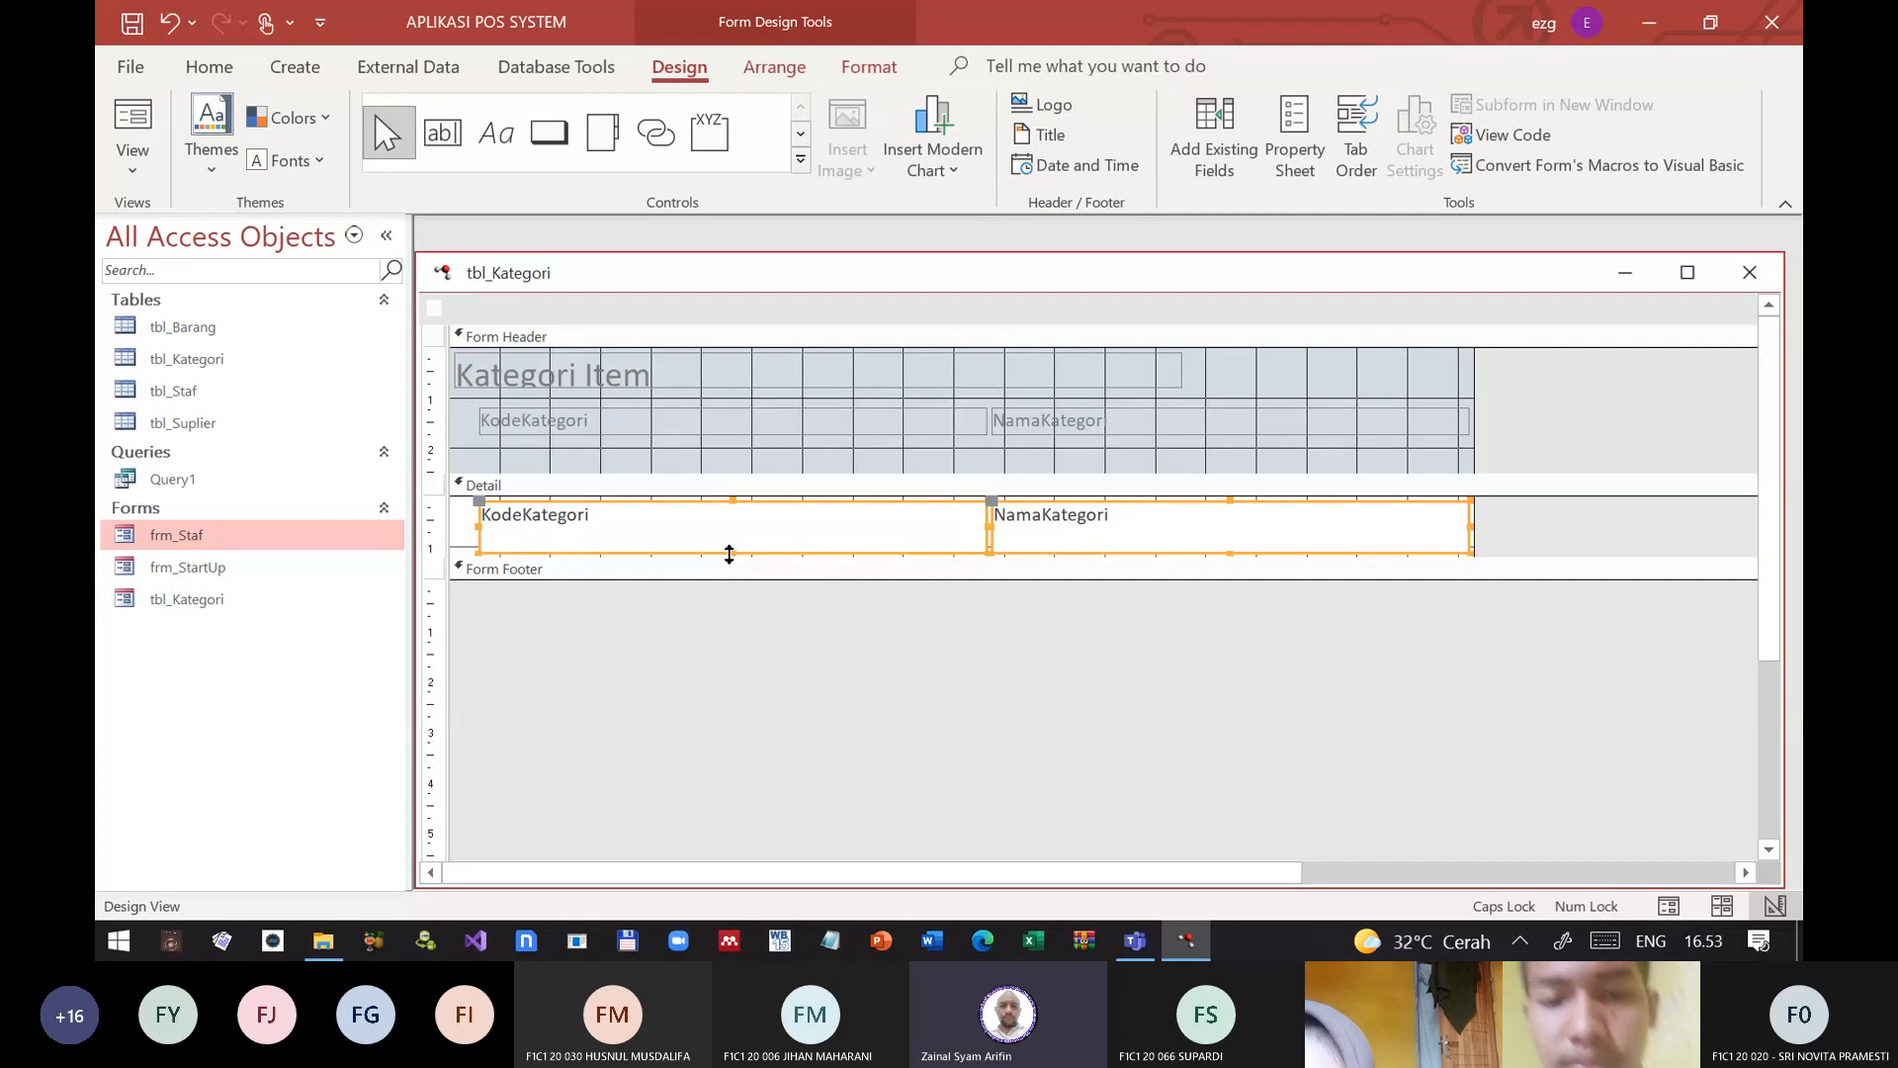
pyautogui.moveTo(727, 553); pyautogui.dragTo(726, 533)
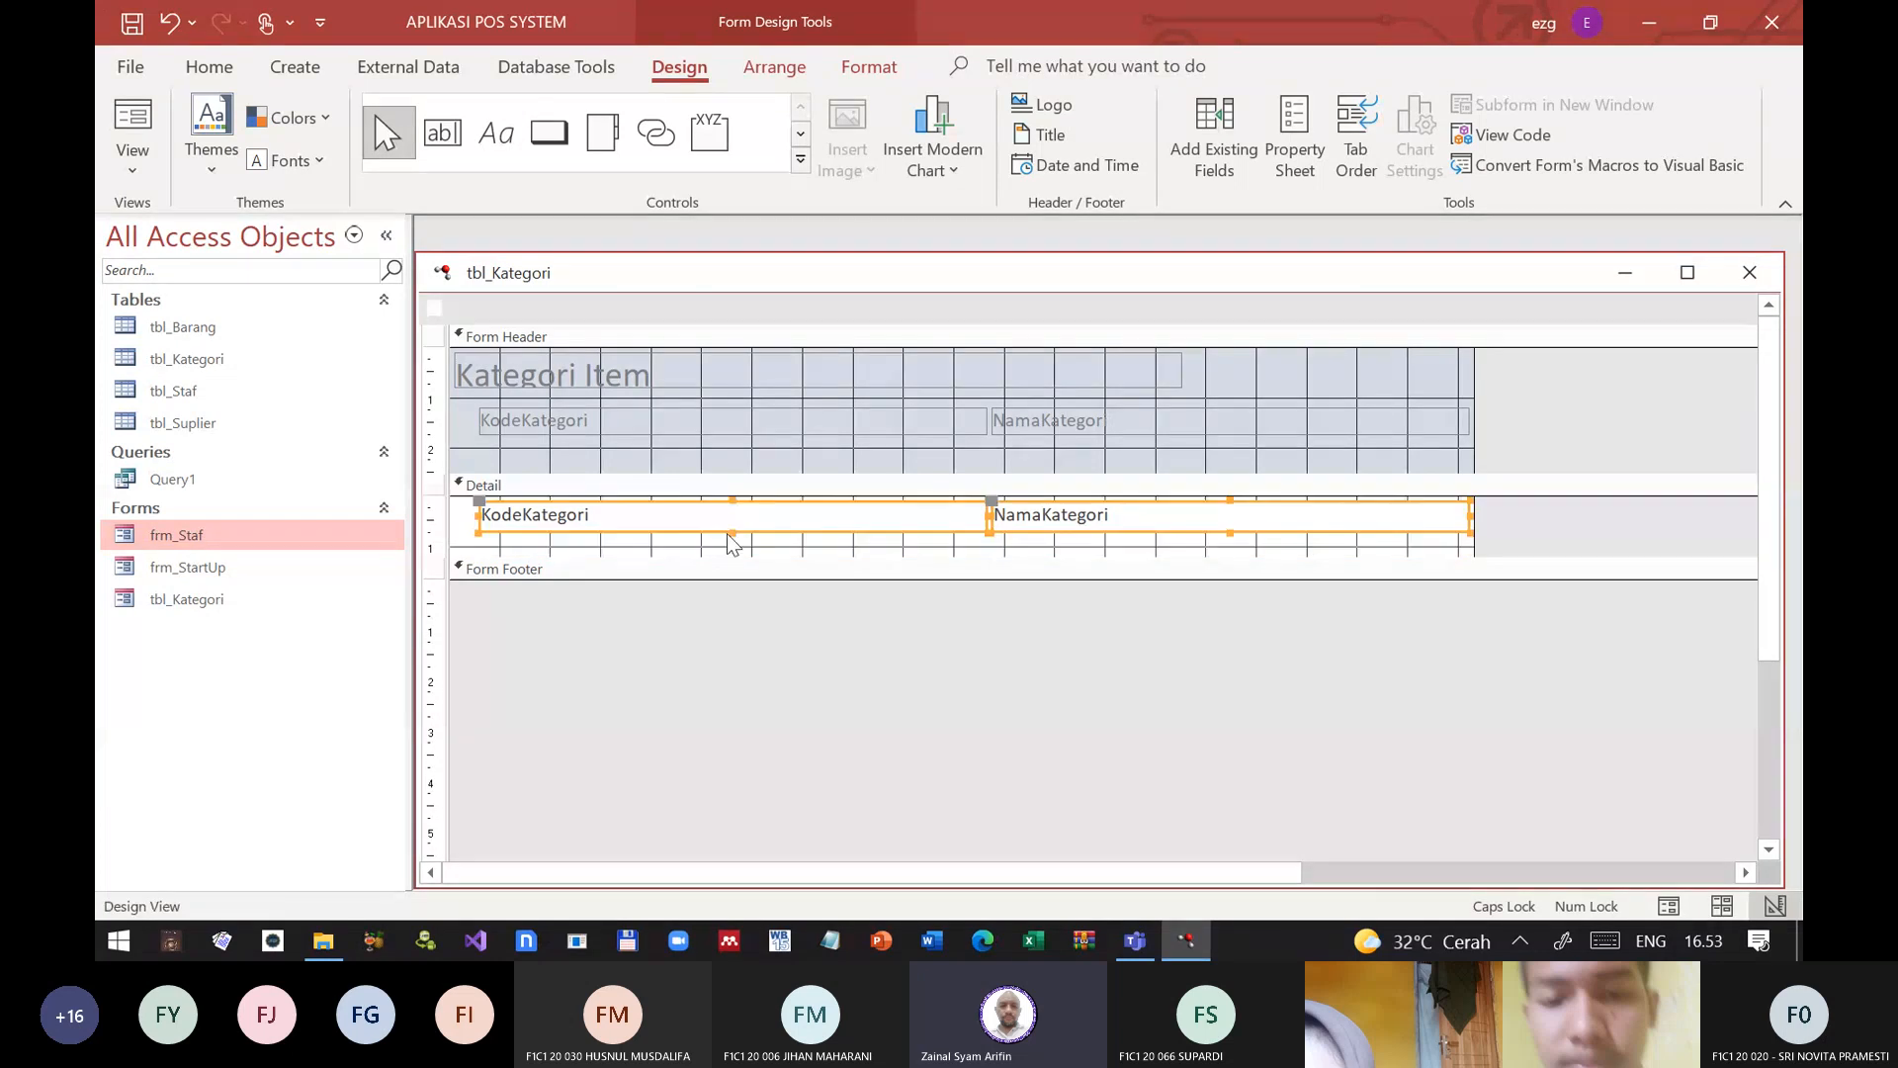
pyautogui.click(847, 564)
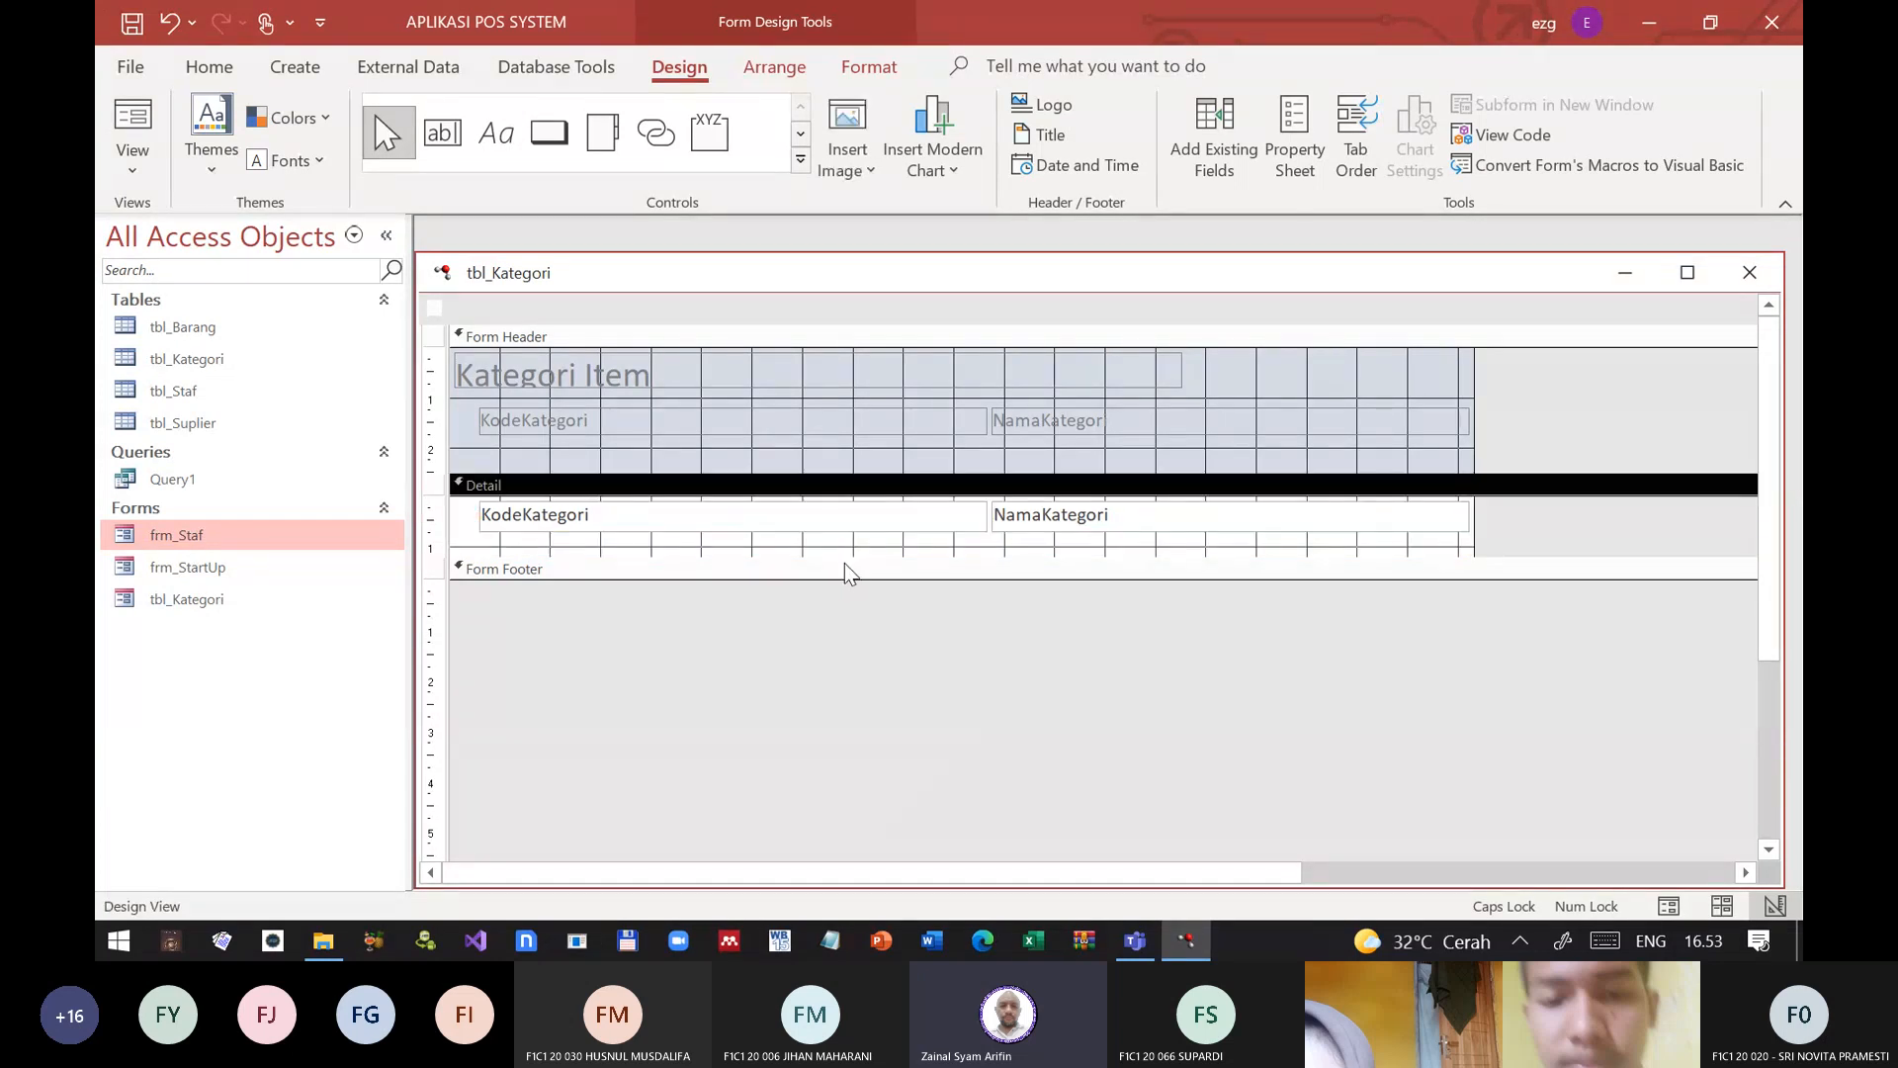
pyautogui.moveTo(843, 554); pyautogui.dragTo(842, 539)
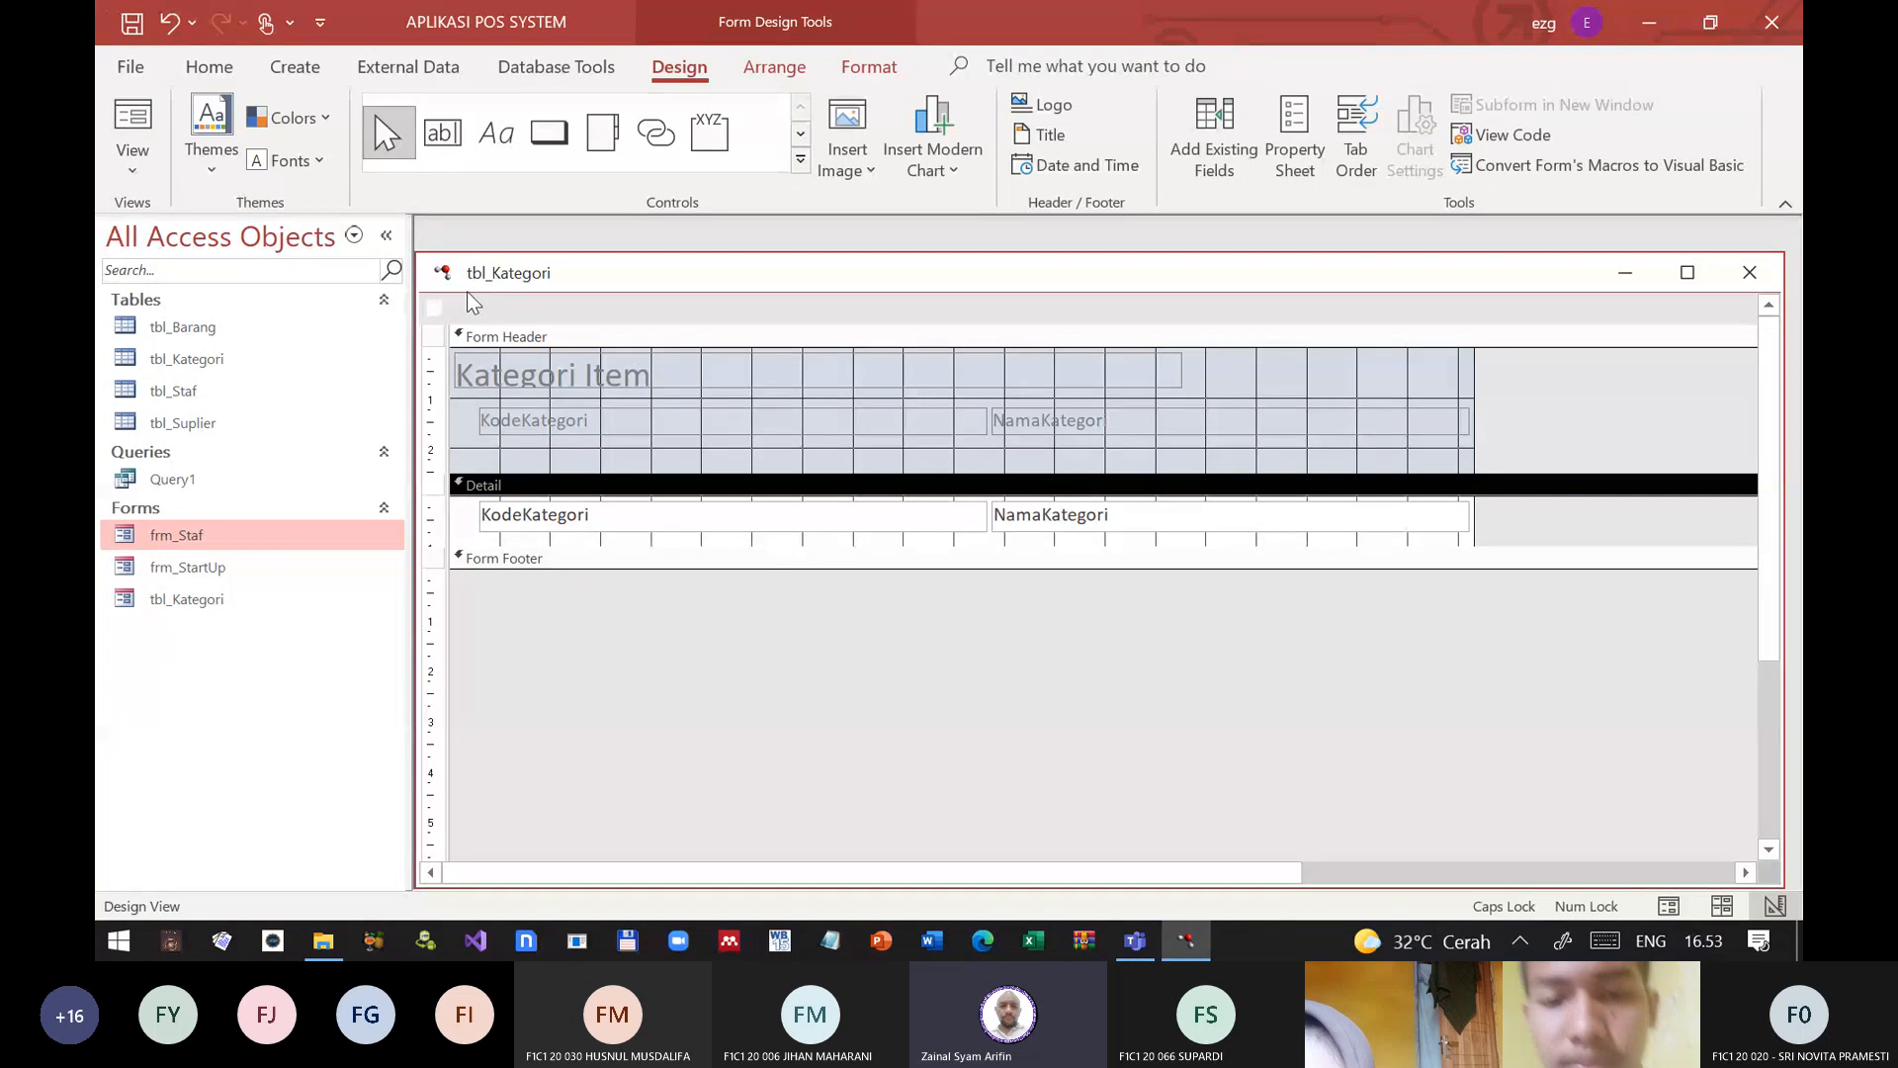
# Step: Save and close the tbl_Kategori form design, check the form in form view, and close it
pyautogui.click(1750, 273)
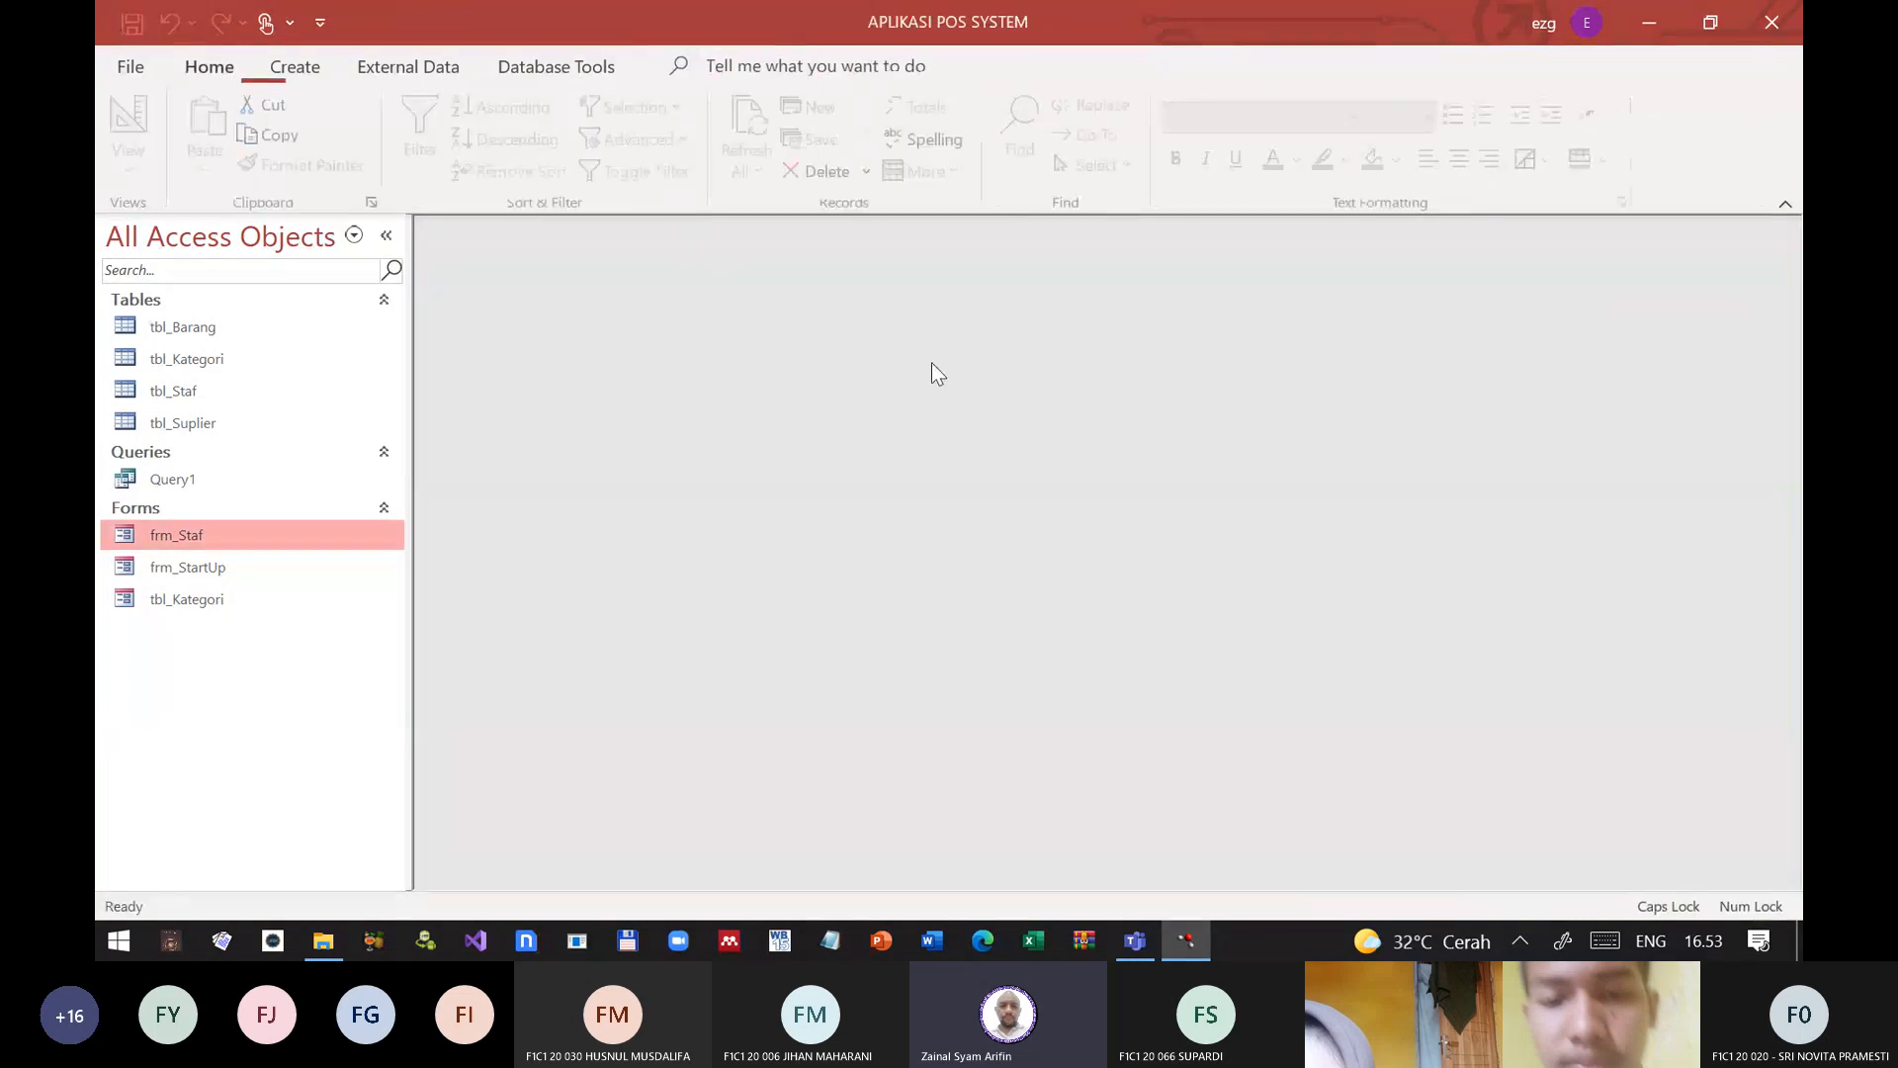
pyautogui.doubleClick(212, 598)
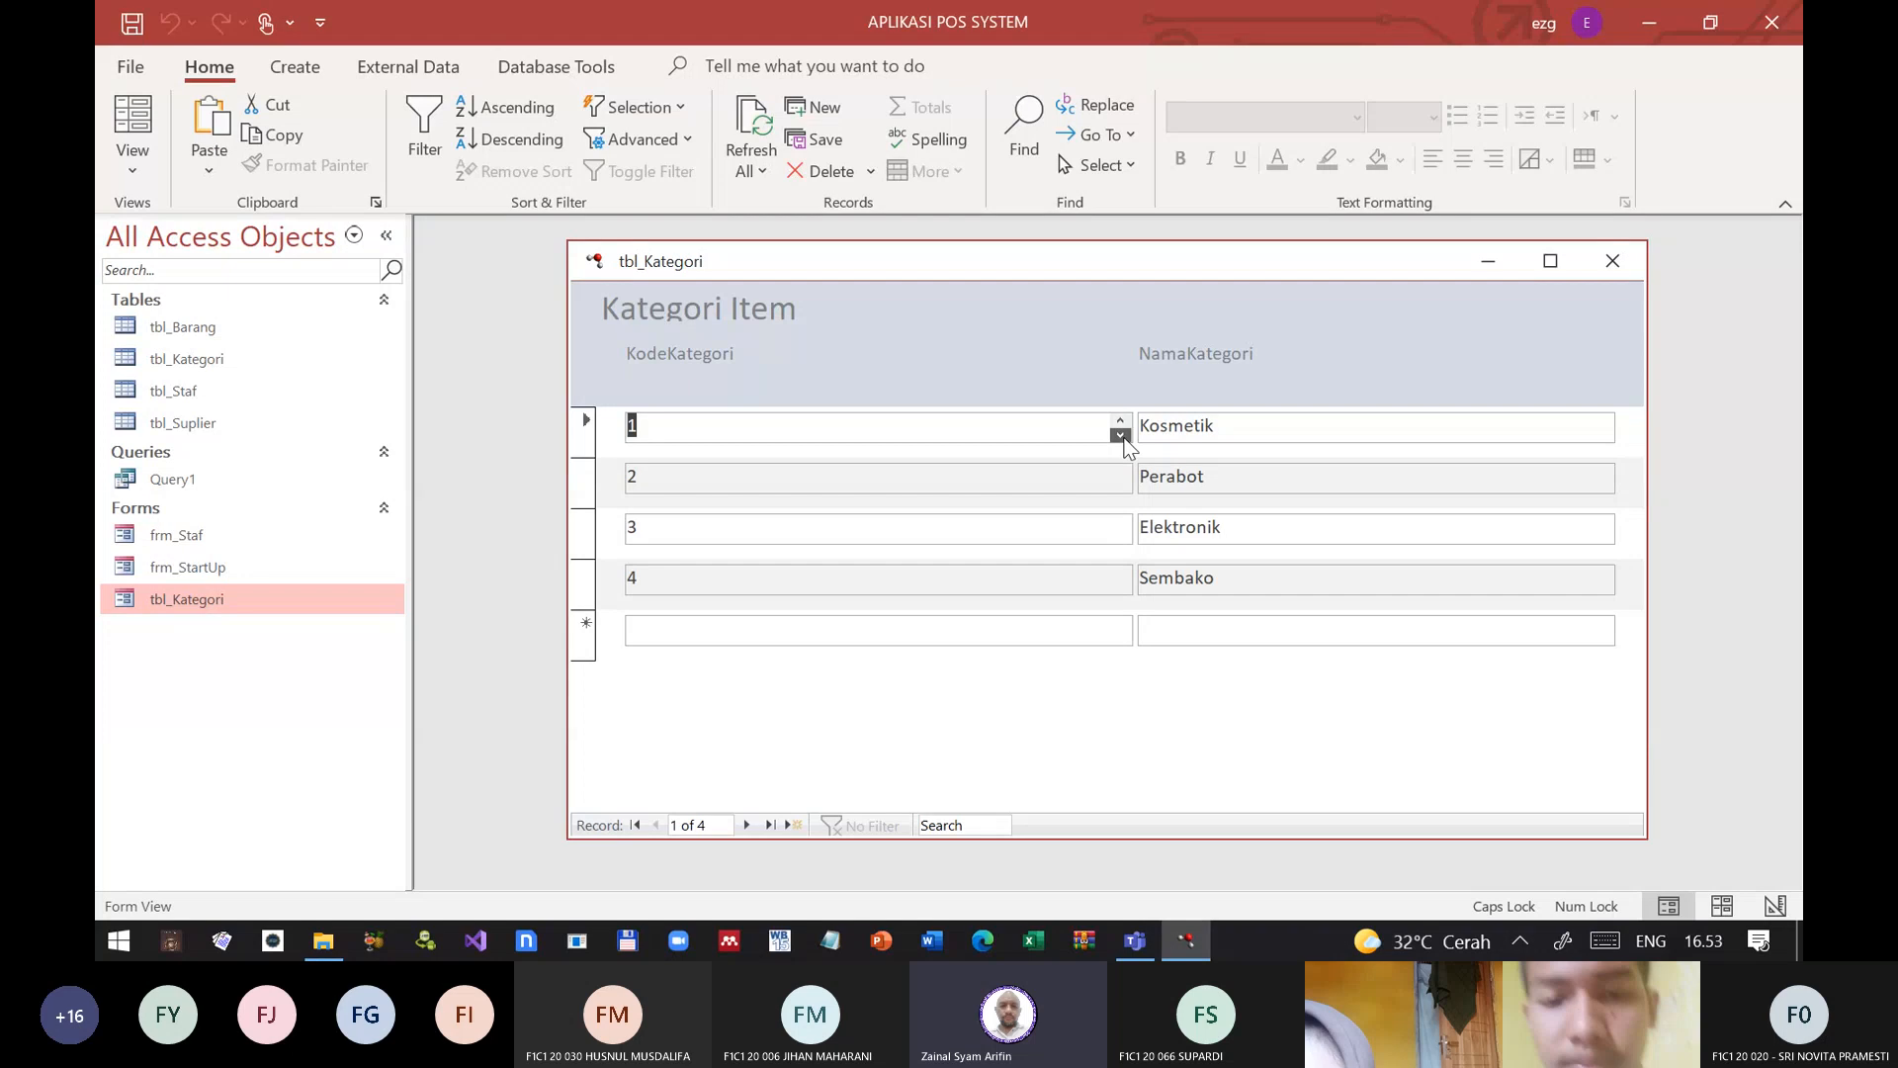
pyautogui.click(957, 436)
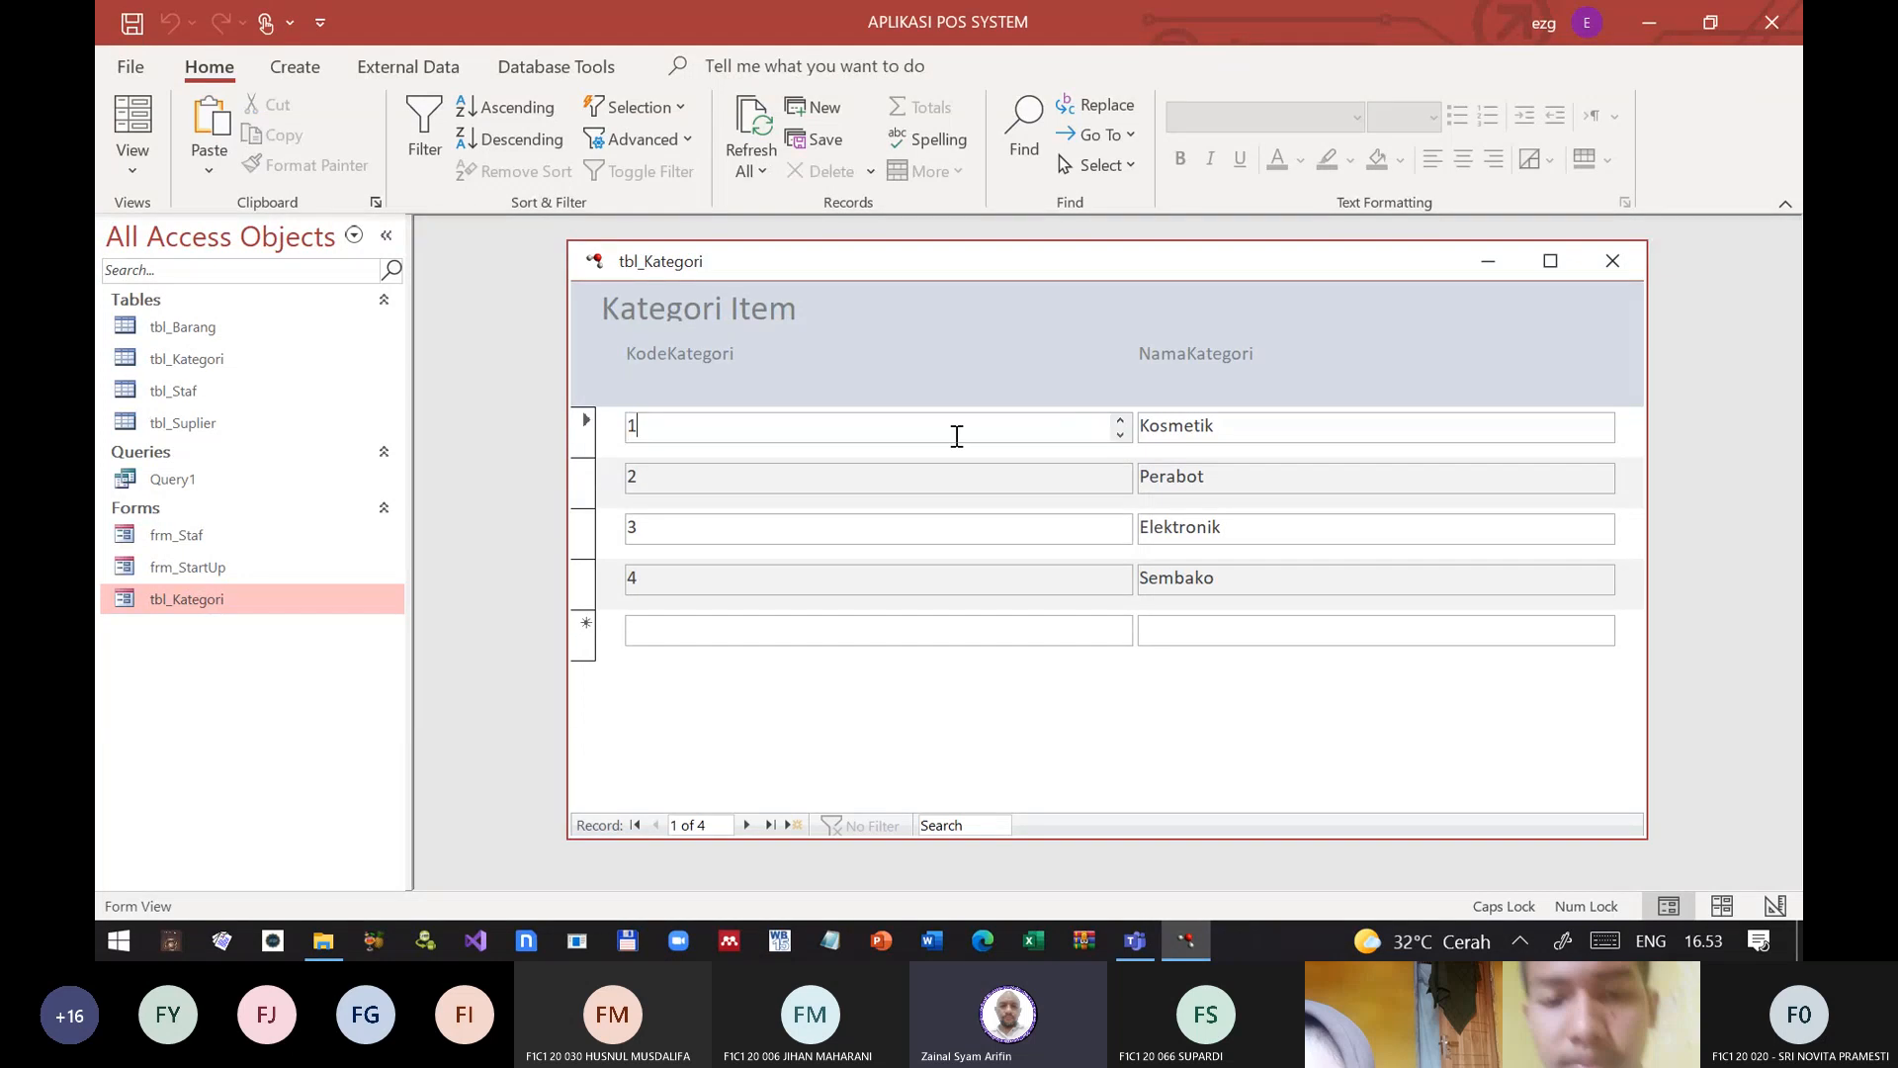
pyautogui.click(1609, 263)
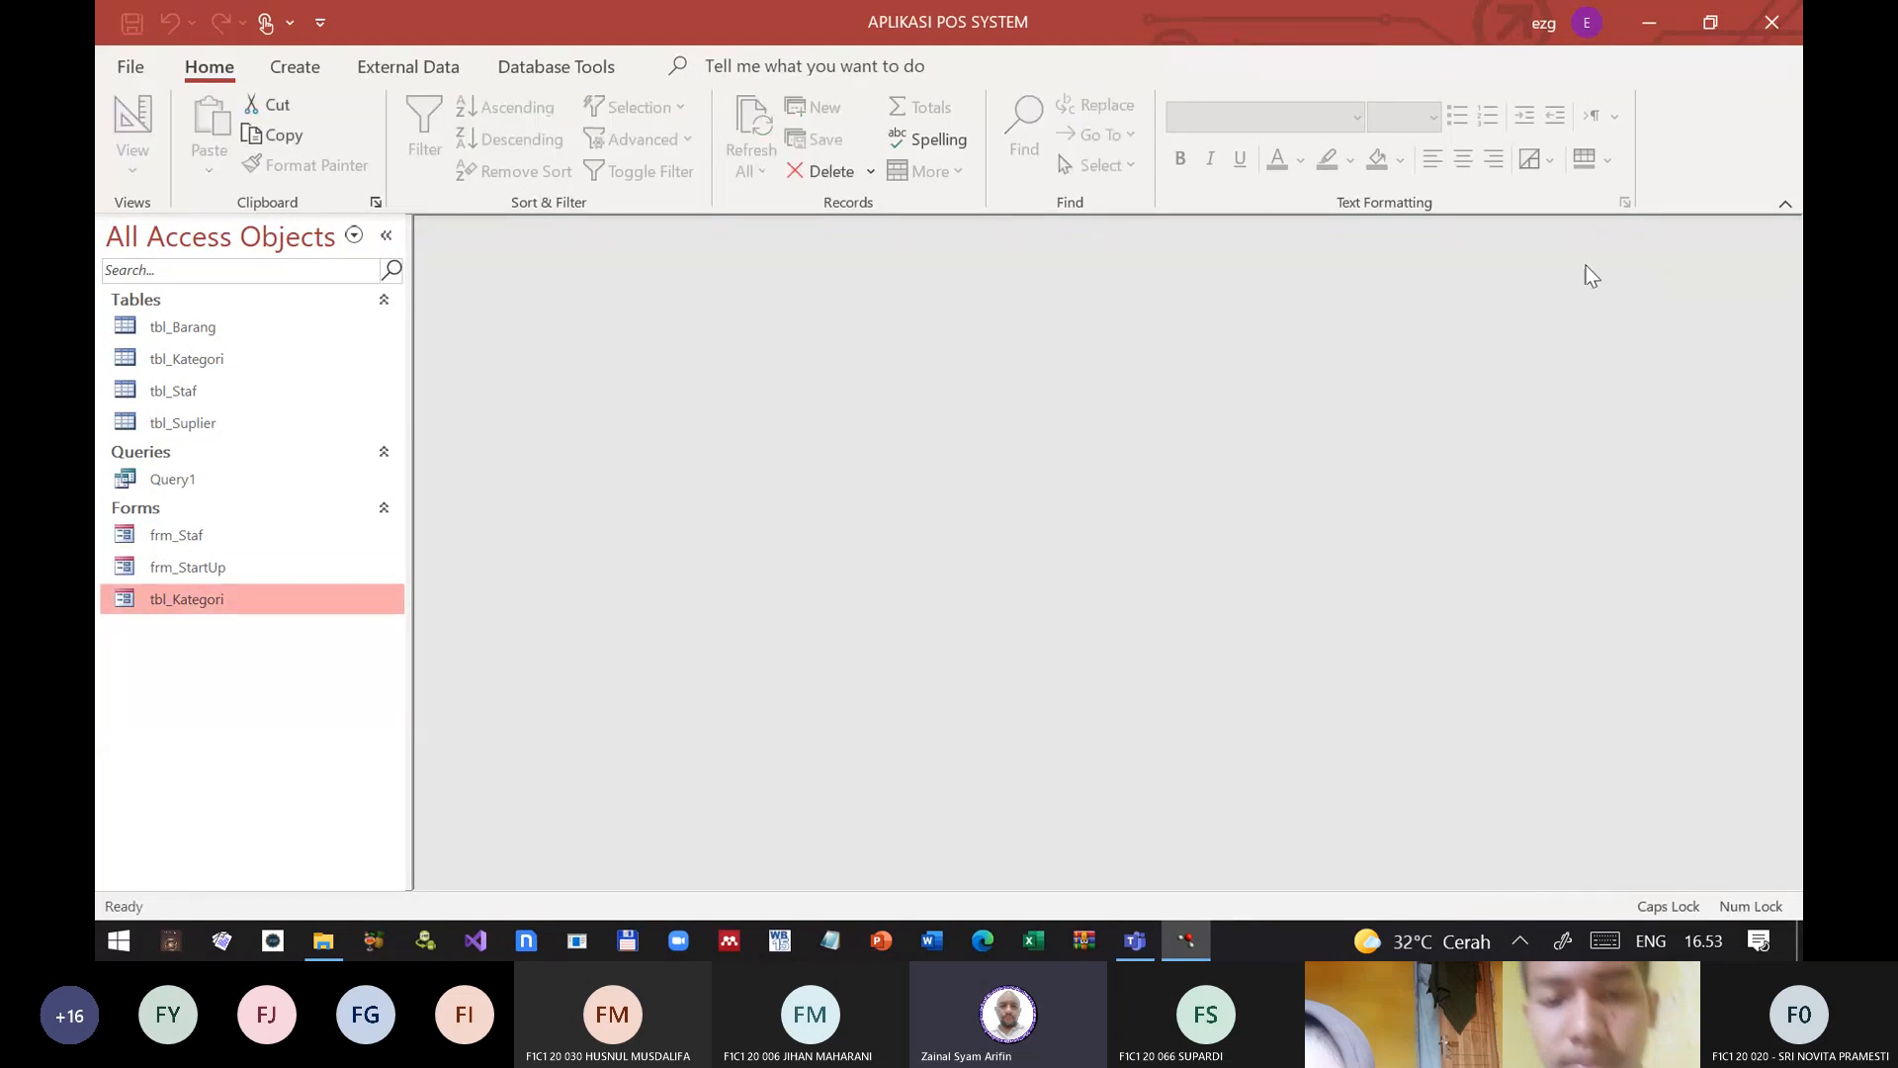
# Step: Open the tbl_Kategori form in Design View and show the properties of the KodeKategori and NamaKategori text boxes in the Detail section
pyautogui.rightClick(198, 601)
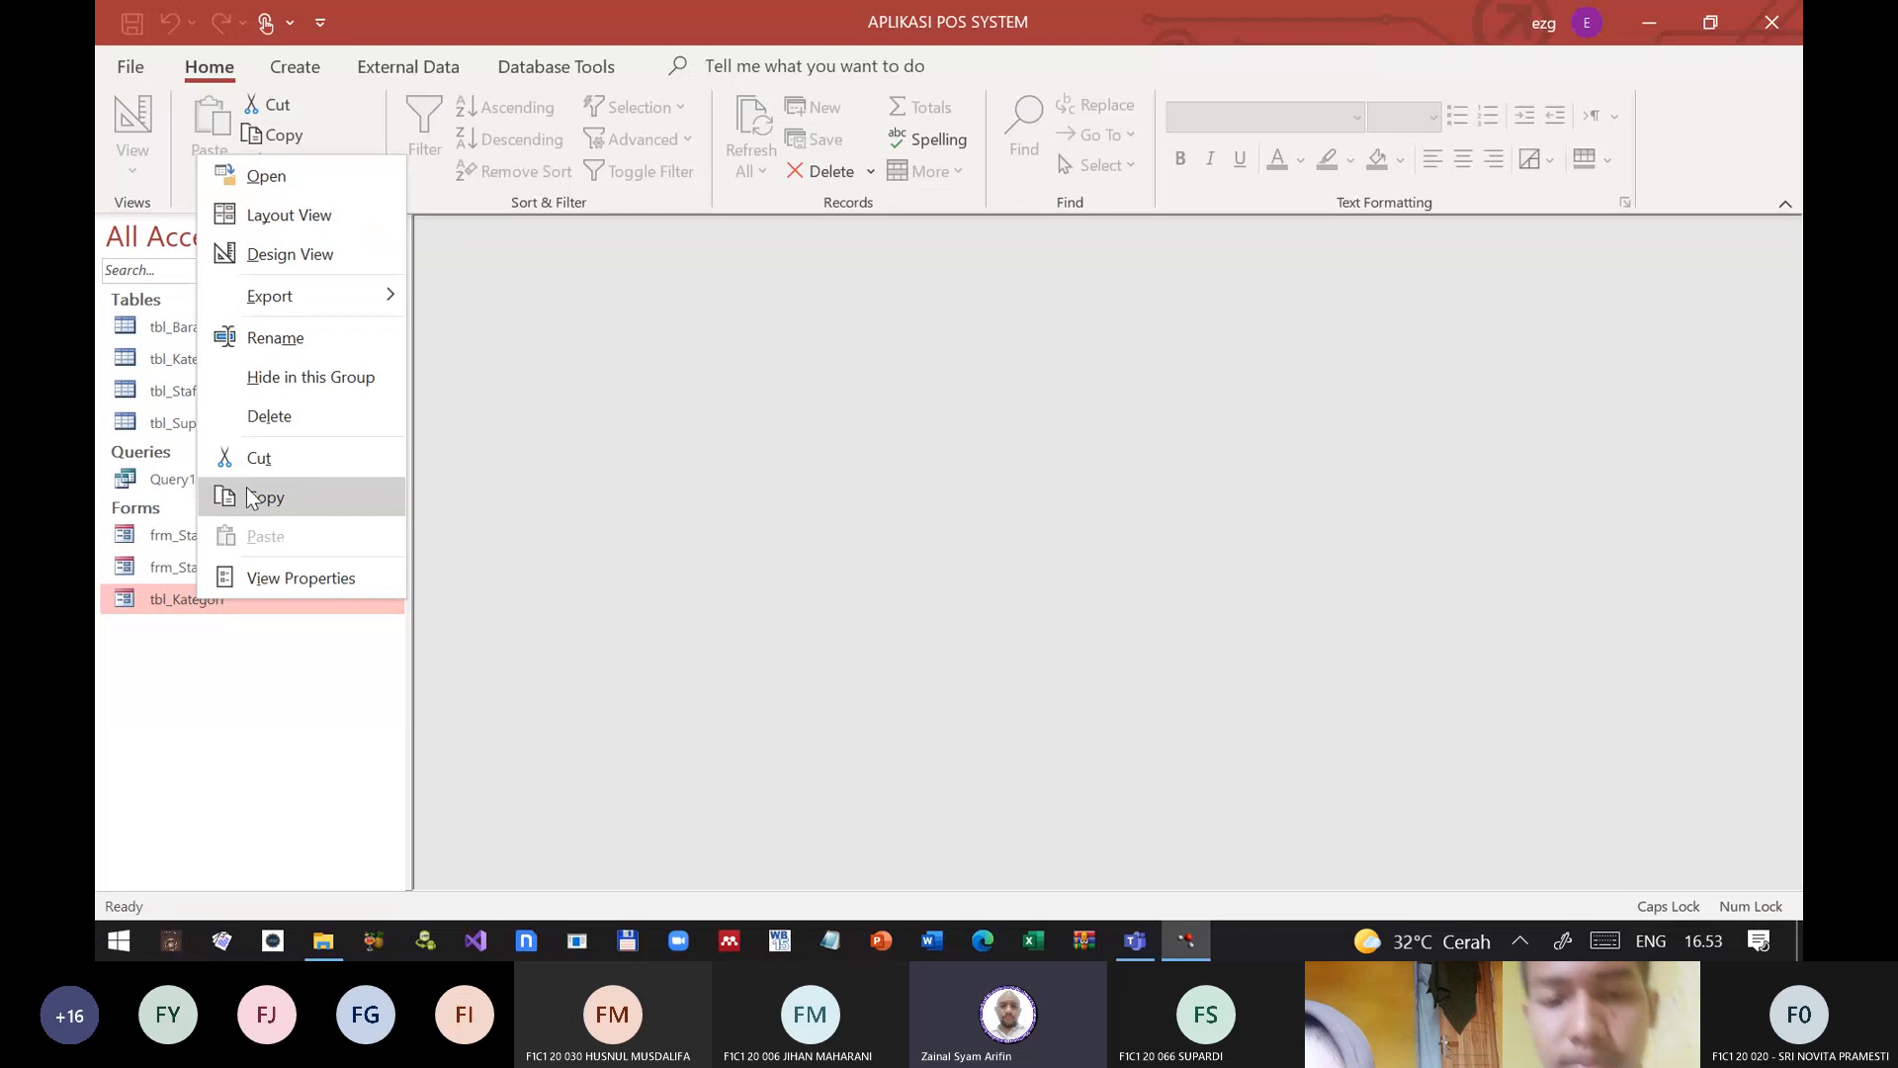
pyautogui.click(309, 253)
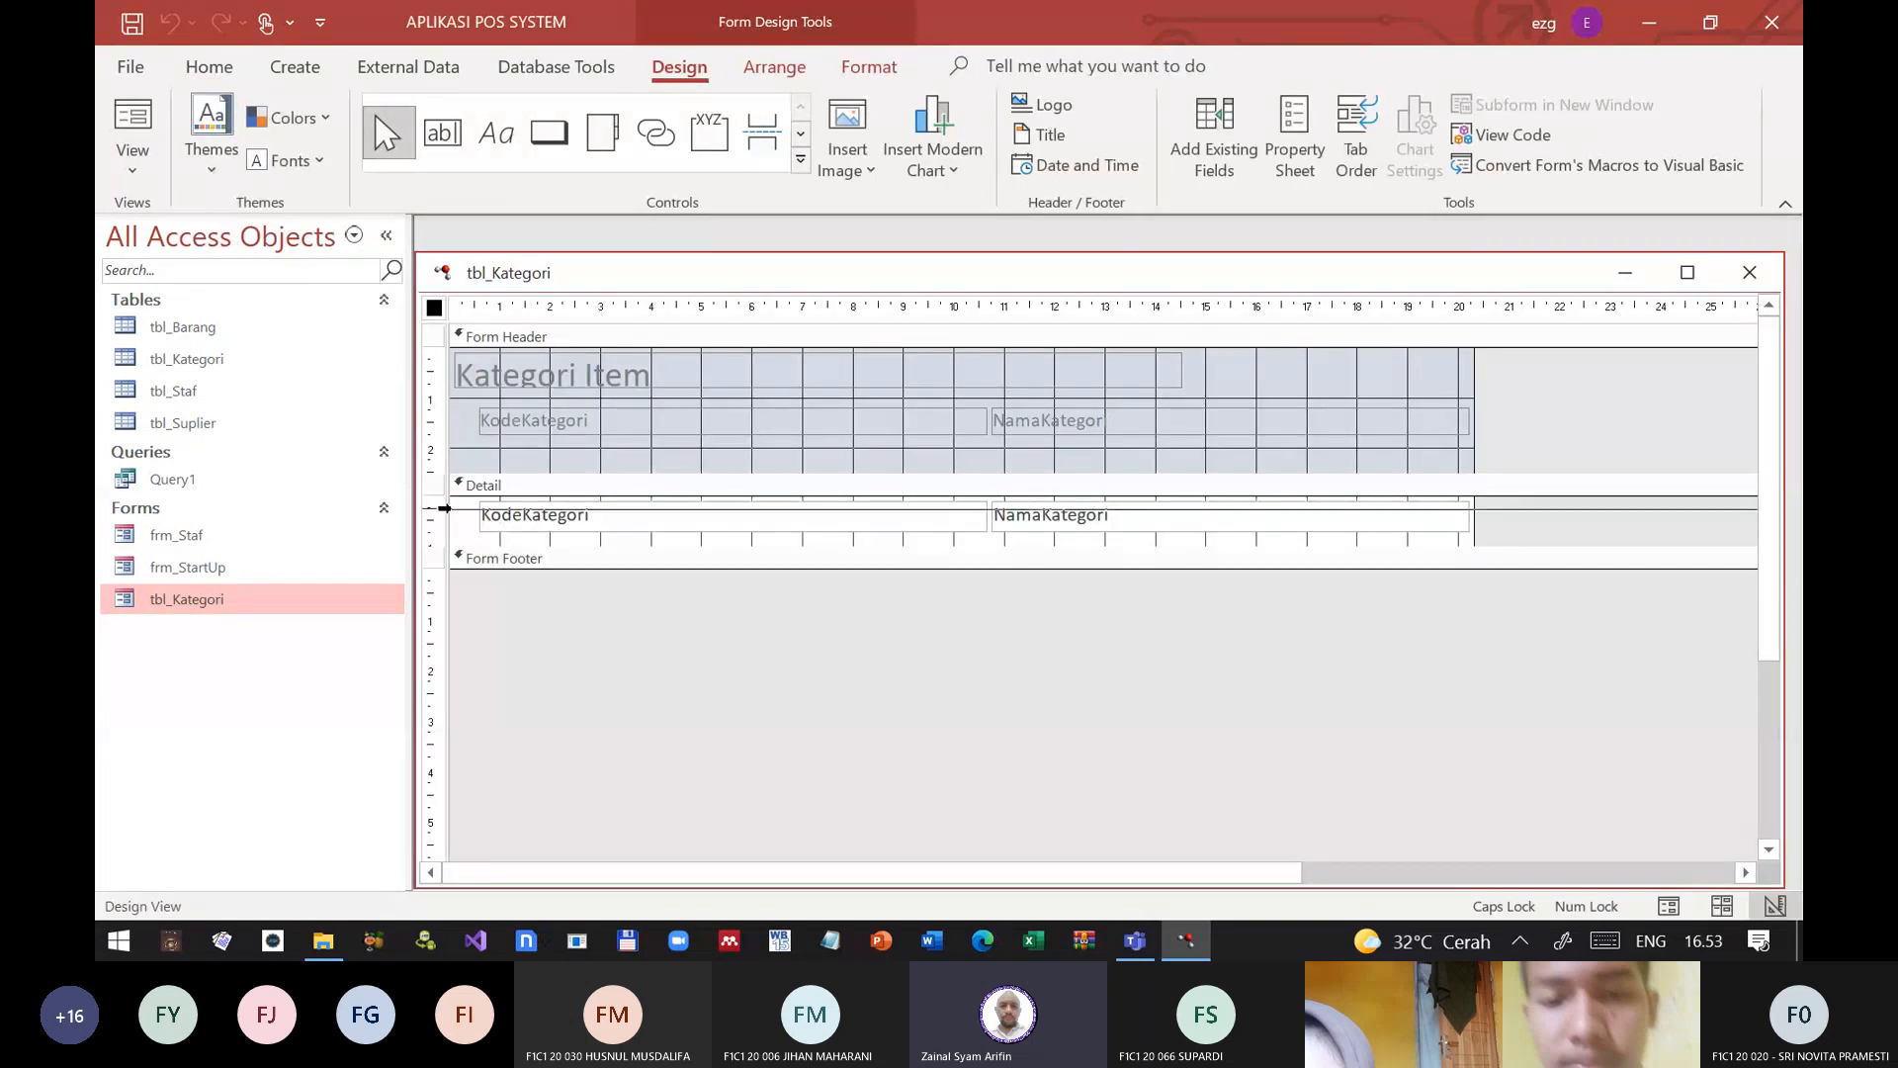
pyautogui.click(444, 509)
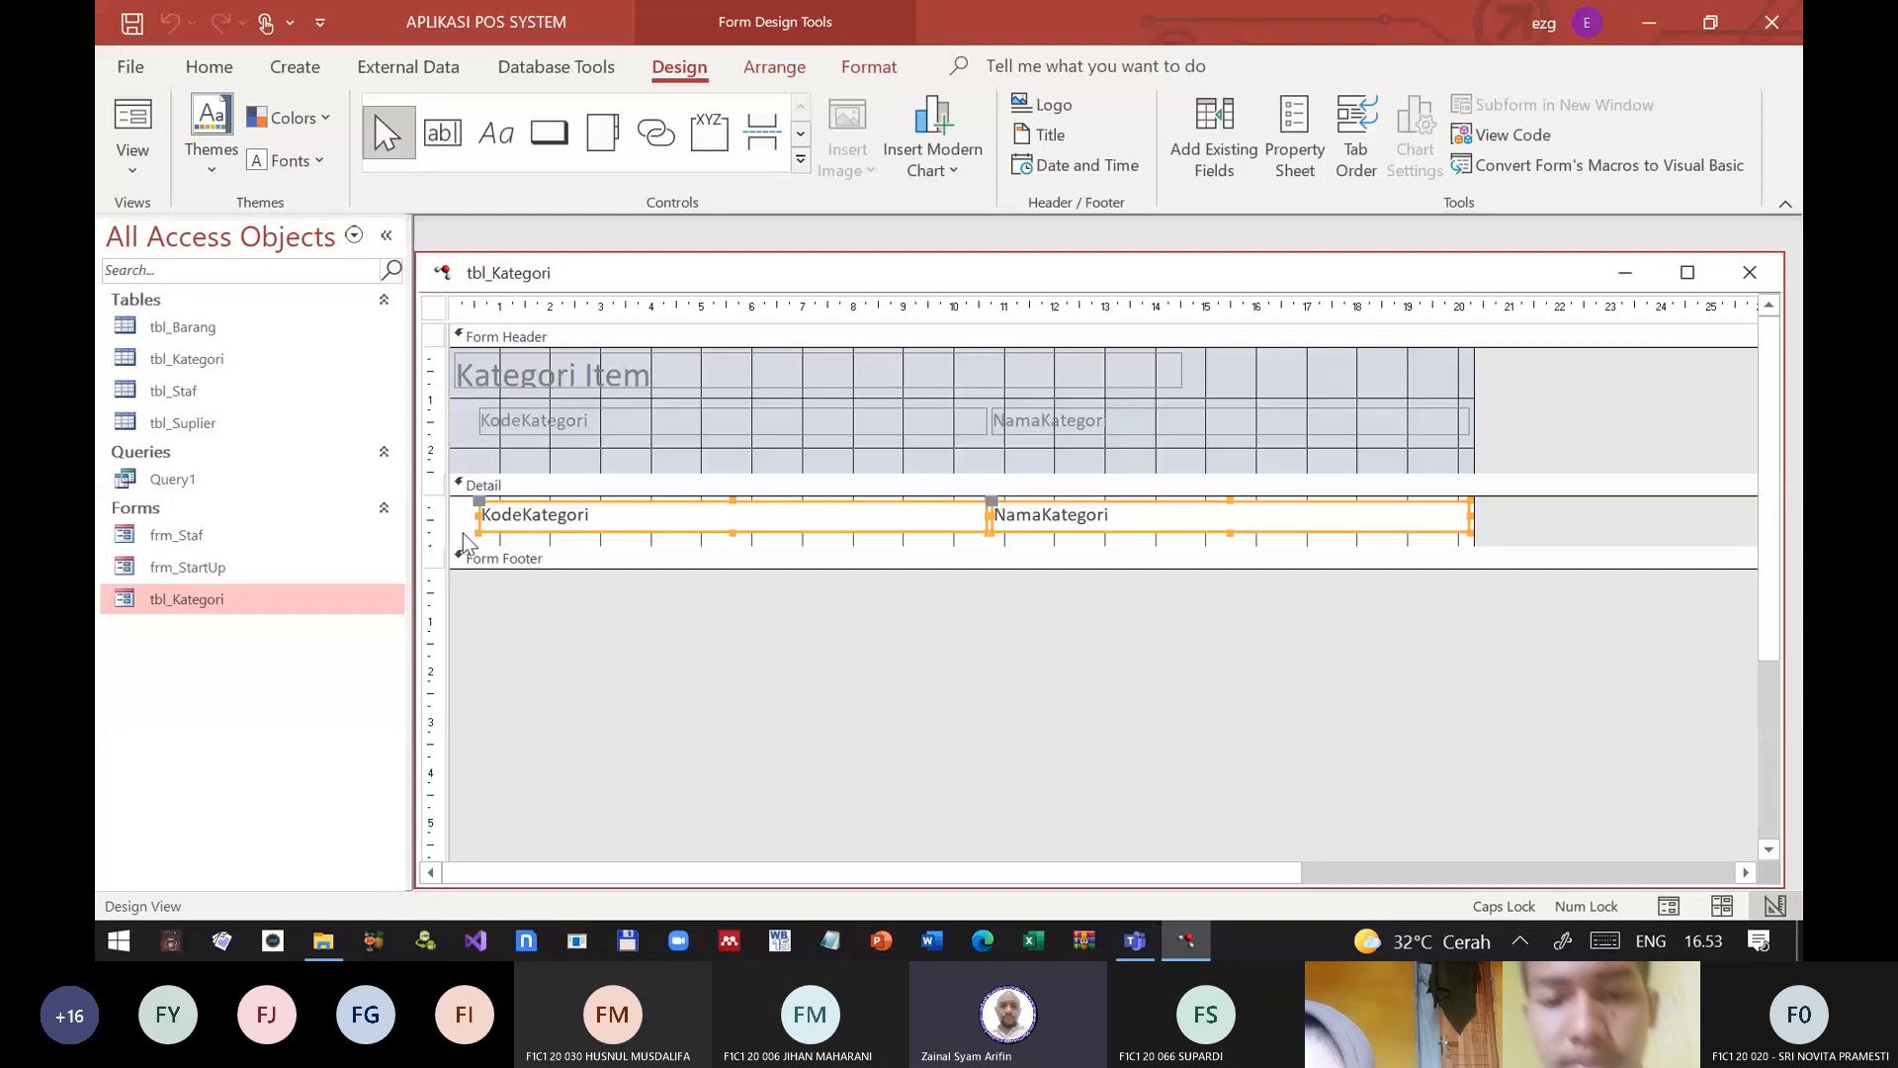
pyautogui.rightClick(599, 516)
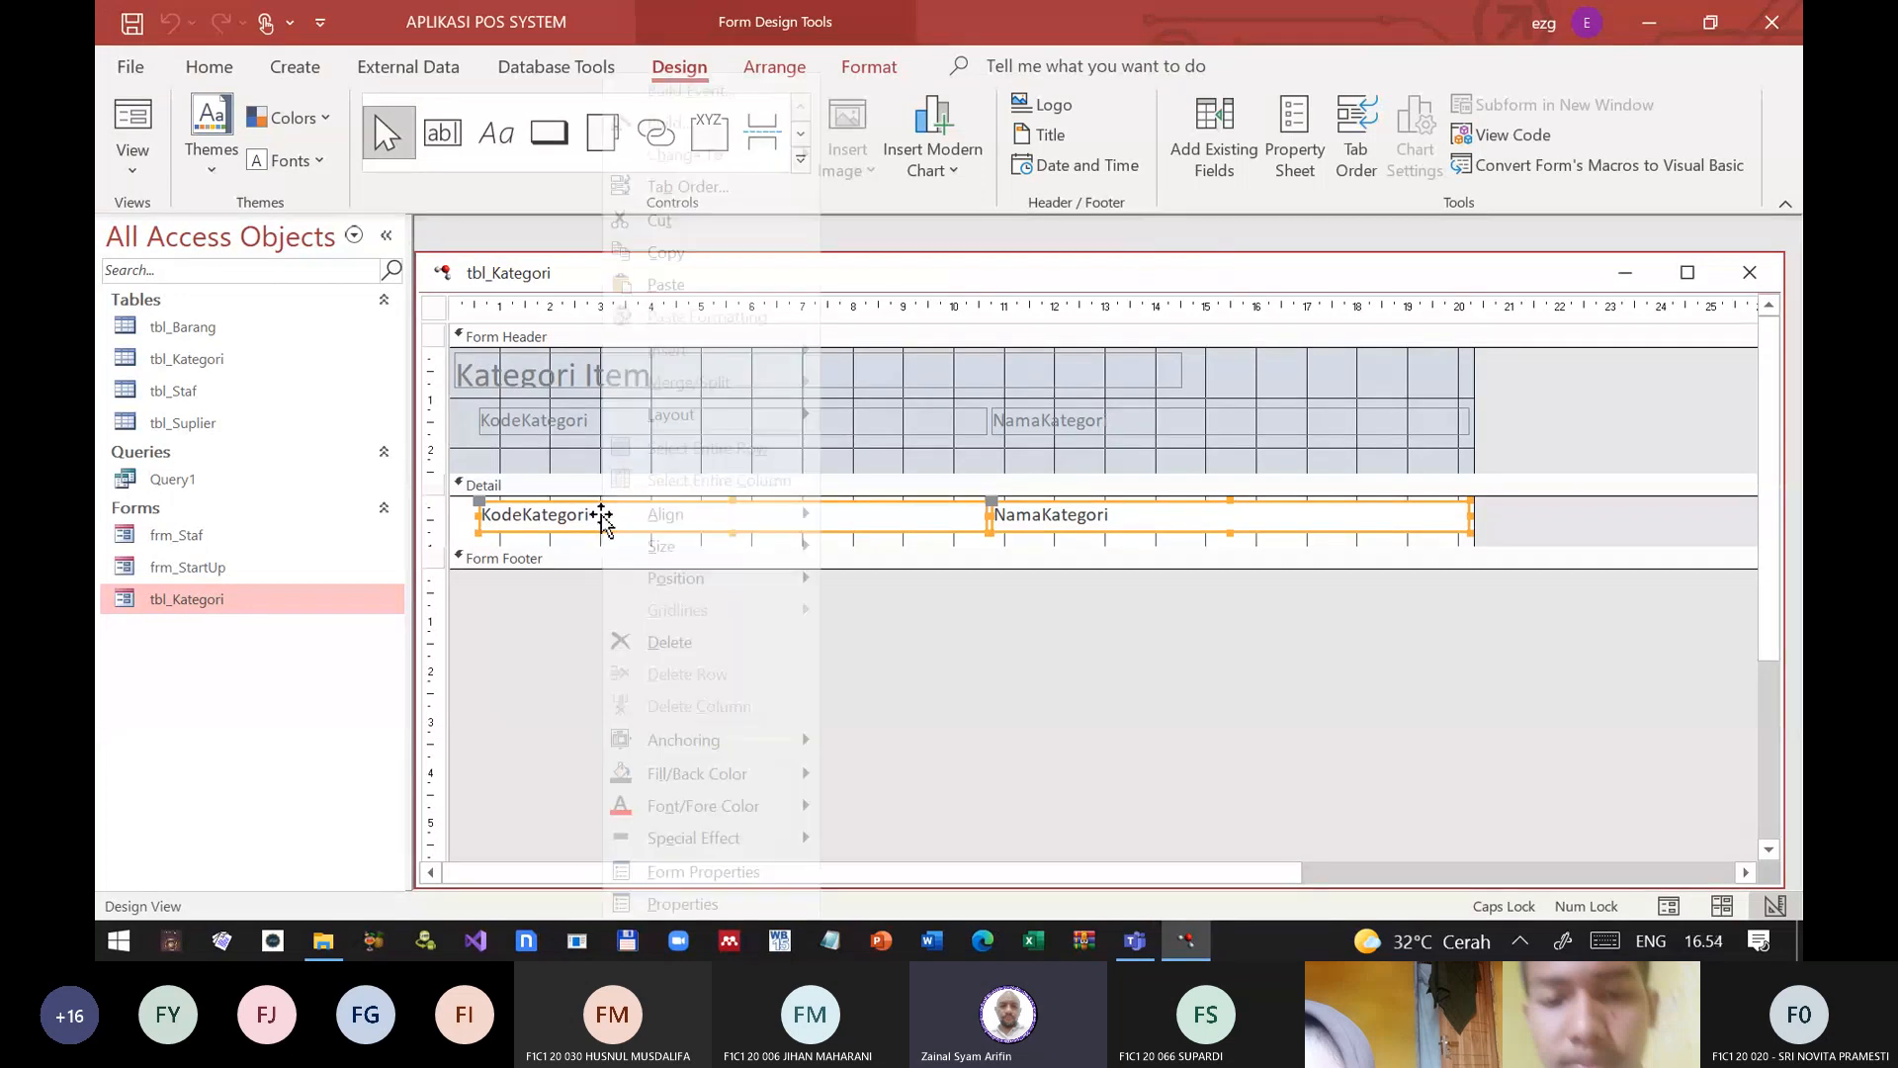
pyautogui.click(684, 904)
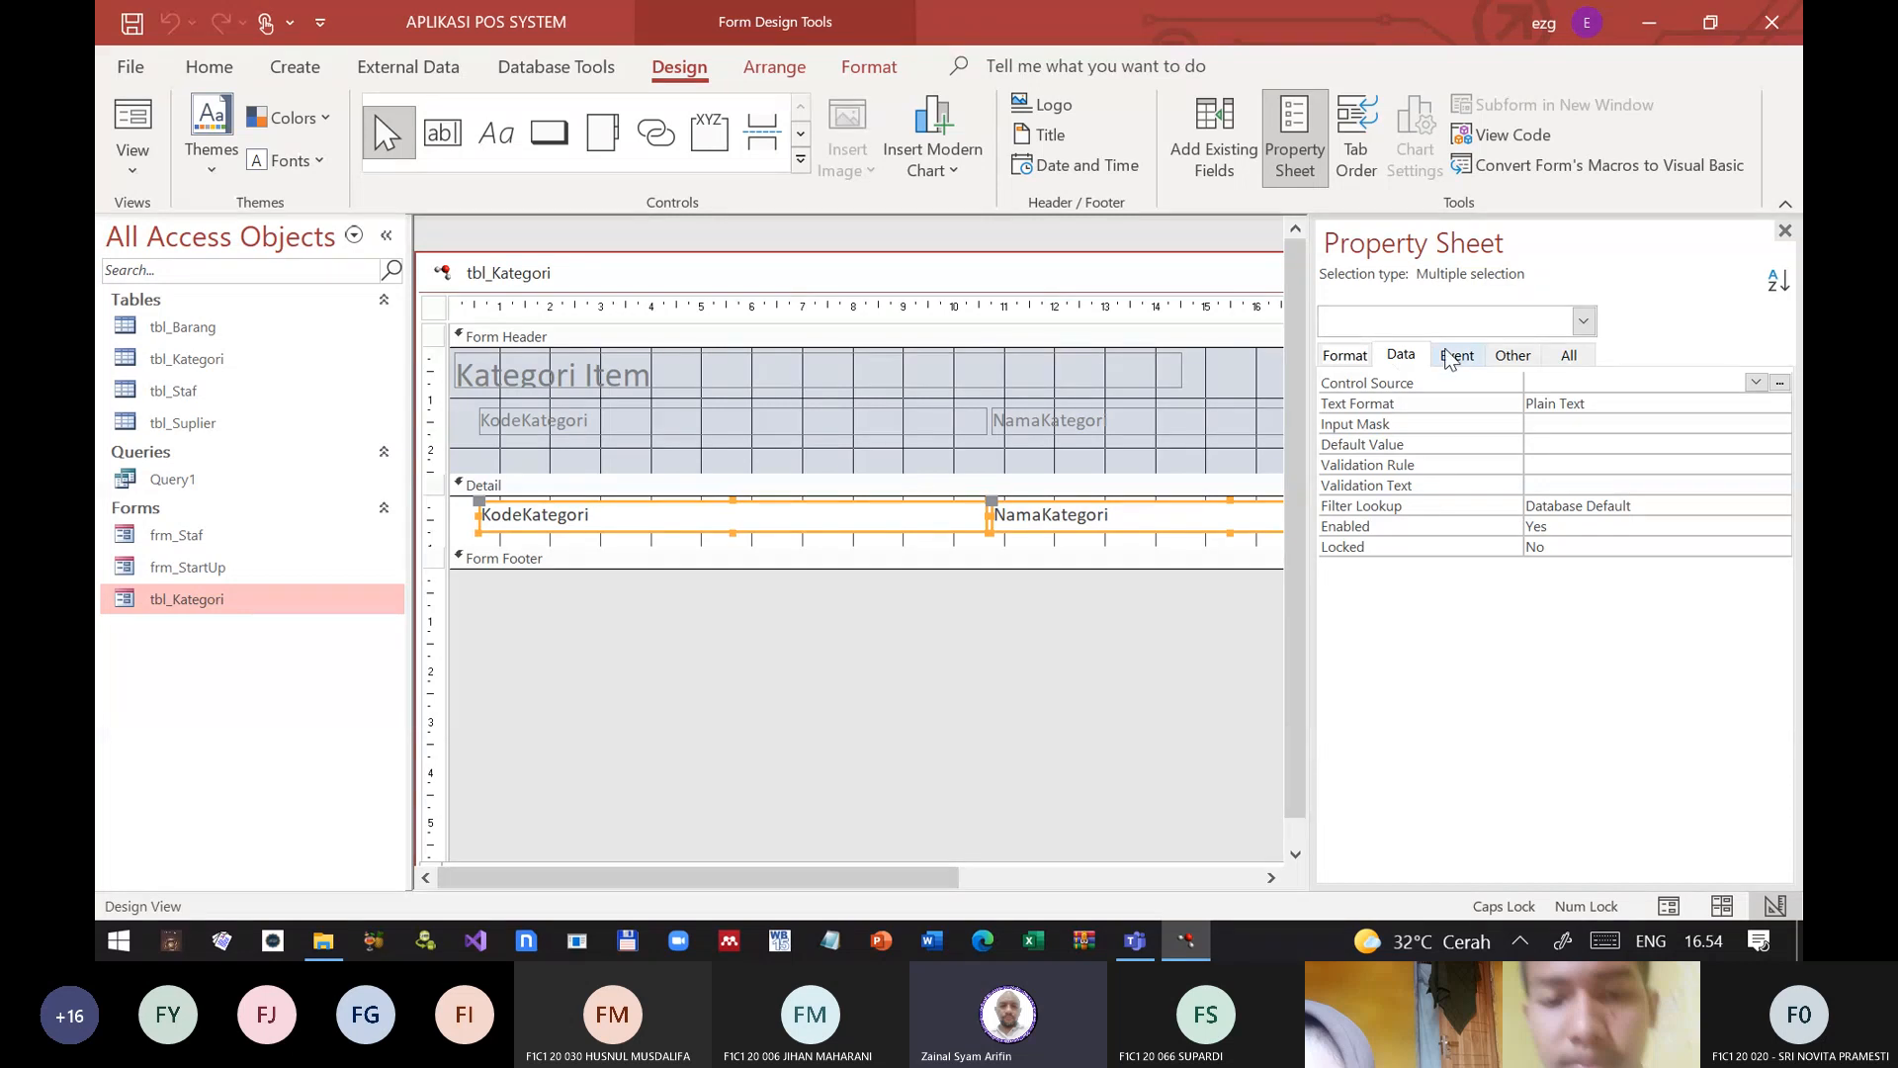
# Step: Look through the complete property list of the two Detail text boxes, including the Scroll Bars, Can Grow and Enter Key Behavior settings
pyautogui.click(1570, 357)
pyautogui.scroll(-1, 1457, 582)
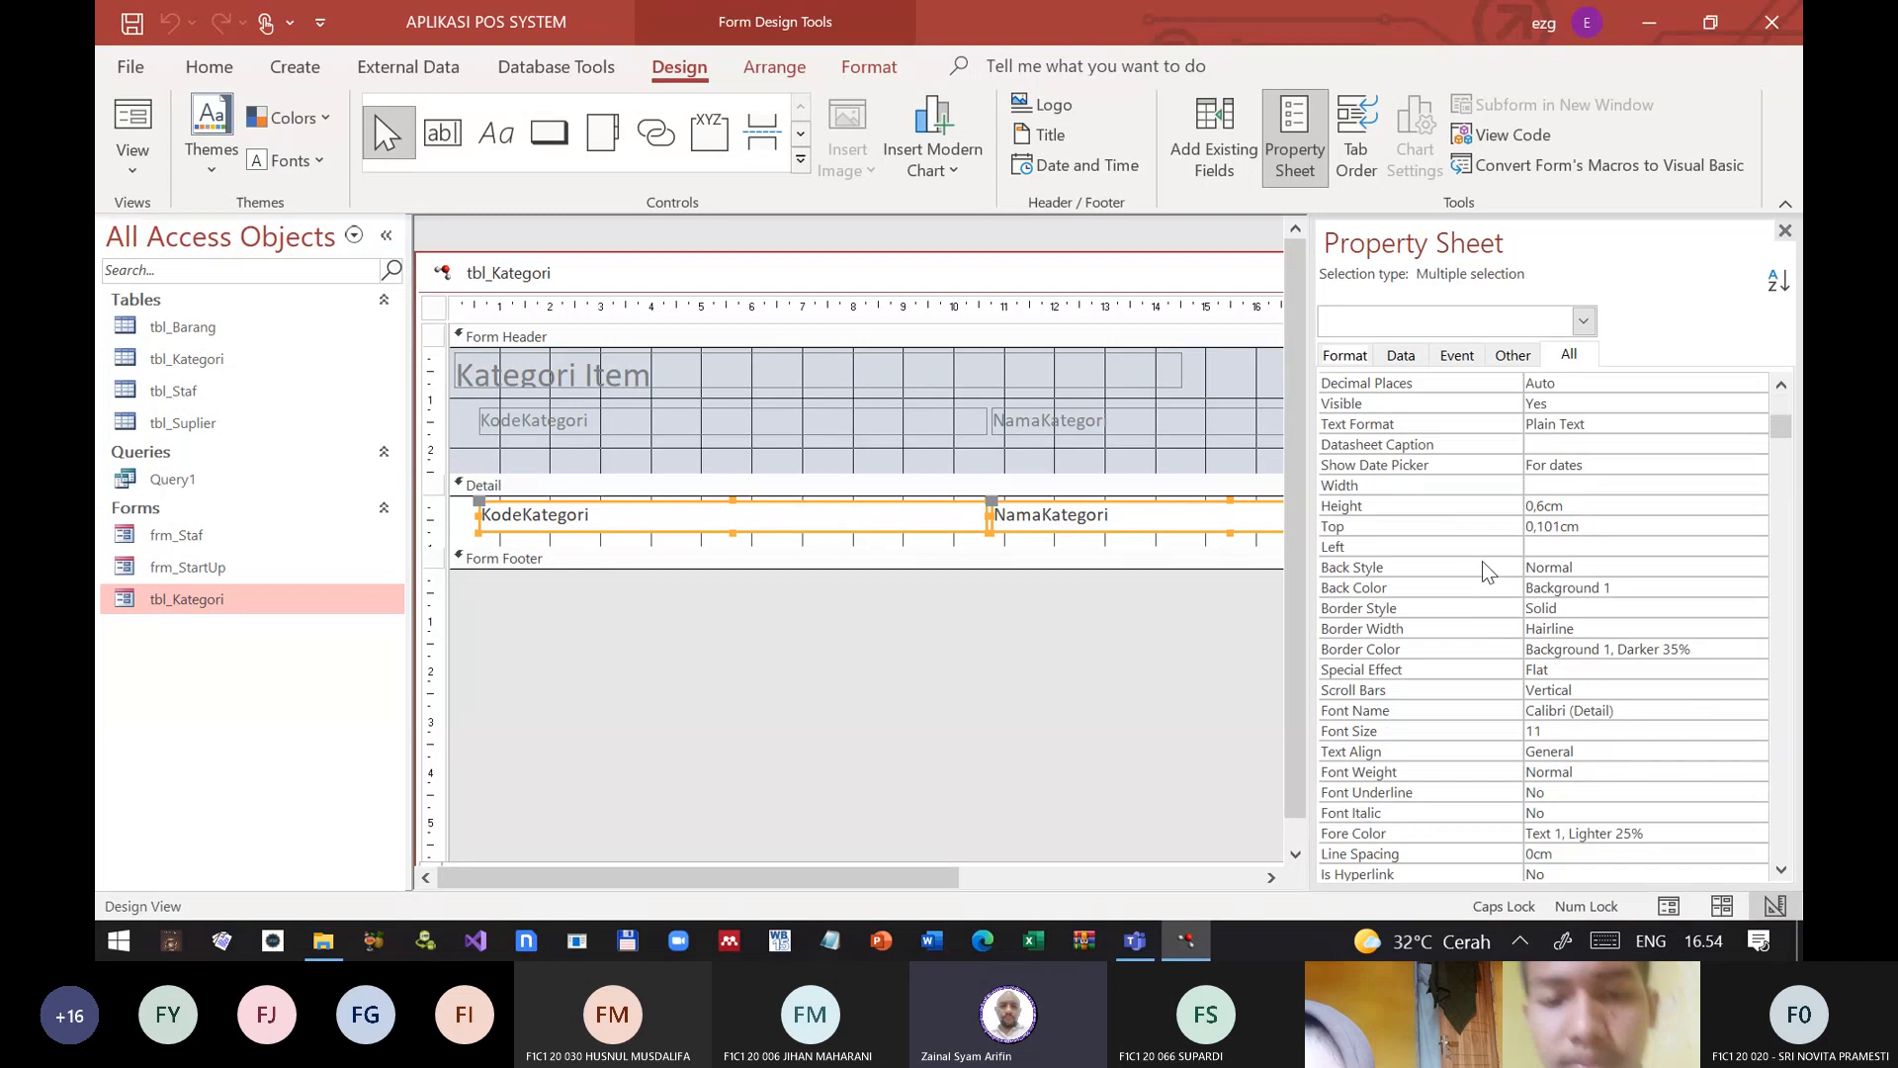
pyautogui.scroll(-4, 1469, 603)
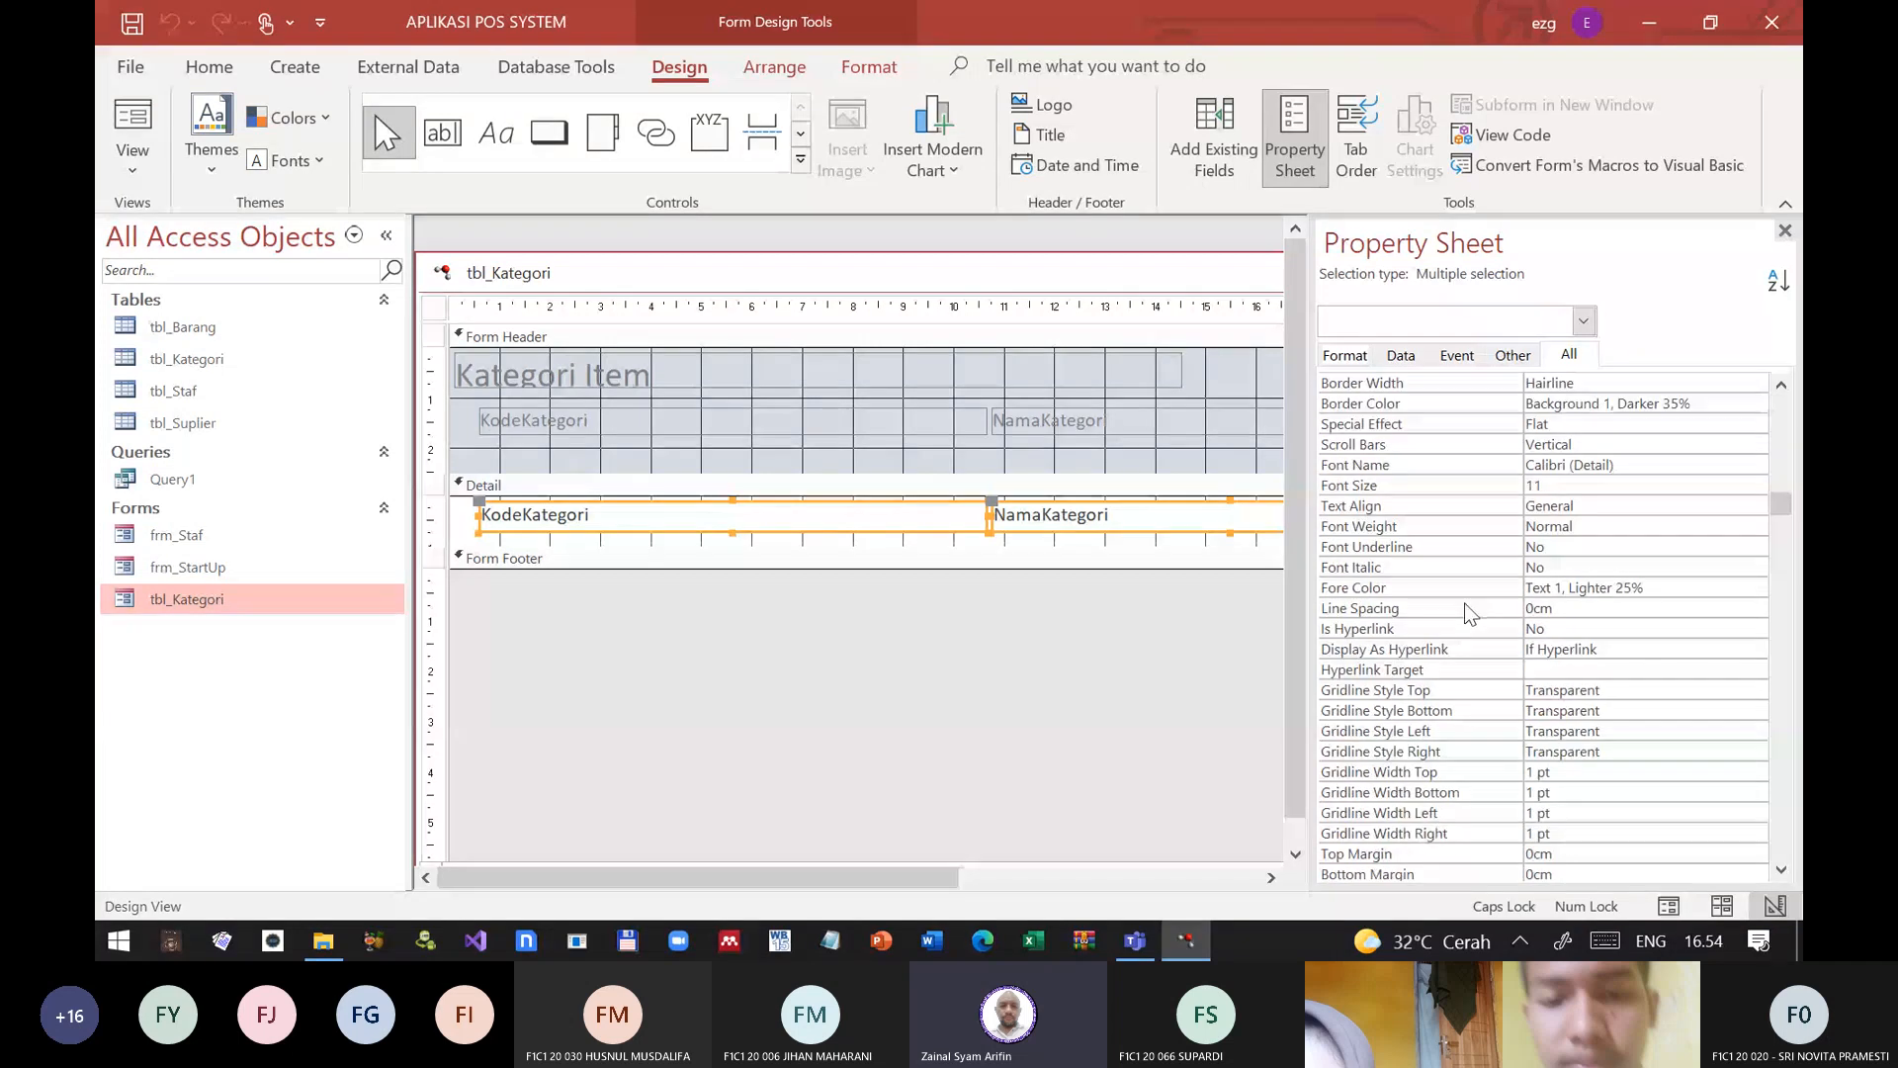
pyautogui.scroll(-10, 1467, 613)
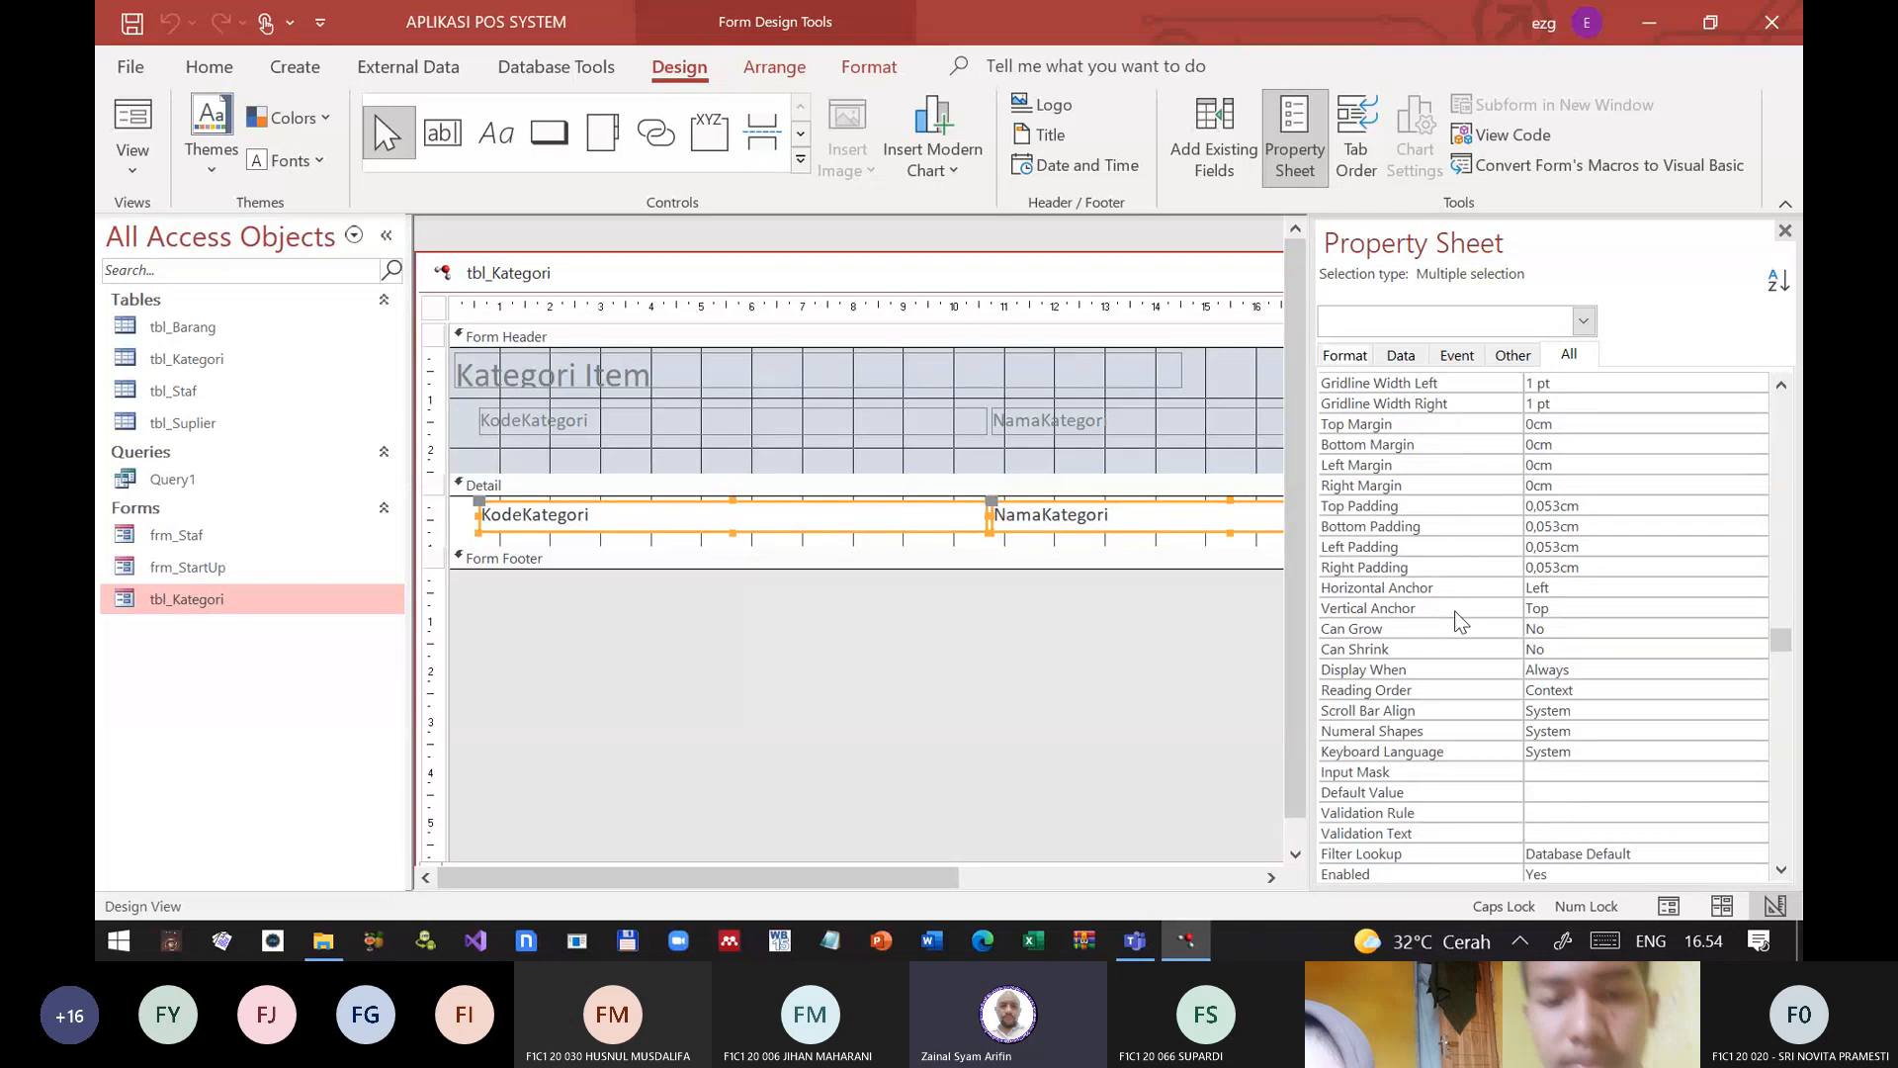
pyautogui.scroll(-3, 1461, 621)
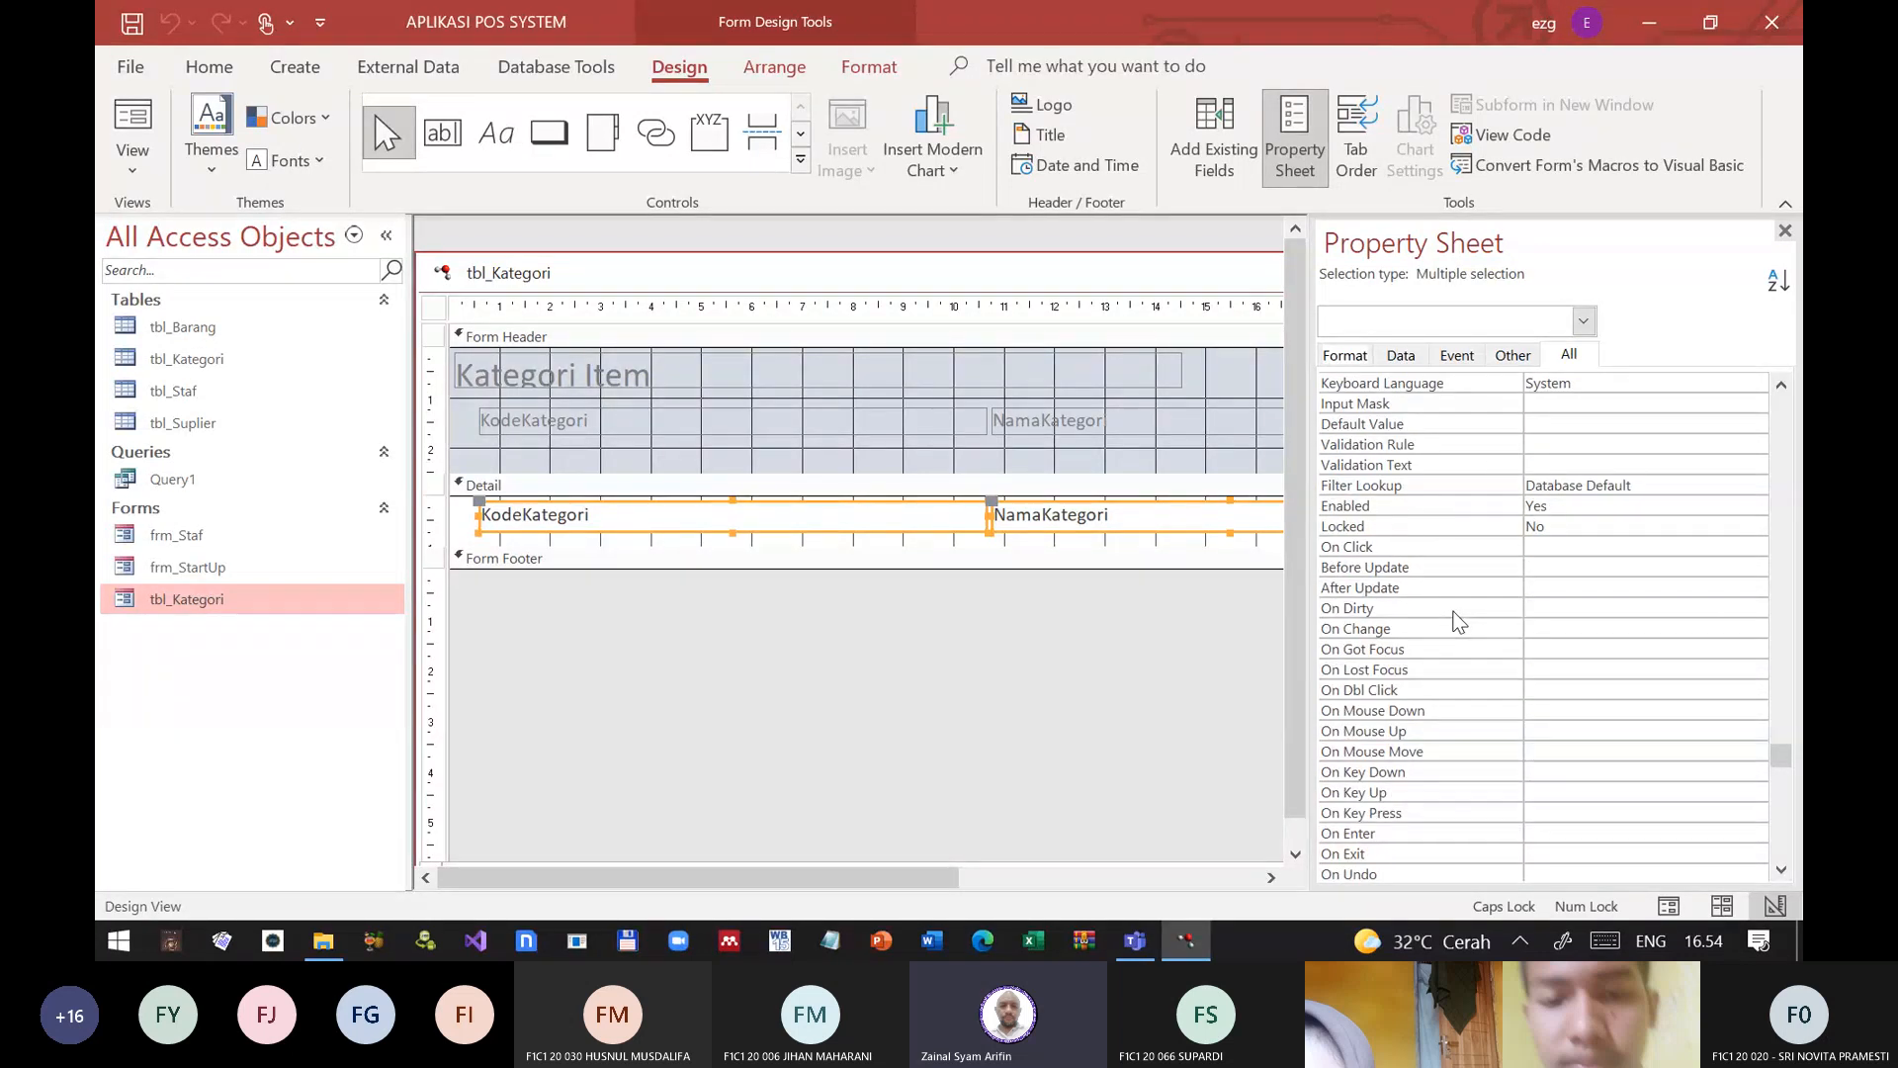
pyautogui.scroll(4, 1451, 611)
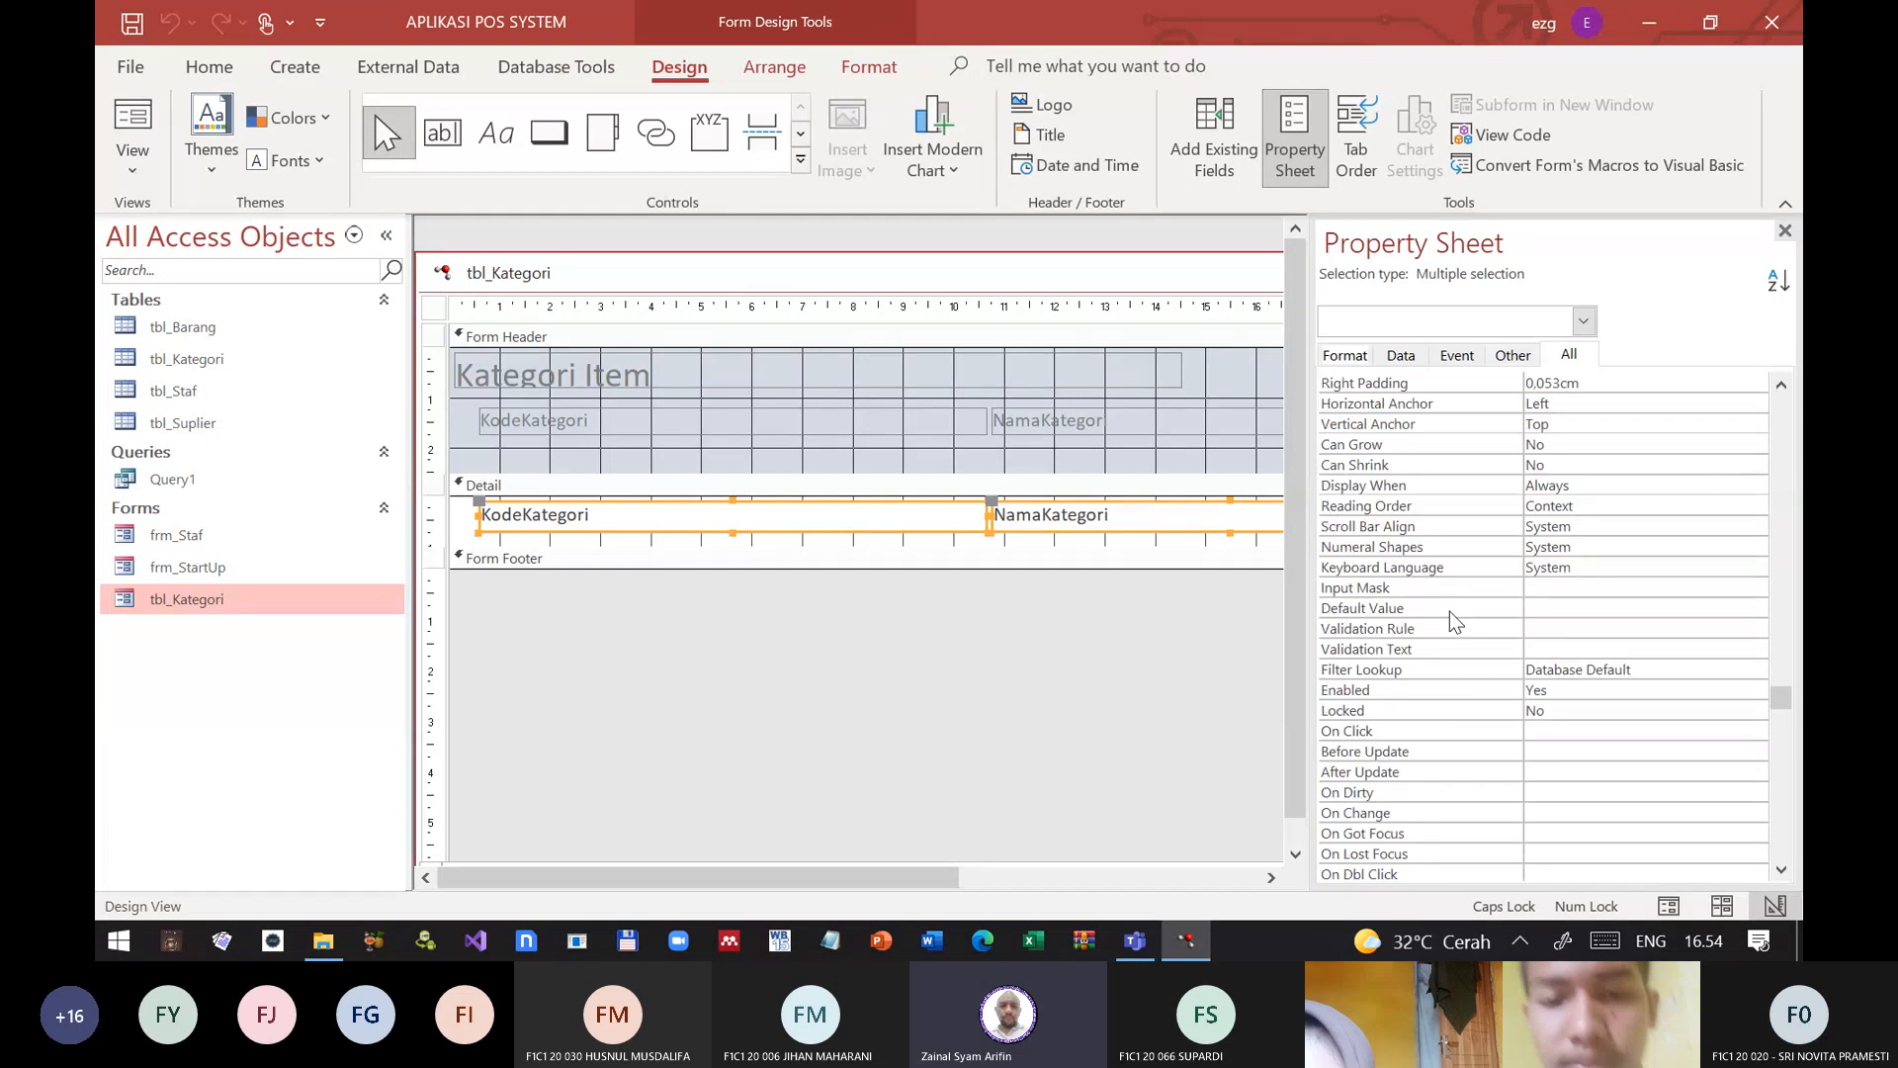
pyautogui.scroll(3, 1447, 609)
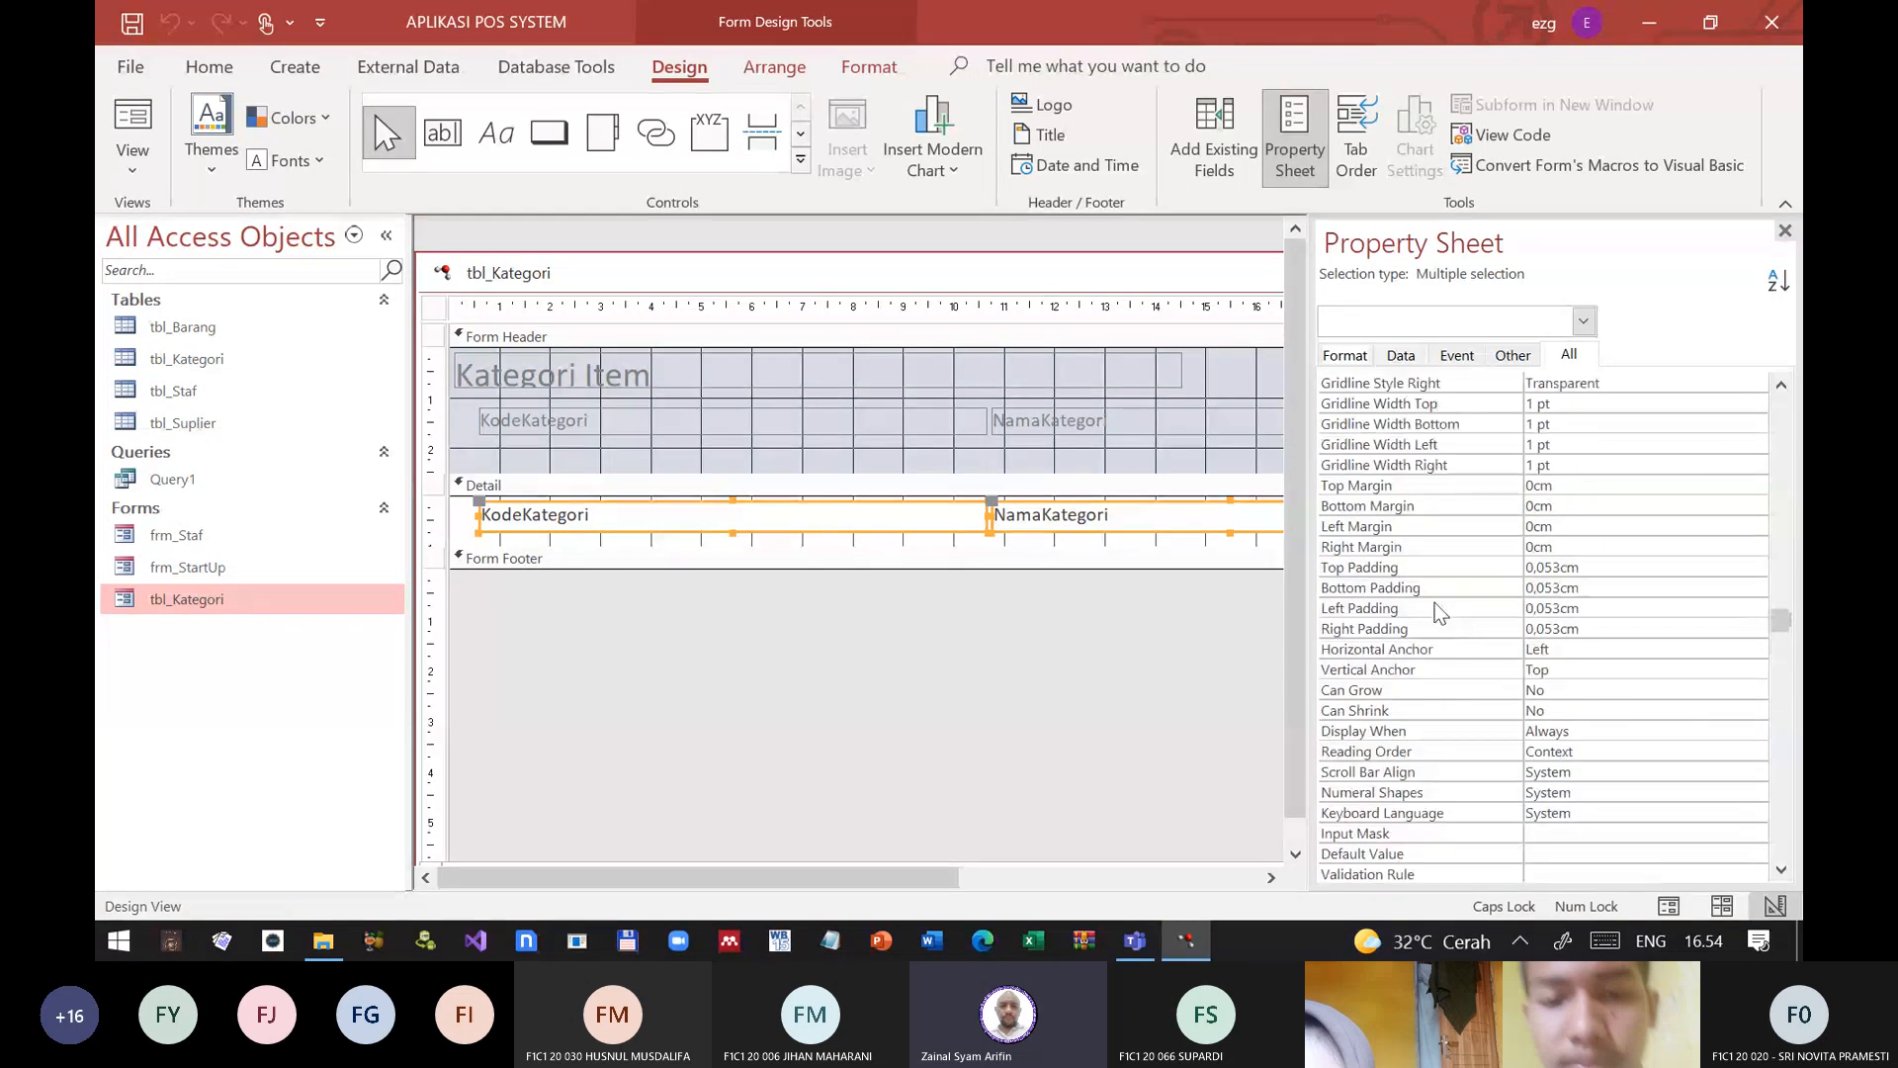
pyautogui.scroll(10, 1438, 610)
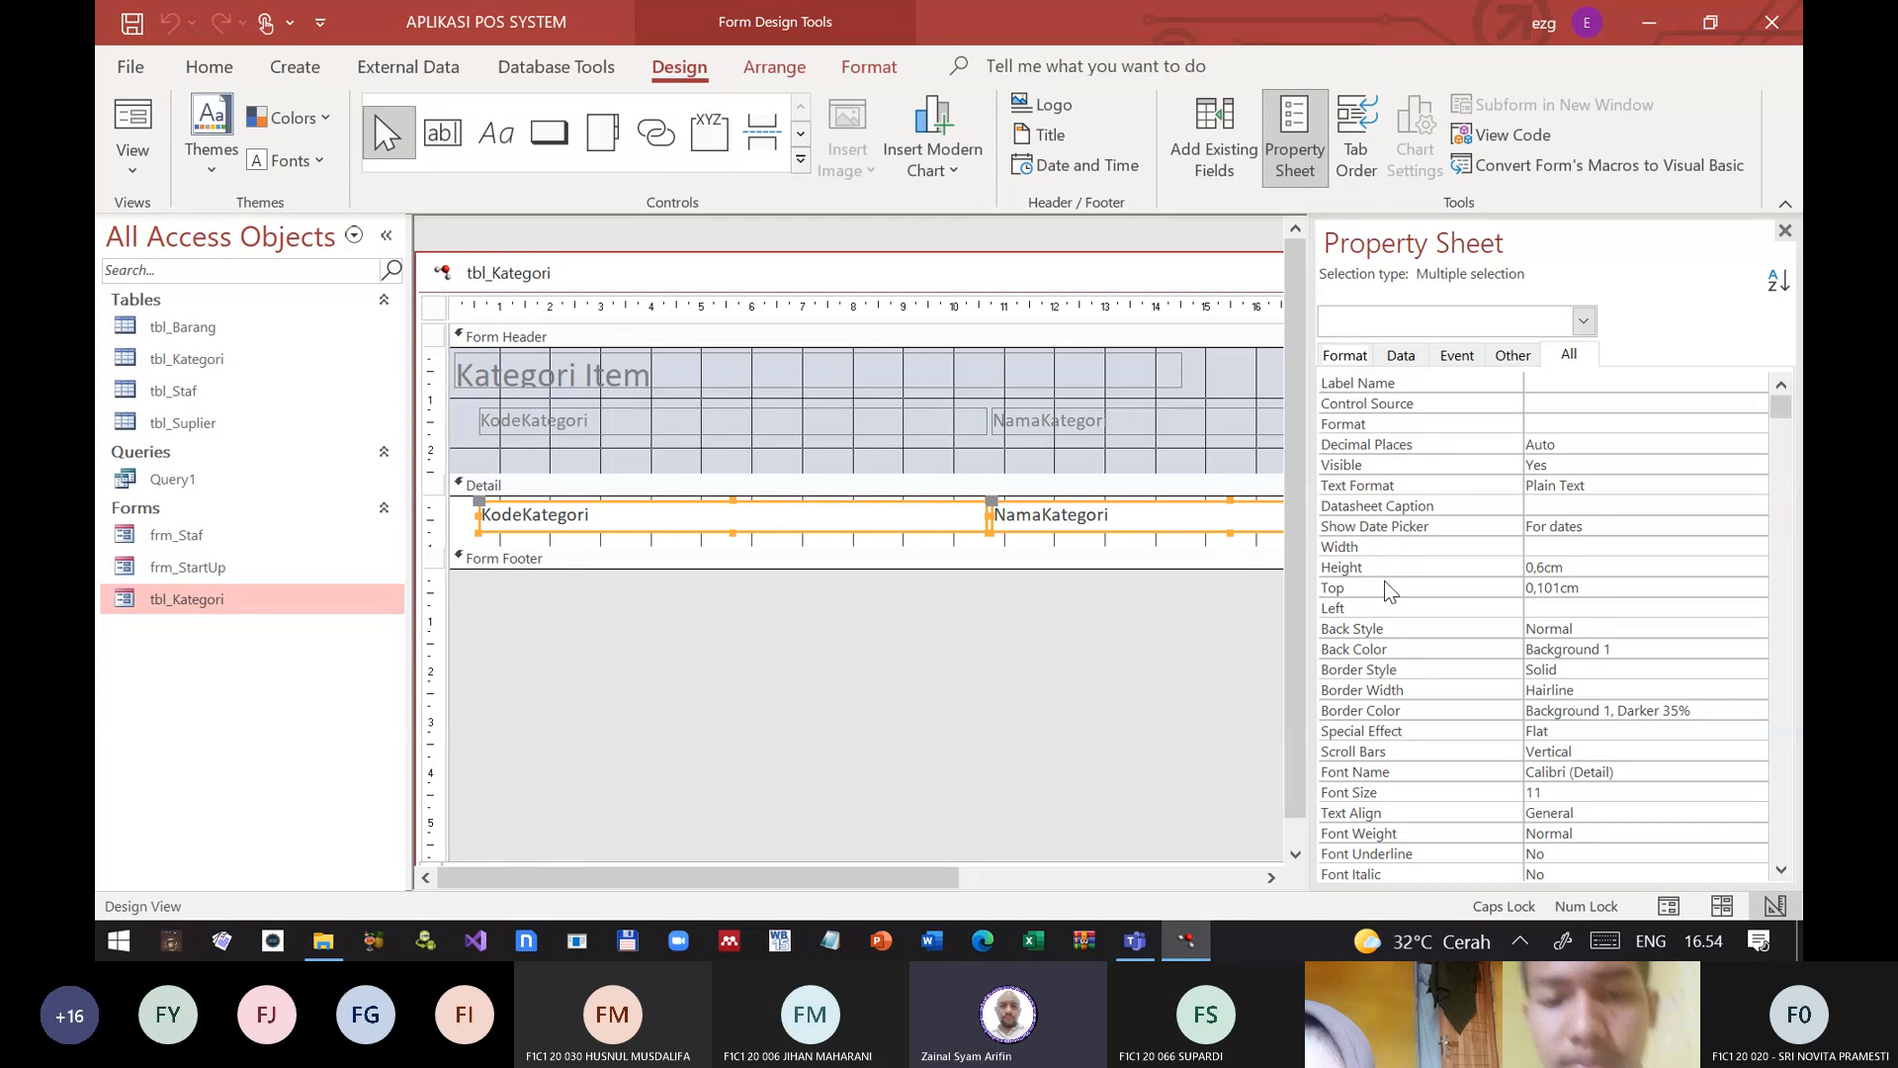
pyautogui.scroll(-1, 1392, 627)
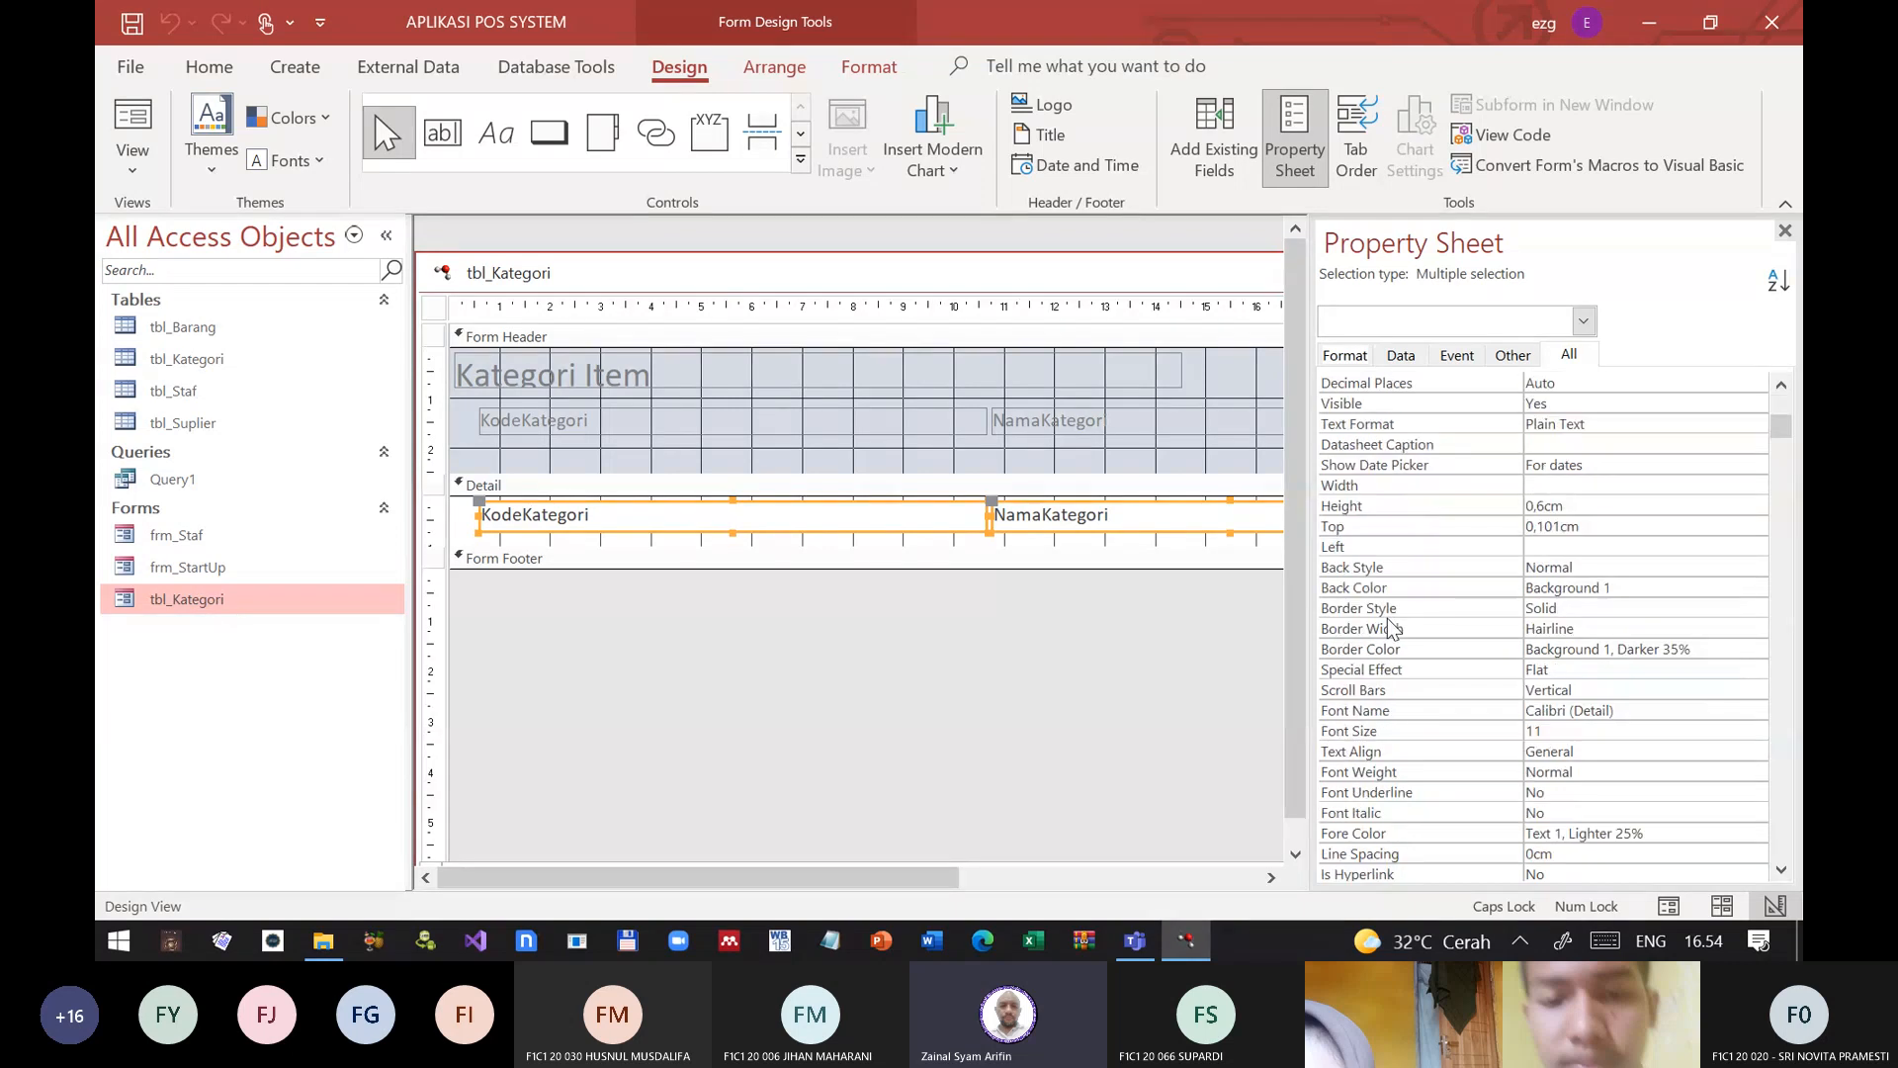
pyautogui.scroll(-1, 1392, 626)
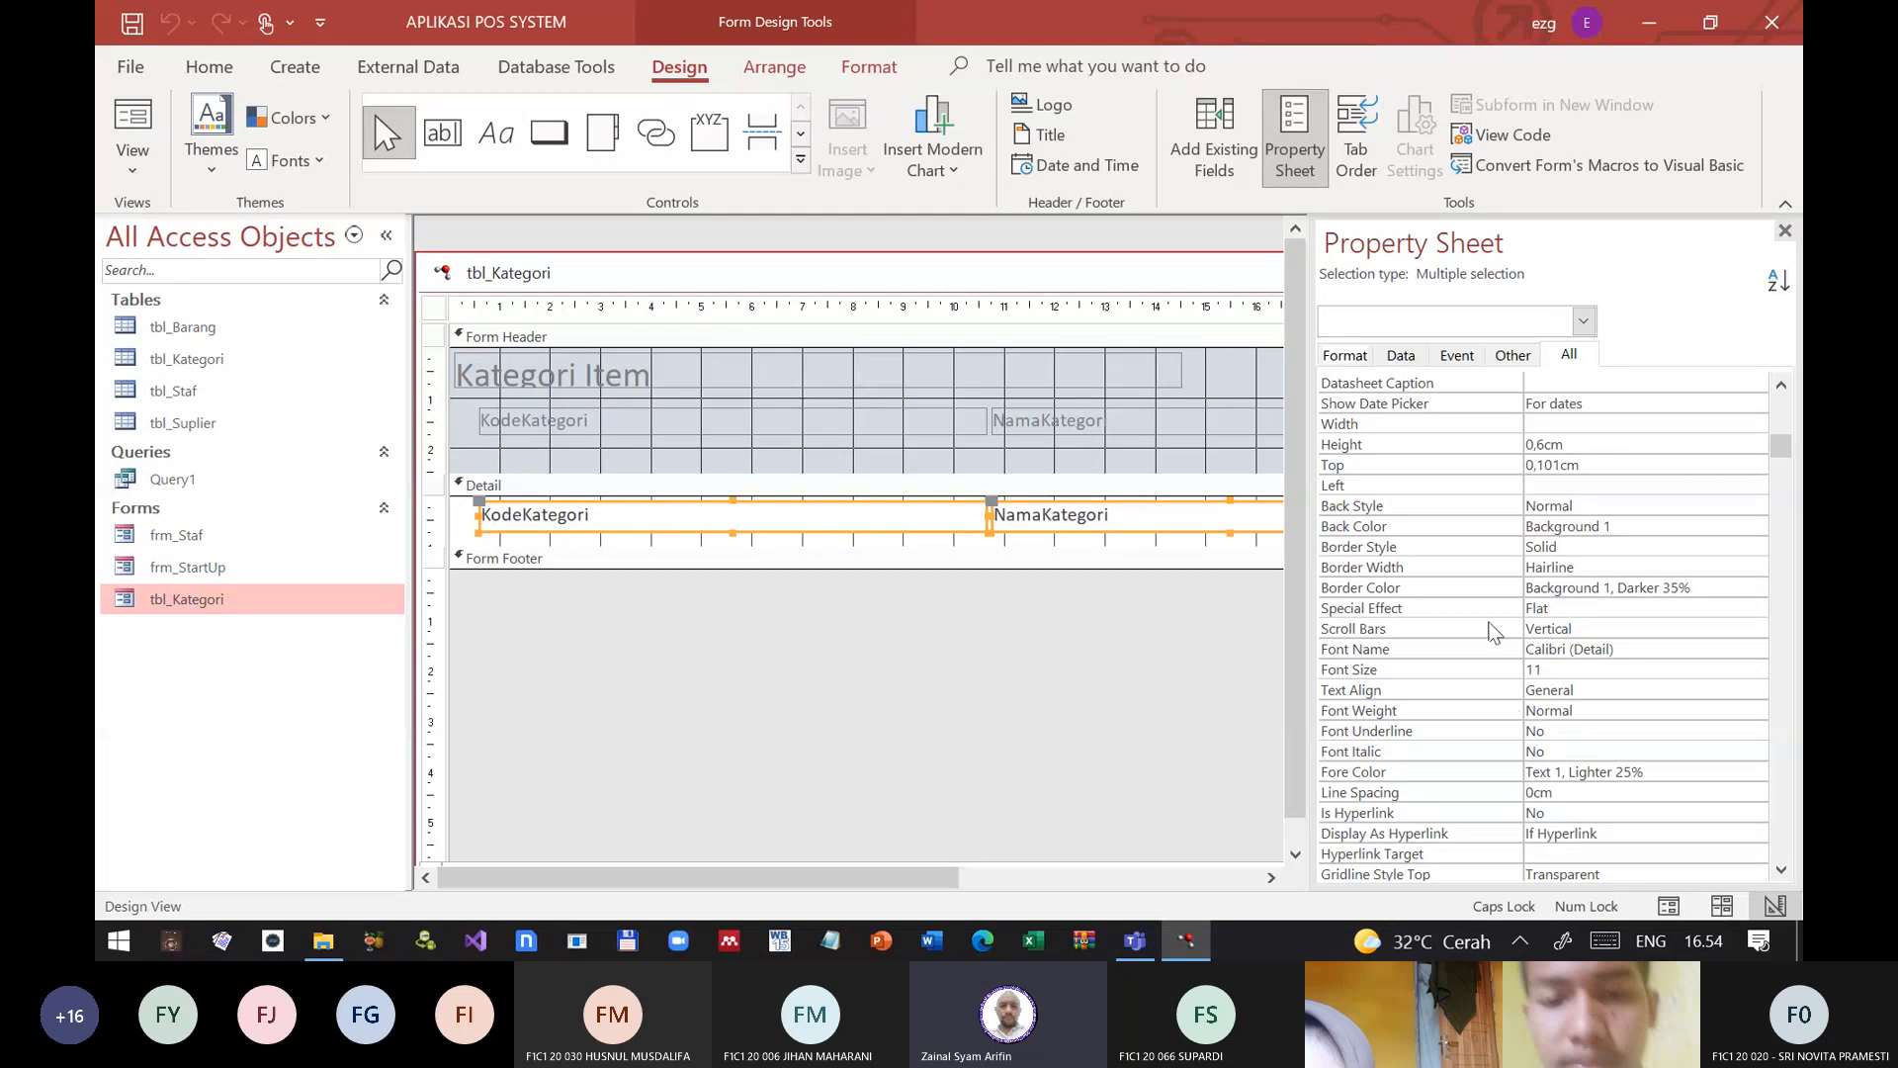
pyautogui.scroll(1, 1488, 623)
pyautogui.scroll(1, 1482, 621)
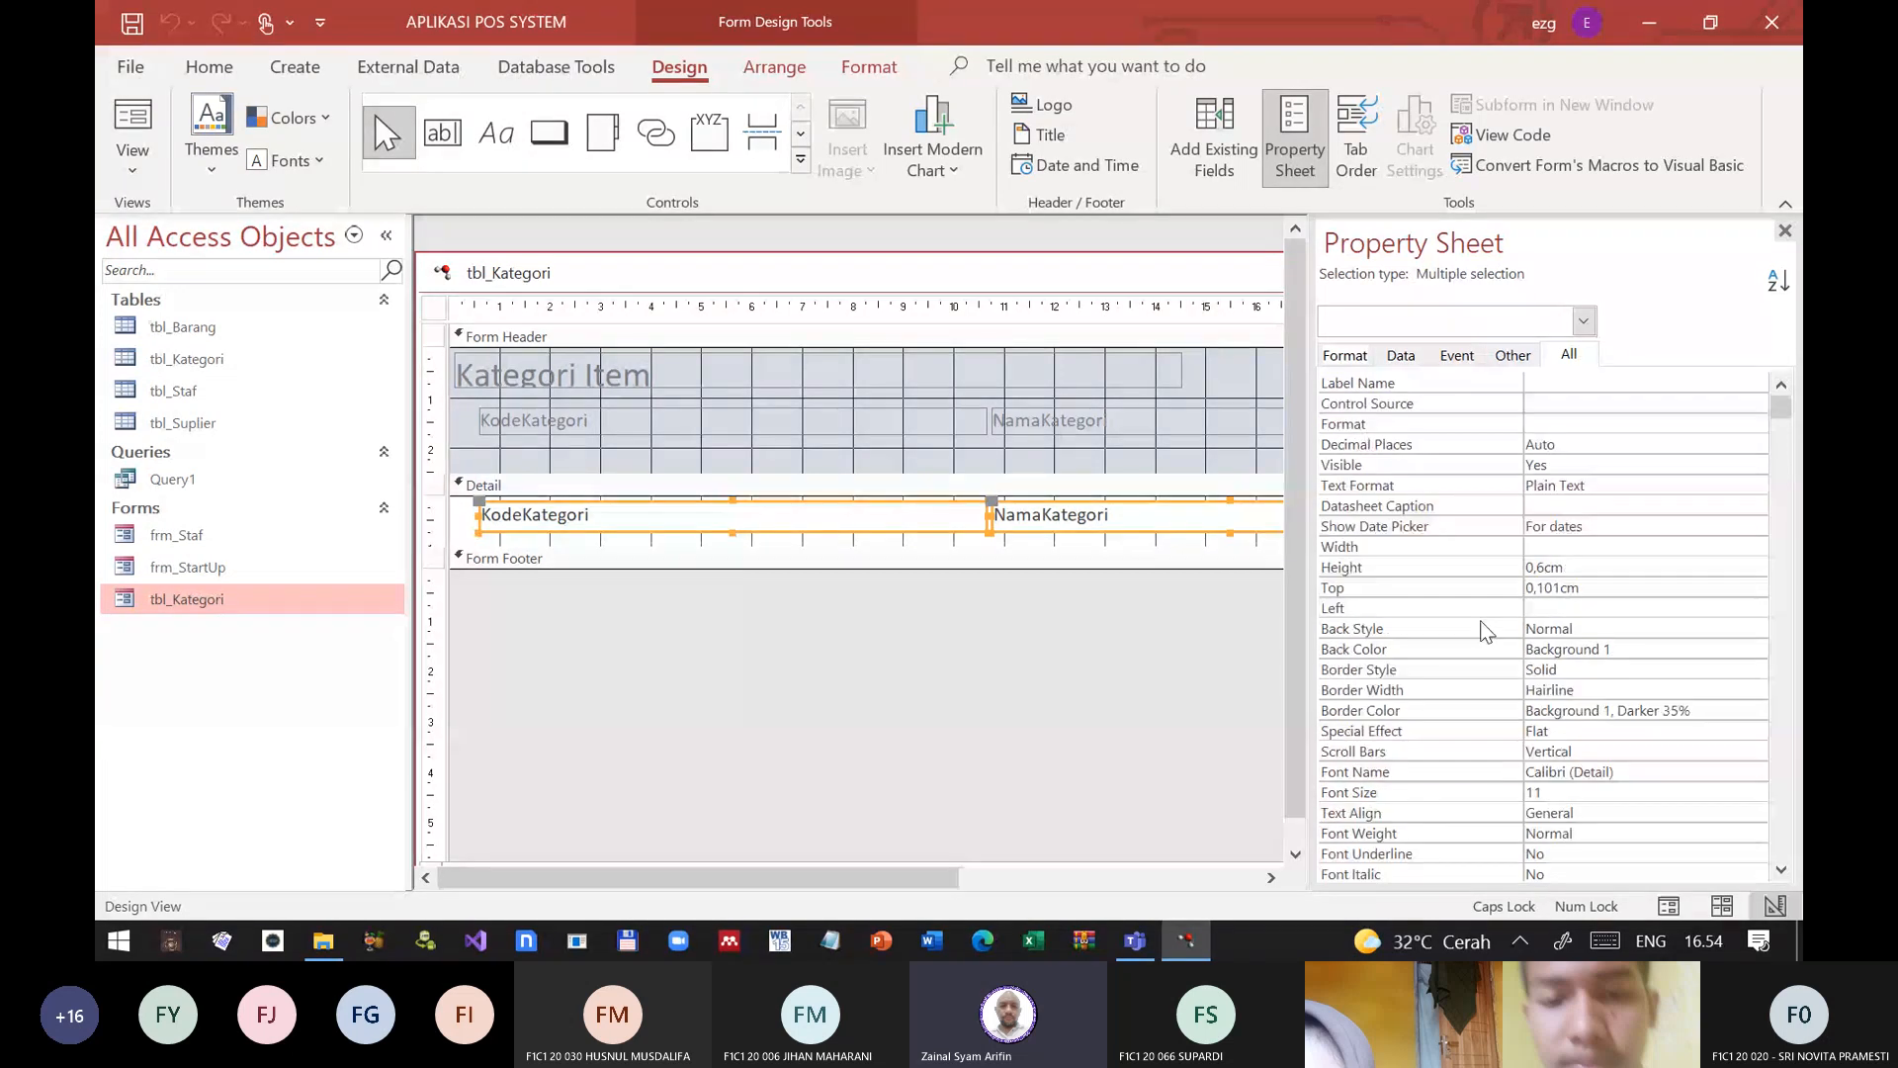
pyautogui.scroll(-1, 1481, 621)
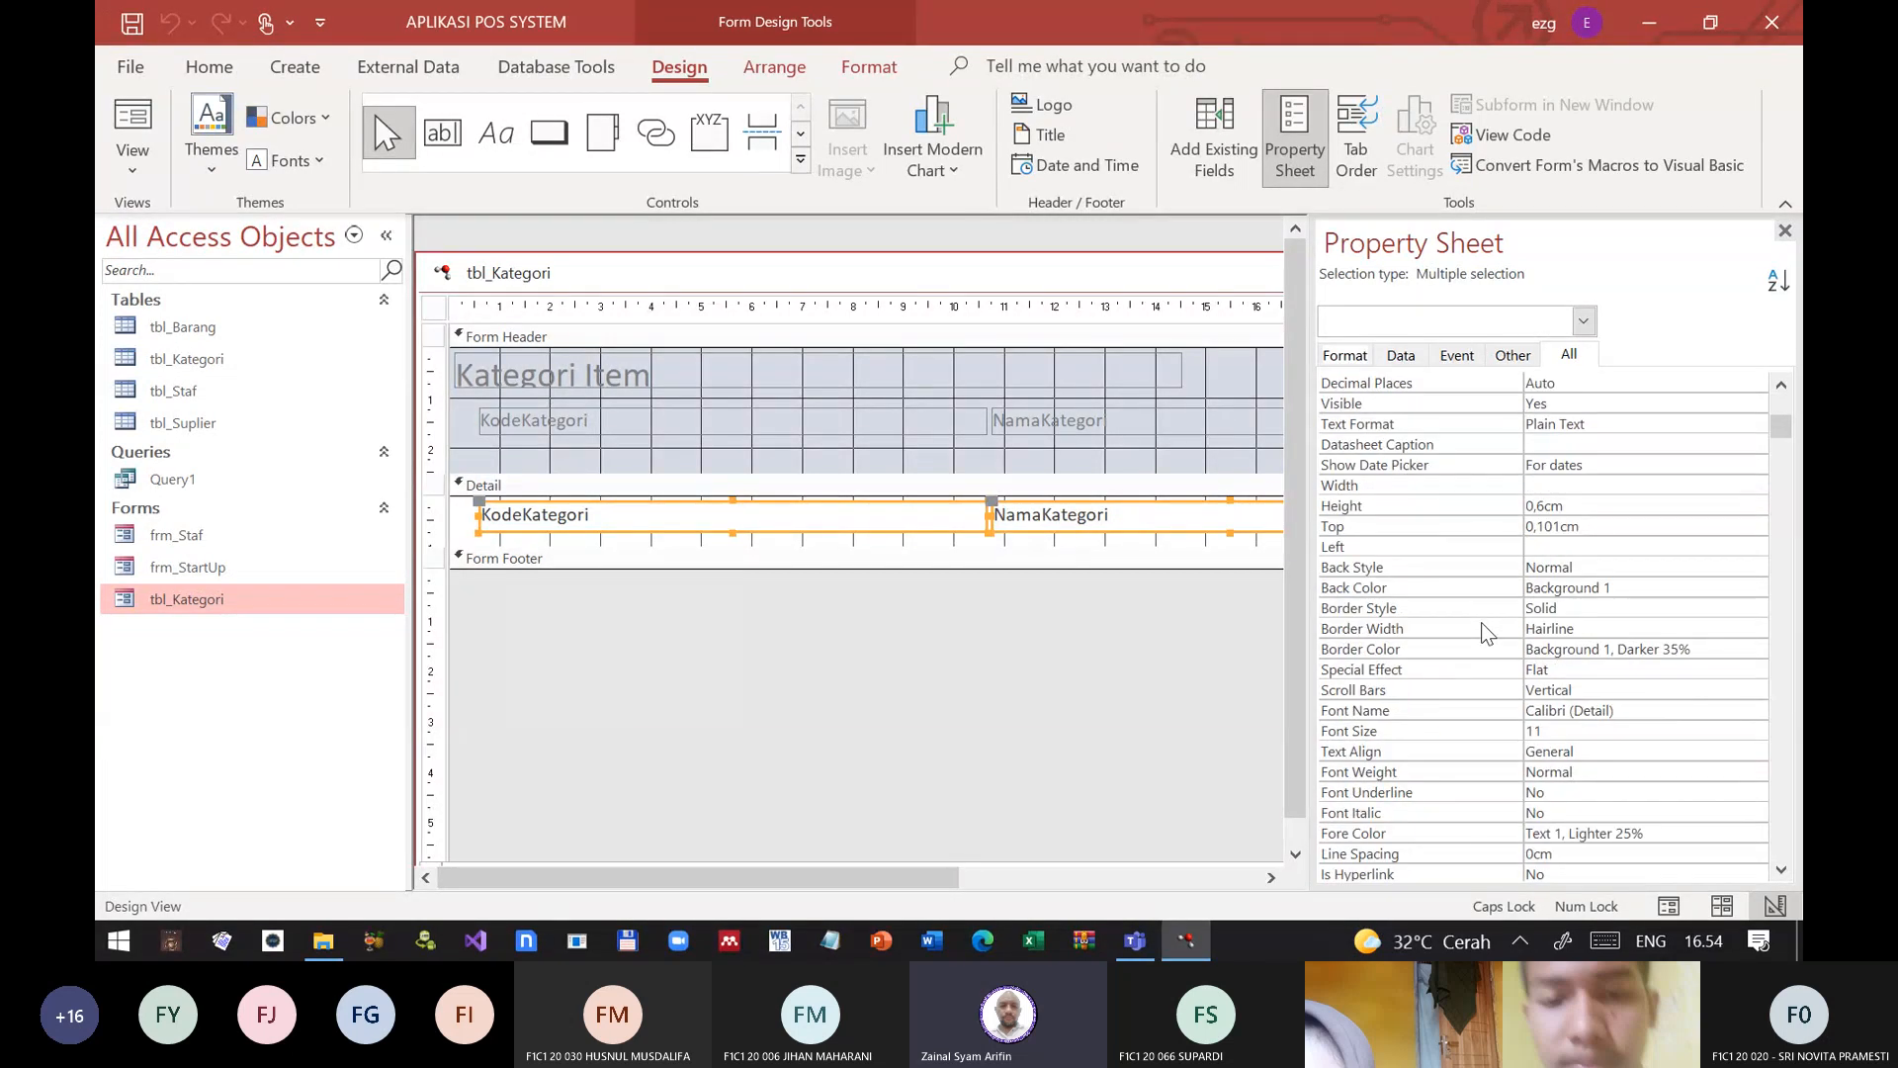
pyautogui.scroll(-1, 1481, 621)
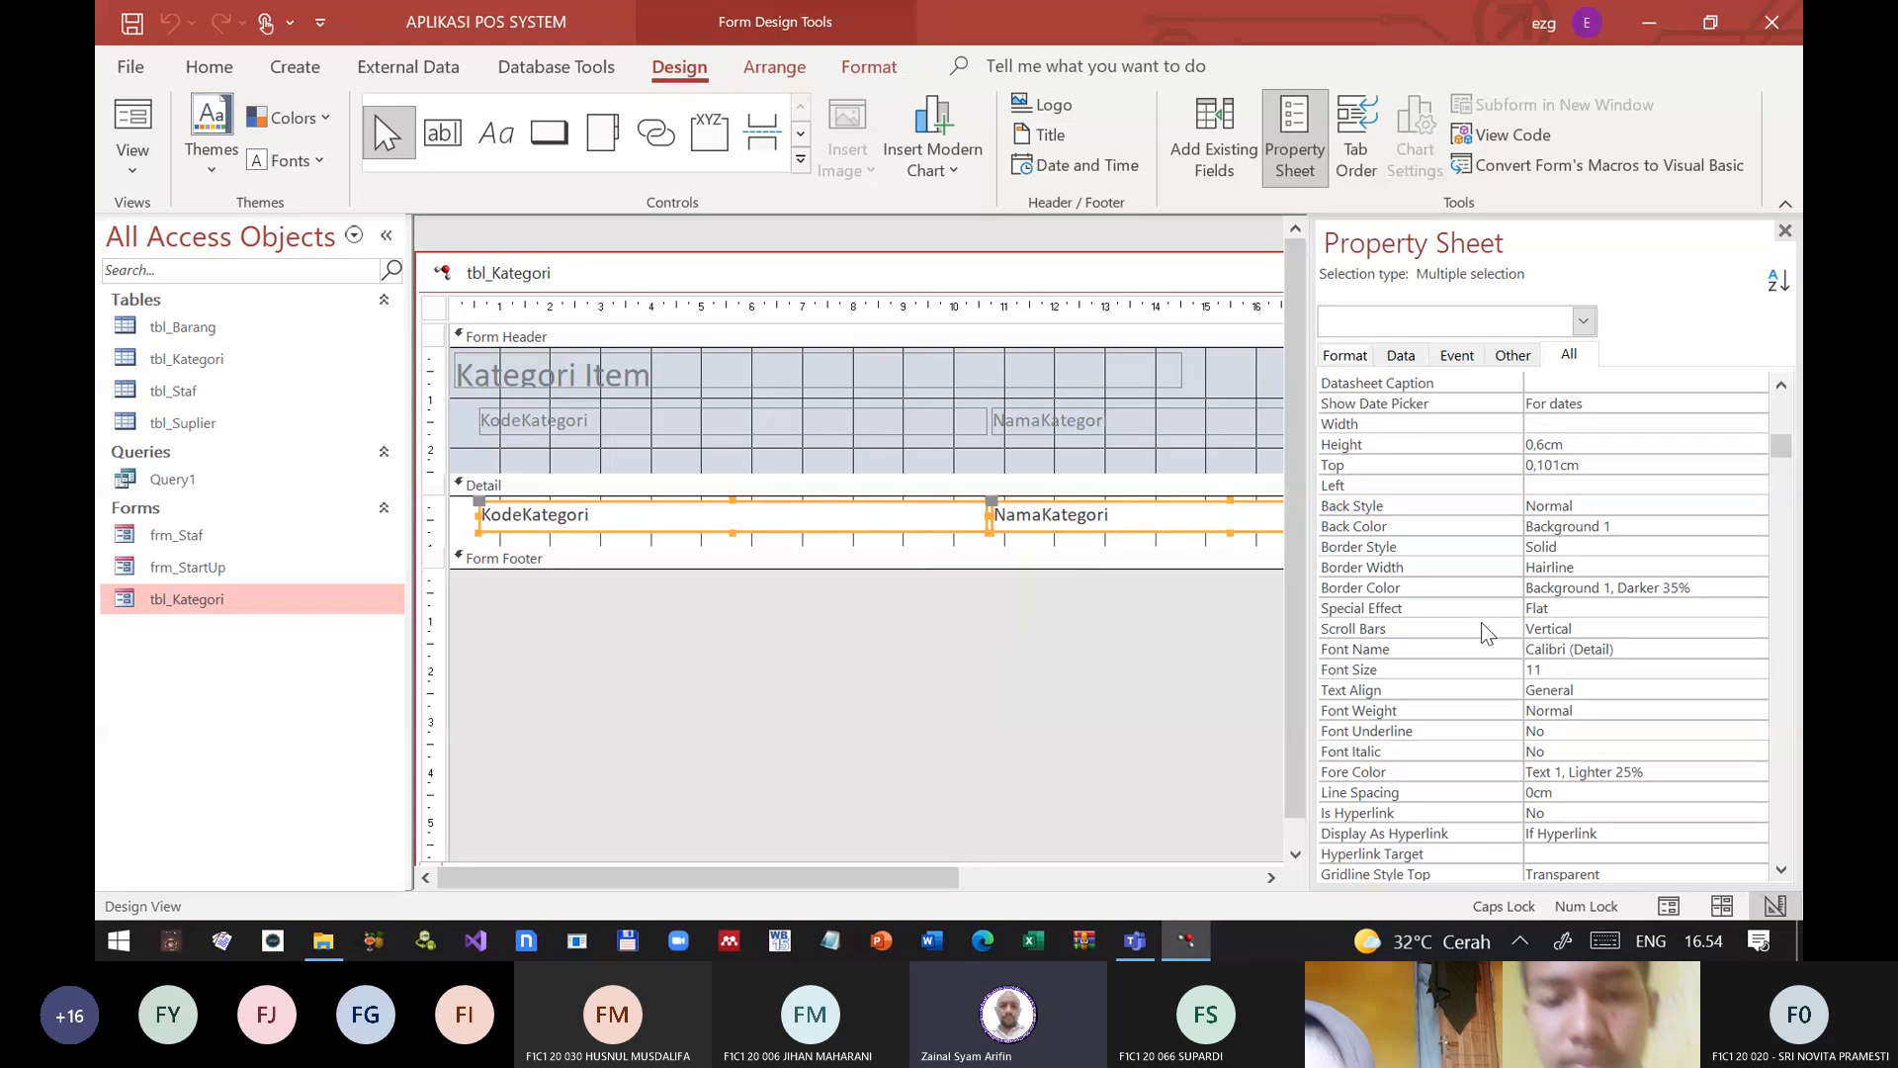
pyautogui.scroll(-1, 1481, 633)
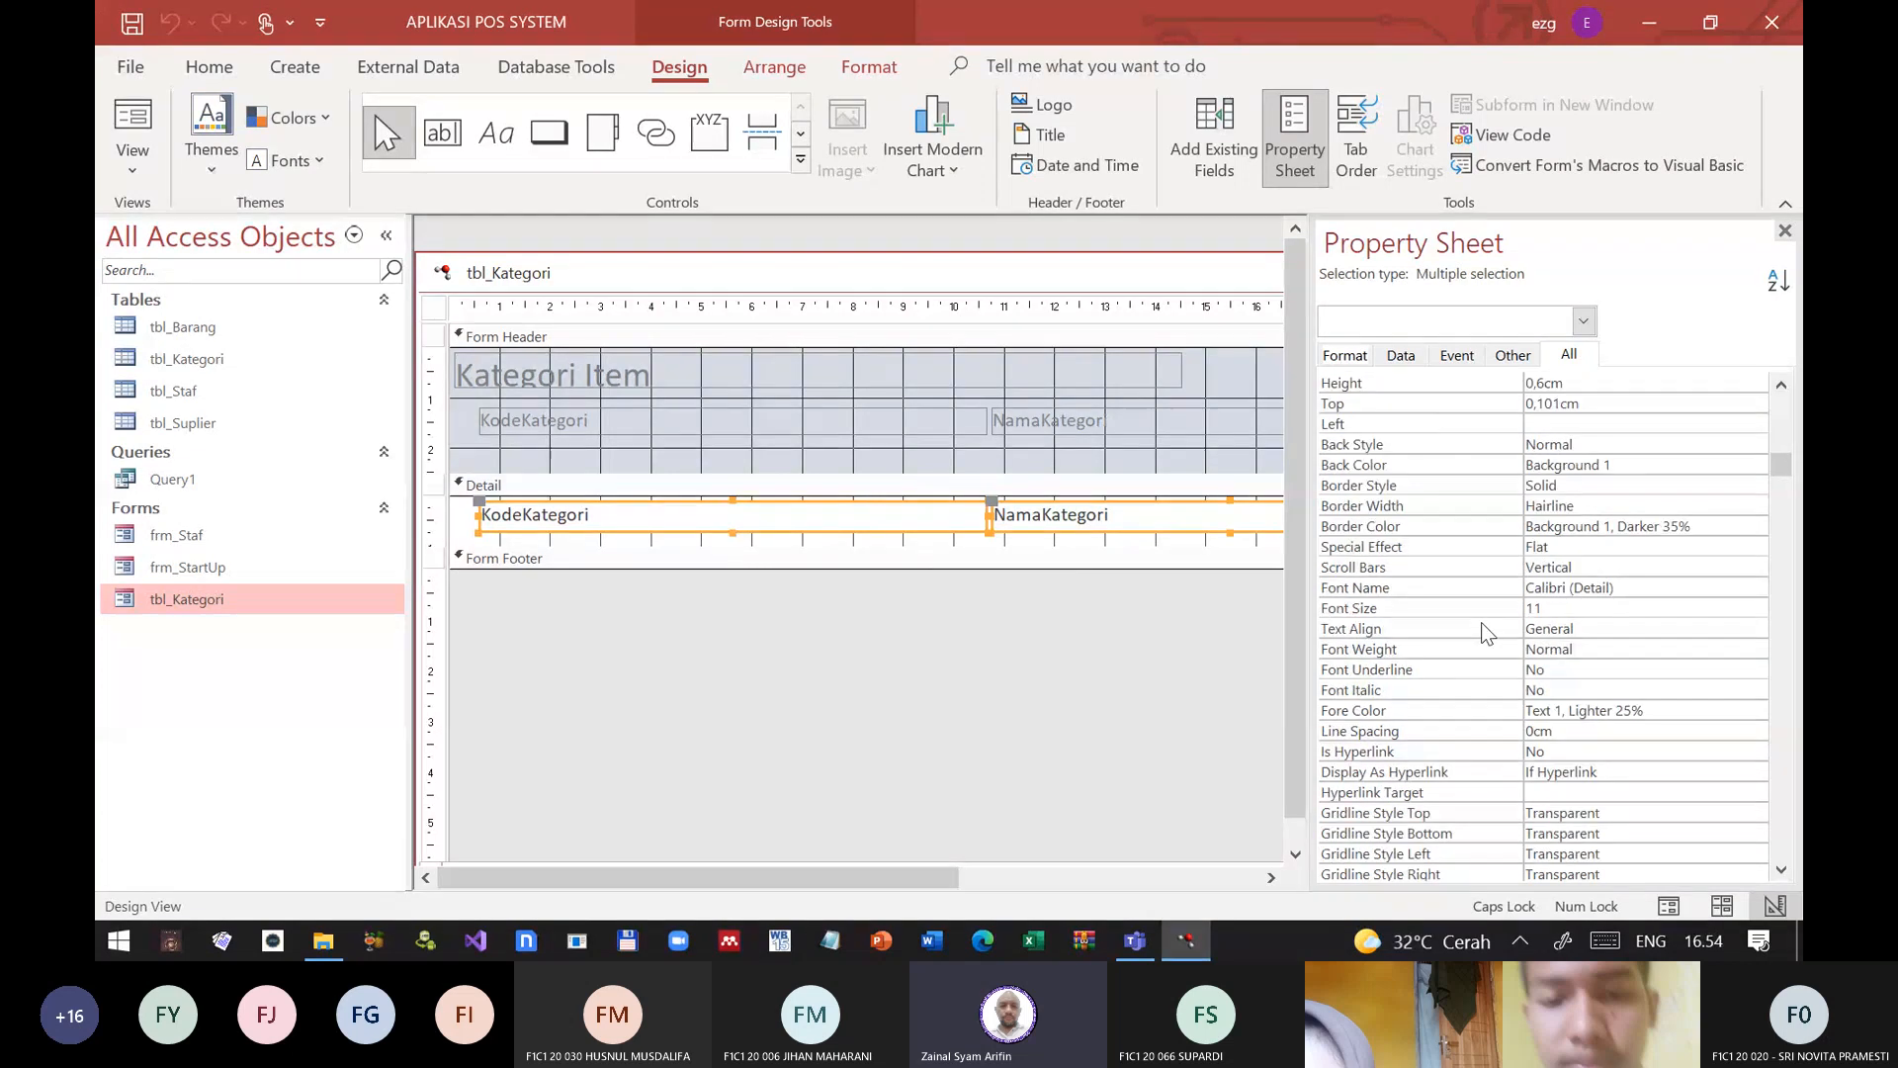
pyautogui.scroll(1, 1481, 633)
pyautogui.scroll(-3, 1481, 620)
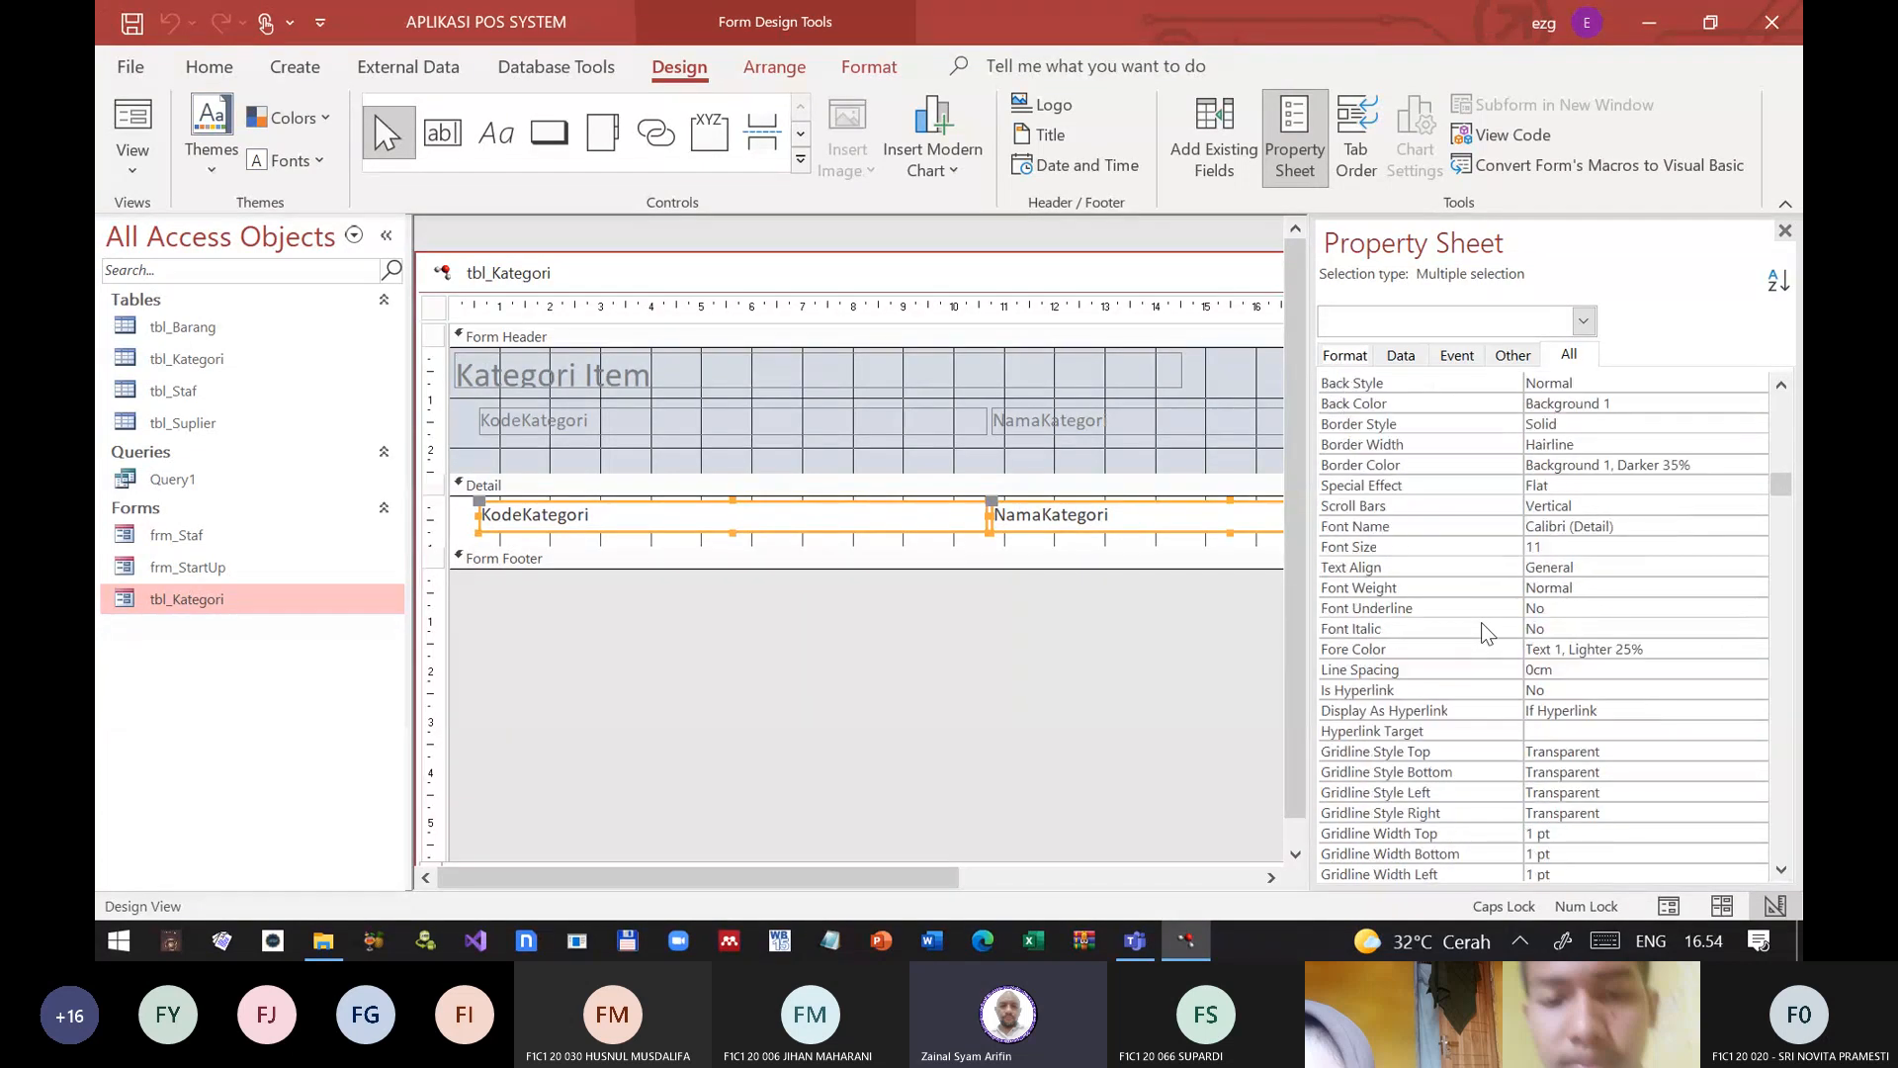
pyautogui.scroll(-9, 1481, 621)
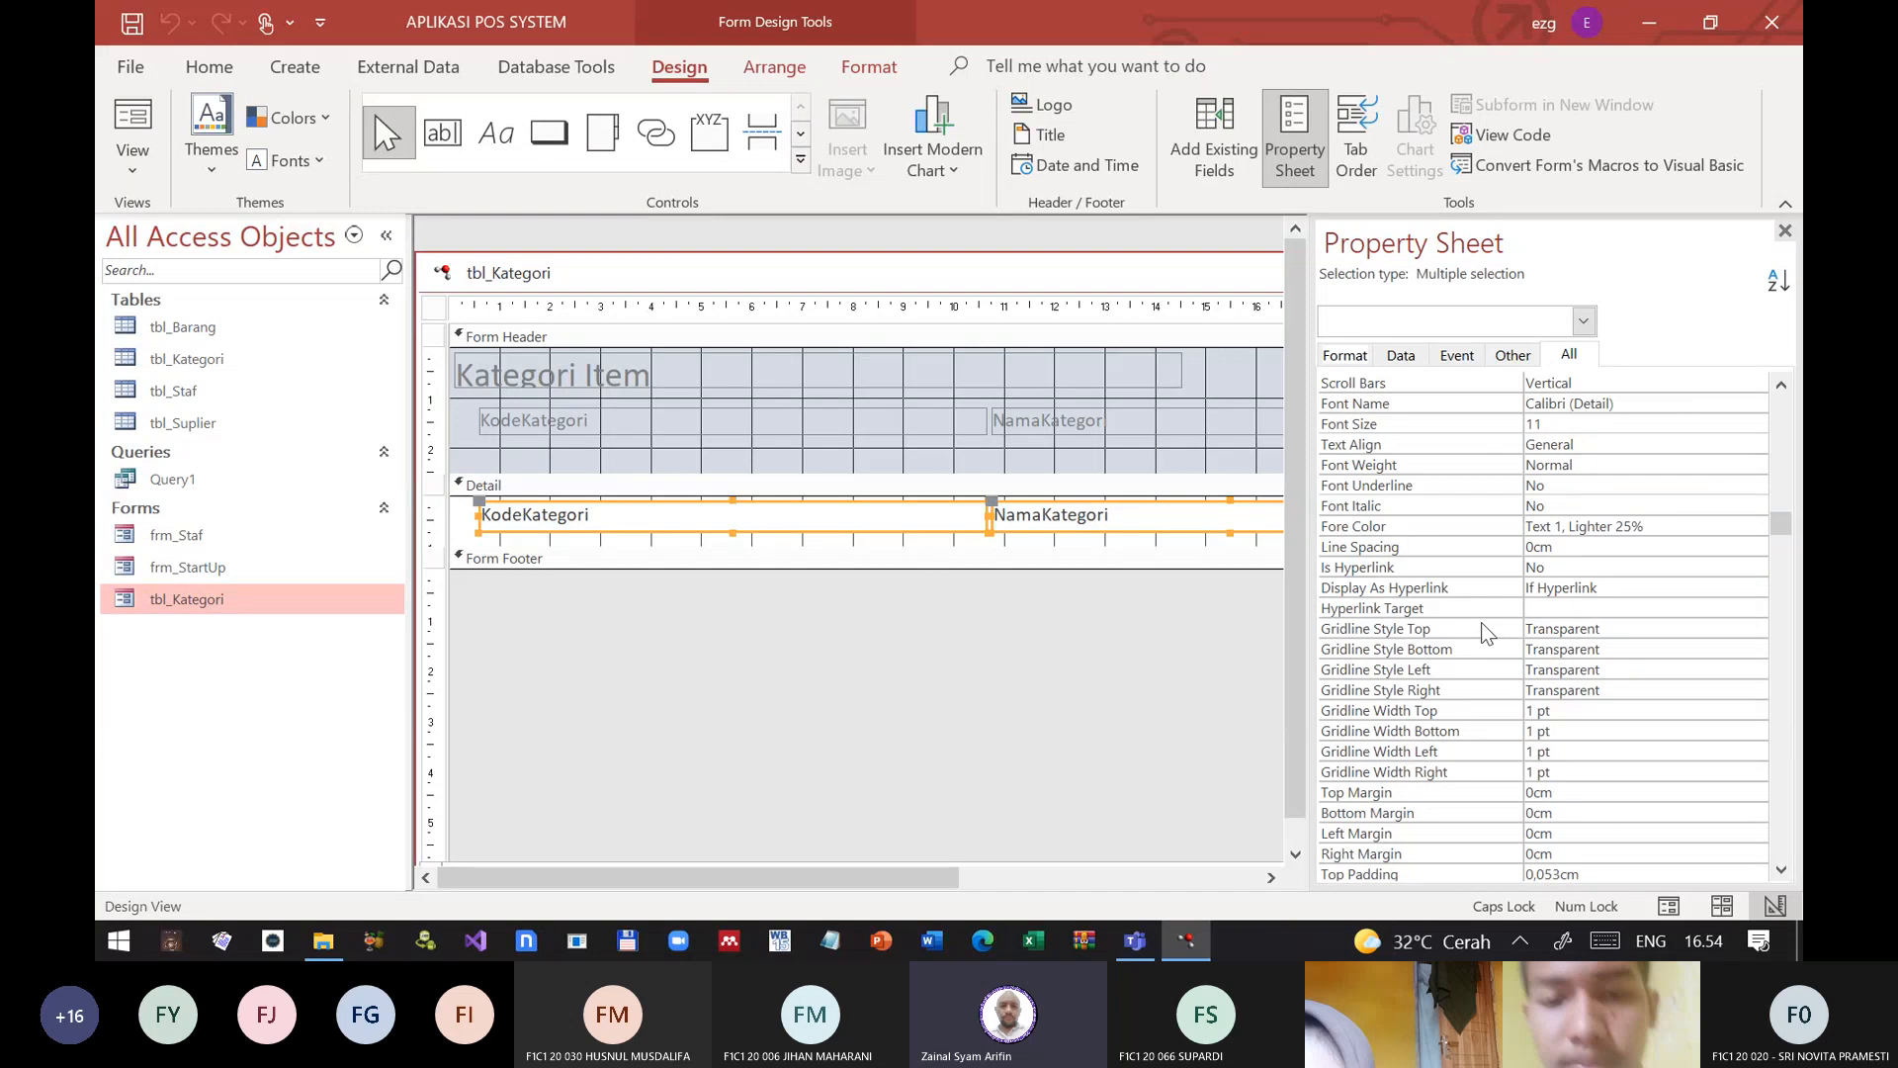
pyautogui.scroll(-6, 1481, 621)
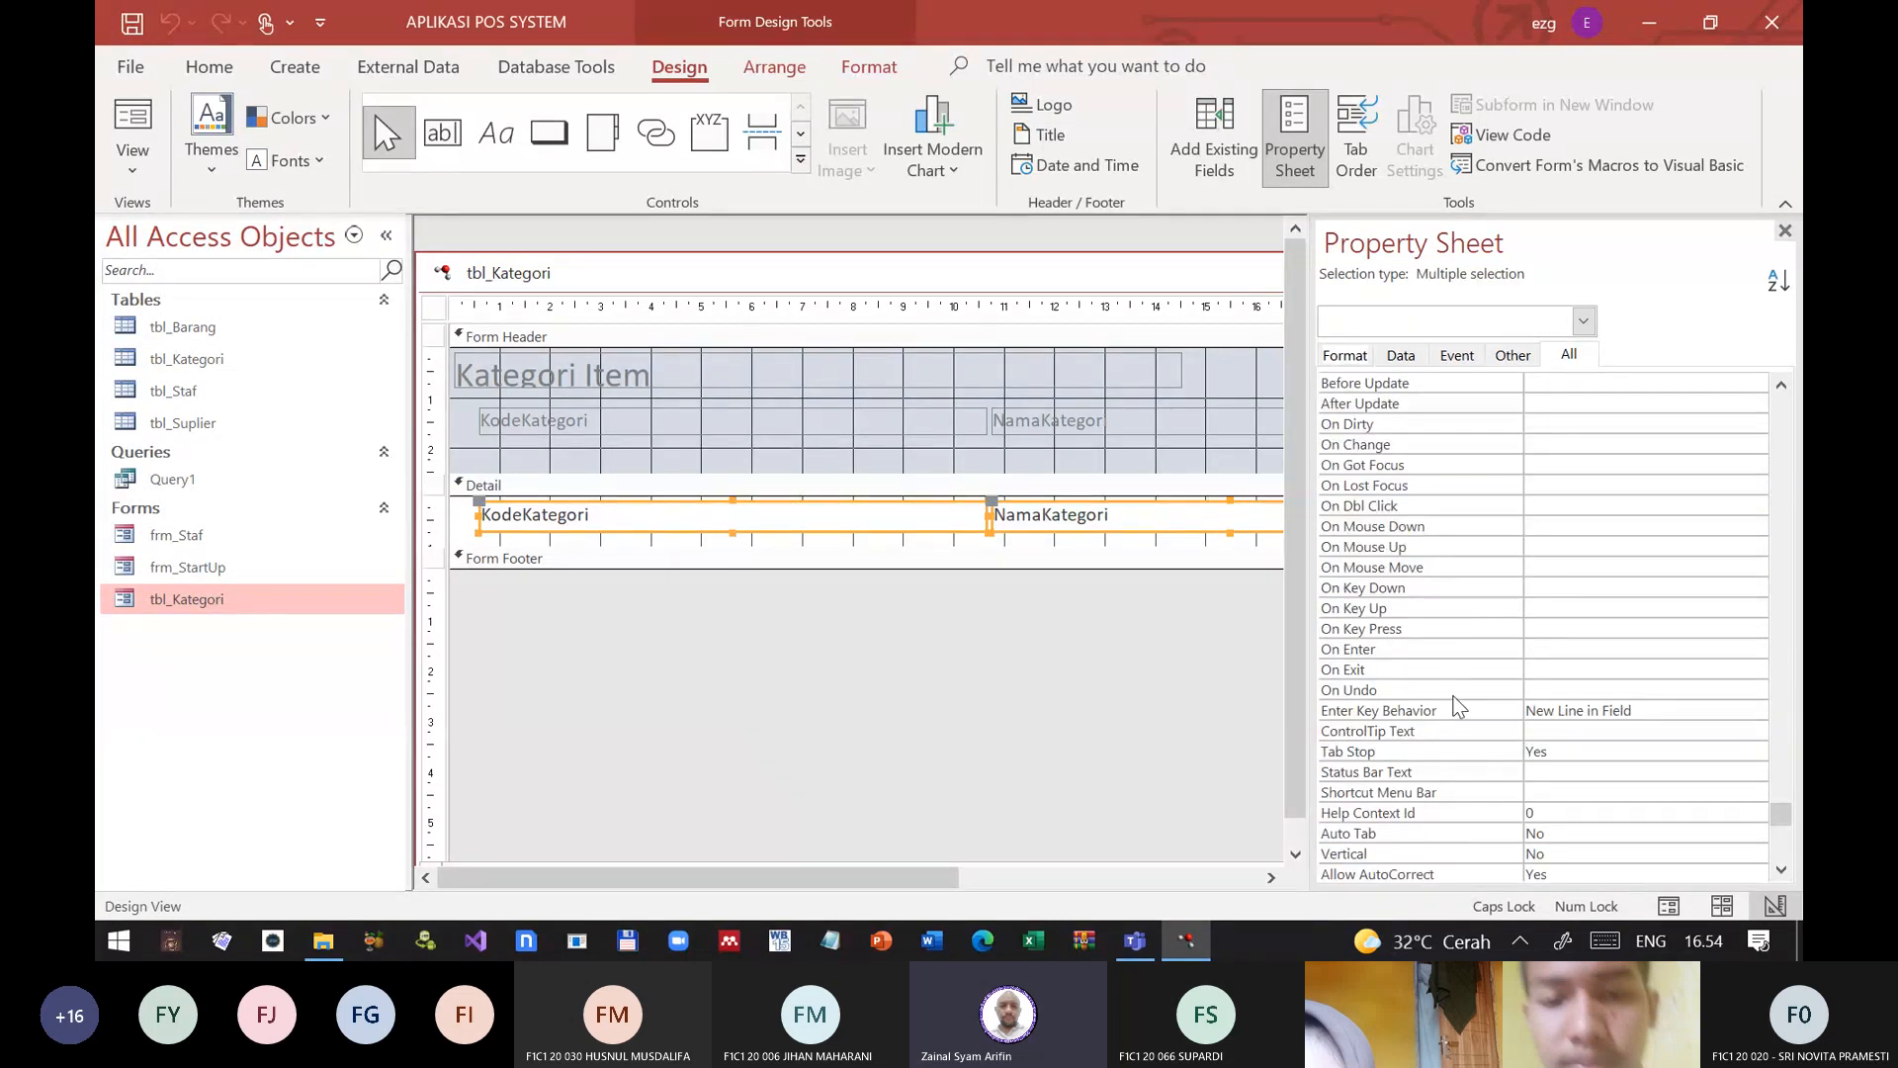
# Step: Set Enter Key Behavior to Default for both Detail text boxes, and save and close the form design
pyautogui.click(1460, 710)
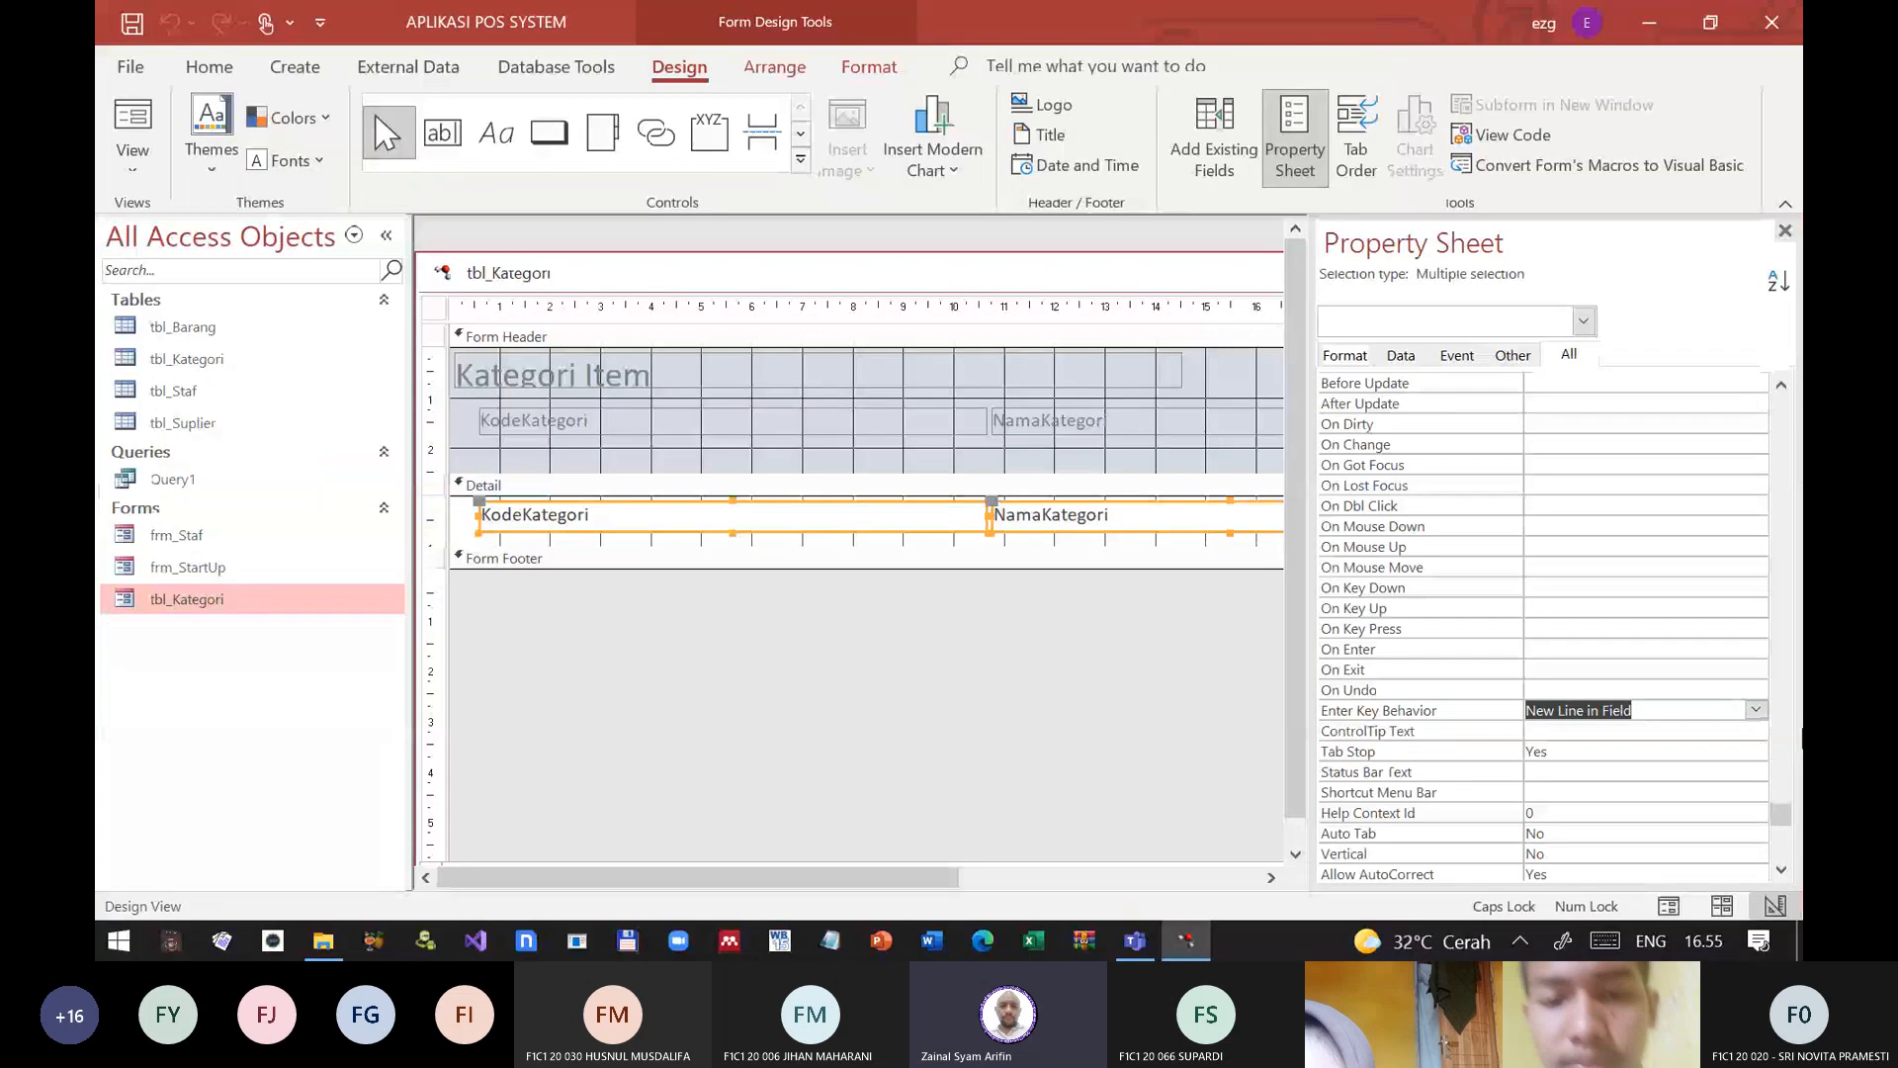
pyautogui.click(1755, 710)
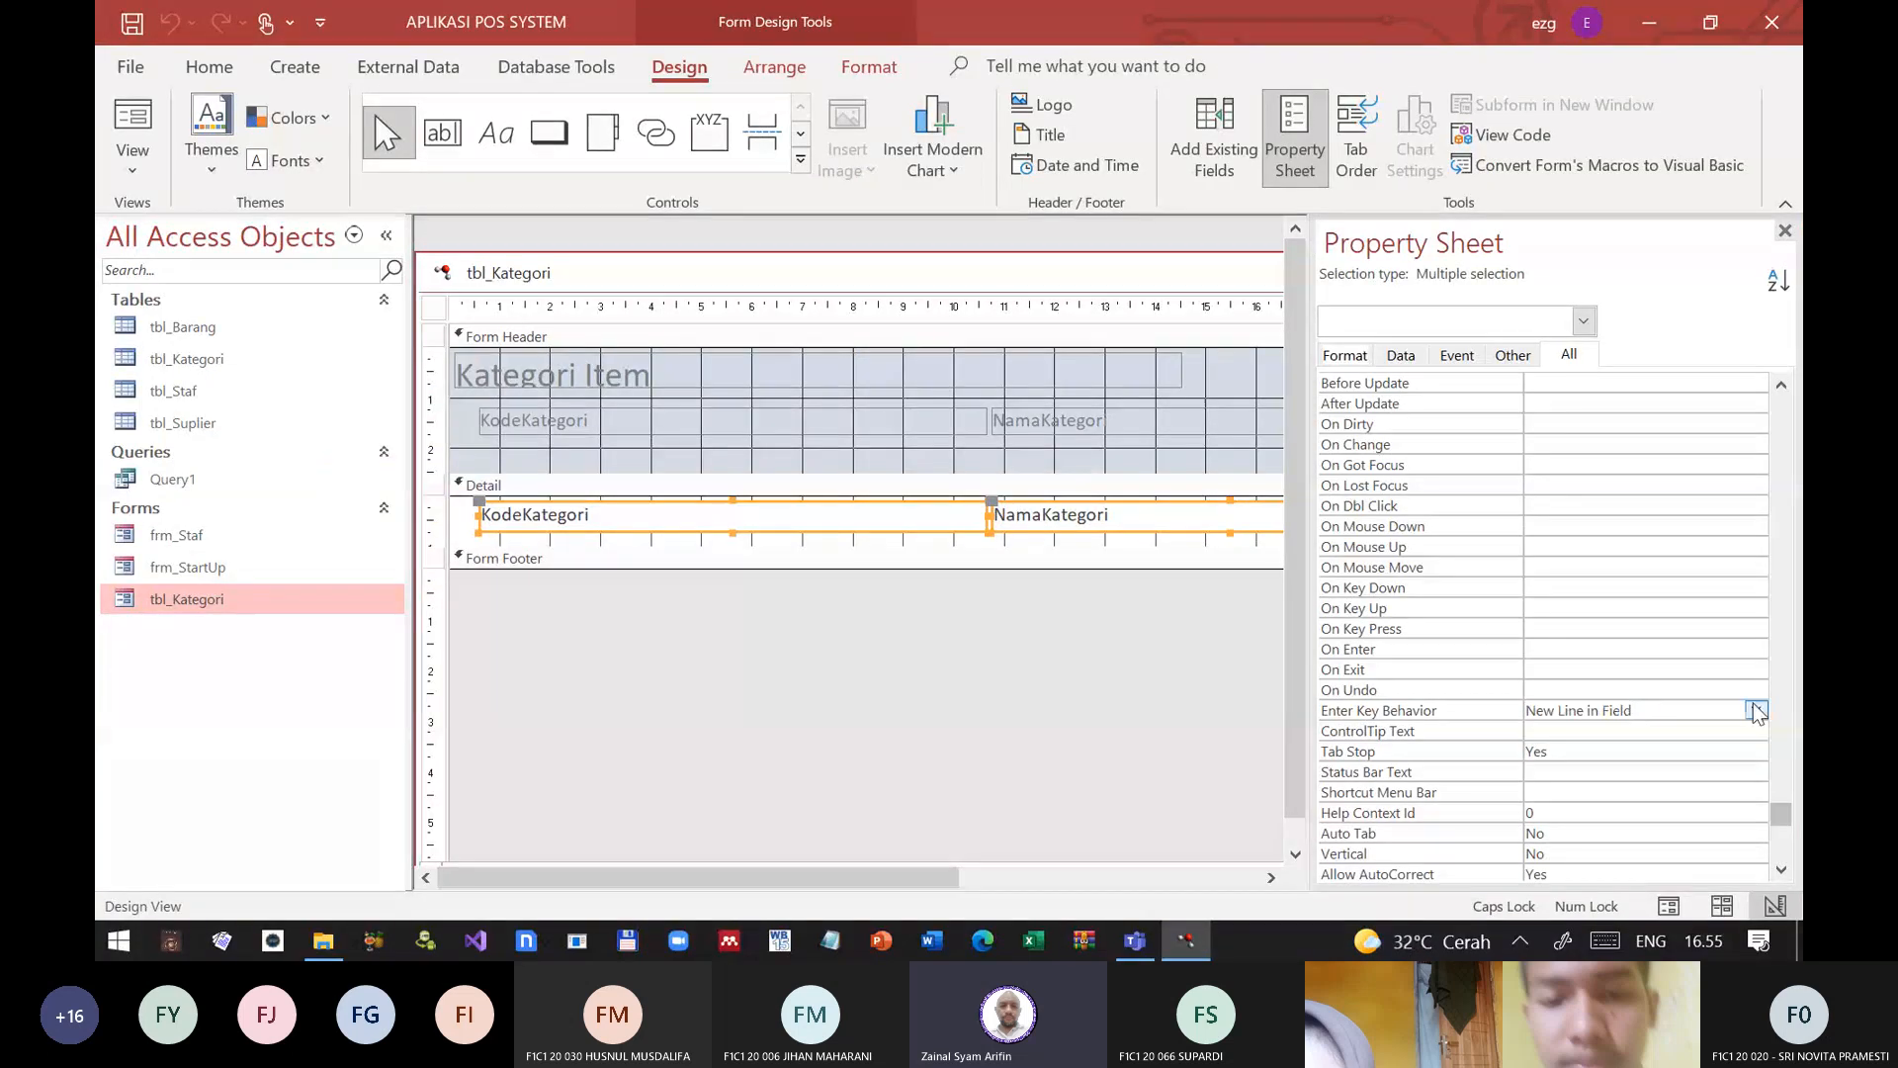
pyautogui.click(1595, 742)
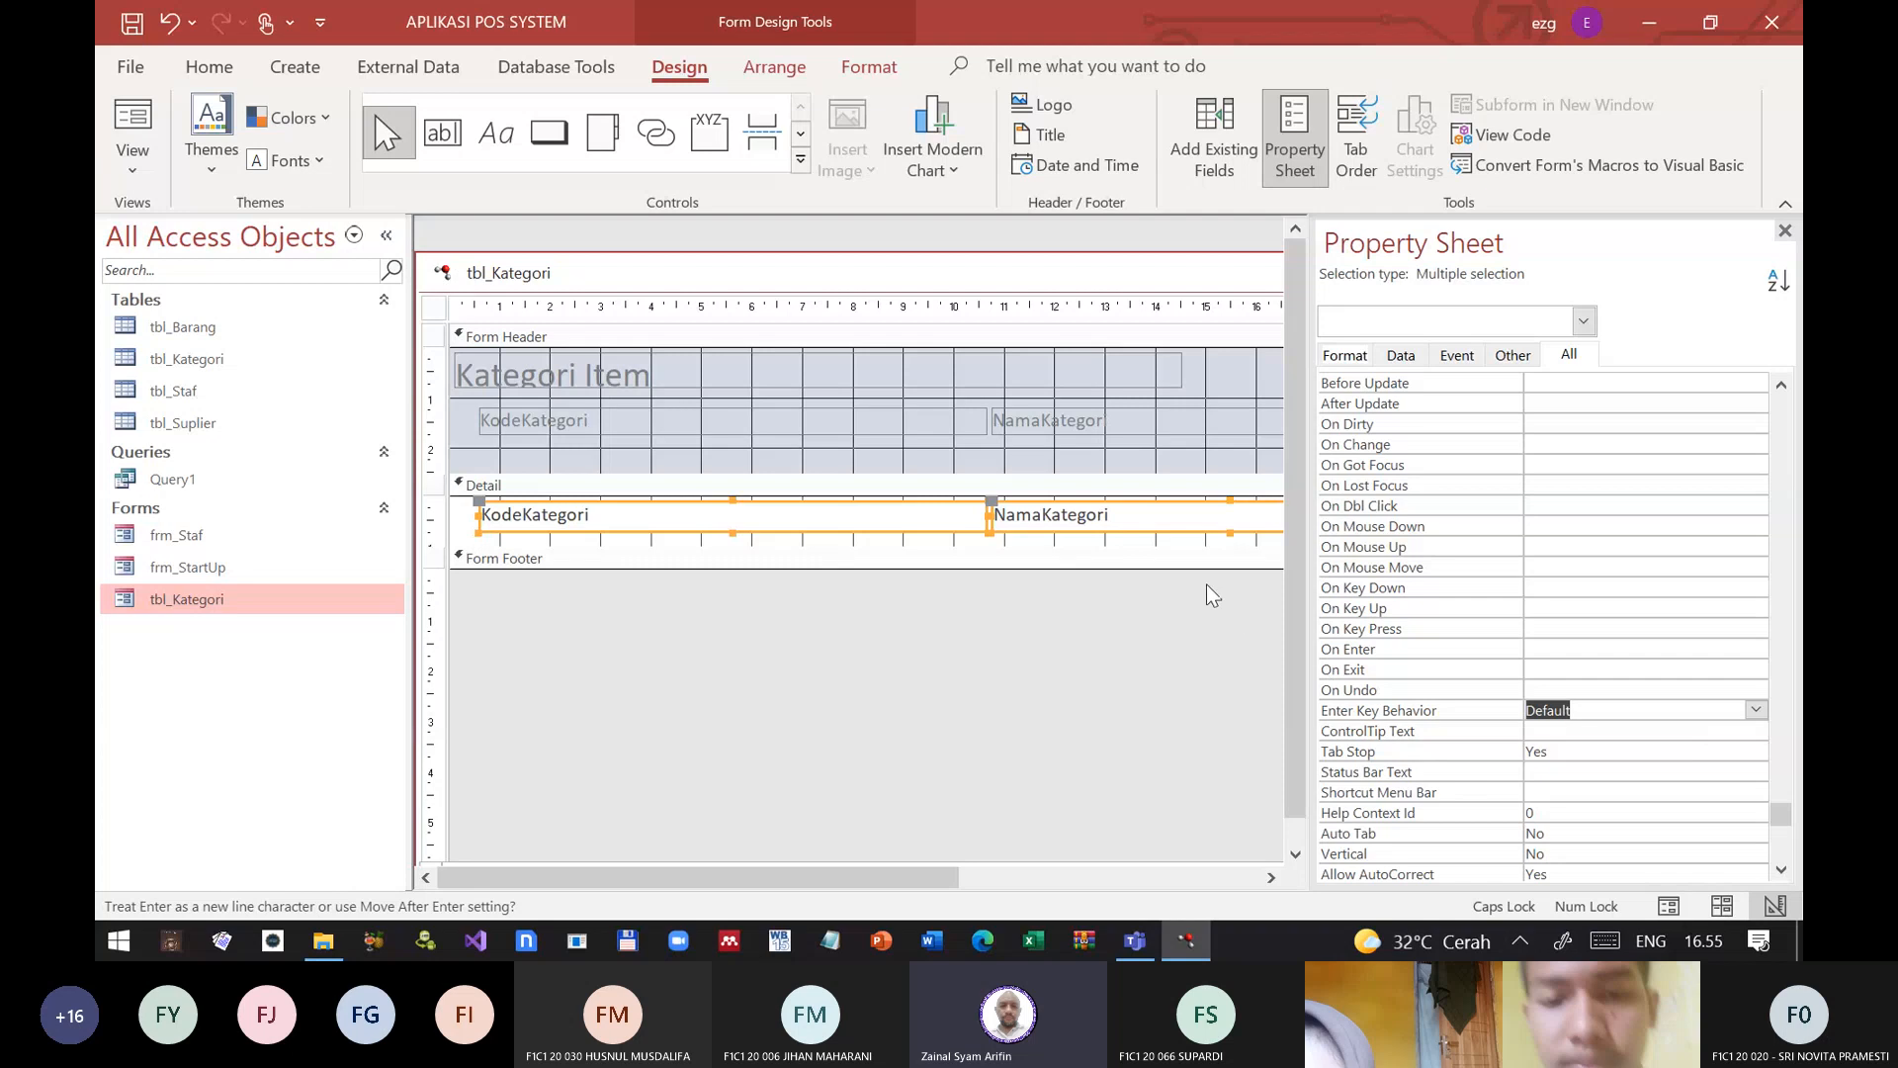
pyautogui.click(1784, 230)
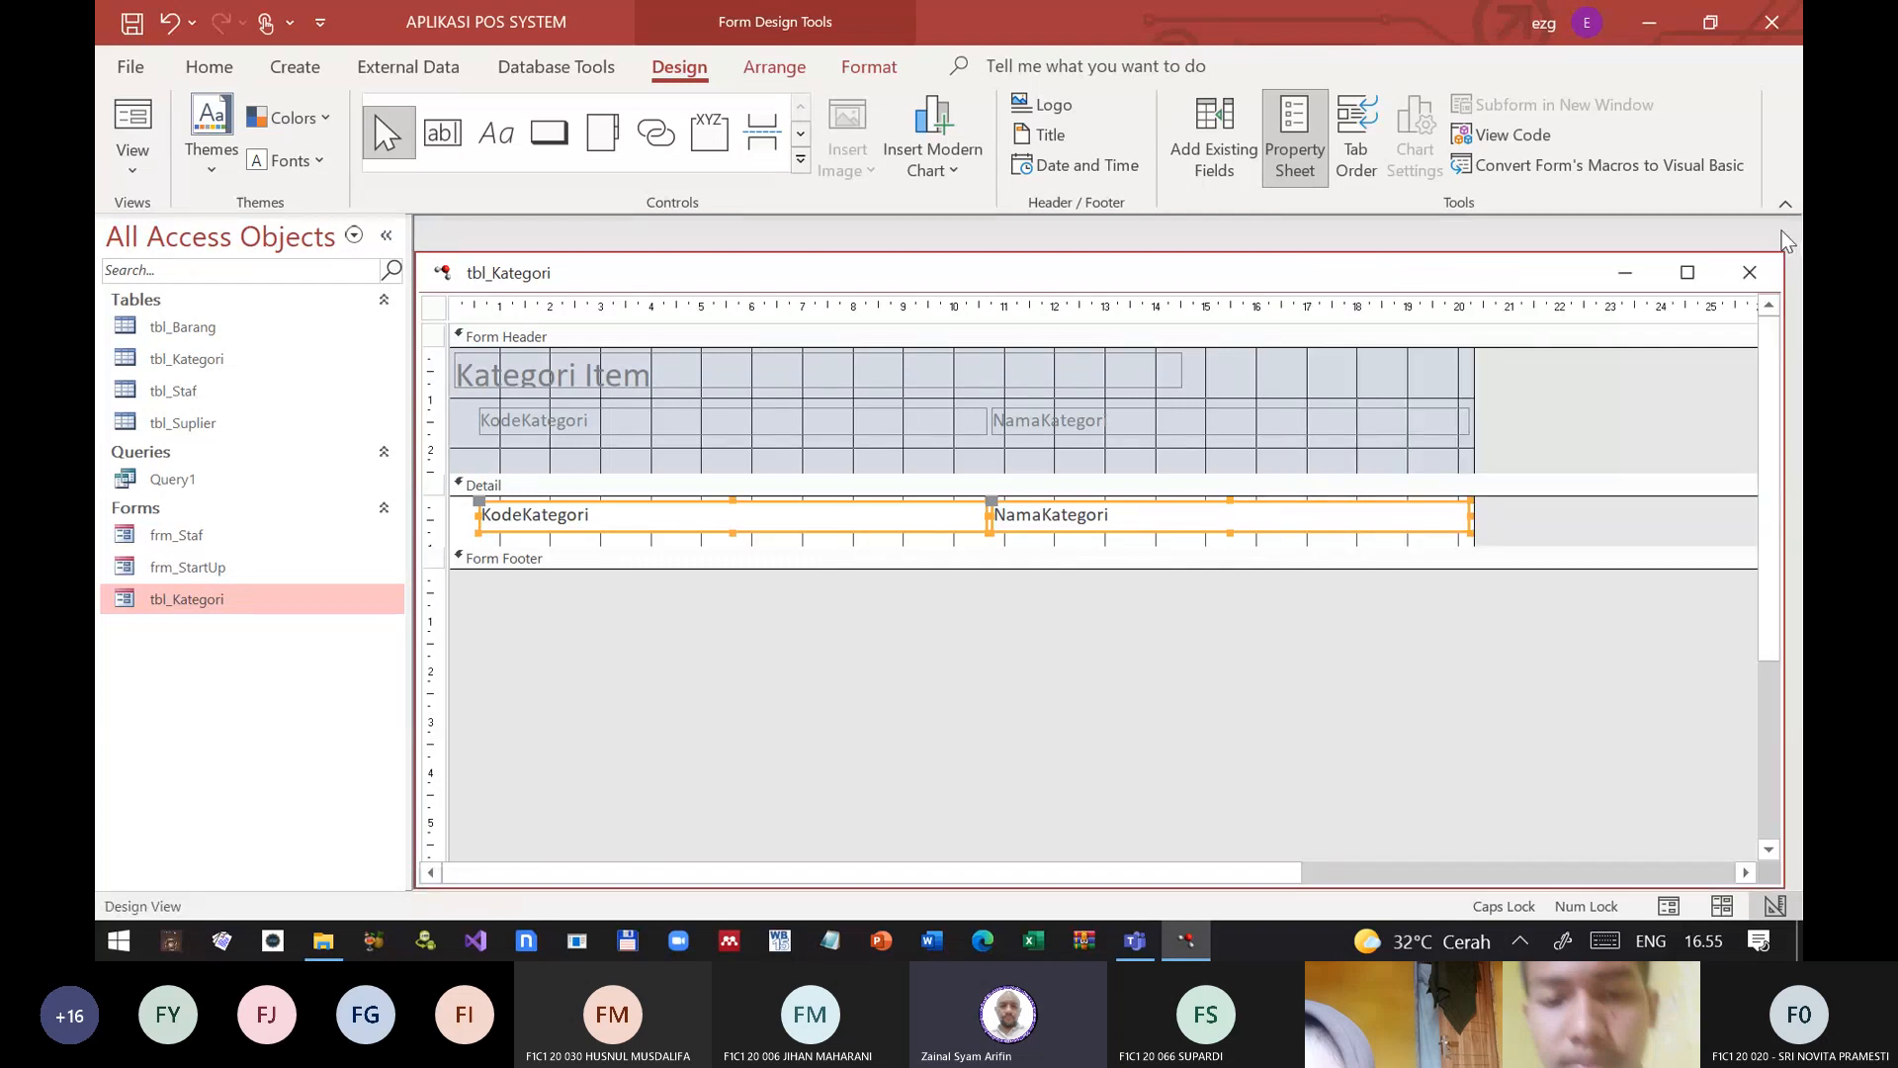
pyautogui.click(134, 23)
pyautogui.click(1749, 273)
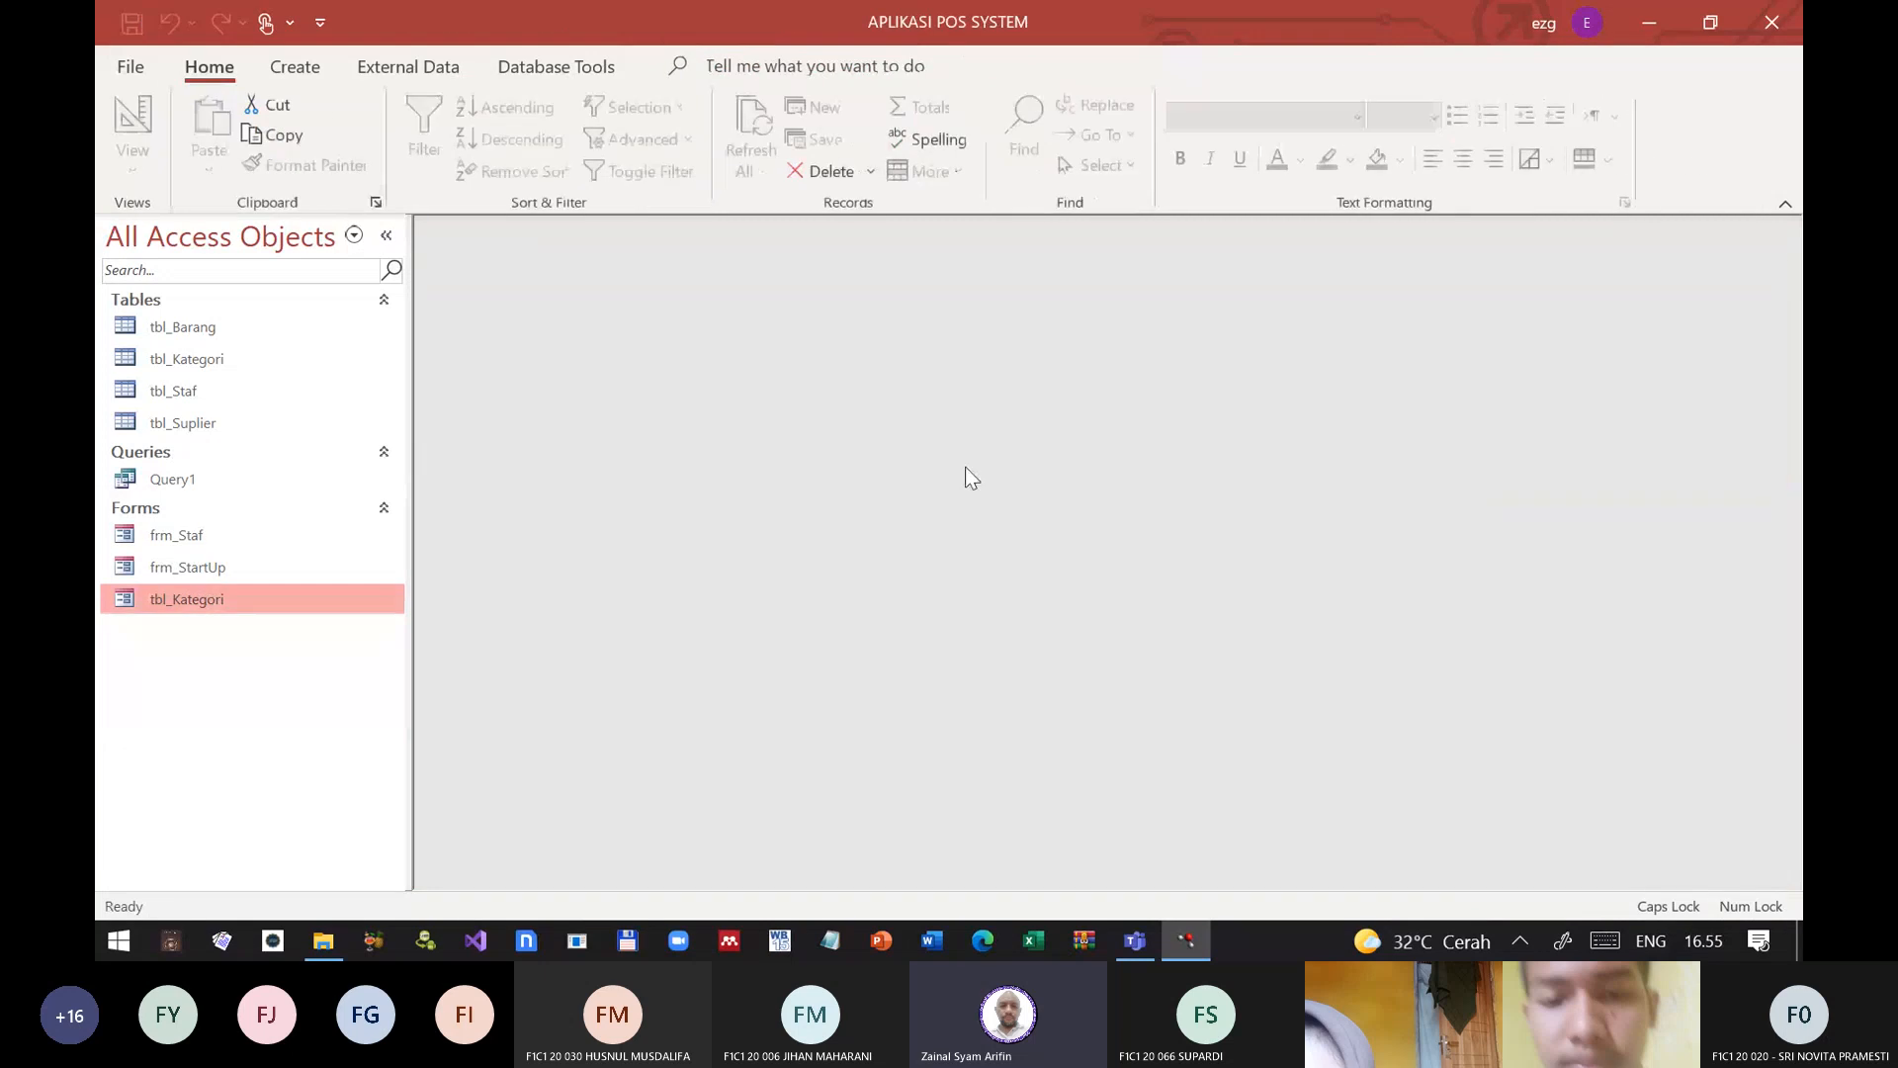
# Step: Check the first record's KodeKategori field with the tbl_Kategori form in form view, and close the form
pyautogui.doubleClick(234, 598)
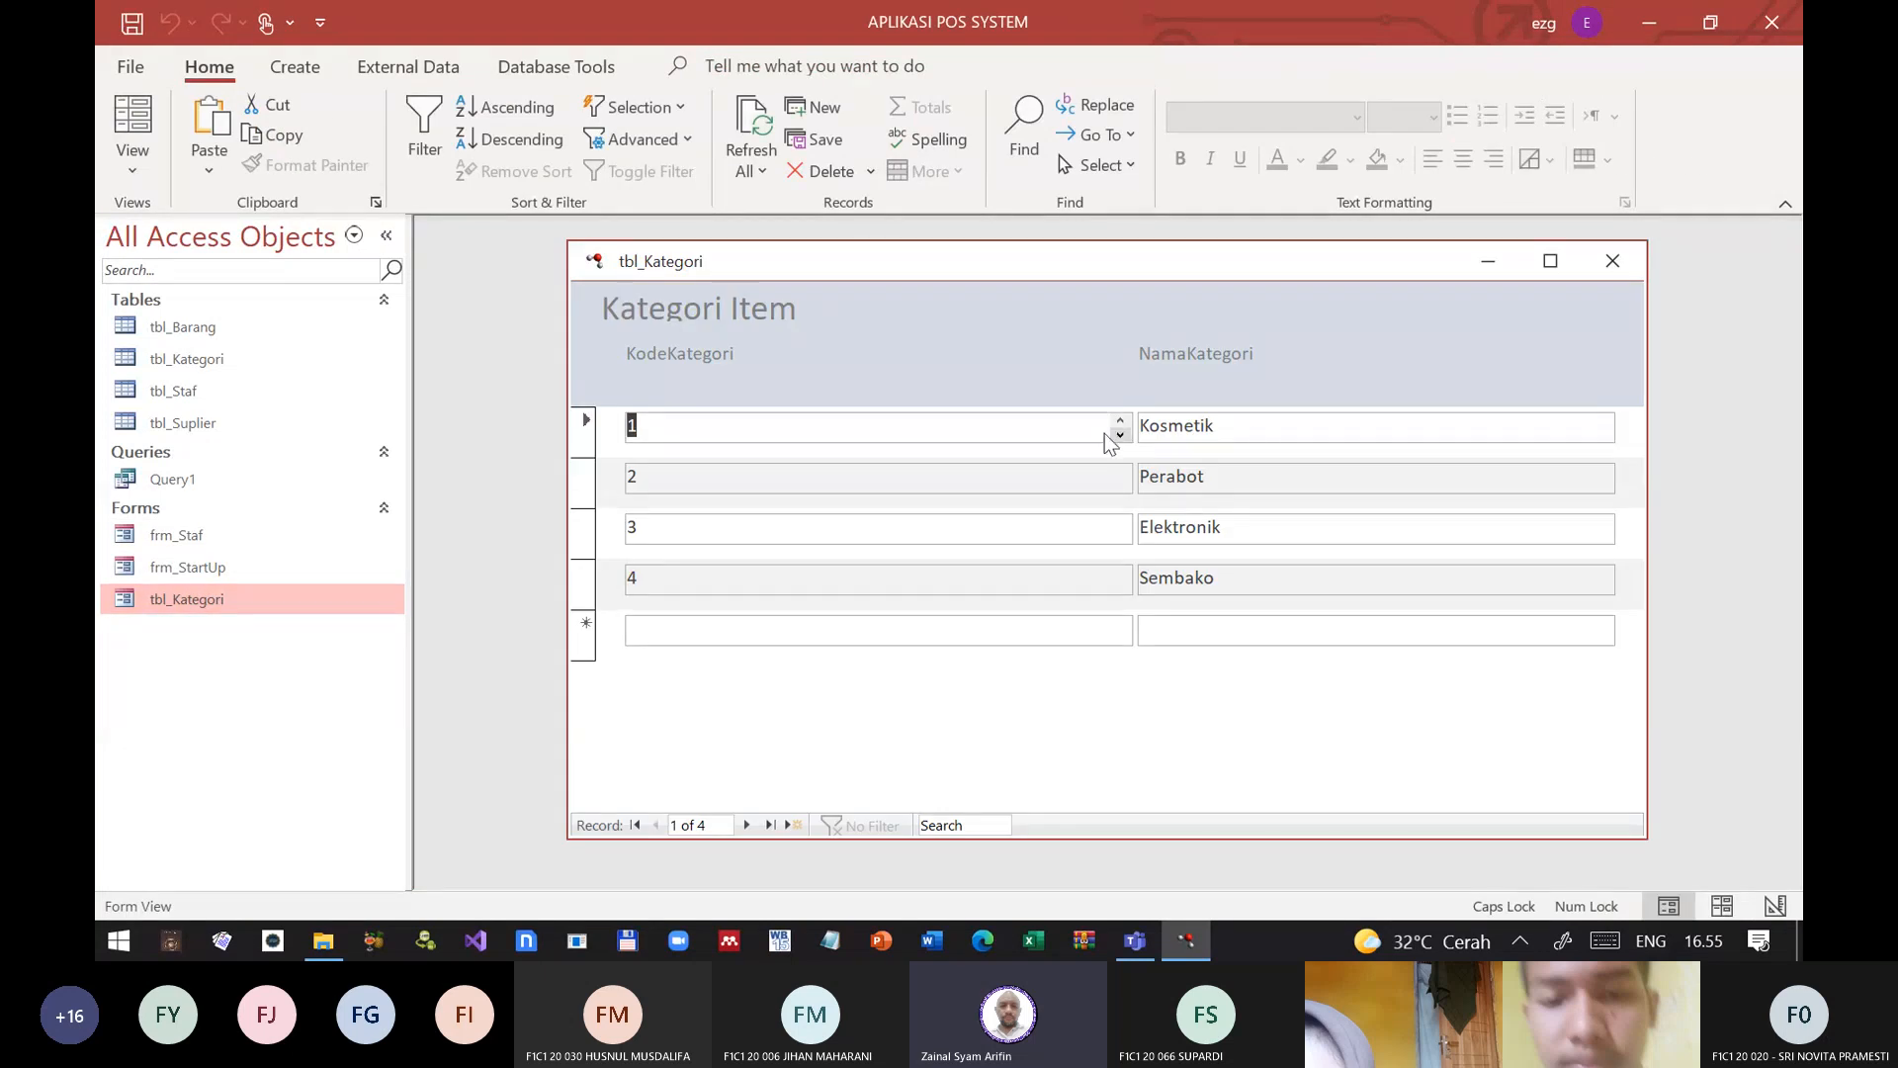
pyautogui.click(1075, 435)
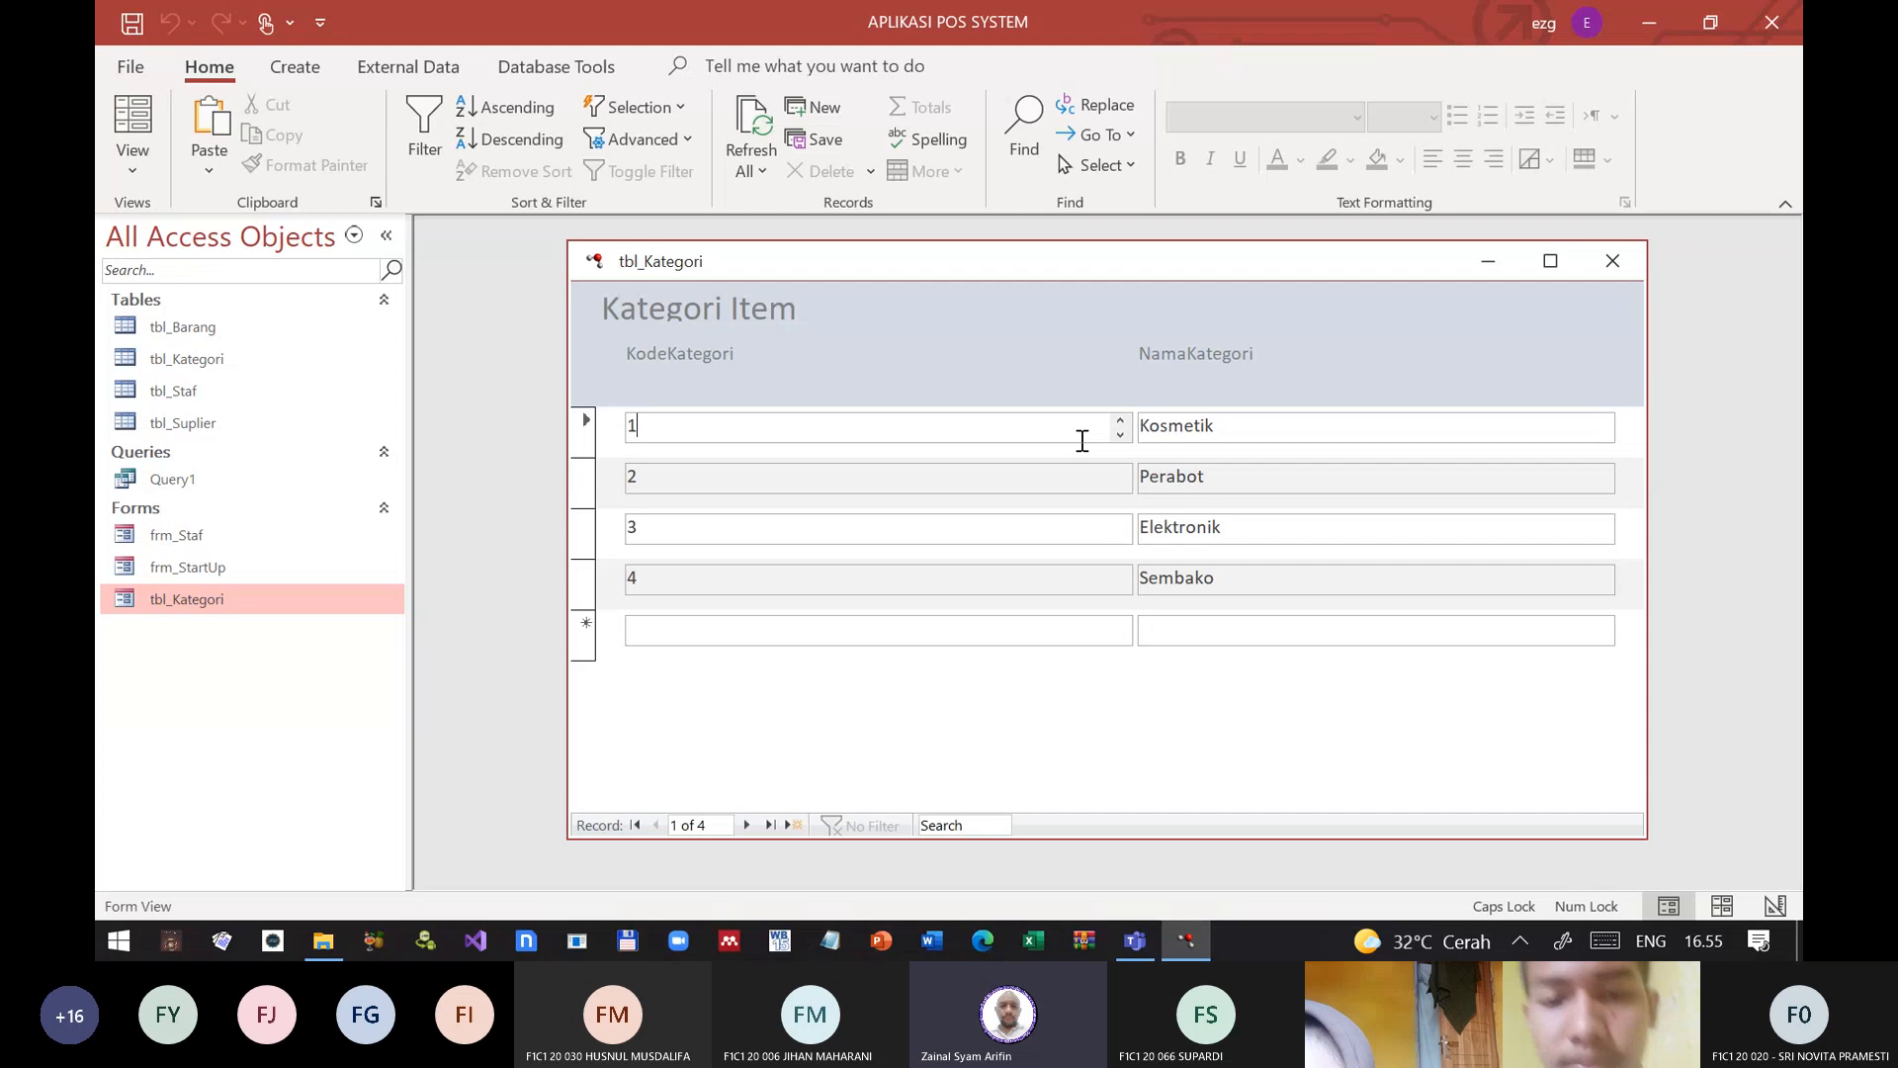
pyautogui.click(1613, 261)
pyautogui.rightClick(179, 603)
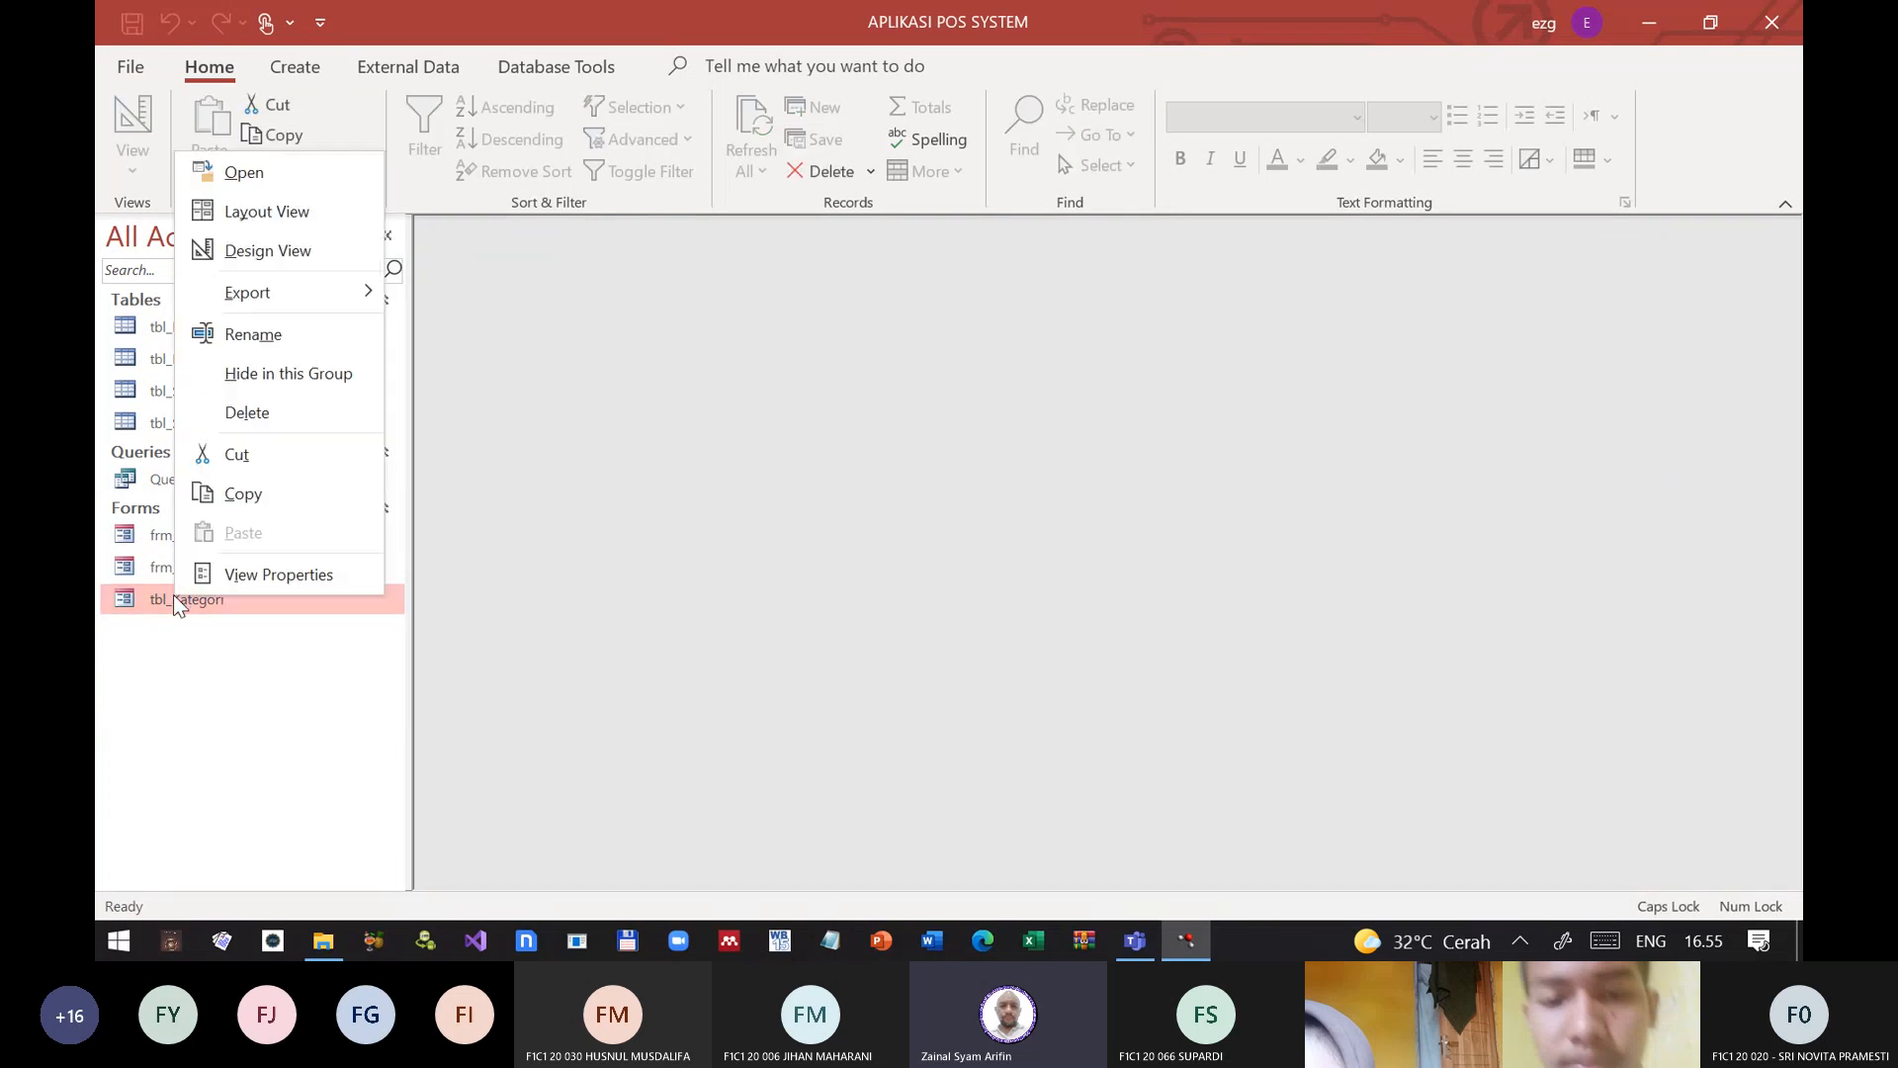
pyautogui.click(233, 217)
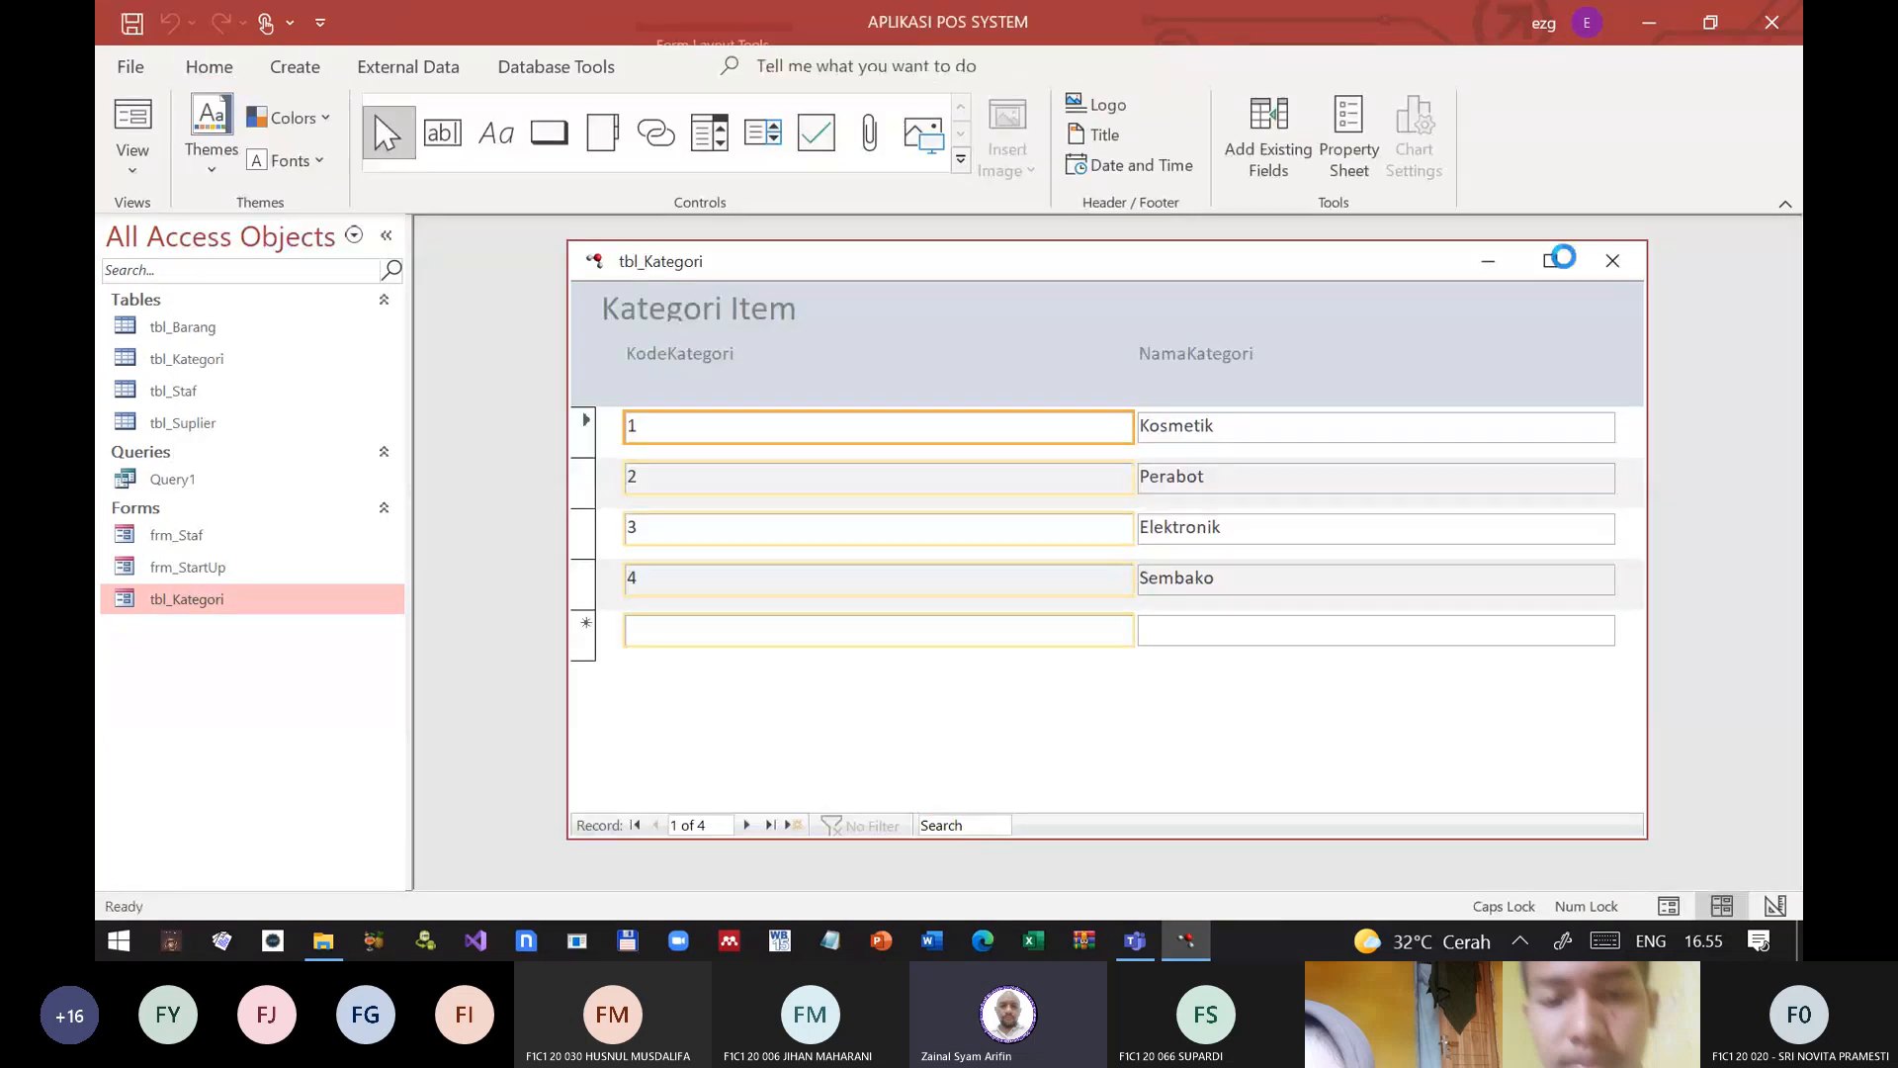
pyautogui.click(1612, 261)
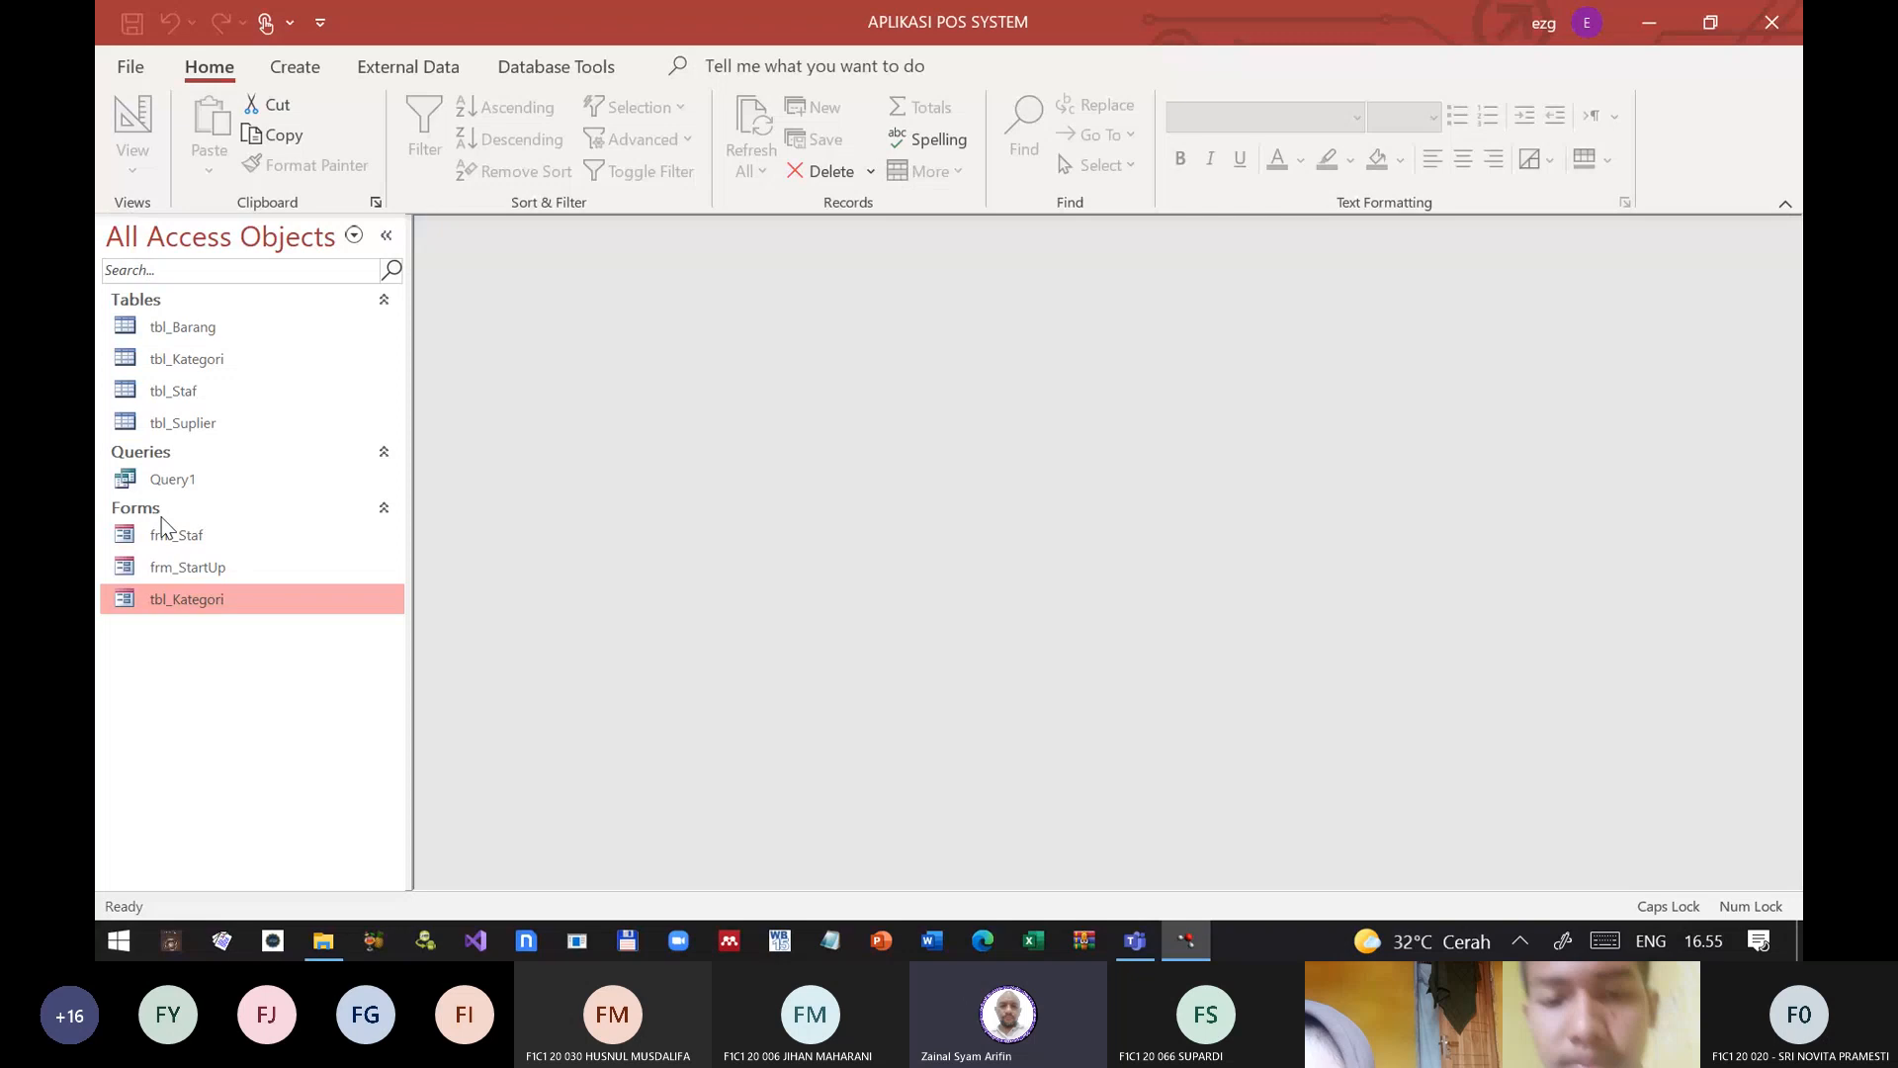
# Step: Reopen the tbl_Kategori form in Design View and display the shared properties of its two Detail text boxes
pyautogui.rightClick(205, 597)
pyautogui.click(294, 259)
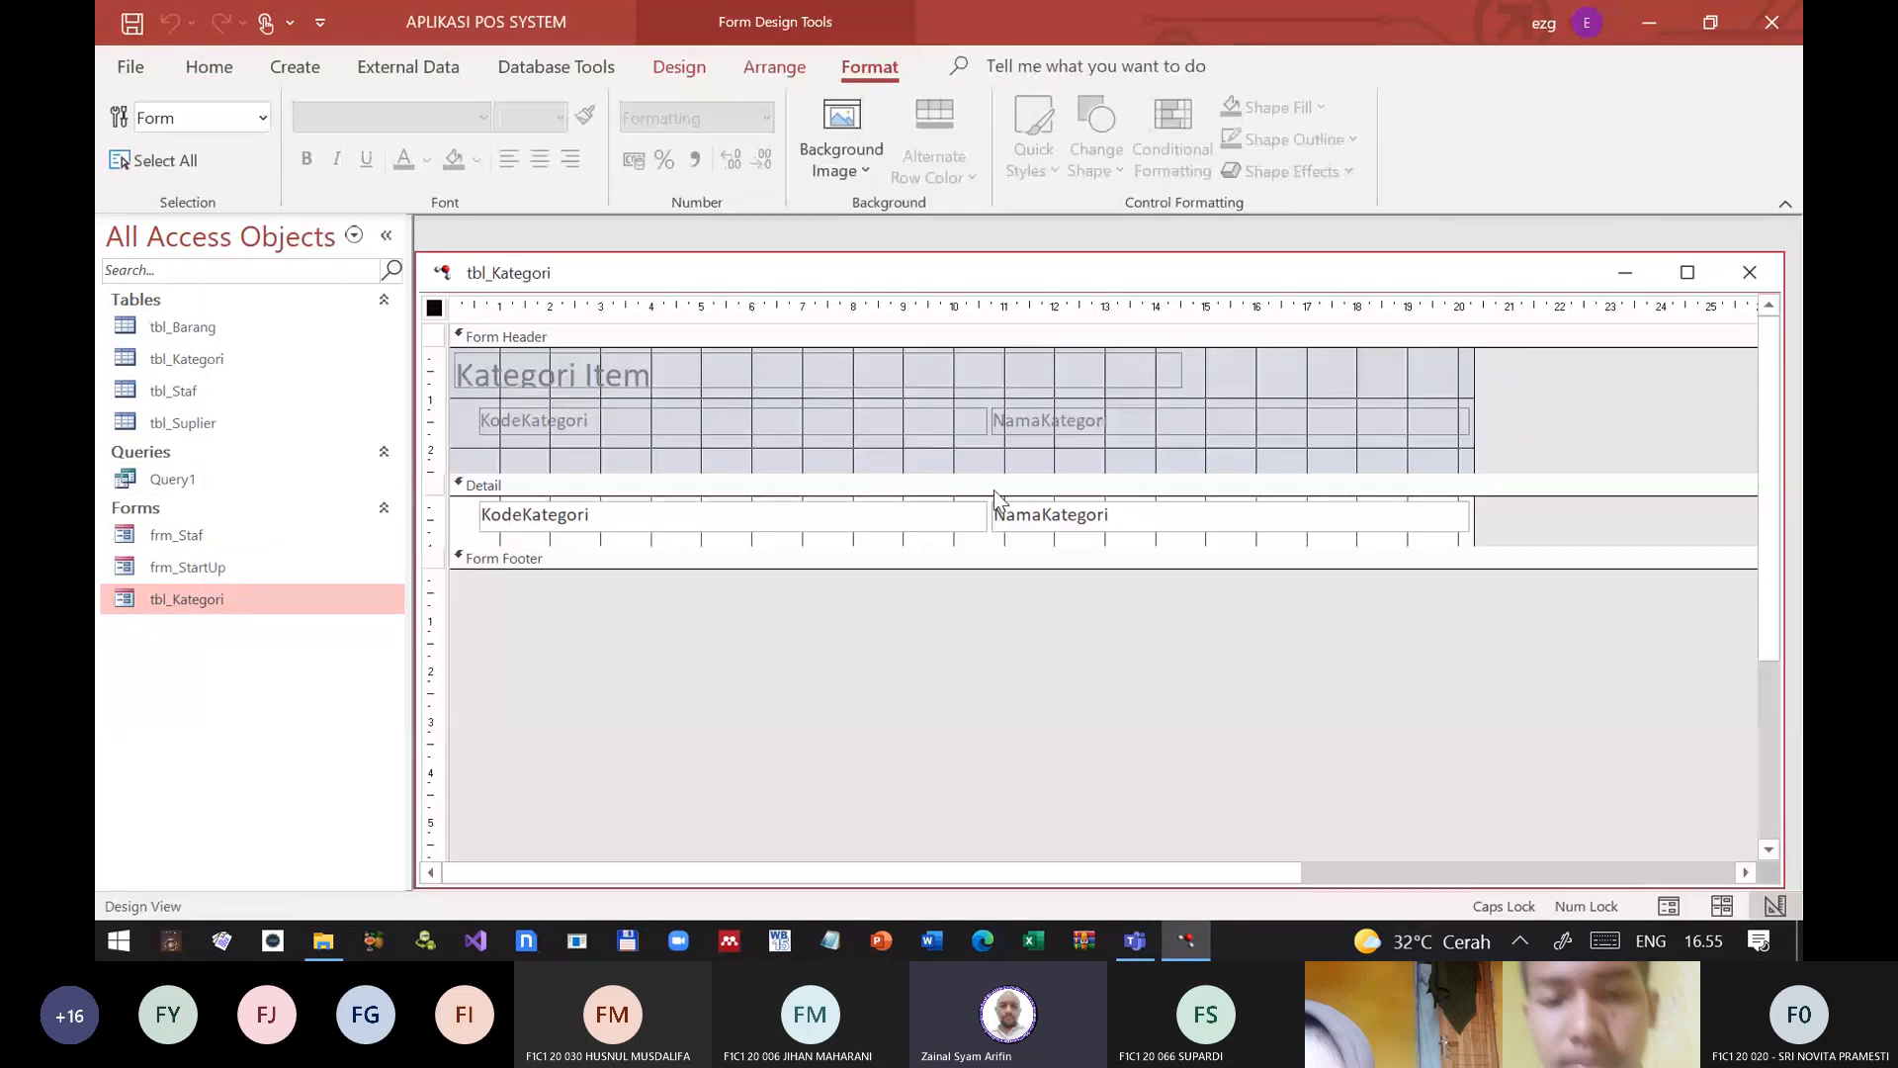
pyautogui.click(442, 511)
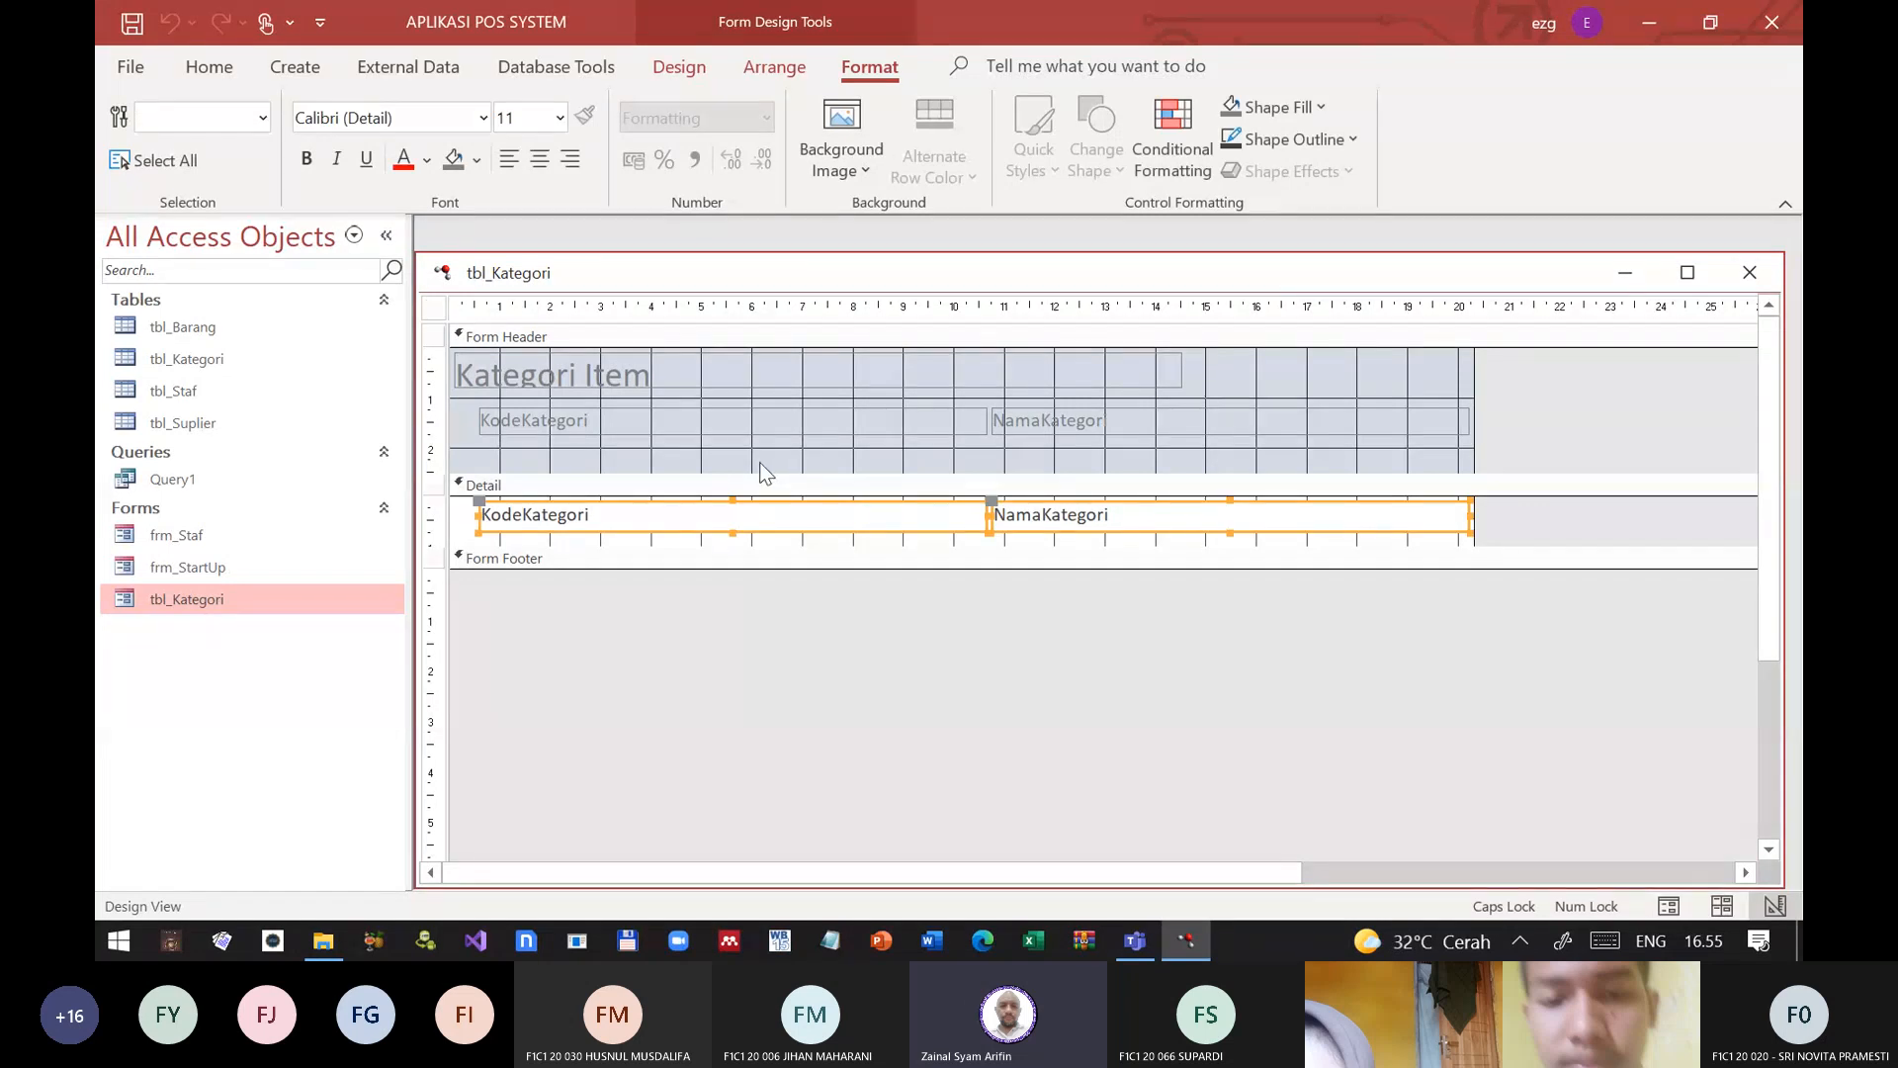
pyautogui.rightClick(758, 524)
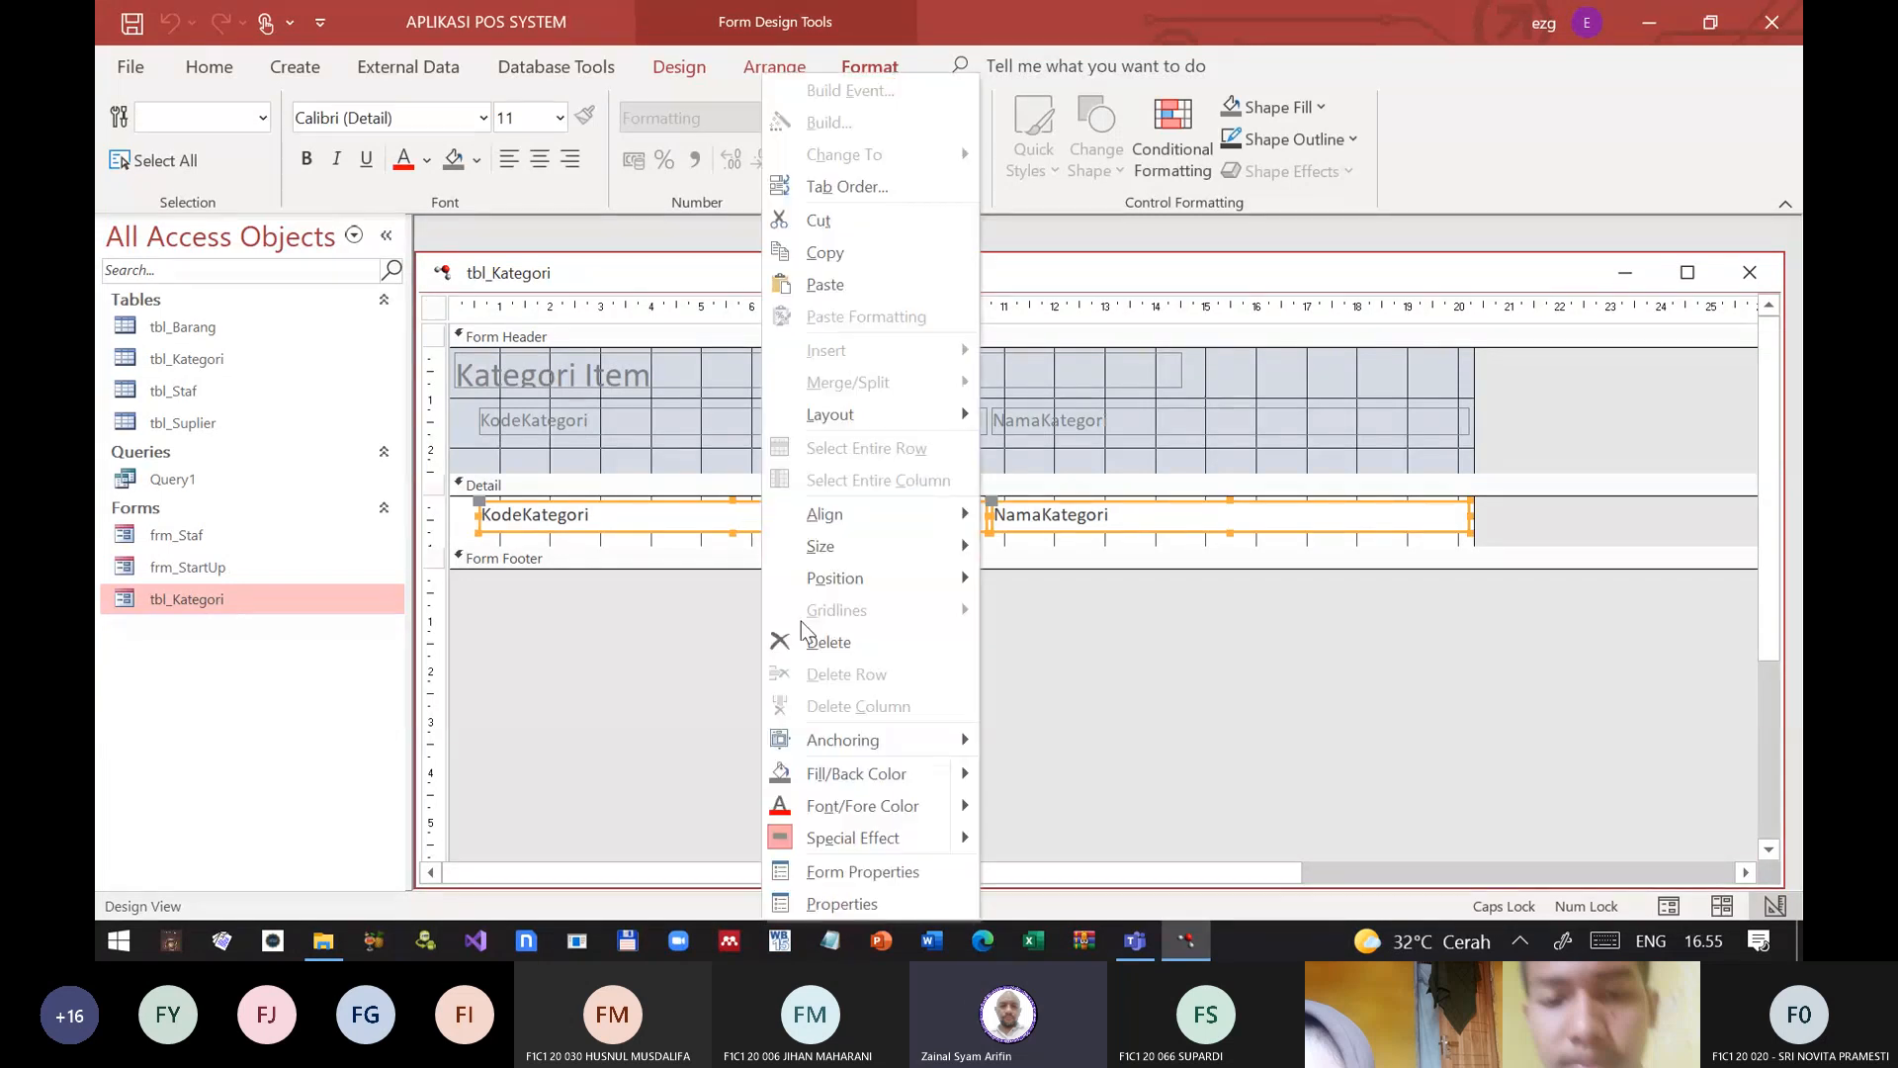
pyautogui.click(815, 903)
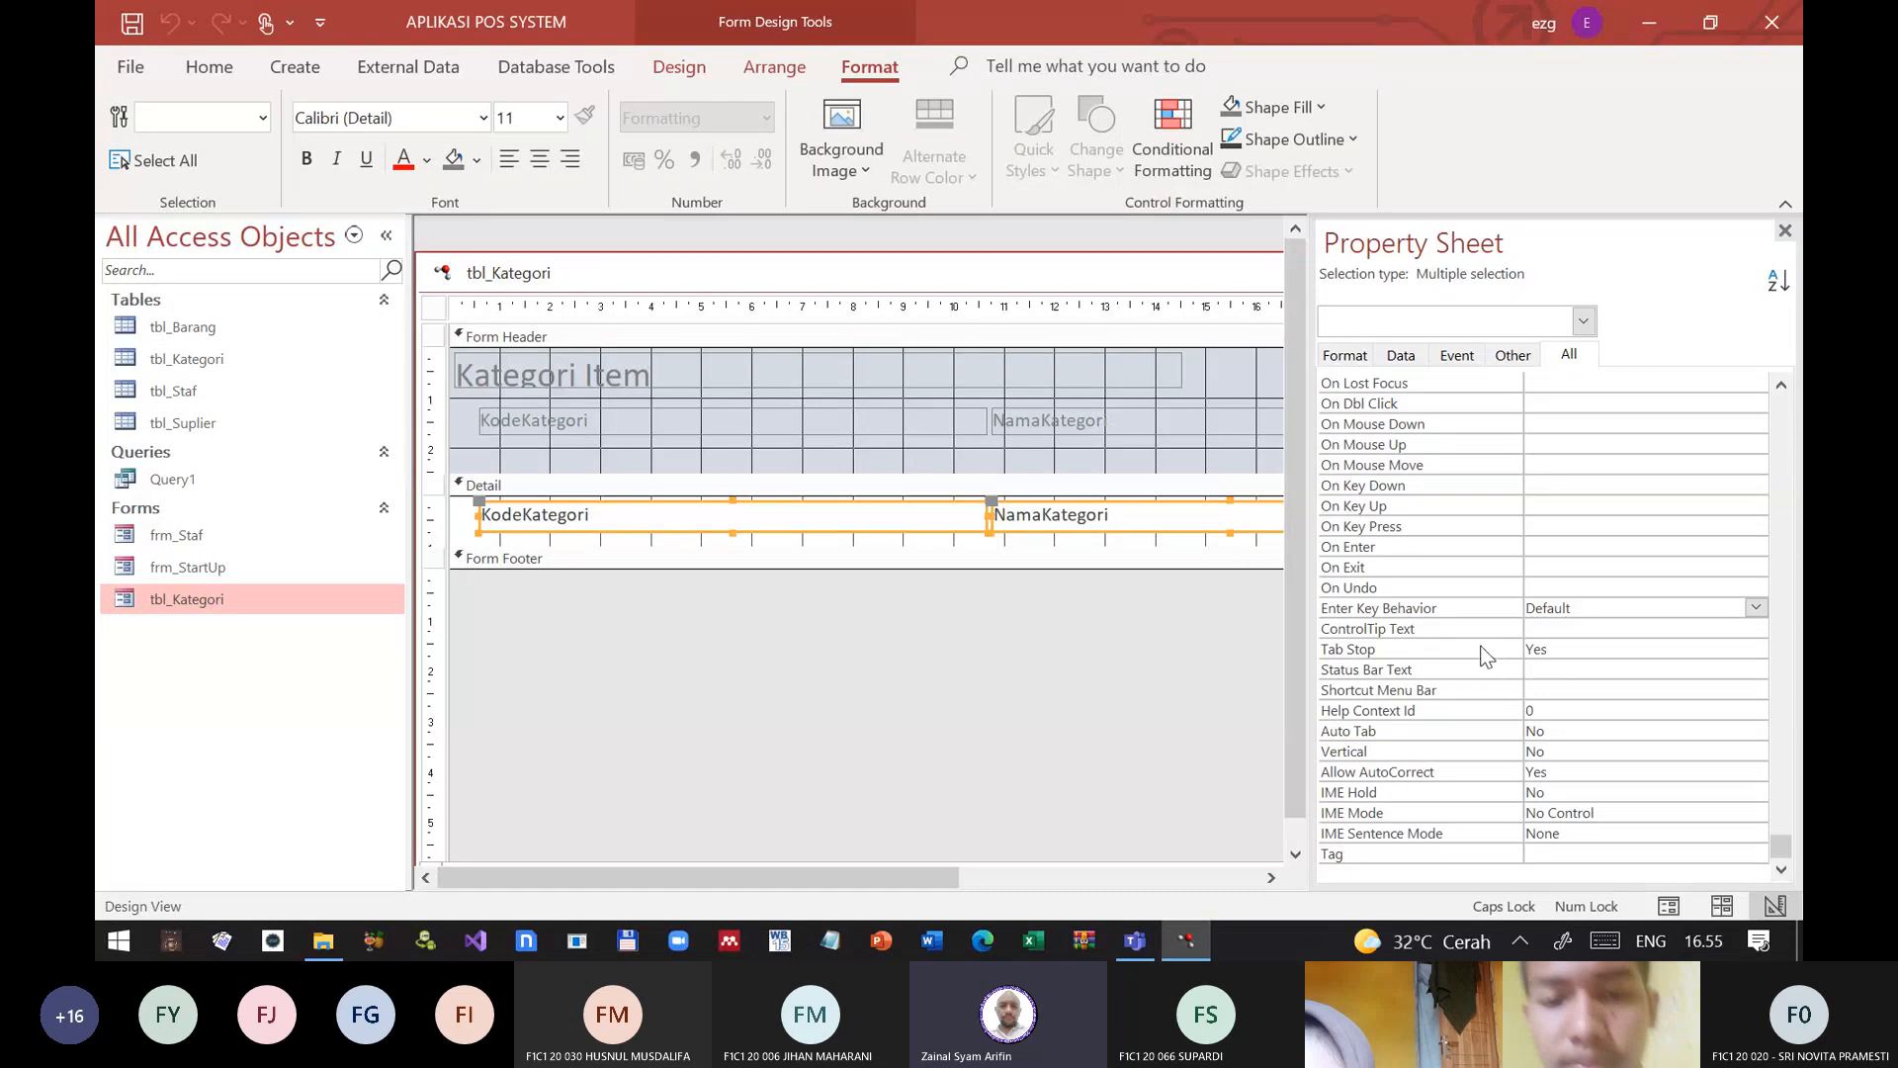
# Step: Look through the shared property list of the two Detail text boxes, from font and margin settings to Tab Stop
pyautogui.scroll(10, 1466, 512)
pyautogui.scroll(9, 1468, 511)
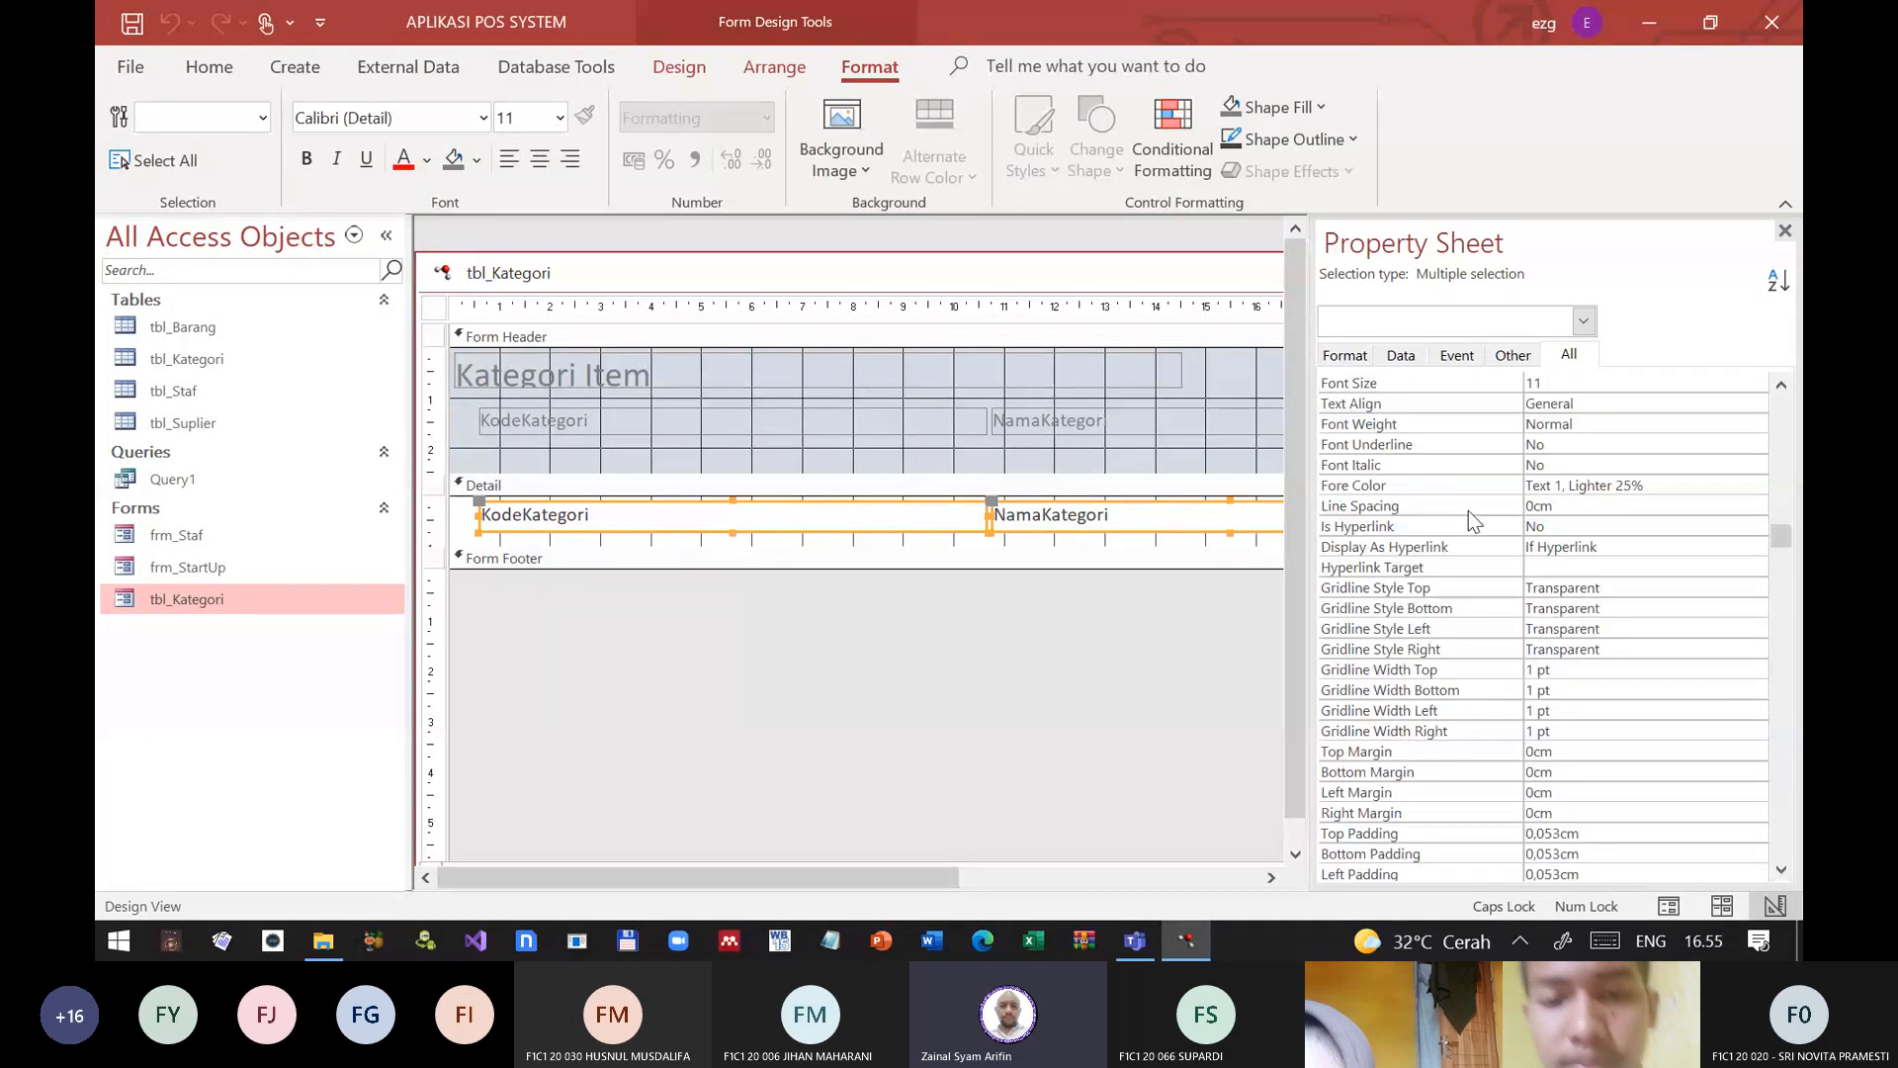
pyautogui.scroll(-5, 1466, 514)
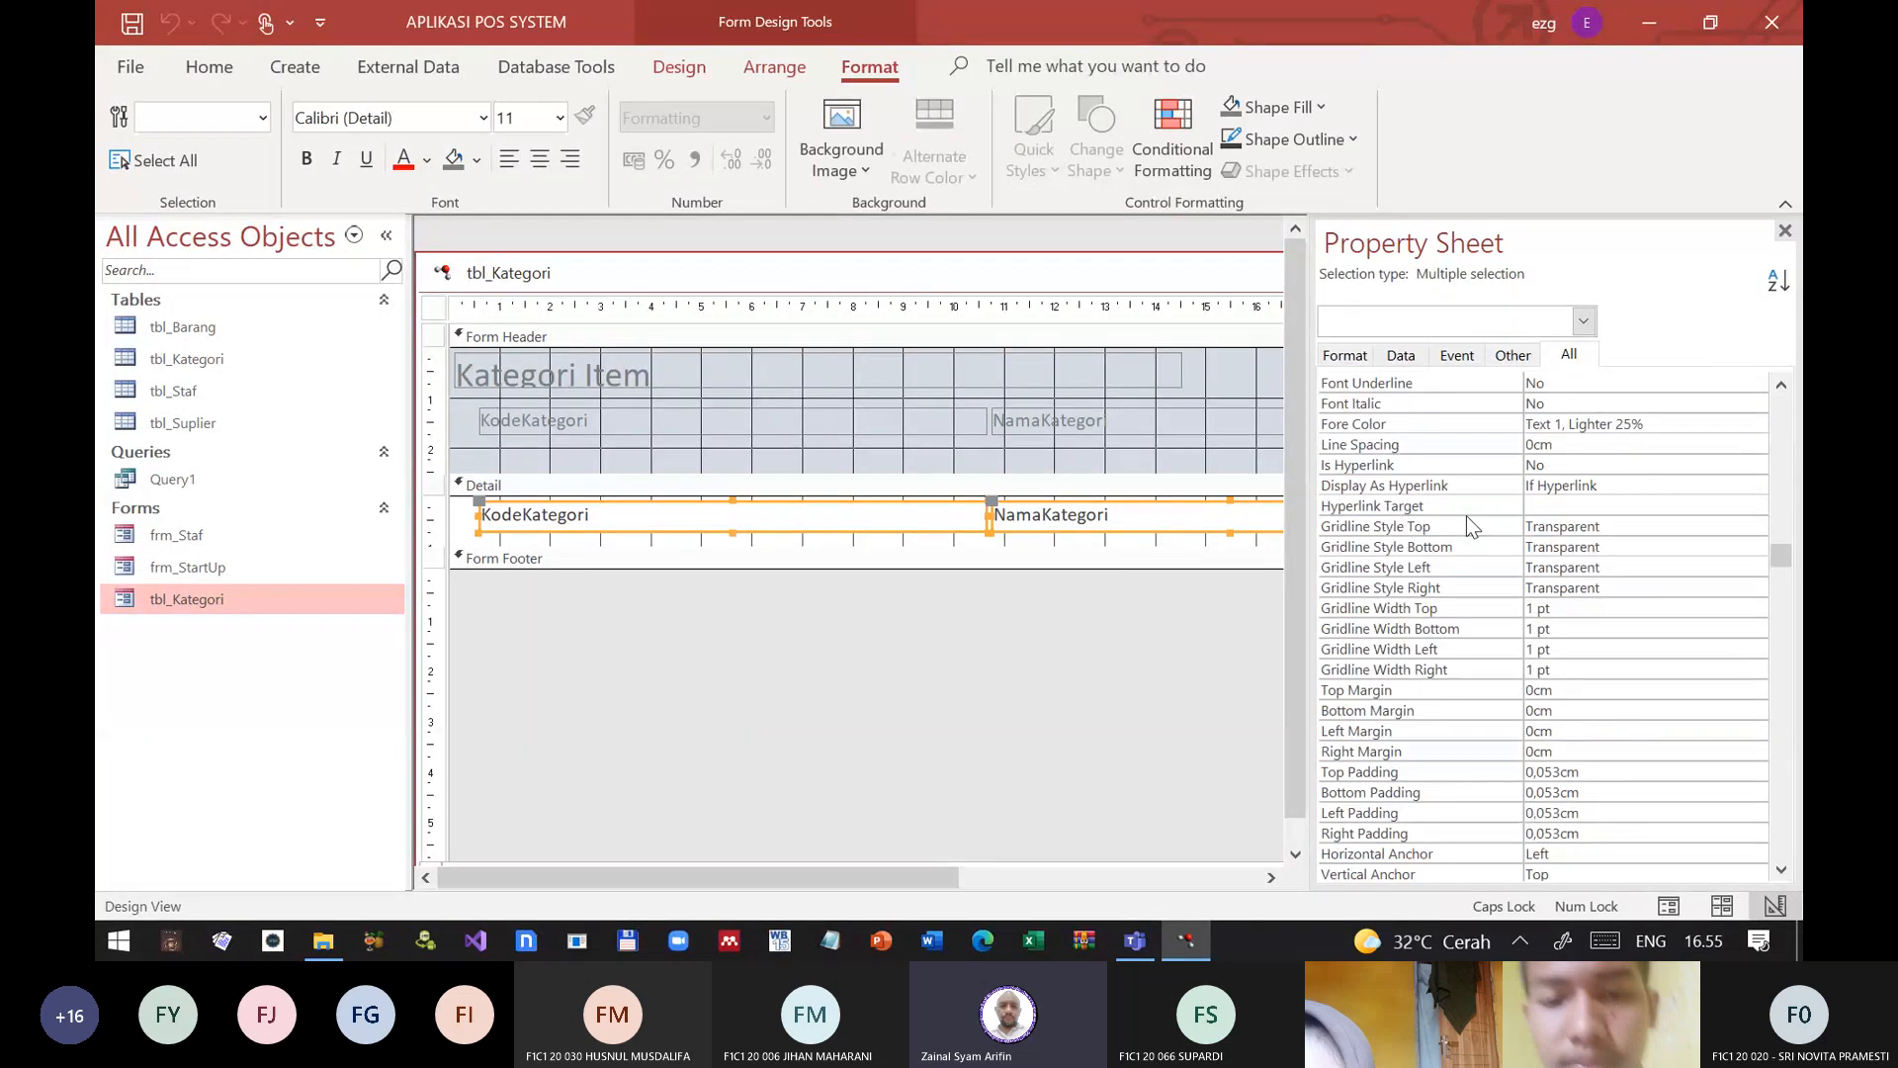
pyautogui.scroll(-10, 1453, 593)
pyautogui.scroll(-4, 1447, 618)
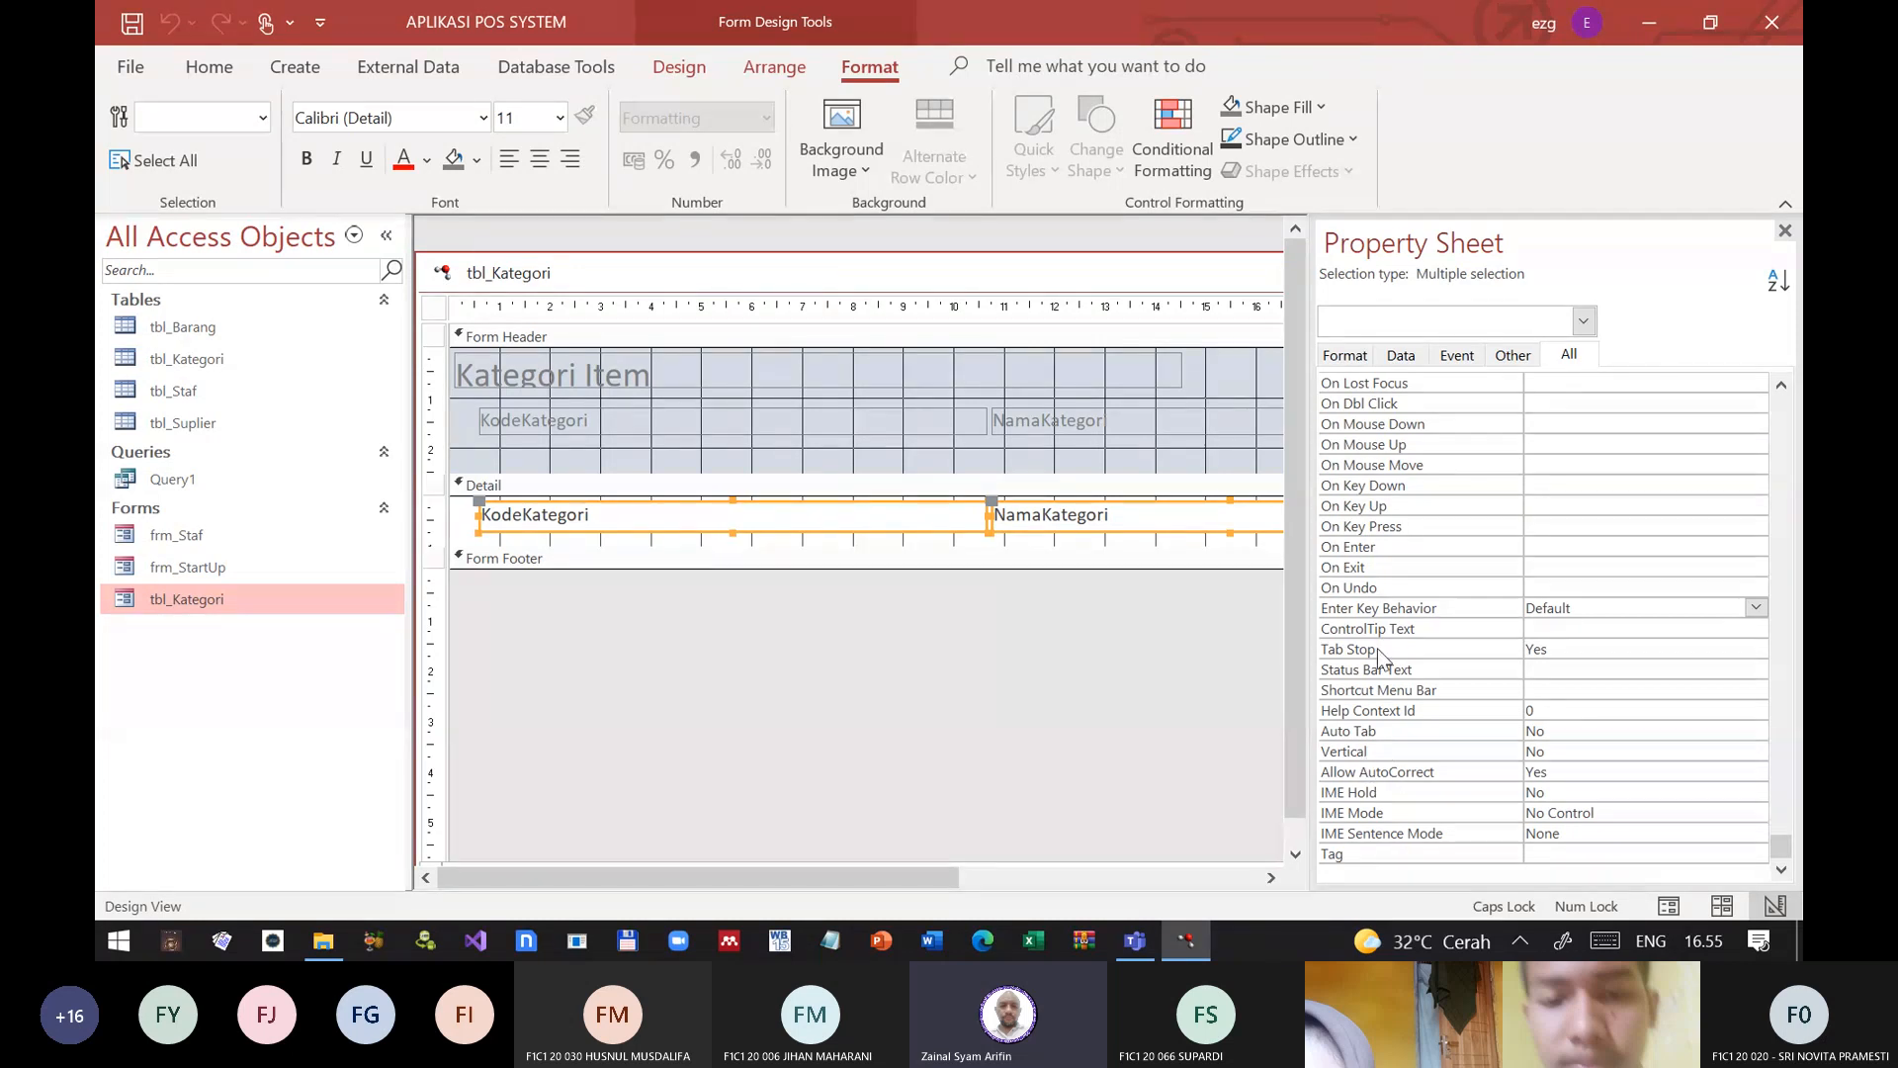
pyautogui.scroll(4, 1379, 648)
pyautogui.scroll(1, 1382, 608)
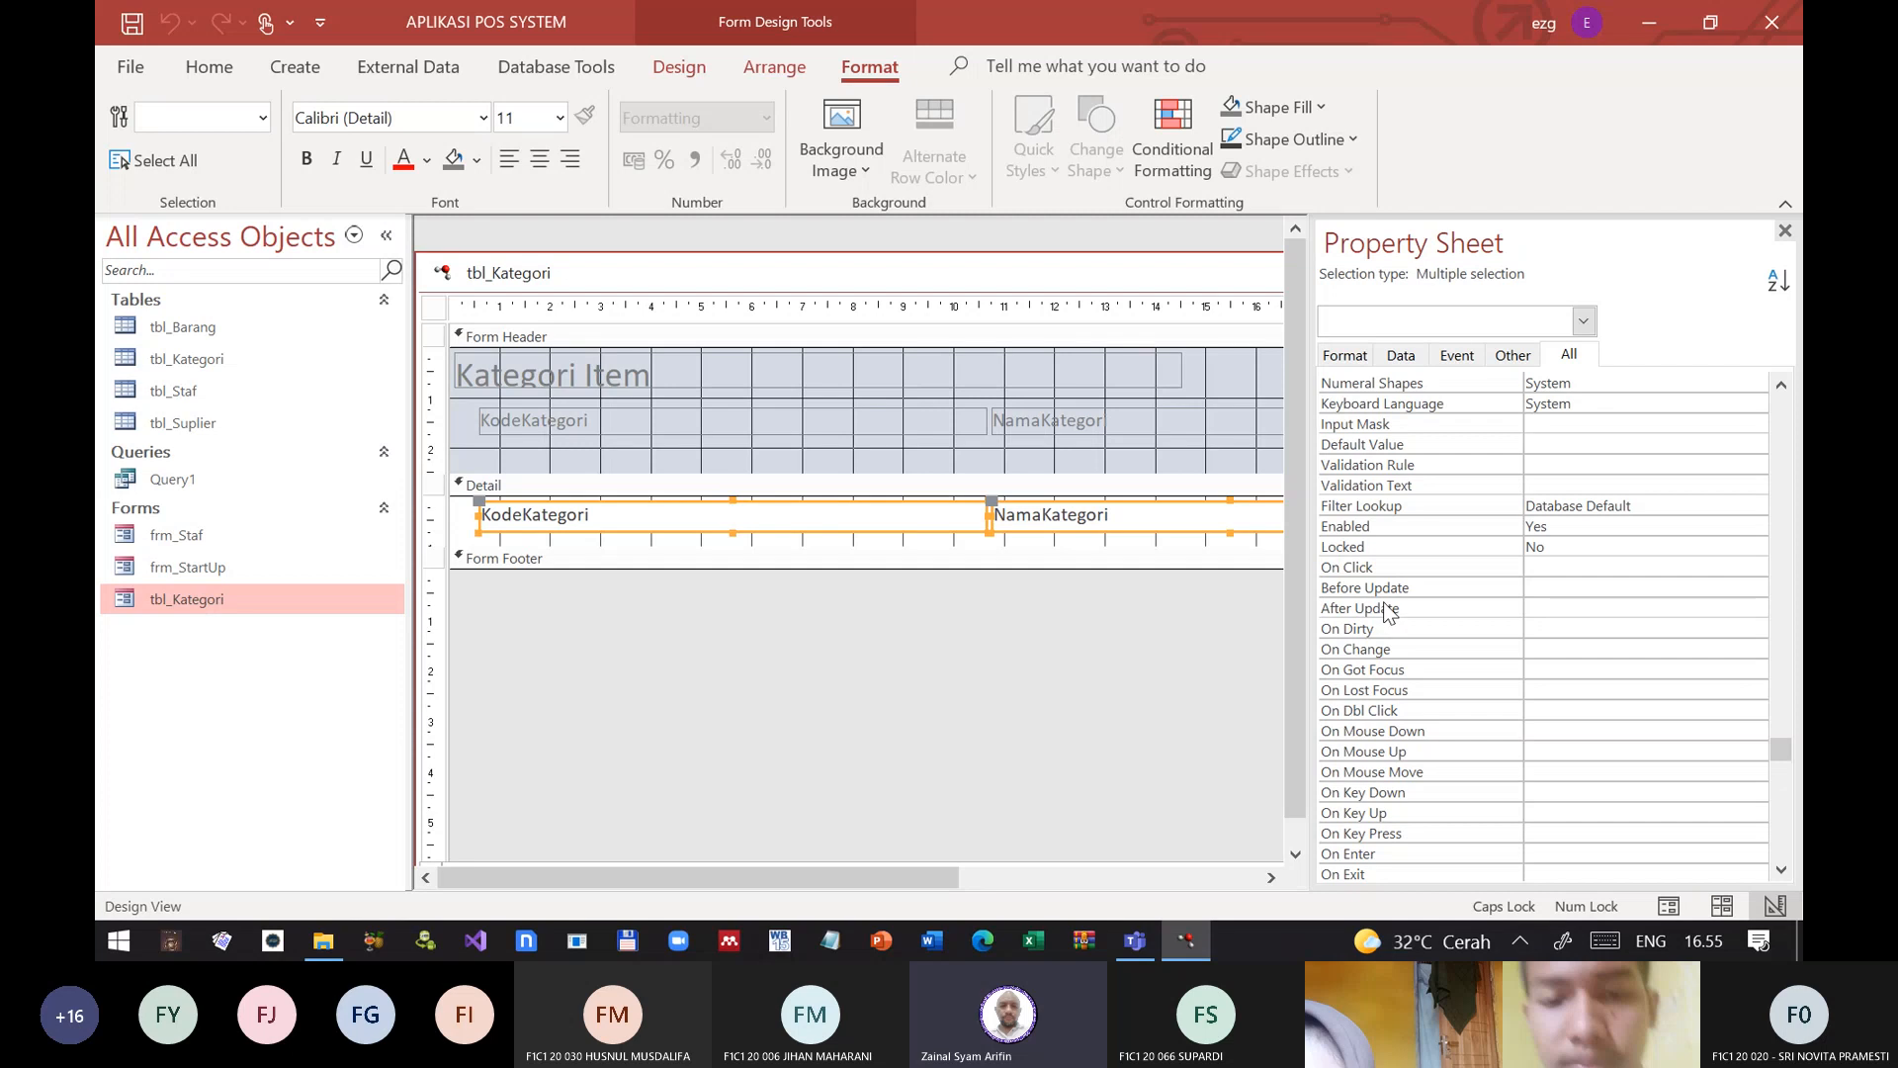
pyautogui.scroll(2, 1389, 611)
pyautogui.scroll(2, 1388, 607)
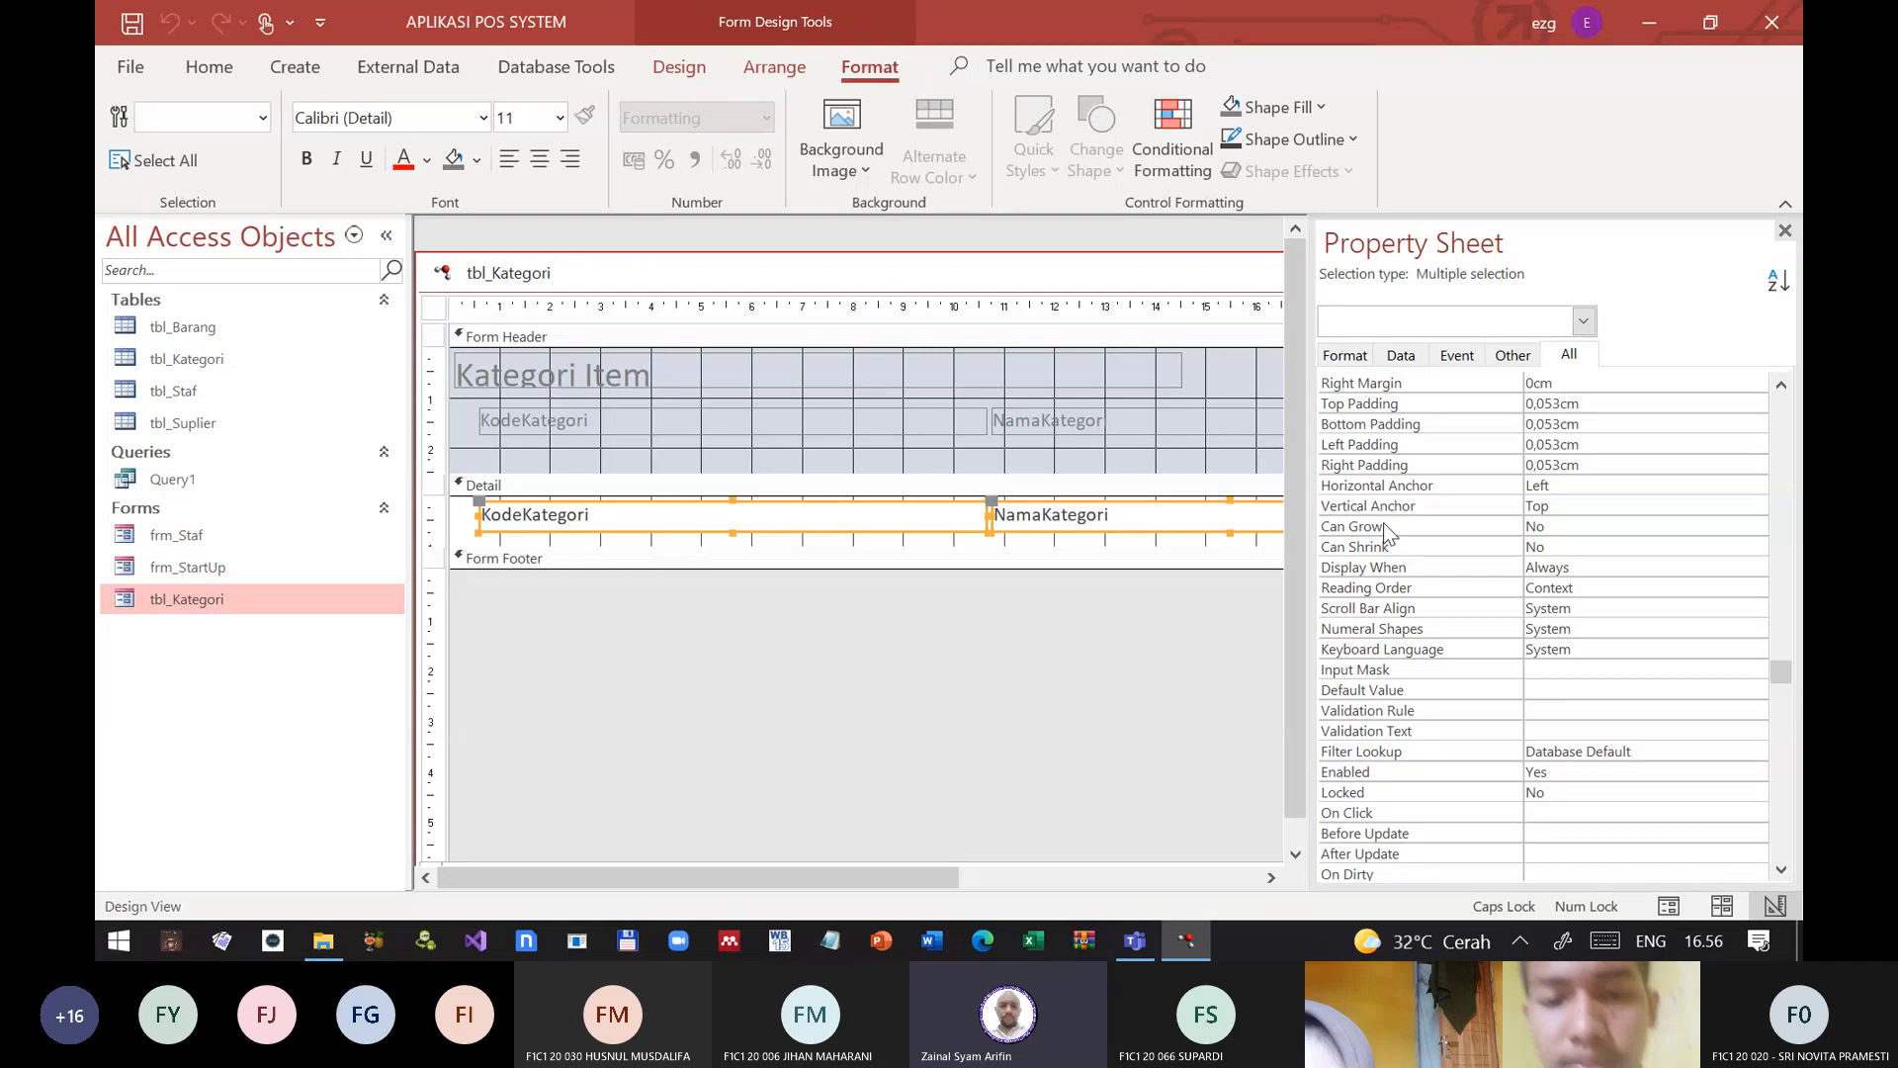
# Step: Set Scroll Bars to None for both Detail text boxes, and save and close the form design
pyautogui.scroll(2, 1384, 524)
pyautogui.scroll(2, 1389, 531)
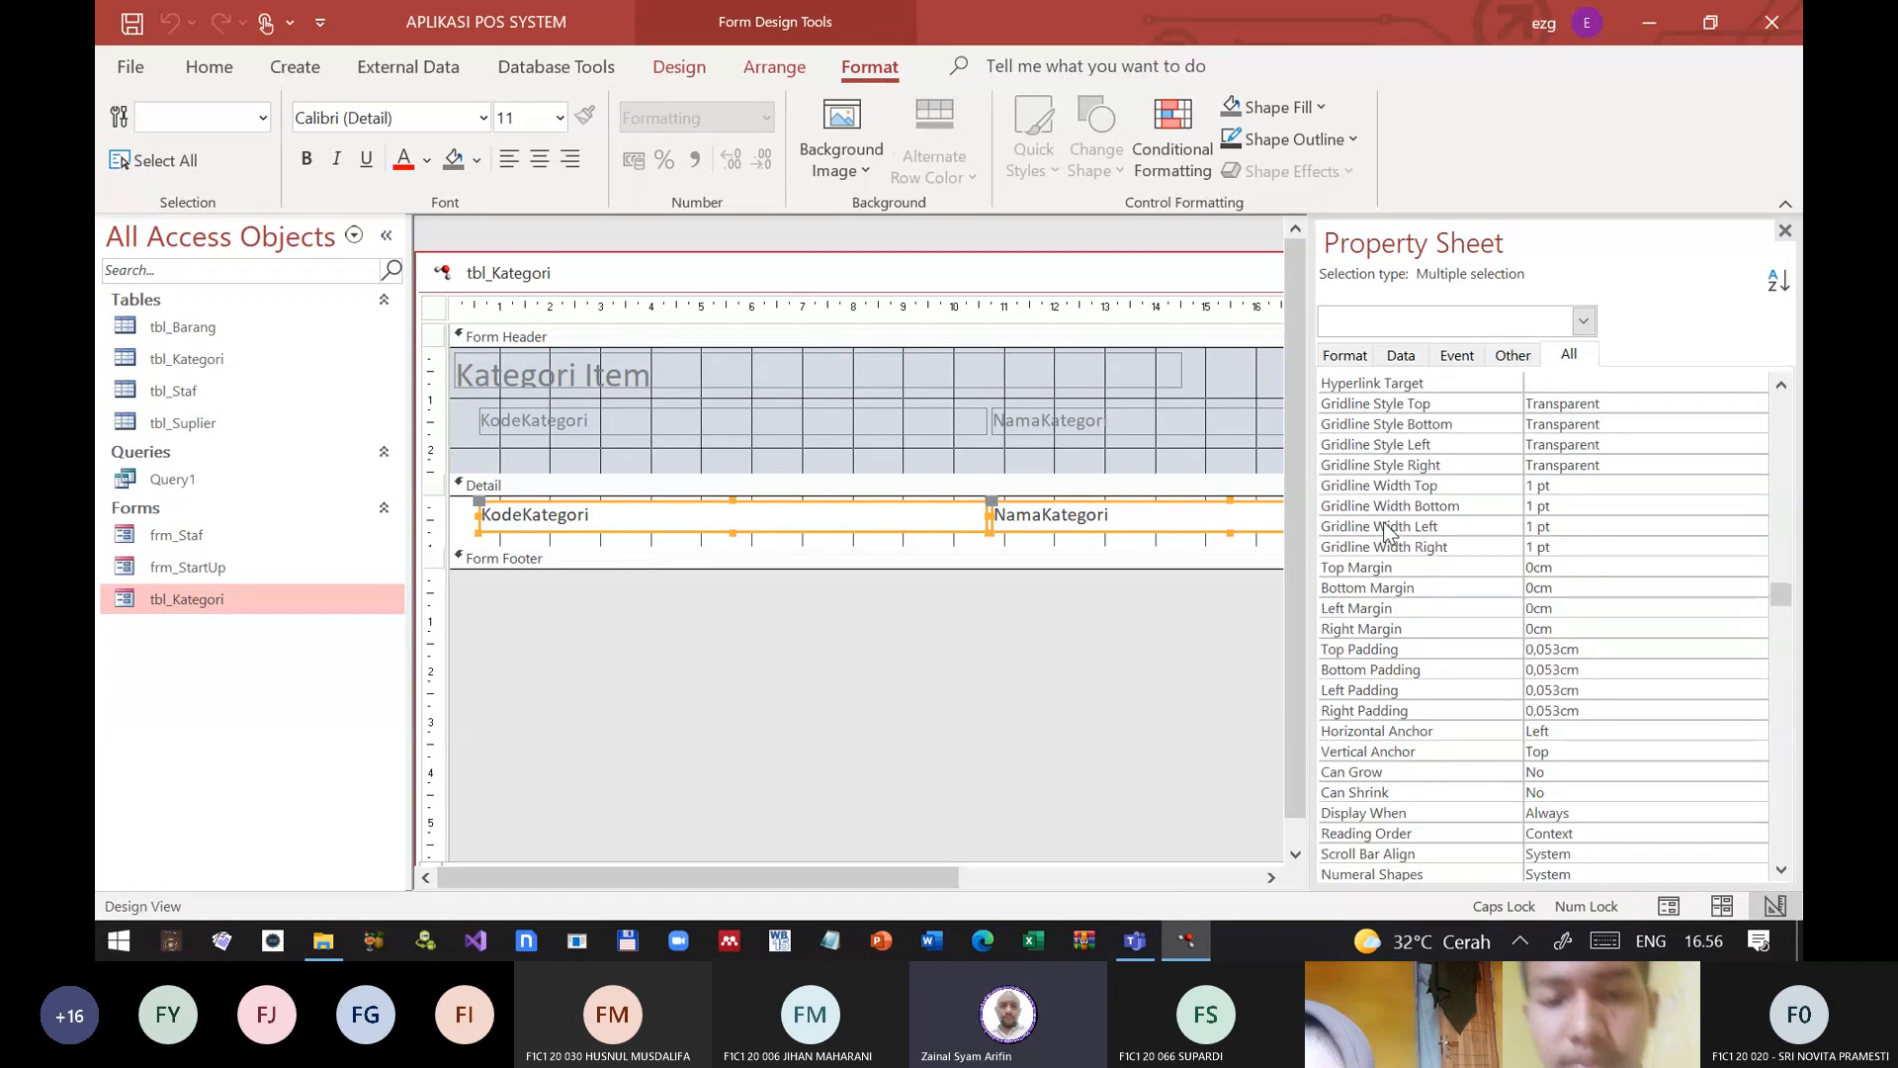
pyautogui.scroll(4, 1389, 531)
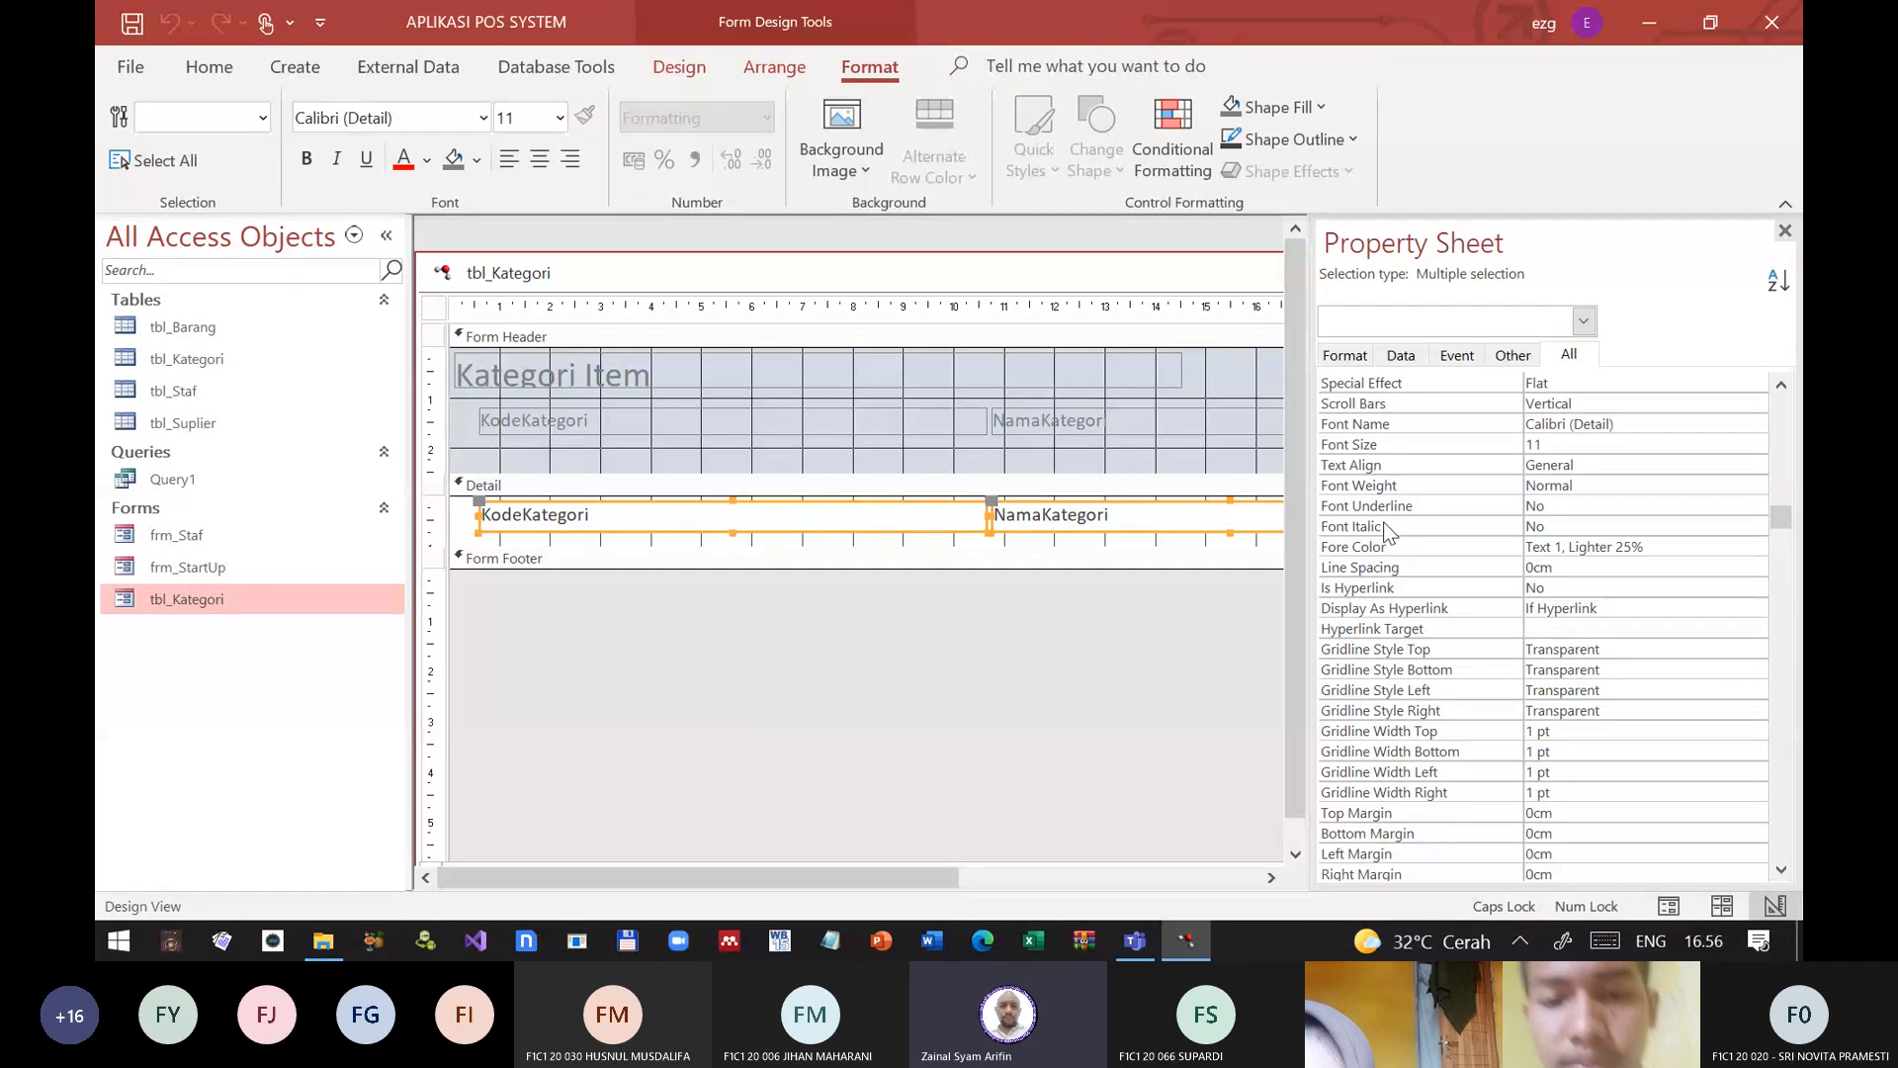
pyautogui.scroll(1, 1389, 531)
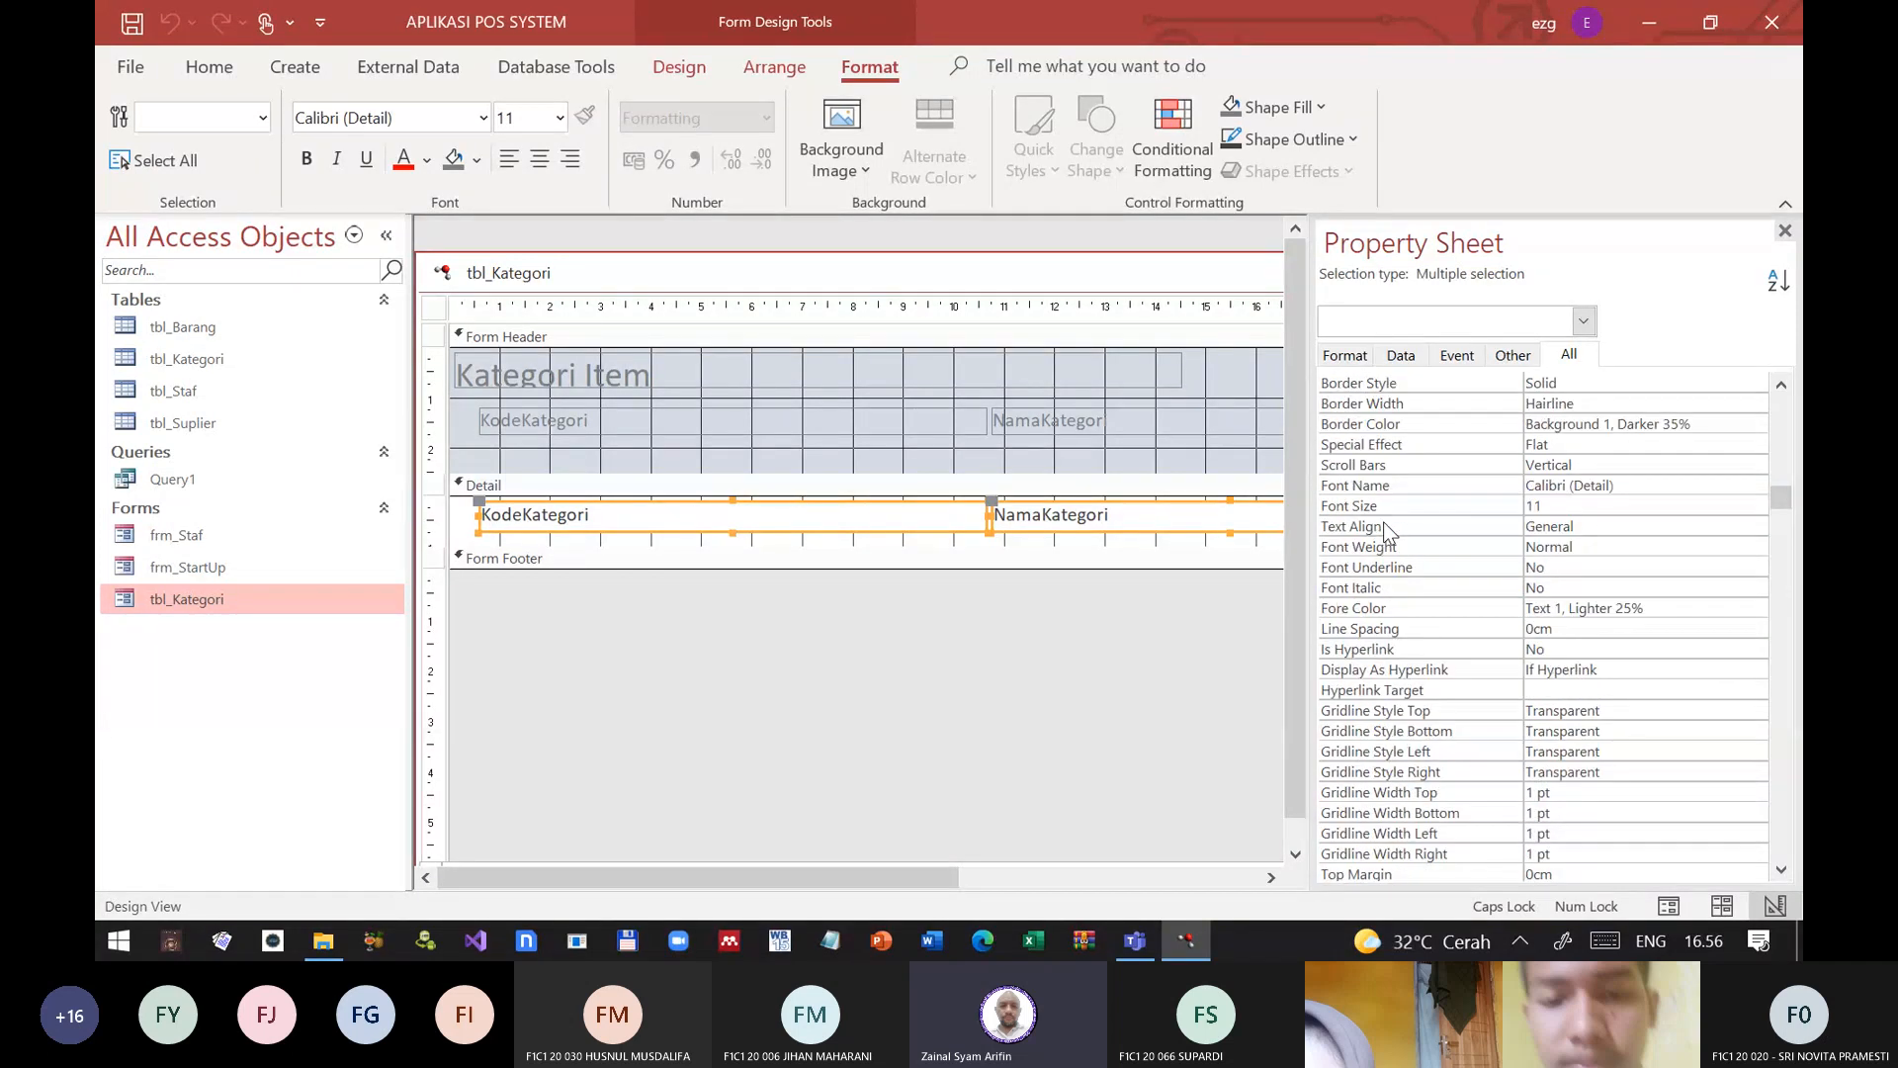
pyautogui.click(1404, 465)
pyautogui.click(1756, 464)
pyautogui.click(1599, 488)
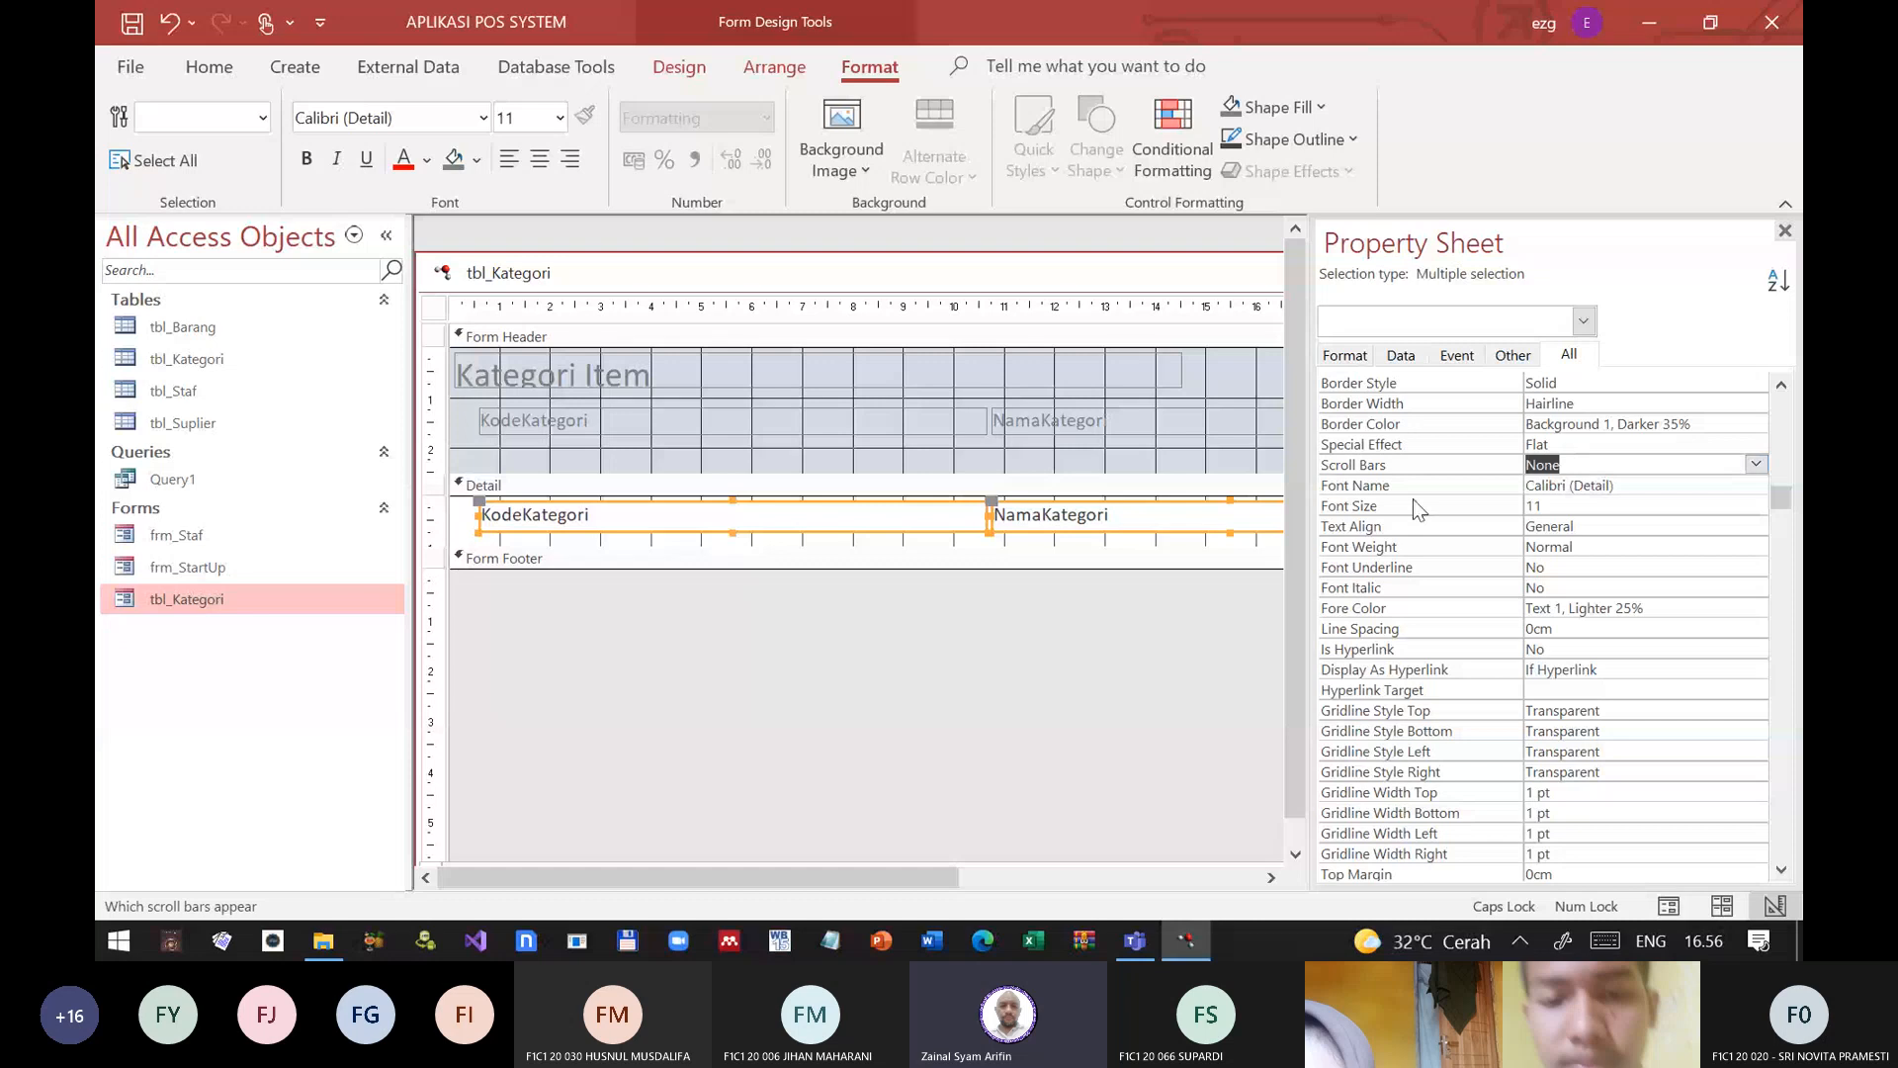
pyautogui.click(1784, 230)
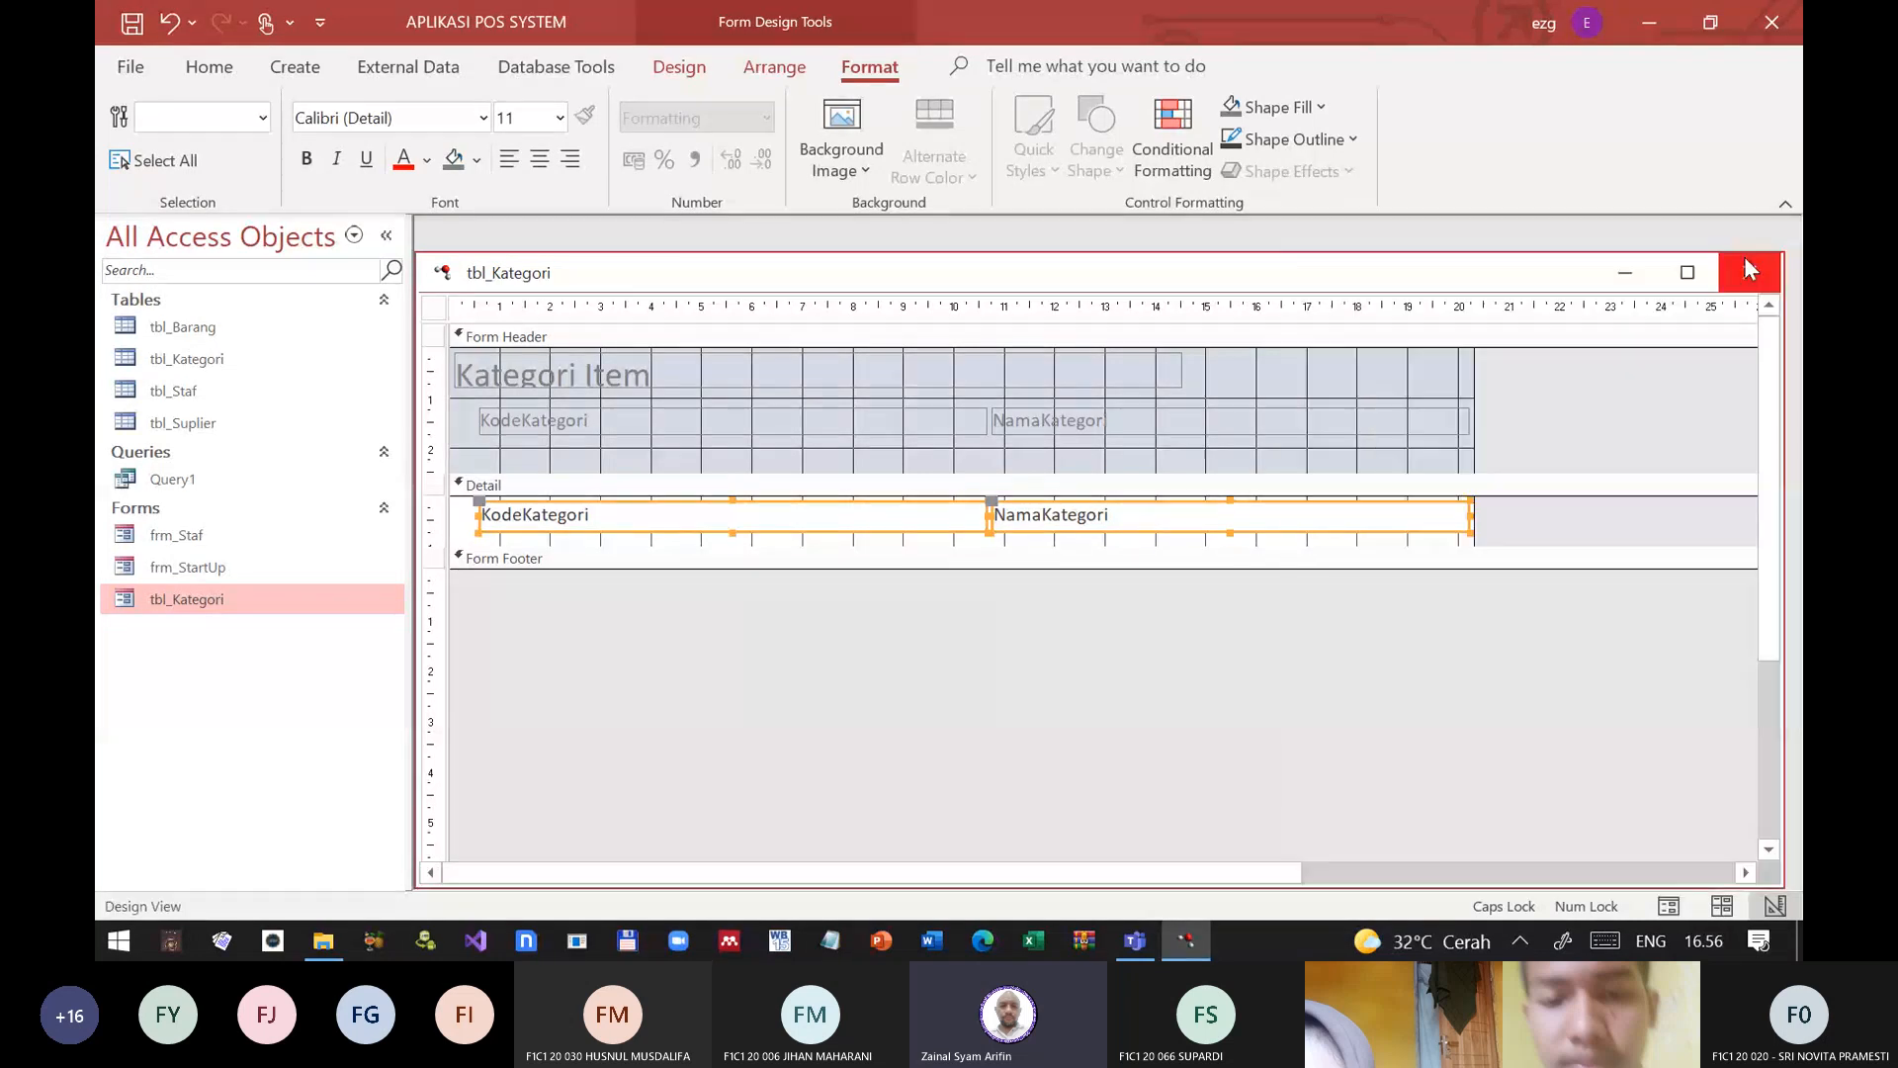
pyautogui.click(1750, 269)
pyautogui.click(856, 542)
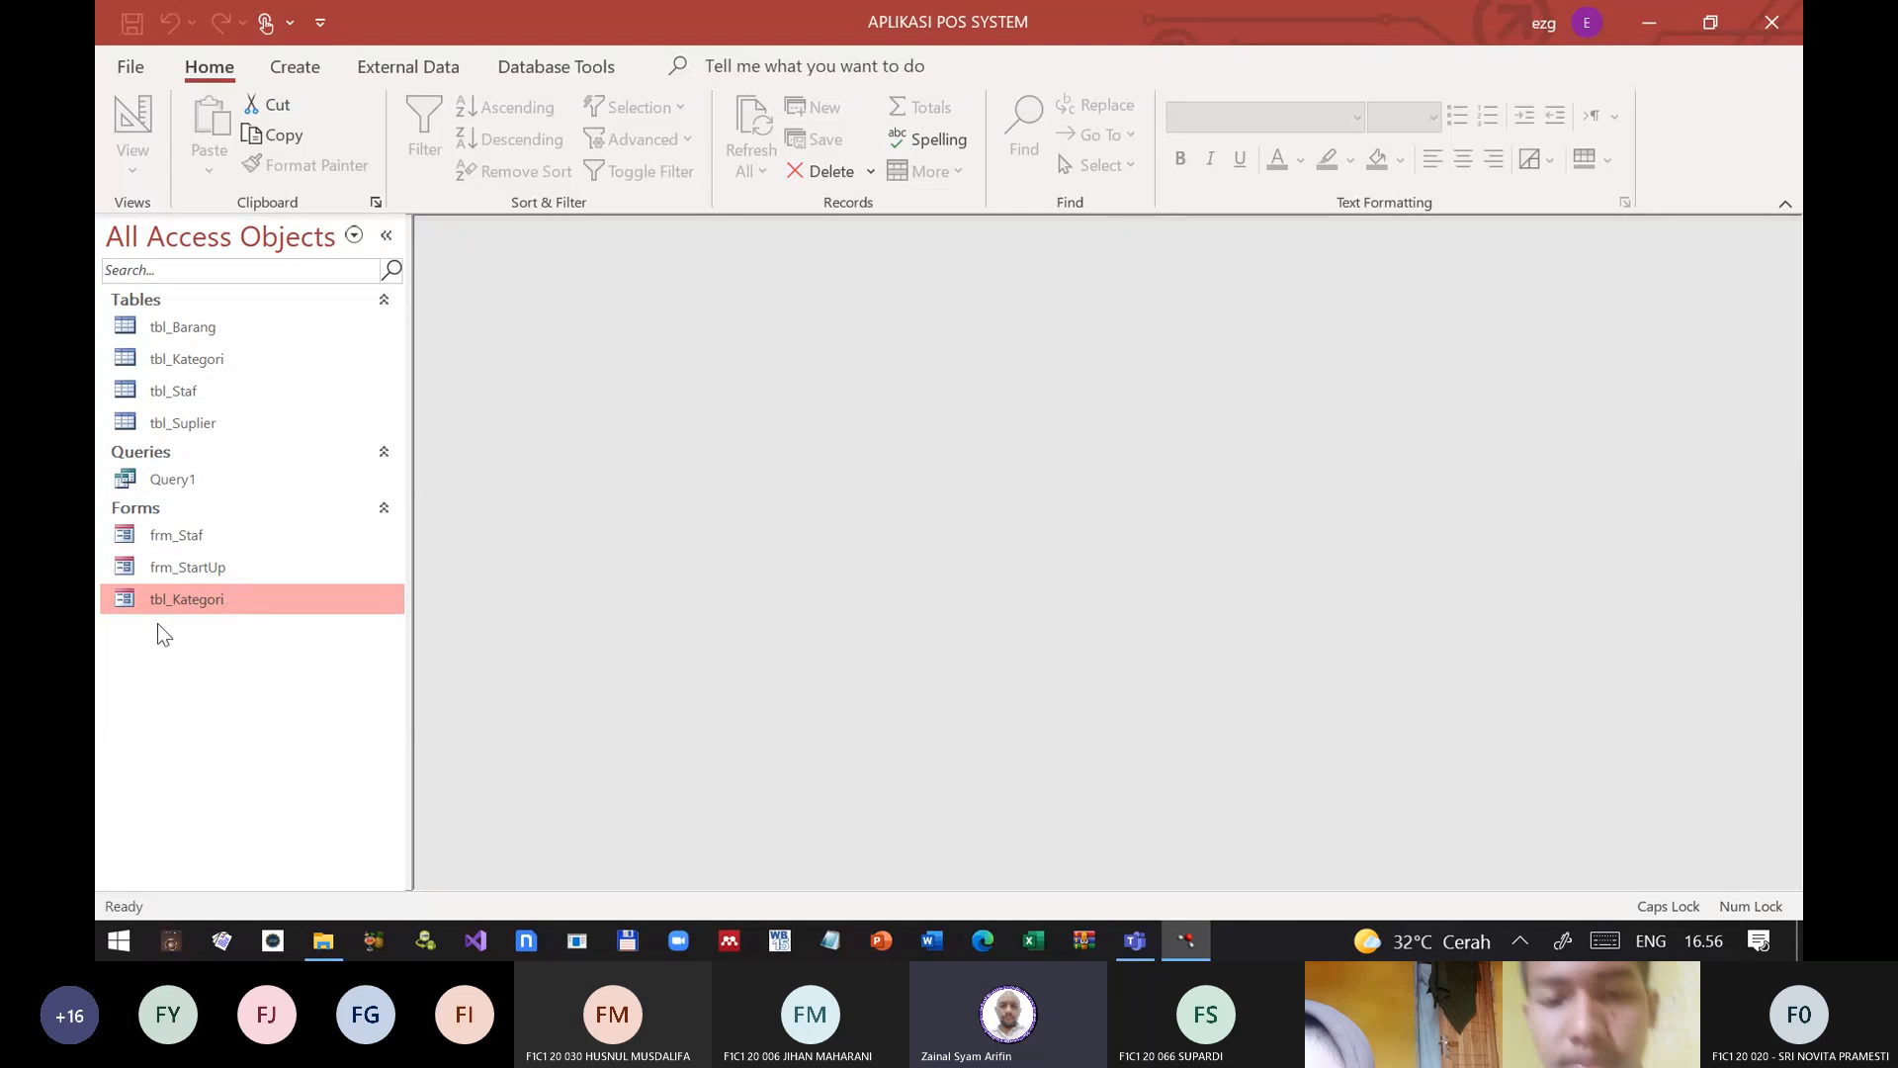
# Step: Check the tbl_Kategori form in form view by moving through its records to the new blank one, and close the form
pyautogui.doubleClick(178, 599)
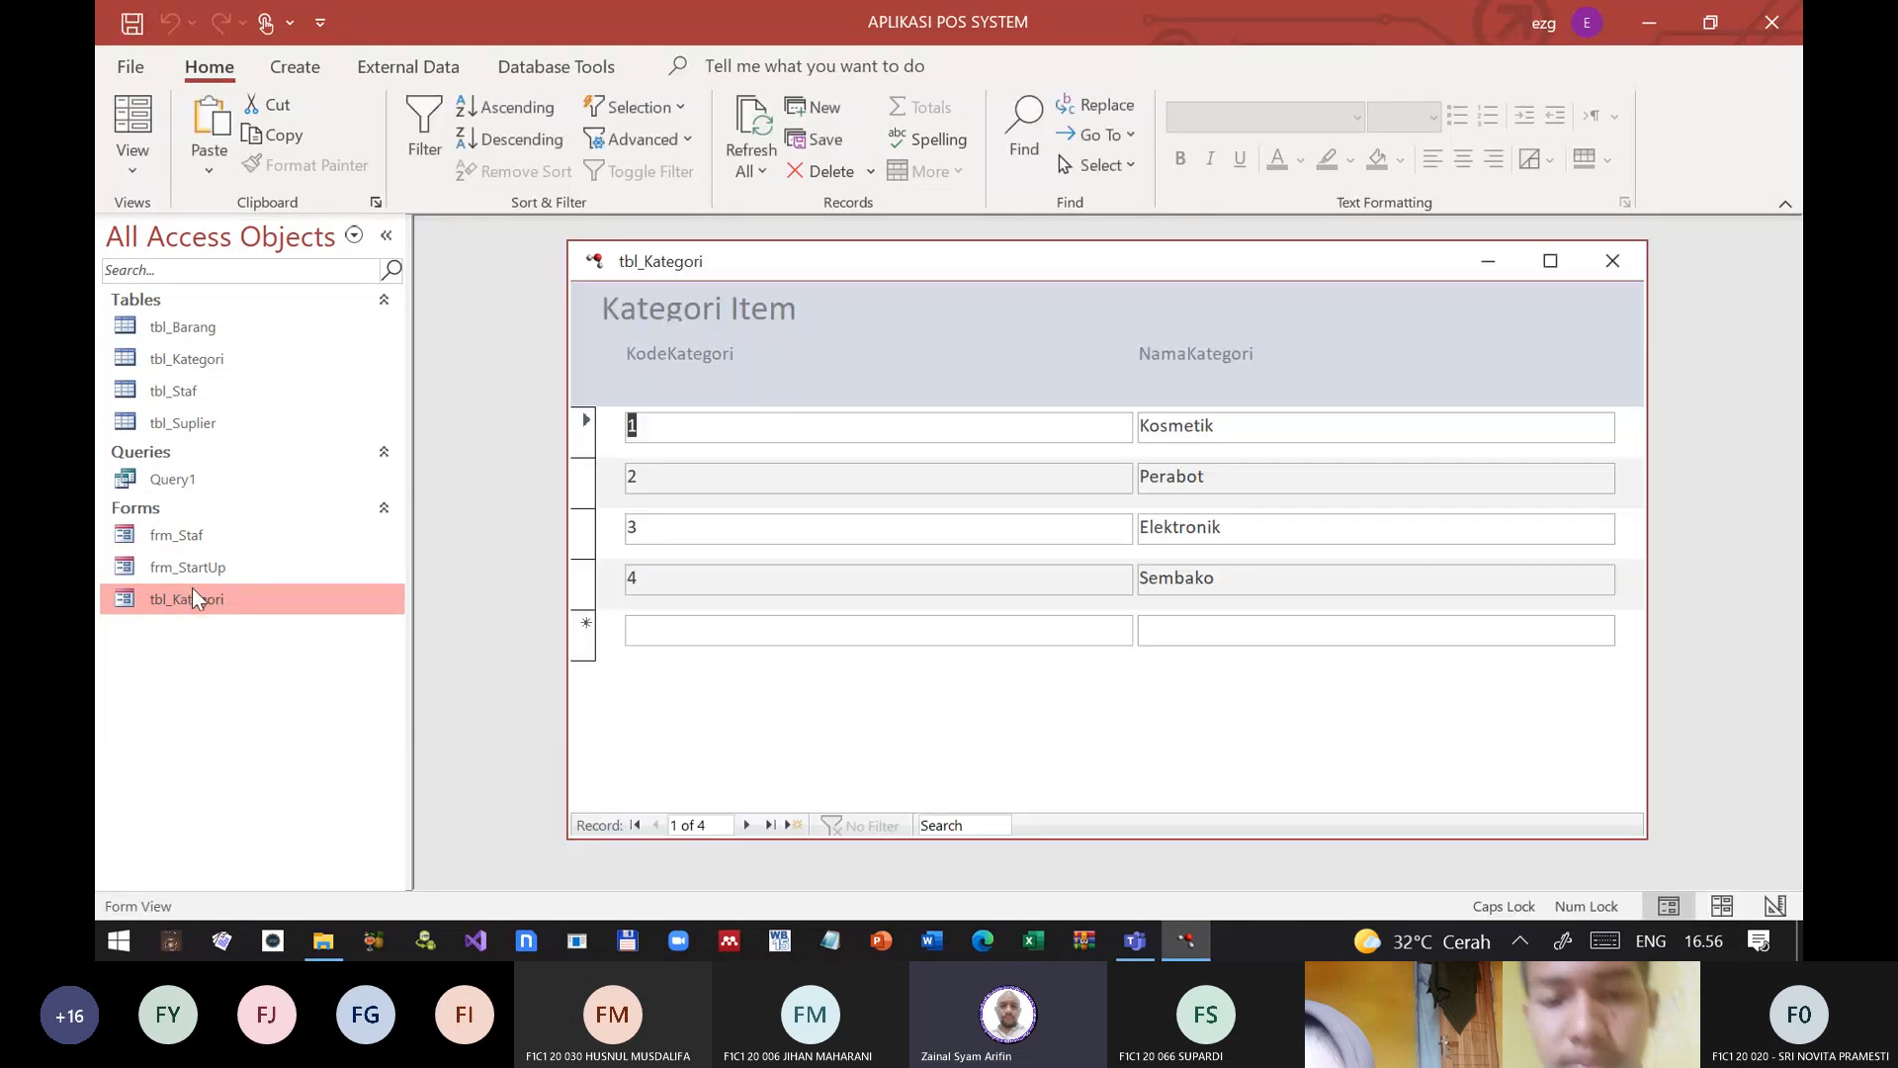
pyautogui.click(1166, 425)
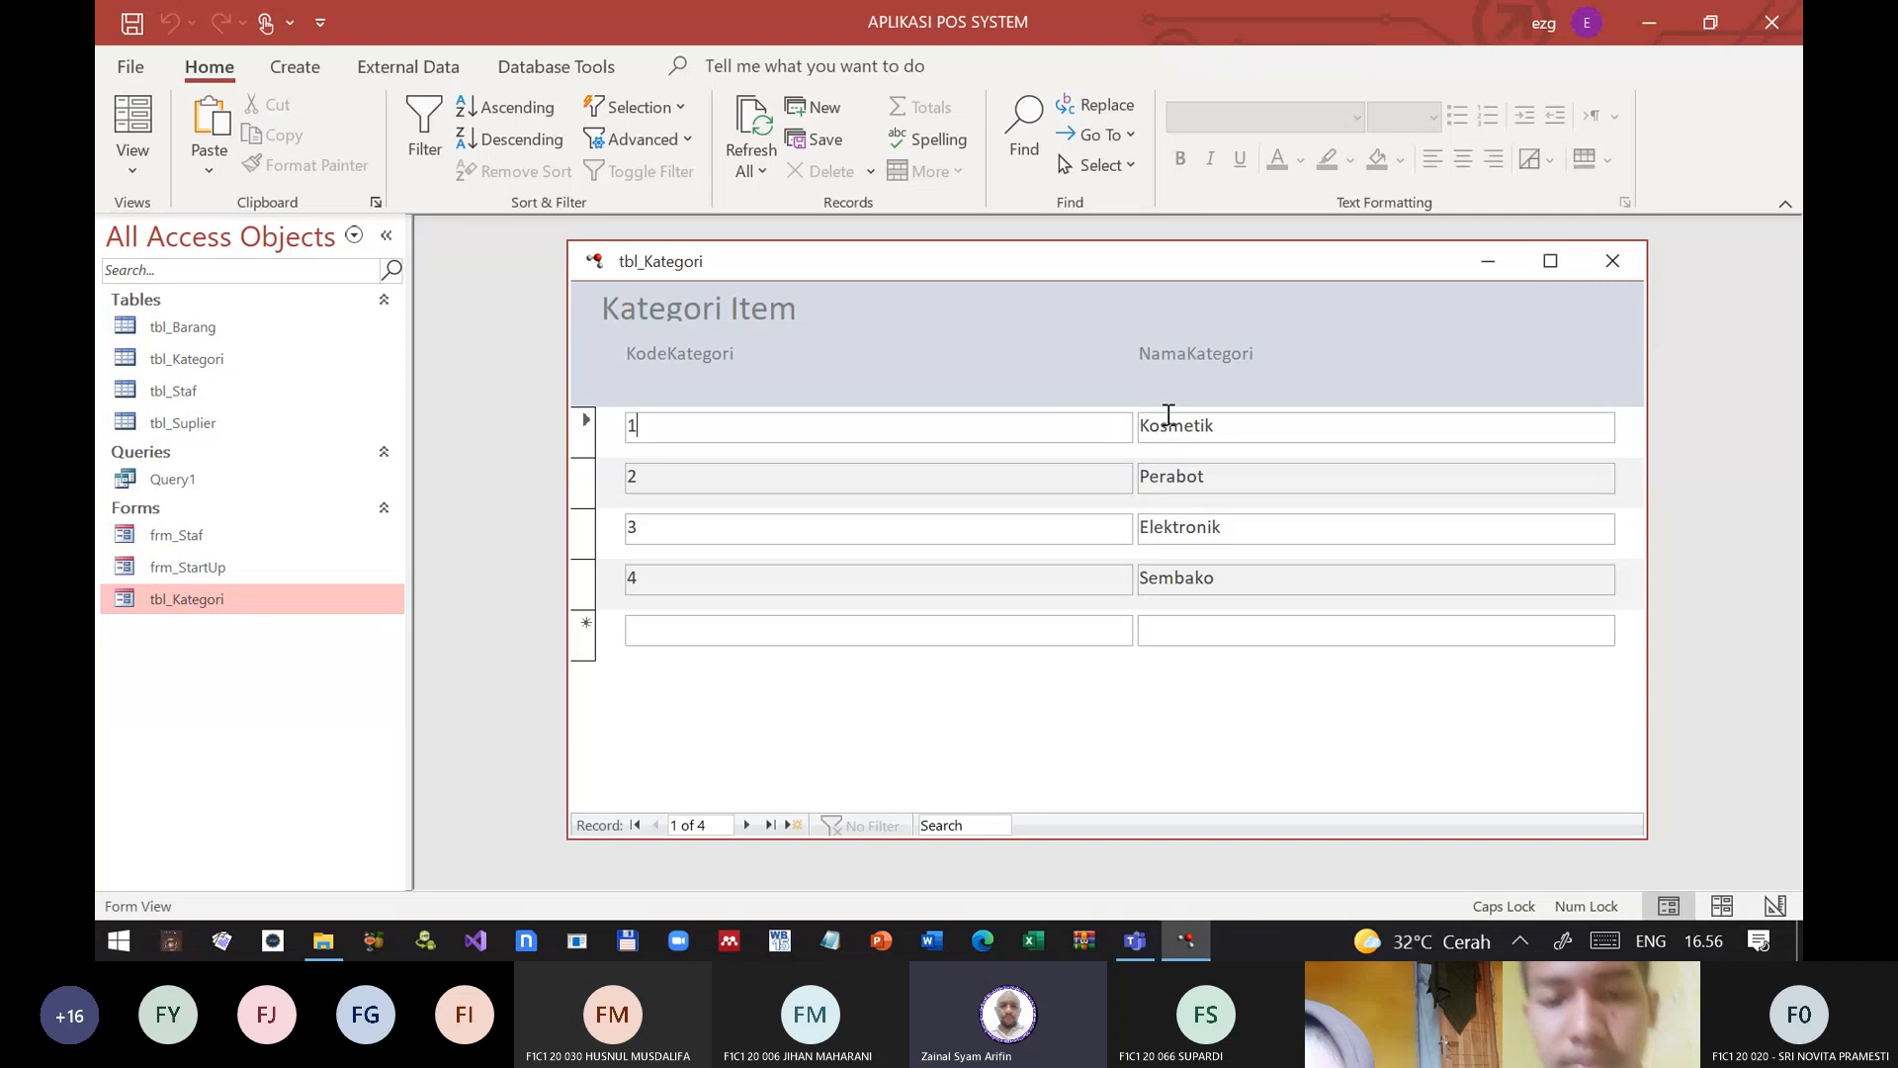
pyautogui.press('Tab')
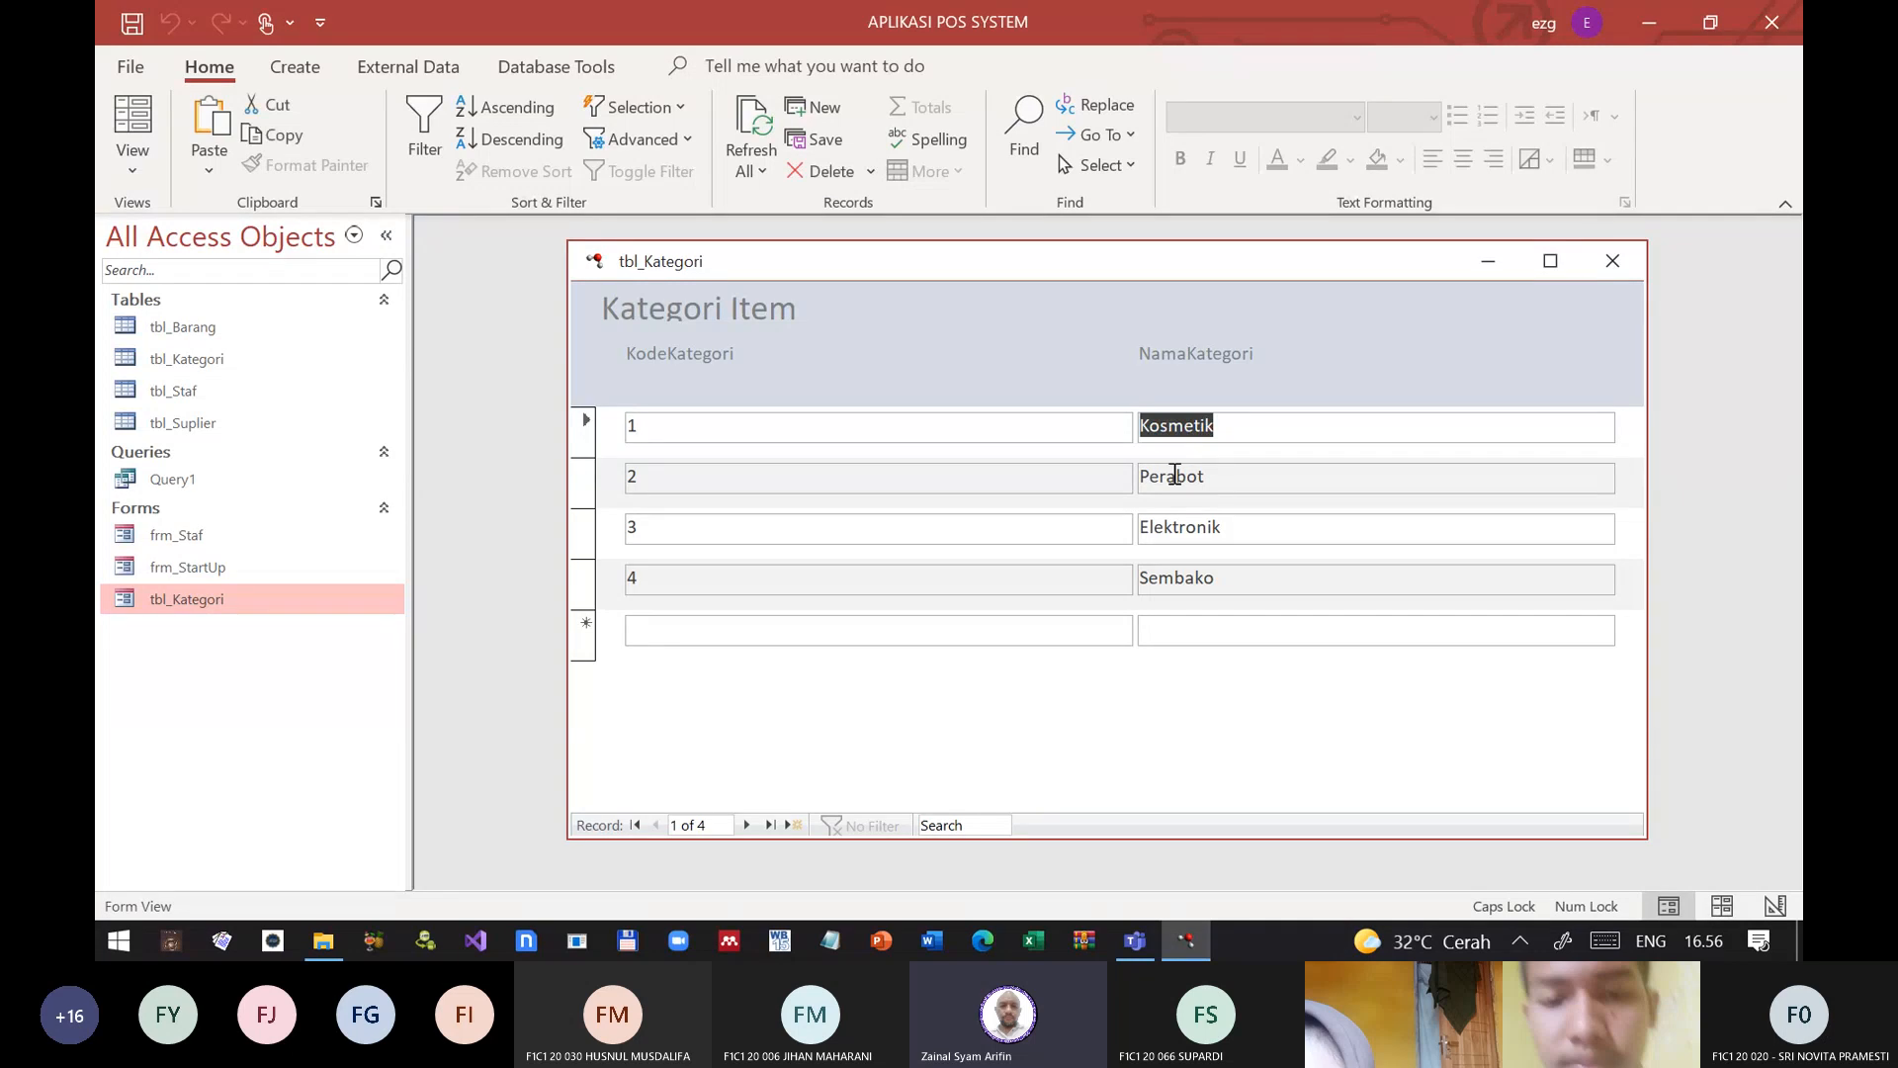
pyautogui.press('Down')
pyautogui.press('Tab')
pyautogui.press('Tab')
pyautogui.press('Tab')
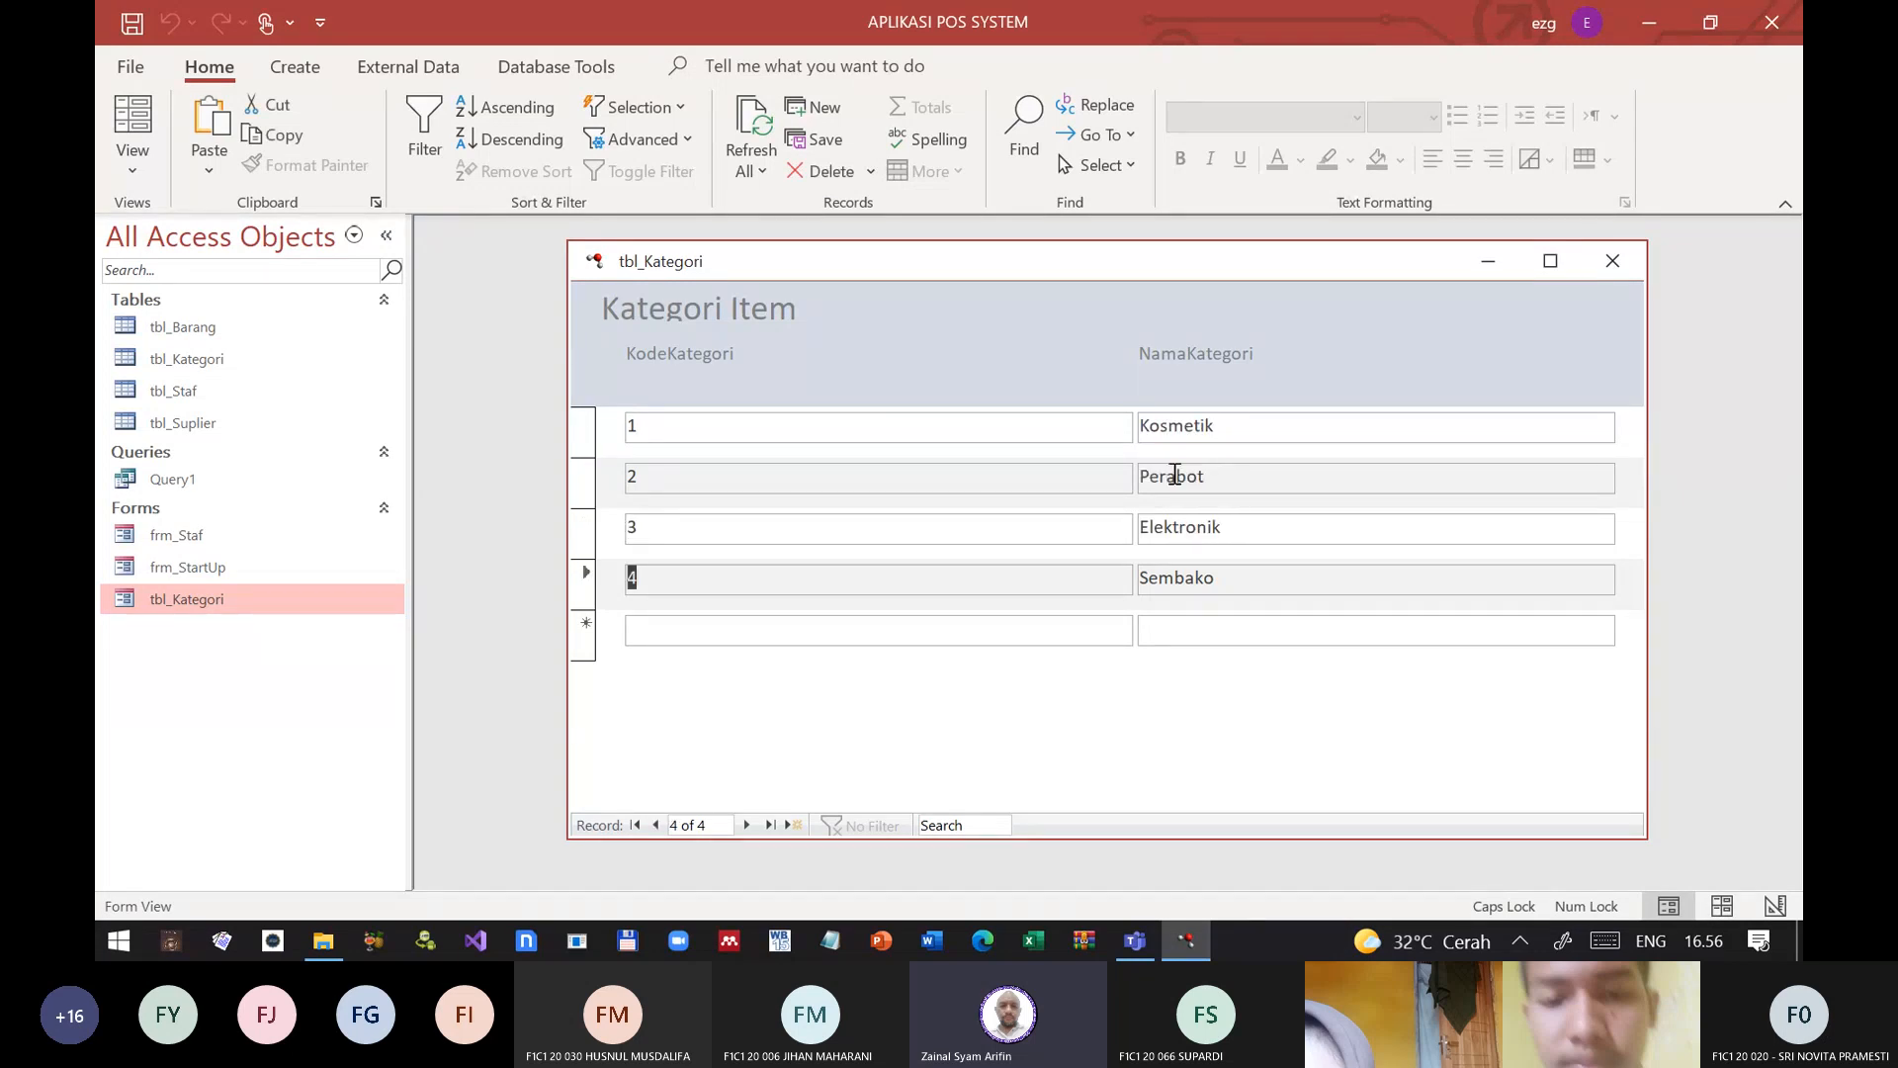
pyautogui.press('Tab')
pyautogui.press('Tab')
pyautogui.press('Tab')
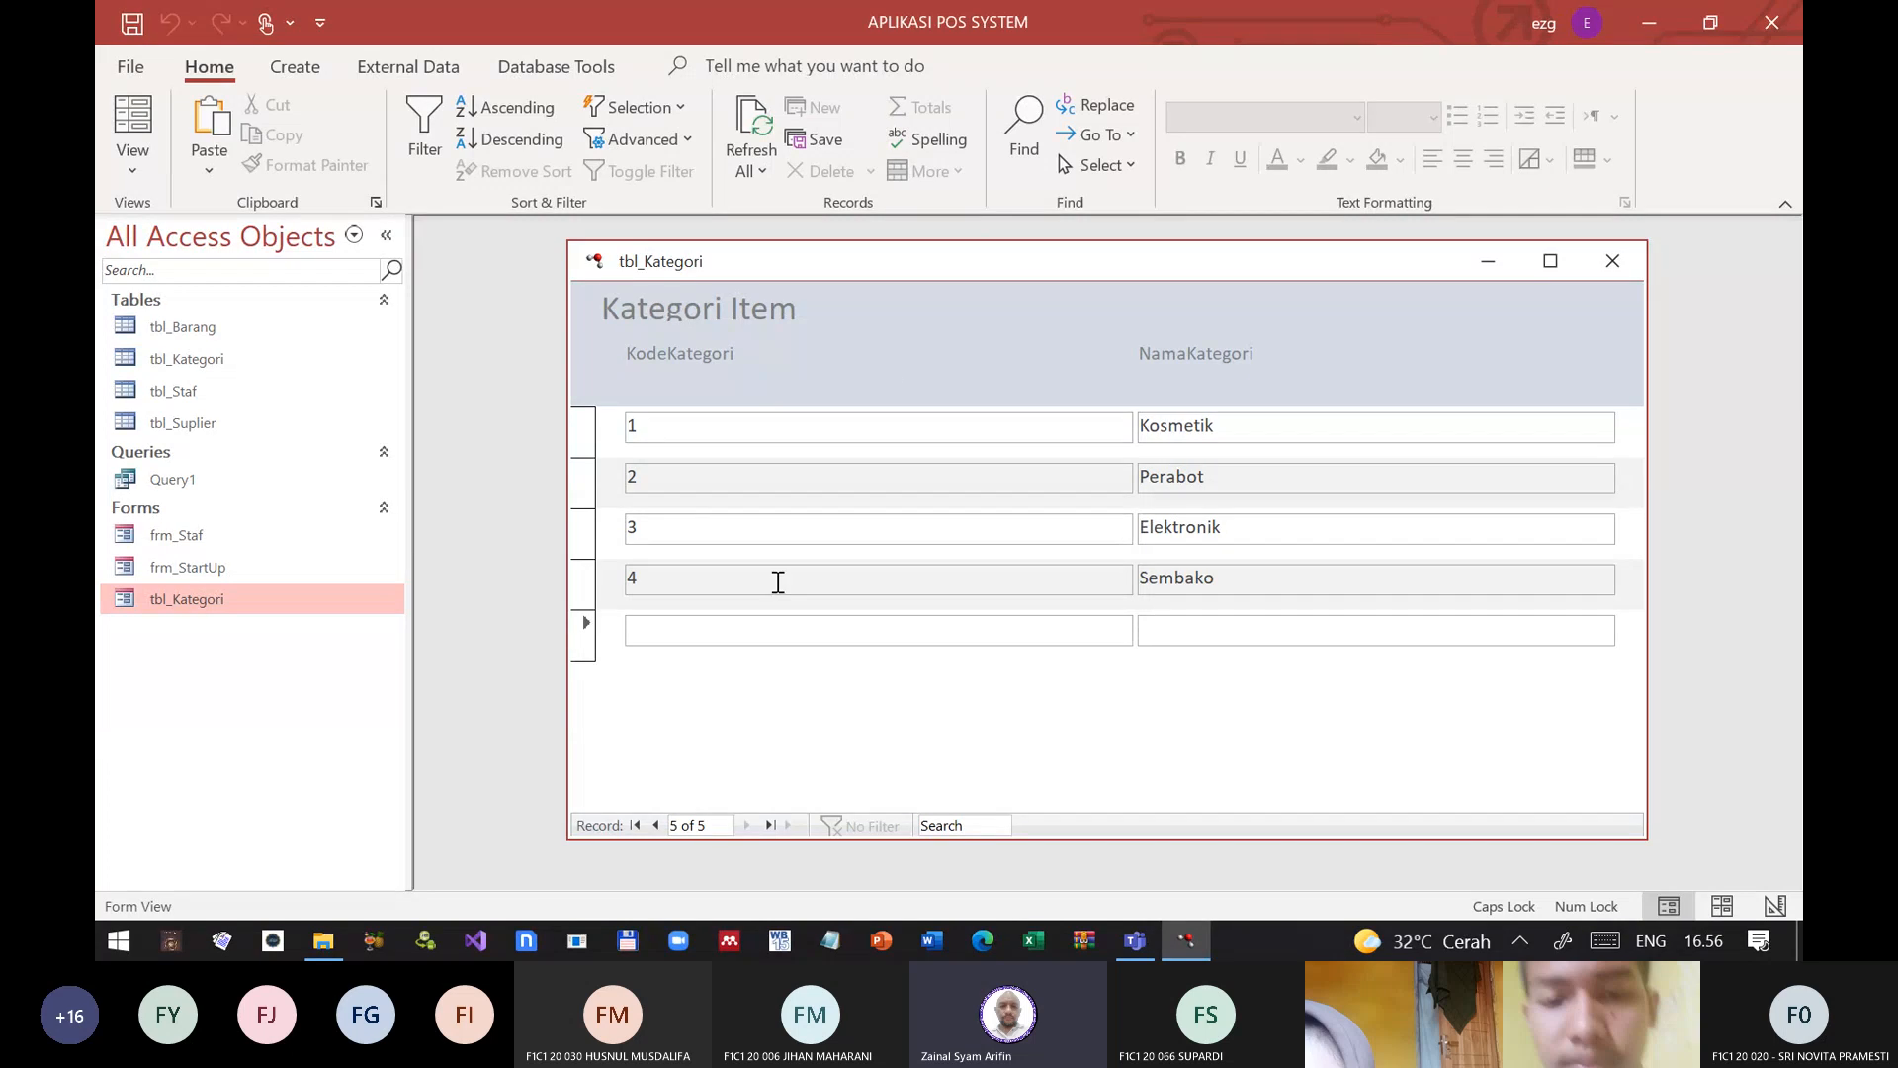
pyautogui.click(1613, 255)
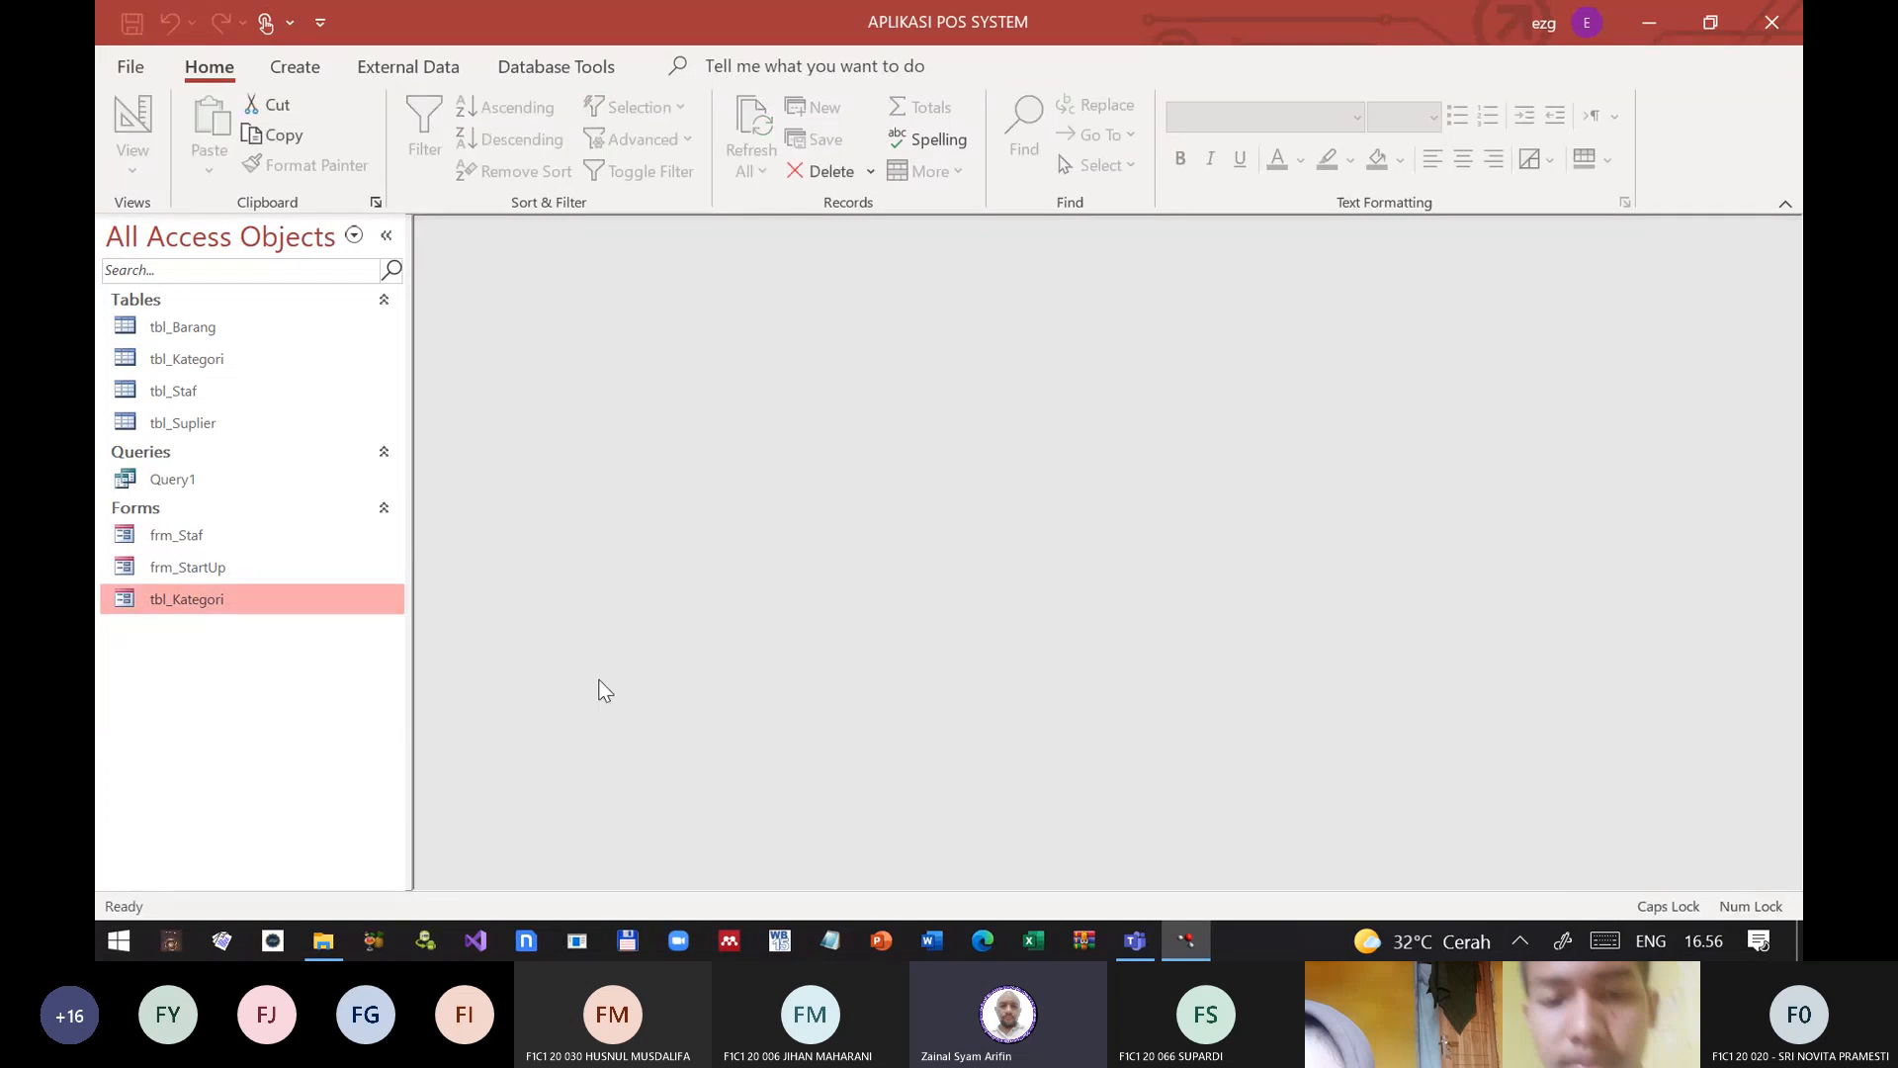
# Step: Reopen the tbl_Kategori form in Design View and narrow the KodeKategori header label and Detail text box to about 2 cm
pyautogui.rightClick(210, 608)
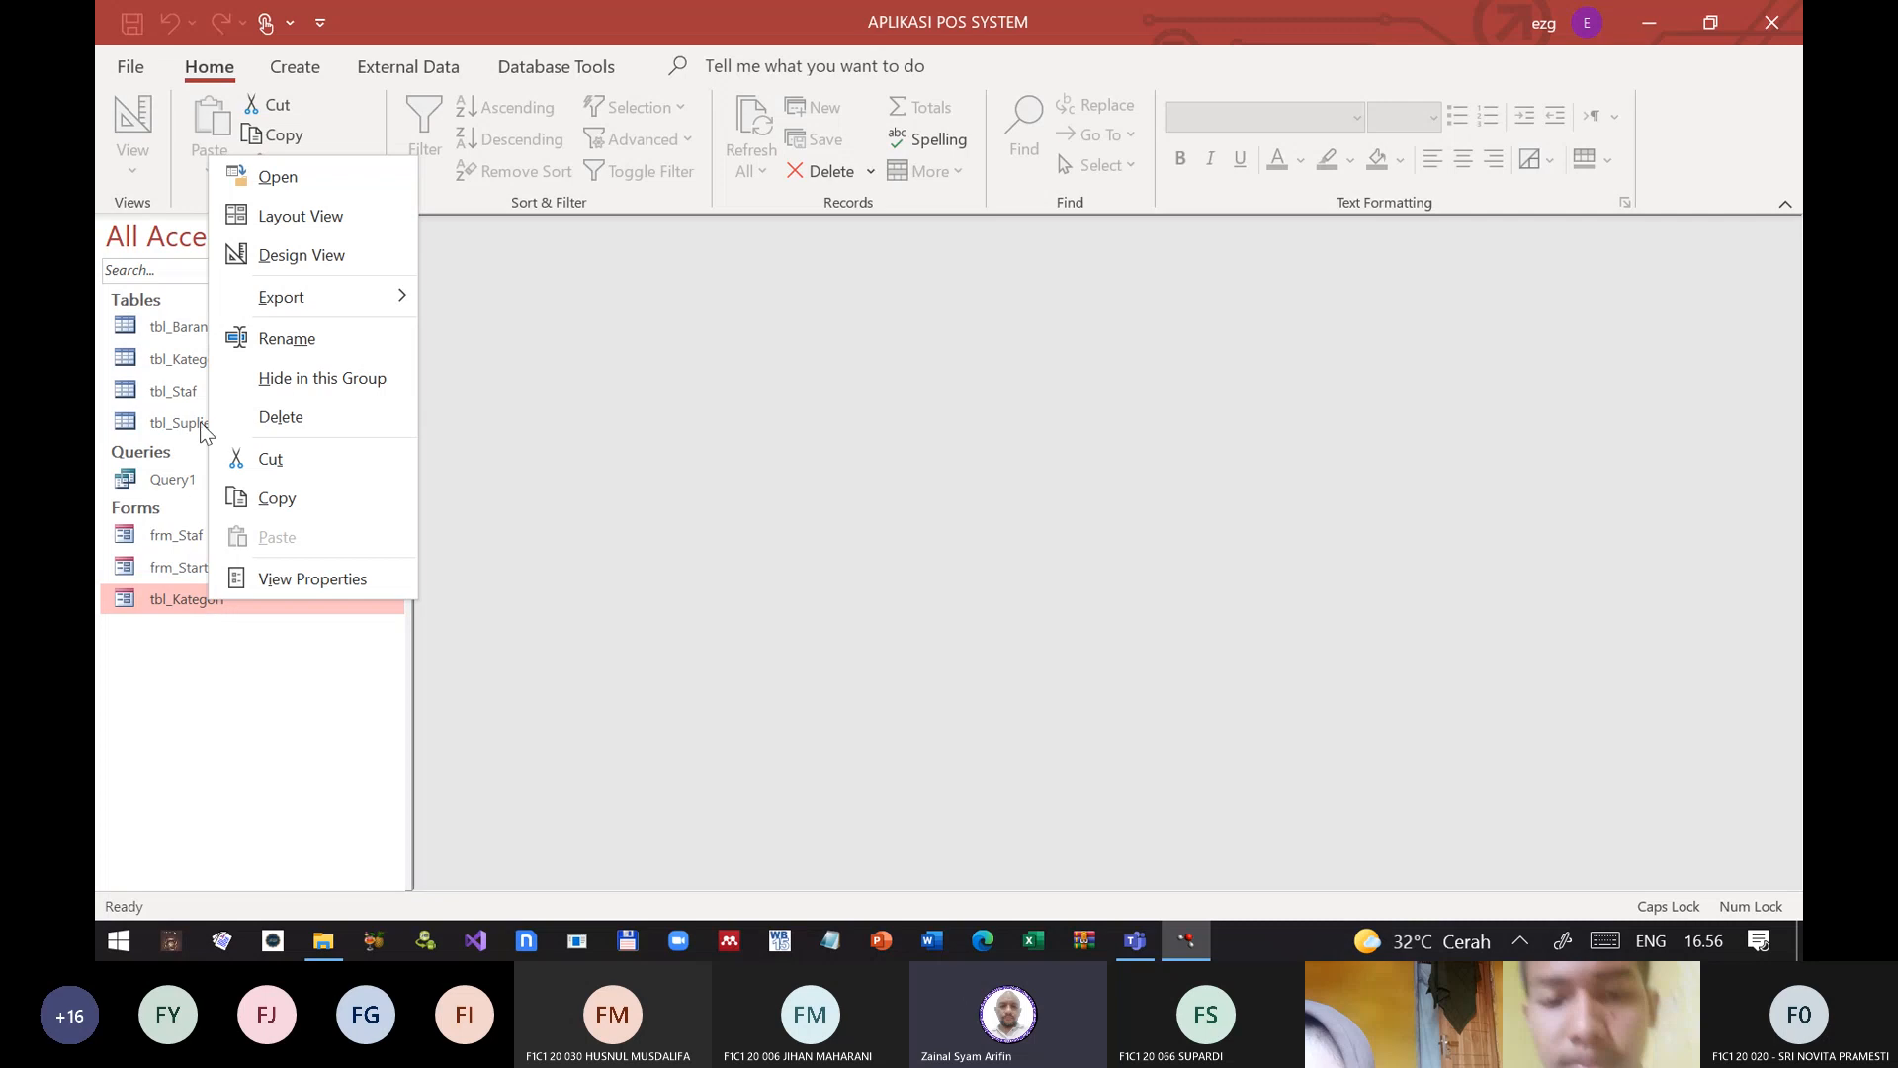
pyautogui.click(259, 255)
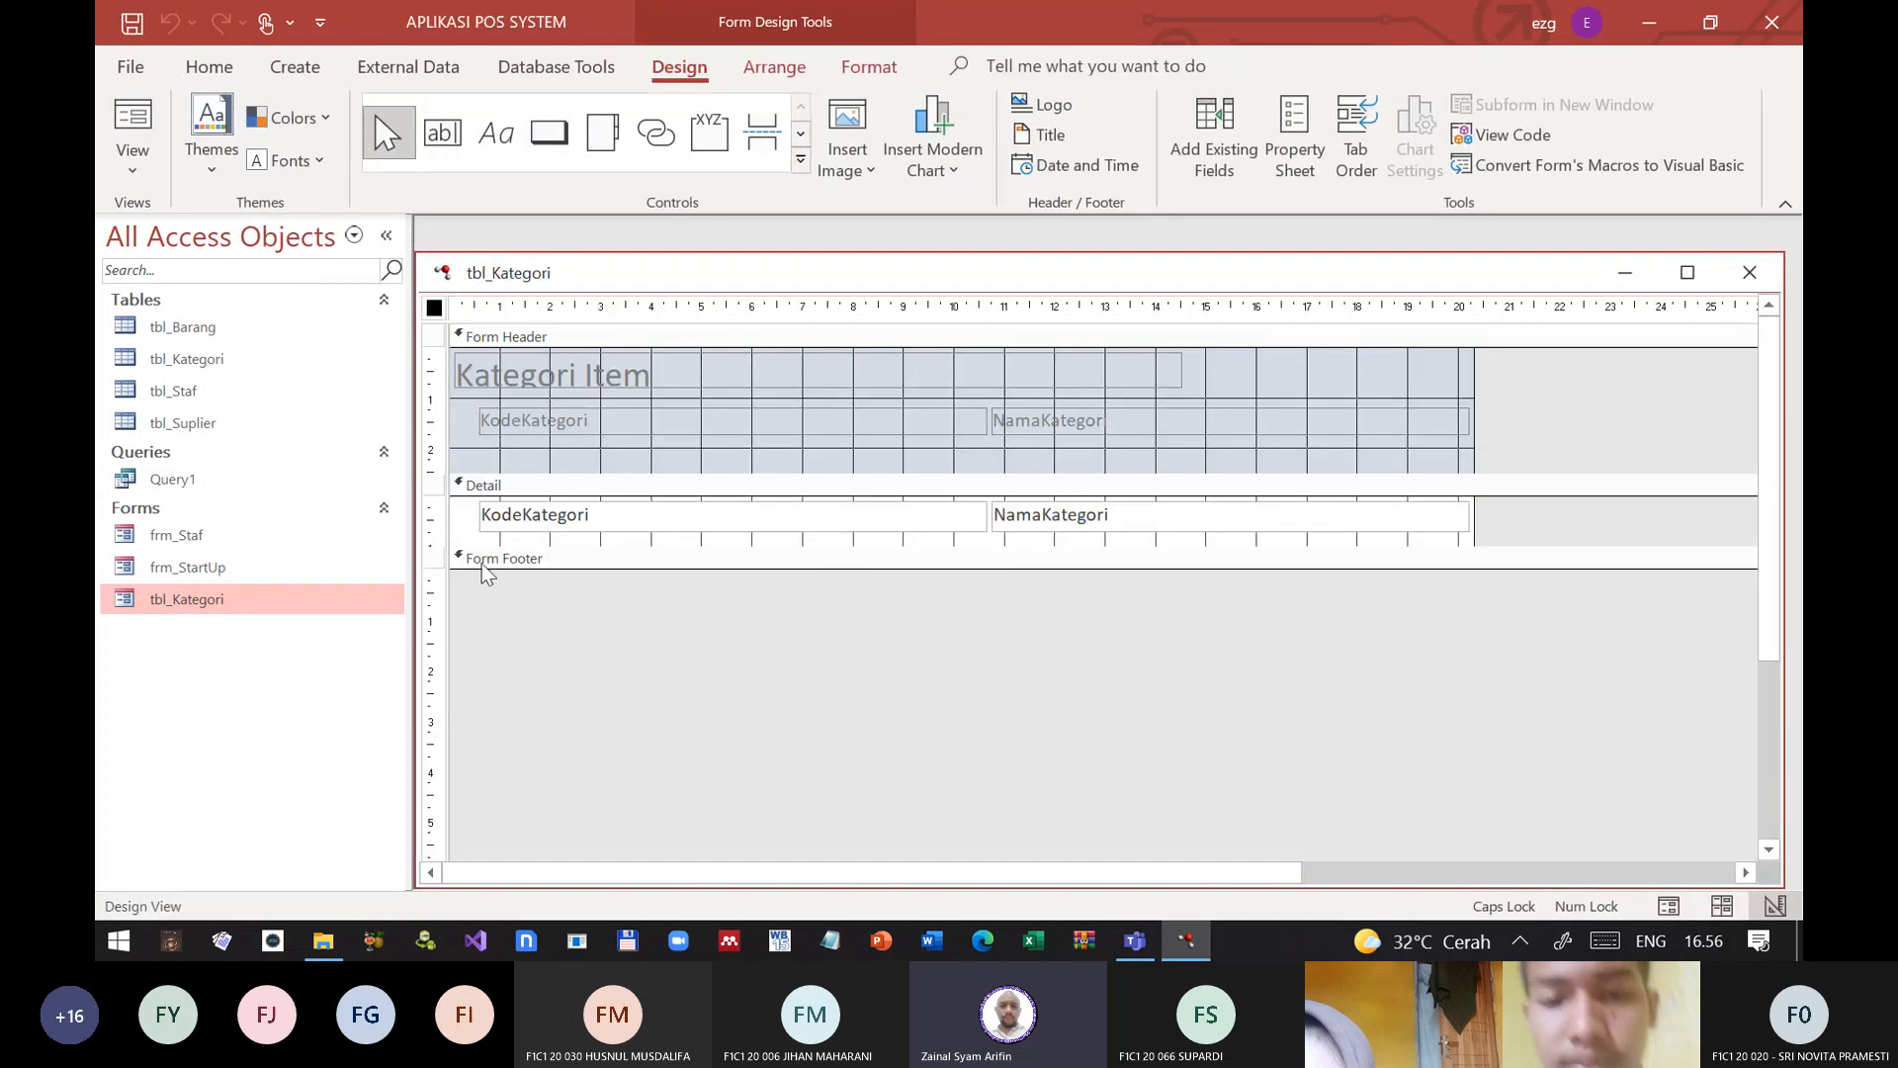
pyautogui.moveTo(698, 637)
pyautogui.mouseDown()
pyautogui.moveTo(650, 492)
pyautogui.moveTo(651, 399)
pyautogui.mouseUp()
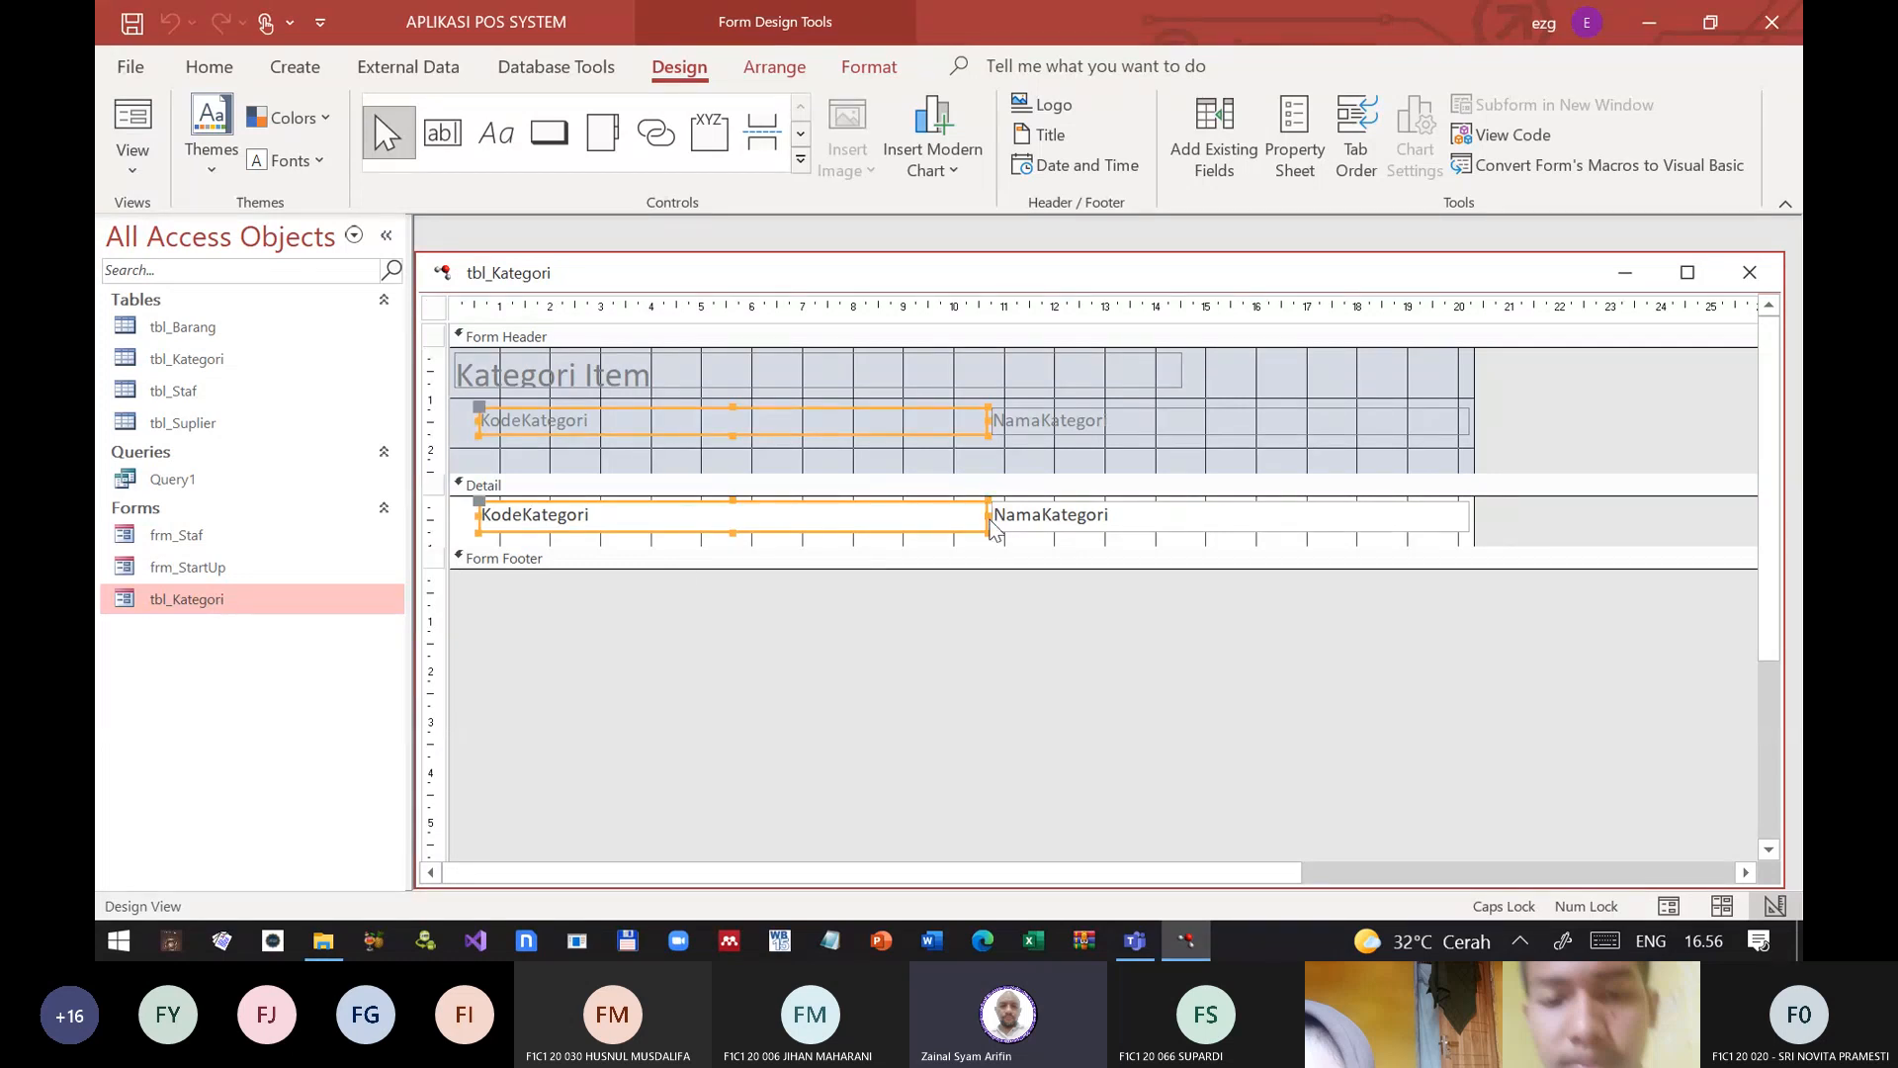
pyautogui.moveTo(989, 524); pyautogui.dragTo(587, 526)
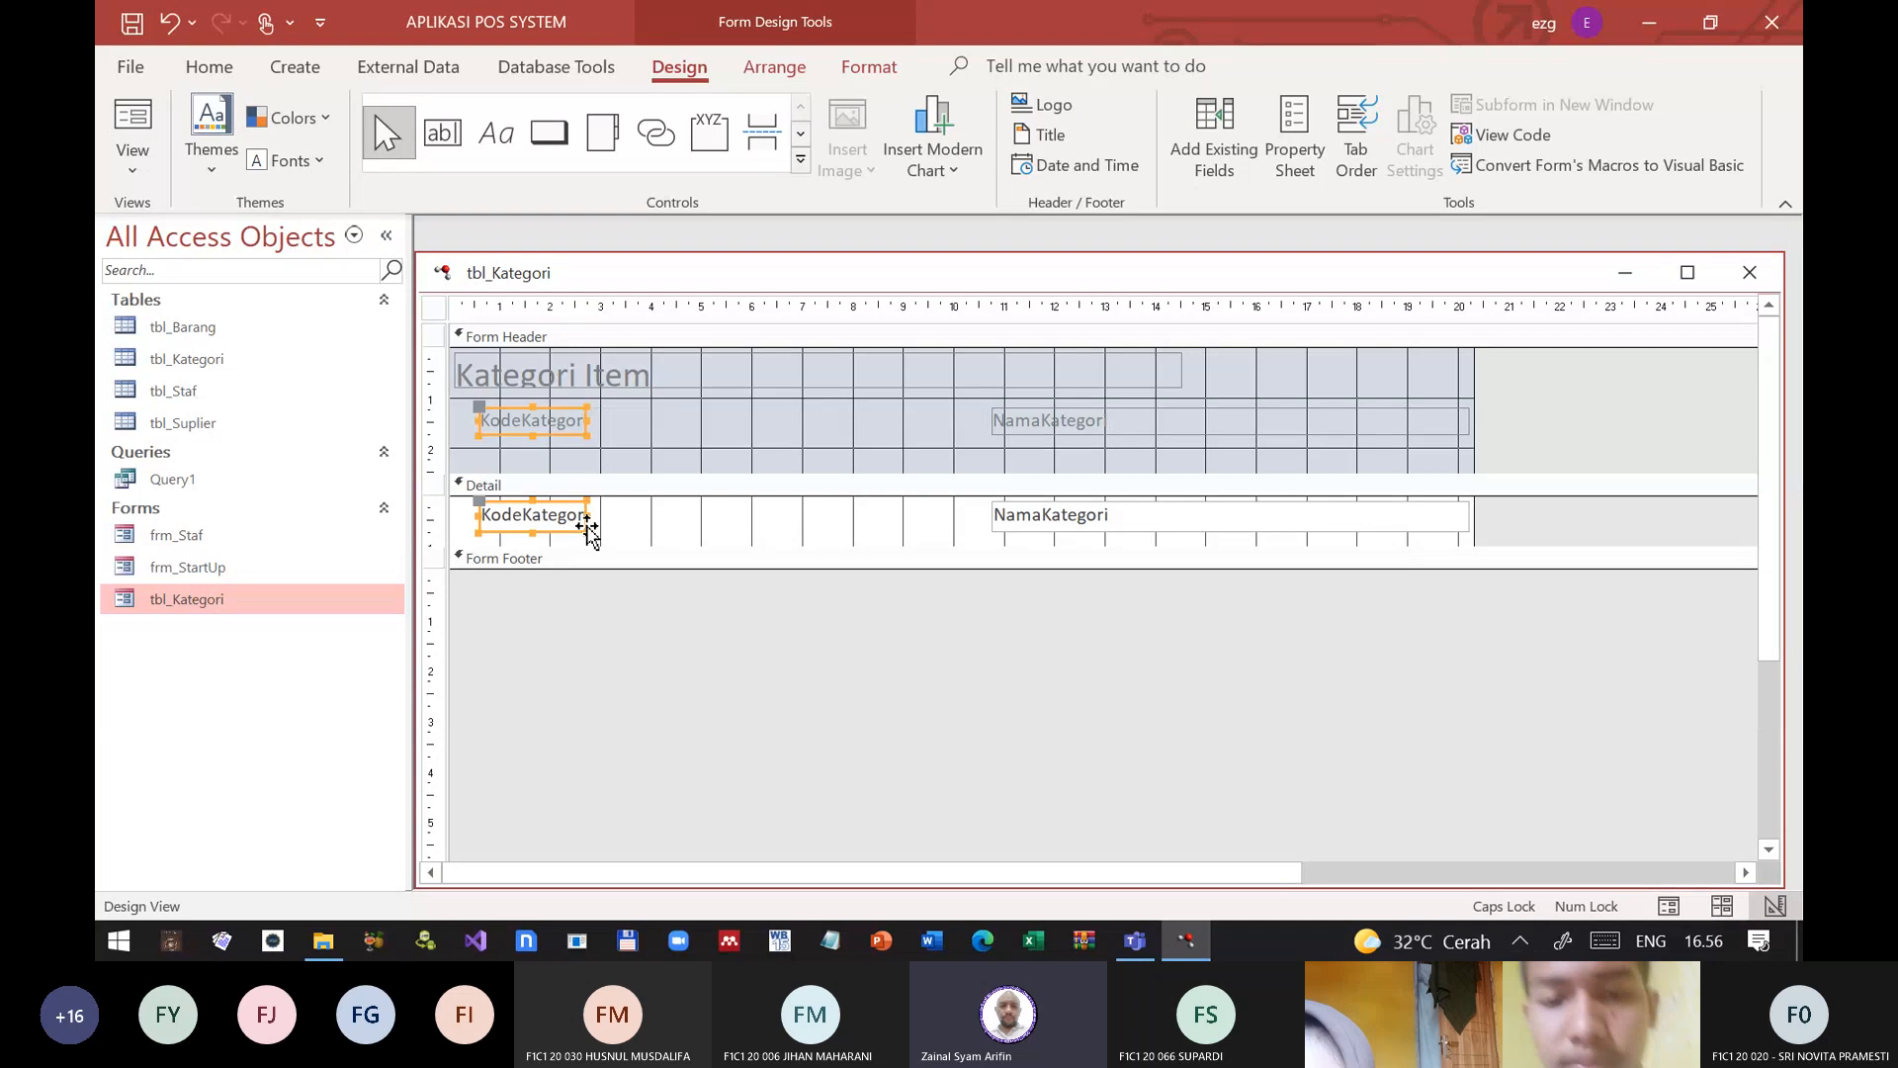
pyautogui.click(683, 487)
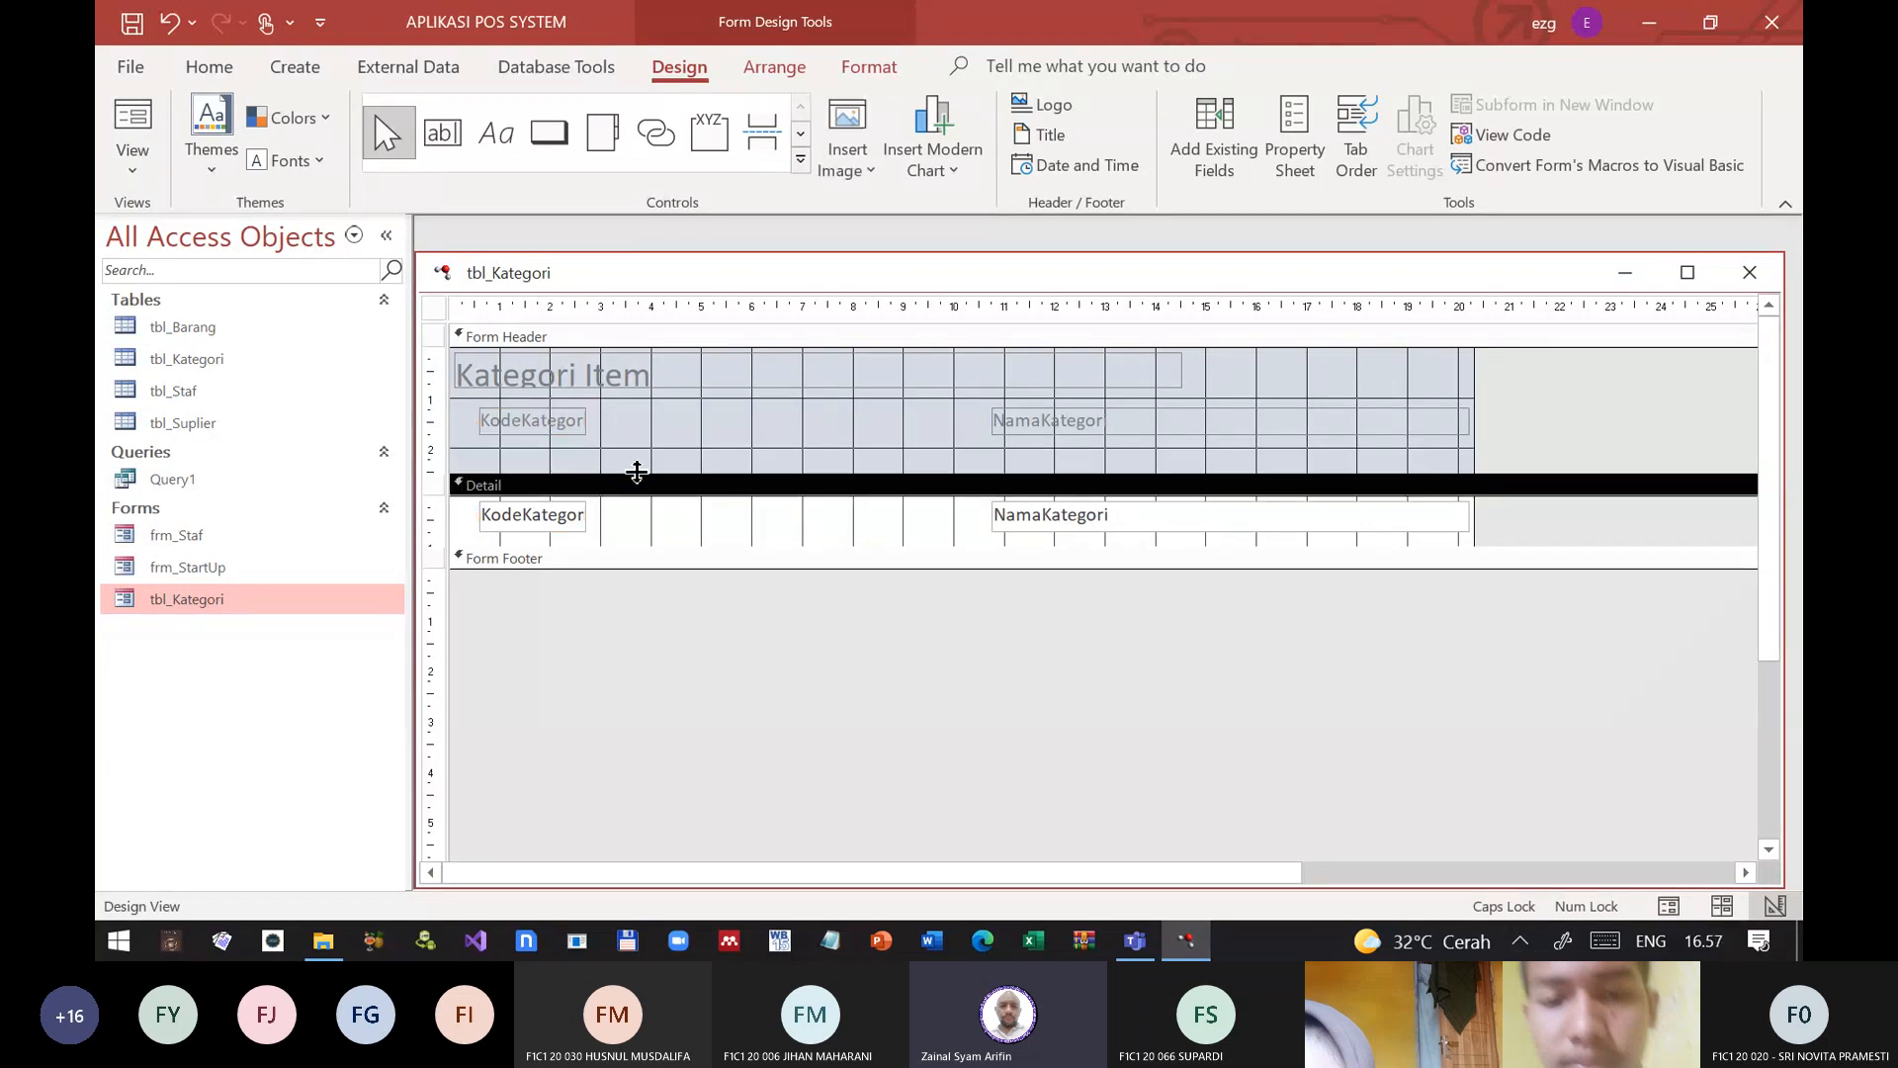
# Step: Shorten the caption of the KodeKategori label in the Form Header to Kode
pyautogui.click(564, 435)
pyautogui.click(559, 423)
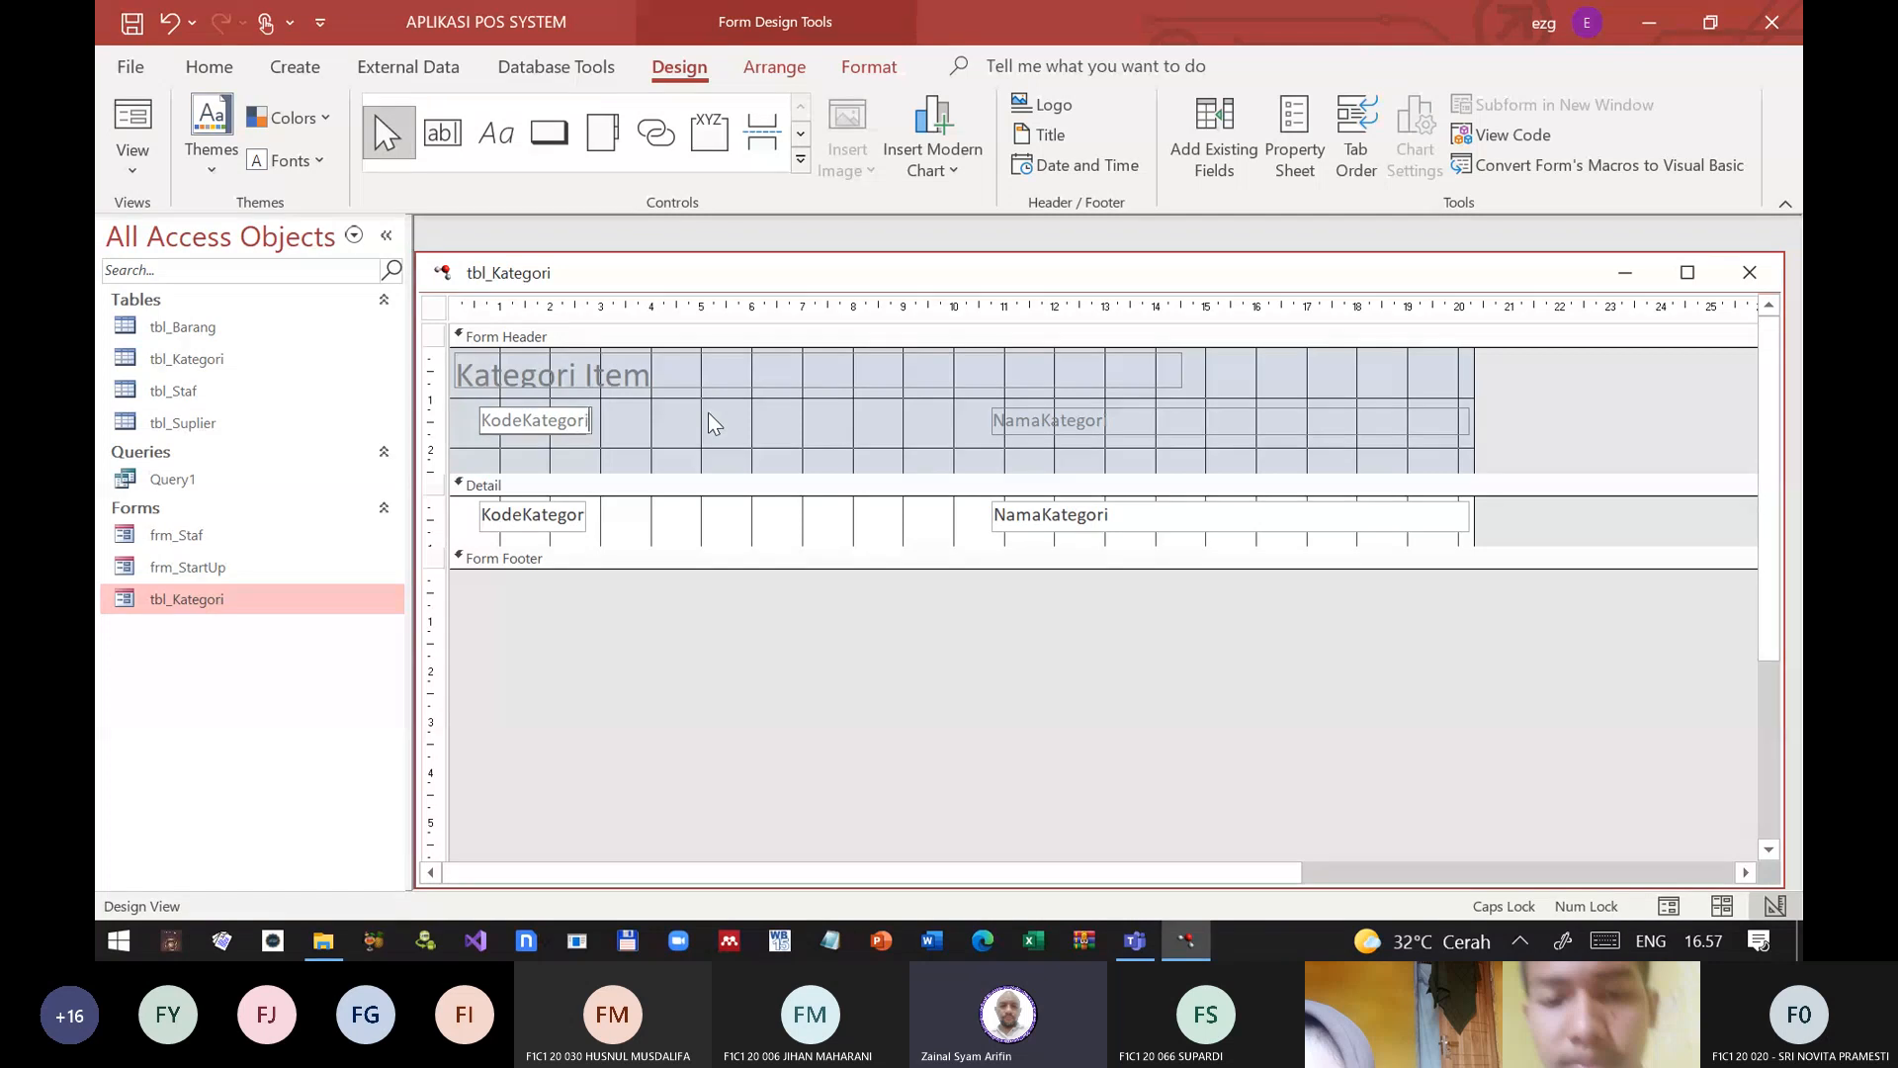
pyautogui.press('BackSpace')
pyautogui.press('BackSpace')
pyautogui.press('BackSpace')
pyautogui.press('BackSpace')
pyautogui.press('BackSpace')
pyautogui.press('BackSpace')
pyautogui.press('BackSpace')
pyautogui.press('BackSpace')
pyautogui.press('Return')
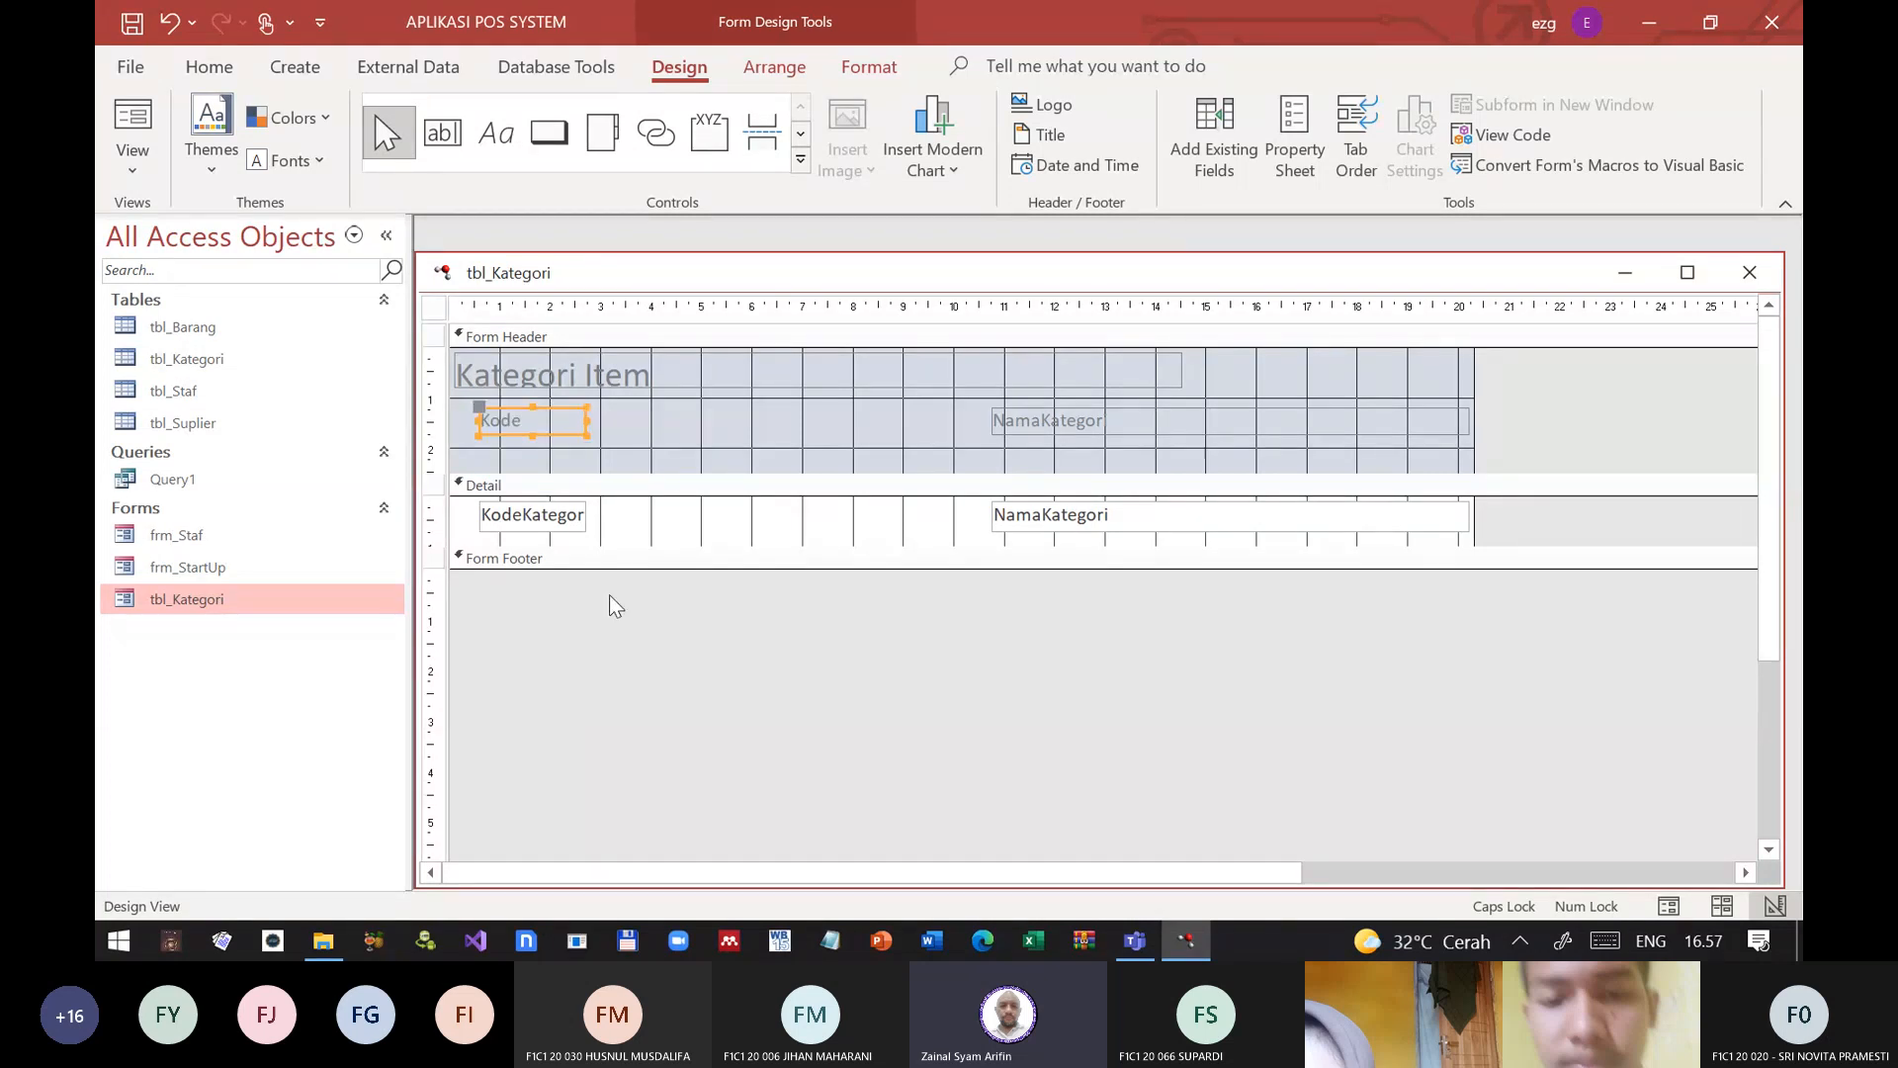
# Step: Narrow the Kode header label and the KodeKategori text box together to about 1.2 cm
pyautogui.moveTo(607, 651); pyautogui.dragTo(550, 412)
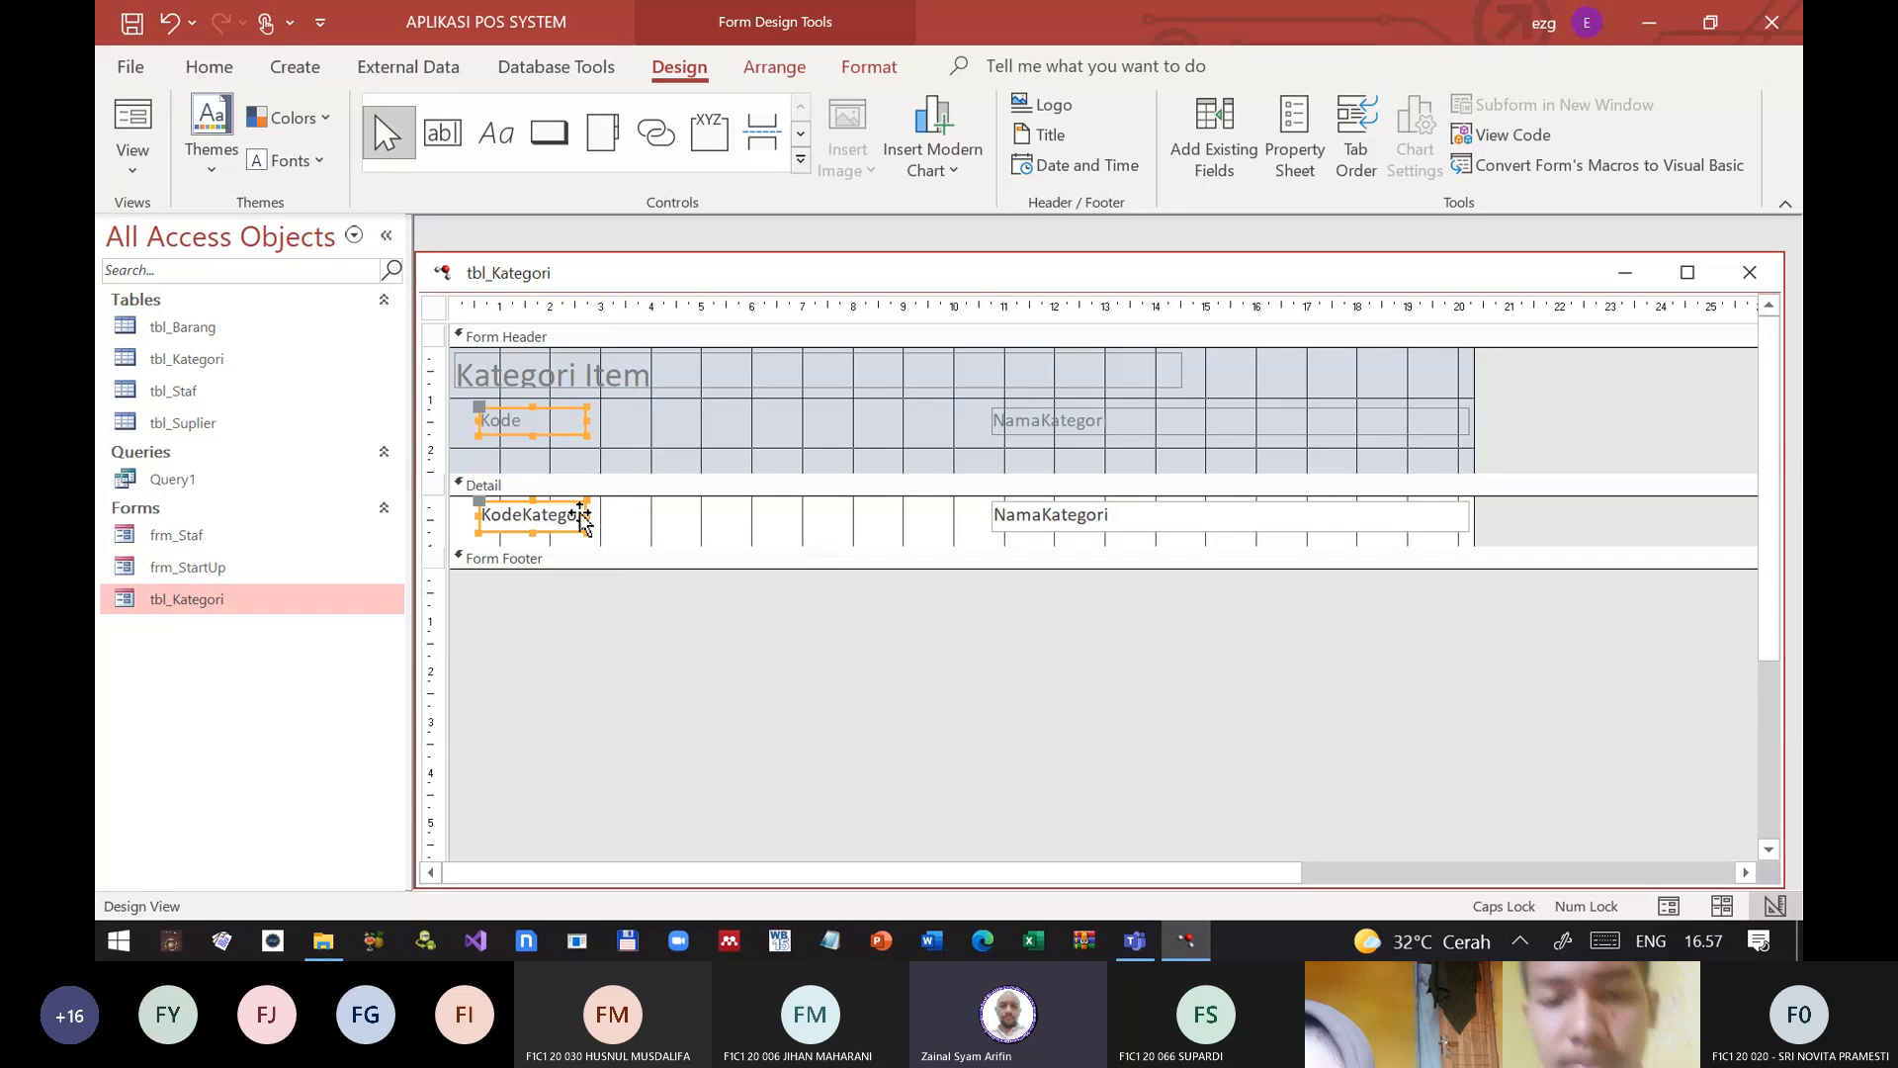
pyautogui.moveTo(587, 515); pyautogui.dragTo(537, 515)
pyautogui.click(678, 623)
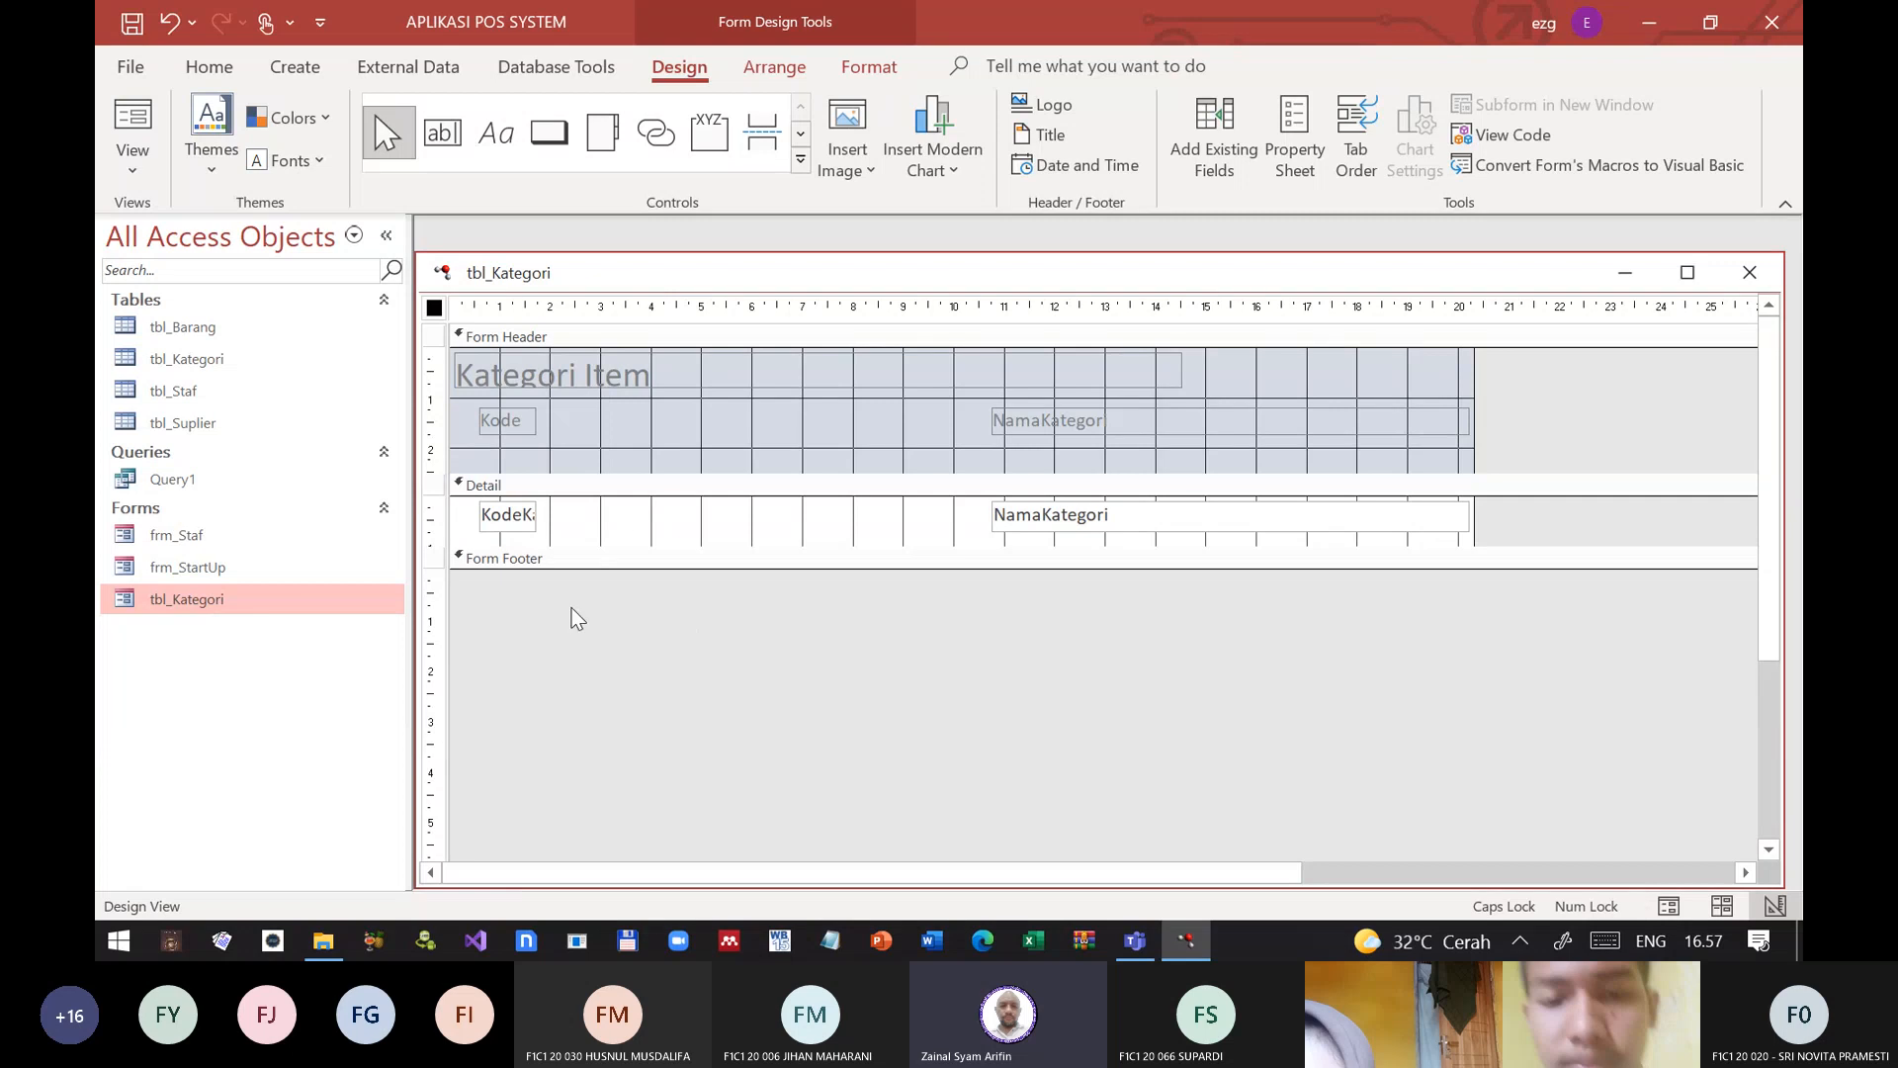
# Step: Center and bold the text of the Kode header label and the KodeKategori text box
pyautogui.moveTo(524, 636); pyautogui.dragTo(512, 406)
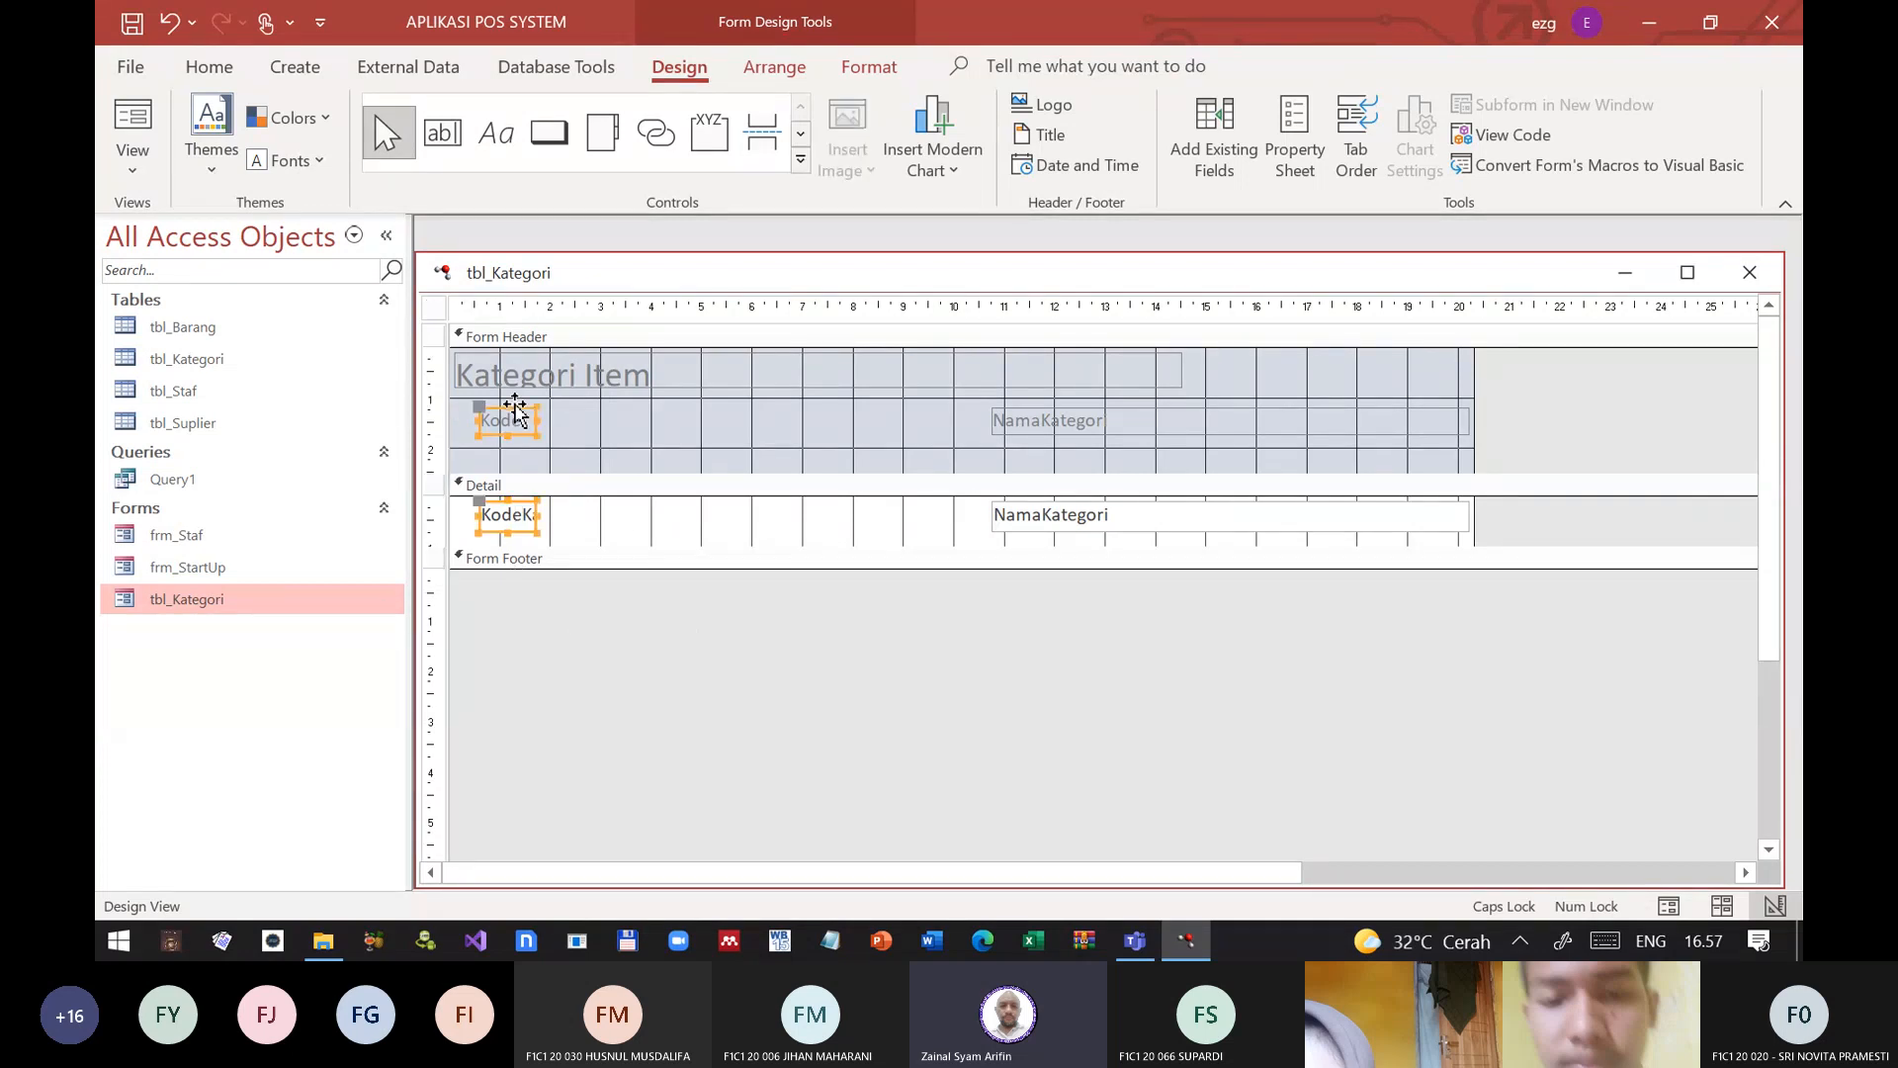
pyautogui.click(209, 66)
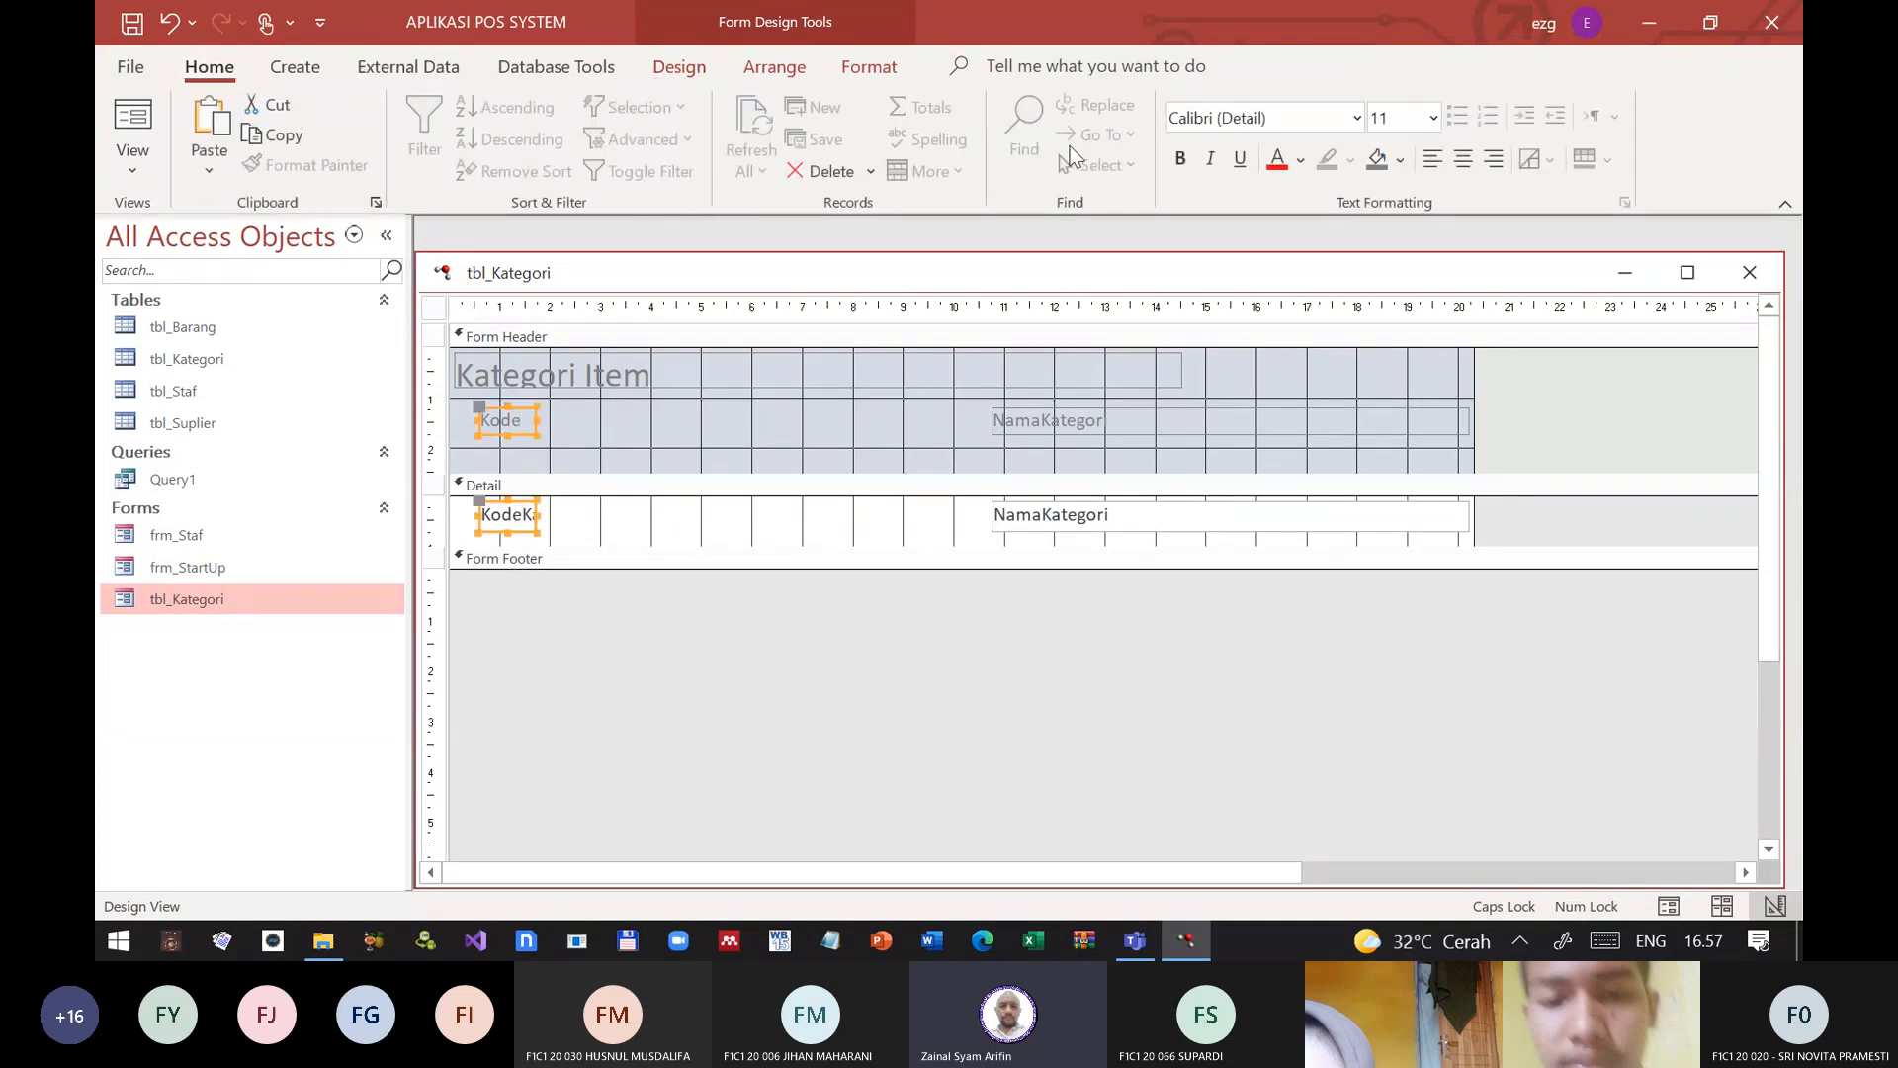
pyautogui.click(1465, 158)
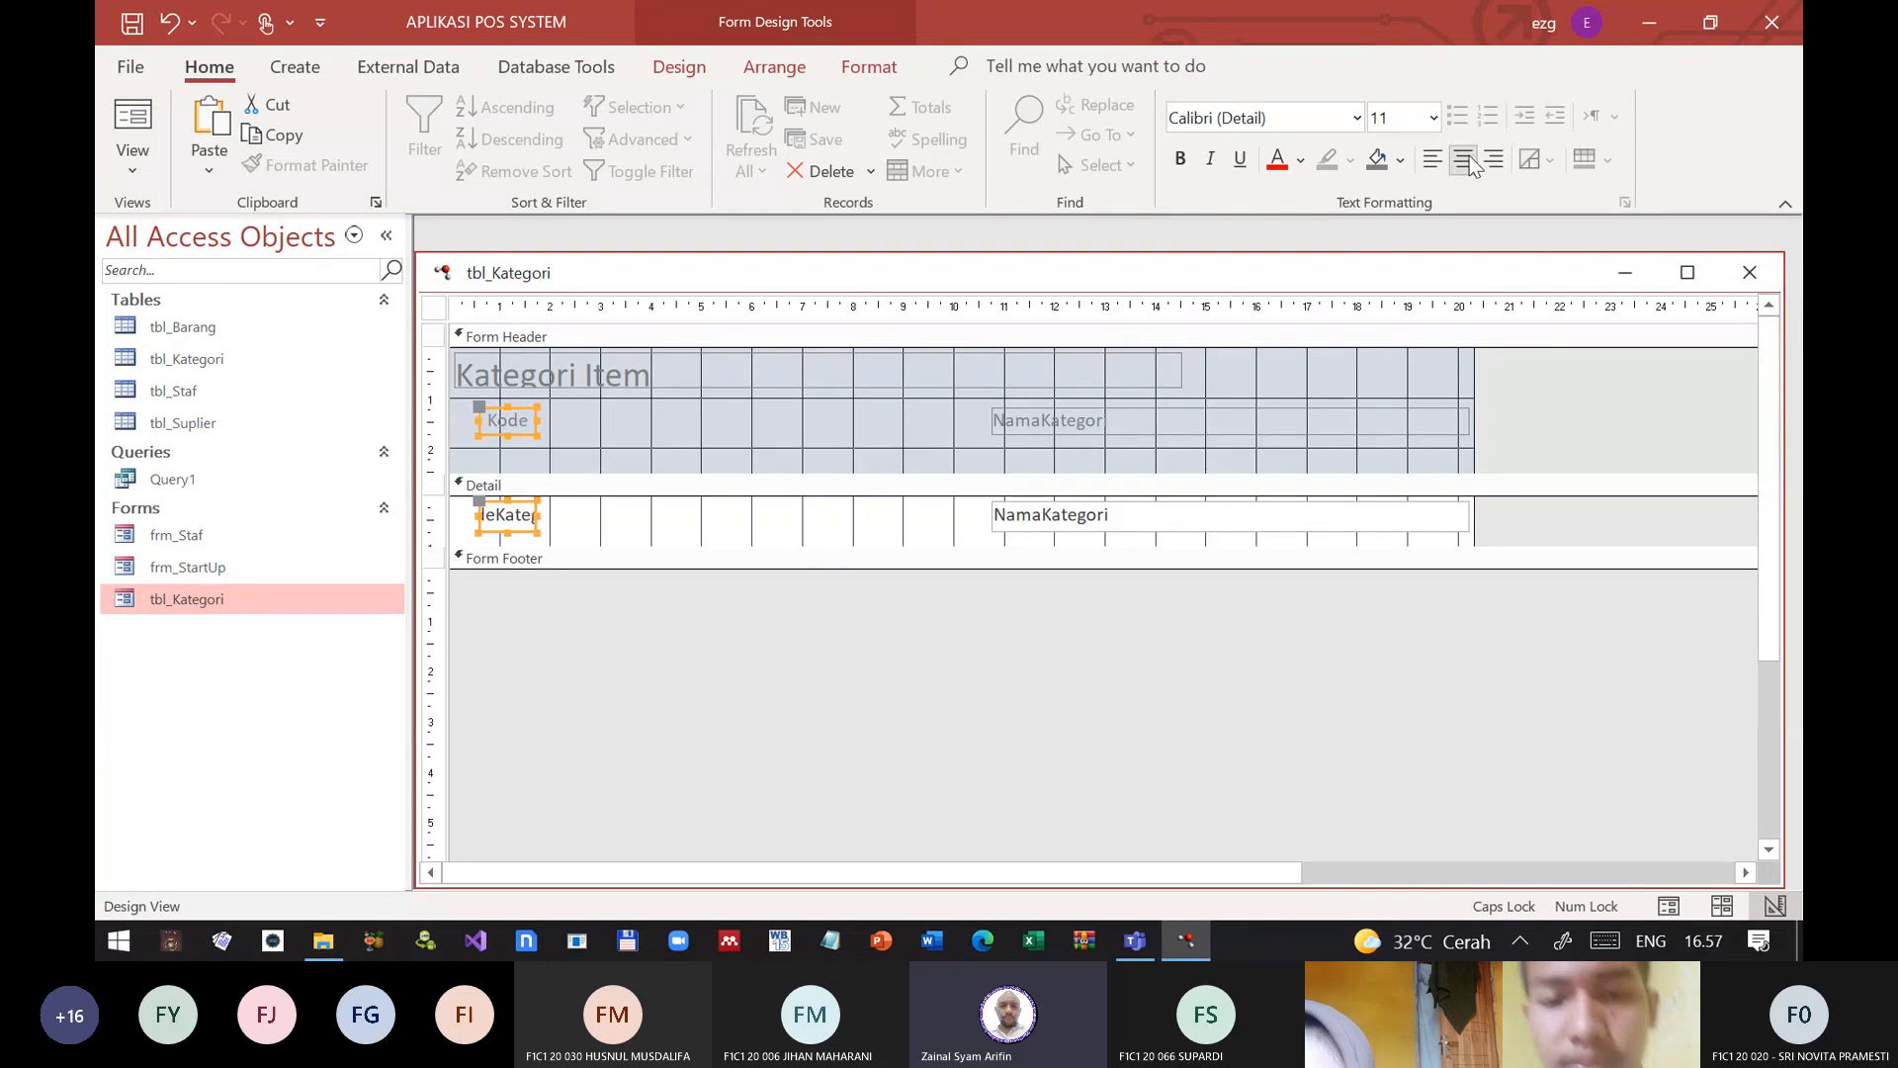
pyautogui.click(1181, 161)
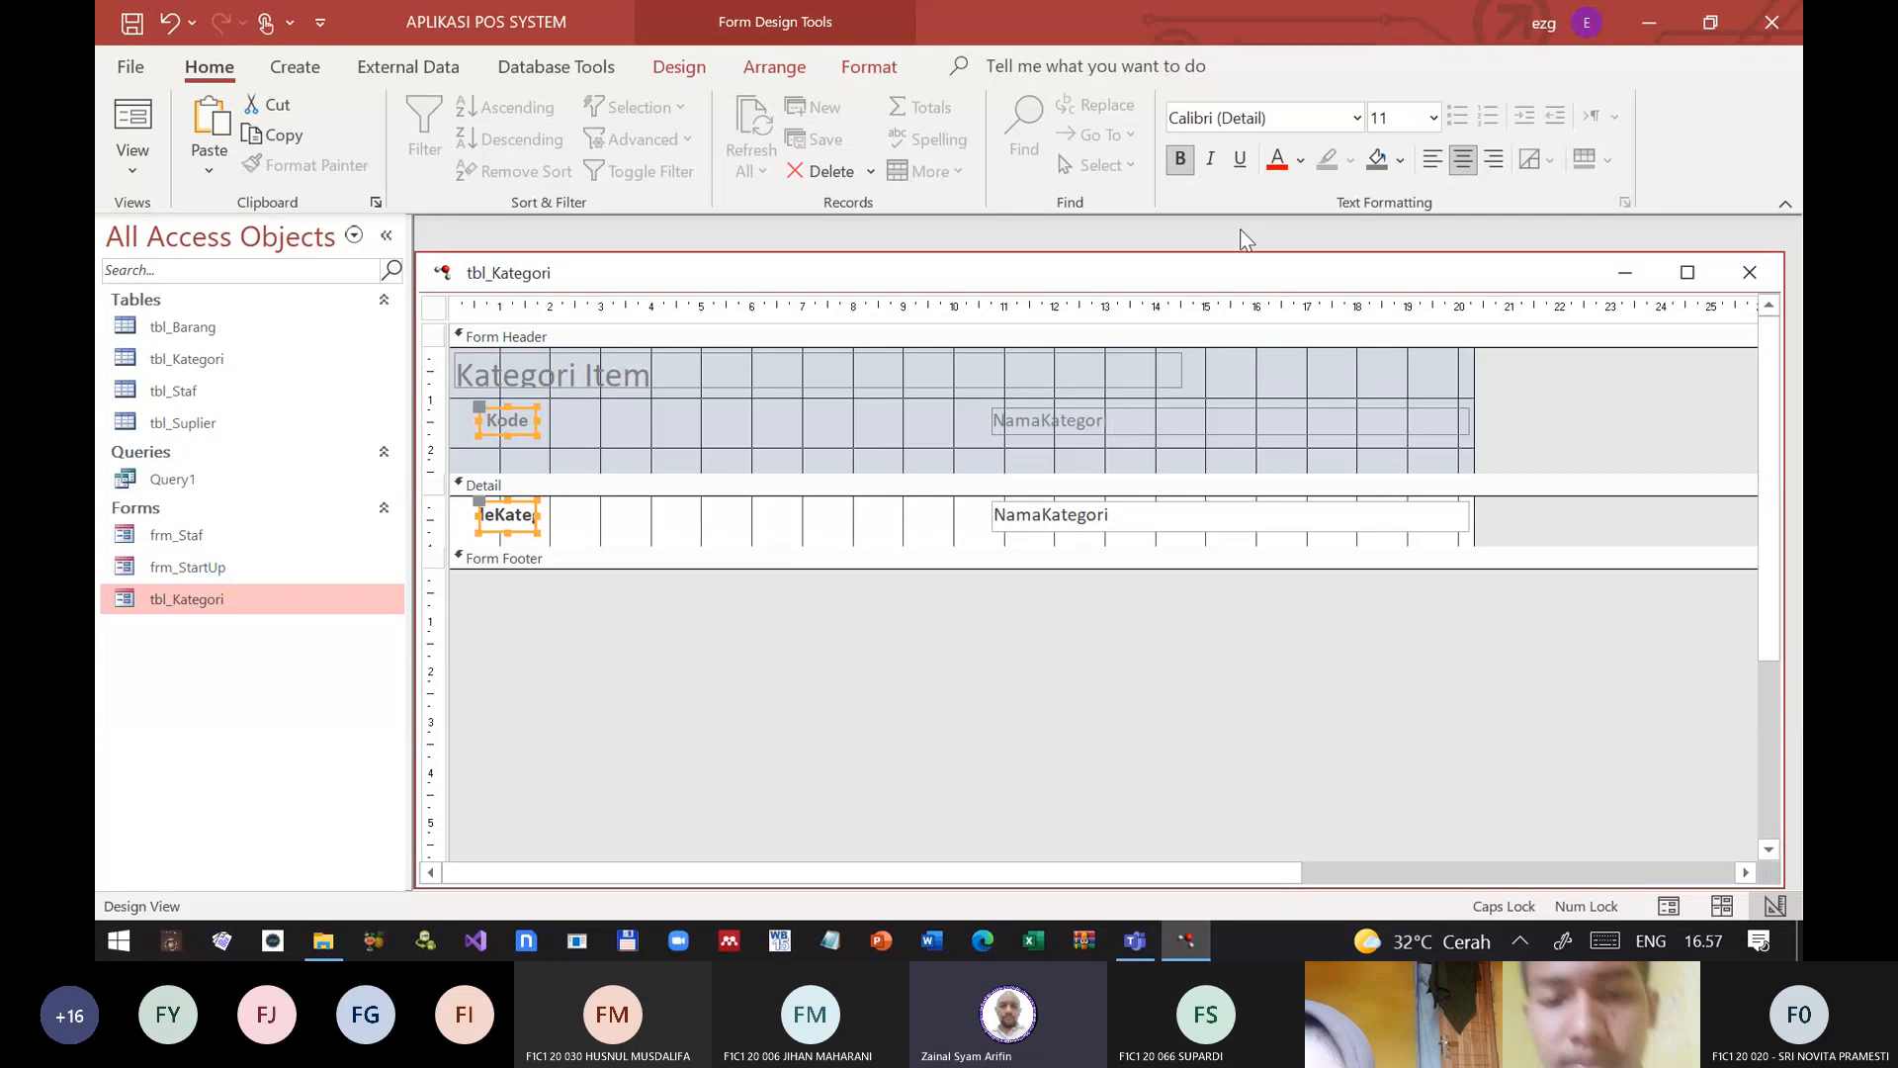
# Step: Give the Kode header label and the KodeKategori text box a green background and a yellow font color
pyautogui.click(1400, 160)
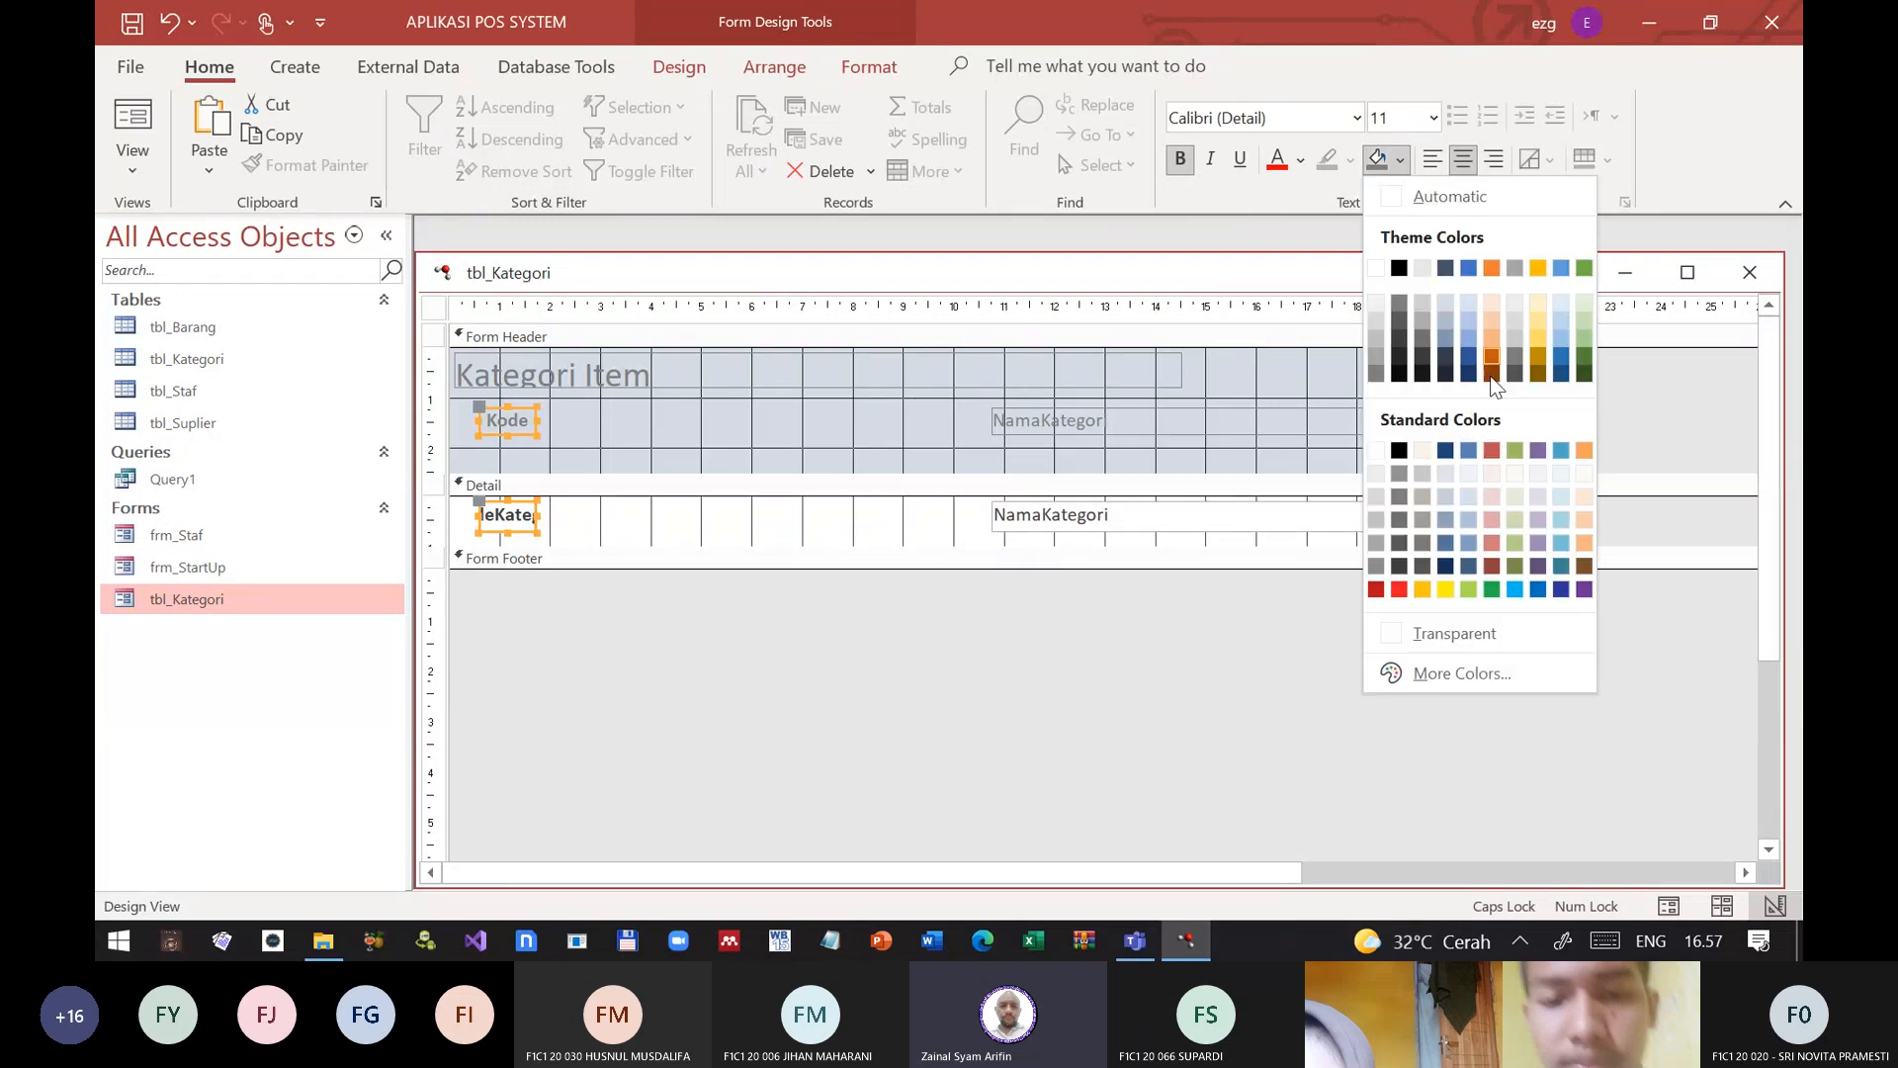
pyautogui.click(1490, 588)
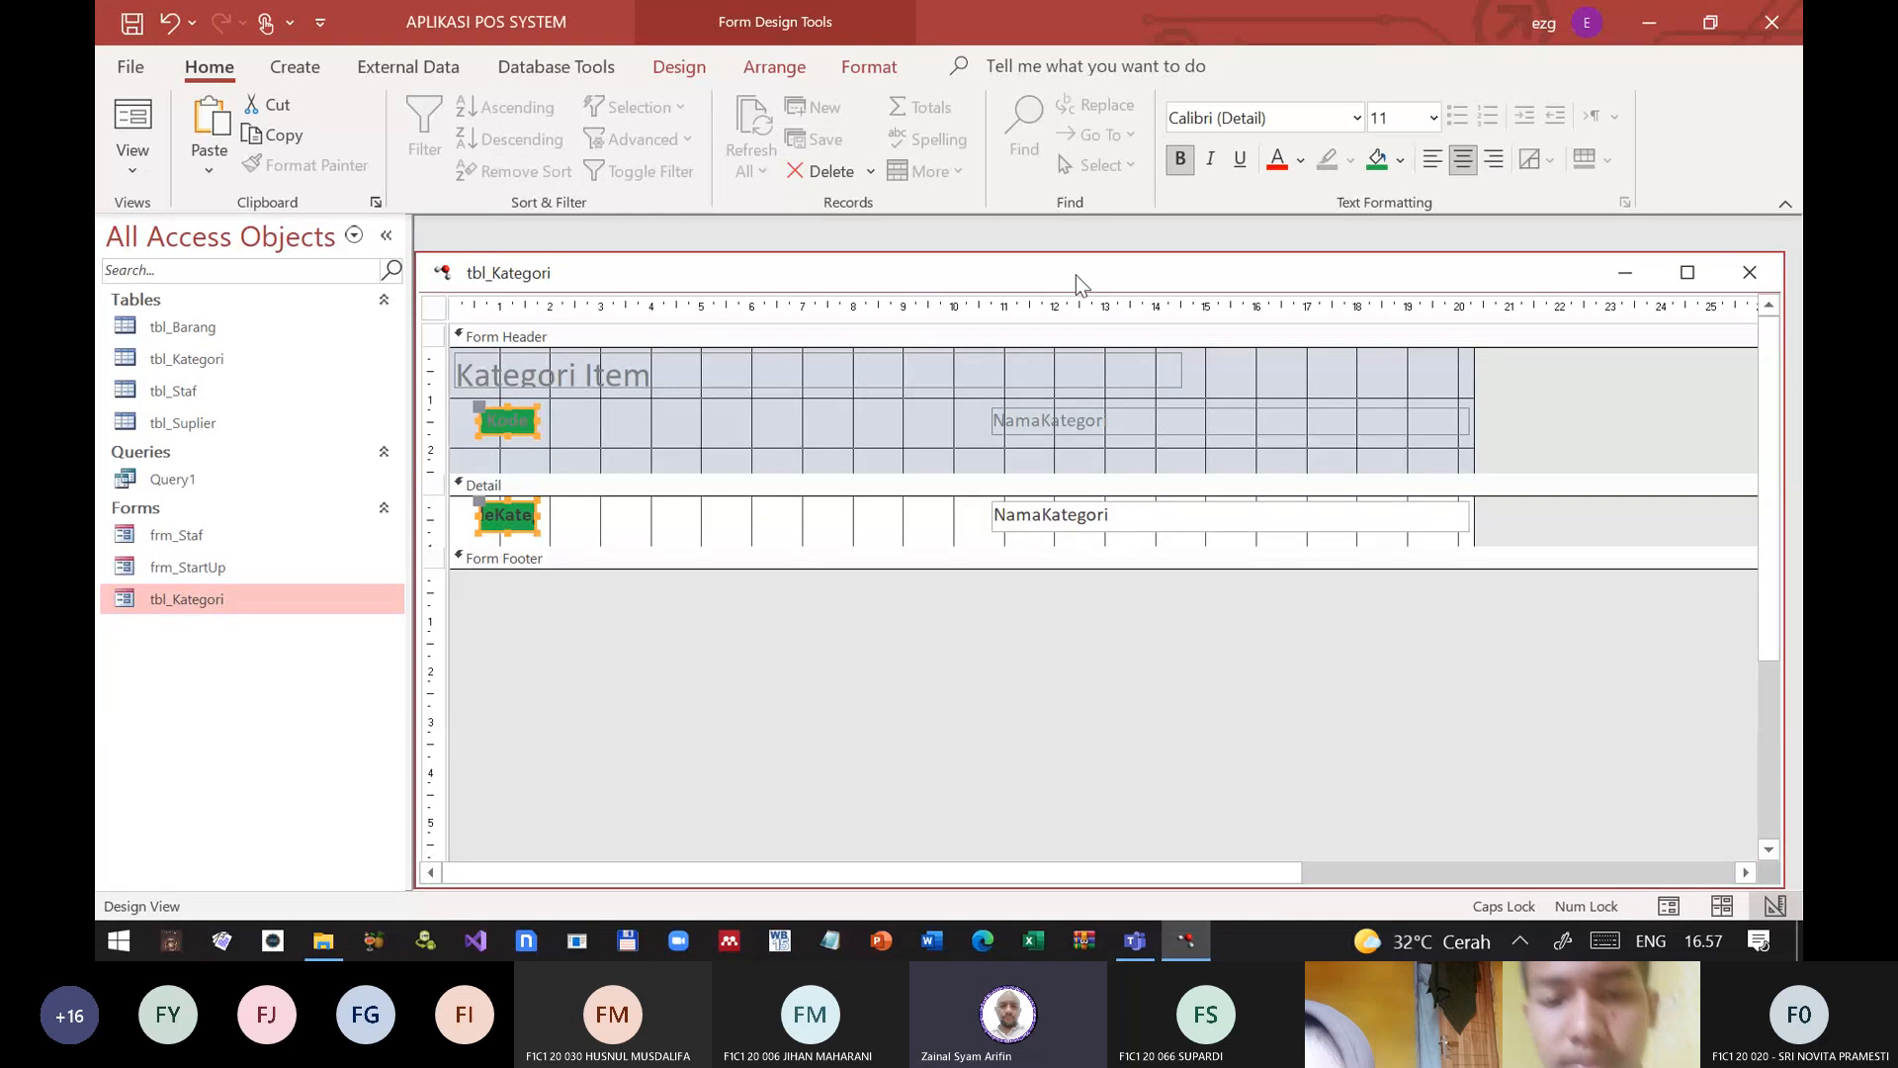
pyautogui.click(1301, 161)
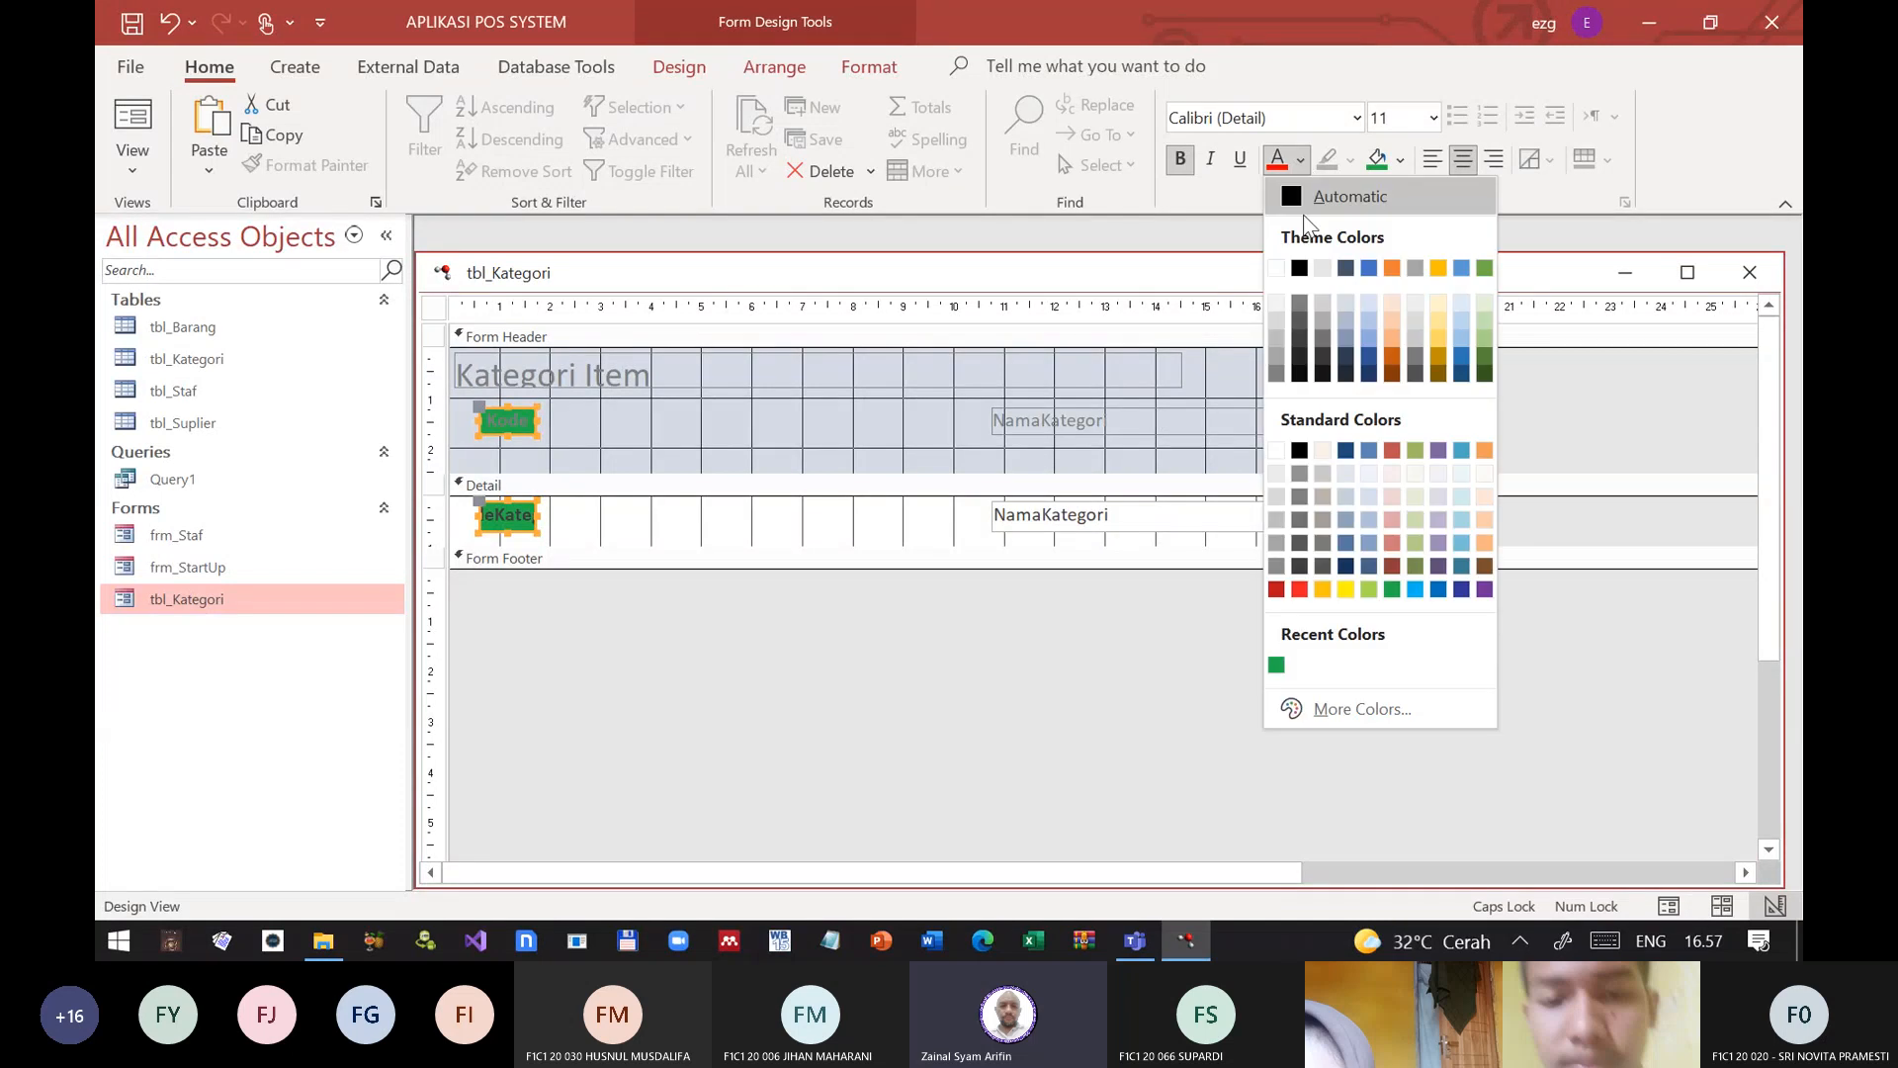
pyautogui.click(1346, 589)
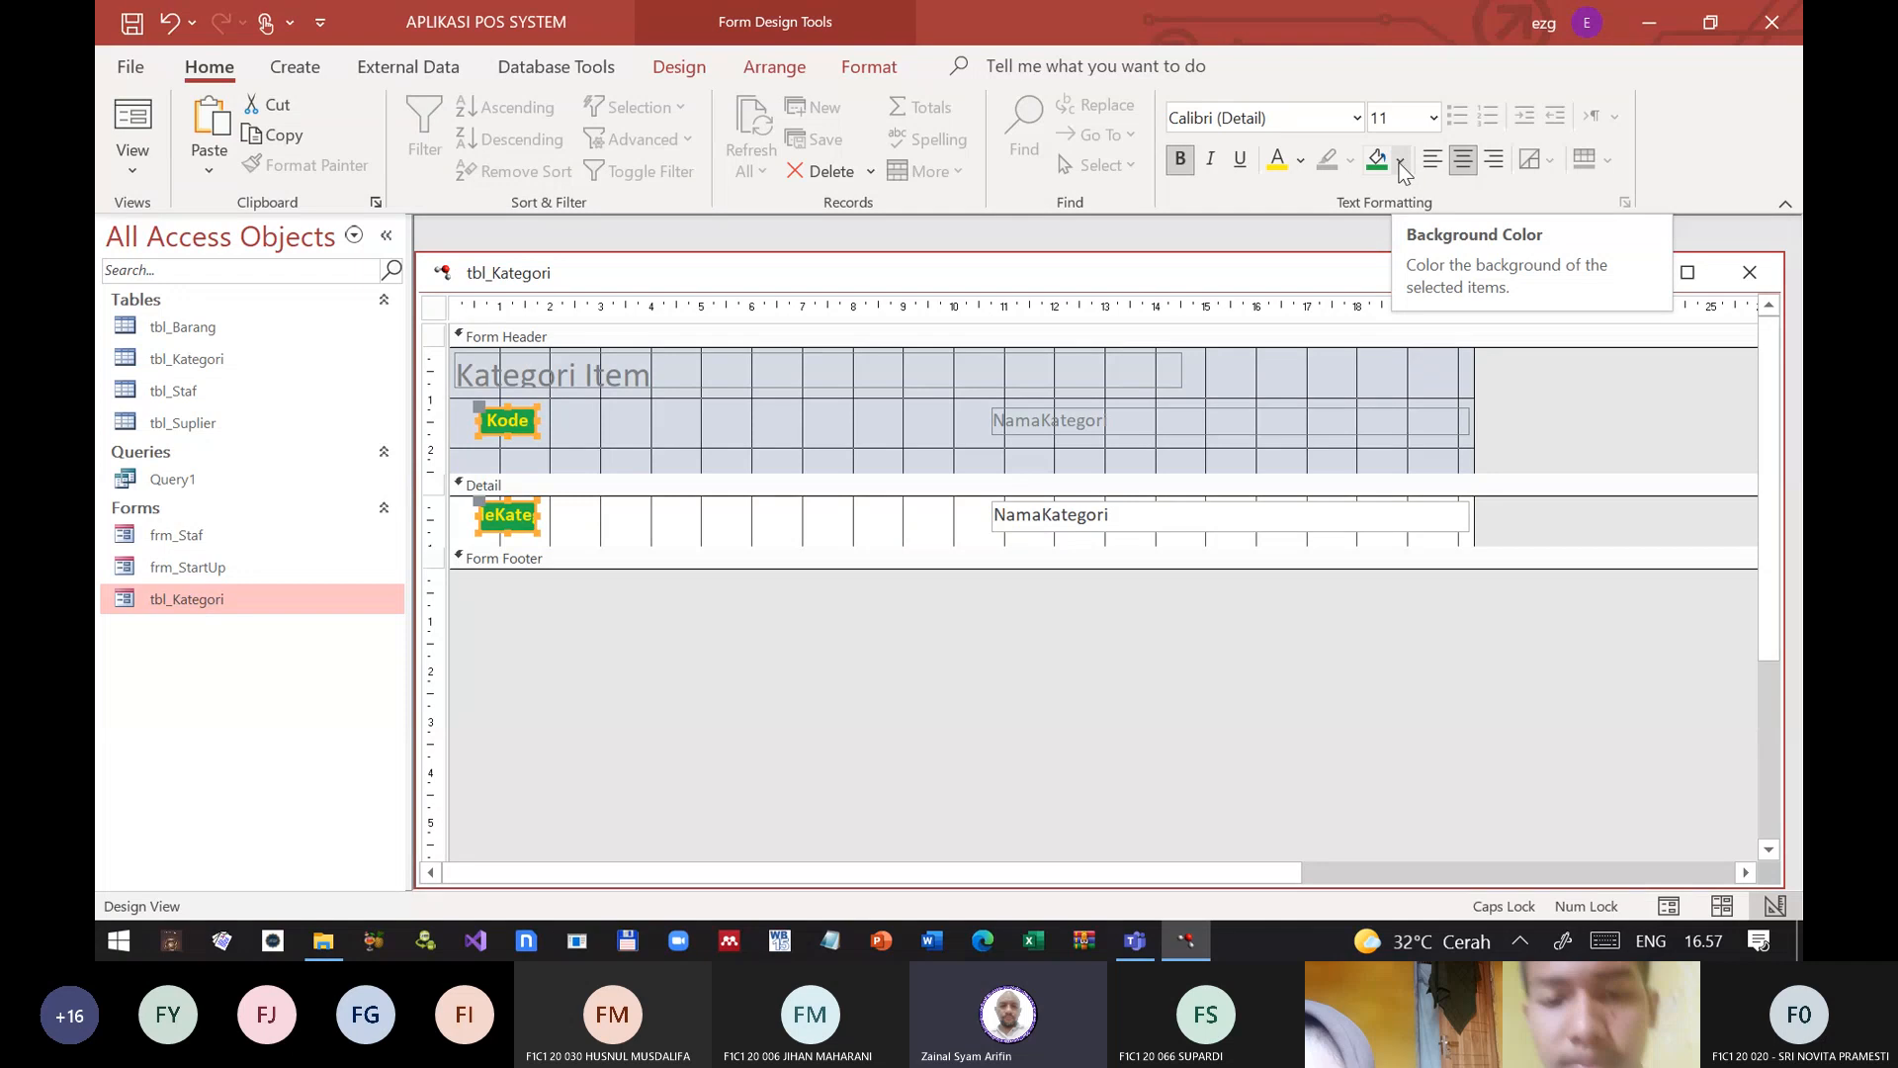
# Step: Change the background of the Kode header label and the KodeKategori text box to purple
pyautogui.click(1401, 161)
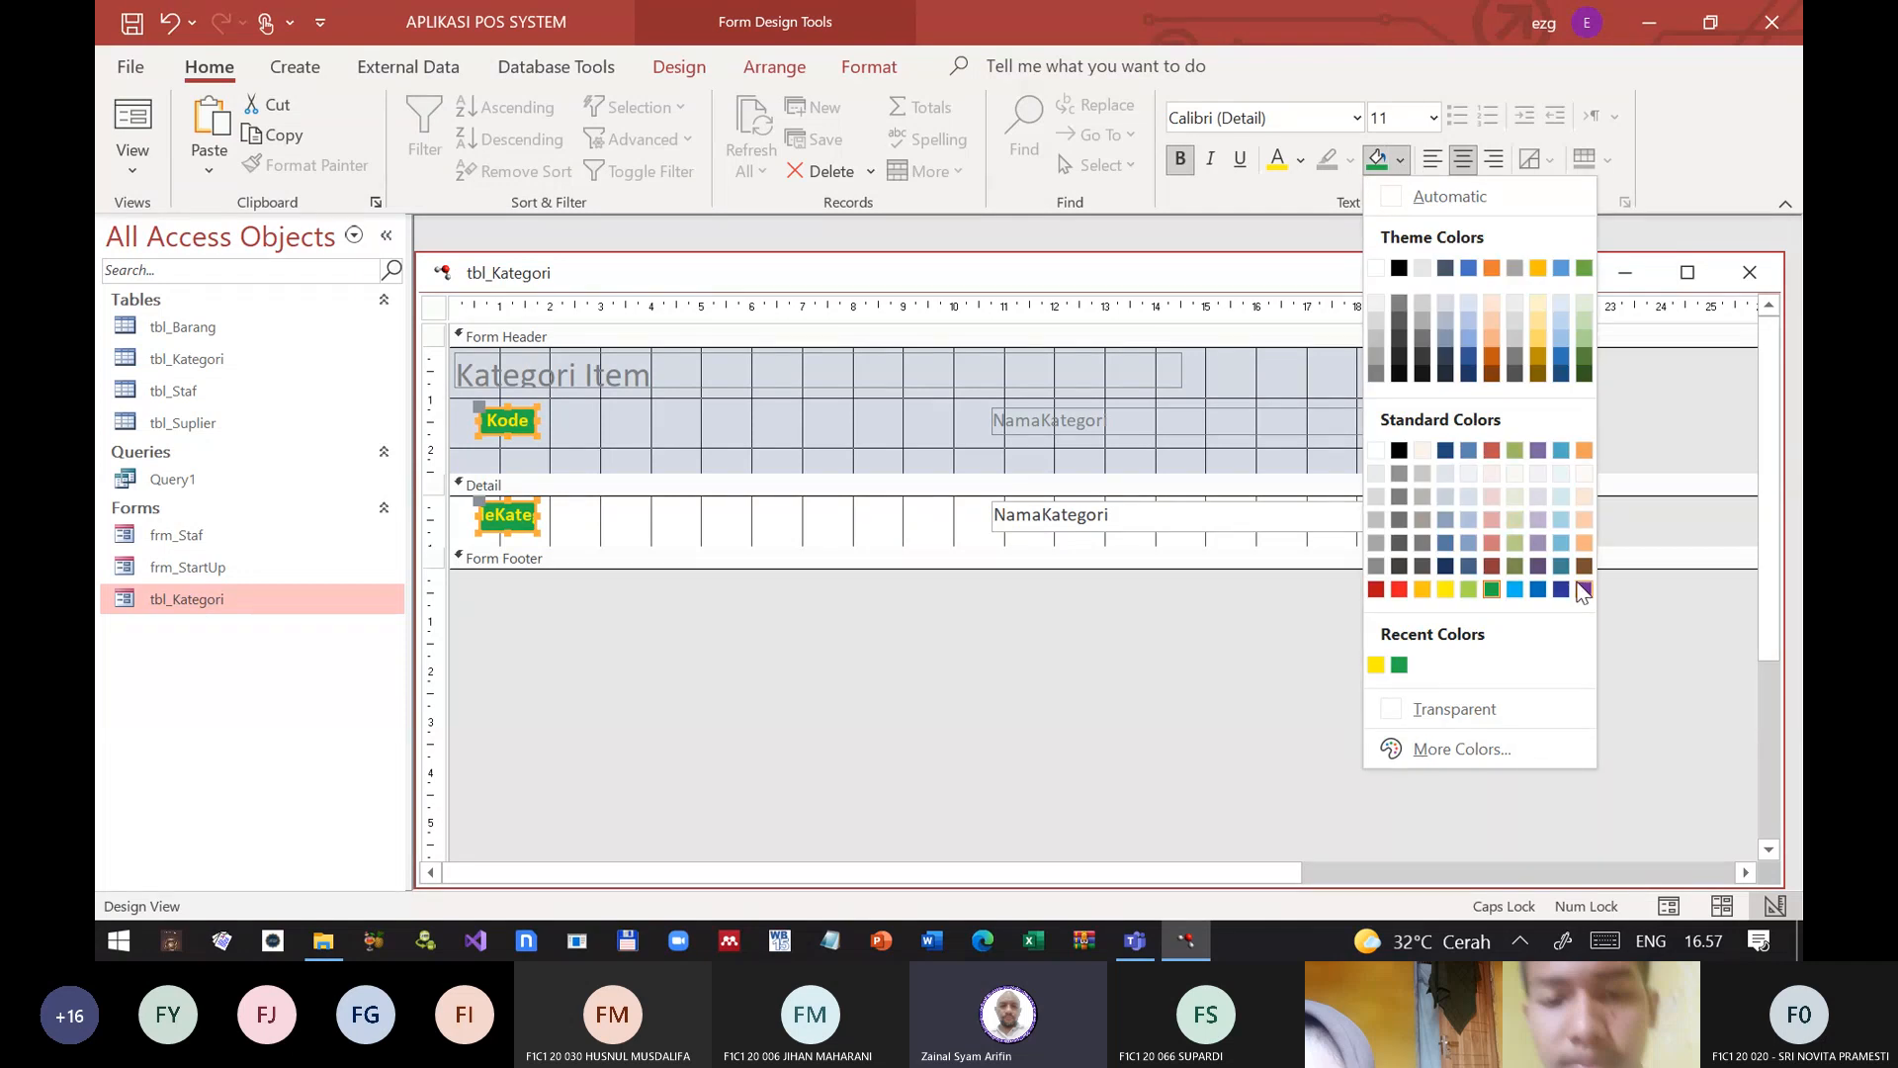
pyautogui.click(1583, 590)
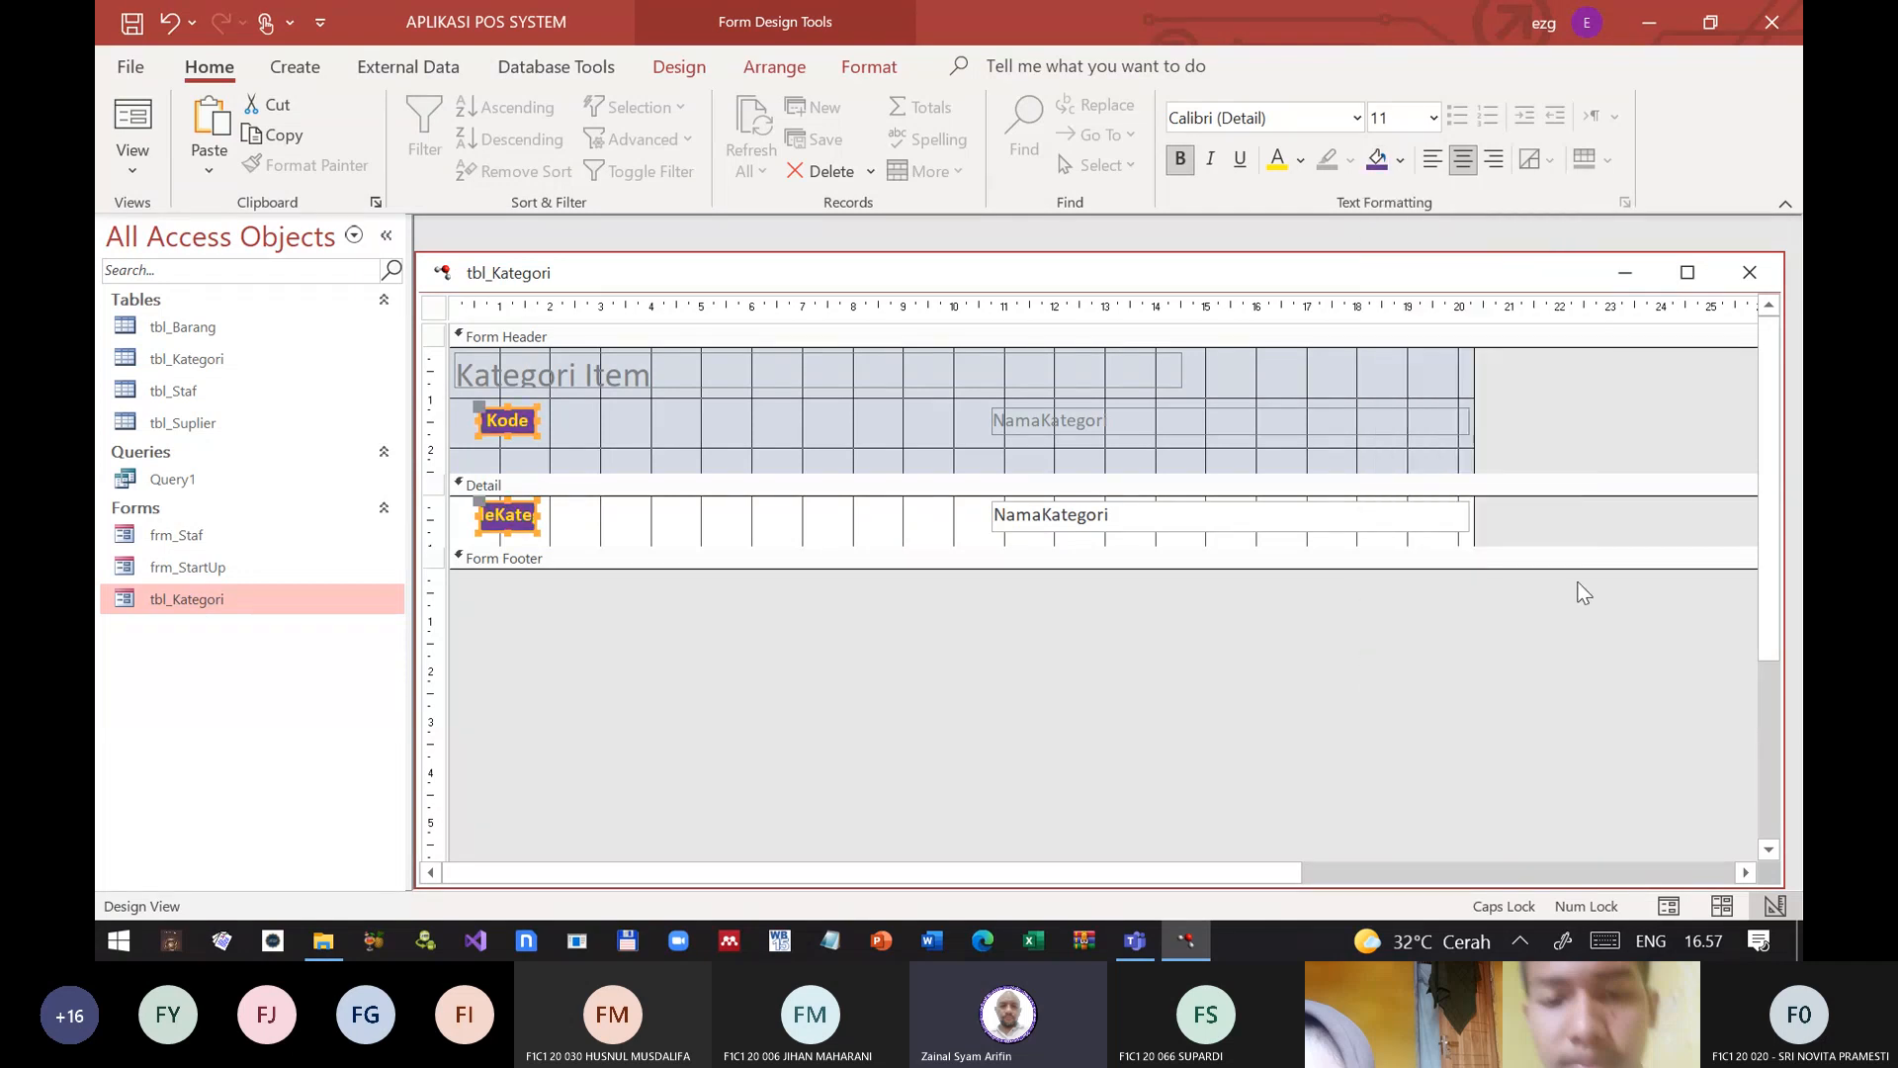
pyautogui.click(1078, 653)
# Step: Move the NamaKategori header label and text box together towards the Kode column, starting at about 7 cm on the ruler
pyautogui.moveTo(1129, 671); pyautogui.dragTo(1068, 415)
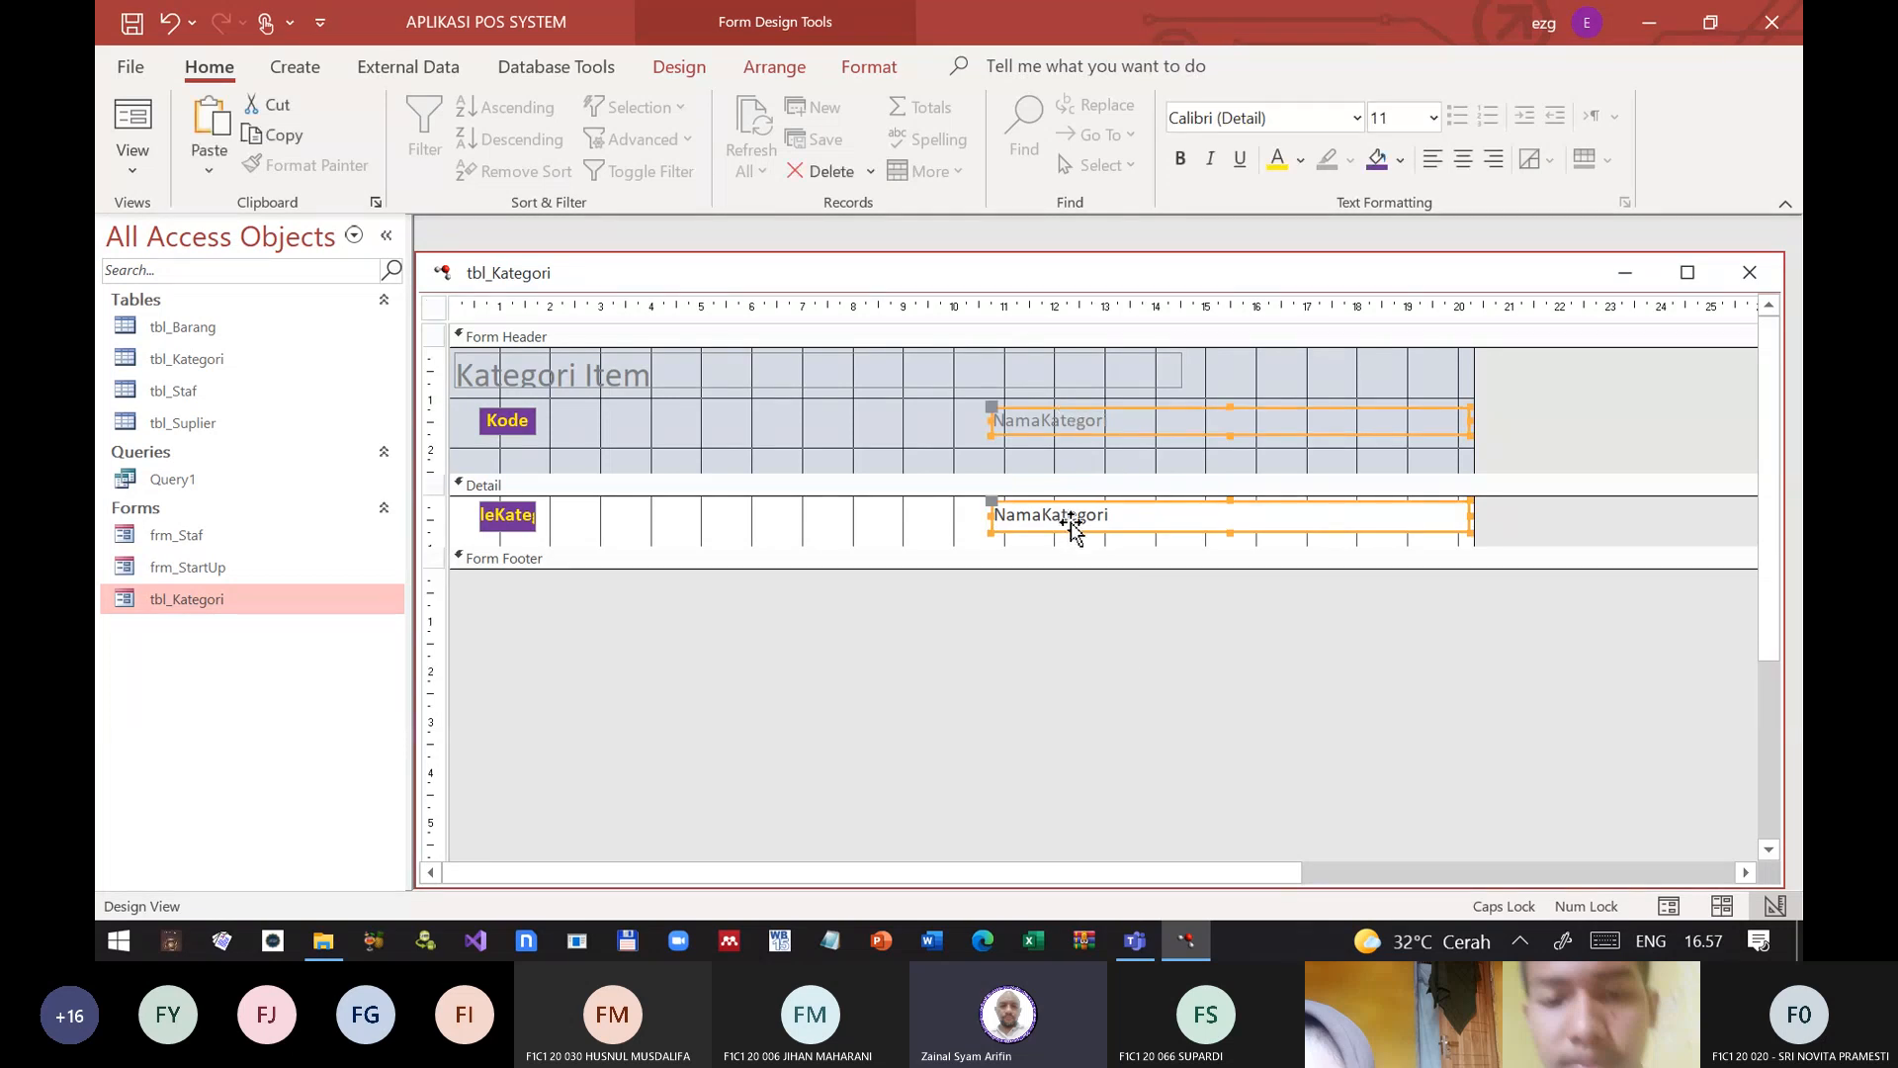
pyautogui.moveTo(1062, 518); pyautogui.dragTo(902, 539)
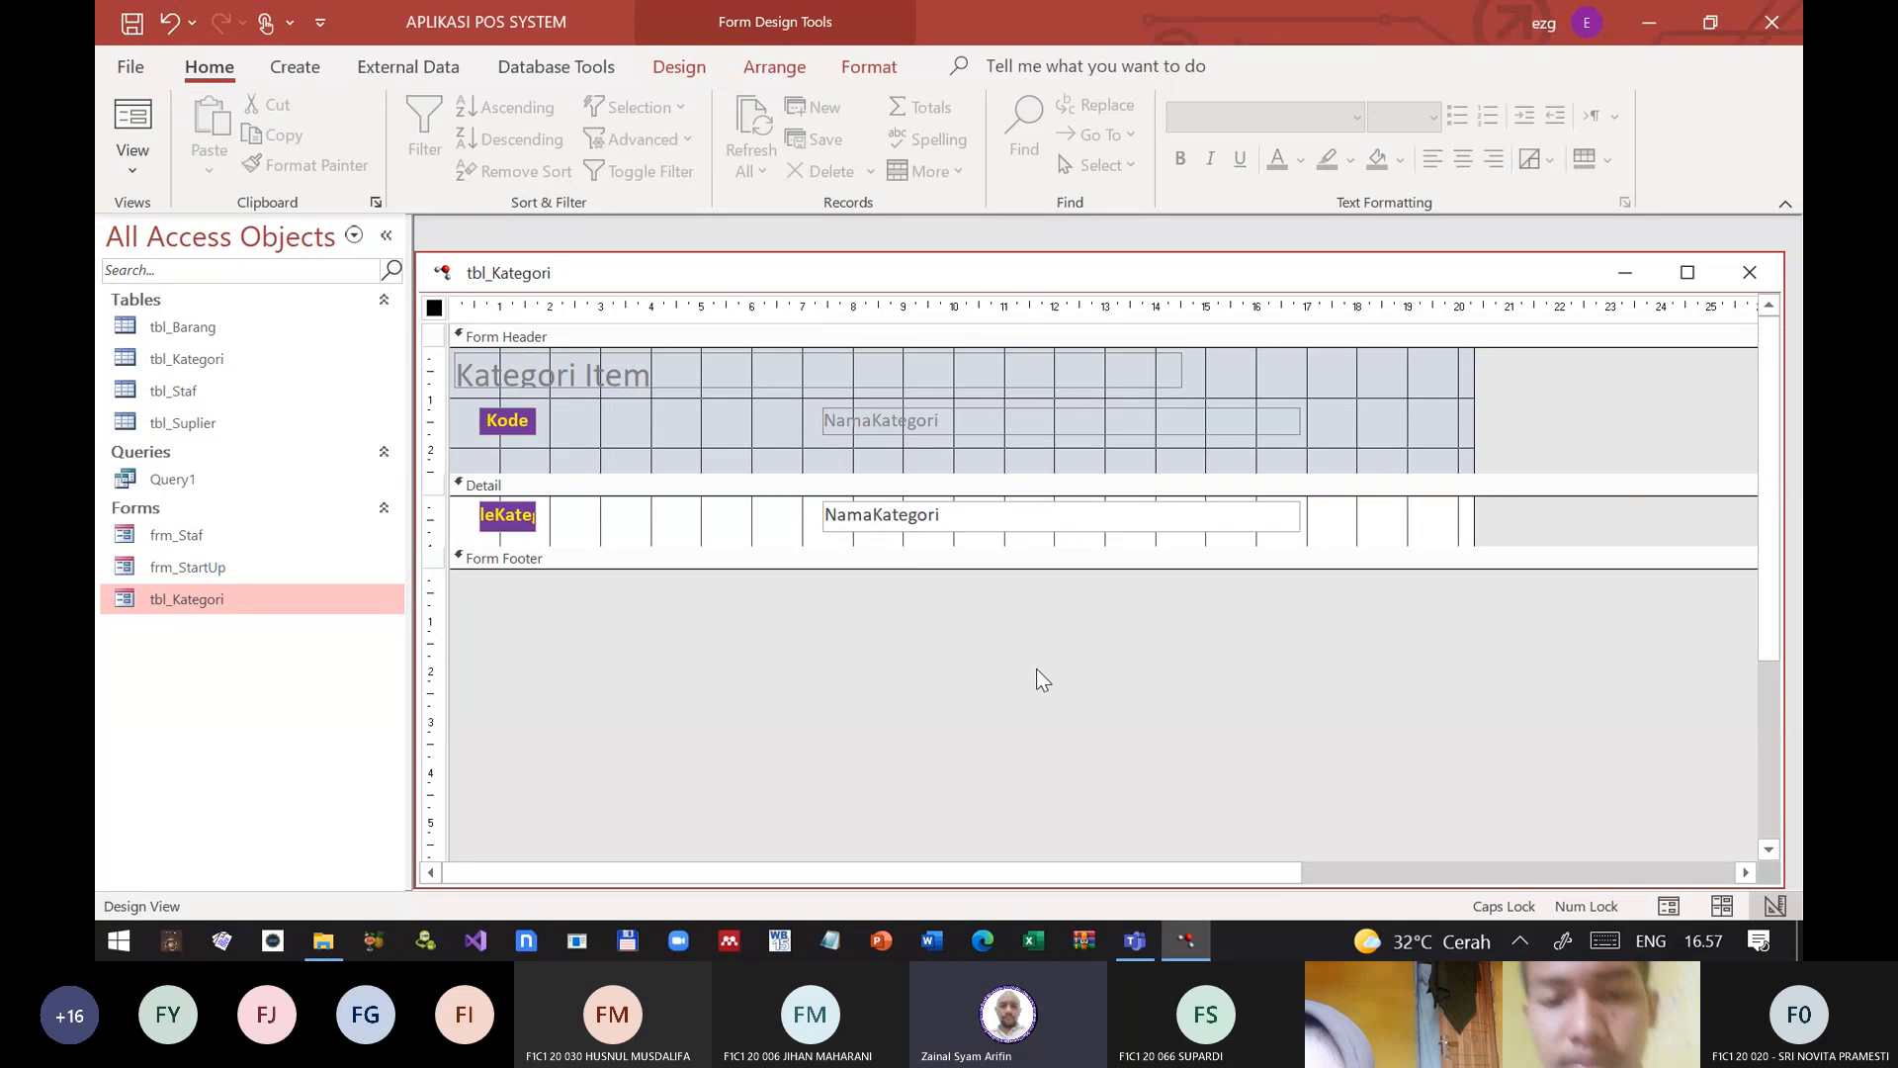
pyautogui.moveTo(1188, 702); pyautogui.dragTo(1034, 403)
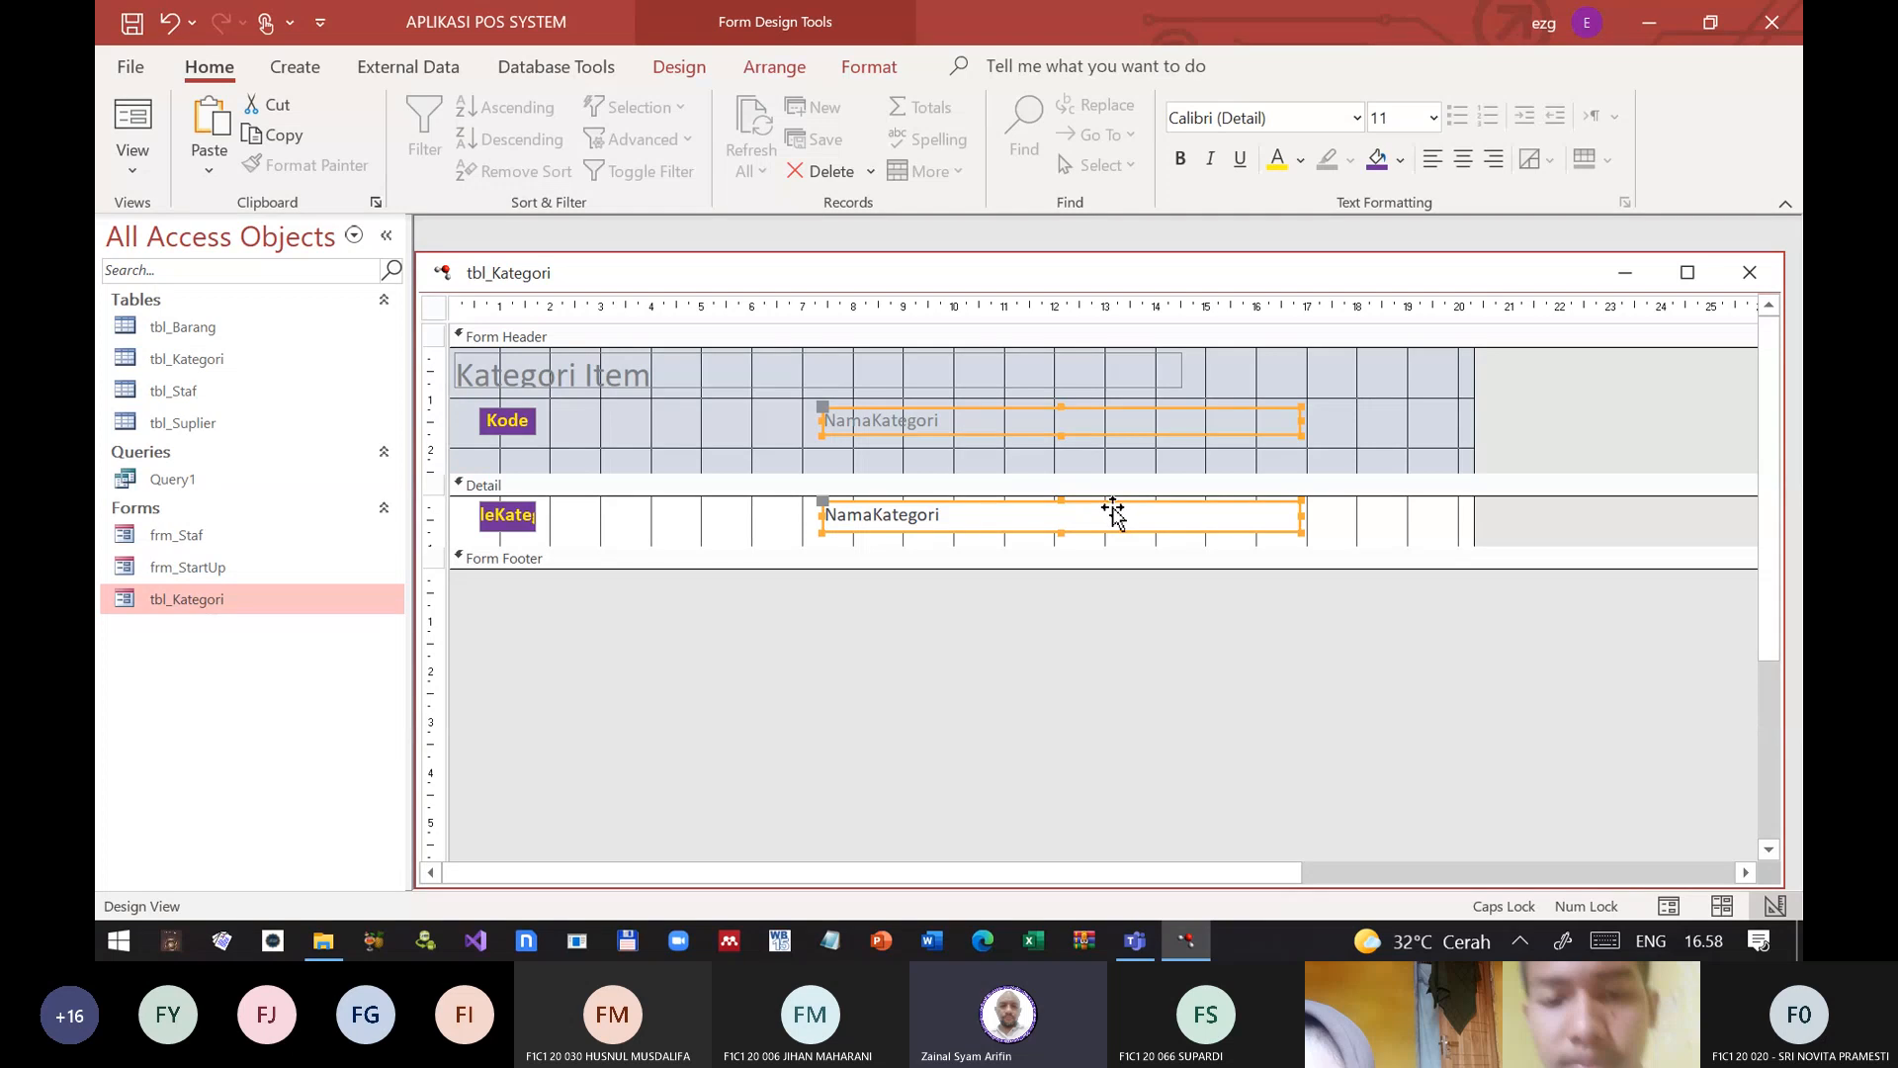
pyautogui.moveTo(1112, 514)
pyautogui.mouseDown()
pyautogui.moveTo(1100, 537)
pyautogui.moveTo(1065, 533)
pyautogui.moveTo(1068, 506)
pyautogui.moveTo(1029, 538)
pyautogui.moveTo(839, 517)
pyautogui.moveTo(1090, 525)
pyautogui.mouseUp()
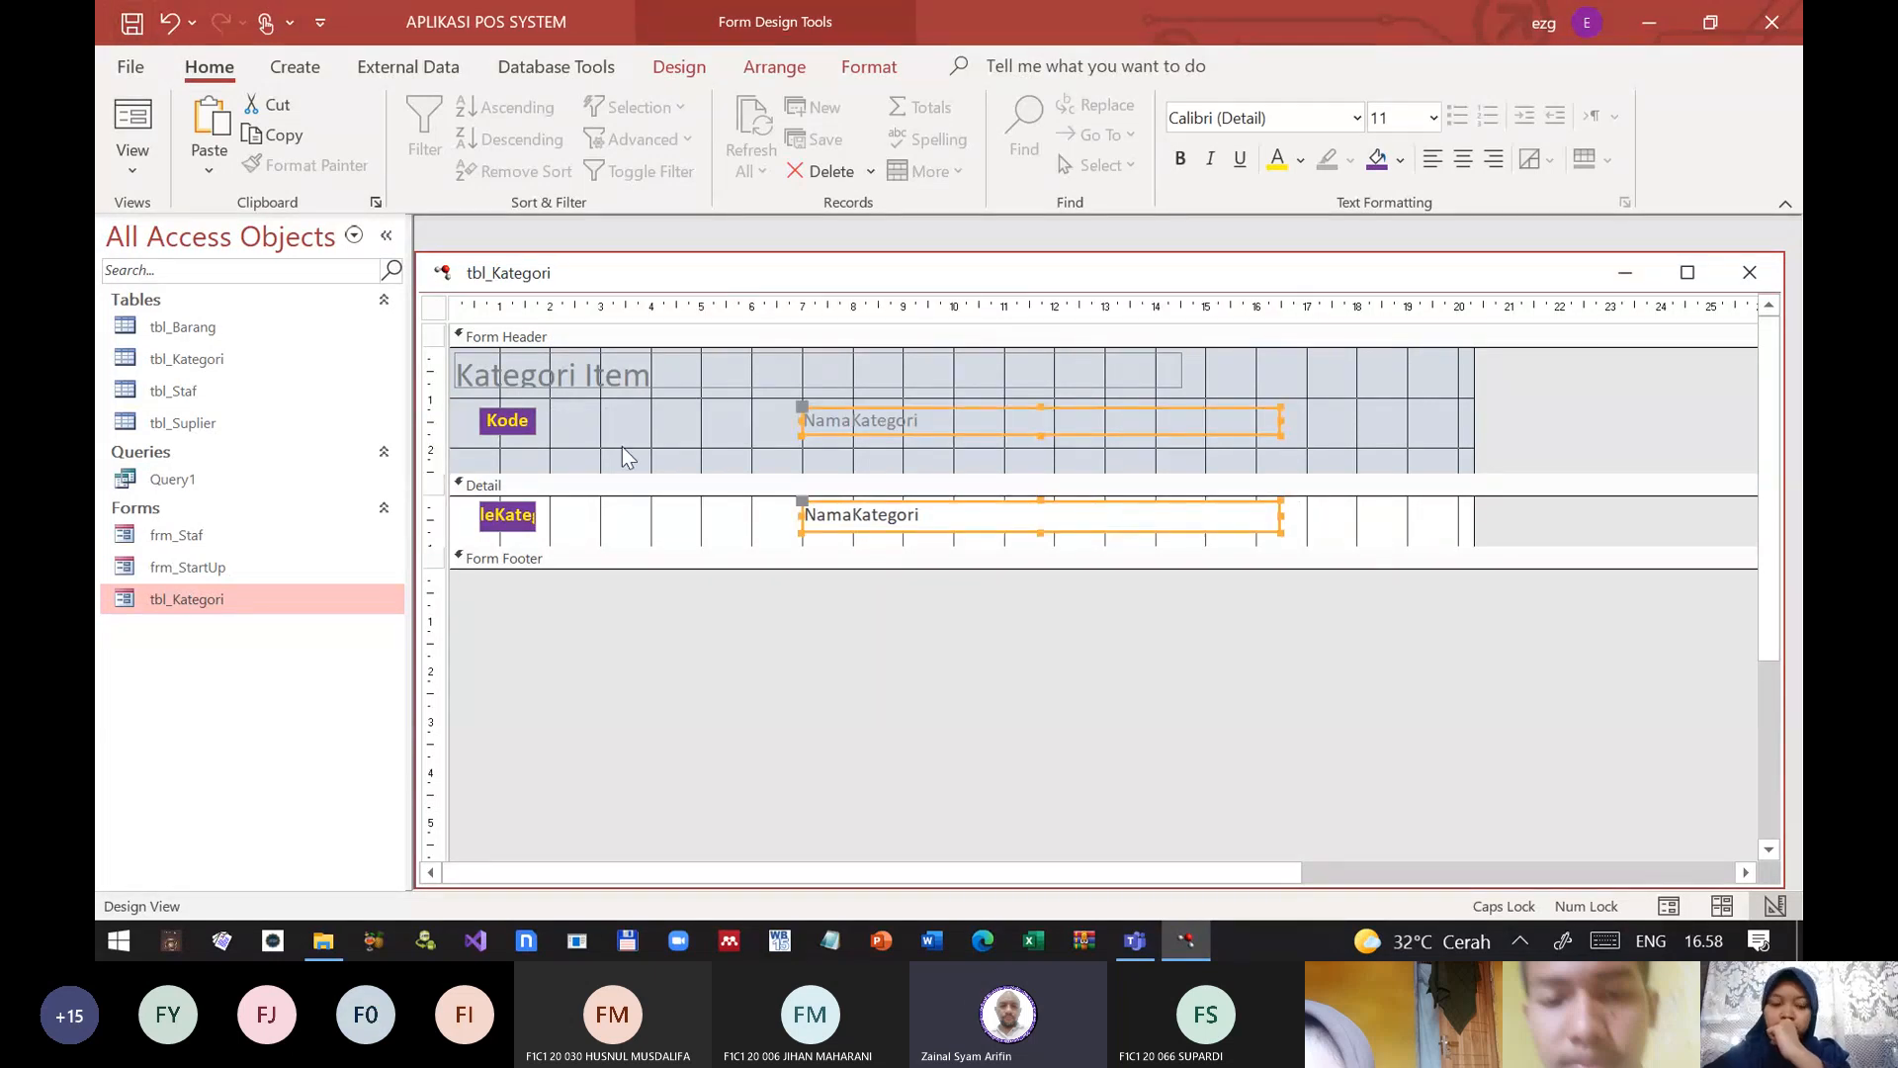
pyautogui.click(714, 438)
pyautogui.moveTo(935, 425); pyautogui.dragTo(695, 425)
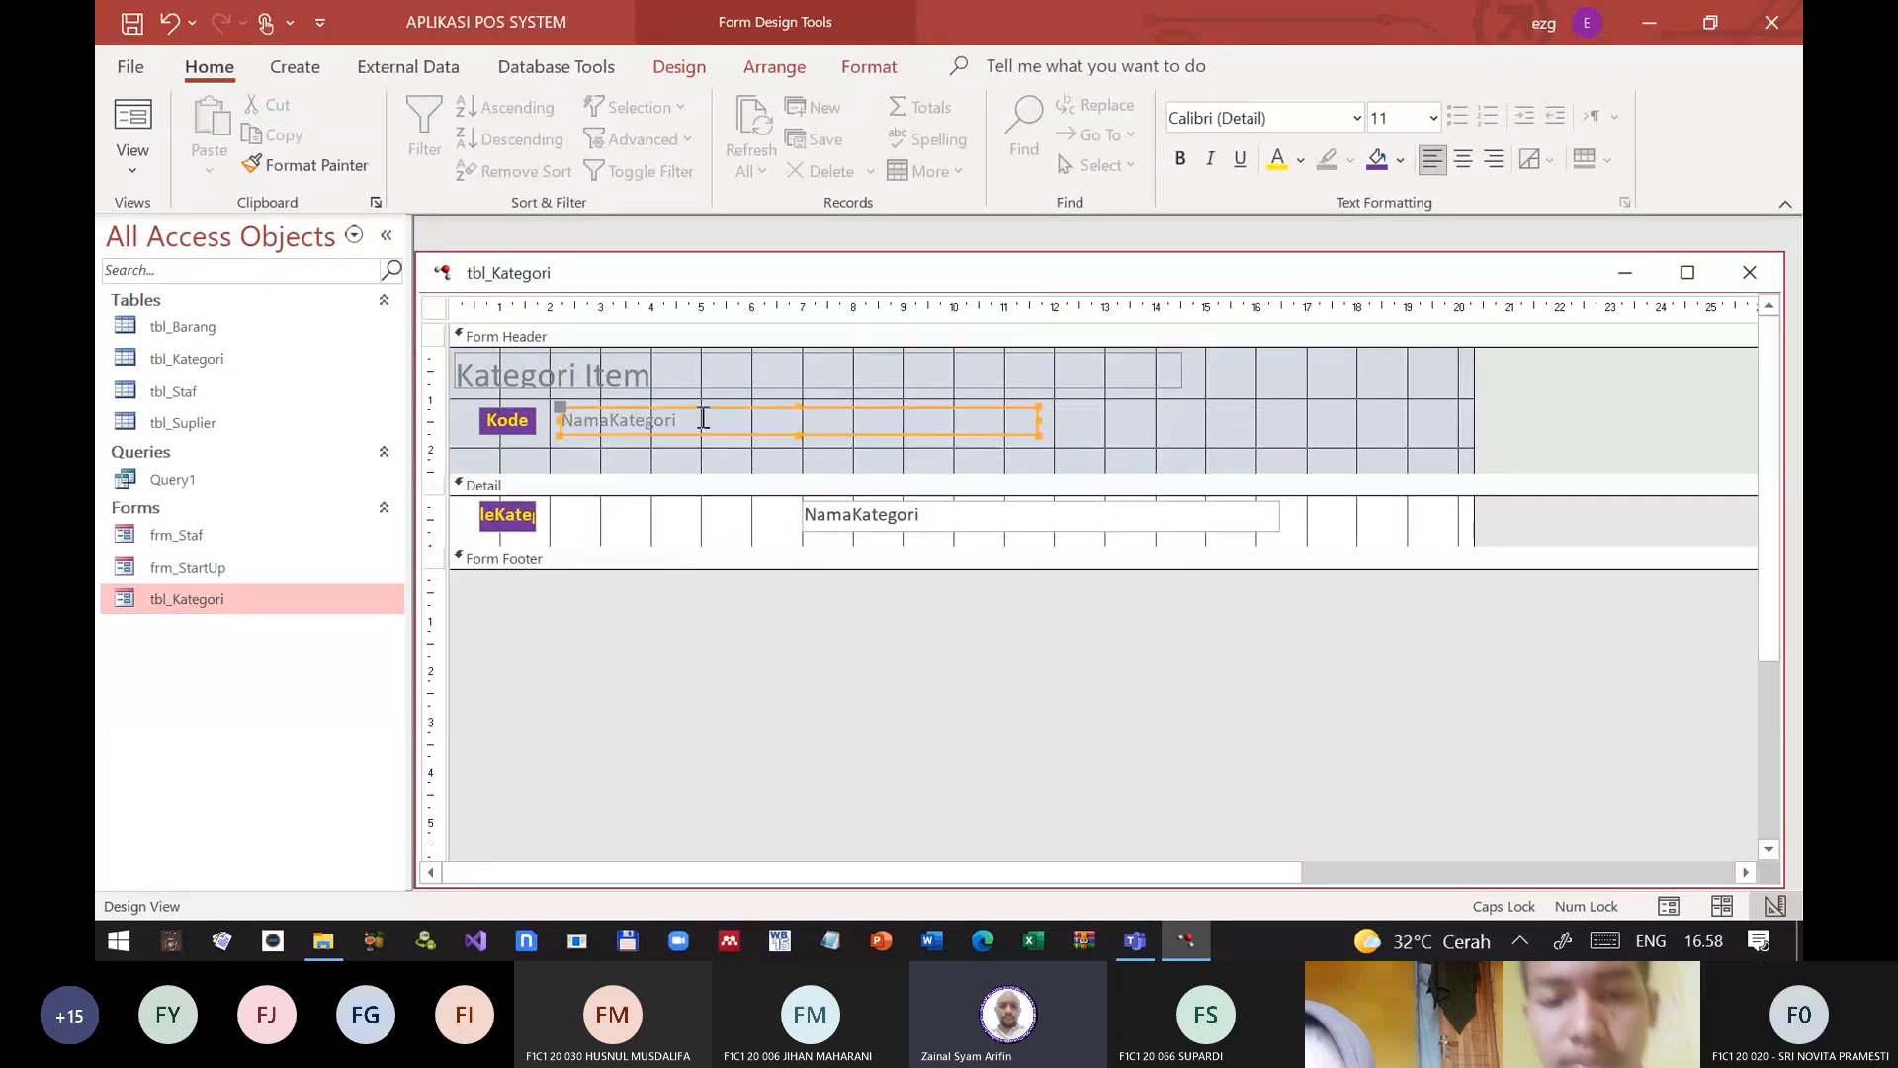
pyautogui.moveTo(953, 518); pyautogui.dragTo(703, 517)
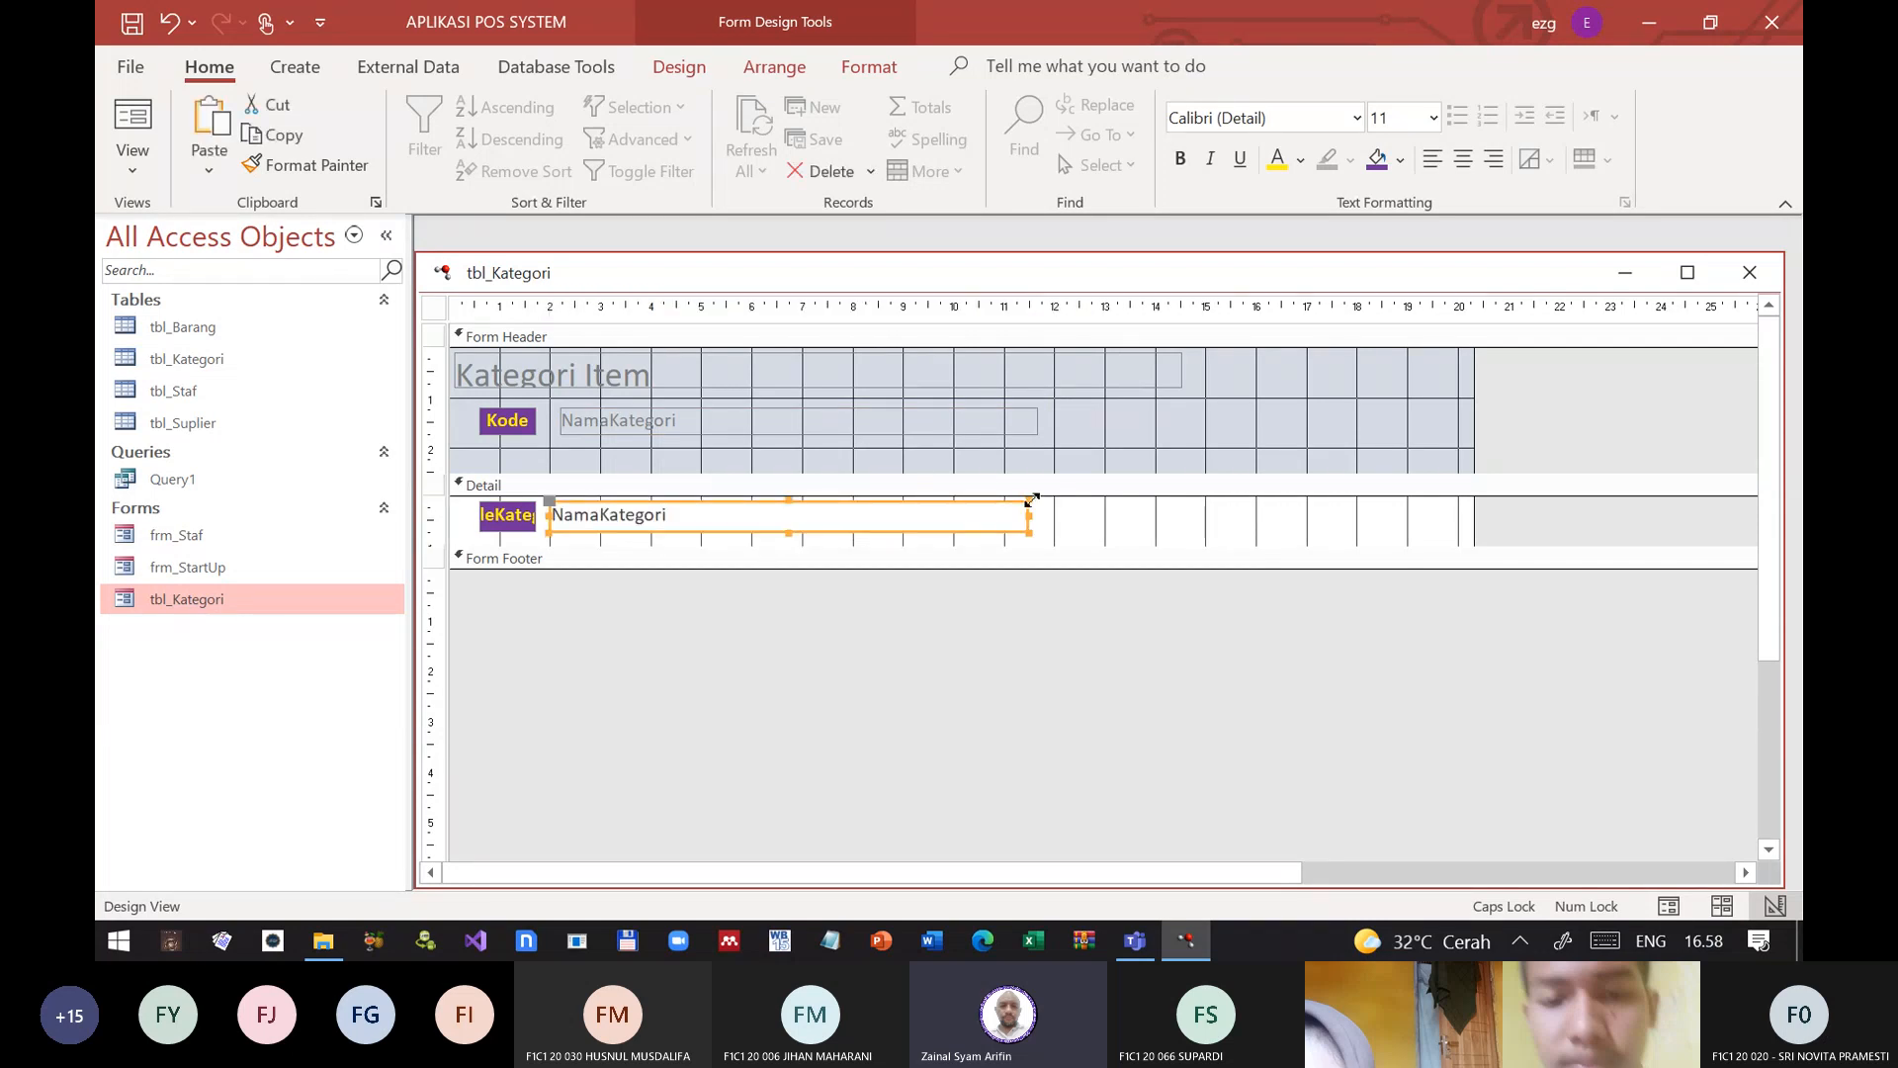
pyautogui.click(166, 28)
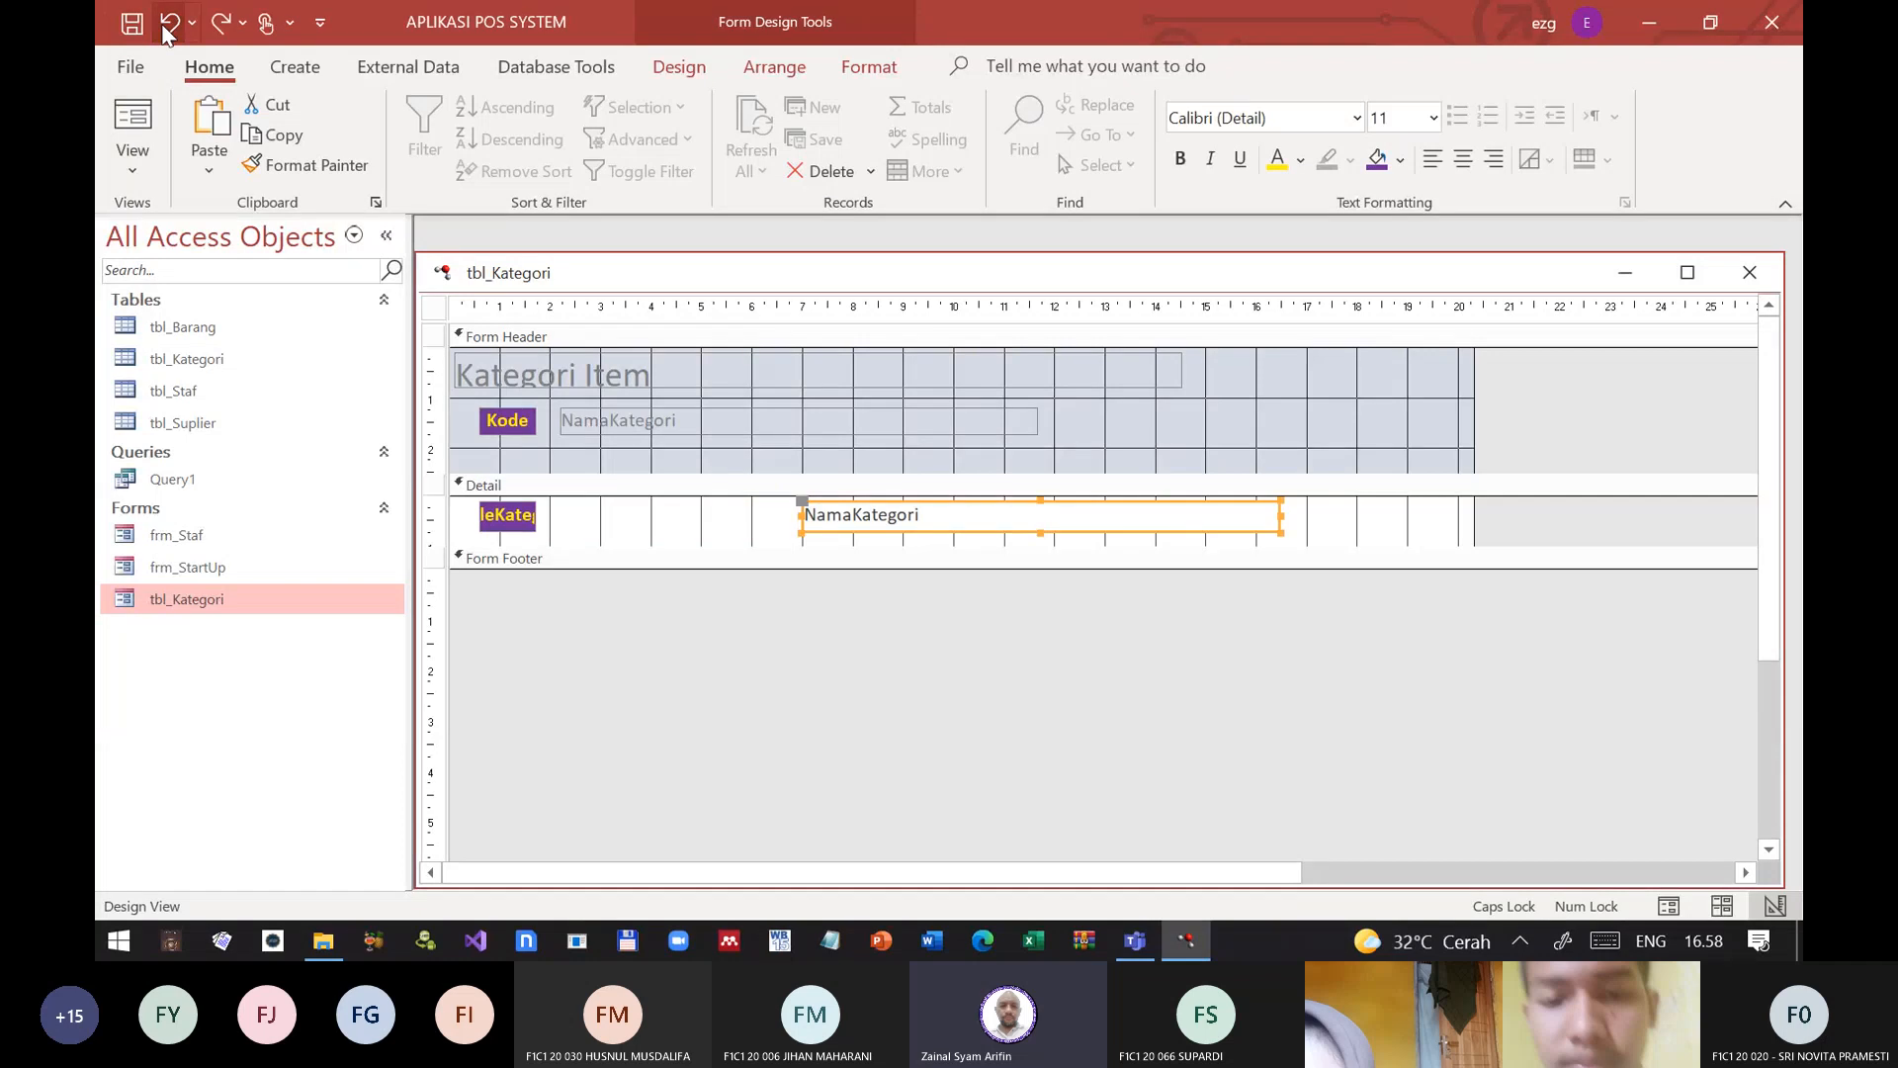
pyautogui.click(166, 28)
# Step: Move the NamaKategori header label and text box together beside the Kode column and narrow both to about 6 cm
pyautogui.click(1159, 605)
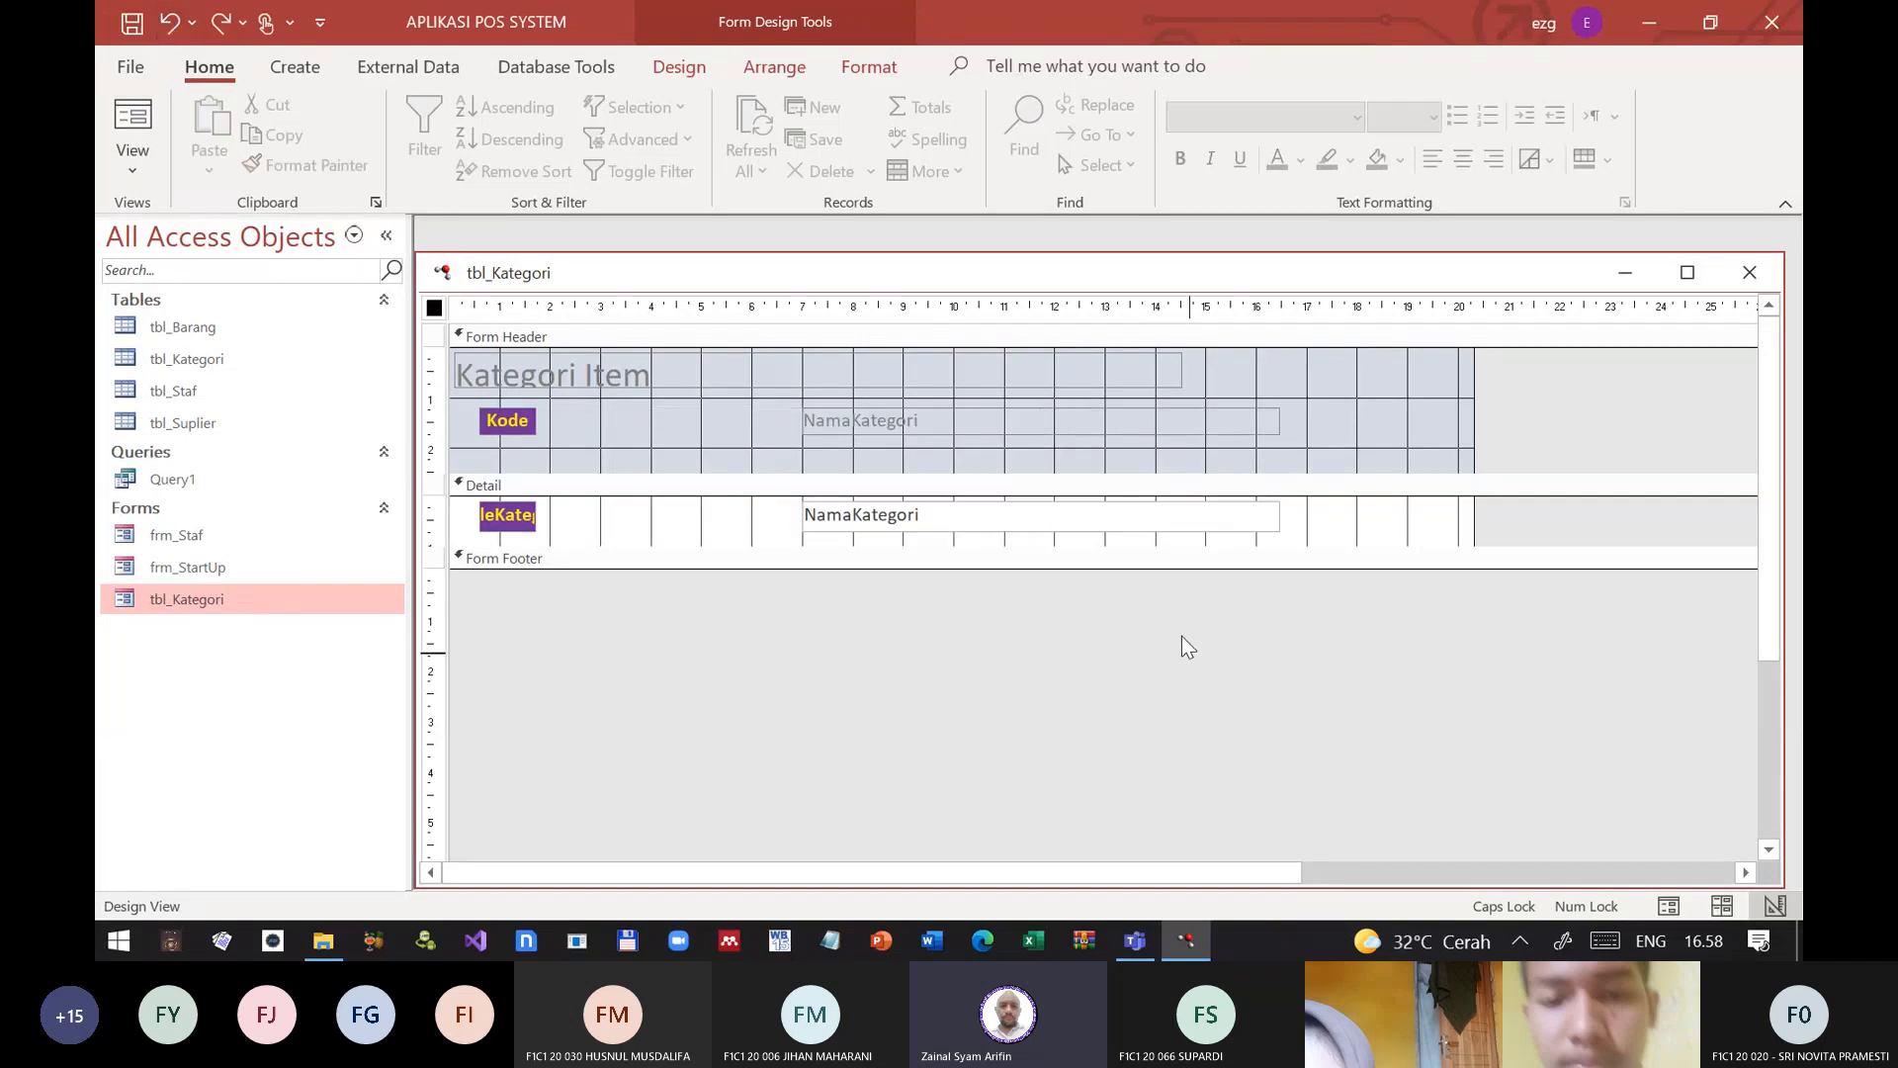
pyautogui.moveTo(1189, 653); pyautogui.dragTo(922, 410)
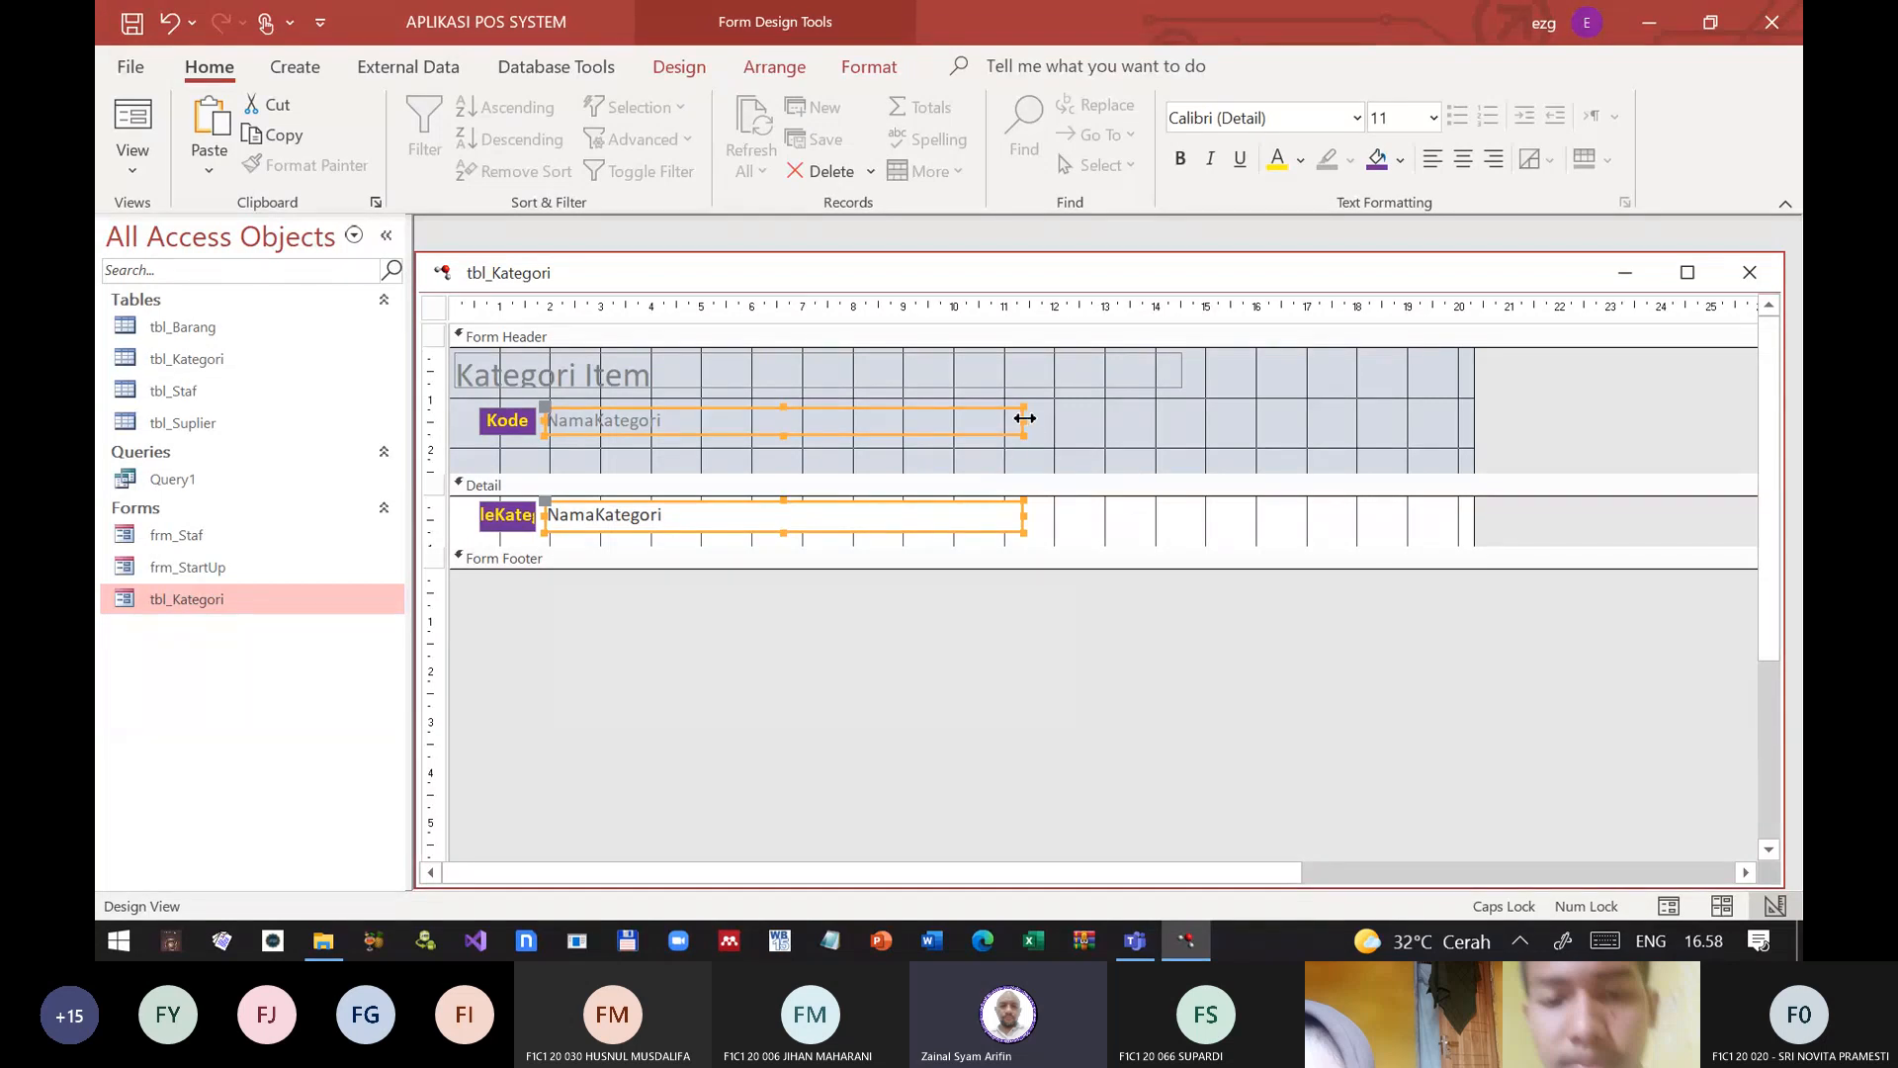
pyautogui.moveTo(1023, 417); pyautogui.dragTo(857, 428)
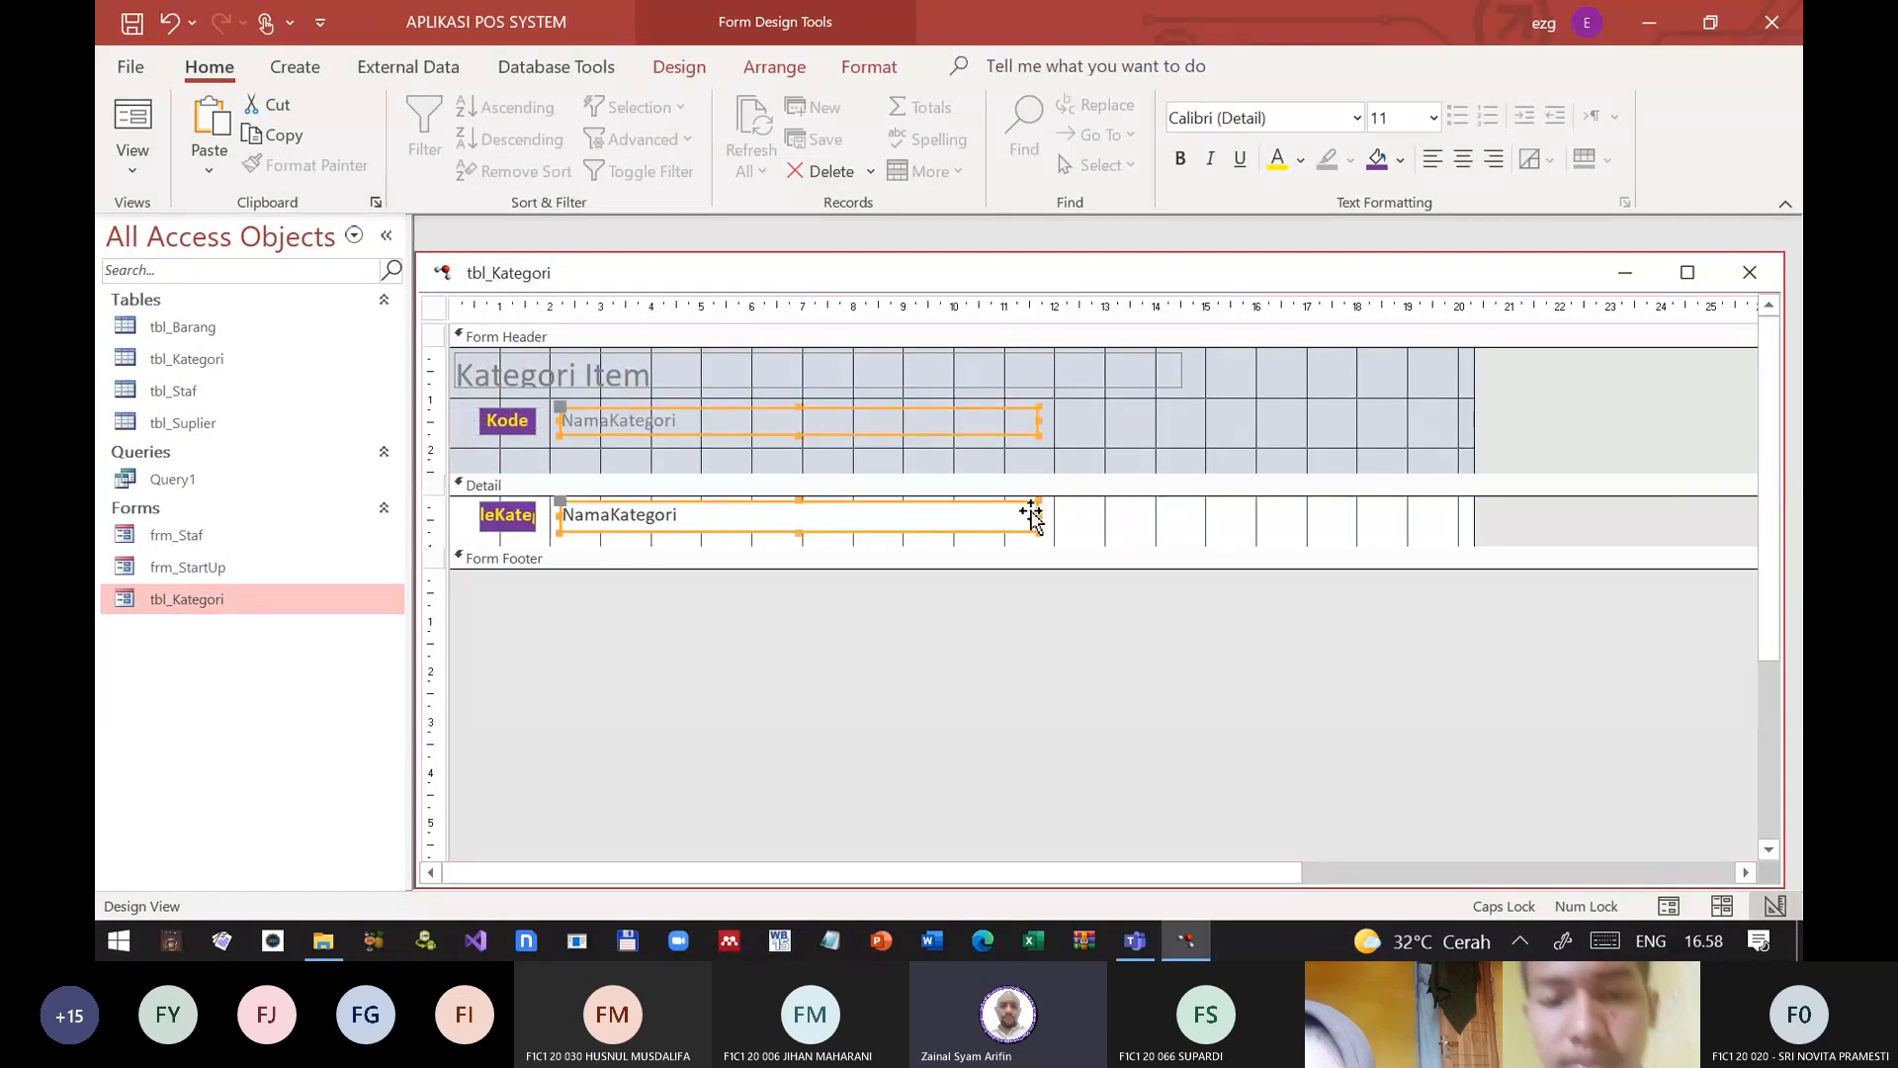
pyautogui.moveTo(1036, 516); pyautogui.dragTo(859, 515)
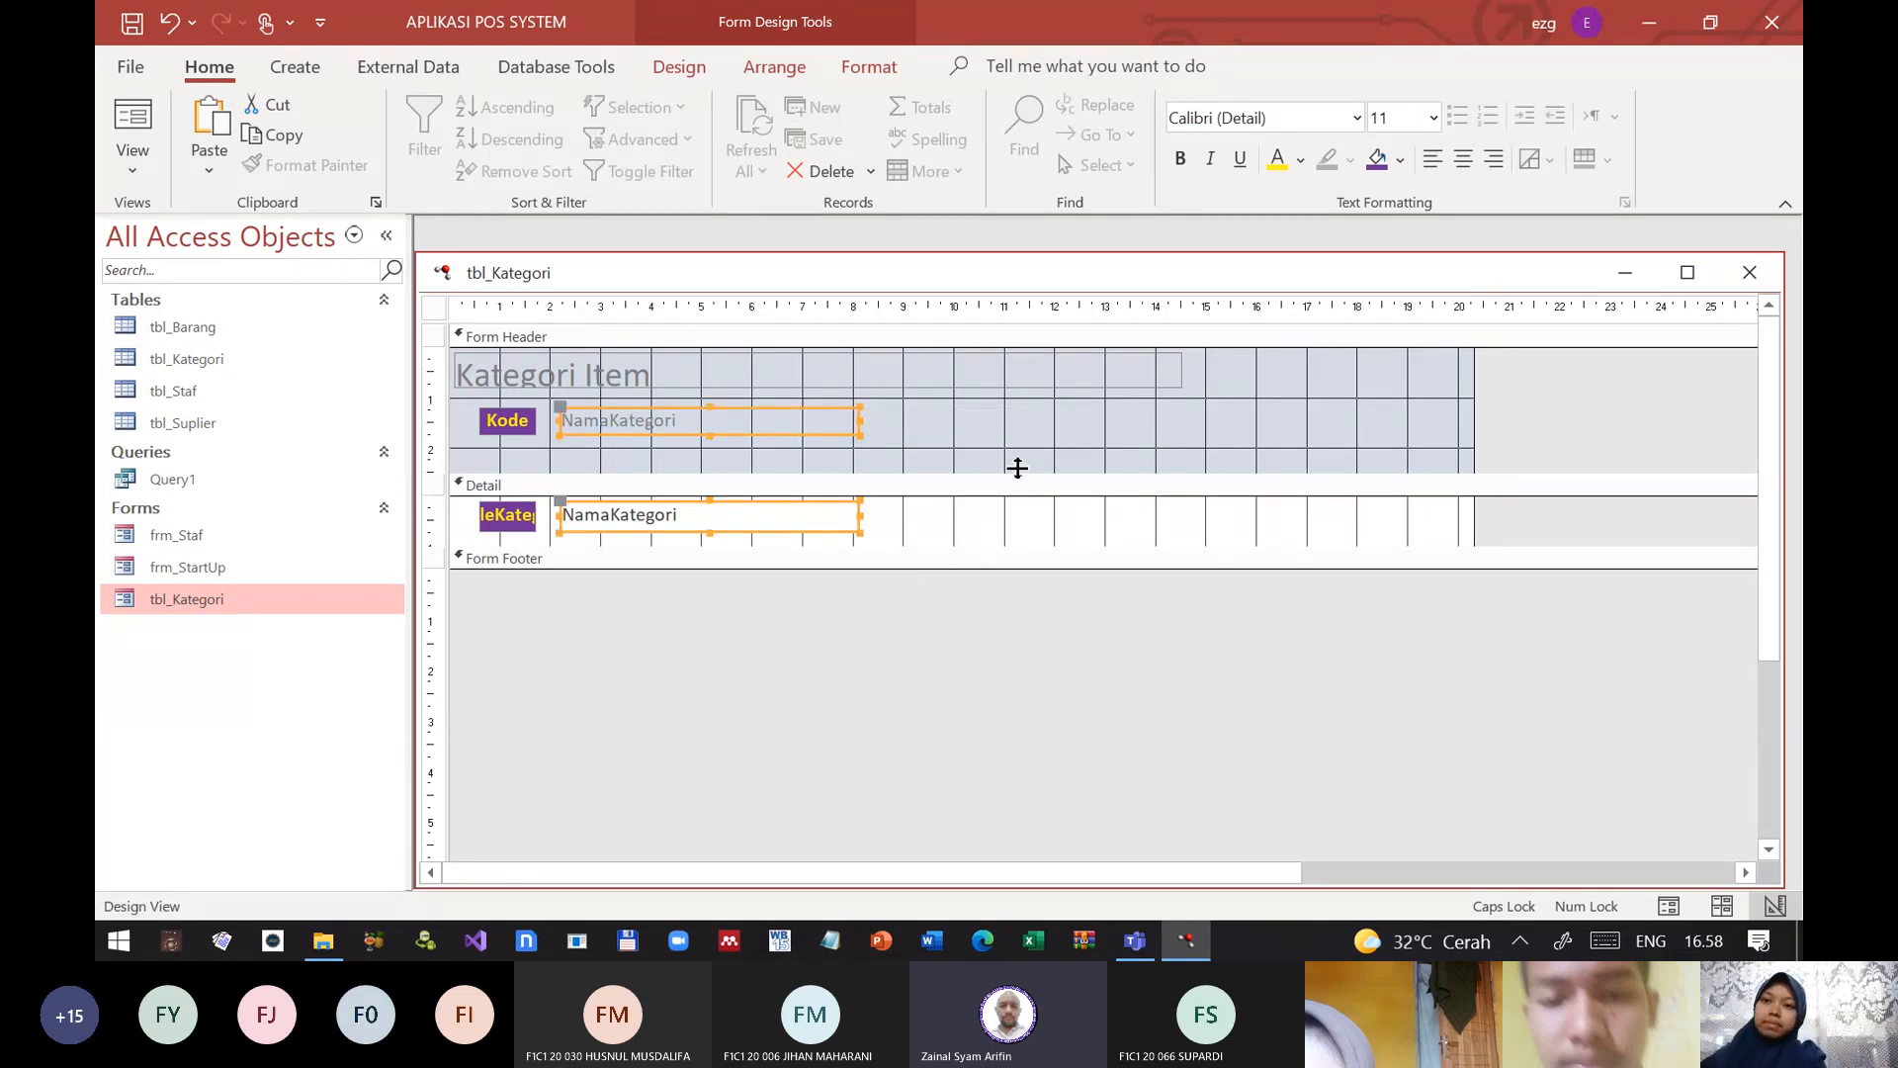
# Step: Shorten the Form Header to about 2 cm and narrow the Kategori Item title label to about 8 cm with centered text
pyautogui.moveTo(1017, 469); pyautogui.dragTo(1017, 447)
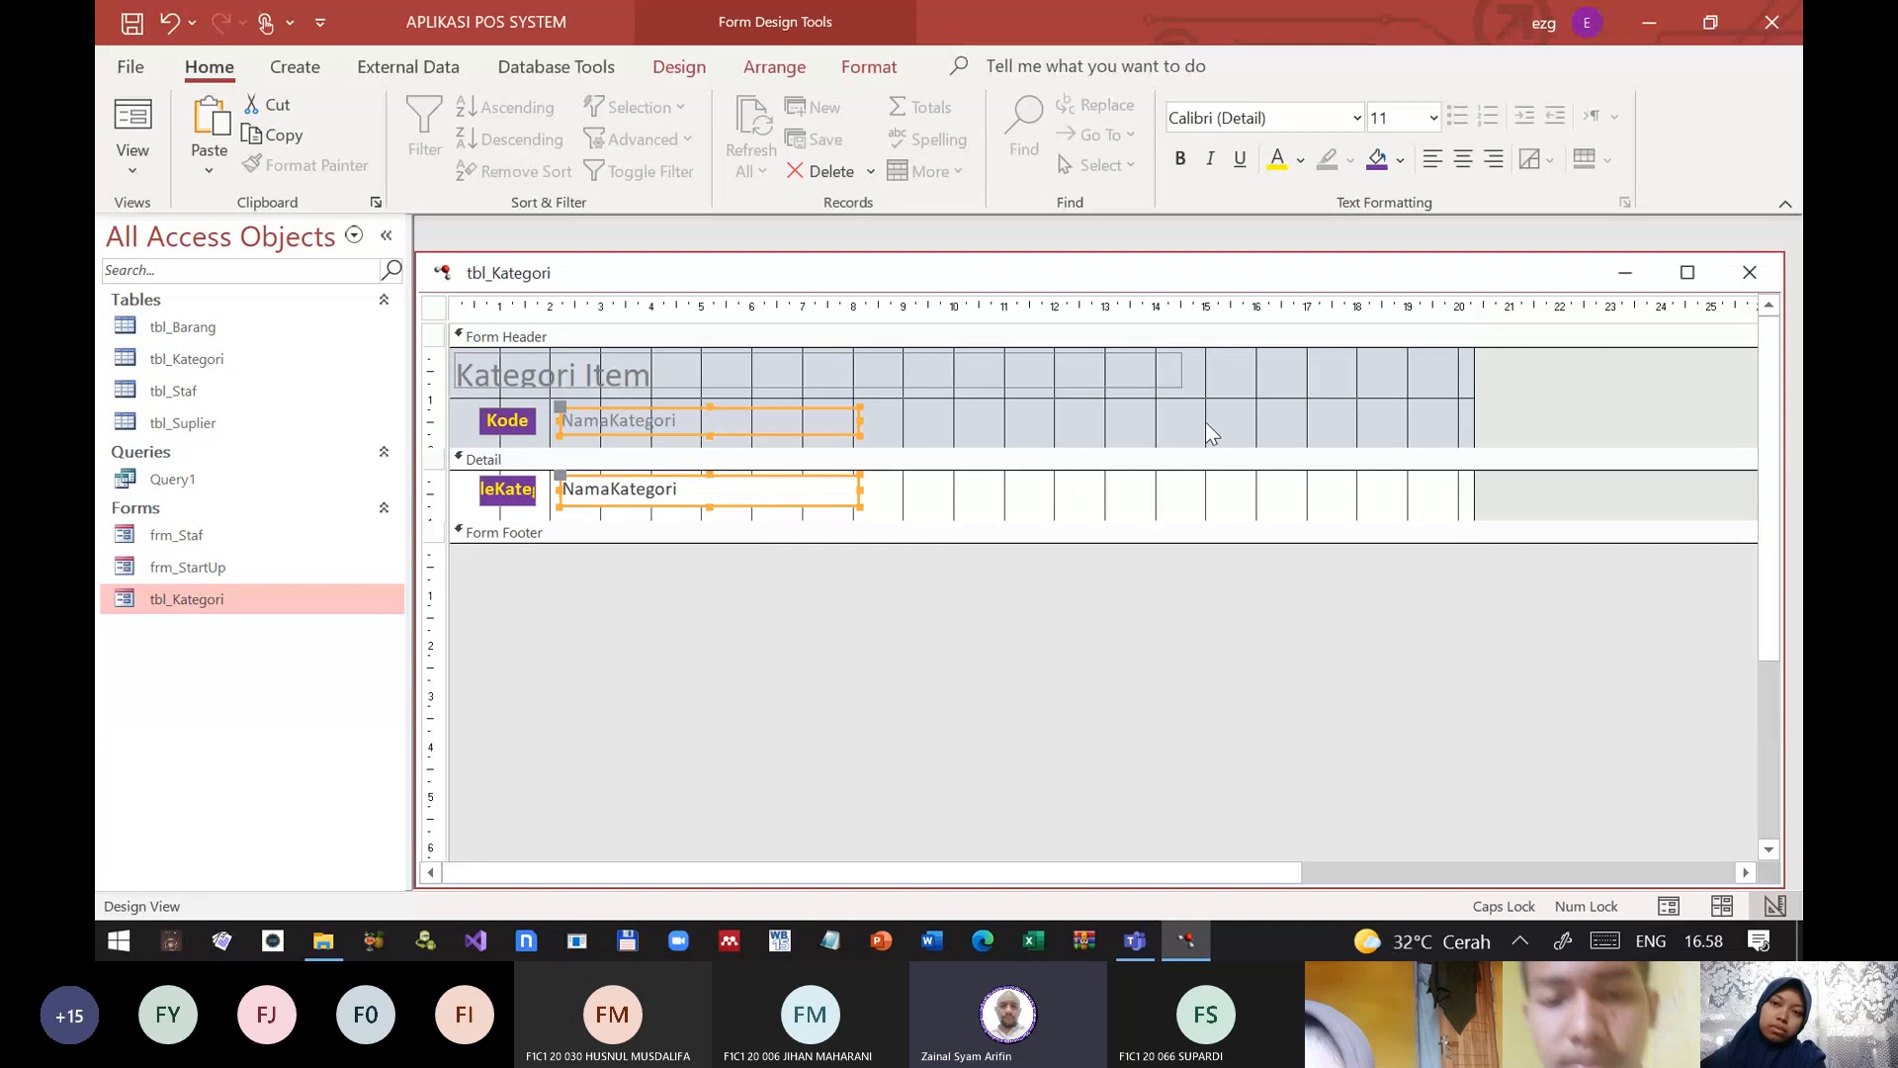
pyautogui.click(1118, 361)
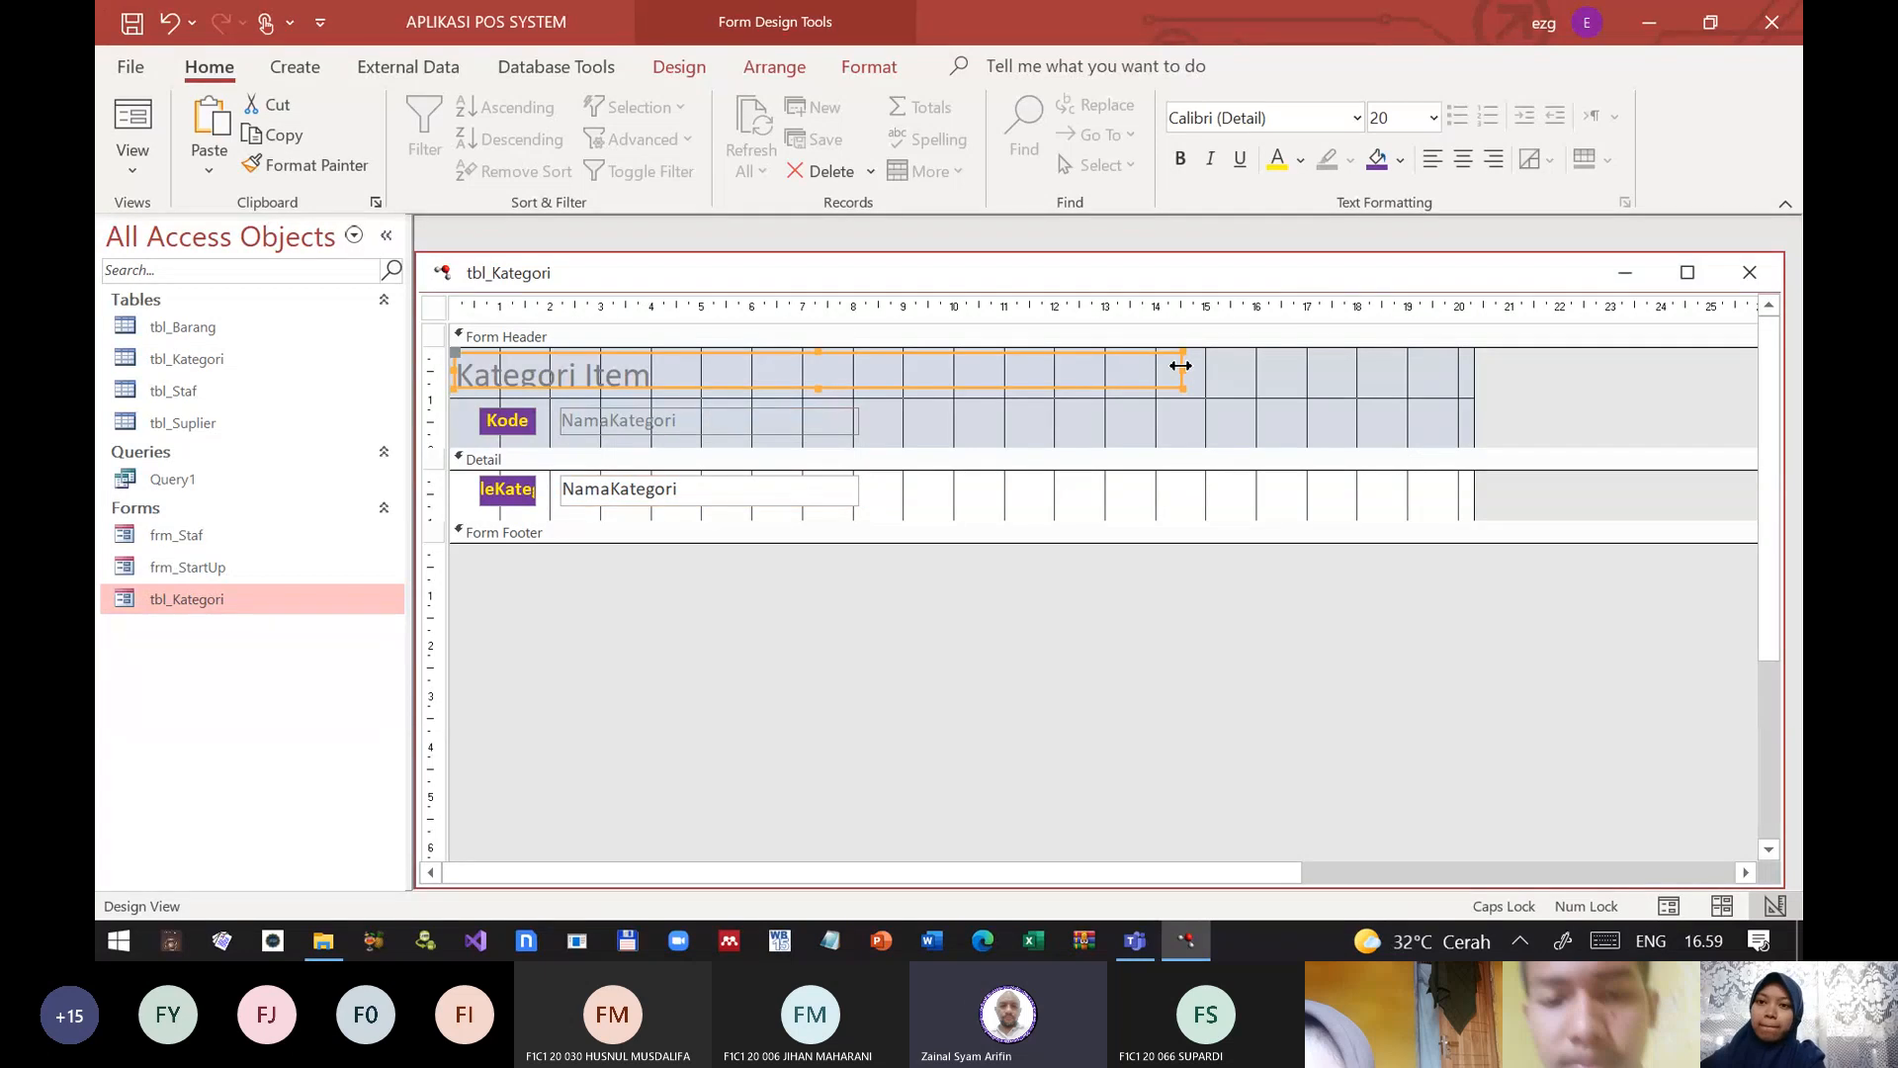
pyautogui.moveTo(1182, 368); pyautogui.dragTo(856, 395)
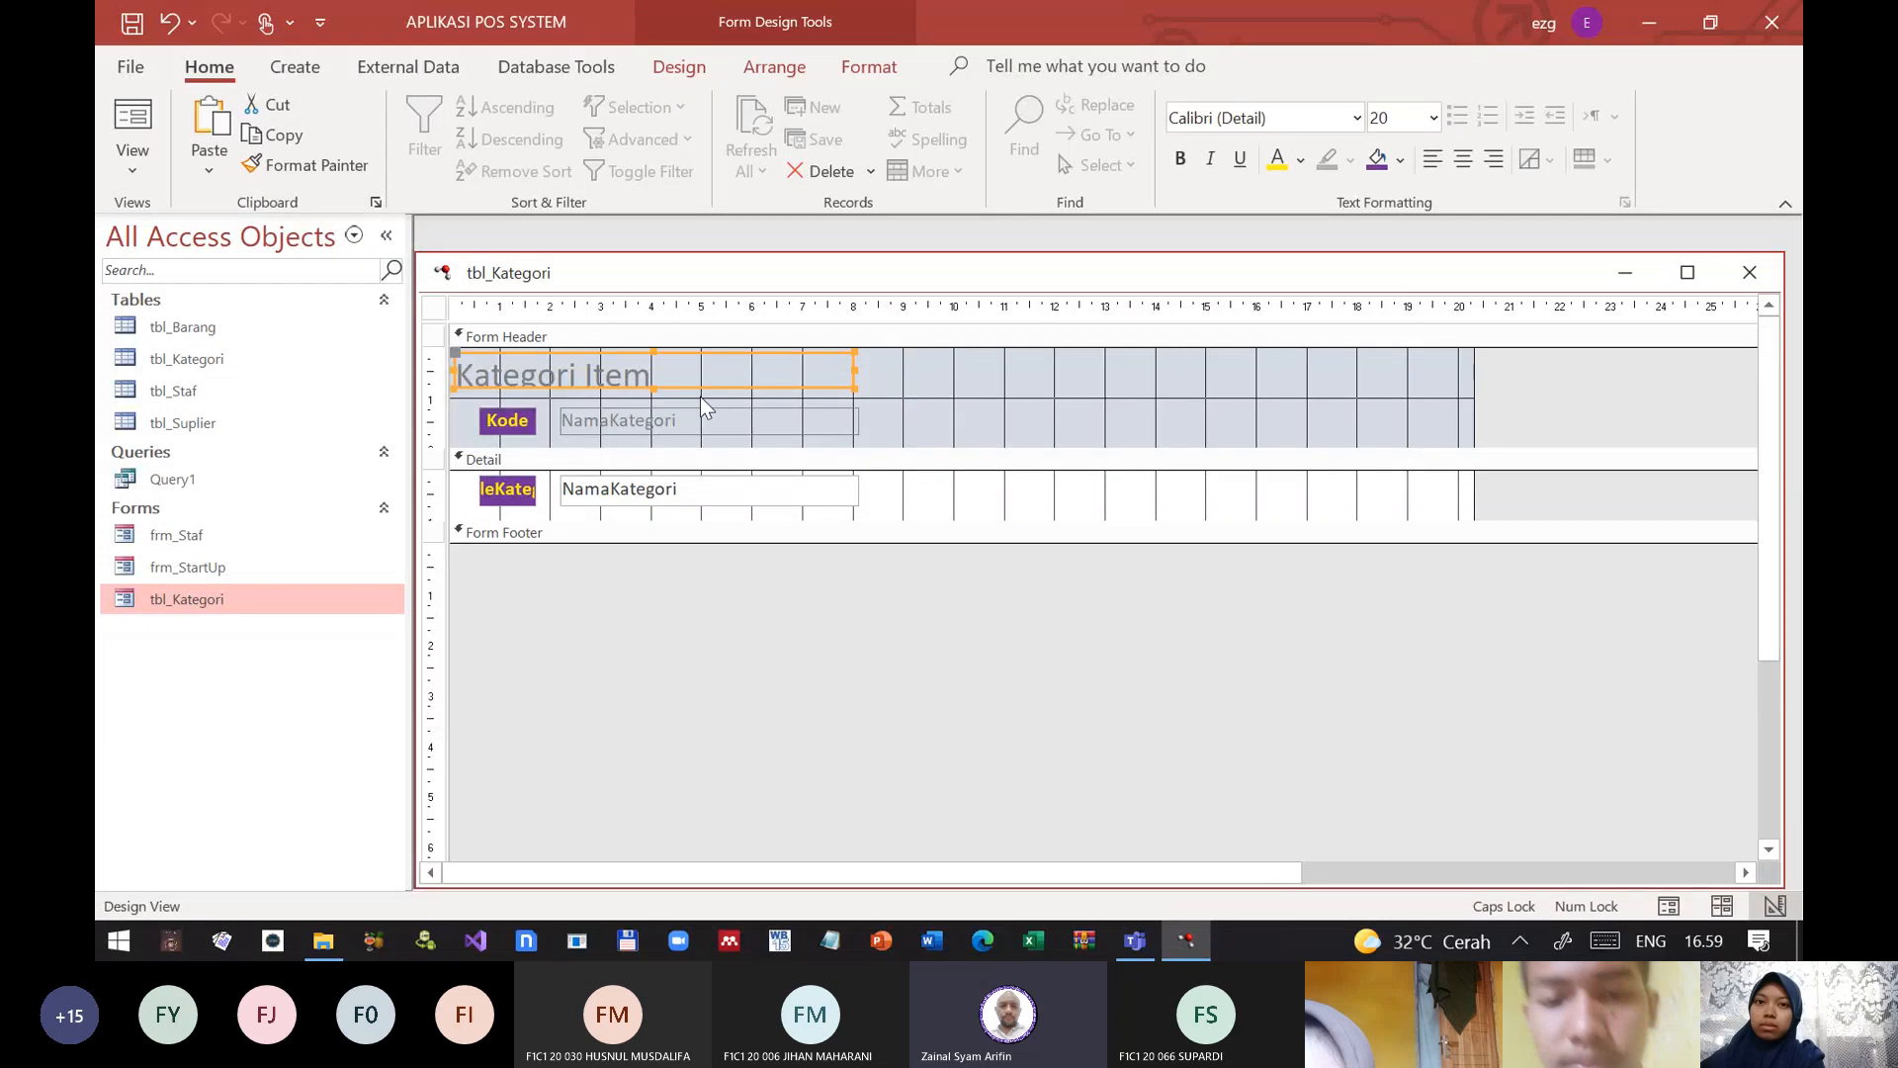
pyautogui.click(1463, 158)
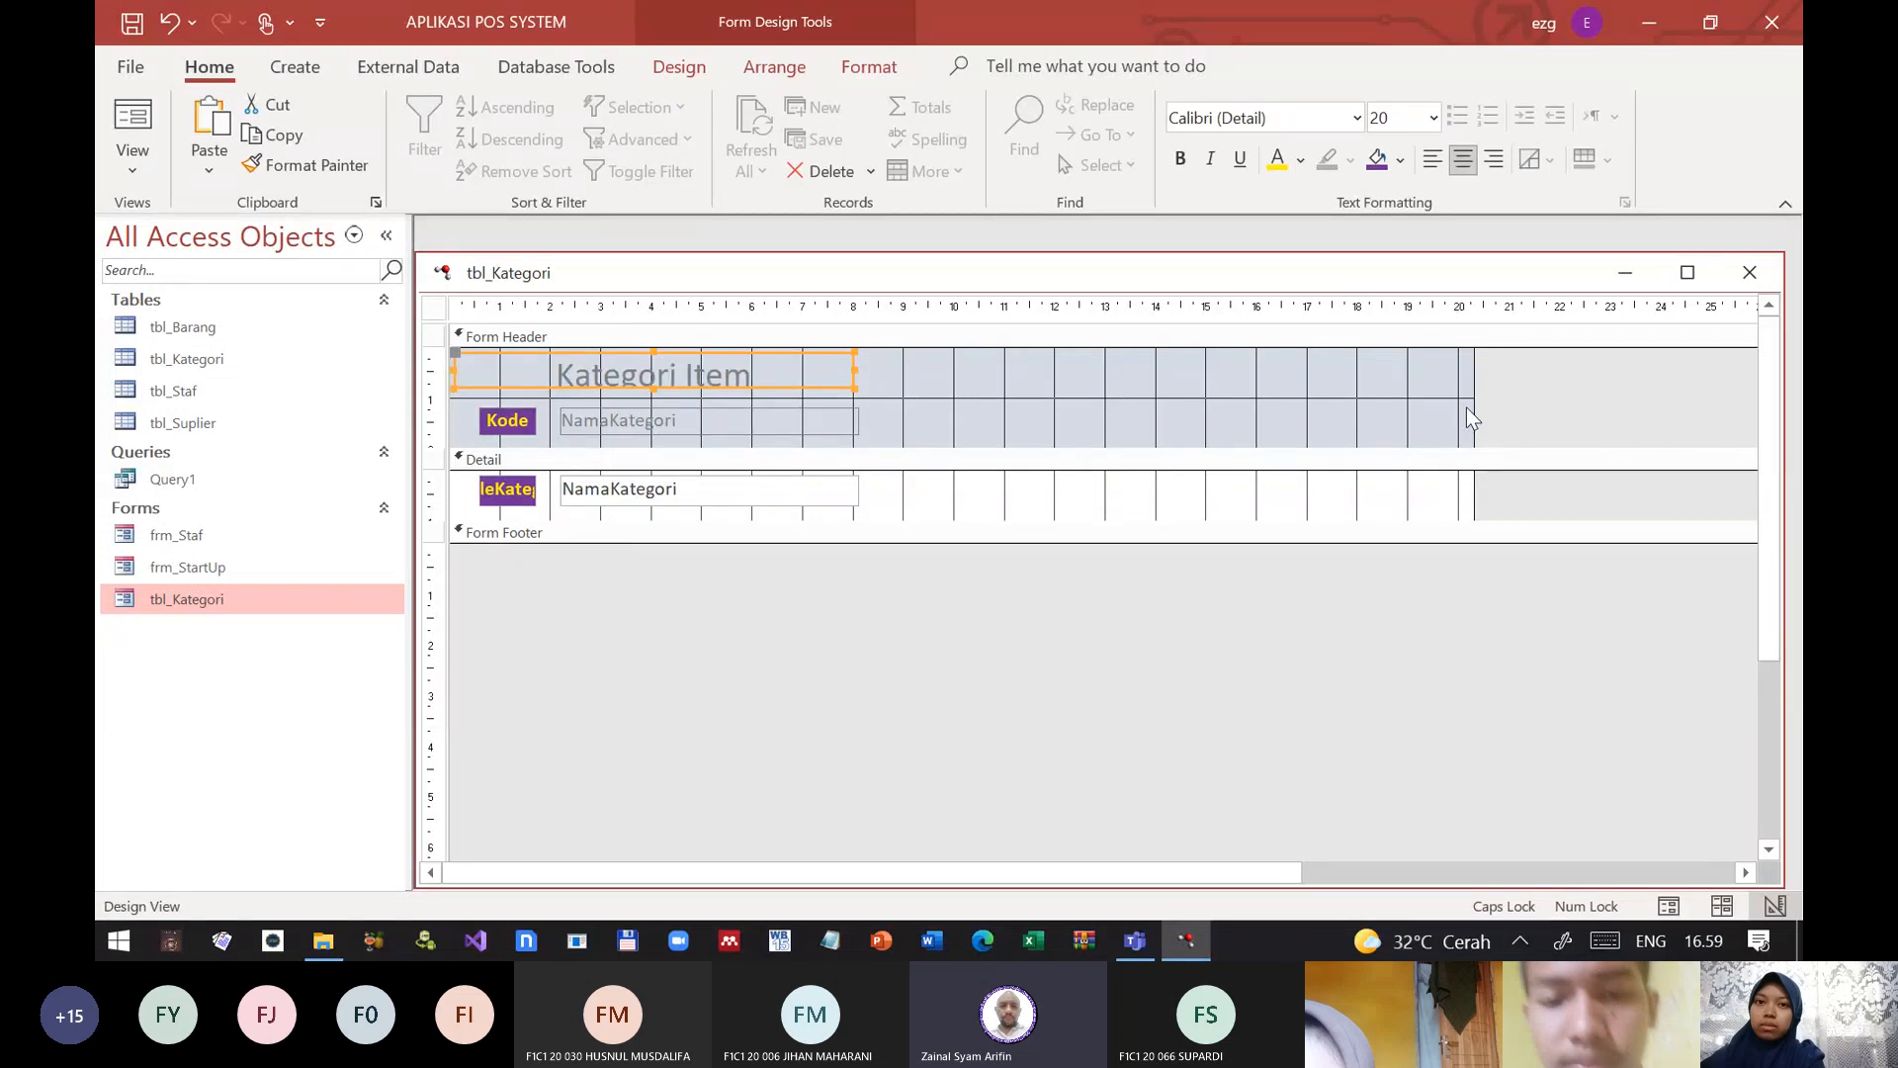
# Step: Narrow the form to about 8 cm and give the Detail section a dark blue background
pyautogui.moveTo(1471, 400); pyautogui.dragTo(840, 489)
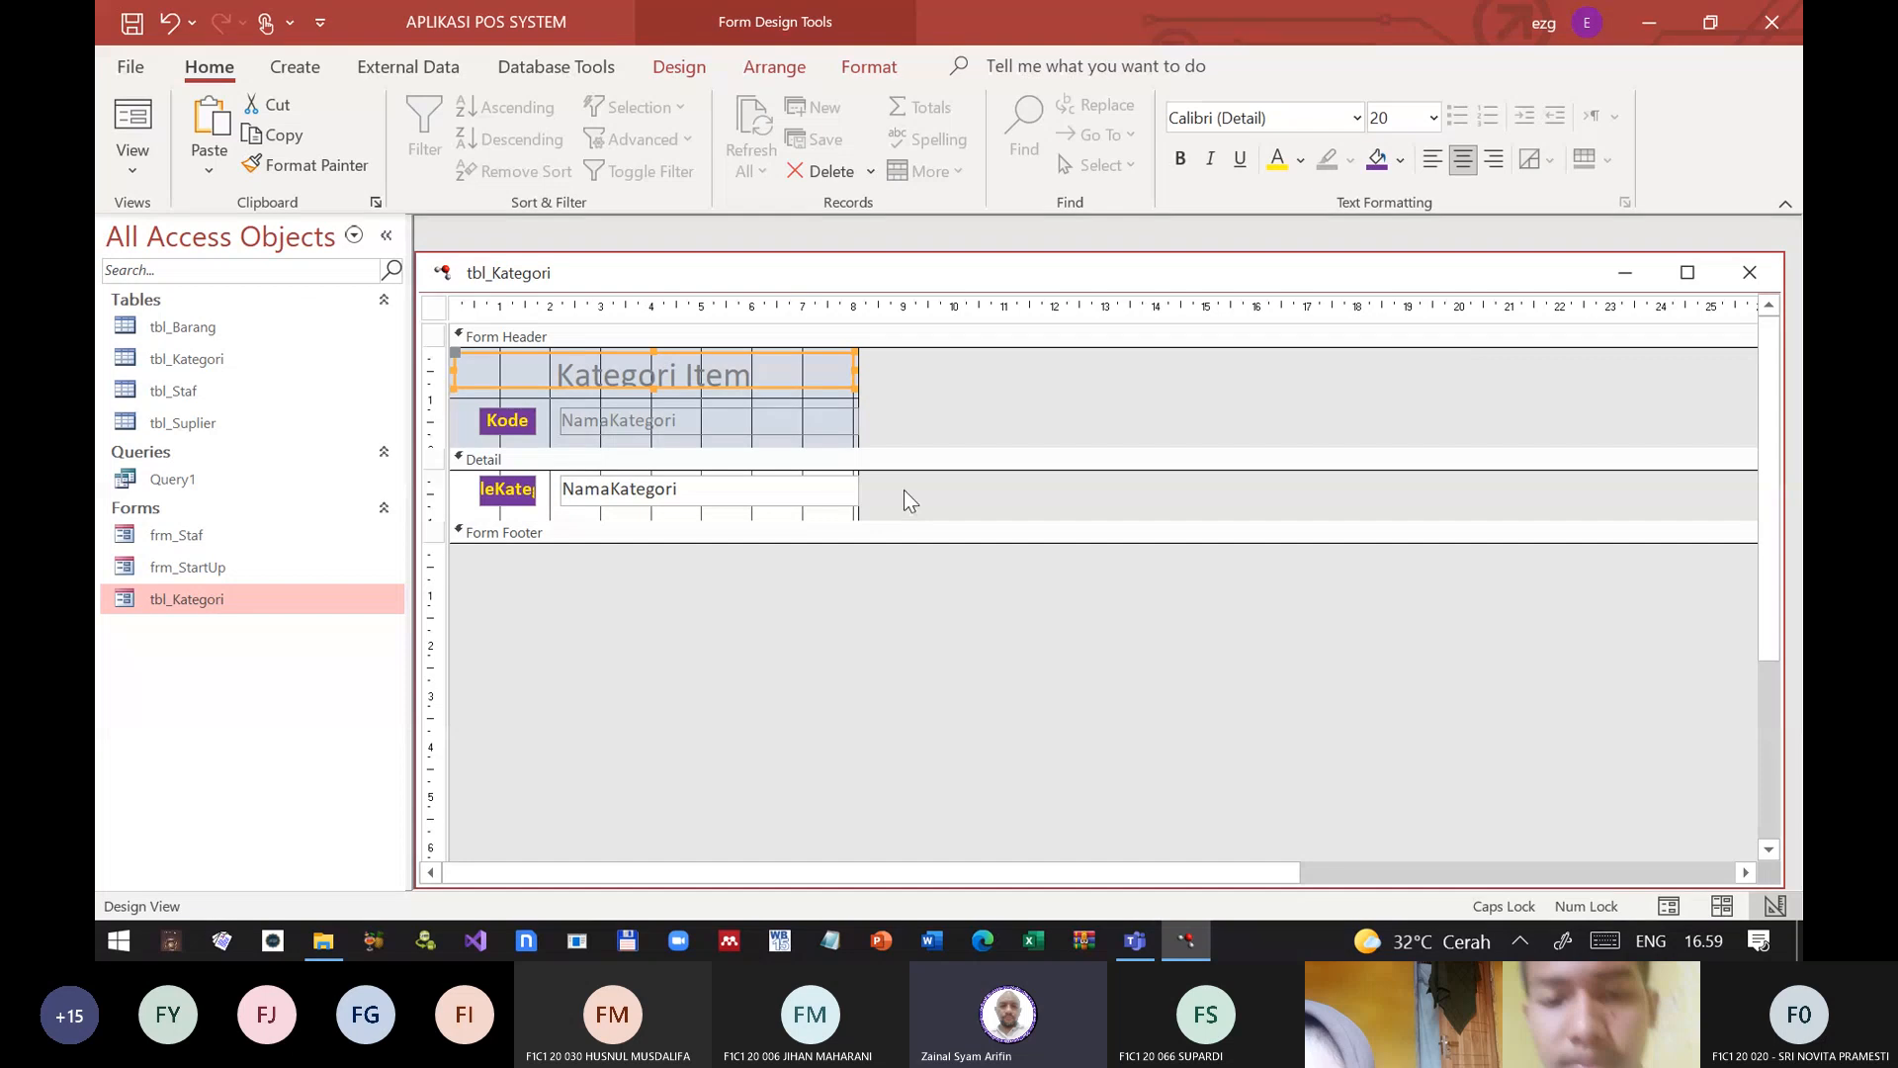
pyautogui.click(977, 678)
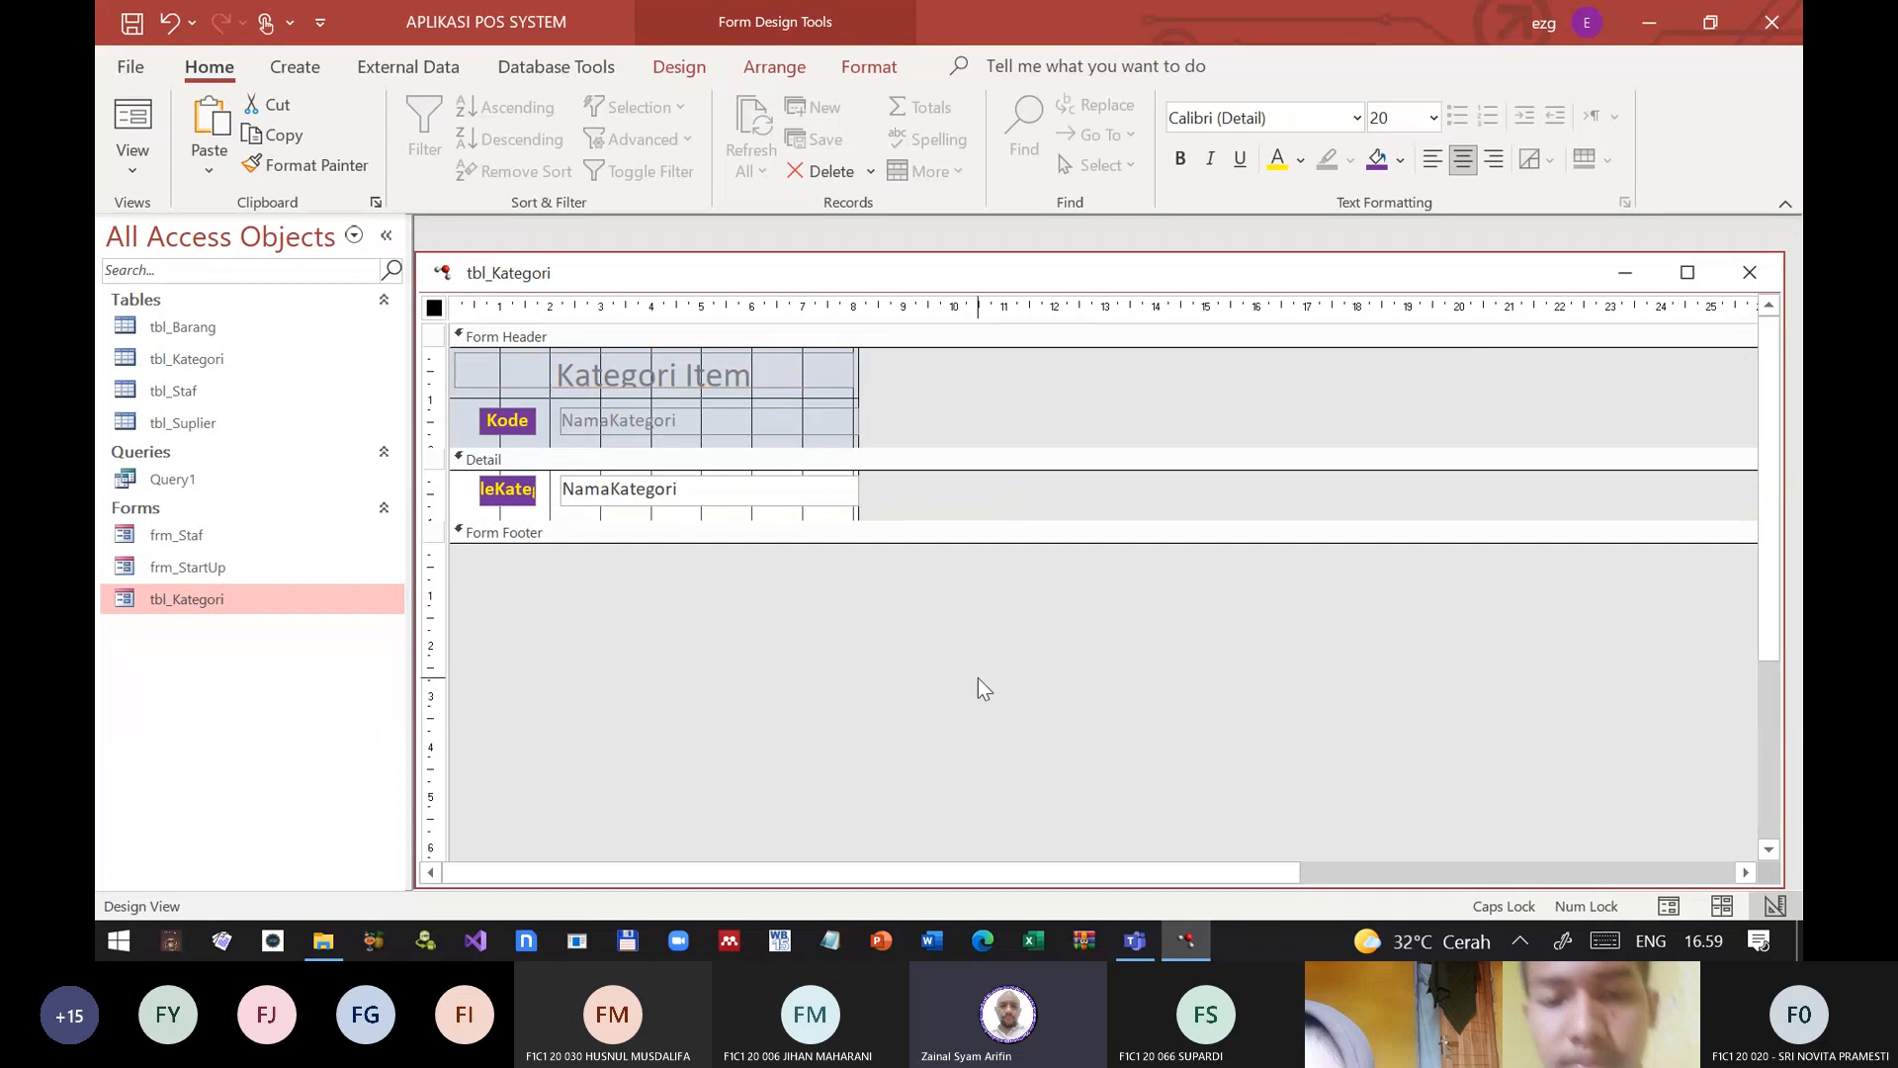
pyautogui.click(759, 460)
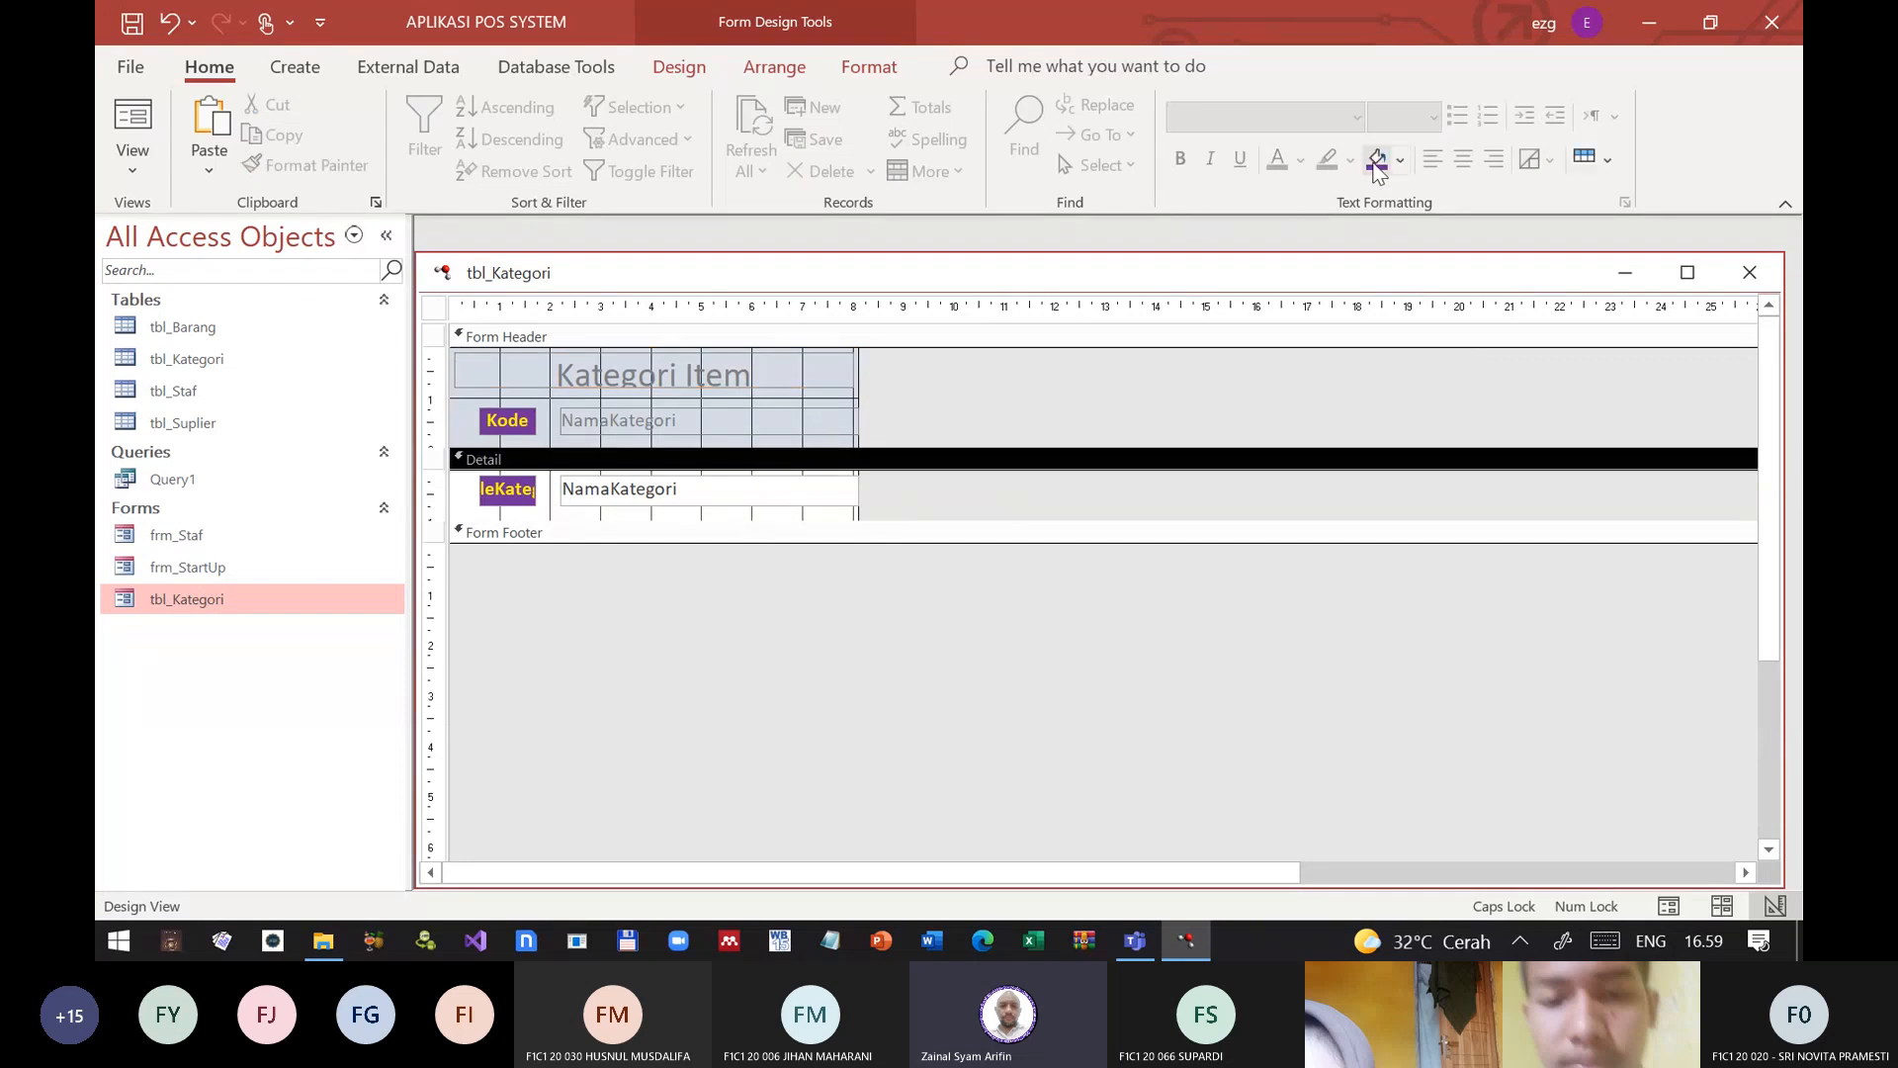
pyautogui.click(1378, 168)
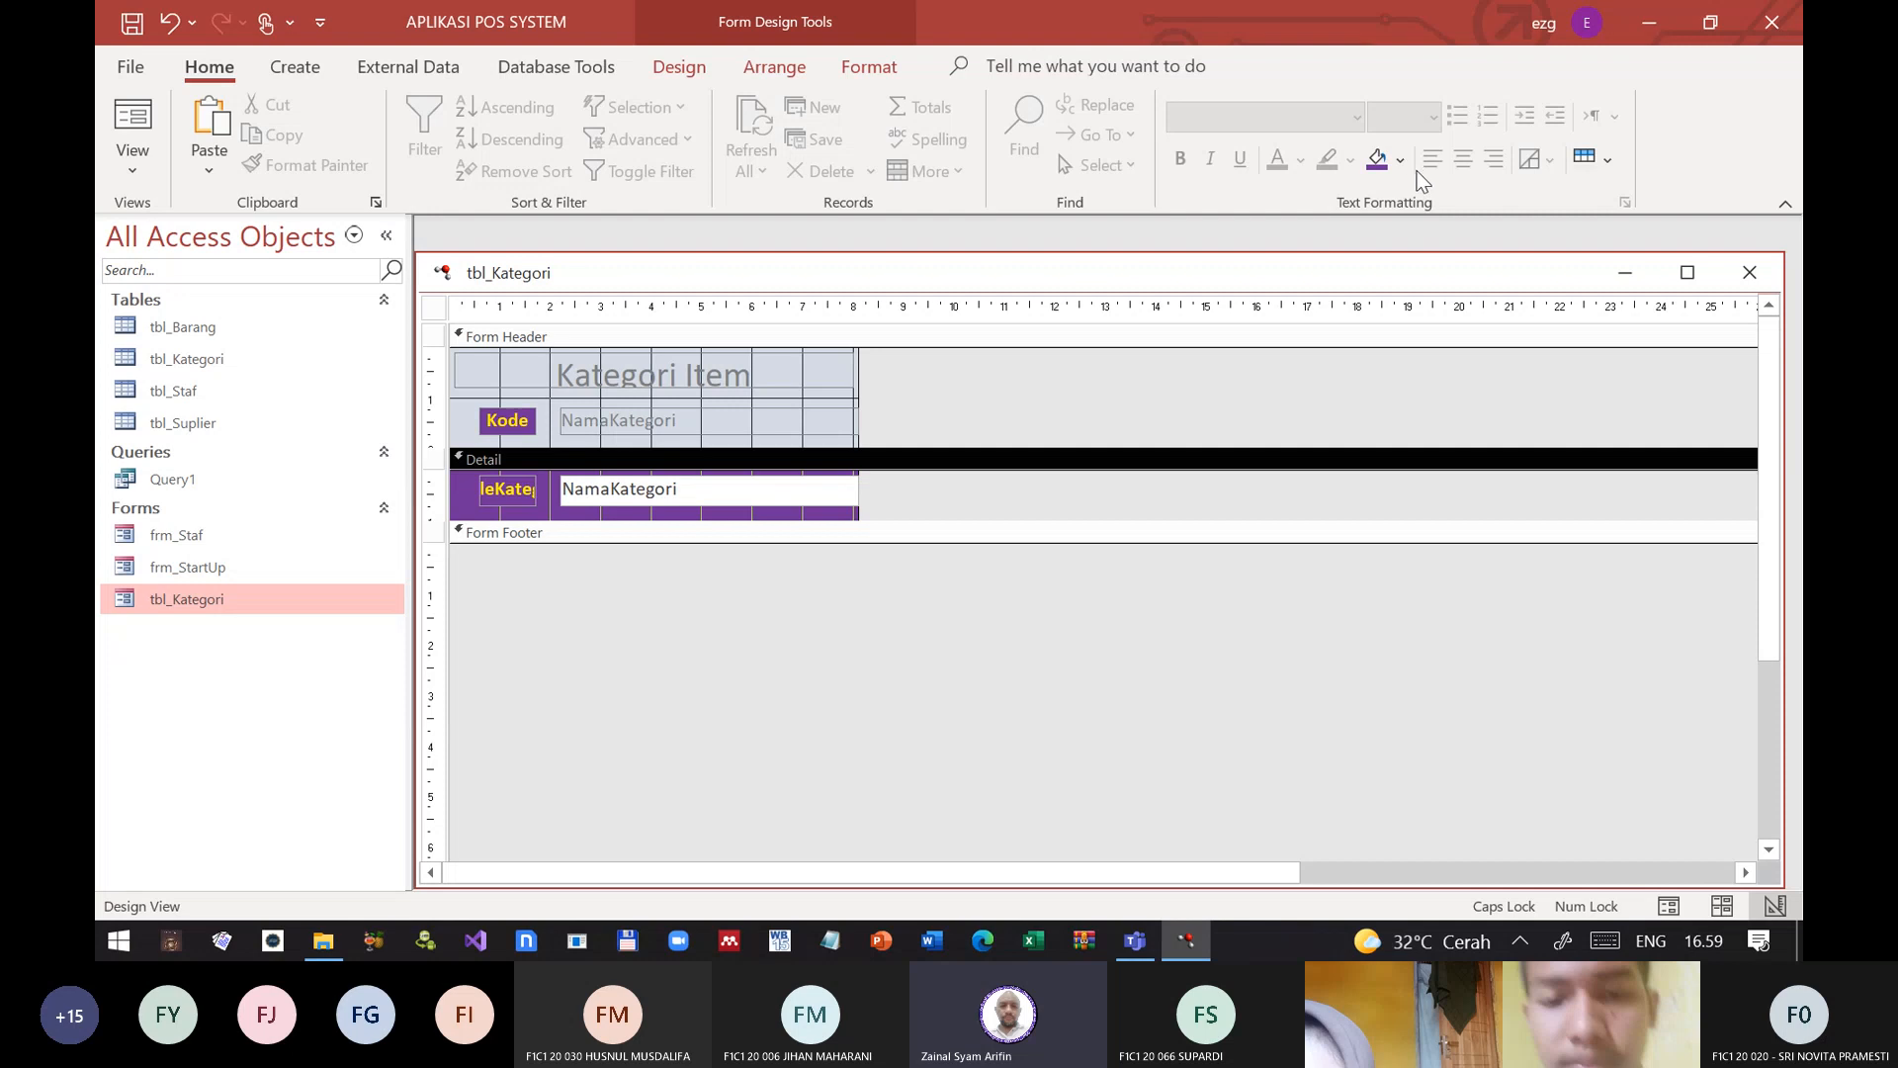
pyautogui.click(1401, 161)
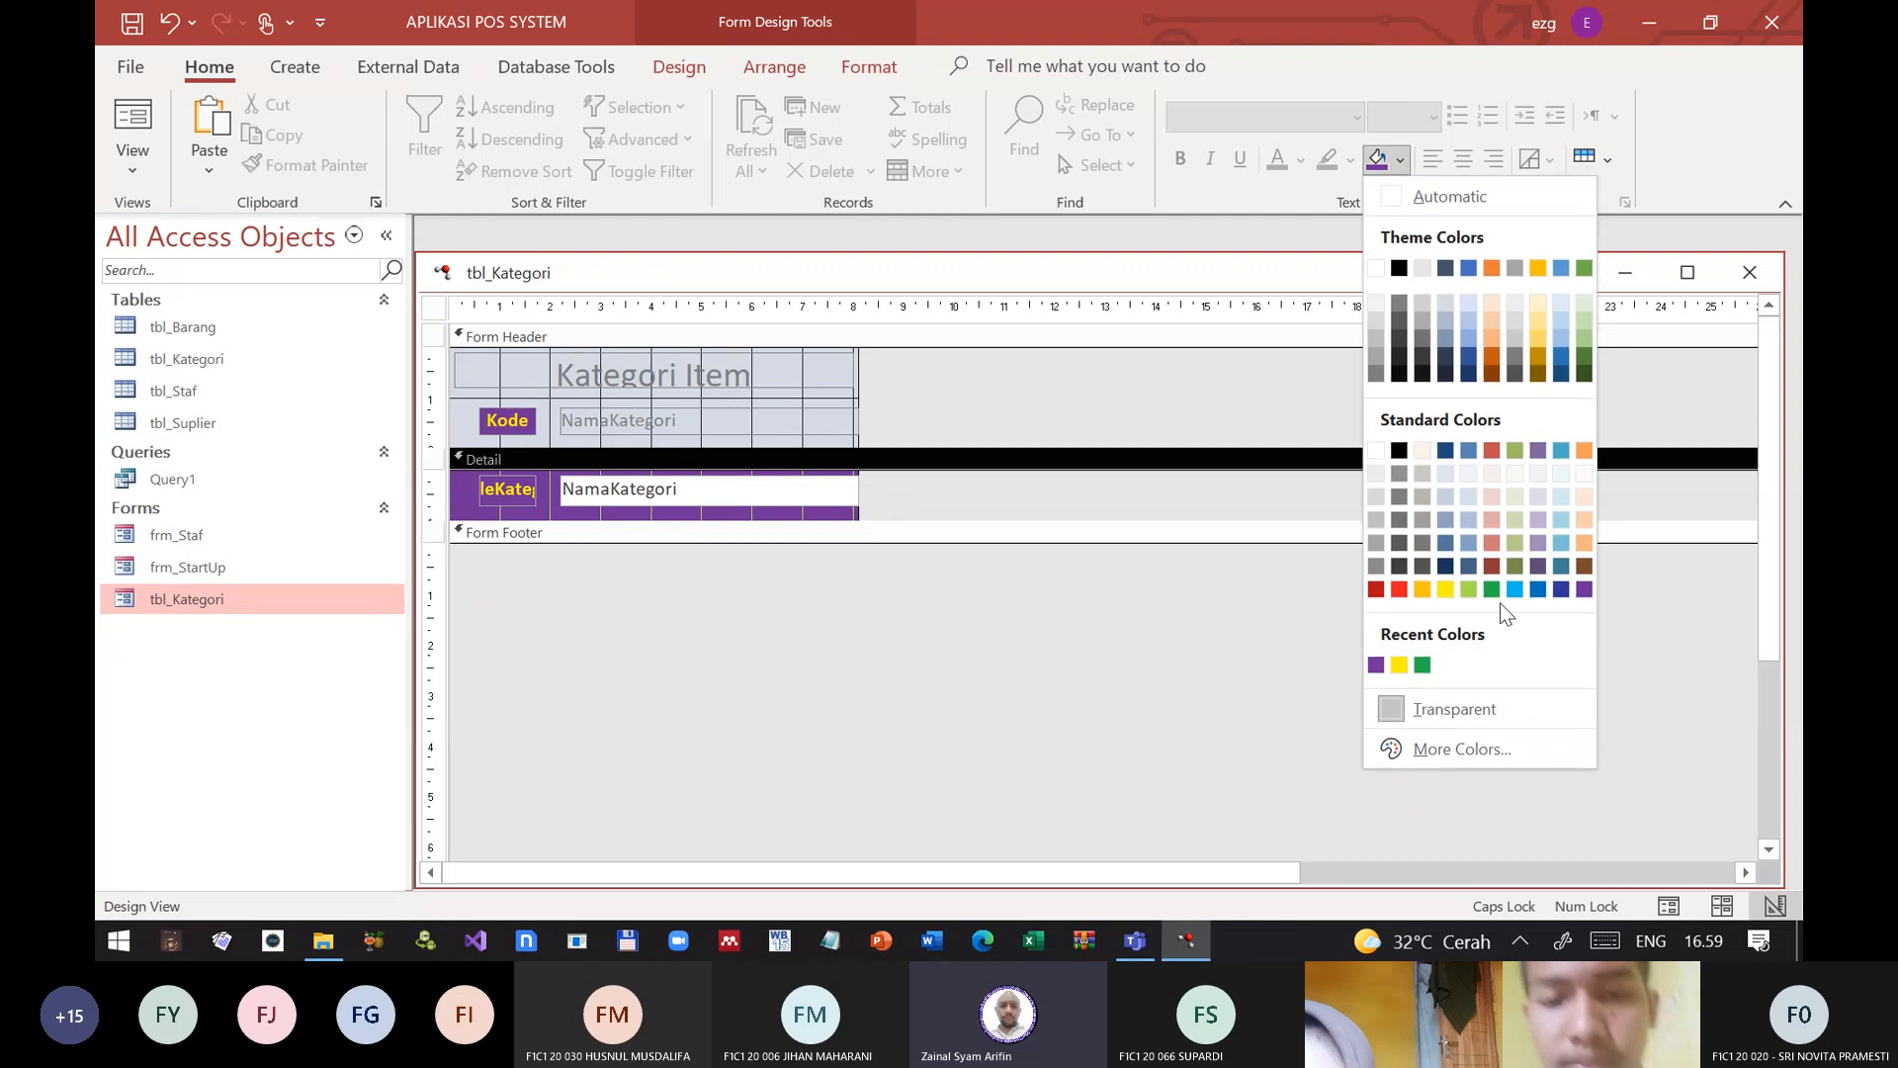
pyautogui.click(1561, 589)
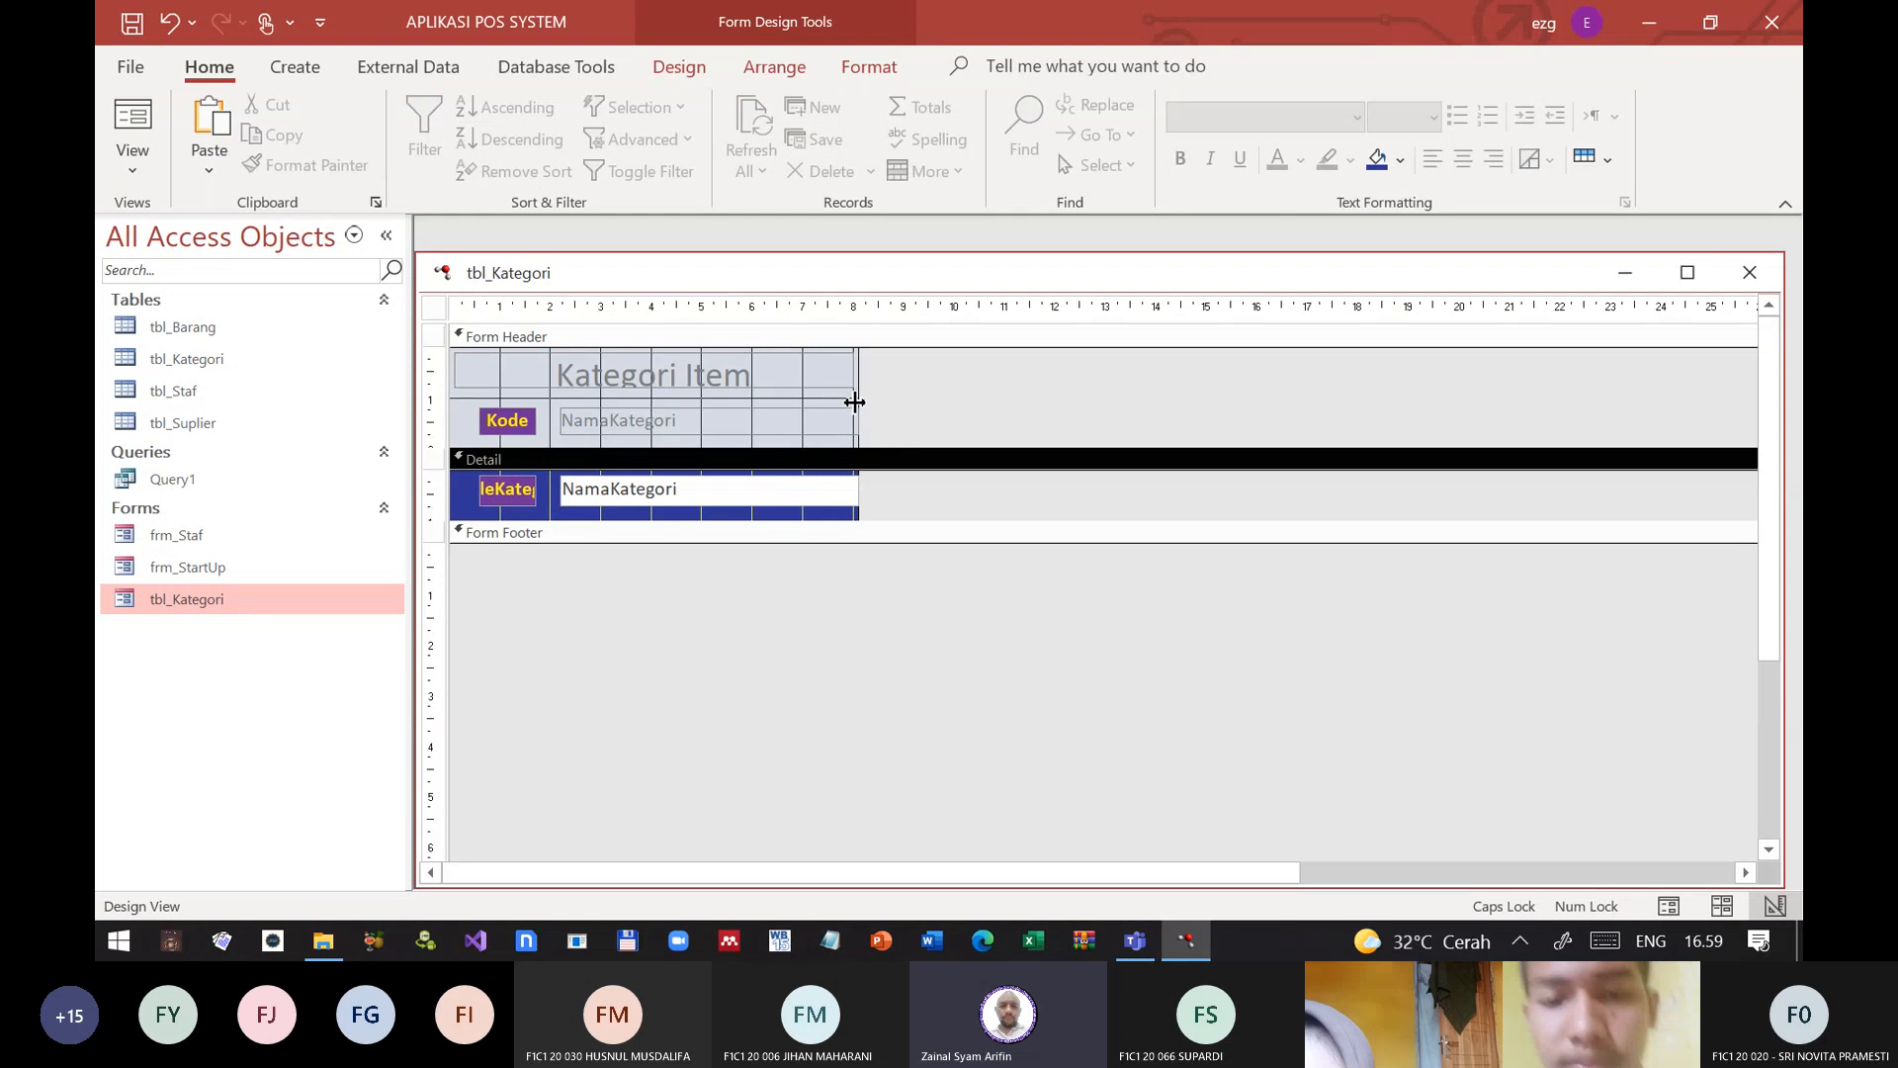
# Step: Widen the form slightly to about 8.3 cm and trim the empty space below the Detail section's text boxes
pyautogui.moveTo(863, 418); pyautogui.dragTo(869, 417)
pyautogui.click(944, 625)
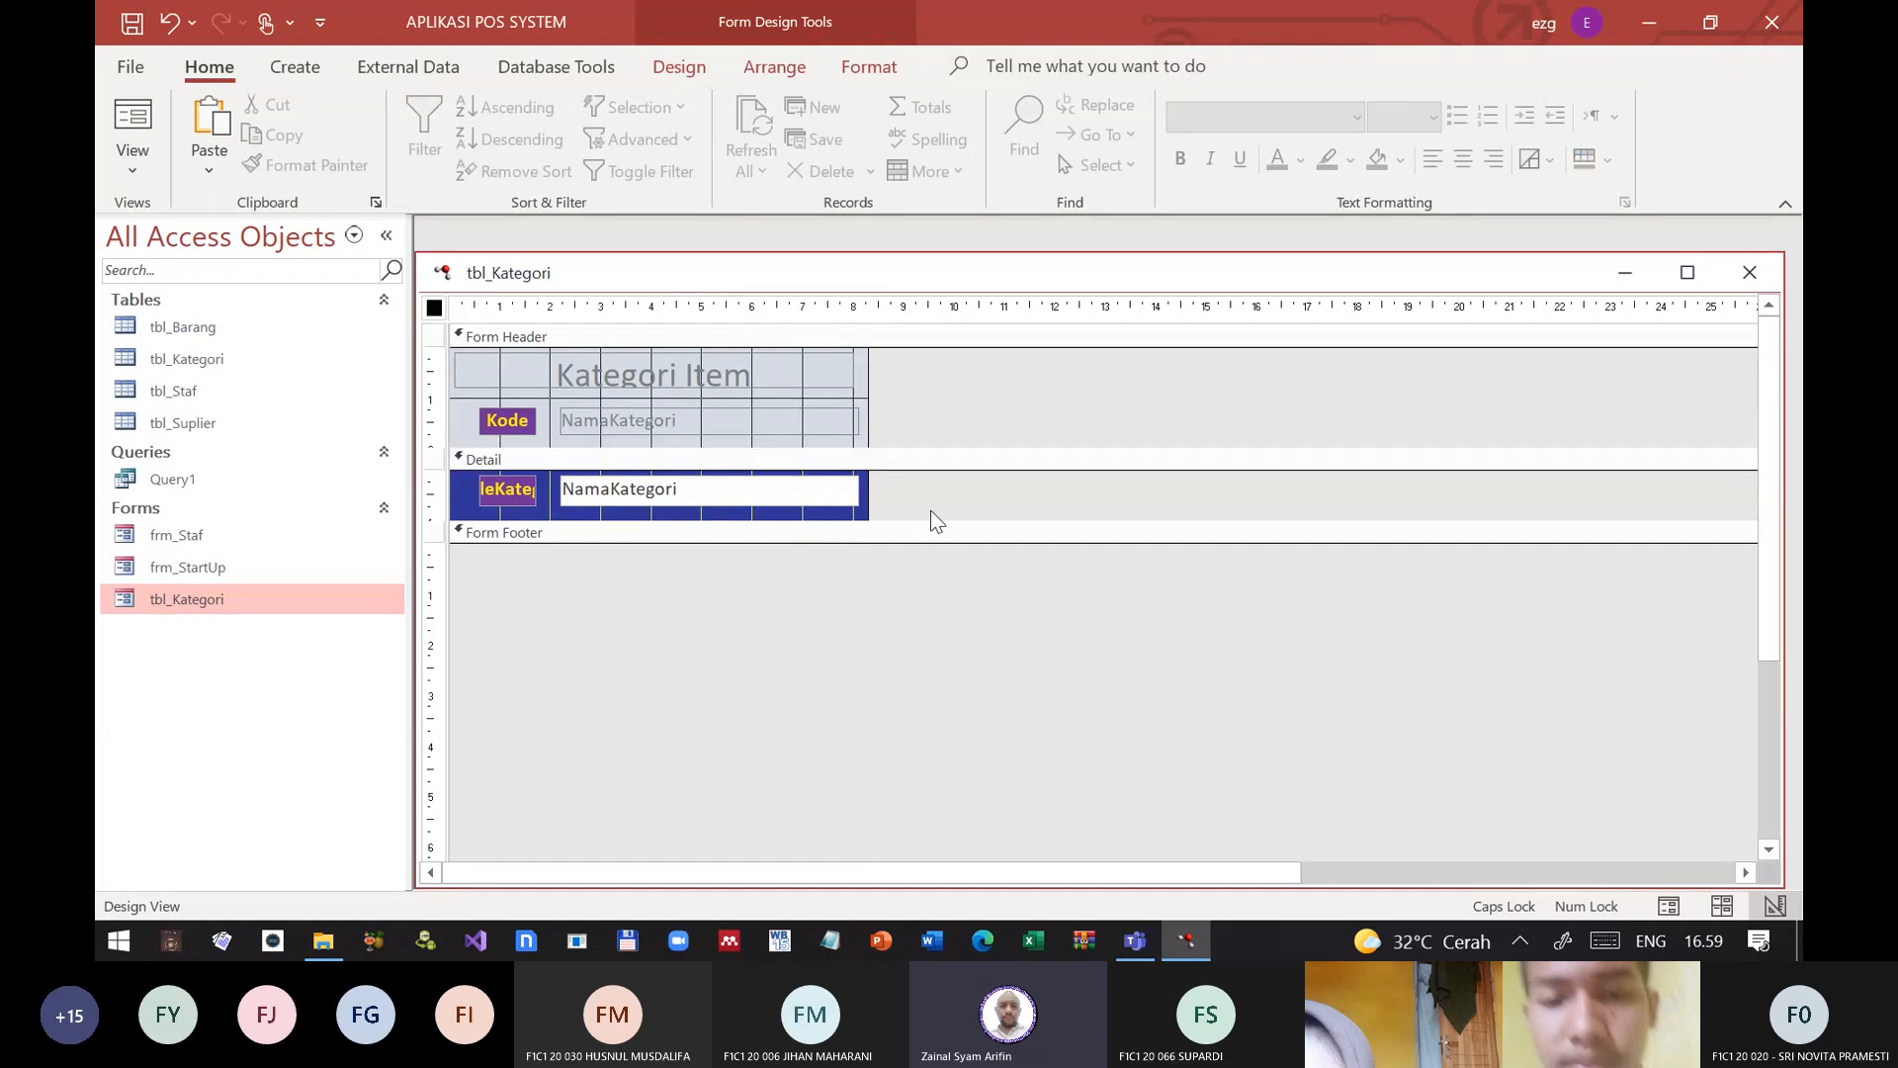
pyautogui.moveTo(929, 518); pyautogui.dragTo(929, 513)
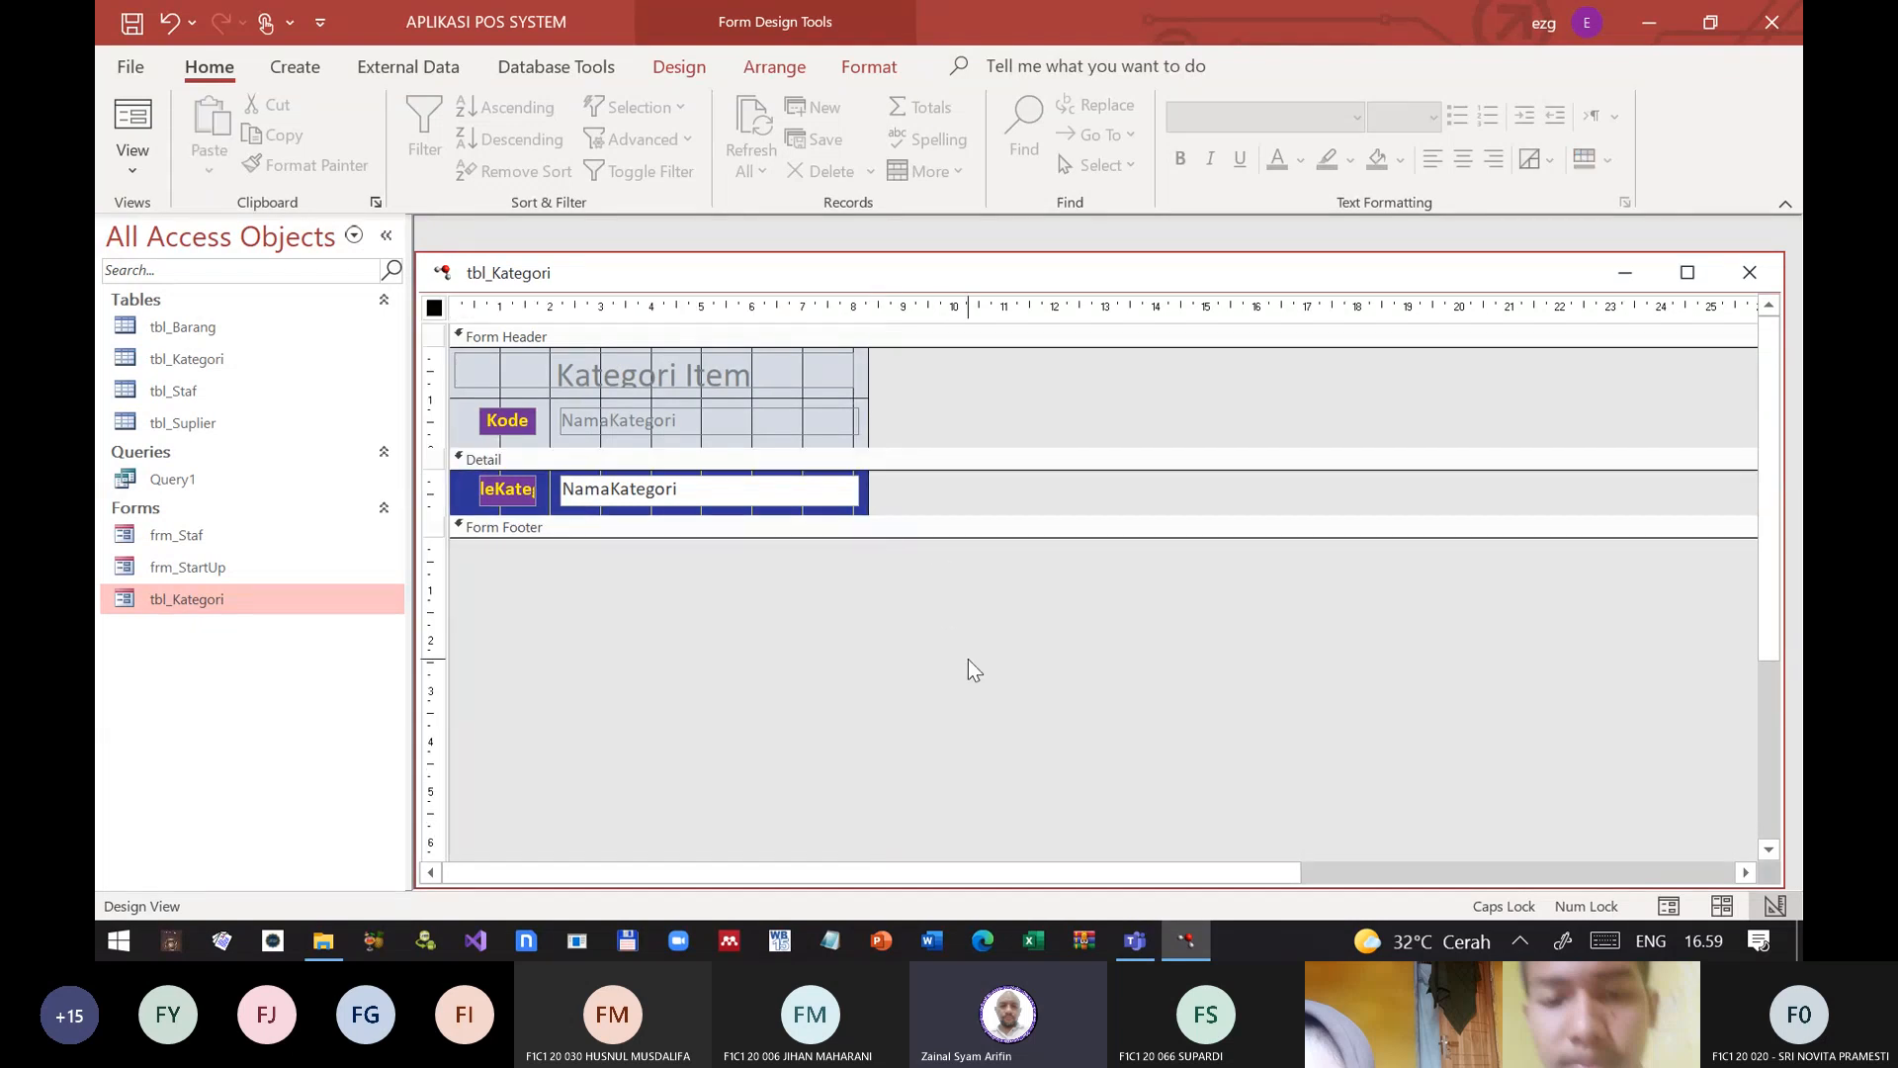
# Step: Close the design, reopen the tbl_Kategori form in Form View and move through its records to the blank new record
pyautogui.click(1750, 272)
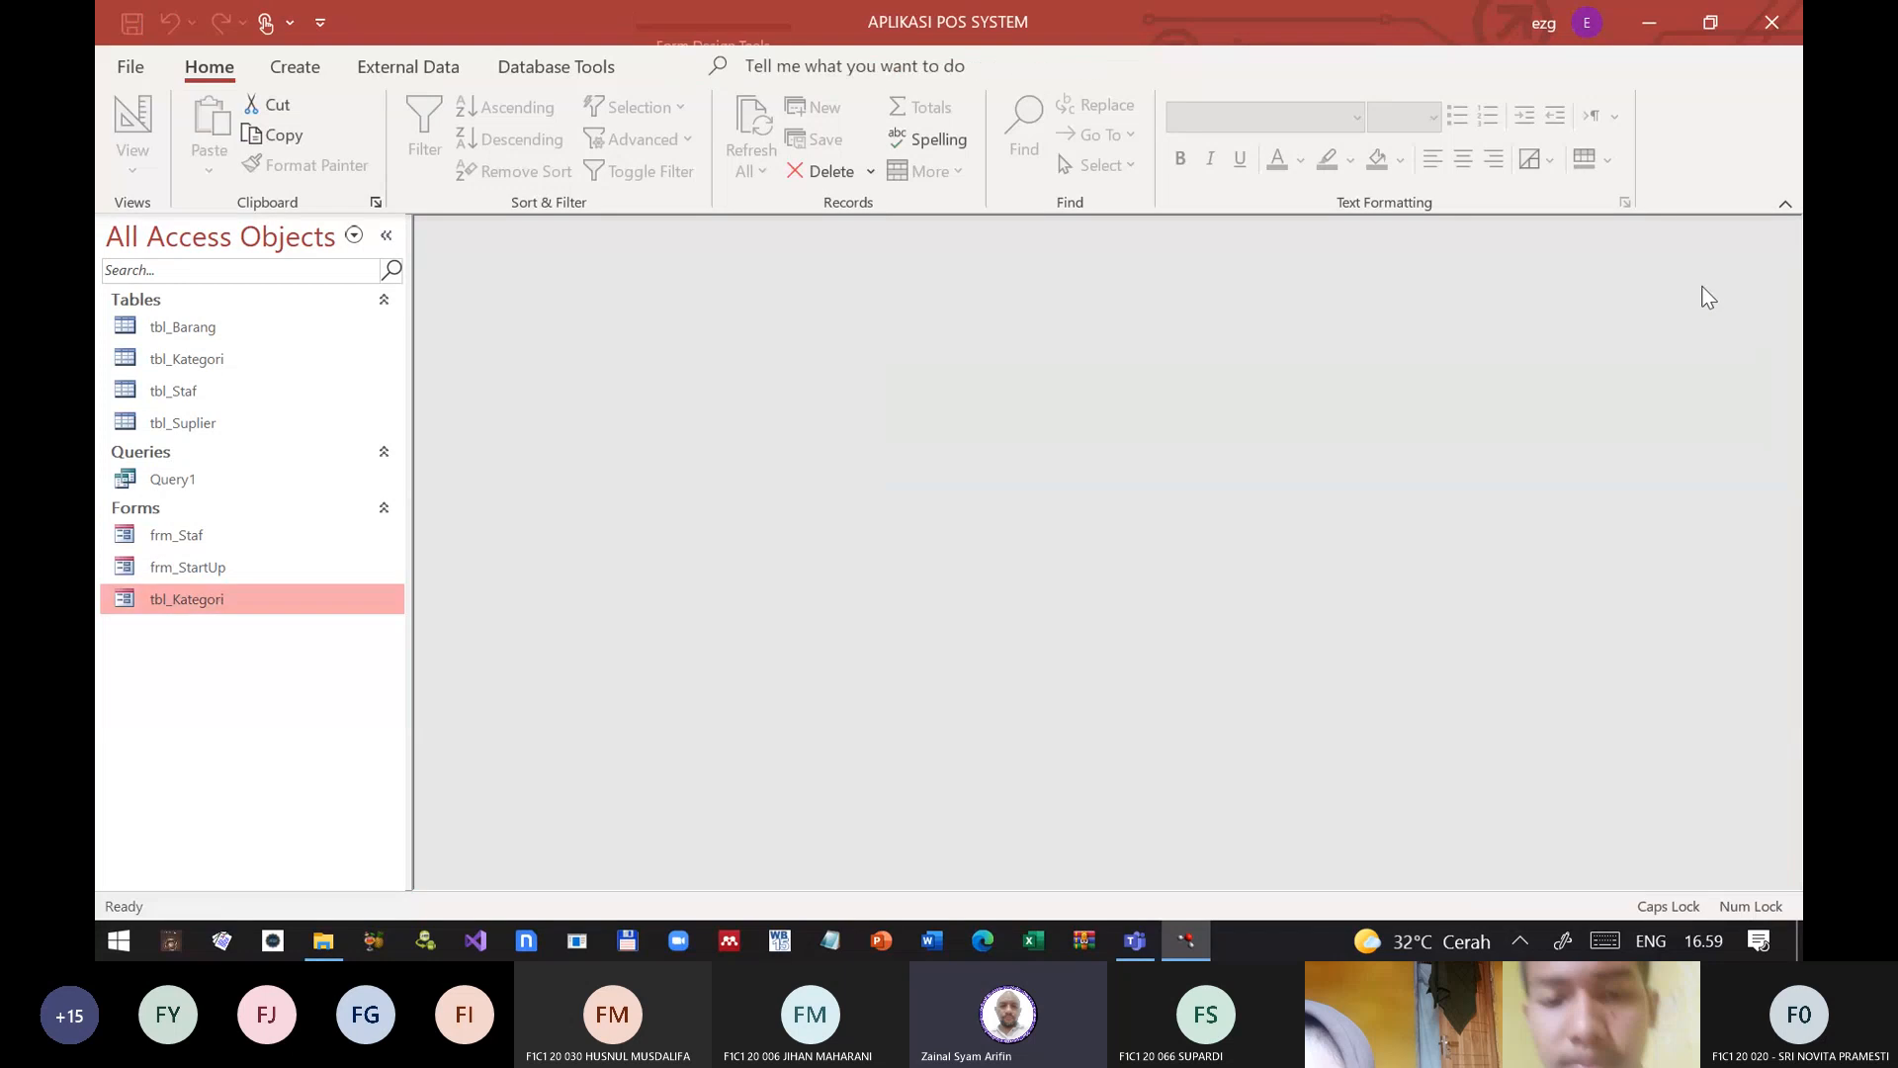
pyautogui.doubleClick(200, 603)
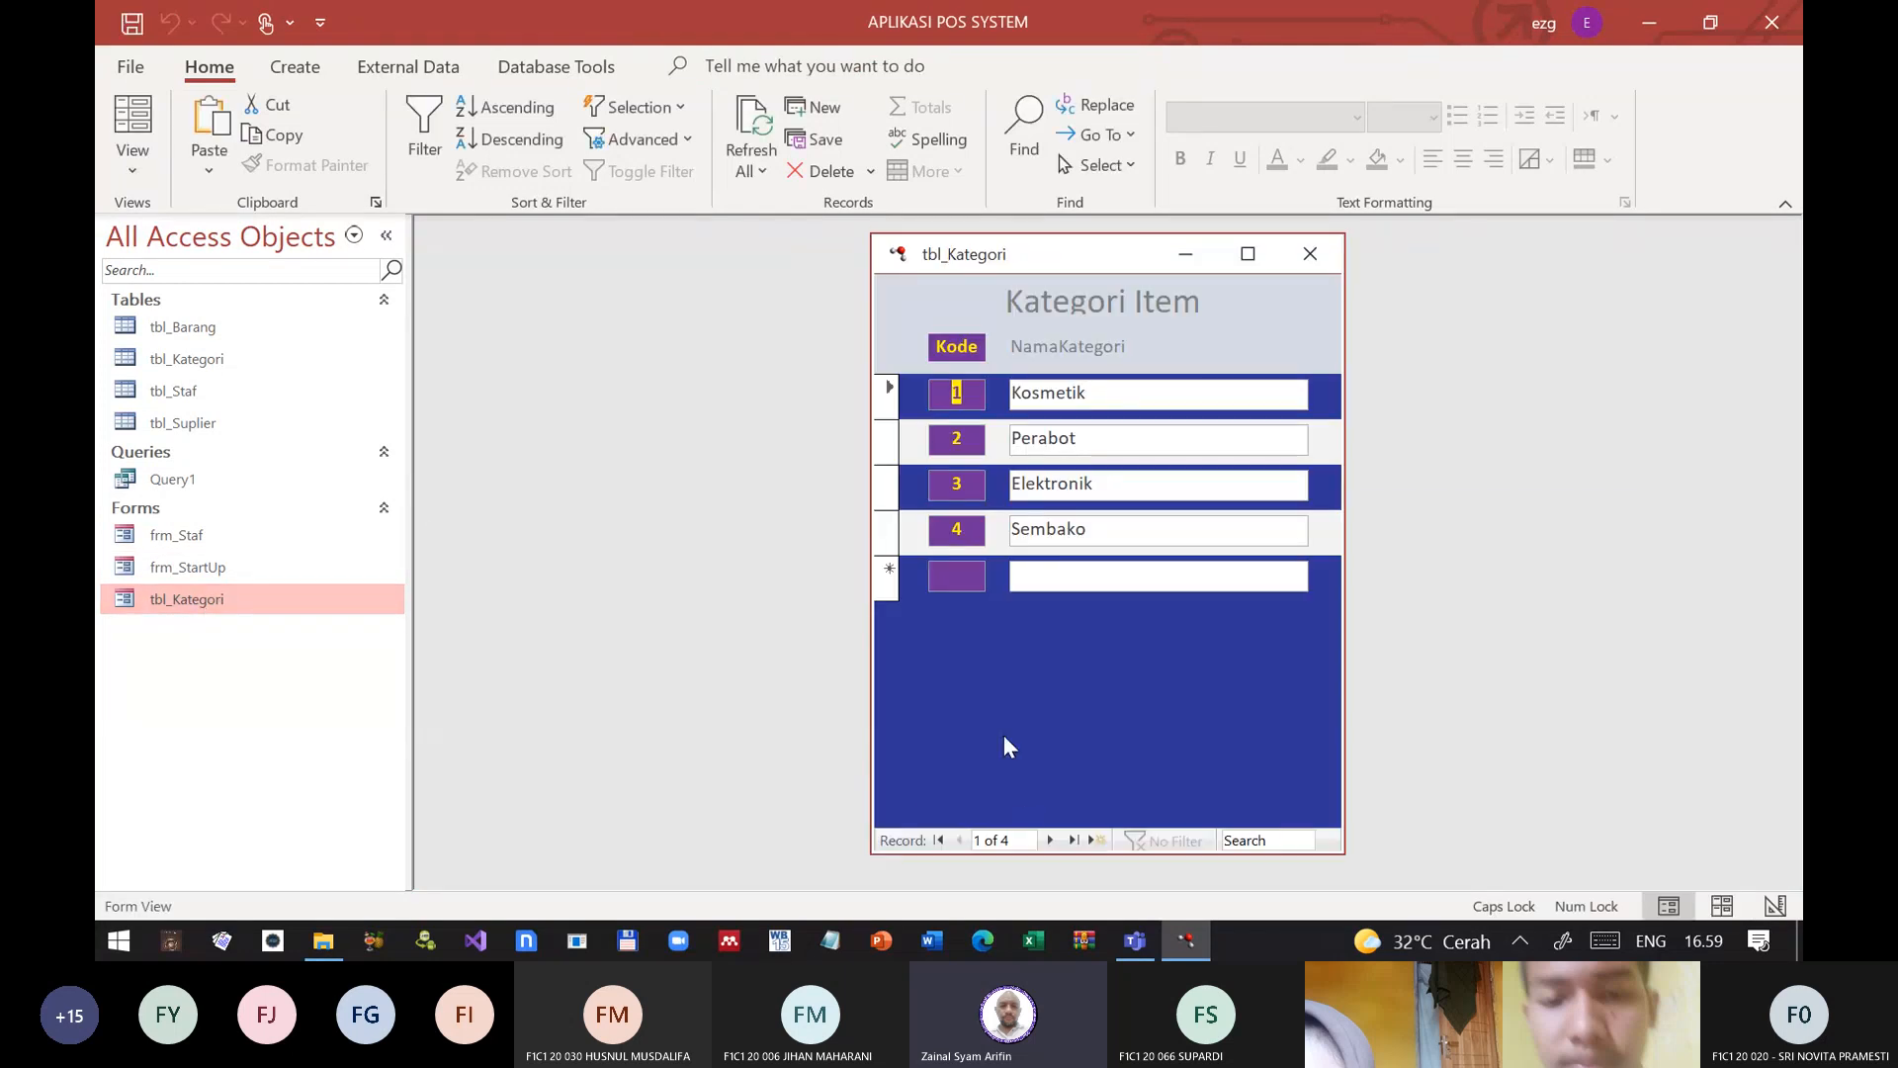
pyautogui.press('Tab')
pyautogui.press('Tab')
pyautogui.press('Tab')
pyautogui.press('Tab')
pyautogui.press('Tab')
pyautogui.press('Tab')
pyautogui.press('Tab')
pyautogui.press('Tab')
pyautogui.press('Tab')
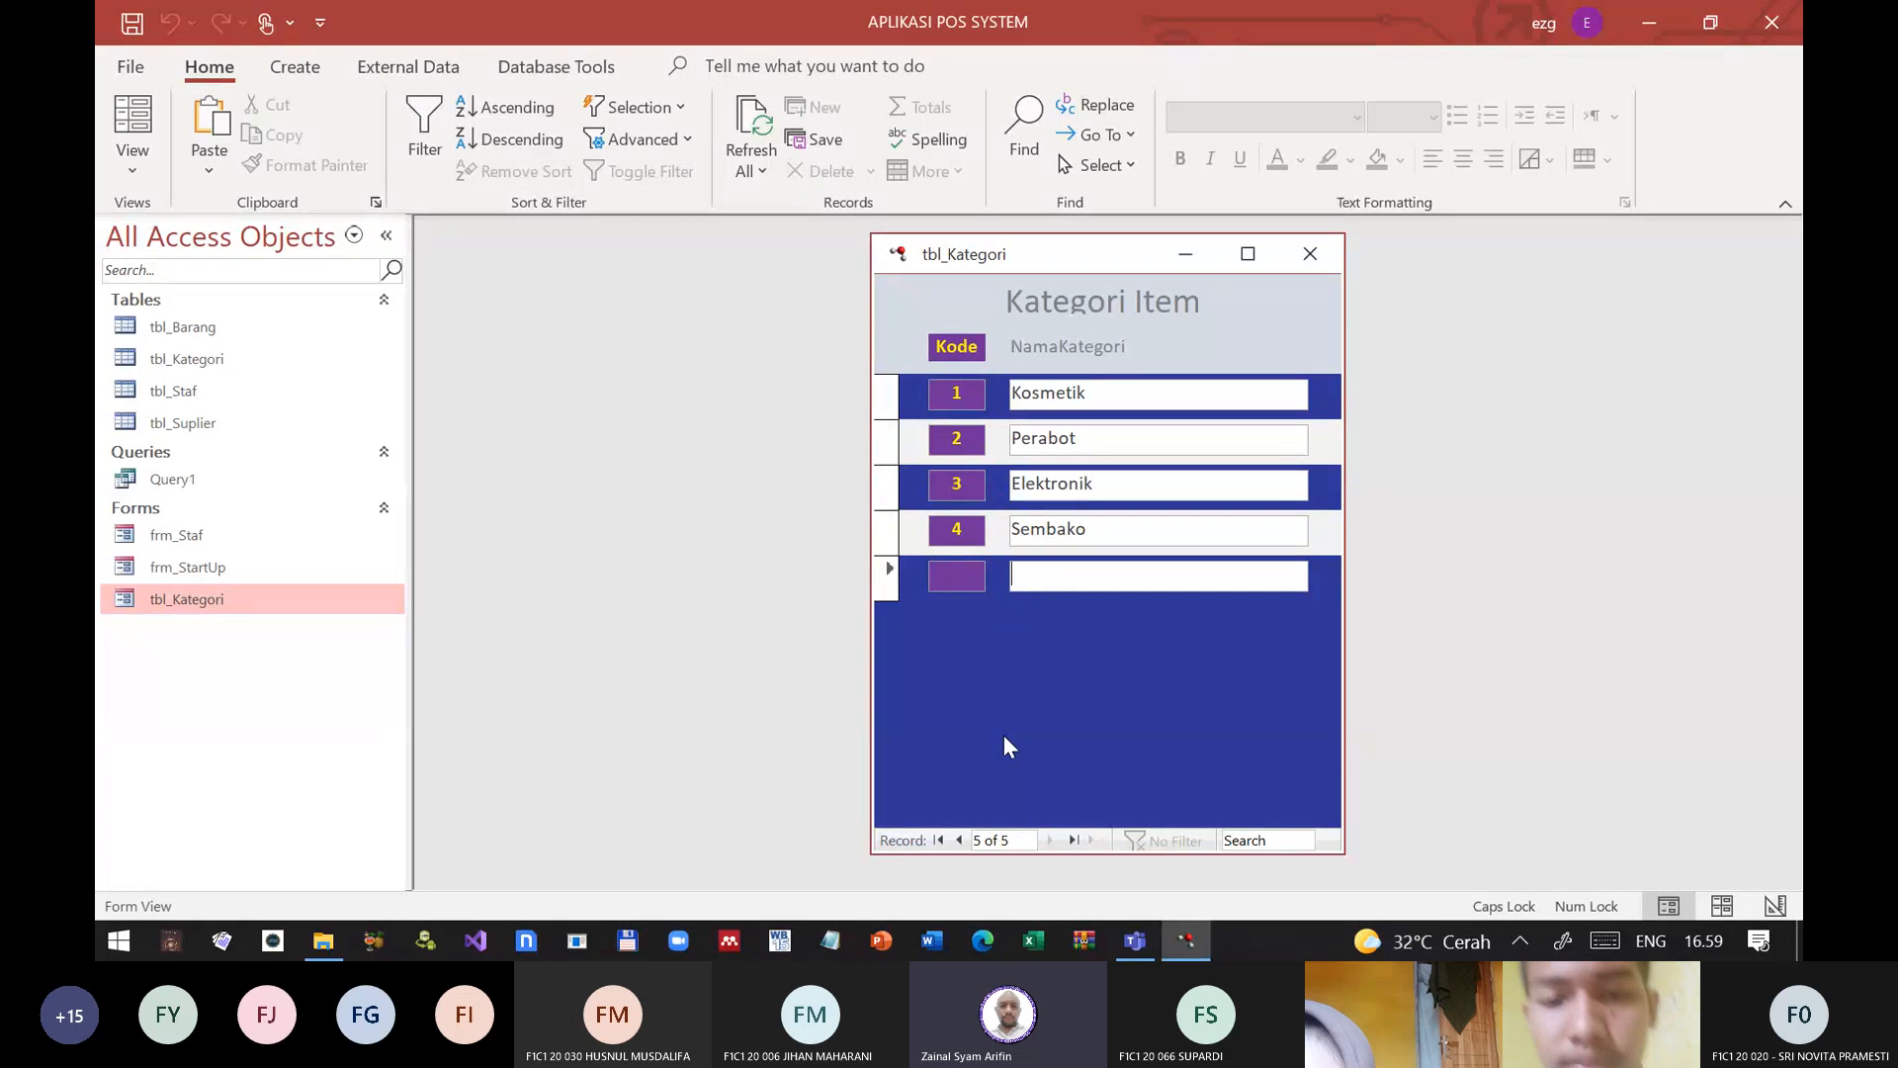
pyautogui.click(1138, 393)
pyautogui.click(1042, 578)
# Step: In Design View, give the NamaKategori header label and text box a purple background and bold yellow text
pyautogui.click(131, 166)
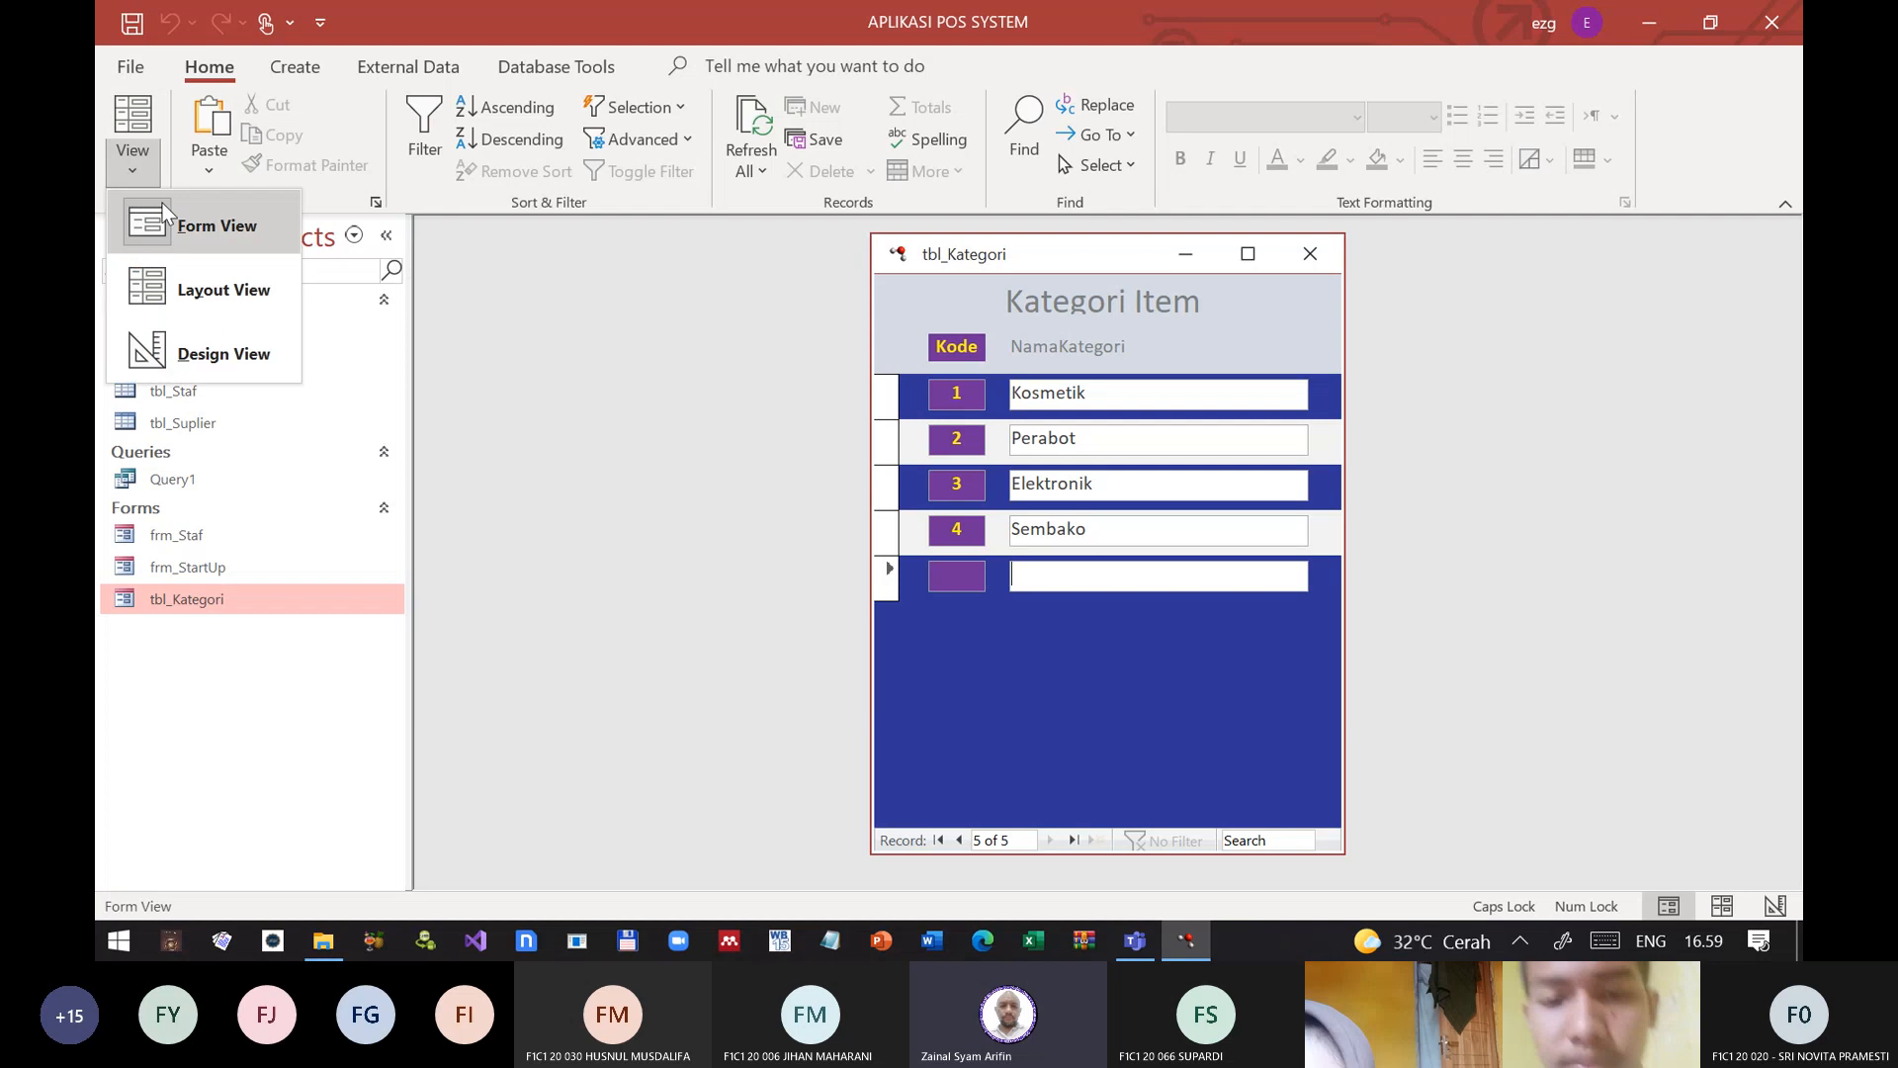
pyautogui.click(188, 353)
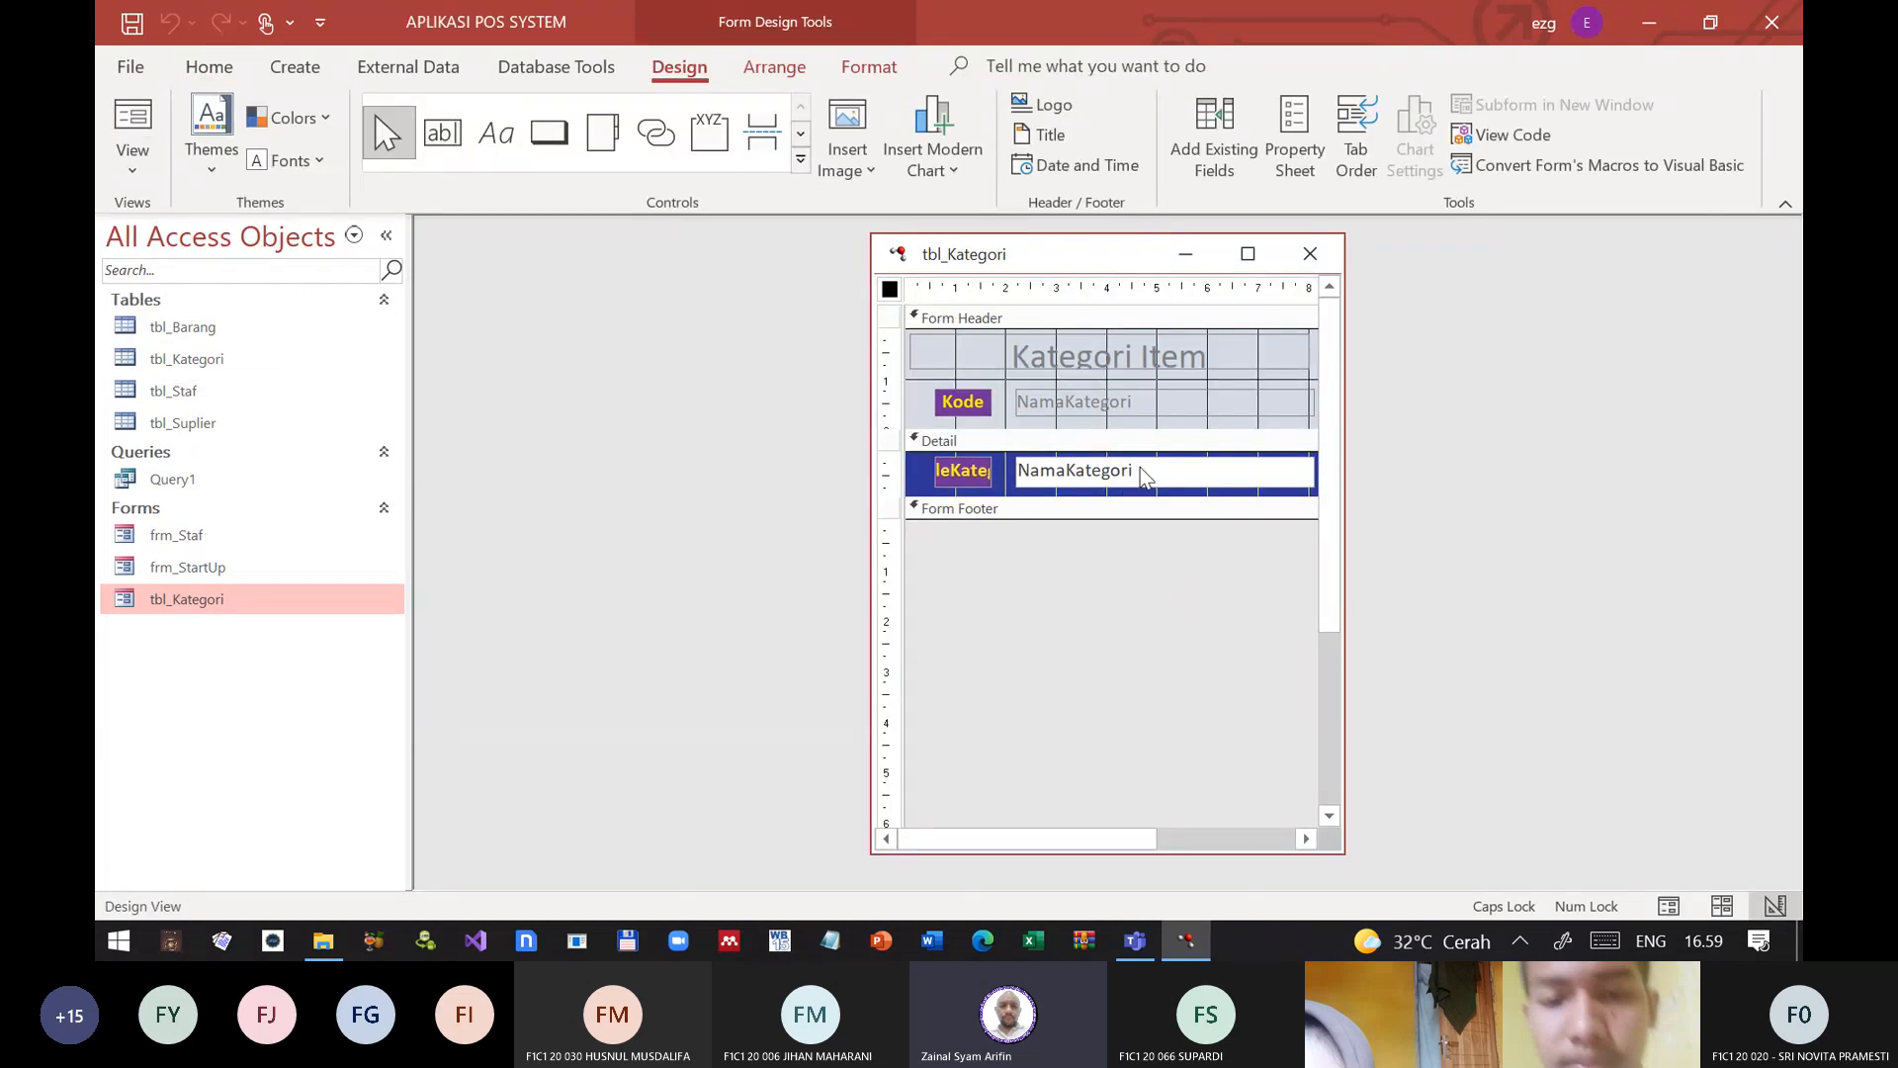
pyautogui.moveTo(1177, 592); pyautogui.dragTo(1170, 395)
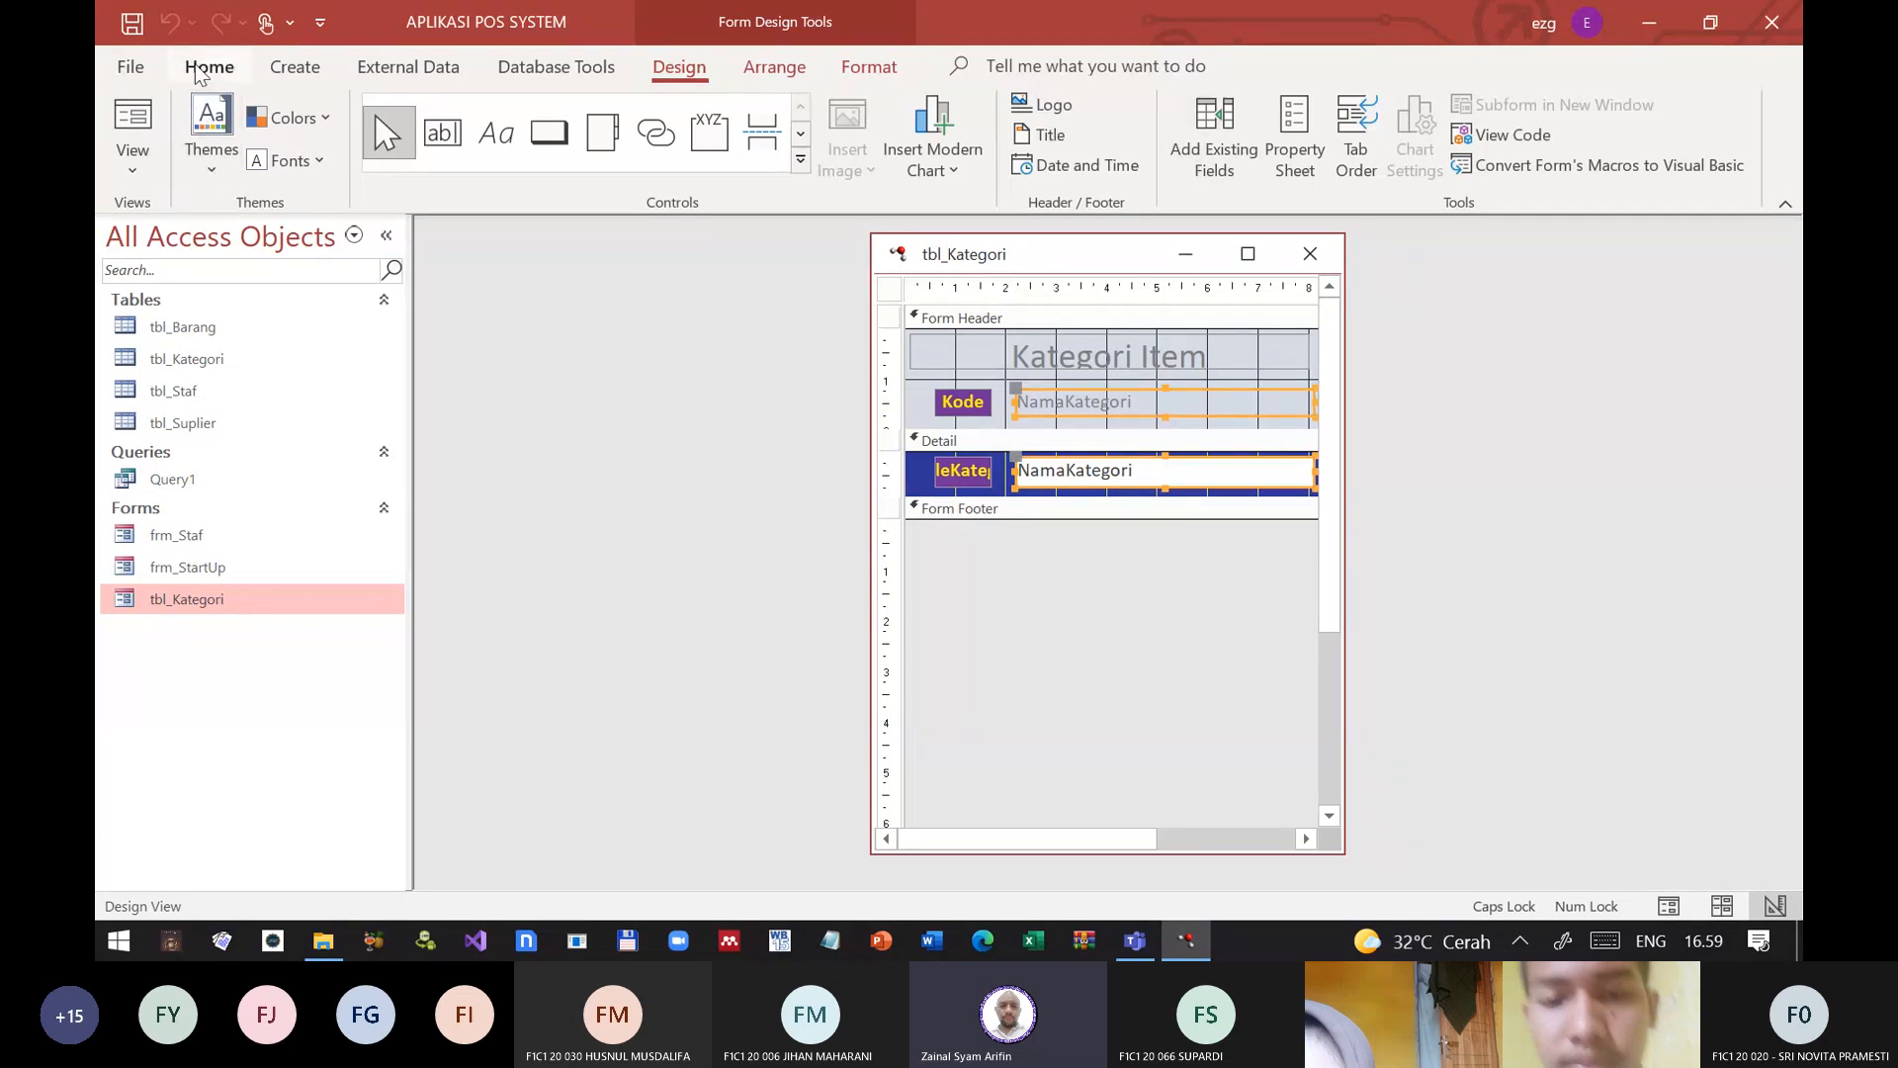
pyautogui.click(200, 71)
pyautogui.click(1399, 161)
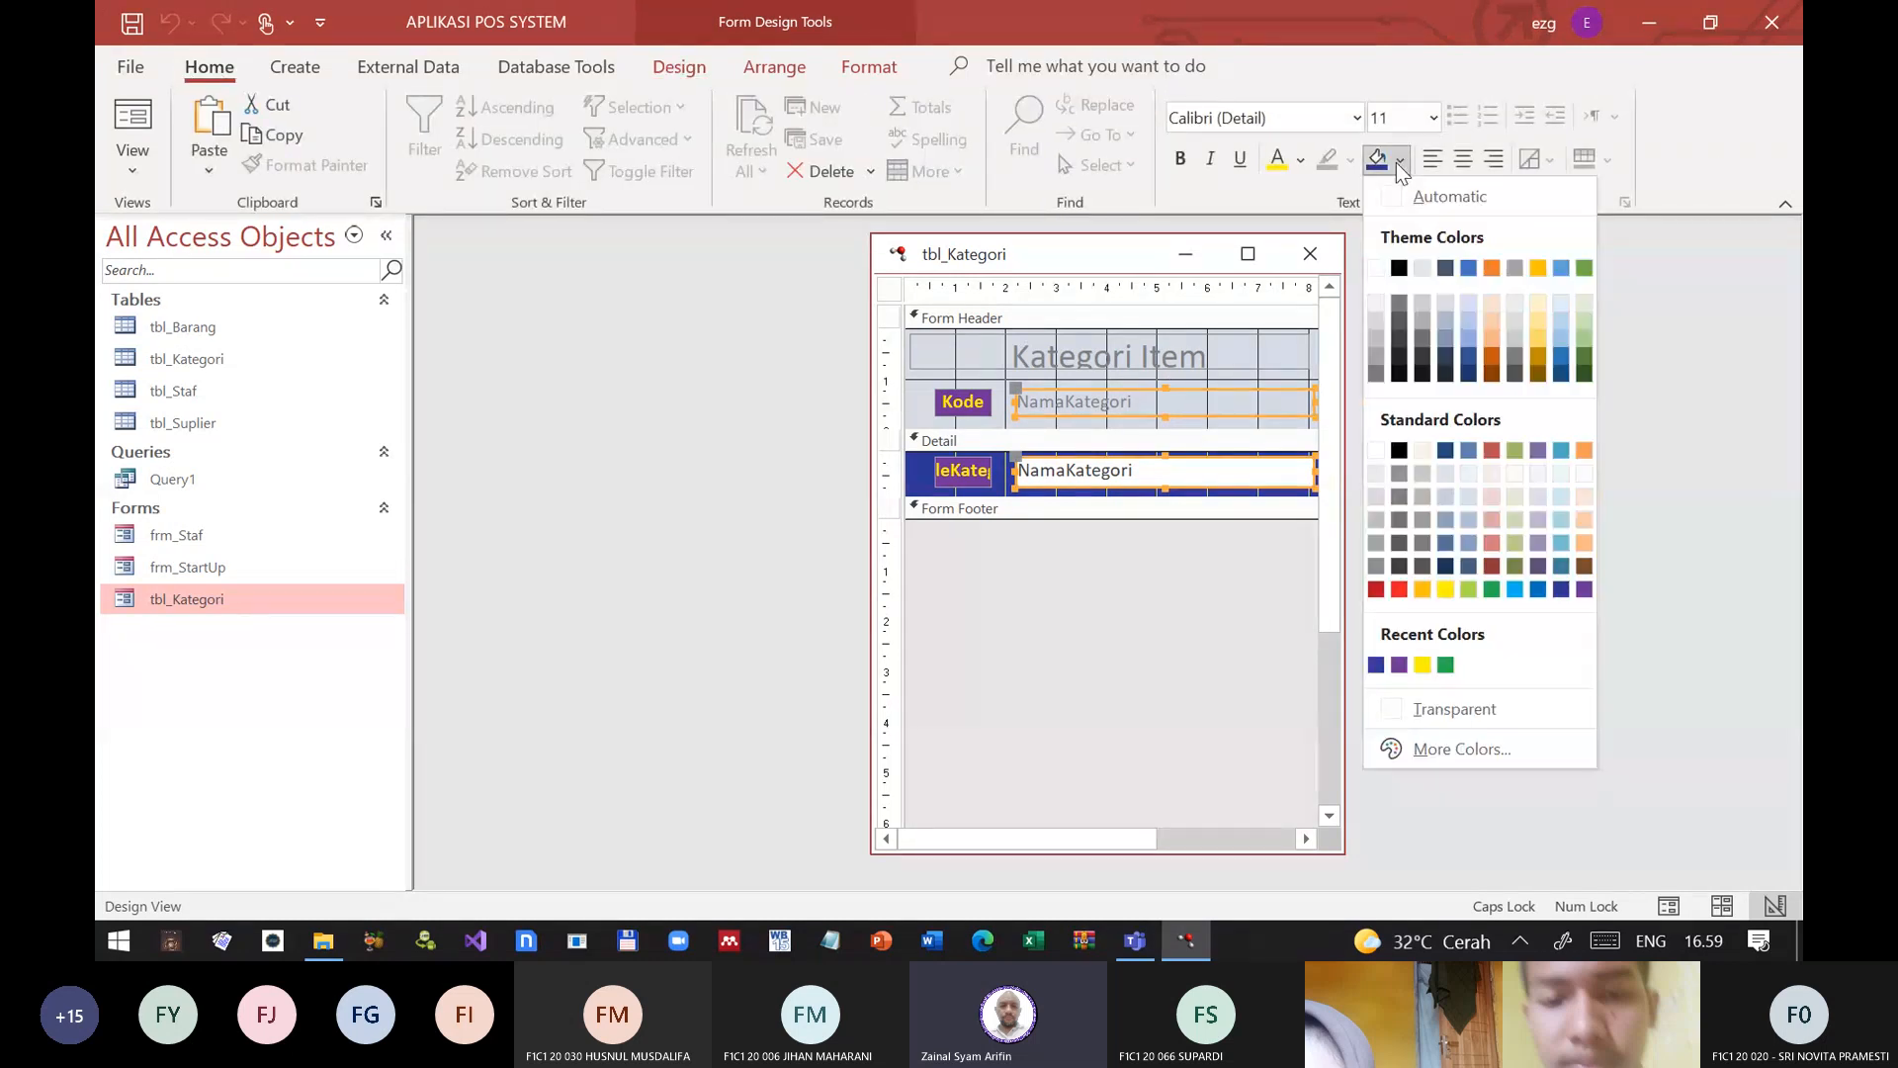
pyautogui.click(1585, 589)
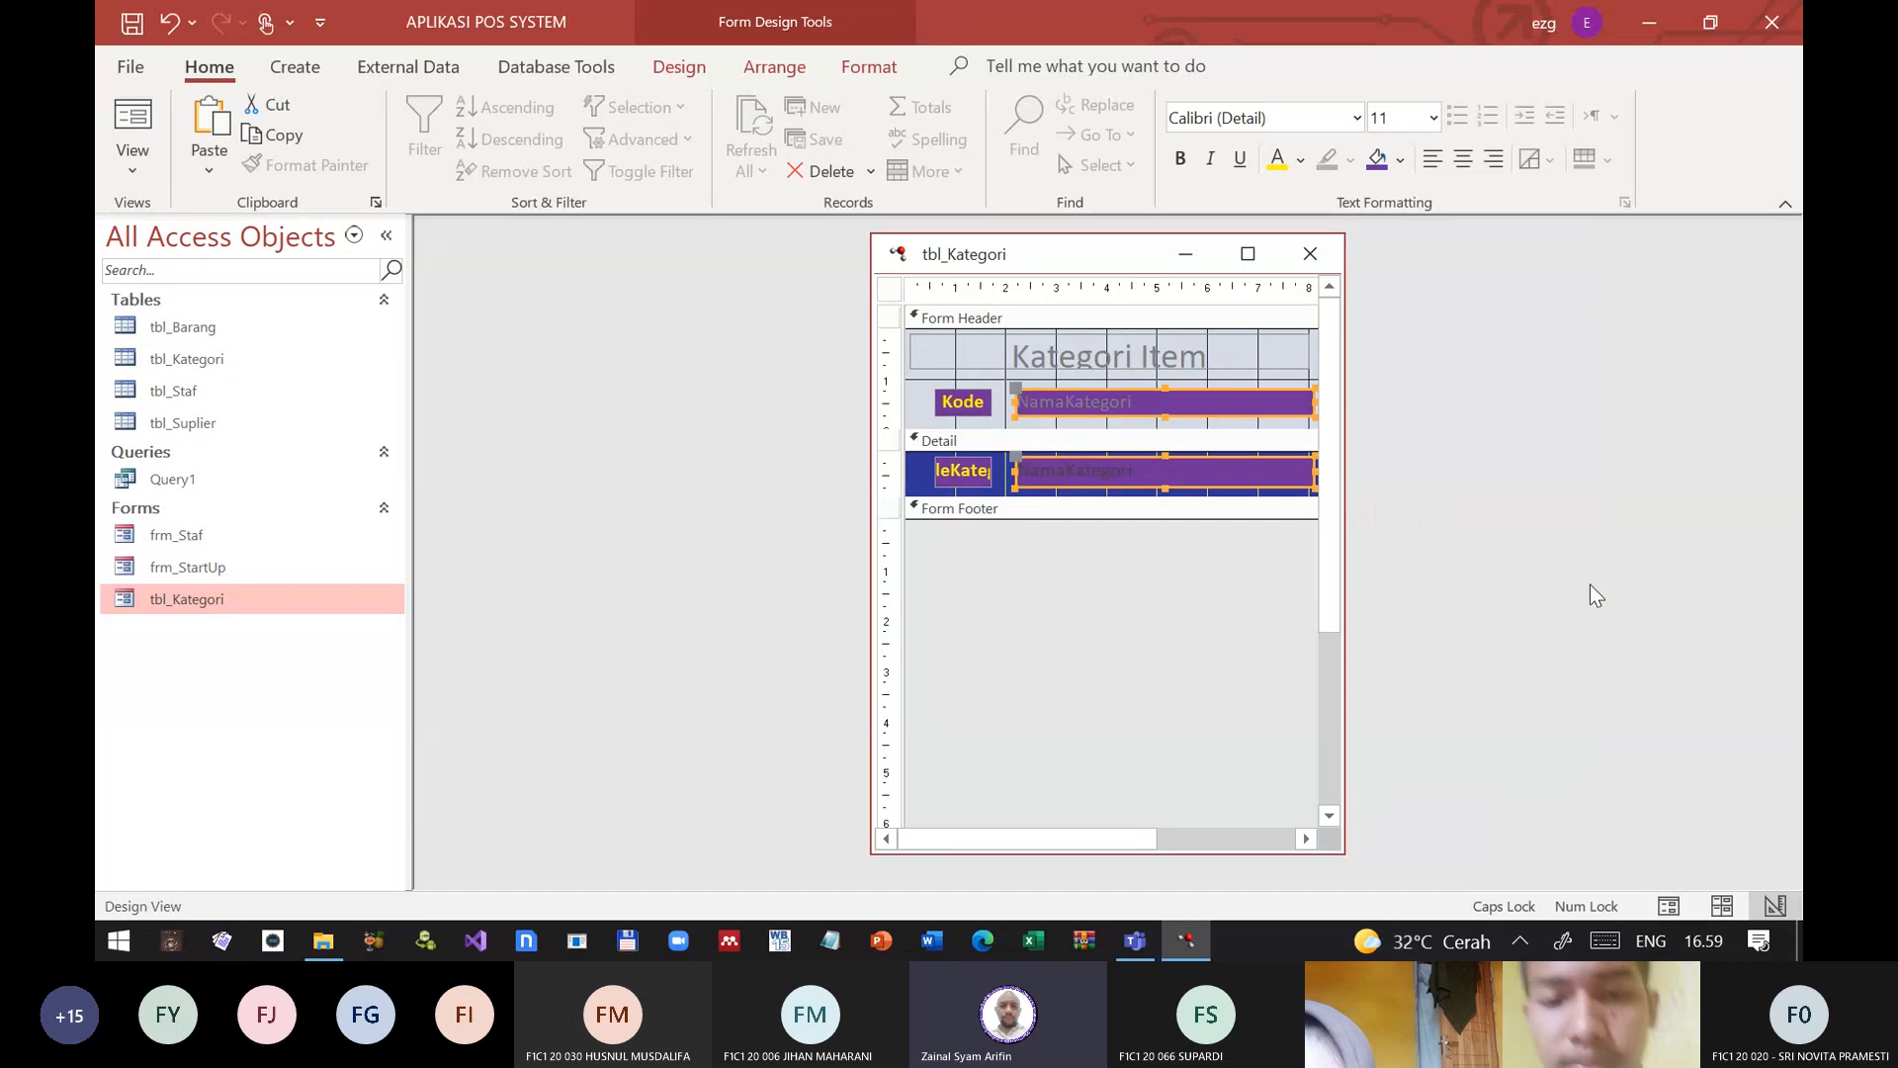
pyautogui.click(1277, 161)
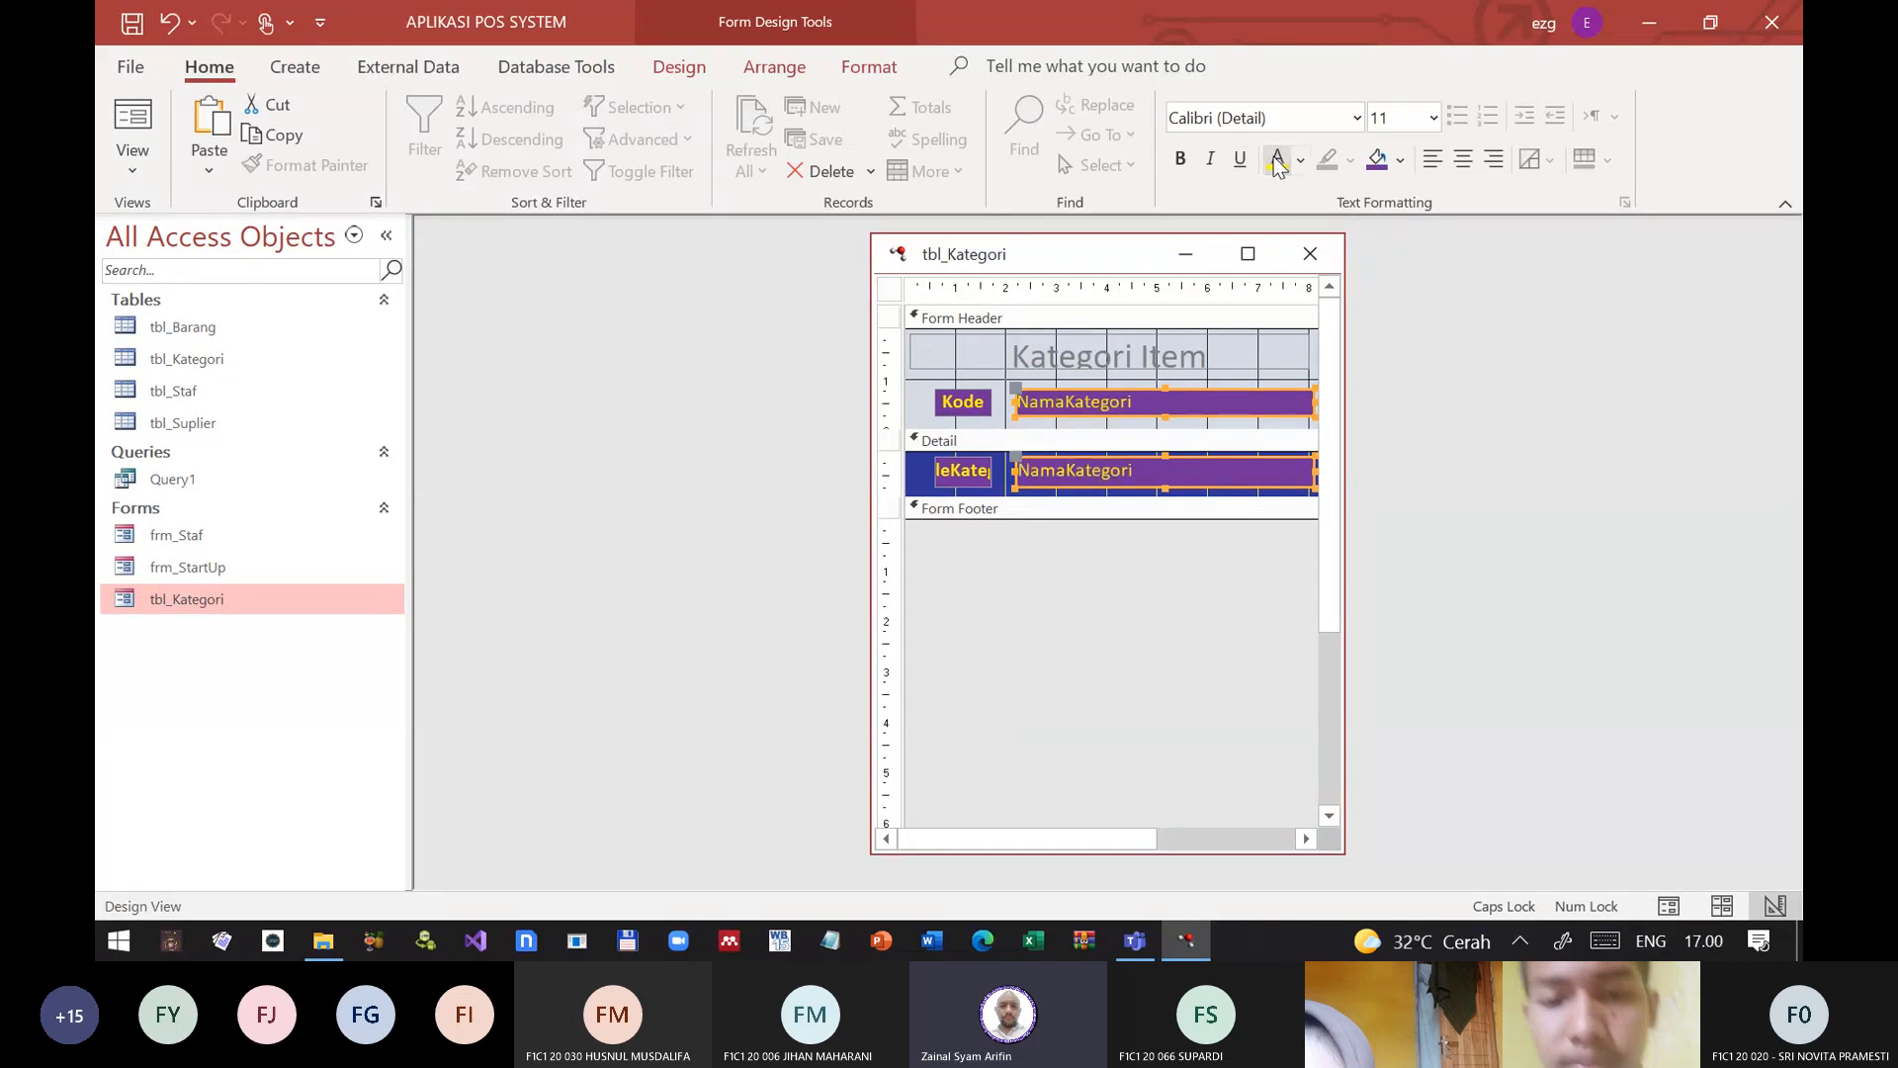
pyautogui.click(1180, 159)
pyautogui.click(1167, 599)
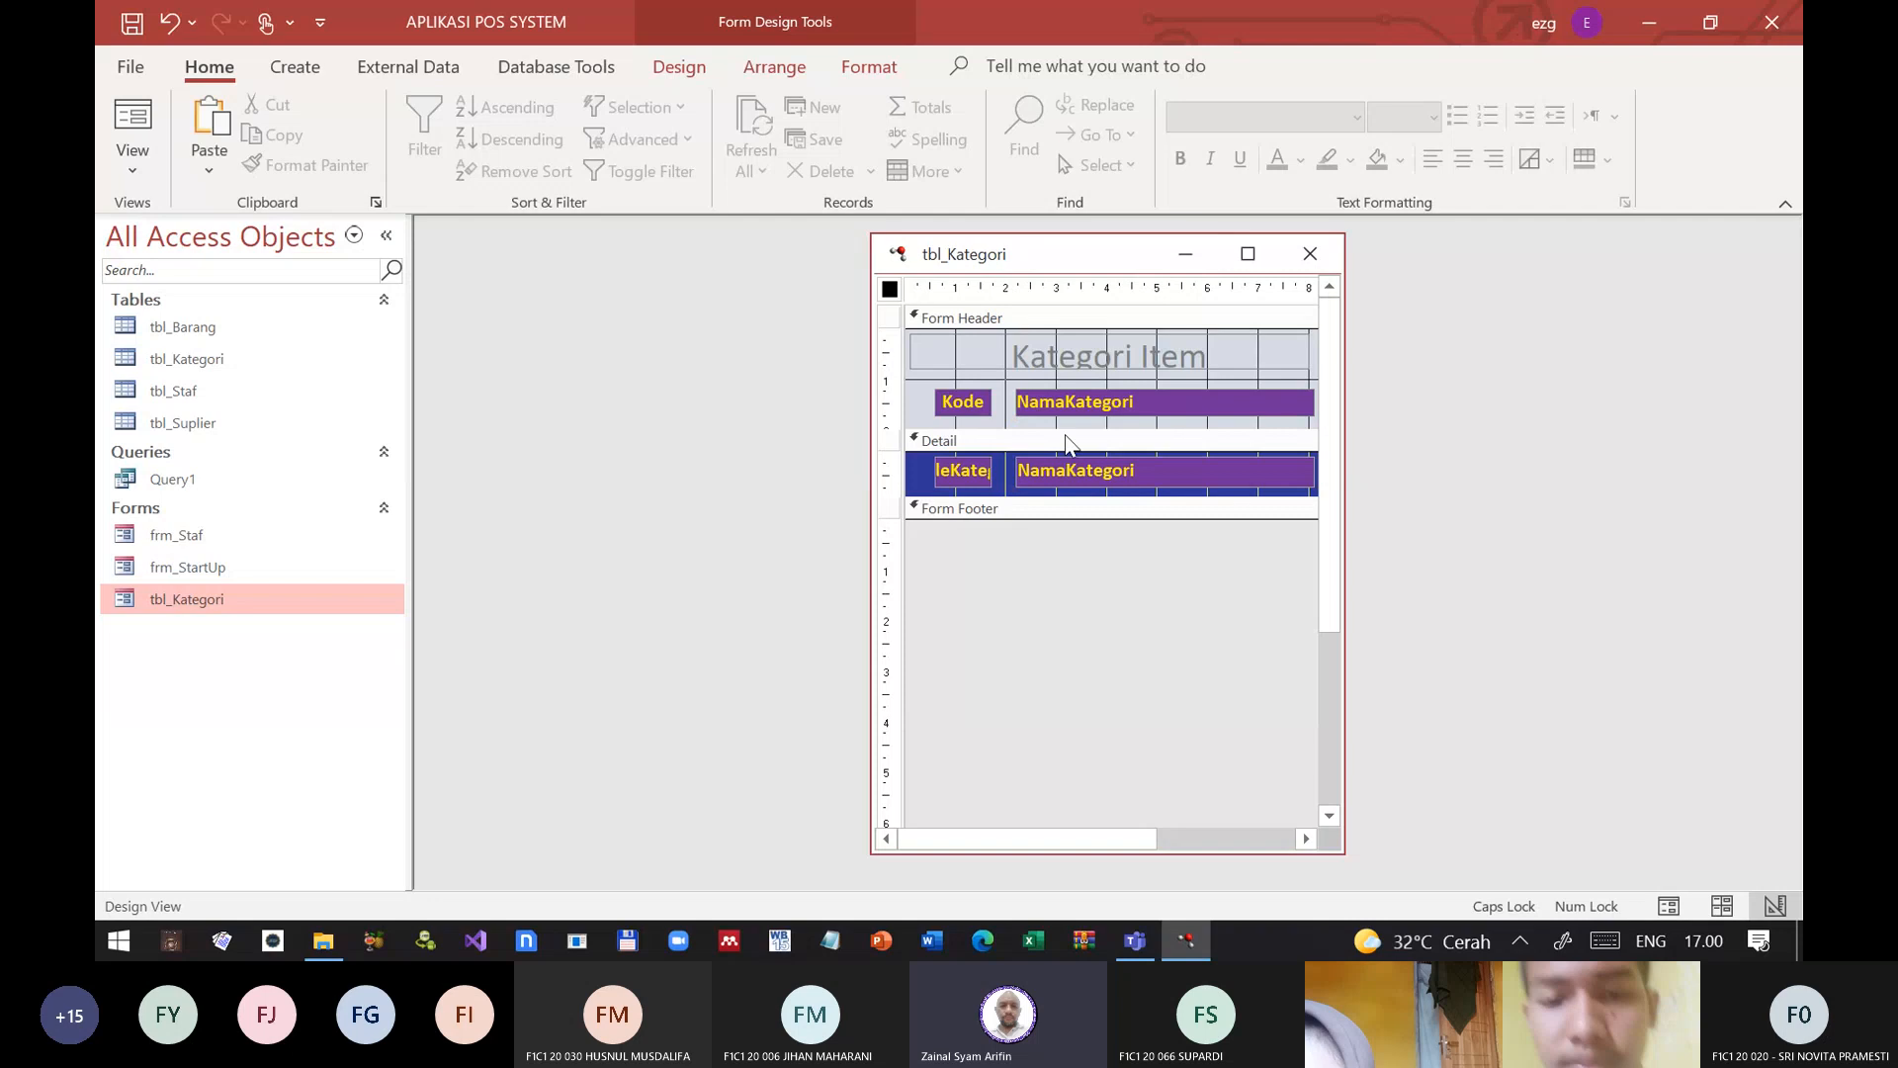
# Step: Change the NamaKategori header label's caption to "Nama Kategori" and widen the form's design window beyond the section edge
pyautogui.click(1058, 403)
pyautogui.click(1069, 402)
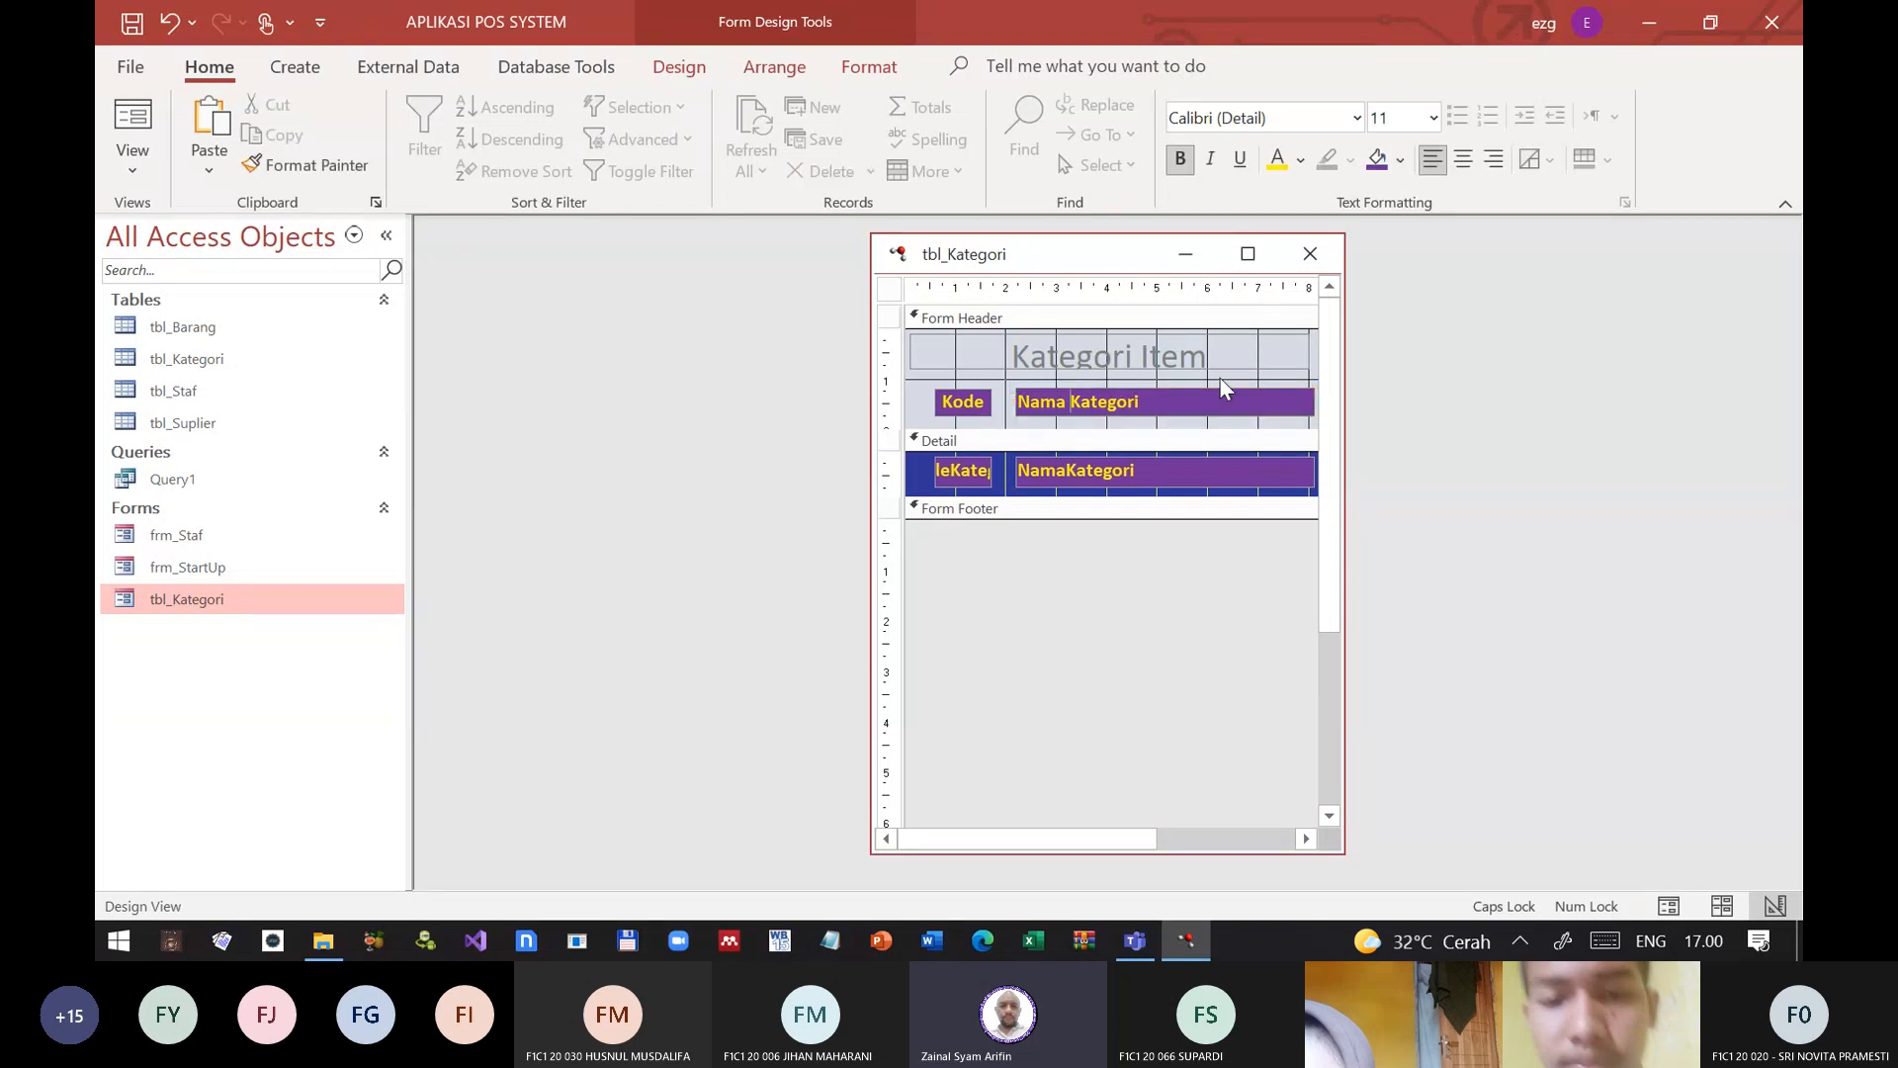
pyautogui.click(1191, 581)
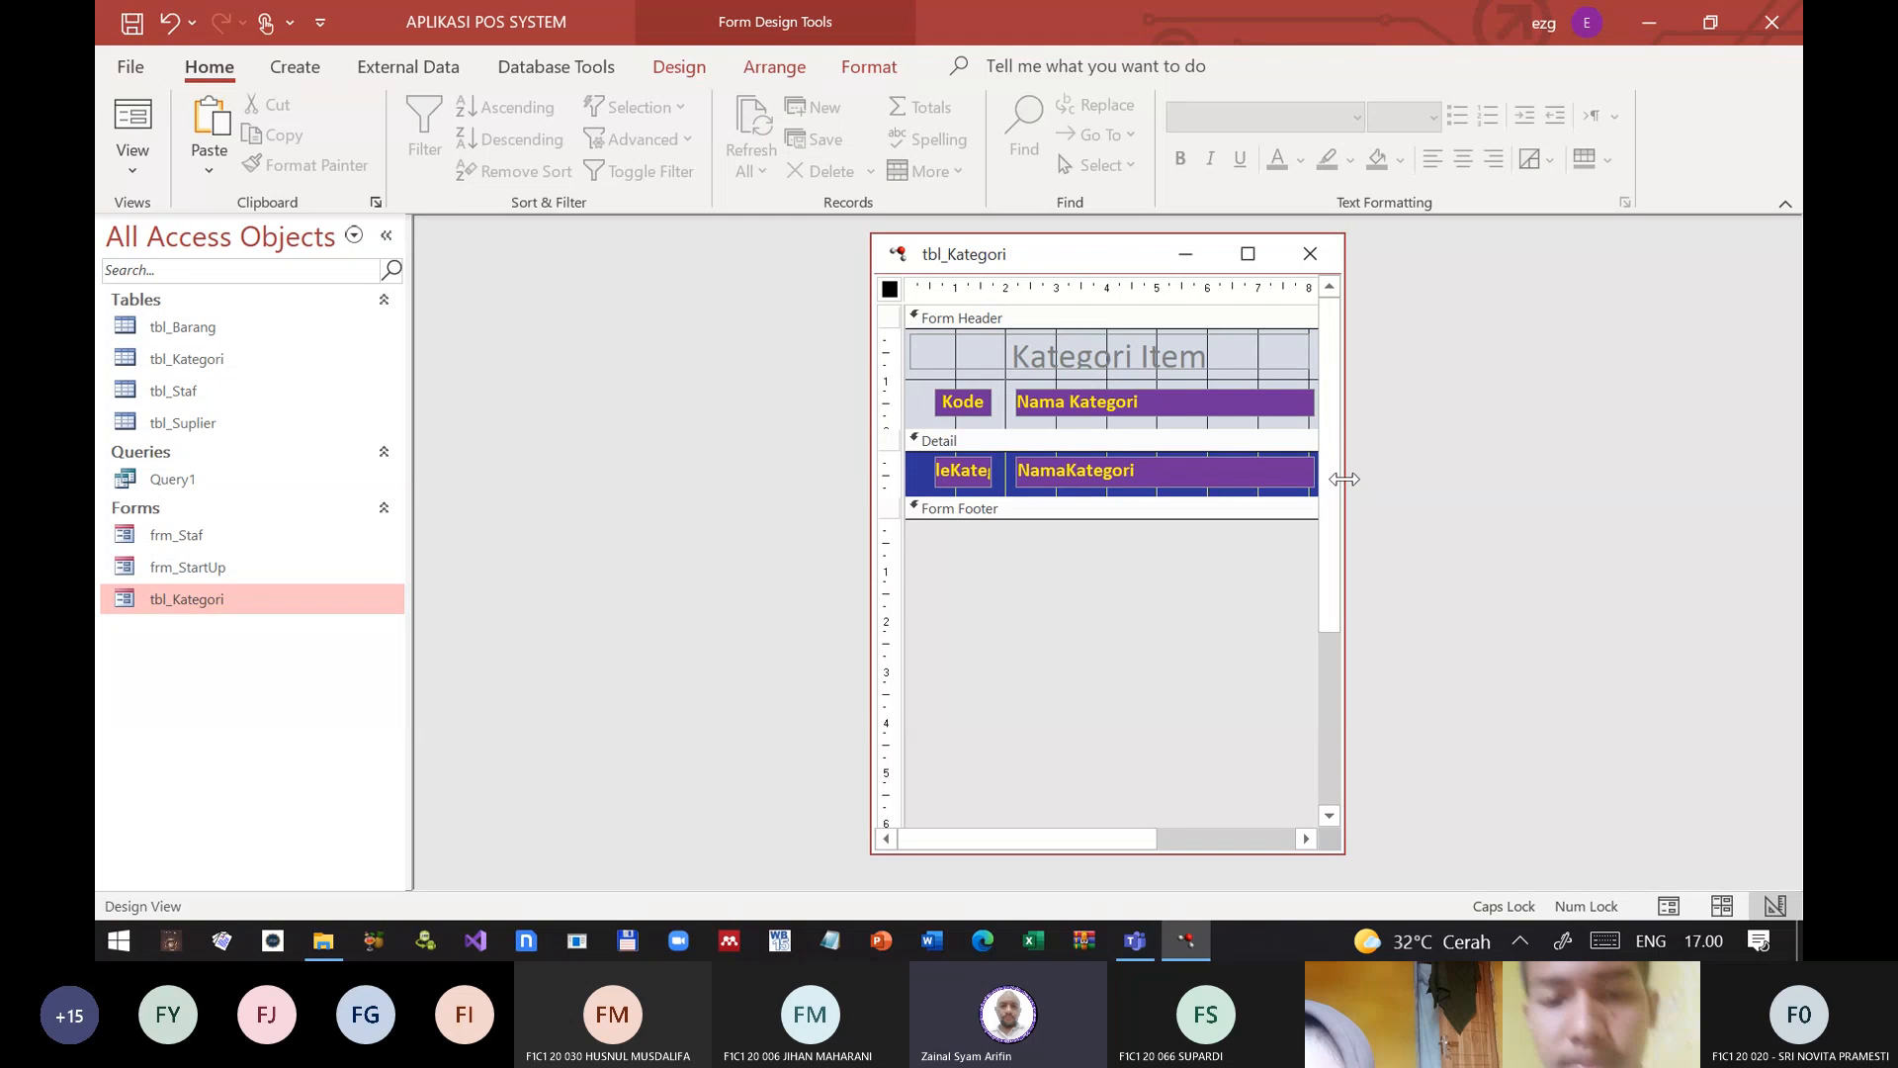
pyautogui.moveTo(1342, 476); pyautogui.dragTo(1532, 478)
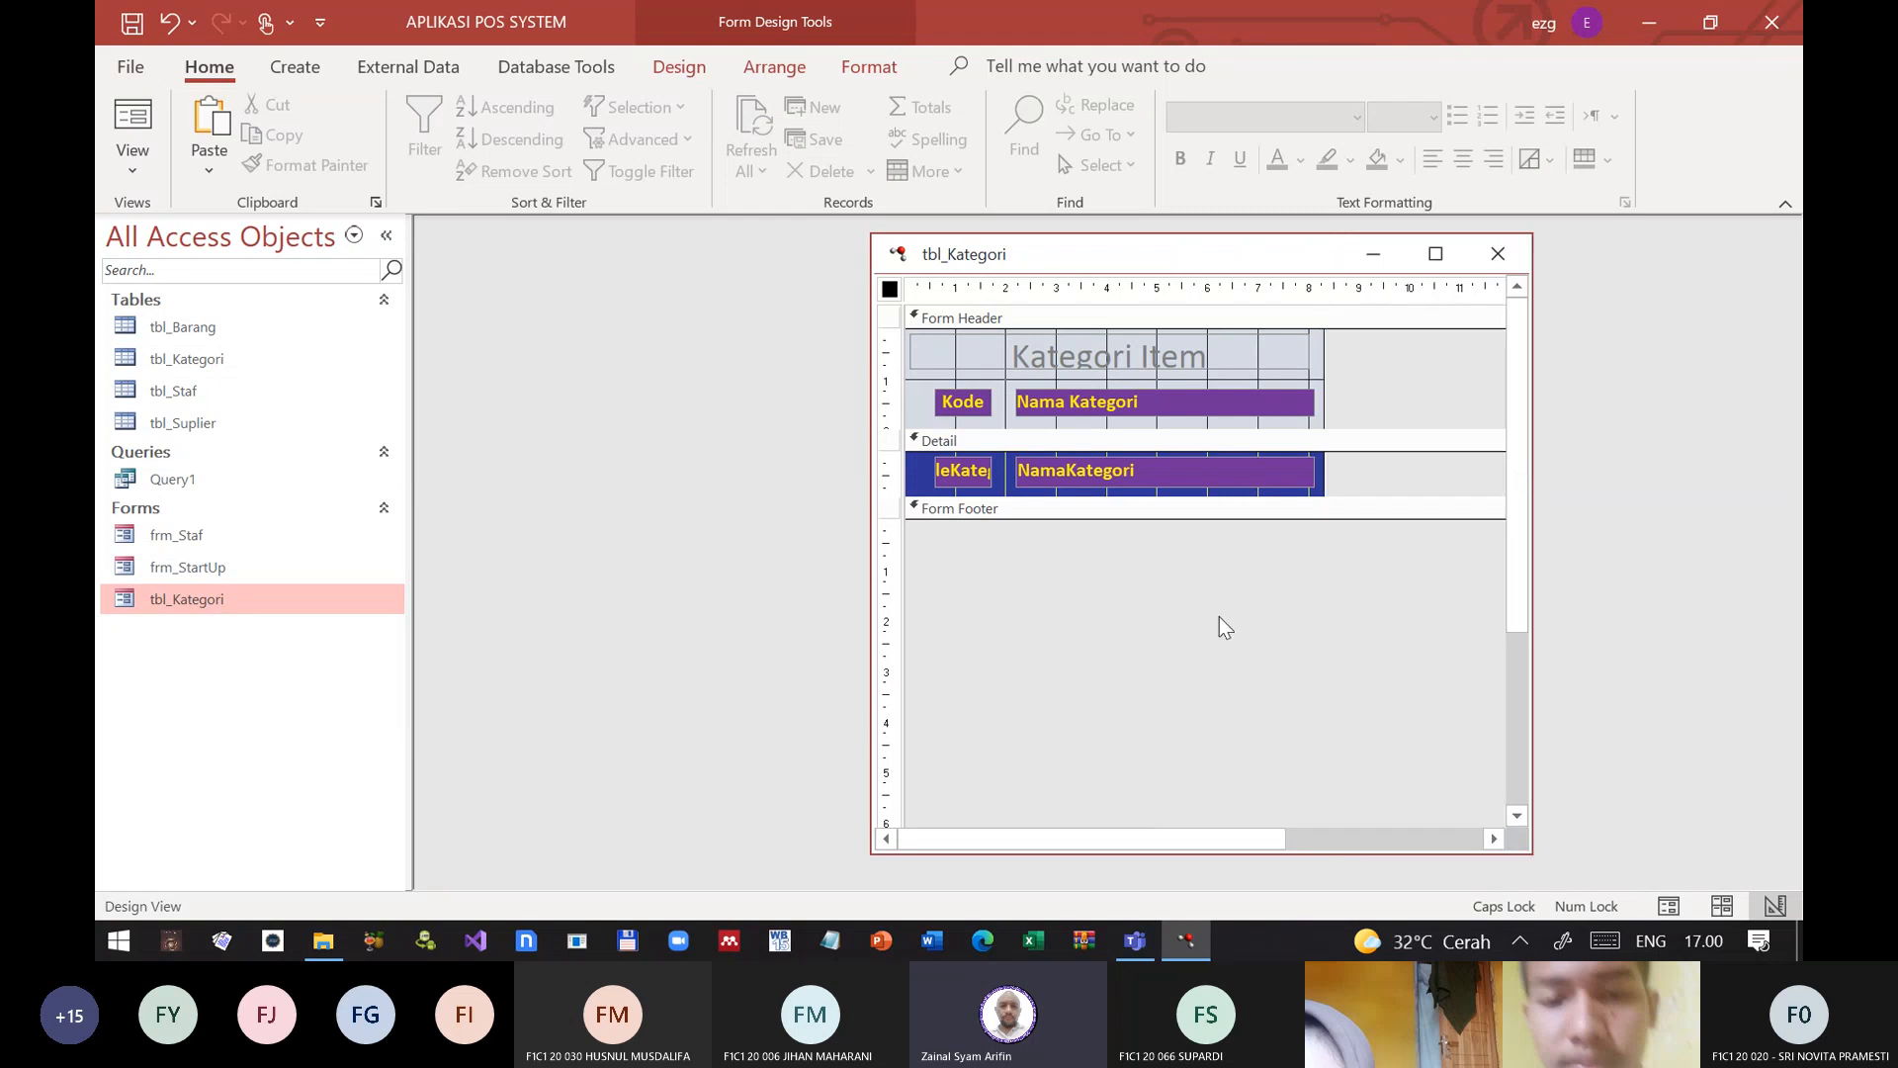
# Step: Set the special effect of the Kode and Nama Kategori header labels to Shadowed
pyautogui.click(881, 404)
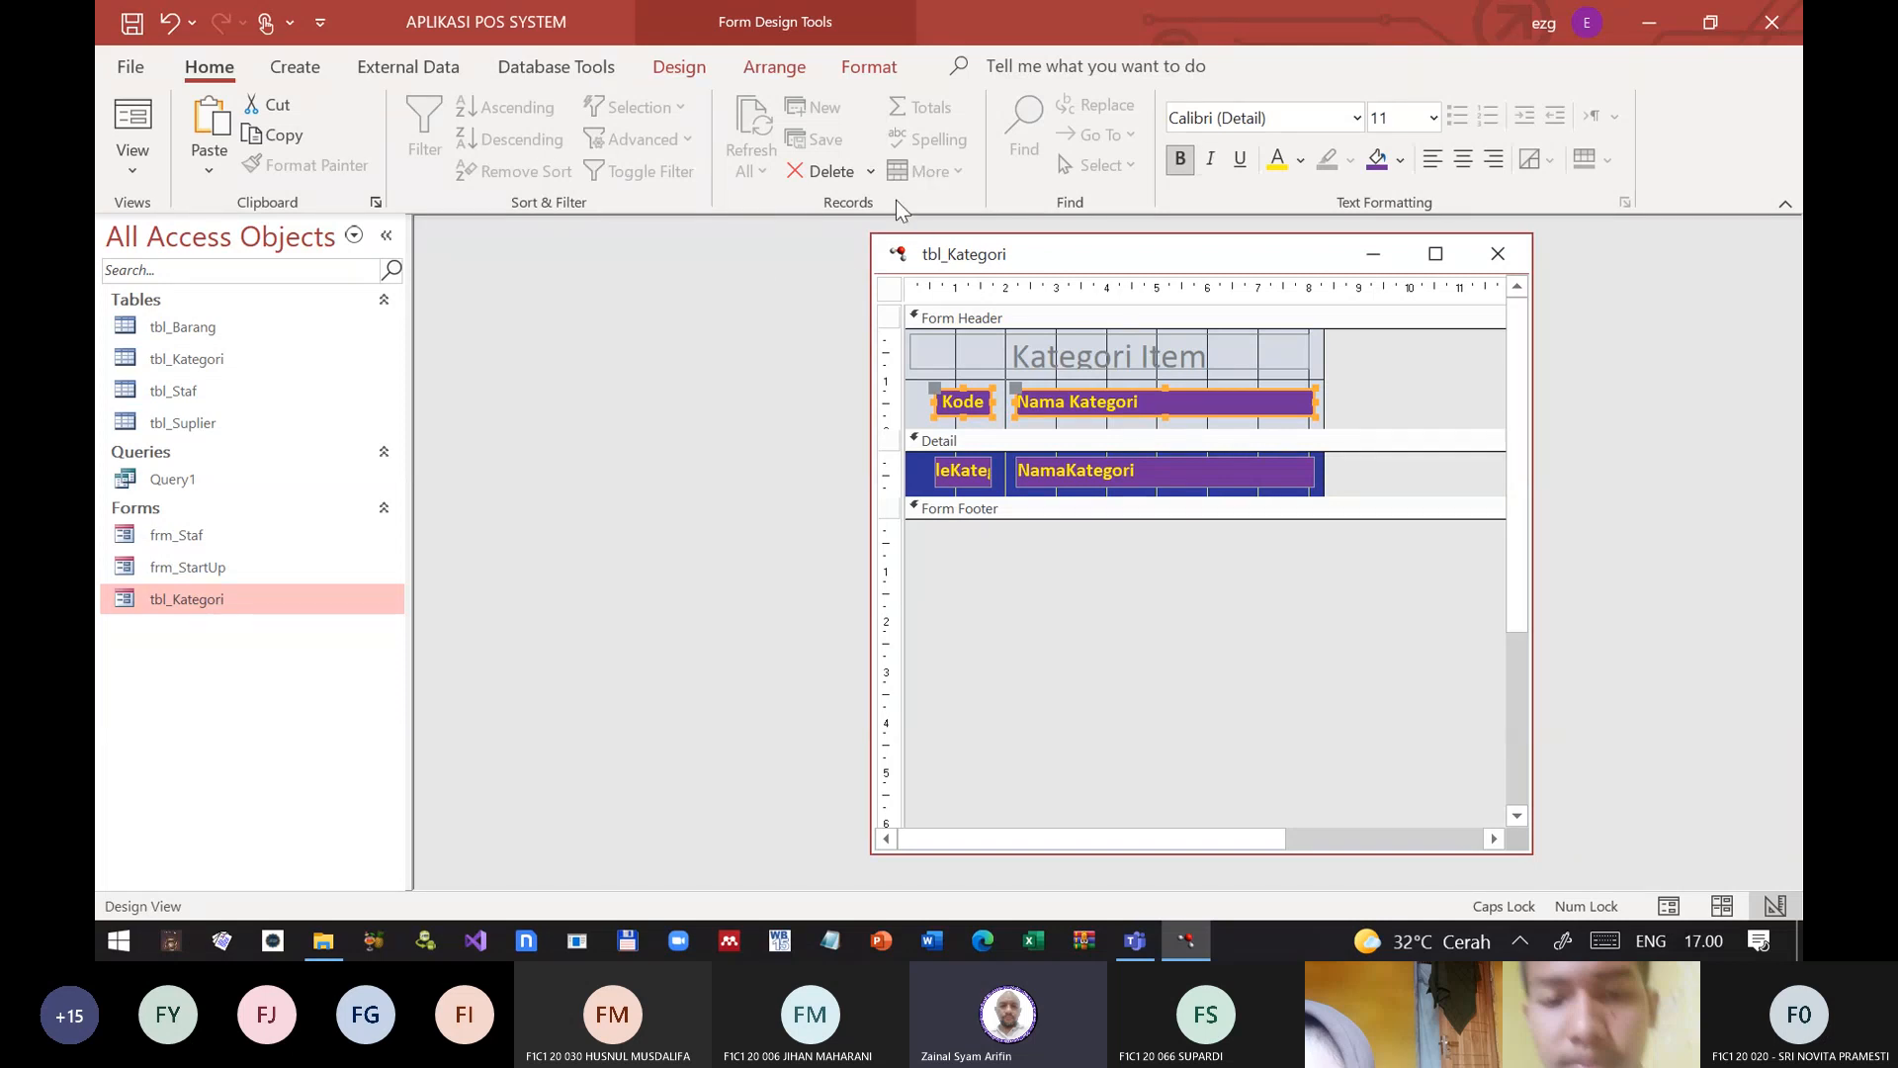
pyautogui.rightClick(1204, 405)
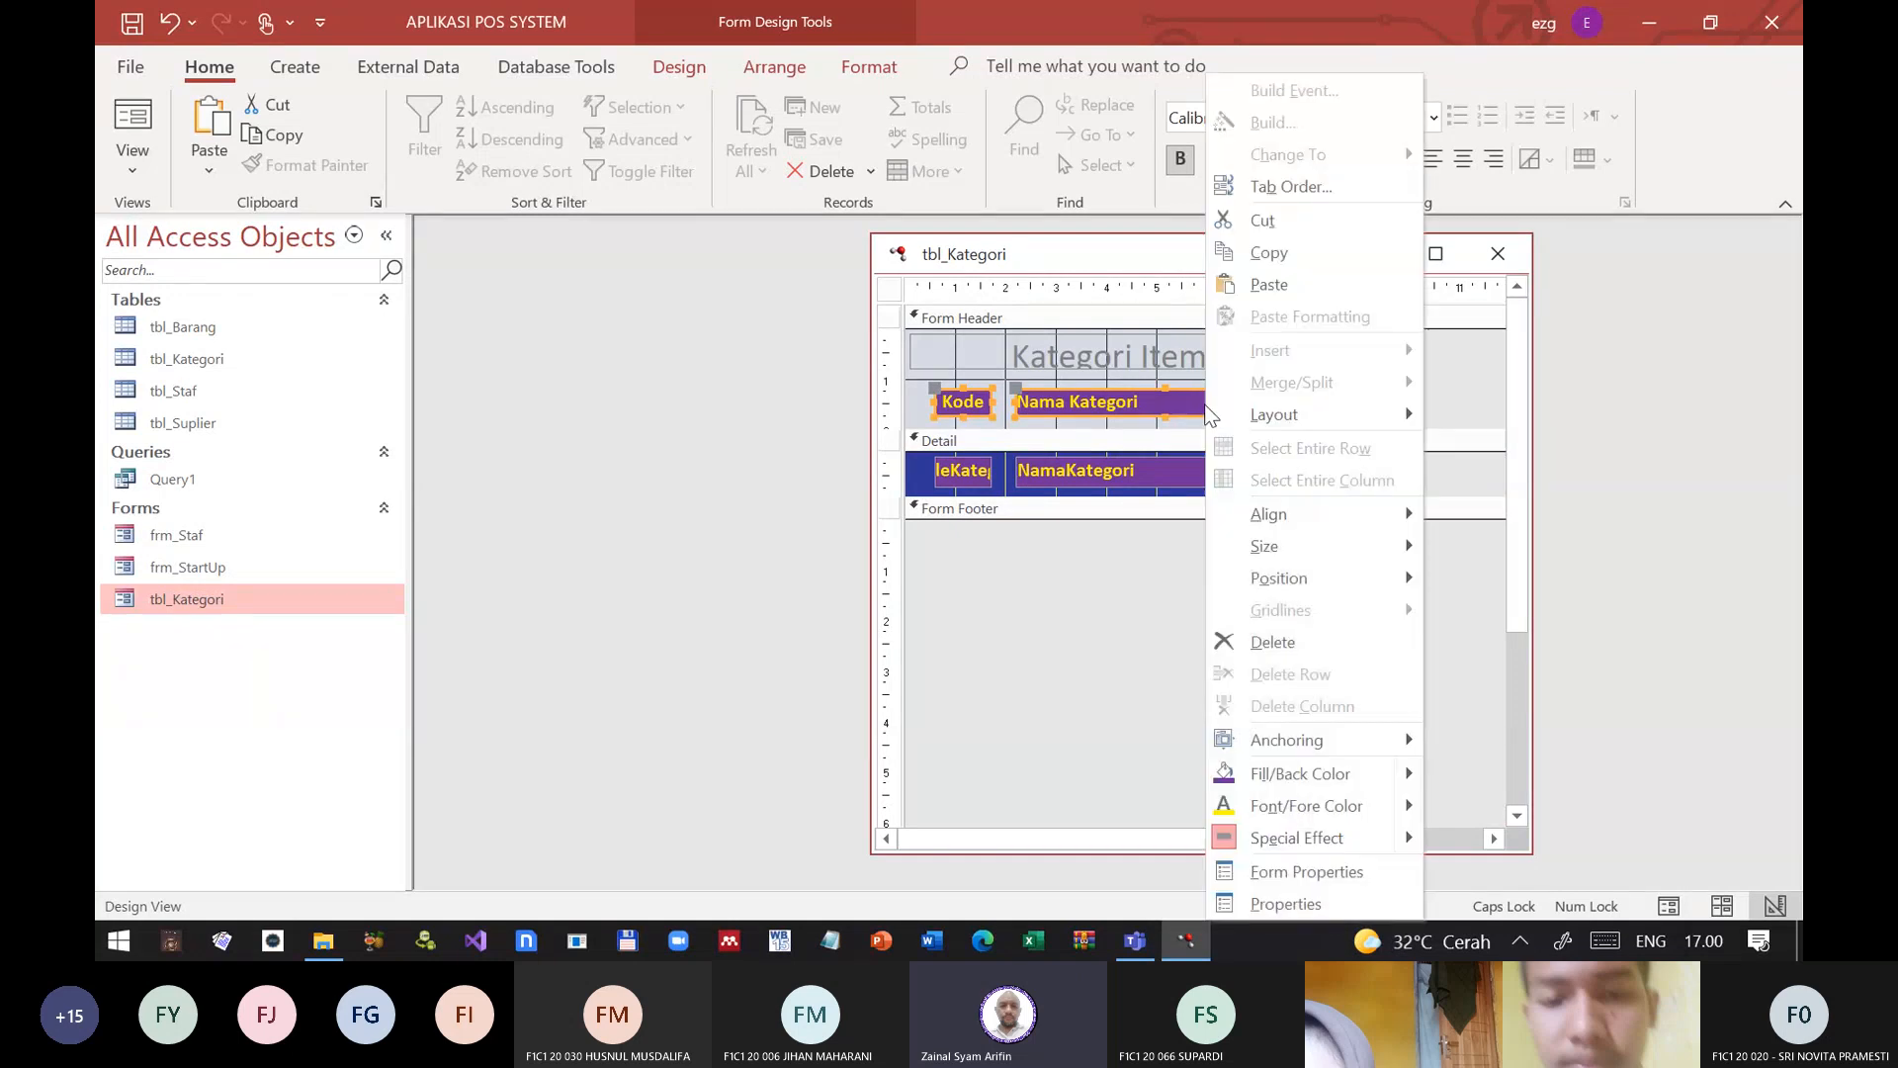
pyautogui.click(1350, 897)
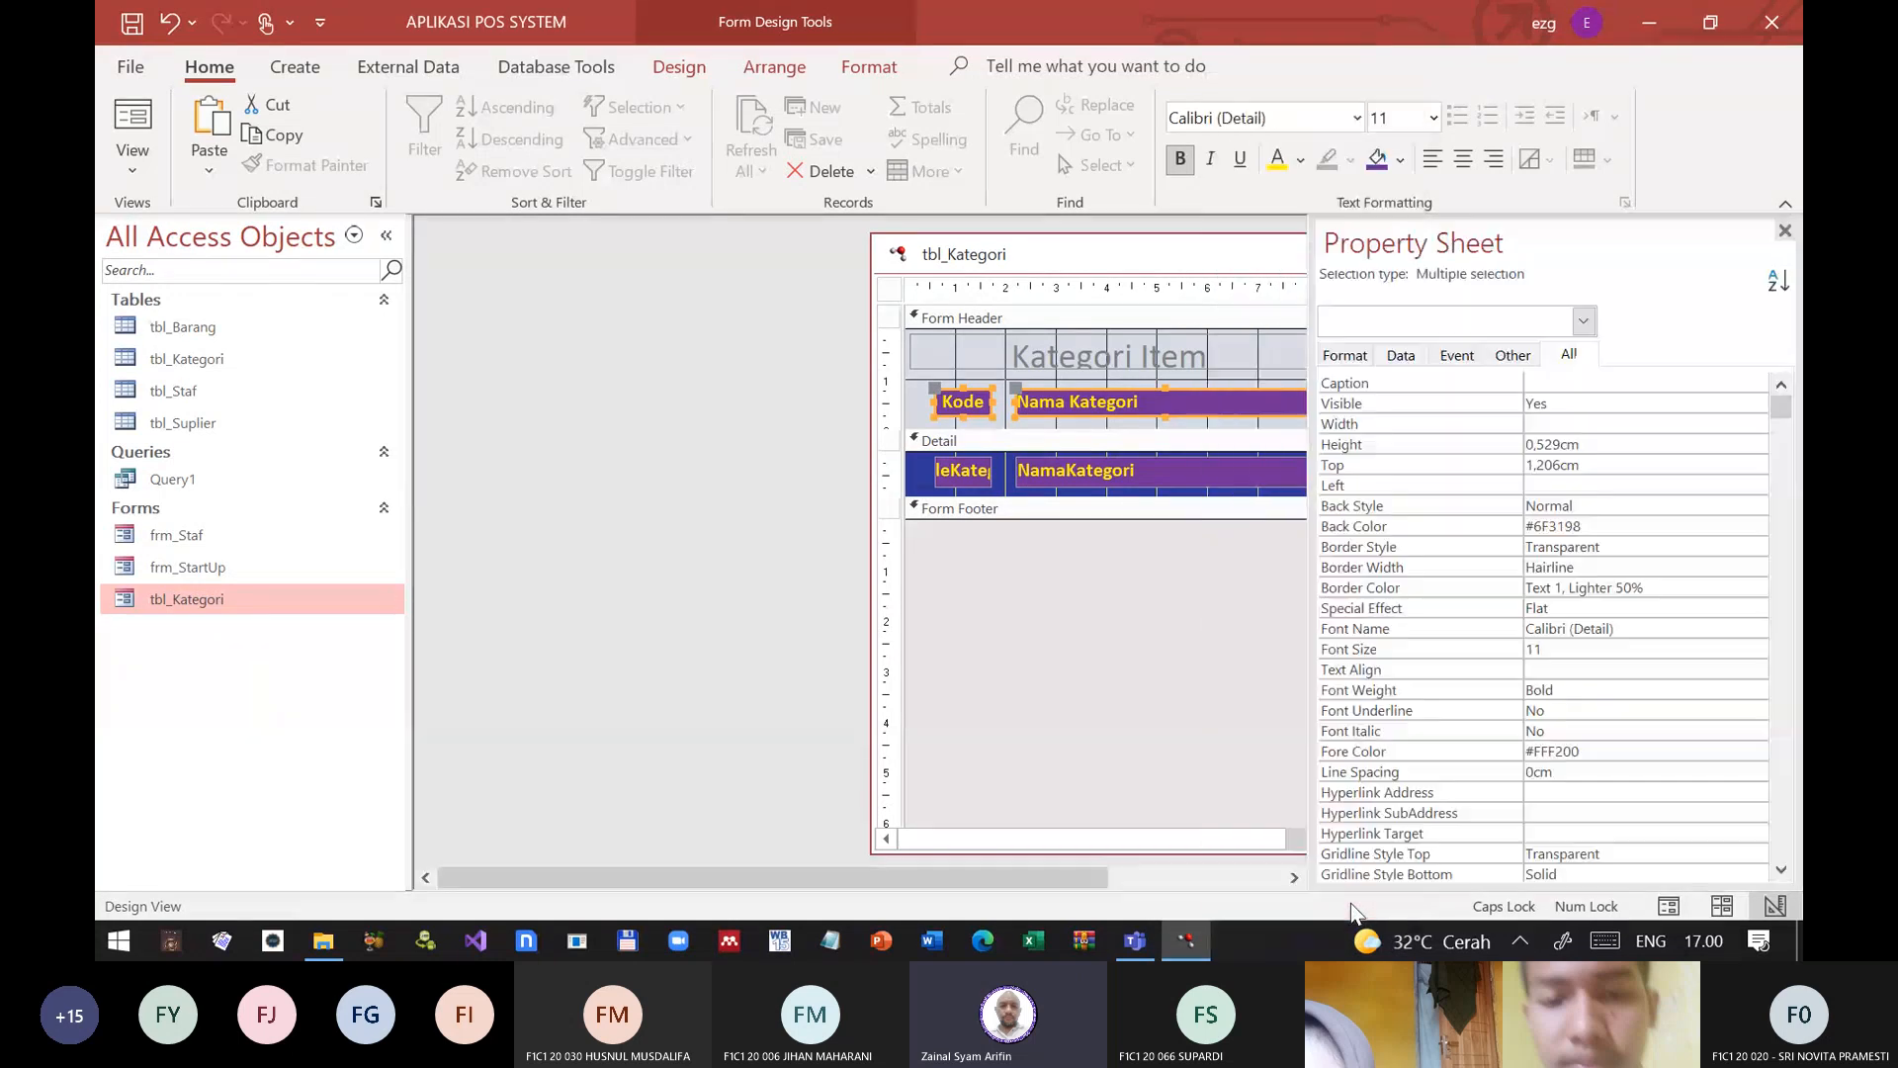
pyautogui.click(1401, 609)
pyautogui.click(1756, 607)
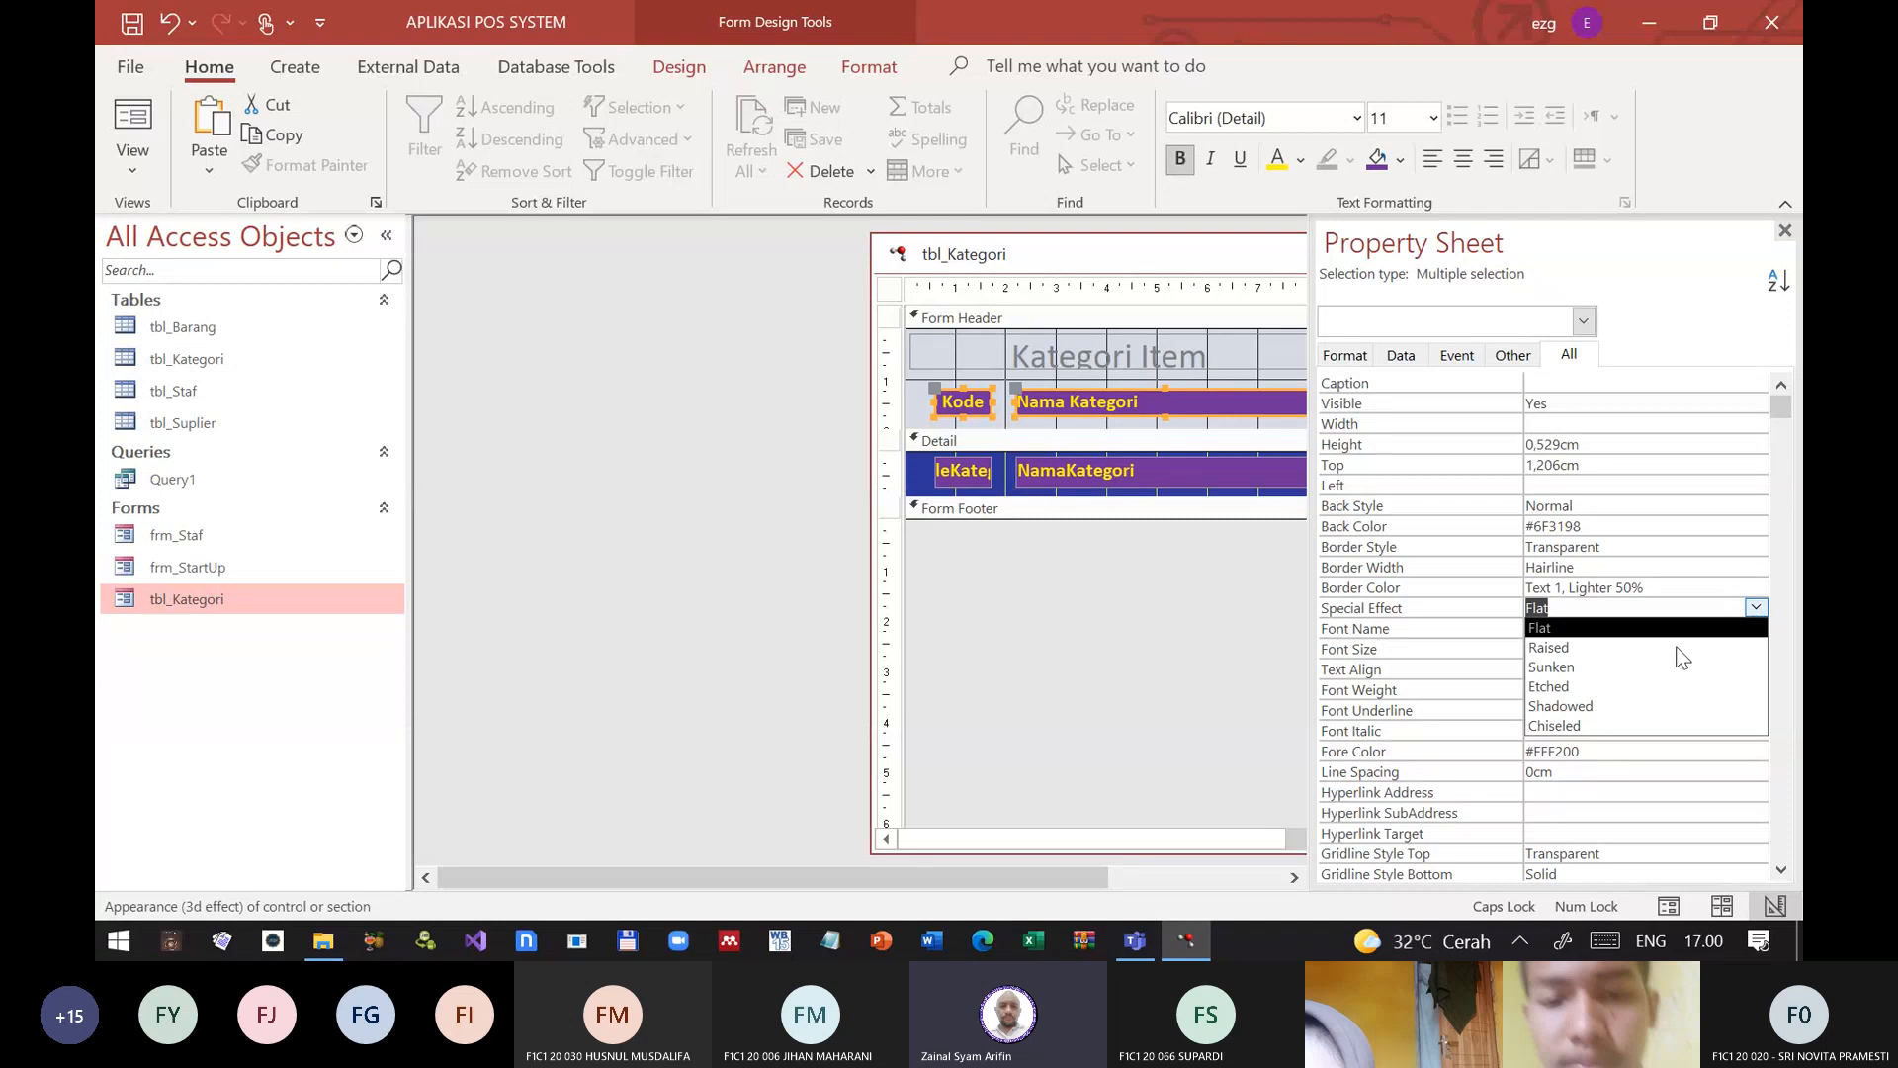
pyautogui.click(1582, 649)
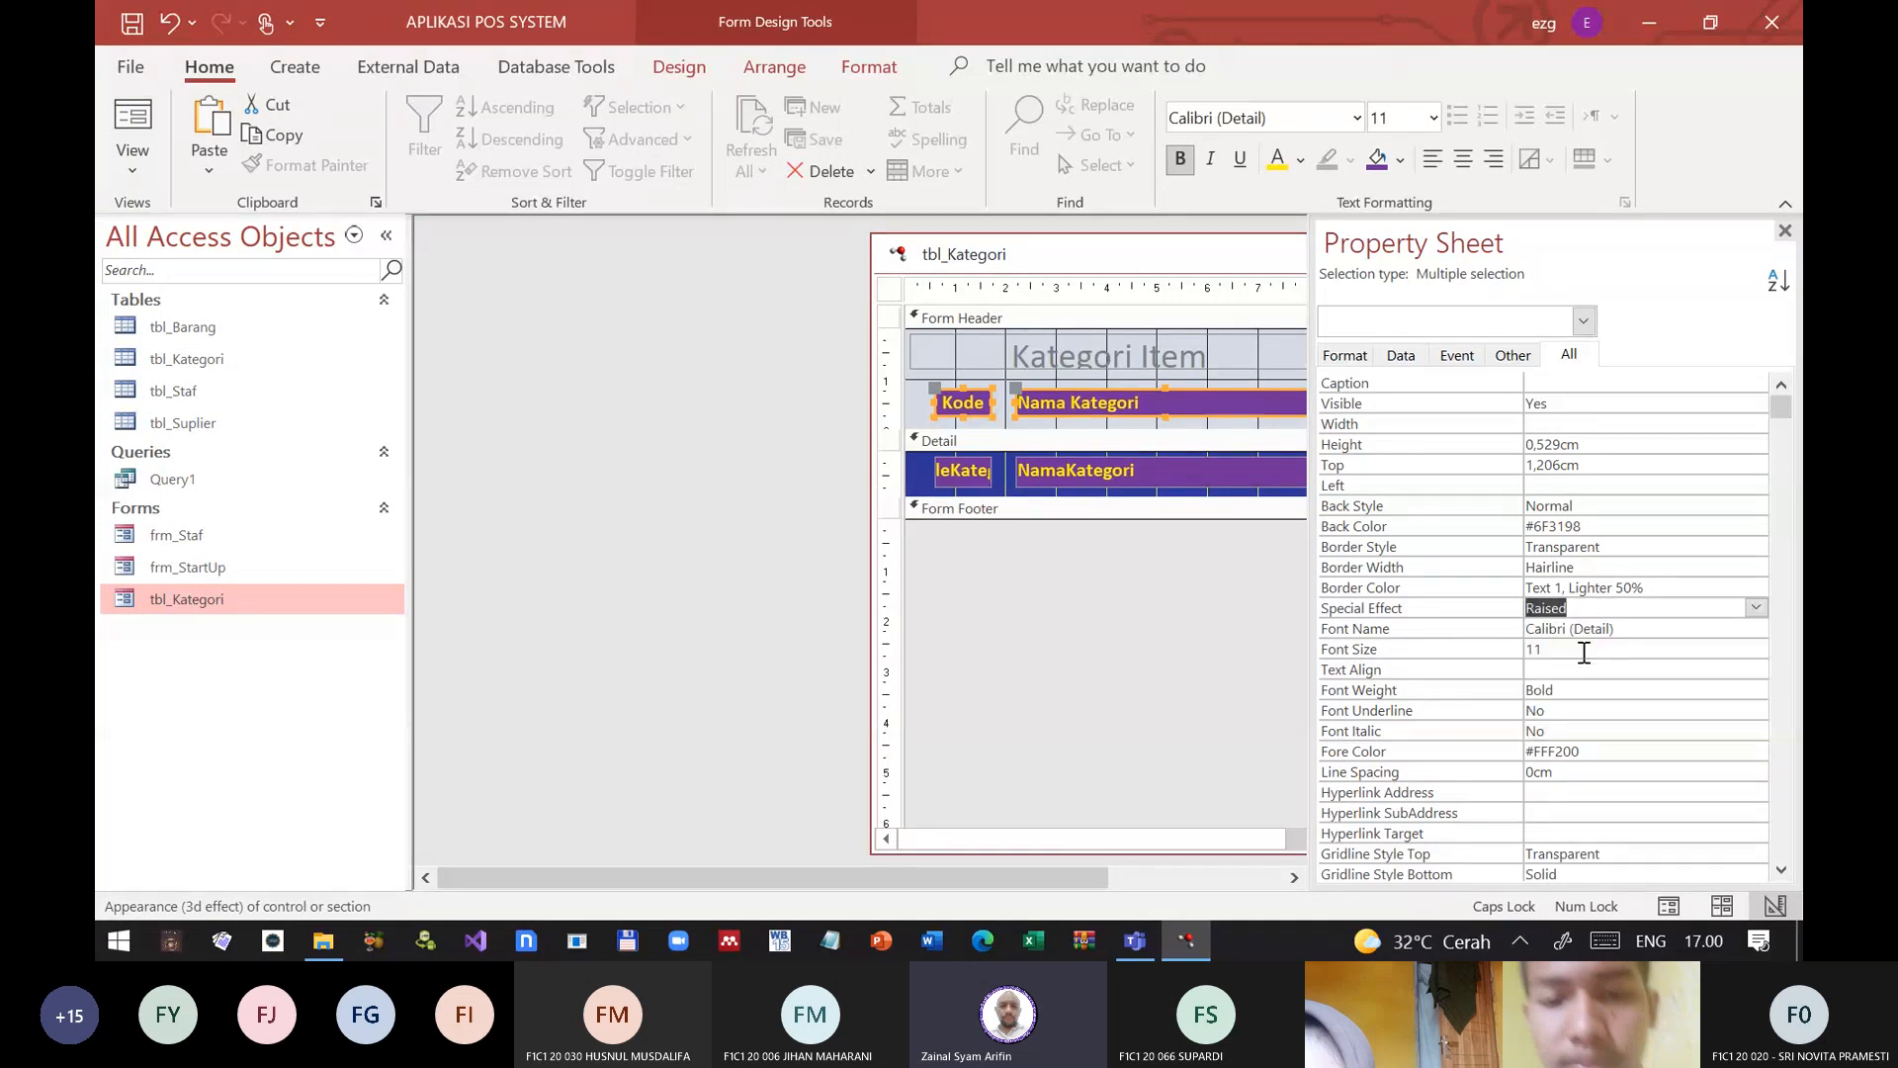
pyautogui.click(1755, 609)
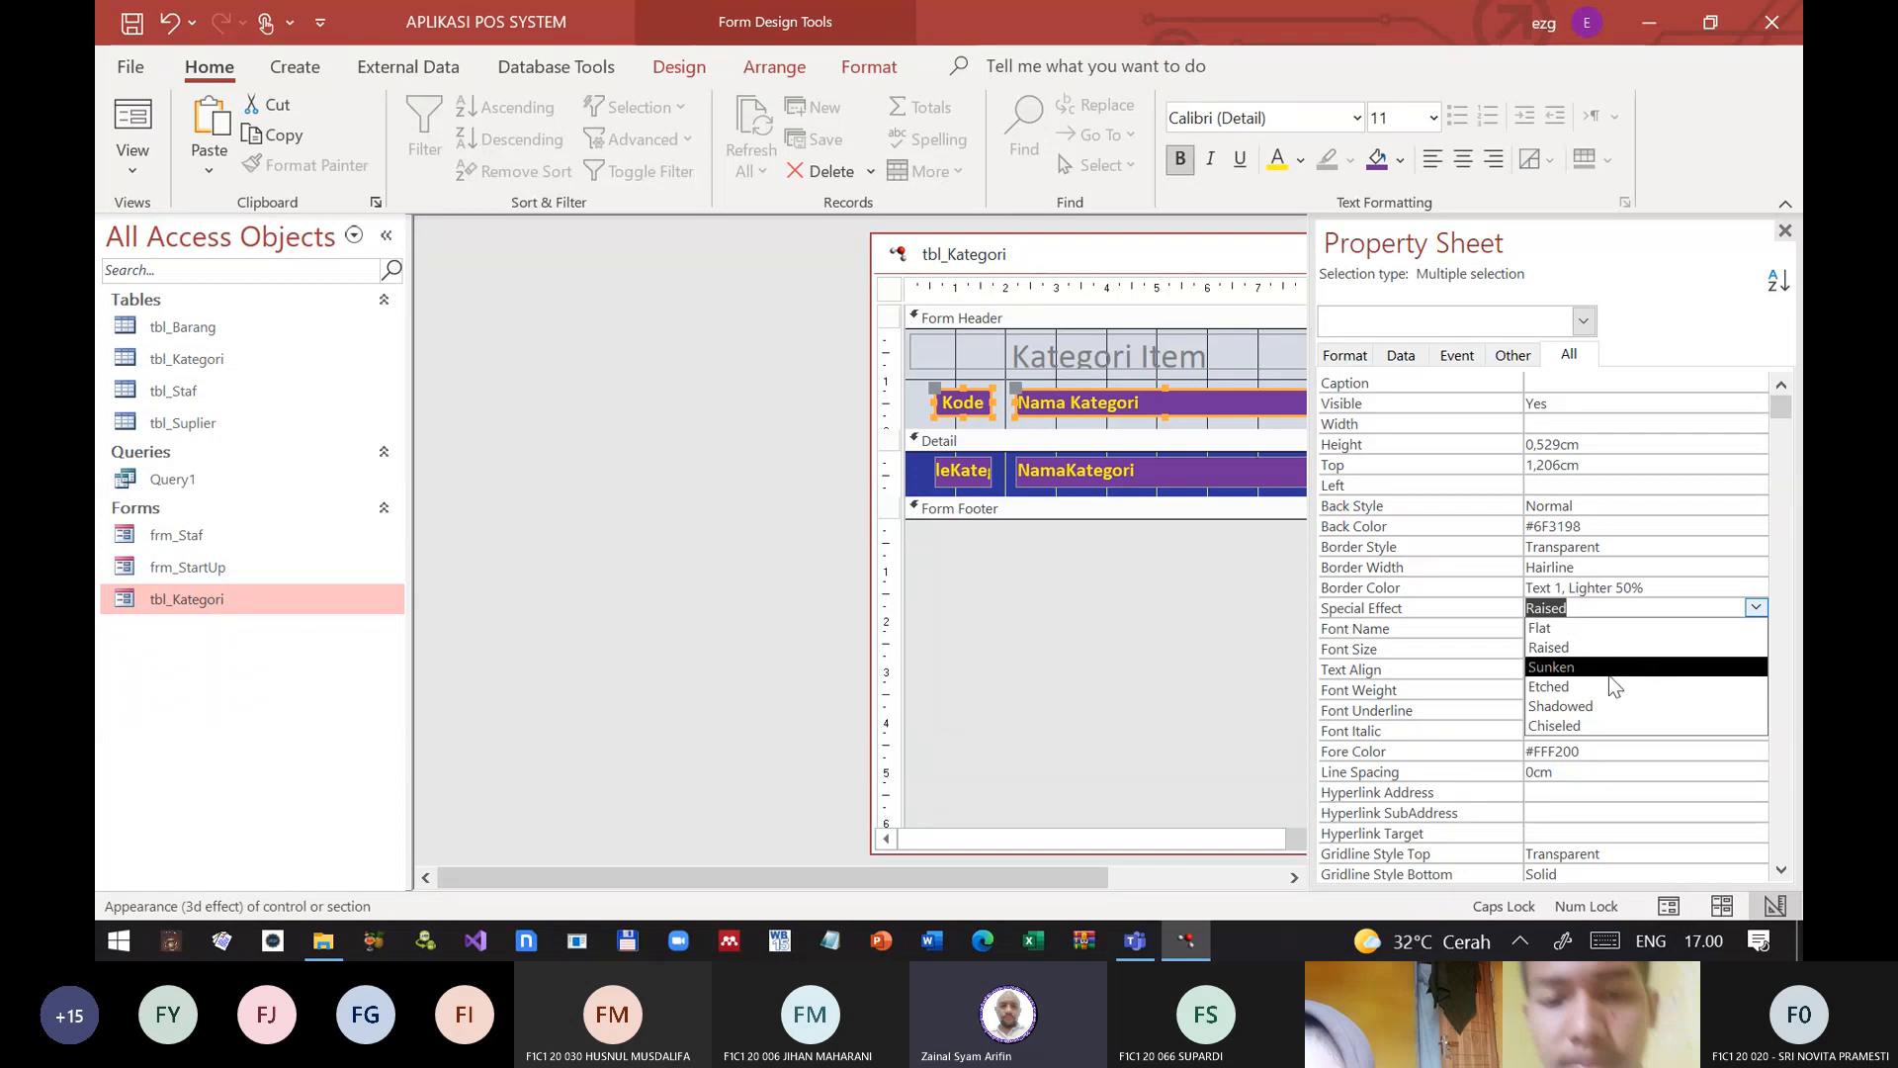
pyautogui.click(1593, 708)
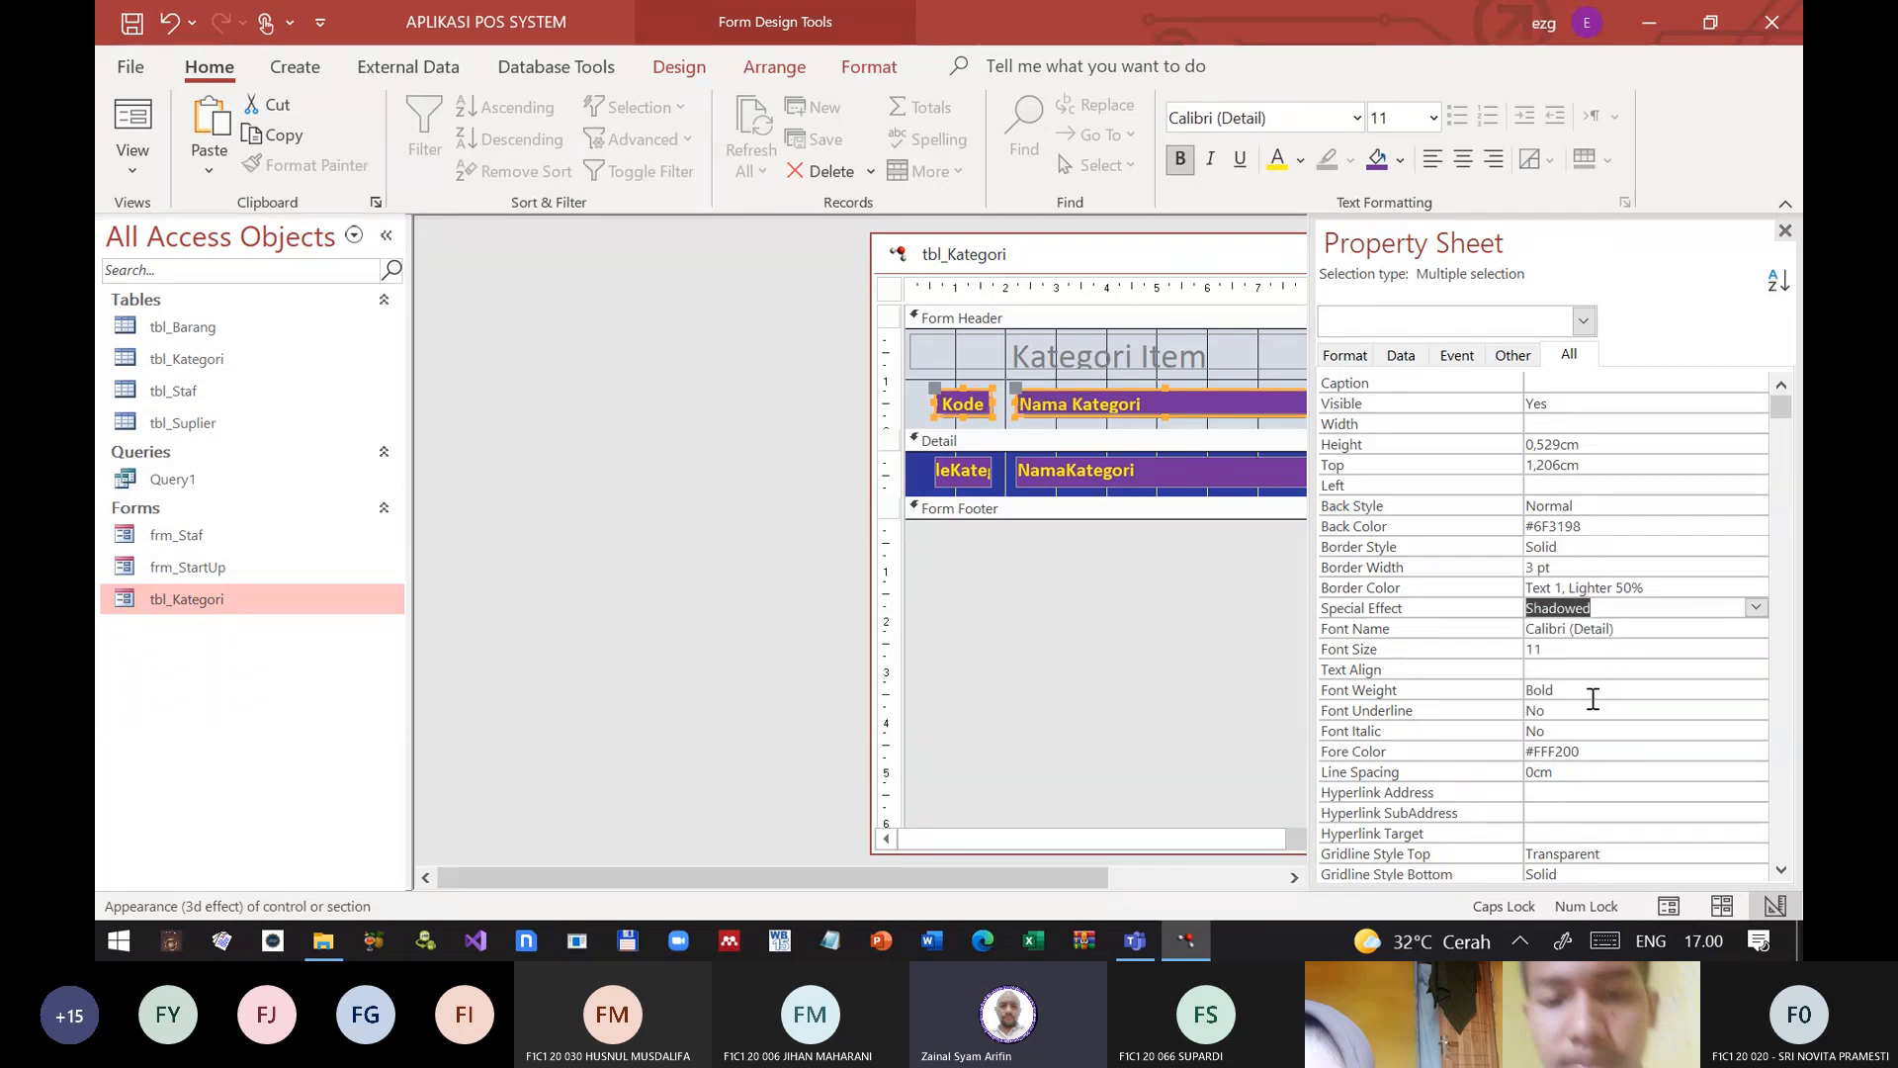
# Step: Move the form window clear of the property sheet and increase the height of both column header labels to 0,6 cm
pyautogui.moveTo(1150, 265); pyautogui.dragTo(811, 269)
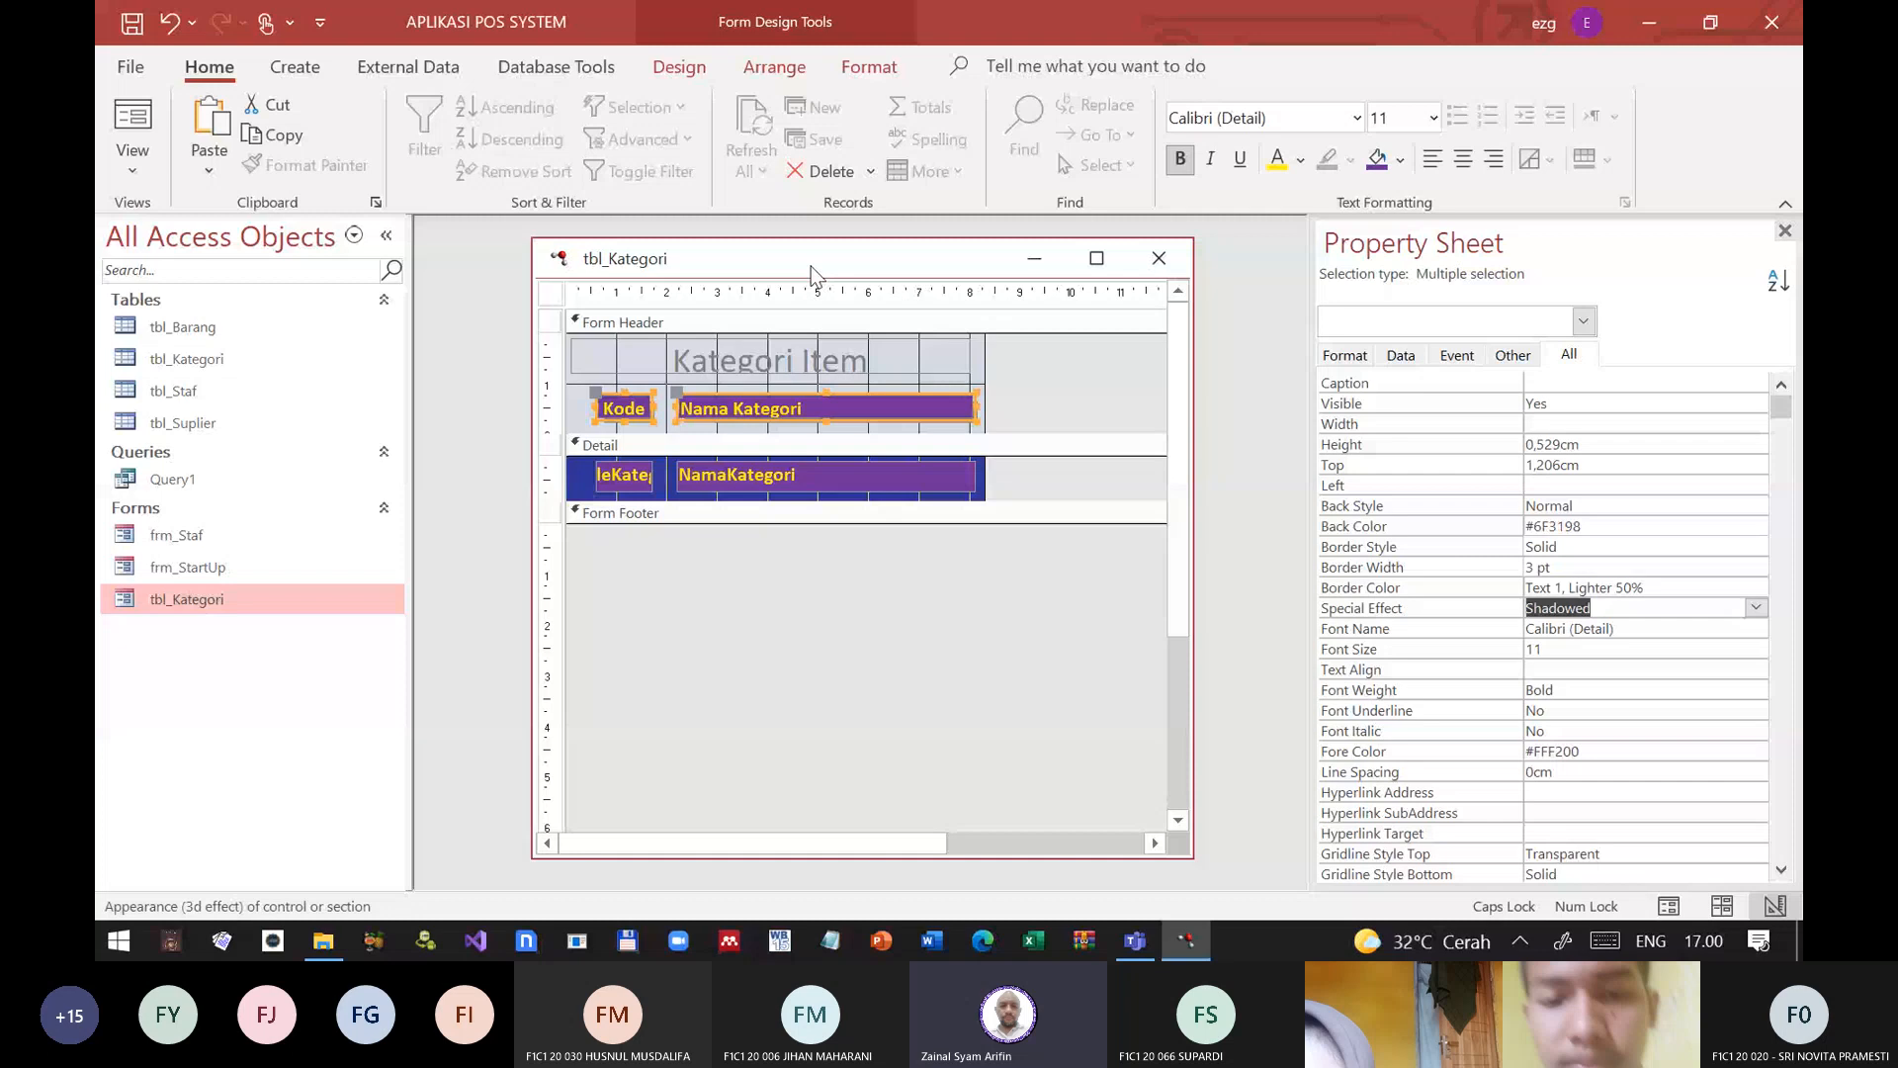
pyautogui.click(1028, 348)
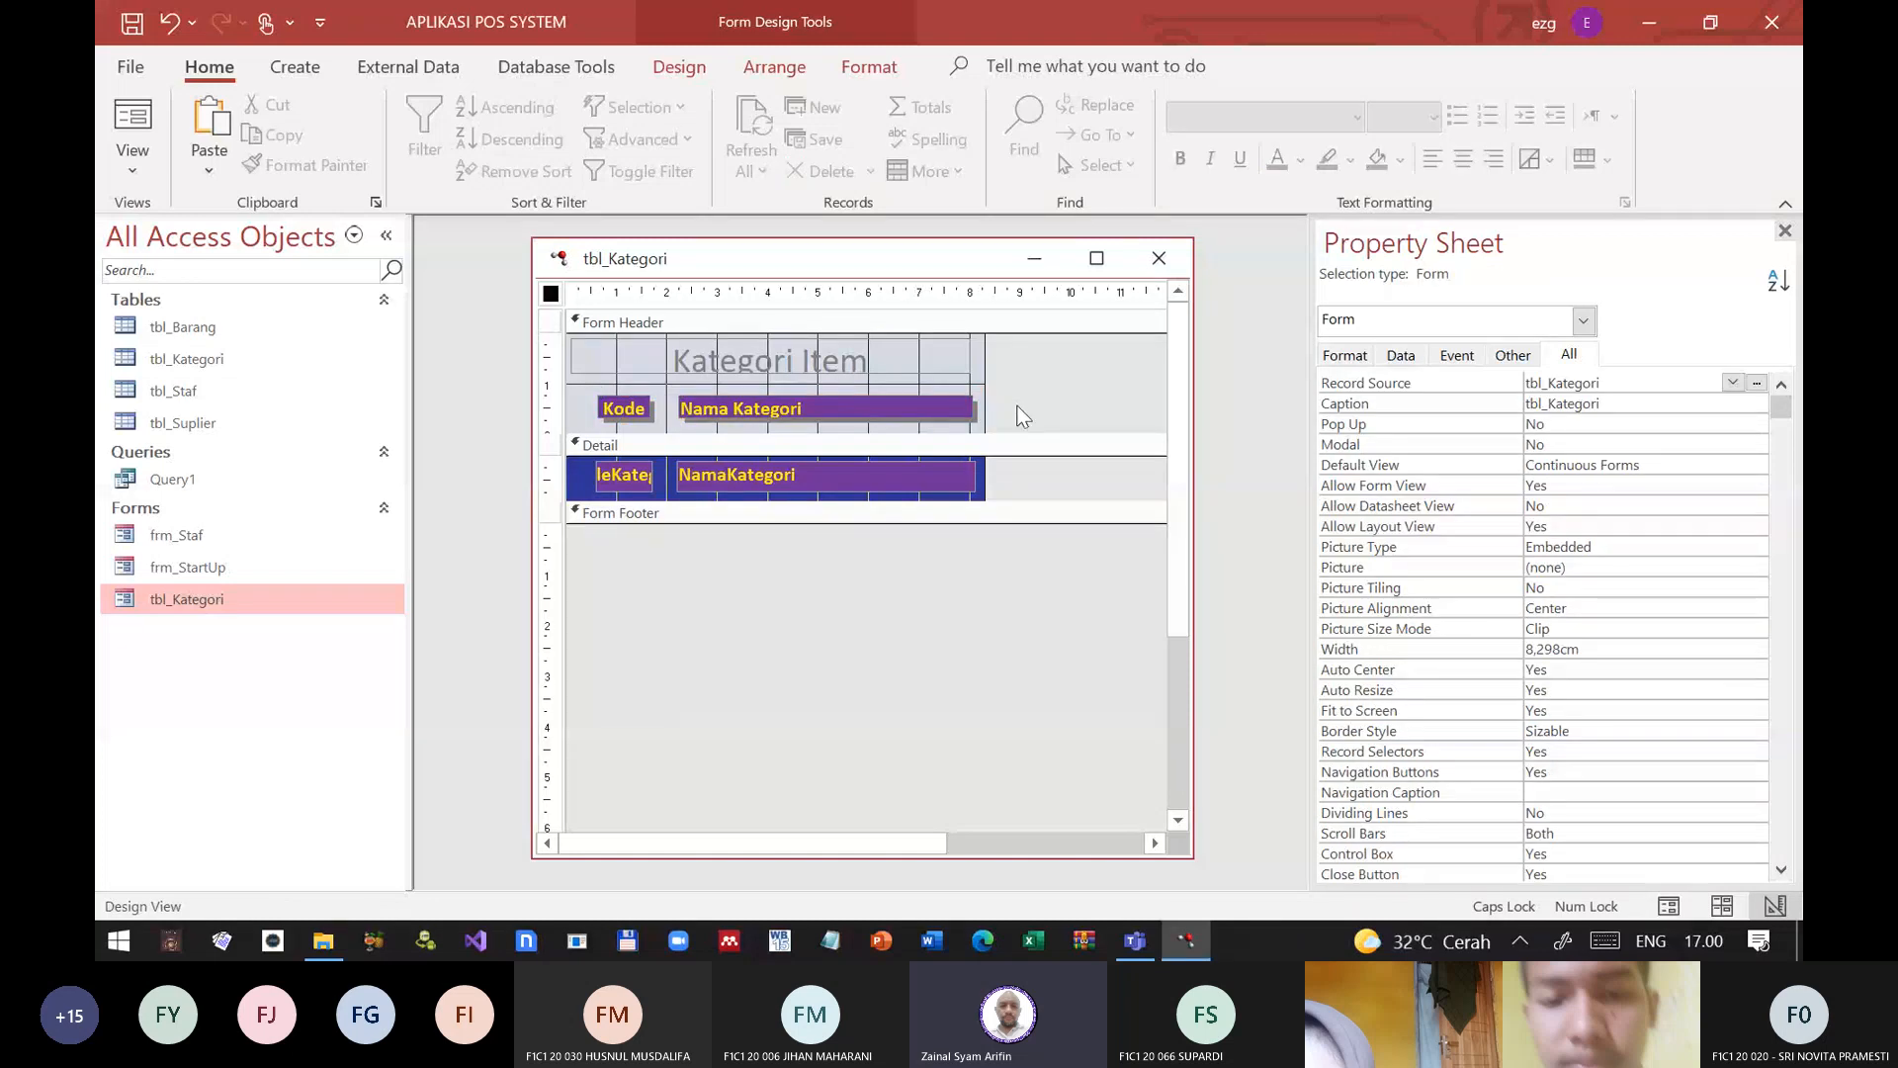
pyautogui.moveTo(1018, 407); pyautogui.dragTo(591, 413)
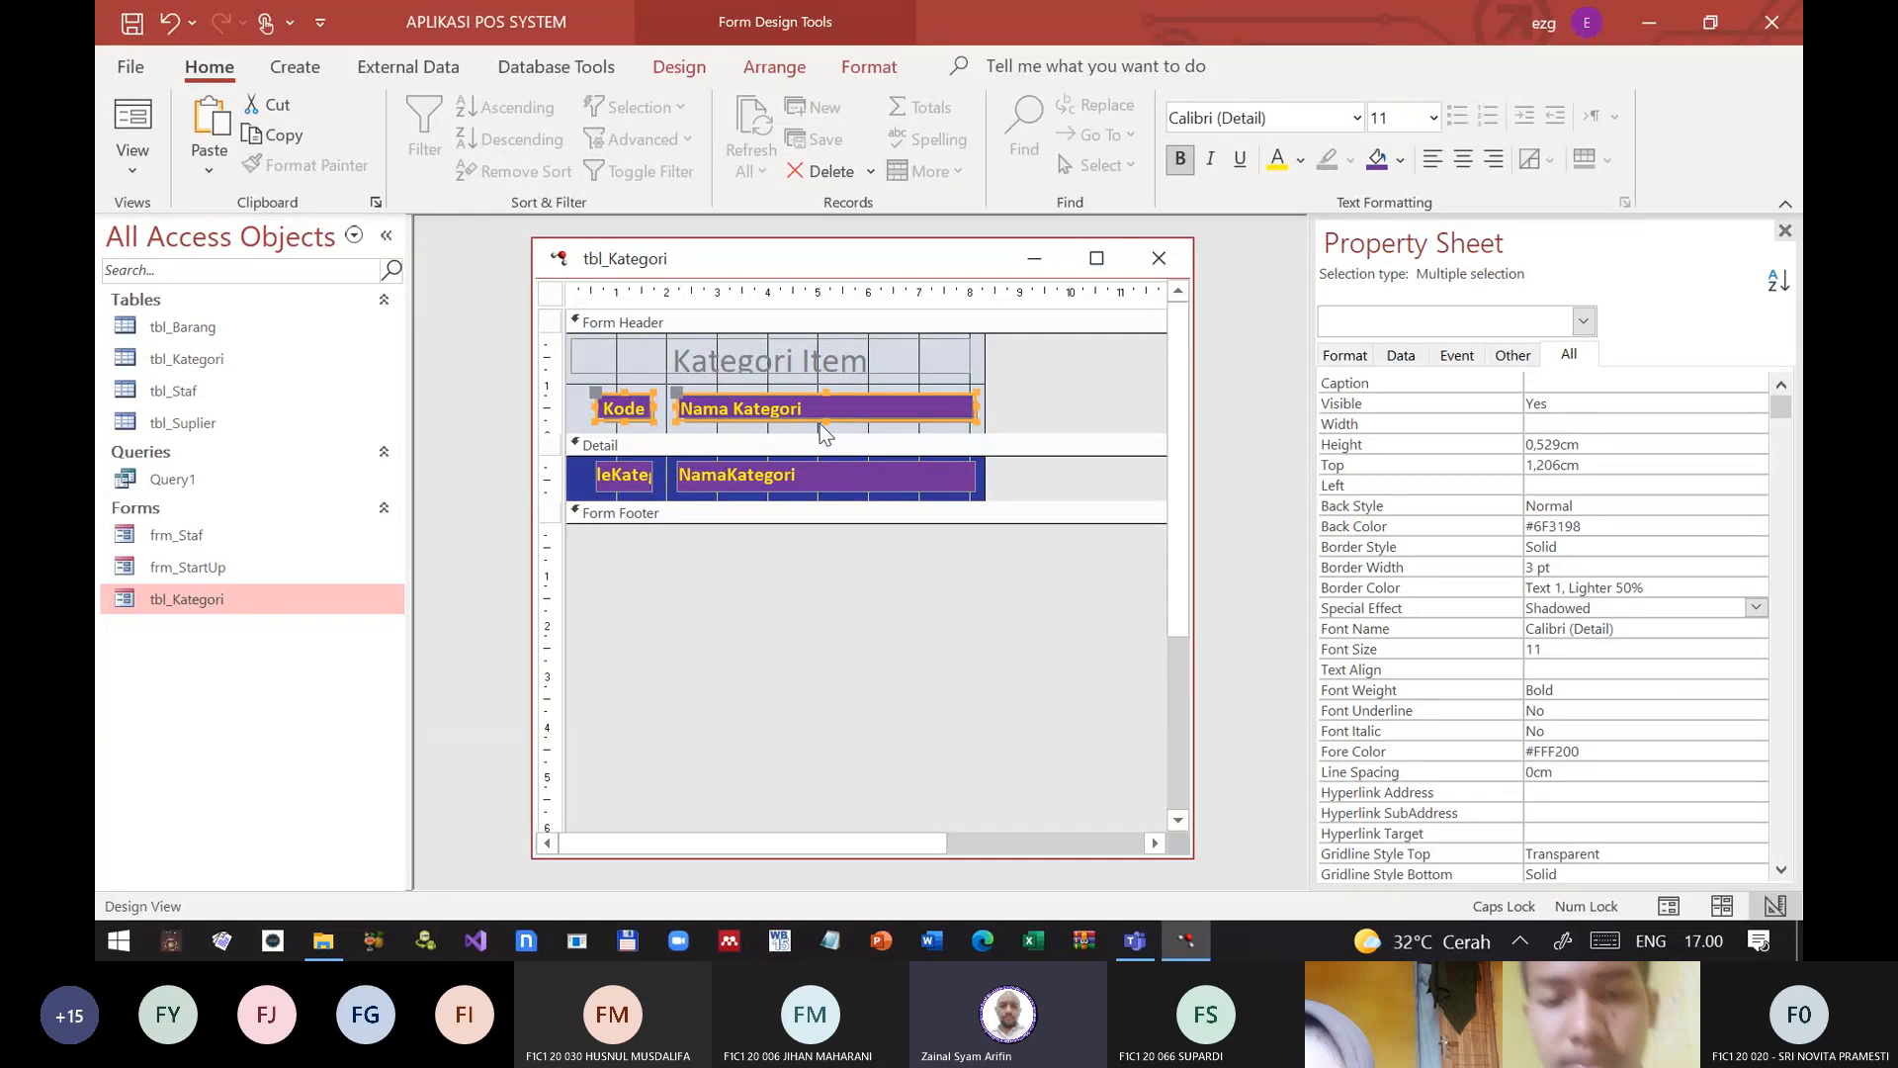
pyautogui.moveTo(824, 419); pyautogui.dragTo(825, 422)
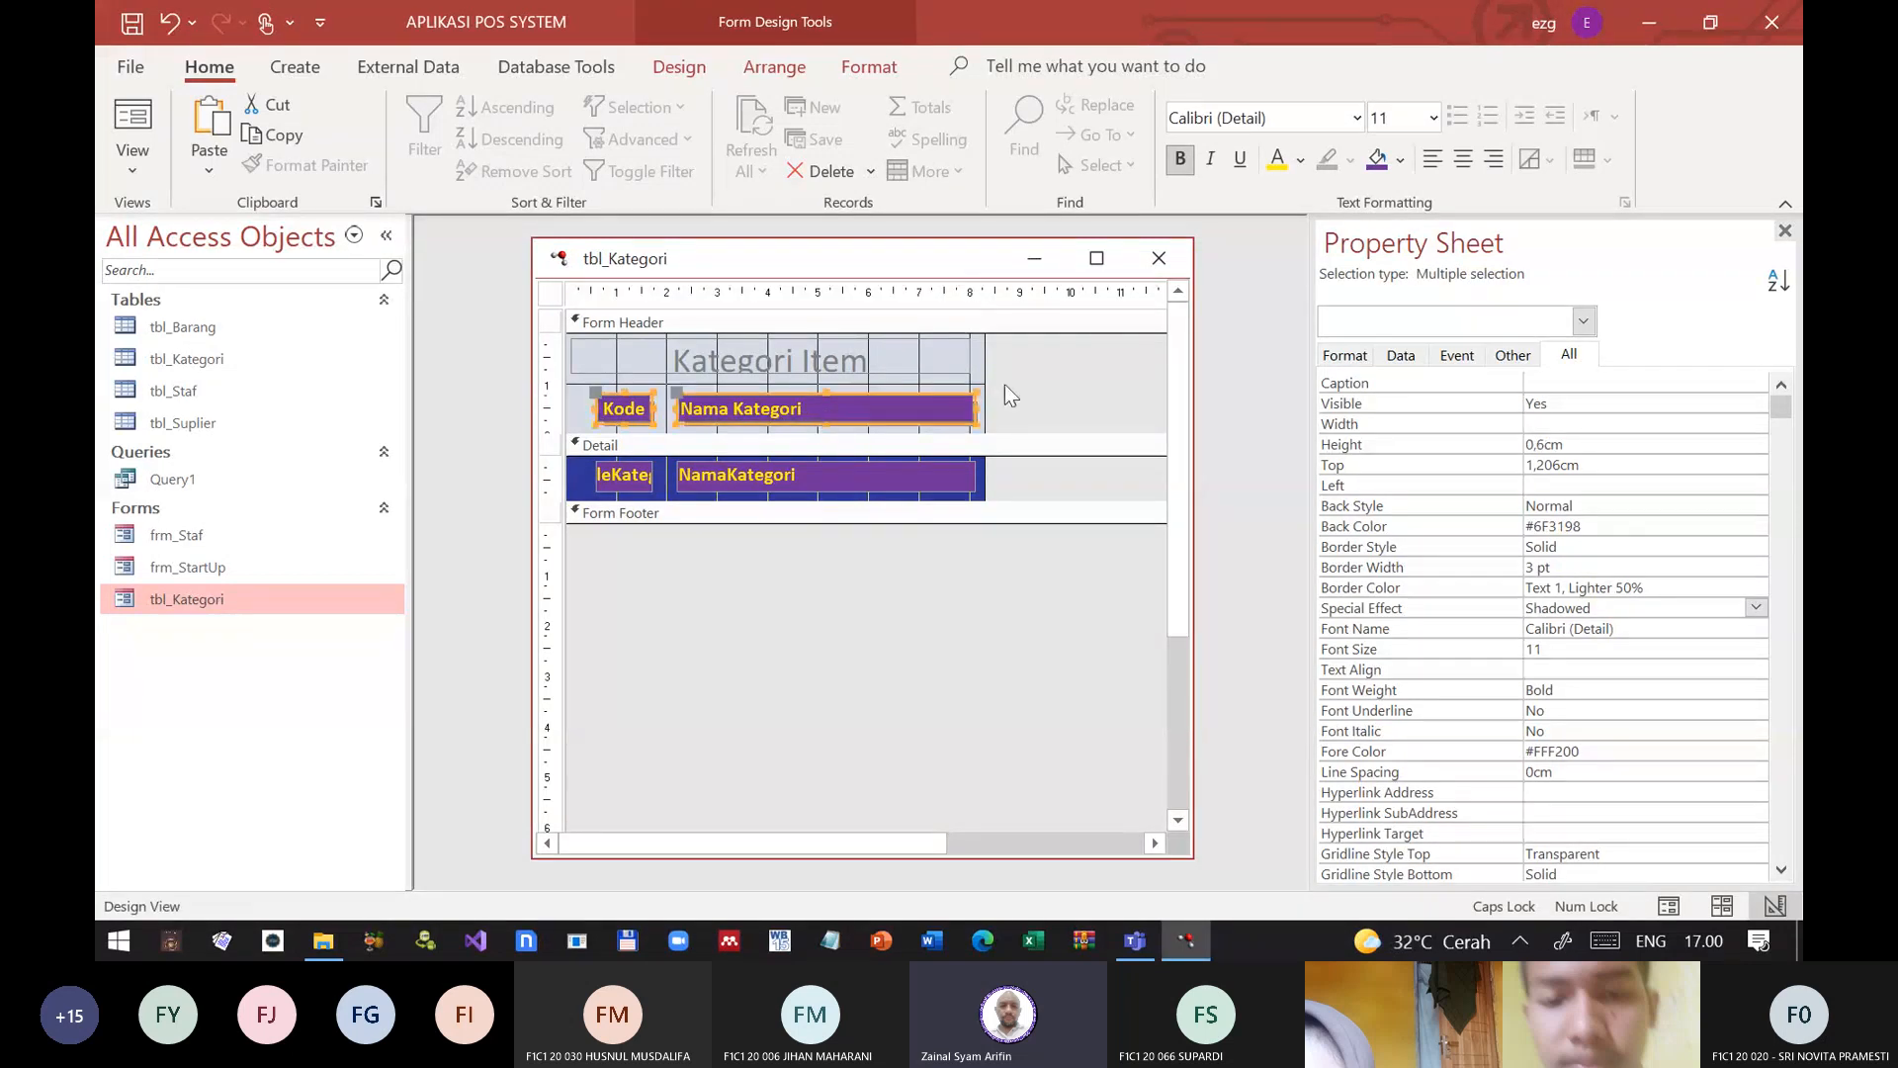
pyautogui.click(1073, 382)
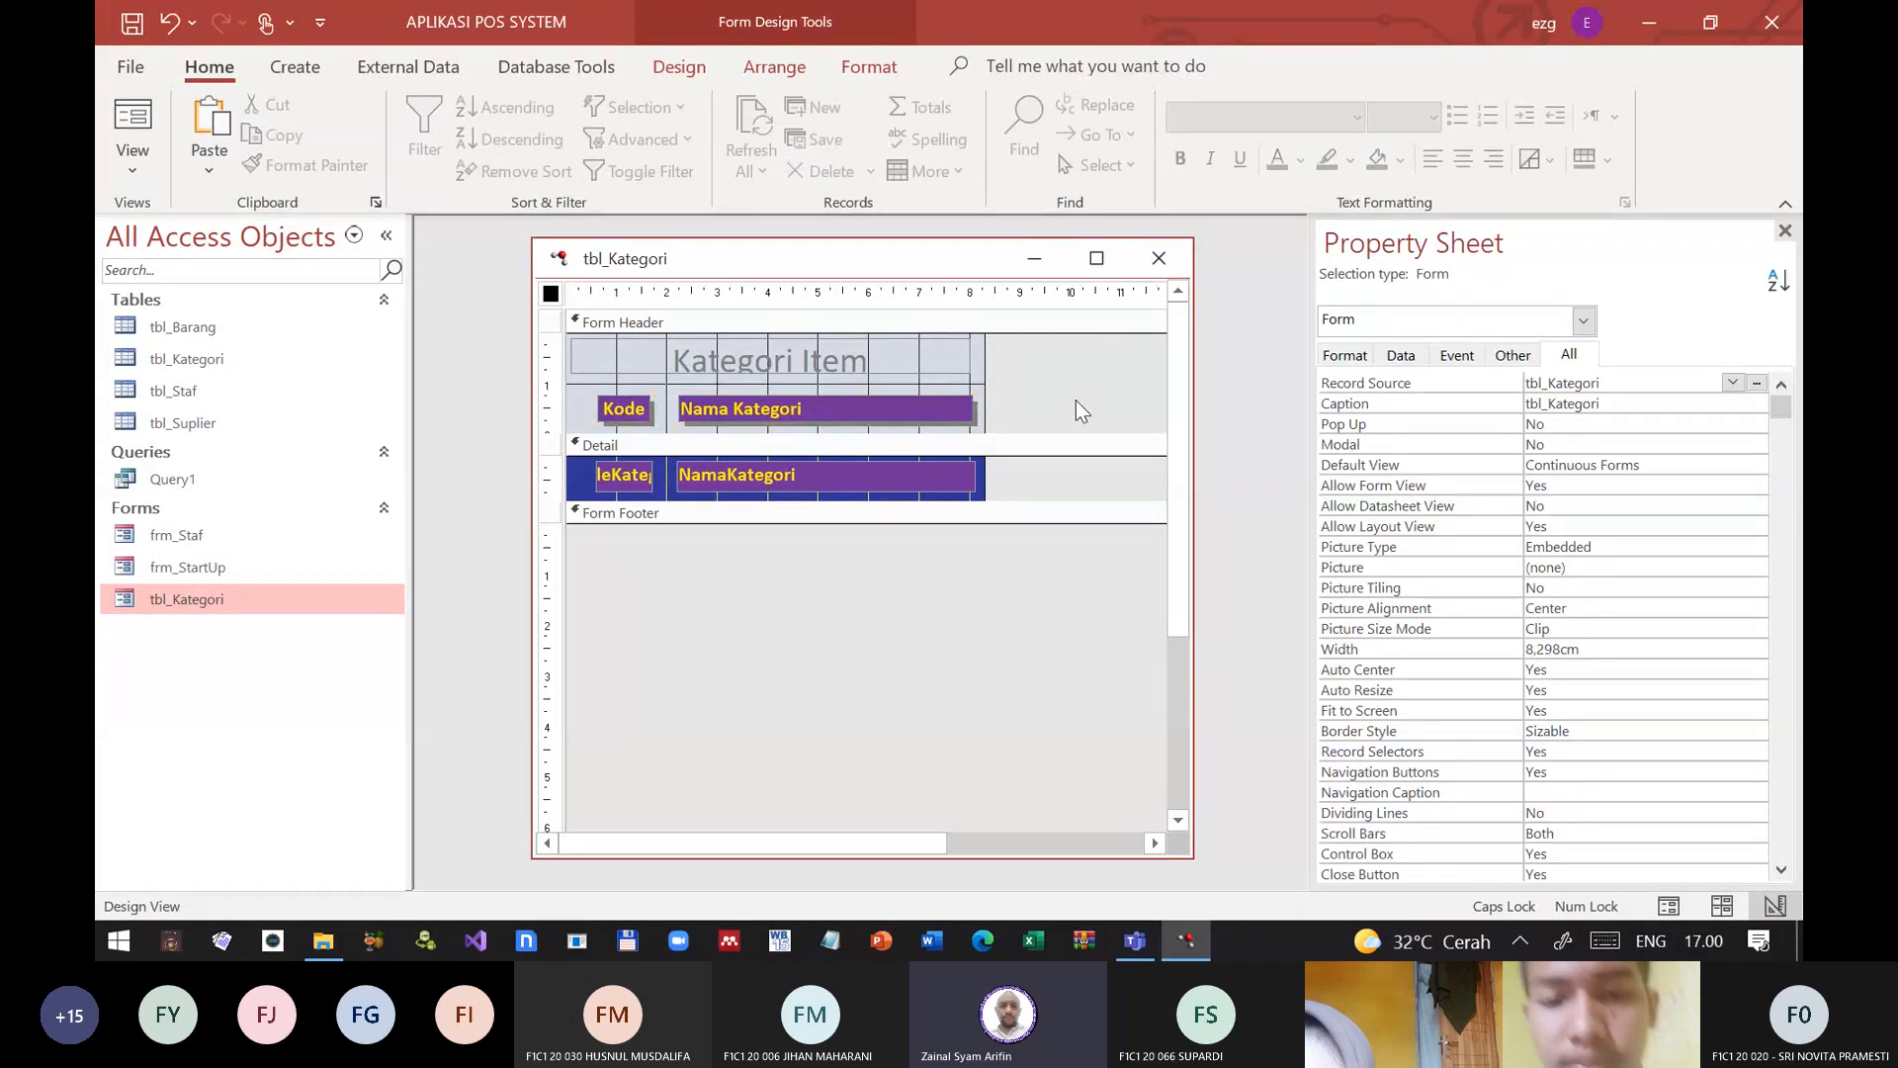
# Step: Set the special effect of both text boxes in the Detail section to Shadowed
pyautogui.moveTo(1032, 459); pyautogui.dragTo(594, 496)
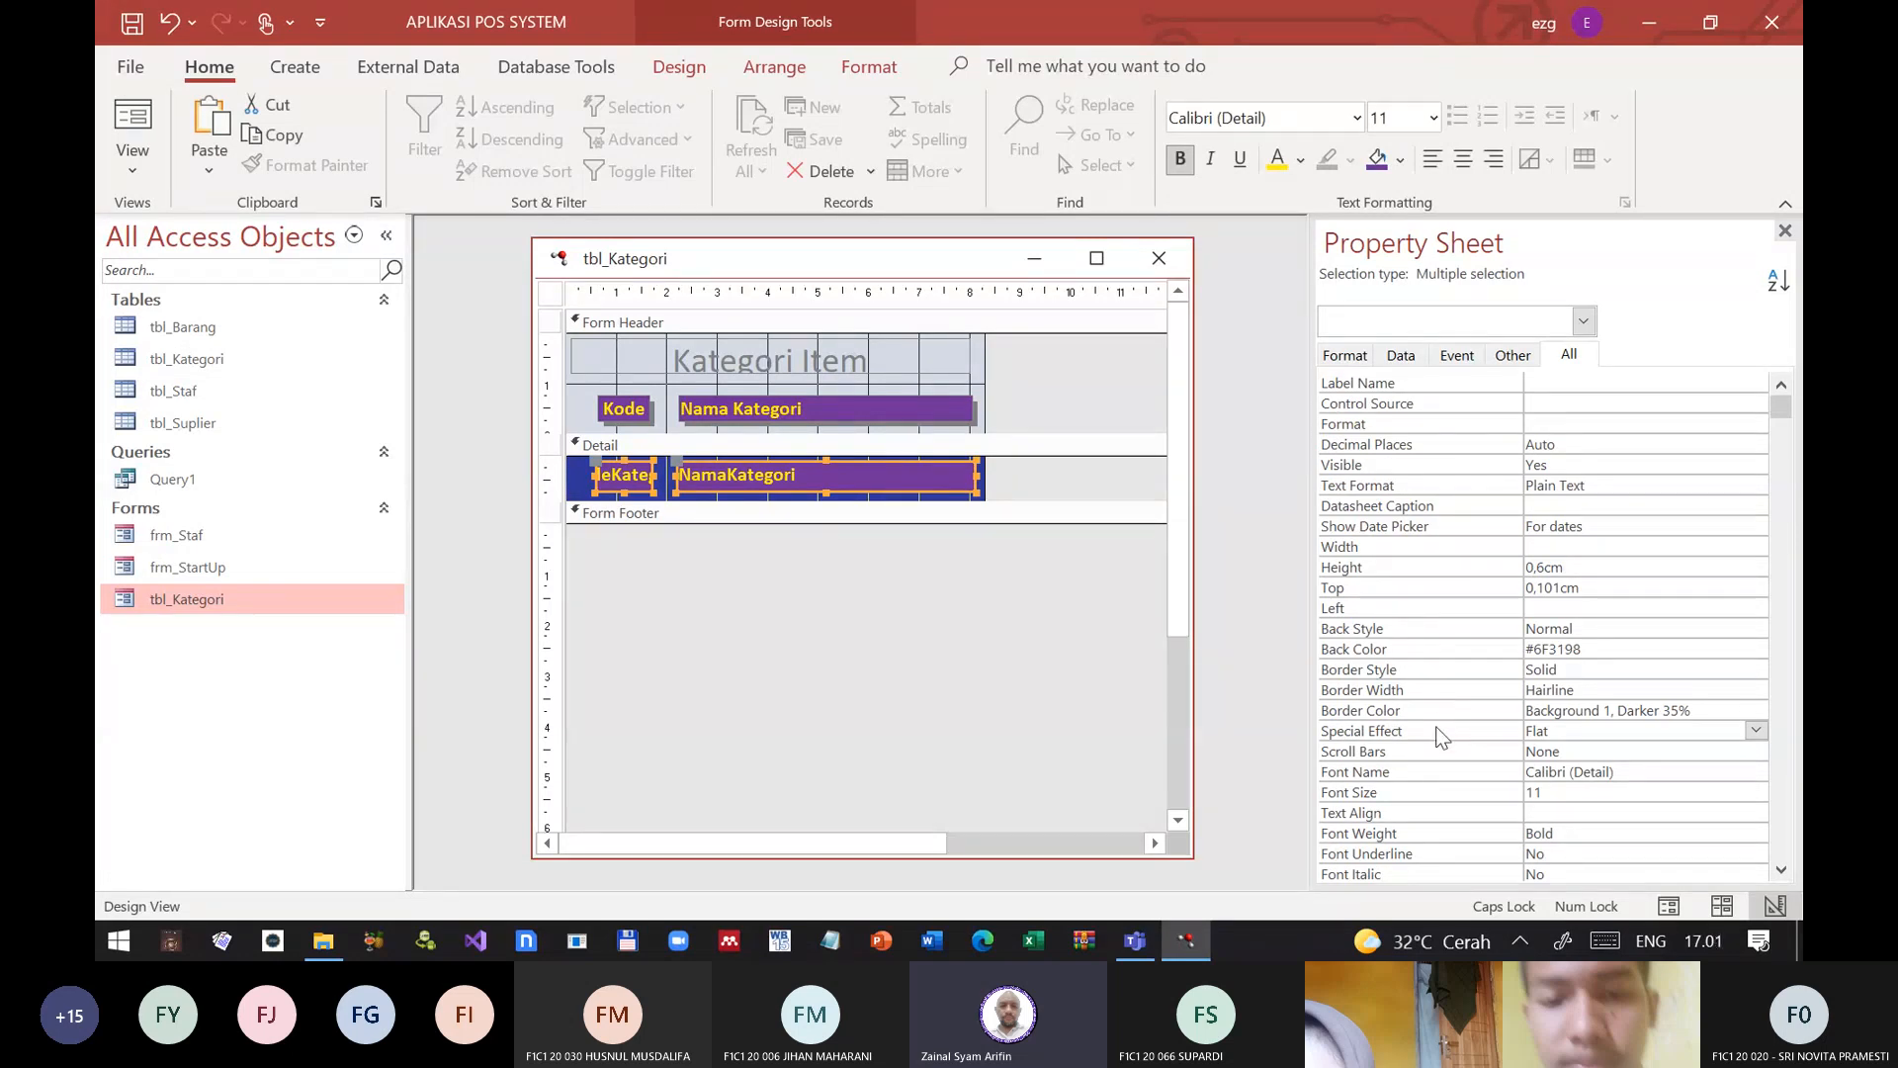
pyautogui.scroll(-1, 1441, 737)
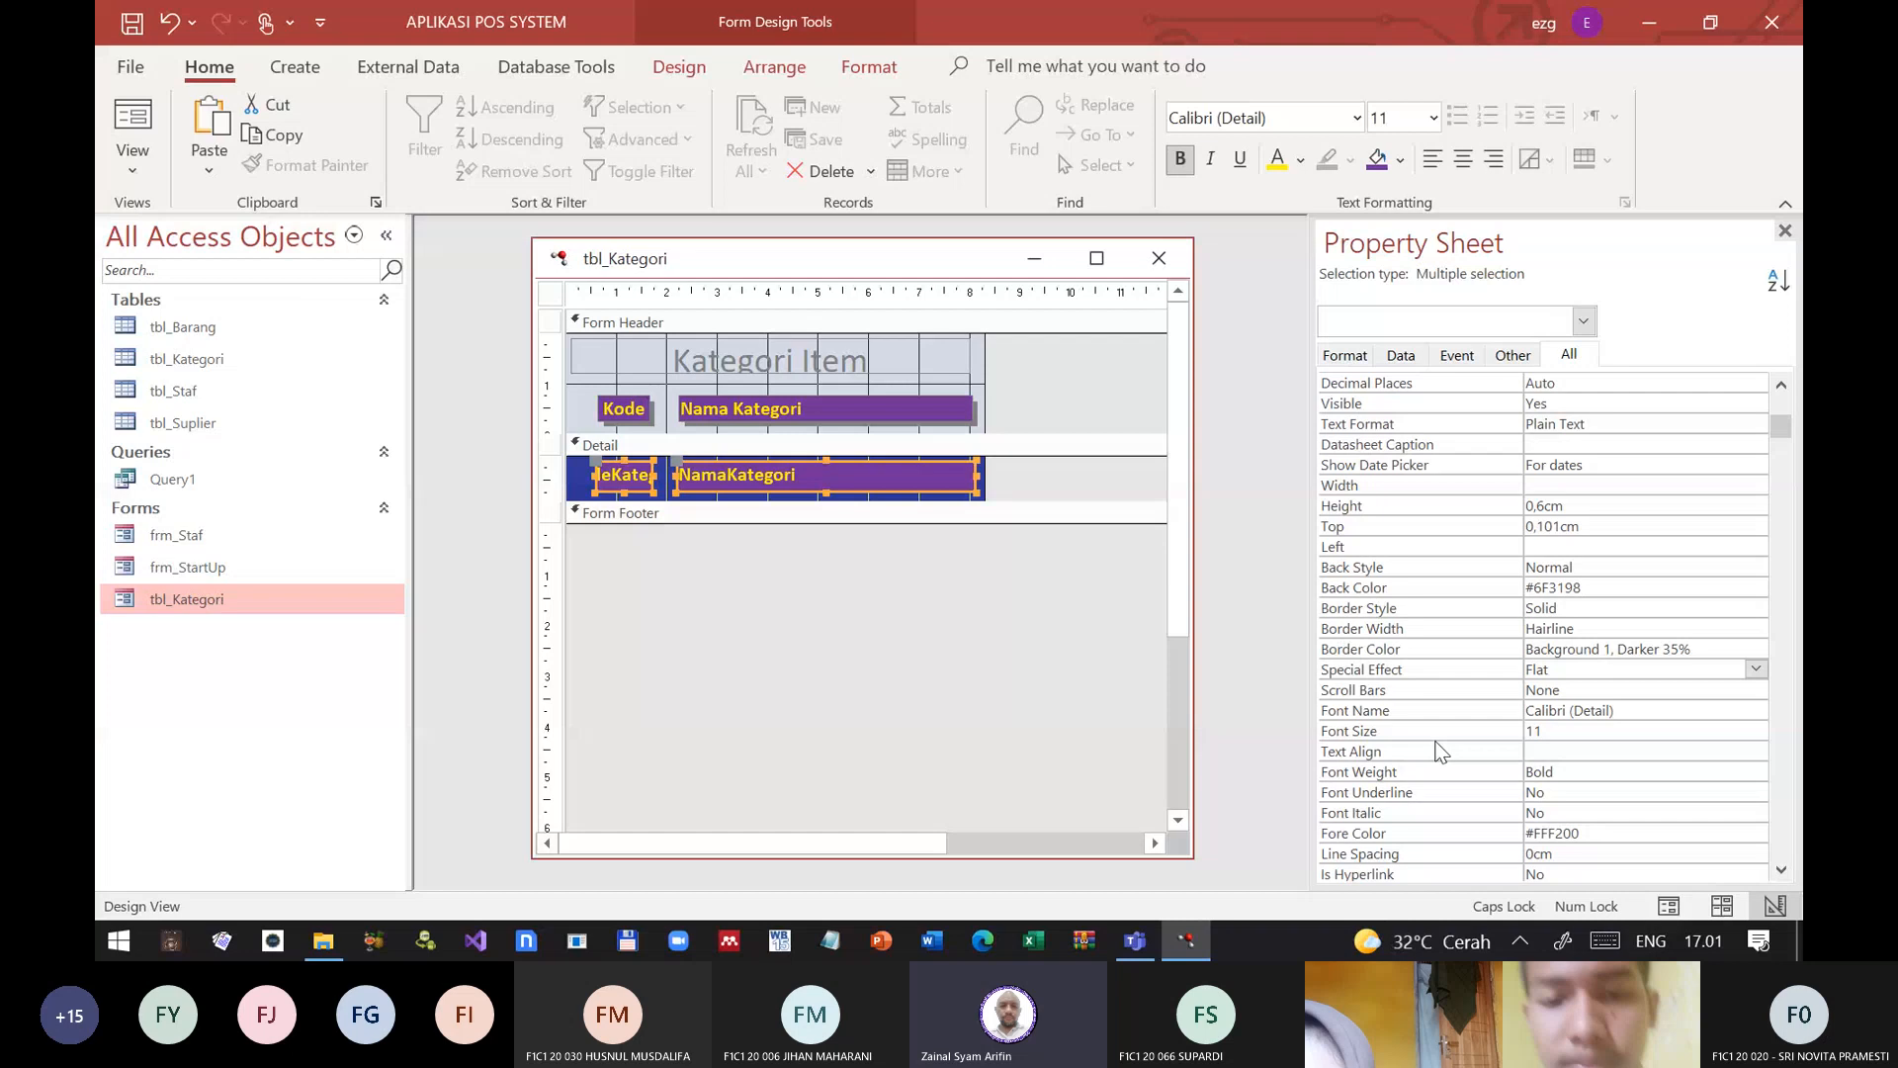
pyautogui.scroll(-1, 1438, 742)
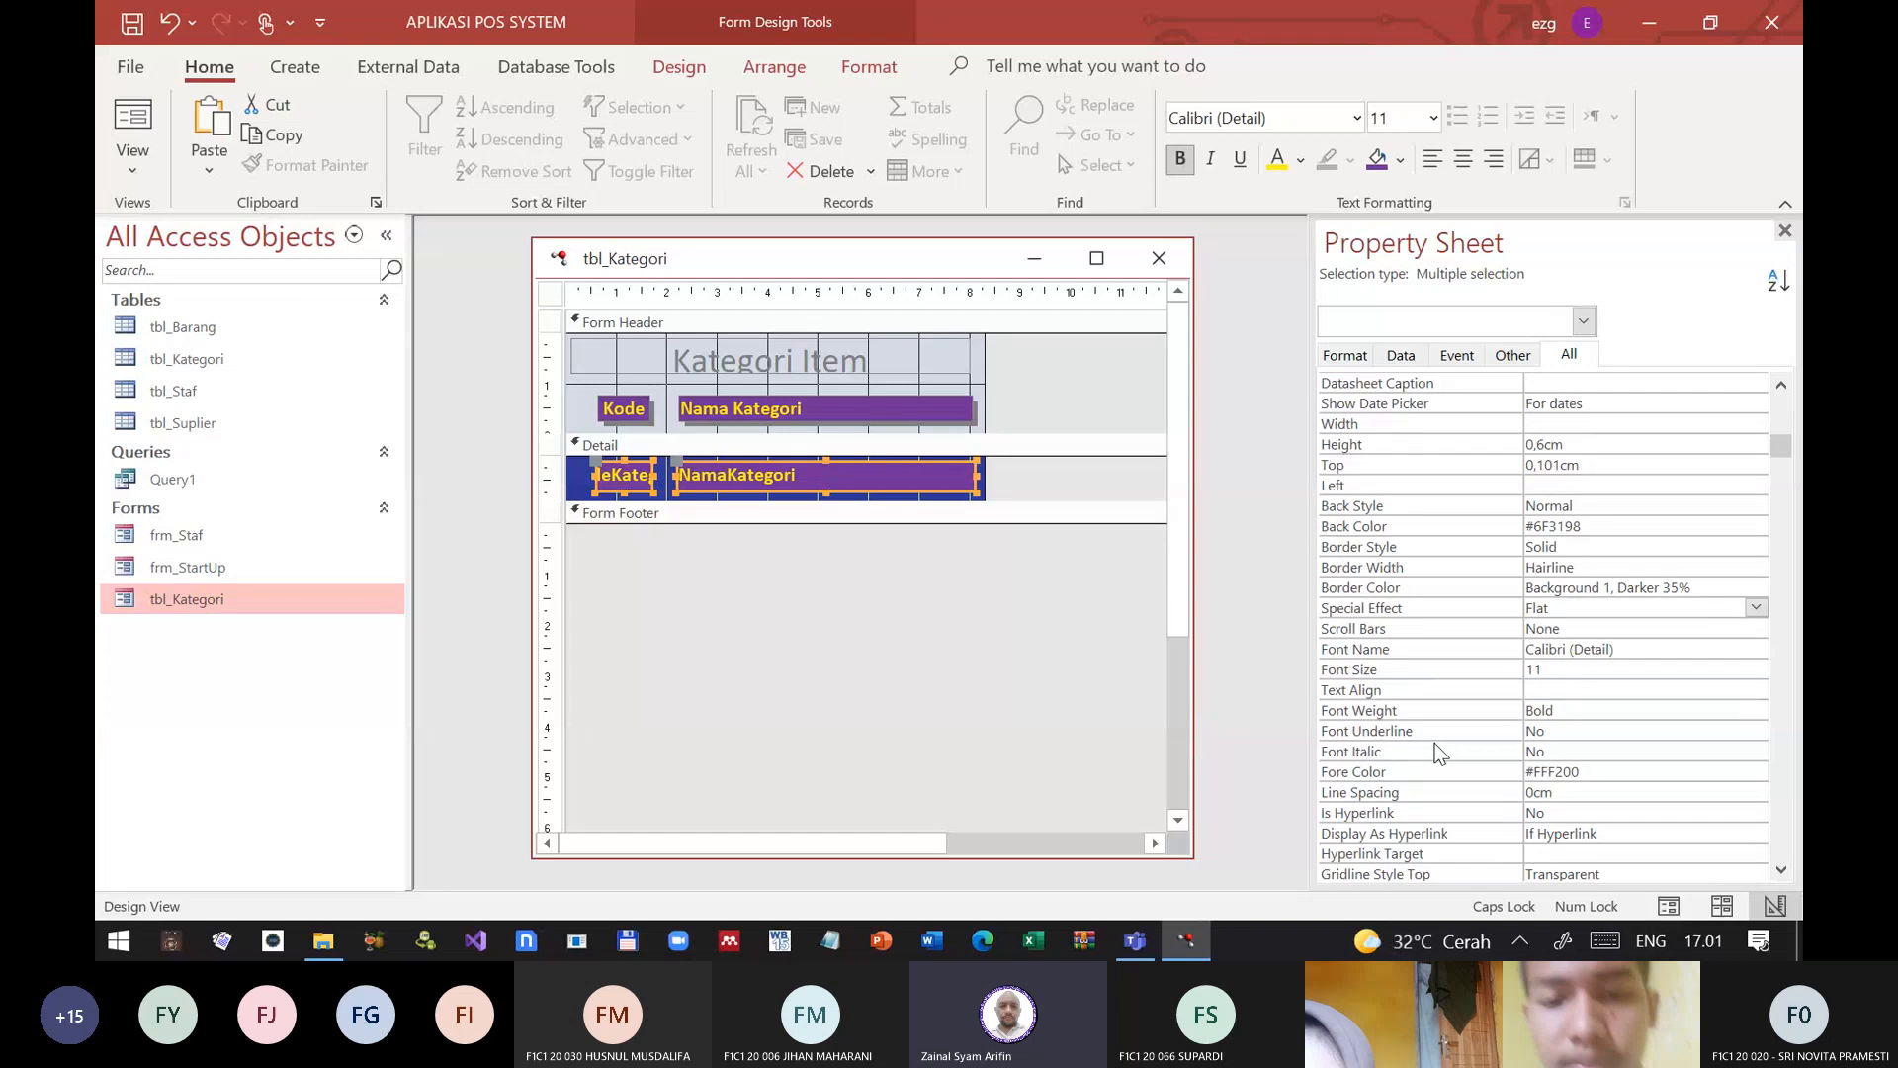
pyautogui.click(1404, 613)
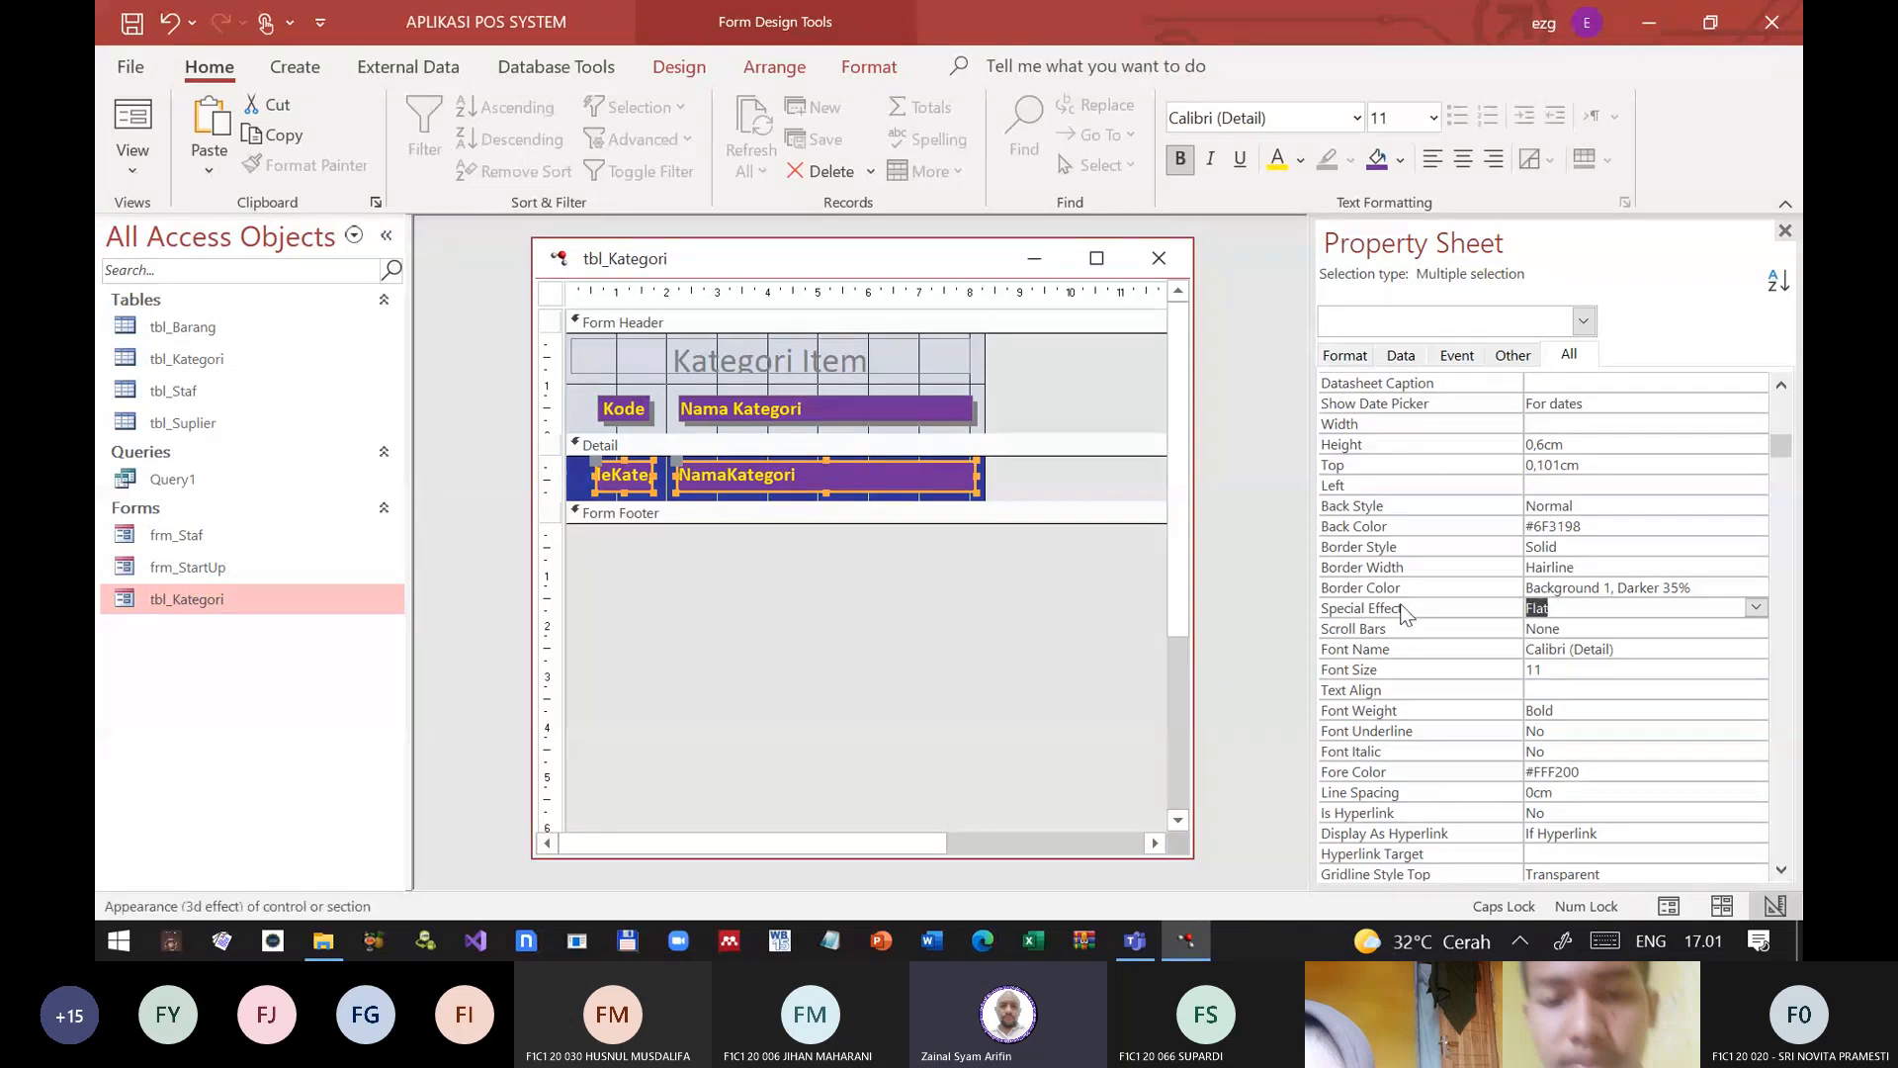
pyautogui.click(1757, 608)
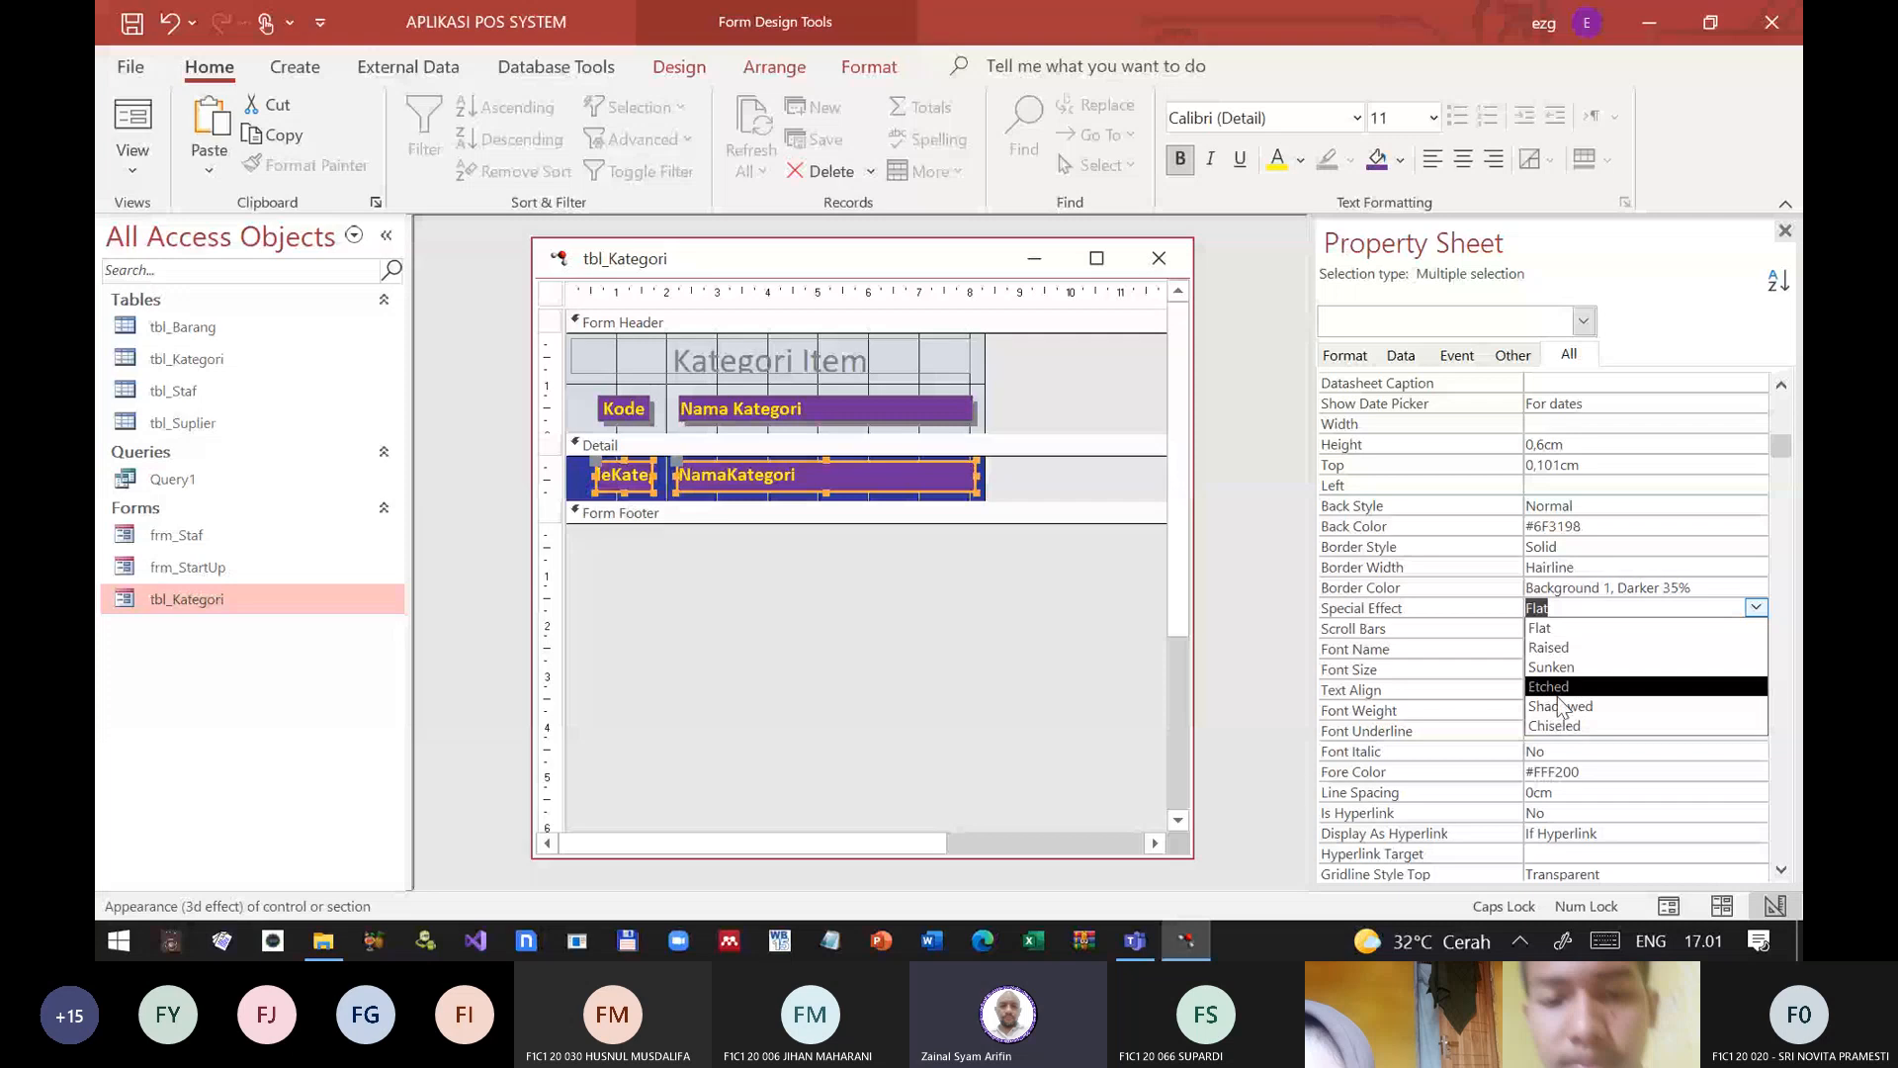
pyautogui.click(1572, 711)
pyautogui.click(1029, 490)
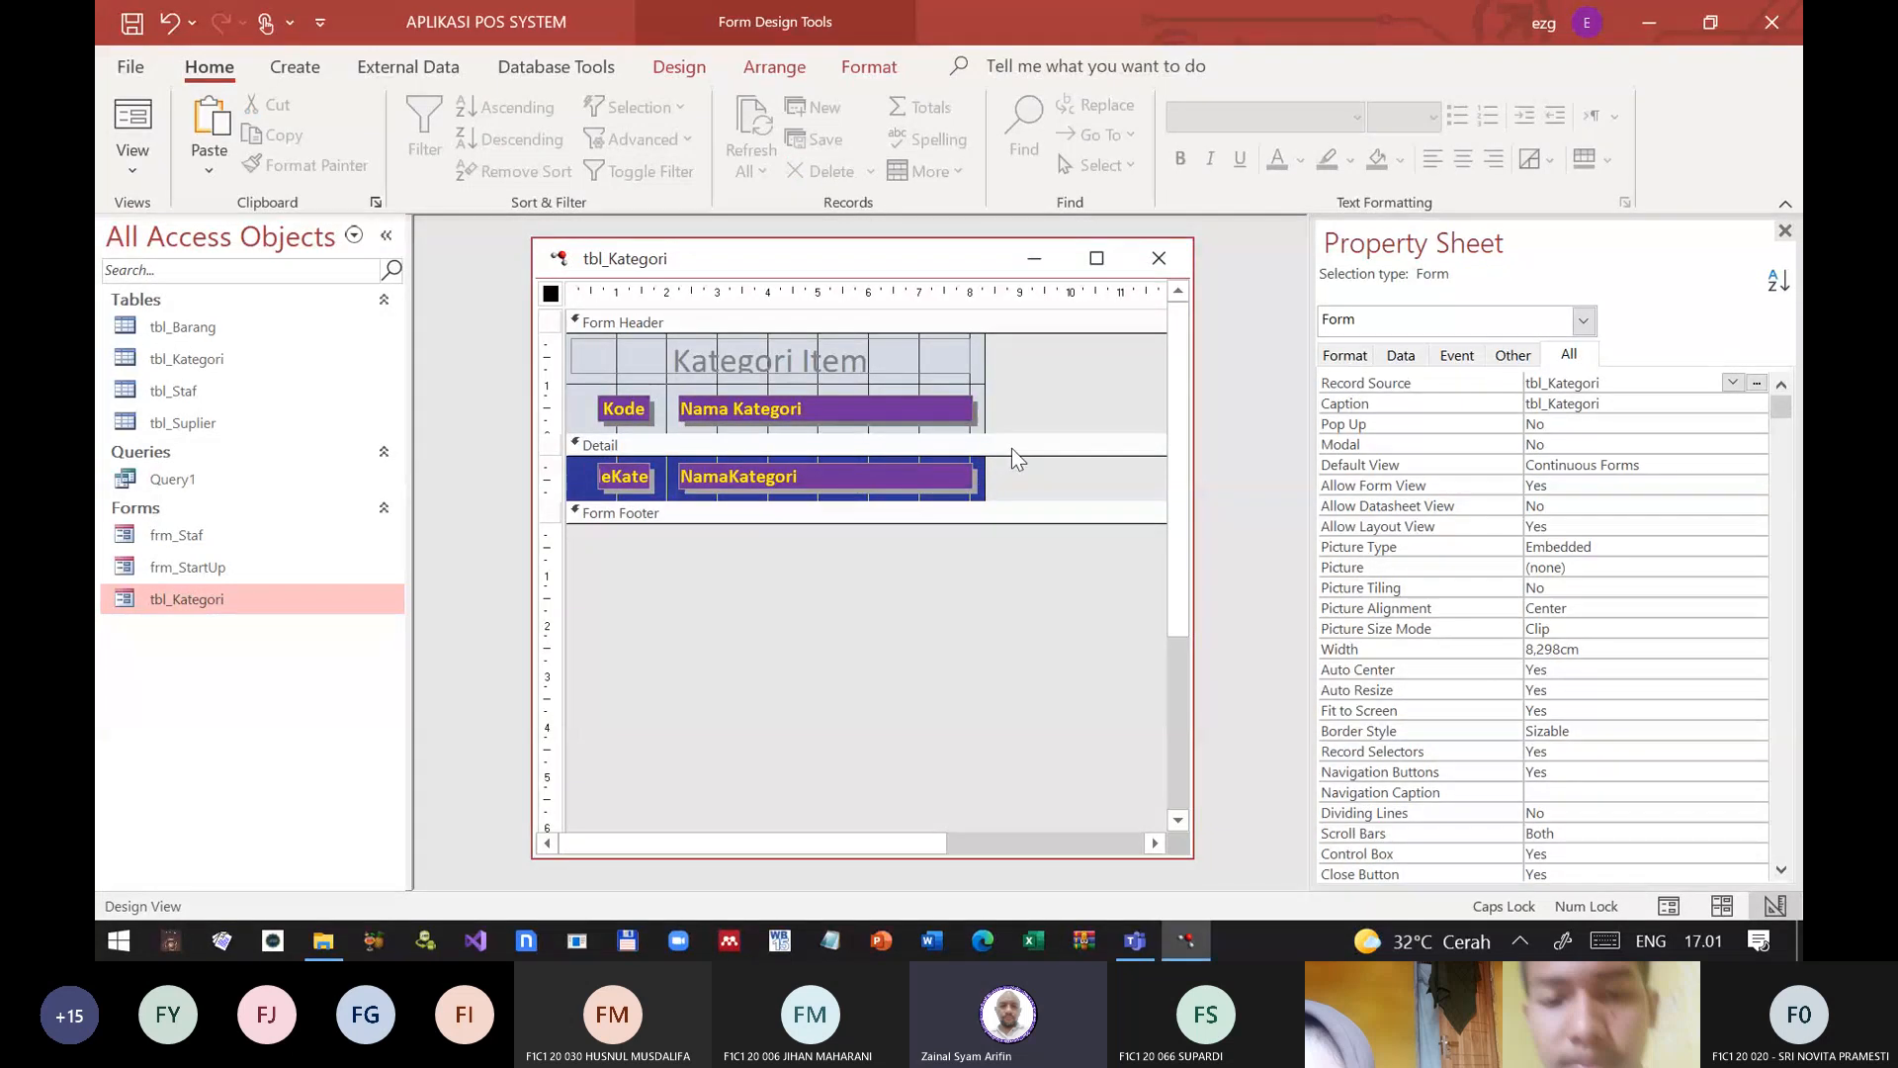
# Step: Change the font color of the "Kategori Item" title label to purple
pyautogui.click(654, 367)
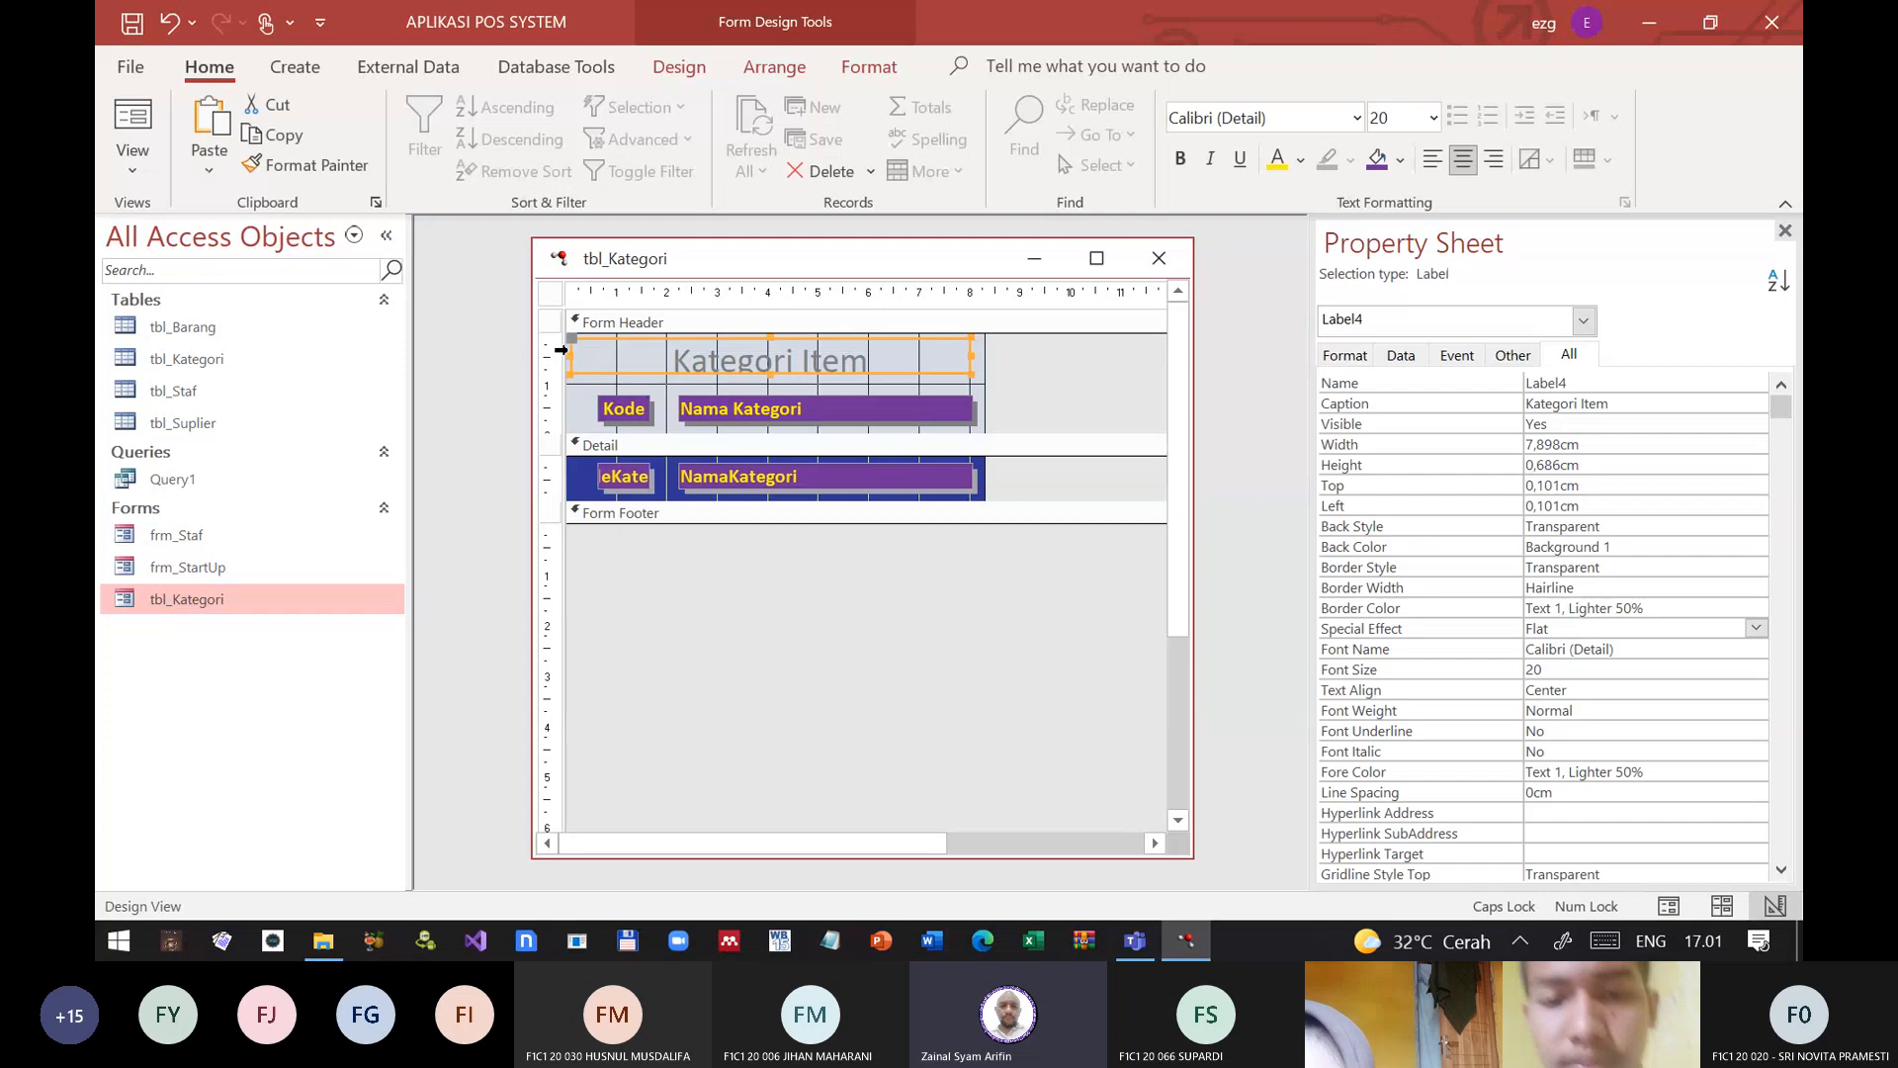
pyautogui.click(1277, 160)
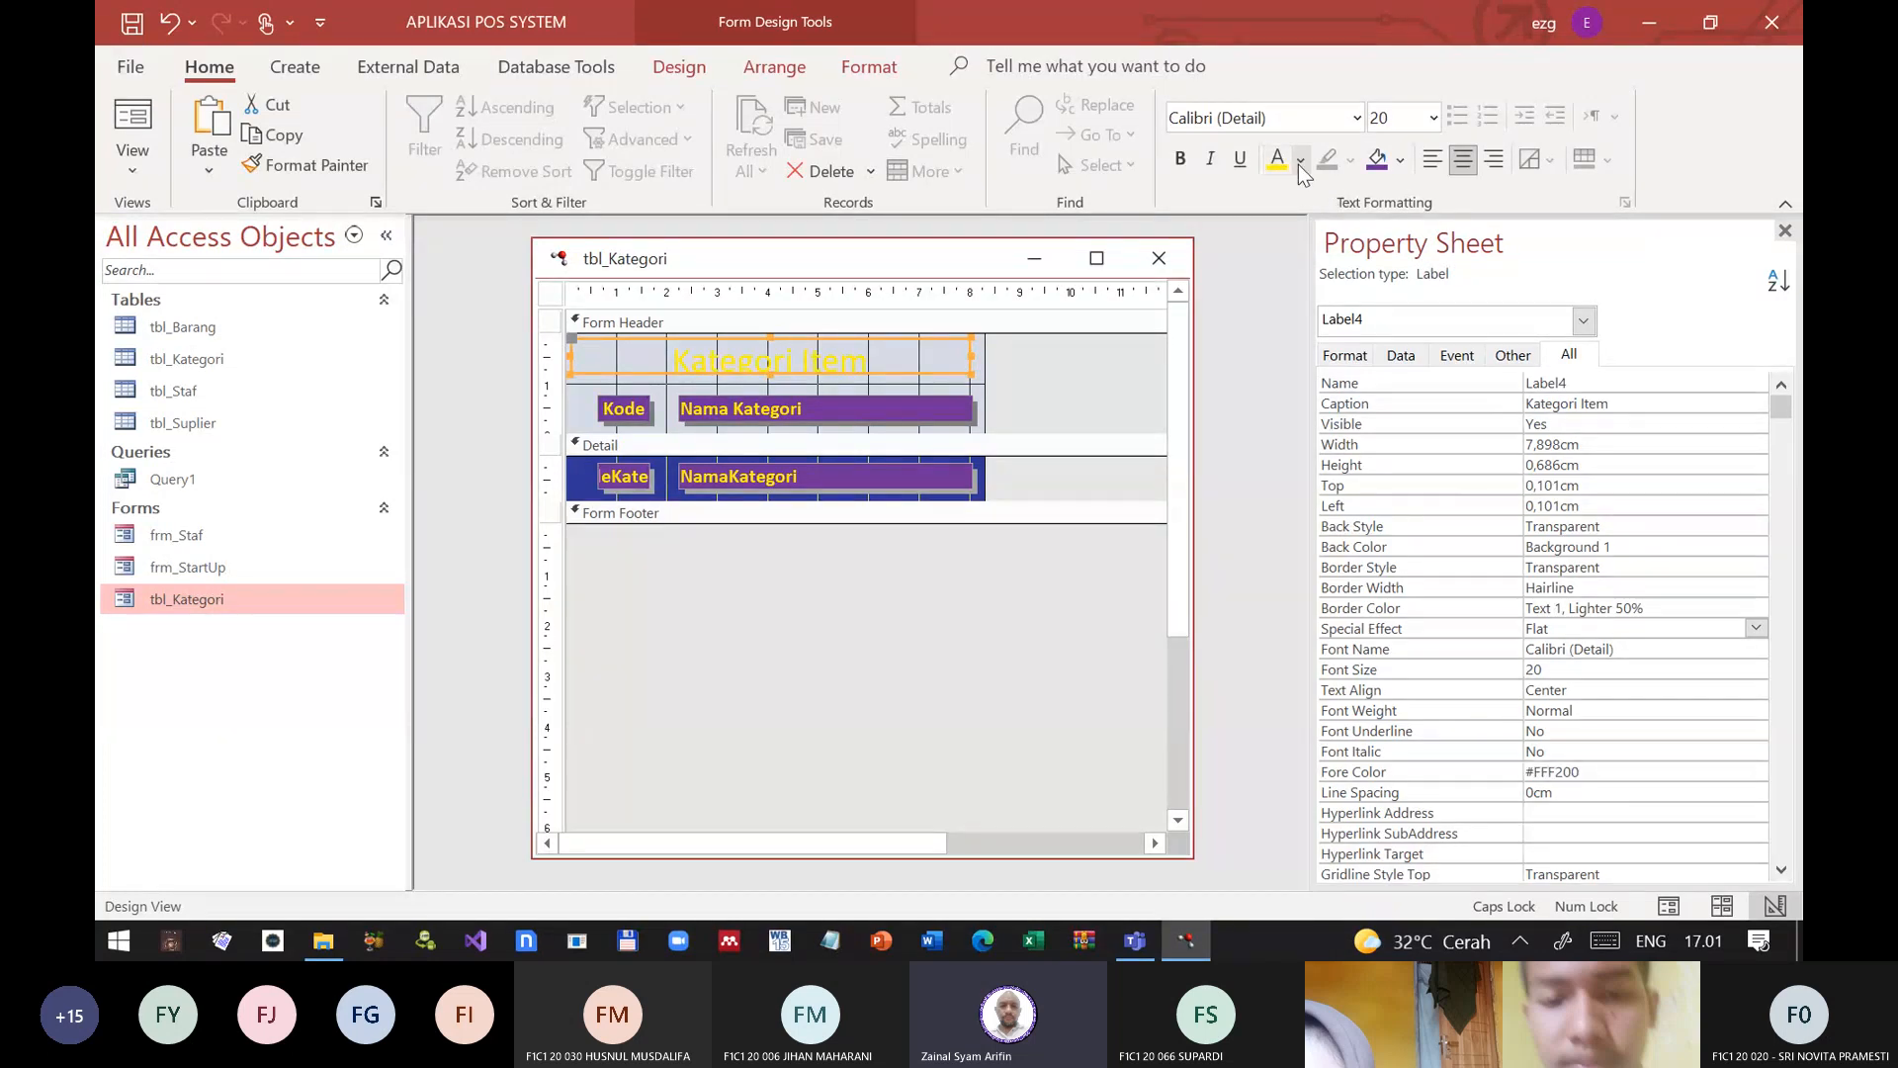
pyautogui.click(1300, 160)
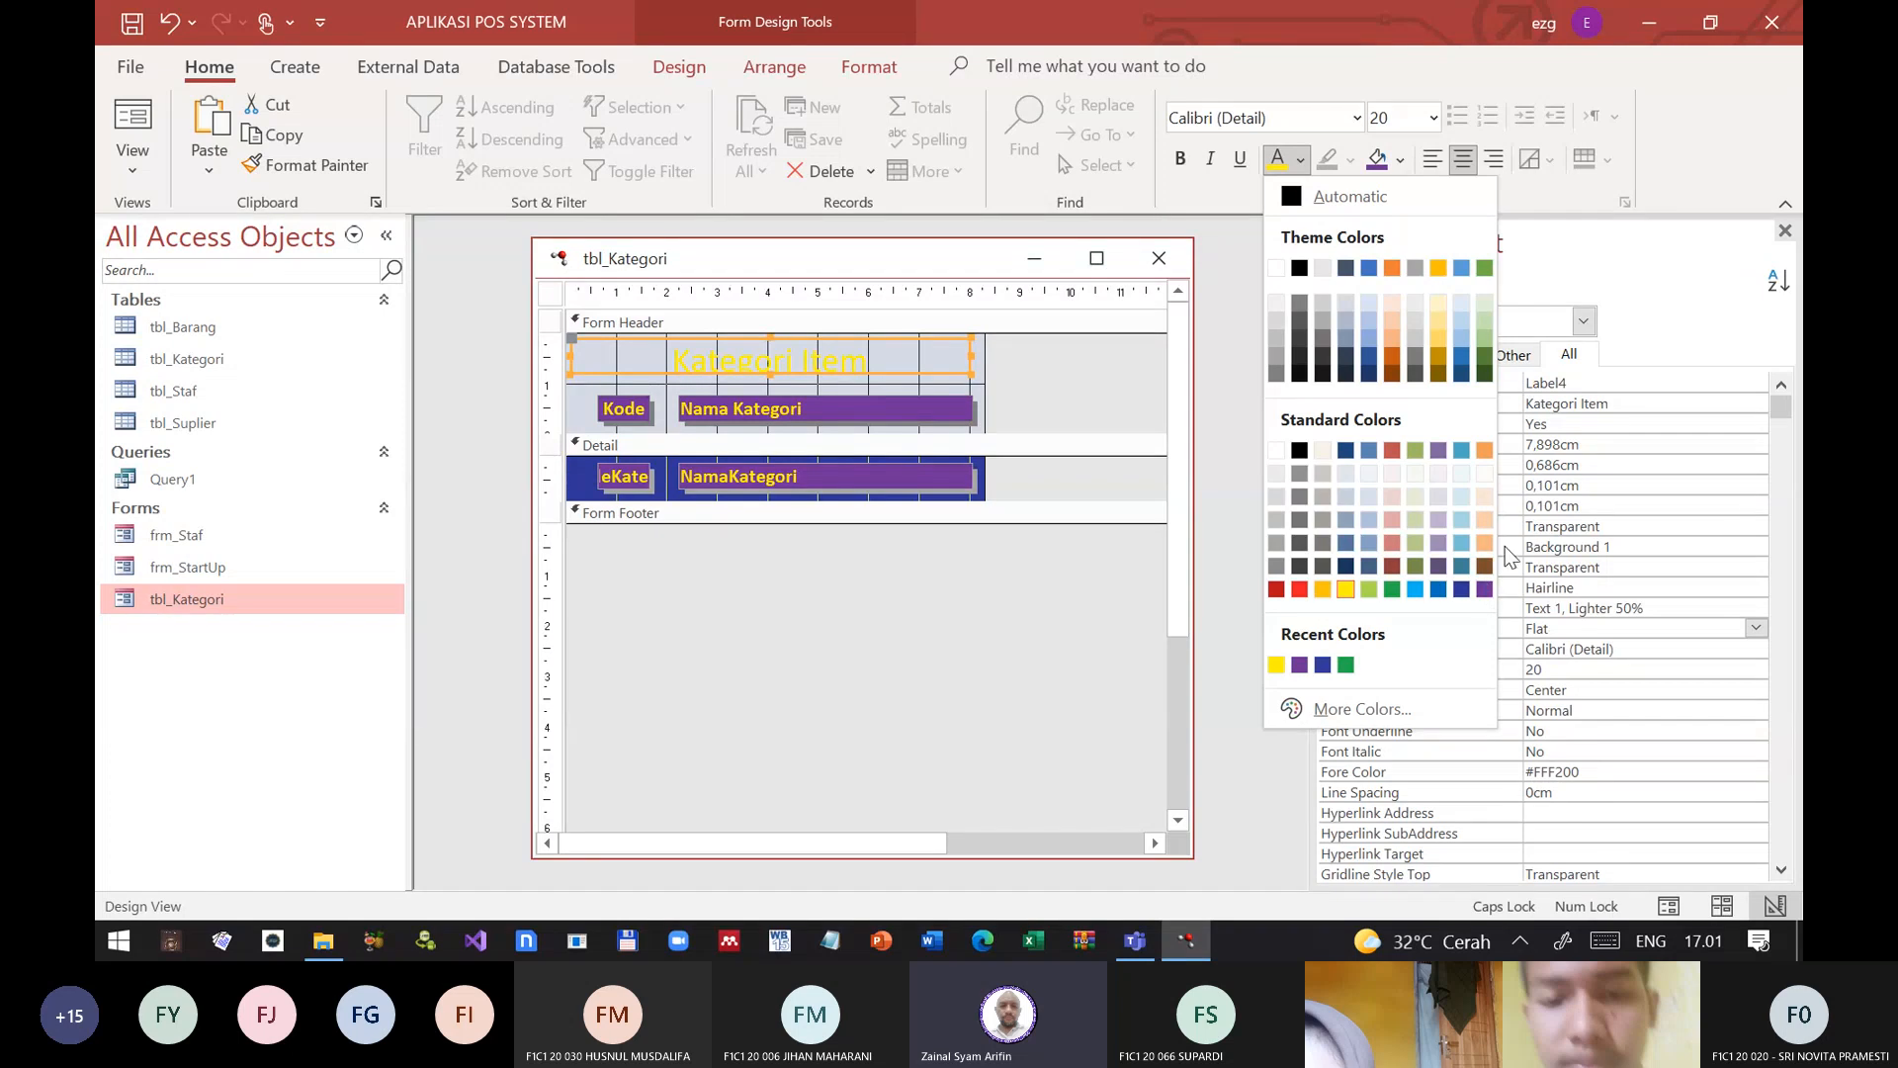
pyautogui.click(1485, 589)
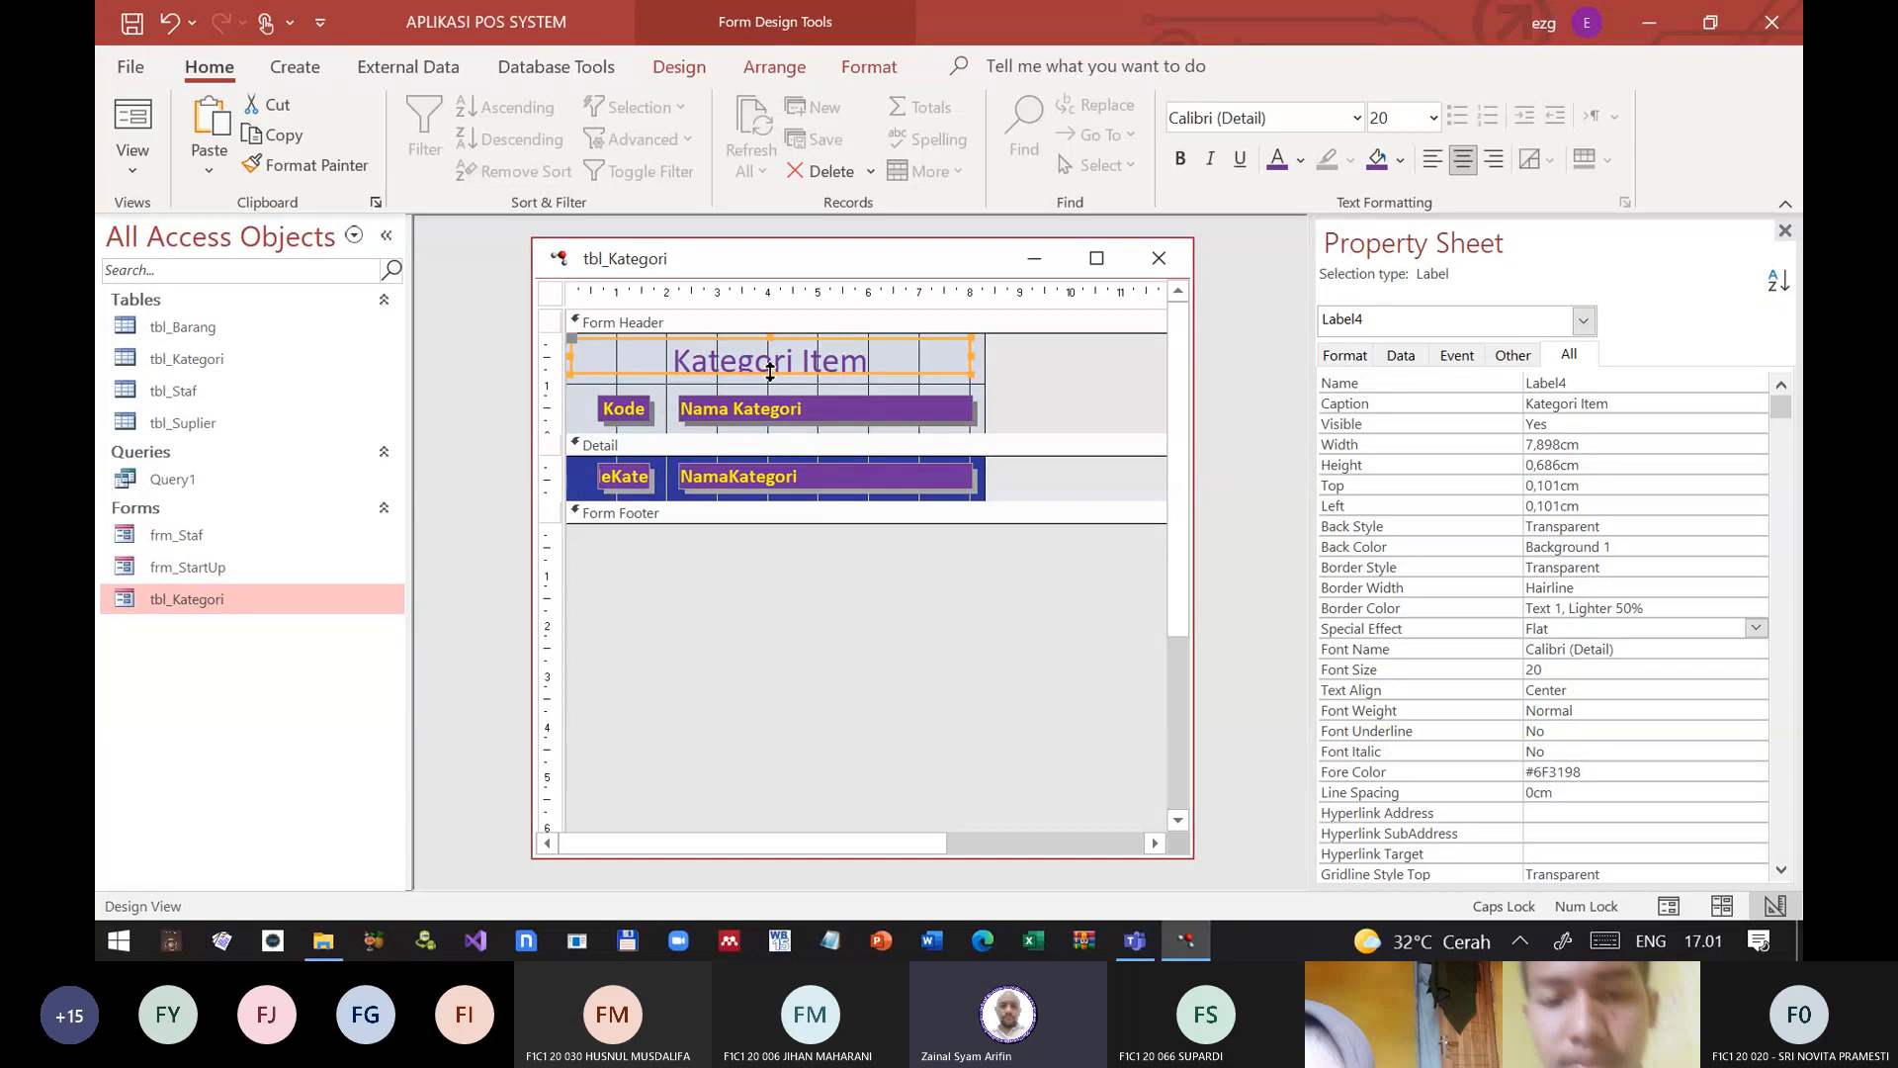
pyautogui.click(1086, 403)
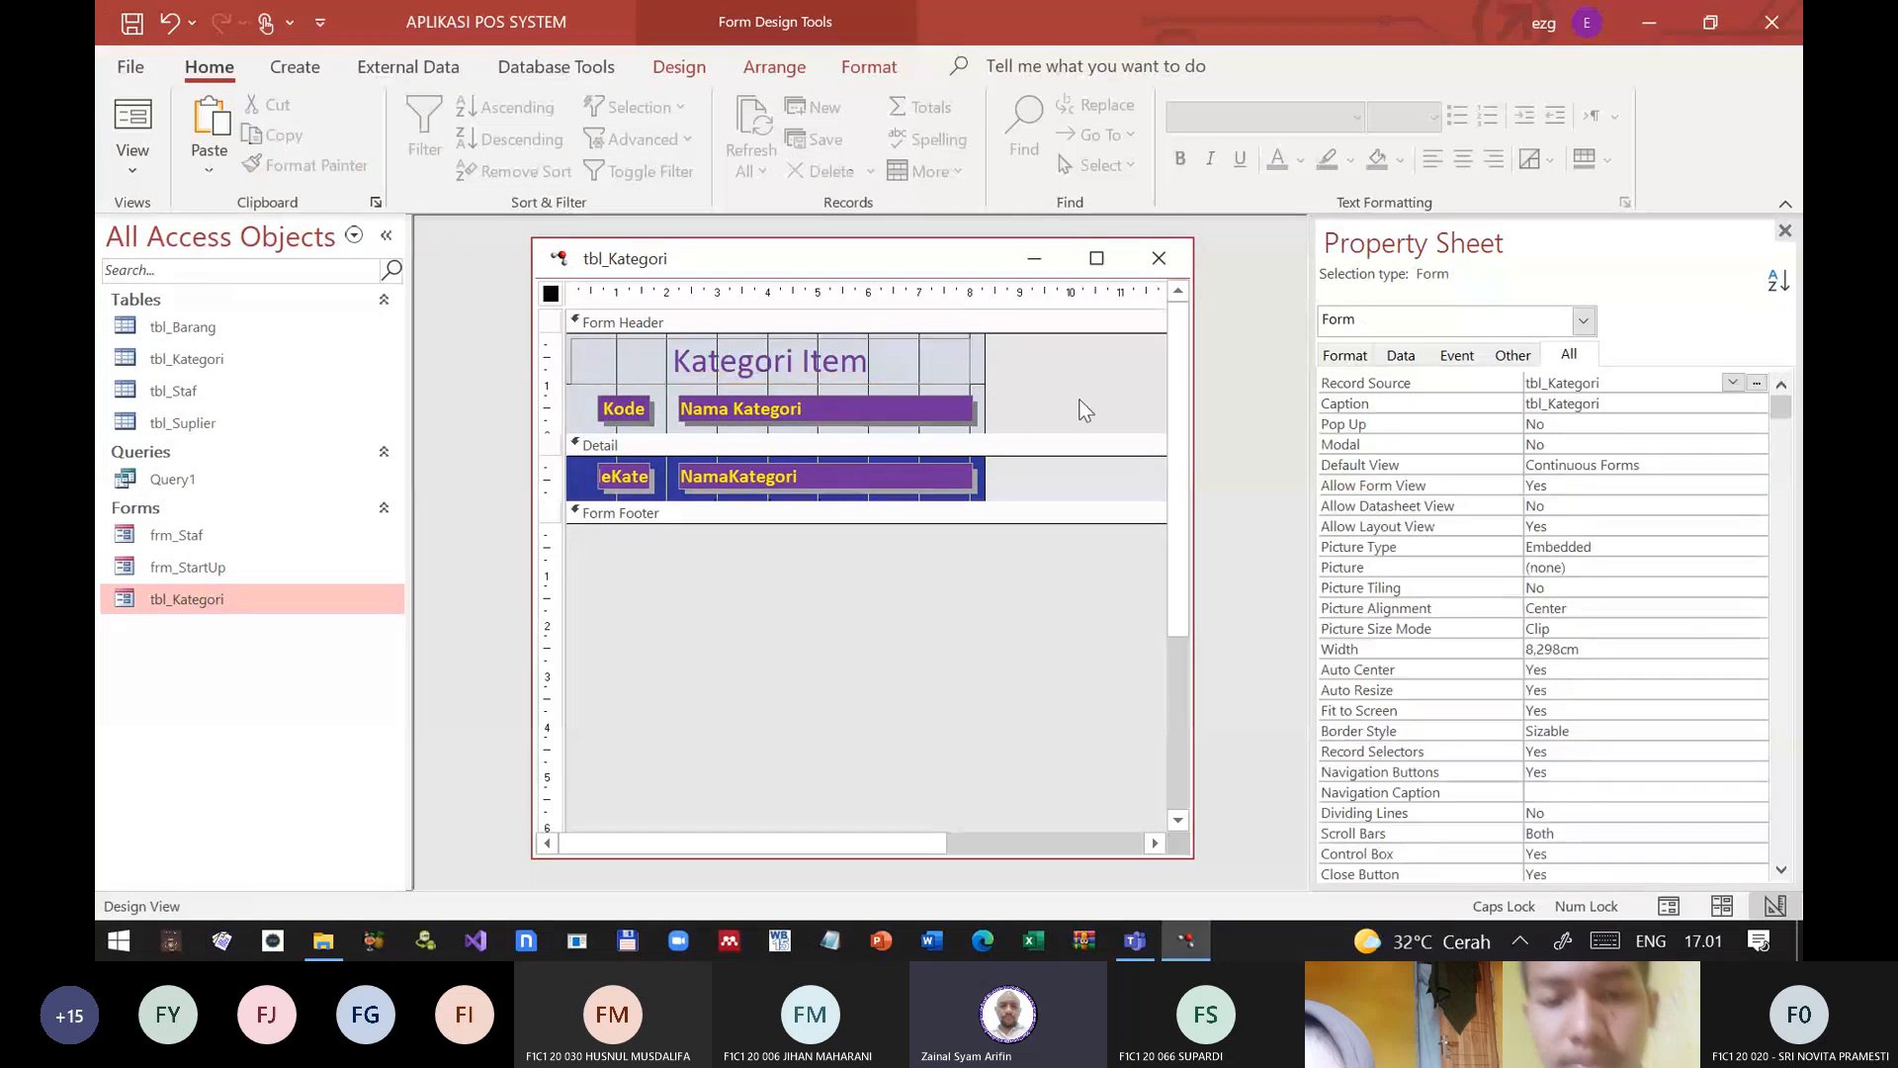
# Step: Close the design, reopen tbl_Kategori in Form View and check the styled layout by stepping through the records in both columns
pyautogui.click(1162, 258)
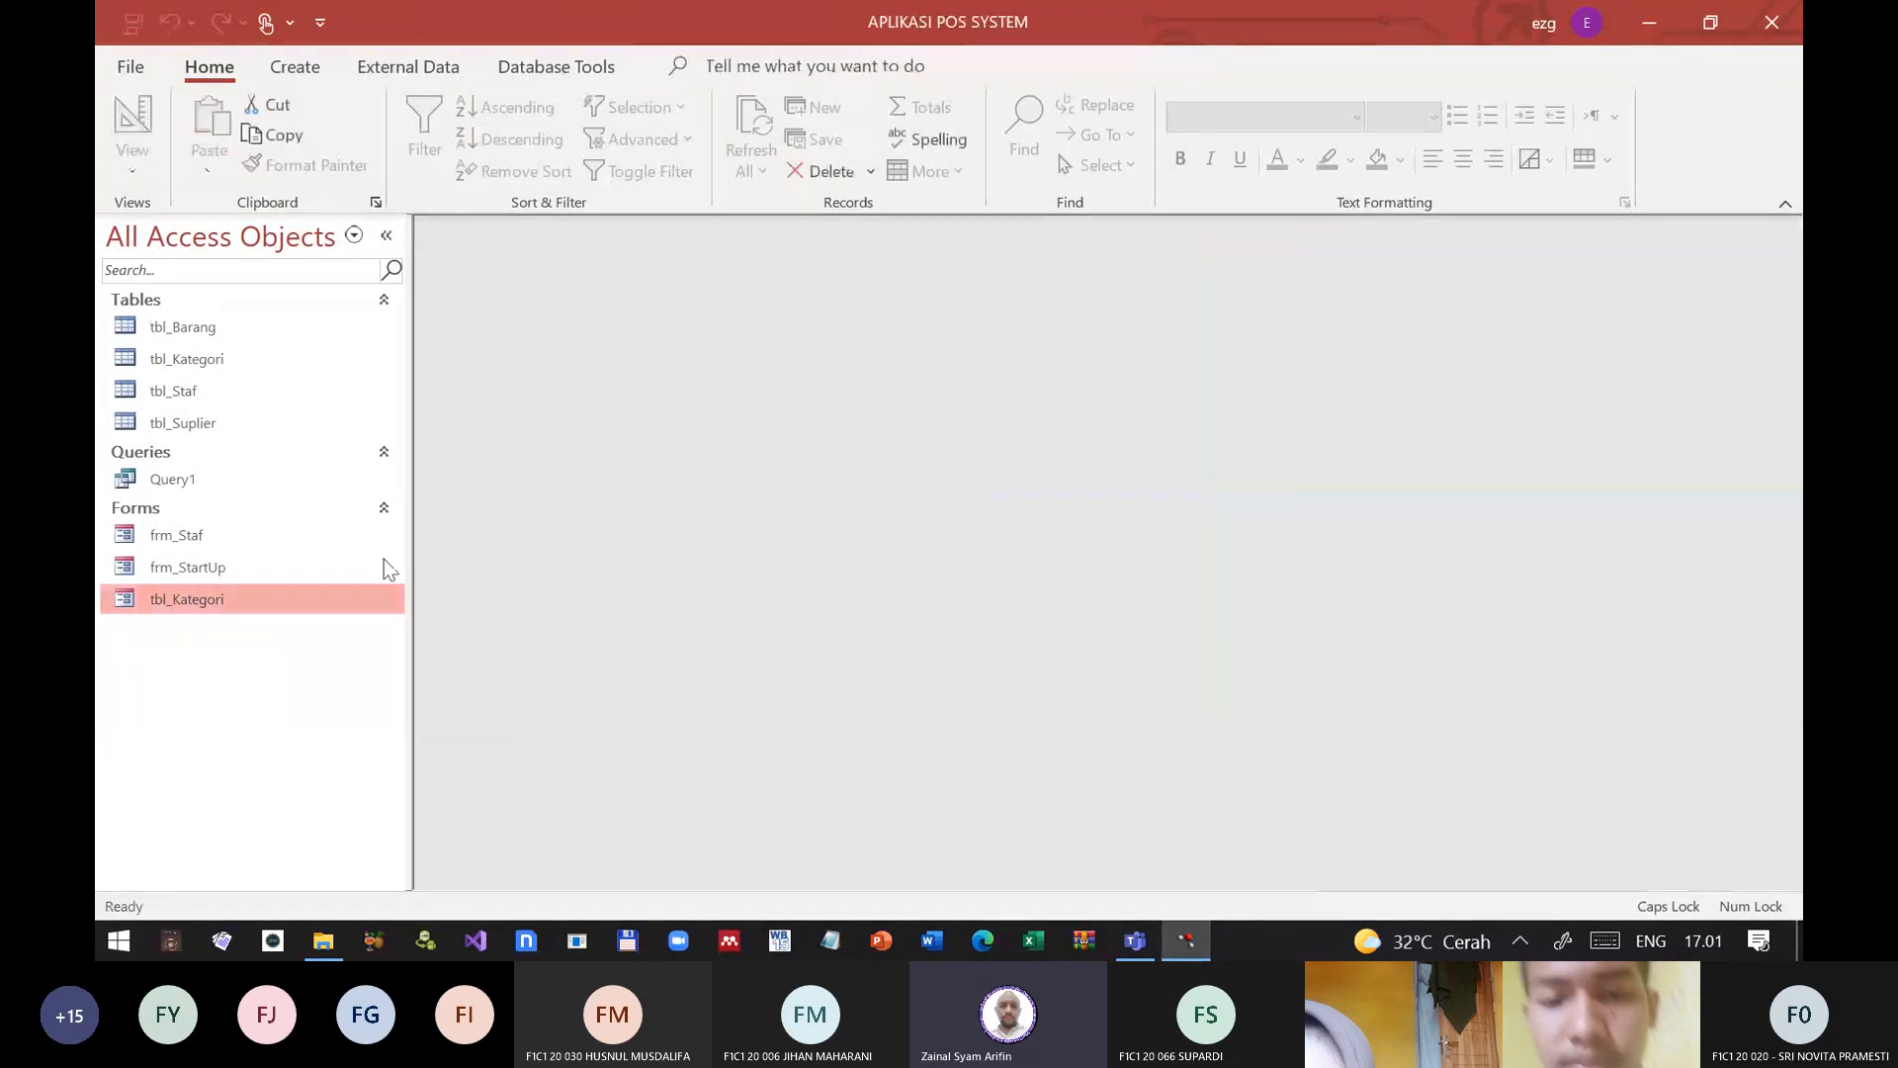
pyautogui.doubleClick(209, 601)
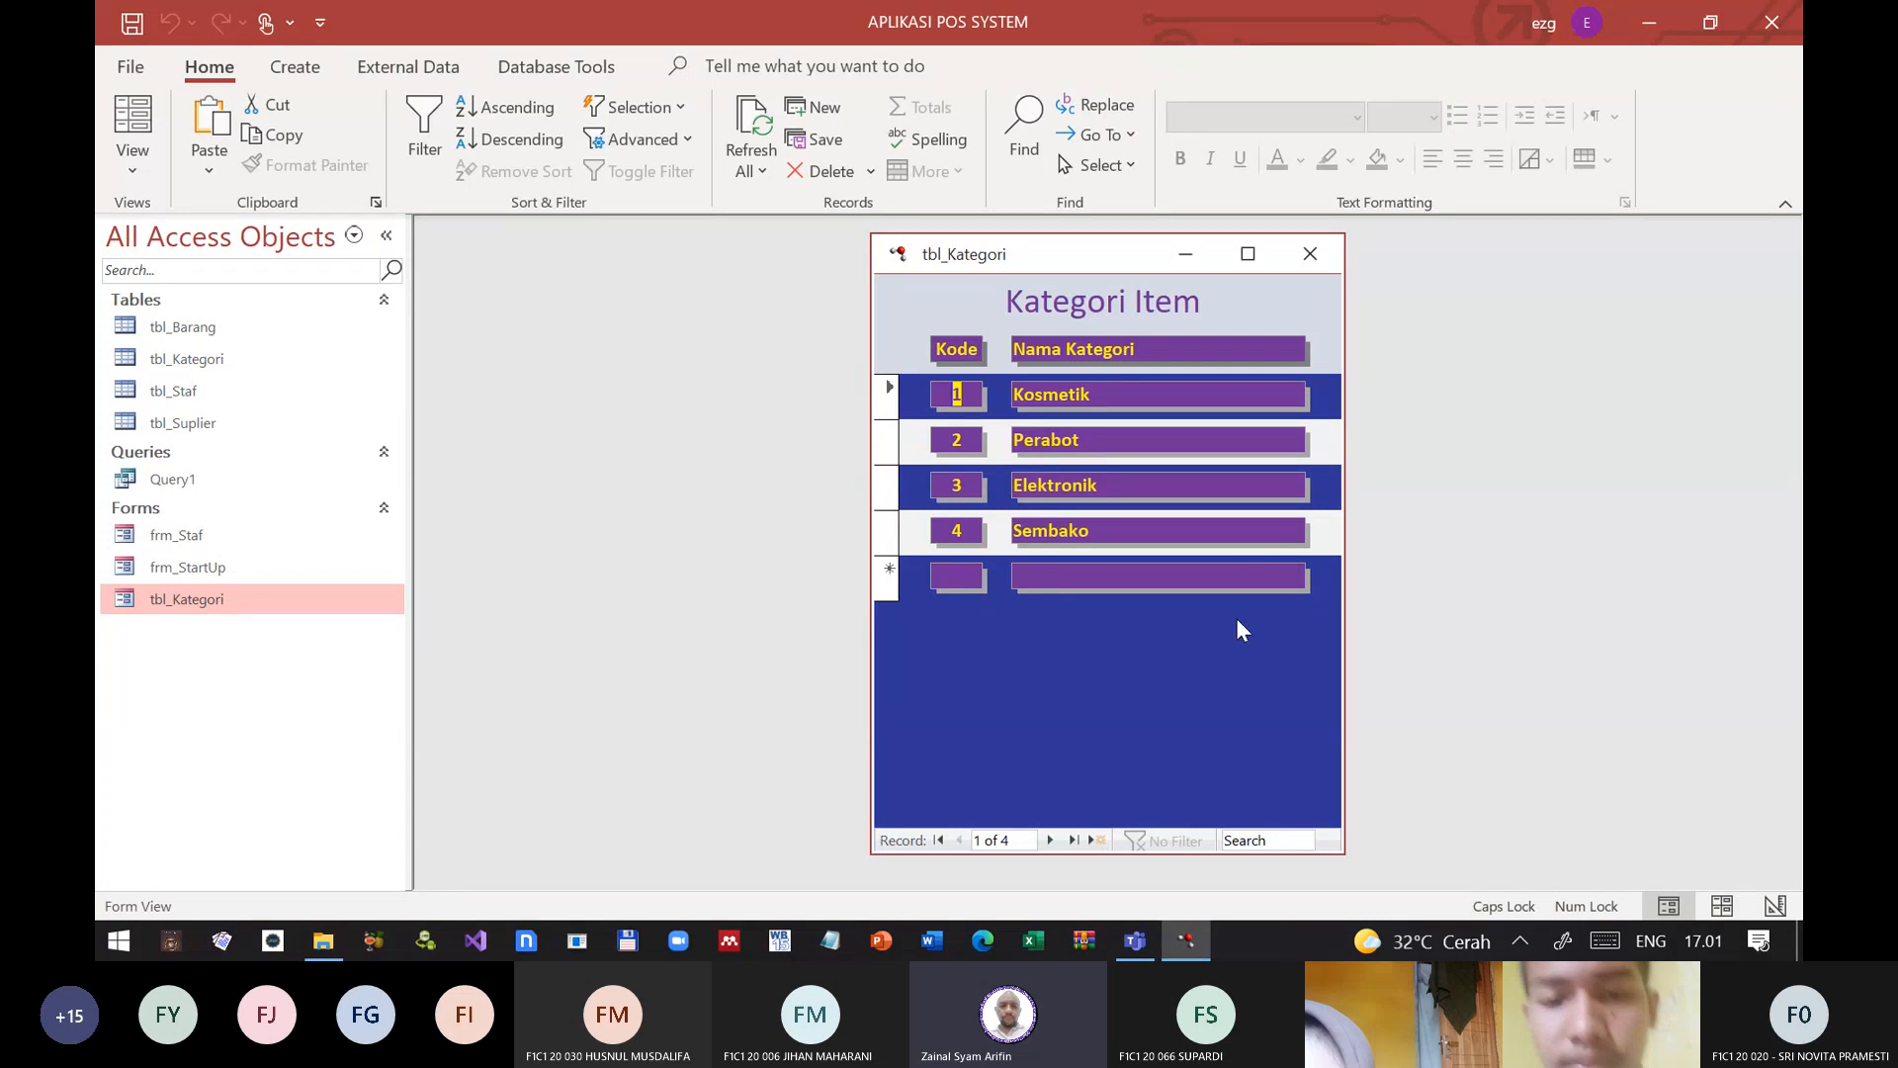
pyautogui.press('Tab')
pyautogui.press('Tab')
pyautogui.press('Tab')
pyautogui.press('Tab')
pyautogui.press('Tab')
pyautogui.press('Tab')
pyautogui.press('Tab')
pyautogui.press('Tab')
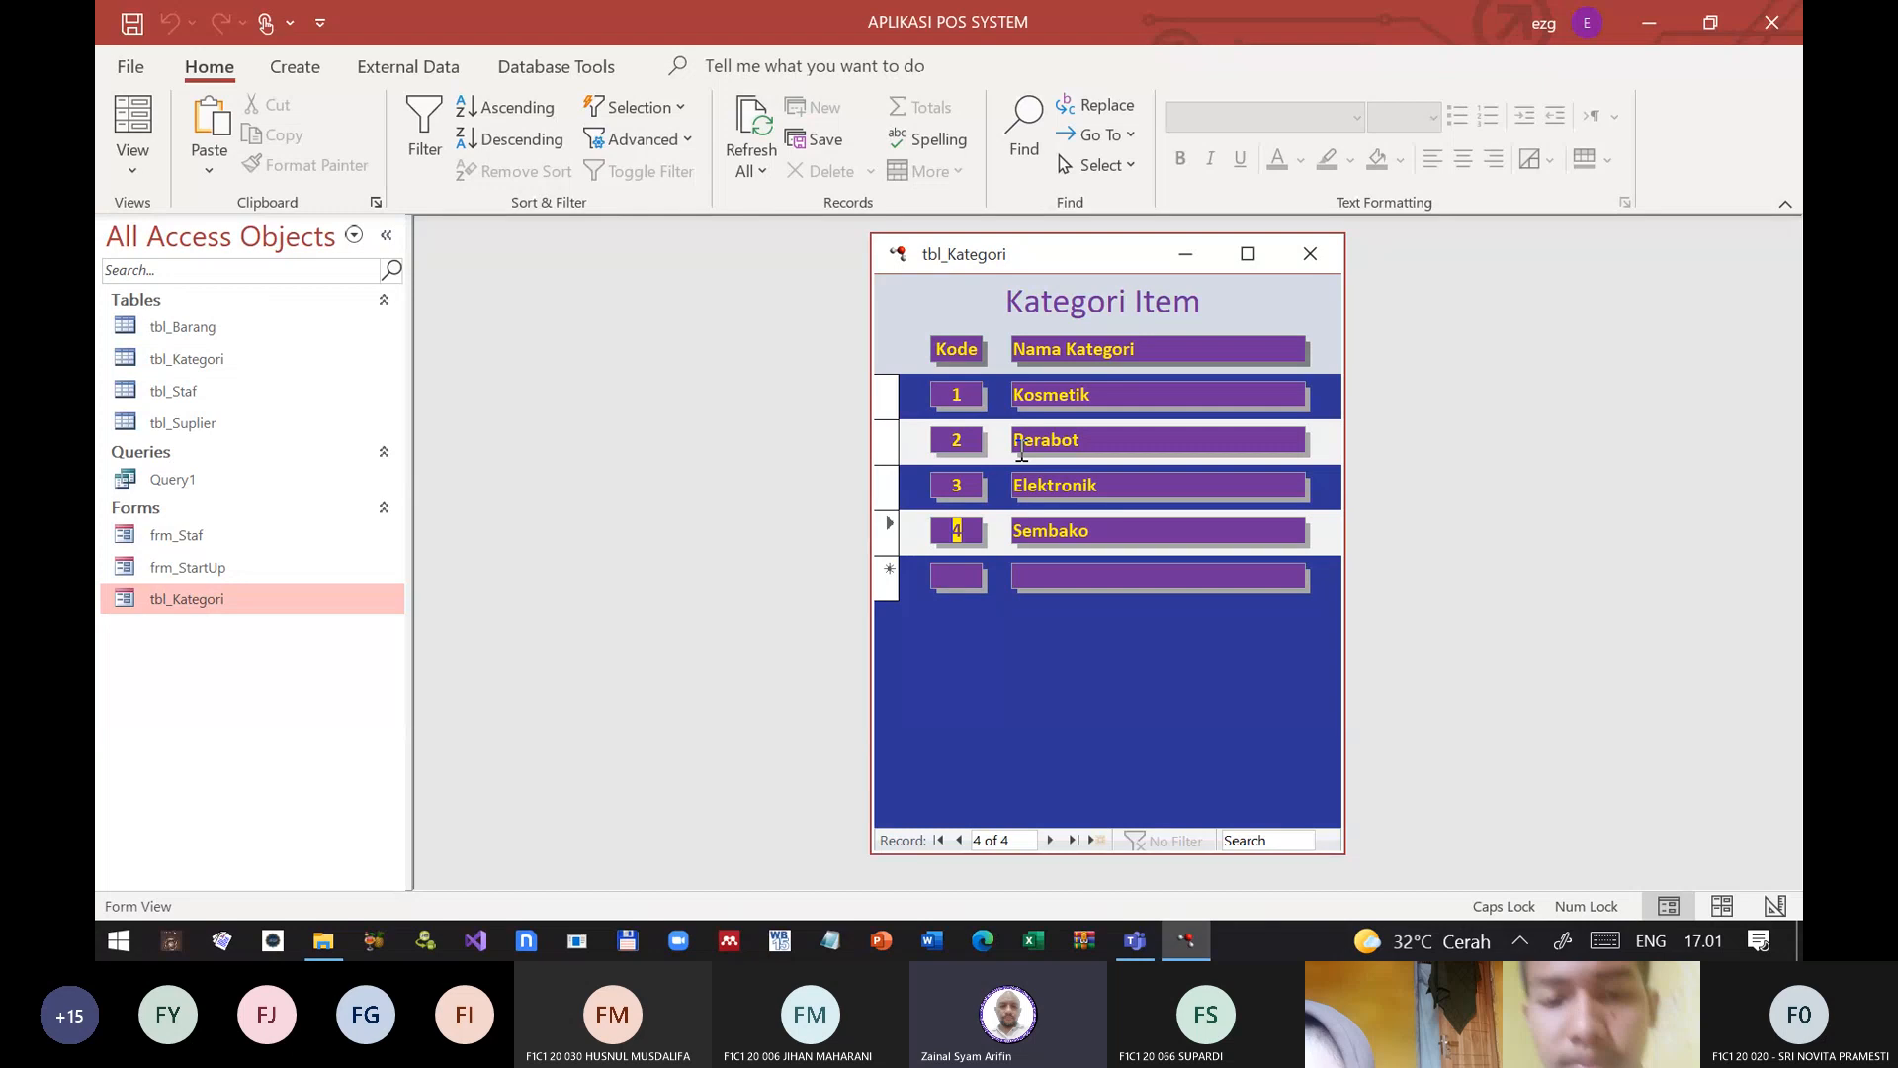
pyautogui.press('Up')
pyautogui.press('Up')
pyautogui.press('Up')
pyautogui.press('Down')
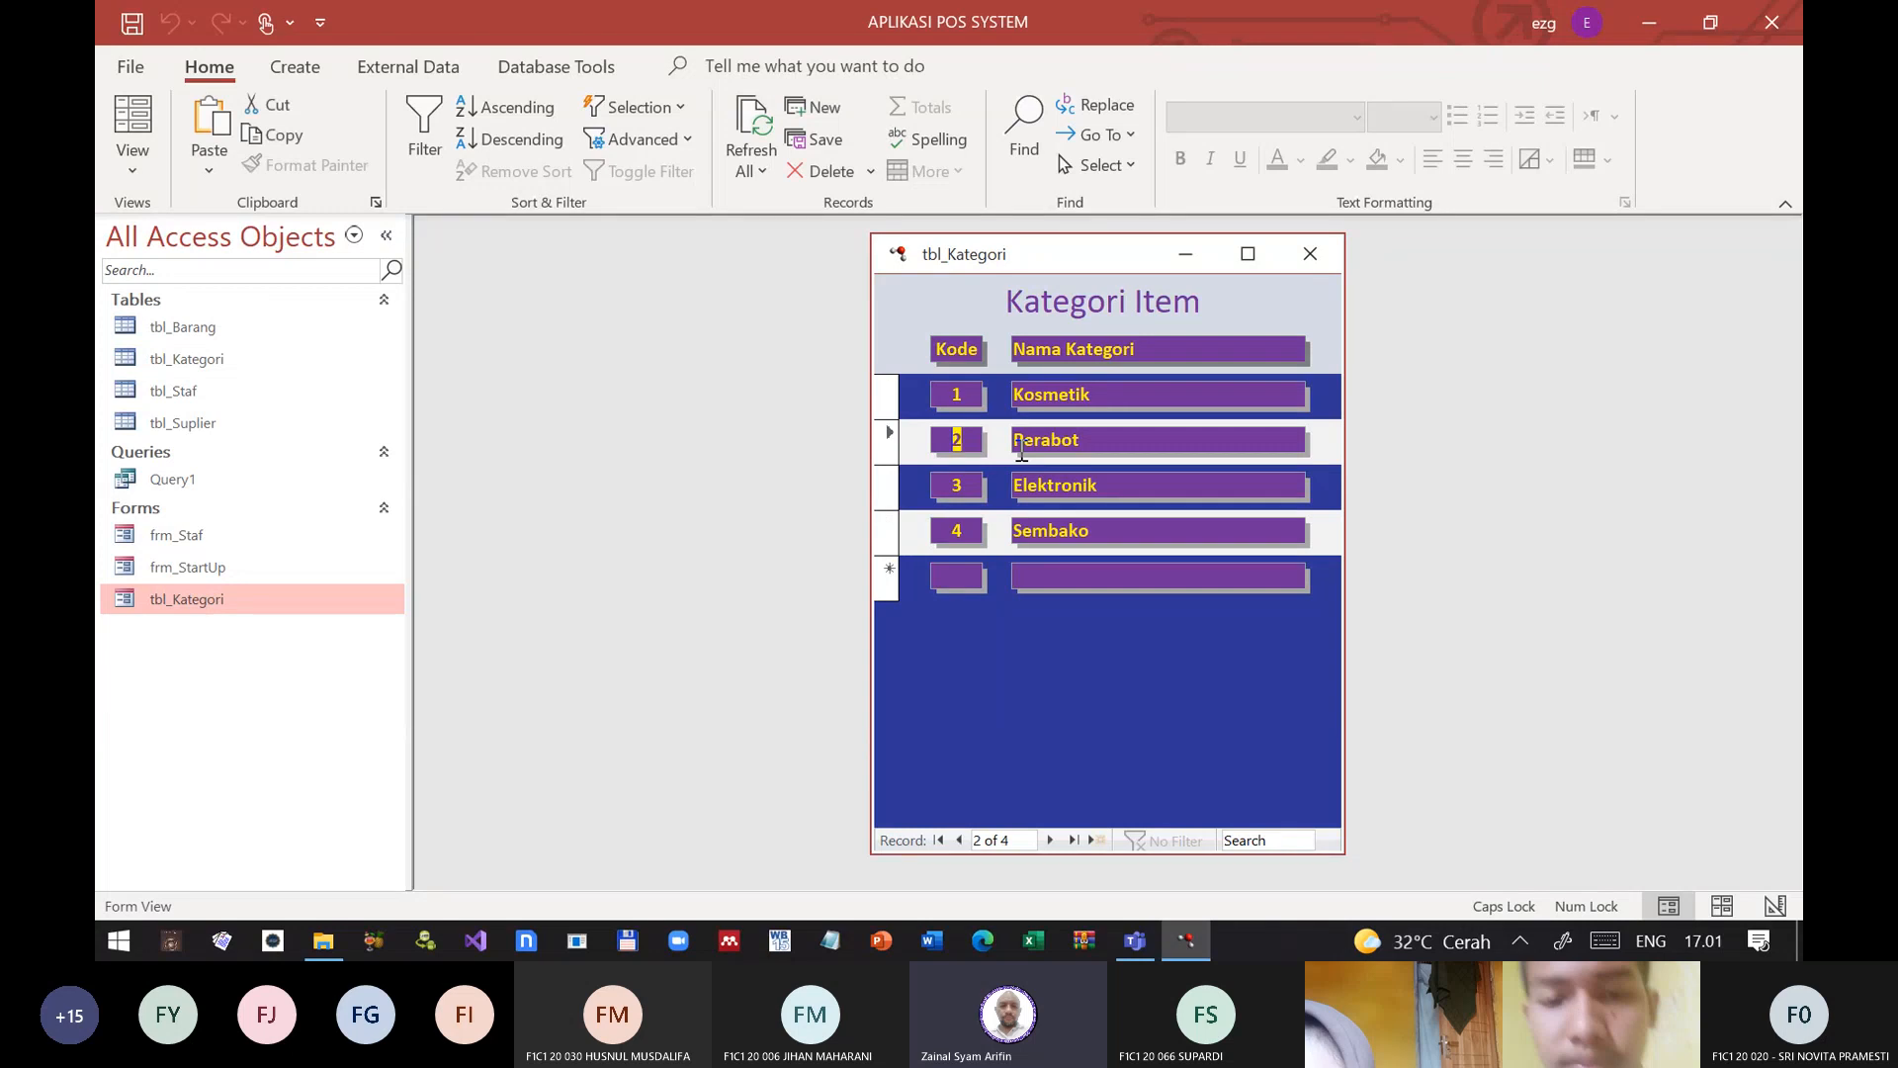
pyautogui.press('Tab')
pyautogui.press('Down')
pyautogui.press('Down')
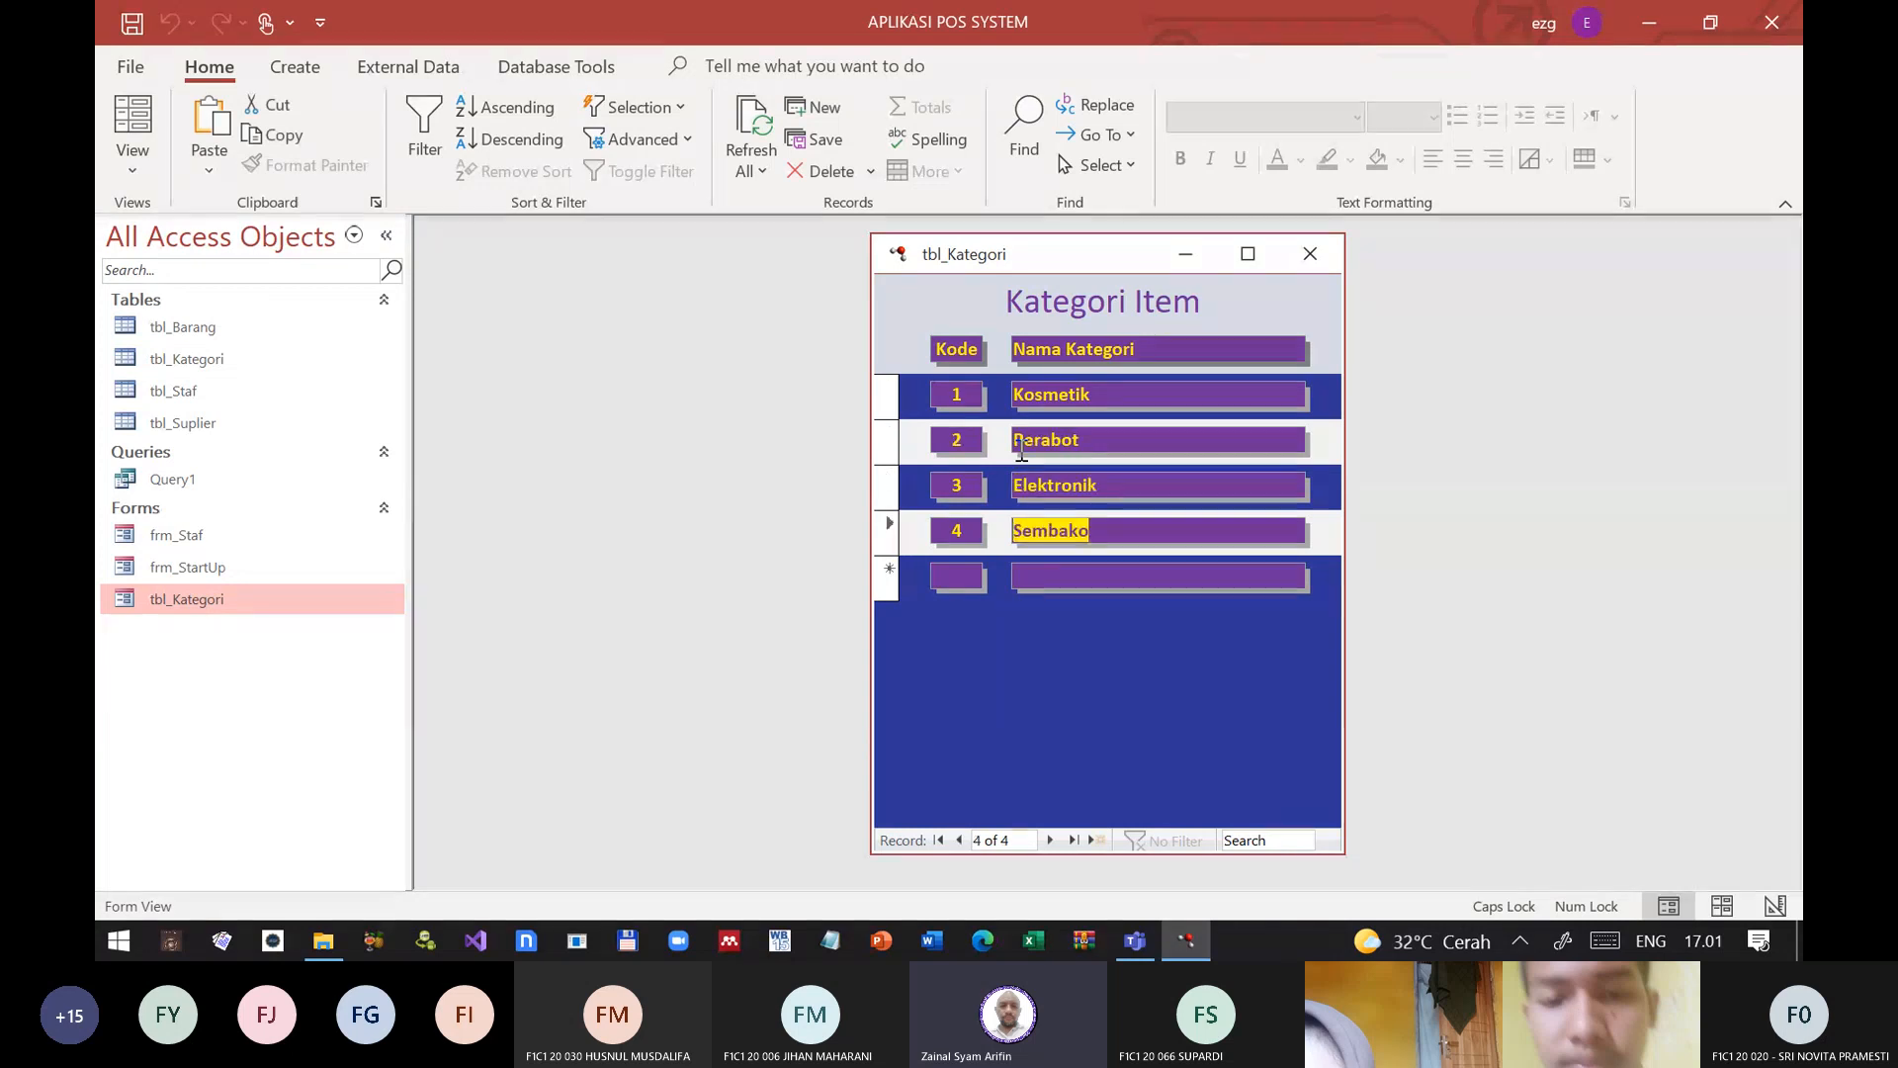
pyautogui.press('Up')
pyautogui.press('Up')
pyautogui.press('Up')
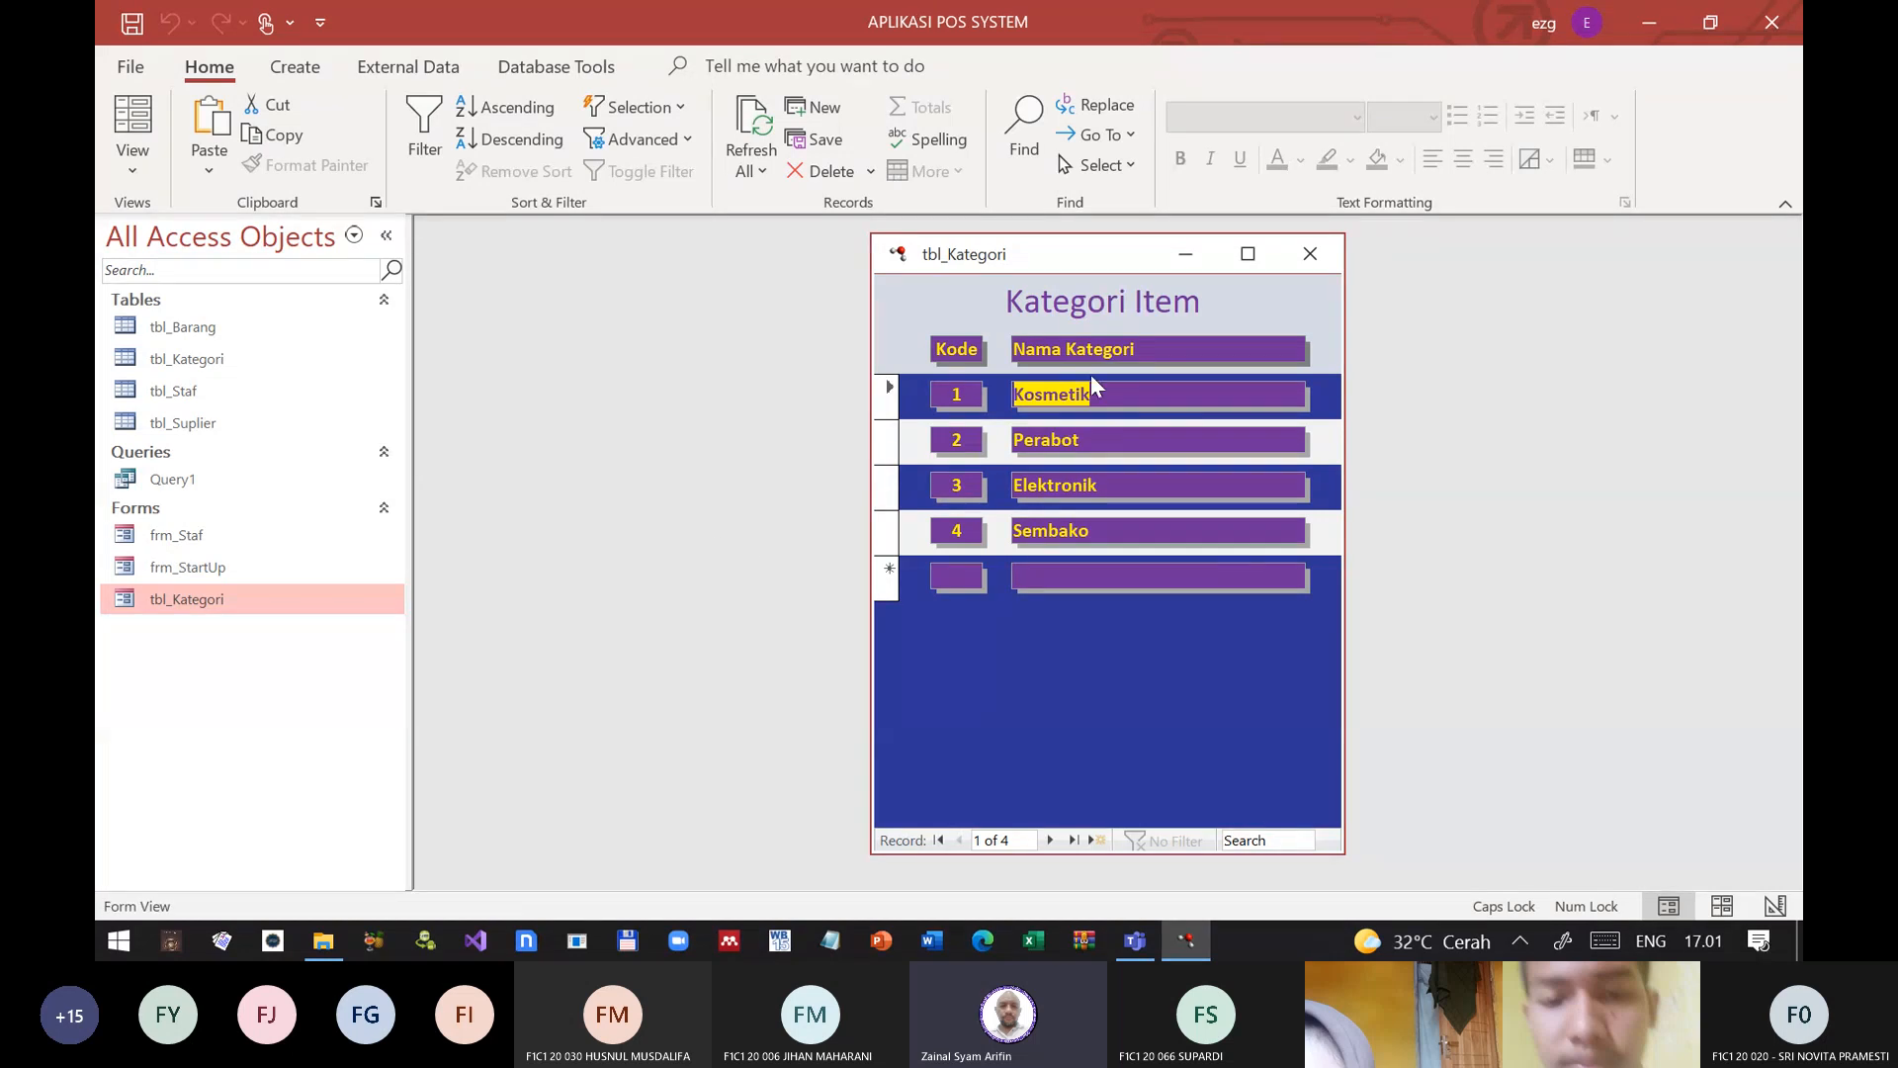
# Step: Close the tbl_Kategori form
pyautogui.moveTo(1120, 253); pyautogui.dragTo(910, 259)
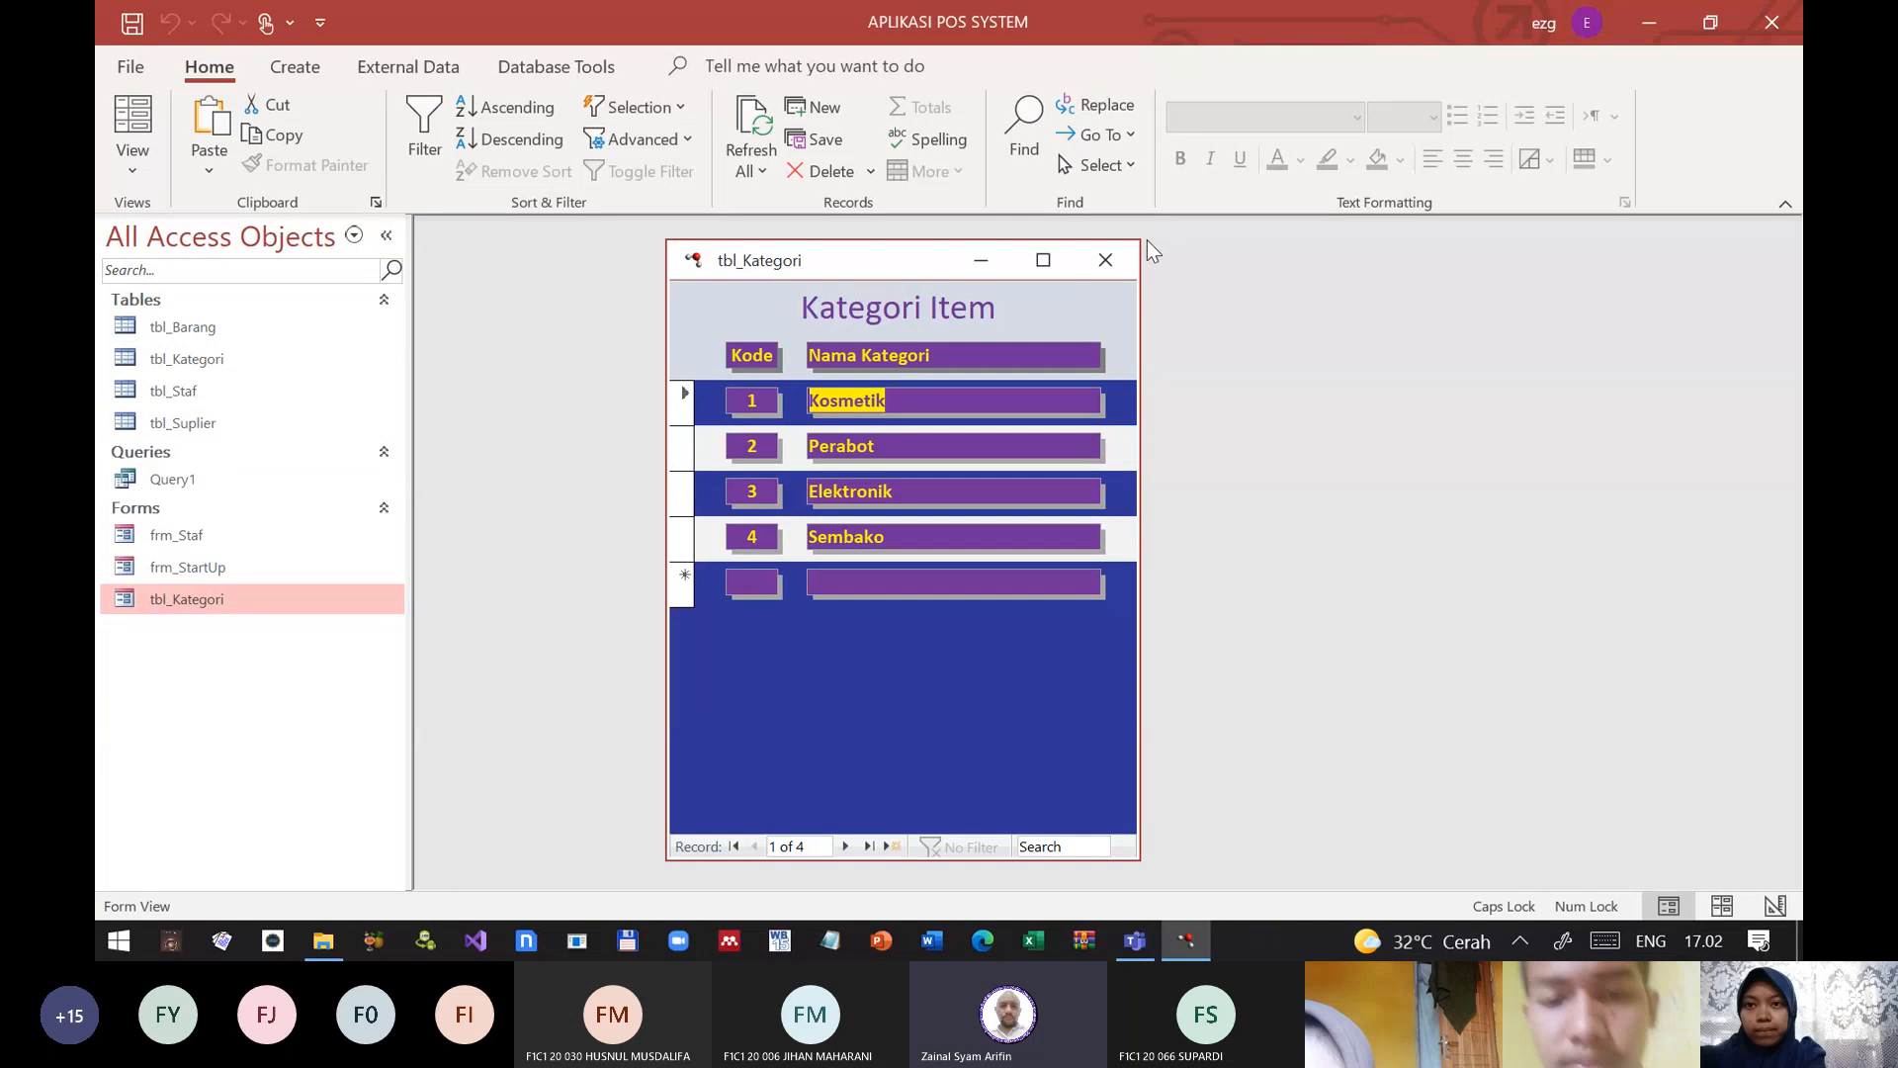
pyautogui.click(1125, 259)
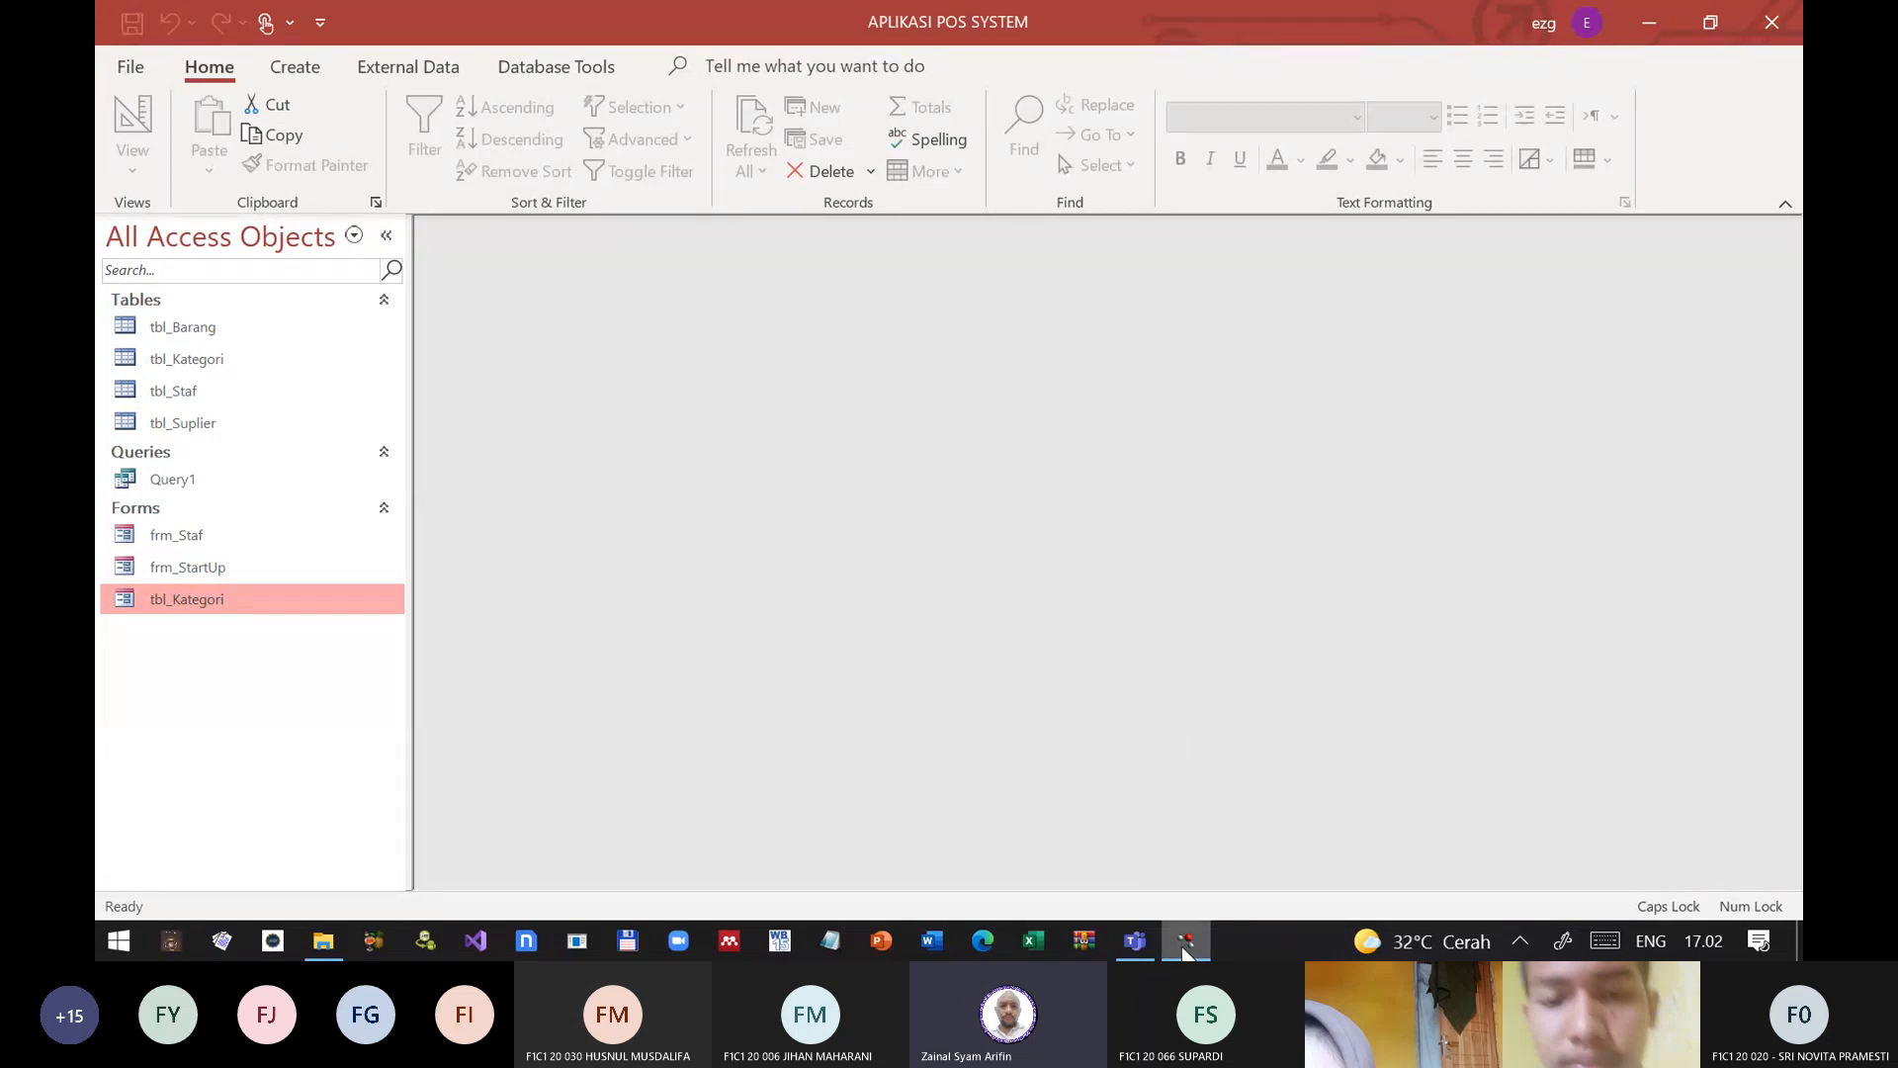
pyautogui.moveTo(1185, 950)
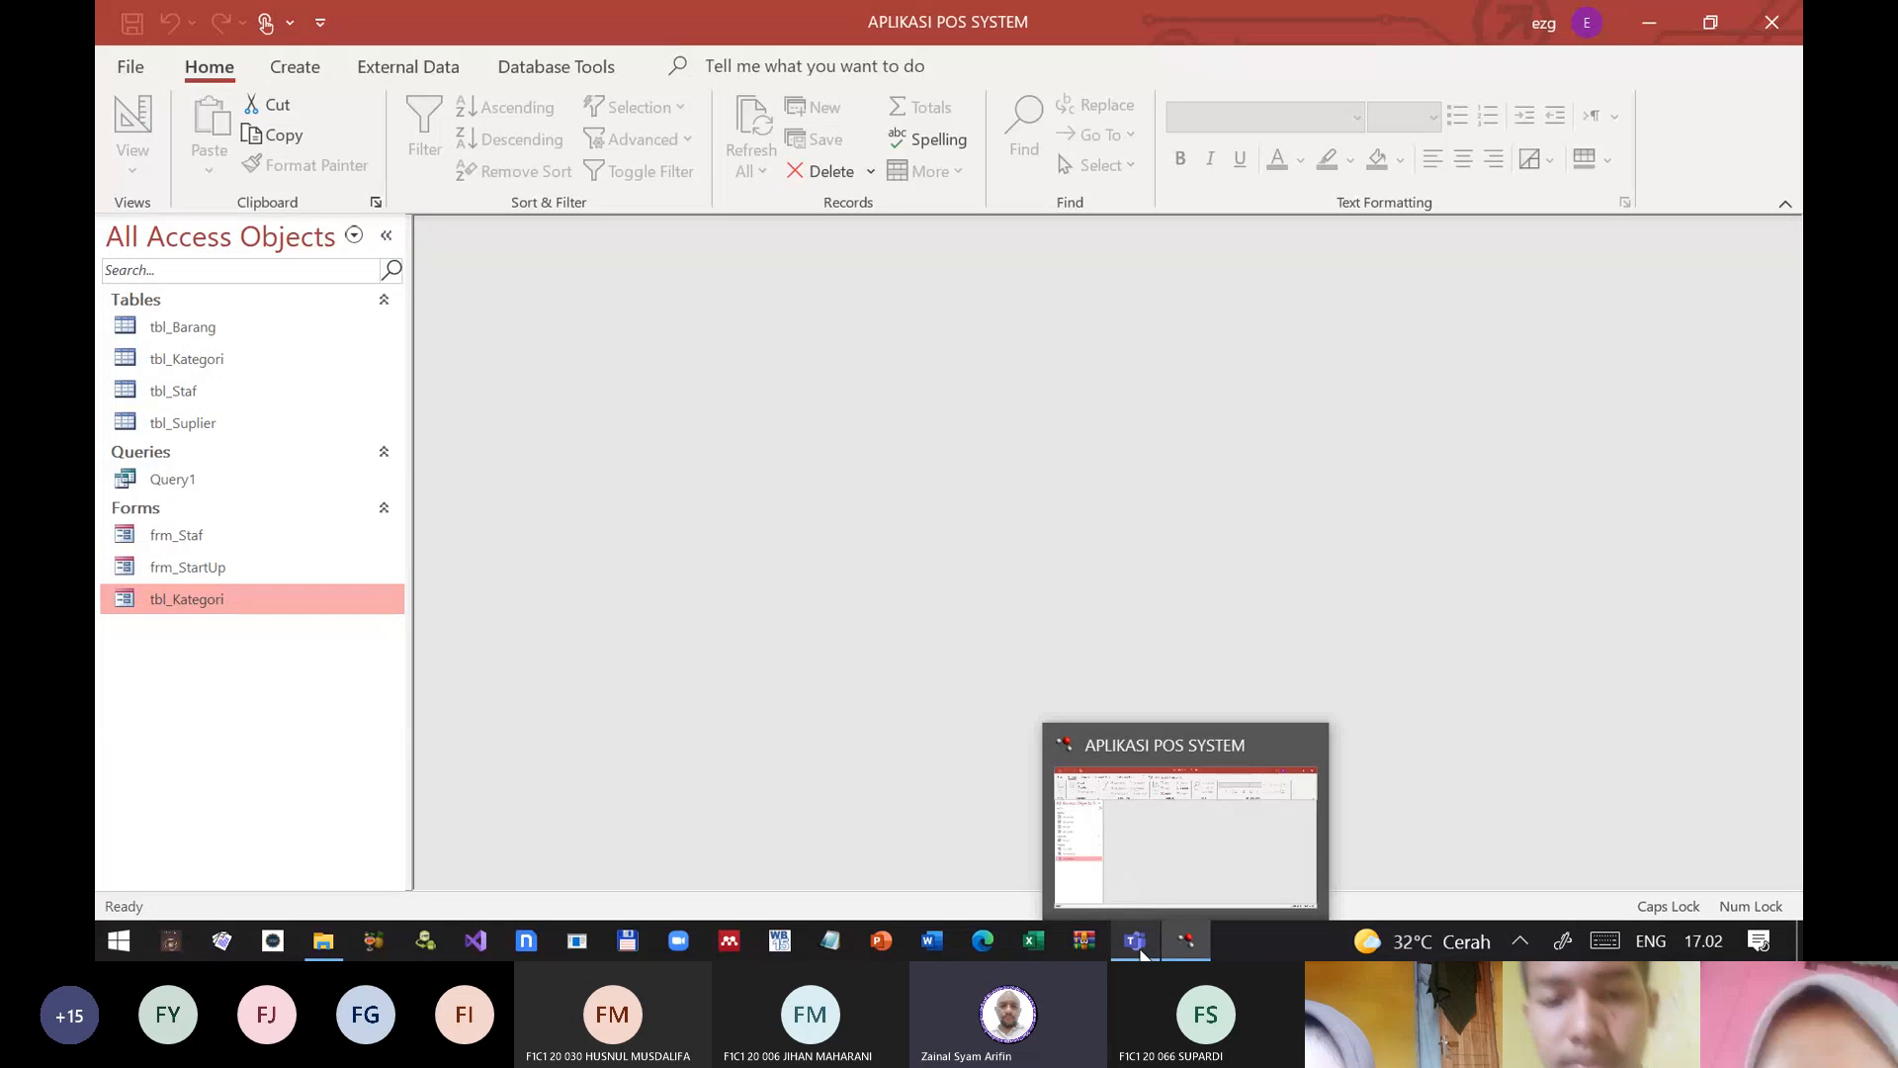
# Step: Switch to the Microsoft Teams meeting, turn the camera on and change the gallery view to Together mode (Mode bersama)
pyautogui.click(1137, 947)
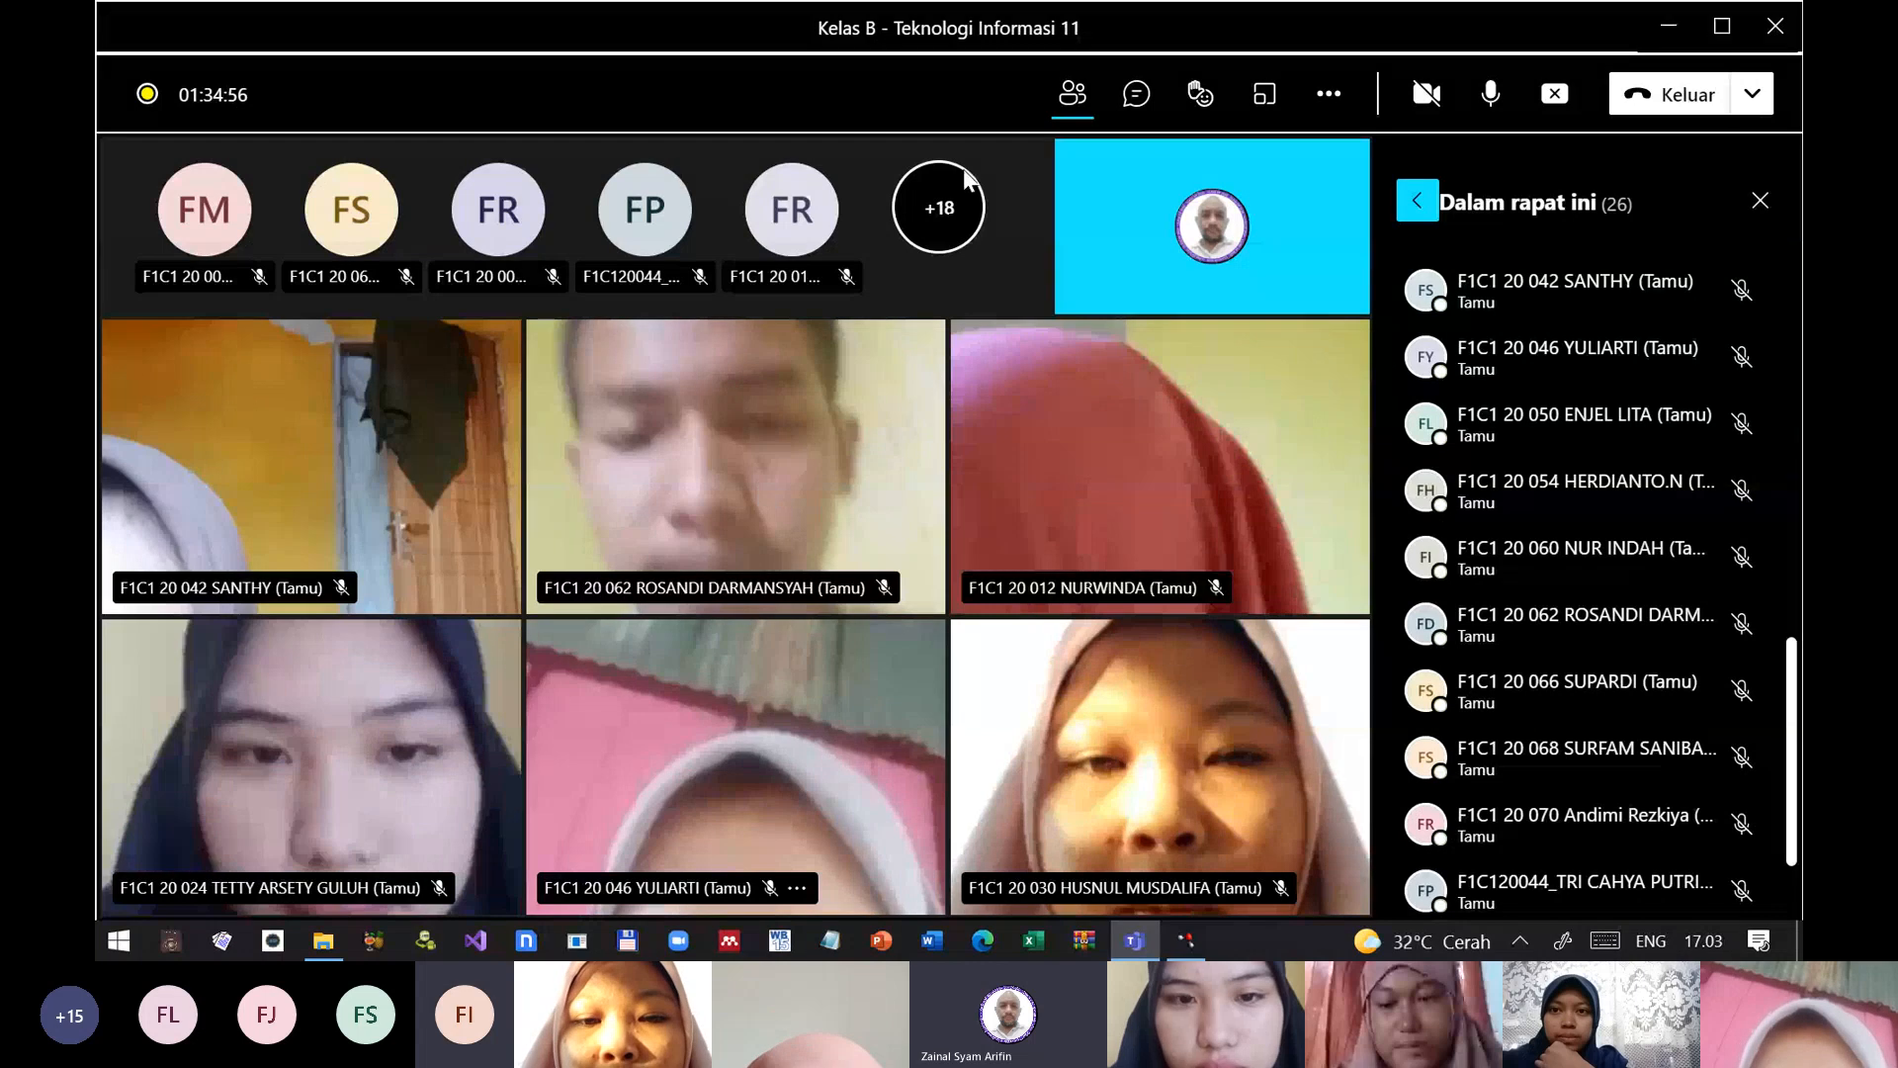
pyautogui.click(1426, 94)
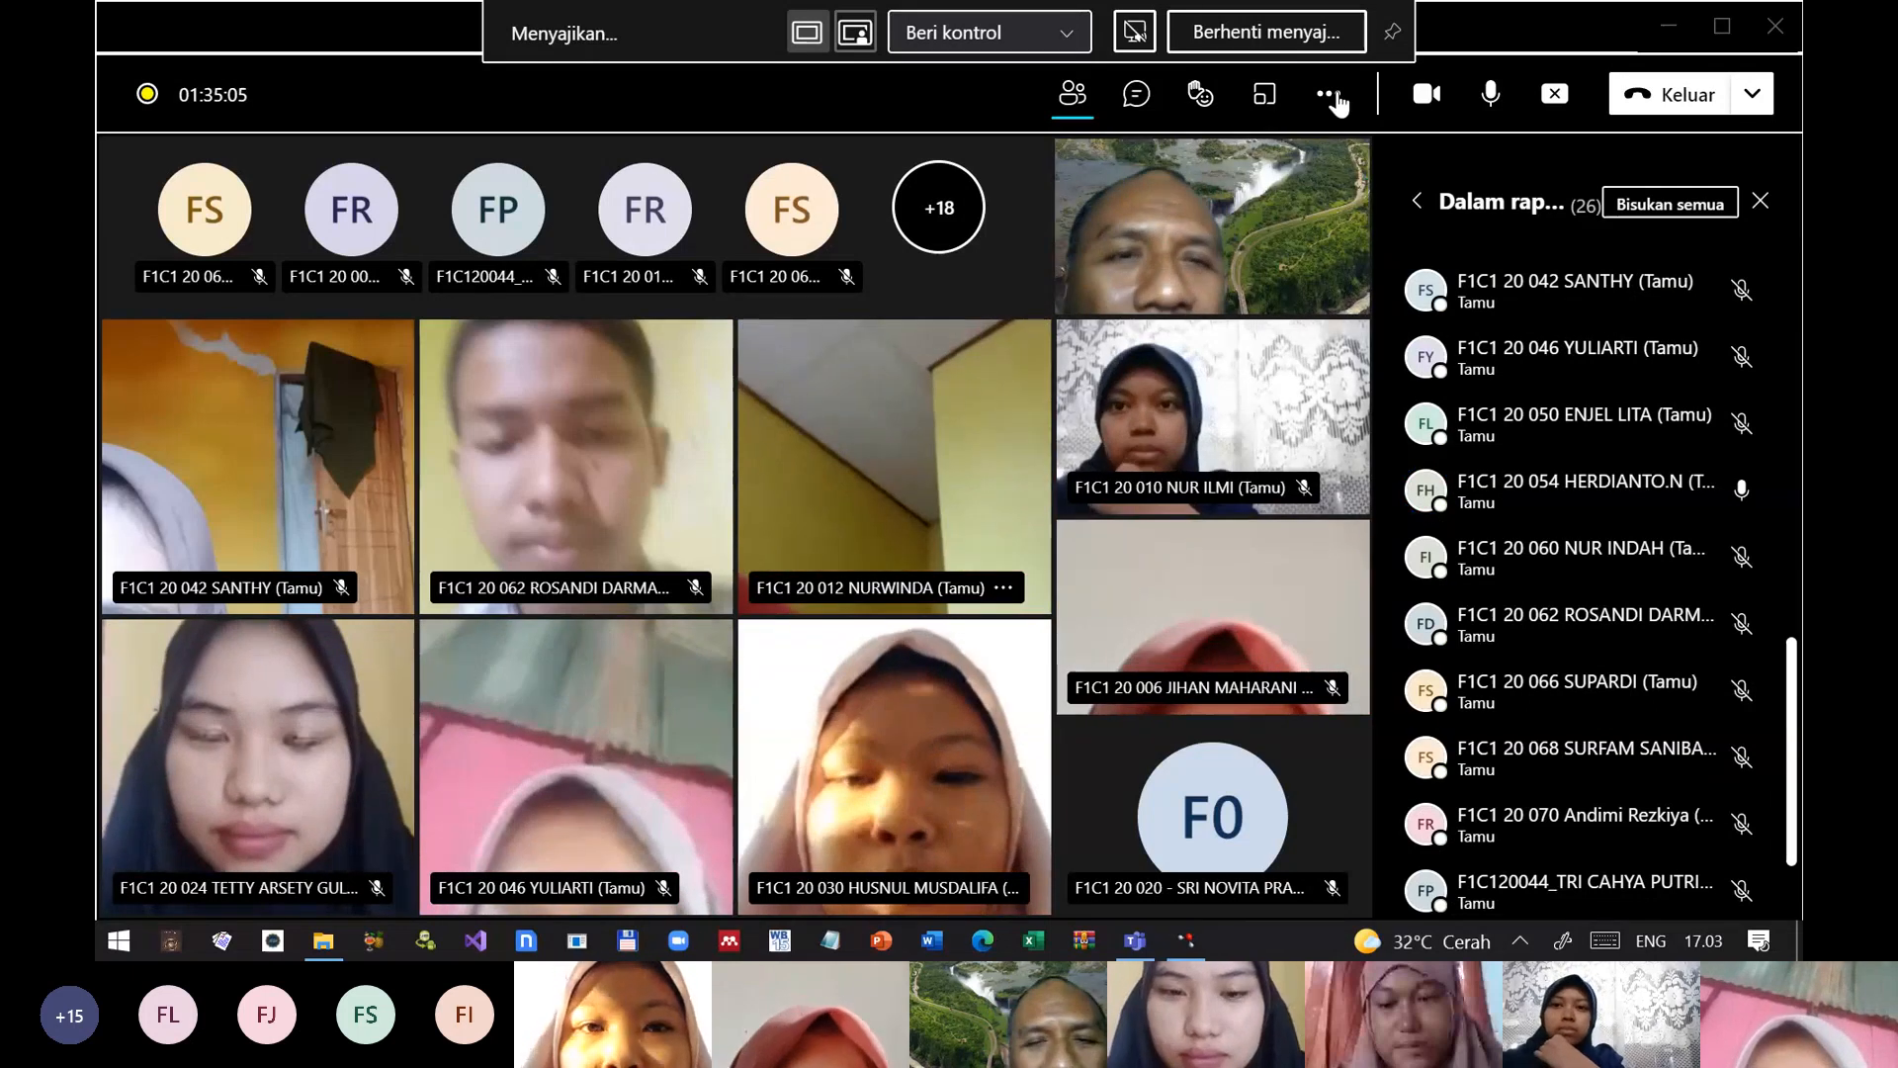
pyautogui.click(1332, 99)
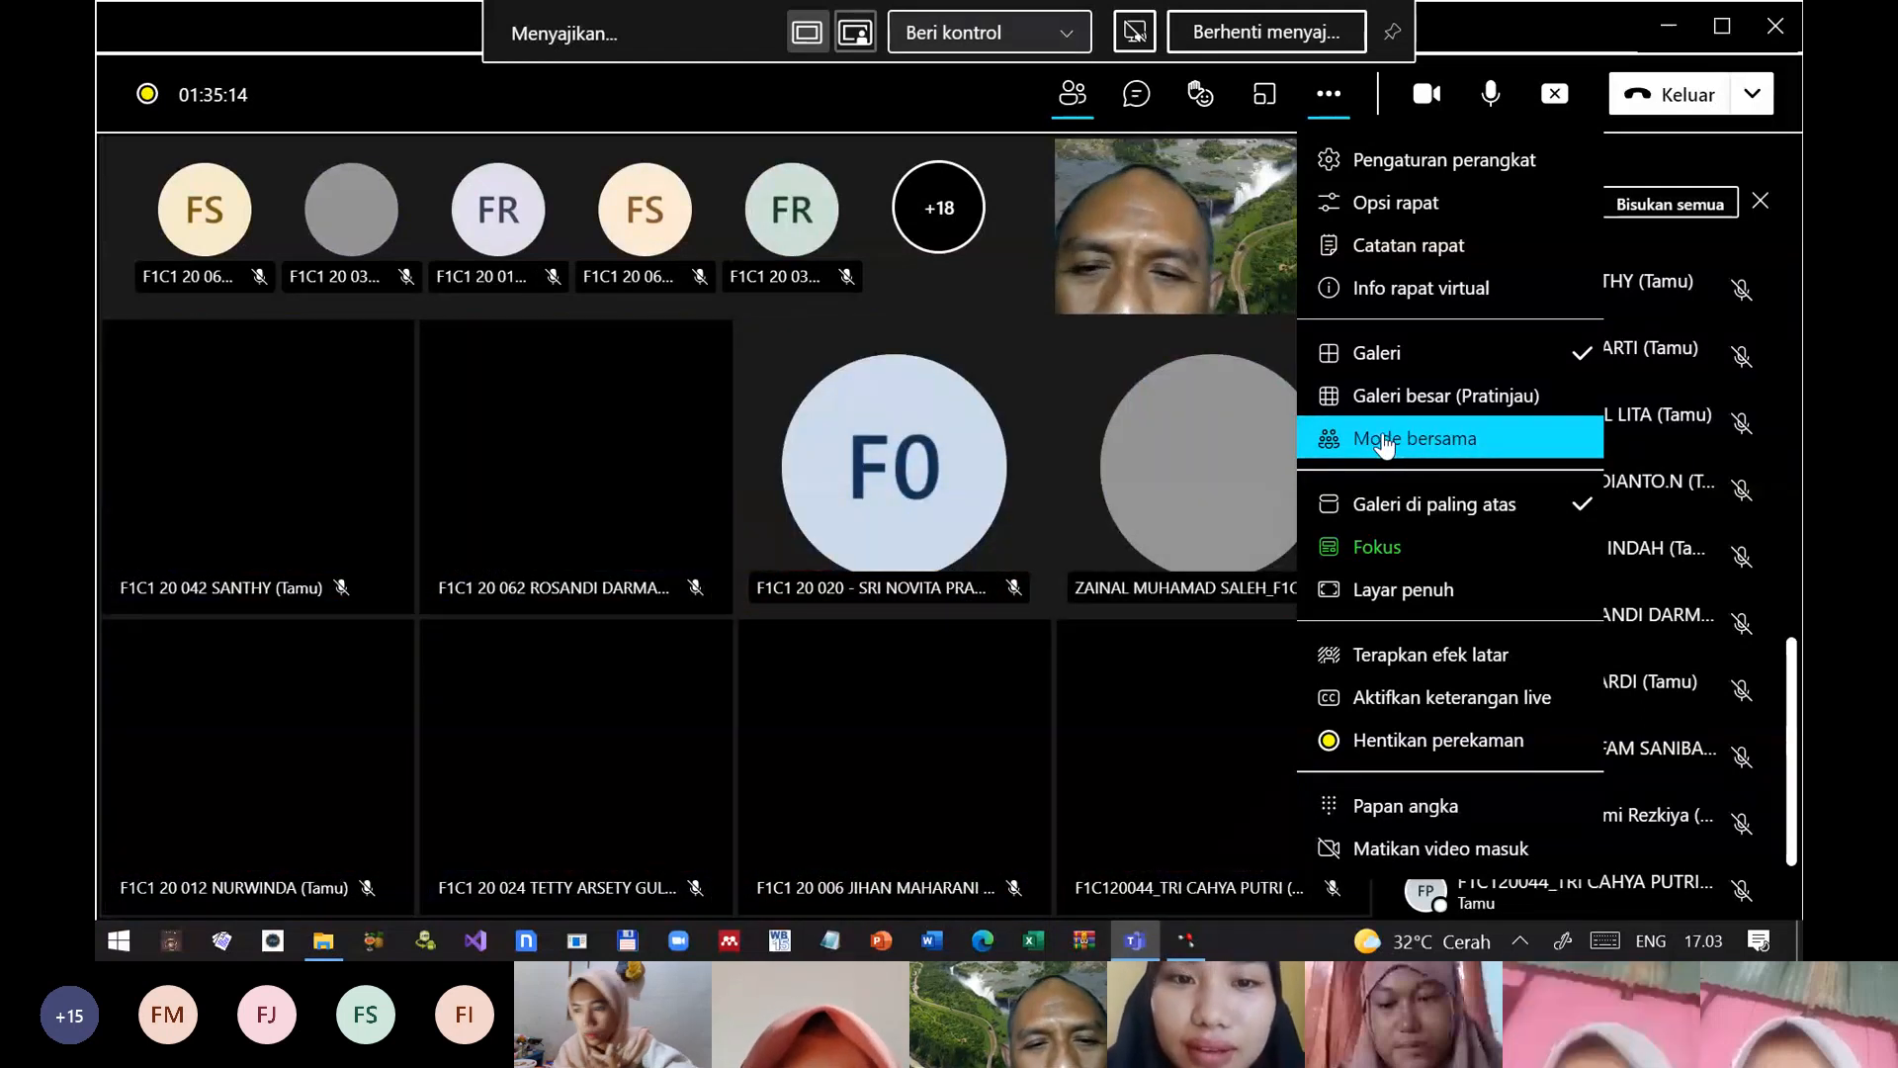
pyautogui.click(1383, 445)
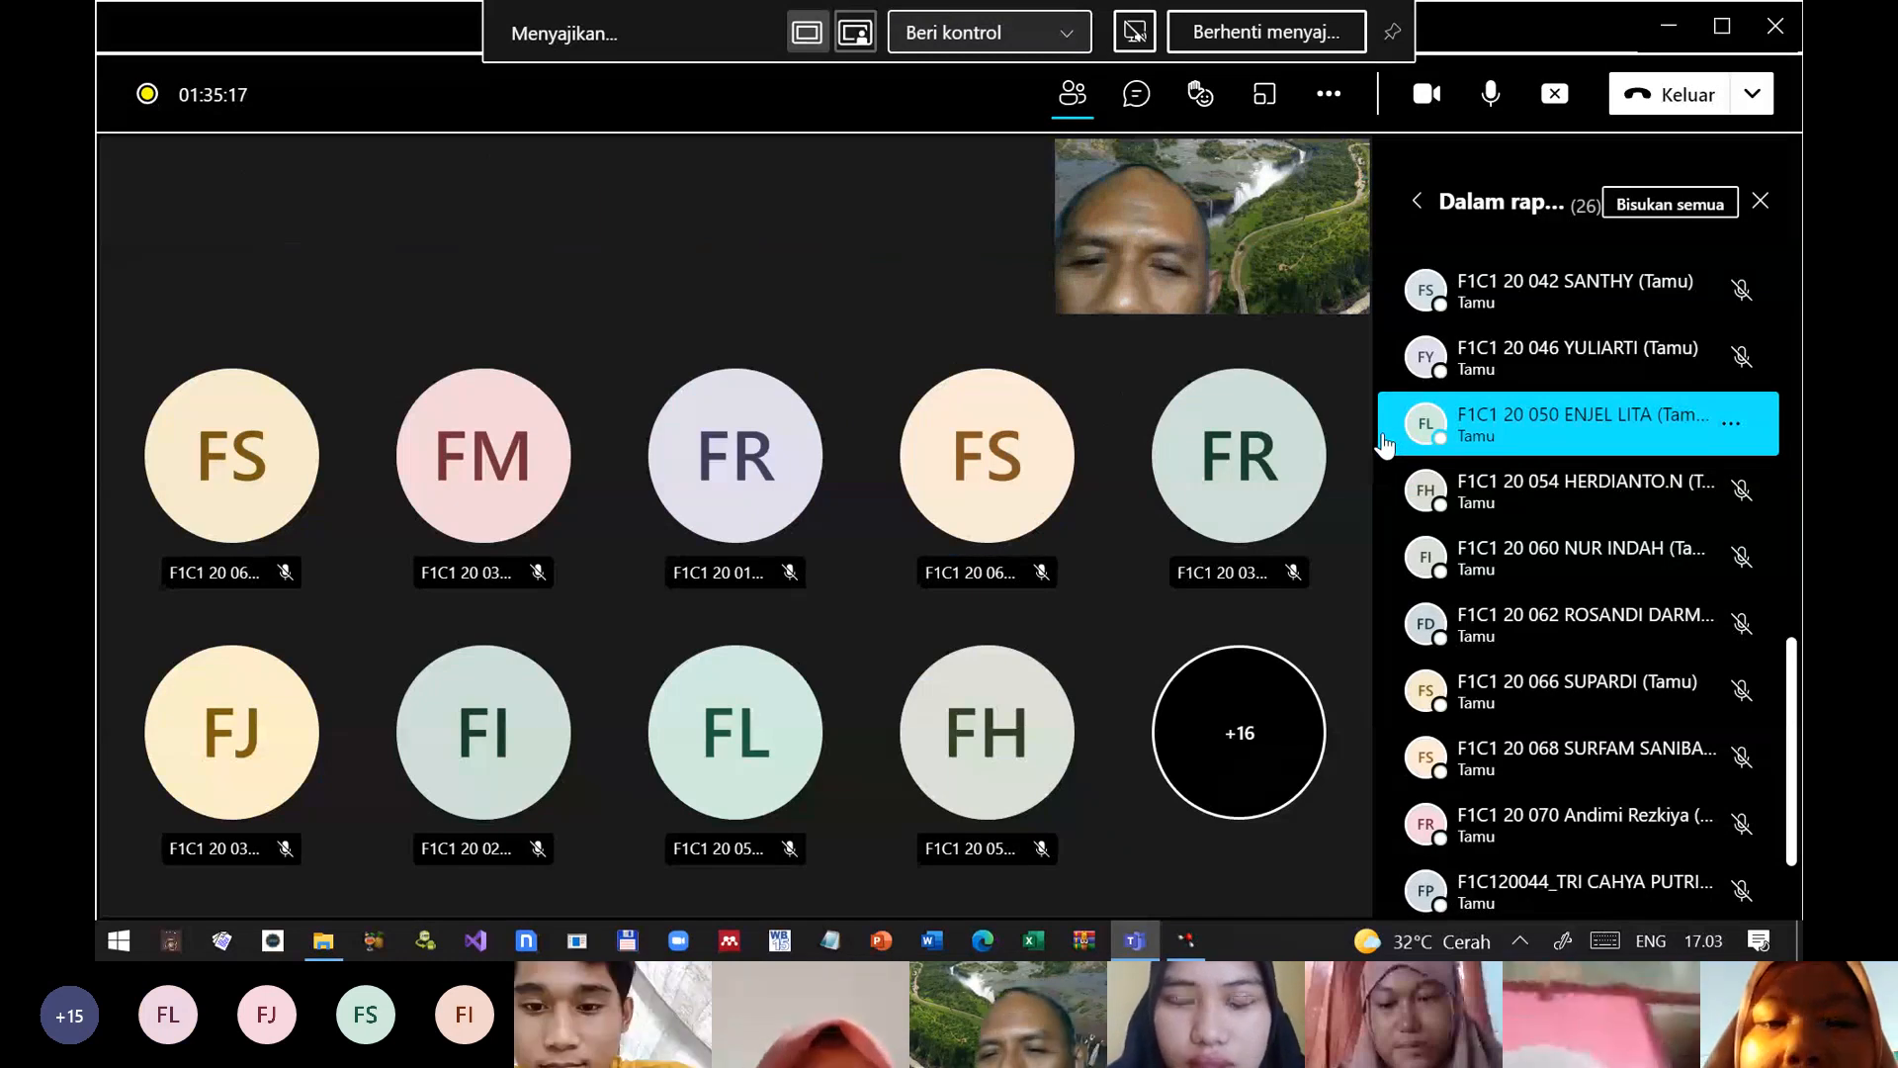
# Step: Look through the meeting's participant list and open the additional meeting options
pyautogui.moveTo(1420, 440)
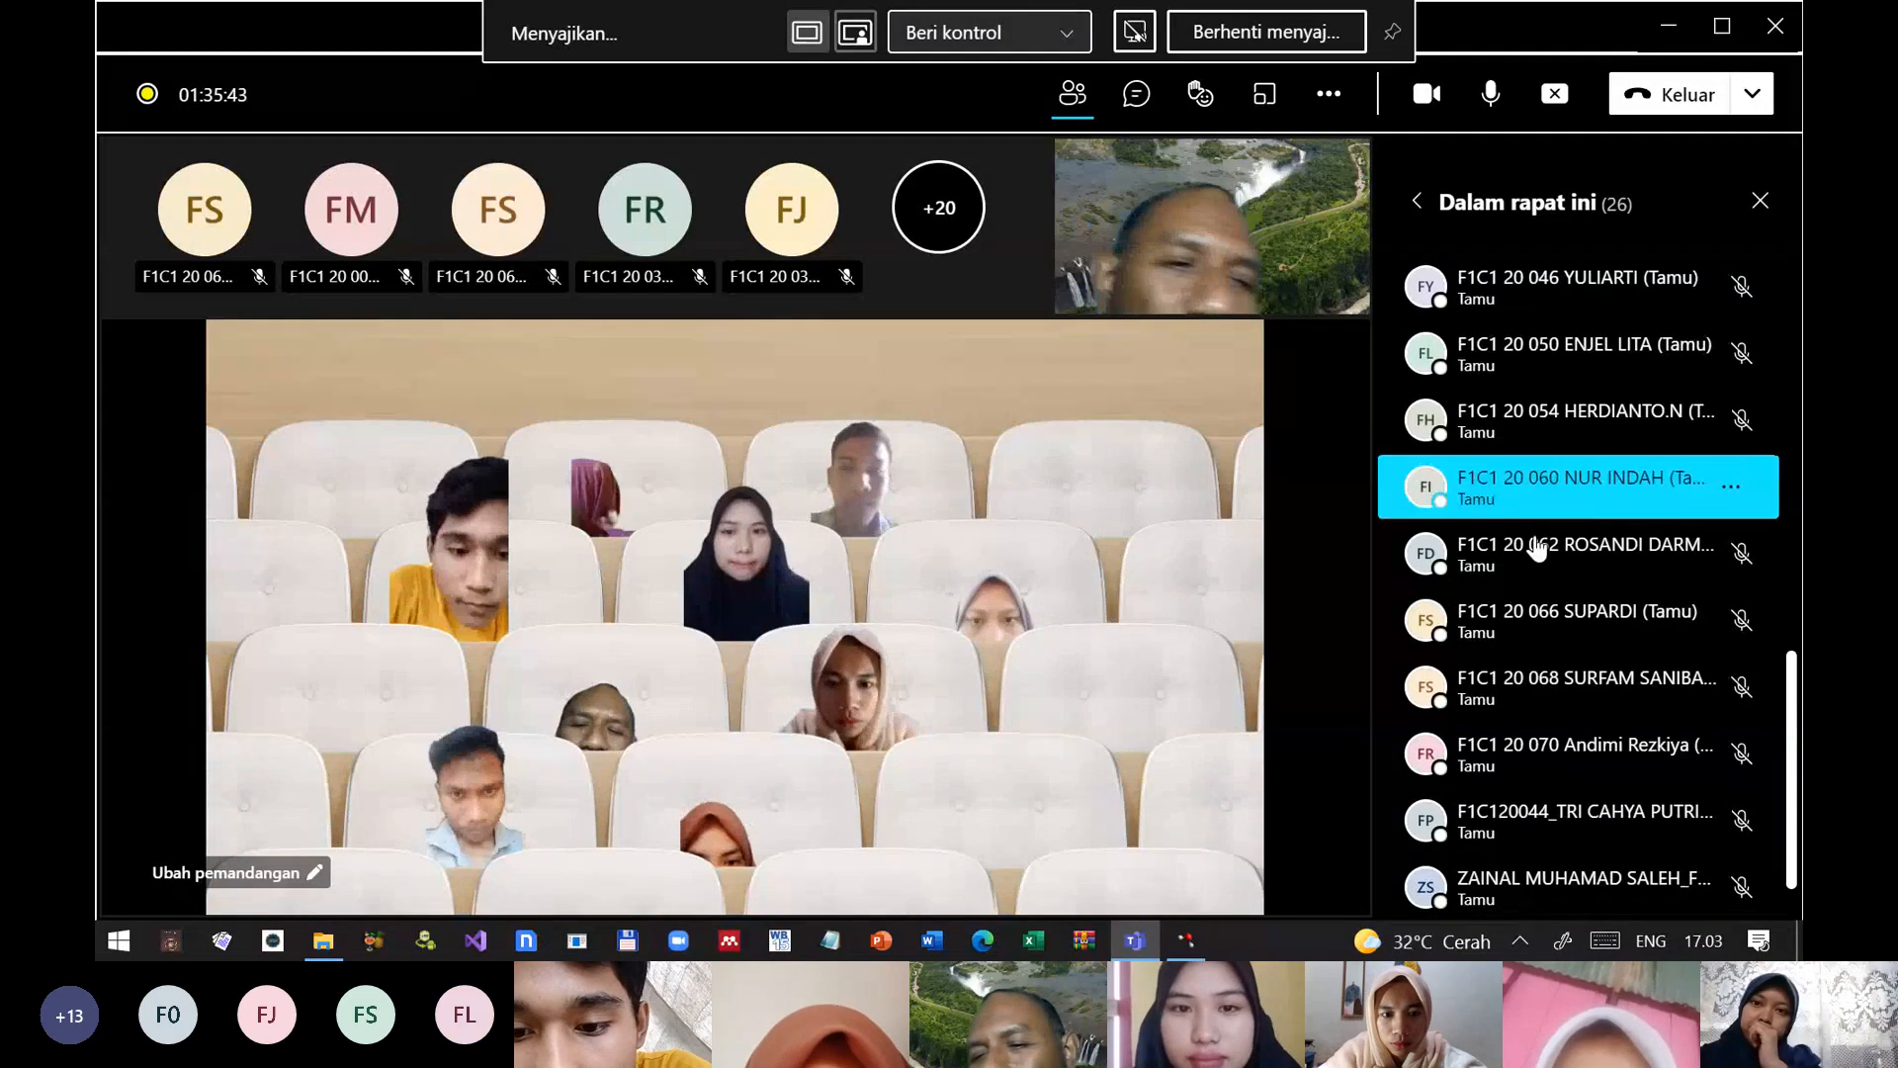
pyautogui.scroll(7, 1603, 619)
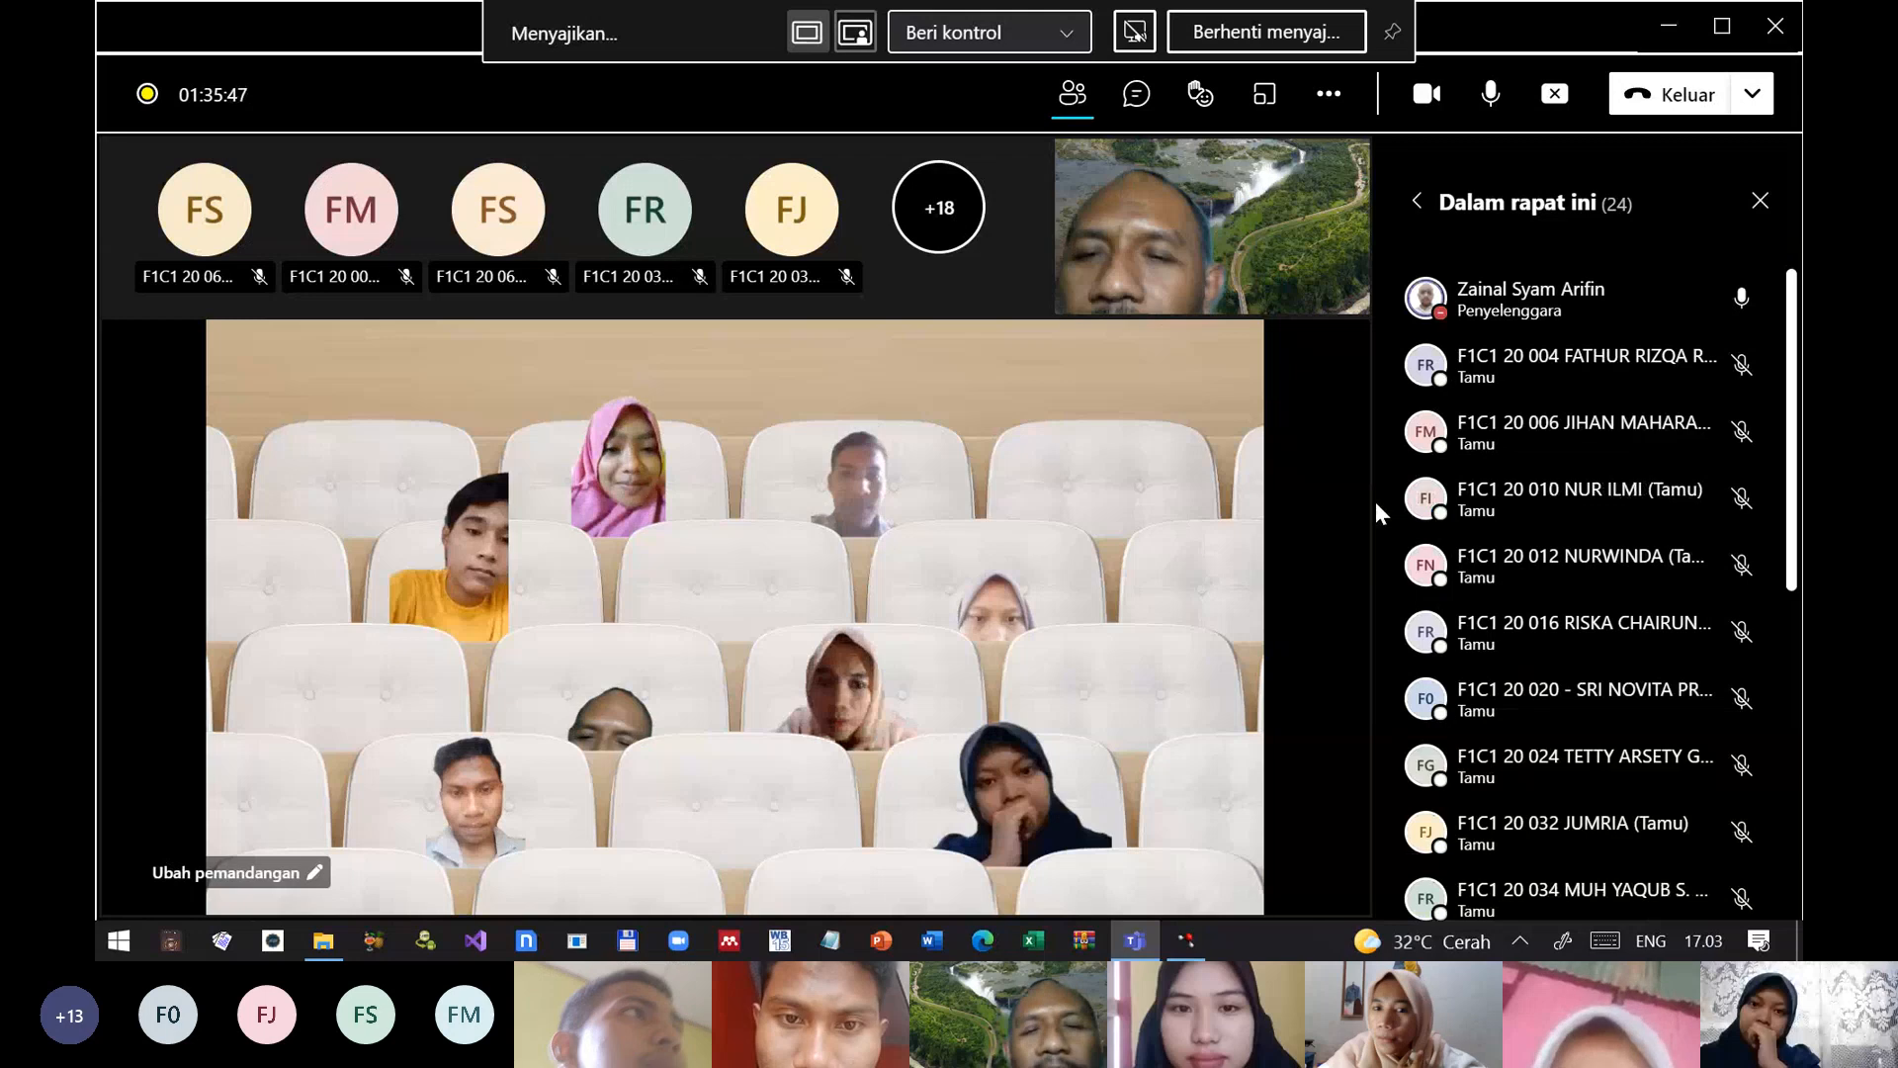
pyautogui.scroll(-4, 1444, 450)
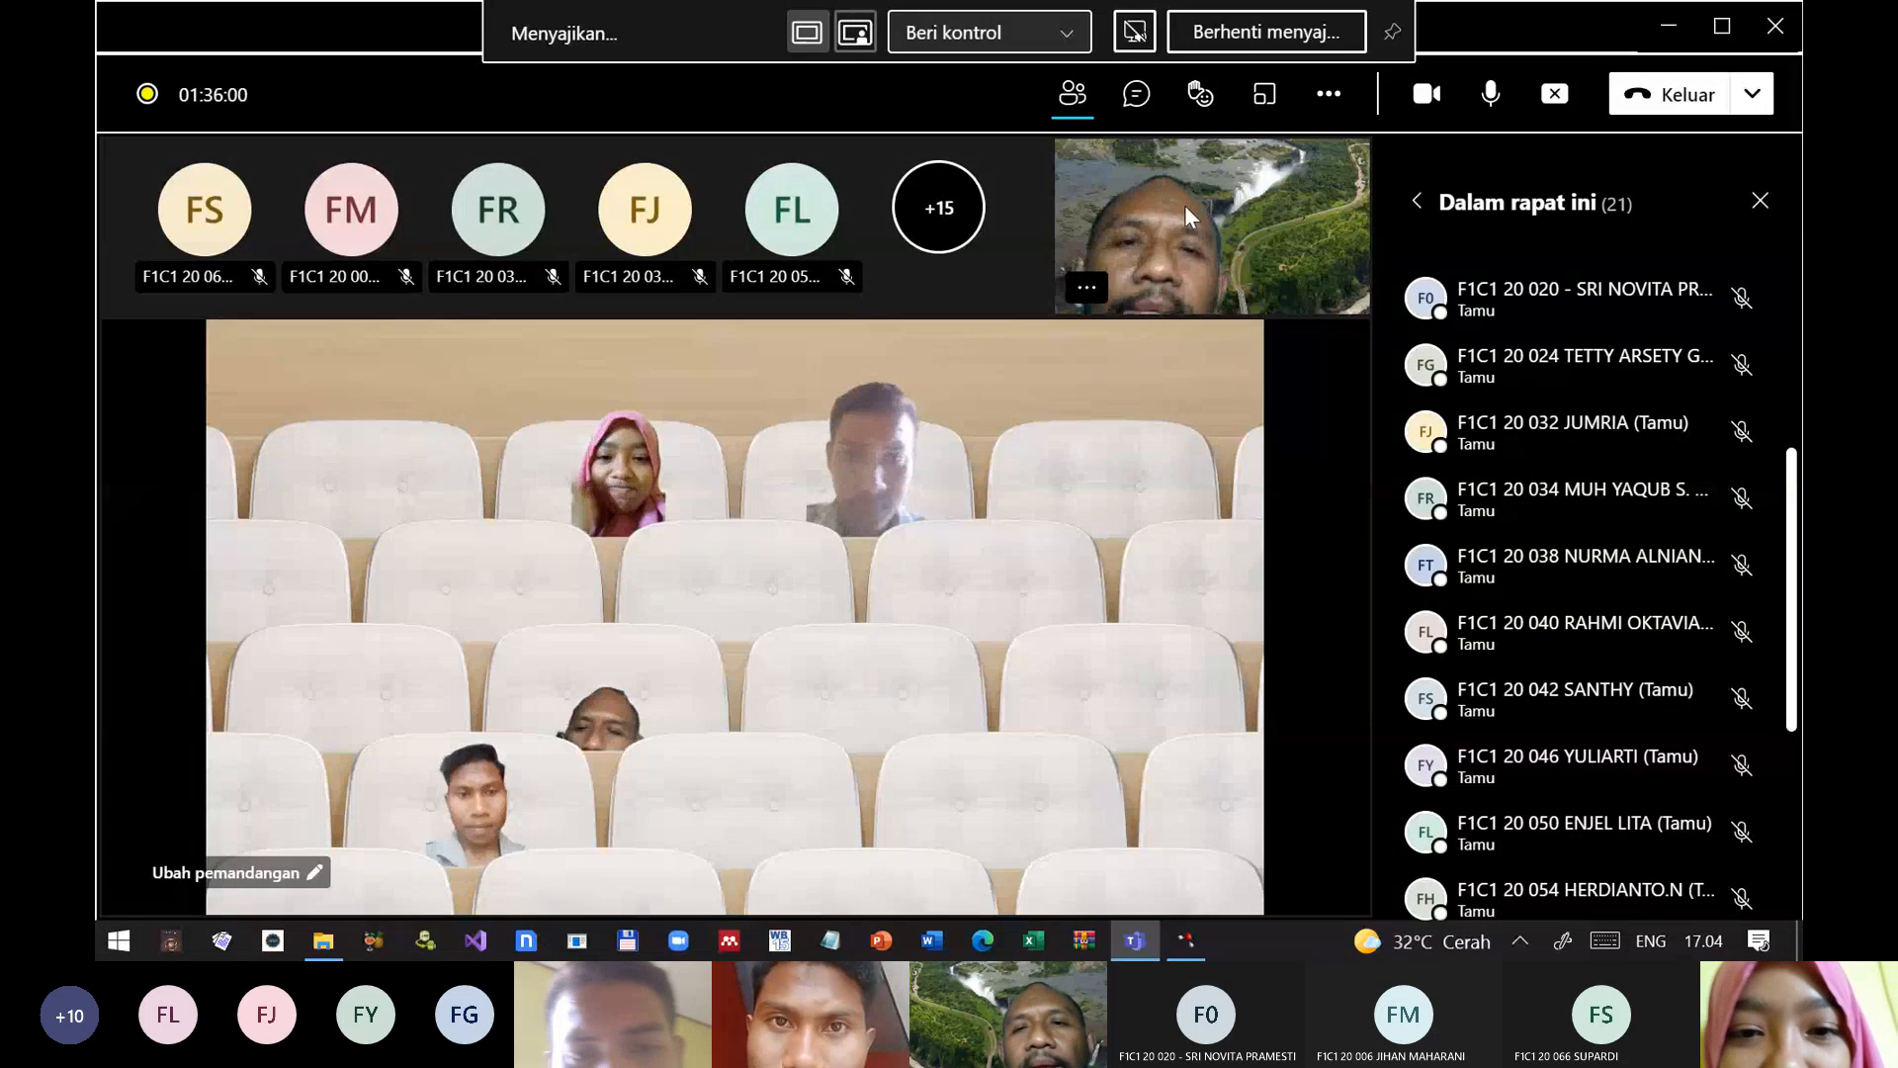
pyautogui.click(1328, 94)
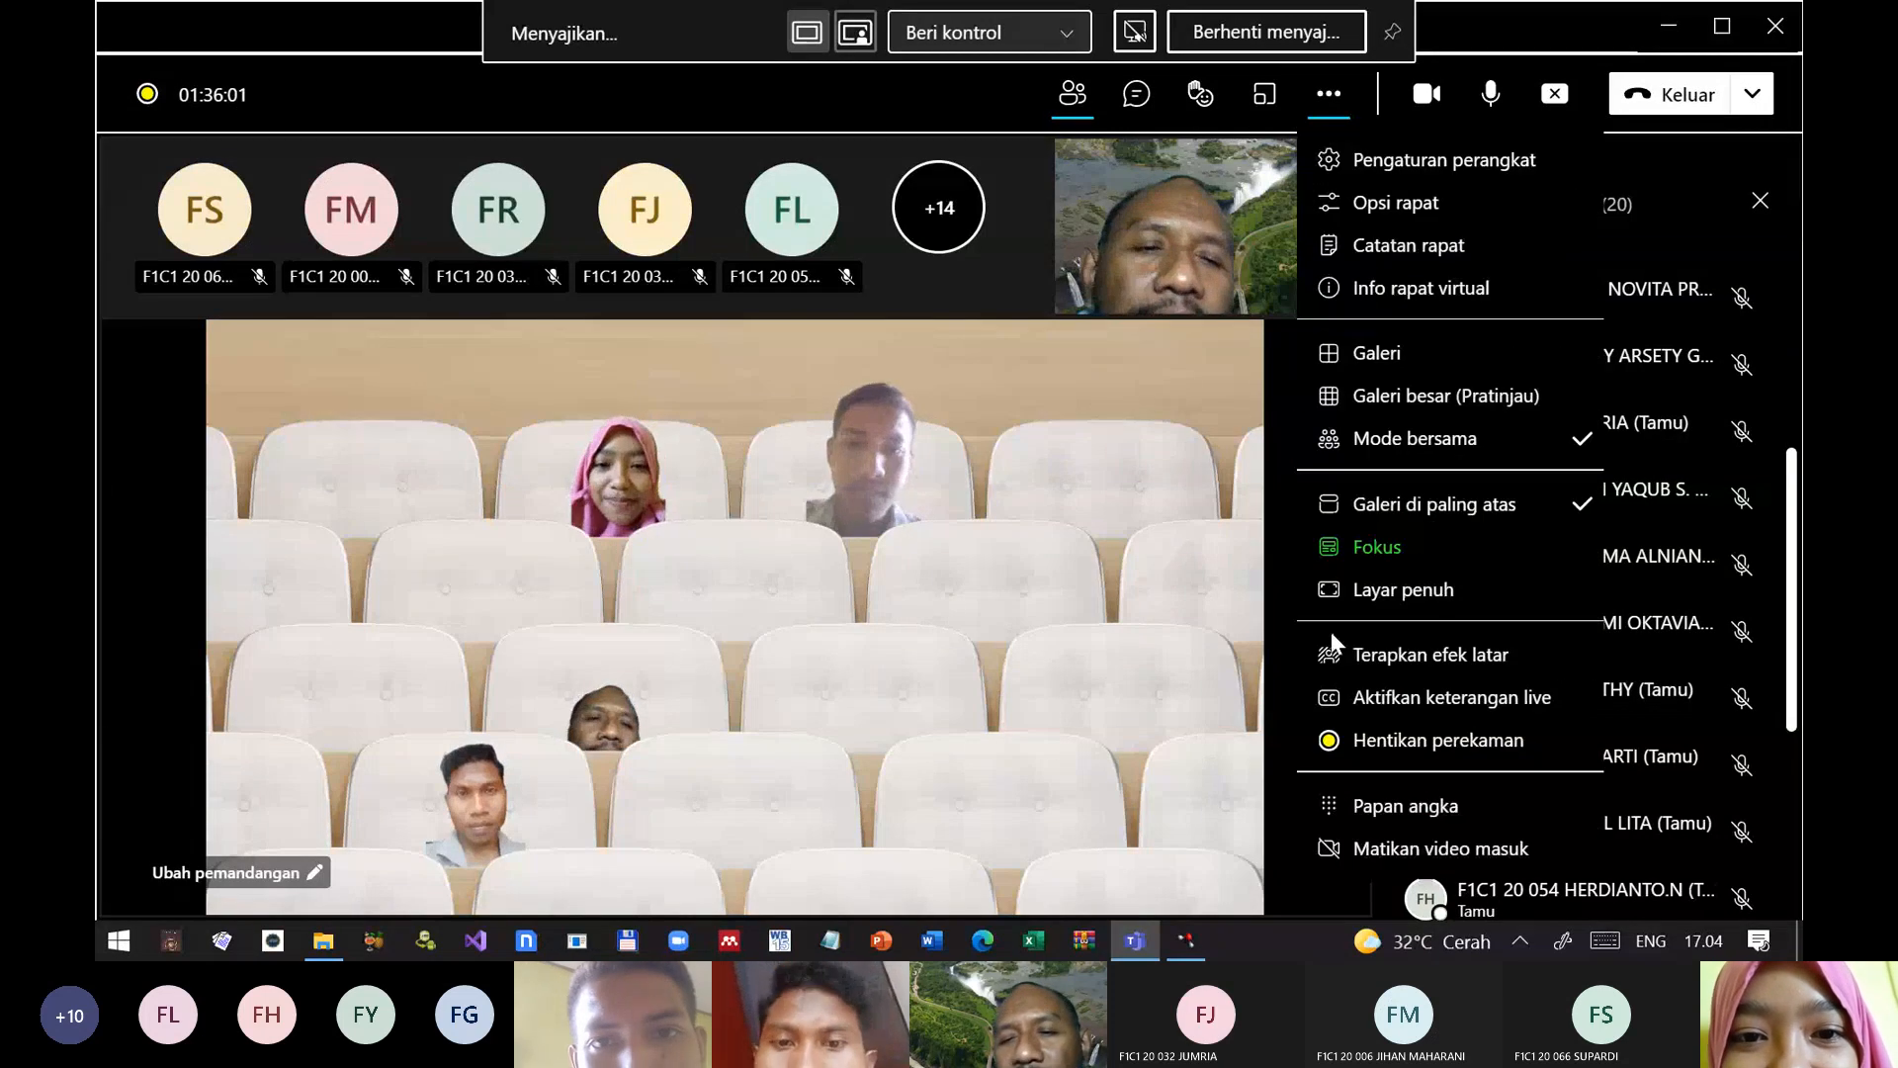